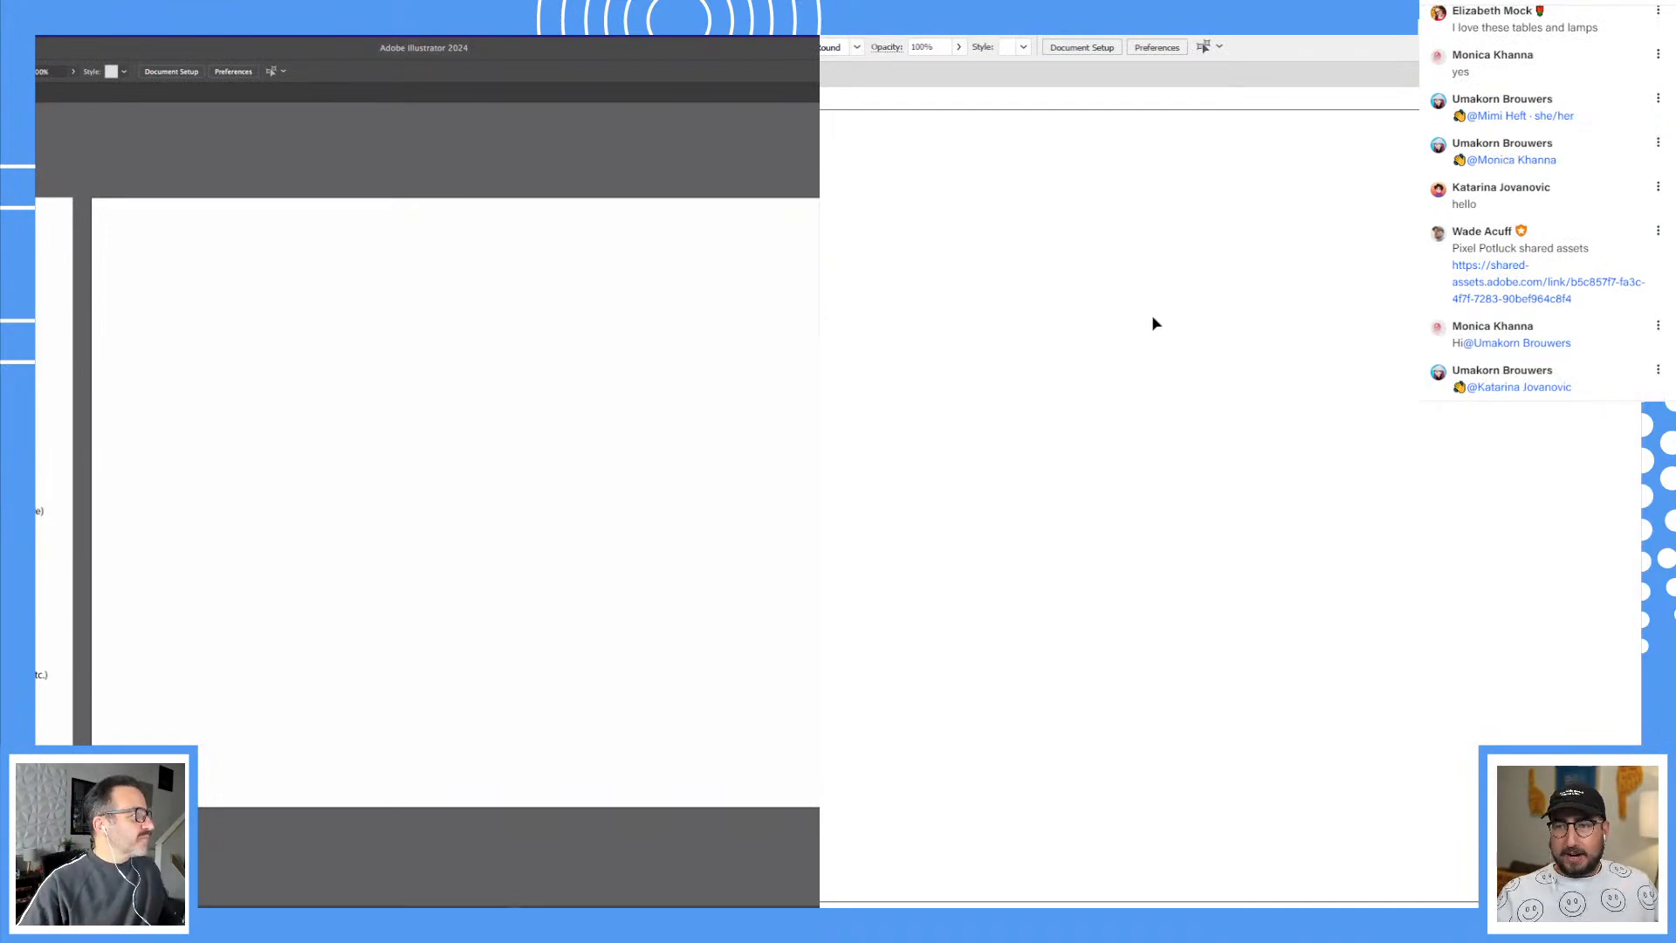
left_click(491, 516)
left_click_drag(527, 542, 454, 538)
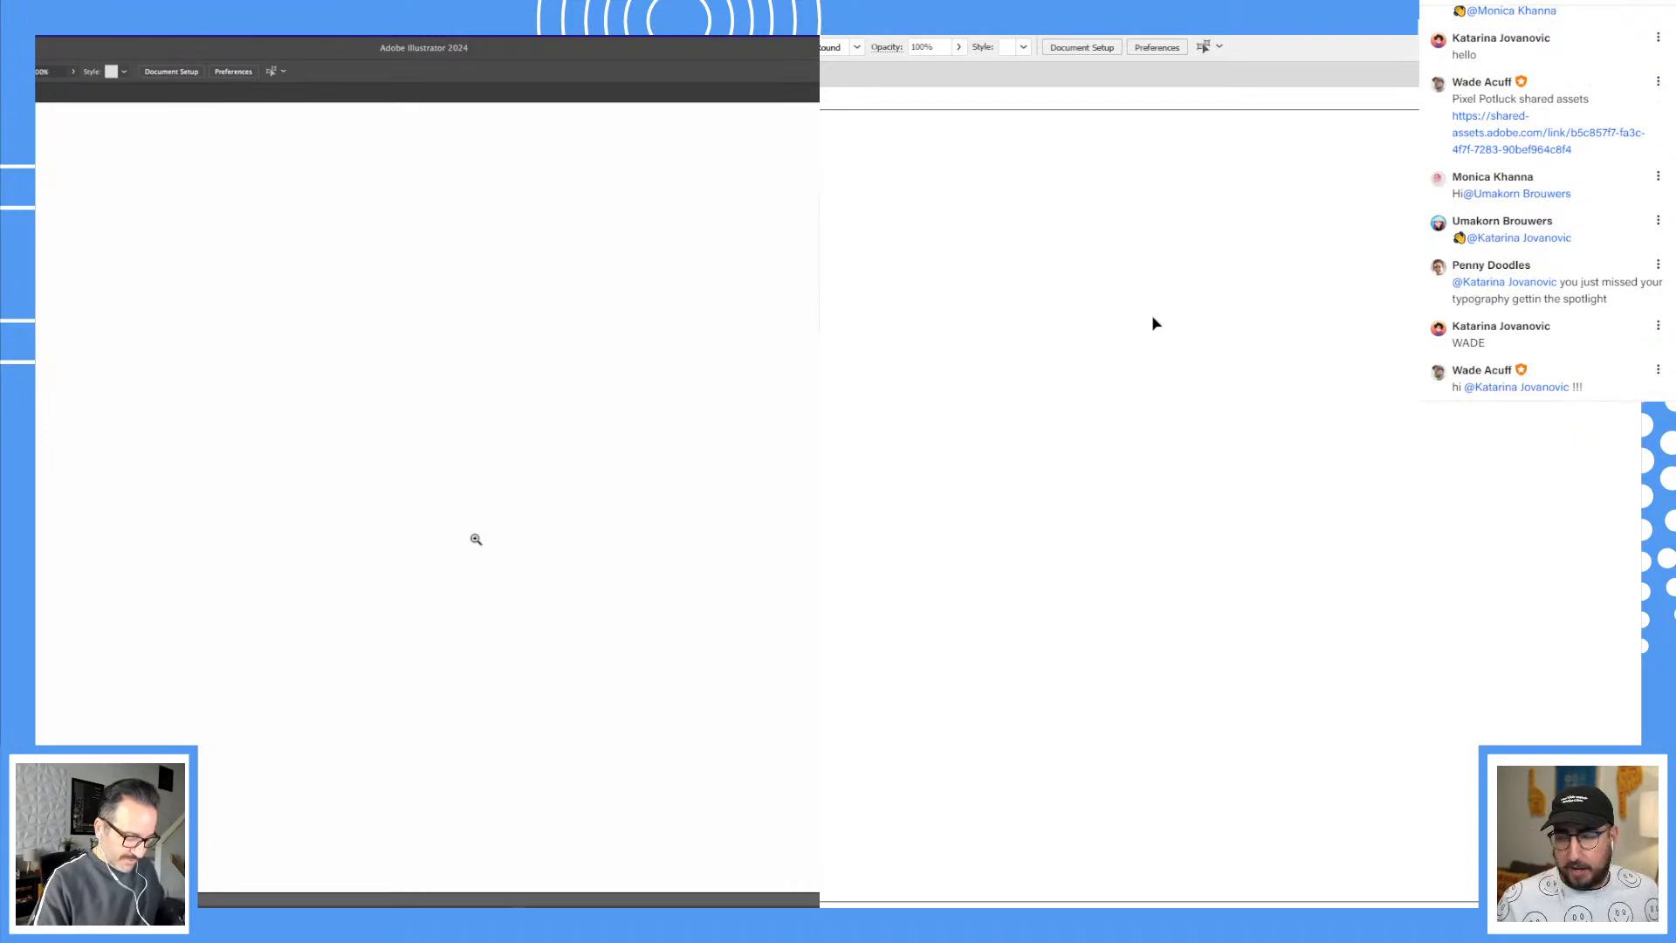
left_click(476, 538, "alt")
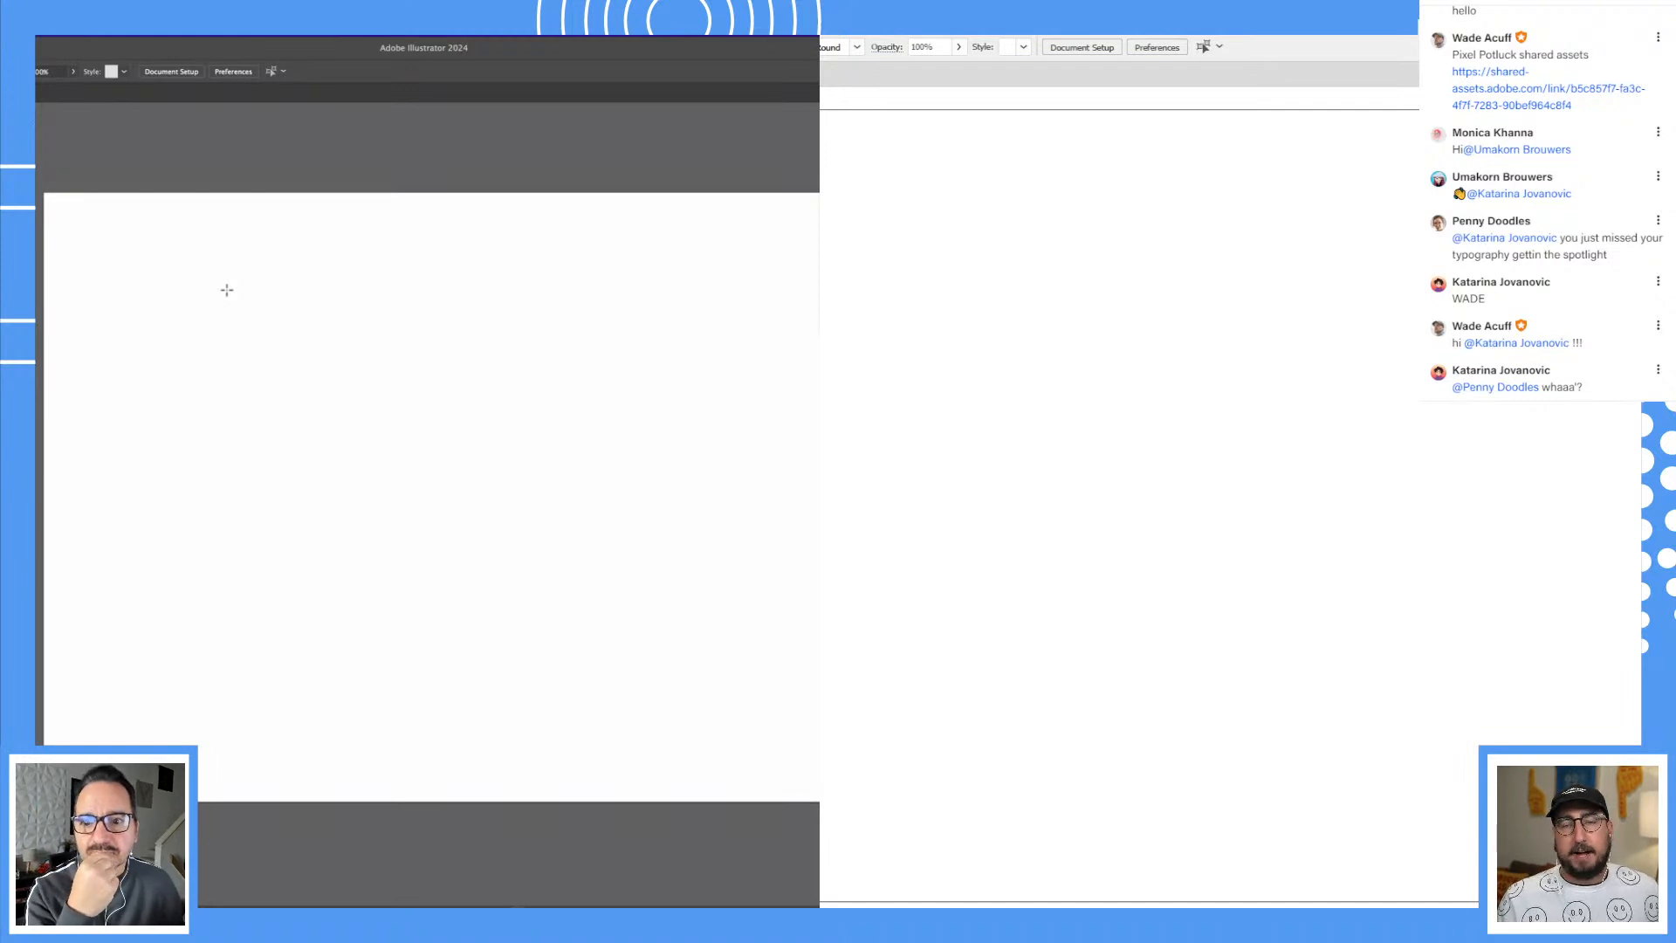
left_click(1276, 424)
key("BackSpace")
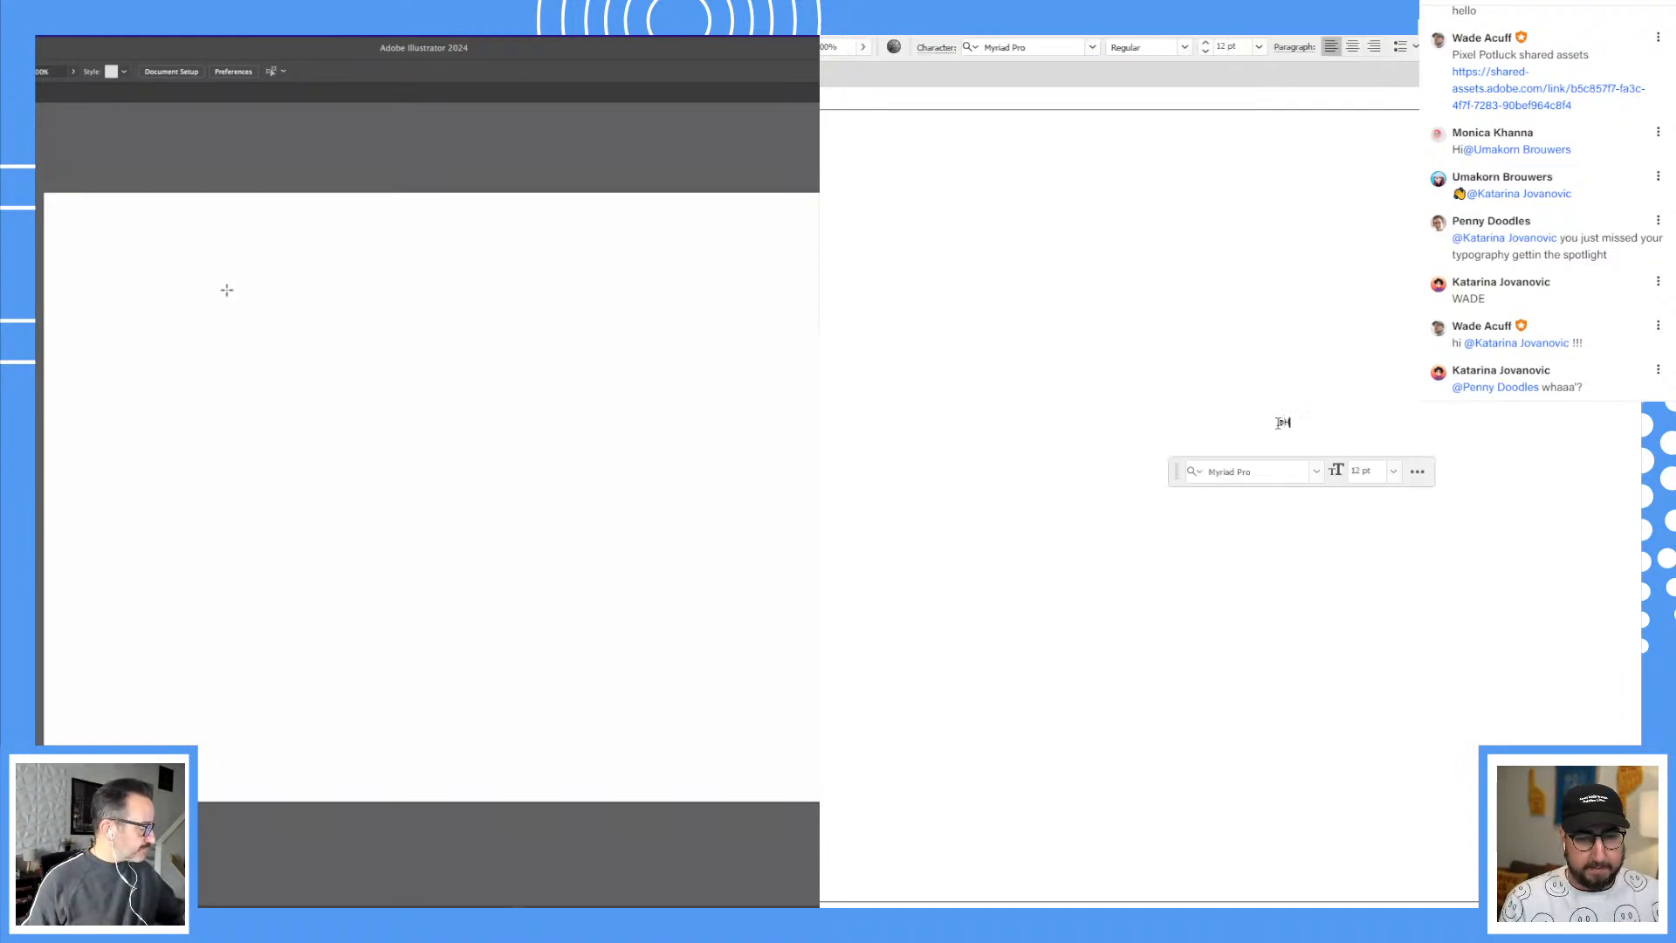
type("@HochDotCo")
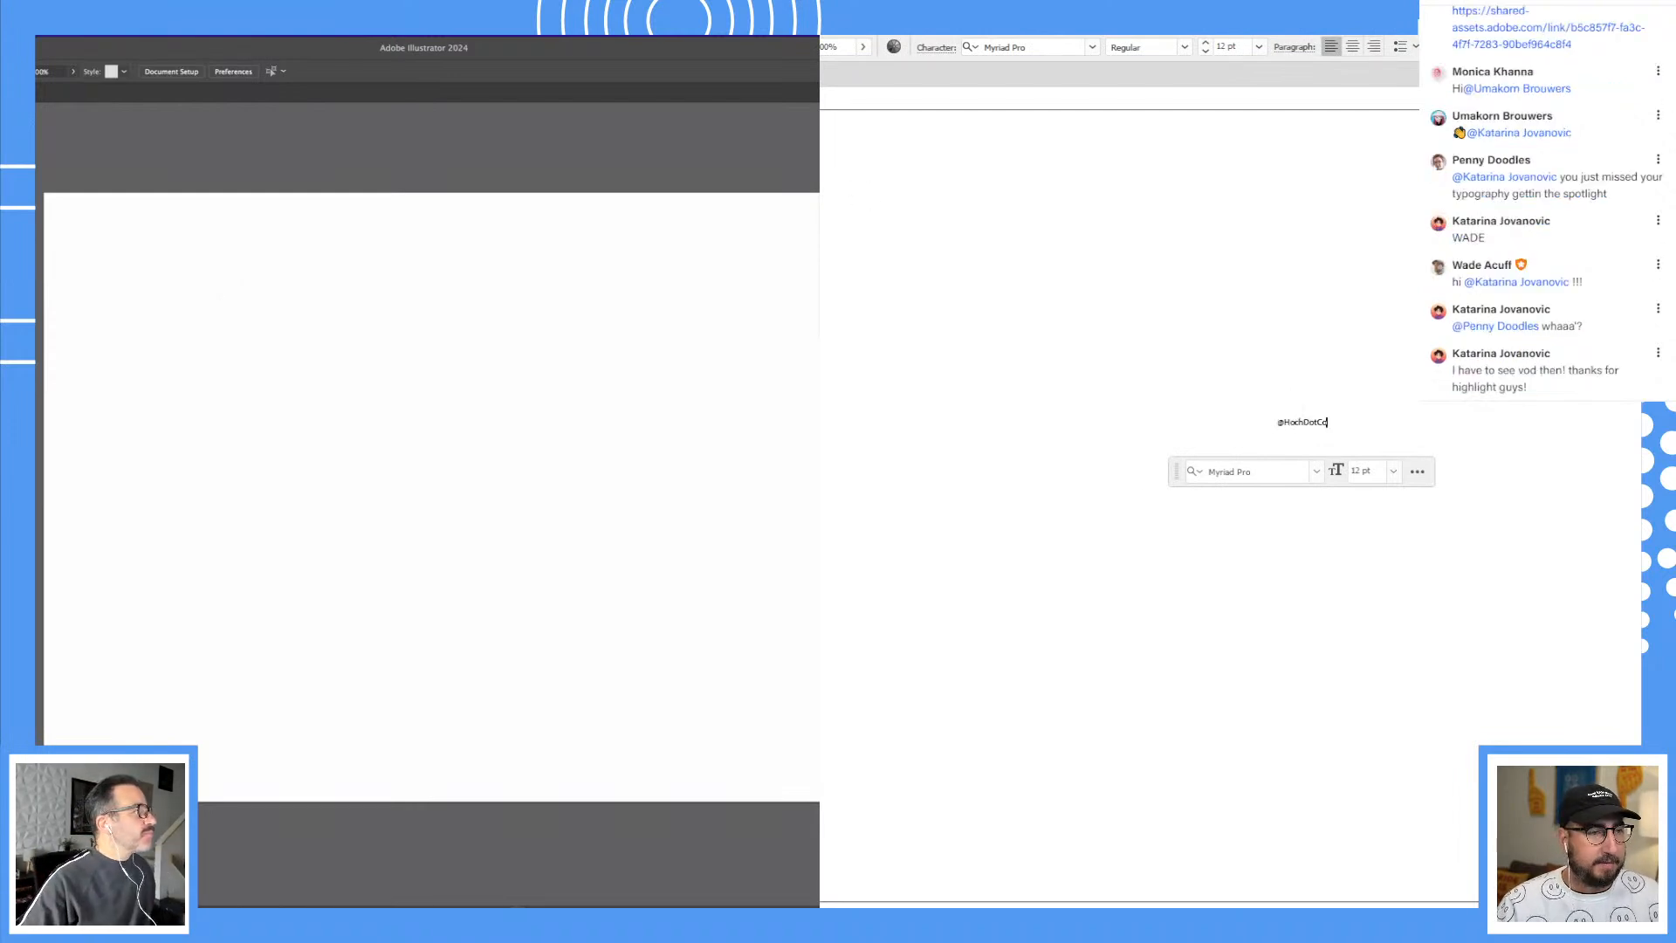
key("Escape")
key("t")
key("s")
left_click(200, 159)
left_click_drag(1290, 311, 1641, 311)
type("slang")
left_click_drag(1468, 403, 1181, 530)
type("design")
left_click(1373, 410)
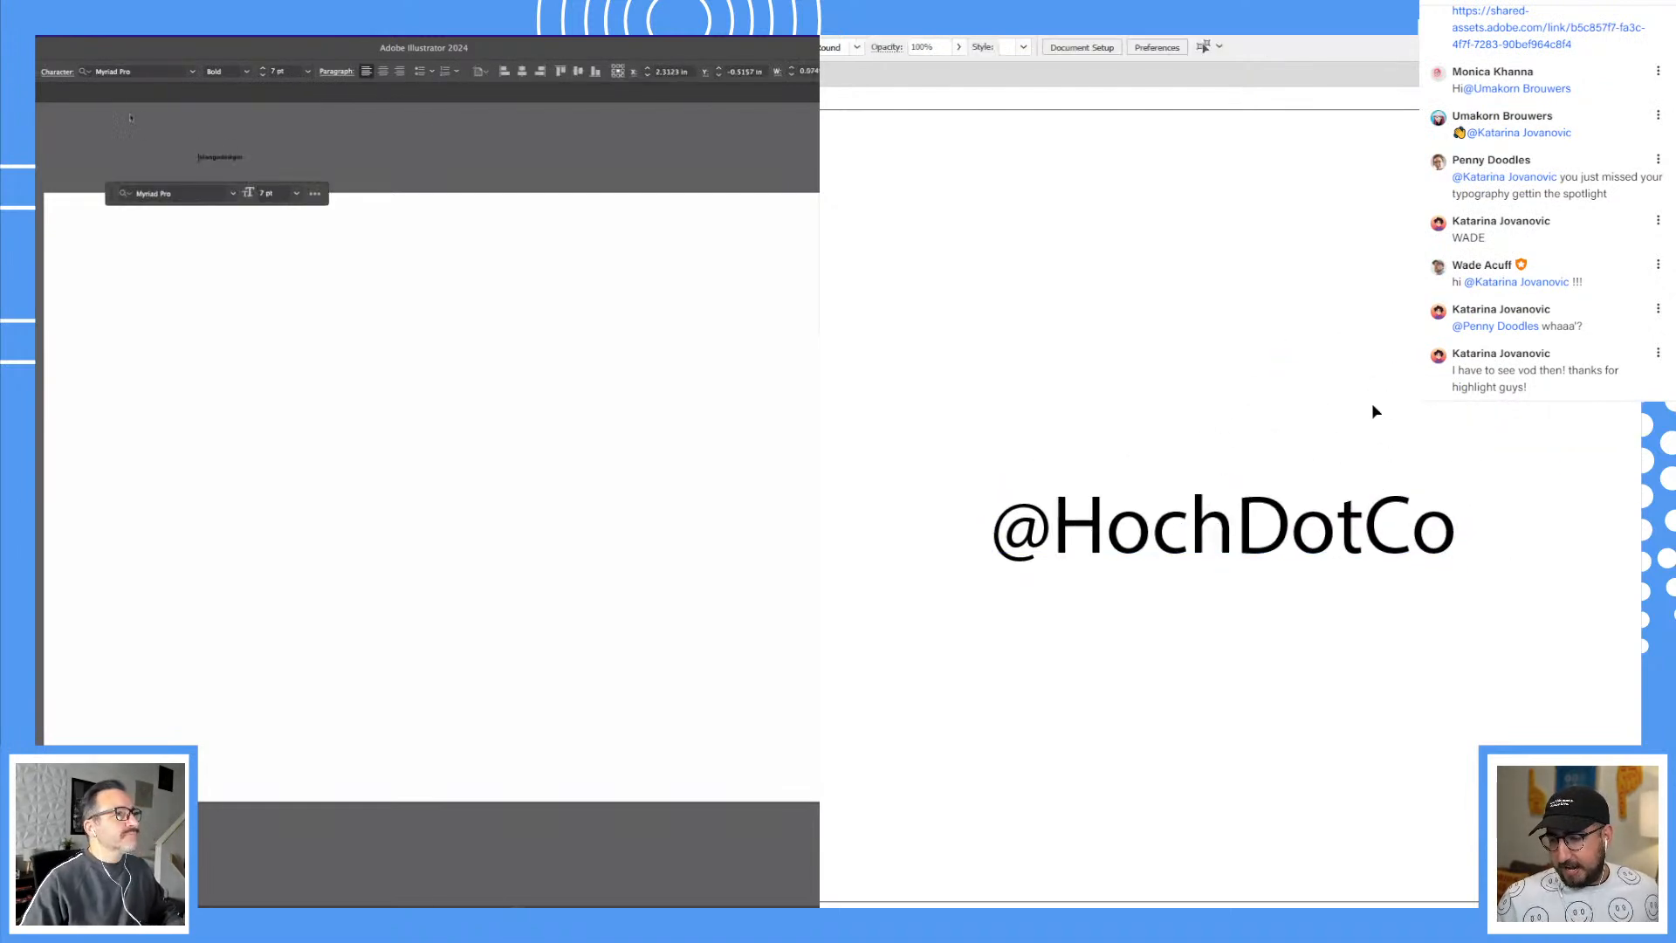
key("Escape")
left_click_drag(244, 163, 426, 190)
left_click(513, 434)
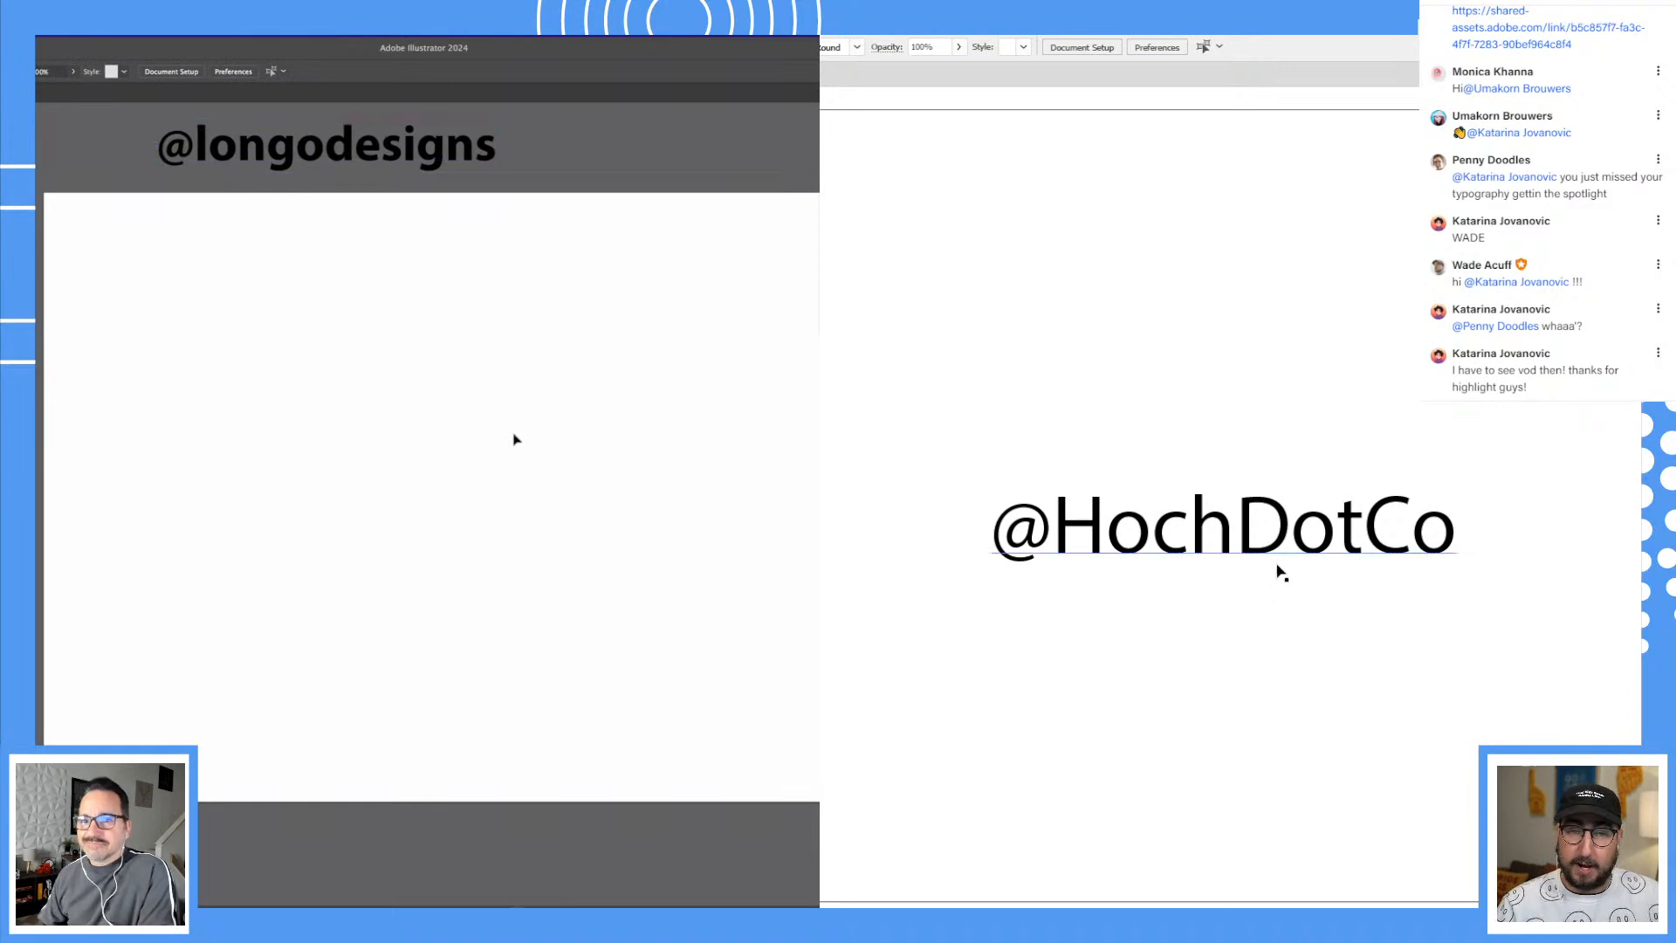
left_click_drag(1268, 547, 1134, 209)
left_click(1170, 395)
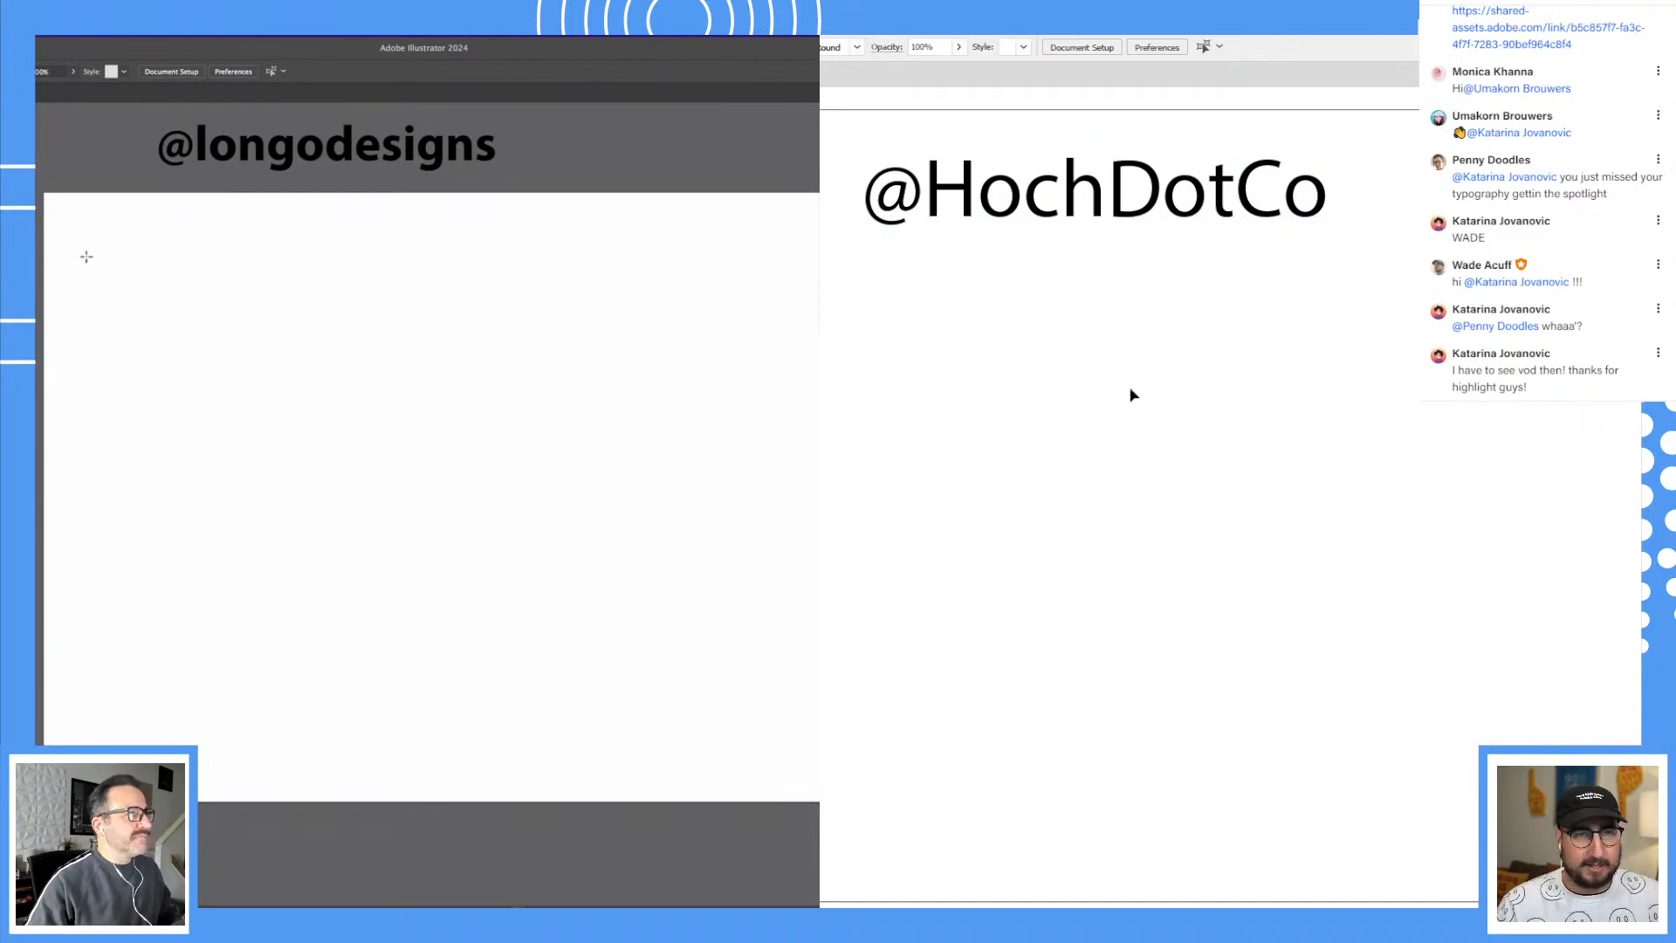
left_click_drag(62, 207, 328, 556)
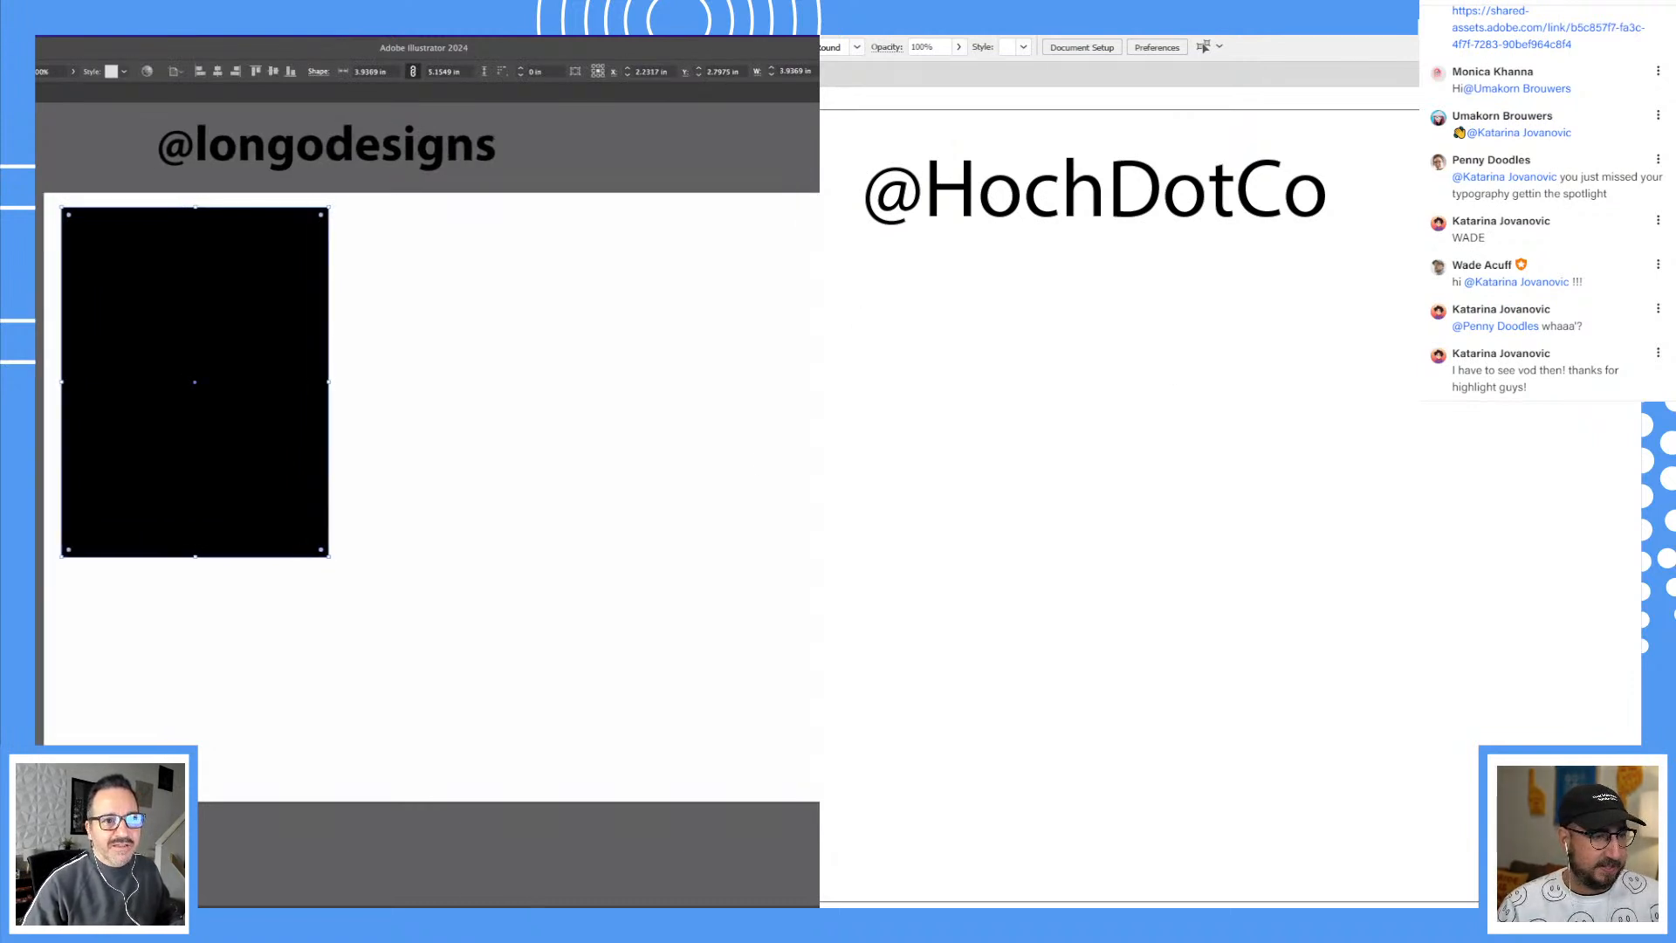
mouse_move(1079, 321)
left_mouse_down()
mouse_move(1141, 381)
mouse_move(1145, 365)
left_mouse_up()
key("Down")
key("Down")
key("Down")
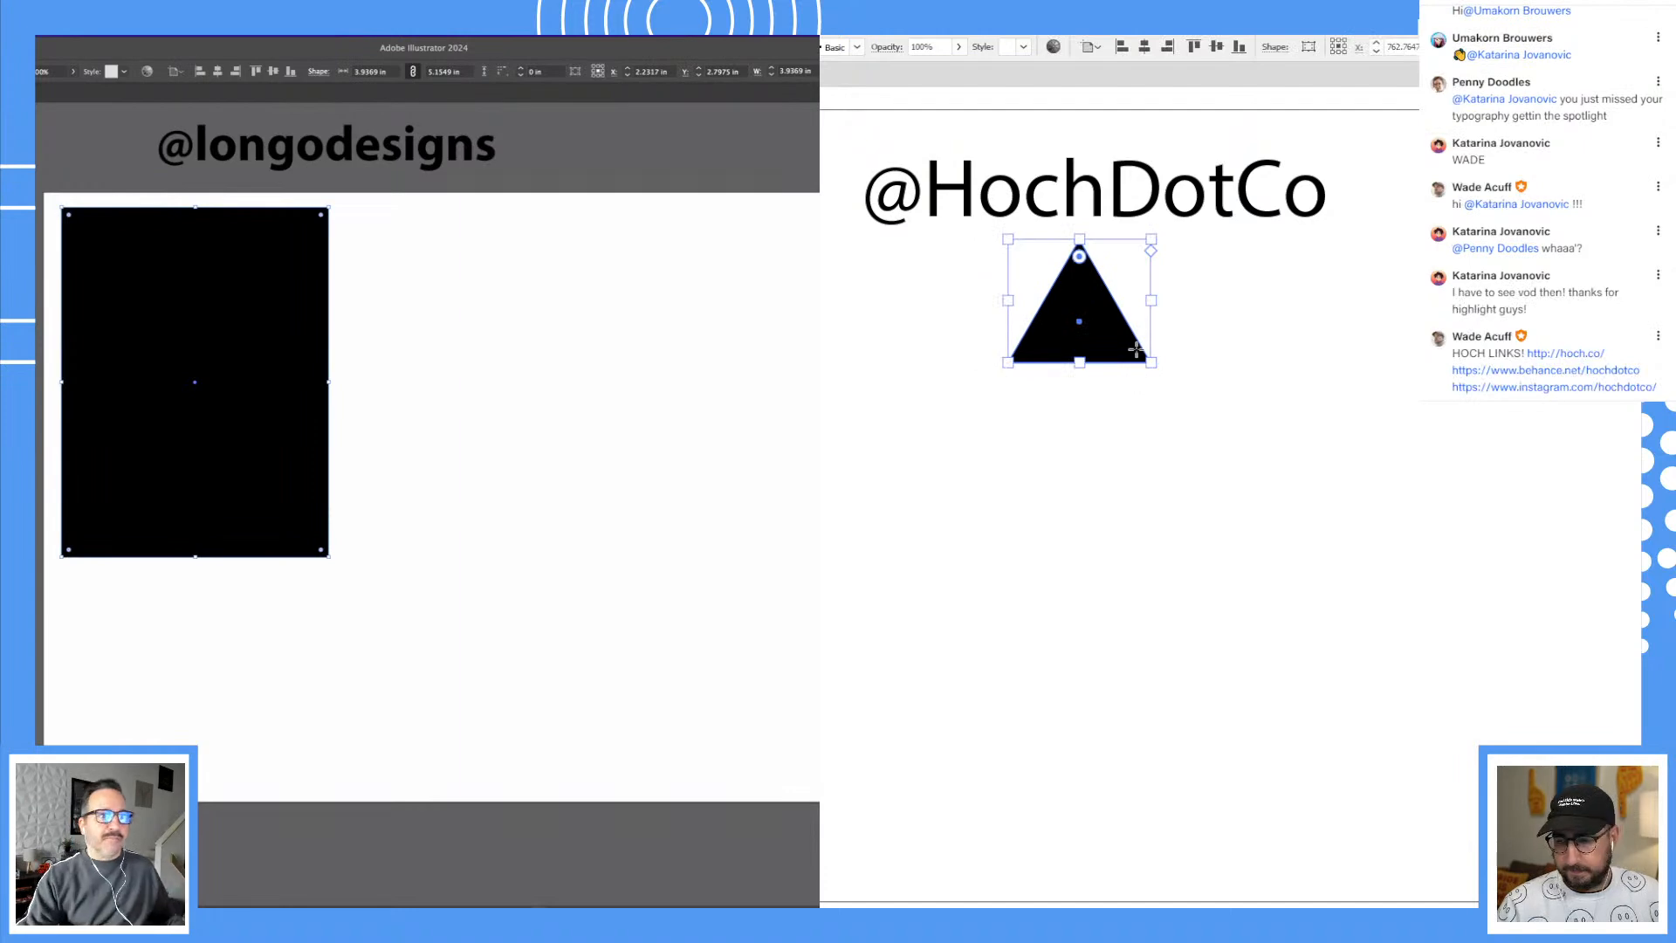
key("v")
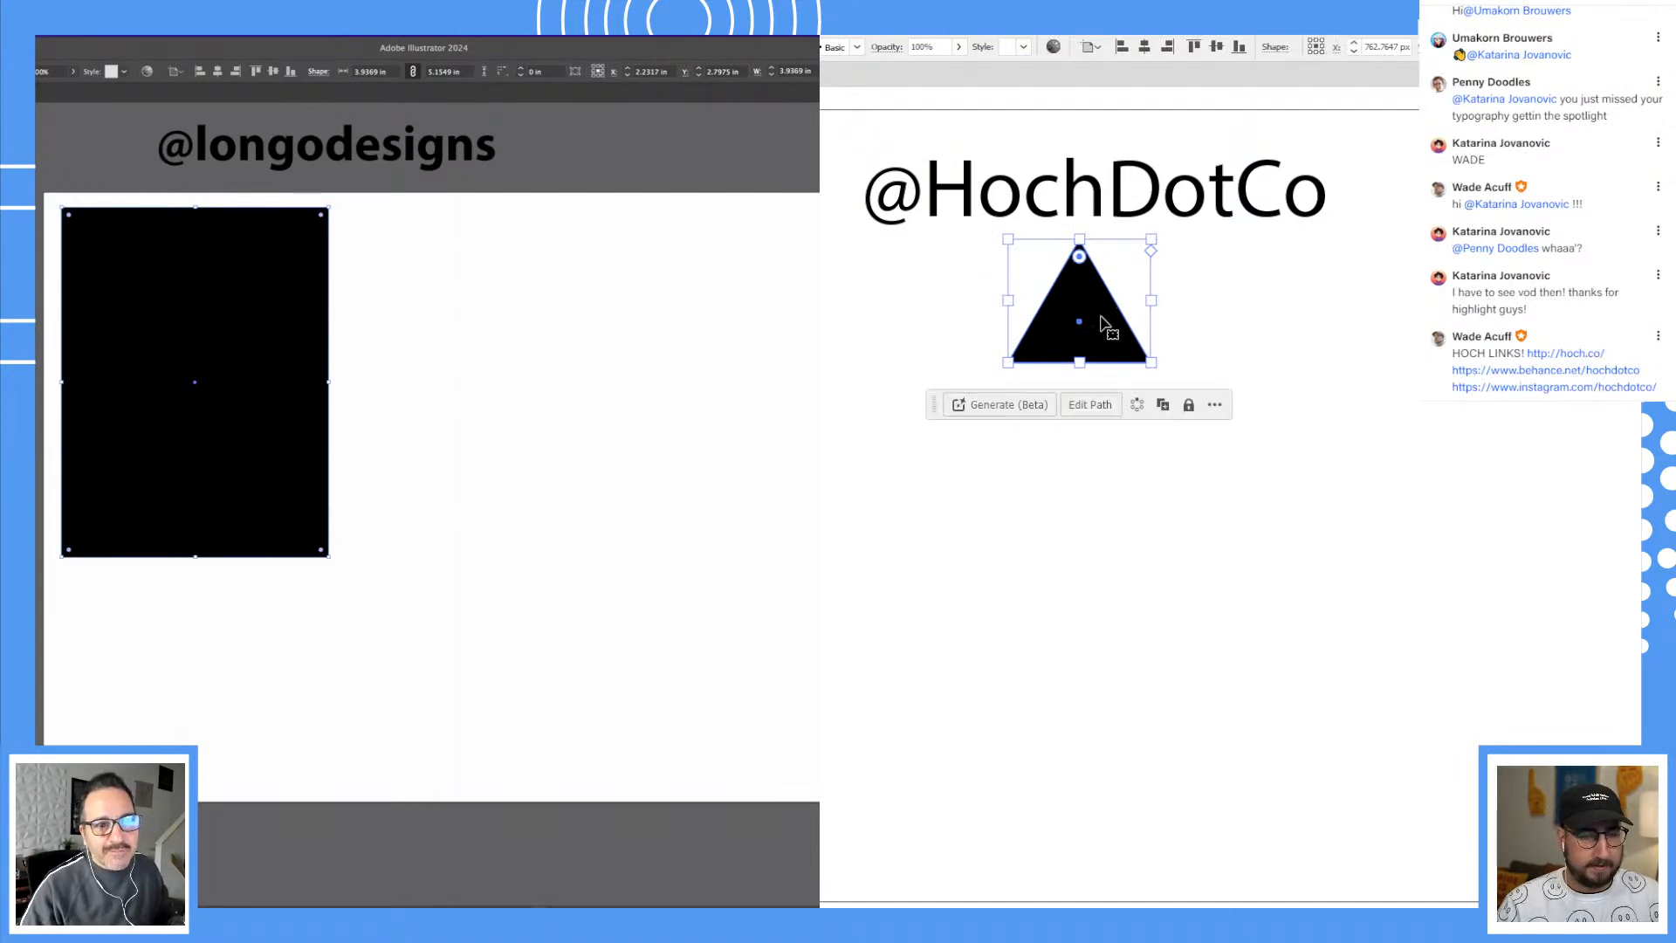
Step: Try to stack successively enlarged copies of the black triangle beneath it in the shape of a tree
left_click_drag(1097, 329, 1107, 436)
key("s")
left_click_drag(1172, 309, 1198, 280)
key("v")
left_click_drag(1105, 448, 1115, 520)
key("s")
left_click_drag(1221, 348, 1255, 320)
key("ctrl+z")
key("ctrl+z")
key("ctrl+z")
key("ctrl+z")
key("ctrl+z")
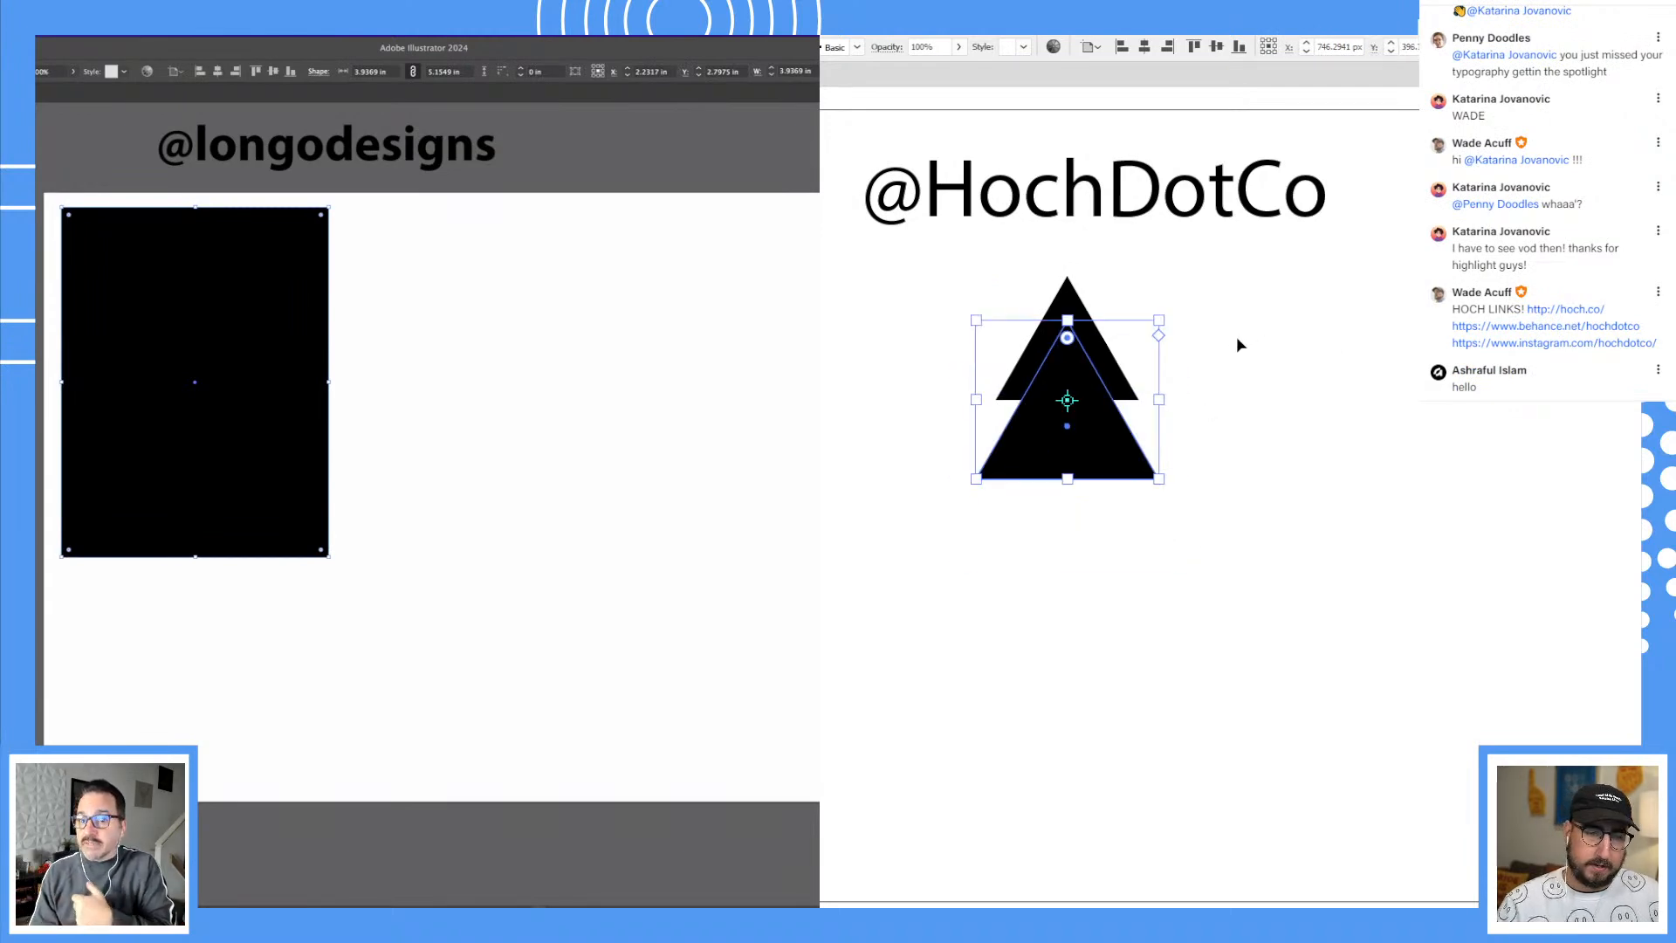
Step: Duplicate the black triangle beside the original and fill the copy with bright green
left_click(1269, 344, "ctrl")
left_click_drag(1246, 363, 1137, 357)
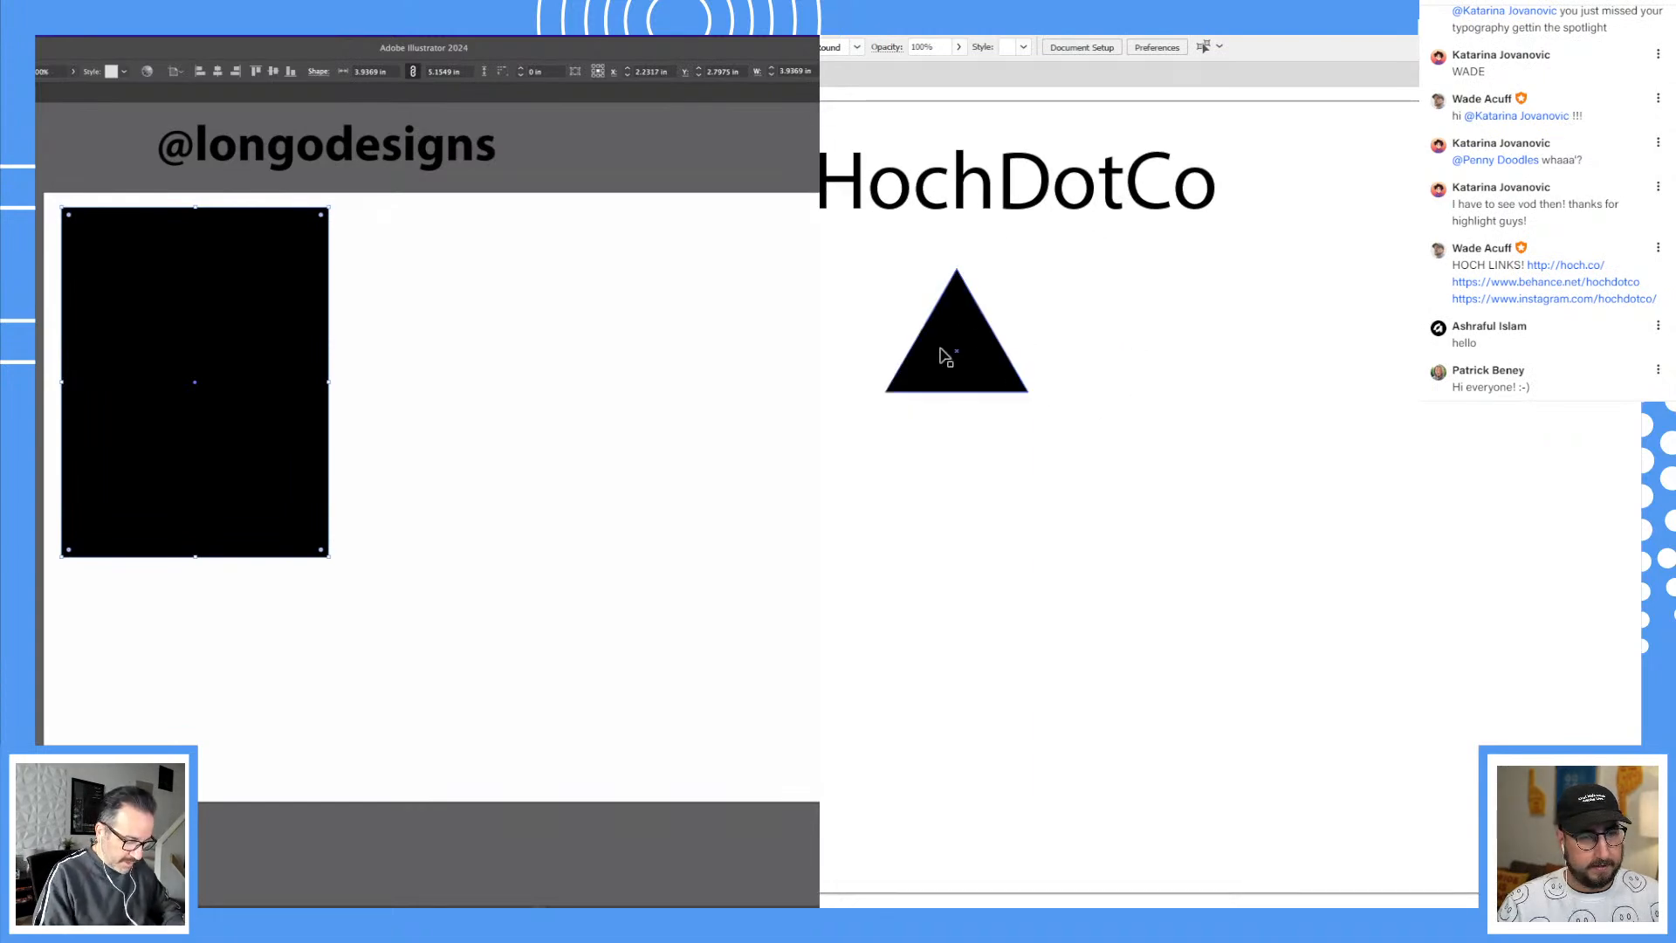
left_click_drag(968, 359, 1261, 356)
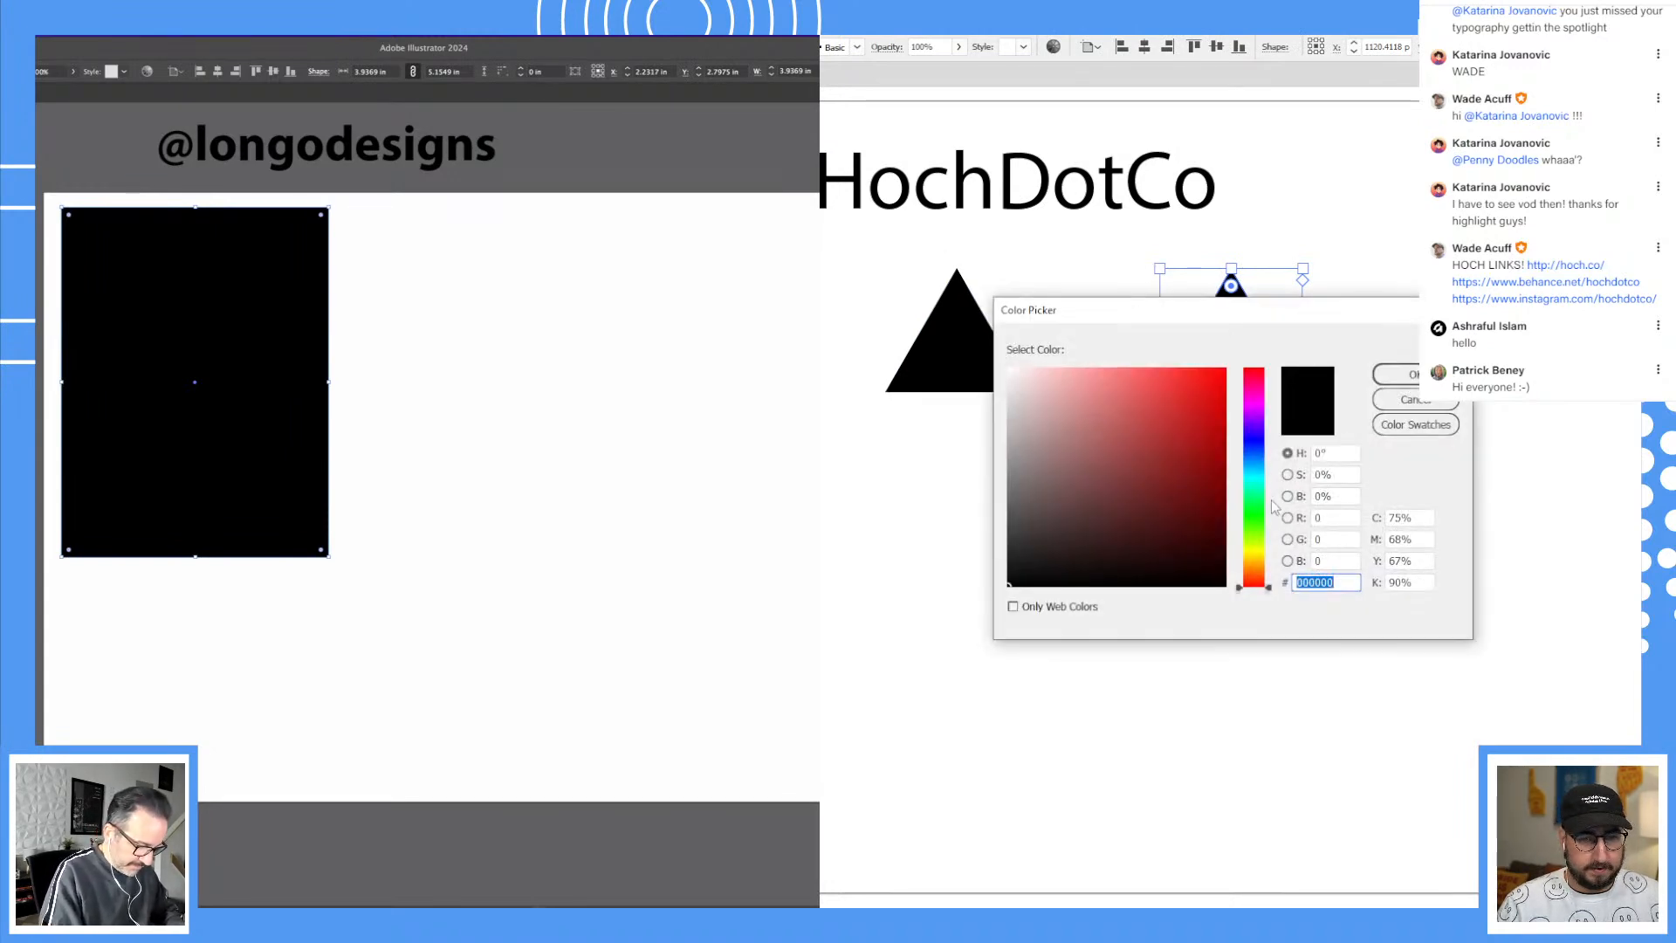
left_click(1258, 514)
left_click_drag(1175, 451, 1342, 320)
left_click(1400, 376)
left_click(1343, 314)
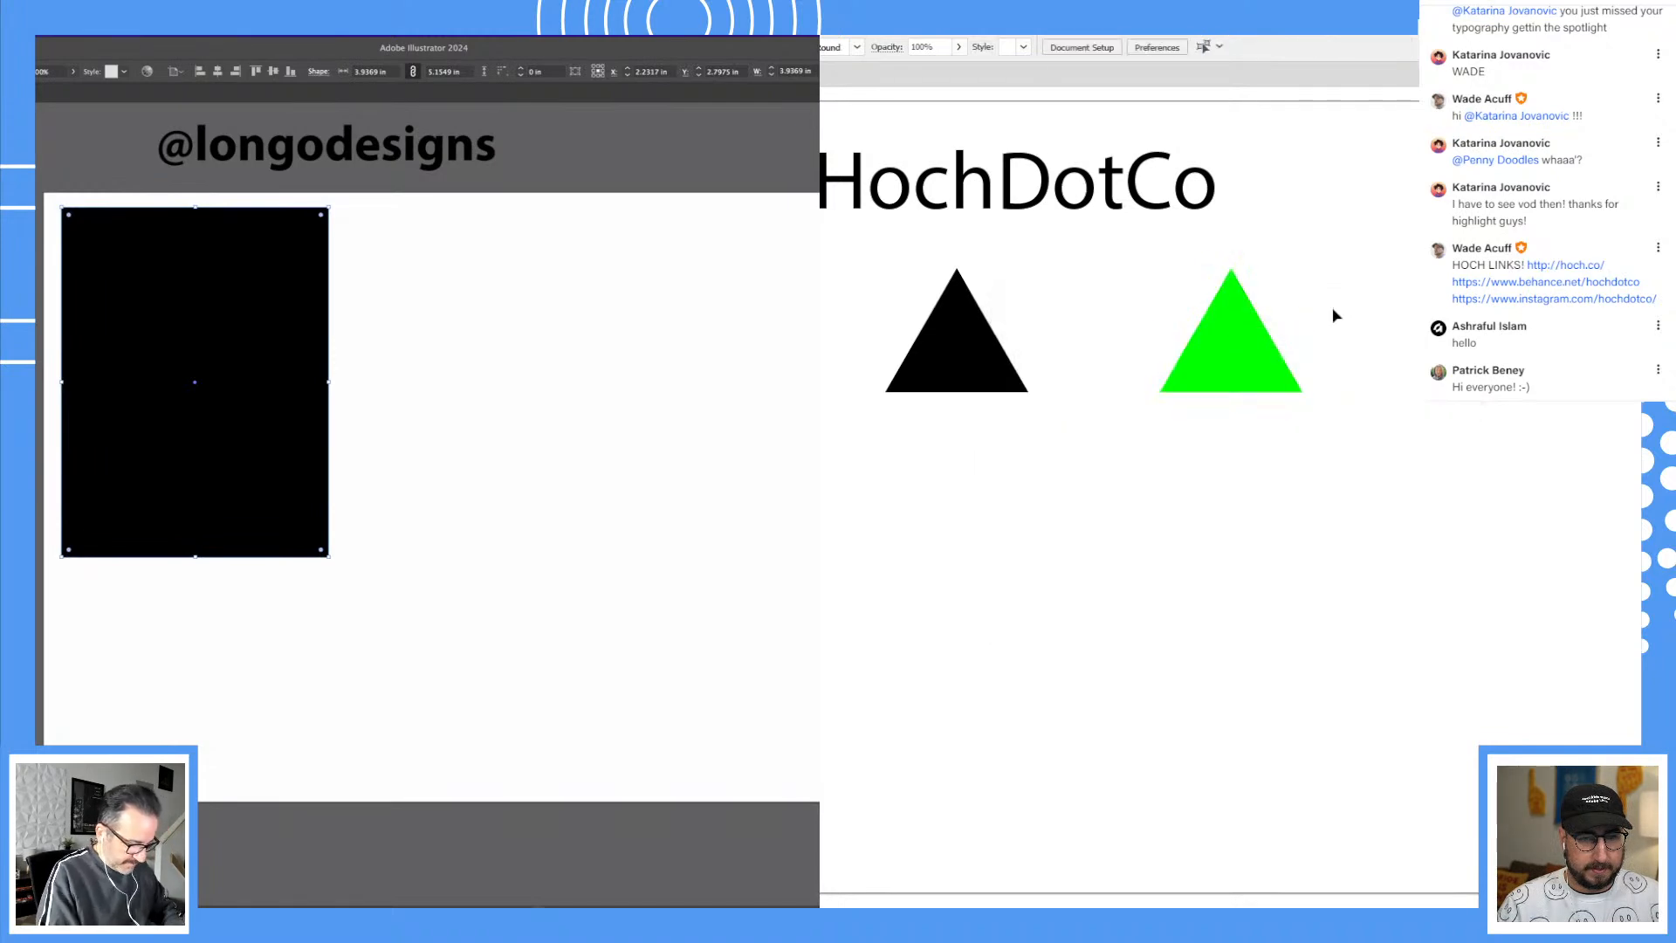
key("z")
left_click(1260, 414)
key("v")
left_click(1194, 464)
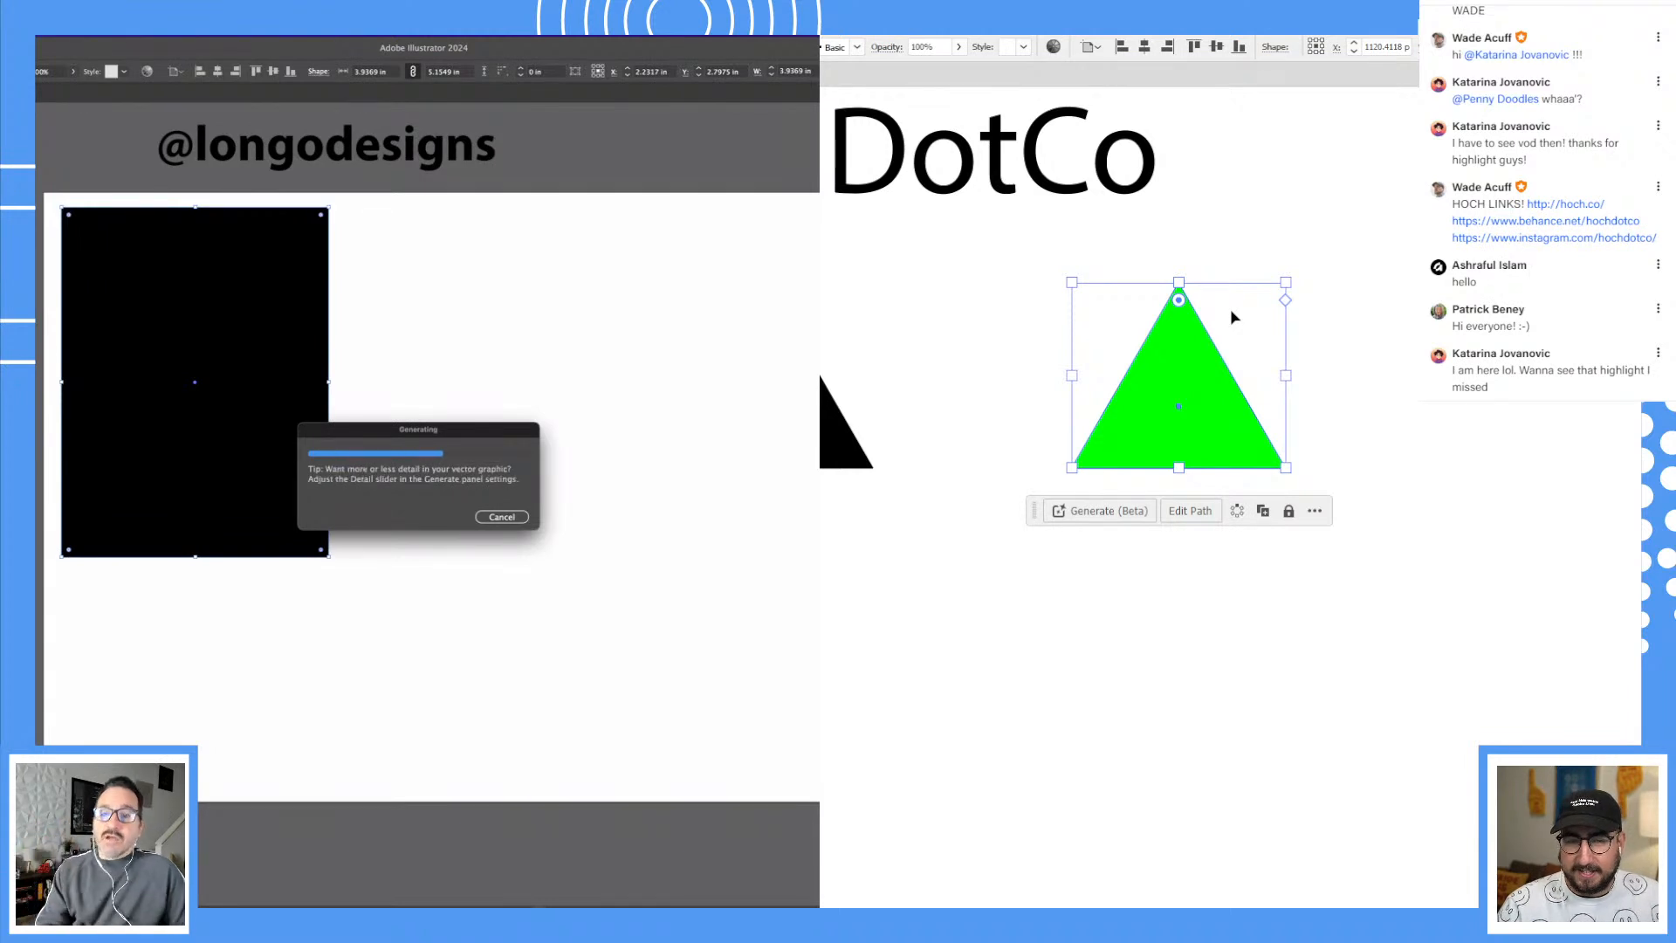
left_click(1232, 317)
left_click(1170, 373)
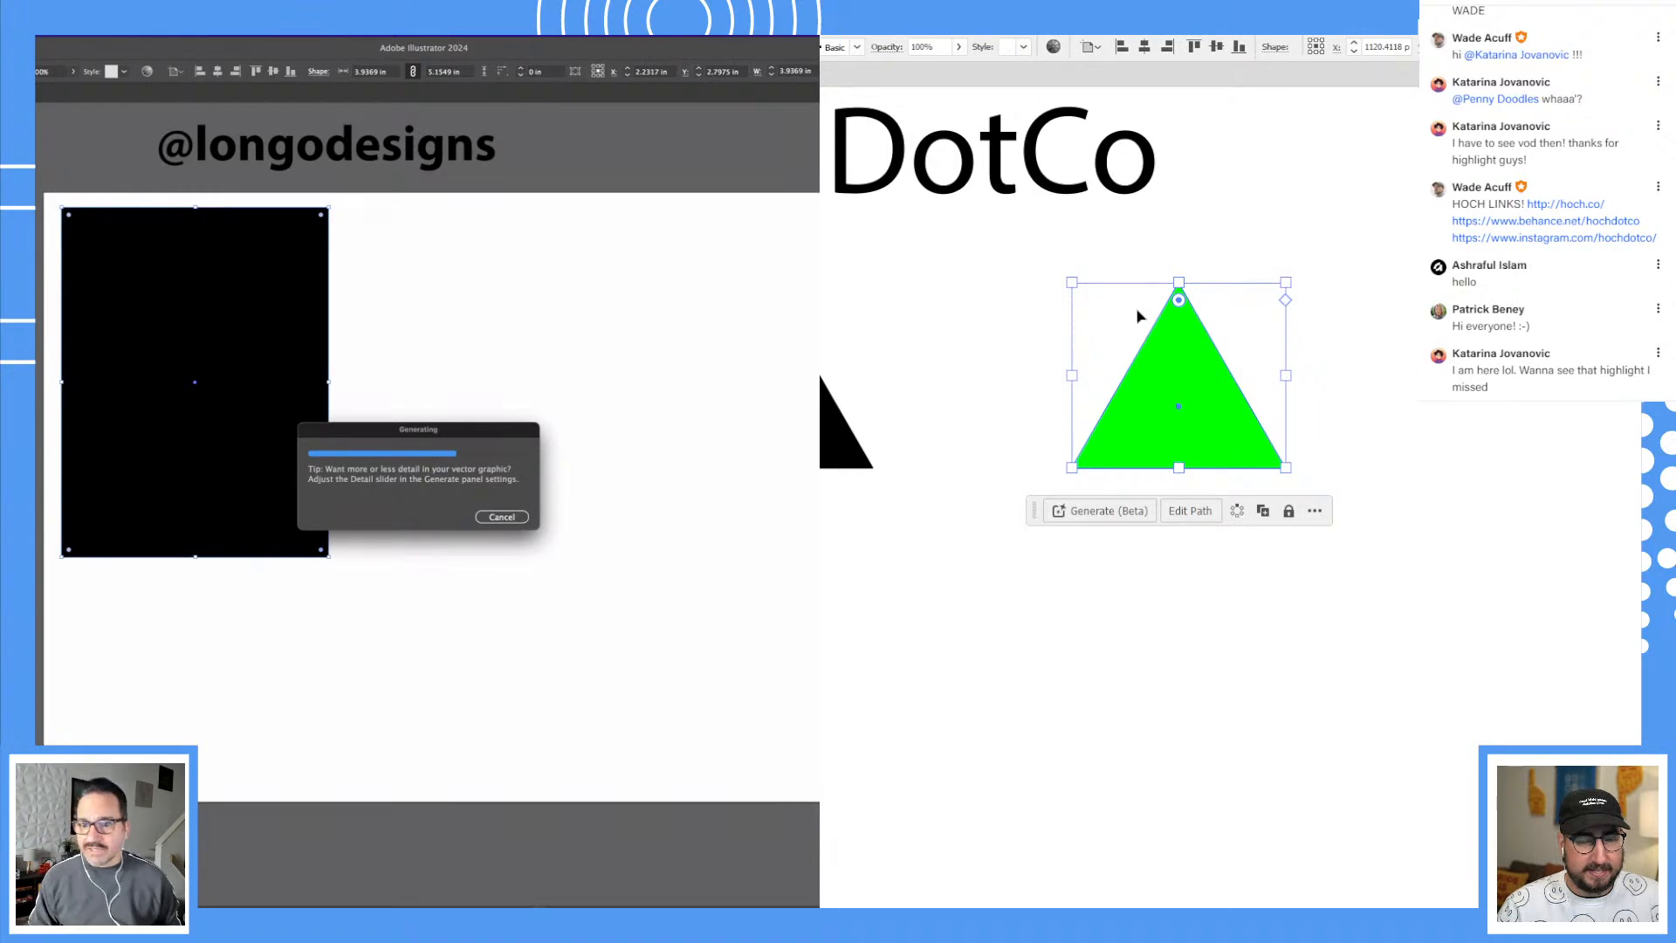
left_click(991, 329)
left_click(1197, 419)
key("r")
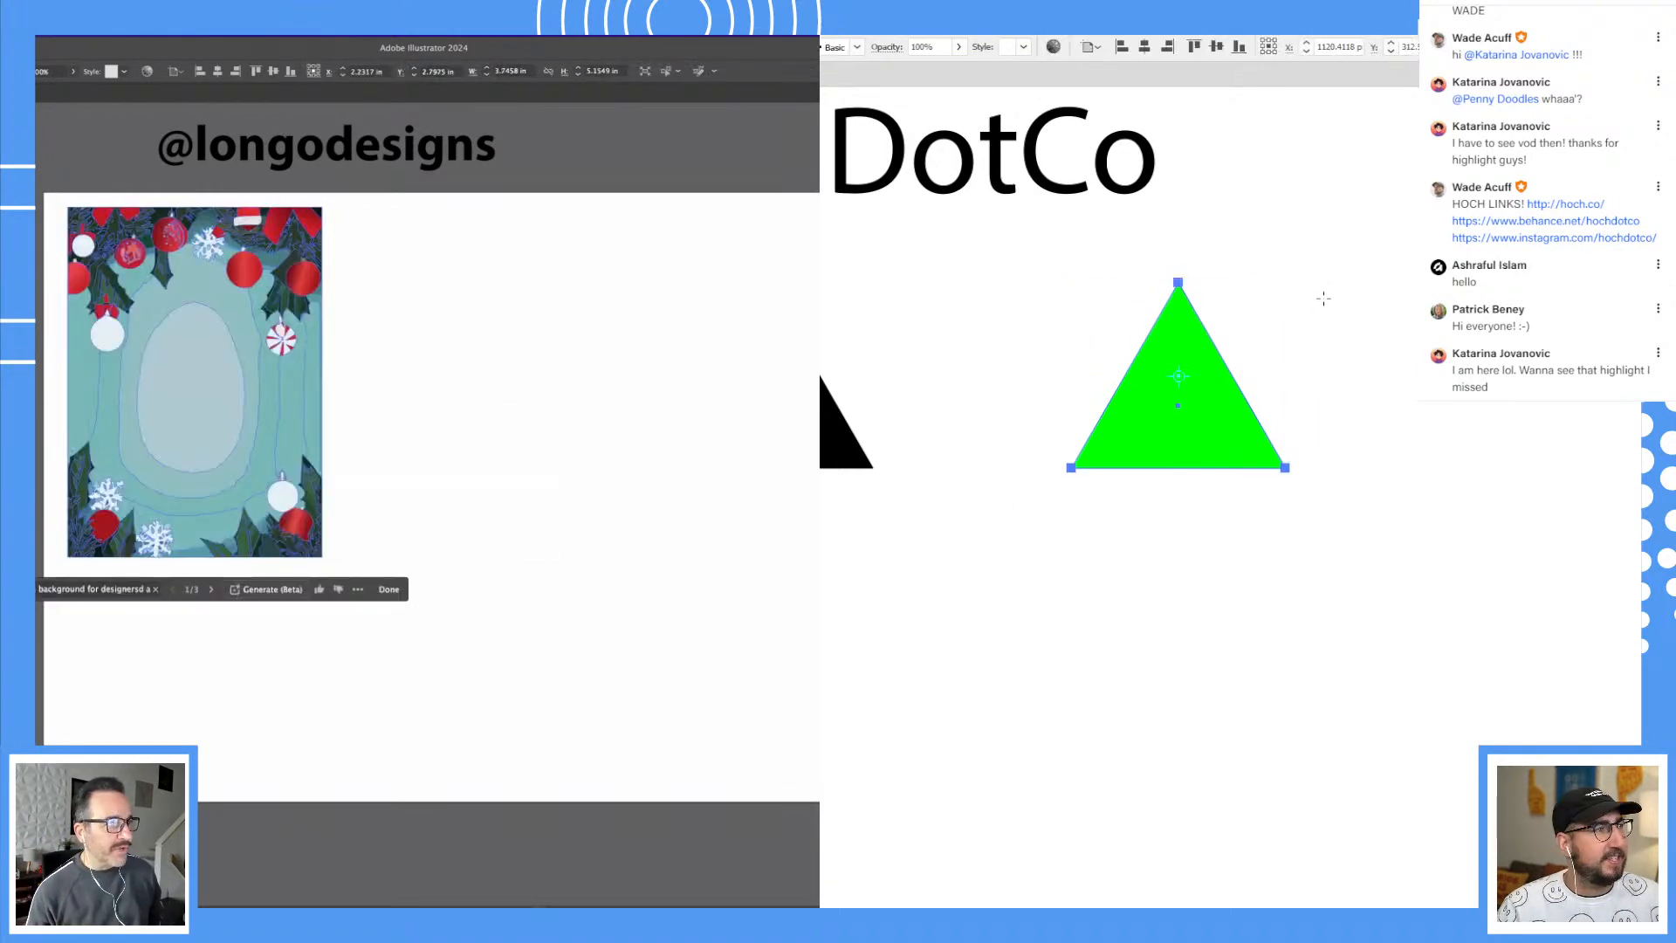
key("v")
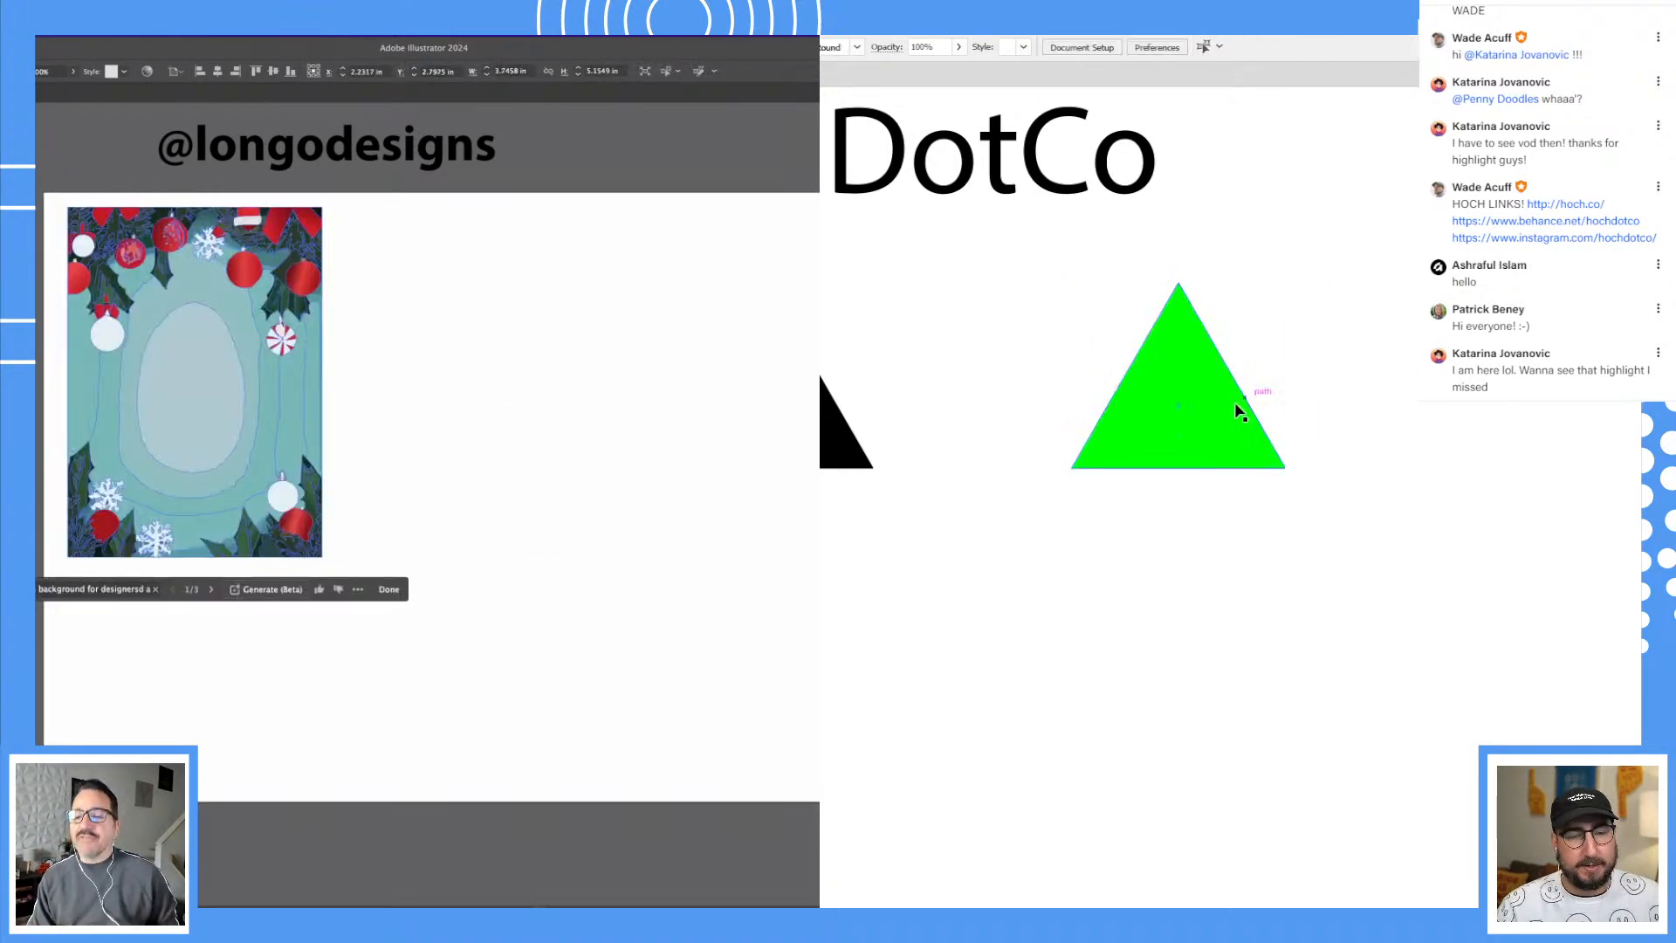
Step: Duplicate the green triangle straight down and scale the copy up as the tree's wider lower tier
left_click_drag(1208, 419, 1233, 531)
key("s")
left_click_drag(1331, 343, 1392, 278)
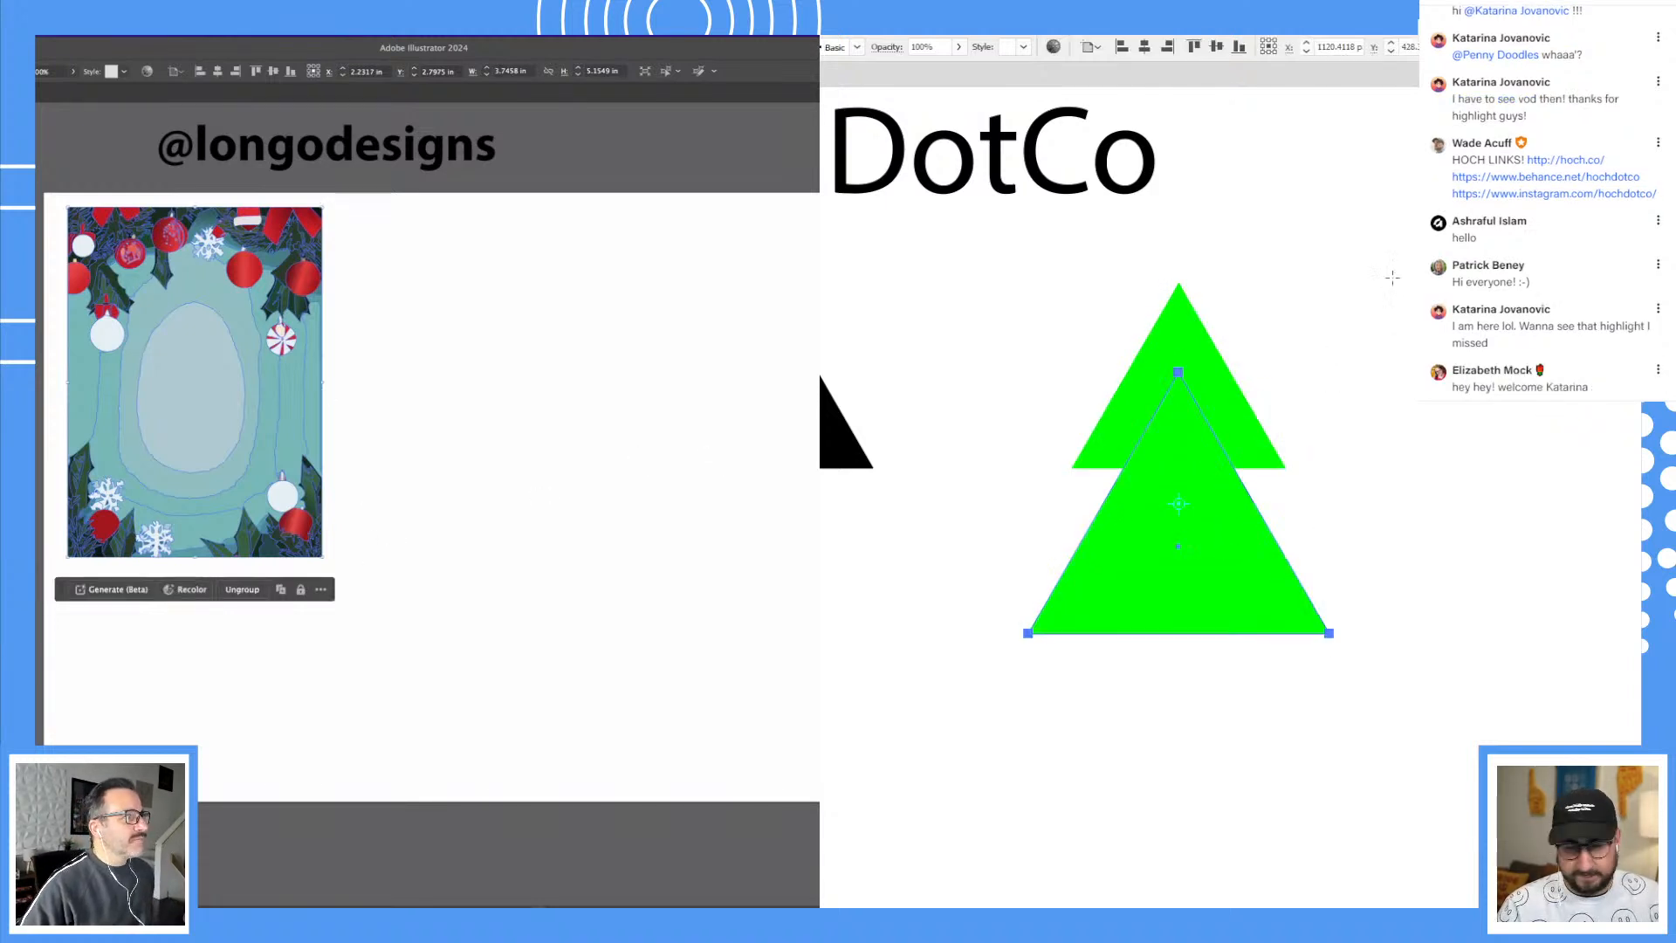
Step: Give both green triangles a cyan #00FFFF stroke, and shift the generated Christmas tree artwork slightly right on the other artboard
key("v")
left_click(1175, 336)
left_click(1209, 616, "shift")
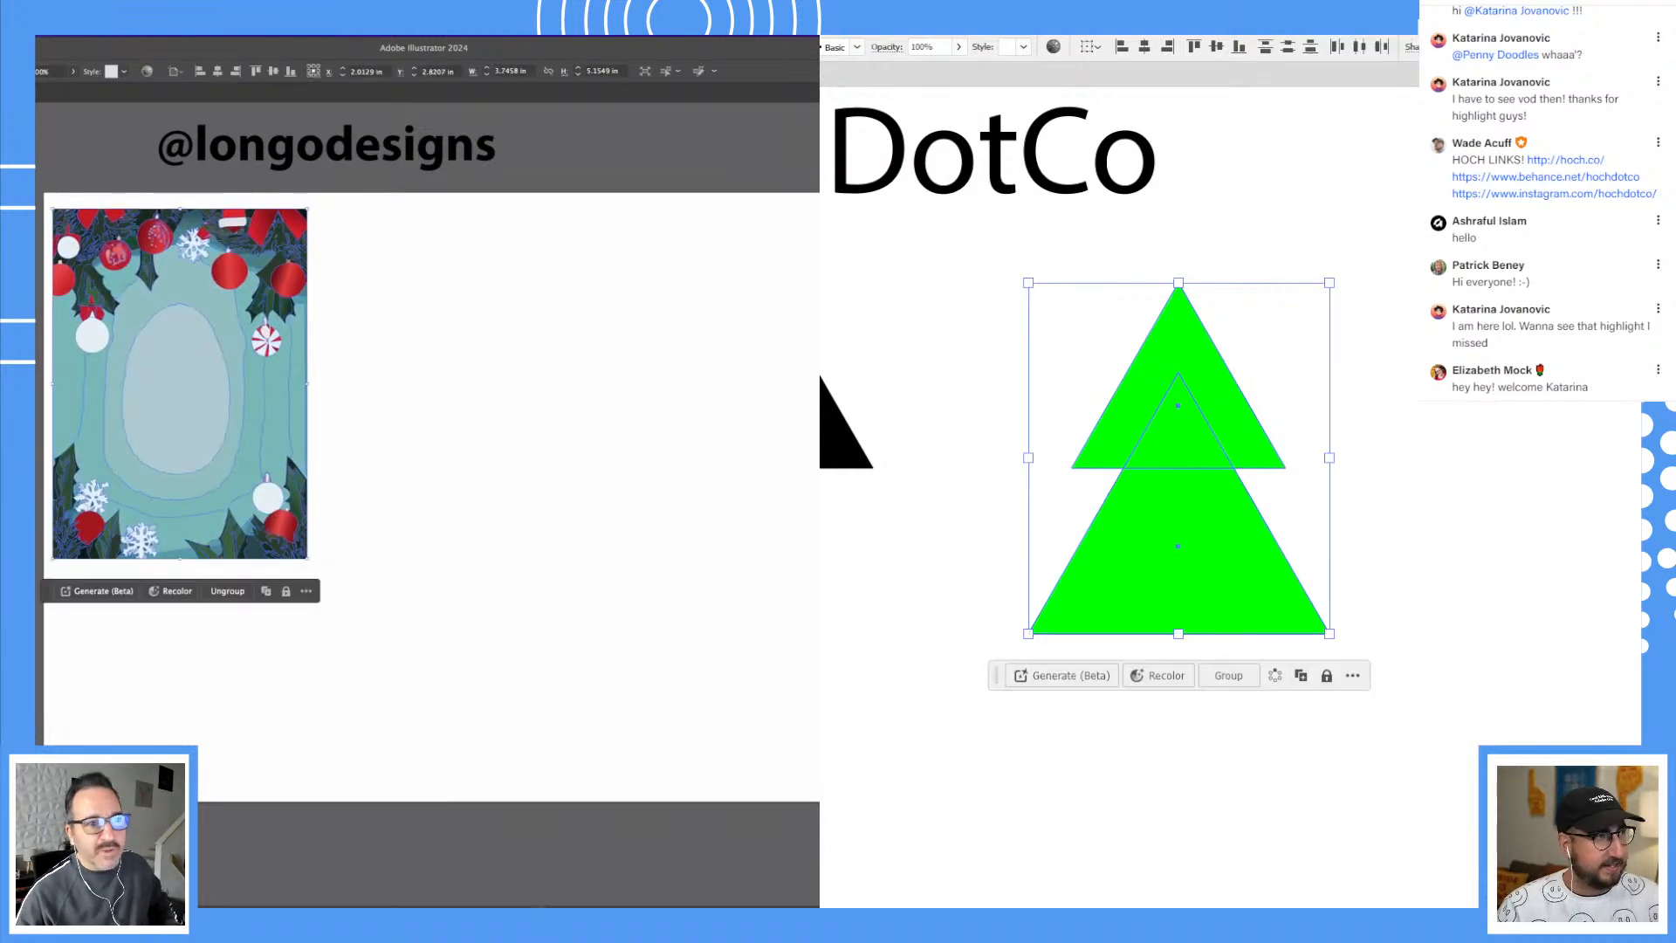
left_click(1254, 512)
left_click_drag(1216, 381, 1281, 291)
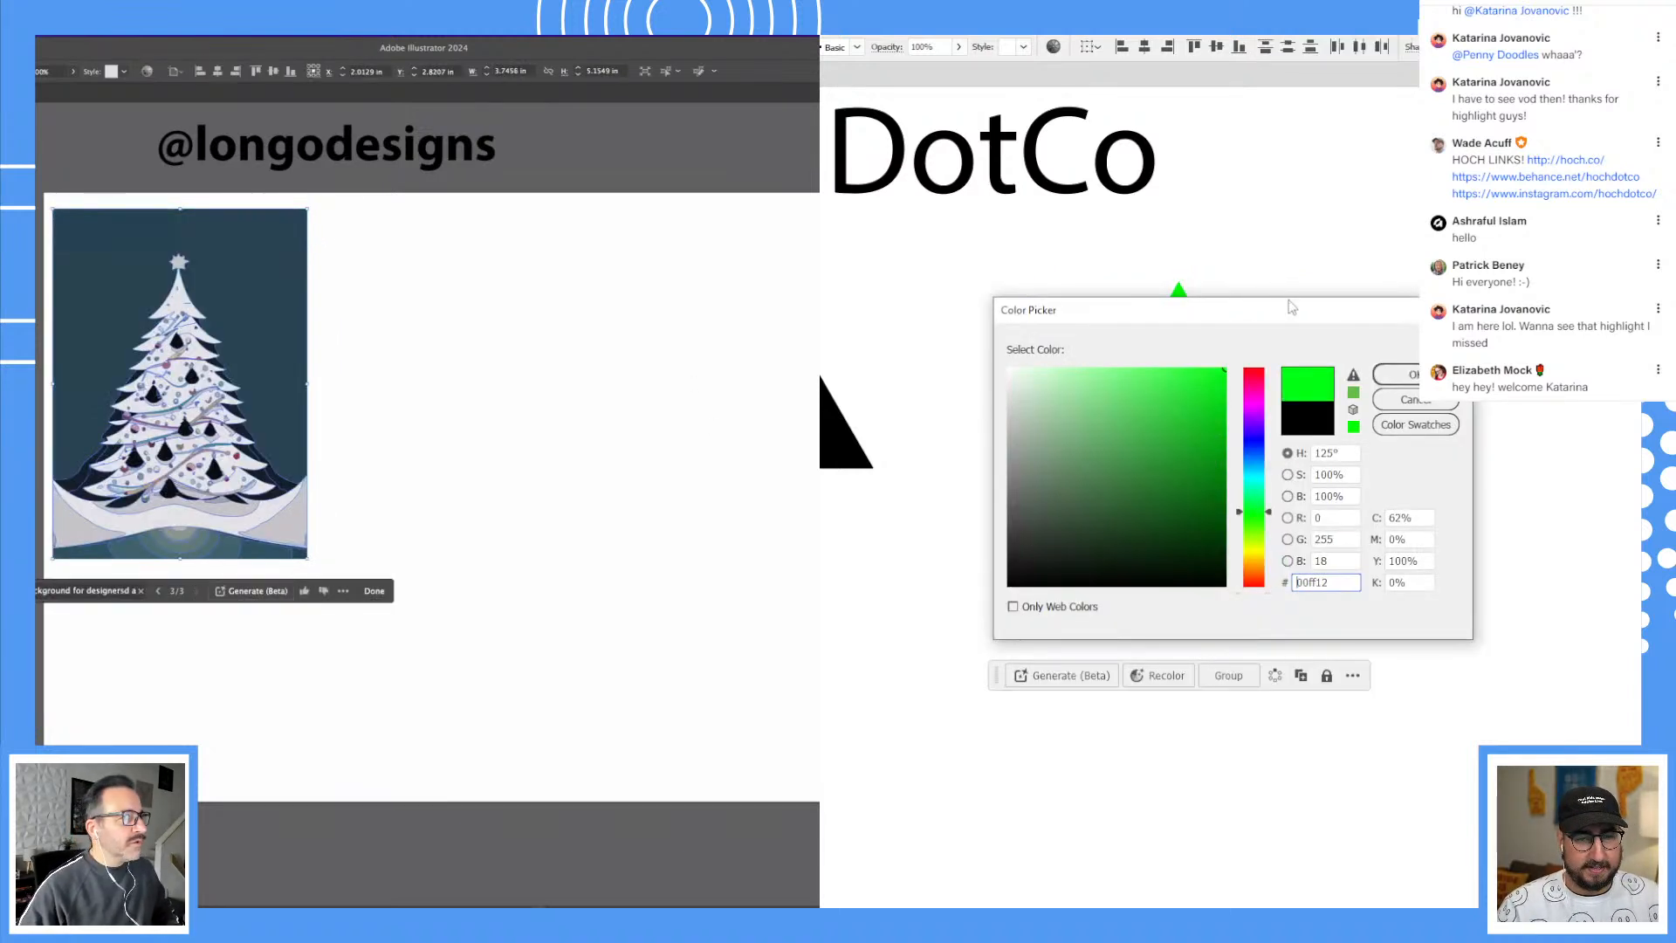
left_click(488, 541)
left_click(1255, 478)
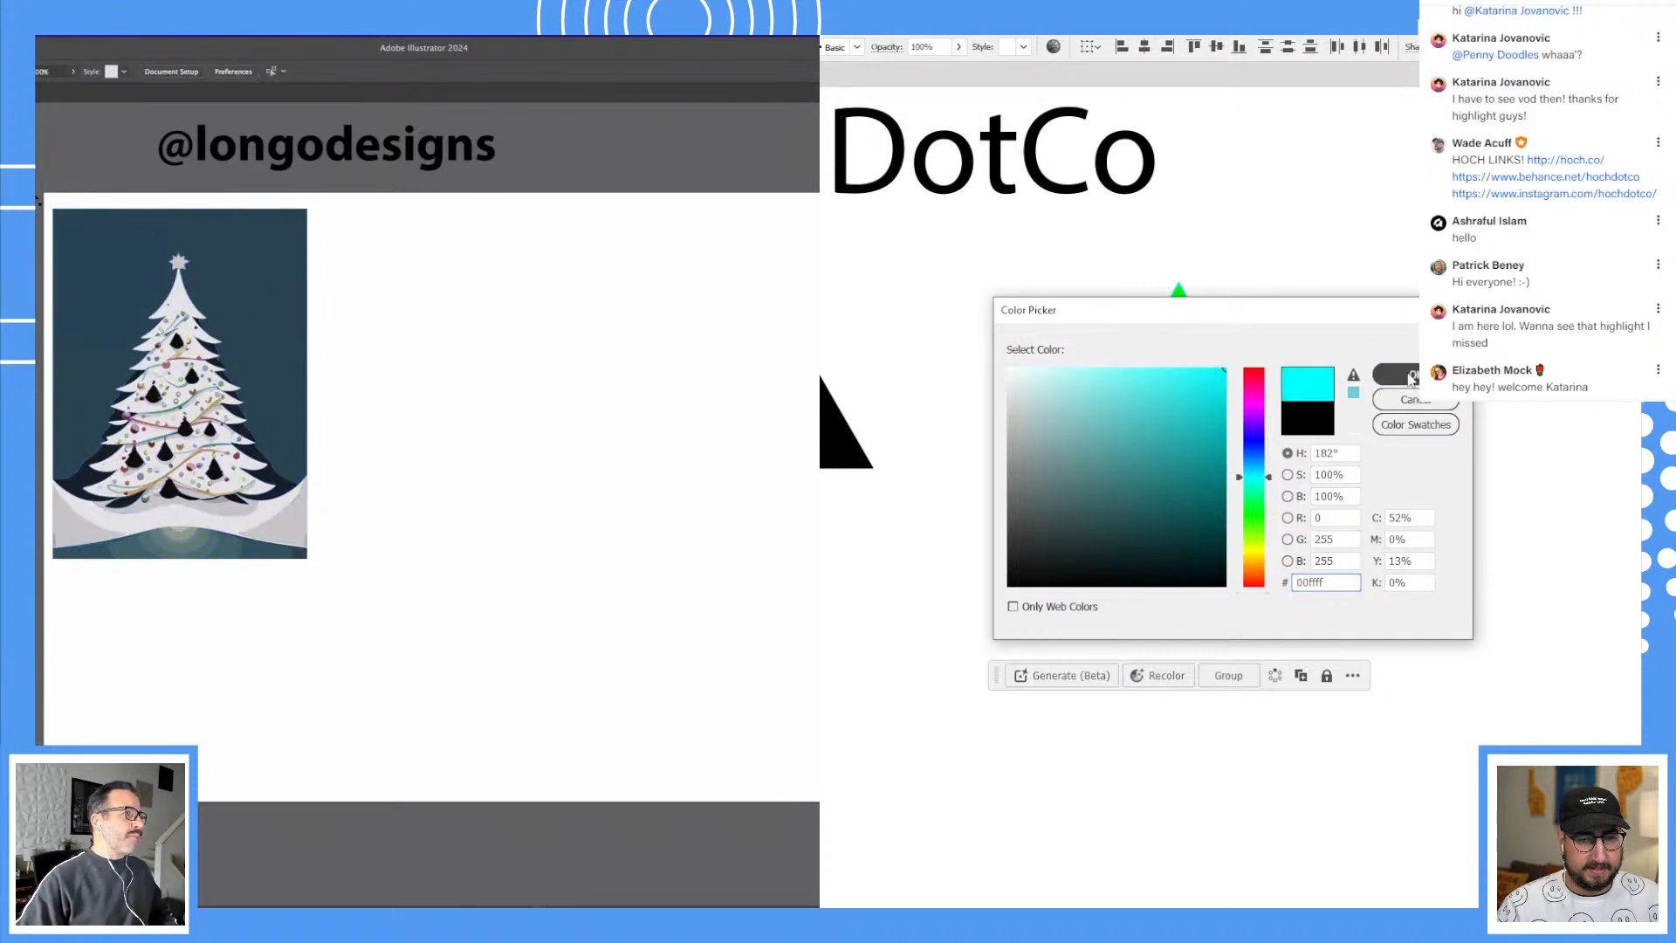
left_click(1406, 381)
left_click_drag(180, 403, 196, 403)
left_click(491, 567)
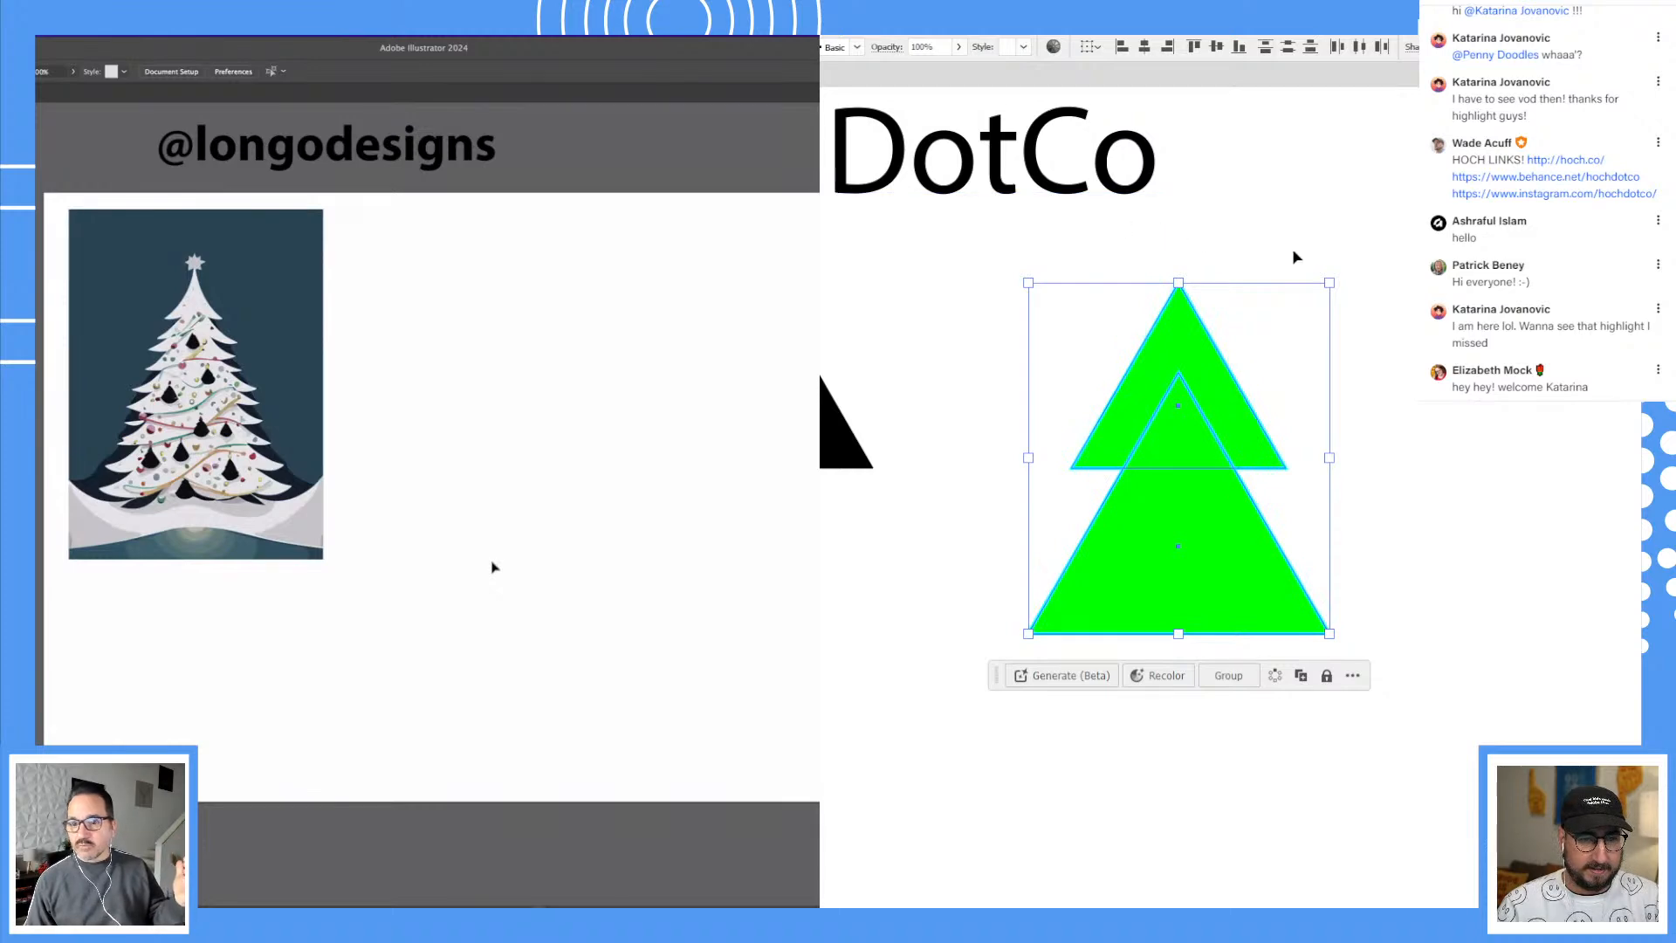
left_click(1322, 340)
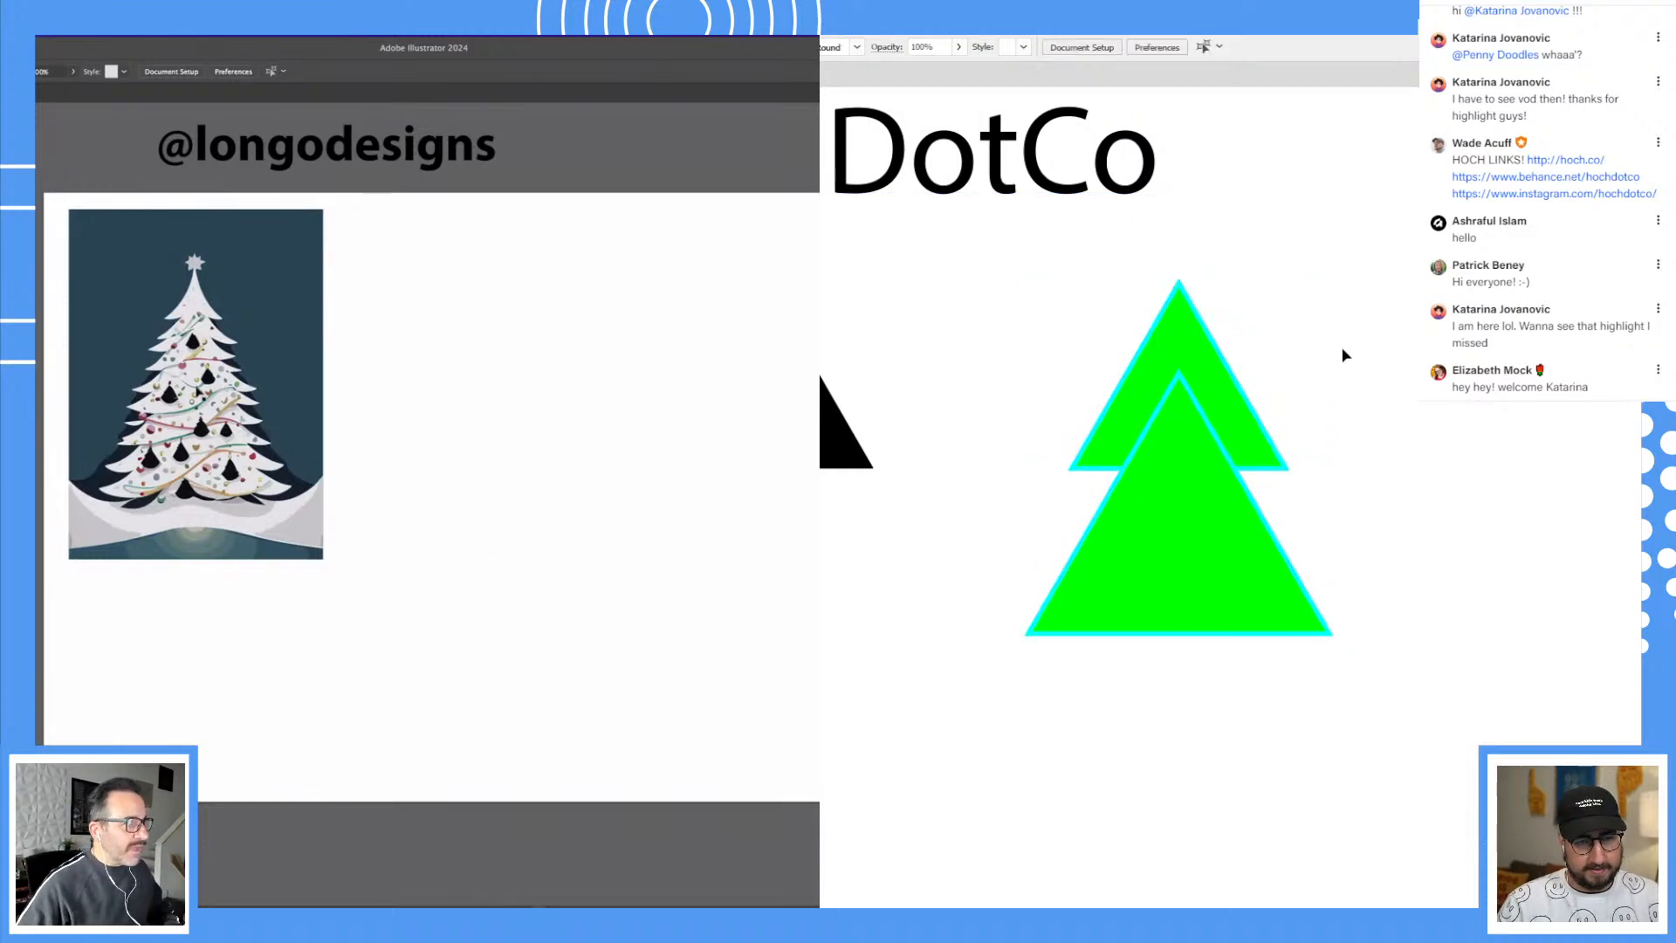
Step: Try duplicating the generated Christmas tree artwork beside the original
left_click_drag(207, 401, 449, 393, "alt")
key("super+z")
left_click(515, 382)
Step: Try swapping the fill and stroke colors of the two green triangles
left_click(1152, 524)
key("shift+x")
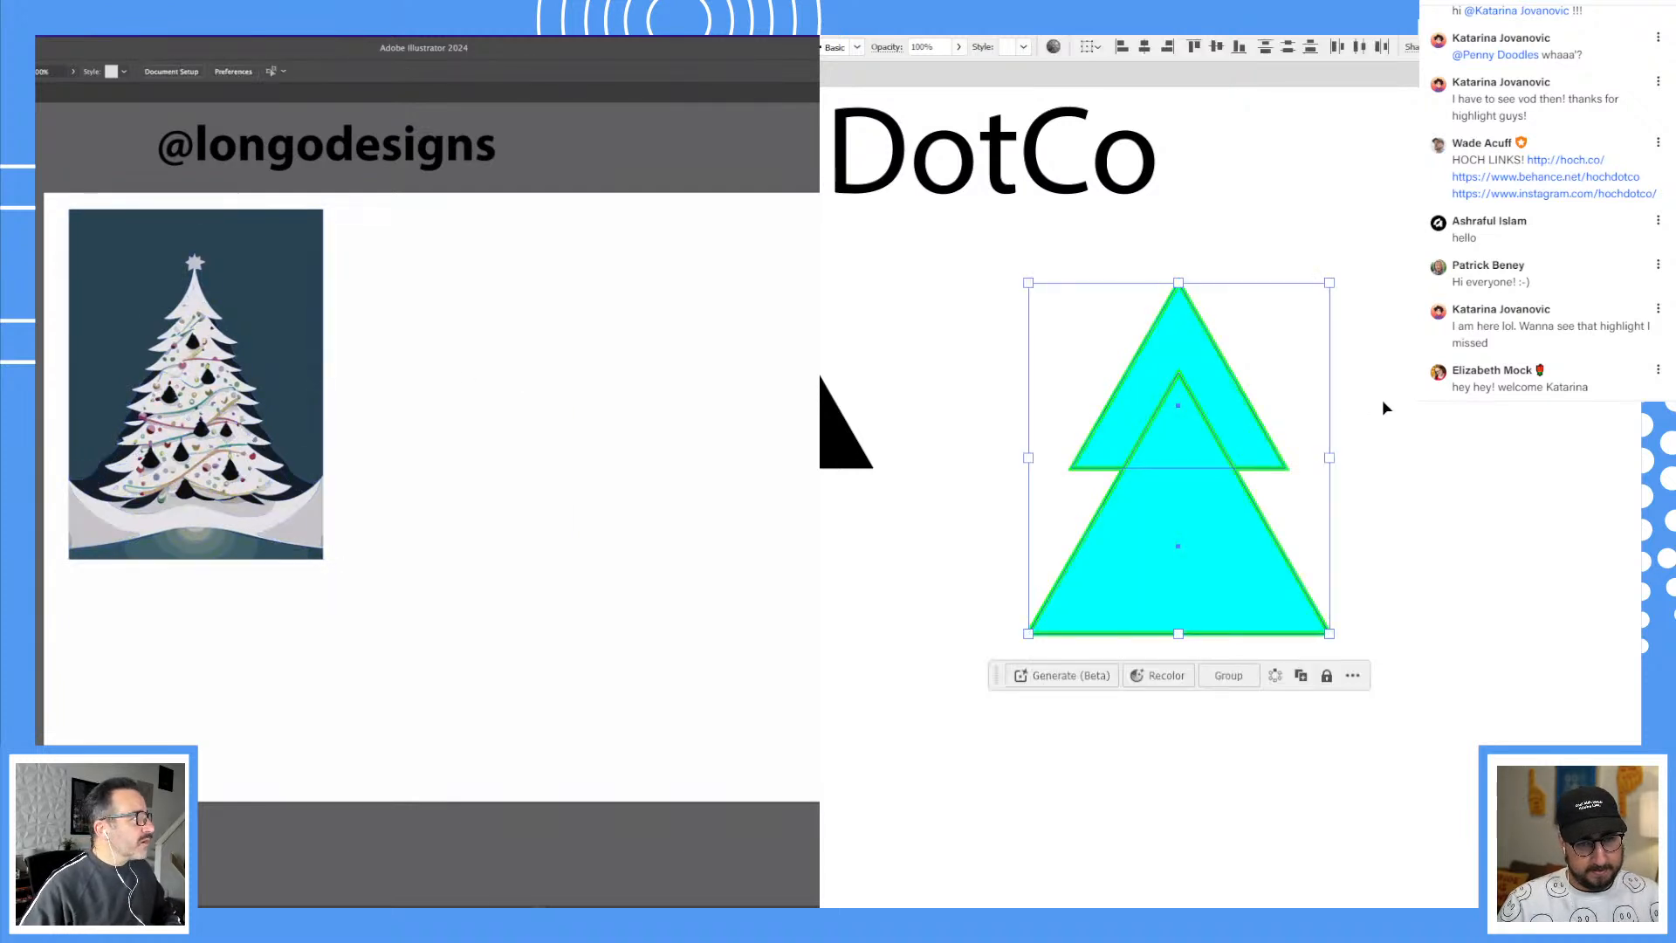
left_click(1381, 401)
left_click(1168, 538)
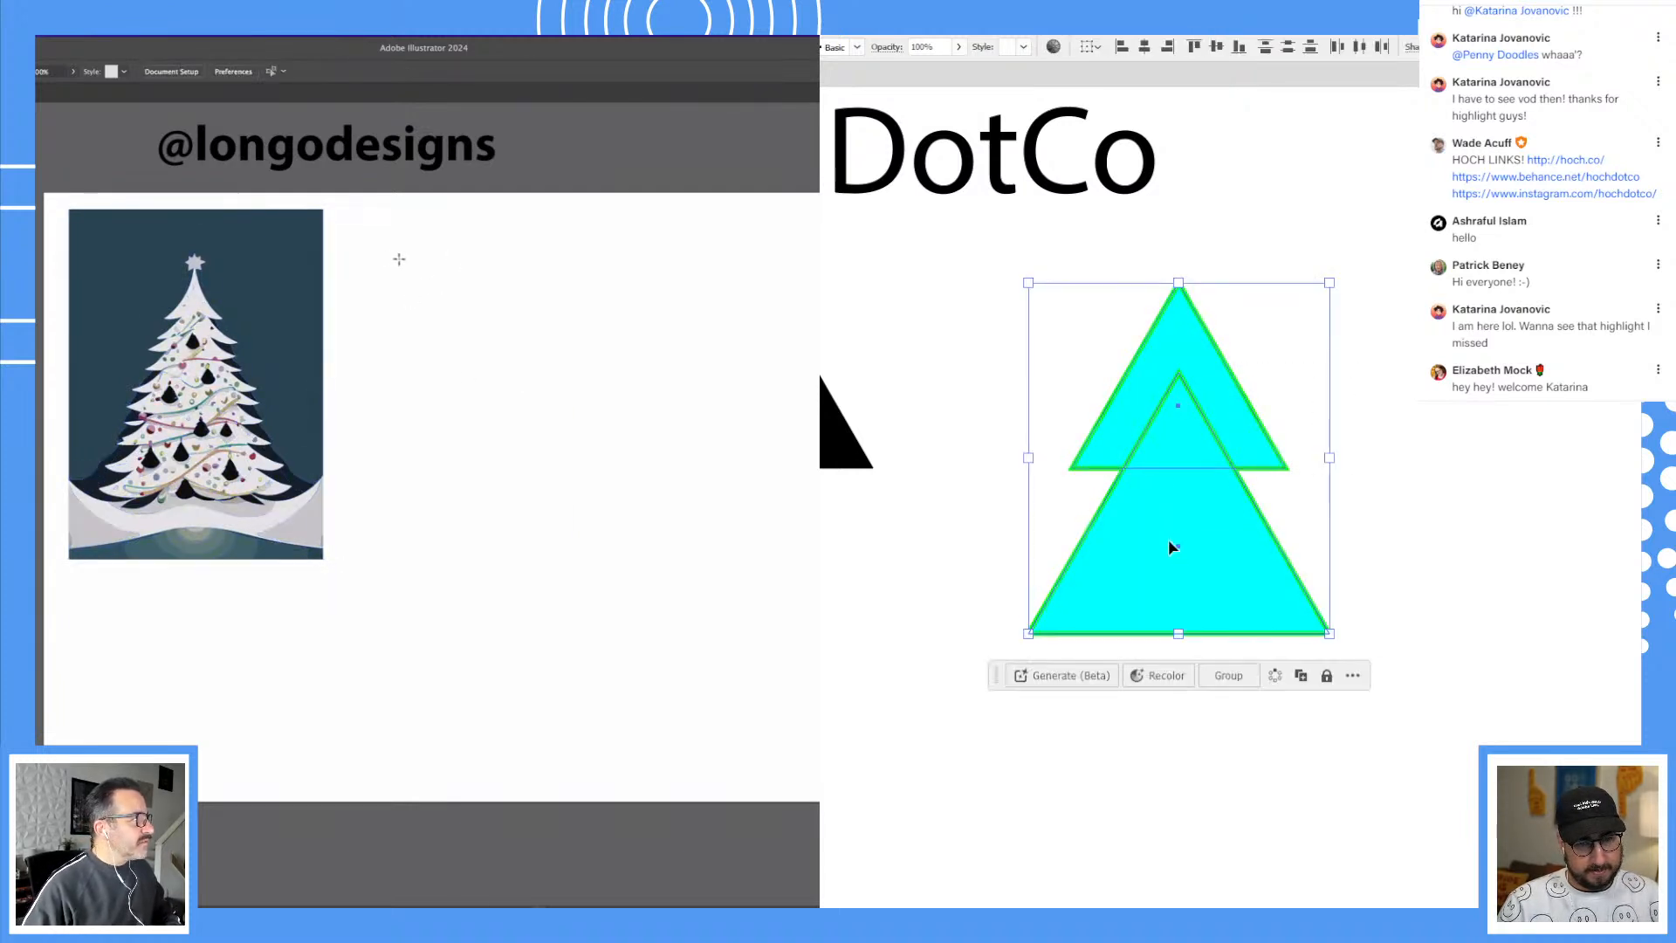
key("shift+x")
left_click(1405, 404)
Step: Draw a black rectangle about 3.49 × 5.15 in beside the generated Christmas tree artwork
mouse_move(343, 210)
left_mouse_down()
mouse_move(527, 557)
mouse_move(579, 559)
left_mouse_up()
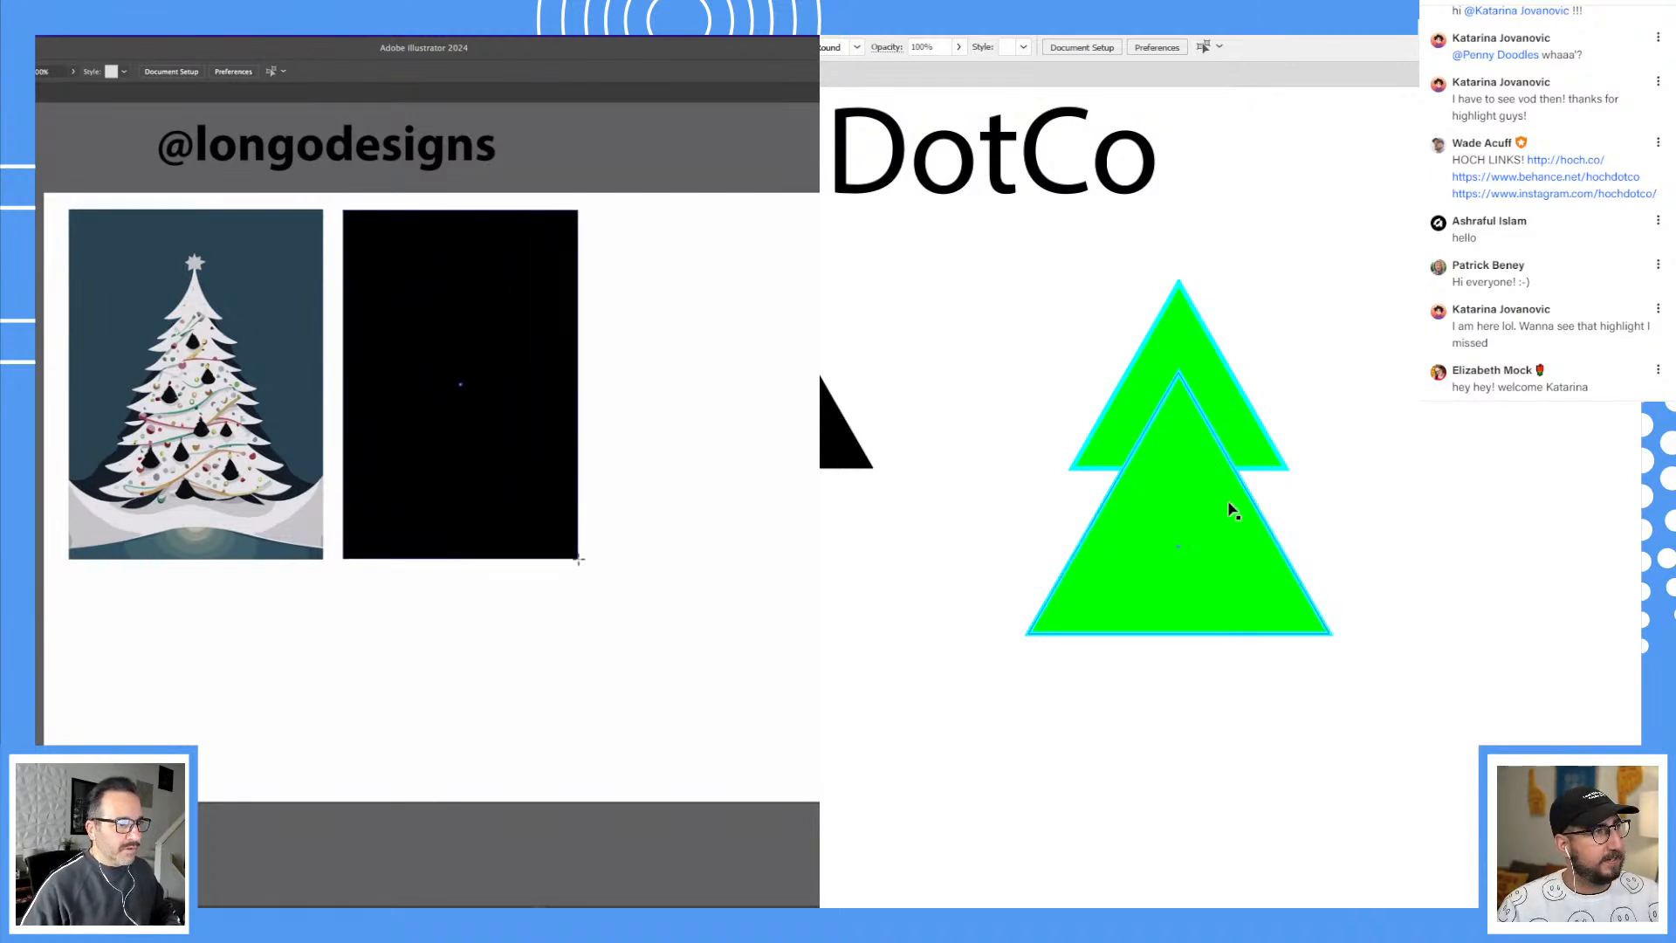
Step: Scale down the upper green triangle slightly and bring it in front of the lower triangle
left_click(1167, 505)
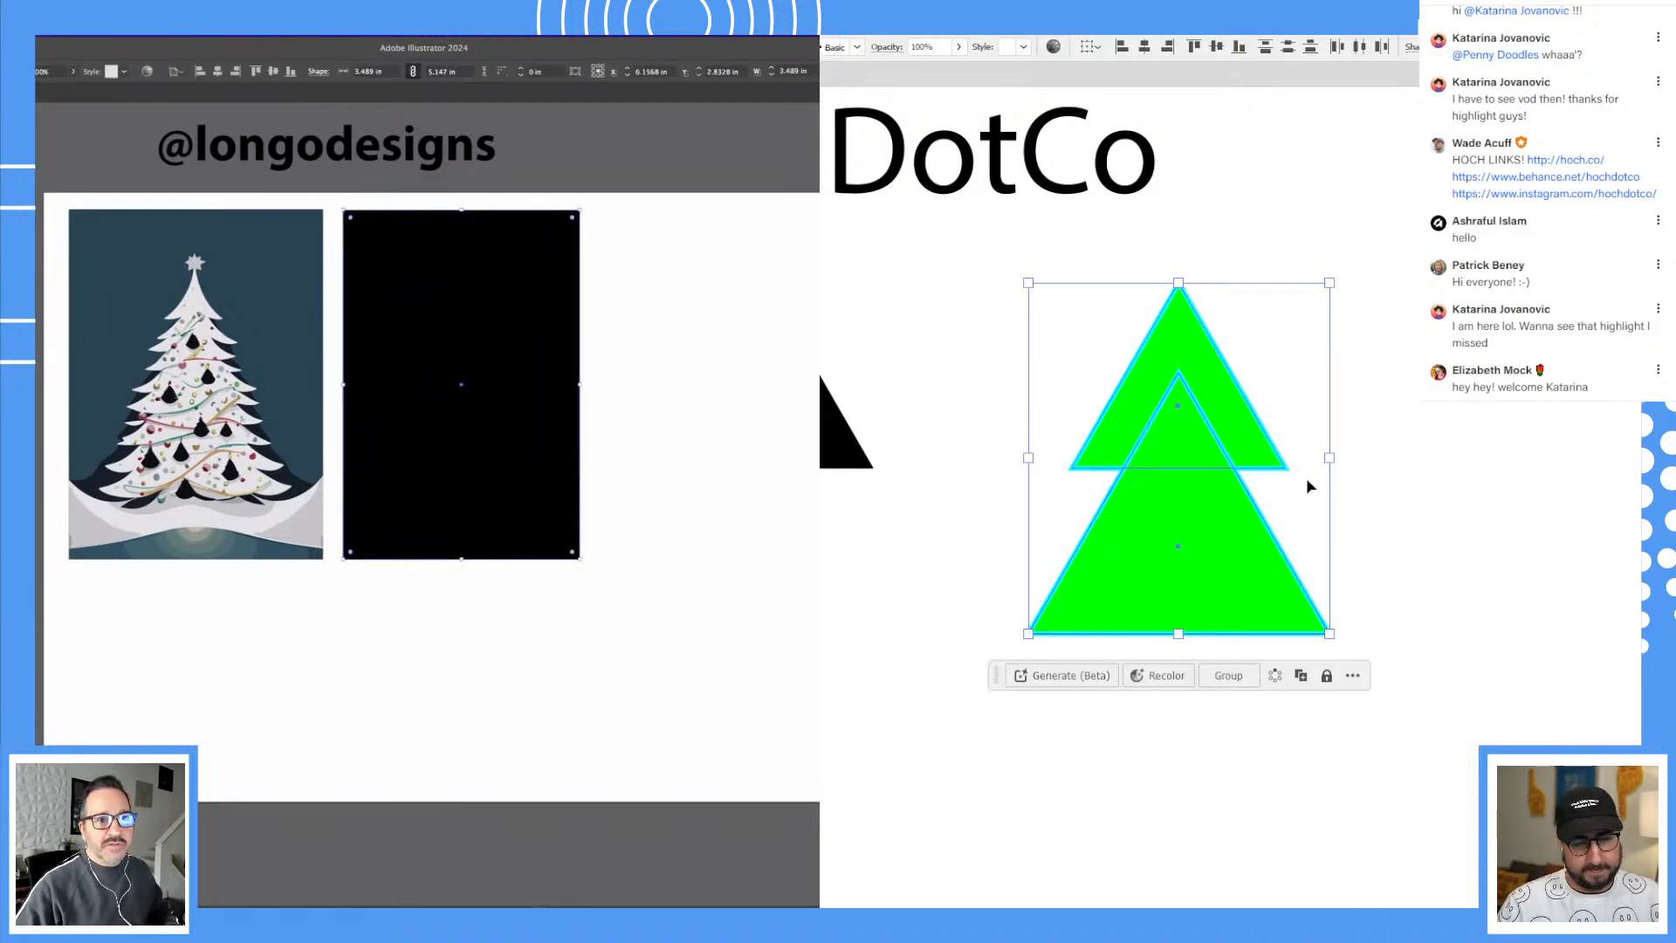
left_click(1302, 456)
left_click(1214, 368)
key("s")
left_click_drag(1361, 227, 1339, 244)
left_click(1206, 362)
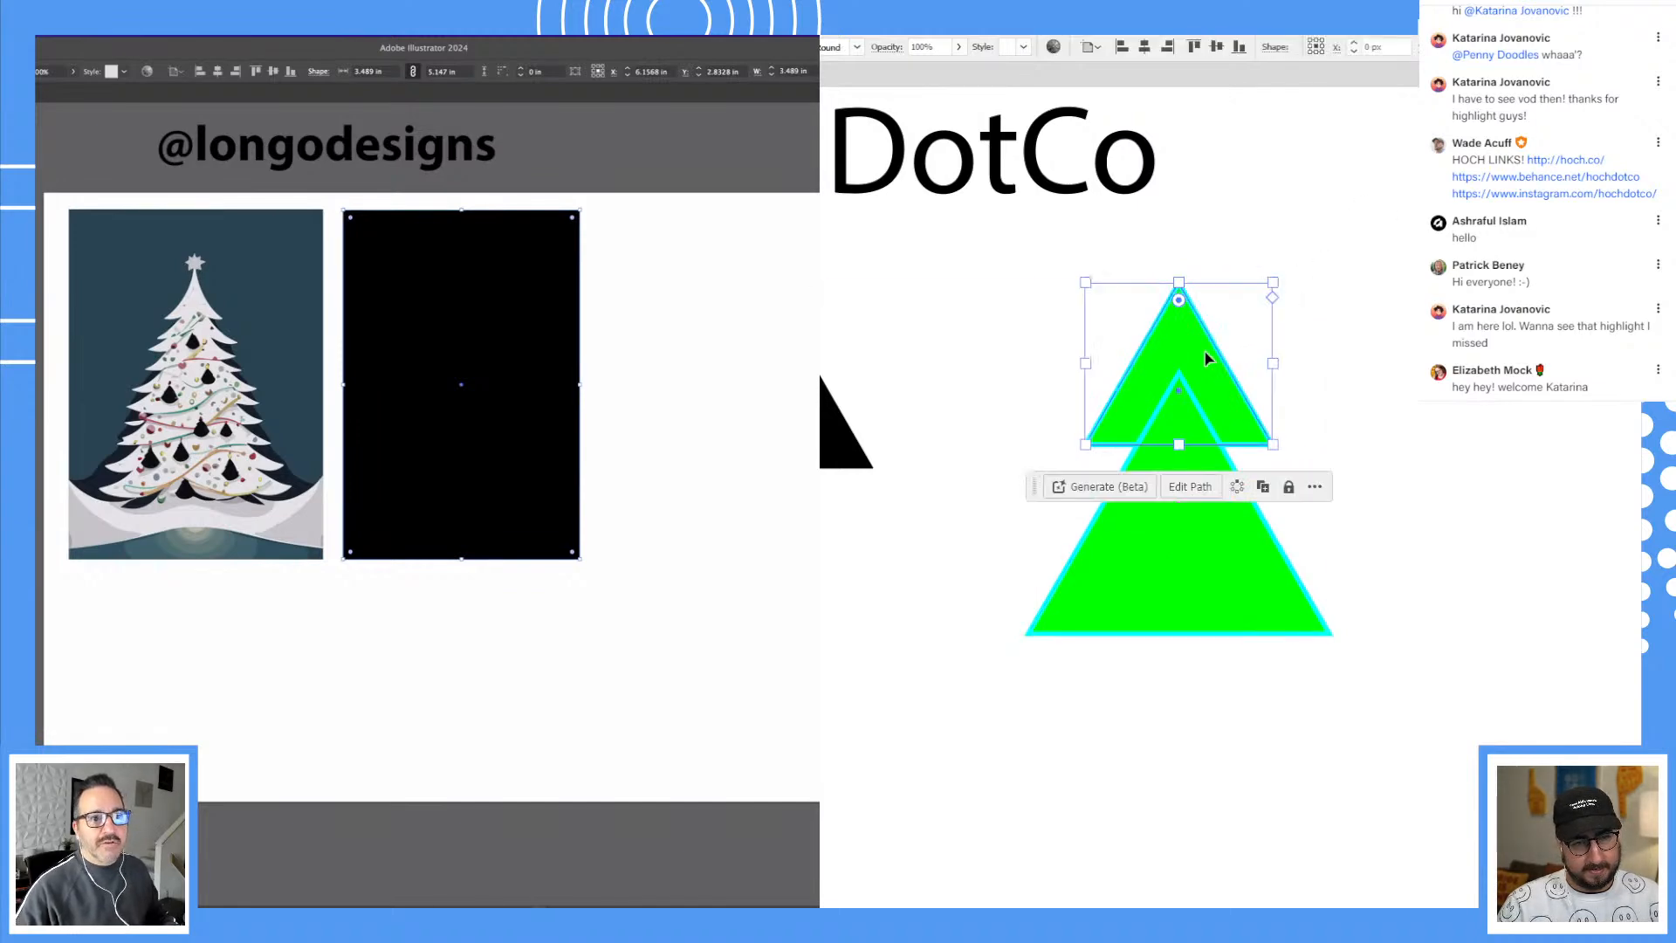
left_click(1349, 323)
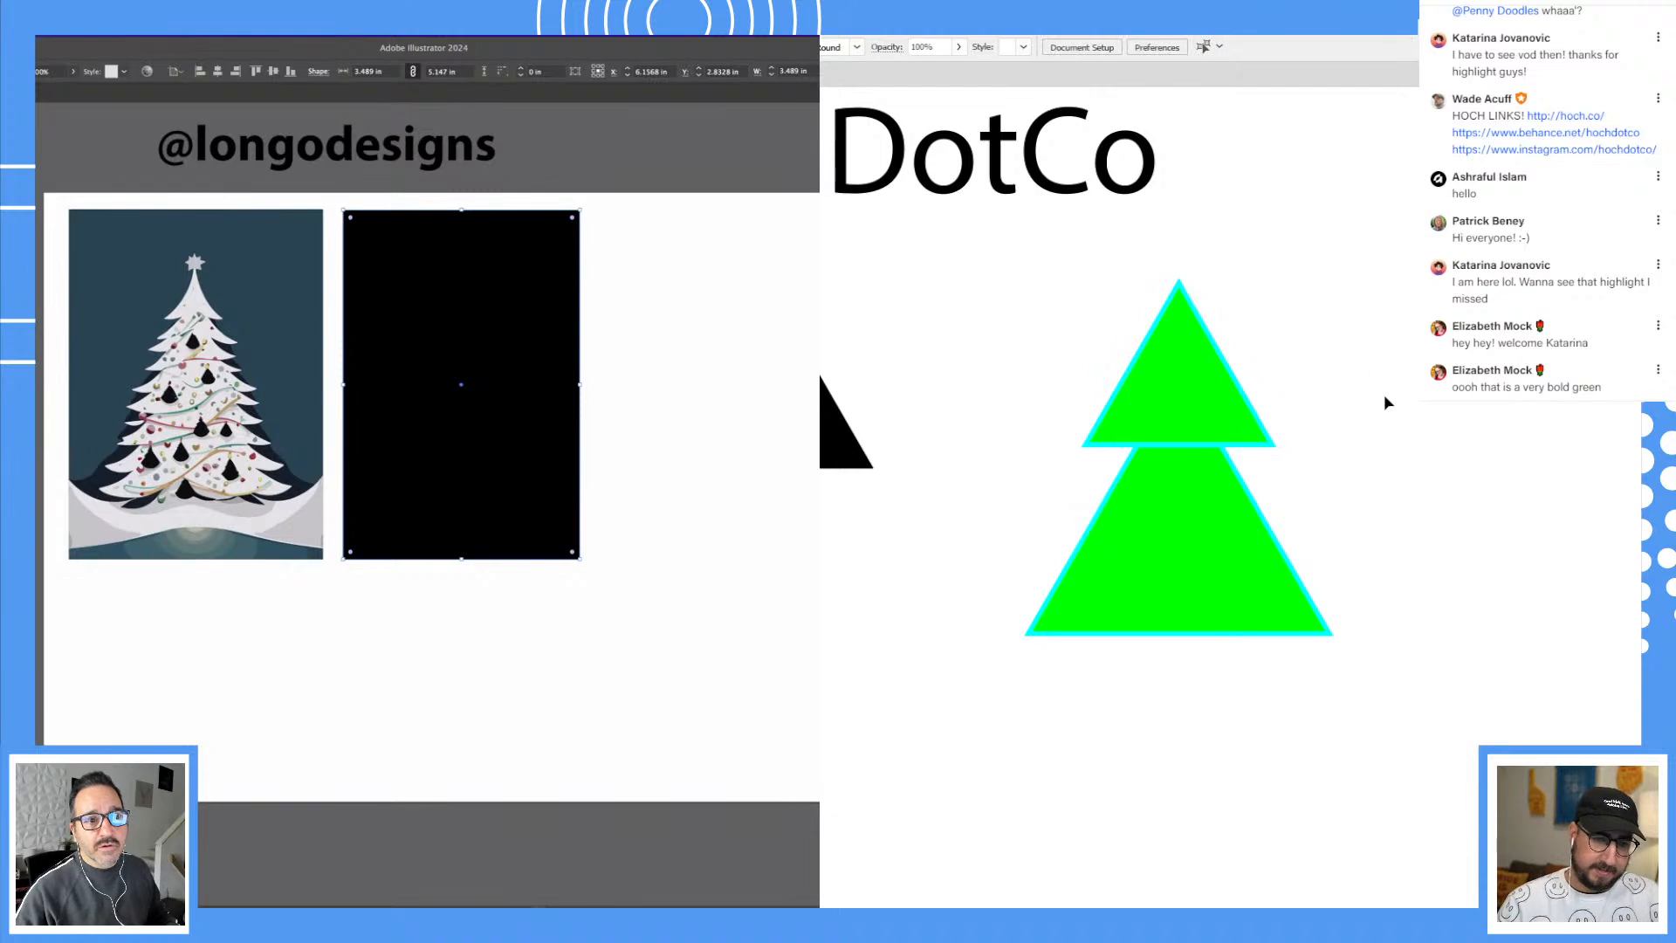
Step: Duplicate the two-tier green tree horizontally to the right of the original
left_click(1100, 578)
left_click_drag(1100, 577, 1514, 578)
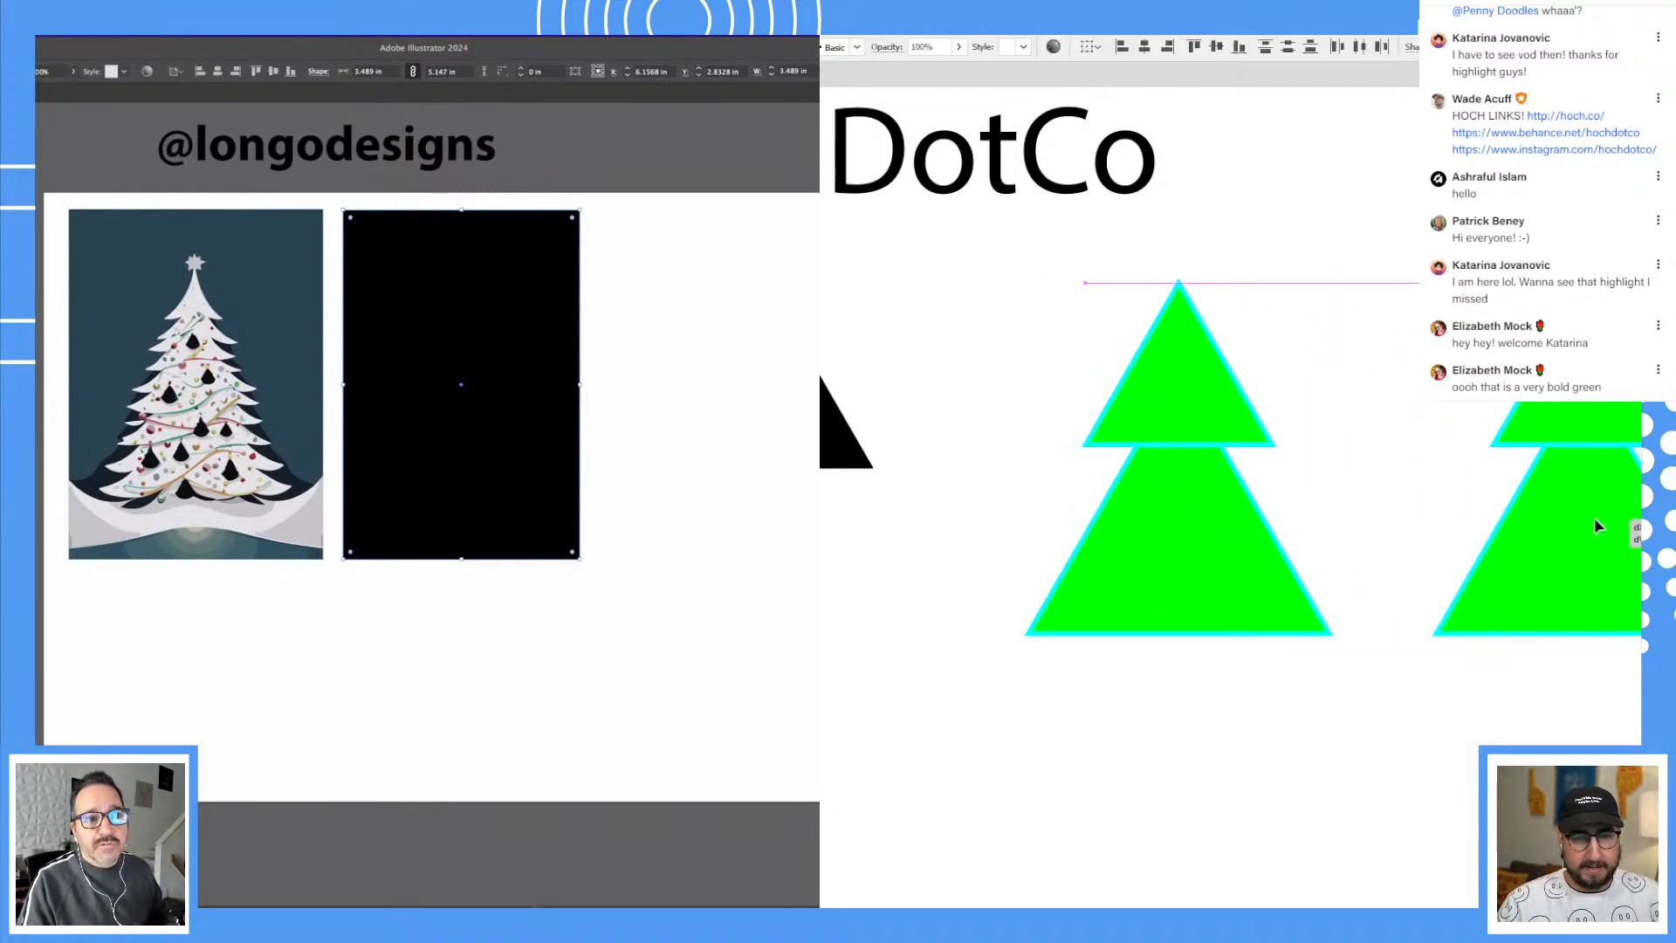
left_click(1391, 452)
Step: Blend the original tree's upper and lower triangles with intermediate steps to form many stacked tiers
left_click_drag(1362, 384, 1125, 621)
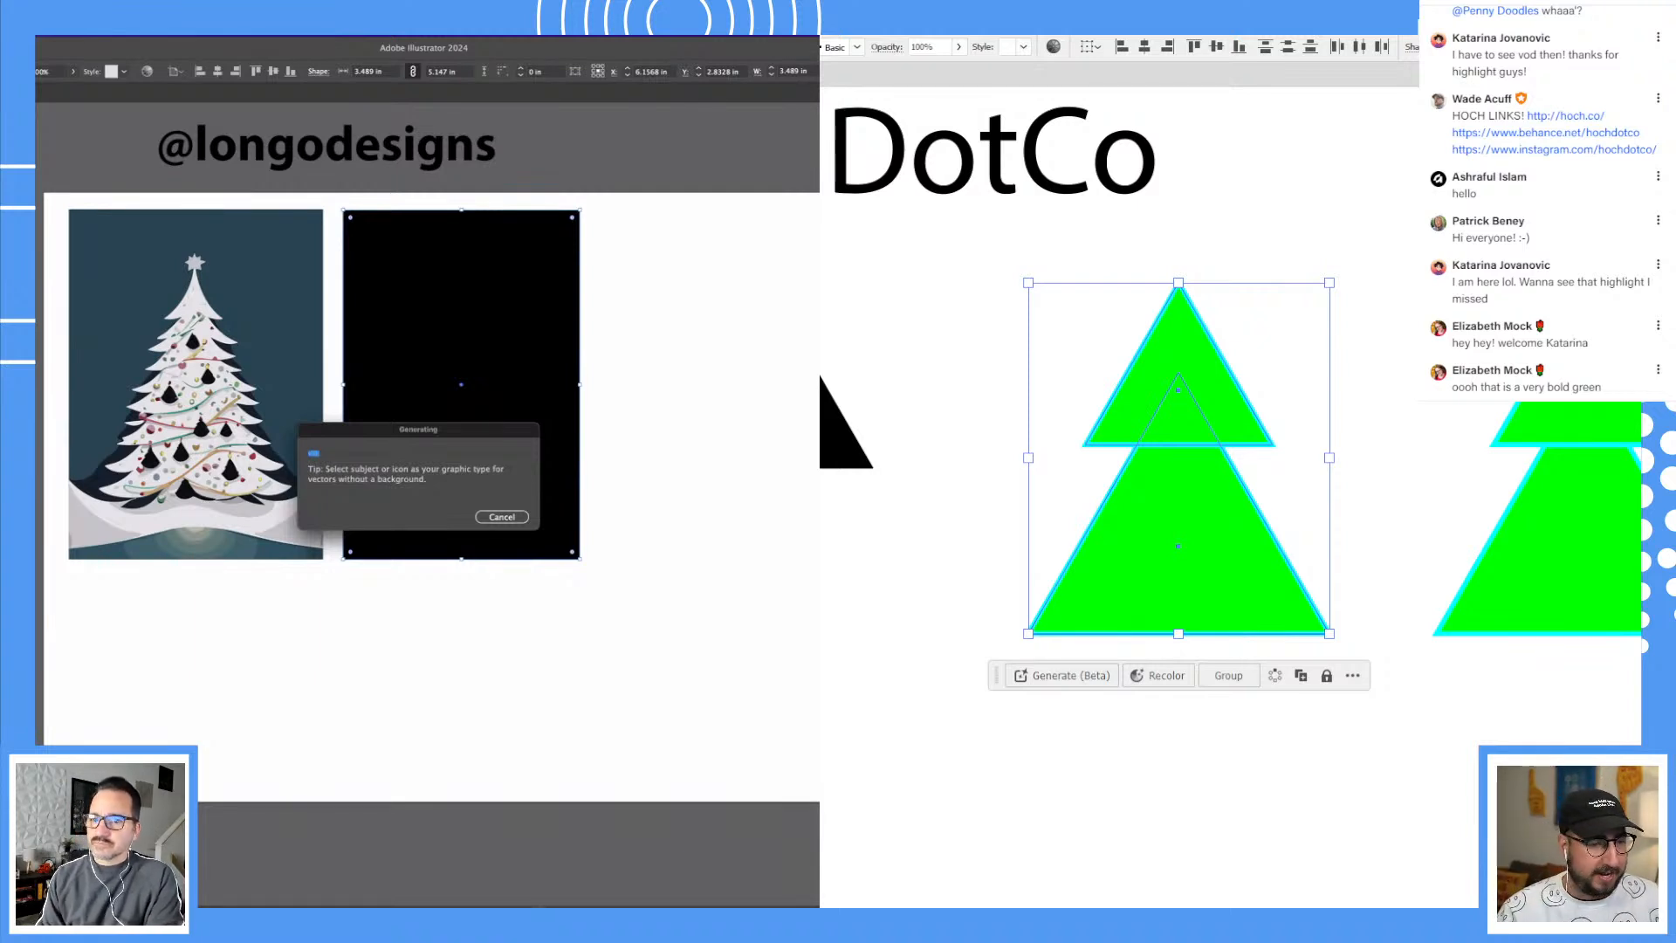
left_click(845, 585)
left_click(1197, 411)
left_click(1241, 466)
left_click(1240, 414)
left_click(1218, 447)
left_click(1234, 491)
key("ctrl+shift+a")
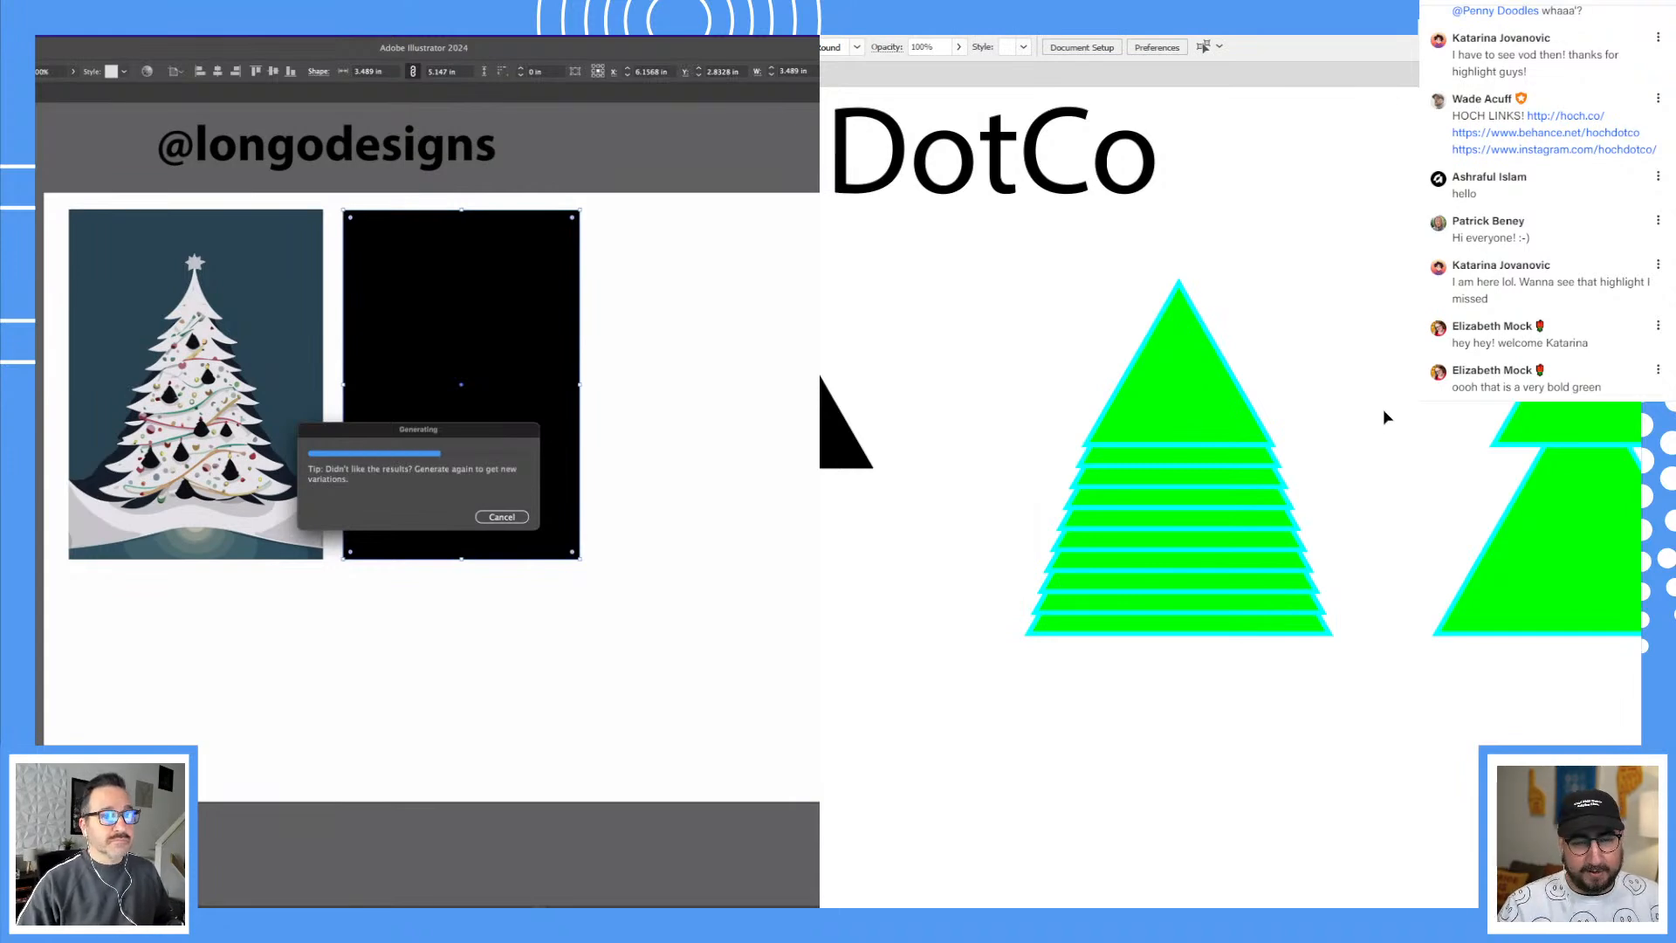
Step: Try bringing the largest triangle of the blended tree to the front
left_click(1249, 575)
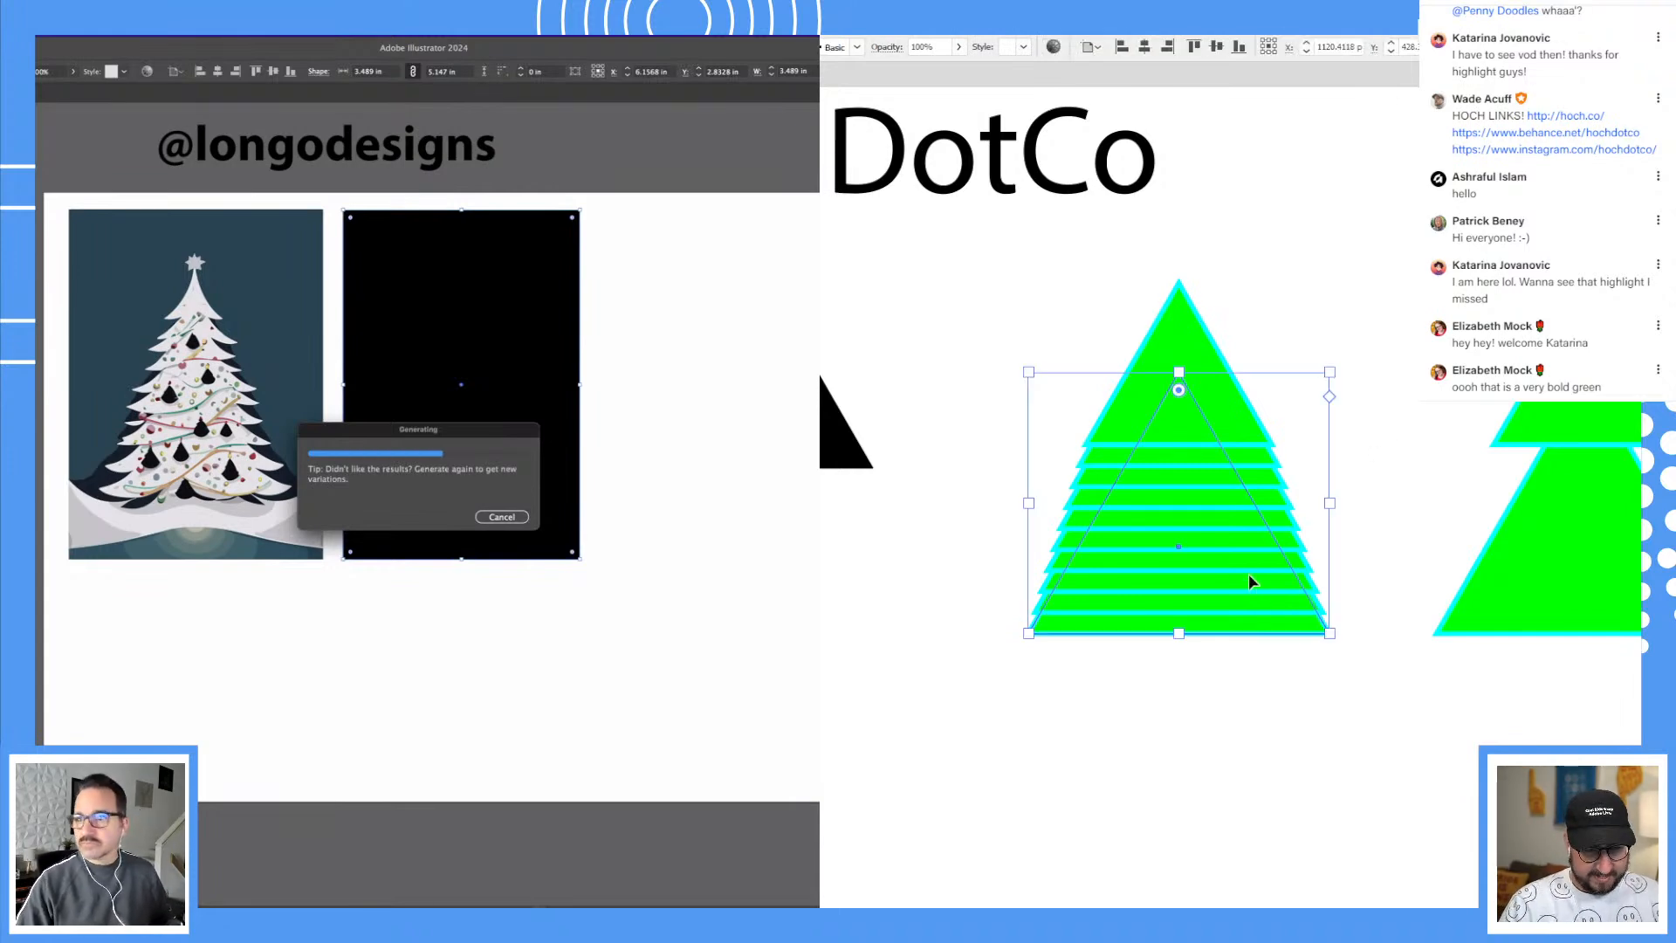
key("ctrl+shift+]")
key("ctrl+z")
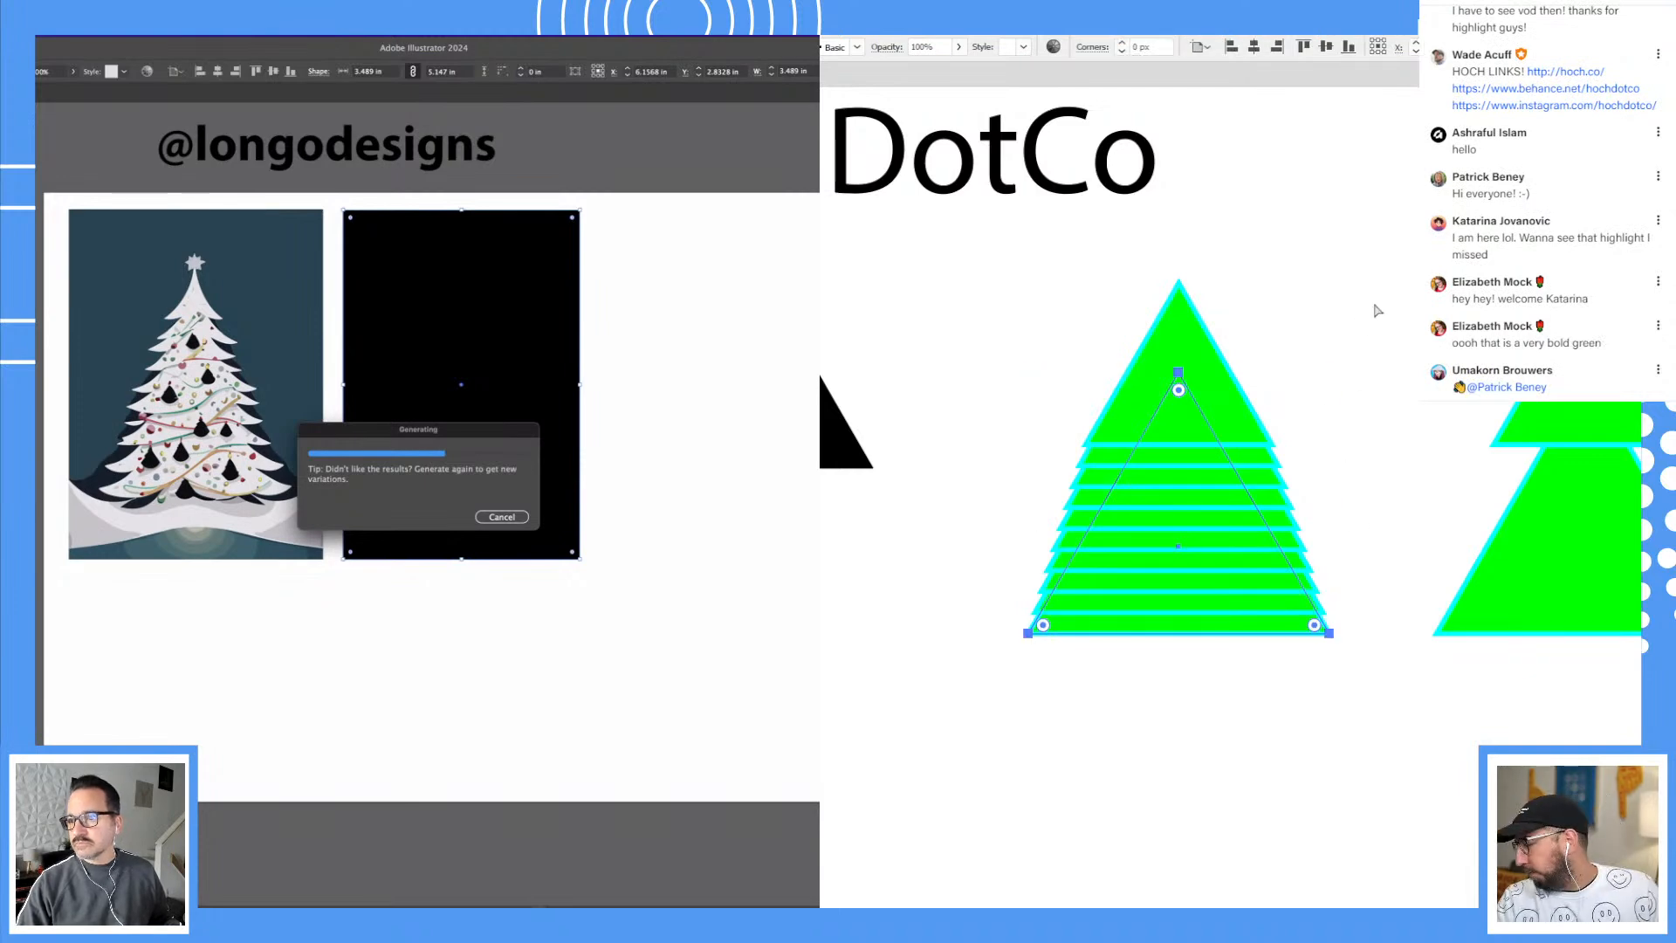
Step: Scale down the top triangle of the blended tree so its tiers taper more
left_click(1374, 310)
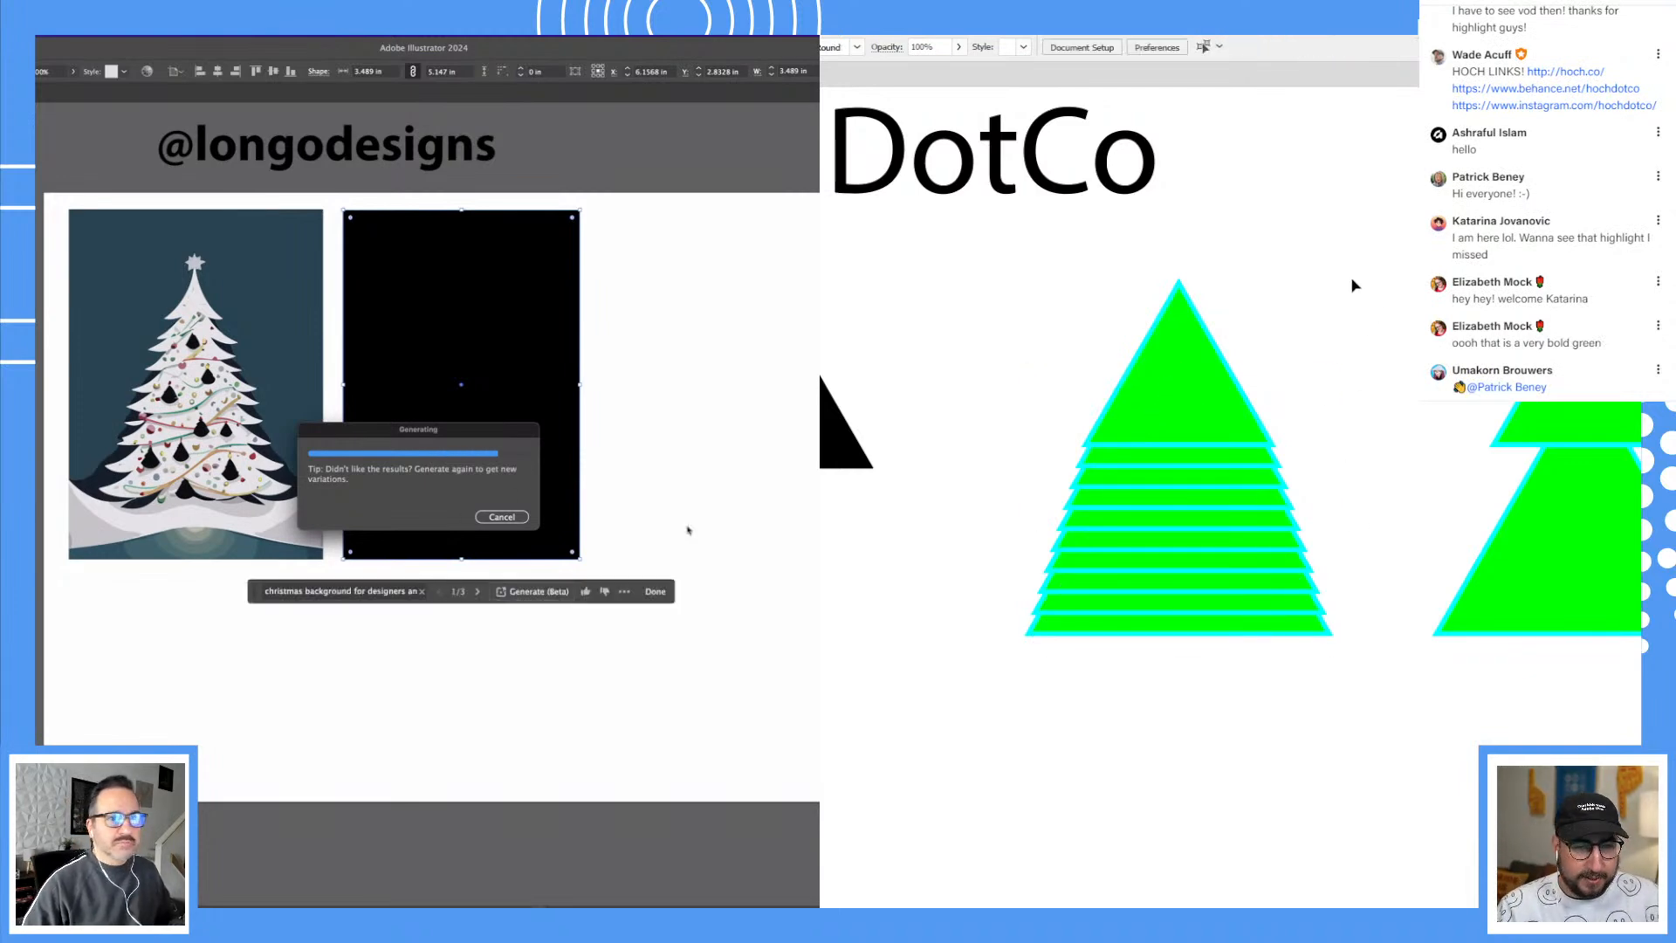
left_click(1180, 369)
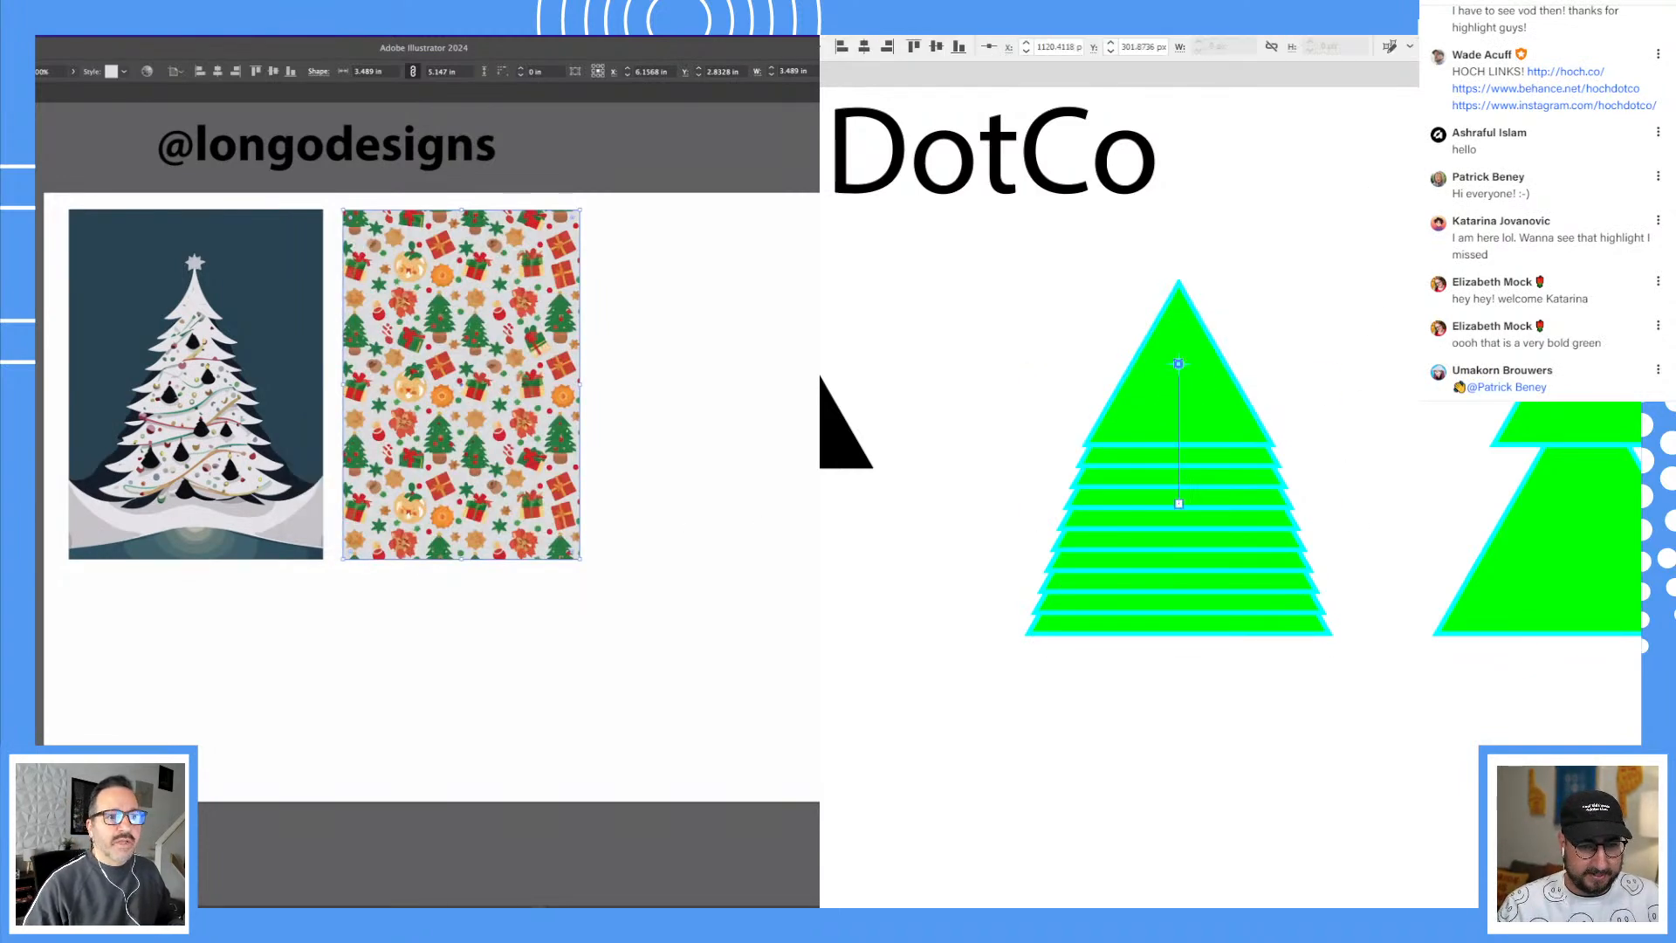
key("v")
left_click(1355, 271)
left_click(1228, 397)
key("s")
left_click_drag(1449, 105, 1370, 215)
left_click_drag(1382, 211, 1391, 204)
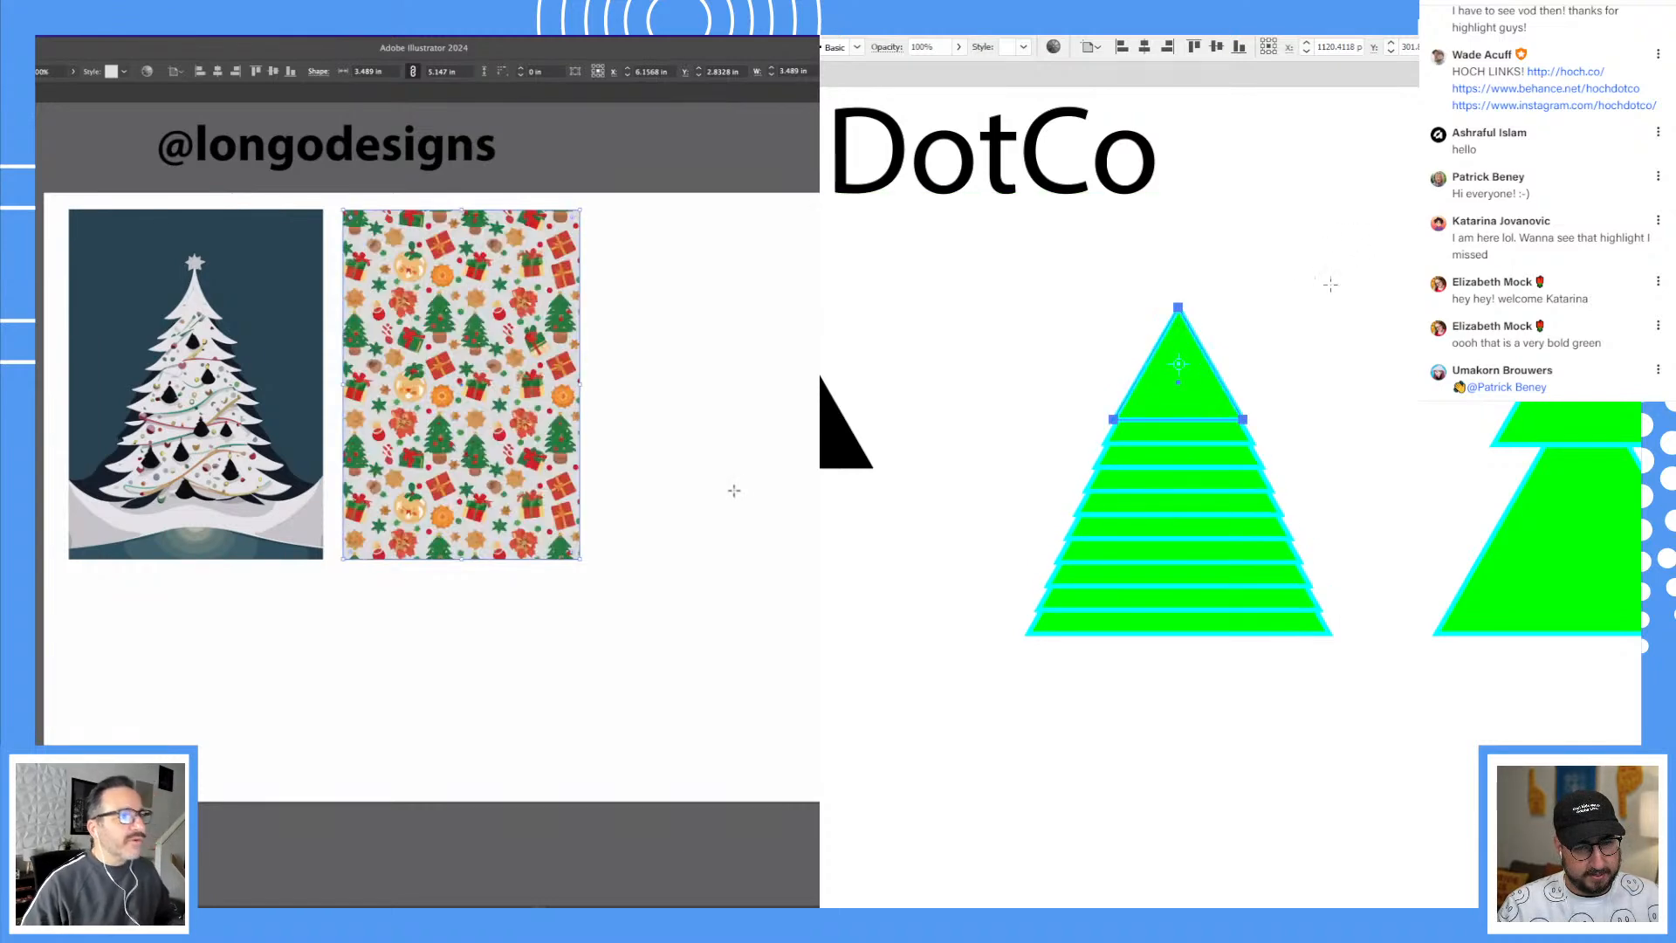
Step: Widen the blended tree's top triangle symmetrically to about 145 px, keeping its height
left_click(733, 490)
key("v")
left_click(268, 424)
mouse_move(1243, 363)
left_mouse_down()
mouse_move(1156, 378)
mouse_move(1308, 375)
mouse_move(1257, 376)
left_mouse_up()
left_click(388, 629)
scroll(388, 628, "left", 1)
scroll(354, 642, "left", 2)
left_click_drag(243, 629, 293, 647)
left_click_drag(1257, 376, 1259, 377)
left_click_drag(294, 647, 493, 639)
left_click_drag(1260, 377, 1260, 377)
left_click_drag(406, 582, 471, 683)
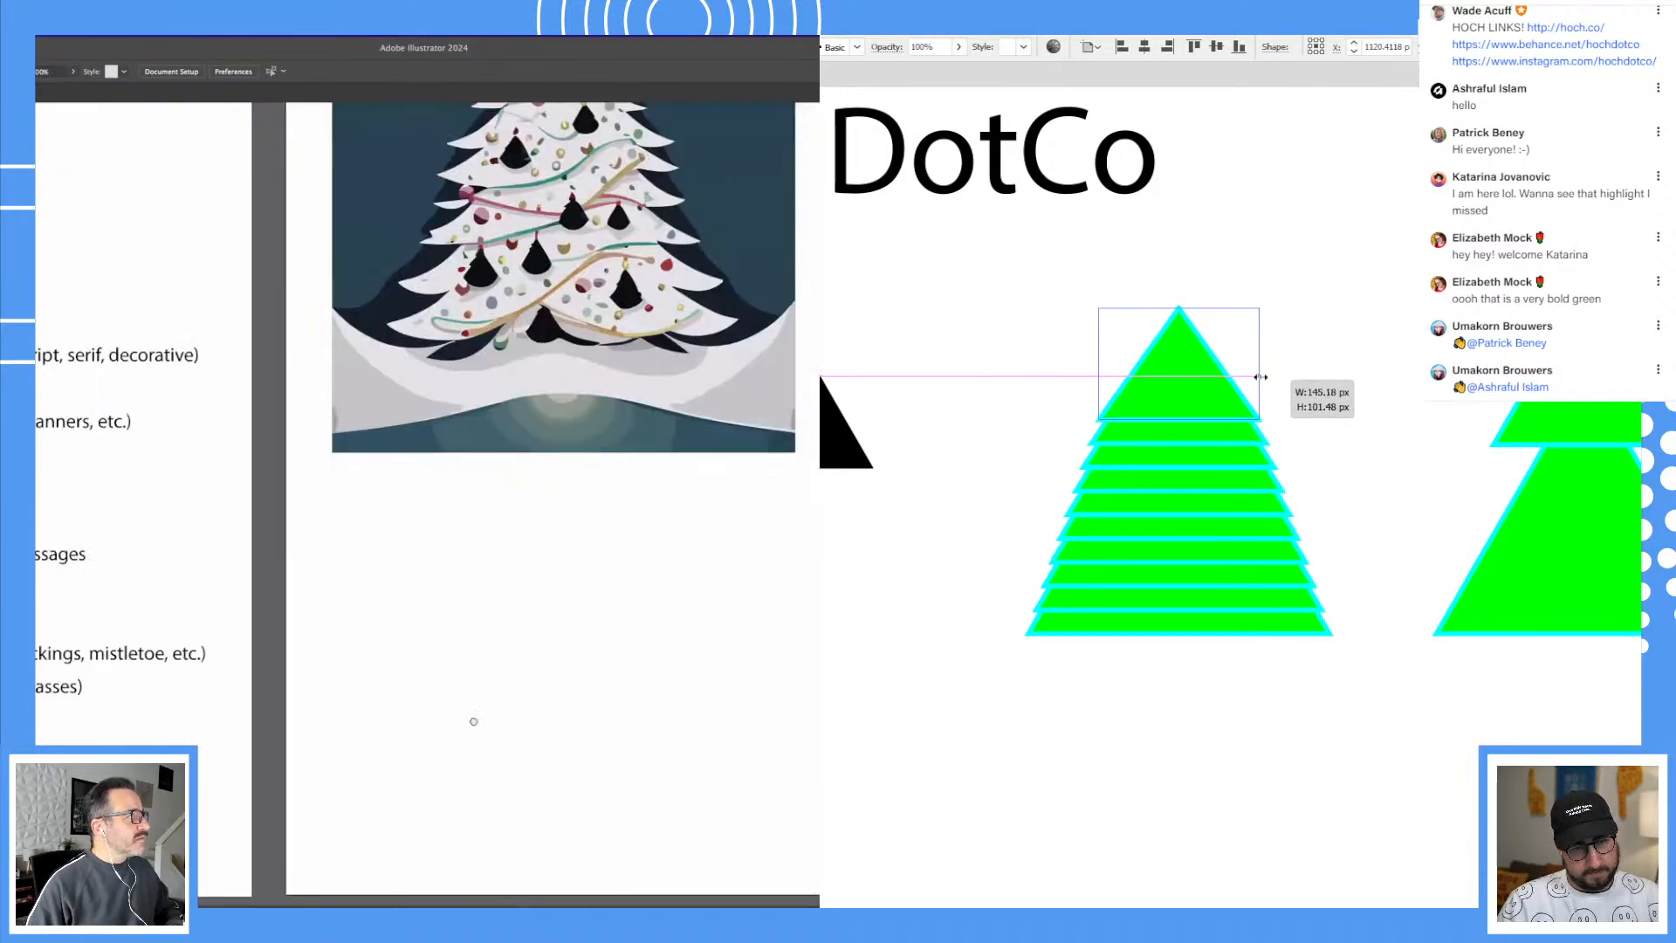
left_click_drag(1261, 377, 1261, 377)
left_click_drag(471, 683, 471, 759)
left_click_drag(1260, 377, 1261, 377)
left_click_drag(471, 759, 469, 757)
left_click_drag(1260, 377, 1260, 377)
left_click(1344, 310)
Step: Draw a portrait rectangle about 3.3 in wide and 5.1 in tall beside the Christmas pattern in the generative AI document
left_click_drag(469, 757, 328, 652)
scroll(262, 495, "right", 5)
scroll(263, 495, "down", 3)
key("super+minus")
key("super+minus")
key("super+minus")
scroll(427, 460, "right", 5)
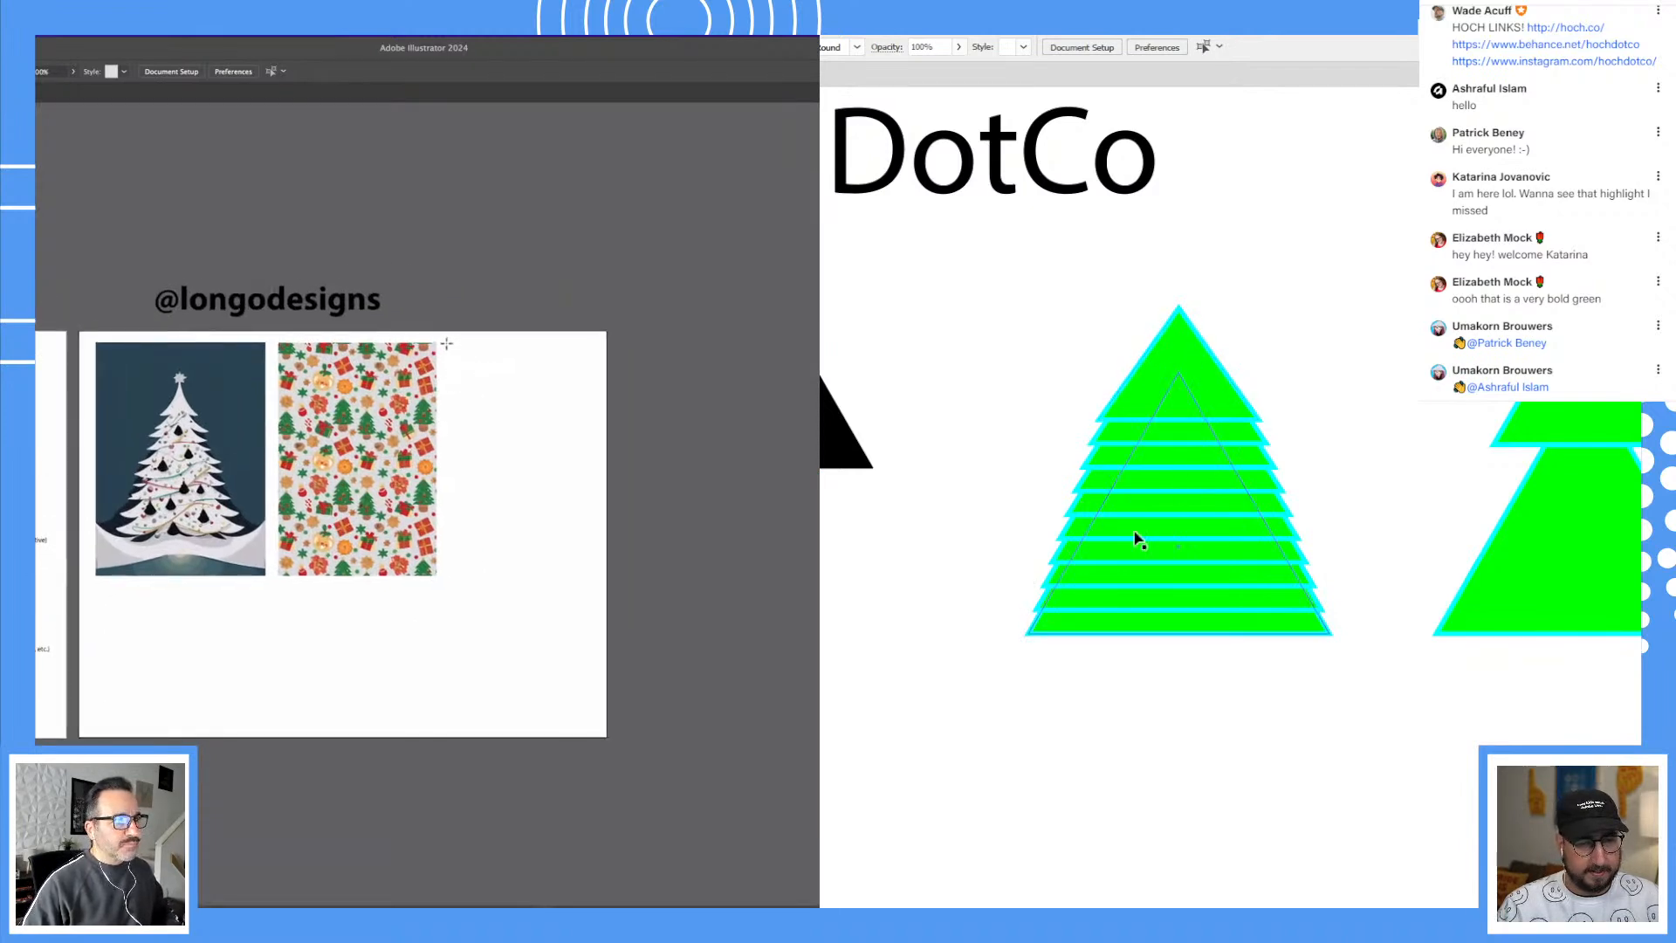
left_click_drag(1291, 480, 1070, 491)
left_click_drag(446, 343, 594, 575)
Step: Move the spare two-tier green tree far down and away from the blended tree
left_click_drag(1170, 339, 1414, 678)
left_click_drag(595, 575, 595, 573)
left_click_drag(1414, 677, 1414, 678)
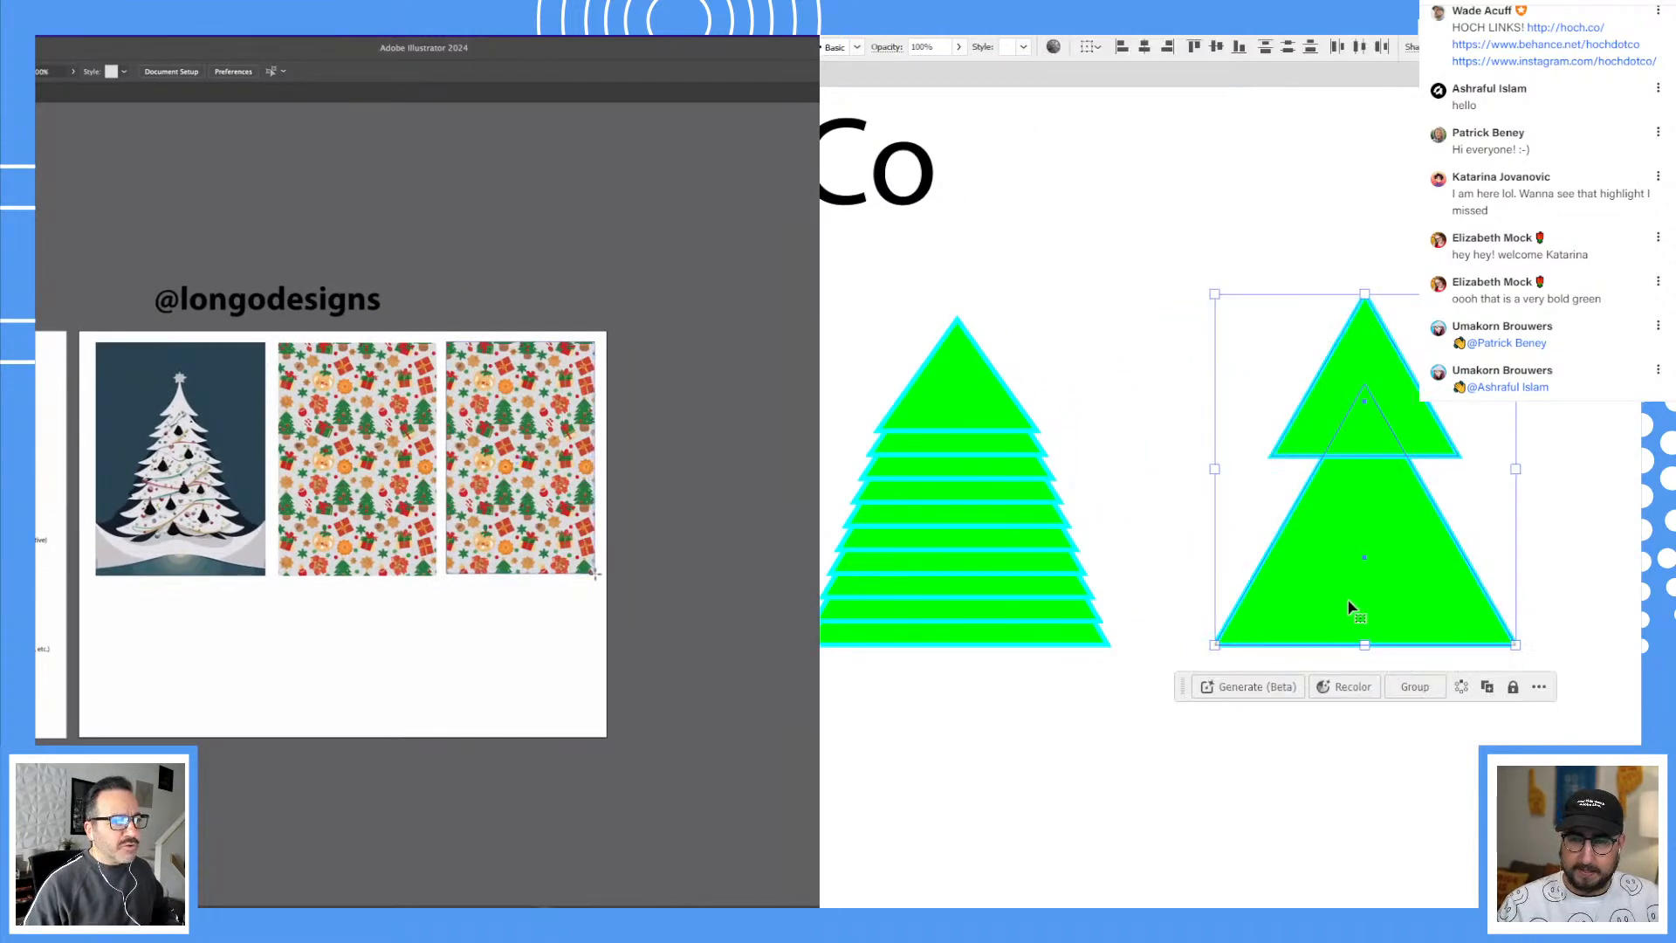
left_click_drag(595, 574, 595, 573)
left_click_drag(1376, 530, 1370, 553)
left_click_drag(595, 573, 595, 573)
left_click_drag(1369, 553, 1675, 644)
key("v")
left_click(1245, 468)
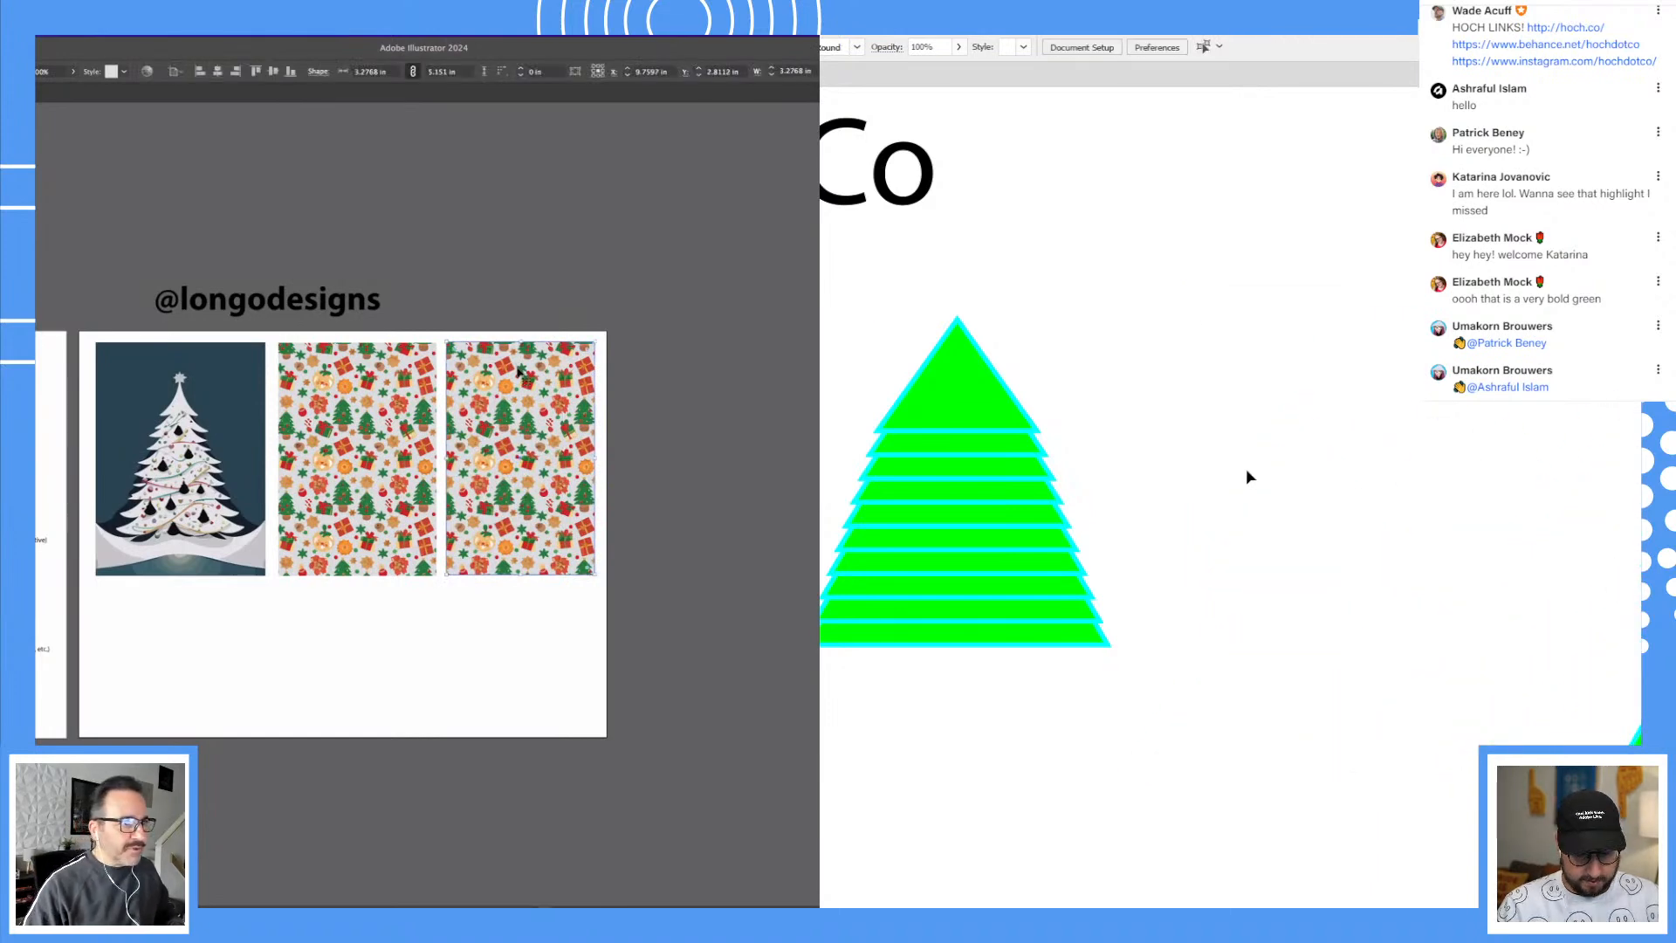
Step: Draw a straight vertical path beside the blended tree, about as tall as the tree
key("p")
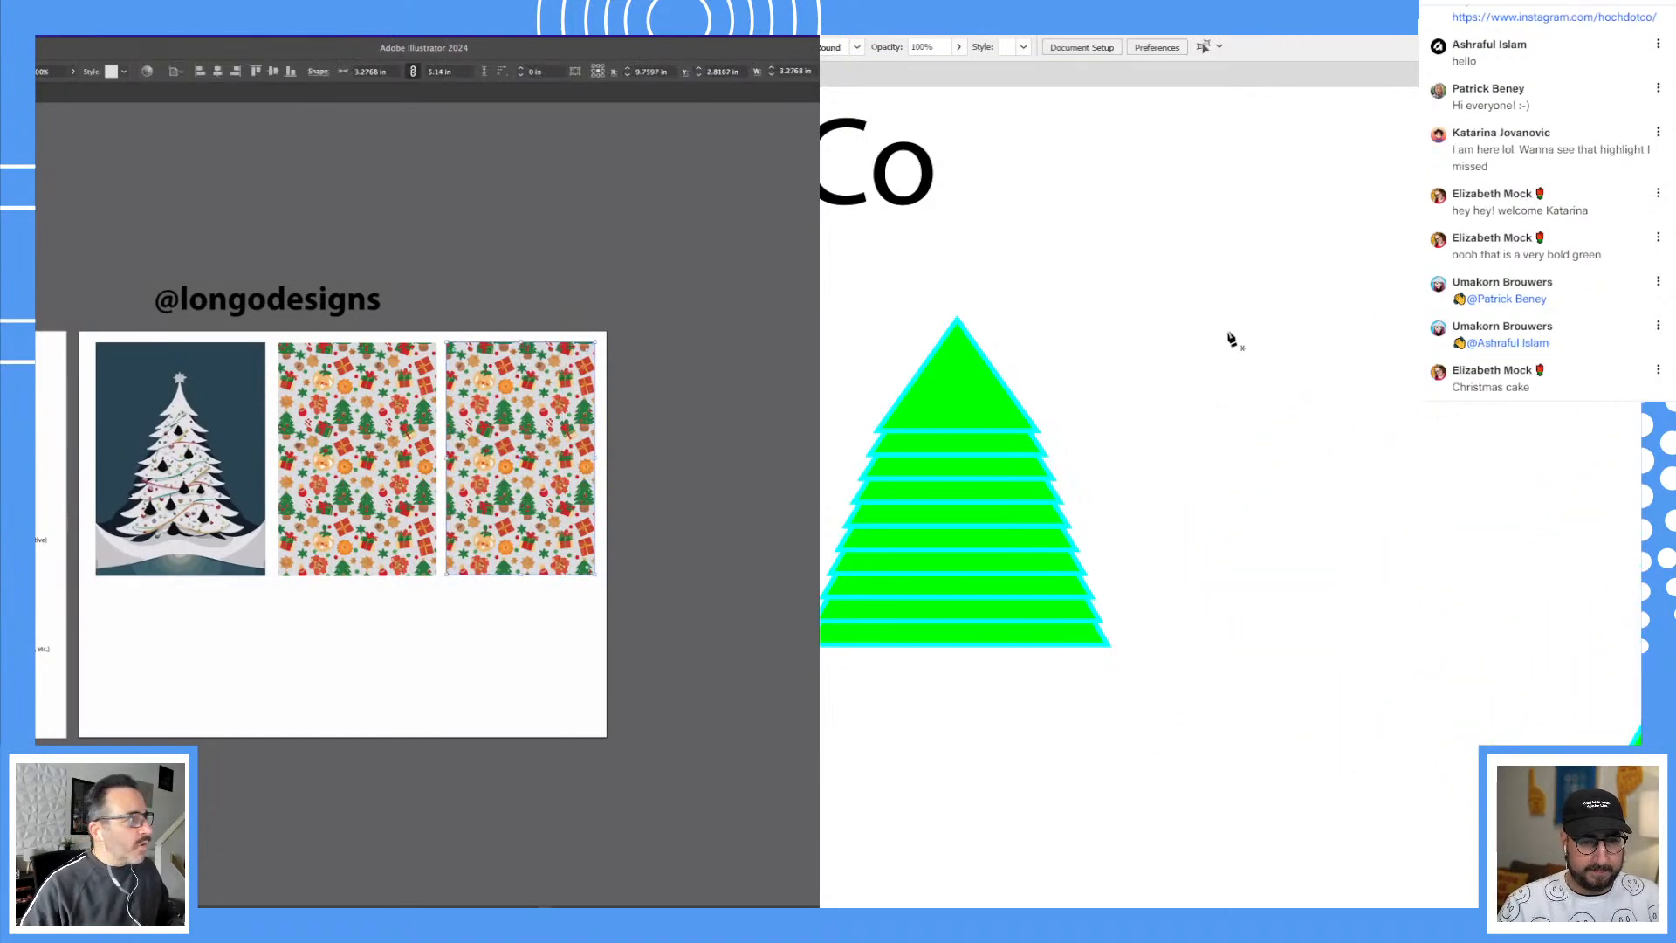
left_click(1232, 326)
left_click(617, 251)
left_click(1230, 660)
key("v")
Step: Apply a Zig Zag effect with 3 ridges per segment and smooth points to the vertical path, and remove its fill
left_click_drag(1347, 361, 1205, 480)
left_click(559, 454)
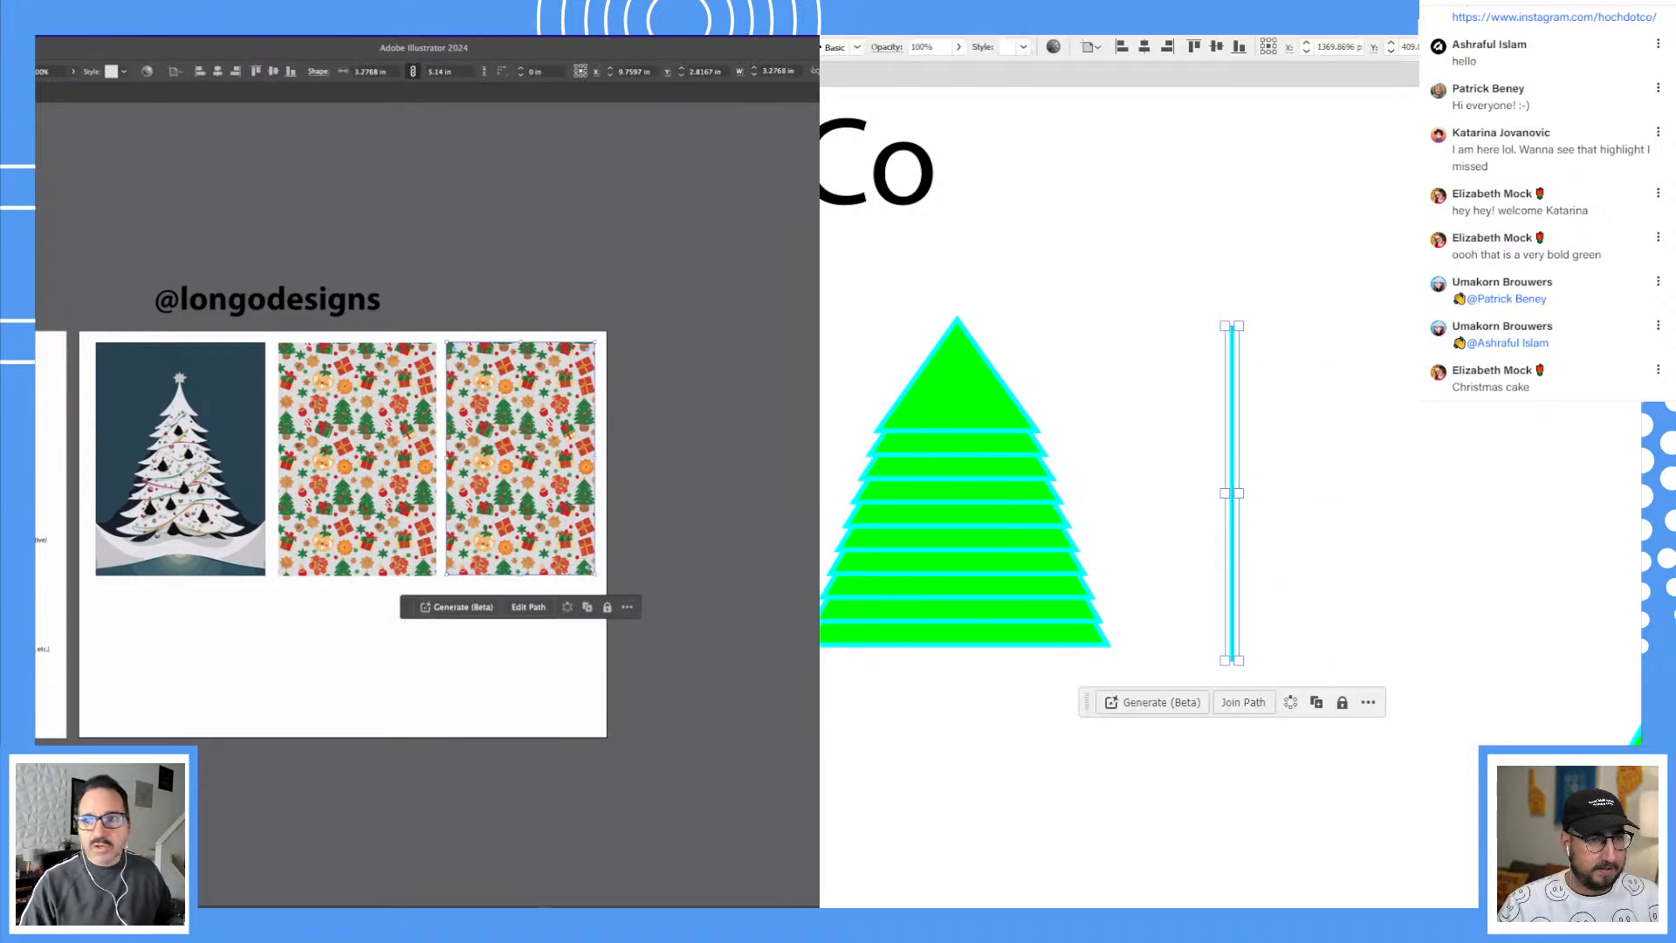
mouse_move(833, 226)
mouse_move(836, 157)
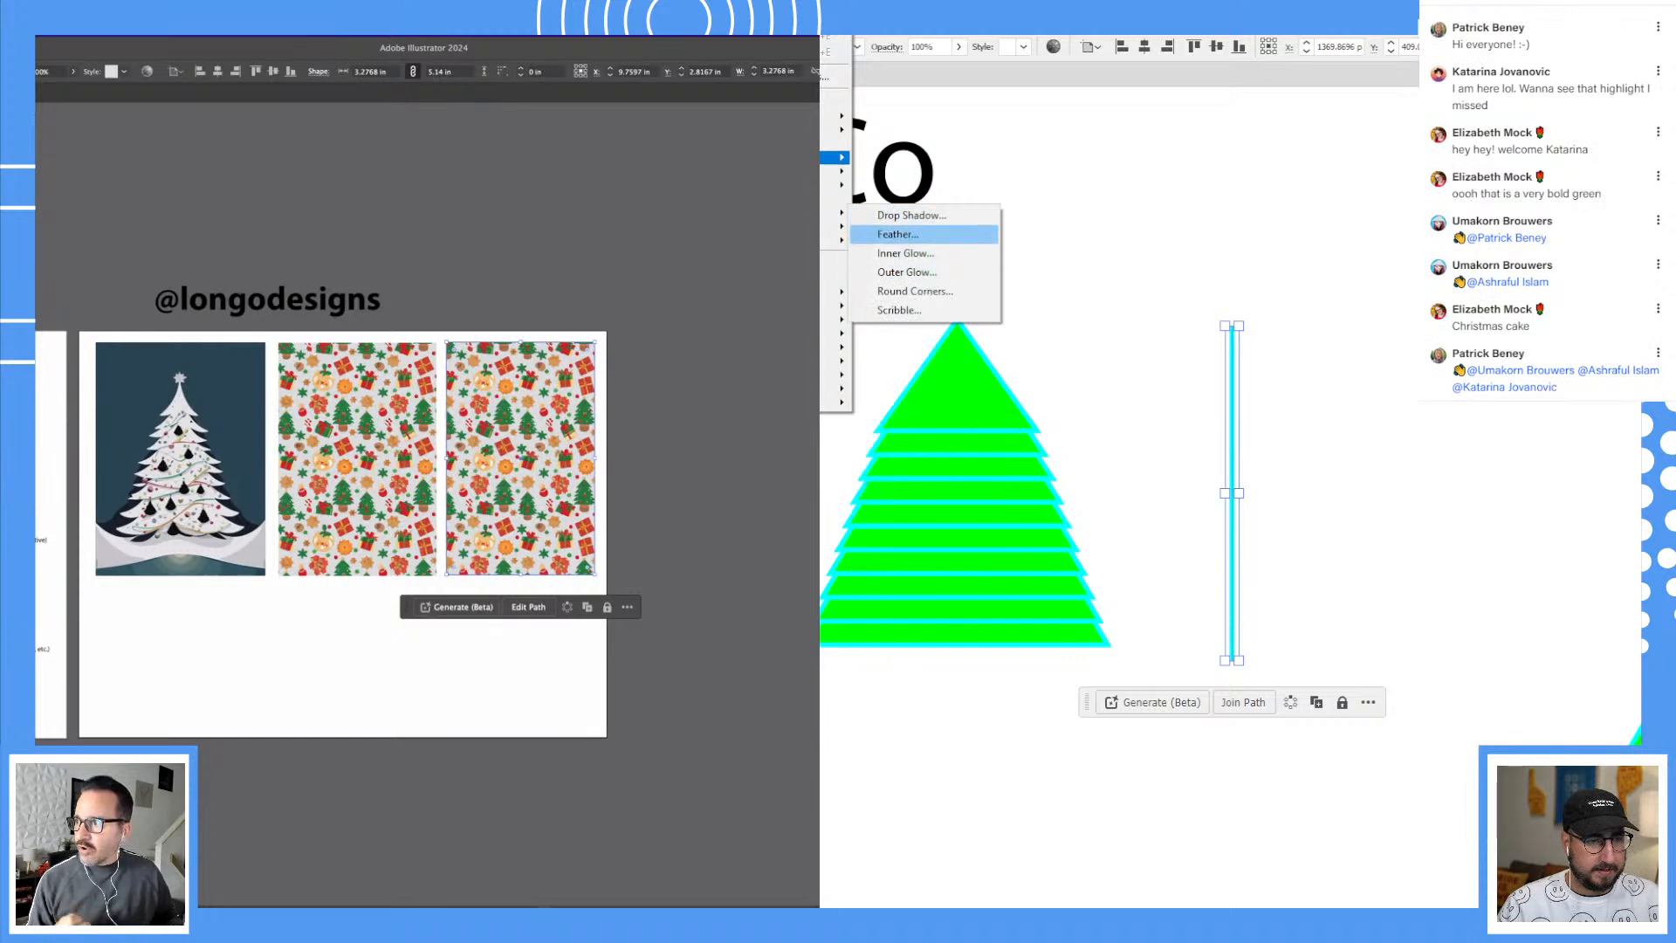
left_click(907, 273)
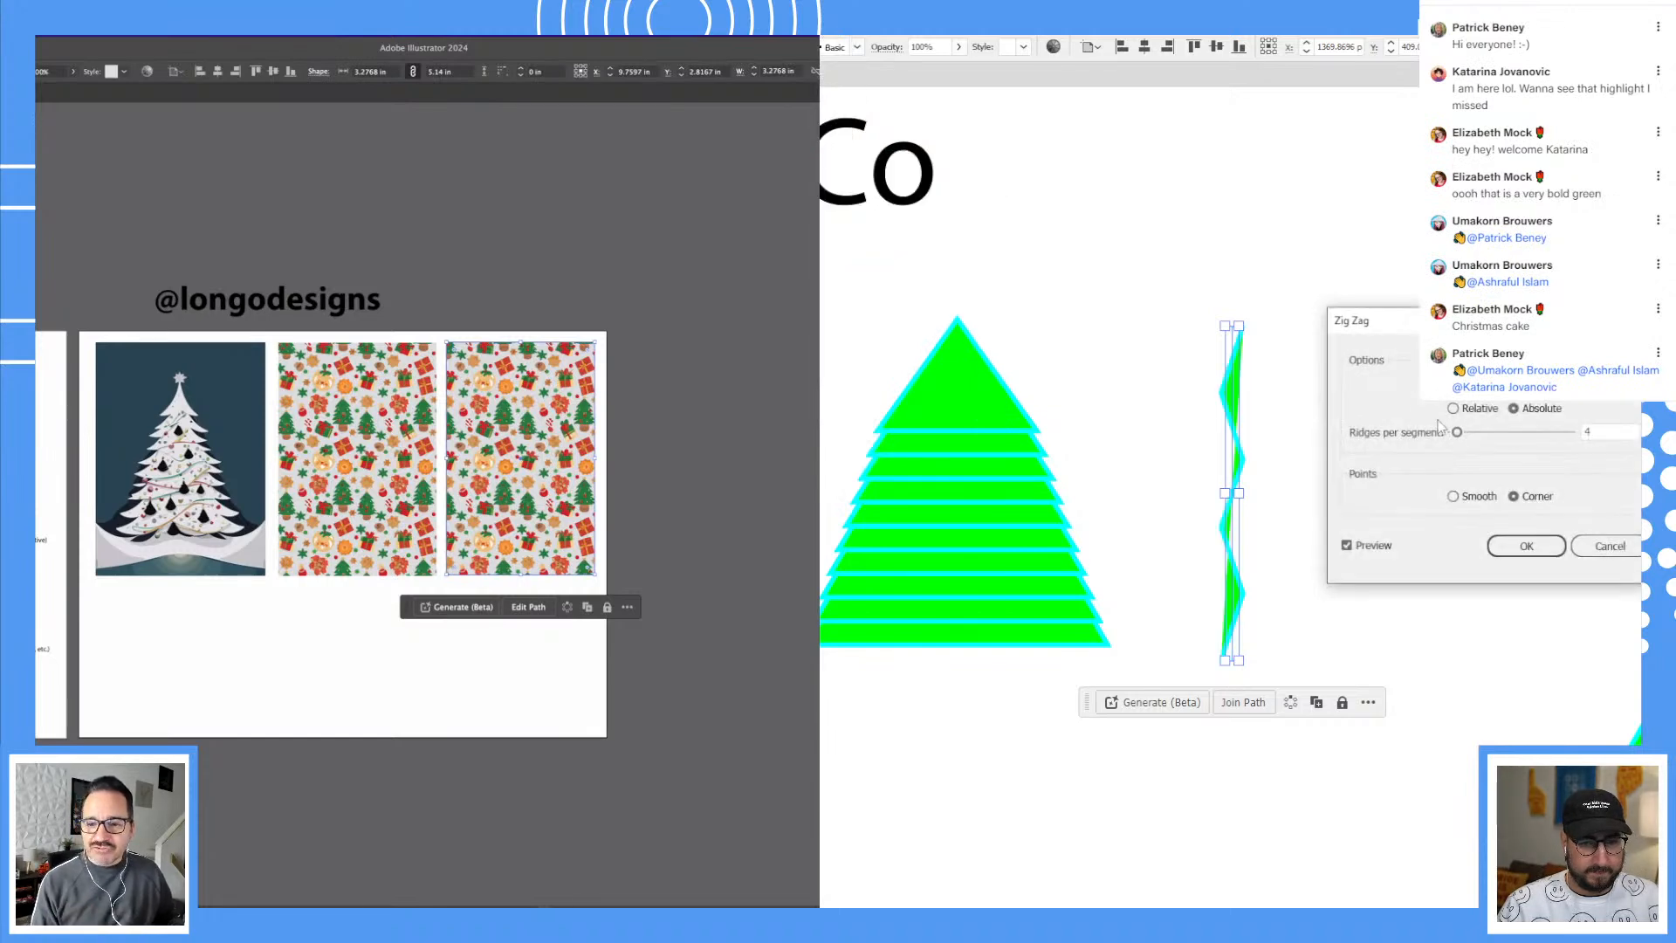
left_click(1453, 495)
left_click(1602, 430)
key("Down")
key("Tab")
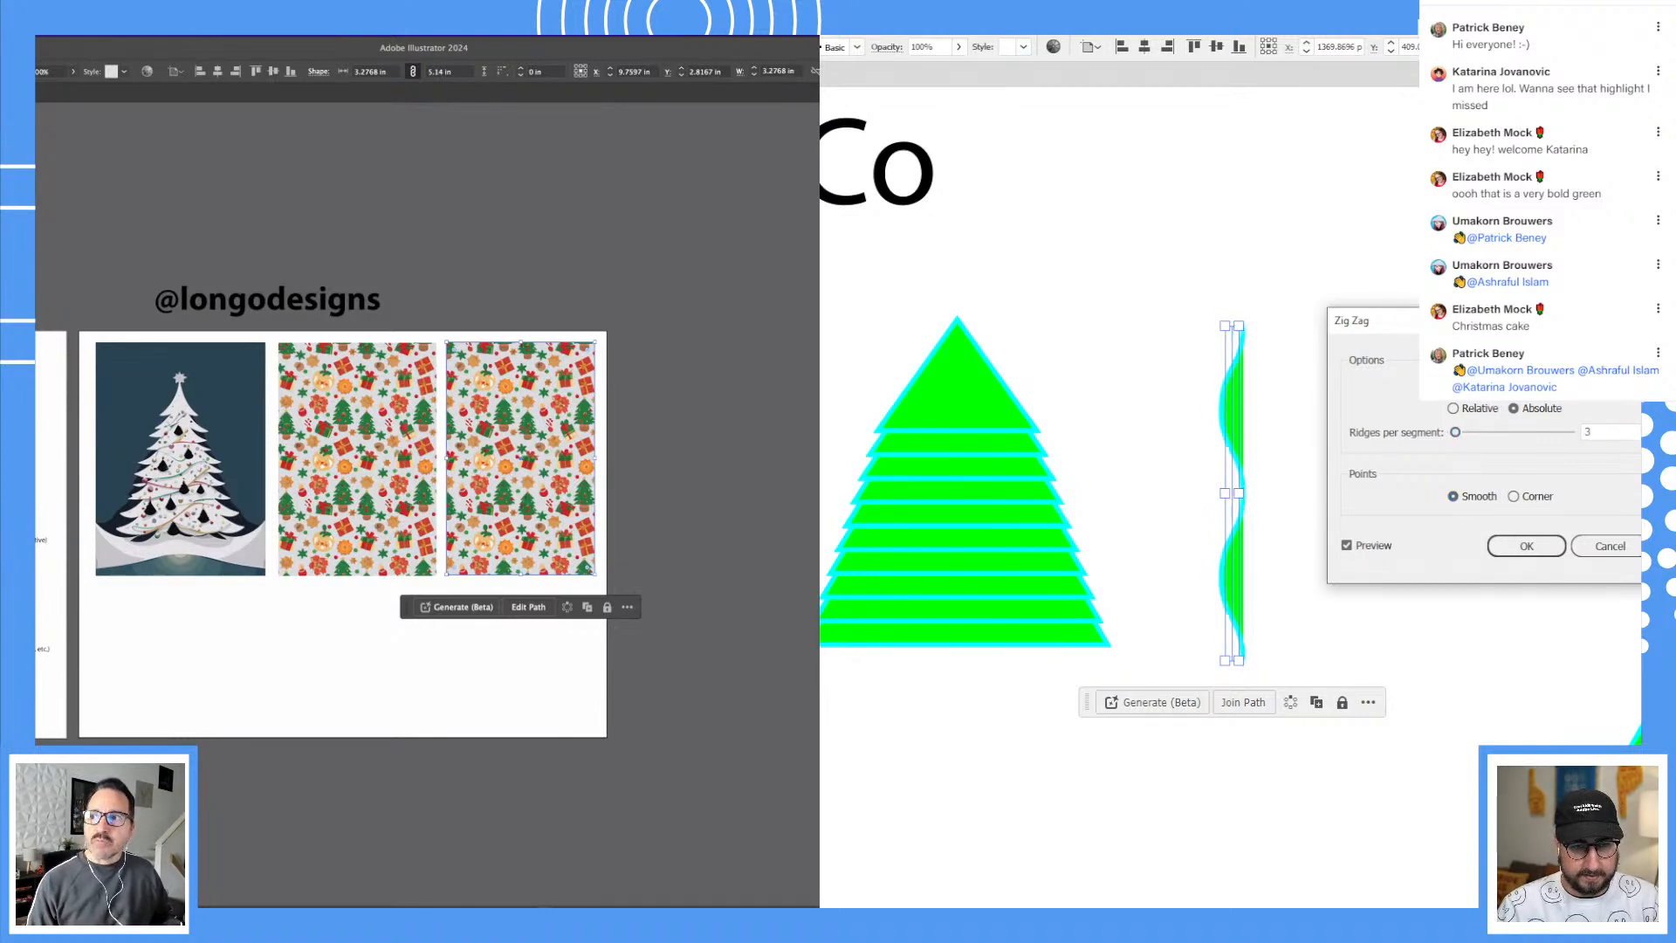
left_click(1536, 555)
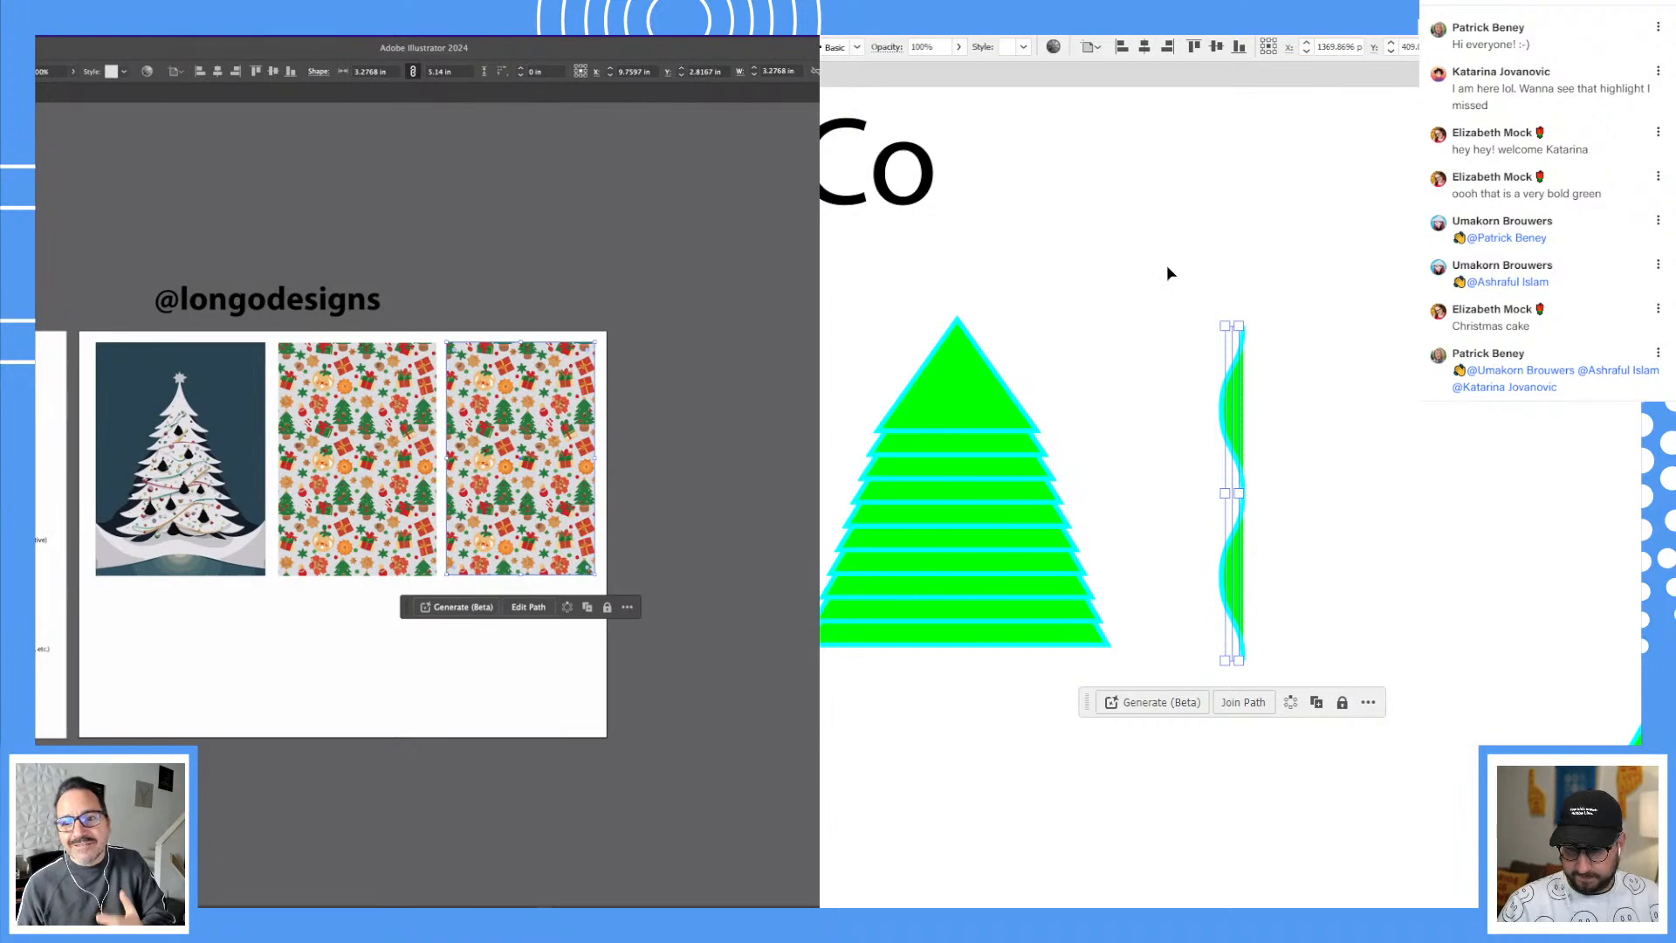
key("/")
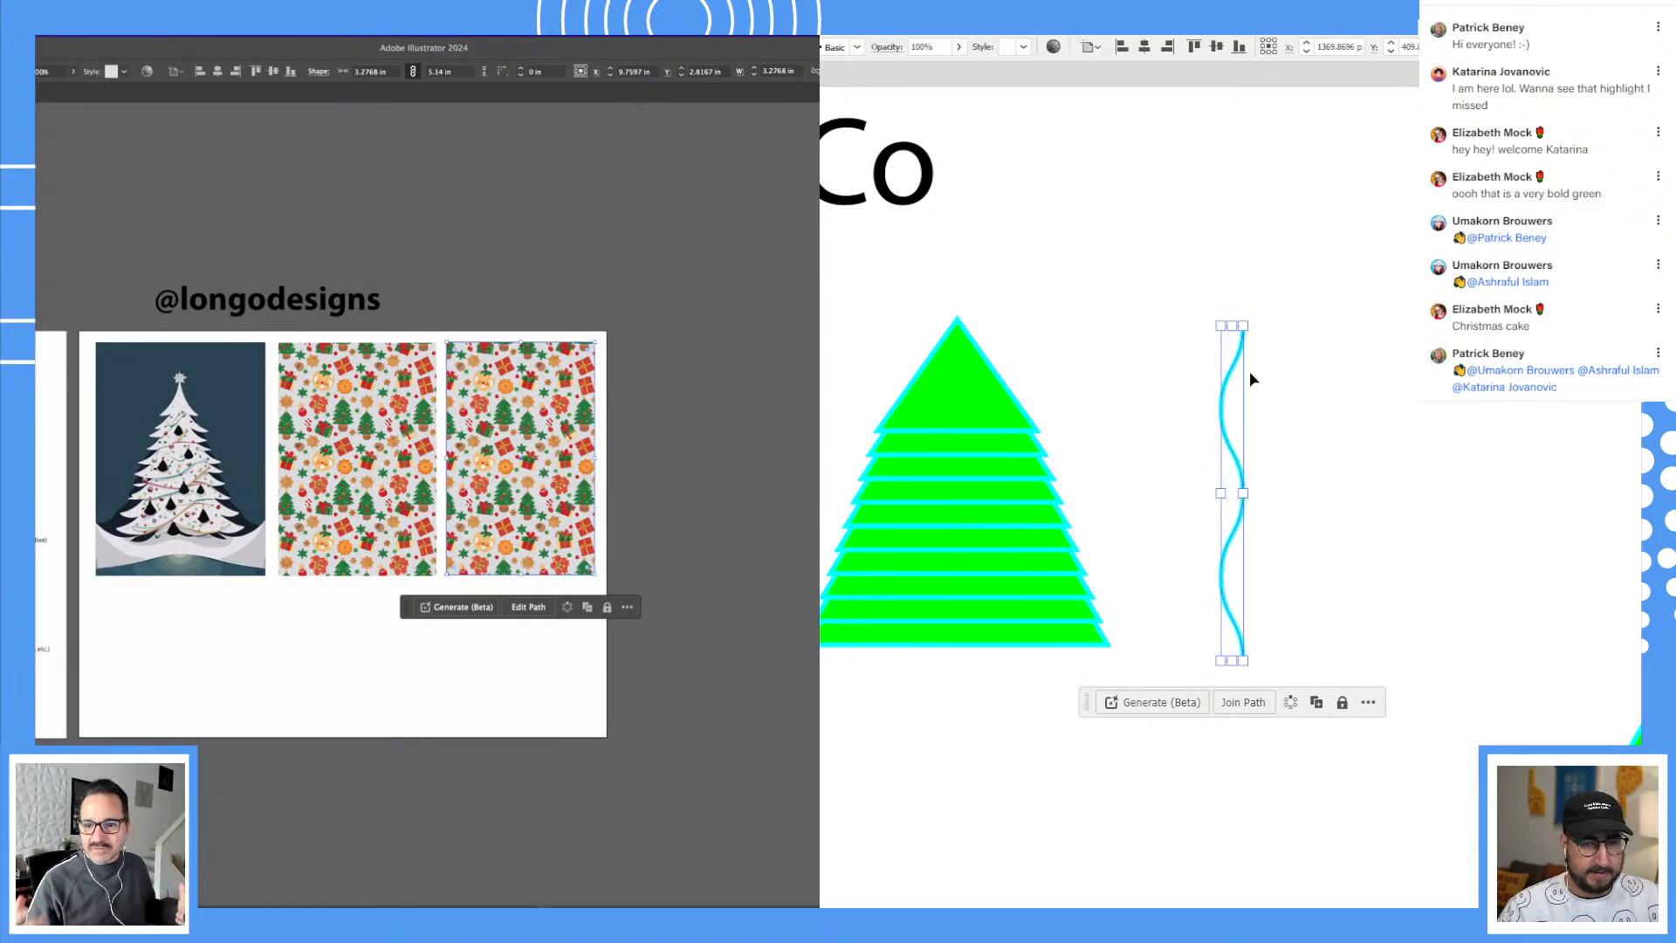
Step: Try replacing the blended tree's spine with the wavy path, and undo it
left_click(895, 620, "shift")
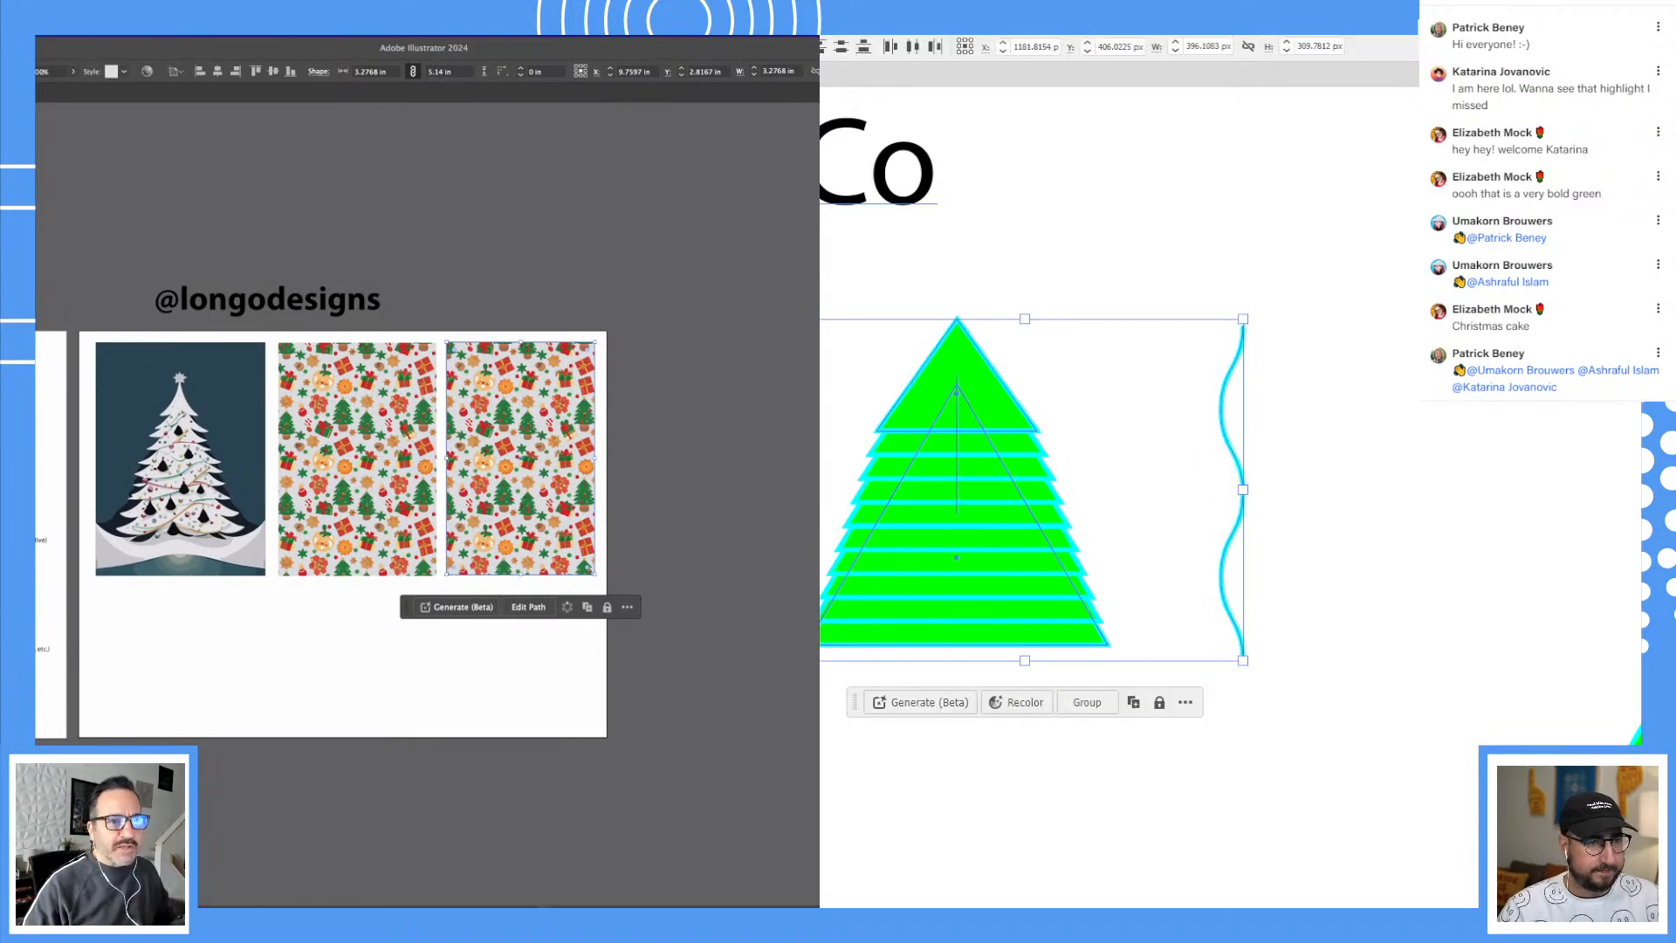
left_click(1294, 317)
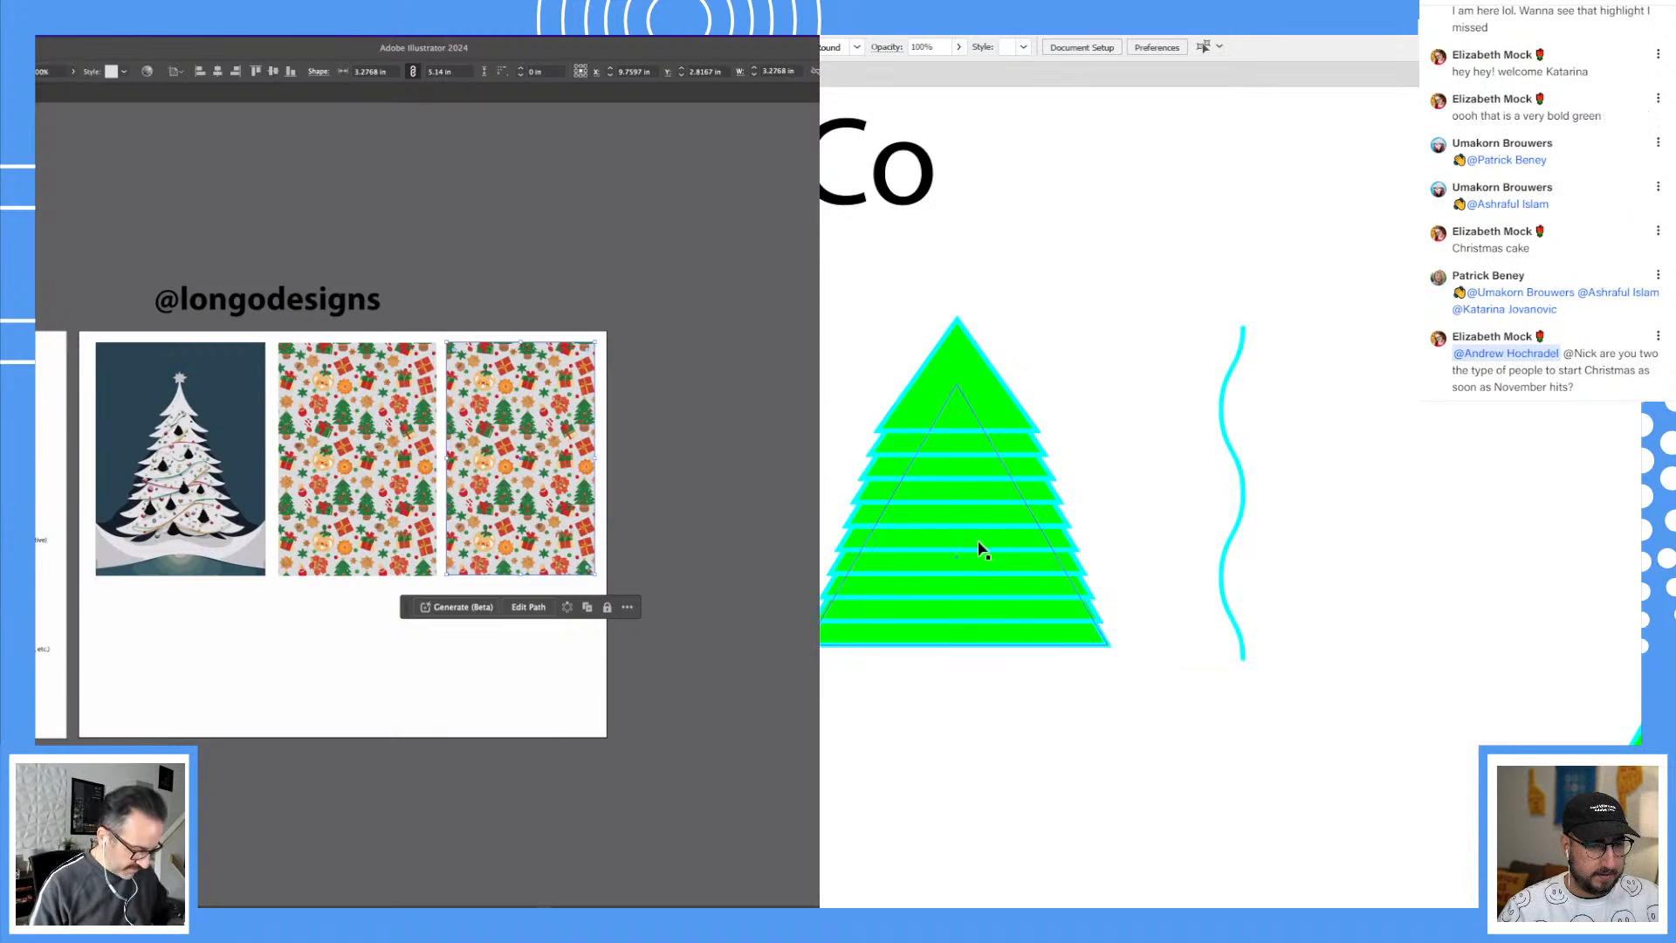
left_click(1002, 601)
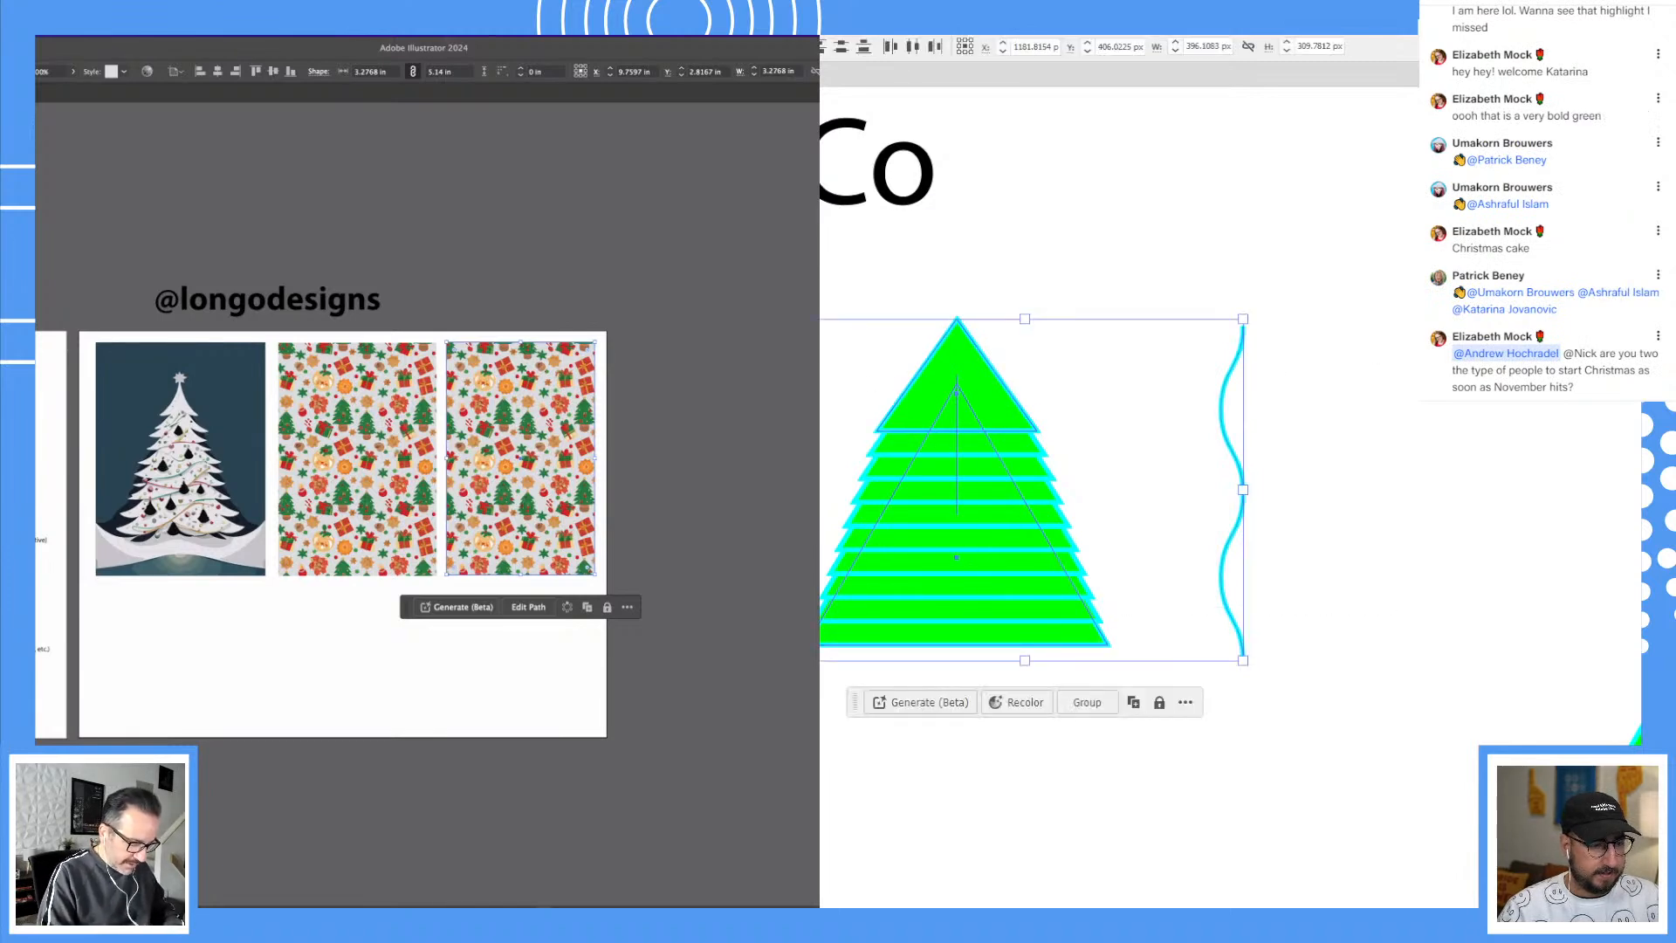
mouse_move(812, 541)
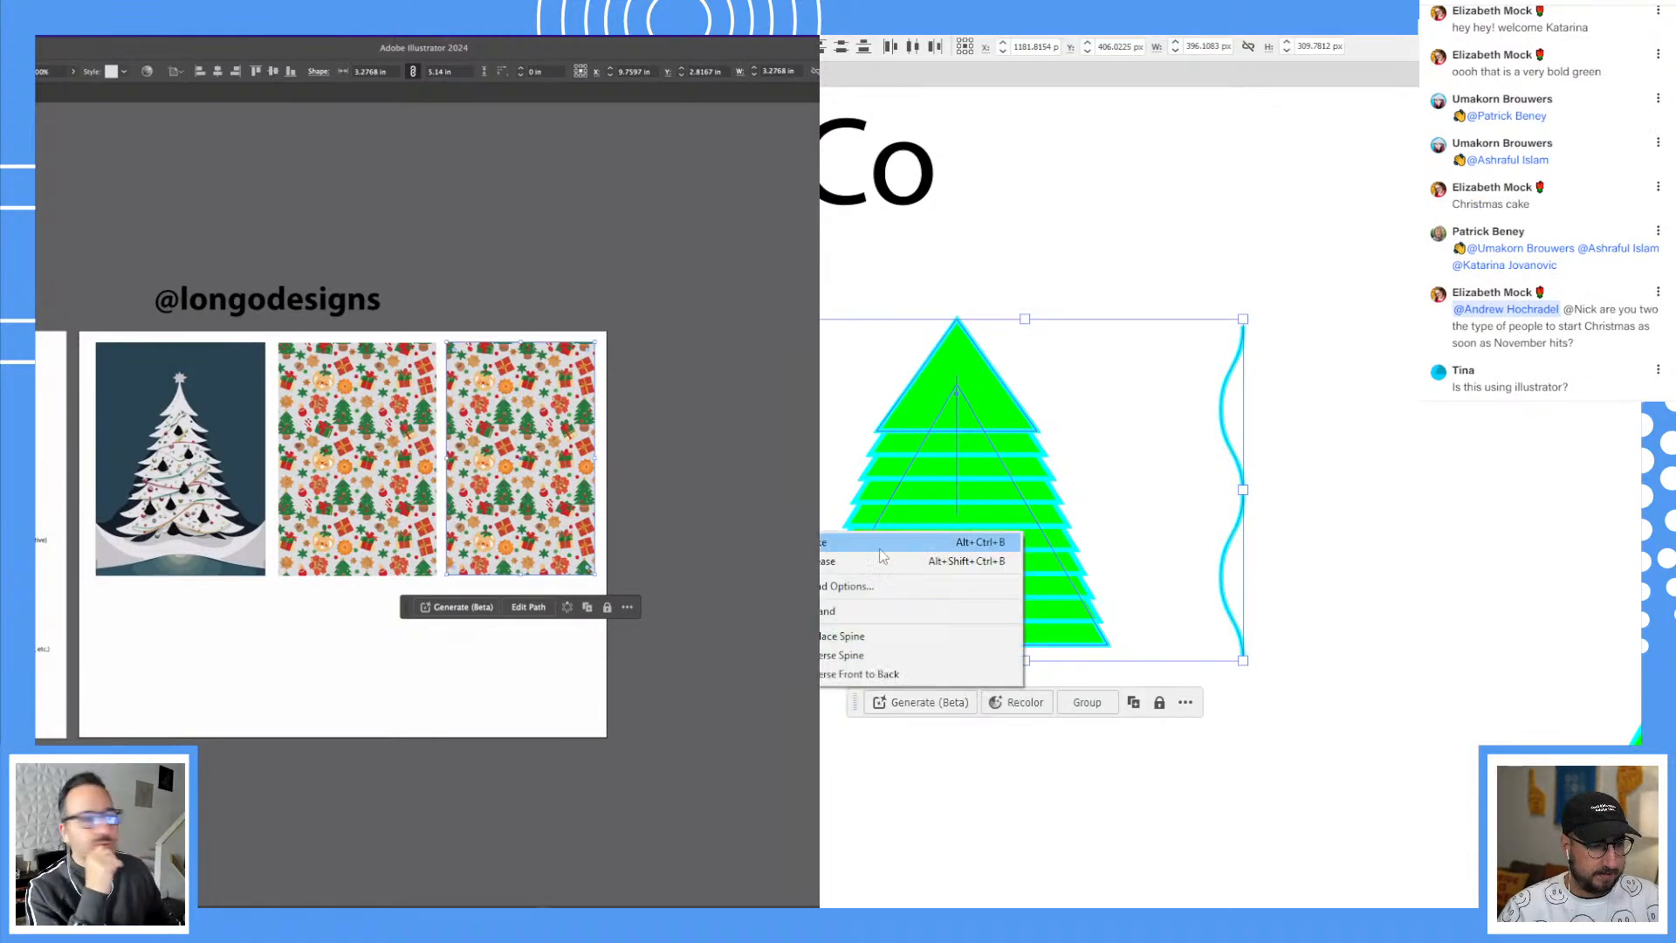
left_click(875, 637)
left_click(1460, 461)
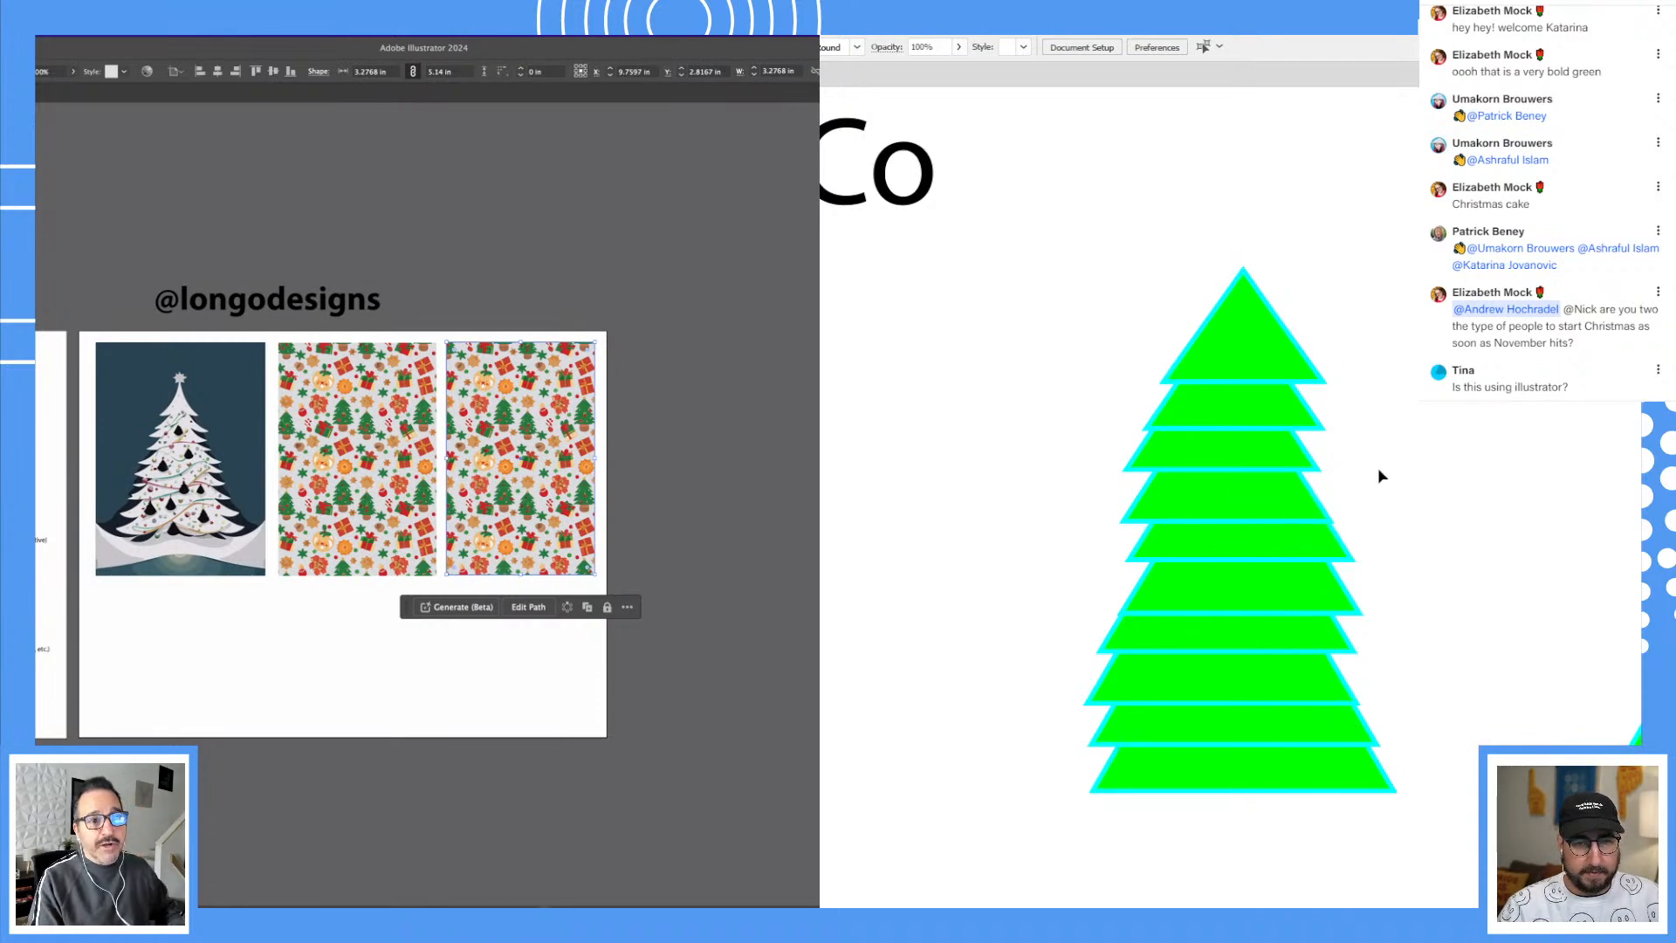
key("ctrl+z")
key("ctrl+z")
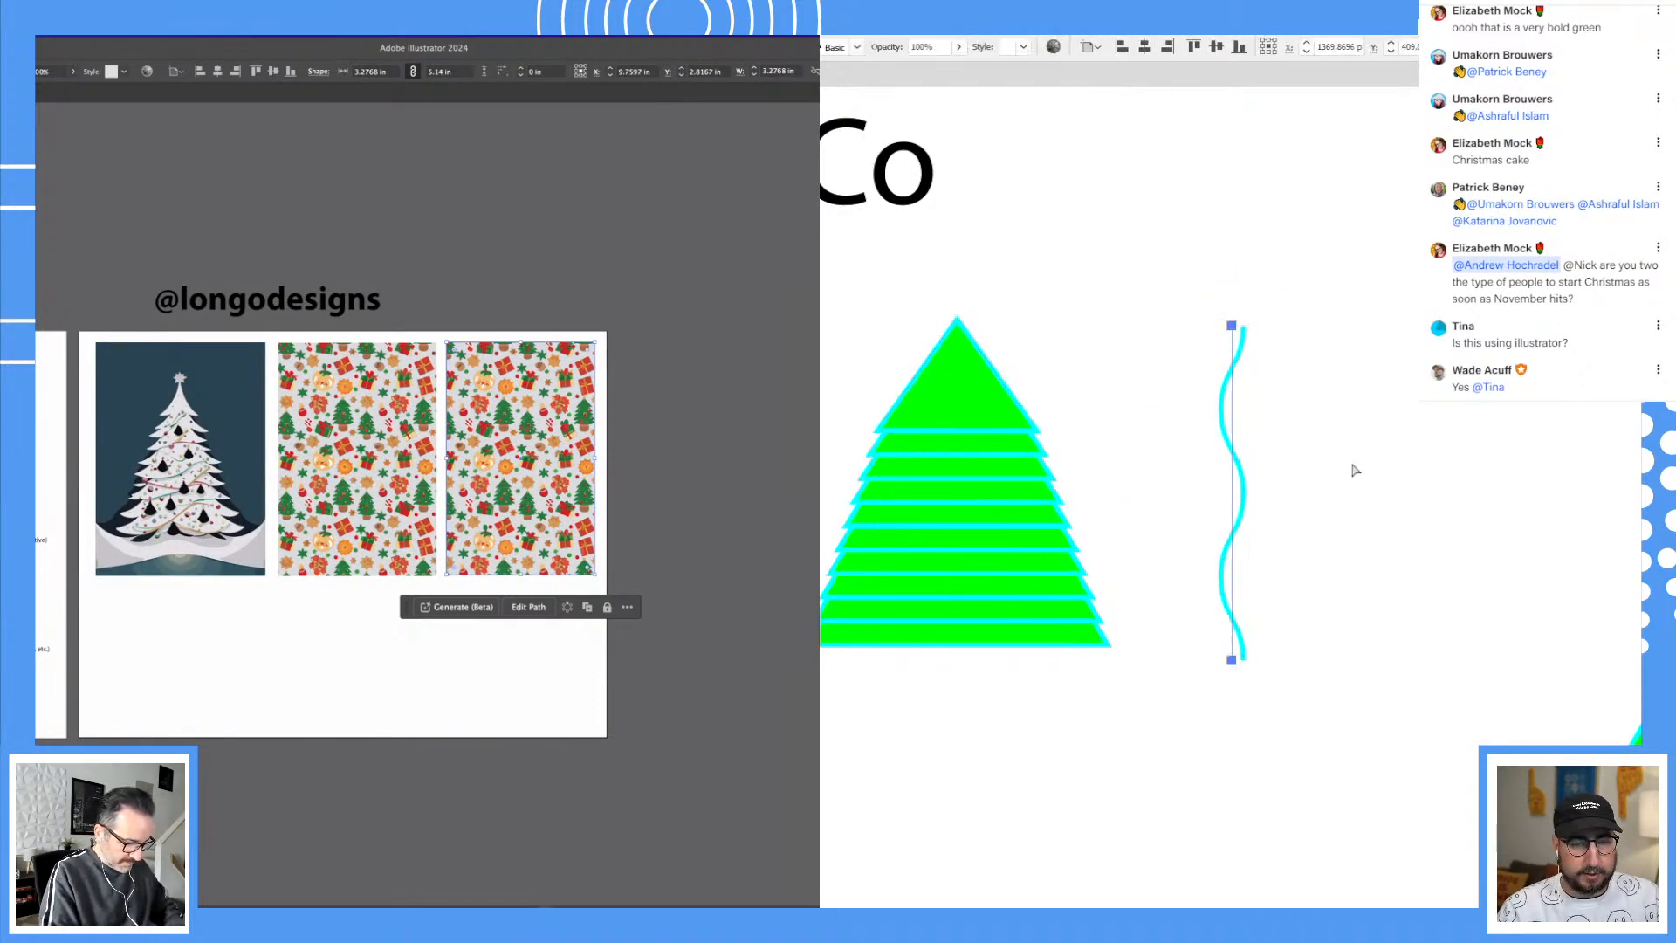
Step: Increase the size of the wavy path's Zig Zag effect for deeper curves, keeping 3 smooth ridges per segment
left_click(1220, 503, "shift")
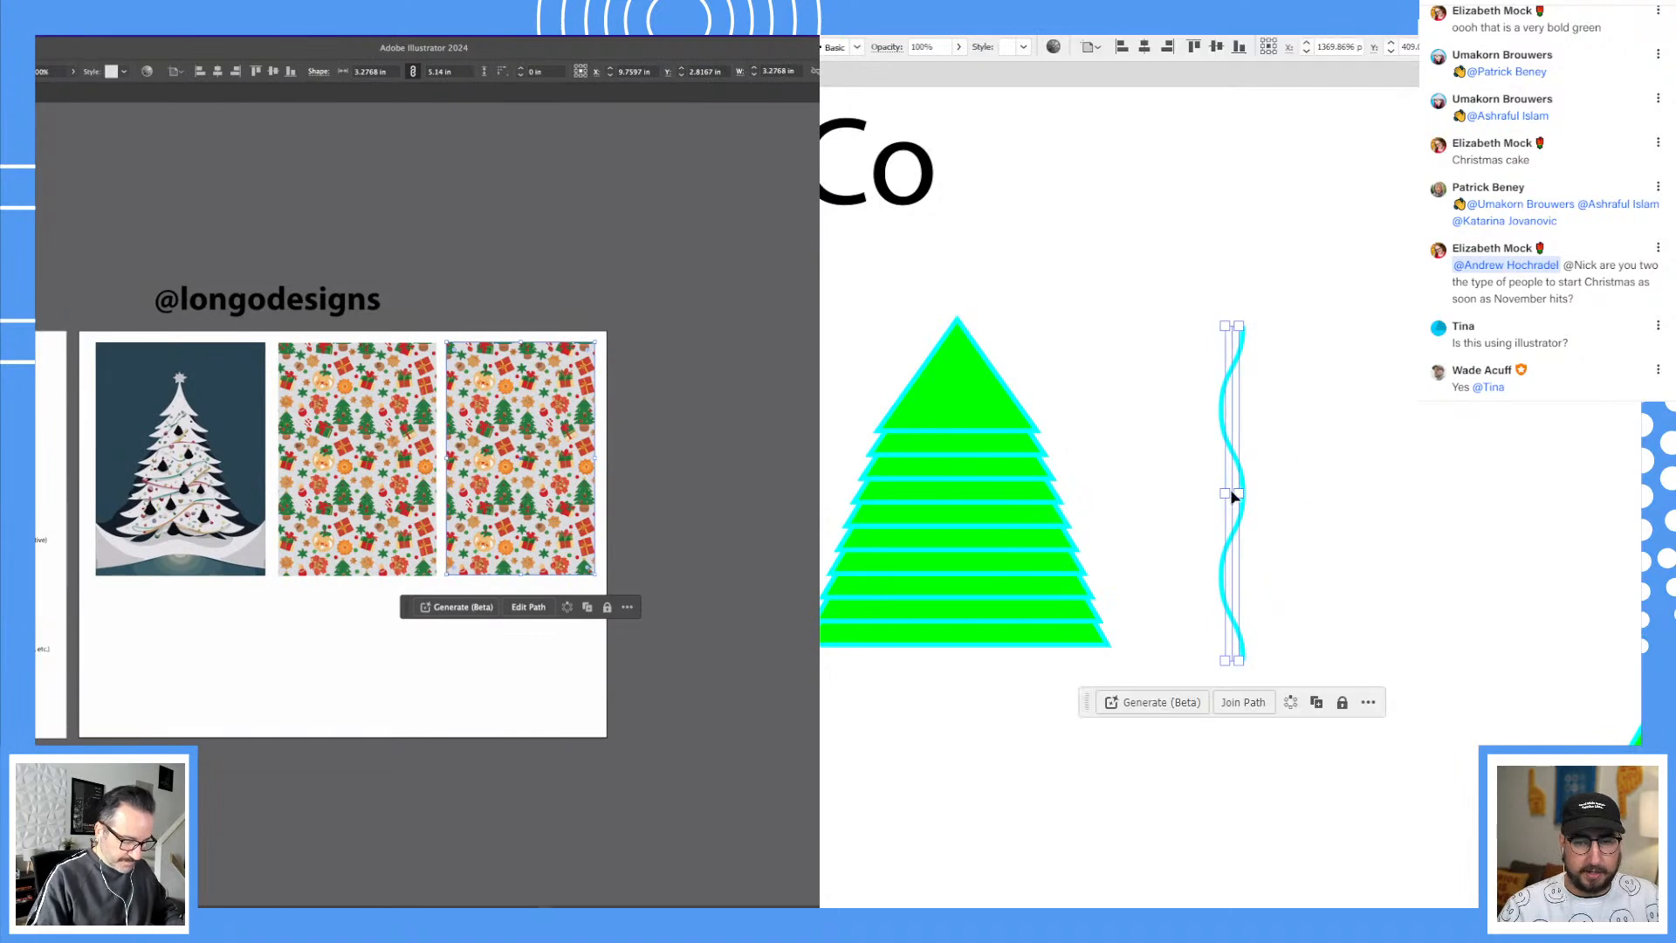
mouse_move(1170, 435)
left_mouse_down()
mouse_move(1317, 378)
mouse_move(1287, 456)
left_mouse_up()
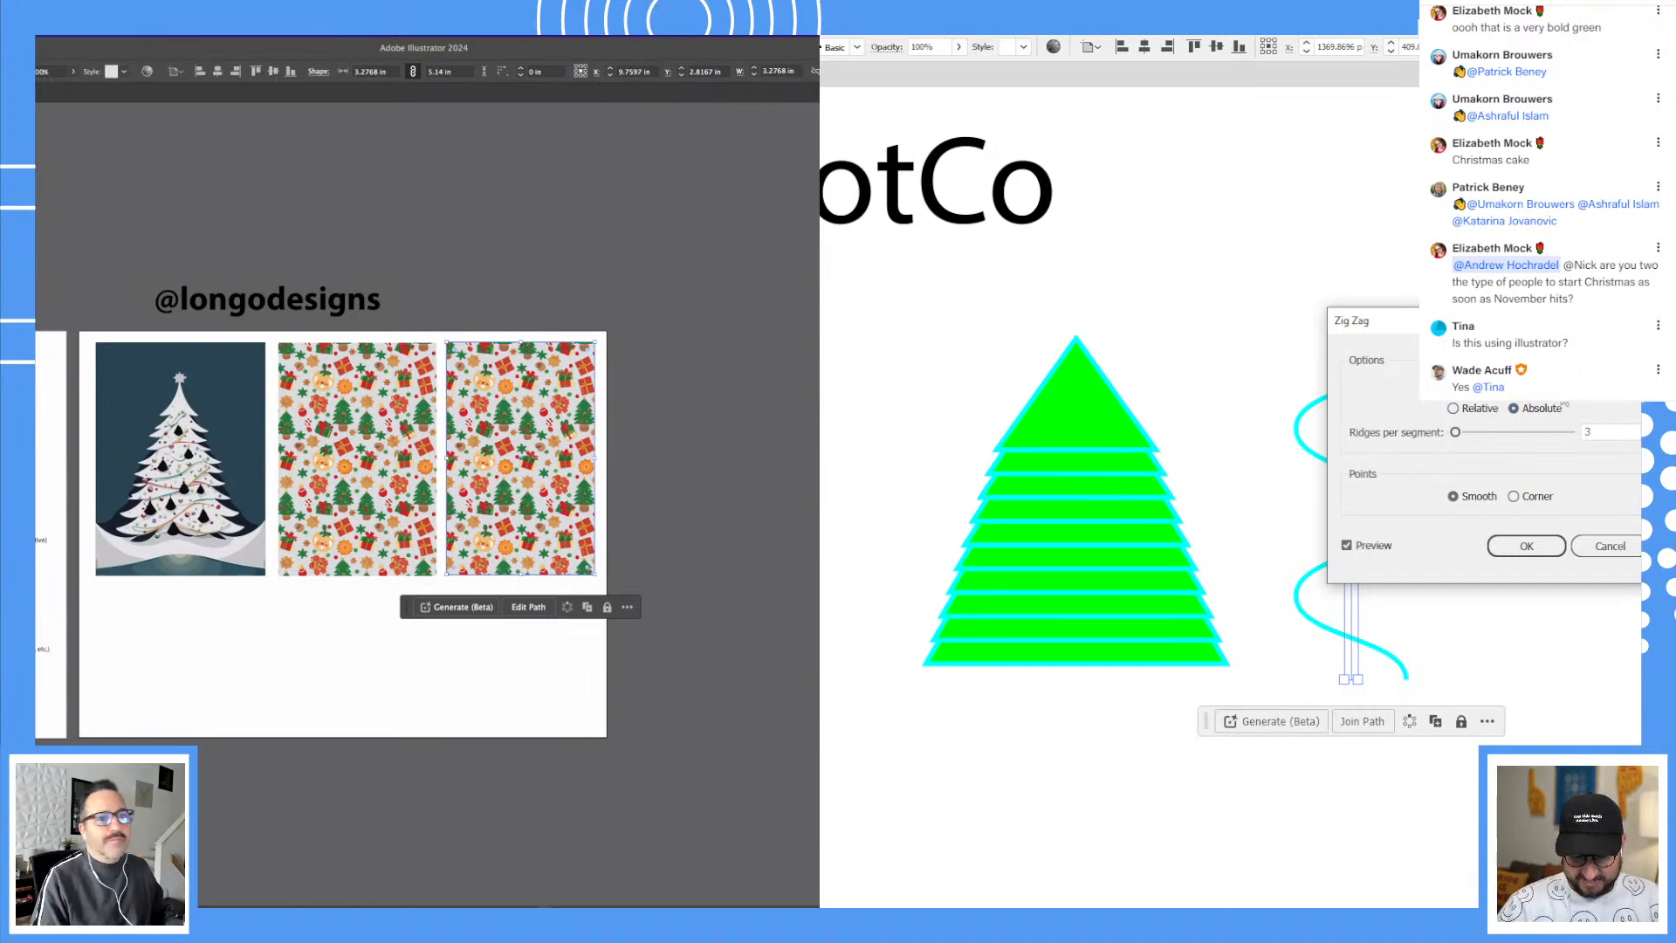
key("Return")
left_click(1509, 403)
left_click_drag(1509, 404, 1053, 582)
left_click_drag(1279, 452, 1173, 494)
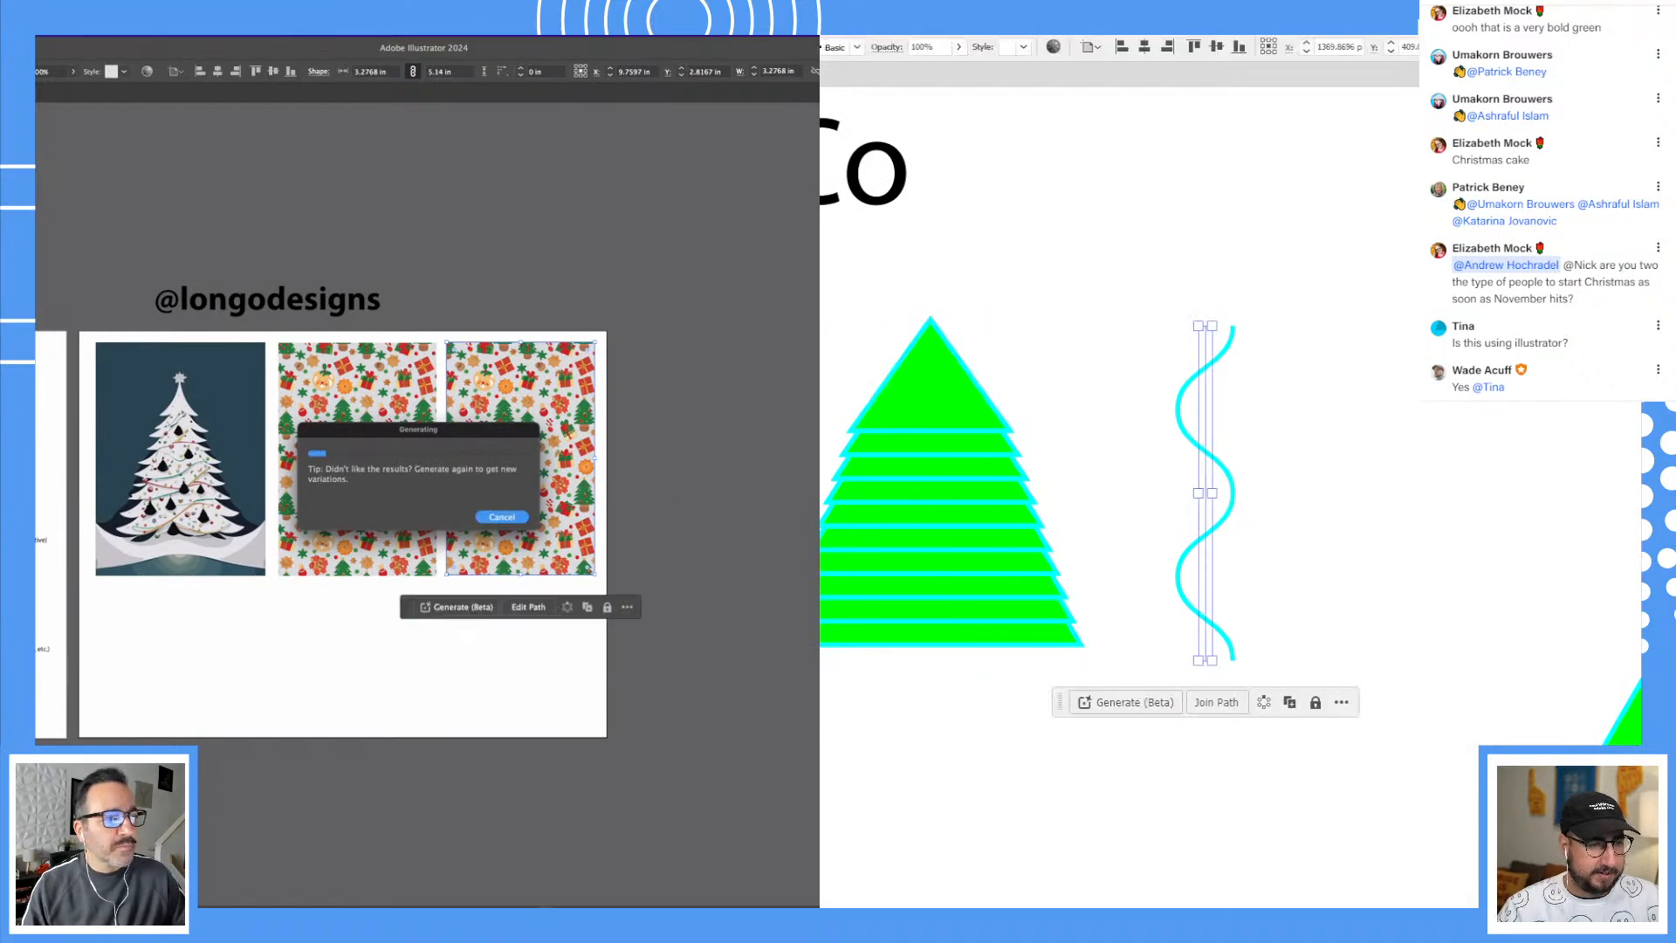
left_click(1400, 342)
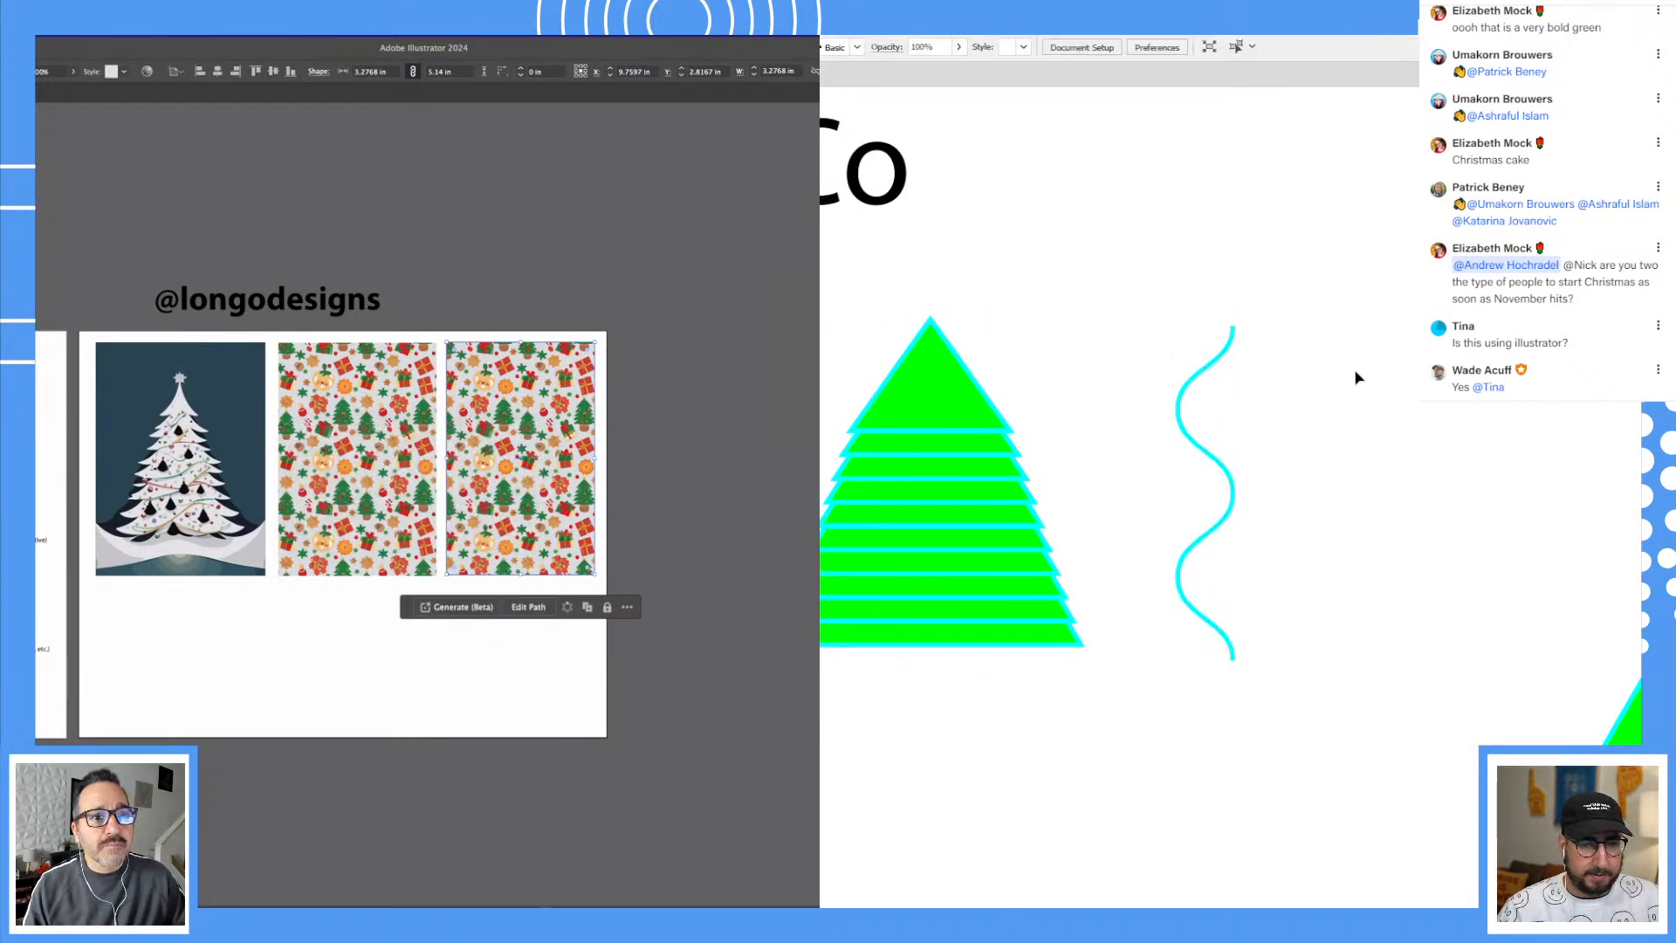
Step: Replace the blended tree's spine with the deeper wavy path
left_click(1236, 337)
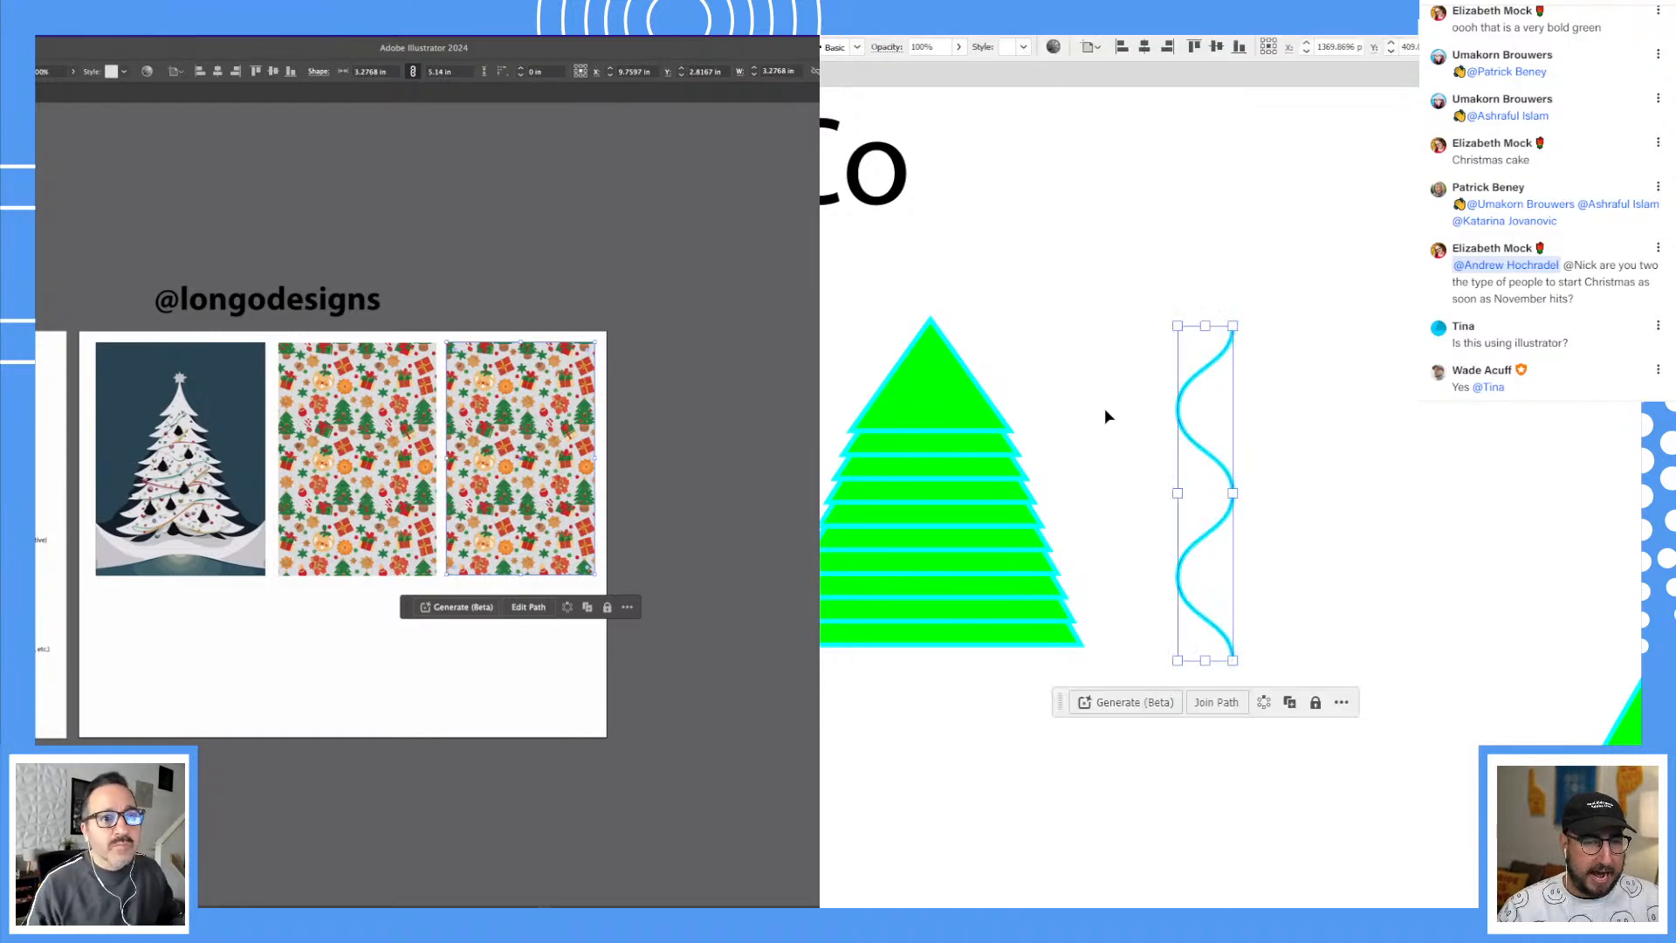
left_click_drag(938, 629, 939, 621)
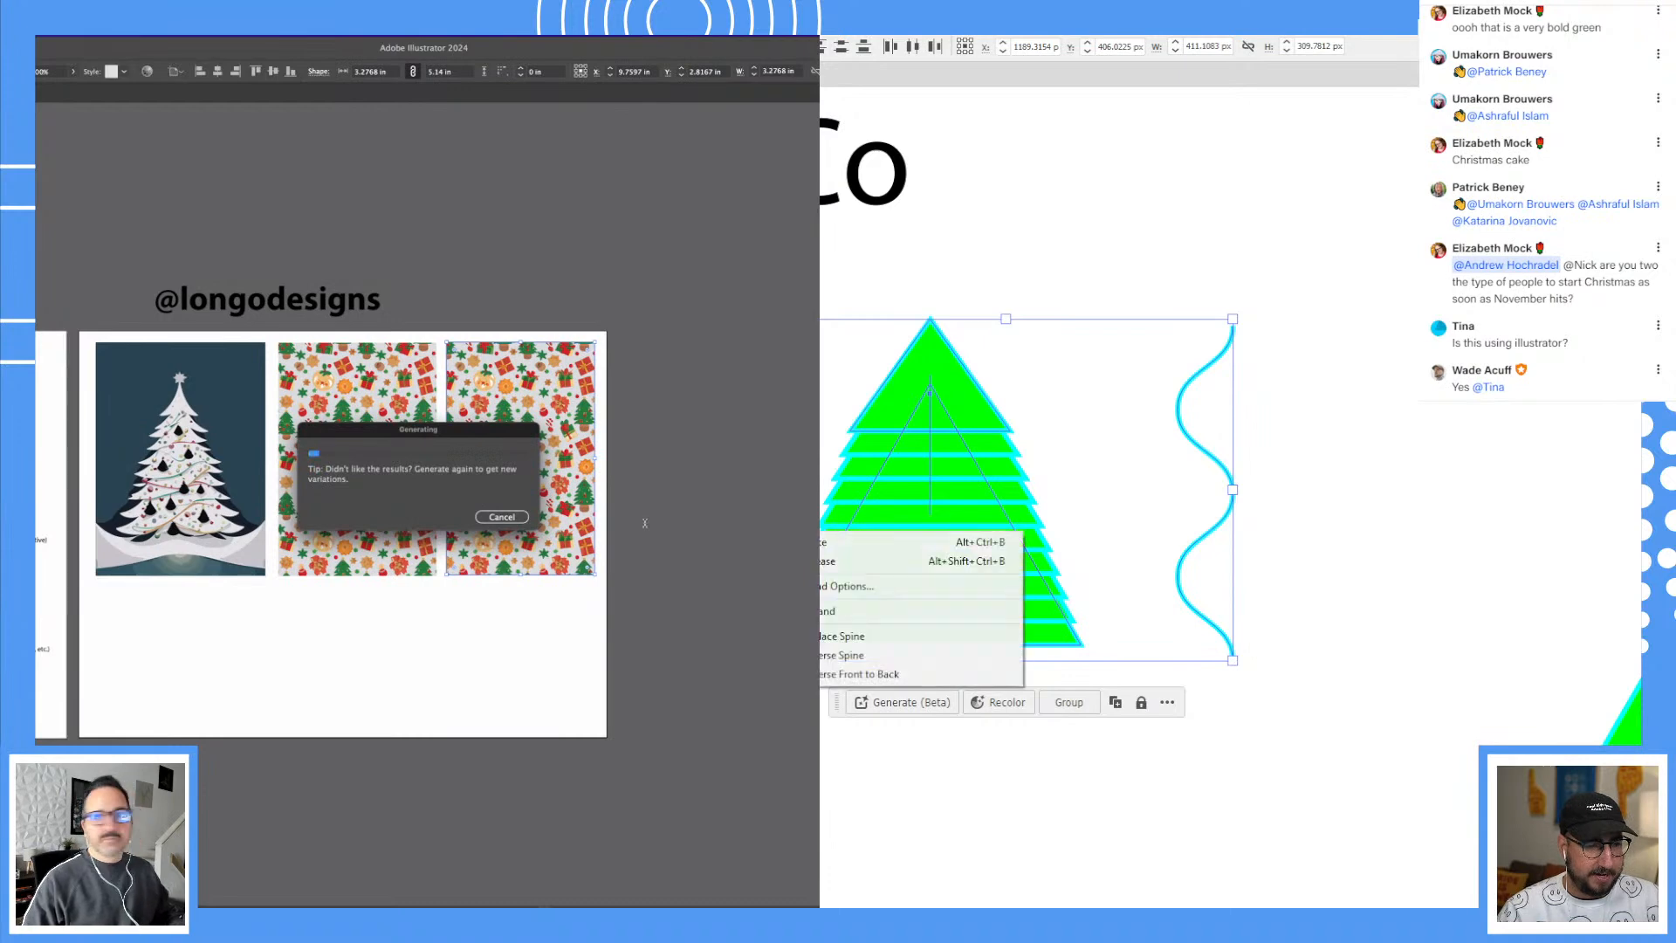
left_click(827, 636)
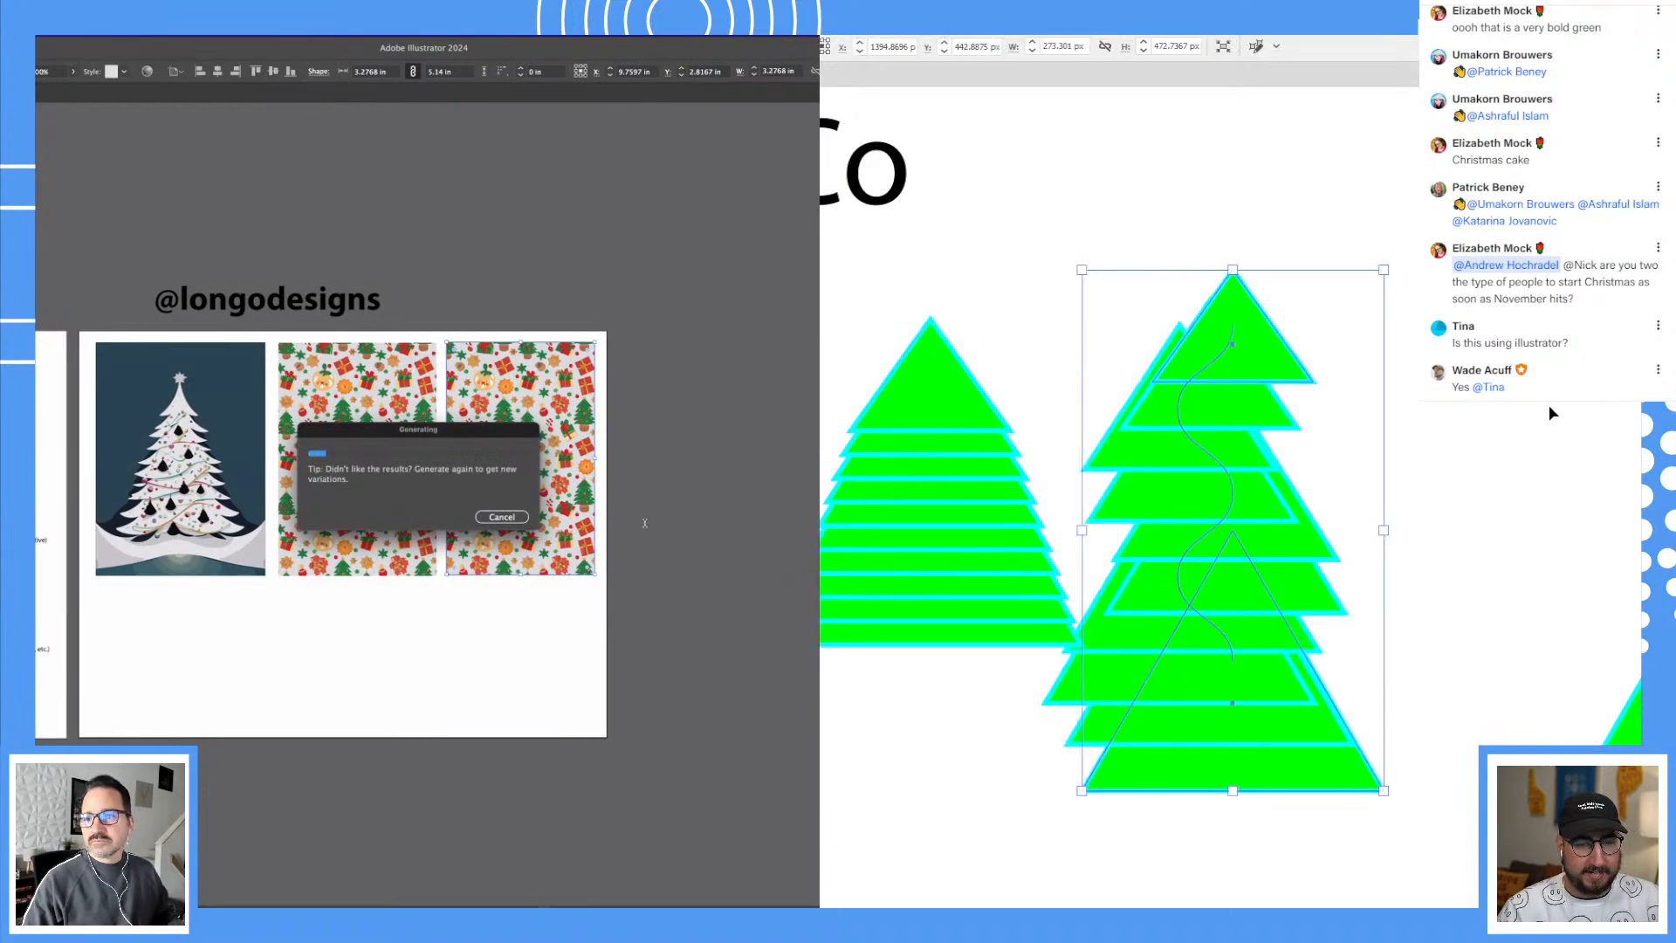
Step: Scale the wavy blended tree down to about 155 by 267 px and reposition it on the artboard
left_click_drag(1235, 581, 1115, 541)
key("s")
left_click_drag(1407, 255, 1294, 342)
key("v")
left_click(1397, 387)
left_click_drag(1194, 615, 1106, 542)
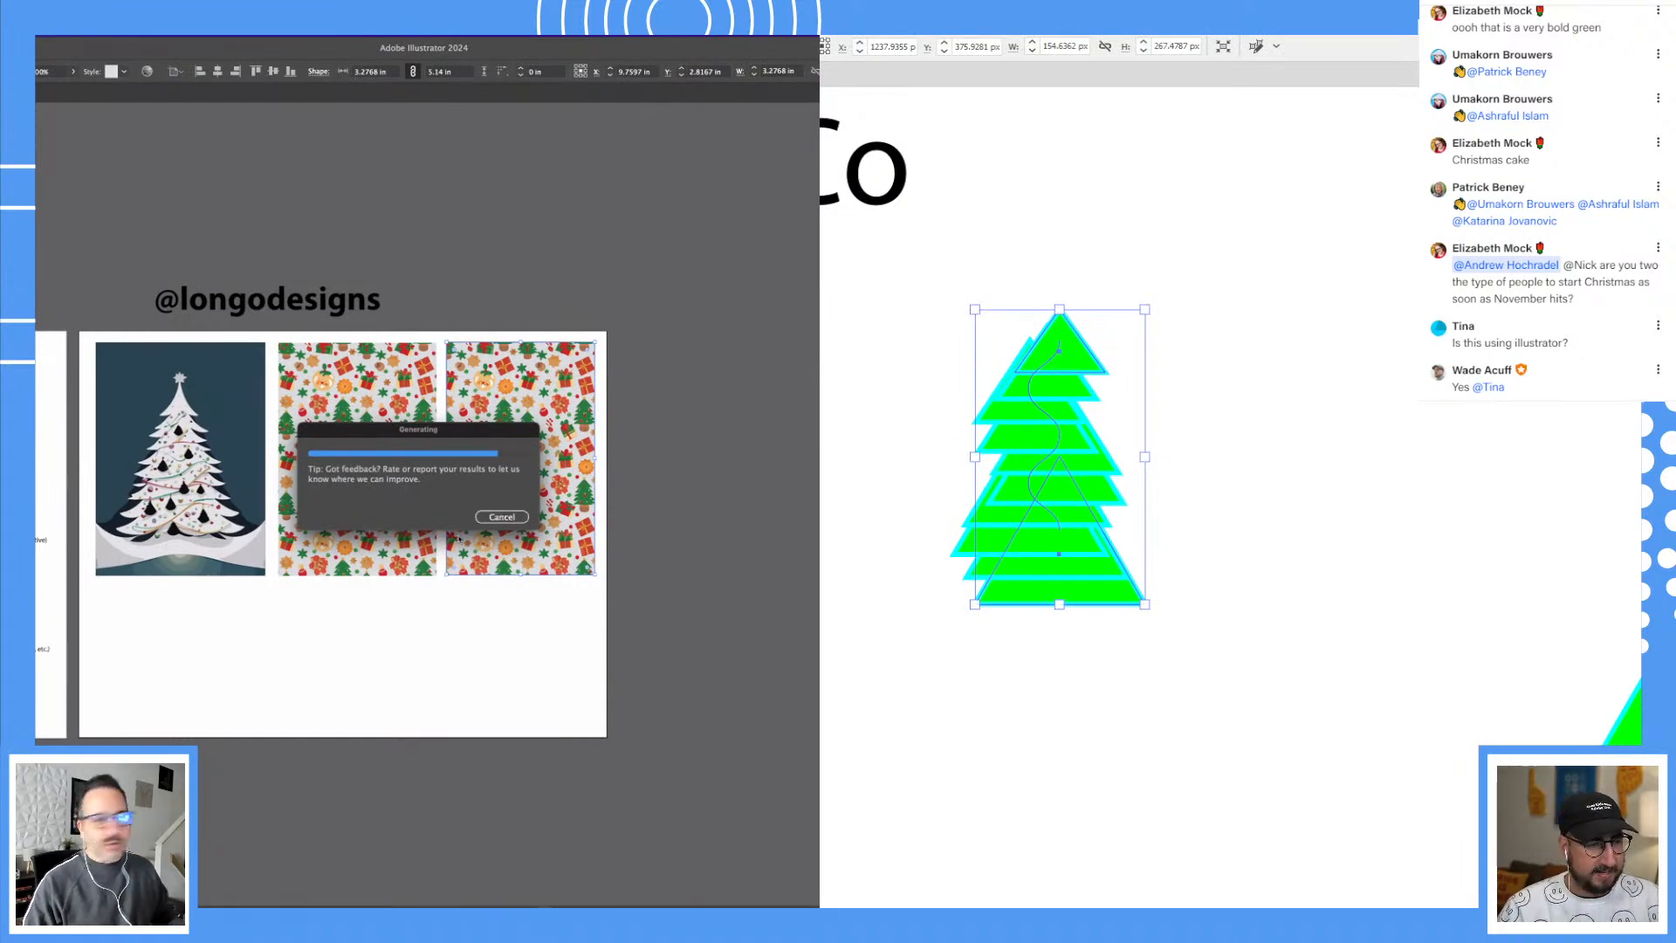
left_click(896, 382)
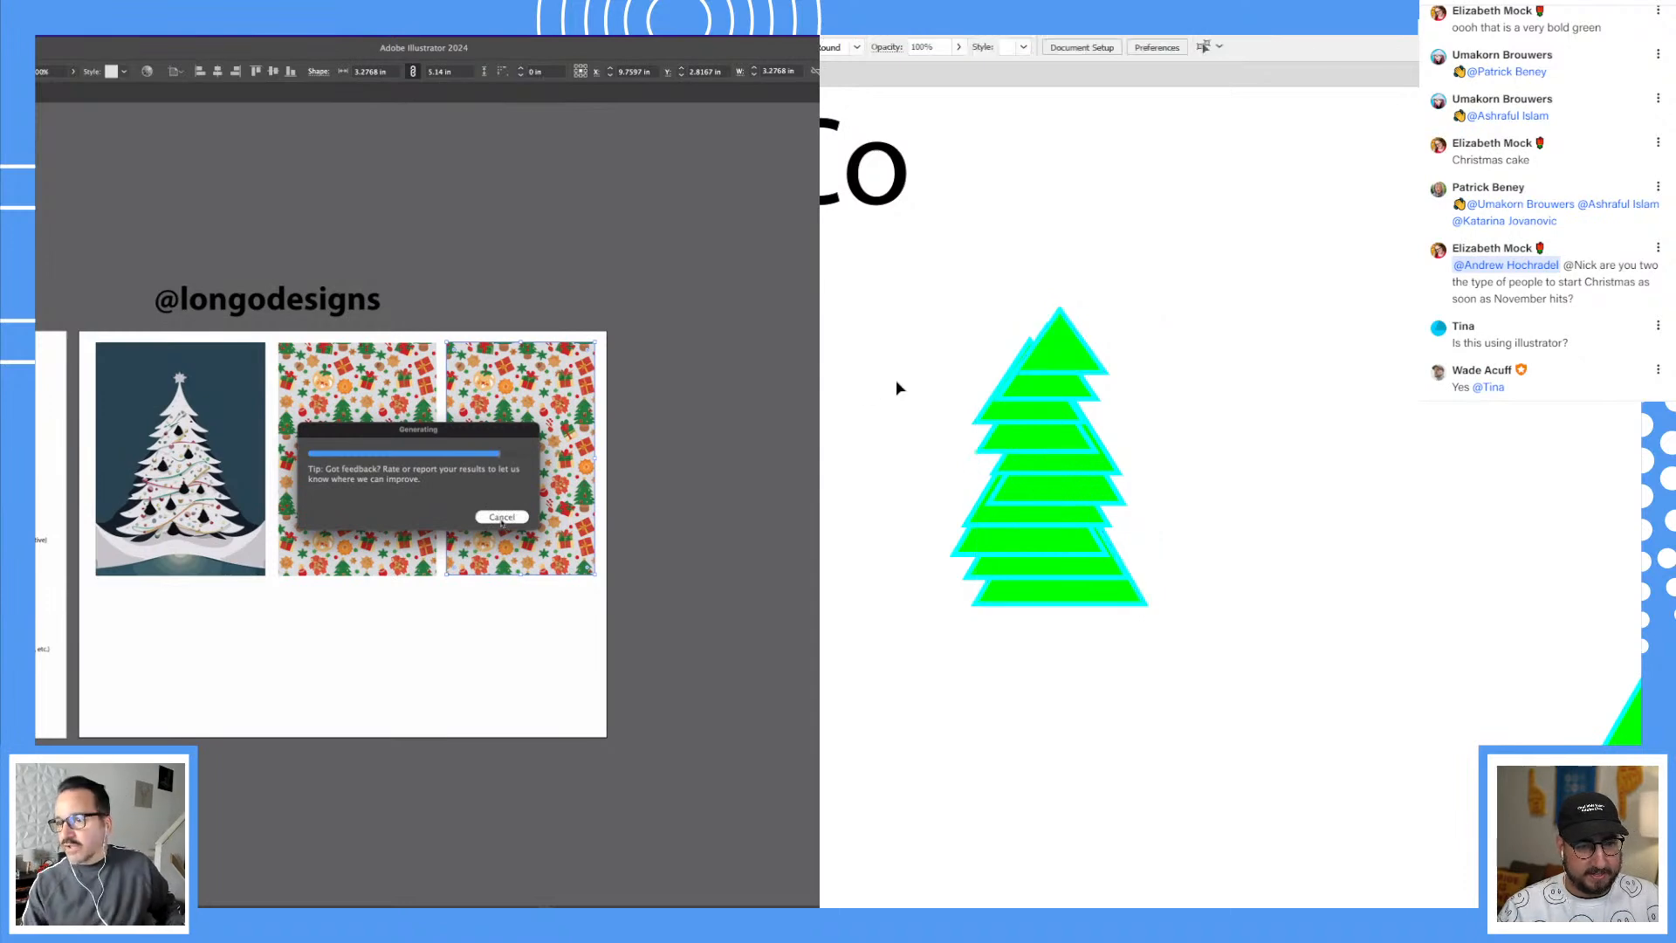
Step: Fill the wavy tree's top triangle with red ff0000 so the blend grades from red to green
left_click(1047, 382)
left_click(1125, 349)
scroll(1097, 410, "up", 3)
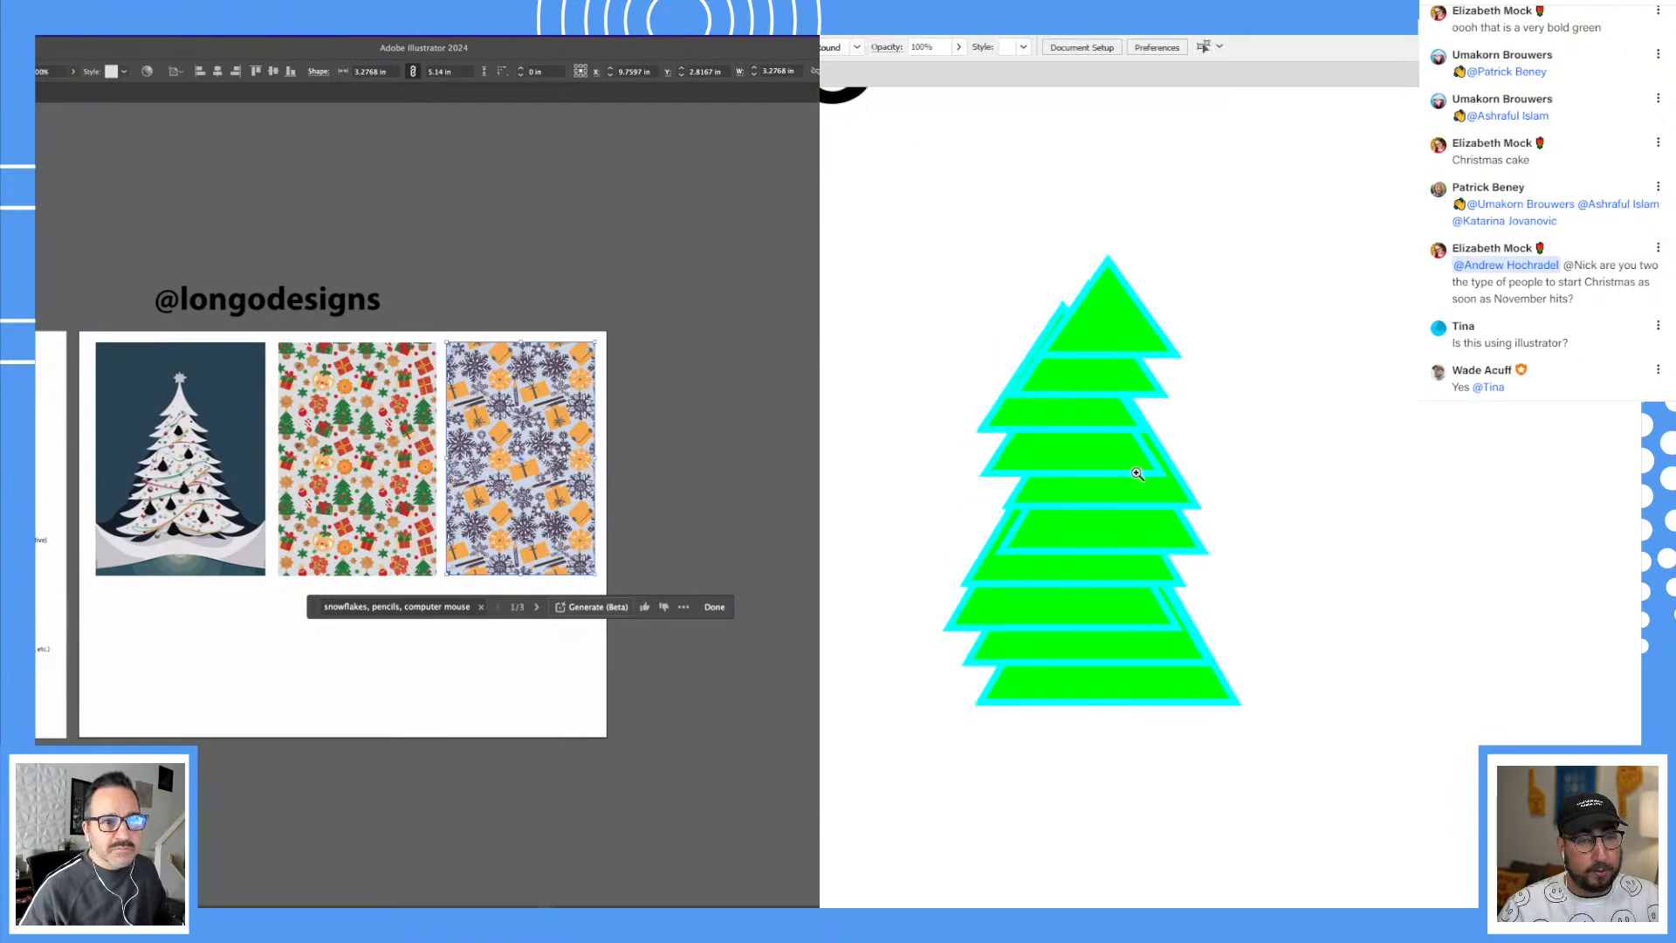
left_click_drag(1133, 539, 1128, 540)
left_click(1054, 336)
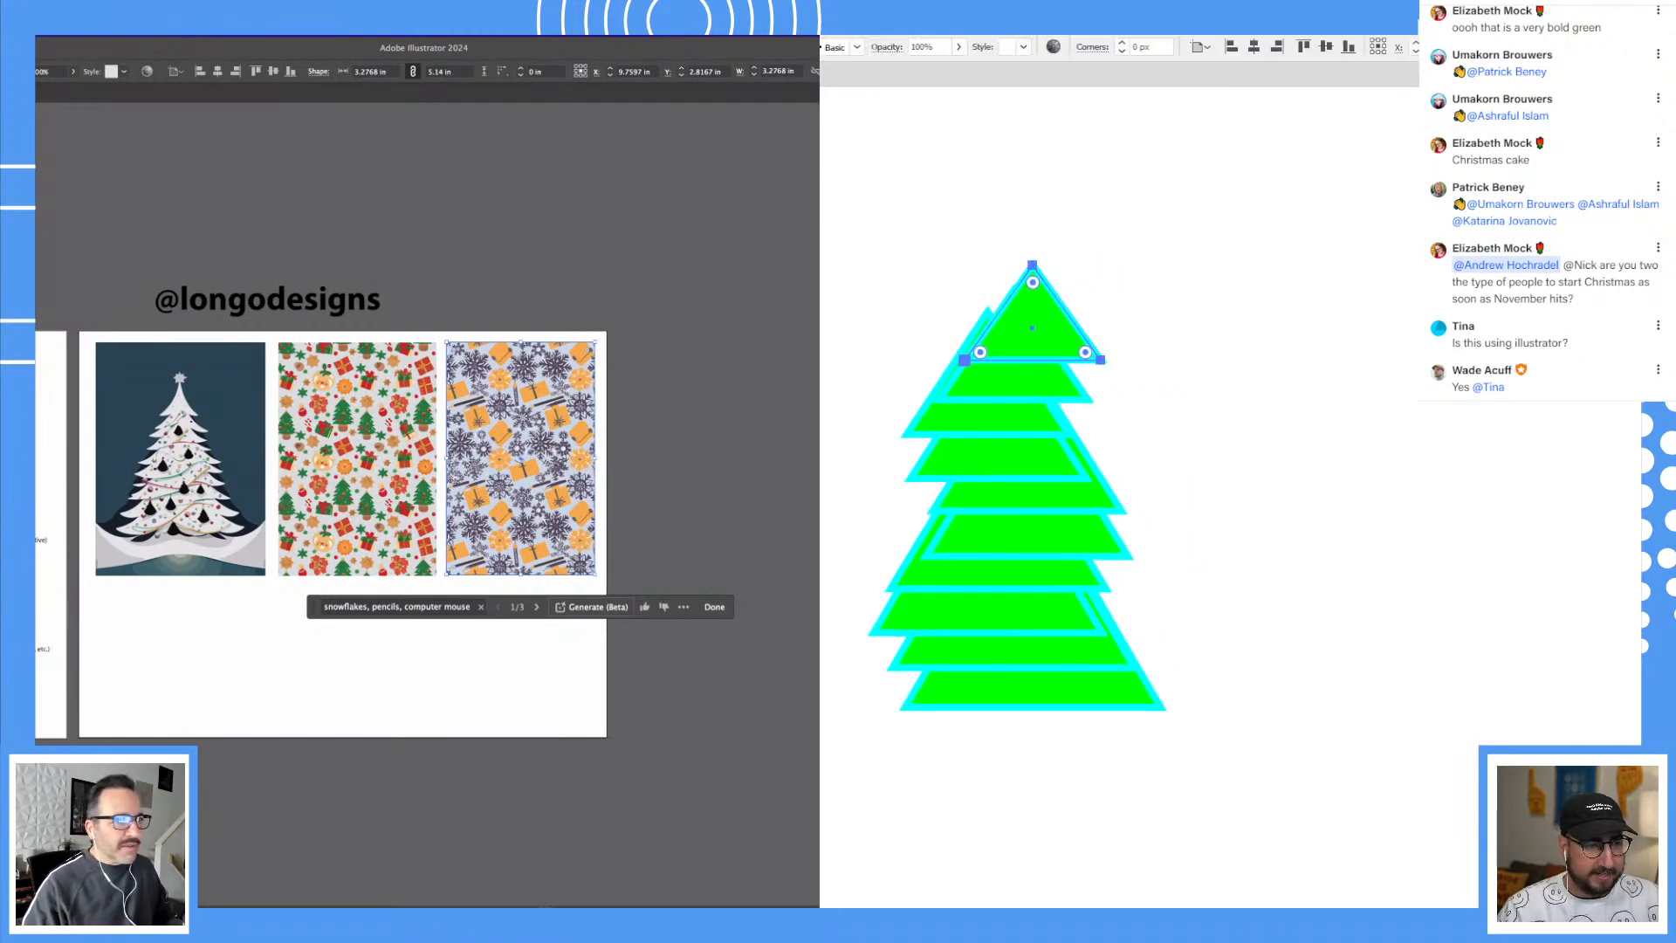
left_click_drag(1260, 390, 1249, 340)
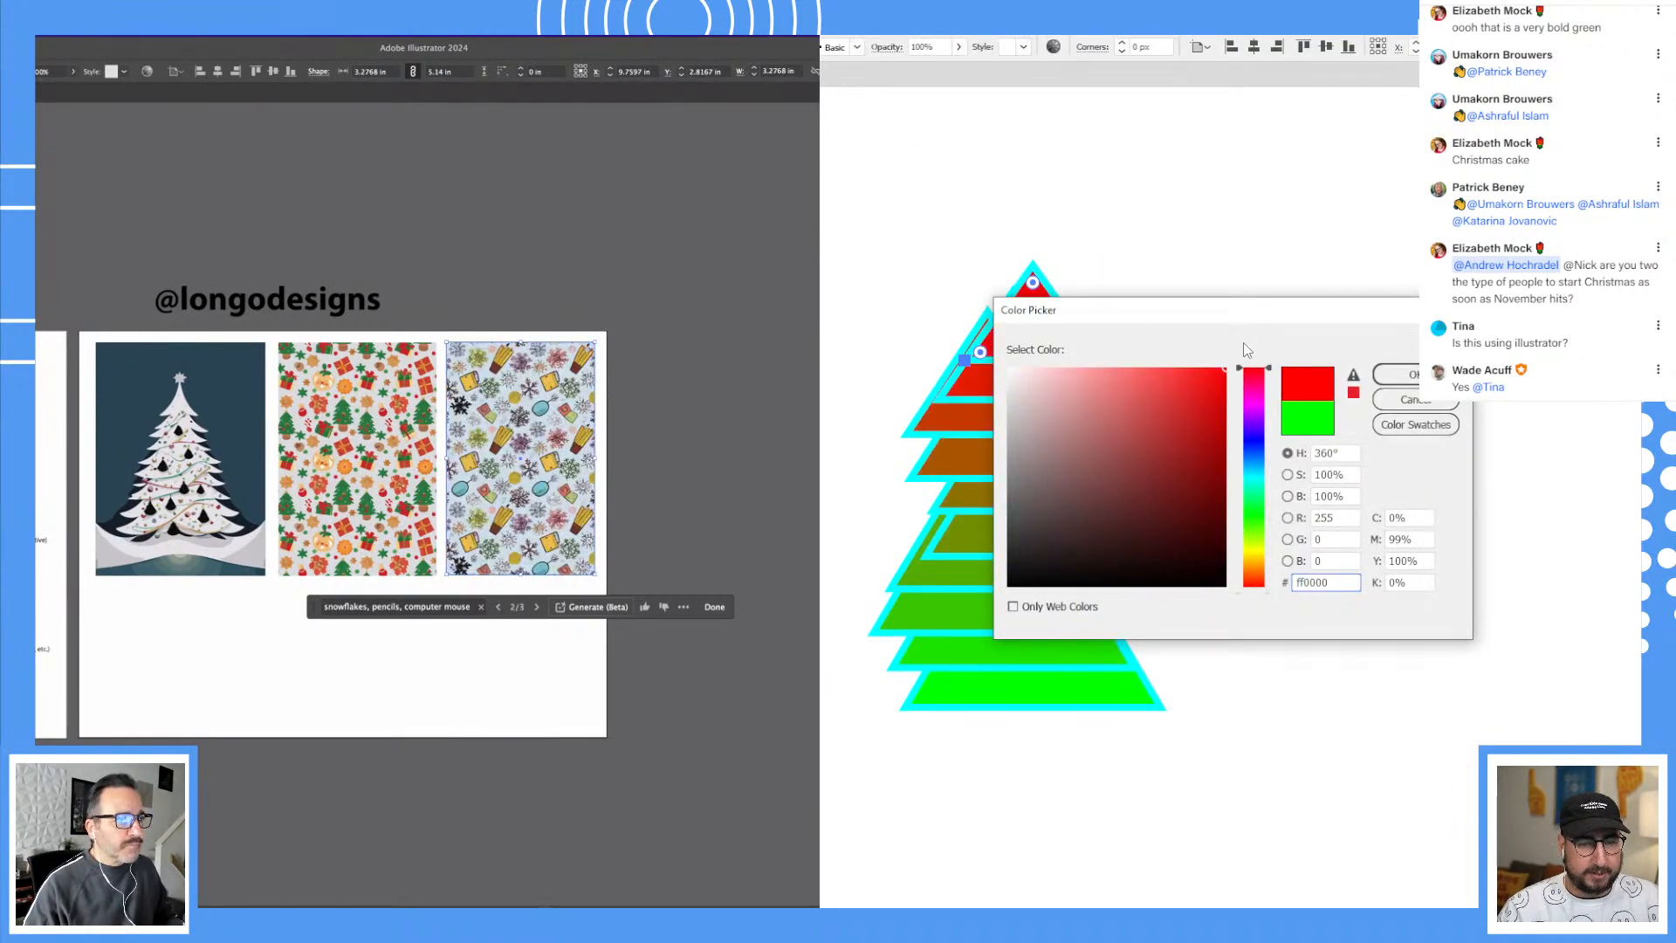
left_click(1407, 375)
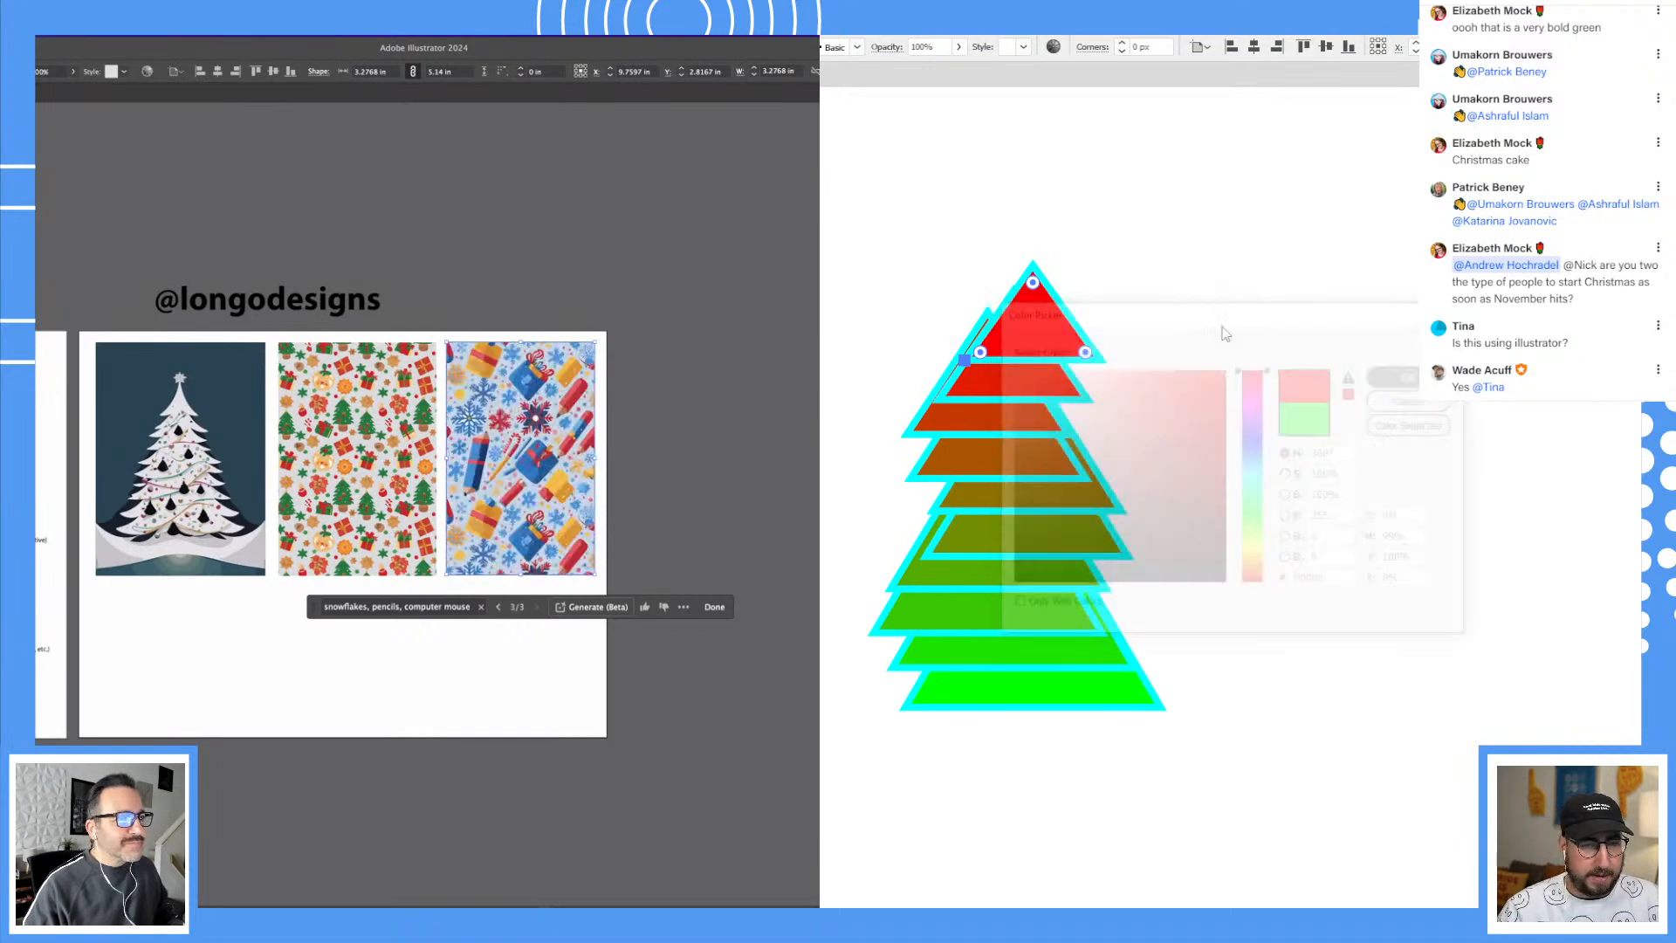
Step: Thin the cyan outline of the wavy tree's red top triangle
left_click(1044, 653)
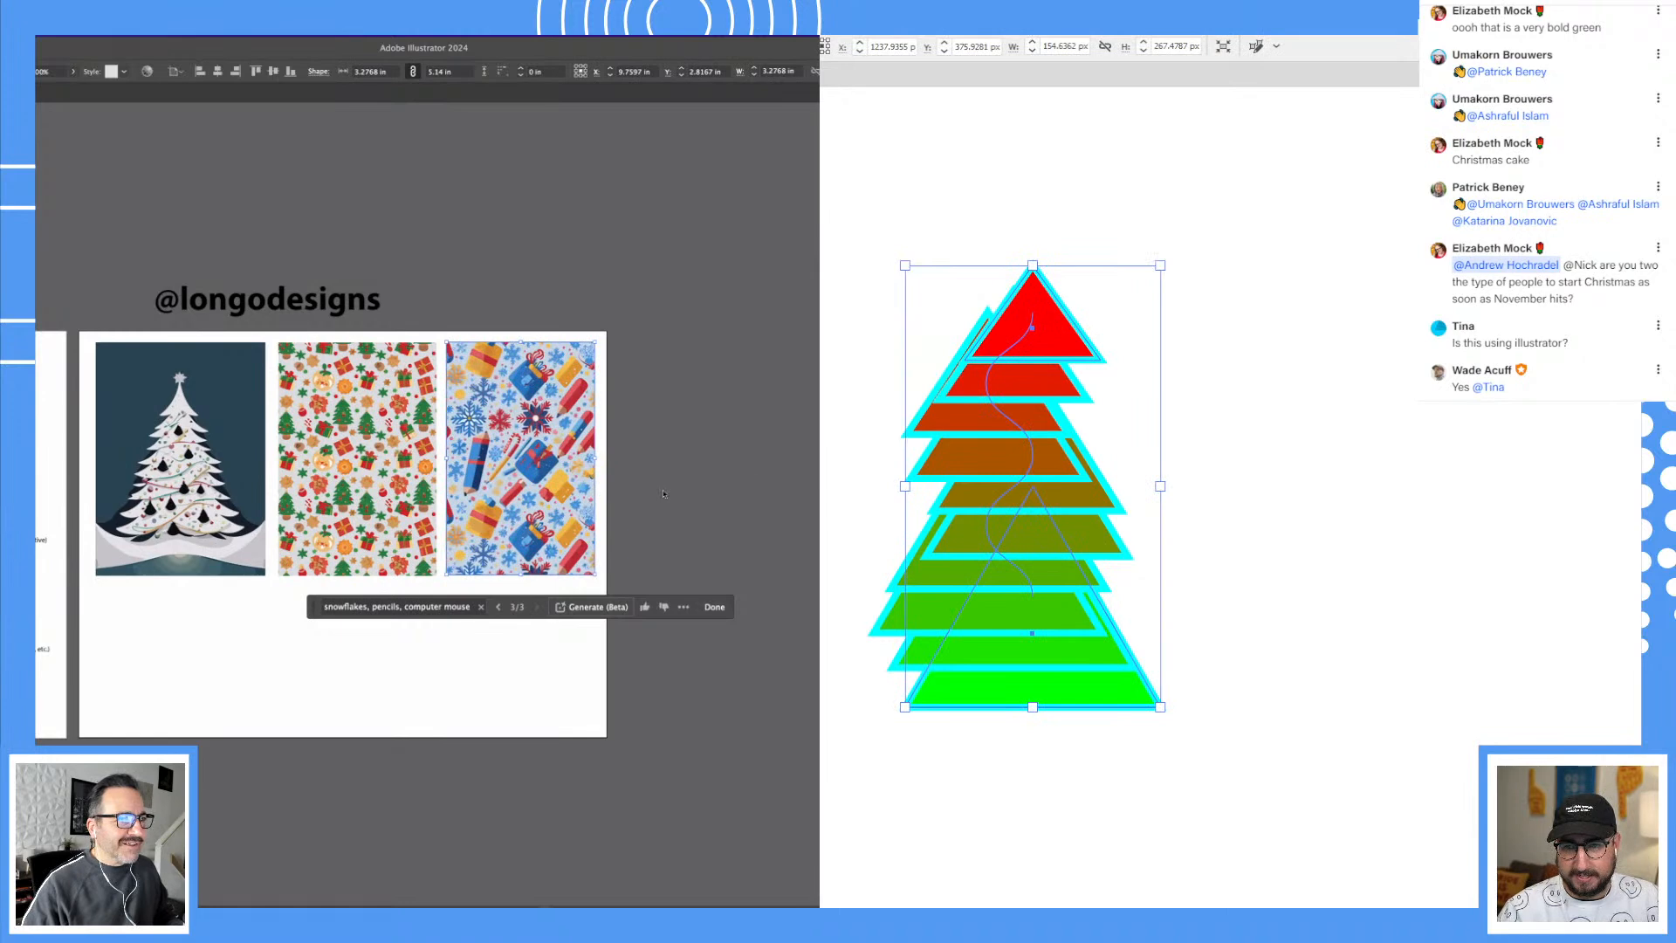
left_click(1053, 319)
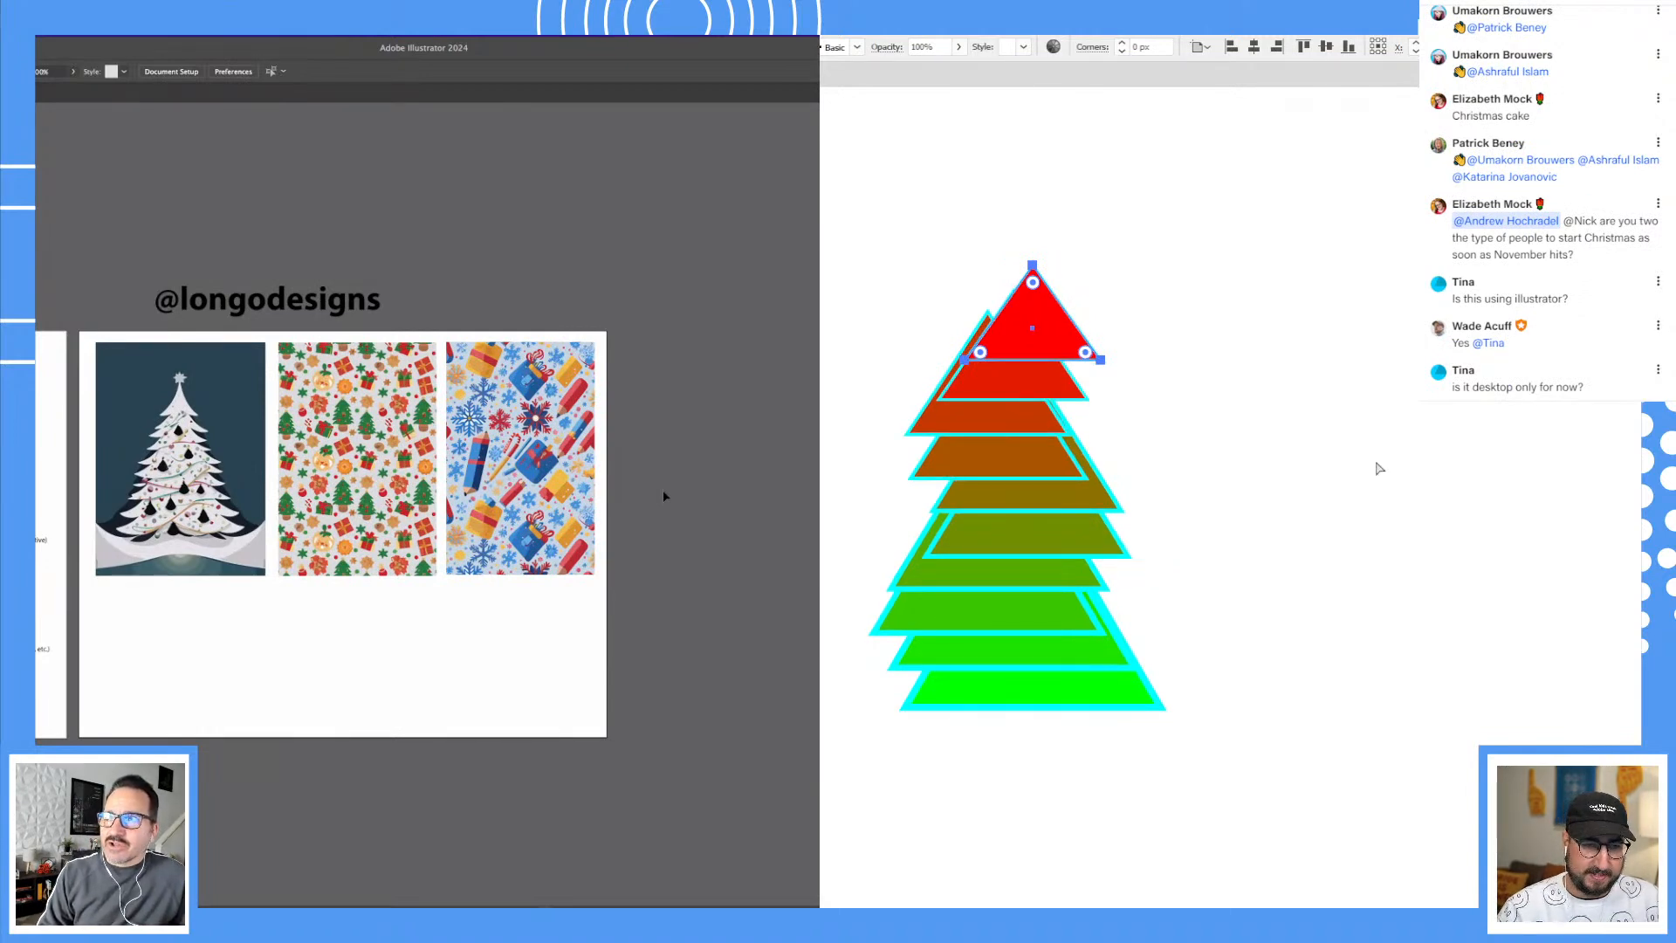
Step: Remove the cyan outline from the triangles of the wavy blended tree
left_click(1412, 453)
scroll(1189, 389, "down", 1)
left_click(1074, 471)
key("slash")
left_click(1332, 425)
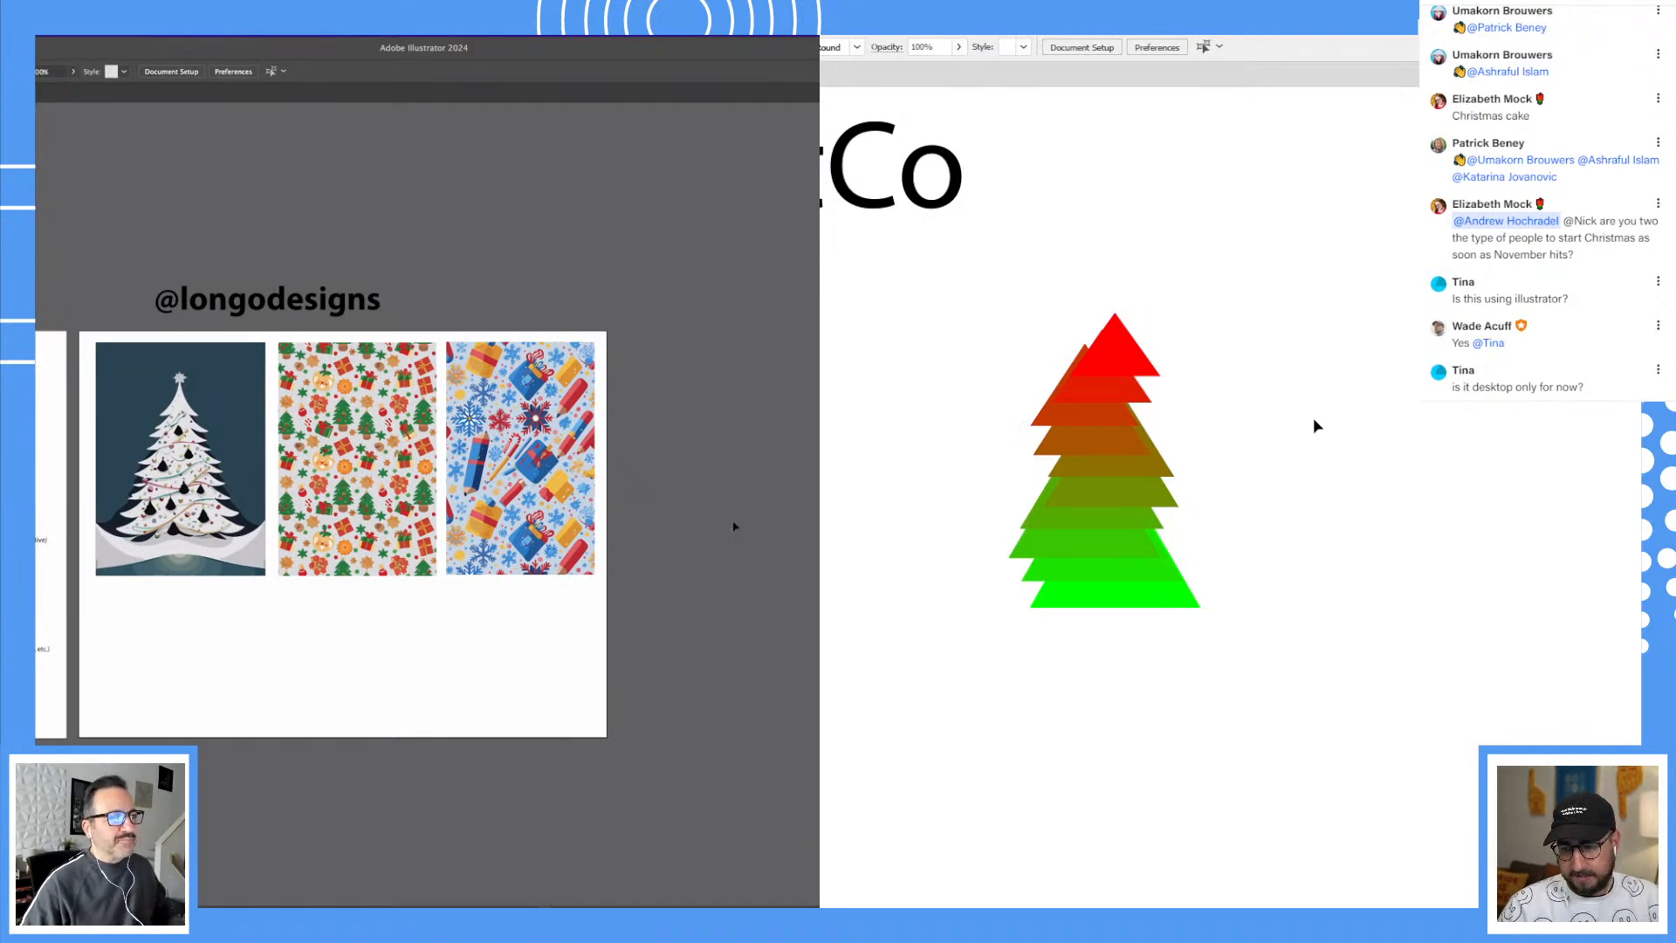
Step: Create a three-sided polygon with a 112.2528 px radius beside the wavy tree
left_click_drag(1339, 430, 1202, 408)
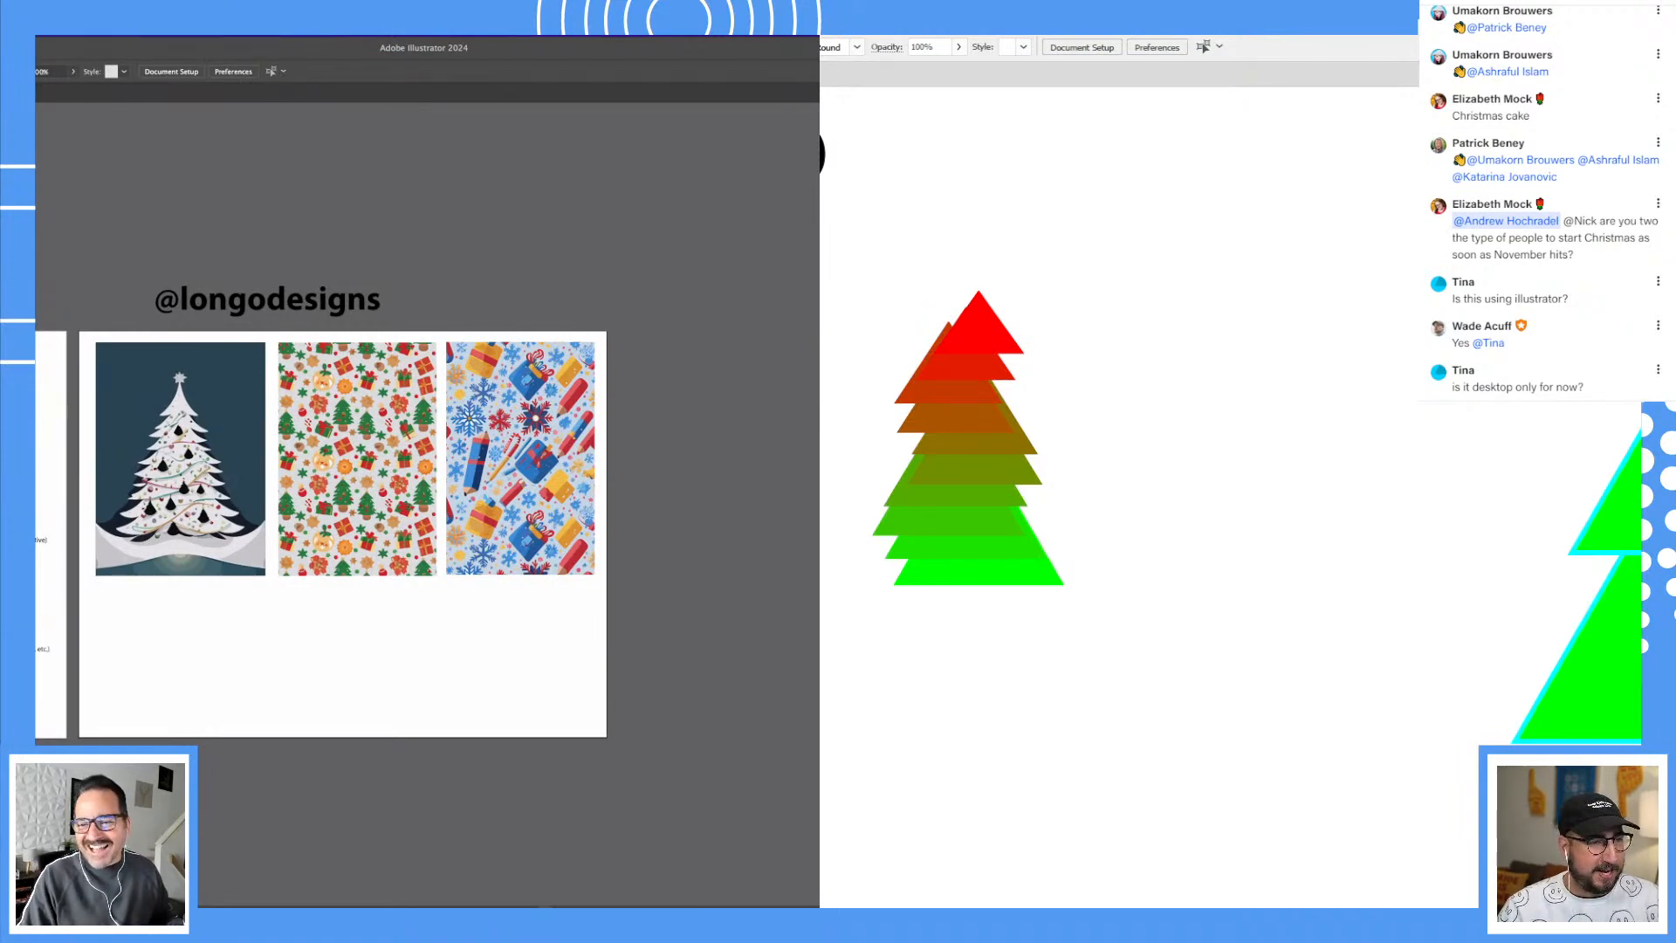
left_click(1191, 312)
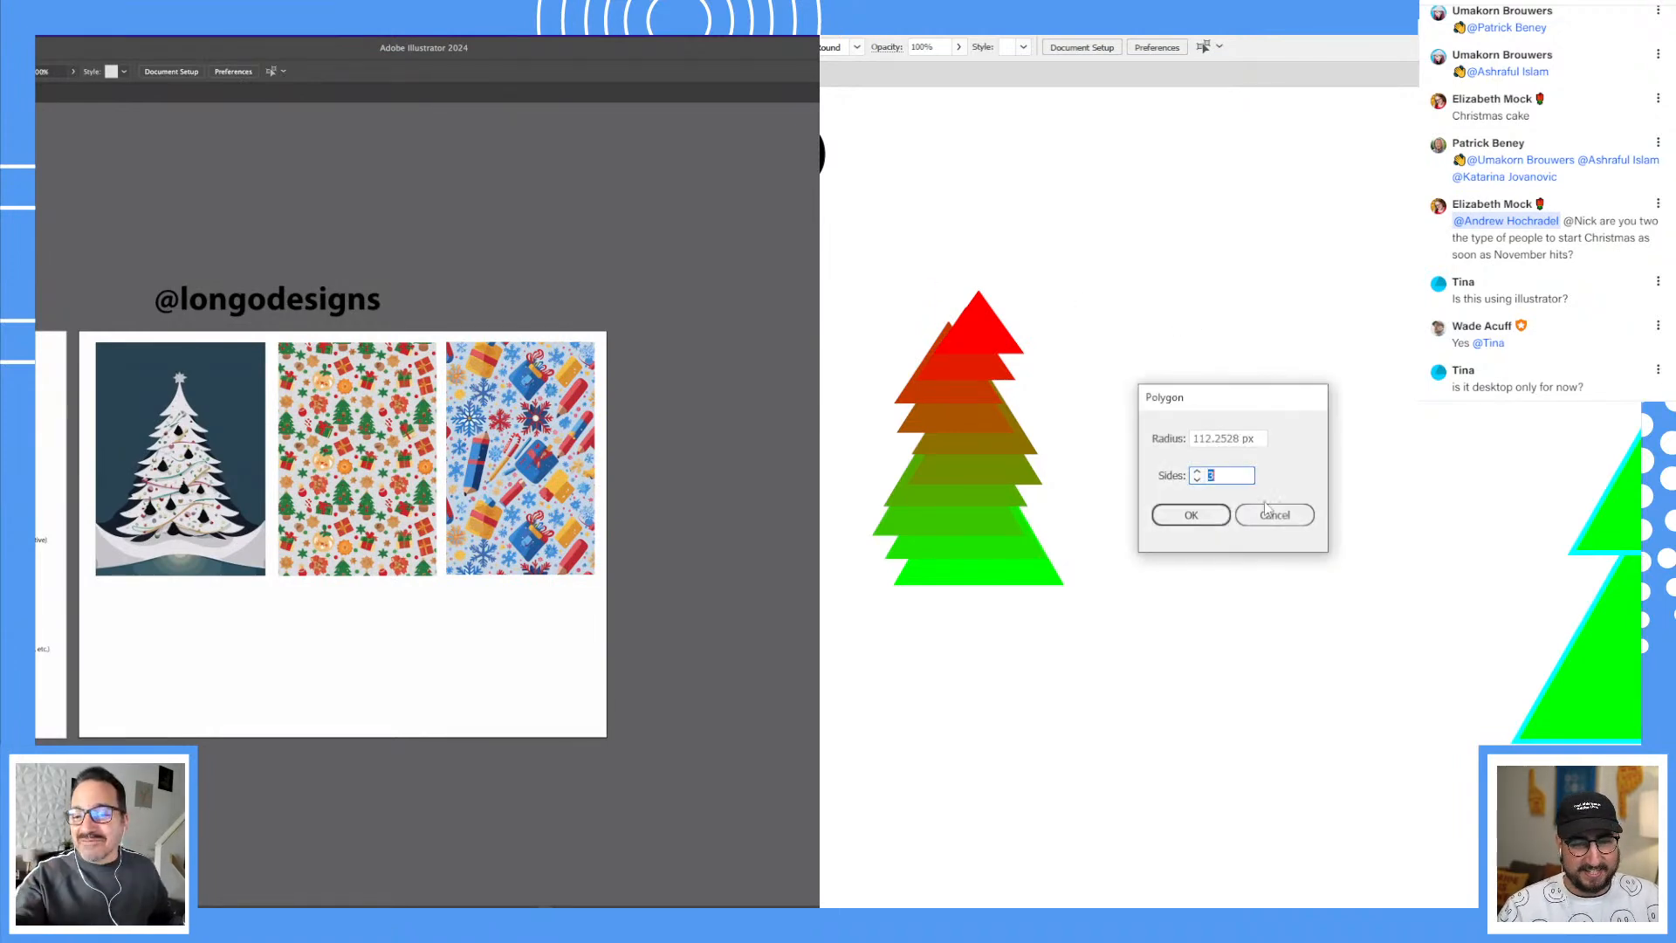
key("Return")
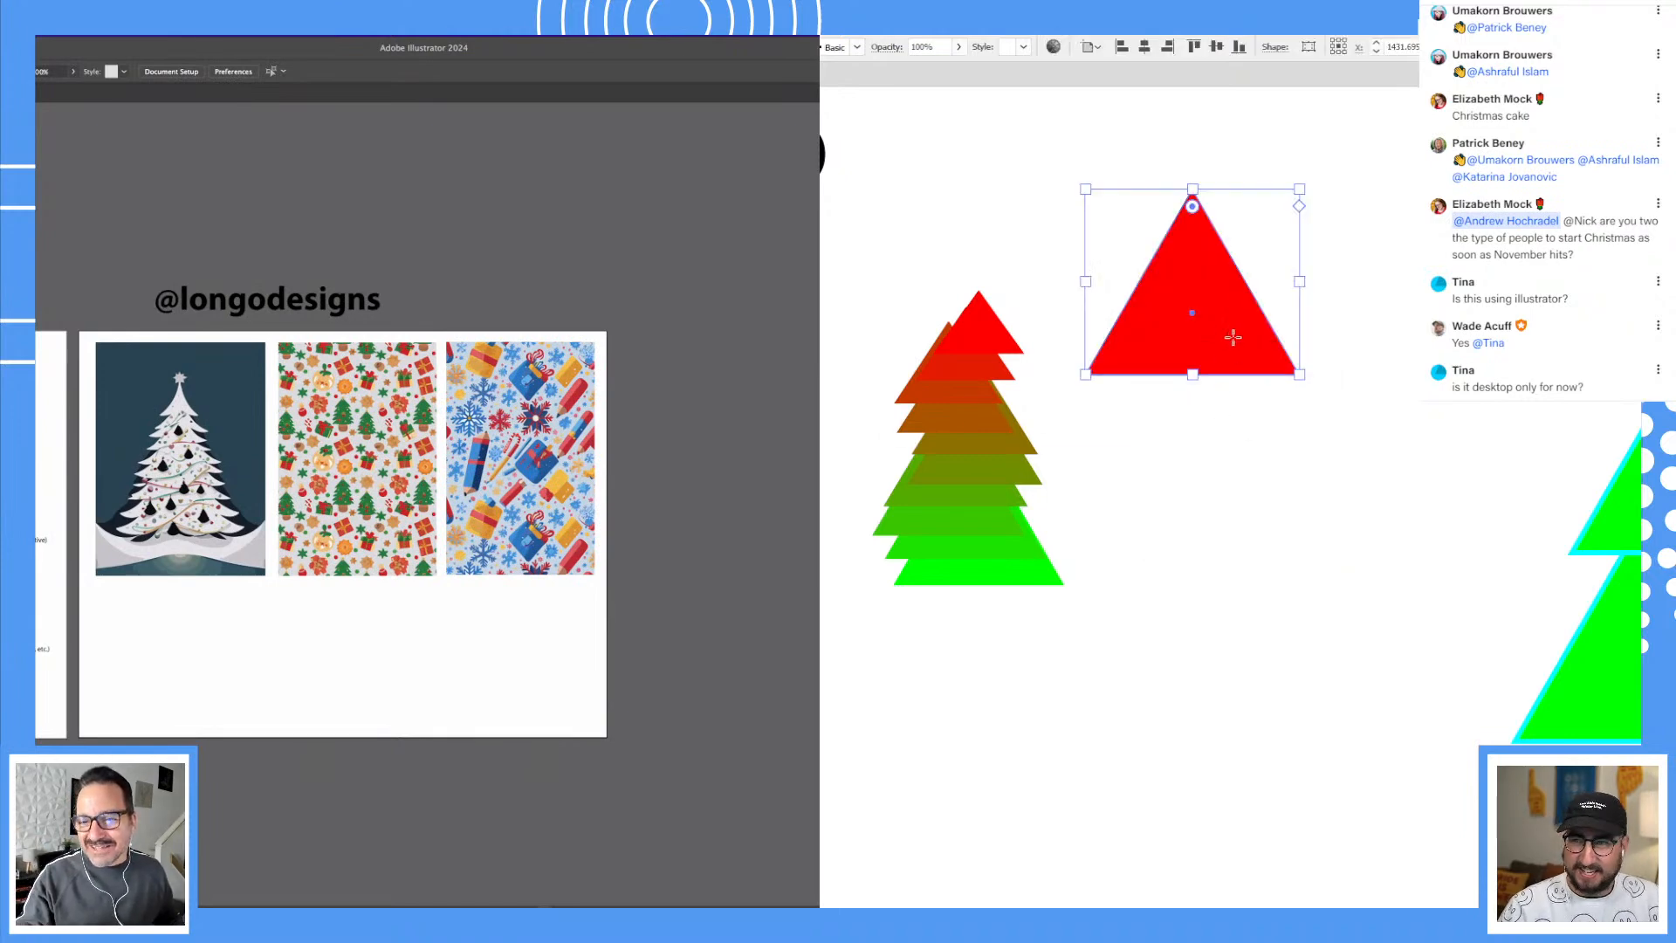
Step: Move the new red triangle to an empty area of the artboard and scale it down
left_click_drag(1067, 476, 1309, 378)
key("v")
left_click_drag(1403, 224, 872, 610)
key("z")
left_click(974, 590)
key("s")
left_click_drag(1327, 262, 1226, 326)
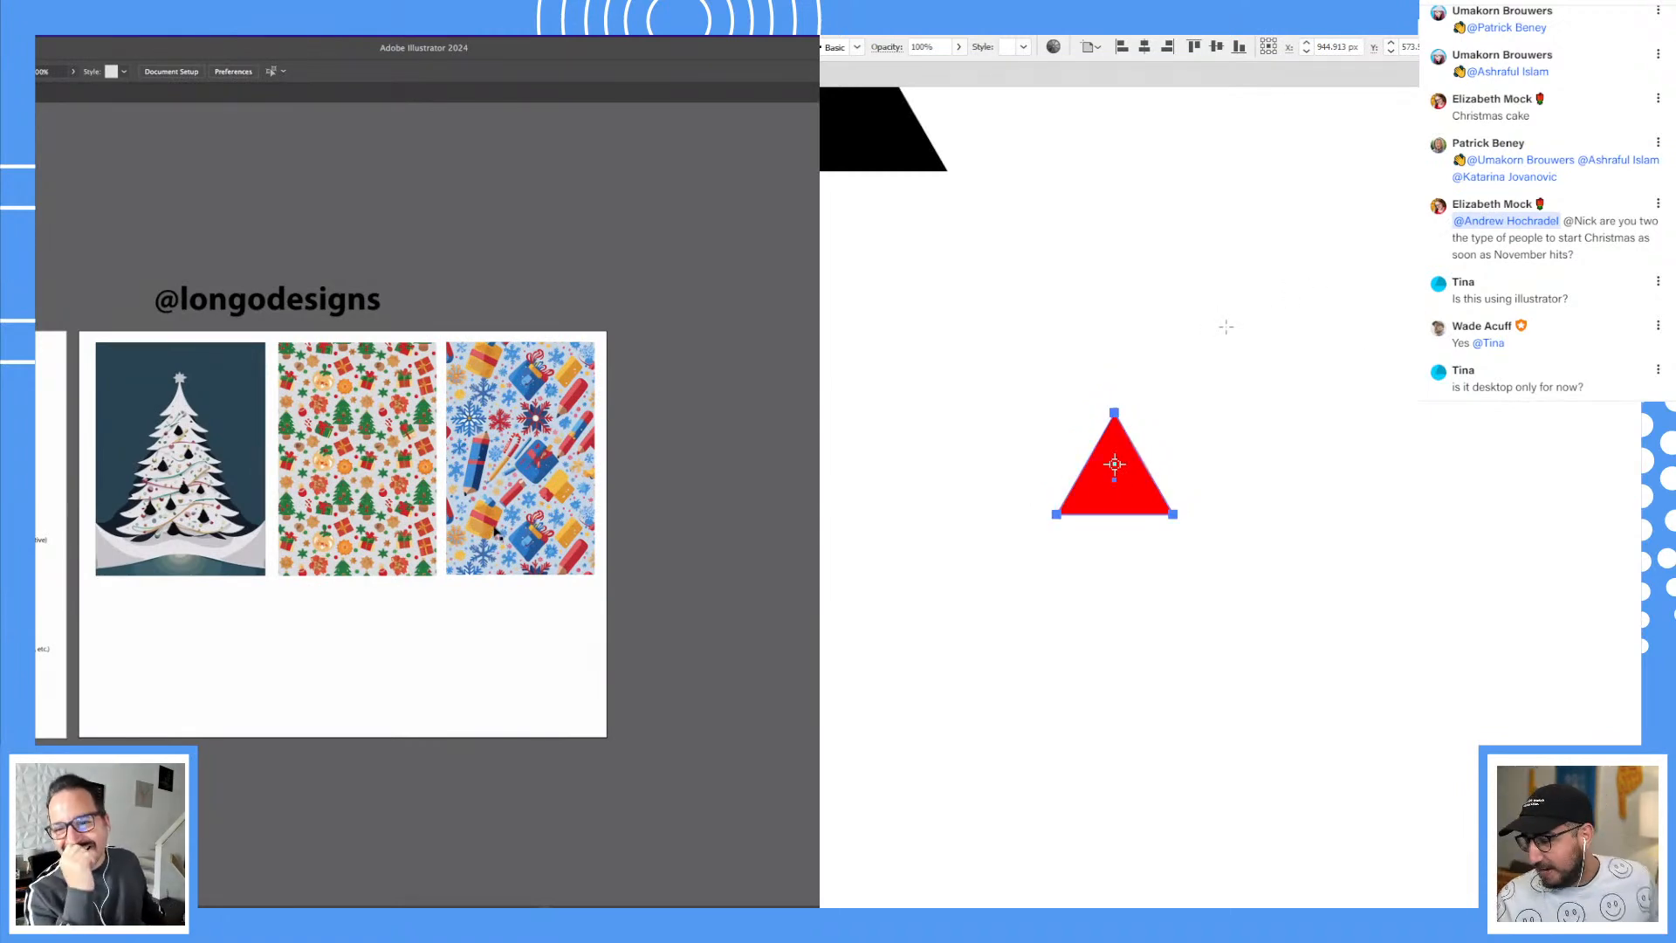
key("v")
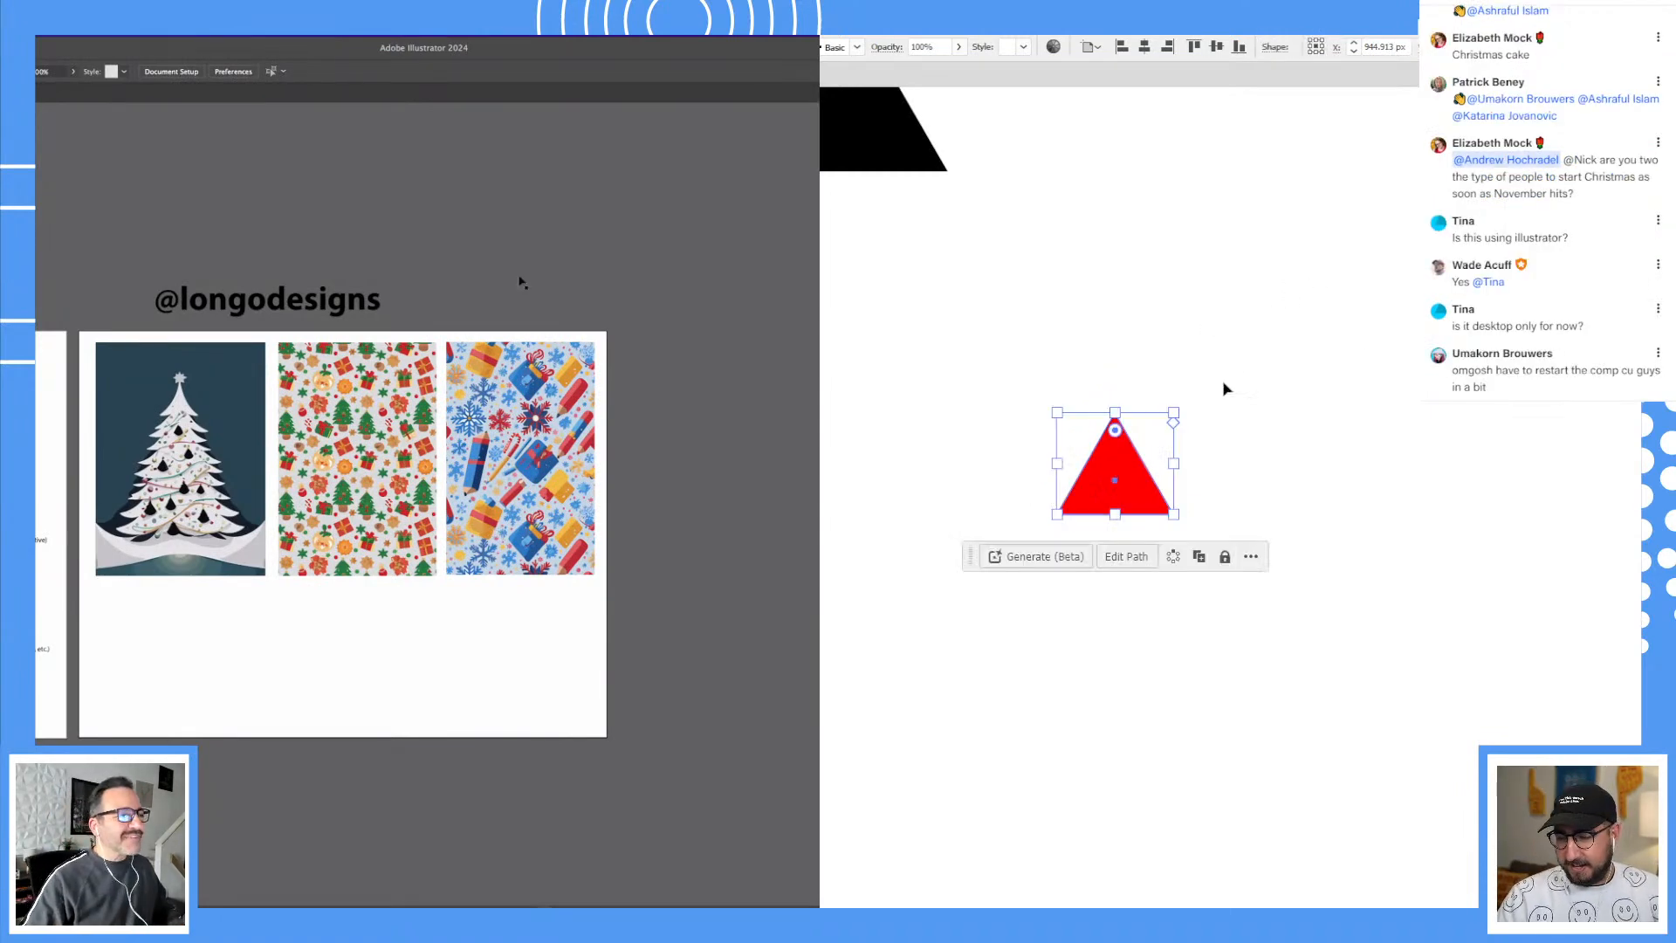
left_click(1227, 392)
left_click_drag(1265, 473, 1274, 404)
scroll(532, 628, "left", 1)
scroll(554, 650, "left", 1)
left_click(628, 534)
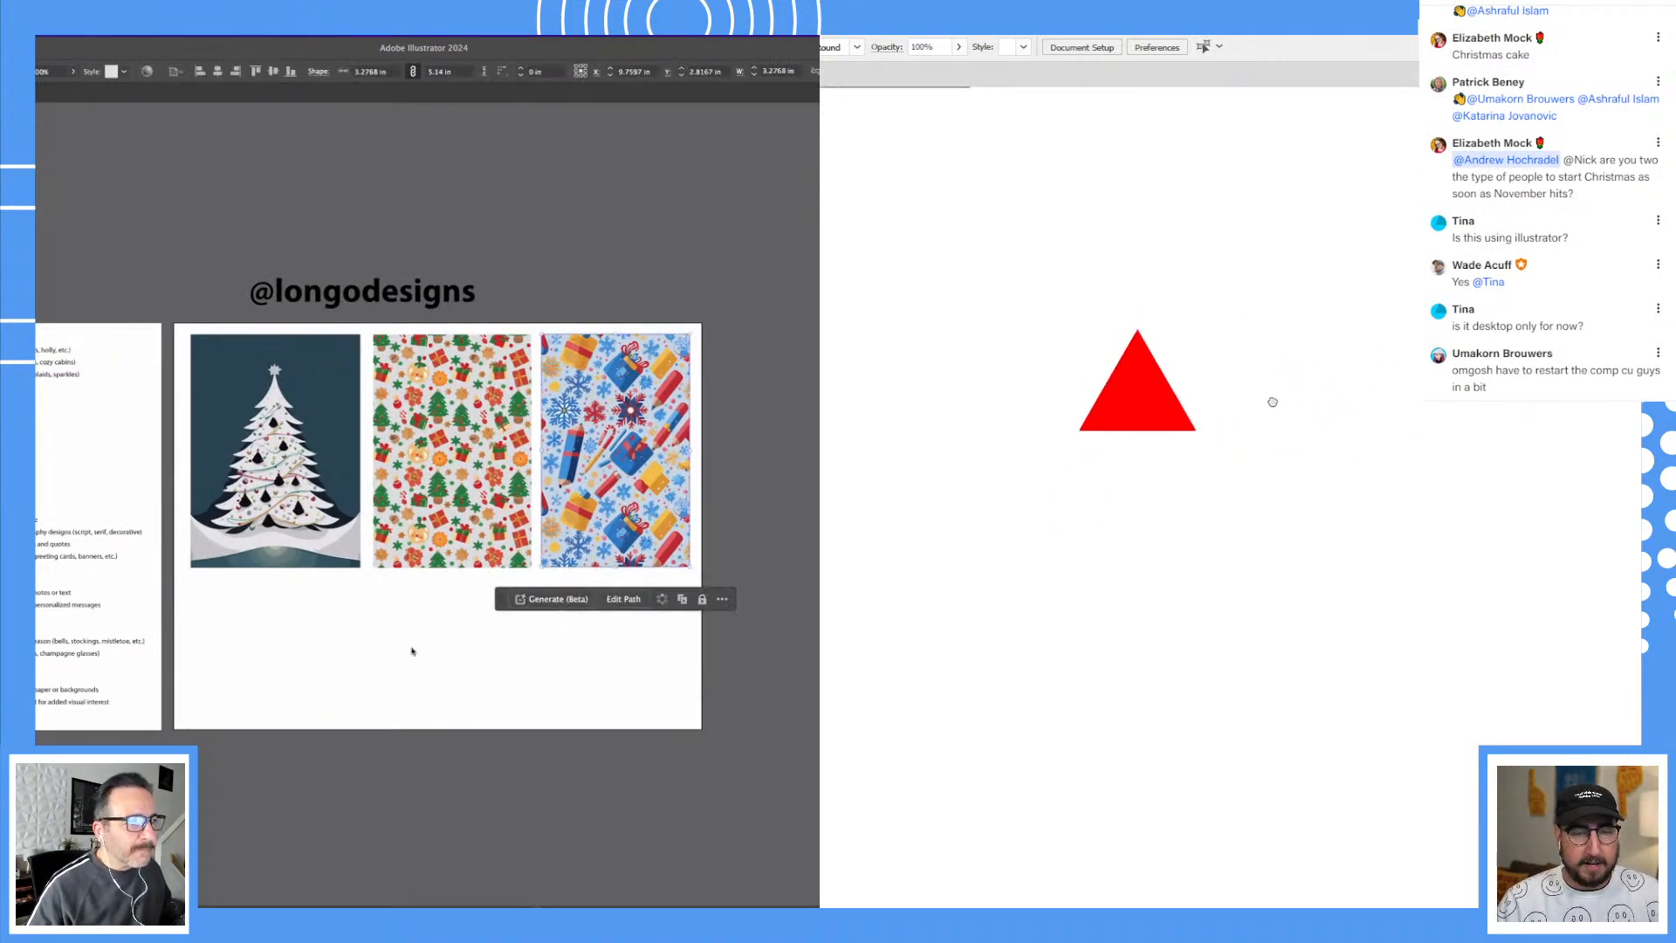
left_click(359, 656)
Step: Duplicate the red triangle straight below itself and stretch the copy to nearly three times its width
left_click_drag(1127, 407, 1141, 672, "alt")
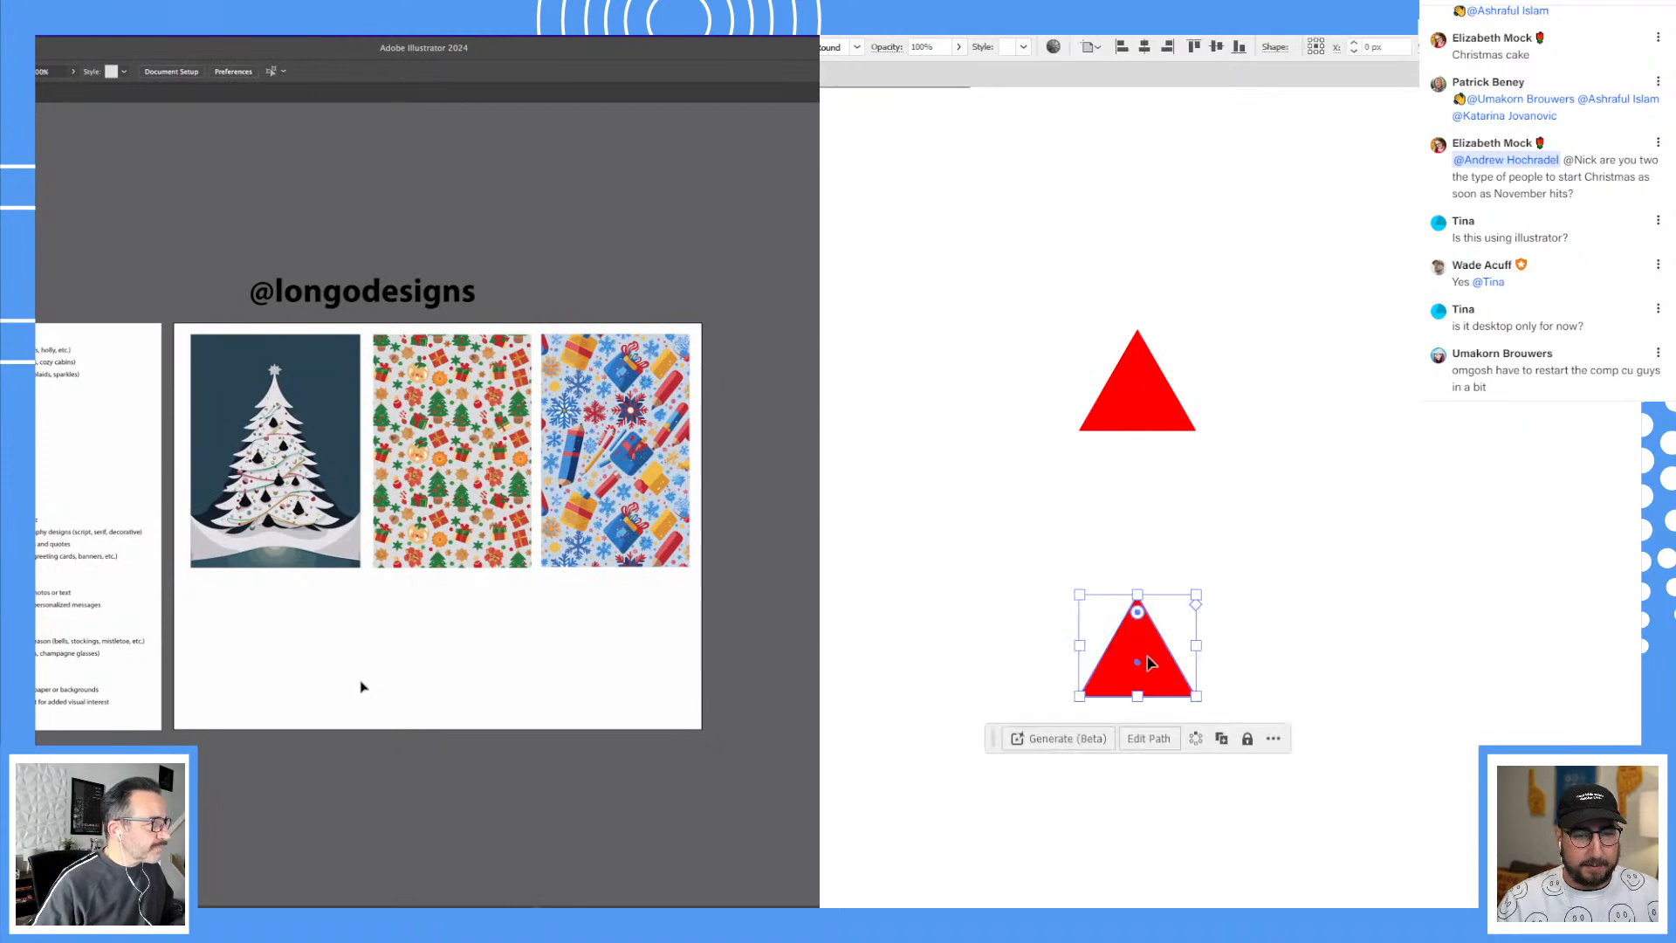
key("s")
left_click_drag(1246, 546, 1452, 462)
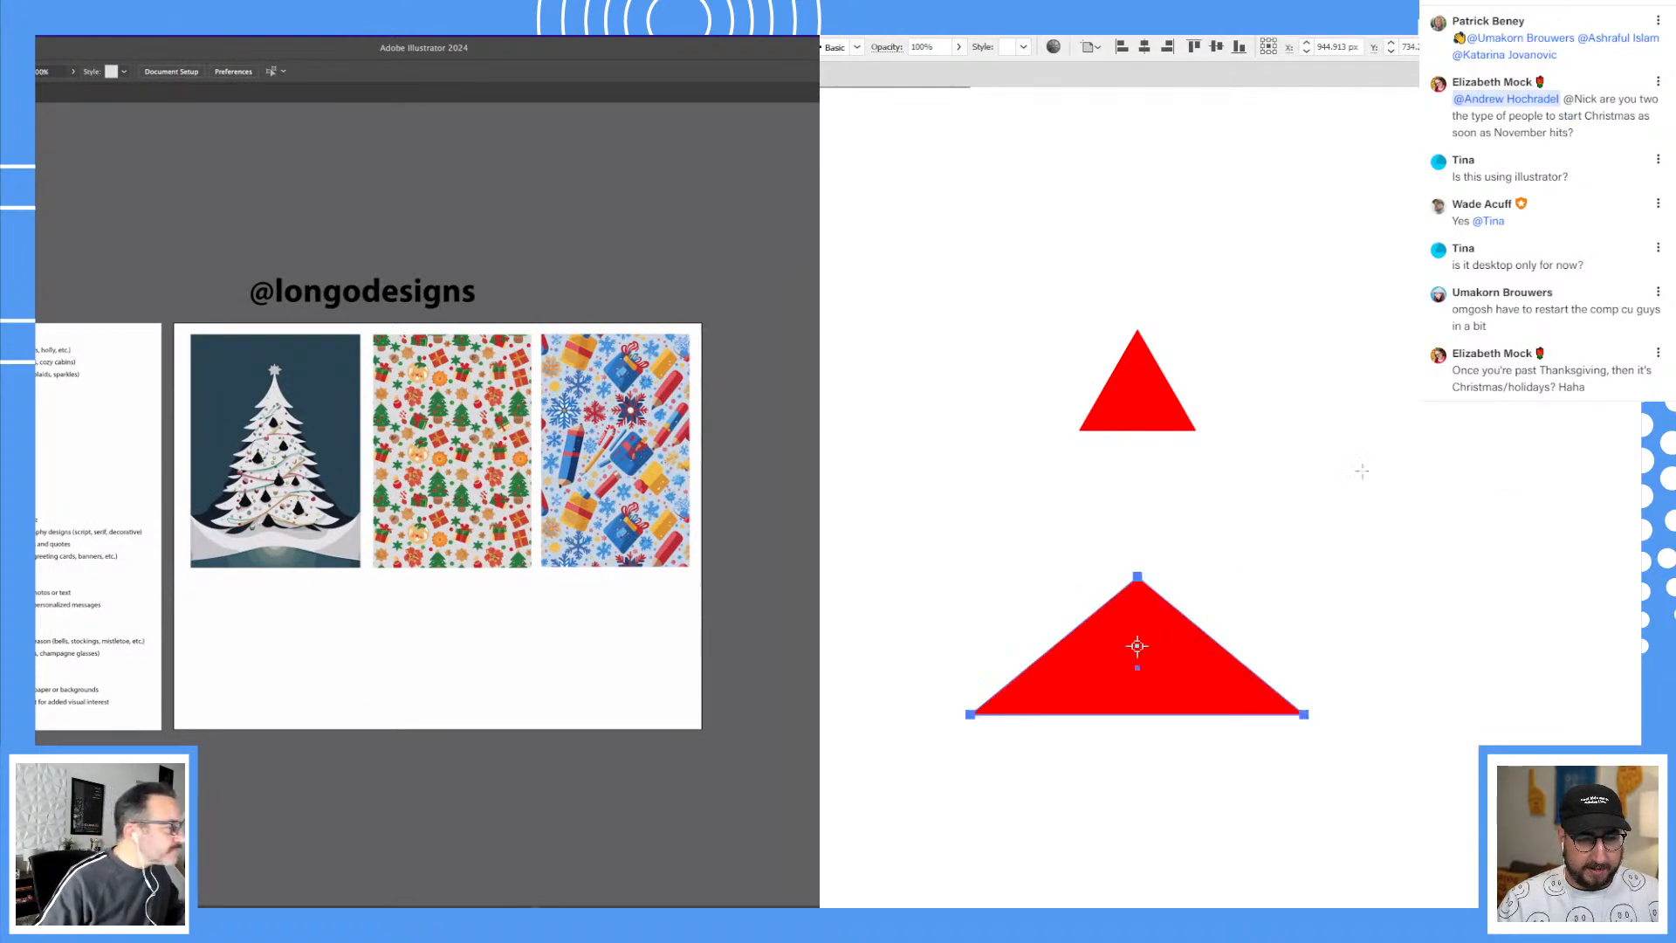
key("v")
Step: Fill the small upper triangle with light gray
left_click(1259, 383)
left_click_drag(1269, 365, 1107, 646)
left_click(1281, 462)
left_click(1196, 672)
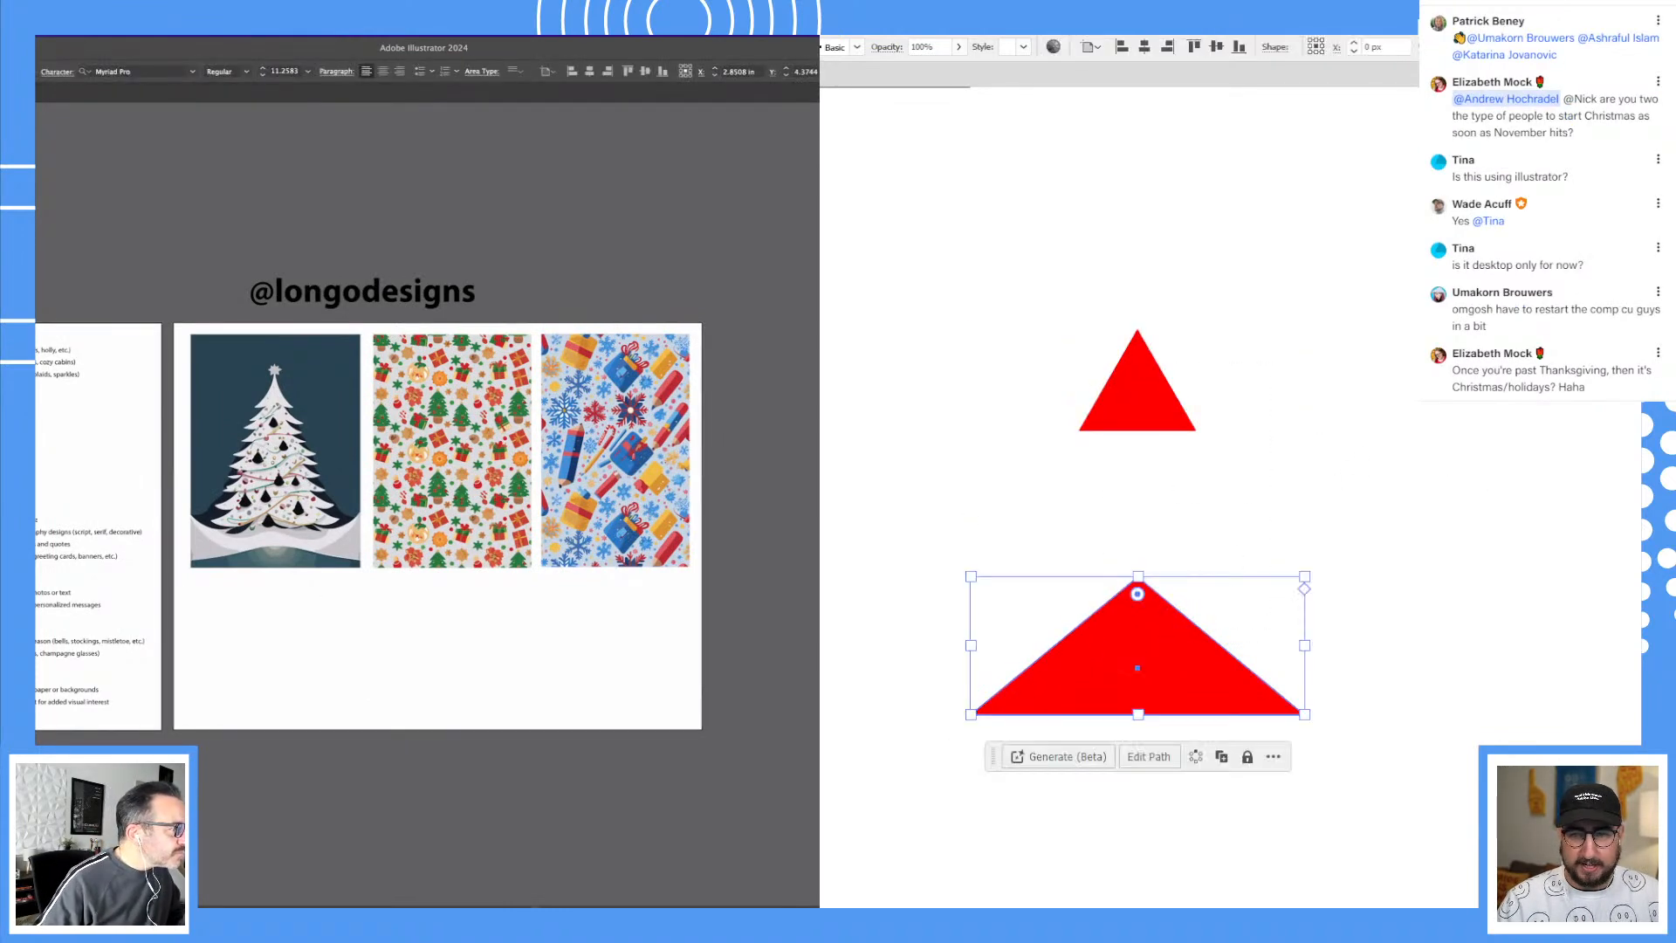
left_click(1169, 408)
left_click(1154, 639)
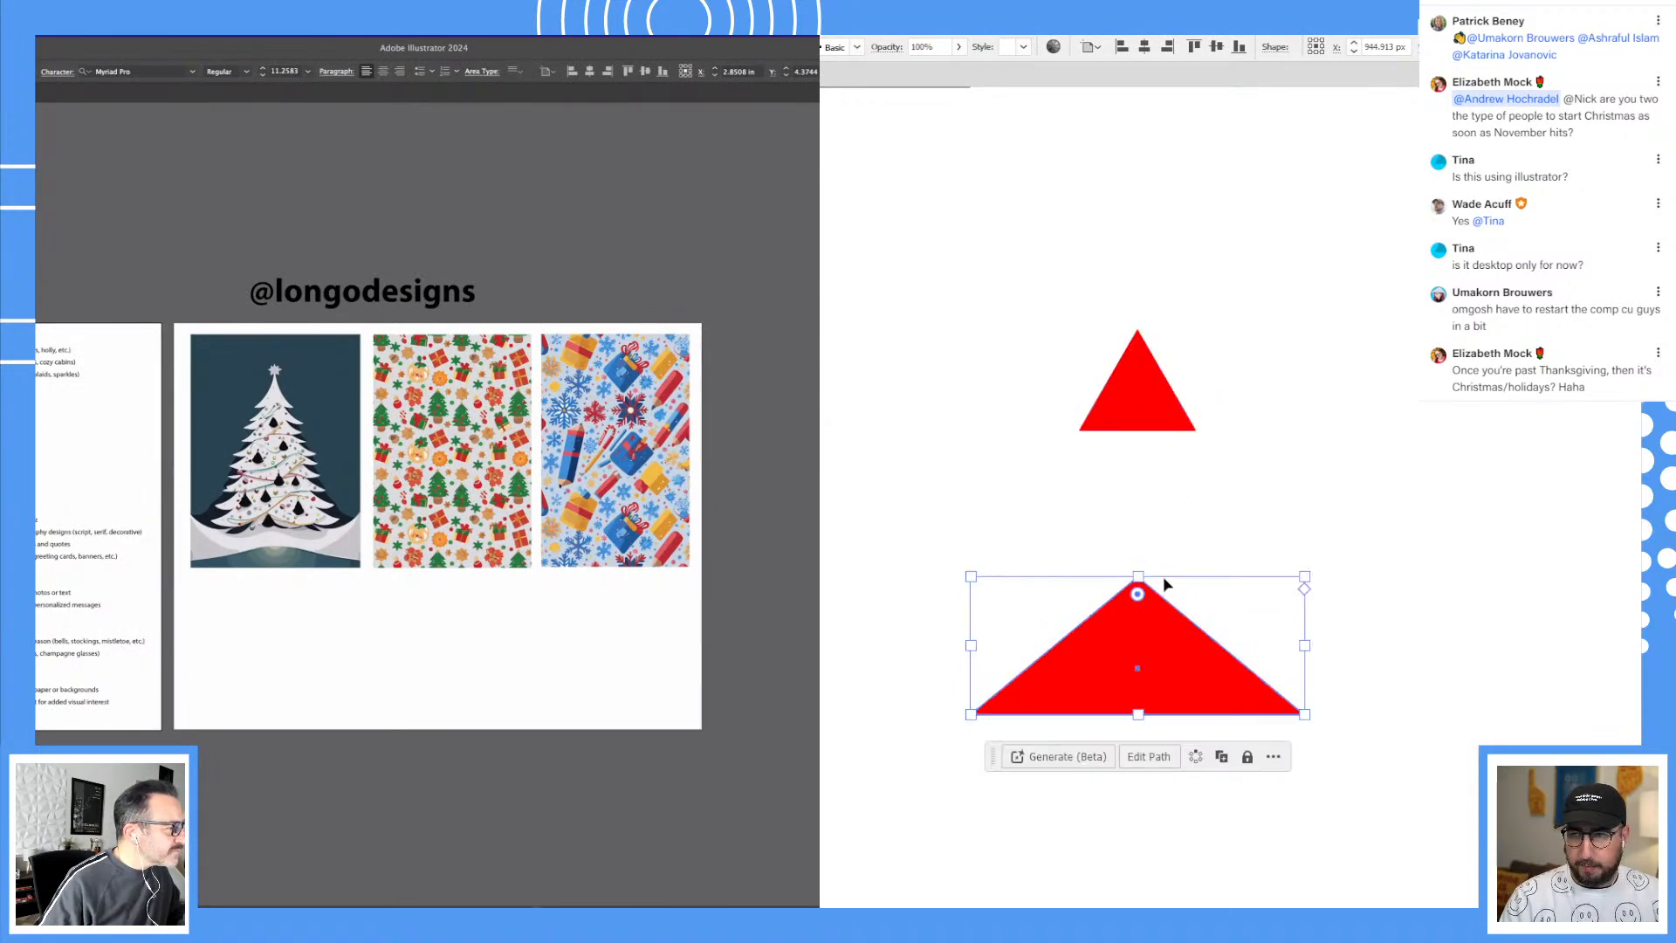
left_click(1137, 384)
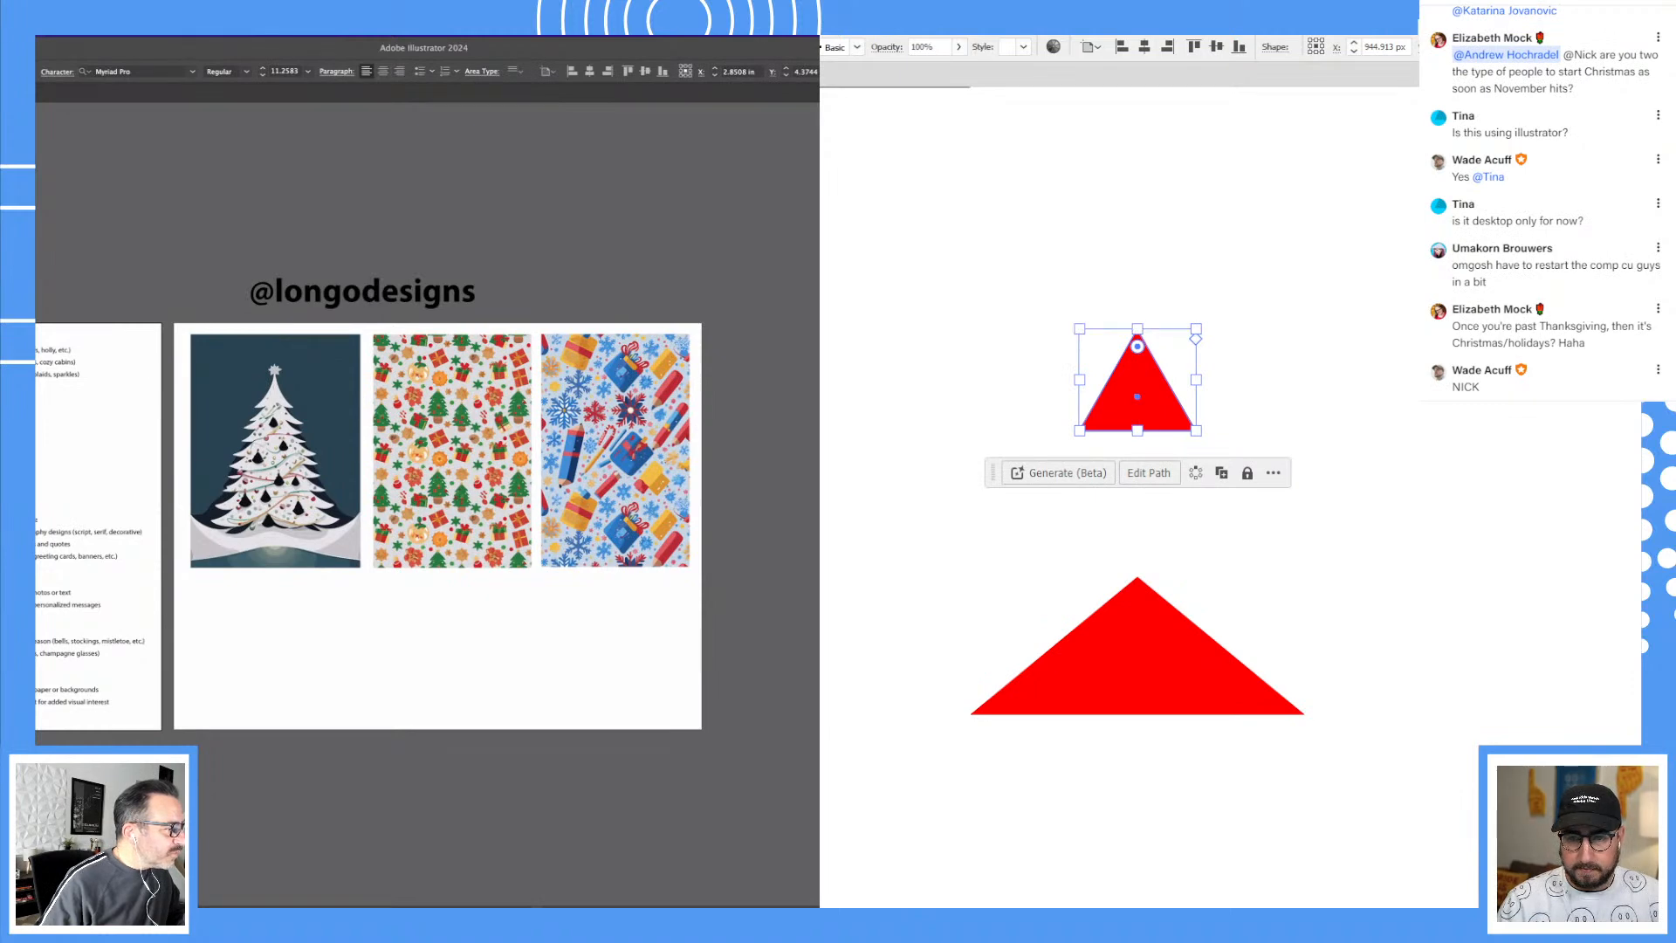
Step: Blend the gray and wide red triangles into a tree and arrange the layers so each upper triangle overlaps the one below
left_click_drag(1314, 151, 1040, 703)
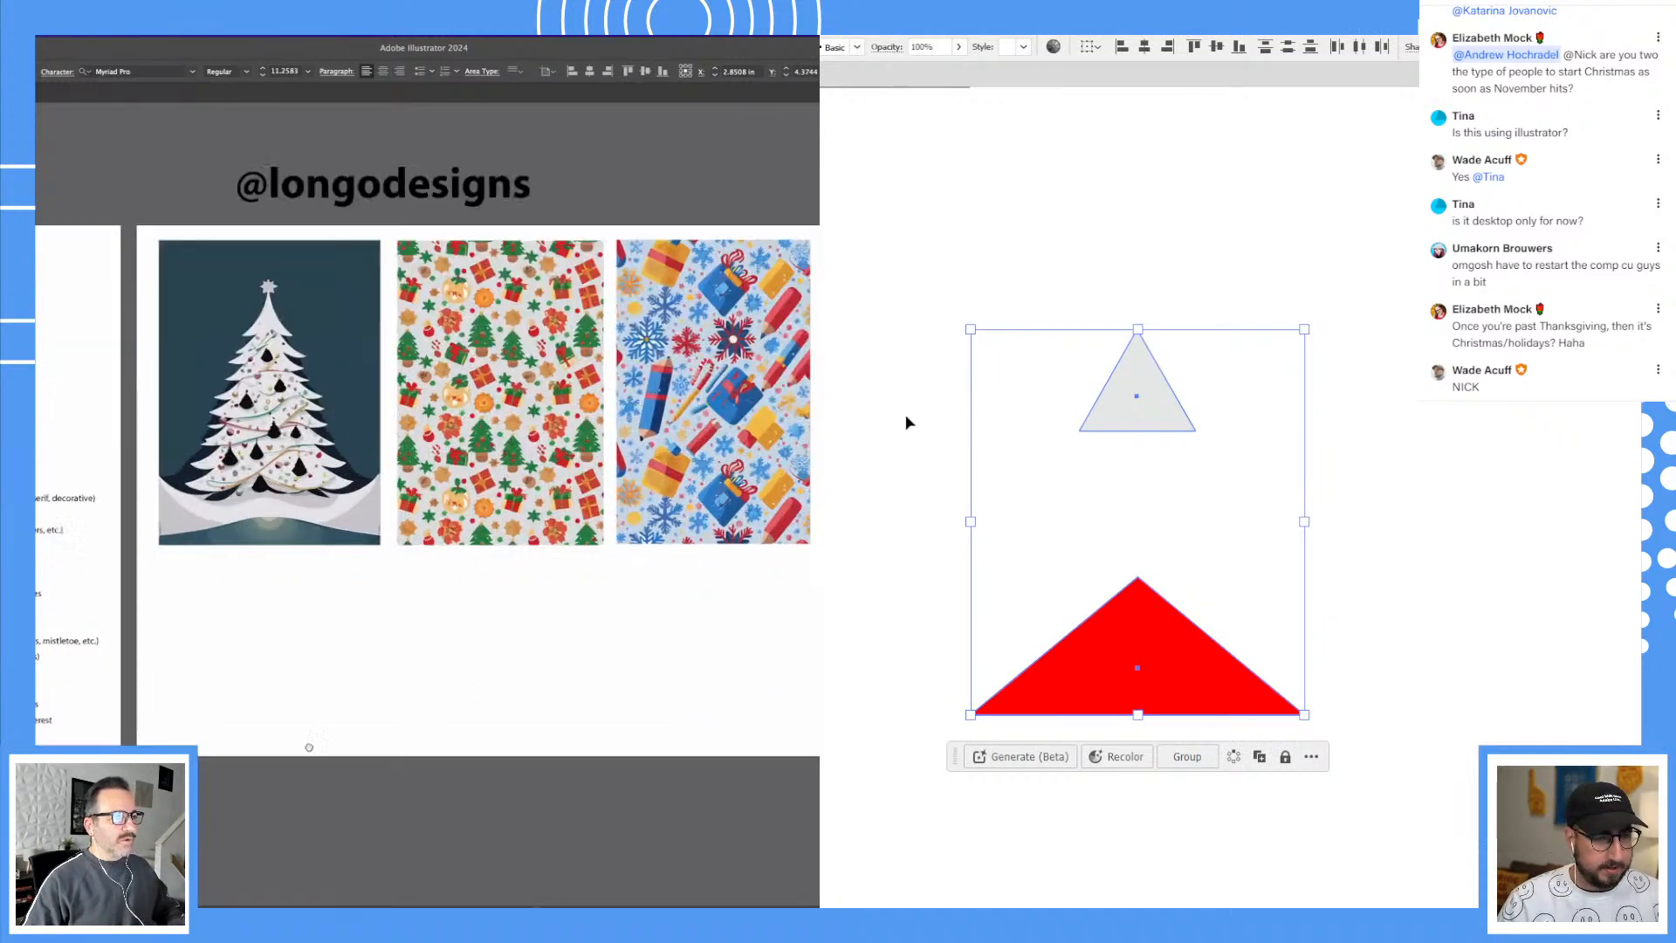
key("ctrl+alt+b")
left_click(1561, 445)
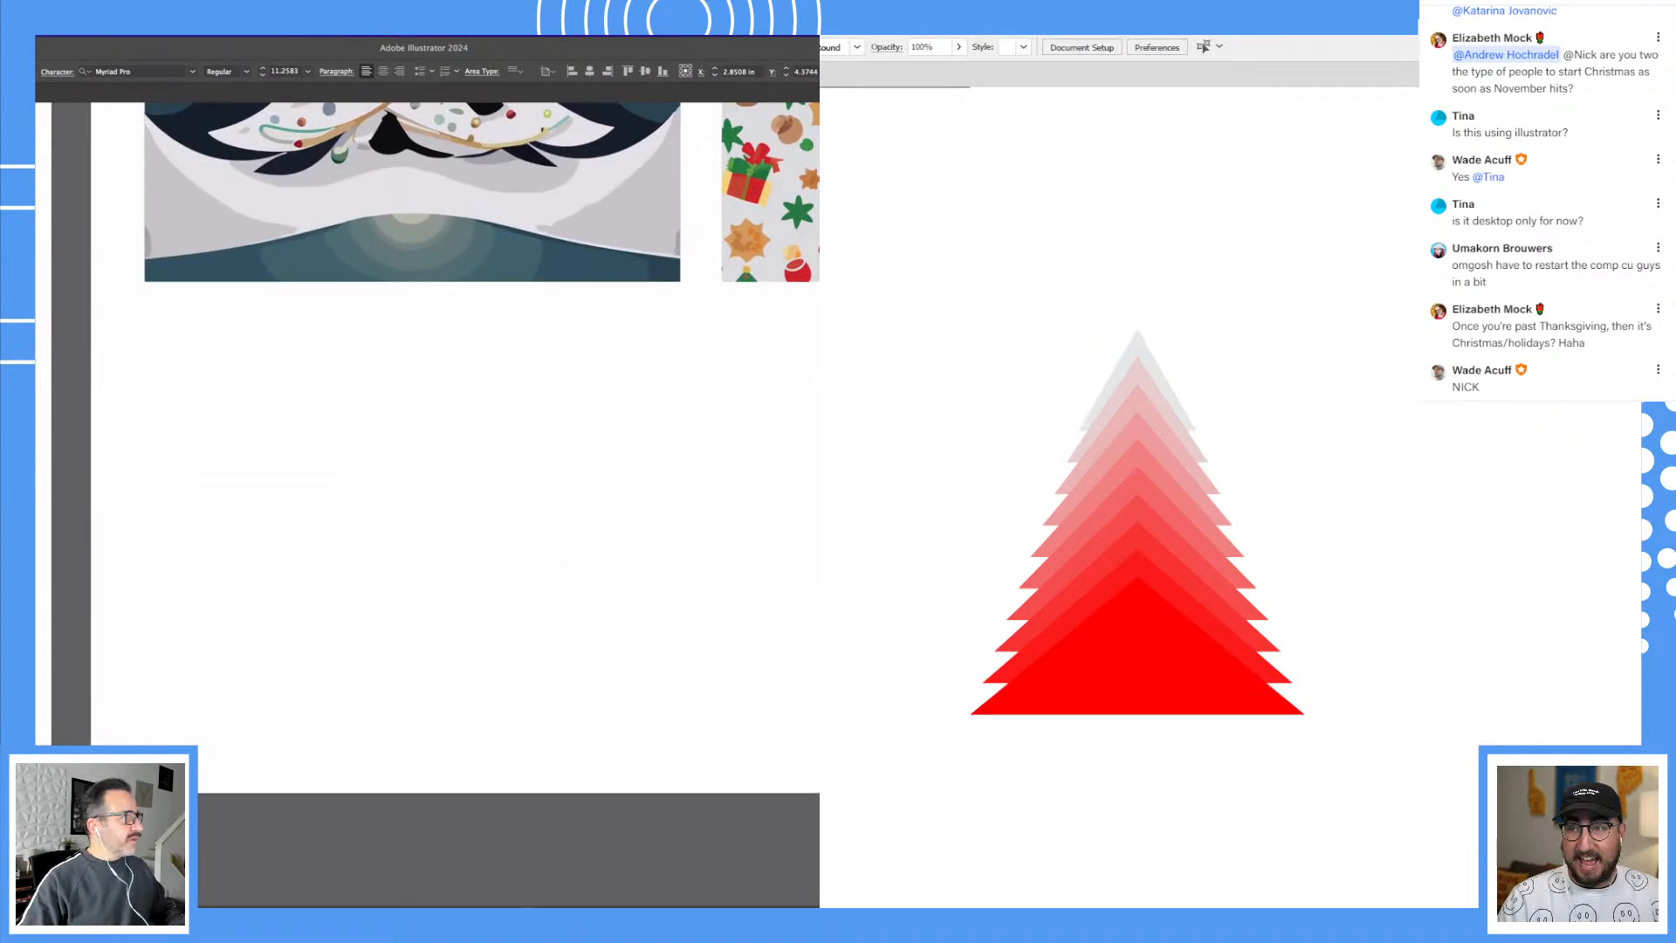
left_click(1194, 680)
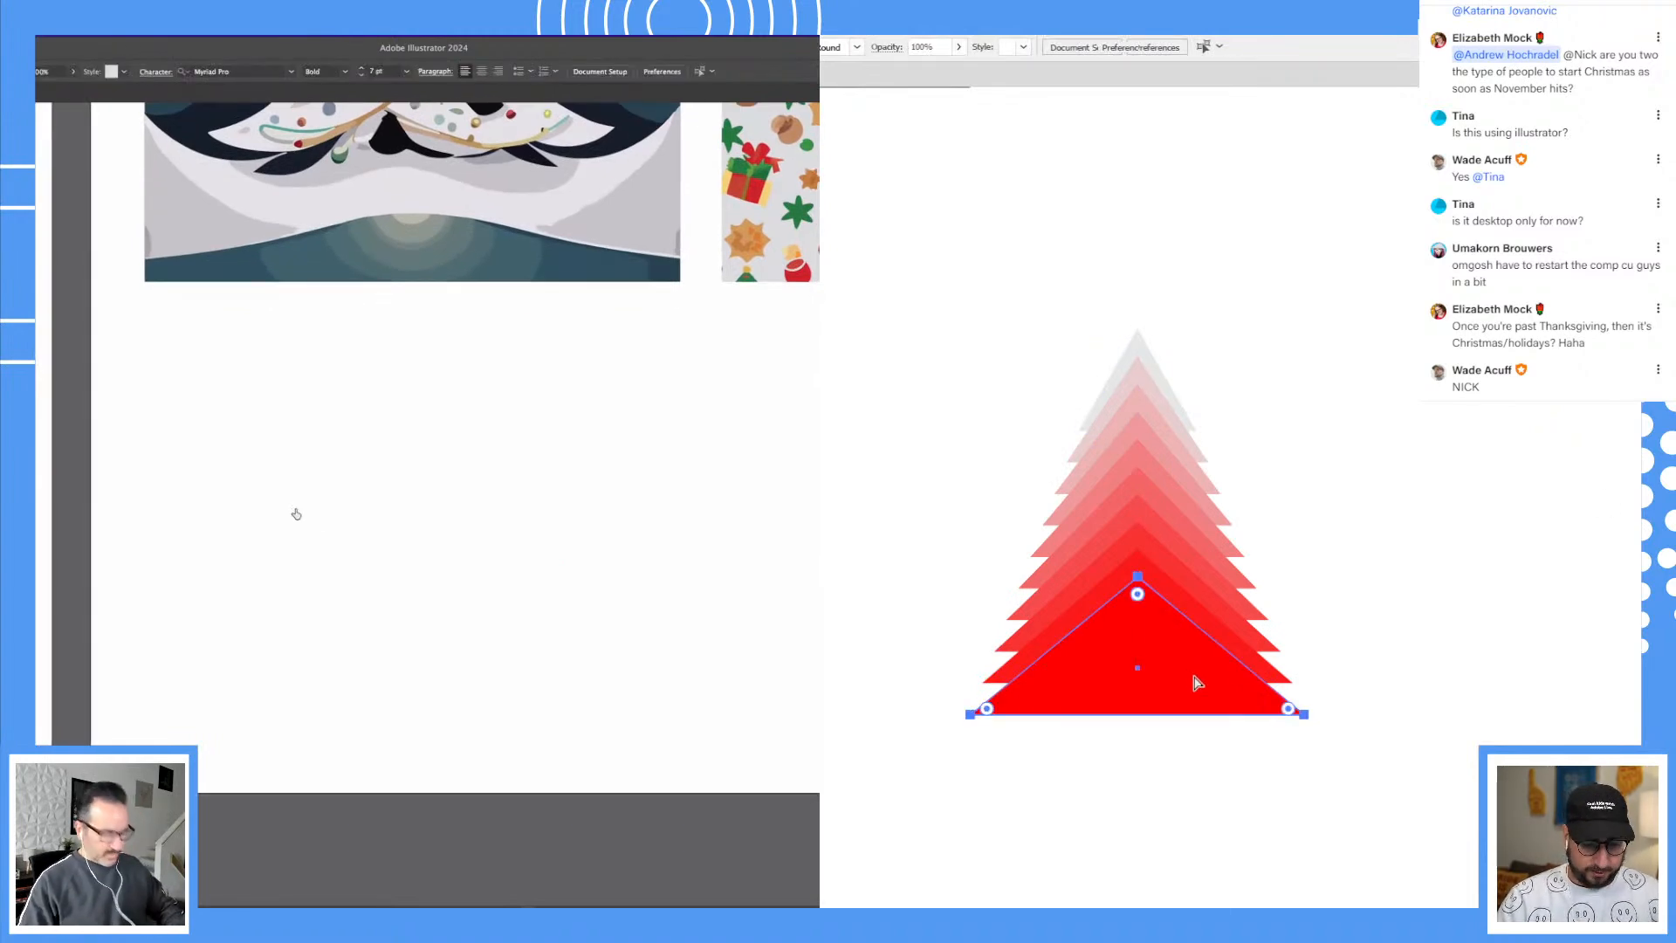
left_click(1319, 571)
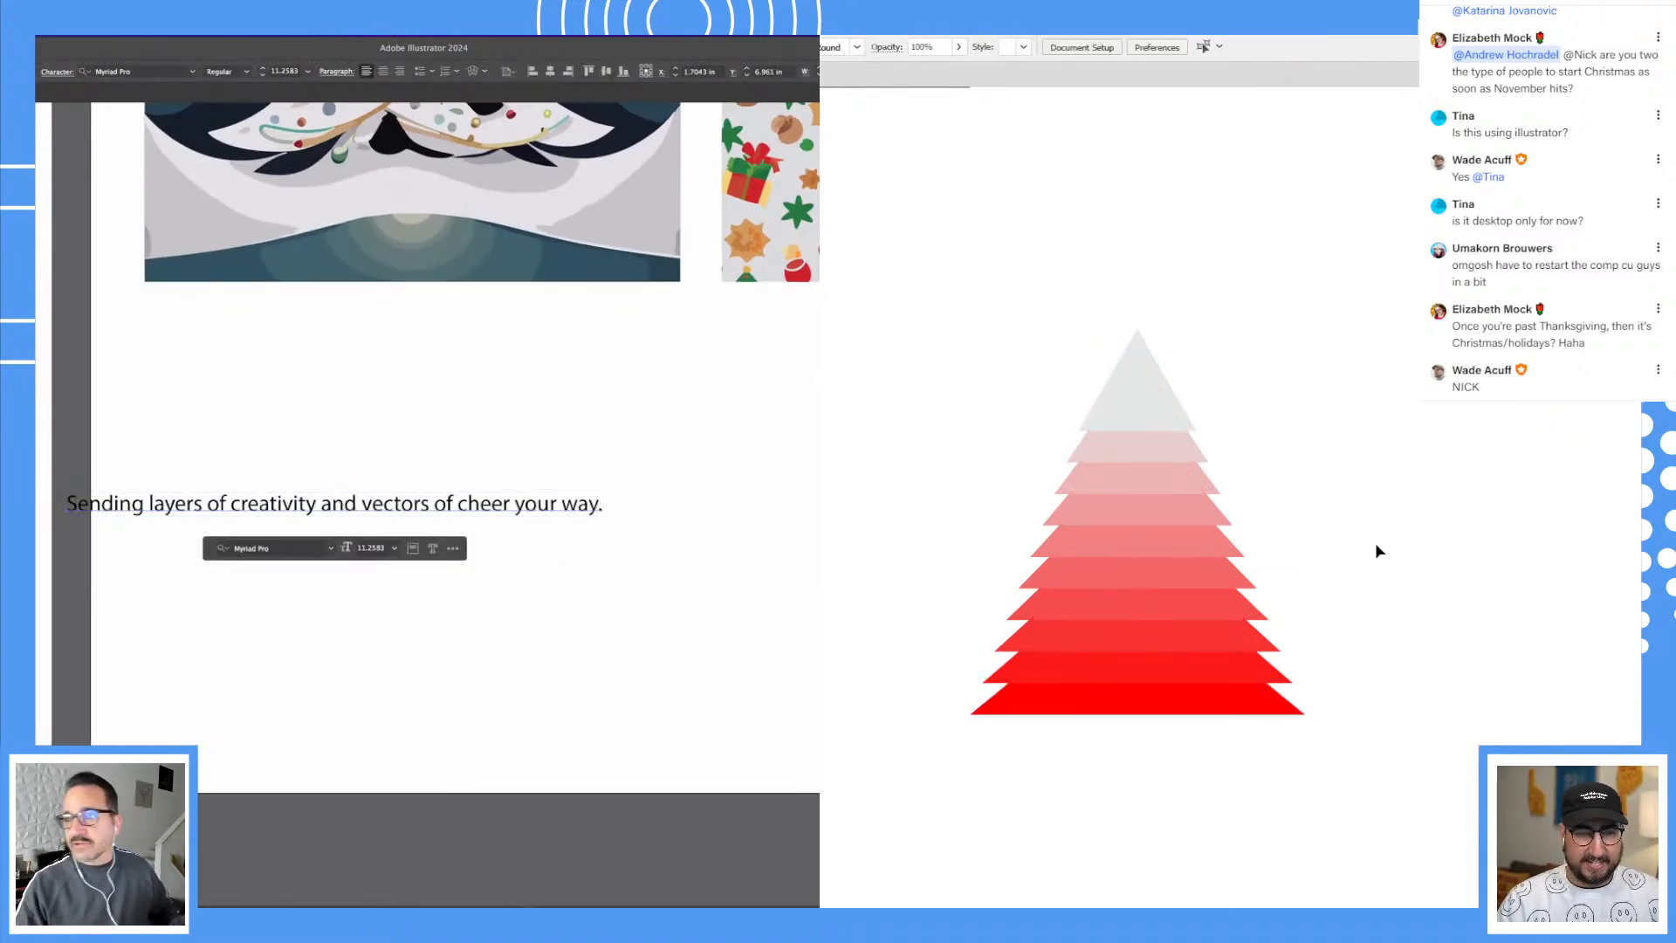
Step: Duplicate the gray-to-red tree alongside it and fill the copy's top triangle with light green
left_click_drag(1283, 463, 1078, 435)
left_click_drag(919, 549, 1298, 591)
left_click(1450, 449)
left_click(1291, 437)
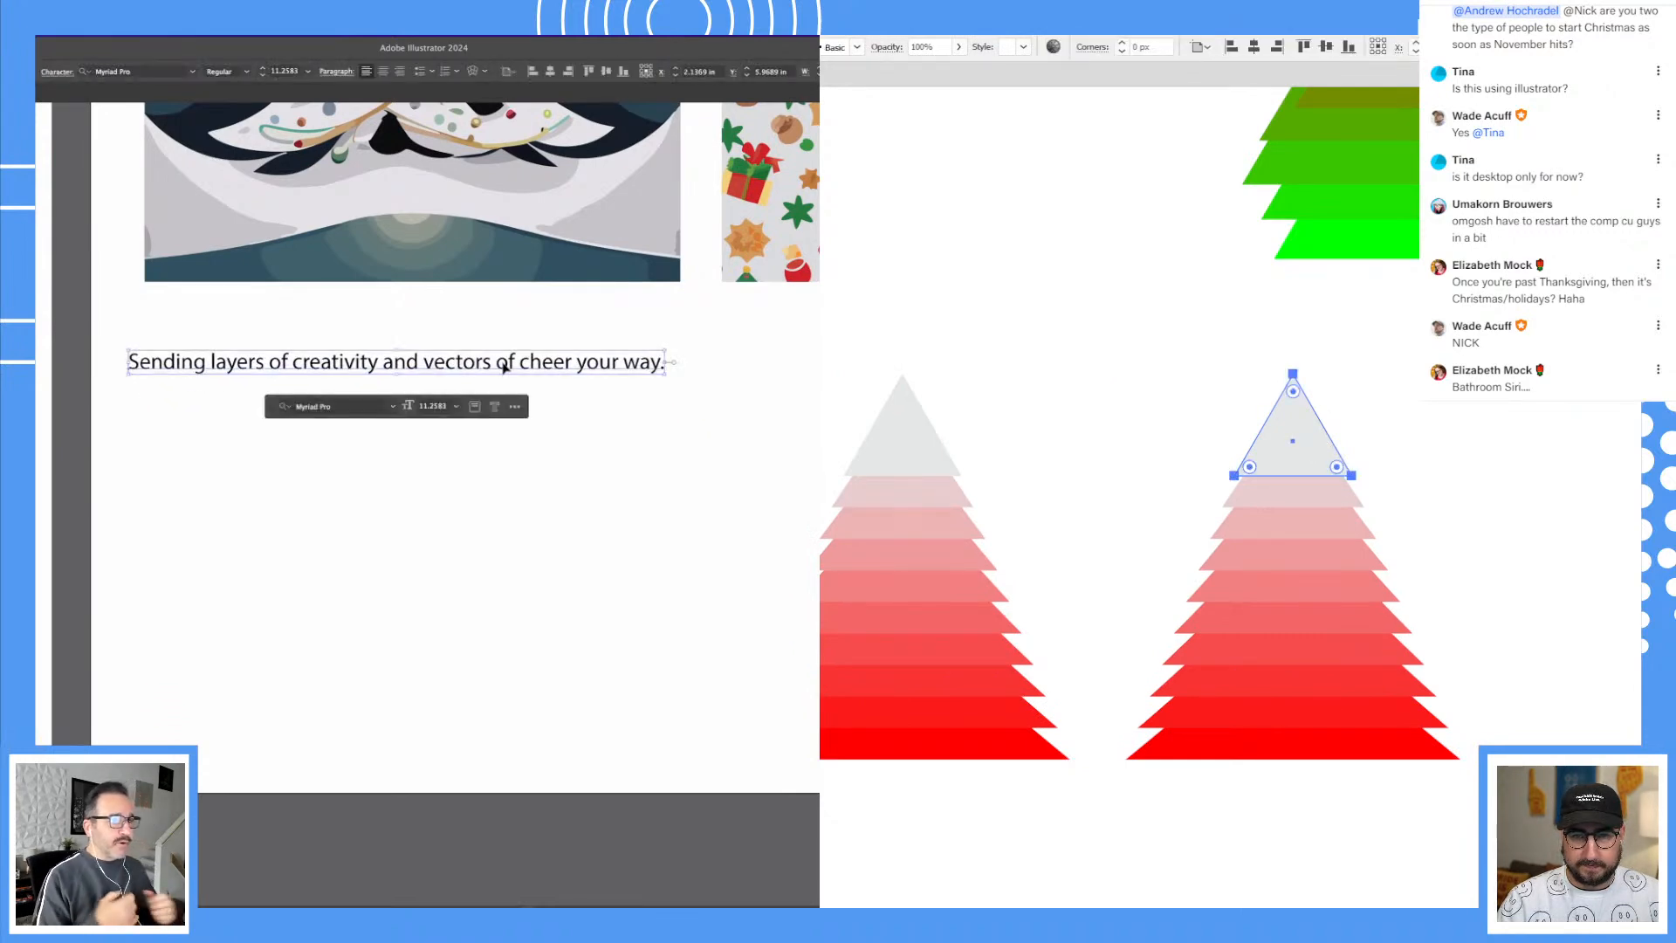
left_click(1496, 452)
Step: Duplicate the green-topped tree alongside it, fill the copy's bottom triangle with dark green, and nudge the greeting sentence in the other document
left_click_drag(1491, 527, 1175, 546)
left_click_drag(997, 555, 1402, 547)
left_click(707, 437)
left_click(1411, 761)
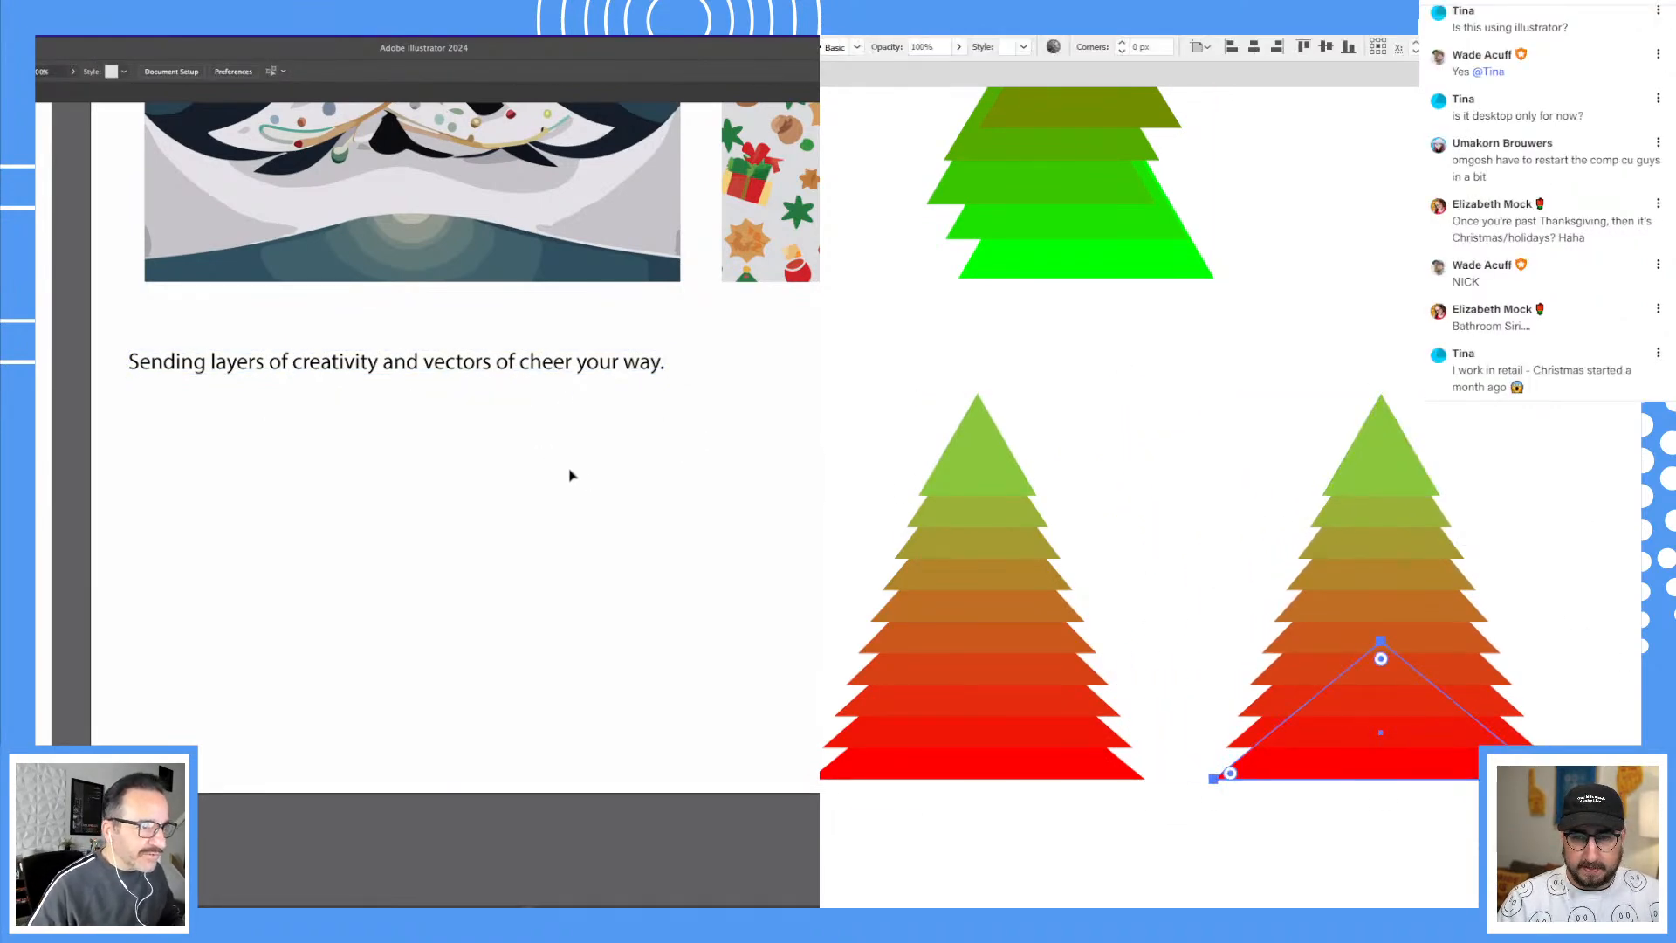
left_click(563, 383)
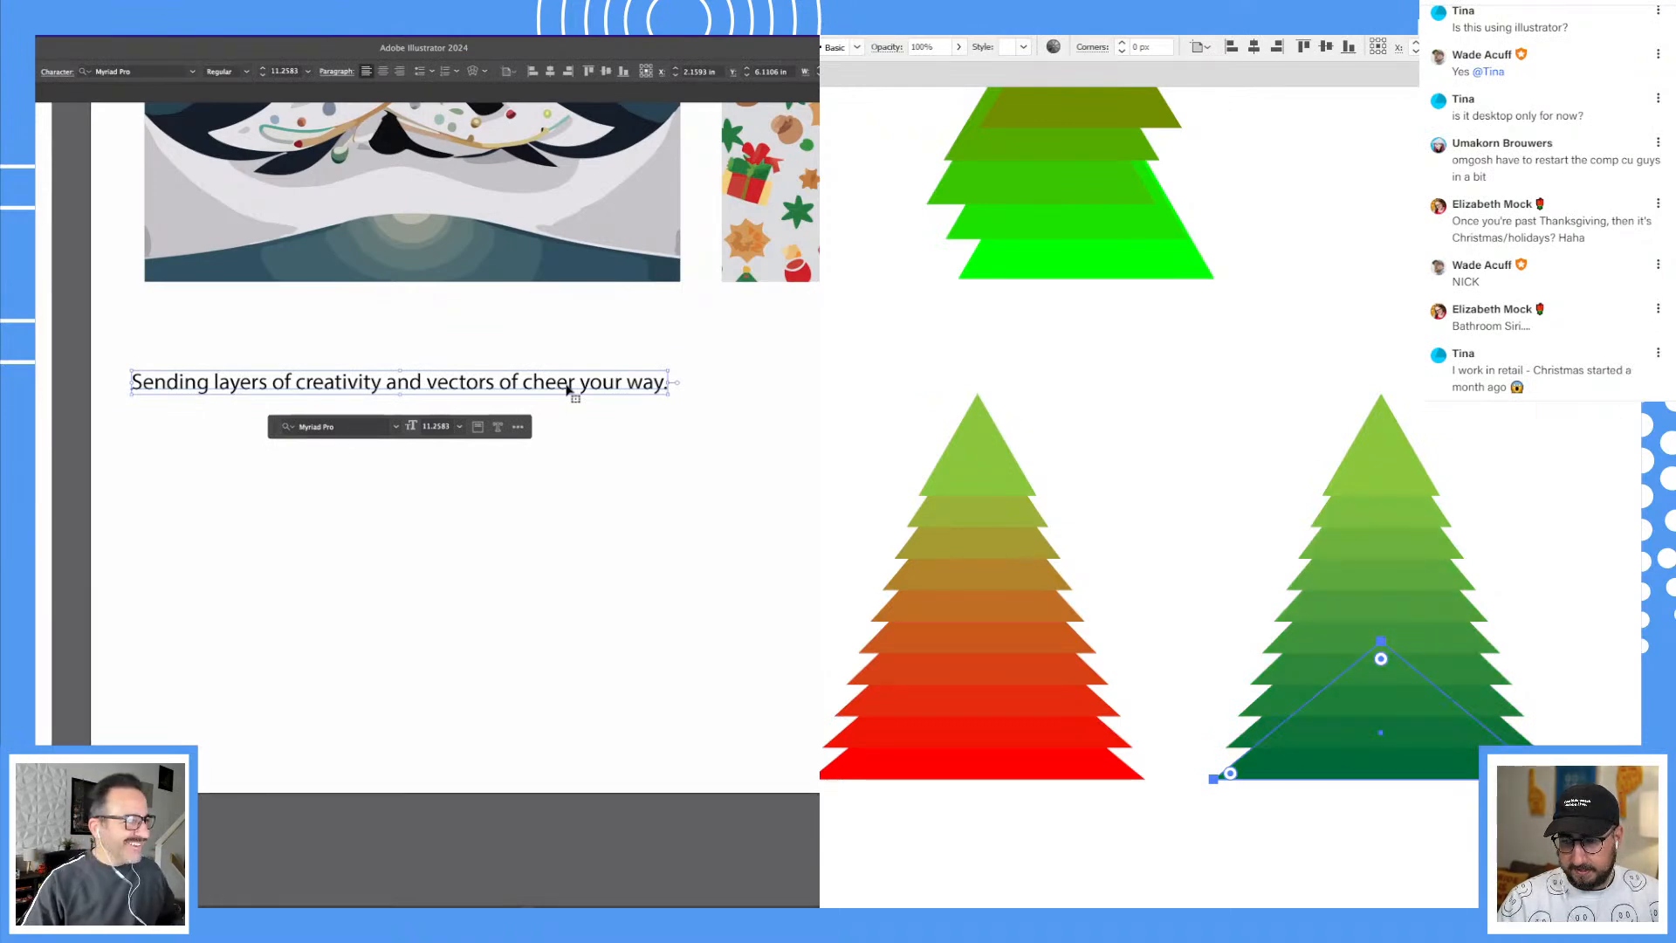
left_click(555, 362)
left_click(1582, 468)
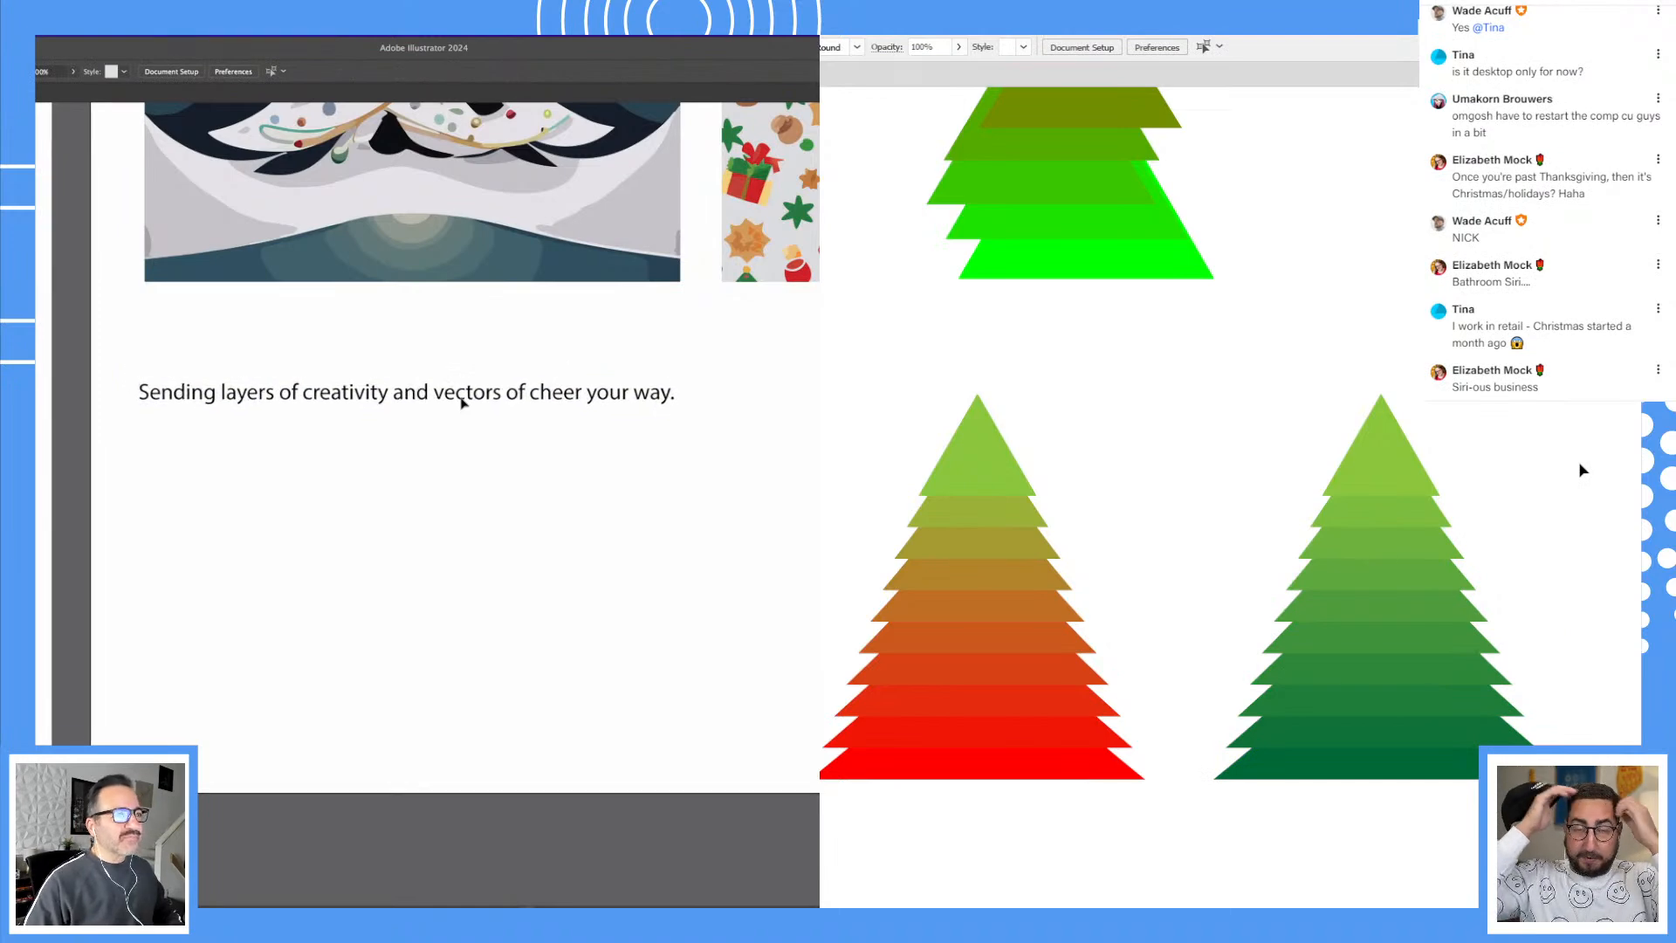
Step: Select the sentence "Sending layers of creativity and vectors of cheer your way." and try other fonts on it
left_click(460, 389)
left_click(526, 571)
left_click(472, 397)
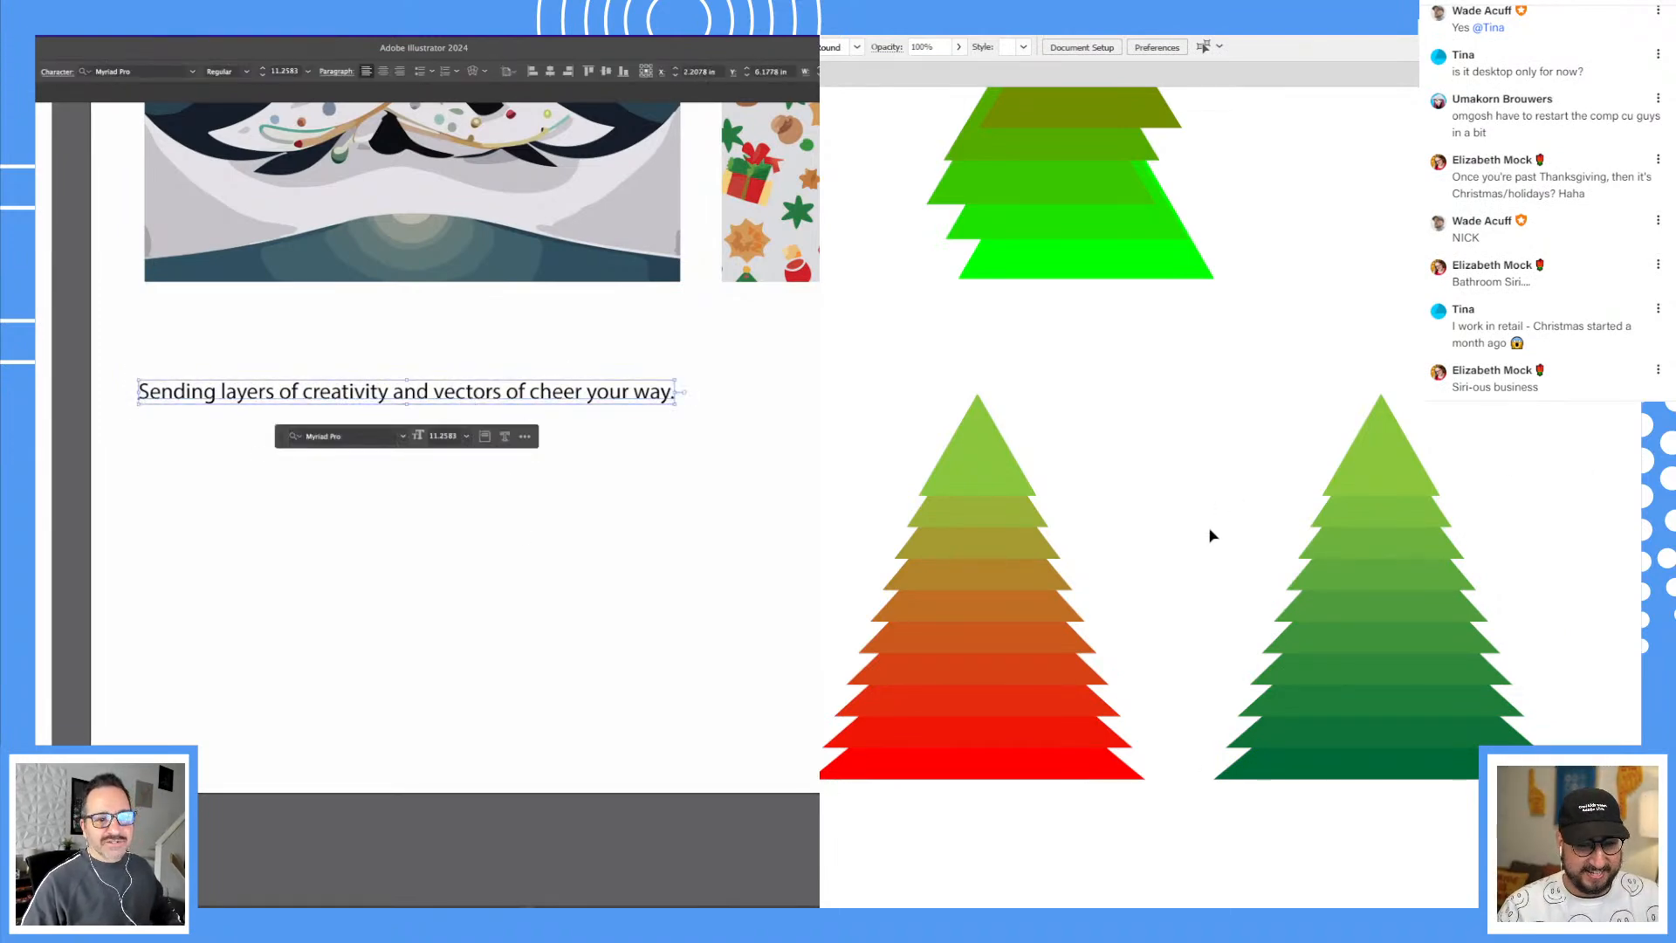
Step: Examine the all-green layered tree up close, from its layers to its tip
key("z")
left_click(1442, 597)
key("t")
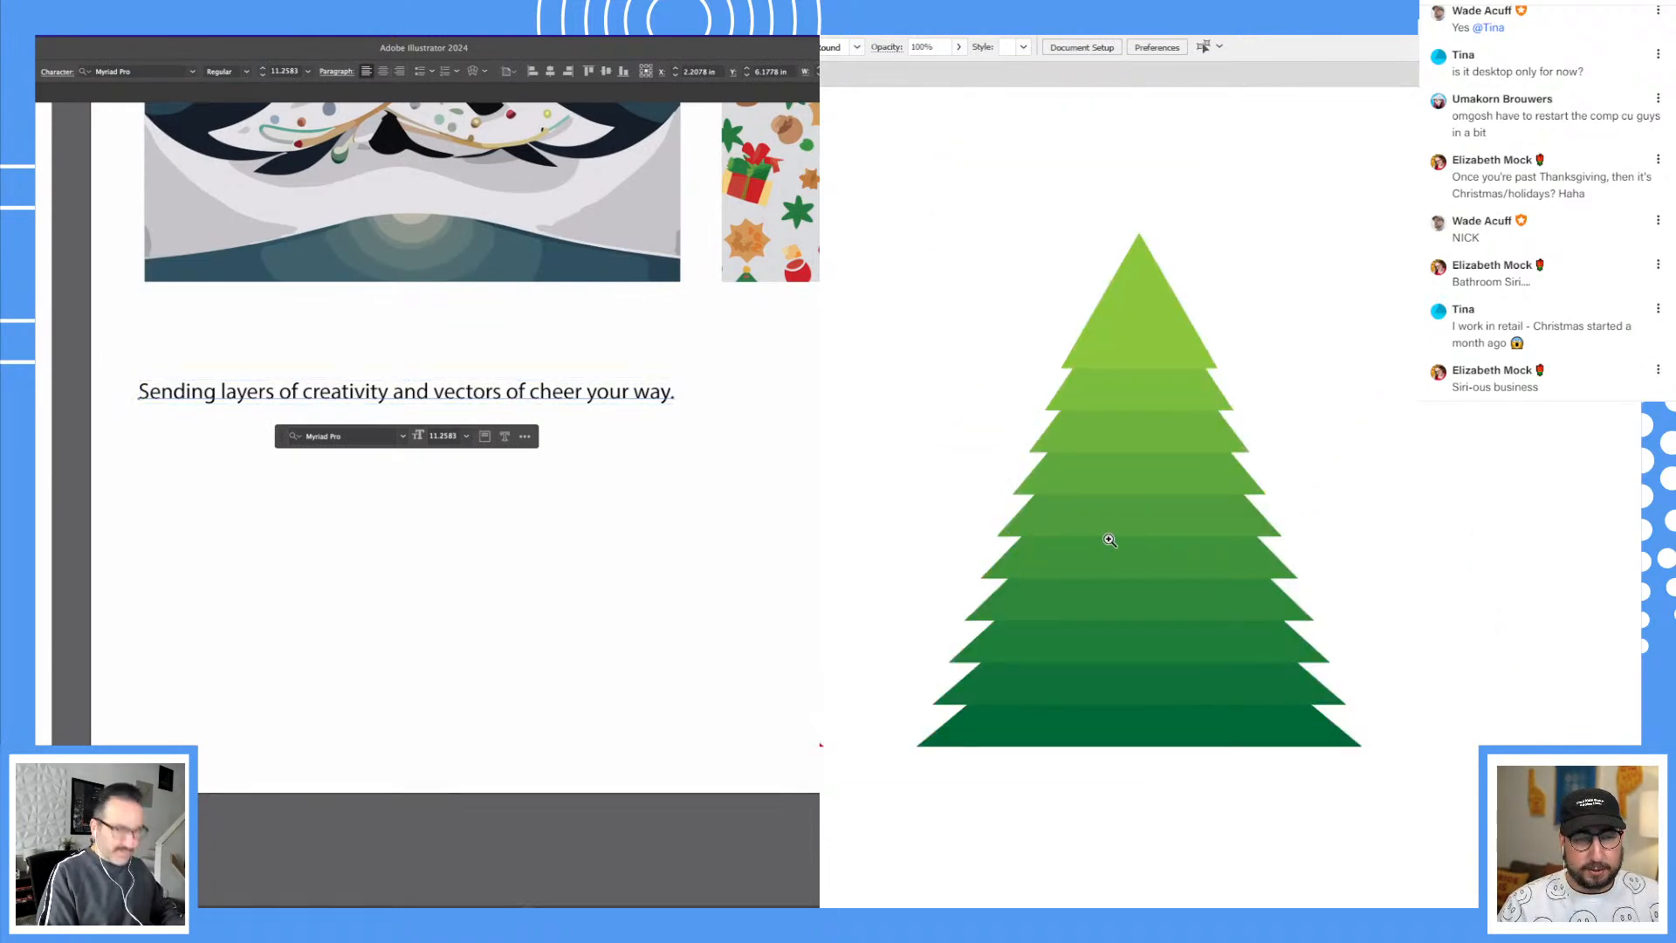
left_click(1129, 539)
left_click_drag(1171, 563, 1101, 601)
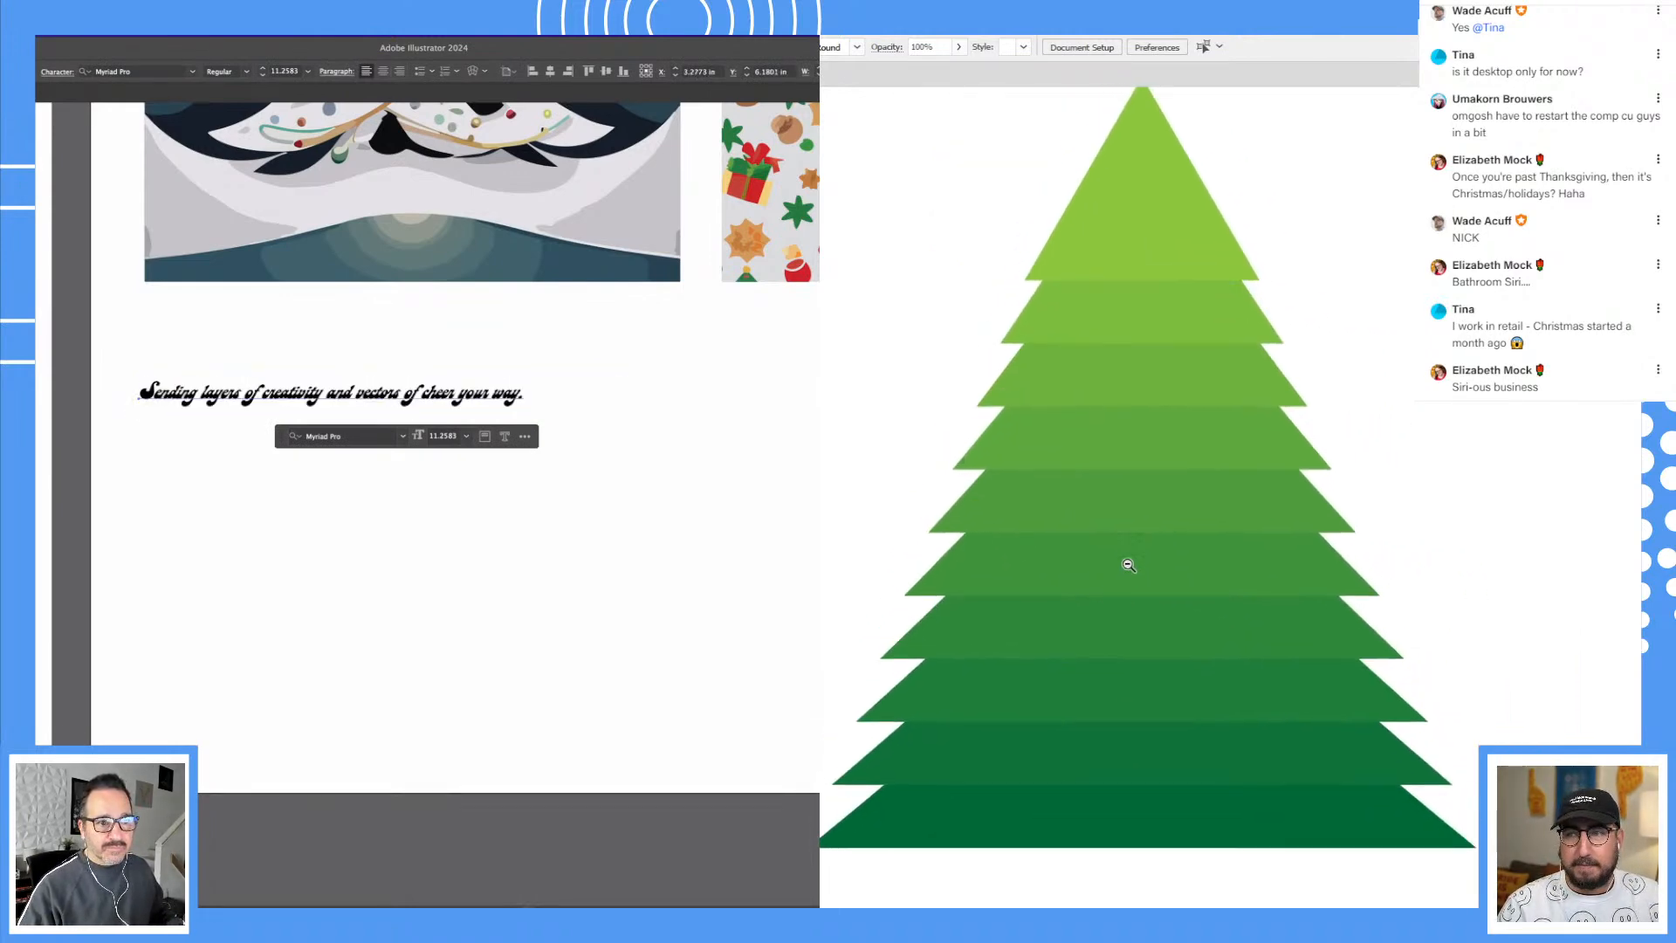
left_click(1129, 566, "alt")
left_click_drag(1216, 555, 1161, 570)
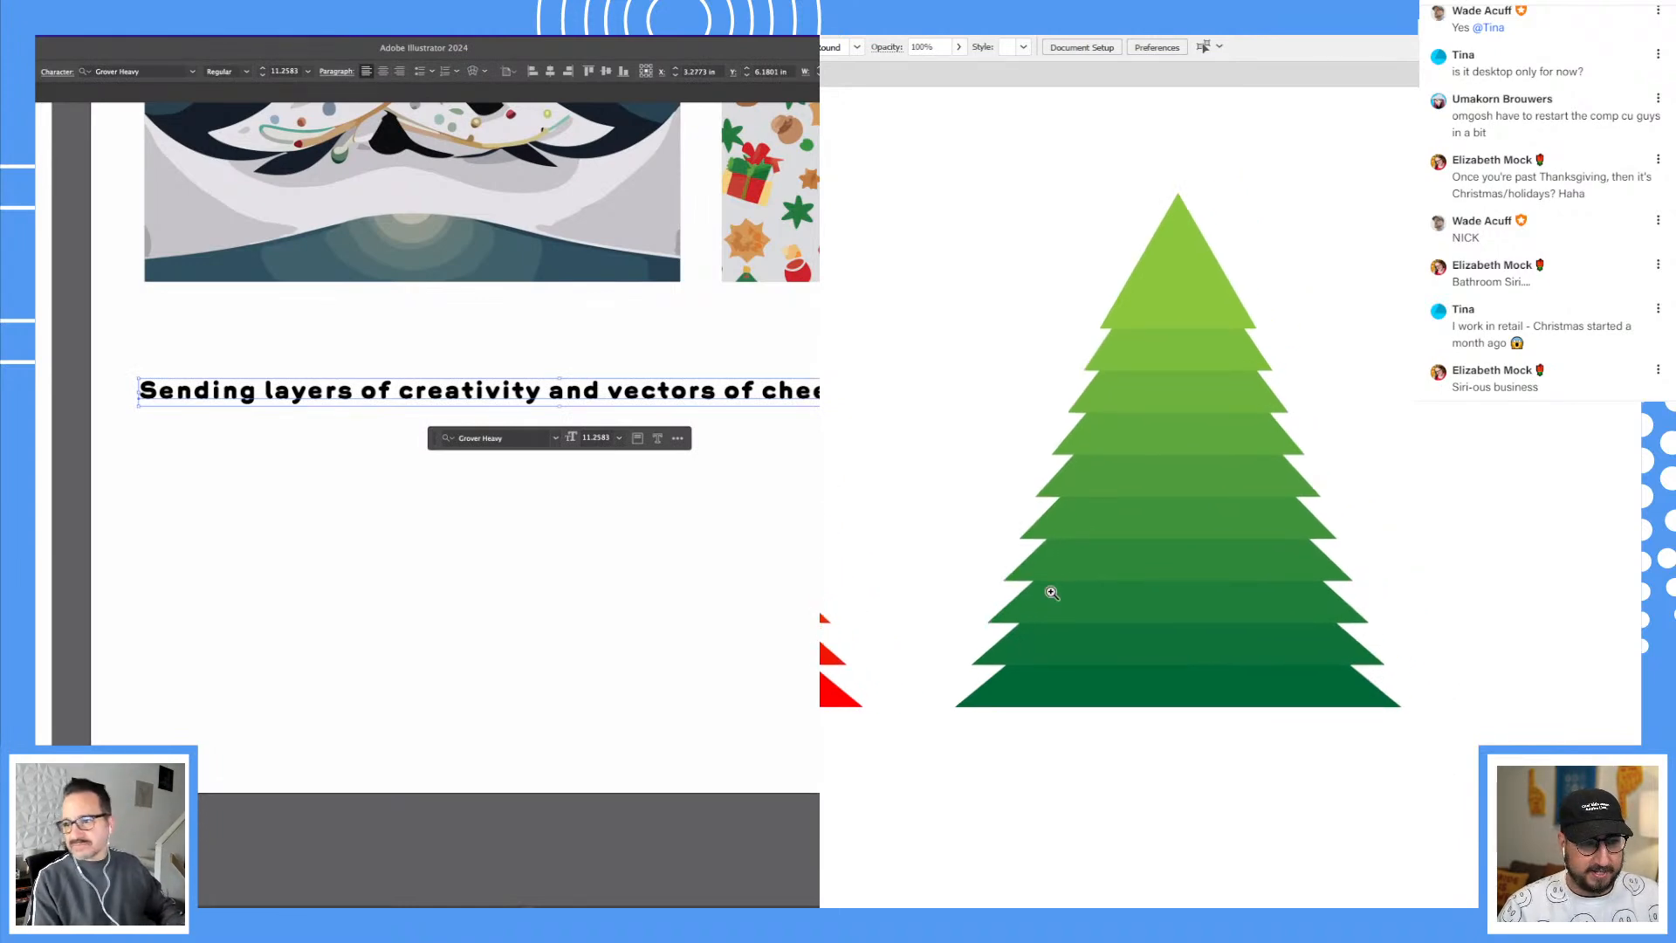
left_click(1177, 509, "alt")
left_click(1232, 522)
left_click(1253, 497)
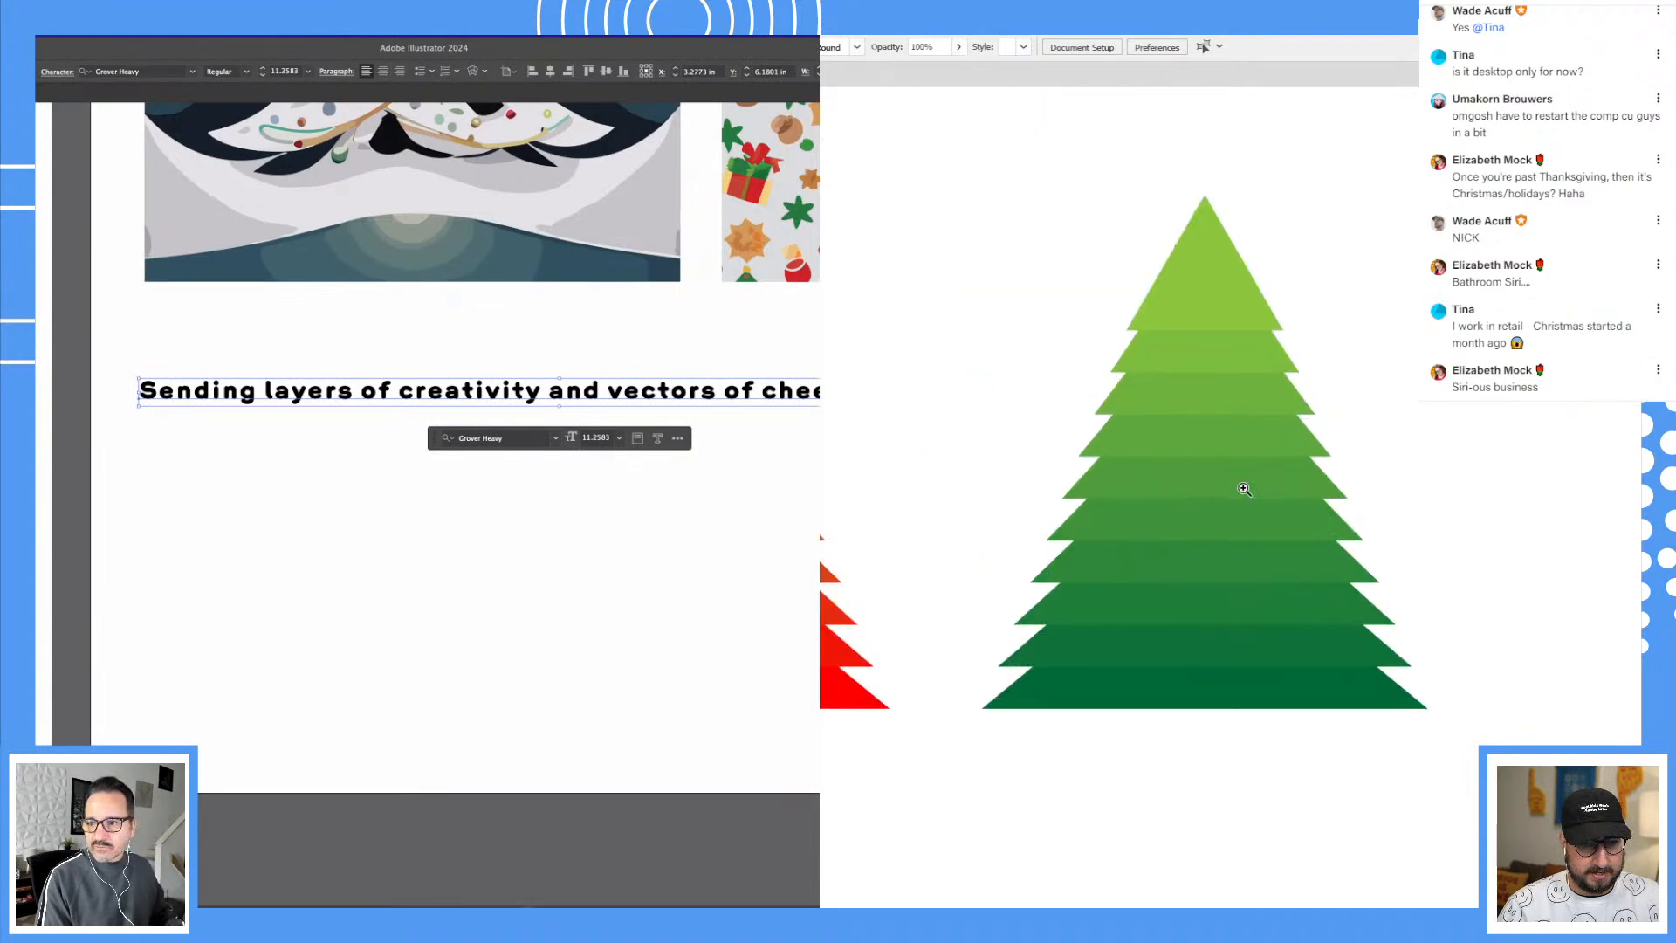
left_click(1220, 474)
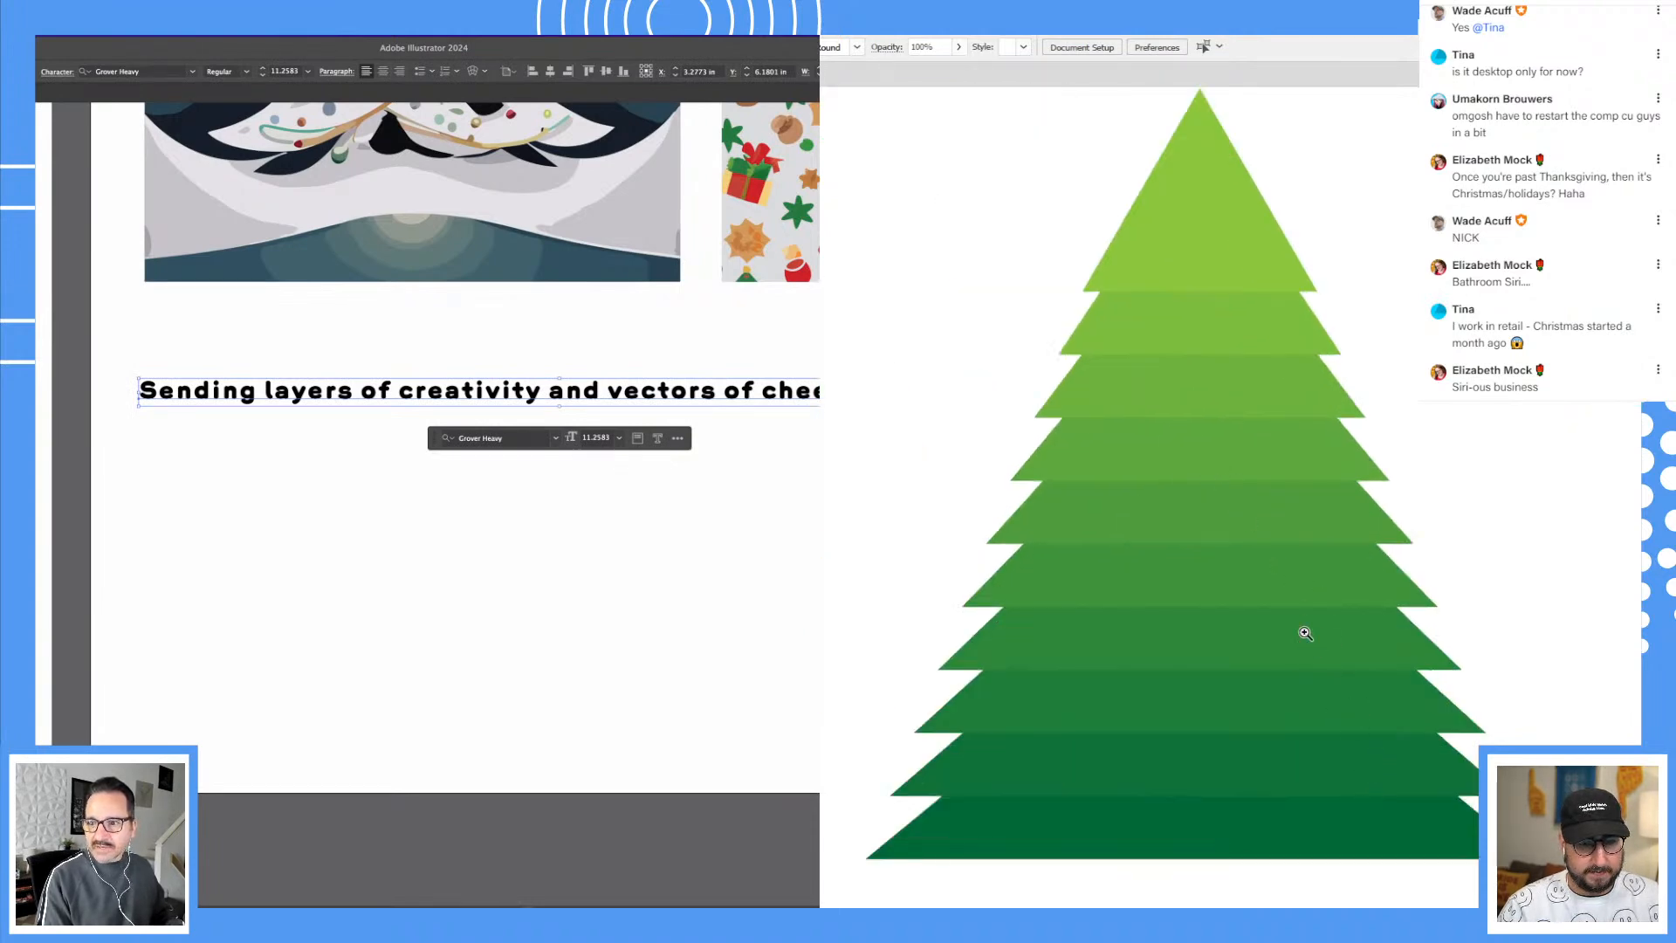
left_click_drag(1258, 572, 1193, 585)
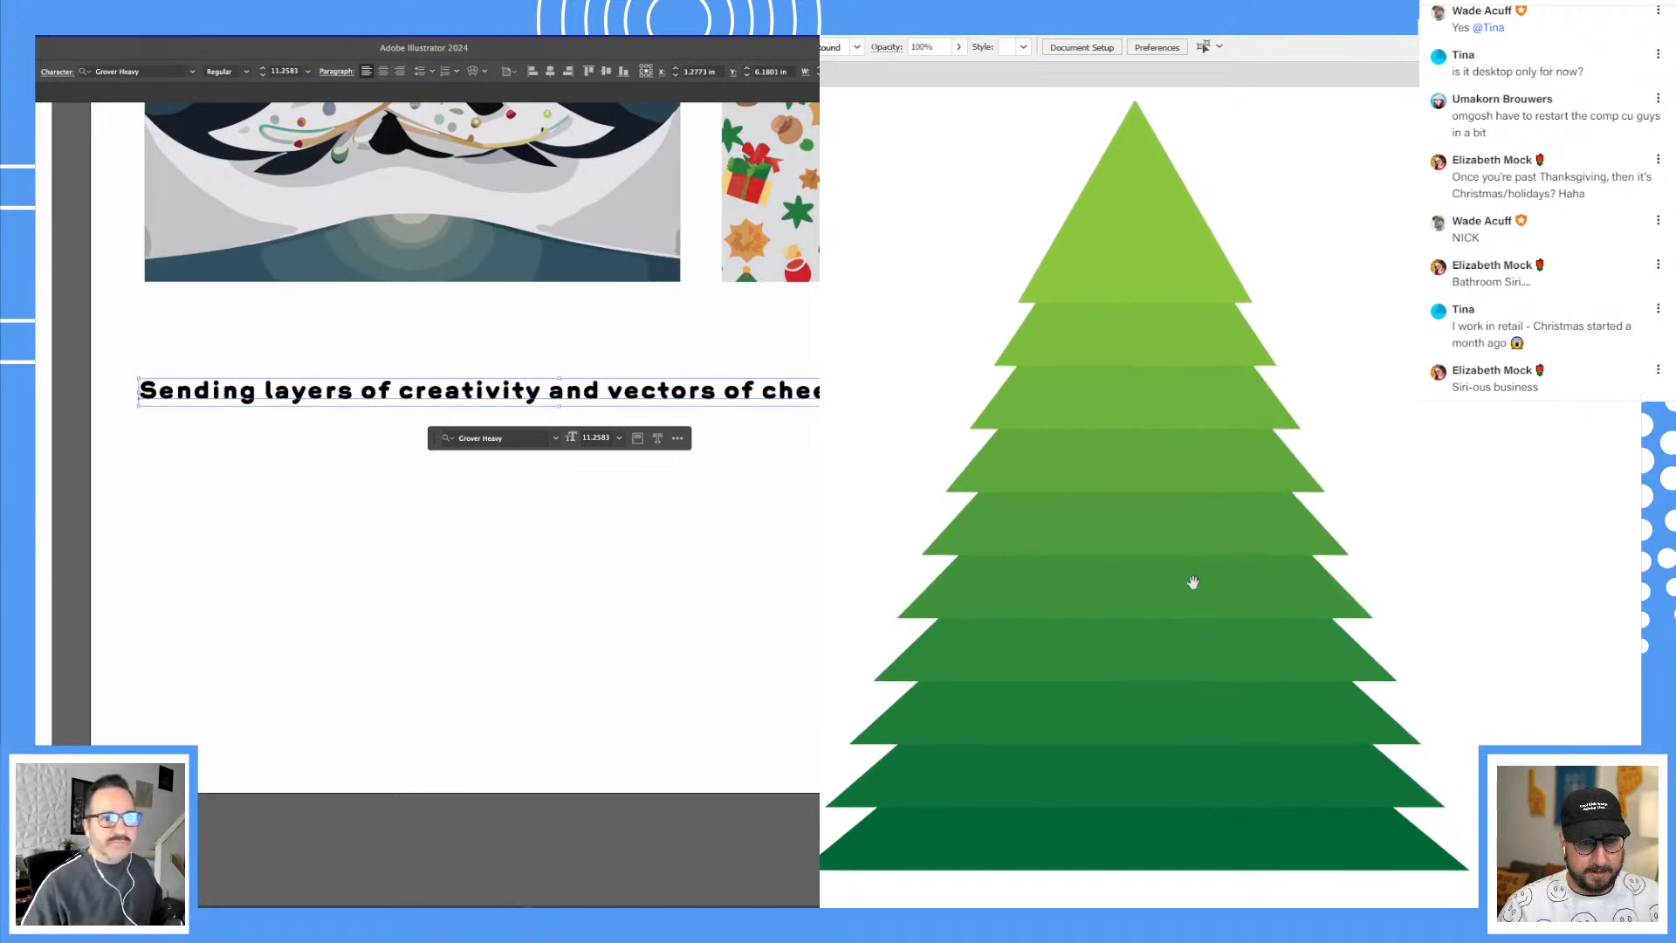
left_click_drag(1101, 224, 1086, 415)
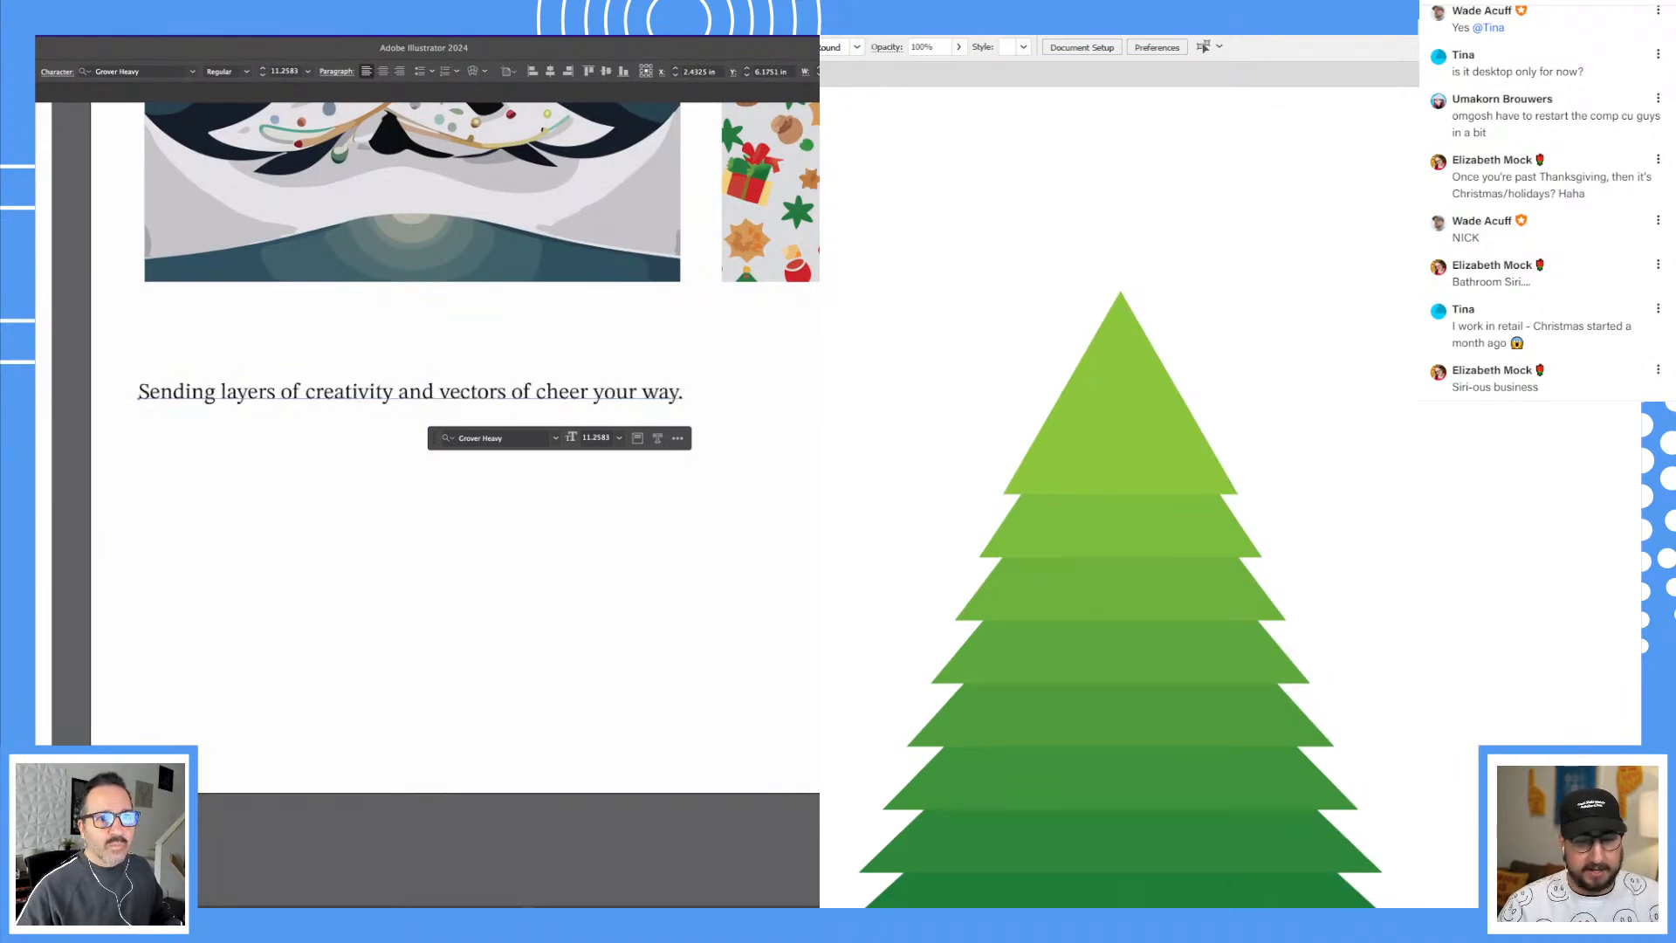
Step: Set the greeting sentence in the Tuppence Variable font and deselect it
left_click(693, 631)
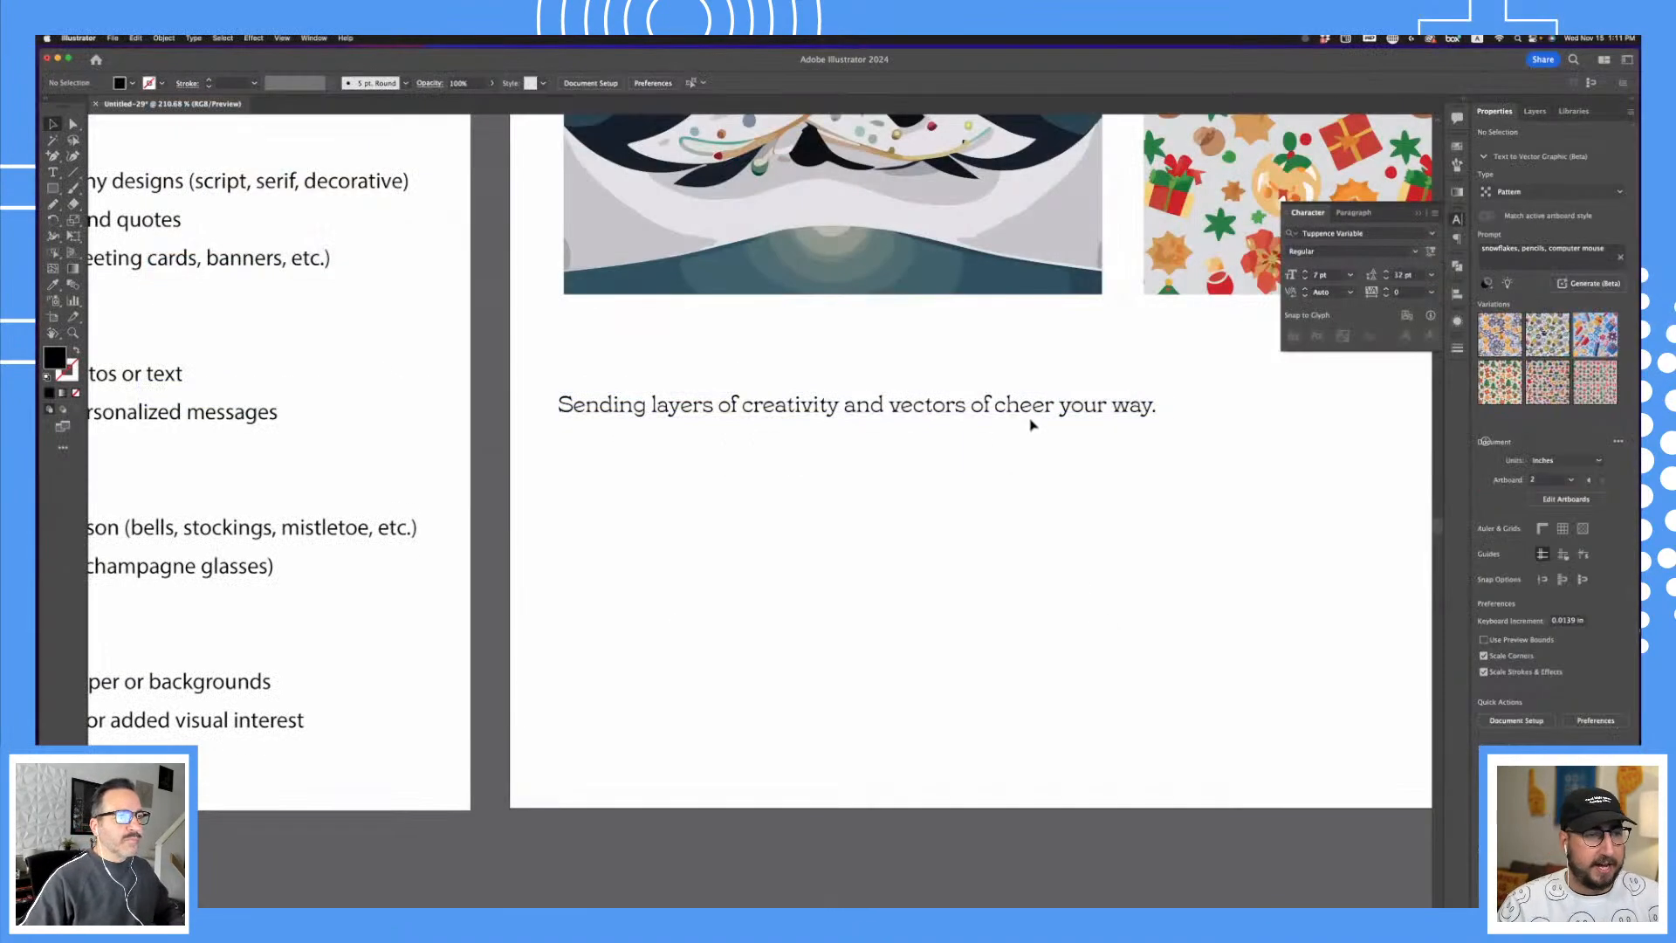
left_click(1030, 422)
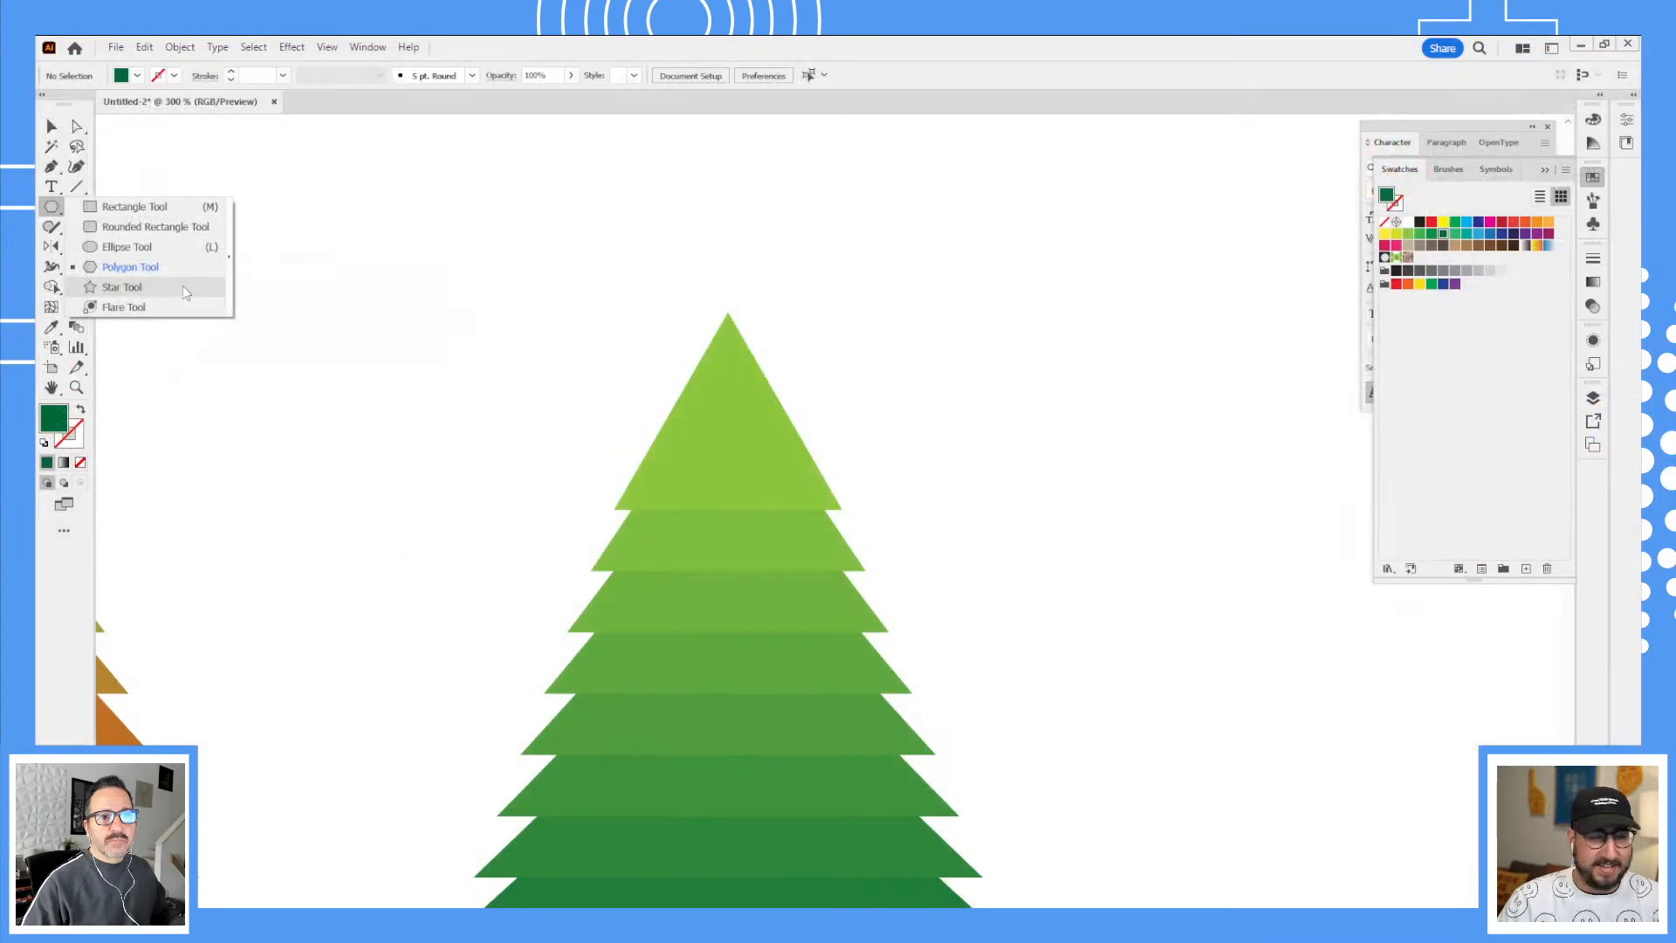
Step: Create a five-point star with radii of 25 px and 50 px near the tip of the green tree
left_click(51, 209)
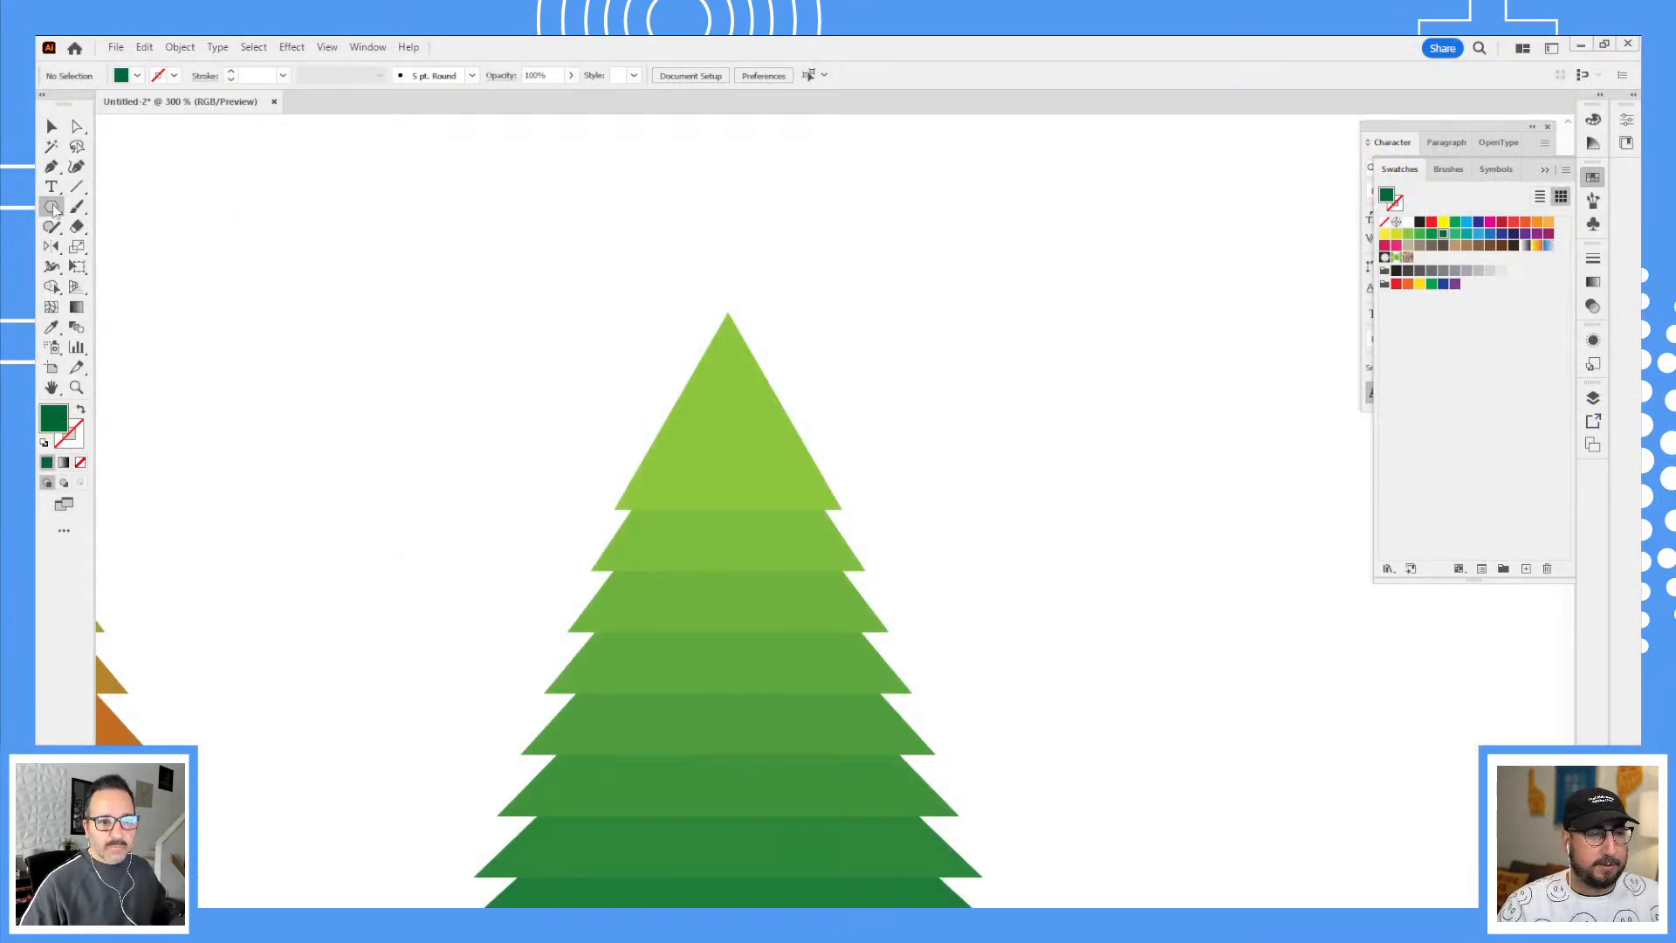
left_click(53, 208)
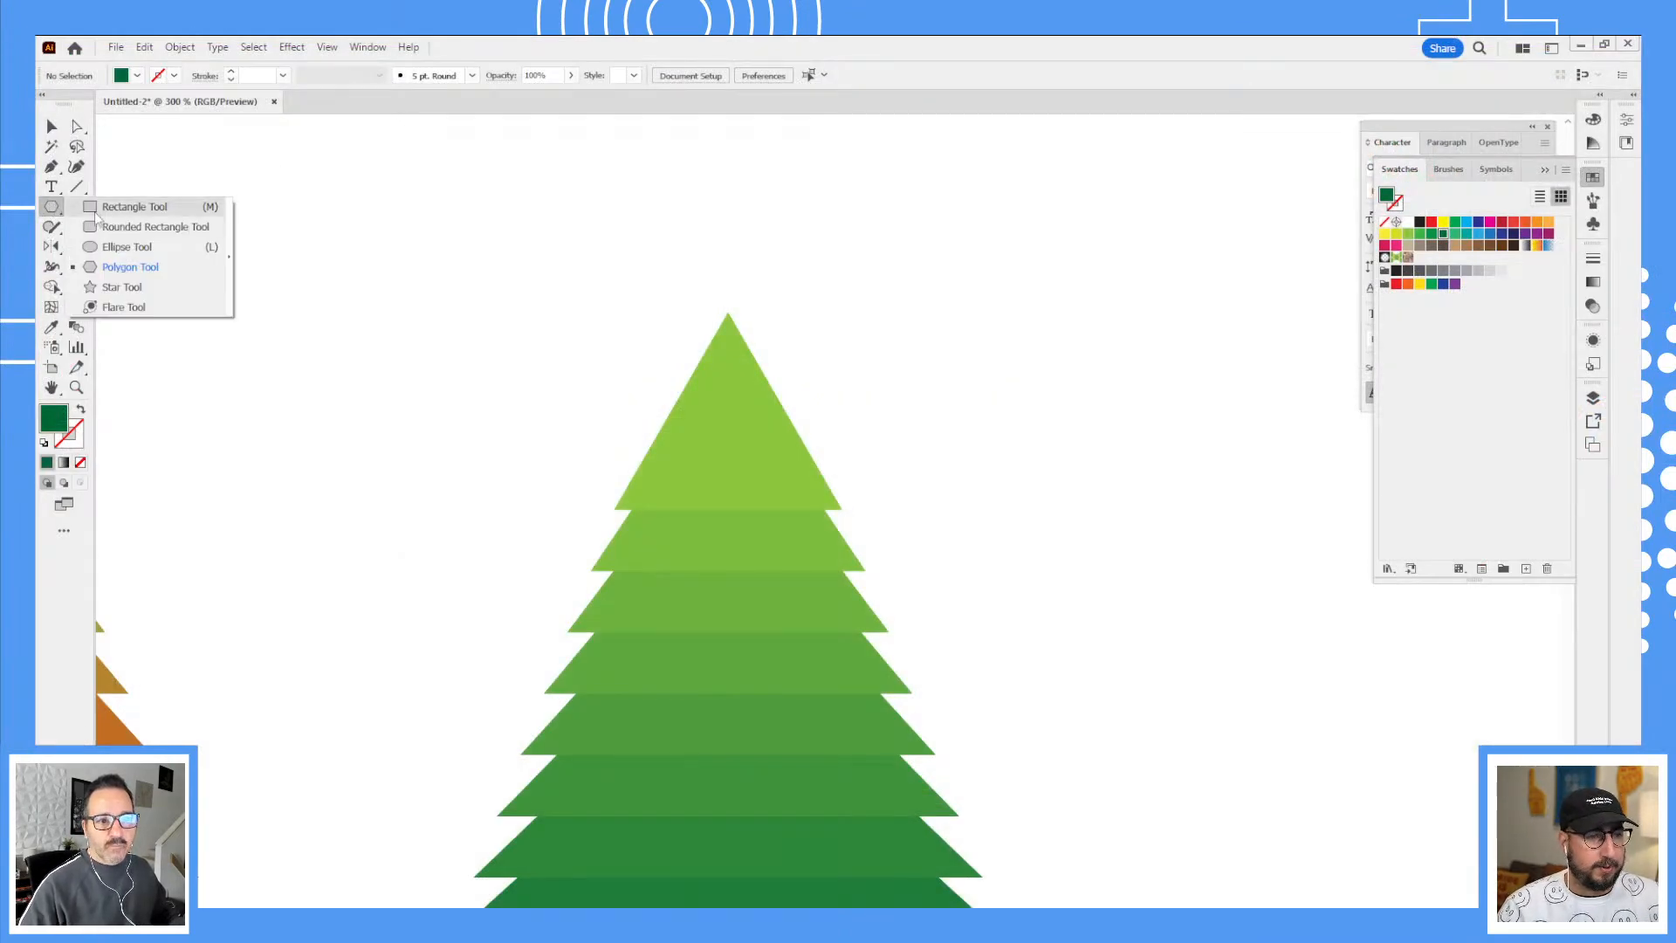
left_click(122, 287)
left_click(694, 276)
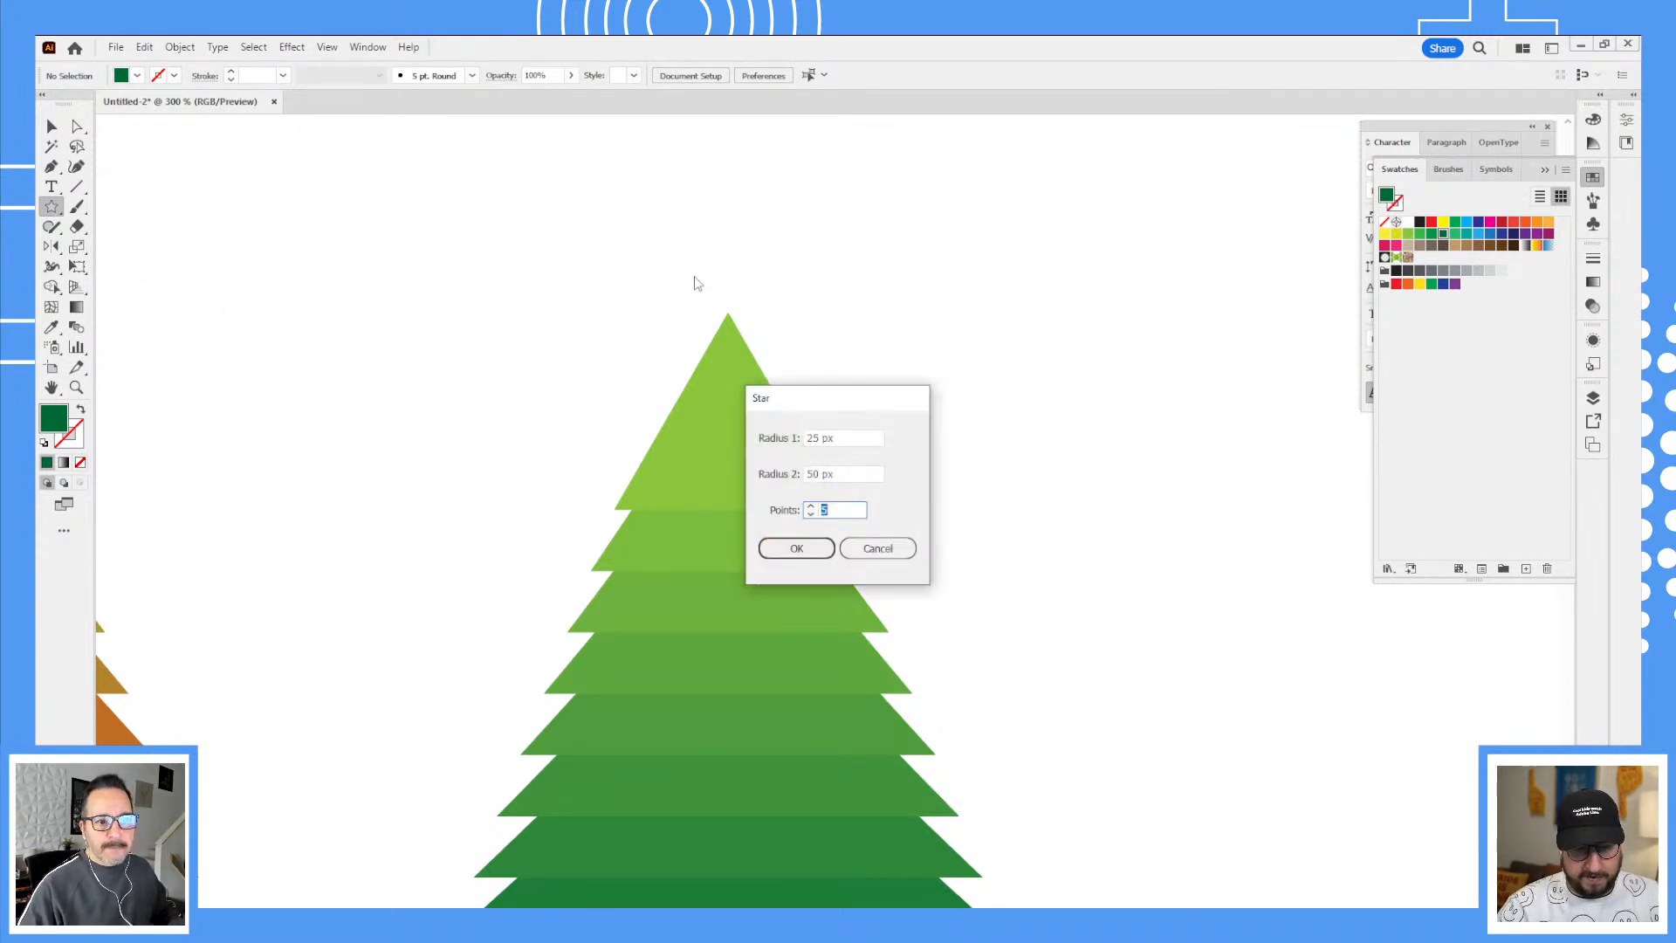
key("Return")
Step: Scale the star down to about 30 by 28 px on the green tree's tip and fill it with yellow
key("r")
left_click_drag(708, 204, 599, 561)
key("s")
left_click_drag(867, 202, 810, 300)
key("v")
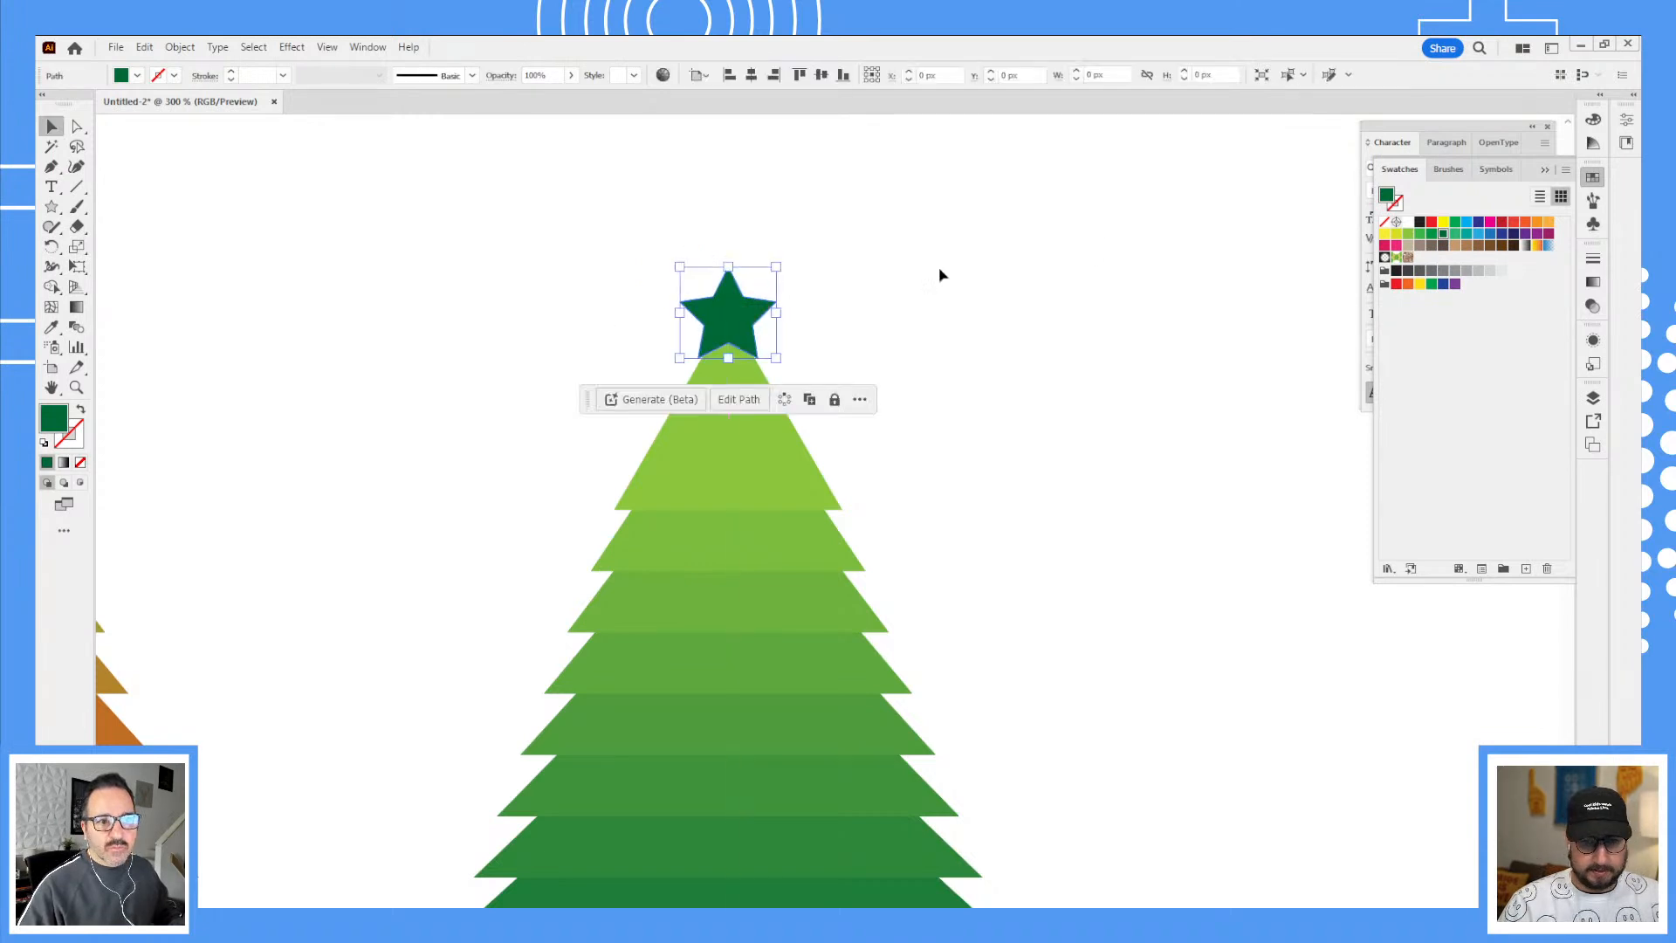
left_click(1418, 285)
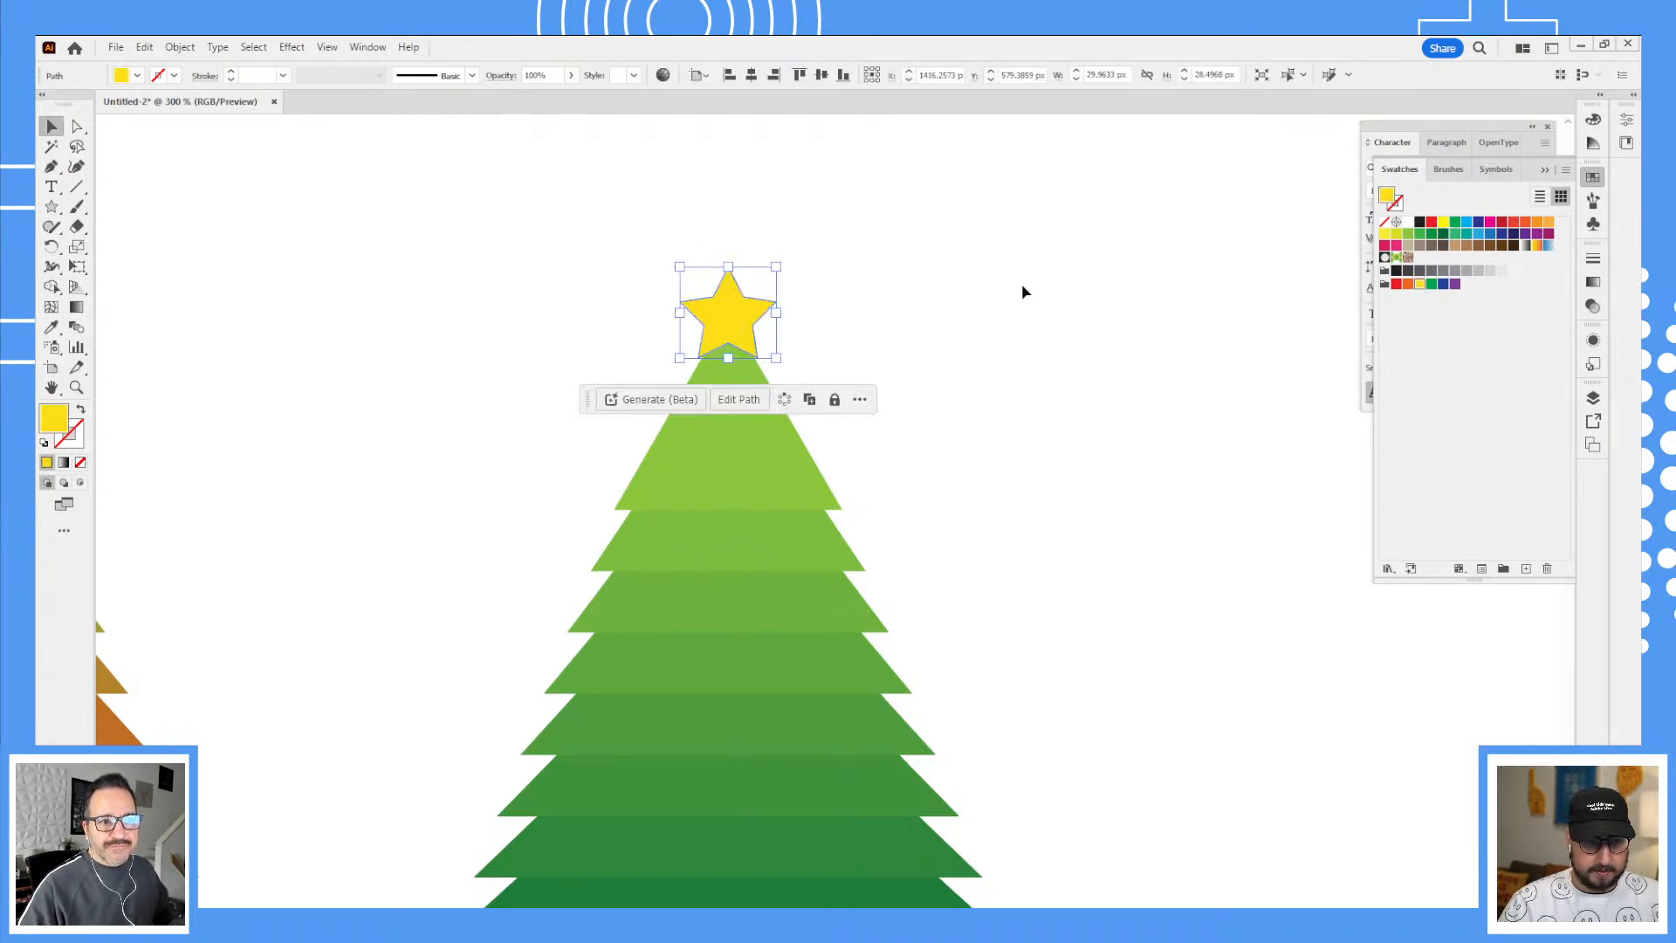
Step: Deselect the star and examine it on the green tree, both up close and with the whole tree in view
left_click(1025, 292)
left_click(768, 318)
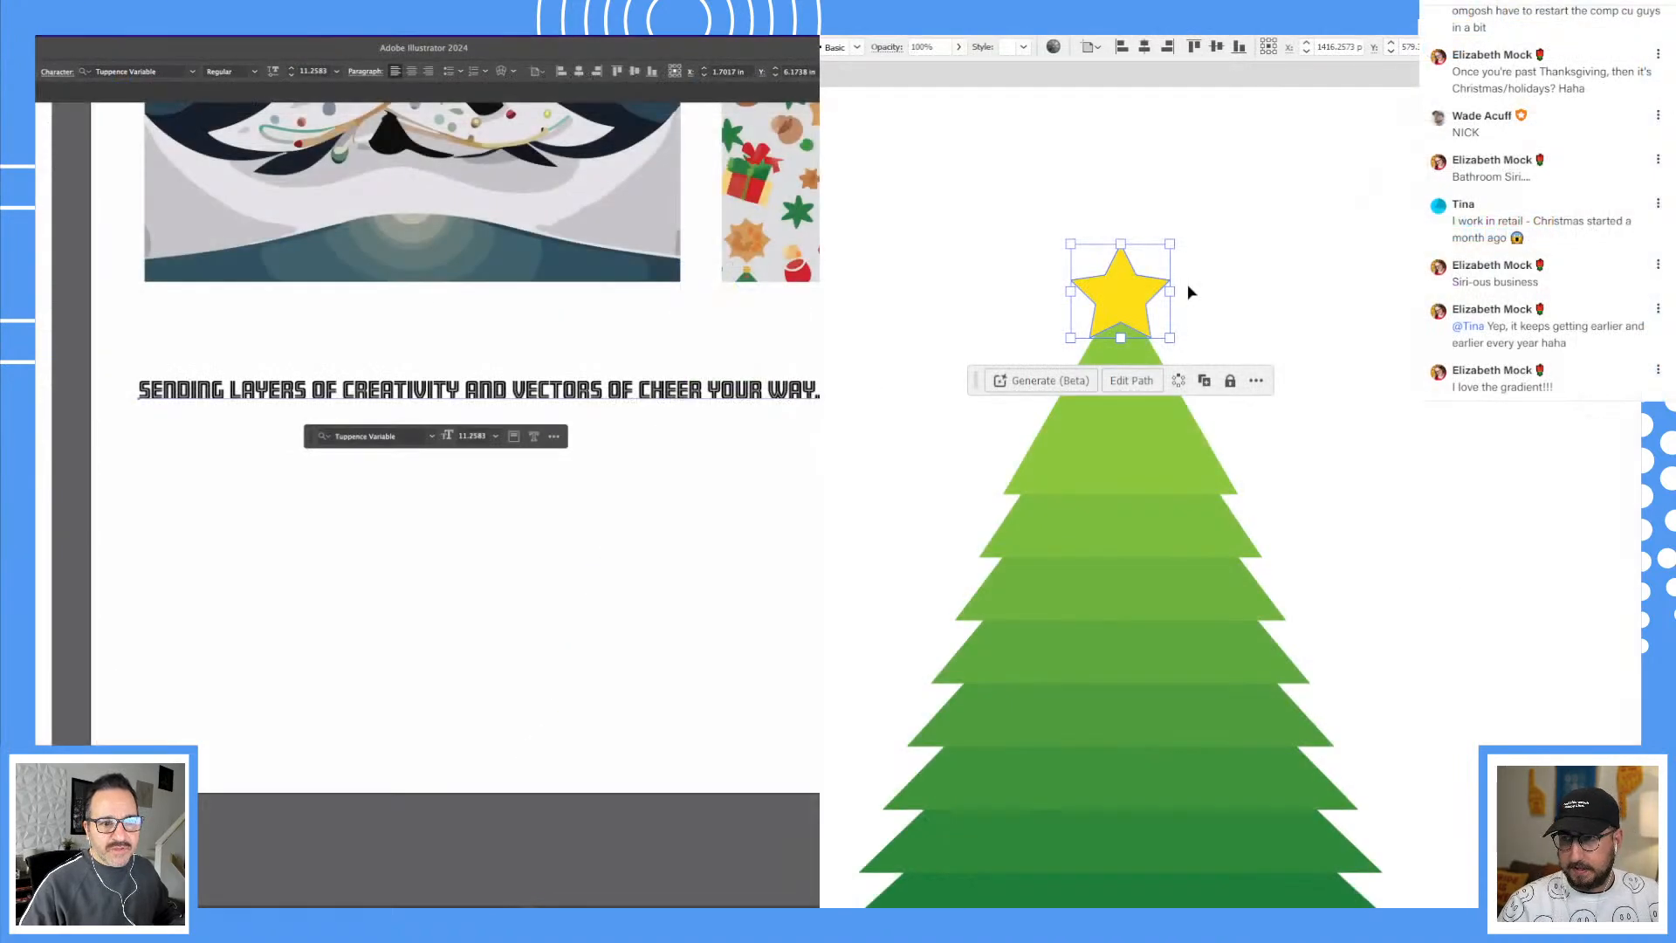
left_click(1309, 572)
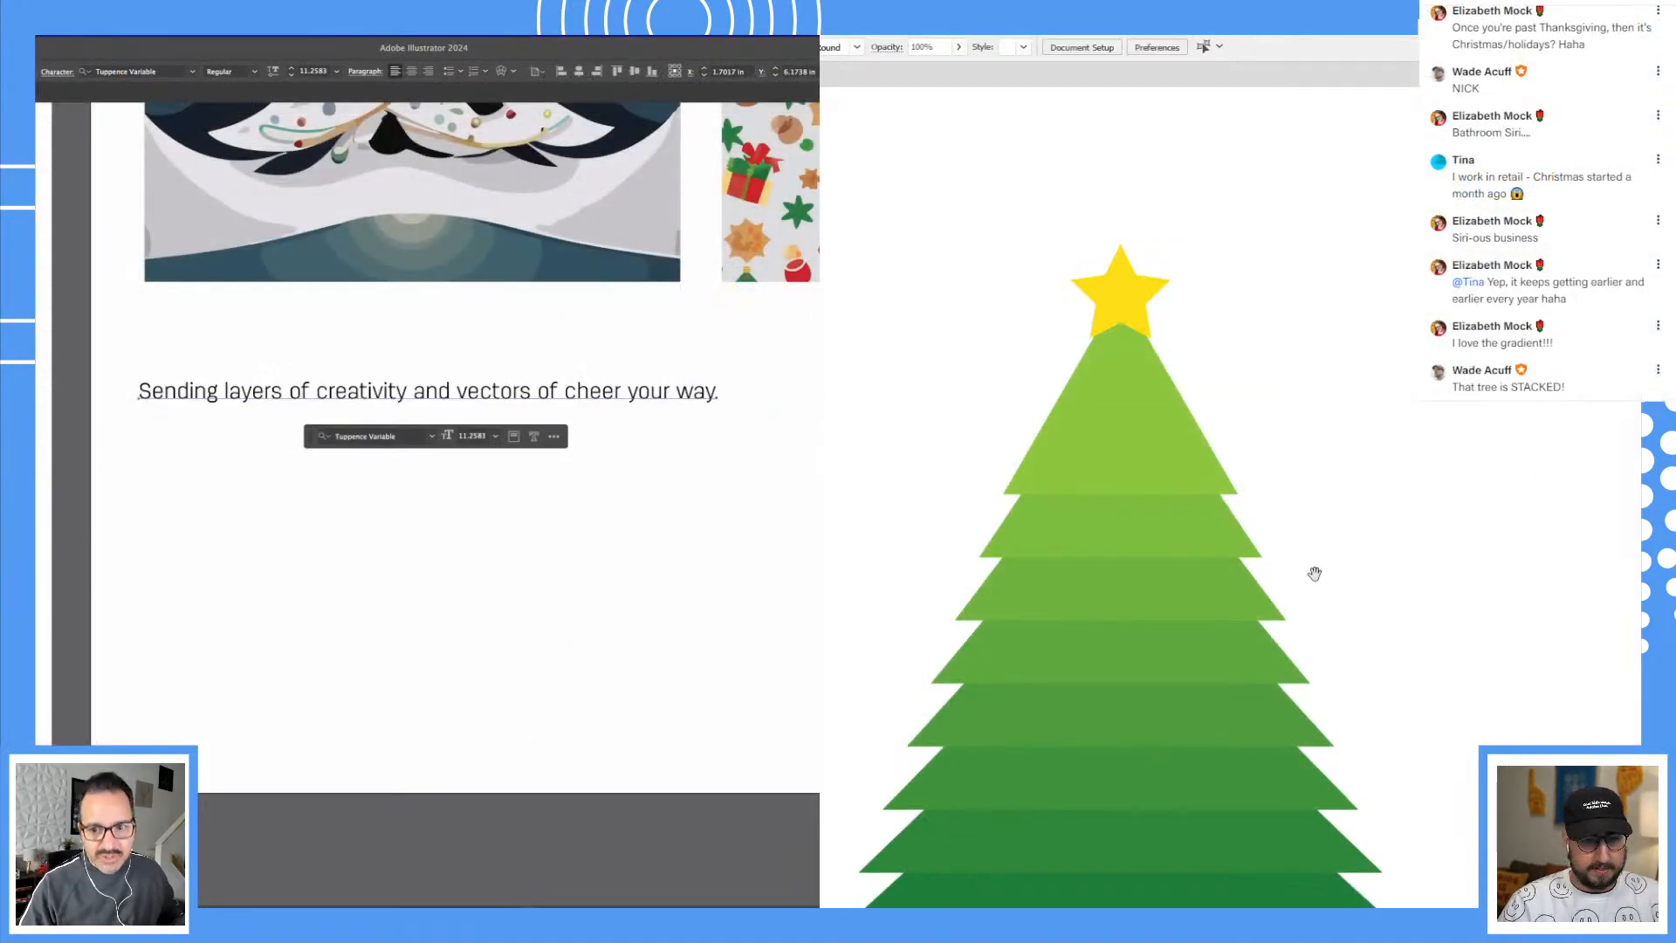
left_click_drag(1309, 572, 1394, 522)
key("z")
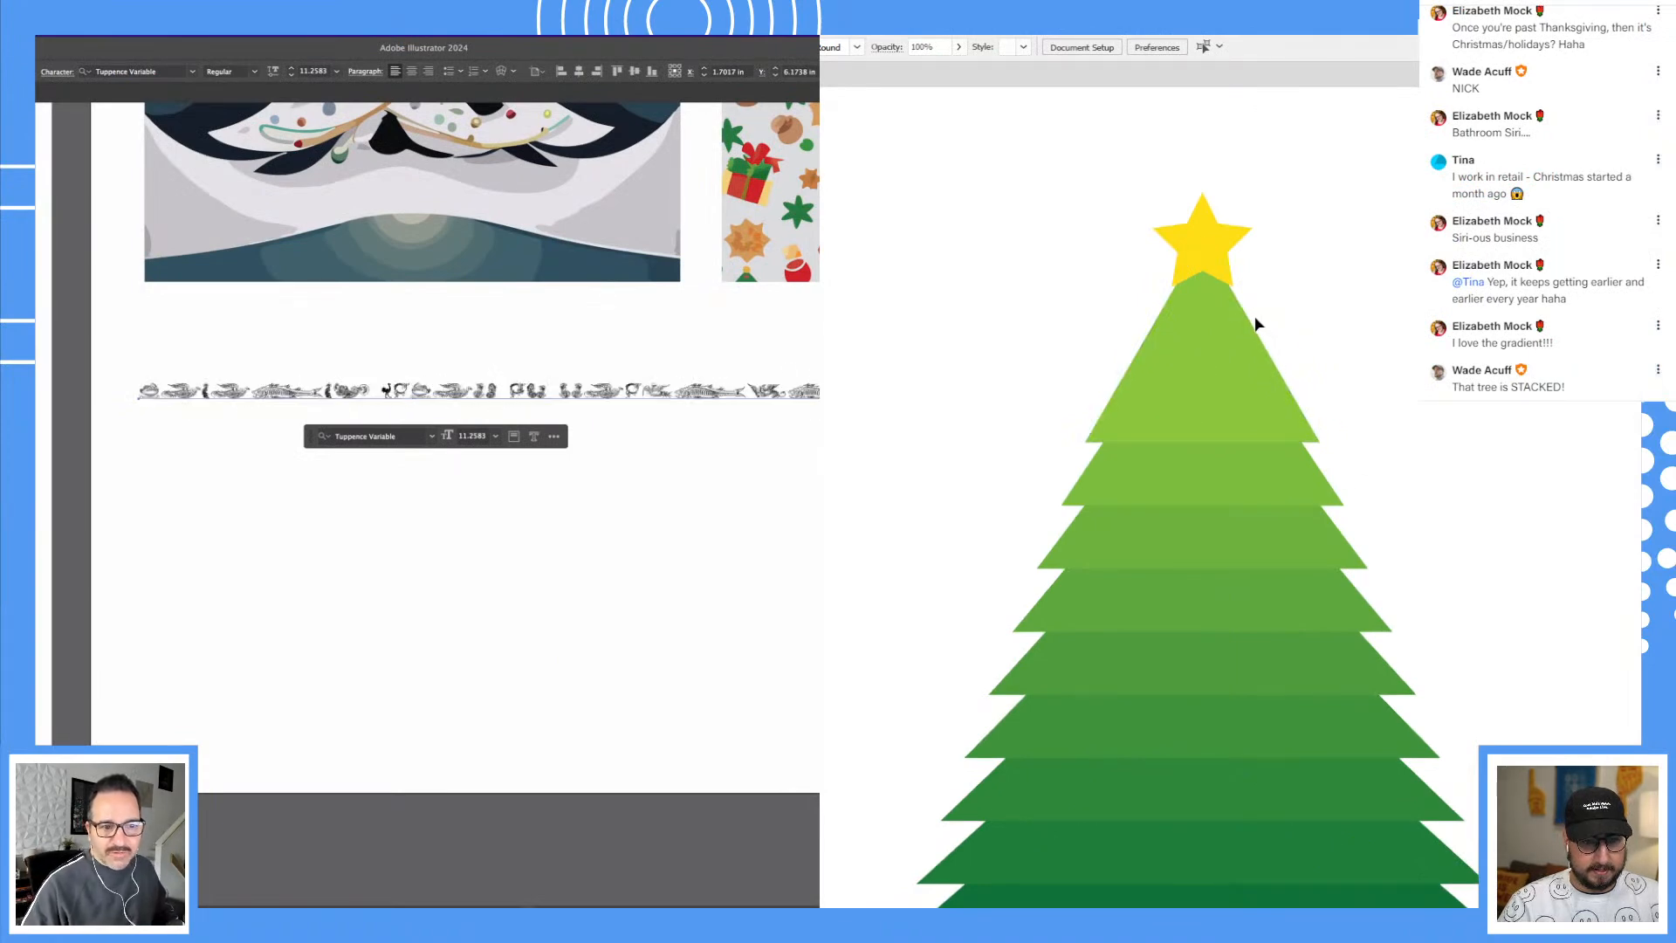
left_click(1239, 325)
left_click(1182, 429)
key("v")
left_click(1253, 490)
key("s")
mouse_move(1397, 411)
left_mouse_down()
mouse_move(1426, 401)
mouse_move(1375, 479)
mouse_move(1433, 435)
mouse_move(1460, 356)
left_mouse_up()
key("ctrl+shift+a")
scroll(1399, 314, "down", 3)
key("z")
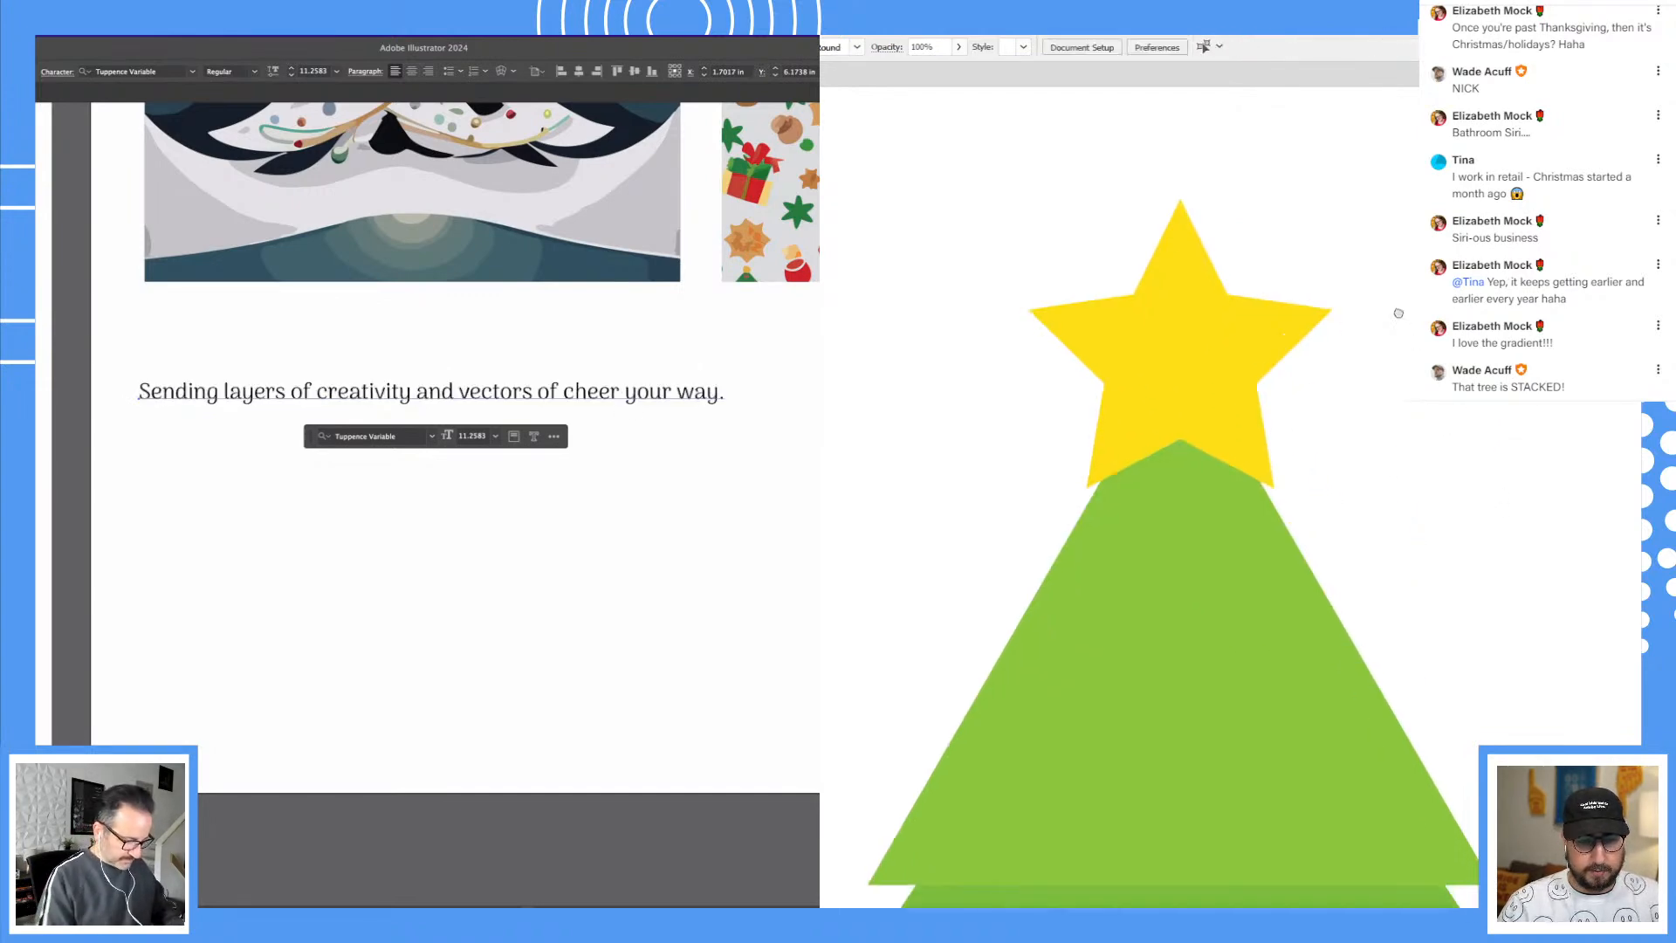
left_click(1250, 607, "alt")
left_click(1250, 607, "alt")
left_click(1249, 606, "alt")
left_click(1250, 607, "alt")
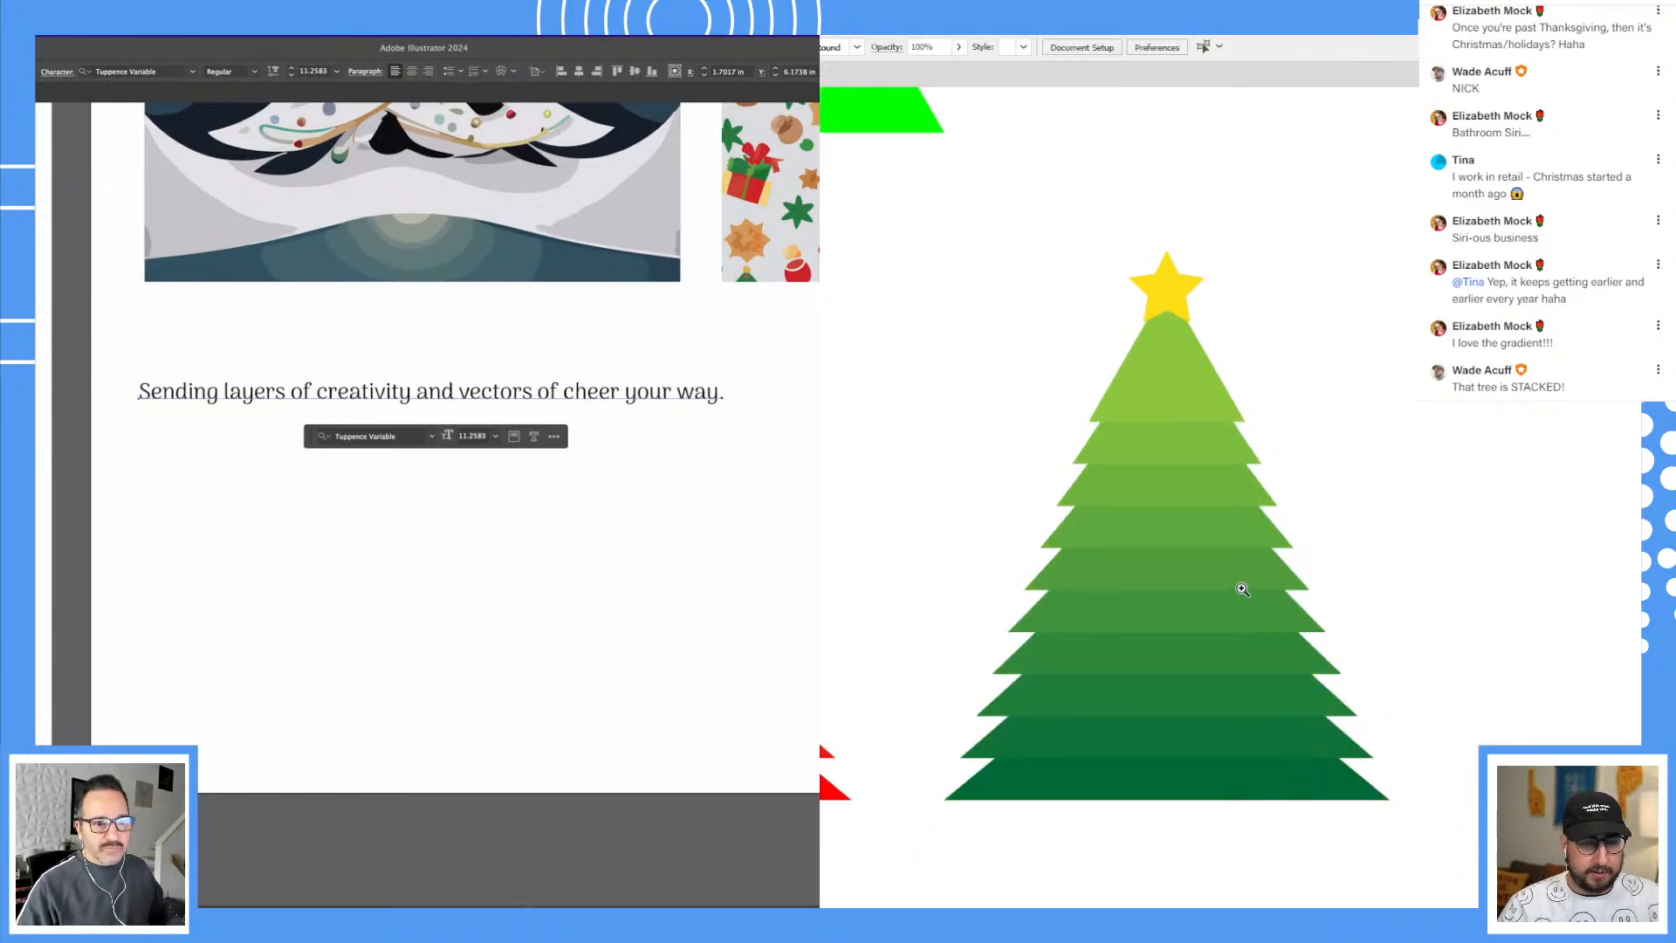
Step: Draw an 18 px yellow circle on the right of the tree's upper layers and copy it to the lower-left layers
left_click(1221, 510)
left_click(1223, 522)
left_click_drag(1208, 632, 1246, 466)
key("ctrl+minus")
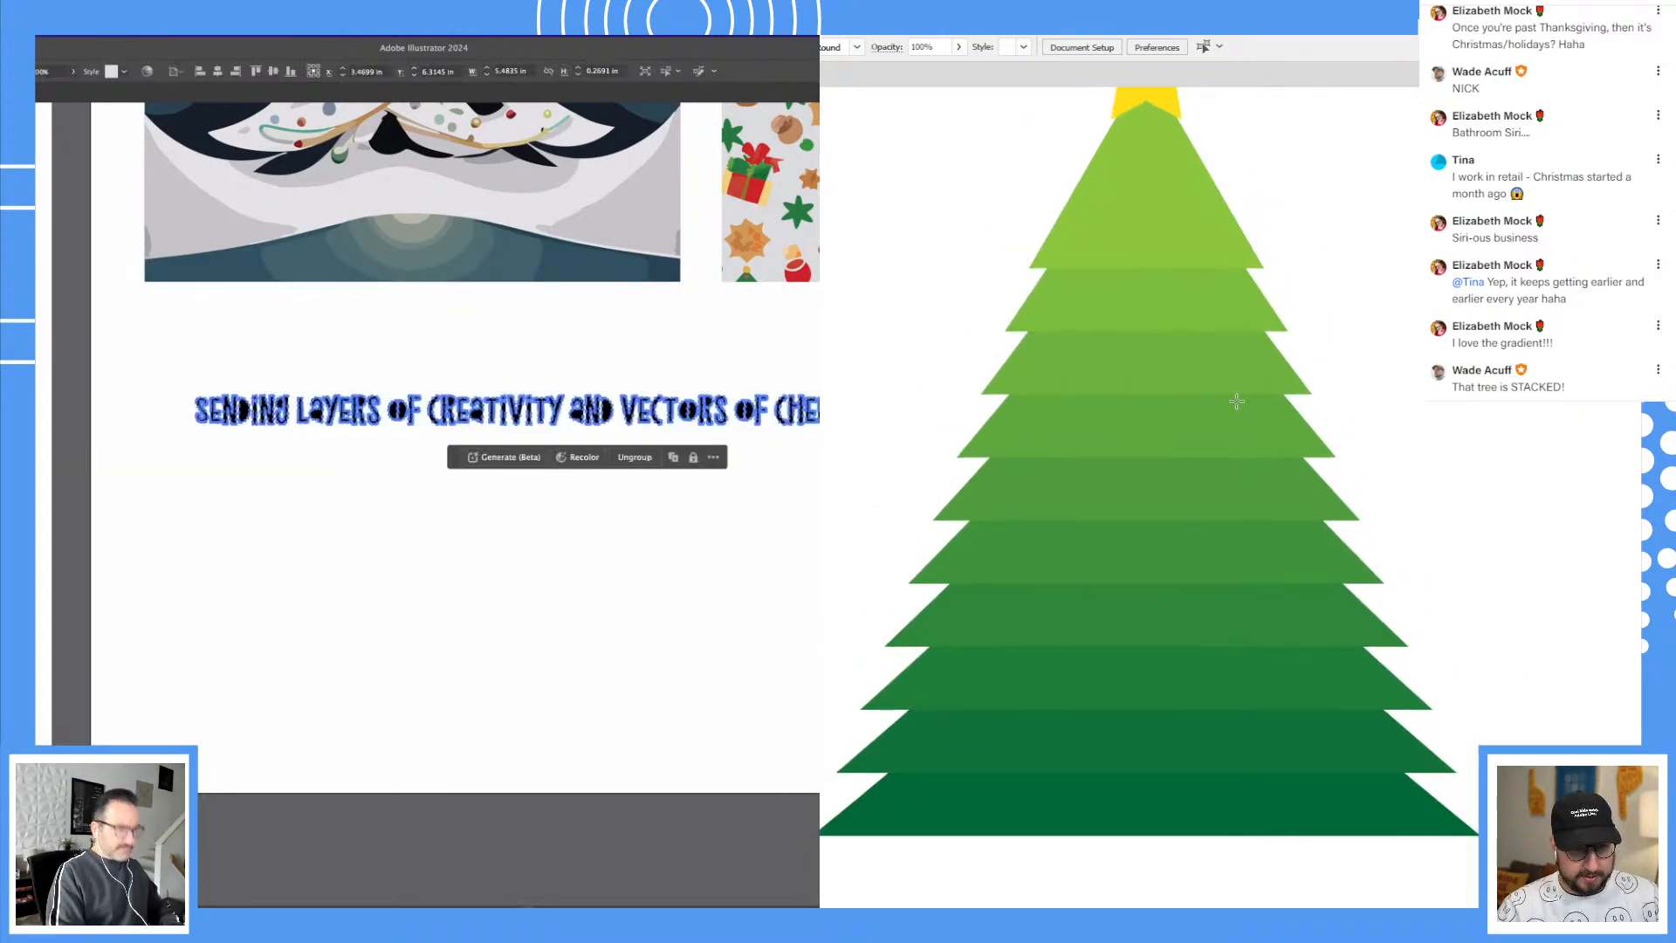
left_click_drag(1236, 393, 1006, 748)
left_click(1138, 593)
key("ctrl+z")
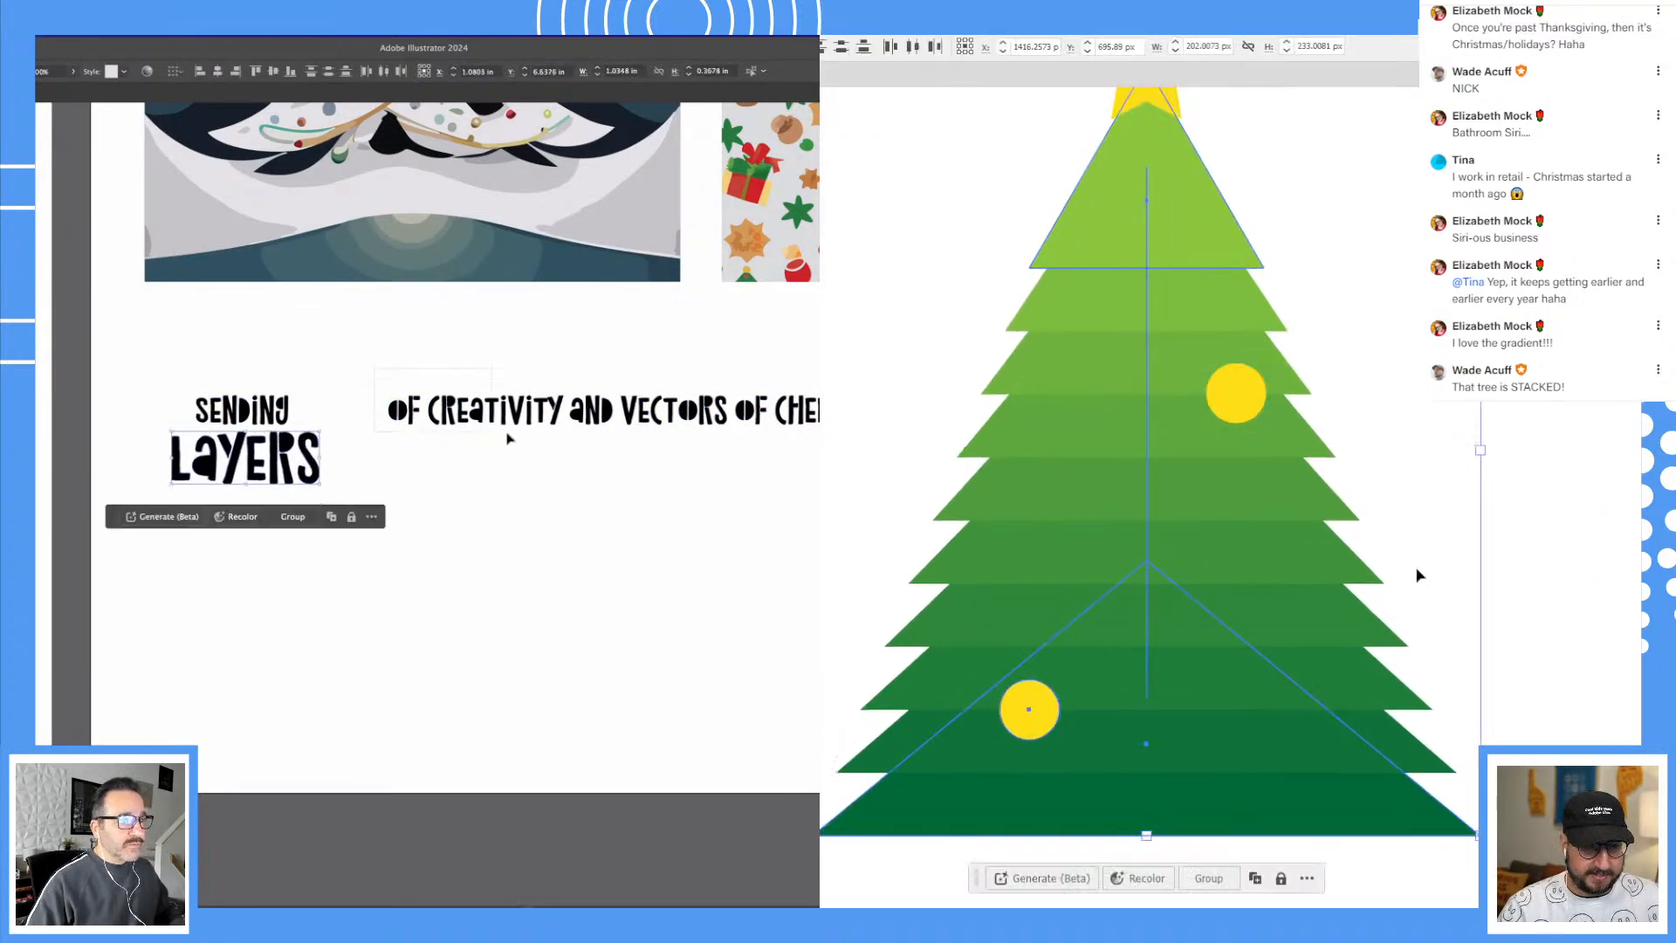
Step: Scale the yellow circle on the tree's lower-left layers down to a little over half its size
left_click(1348, 594)
left_click(1051, 707)
key("l")
left_click_drag(1181, 549, 1108, 595)
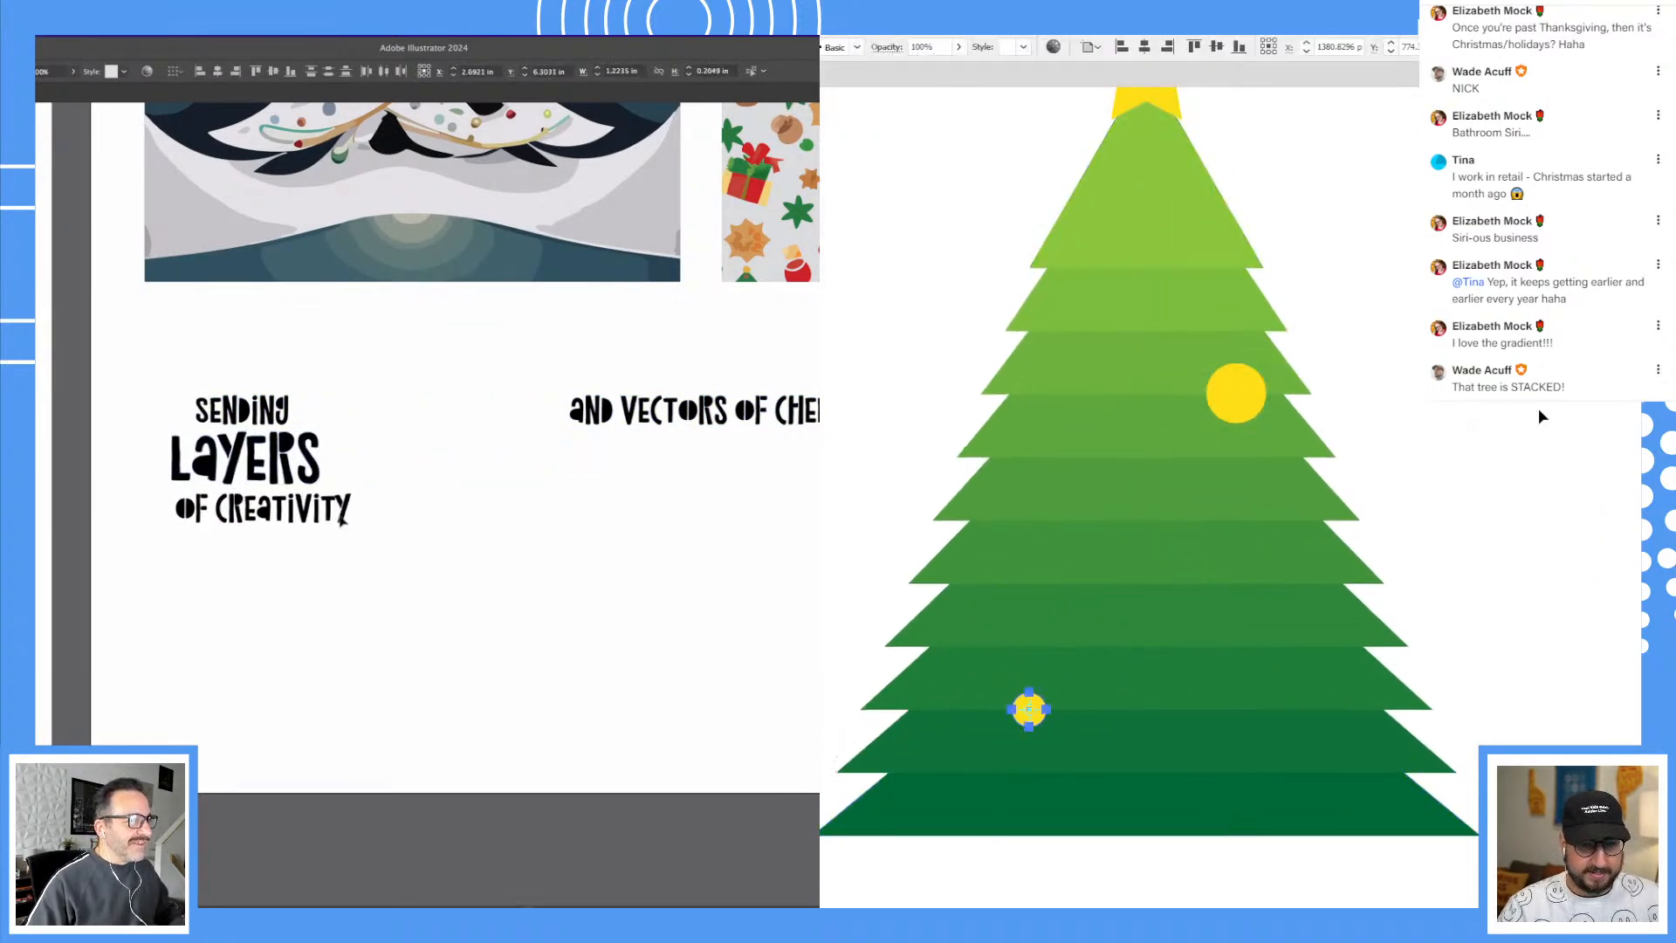
Step: Copy the 18 px circle to the tree's lower-right layers, scale the copy to about 14 px and adjust its position
key("v")
left_click(1355, 370)
mouse_move(1240, 418)
left_mouse_down()
mouse_move(1268, 616)
mouse_move(1217, 685)
left_mouse_up()
key("s")
left_click_drag(1538, 422, 1472, 468)
key("v")
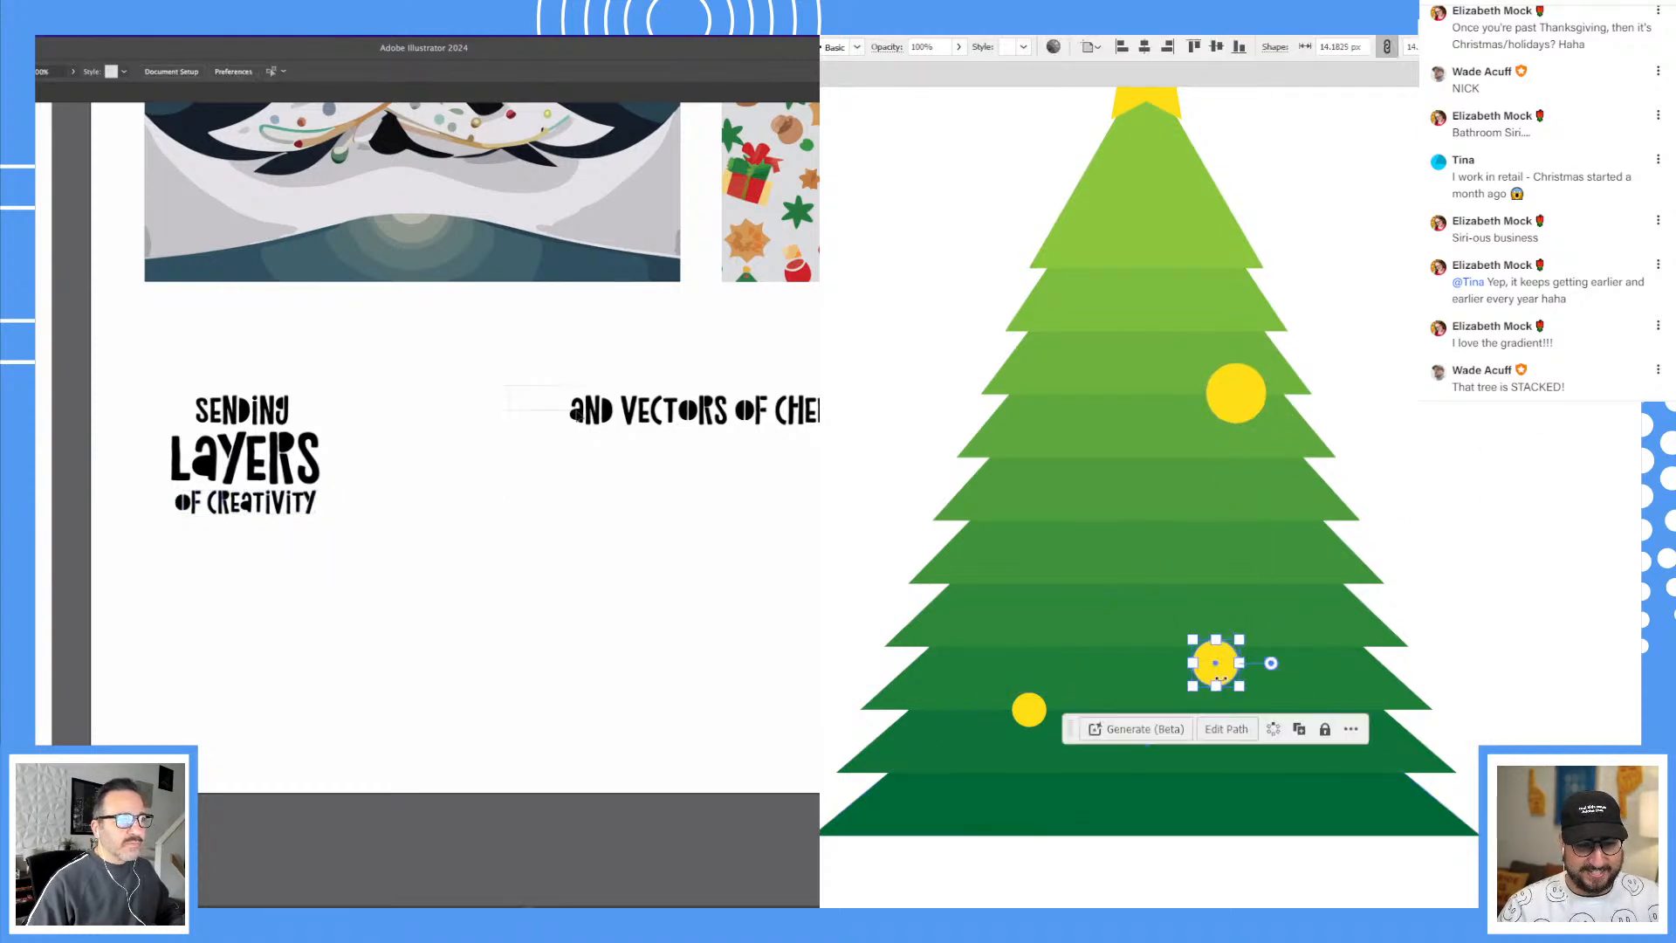
left_click_drag(1228, 671, 1254, 655)
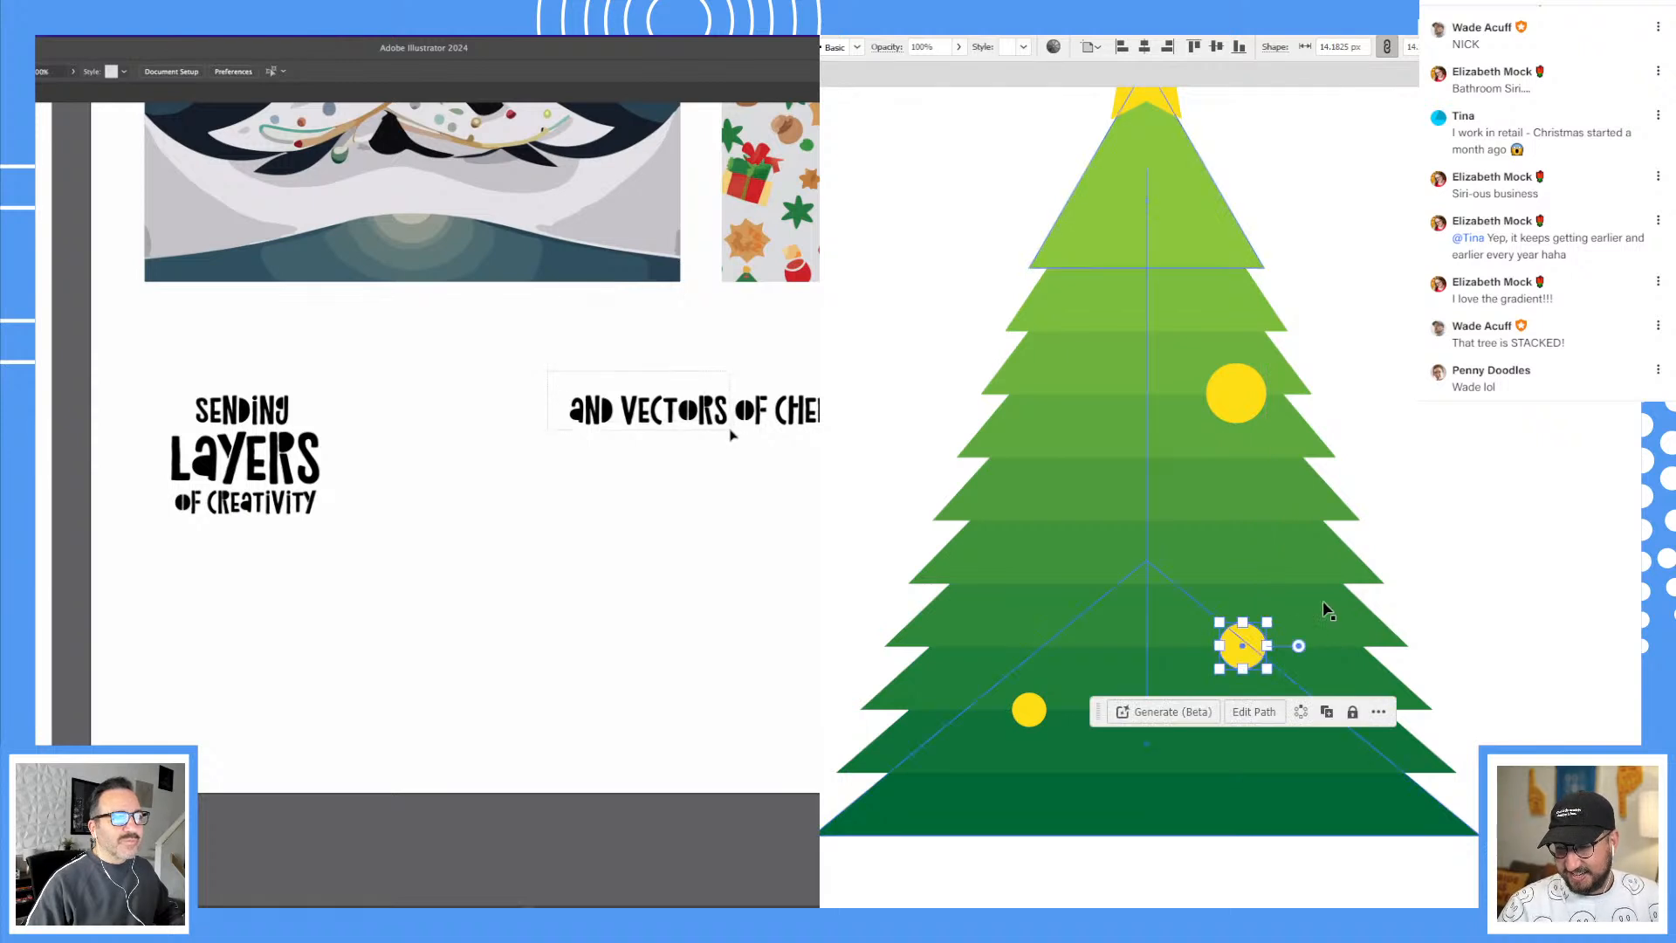
Step: Add two more slightly reduced copies of the circle, one left of the tree's middle and one near its top
left_click(1351, 410)
left_click_drag(1251, 418, 1124, 554)
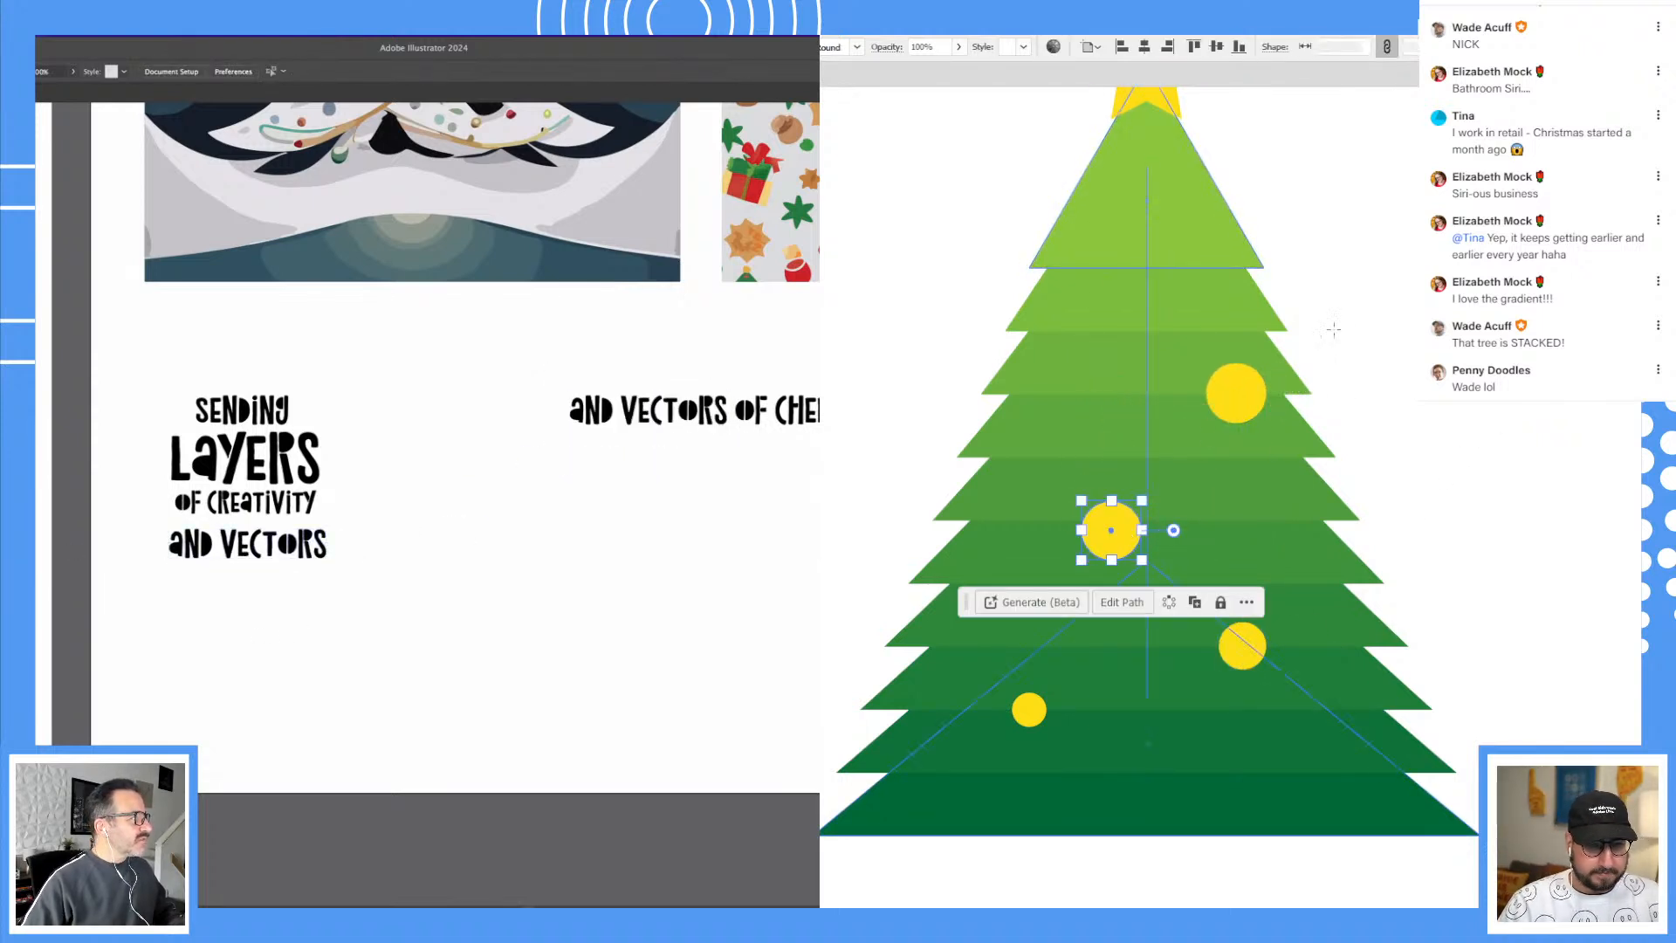
left_click_drag(1247, 415, 1127, 286)
key("s")
left_click_drag(1374, 144, 1310, 173)
key("v")
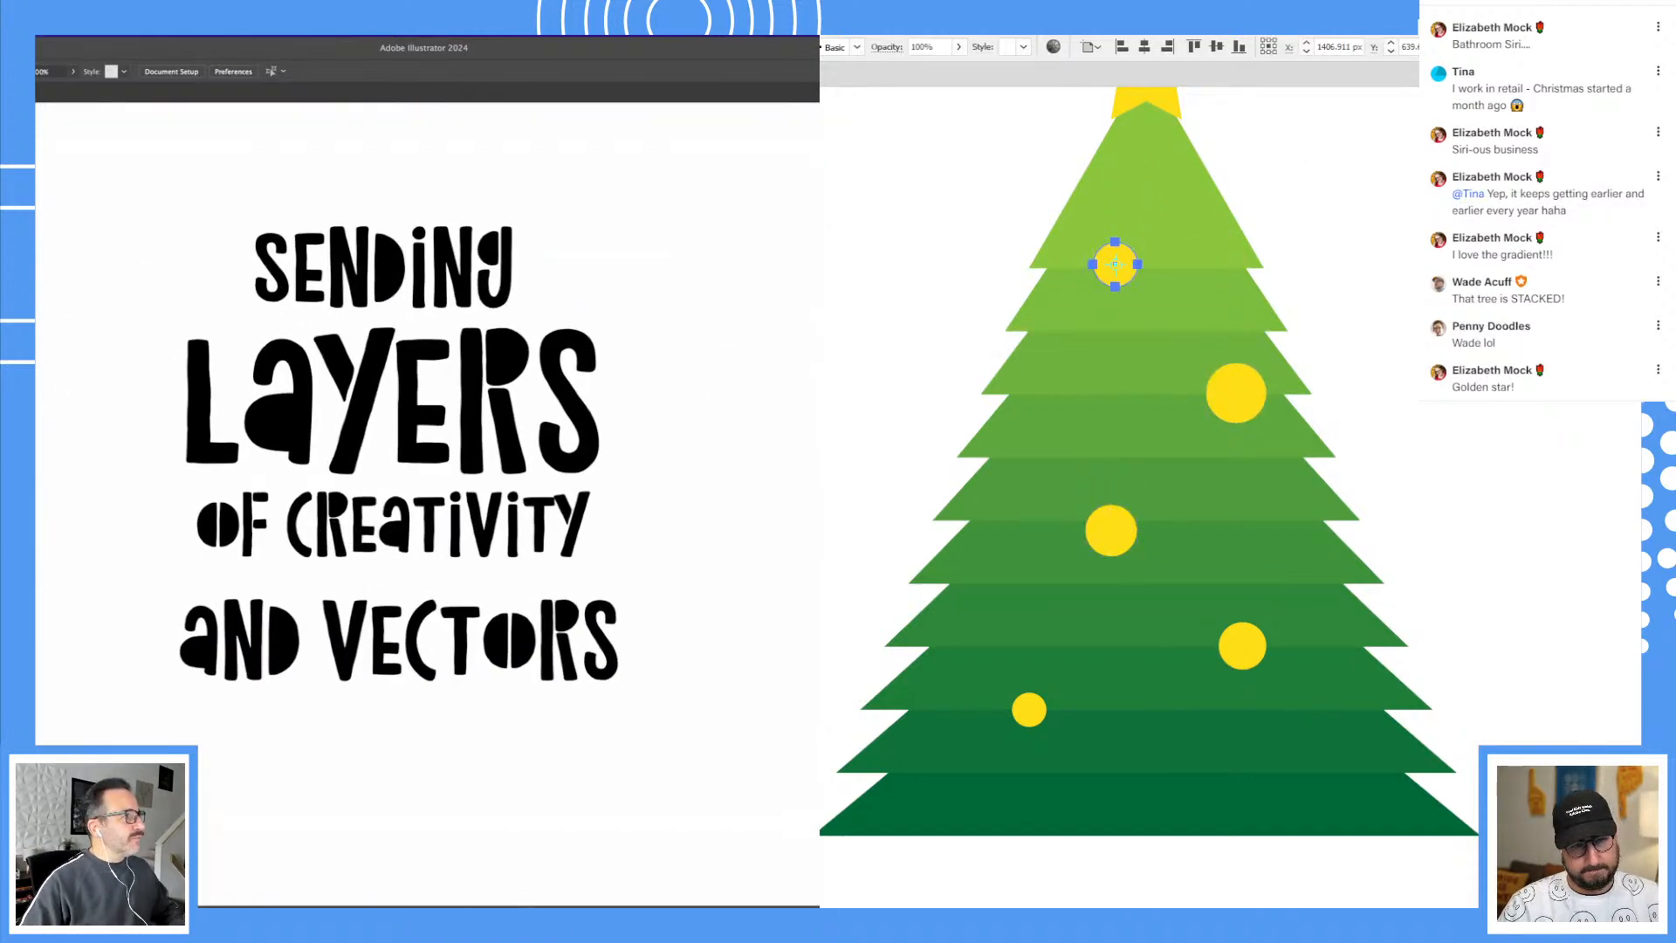
Step: Nudge the 18 px circle slightly left on the tree's upper-right layers and deselect it
left_click(1327, 386)
scroll(301, 445, "right", 1)
left_click_drag(1239, 401, 1237, 403)
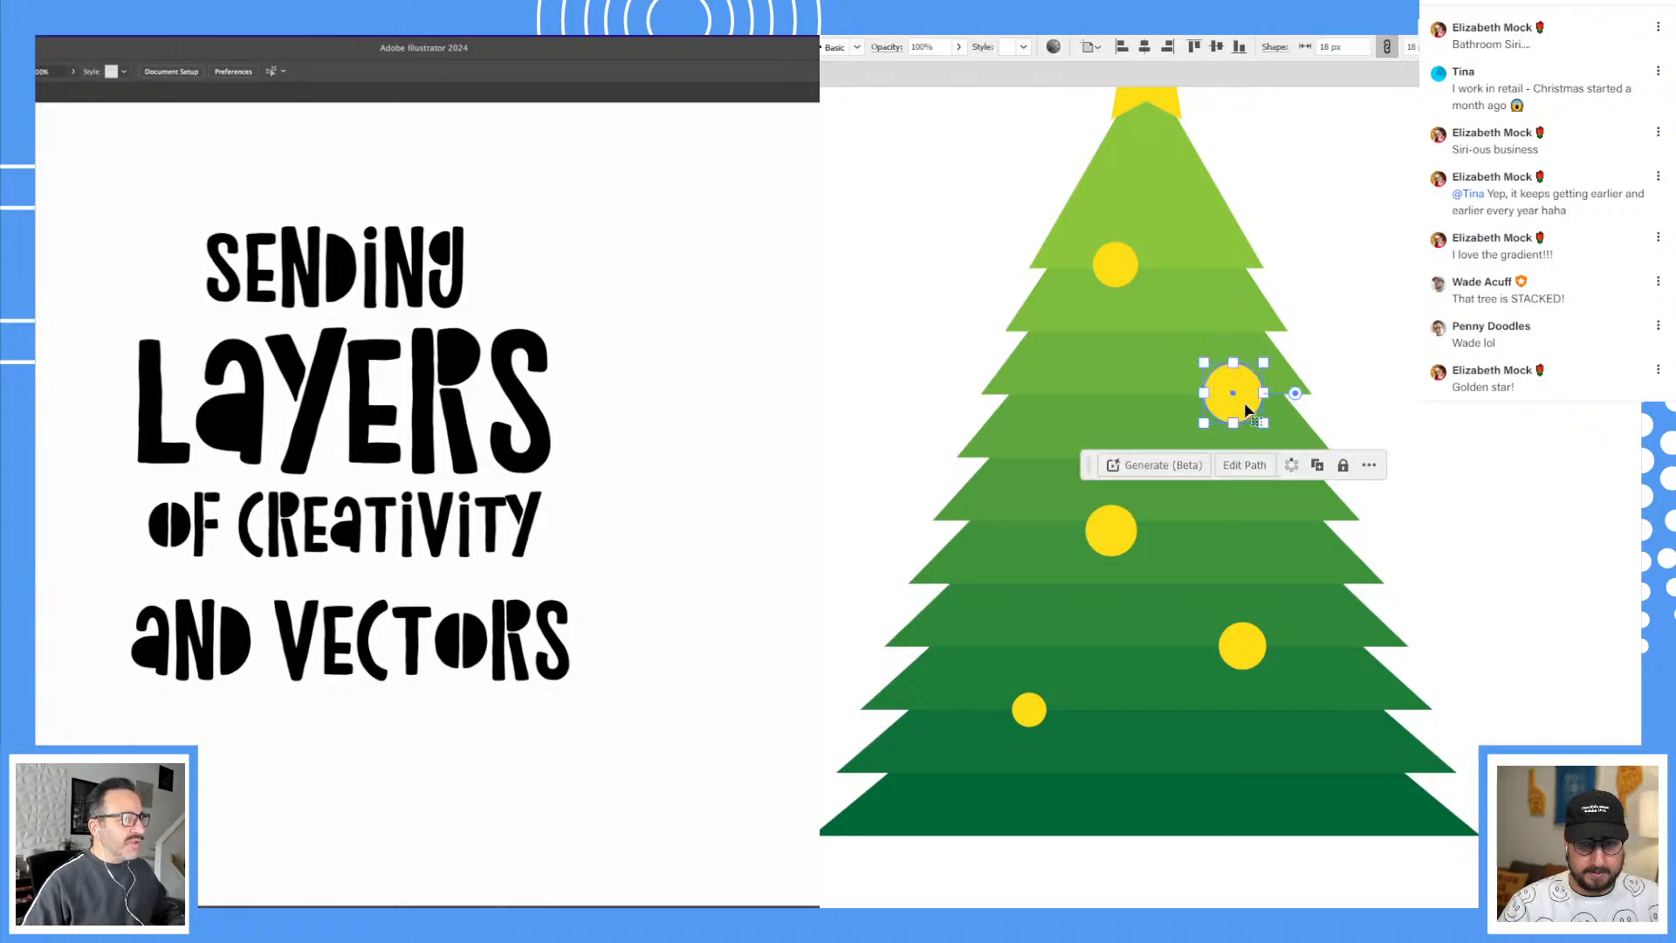
left_click(1357, 465)
Step: Scale the words OF and AND in the greeting down so they are smaller than CREATIVITY and VECTORS
left_click_drag(263, 541, 263, 541)
left_click(1259, 491, "ctrl+alt")
left_click_drag(1244, 484, 1433, 486)
left_click_drag(280, 539, 264, 525)
left_click_drag(1433, 486, 1344, 509)
left_click_drag(252, 514, 252, 507)
left_click_drag(176, 569, 256, 602)
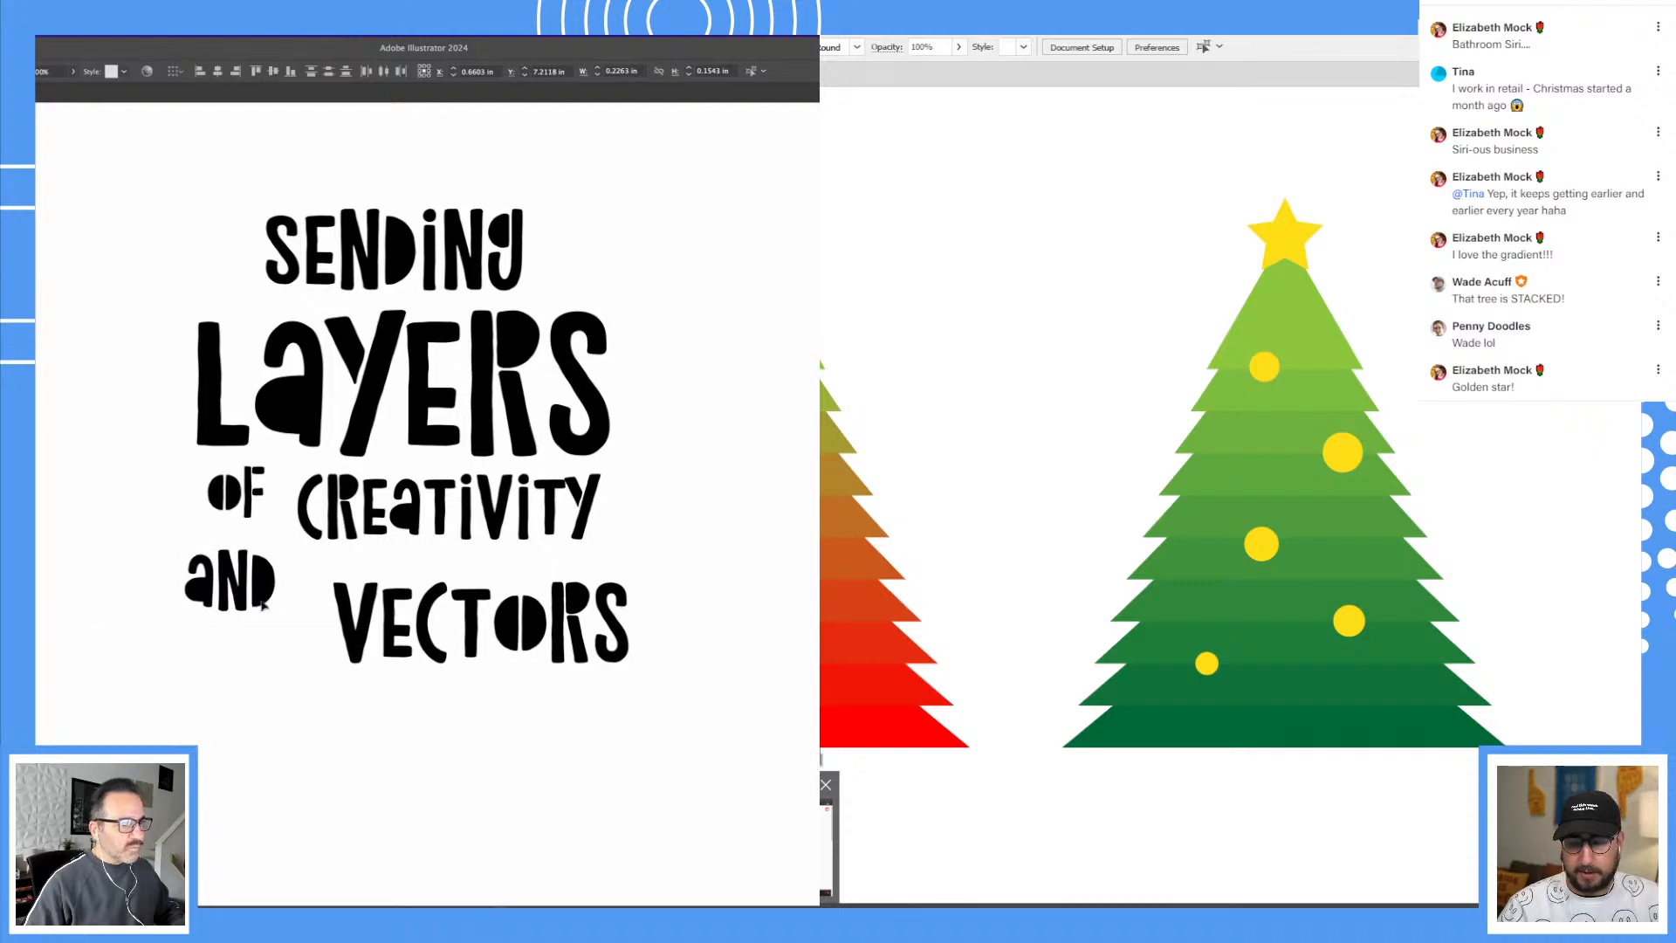
Step: Scale the word VECTORS to about 1.04 in wide and place it beneath CREATIVITY, aligned with the lines above
left_click(339, 583)
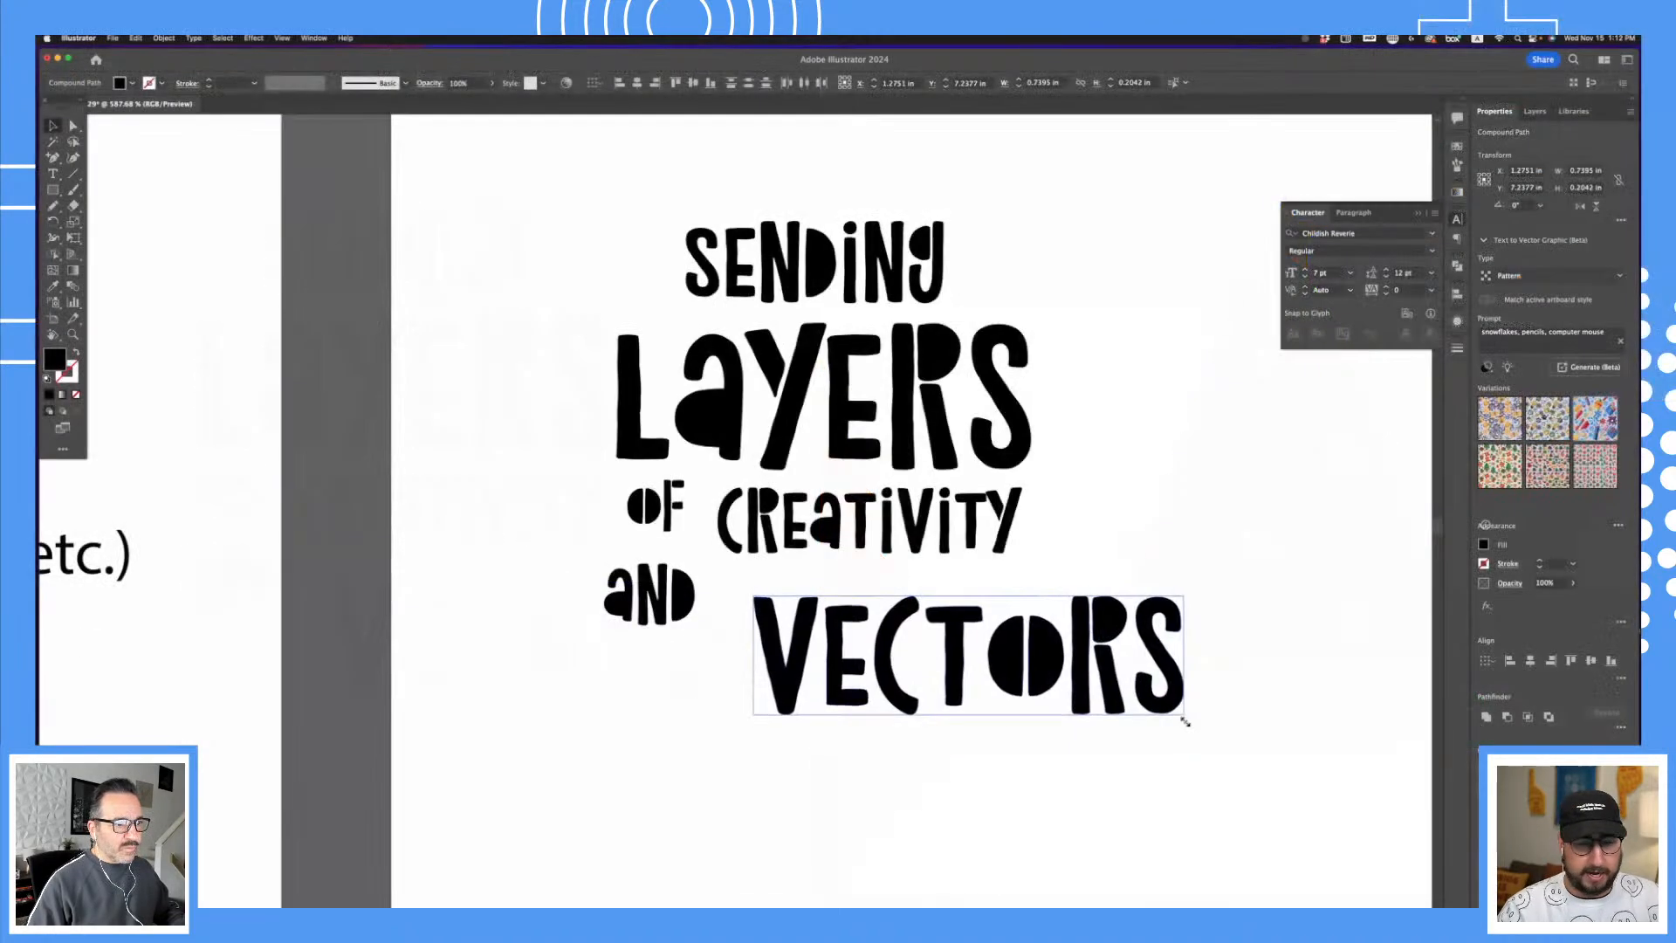
left_click_drag(1182, 710, 1018, 715)
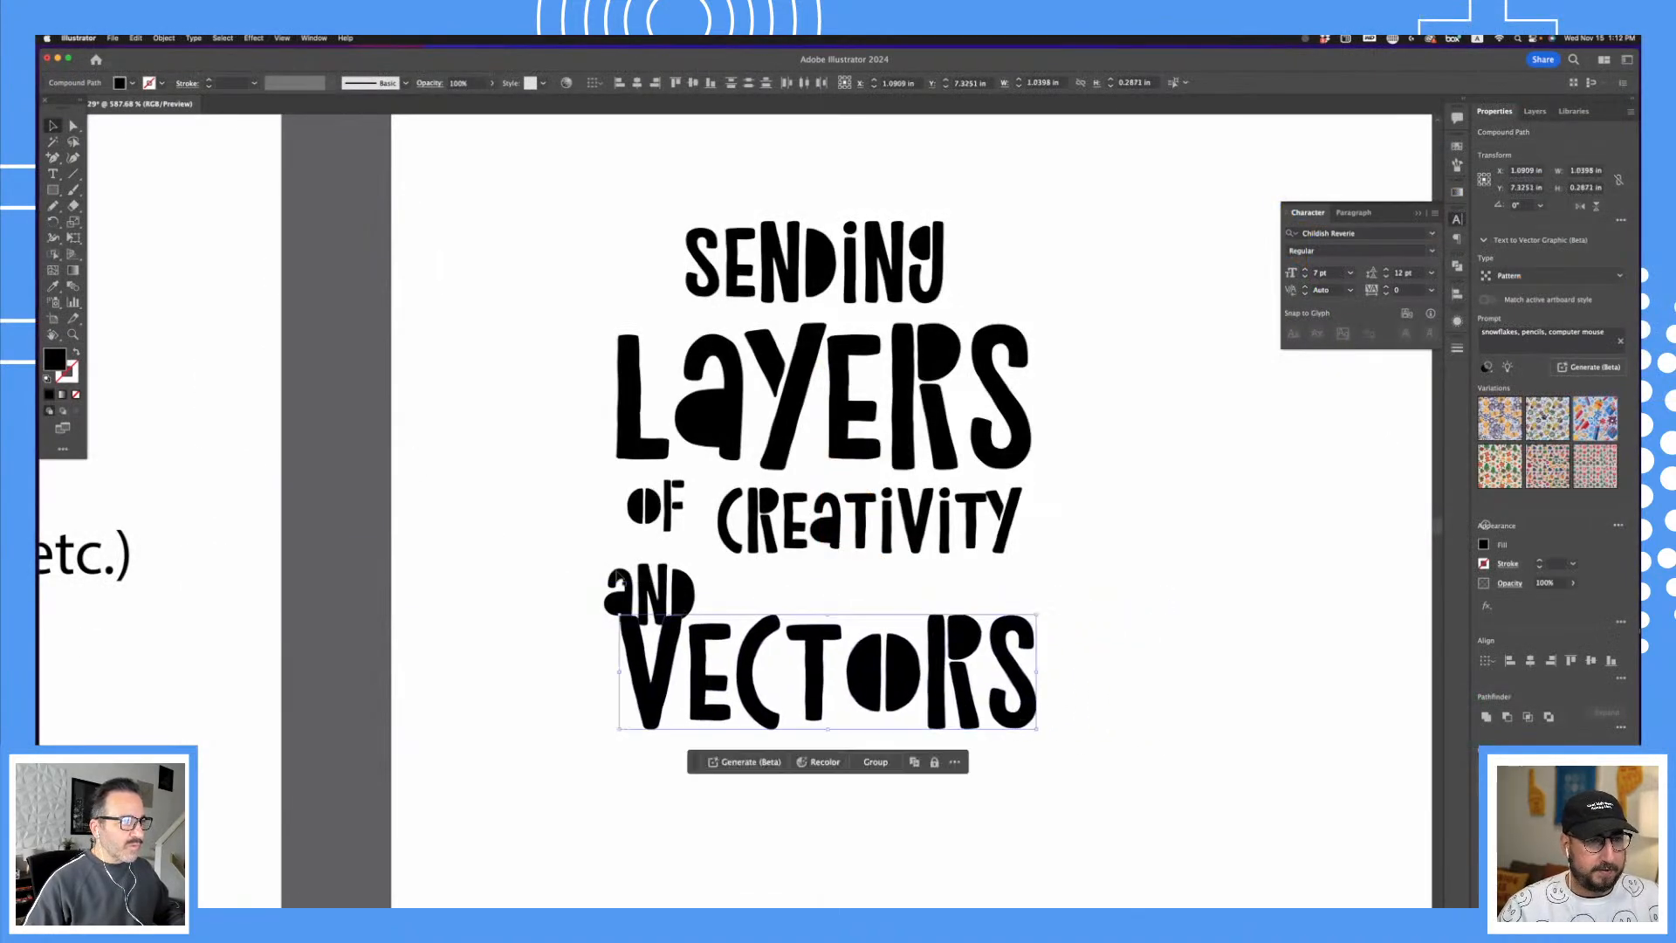
left_click(513, 554)
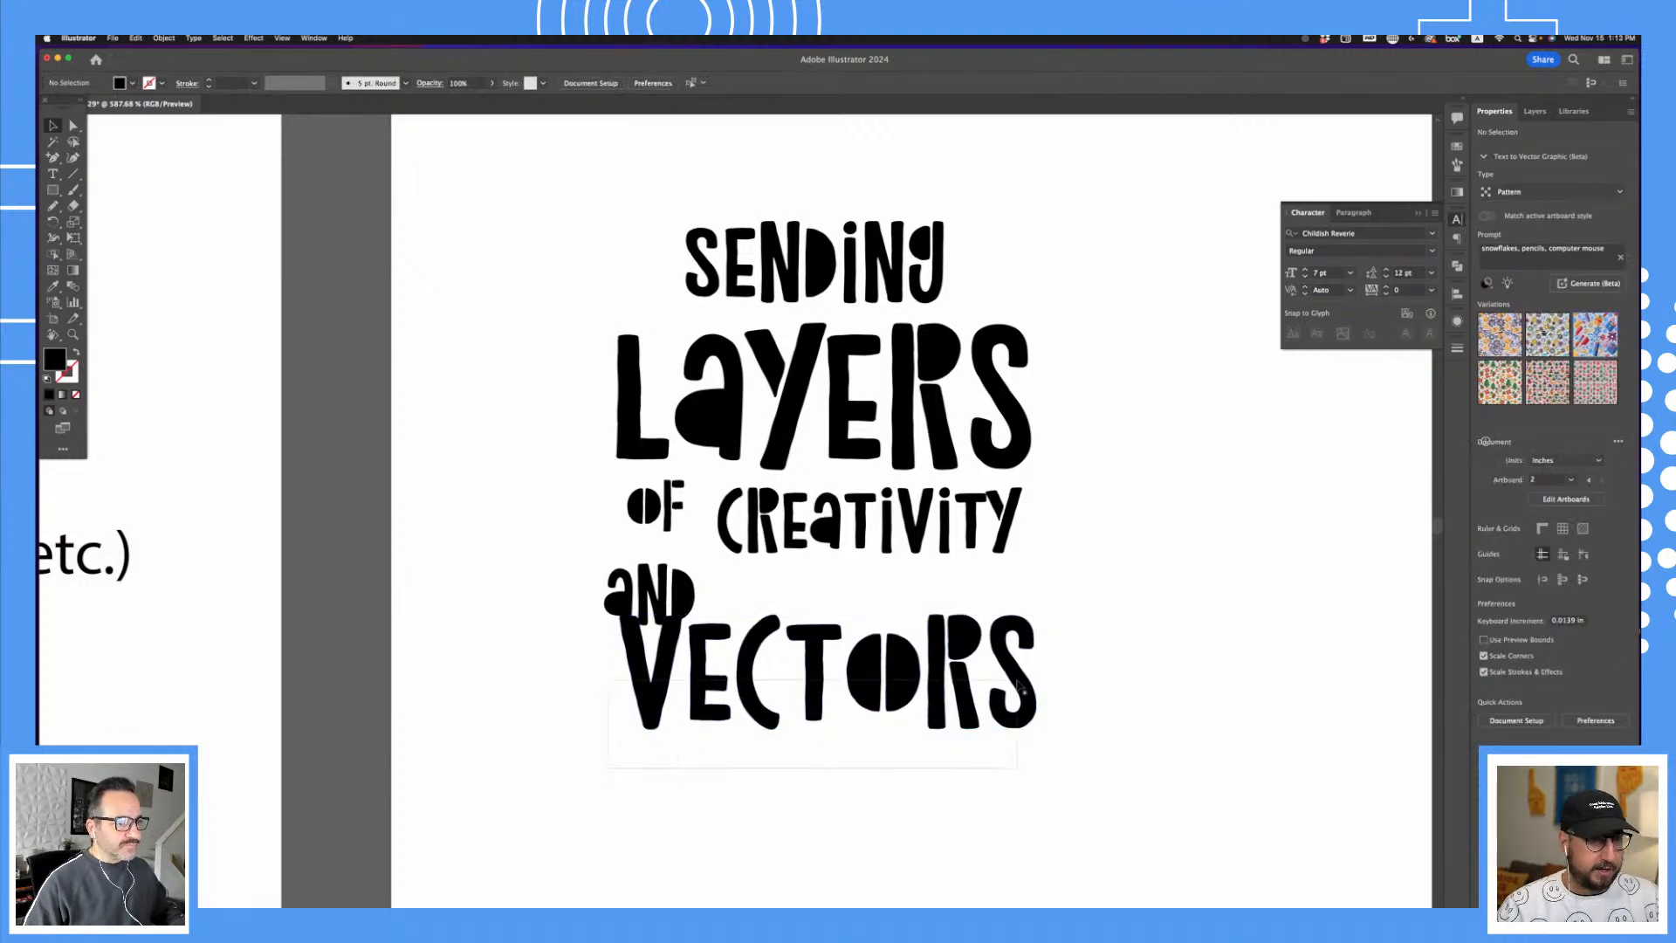
left_click(975, 707)
left_click_drag(975, 708, 1054, 655)
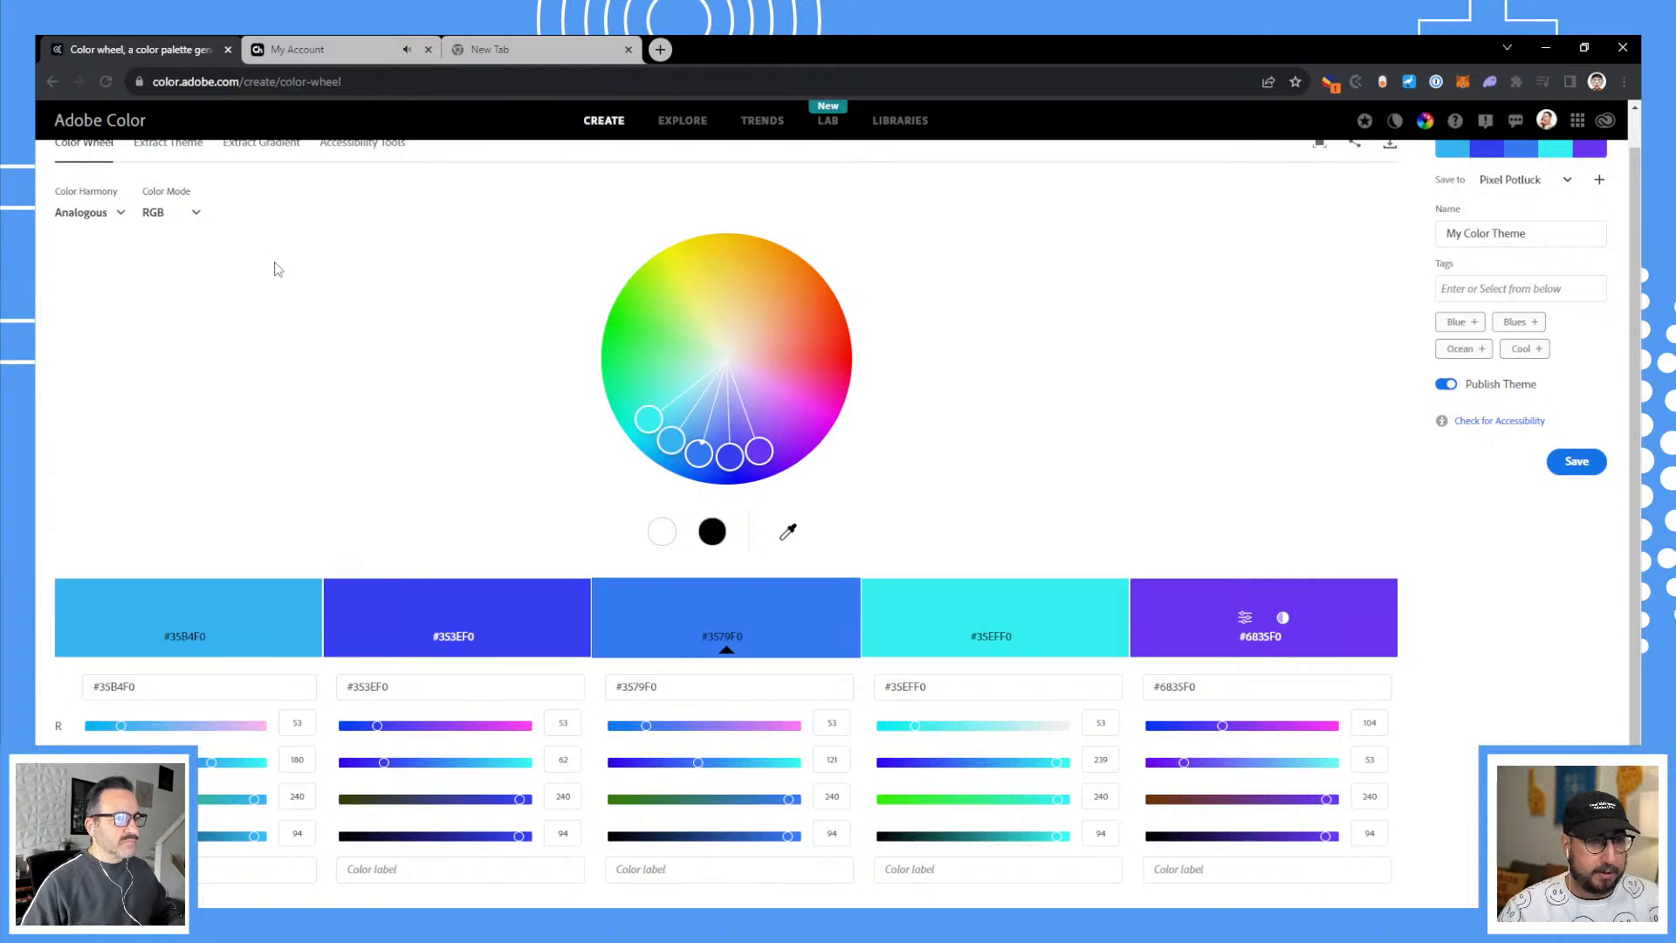
Step: Browse the Adobe Color trends from Fashion through Illustration and UI/UX to Architecture
left_click(761, 120)
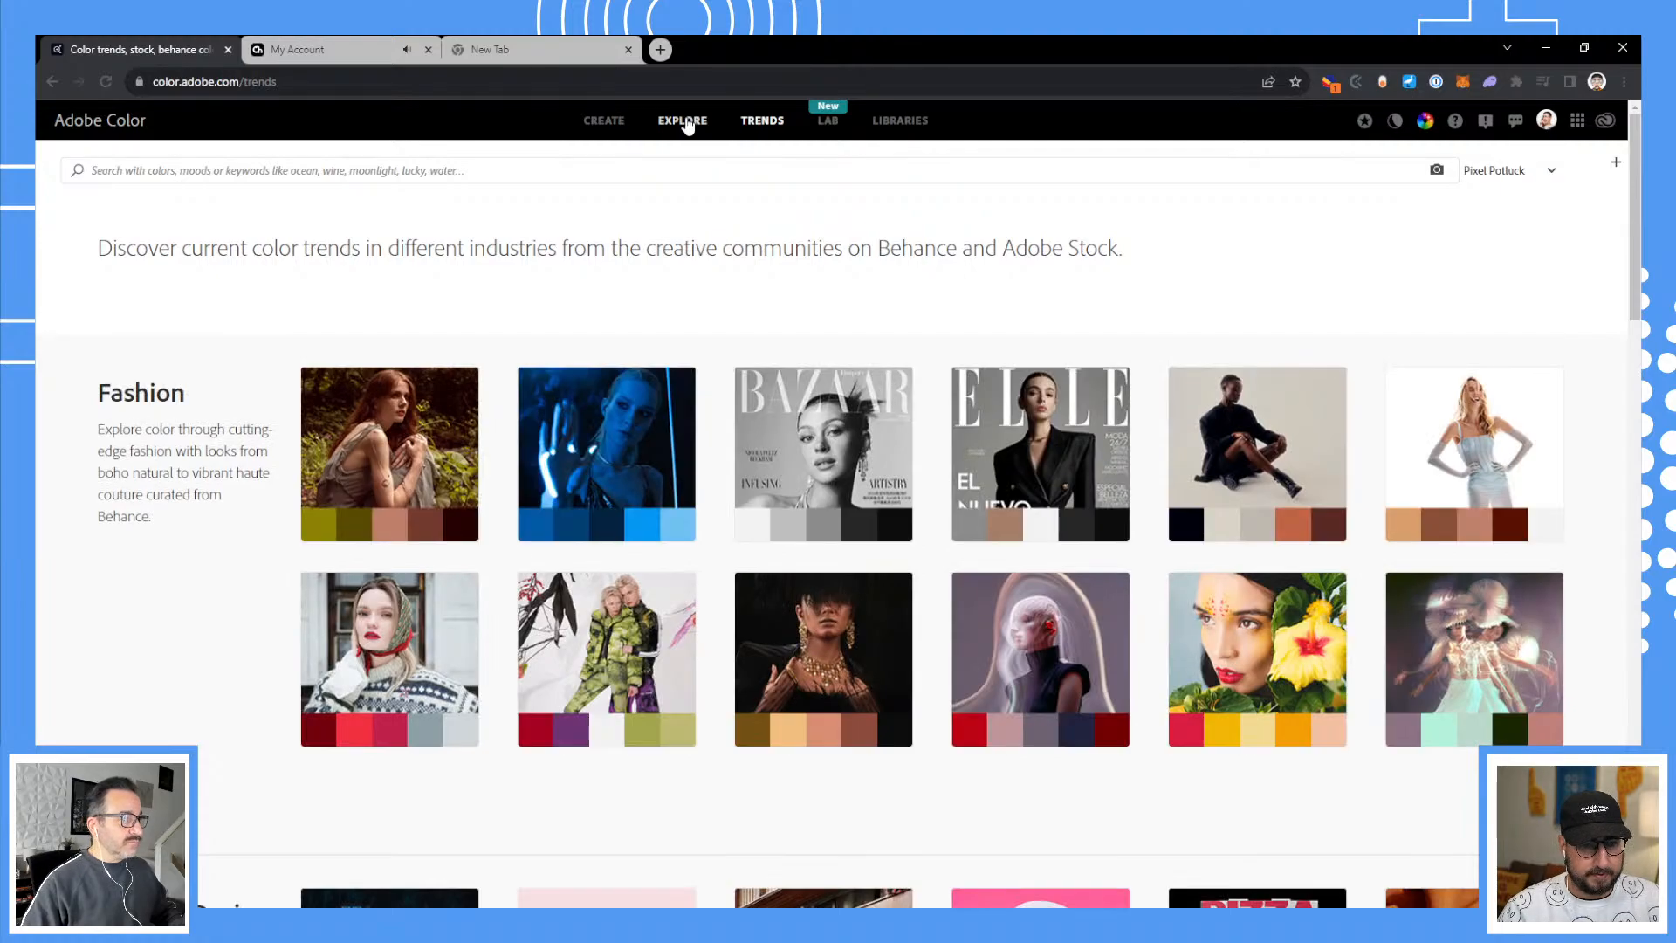
scroll(647, 242, "down", 9)
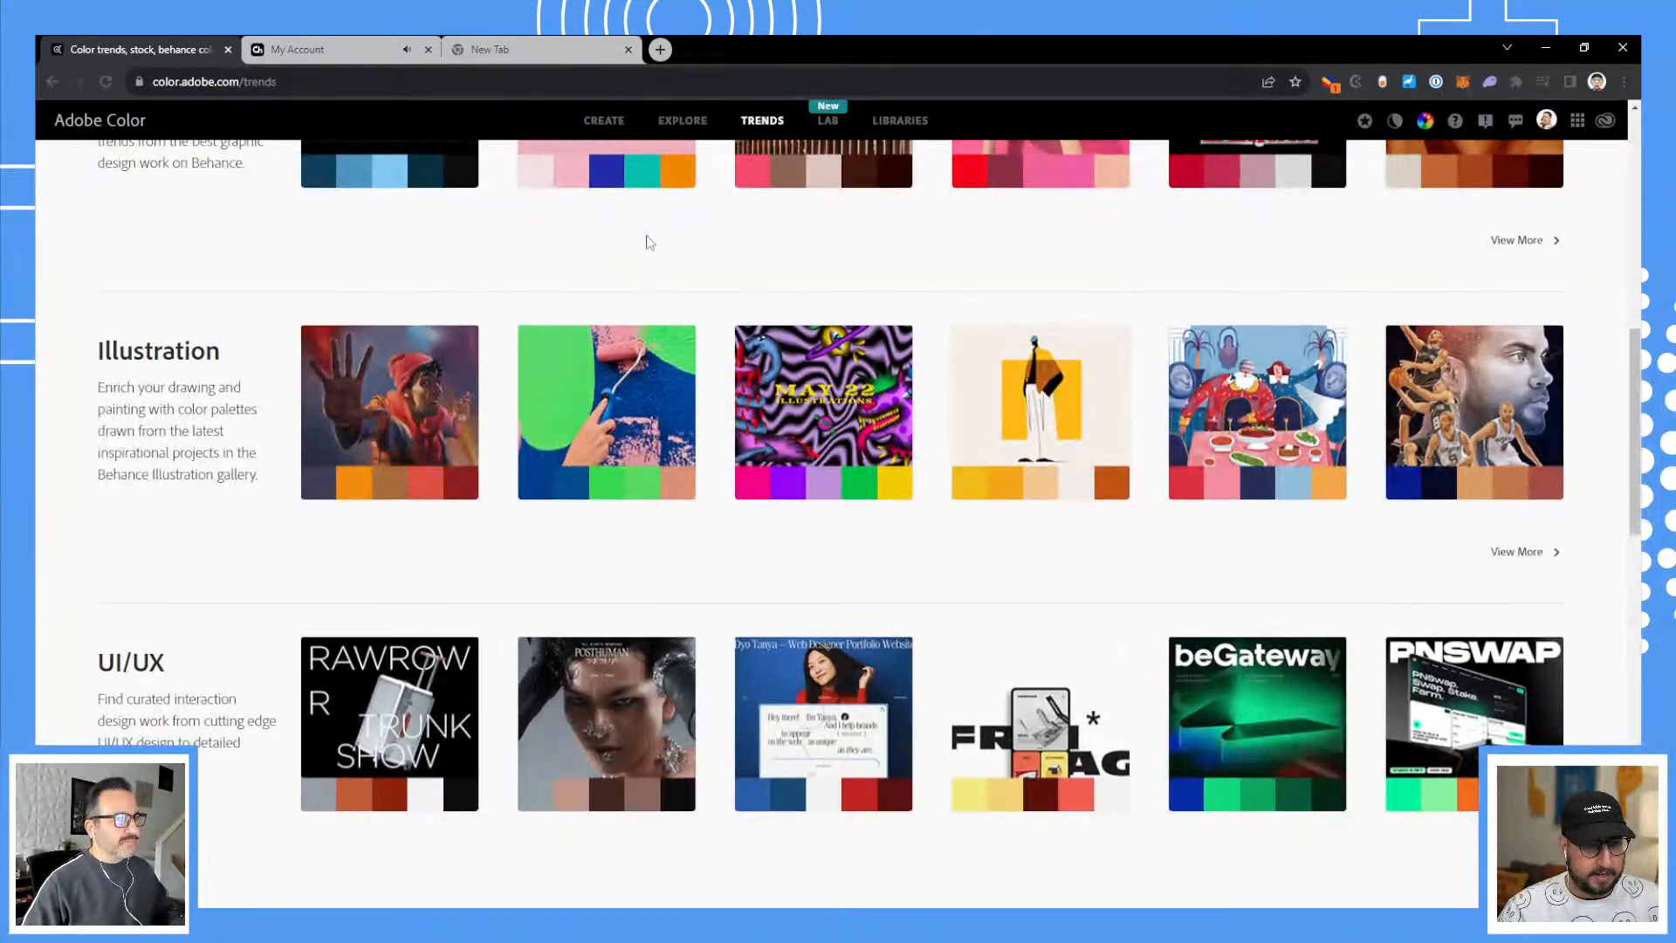
scroll(645, 234, "down", 2)
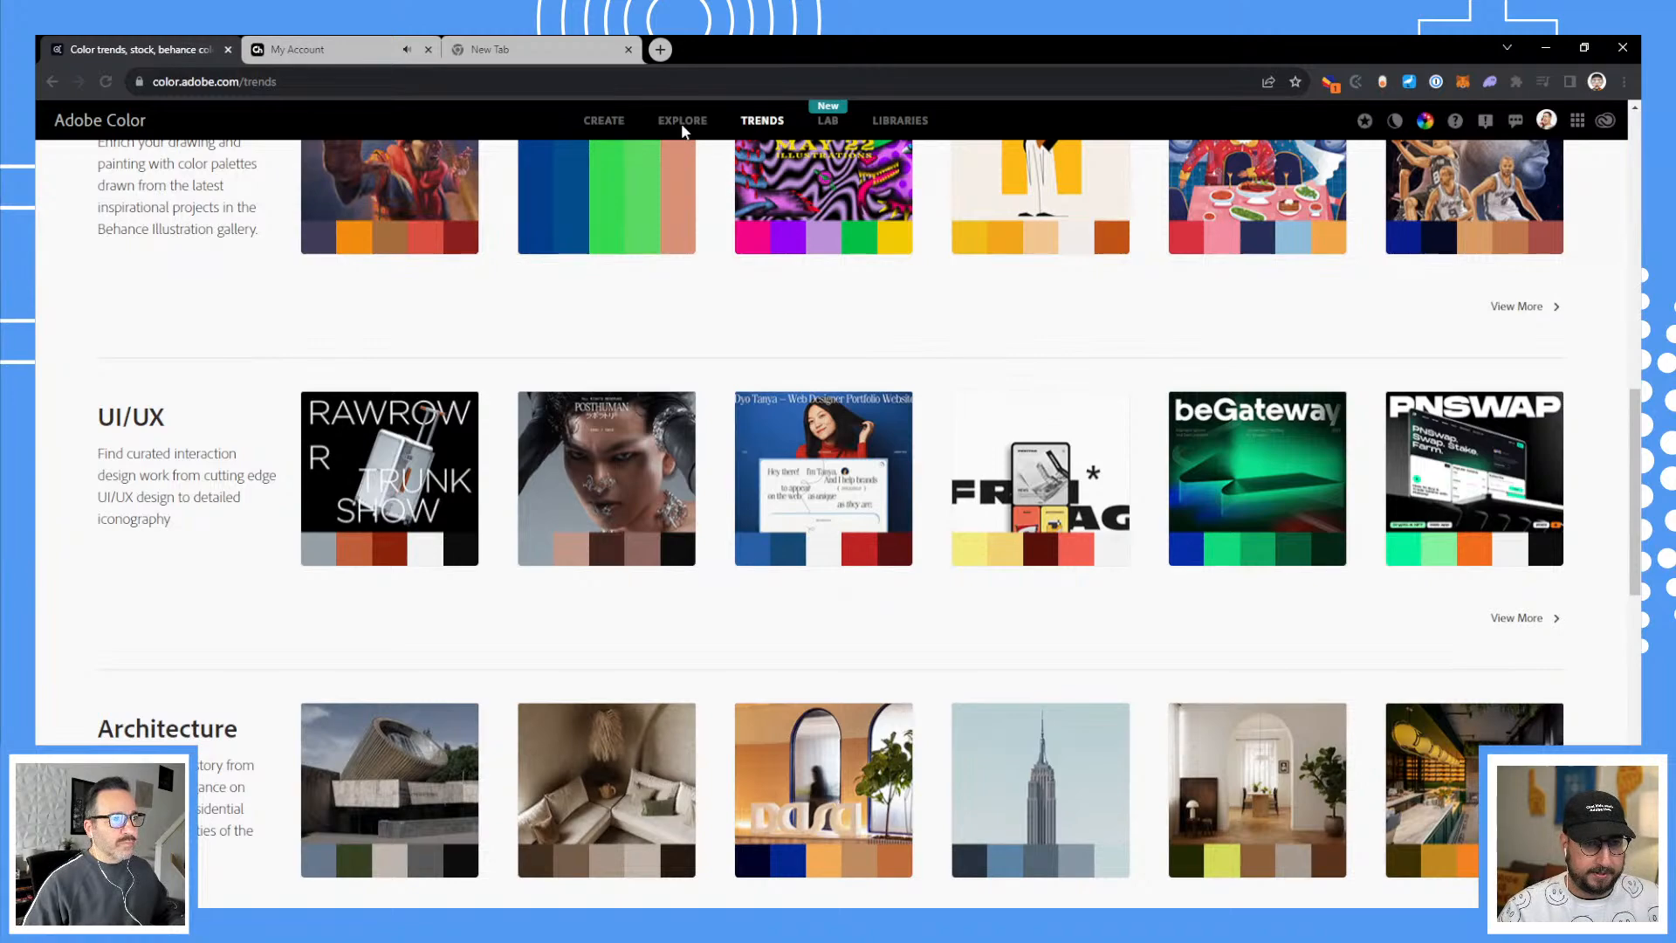
Step: Search the Adobe Color themes for "holiday"
left_click(683, 131)
left_click(443, 168)
type("holiday")
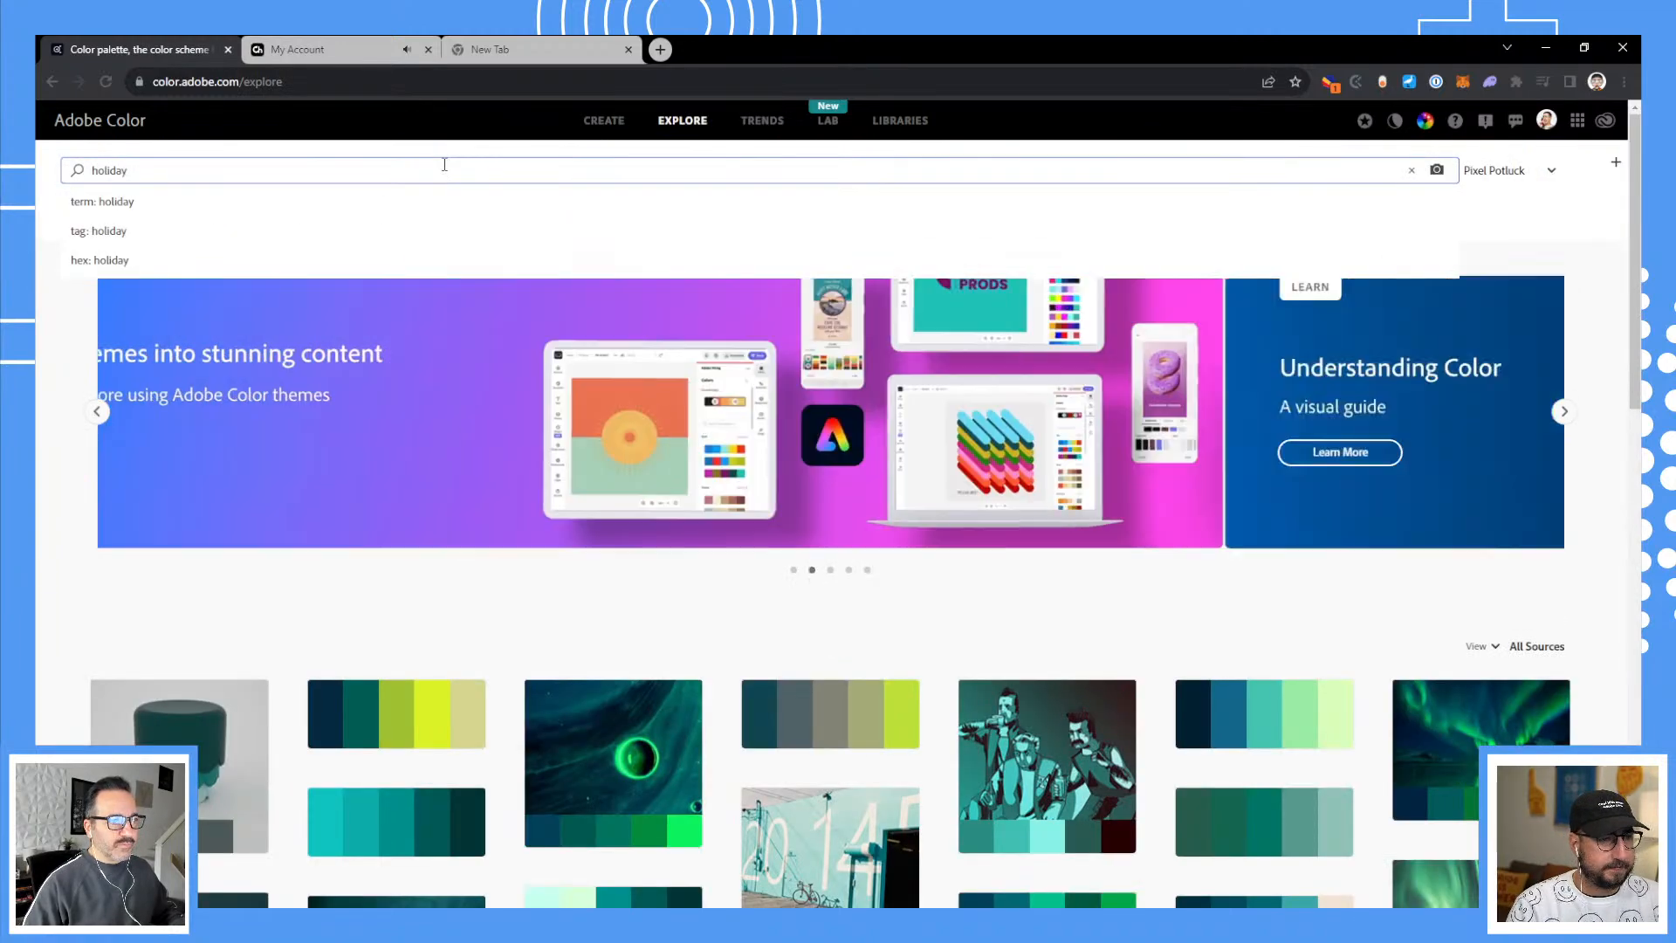
key("Return")
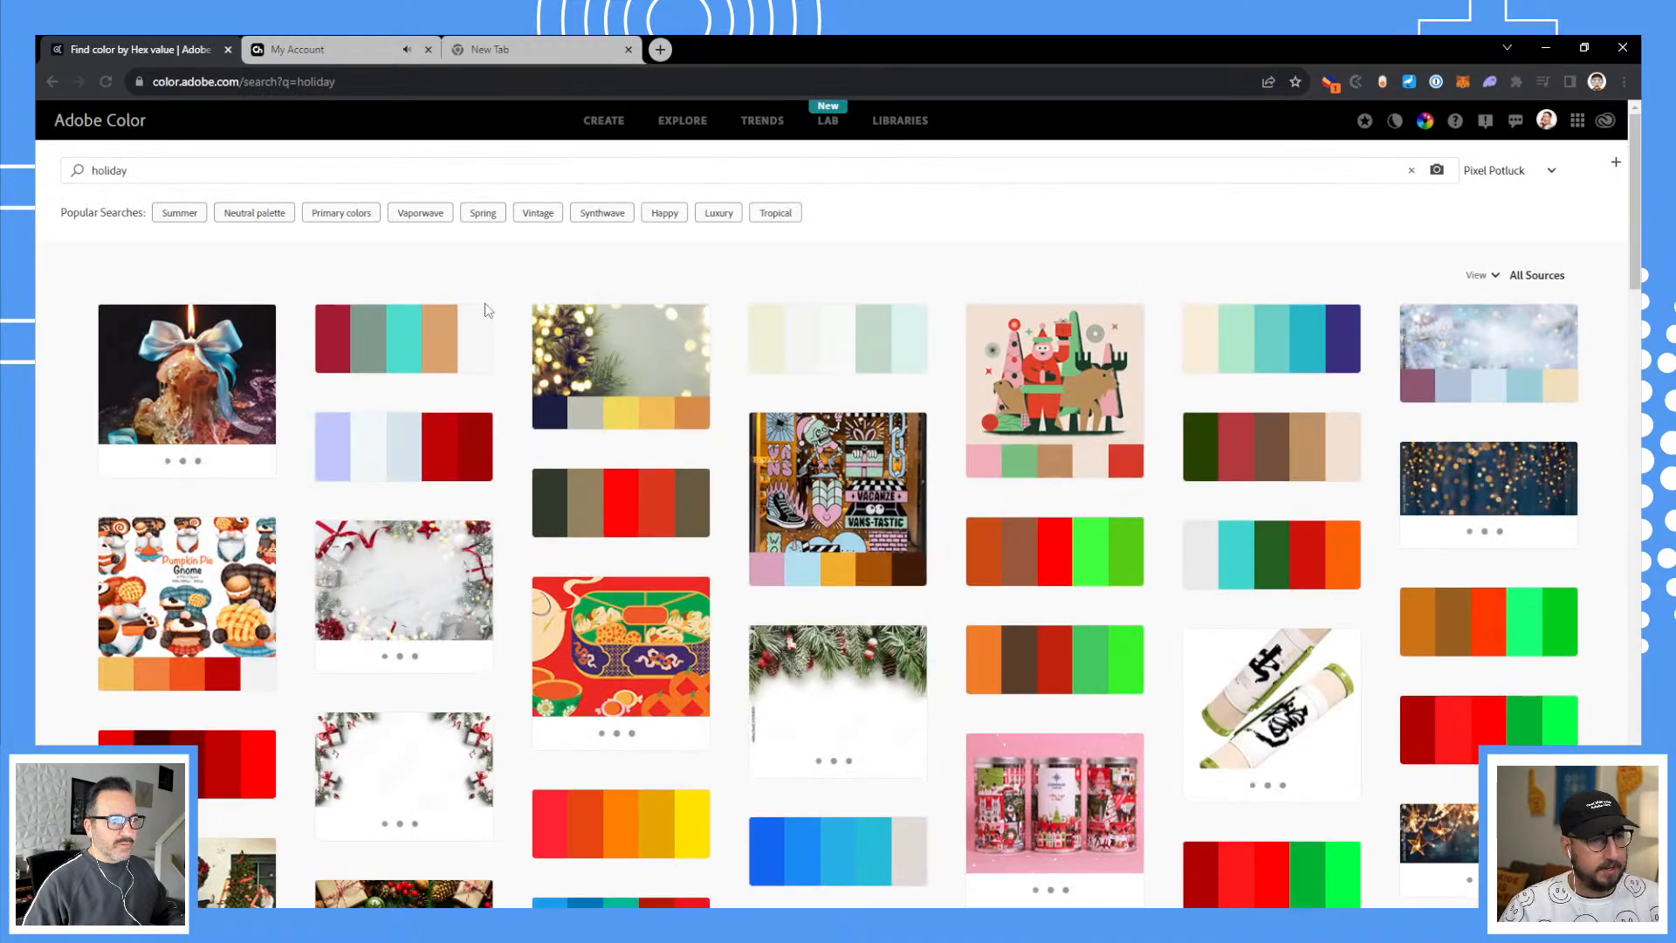
Step: Add the purple, green and orange theme from the festive food illustration to the Pixel Potluck library
scroll(502, 349, "down", 1)
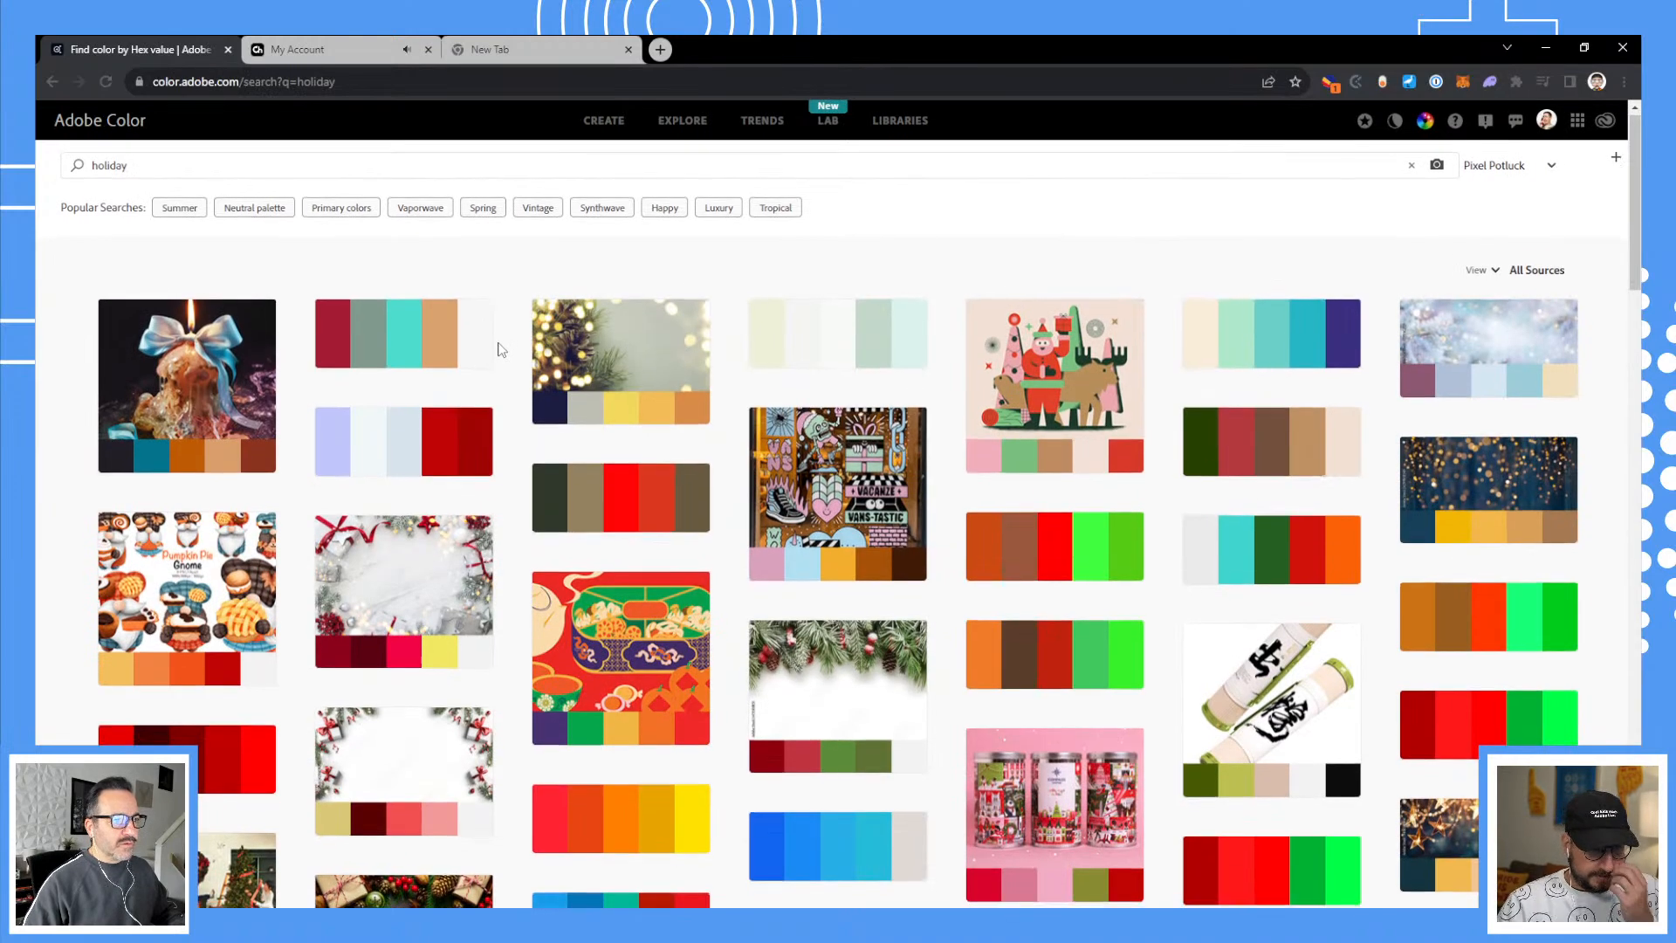
scroll(501, 349, "down", 2)
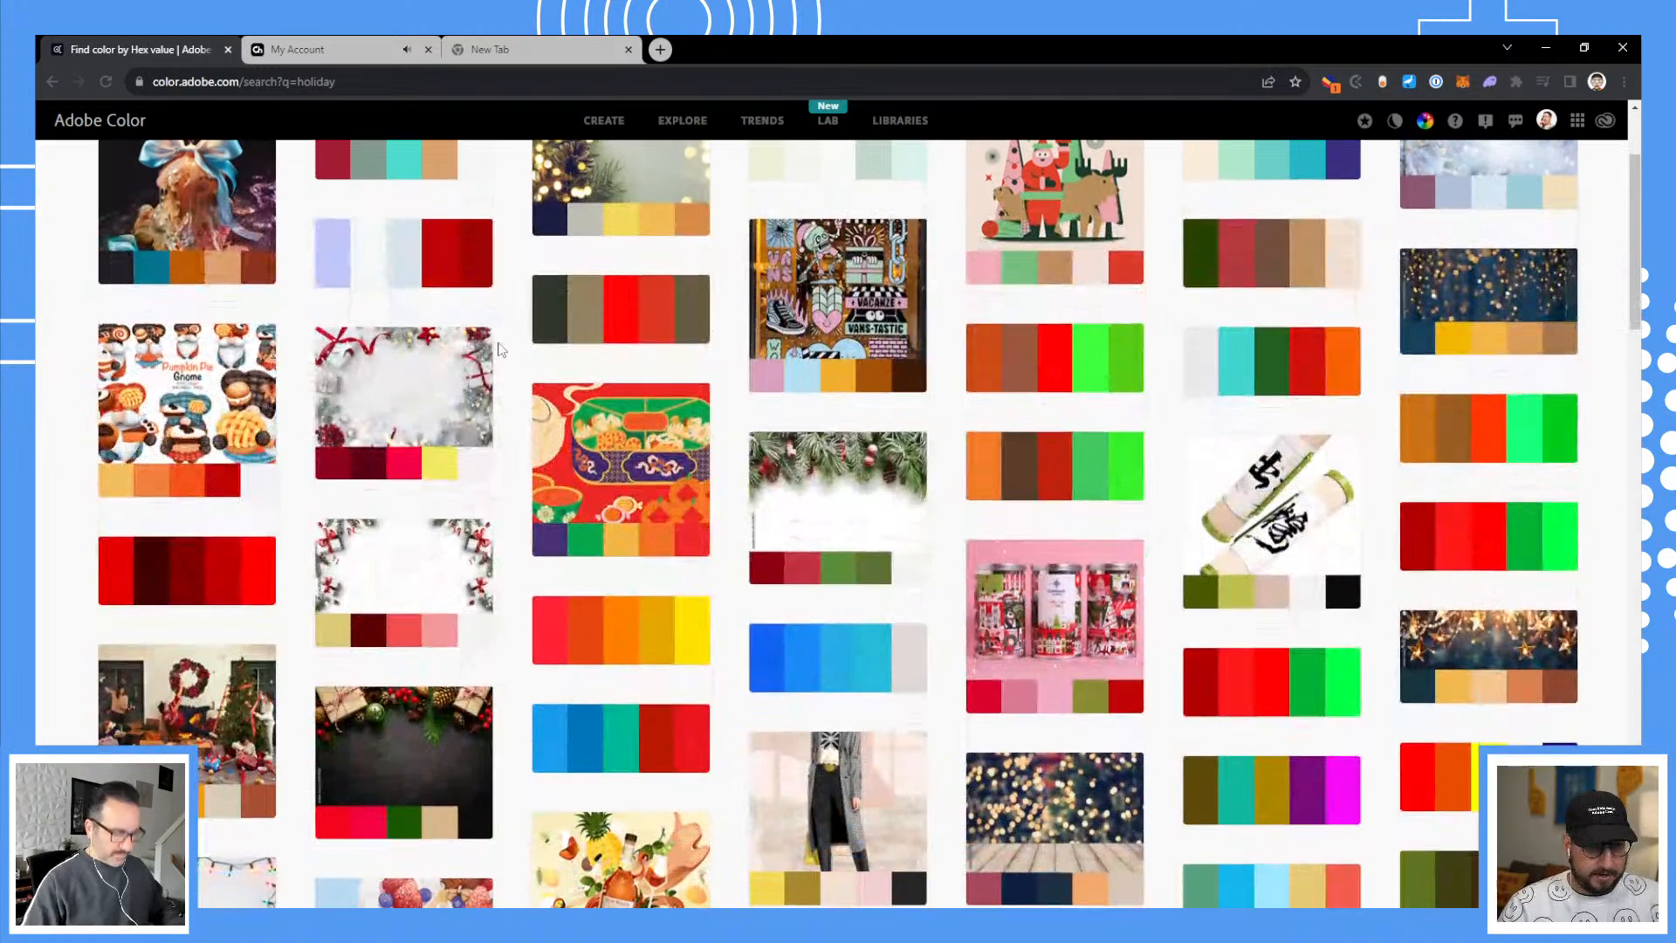
mouse_move(660, 506)
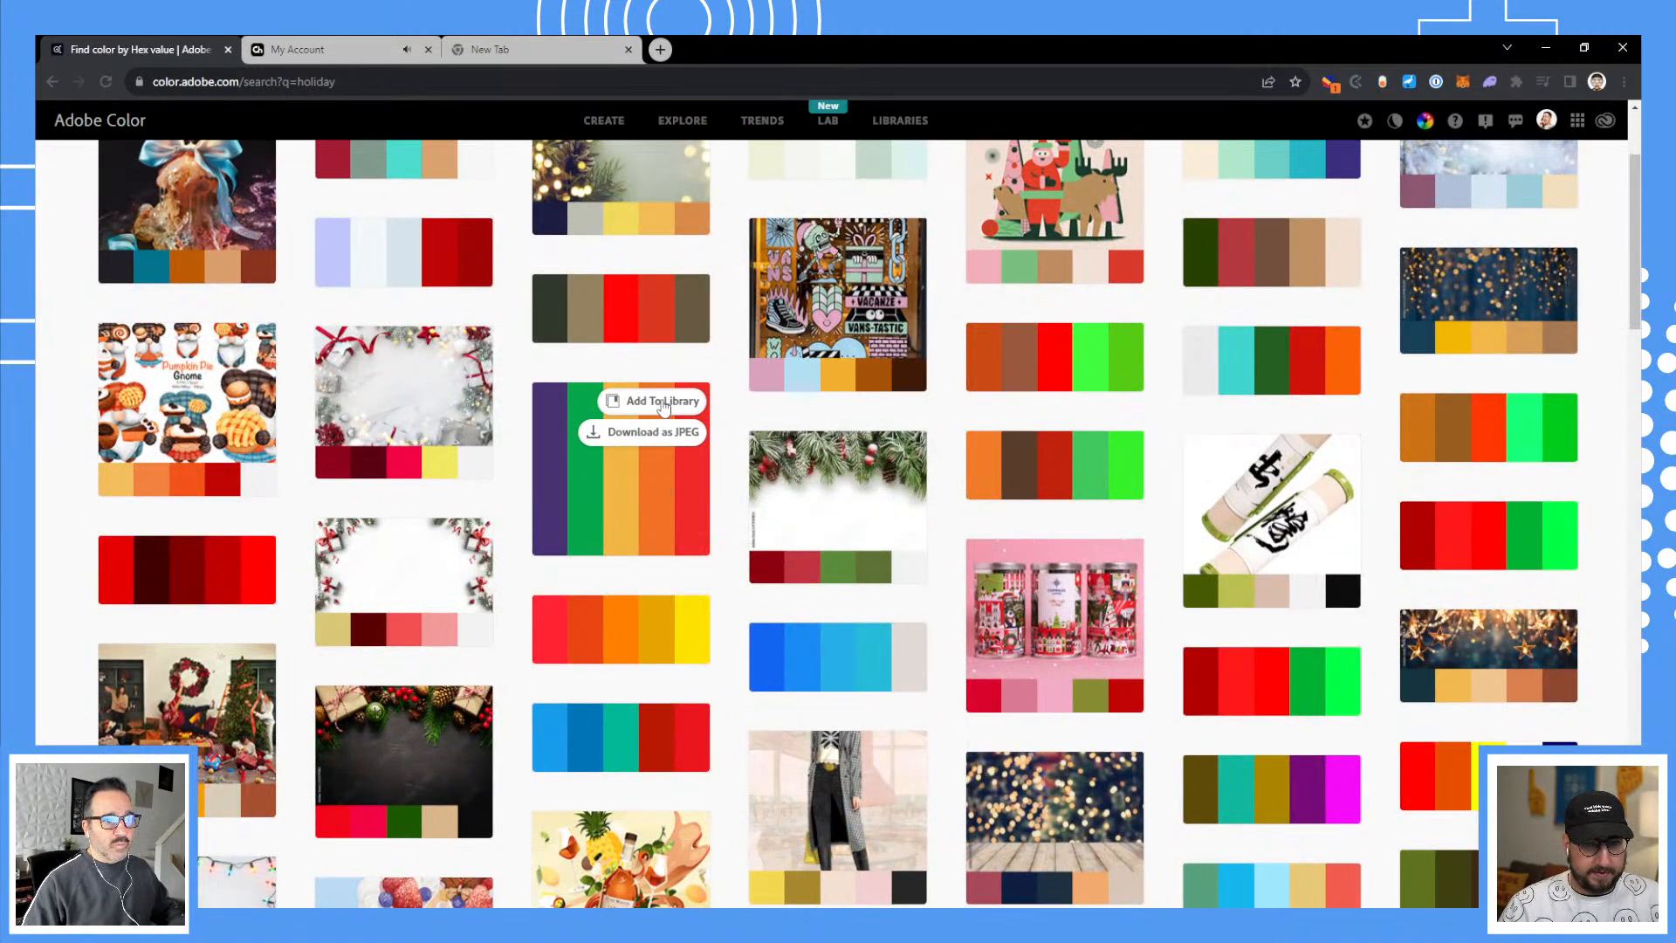
left_click(662, 407)
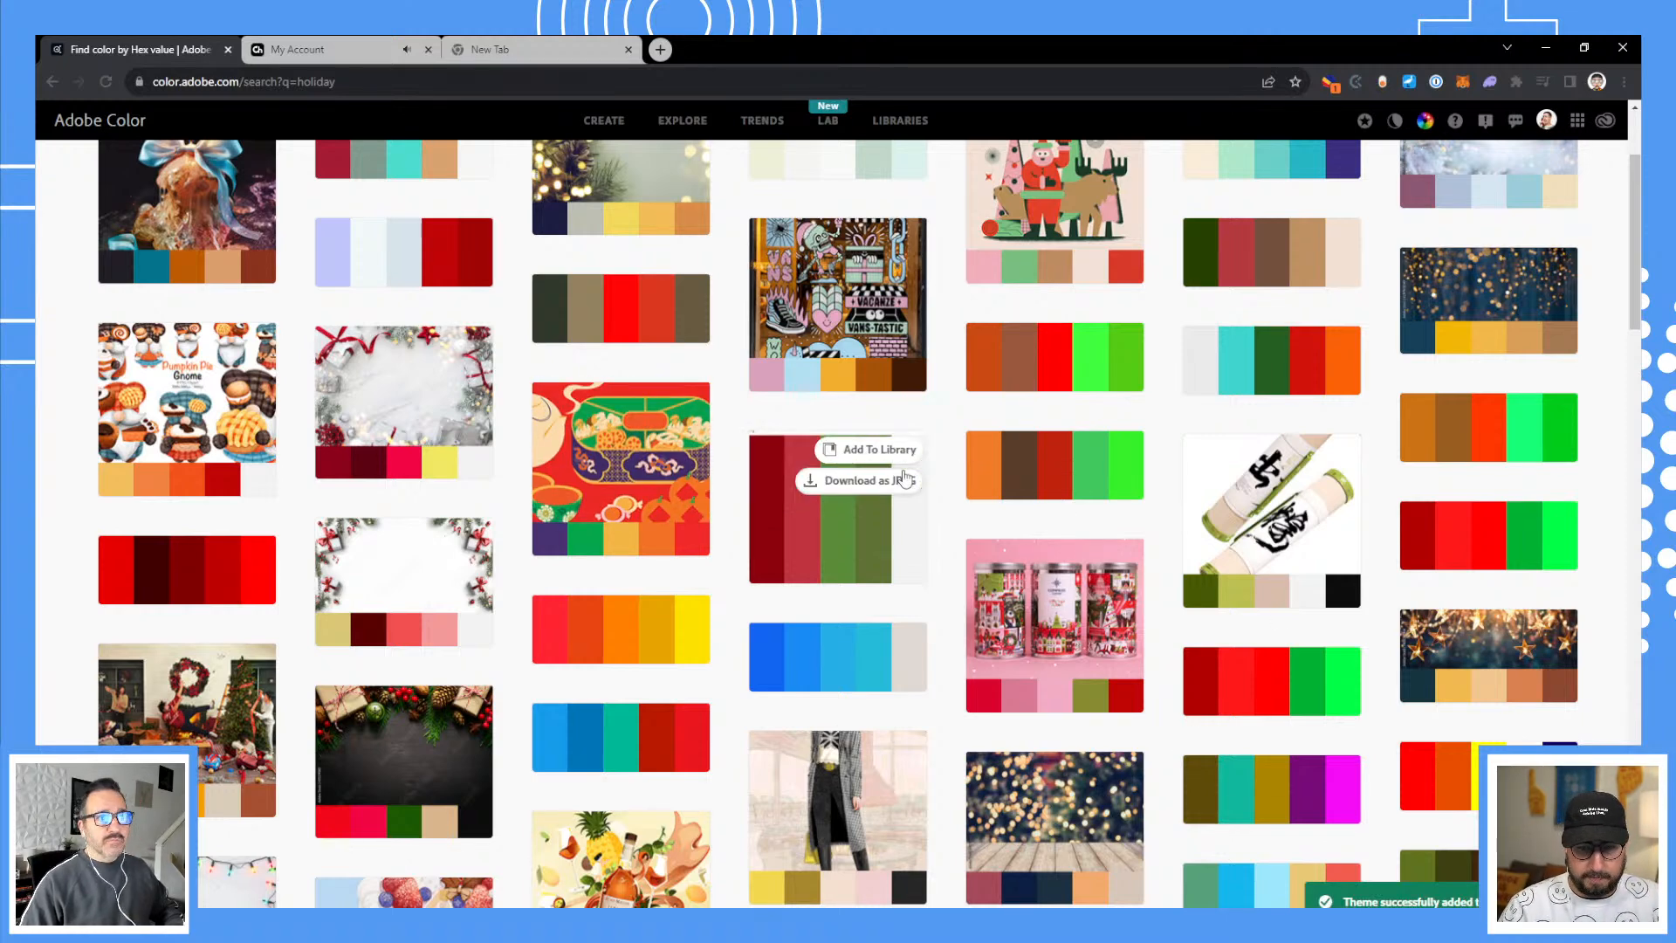
Step: Add the red, green, tan and black theme from the dark gift-box image to the Pixel Potluck library
mouse_move(1096, 563)
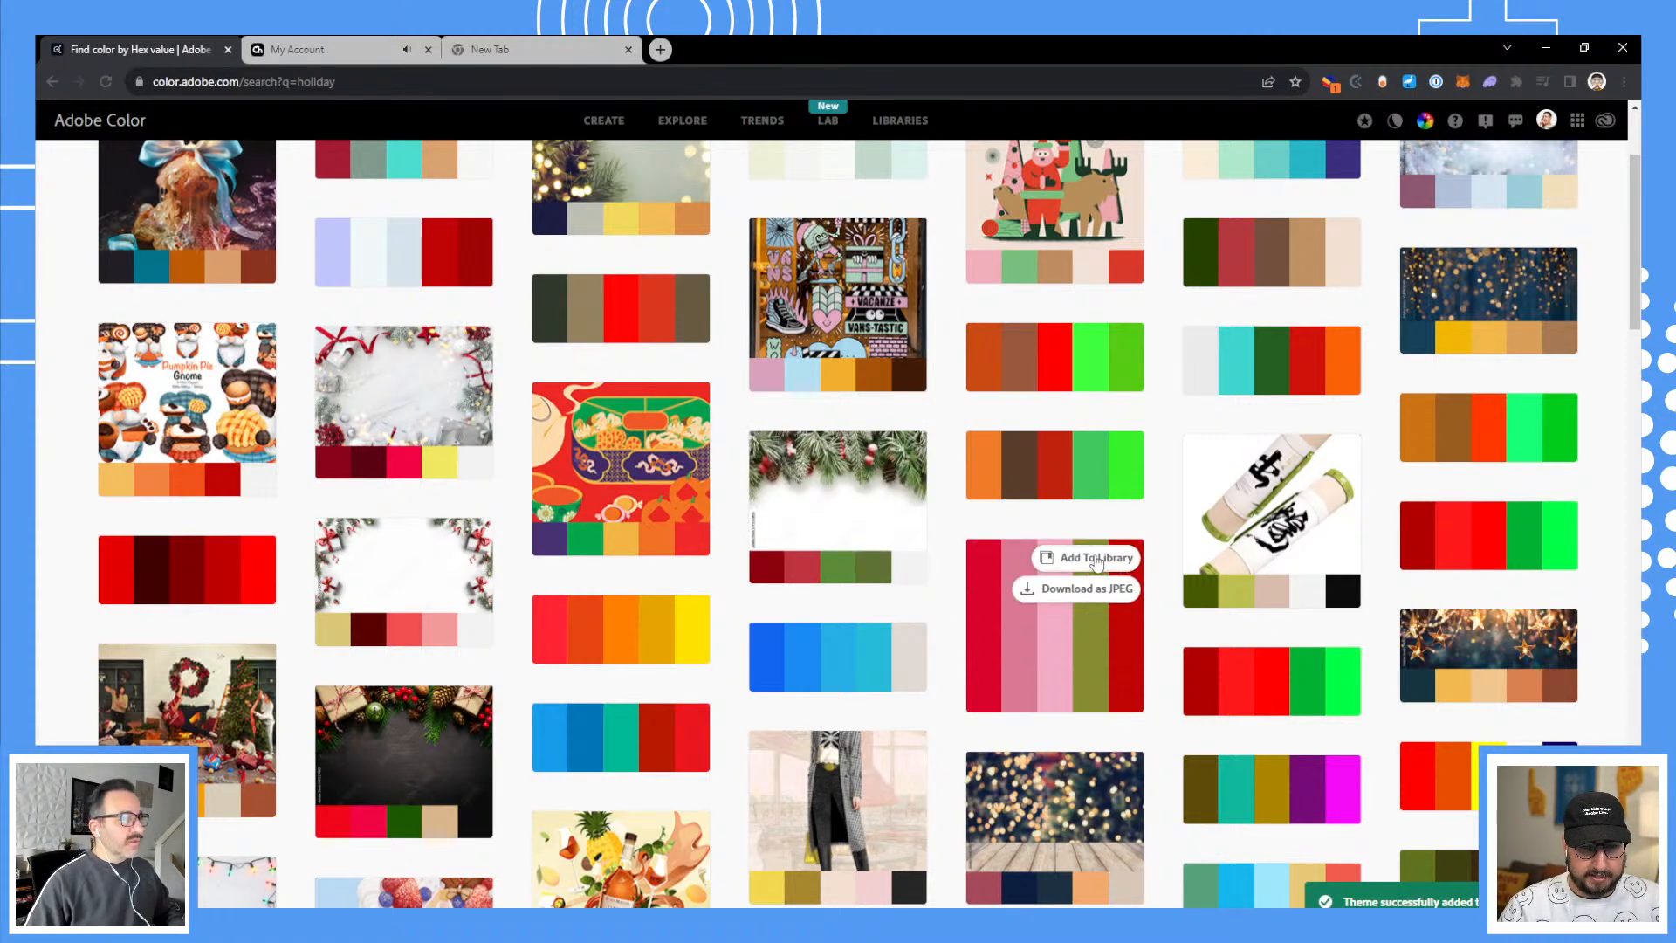
scroll(528, 529, "down", 3)
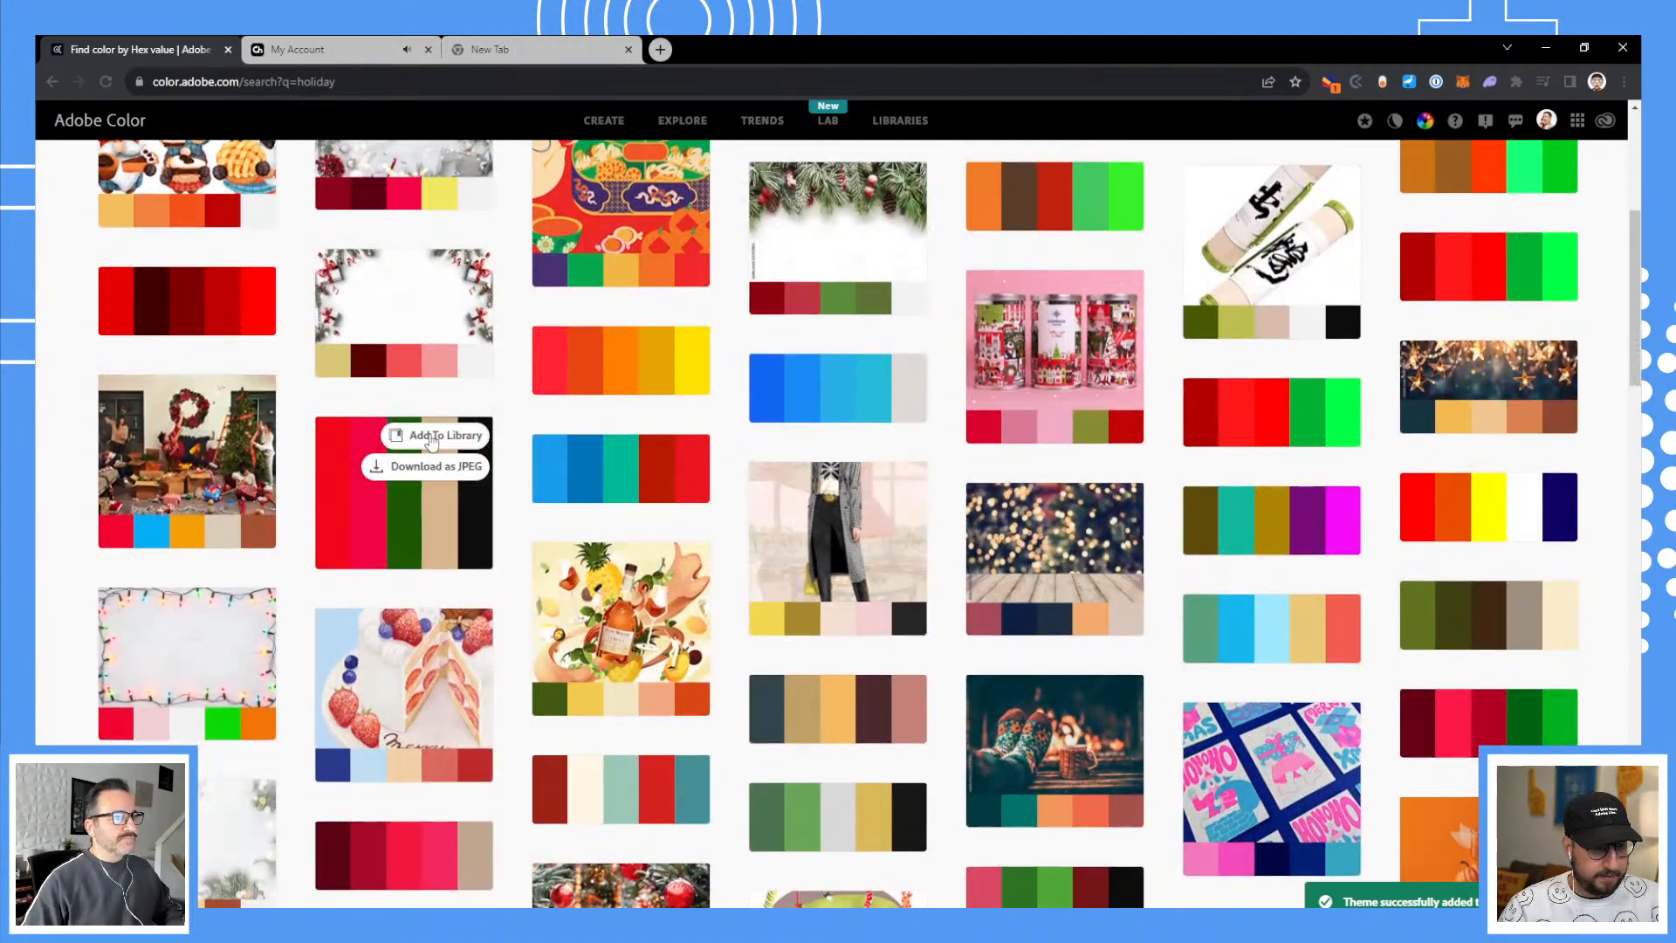
left_click(431, 436)
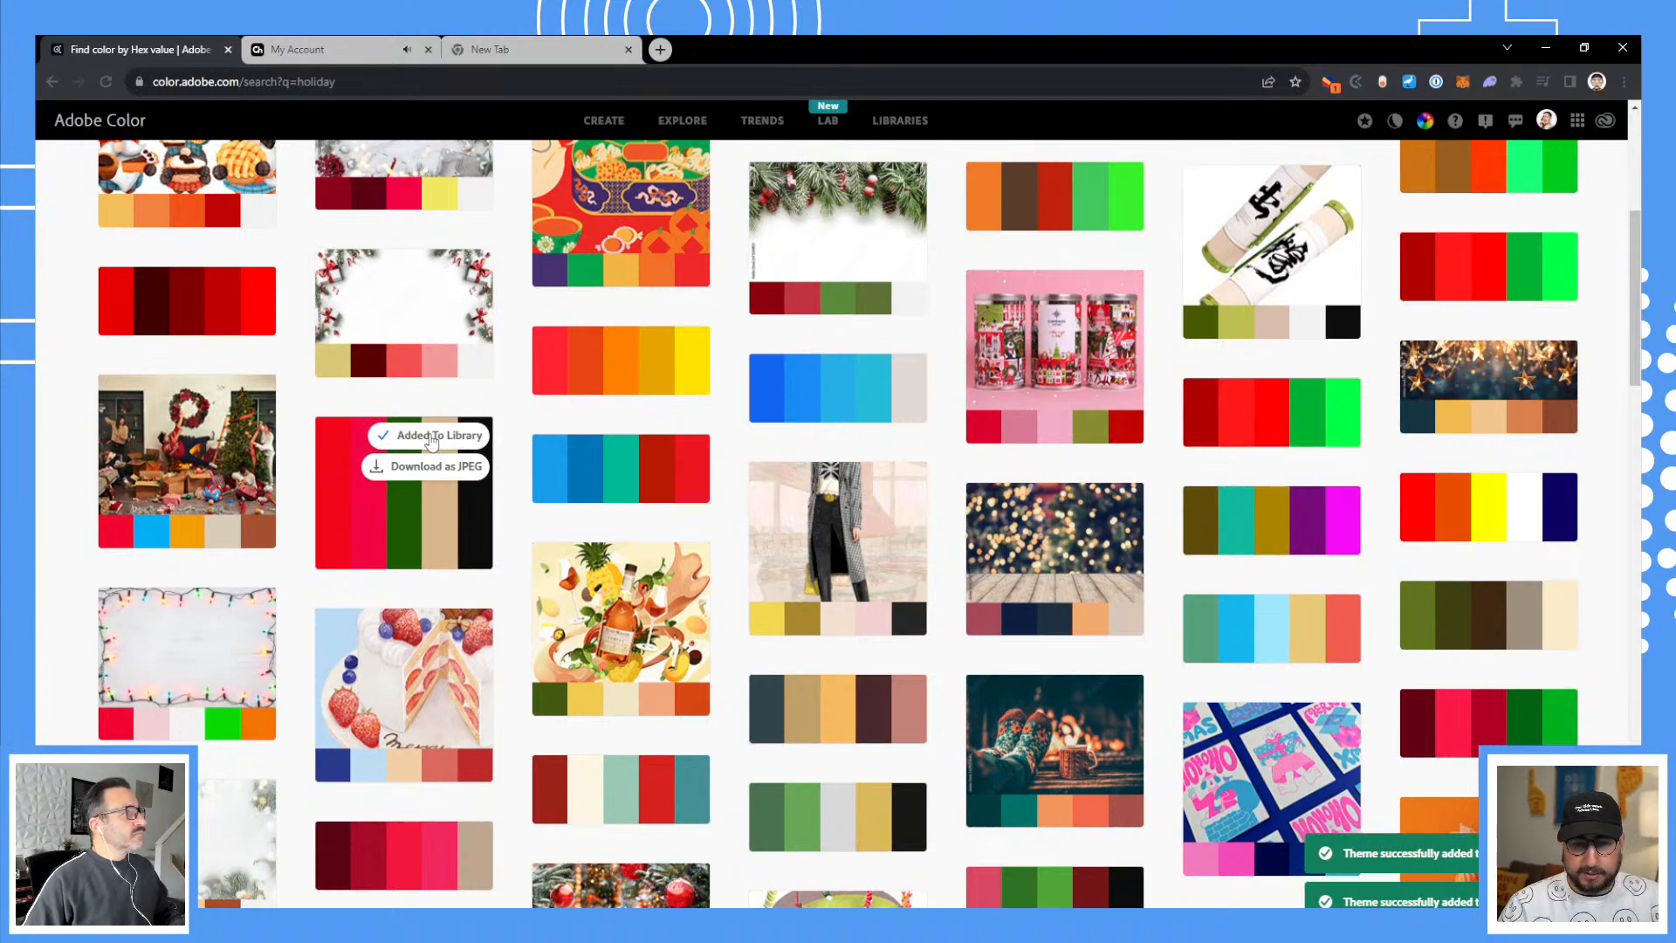
scroll(1073, 437, "down", 3)
mouse_move(1074, 433)
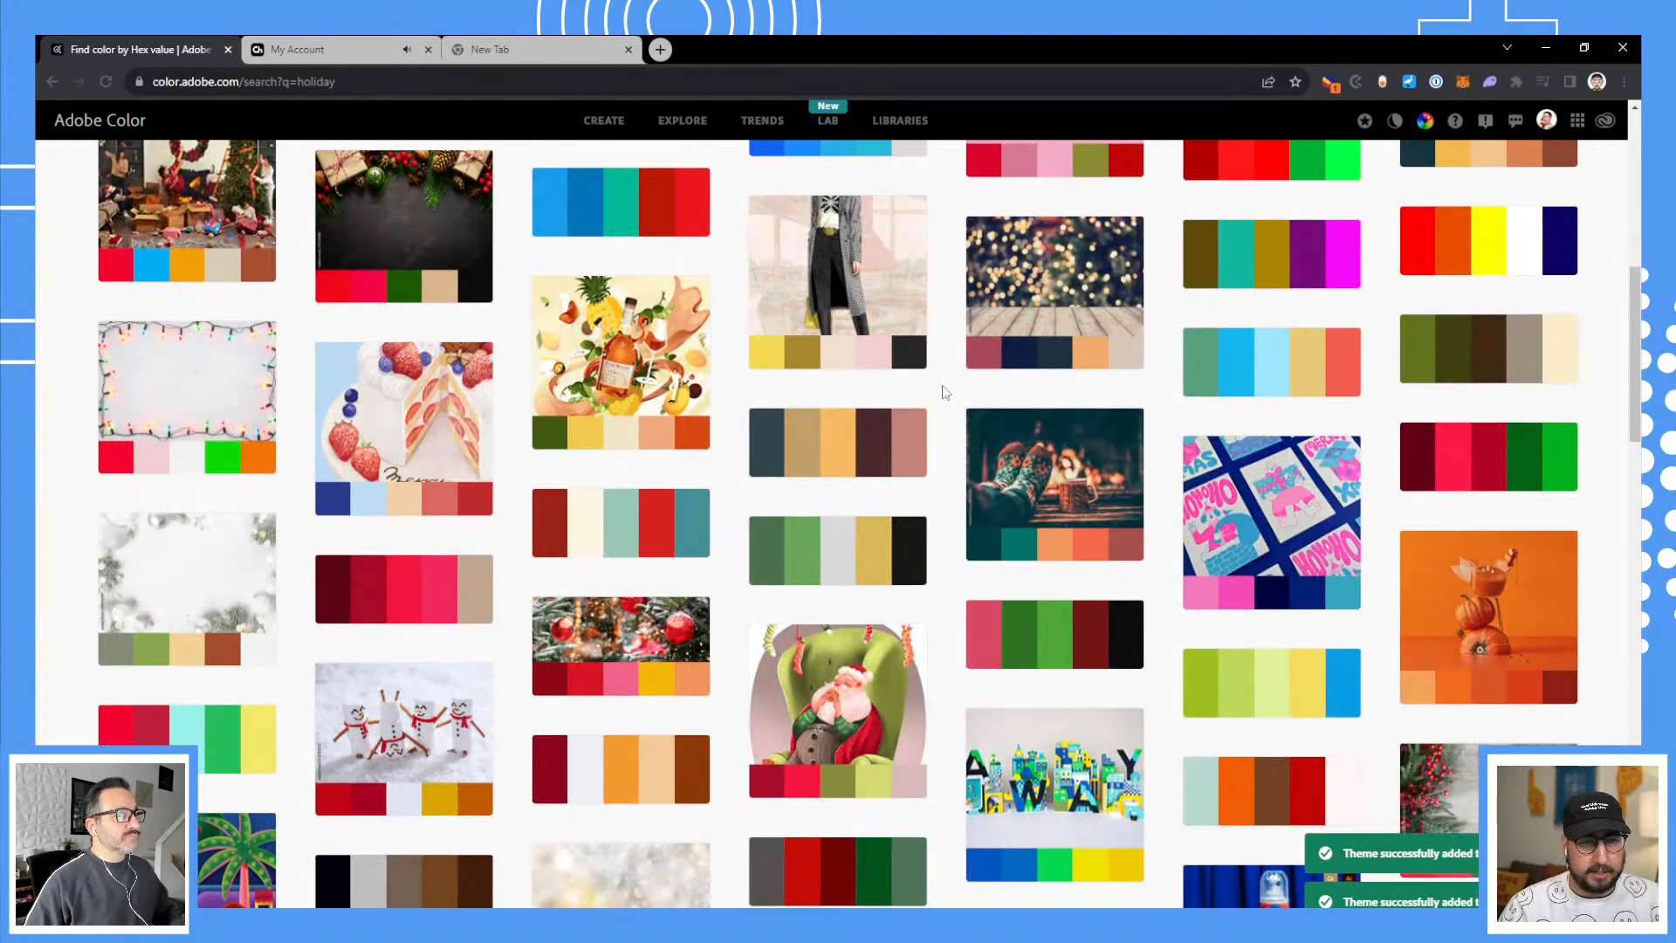
mouse_move(653, 546)
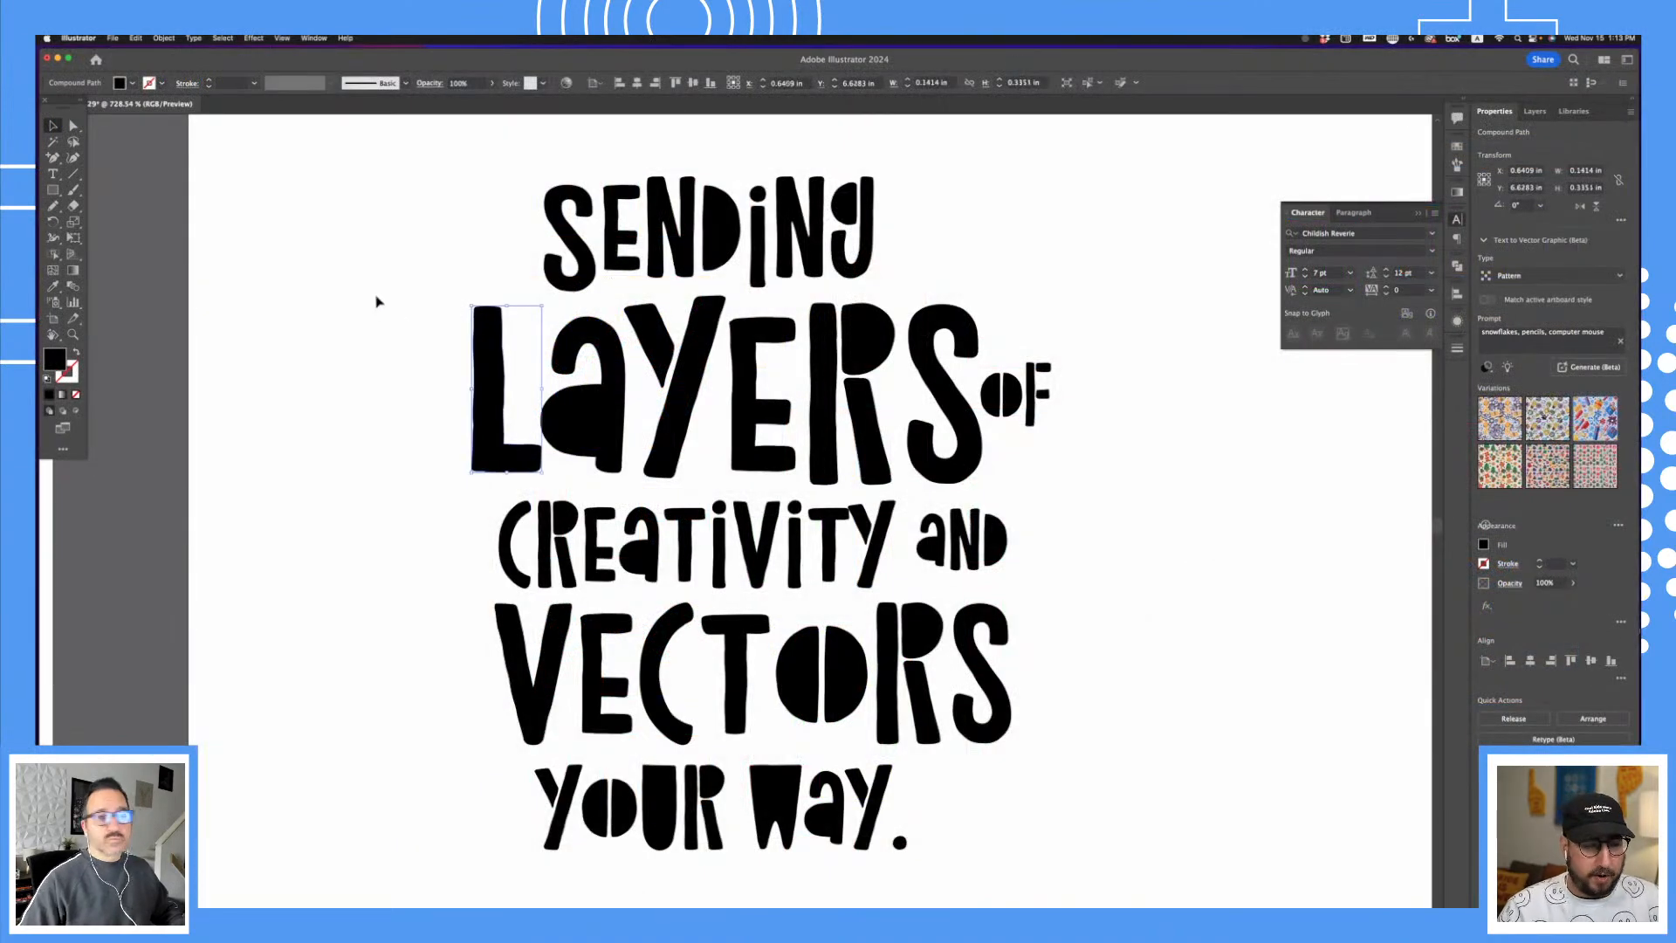
Step: Nudge the F of the small word OF slightly beside LAYERS
left_click(1043, 368)
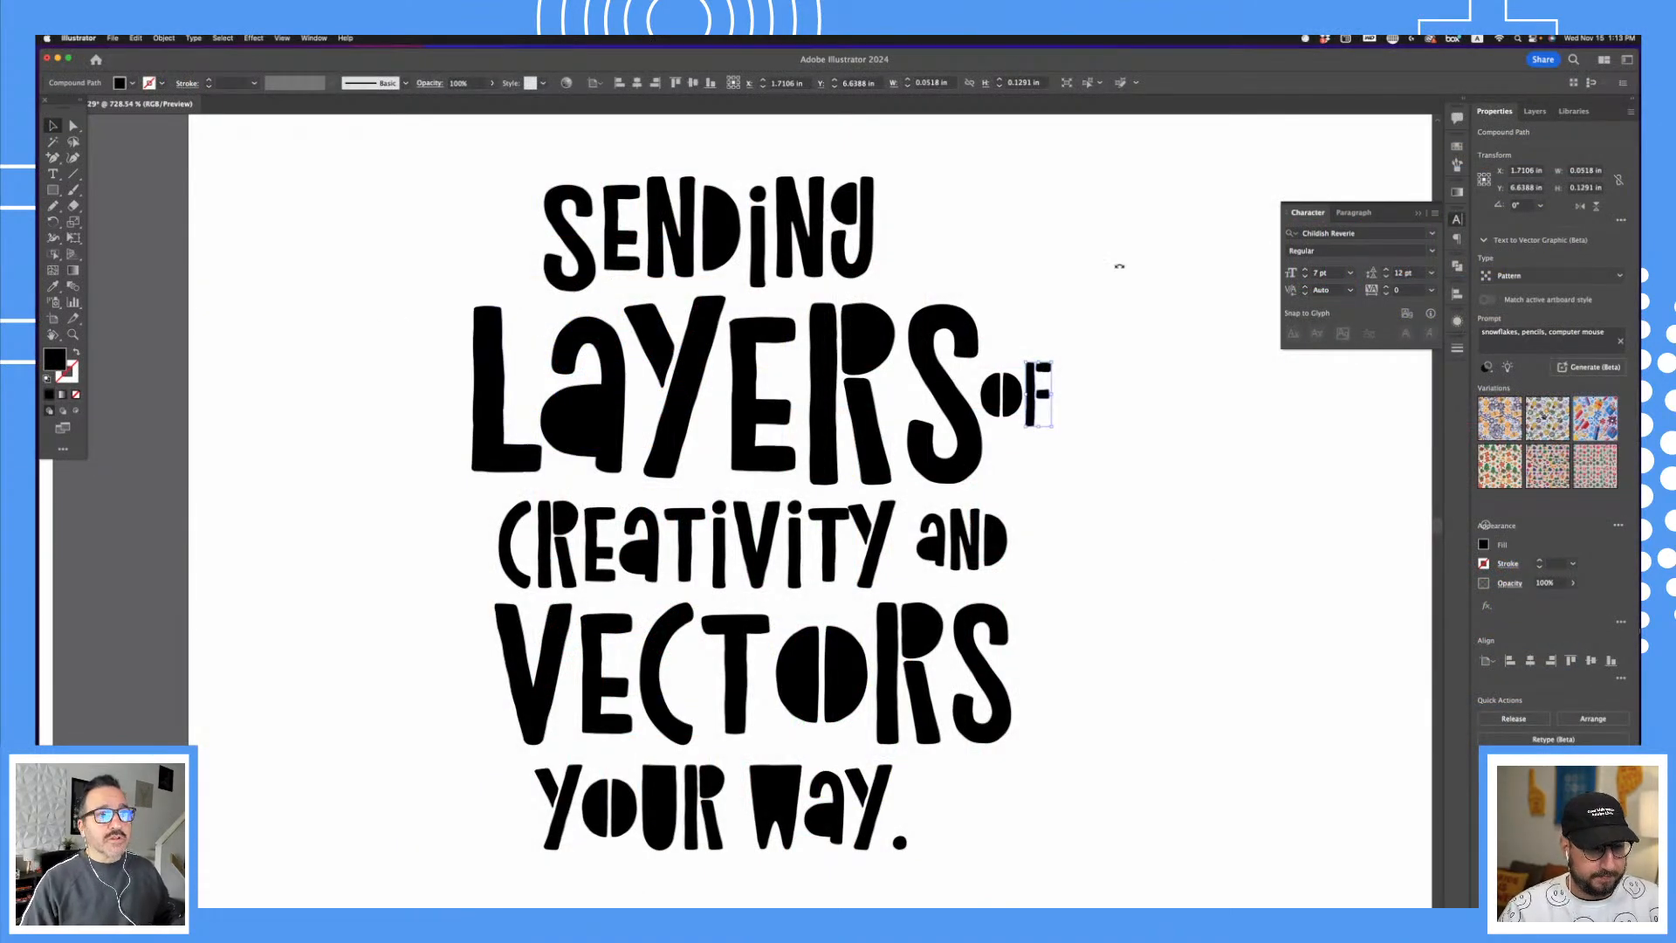
left_click(1050, 347)
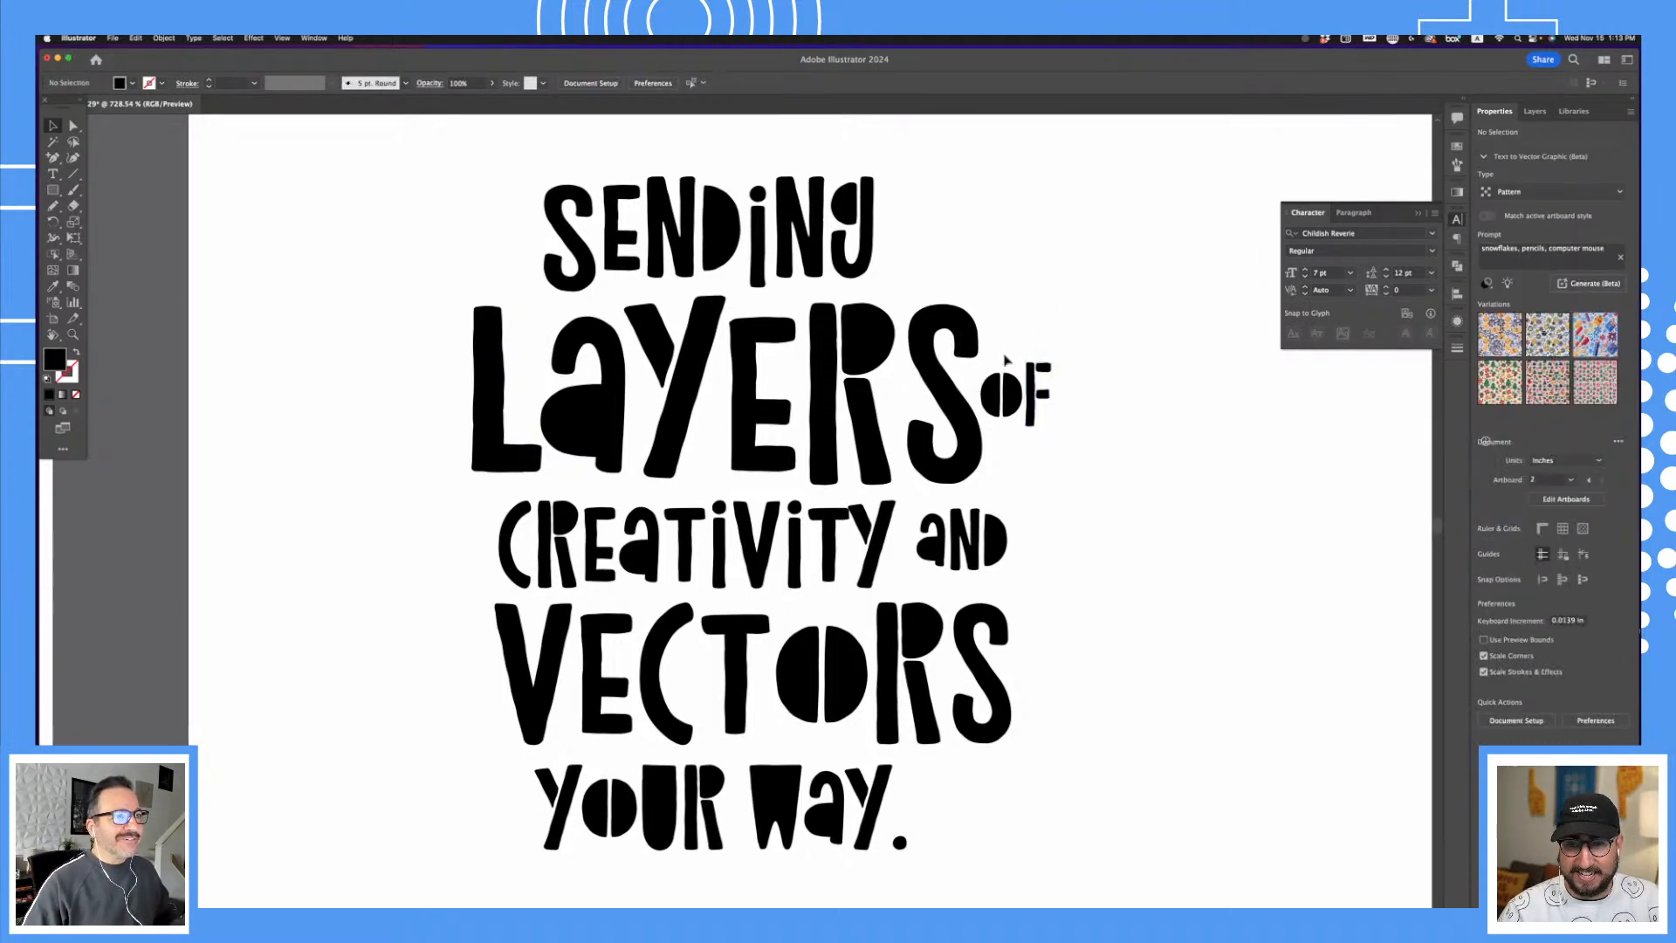
left_click(1021, 408)
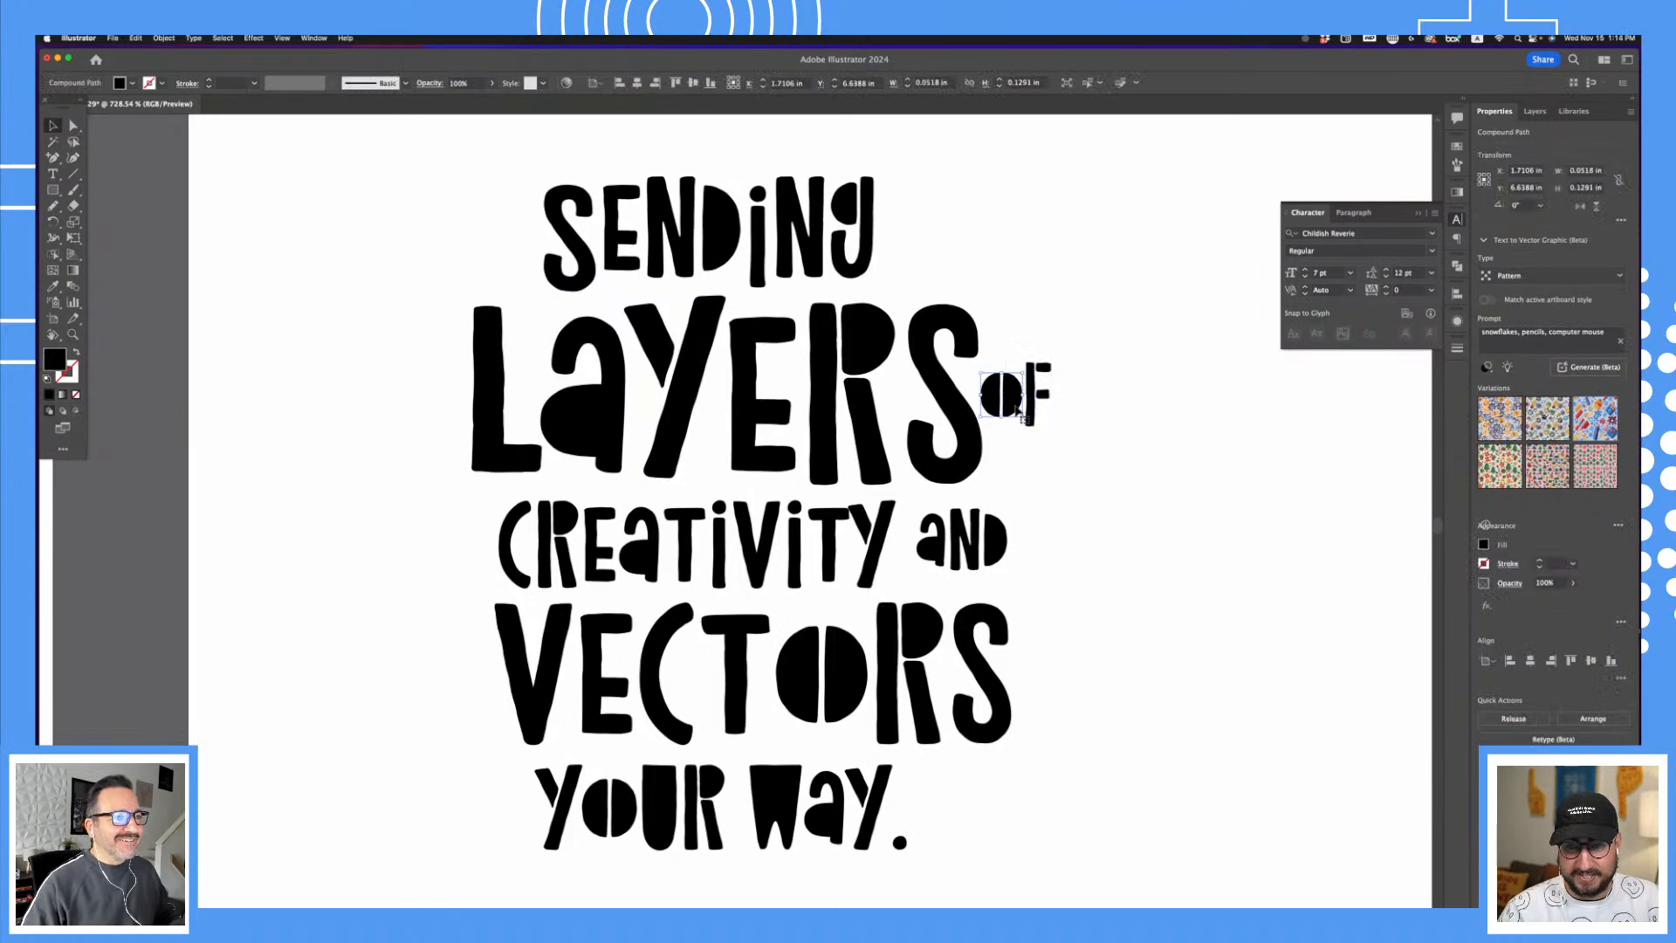
left_click_drag(1041, 403, 1045, 399)
left_click(1109, 423)
Step: Shift the word CREATIVITY slightly left, widening the gap before AND
left_click_drag(565, 572, 601, 551)
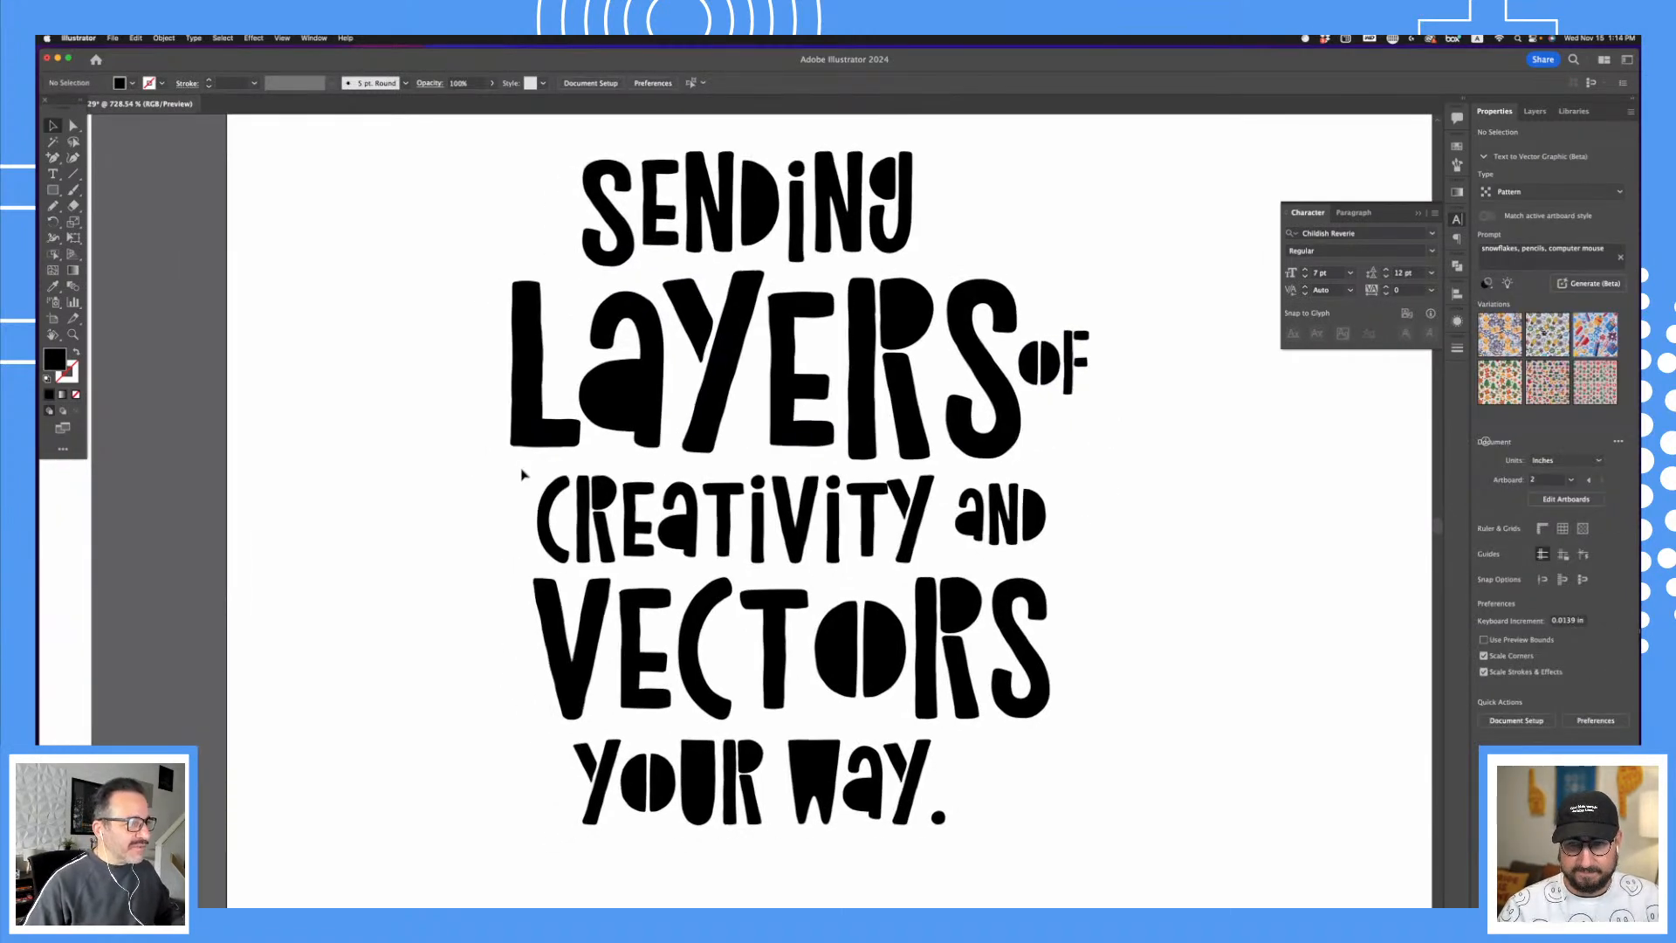
left_click(913, 563)
left_click_drag(913, 558, 897, 541)
left_click(1105, 488)
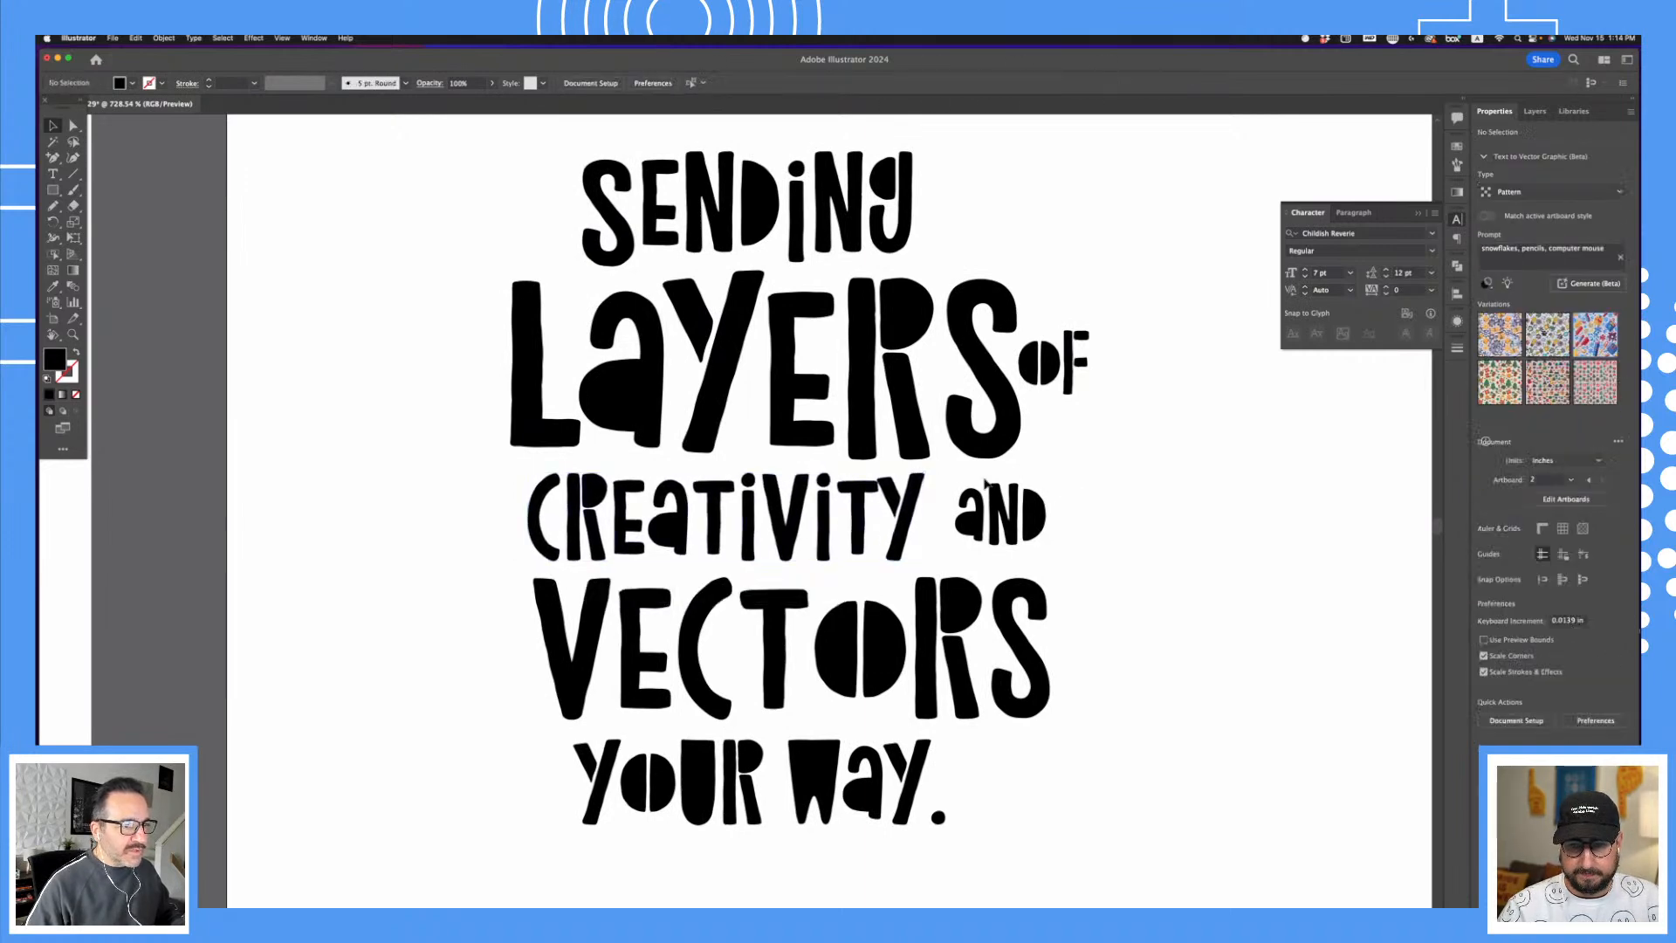
Step: Draw a black circle about 0.19 in wide over the word OF and move it slightly right
left_click_drag(54, 191, 113, 221)
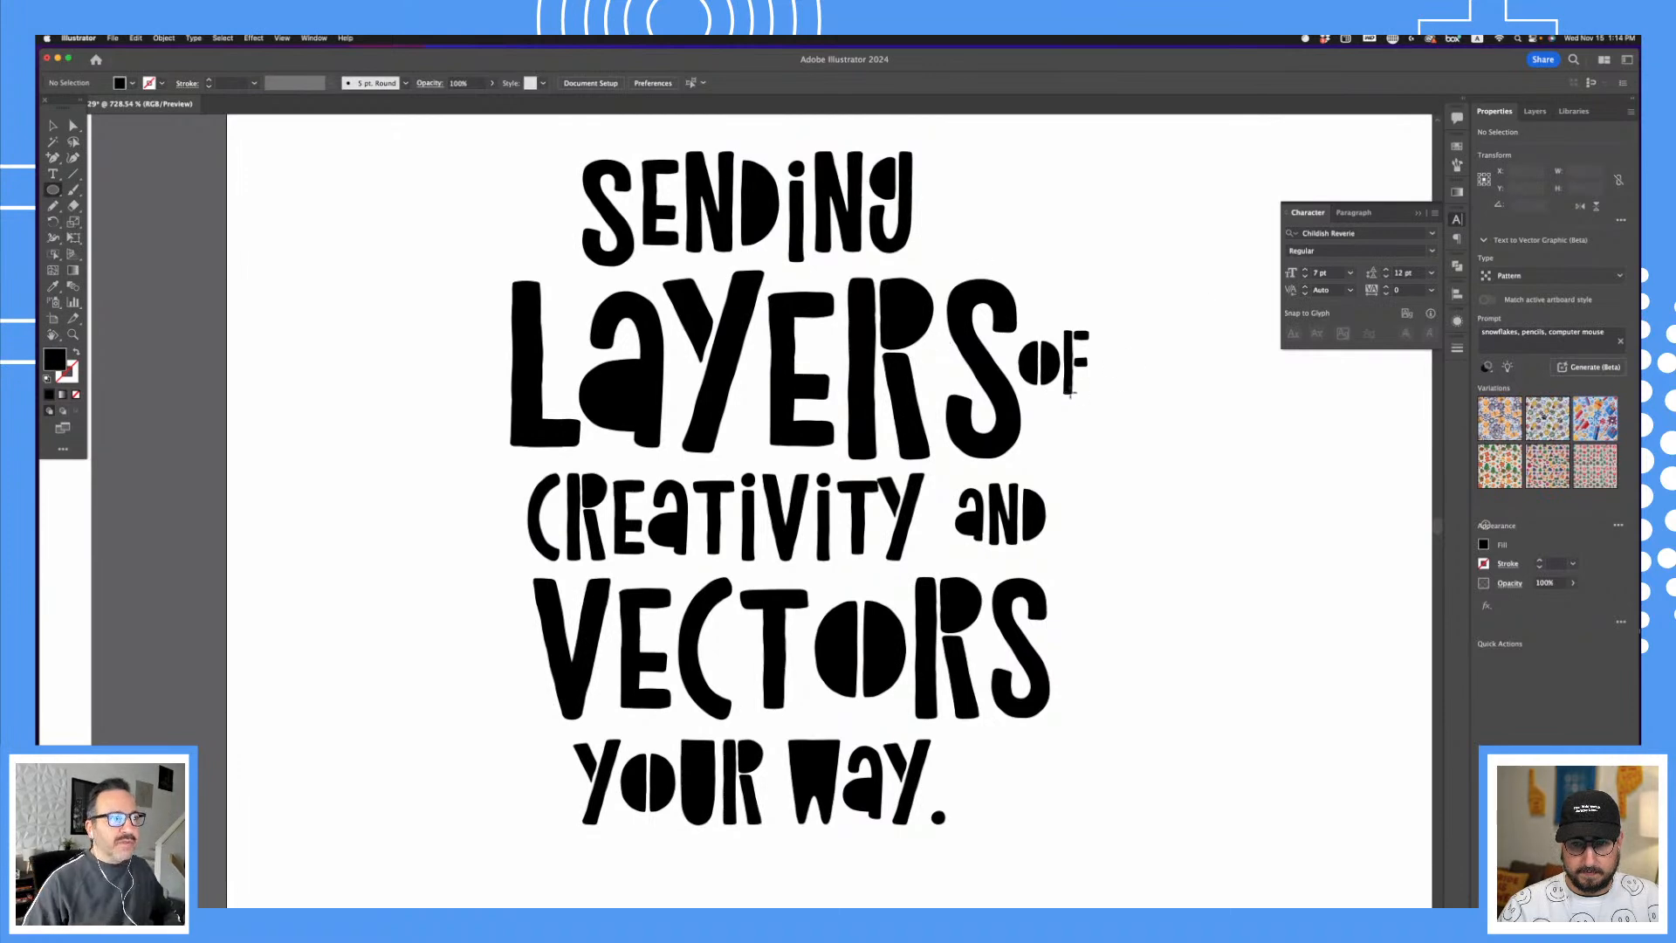
left_click_drag(999, 316, 1095, 408)
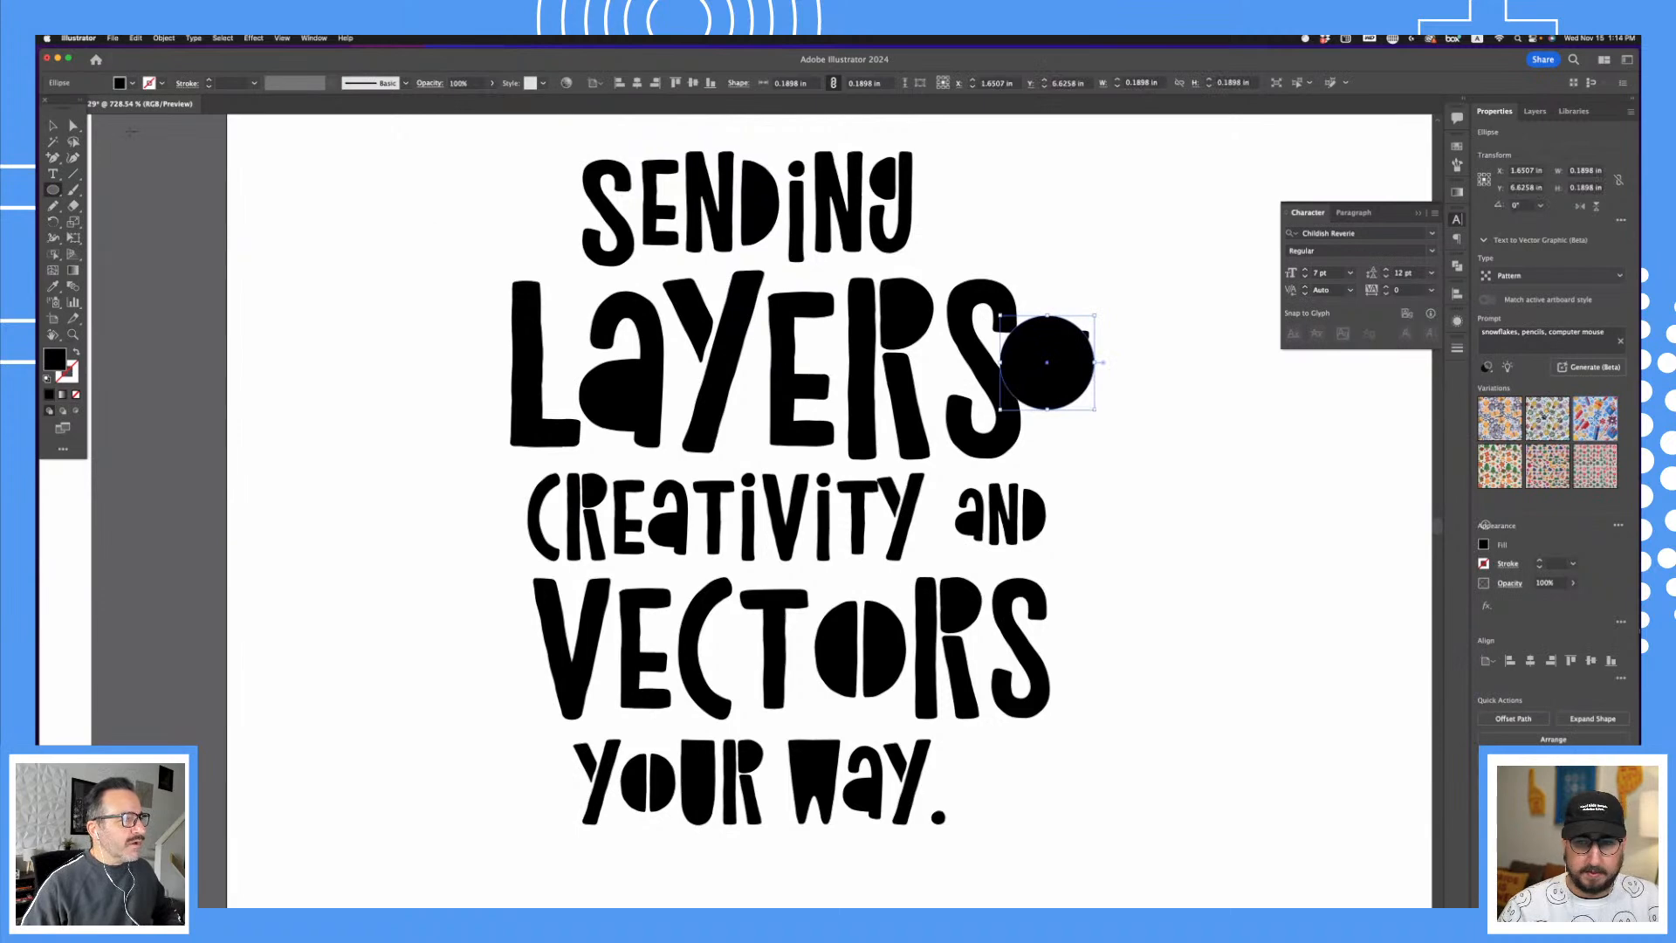
left_click(51, 124)
left_click(580, 265)
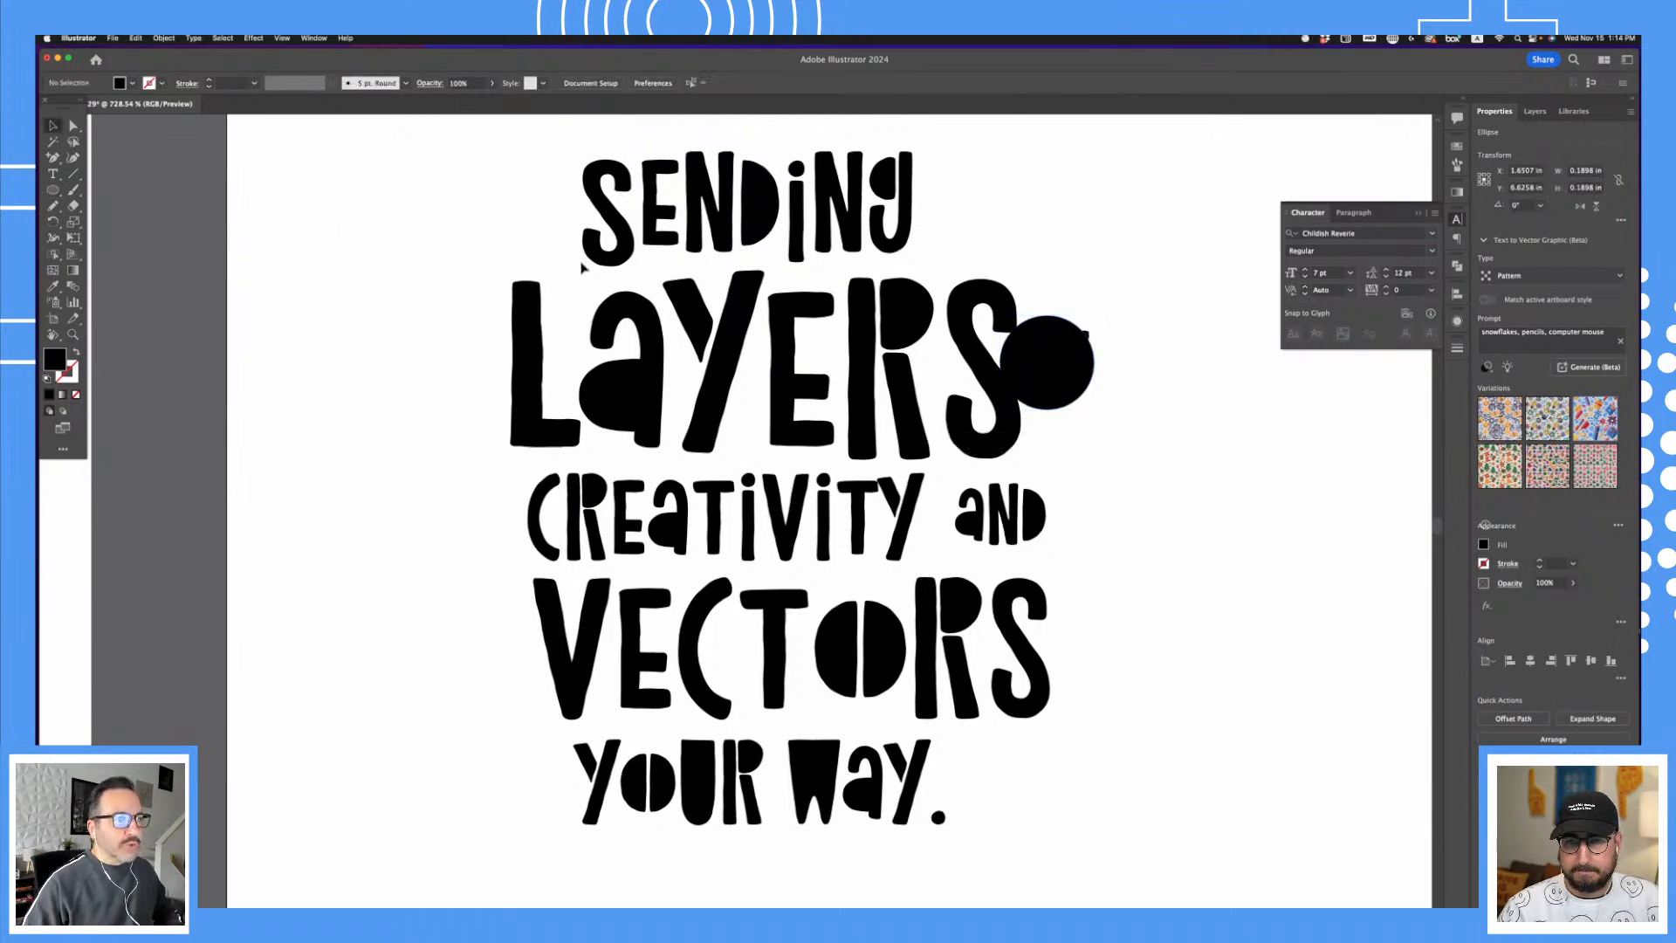
left_click(1041, 362)
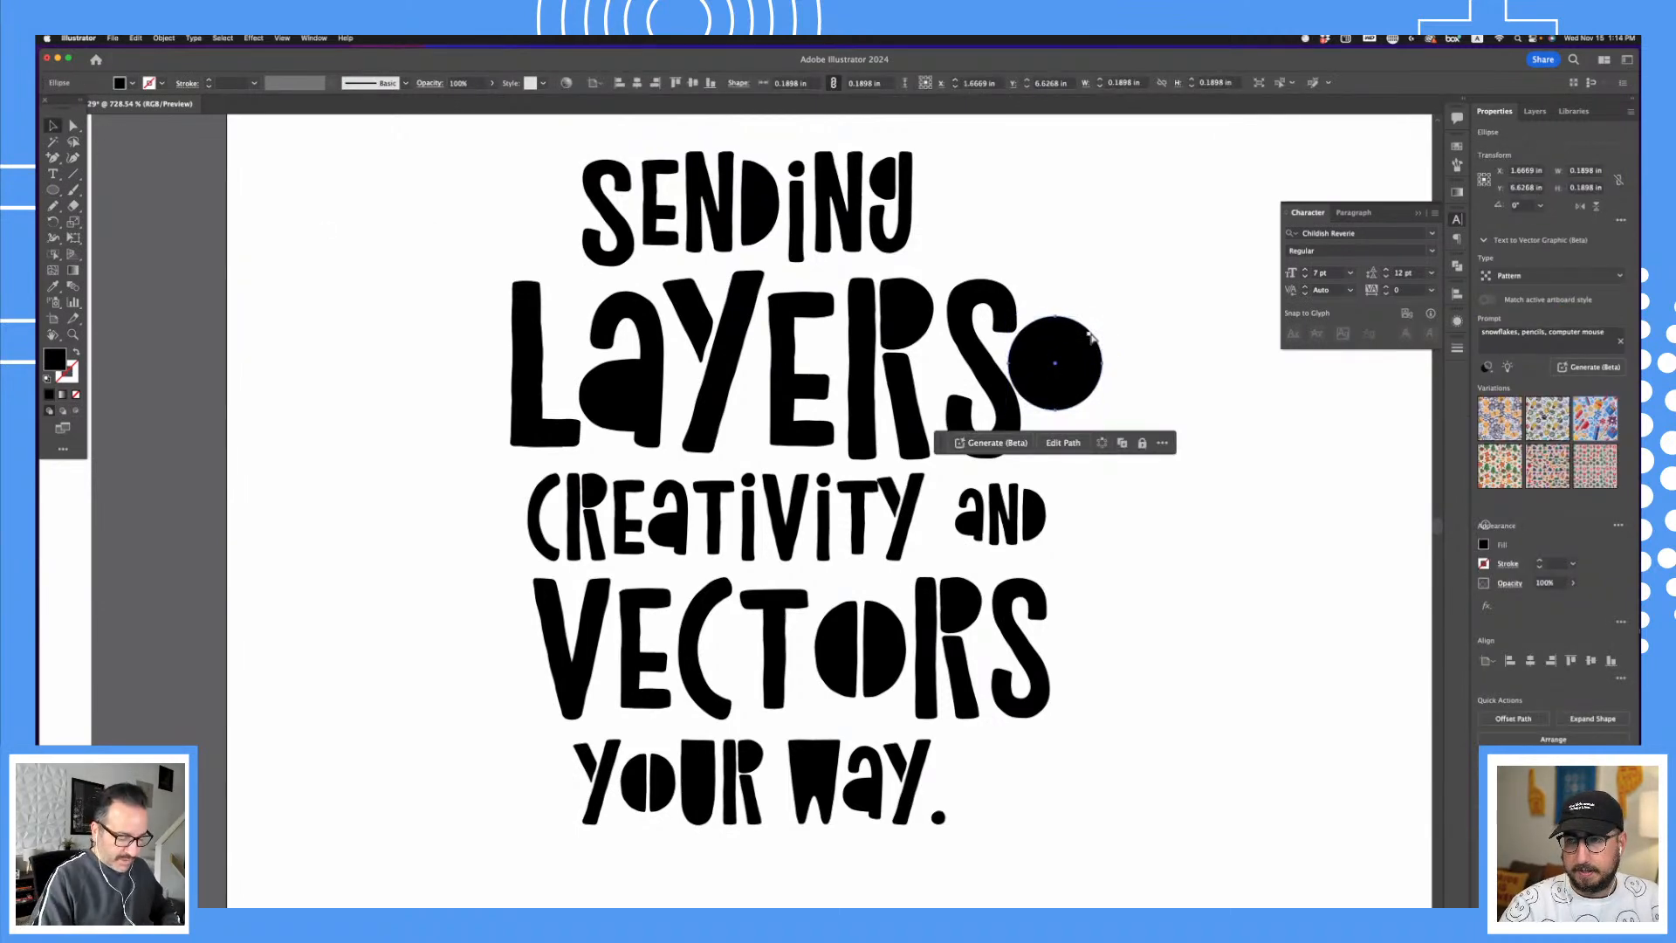
Step: Fit the black circle around the word OF and turn its letters white on top of the circle
left_click_drag(1027, 297, 1306, 420)
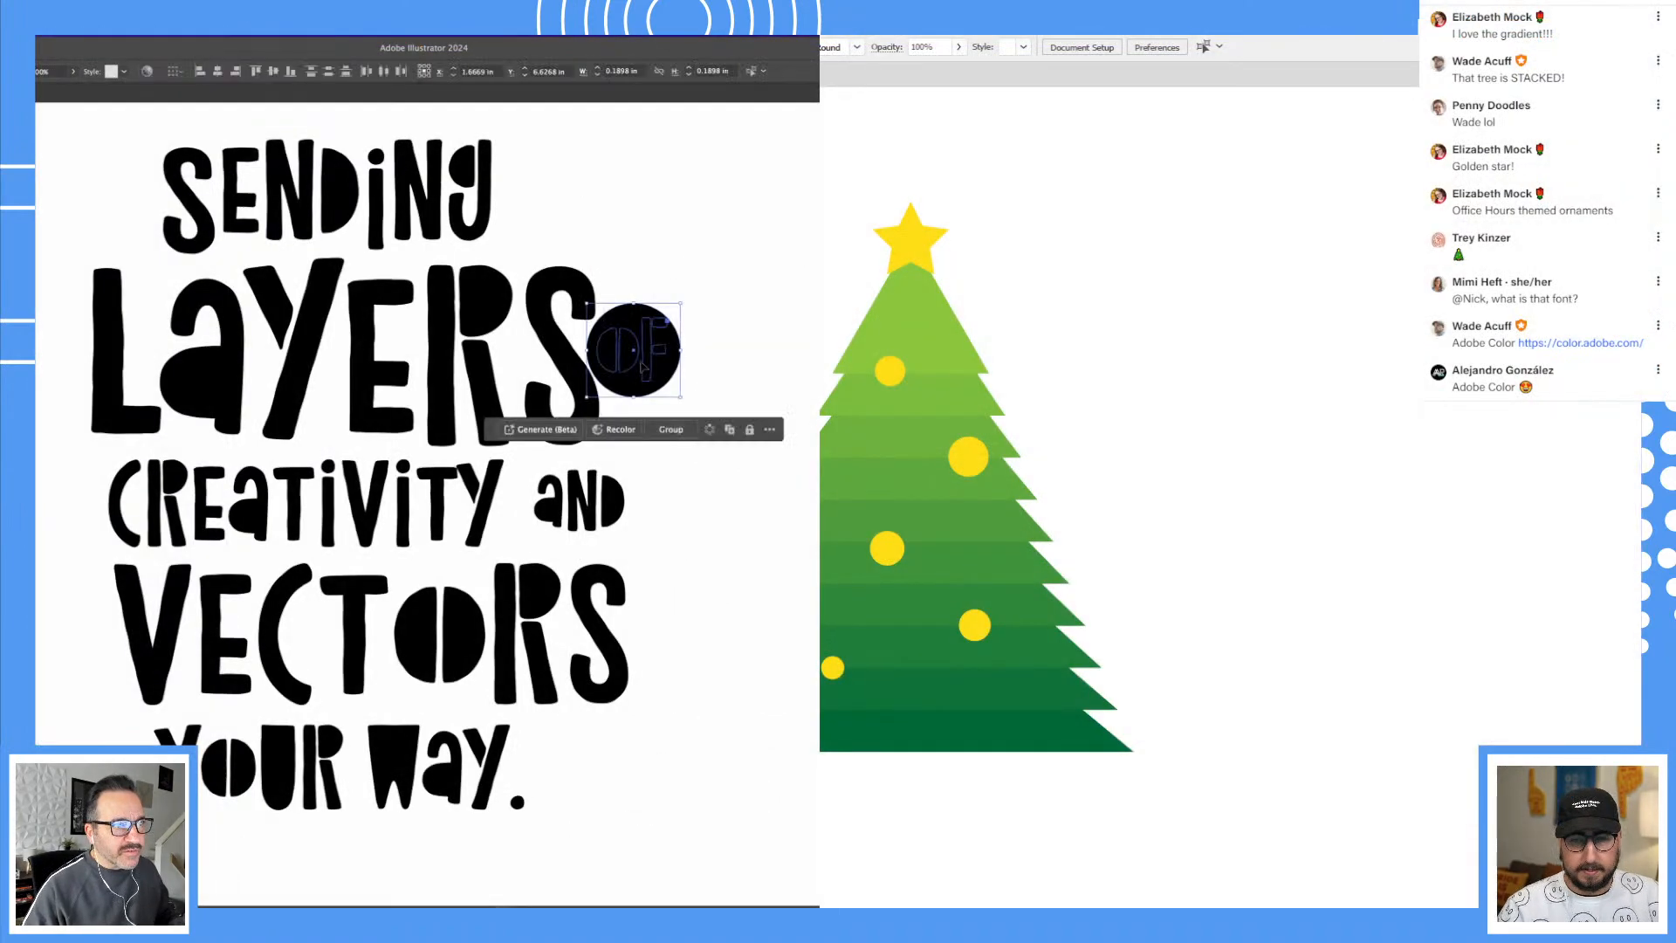
left_click(756, 338)
left_click(639, 343)
left_click(670, 340, "shift")
left_click_drag(683, 348, 679, 344)
left_click(638, 320, "shift")
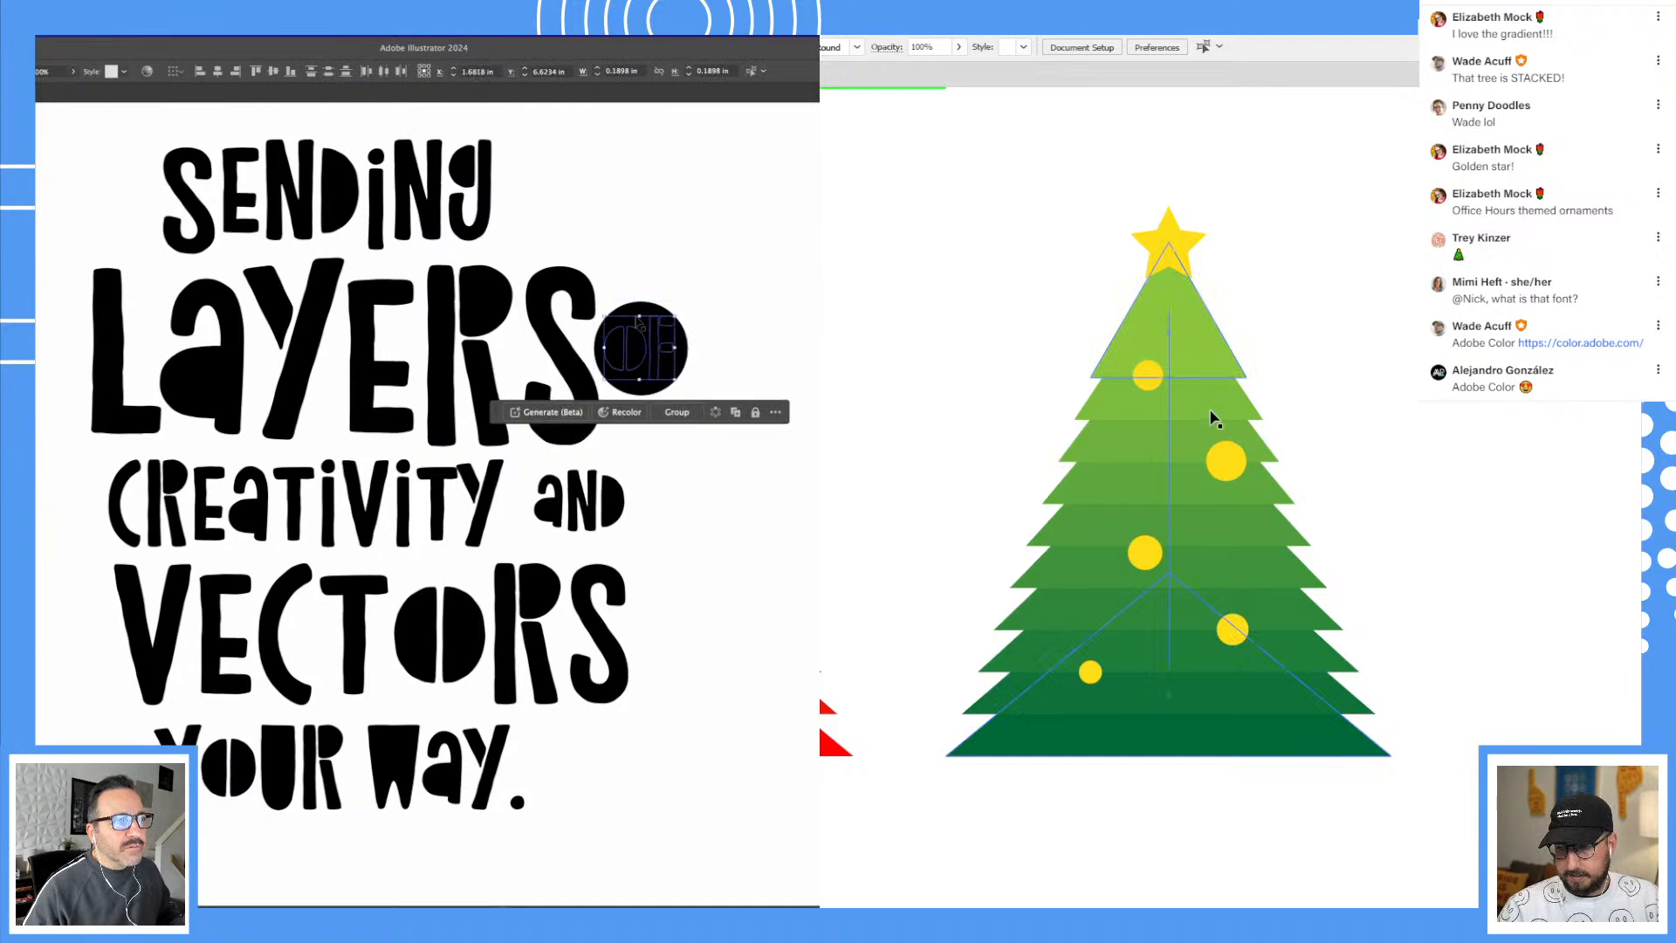
left_click(1152, 375)
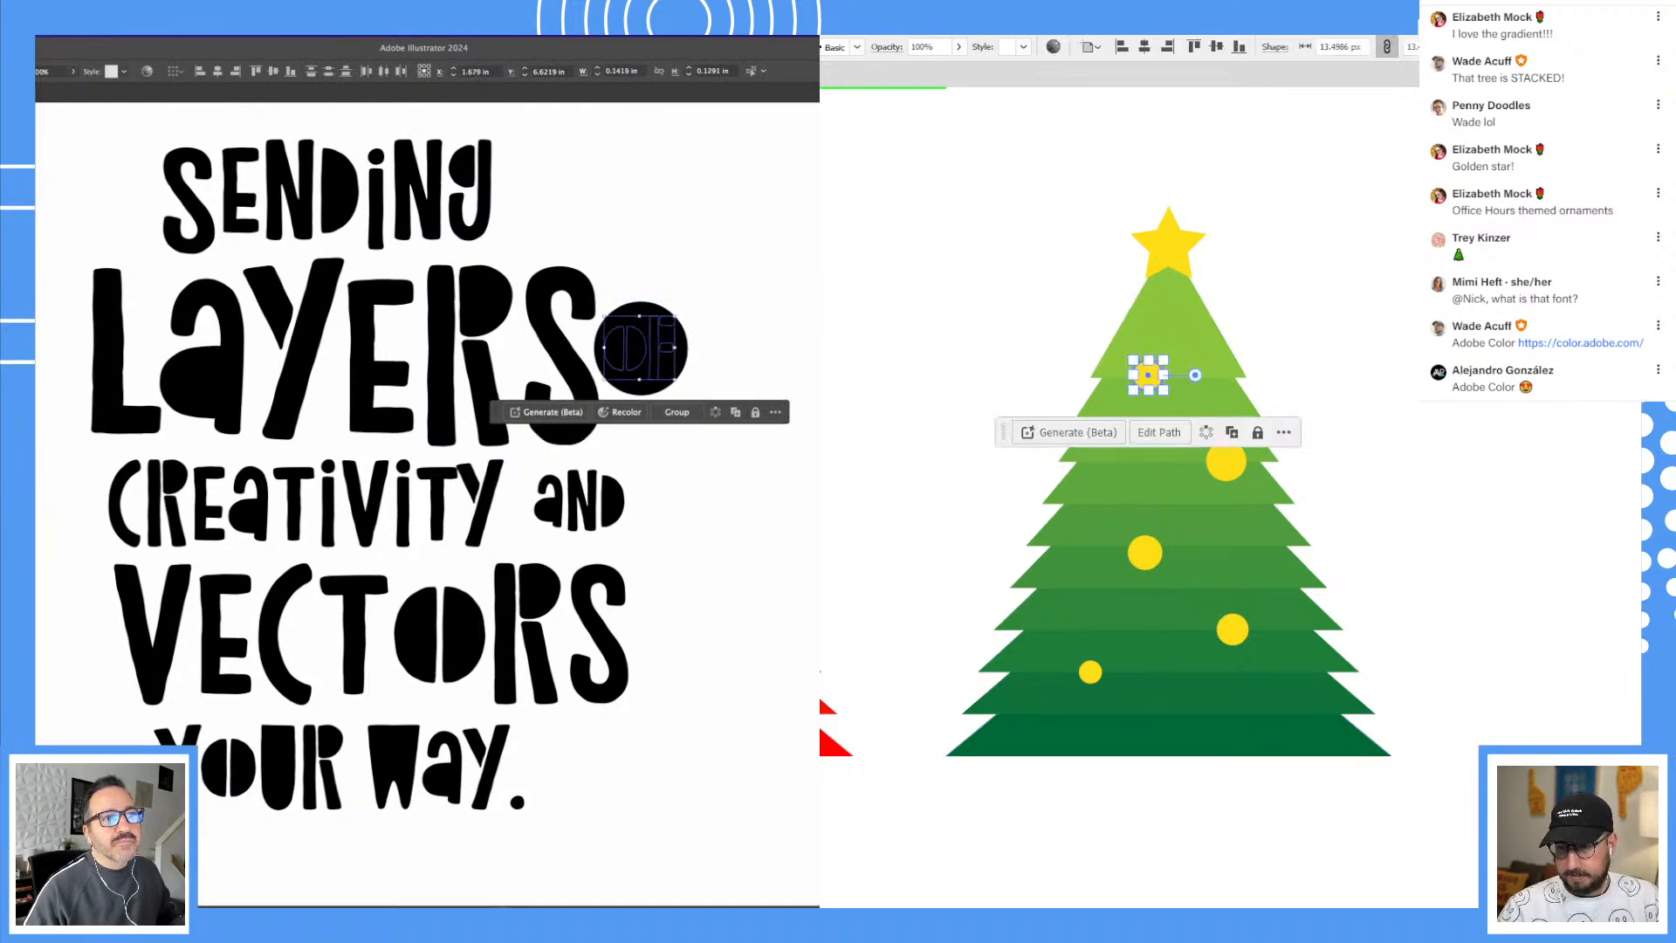
key("d")
left_click(688, 247)
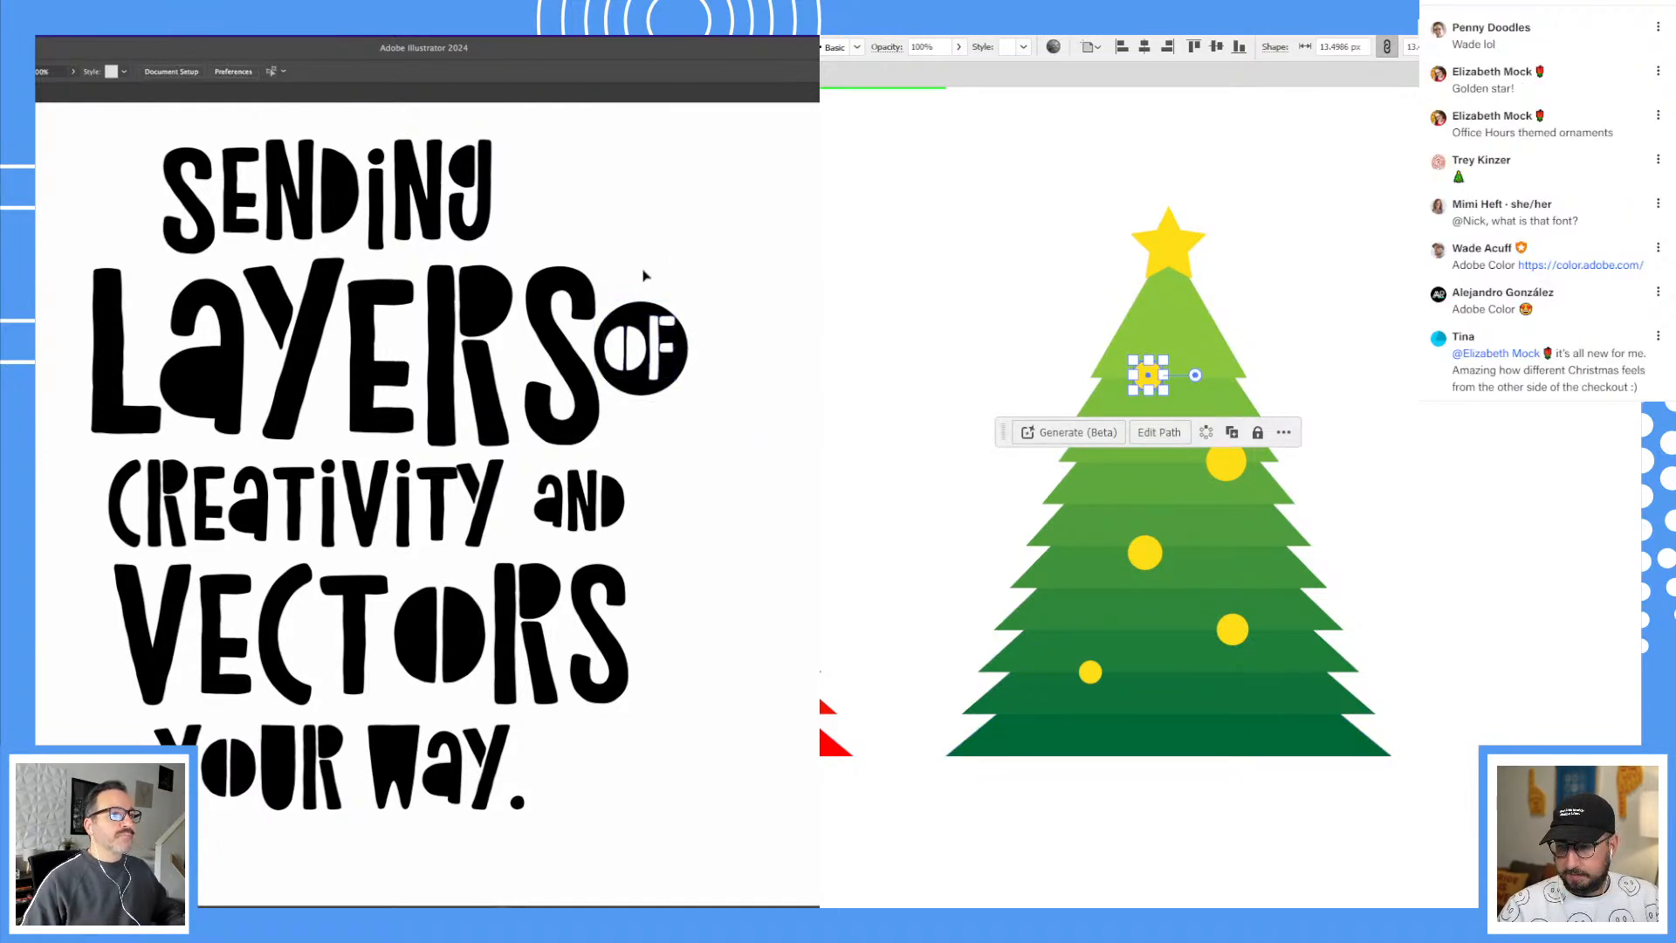
Step: Adjust the white OF letters inside their circle and rotate the whole badge slightly counterclockwise
left_click(667, 320)
left_click(625, 365, "shift")
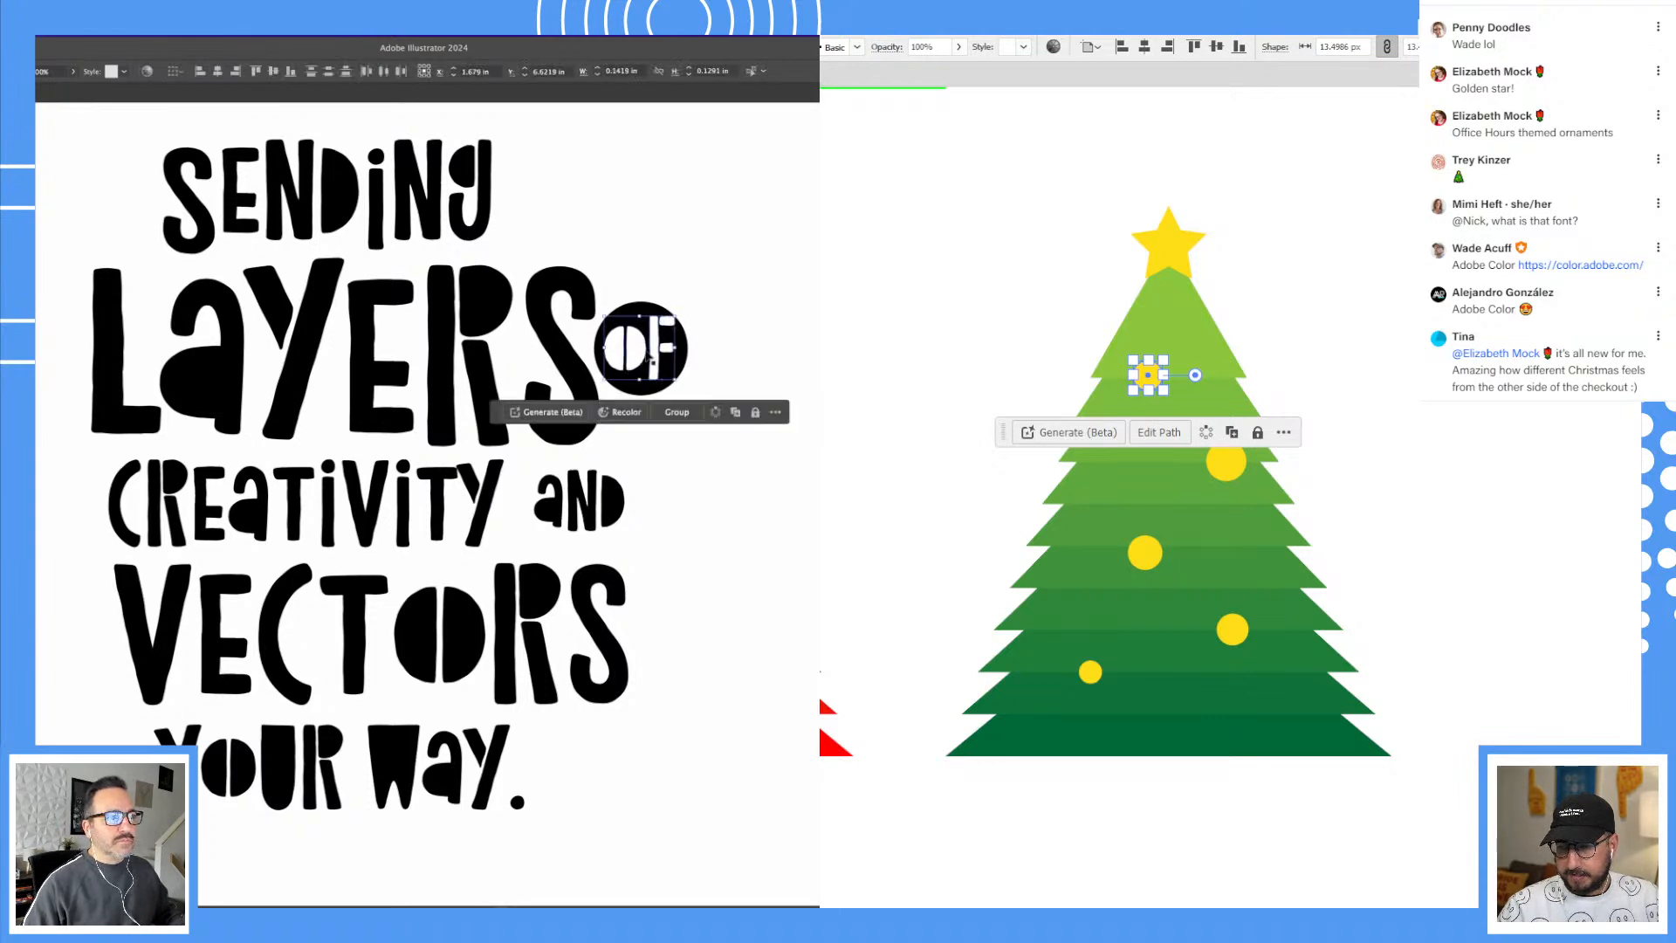
left_click_drag(677, 319, 654, 351)
left_click(742, 486)
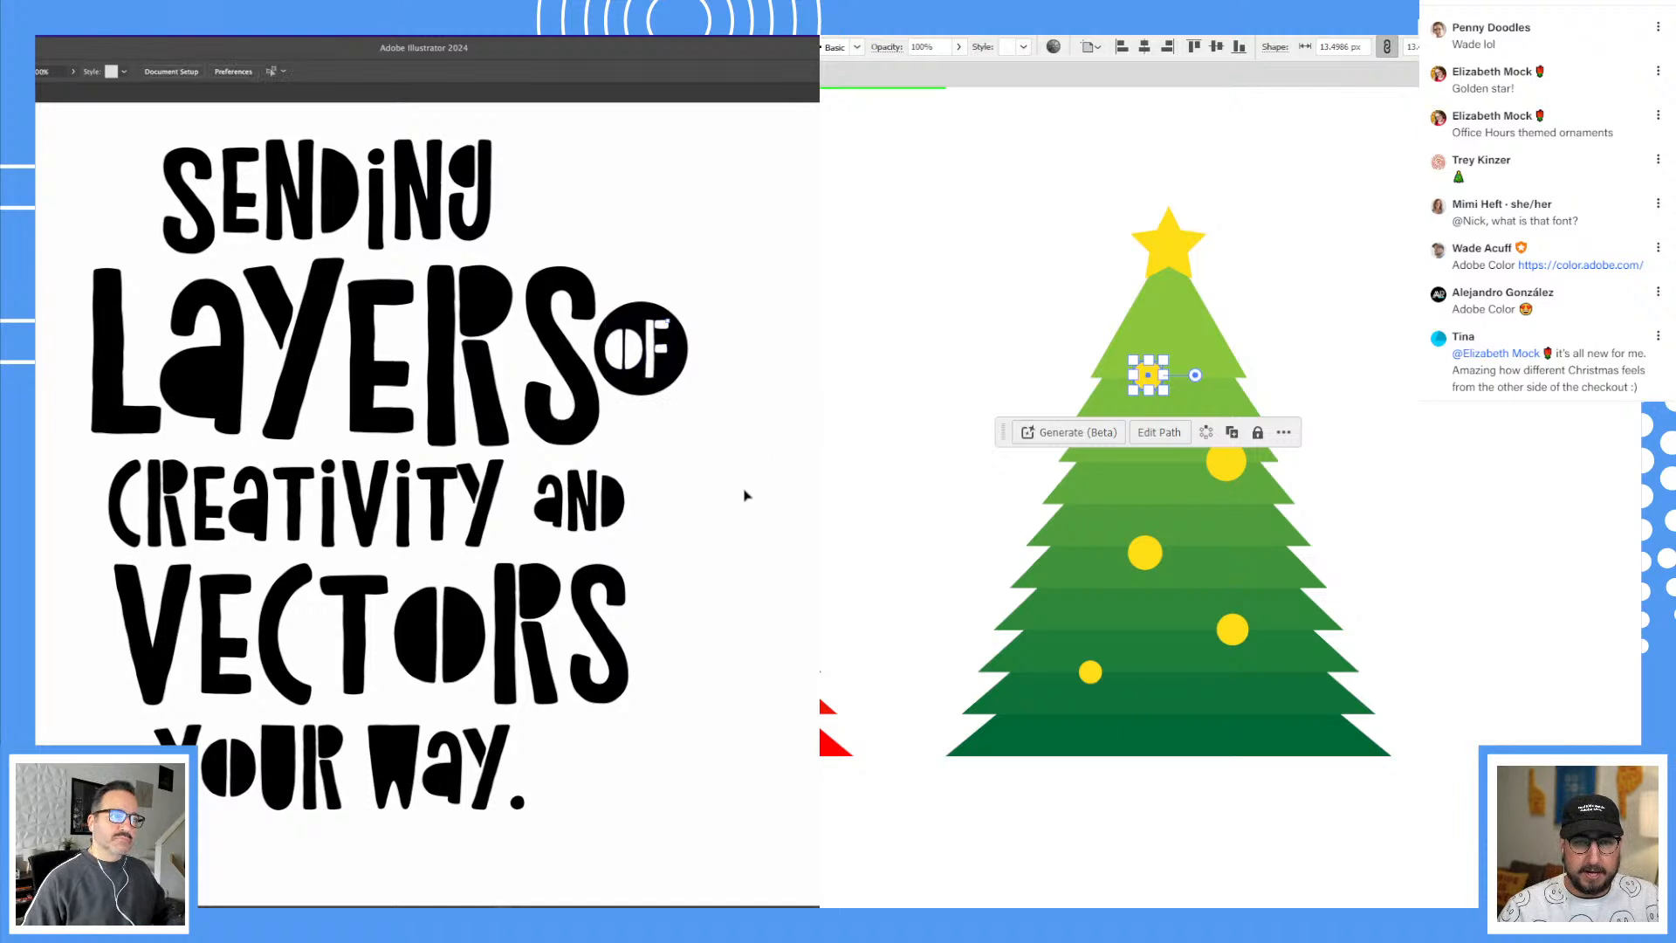
left_click(685, 384)
left_click_drag(691, 400, 710, 448)
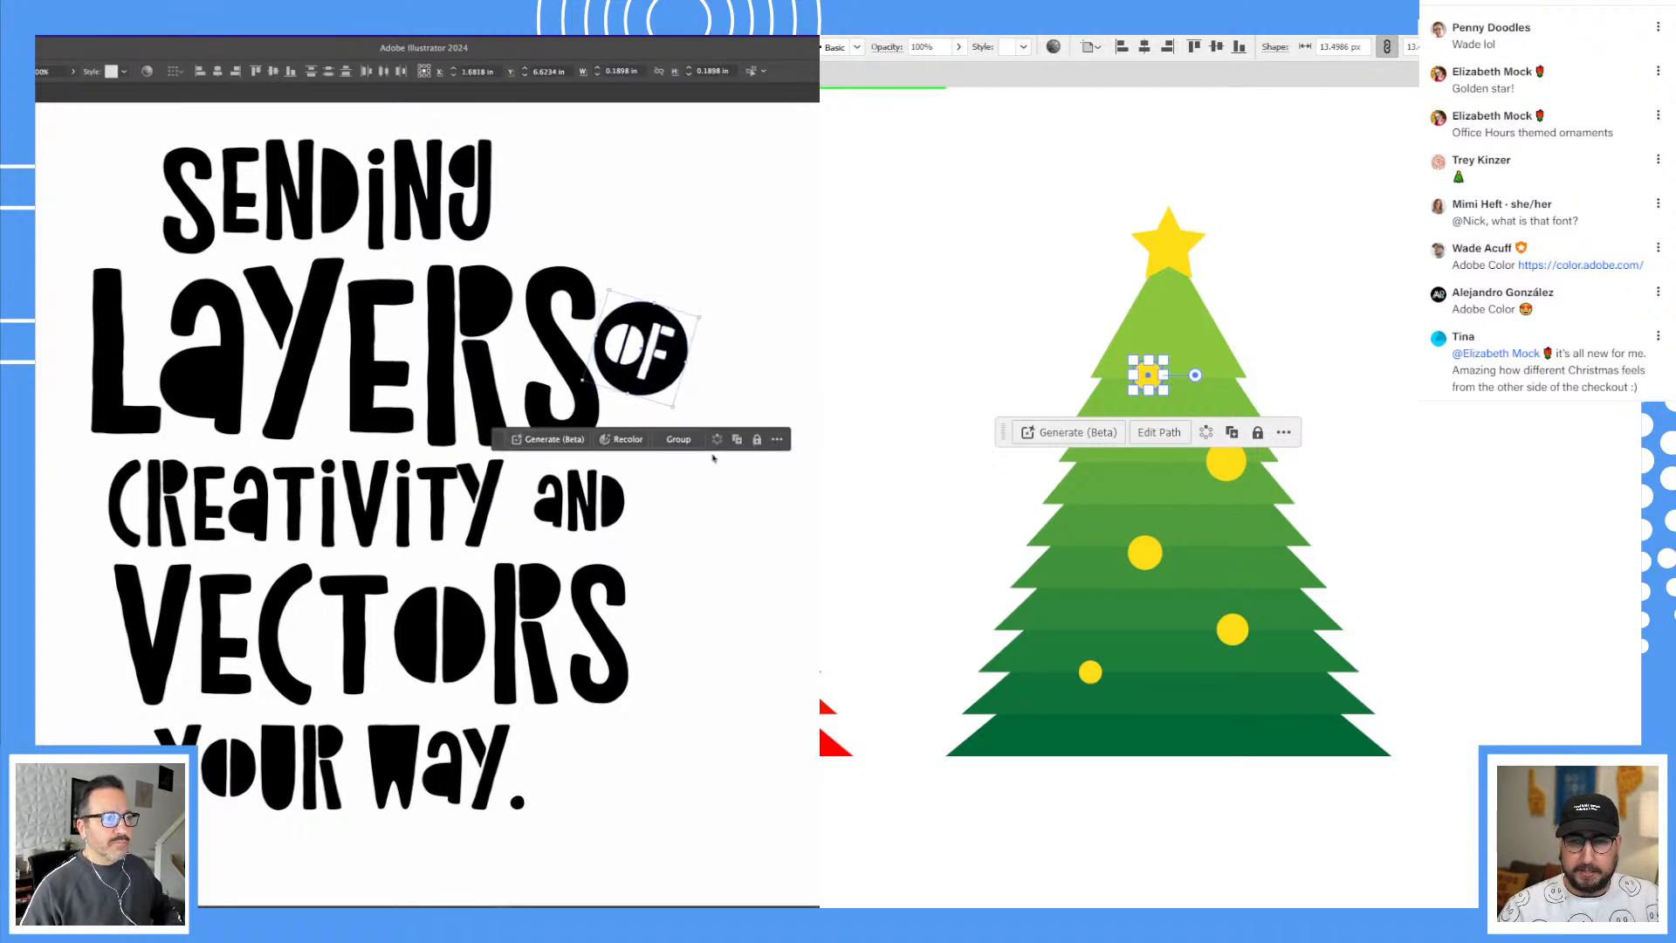
left_click(750, 534)
Step: Recolor the tree's upper three ornaments from top to bottom in orange, red and dark purple
left_click(1328, 392)
left_click(1237, 463)
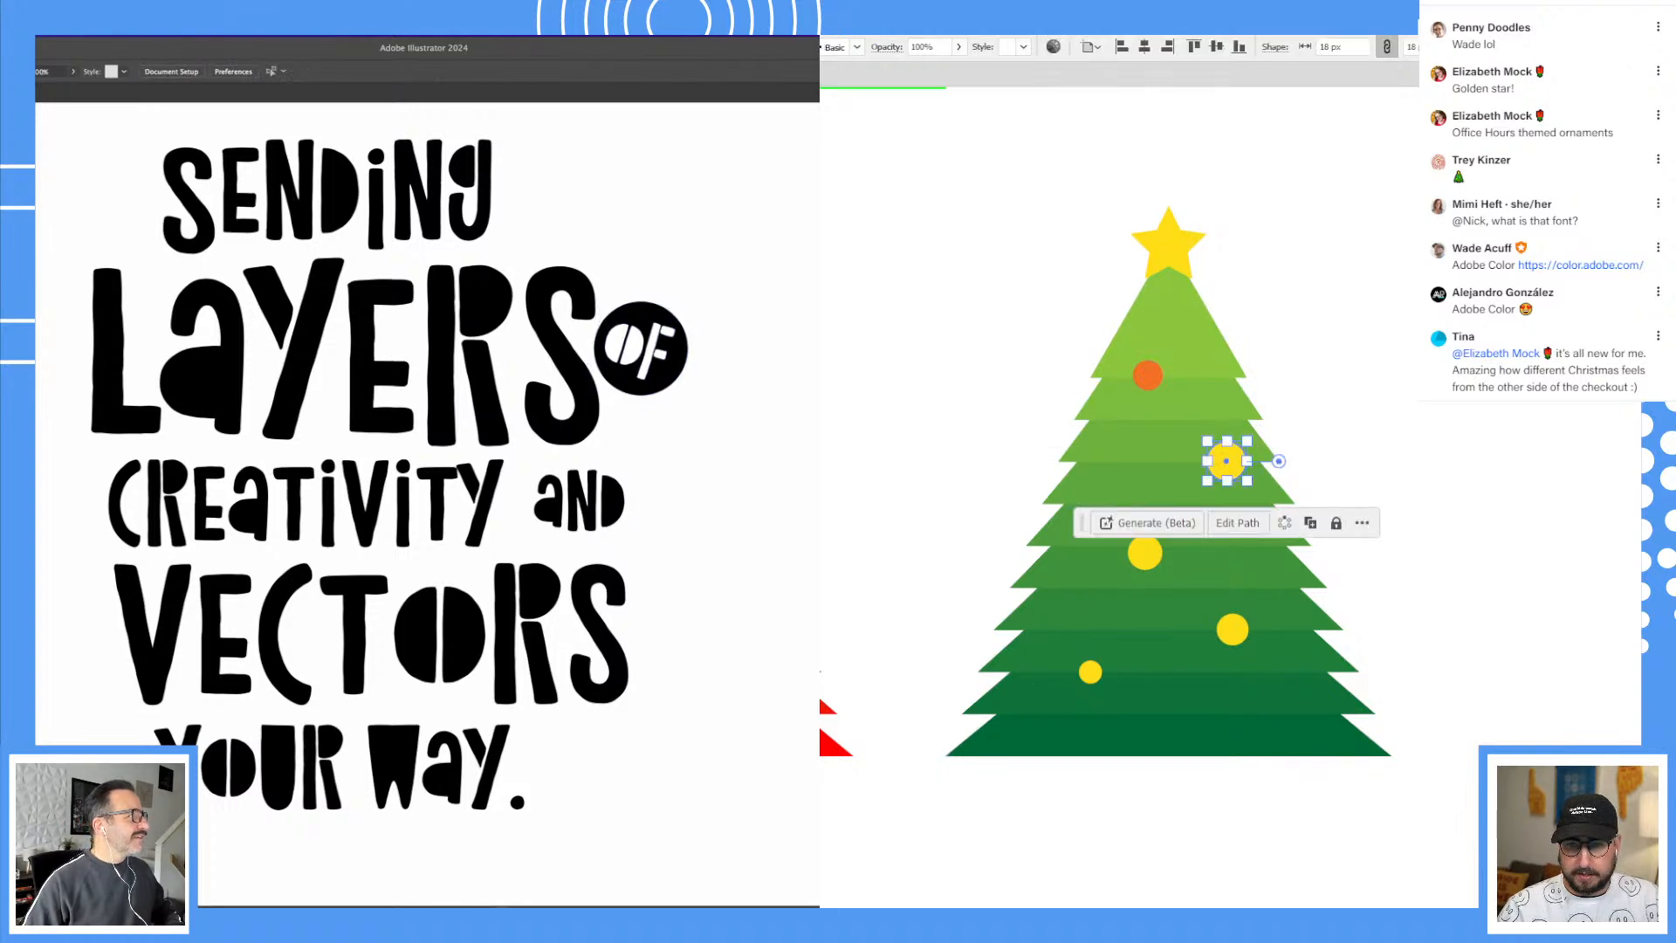
left_click(1326, 475)
key("z")
left_click(1183, 549)
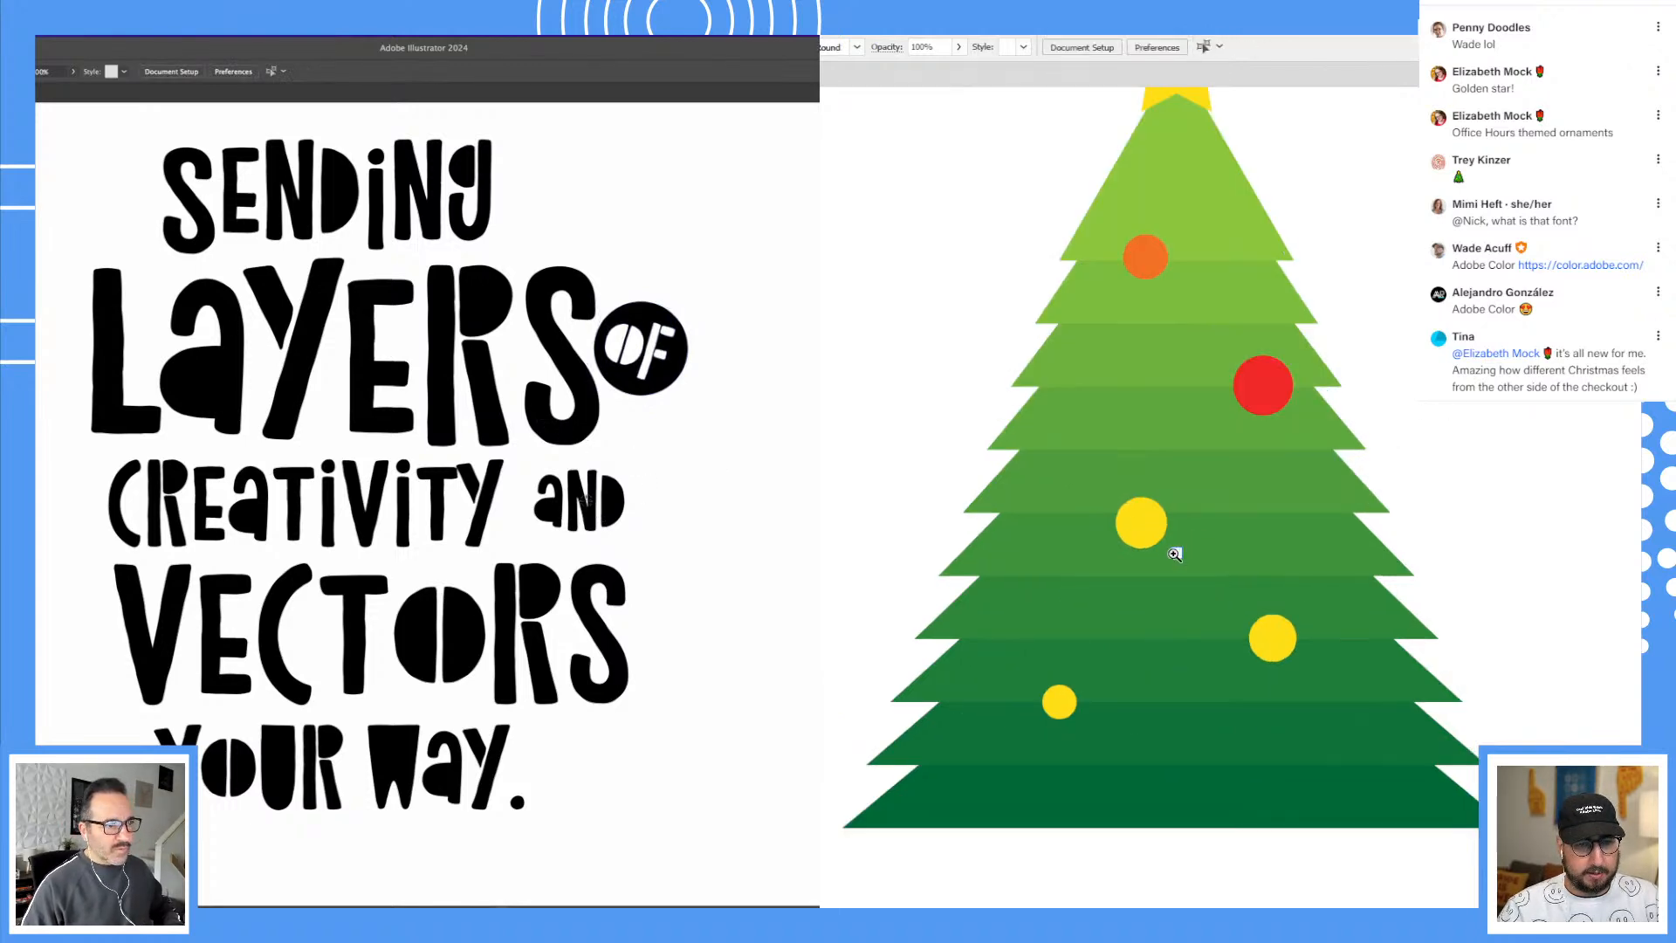
left_click(1144, 528)
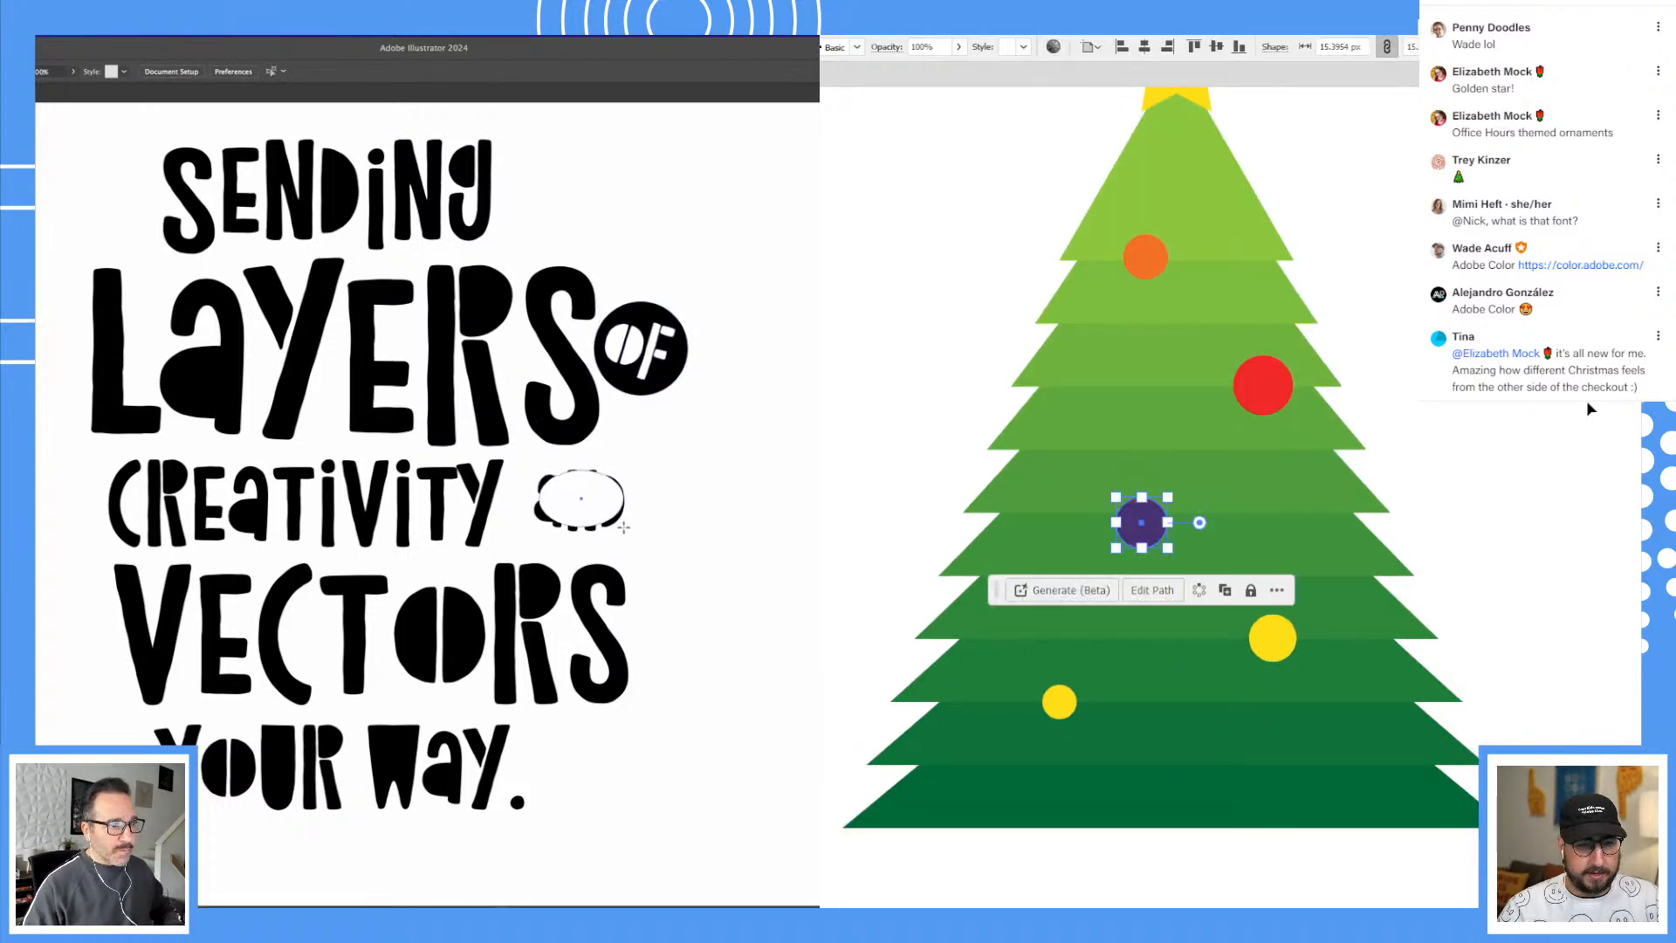
left_click(1274, 637)
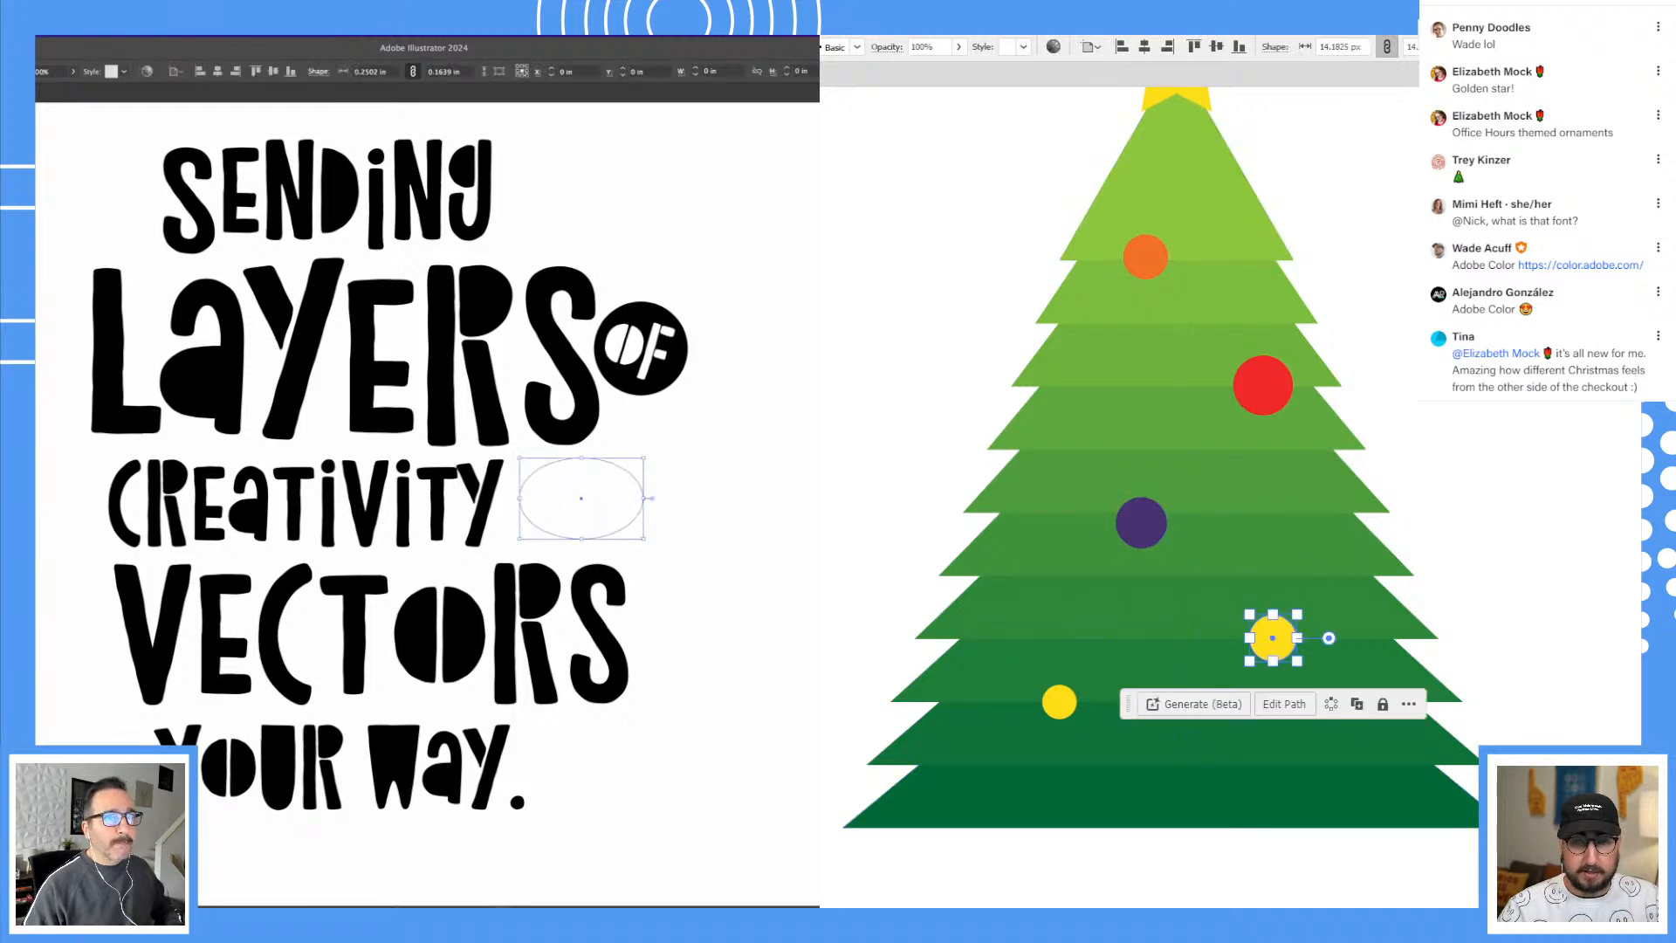
Step: Set the word AND in white on a black ellipse about 0.25 by 0.16 in, and recolor the two lowest ornaments amber and orange
key("shift+x")
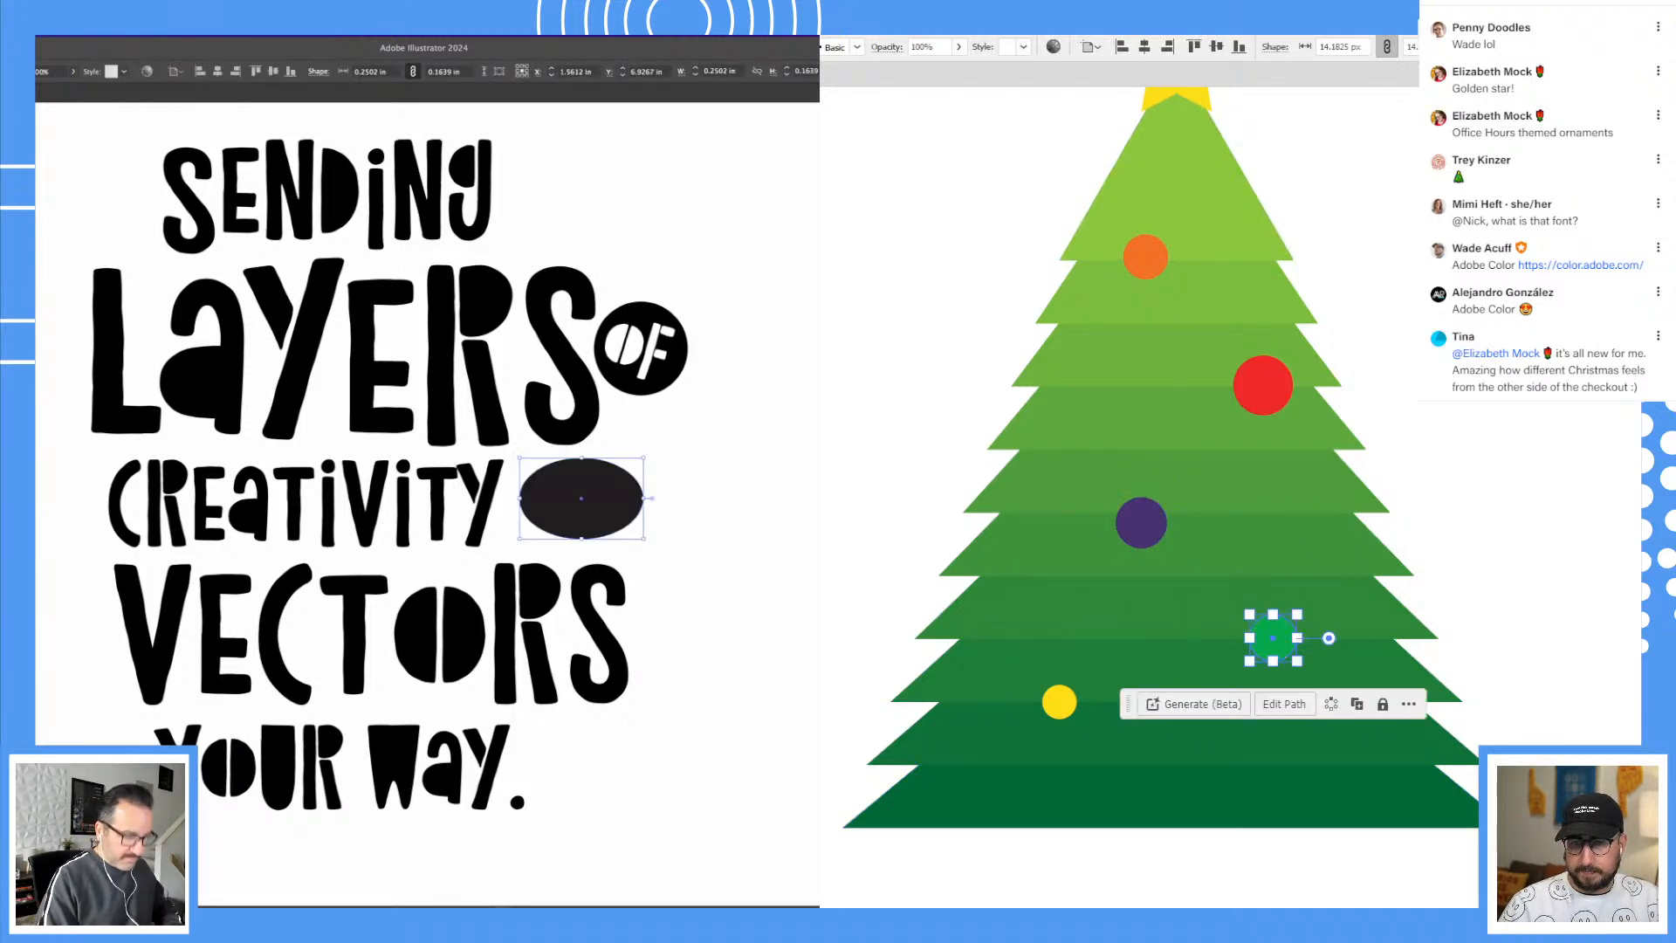
key("super+shift+[")
left_click(1064, 696)
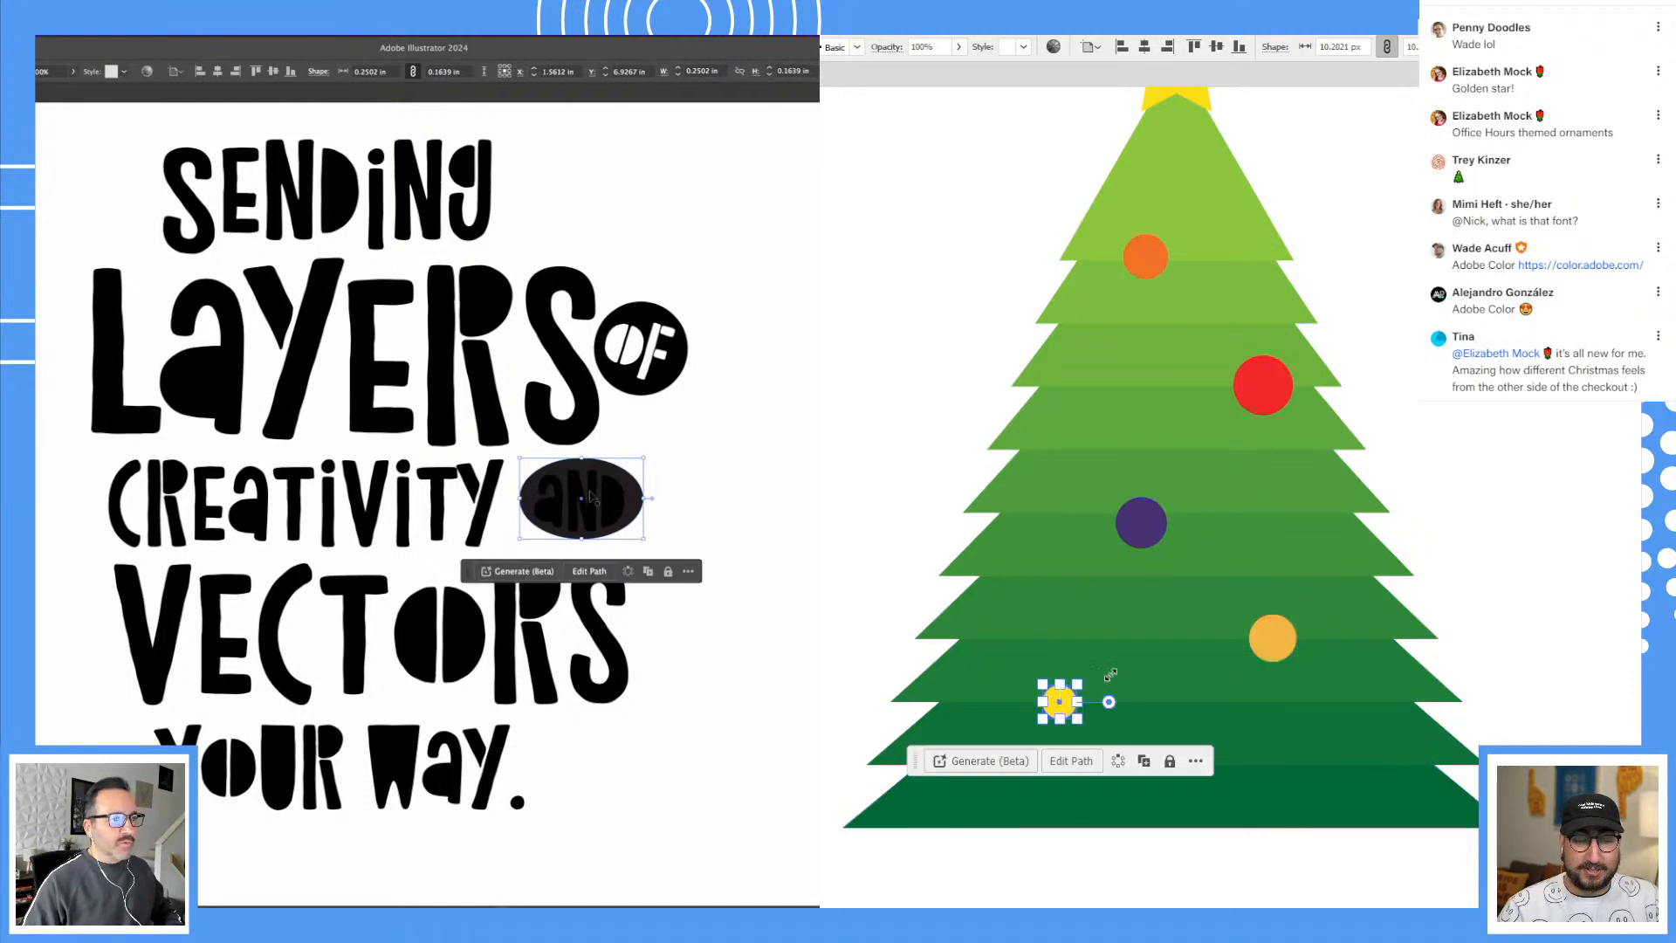
left_click_drag(700, 478, 548, 524)
left_click(623, 477, "shift")
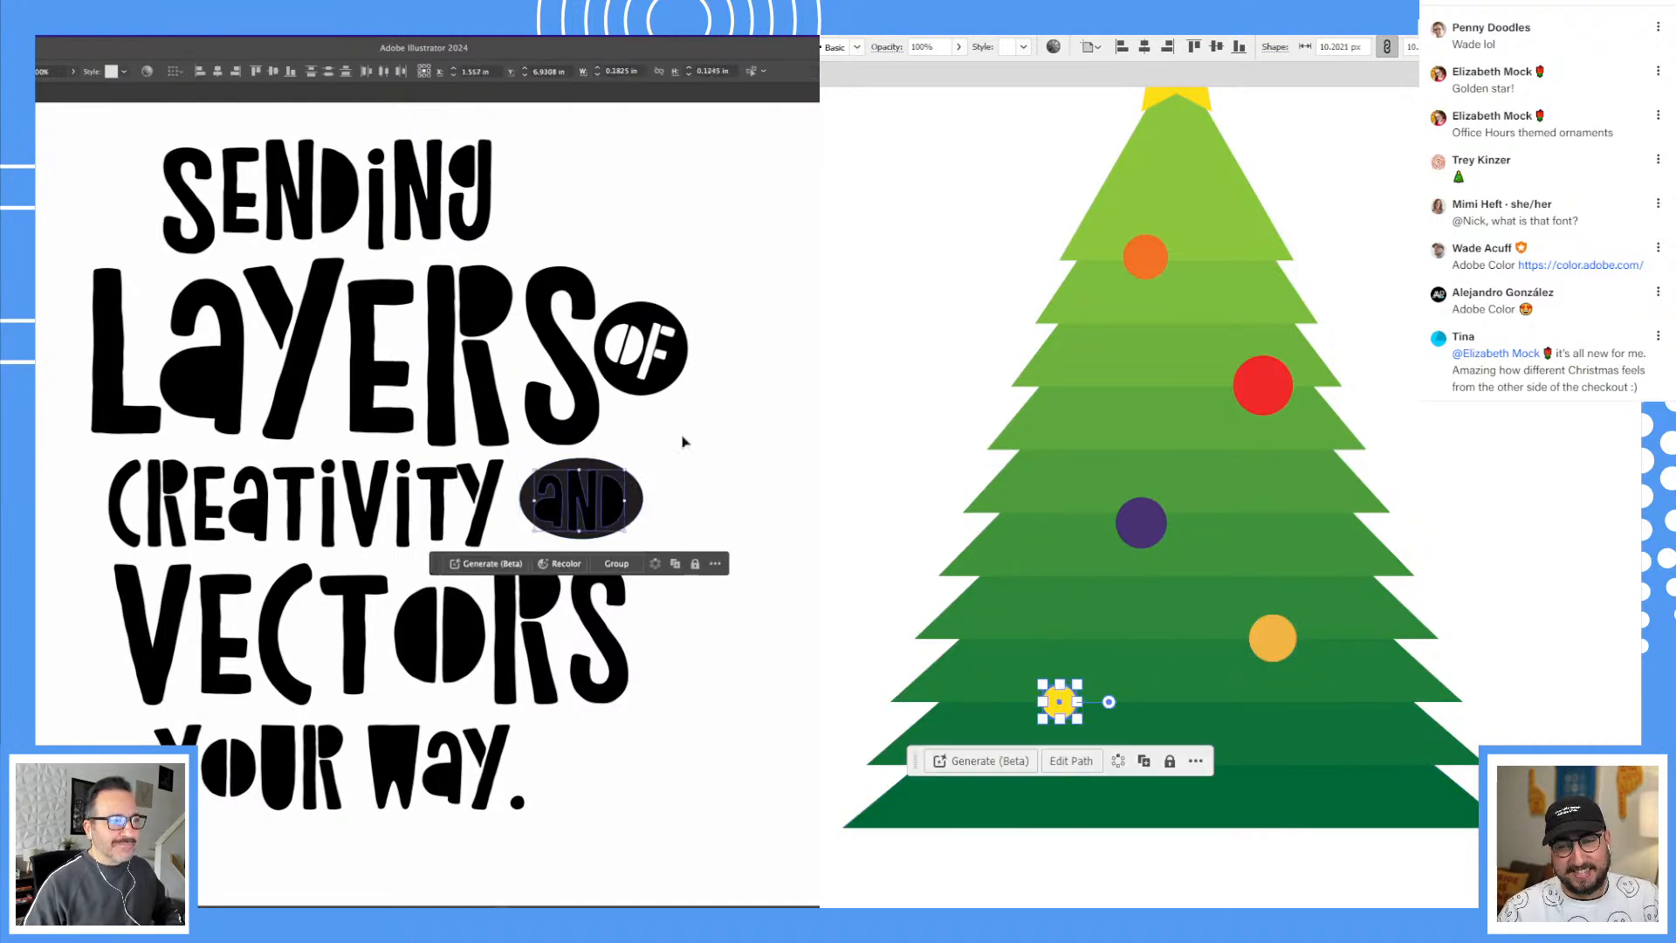
left_click(793, 479)
left_click_drag(793, 479, 784, 491)
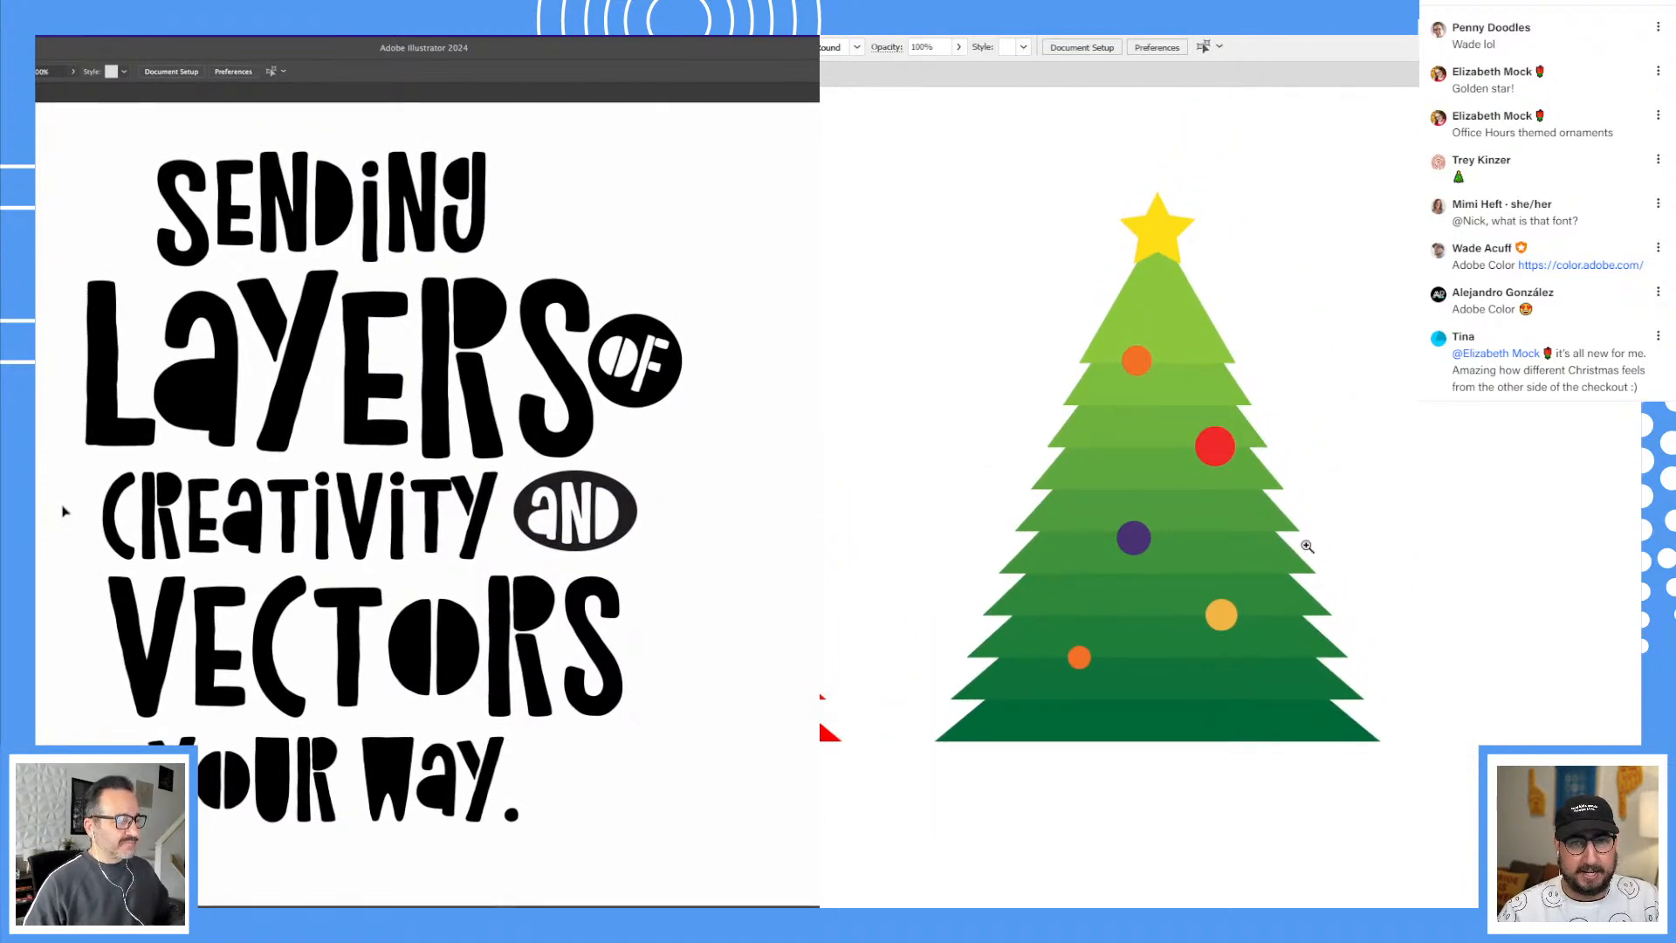
Step: Move the YOUR WAY. line right and slightly up beneath VECTORS
left_click_drag(174, 486, 166, 452)
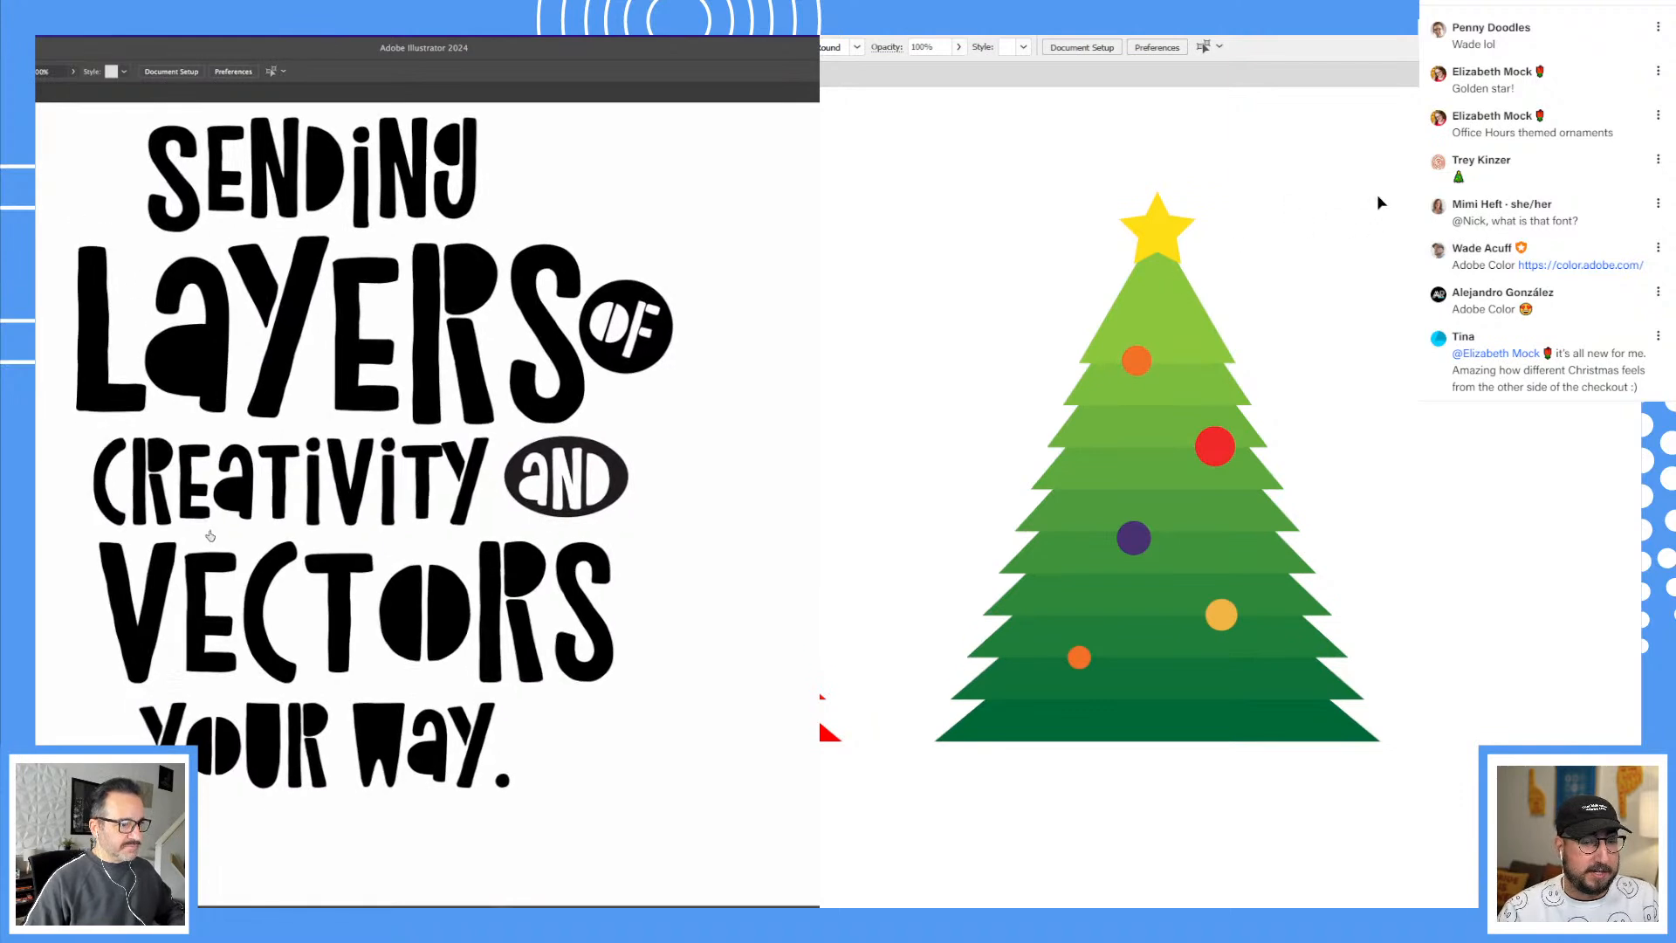
left_click_drag(139, 724, 517, 742)
left_click(1247, 553, "alt")
left_click_drag(1143, 569, 1316, 571)
left_click(711, 579)
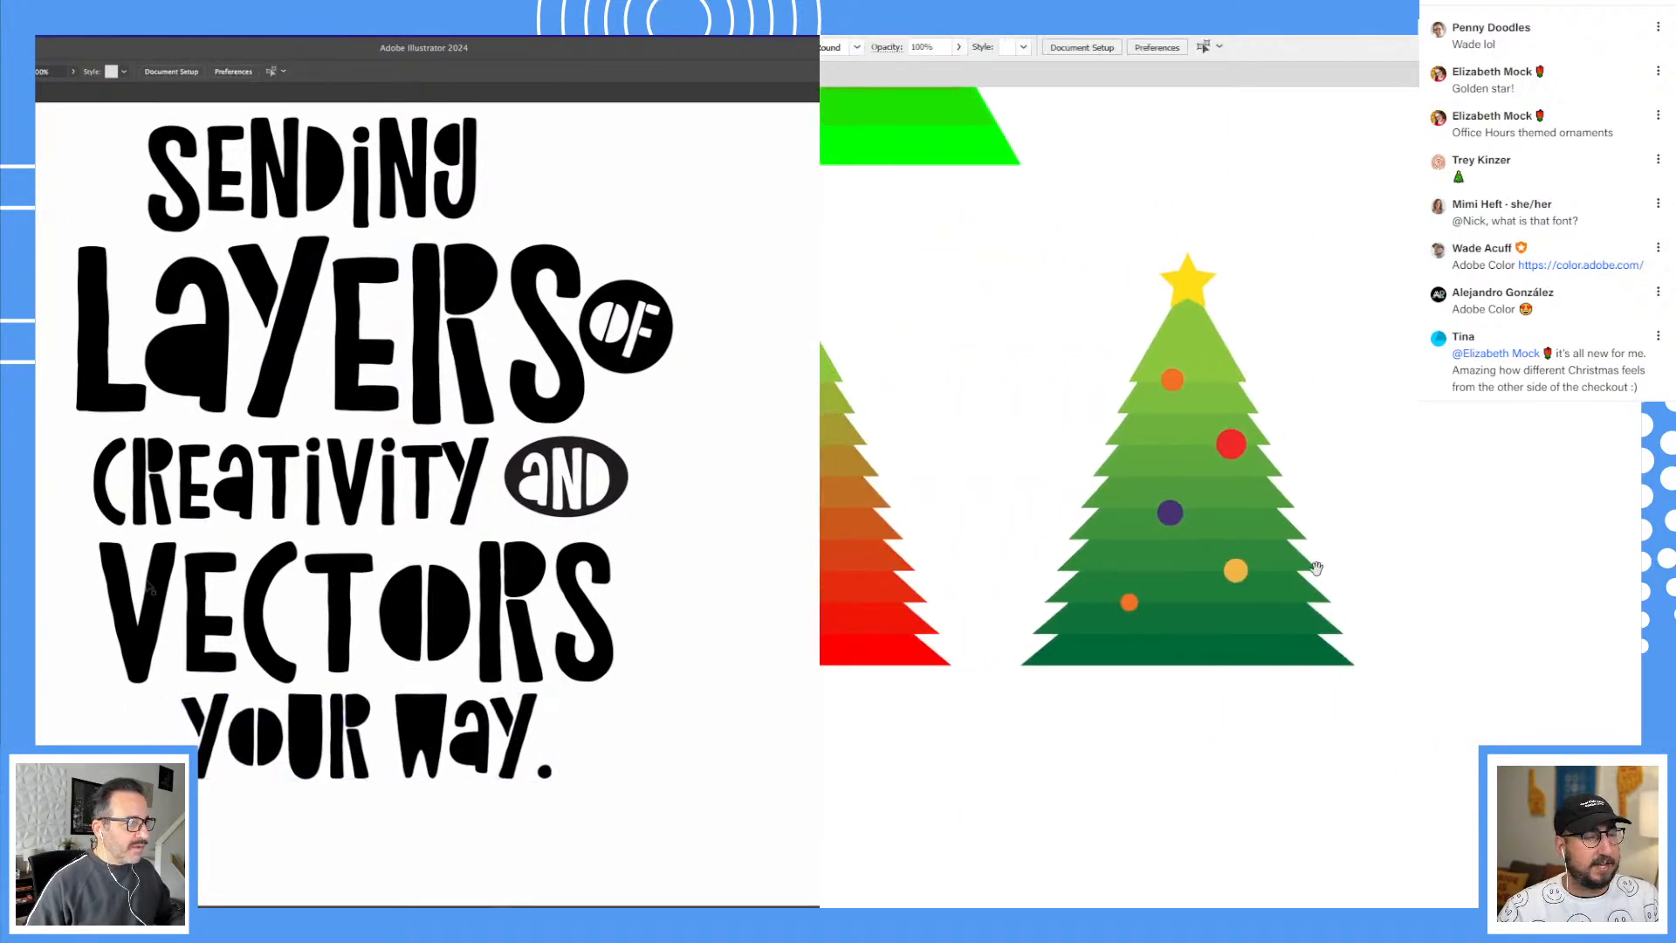
Step: Scale the word VECTORS down slightly and shift it up and left between its neighbouring lines
left_click_drag(169, 580, 337, 566)
left_click_drag(438, 591, 487, 549)
left_click(1242, 494, "alt")
left_click_drag(1175, 685, 1154, 583)
left_click_drag(563, 578, 549, 574)
left_click(668, 702)
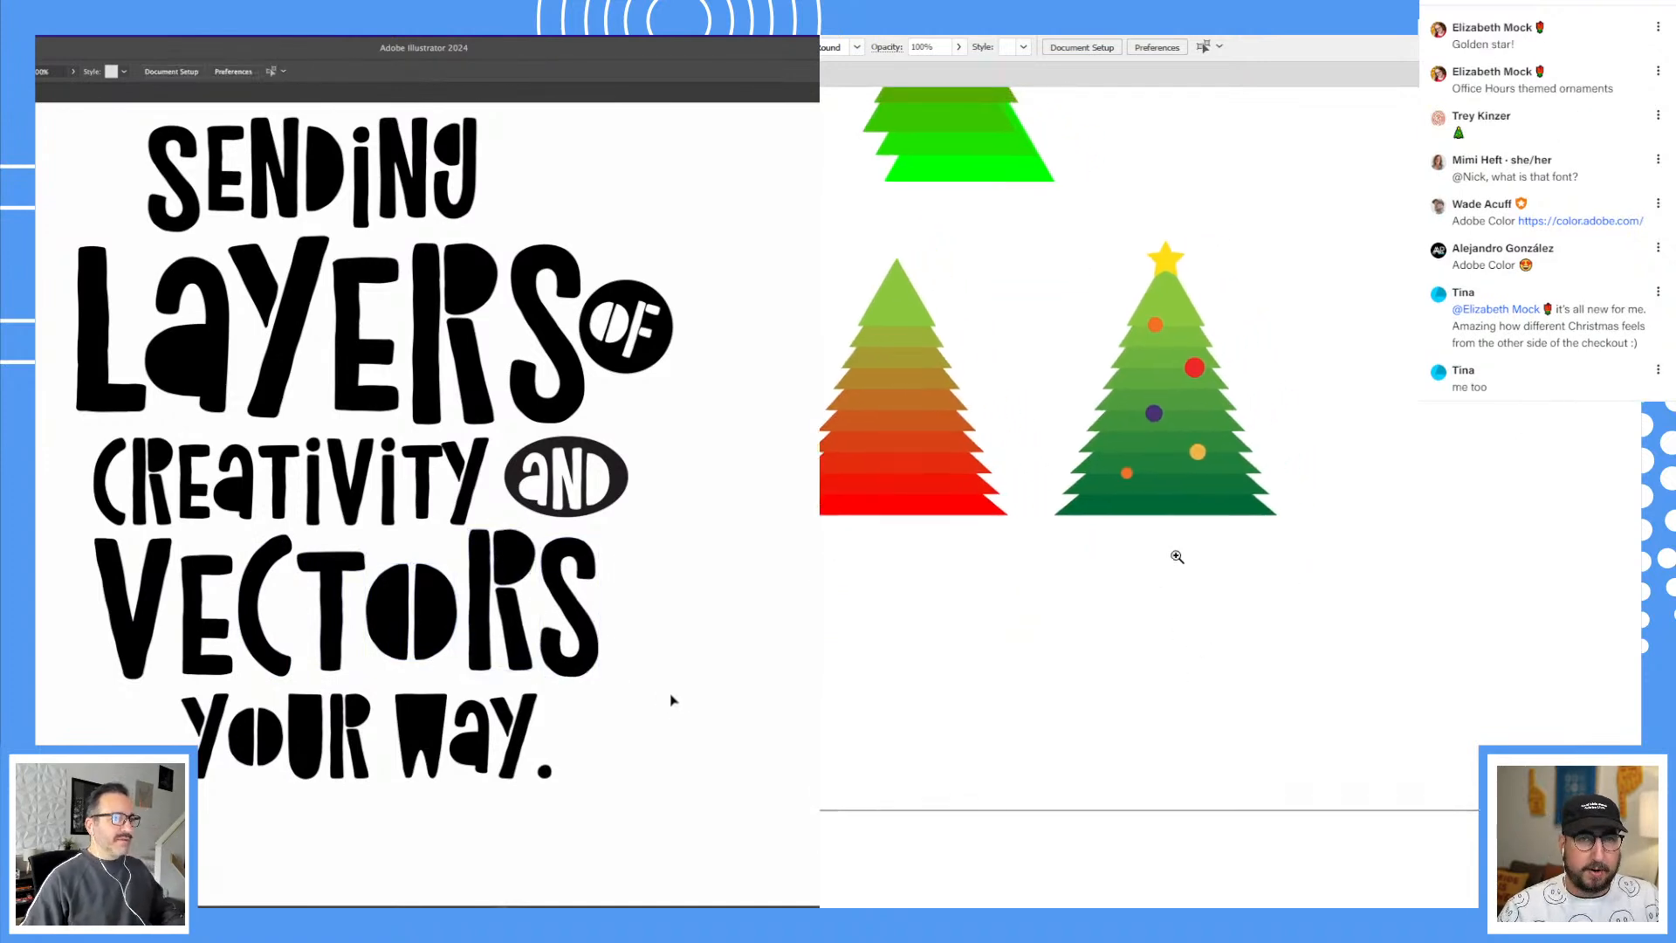
Step: Nudge individual letters of CREATIVITY one by one to adjust their spacing and vertical stagger
left_click_drag(1162, 513, 1151, 722)
left_click_drag(114, 459, 116, 452)
left_click_drag(1151, 721, 1197, 572)
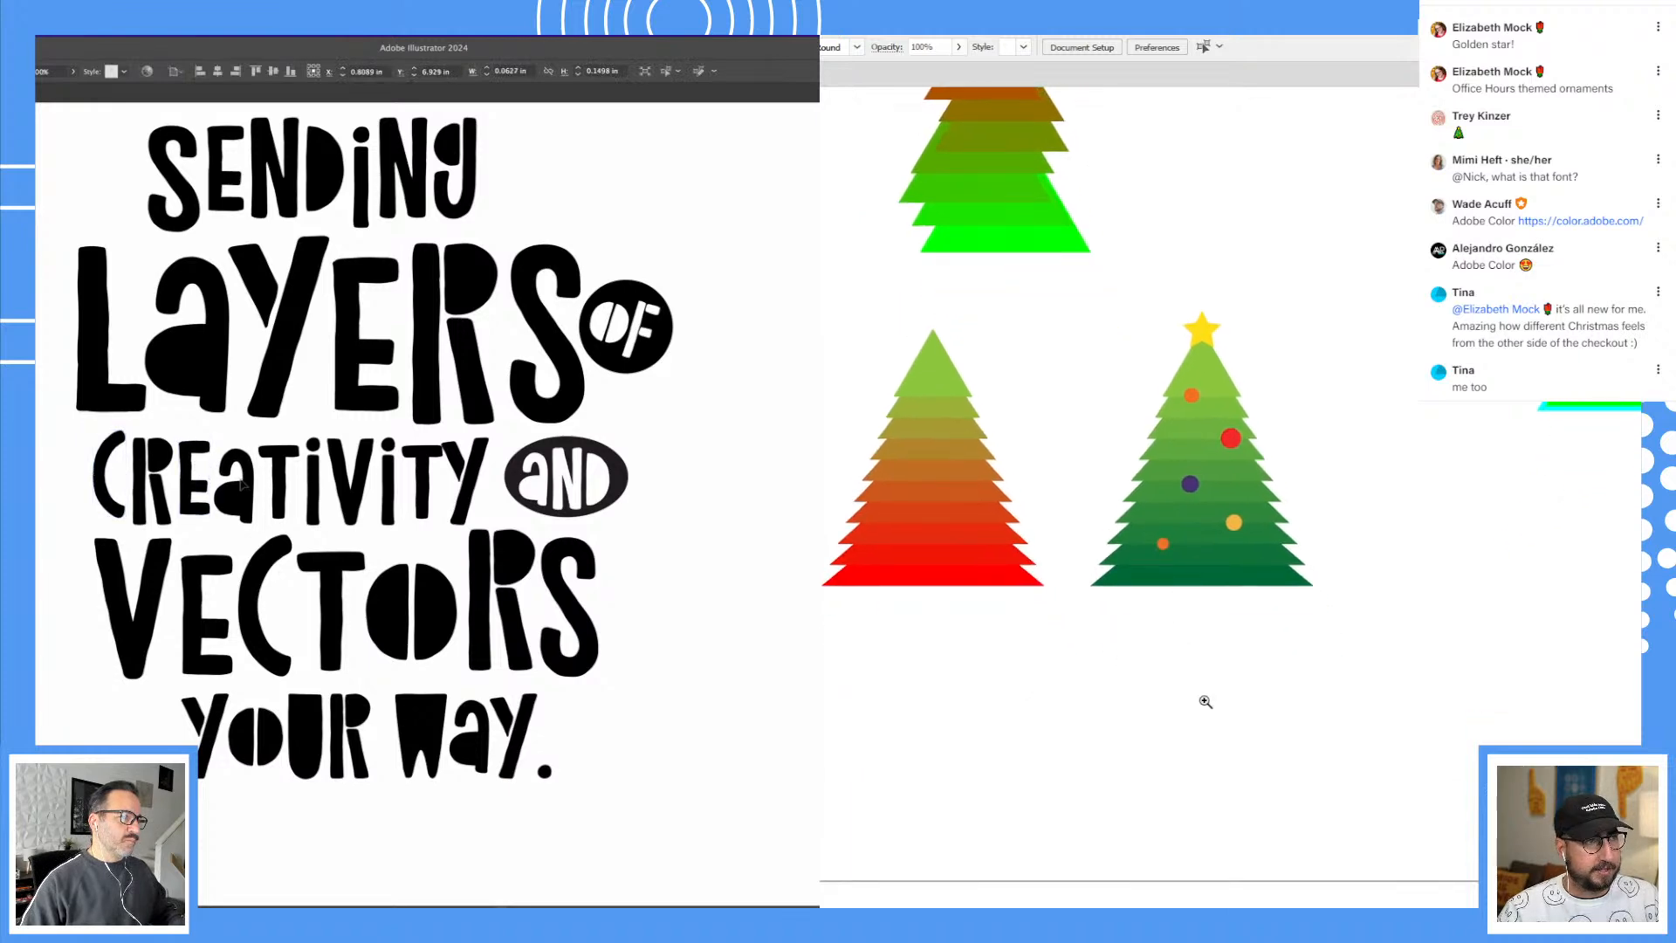
left_click(1228, 683, "ctrl")
left_click_drag(234, 489, 234, 483)
left_click_drag(1213, 472, 1136, 699)
left_click(277, 477)
left_click_drag(311, 489, 363, 491)
left_click_drag(1458, 517, 1141, 741)
left_click_drag(388, 488, 385, 489)
left_click_drag(1141, 741, 1169, 860)
left_click_drag(419, 480, 416, 480)
left_click_drag(1126, 686, 1174, 755)
left_click_drag(462, 480, 459, 480)
left_click_drag(1174, 756, 1218, 762)
left_click(697, 482)
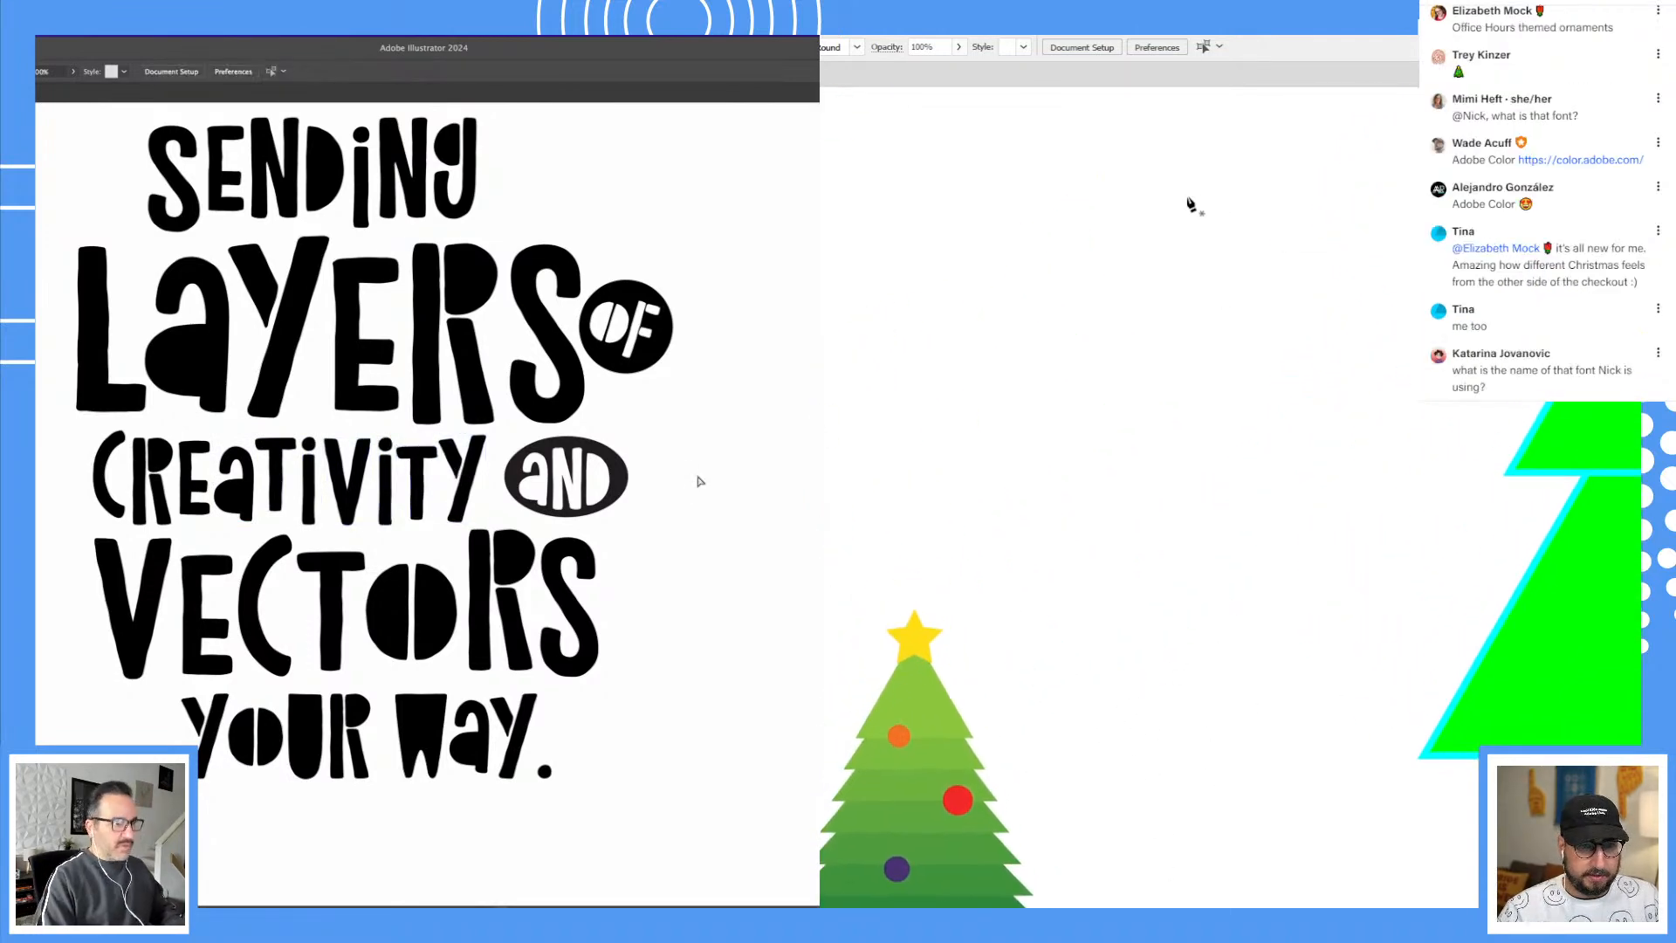
Step: Draw an orange triangle about 176 px wide and 229 px tall with the Pen tool above the ornamented tree
key("super+minus")
key("super+minus")
left_click_drag(660, 475, 624, 501)
left_click(1173, 153)
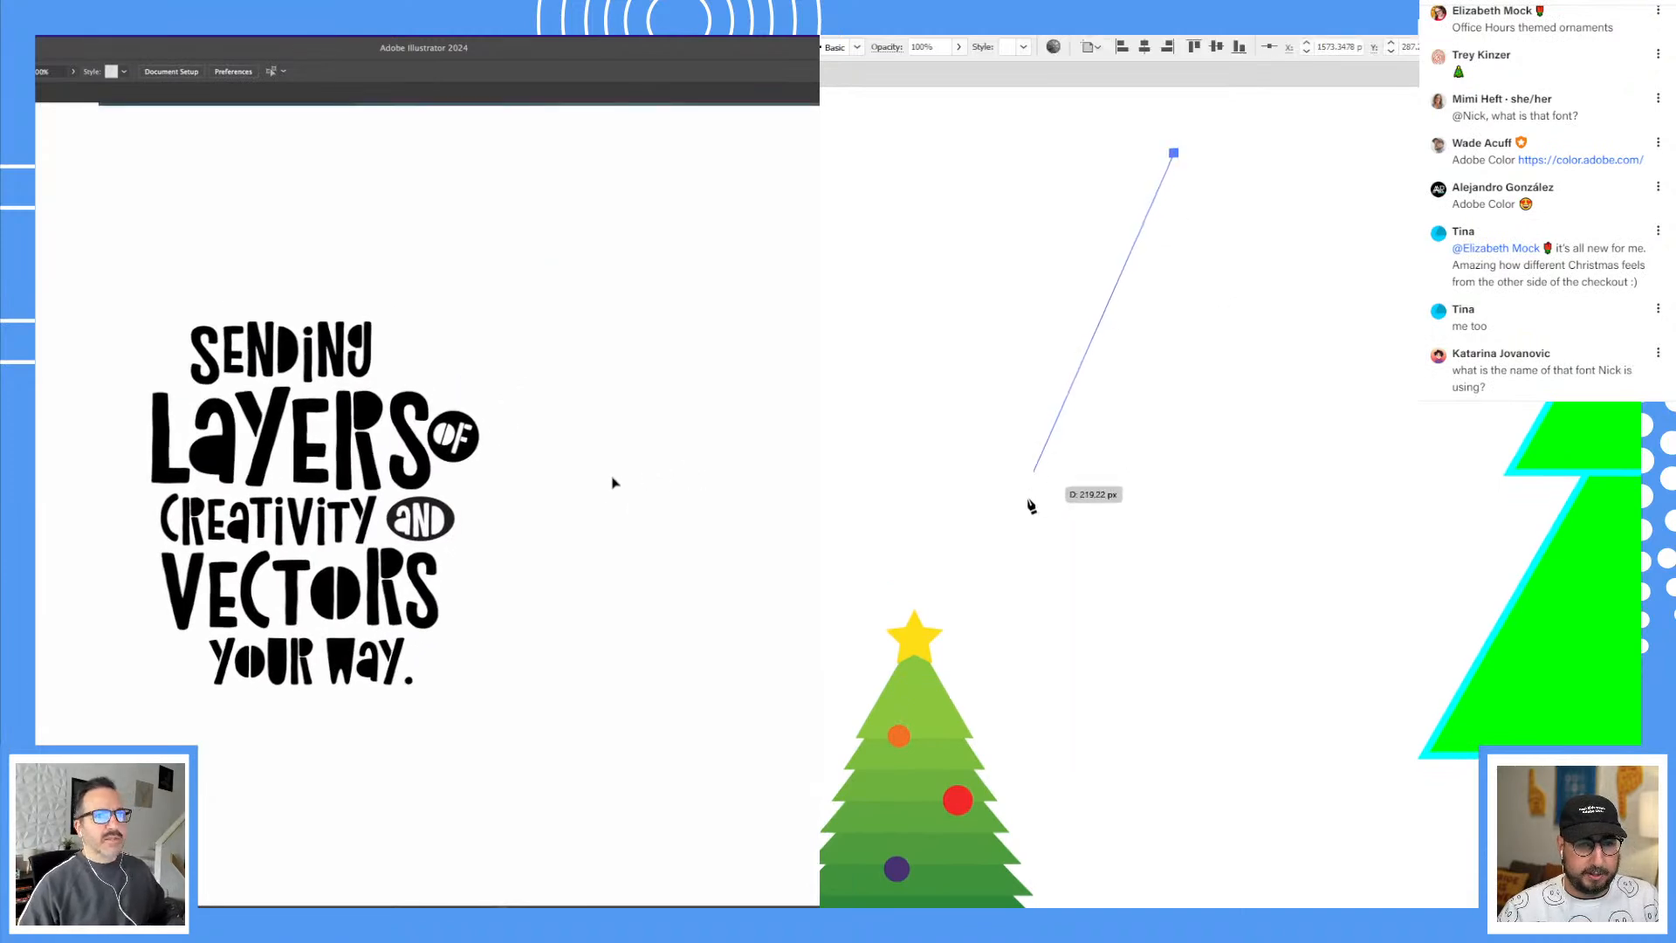
left_click(1037, 532)
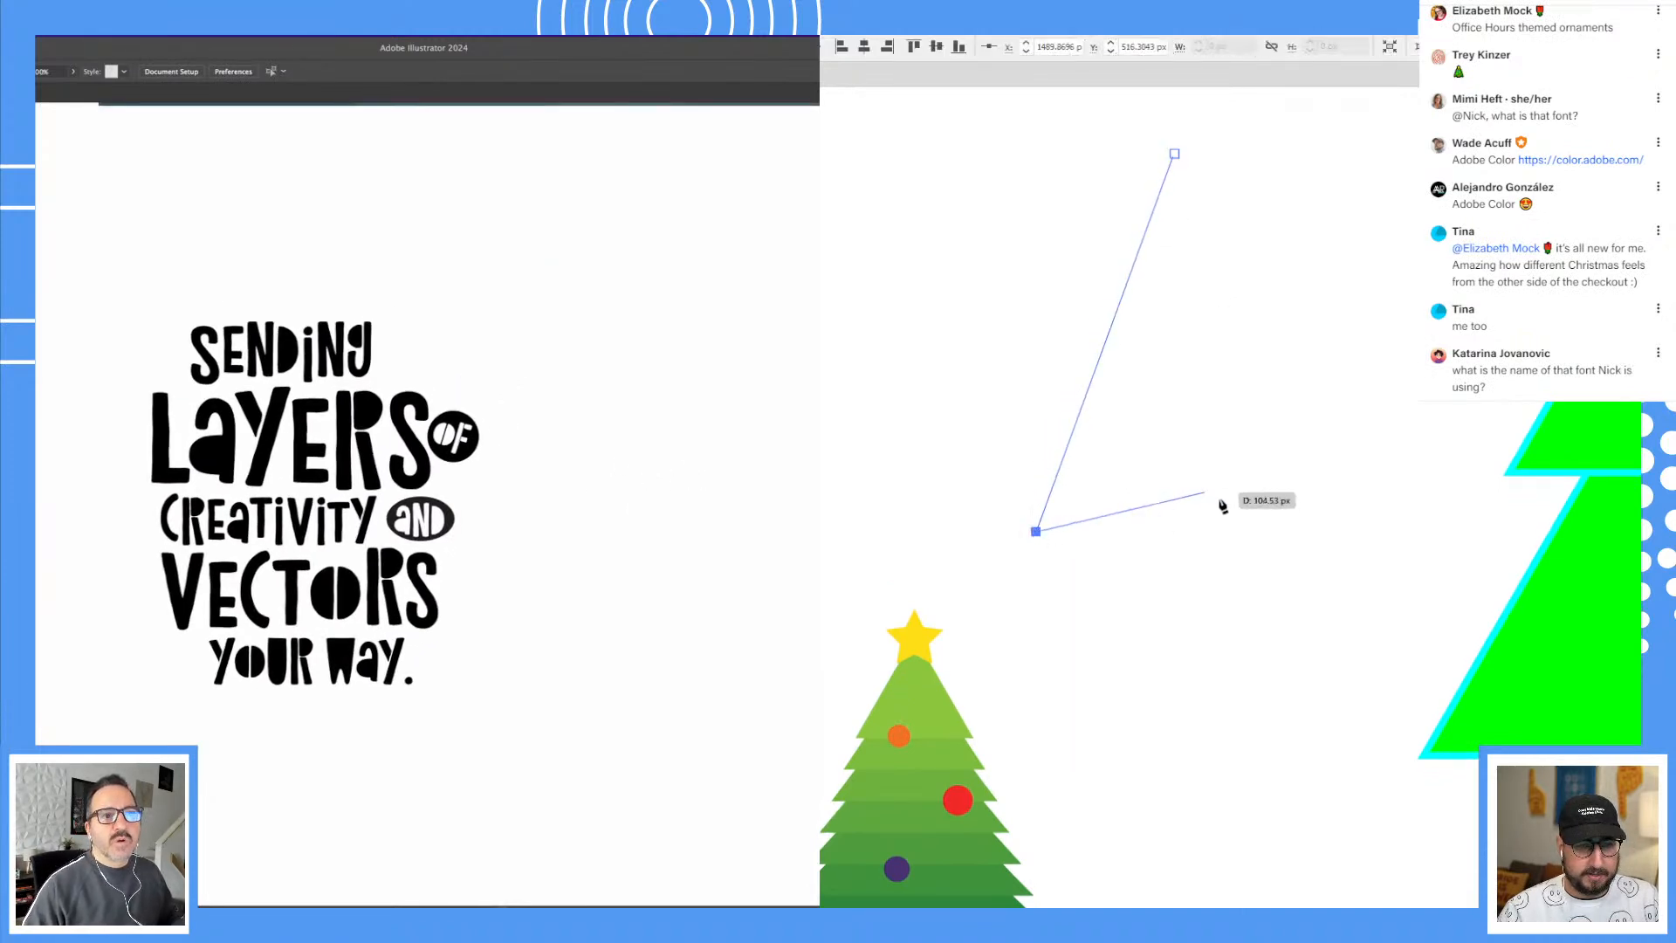
left_click(1327, 511)
left_click(1173, 153)
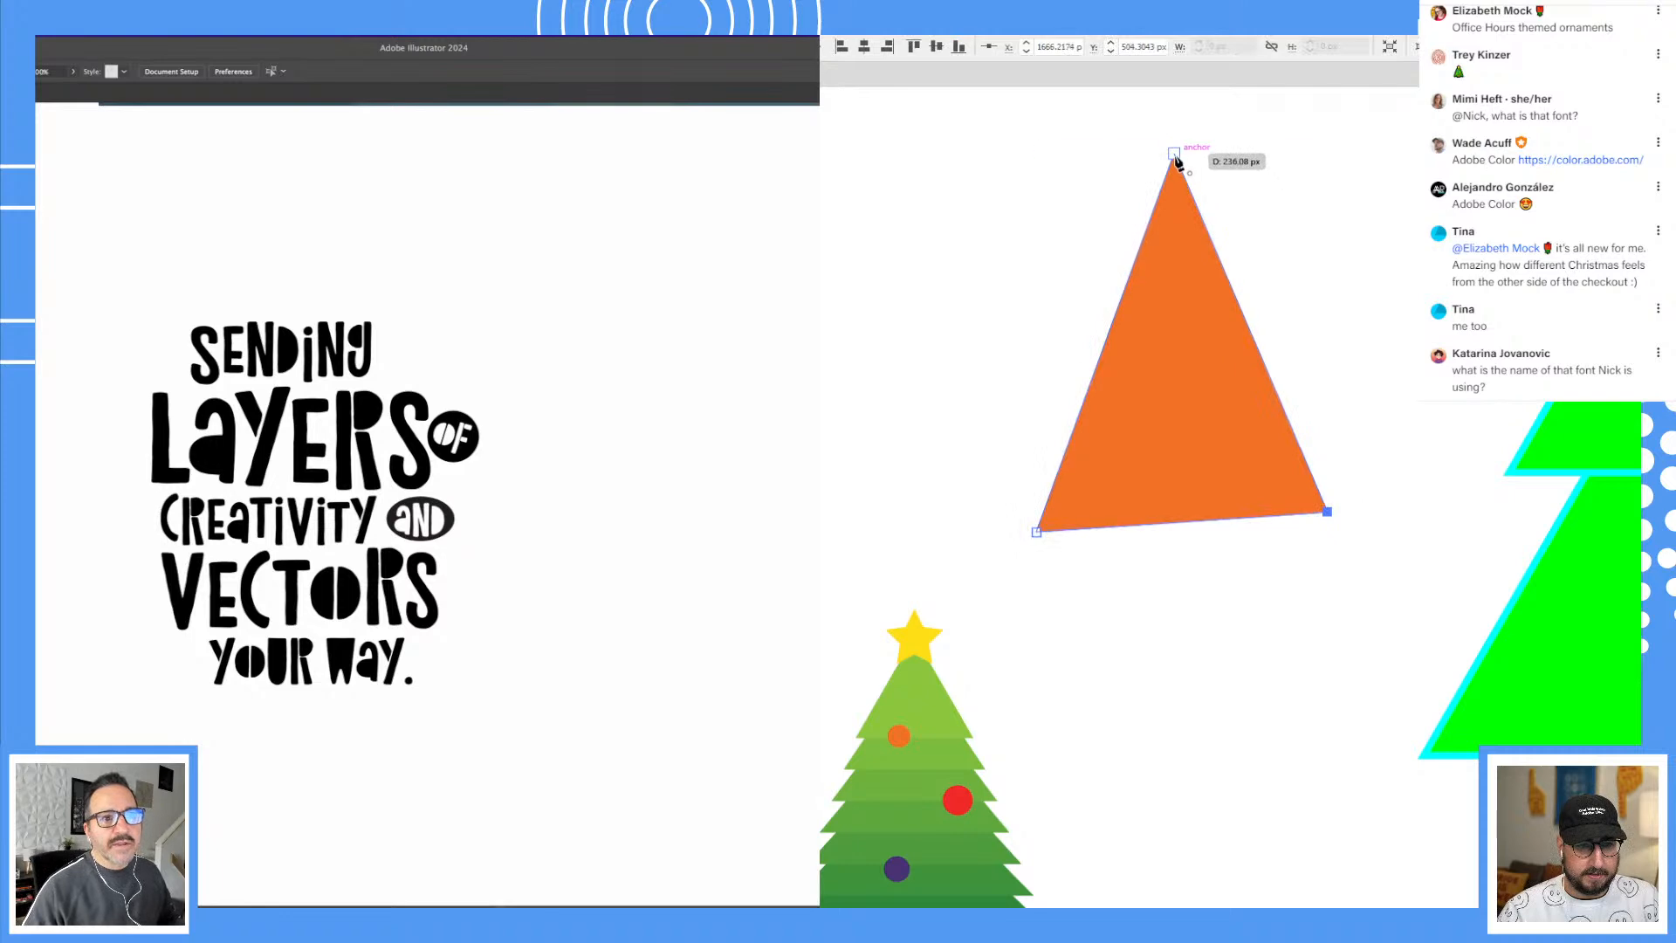
key("v")
left_click_drag(1327, 342, 1343, 352)
left_click(1341, 347)
Step: Draw a narrow slanted trunk below the orange triangle with the Pen tool, about 44 px long, and shift it slightly right
key("z")
left_click(1199, 523)
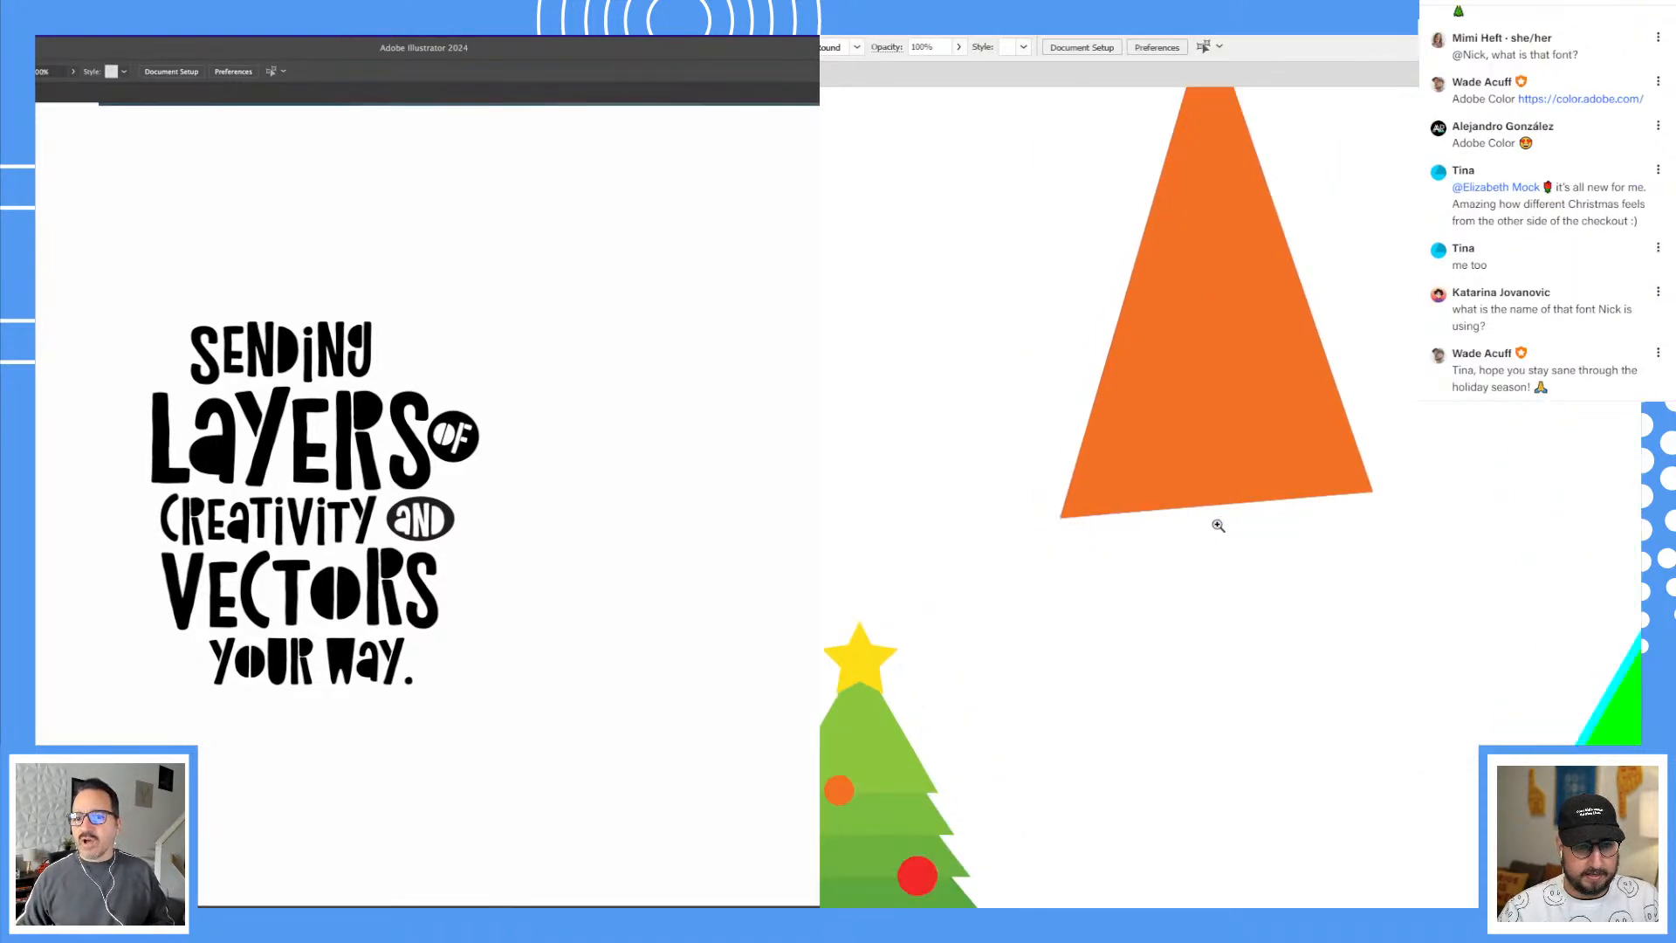
left_click_drag(1208, 524, 1193, 608)
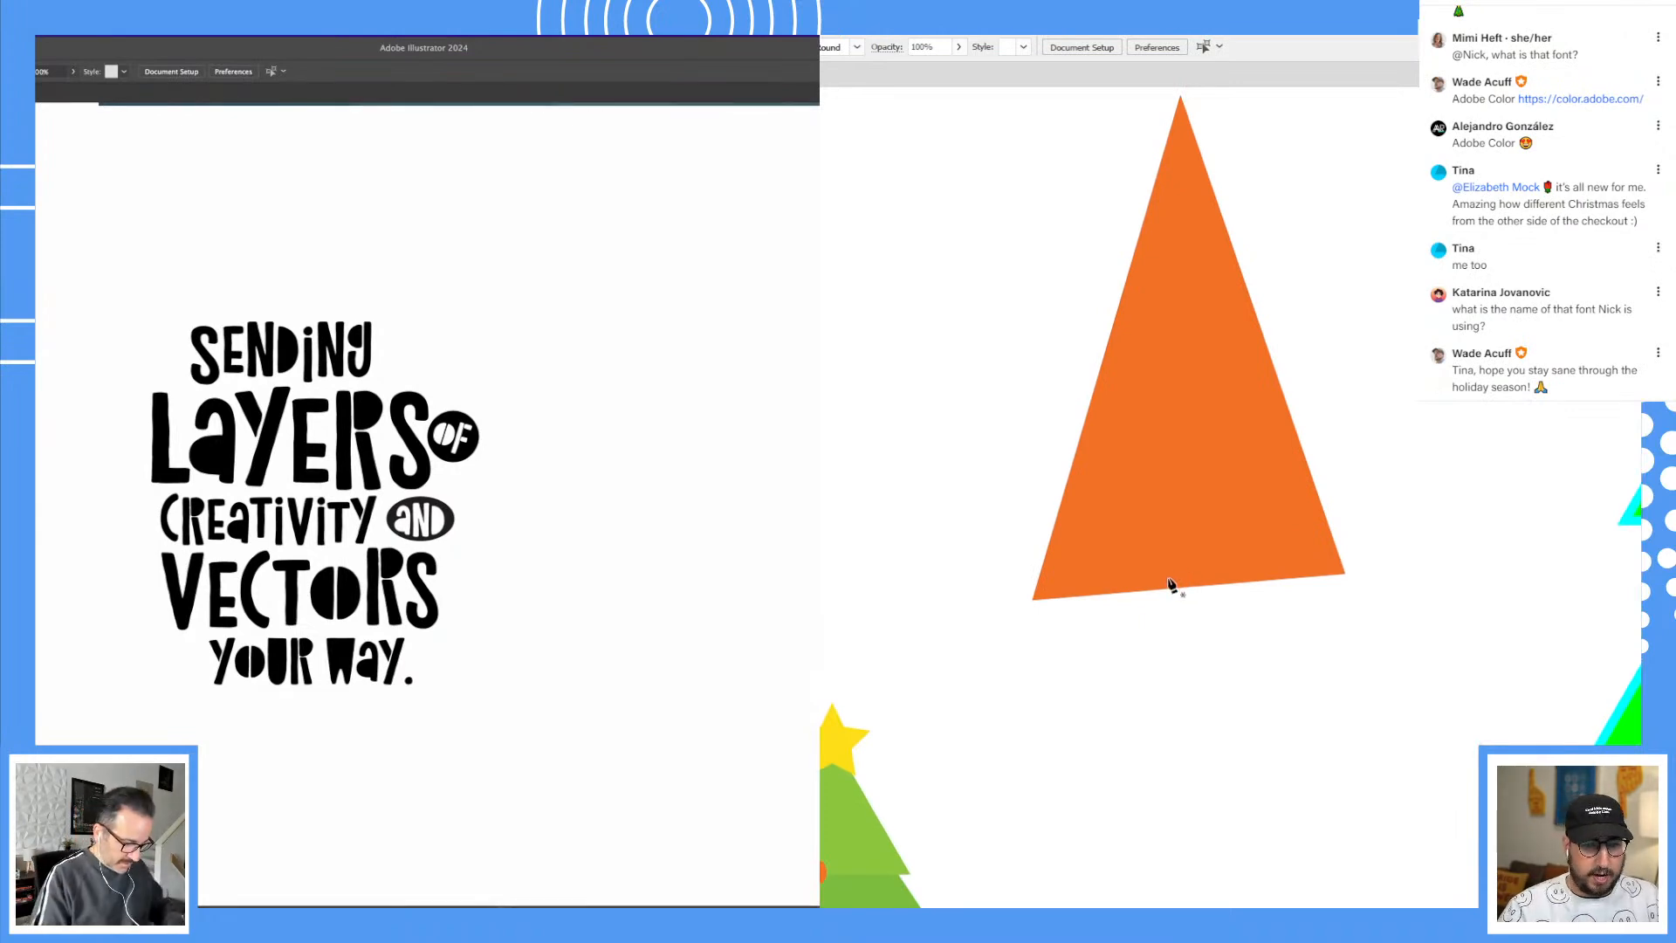
left_click(1167, 578)
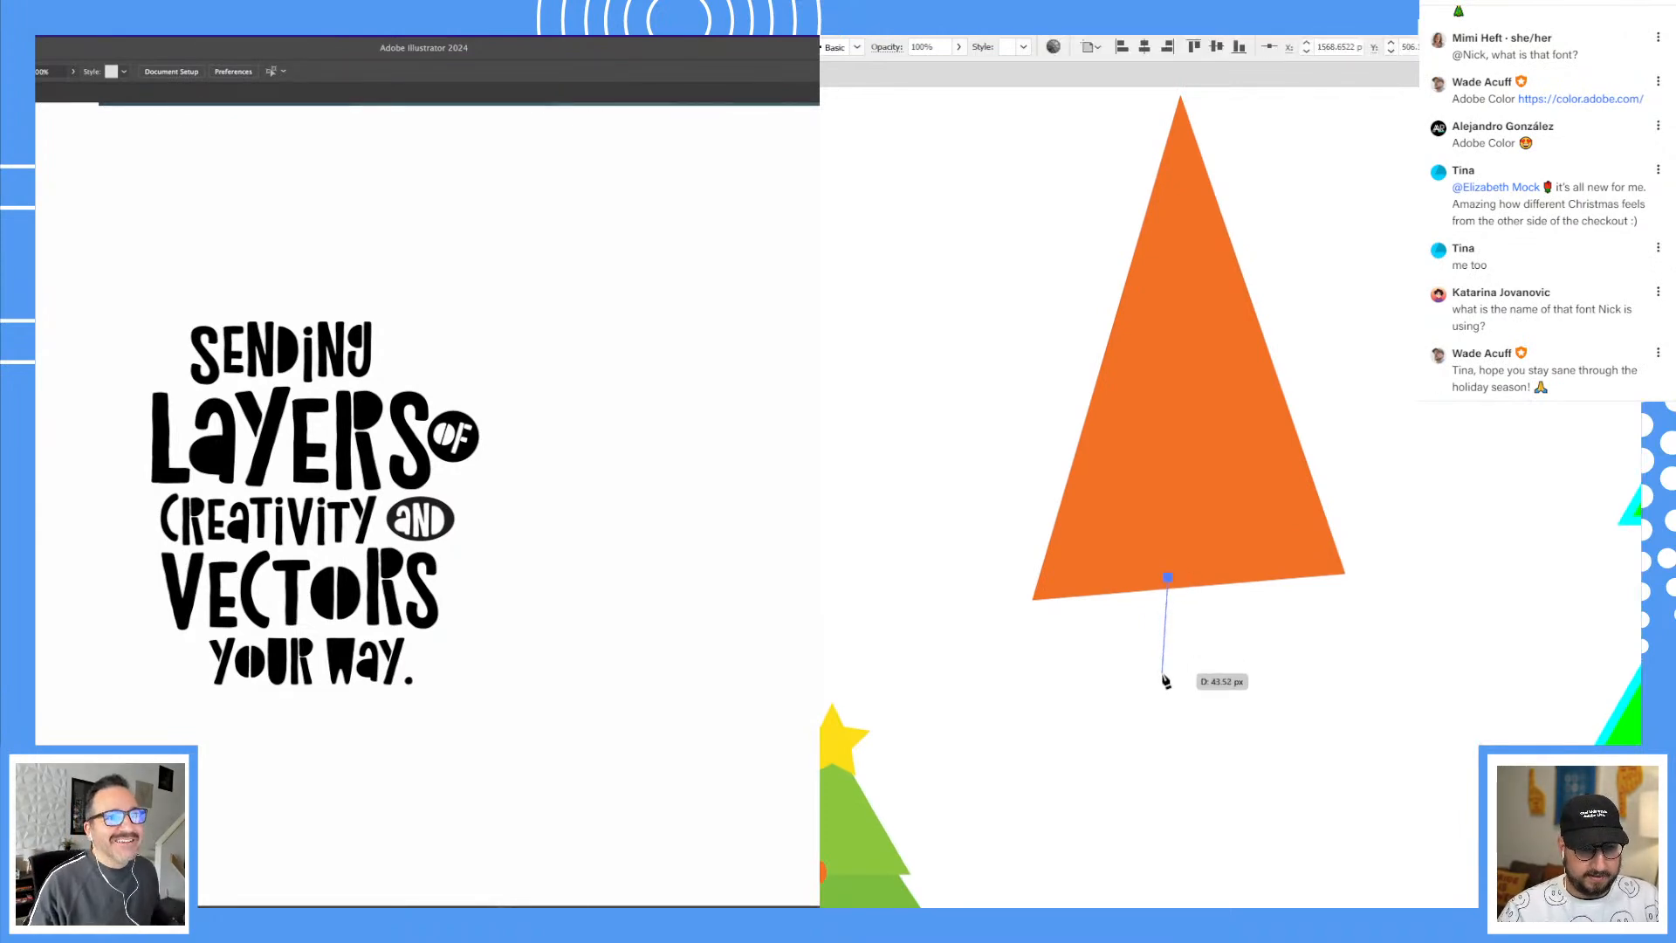
left_click(1162, 672)
left_click(1188, 665)
left_click(1189, 581)
left_click(1168, 578)
left_click(1395, 637, "ctrl")
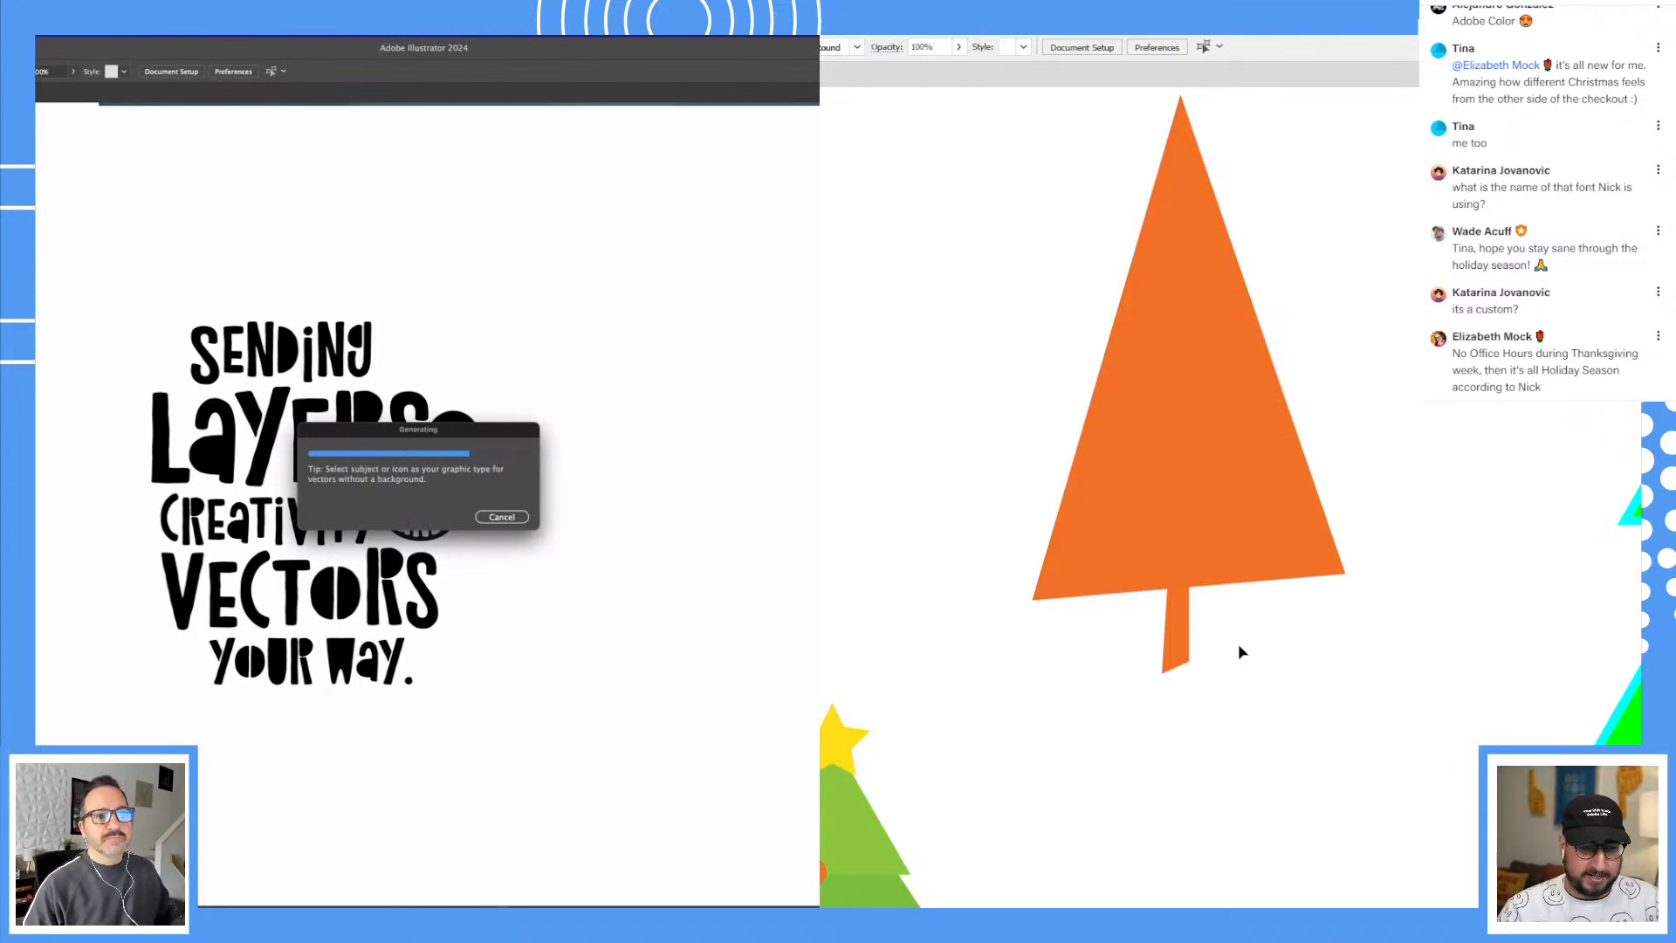
left_click_drag(1180, 653, 1189, 654)
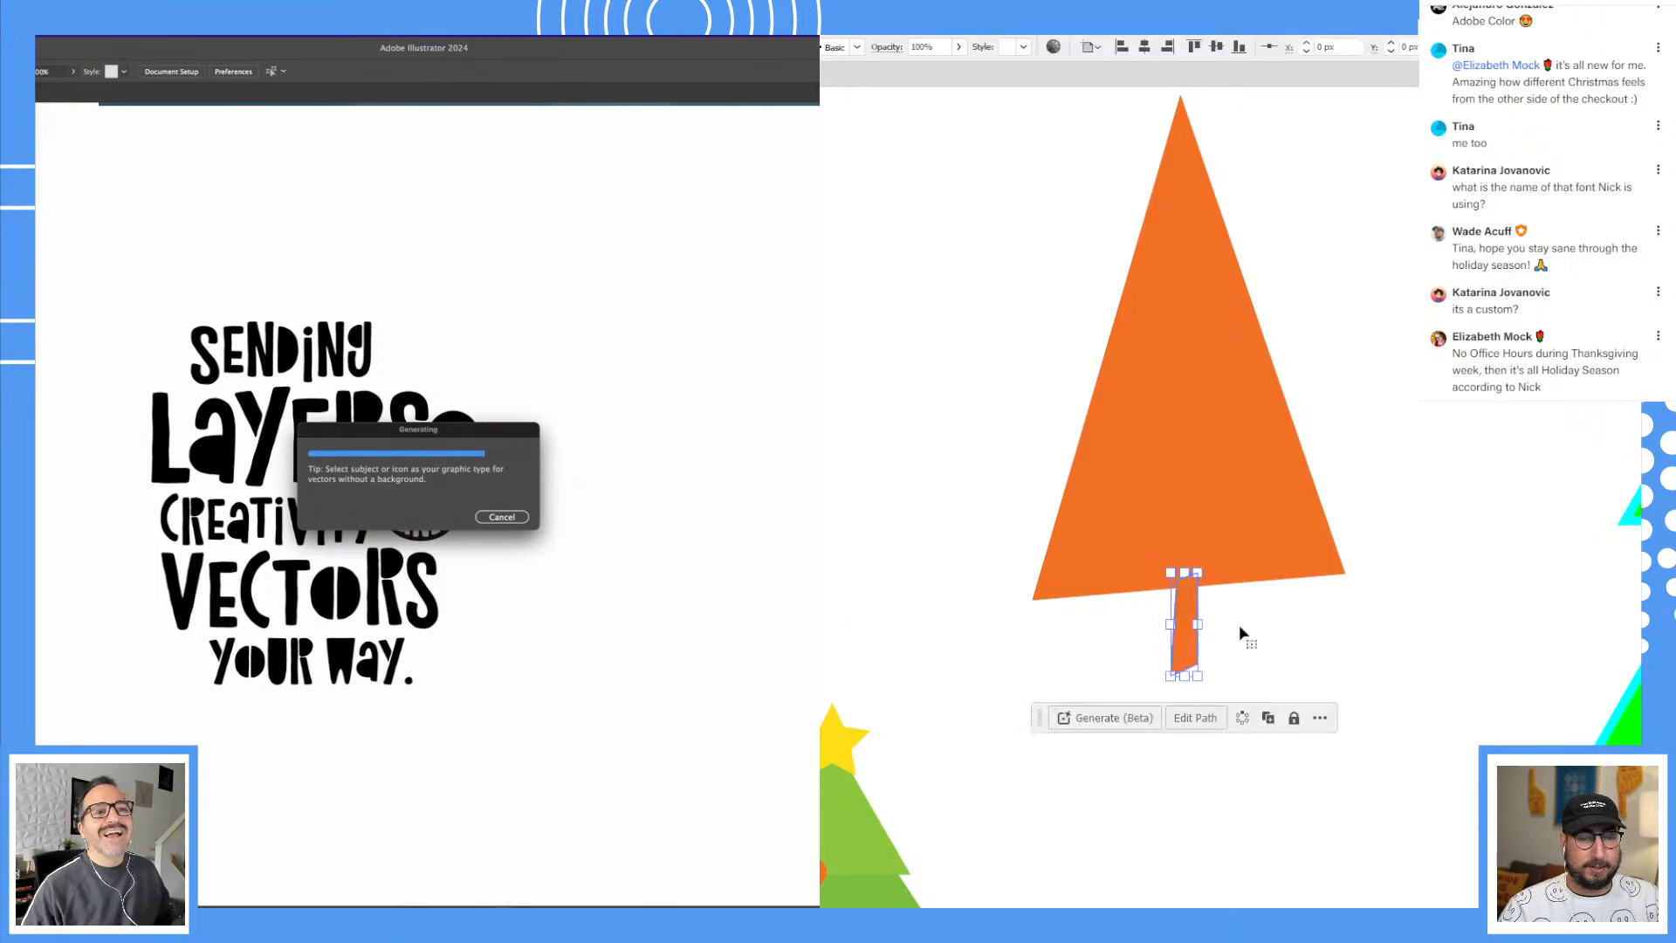
left_click(1416, 513)
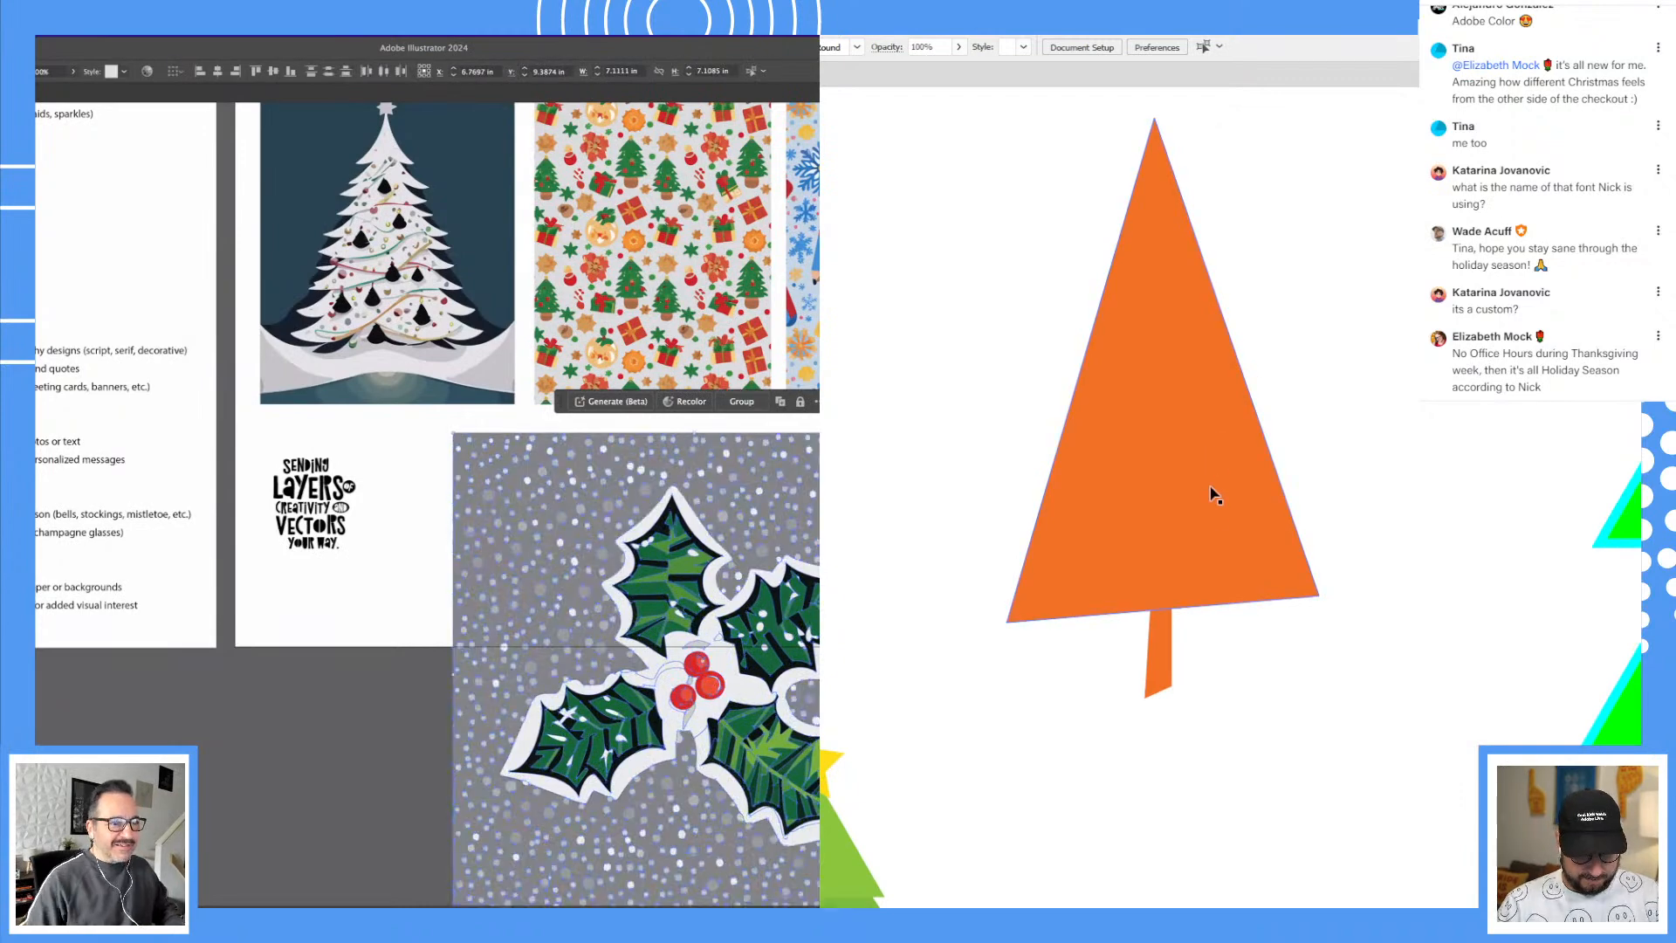
Step: Recolor the large orange triangle dark teal and its trunk coral, and move the holly artwork off the artboard
left_click_drag(1078, 658, 1082, 654)
left_click_drag(1339, 490, 1211, 611)
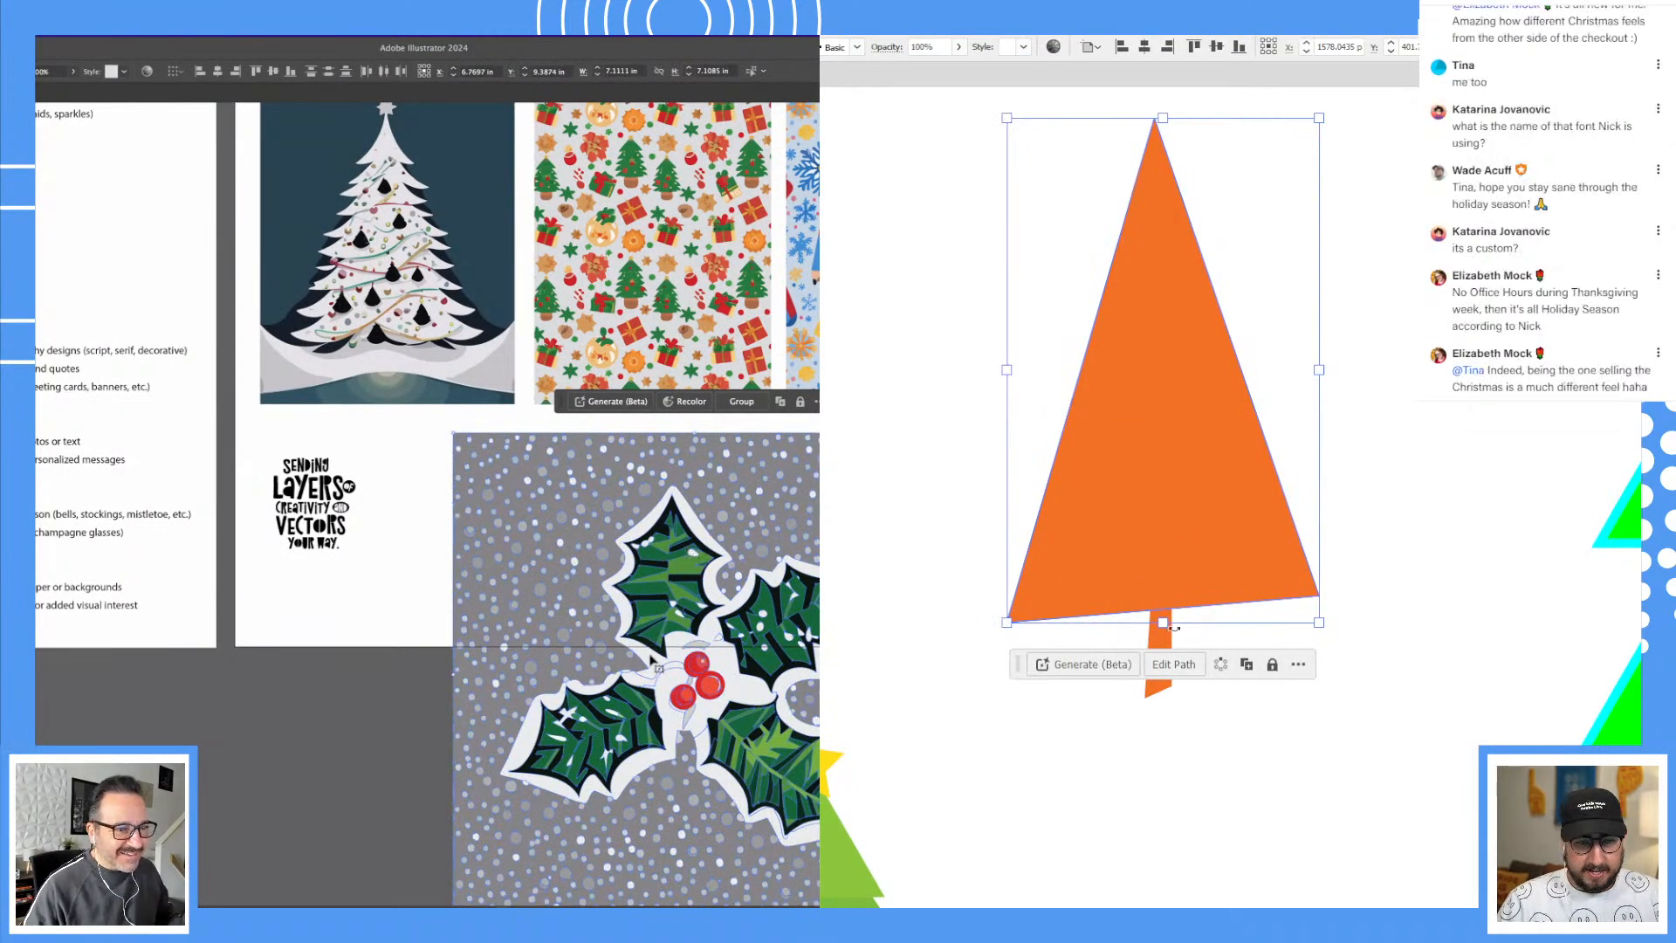
left_click(353, 731)
key("super+minus")
key("super+minus")
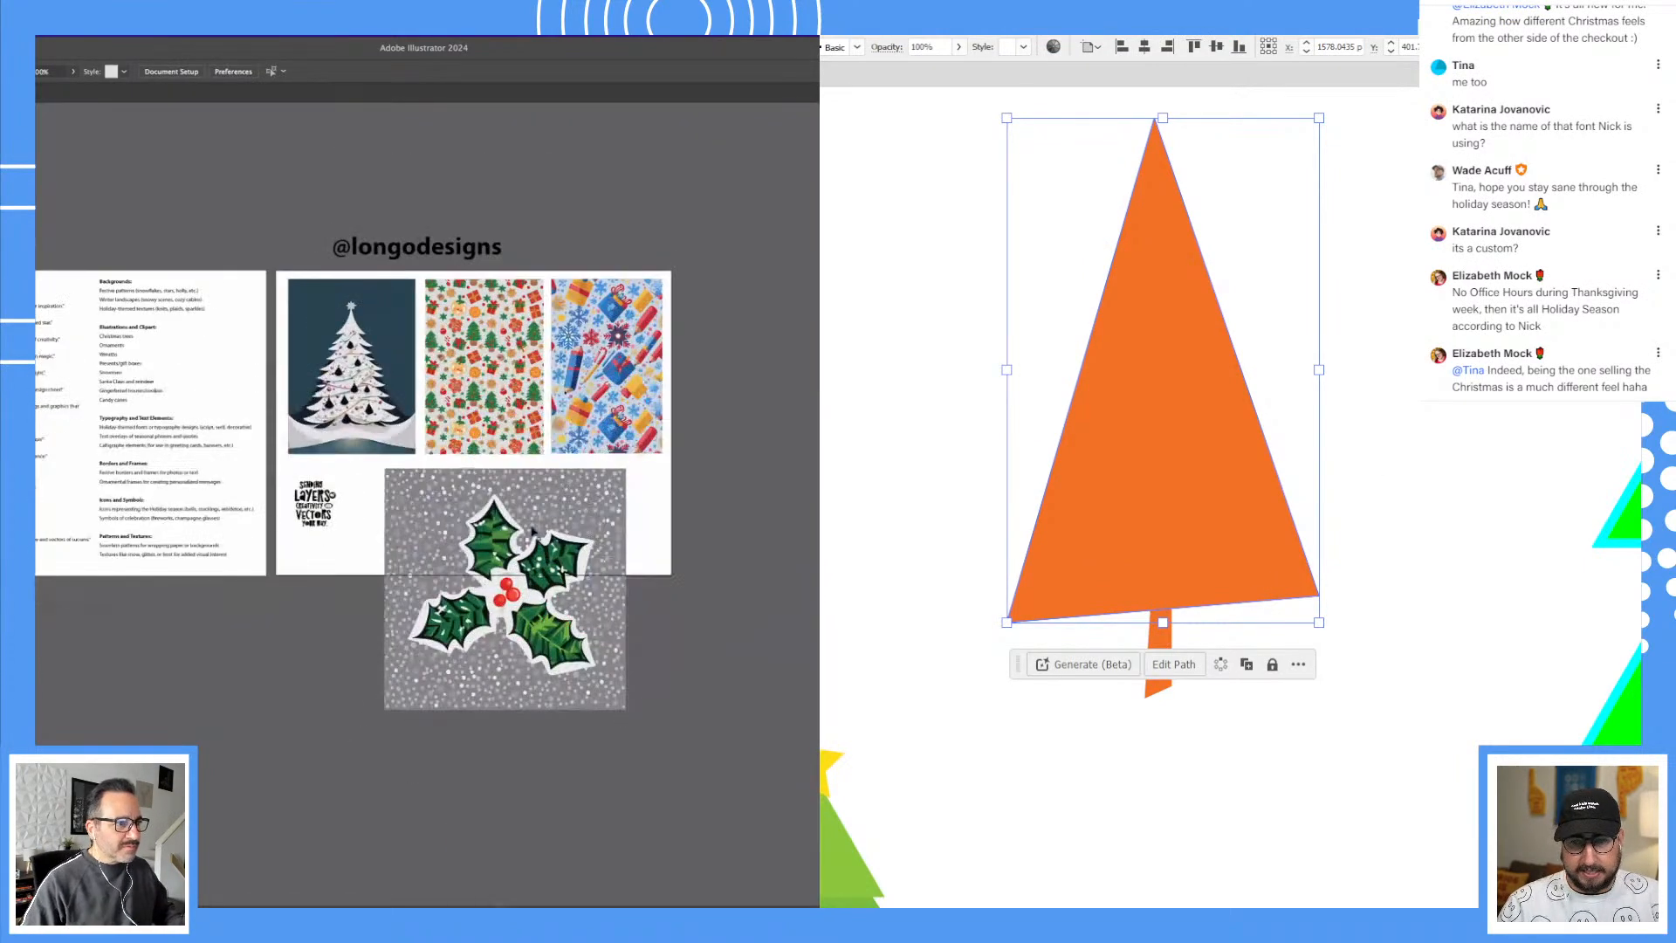
left_click(1179, 638)
left_click(1172, 653)
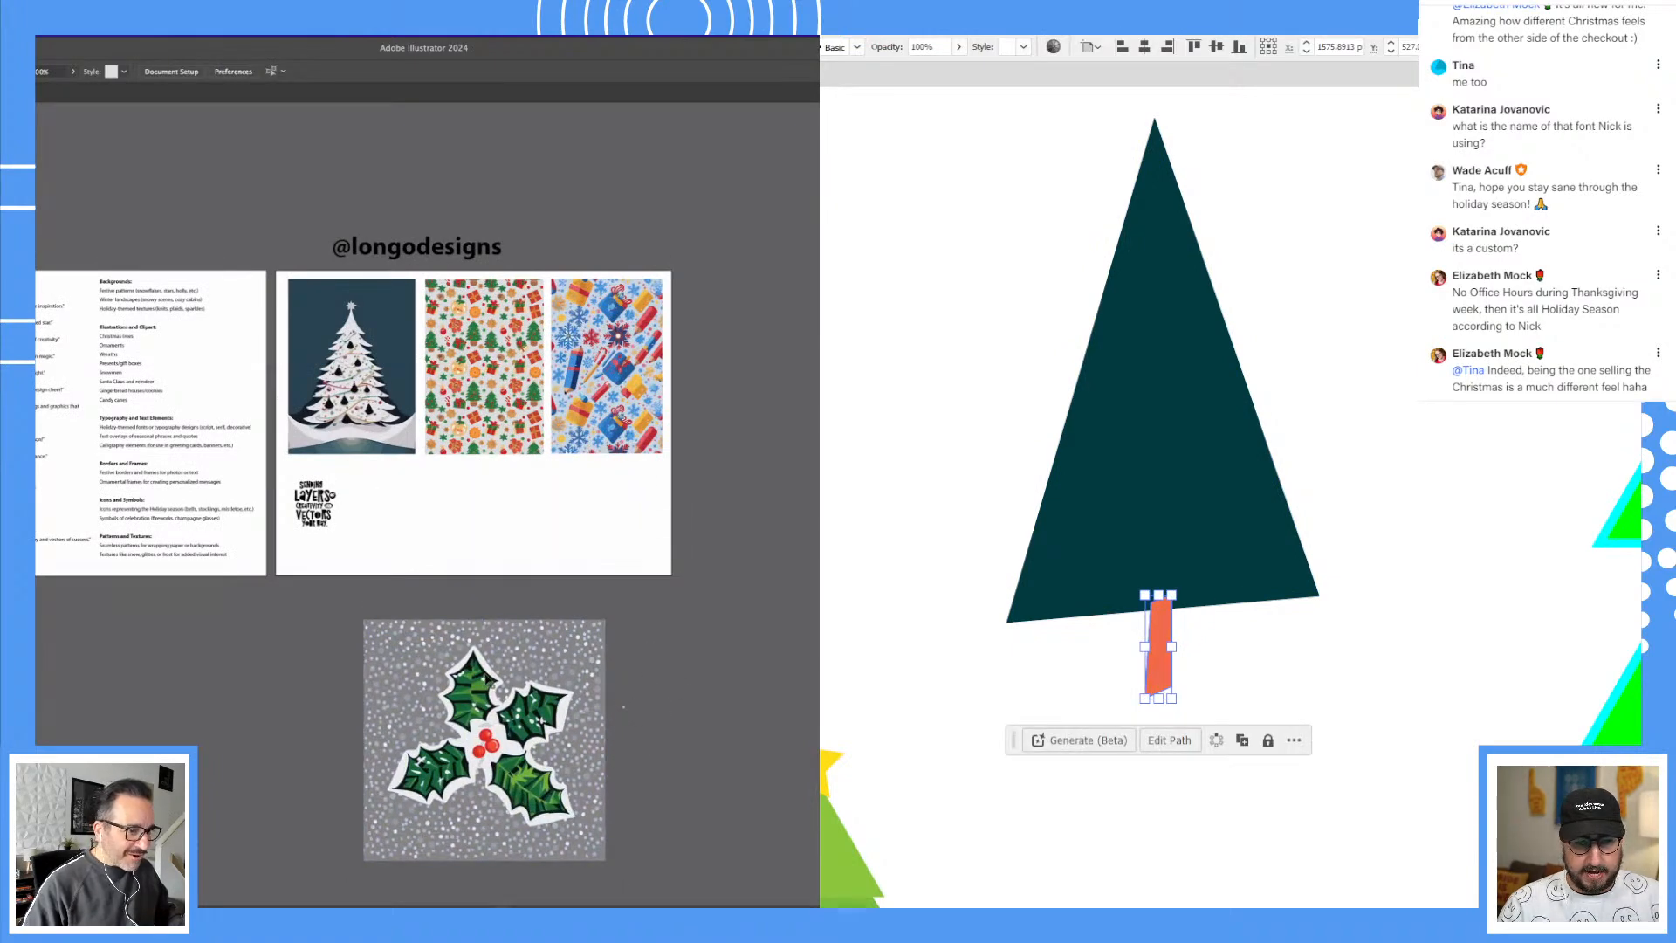
left_click(1413, 471)
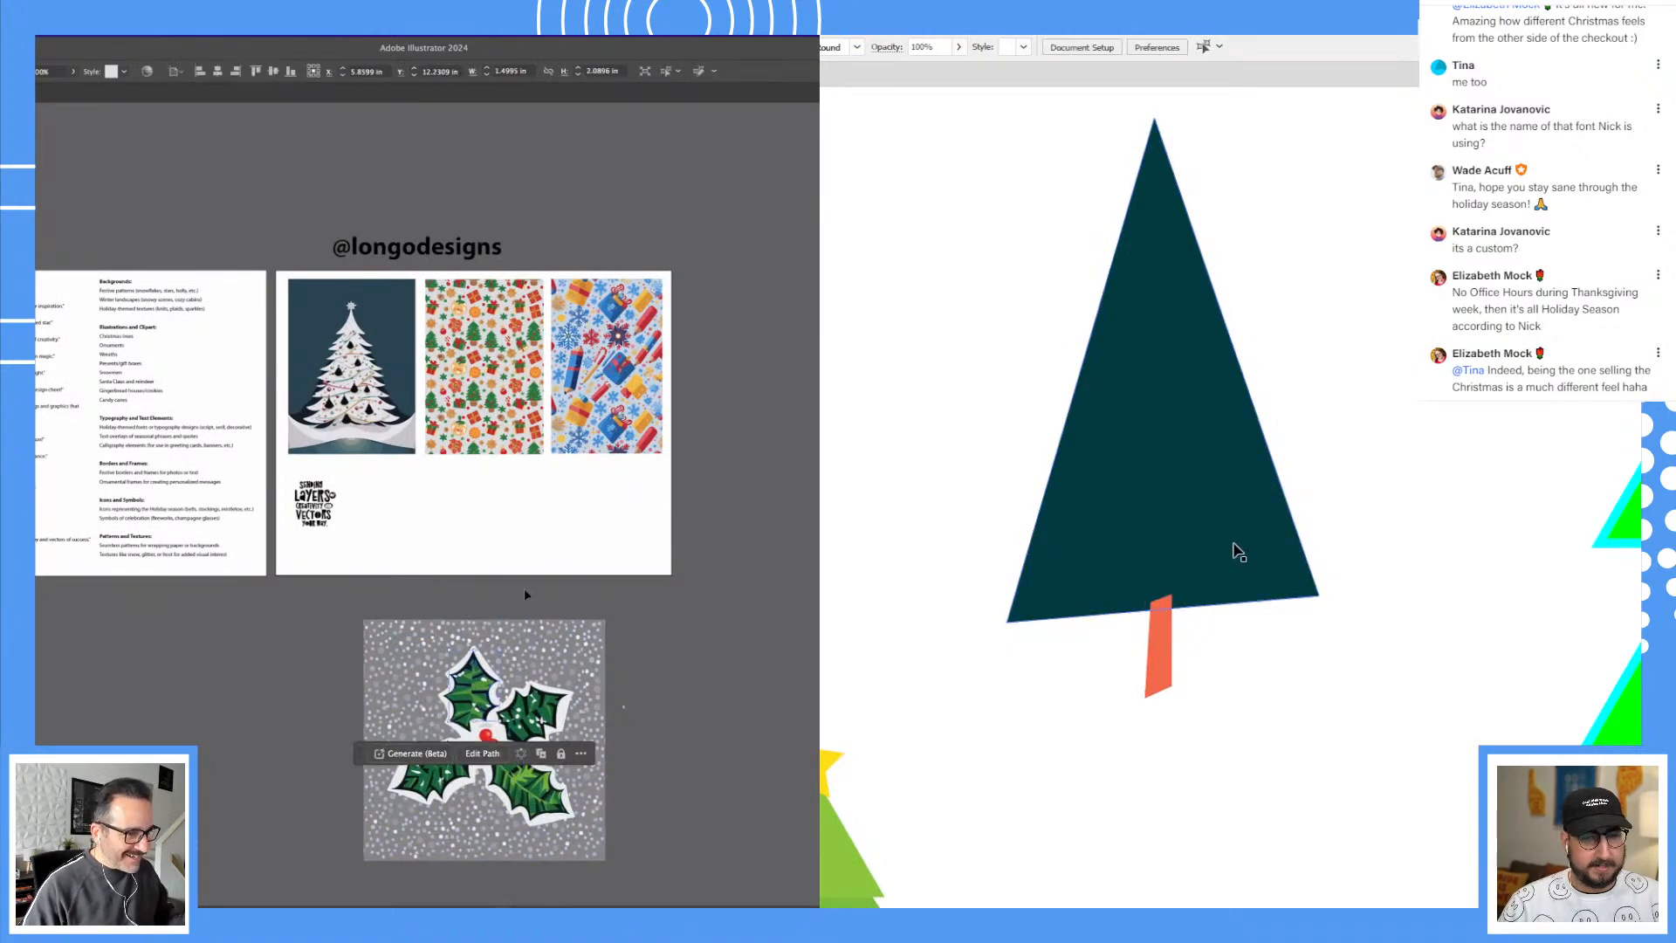
Step: Delete the holly artwork's gray background and patches of its surrounding snow dots
left_click(604, 640)
key("Delete")
key("p")
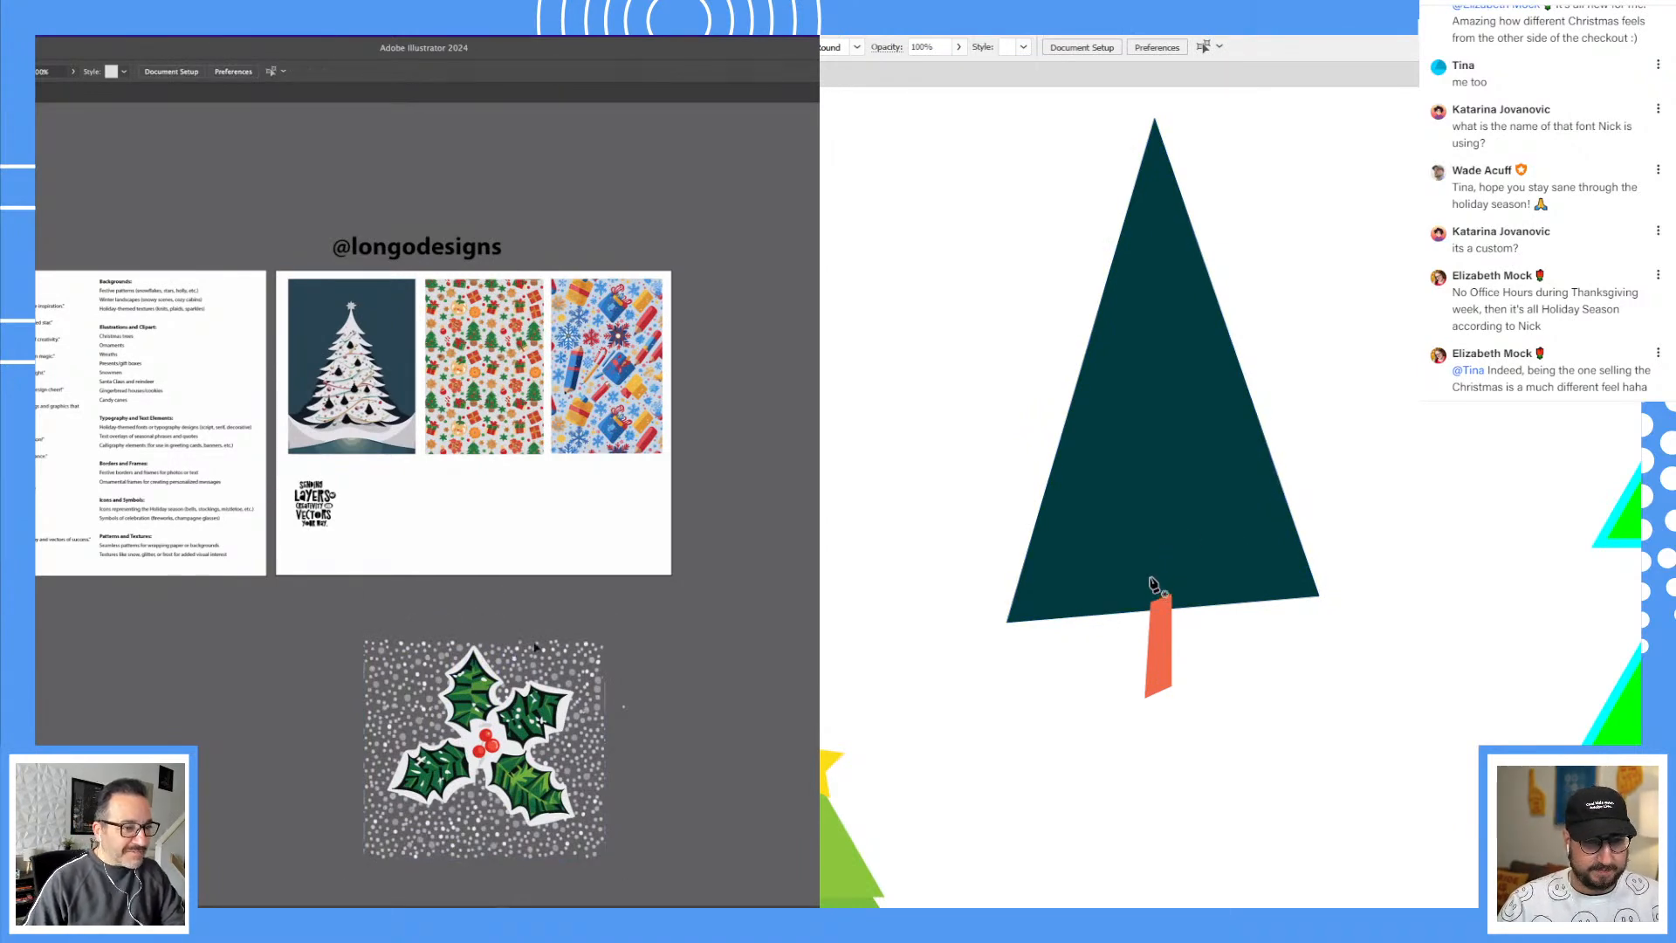
left_click_drag(632, 673, 500, 638)
key("Delete")
left_click_drag(381, 665, 432, 724)
key("Delete")
Step: Start a coral branch shape inside the dark teal triangle with the Pen tool, plotting the short top-left branch
left_click(1158, 213)
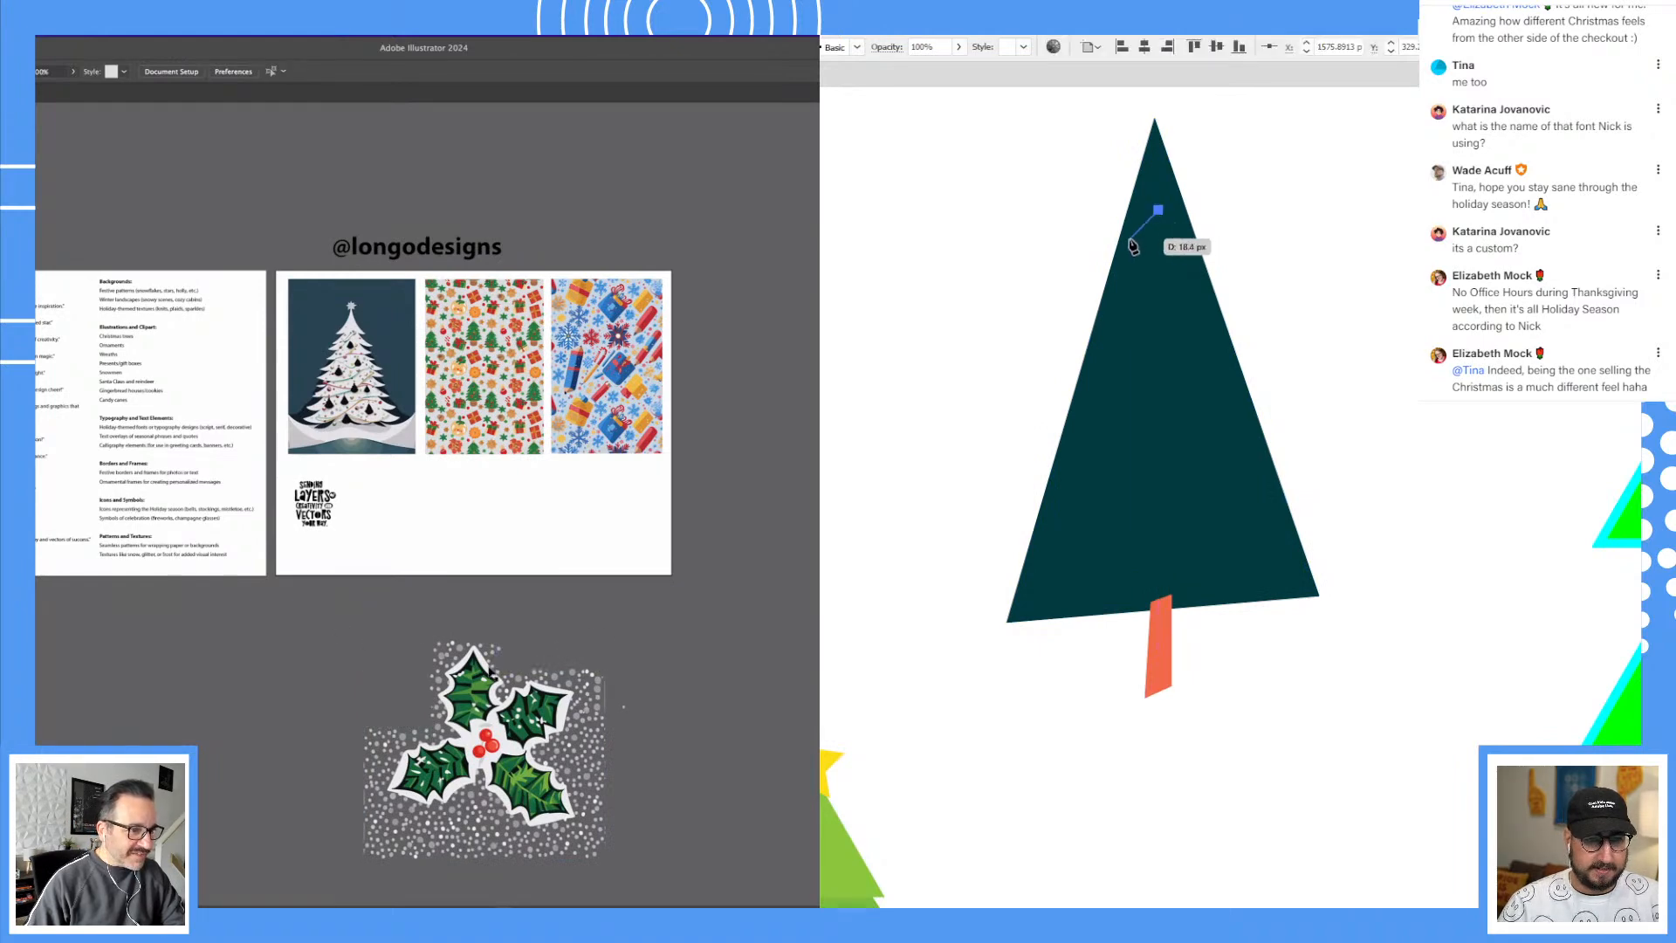
left_click(1125, 240)
left_click(491, 669)
left_click(1125, 248)
key("super+equal")
key("super+equal")
key("super+equal")
left_click(1158, 229)
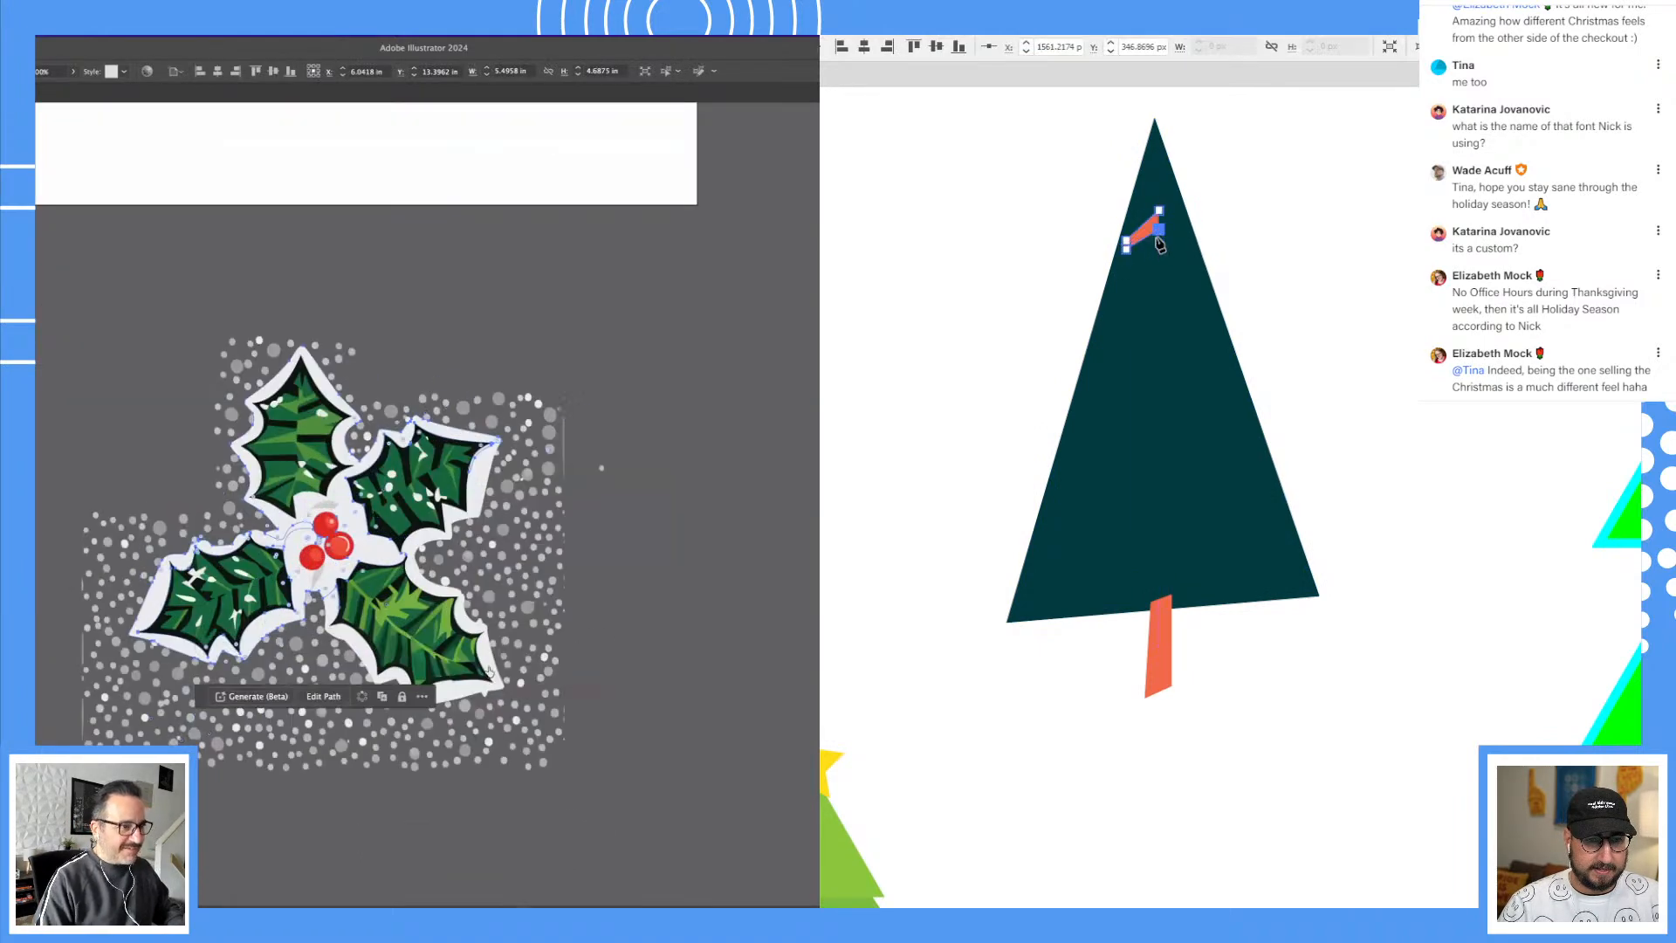
left_click(1152, 312)
Step: Plot the second left branch of the coral shape, and delete the holly's main white outline and nearby dots
key("super+shift+a")
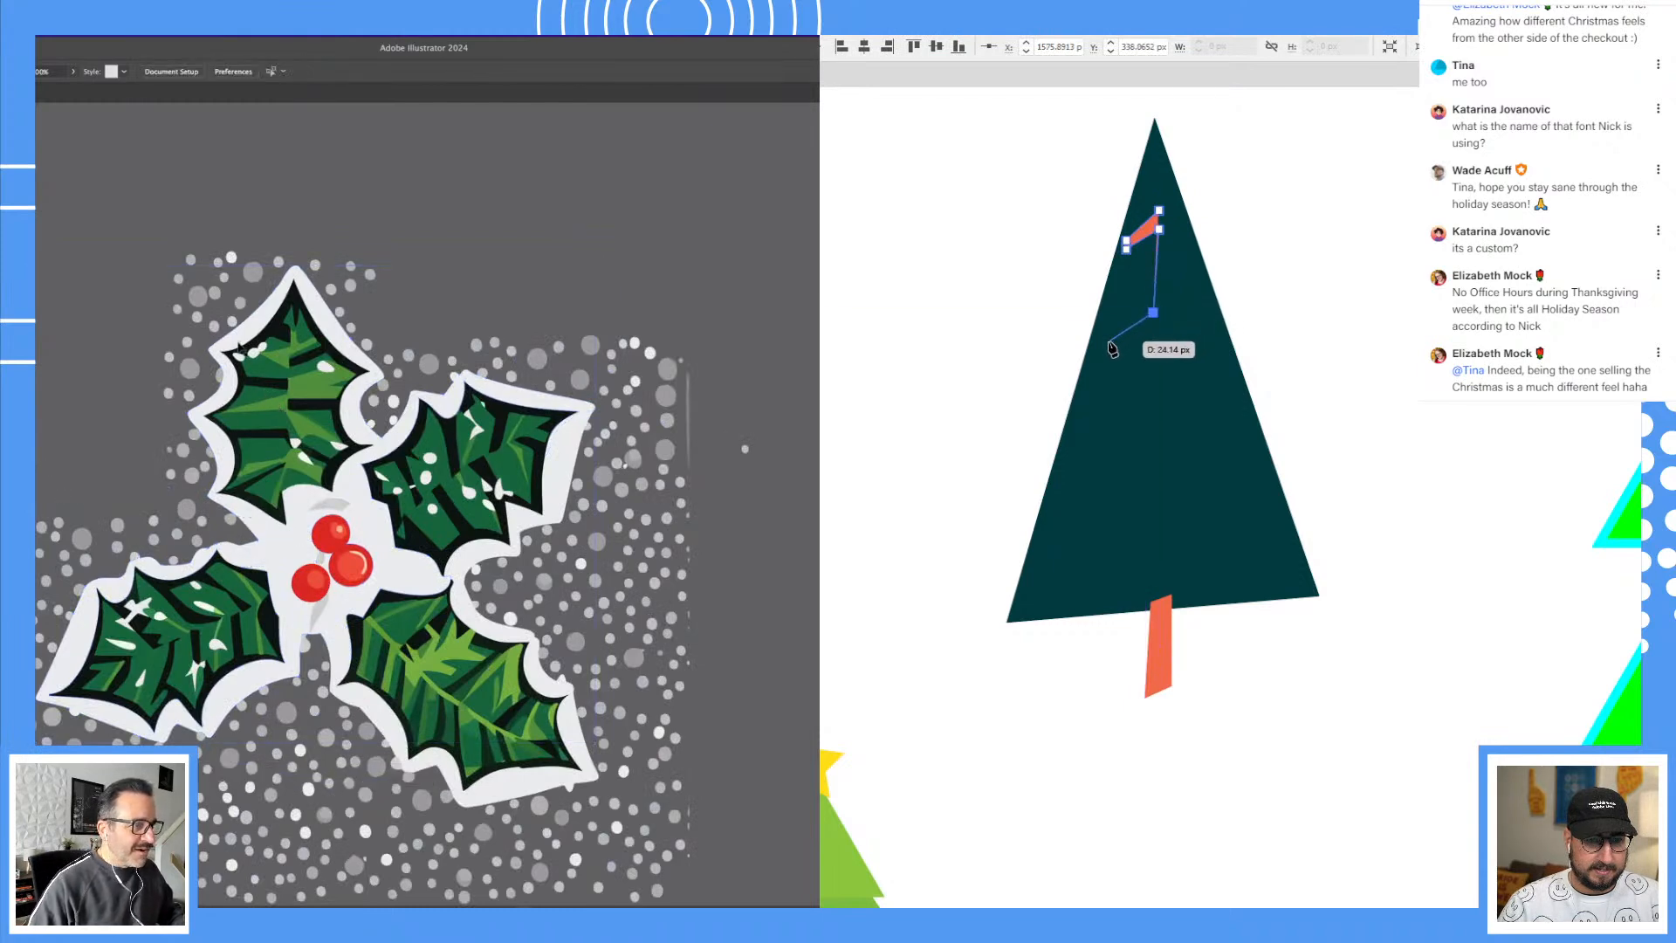
left_click(1106, 341)
left_click_drag(242, 351, 658, 475)
left_click(1100, 369)
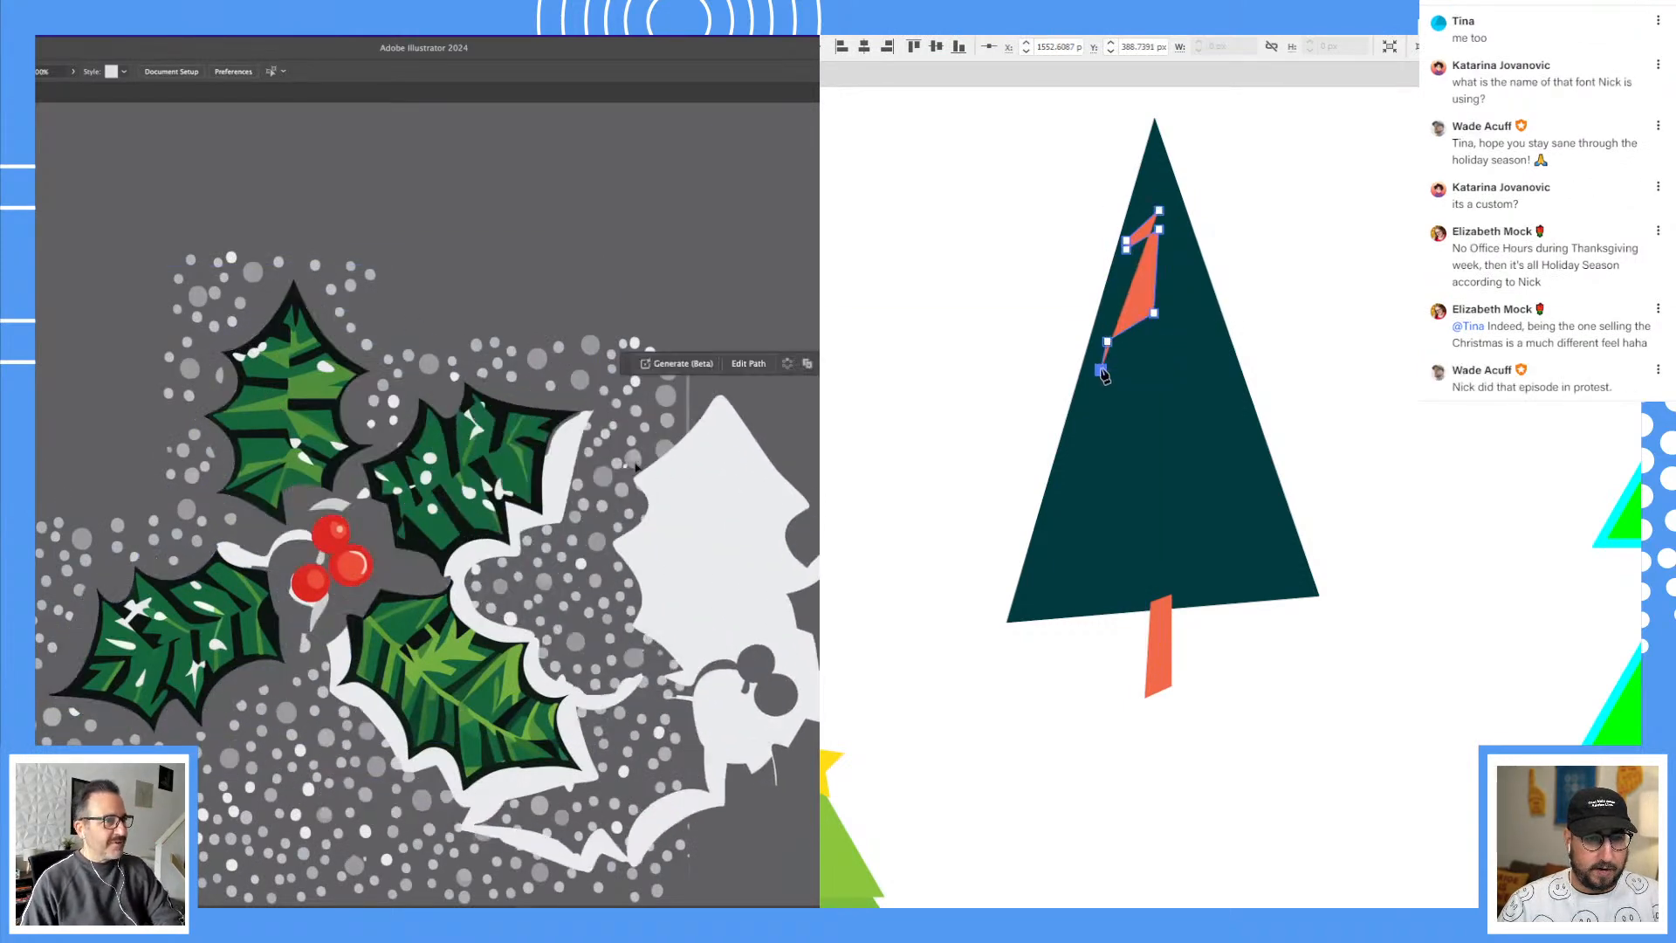
key("Delete")
left_click(1158, 330)
key("Delete")
left_click_drag(256, 316, 394, 278)
key("Delete")
Step: Plot the third and fourth left branches of the coral shape, and delete the holly's upper-right leaf
left_click(1158, 419)
left_click(1088, 442)
left_click(1080, 466)
left_click(1158, 443)
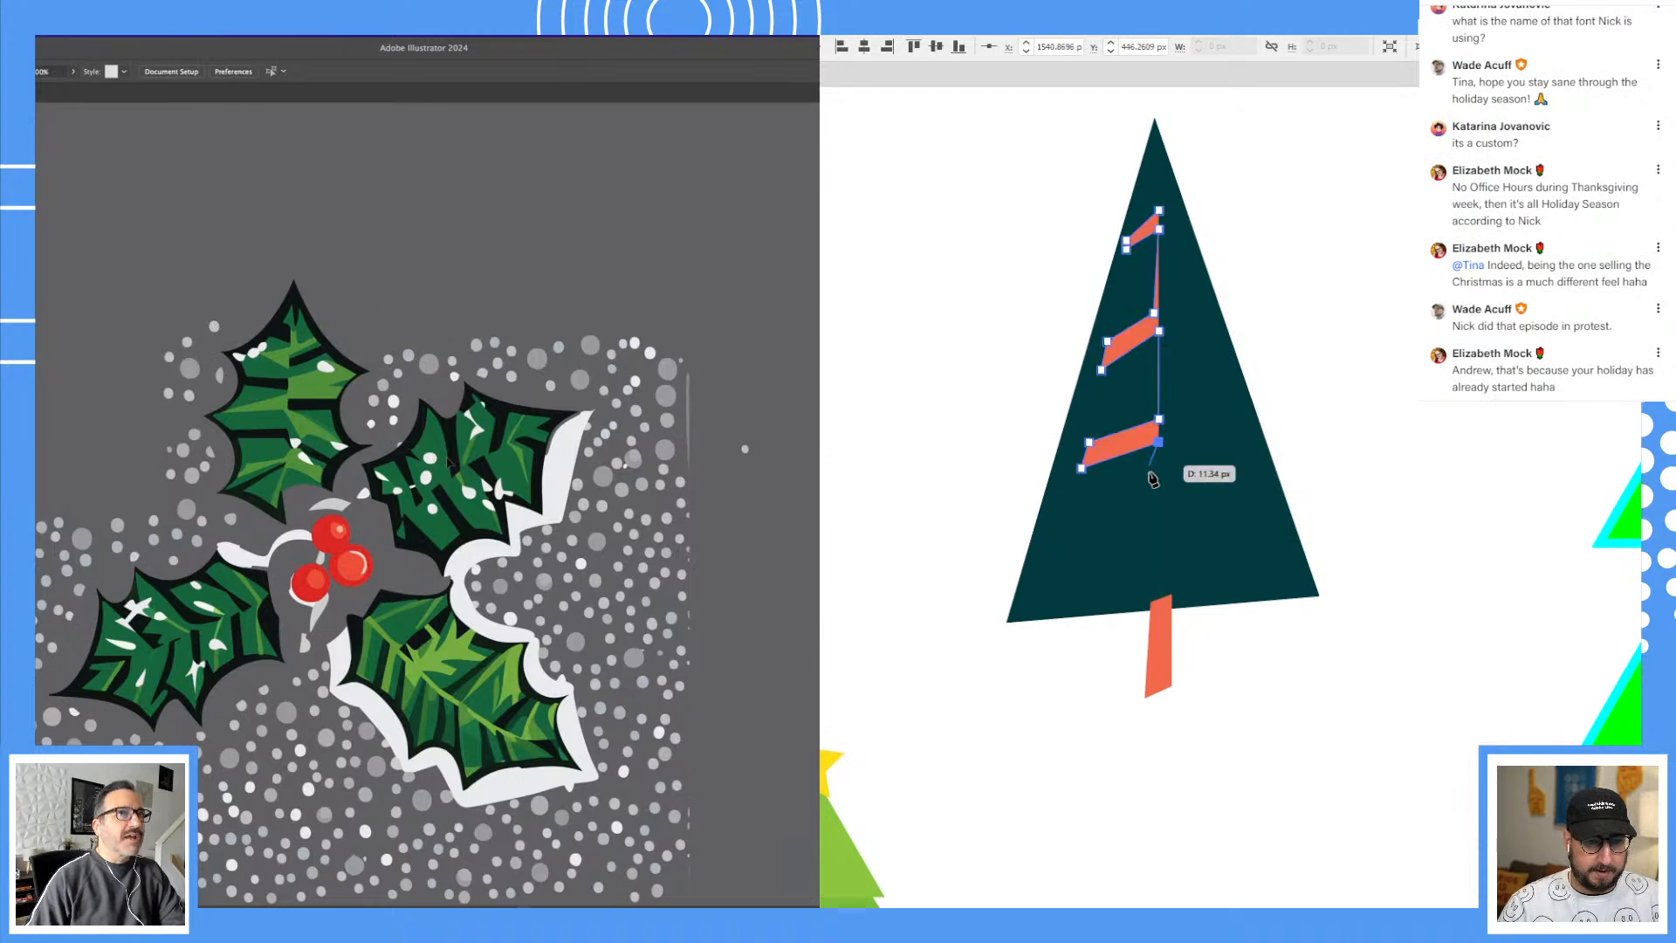
left_click(447, 462)
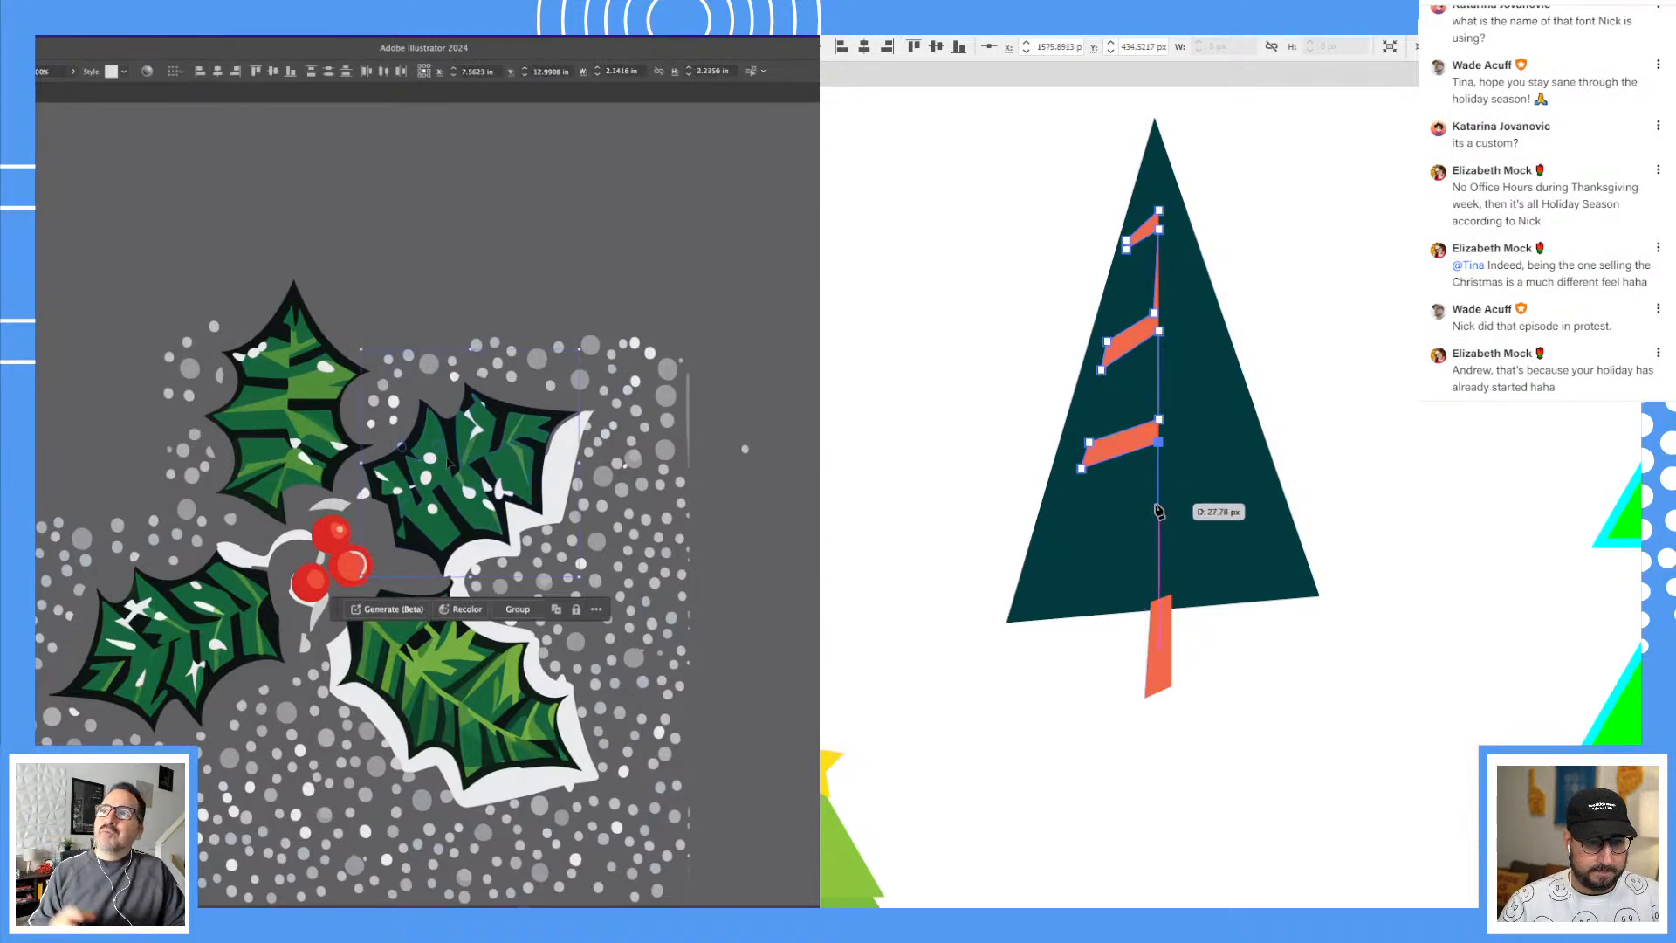
left_click(1158, 503)
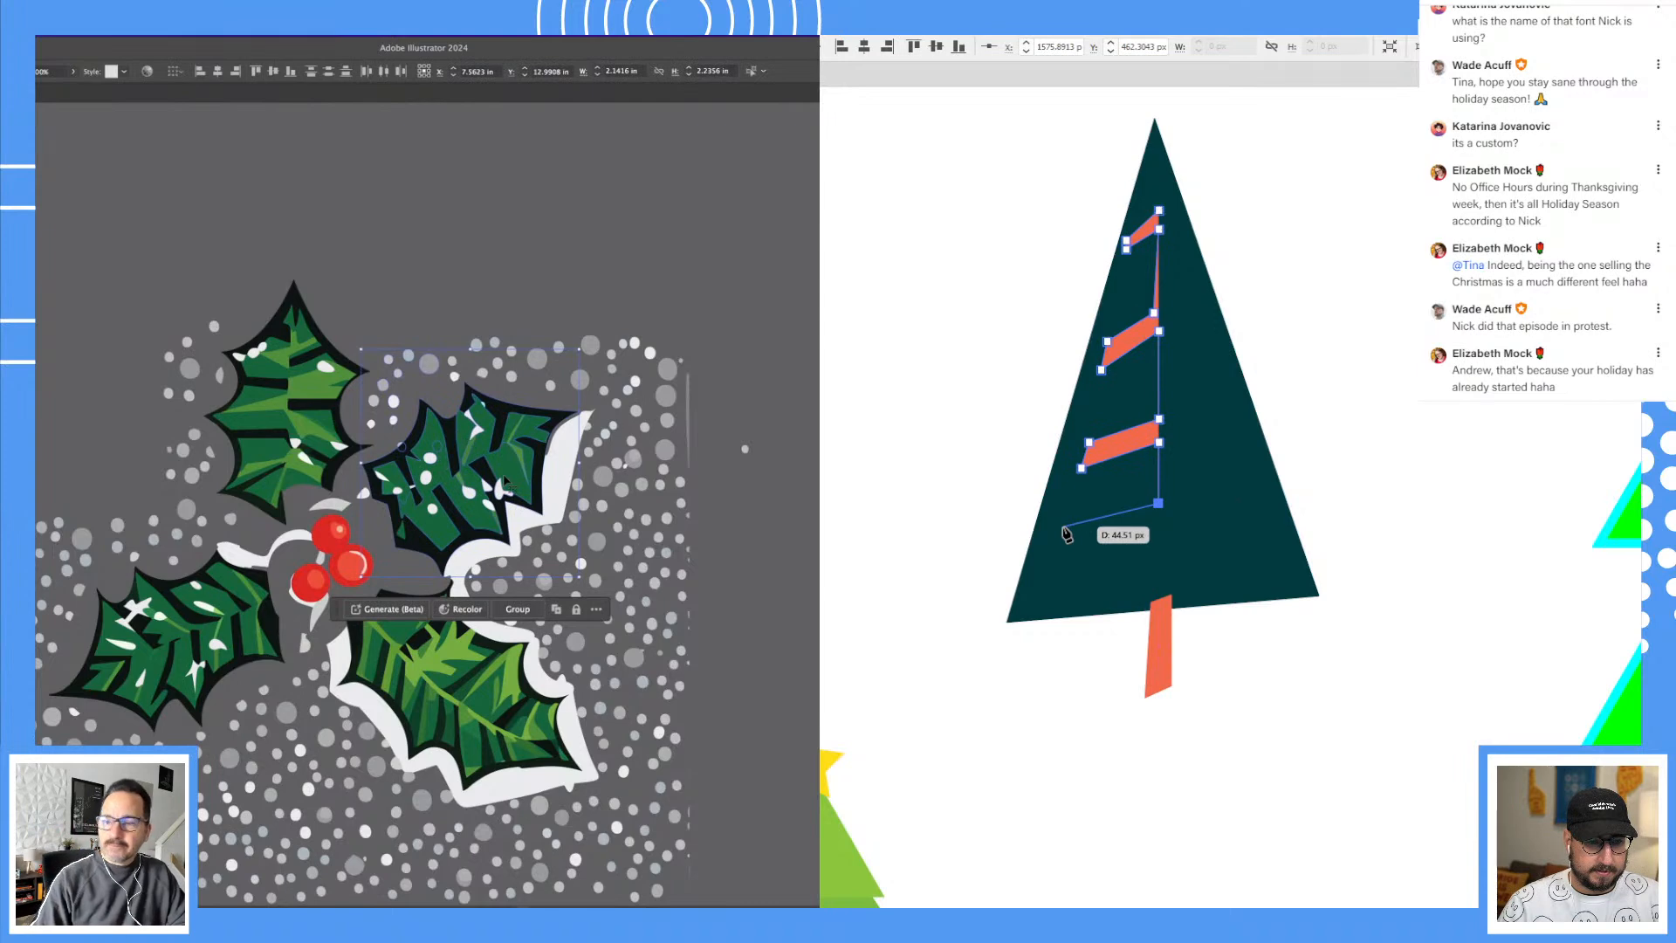
left_click(1063, 527)
key("Delete")
left_click(1056, 553)
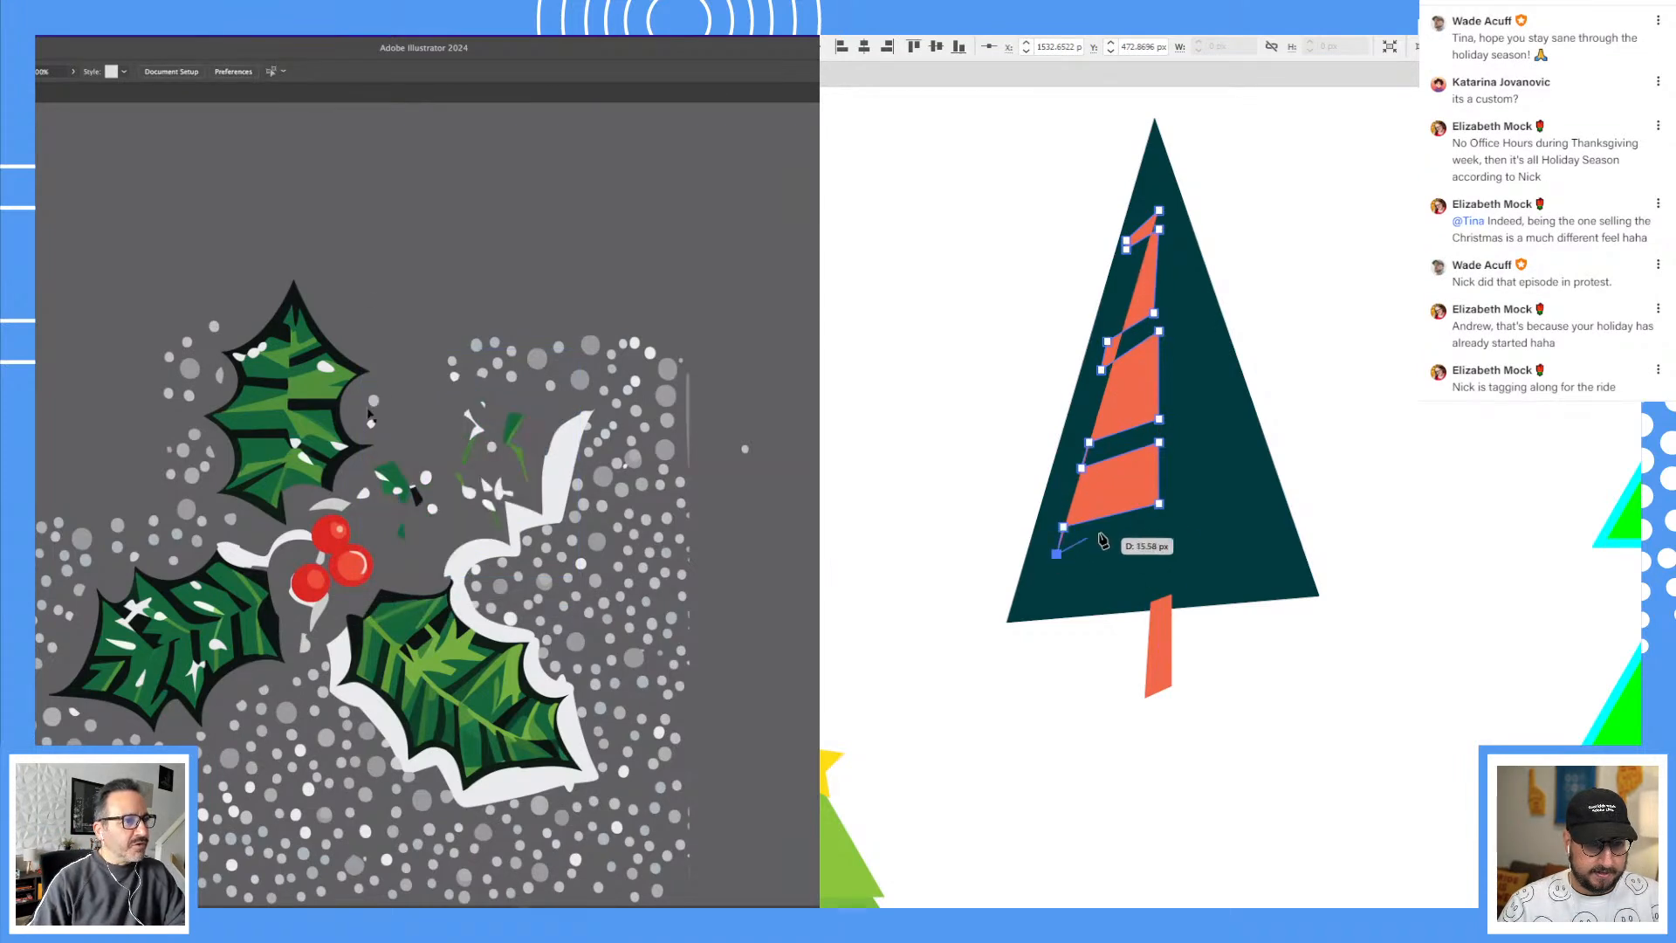
left_click(1158, 529)
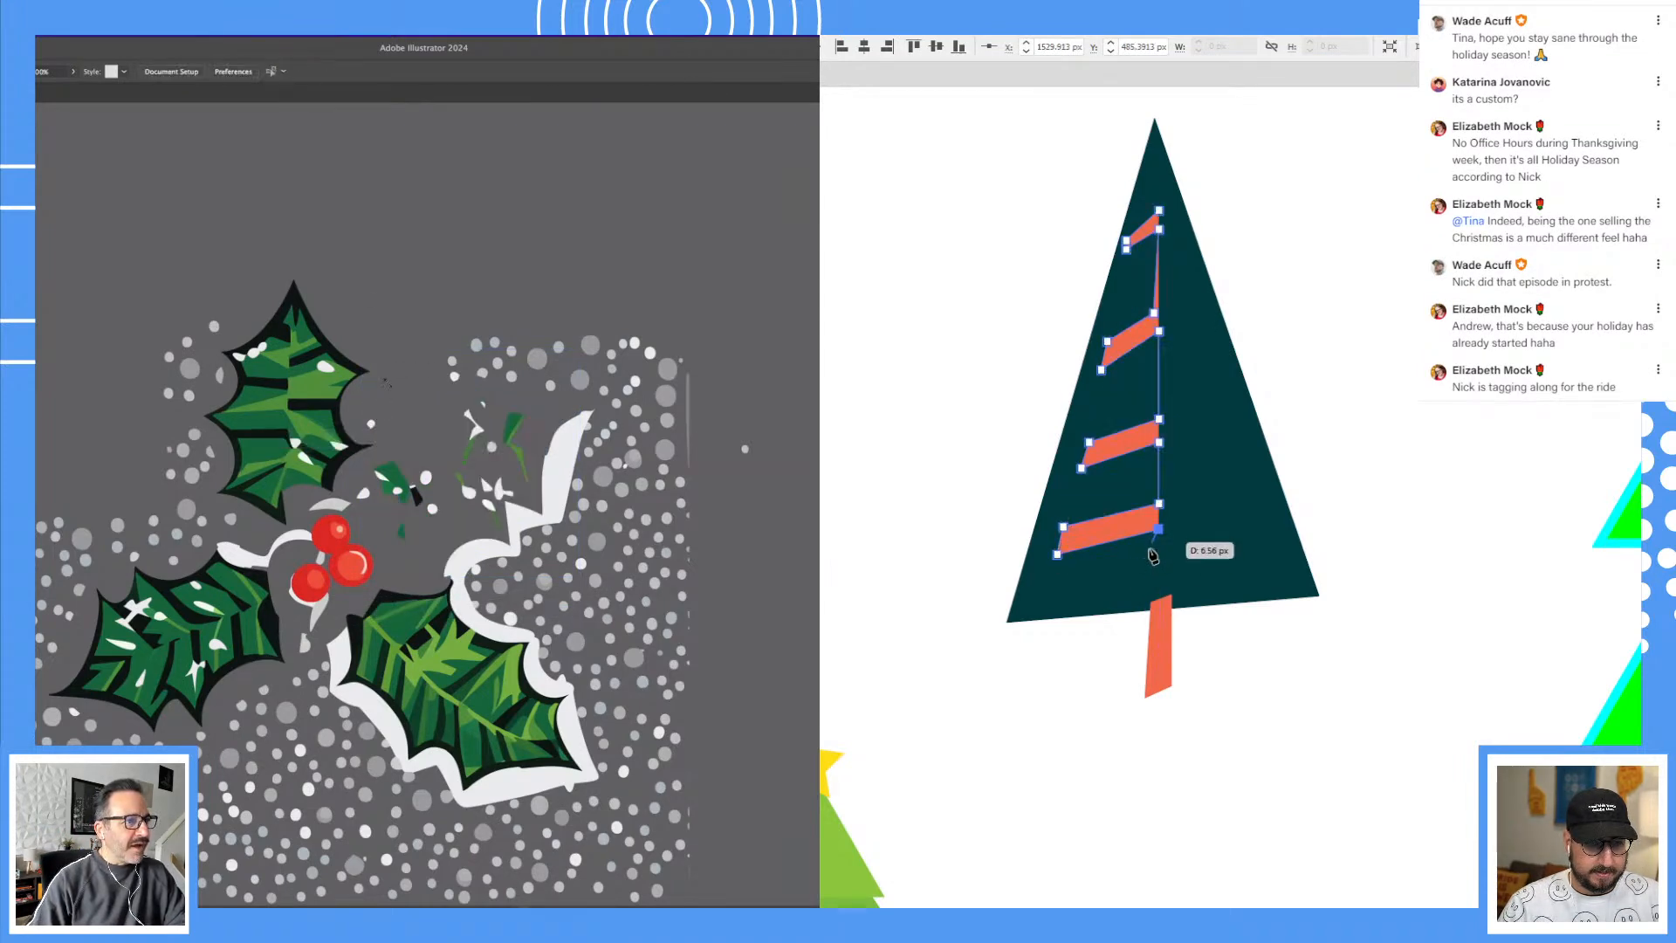
Step: Continue the coral path down to the trunk's top edge and back up around the lowest right branch
left_click(1149, 602)
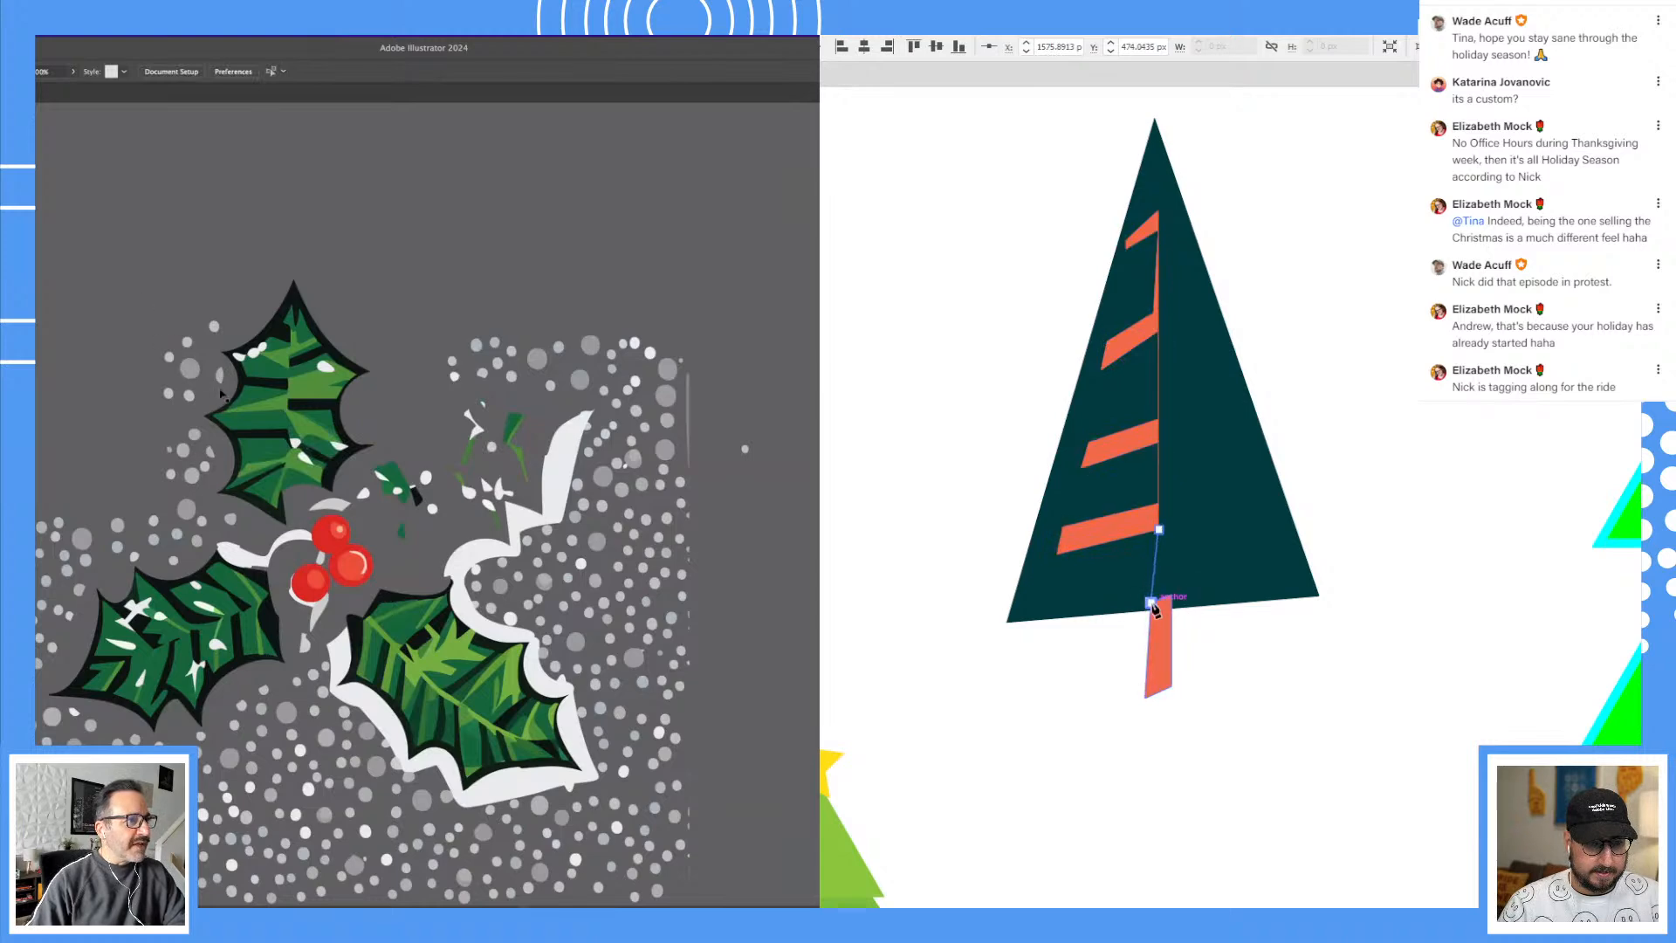
left_click(1171, 596)
left_click(1171, 528)
left_click(1254, 544)
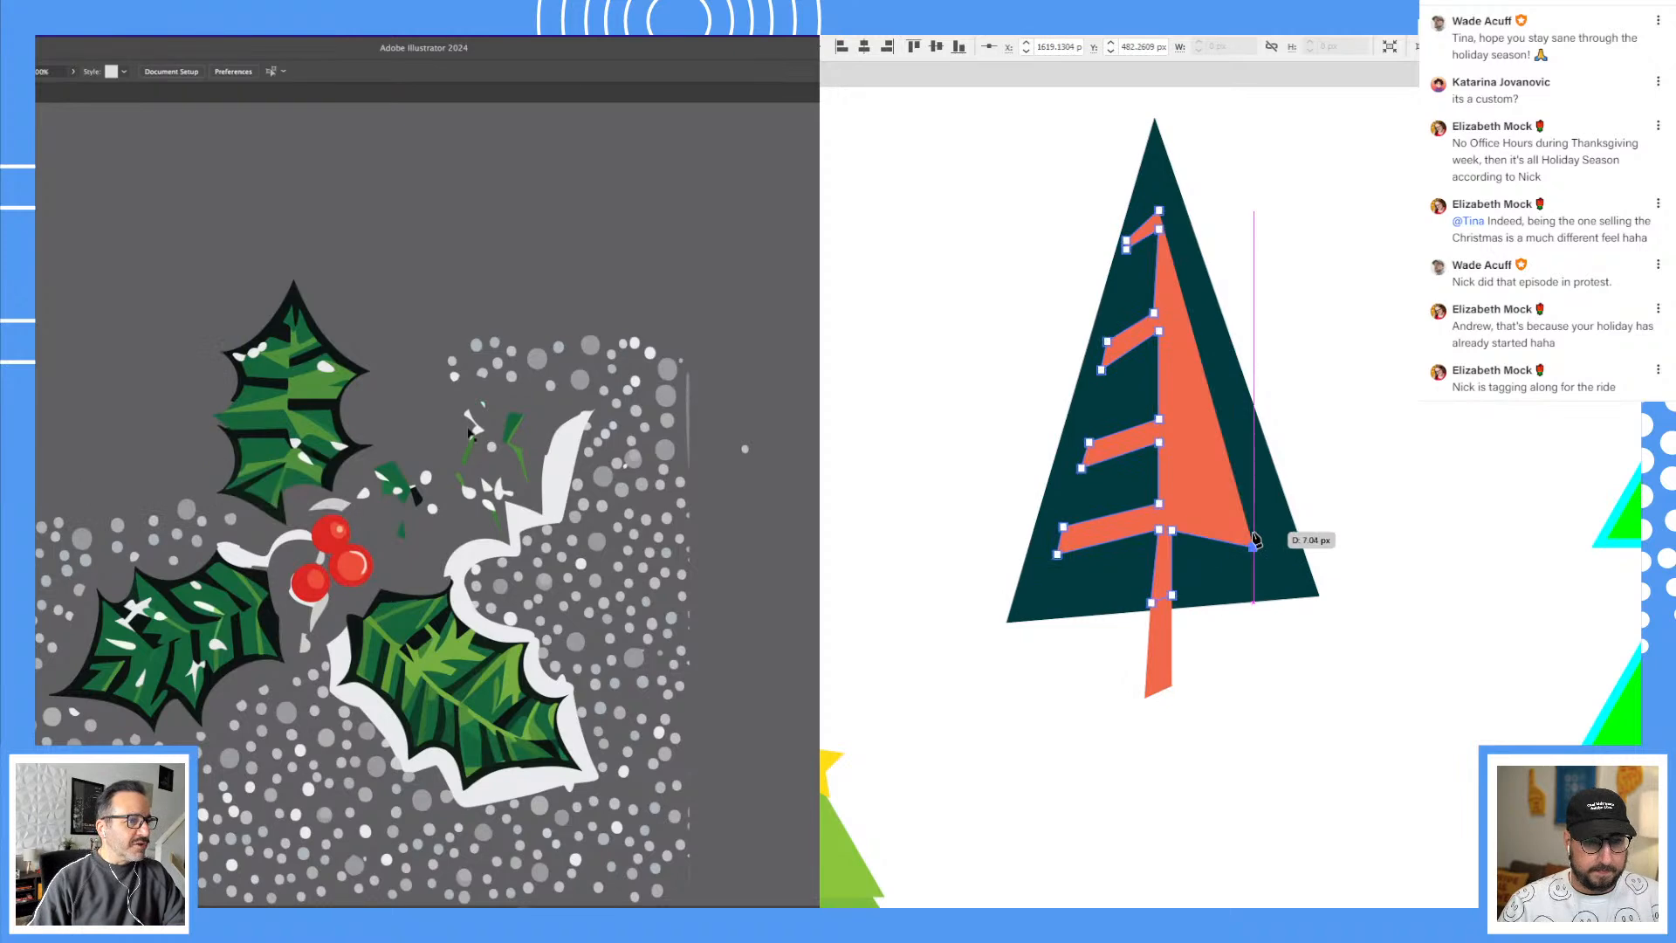
left_click(1254, 528)
left_click(1183, 502)
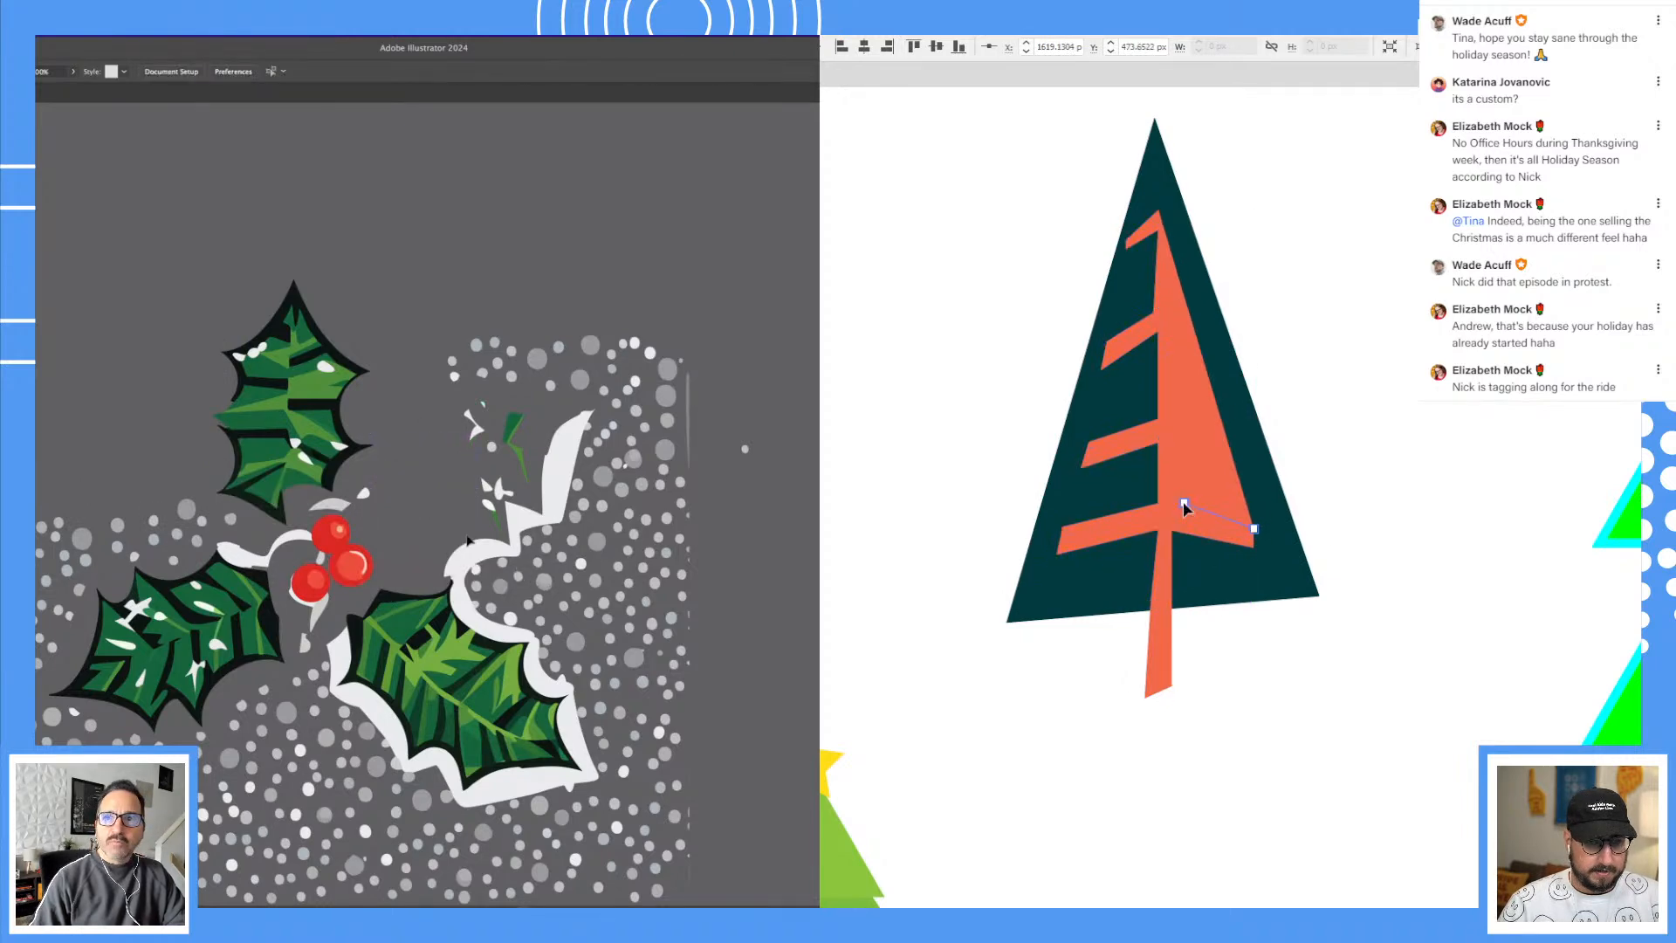
Step: Plot the three remaining right branches of the coral shape upward along the stem
left_click(1179, 443)
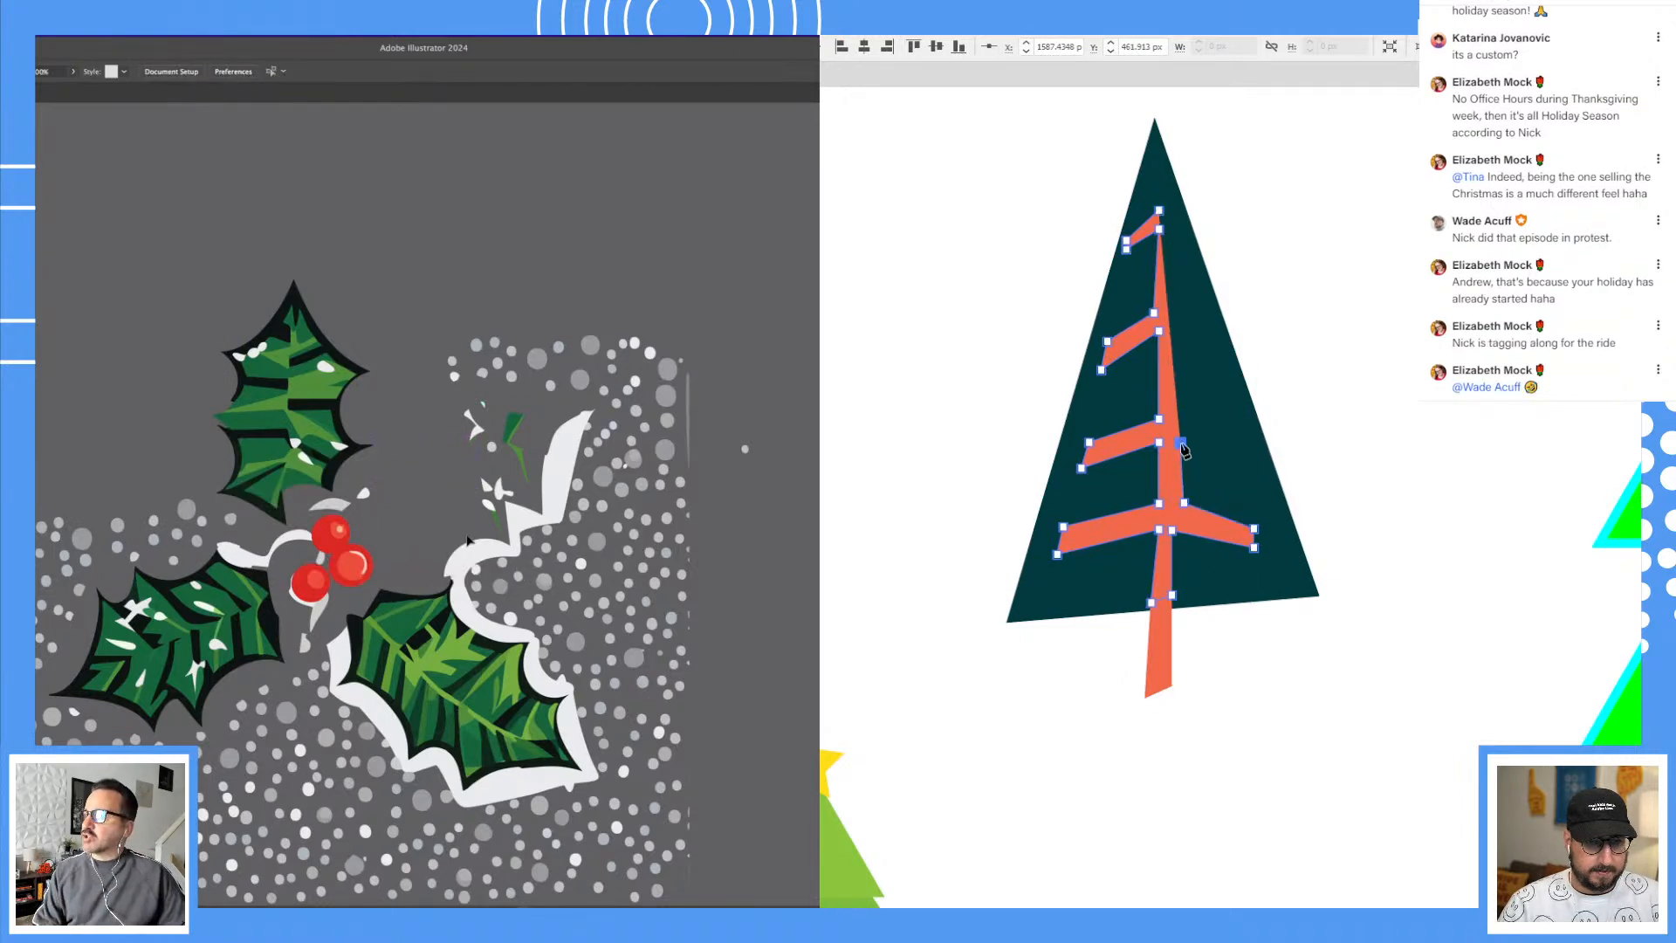
left_click(1237, 466)
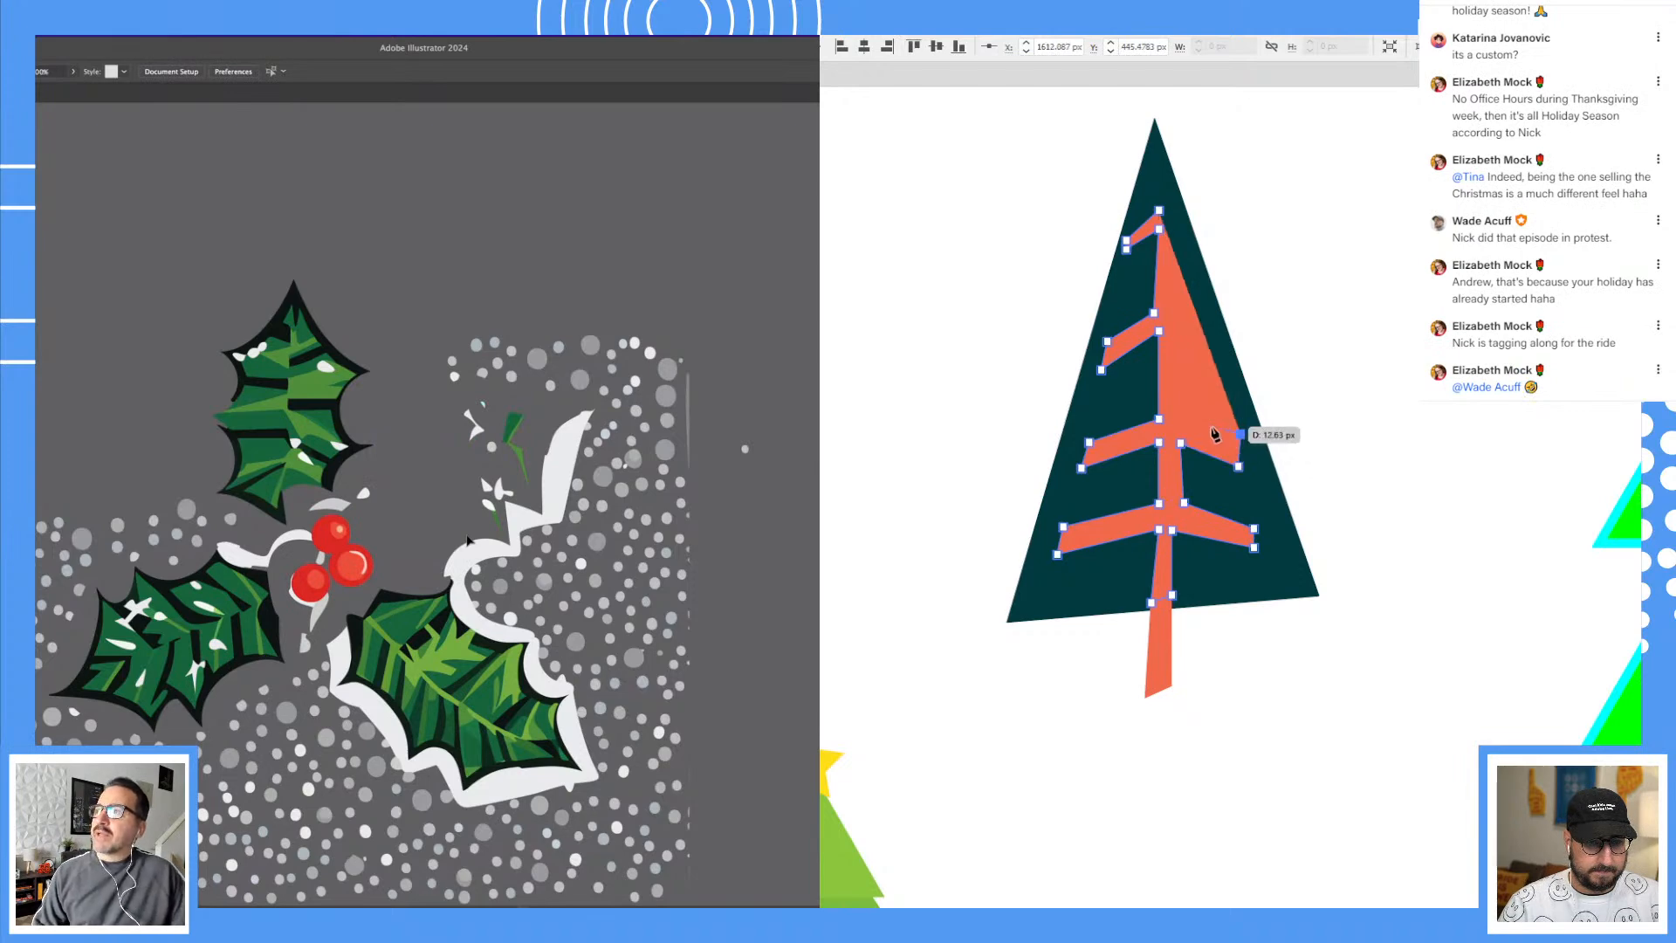
left_click(1181, 418)
left_click(1180, 332)
left_click(1209, 342)
left_click(1208, 312)
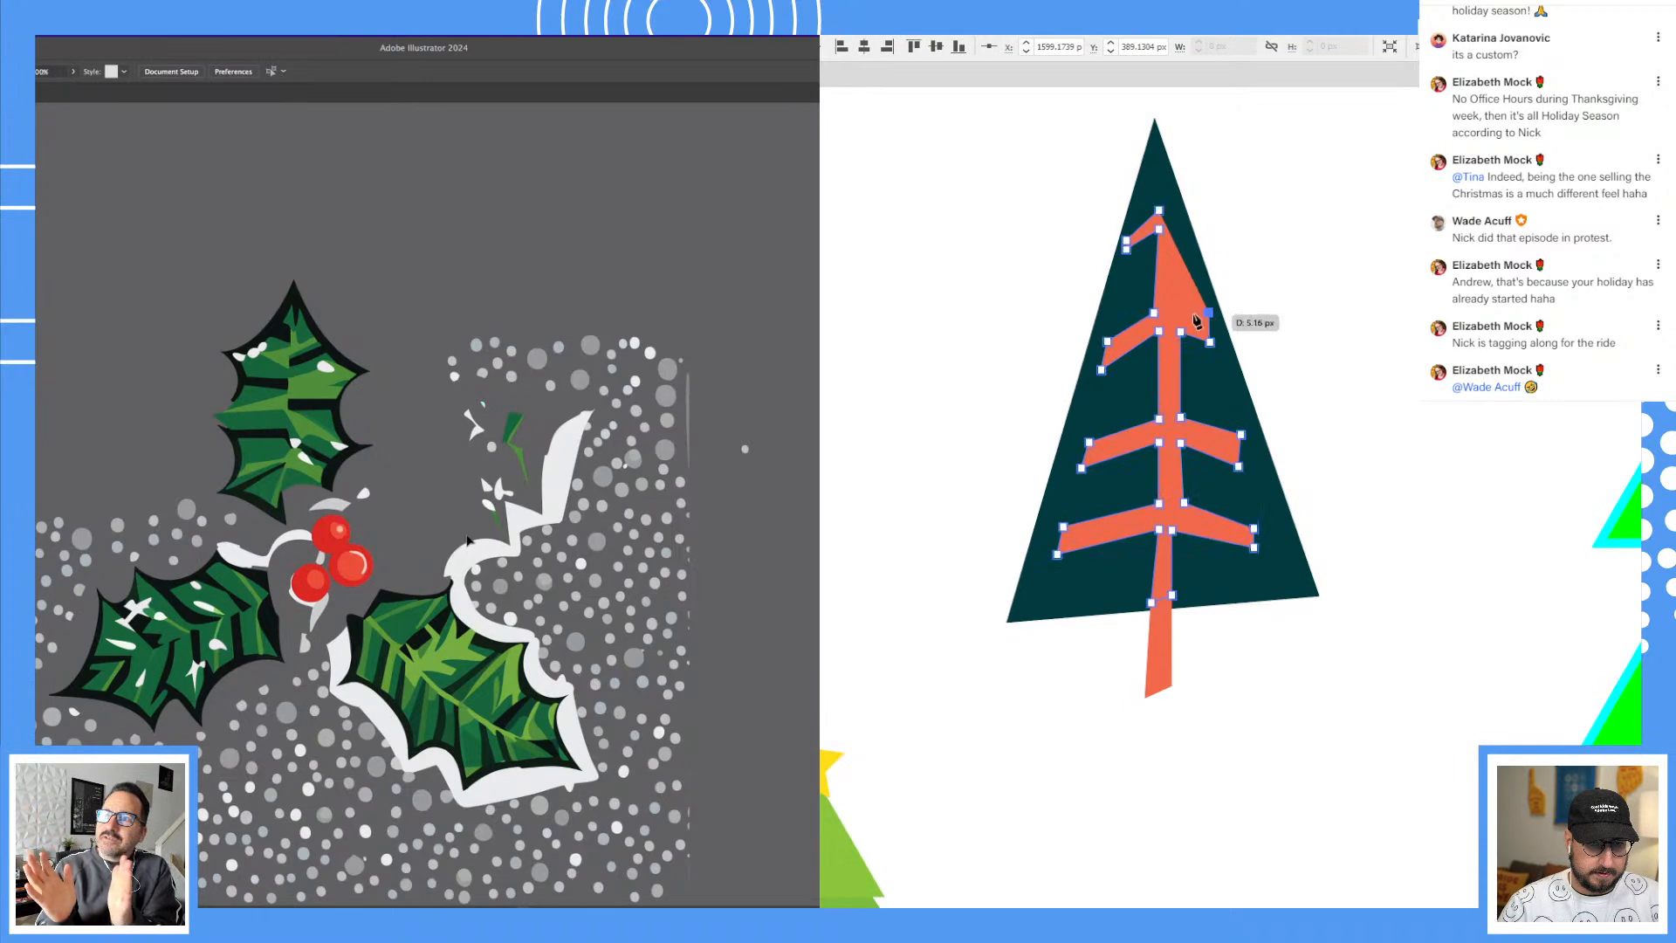
left_click(1179, 313)
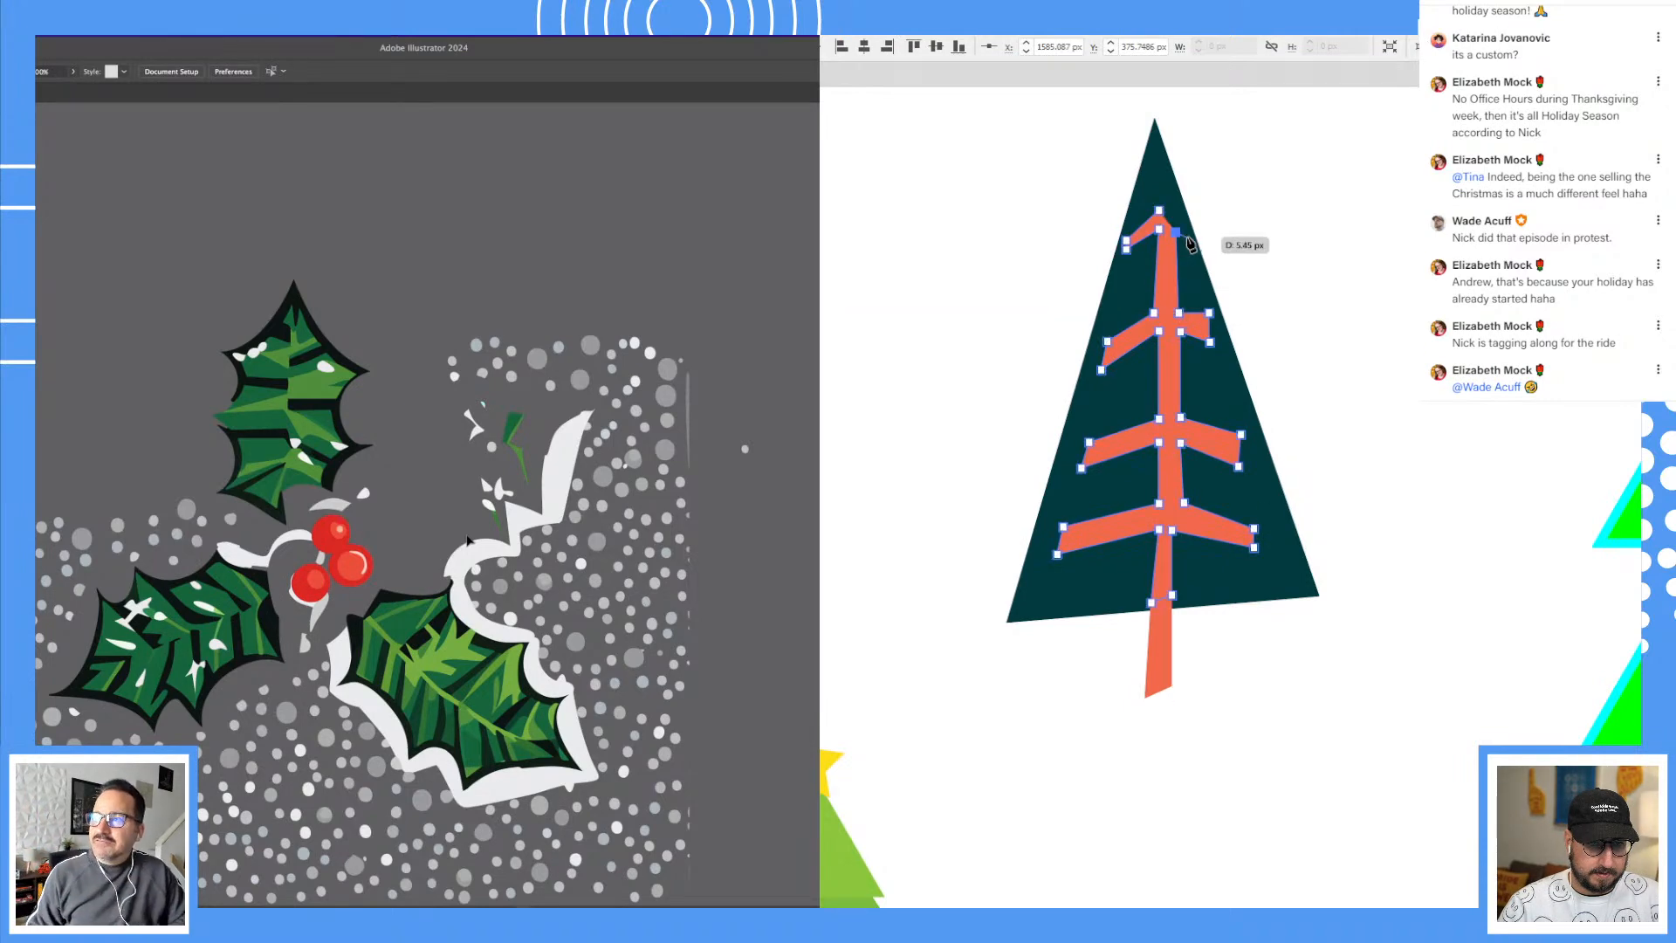
left_click(1182, 219)
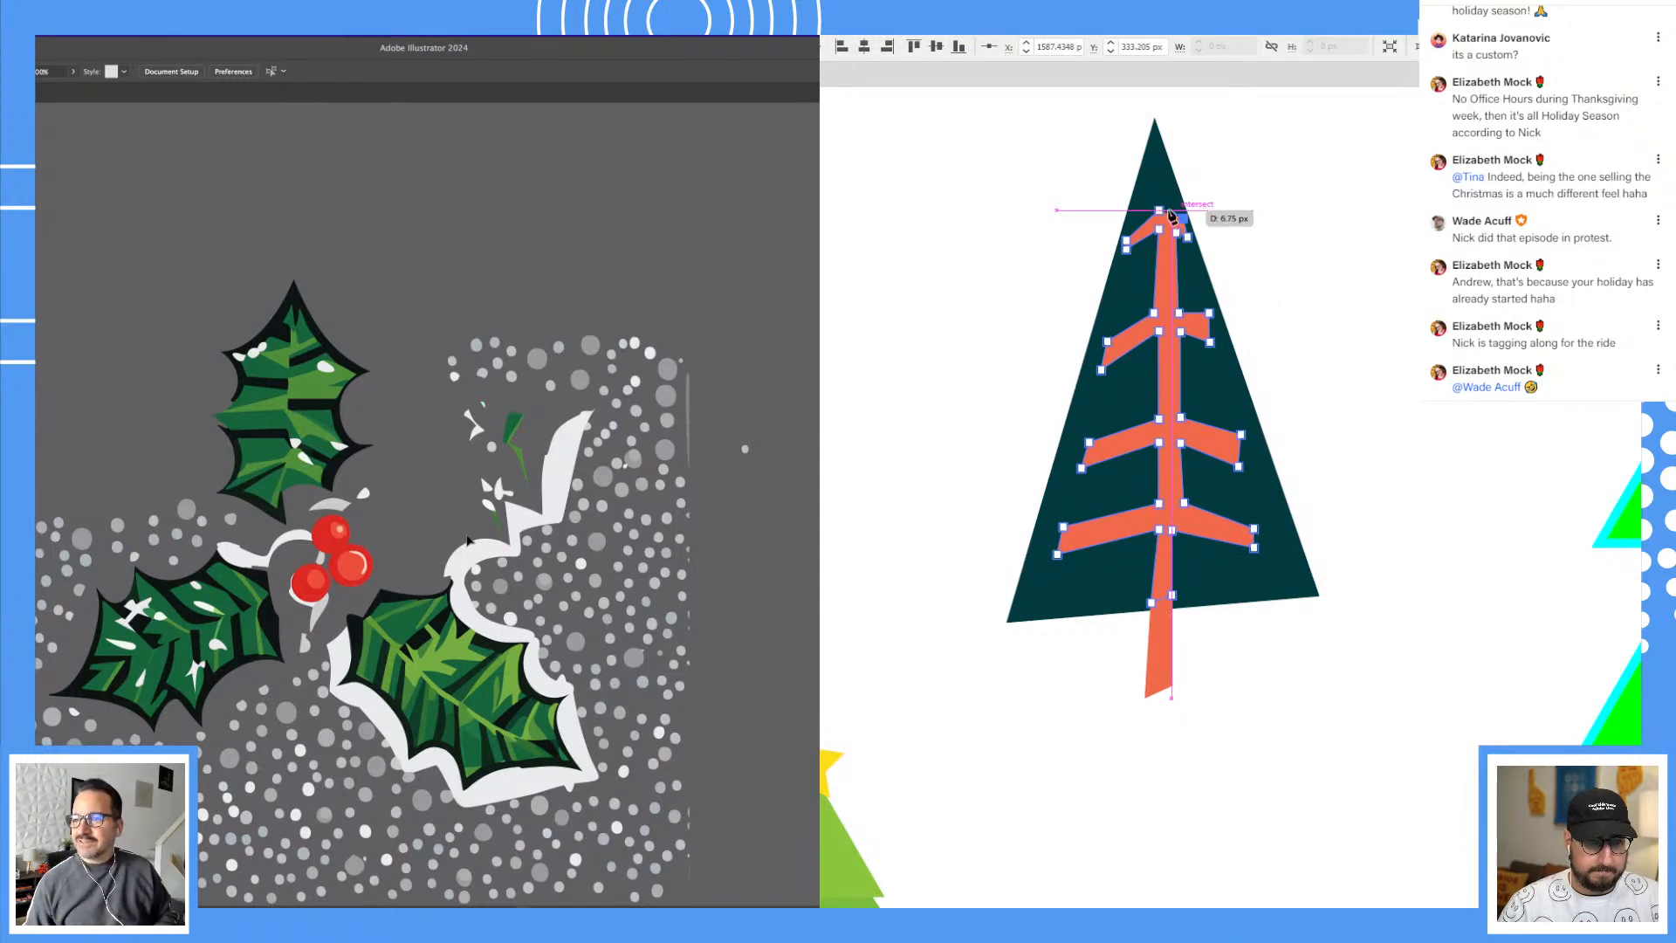
Step: Finish the coral branch outline at its peak and raise the top anchor point slightly
key("a")
left_click(1159, 212)
left_click_drag(1167, 203, 1159, 201)
left_click_drag(380, 490, 348, 517)
left_click_drag(1159, 201, 1157, 200)
left_click(1344, 235)
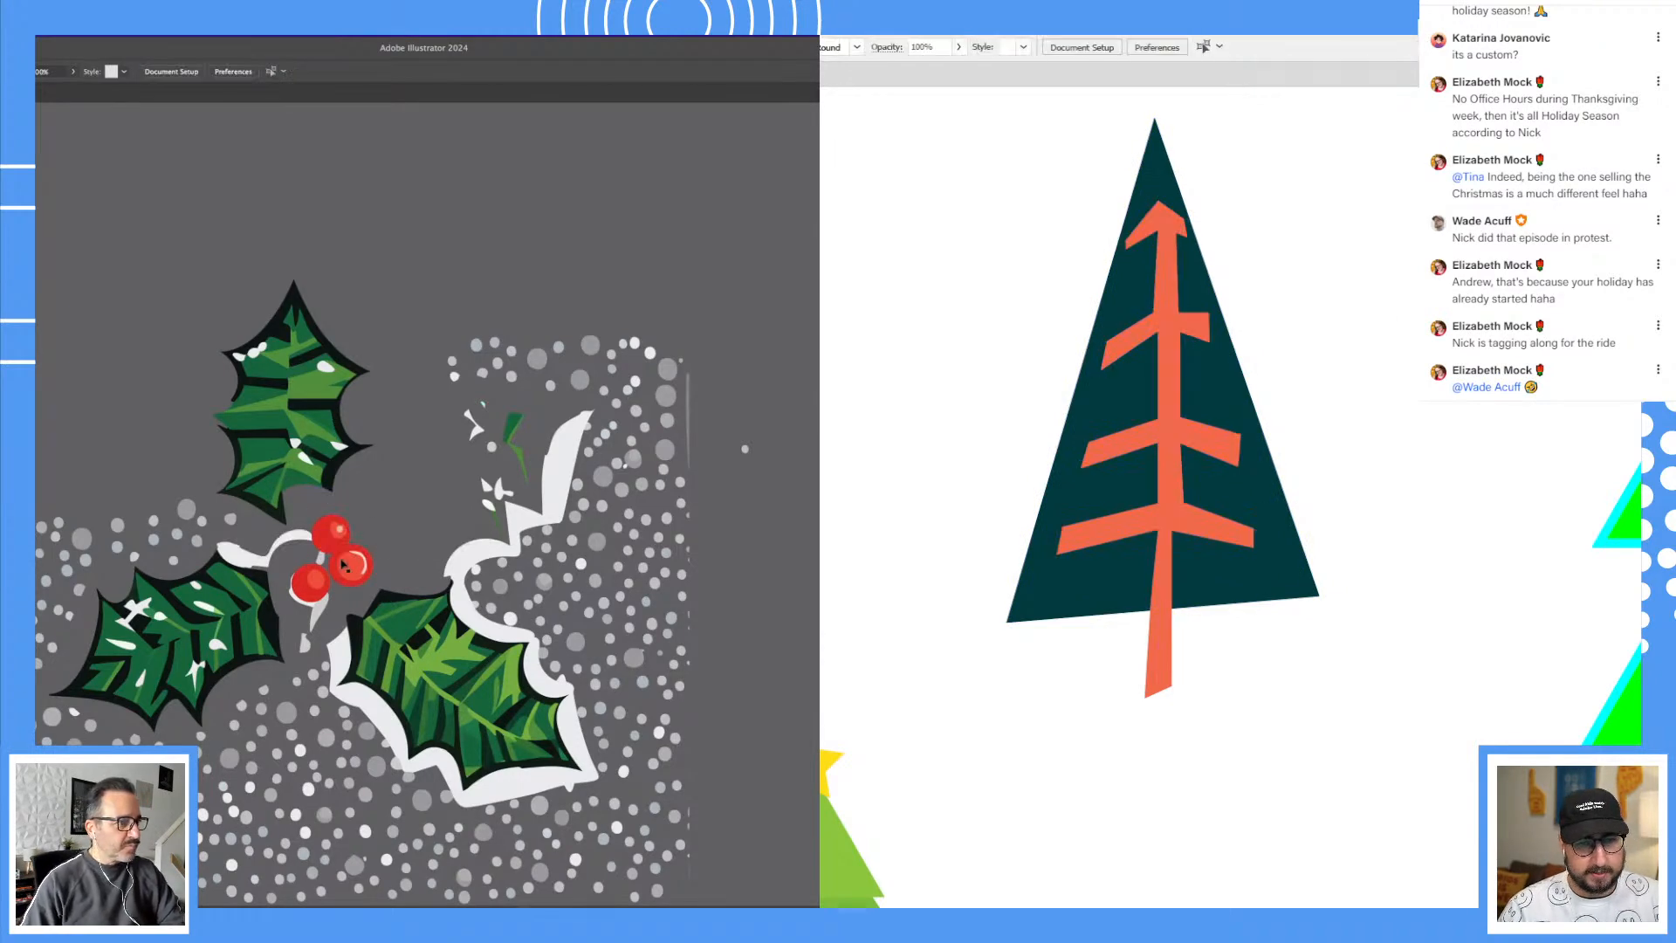
Step: Narrow the coral branch shape and shift it slightly down inside the triangle, and delete the rest of the holly artwork
key("Delete")
left_click(1167, 247)
key("r")
key("v")
left_click(231, 518)
key("Delete")
left_click_drag(1255, 200, 1253, 205)
left_click_drag(206, 532, 287, 570)
key("Delete")
key("r")
left_click_drag(1405, 157, 1374, 156)
scroll(297, 504, "down", 1)
key("v")
key("Delete")
left_click_drag(1168, 315, 1168, 326)
Step: Recolor the branch shape inside the dark teal triangle a medium teal green
key("super+minus")
key("super+minus")
key("super+minus")
key("super+minus")
left_click(1375, 321)
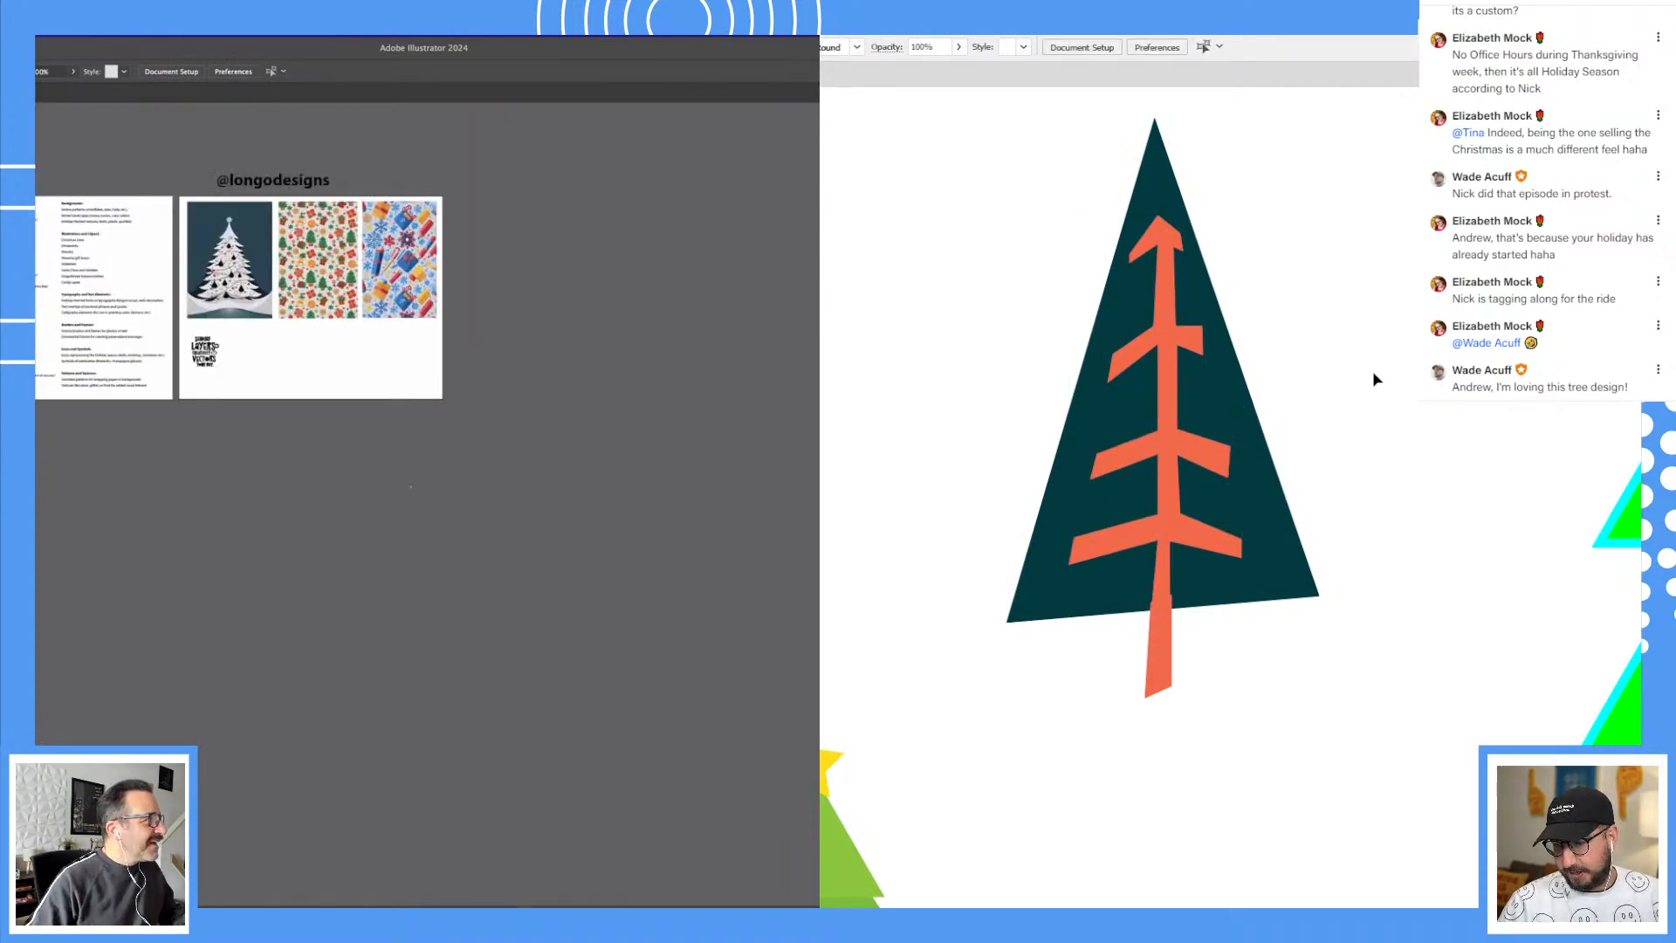
left_click_drag(164, 355, 191, 618)
left_click(1163, 390)
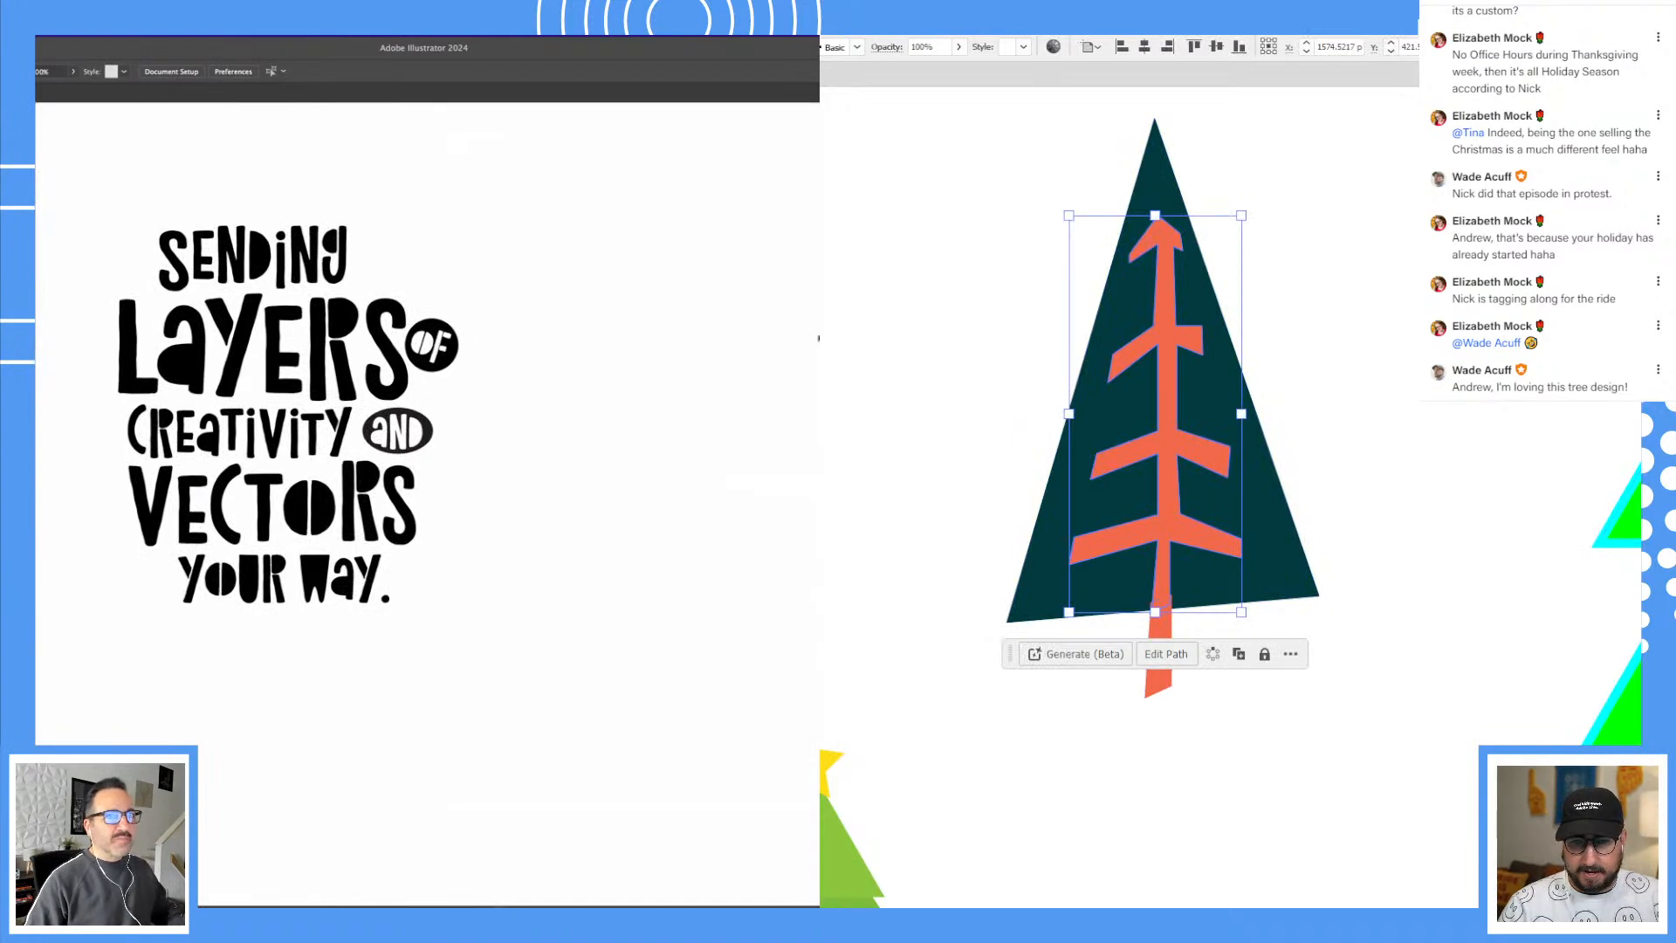
key("ctrl+shift+a")
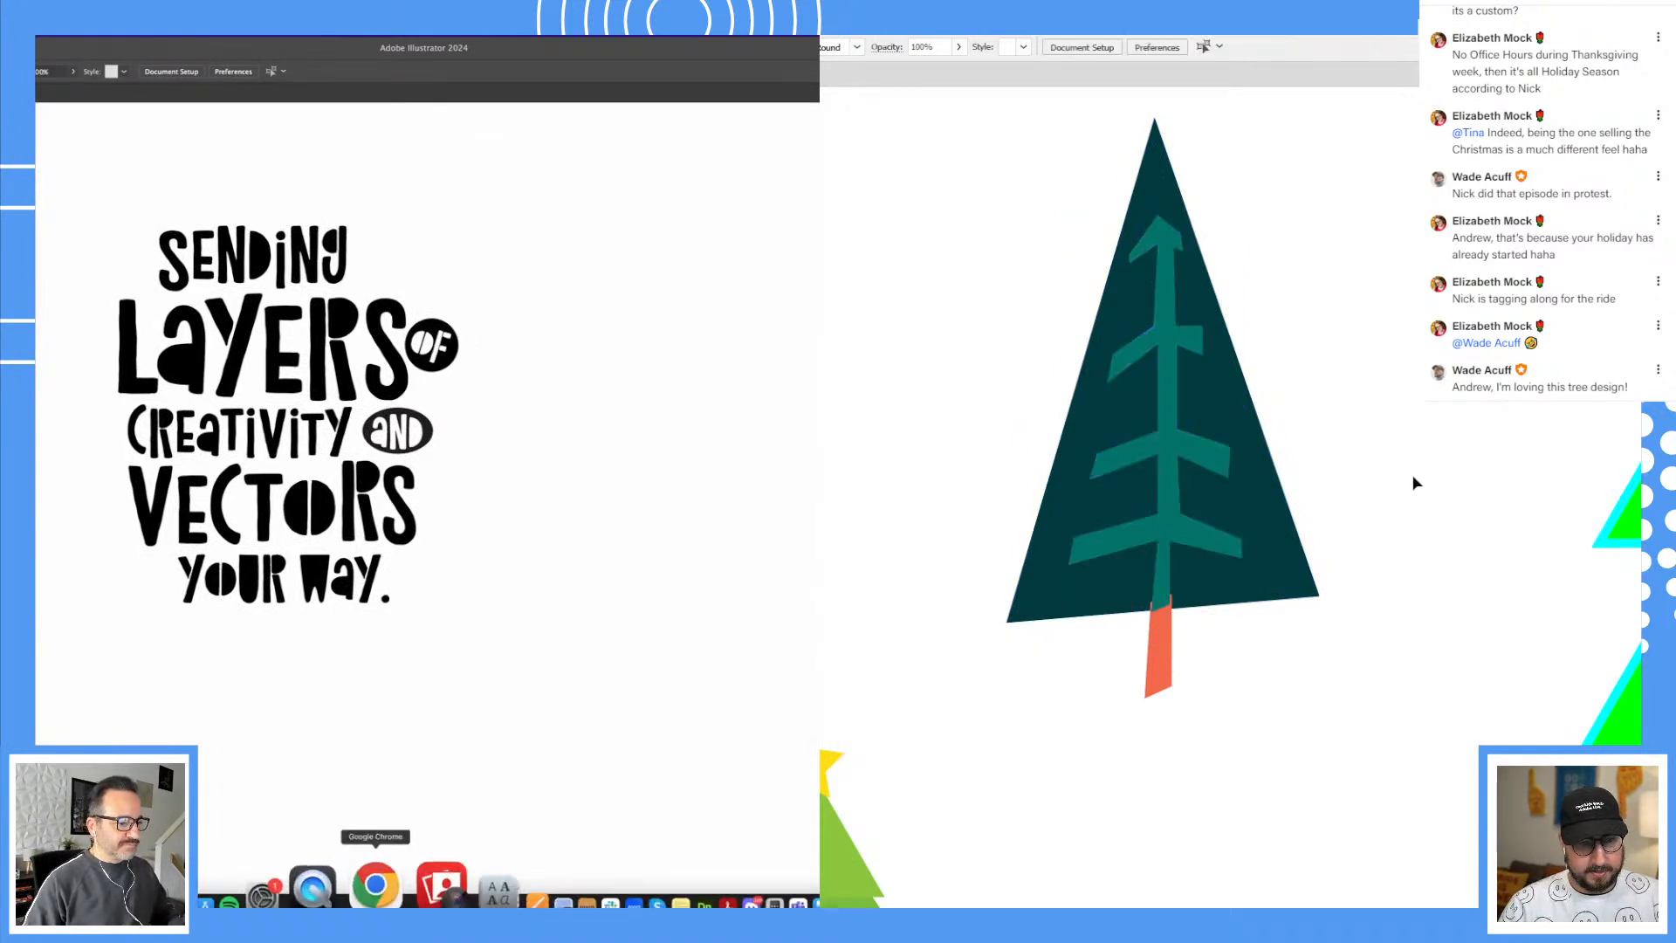
Step: Switch to Google Chrome and search the web for "adobe color" in a new tab
left_click(377, 886)
left_click(1163, 672)
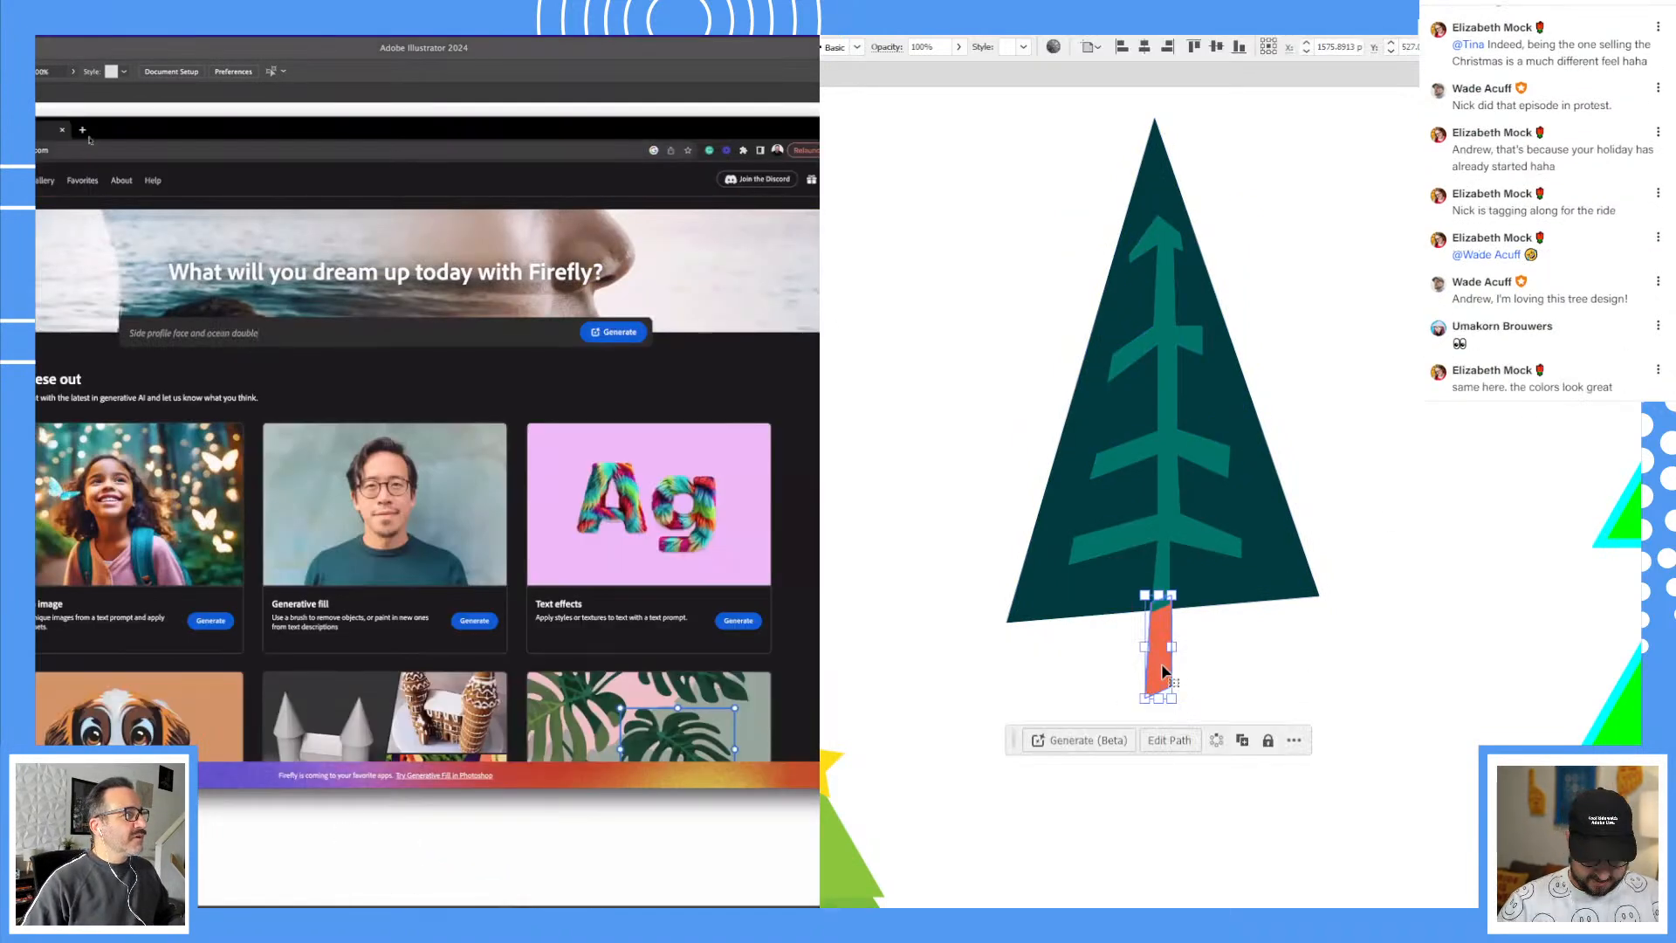
left_click(86, 131)
type("vadobe")
left_click(1362, 502)
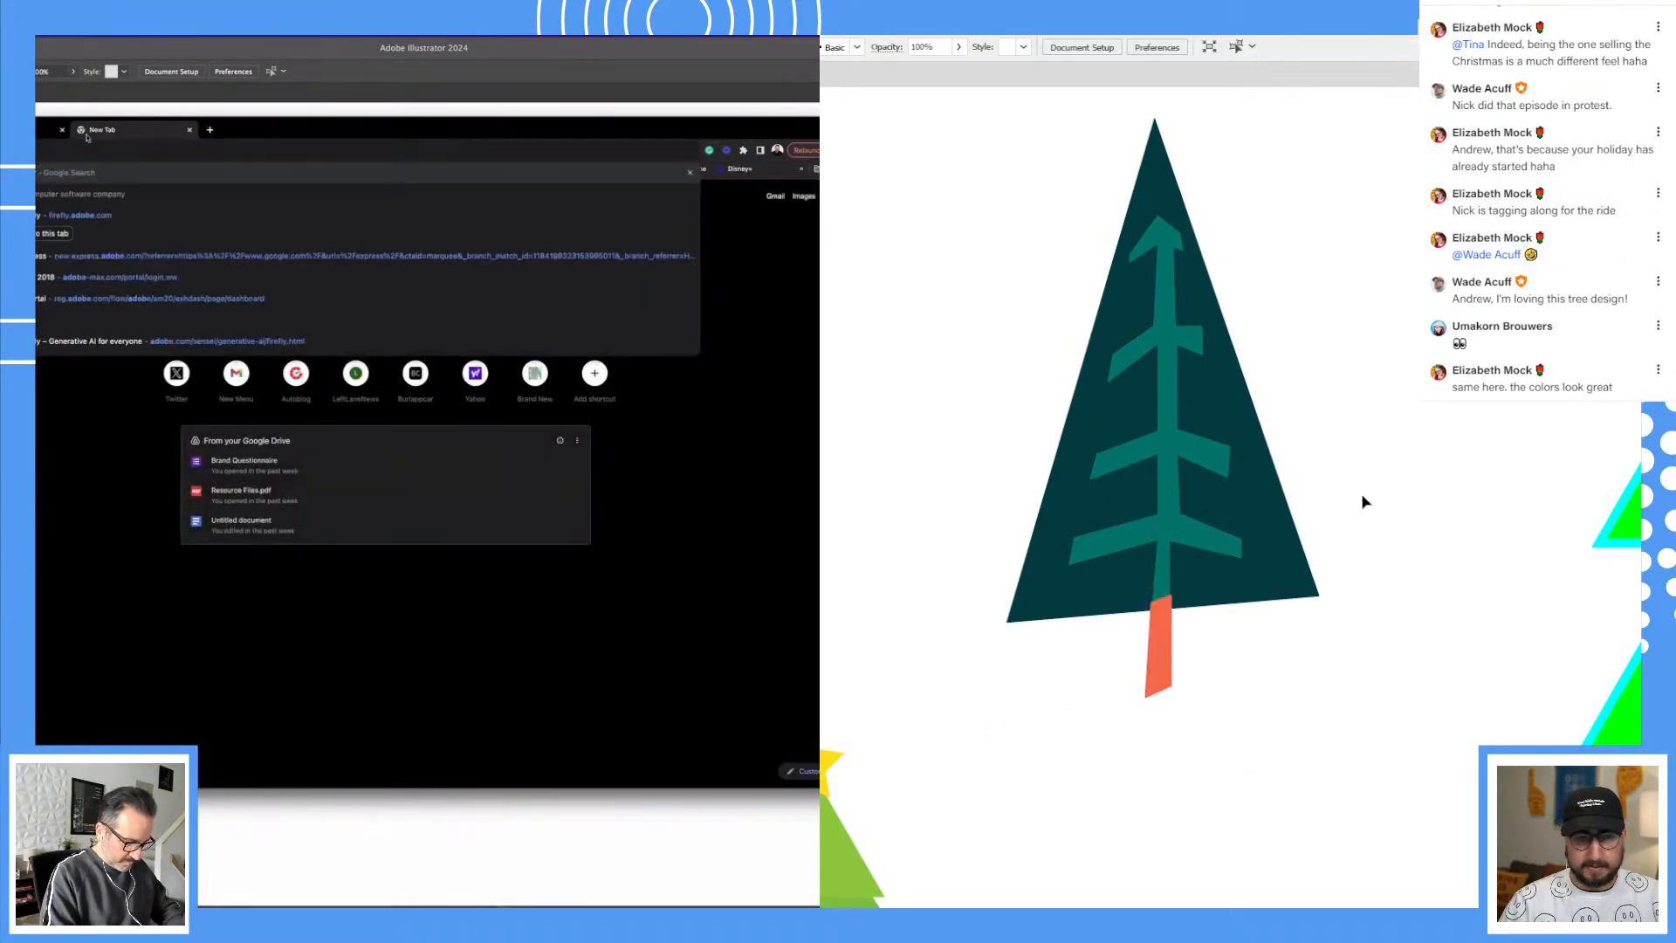
type("color")
key("Return")
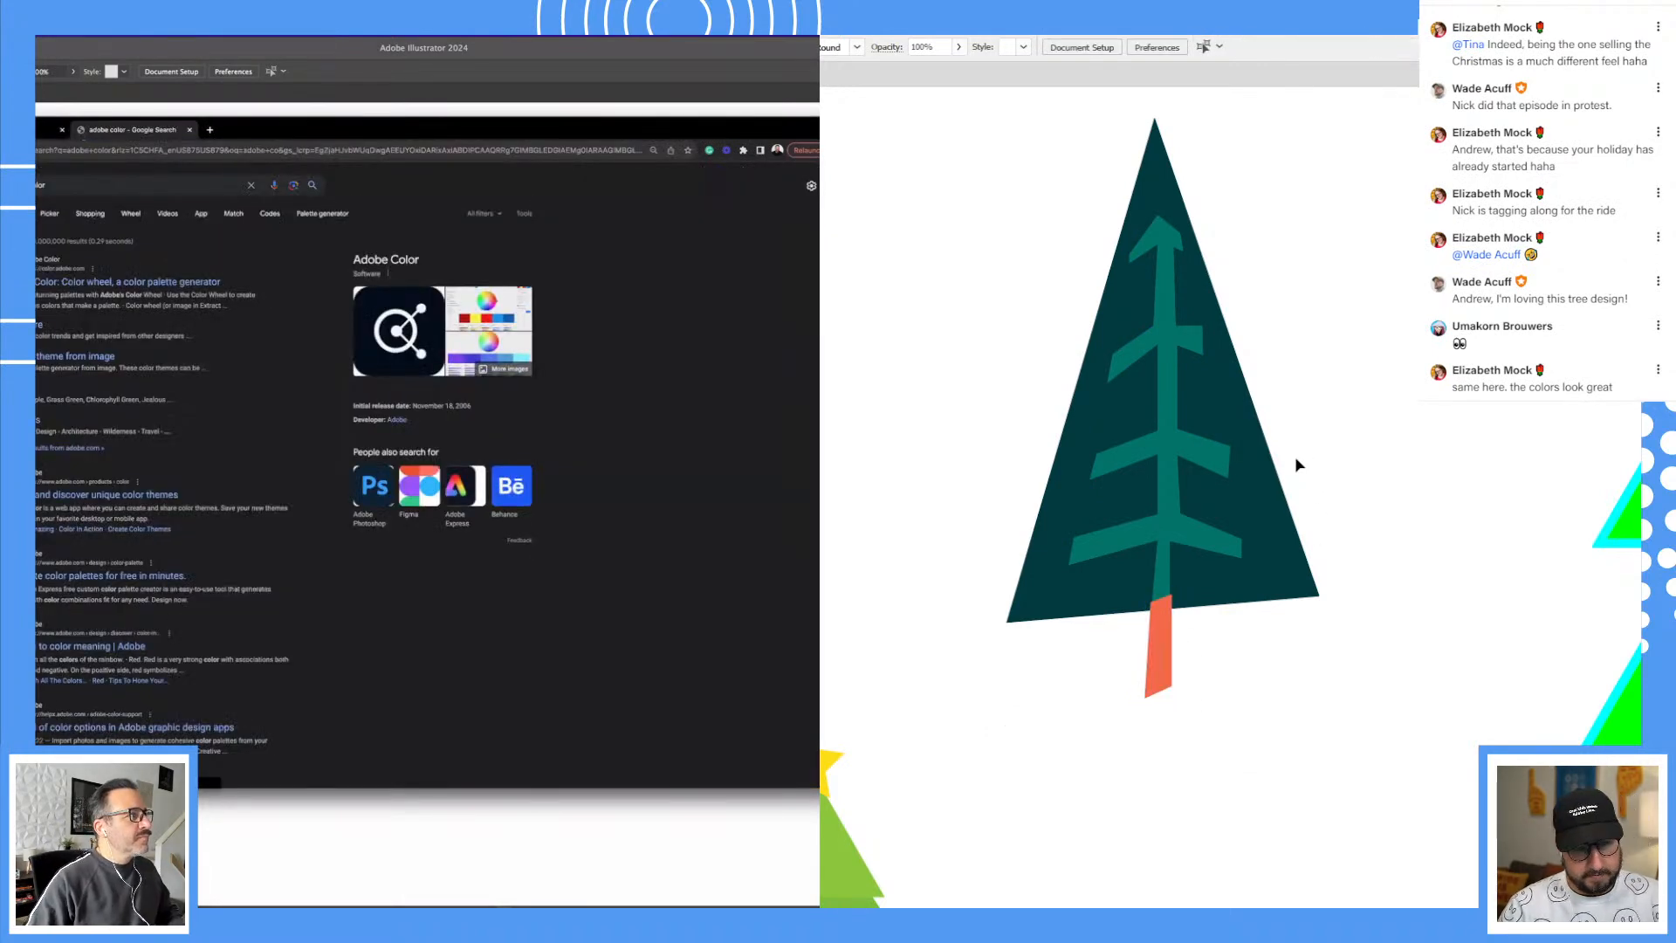
Step: Open the Adobe Color wheel page from the search results and select the teal branch shape inside the dark triangle
left_click(75, 282)
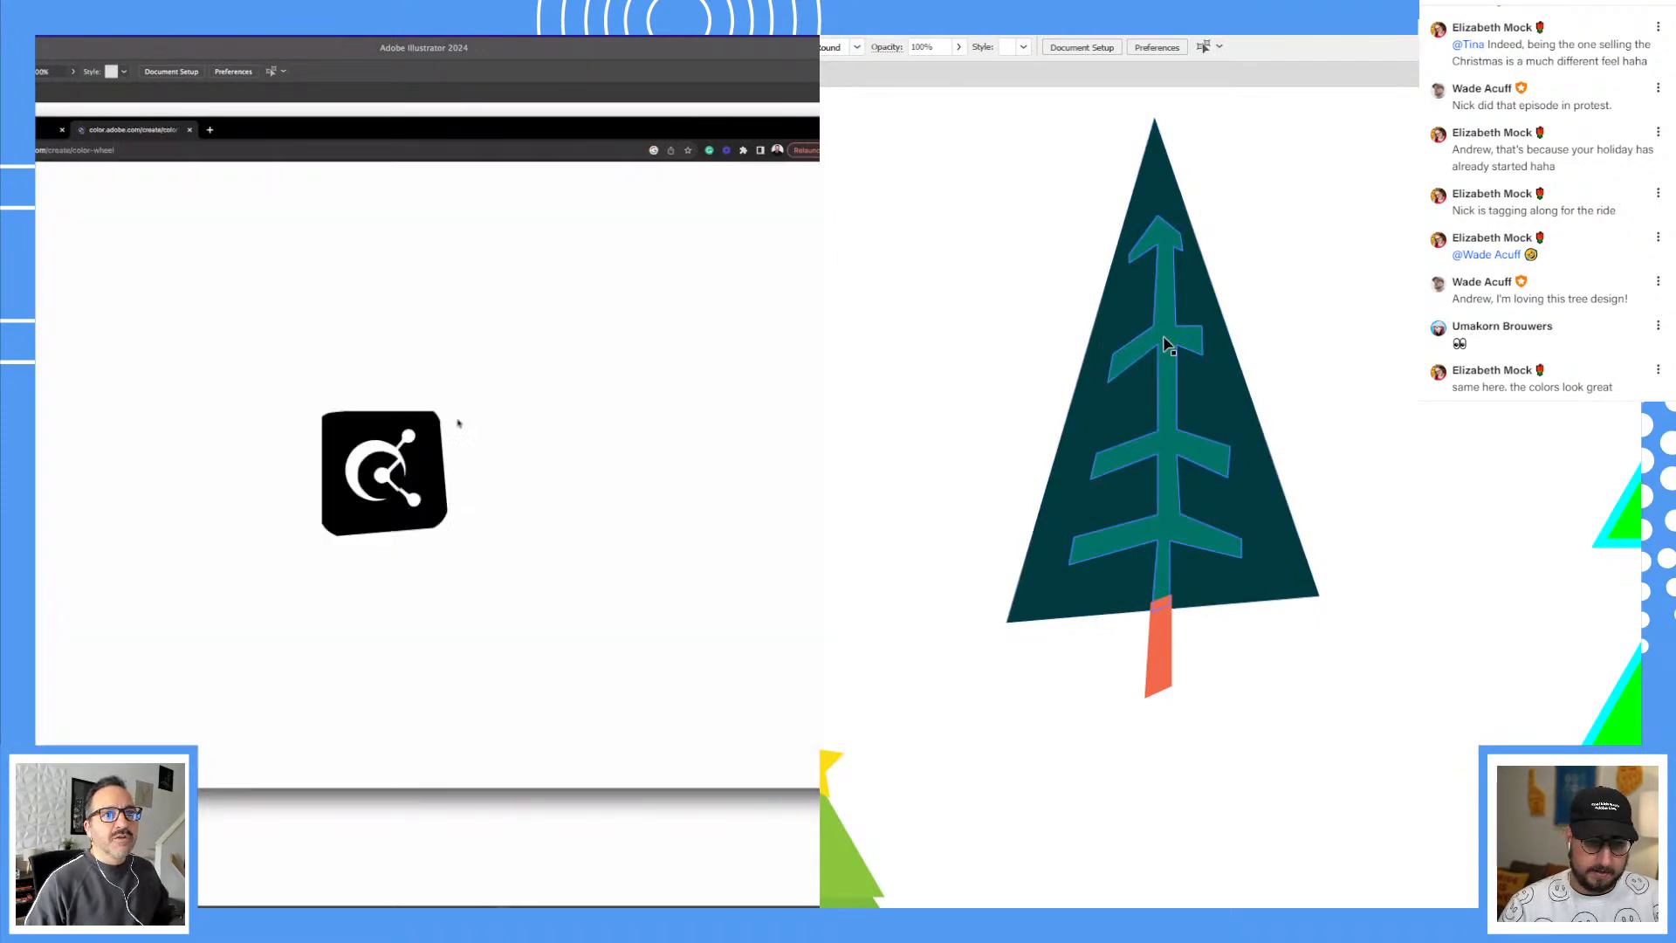
left_click(1167, 343)
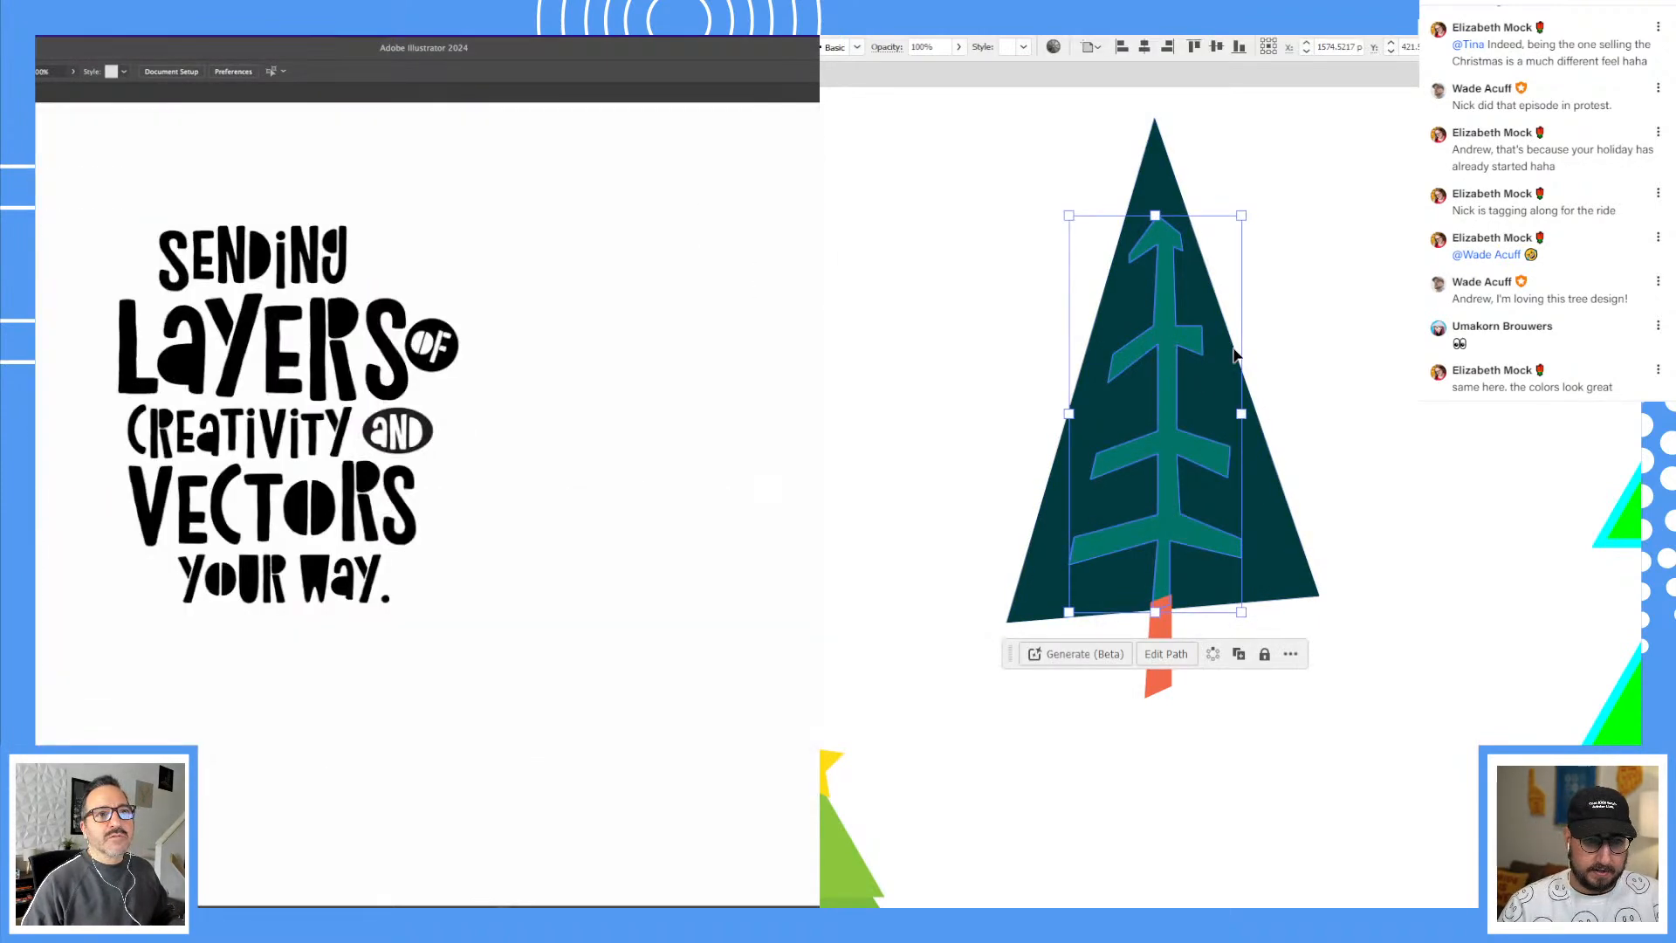
key("z")
left_click(1191, 521)
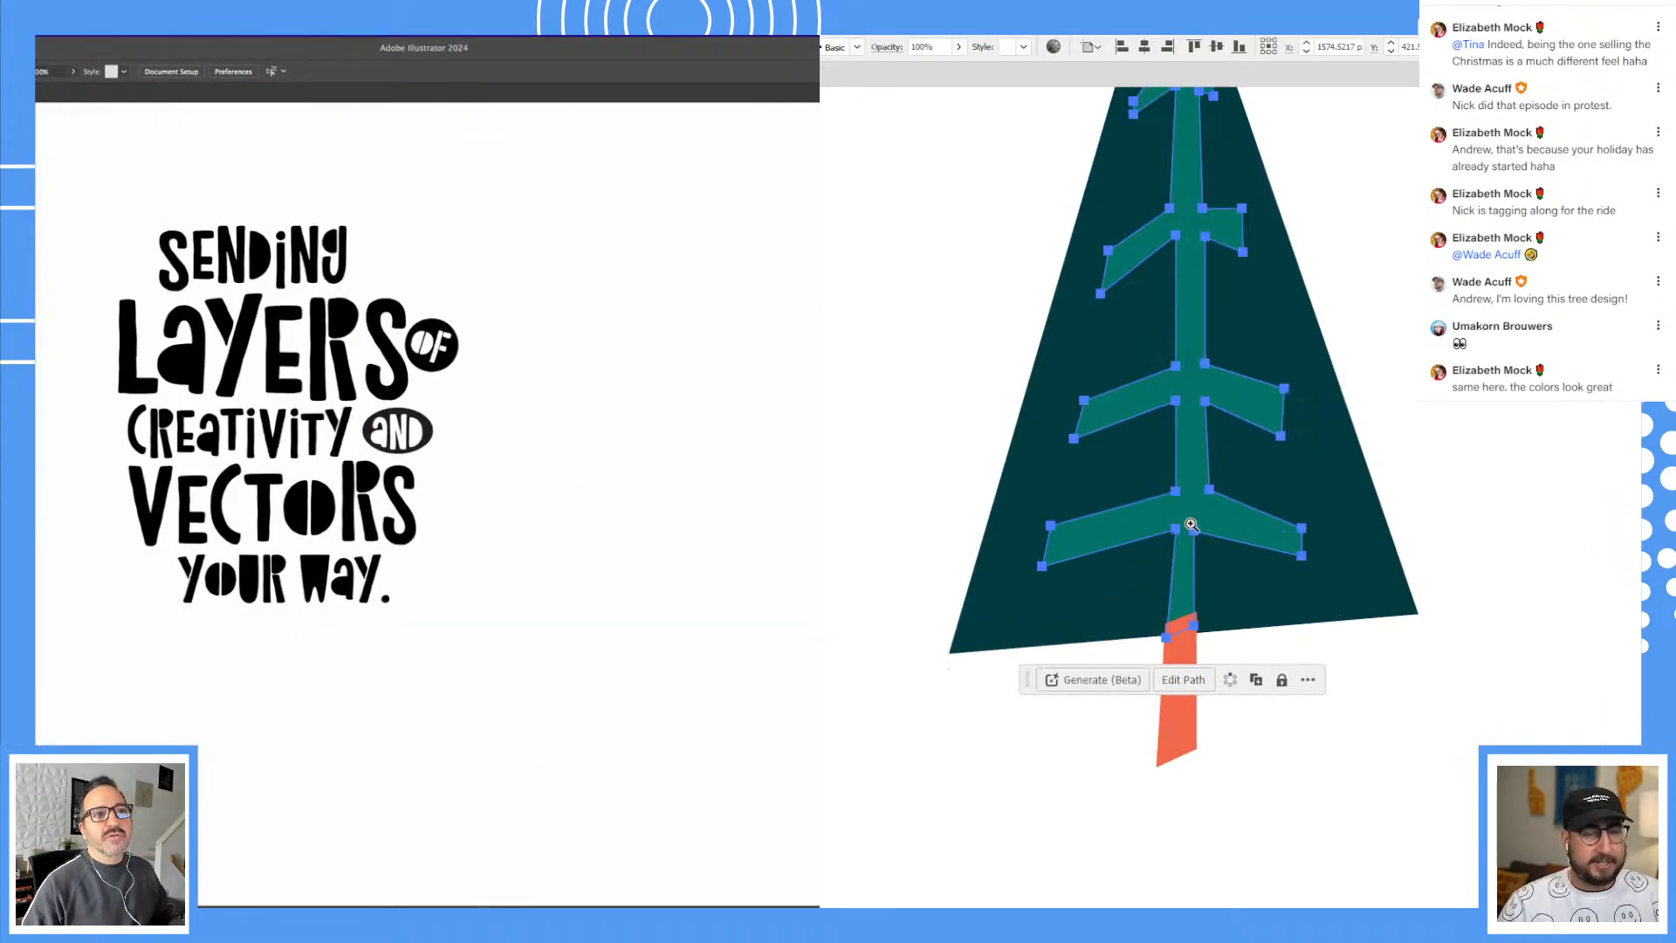
left_click(1215, 386)
left_click_drag(1215, 387, 1171, 494)
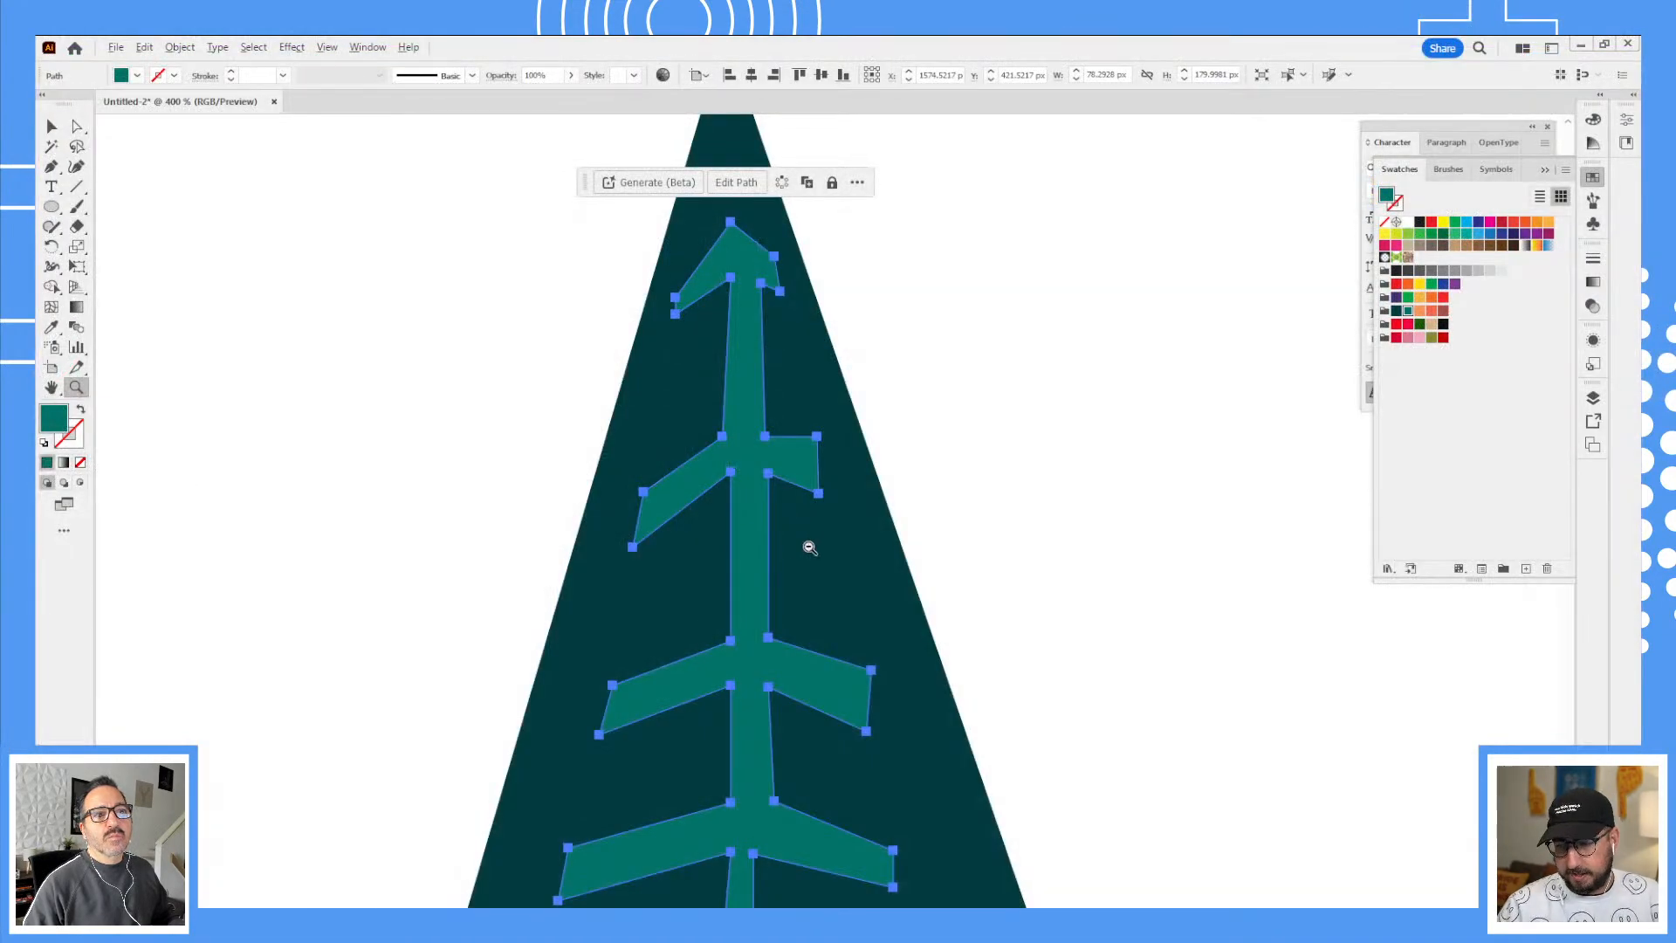
left_click(810, 547, "alt")
left_click_drag(839, 555, 768, 491)
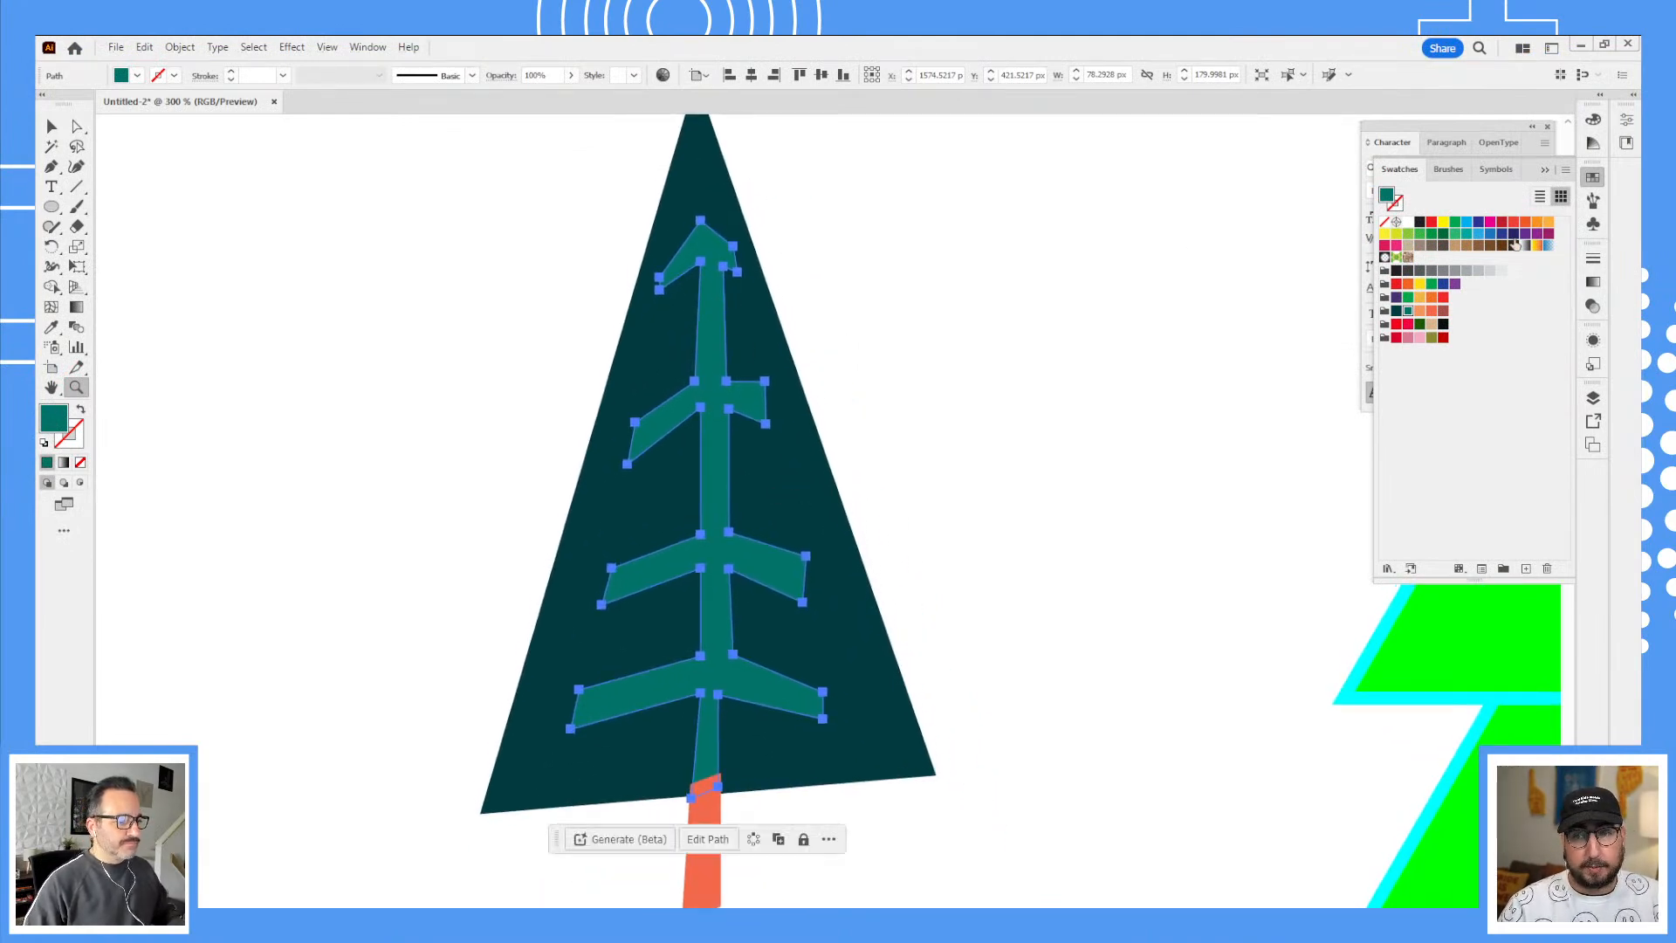
Step: Apply a live Offset Path effect of -2 px with miter joins to thin the teal branch shape
left_click(1593, 179)
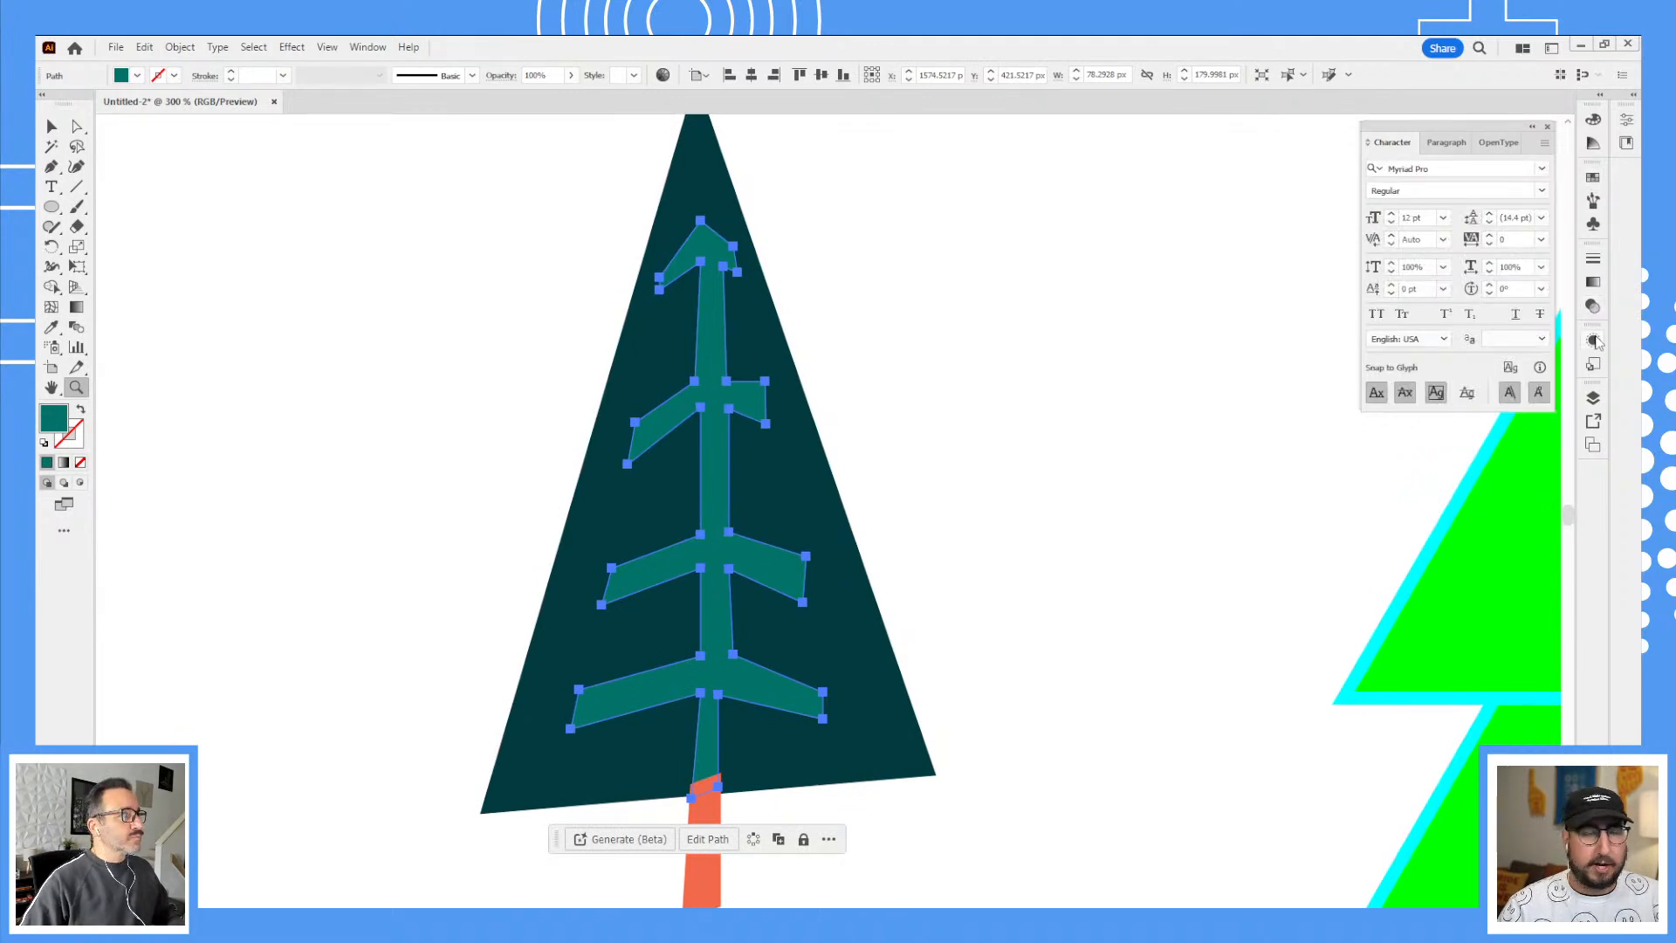
left_click(1592, 340)
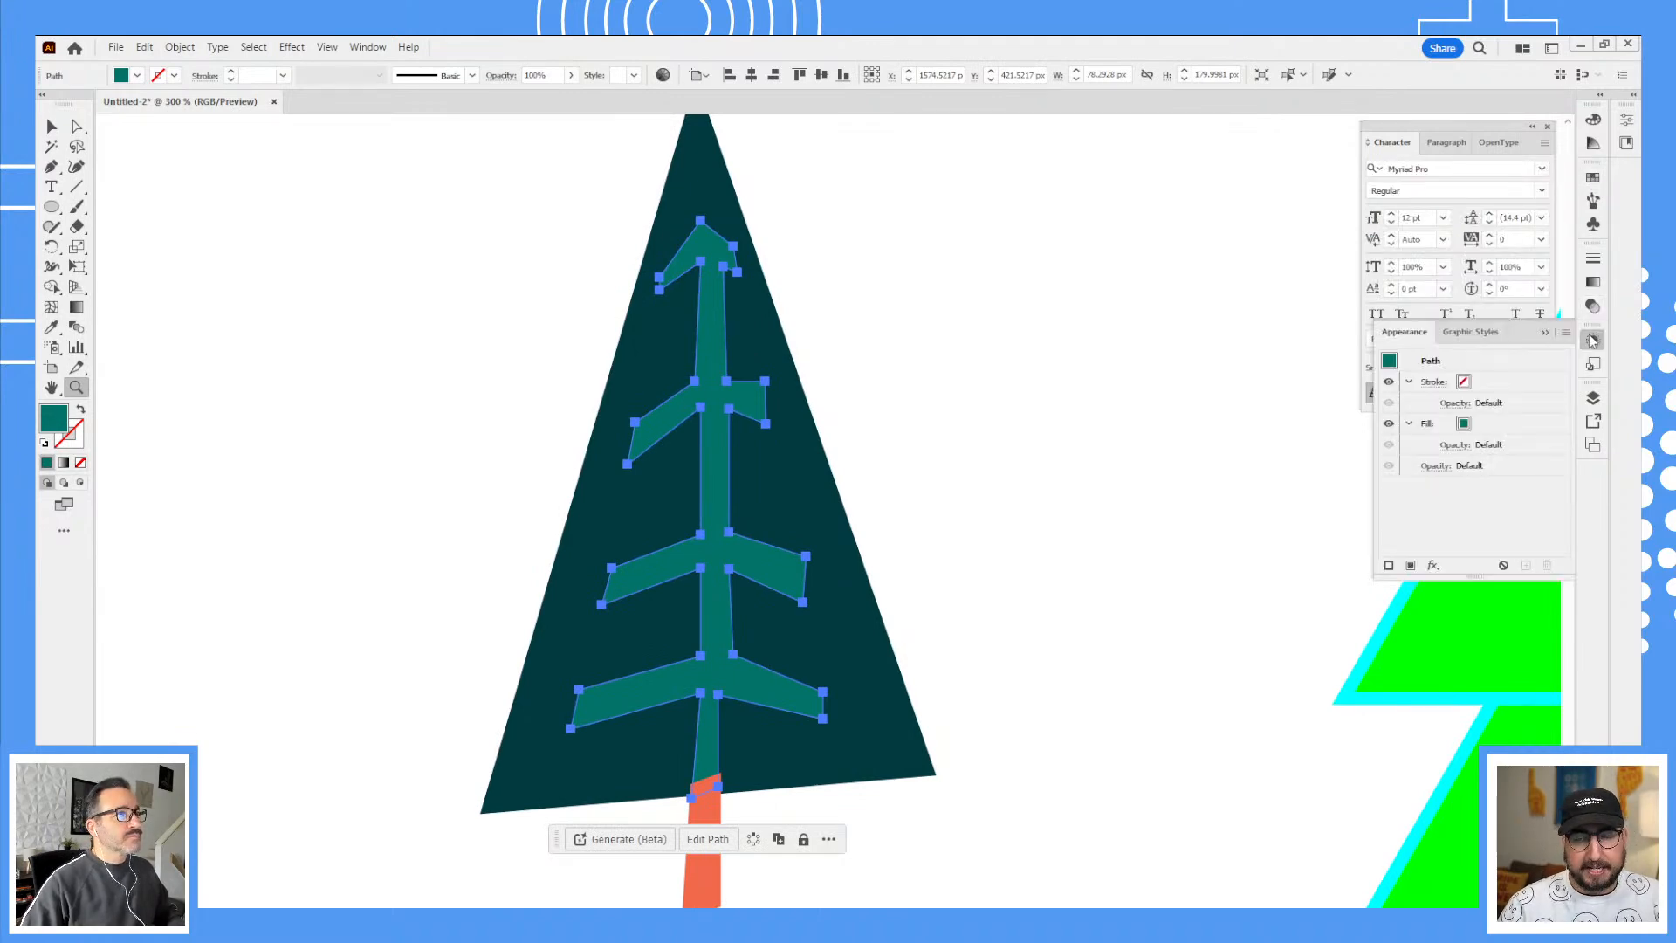
left_click(1432, 564)
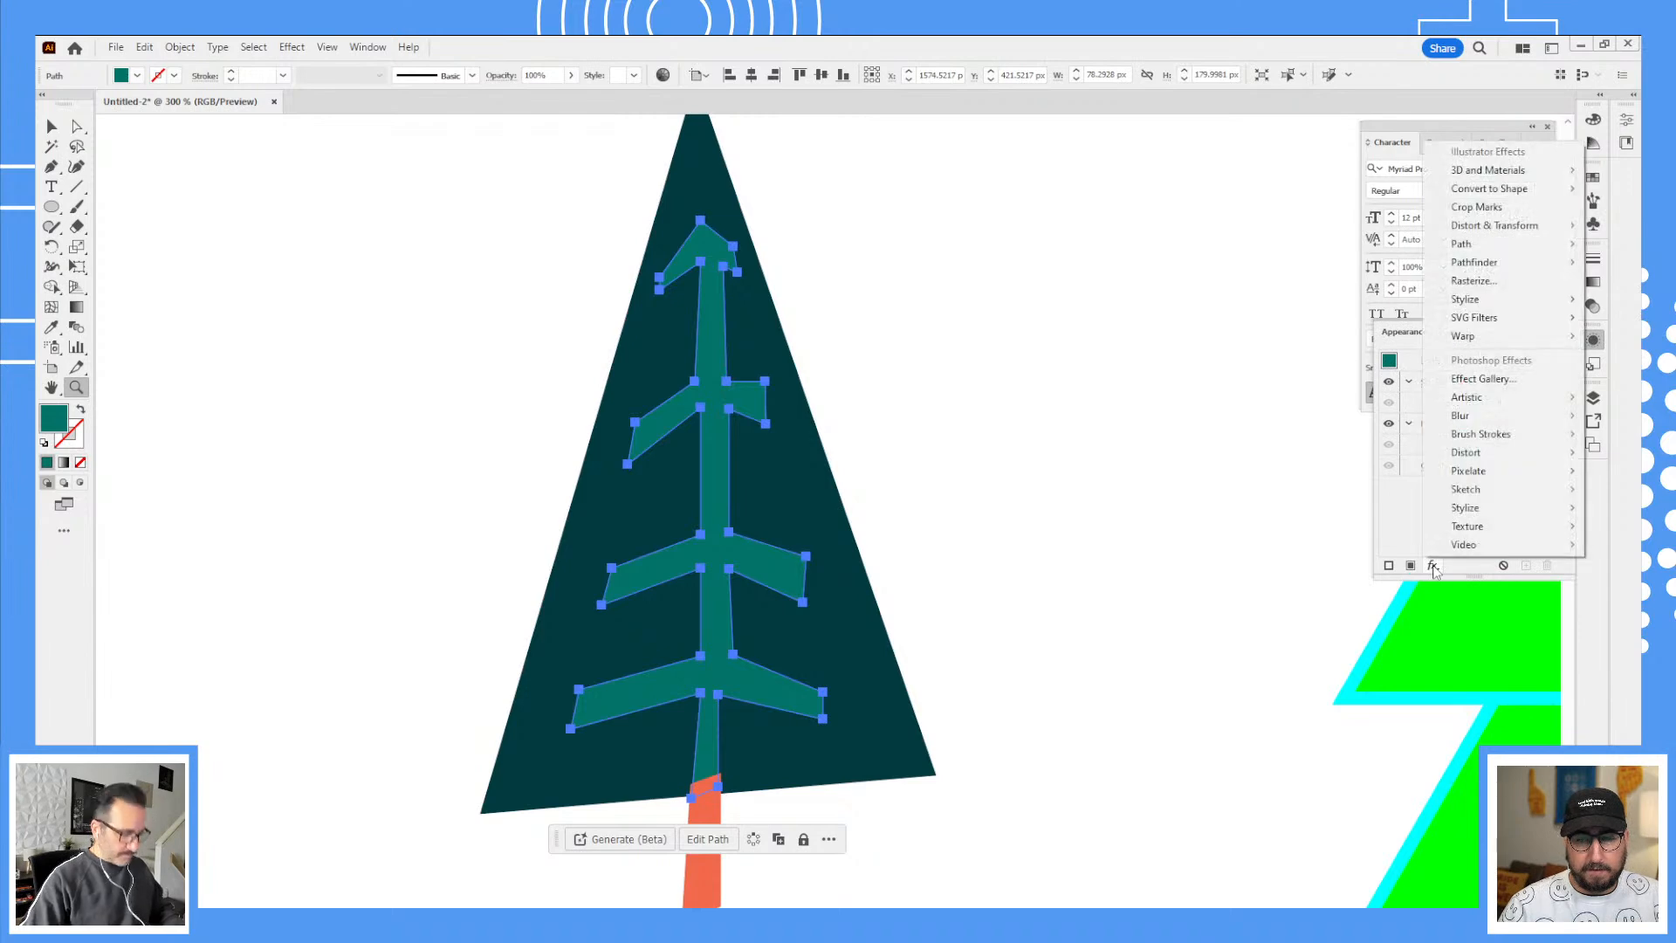
mouse_move(1498, 434)
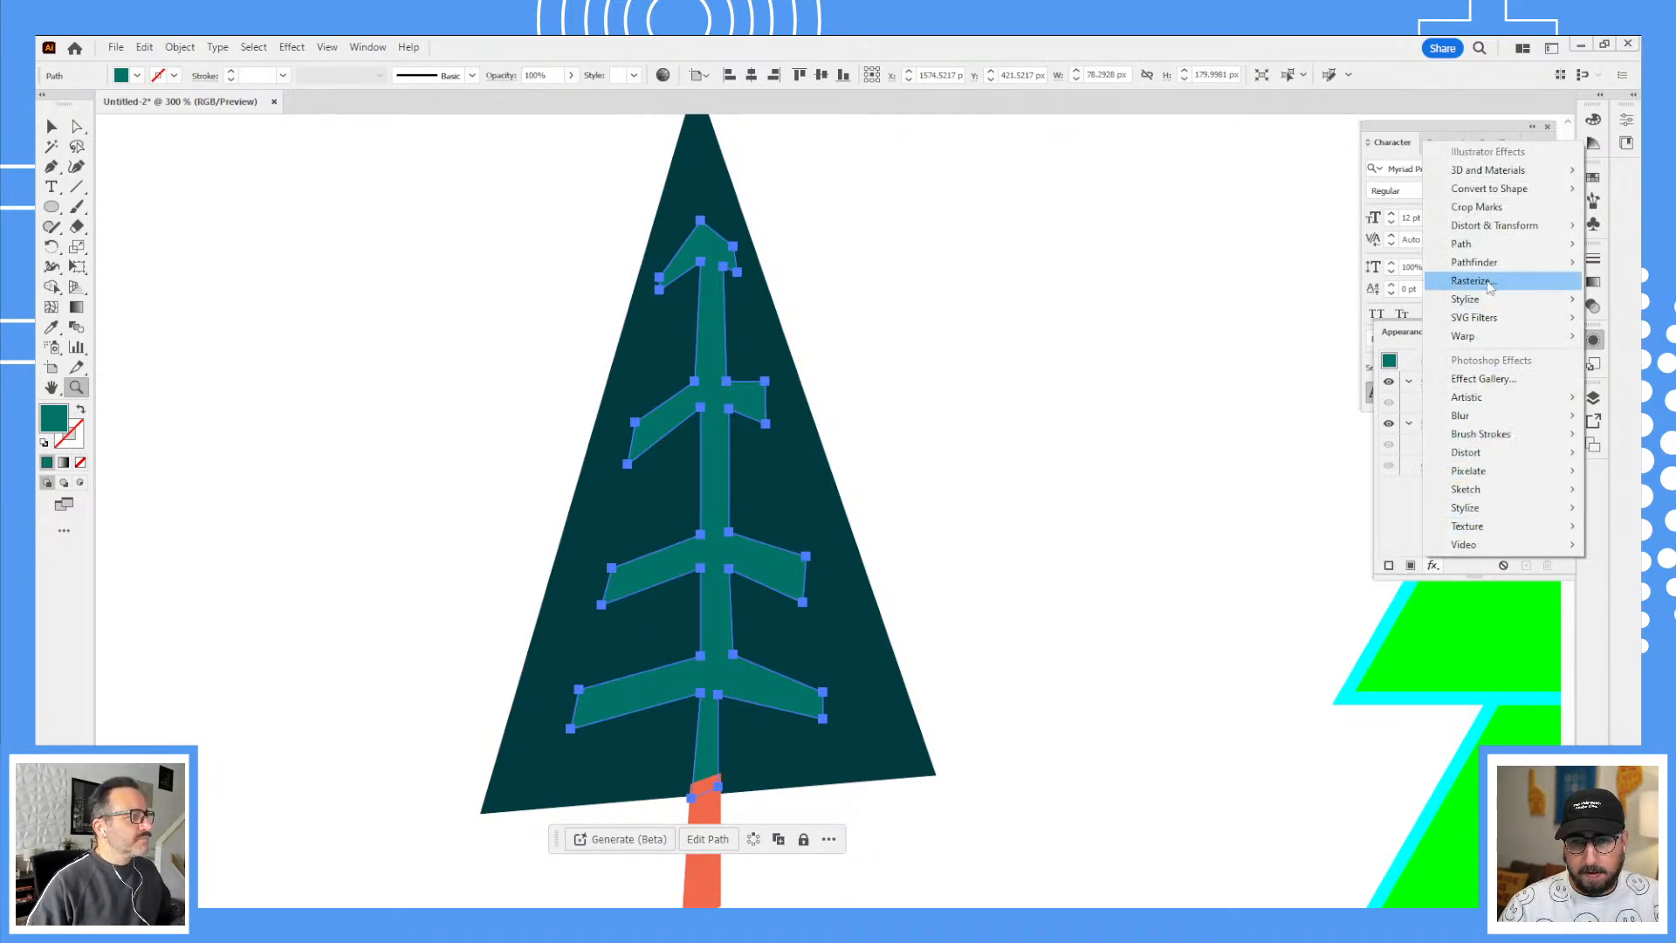
mouse_move(1483, 301)
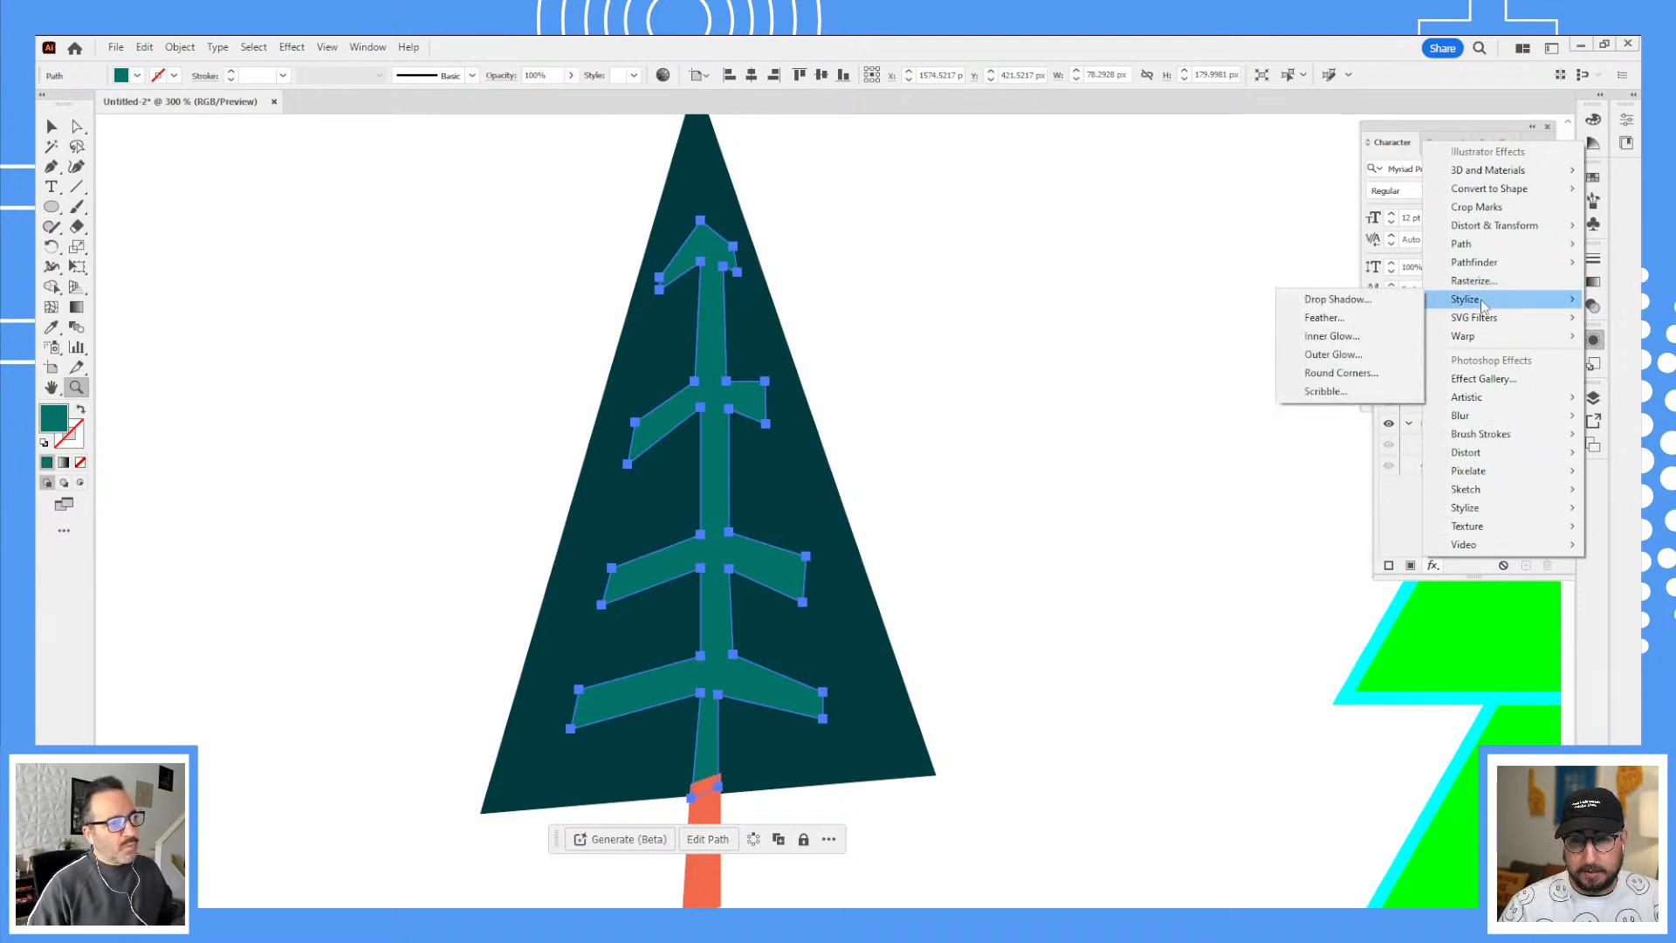
mouse_move(1483, 245)
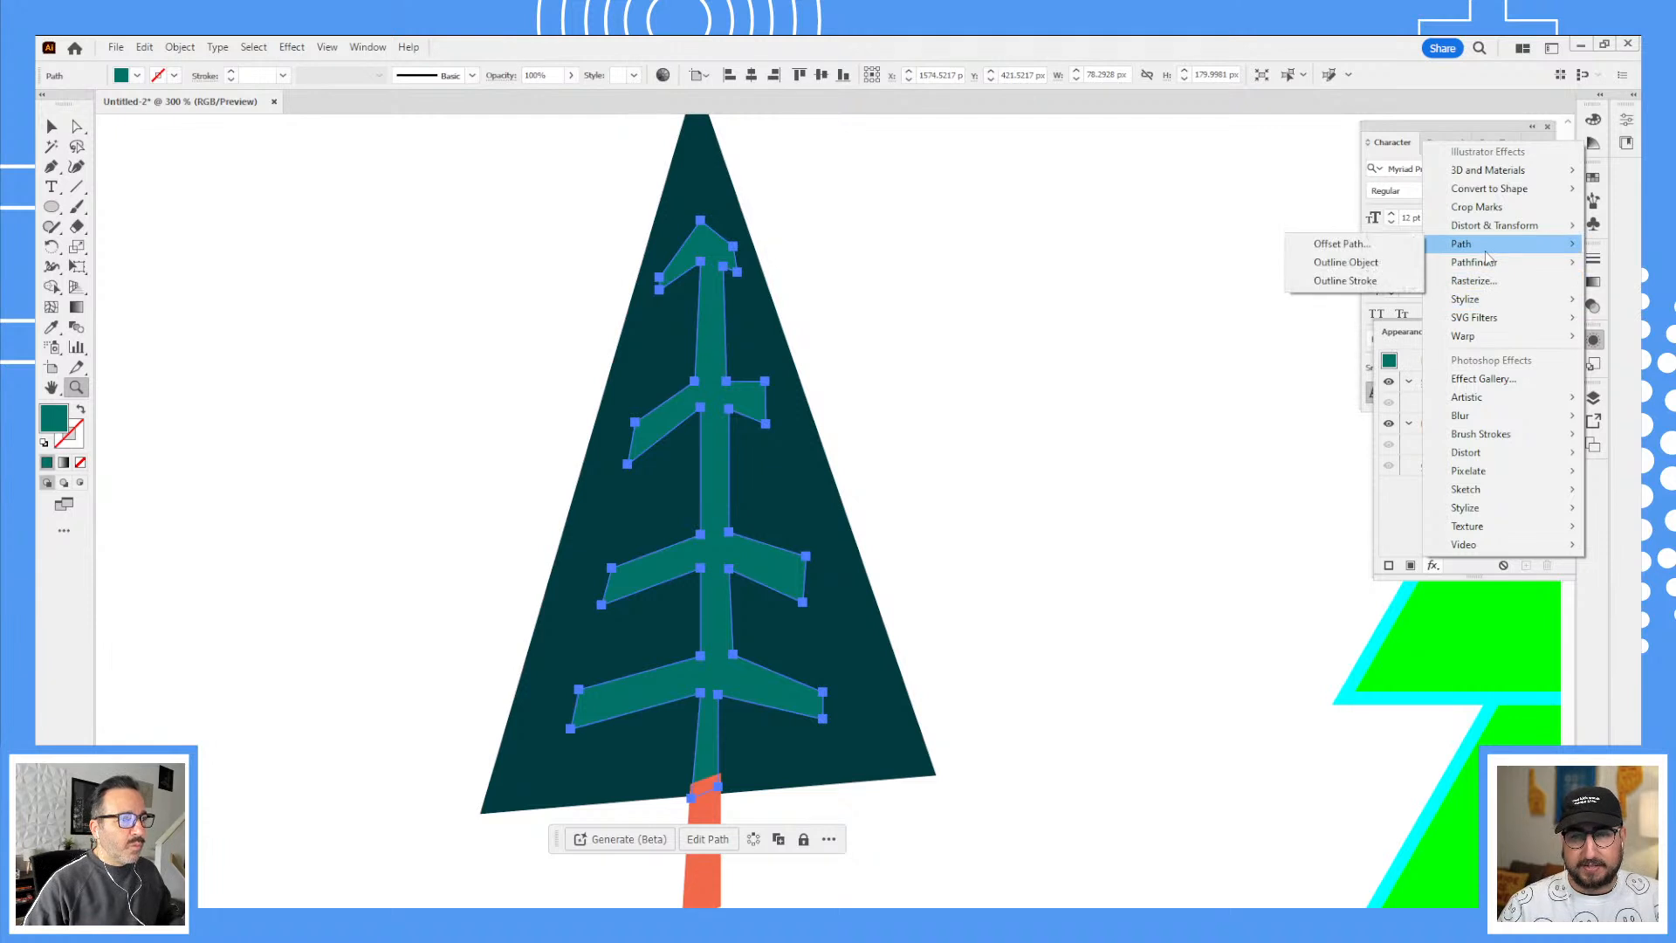
left_click(1340, 245)
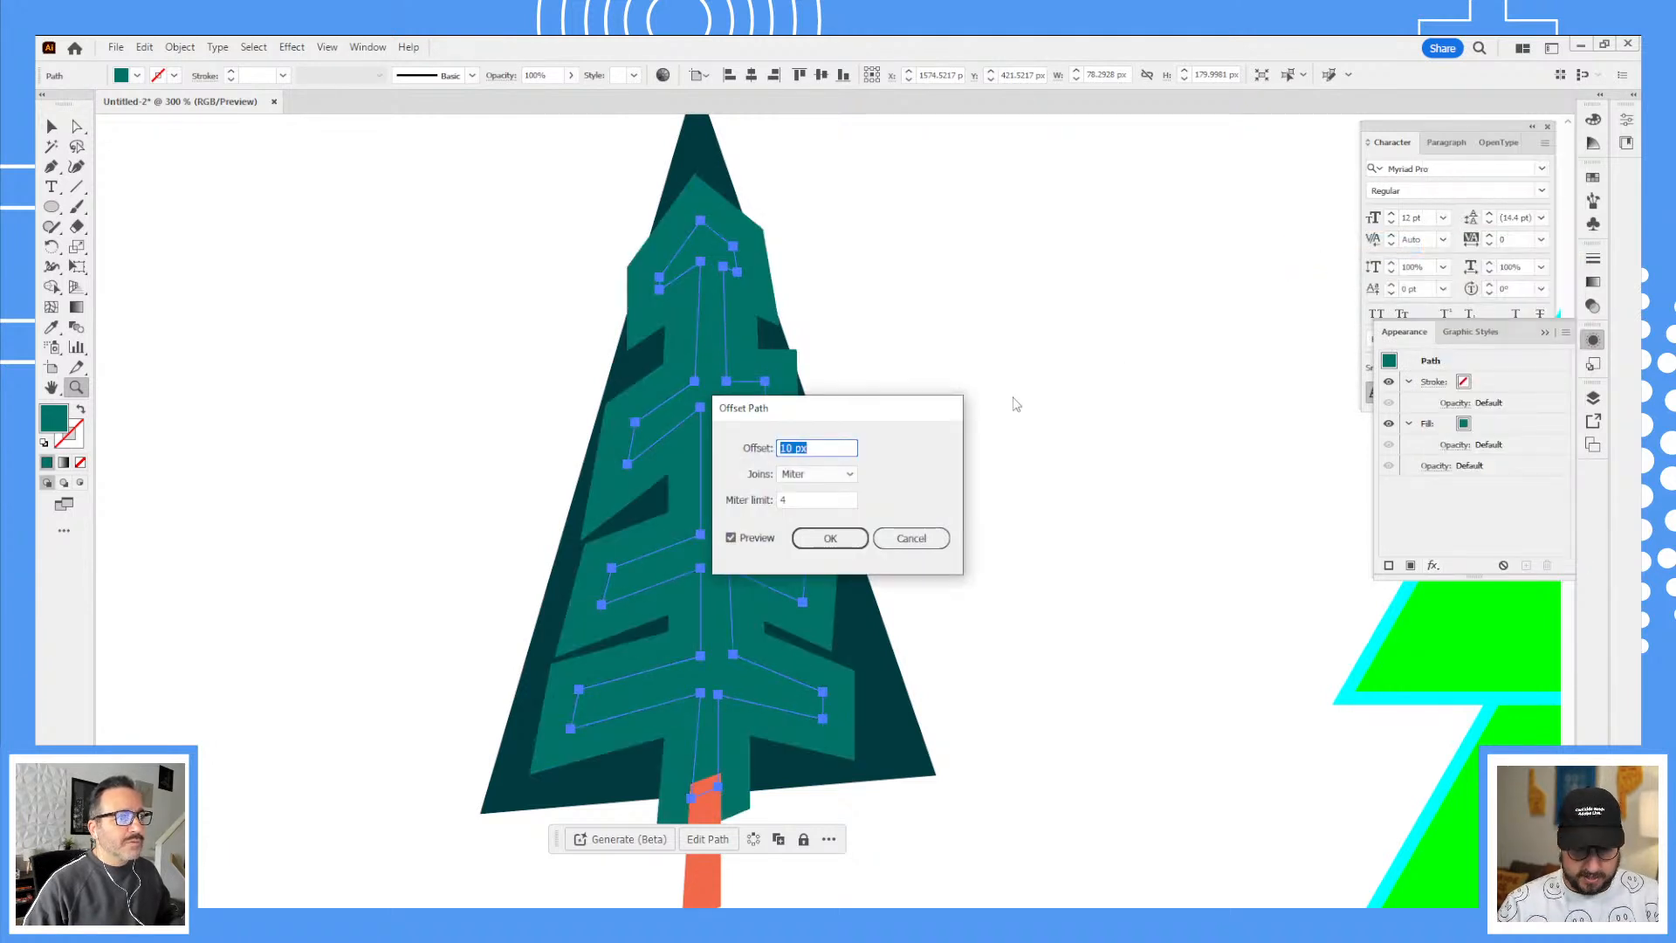
key("shift+Down")
left_click_drag(904, 404, 1174, 336)
key("Up")
key("Up")
key("Up")
key("Up")
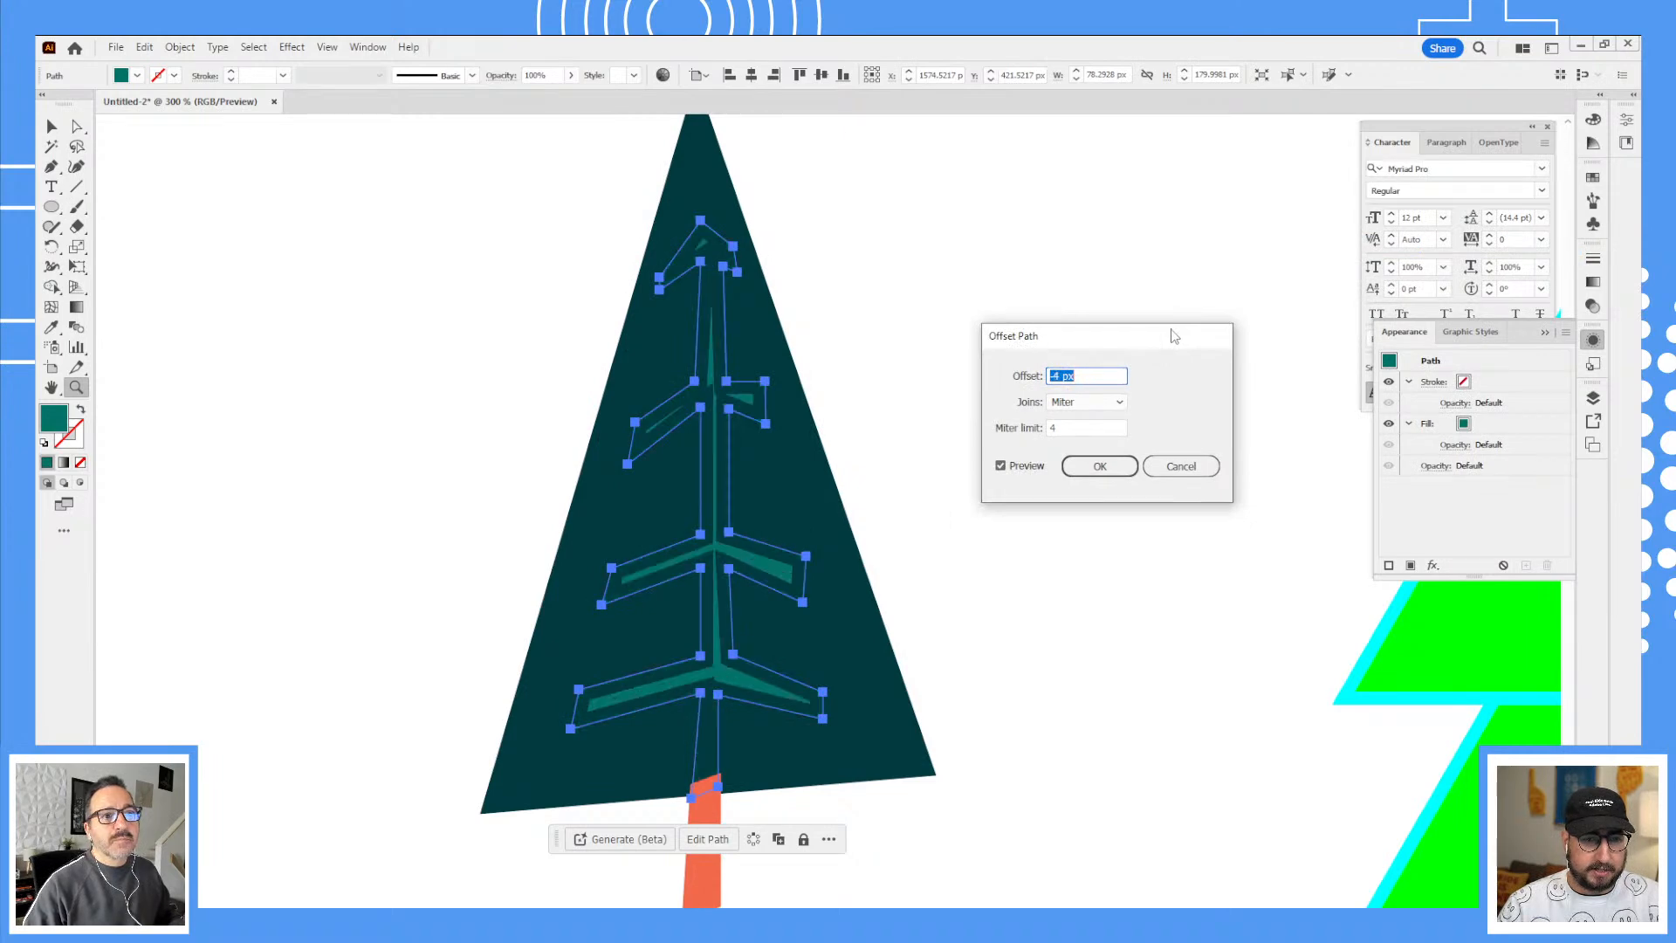
key("Up")
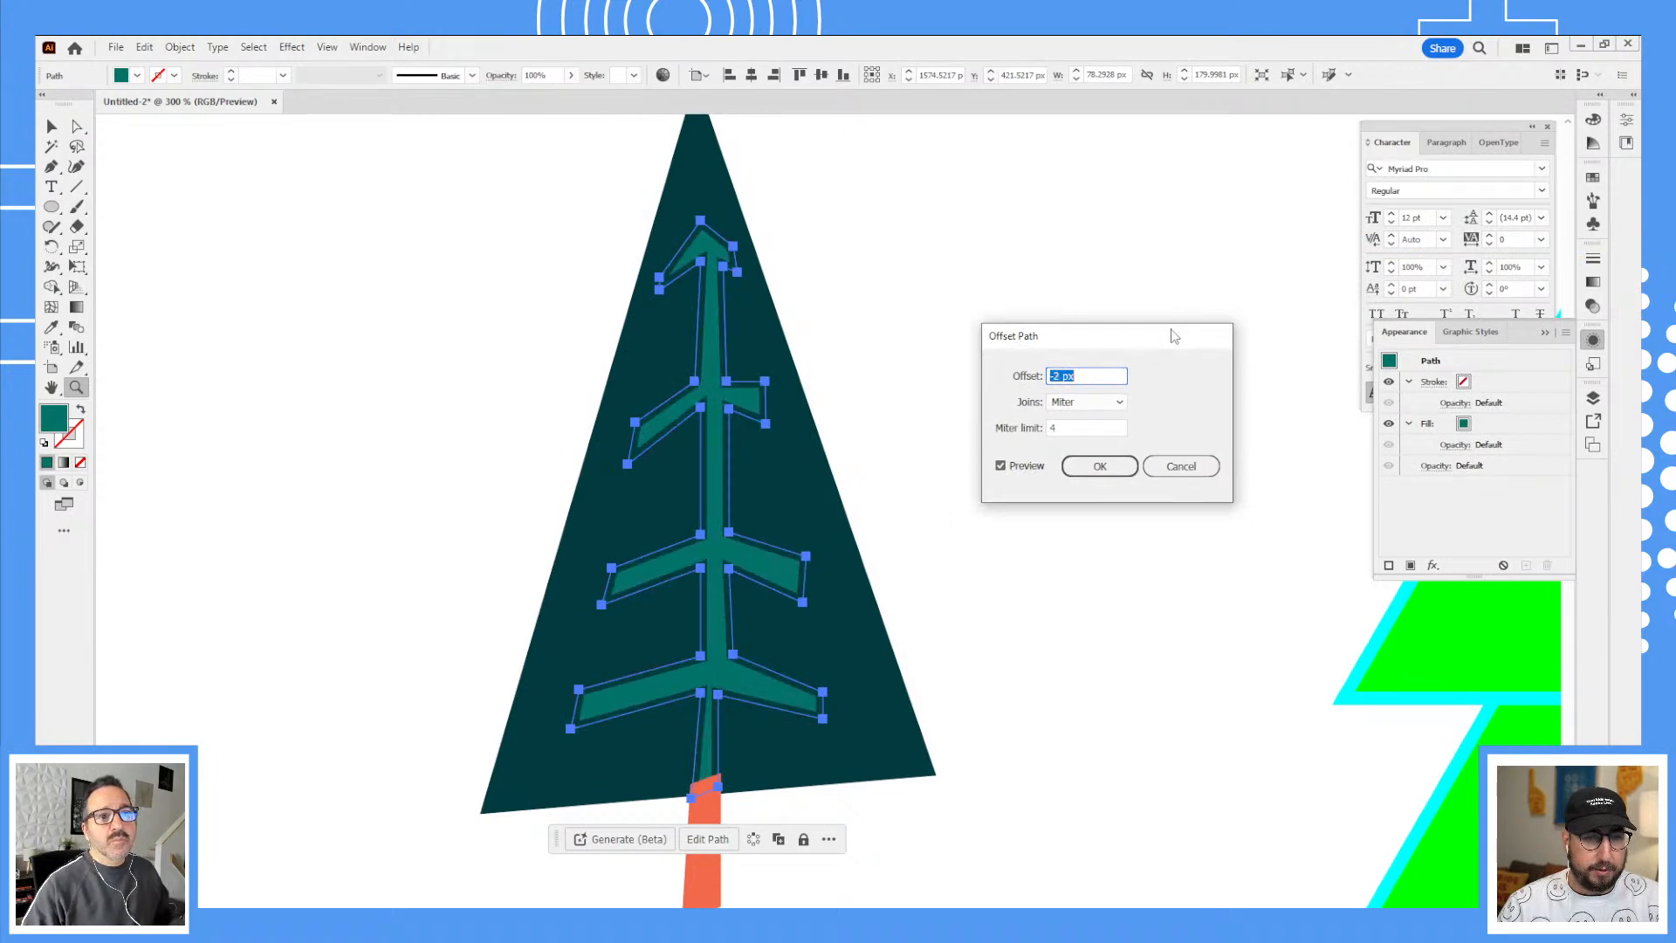
left_click(1100, 466)
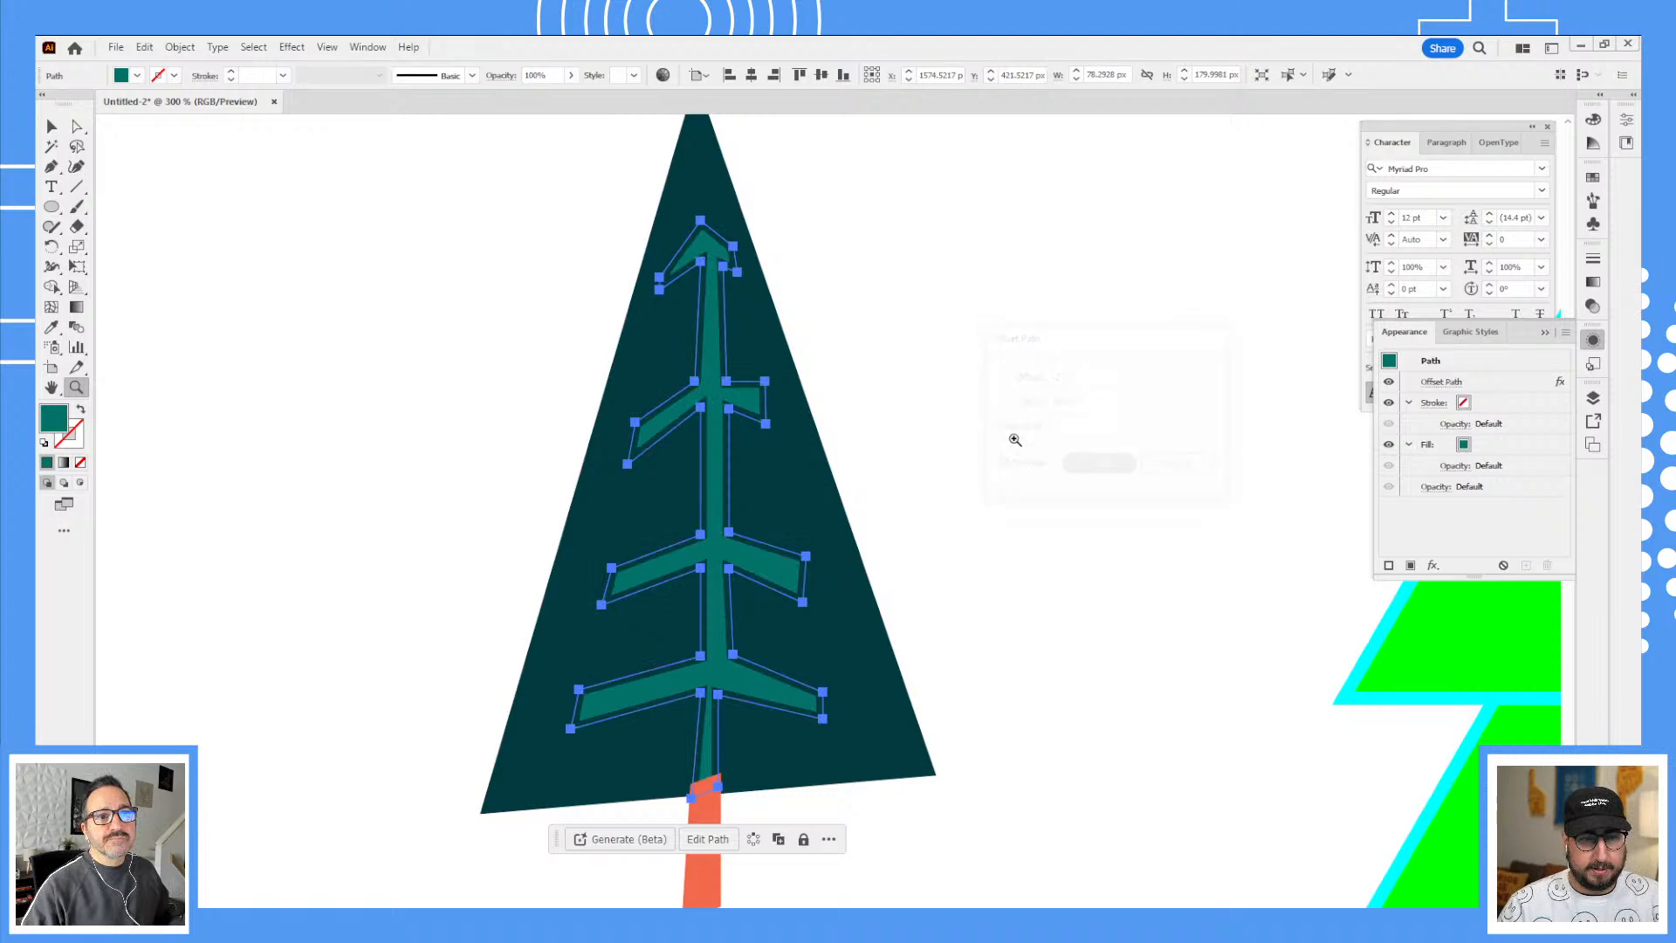
Step: Send the coral trunk behind the dark teal triangle
left_click(944, 366)
key("ctrl+shift+a")
left_click(835, 606, "alt")
left_click(839, 599, "alt")
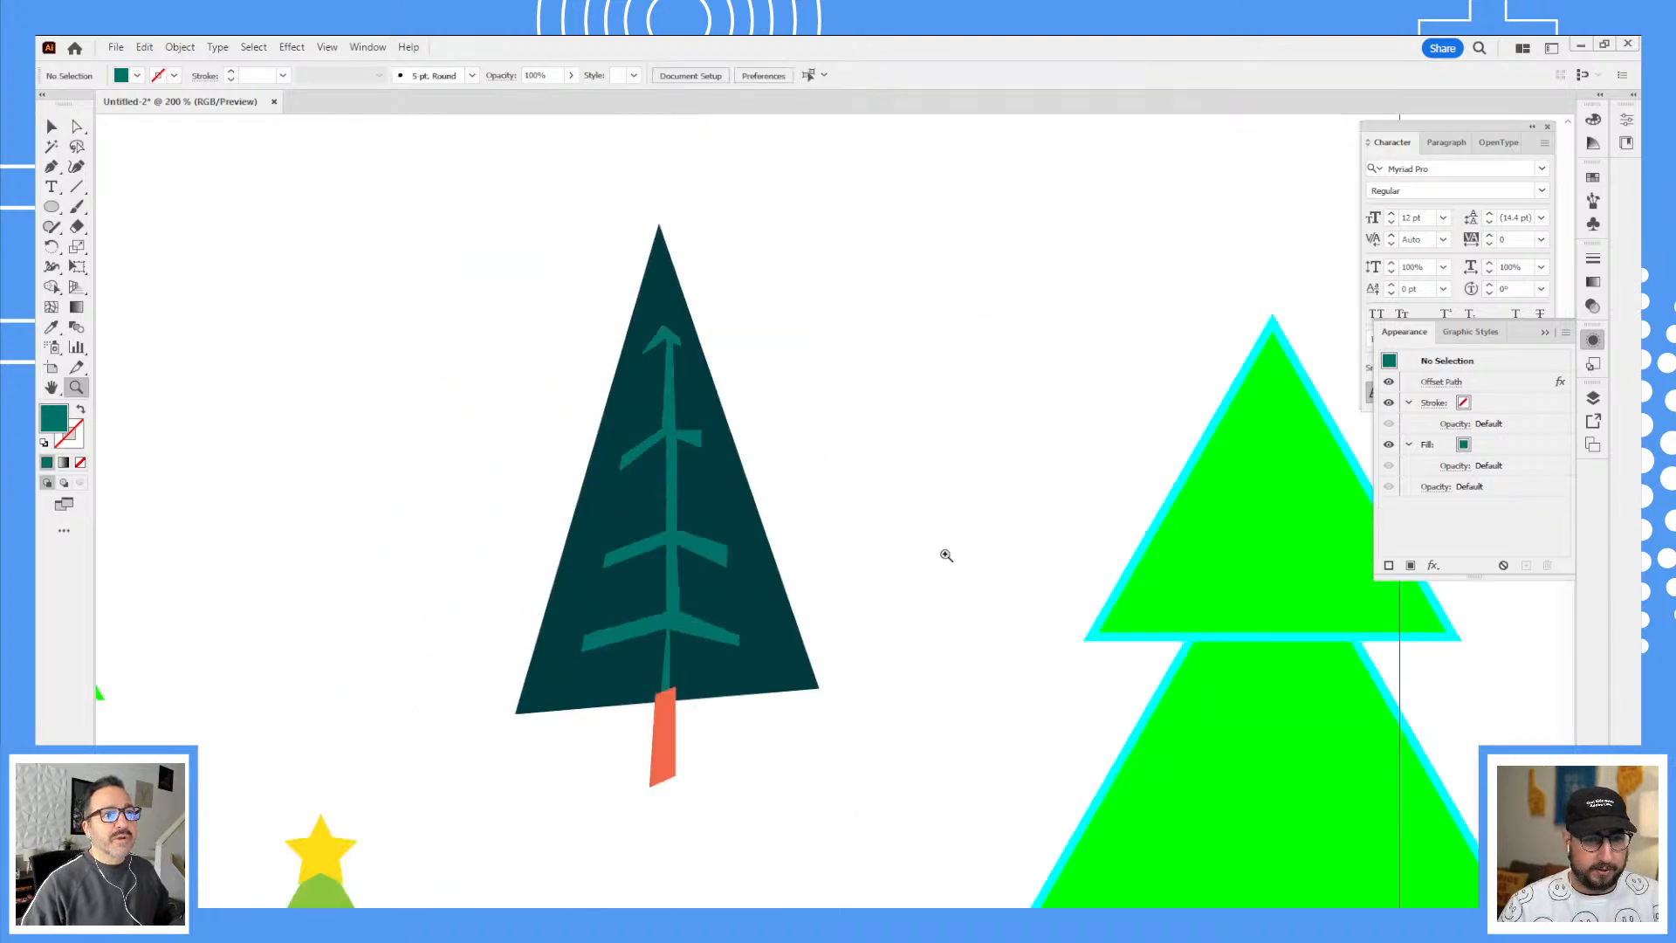
key("ctrl+=")
key("v")
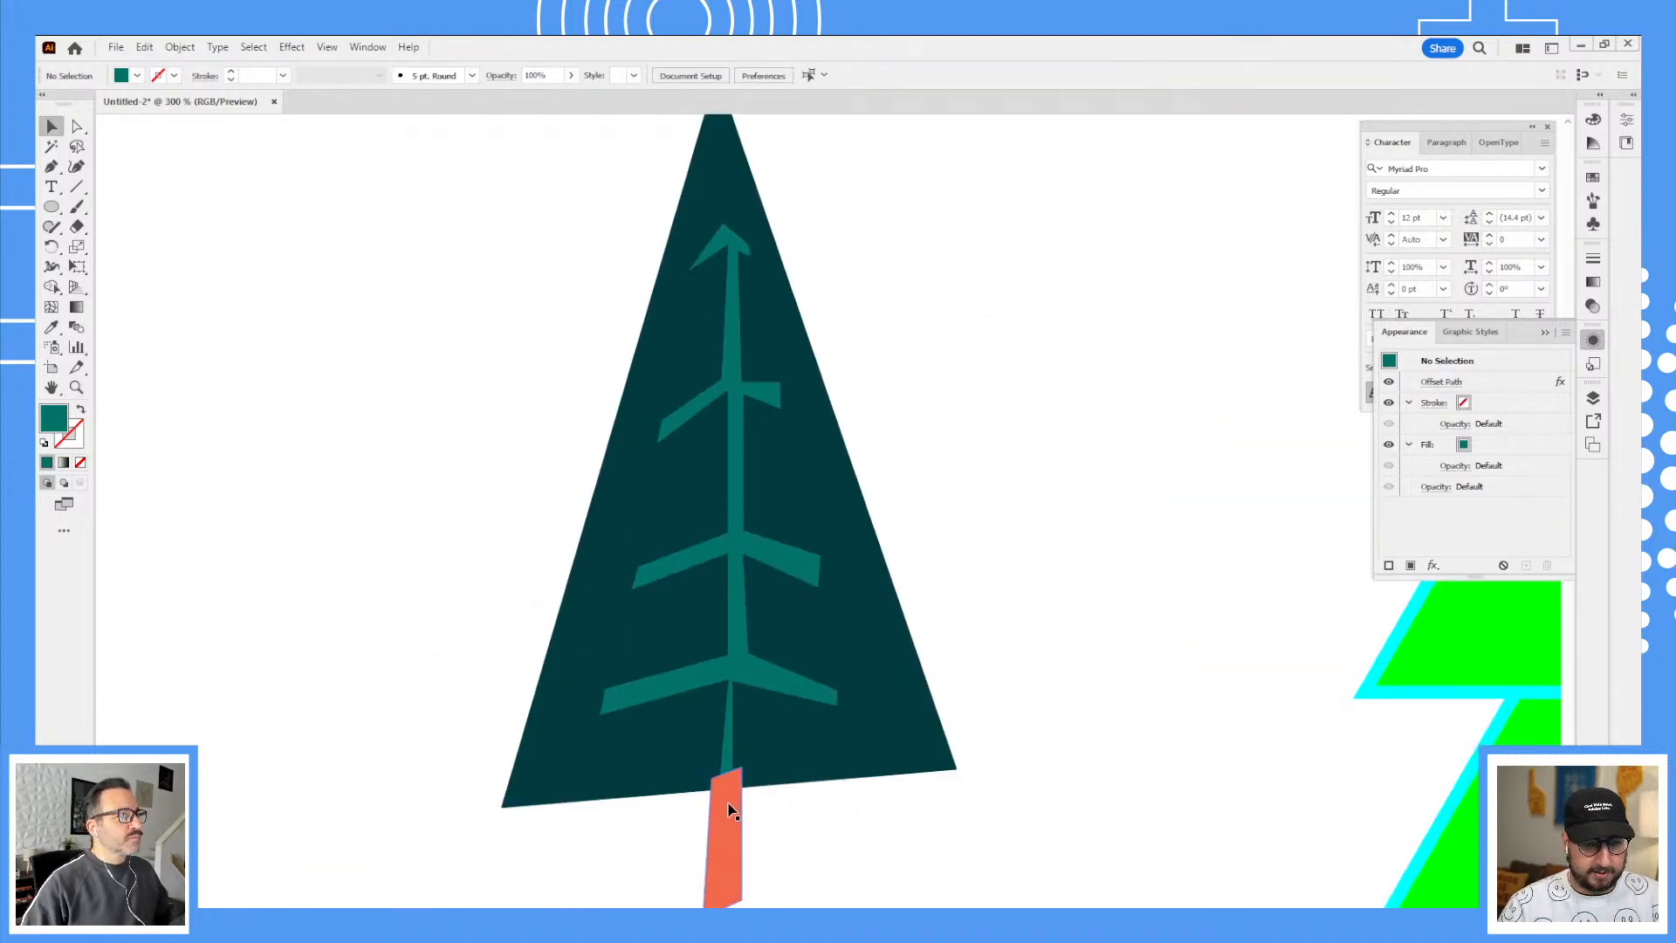
left_click(729, 798)
left_click(1028, 552)
Step: Widen the branch shape's stem slightly below the lowest branches and extend its base down to the triangle's bottom edge
key("a")
key("ctrl+=")
key("ctrl+=")
left_click_drag(772, 394, 778, 393)
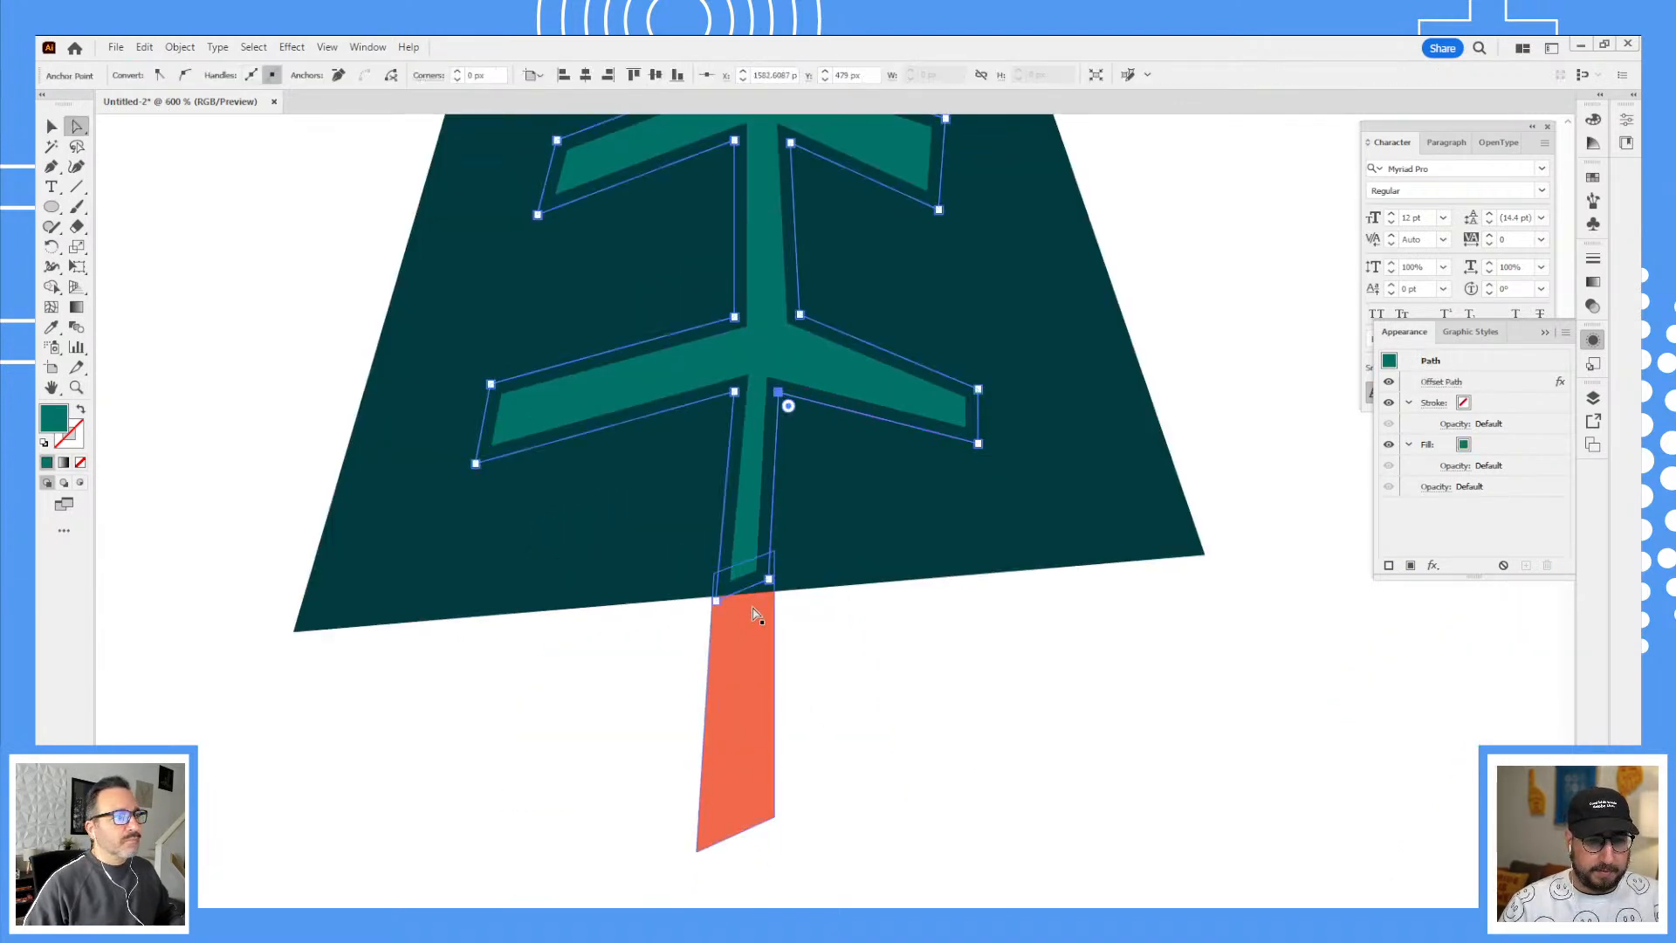
left_click_drag(768, 578, 715, 610)
left_click(1036, 662)
key("z")
left_click(918, 535, "alt")
left_click(918, 535, "alt")
left_click_drag(940, 502, 1047, 694)
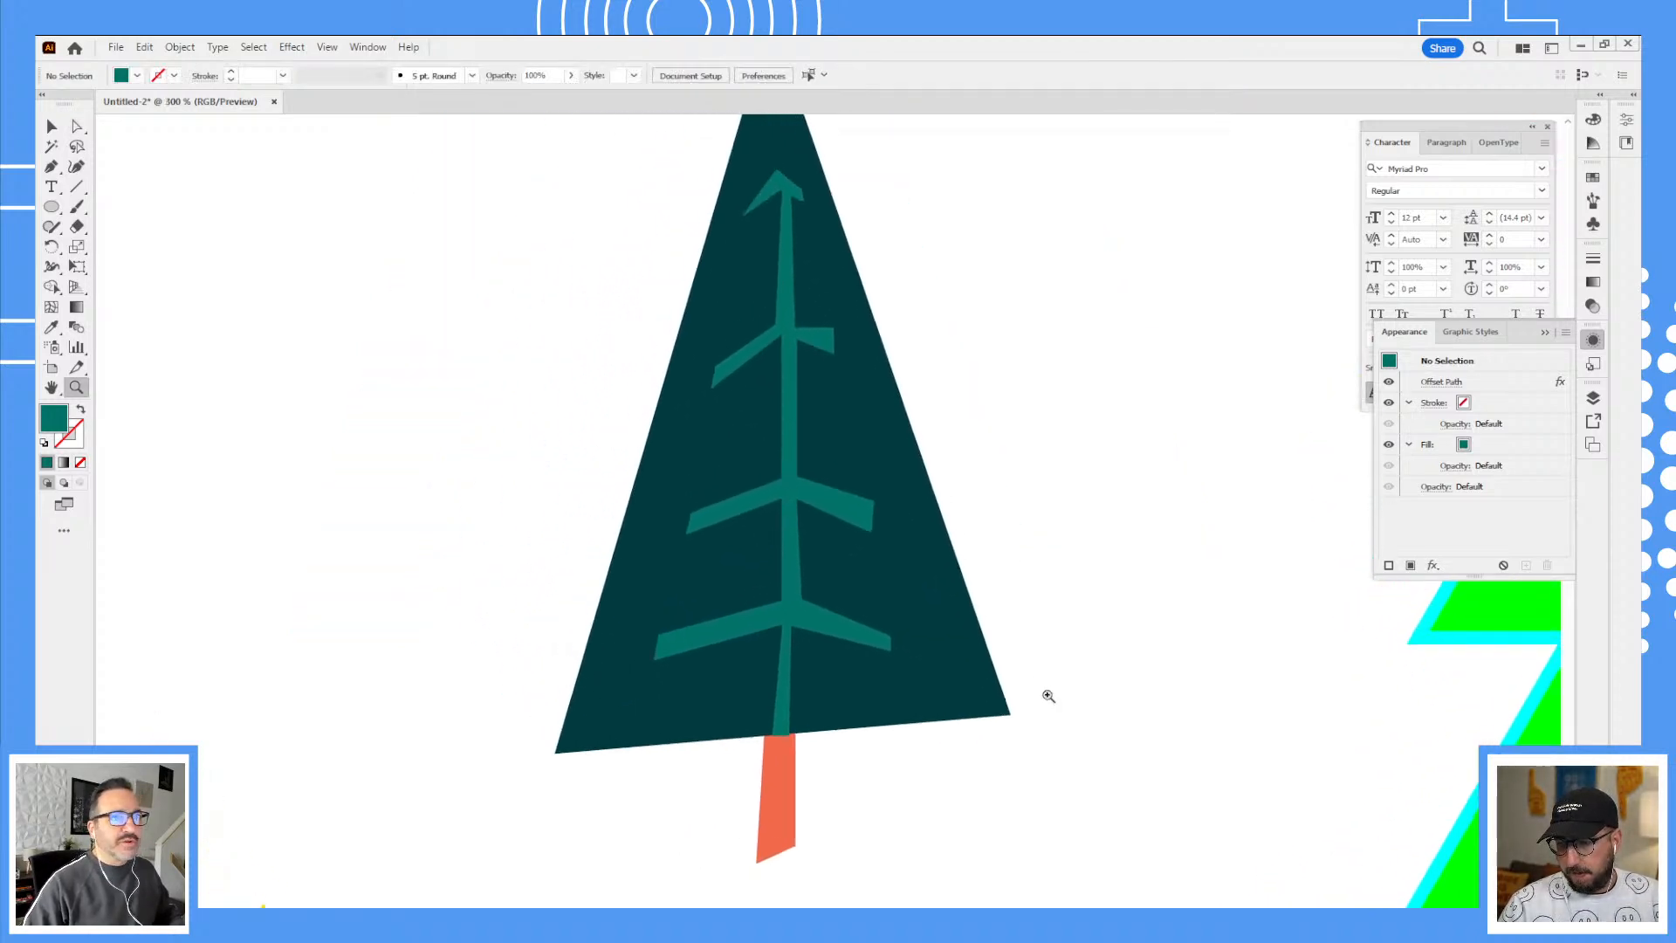
mouse_move(851, 632)
left_mouse_down()
mouse_move(894, 670)
mouse_move(852, 638)
left_mouse_up()
left_click(893, 604, "alt")
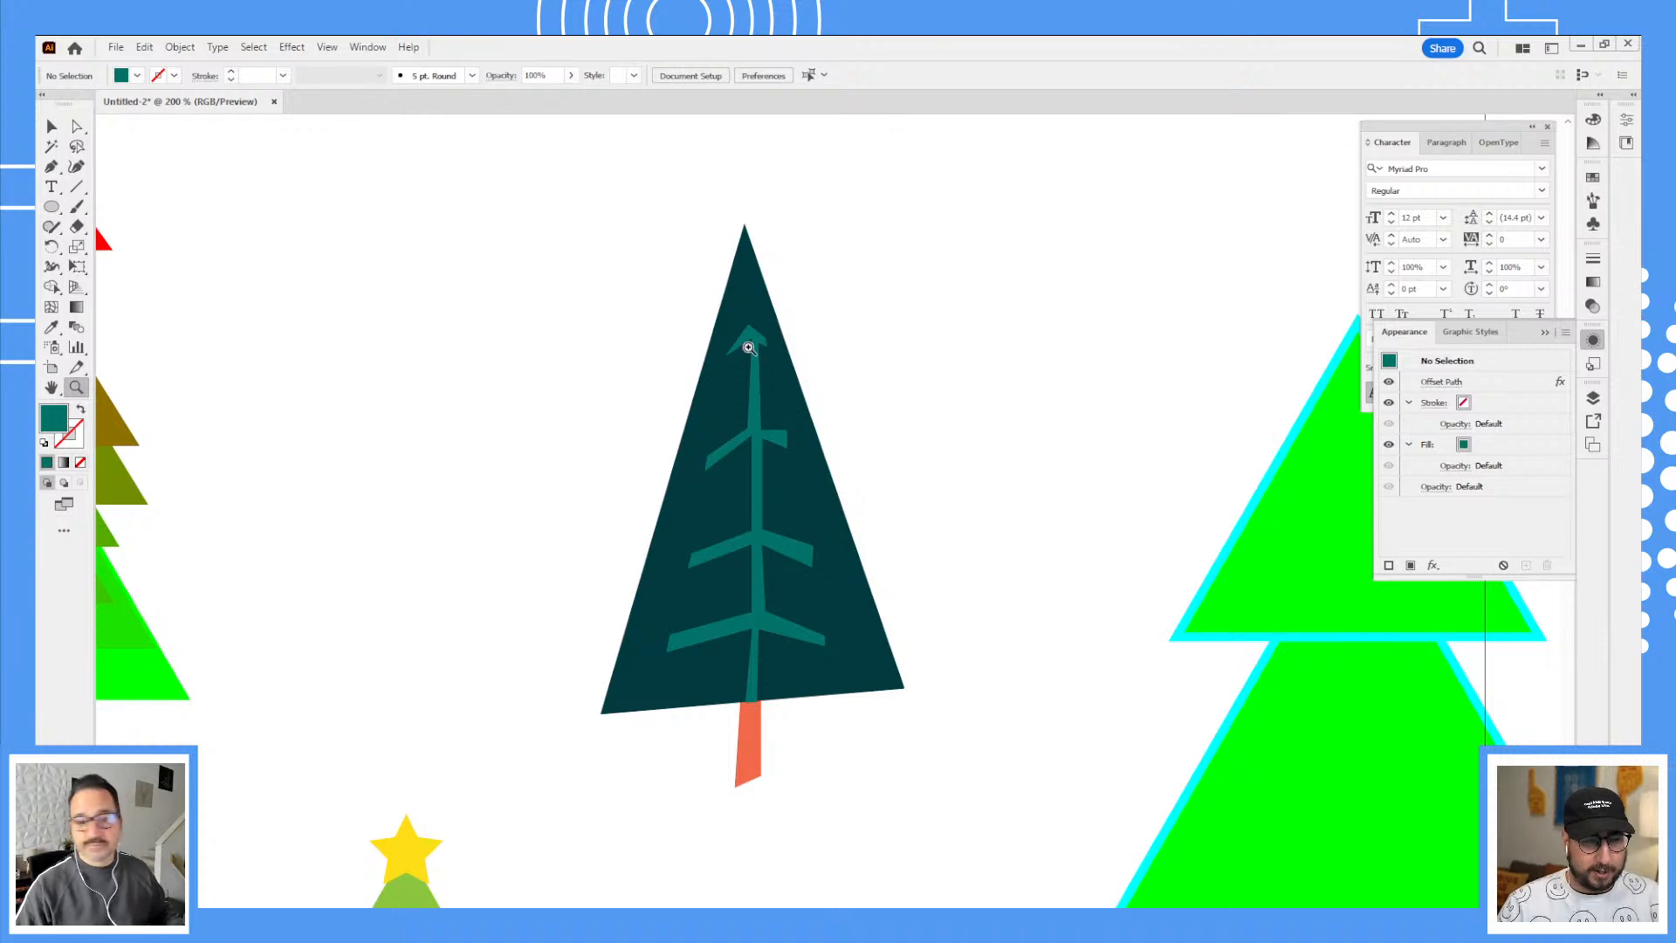
Step: Draw a straight horizontal path about 83 px long above the tip of the dark teal tree
left_click(759, 299)
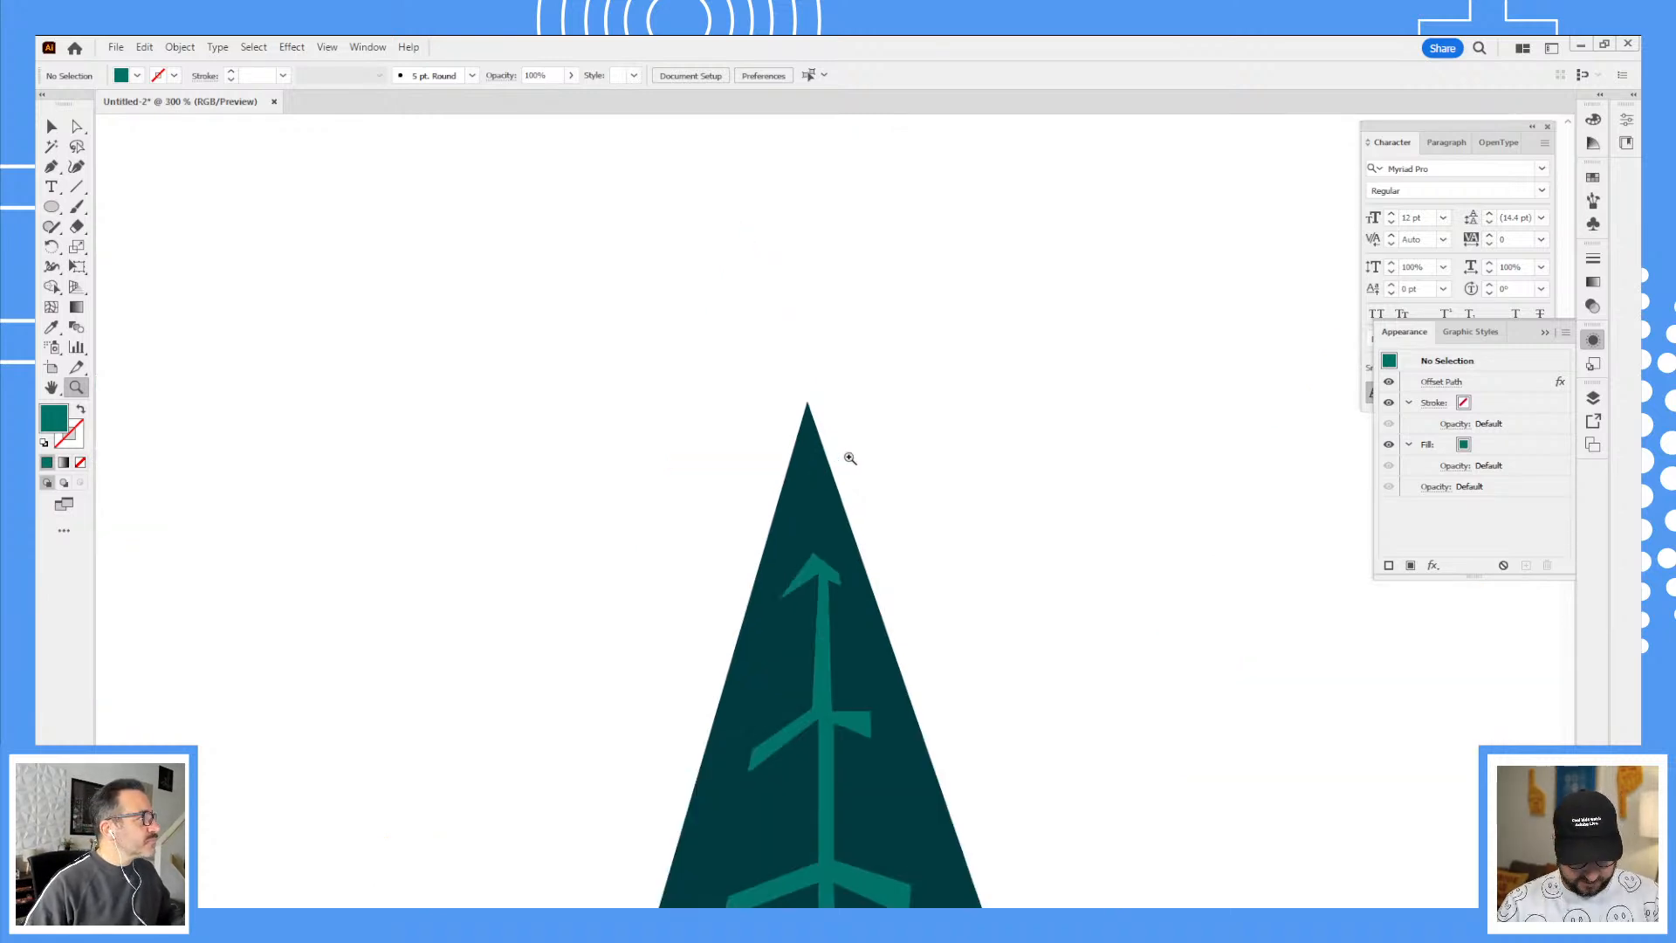
key("p")
left_click(621, 295)
left_click(886, 295)
key("v")
left_click_drag(796, 259, 752, 400)
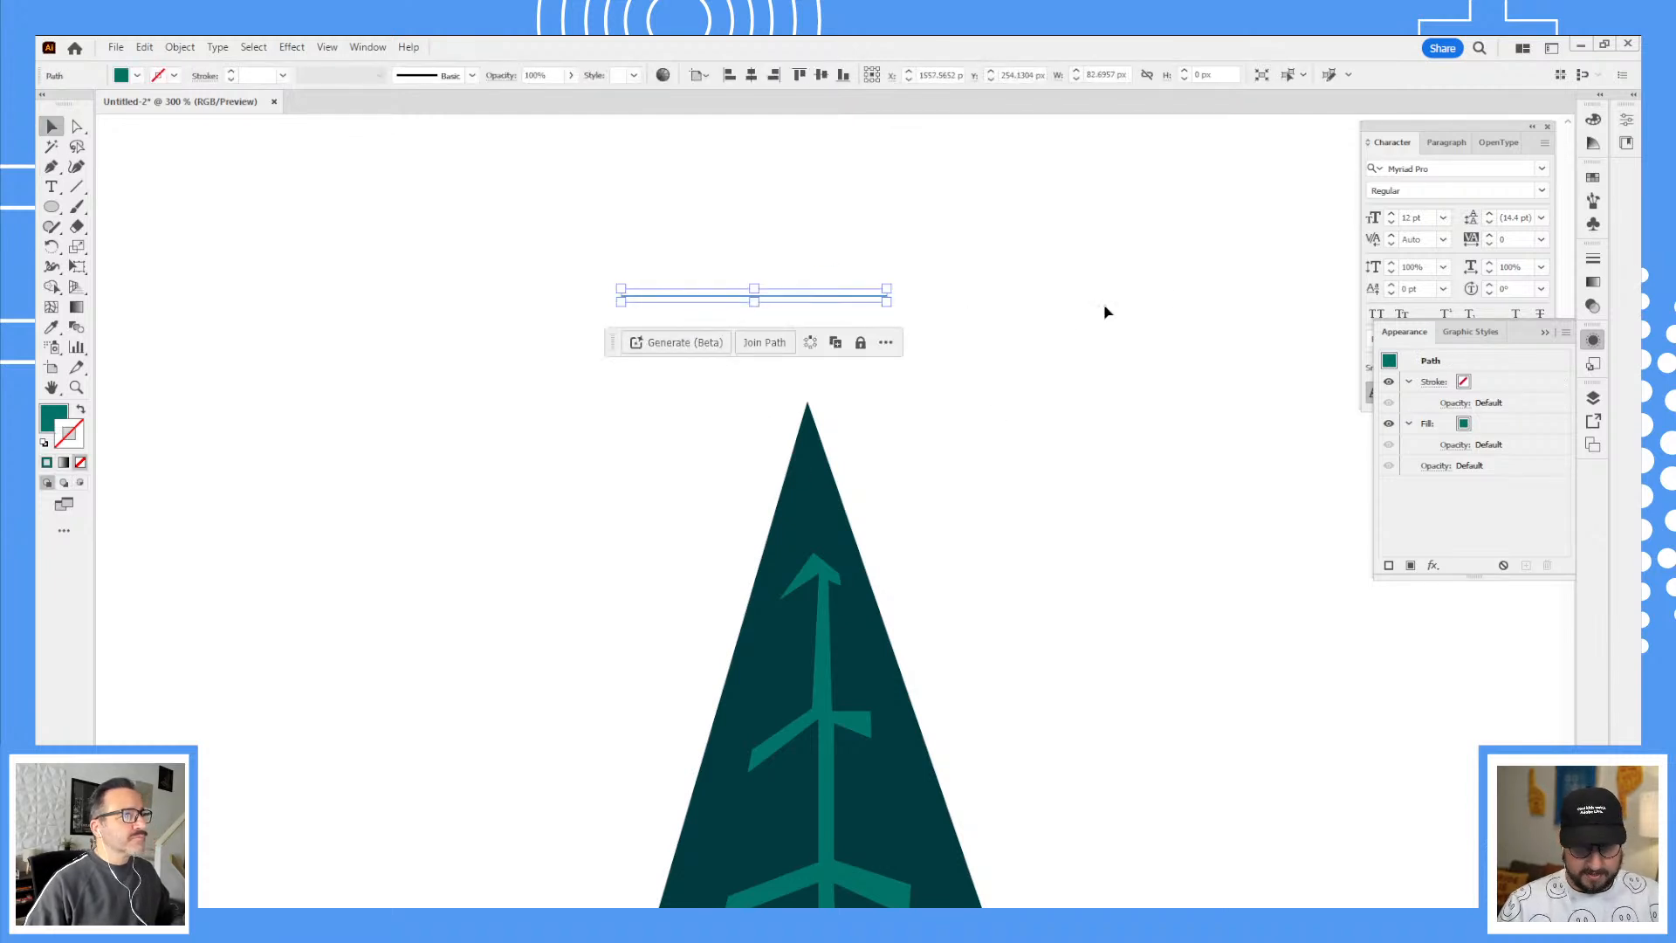
Step: Give the horizontal line above the tree a light orange stroke and increase its stroke weight
left_click(1593, 177)
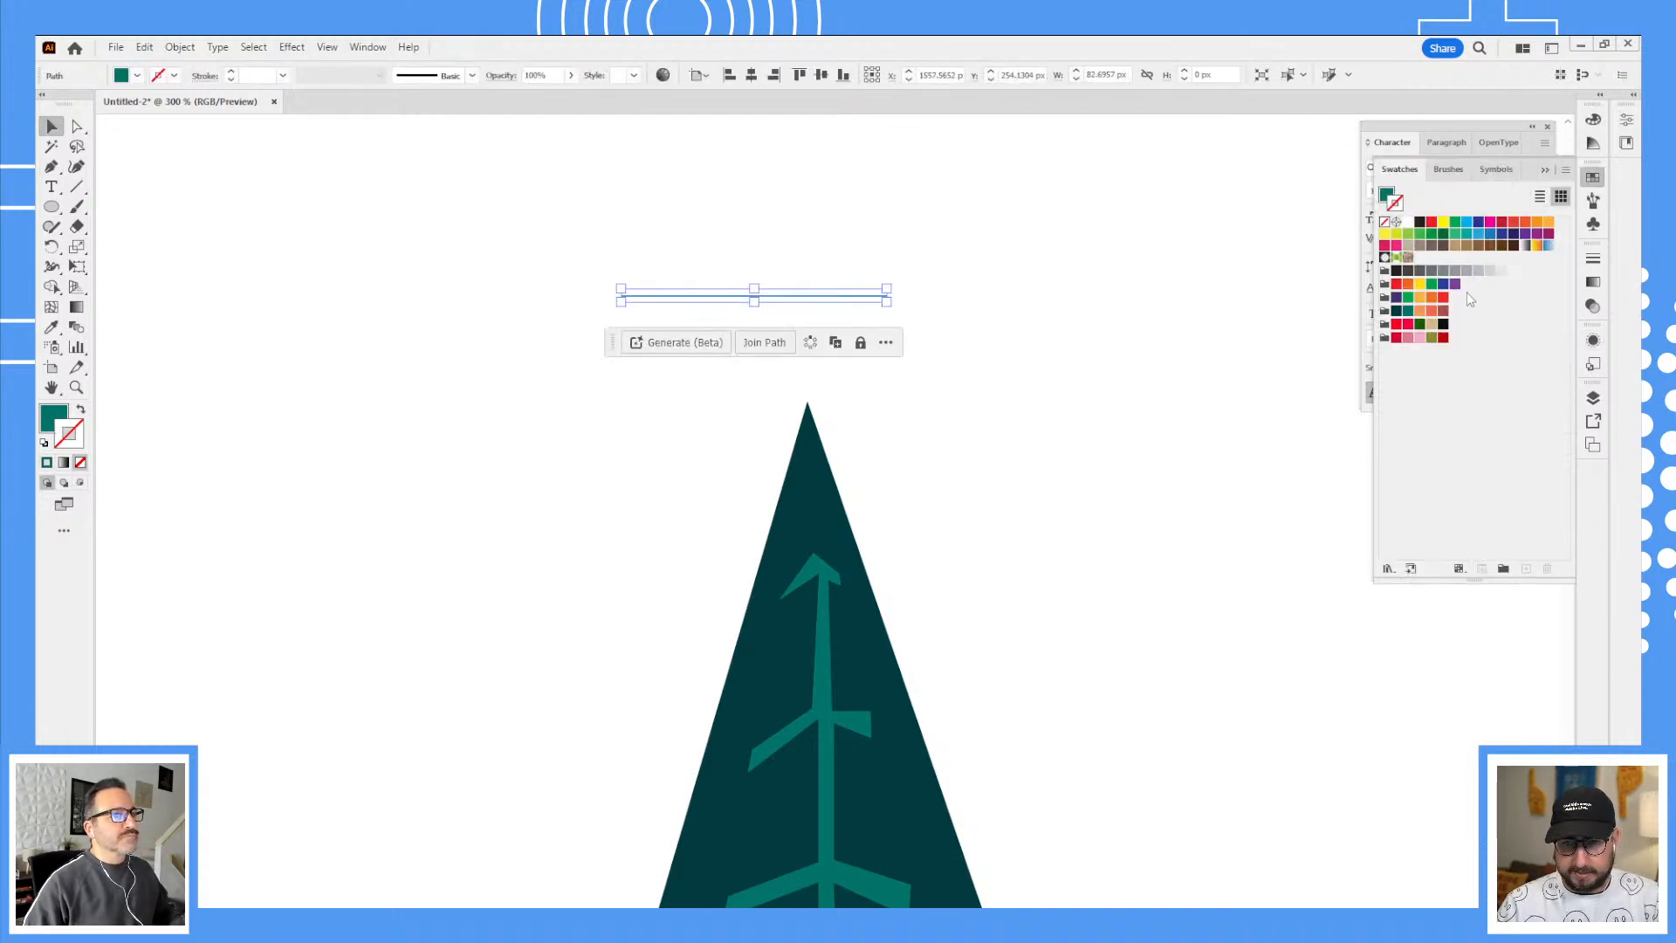
key("x")
left_click(1419, 312)
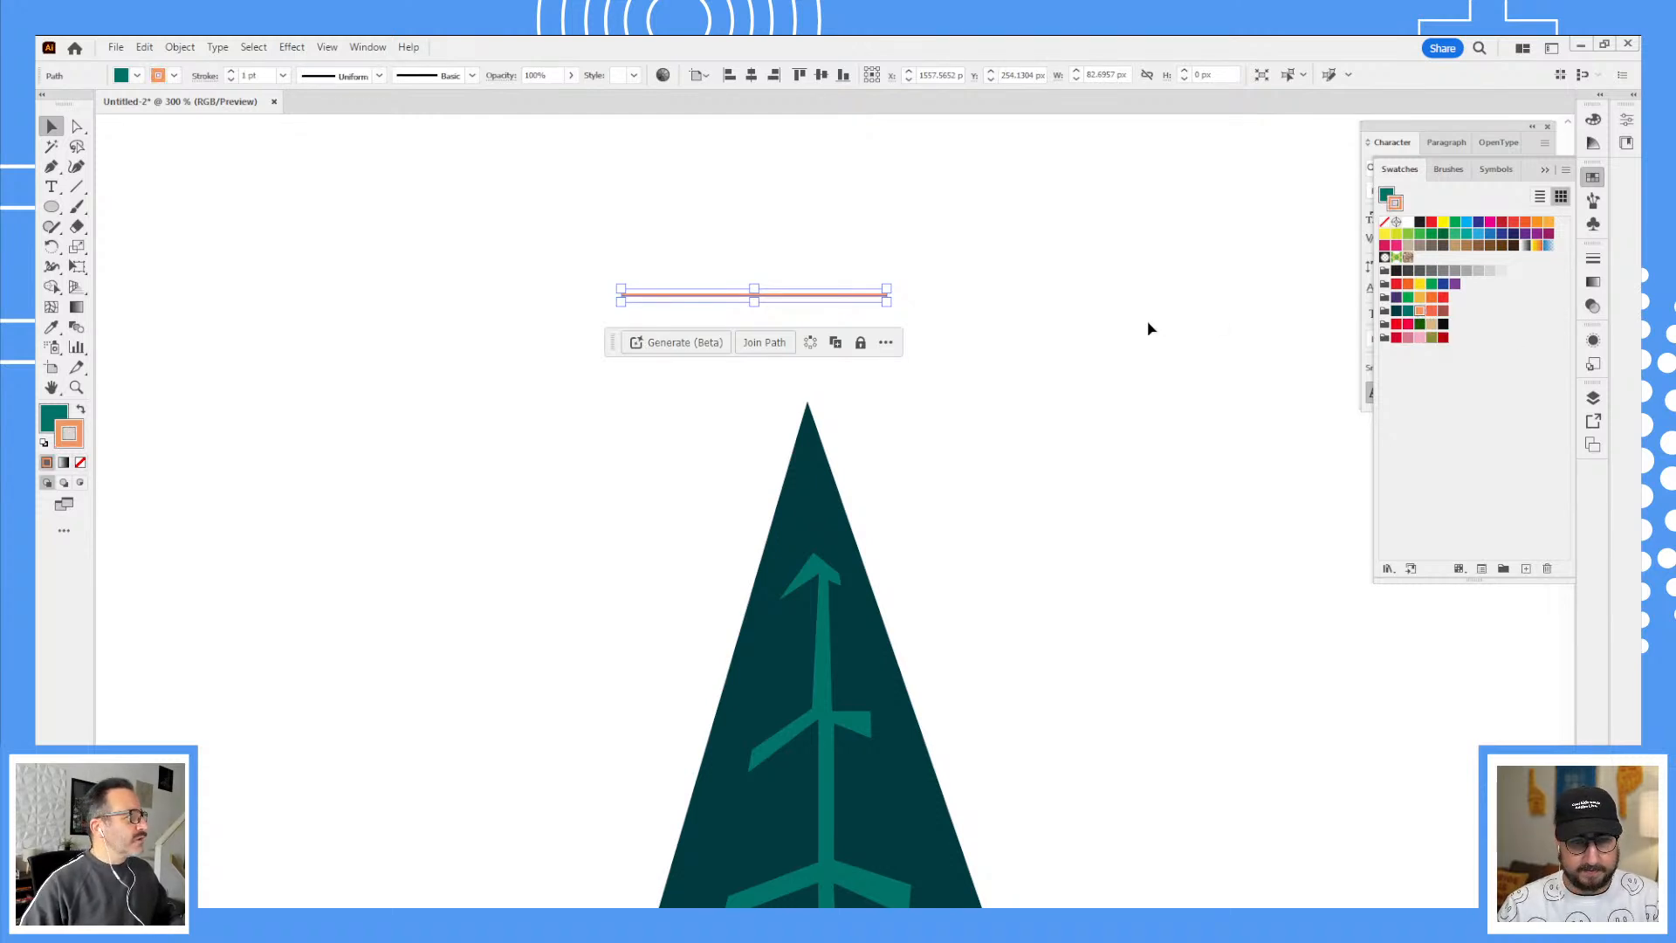
left_click(696, 225)
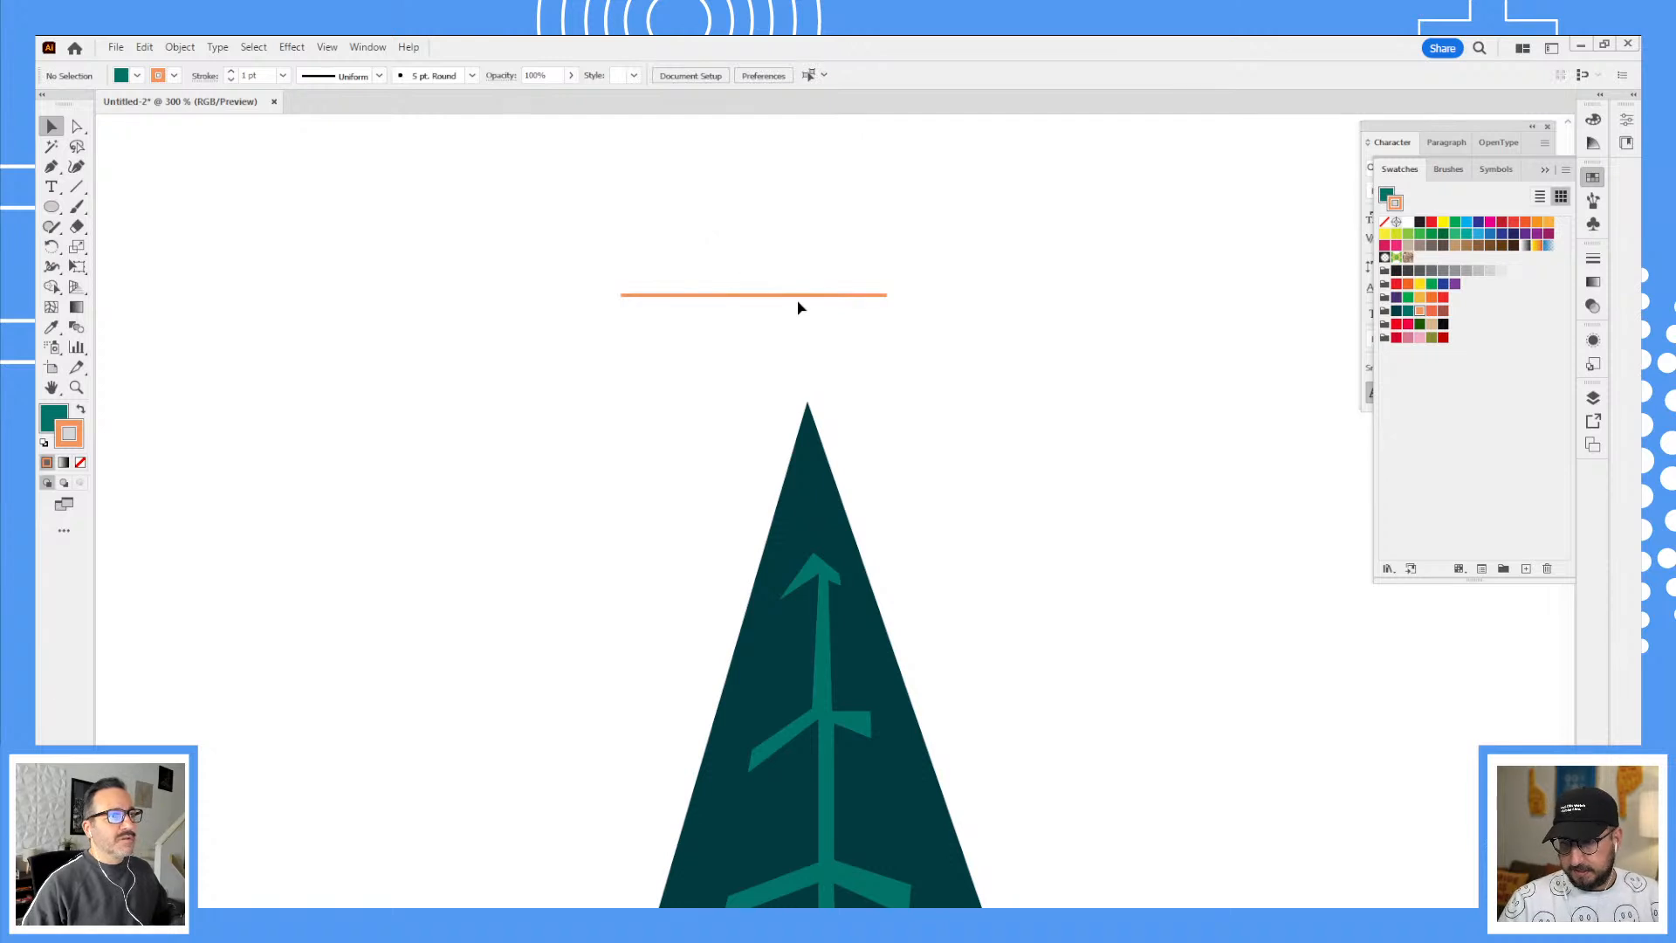
key("l")
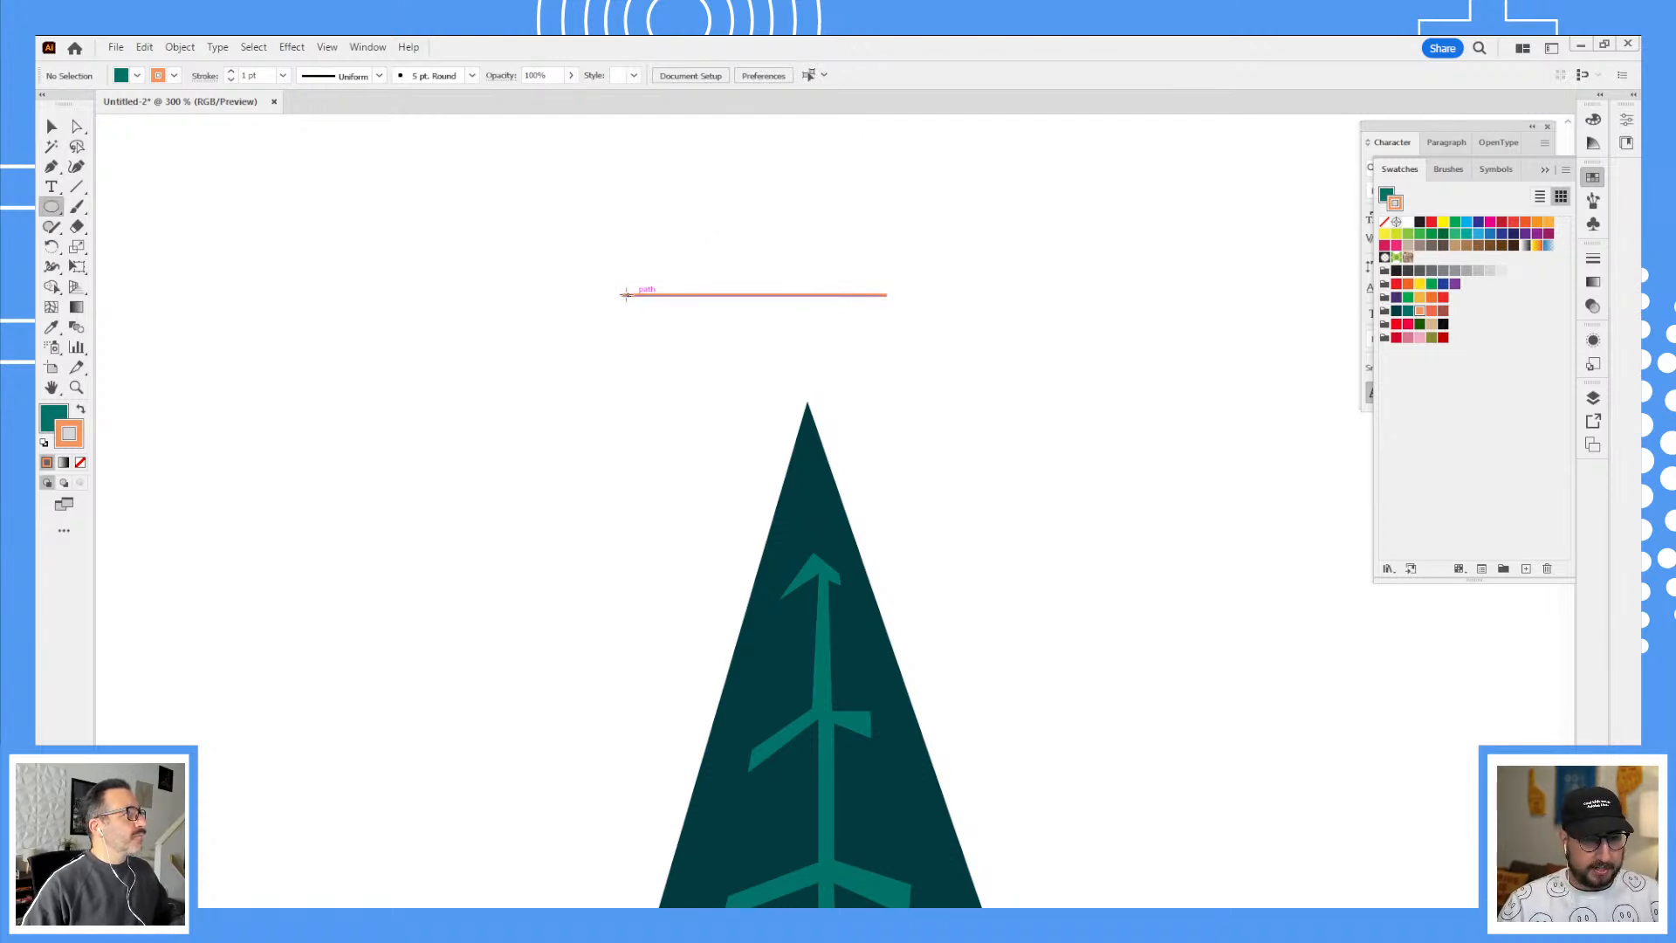
key("v")
left_click(645, 294)
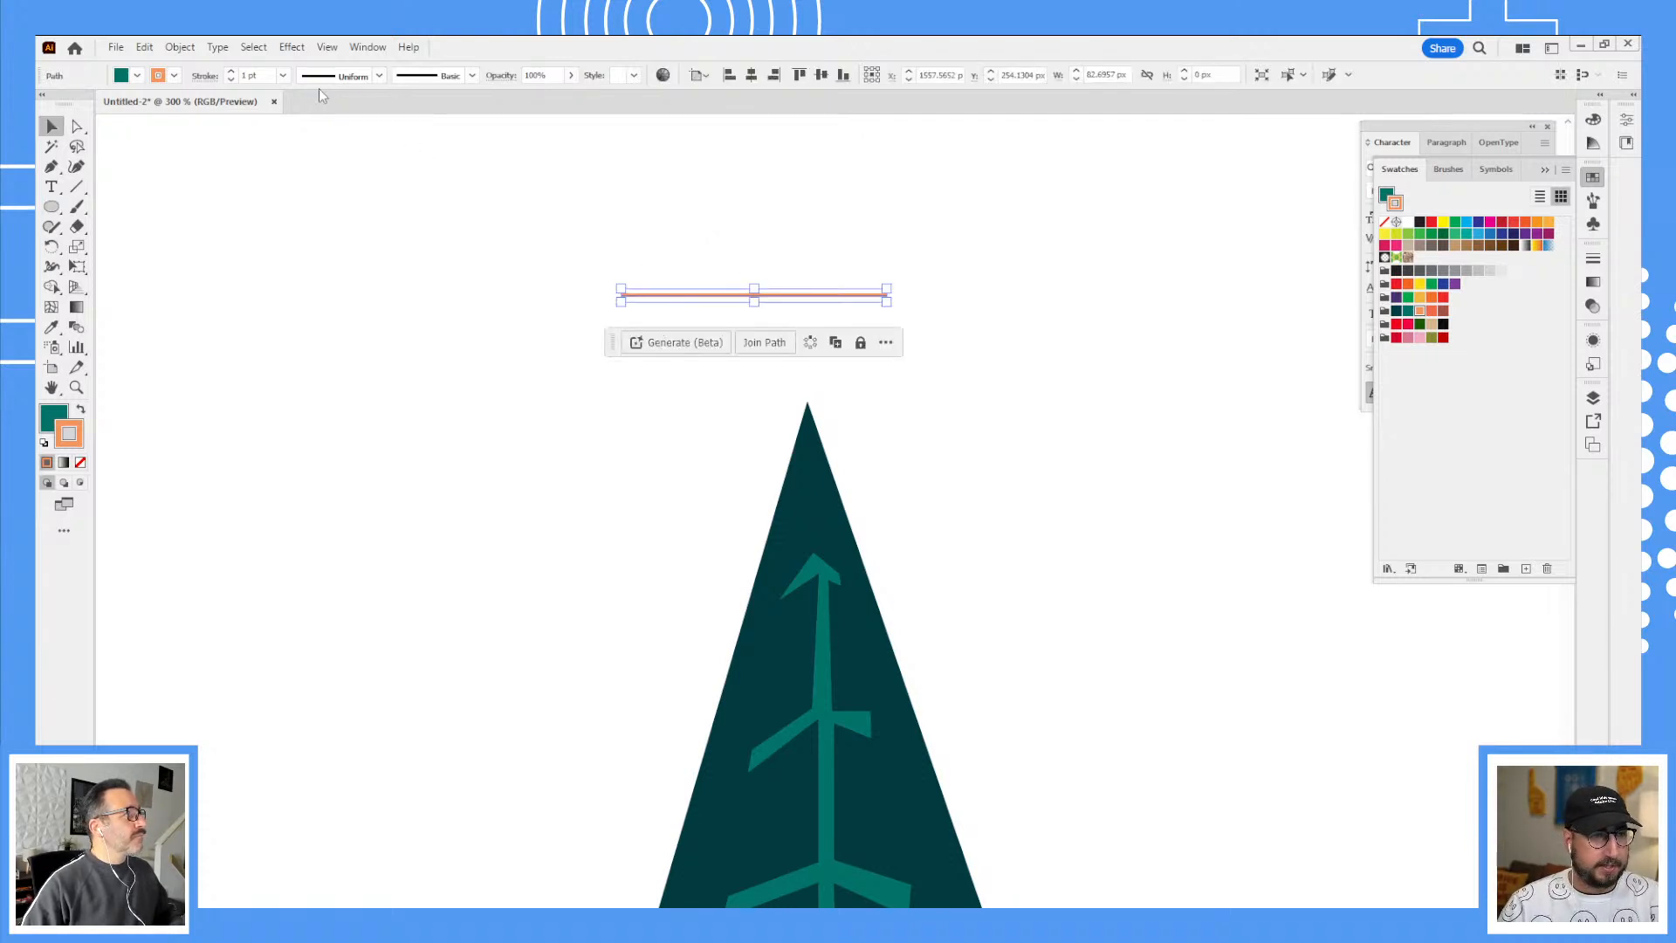
key("Up")
left_click(399, 203)
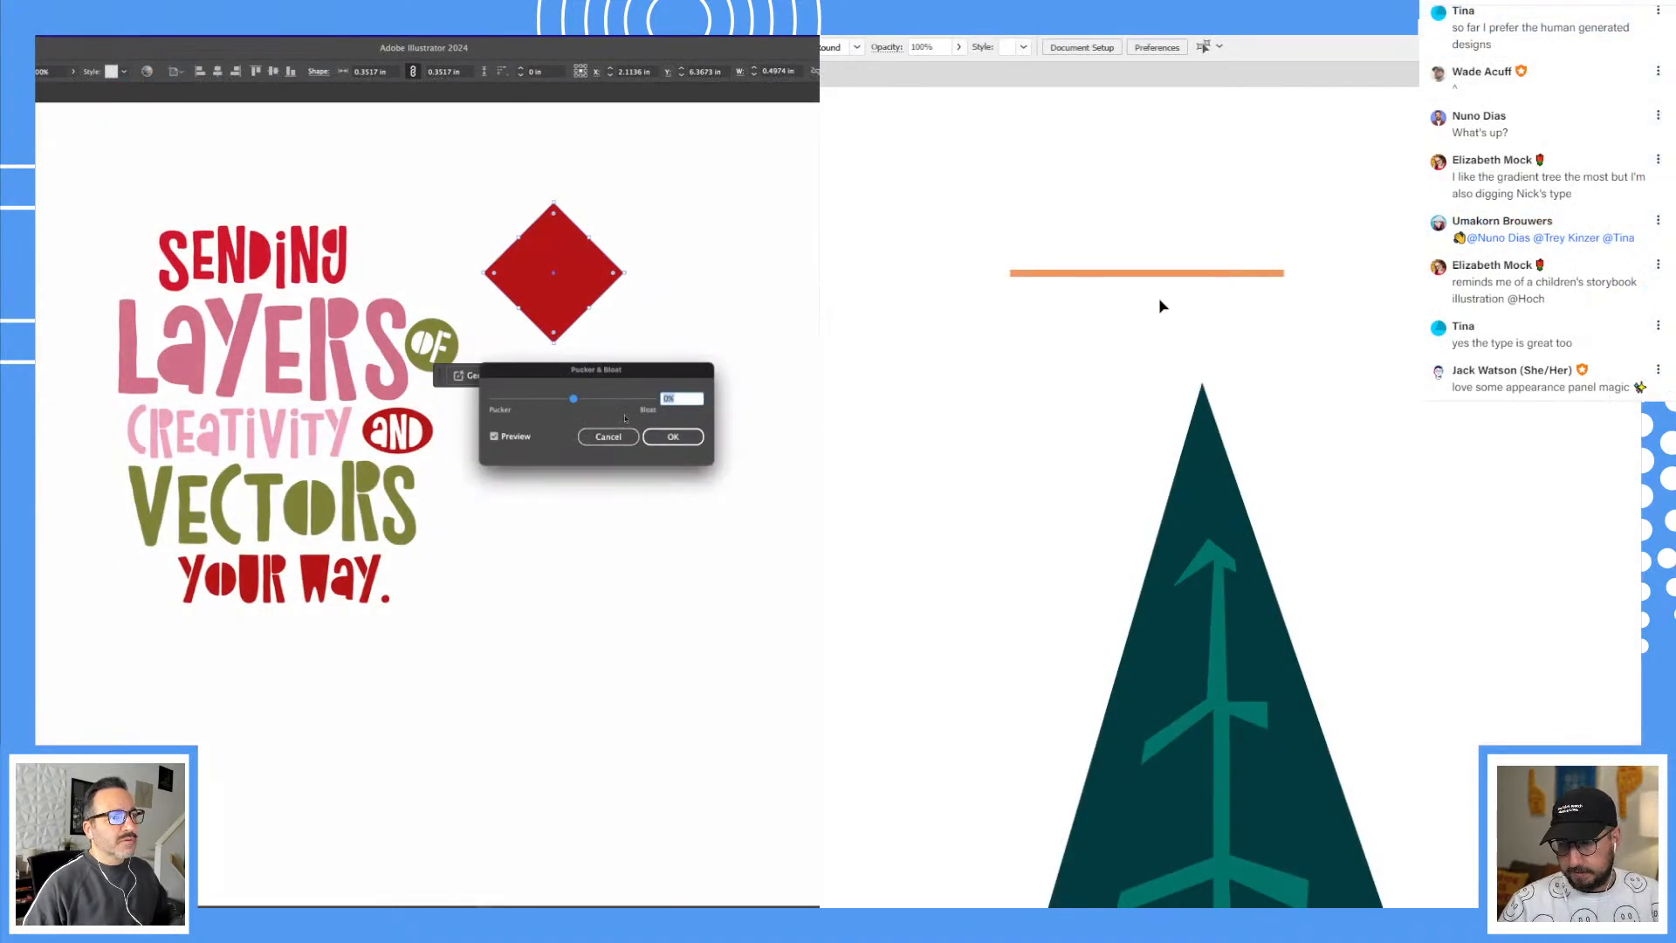
Step: Pucker the red diamond beside the lettering into a four-pointed star with the Pucker & Bloat effect
left_click(598, 398)
left_click_drag(597, 399, 576, 399)
left_click_drag(1163, 411, 1275, 453)
left_click_drag(576, 398, 562, 399)
left_click_drag(1275, 453, 1264, 460)
left_click_drag(561, 399, 555, 398)
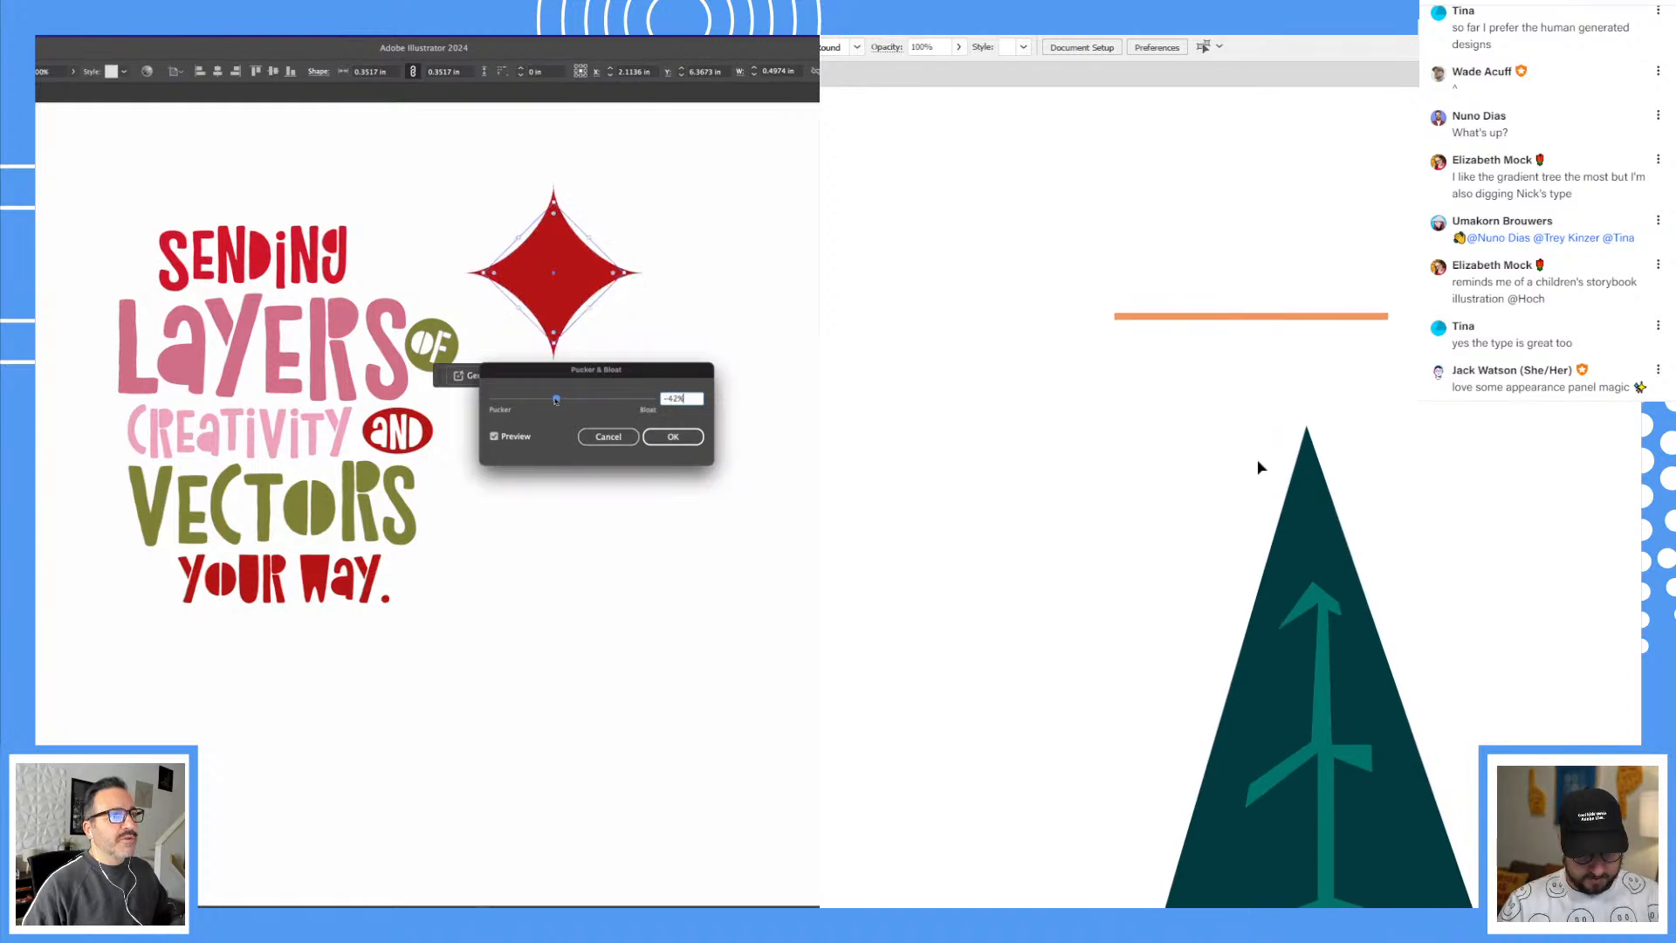
left_click(673, 438)
left_click(613, 587)
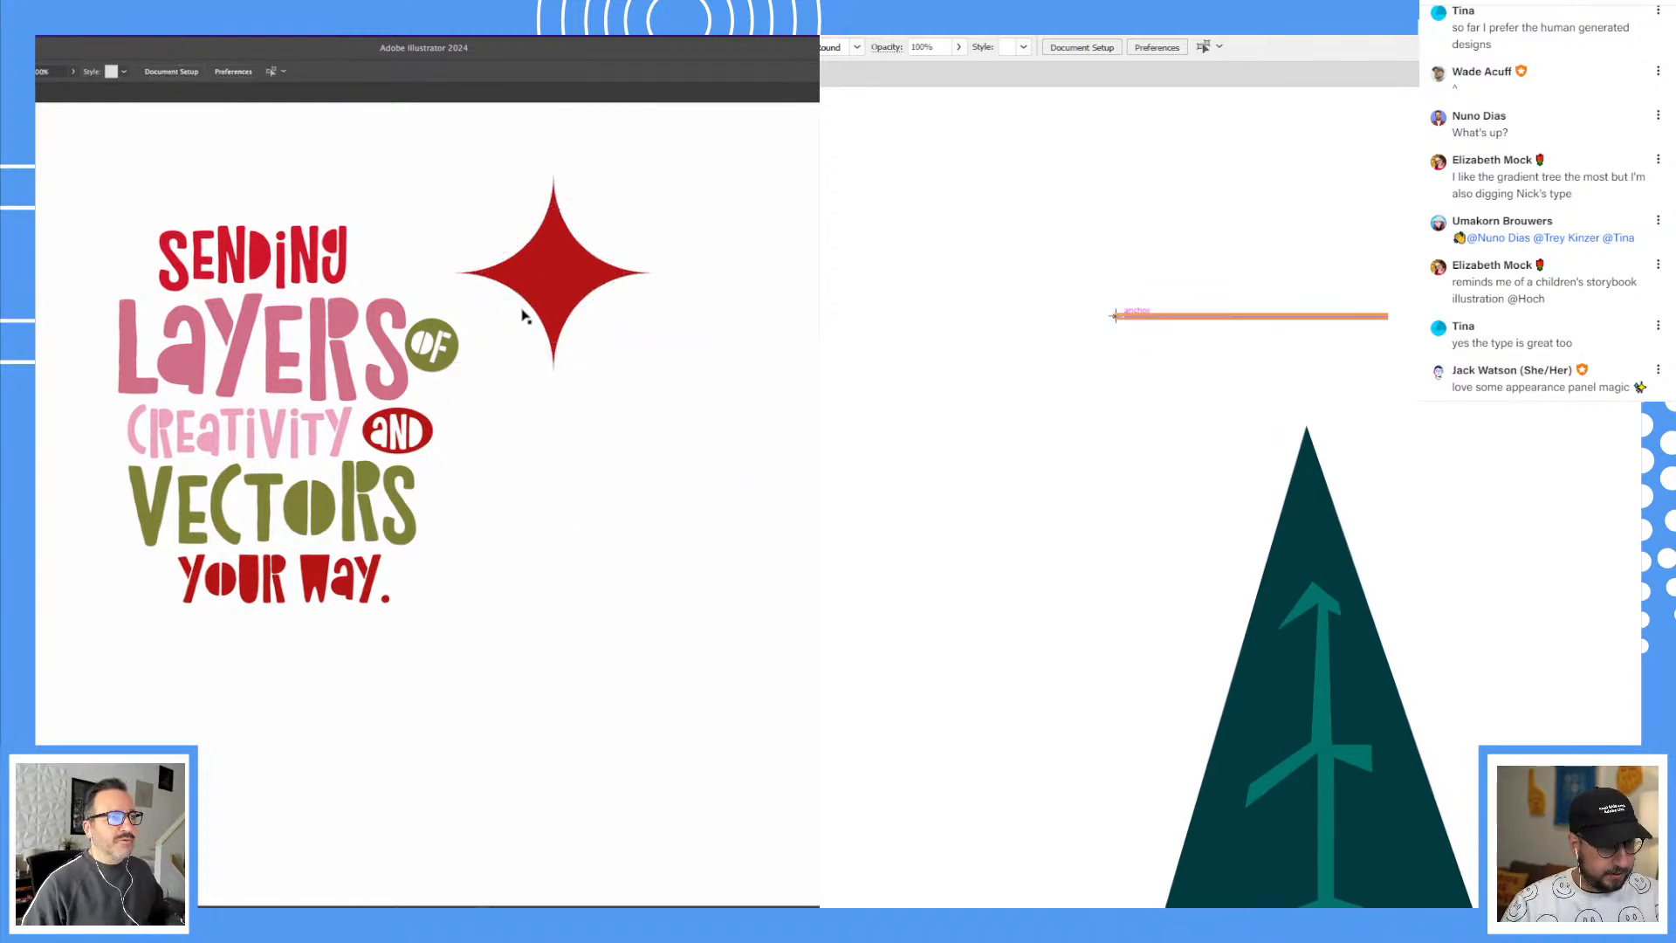
Step: Scale the red star down and place it just after the word SENDING
left_click(539, 283)
left_click_drag(551, 323, 383, 272)
left_click(461, 204)
Step: Draw a small light orange circle centered on the line's left end and recolor the small star olive green
left_click_drag(1114, 316, 1126, 306)
left_click(384, 266)
left_click(1200, 262)
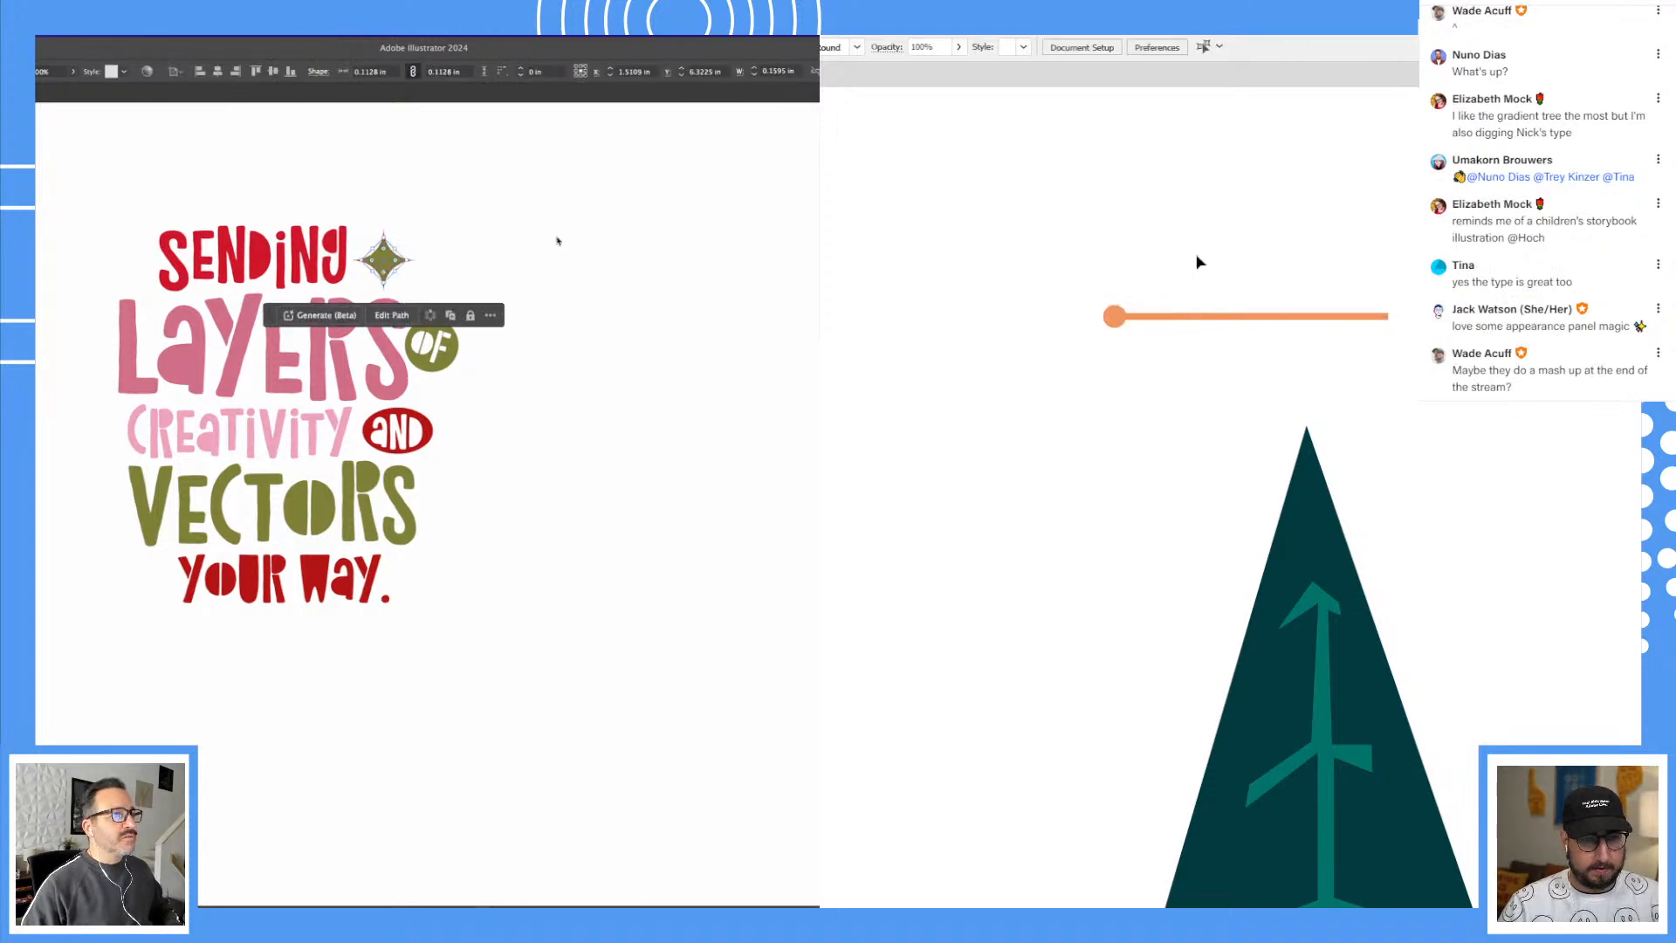
Step: Copy the orange circle to the line's right end and nudge the olive star beside SENDING
left_click(557, 239)
left_click_drag(1186, 257, 1111, 258)
left_click_drag(383, 260, 387, 260)
left_click_drag(1032, 323, 1308, 345)
left_click_drag(980, 285, 1344, 352)
Step: Add a smaller, rotated copy of the orange spoke through its center and place a second olive star before YOUR WAY
key("v")
key("r")
left_click(470, 230)
left_click_drag(1421, 474, 1402, 341)
left_click_drag(374, 397, 505, 584)
key("v")
key("ctrl+k")
key("super+z")
left_click(621, 431)
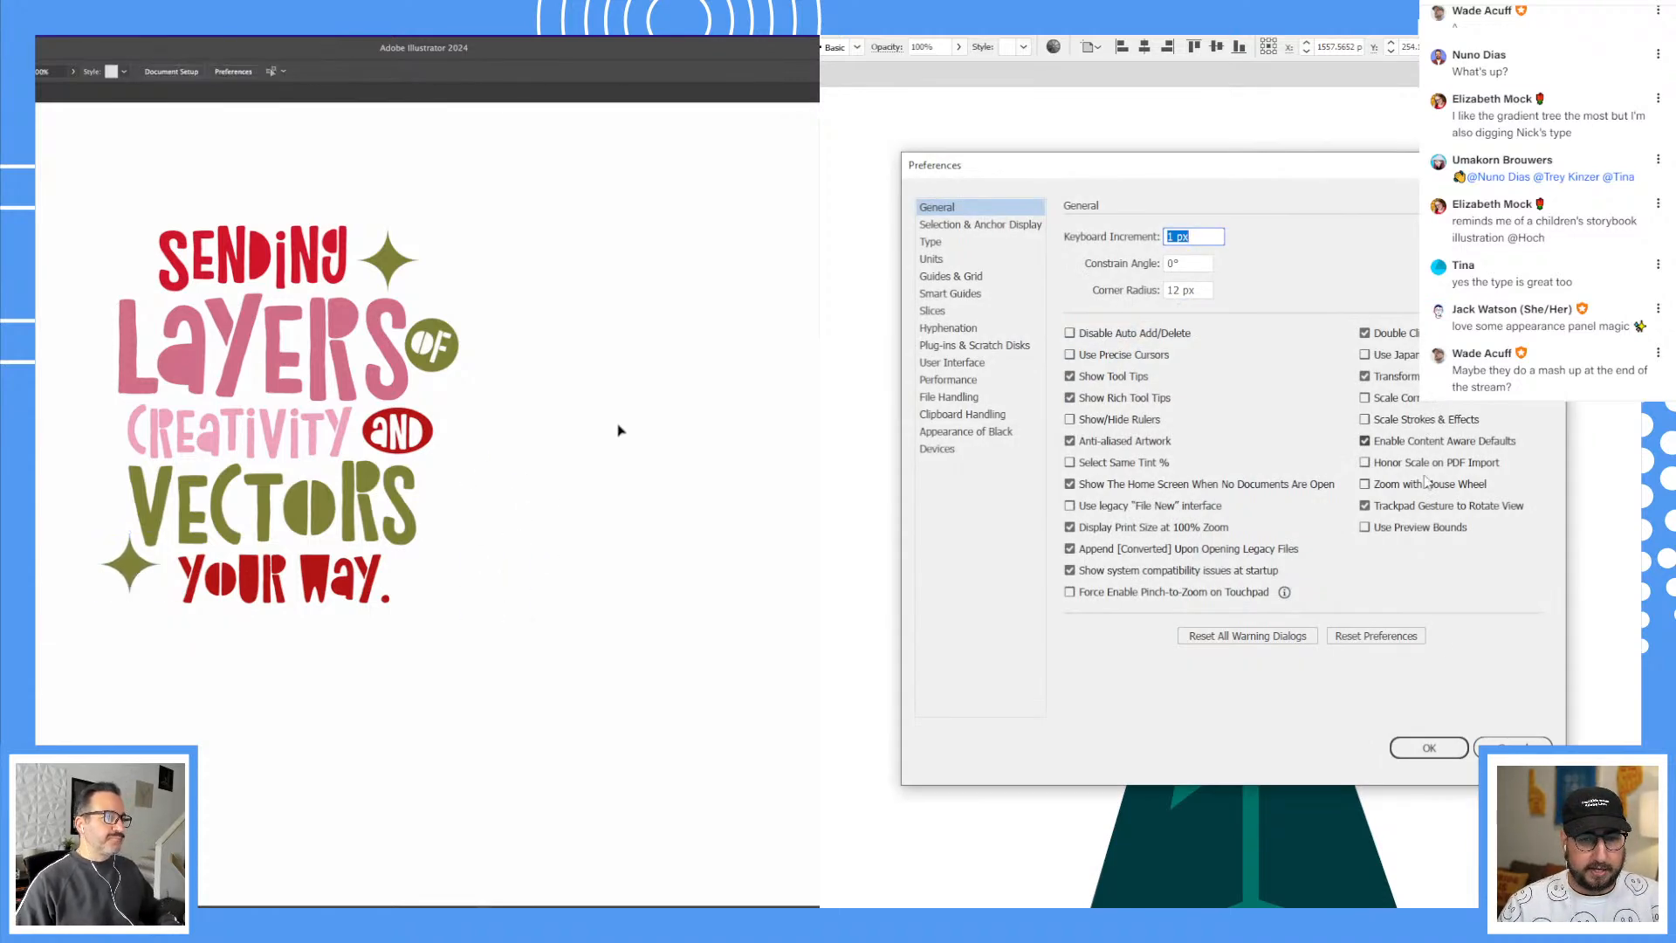
left_click(1440, 735)
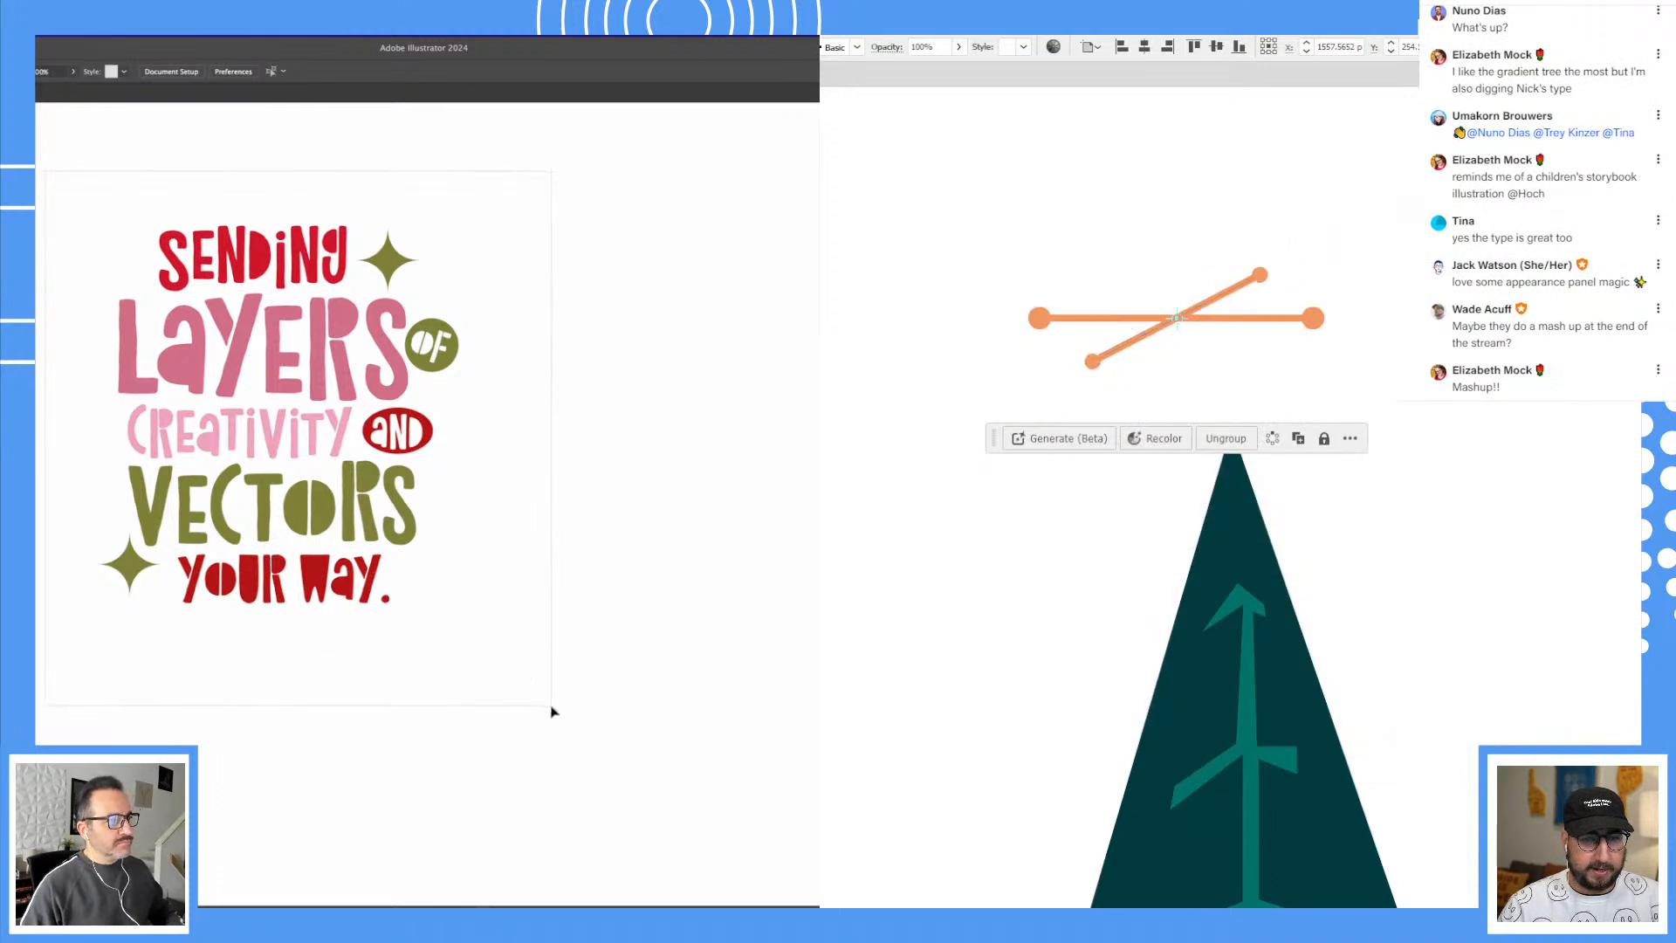
Step: Duplicate the whole lettering with its stars beside the original and add a third rotated spoke to the orange starburst
key("super+a")
left_click_drag(357, 496, 721, 483)
left_click_drag(1345, 161, 1388, 218)
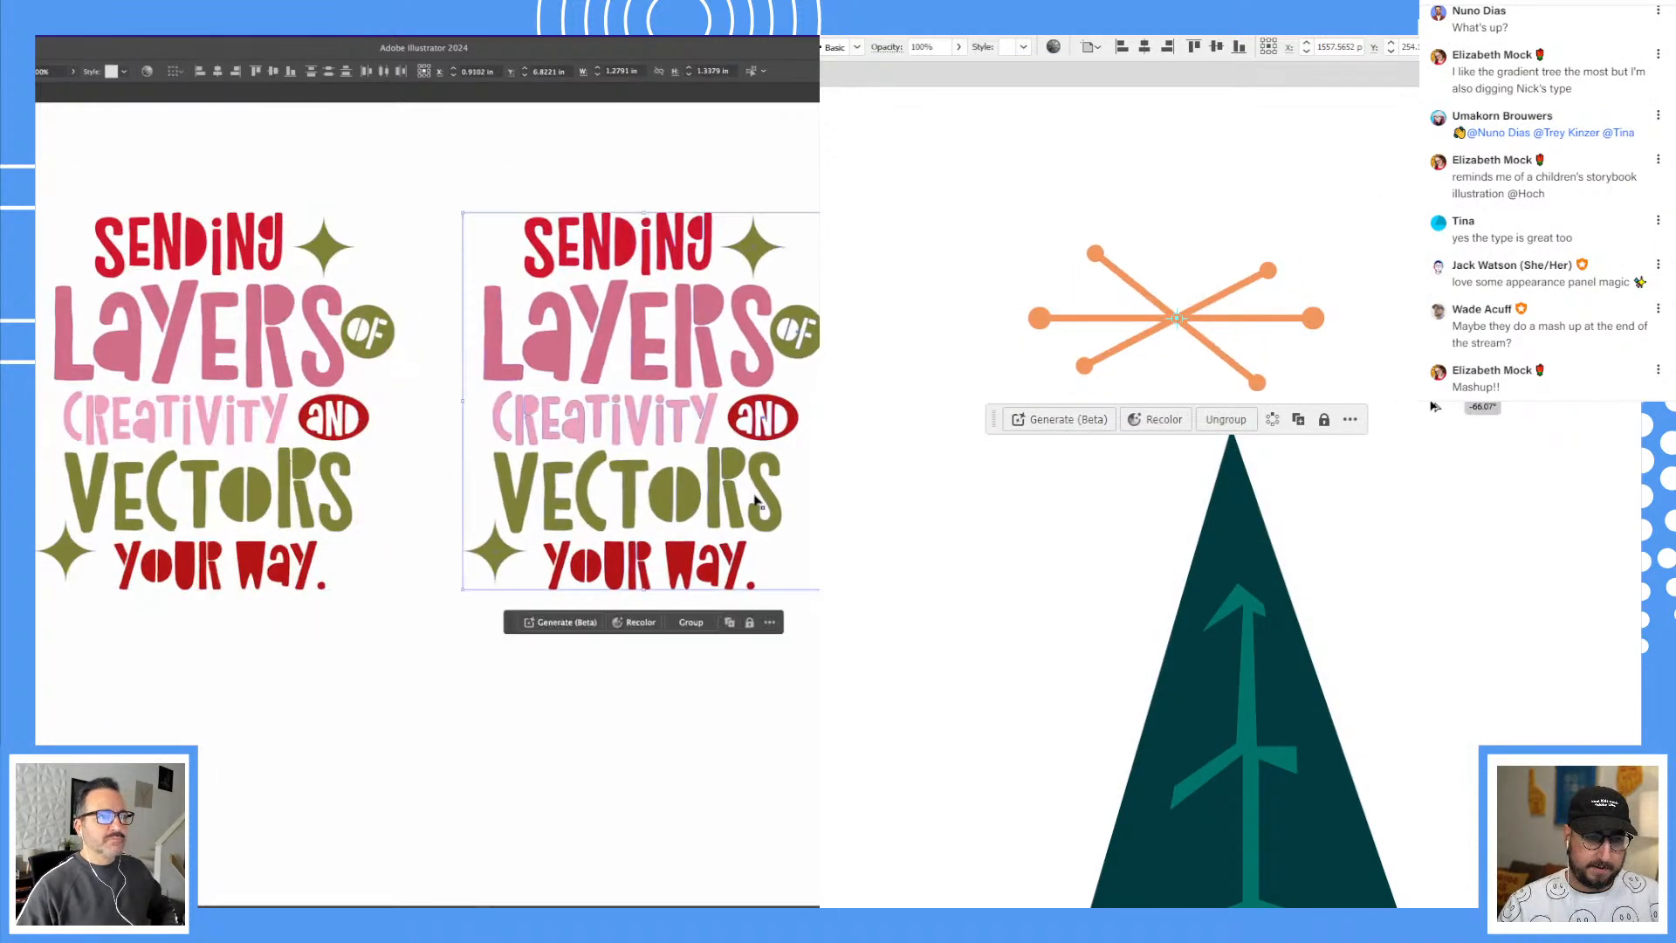
left_click_drag(748, 666, 489, 717)
Step: Add a nearly vertical fourth spoke to the orange starburst and turn the lettering copy into solid olive green shapes
left_click_drag(1407, 193, 1355, 413)
left_click_drag(1531, 166, 1475, 189)
key("ctrl+z")
key("ctrl+z")
key("ctrl+z")
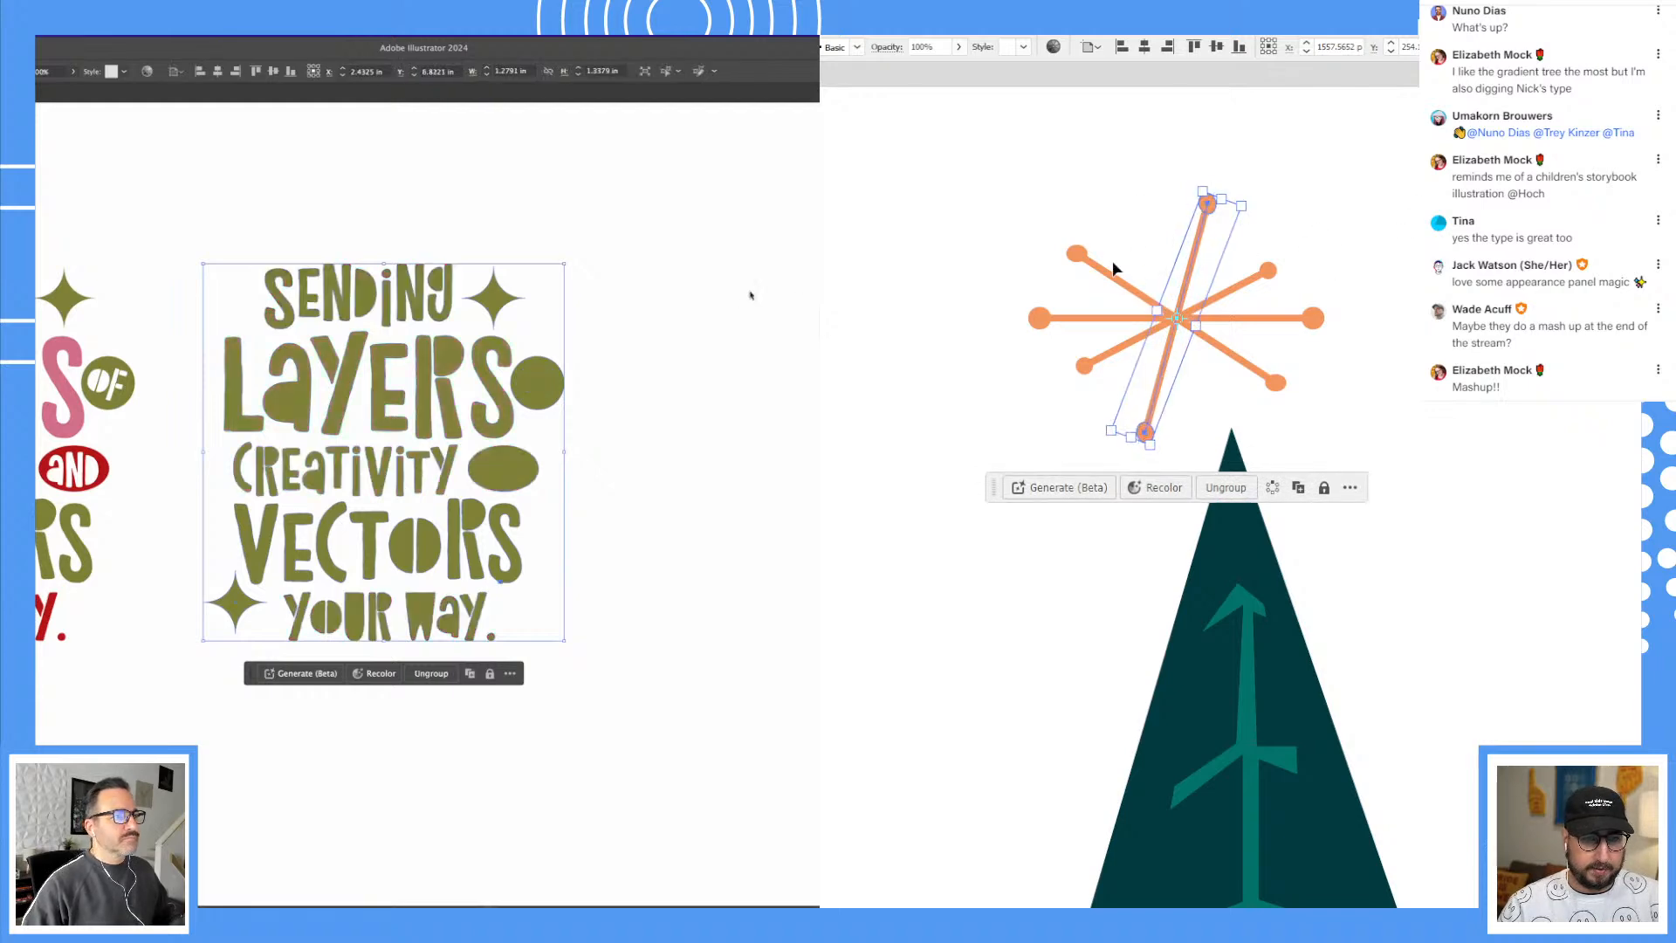
Step: Resize and re-angle the starburst's steep and diagonal spokes, and offset the olive lettering copy's paths by 0.05 in with round joins
left_click_drag(1416, 187, 1488, 149)
key("r")
left_click_drag(1245, 163, 1423, 333)
left_click(407, 427)
type("s.05")
key("Tab")
key("v")
left_click_drag(1372, 206, 1000, 358)
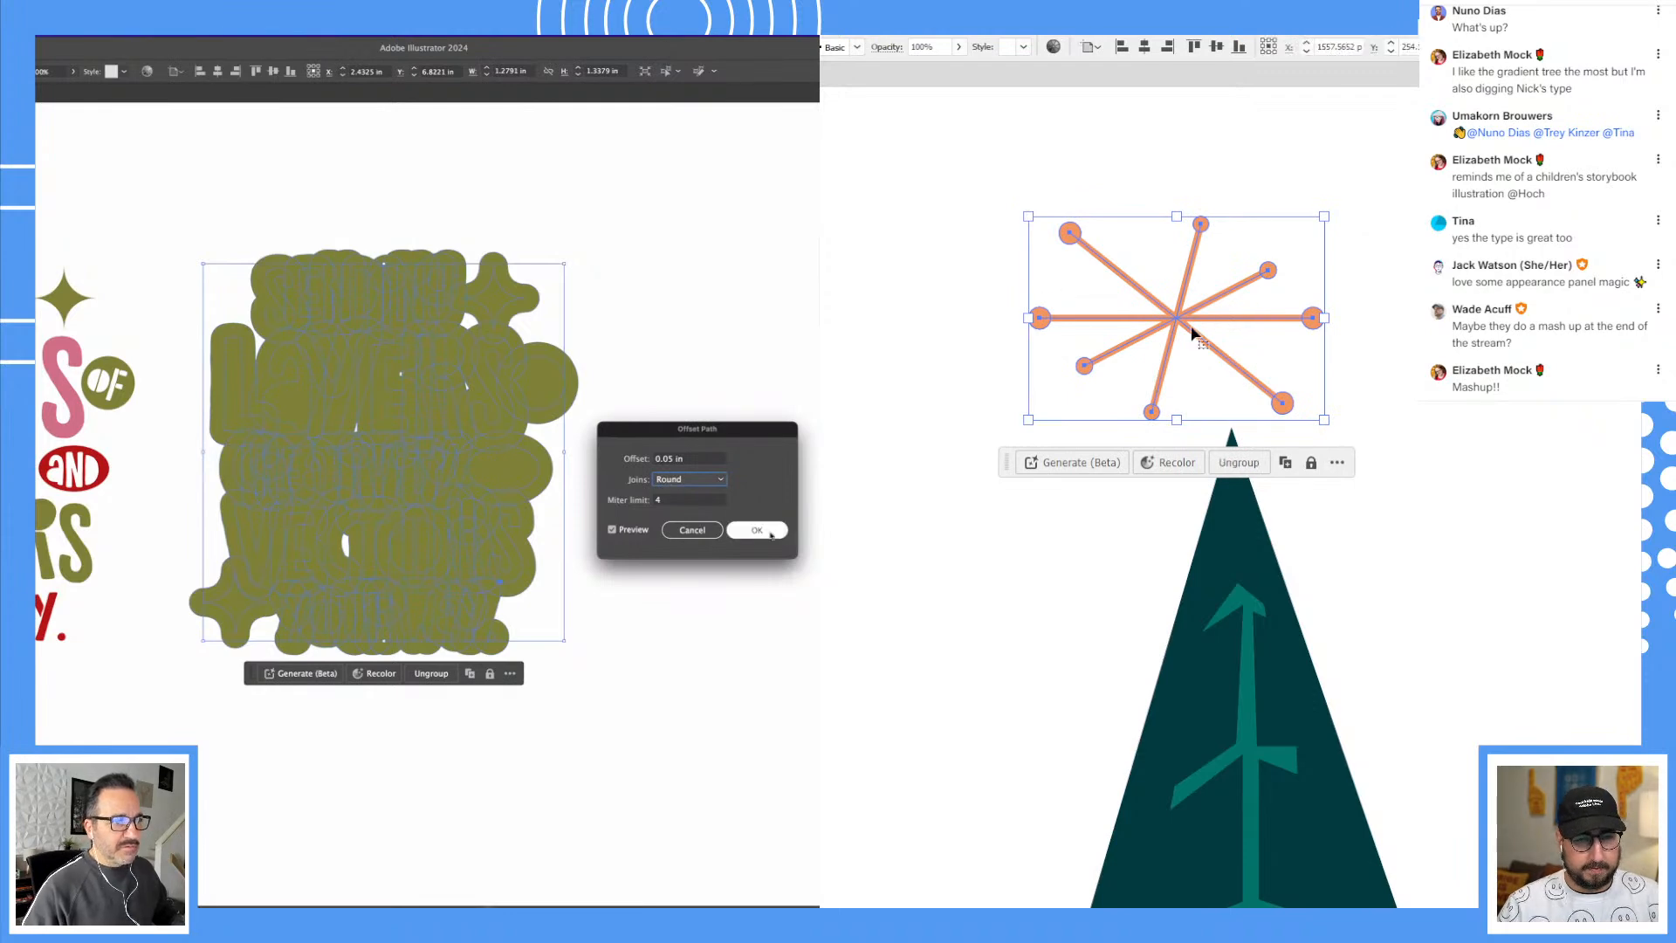
key("Return")
Step: Move the whole orange starburst onto the tree's tip and rotate it to a tilted angle
left_click_drag(1182, 332, 1236, 443)
key("r")
left_click_drag(1378, 283, 1417, 333)
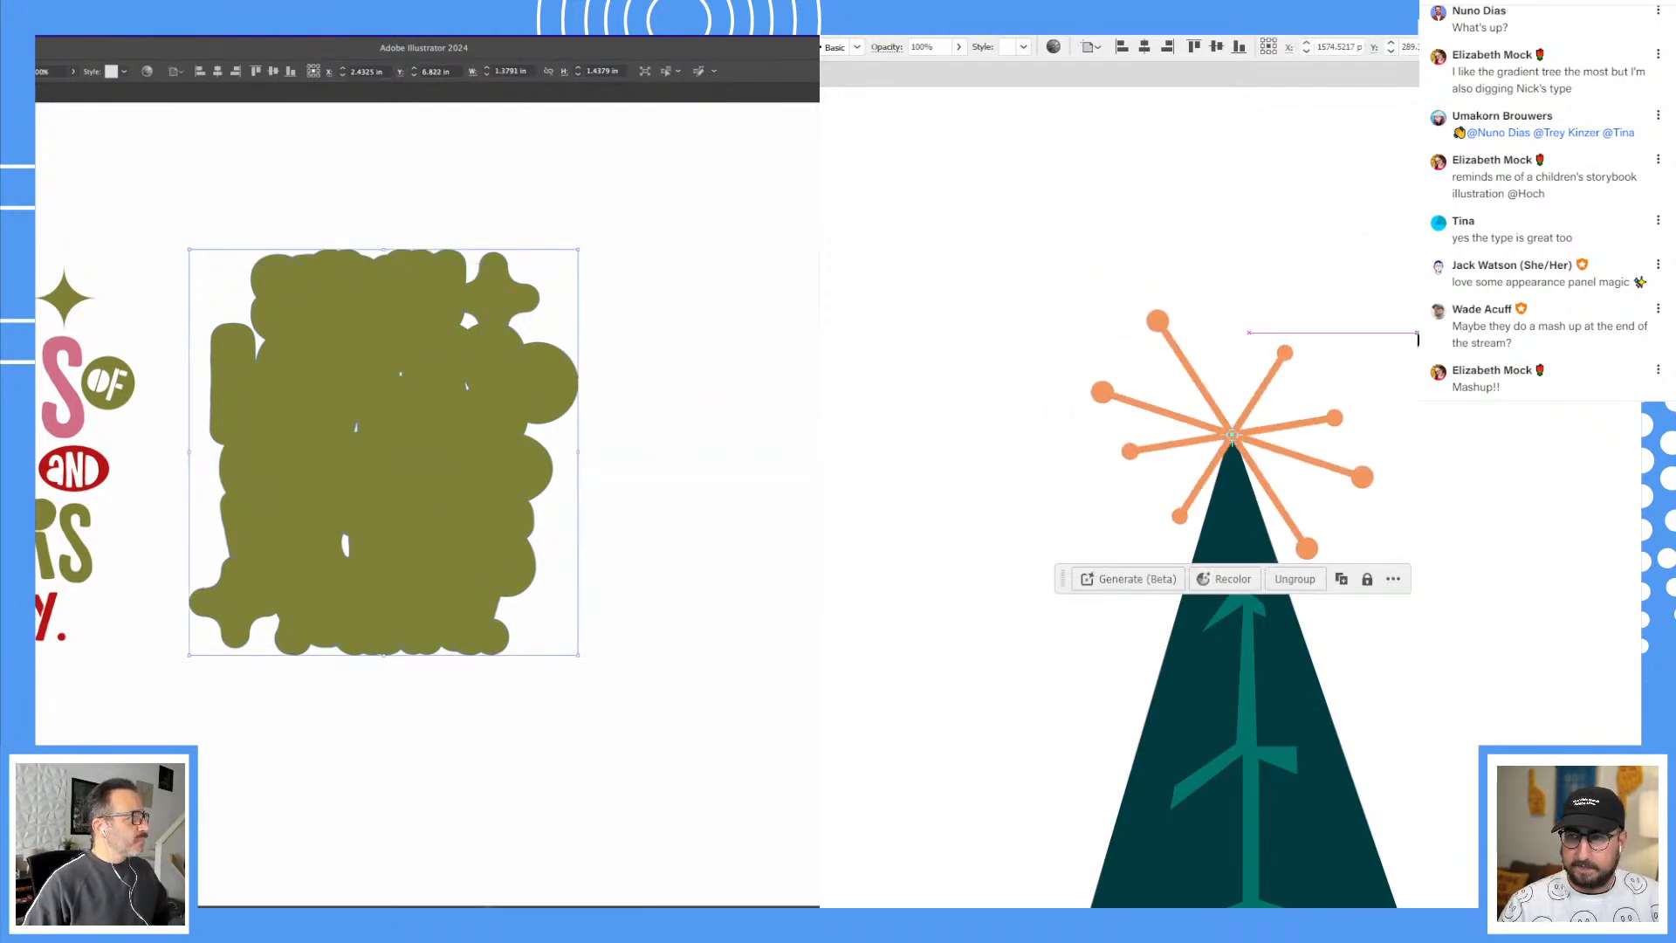
key("v")
left_click(1416, 404)
Step: Release the offset lettering's compound path and unite its pieces into one solid silhouette without holes
left_click(1286, 547, "ctrl+alt")
key("alt+shift+super+8")
left_click_drag(1262, 602, 1221, 445)
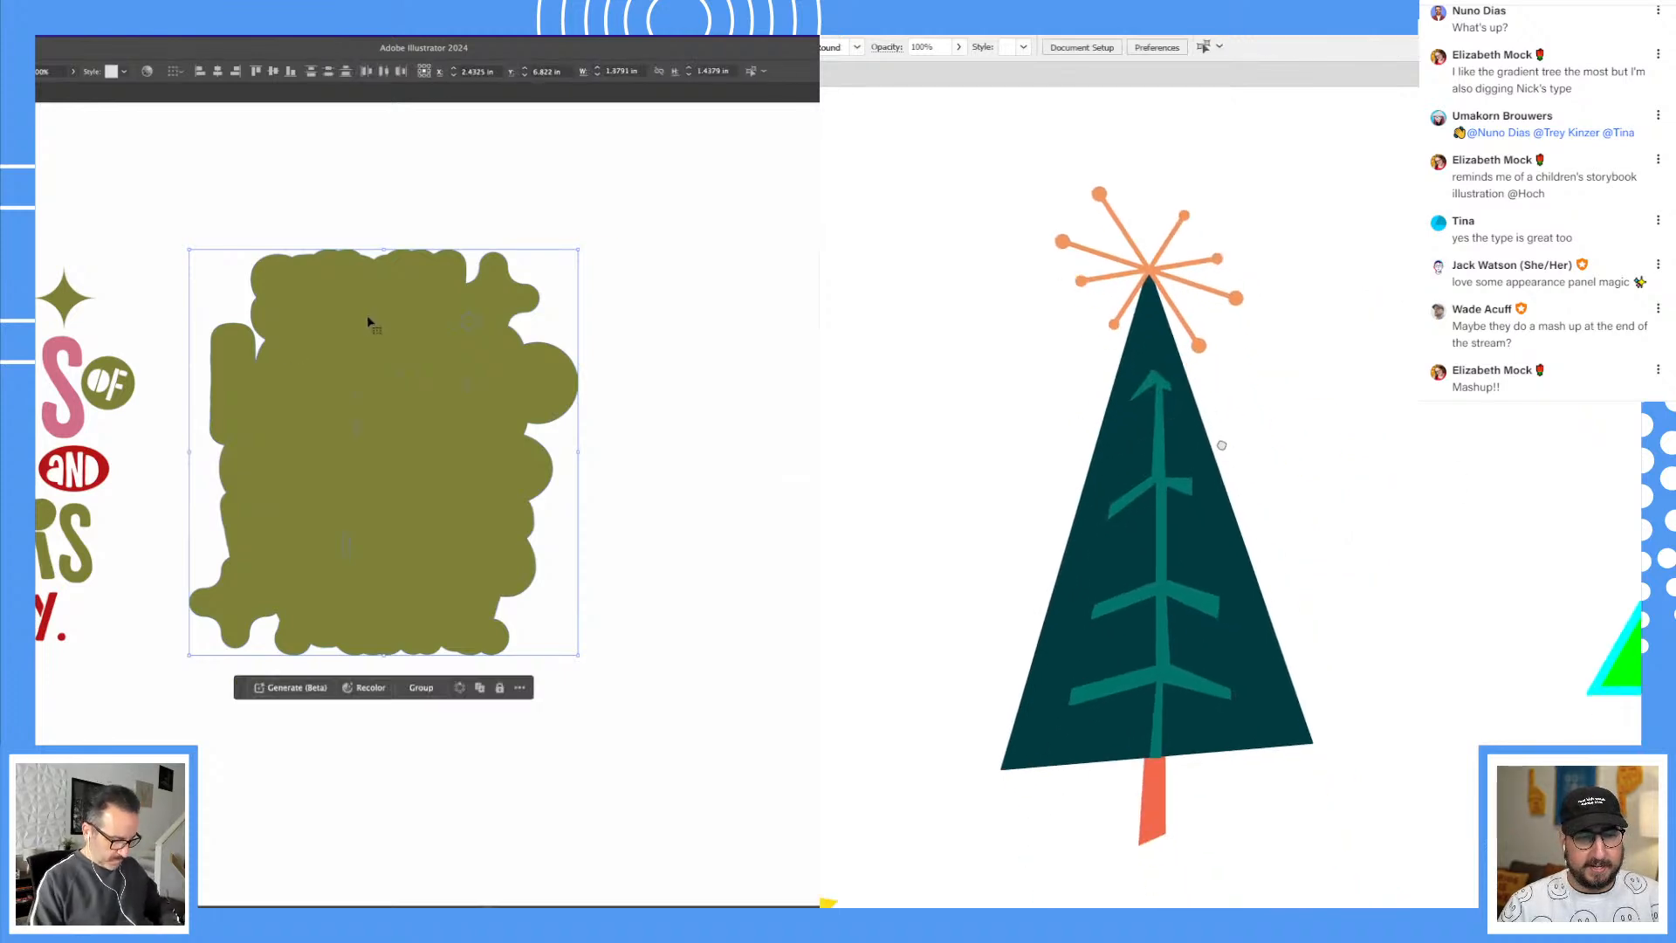
left_click(354, 260)
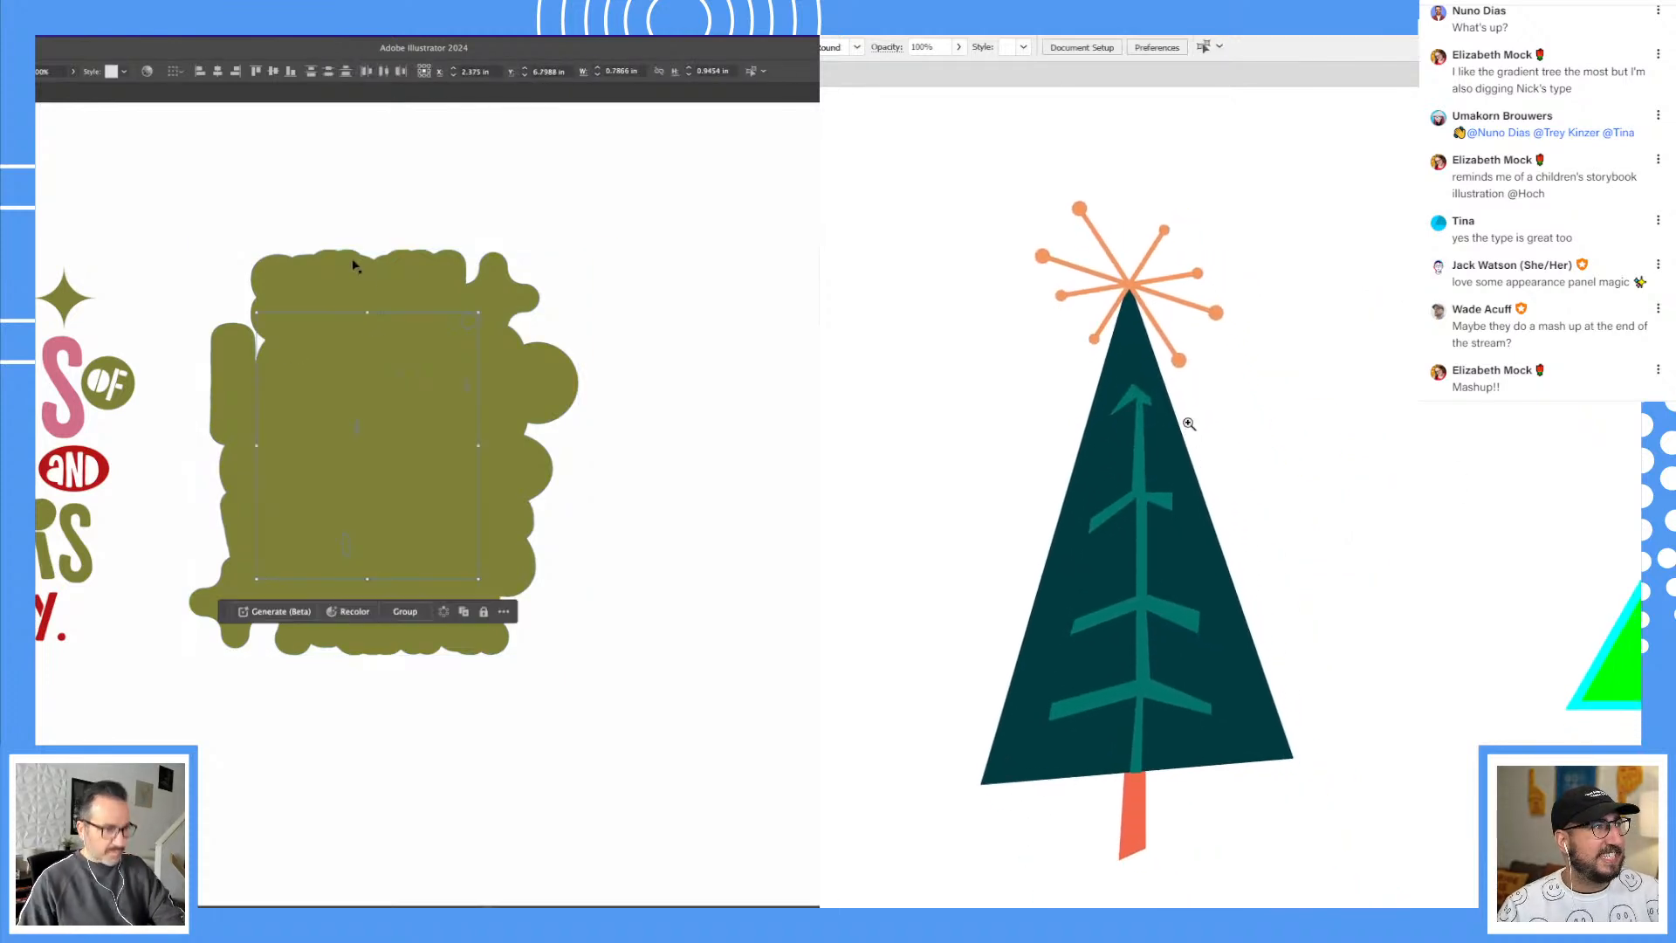
left_click(353, 264)
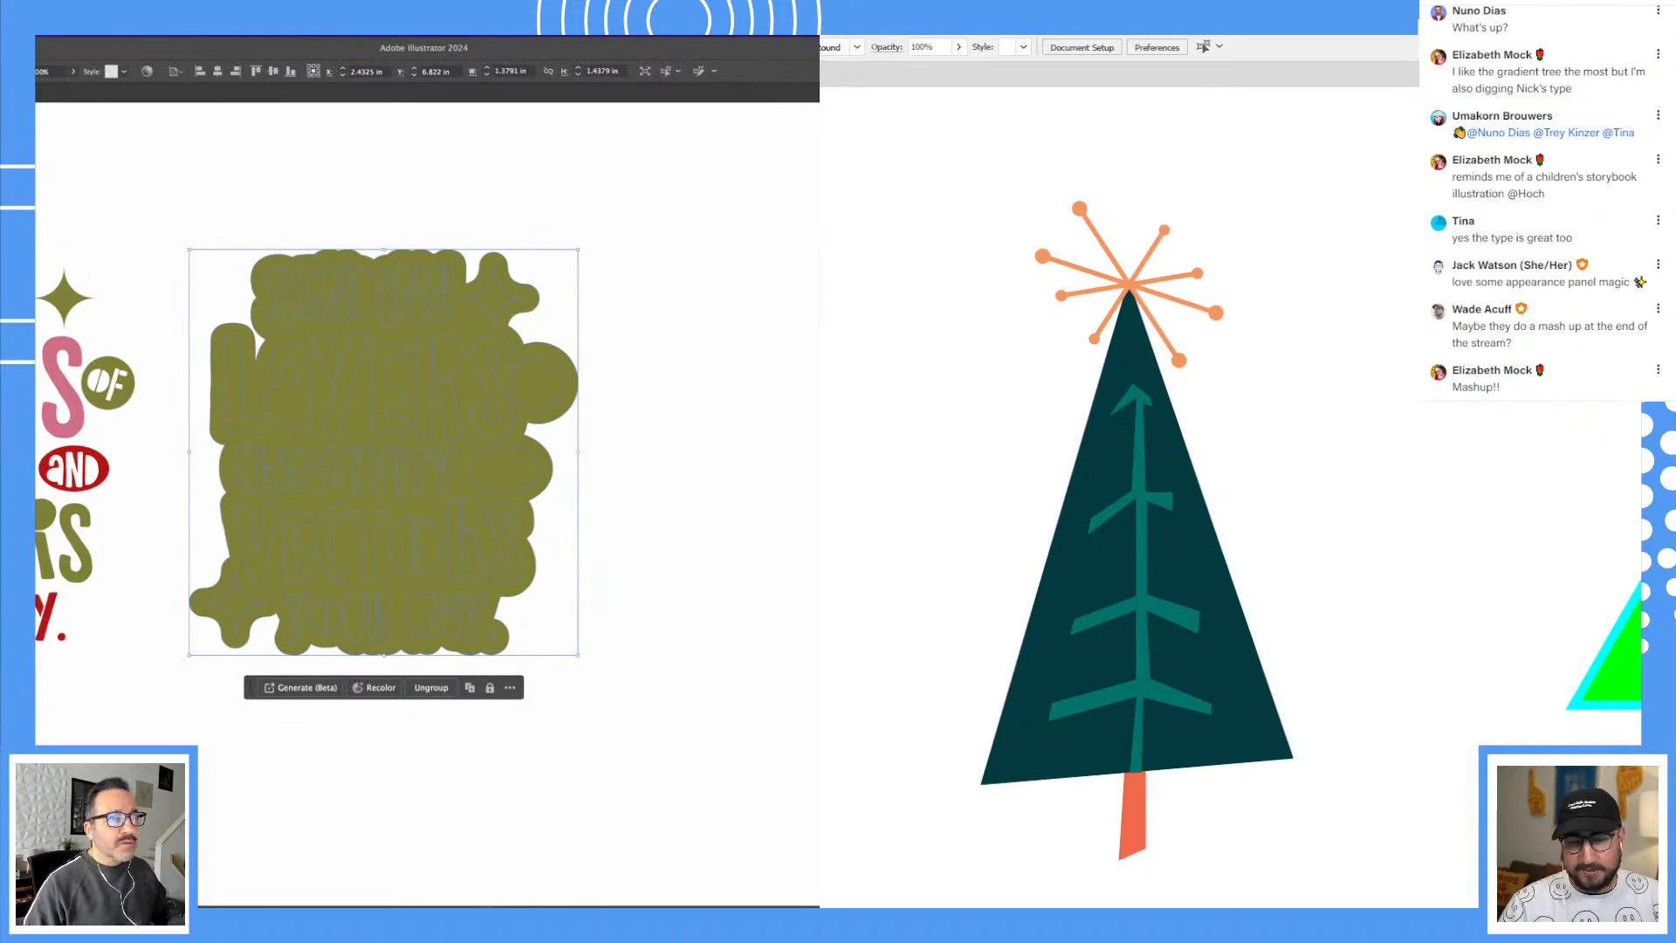
key("super+4")
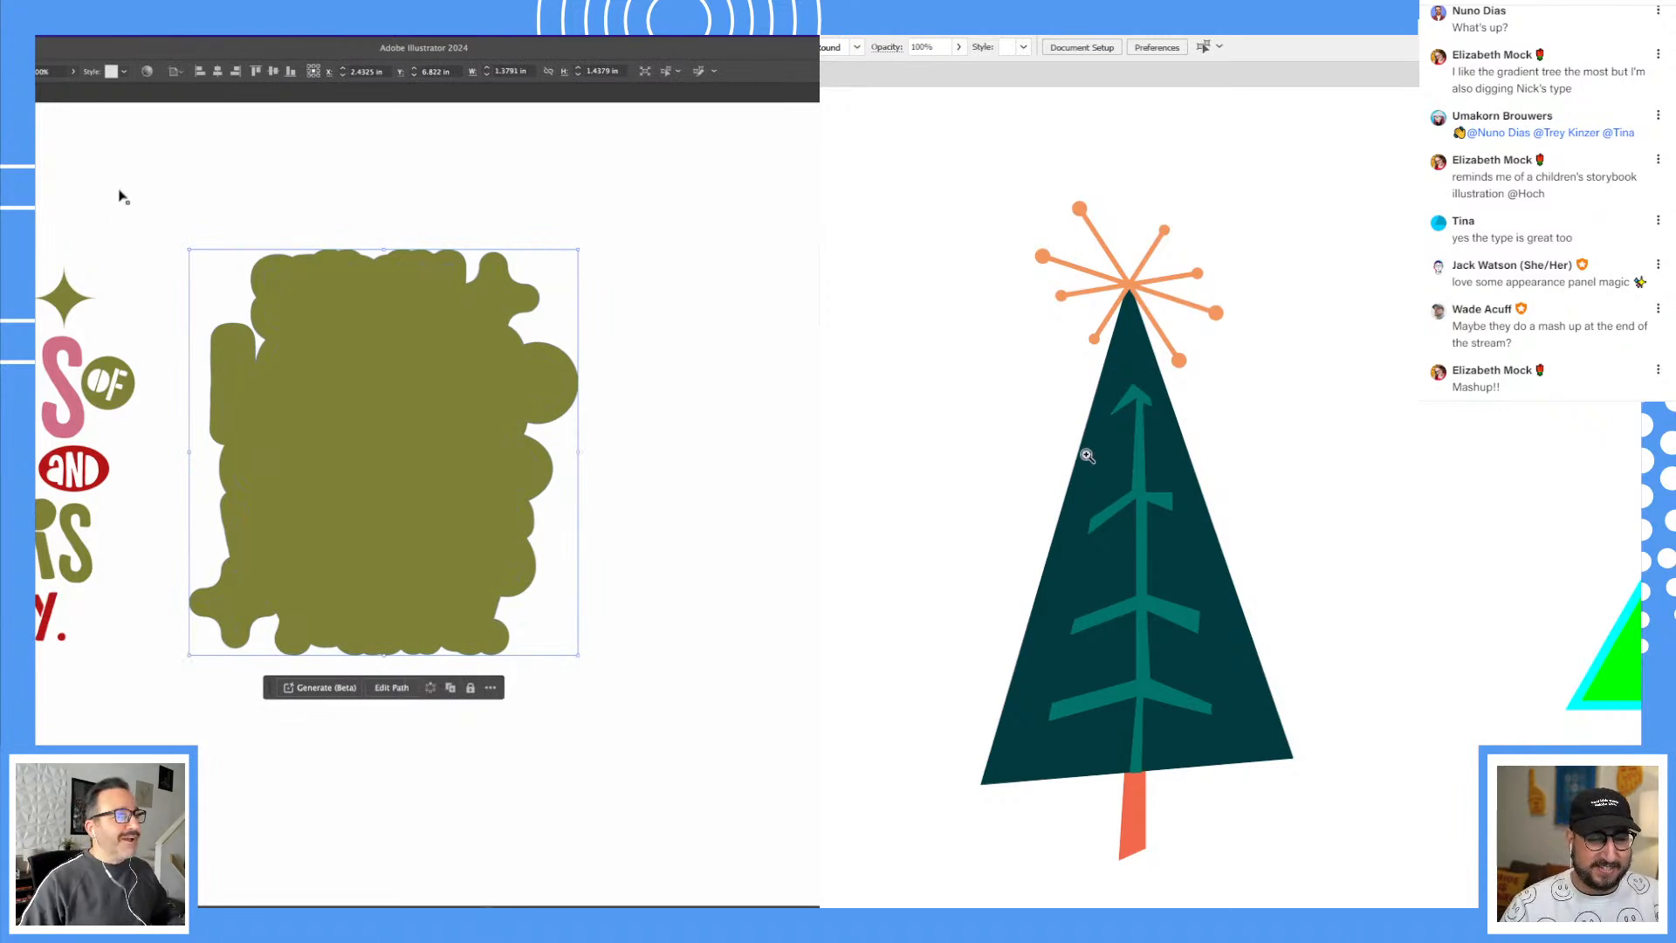
Step: Fill the silhouette light pink and place it behind the original lettering, nudging it right into alignment
left_click(215, 192)
left_click(327, 322)
left_click(1183, 483)
left_click_drag(1089, 469, 1074, 426)
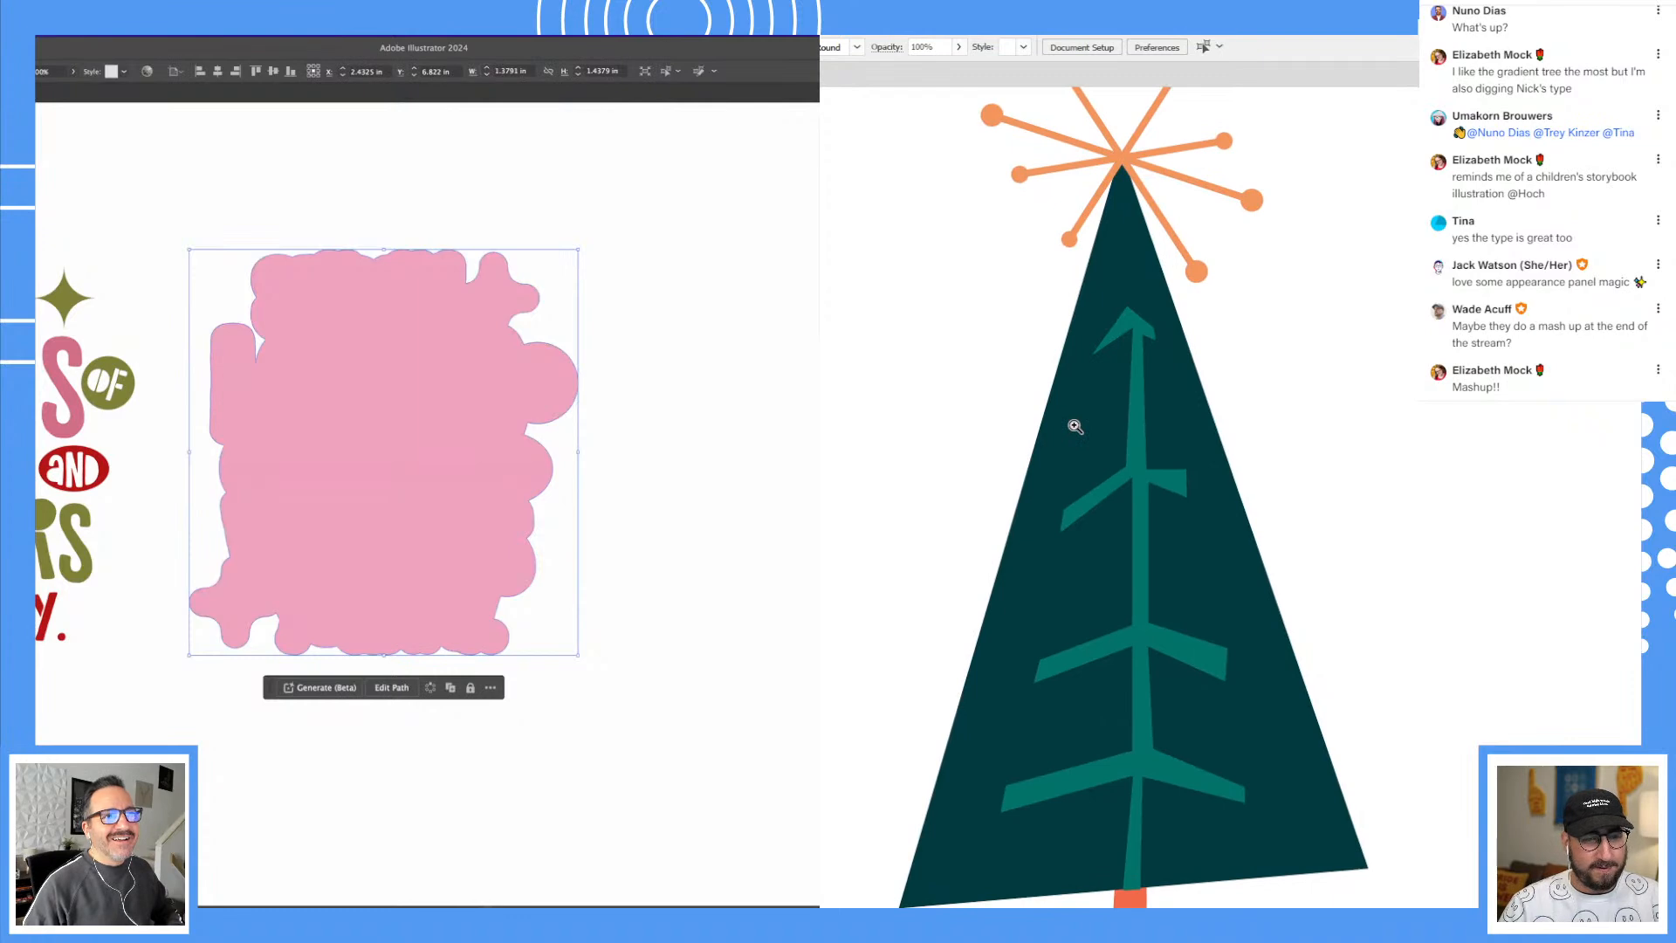
left_click_drag(393, 483, 0, 483)
key("super+shift+[")
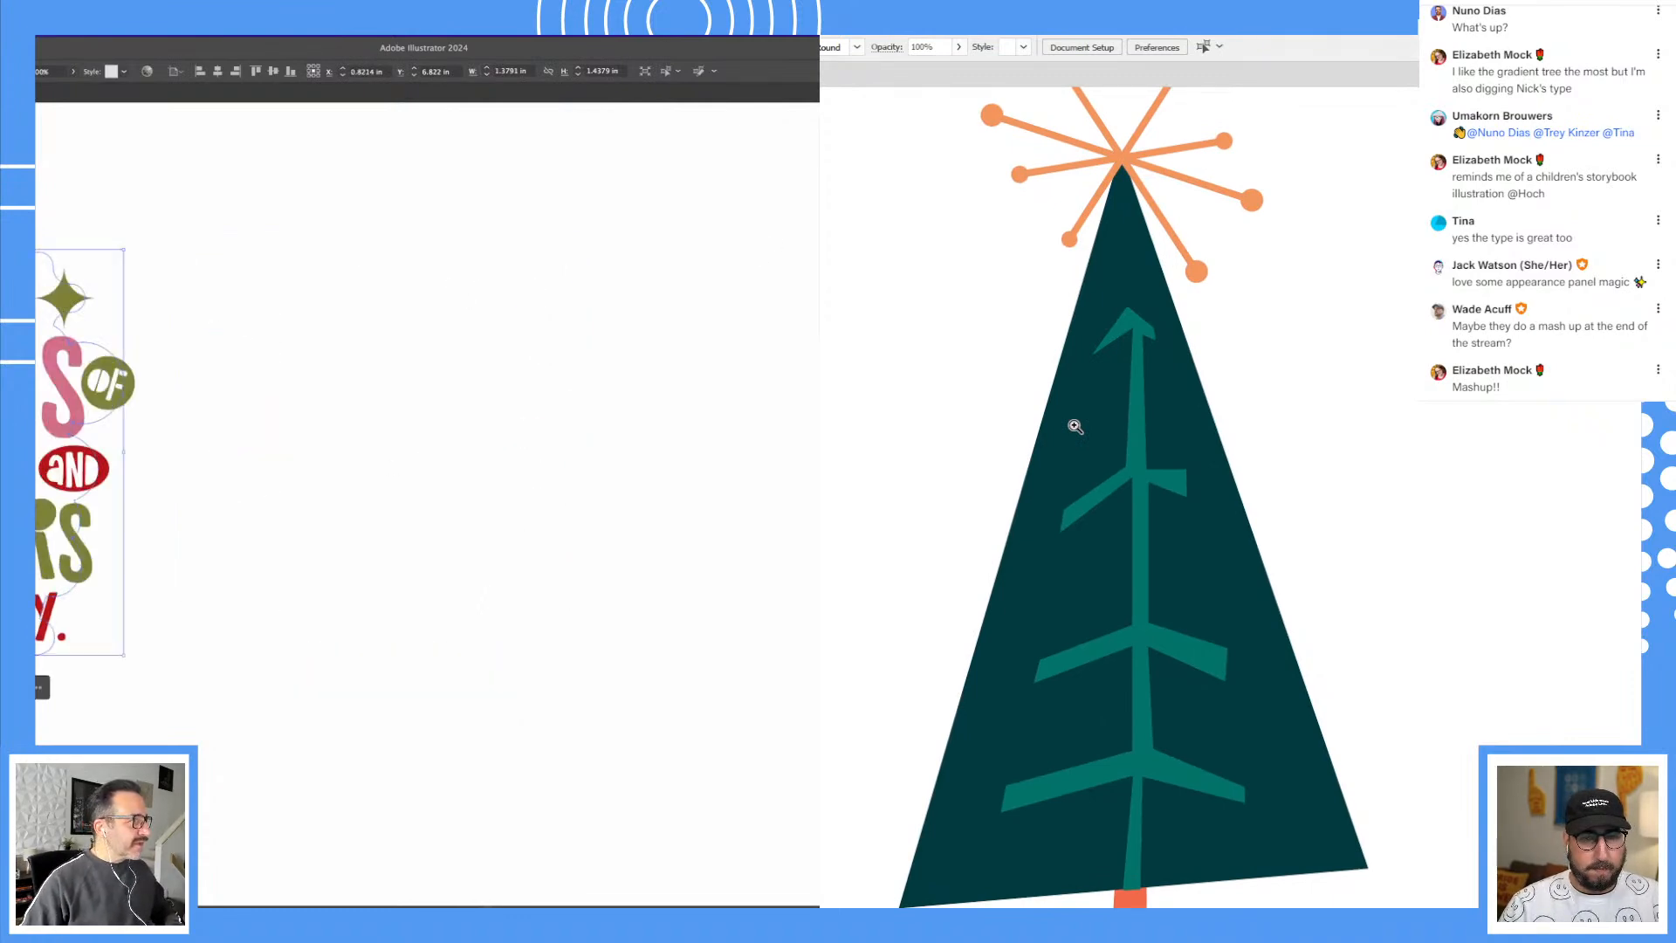
key("Right")
key("Right")
key("Right")
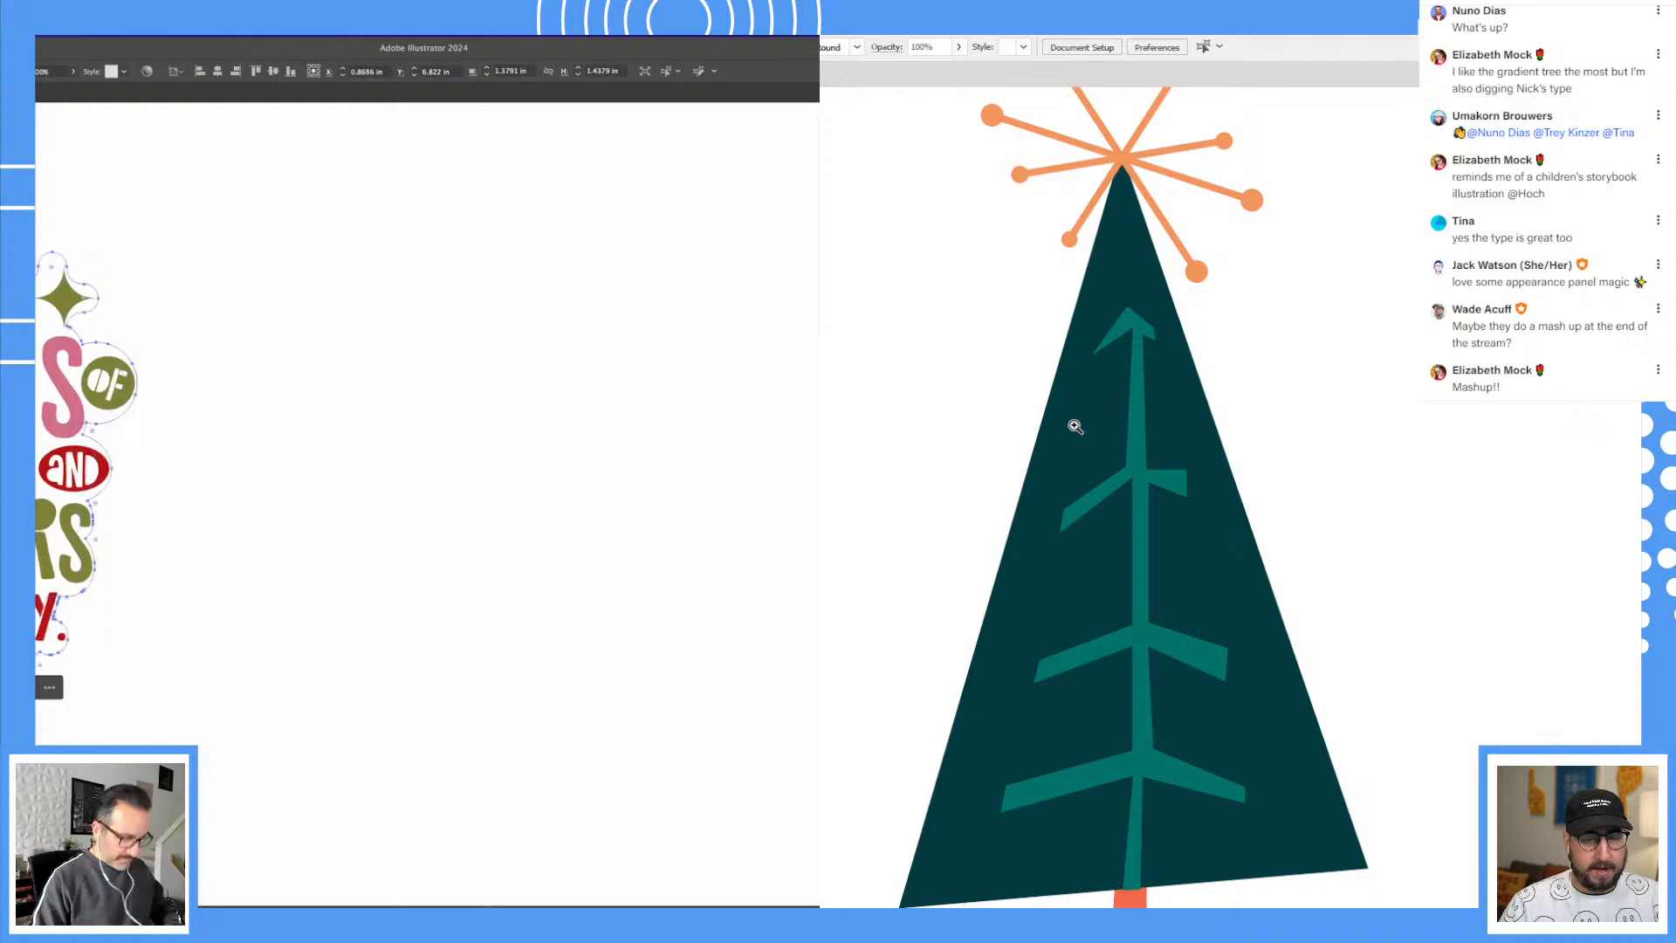
Step: Draw an orange diamond with sides about 46 px and place it beside the tree's upper left edge
key("super+equal")
key("super+equal")
left_click(1185, 399, "alt")
left_click_drag(1200, 467, 1182, 402)
key("super+minus")
left_click(73, 225)
left_click(1213, 552)
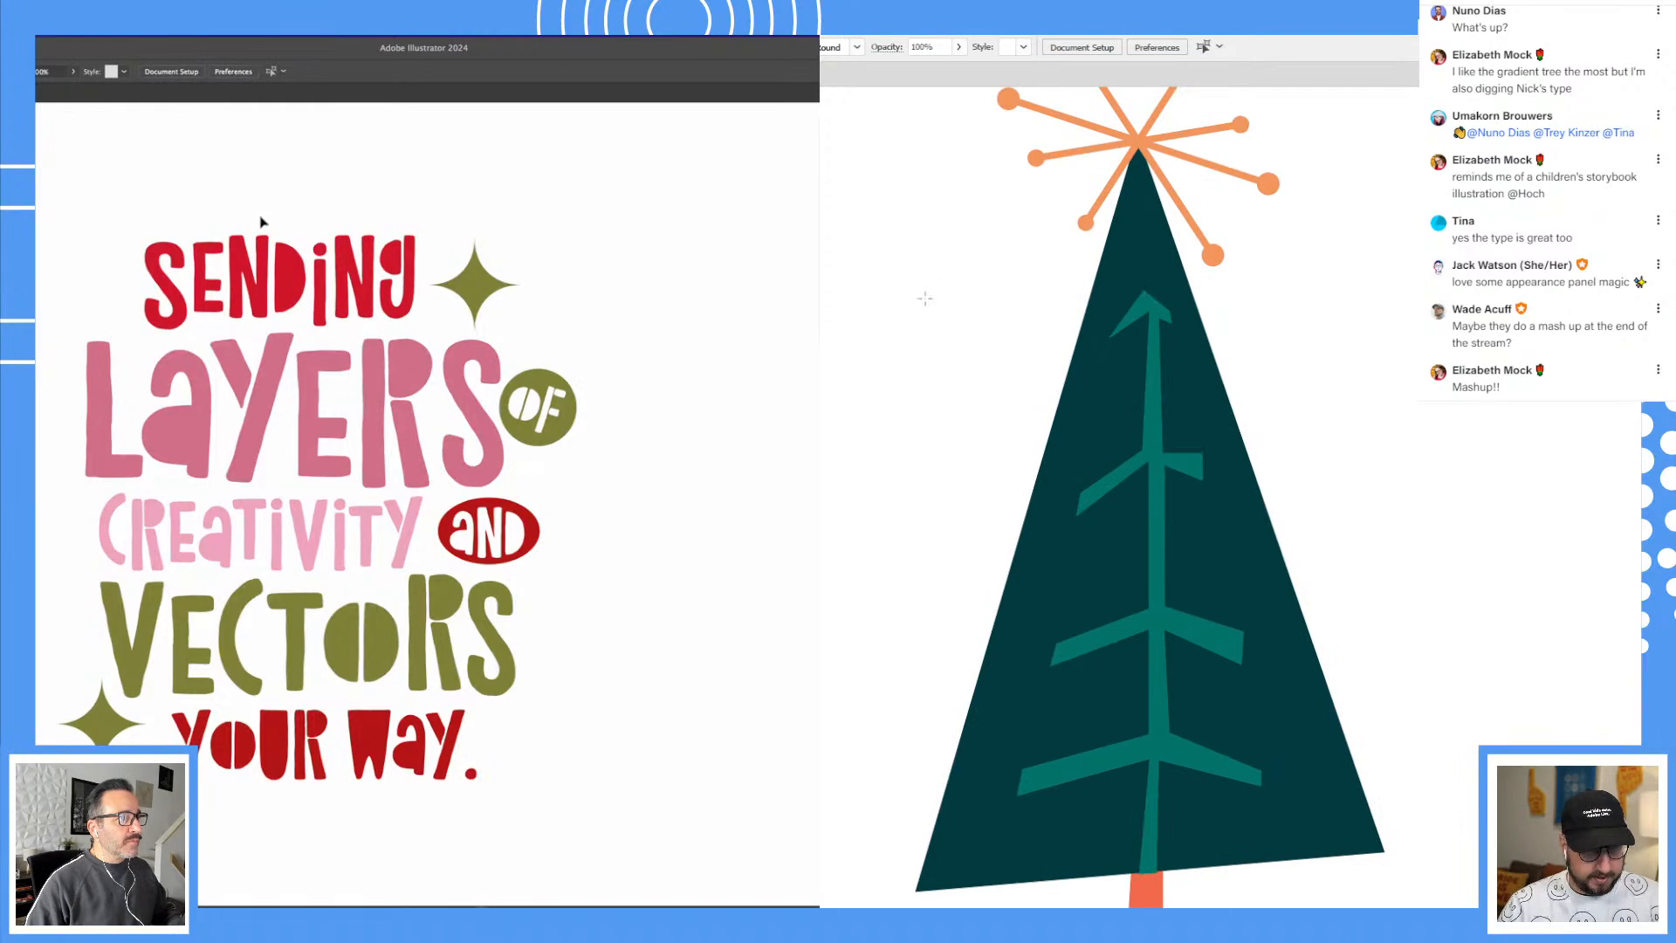
left_click(260, 222)
left_click_drag(836, 262, 989, 416)
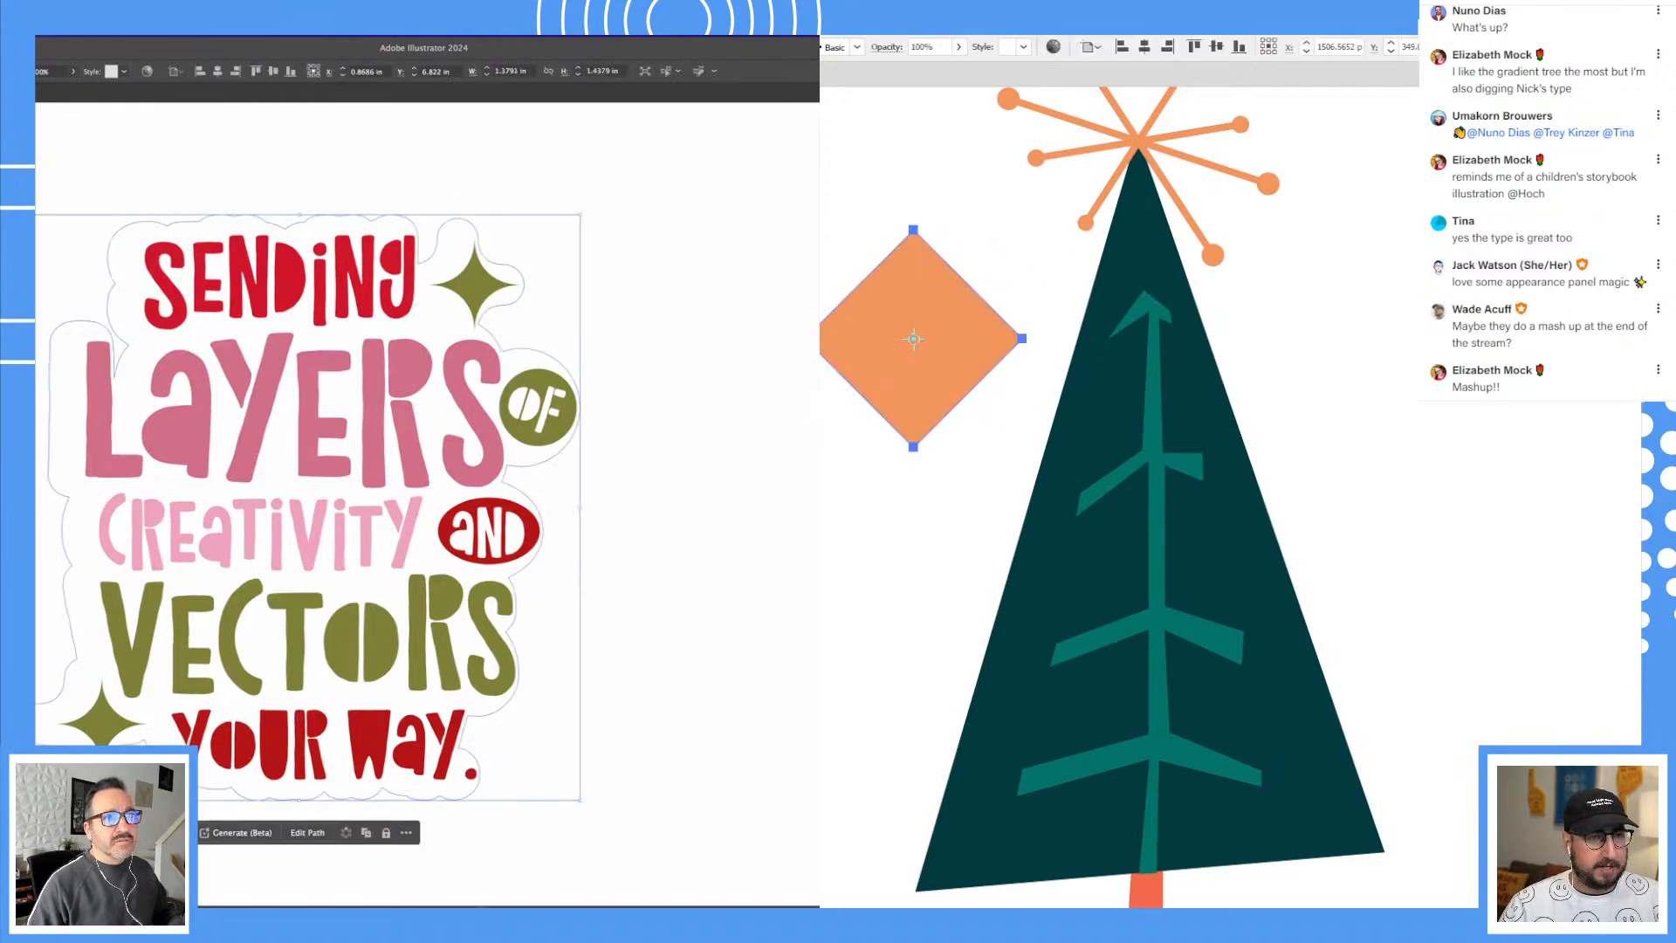
left_click_drag(913, 339, 969, 379)
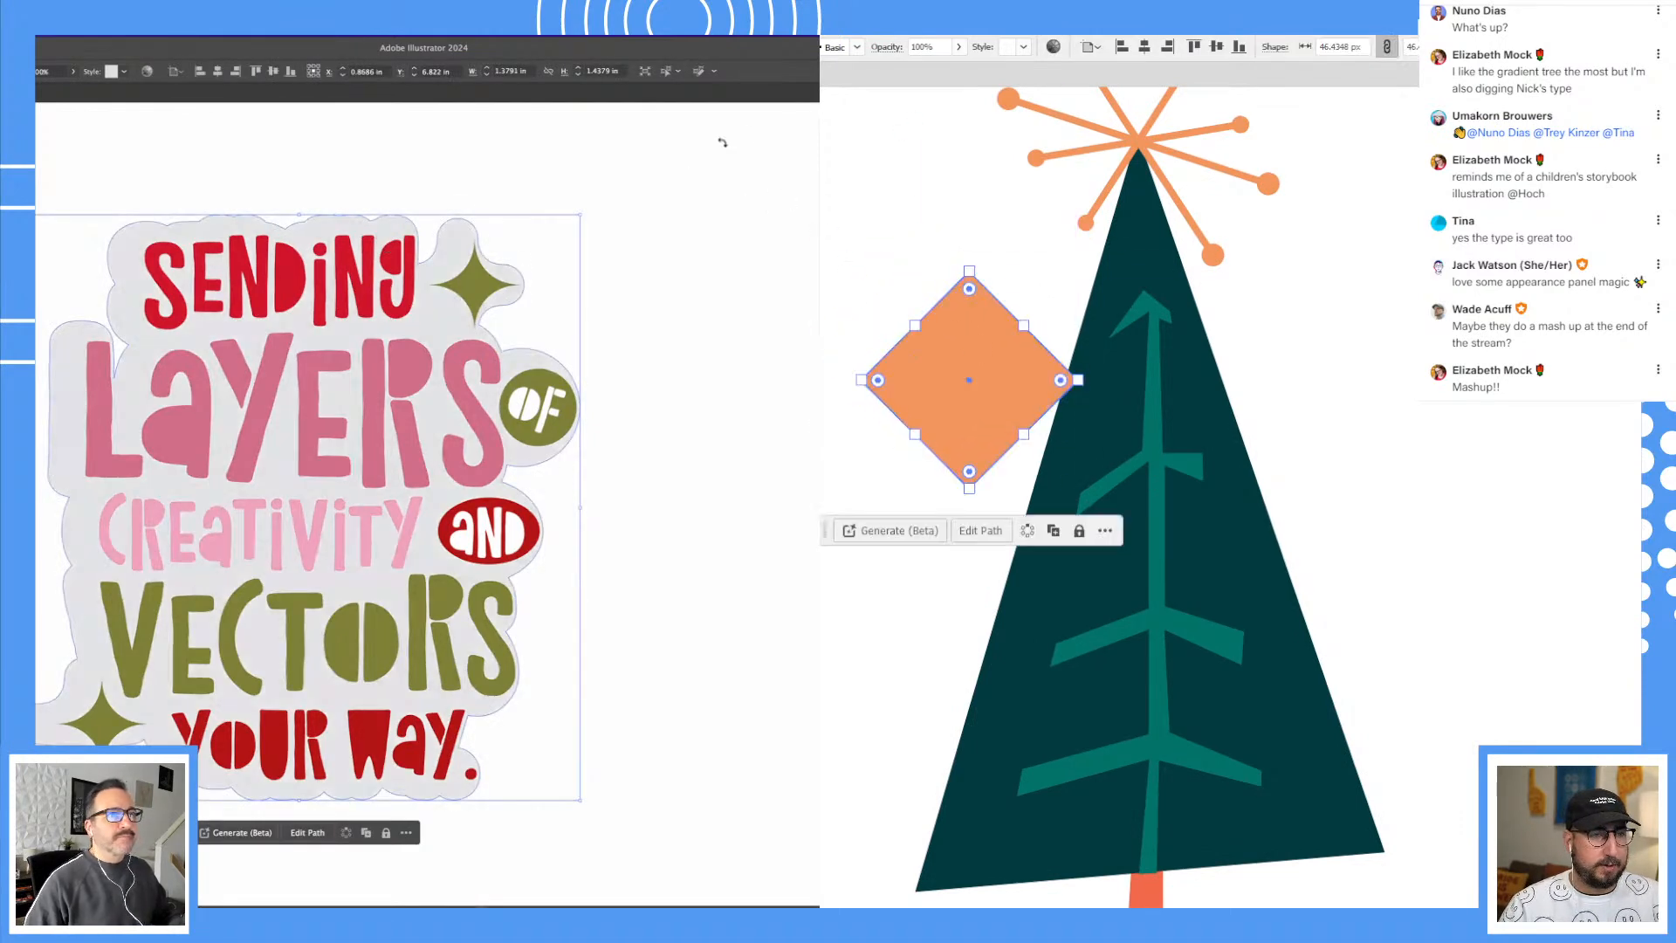
Step: Apply Pucker & Bloat to turn the diamond into a four-pointed star, and fill the lettering's silhouette yellow
mouse_move(838, 157)
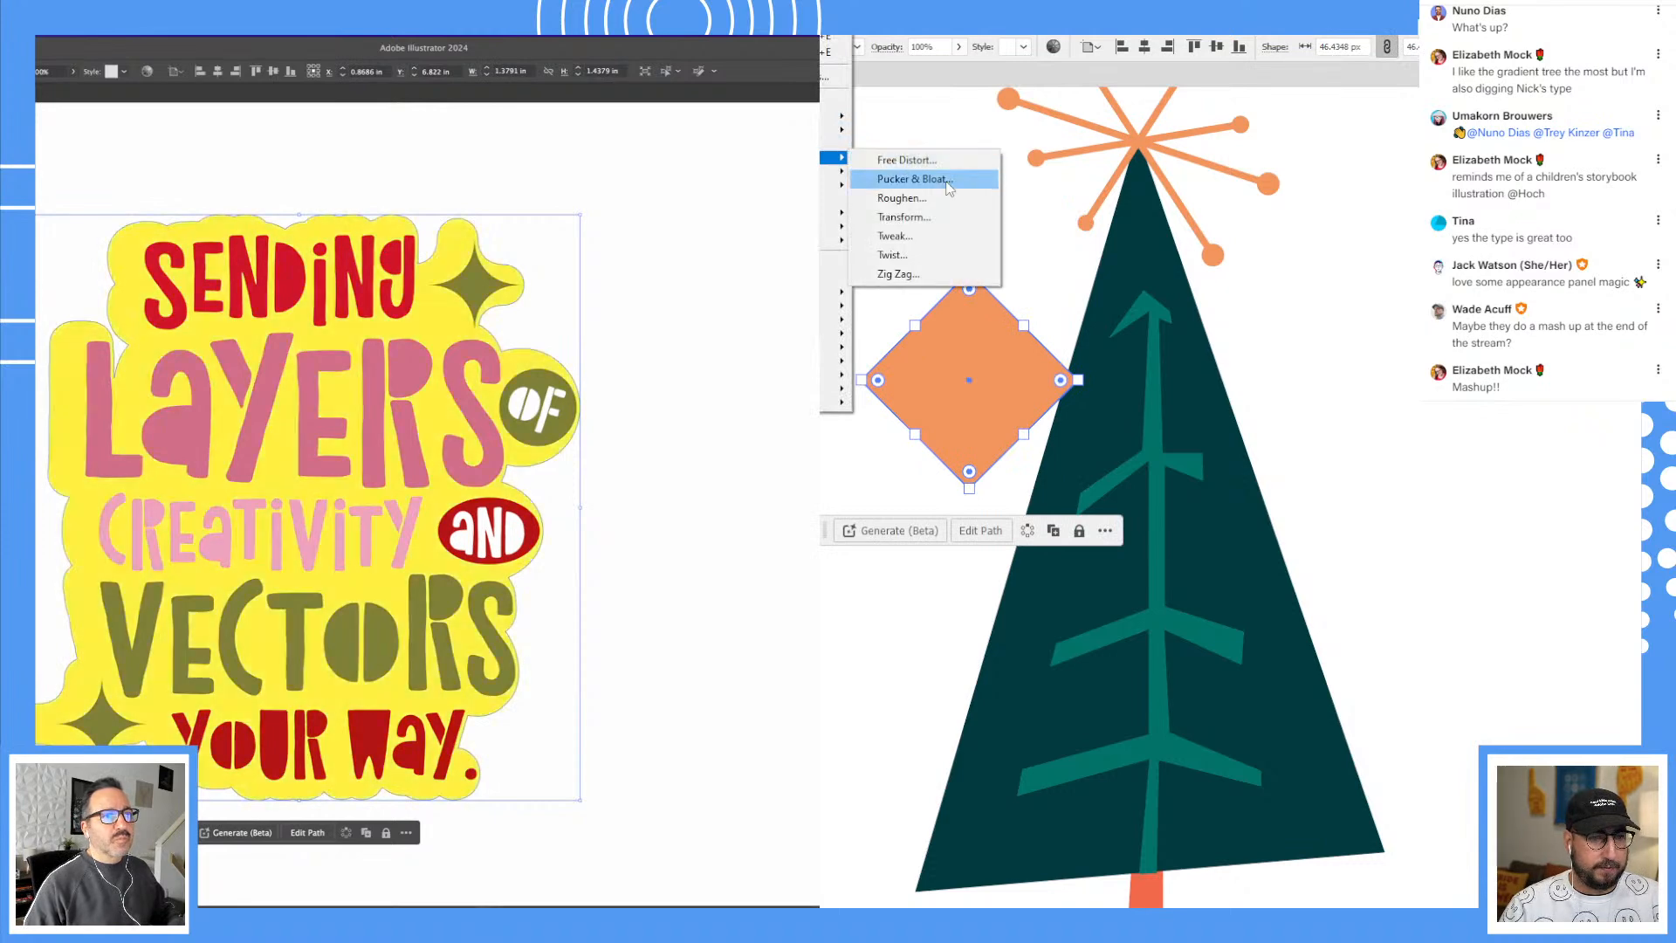
left_click(898, 176)
left_click_drag(1512, 436, 1488, 437)
left_click(1548, 480)
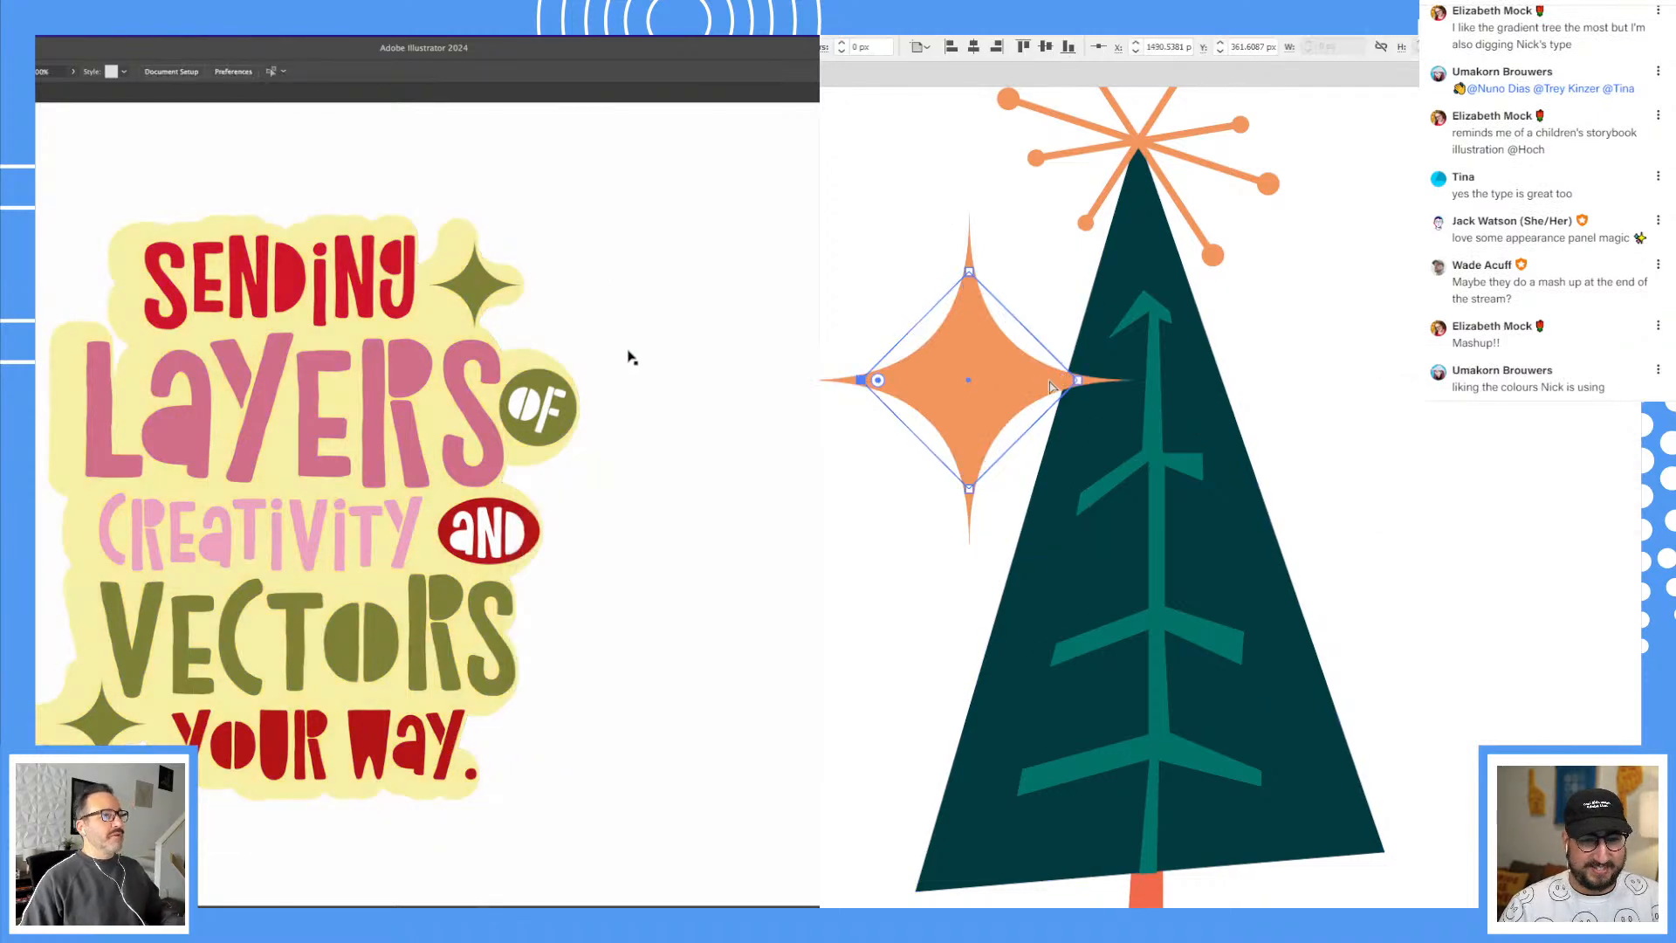
Step: Shrink and narrow the orange star and move it onto the tree's upper left edge
left_click(1077, 381, "shift")
key("s")
left_click_drag(1208, 164, 1088, 266)
left_click(1351, 288)
left_click(957, 375)
left_click_drag(957, 375, 1072, 401)
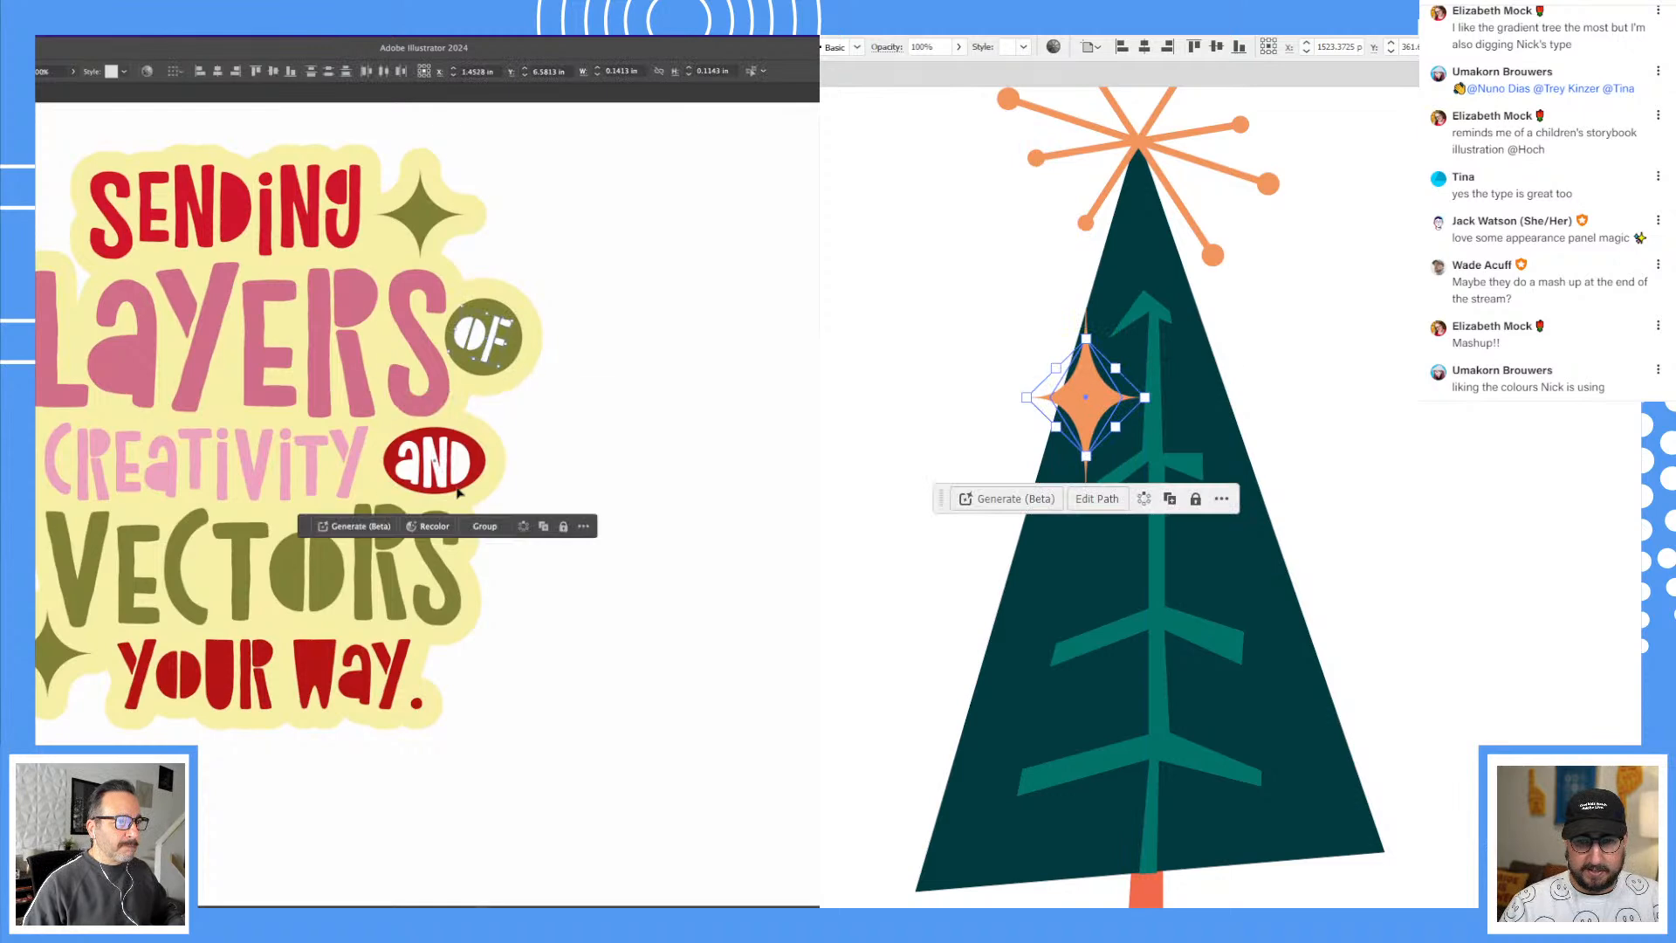
Step: Copy the star smaller onto the tree's right side, recolor both in reds, and shift the first star slightly left
left_click(1316, 378)
left_click_drag(1079, 412, 1243, 556)
left_click(1382, 245)
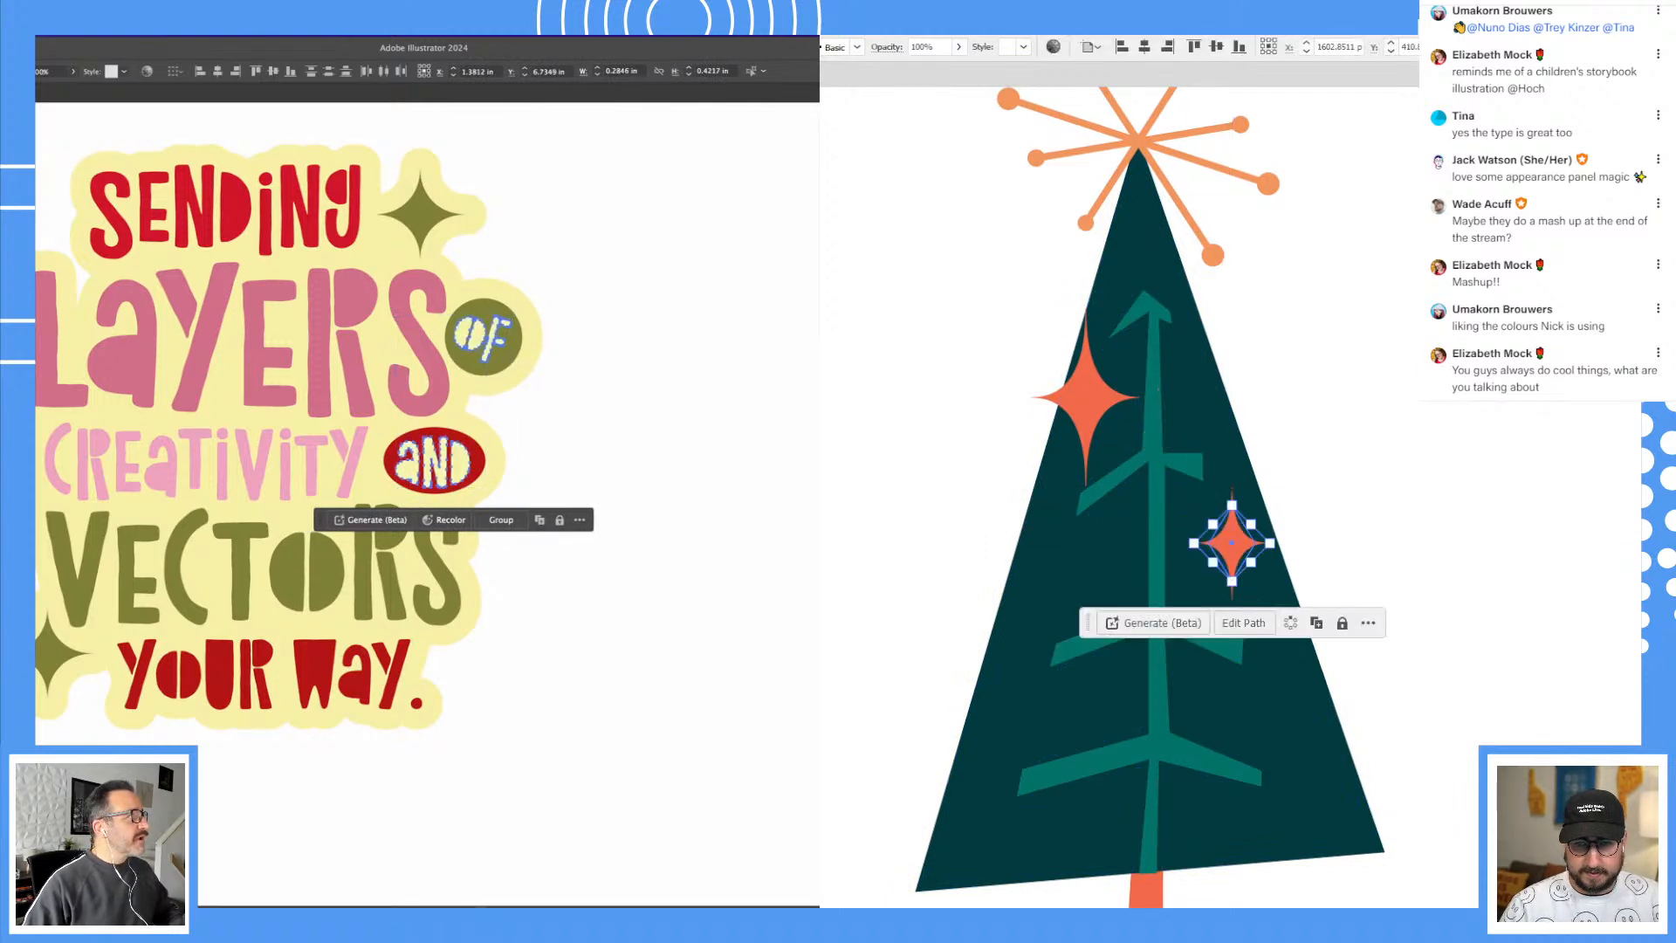
left_click(1399, 484)
left_click_drag(1076, 395, 1059, 398)
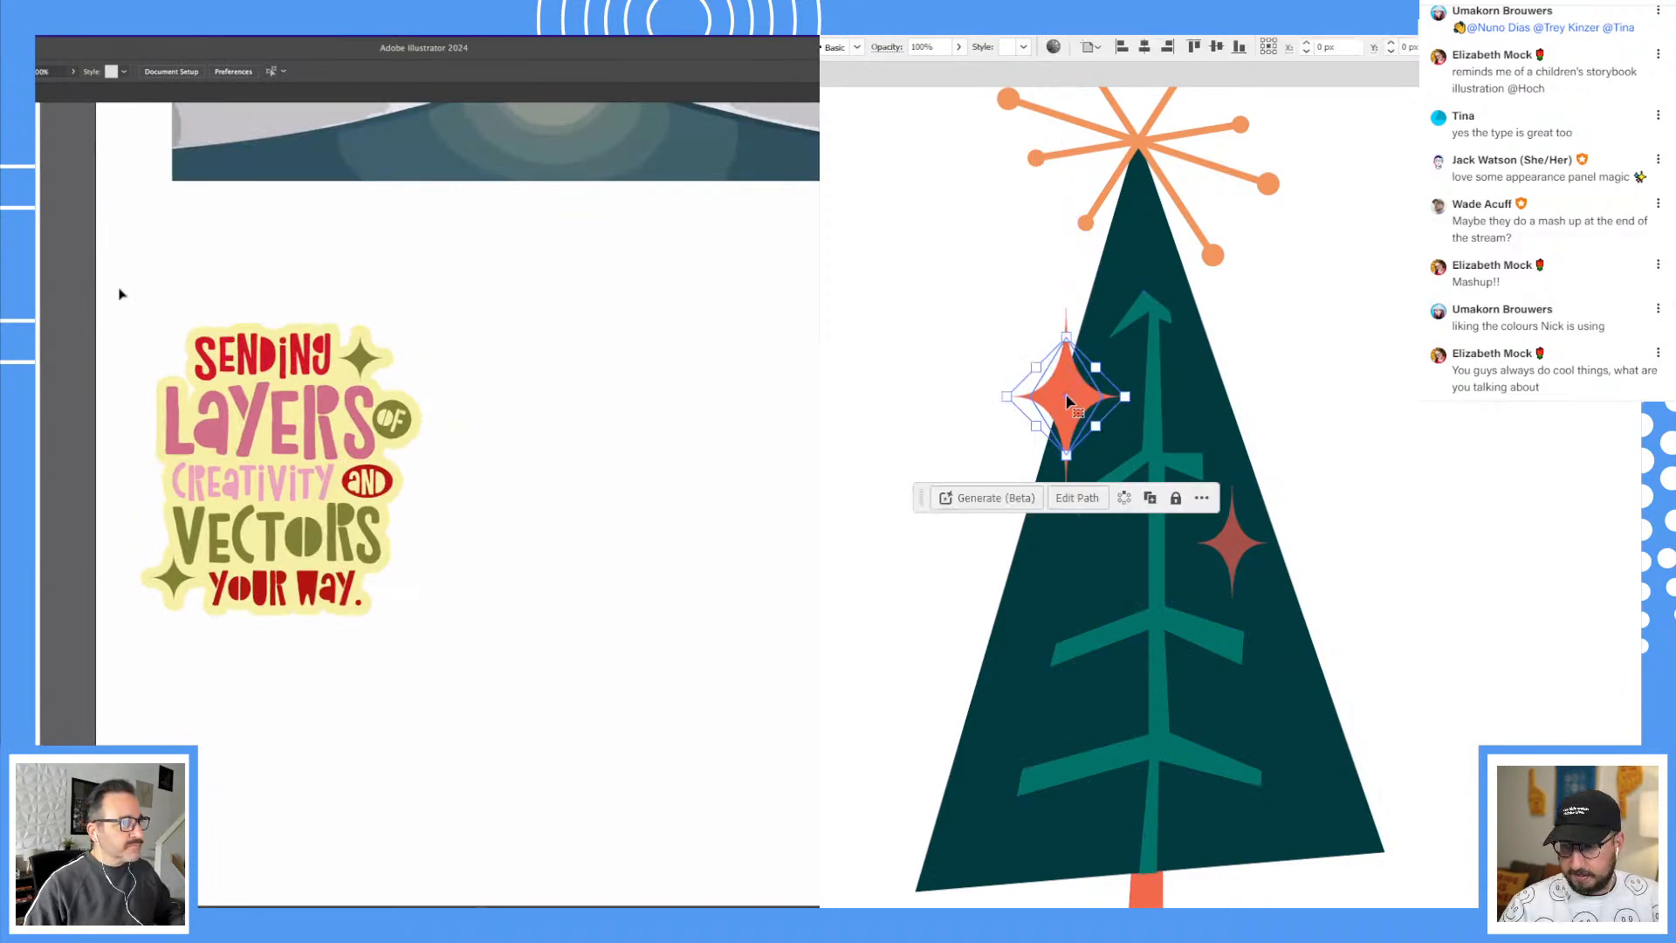
Step: Add a Drop Shadow effect to the lettering's yellow silhouette and copy the coral star to the tree's lower left
left_click(244, 330)
left_click_drag(1381, 493, 1286, 506)
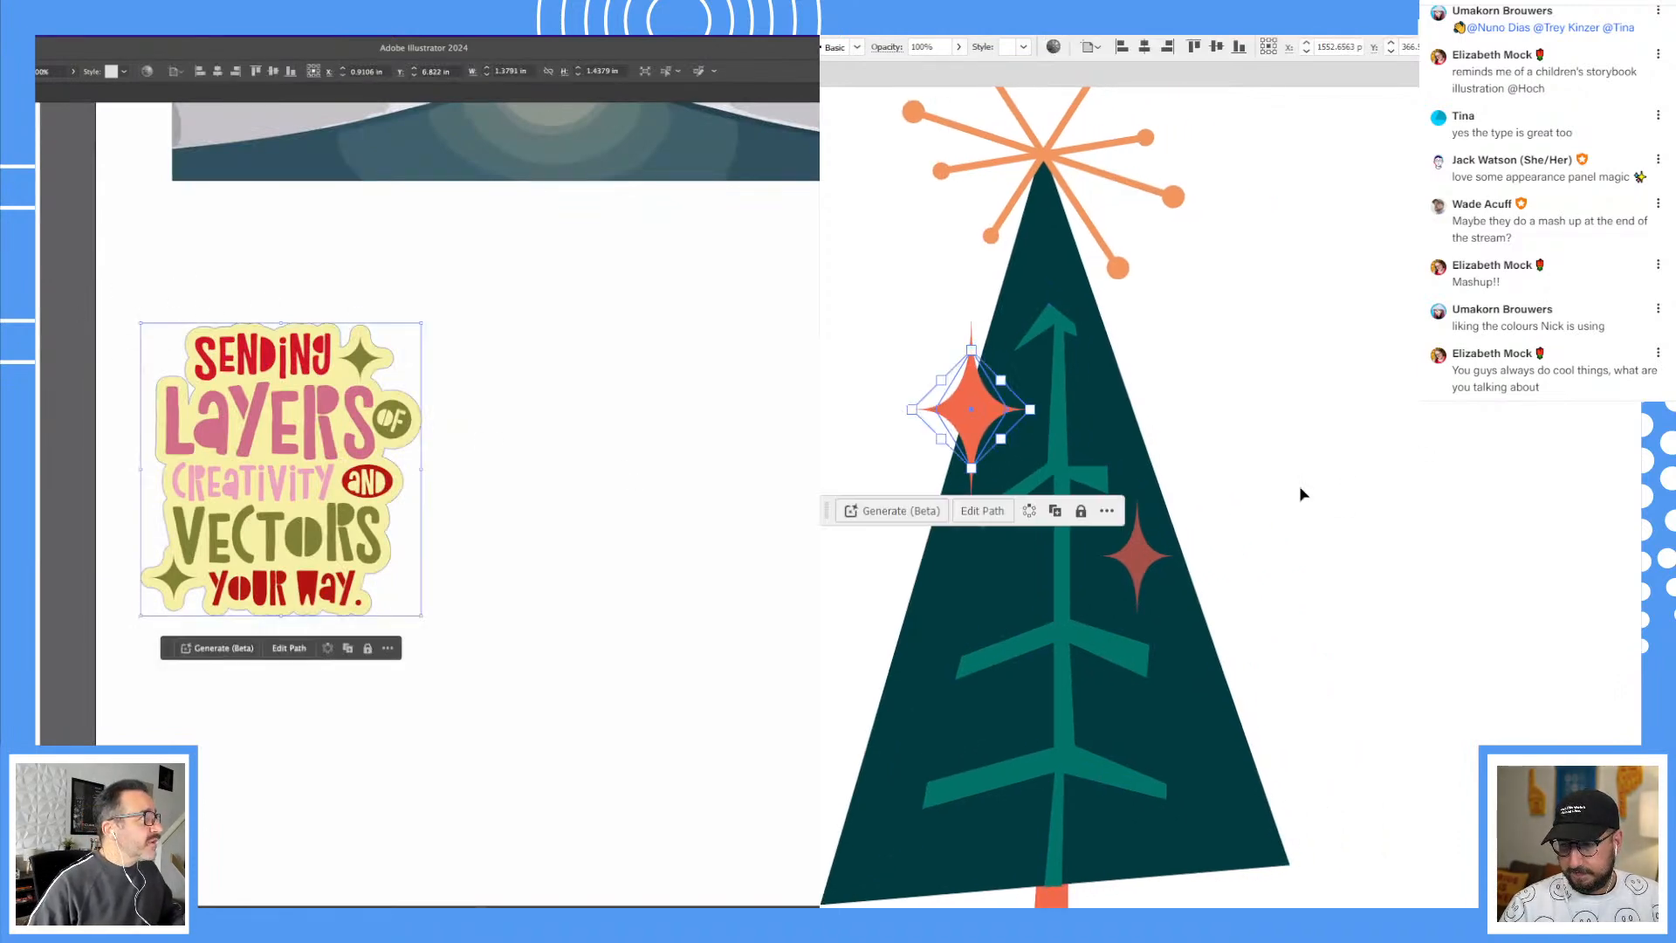
left_click(1307, 449)
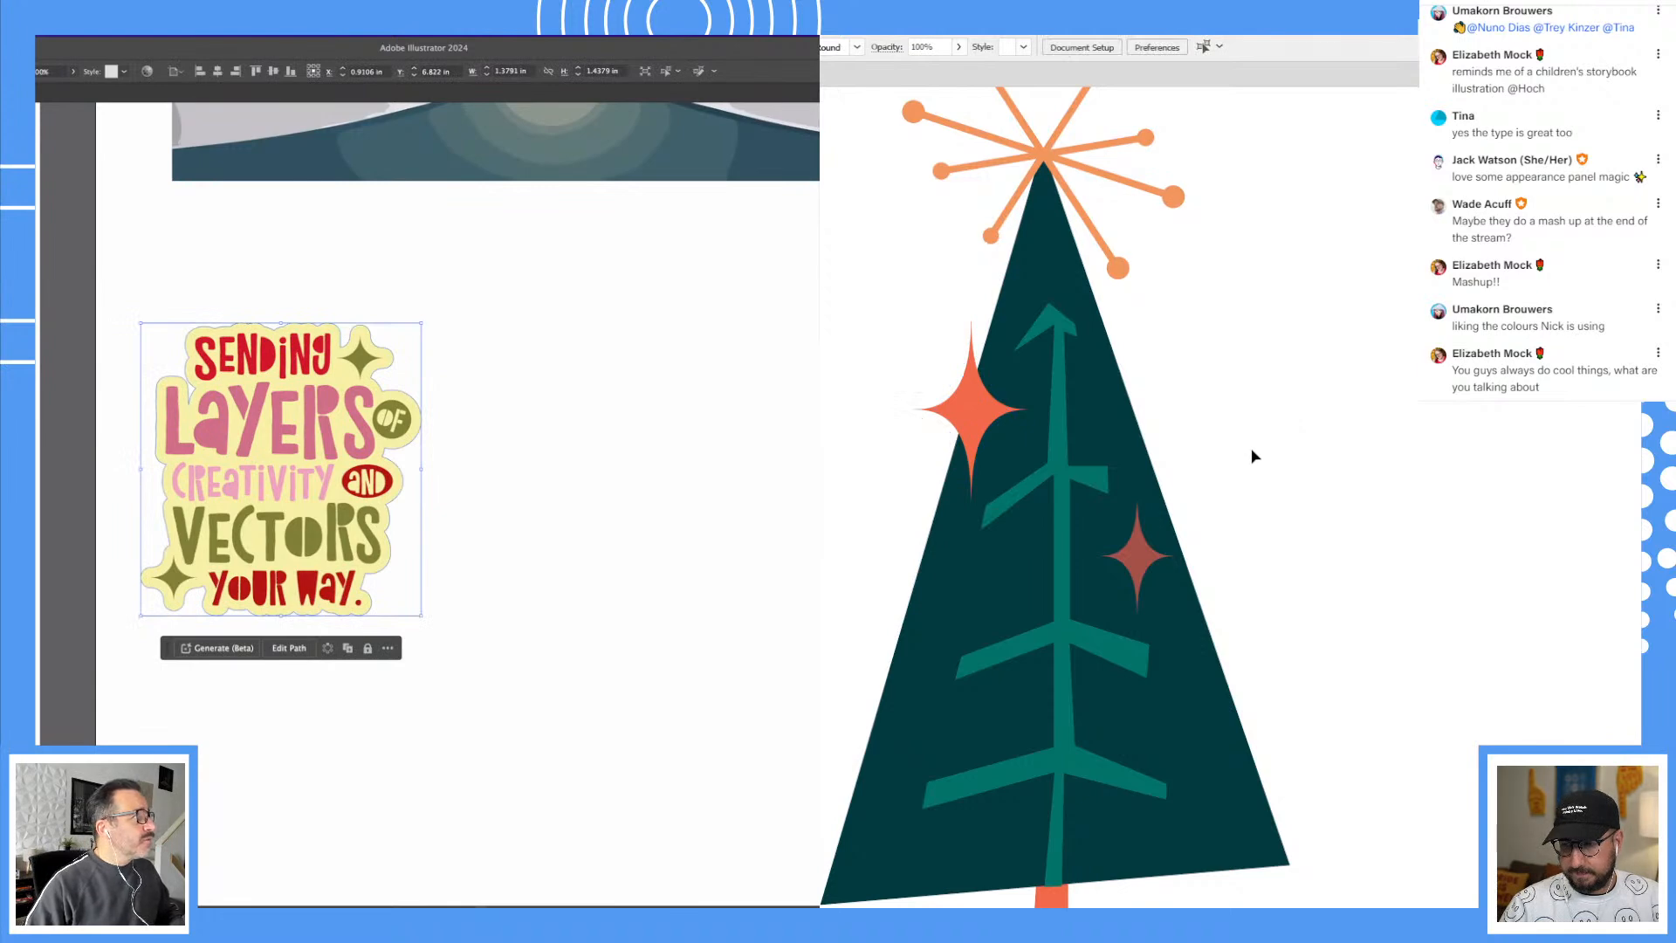
left_click_drag(971, 410, 991, 682)
key("s")
left_click_drag(1405, 423, 1338, 460)
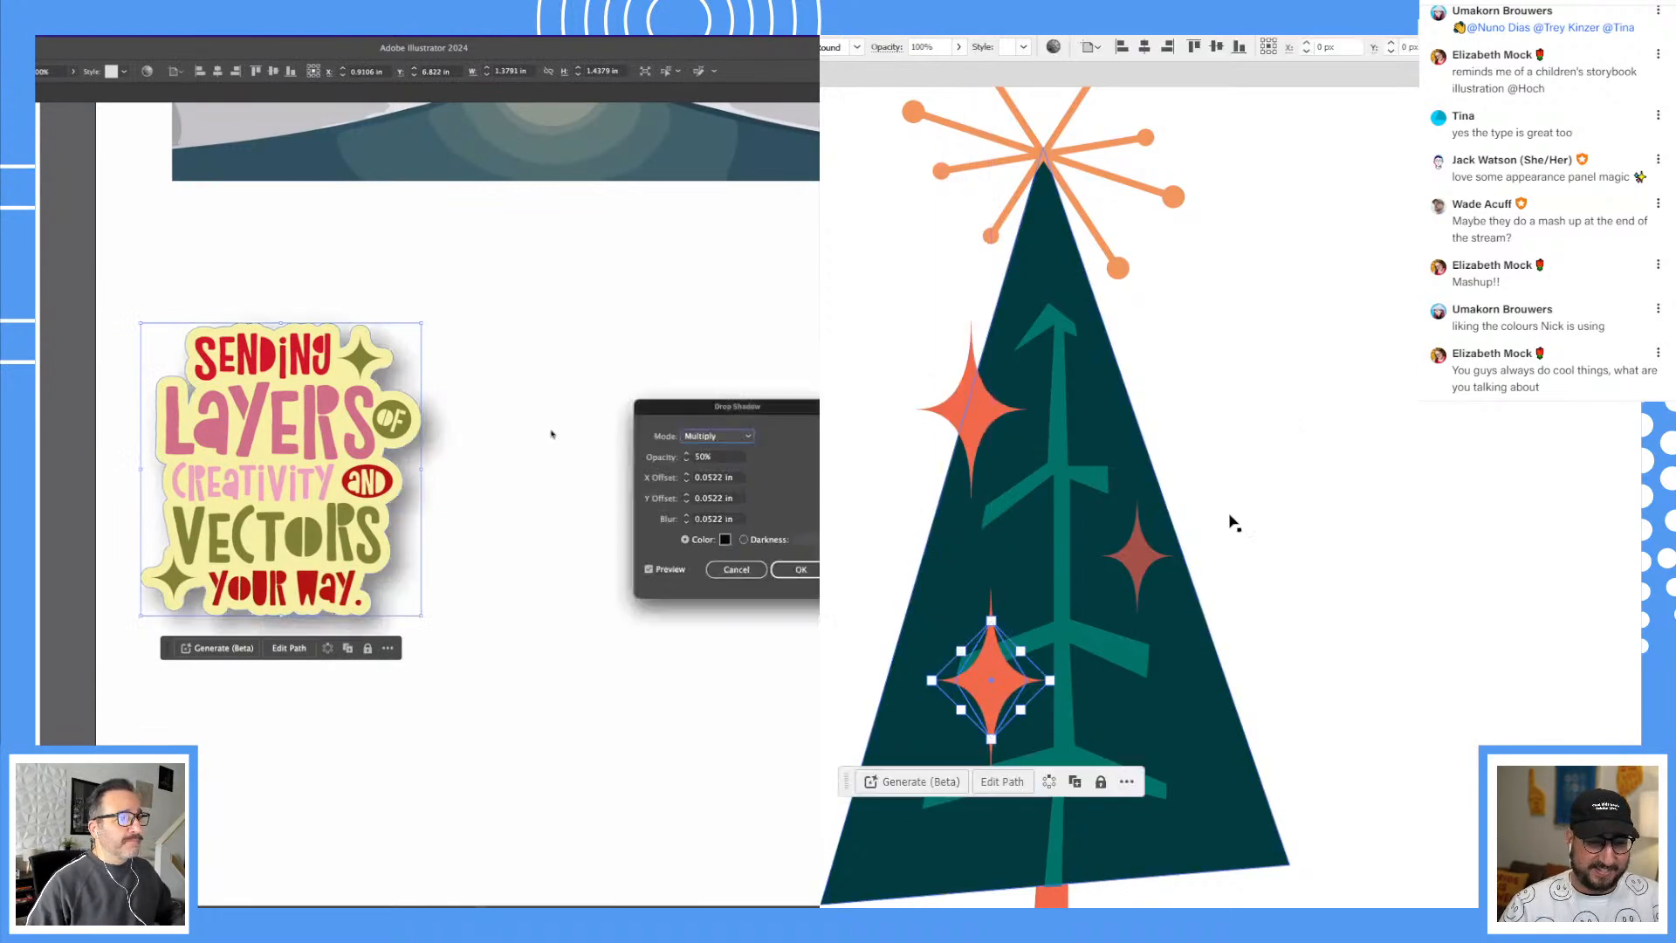
Step: Nudge the lower left star and color it with the orange of the starburst
key("v")
left_click_drag(1002, 674, 1010, 668)
left_click(704, 456)
key("i")
left_click(1174, 206)
key("v")
left_click(1306, 342)
Step: Set the drop shadow to 30% opacity with 0.03 in offsets and blur, and copy a smaller star to the tree's lower right
type("30")
scroll(1298, 501, "down", 2)
key("Tab")
type(".03")
left_click_drag(967, 646, 1156, 762)
key("Tab")
type(".03s")
left_click_drag(1340, 558, 1294, 607)
key("Tab")
type(".03")
key("Return")
left_click(506, 373)
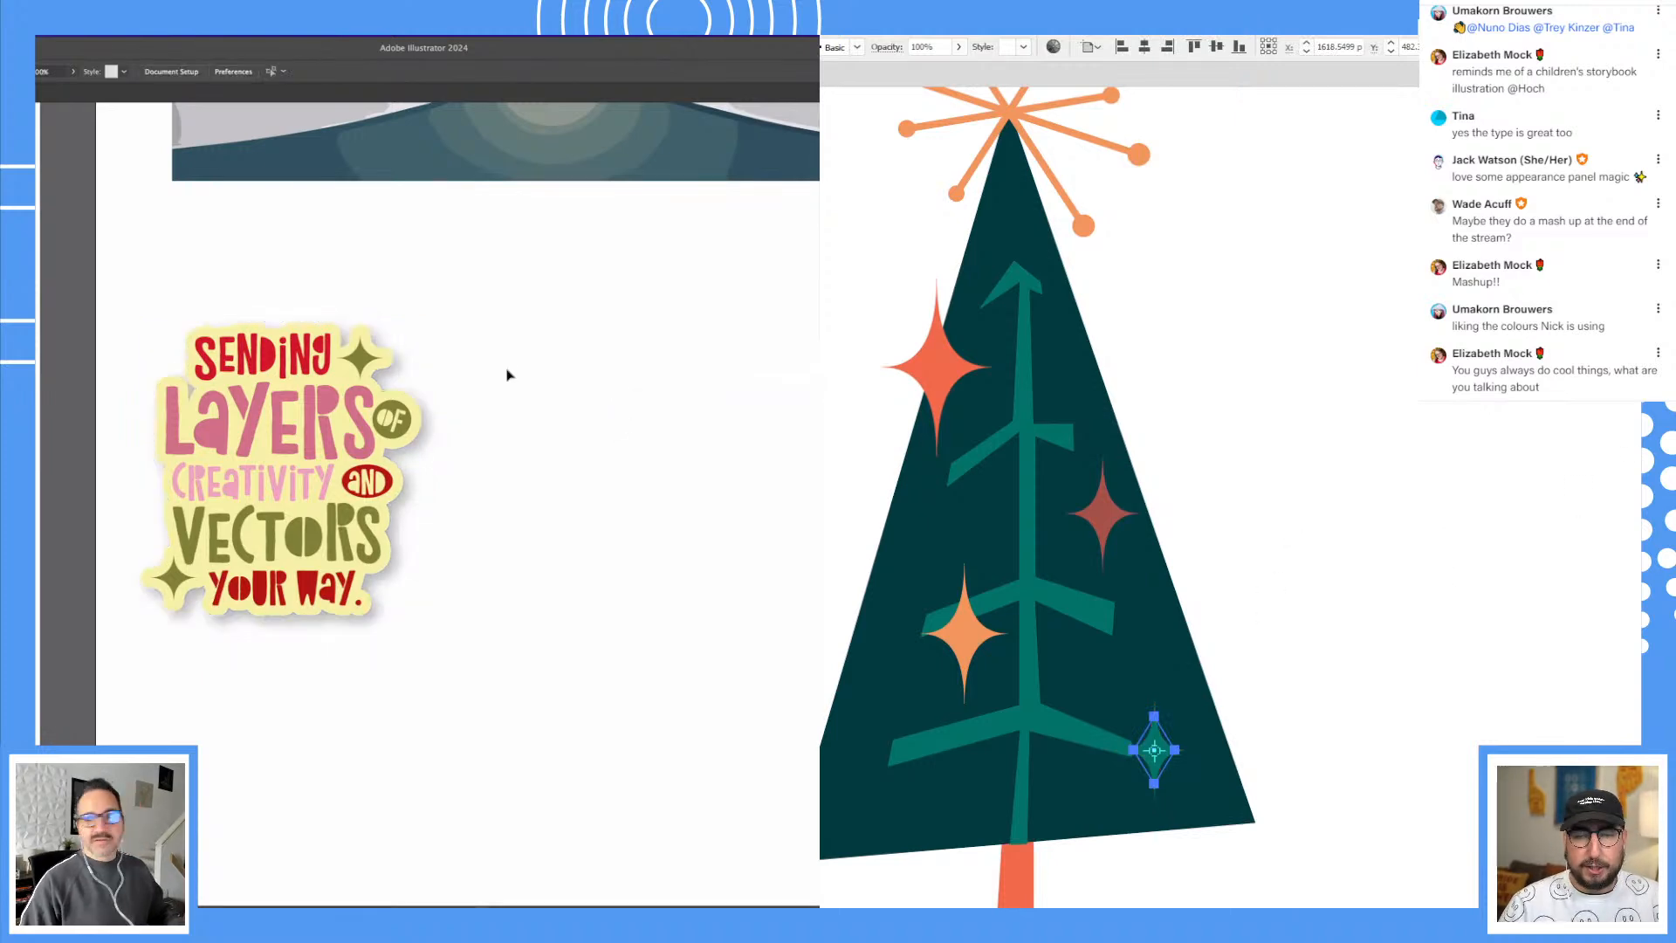
Step: Move the complete lettering sticker up and right, and color the lower right star coral, nudging it up
left_click_drag(135, 294, 463, 696)
left_click(1083, 225)
left_click(926, 358)
left_click_drag(366, 594, 410, 557)
key("v")
left_click(1235, 374)
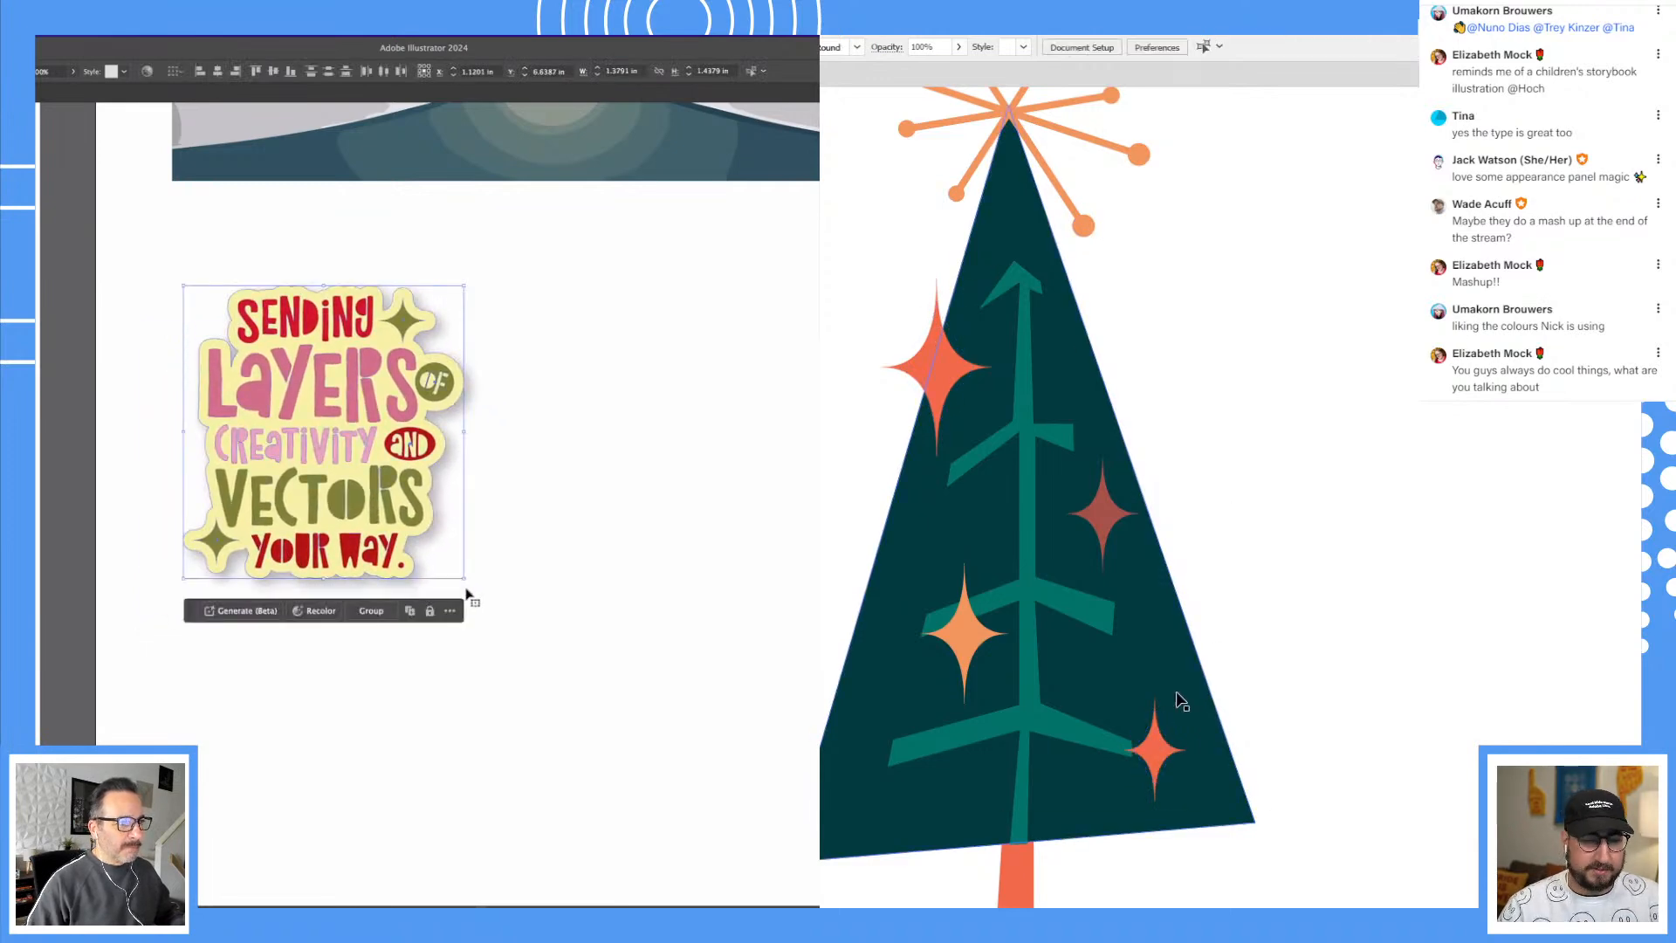
left_click_drag(1154, 735, 1170, 709)
Step: Shift the orange star farther toward the tree's lower left edge
left_click(476, 583)
left_click_drag(614, 538, 542, 538)
left_click_drag(369, 591, 542, 603)
left_click_drag(955, 653, 934, 656)
left_click_drag(542, 602, 614, 587)
left_click_drag(933, 657, 920, 669)
key("super+minus")
key("super+minus")
key("super+minus")
left_click(1327, 579)
scroll(572, 684, "up", 3)
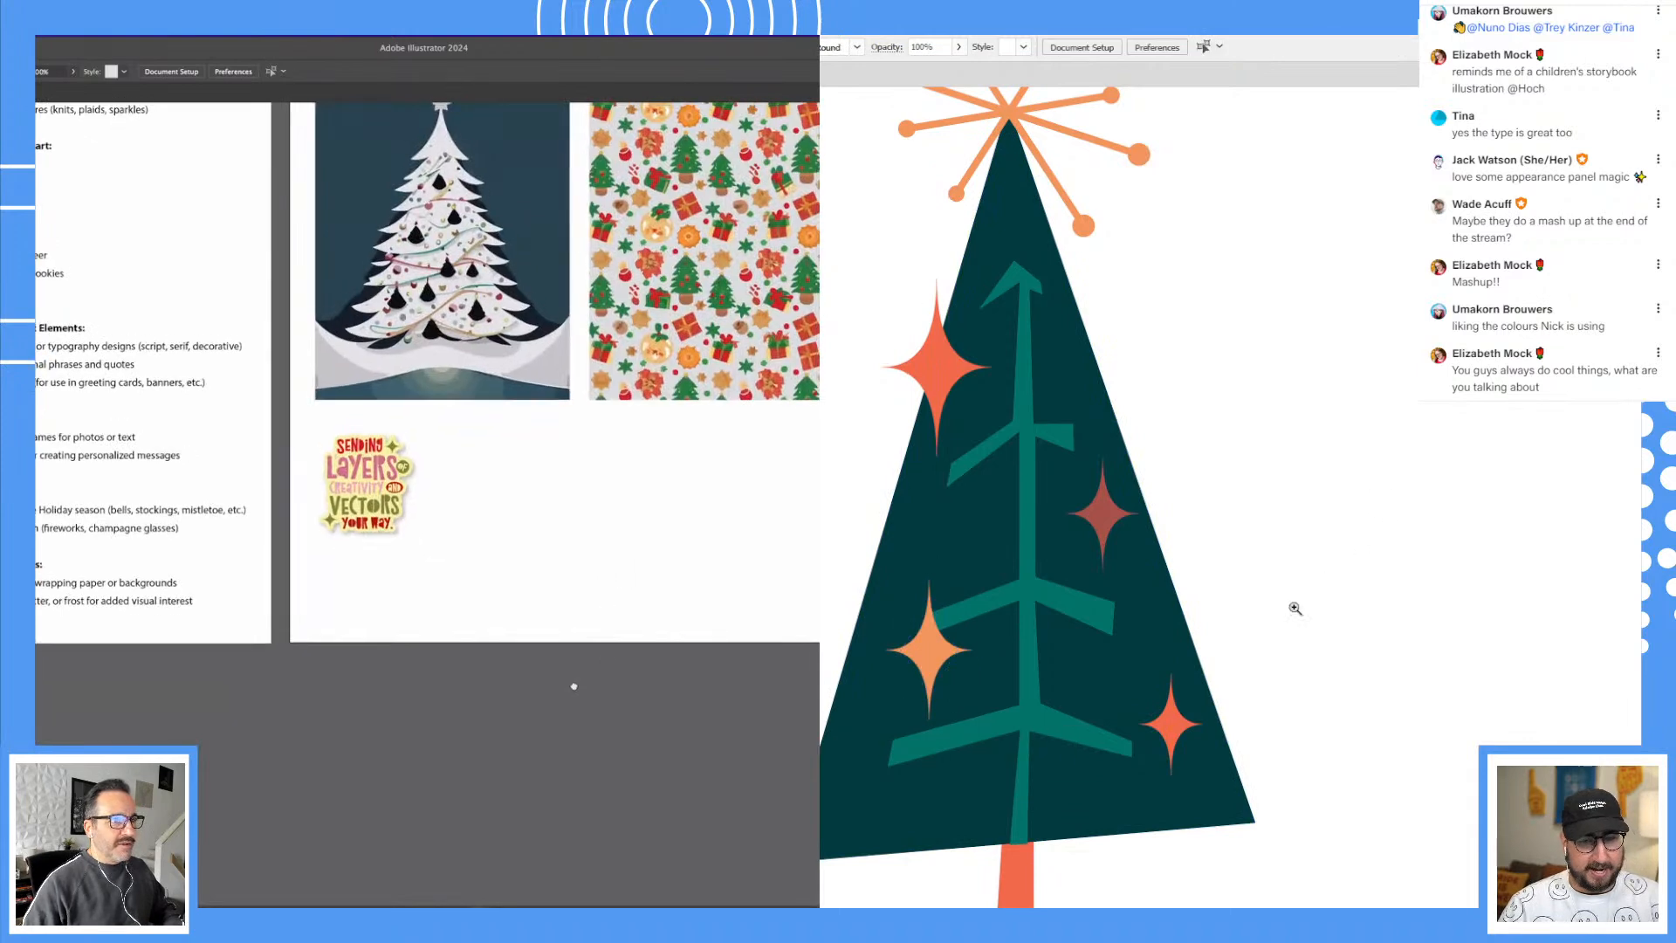
Step: Duplicate the complete tree with its starburst and stars up and right of the original, and switch to Adobe Color in the browser
key("ctrl+minus")
left_click_drag(1231, 463, 1204, 543)
left_click(369, 884)
left_click_drag(1230, 167, 906, 819)
left_click(1186, 516)
left_click_drag(1187, 480, 1160, 571)
scroll(502, 464, "up", 1)
left_click_drag(1241, 243, 946, 775)
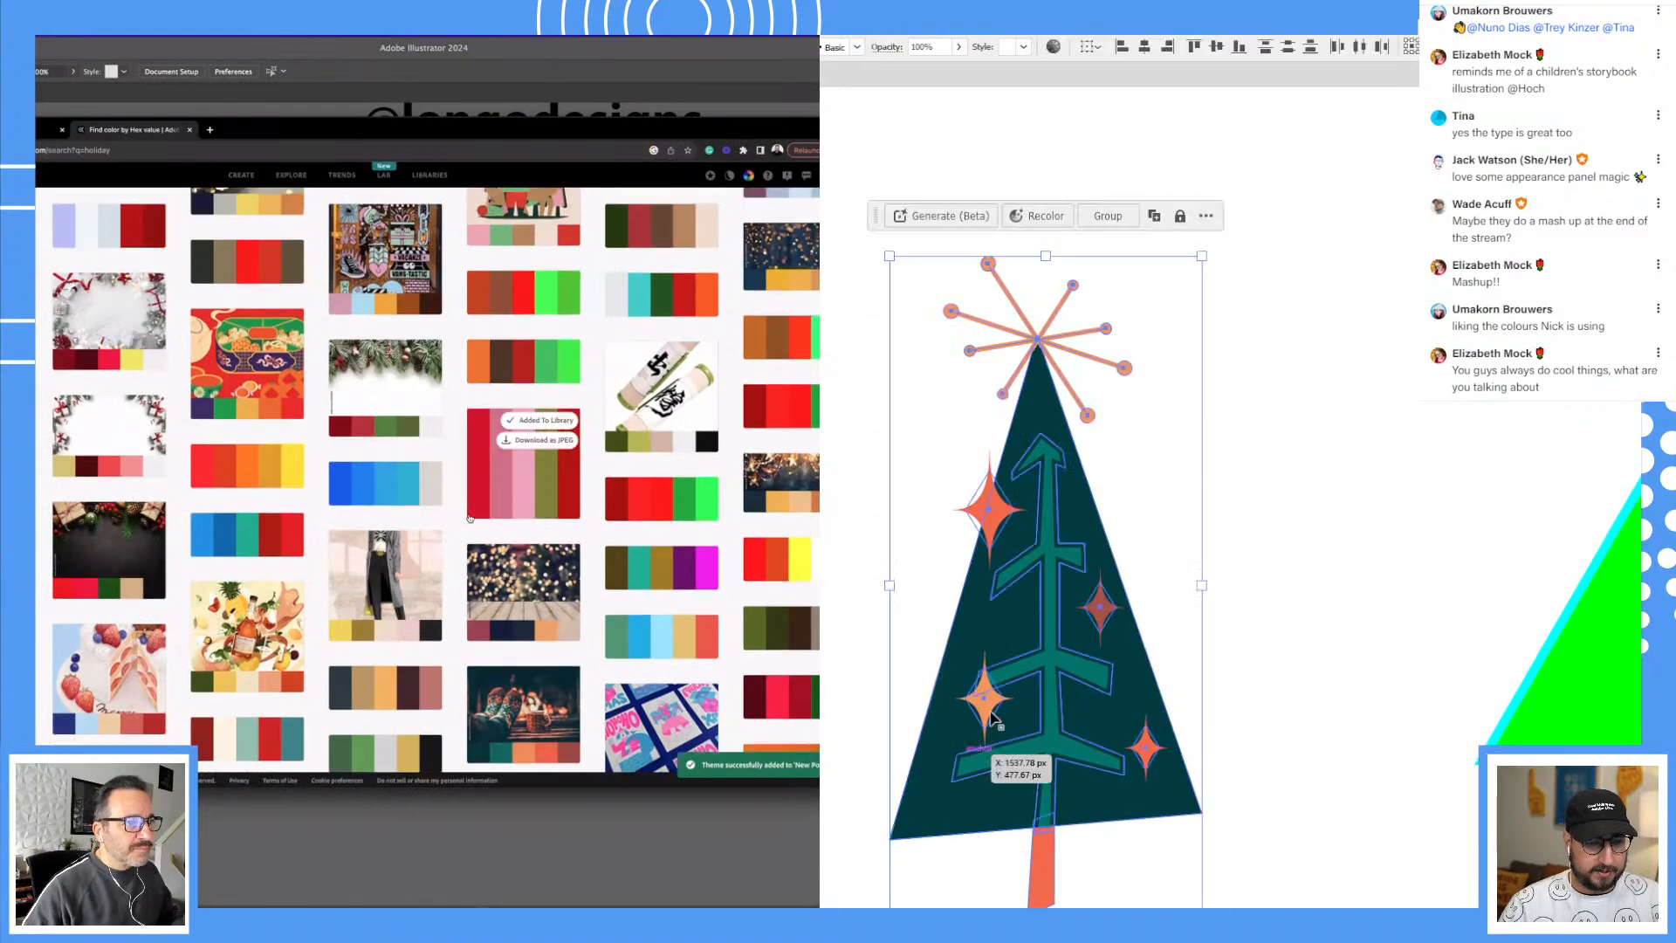
left_click_drag(1018, 681, 986, 489)
Step: Mirror the tree copy left to right, and look at the Holiday Blend for Compass Coffee theme in Adobe Color
left_click(495, 418)
left_click_drag(77, 581, 118, 646)
right_click(971, 407)
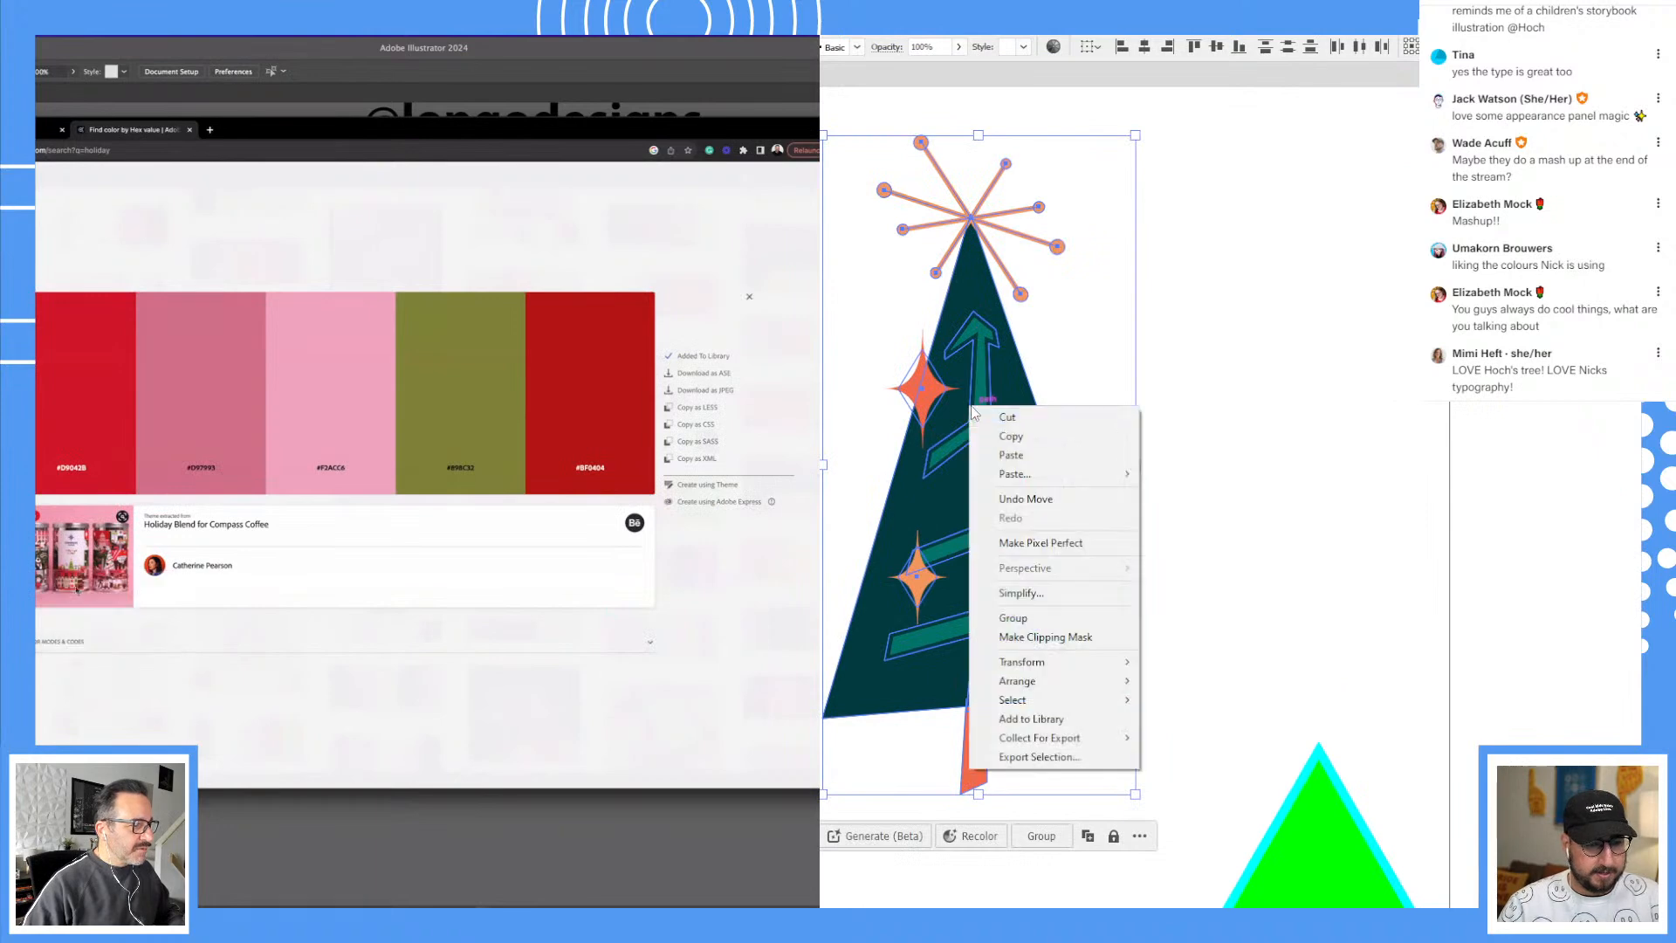
mouse_move(1021, 661)
left_click(1248, 728)
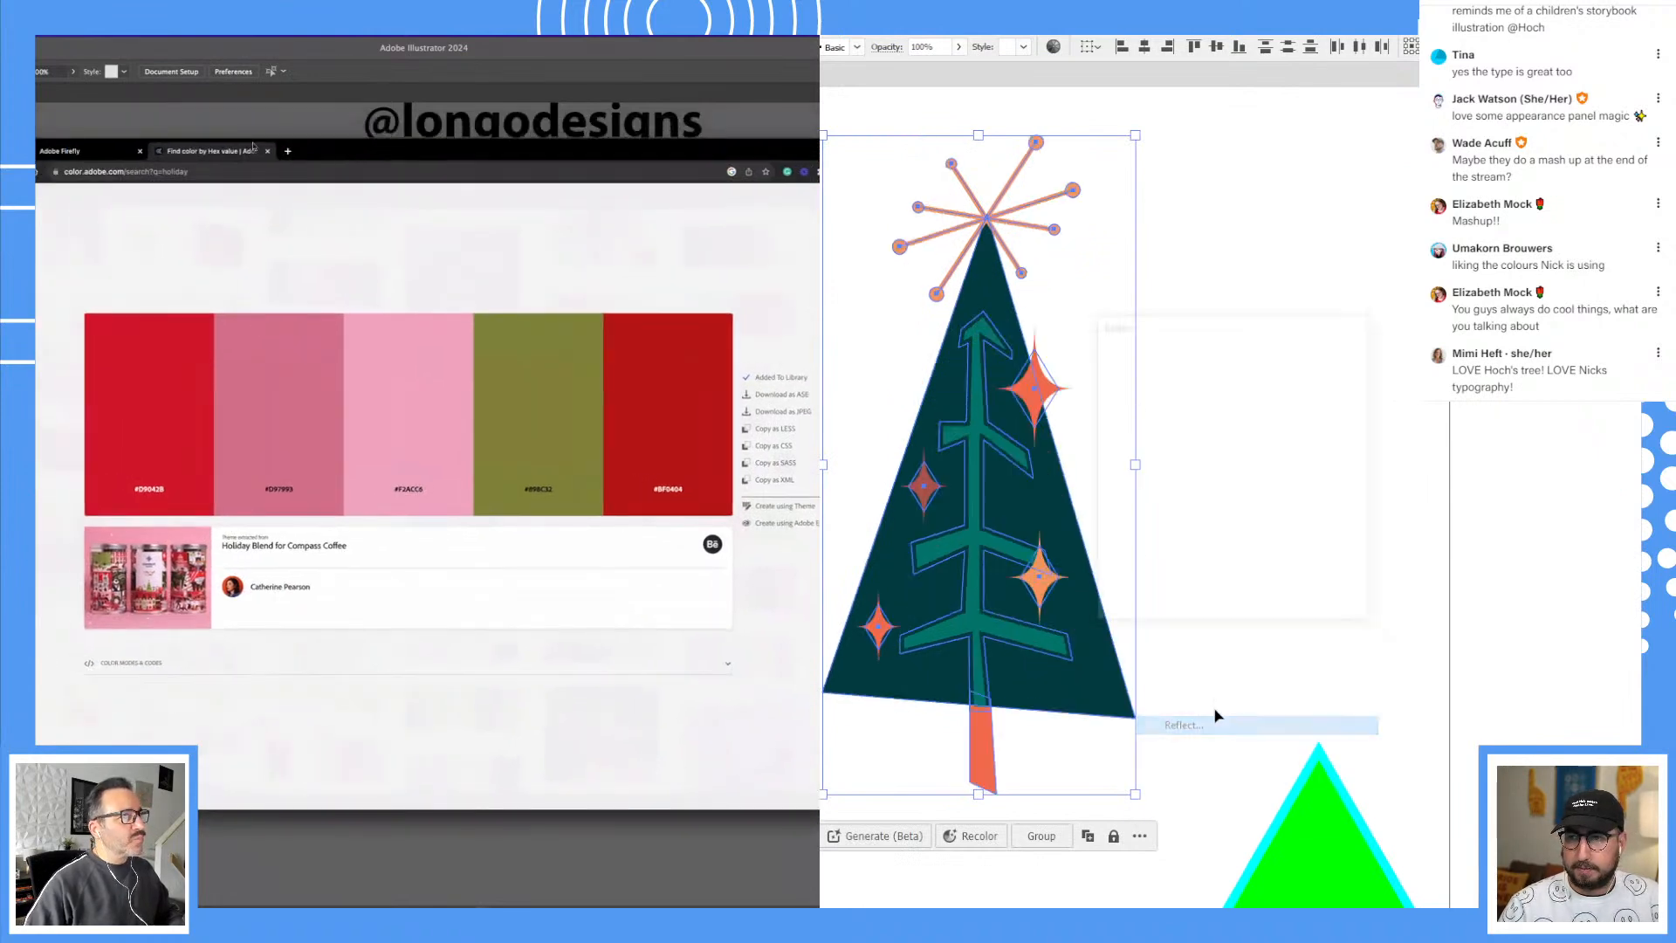
left_click(1261, 597)
left_click(314, 724)
left_click_drag(960, 564, 1117, 577)
scroll(384, 668, "down", 1)
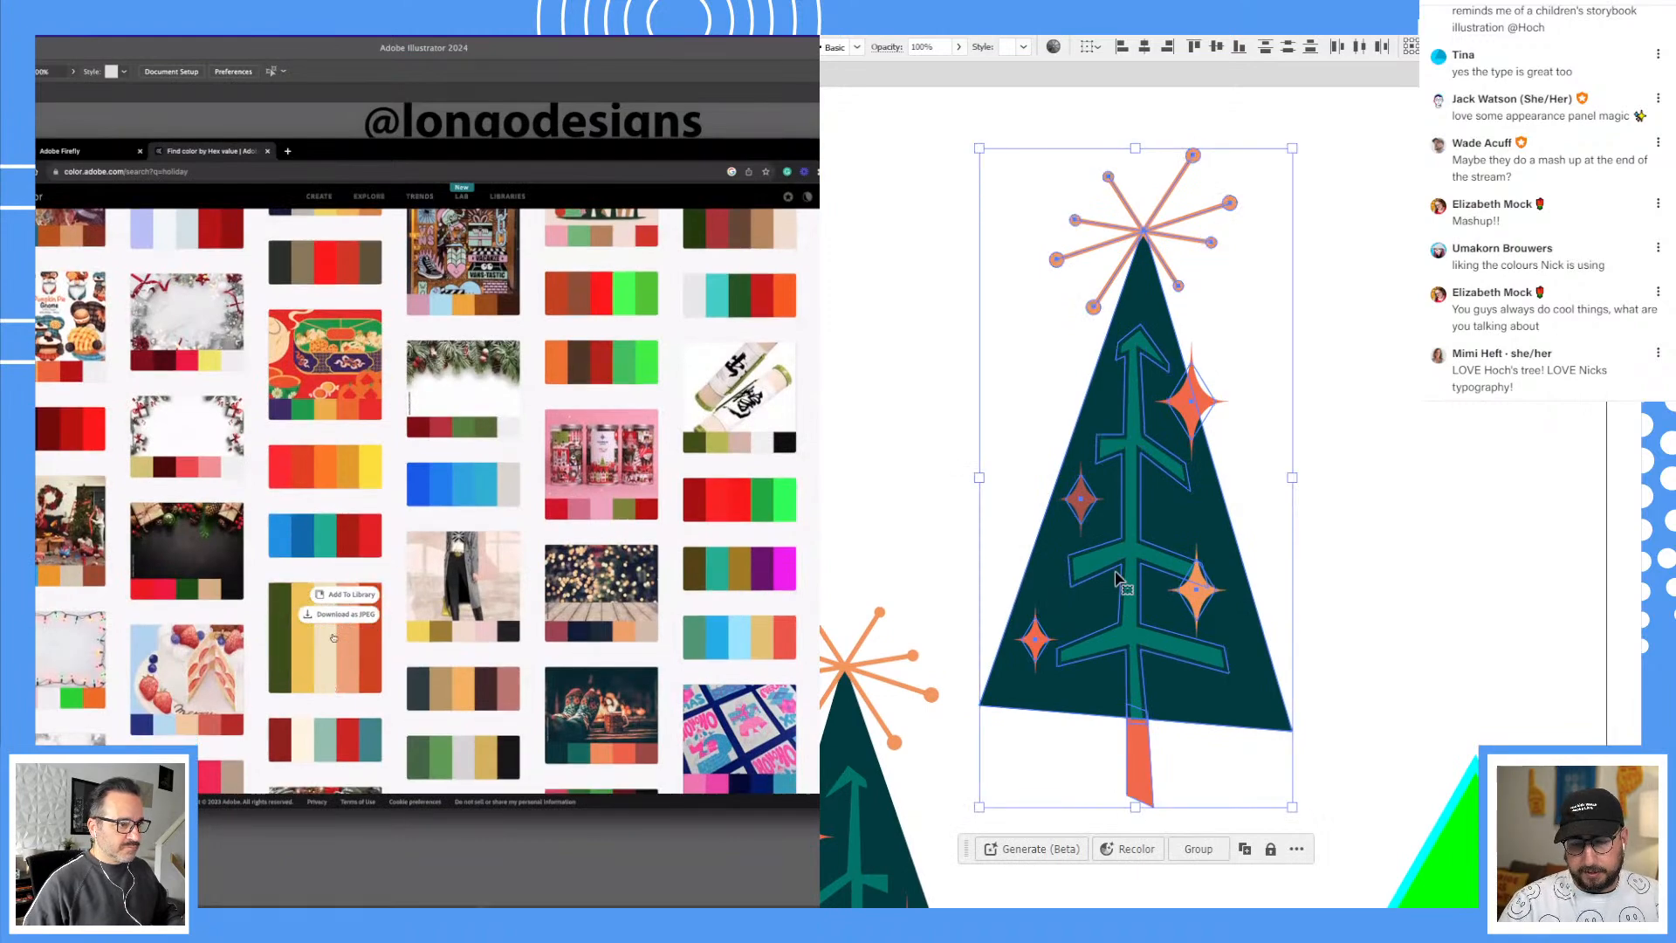
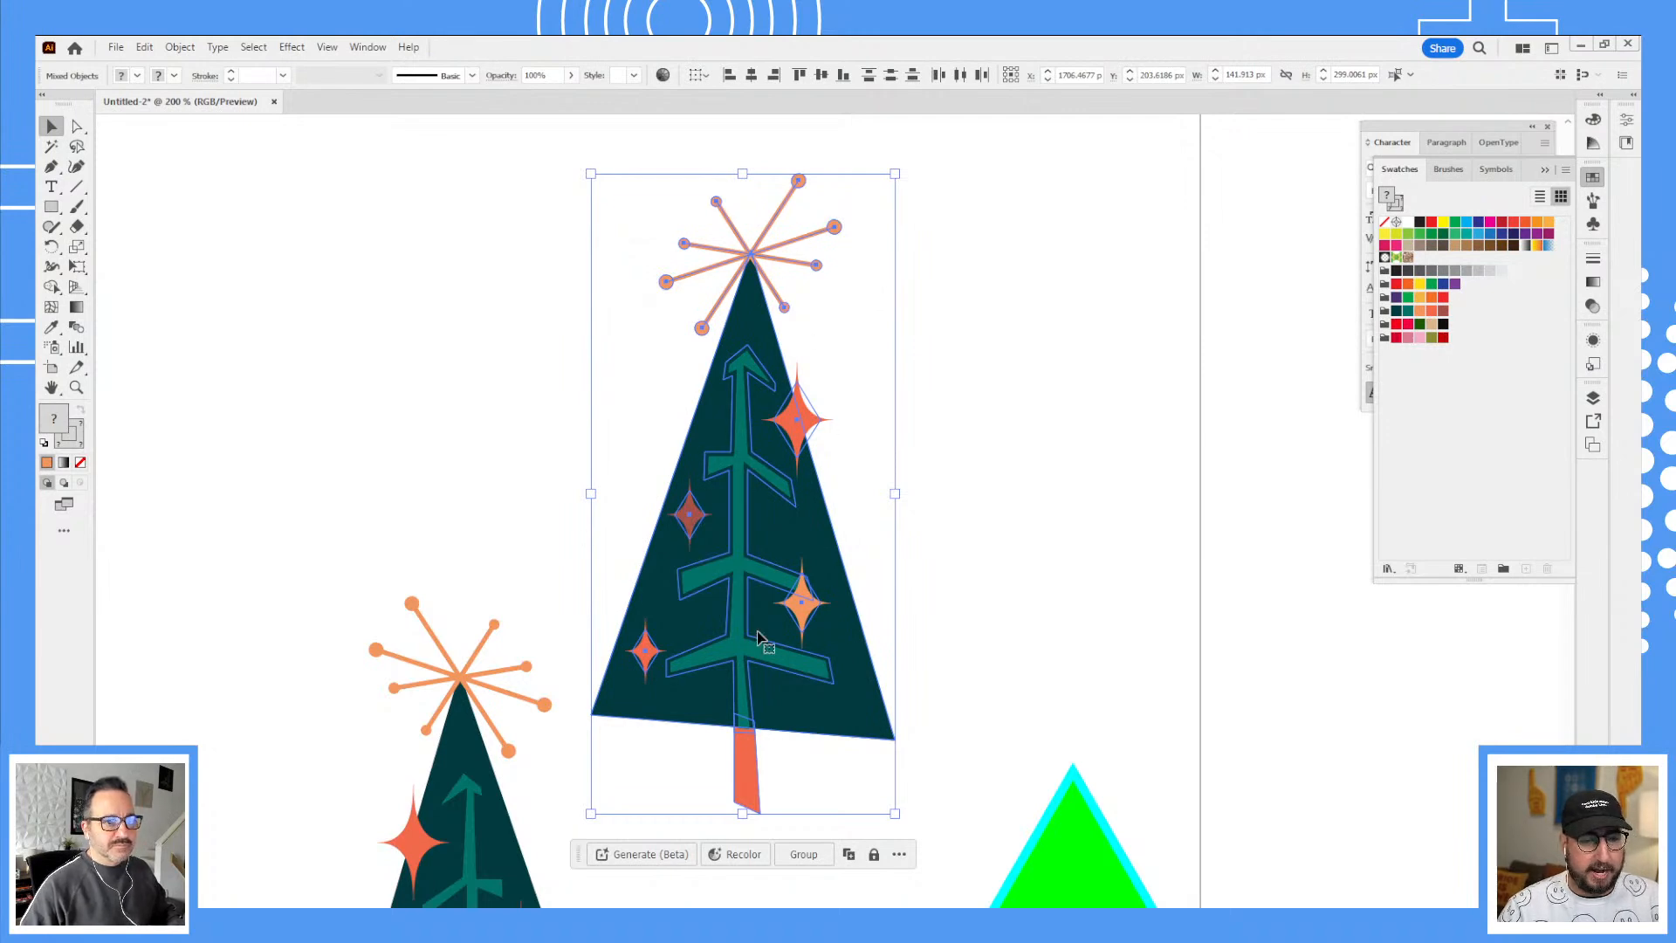
Step: Open the advanced Recolor Artwork options for the mirrored tree and move the dialog clear of the artwork
left_click(144, 47)
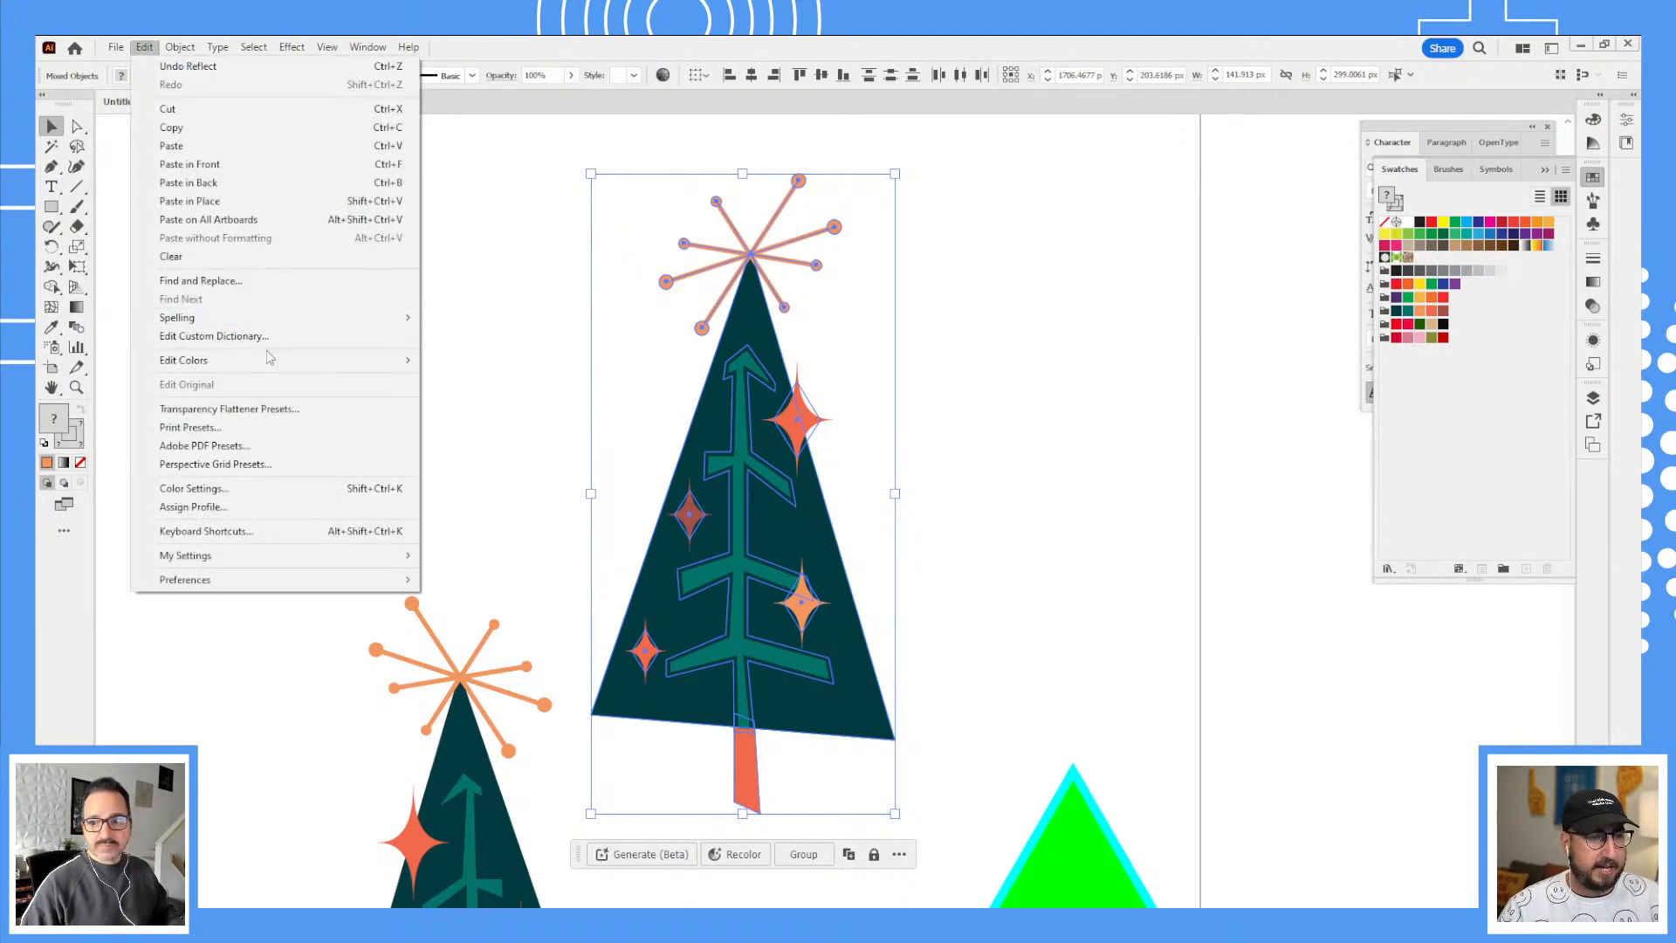
mouse_move(288, 359)
left_click(475, 360)
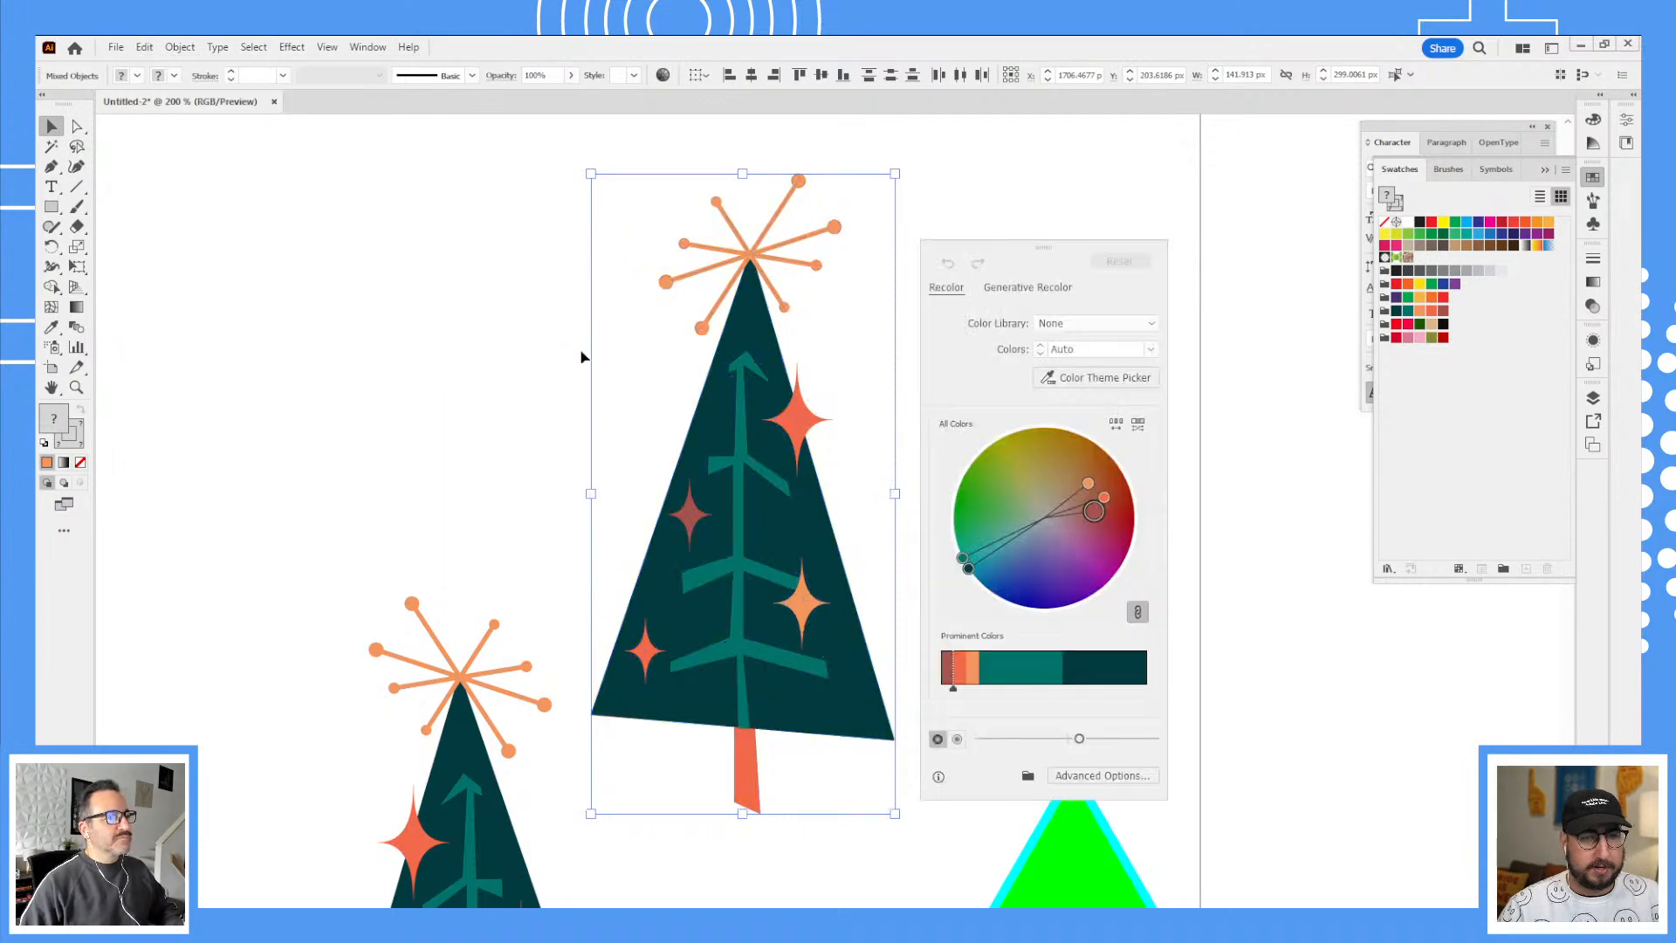
left_click(1097, 775)
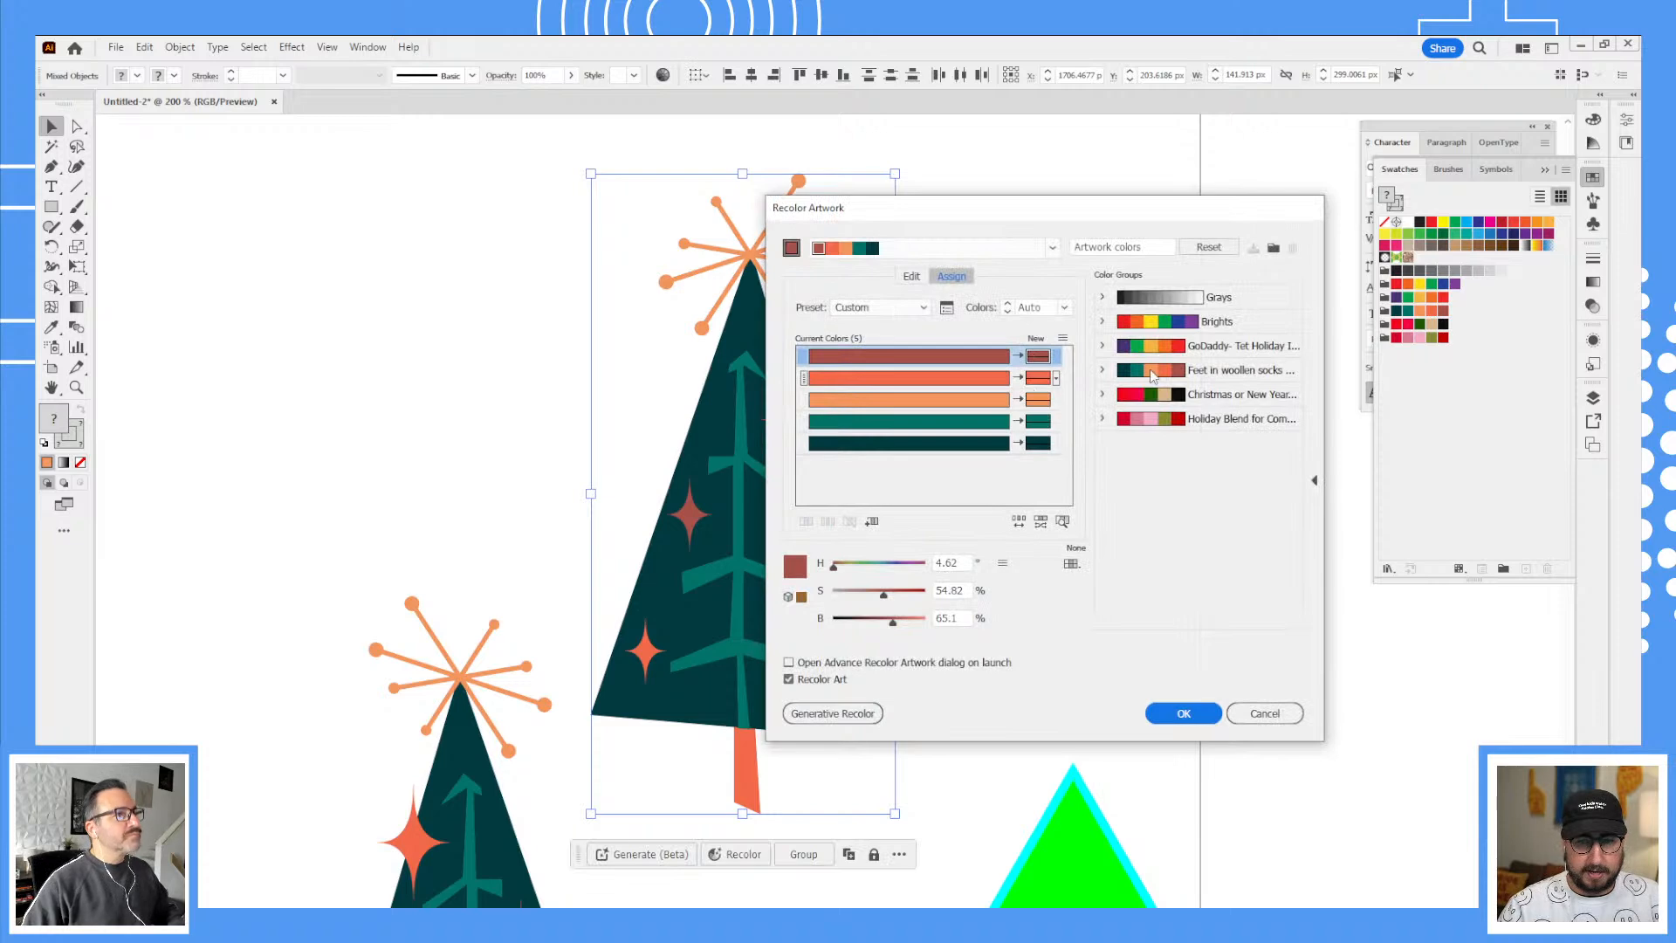
left_click_drag(1162, 209, 427, 147)
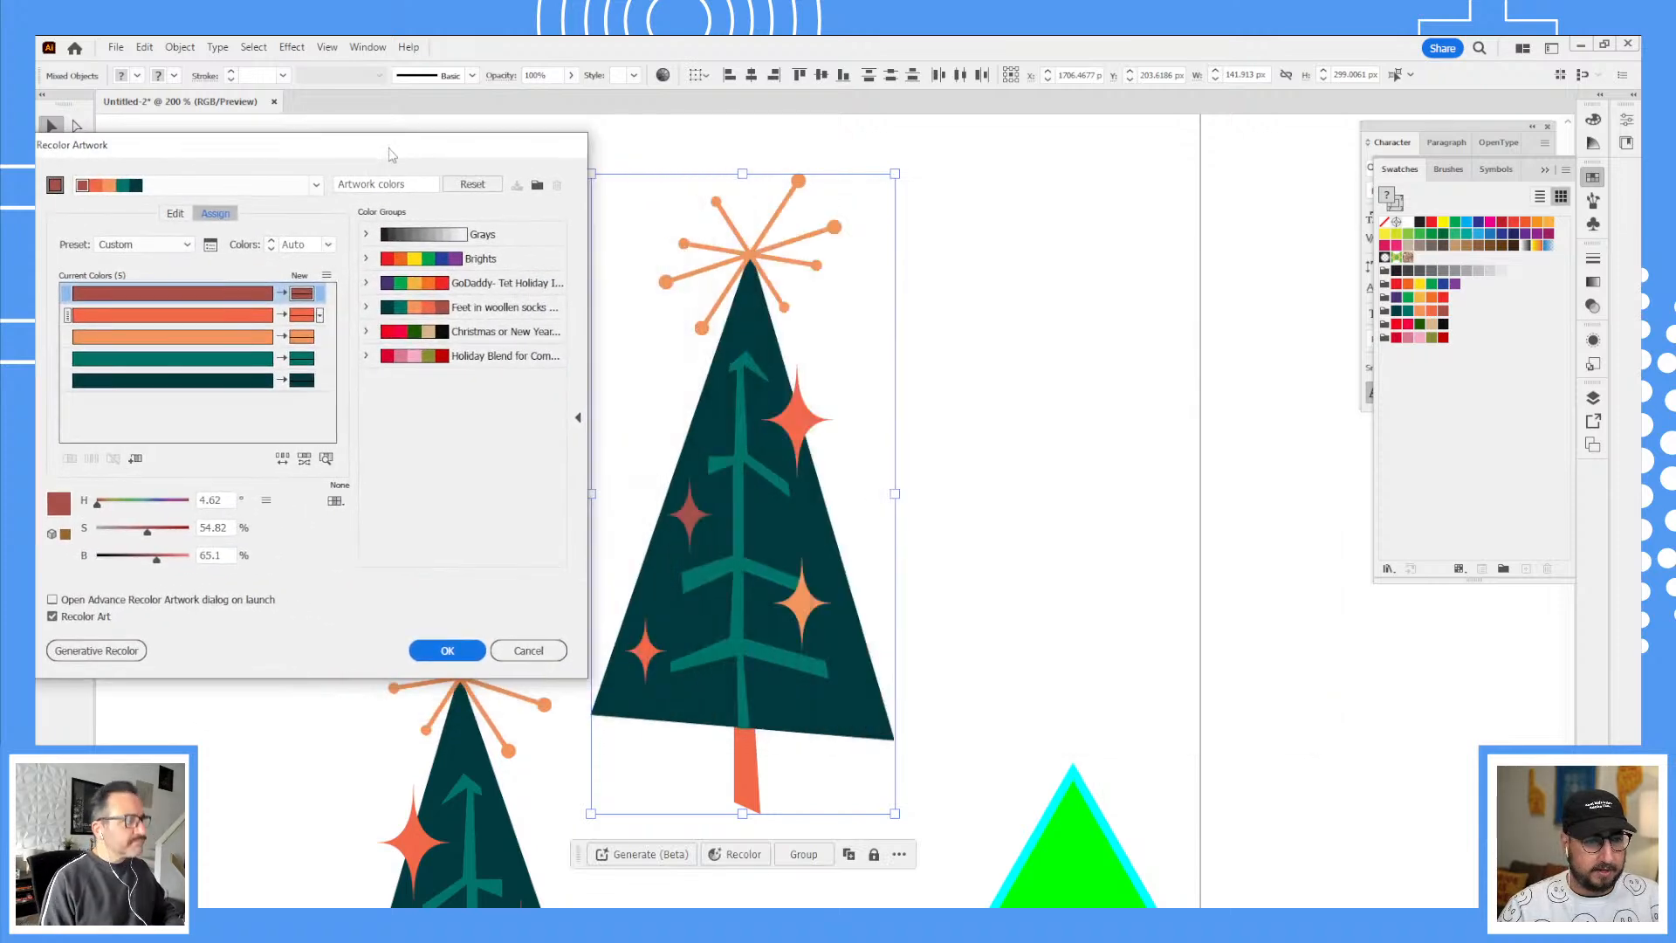
Step: Preview the saved color groups on the mirrored tree and assign the Holiday Blend for Compass Coffee group
left_click(432, 337)
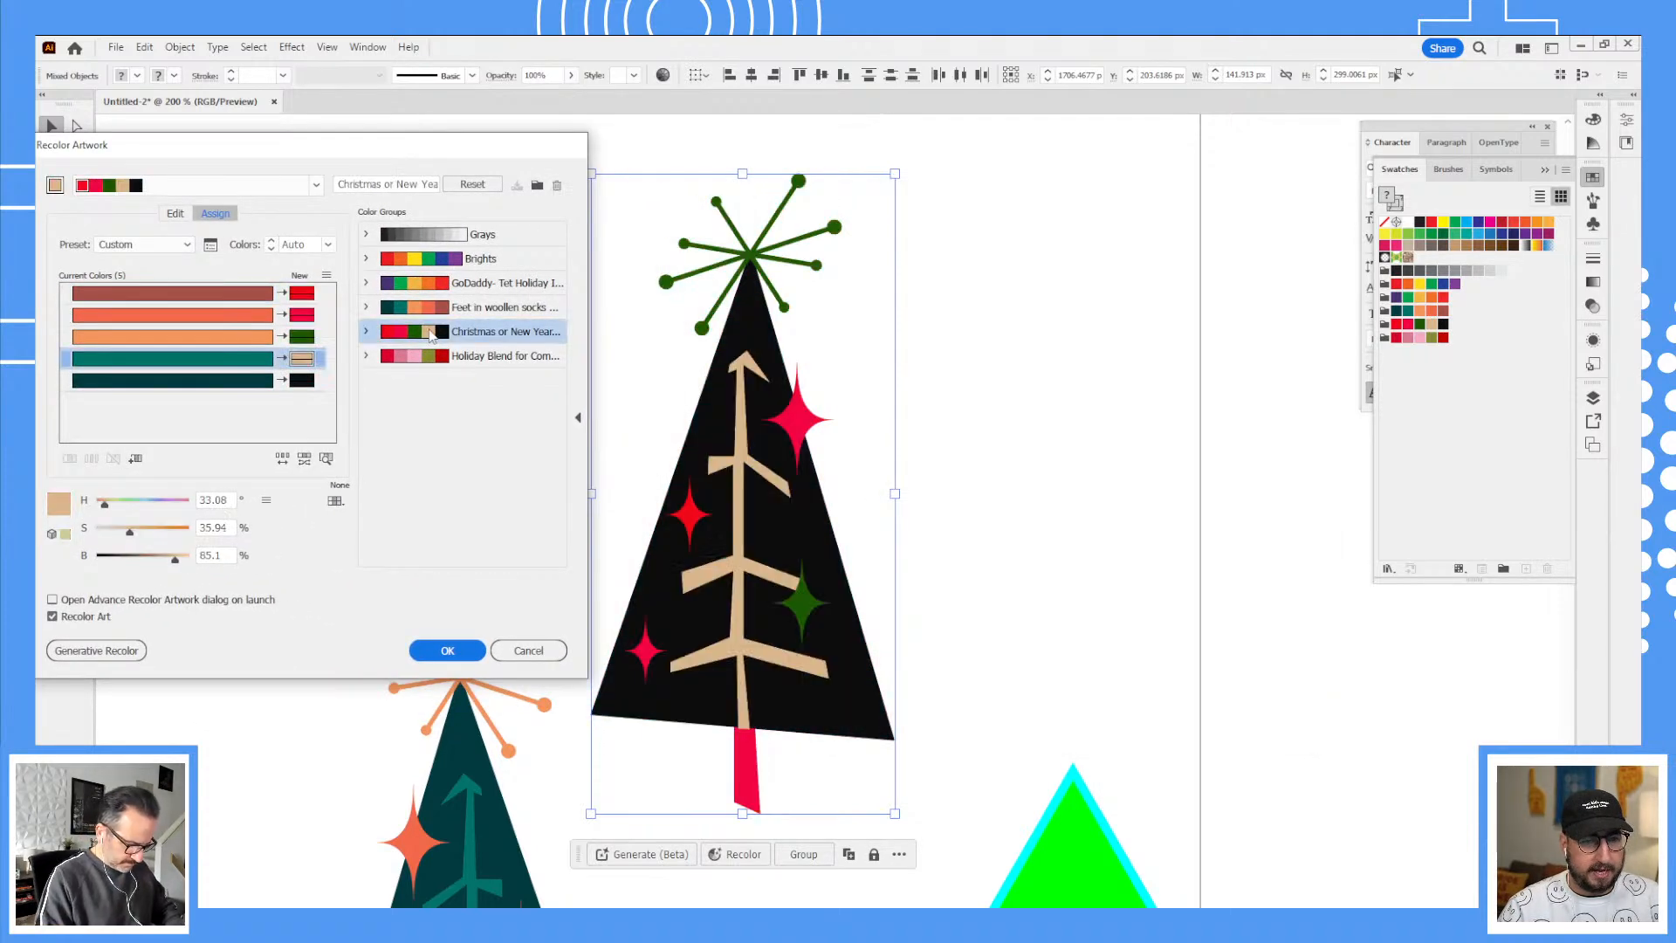
left_click(484, 310)
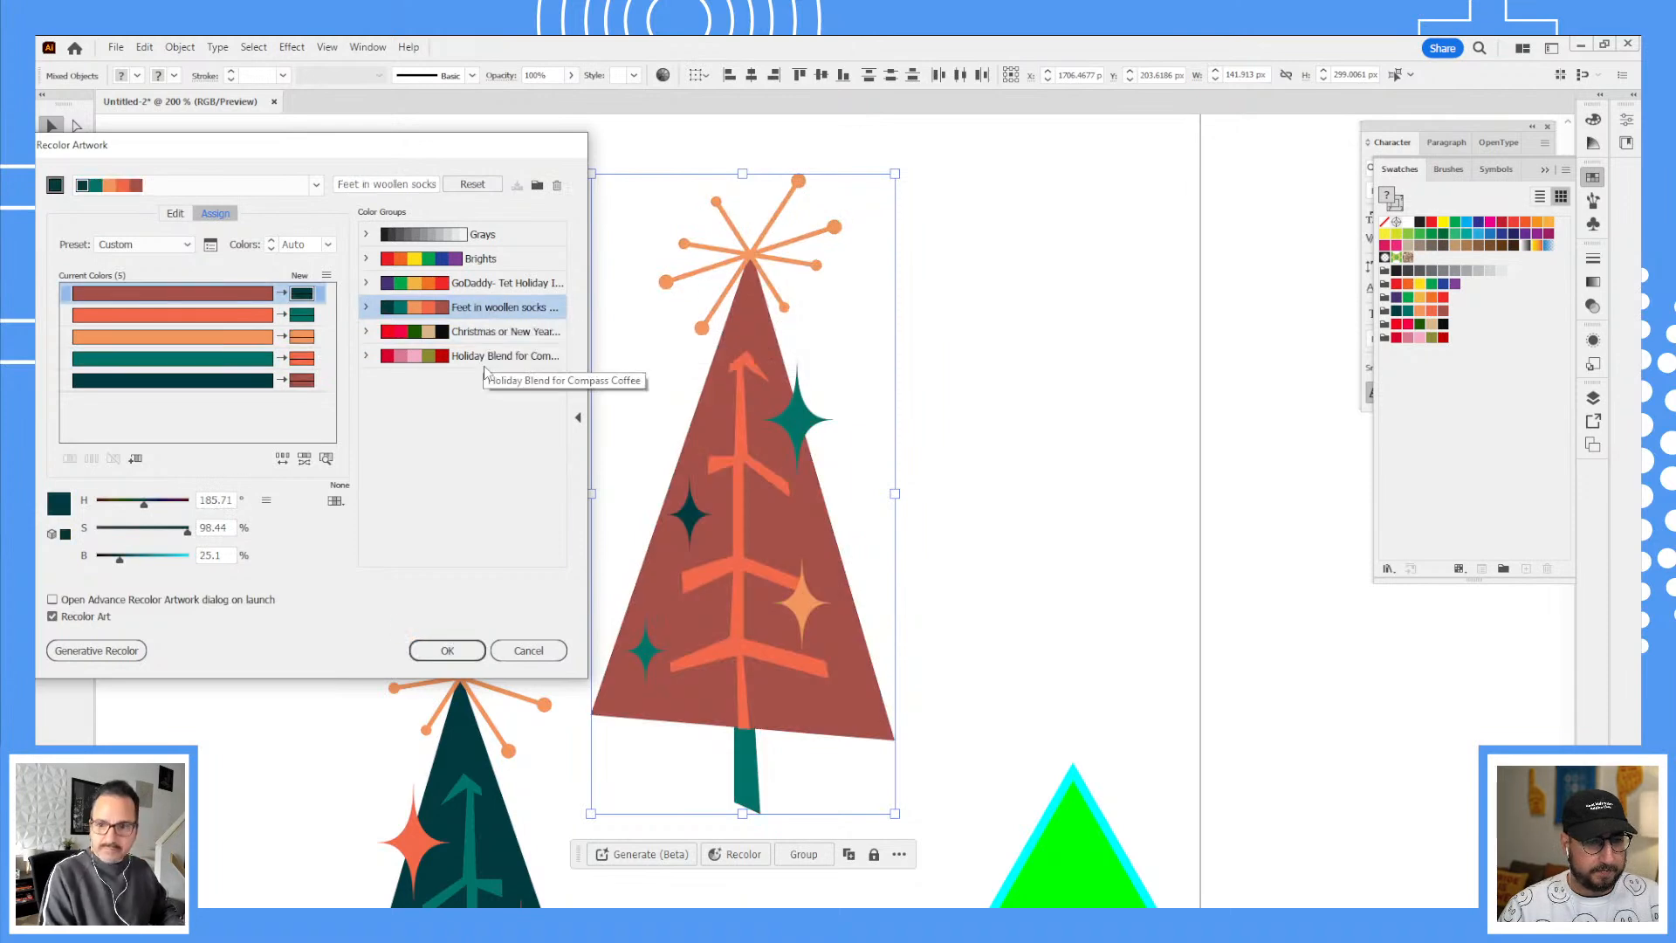
left_click(486, 359)
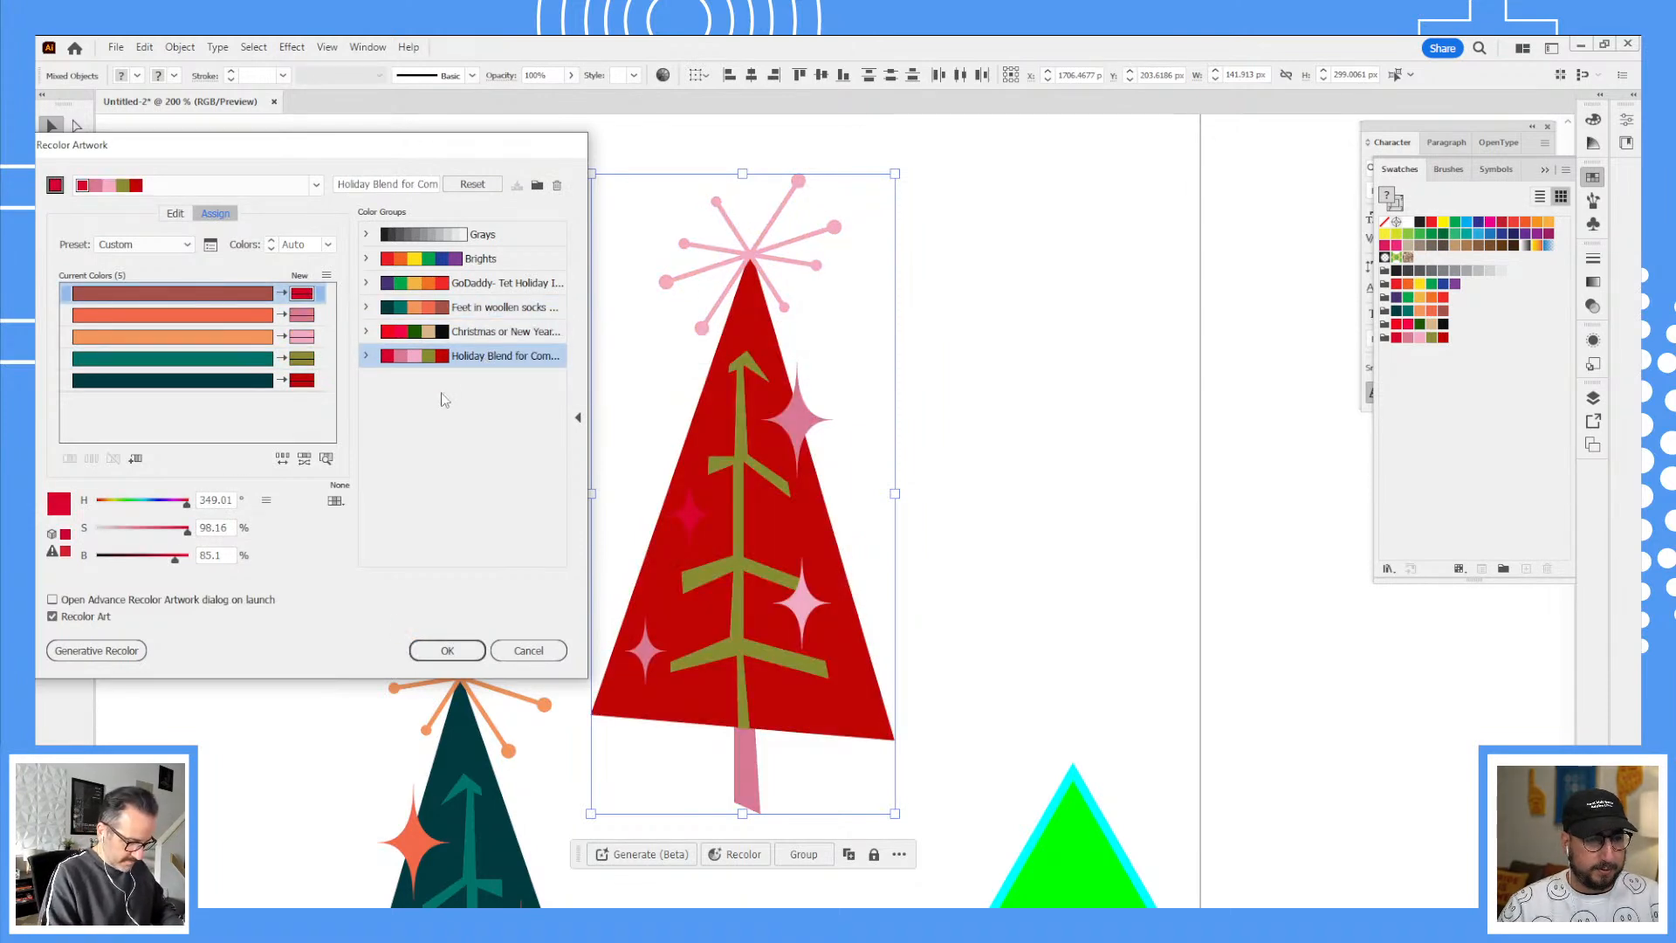
left_click(485, 284)
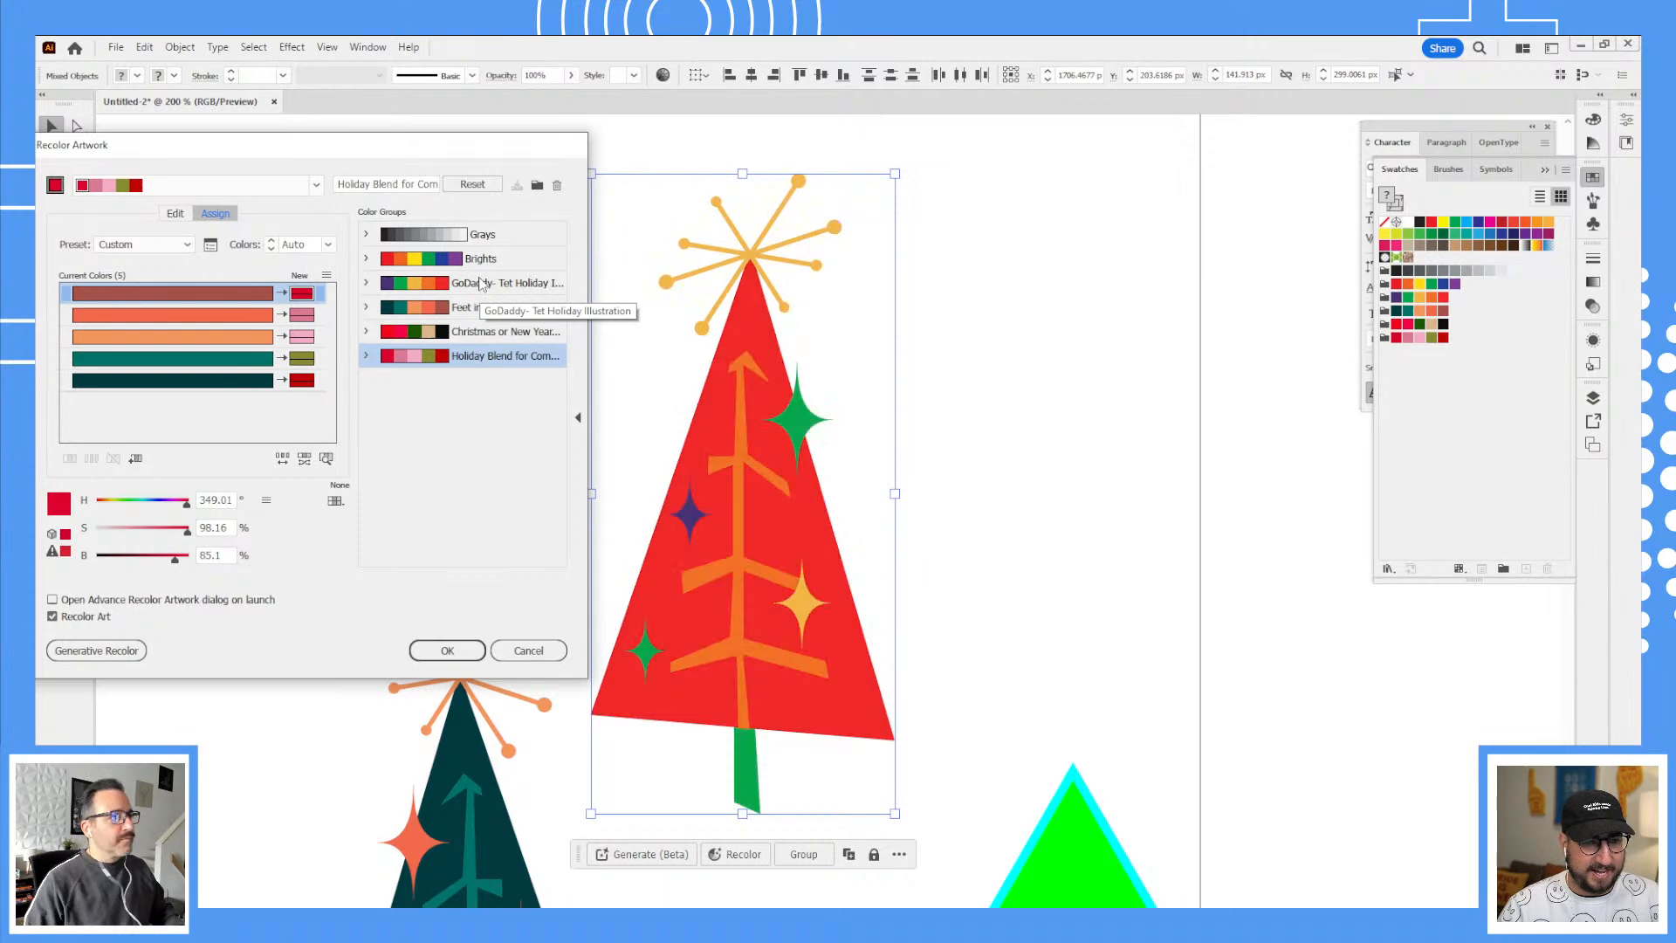
left_click(486, 357)
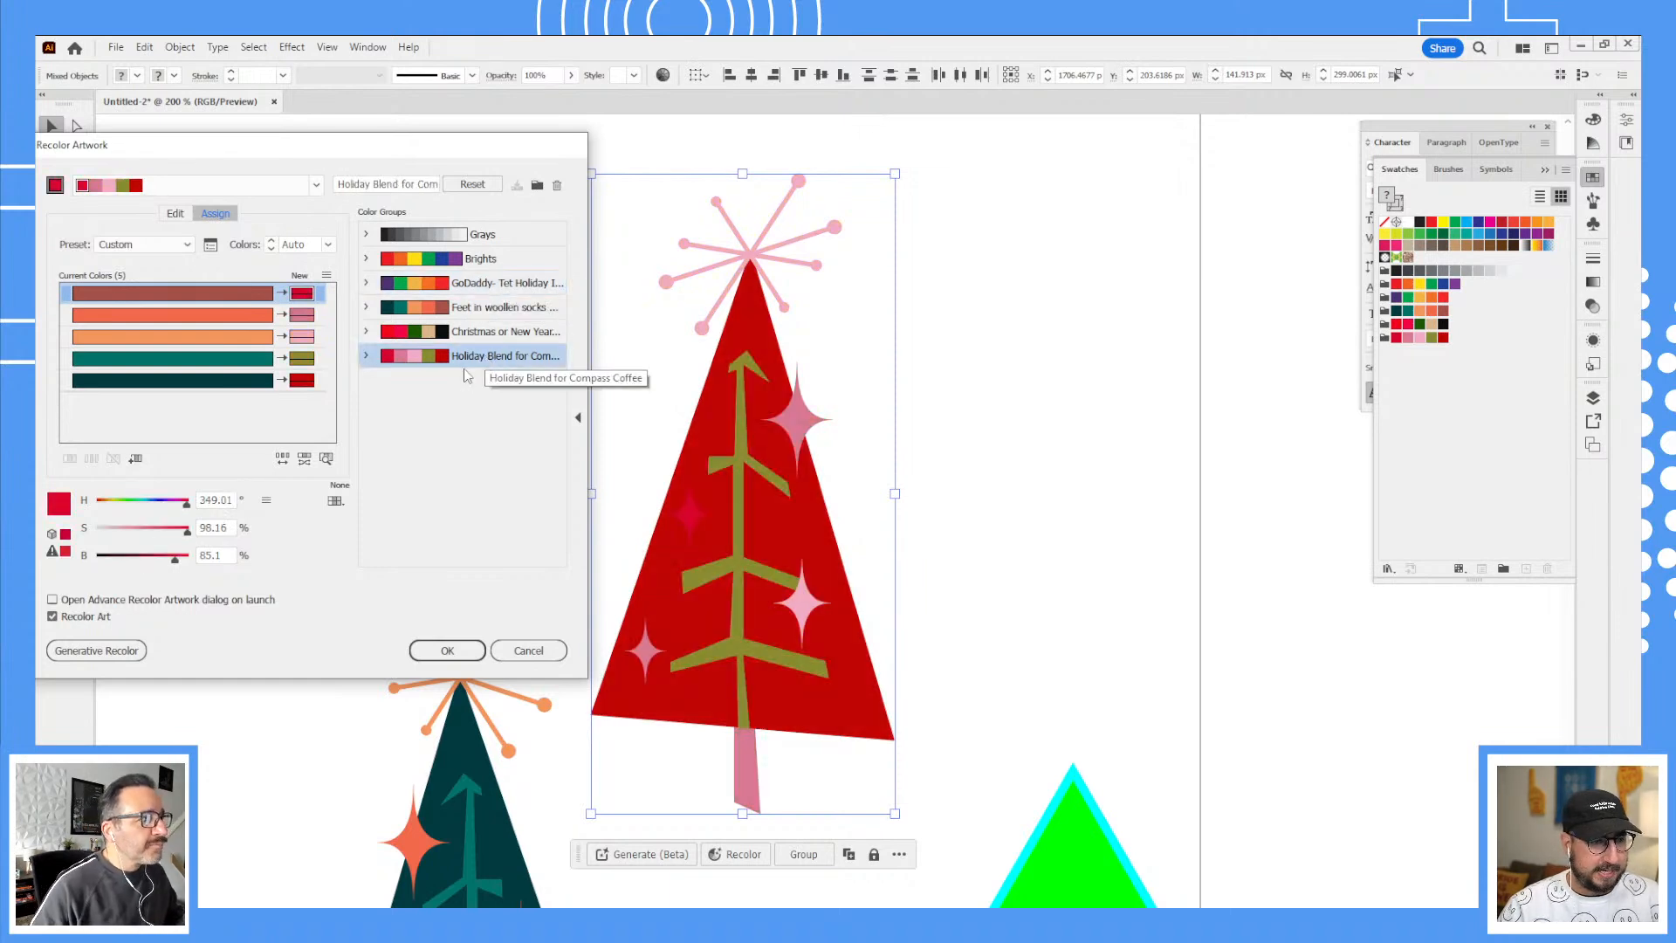
Step: Randomize the color order until the tree body is light pink with red branches, and accept the recolor without saving changes to the swatch group
left_click(281, 459)
left_click(282, 459)
left_click(282, 459)
left_click(282, 459)
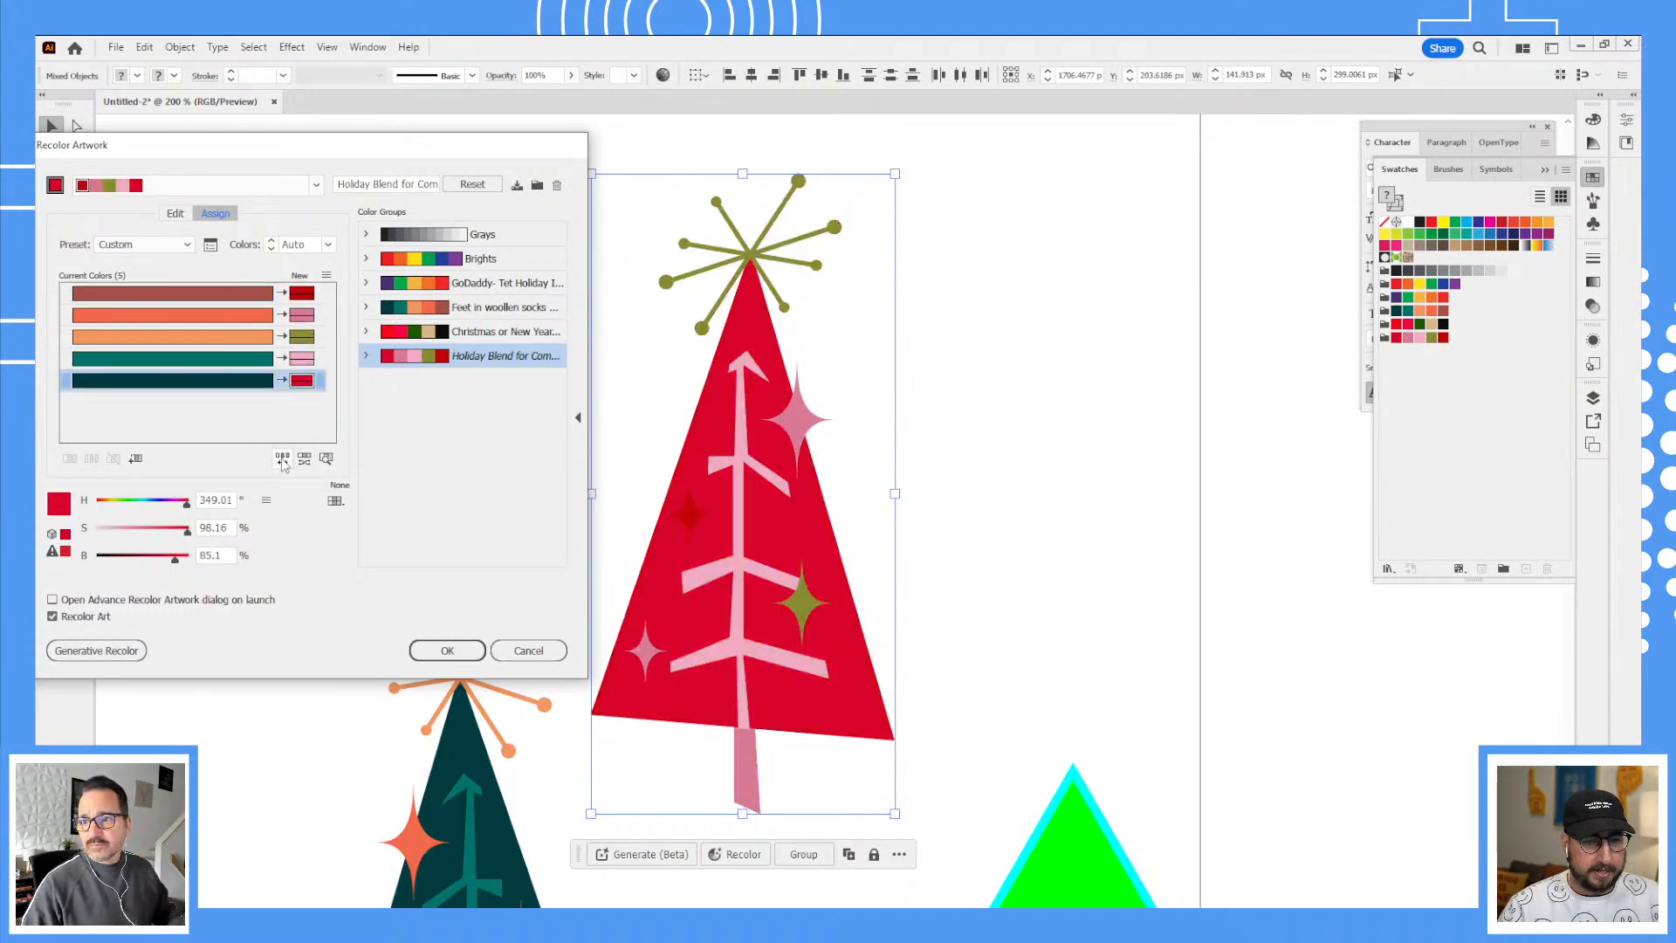
left_click(282, 459)
left_click(282, 459)
left_click(282, 459)
left_click(282, 459)
left_click(282, 459)
left_click(282, 459)
left_click(282, 459)
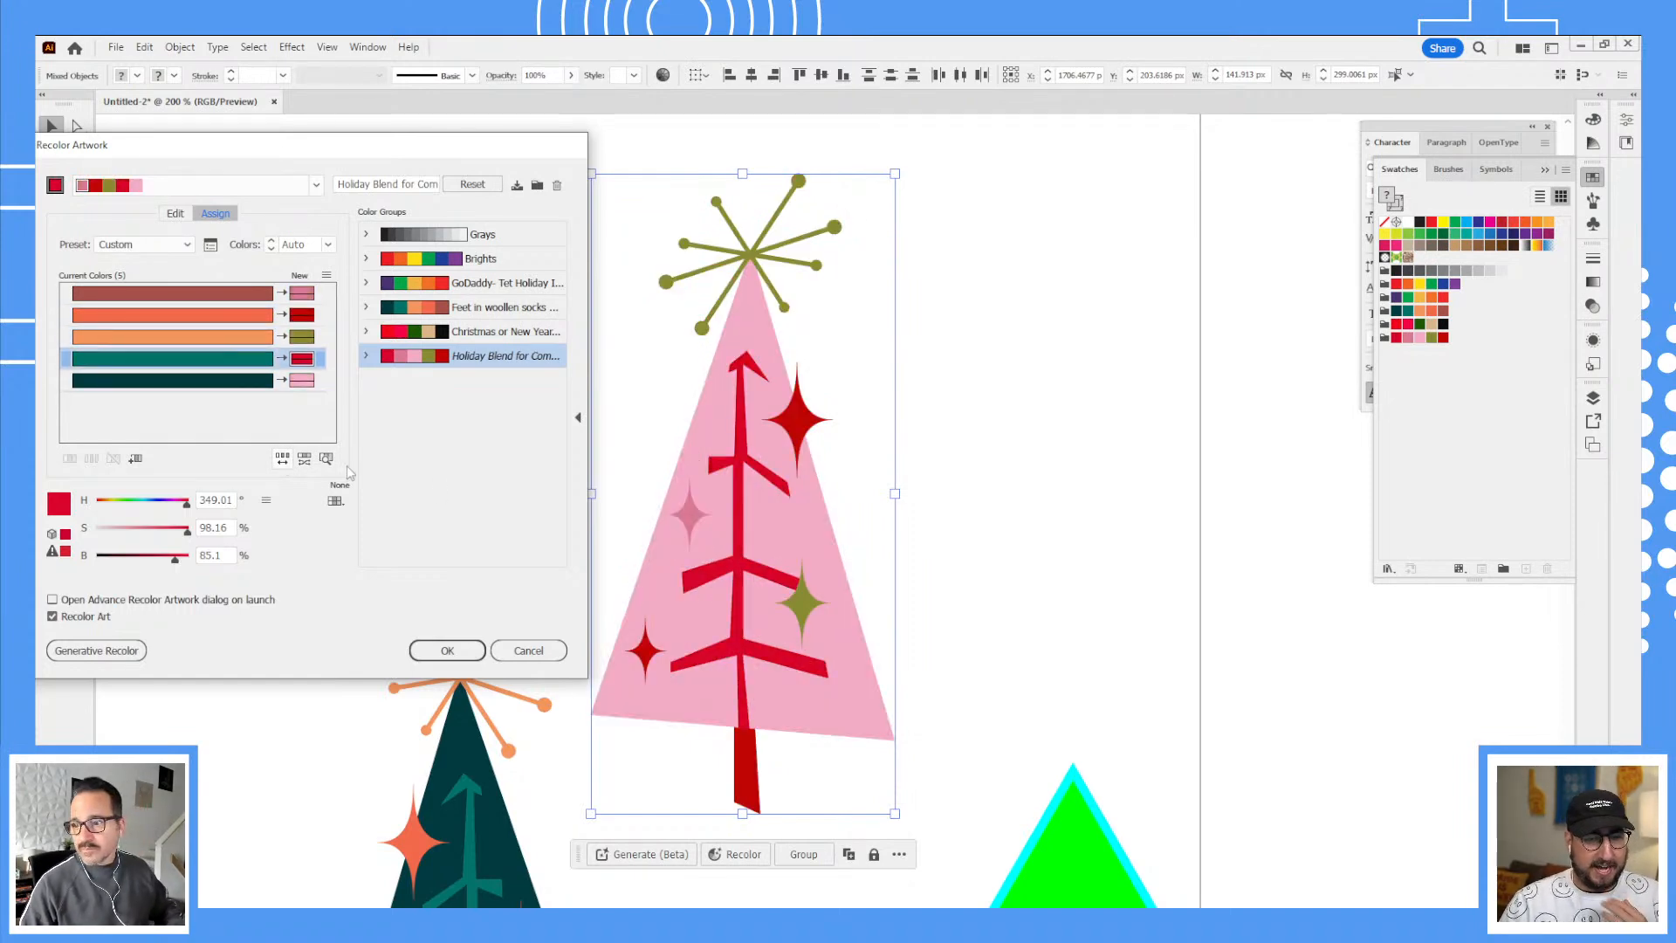
left_click(446, 650)
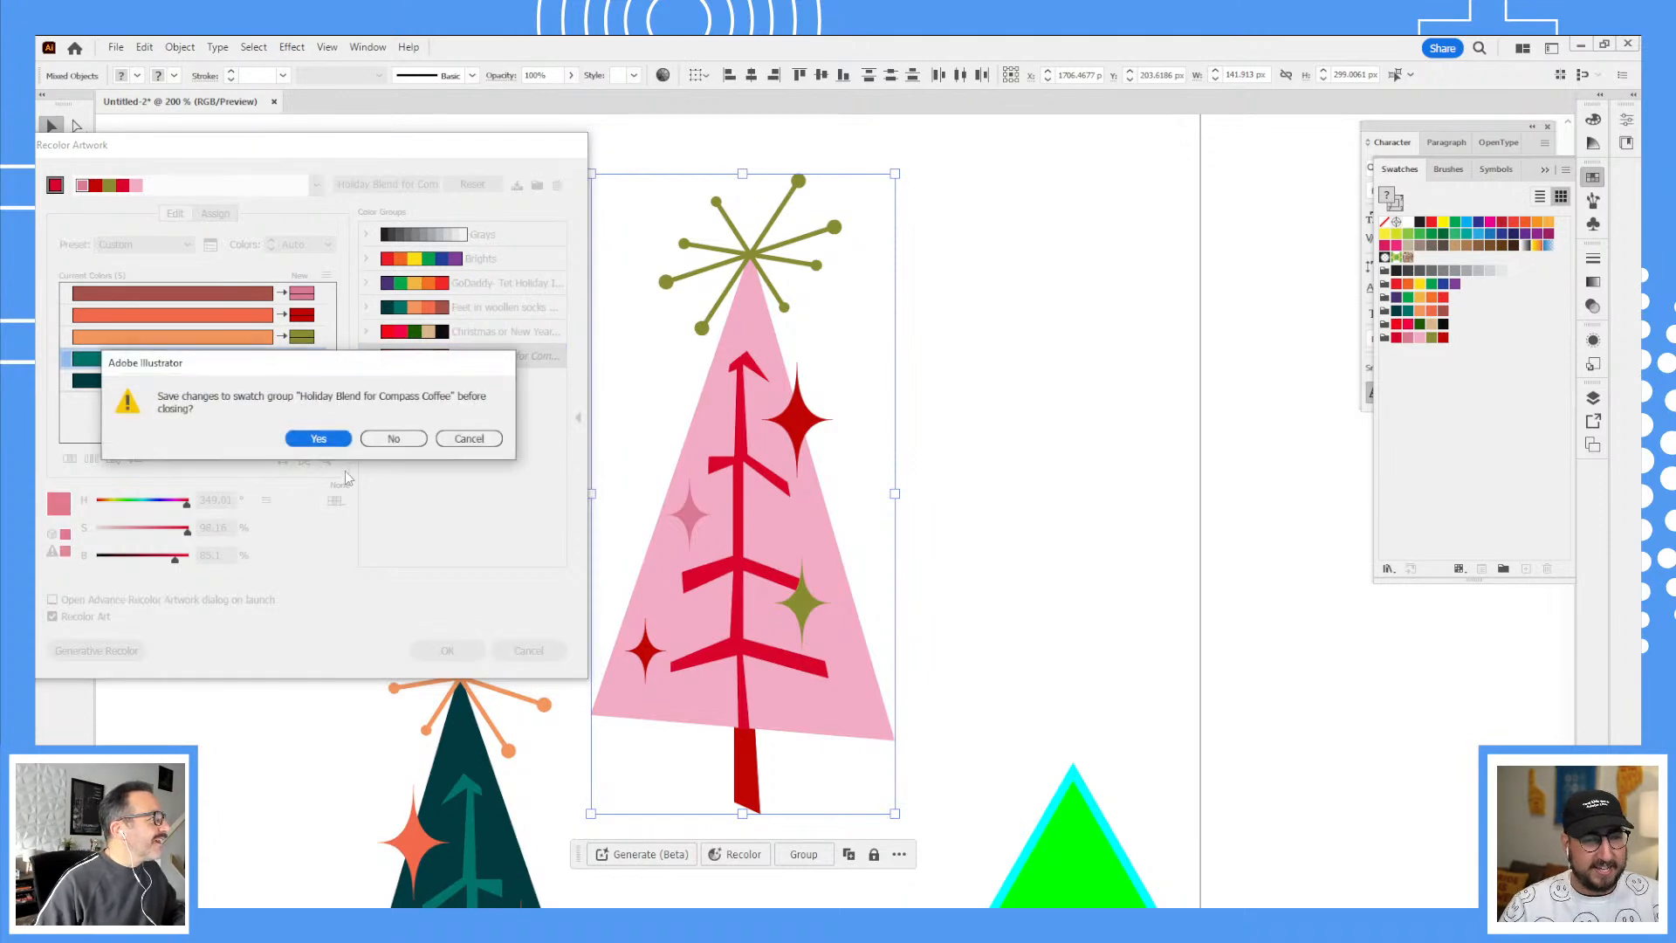
left_click(389, 441)
left_click(1008, 700)
Step: Try the light pink of the tree body as the trunk's fill
key("a")
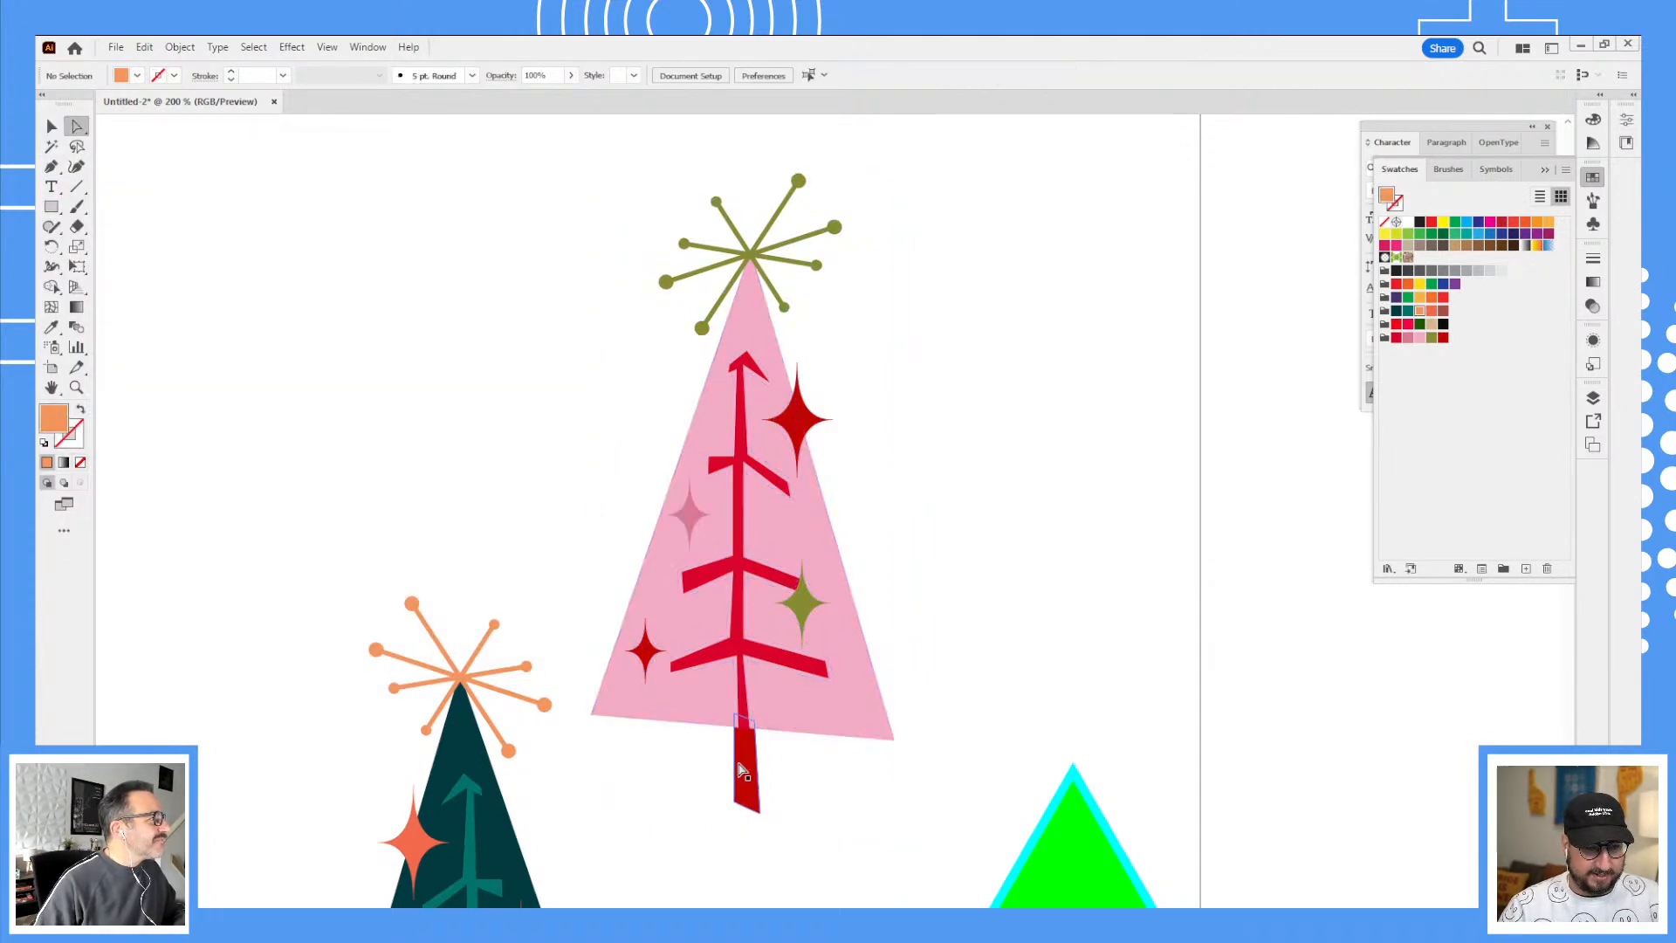
left_click(746, 768)
key("i")
left_click(851, 689)
key("v")
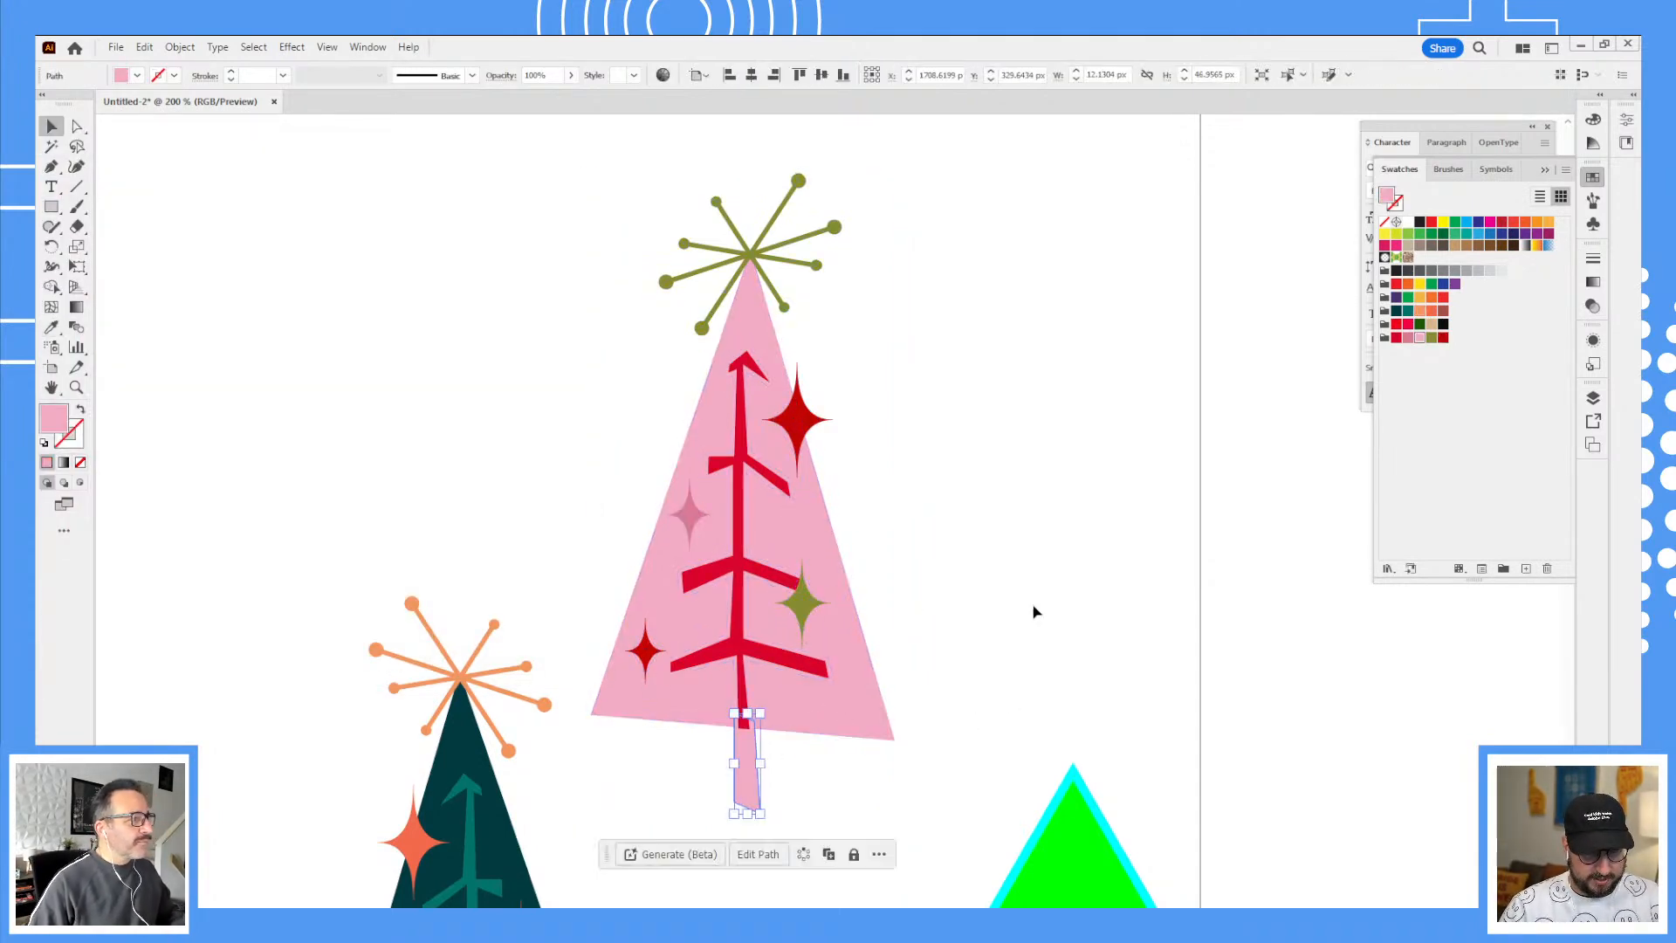
left_click(1034, 611)
Step: Fill the pink tree's trunk with the bright red sampled from its branches
left_click(748, 751)
key("i")
left_click(780, 668)
key("v")
left_click(1003, 620)
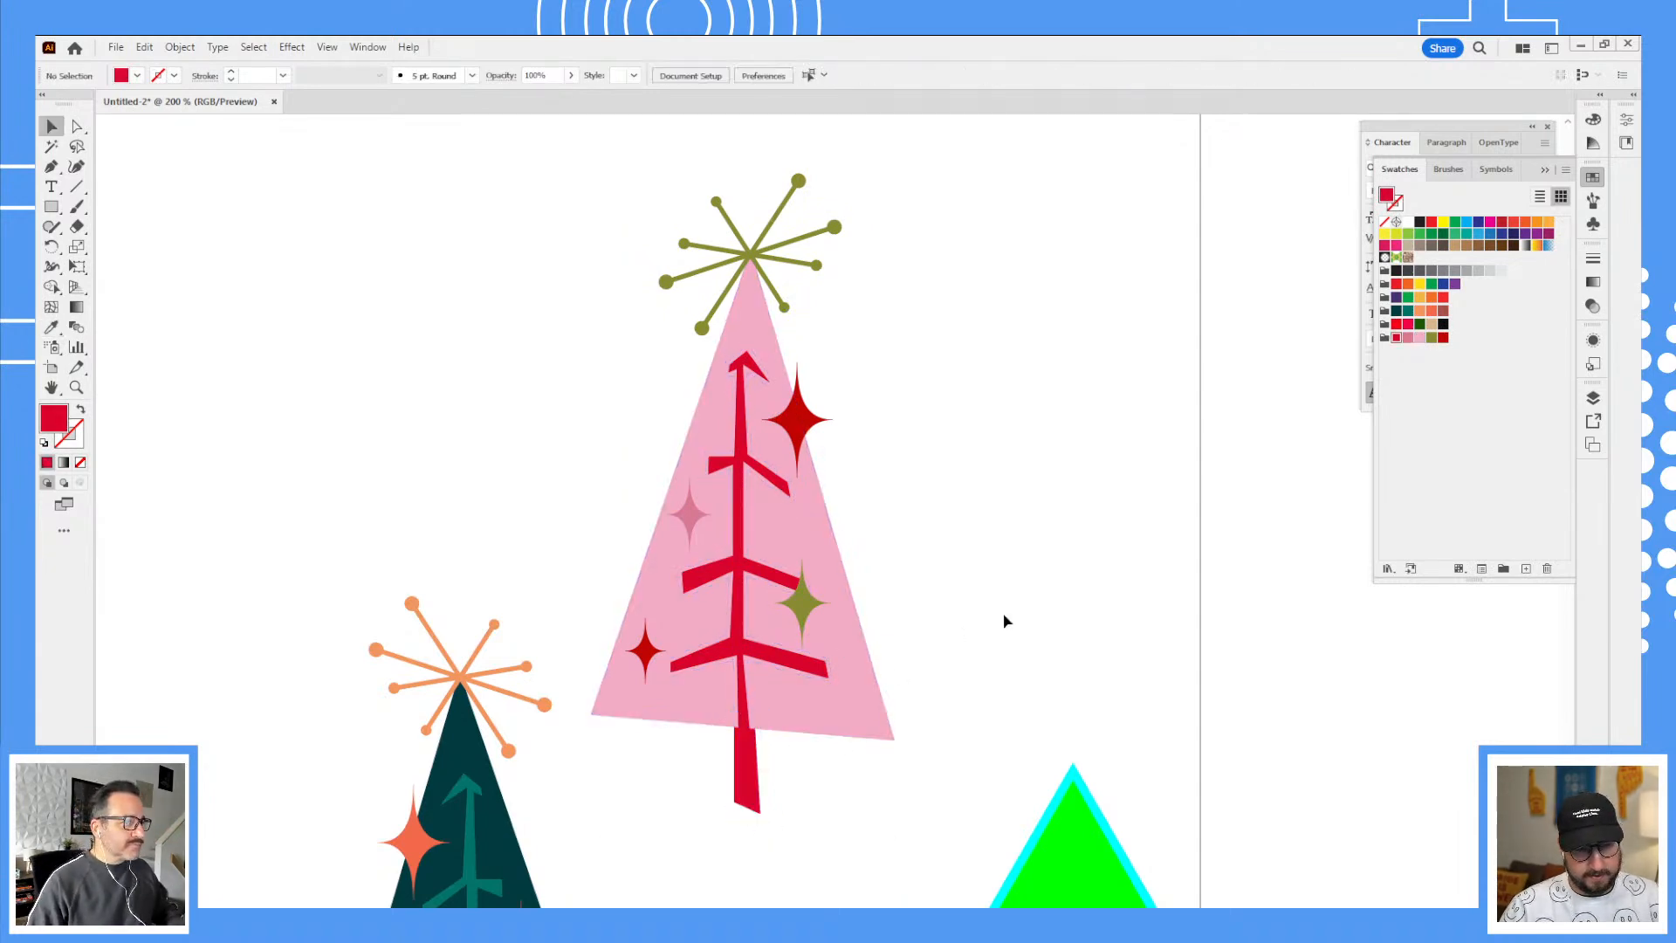
Step: Group the parts of the dark teal tree, and group the pink tree with its starburst and stars
key("z")
left_click(773, 620, "alt")
left_click_drag(796, 635, 741, 541)
left_click(791, 571, "alt")
left_click_drag(783, 637, 878, 493)
key("v")
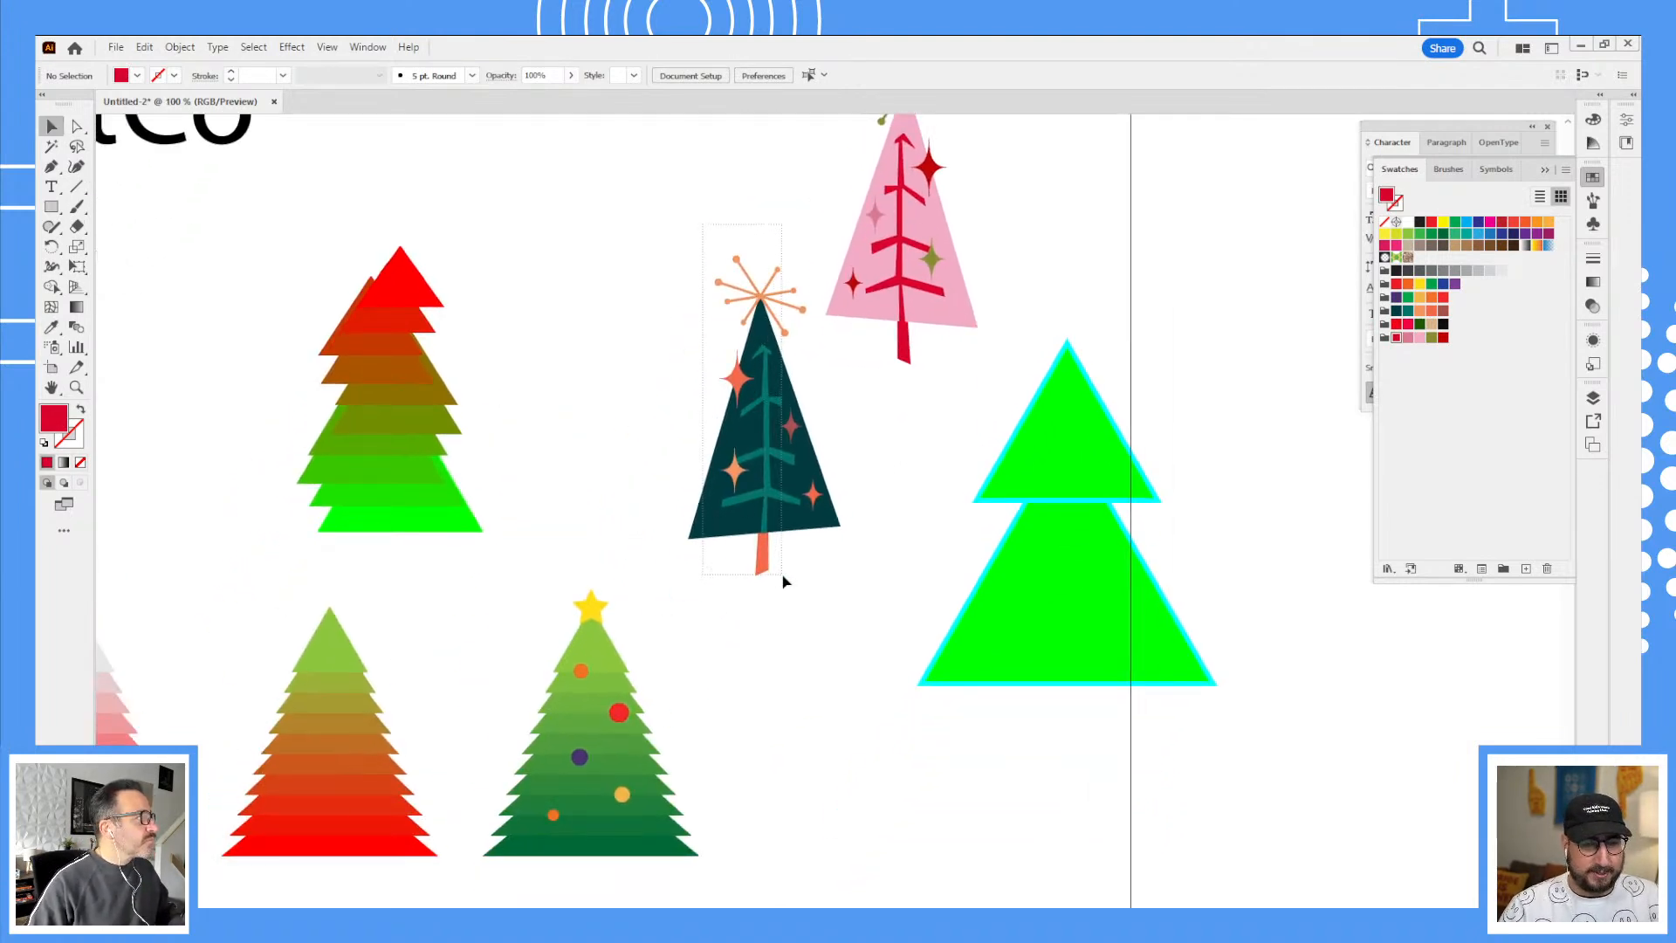
left_click_drag(781, 573, 783, 576)
left_click_drag(781, 457, 610, 524)
key("ctrl+g")
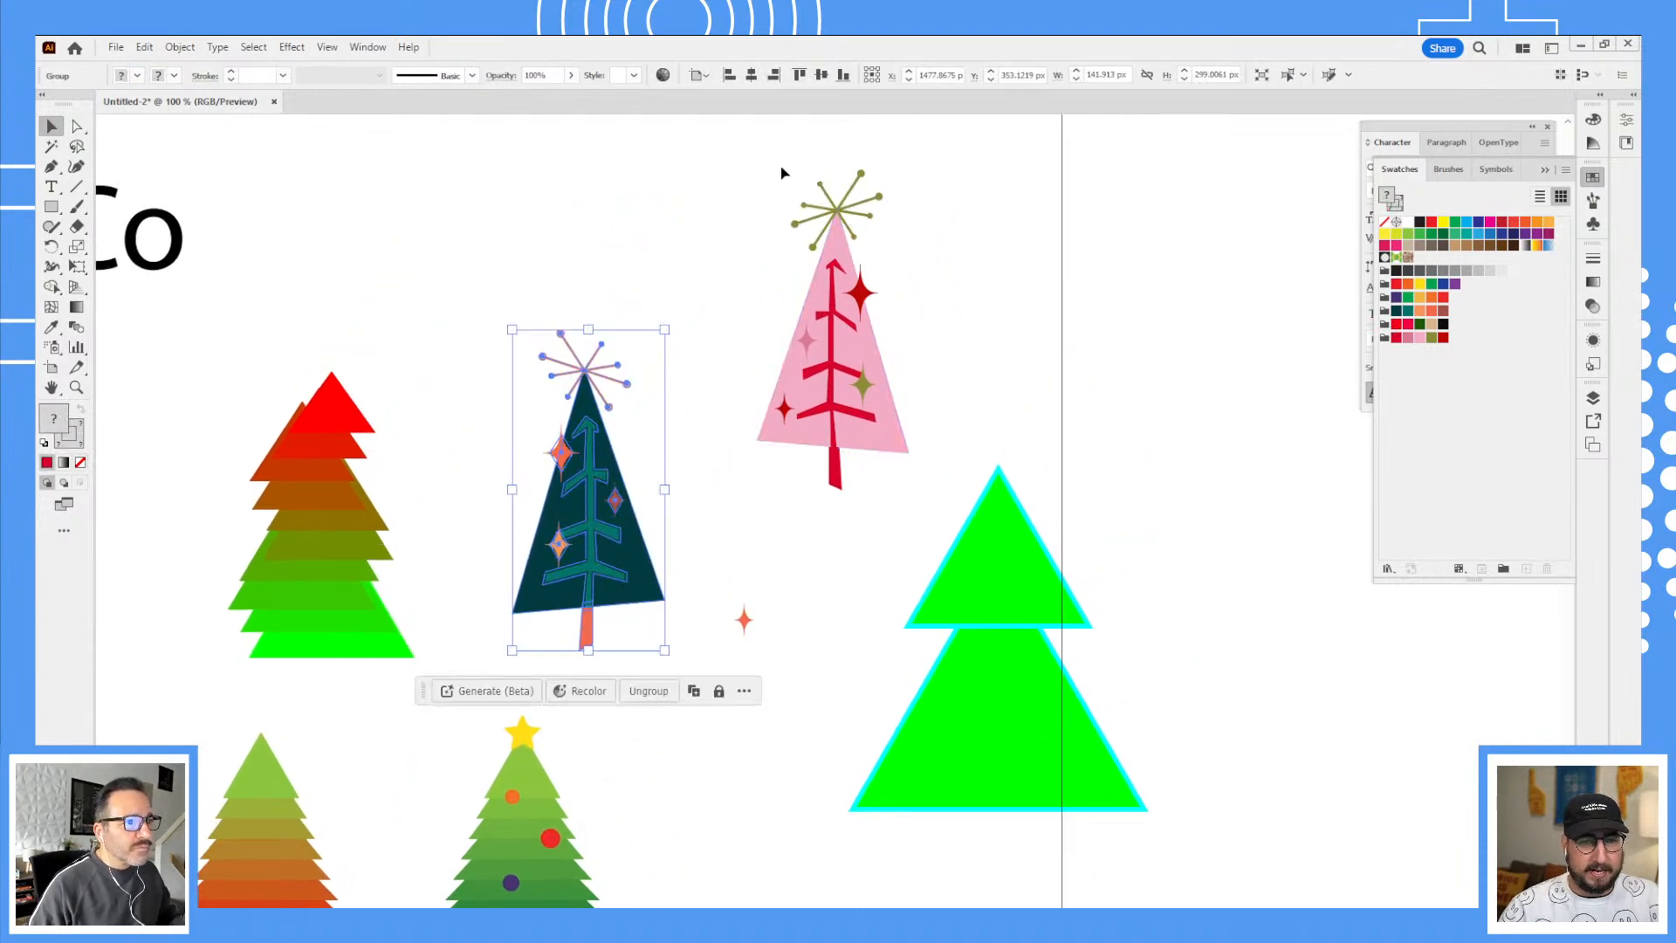
left_click(842, 446)
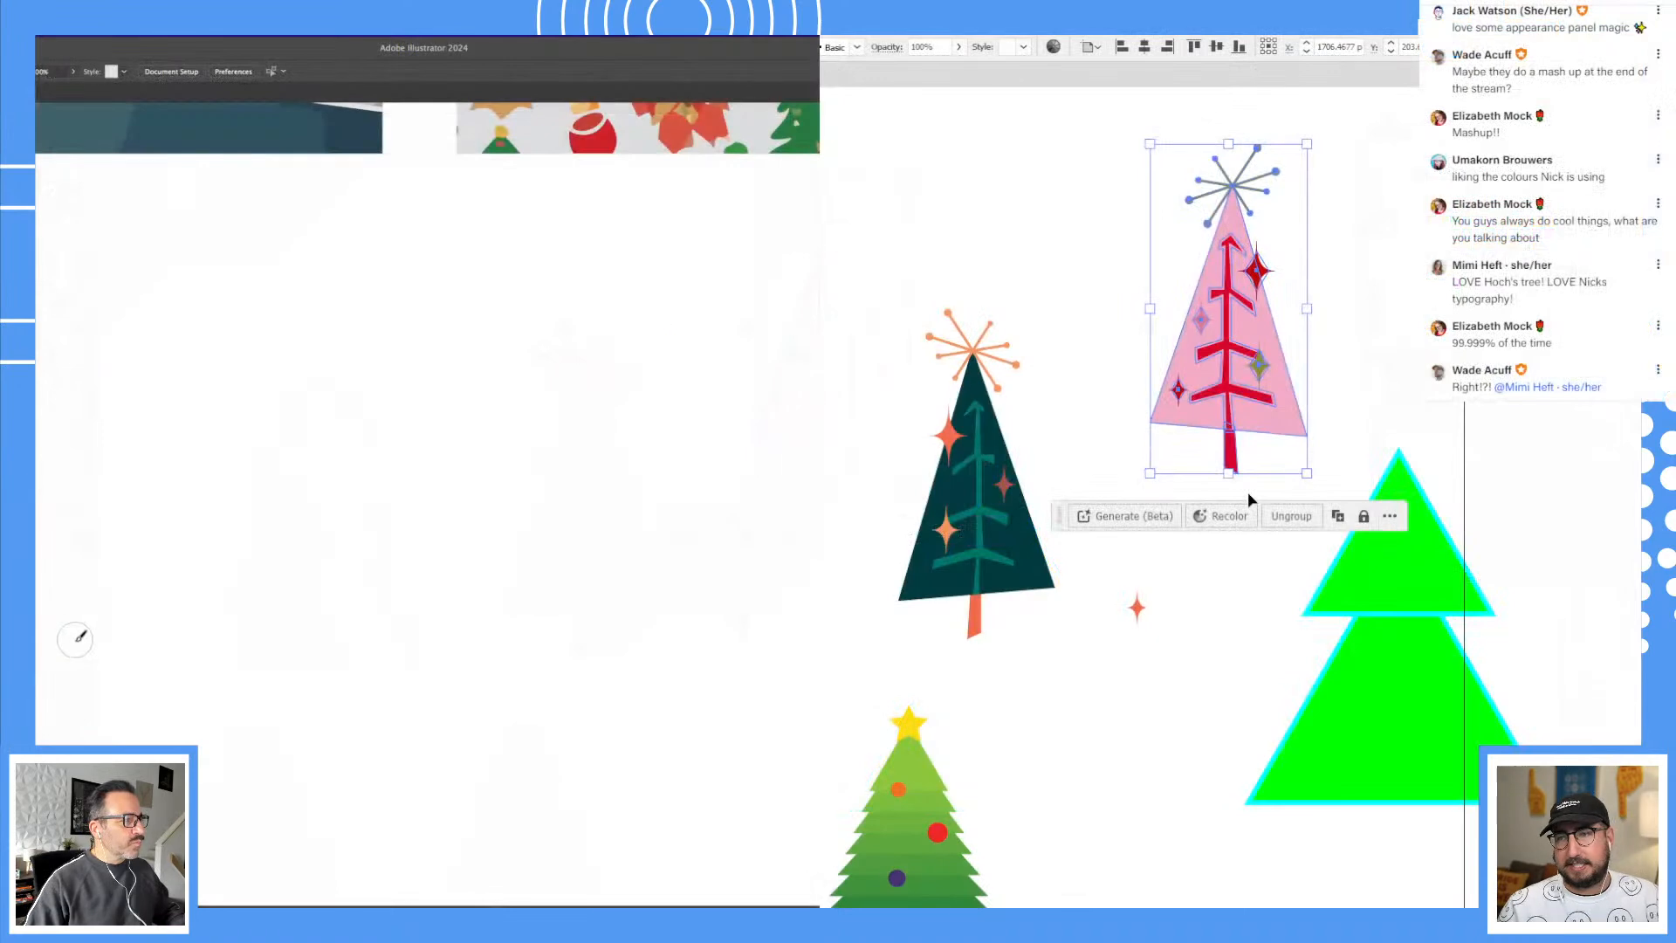
Step: Sketch a thick pale yellow mitten outline with a thumb below the reference images in the lettering document
mouse_move(77, 644)
left_mouse_down()
mouse_move(79, 357)
mouse_move(250, 340)
mouse_move(349, 595)
mouse_move(440, 538)
mouse_move(493, 663)
mouse_move(459, 720)
left_mouse_up()
key("super+z")
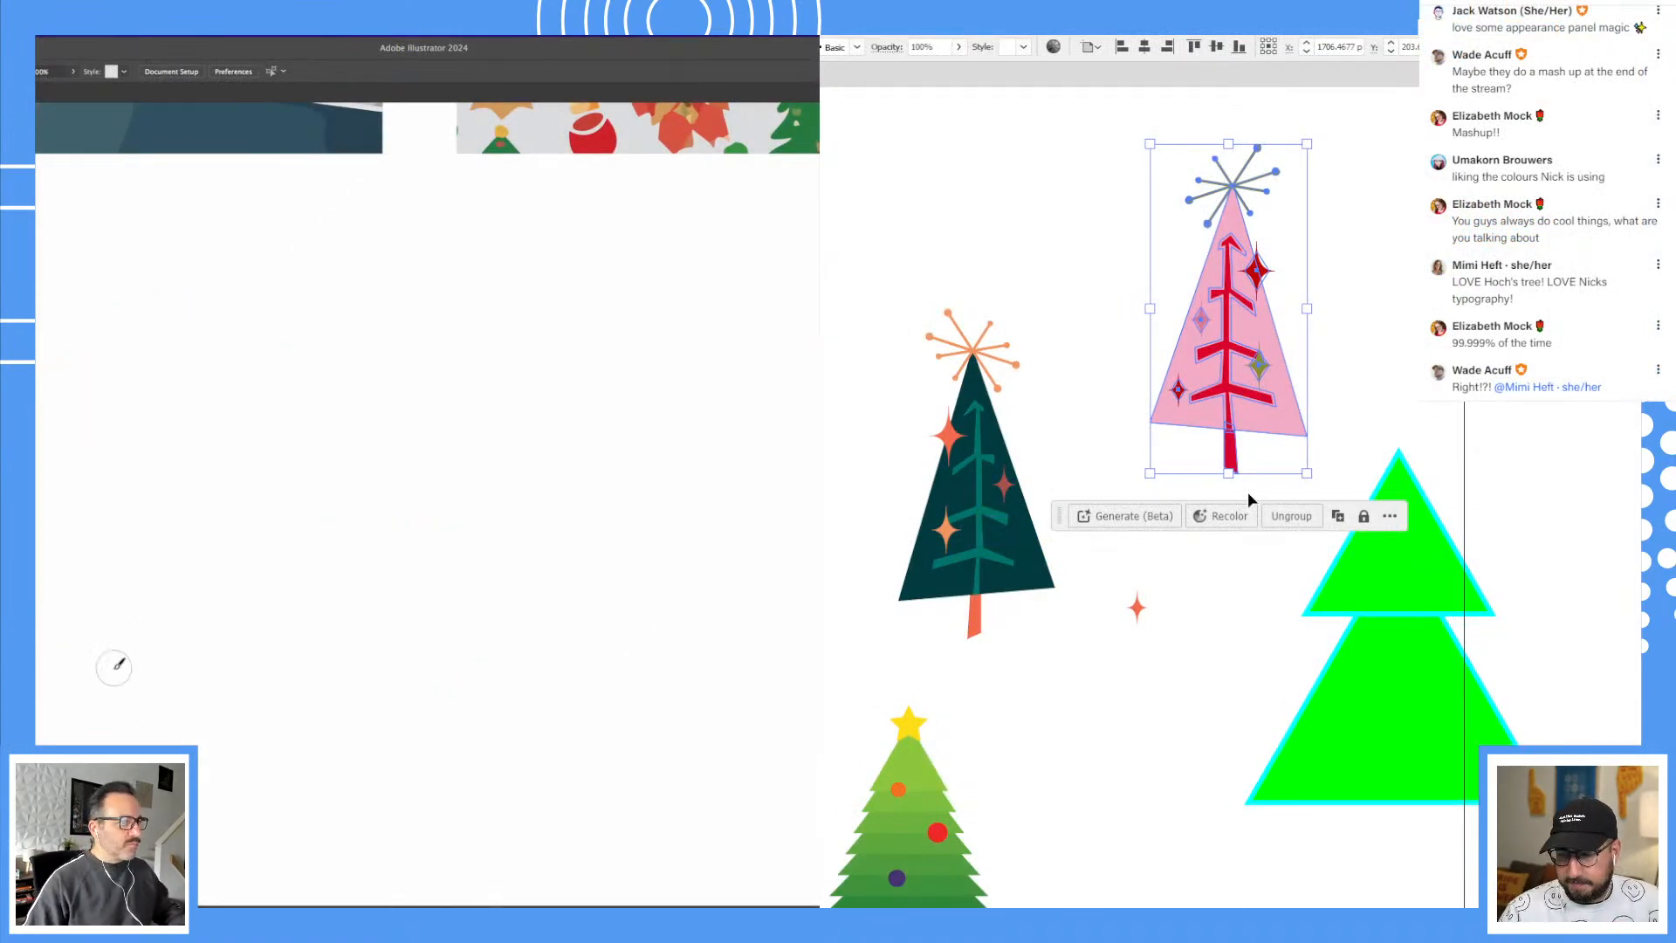
mouse_move(106, 602)
left_mouse_down()
mouse_move(110, 405)
mouse_move(205, 269)
mouse_move(393, 355)
mouse_move(434, 592)
mouse_move(526, 522)
mouse_move(605, 588)
mouse_move(515, 744)
mouse_move(240, 765)
mouse_move(119, 692)
mouse_move(114, 646)
left_mouse_up()
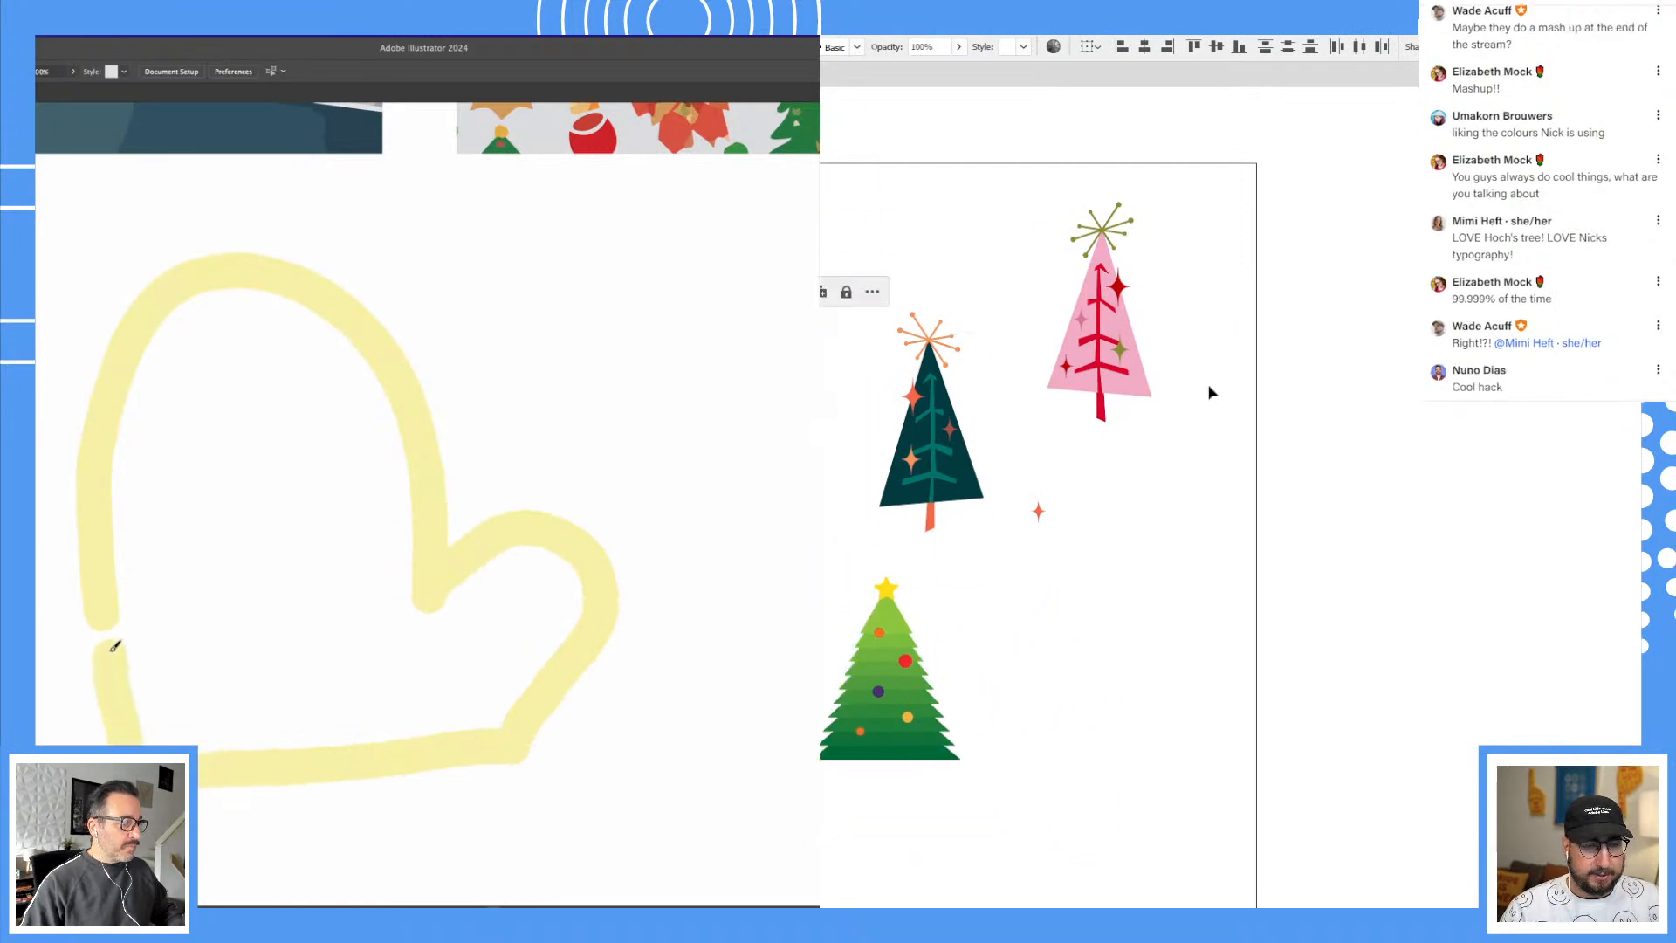
left_click(1317, 442)
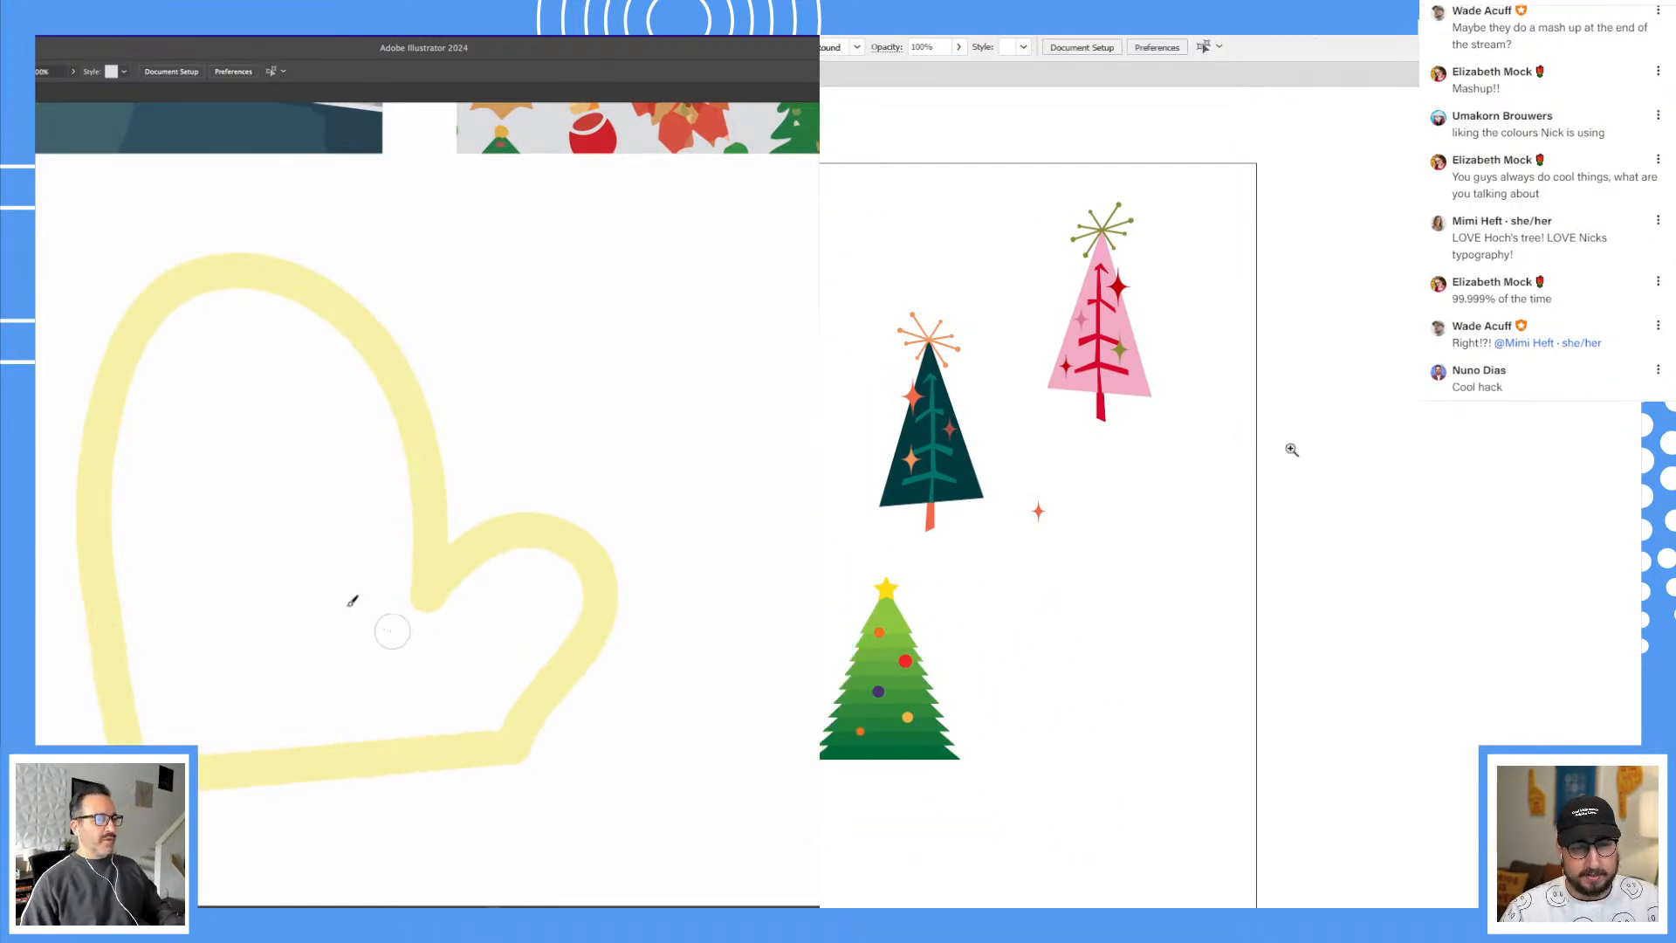
left_click(1291, 449)
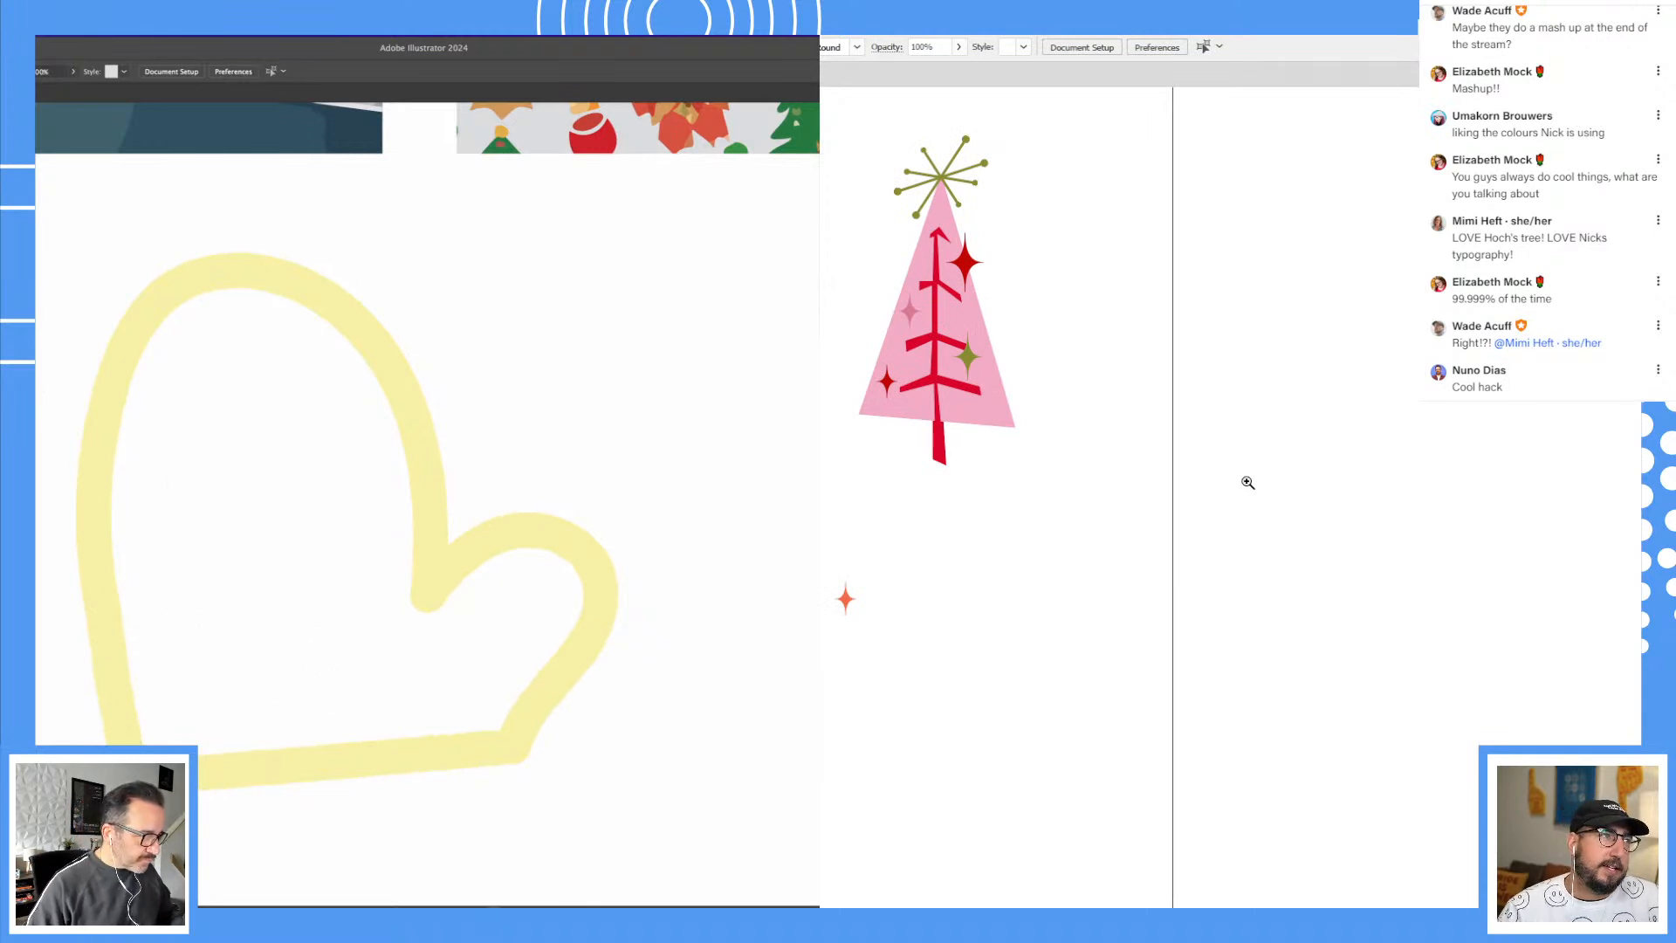
scroll(427, 503, "down", 1)
key("super+minus")
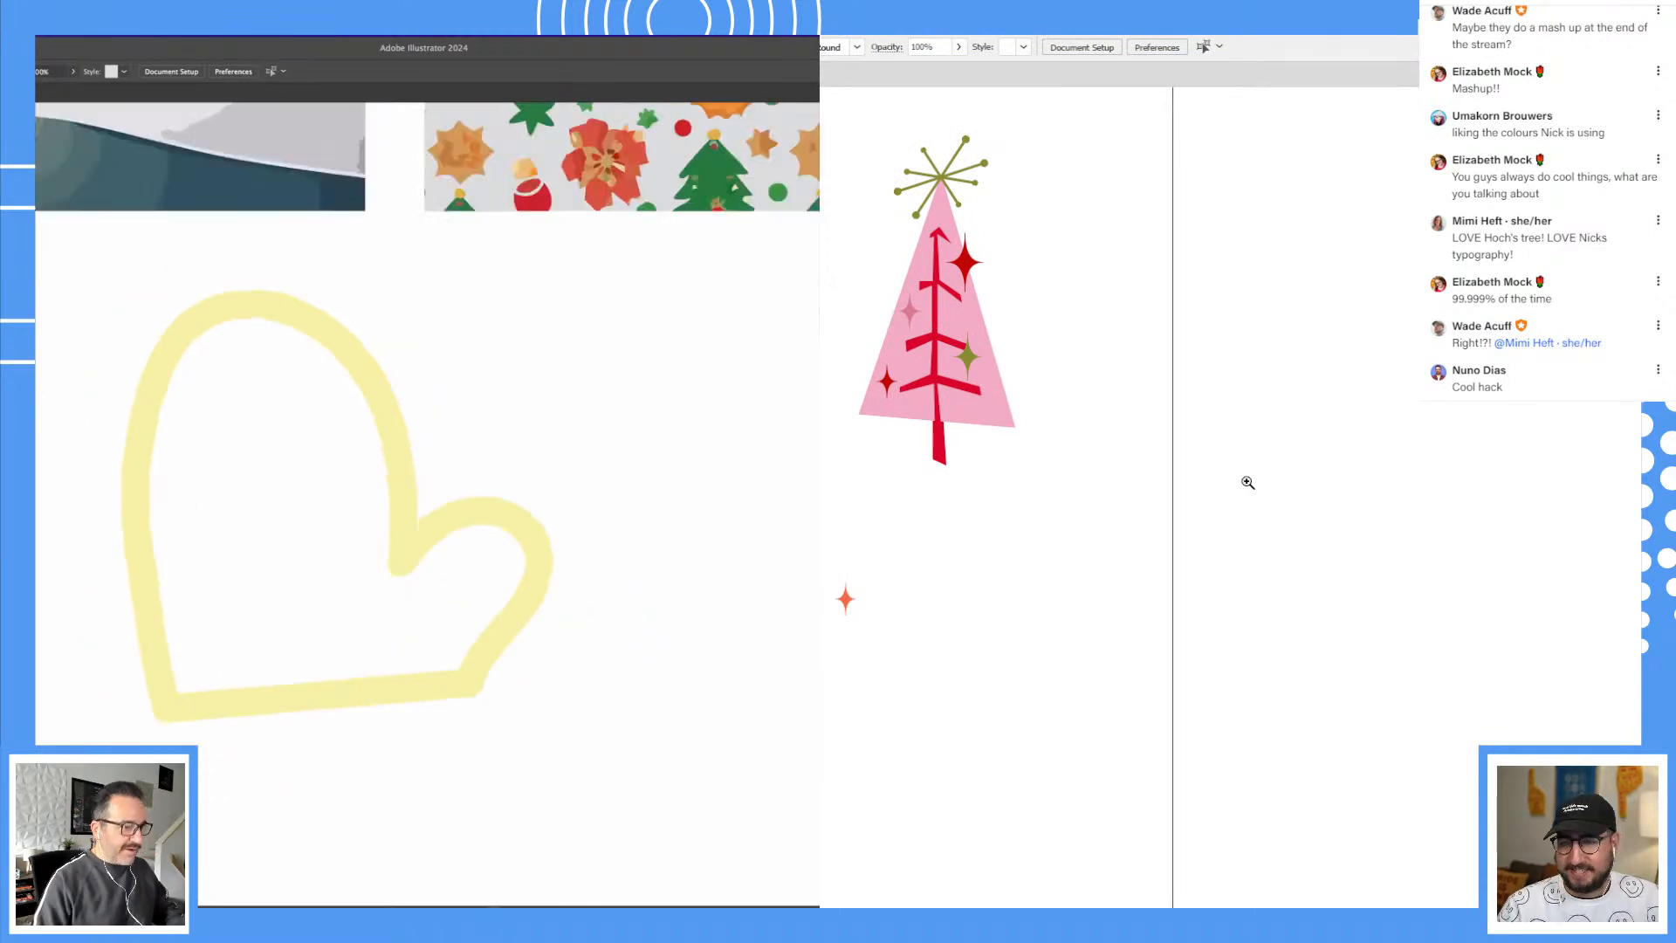
Step: Try to sketch a rounded cuff band along the mitten's lower edge
mouse_move(133, 733)
left_mouse_down()
mouse_move(290, 793)
mouse_move(511, 736)
mouse_move(483, 689)
left_mouse_up()
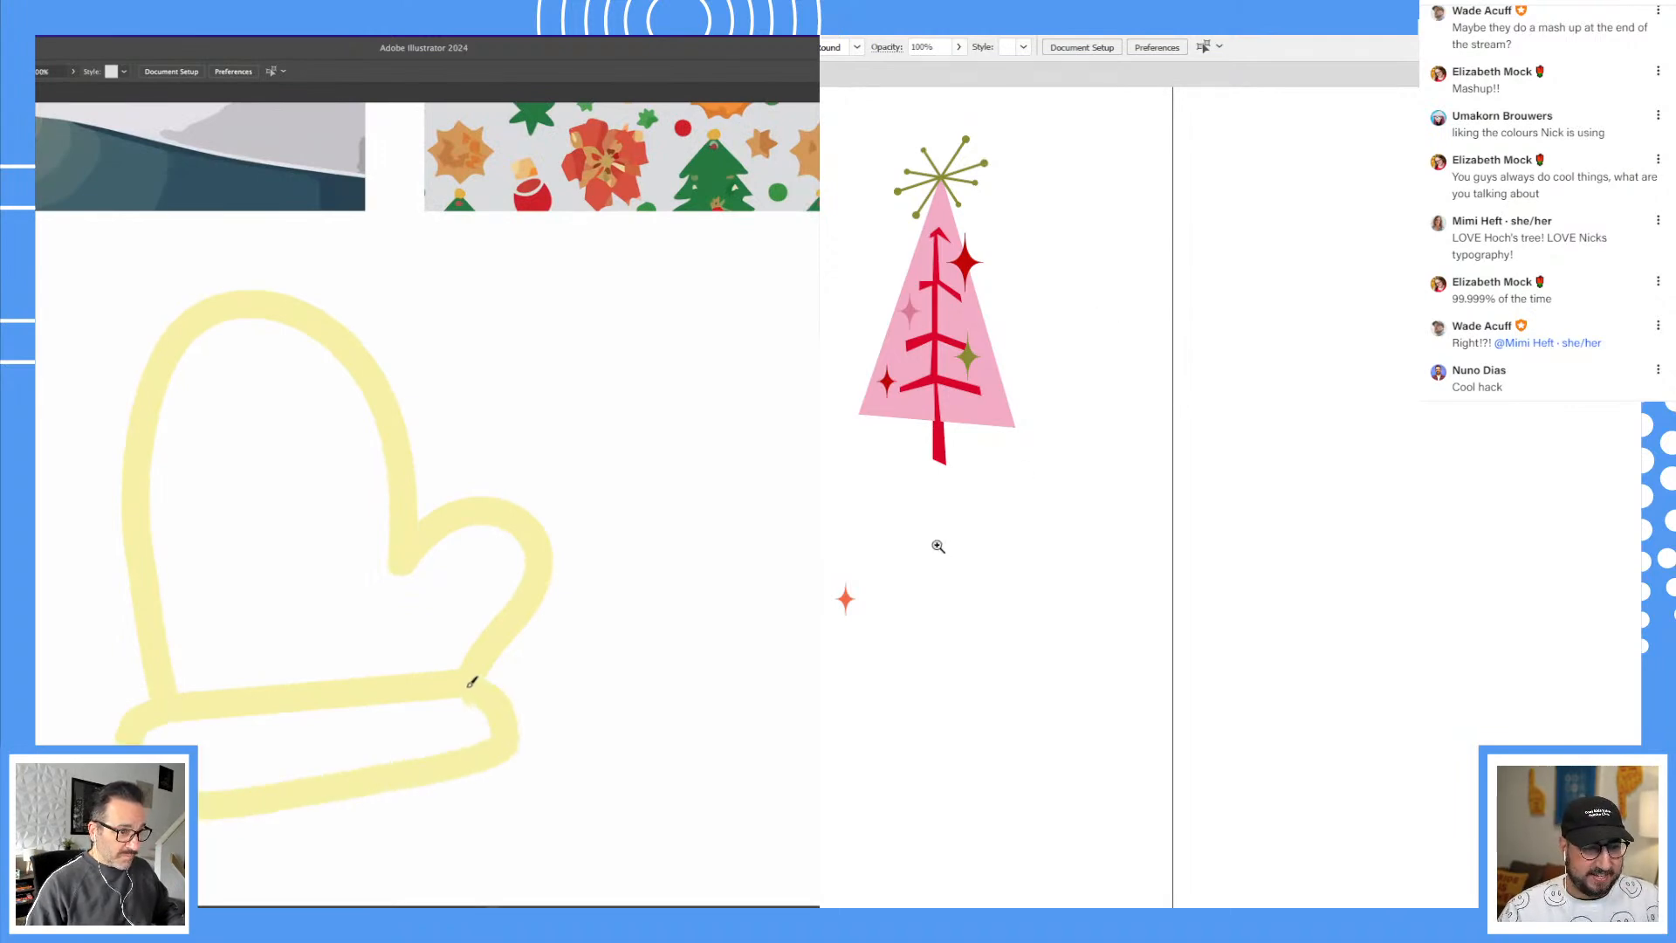
key("super+z")
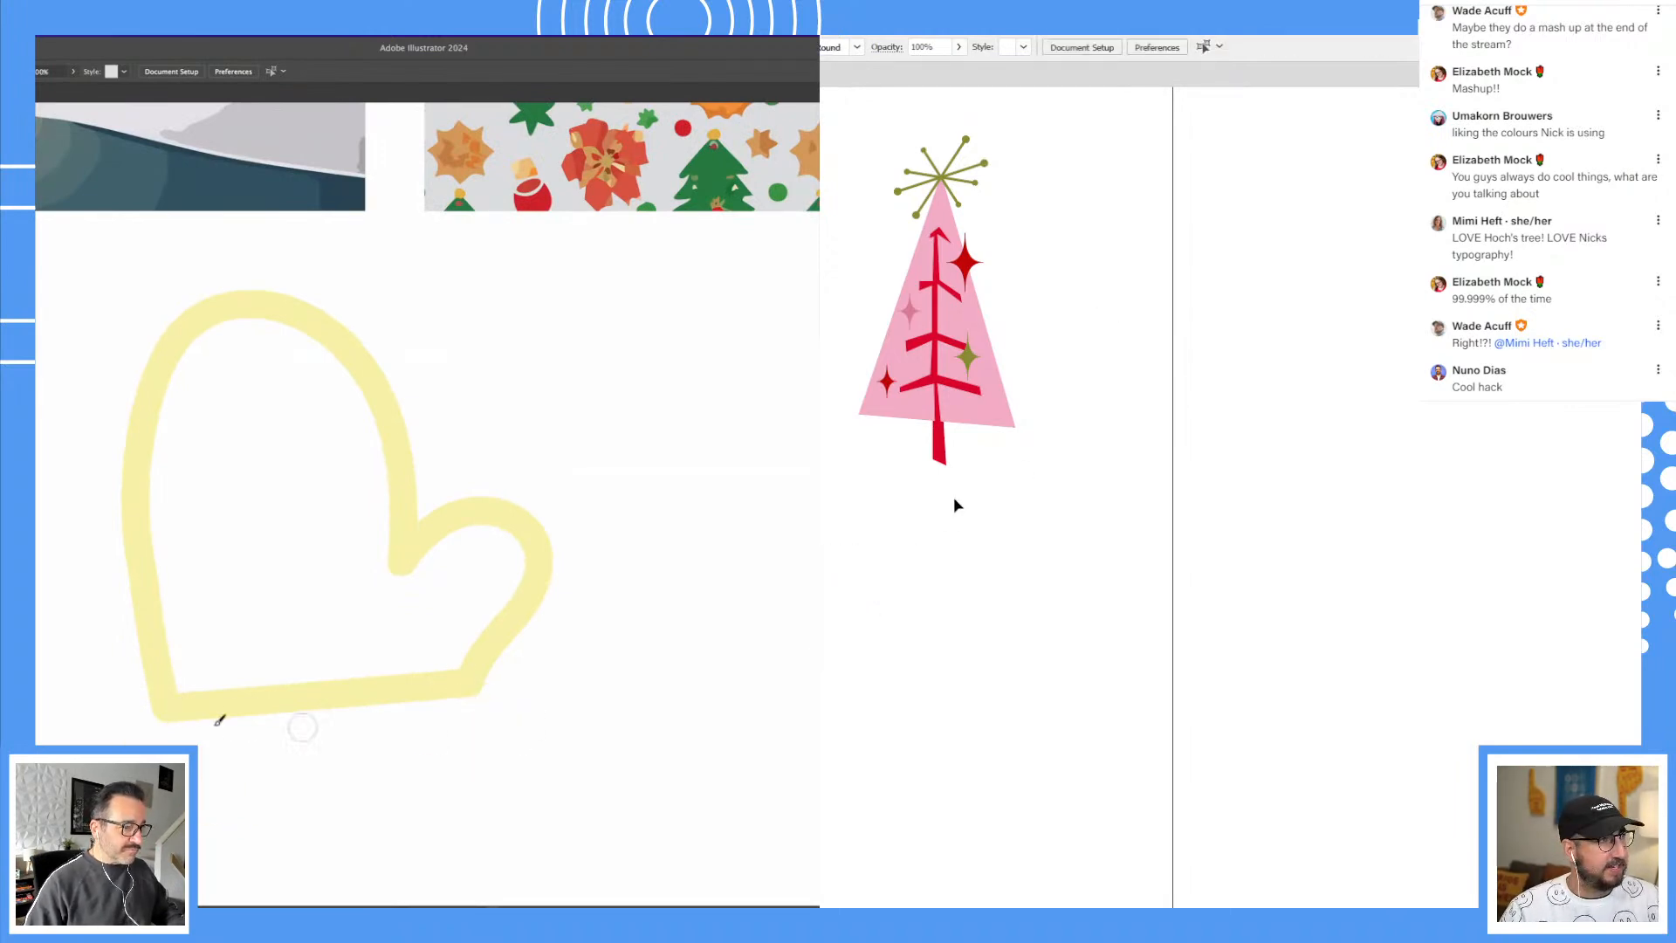
mouse_move(249, 810)
left_mouse_down()
mouse_move(499, 764)
mouse_move(483, 697)
left_mouse_up()
mouse_move(1226, 482)
left_mouse_down()
mouse_move(1023, 599)
mouse_move(841, 572)
left_mouse_up()
key("super+z")
scroll(508, 705, "down", 1)
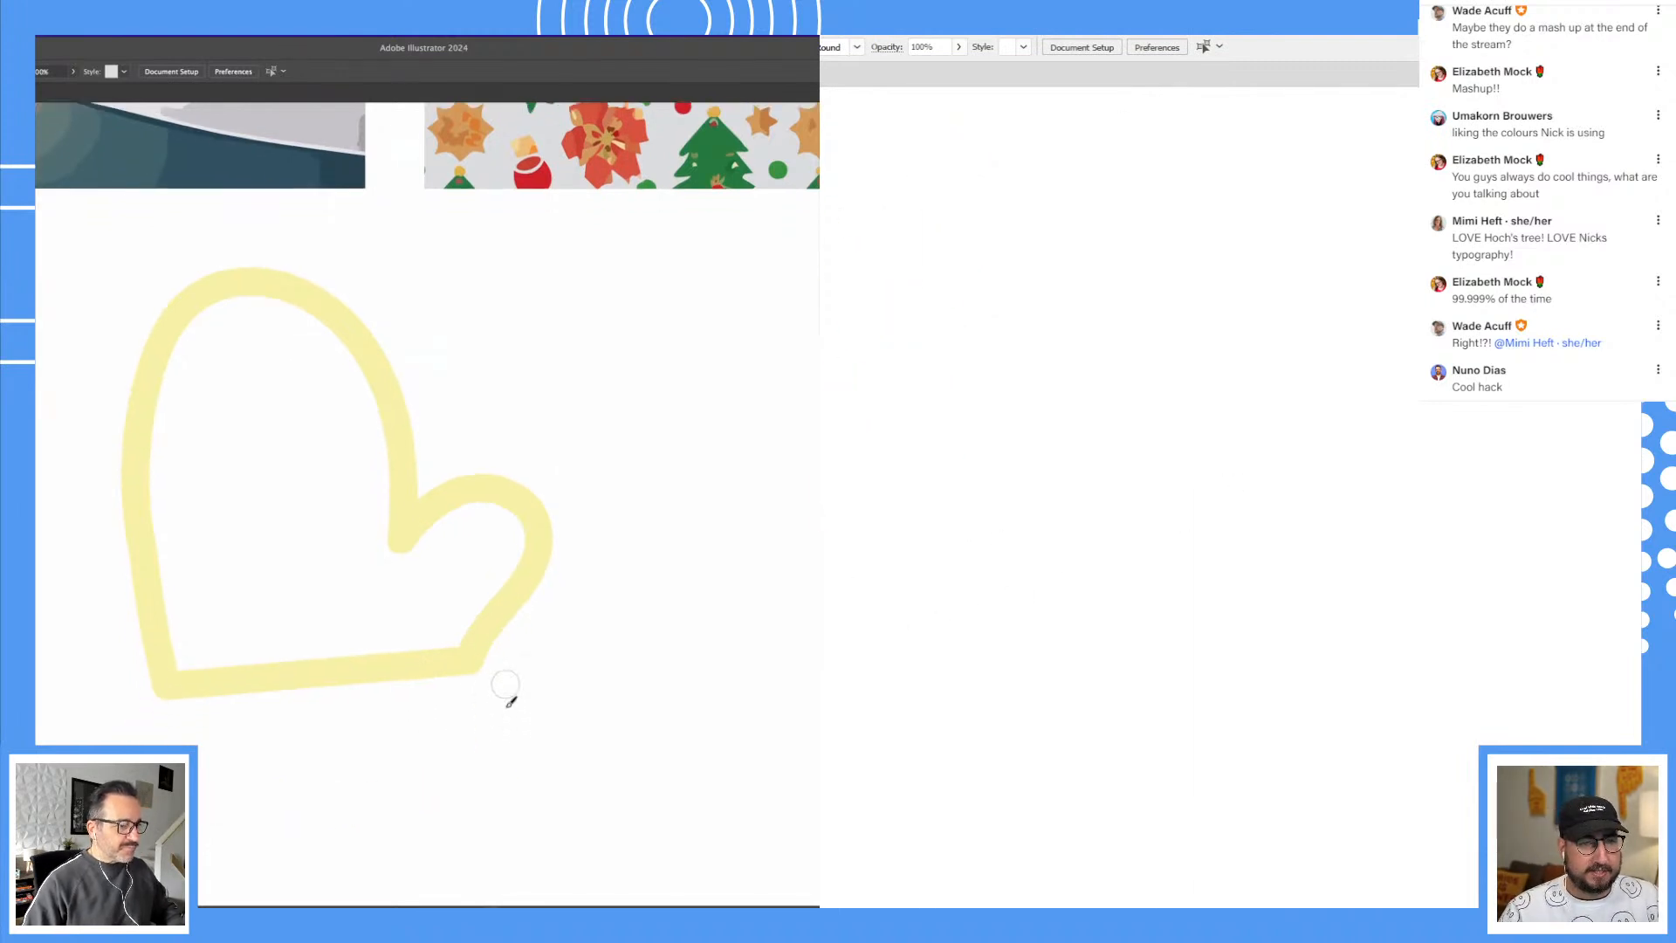
Step: Sketch a rounded cuff under the mitten, and draw an orange circle about 303 px wide in an empty area of the tree document
left_click_drag(171, 683, 148, 737)
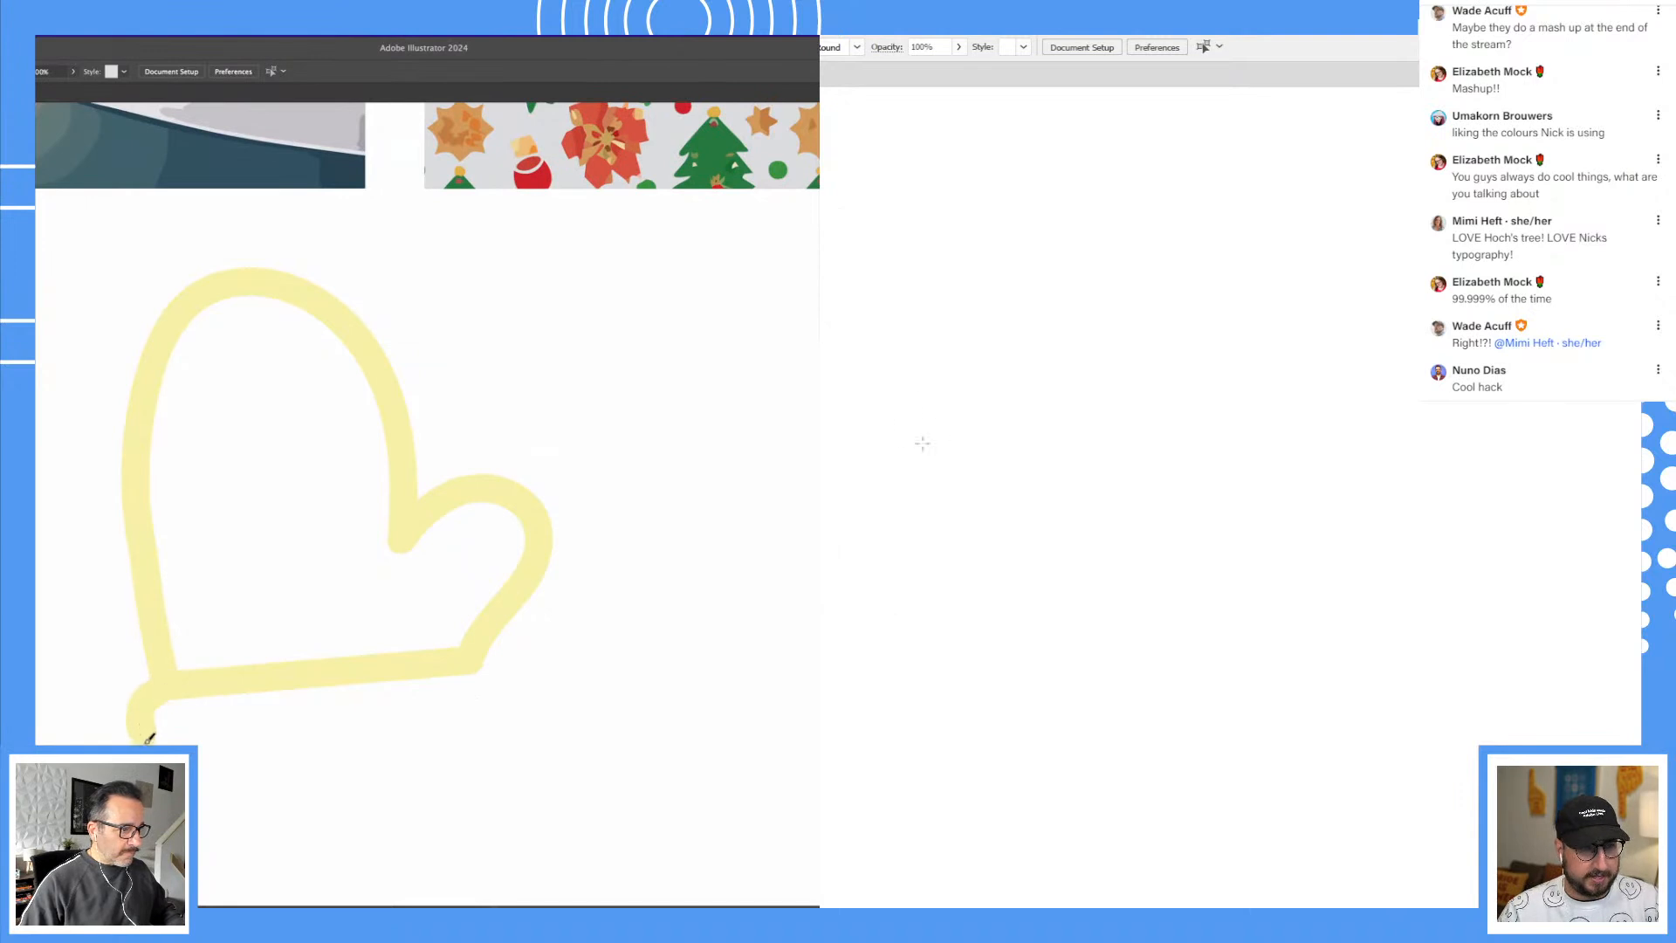
mouse_move(212, 788)
left_mouse_down()
mouse_move(466, 764)
mouse_move(523, 743)
mouse_move(528, 695)
left_mouse_up()
left_click_drag(882, 339, 1130, 541)
left_click_drag(527, 695, 501, 658)
left_click_drag(1130, 542, 1217, 611)
left_click_drag(501, 658, 482, 656)
left_click_drag(1217, 611, 1216, 672)
Step: Select only the orange circle's upper and lower anchor points, and sketch four rib lines across the mitten's cuff
key("a")
left_click(1182, 276)
left_click_drag(1134, 275, 967, 433)
left_click_drag(230, 694, 240, 777)
left_click_drag(1015, 758, 1116, 654)
left_click_drag(298, 694, 311, 769)
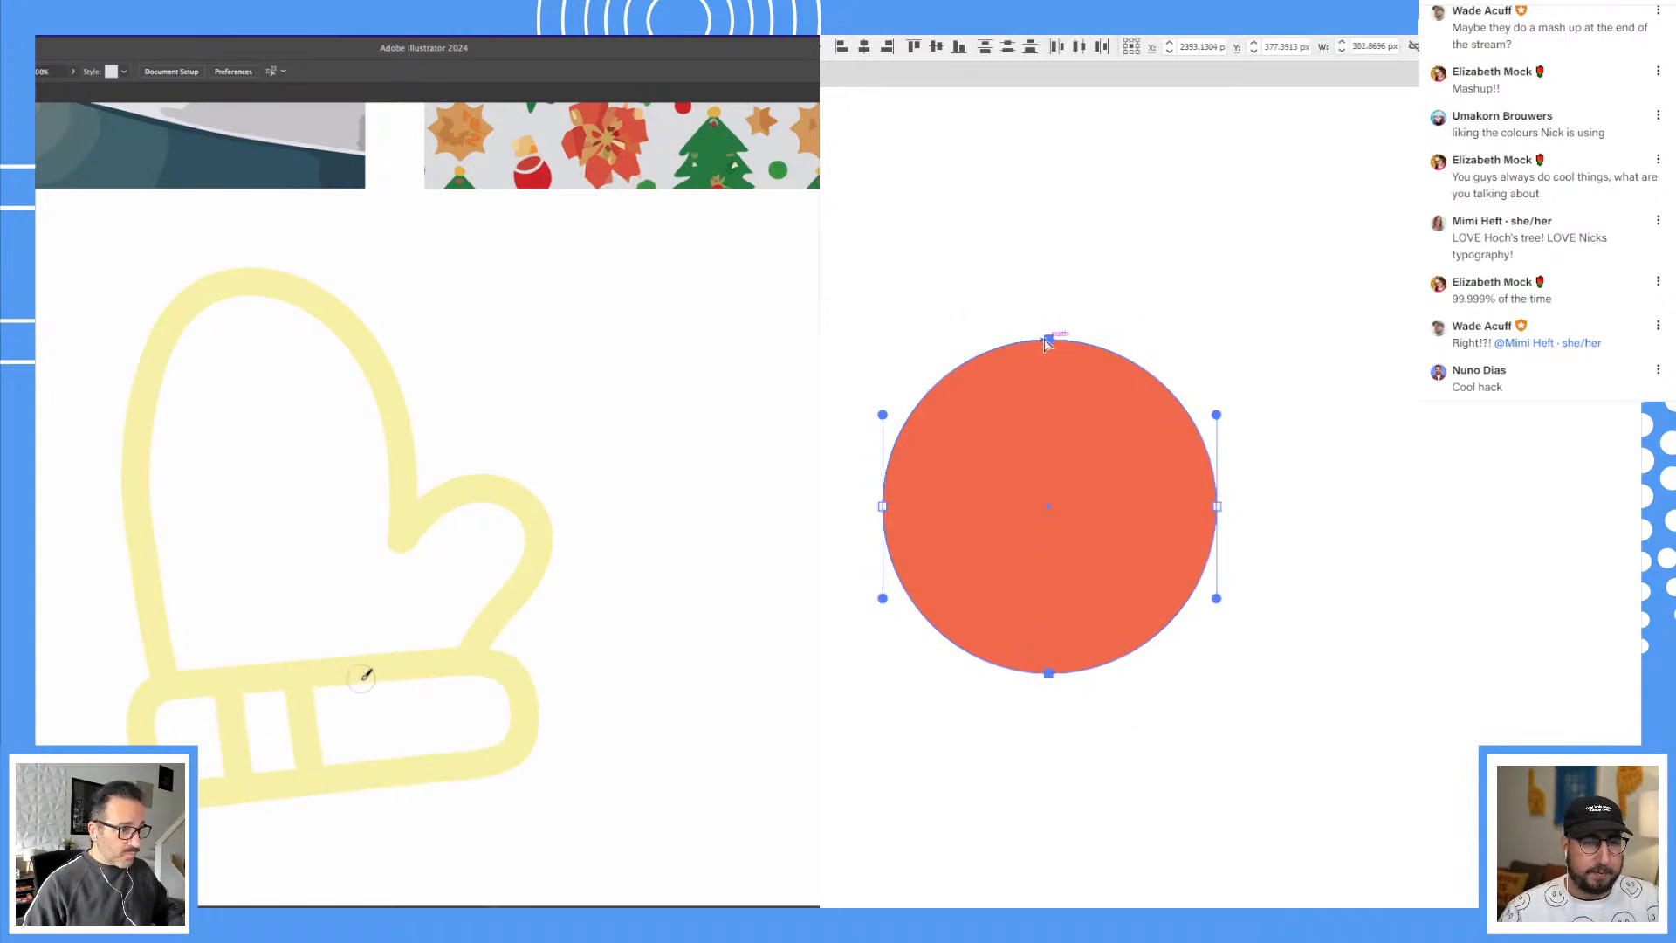
left_click_drag(364, 681, 377, 746)
left_click_drag(438, 669, 448, 753)
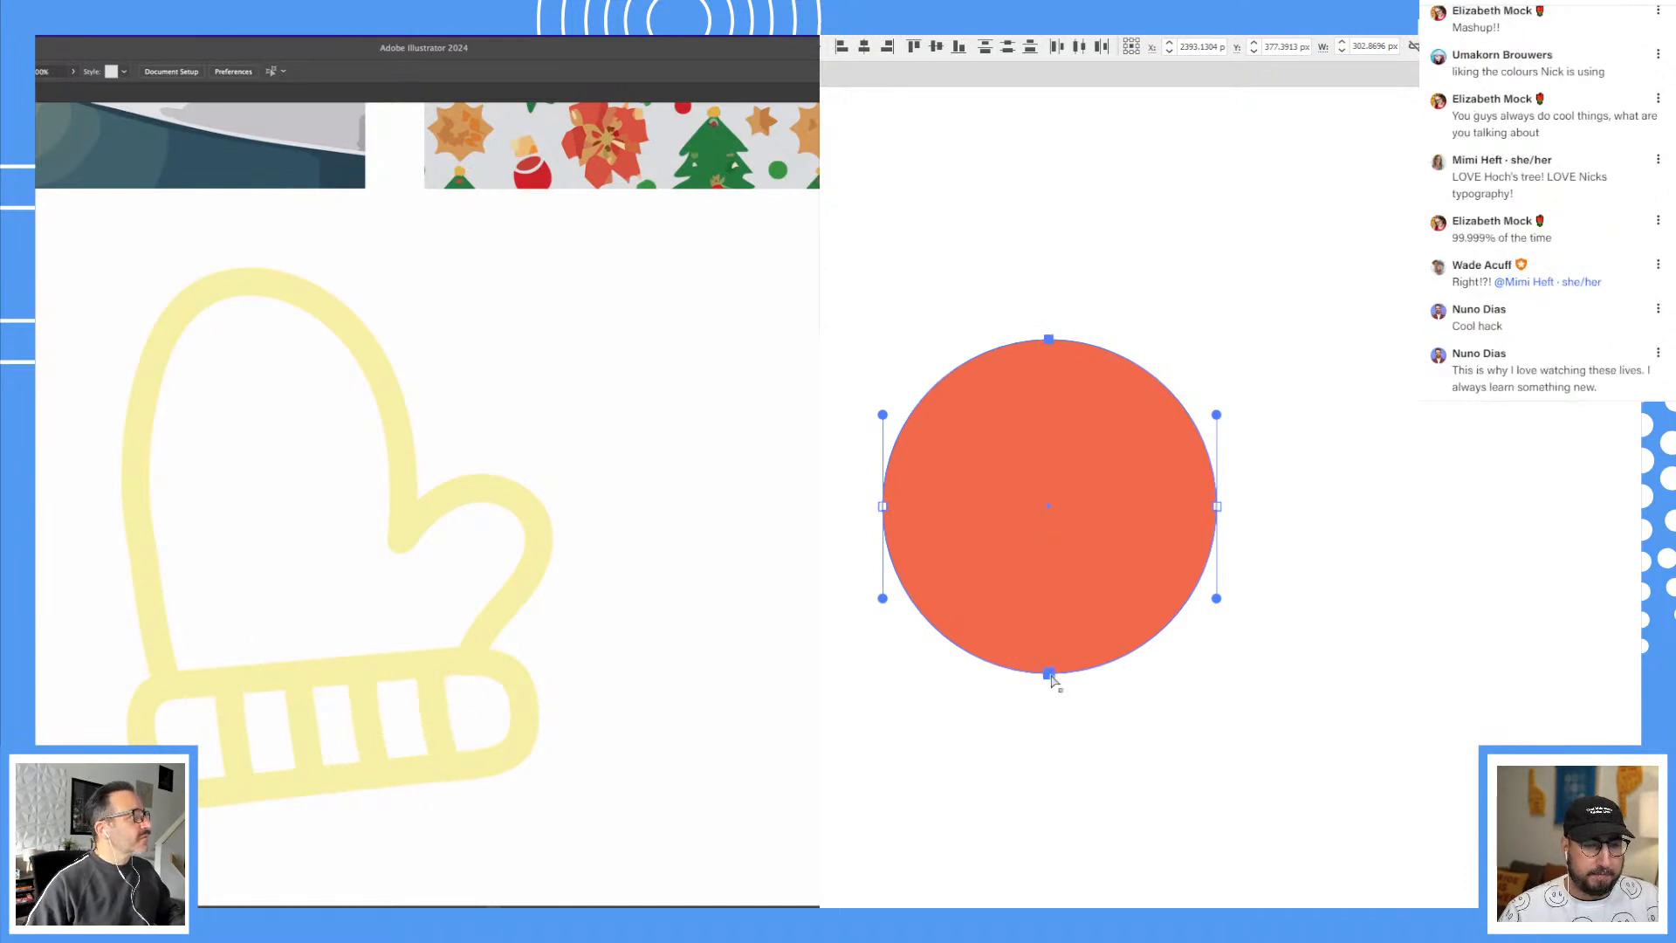
Step: Scale the whole mitten sketch down to about three quarters of its size and lock it
left_click_drag(85, 329, 456, 681)
left_click_drag(329, 595, 326, 603)
key("super+2")
Step: Stretch the orange circle vertically into a tall oval and apply a Pucker & Bloat effect of -22
left_click_drag(1279, 329, 1382, 229)
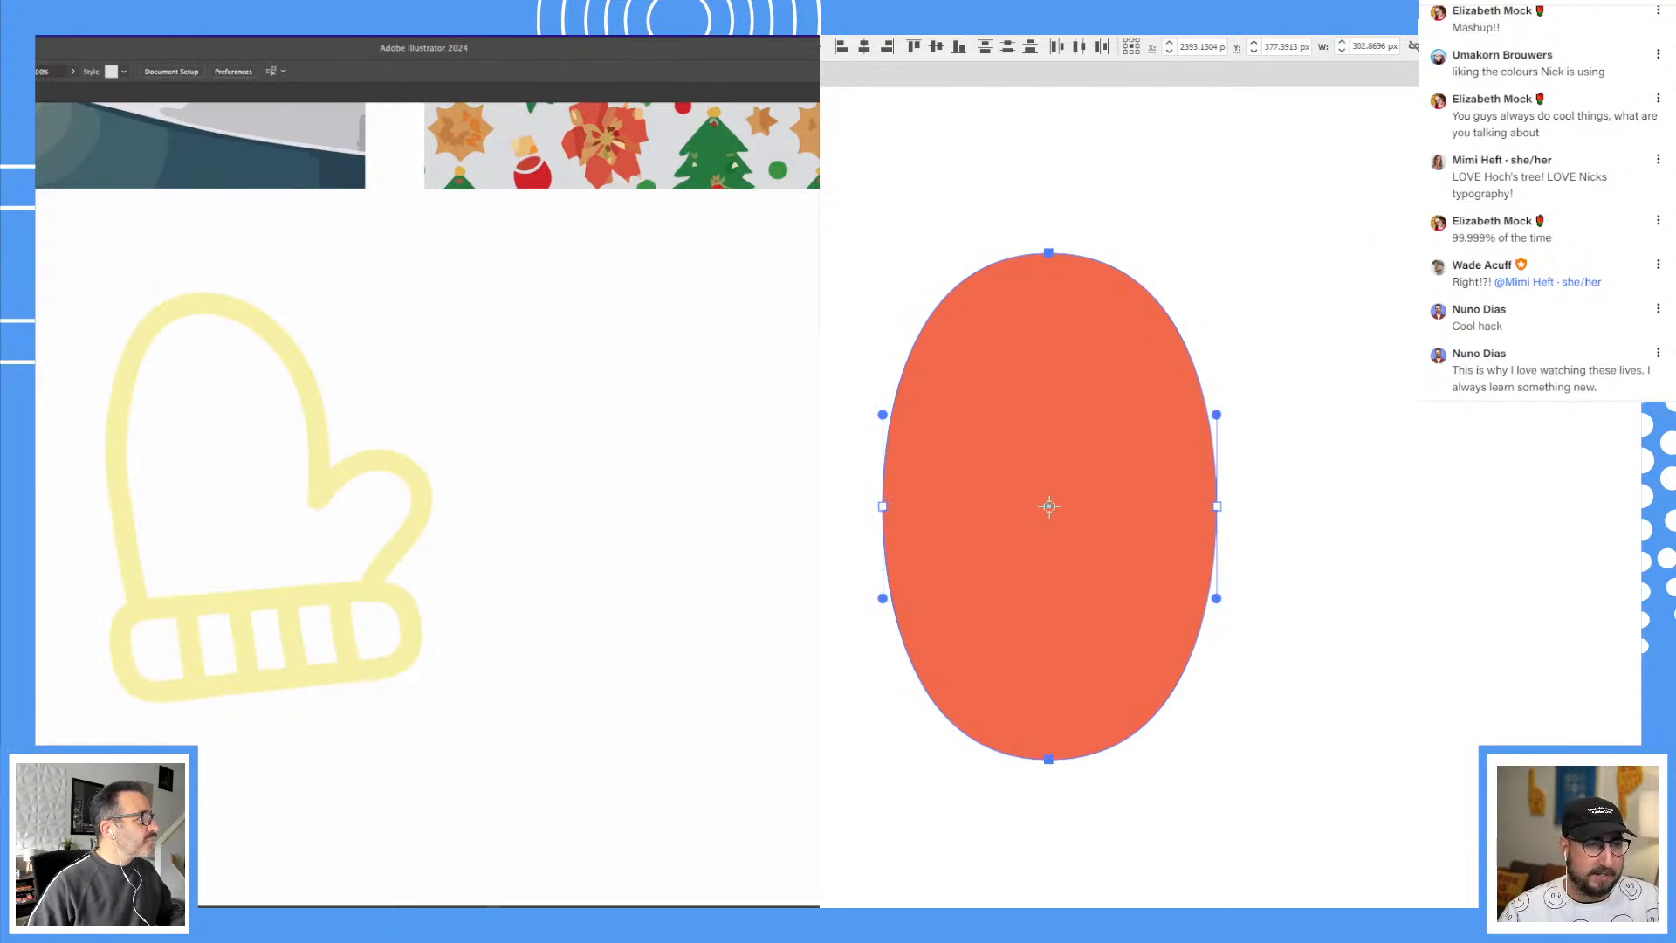
key("super+shift+e")
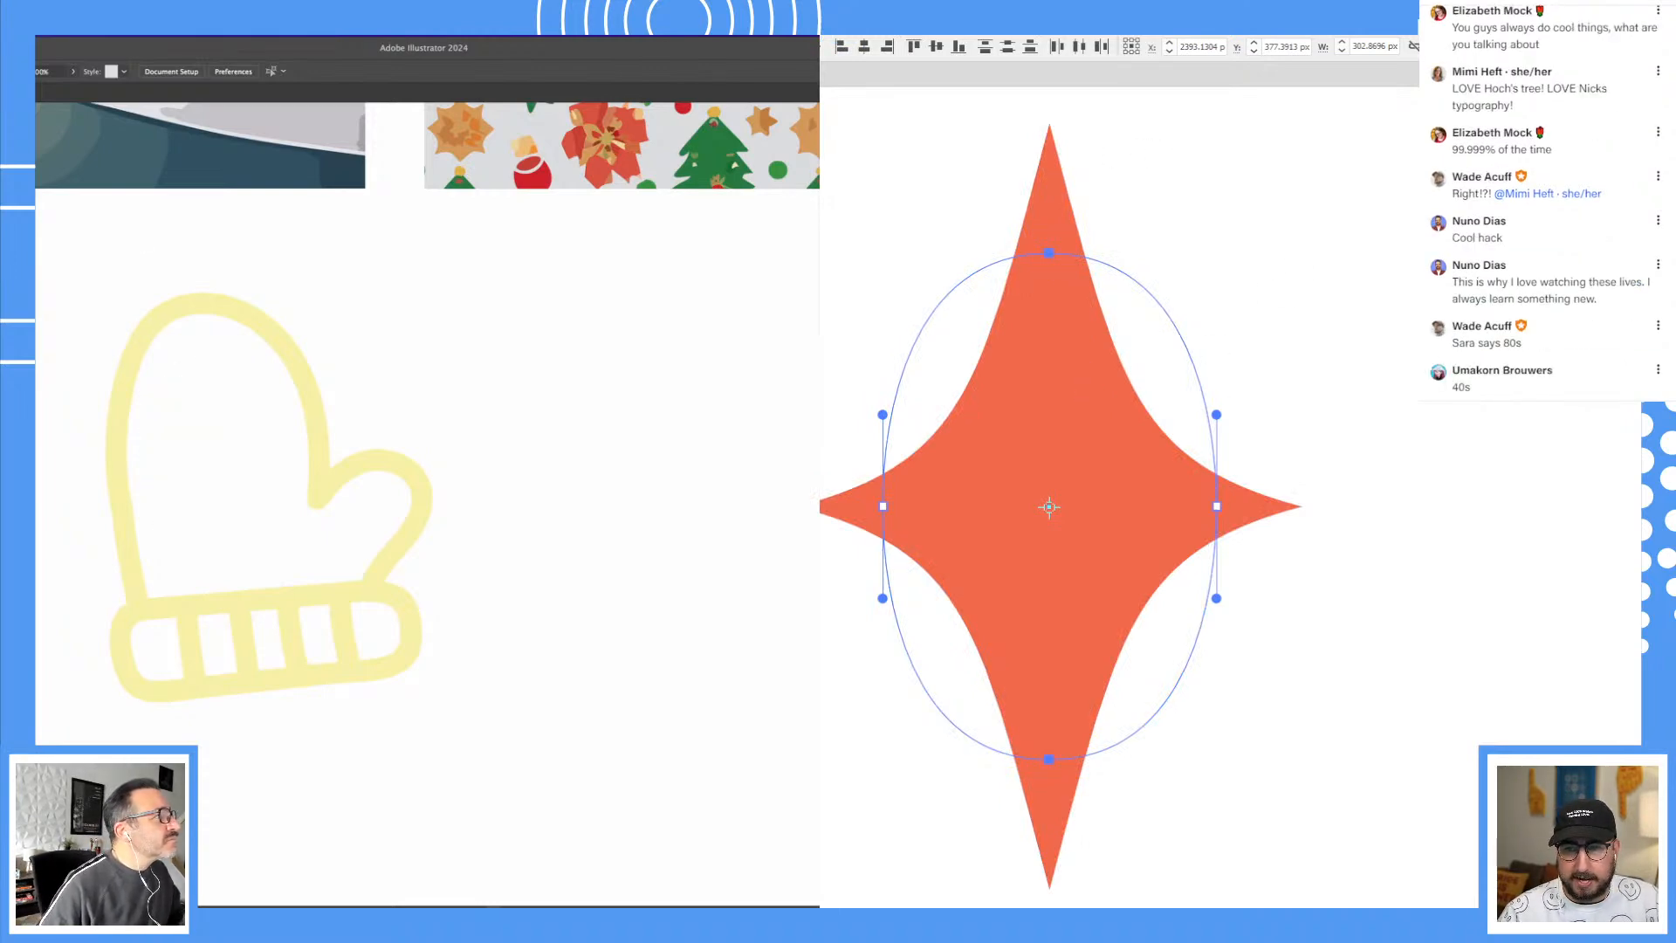
key("ctrl+alt+shift+e")
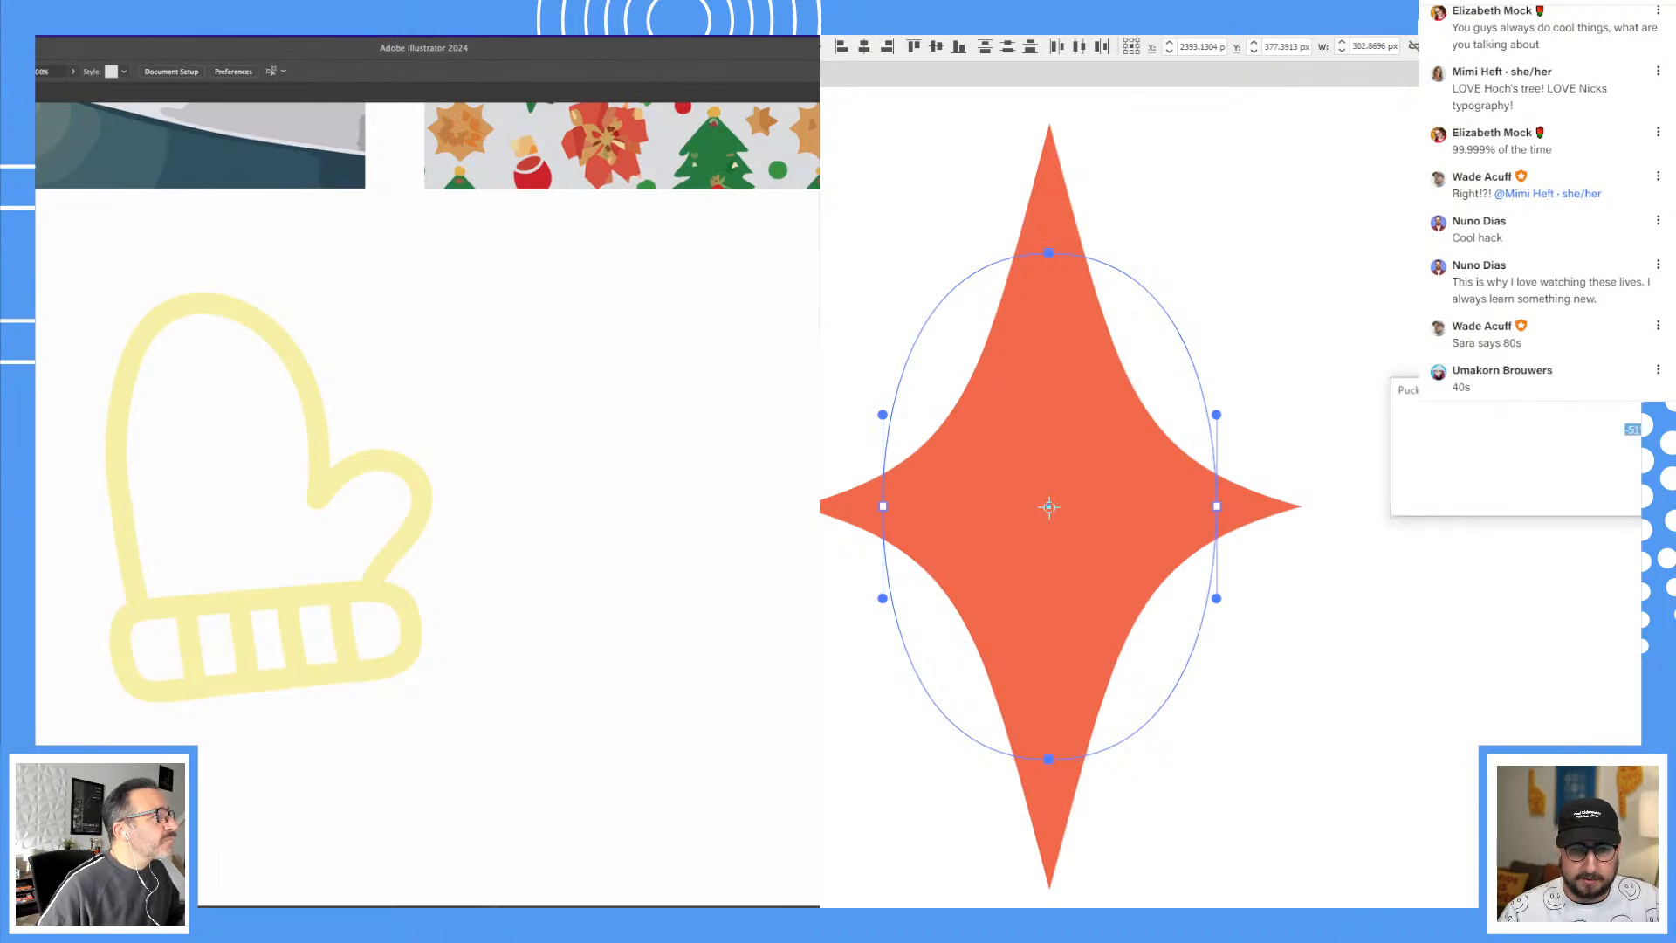
left_click_drag(1485, 432, 1495, 432)
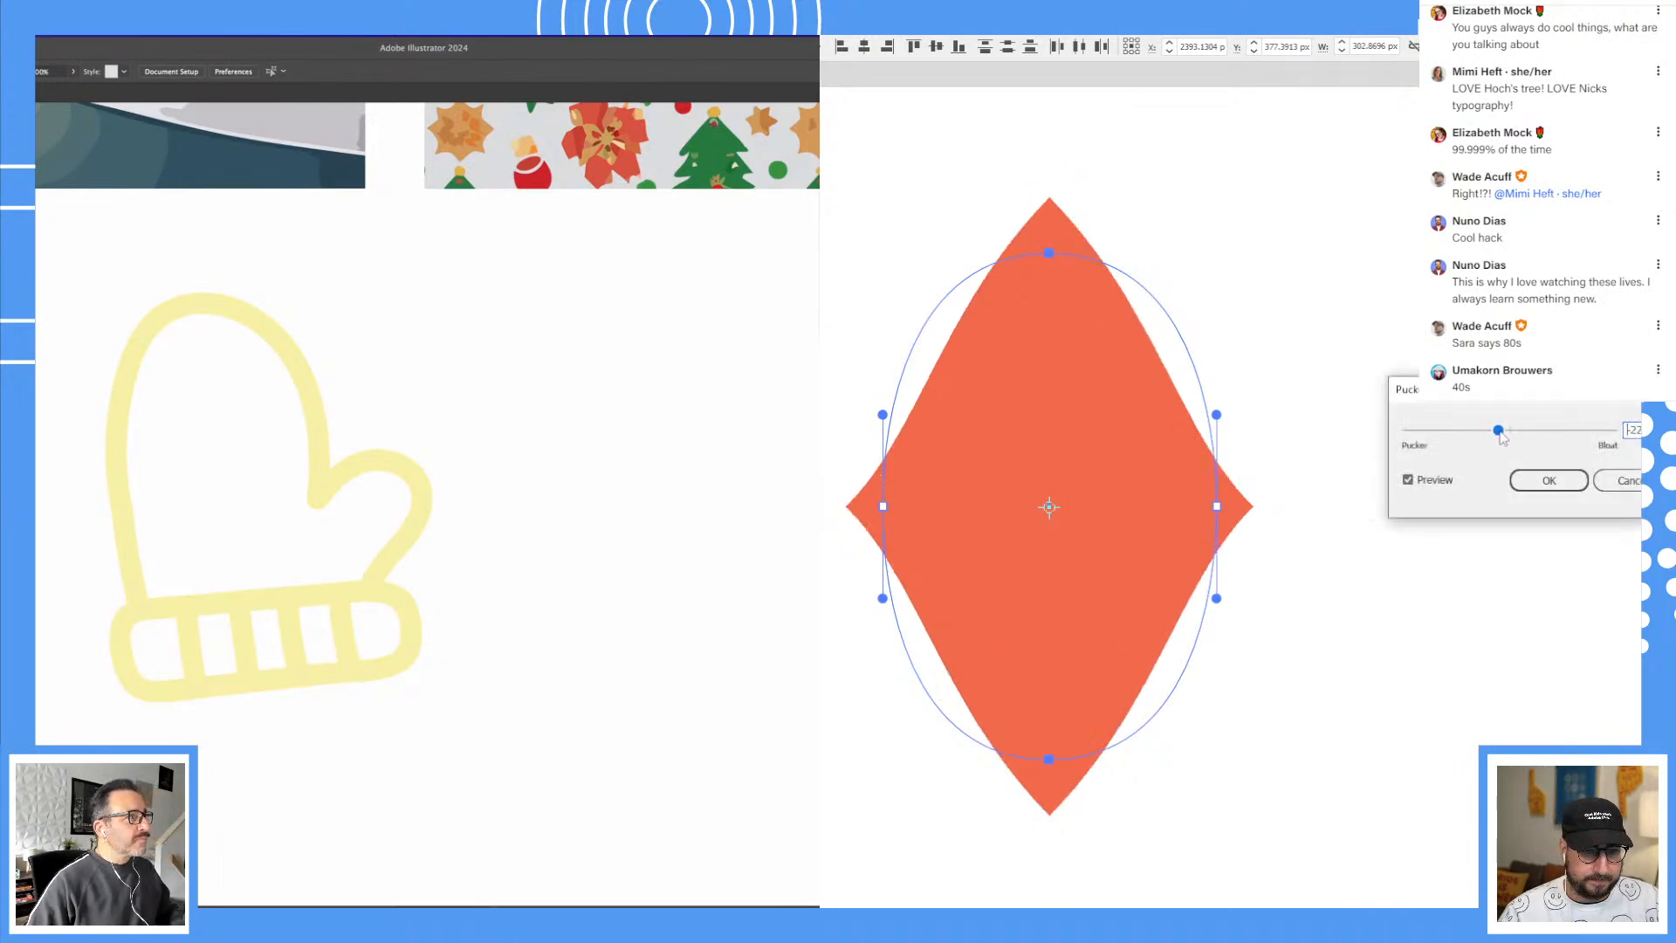
left_click(1544, 483)
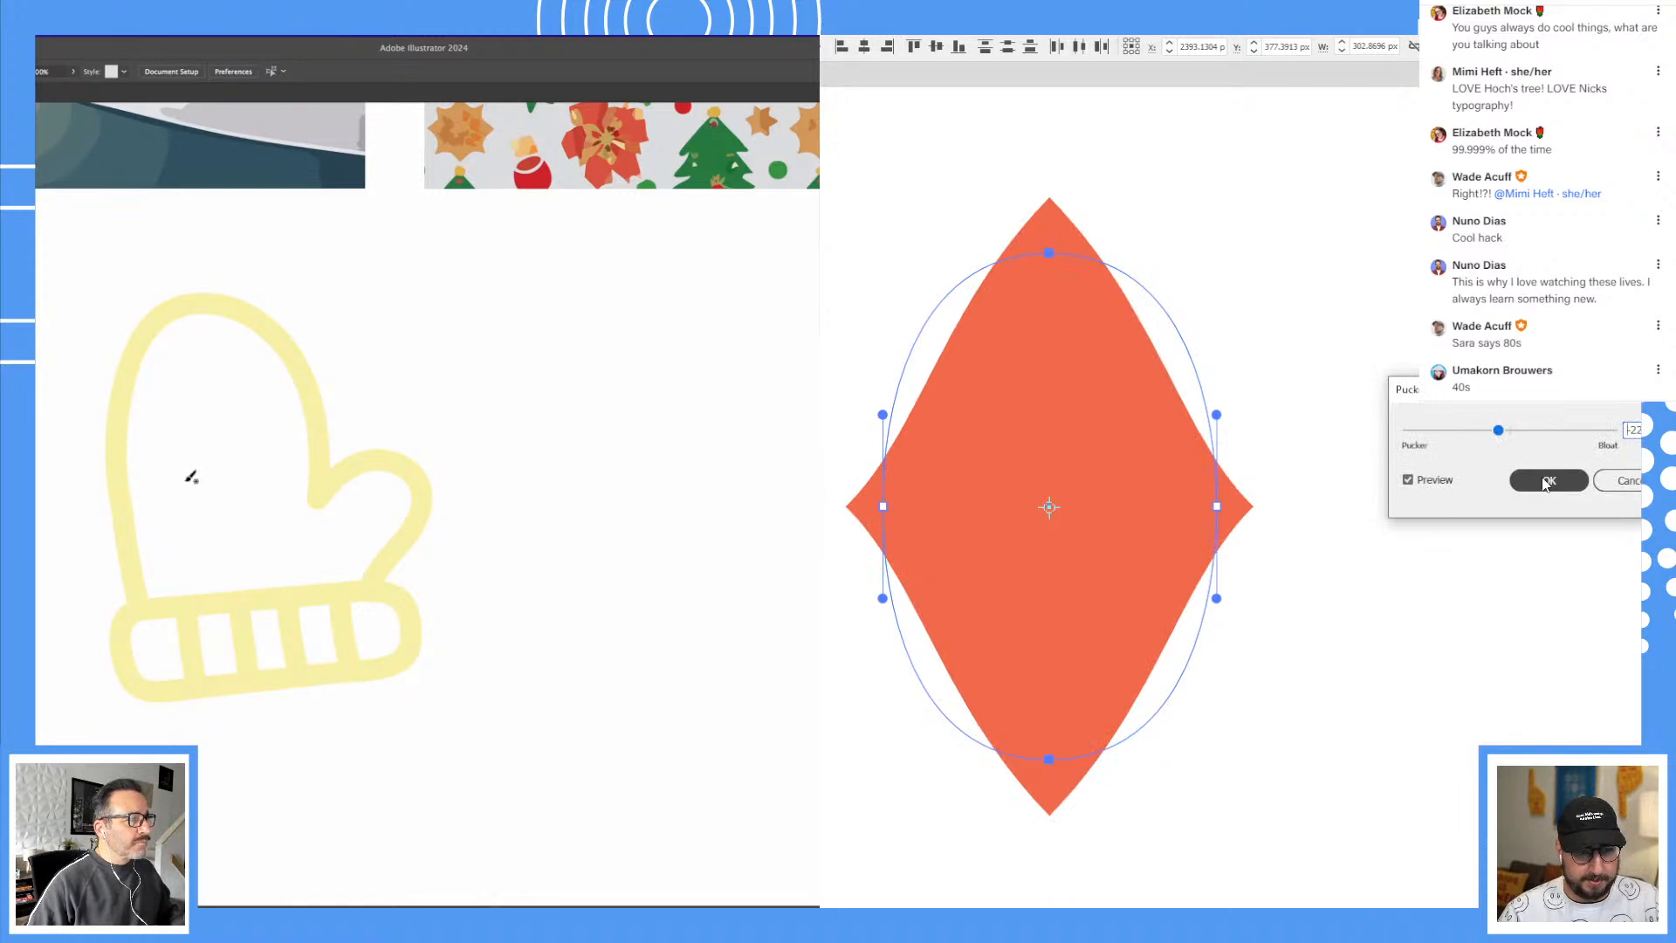
left_click(1379, 271)
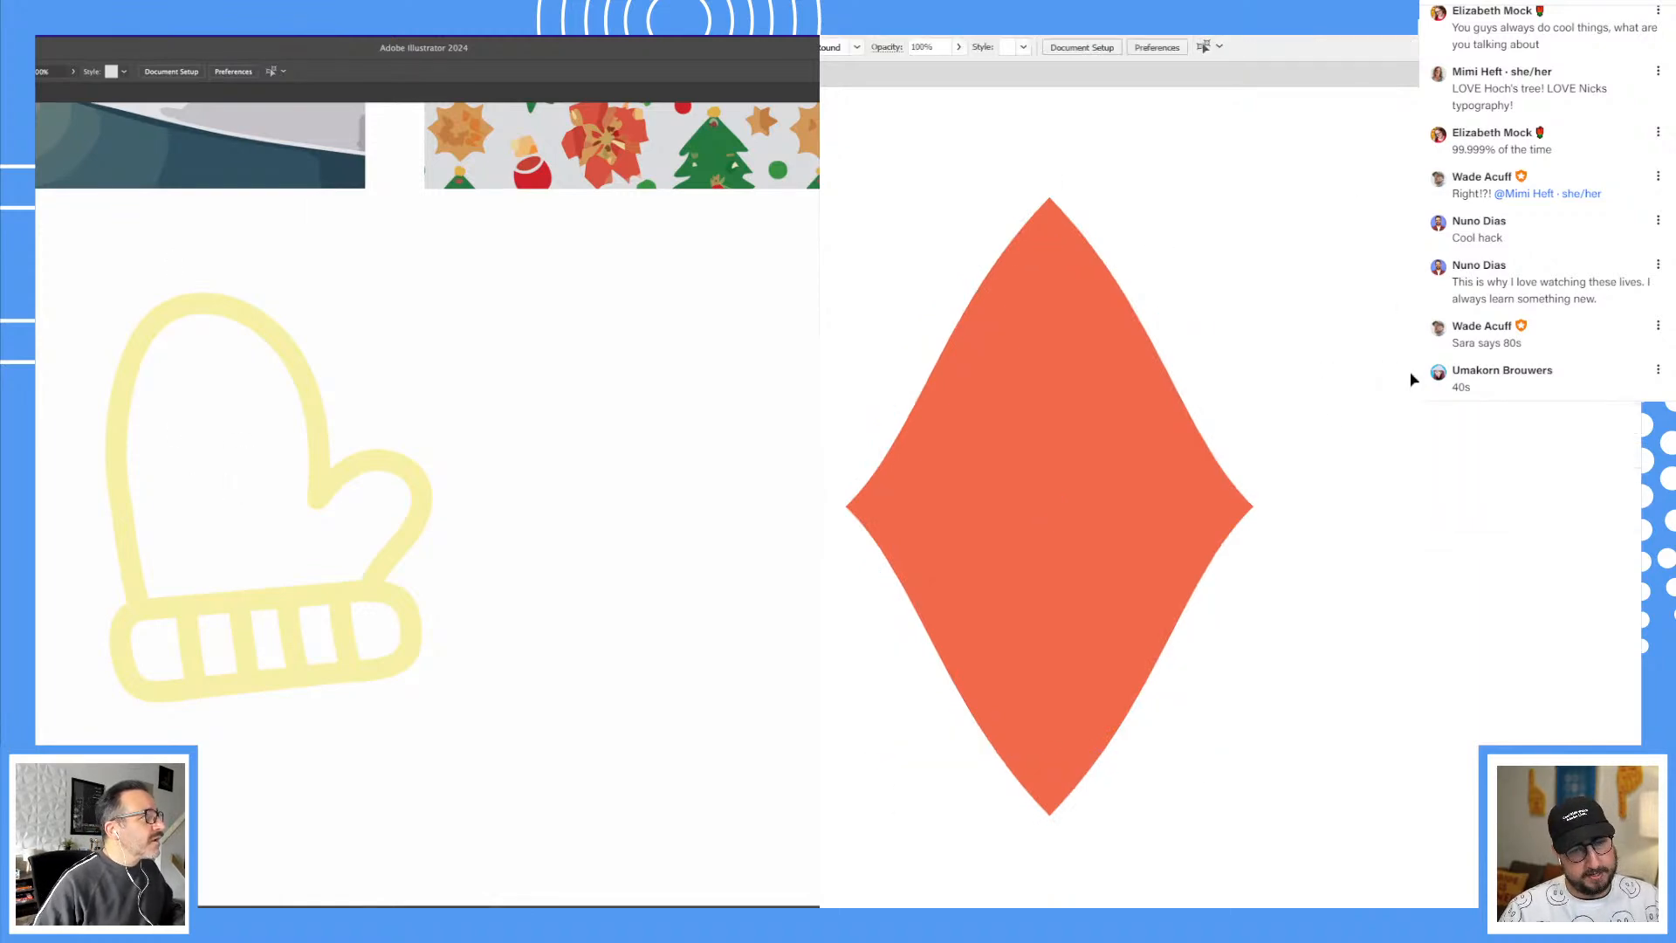
Step: Scale the puckered orange shape down to about 167 px wide and move it slightly up and left
left_click(1176, 453)
left_click_drag(1440, 375, 1257, 378)
left_click(1319, 374)
left_click_drag(173, 403, 200, 541)
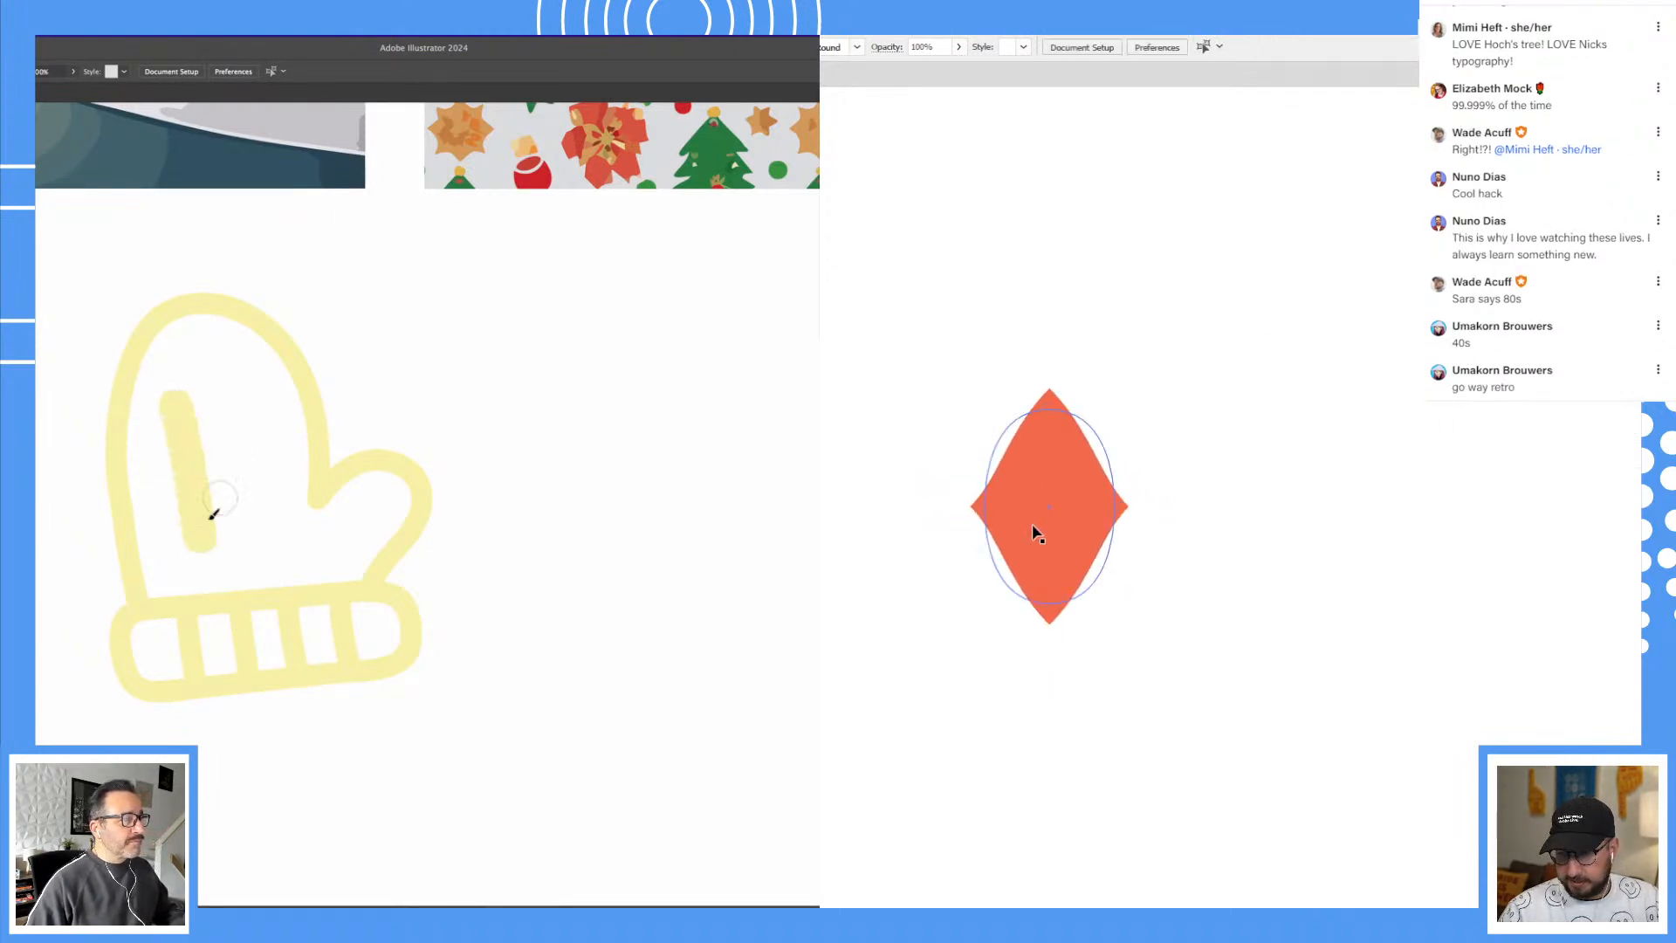
left_click(1033, 531)
key("s")
left_click_drag(1204, 378, 1253, 322)
key("super+z")
key("v")
left_click(1254, 322)
left_click_drag(1069, 472, 1004, 430)
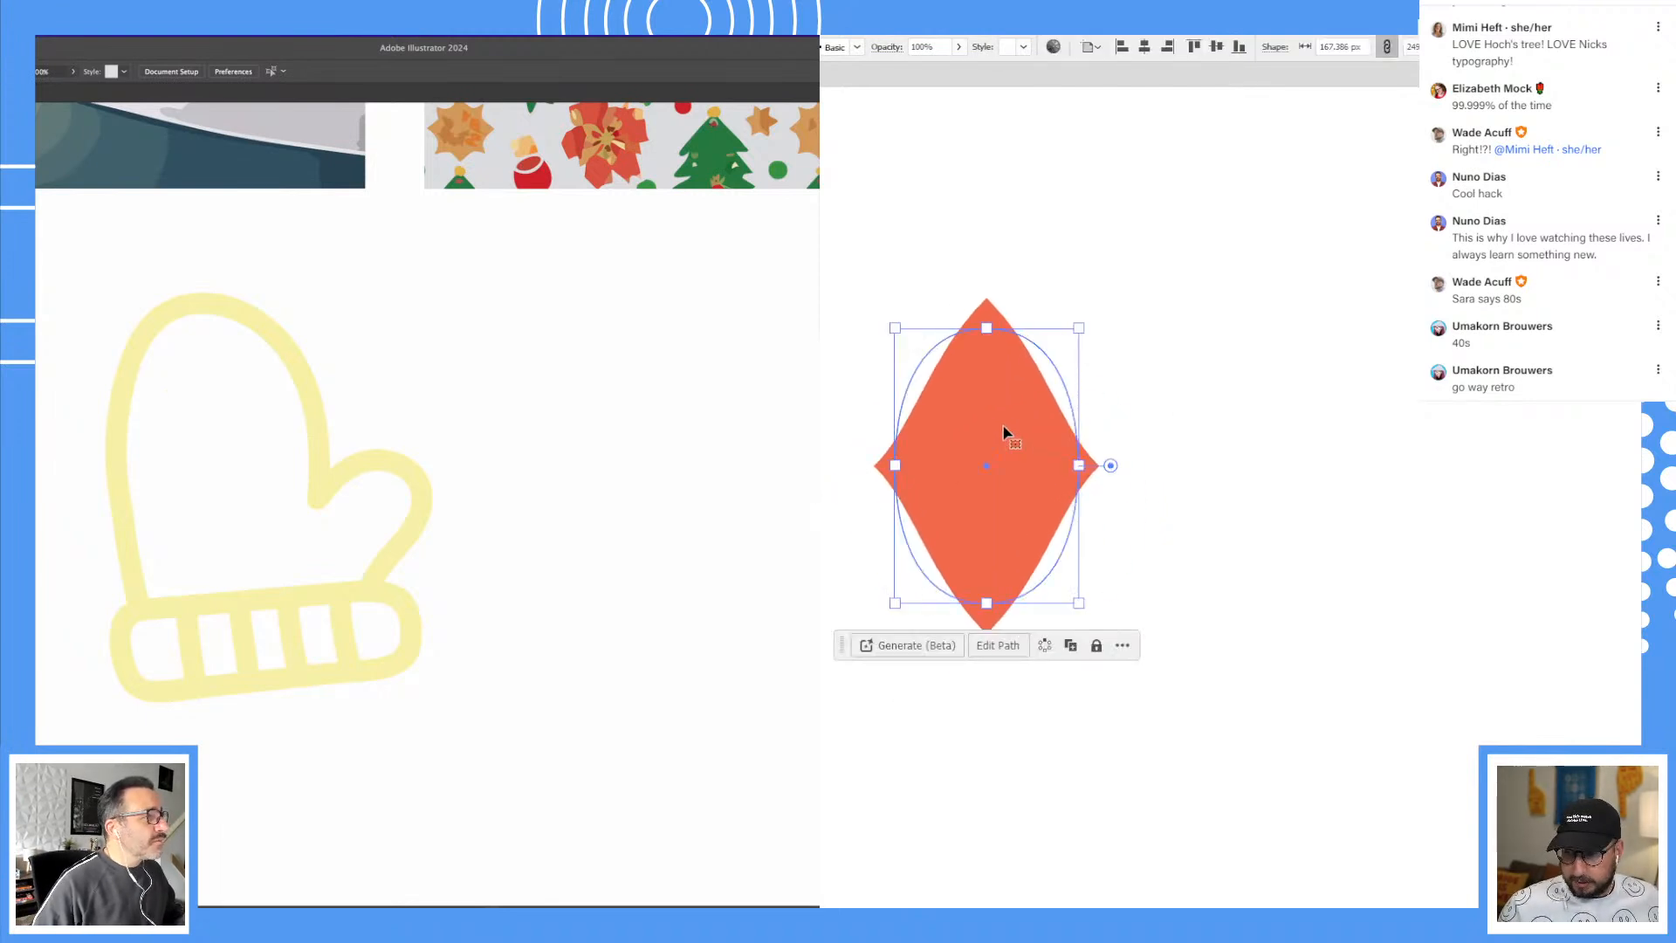
Step: Sketch an asterisk-shaped snowflake of crossing strokes on the mitten's palm, and deselect the orange shape
left_click_drag(176, 425, 207, 550)
key("super+z")
left_click_drag(170, 435, 282, 507)
left_click_drag(261, 409, 200, 548)
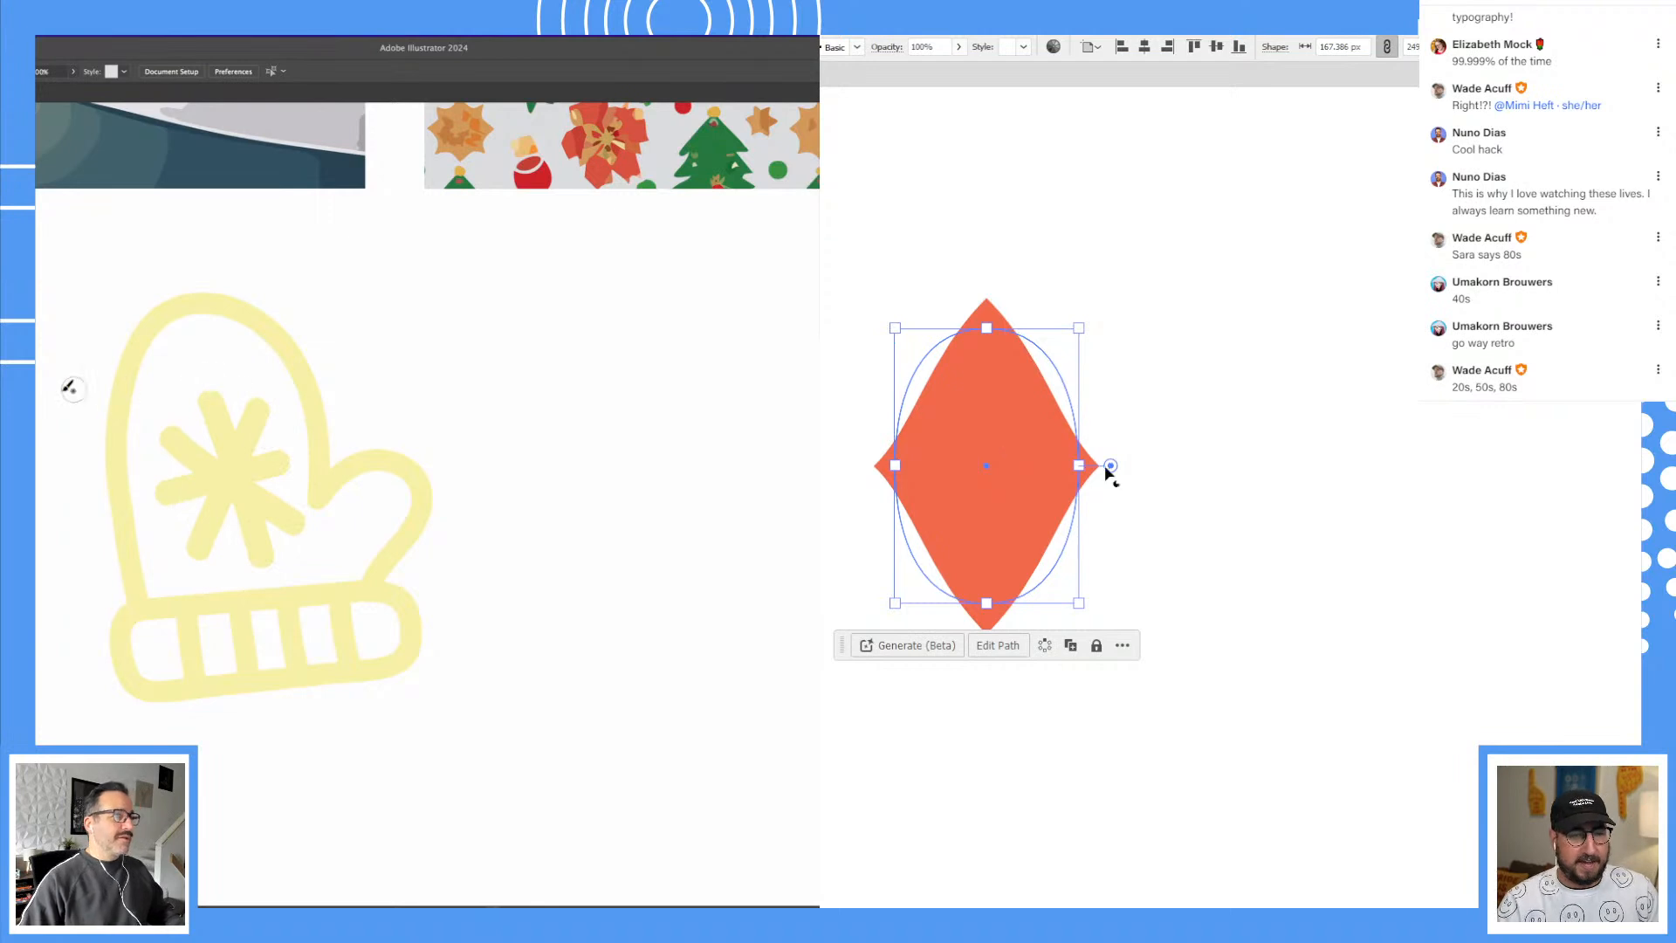
left_click(1234, 508)
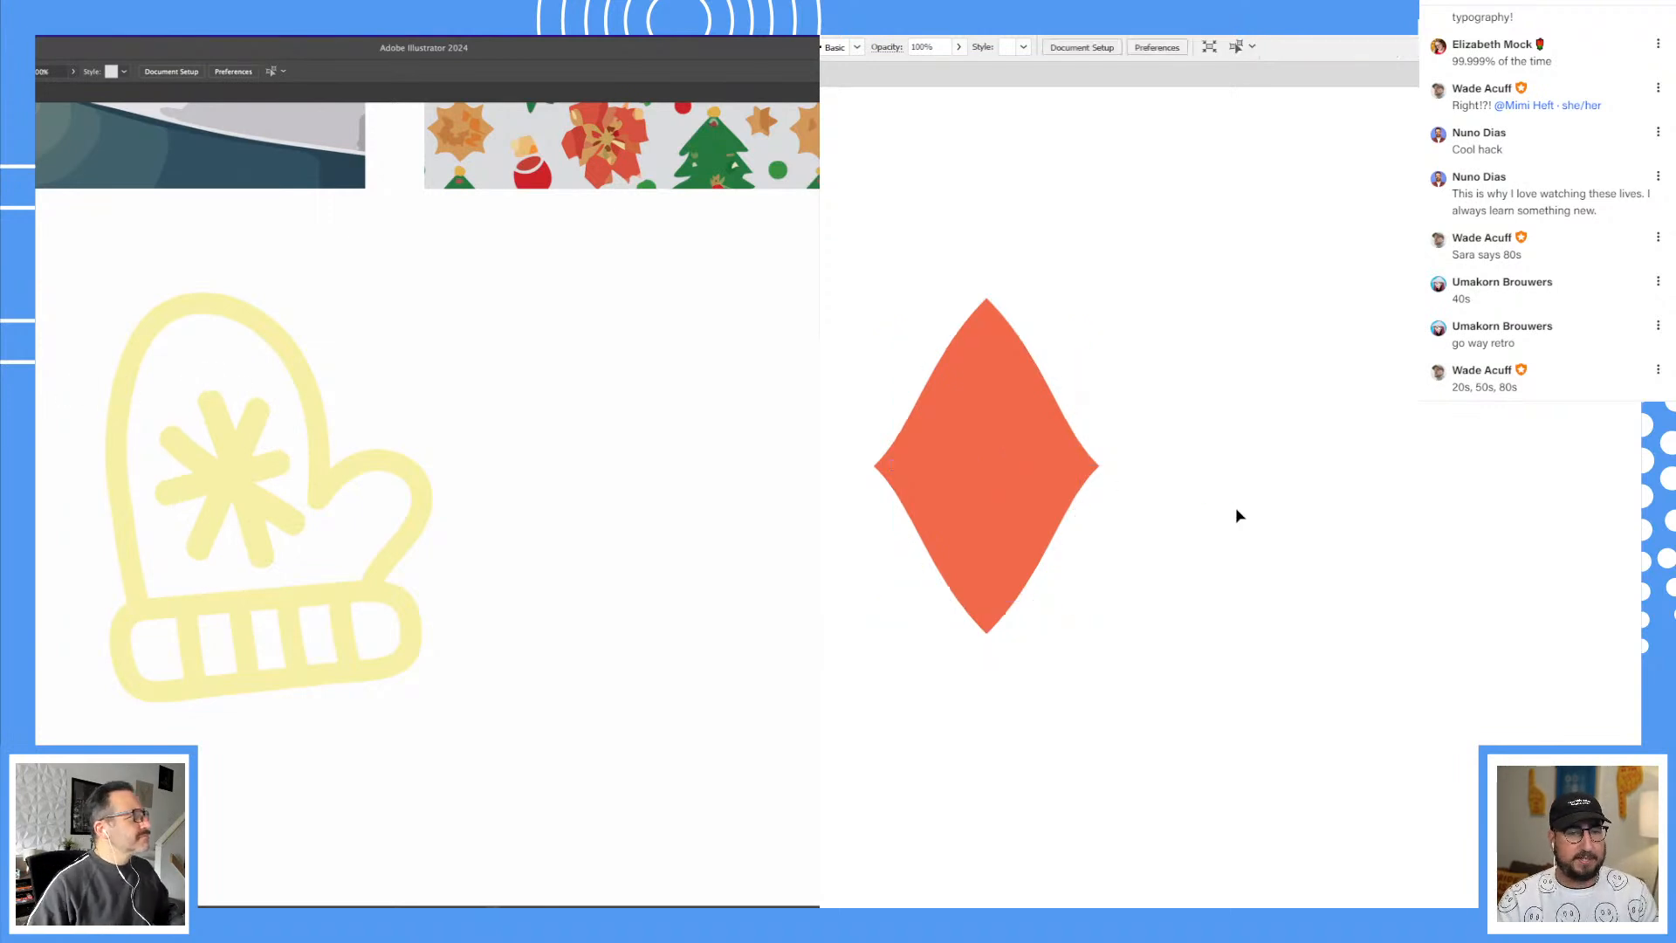
Step: Try a dark green fill on the puckered diamond shape and return it to its orange fill
left_click(1032, 444)
mouse_move(285, 590)
left_mouse_down()
mouse_move(385, 620)
mouse_move(280, 592)
left_mouse_up()
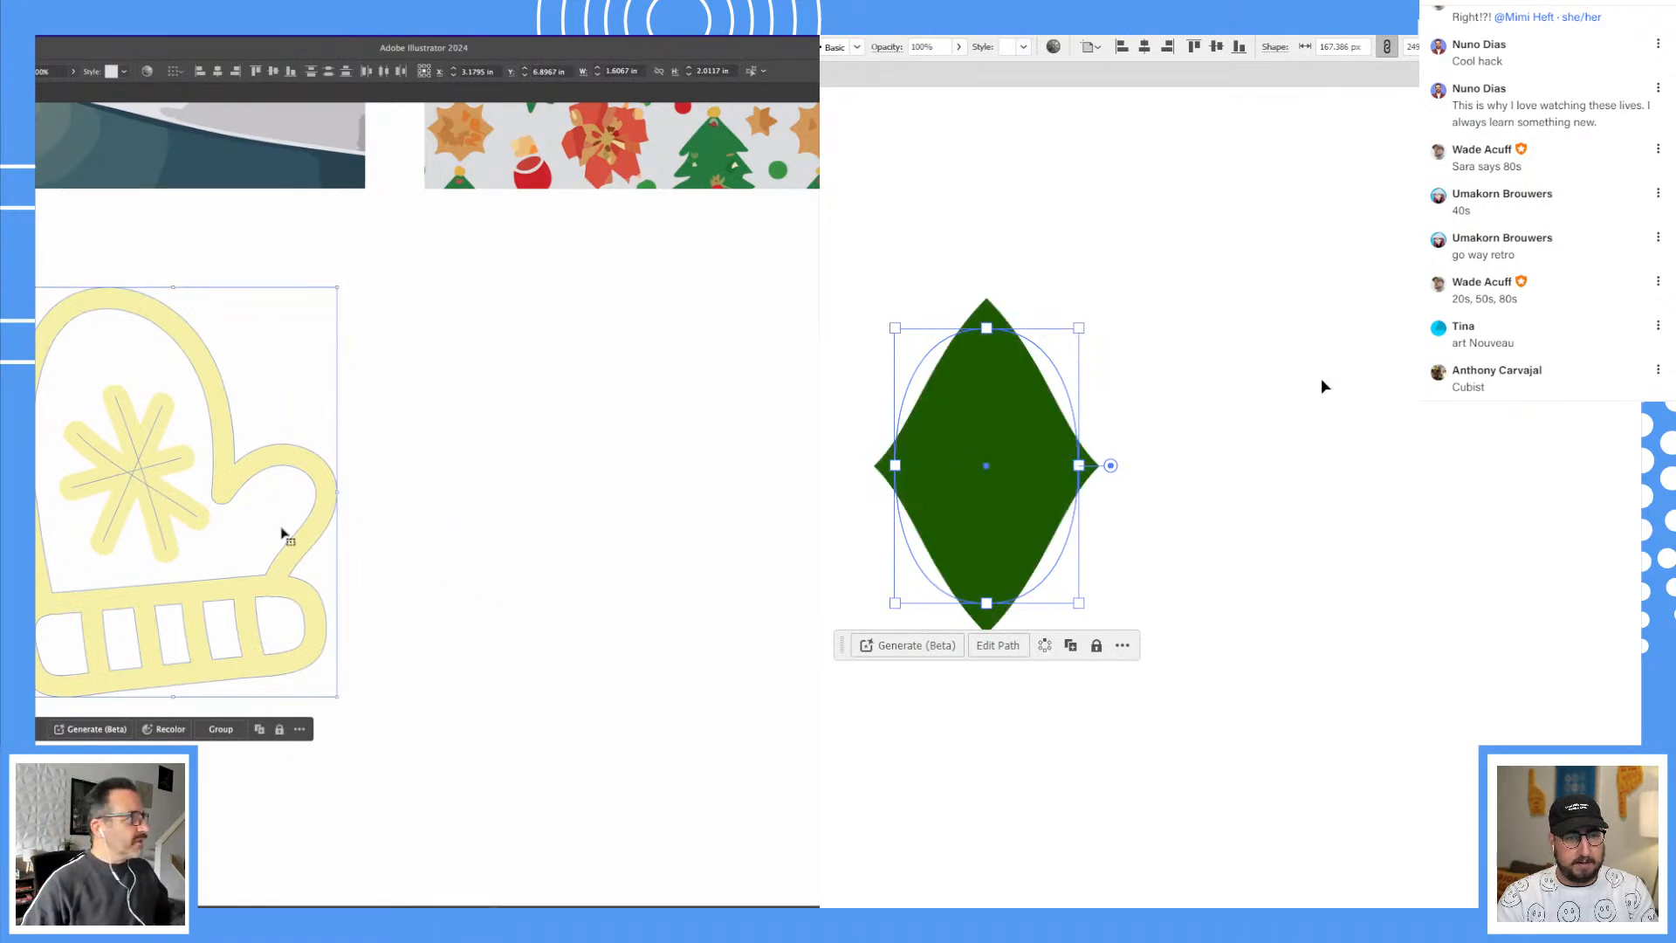
left_click(1314, 383)
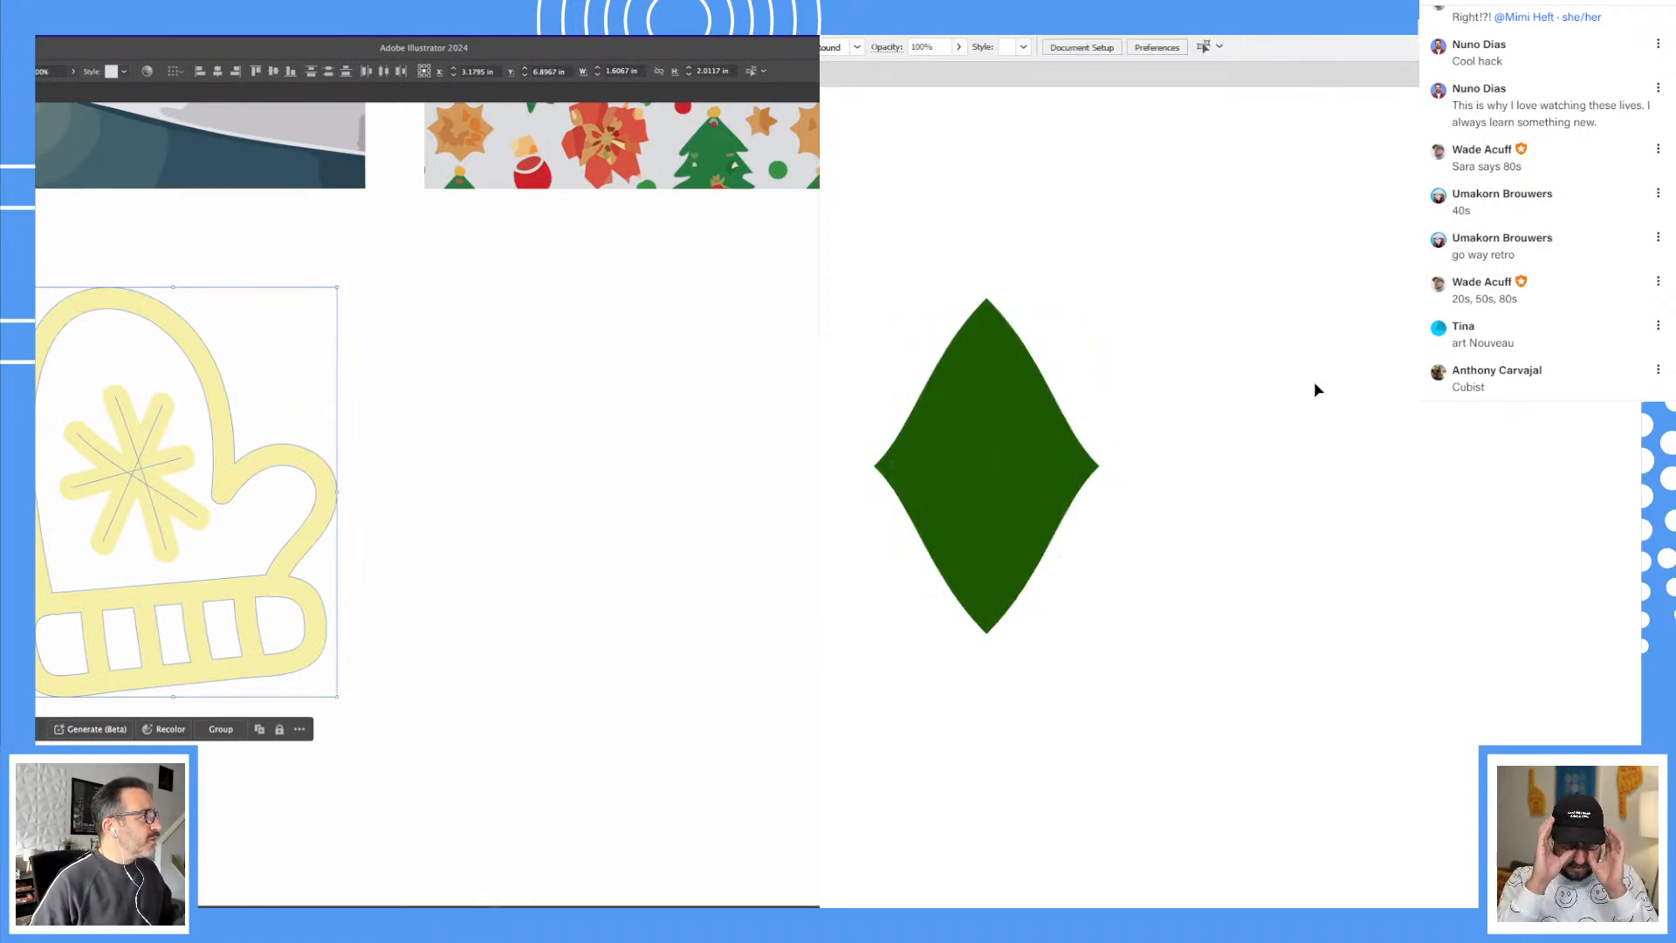
key("a")
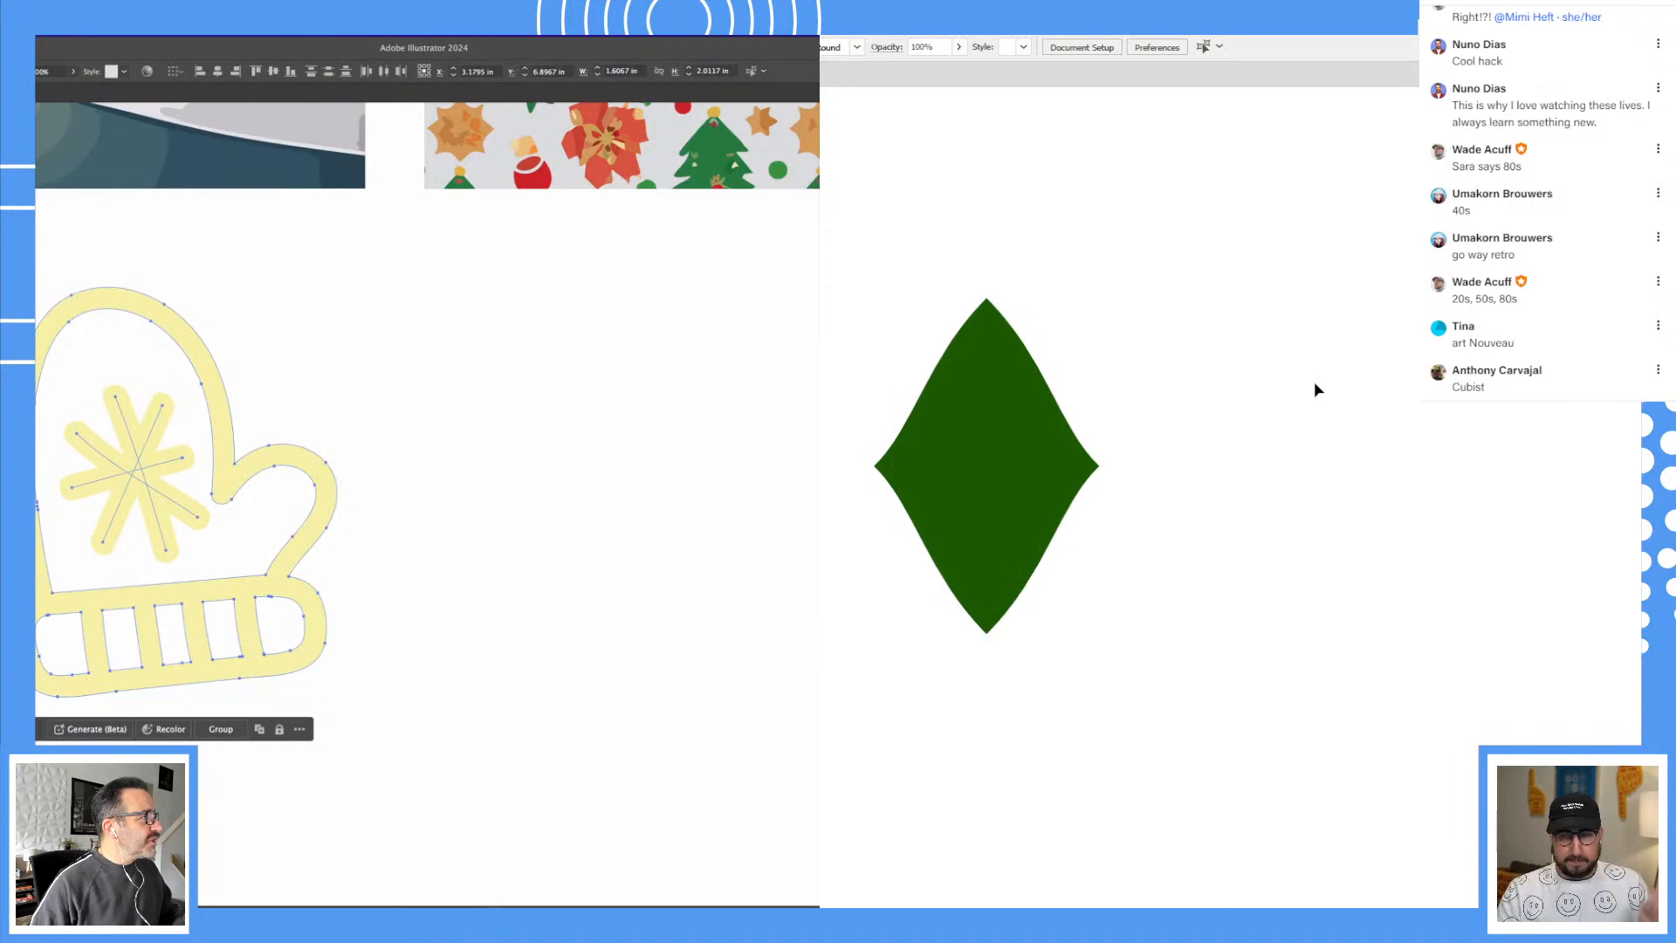
scroll(561, 461, "right", 4)
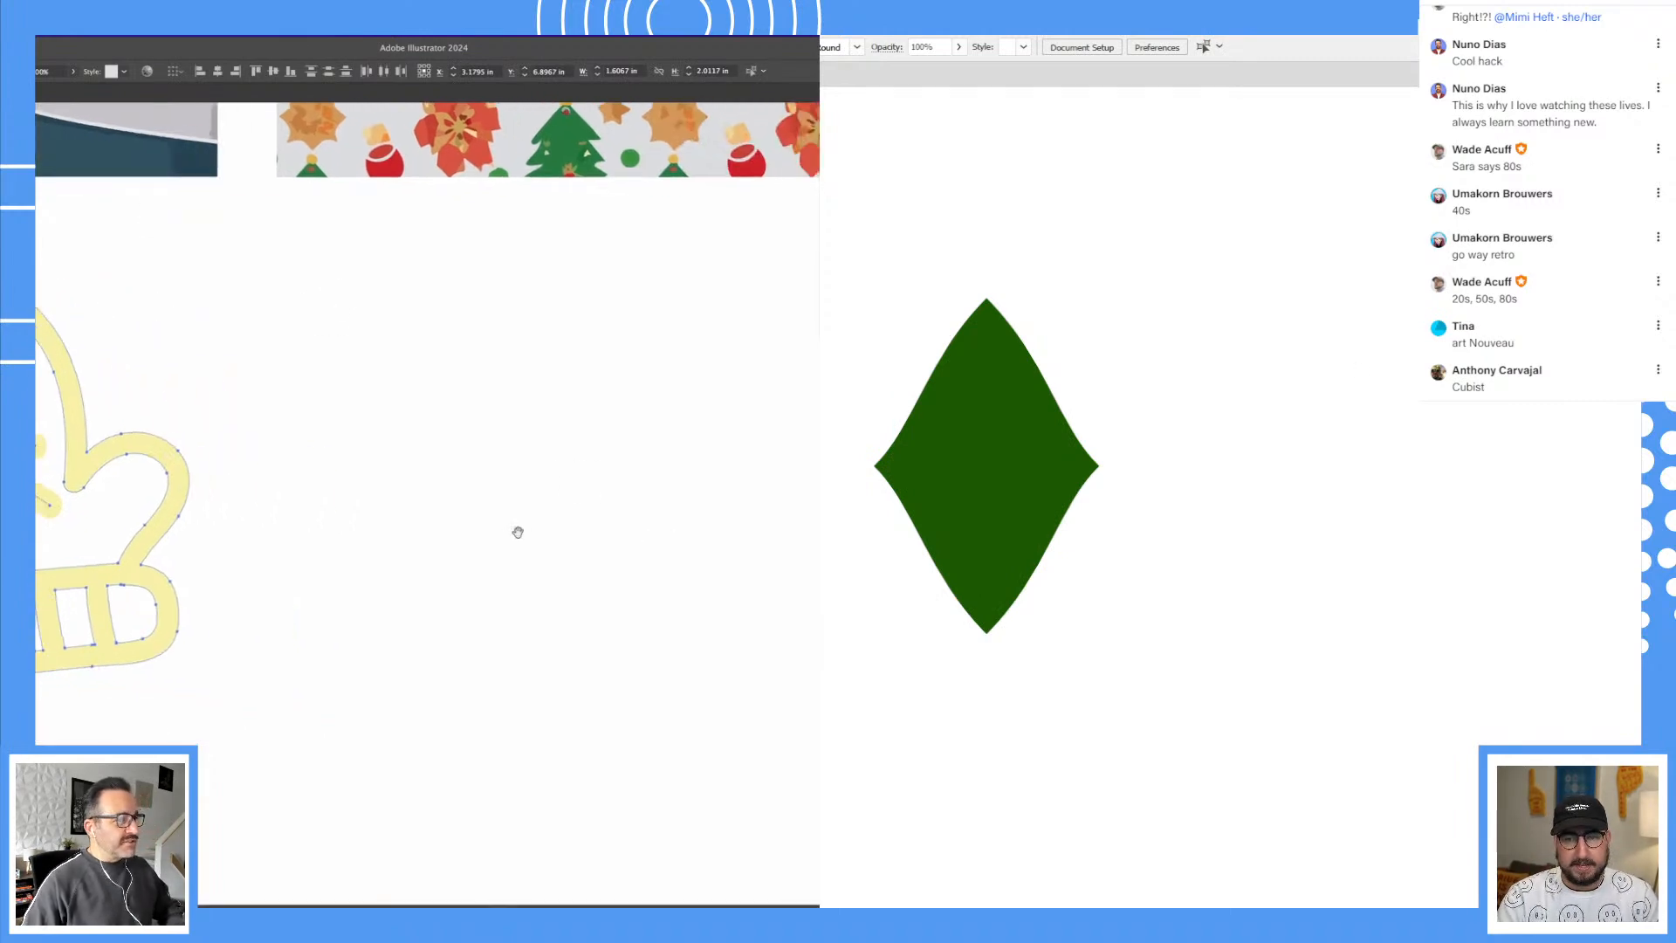
left_click(1075, 460)
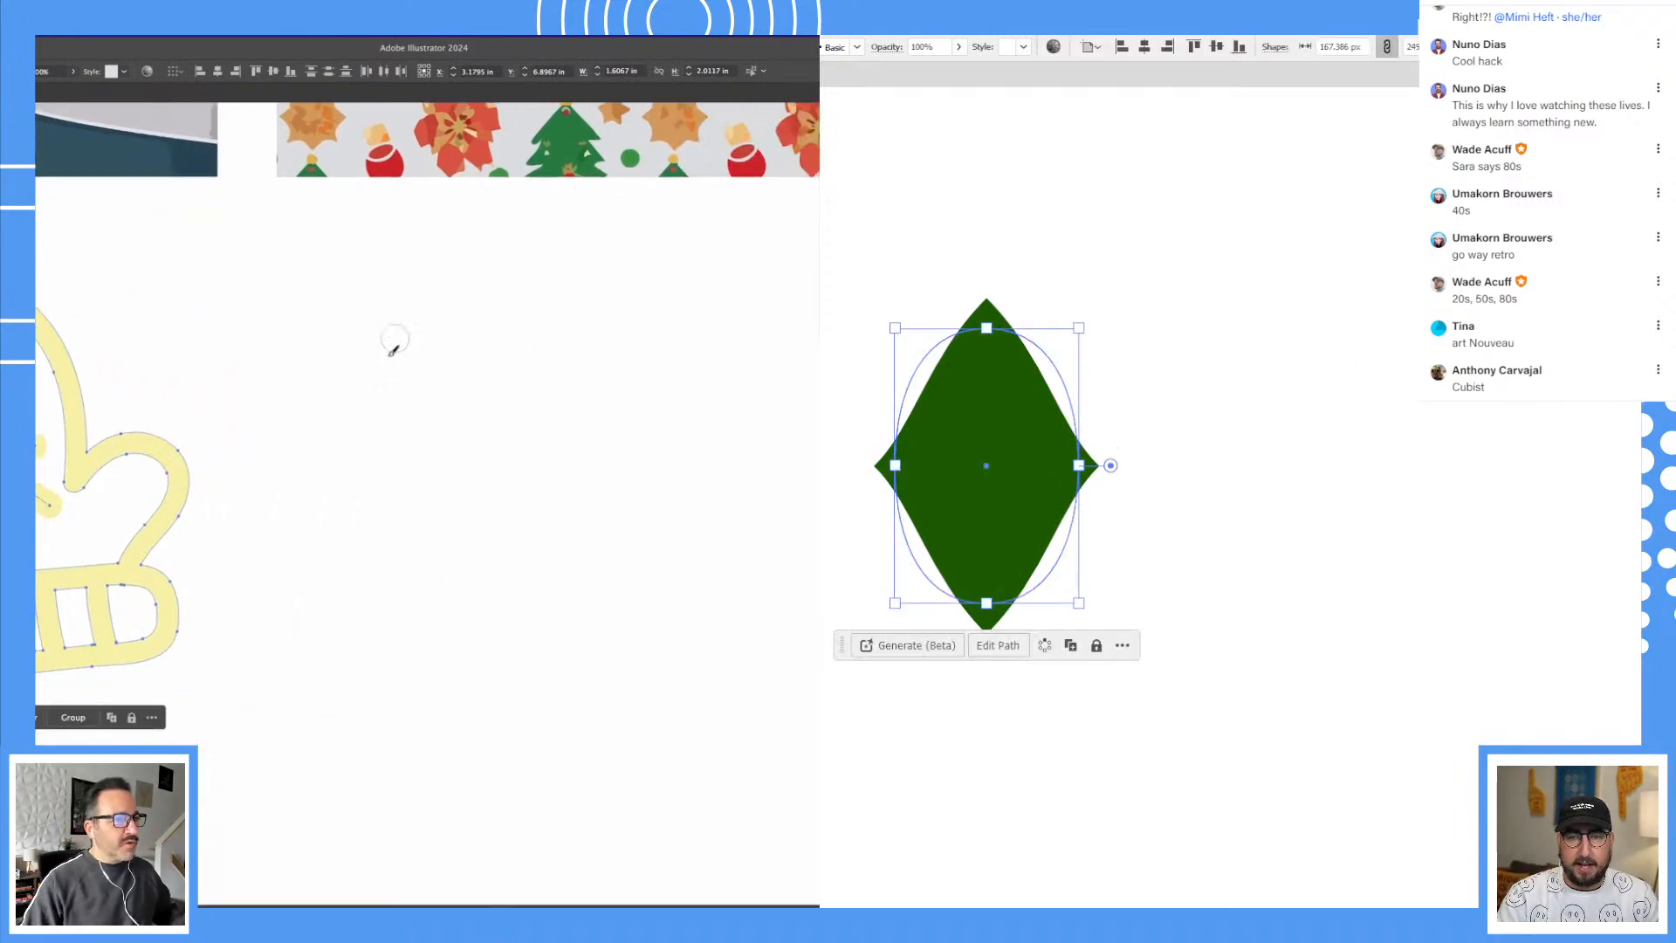
left_click(1397, 439)
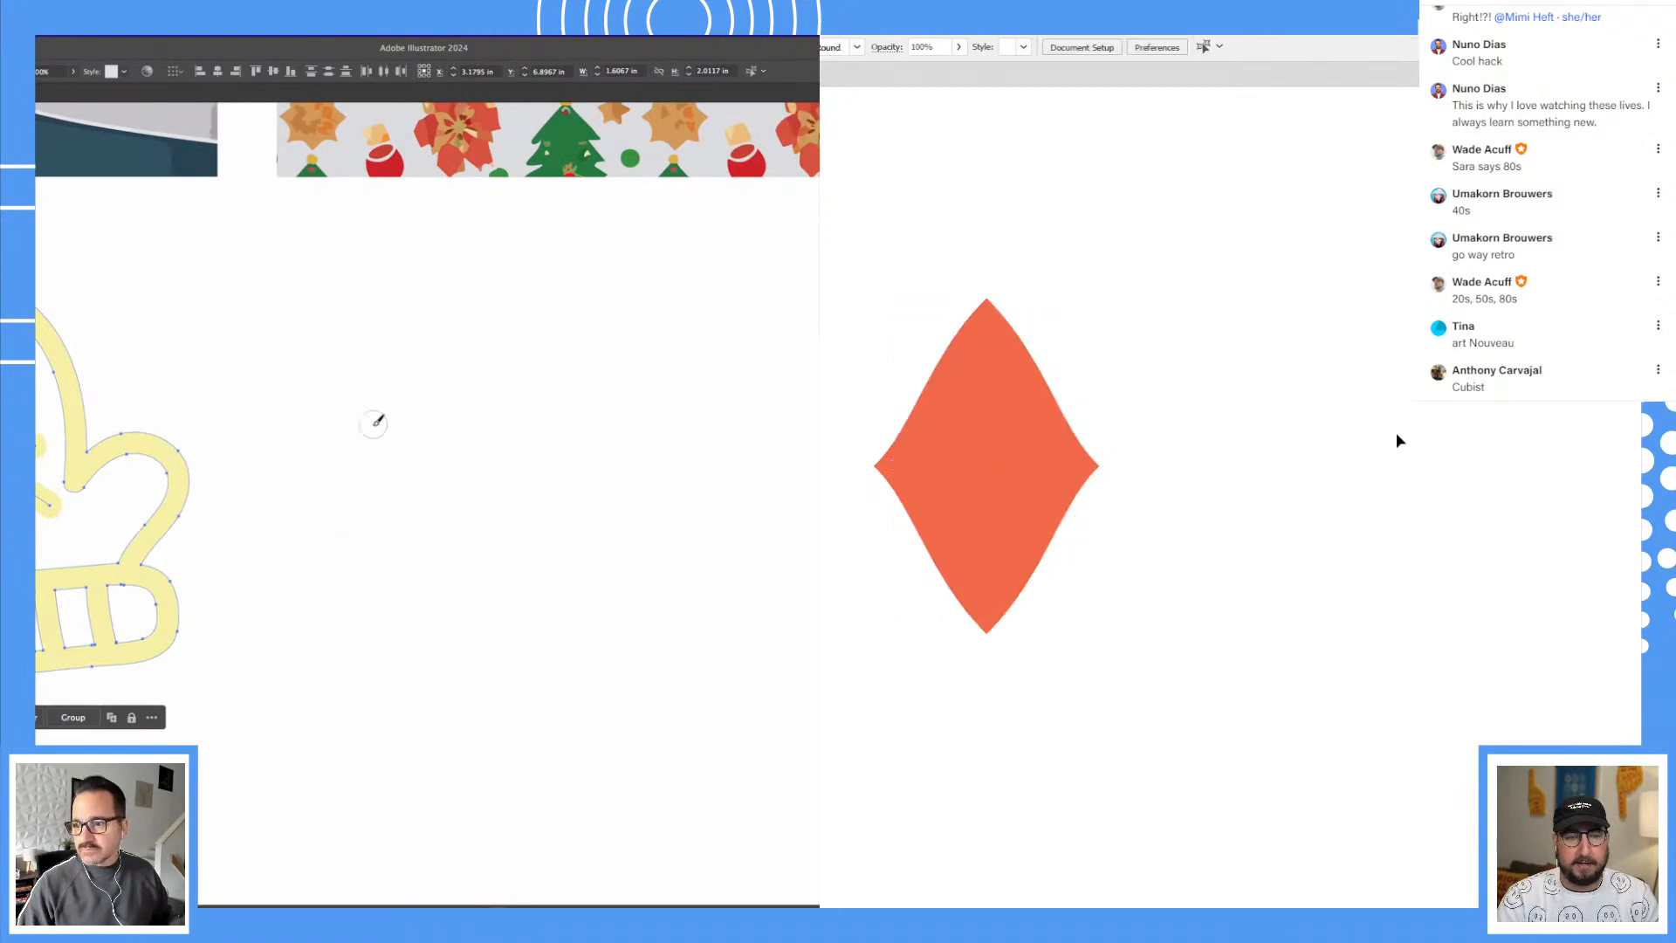
key("z")
left_click(1152, 470)
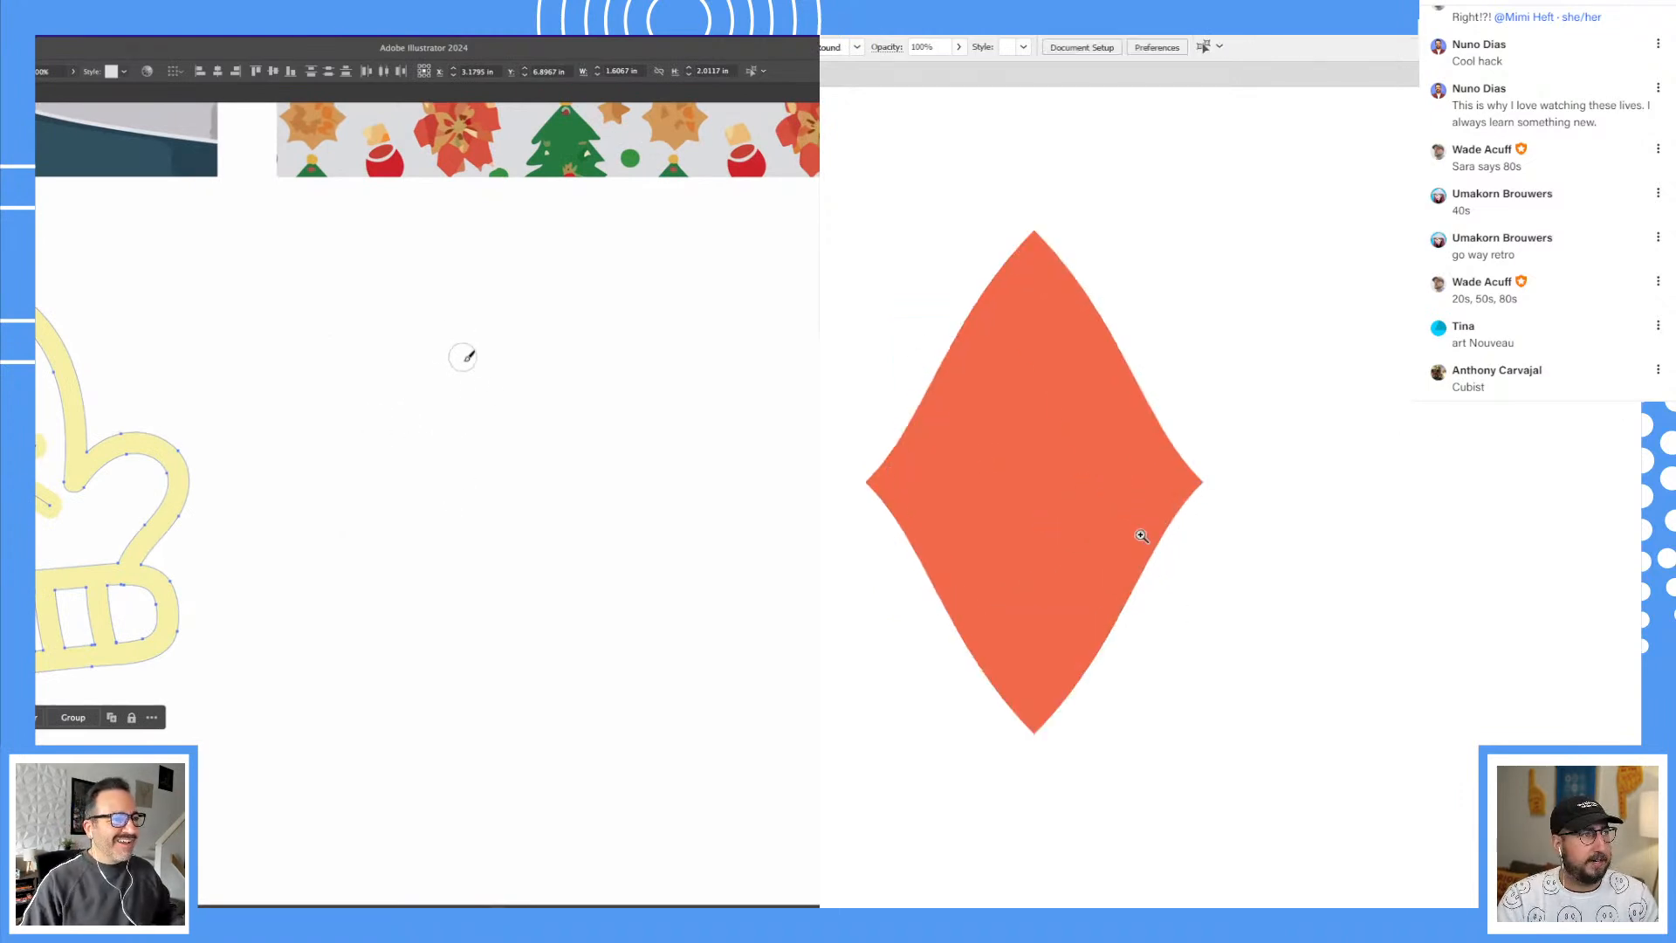
Step: Sketch a large stocking outline with a slanted rectangular cuff in the empty area beside the mitten
mouse_move(486, 386)
left_mouse_down()
mouse_move(506, 571)
mouse_move(472, 653)
mouse_move(401, 713)
mouse_move(379, 811)
mouse_move(511, 867)
mouse_move(705, 813)
mouse_move(785, 745)
mouse_move(781, 560)
mouse_move(715, 353)
mouse_move(500, 384)
left_mouse_up()
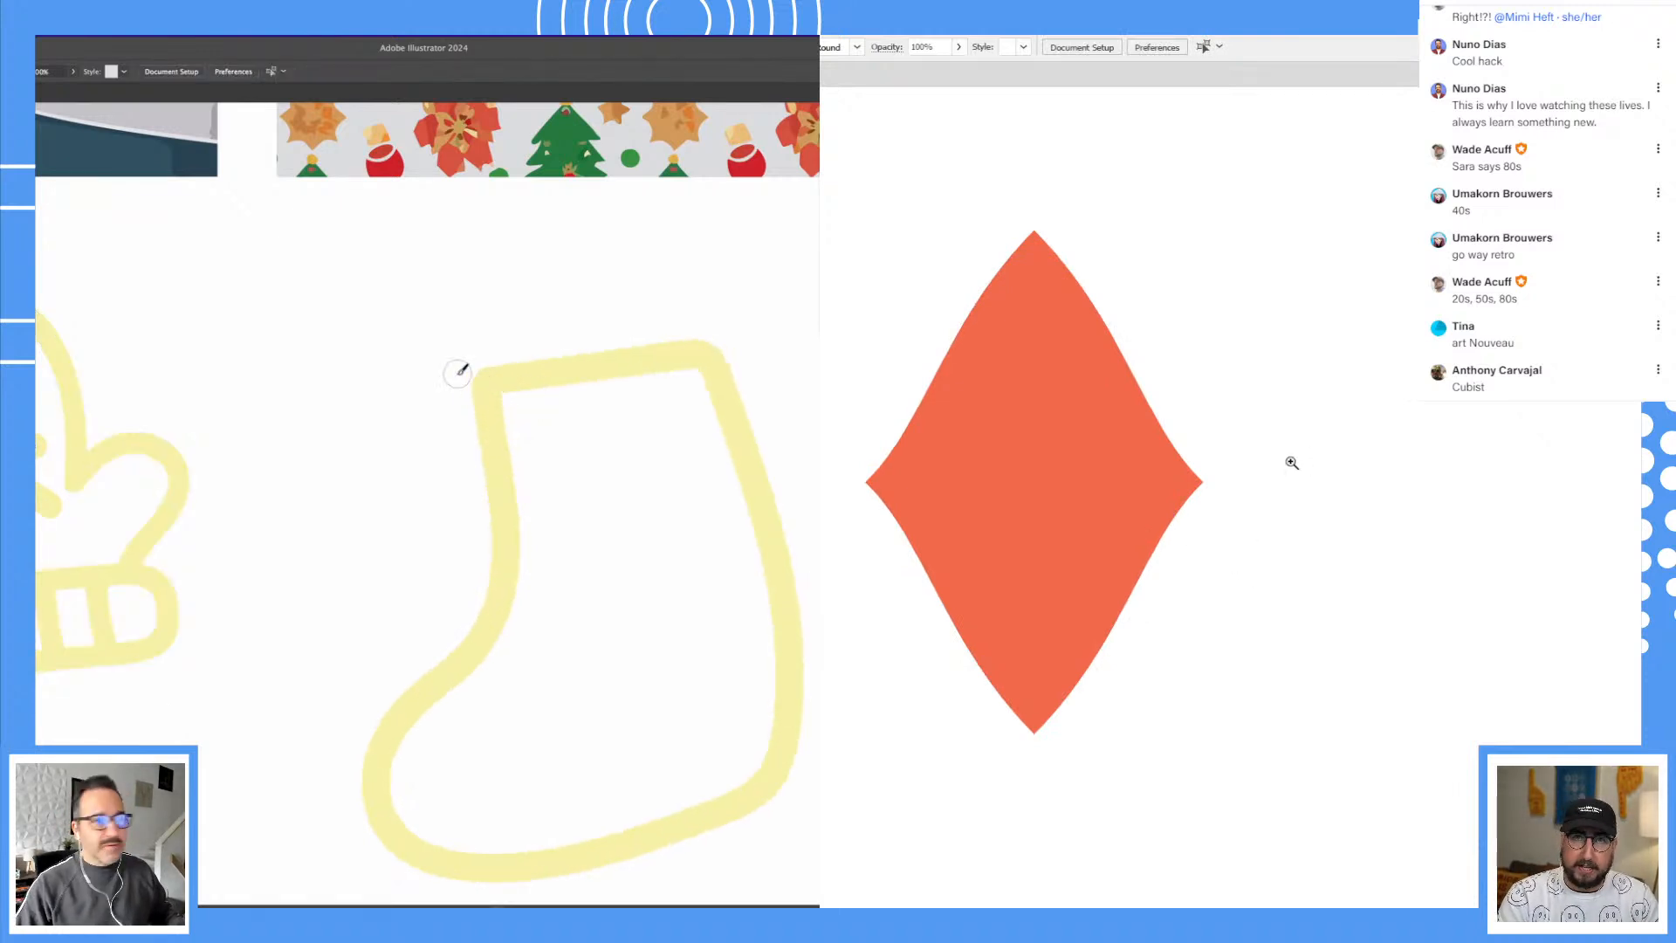
mouse_move(451, 331)
left_mouse_down()
mouse_move(526, 277)
mouse_move(697, 271)
left_mouse_up()
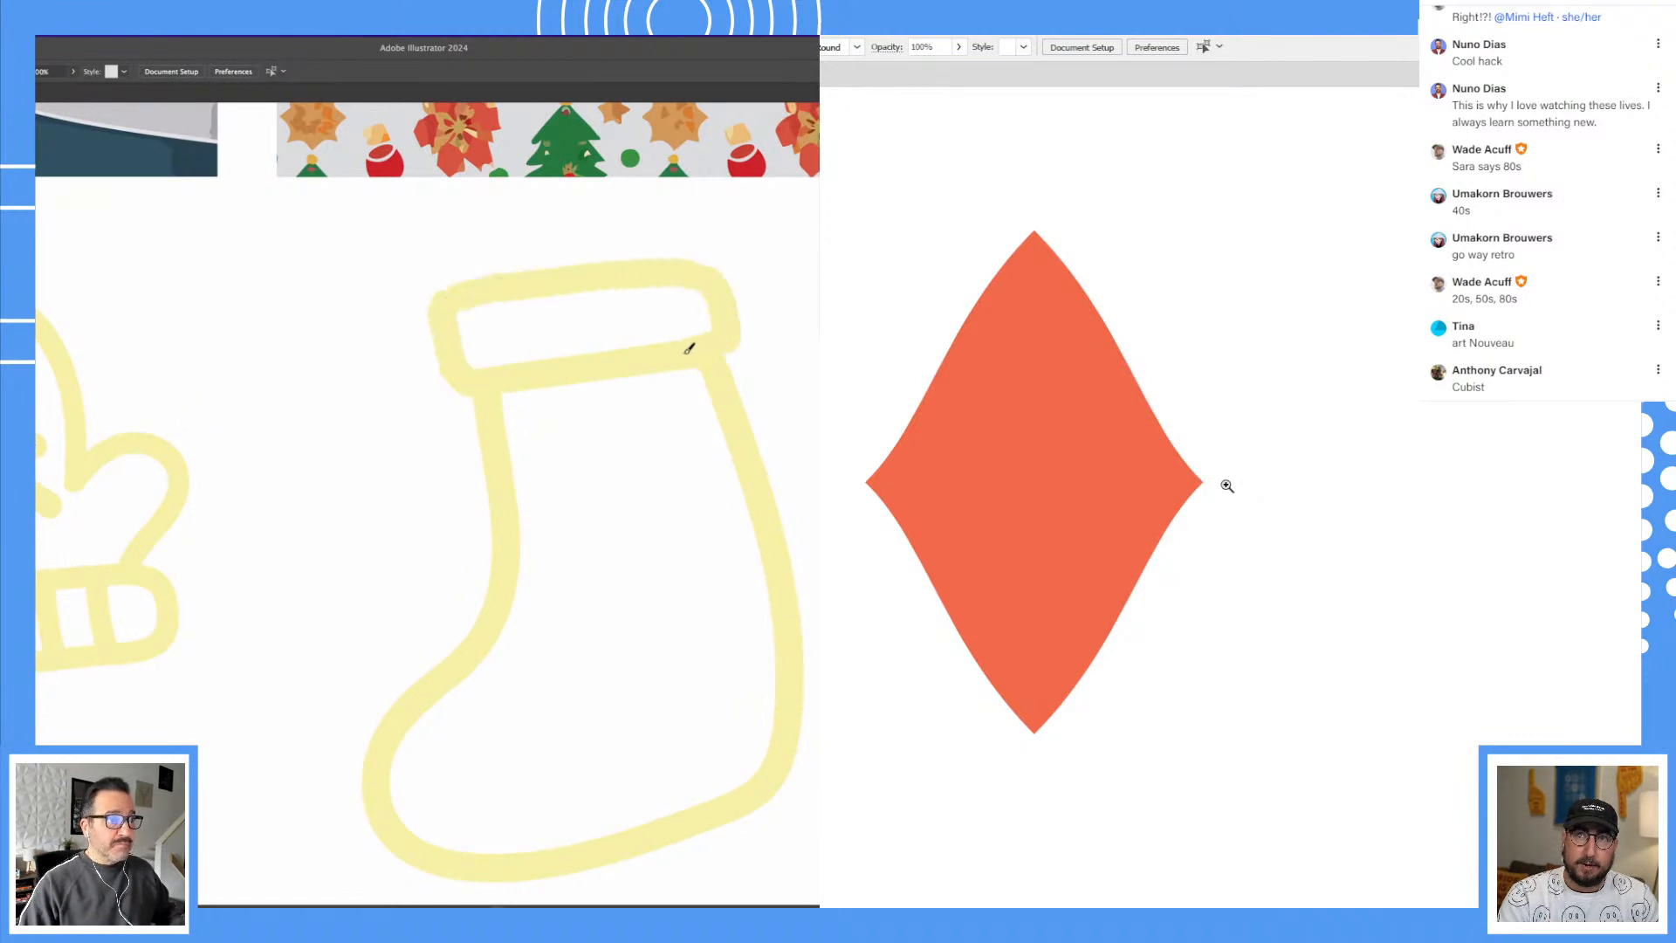
key("super+z")
left_click_drag(527, 367, 497, 380)
left_click_drag(1227, 423, 1068, 803)
left_click_drag(497, 381, 463, 378)
left_click_drag(1324, 438, 1021, 490)
mouse_move(464, 378)
left_mouse_down()
mouse_move(436, 295)
mouse_move(710, 245)
left_mouse_up()
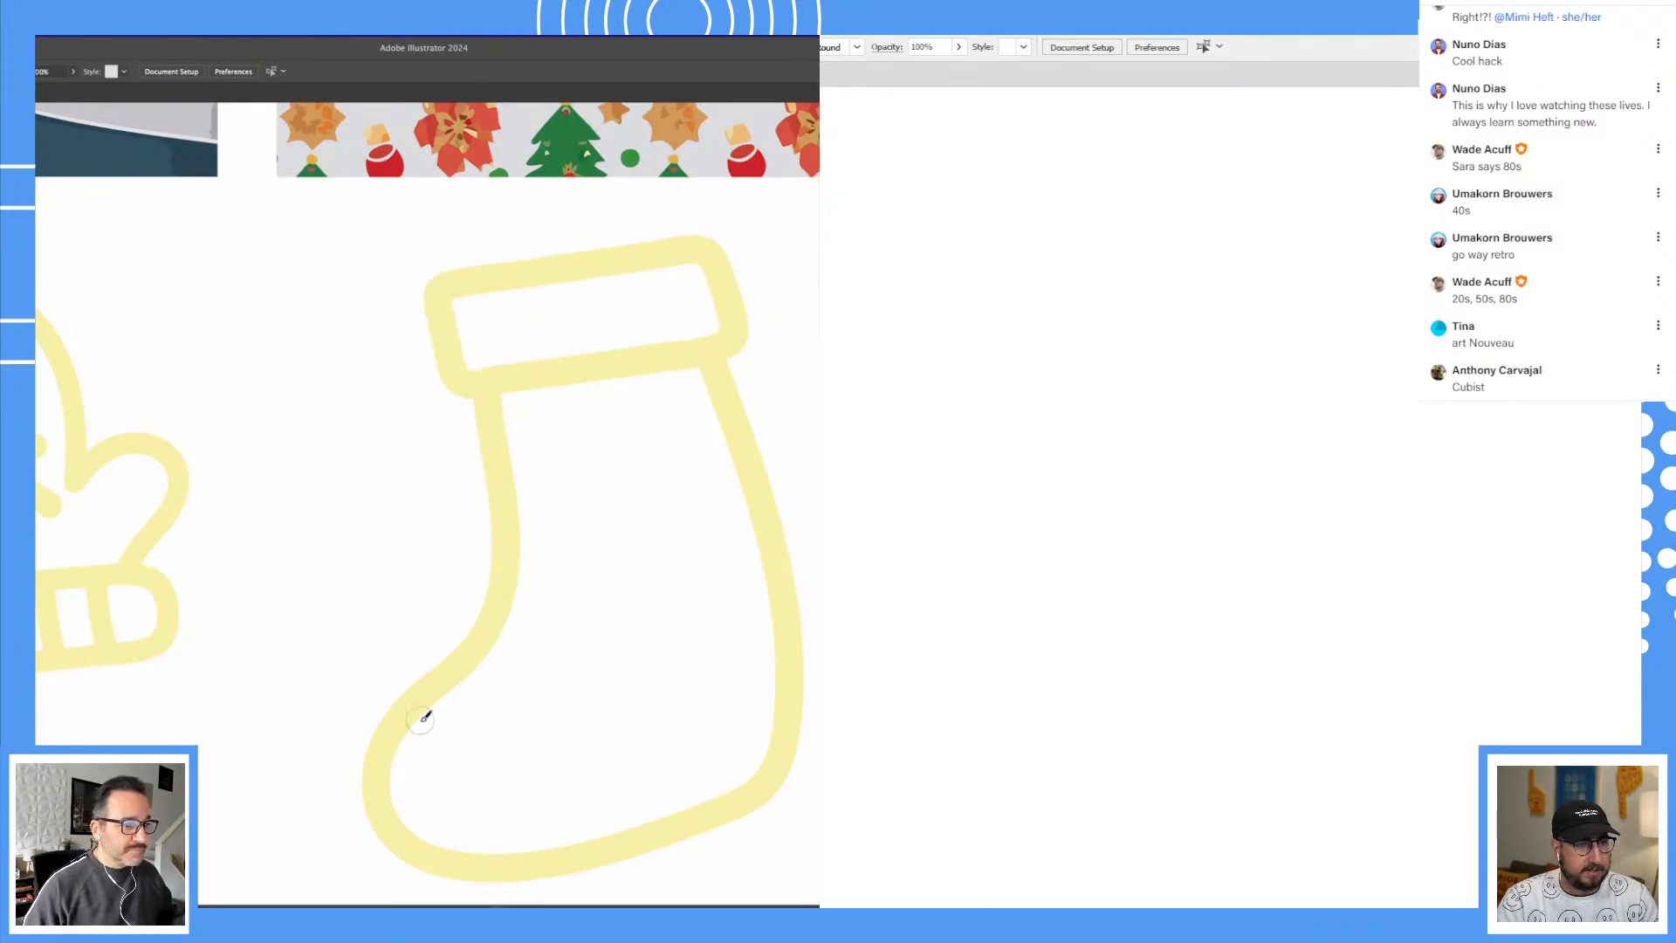
Step: Draw the stocking's toe and heel curves, and overlay an orange square with a triangle made by deleting a corner anchor
mouse_move(425, 694)
left_mouse_down()
mouse_move(514, 763)
mouse_move(563, 844)
left_mouse_up()
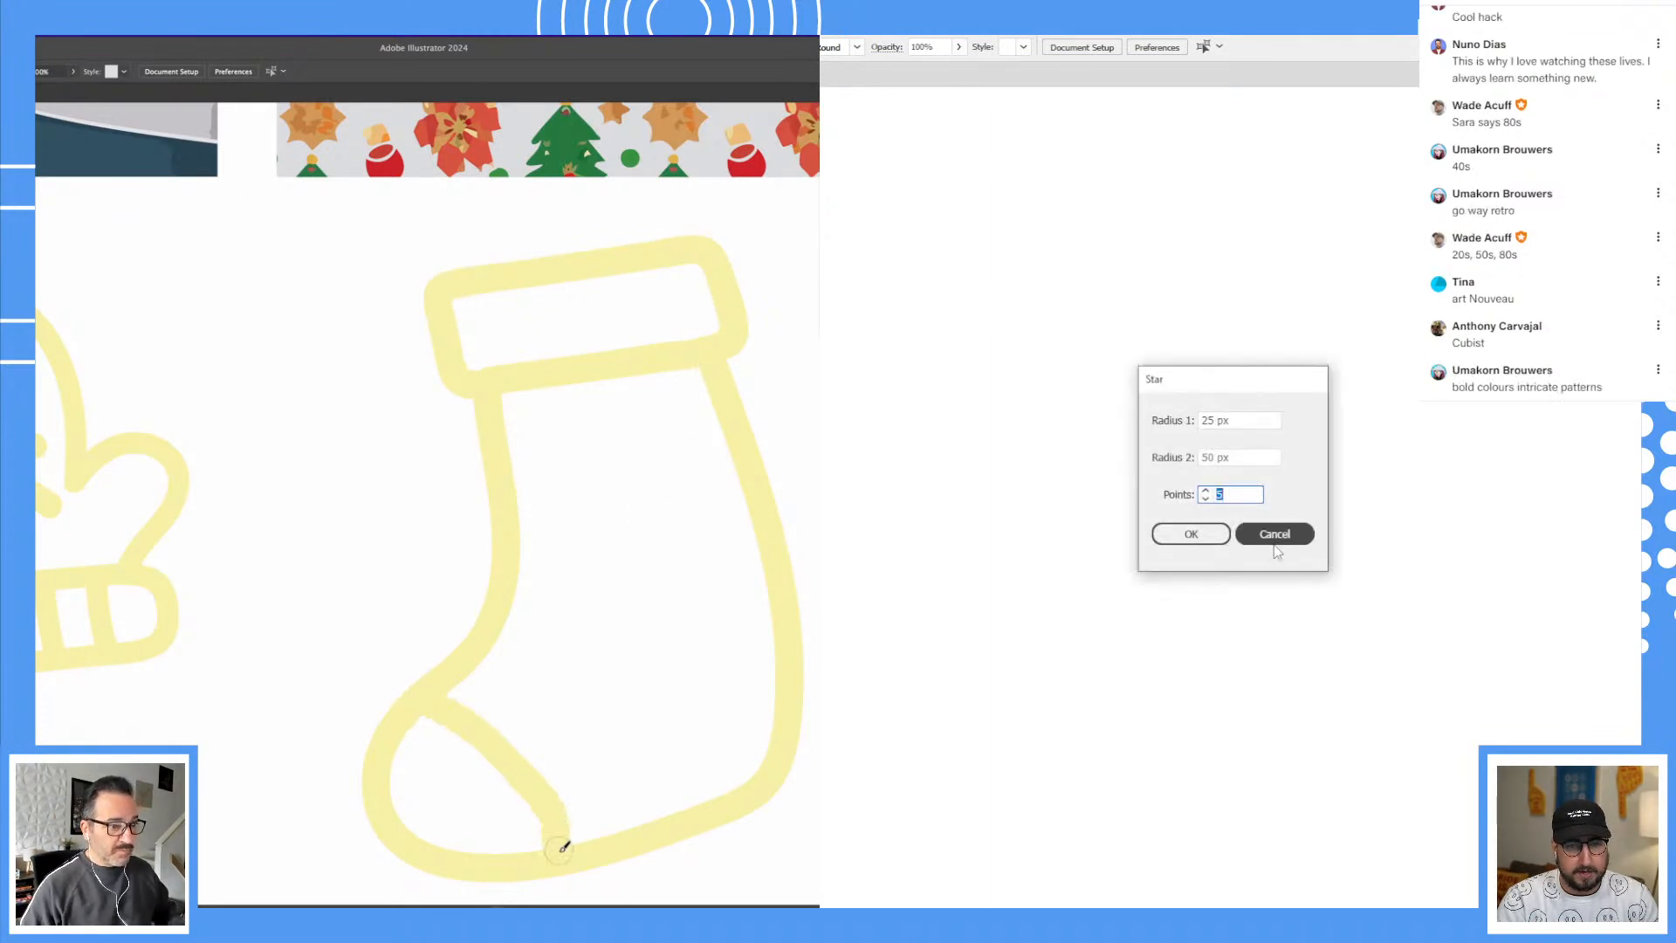
left_click_drag(893, 242, 1113, 461)
key("v")
mouse_move(778, 570)
left_mouse_down()
mouse_move(699, 673)
mouse_move(699, 823)
mouse_move(759, 565)
left_mouse_up()
left_click(1112, 242)
key("Delete")
left_click(1088, 247)
key("m")
key("super+z")
left_click(932, 325, "ctrl")
mouse_move(897, 244)
left_mouse_down()
mouse_move(1134, 291)
mouse_move(1154, 555)
left_mouse_up()
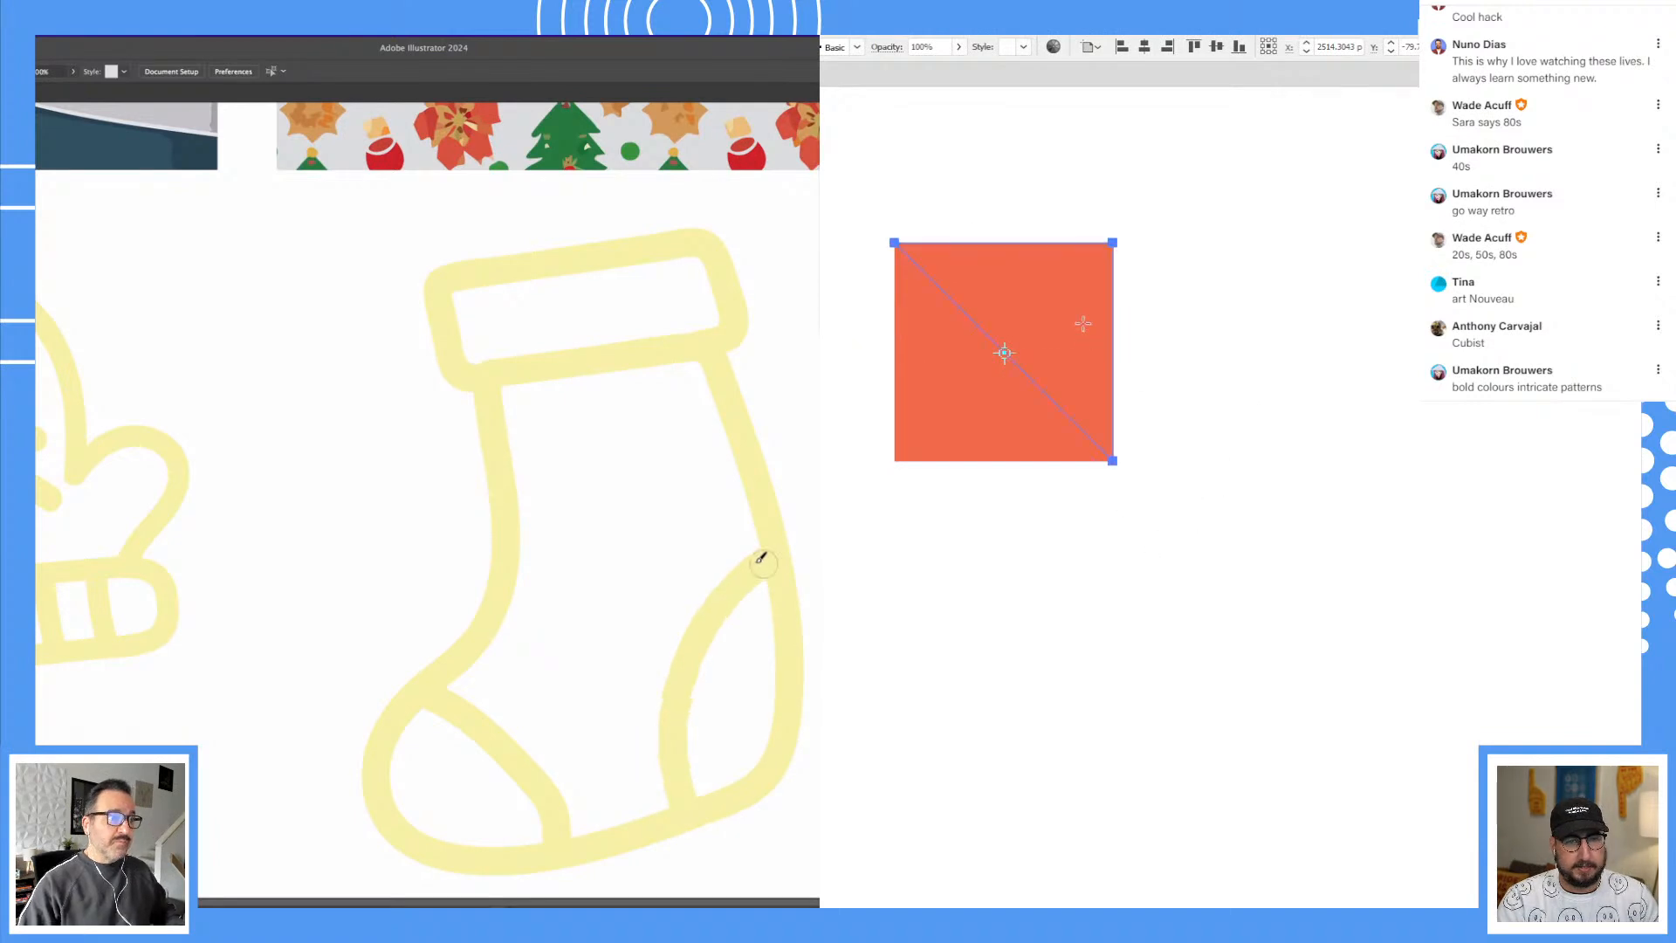
Step: Add ribs across the stocking's cuff, and finish and scale down the square tile of orange and teal triangles
left_click_drag(496, 282, 520, 358)
key("v")
mouse_move(1201, 259)
left_mouse_down()
mouse_move(1197, 322)
mouse_move(910, 492)
left_mouse_up()
left_click_drag(564, 272, 583, 340)
key("r")
left_click_drag(1184, 238, 1029, 349)
left_click_drag(641, 253, 663, 338)
mouse_move(1030, 349)
left_mouse_down()
mouse_move(993, 365)
mouse_move(1049, 364)
left_mouse_up()
Step: Scale the stocking sketch down to about 1.13 in wide, and repeat the two-triangle tile sideways into a long row
left_click_drag(321, 274, 378, 363)
left_click_drag(1049, 364, 1051, 364)
left_click_drag(378, 363, 594, 655)
key("ctrl+d")
key("ctrl+d")
key("ctrl+d")
key("ctrl+d")
key("ctrl+d")
key("ctrl+d")
key("ctrl+d")
key("ctrl+d")
key("ctrl+d")
key("ctrl+d")
key("ctrl+d")
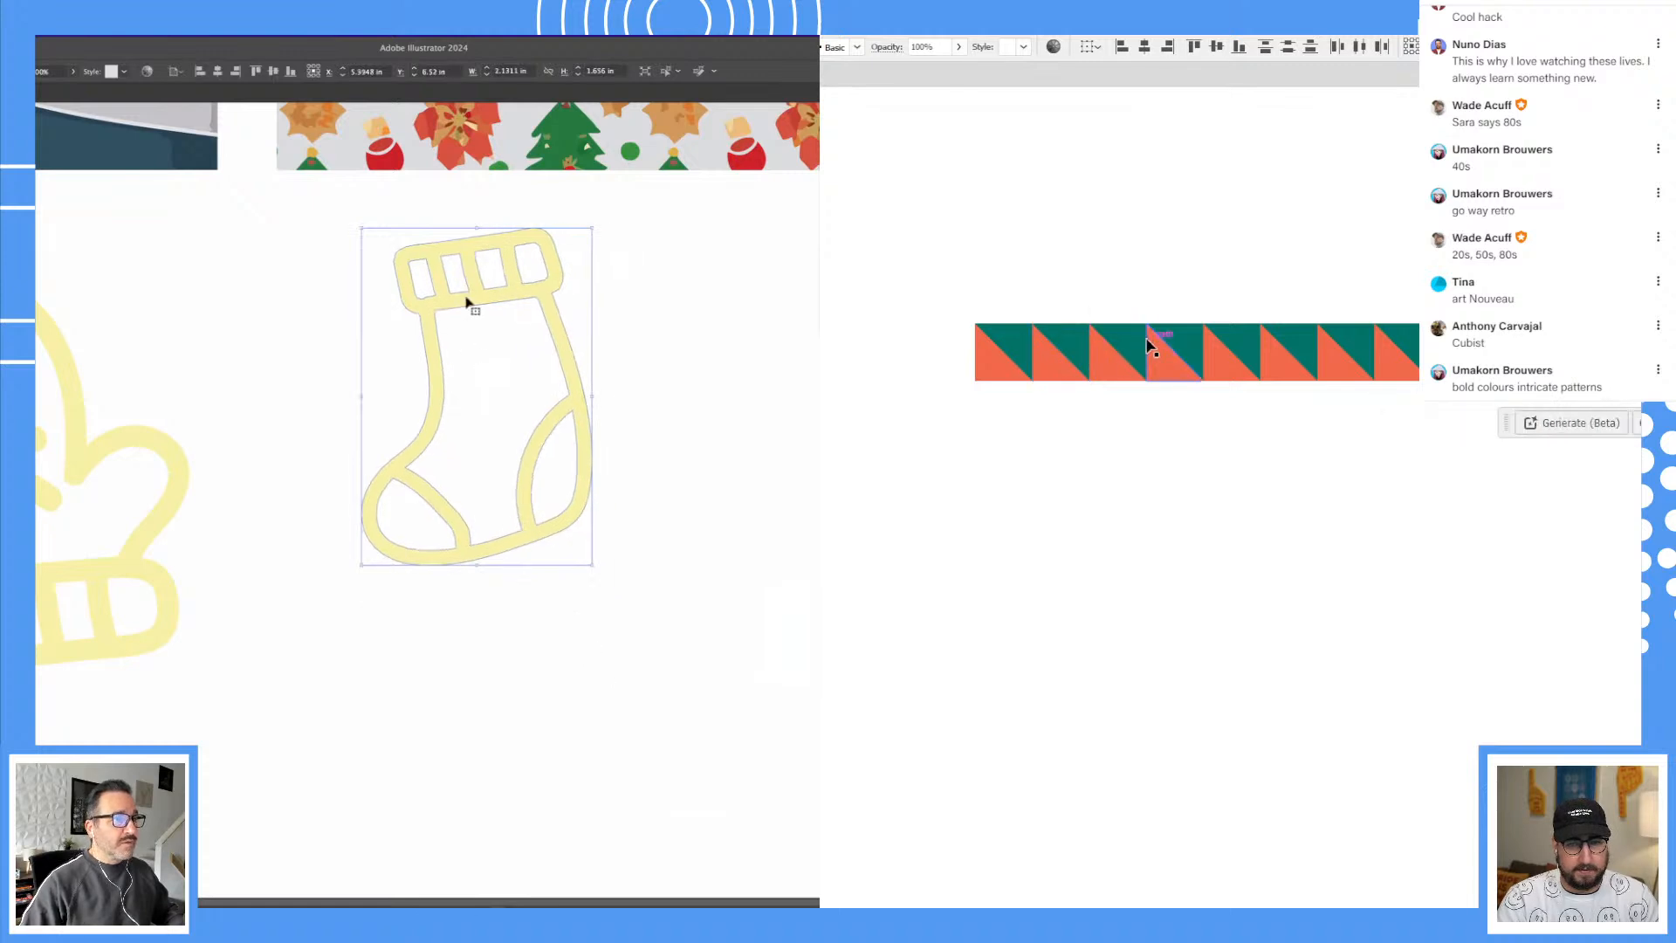
Step: Move the stocking sketch closer to the mitten, and select the whole row of triangle tiles
left_click_drag(468, 305, 404, 366)
left_click_drag(1144, 338, 972, 316)
key("ctrl+d")
left_click_drag(404, 370, 553, 316)
left_click_drag(954, 303, 874, 295)
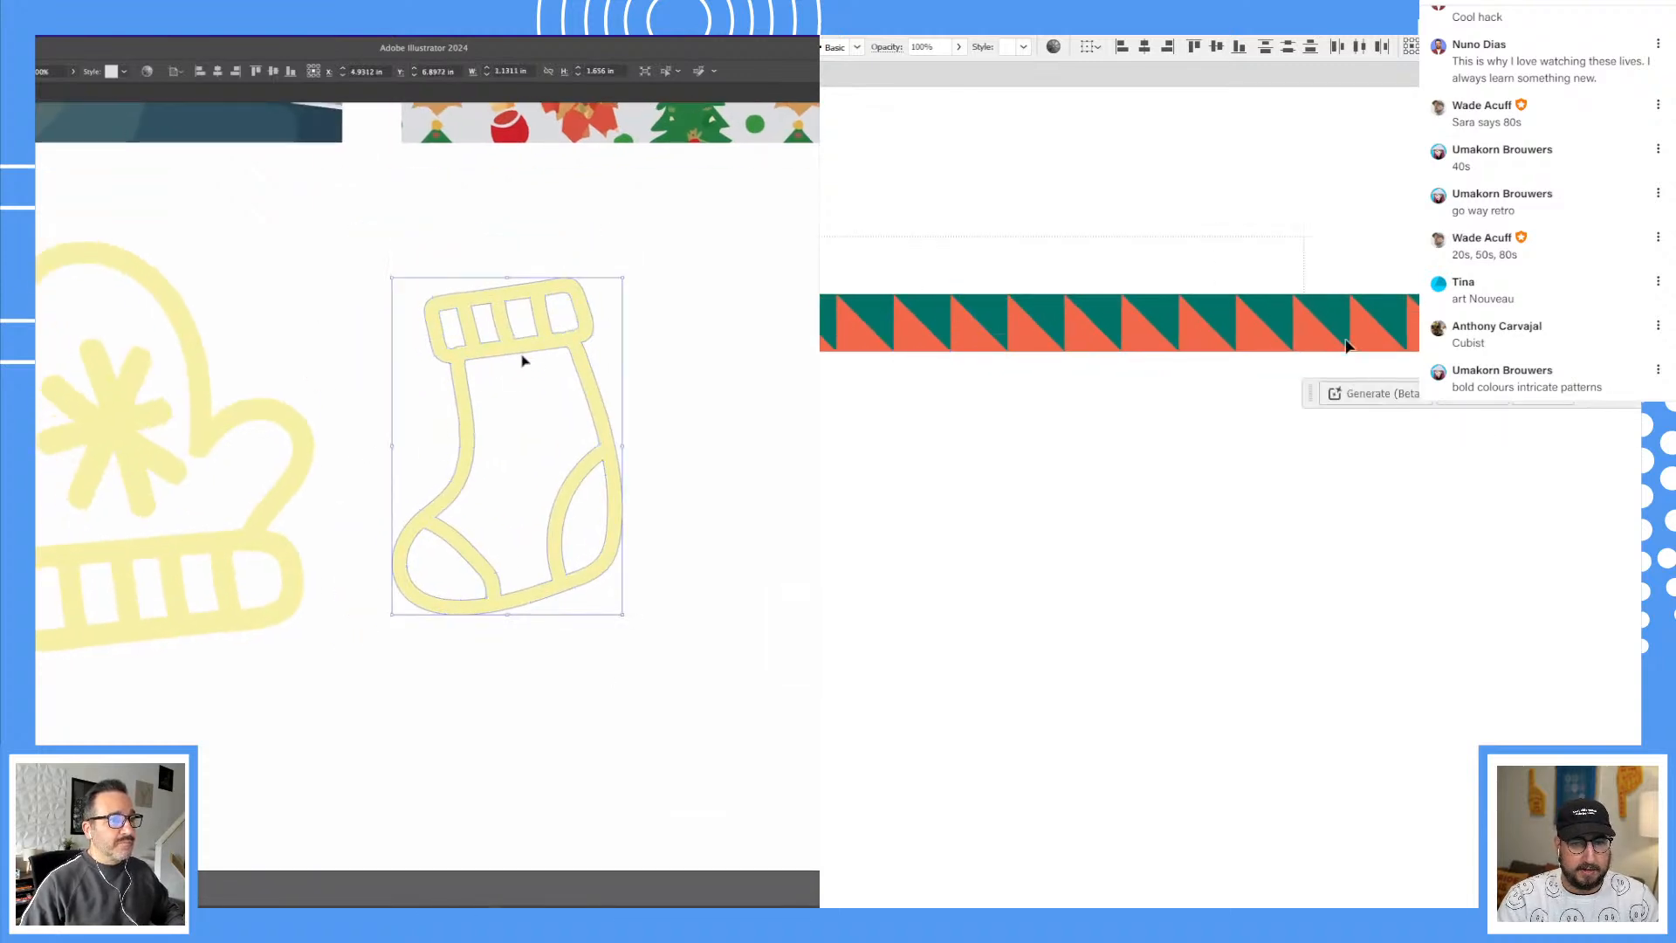
left_click_drag(524, 353, 520, 378)
left_click_drag(1294, 338, 1484, 347)
left_click_drag(520, 378, 517, 376)
Step: Enlarge the stocking to about 1.38 in wide, and duplicate the triangle row repeatedly downward into a block of rows
left_click_drag(1122, 322, 1121, 390)
left_click_drag(617, 299, 674, 223)
left_click_drag(1122, 390, 1121, 384)
left_click_drag(675, 223, 670, 227)
left_click_drag(1121, 384, 1121, 380)
left_click(813, 427)
left_click_drag(798, 599, 434, 623)
key("ctrl+d")
key("ctrl+d")
key("ctrl+d")
key("ctrl+d")
key("ctrl+d")
key("ctrl+d")
key("ctrl+d")
key("ctrl+d")
left_click_drag(1406, 587, 1432, 341)
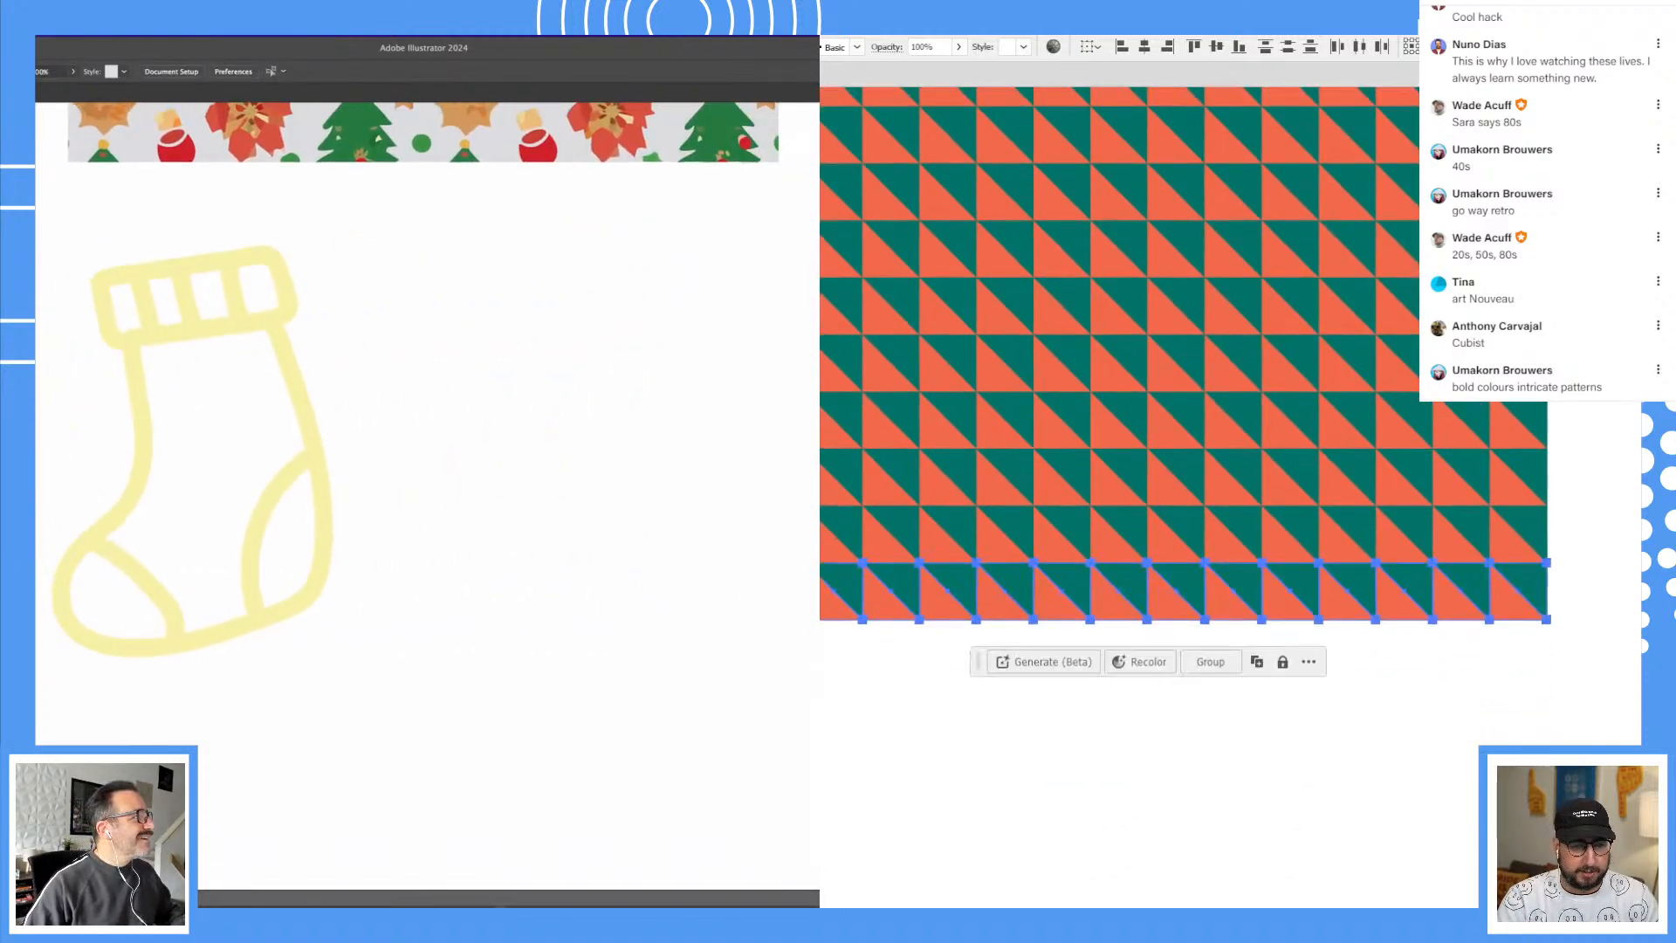
Step: Sketch a pointed ornament outline beside the stocking, and extend the triangle rows into a square block grouped as one object
mouse_move(636, 249)
left_mouse_down()
mouse_move(631, 305)
mouse_move(564, 381)
mouse_move(490, 426)
mouse_move(453, 522)
left_mouse_up()
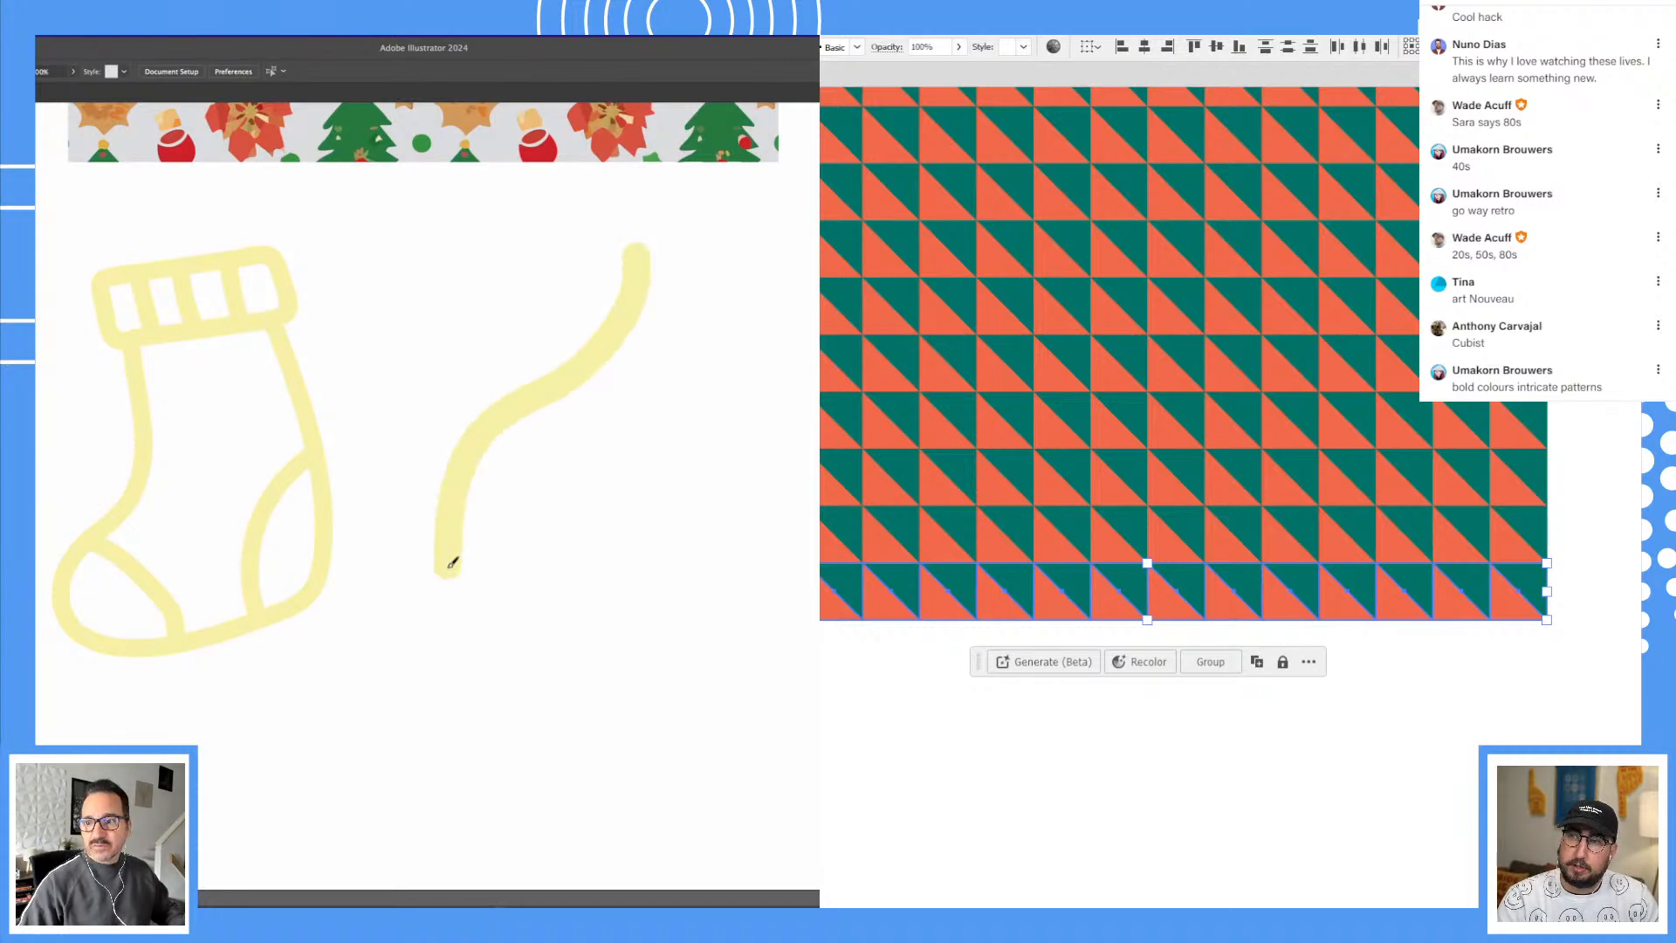
key("ctrl+d")
left_click(1227, 395, "ctrl+alt")
left_click_drag(1362, 386, 1283, 363)
key("ctrl+d")
key("ctrl+d")
key("ctrl+d")
mouse_move(508, 624)
left_mouse_down()
mouse_move(637, 808)
mouse_move(825, 523)
mouse_move(654, 237)
left_mouse_up()
key("ctrl+a")
key("ctrl+g")
left_click_drag(1034, 523, 1085, 517)
left_click_drag(654, 237, 653, 234)
left_click_drag(1085, 516, 1097, 513)
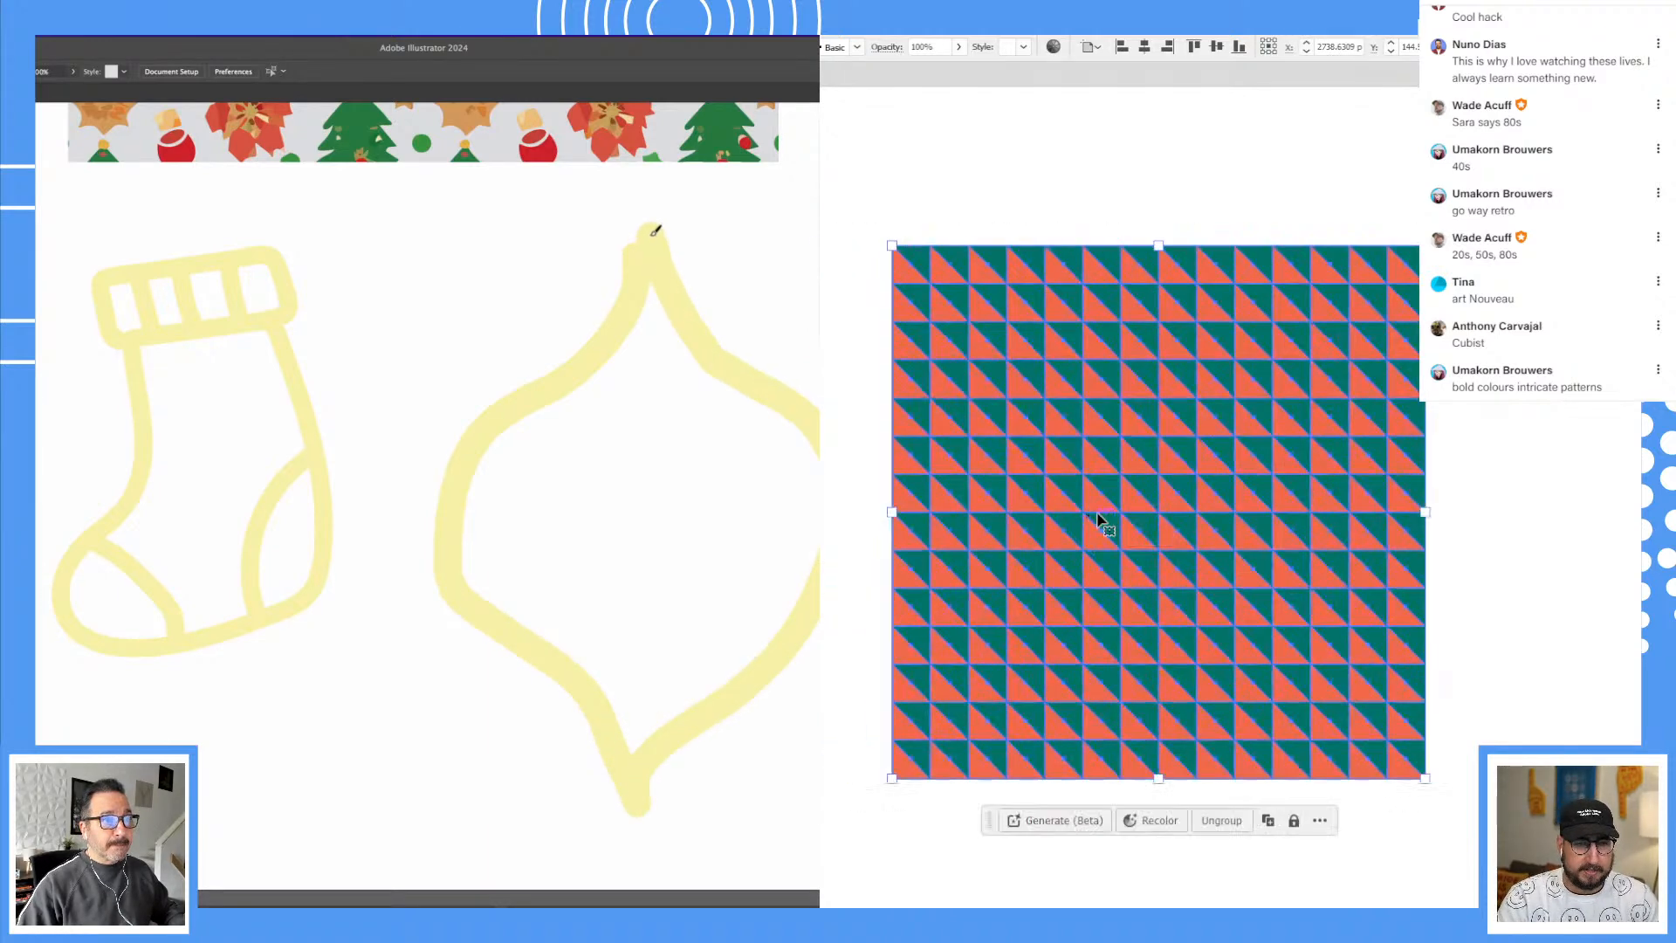
left_click_drag(653, 224, 650, 243)
left_click(1527, 502)
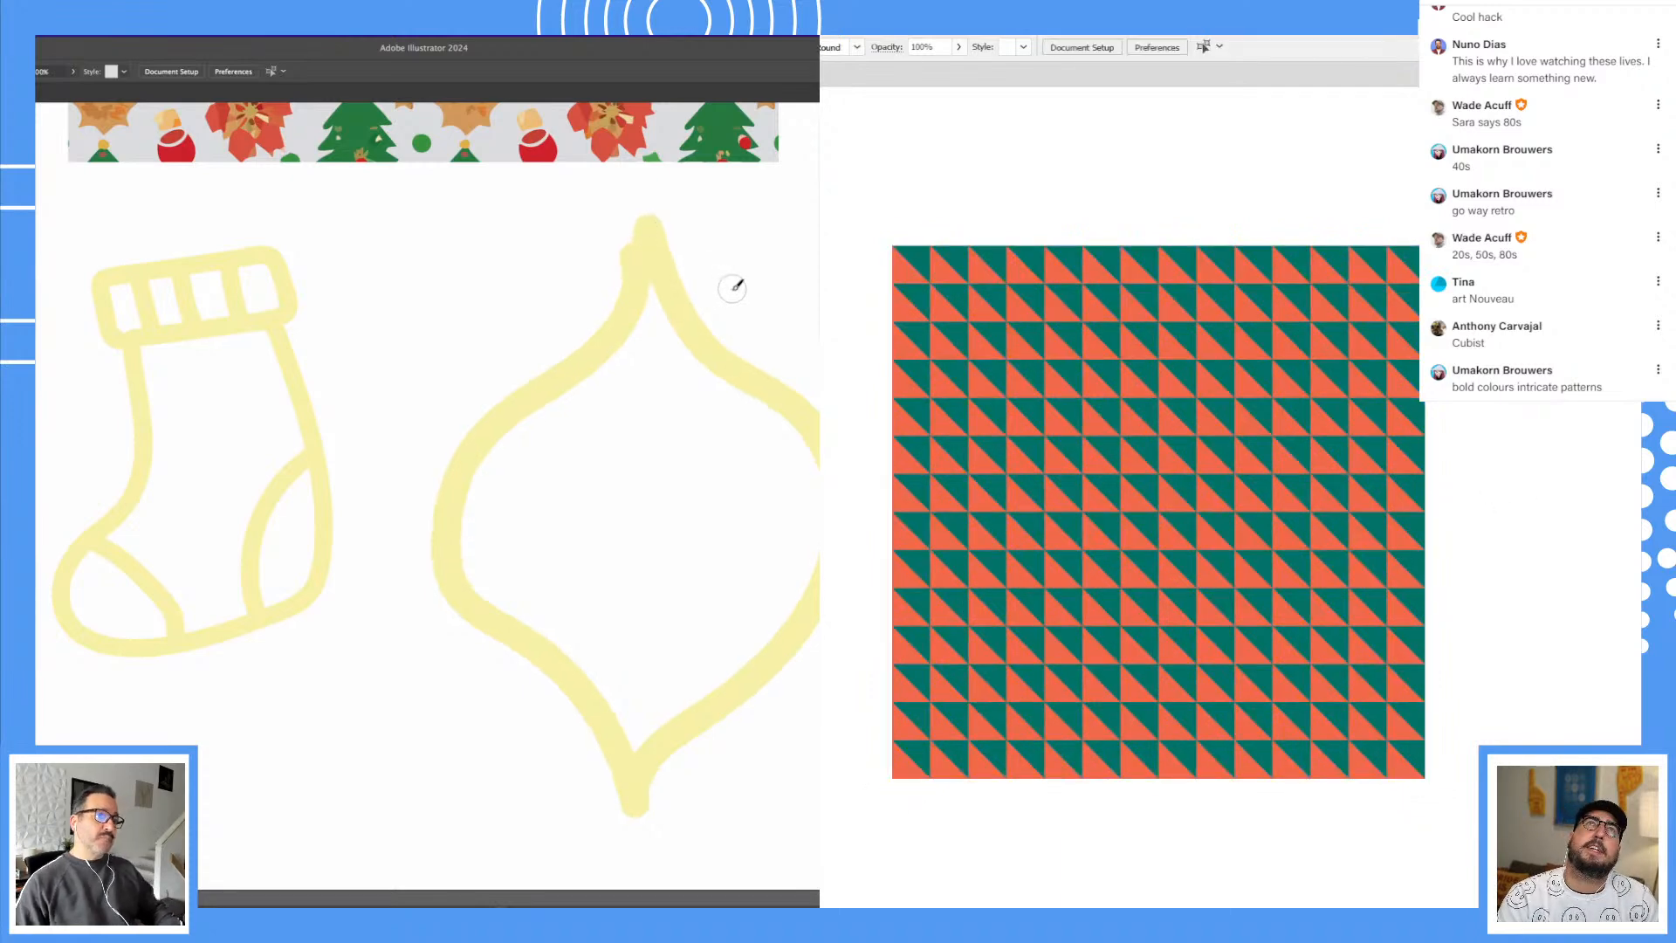
Step: Undo the rough ornament outline and redraw it as a rounded body with a pointed top and a curved lower tip
key("ctrl+z")
mouse_move(649, 217)
left_mouse_down()
mouse_move(620, 280)
mouse_move(479, 389)
mouse_move(585, 636)
mouse_move(677, 782)
left_mouse_up()
mouse_move(684, 726)
left_mouse_down()
mouse_move(807, 502)
mouse_move(725, 311)
mouse_move(702, 297)
mouse_move(449, 468)
mouse_move(677, 699)
mouse_move(684, 741)
mouse_move(817, 556)
mouse_move(644, 214)
left_mouse_up()
key("ctrl+z")
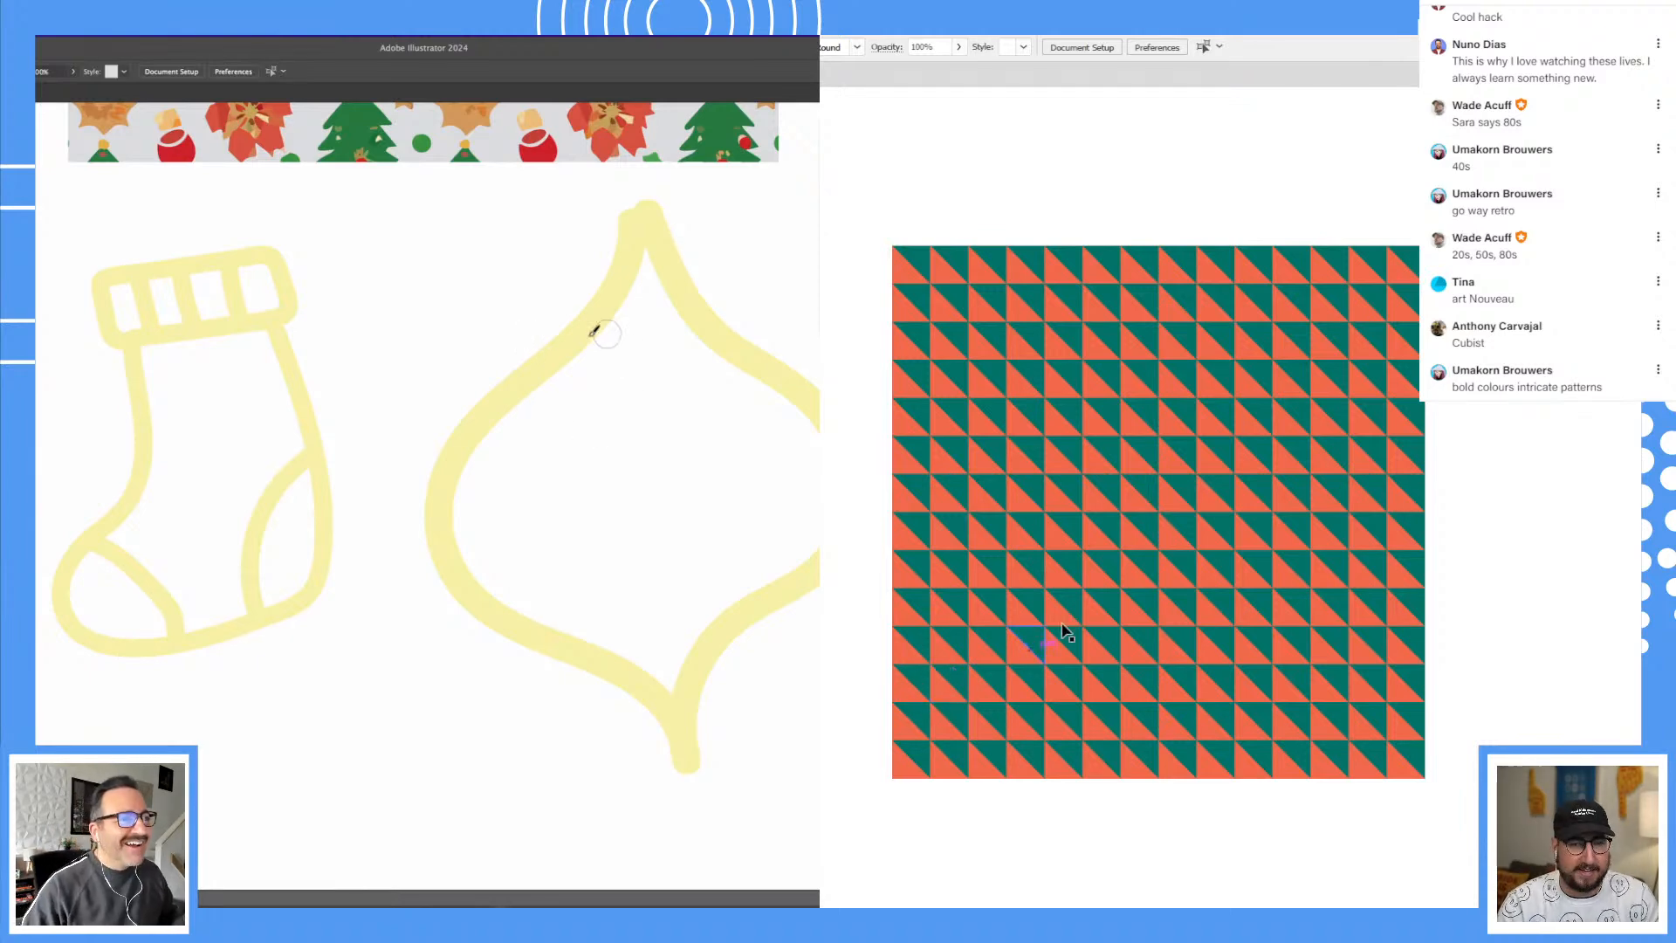
Step: Draw curved bands near the ornament's top and bottom, and scale the grouped triangle block to a little under half its size
mouse_move(552, 361)
left_mouse_down()
mouse_move(625, 370)
mouse_move(721, 341)
left_mouse_up()
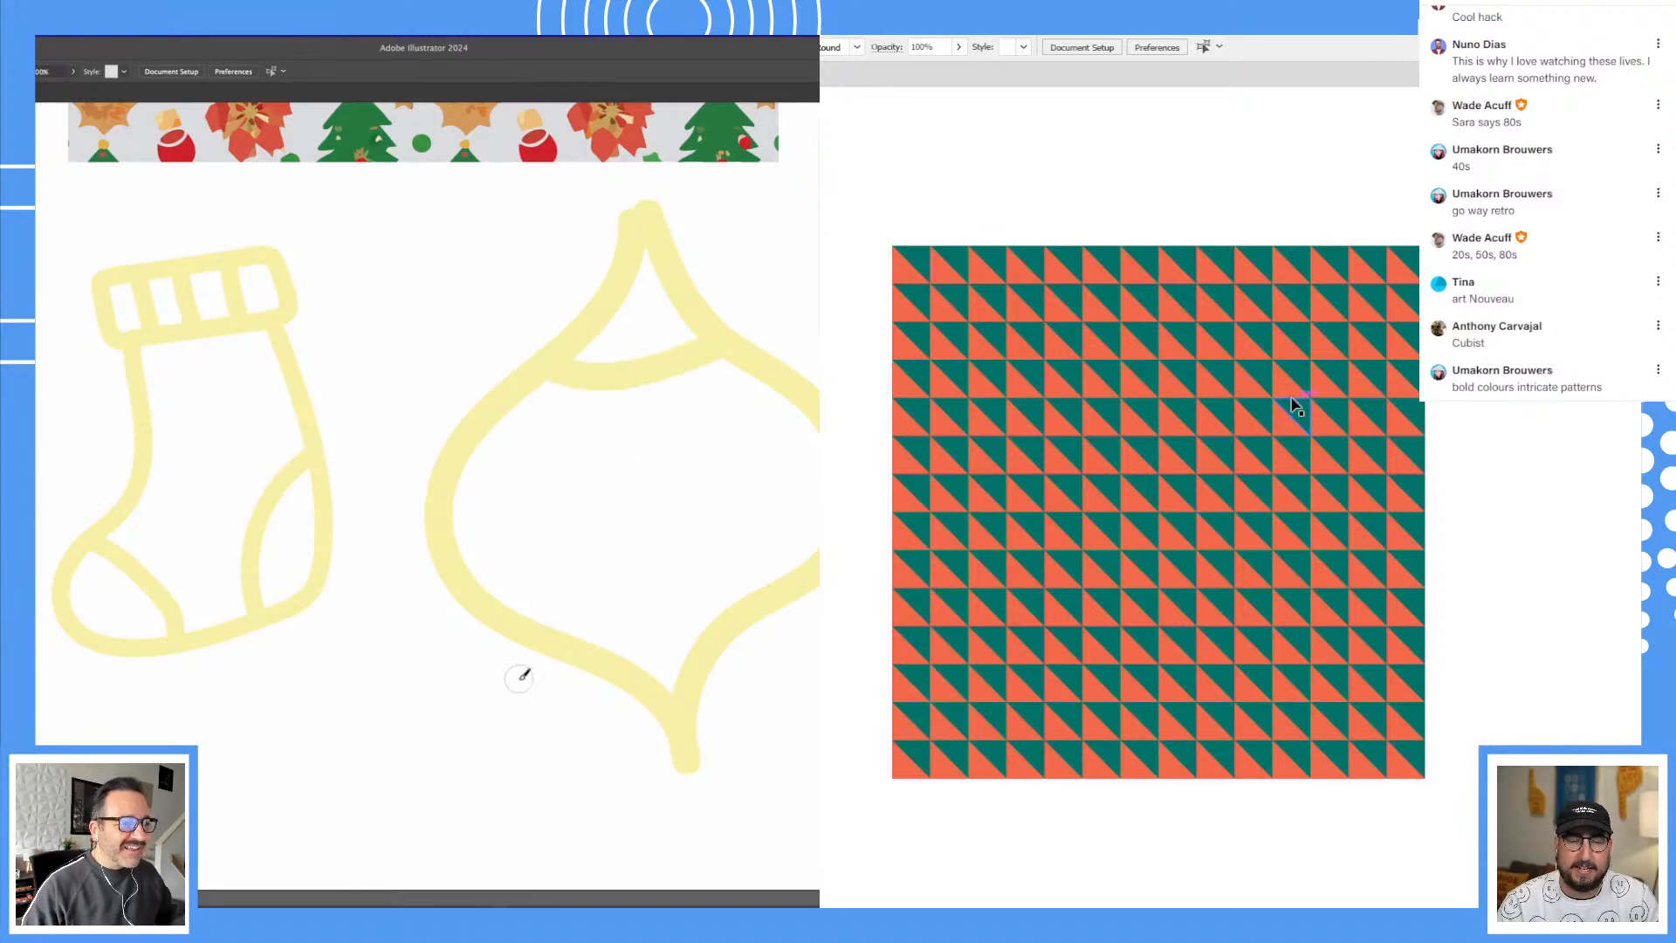
left_click(1160, 415)
mouse_move(548, 632)
left_mouse_down()
mouse_move(647, 598)
mouse_move(733, 602)
left_mouse_up()
key("r")
left_click_drag(1503, 241, 1314, 388)
Step: Draw an X in the ornament's middle, and copy the triangle block edge to edge sideways into a band of four
key("v")
mouse_move(1181, 522)
left_mouse_down()
mouse_move(996, 417)
mouse_move(1064, 392)
mouse_move(1206, 390)
mouse_move(1168, 393)
left_mouse_up()
left_click_drag(502, 463, 602, 527)
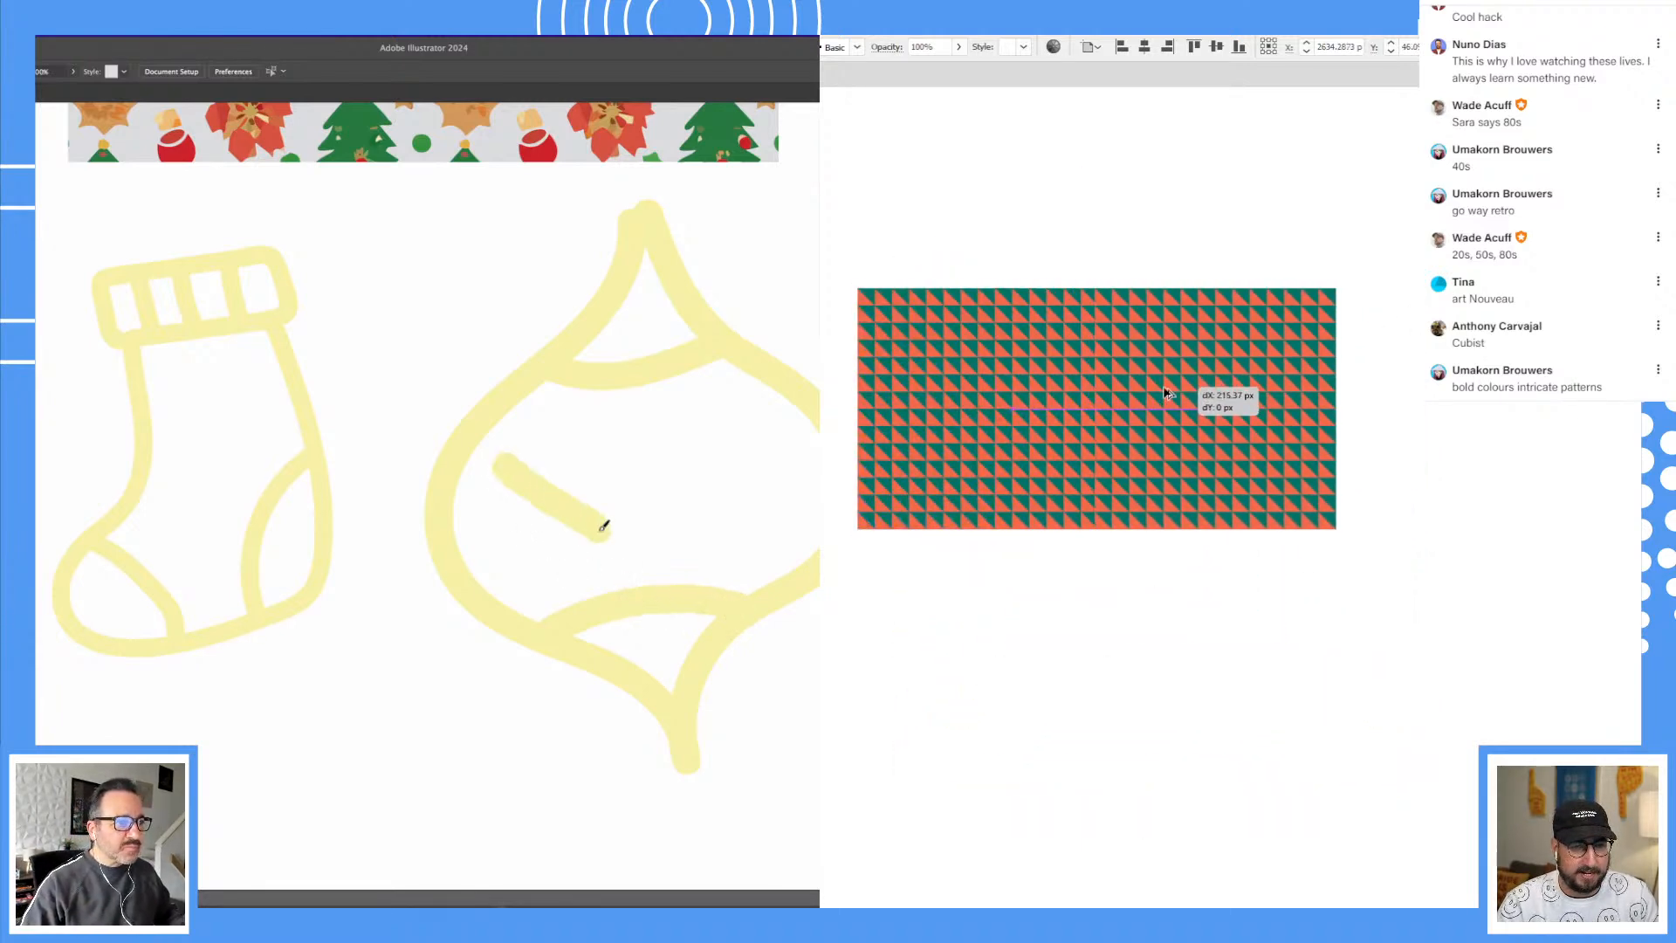
left_click_drag(1167, 394, 1172, 394)
left_click_drag(567, 455, 578, 453)
left_click_drag(1172, 393, 1167, 391)
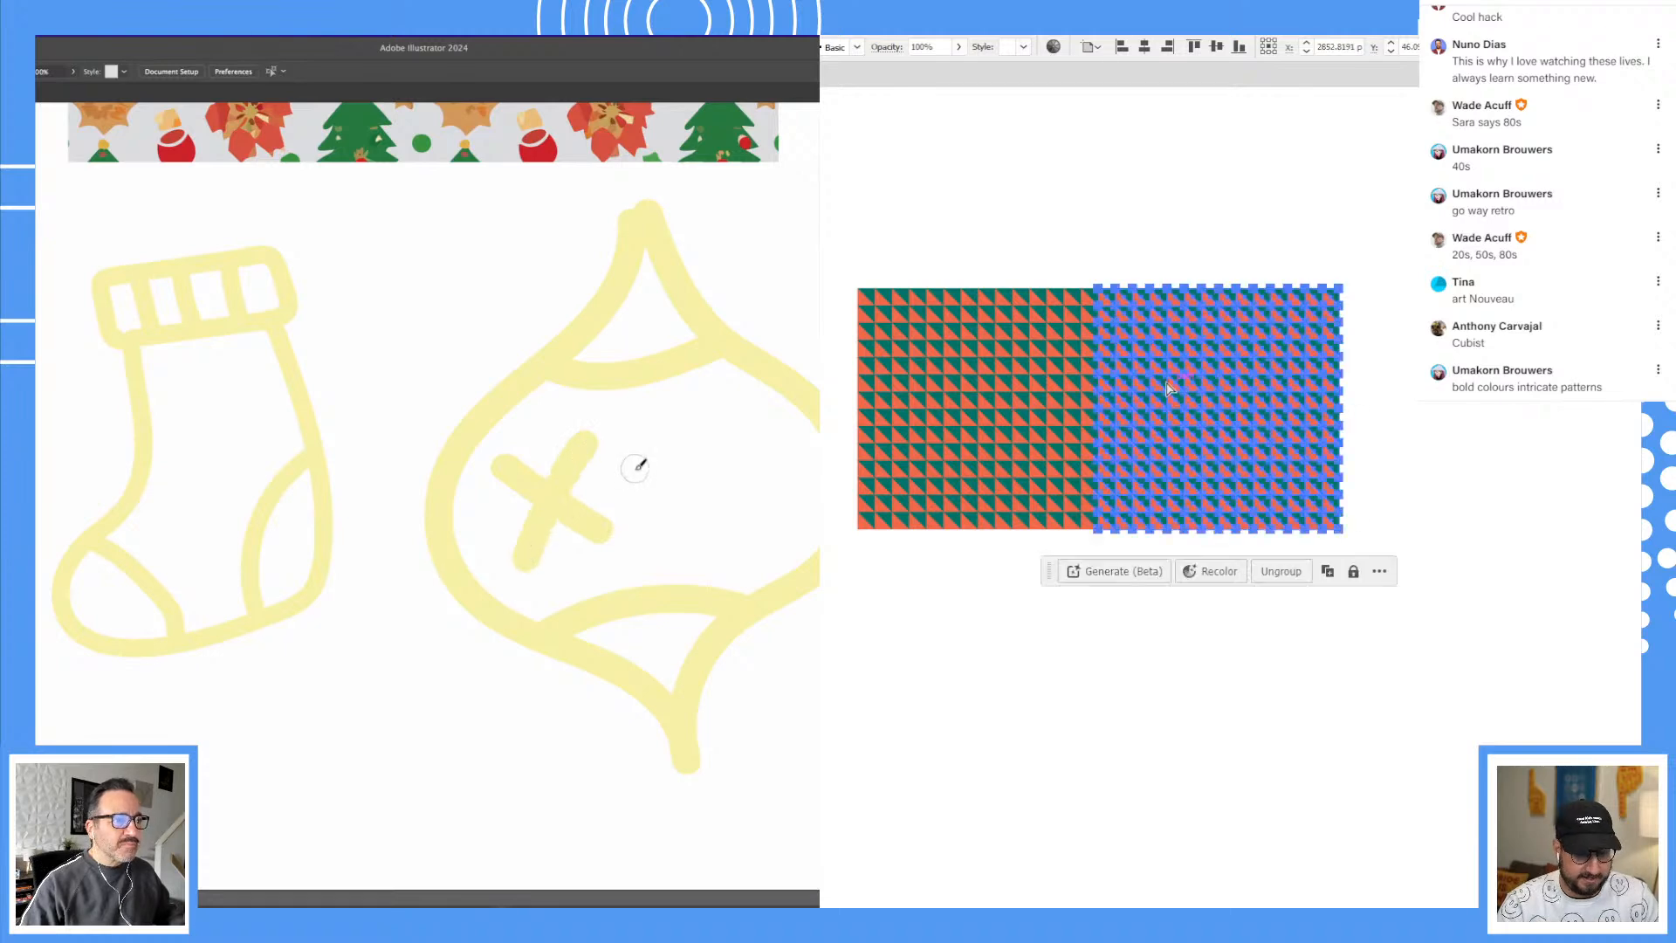
key("ctrl+d")
key("ctrl+d")
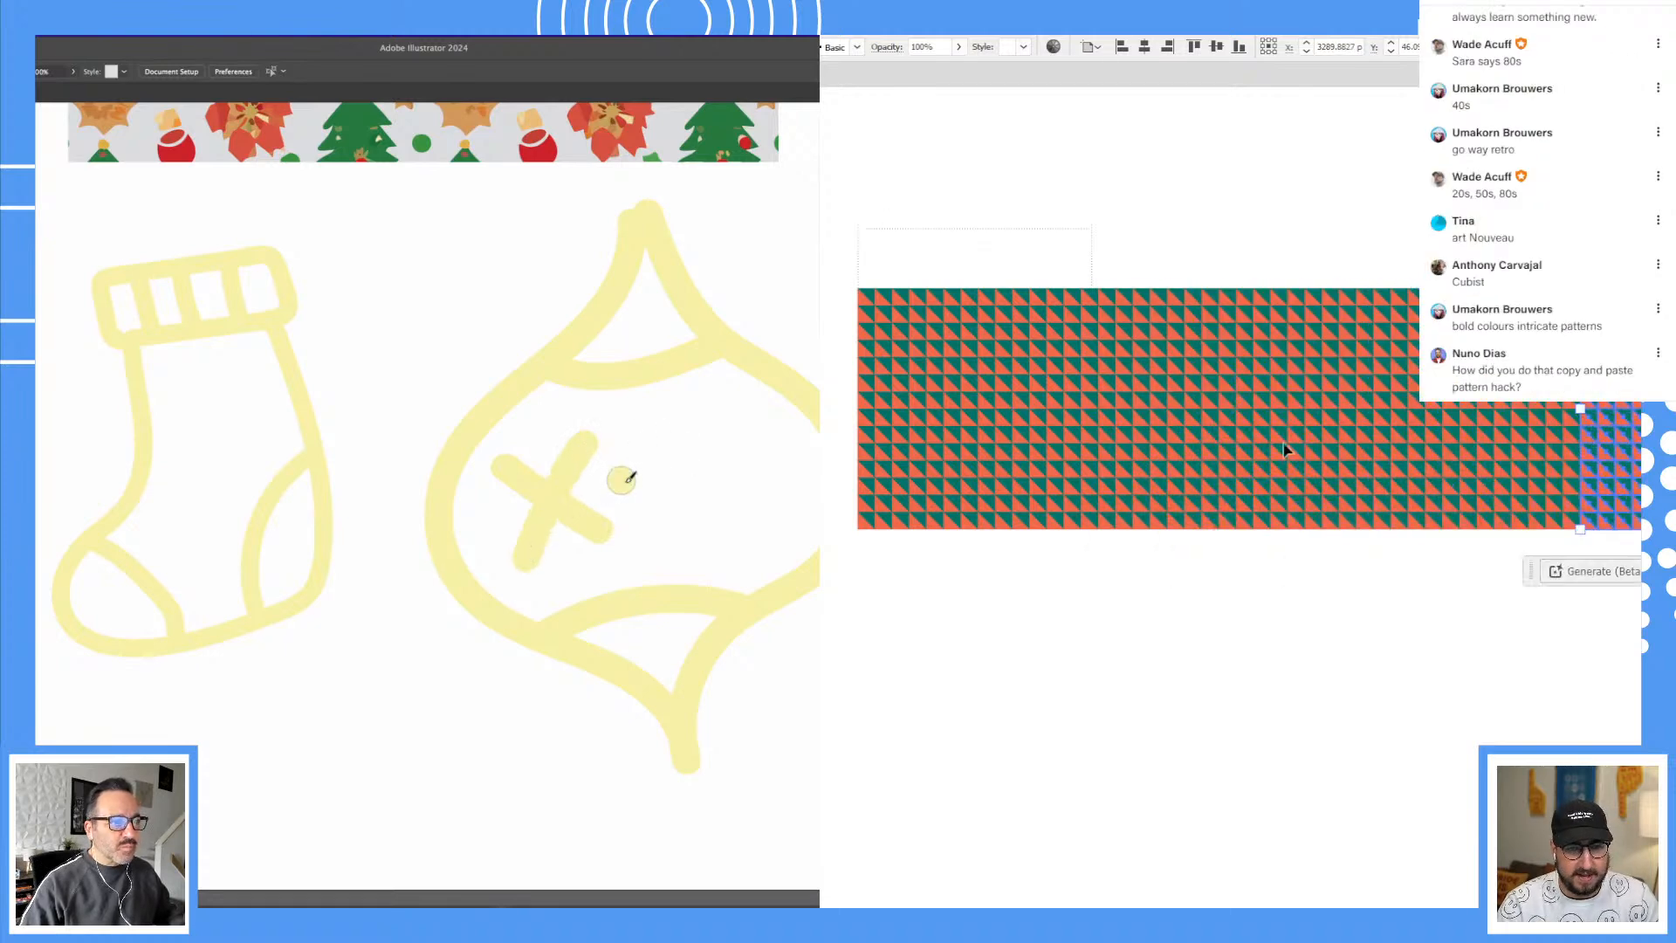
Step: Add a second X and dots across the ornament's middle, and repeat the triangle band downward into a large square pattern
left_click_drag(1032, 334, 1582, 437)
left_click_drag(663, 437, 709, 474)
left_click_drag(1481, 406, 1481, 448)
left_click_drag(709, 474, 762, 517)
mouse_move(1481, 448)
left_mouse_down()
mouse_move(1481, 672)
mouse_move(1481, 647)
left_mouse_up()
left_click(754, 417)
left_click_drag(758, 413, 684, 520)
left_click_drag(1481, 648, 1481, 651)
key("ctrl+d")
left_click(789, 466)
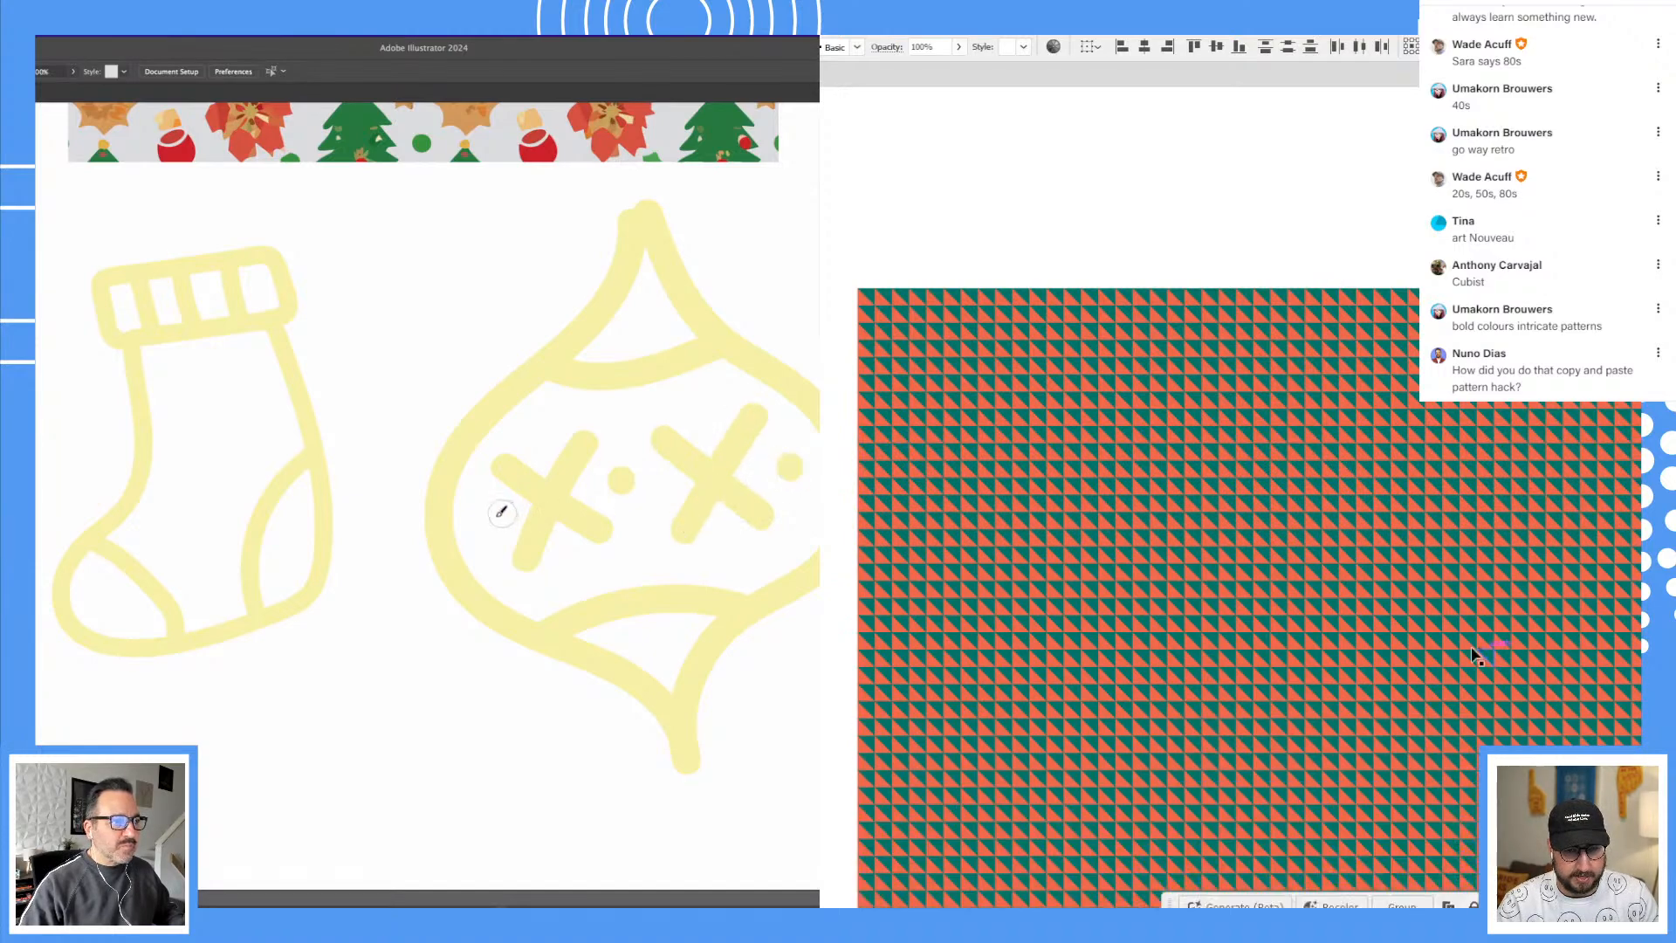
left_click(1385, 666, "alt")
left_click_drag(1385, 569, 1340, 550)
key("v")
left_click(1578, 539)
Step: Scale the ornament sketch down to about 1.80 in wide beside the stocking, and open a new browser tab
left_click_drag(445, 269, 756, 557)
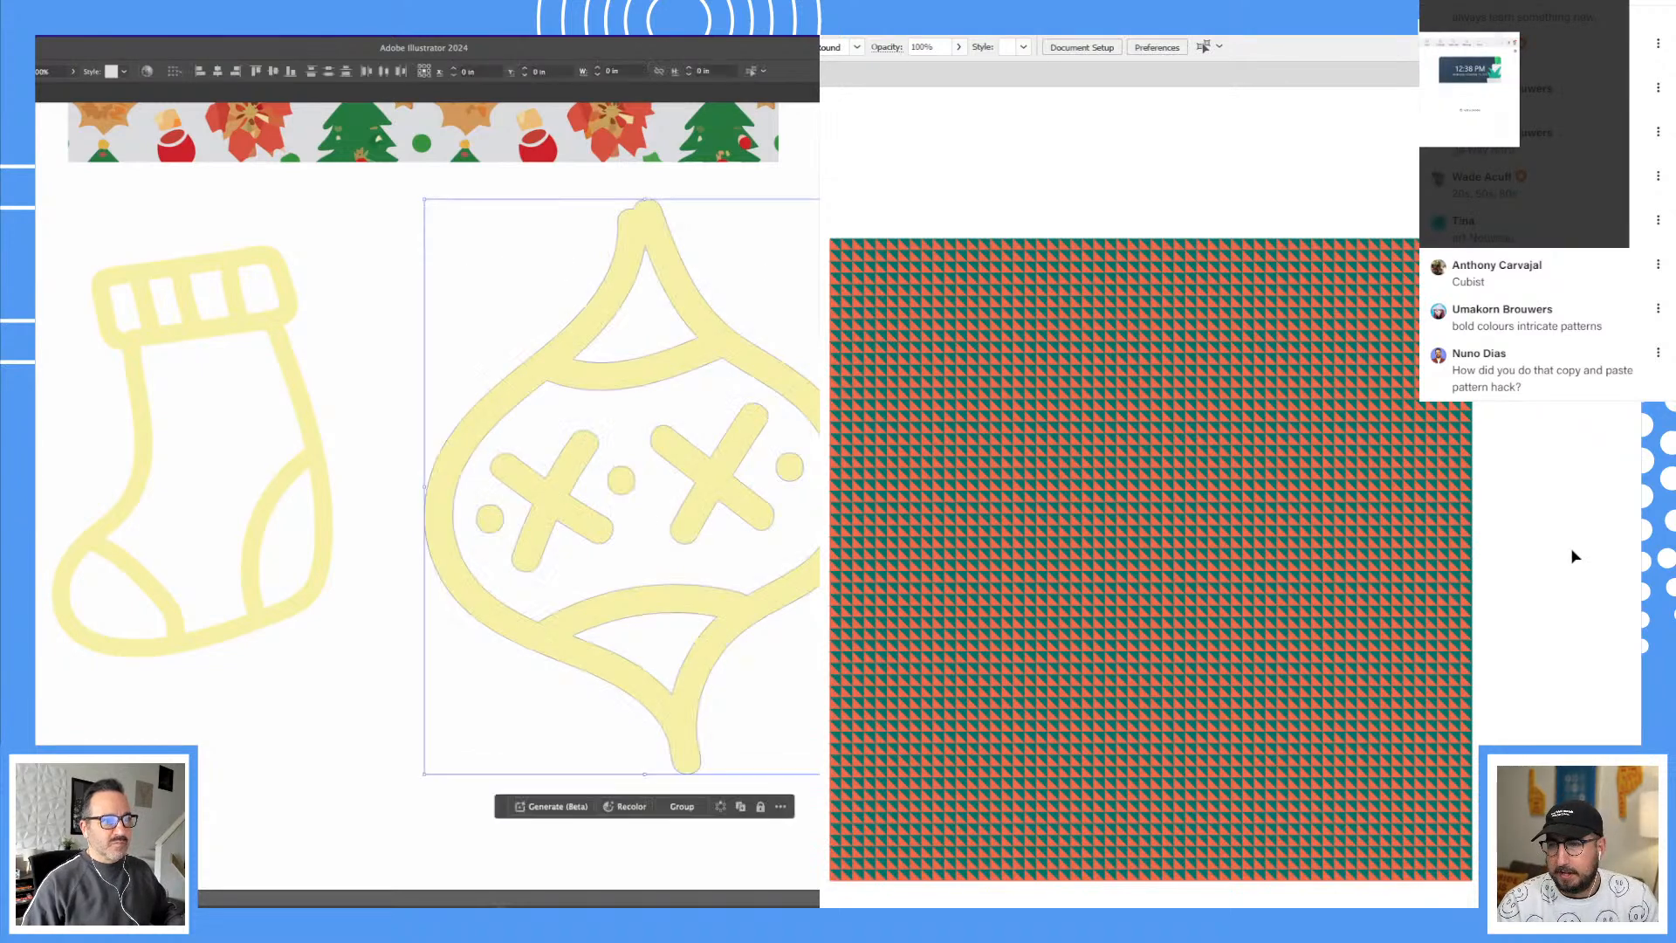
key("alt+Tab")
left_click_drag(817, 773, 789, 681)
key("ctrl+t")
left_click_drag(685, 563, 675, 602)
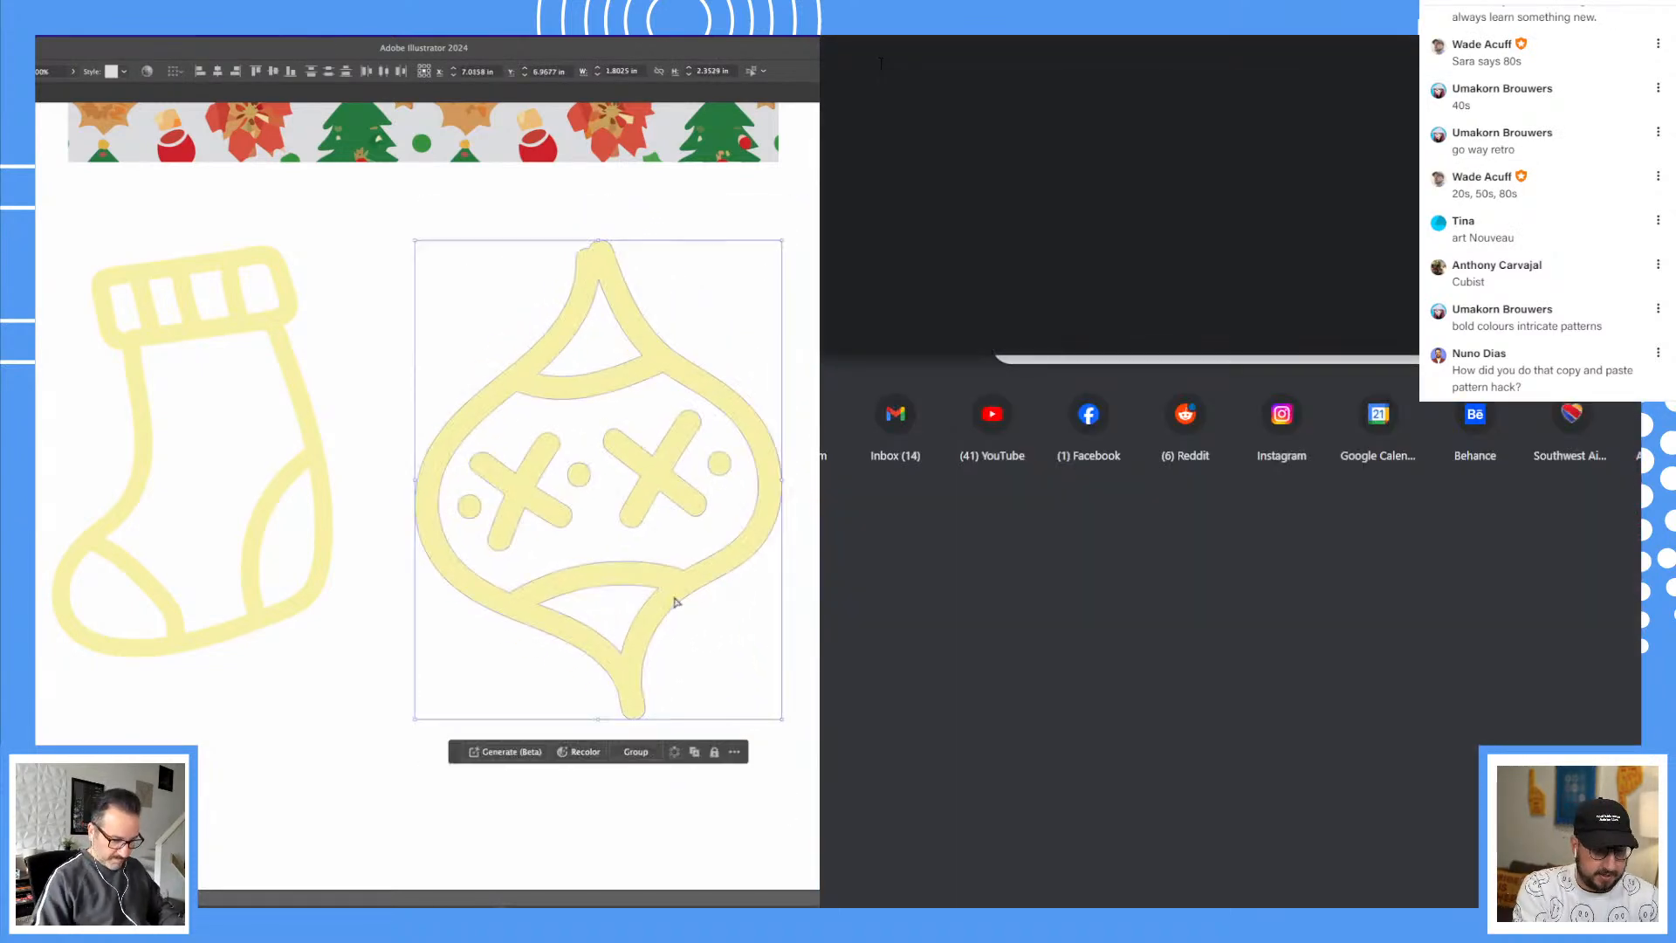
Step: Open the Adobe Stock website in the browser, and select the stocking sketch in the drawing
type("stock")
key("super+minus")
key("super+minus")
key("Return")
left_click_drag(381, 582, 531, 581)
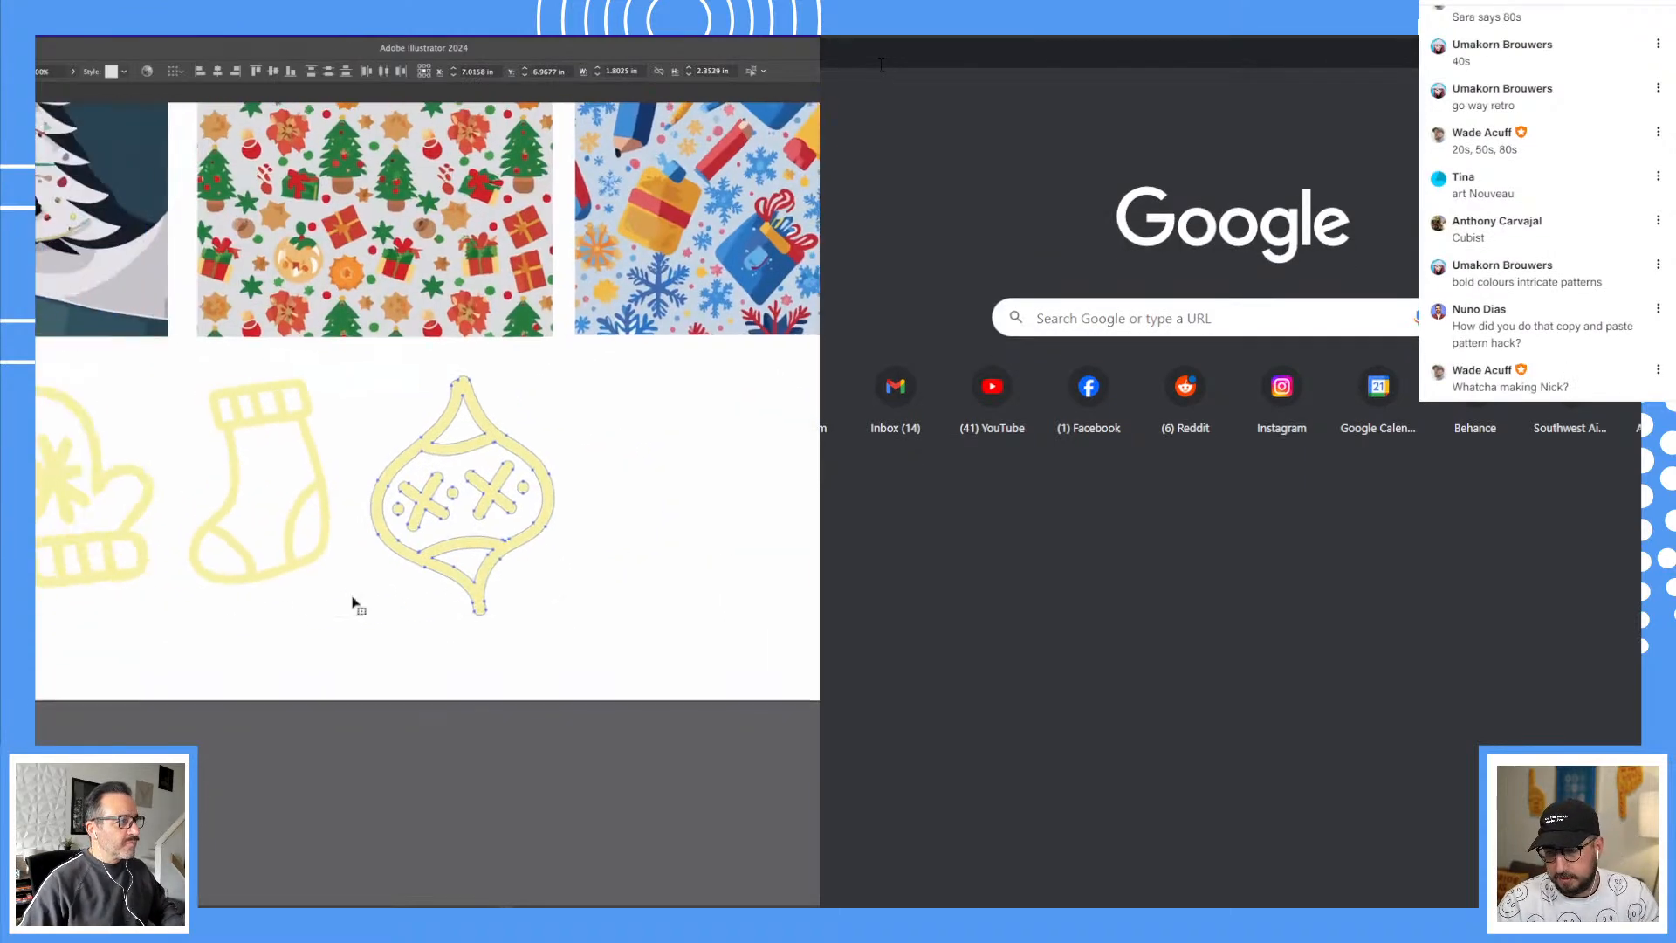
left_click(236, 527)
left_click(210, 419)
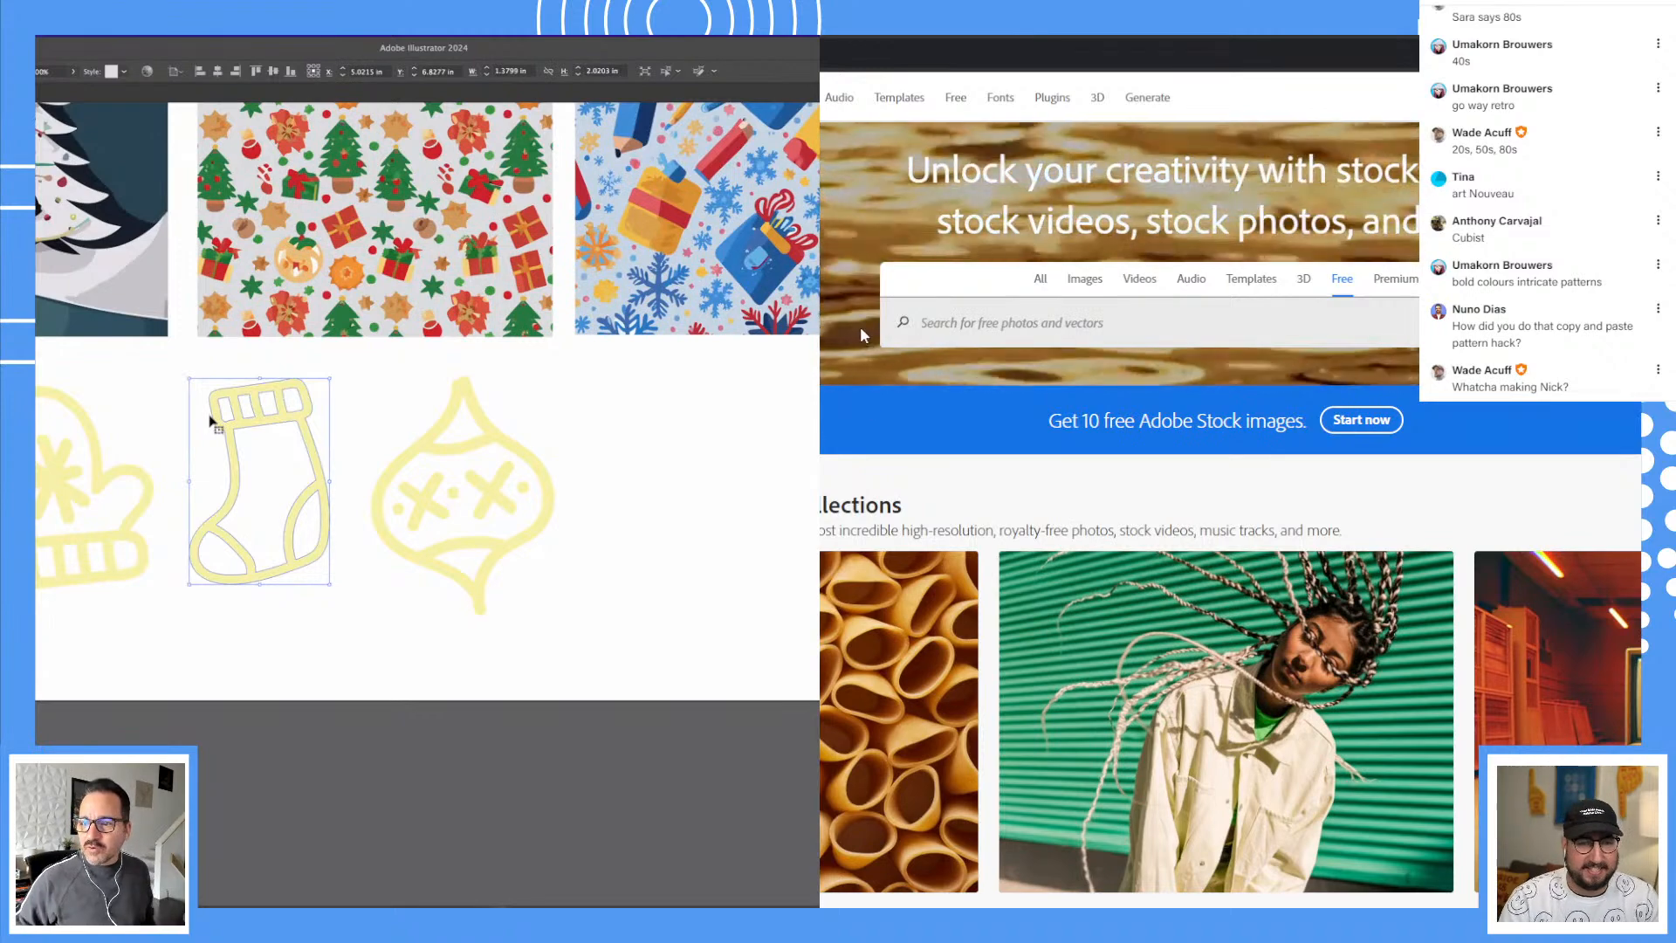
Step: Search the free Adobe Stock assets for "holiday orniment"
left_click(1032, 325)
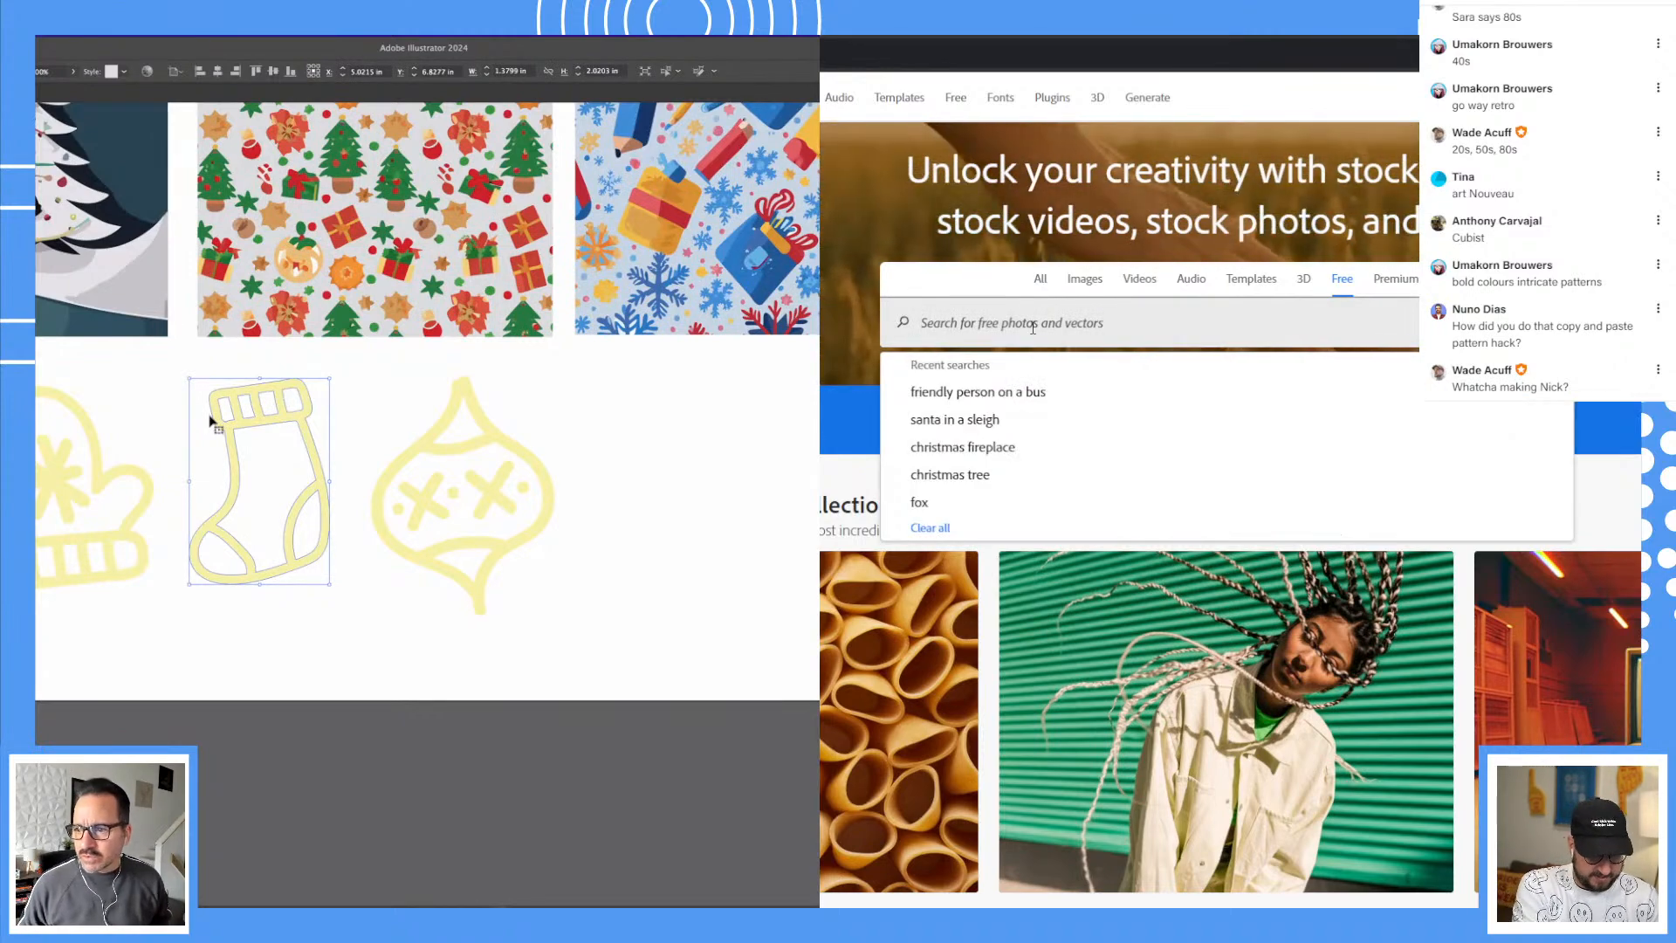
type("holi")
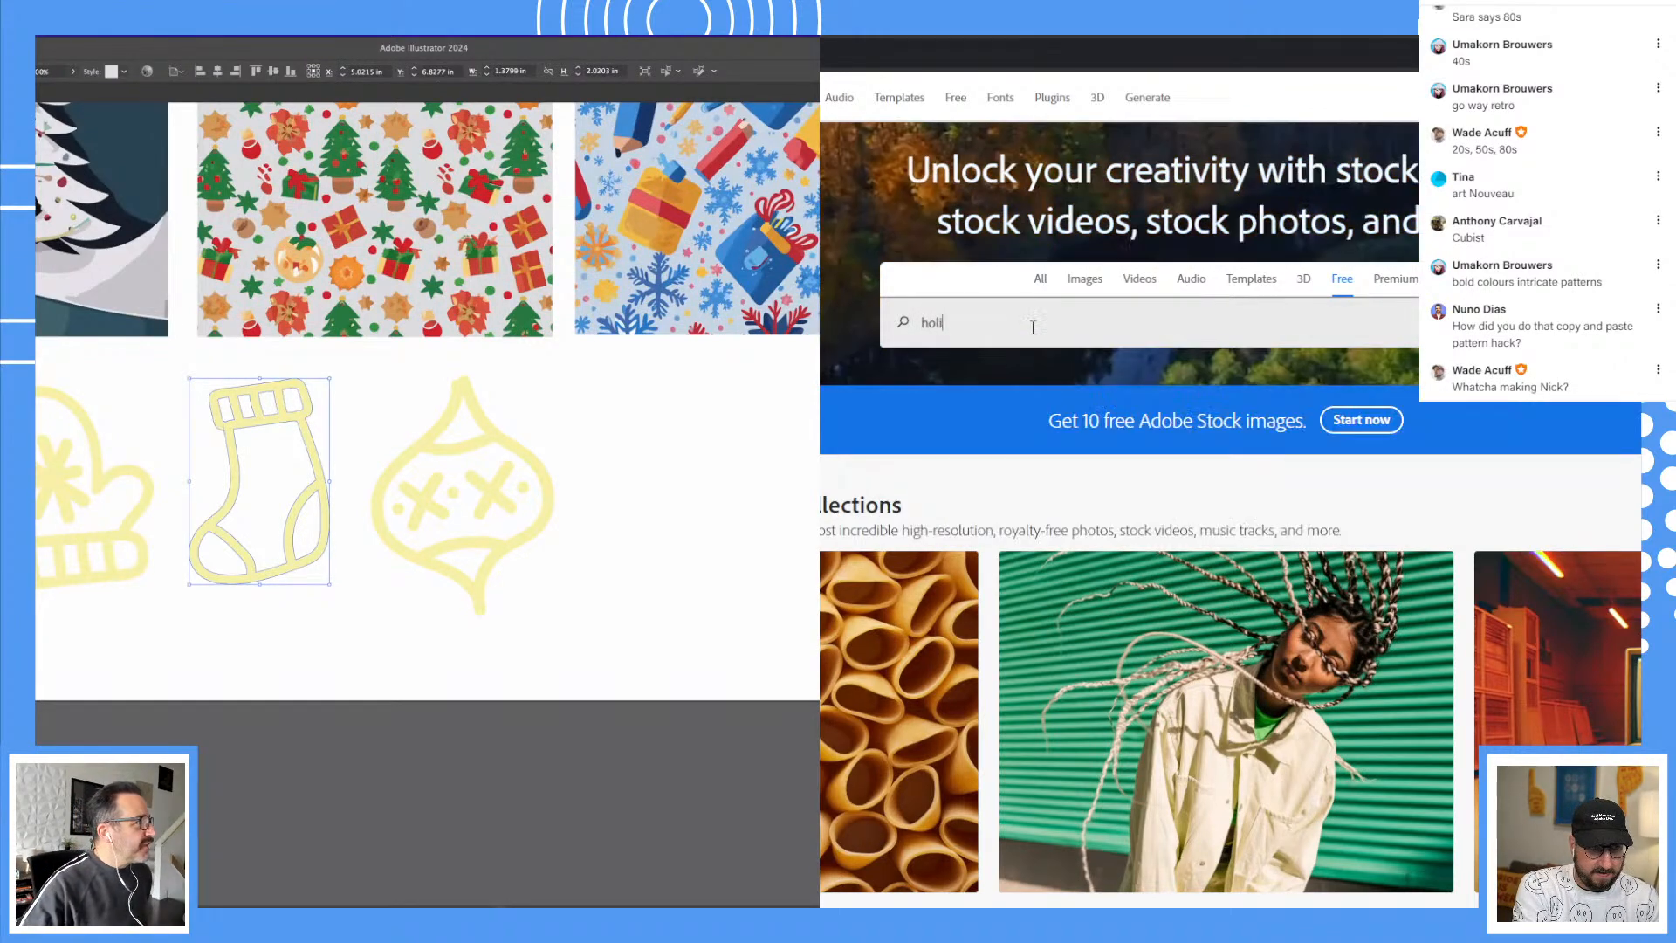
type("day o")
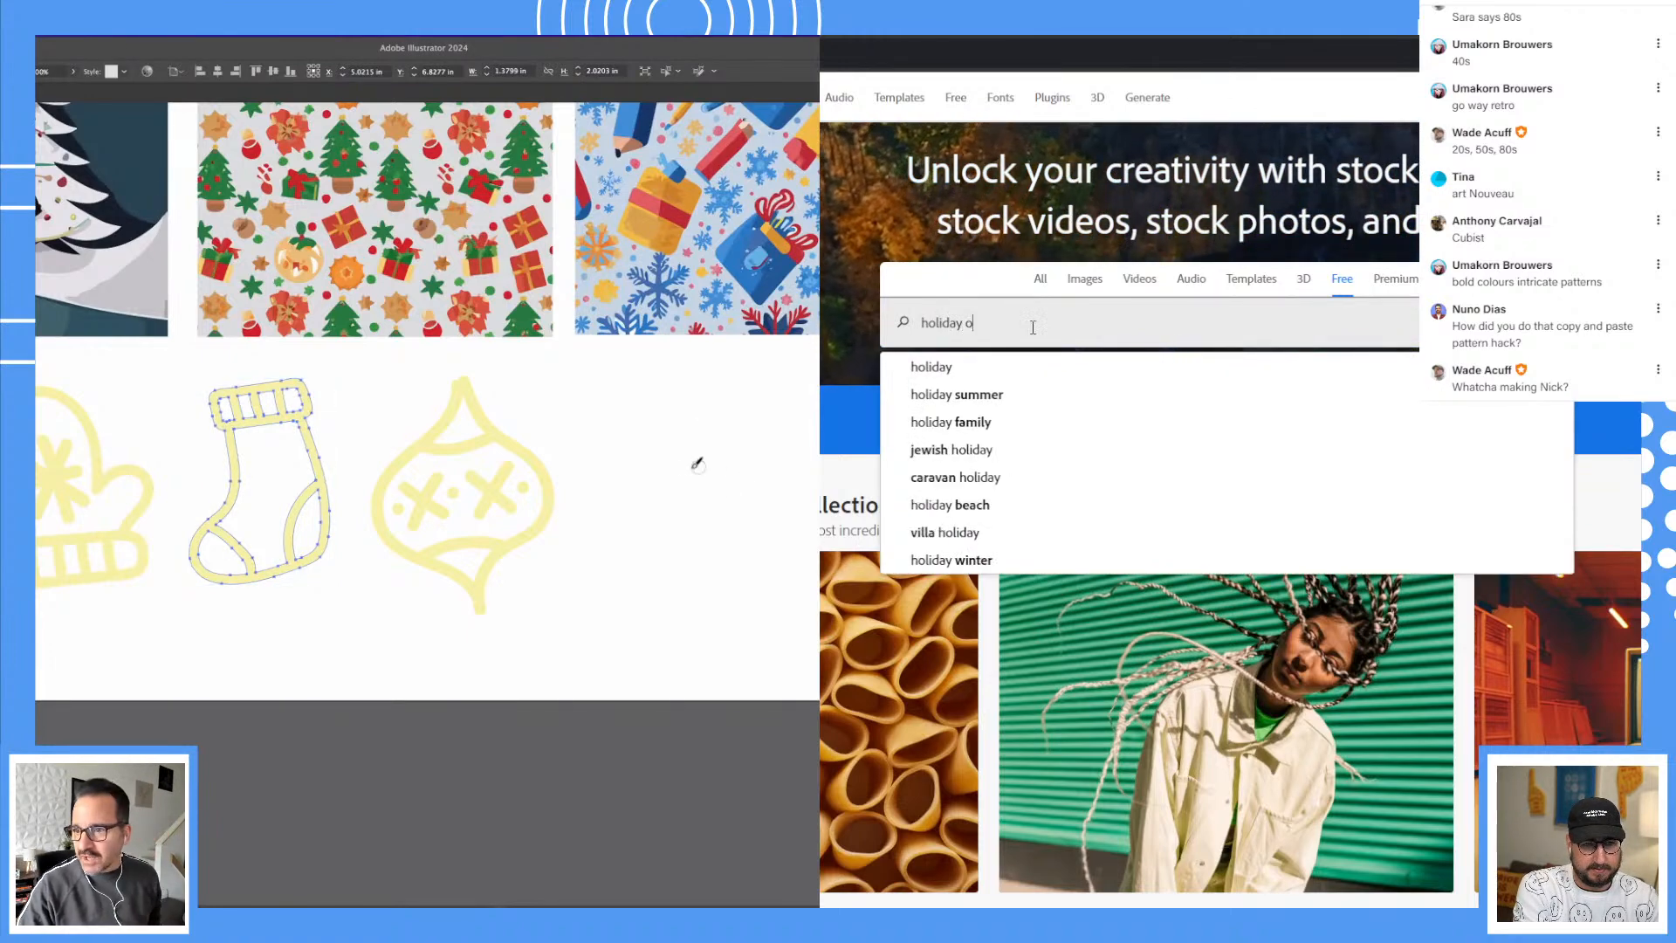
type("rniment")
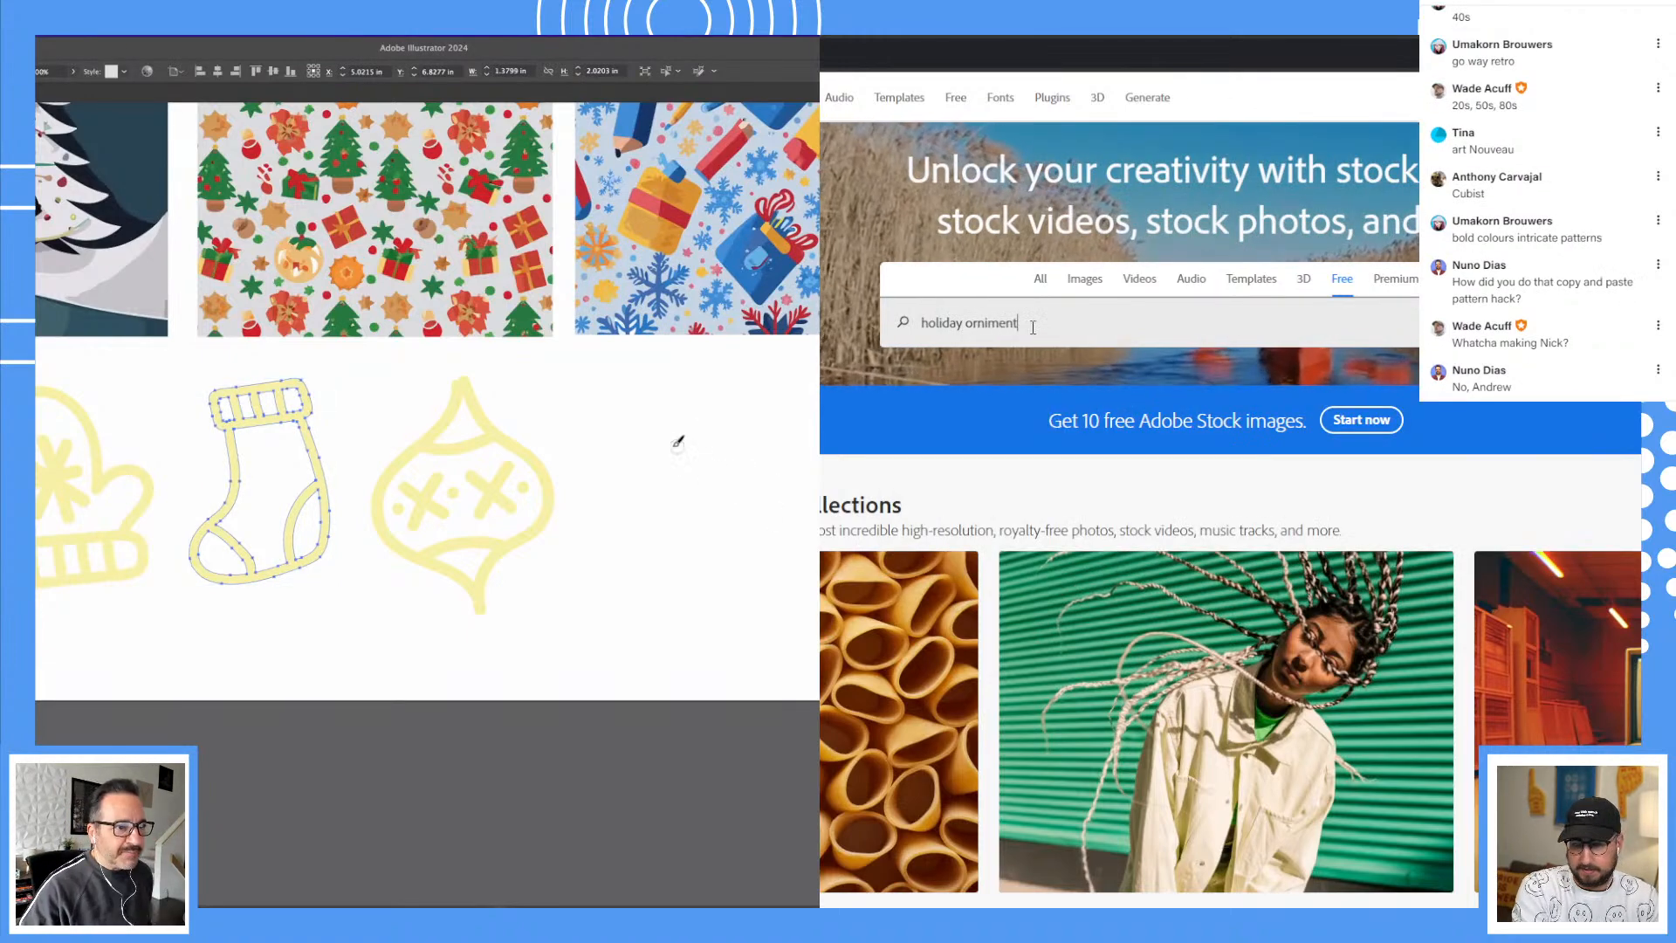
key("Return")
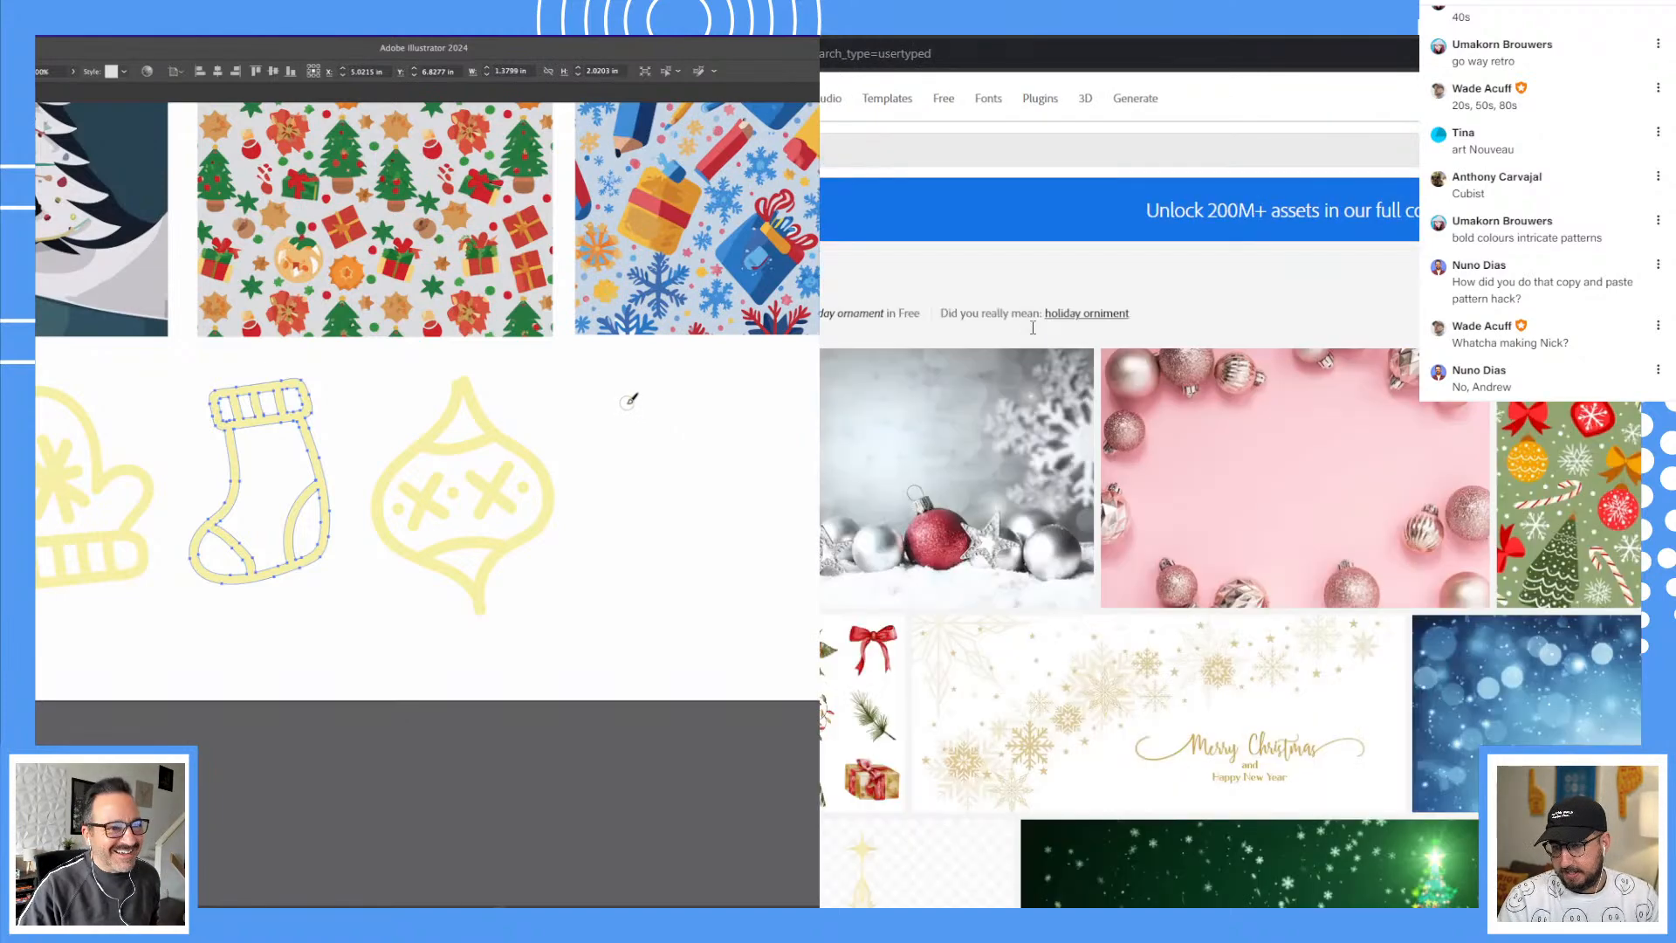
Step: Paint two long crossing diagonal strokes beside the ornament sketch as snowflake arms, and undo the slanted vertical stroke
left_click_drag(625, 400, 723, 517)
left_click_drag(813, 605, 815, 609)
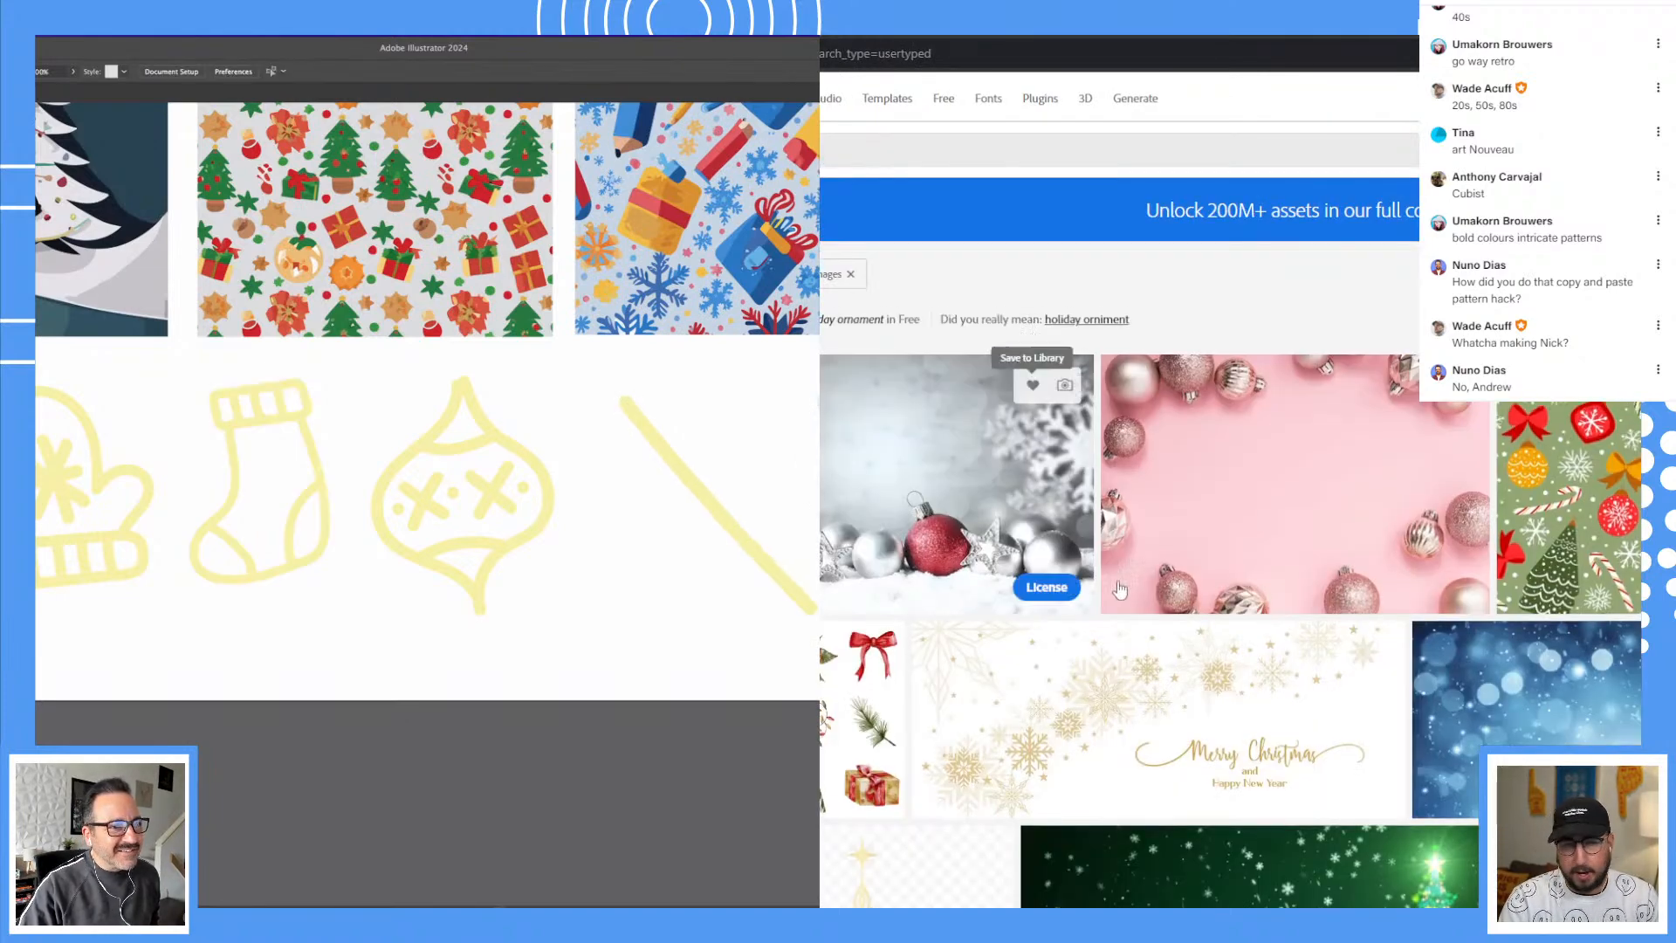
left_click_drag(817, 409, 694, 560)
left_click_drag(644, 630, 638, 641)
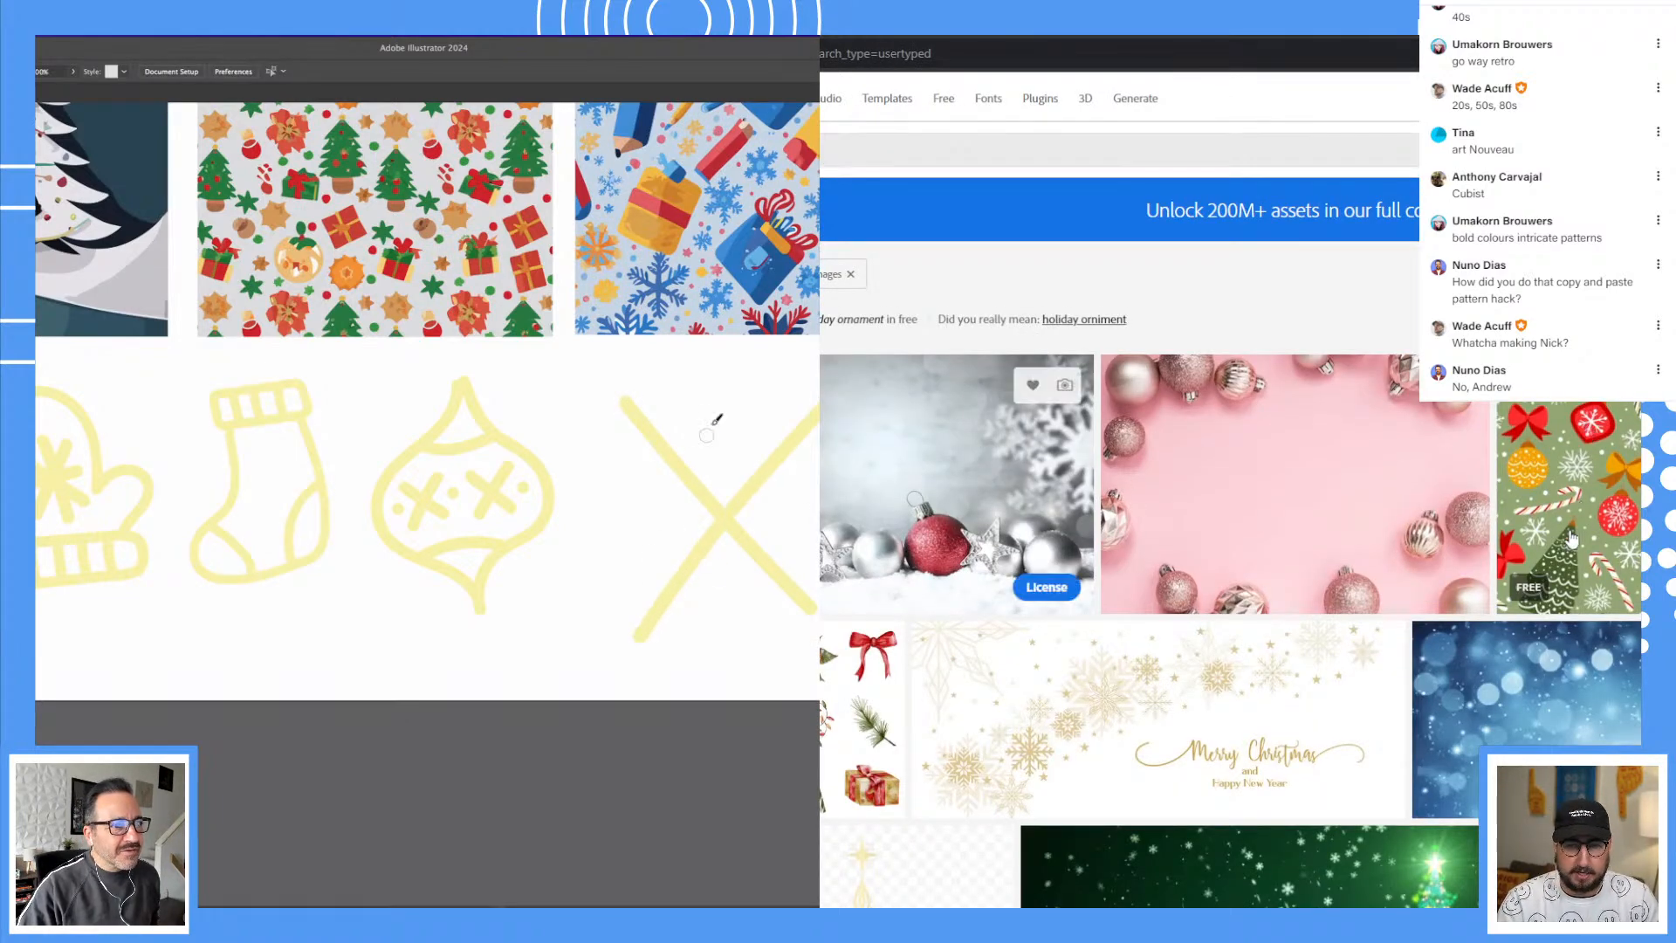
left_click_drag(728, 420, 747, 636)
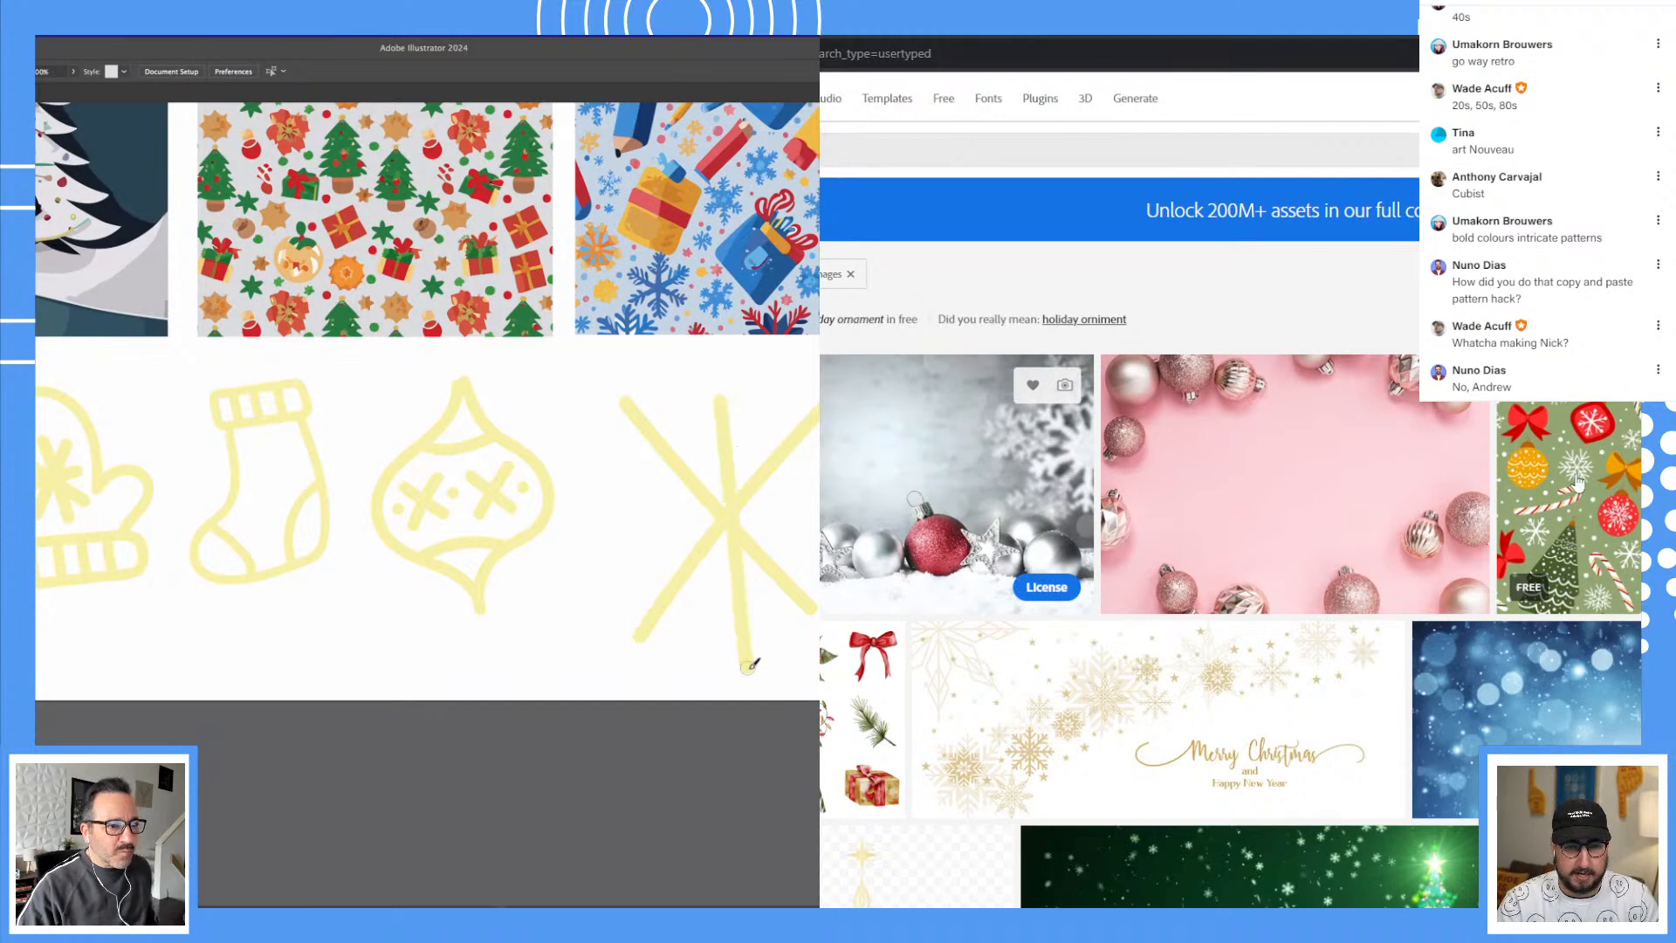
key("ctrl+z")
Step: Inspect the watercolor Christmas elements image from the stock results, and paint the snowflake's vertical and horizontal arms in the drawing
scroll(1578, 485, "down", 2)
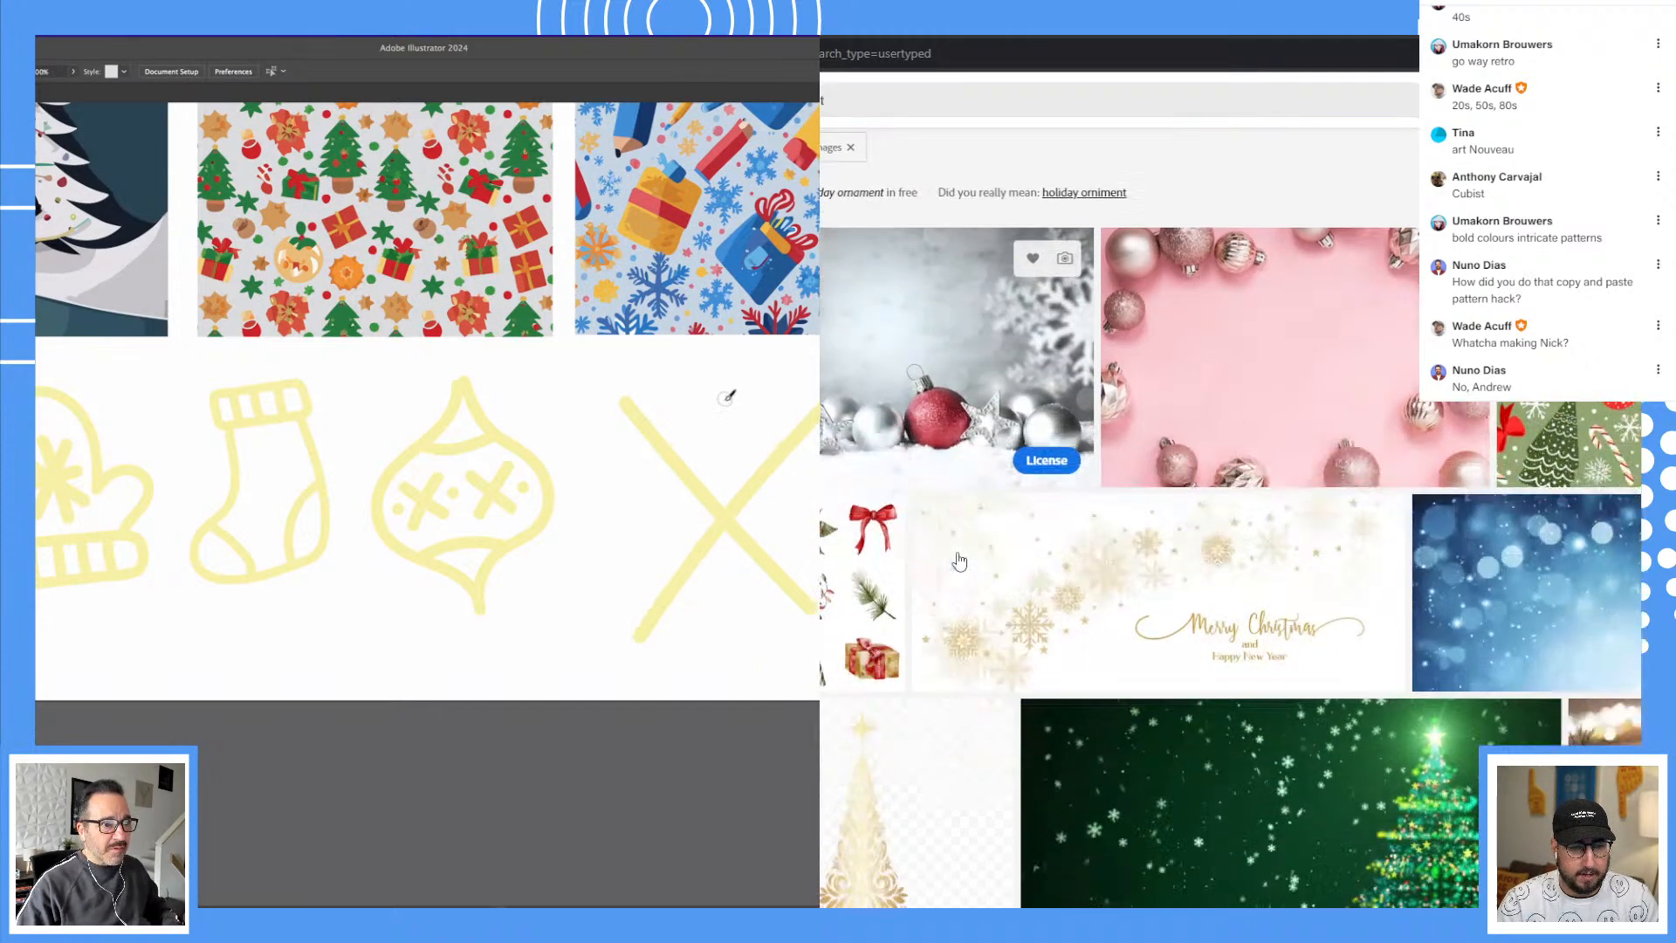
left_click(873, 541)
key("super+z")
left_click_drag(727, 653, 697, 403)
key("super+z")
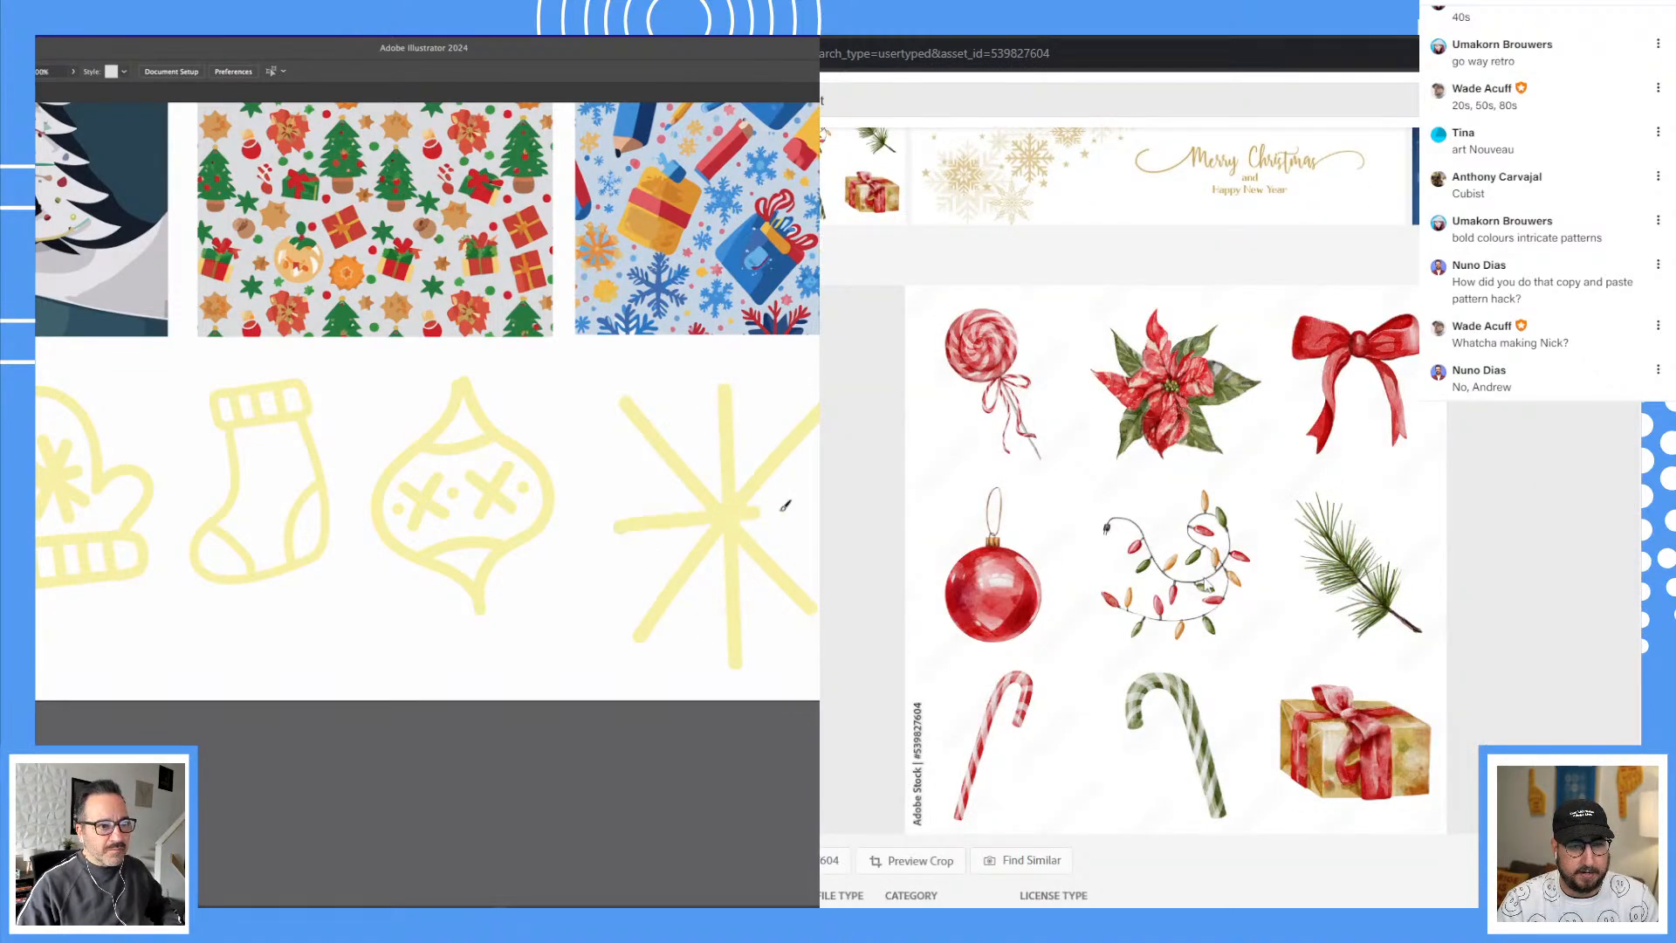
scroll(1204, 576, "down", 5)
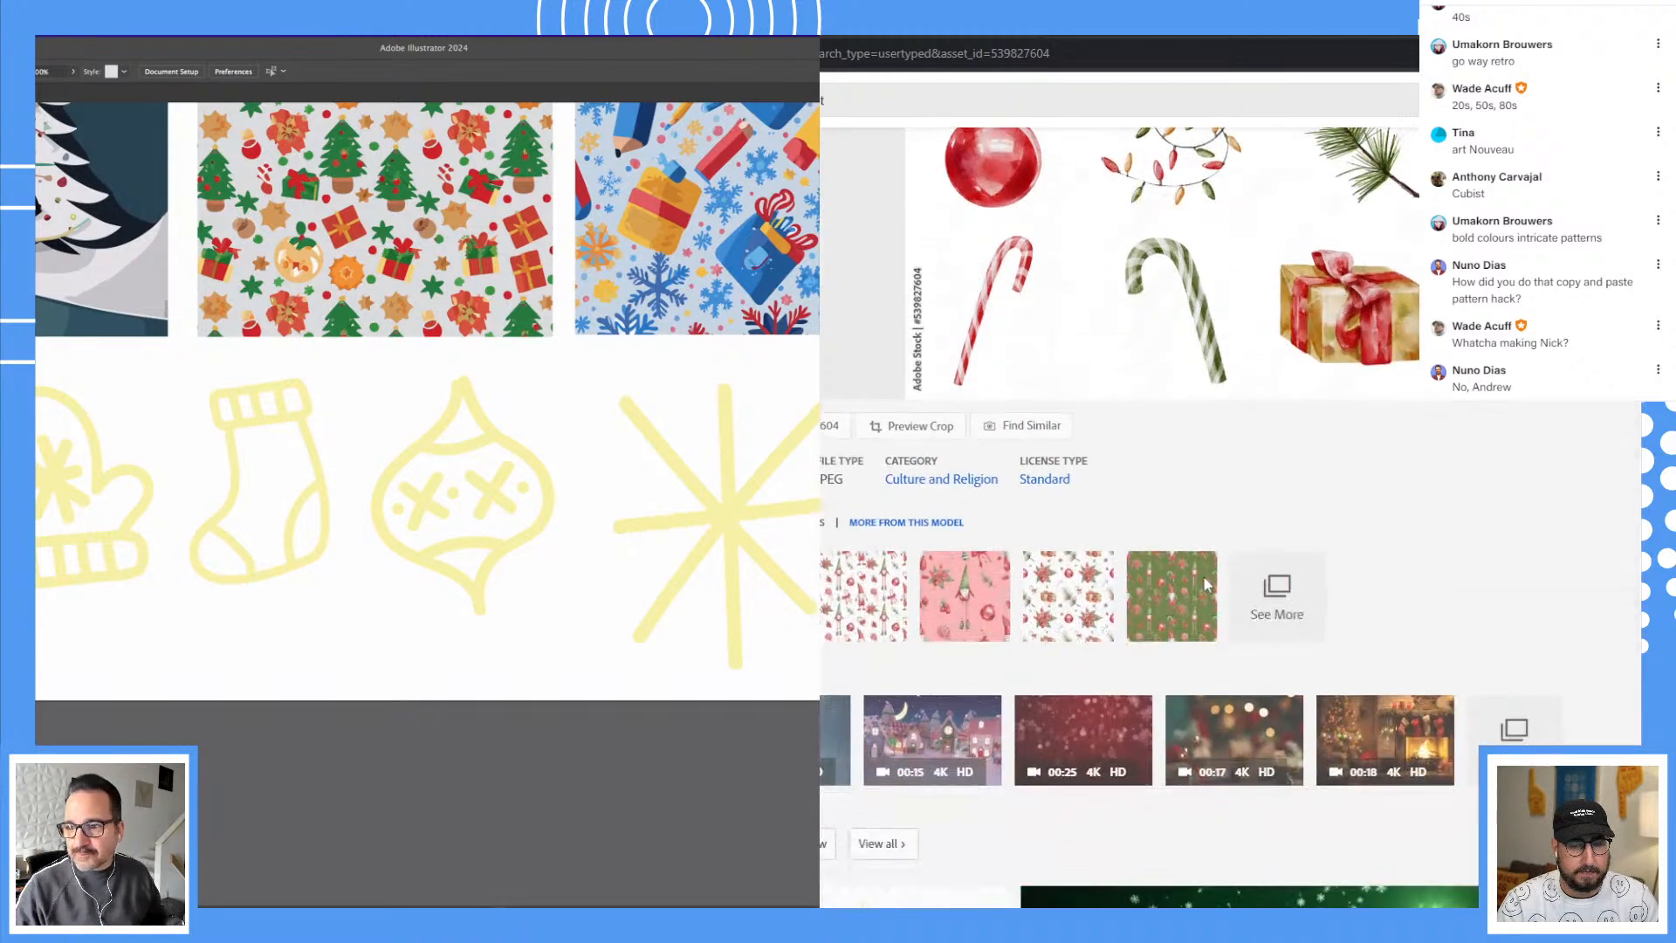
scroll(1205, 576, "up", 4)
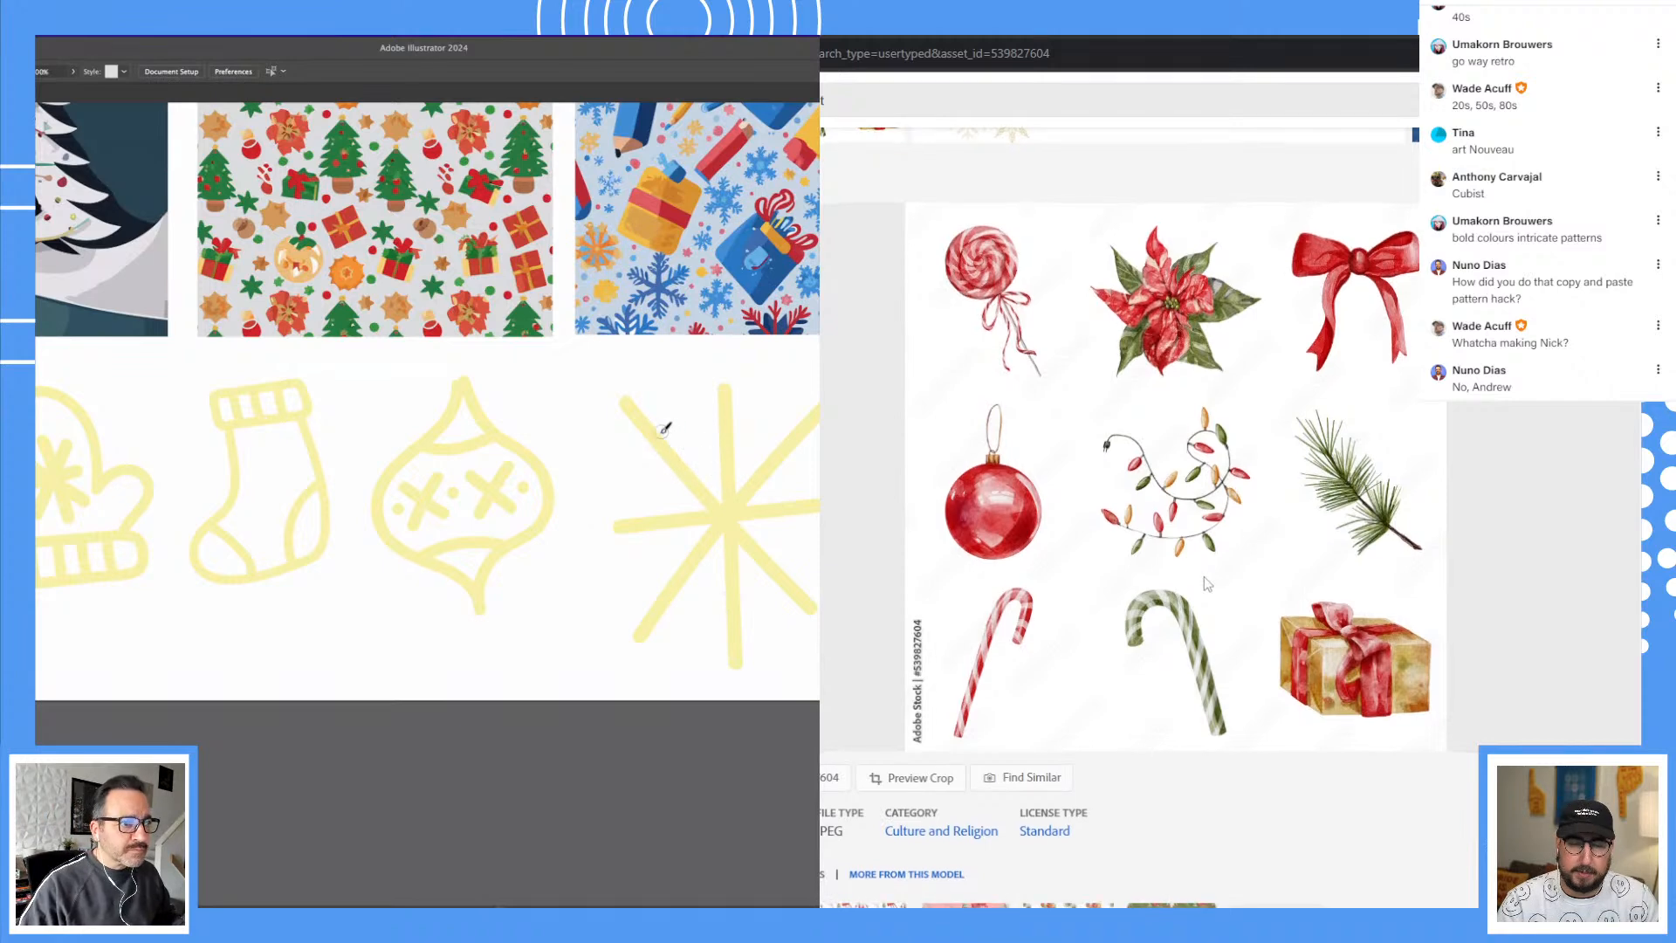
Step: Paint short V-shaped branches near the ends of the snowflake's arms, and switch from the browser back to the Illustrator triangle pattern
left_click_drag(651, 436, 604, 440)
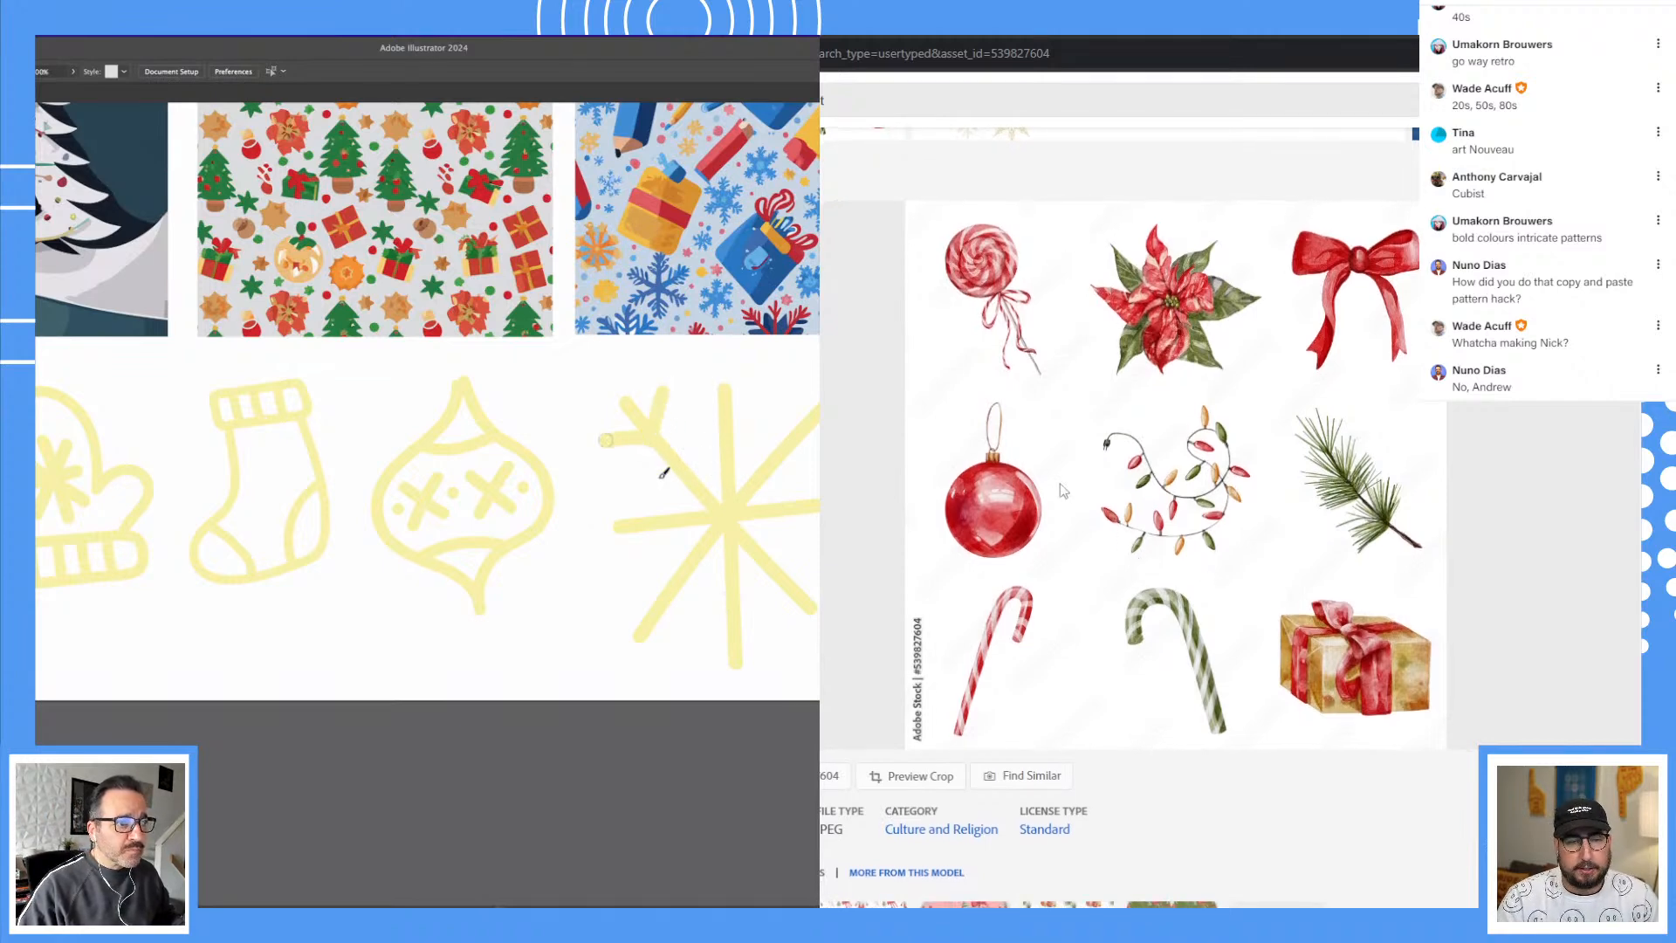
key("alt+Tab")
left_click_drag(629, 506, 659, 517)
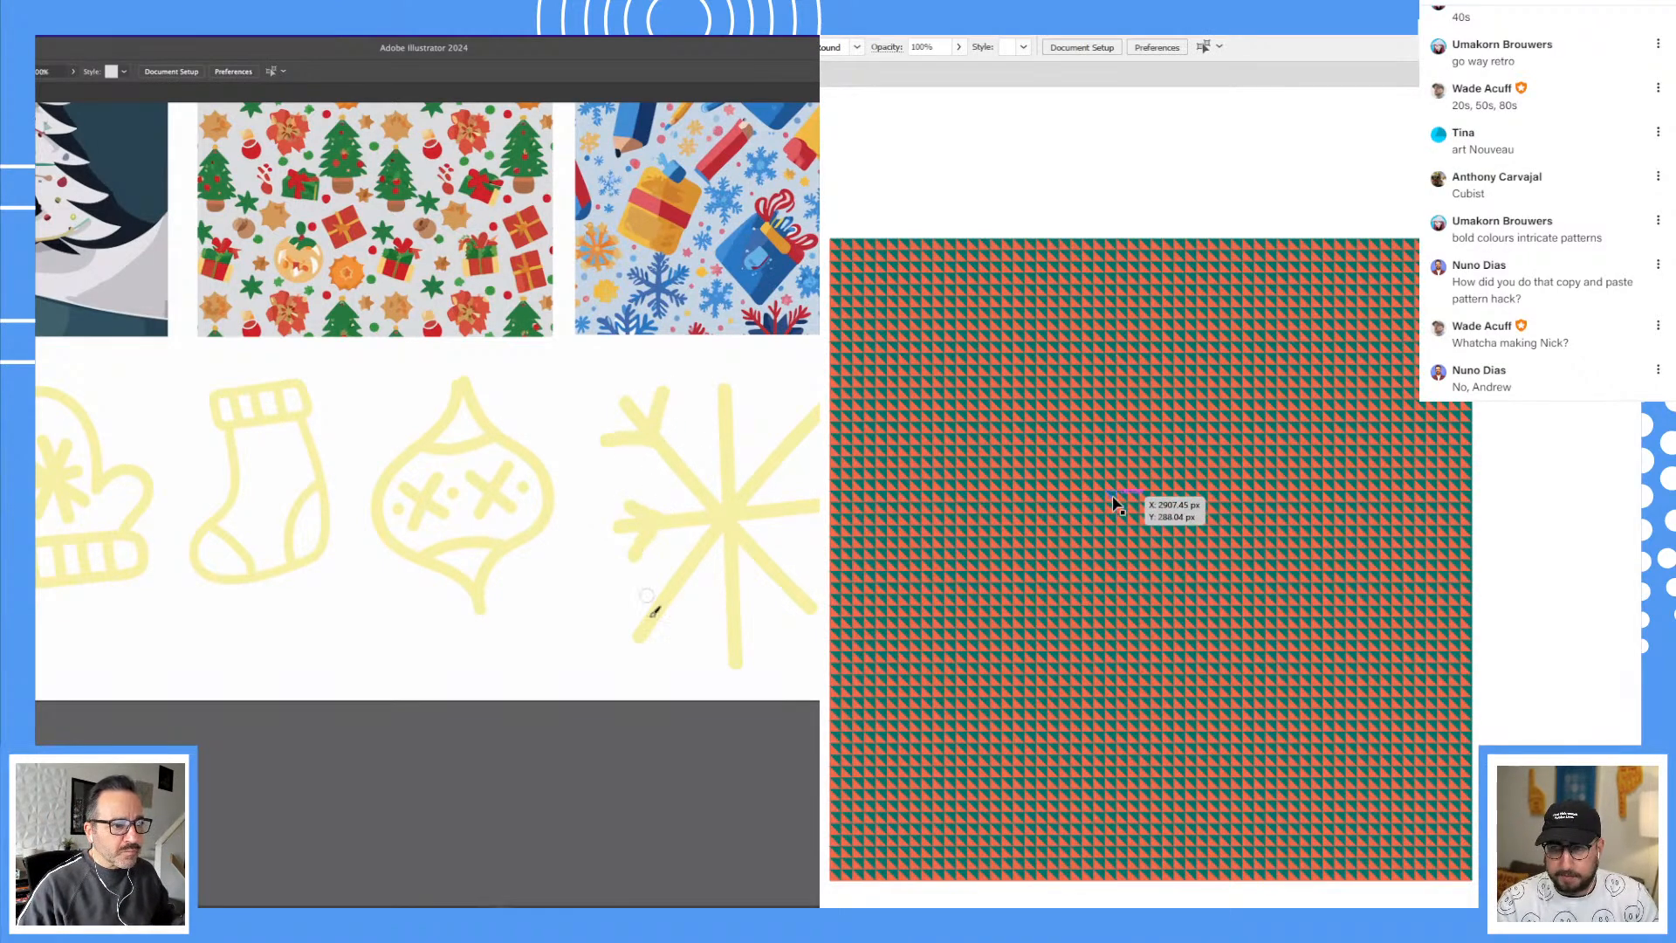
left_click_drag(630, 605, 670, 598)
mouse_move(695, 408)
left_mouse_down()
mouse_move(713, 423)
mouse_move(758, 398)
left_mouse_up()
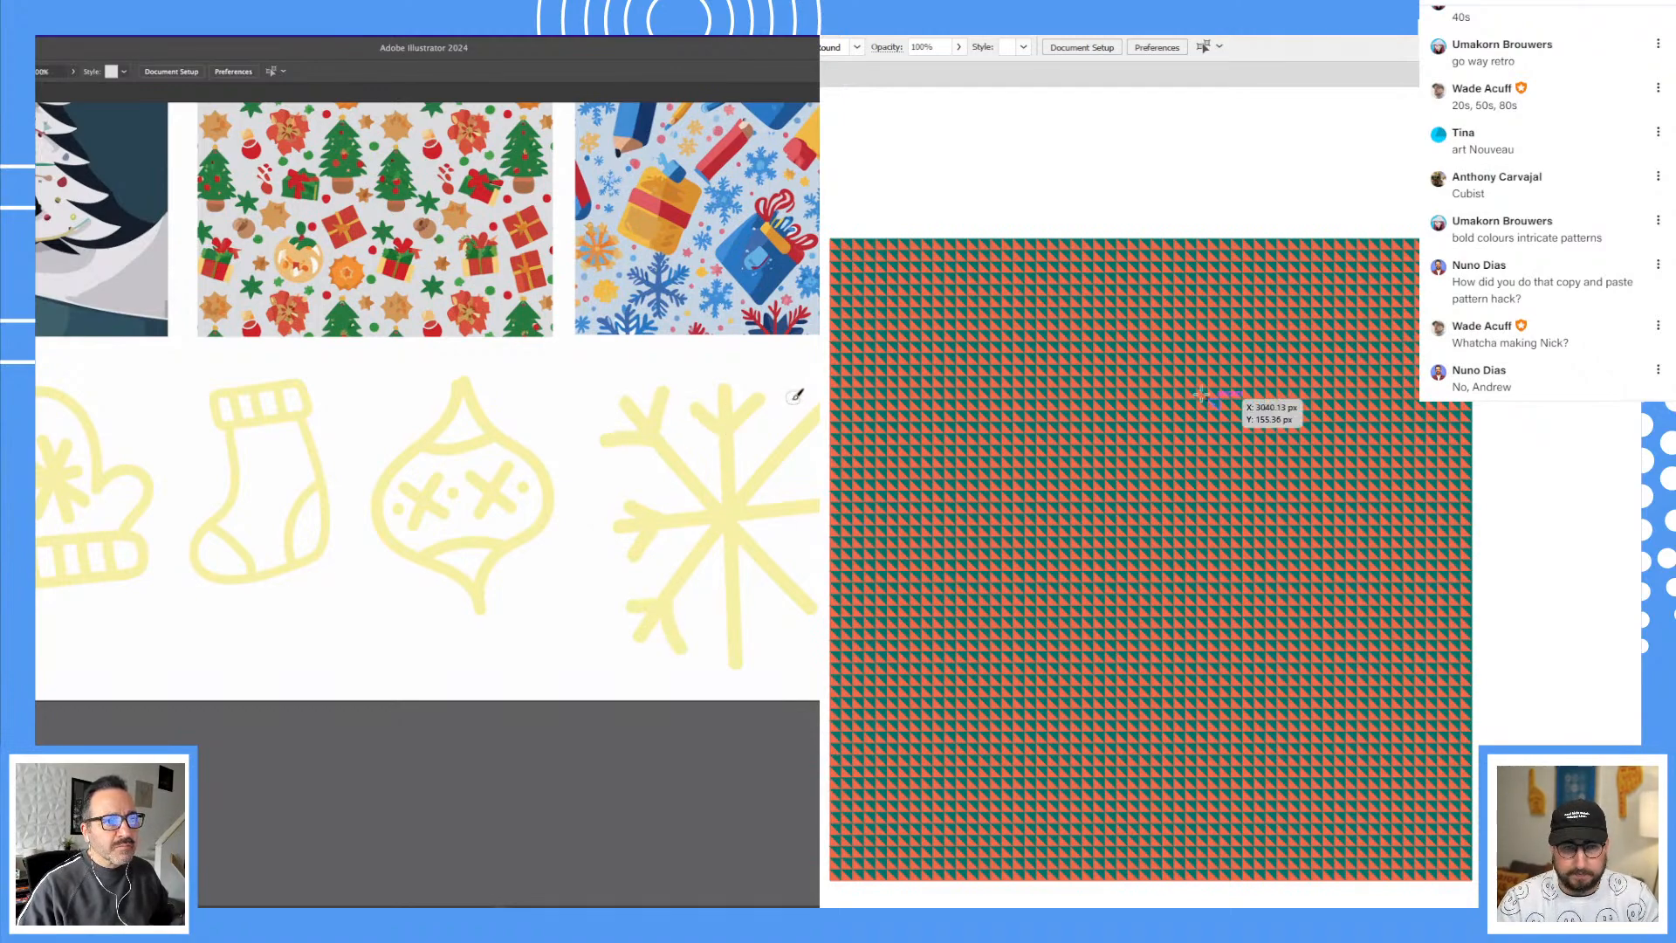
Step: Draw a green circle about 796 px wide over the triangle pattern and convert its top and bottom anchor points to corners
left_click_drag(1144, 565, 852, 272)
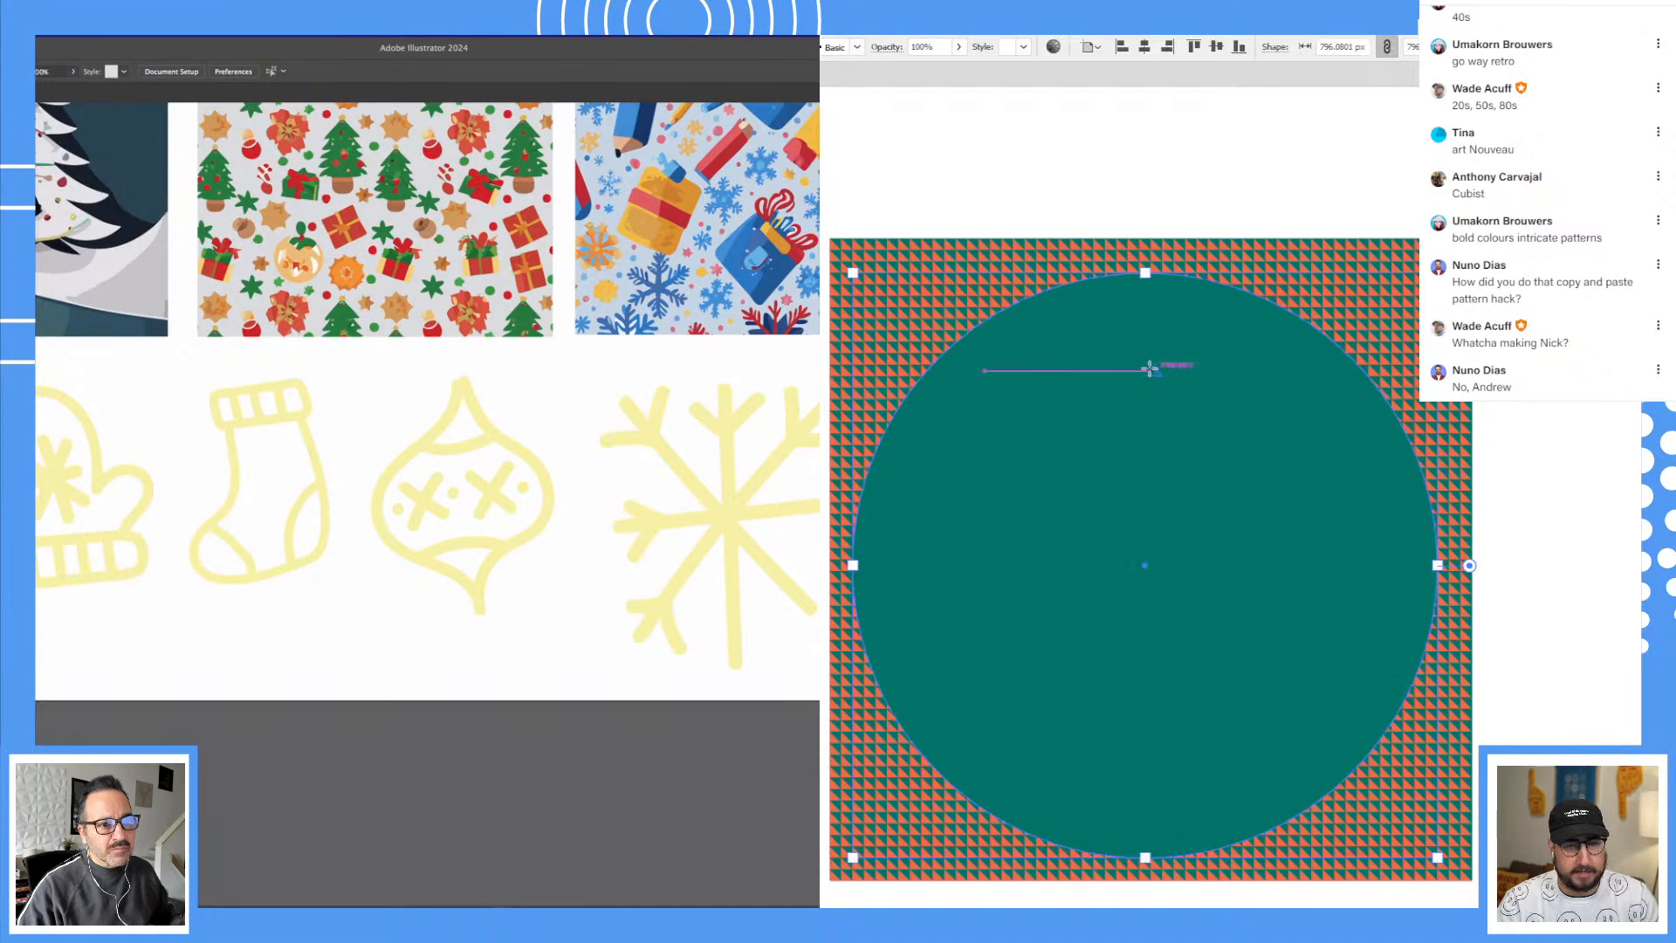
key("a")
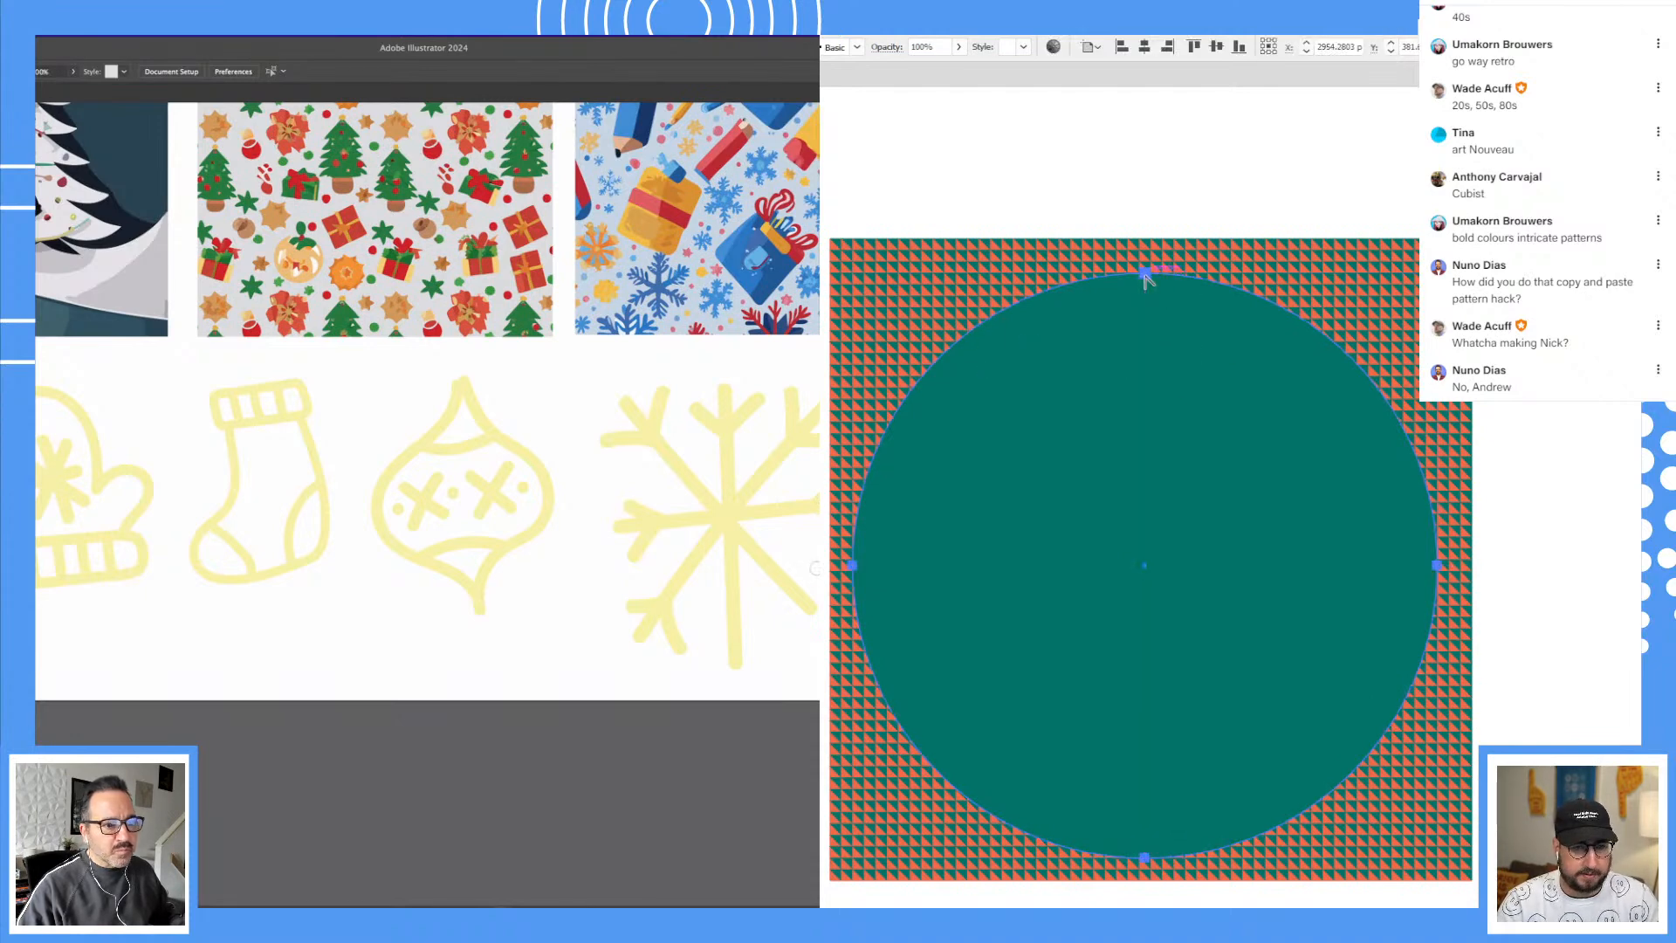
left_click(1145, 275)
left_click(1145, 860)
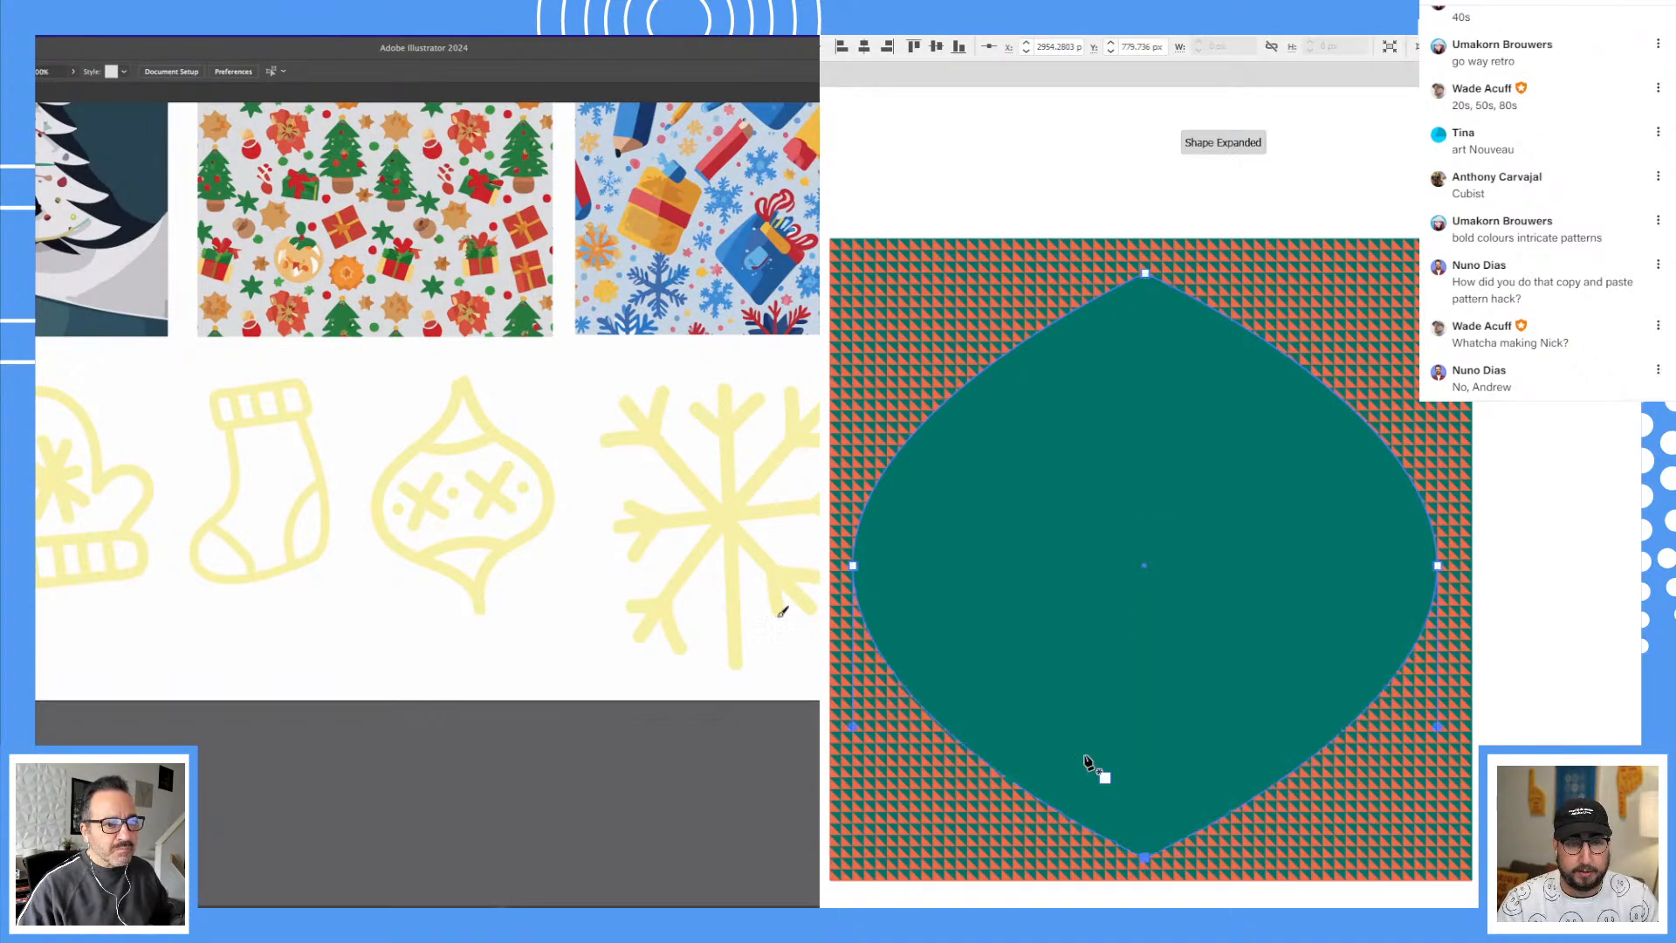
Step: Reshape the green shape into a narrower pointed ornament about 589 px wide and 844 px tall over the pattern
left_click_drag(853, 567, 1011, 569)
key("super+z")
left_click(1437, 567)
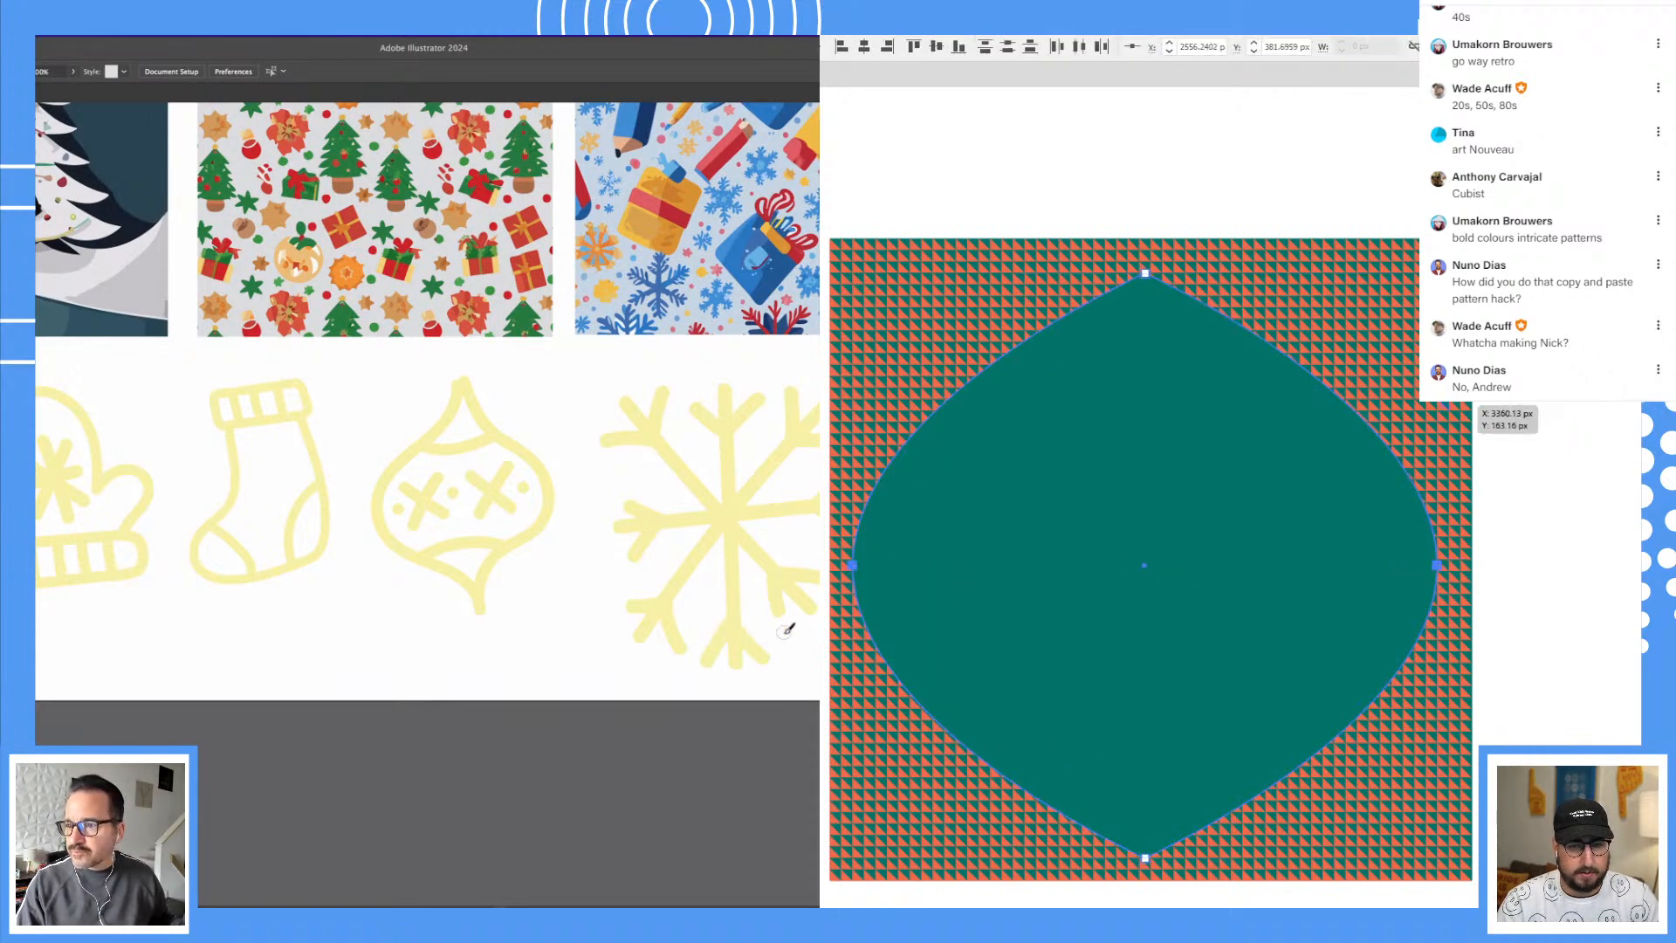
left_click(1143, 274)
left_click(1619, 443)
left_click(1190, 527)
key("s")
left_click_drag(1464, 236, 1510, 198)
key("v")
left_click_drag(1371, 240, 1361, 255)
key("ctrl+shift+a")
left_click(1160, 381)
left_click(1402, 287)
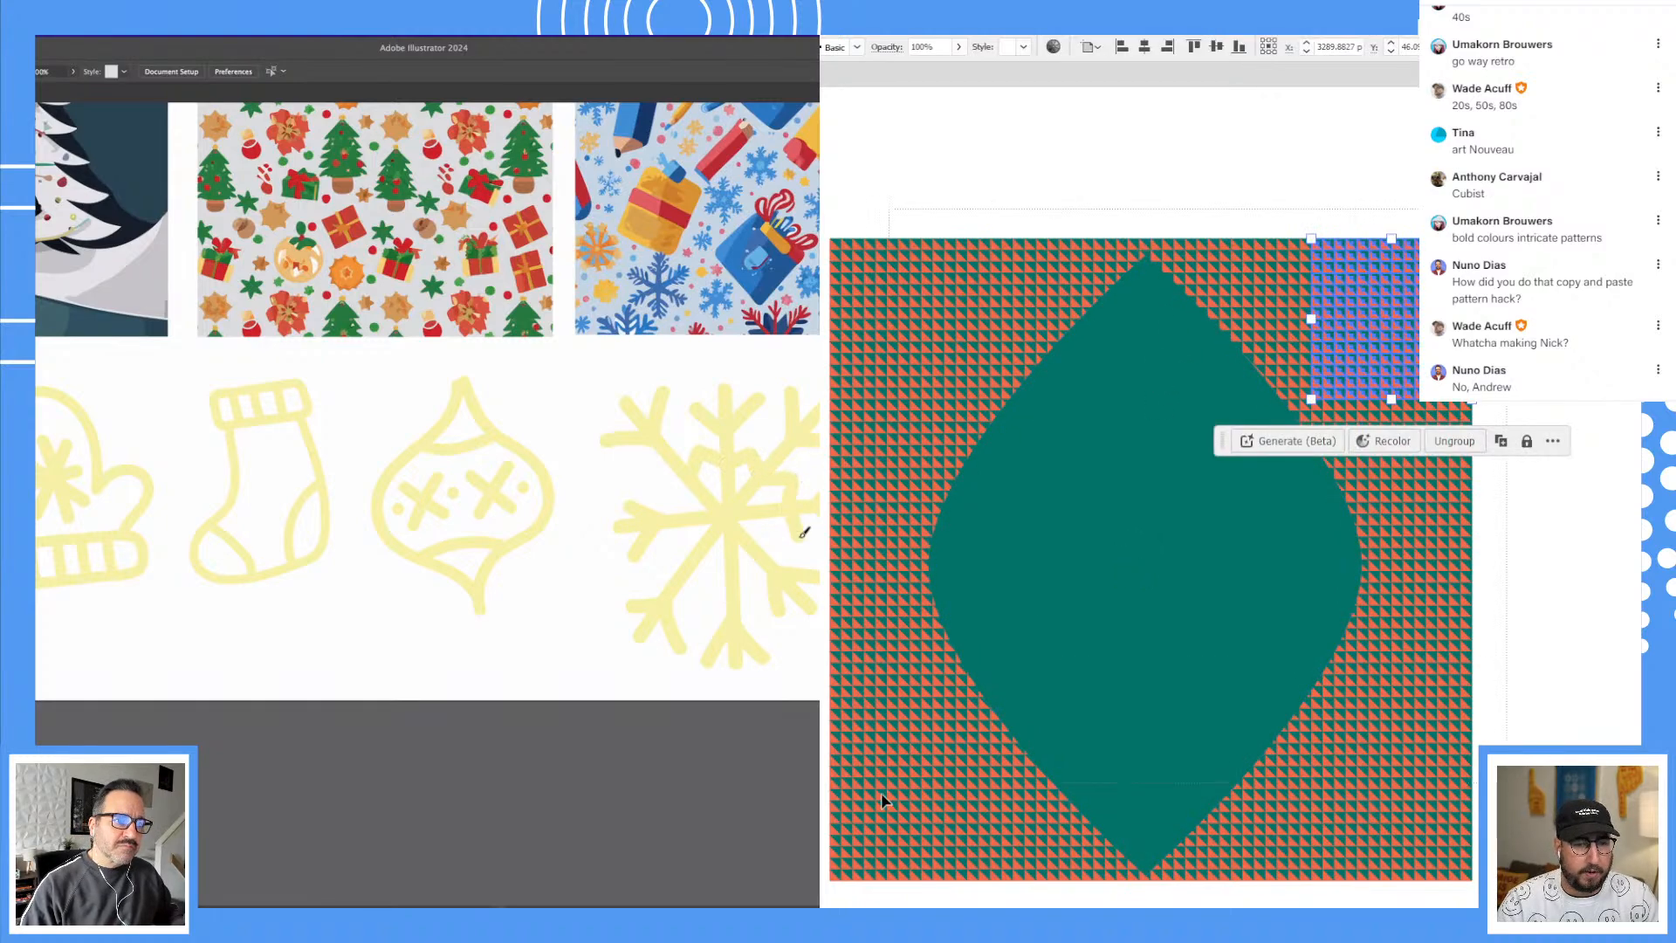
key("ctrl+a")
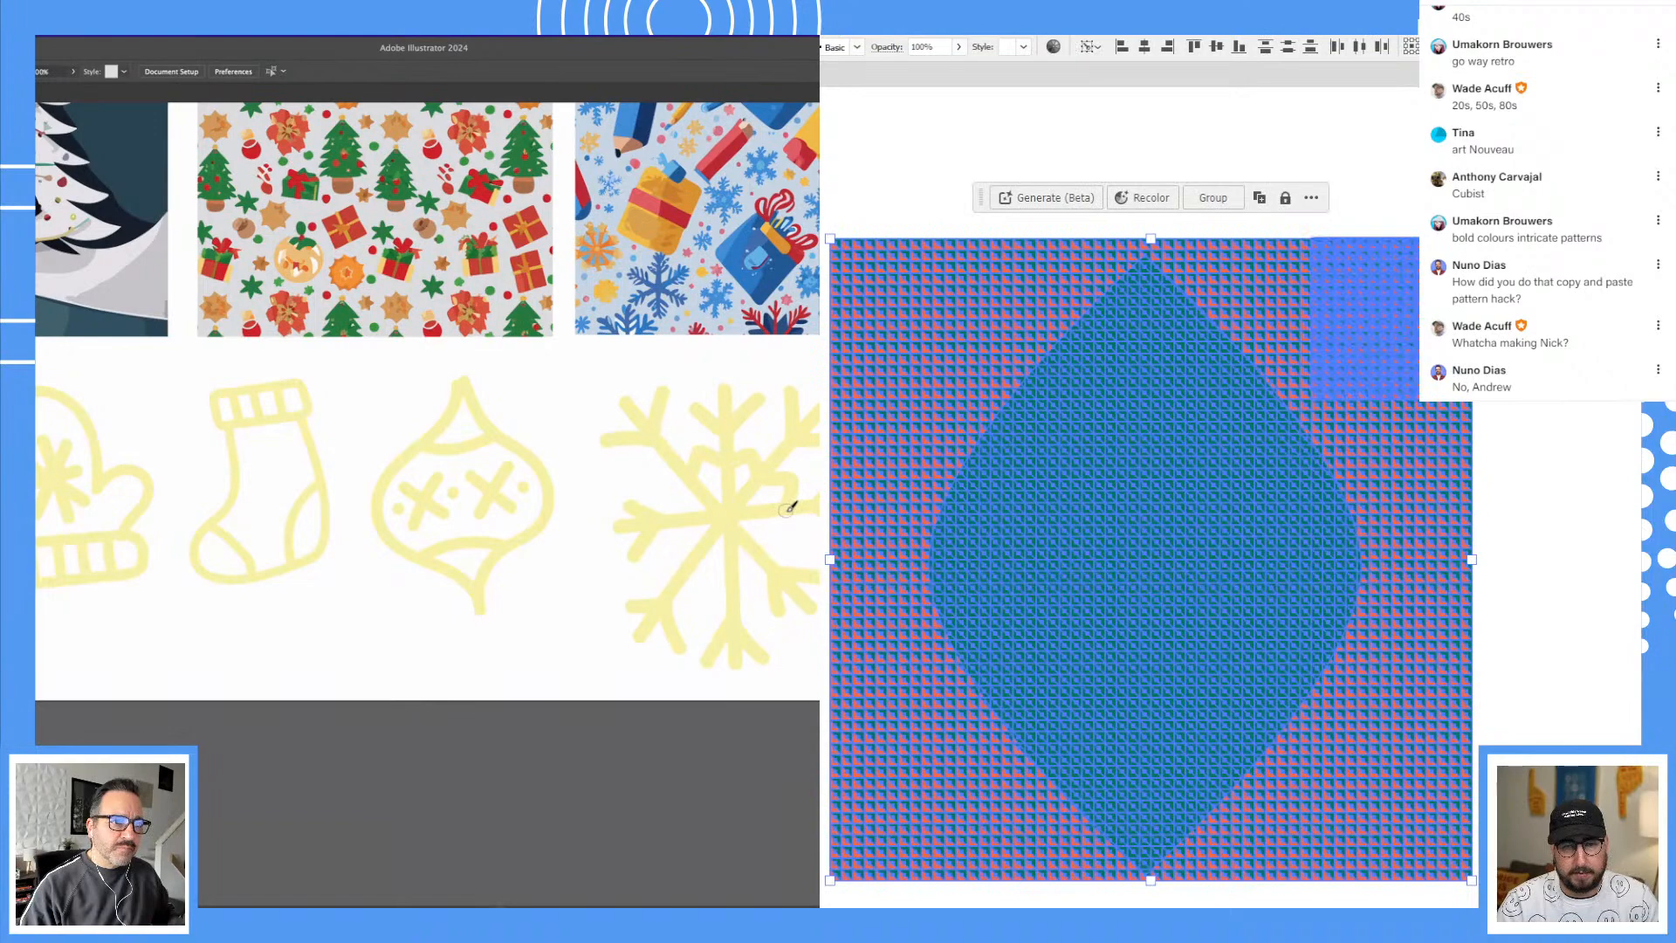
left_click_drag(1520, 306, 1058, 375)
key("ctrl+shift+a")
left_click_drag(932, 380, 1231, 380)
key("ctrl+z")
Step: Draw a green square about 131 px wide beside the triangle pattern and place a copy directly against its right edge
left_click(1218, 269)
key("m")
left_click_drag(1214, 235, 1313, 331)
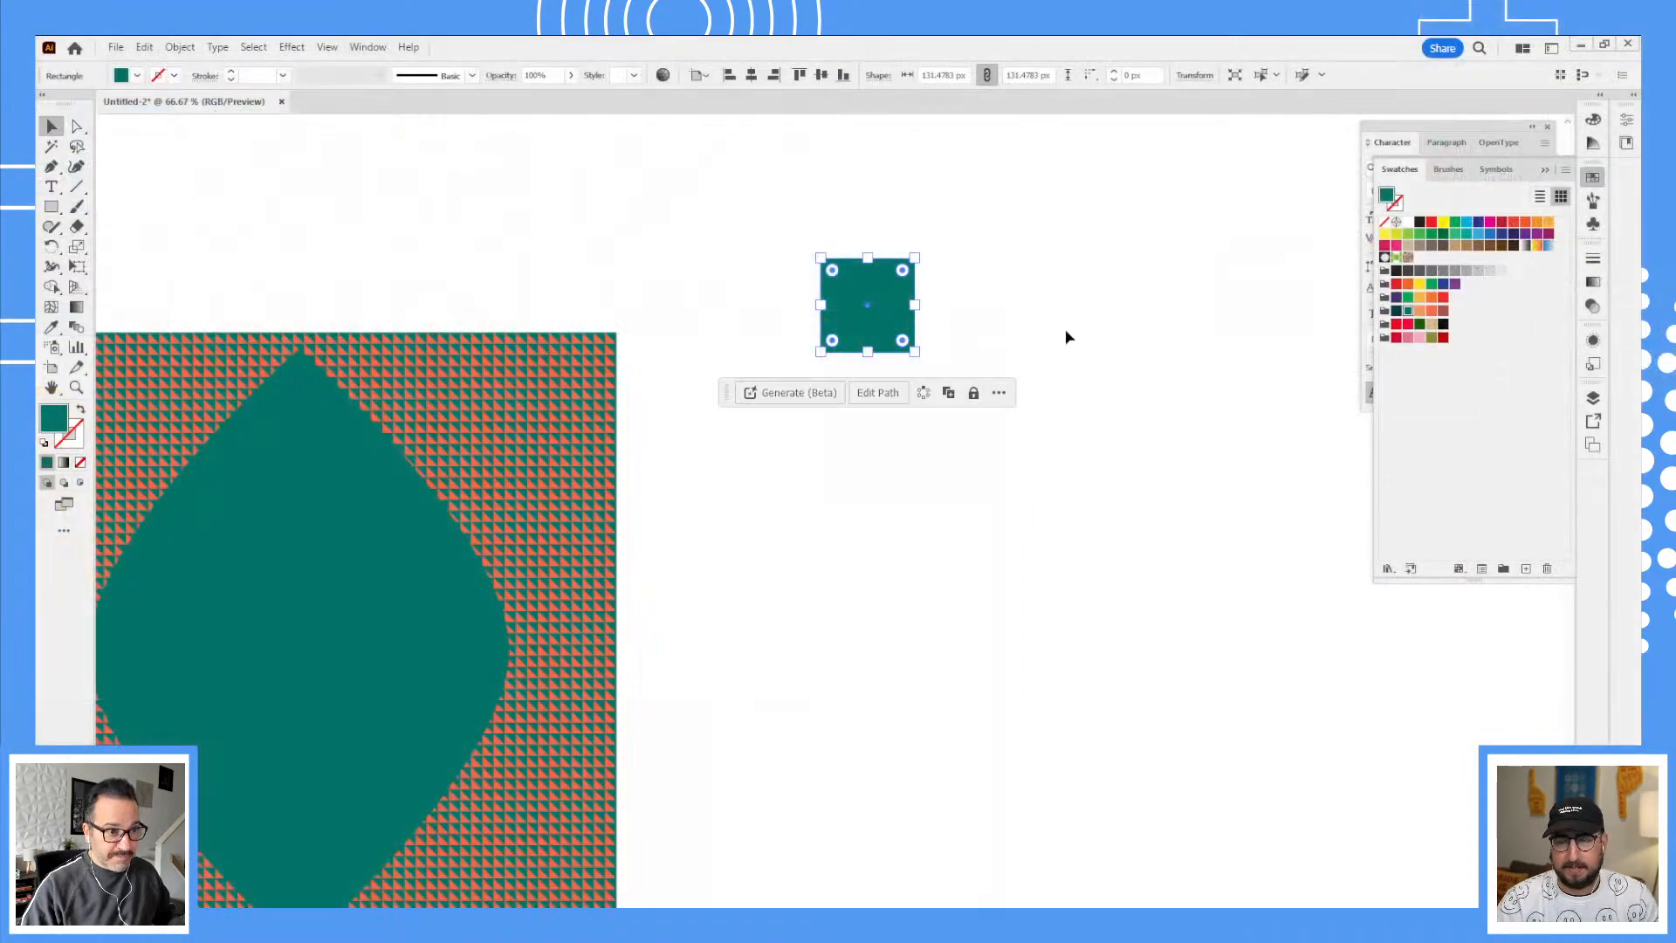
left_click(1036, 337)
key("z")
left_click(808, 434)
key("v")
left_click_drag(677, 341, 818, 349)
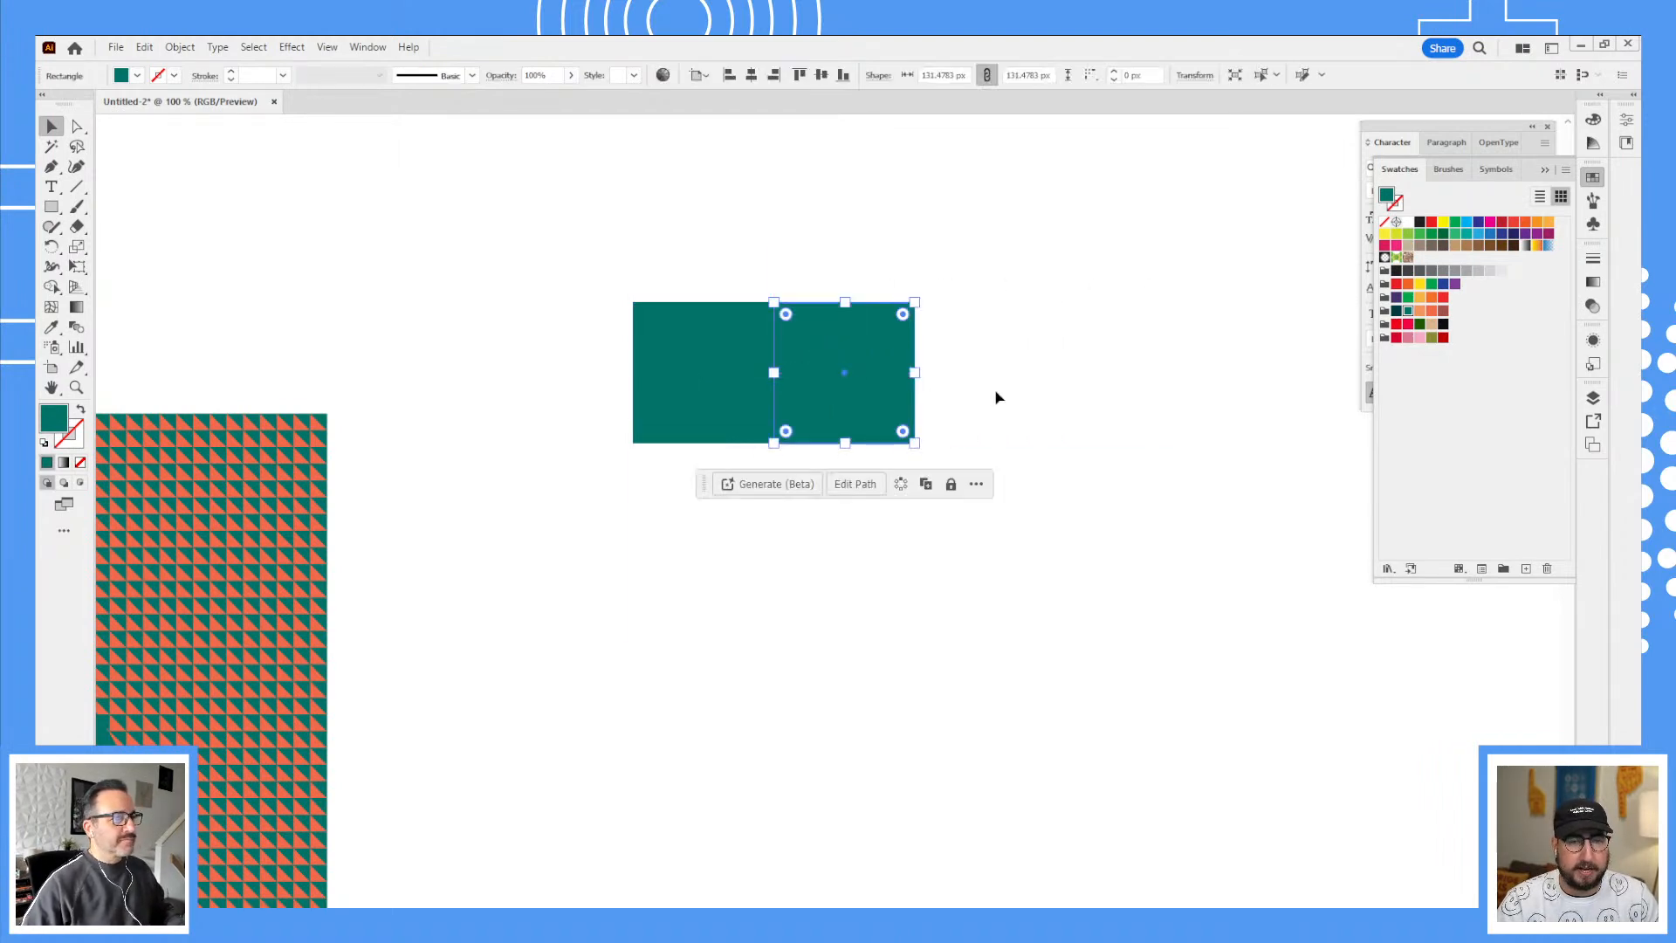
Step: Repeat the copy with Transform Again until there is a continuous row of eight green squares
left_click_drag(983, 392, 695, 393)
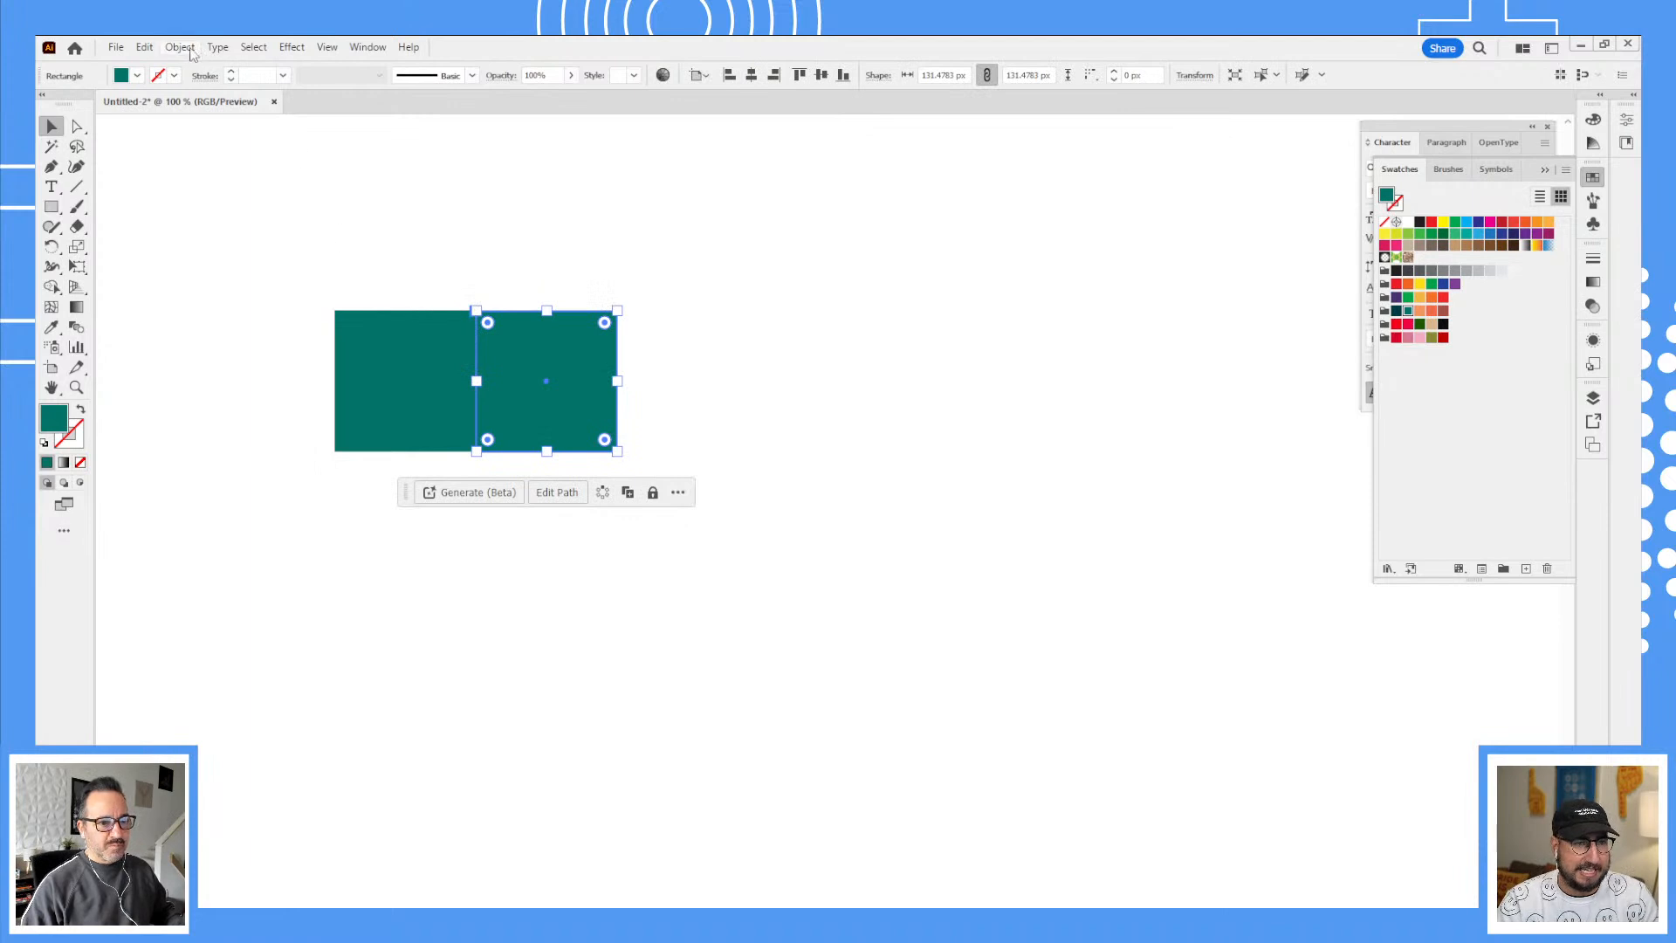
left_click(189, 48)
mouse_move(227, 66)
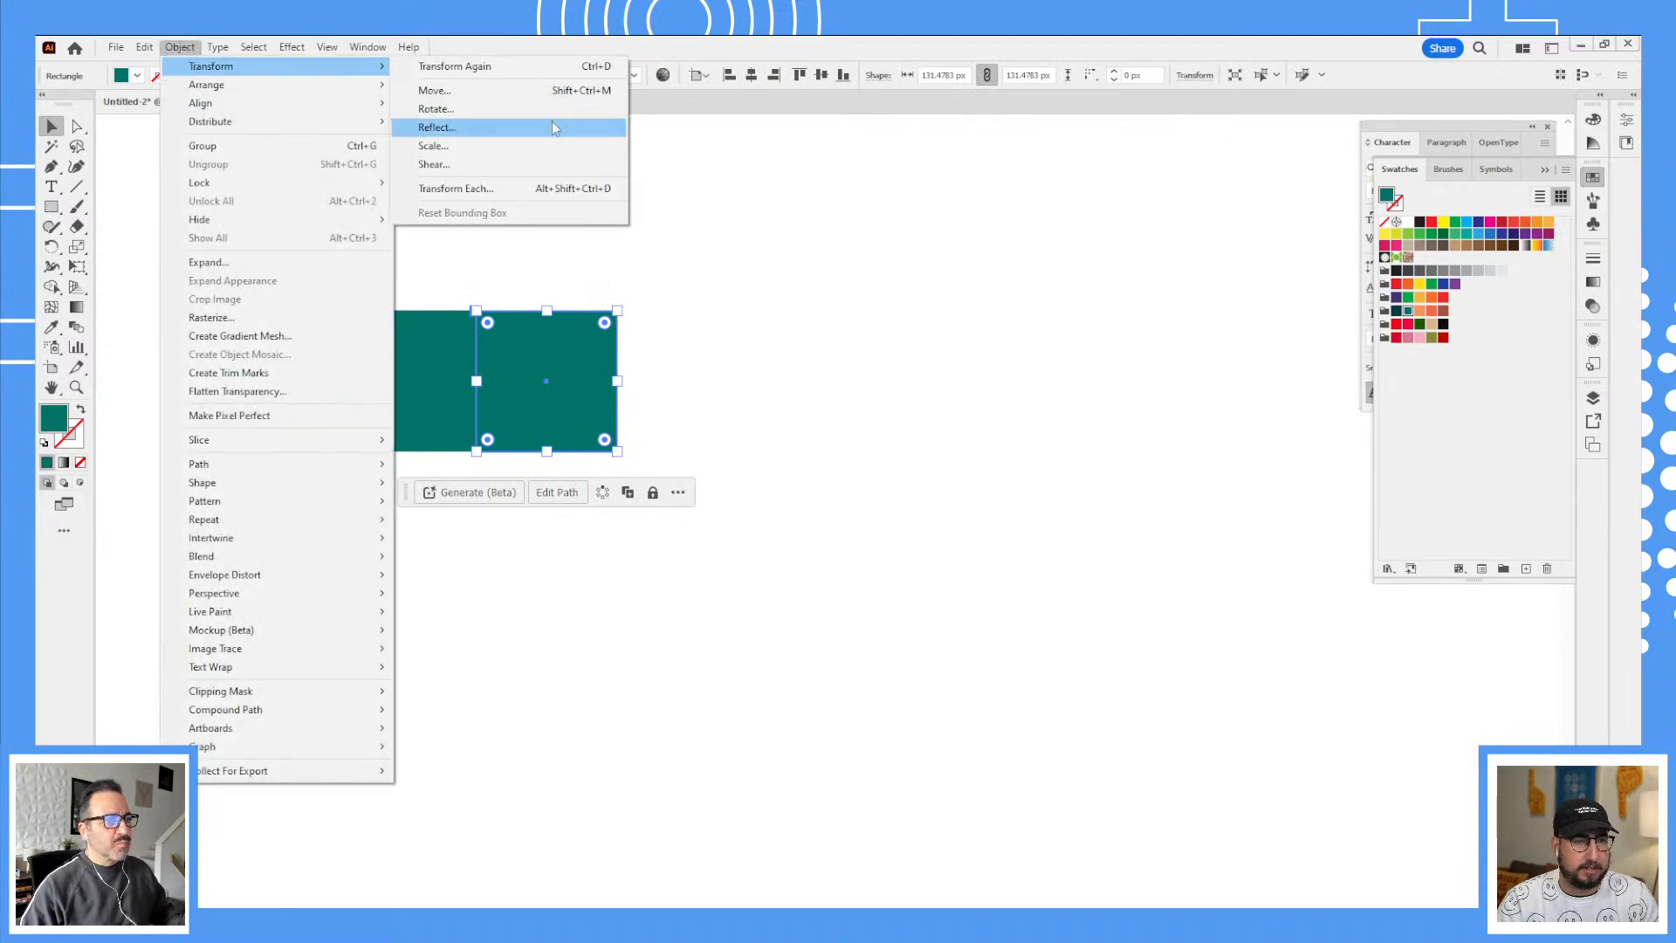
left_click(489, 68)
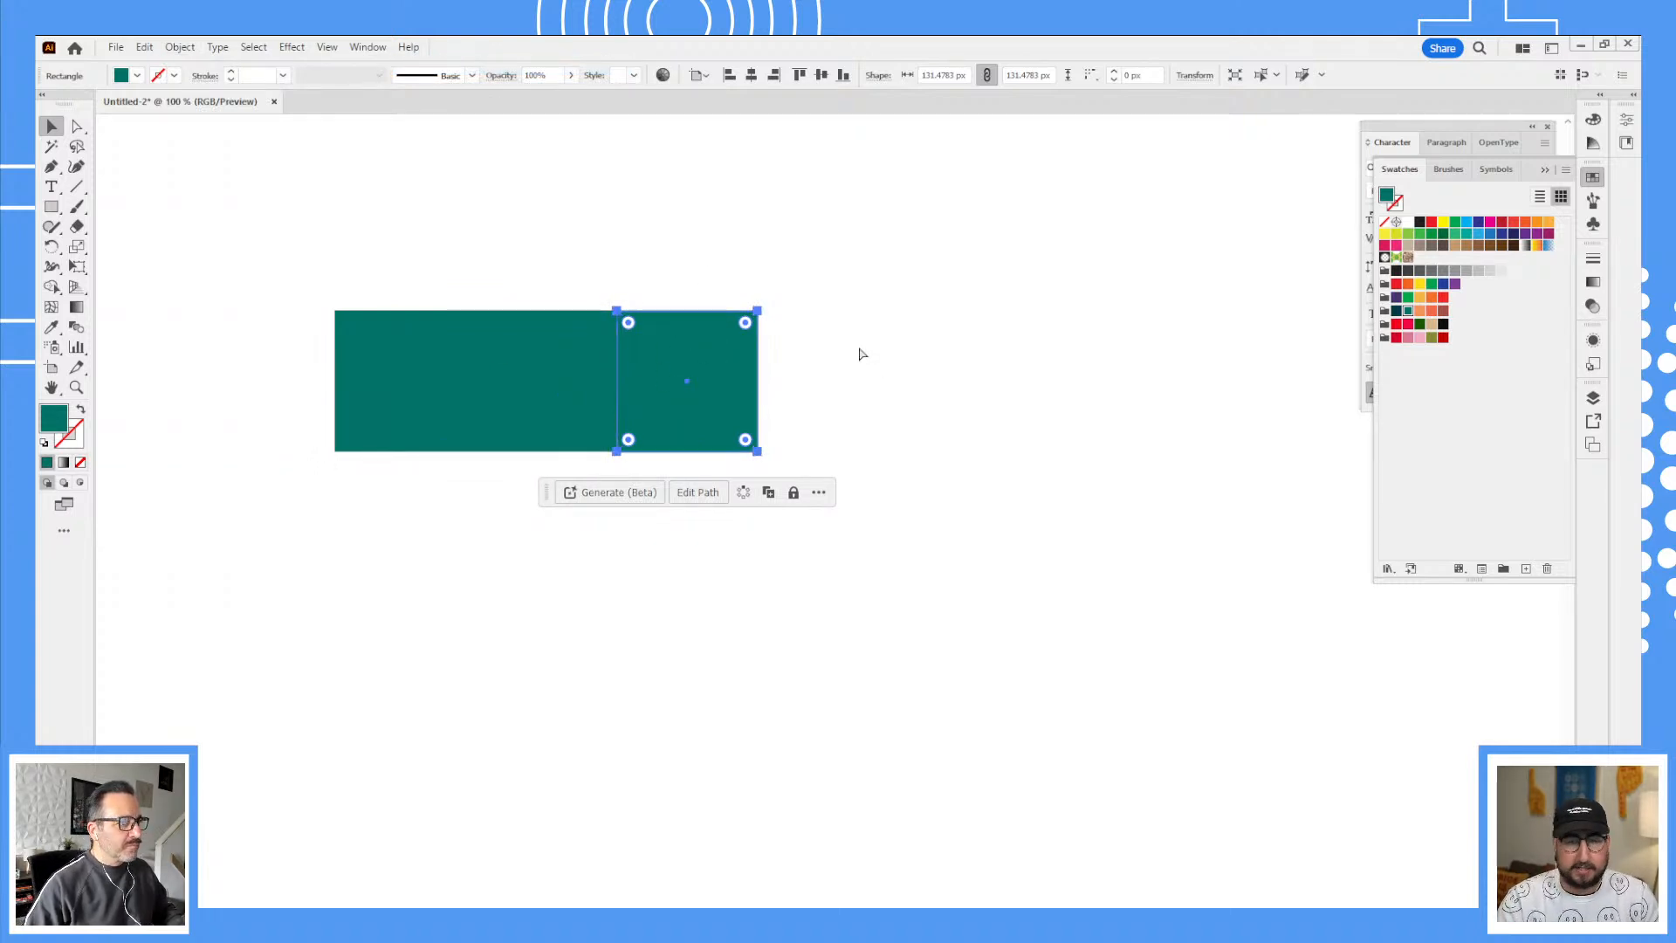
key("ctrl+d")
key("ctrl+d")
key("ctrl+d")
key("ctrl+d")
key("ctrl+d")
Step: Copy the whole row of squares directly below itself and repeat the copy to build a grid of four rows
left_click_drag(857, 349, 711, 383)
left_click_drag(194, 278, 1316, 543)
left_click_drag(784, 377, 795, 523)
key("ctrl+d")
key("ctrl+d")
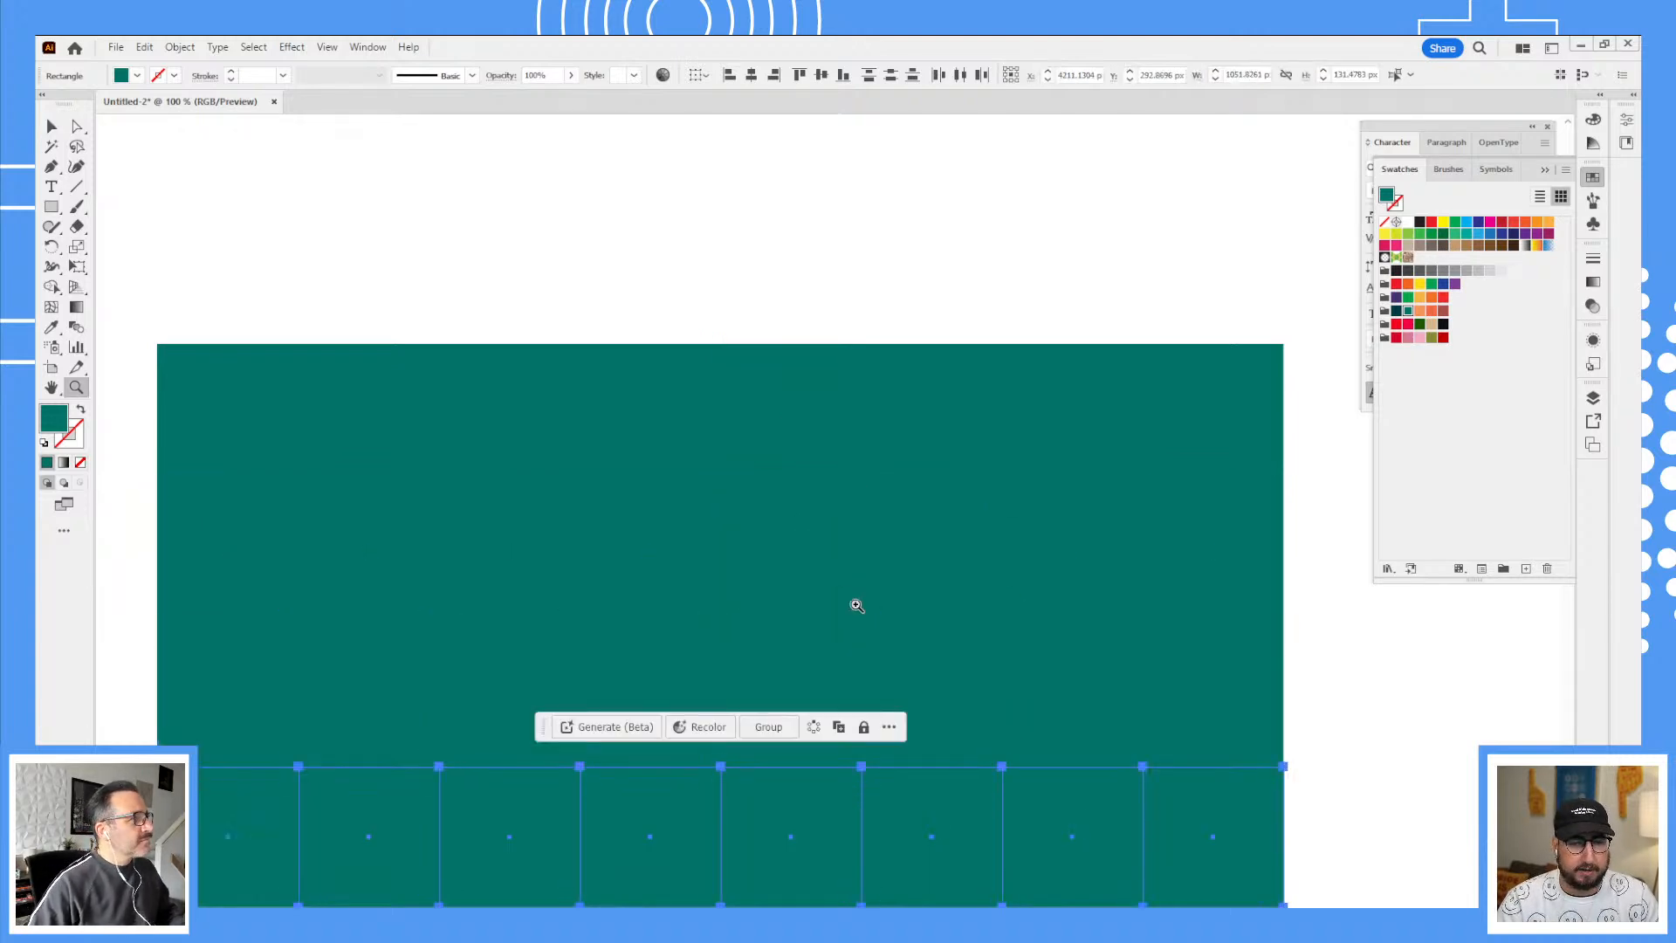
Step: Remove the grid of green squares and delete the pointed green shape lying over the triangle pattern
key("ctrl+minus")
key("ctrl+a")
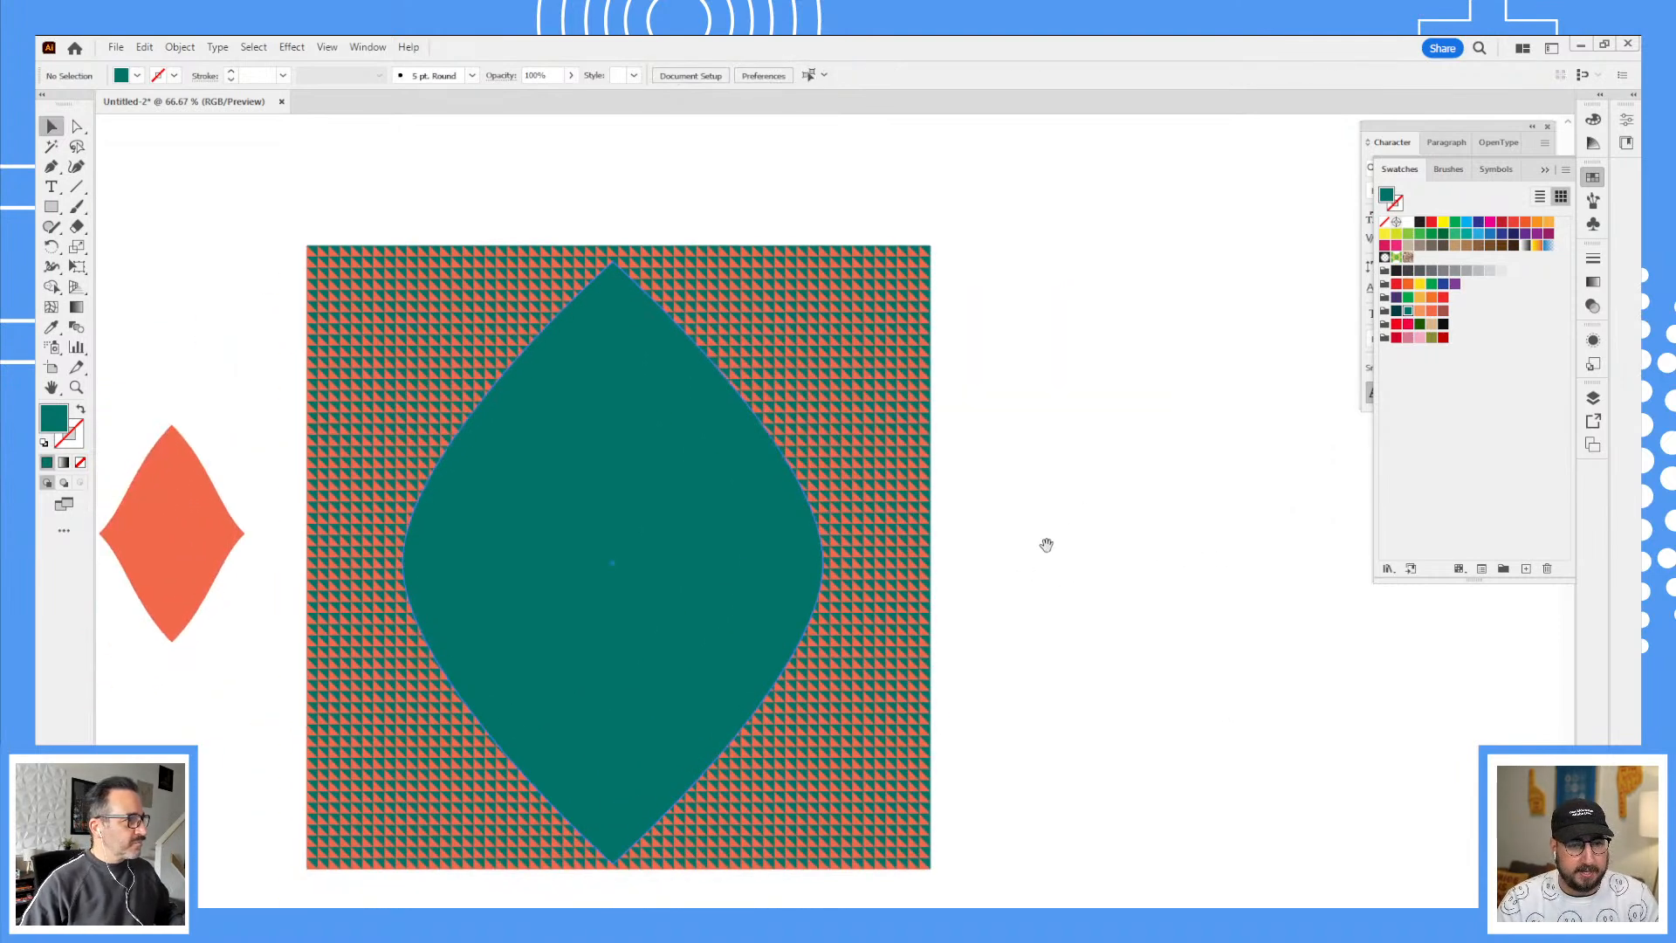
left_click_drag(1047, 544, 1141, 520)
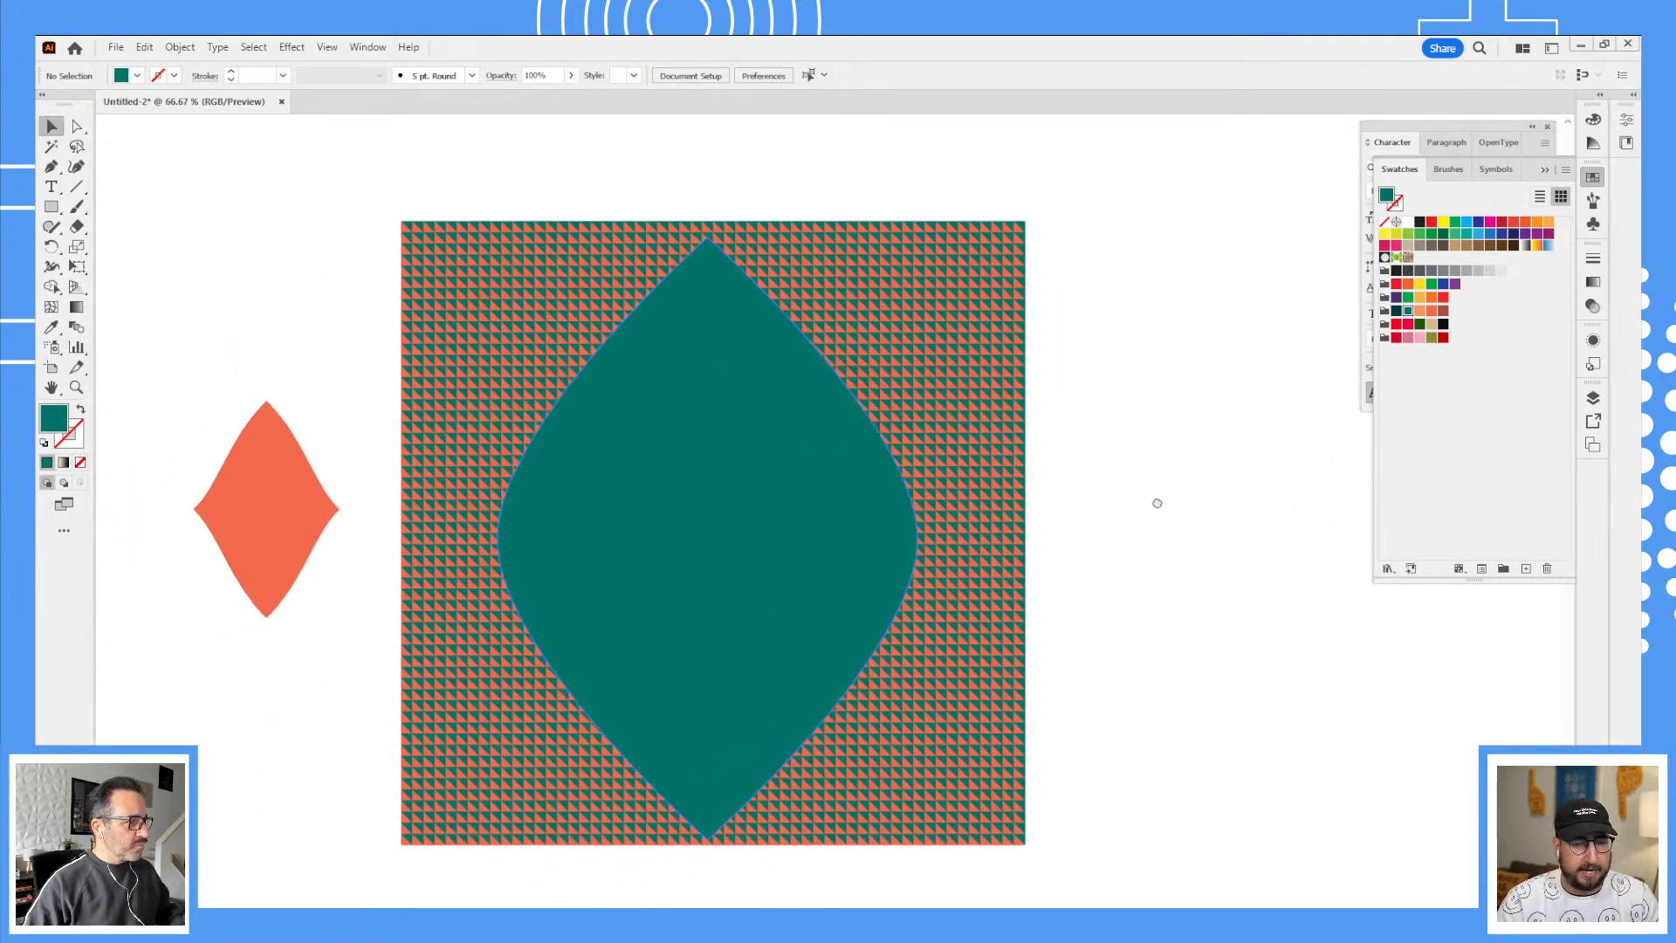
left_click(771, 474)
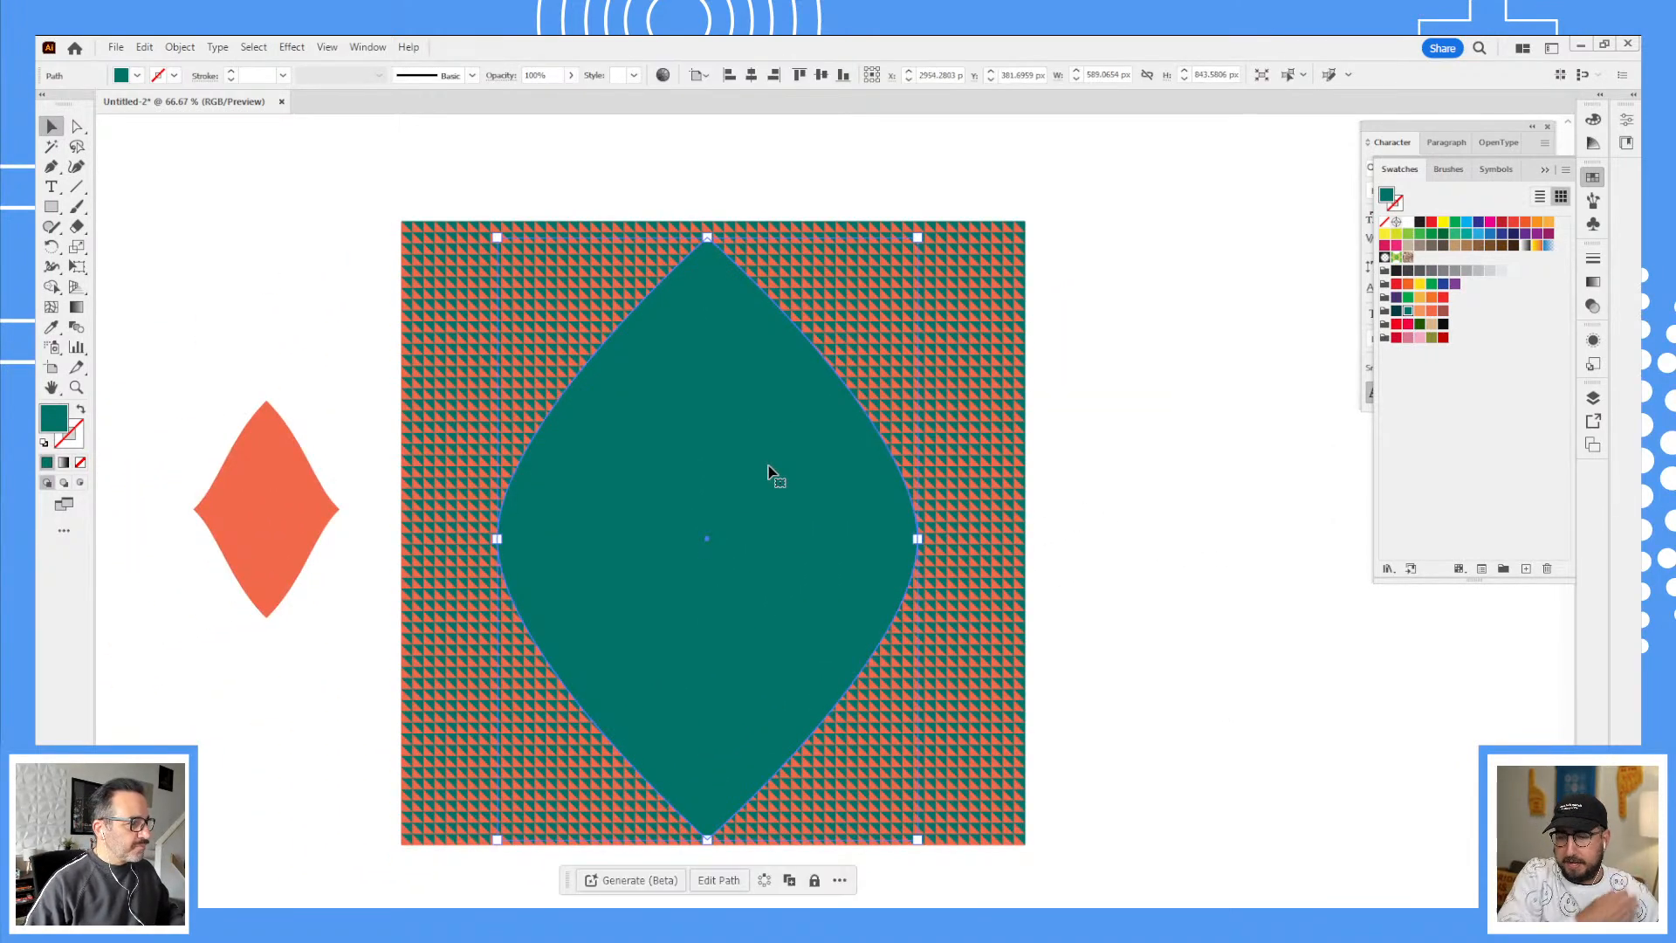
key("Delete")
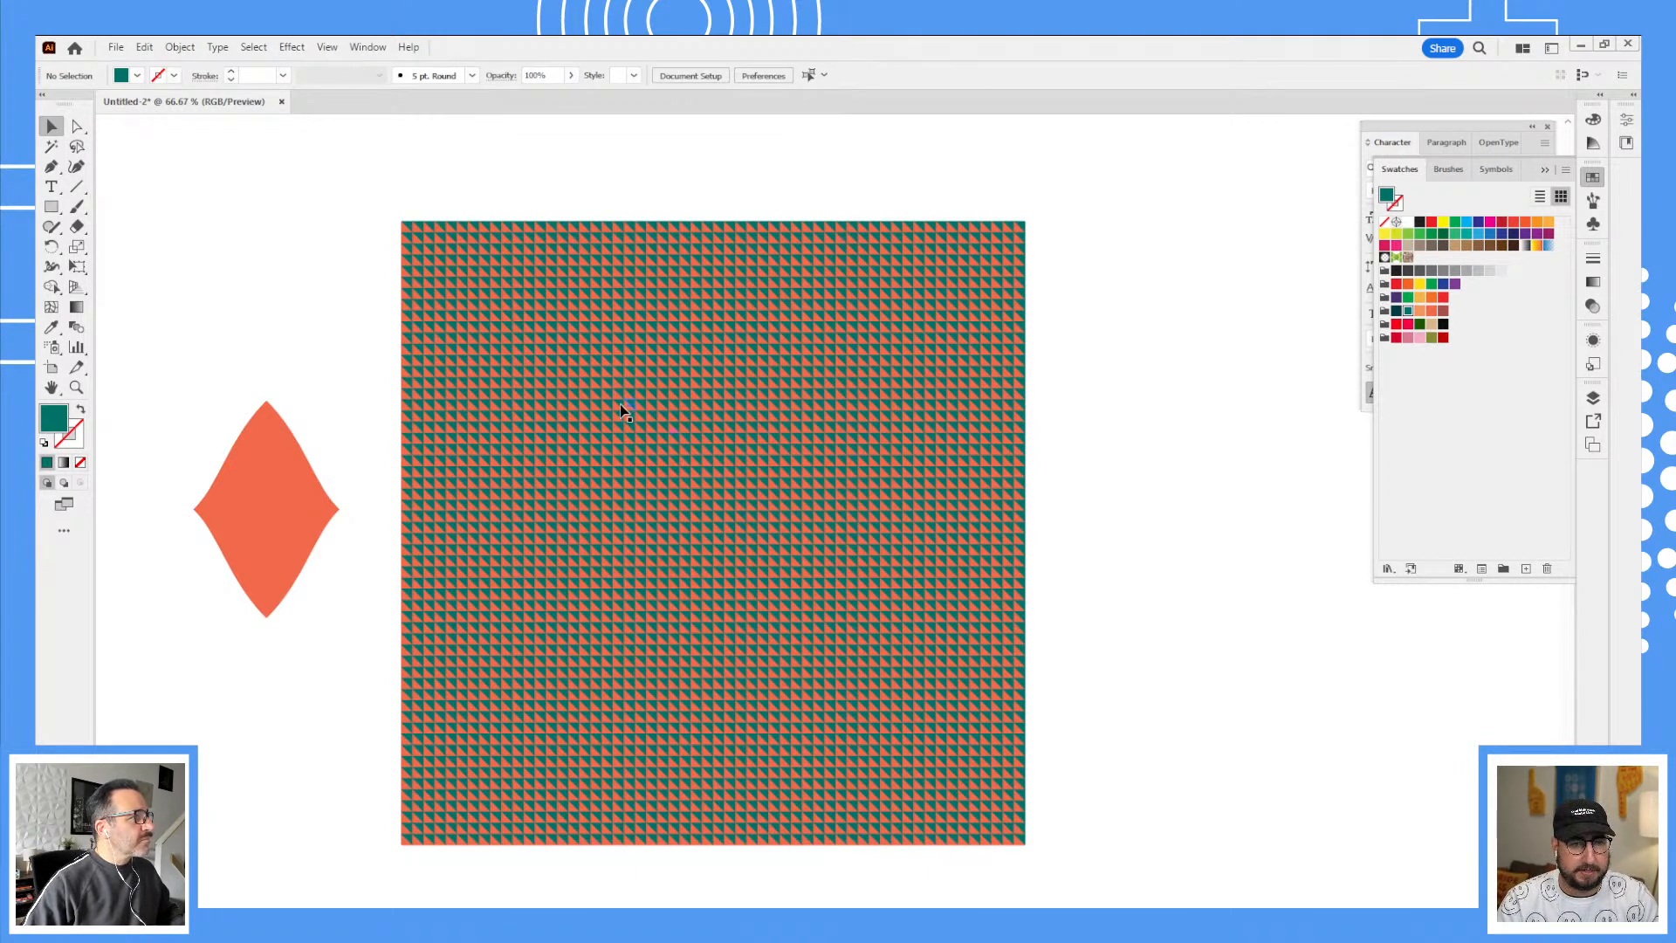
Step: Draw an open, hooked candy cane path over the triangle pattern with the Pen tool
key("p")
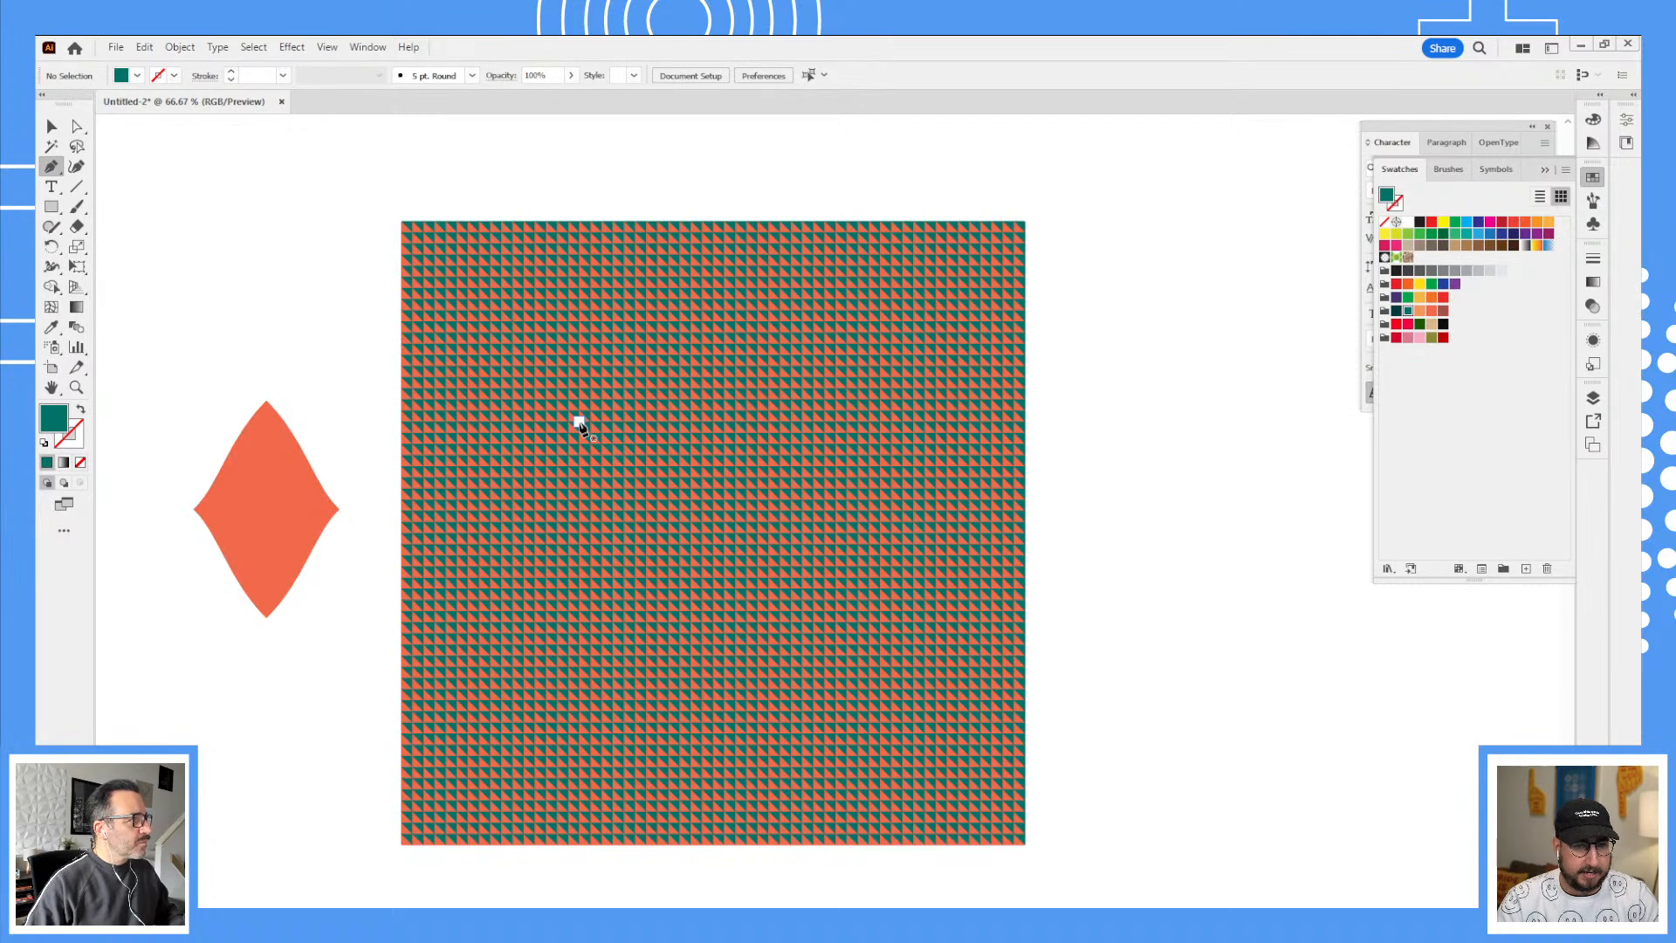
left_click_drag(572, 406, 561, 394)
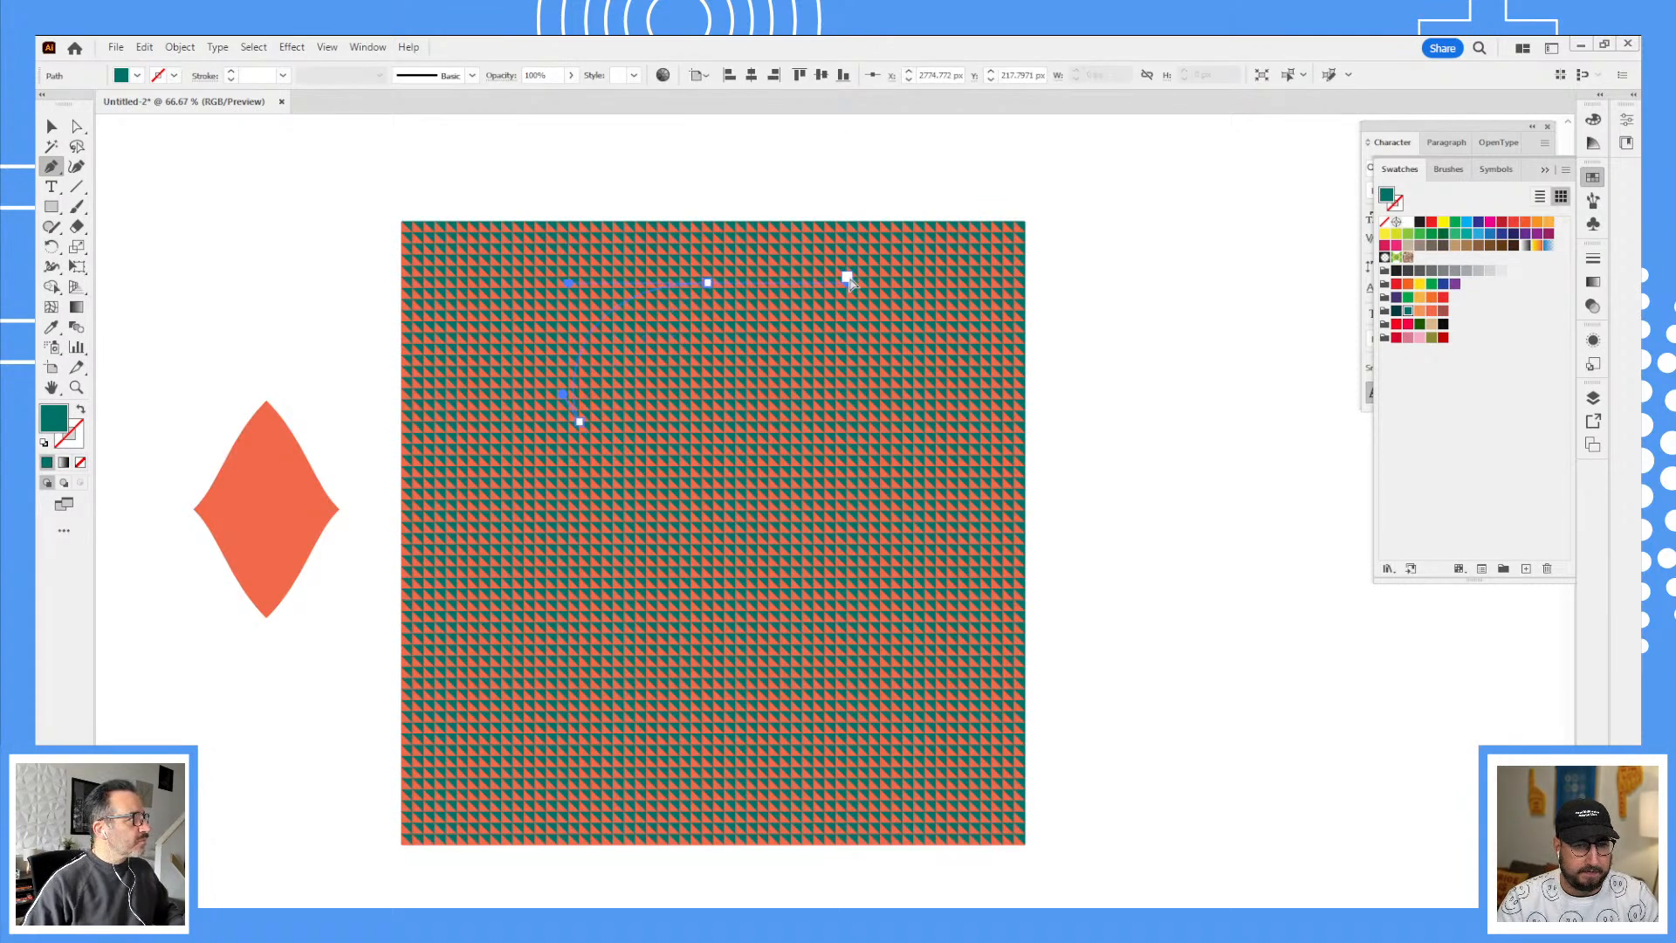
left_click_drag(858, 281, 859, 282)
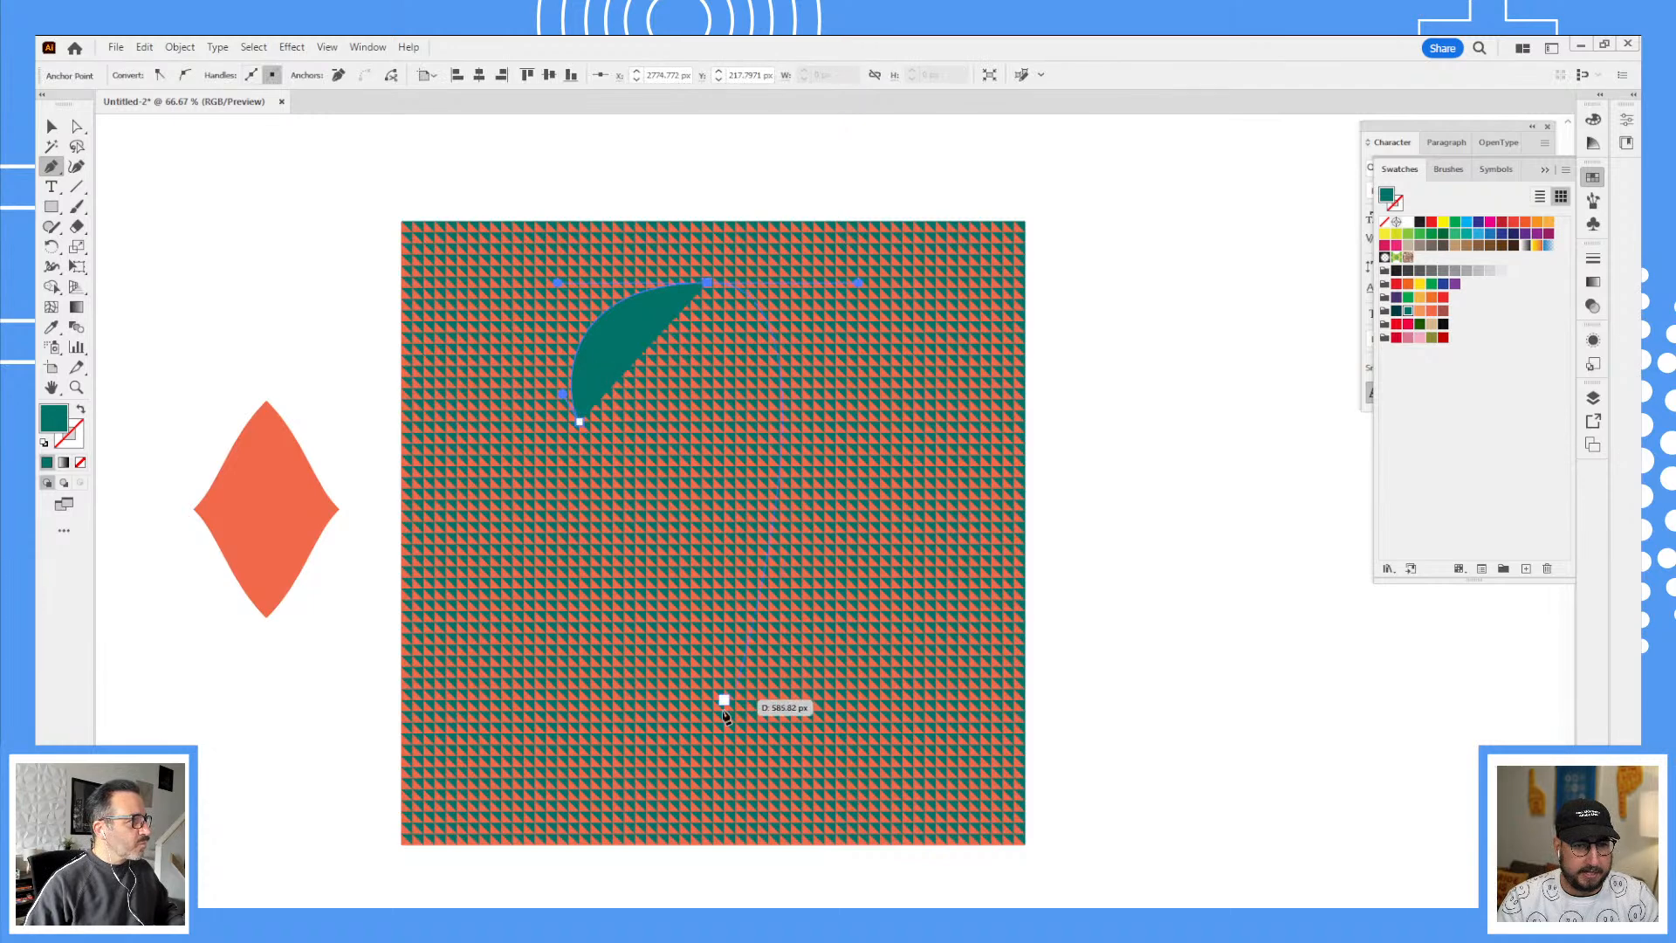
left_click(691, 810)
Step: Swap the cane path's fill to its stroke, color the stroke dark green and set its weight to 50 pt
key("shift+x")
key("v")
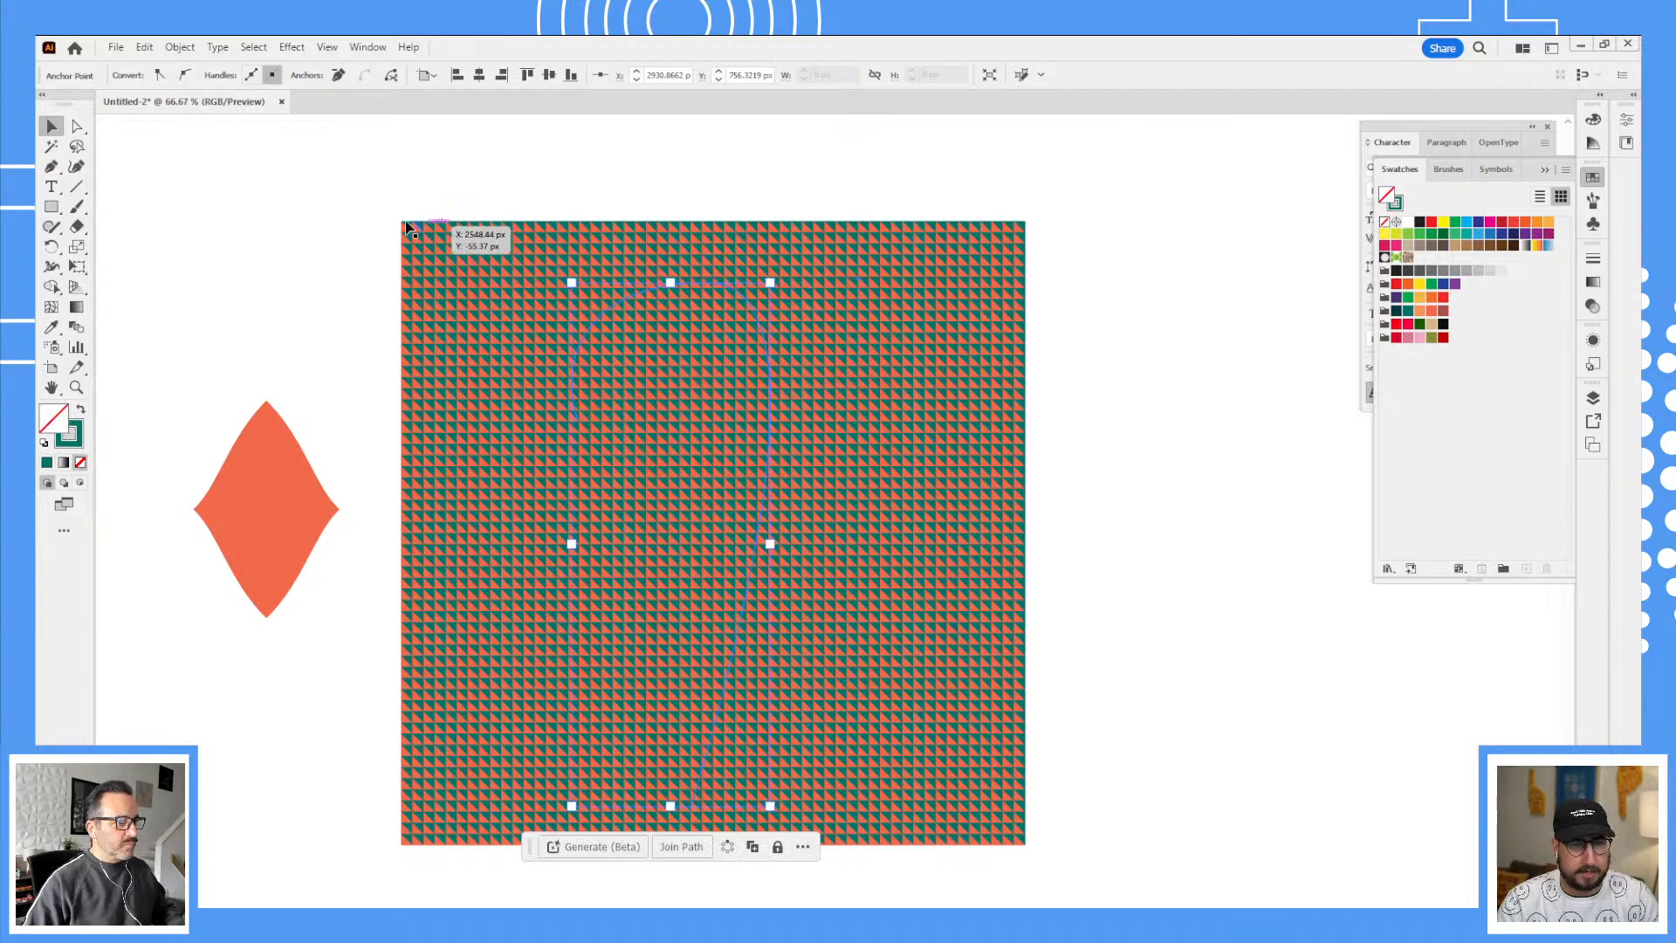
key("x")
left_click(1396, 311)
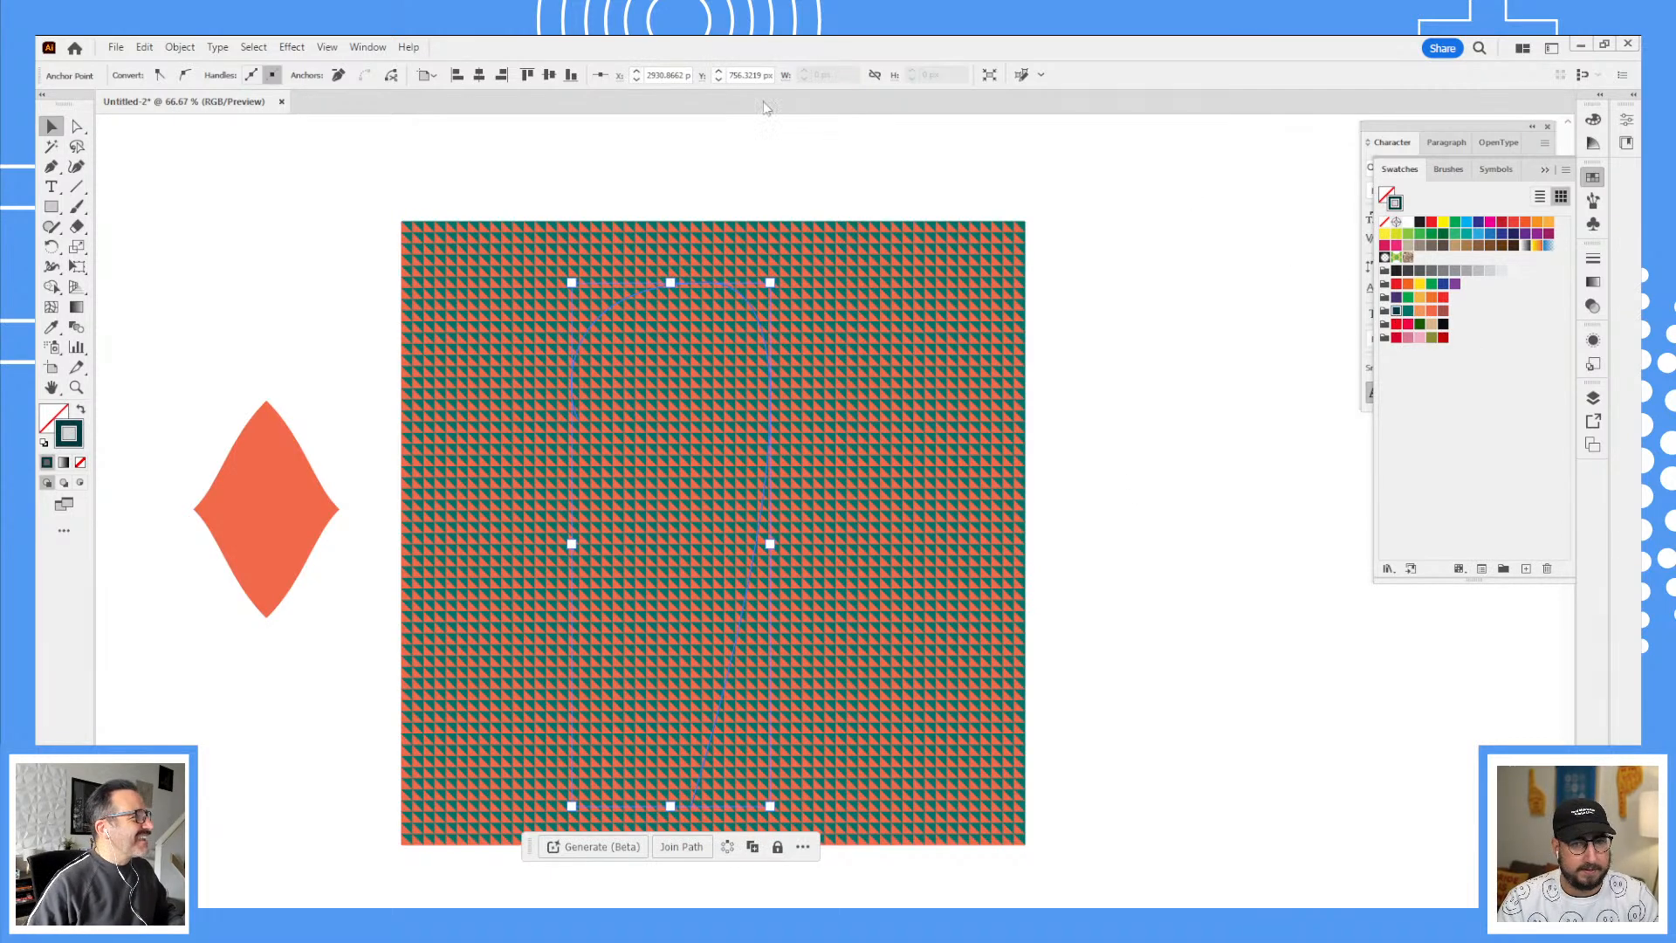
left_click(1594, 260)
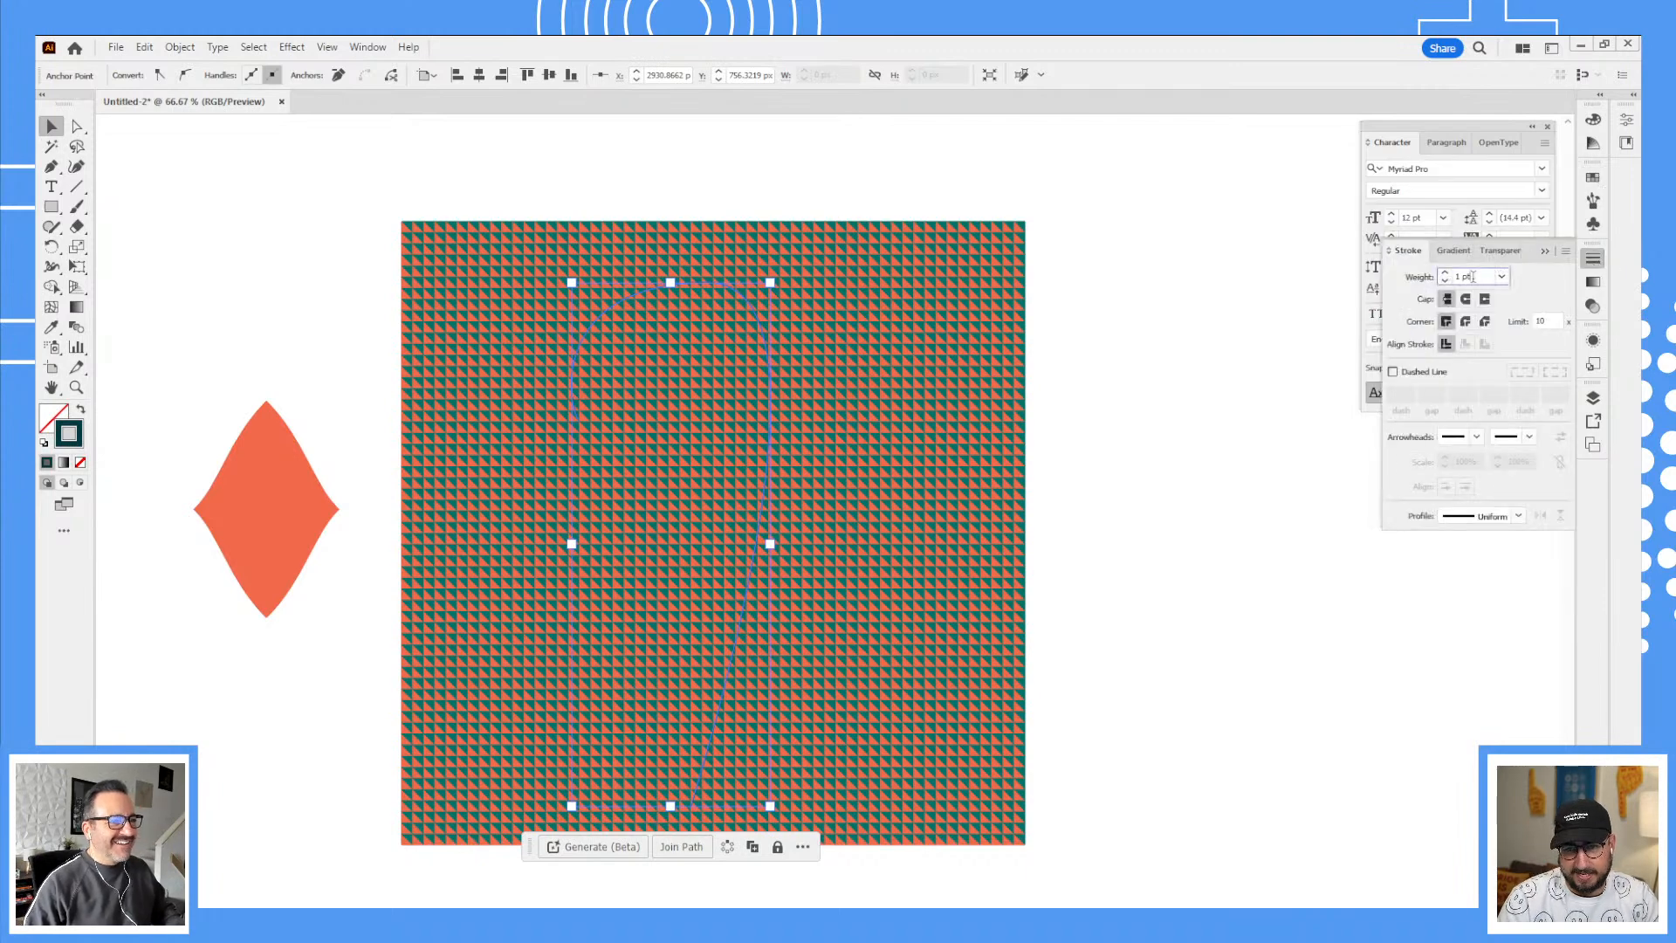
key("shift+Up")
key("shift+Up")
key("shift+Up")
key("shift+Up")
key("shift+Up")
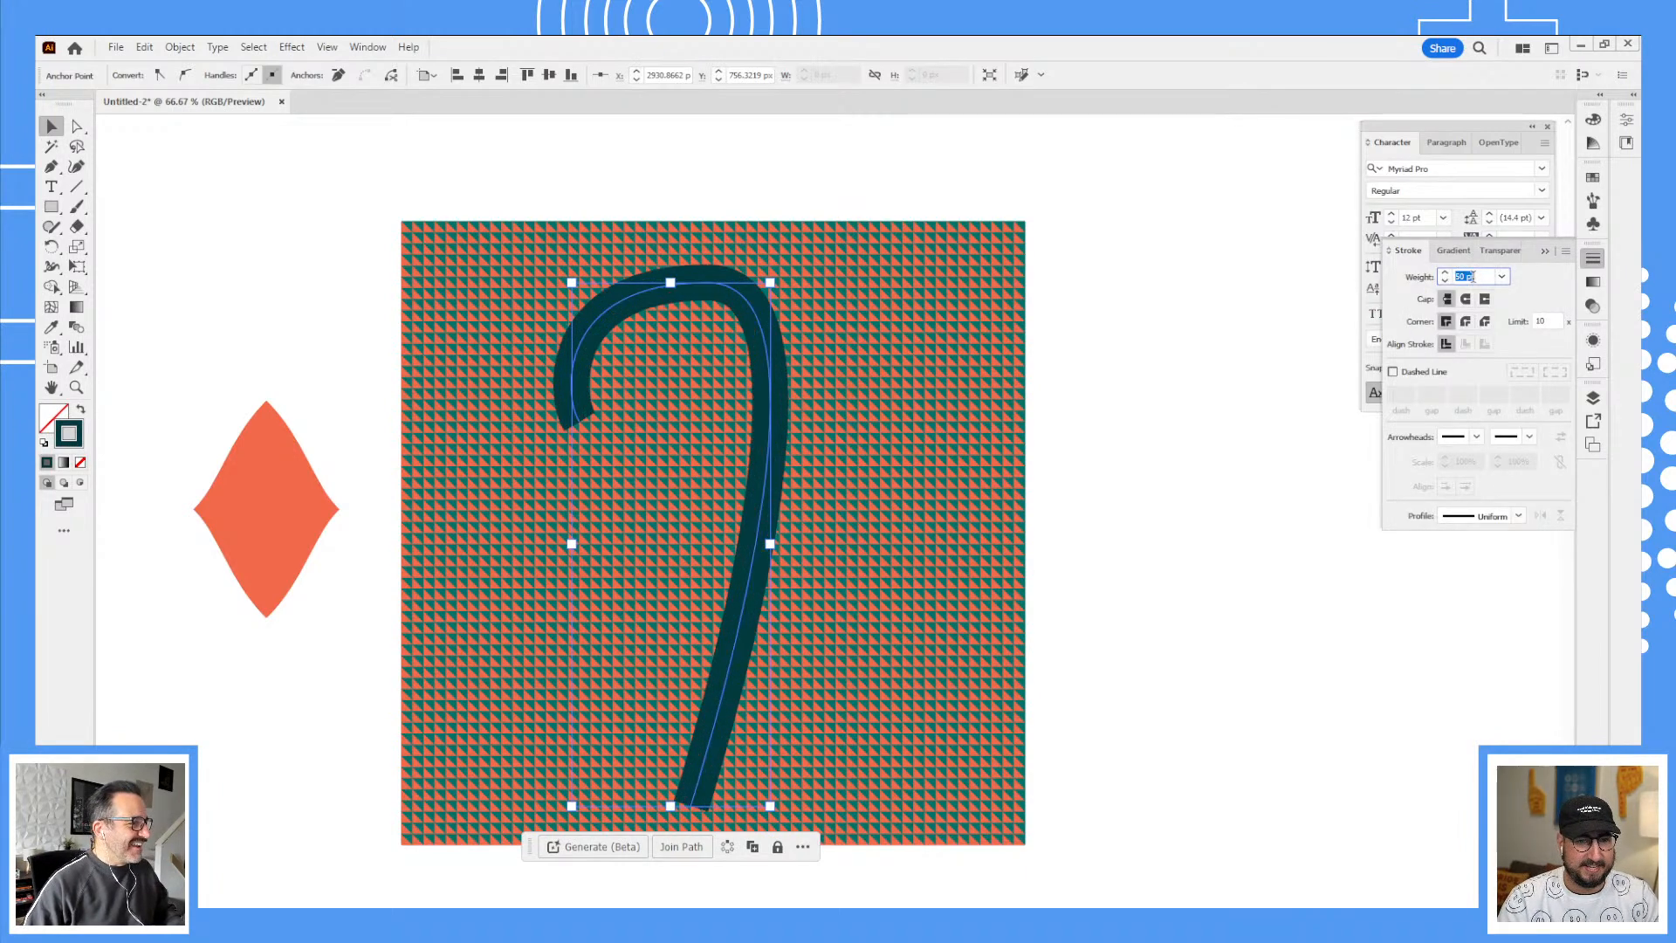
left_click(1126, 256)
Step: Reshape the candy cane's hook by moving its upper anchor point inward and shortening that point's handle toward the hook's end
key("a")
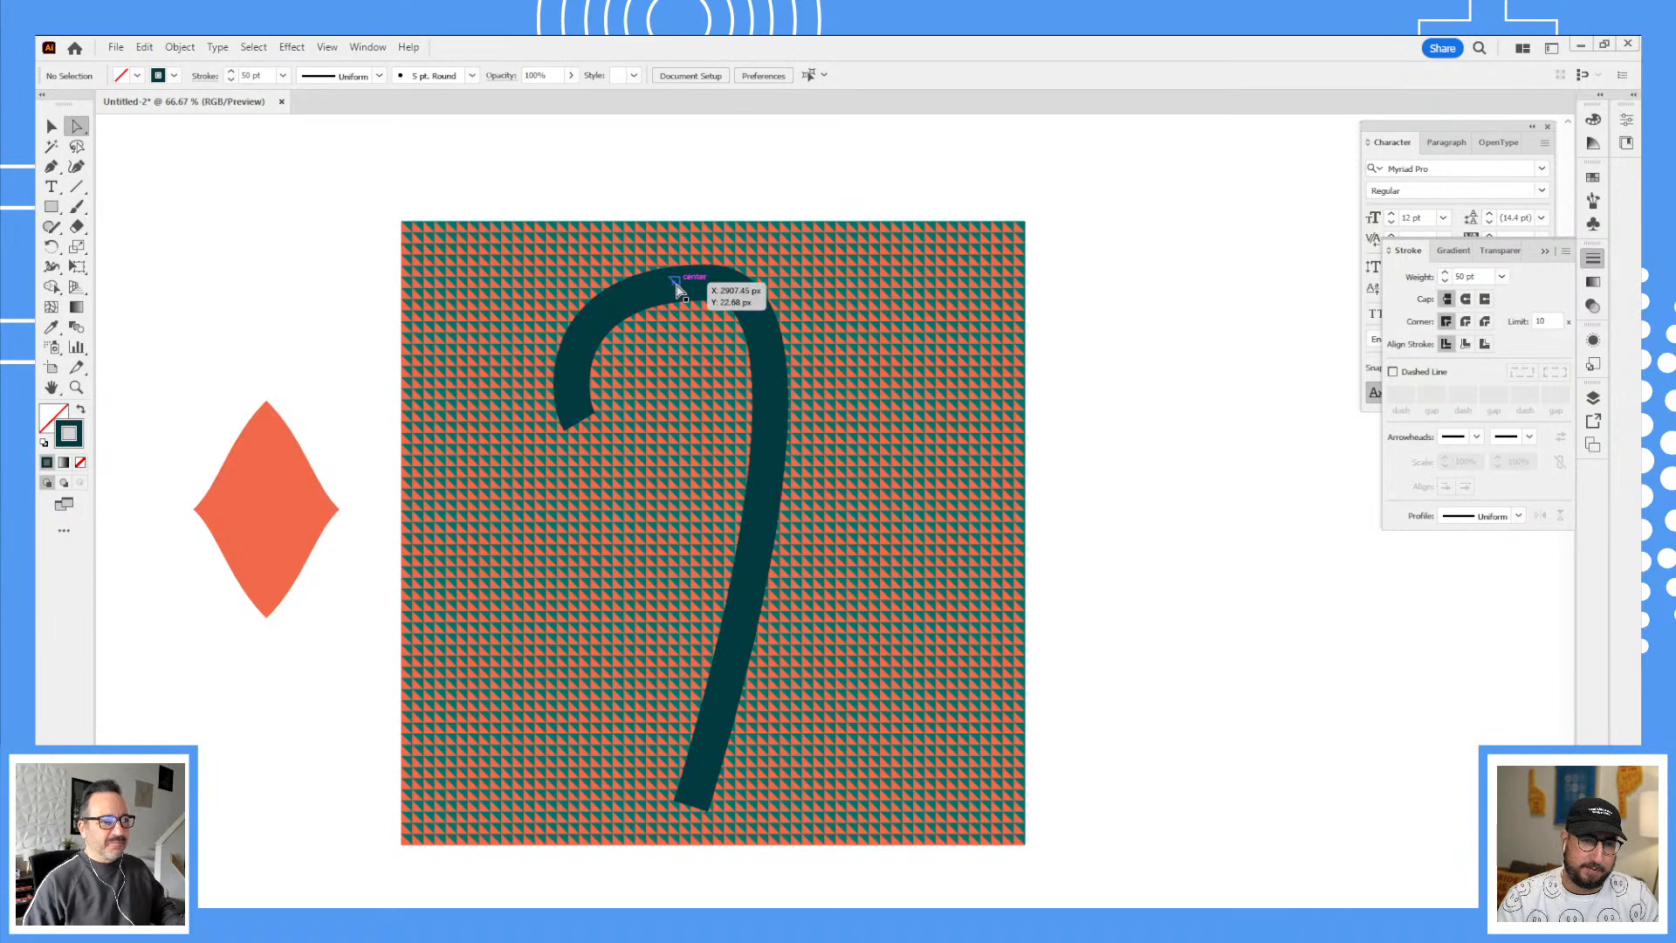
left_click(675, 281)
mouse_move(681, 291)
left_mouse_down()
mouse_move(725, 286)
mouse_move(680, 286)
left_mouse_up()
left_click(741, 294)
left_click(707, 284)
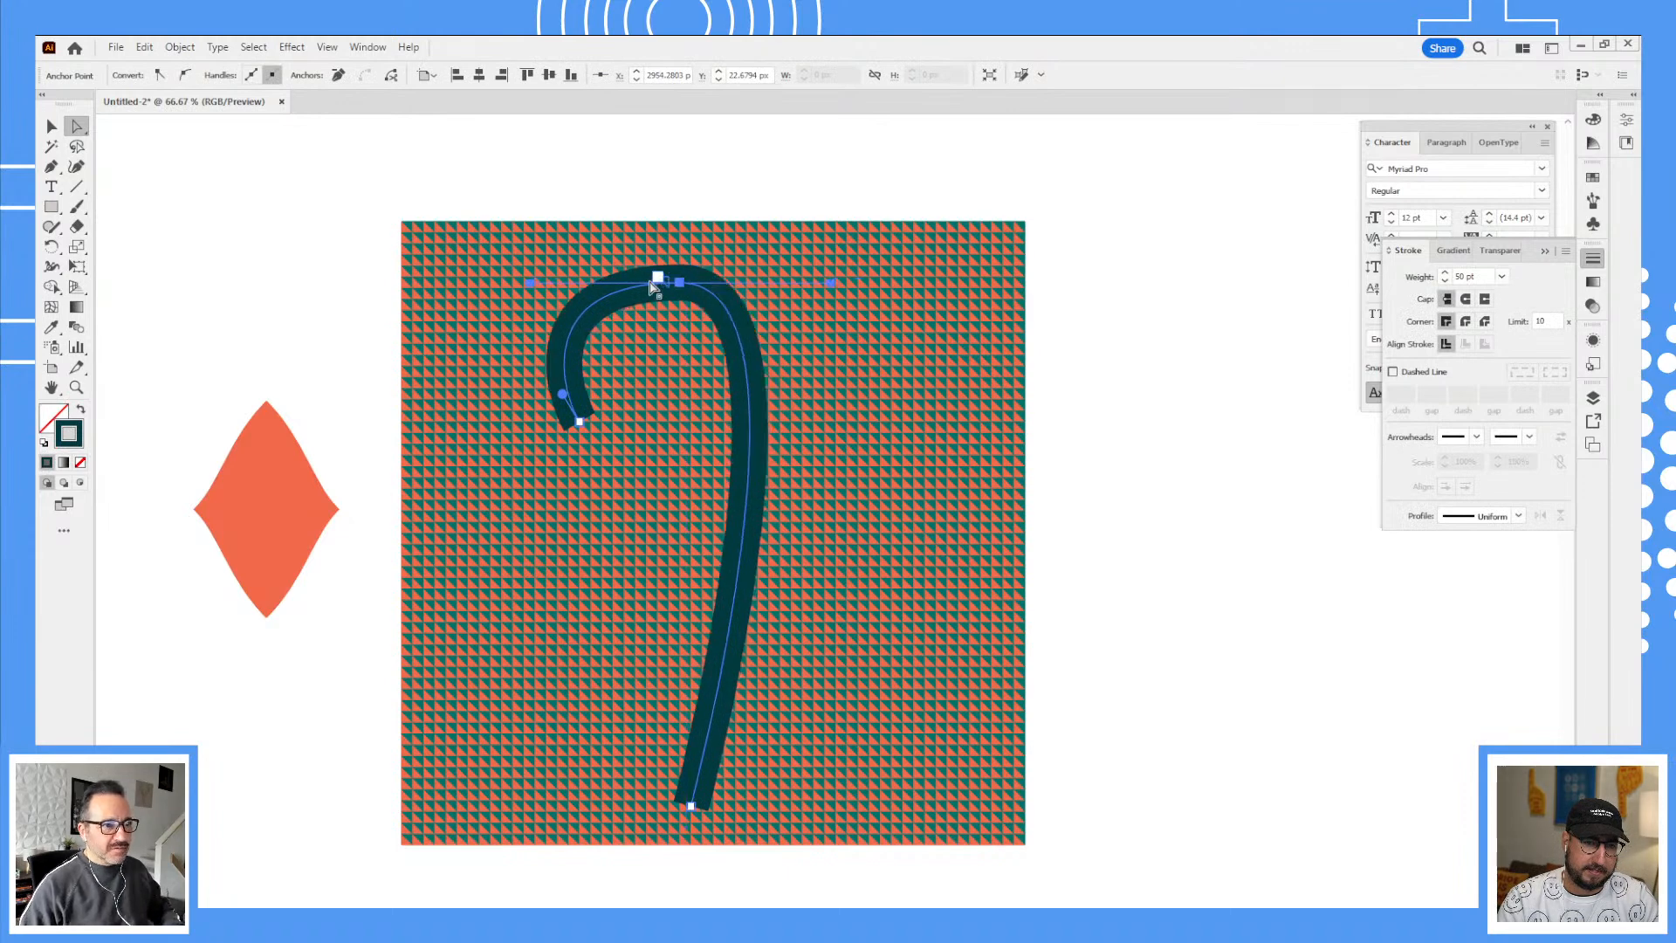
mouse_move(532, 286)
left_mouse_down()
mouse_move(572, 281)
mouse_move(559, 284)
left_mouse_up()
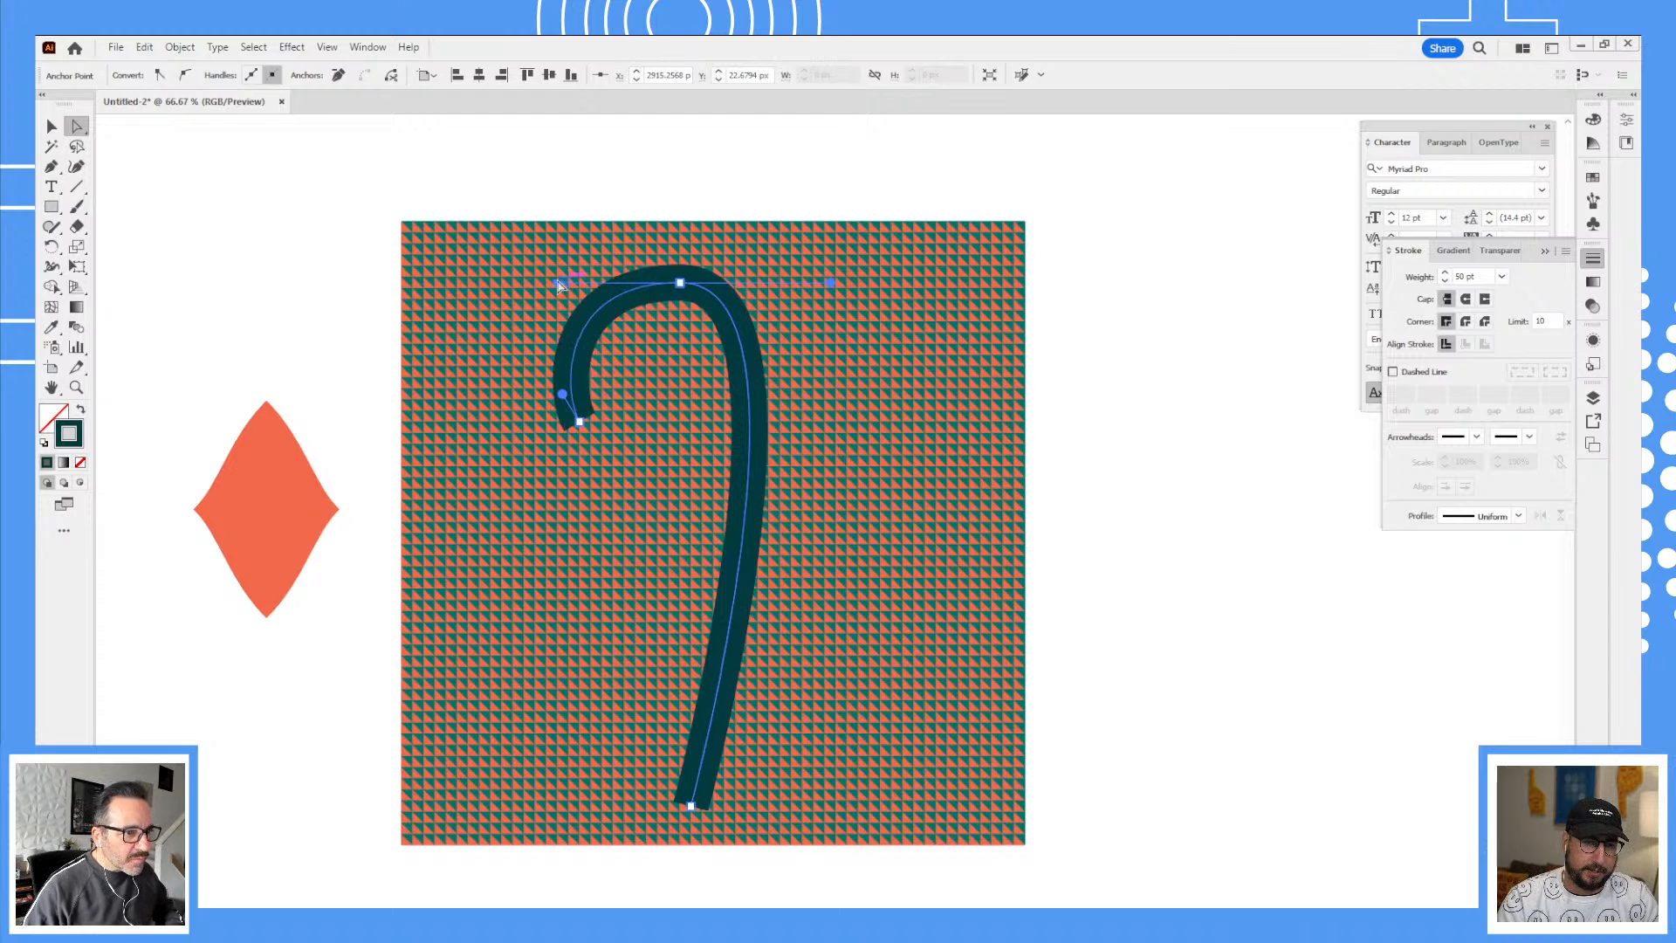
Step: Move the whole candy cane path slightly to the right over the pattern and give its stroke round caps
key("v")
left_click_drag(737, 338, 764, 334)
key("ctrl+z")
left_click(1085, 329)
left_click_drag(676, 282, 710, 284)
left_click(1470, 300)
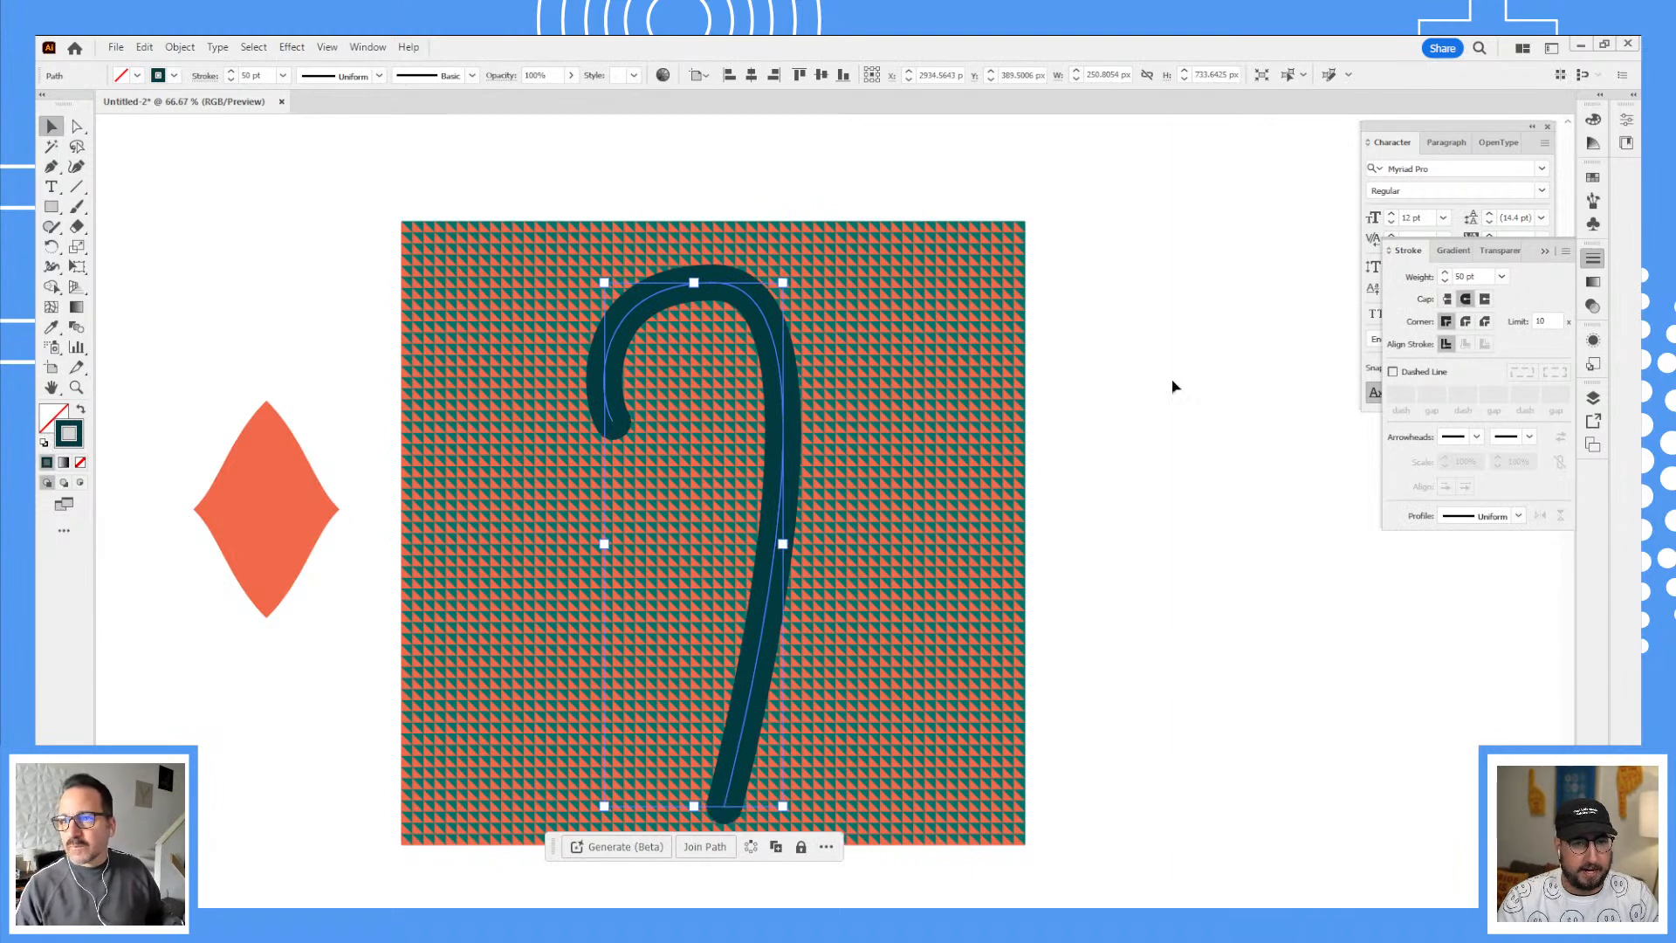
left_click(1172, 384)
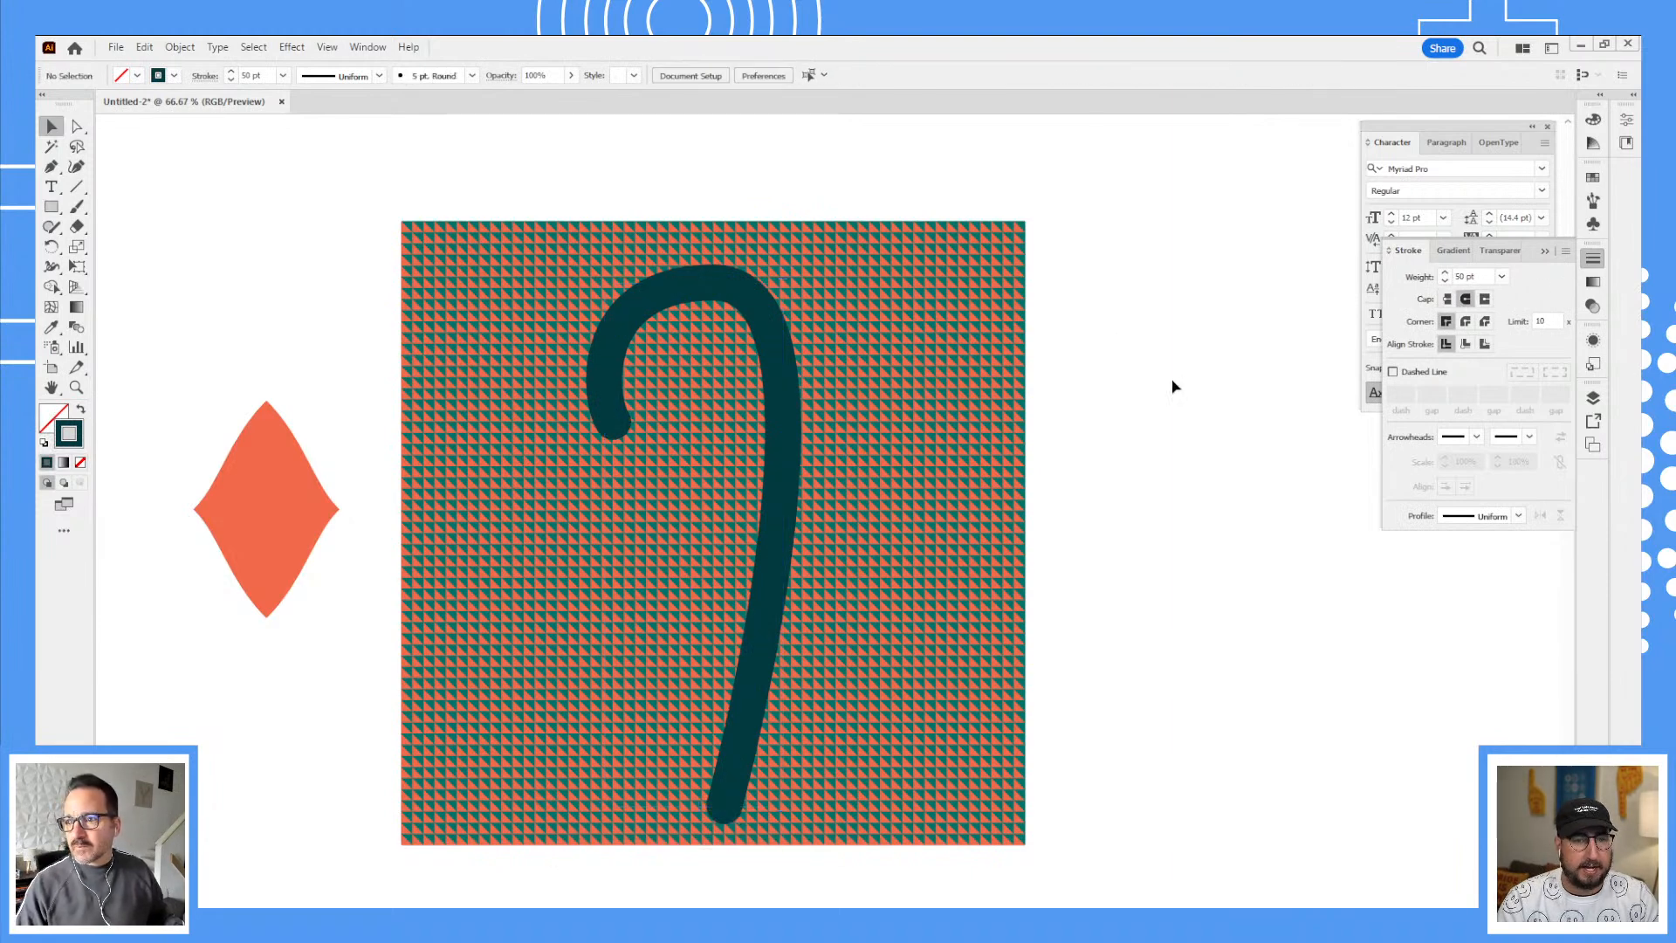
Step: Set the candy cane's stroke weight to 70 pt, shift the cane slightly upward and get the Lasso tool ready
left_click(754, 302)
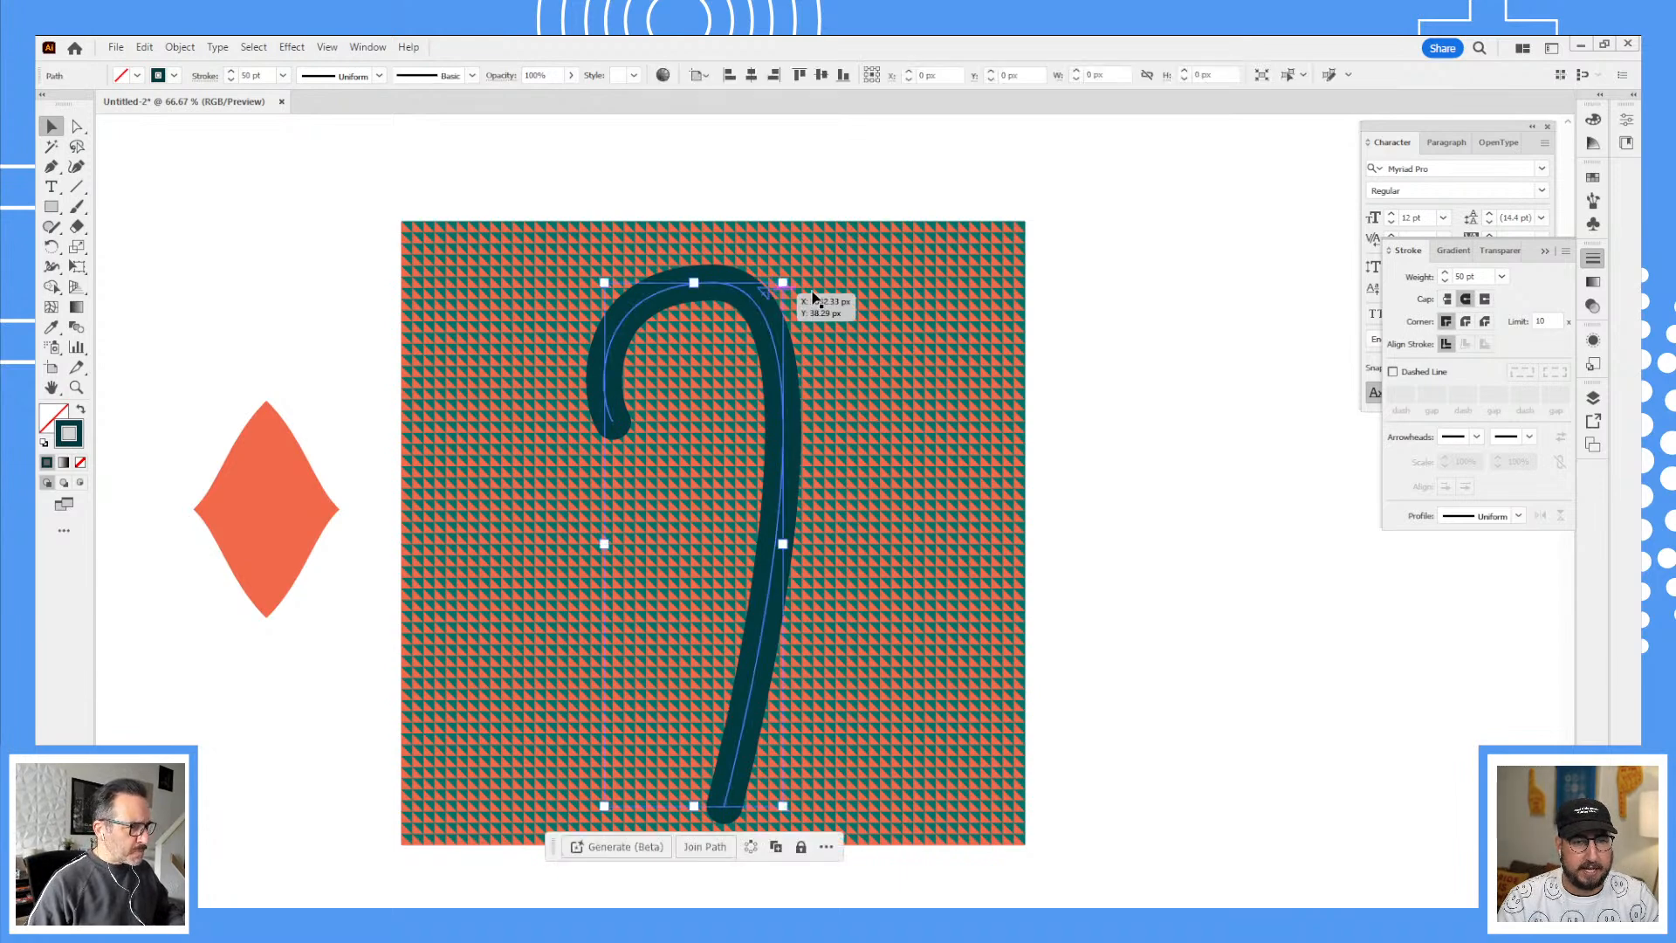
key("shift+Up")
key("shift+Up")
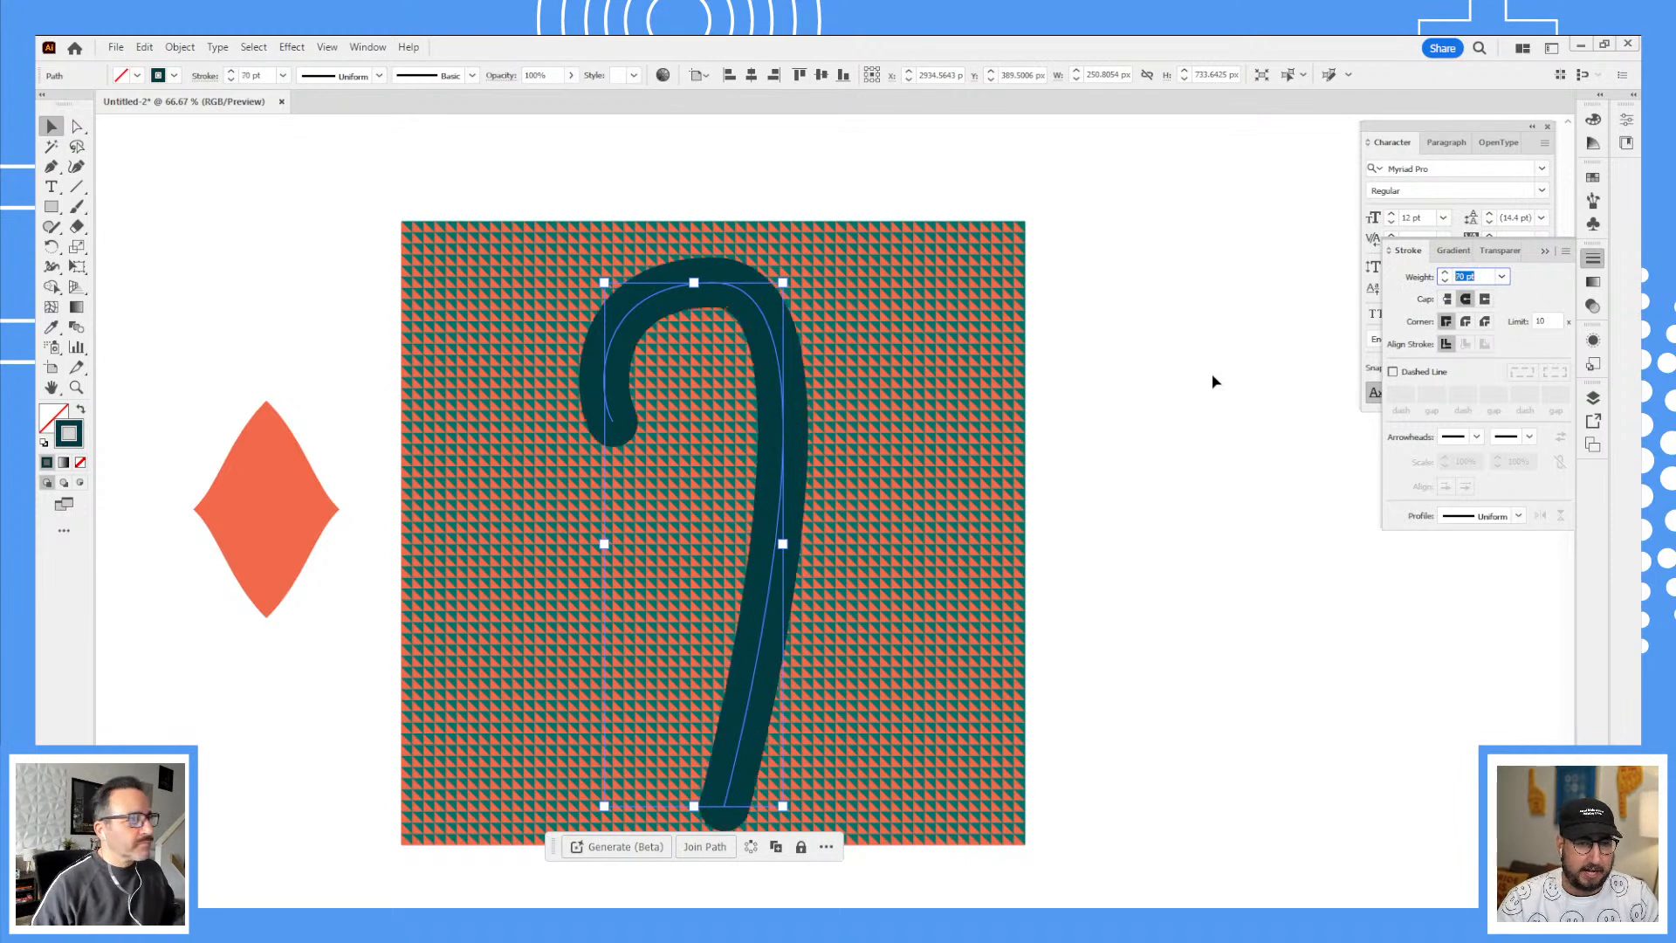
left_click(1092, 348)
left_click_drag(746, 299, 746, 288)
key("ctrl+shift+a")
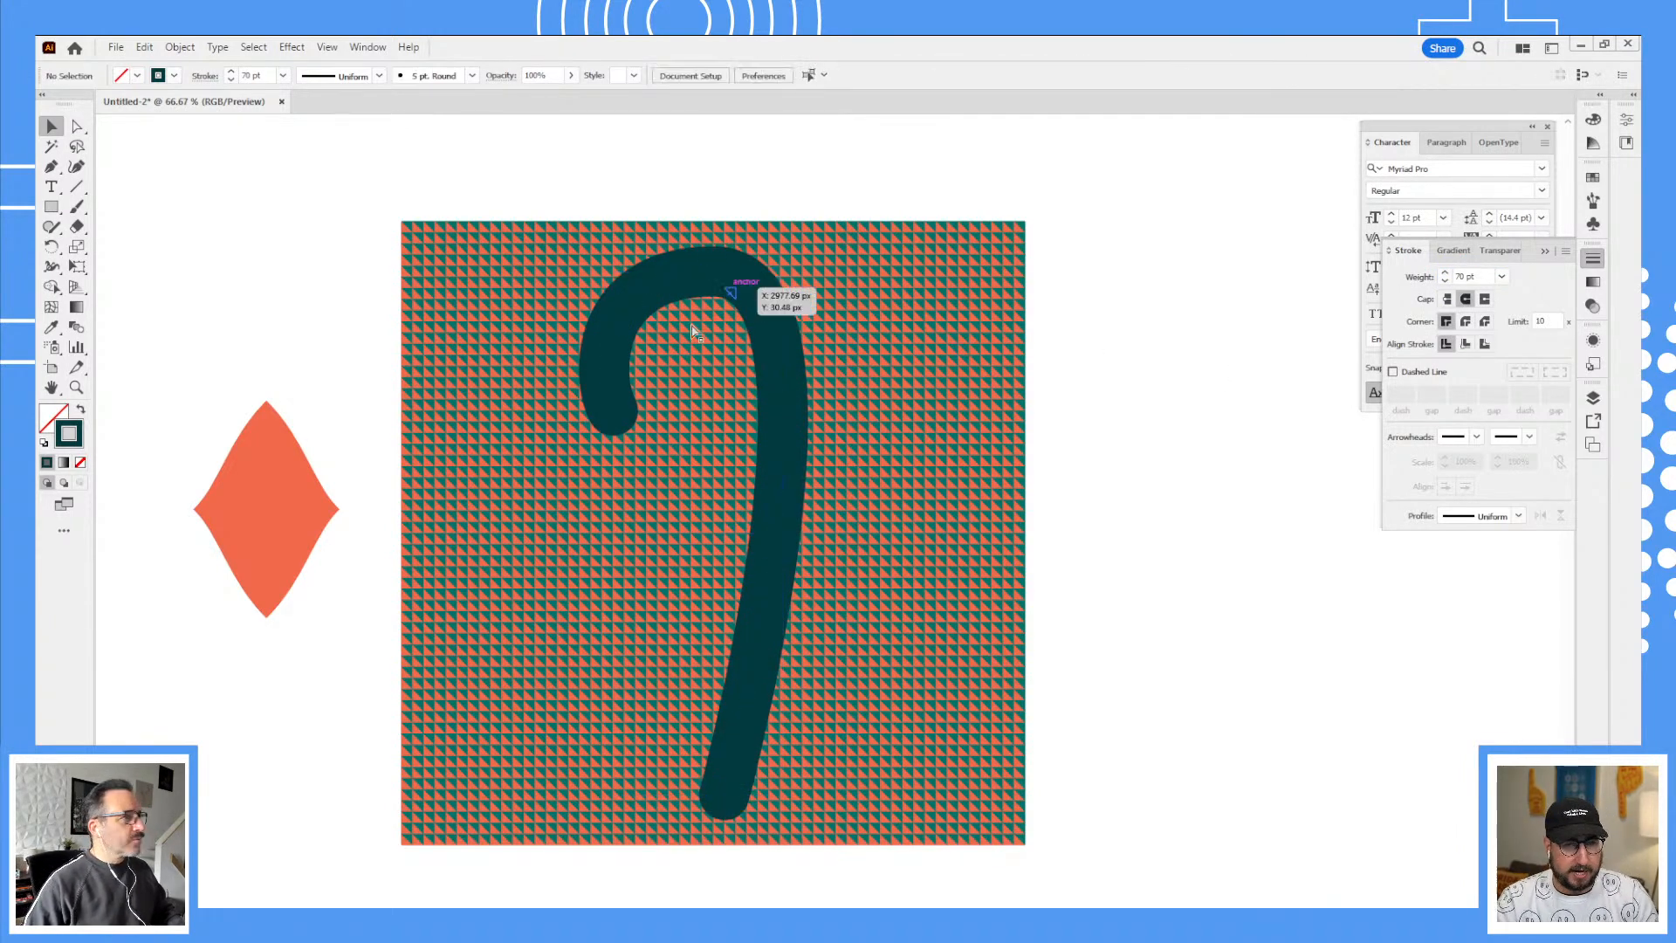
key("q")
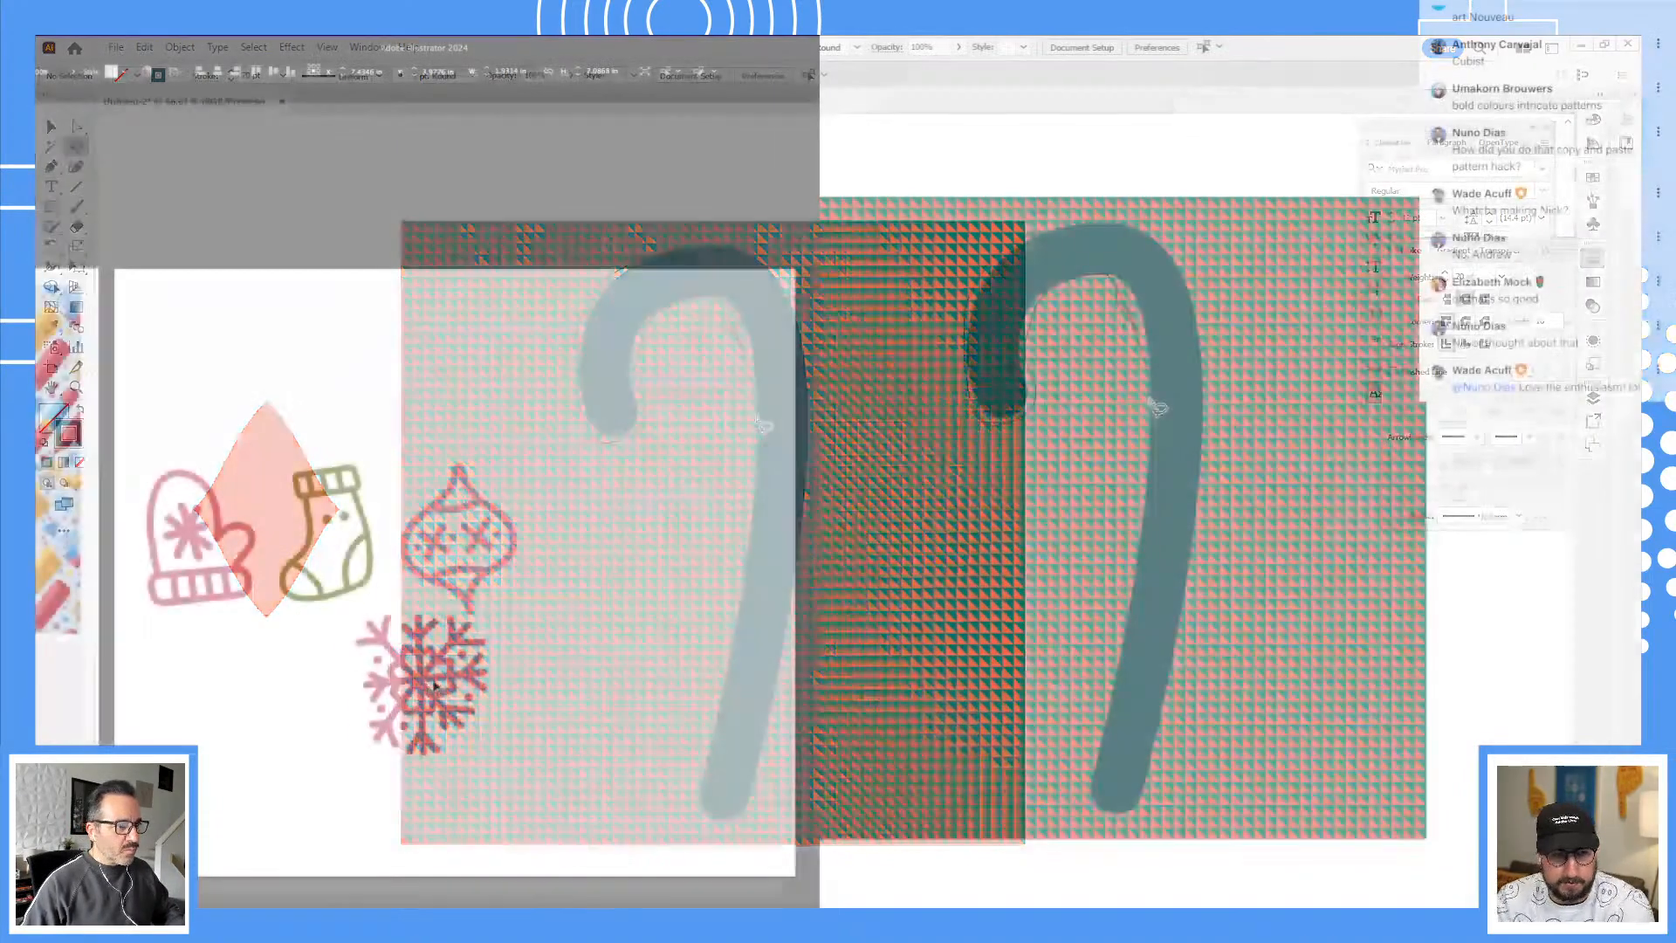
Step: Shift the snowflake left, move the mitten to the right of the ornament and tilt the stocking slightly counterclockwise
mouse_move(441, 685)
left_mouse_down()
mouse_move(541, 672)
mouse_move(408, 687)
left_mouse_up()
left_click_drag(177, 554, 569, 533)
left_click(352, 505)
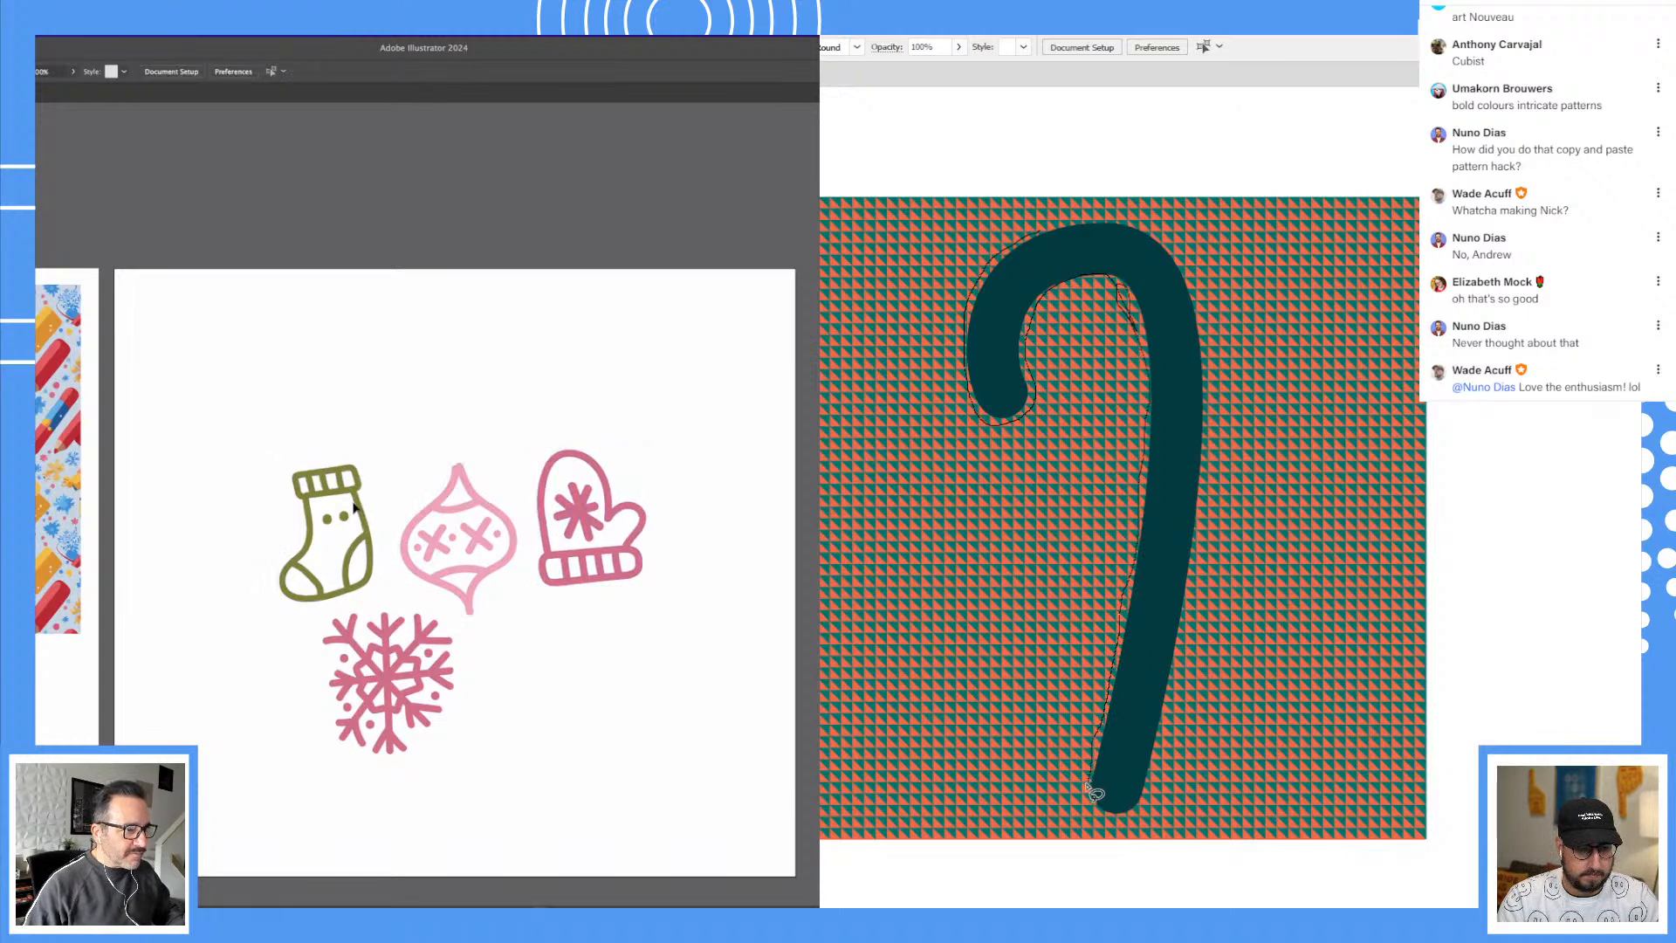
mouse_move(372, 464)
left_mouse_down()
mouse_move(381, 452)
mouse_move(359, 477)
left_mouse_up()
Step: Move the ornament closer to the stocking, tilt it clockwise and bring the mitten nearer to it
left_click_drag(451, 511, 436, 500)
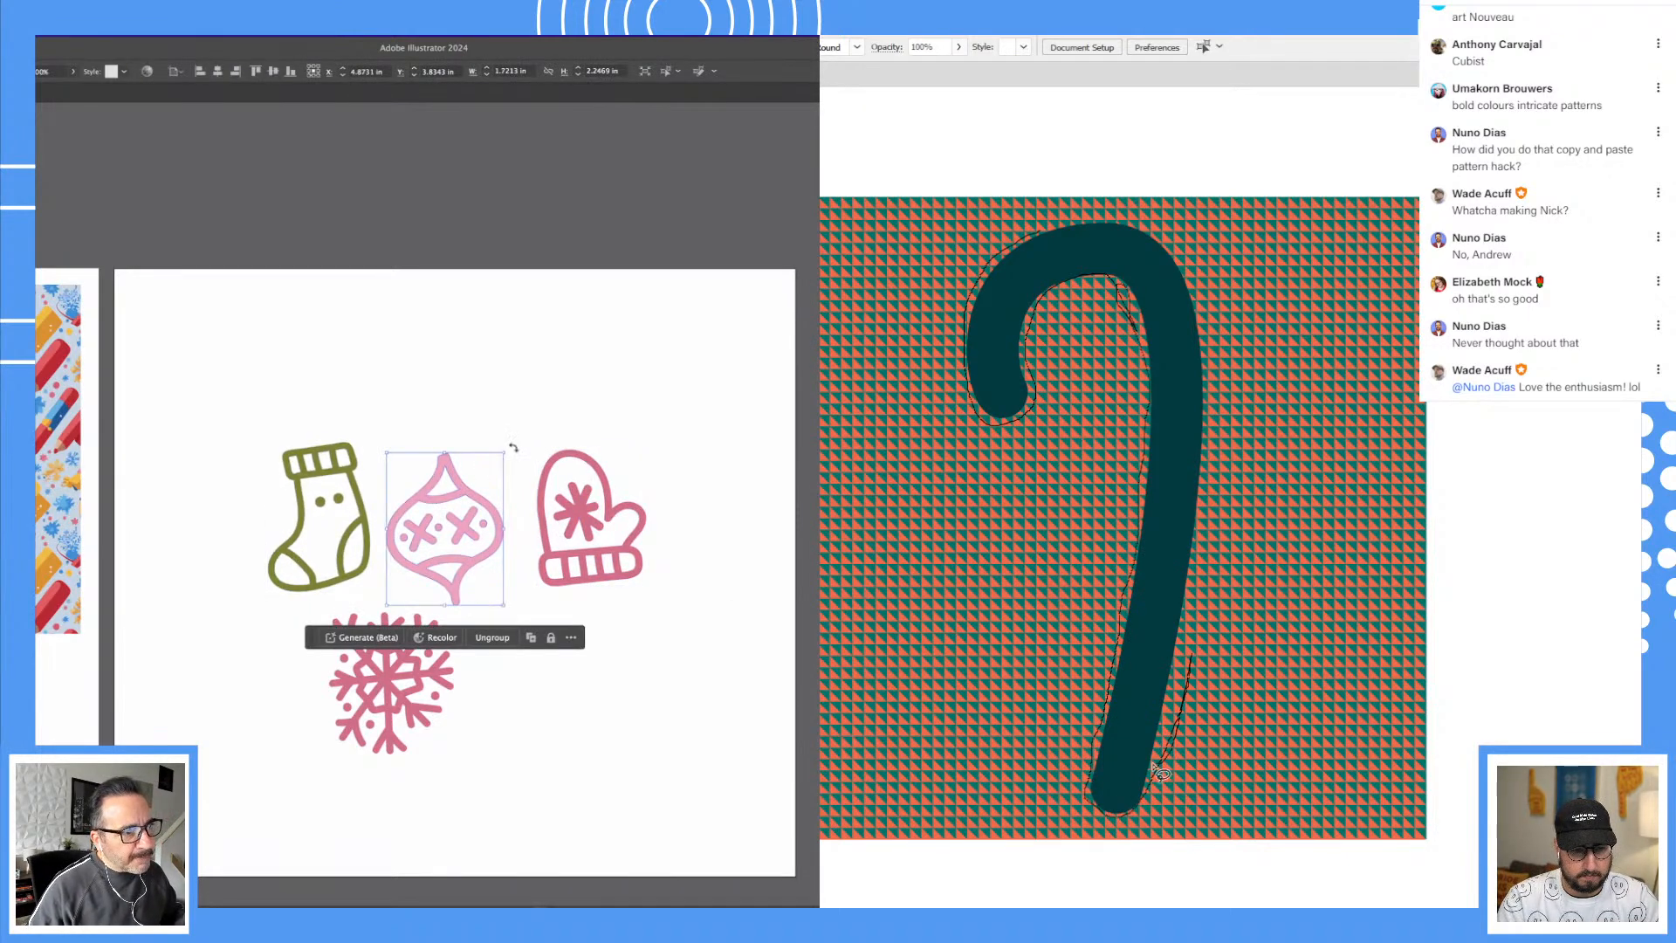
left_click(524, 461)
left_click(473, 504)
mouse_move(529, 453)
left_mouse_down()
mouse_move(554, 468)
mouse_move(479, 510)
left_mouse_up()
mouse_move(586, 516)
left_mouse_down()
mouse_move(525, 641)
mouse_move(569, 519)
left_mouse_up()
left_click(680, 505)
Step: Scale the snowflake sketch down slightly
left_click(347, 711)
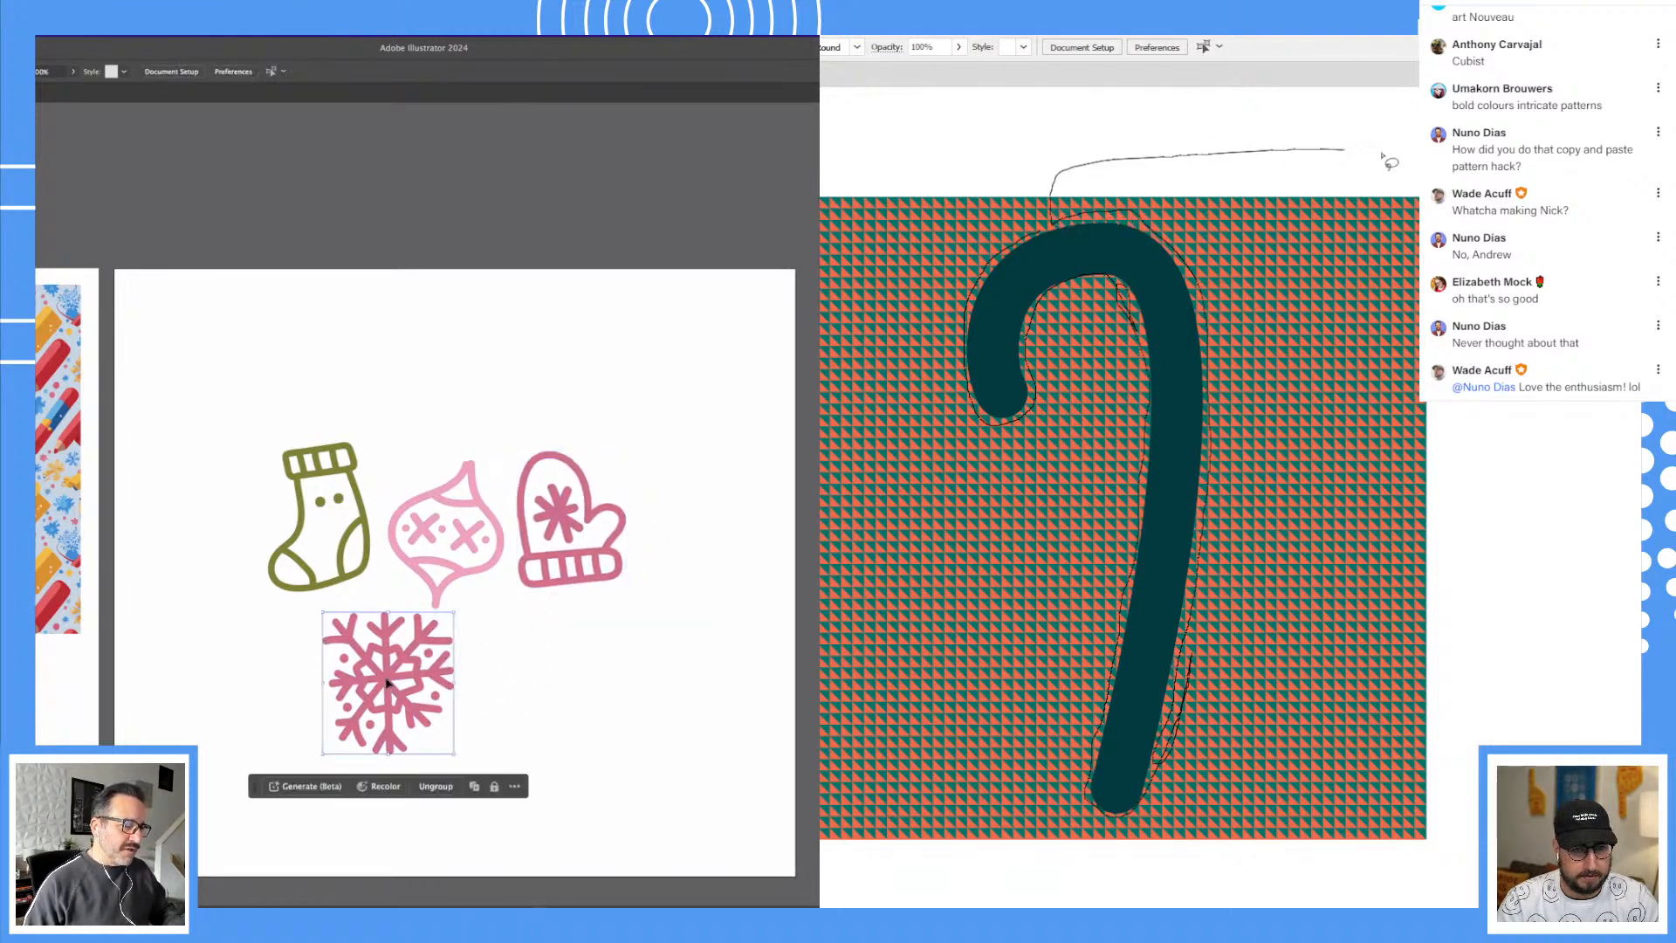
left_click_drag(454, 754, 442, 744)
left_click(512, 721)
Step: Arrange the sketches in a two-by-two block with the ornament and mitten above the snowflake and stocking
left_click_drag(471, 574, 467, 556)
left_click_drag(567, 550, 566, 525)
left_click_drag(357, 578, 561, 743)
mouse_move(448, 490)
left_mouse_down()
mouse_move(546, 561)
mouse_move(518, 551)
left_mouse_up()
left_click(606, 621)
left_click_drag(537, 628, 571, 602)
key("super+z")
Step: Delete the triangle pattern surrounding the candy cane and clear the selection
key("super+space")
key("super+space")
left_click(484, 522)
key("Delete")
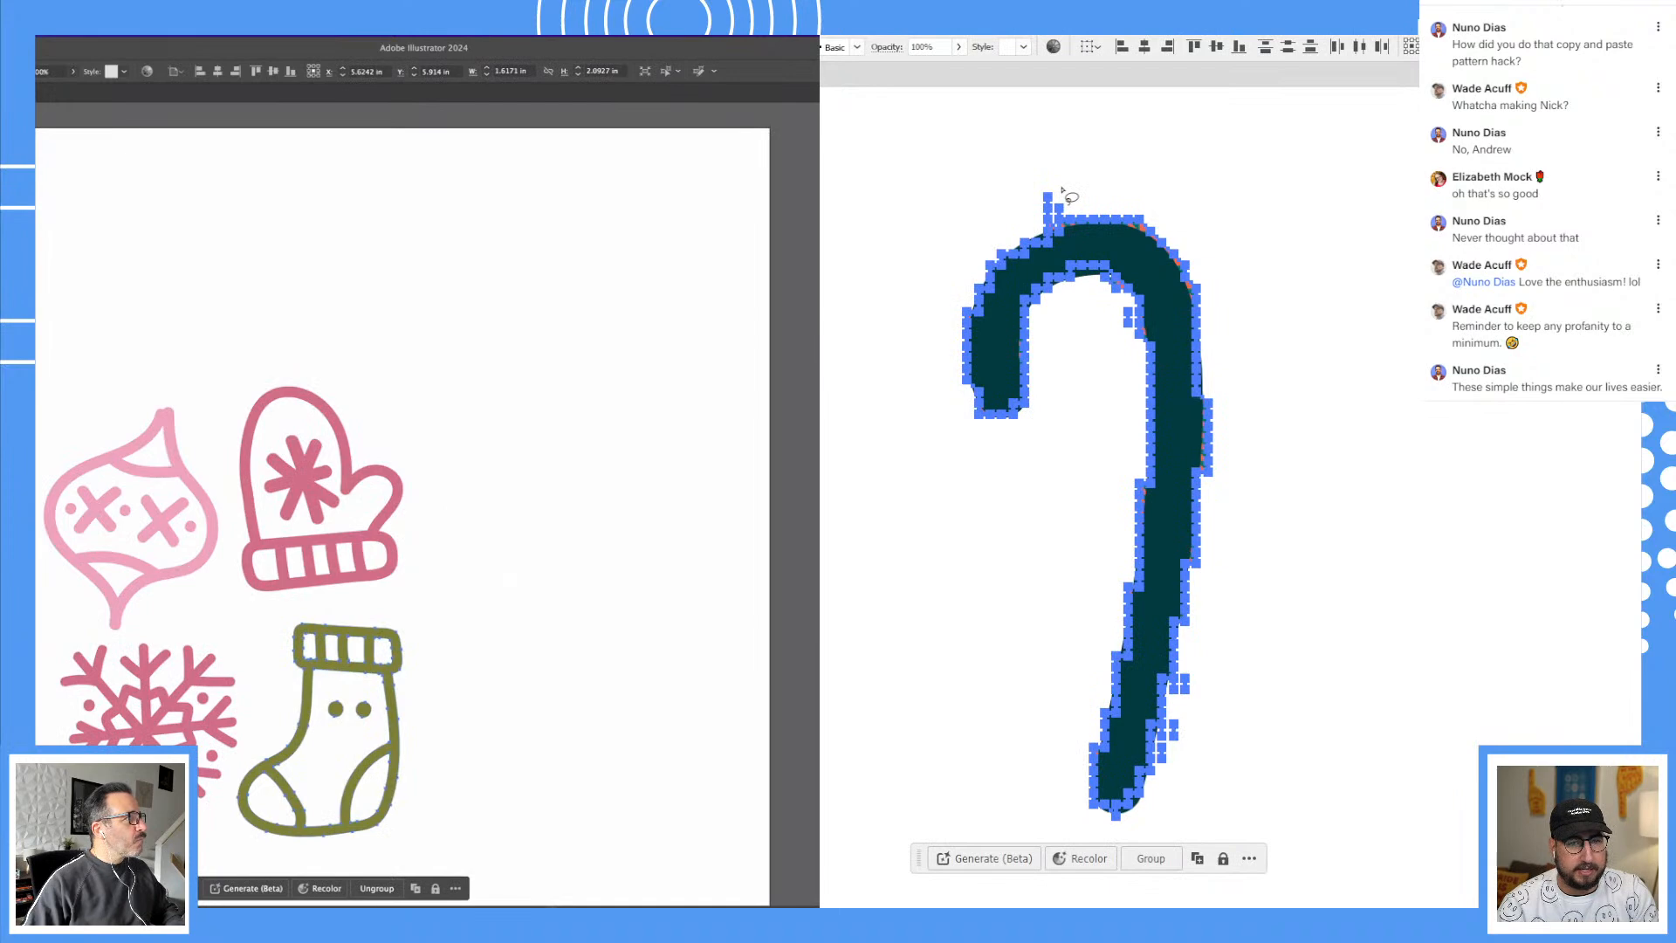
key("ctrl+shift+a")
Step: Fine-tune the mitten's placement within the block of four sketches
left_click_drag(307, 491, 302, 506)
key("space")
left_click_drag(527, 467, 631, 320)
left_click_drag(318, 394, 312, 389)
Step: Scale the four sketches down together, and lasso the leftover triangles along the candy cane's hook
key("ctrl+space")
left_click(1149, 327)
left_click(1176, 442)
left_click(594, 545)
left_click_drag(1158, 377, 1122, 320)
key("super+minus")
key("super+minus")
key("super+minus")
left_click_drag(981, 522, 972, 605)
left_click_drag(218, 382, 379, 571)
mouse_move(973, 605)
left_mouse_down()
mouse_move(990, 634)
mouse_move(1017, 557)
left_mouse_up()
left_click_drag(367, 565, 309, 496)
Step: Delete the lassoed triangles at the hook, along with the leftover ones above the cane's upper curve
key("Delete")
left_click_drag(1027, 310, 1159, 303)
key("Delete")
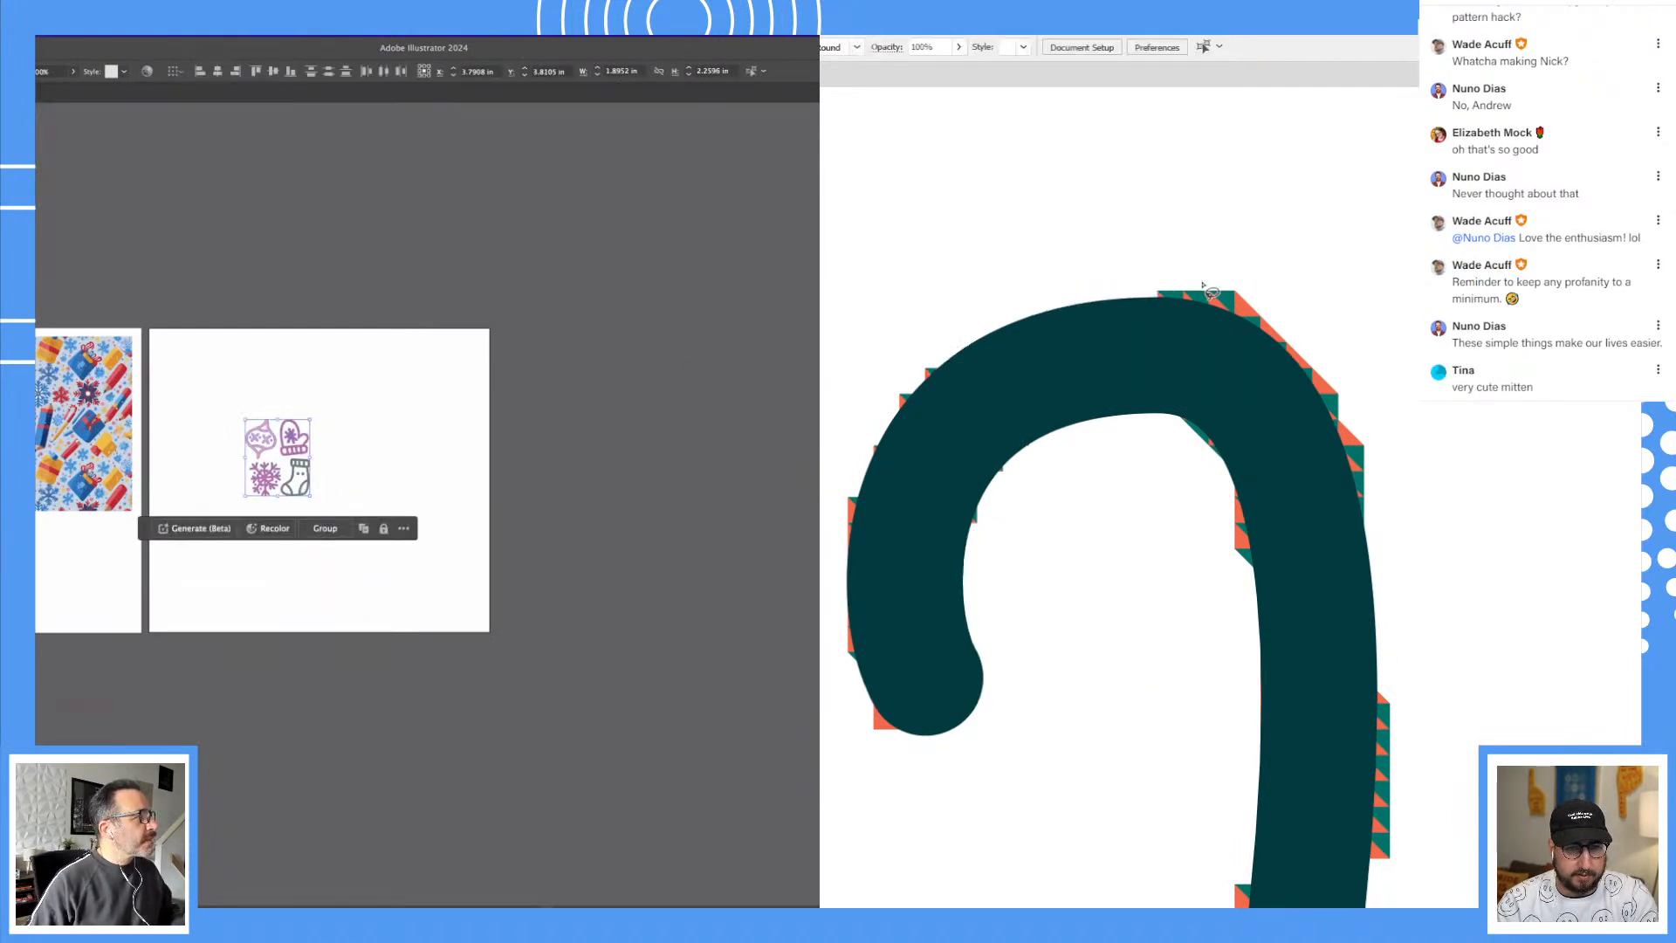
Step: Delete the stray pattern triangles sticking out around the candy cane's upper curve
left_click_drag(1301, 347, 1301, 285)
key("Delete")
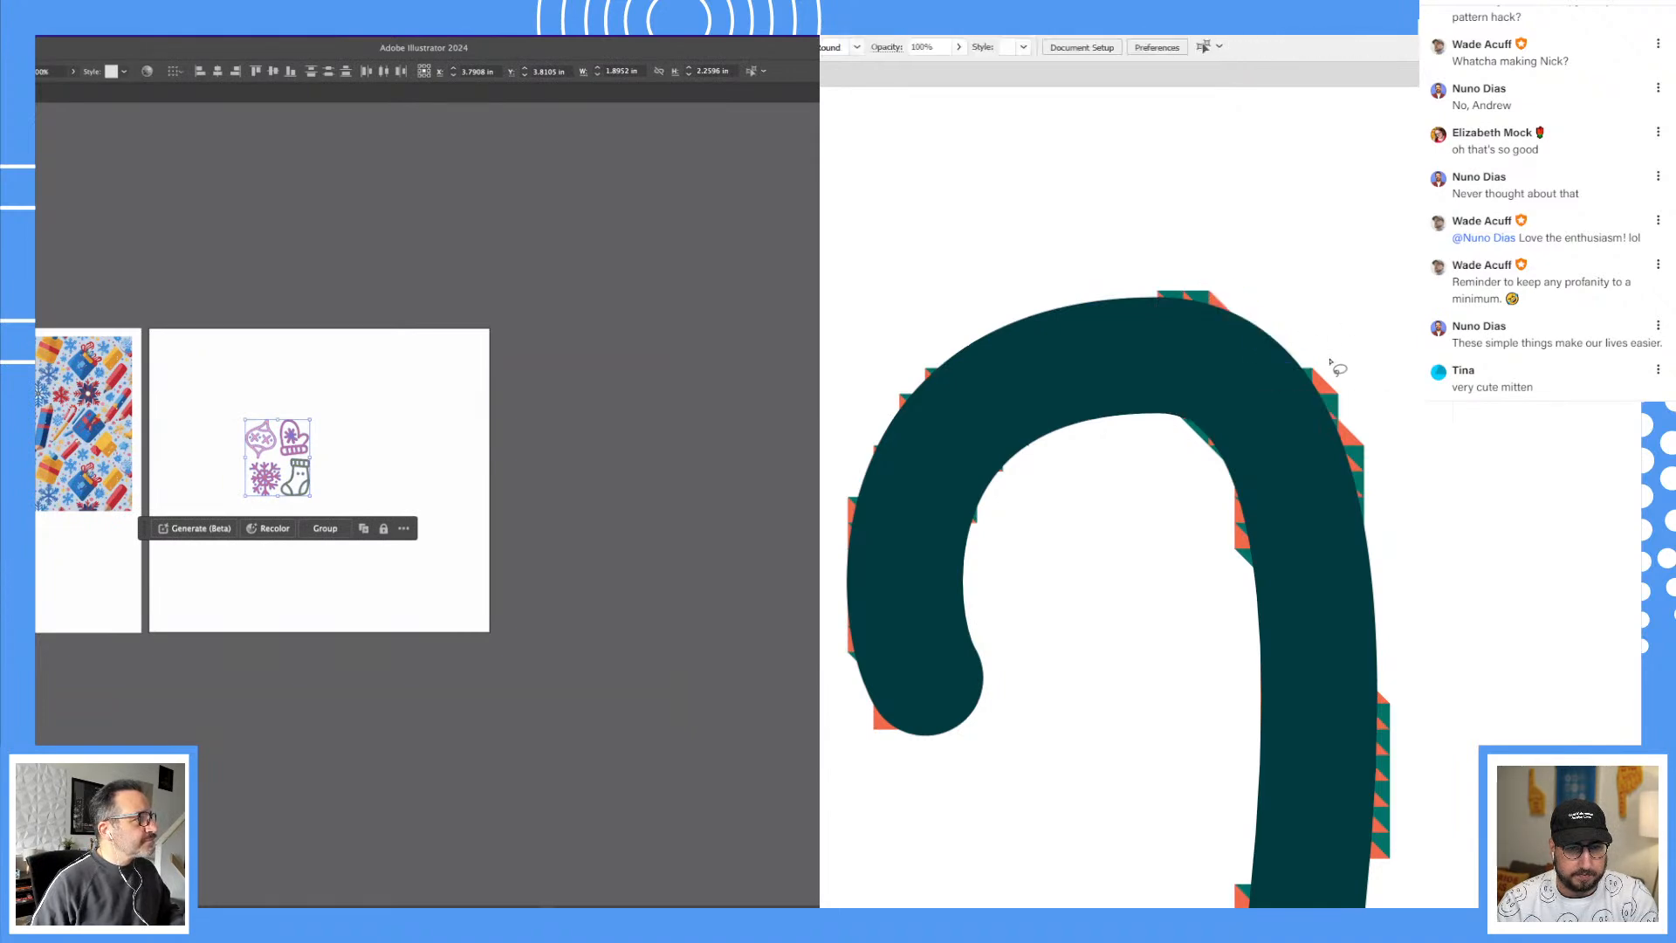
mouse_move(1320, 377)
left_mouse_down()
mouse_move(1395, 449)
mouse_move(1318, 371)
left_mouse_up()
key("Delete")
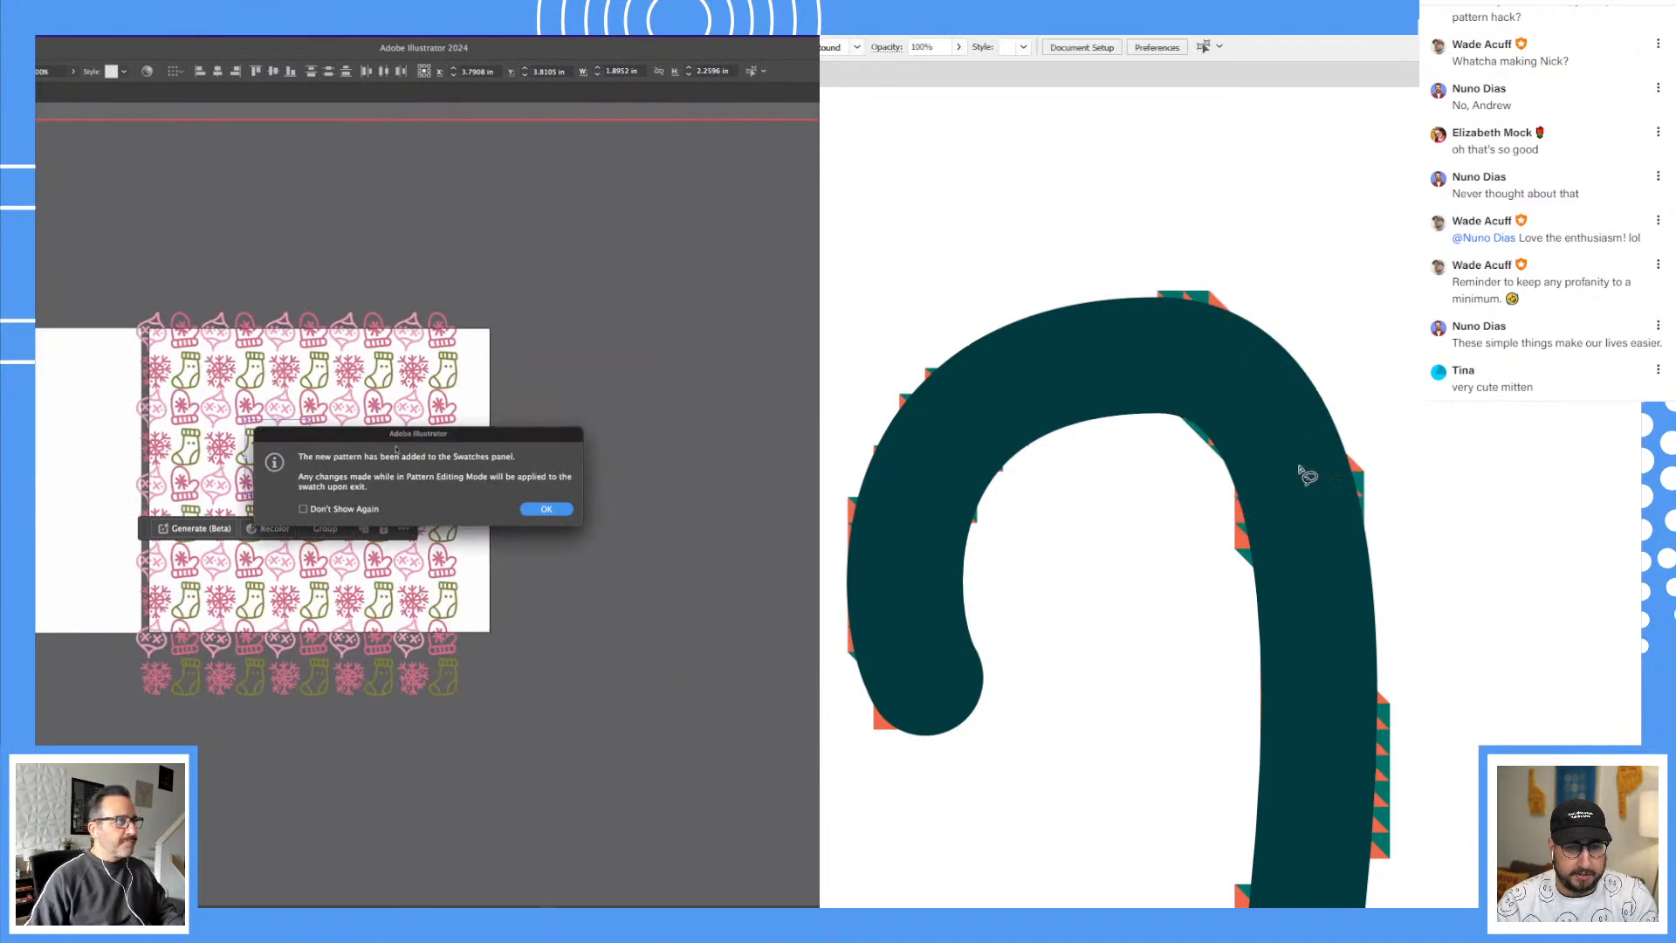
left_click_drag(1238, 583, 1243, 581)
key("Delete")
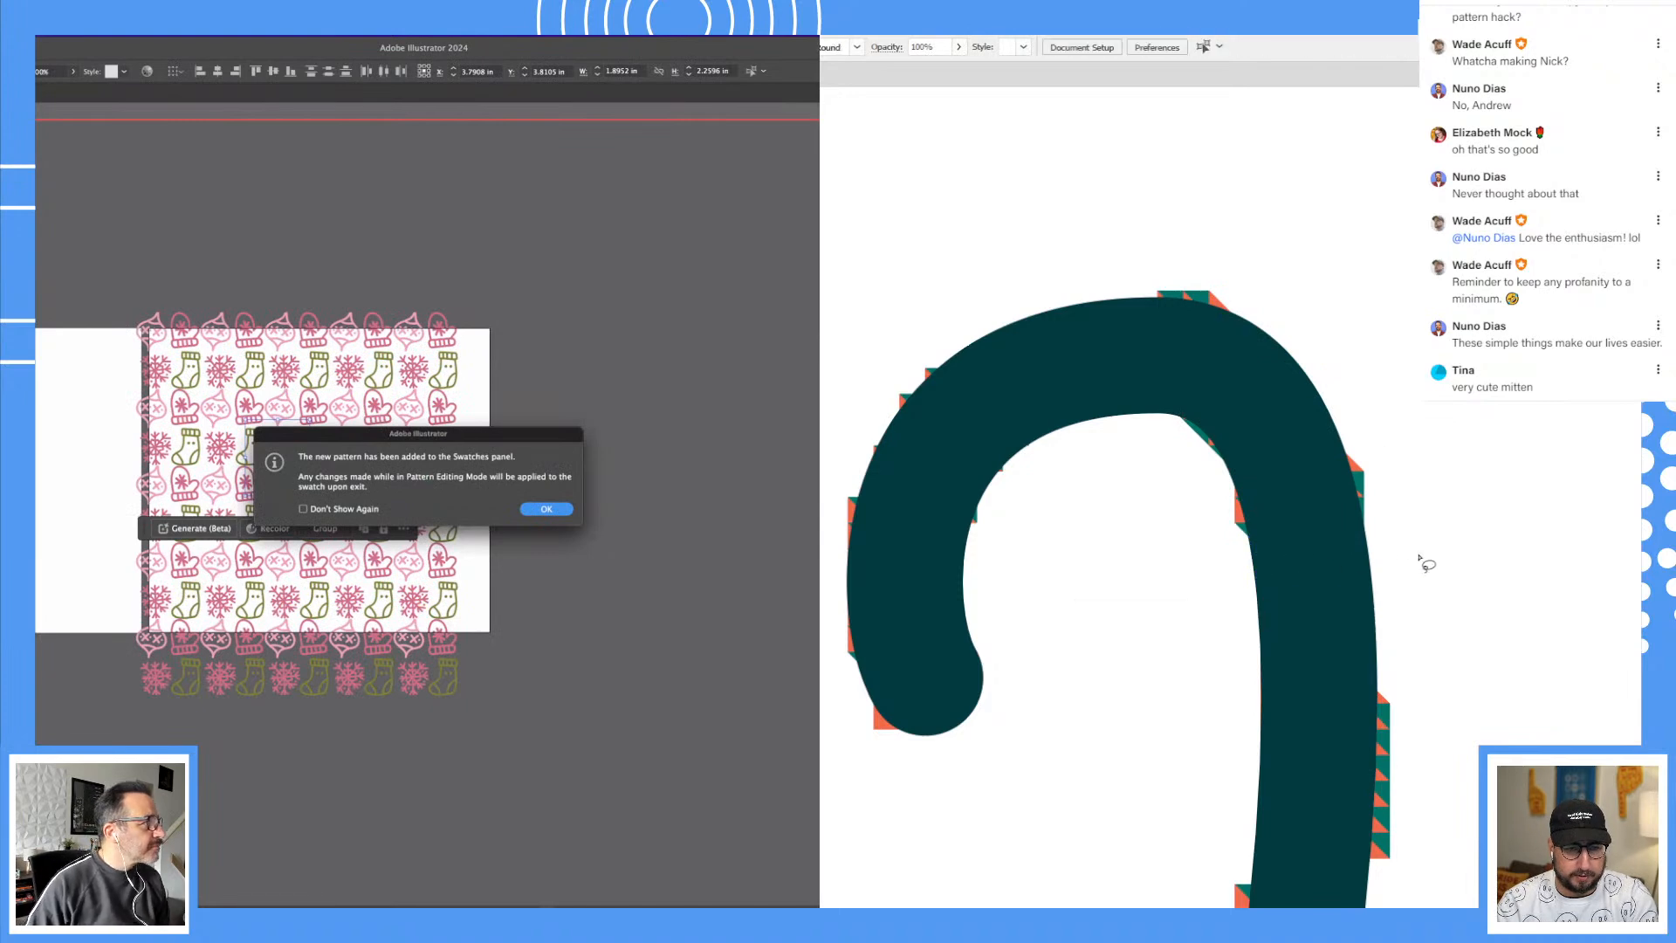
Step: Delete the stray pattern triangles sticking out on both sides of the candy cane's shaft
mouse_move(1396, 798)
left_mouse_down()
mouse_move(1402, 875)
mouse_move(1414, 760)
left_mouse_up()
key("Delete")
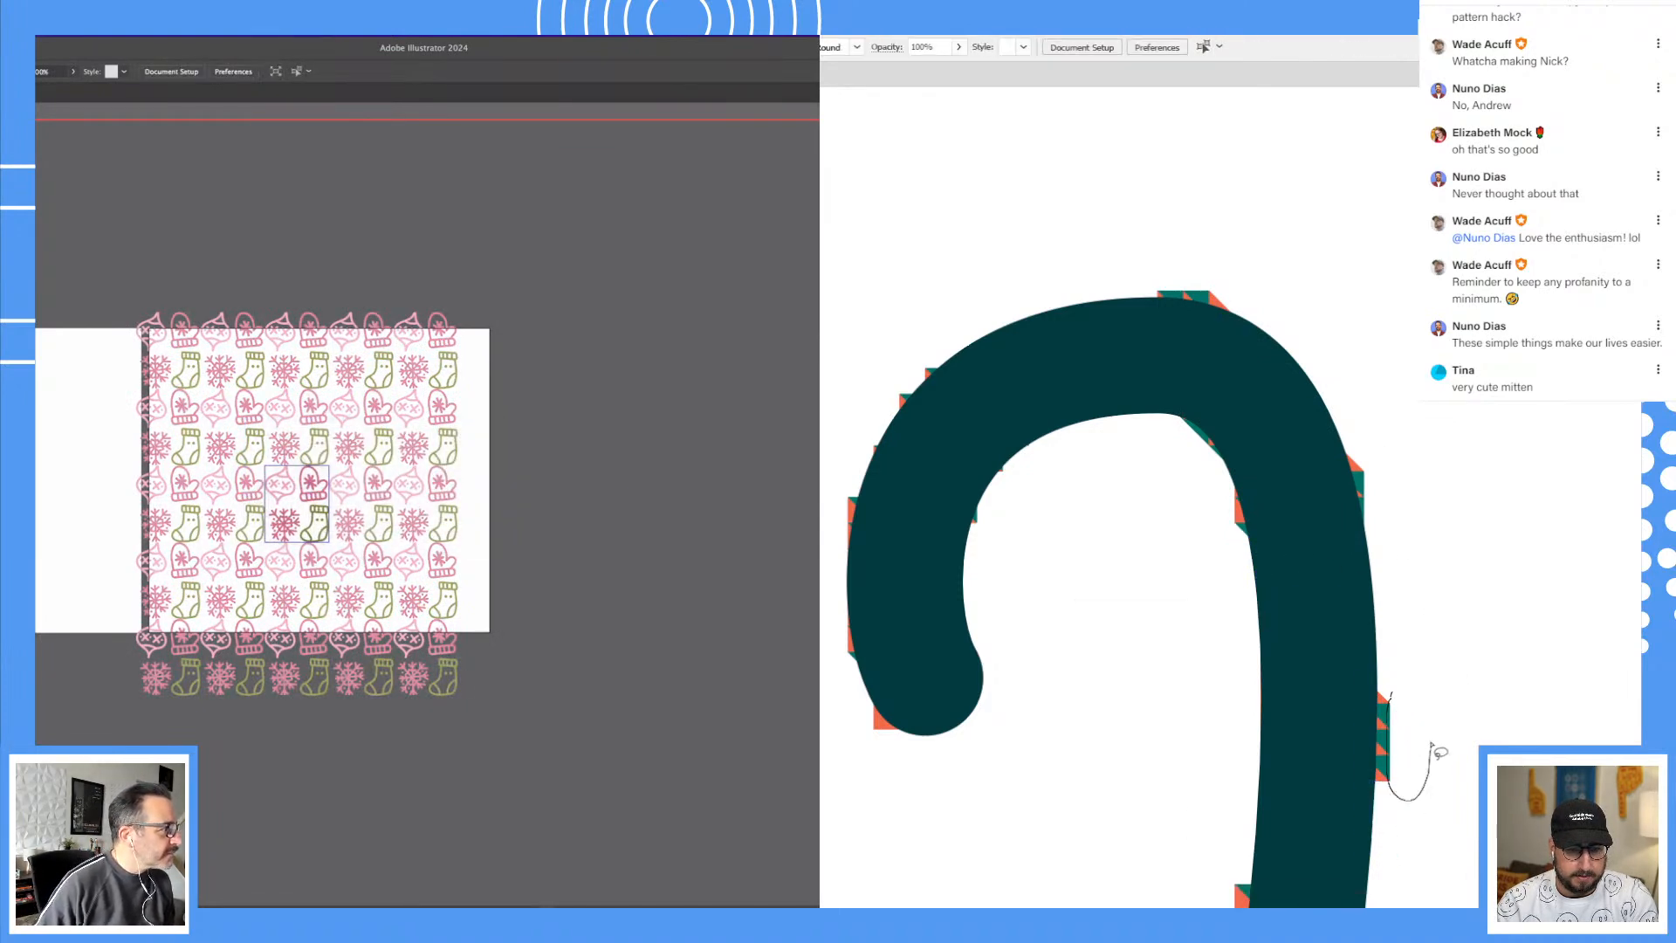
scroll(1254, 689, "down", 6)
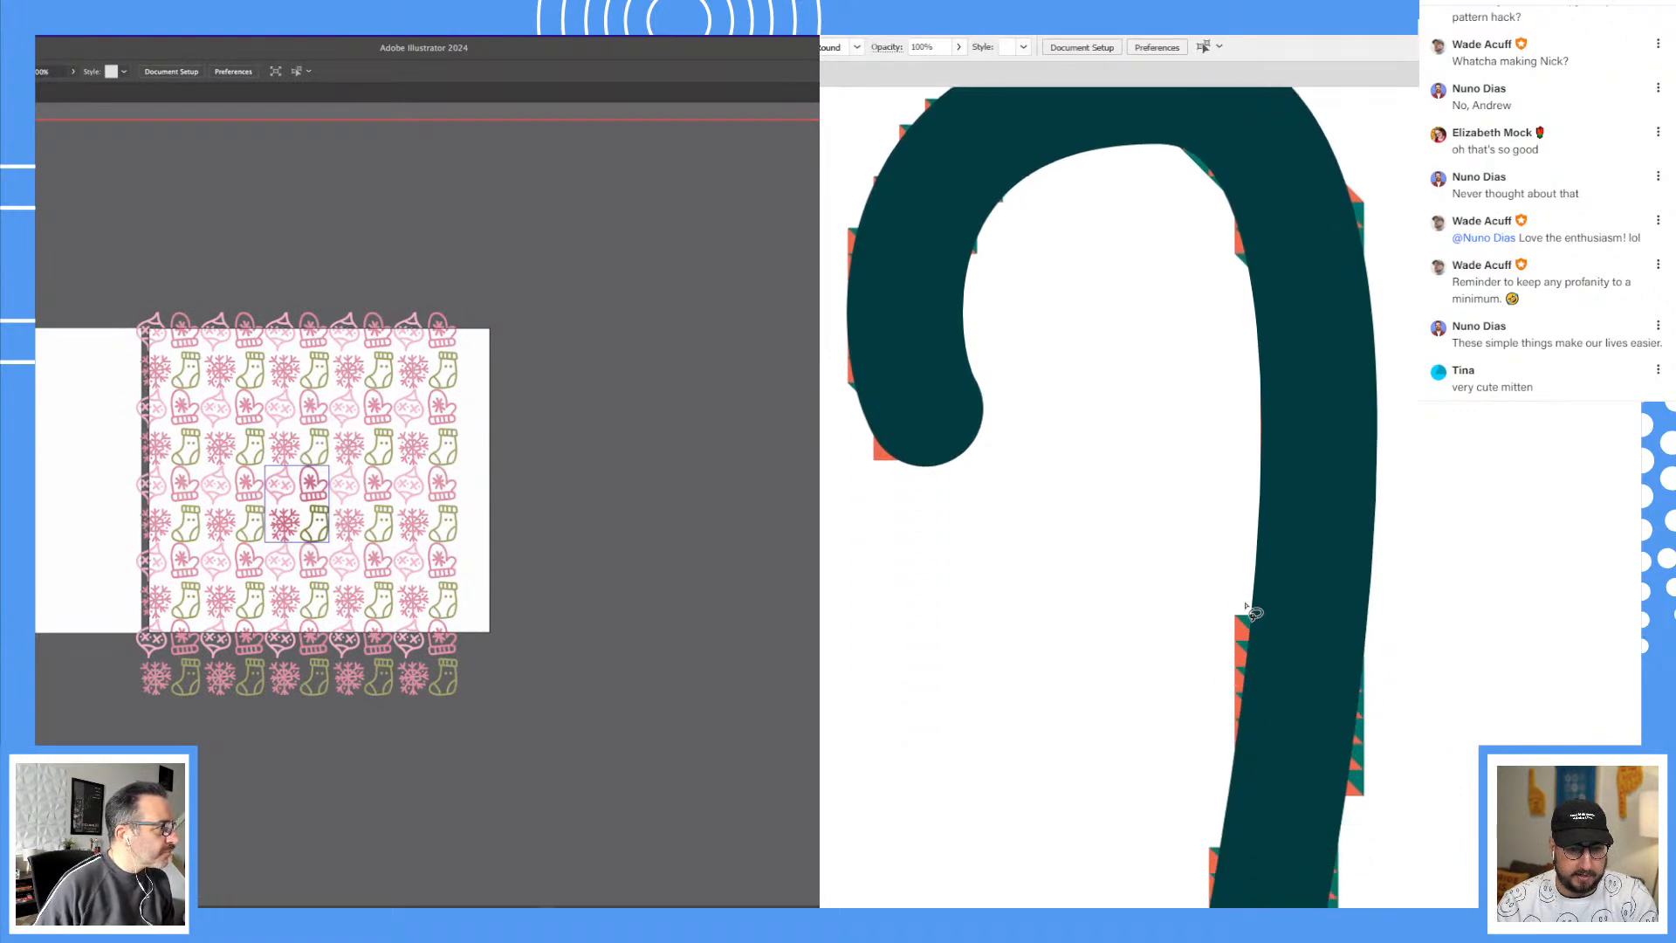
left_click_drag(1224, 704, 1178, 680)
key("Delete")
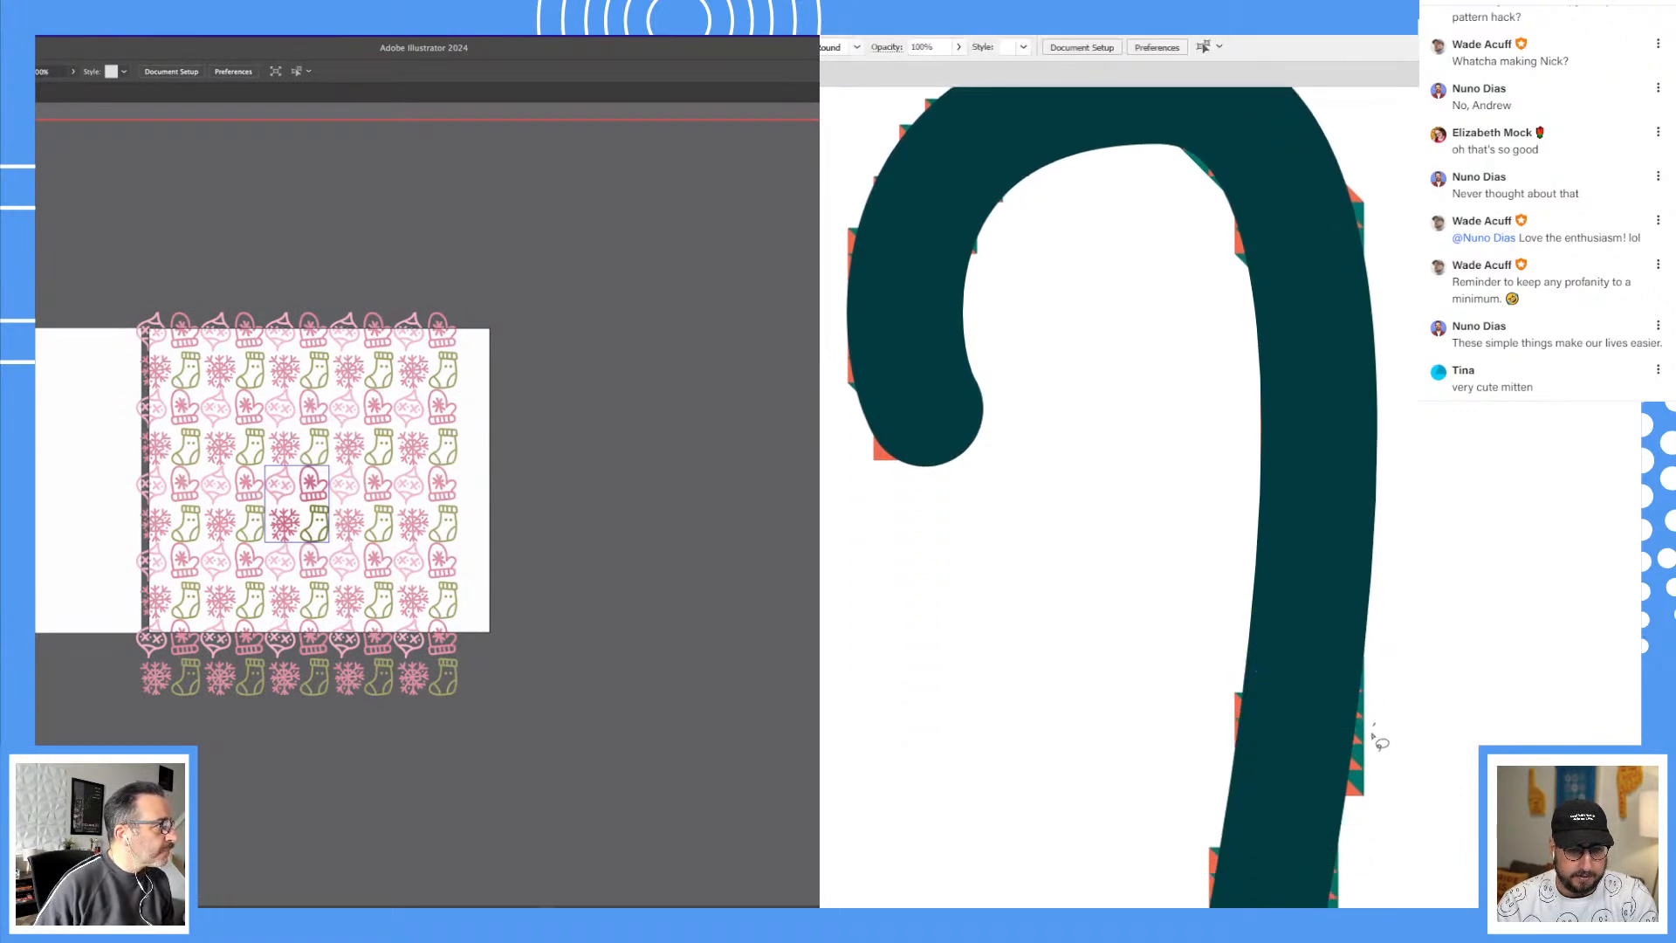
left_click_drag(1370, 822, 1406, 759)
key("Delete")
scroll(1385, 723, "down", 10)
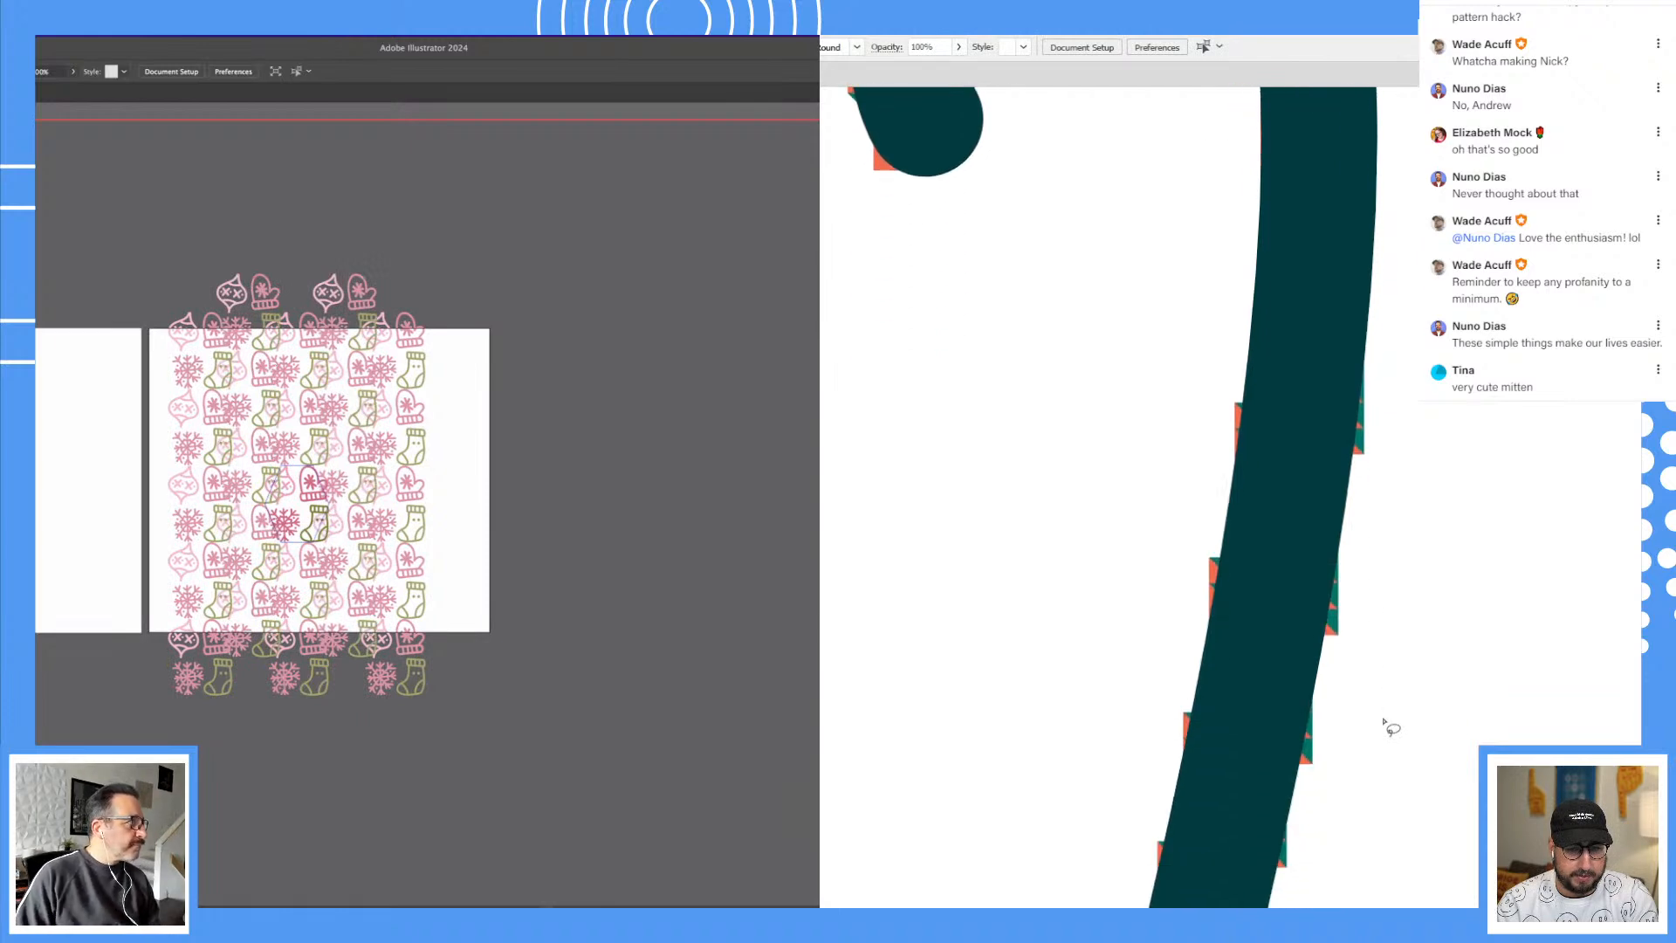
Step: Move the dark teal cane stroke off the triangle pattern, placing it to the right of the patterned cane
scroll(1386, 721, "down", 3)
key("ctrl+minus")
key("ctrl+minus")
key("ctrl+minus")
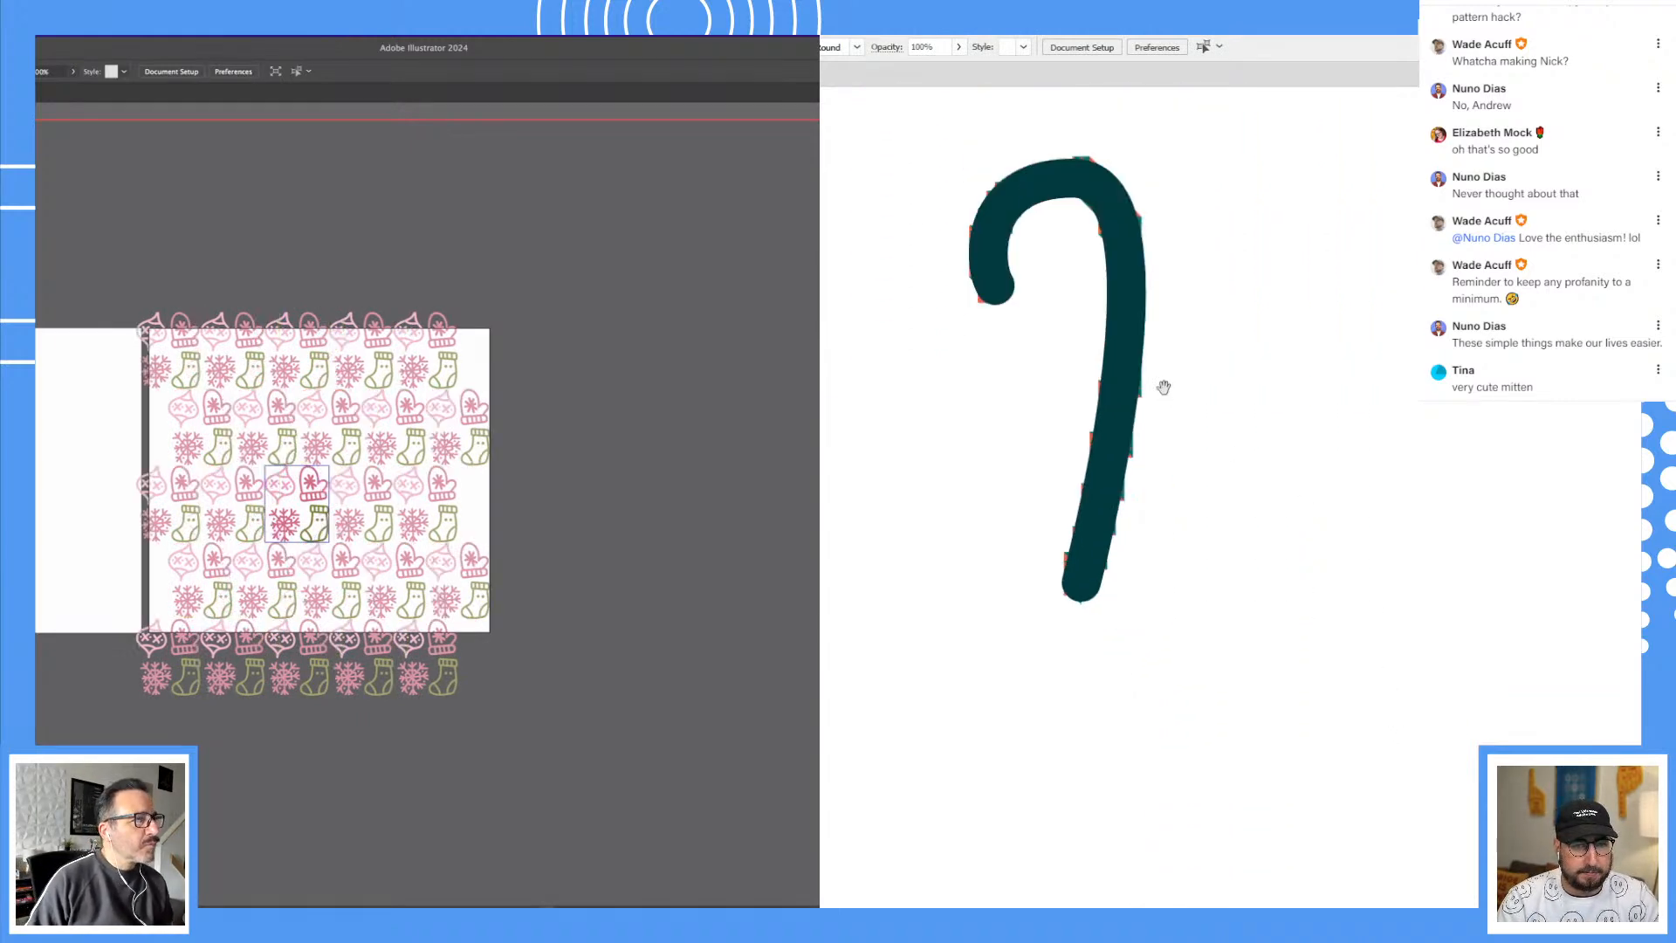
left_click_drag(1164, 390, 1165, 521)
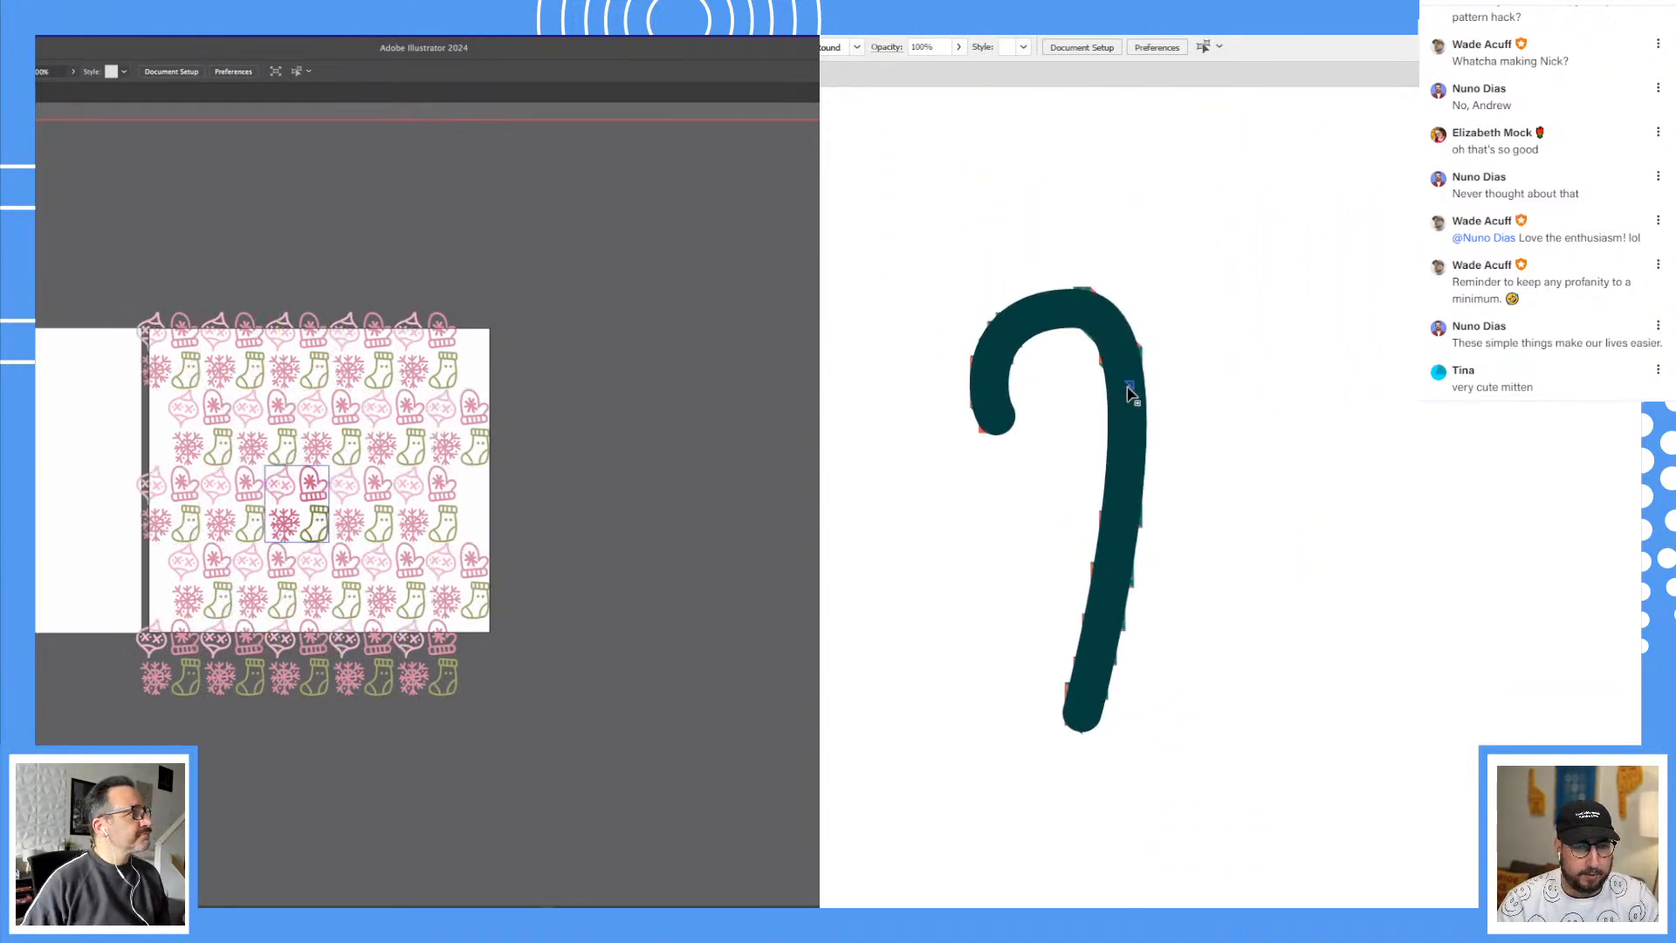
left_click(1132, 394)
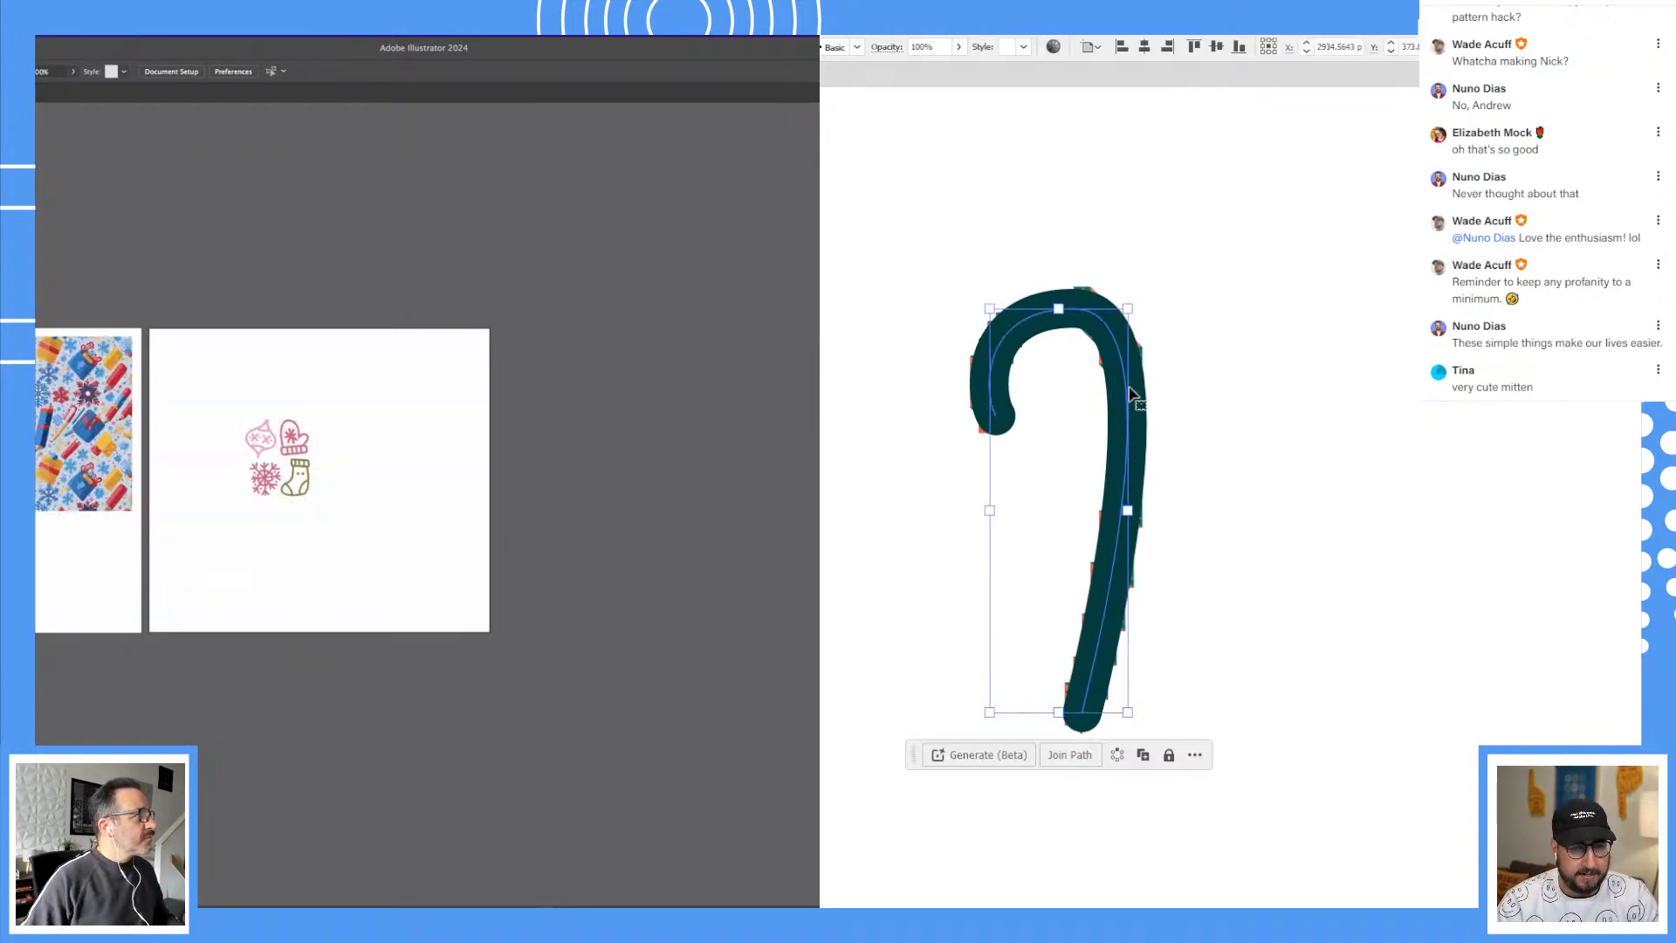
left_click_drag(1128, 389, 1516, 394)
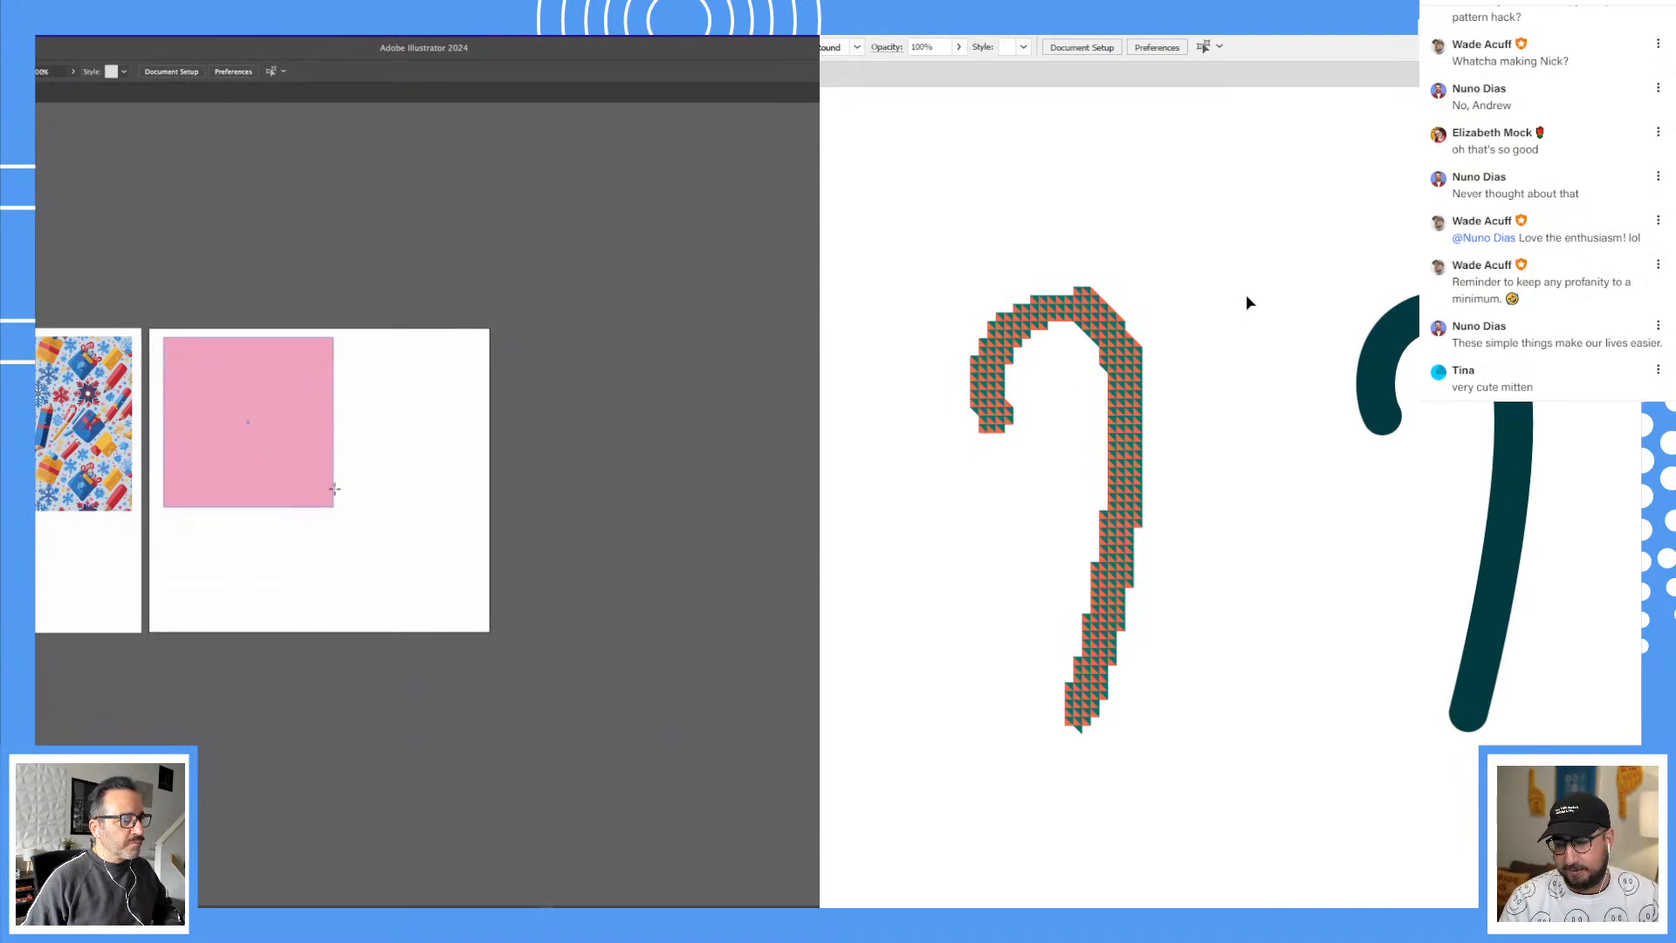
left_click_drag(1185, 336, 1288, 350)
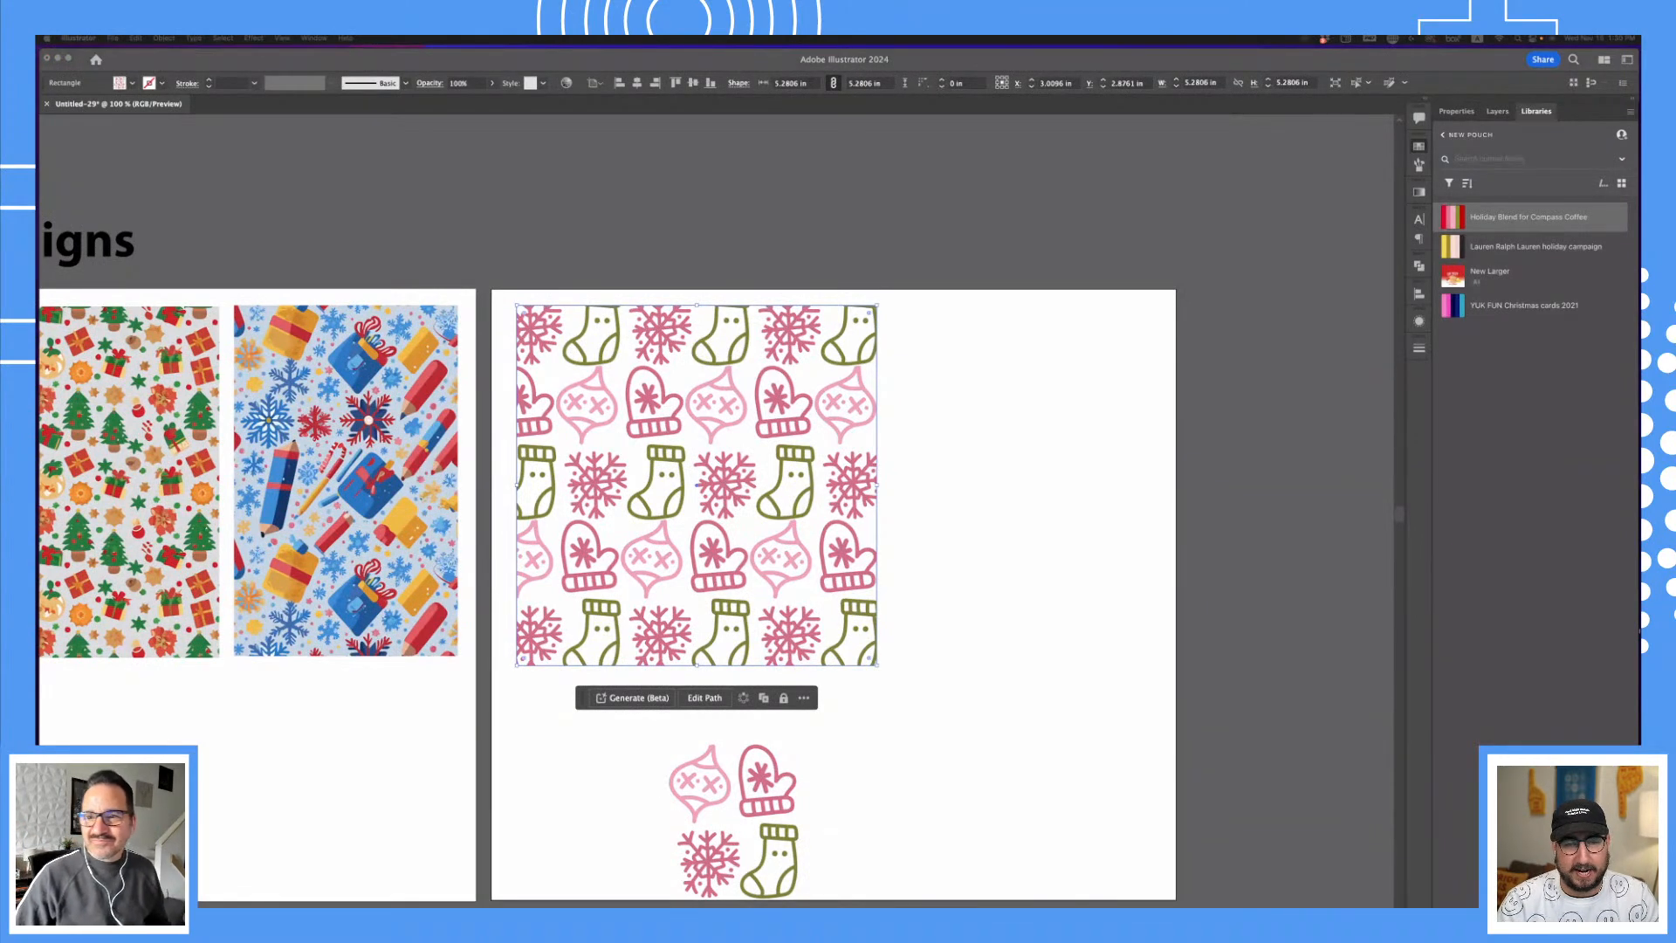
Step: Draw a dark teal square about 1183 px wide on an empty area of the canvas
left_click(1064, 650)
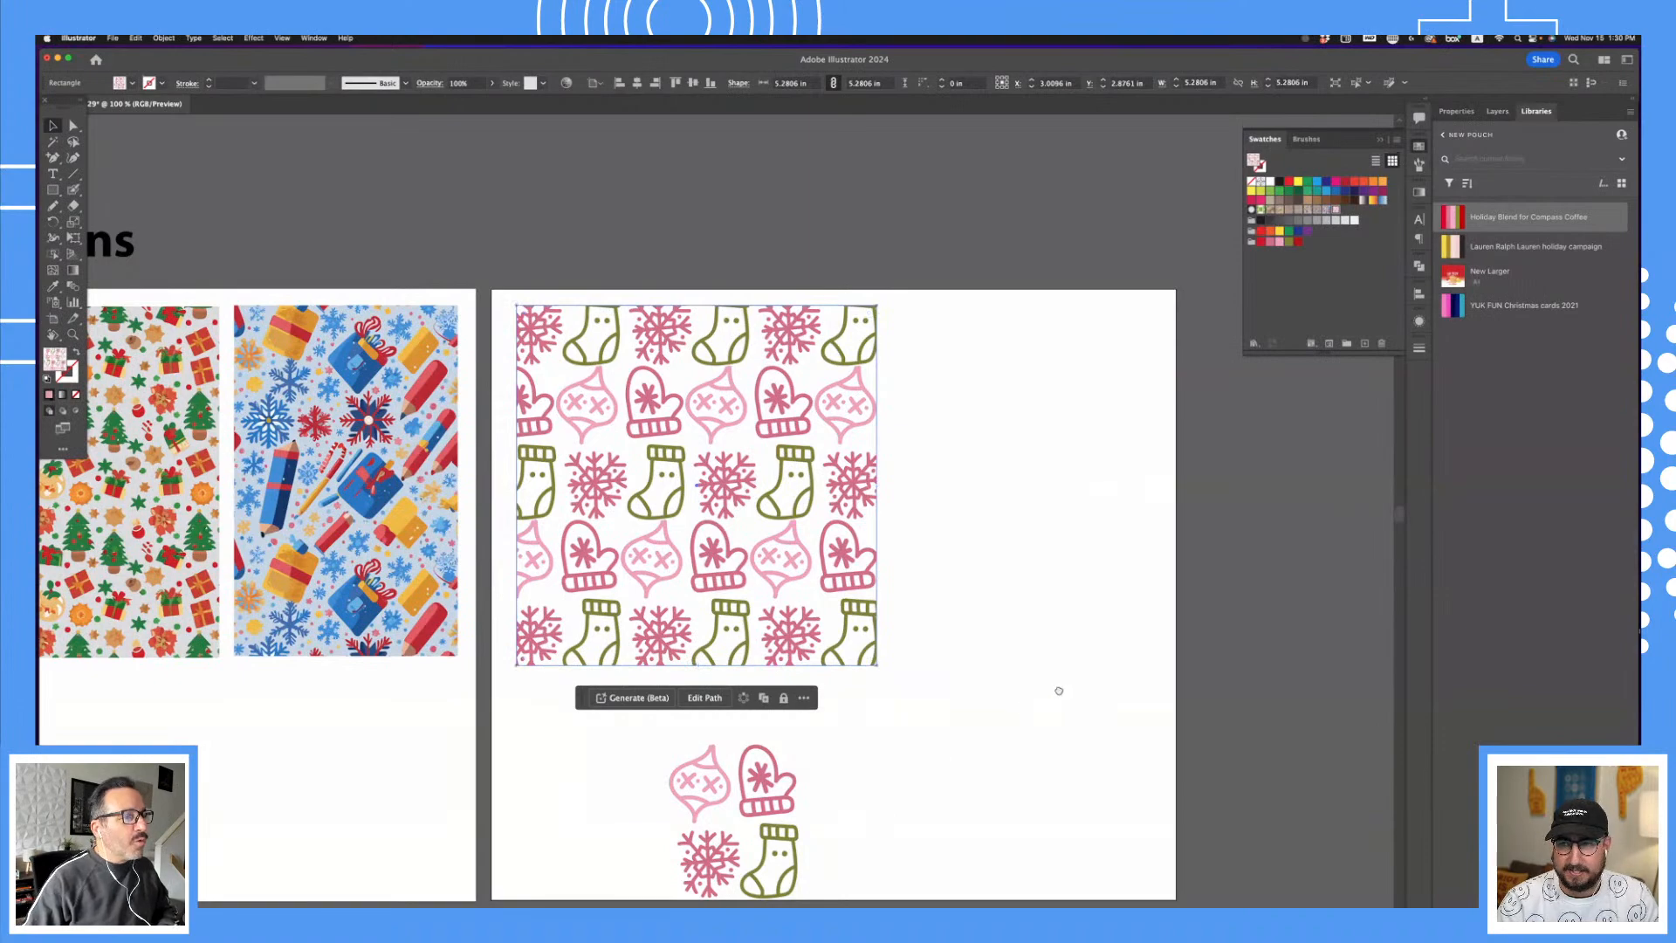
scroll(1059, 690, "down", 4)
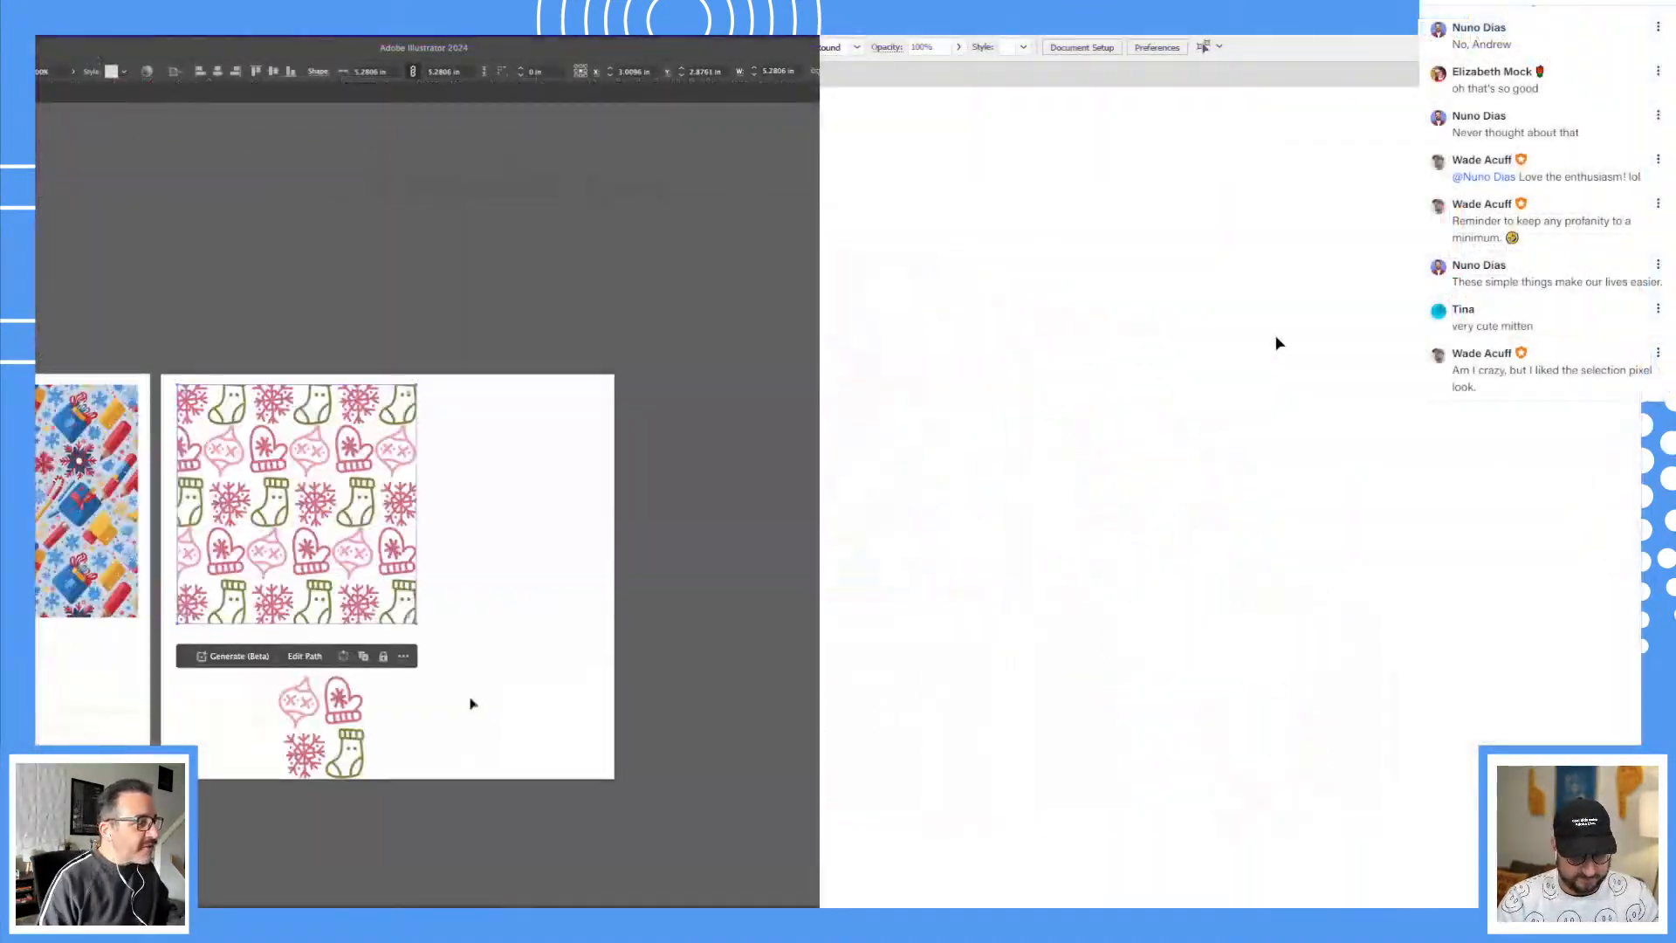
key("super+minus")
key("super+minus")
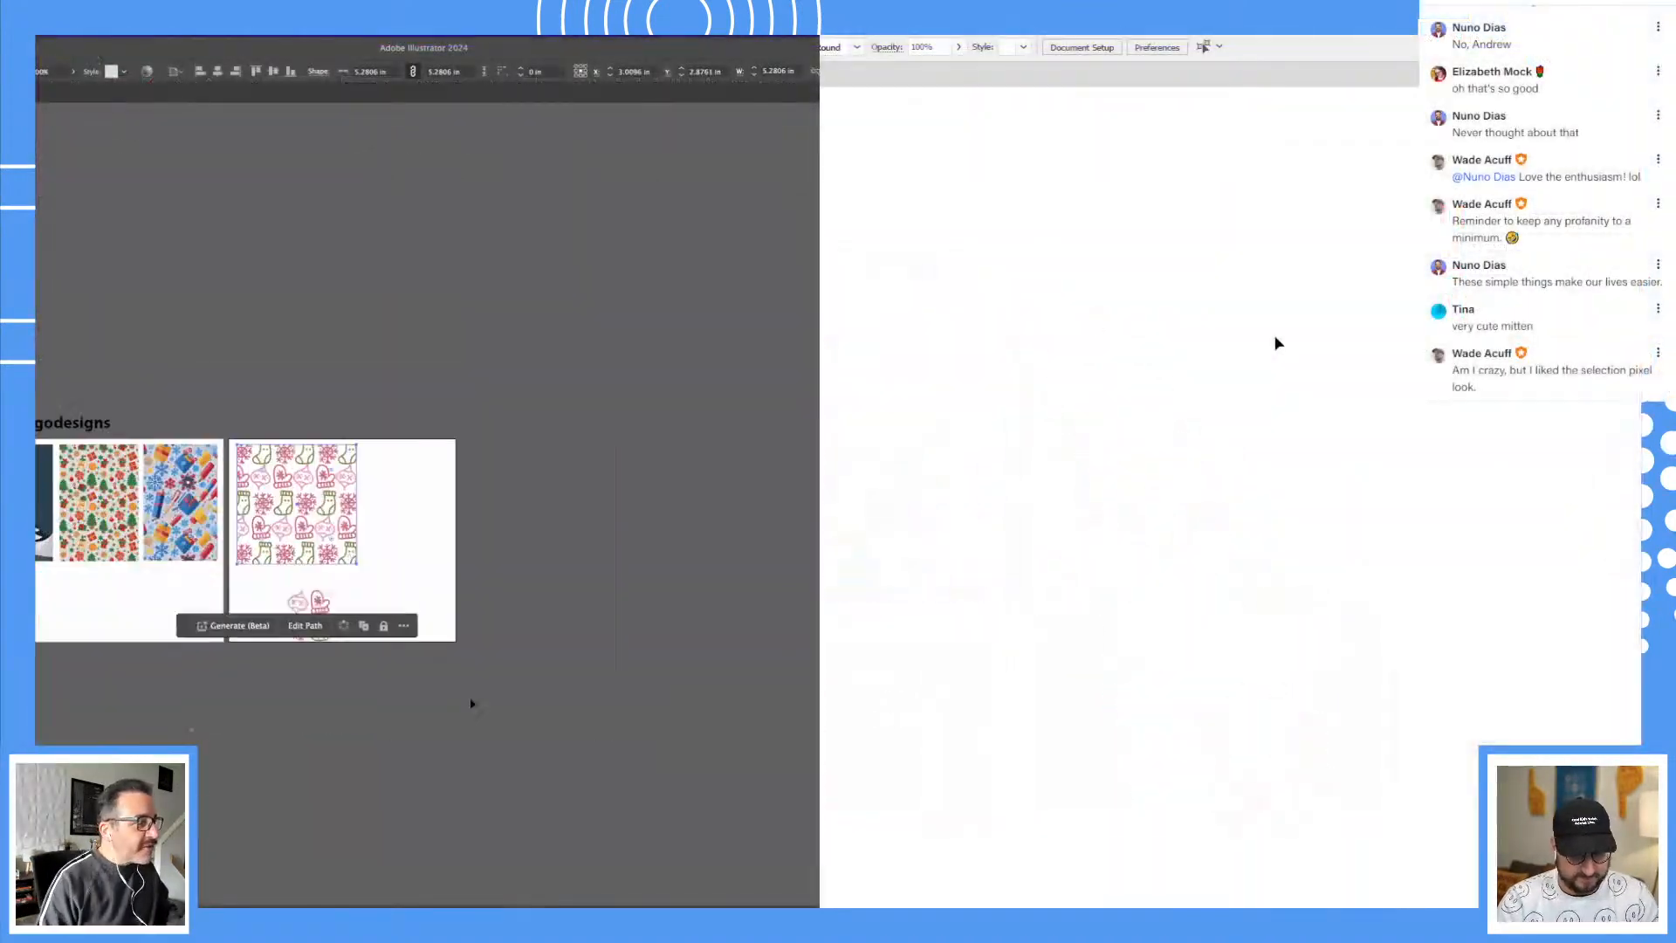
left_click_drag(117, 647, 183, 648)
left_click_drag(753, 184, 1405, 754)
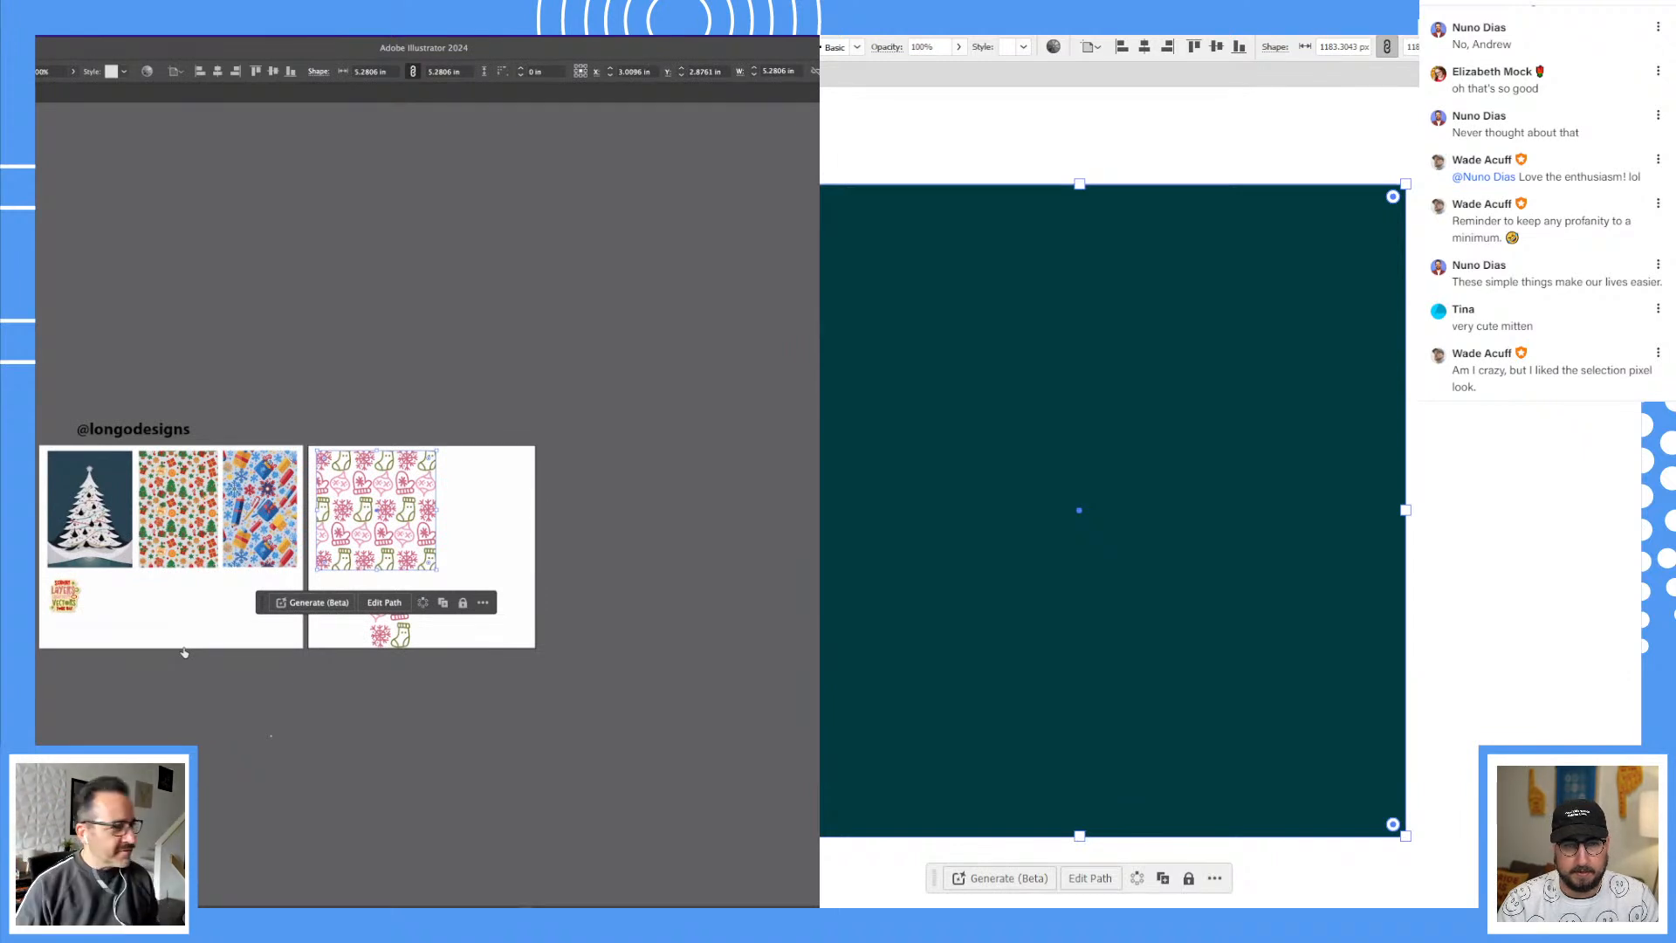
Step: Add a blank artboard below the one holding the Christmas tree and gift pattern samples
left_click(209, 677)
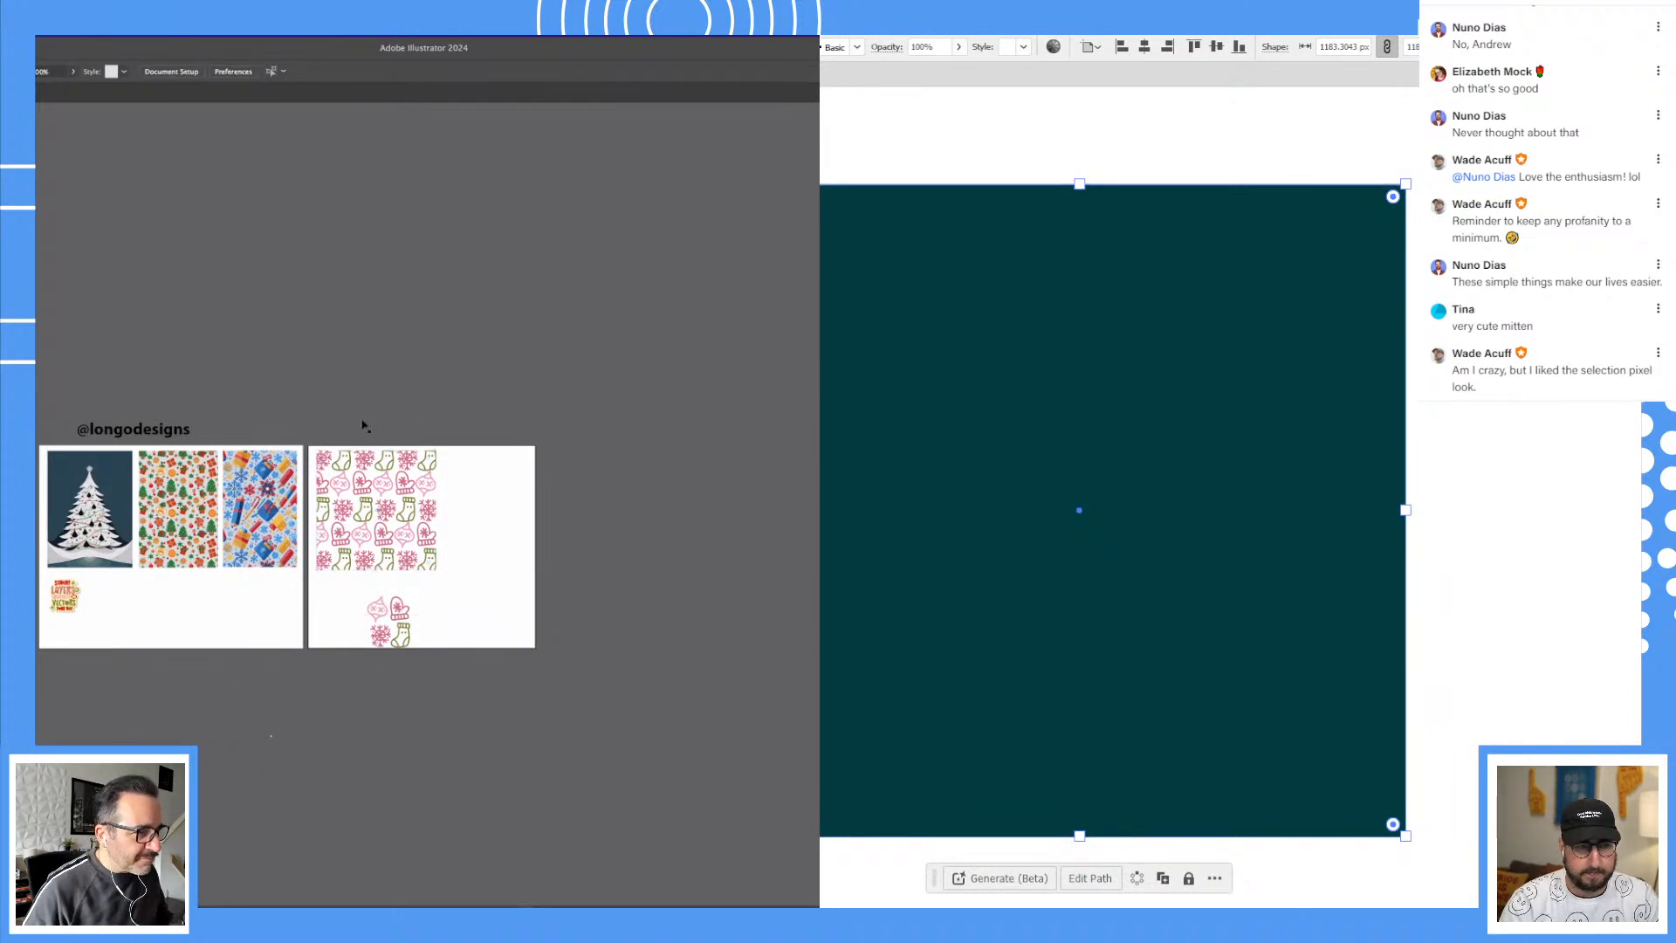
scroll(426, 504, "down", 3)
key("shift+o")
key("ctrl+shift+a")
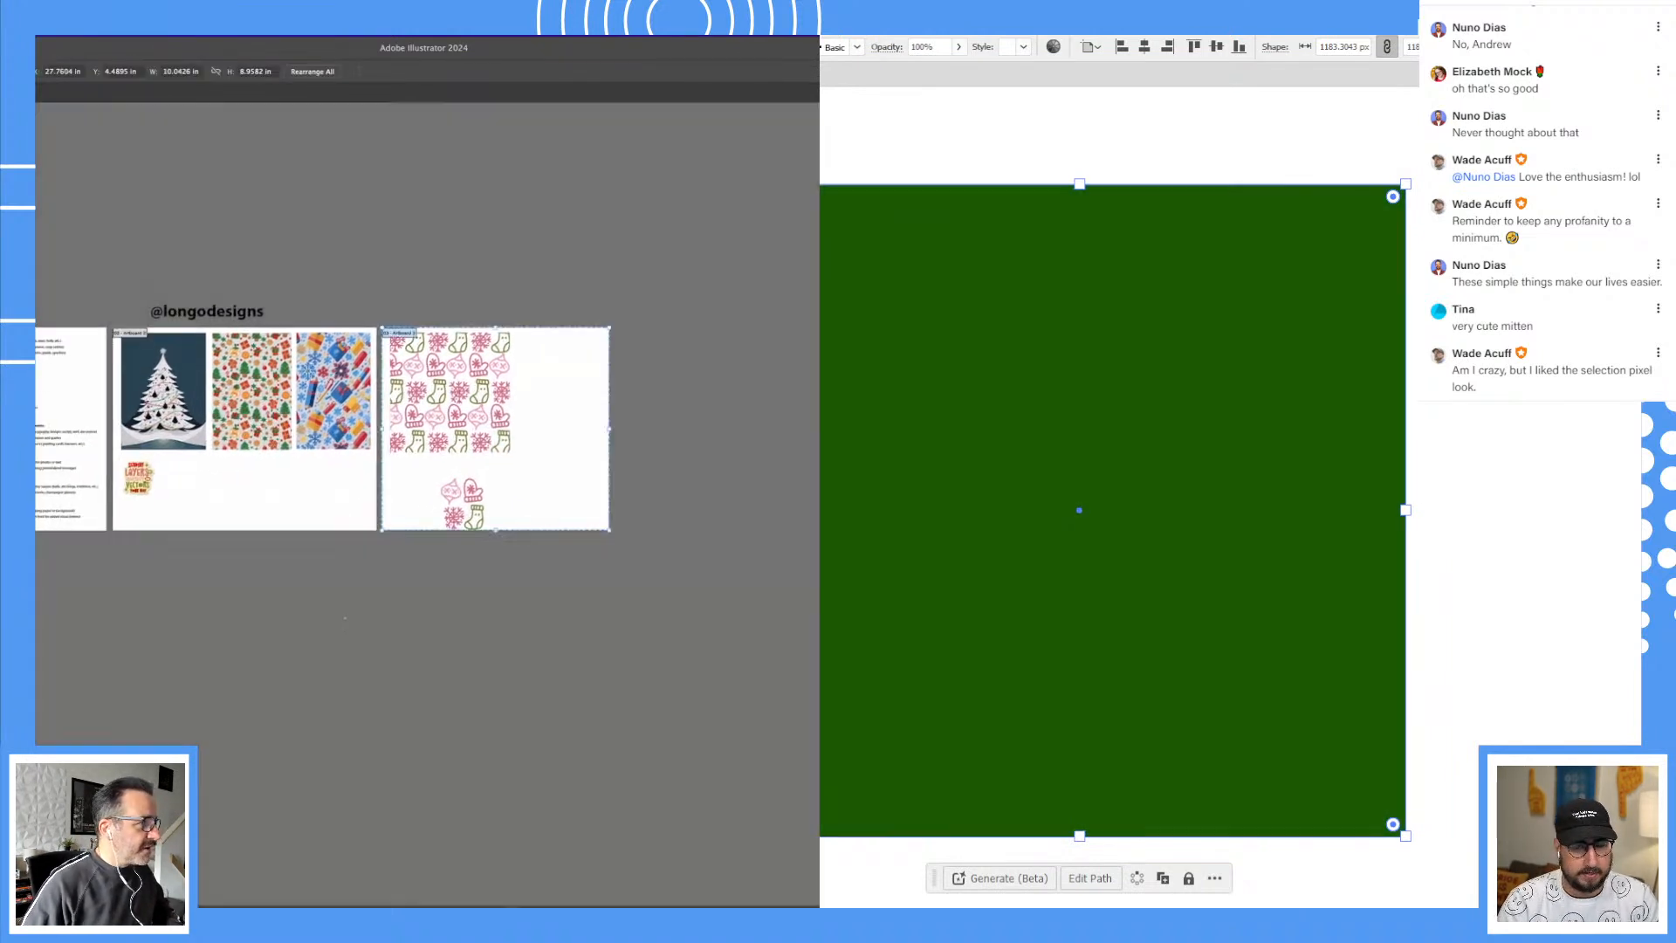
left_click_drag(1122, 479, 1166, 453)
mouse_move(113, 543)
left_mouse_down()
mouse_move(326, 672)
mouse_move(376, 753)
left_mouse_up()
left_click_drag(1227, 463, 1180, 474)
left_click_drag(375, 752, 376, 752)
left_click_drag(1174, 520, 1139, 502)
key("z")
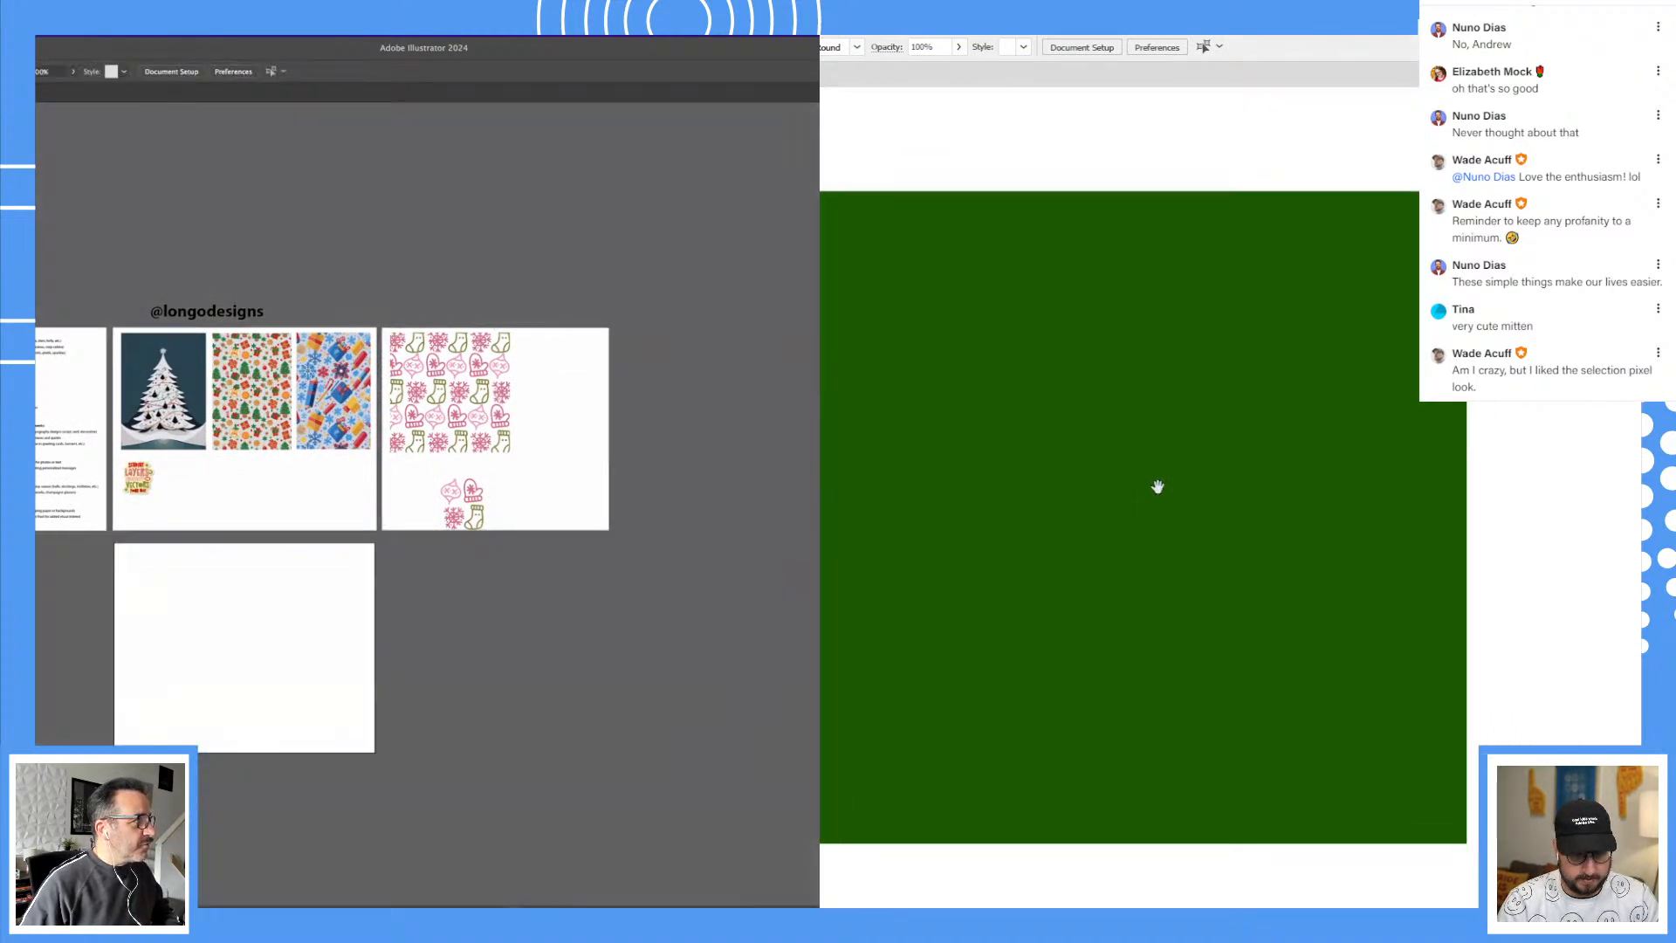
Step: Draw a large square filled with the mitten and stocking pattern on the new blank artboard
left_click(212, 660)
left_click_drag(303, 699, 338, 524)
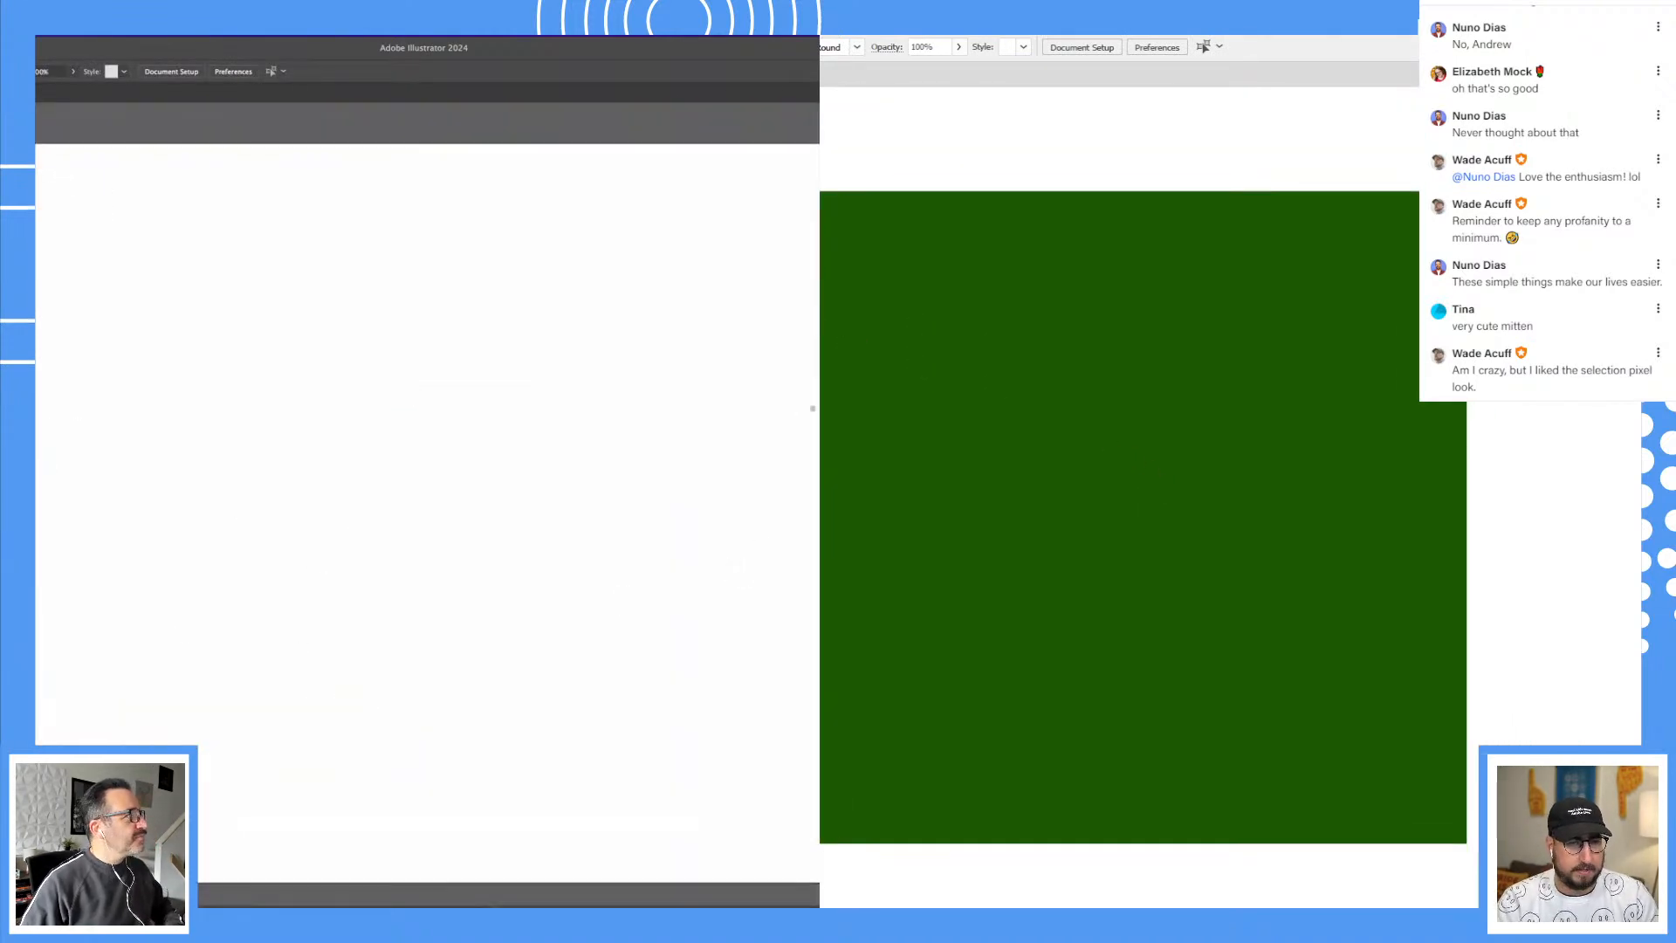
key("ctrl+v")
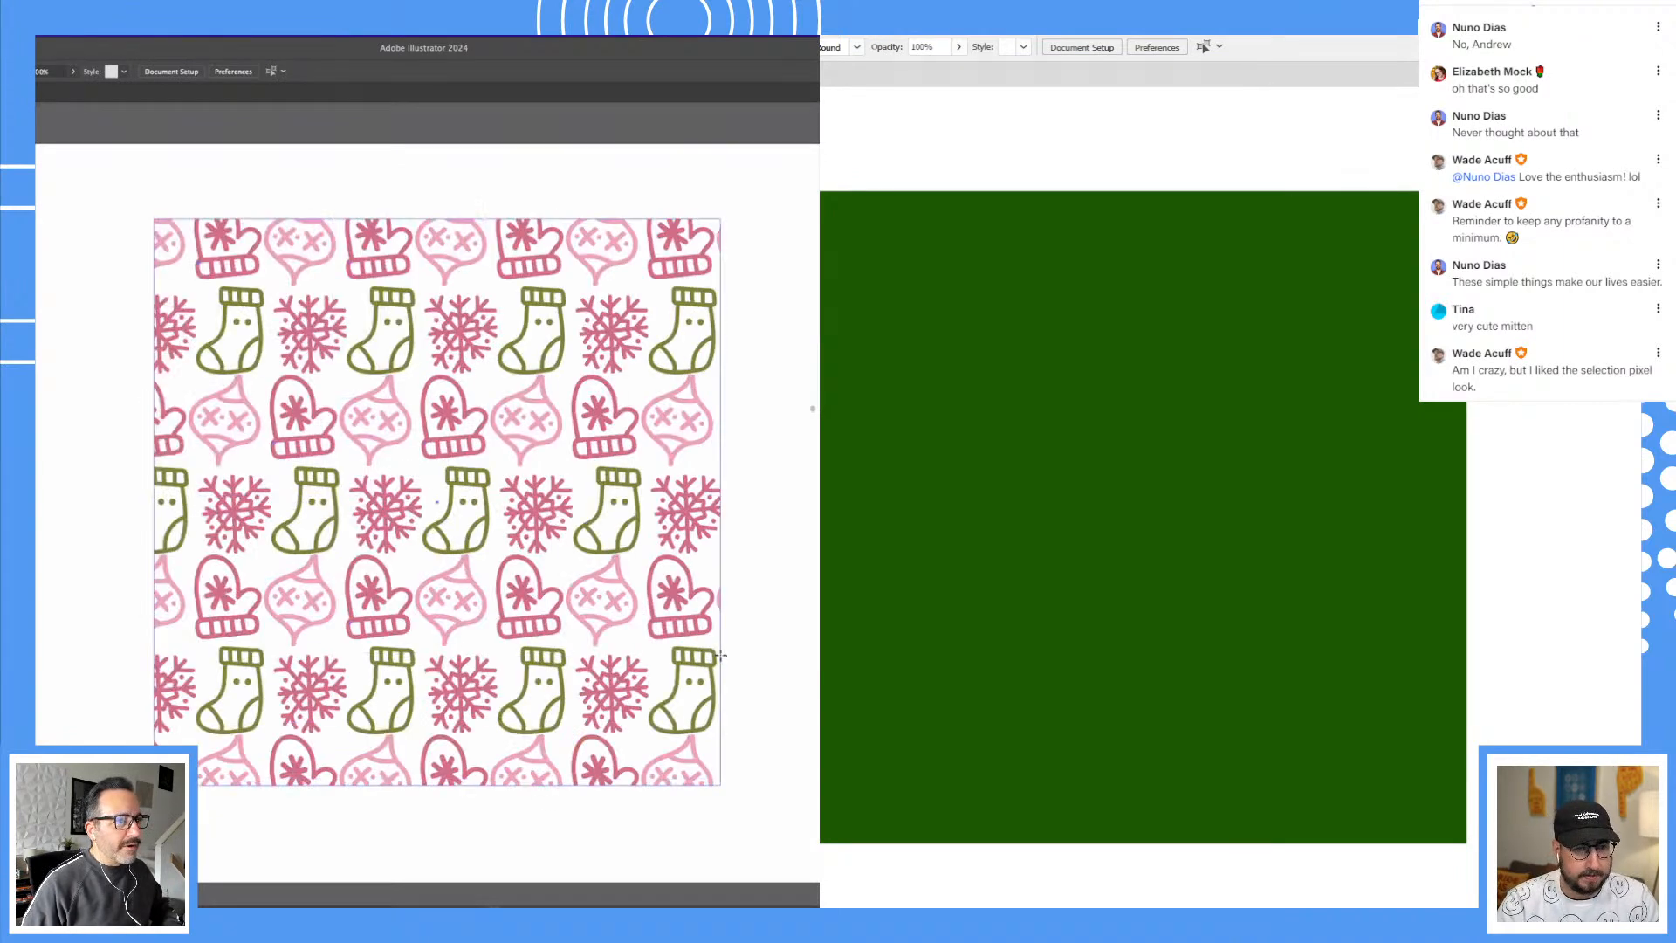
left_click_drag(942, 174, 912, 257)
mouse_move(971, 399)
left_mouse_down()
mouse_move(1138, 399)
mouse_move(819, 473)
mouse_move(1251, 603)
mouse_move(1347, 543)
left_mouse_up()
key("ctrl+shift+a")
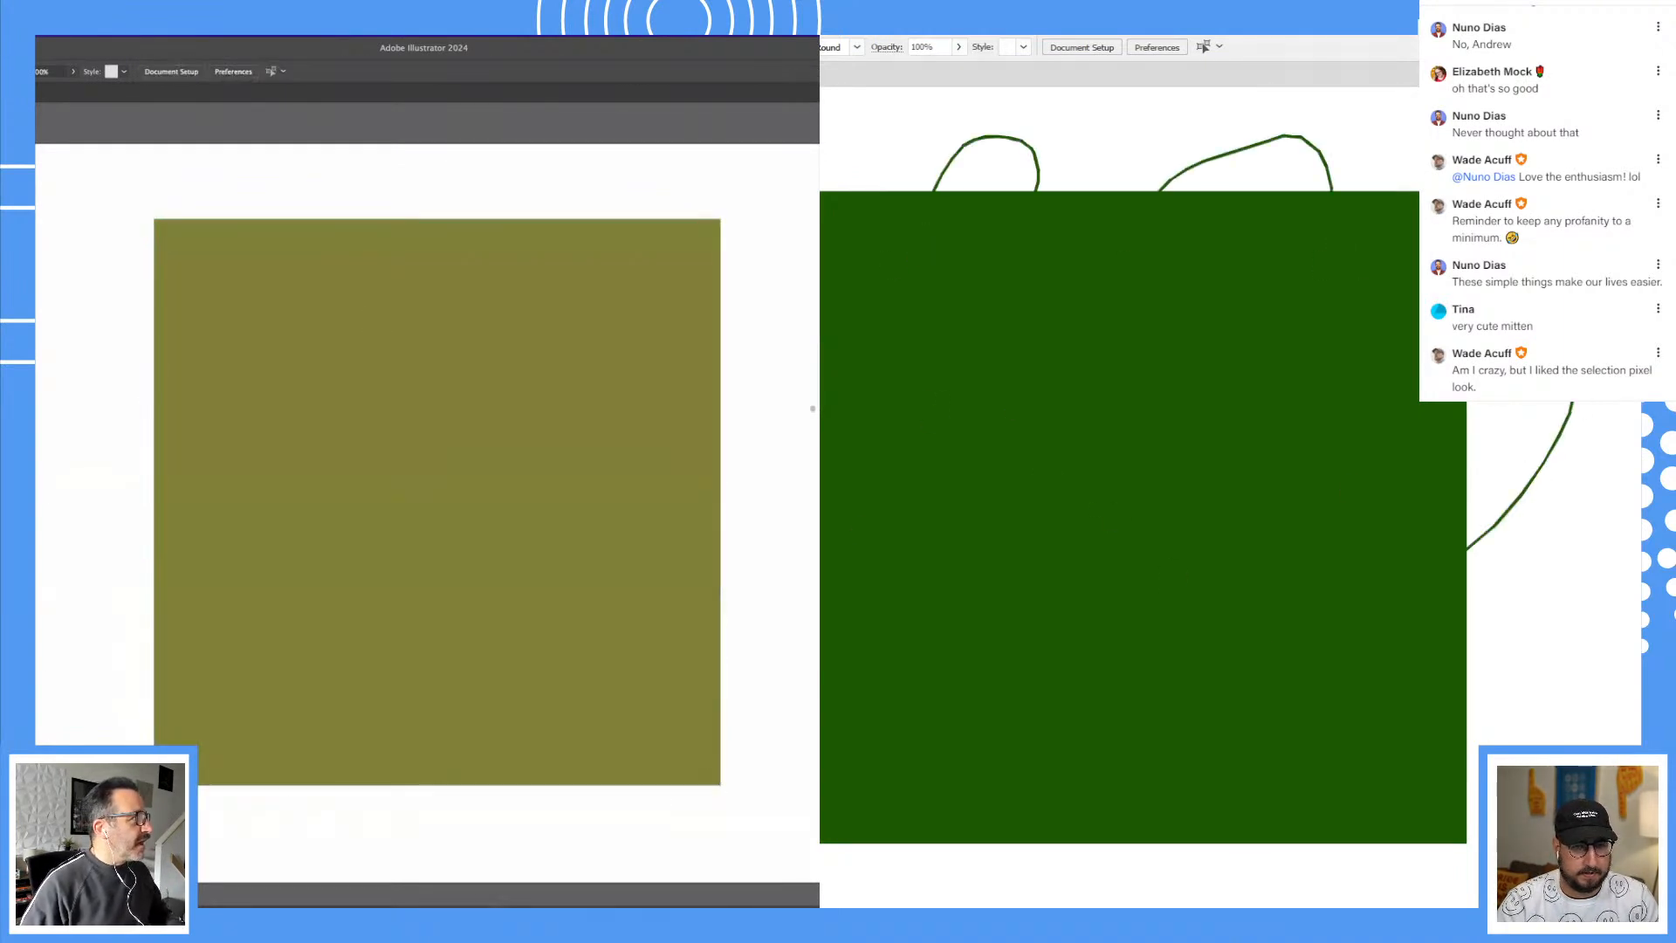
left_click_drag(946, 577, 953, 597)
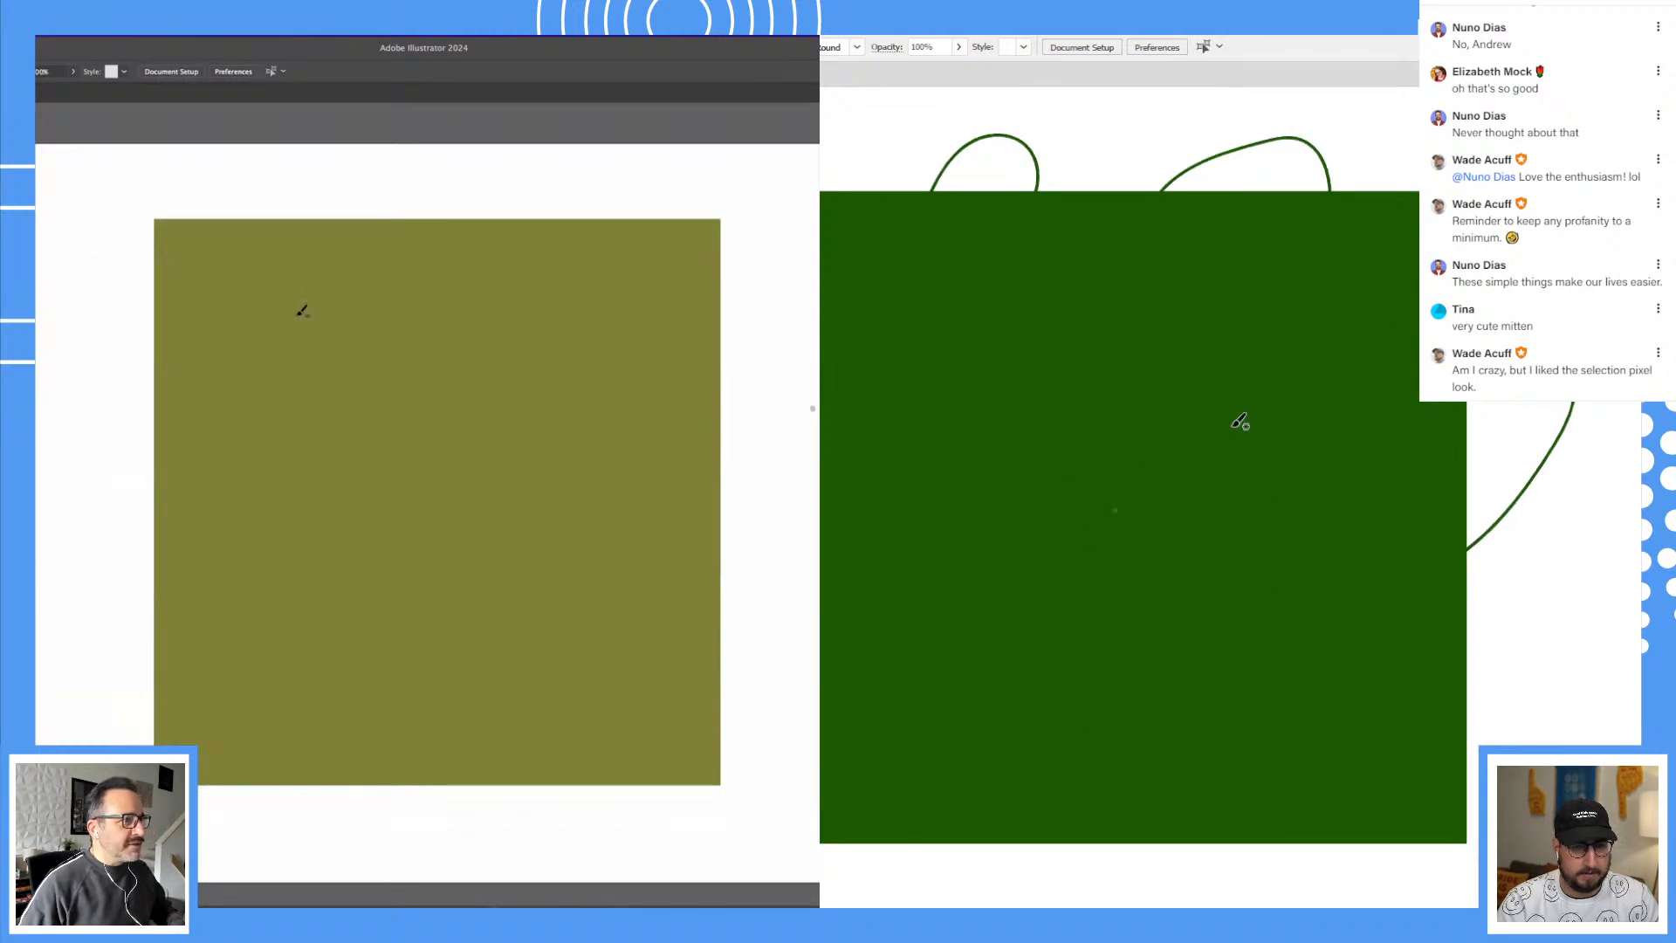
key("v")
left_click(1540, 472)
key("Delete")
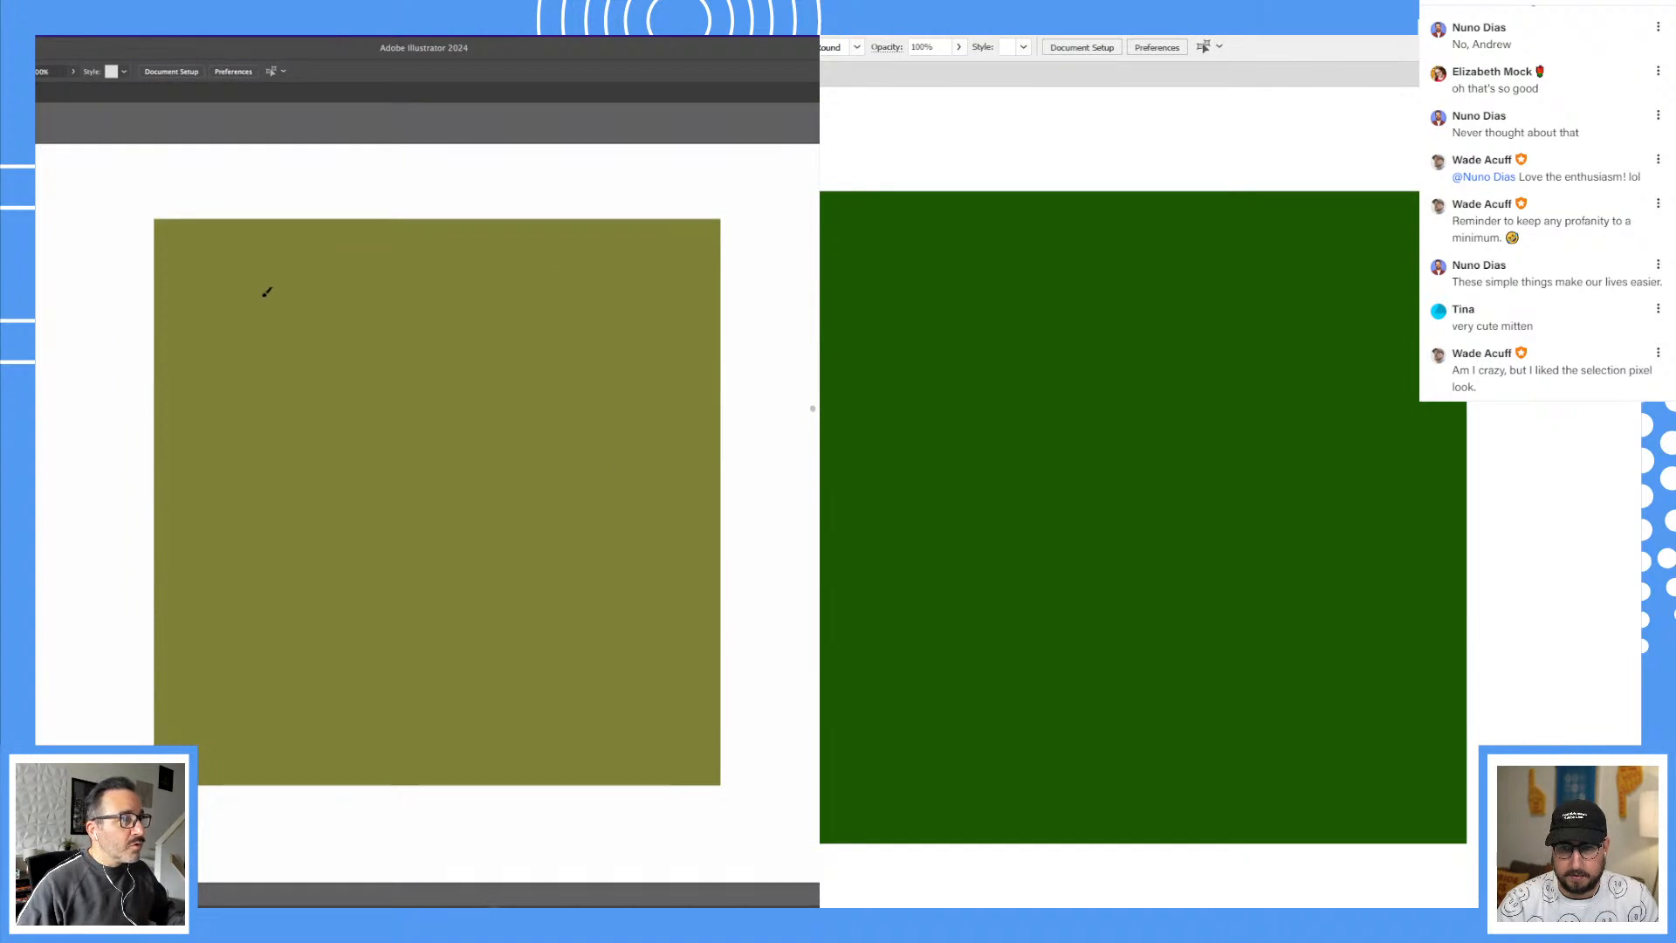
Step: Switch to outline view and delete the freehand blob path inside the square
key("super+y")
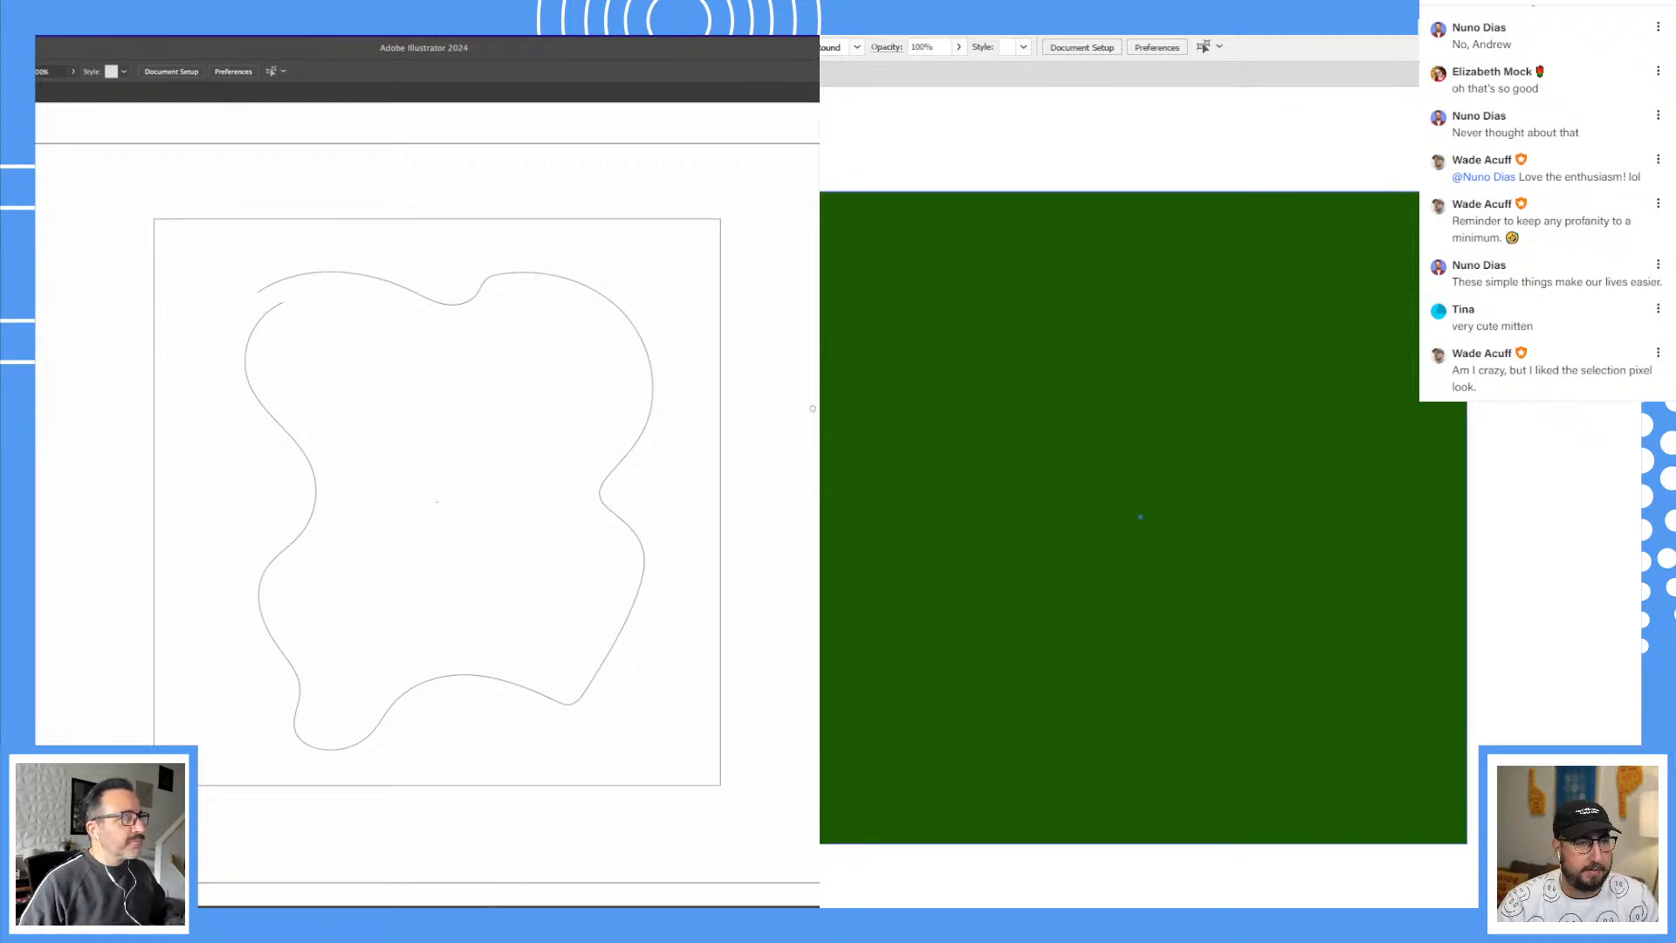
left_click(408, 294)
key("Delete")
Step: Open the brushes vector pack library and undo the trial brush strokes inside the outlined square
left_click(857, 48)
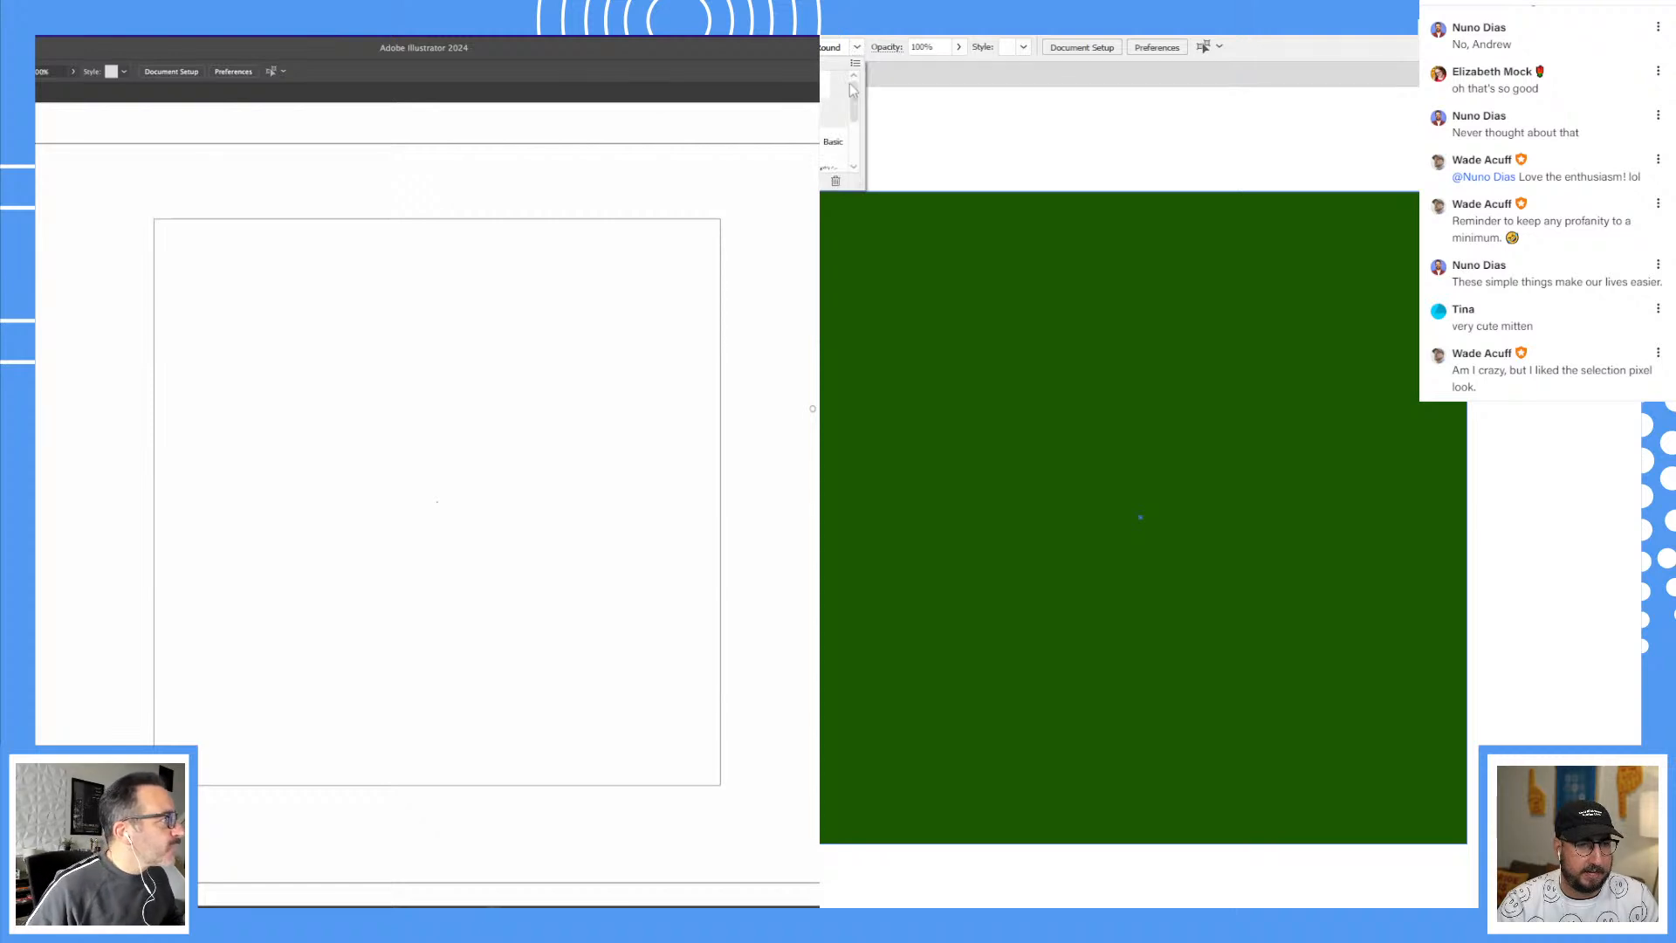
left_click(855, 63)
mouse_move(991, 369)
mouse_move(301, 295)
left_mouse_down()
mouse_move(274, 463)
mouse_move(336, 613)
mouse_move(430, 706)
mouse_move(550, 441)
left_mouse_up()
key("super+z")
mouse_move(1161, 483)
mouse_move(235, 297)
left_mouse_down()
mouse_move(232, 491)
mouse_move(267, 597)
mouse_move(269, 710)
left_mouse_up()
left_click(1320, 503)
key("super+z")
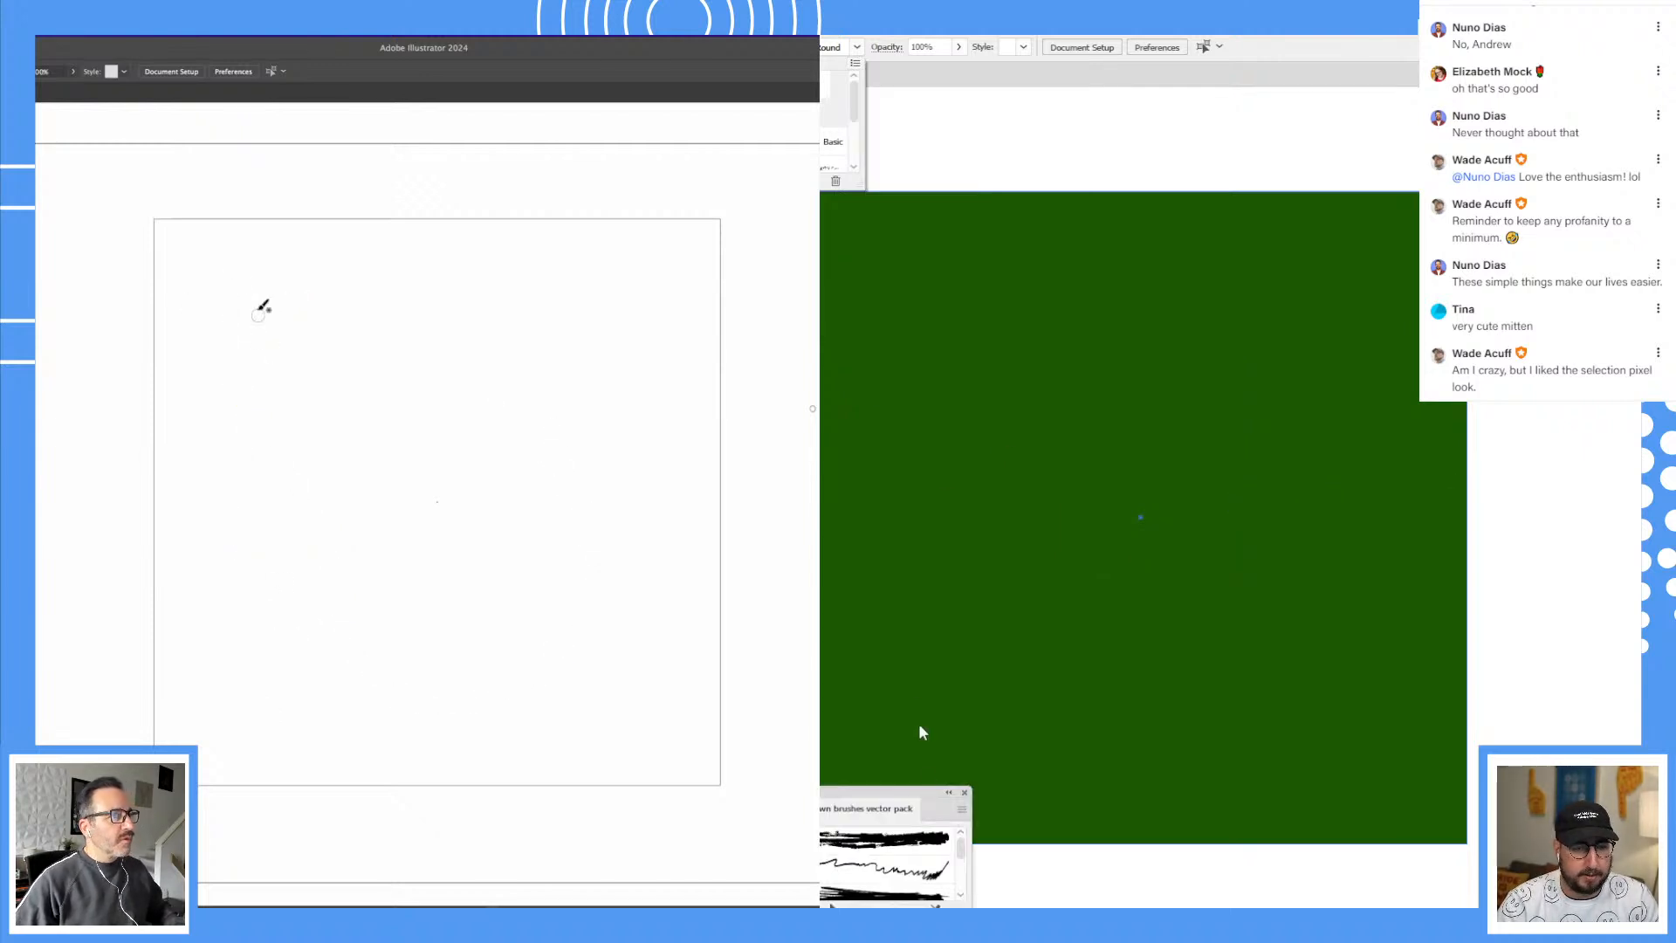
Step: Paint a wavy freehand path just inside the outlined square's edges and looping brush strokes across the green square's upper edge
mouse_move(210, 269)
left_mouse_down()
mouse_move(549, 263)
mouse_move(675, 281)
mouse_move(647, 630)
mouse_move(660, 744)
mouse_move(616, 721)
mouse_move(483, 733)
mouse_move(389, 716)
mouse_move(204, 745)
mouse_move(192, 726)
mouse_move(232, 693)
mouse_move(200, 582)
mouse_move(209, 270)
left_mouse_up()
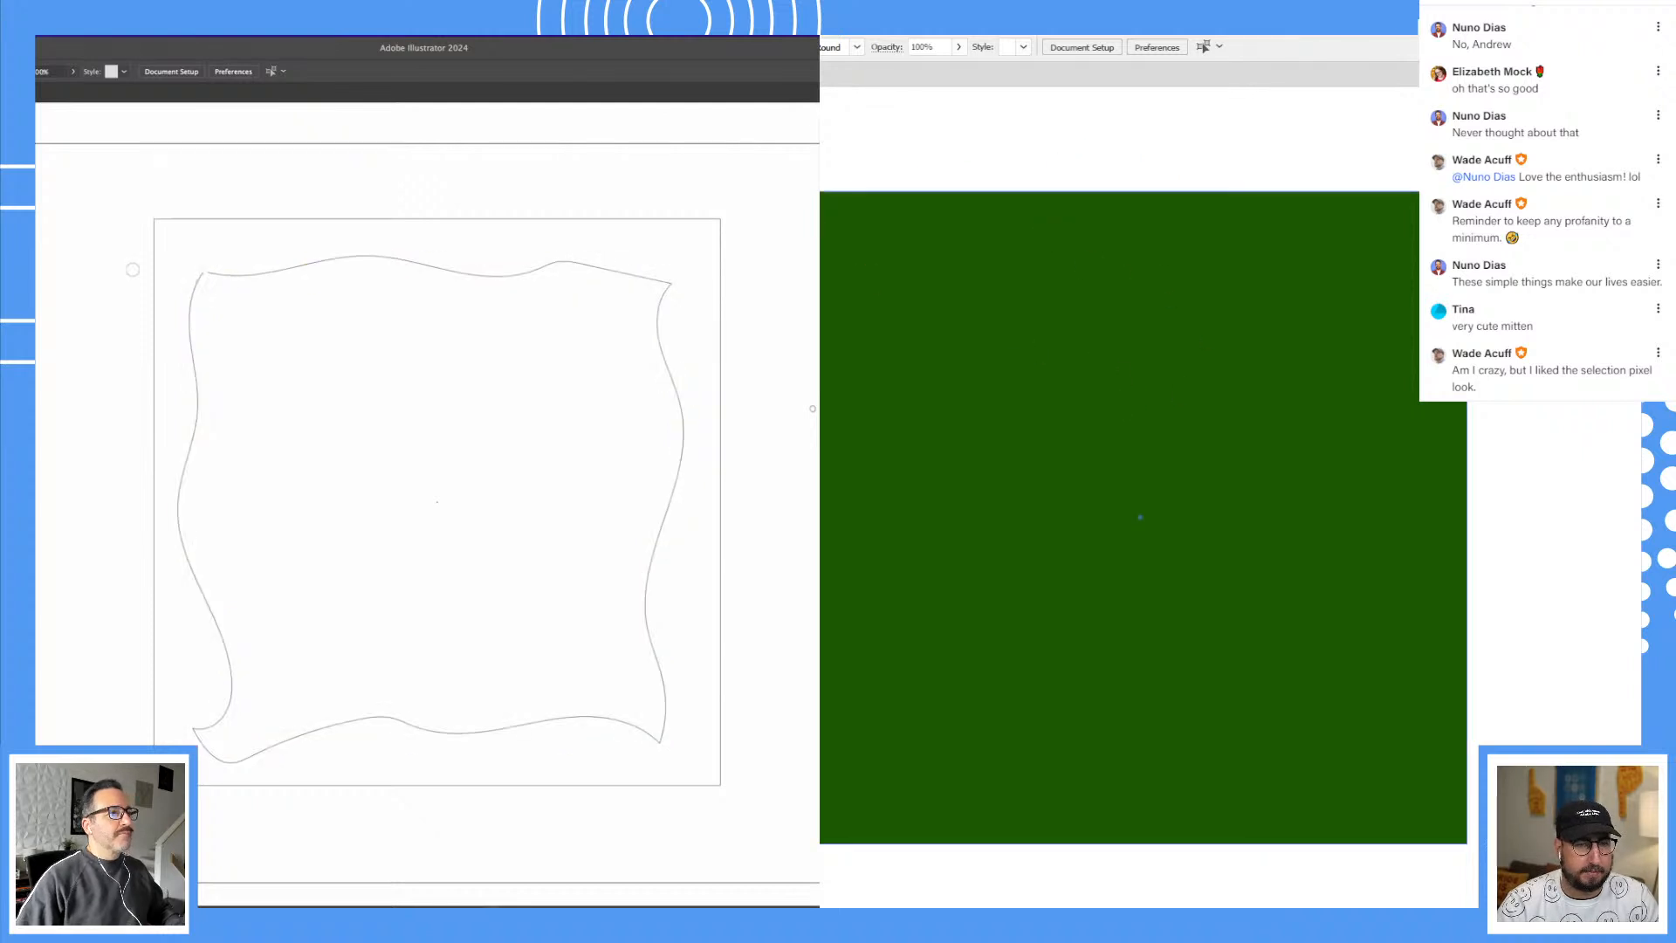
mouse_move(1031, 225)
left_mouse_down()
mouse_move(957, 169)
mouse_move(952, 285)
left_mouse_up()
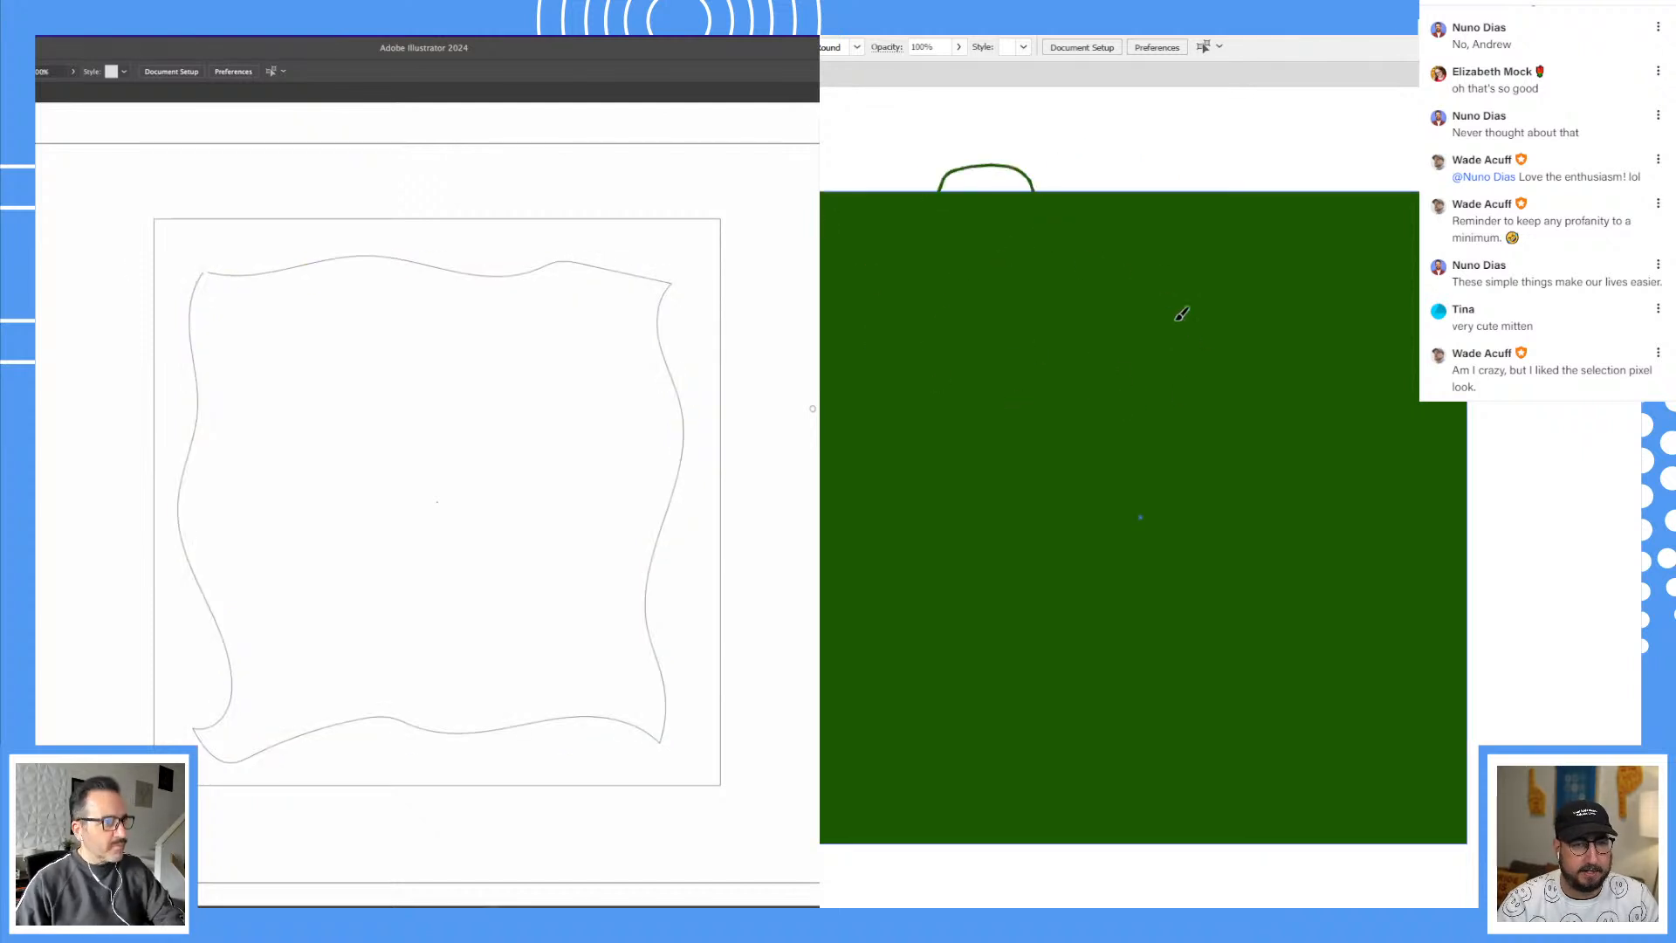
left_click_drag(1199, 164, 1138, 190)
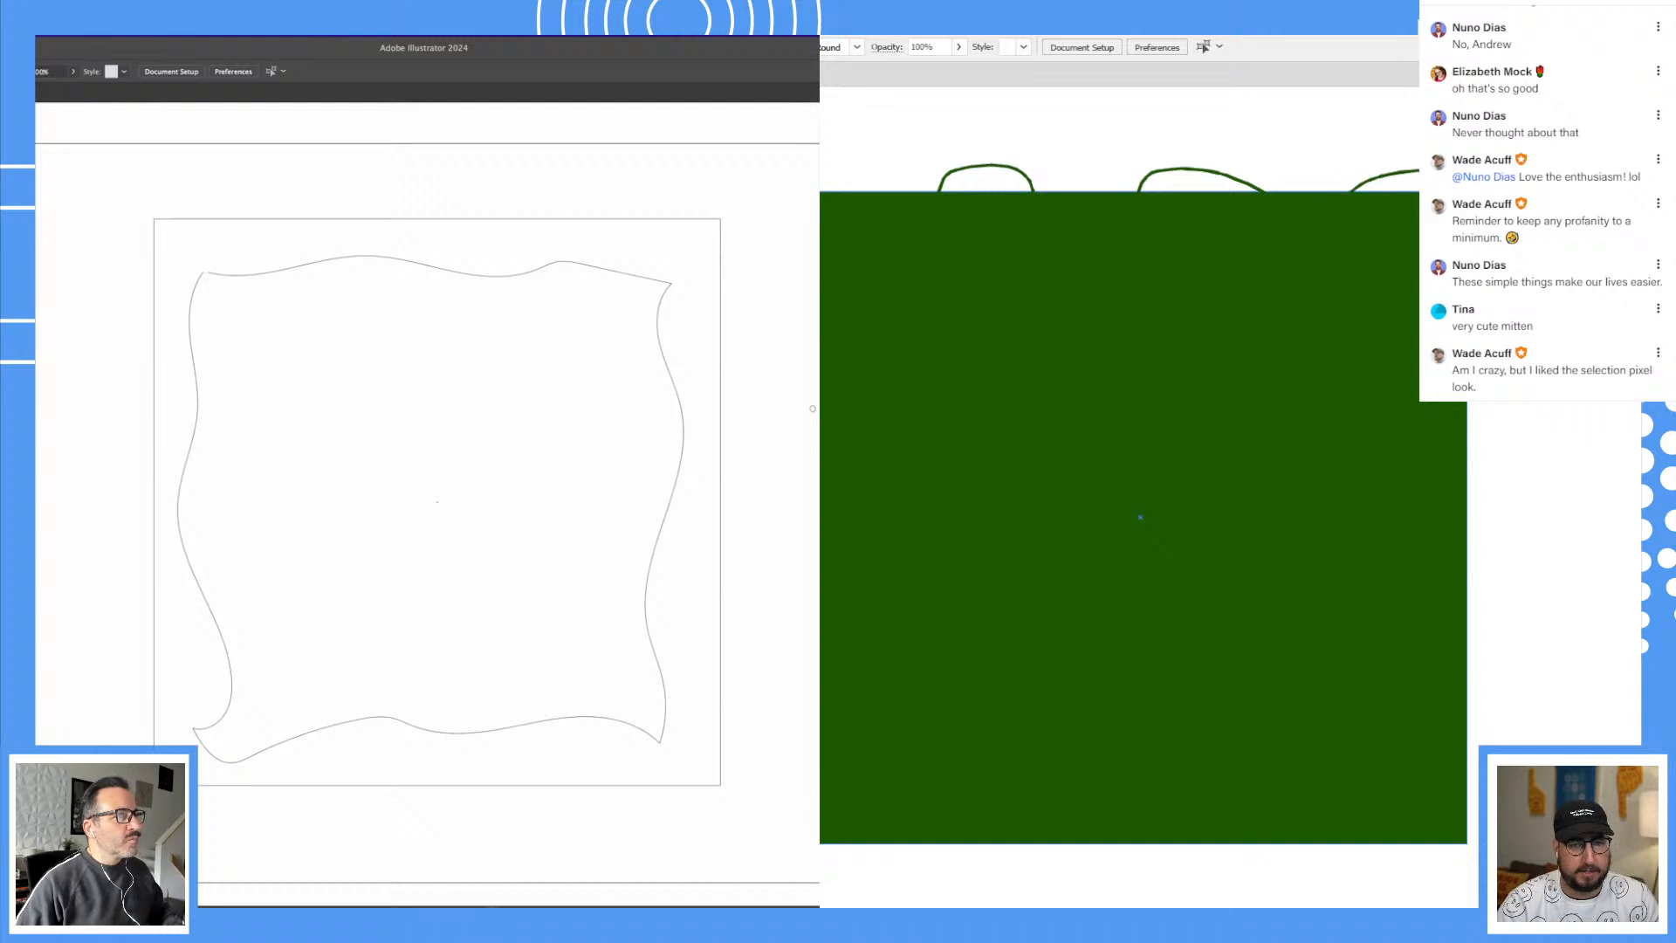
Step: Delete the wavy path inside the outlined square and continue the looping brush stroke across the green square's lower edge
left_click(236, 278)
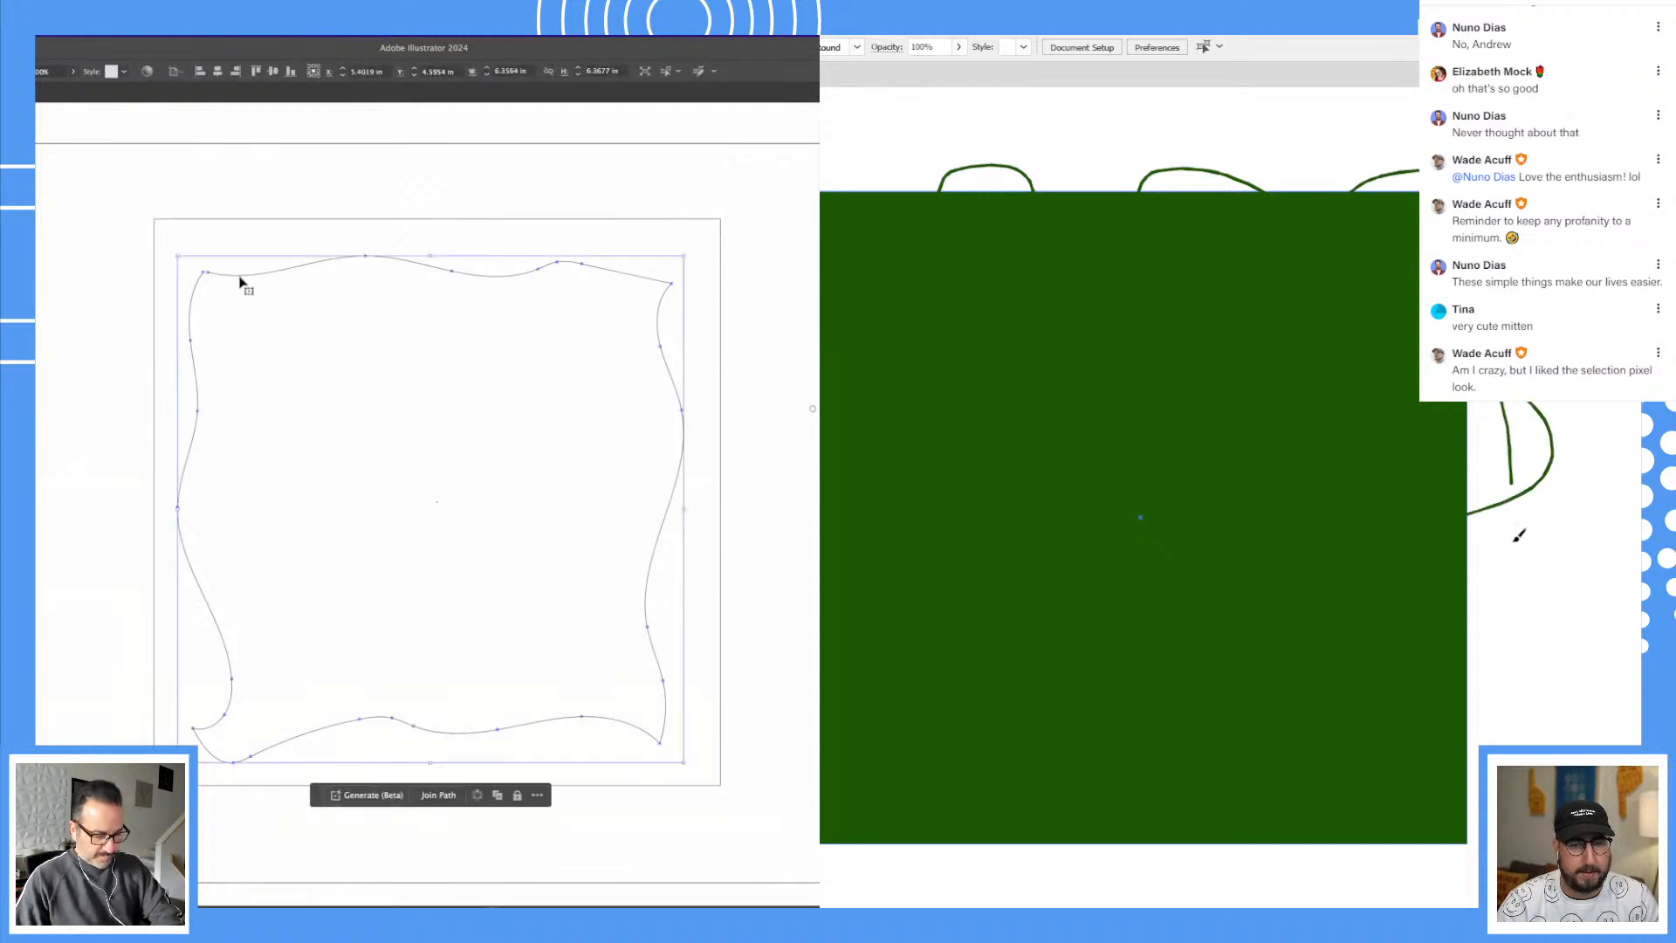
key("Delete")
key("super+y")
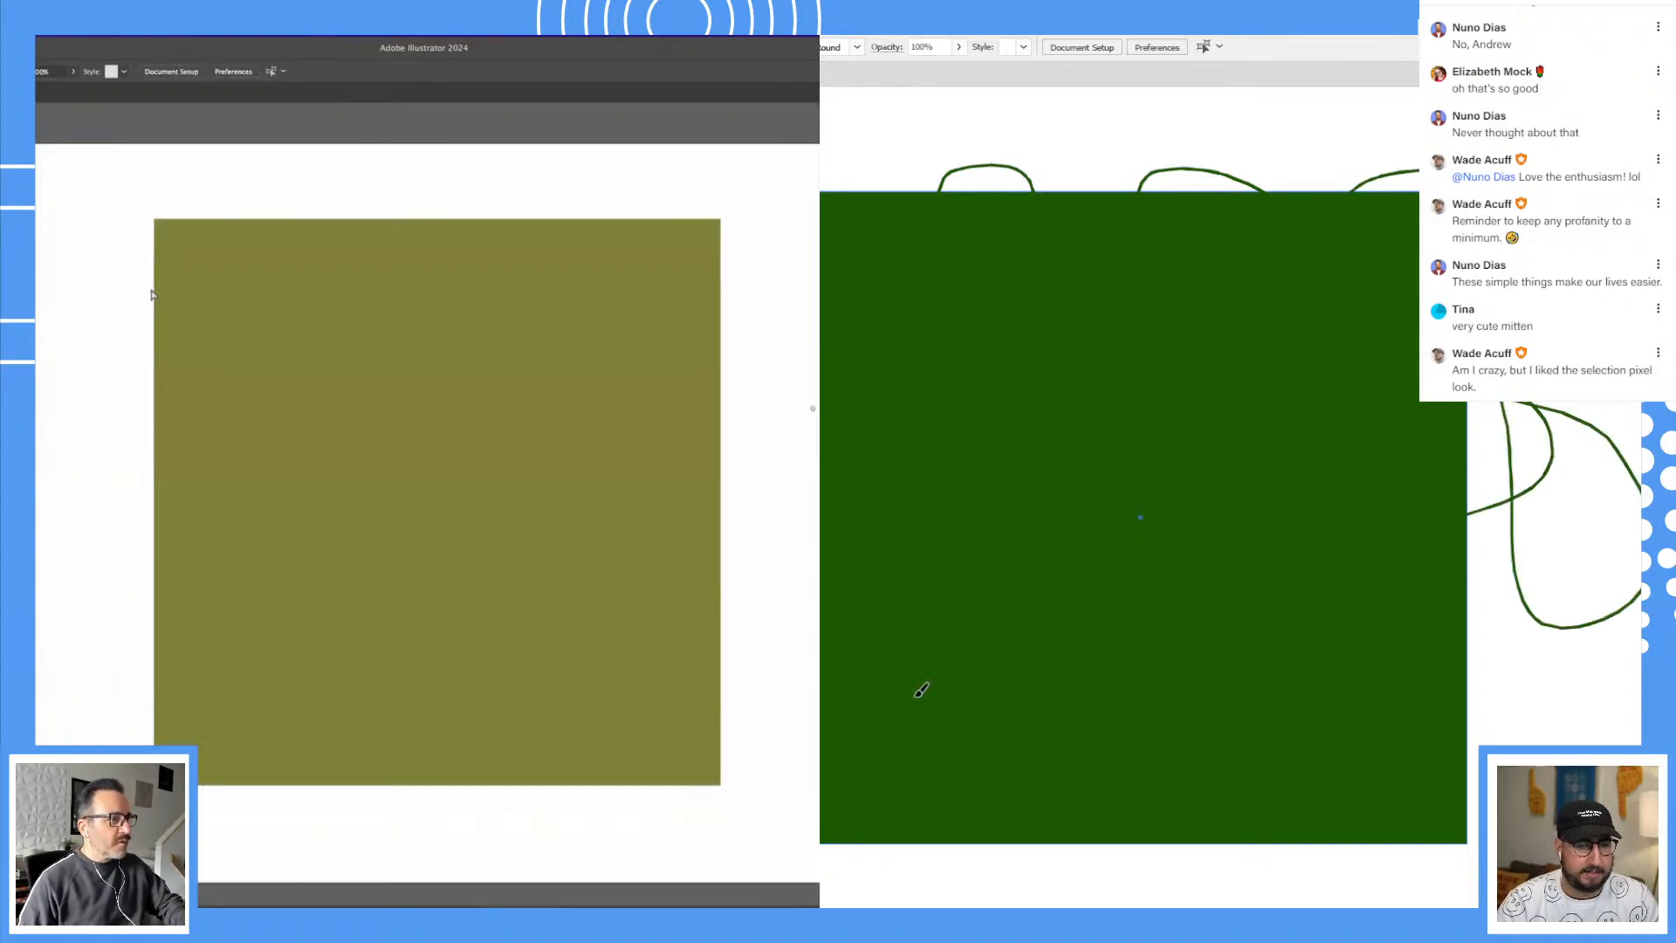
mouse_move(854, 843)
left_mouse_down()
mouse_move(1131, 898)
mouse_move(1080, 838)
mouse_move(1163, 797)
mouse_move(1368, 578)
left_mouse_up()
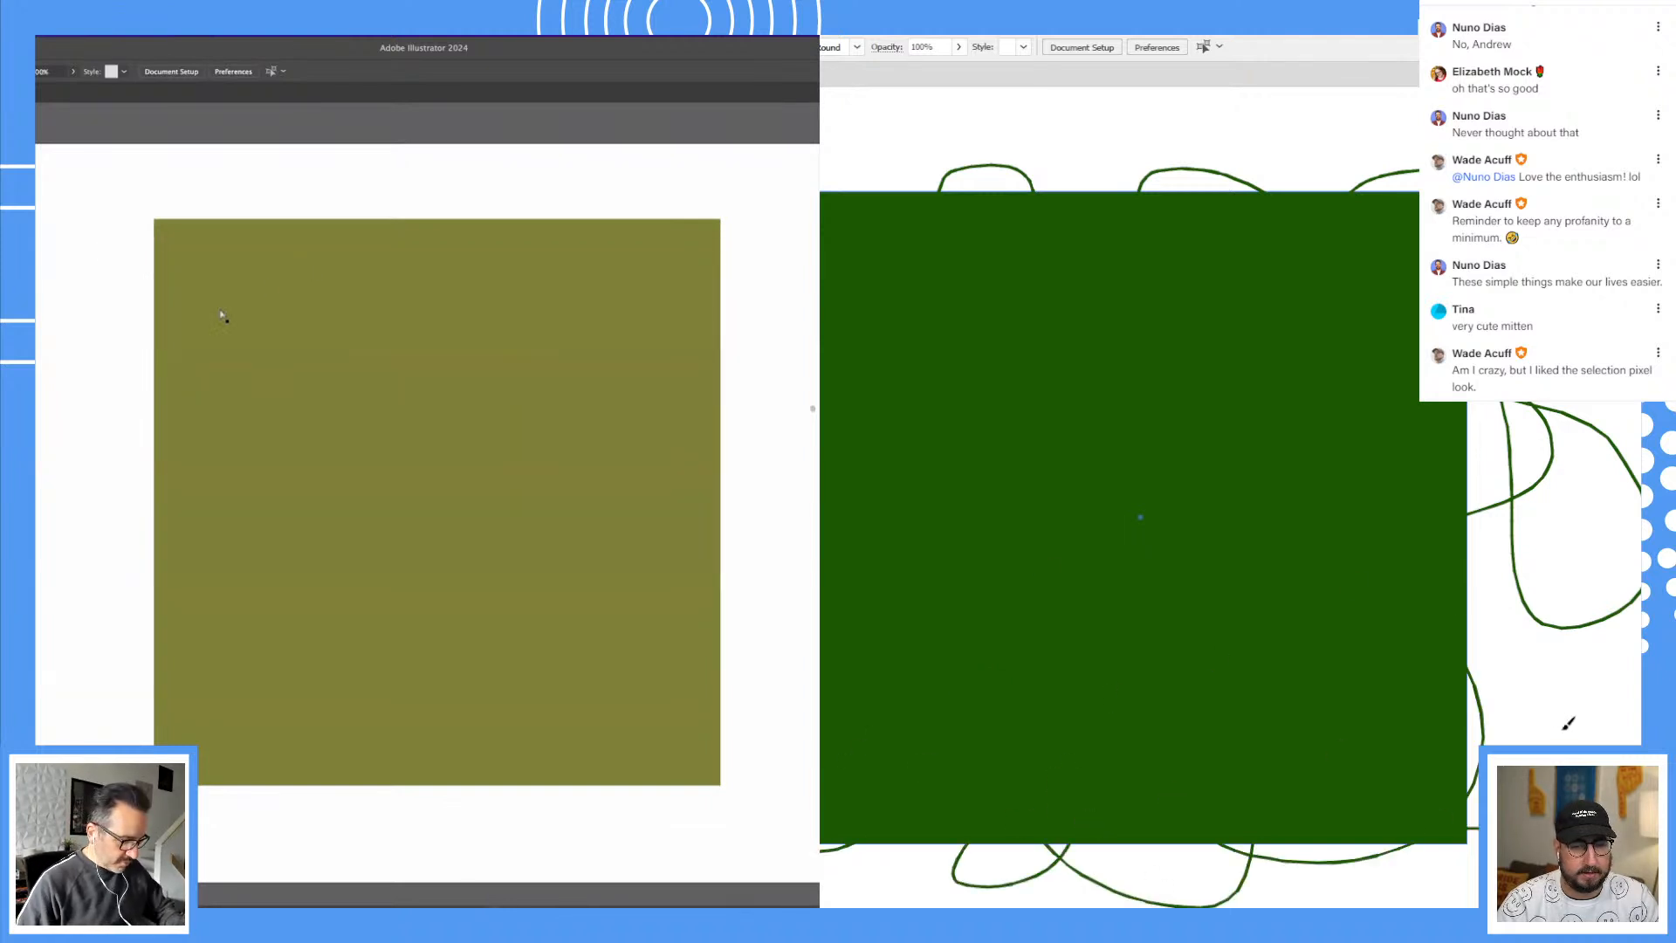
Step: Select the looping stroke on the green square, and redraw the wavy freehand path inside the outlined square, shifting it slightly up
key("super+y")
key("v")
left_click(1030, 186)
left_click(210, 294)
mouse_move(209, 294)
left_mouse_down()
mouse_move(646, 293)
mouse_move(615, 299)
mouse_move(666, 439)
mouse_move(646, 742)
mouse_move(633, 719)
mouse_move(440, 700)
mouse_move(270, 707)
mouse_move(185, 741)
mouse_move(218, 671)
mouse_move(242, 475)
mouse_move(201, 294)
left_mouse_up()
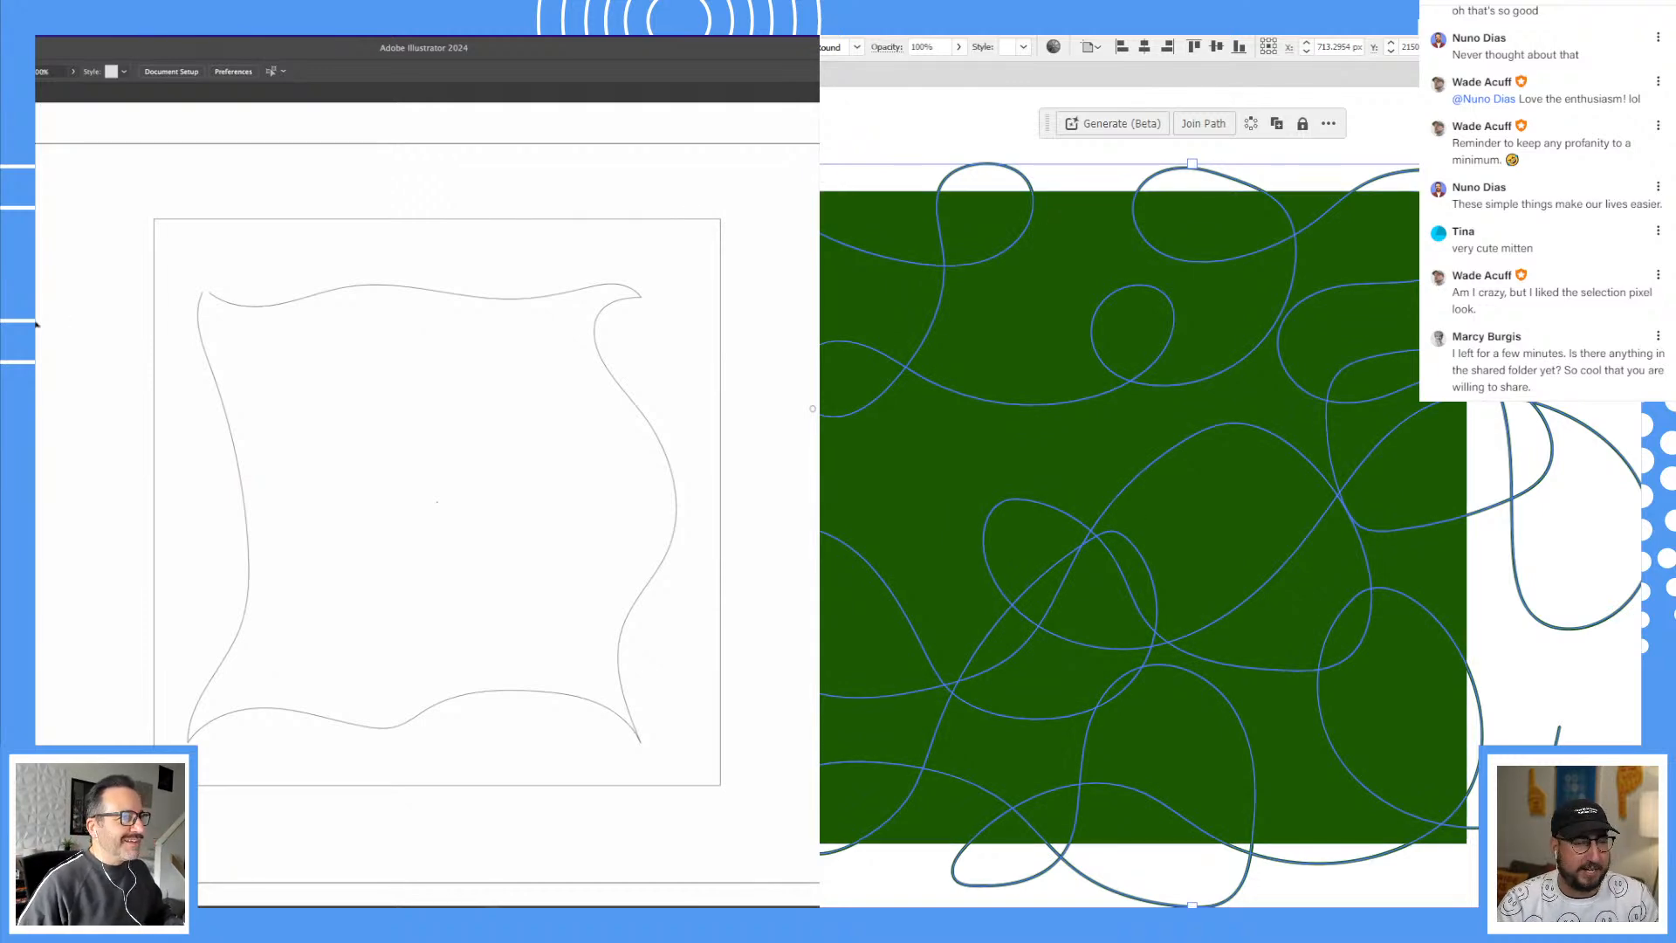
left_click_drag(264, 308, 266, 299)
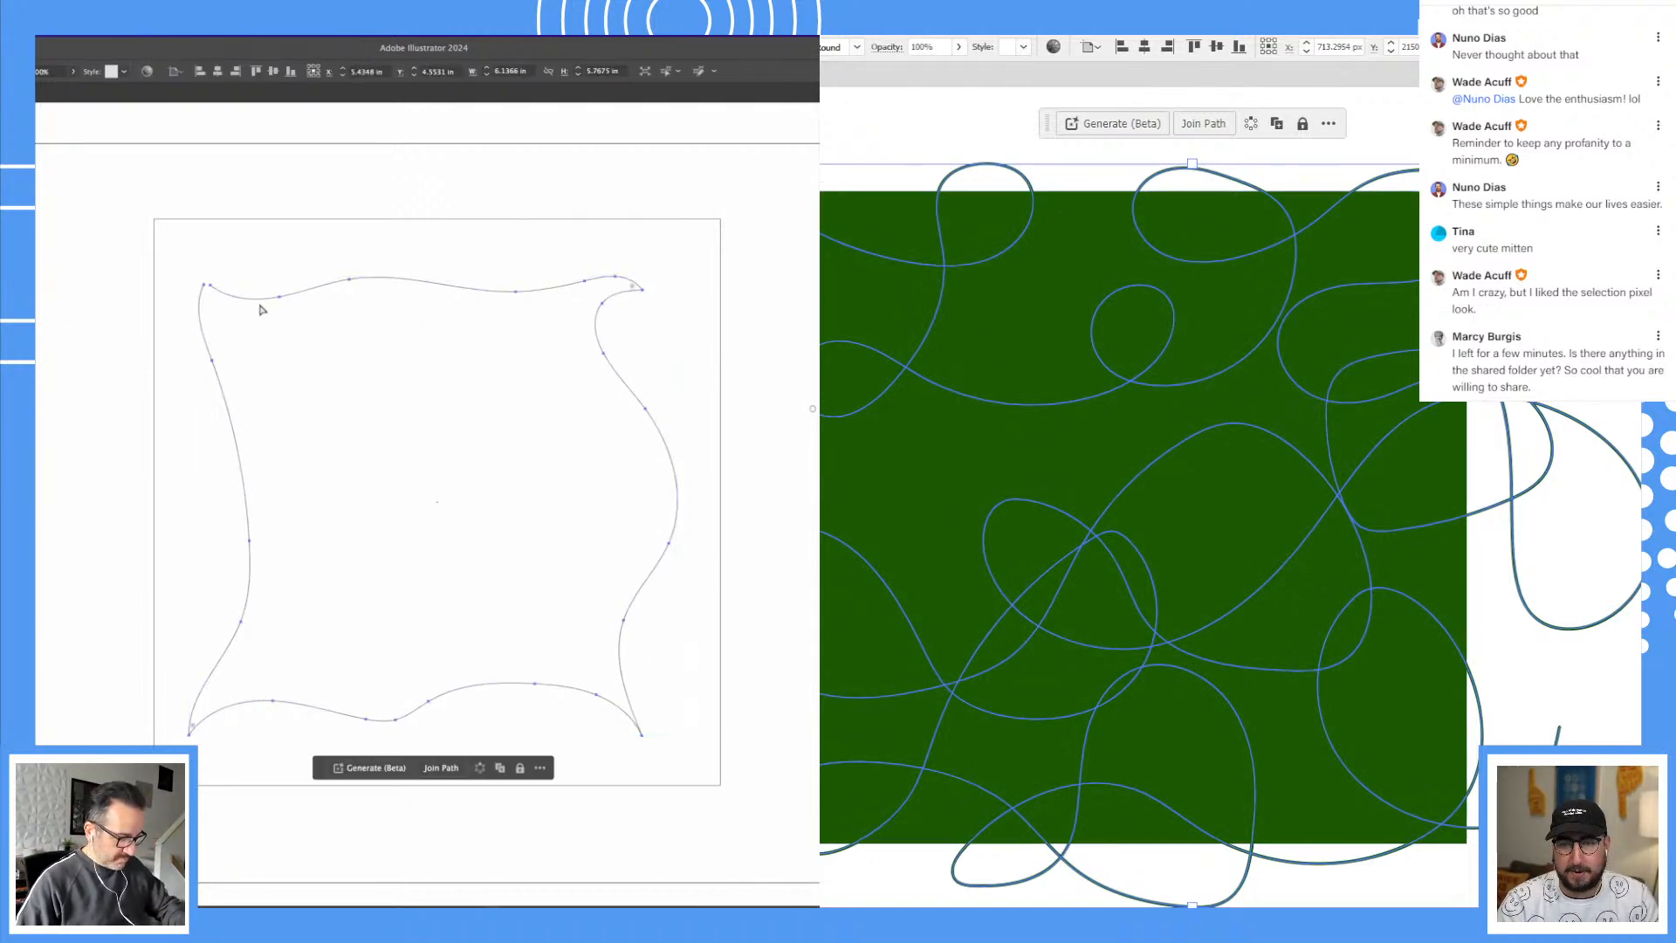
Step: Return the wavy artwork to full-colour preview, and restyle the green square's looping stroke in tan with textured brushes
key("super+y")
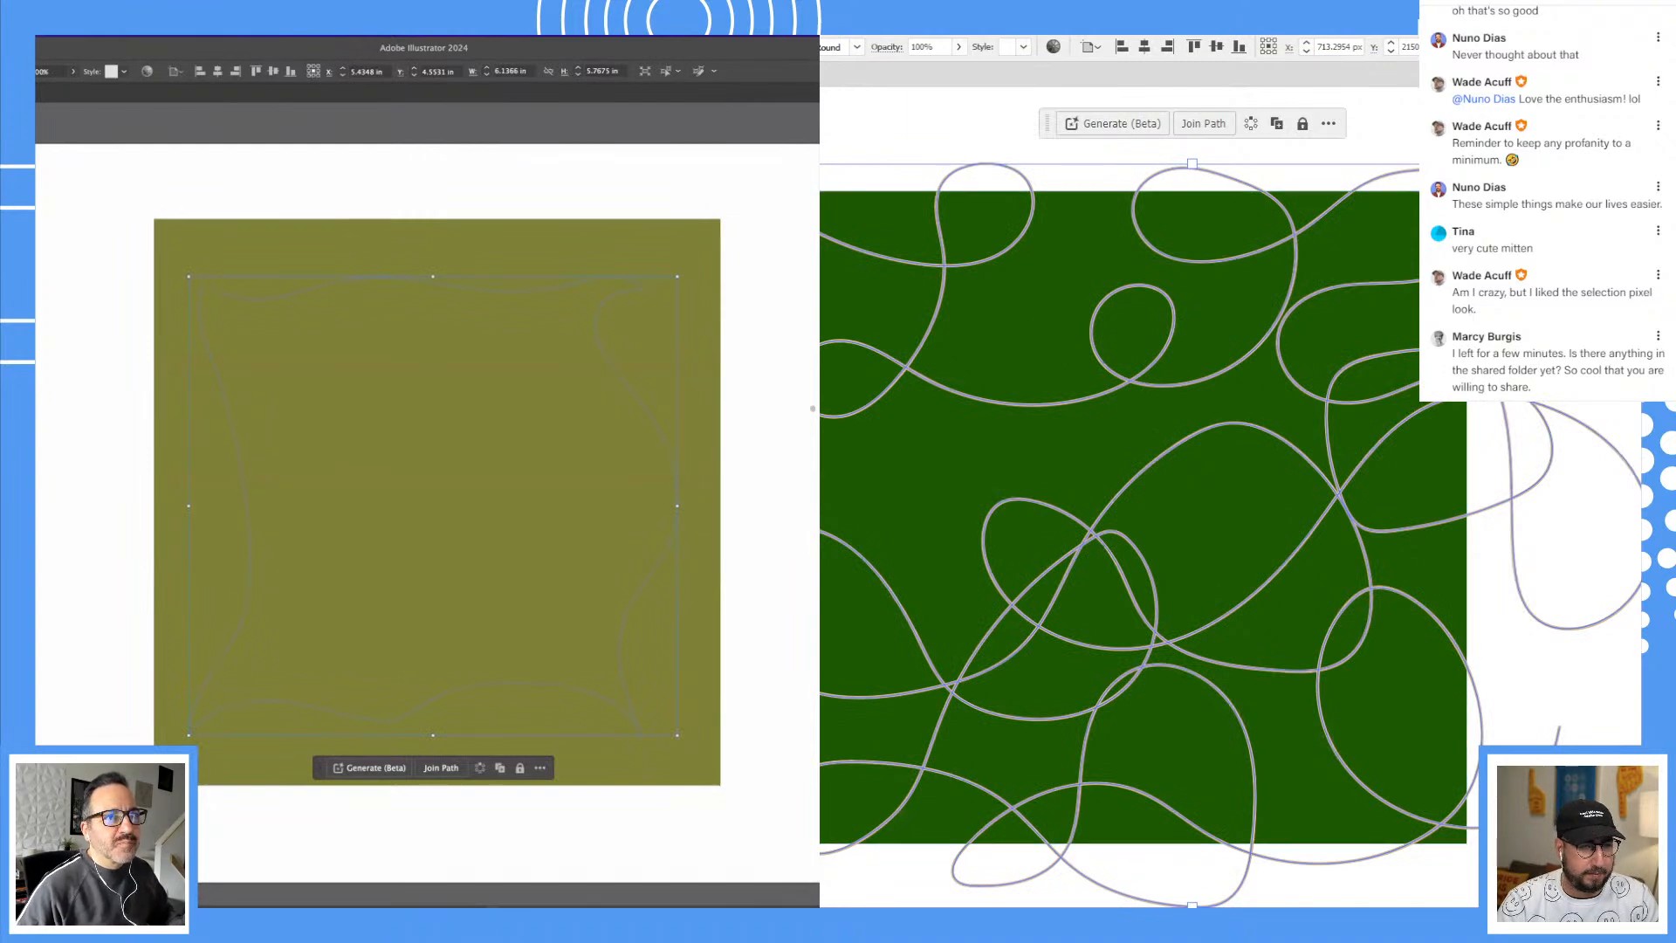
left_click(41, 430)
key("super+a")
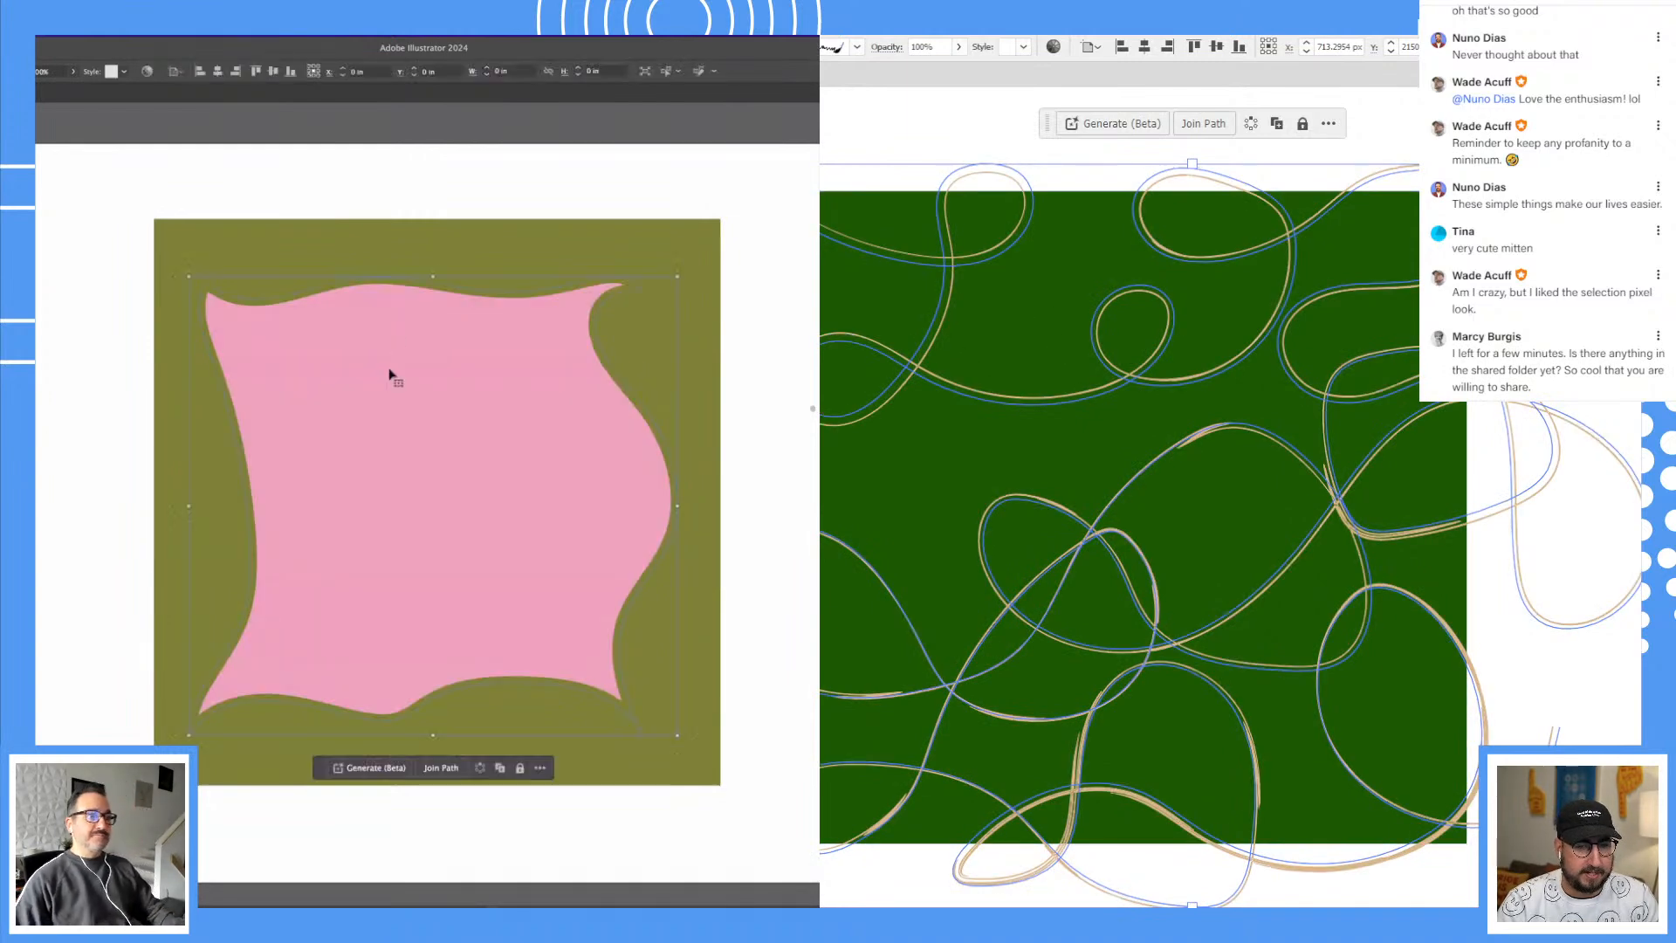
key("ctrl+shift+a")
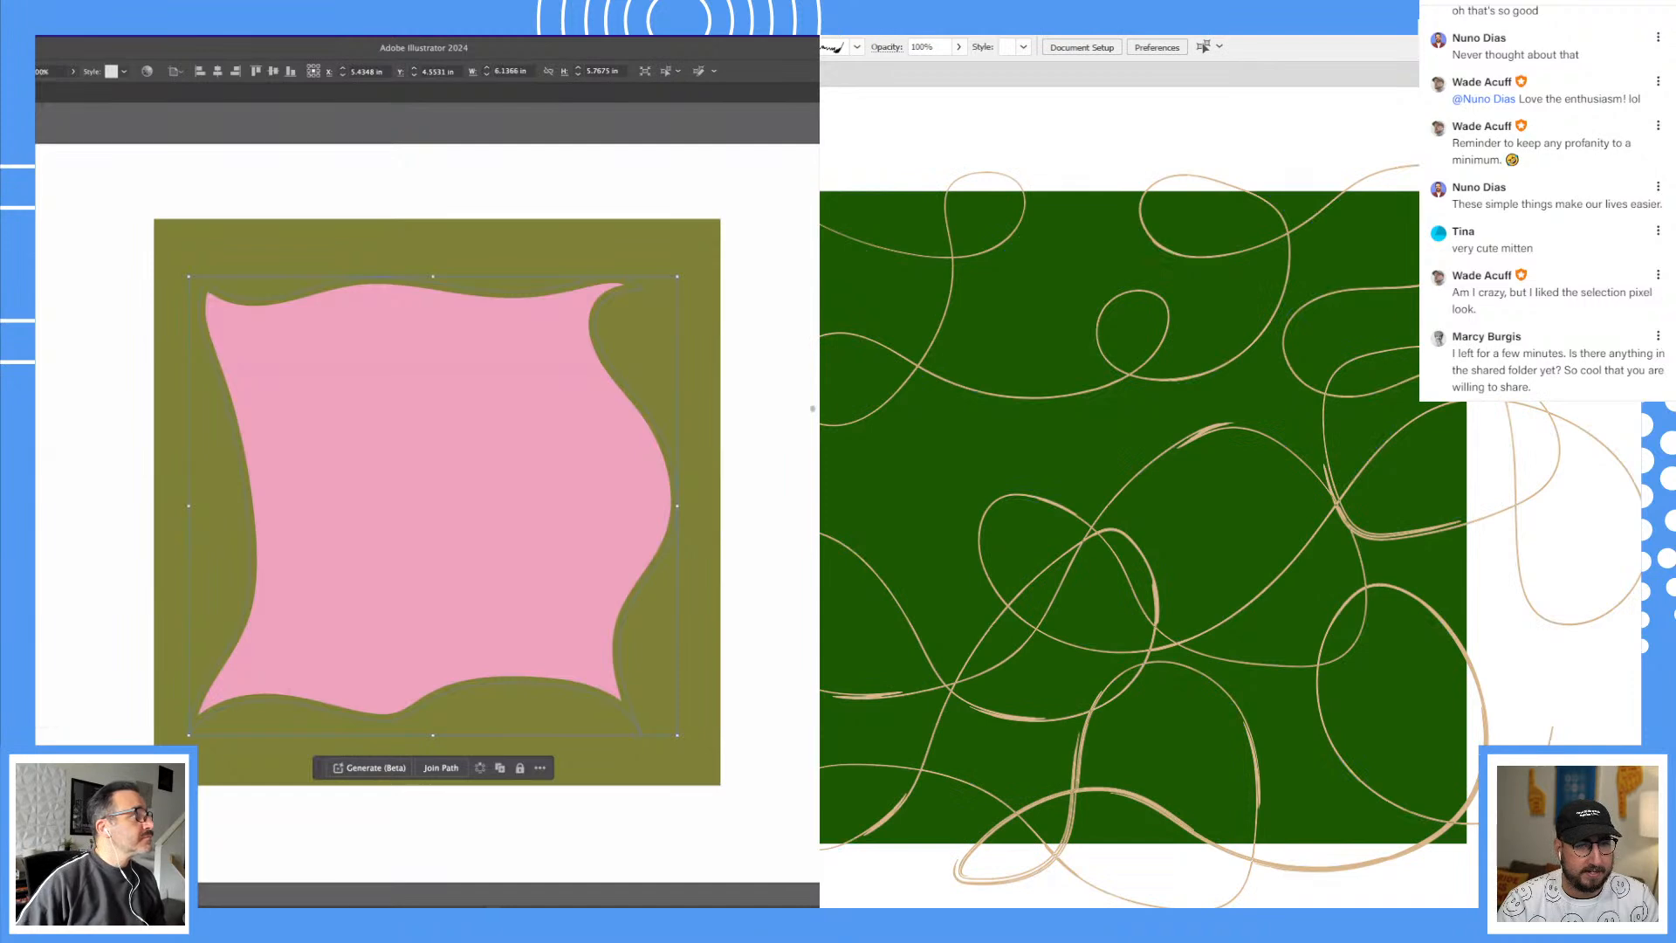
left_click(1335, 404)
left_click(276, 261)
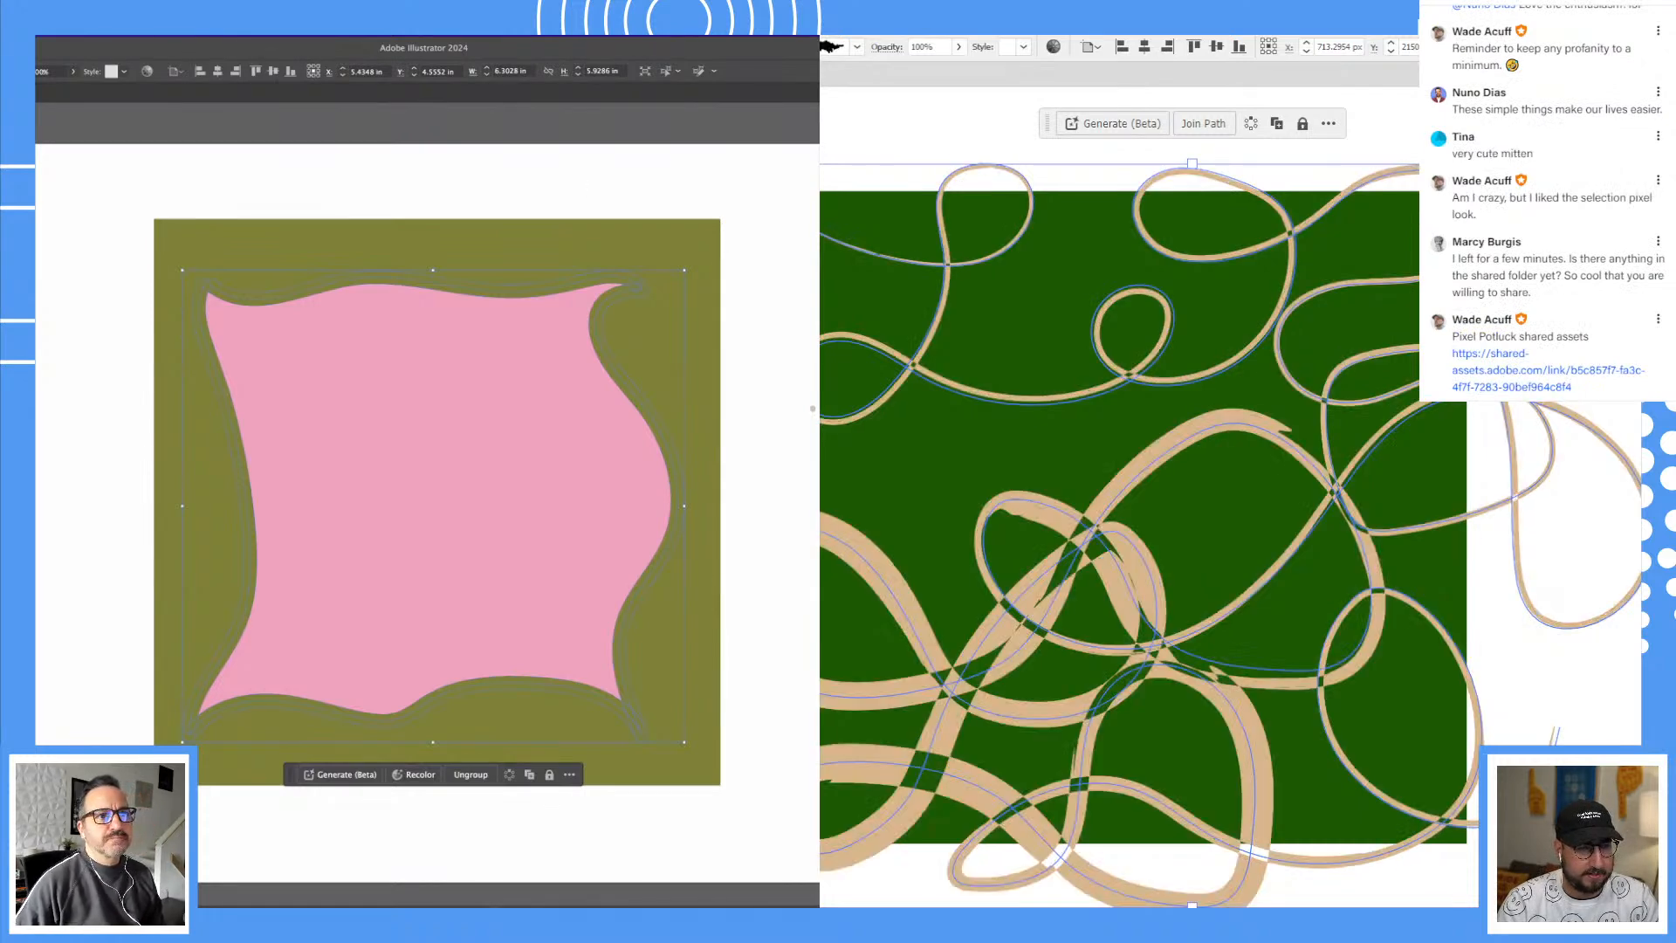
Step: Merge the wavy shape's outlined stroke with its pink fill, and delete the looping stroke from the green square
key("ctrl+shift+a")
left_click(933, 332)
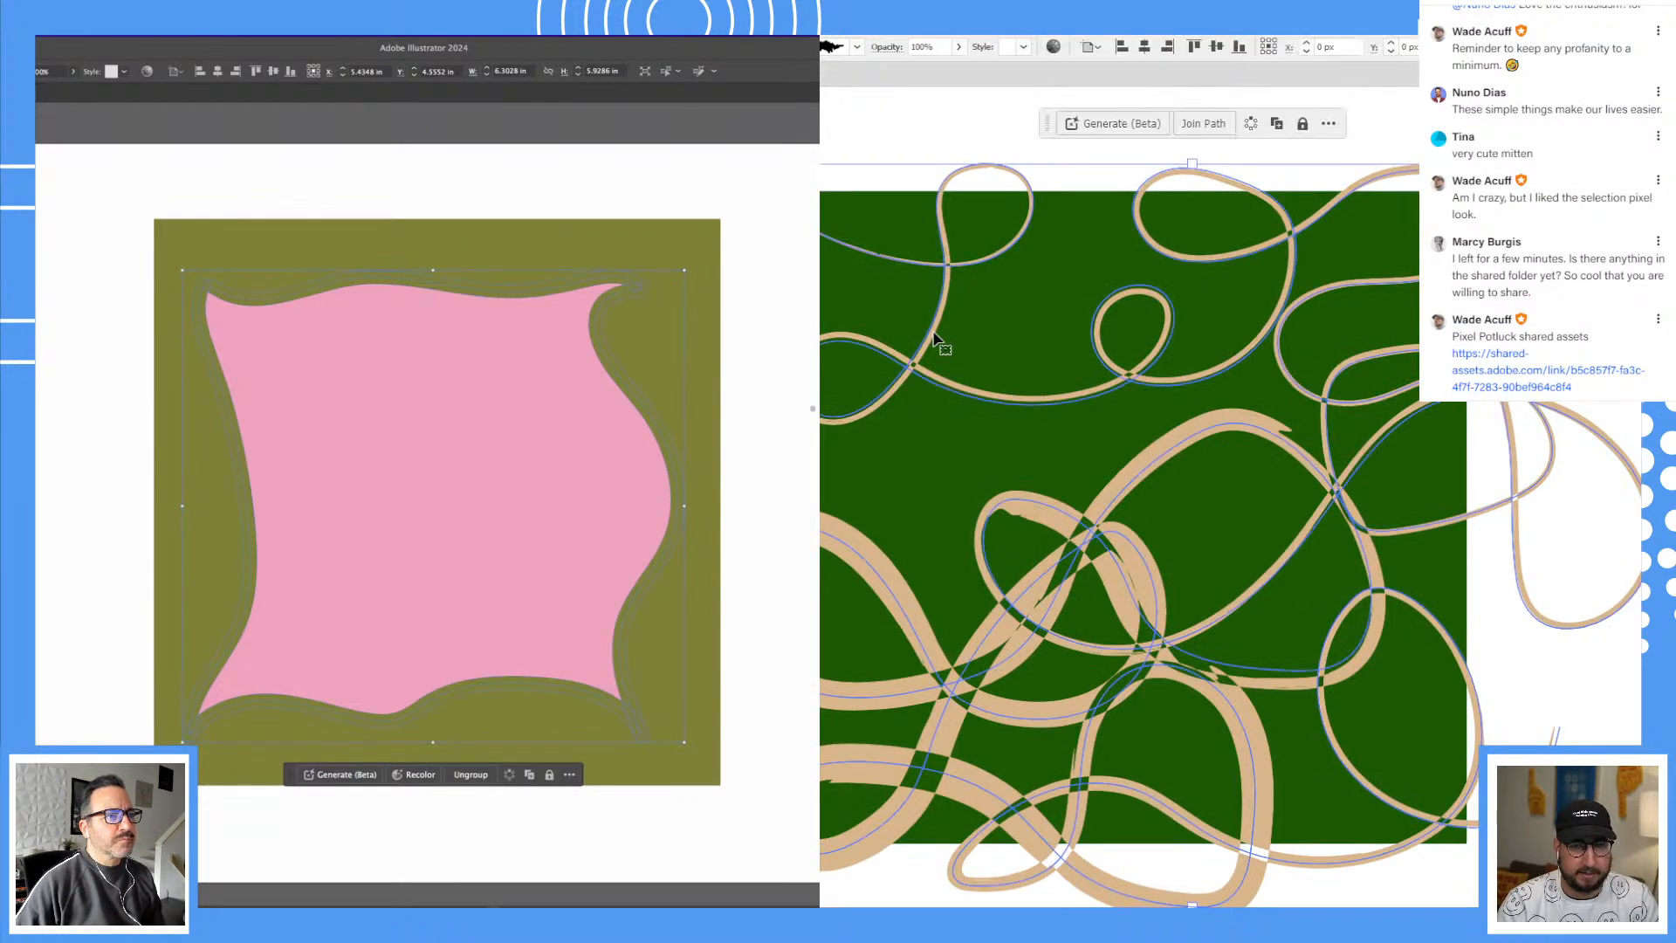
key("super+z")
key("Delete")
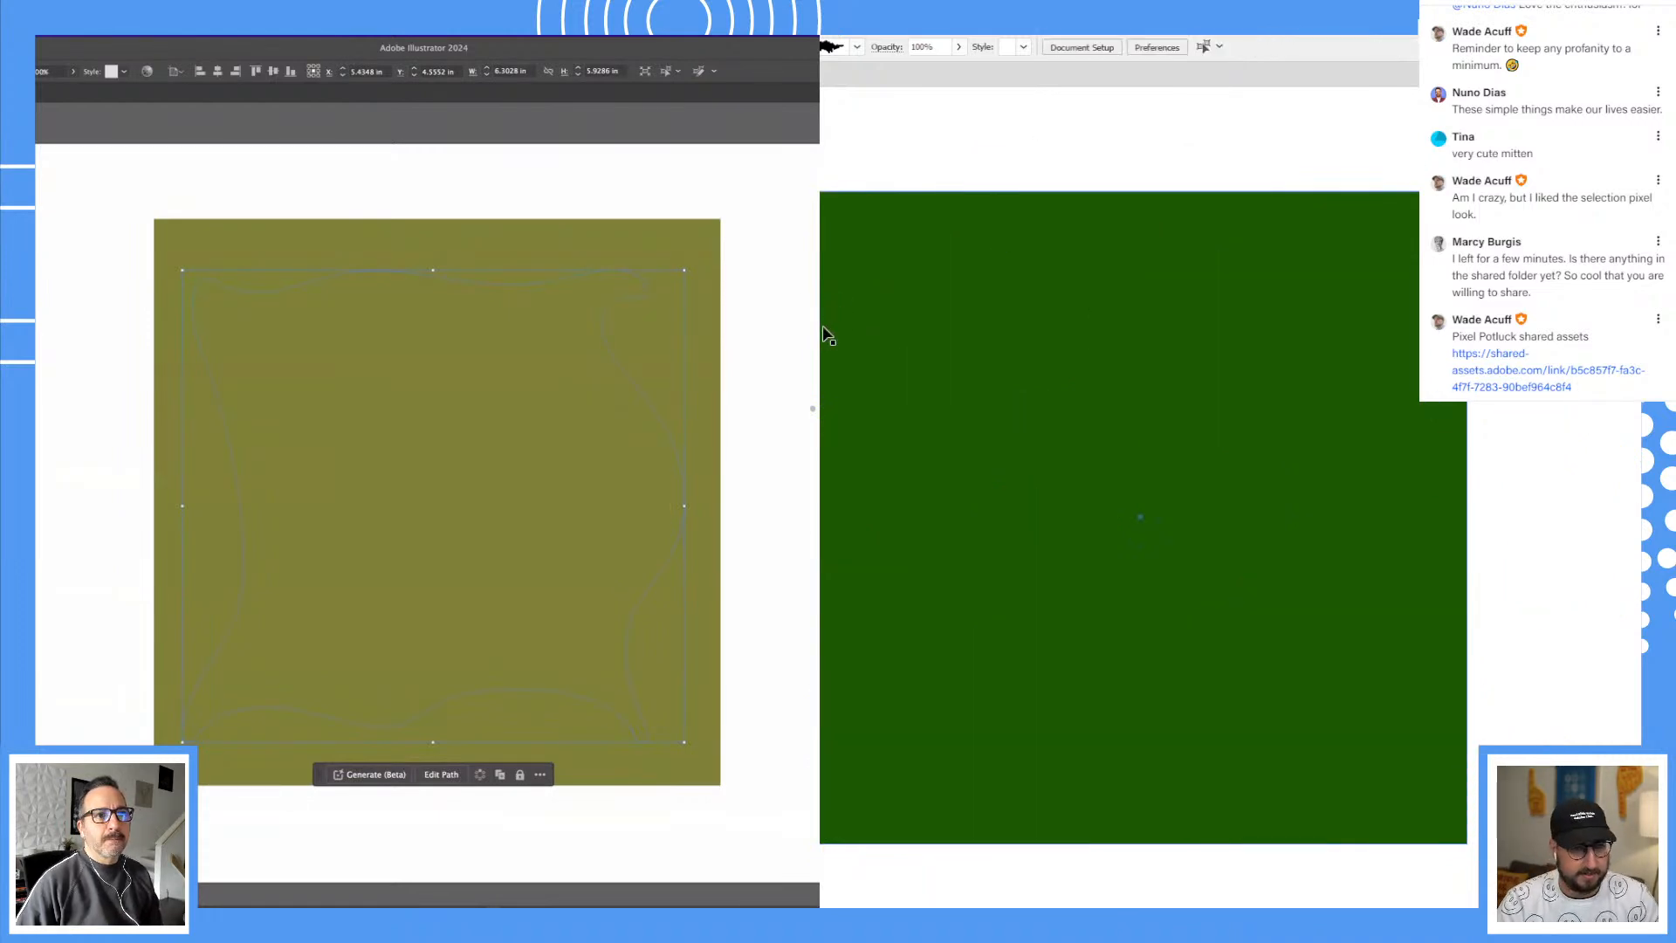
key("super+shift+z")
left_click(48, 447)
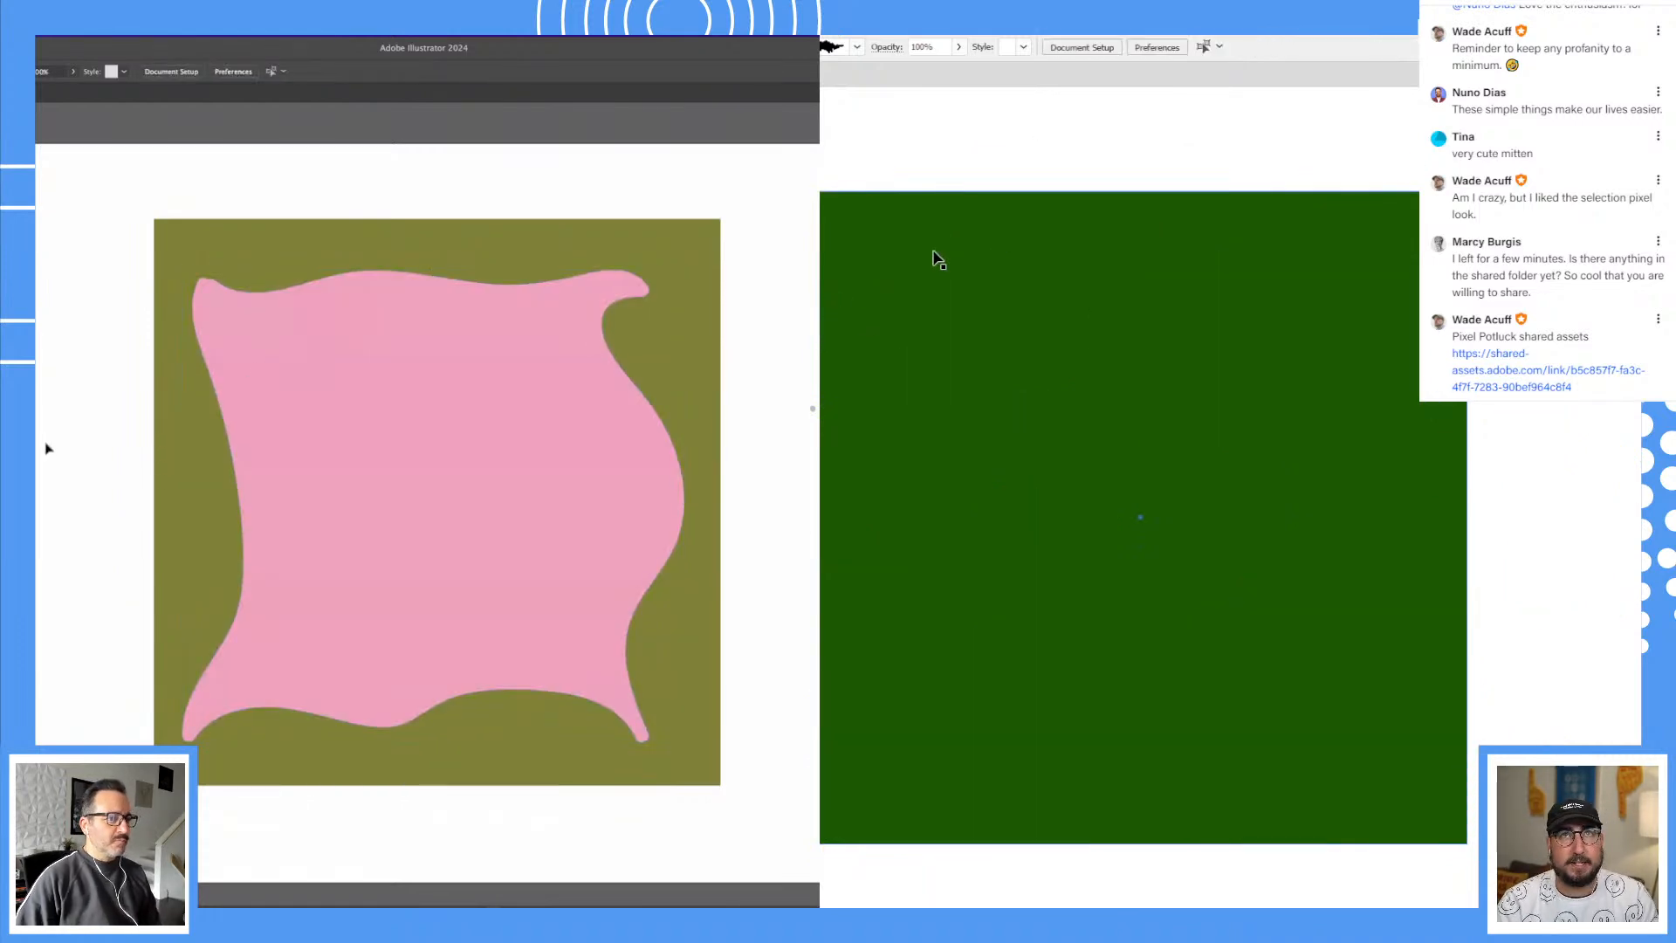
Step: Shift the pink wavy shape slightly, and draw a tan dry-brush vertical line near the green square's left edge
left_click(209, 354)
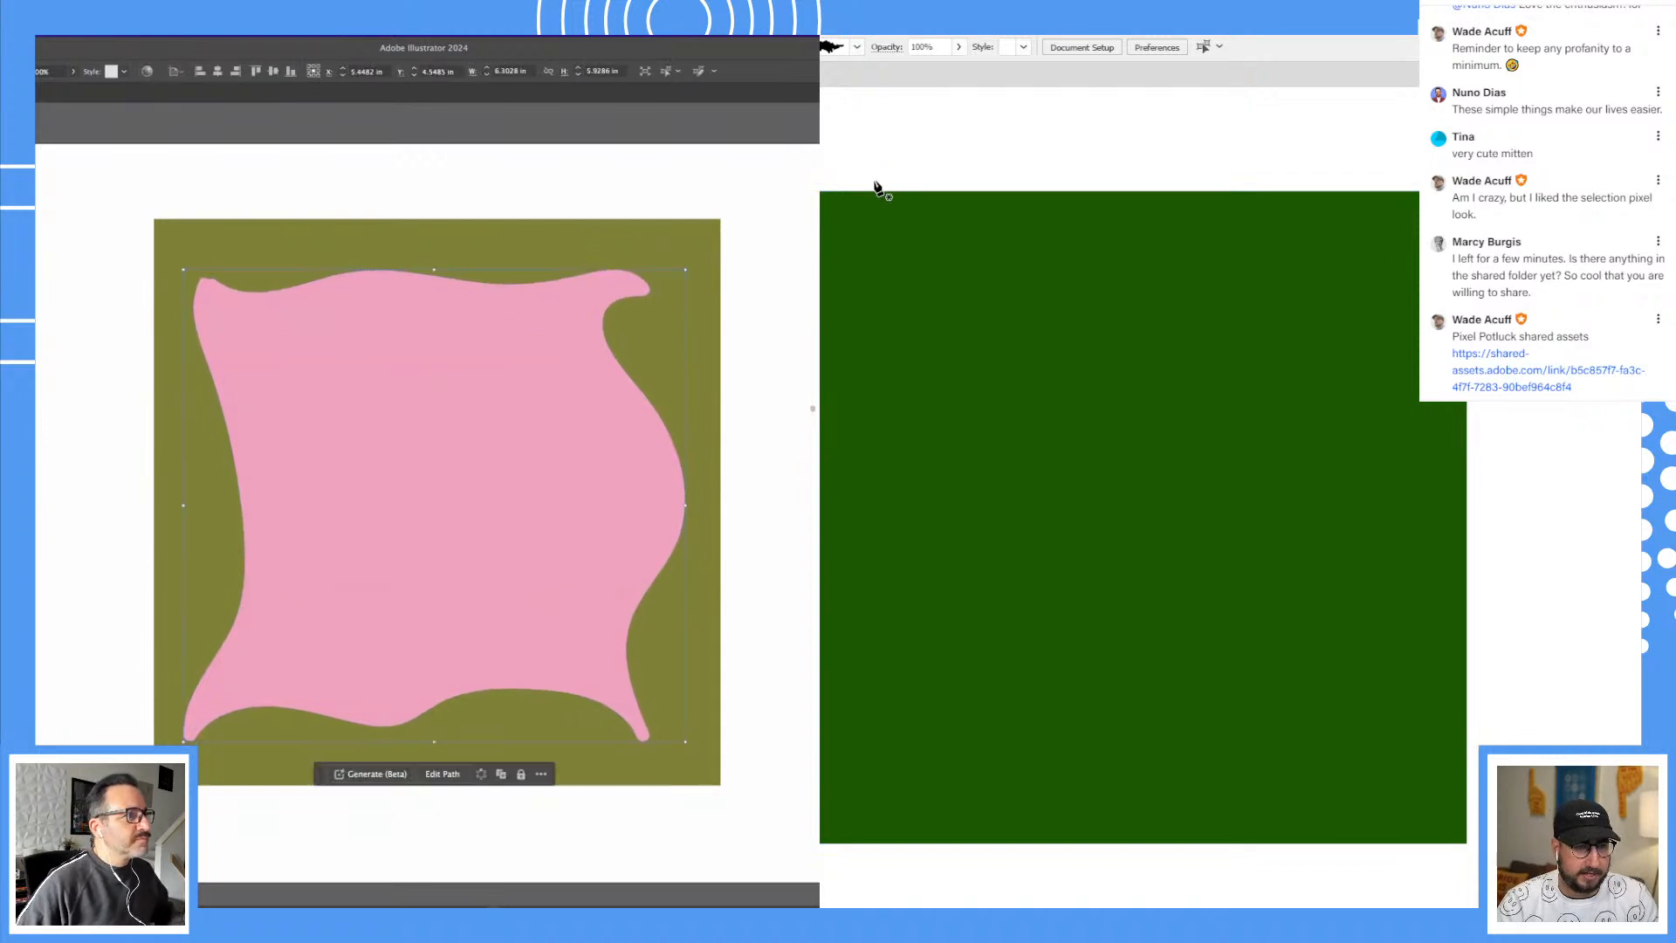
left_click(877, 173)
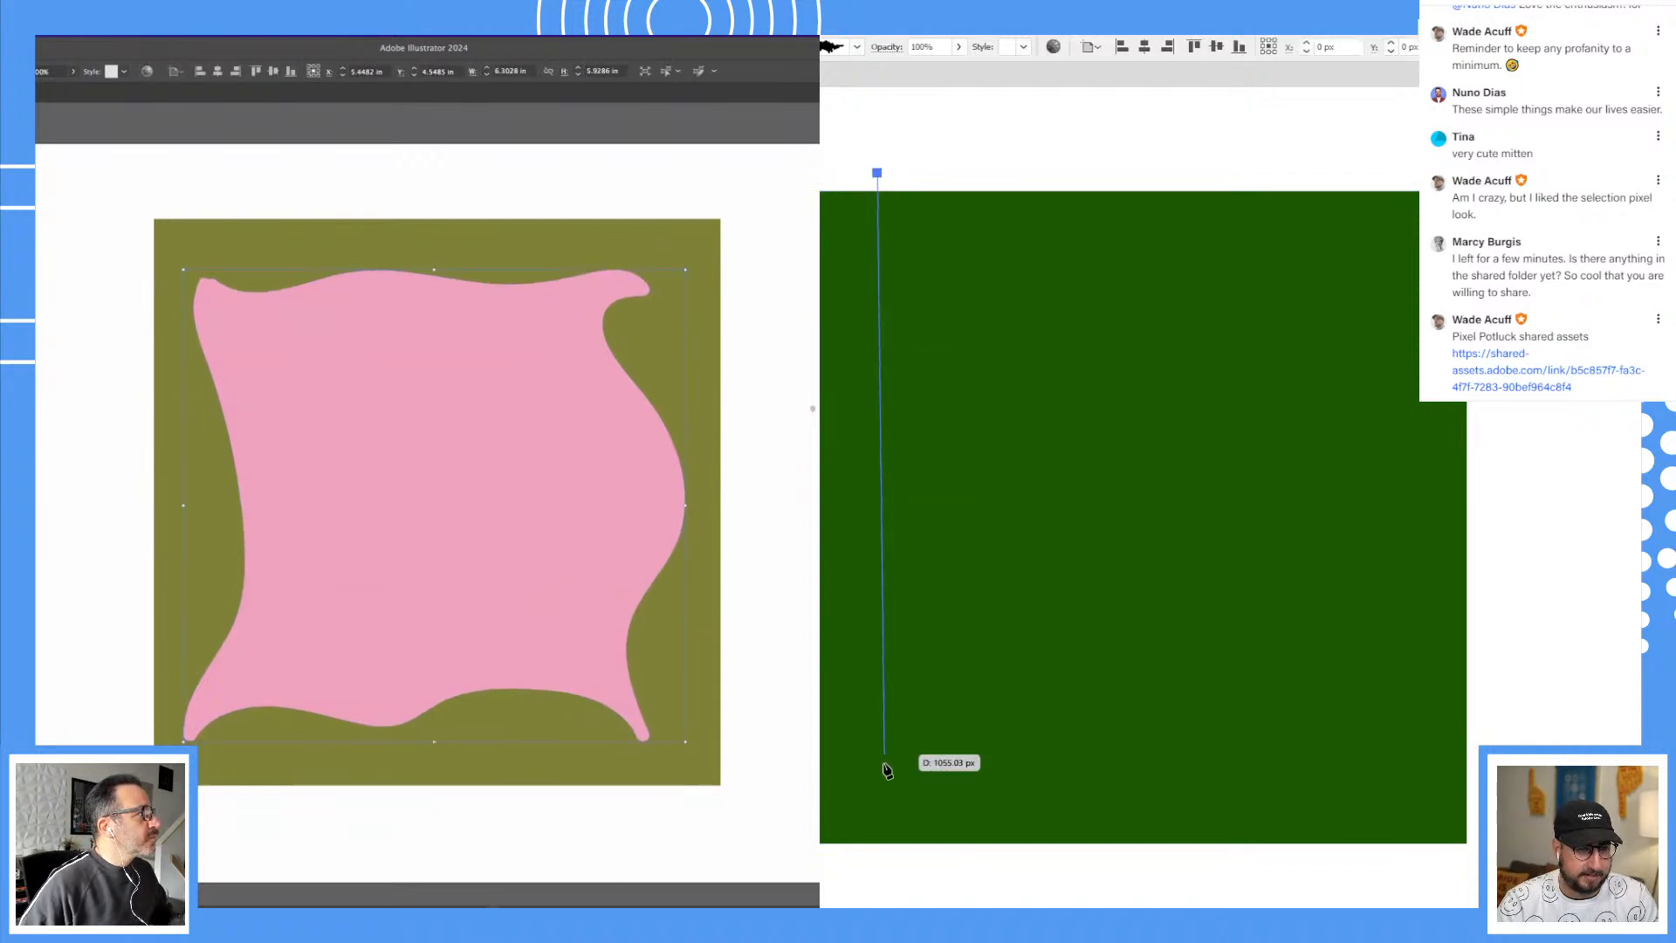
left_click(854, 868)
left_click(207, 281)
key("Escape")
key("shift+x")
key("v")
key("v")
left_click_drag(351, 484, 350, 484)
left_click(843, 282)
left_click(867, 300)
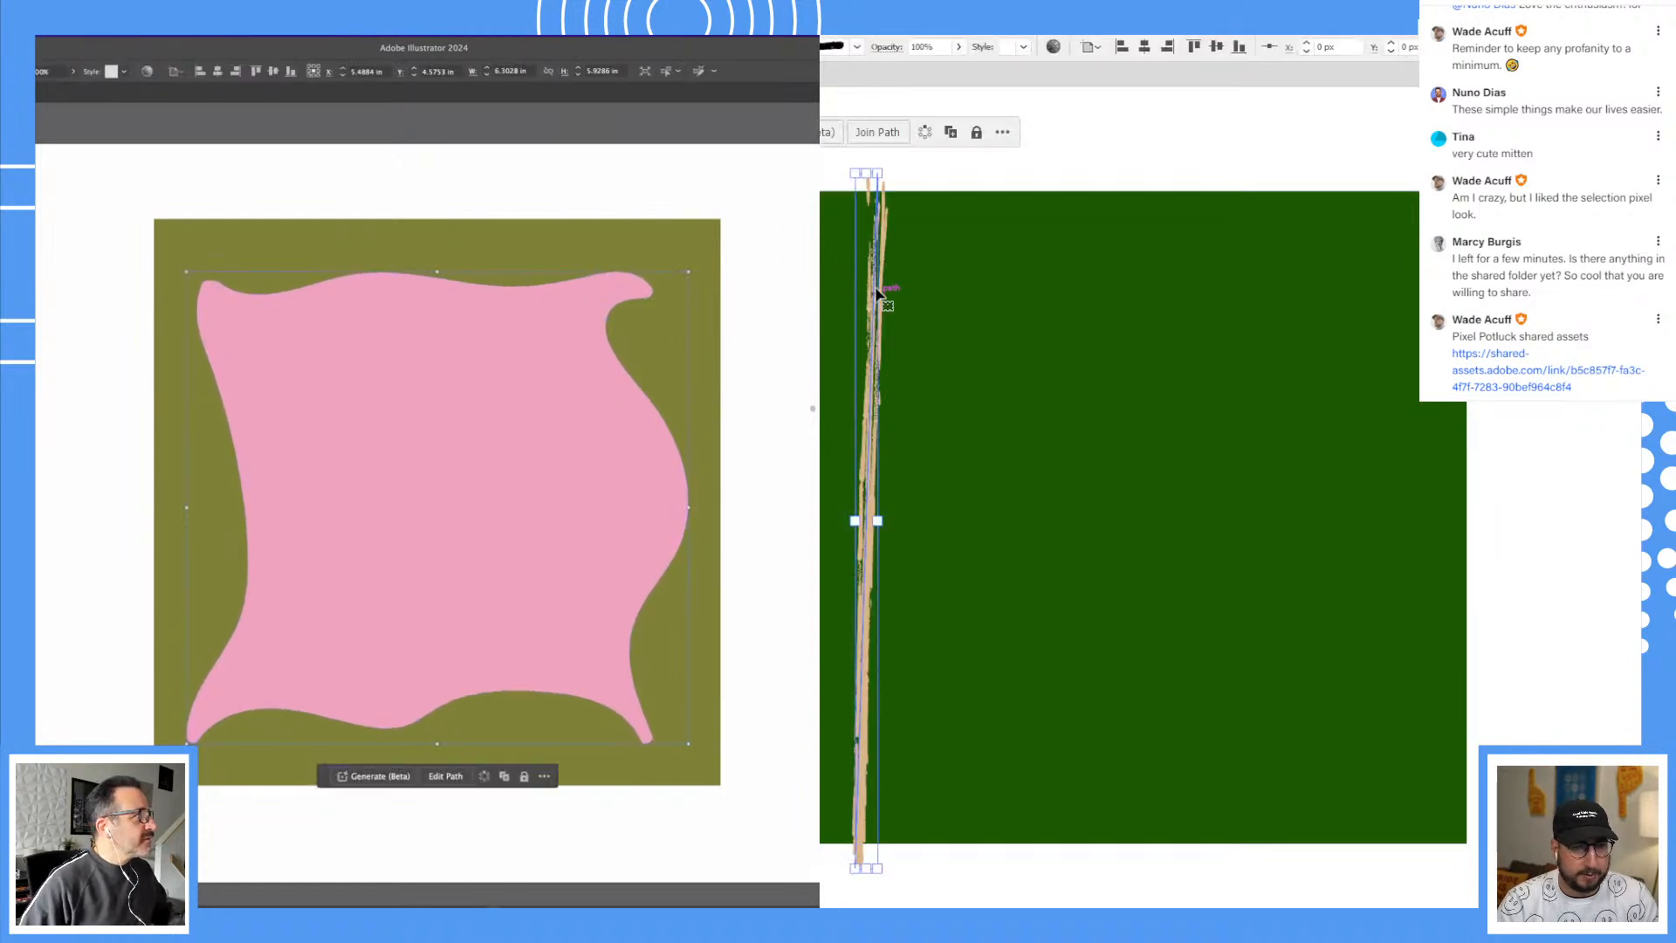
Step: Draw a second vertical line on the green square with a splayed bristle brush, and bow the pink shape's left edge outward
key("p")
left_click(234, 564)
left_click(251, 538)
left_click(994, 173)
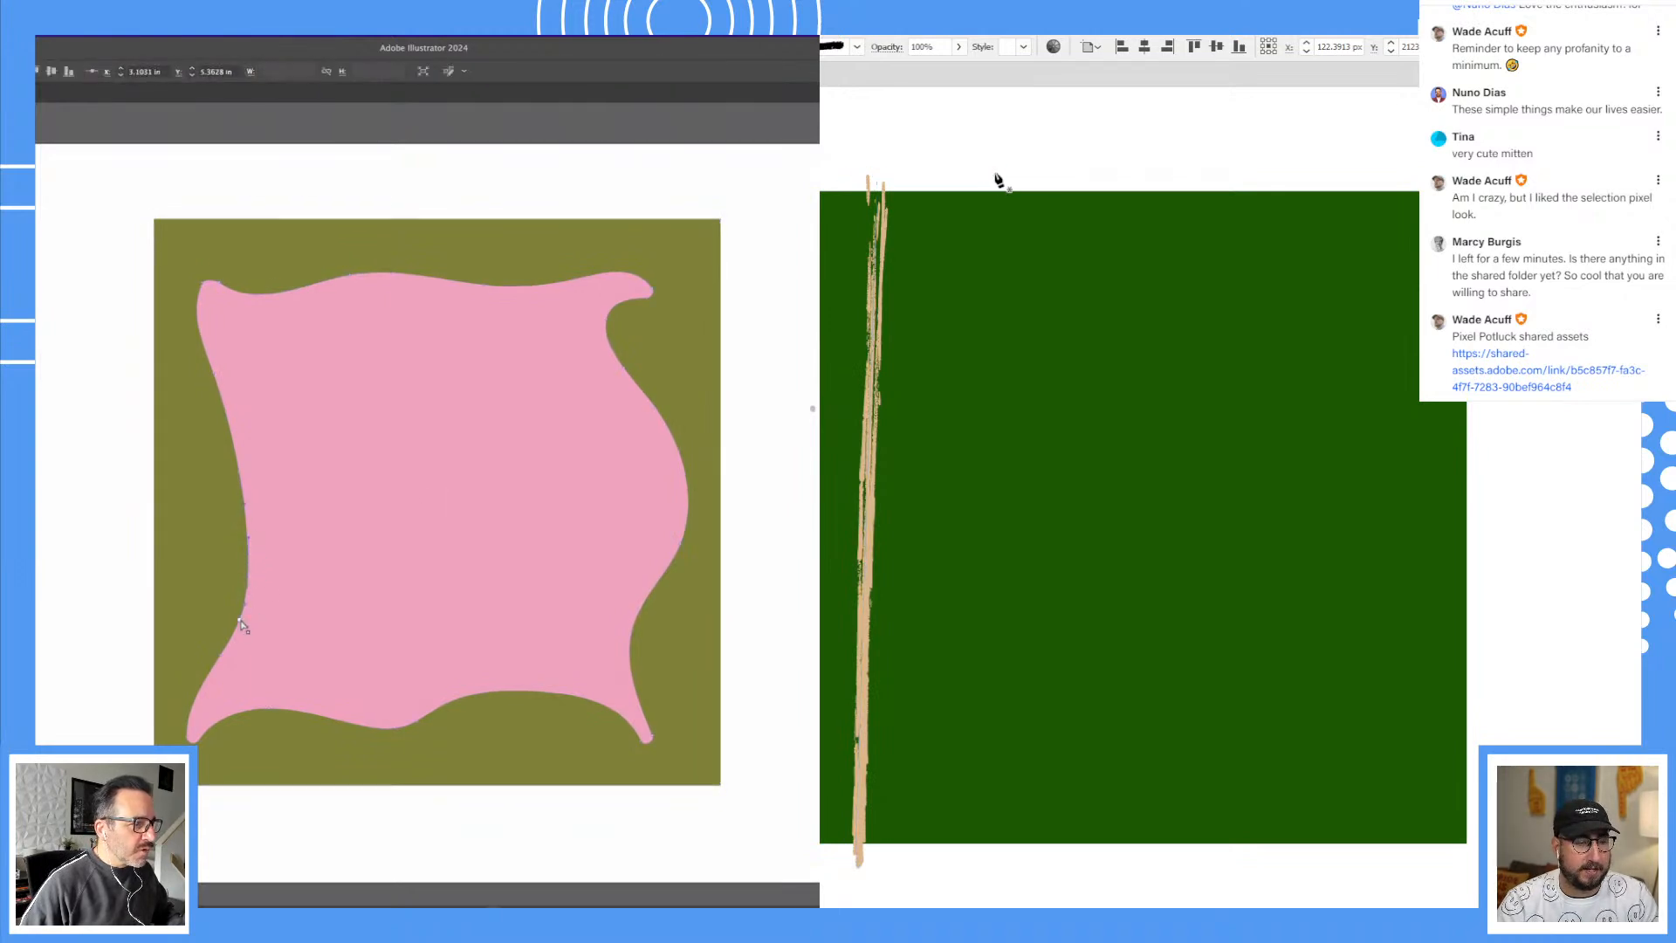
left_click(994, 861)
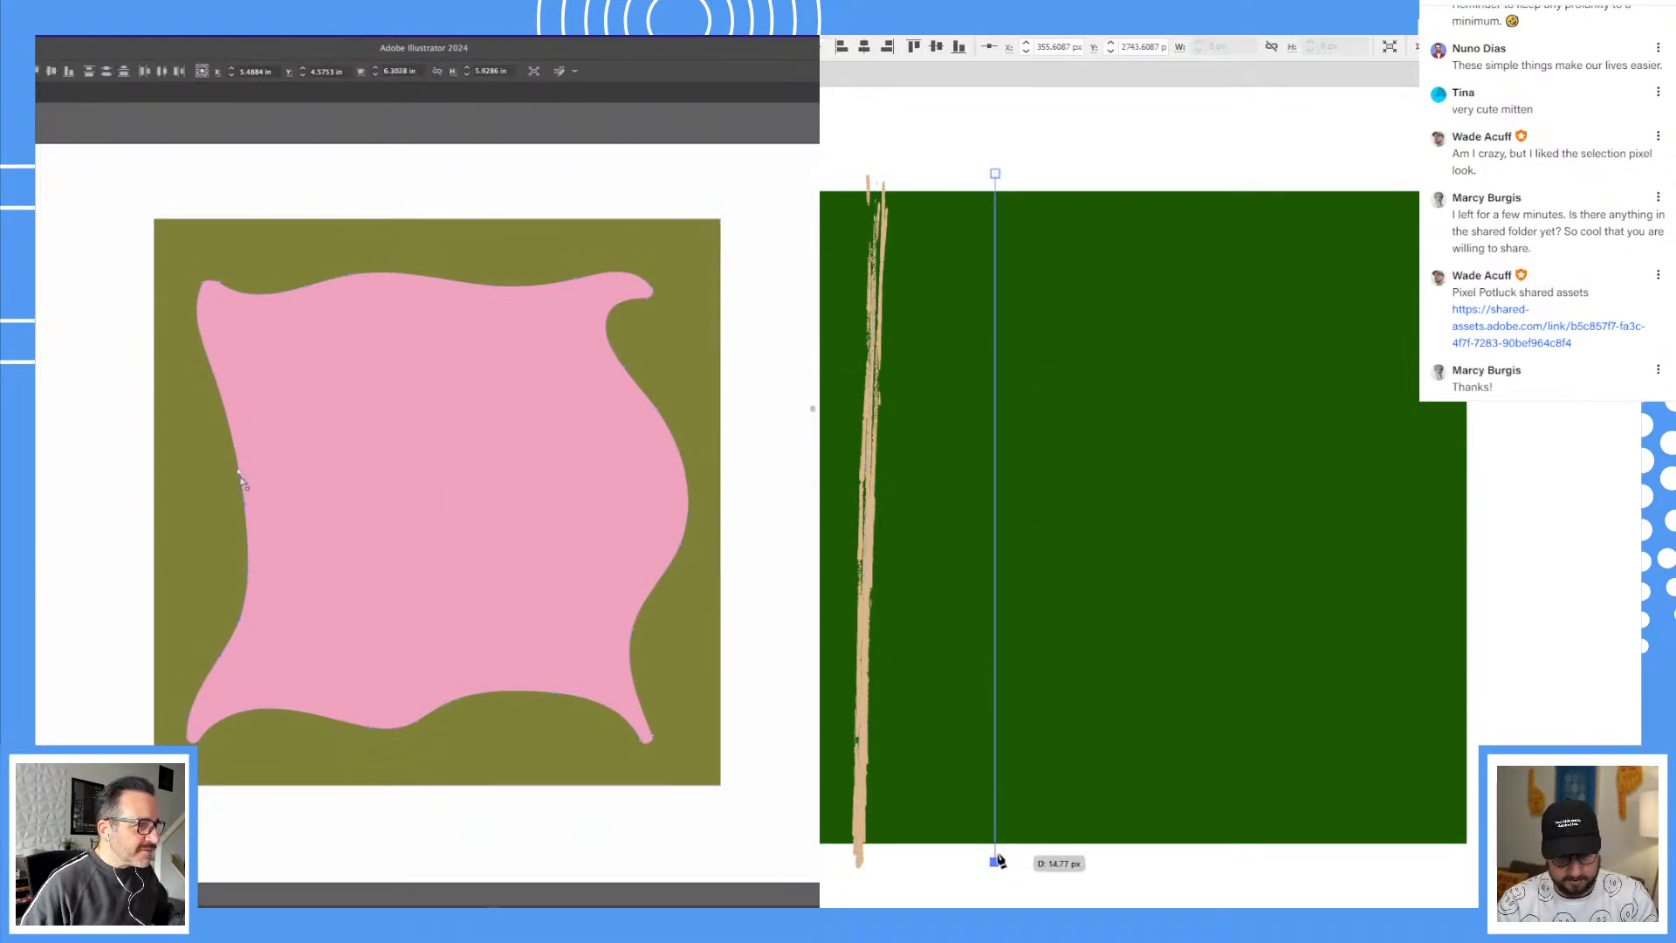
left_click_drag(210, 376, 199, 374)
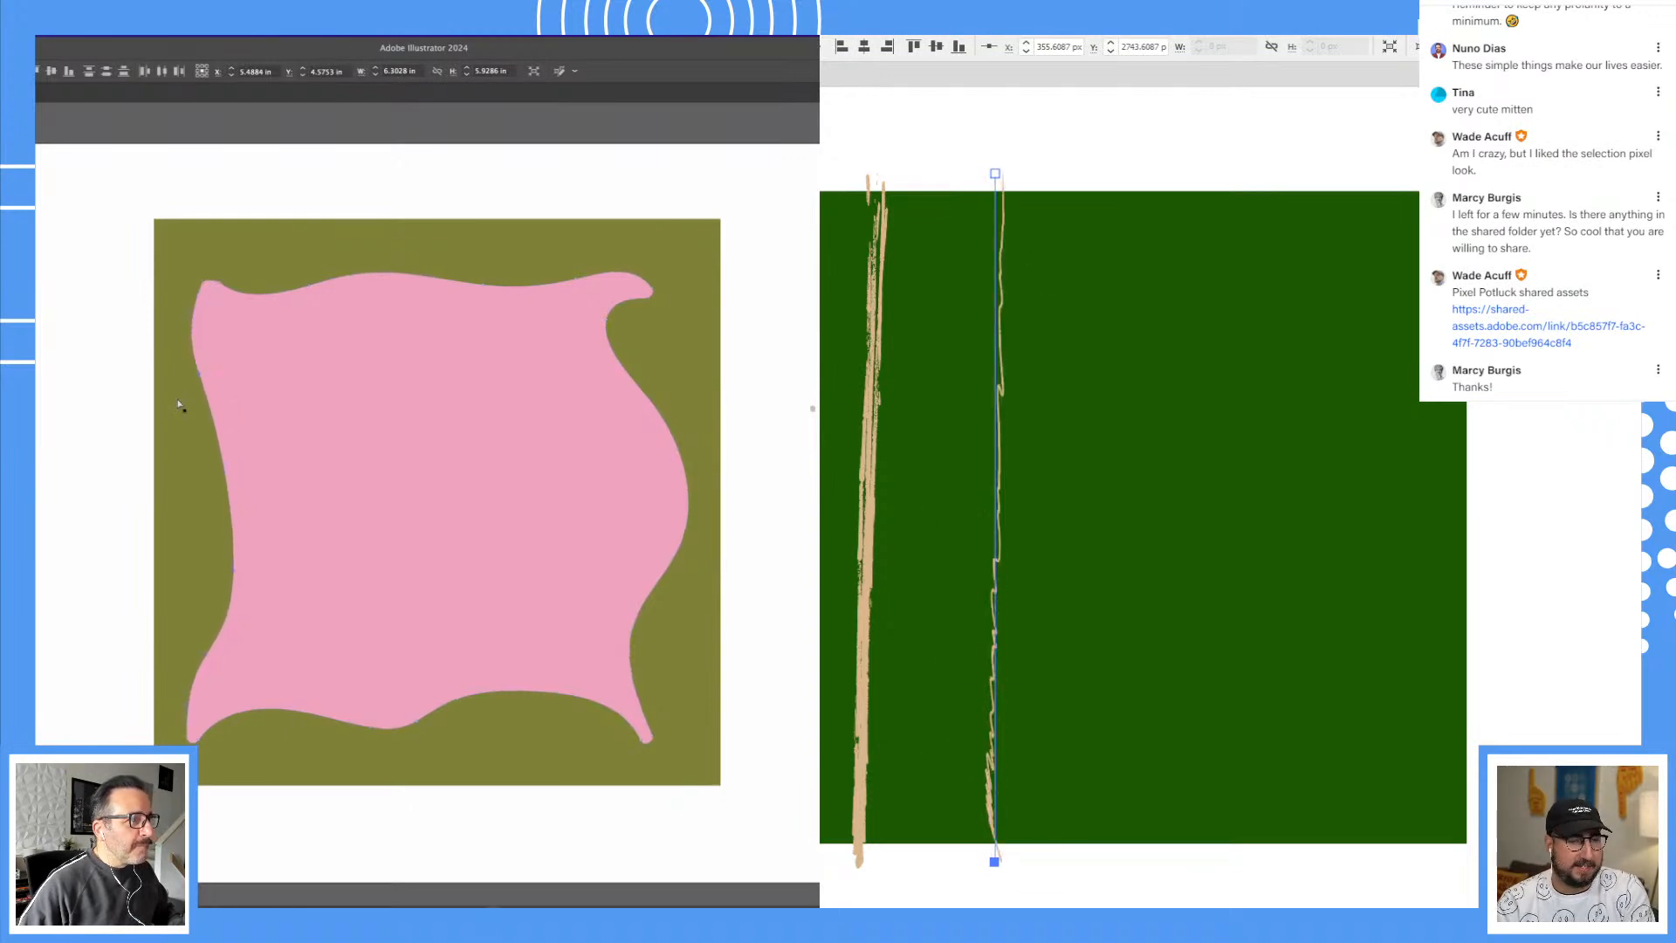
left_click(178, 404)
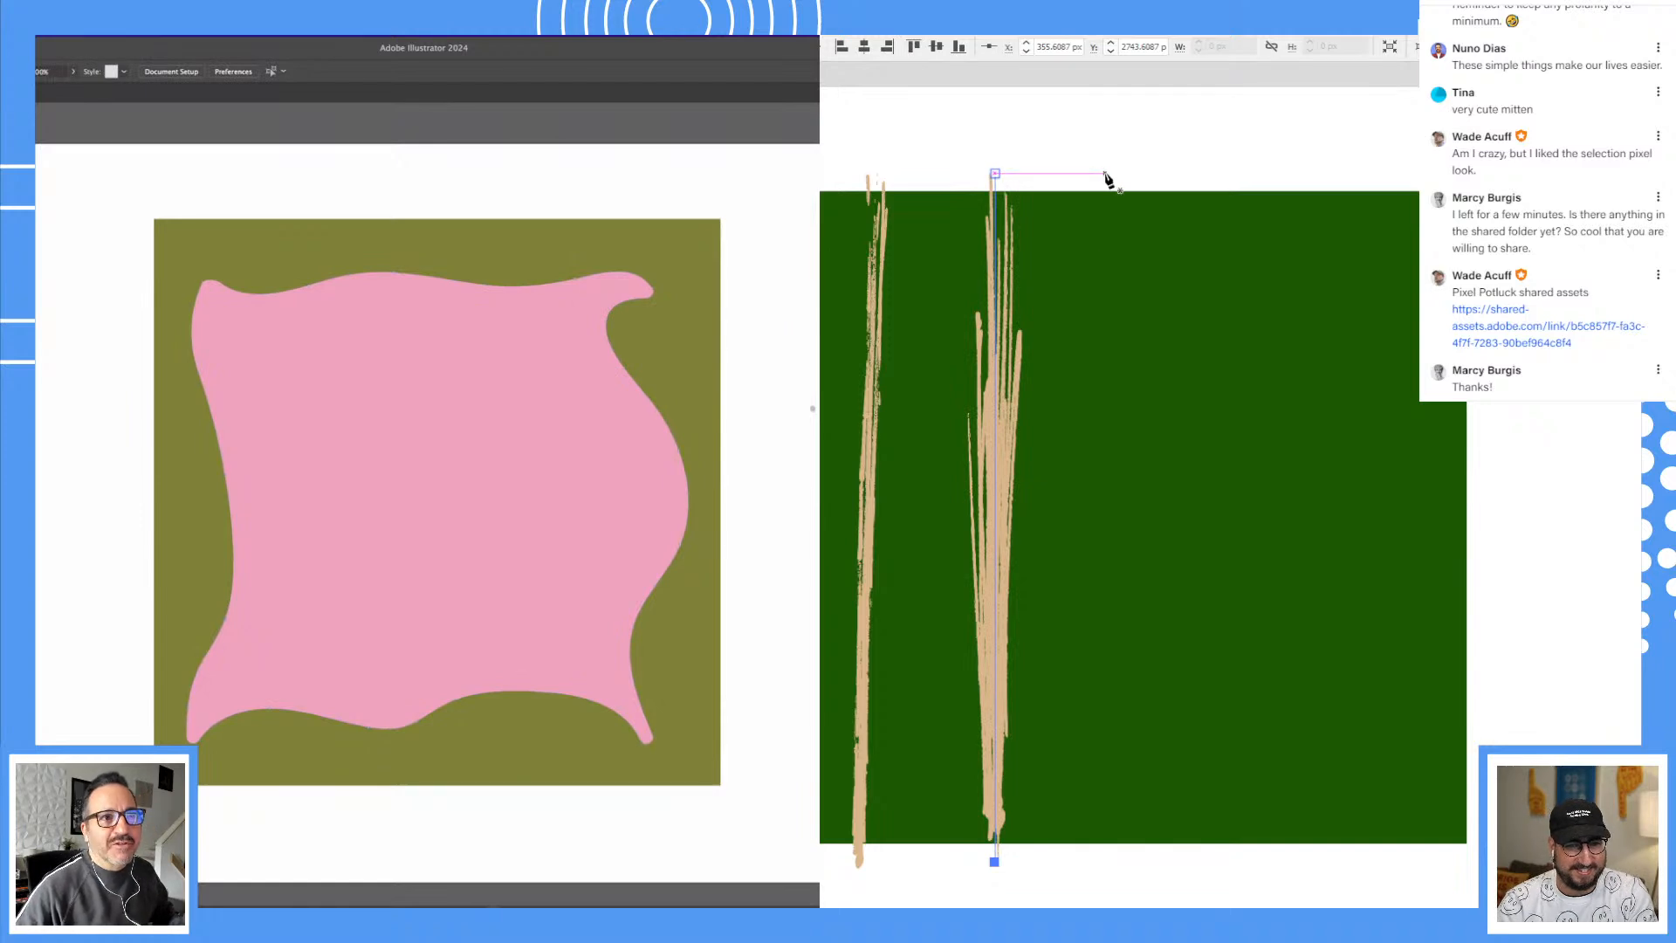
Step: Draw three more near-vertical lines across the green square with scribbled, thick wobbly and dry brush styles
left_click(1105, 861)
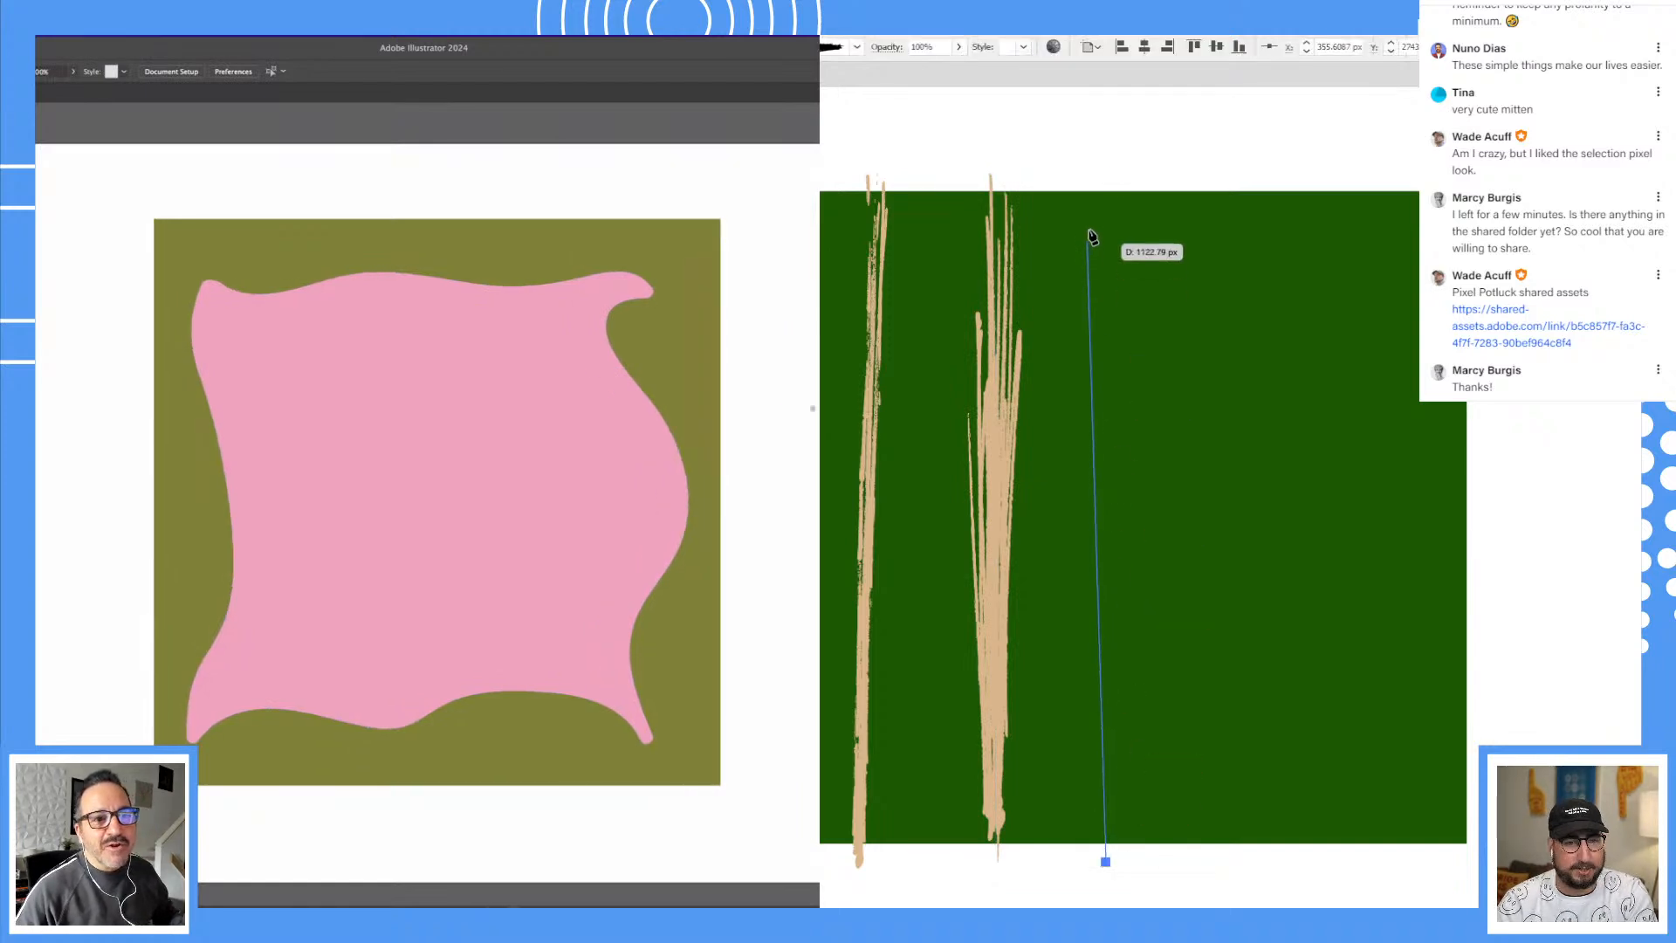
left_click(1098, 168)
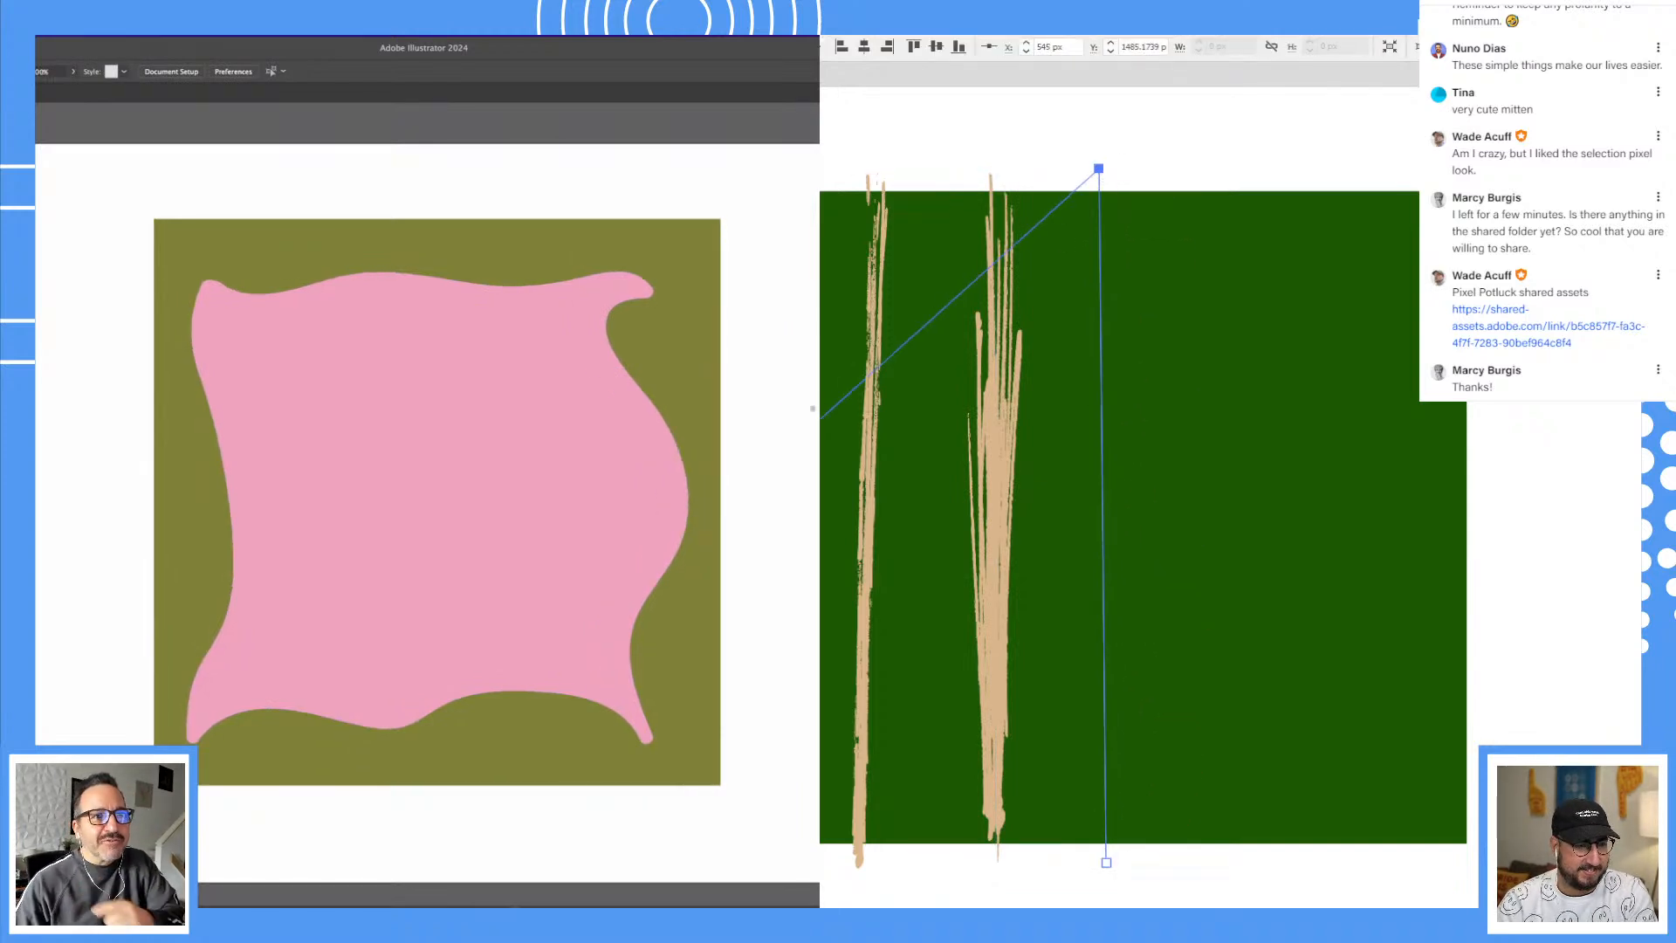
left_click(1235, 170)
left_click(1169, 872)
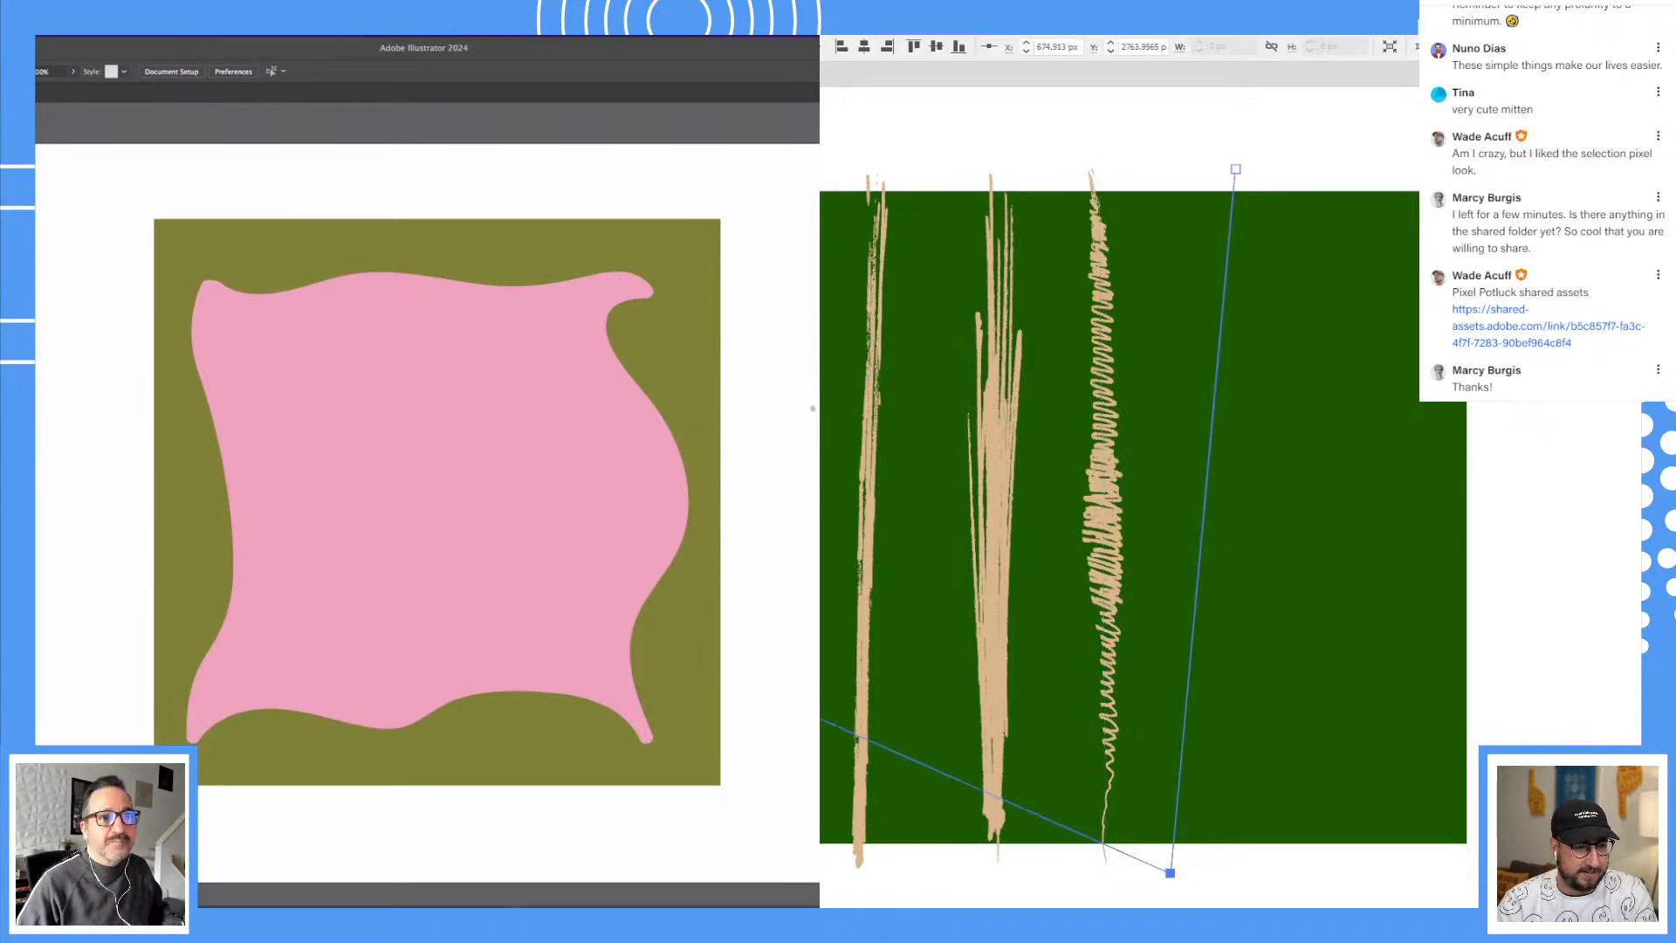
key("Escape")
left_click(1300, 169)
left_click(1325, 867)
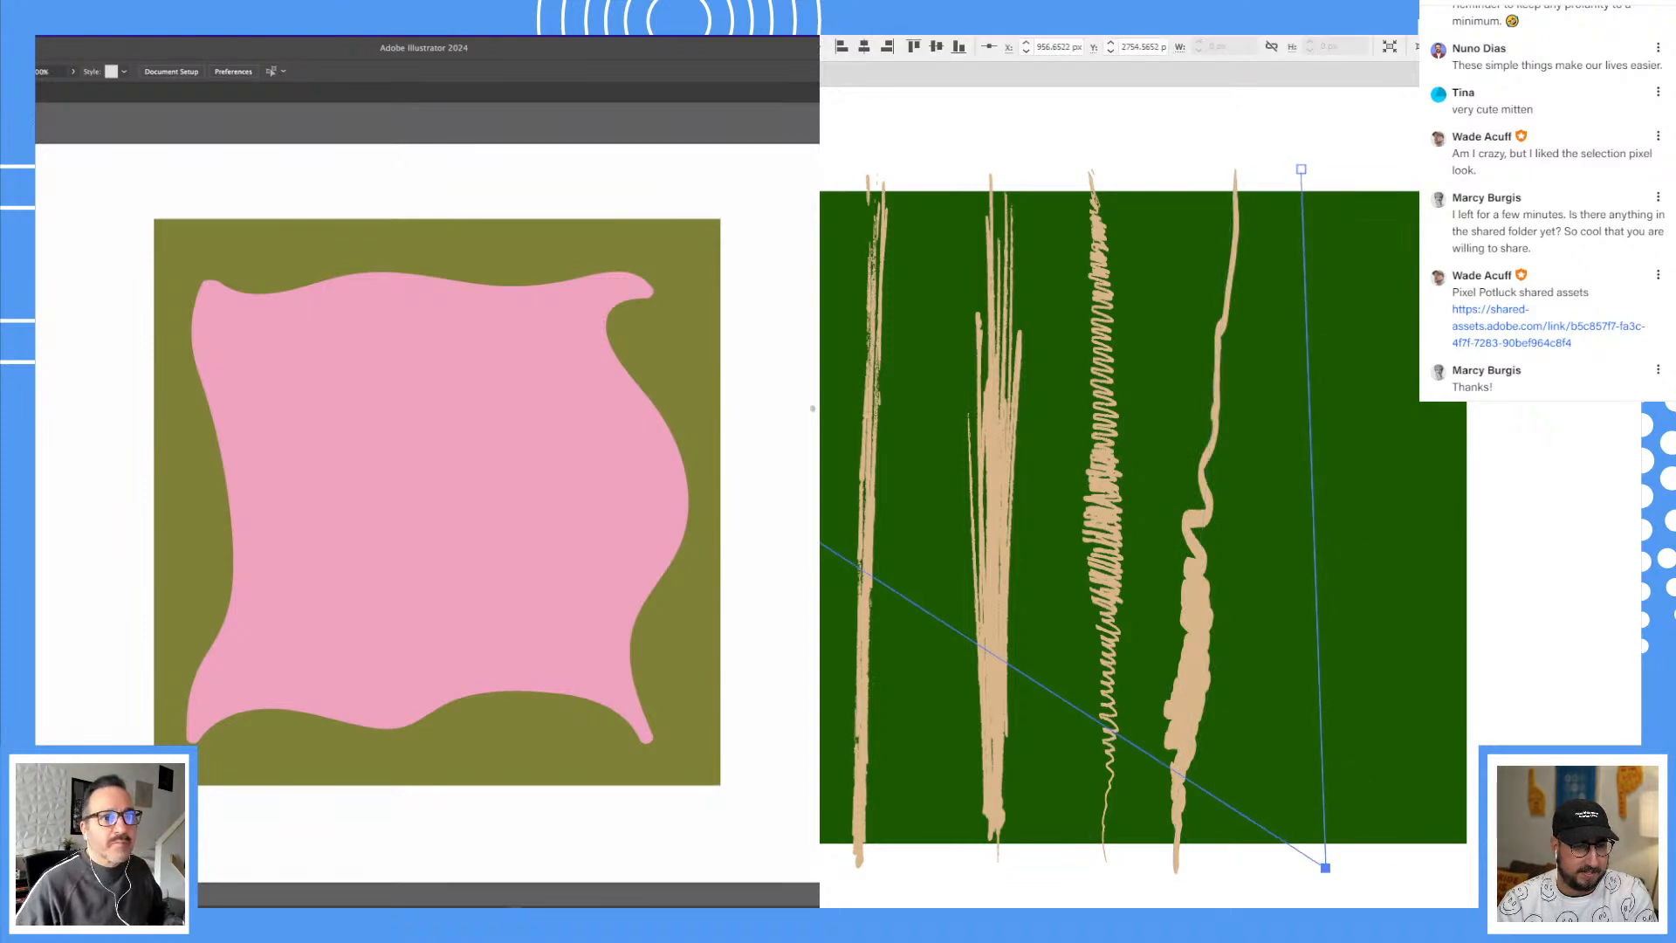
key("Escape")
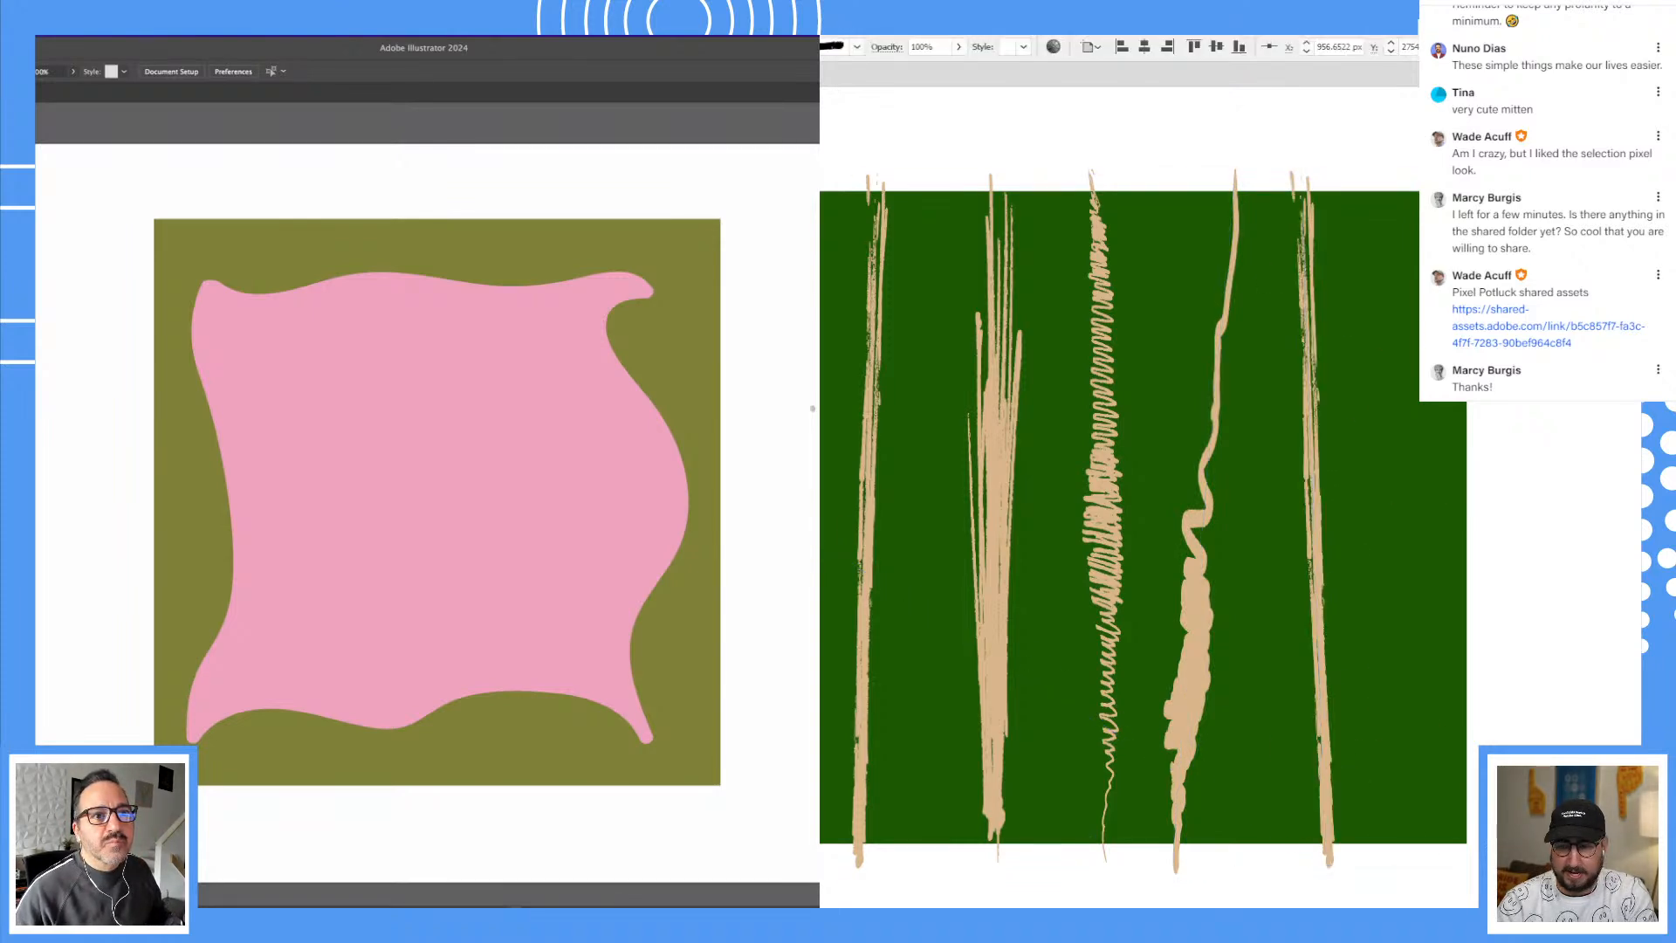
Step: Draw a sixth vertical line with the splayed bristle brush near the green square's right edge and rotate it to a slant
left_click(1408, 867)
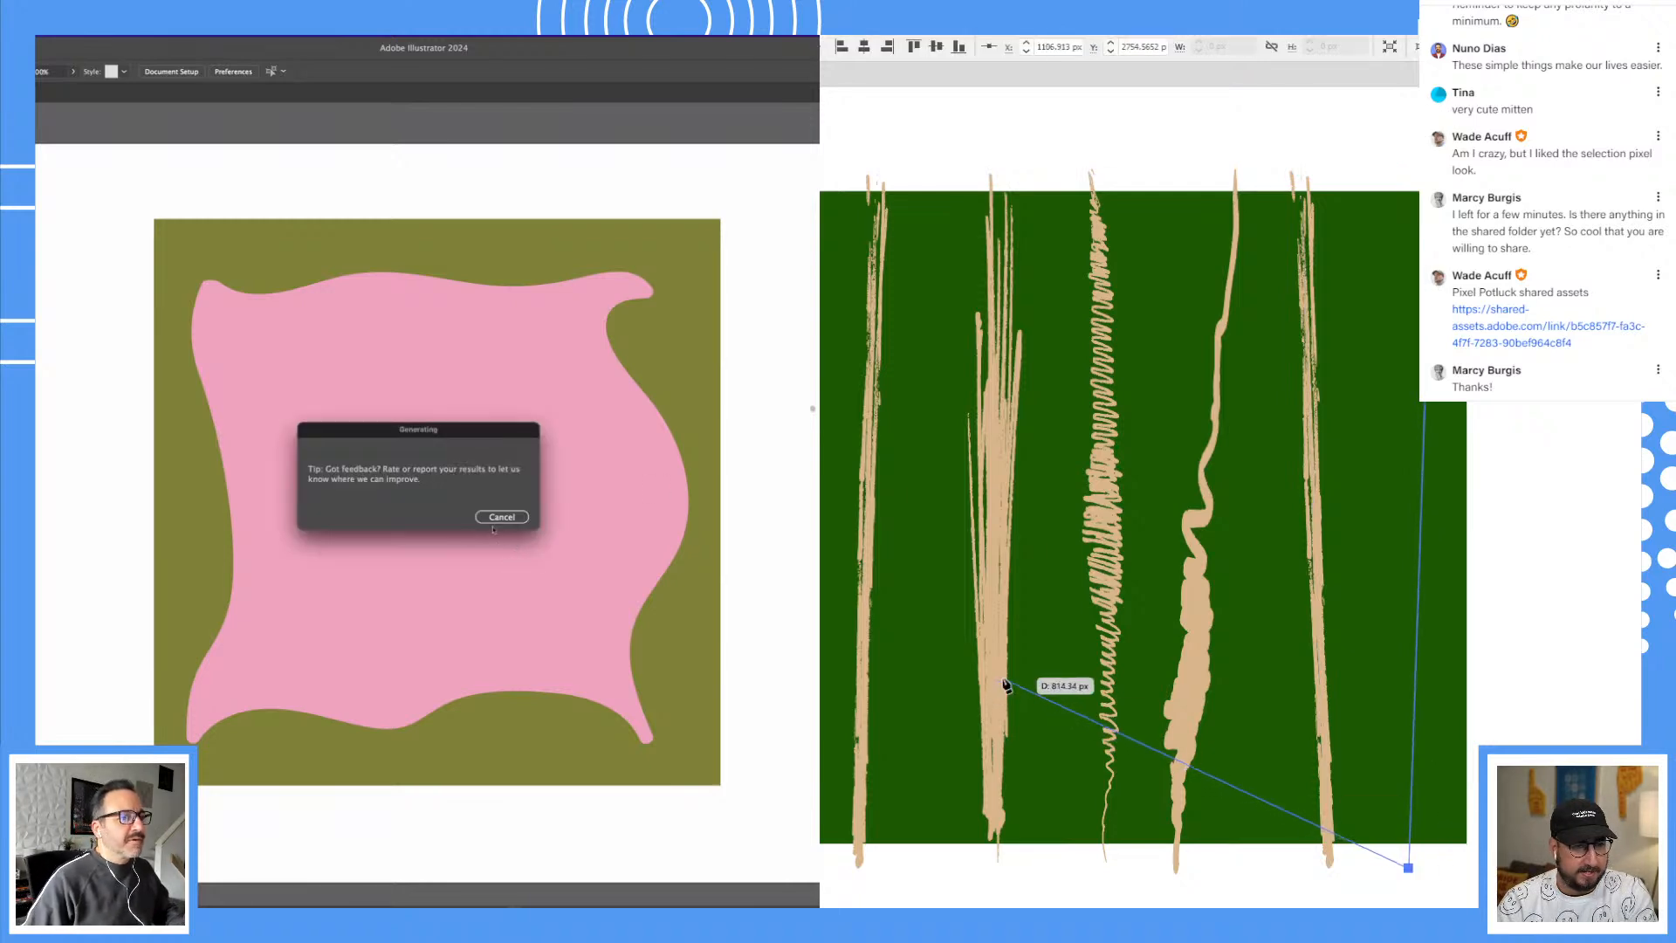
key("Escape")
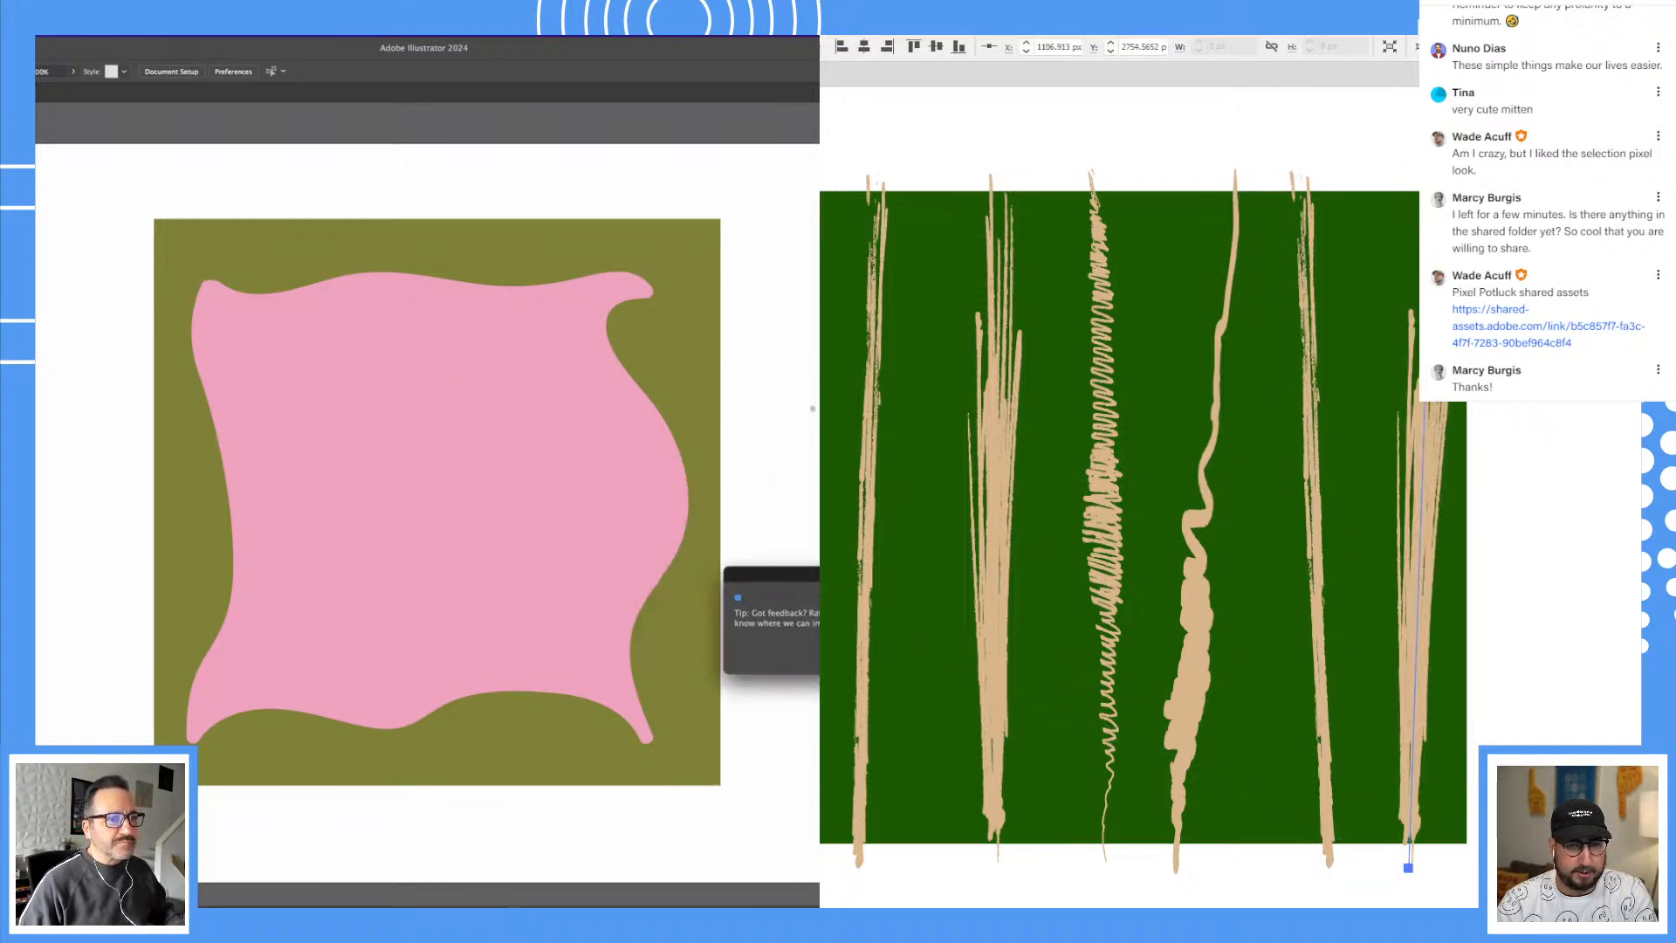
key("ctrl+shift+a")
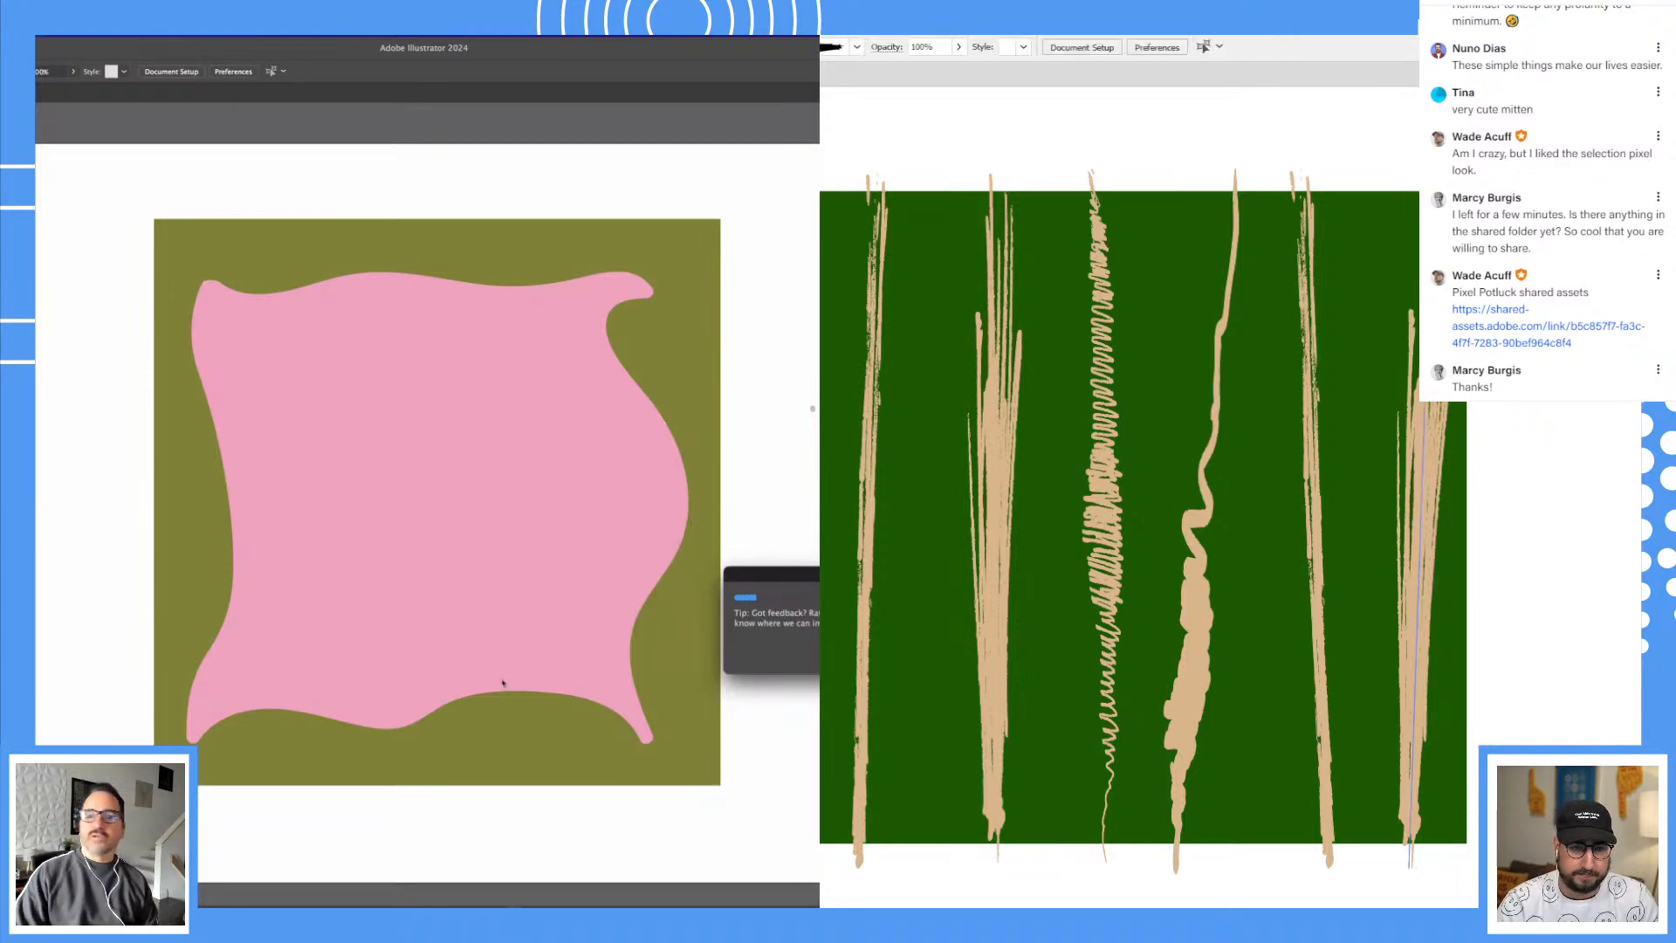
left_click(1408, 840)
key("r")
mouse_move(1411, 220)
left_mouse_down()
mouse_move(1467, 226)
mouse_move(1523, 798)
mouse_move(1421, 817)
left_mouse_up()
key("v")
left_click_drag(1455, 517, 1440, 517)
key("ctrl+z")
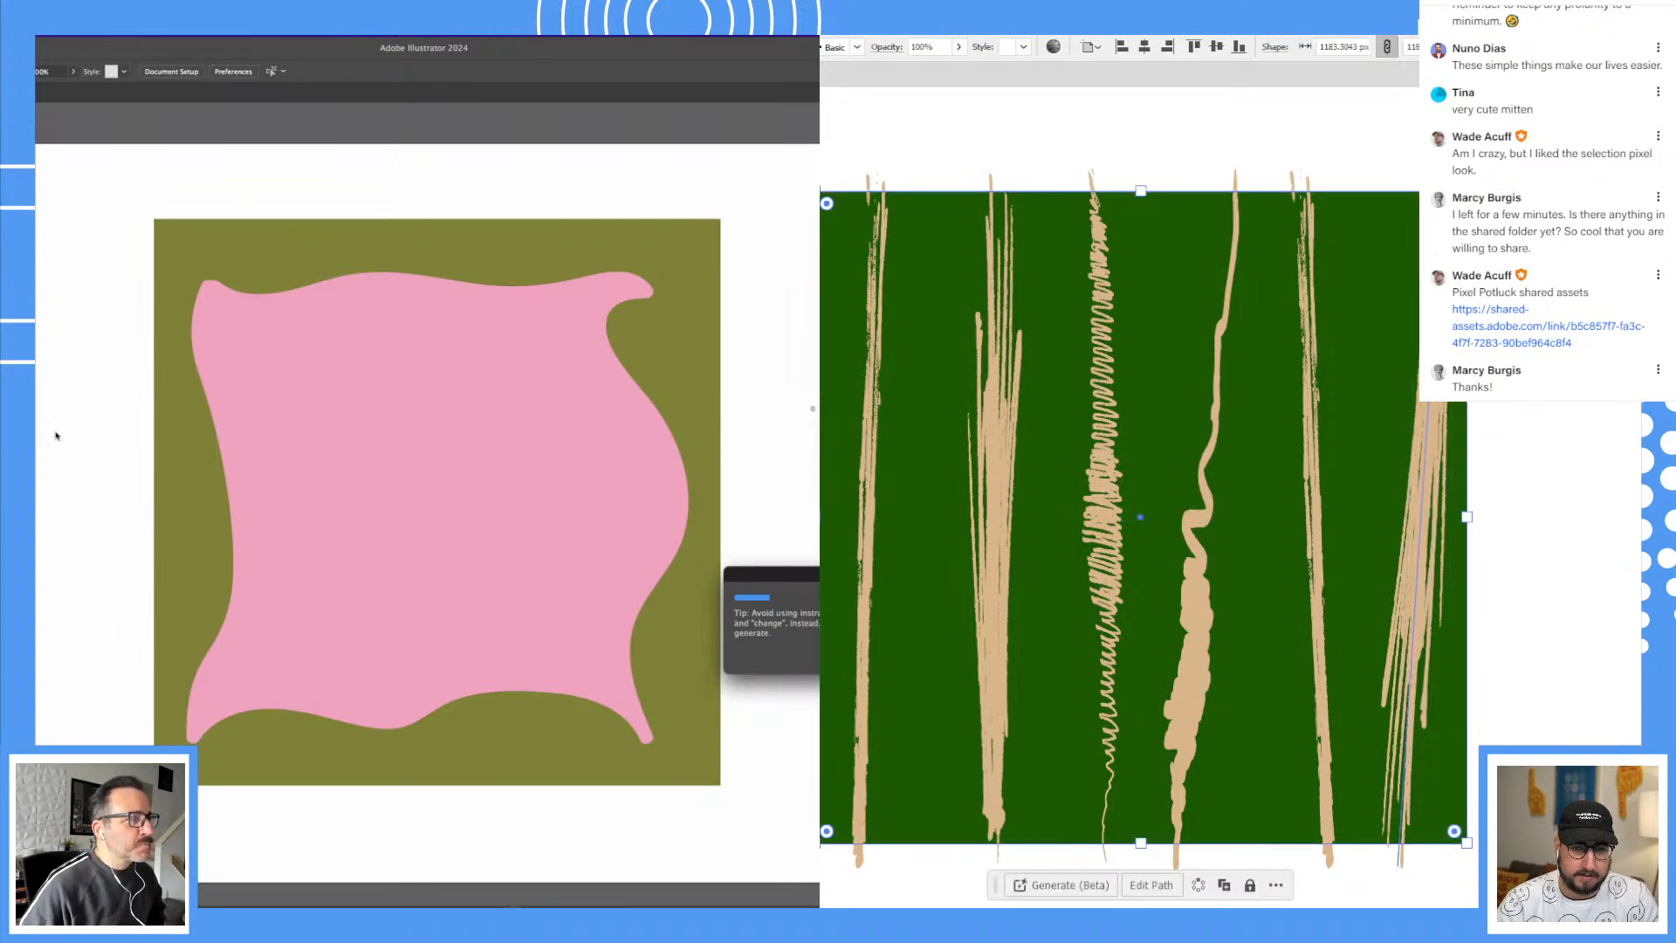
Step: Space the vertical lines by moving the slanted line and second line slightly left and the first line slightly right
left_click_drag(1431, 375, 1420, 379)
left_click_drag(876, 429, 886, 437)
left_click_drag(981, 470, 967, 470)
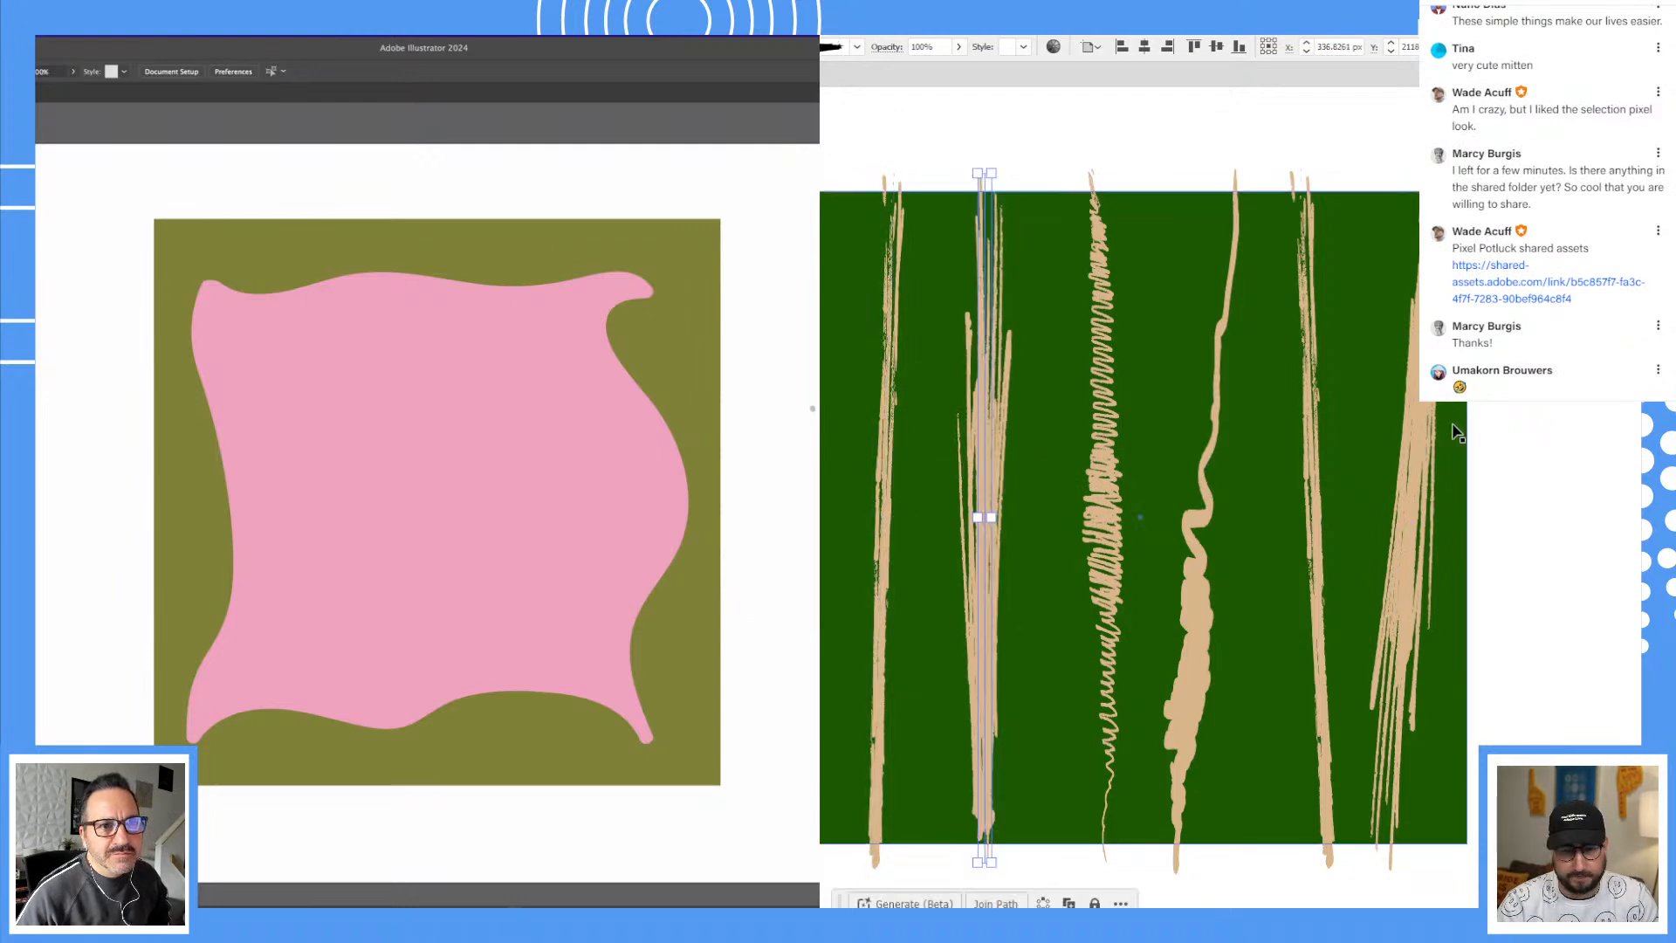
key("ctrl+shift+a")
Step: Group the six vertical brush lines and rotate a copy 90° to form a plaid grid over the green square
key("ctrl+minus")
mouse_move(1249, 494)
left_mouse_down()
mouse_move(1104, 527)
mouse_move(1104, 491)
left_mouse_up()
mouse_move(1207, 509)
left_mouse_down()
mouse_move(1390, 625)
mouse_move(1339, 625)
left_mouse_up()
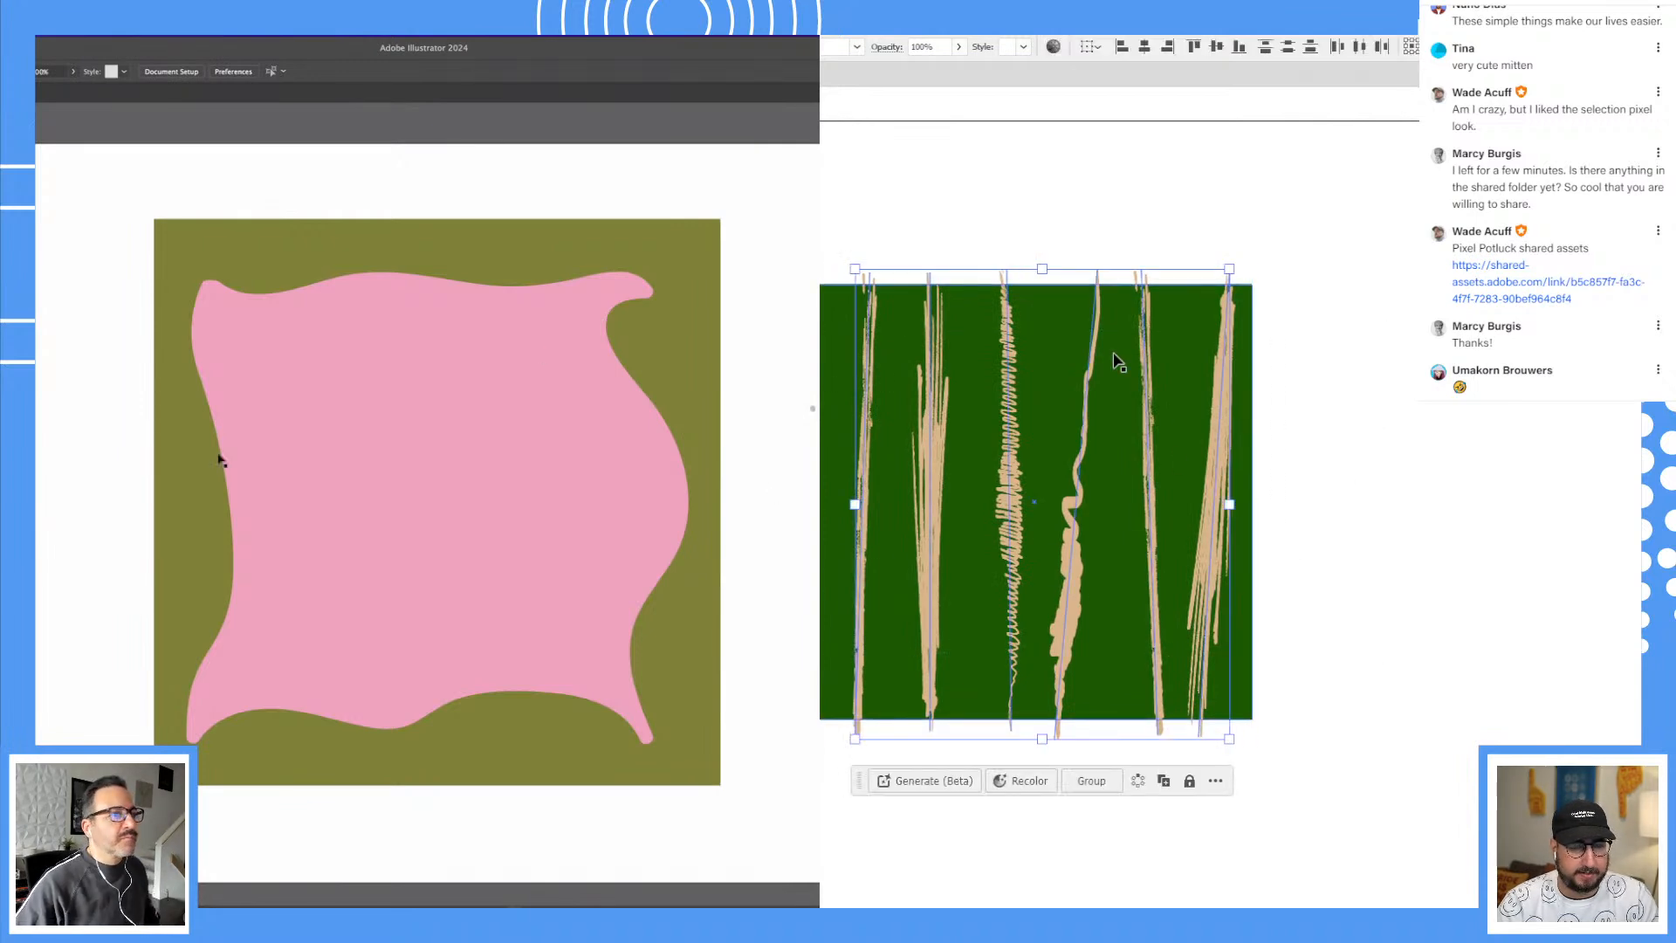
key("ctrl+g")
key("r")
mouse_move(1039, 299)
left_mouse_down()
mouse_move(1230, 265)
mouse_move(1410, 415)
left_mouse_up()
Step: Draw a pink vertical bar about 0.1 by 7.54 in over the olive square, and recolour the horizontal brush lines red
left_click(244, 446)
left_click_drag(1320, 170, 1358, 187)
left_click_drag(212, 204, 213, 596)
left_click_drag(1358, 186, 1358, 187)
left_click_drag(212, 597, 218, 801)
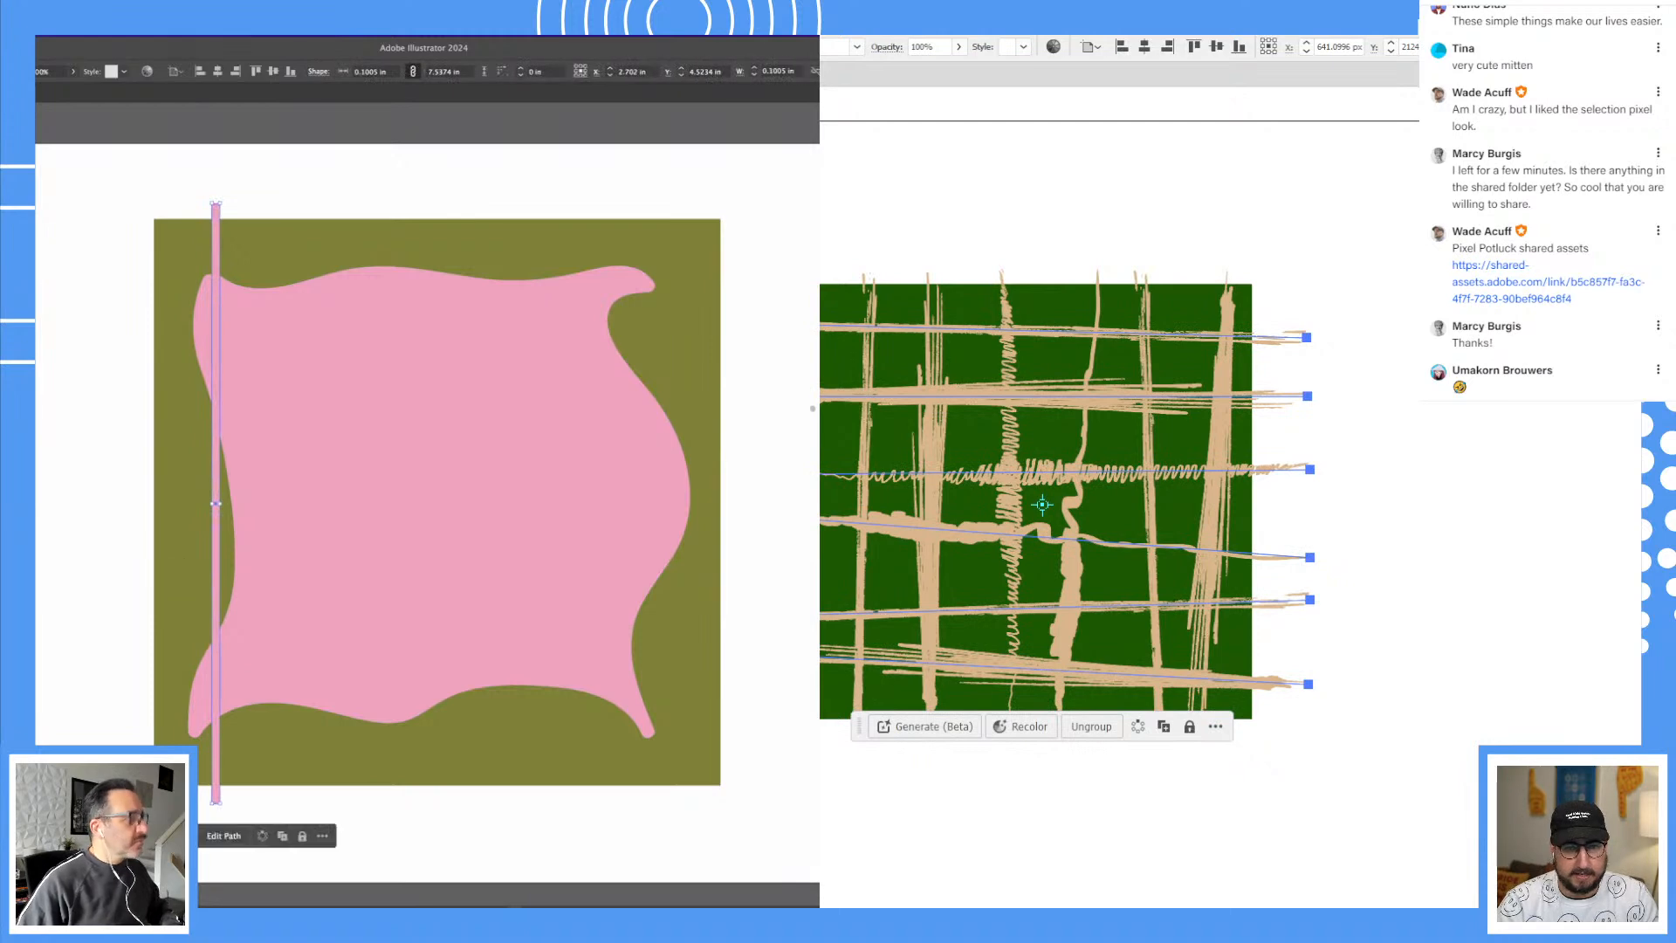
key("v")
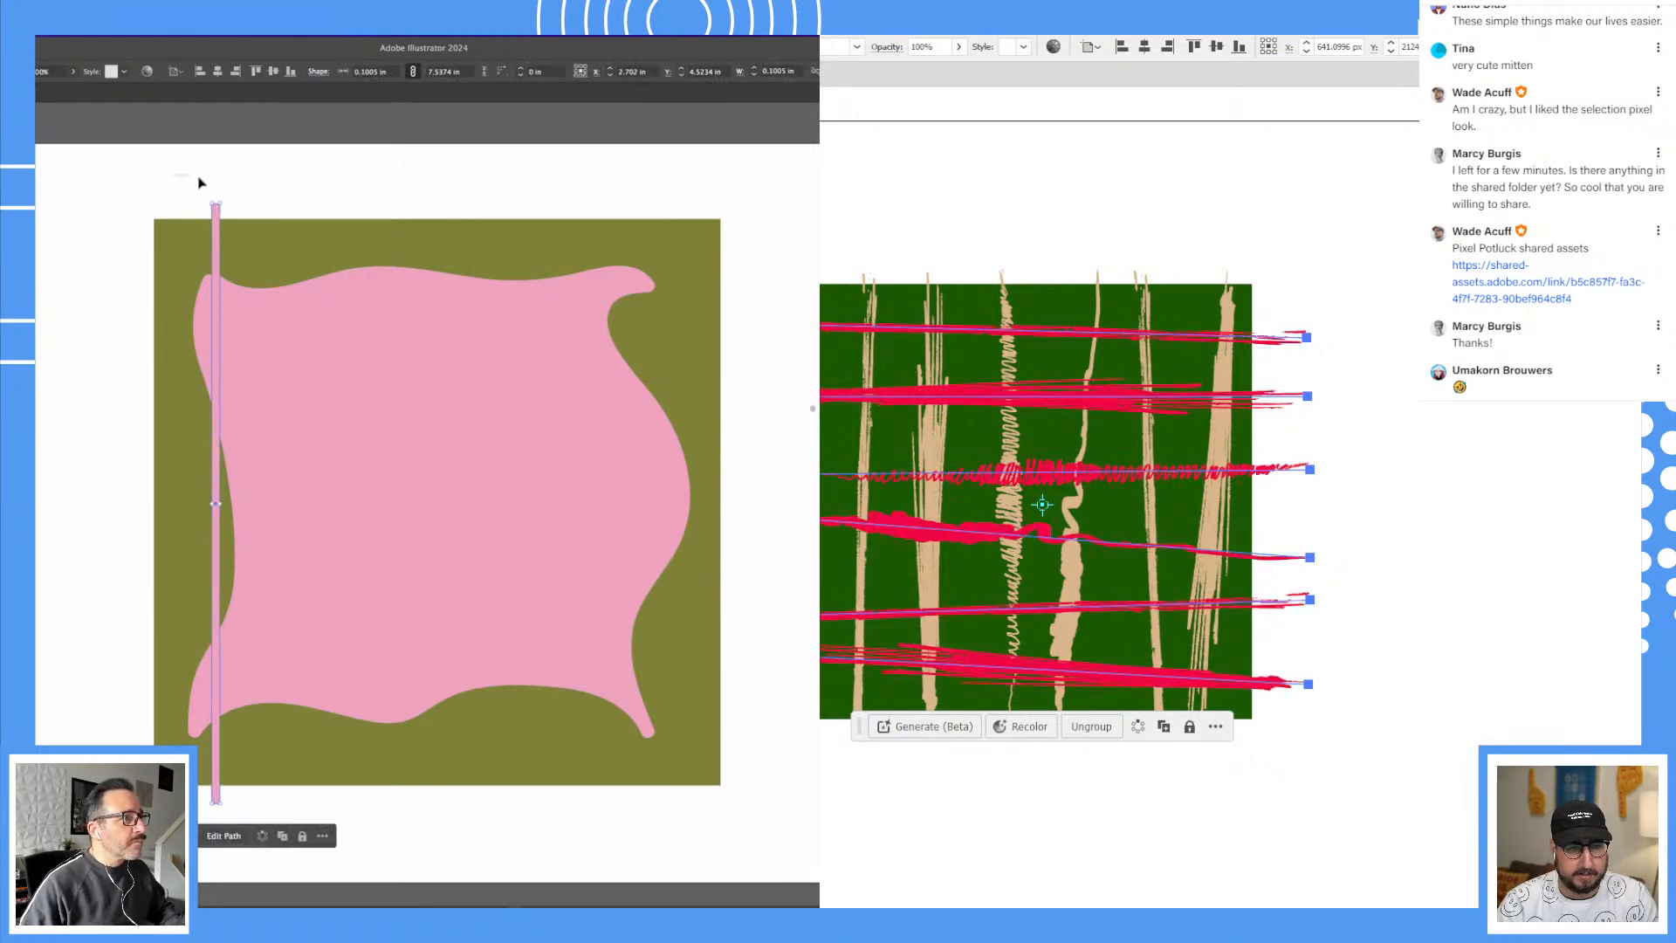
Step: Duplicate the thin pink bar across the olive square's right half and tilt the copies at varied angles
left_click_drag(215, 201, 496, 244)
left_click(463, 227)
scroll(1425, 838, "down", 2)
Step: Remove the pink wavy shape from the olive square, and apply a darkening blend mode to the plaid brush lines
key("ctrl+a")
left_click(535, 171)
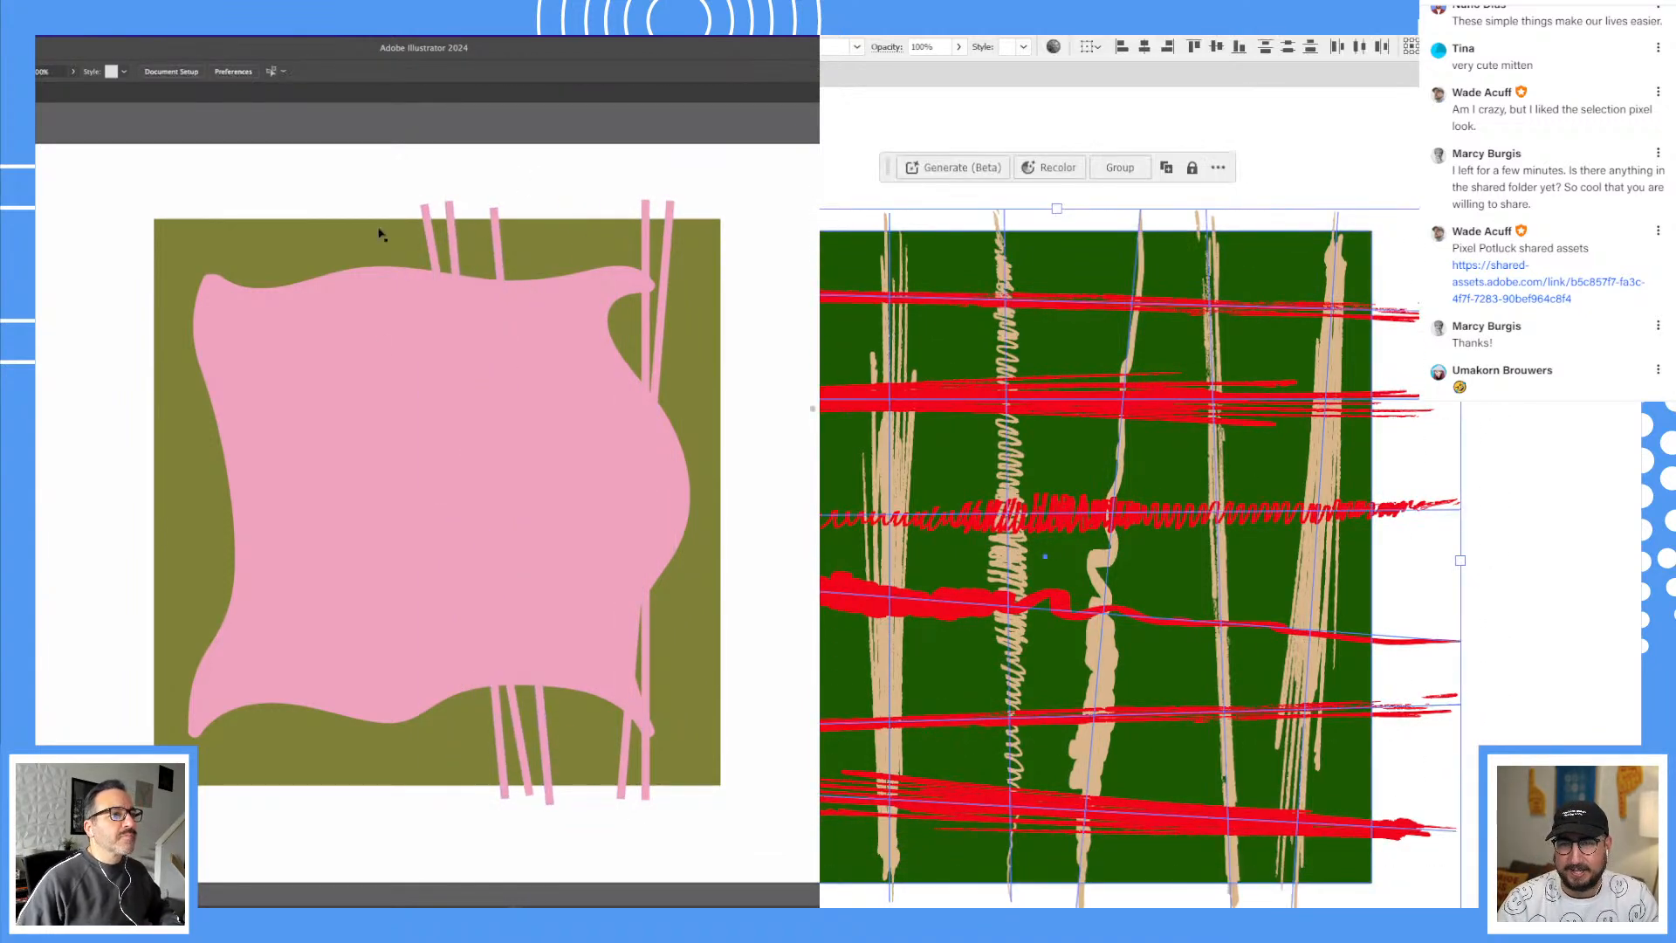
left_click_drag(452, 445, 443, 448)
left_click_drag(340, 189, 768, 236)
left_click(1596, 438)
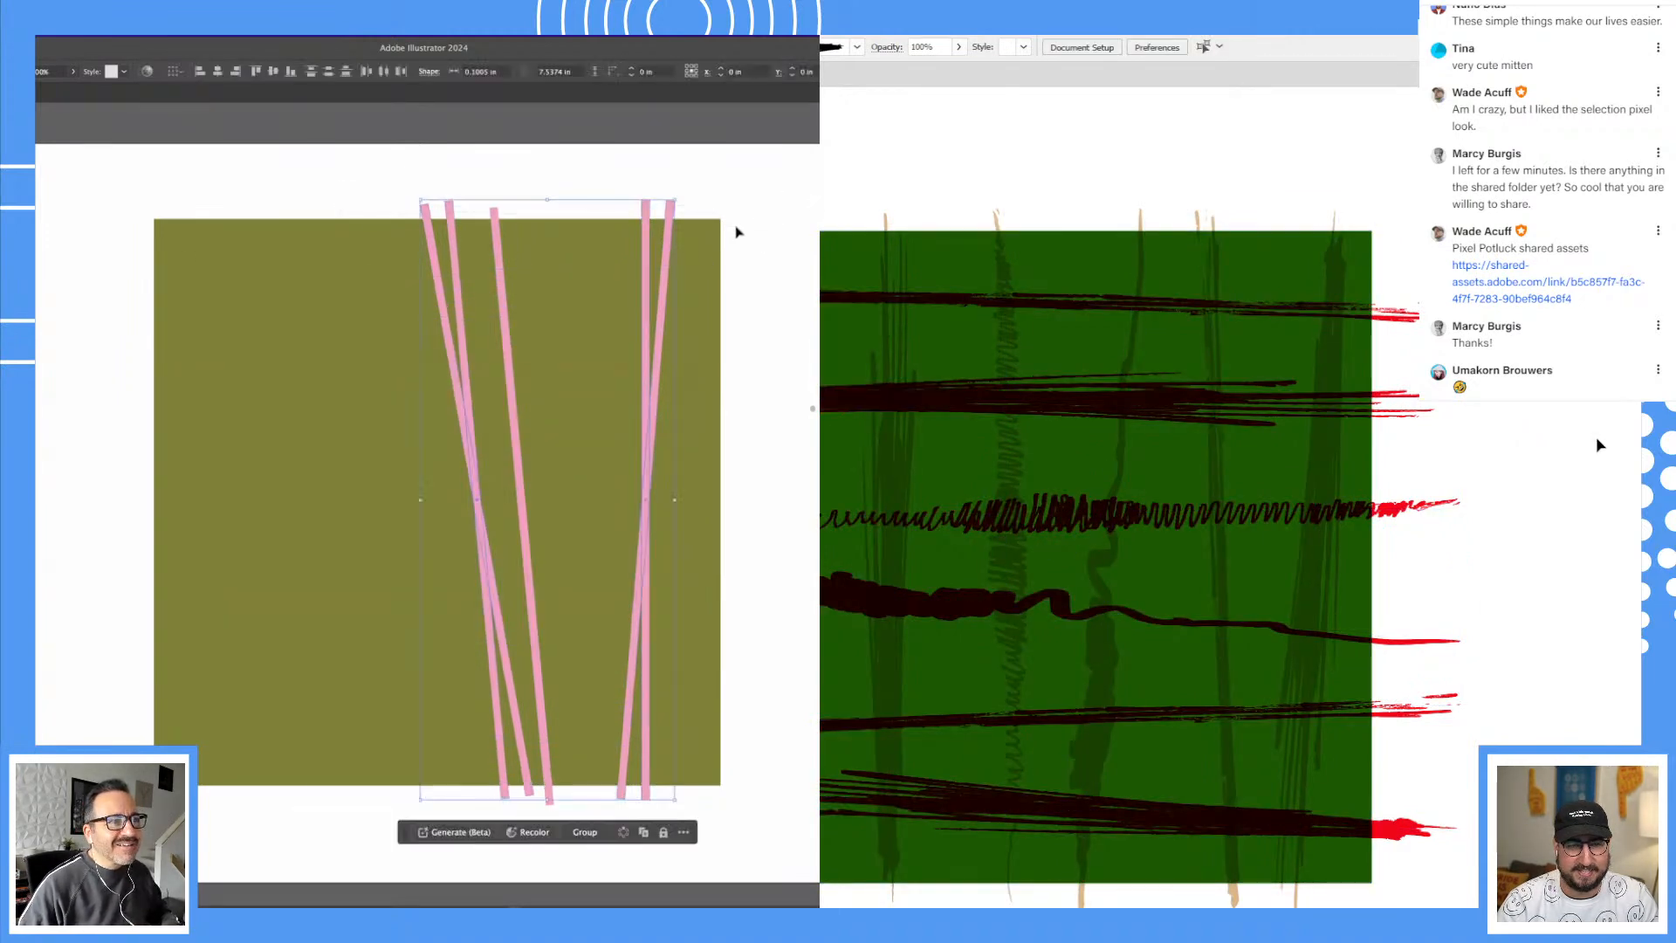
left_click_drag(1445, 515, 1564, 477)
Step: Copy four tilted pink bars to the olive square's left half and shift them right into place
left_click_drag(668, 257, 150, 710)
mouse_move(299, 598)
left_mouse_down()
mouse_move(370, 588)
mouse_move(293, 595)
left_mouse_up()
left_click(96, 457)
left_click(288, 476)
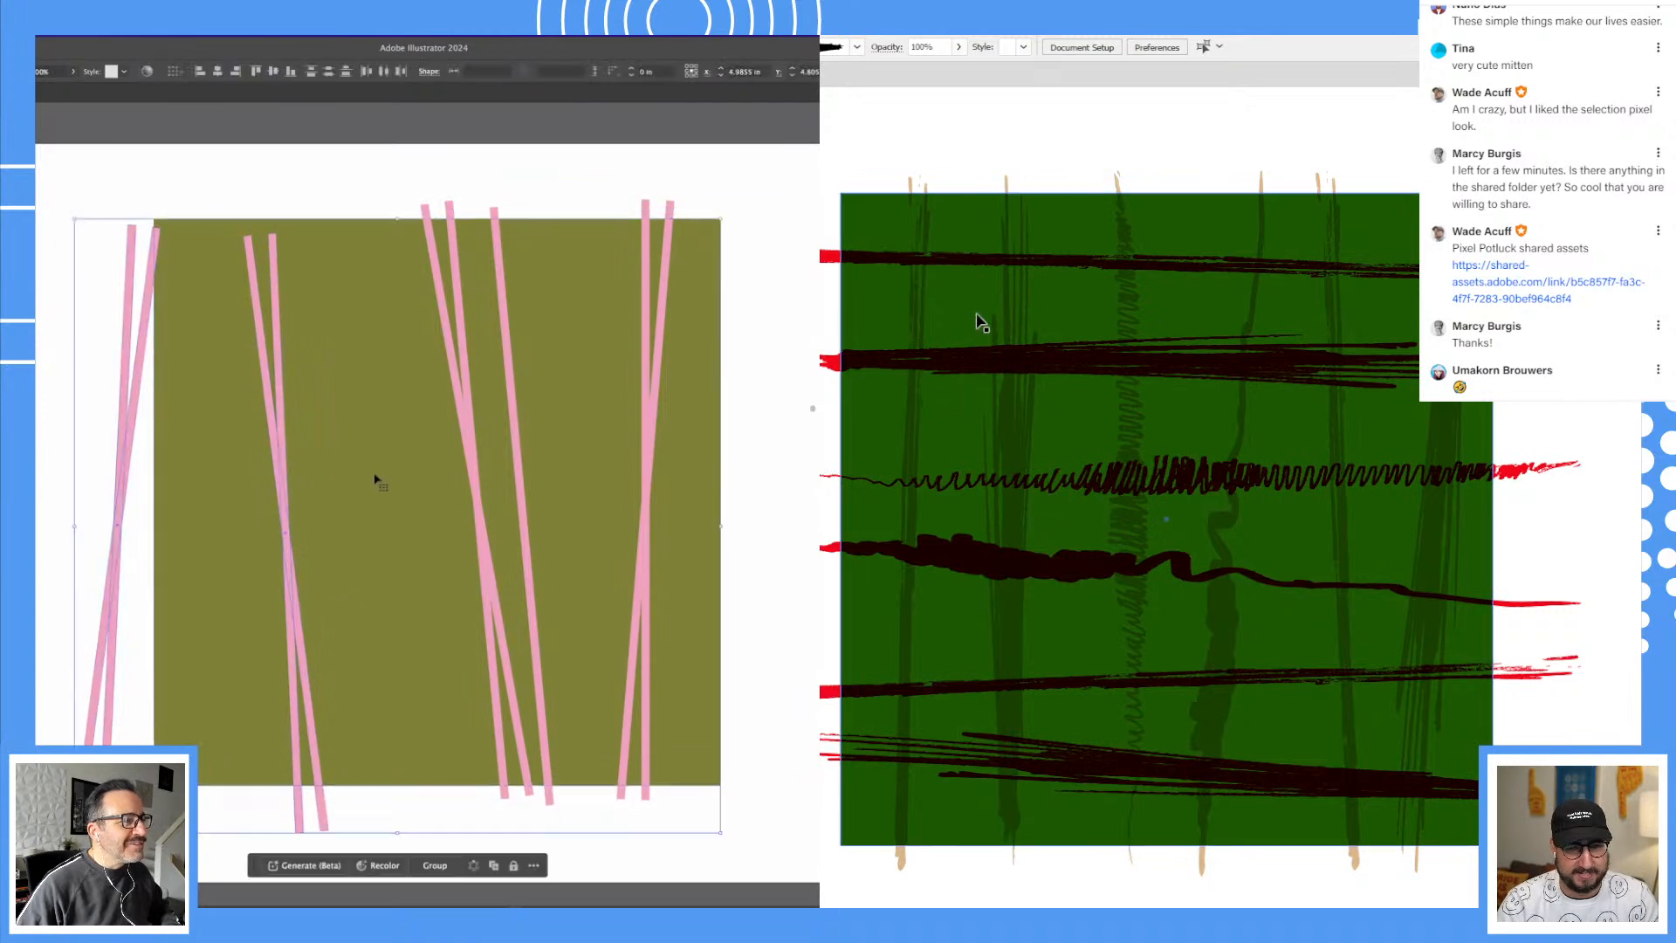
left_click_drag(281, 479, 373, 460)
left_click(106, 703)
left_click(202, 700)
Step: Return the plaid brush lines to normal blending, and rotate the leftmost pink bar so it crosses its neighbour
left_click(1191, 489)
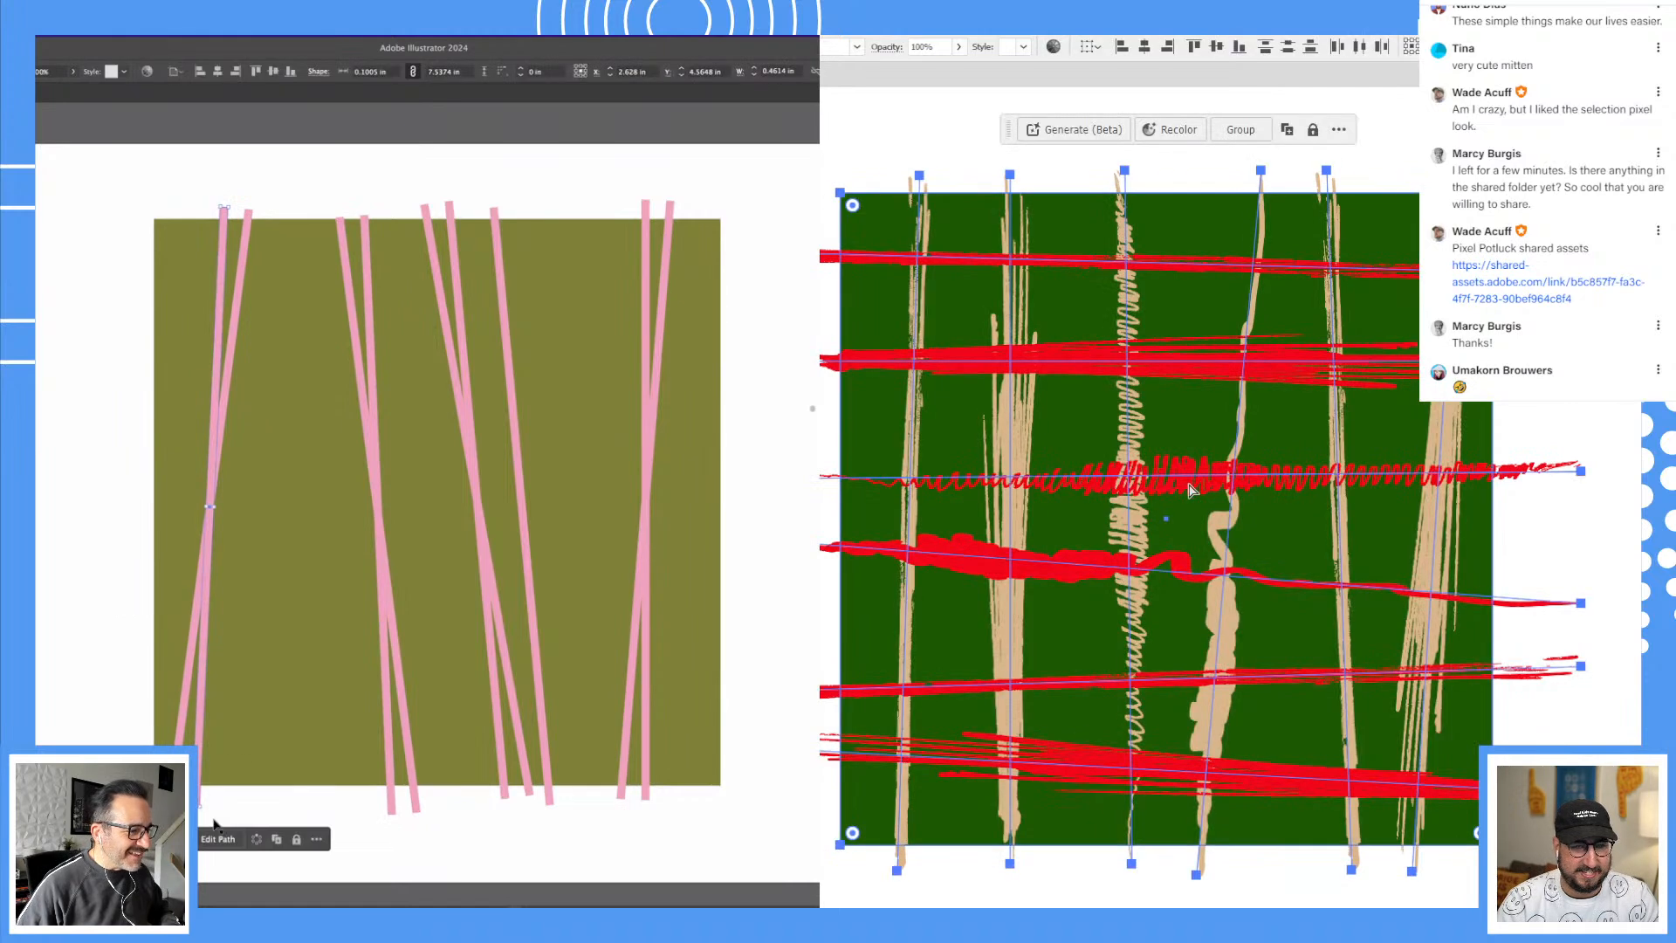
key("v")
left_click_drag(202, 818, 235, 814)
left_click(1208, 483)
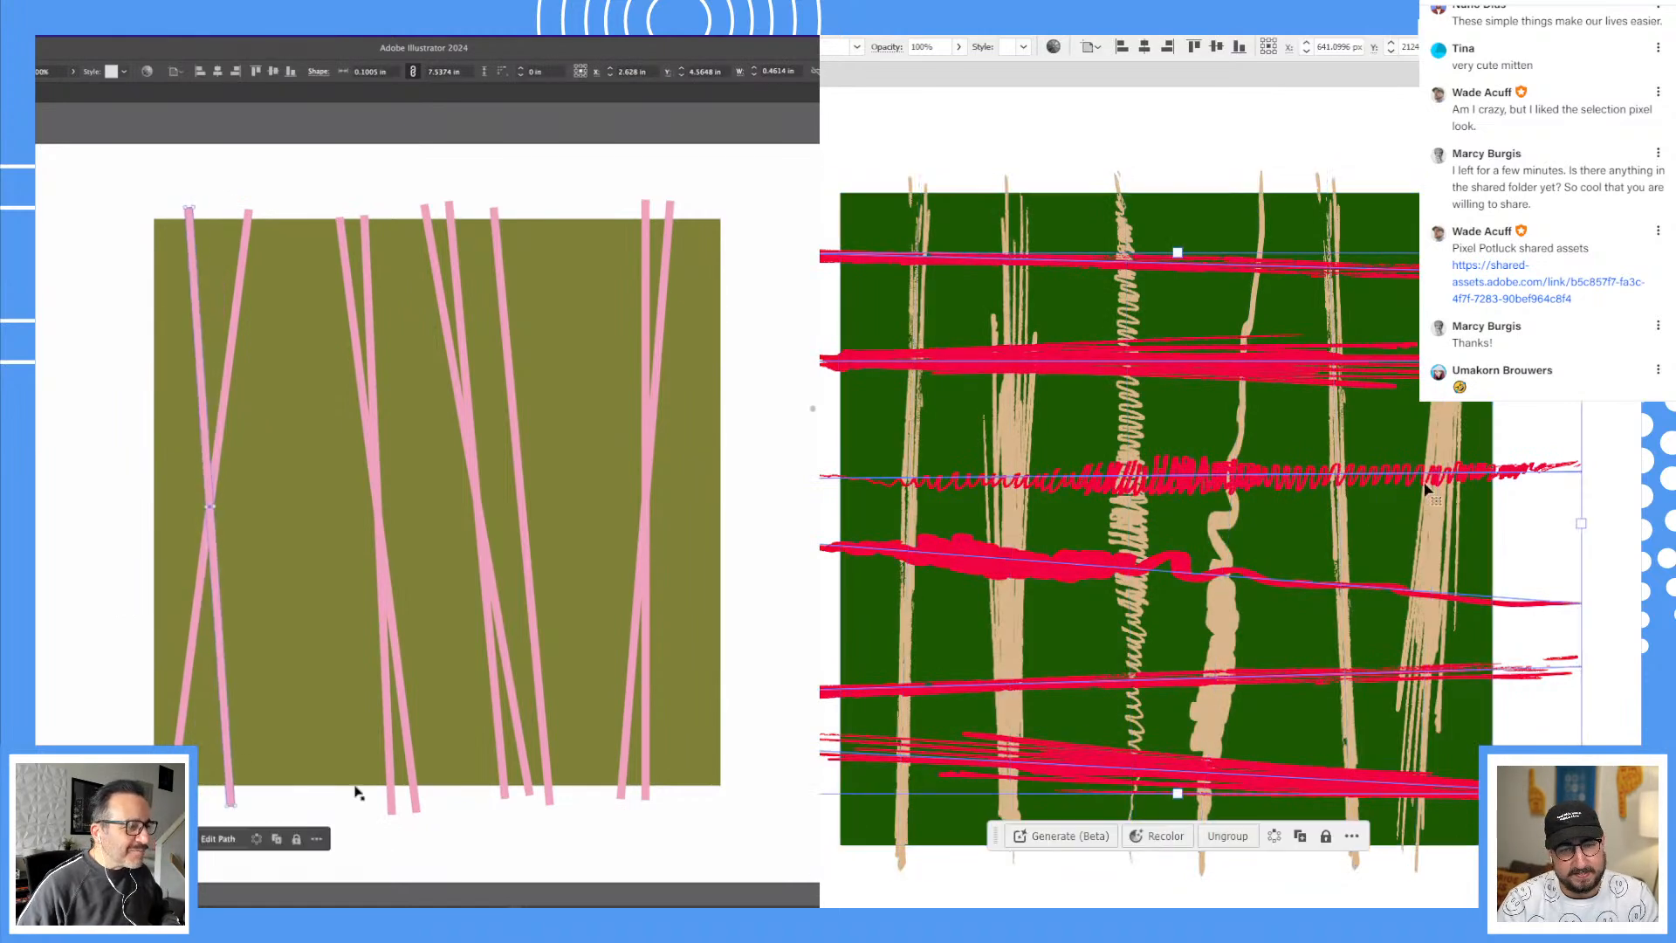
Step: Rotate one bar of the second pink pair, and recolour the red horizontal lines with the vertical lines' tan
left_click(417, 804)
left_click(1582, 513)
left_click(1541, 480)
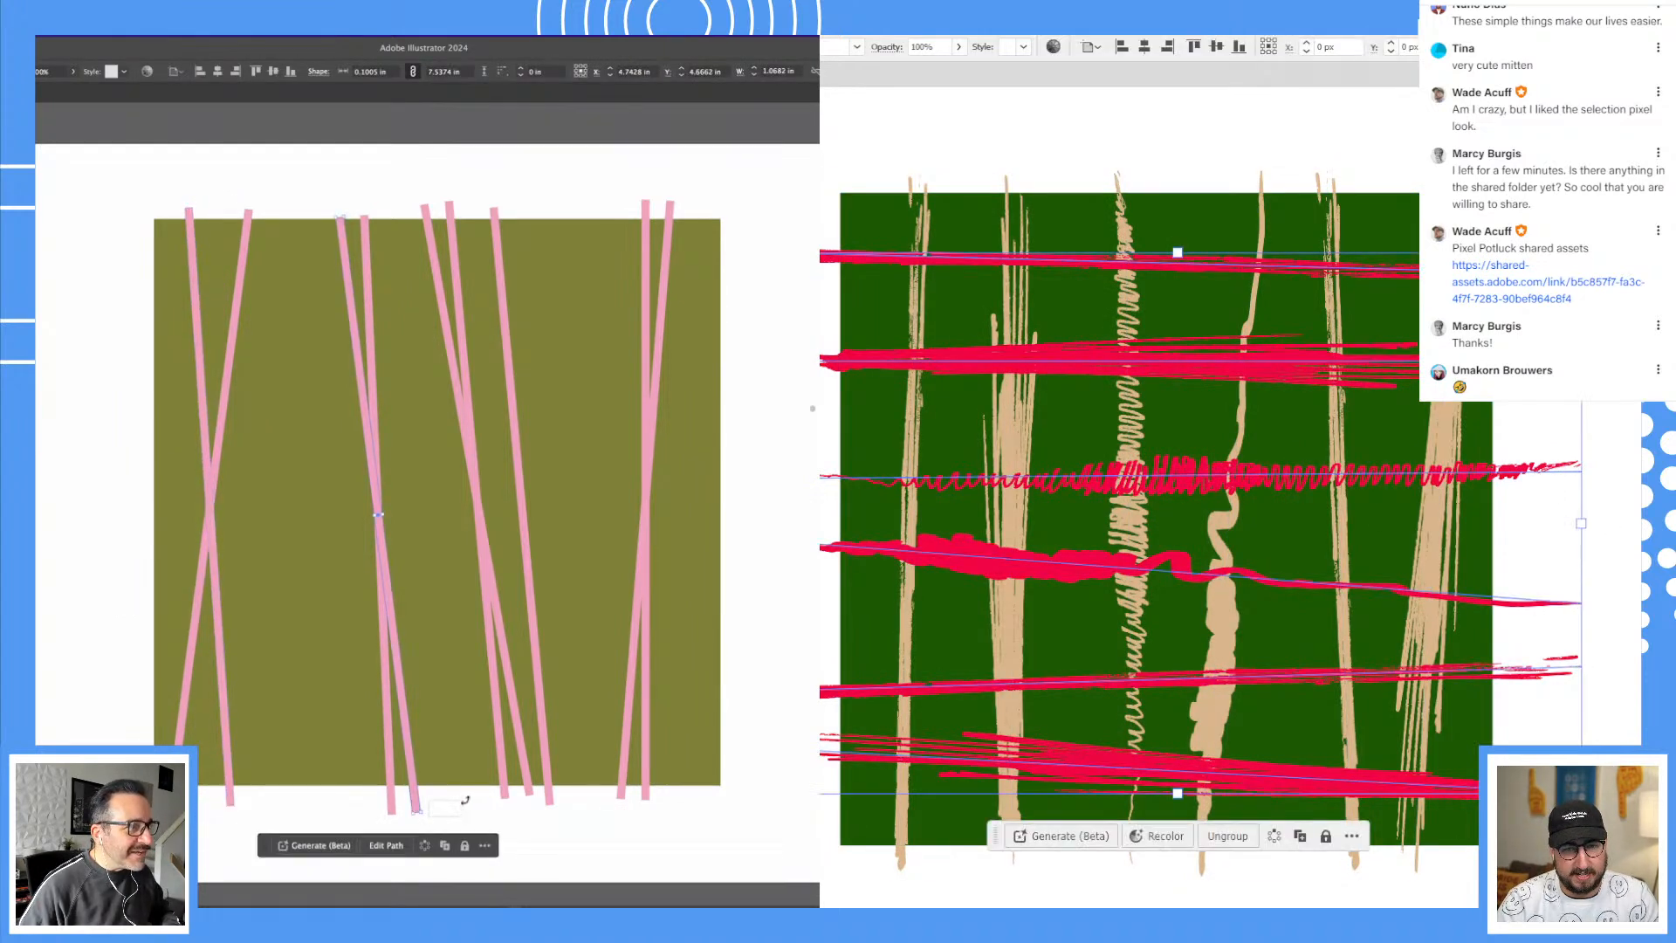
left_click(456, 810)
left_click(416, 808)
key("i")
left_click_drag(423, 812, 445, 805)
left_click(1262, 215)
key("ctrl+shift+a")
Step: Move the second pink pair up and left, stretch it past the olive square's lower edge, and select all the bars
left_click_drag(384, 630, 337, 535)
left_click_drag(337, 721, 340, 807)
left_click(452, 800)
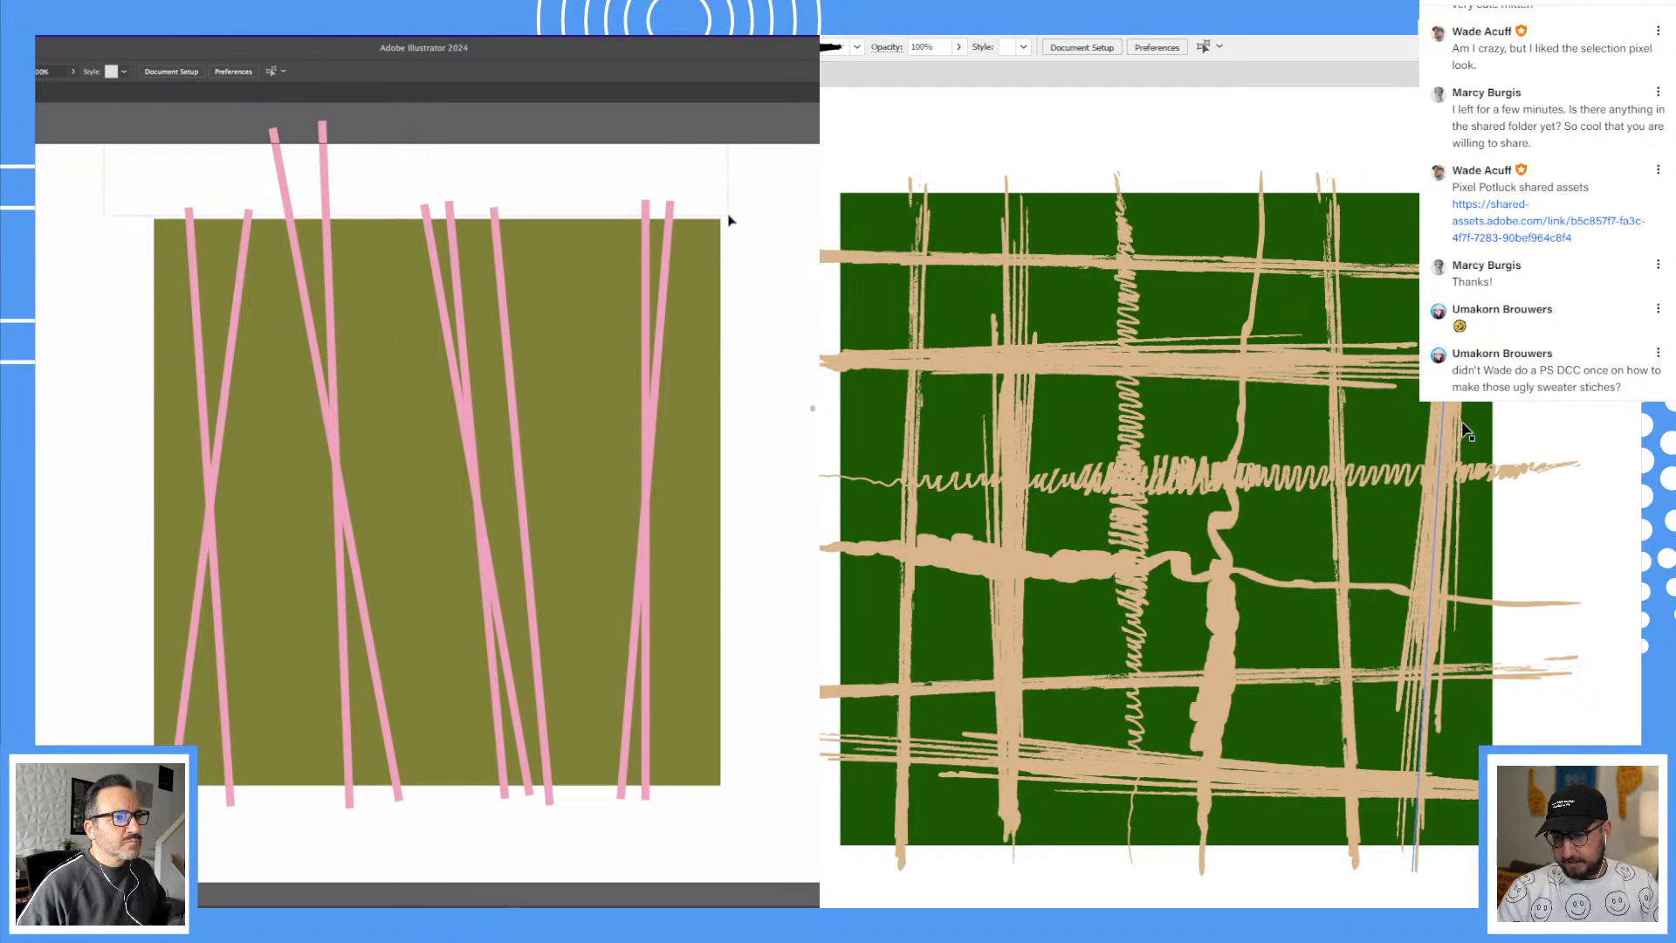
key("ctrl+a")
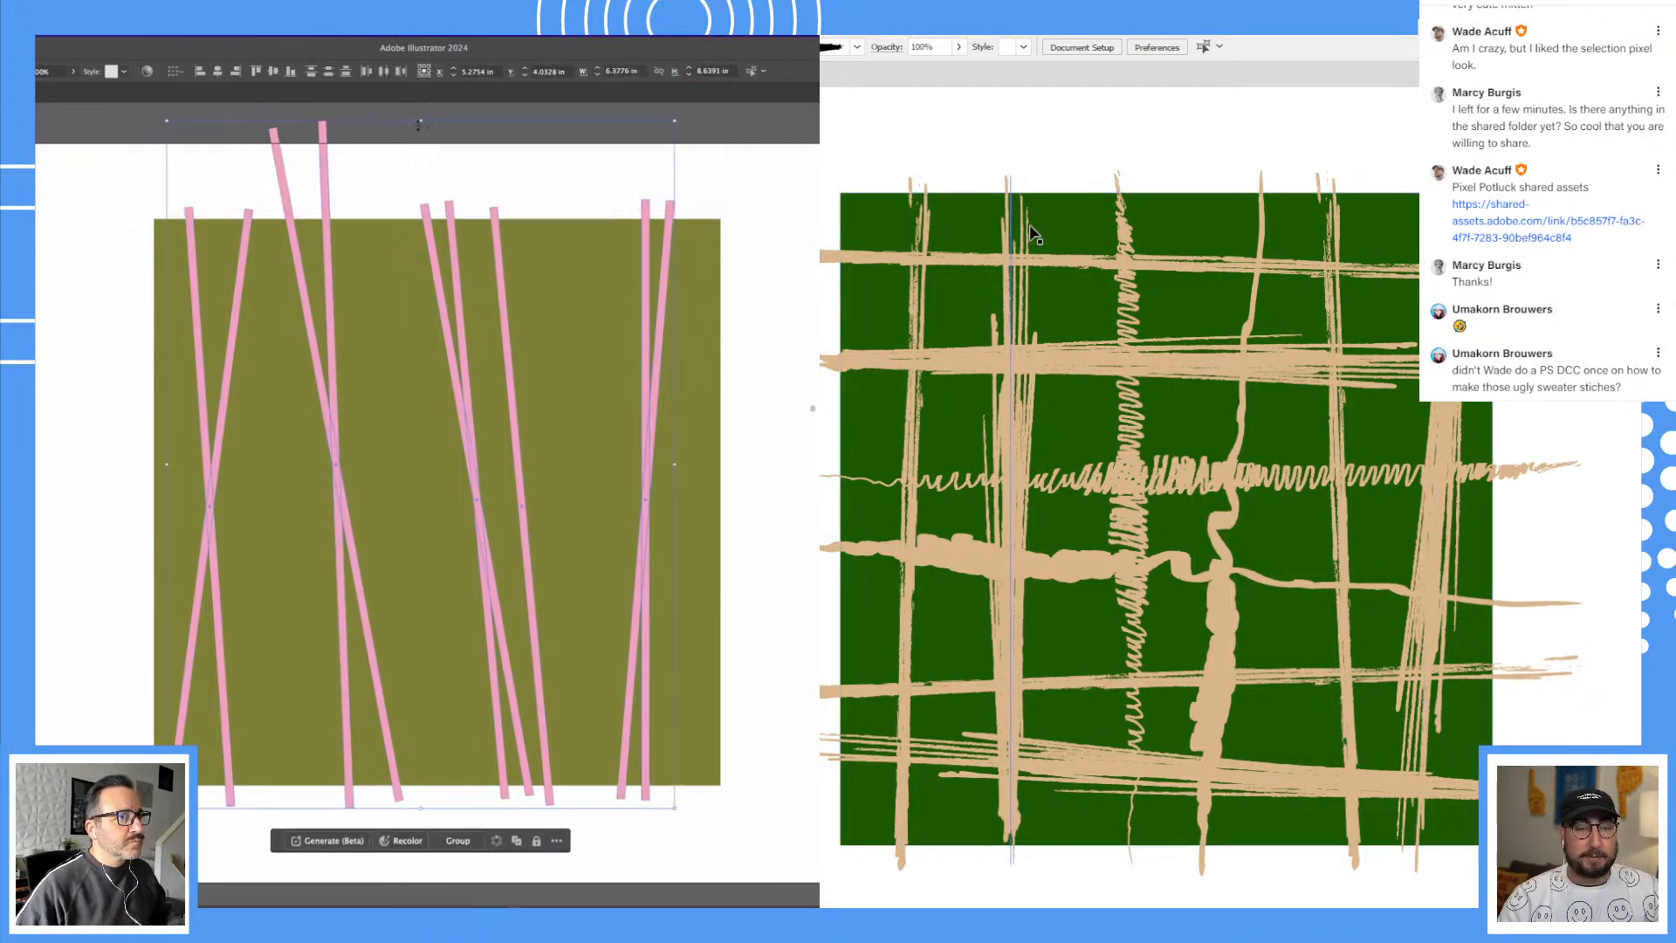
Step: Copy the solid green square to the empty canvas to the right of the plaid artwork
key("z")
left_click(1223, 569, "alt")
left_click(242, 164)
left_click_drag(1249, 523, 987, 488)
left_click(812, 409)
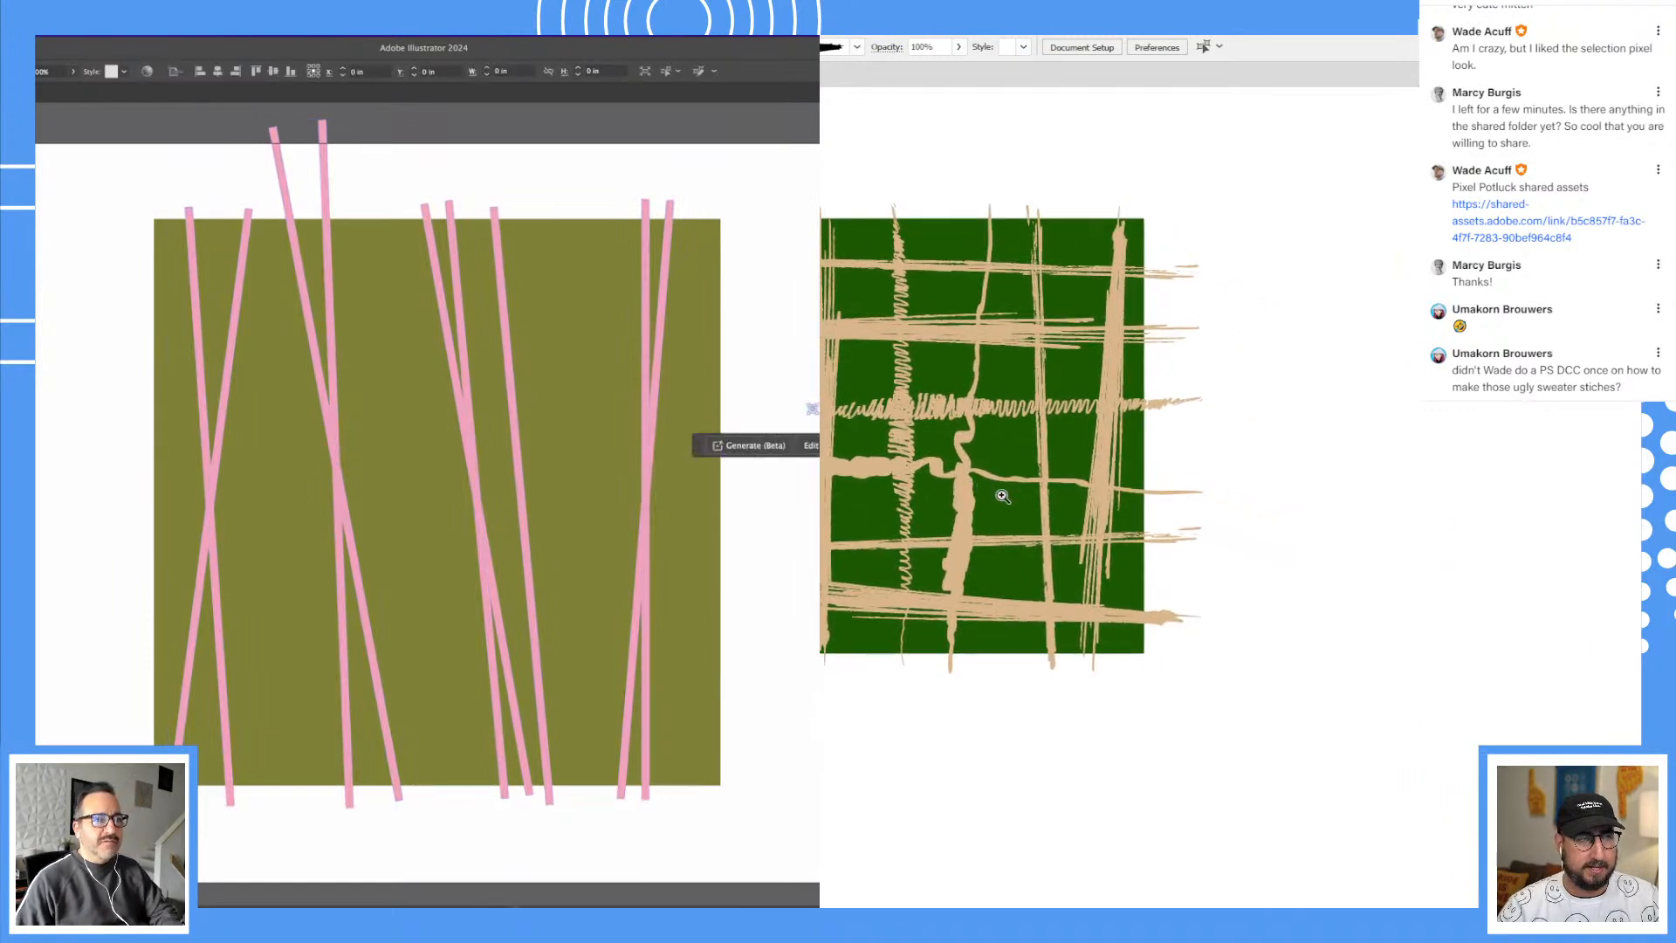
key("Delete")
left_click_drag(957, 240, 1497, 241)
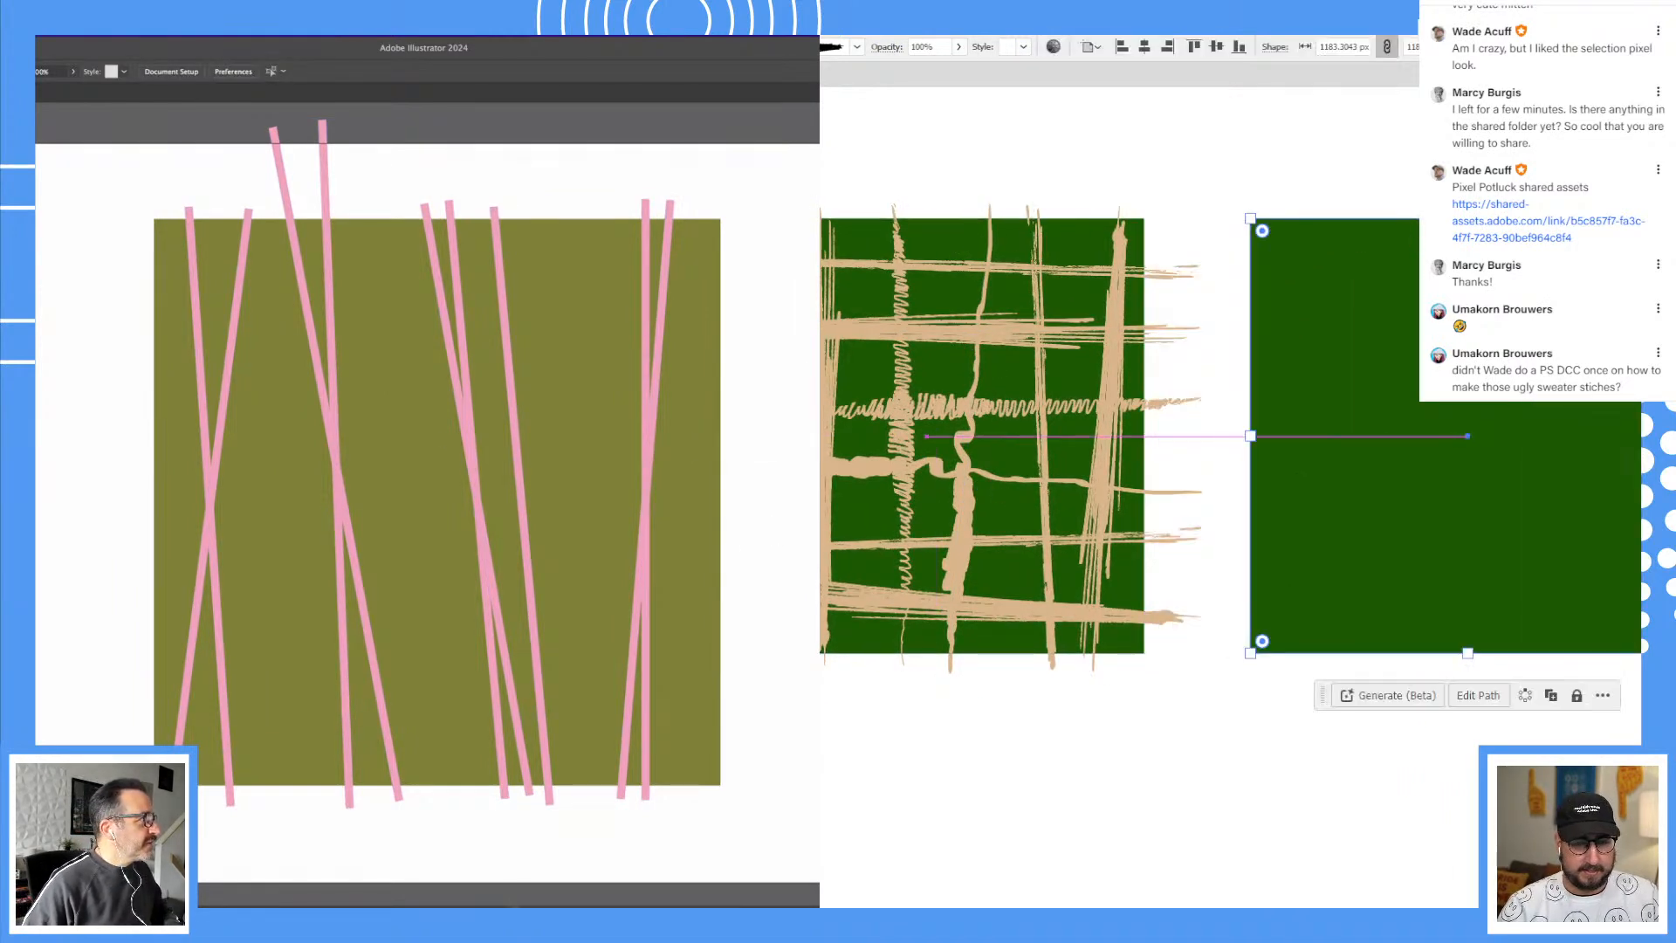
left_click_drag(1518, 434, 1312, 434)
mouse_move(35, 409)
left_mouse_down()
mouse_move(142, 557)
mouse_move(136, 580)
left_mouse_up()
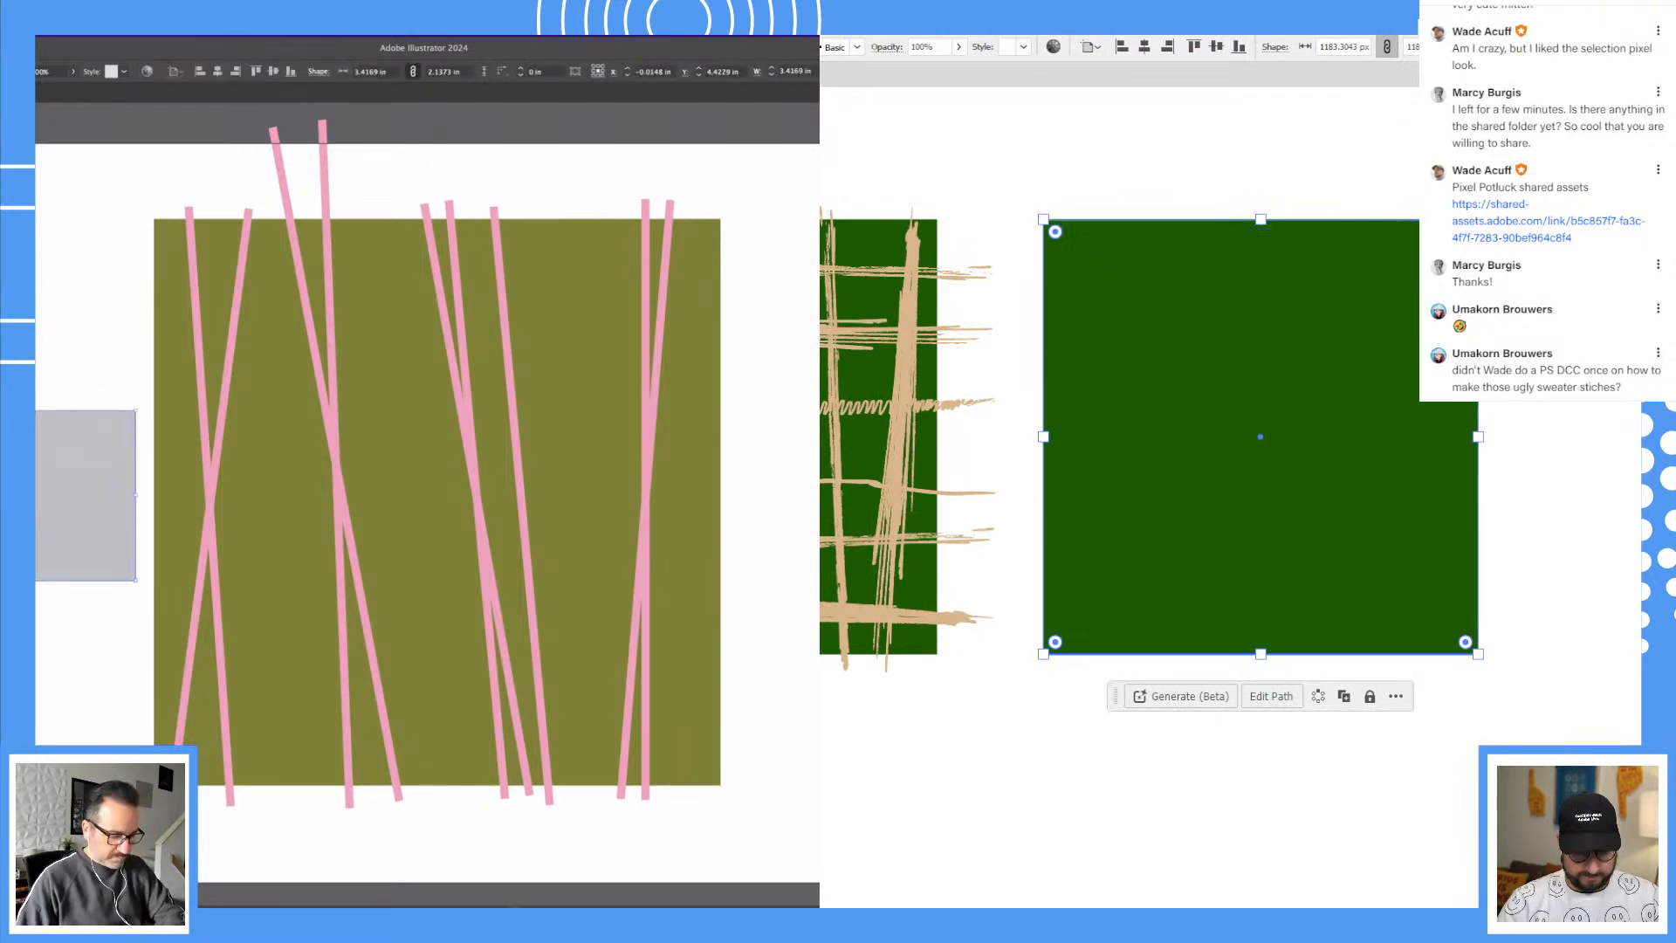
key("Delete")
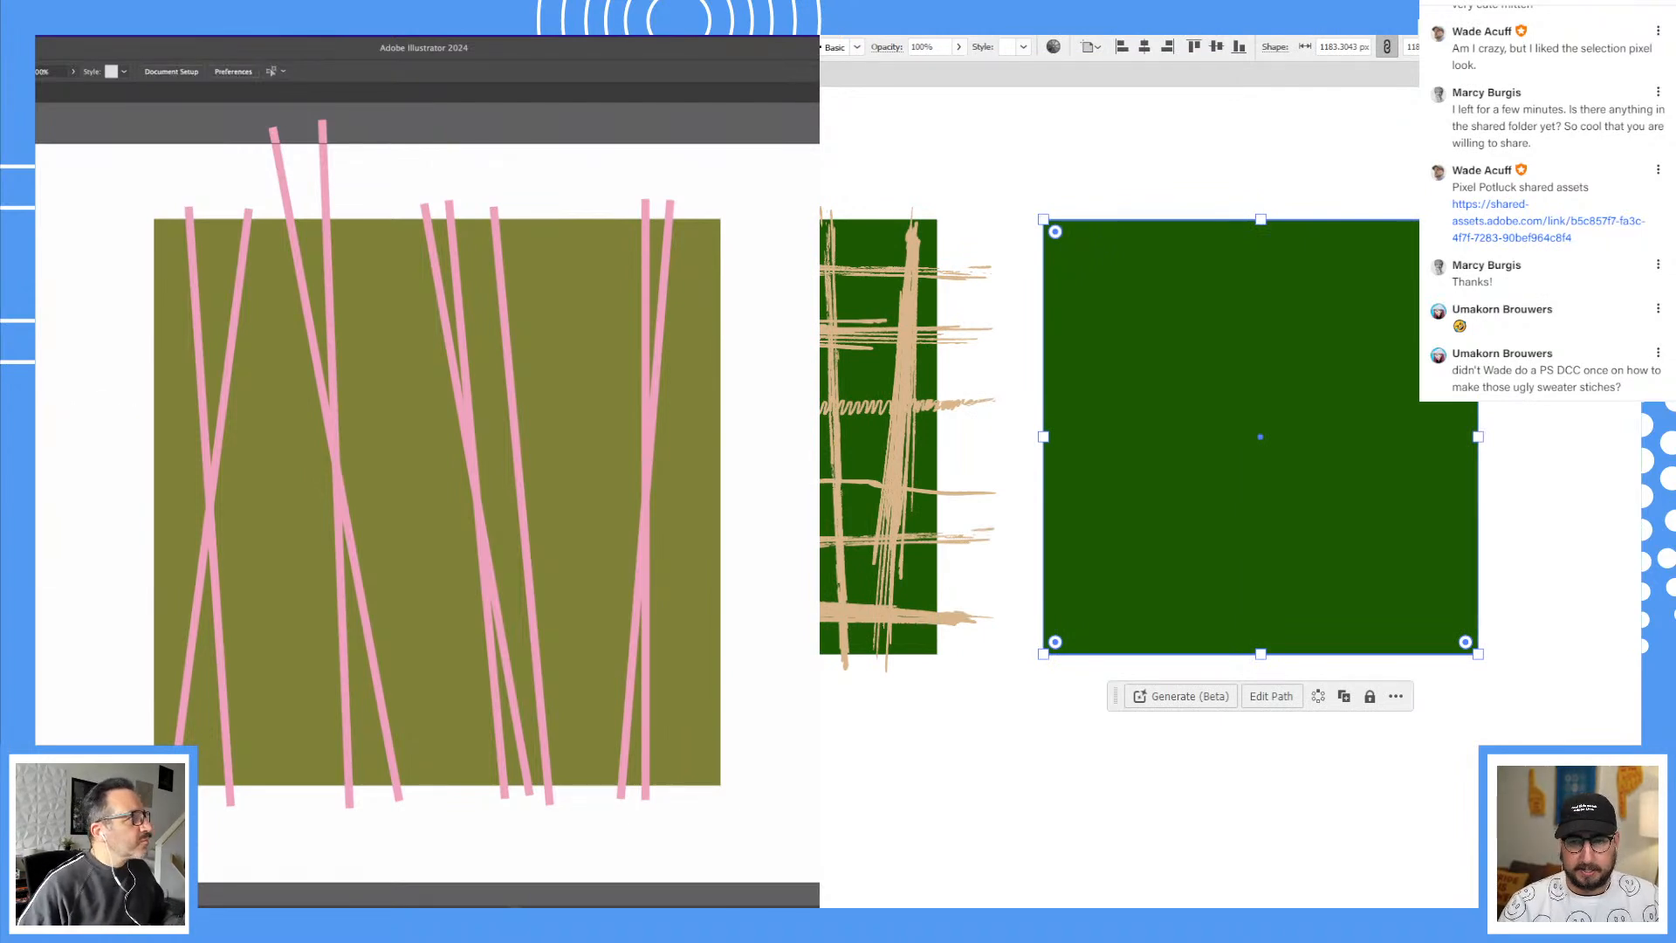
Step: Recolour the copied green square pink
key("ctrl+shift+a")
left_click(1253, 503, "ctrl")
left_click_drag(1275, 411, 1199, 579)
Step: Draw a large circle over the middle of the olive square and a small circle near the pink square's upper-left corner
mouse_move(428, 487)
left_mouse_down()
mouse_move(591, 617)
mouse_move(634, 617)
left_mouse_up()
mouse_move(413, 414)
left_mouse_down()
mouse_move(423, 437)
mouse_move(475, 441)
left_mouse_up()
left_click_drag(887, 253, 948, 314)
Step: Cut the large circle out of the olive square as a compound path, and fill the small circle dark teal
key("/")
left_click(567, 267, "shift")
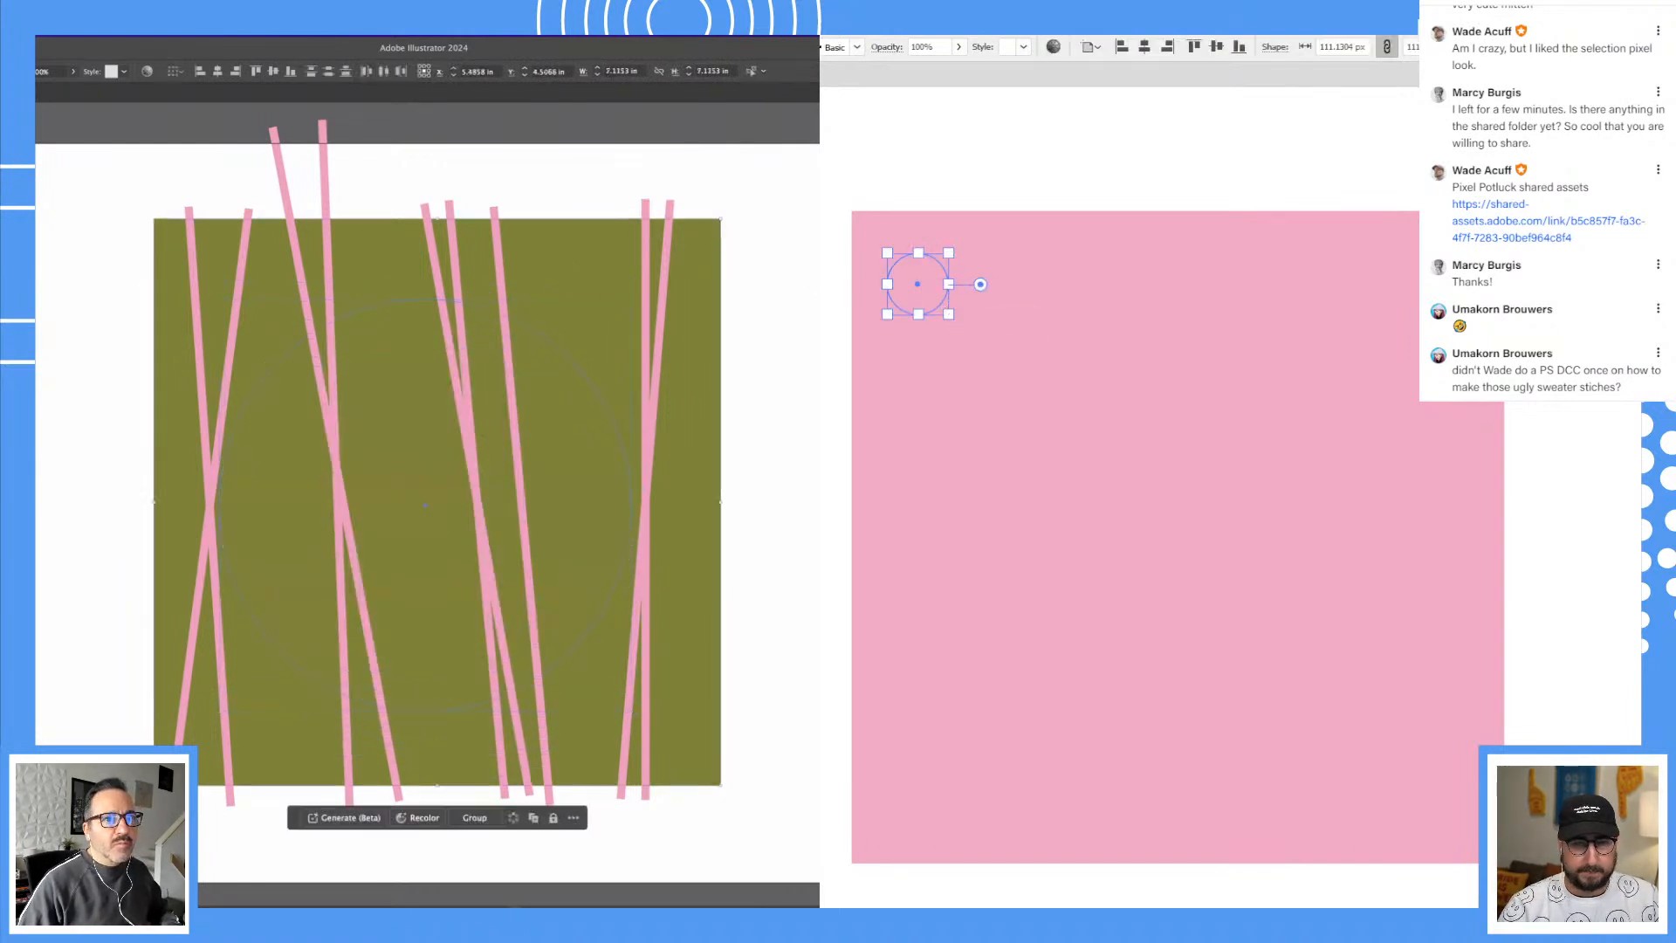
key("super+8")
left_click(791, 492)
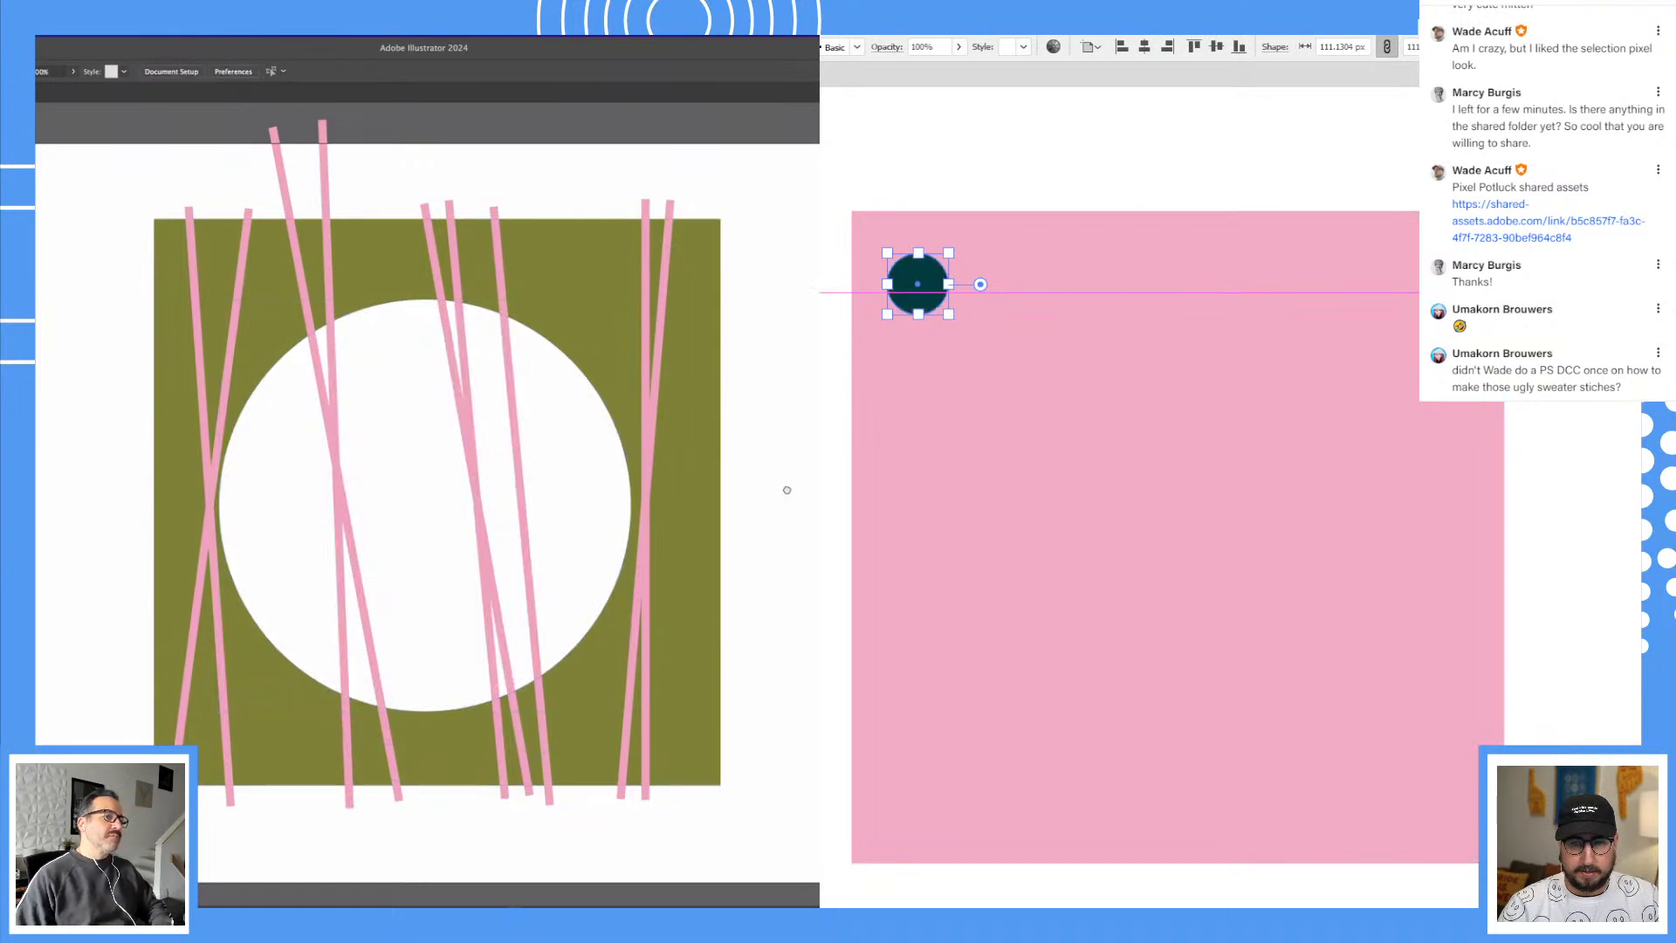
left_click(1082, 206)
left_click(687, 525)
left_click(112, 158)
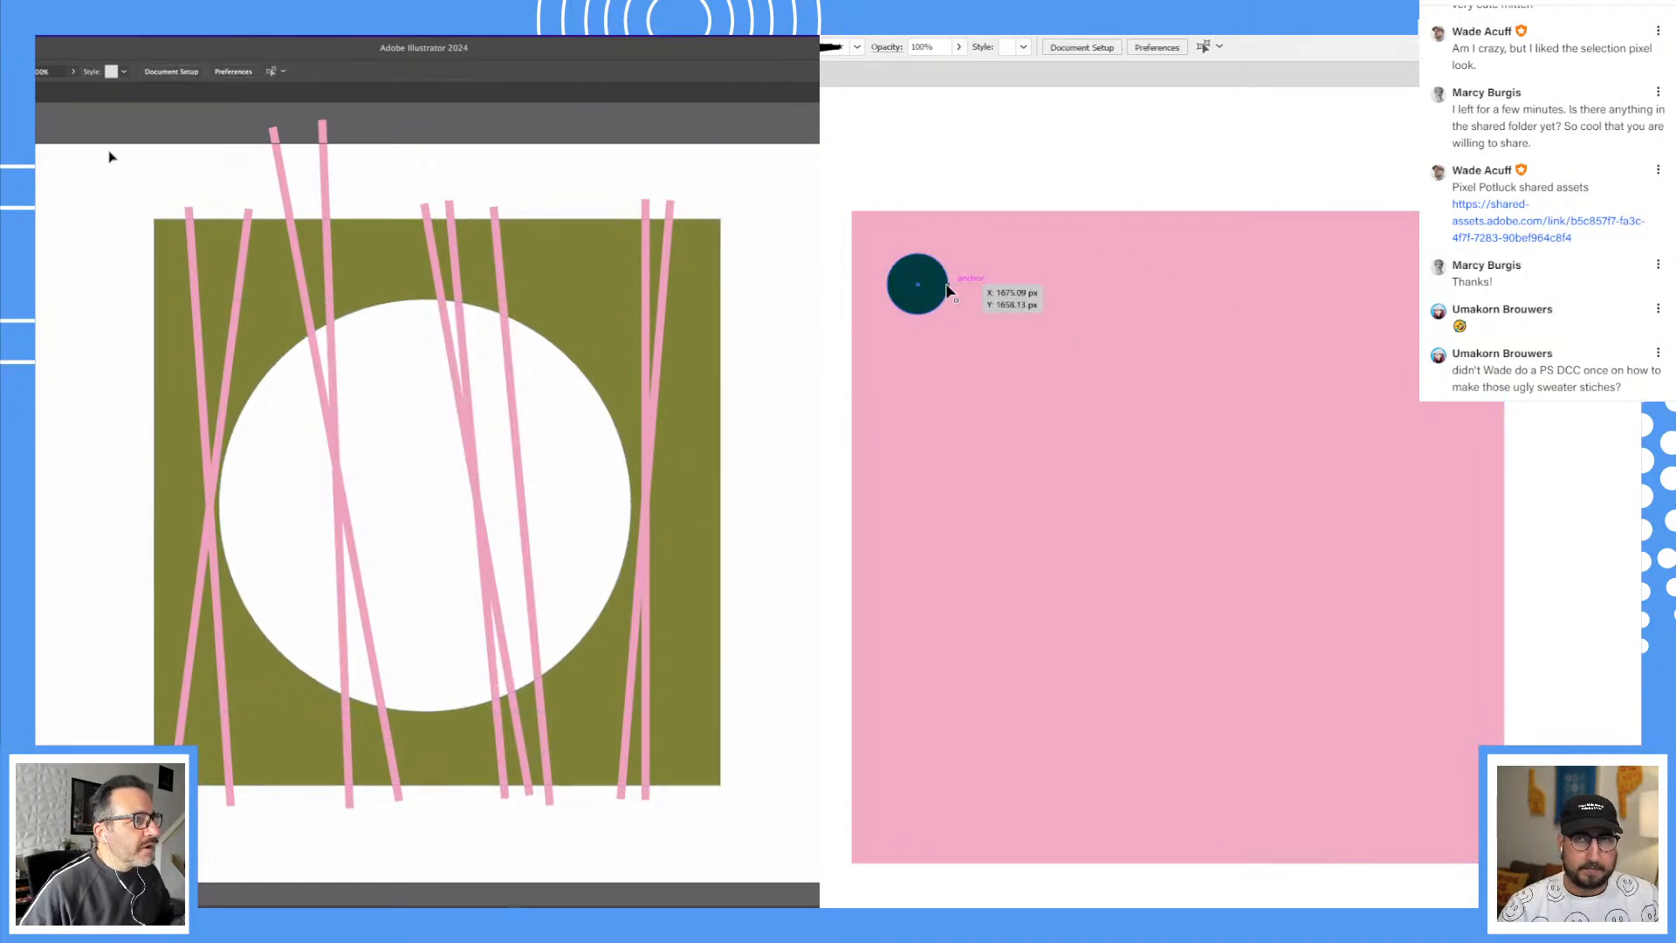
Step: Replace the small circle with a dark teal diamond fitted into the pink square's upper-left corner
left_click_drag(727, 262, 696, 306)
left_click(695, 308, "shift")
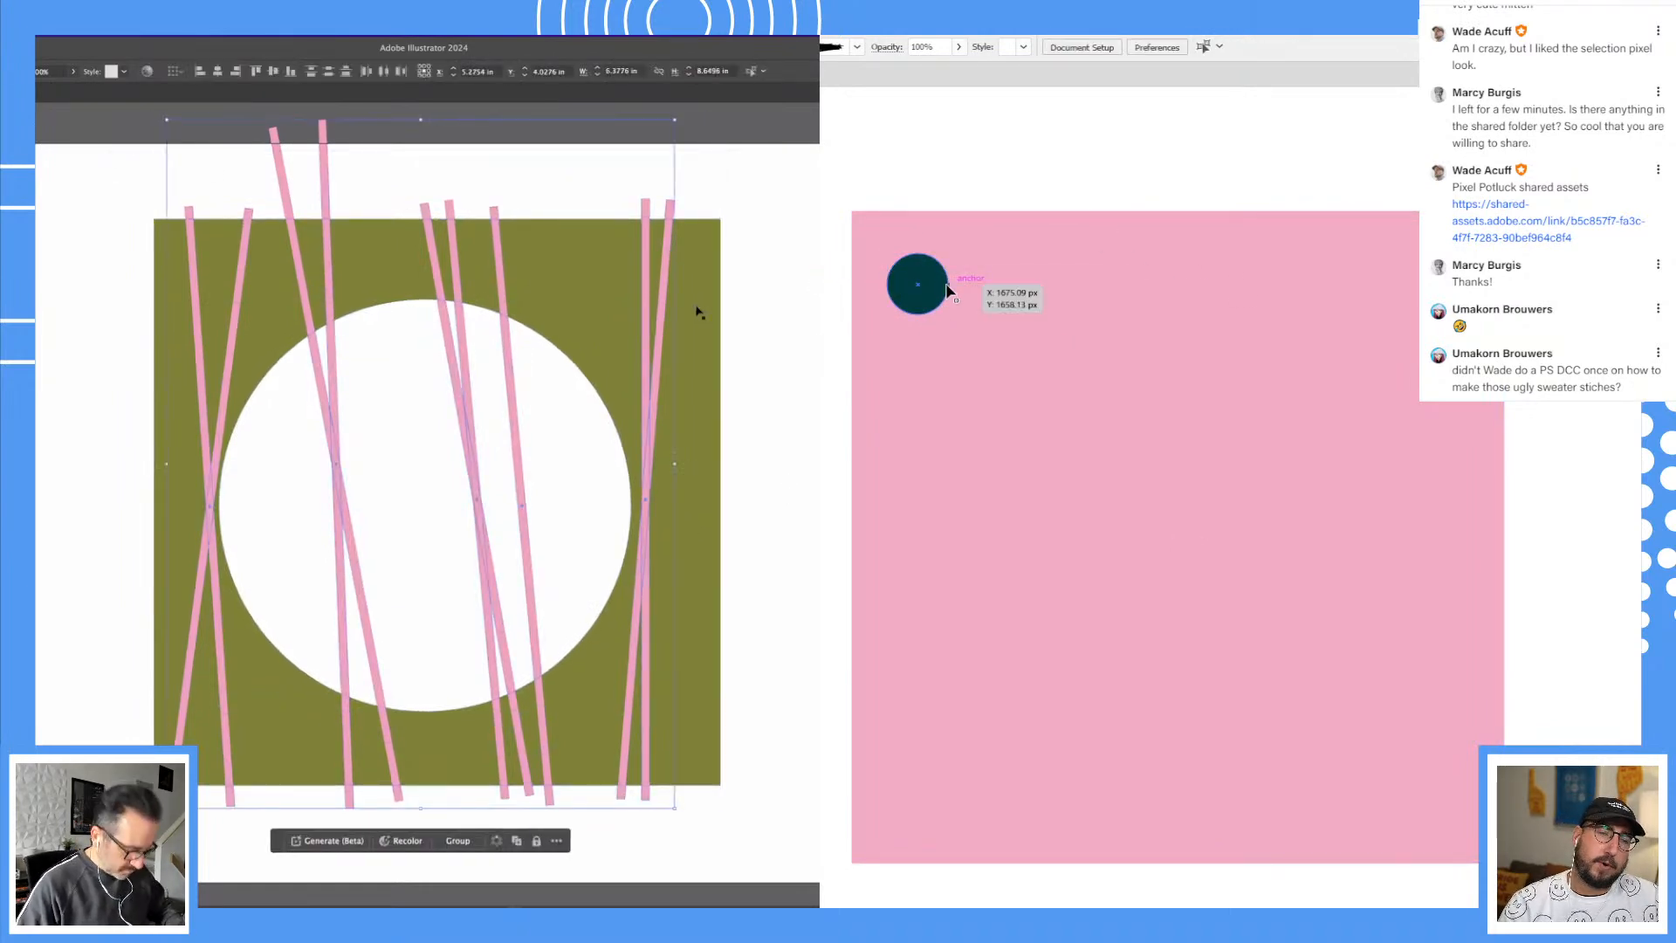
left_click(947, 287)
left_click(702, 323)
key("Delete")
key("m")
mouse_move(852, 211)
left_mouse_down()
mouse_move(994, 353)
mouse_move(1111, 201)
left_mouse_up()
key("a")
left_click_drag(986, 292, 1013, 323)
left_click(1124, 154)
Step: Bring the olive frame to the front and use it as a clipping mask for the pink bars
key("super+shift+]")
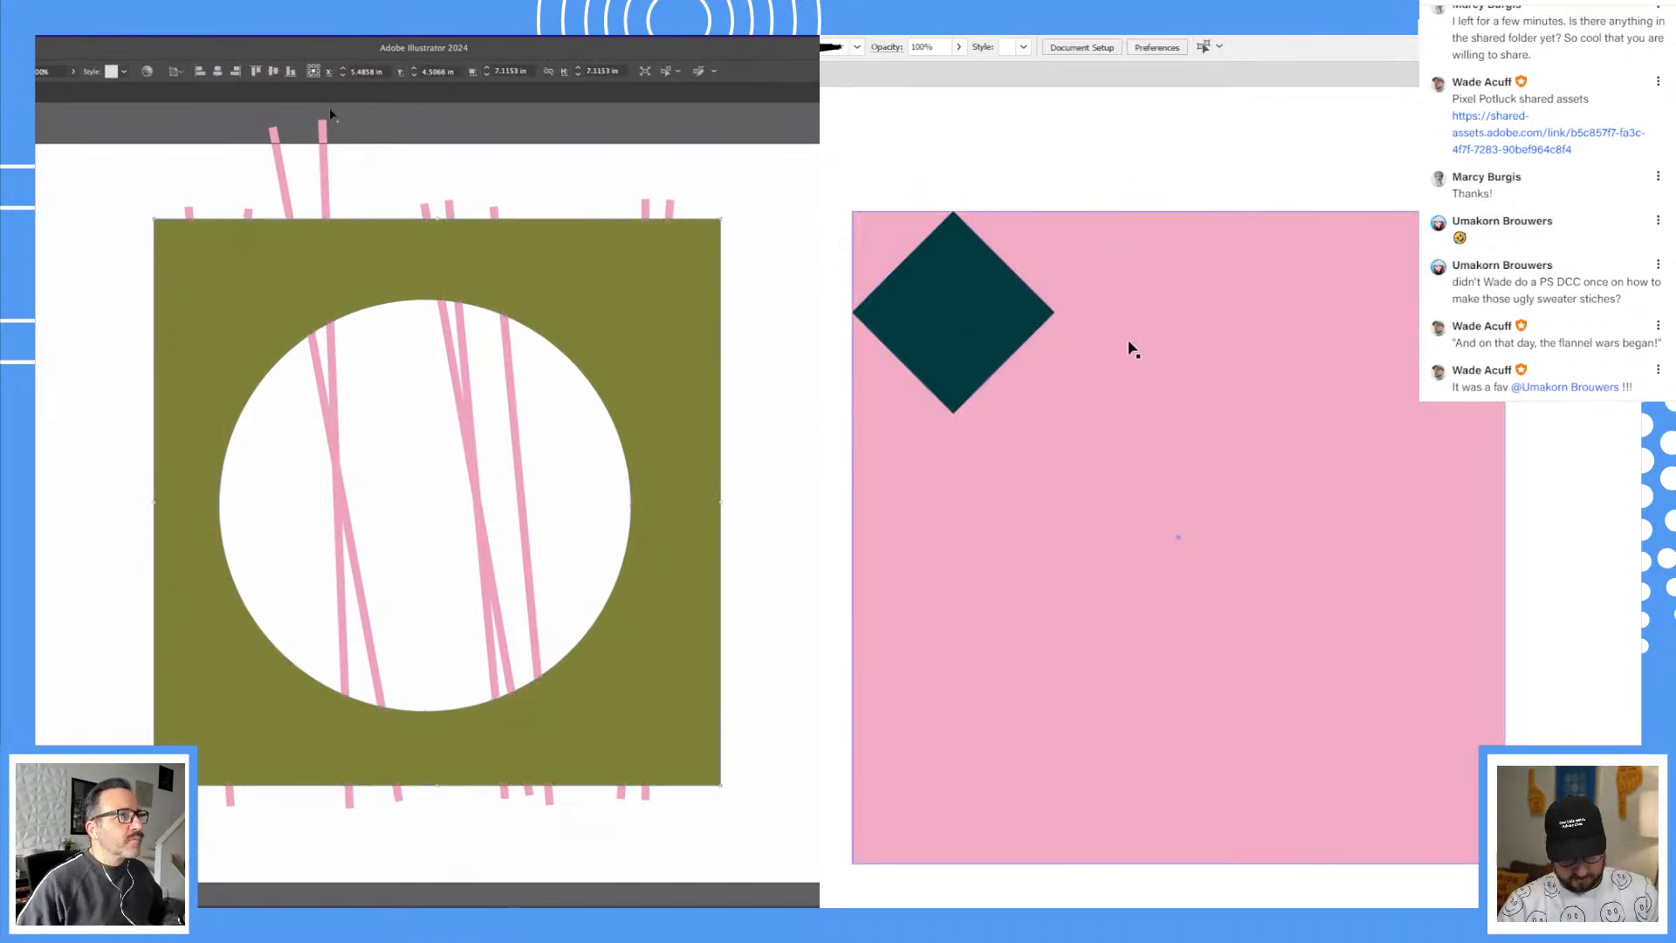
left_click(278, 174, "shift")
key("super+7")
left_click(98, 323)
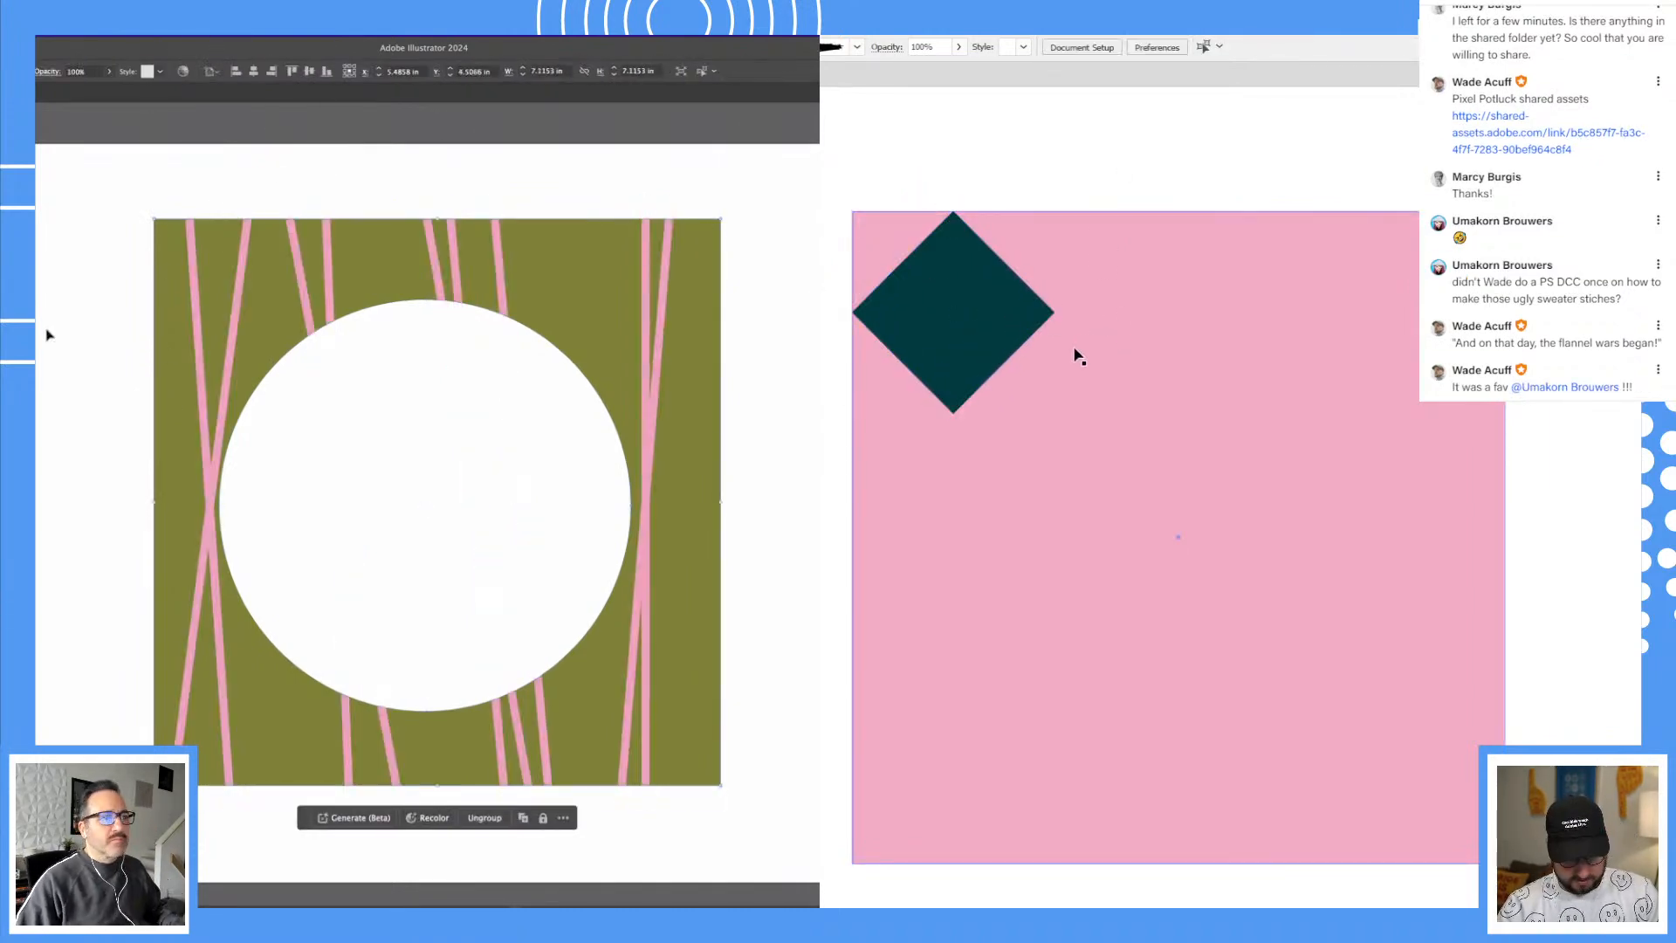
Step: Draw an olive square to the right of the diamond, and stretch the clipped pink bars toward the frame's right edge
key("backslash")
mouse_move(1054, 312)
left_mouse_down()
mouse_move(1151, 250)
mouse_move(1139, 227)
mouse_move(1155, 211)
left_mouse_up()
double_click(645, 333)
left_click_drag(647, 331, 670, 343)
key("super+z")
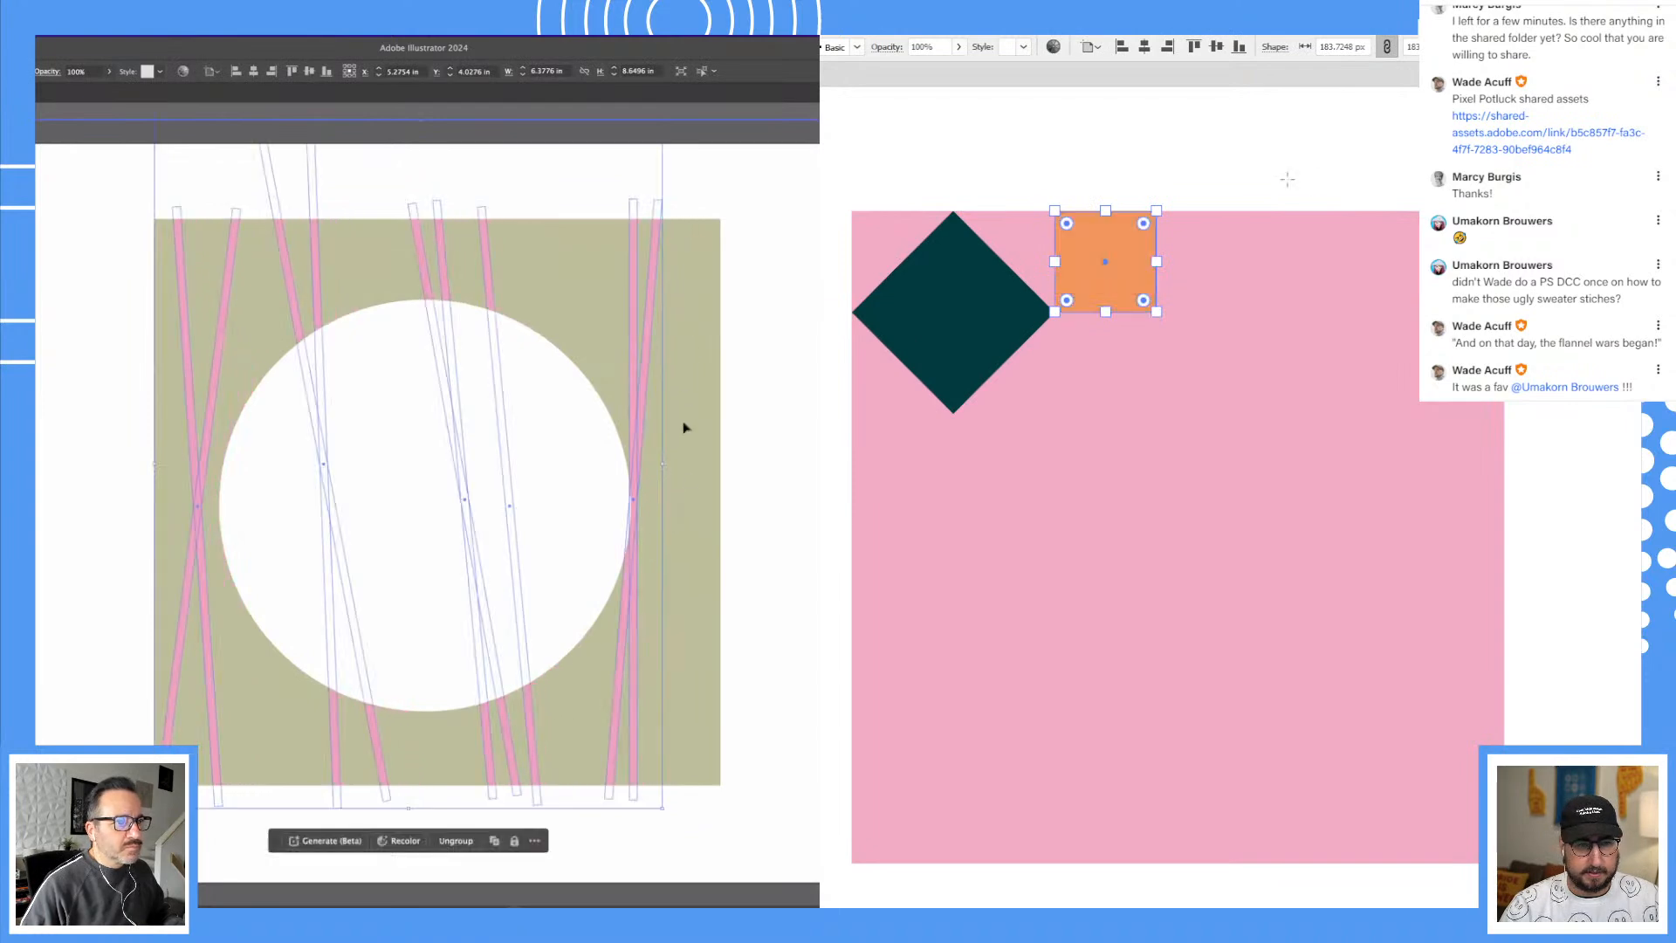
left_click_drag(664, 467, 711, 464)
left_click(789, 440)
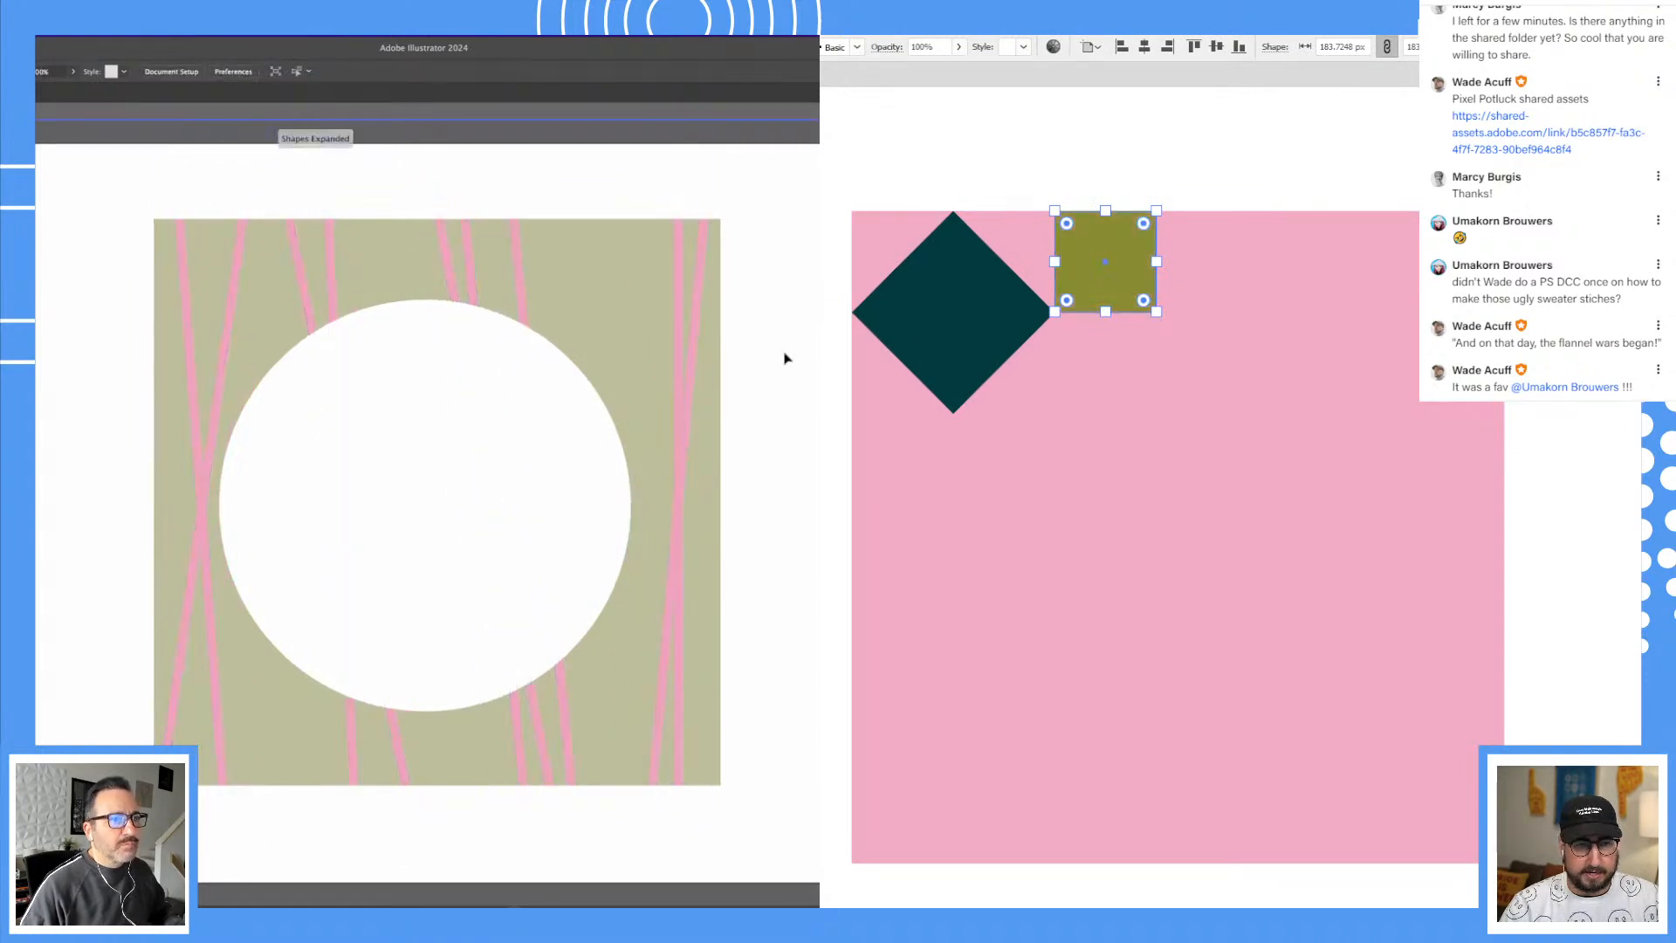
double_click(749, 121)
Step: Duplicate the small olive square directly below itself and widen both copies to the right
key("v")
left_click(1167, 146)
scroll(734, 265, "down", 1)
left_click_drag(1138, 282, 1148, 379)
left_click(1132, 283, "shift")
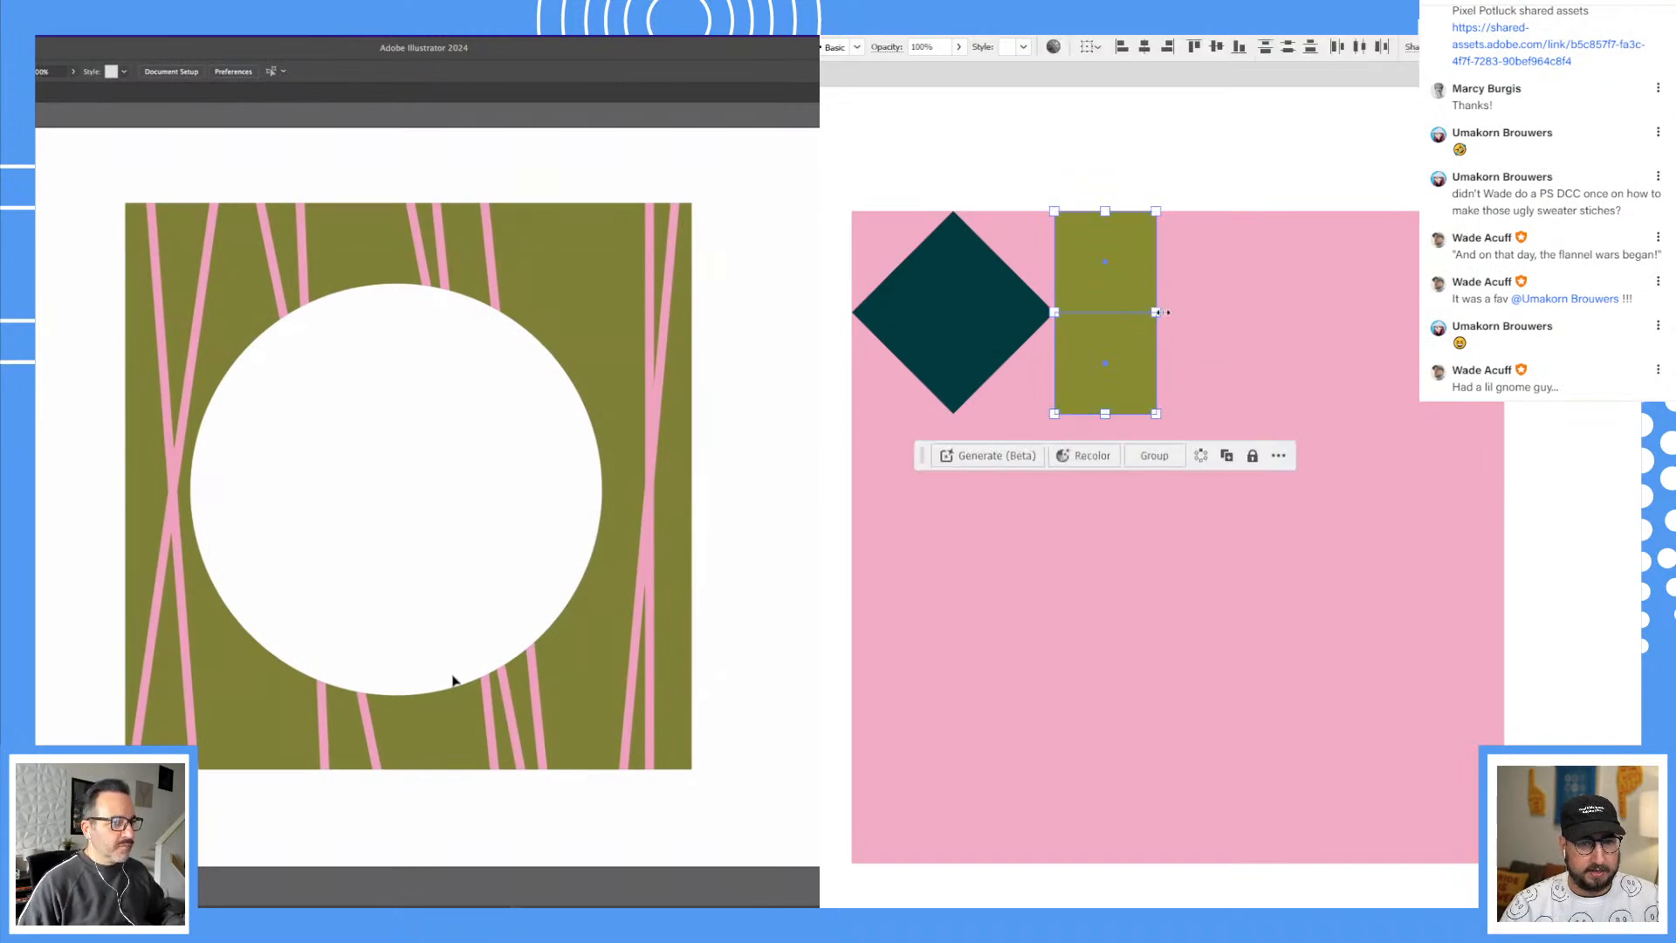
double_click(450, 691)
left_click_drag(1156, 311, 1219, 312)
left_click(1186, 367)
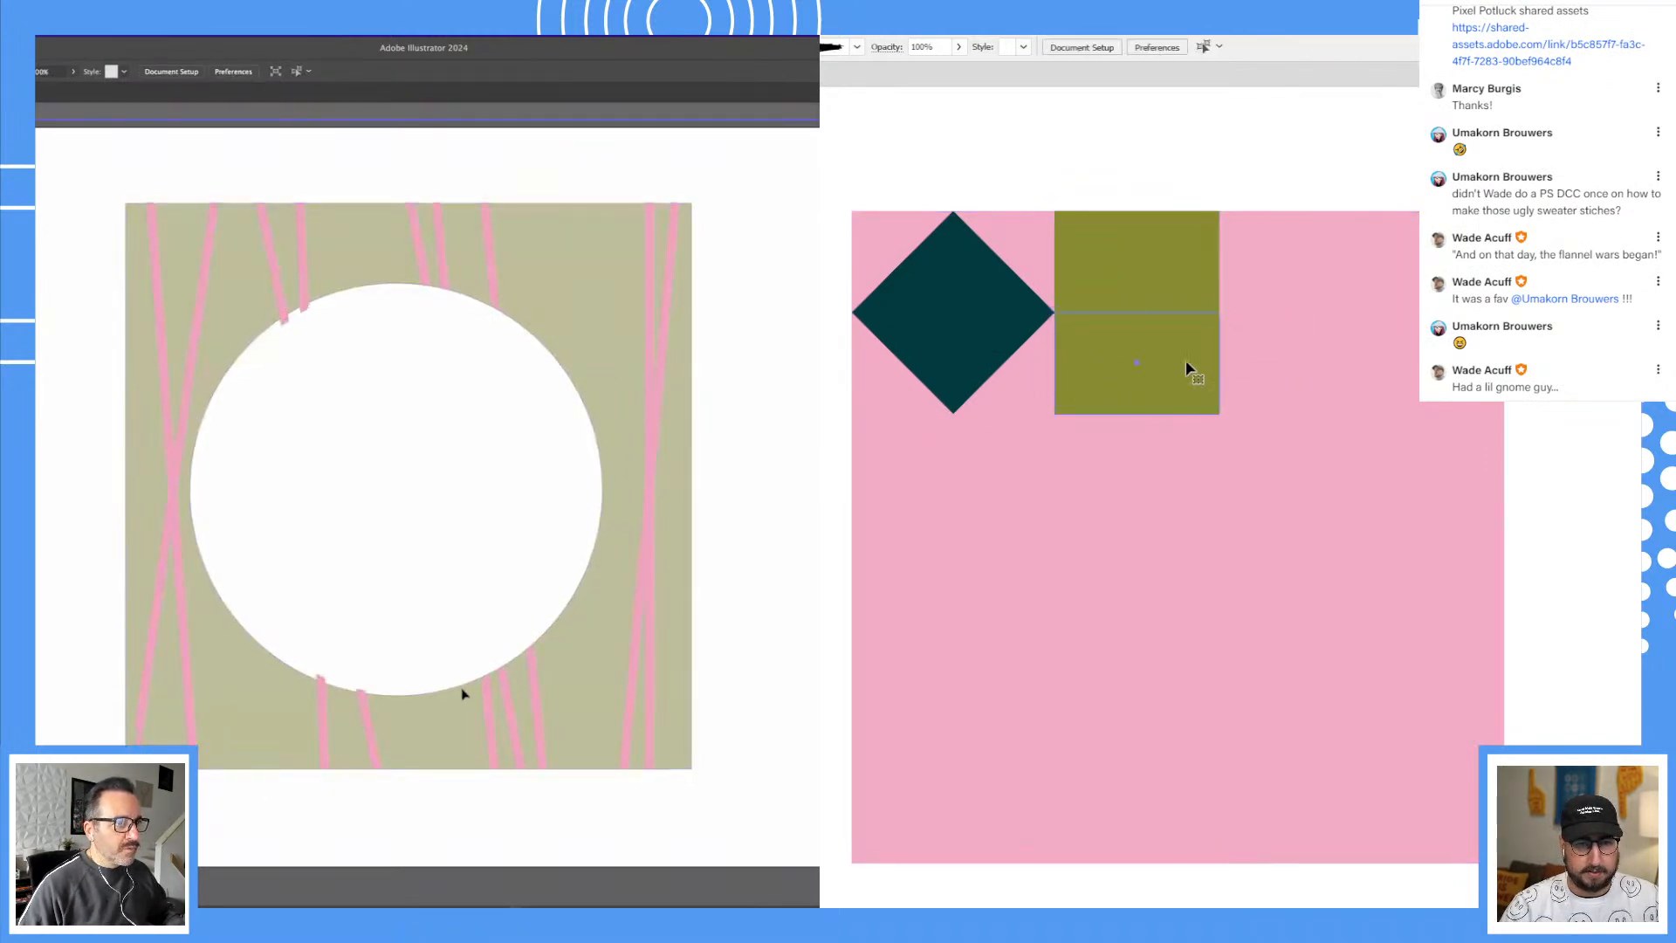
Step: Recolour the lower rectangle red, and undo the last adjustment to the clipped pink bars
left_click_drag(484, 687, 465, 687)
key("ctrl+shift+a")
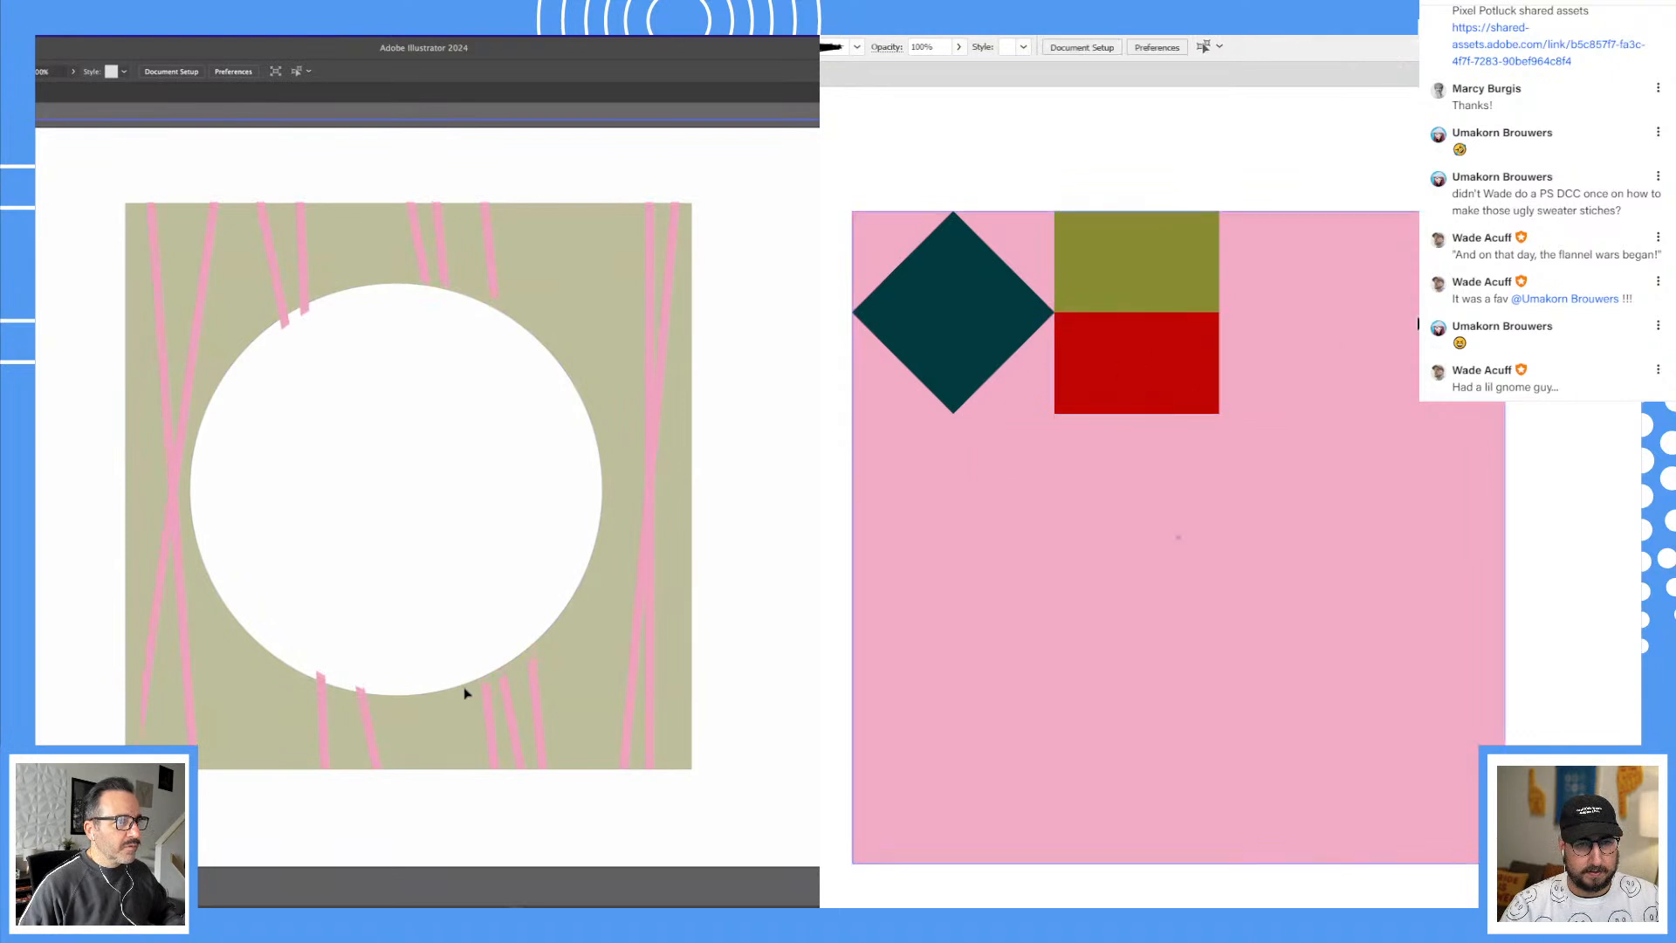
left_click(782, 576)
key("Escape")
key("m")
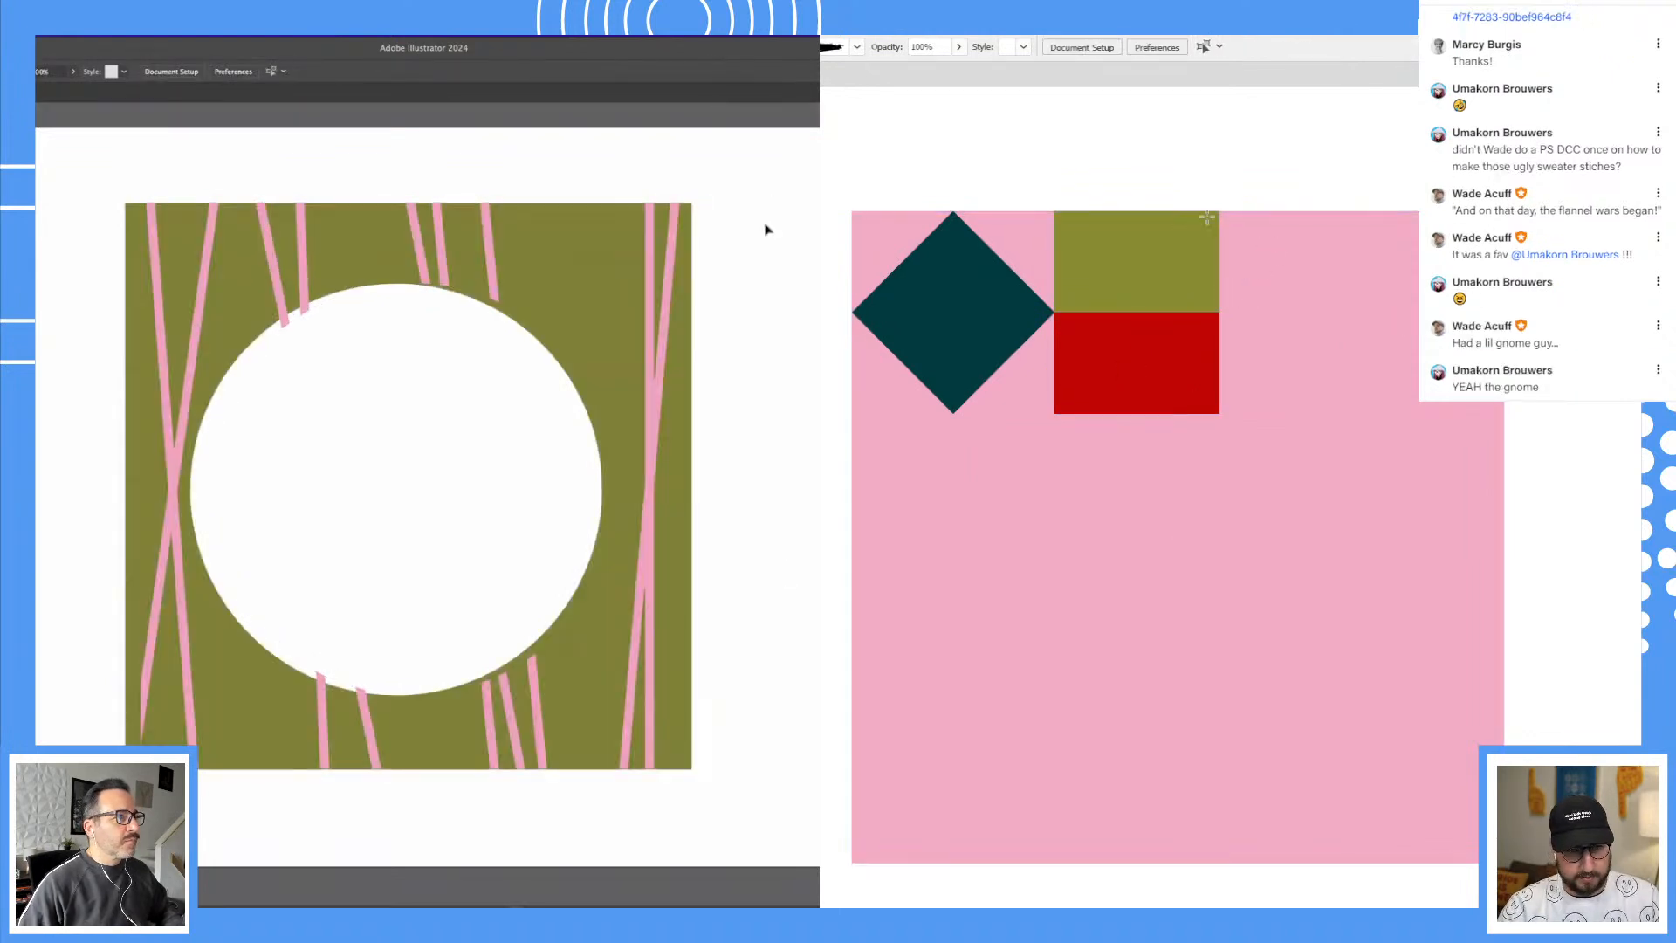
key("super+z")
Step: Draw a narrow white ellipse to the right of the two rectangles, and move the olive frame's right edge slightly inward
left_click_drag(1218, 213, 1379, 413)
key("a")
left_click_drag(722, 174, 688, 279)
key("i")
left_click_drag(739, 795, 685, 771)
key("v")
left_click(712, 767)
left_click_drag(1417, 312, 1364, 321)
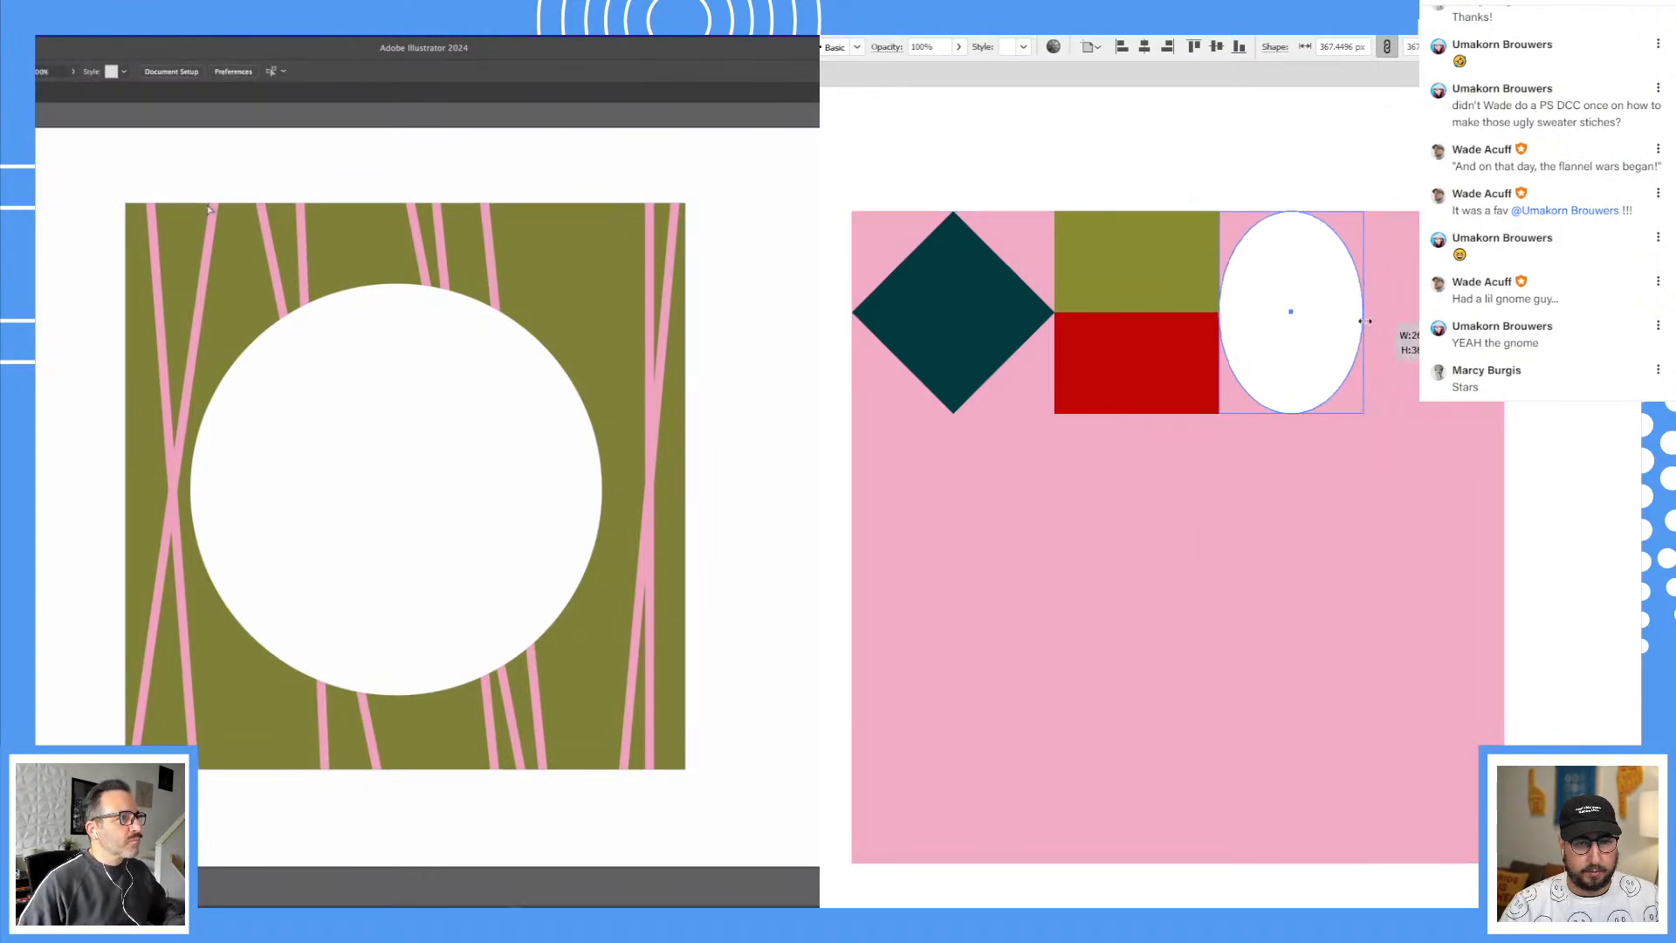
Step: Narrow the two rectangles, the white ellipse and the diamond horizontally so they stay side by side
left_click(1170, 282, "shift")
left_click(1174, 353, "shift")
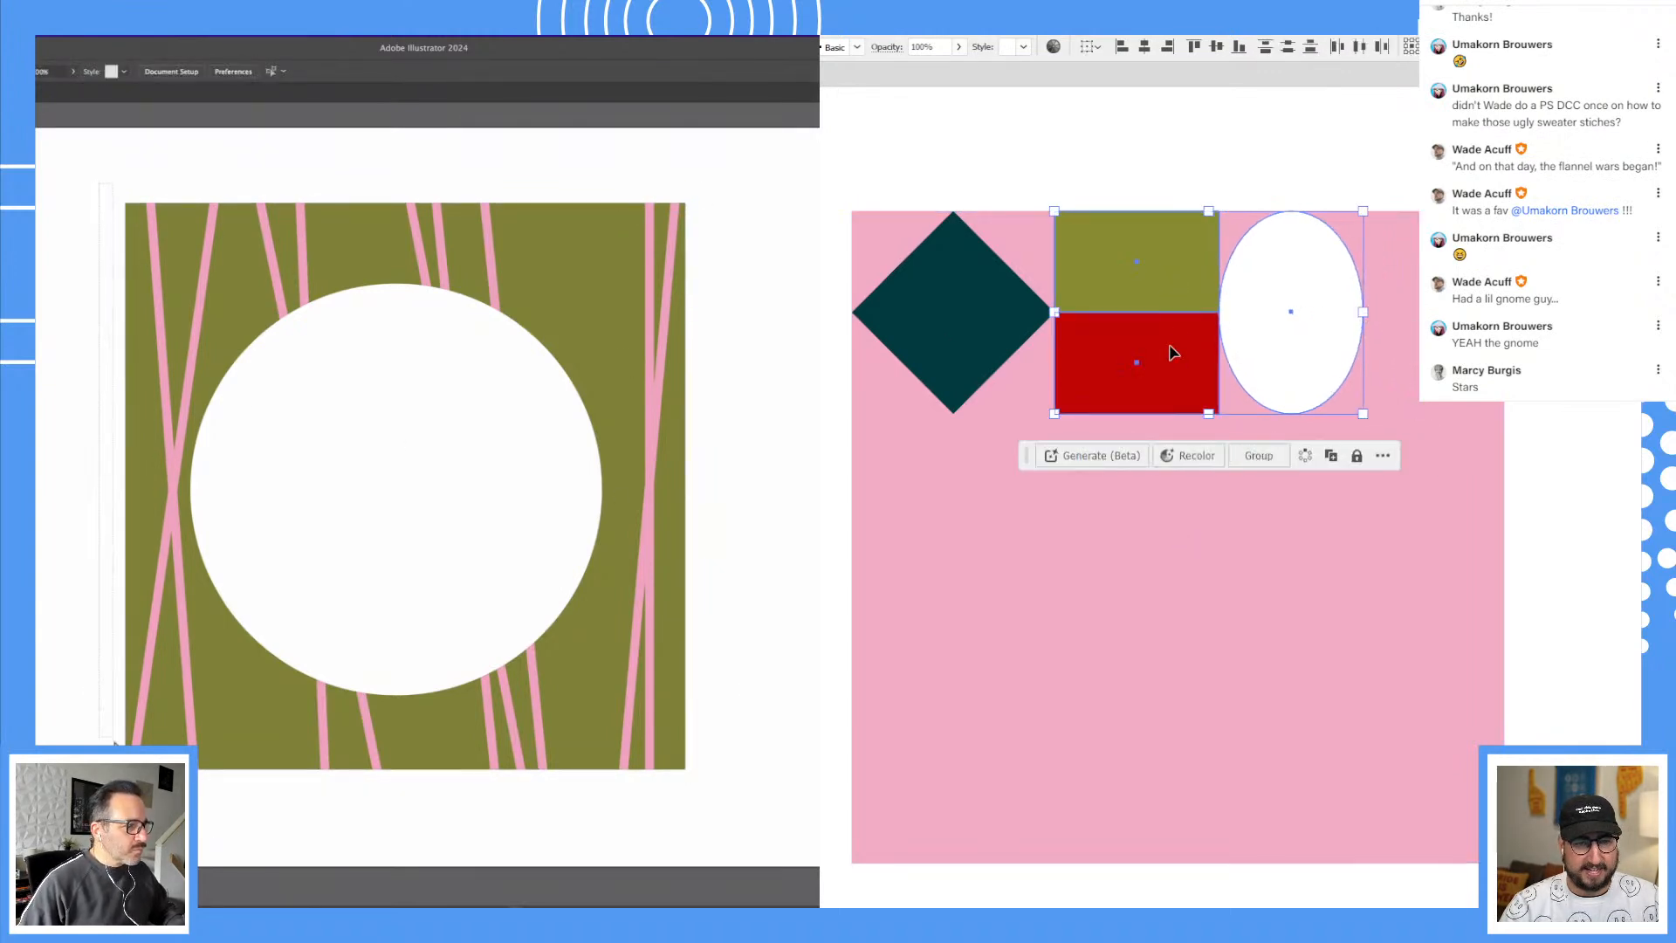
left_click_drag(1359, 312, 1248, 316)
left_click(938, 318, "shift")
left_click(1391, 375)
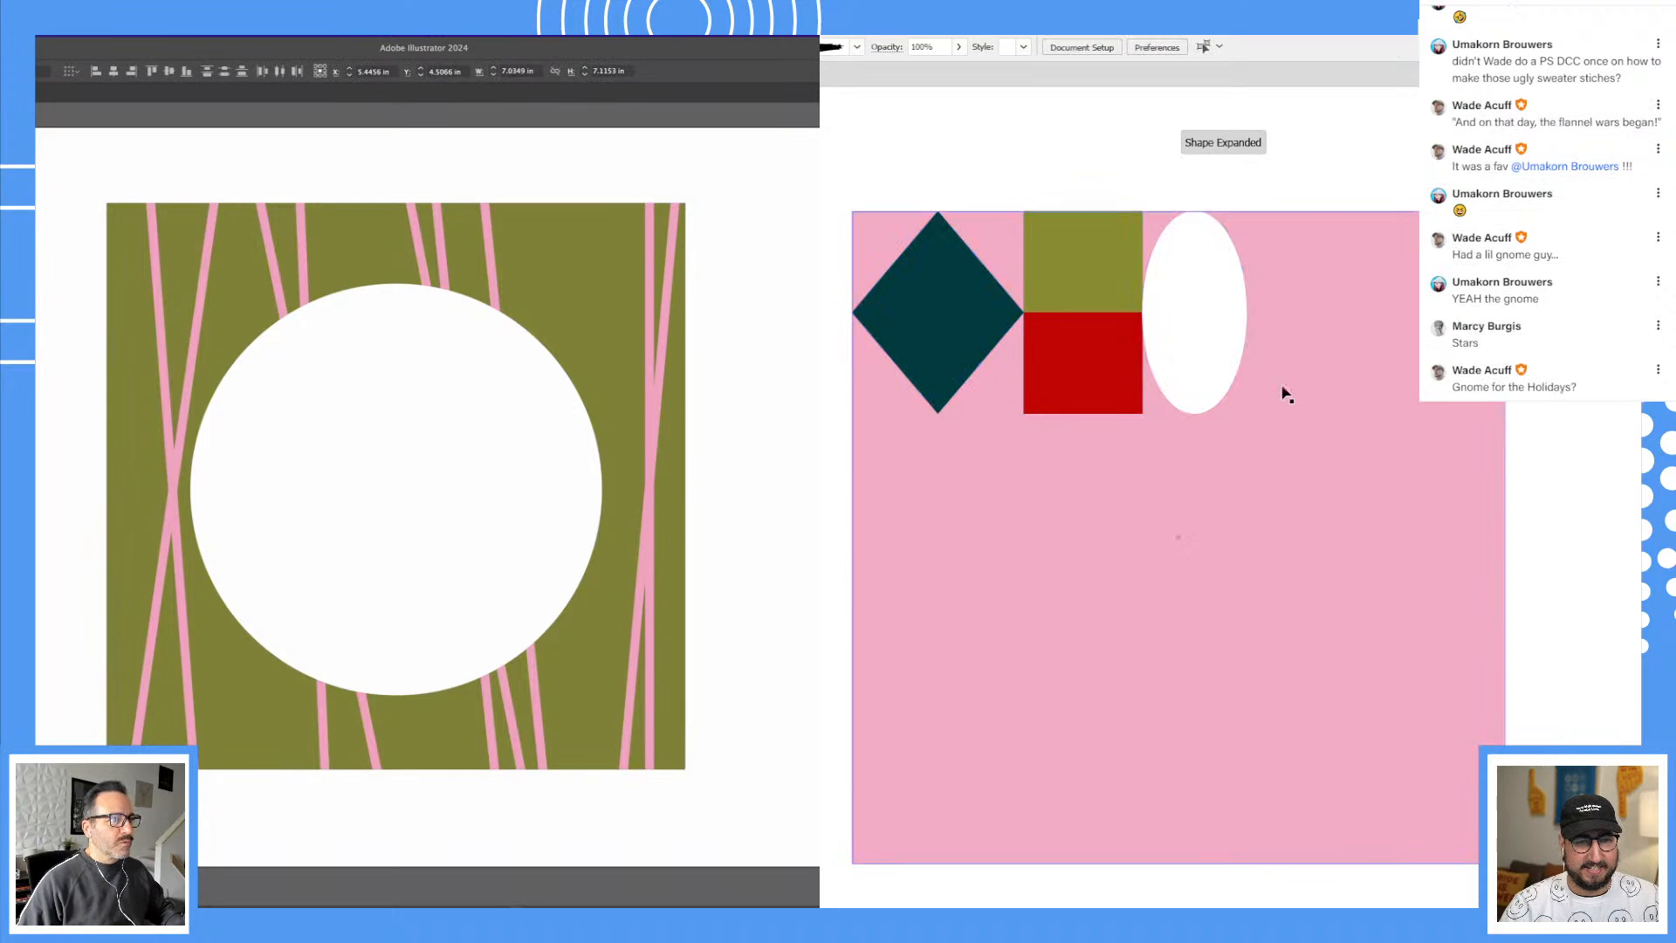
Step: Recolour the red rectangle white and the white ellipse red
left_click(1211, 405)
left_click_drag(1213, 403, 1098, 323)
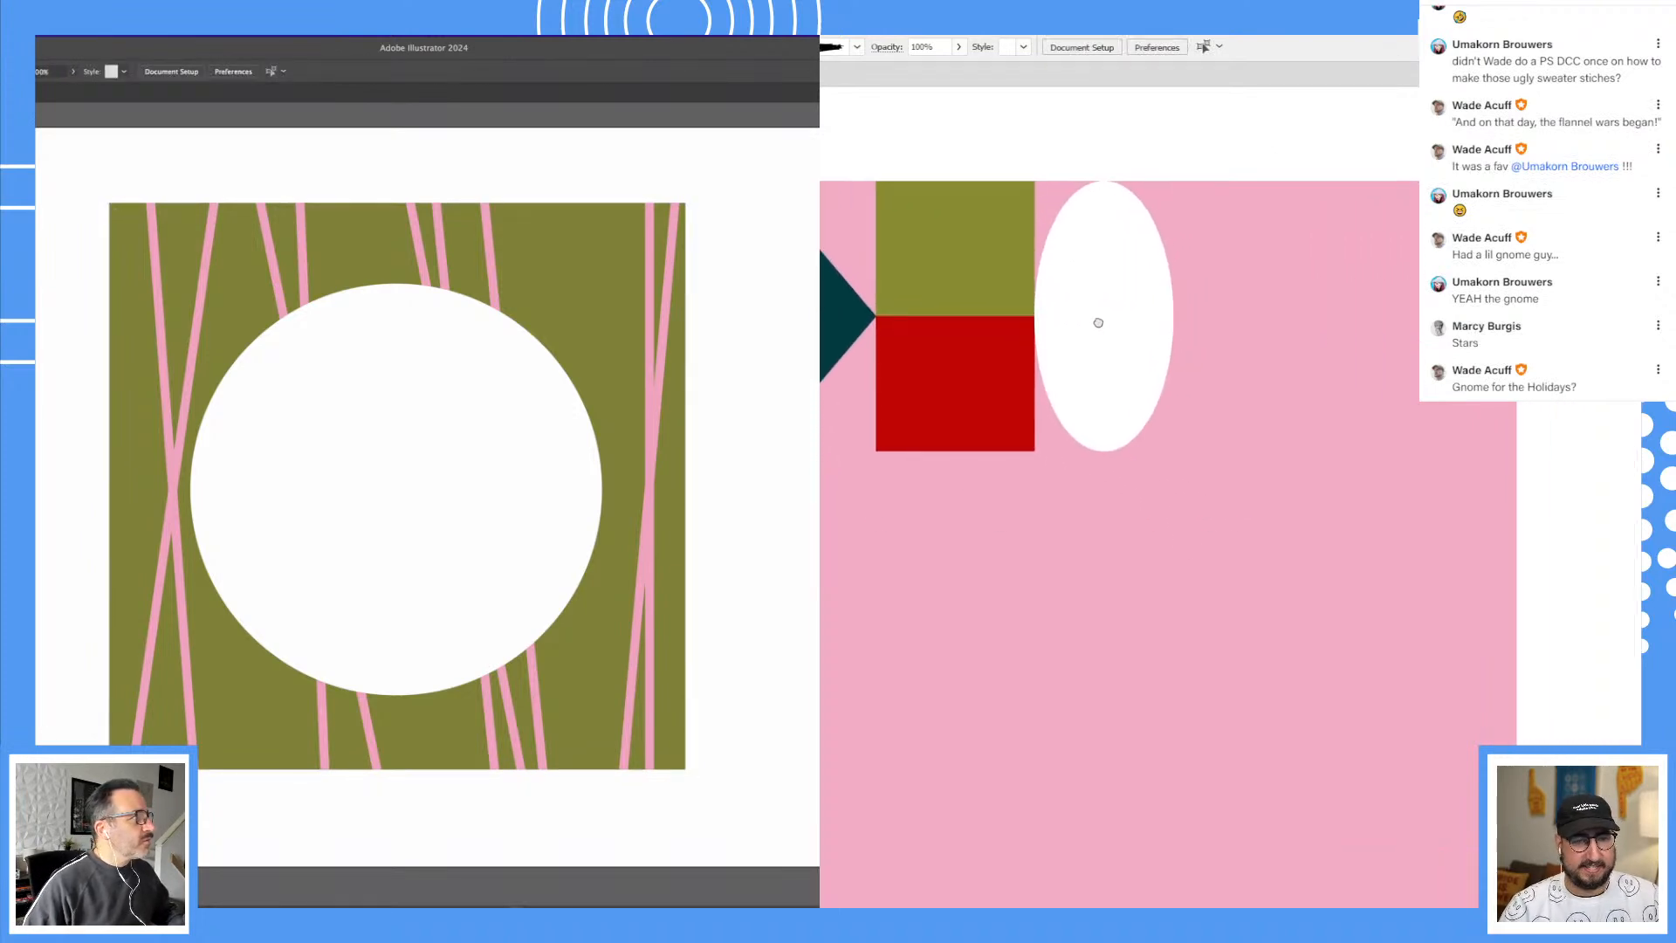
left_click(1105, 318)
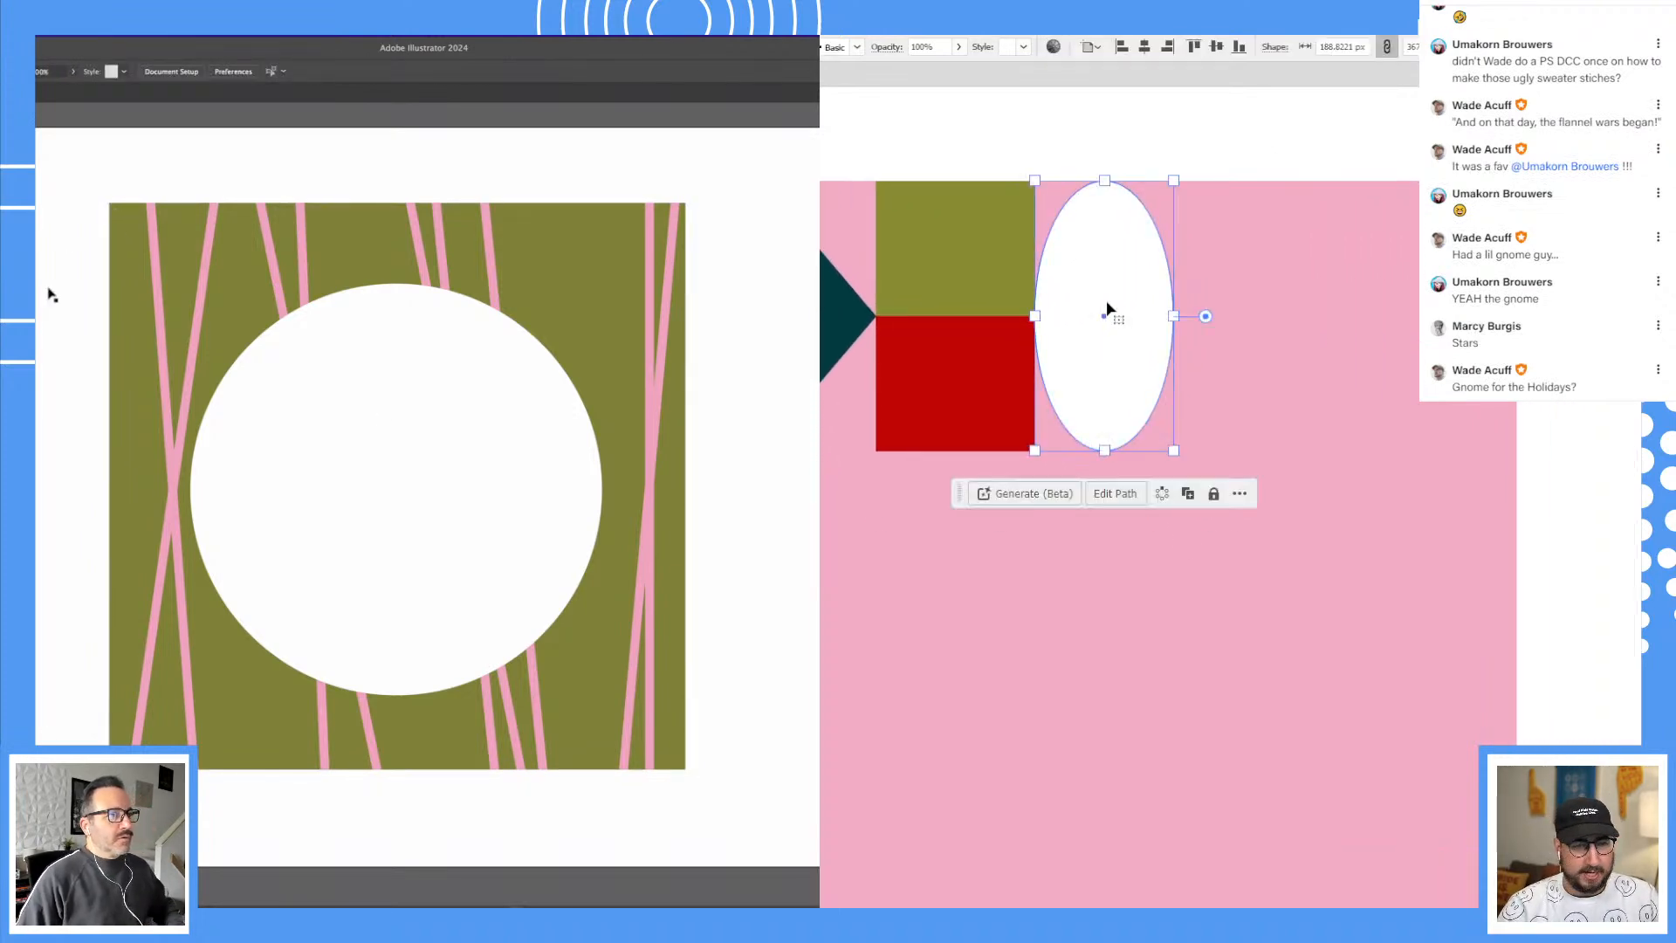
left_click(957, 364)
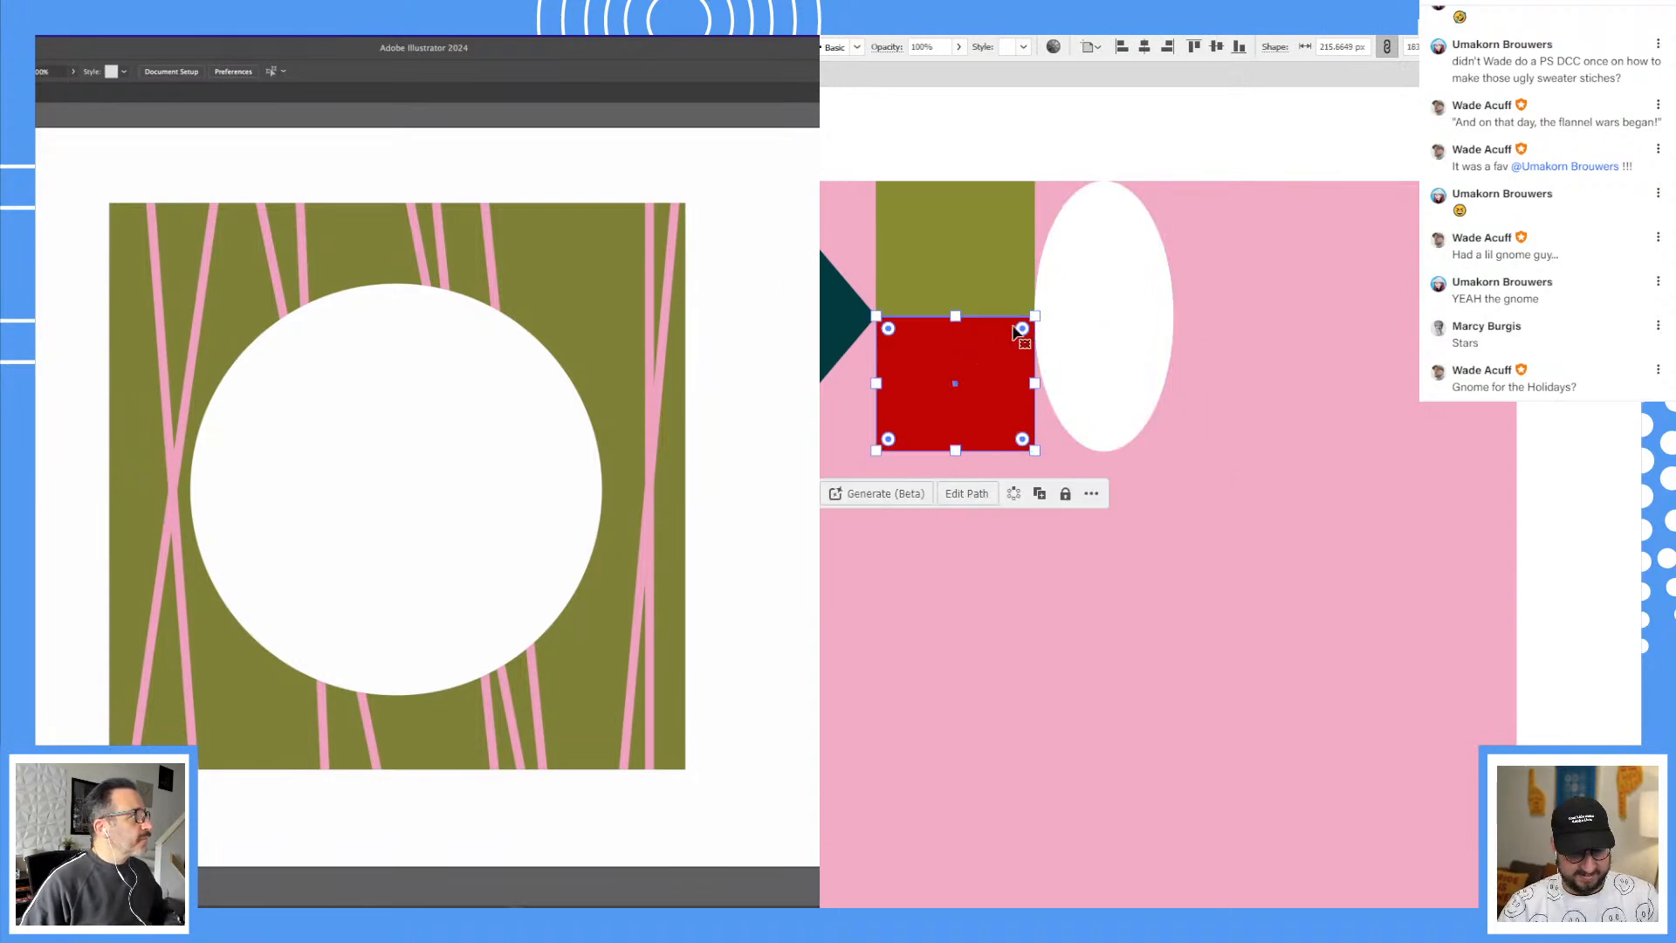
key("i")
left_click(1087, 314)
key("v")
left_click(1110, 274)
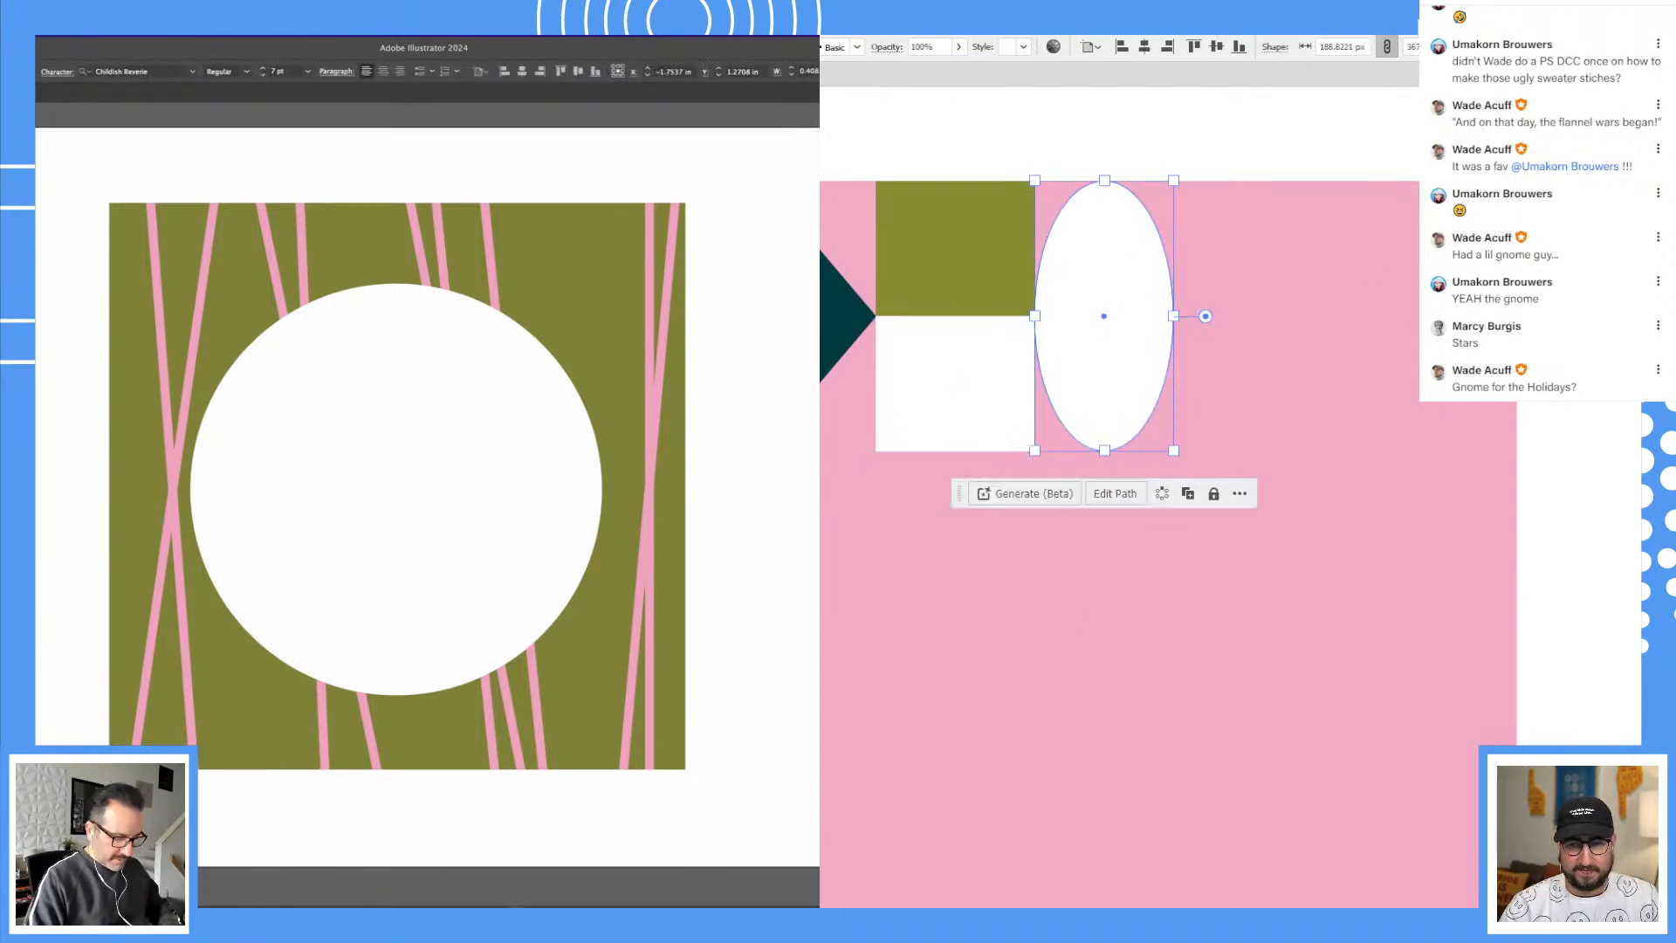
Step: Select the quote "May your Holiday designs sleigh the competition!" in the reference text
key("super+minus")
key("super+minus")
key("super+minus")
key("ctrl+shift+a")
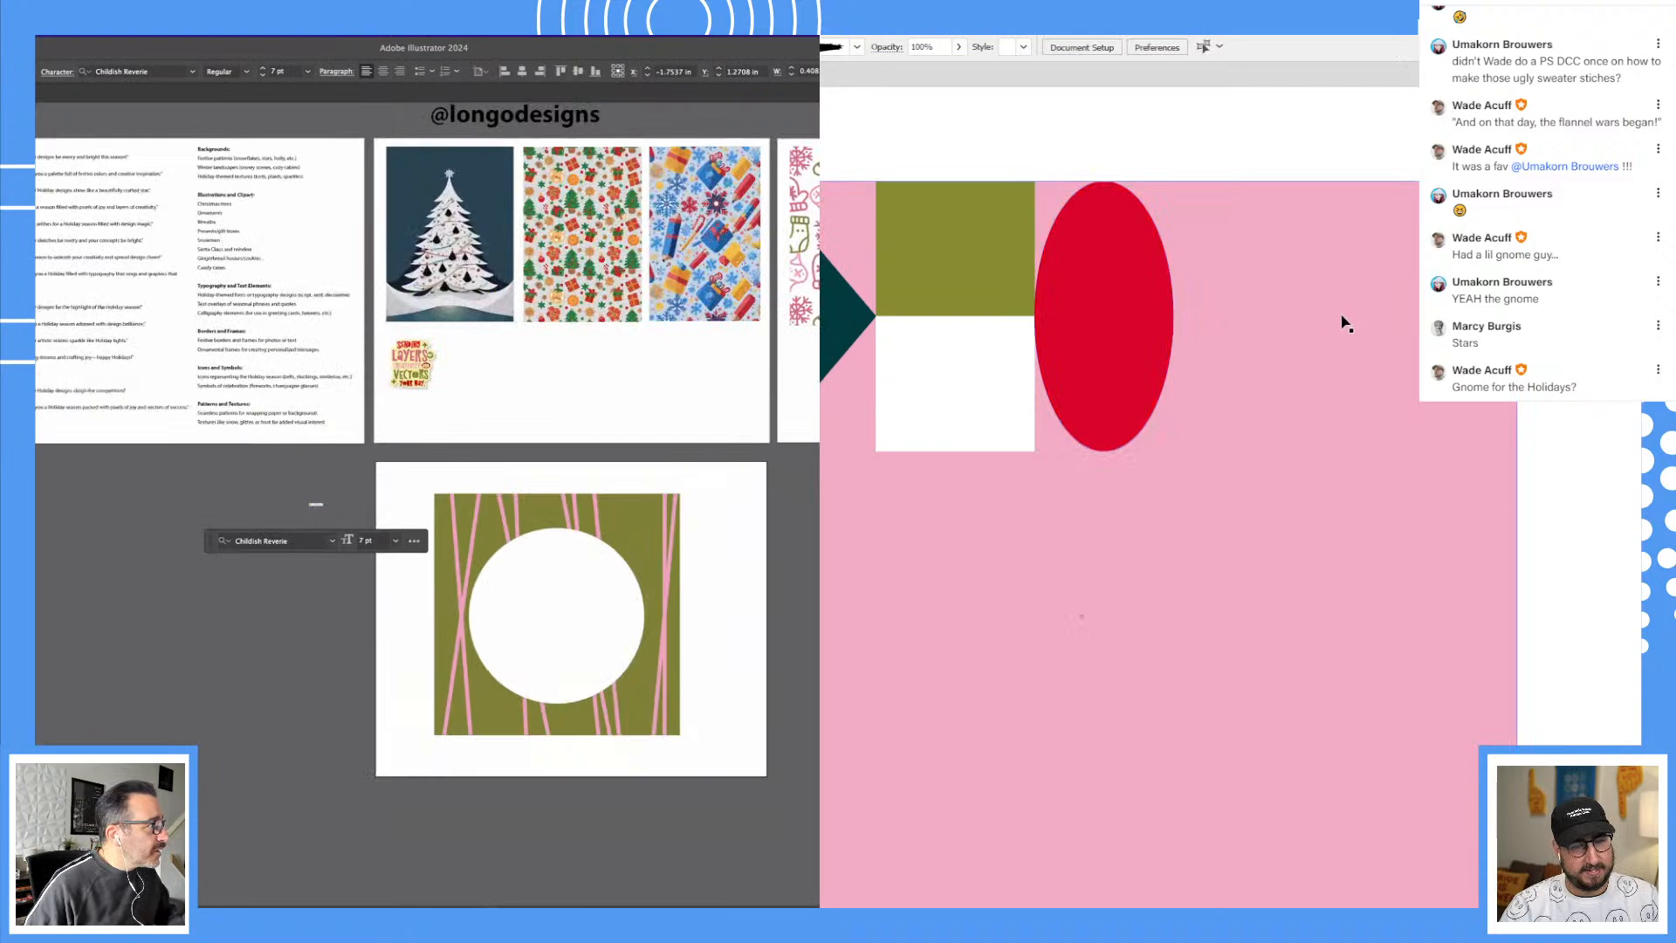
left_click_drag(148, 336, 185, 538)
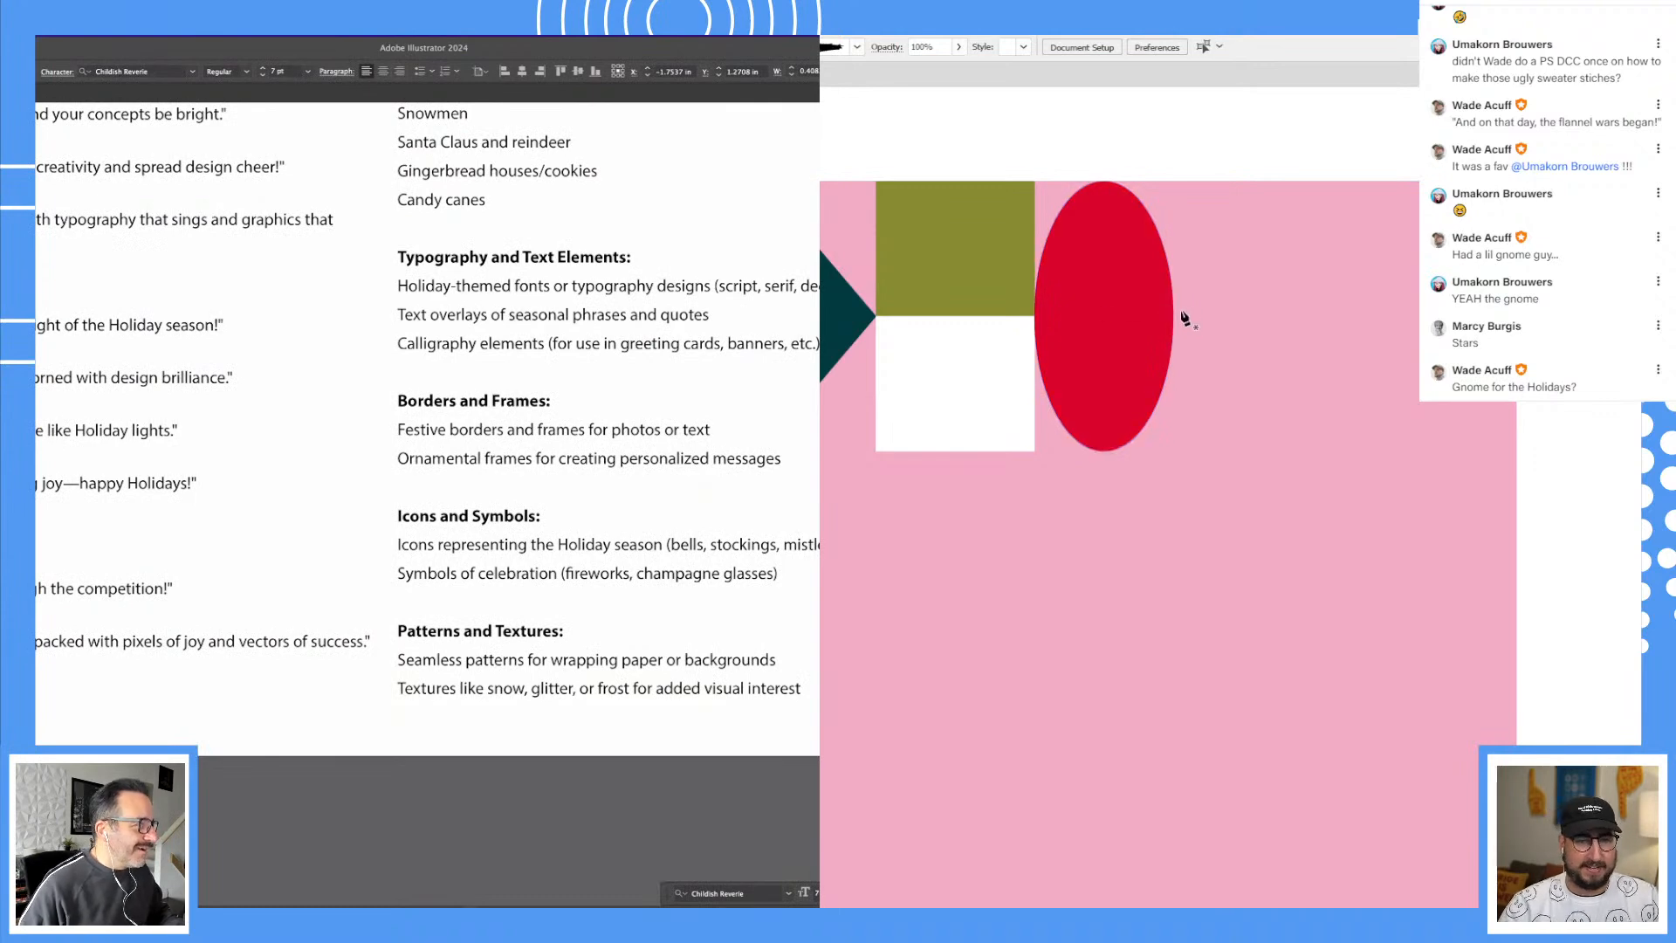
left_click_drag(35, 589, 158, 587)
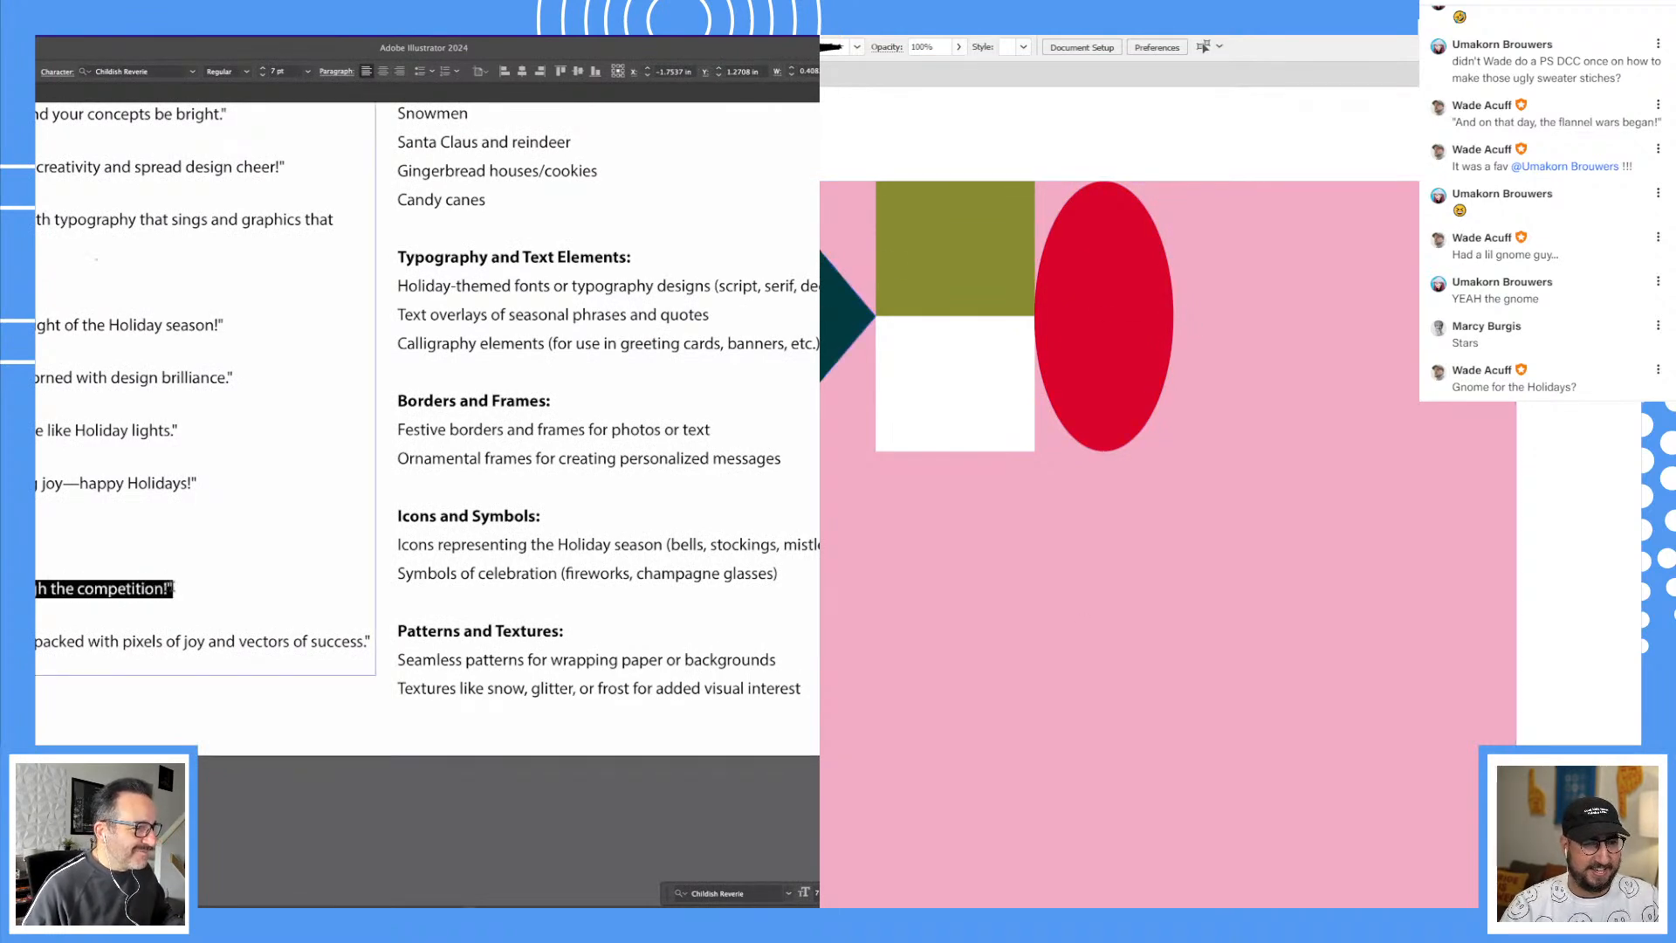
Step: Draw a dark teal triangle to the right of the red ellipse, aligned with the pink square's upper edge
left_click_drag(738, 282, 1264, 282)
key("Escape")
left_click(600, 434)
key("p")
left_click_drag(731, 568, 331, 334)
left_click(1287, 450)
key("v")
left_click(1313, 154)
scroll(332, 335, "down", 1)
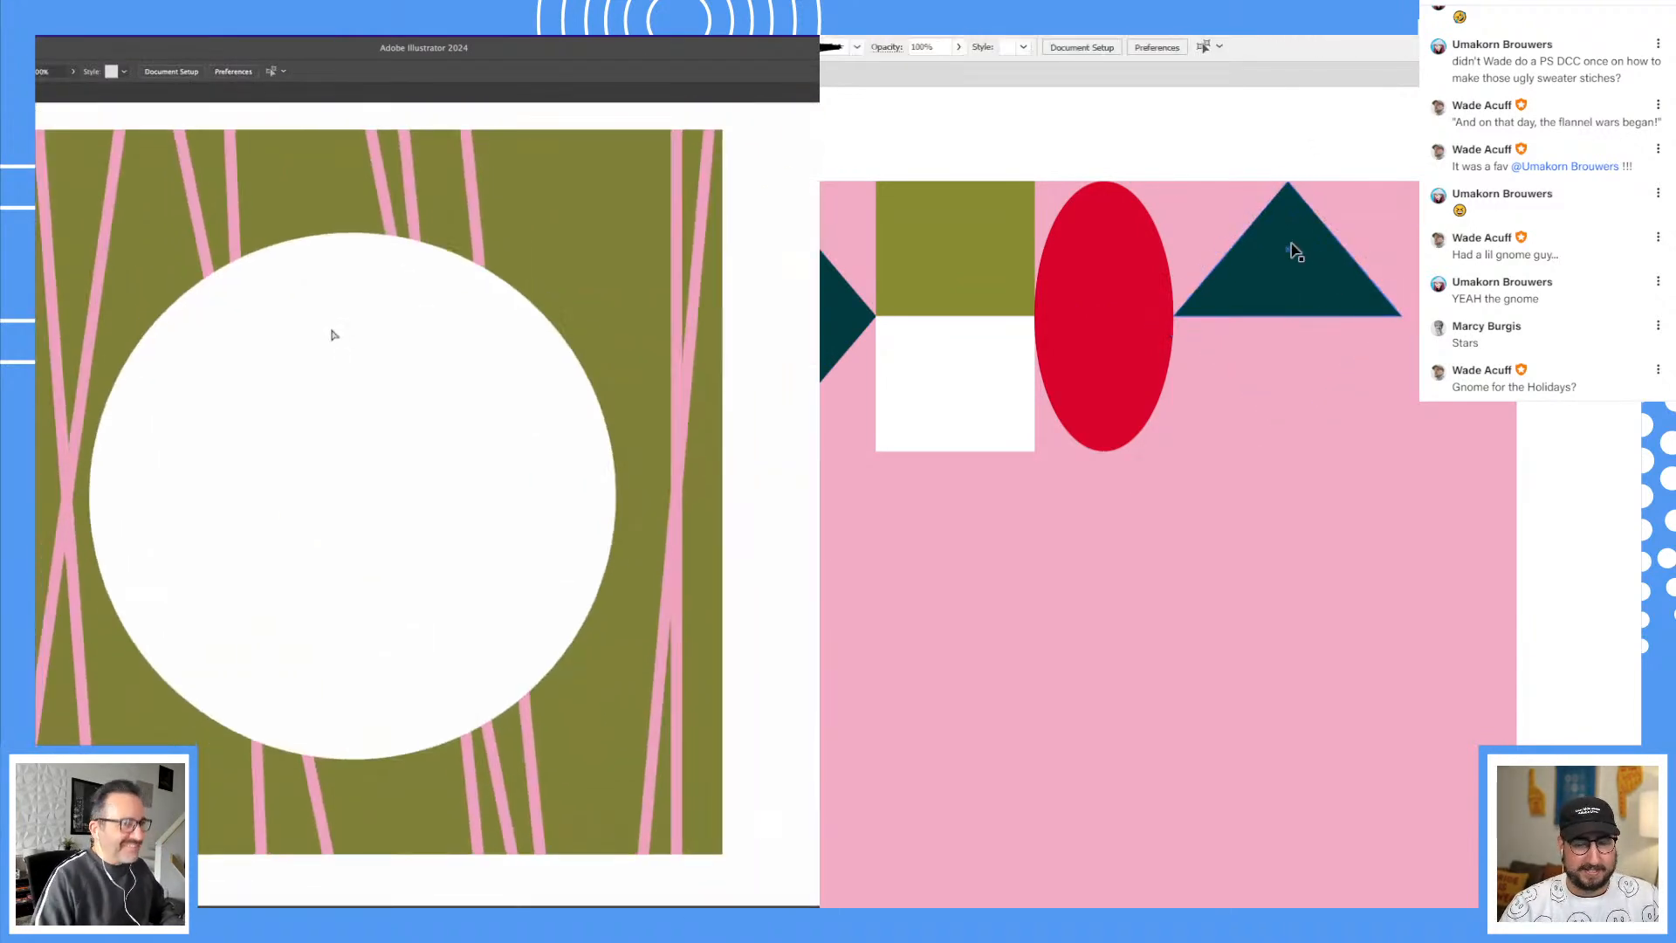
Step: Duplicate the dark teal triangle directly below the original
left_click(1297, 255)
scroll(232, 315, "down", 2)
left_click_drag(1290, 270, 1295, 403)
Step: Paste the quote and enlarge it above the olive frame, and recolour the lower triangle dusty pink
key("t")
key("super+v")
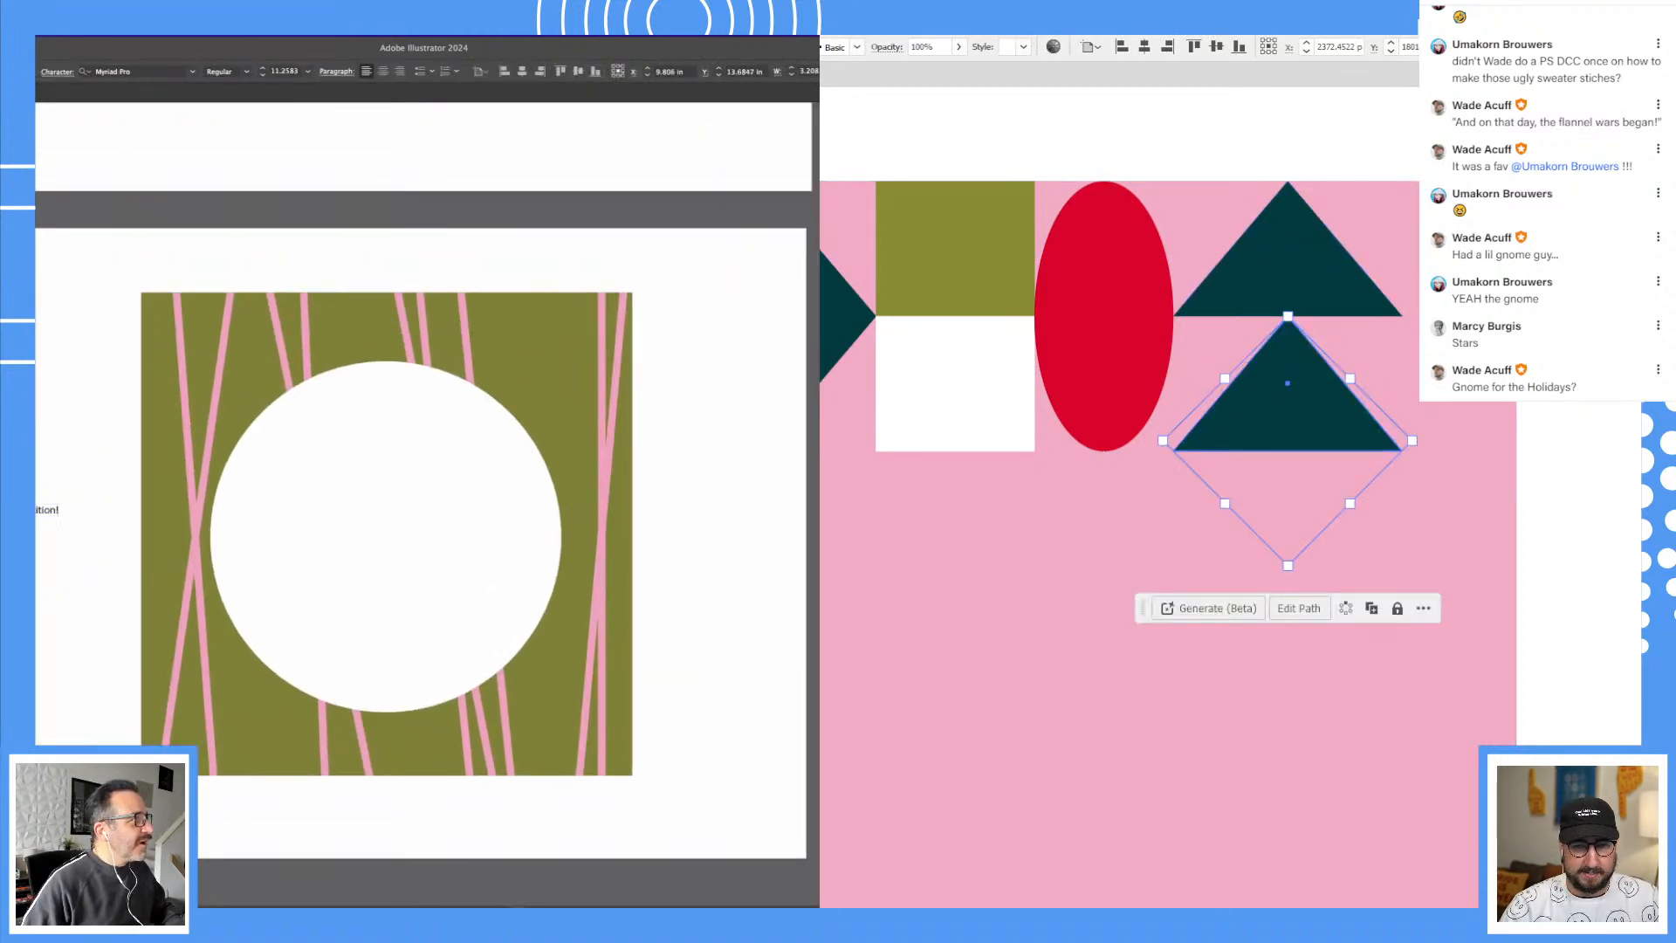
key("Escape")
left_click_drag(44, 513, 515, 258)
left_click(1327, 281)
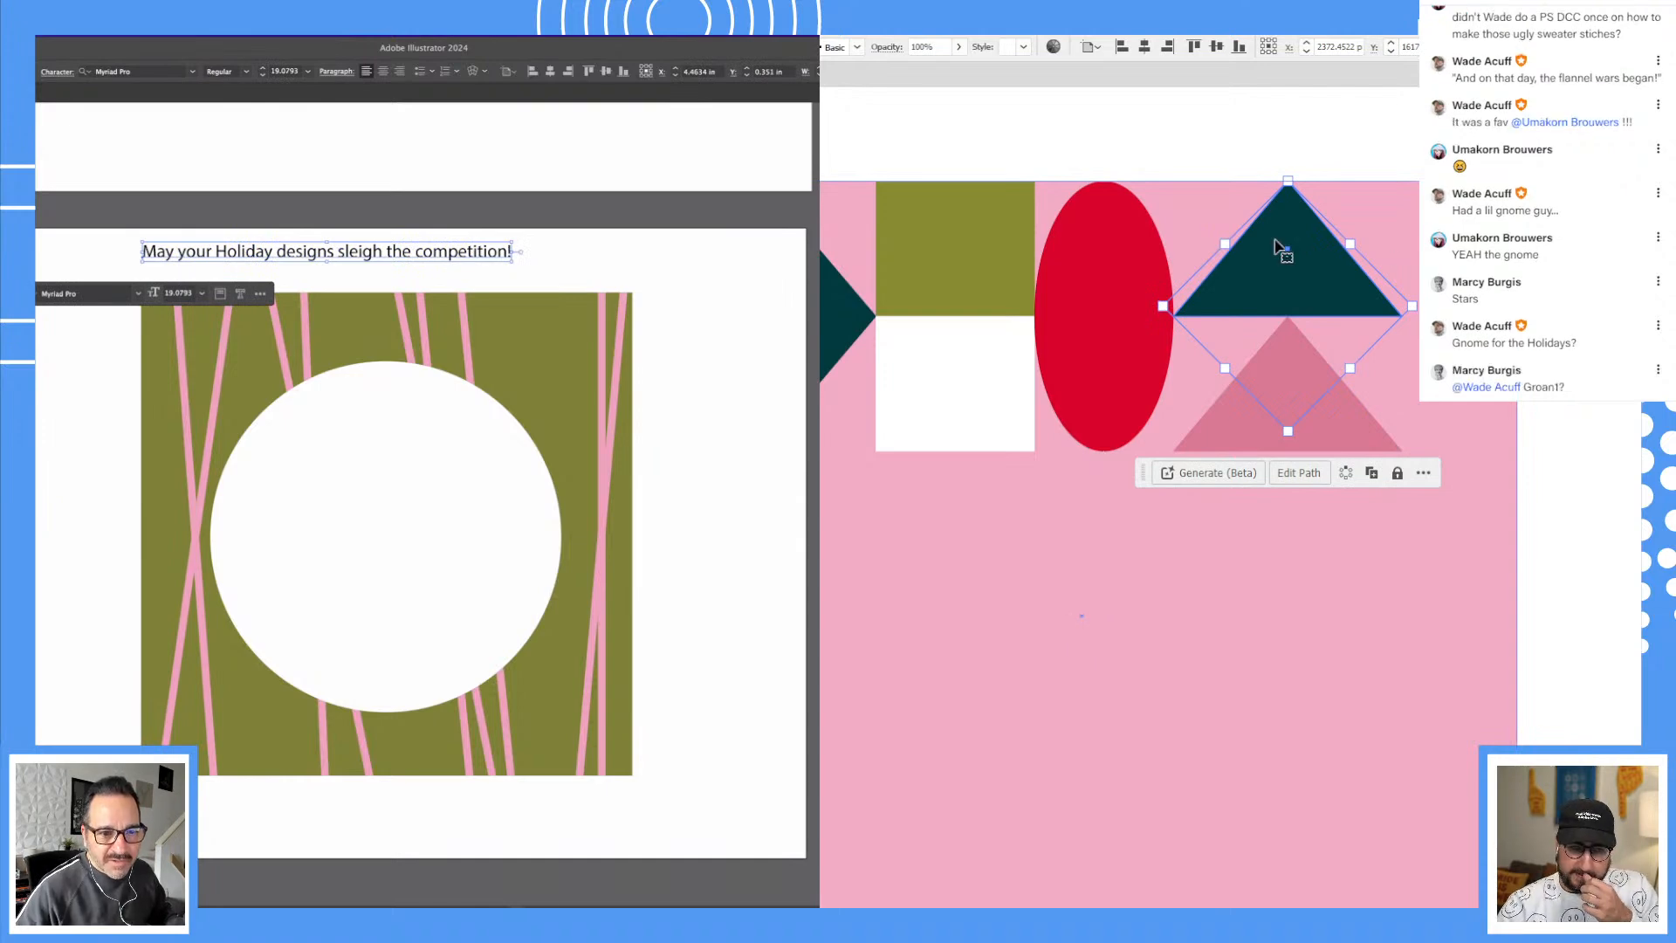
Step: Recolour the pink background square orange, the diamond teal, the upper rectangle reddish brown and the lower rectangle dark teal
left_click(1184, 541)
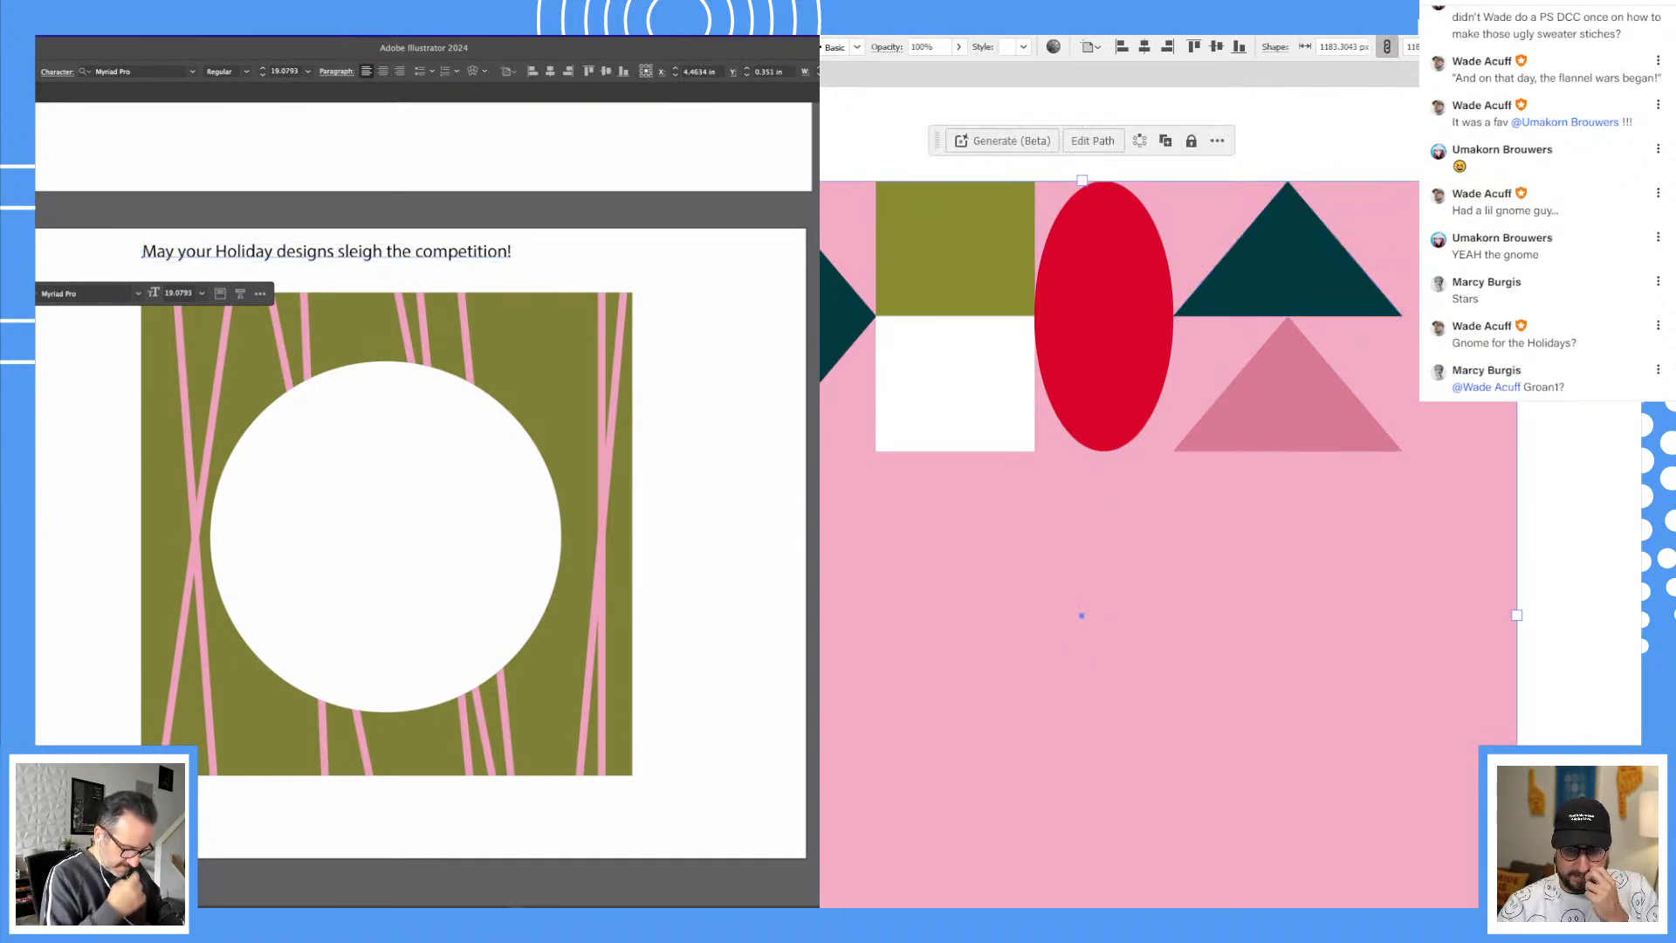
left_click(835, 295)
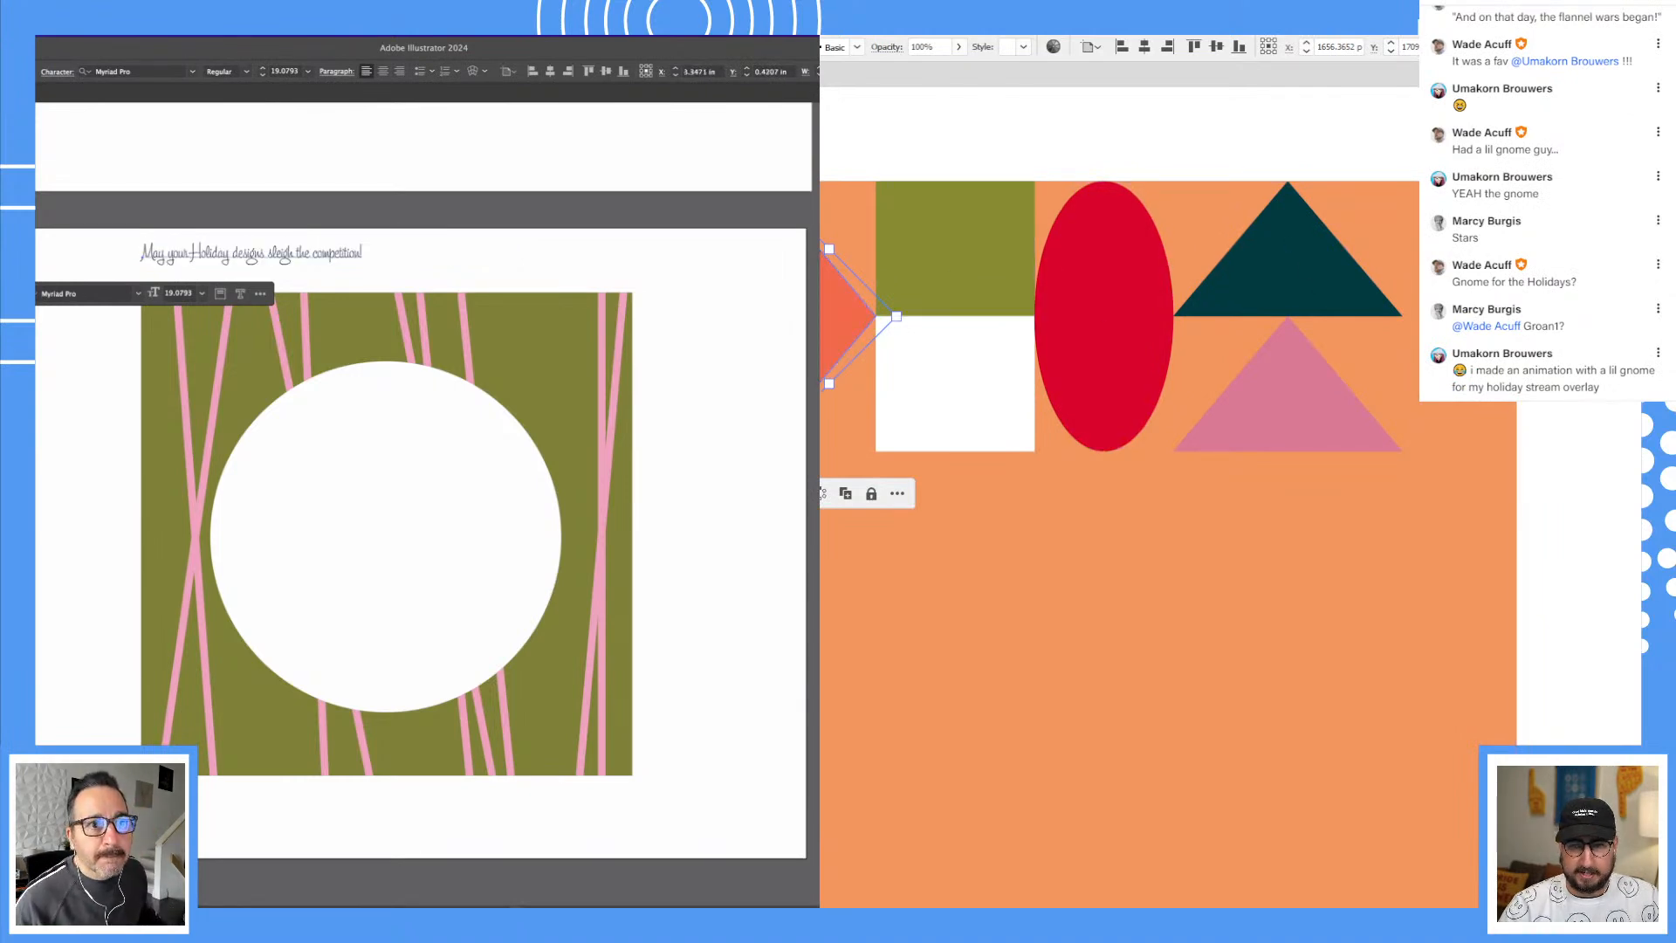
left_click(980, 275)
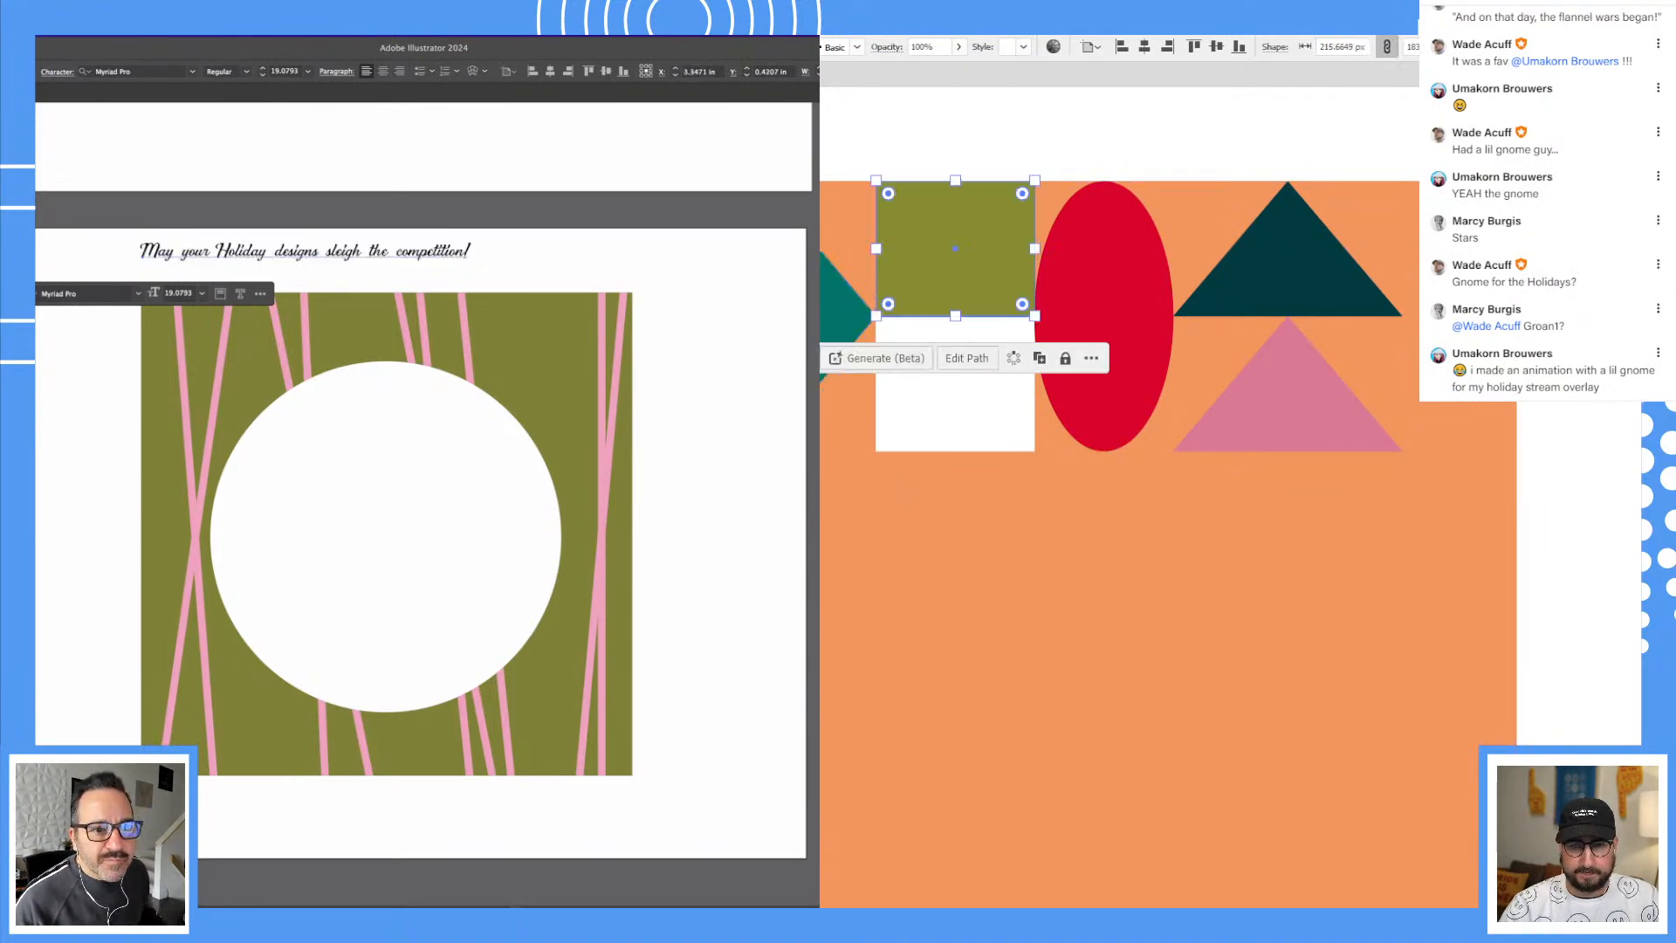
left_click(980, 389)
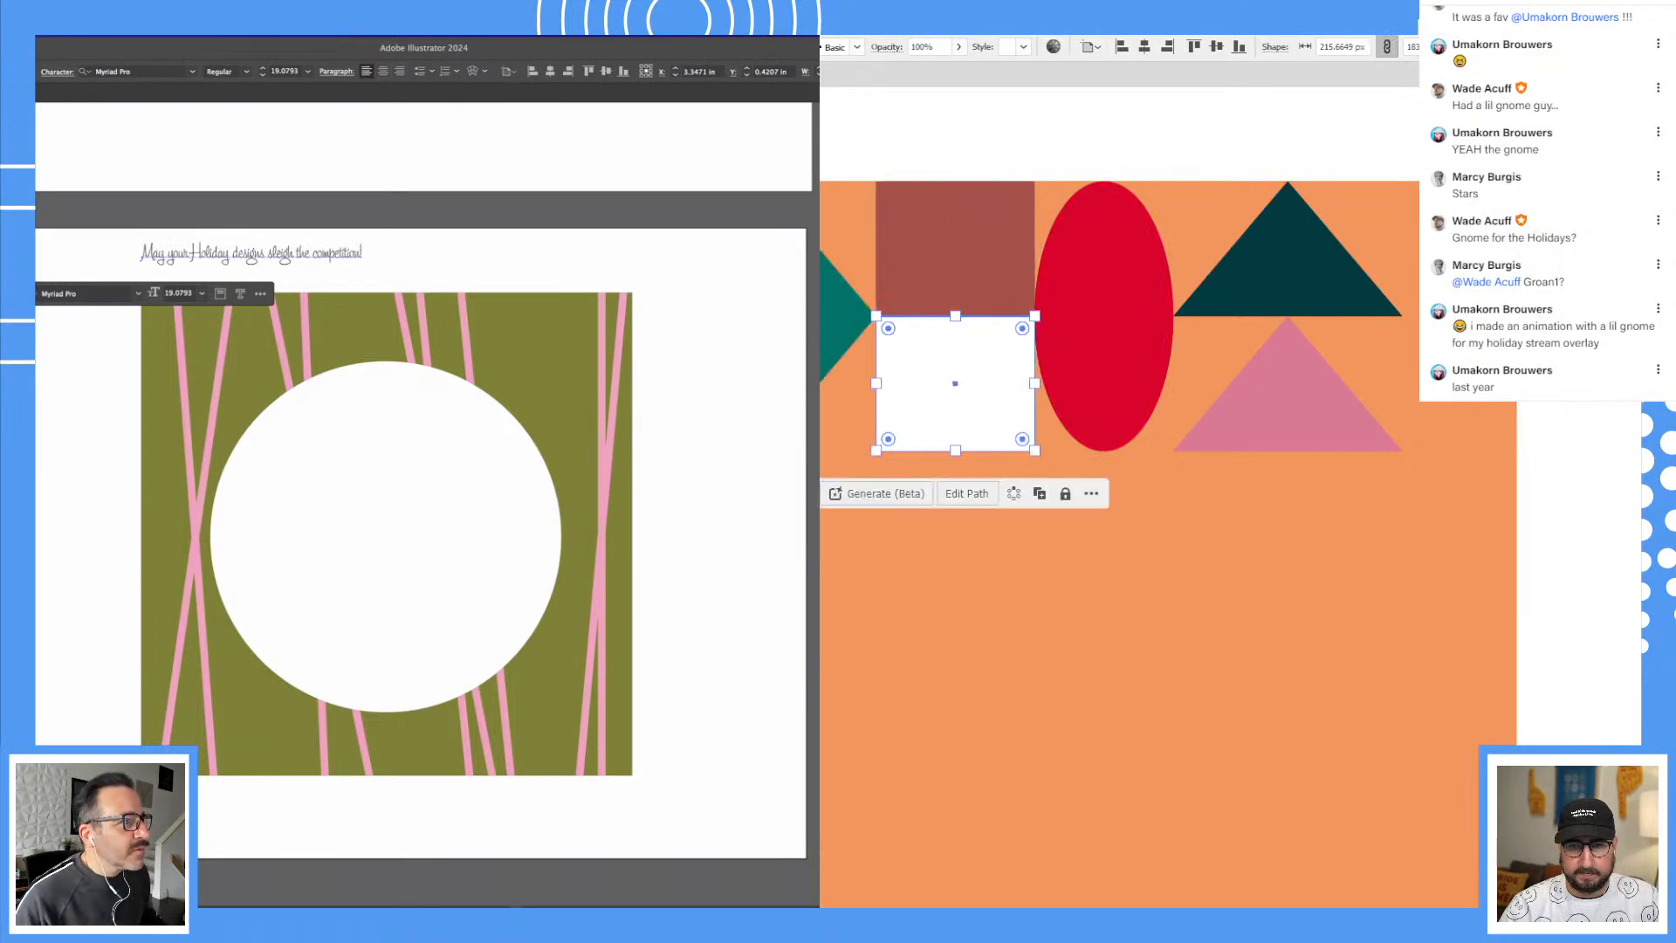
Step: Set the quote in the Ed Script font, enlarge it to about 45.6 pt above the olive frame, and recolour the ellipse orange-red
key("Escape")
left_click(1116, 317)
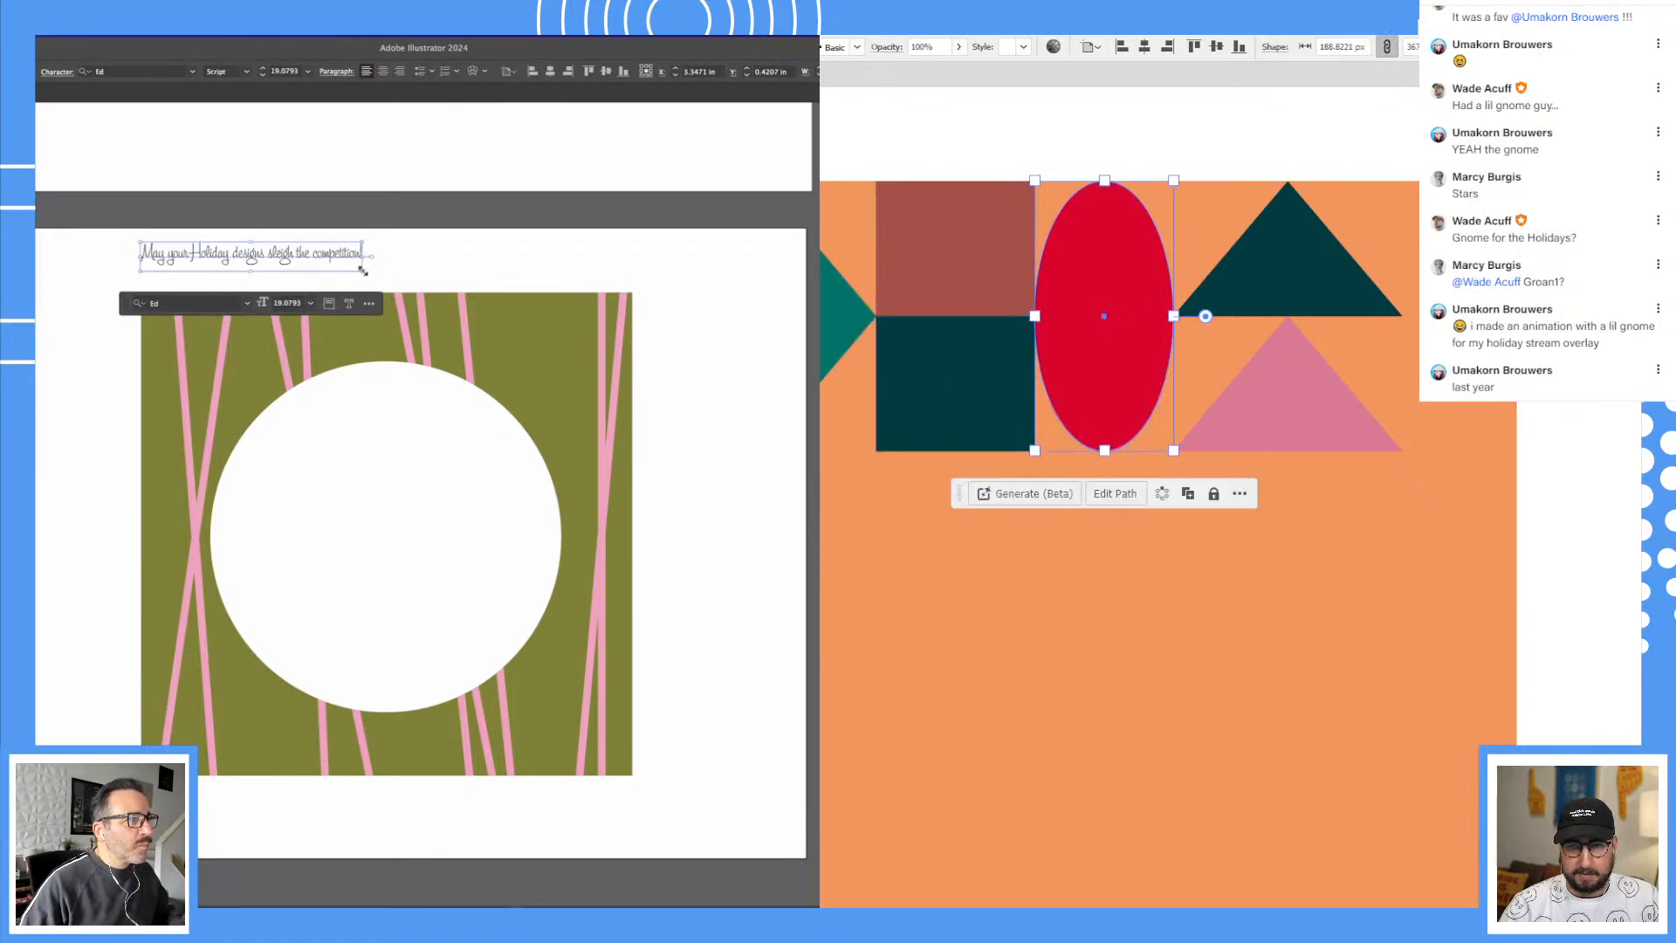
left_click_drag(362, 270, 673, 344)
left_click_drag(560, 288, 586, 352)
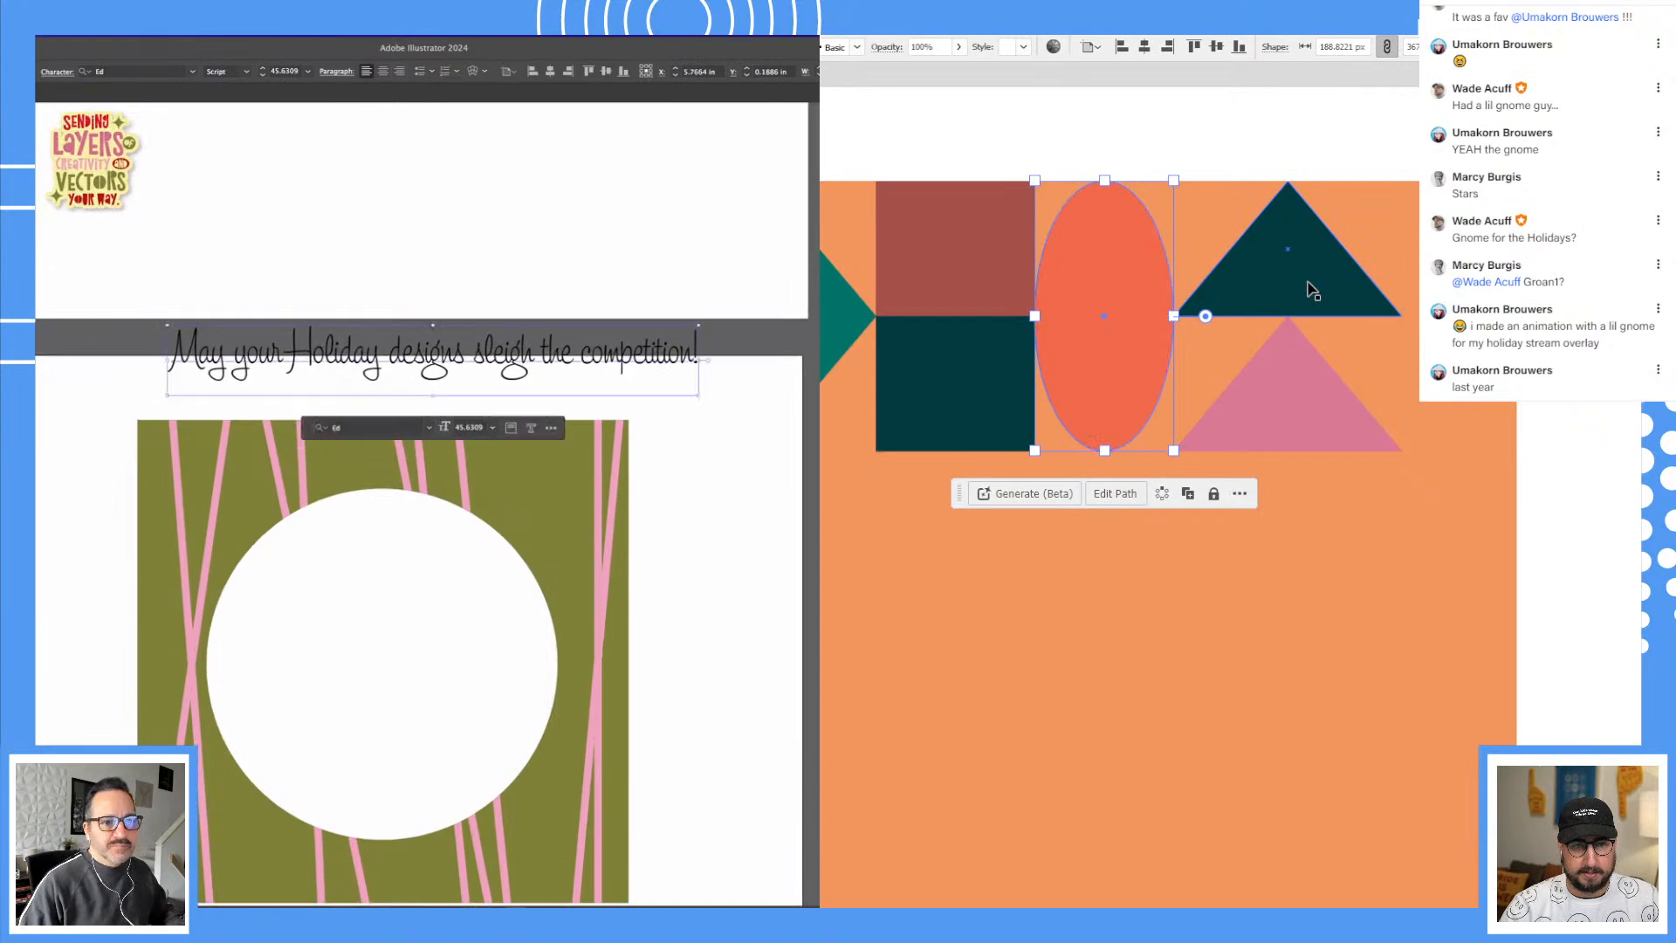
Step: Recolour the lower rectangle orange-red and the ellipse dark teal
left_click(992, 384)
key("i")
left_click(1082, 337)
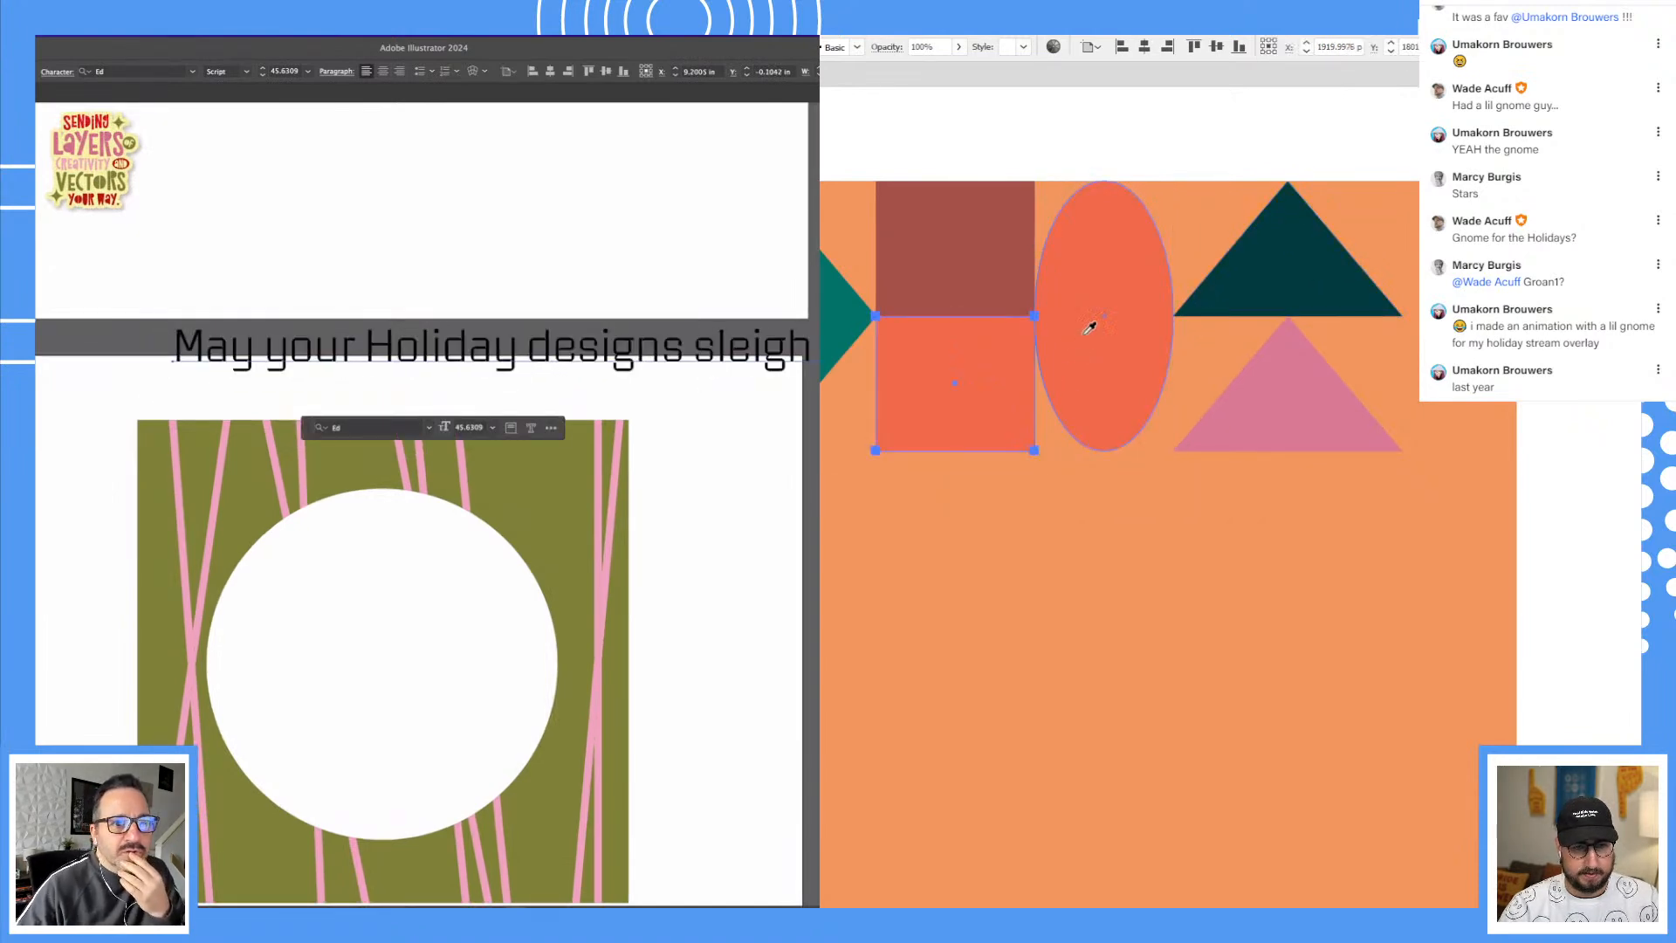
key("v")
left_click(1104, 301)
key("i")
left_click(1314, 281)
Step: Set the quote in the CuisineOT Pro font above the olive frame, and recolour the upper triangle white
left_click_drag(588, 375, 415, 394)
key("v")
left_click(1315, 281)
left_click(784, 511)
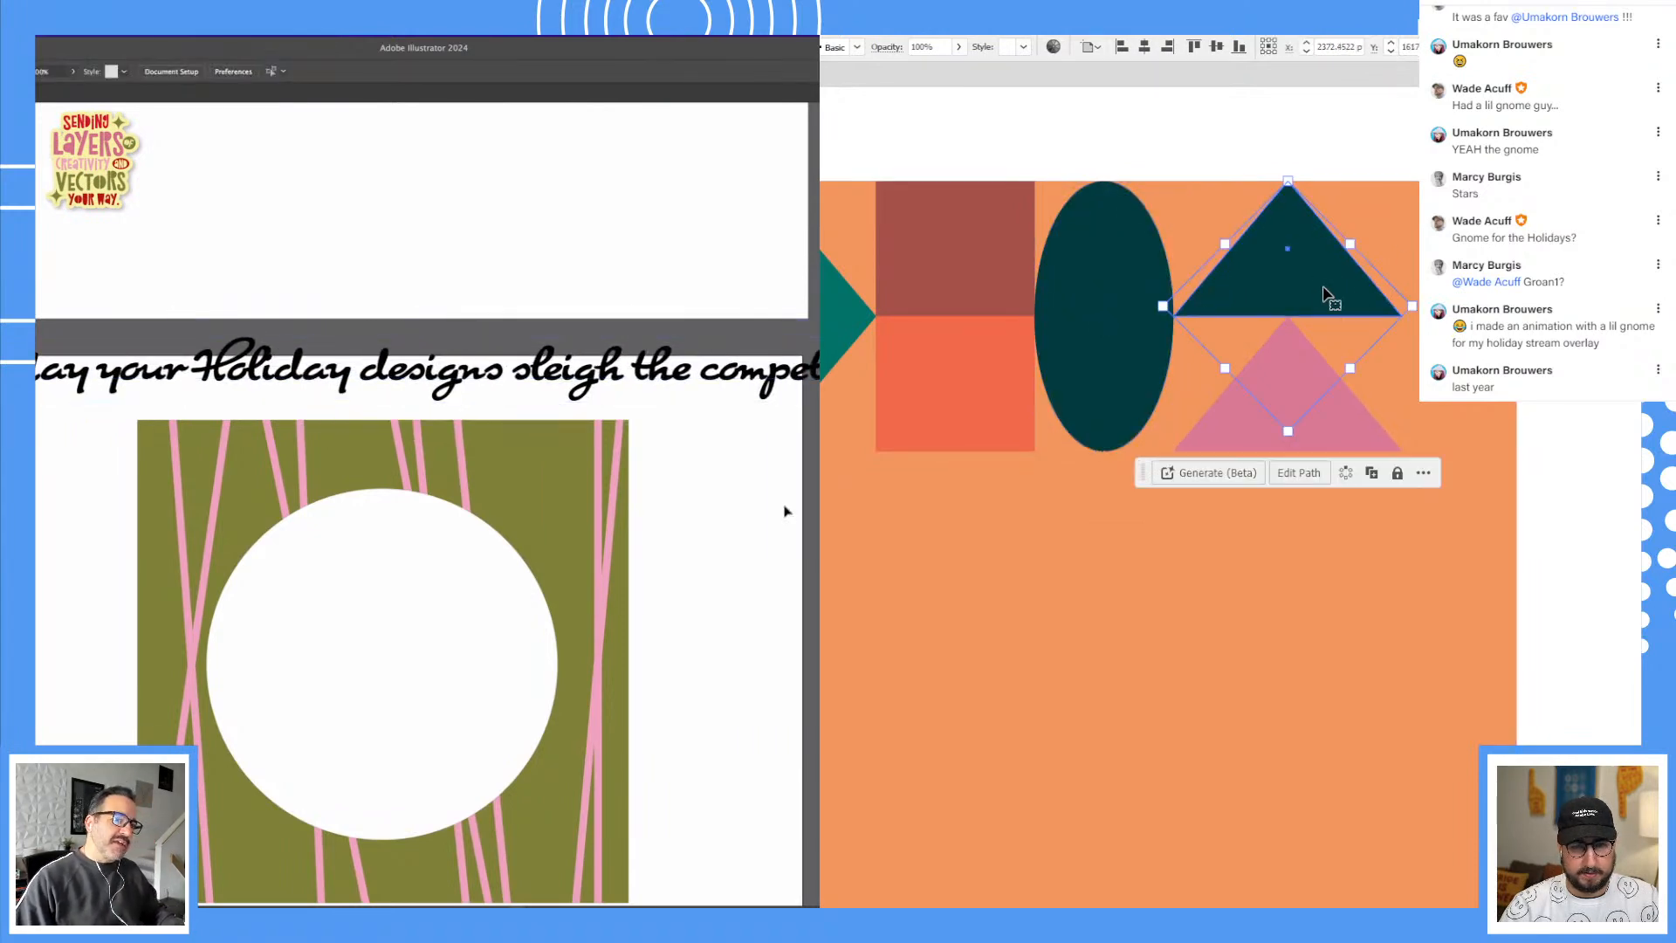
key("i")
left_click(1536, 262)
key("v")
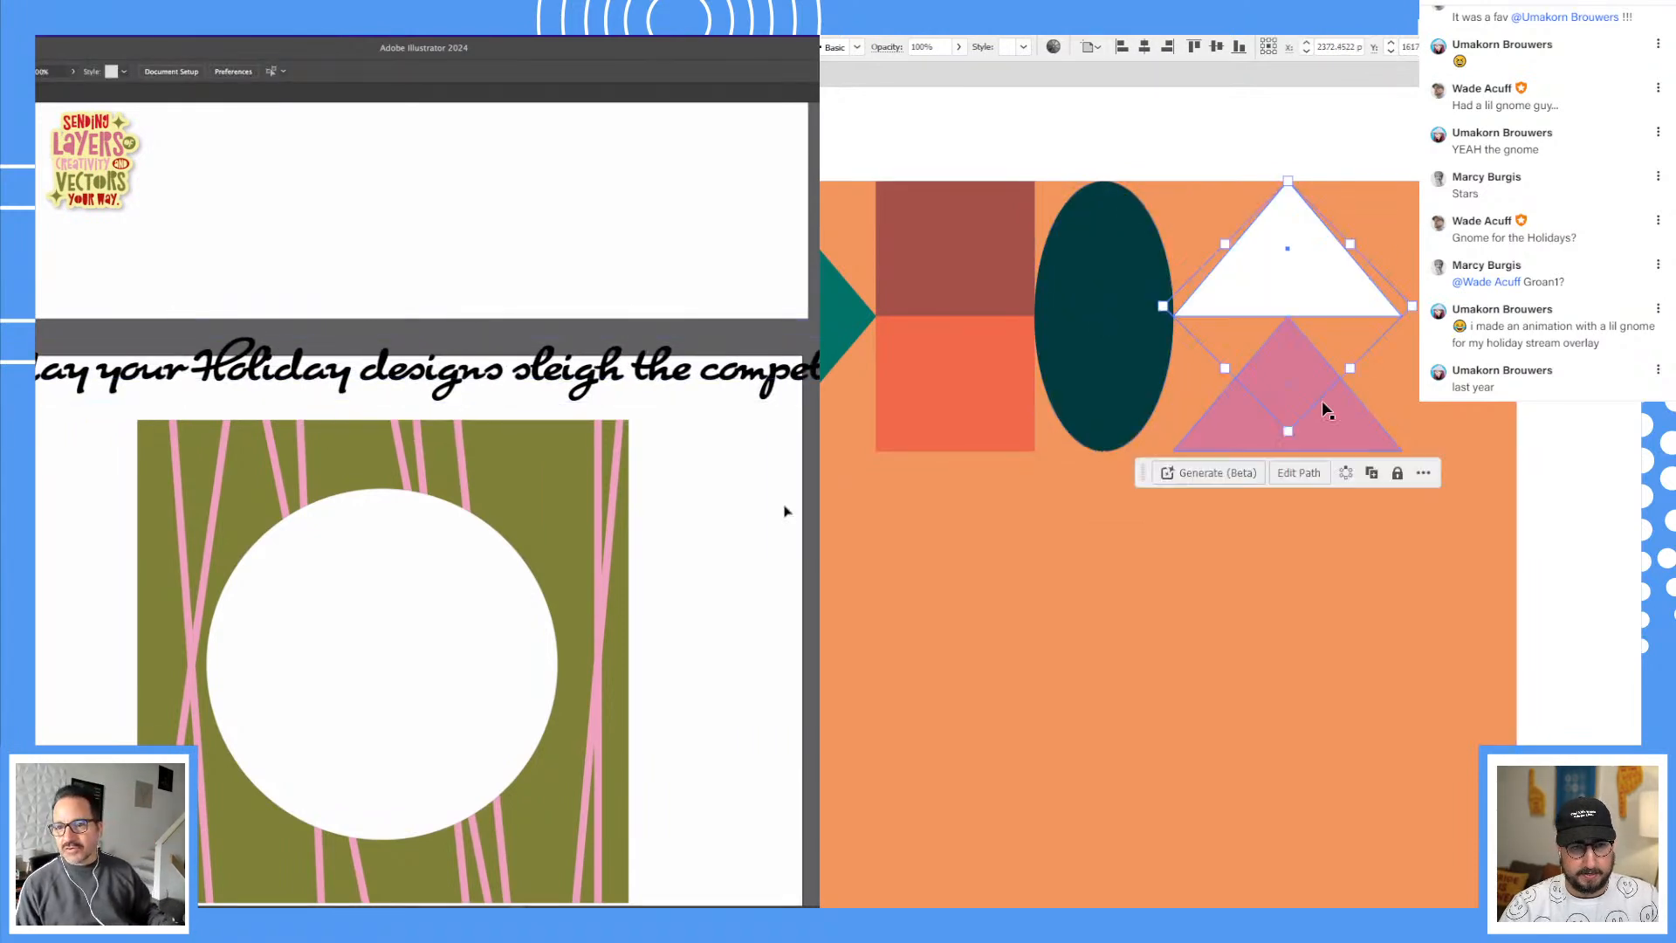
Step: Capitalise "Your" in the quote, and tint the upper triangle light grey with 10% black
left_click_drag(249, 374, 287, 364)
double_click(160, 367)
left_click_drag(159, 365, 142, 365)
left_click_drag(1416, 581, 1365, 577)
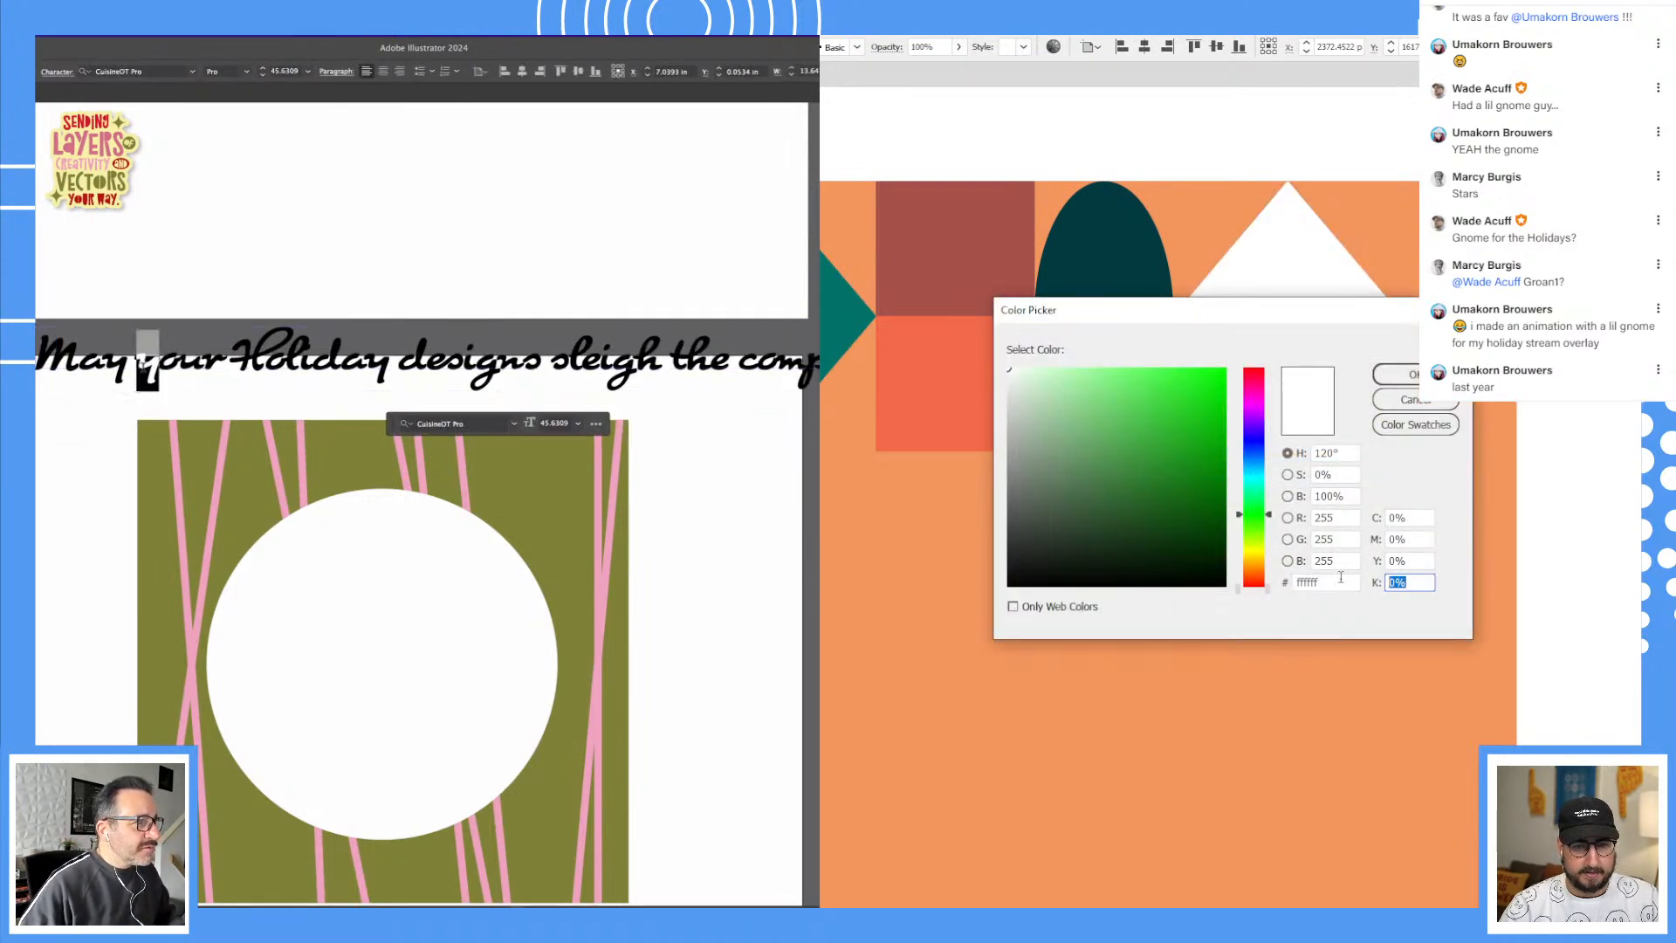
type("10")
key("Return")
type("Y")
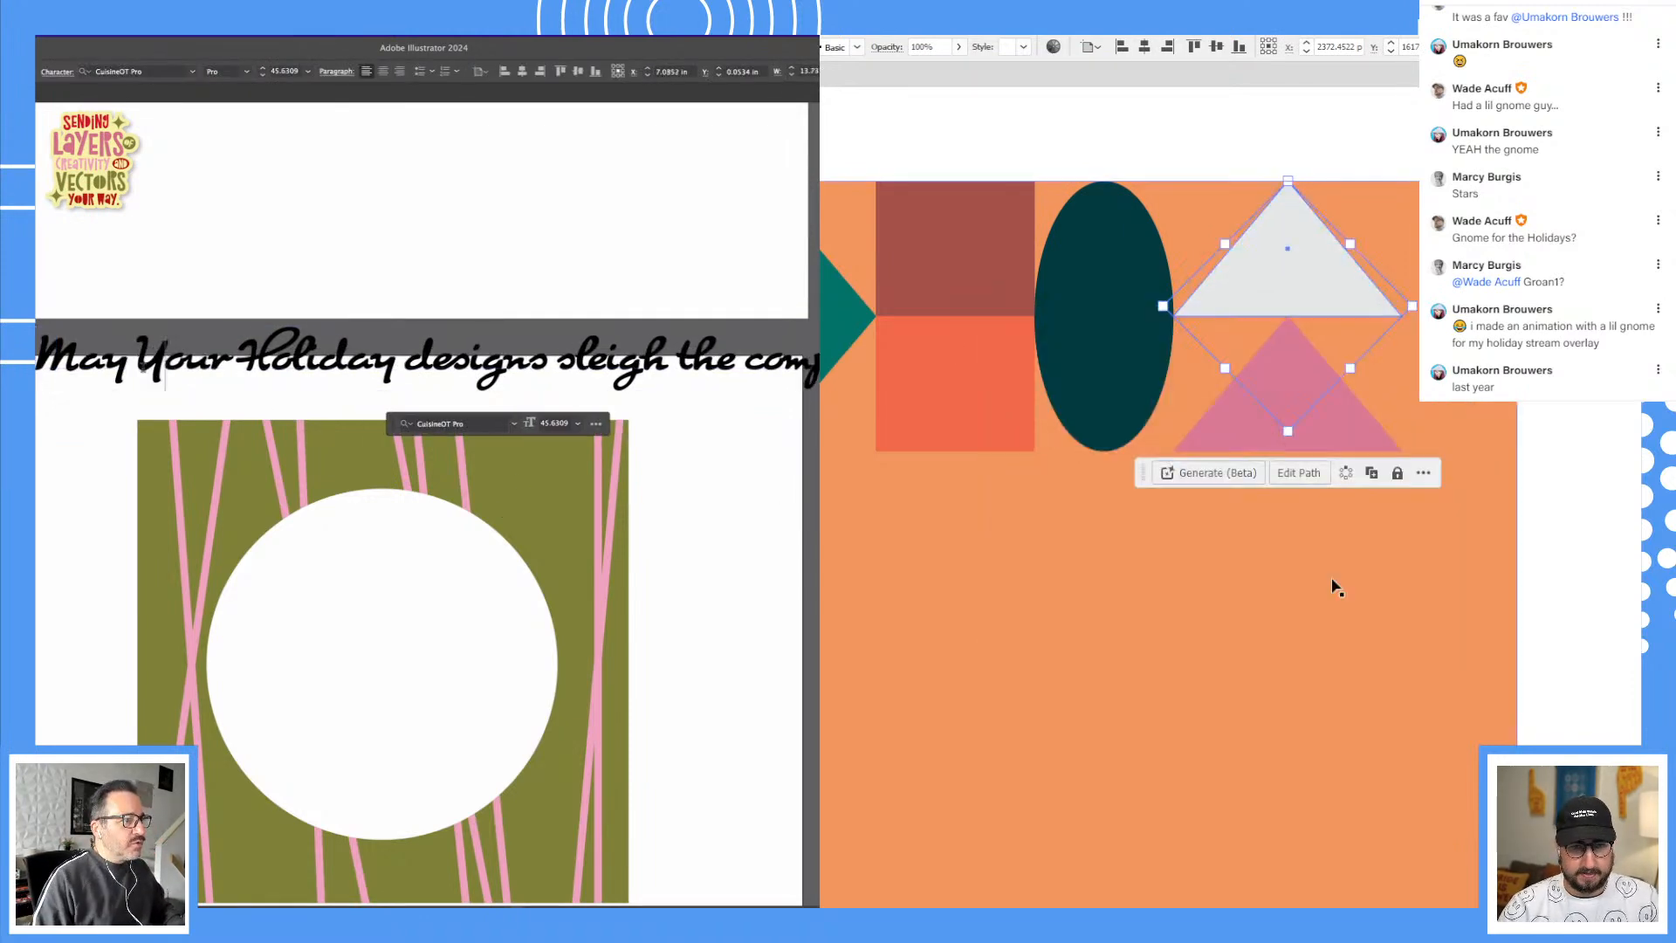
Step: Capitalise "Designs" in the quote, and recolour the lower triangle teal
left_click(1304, 378)
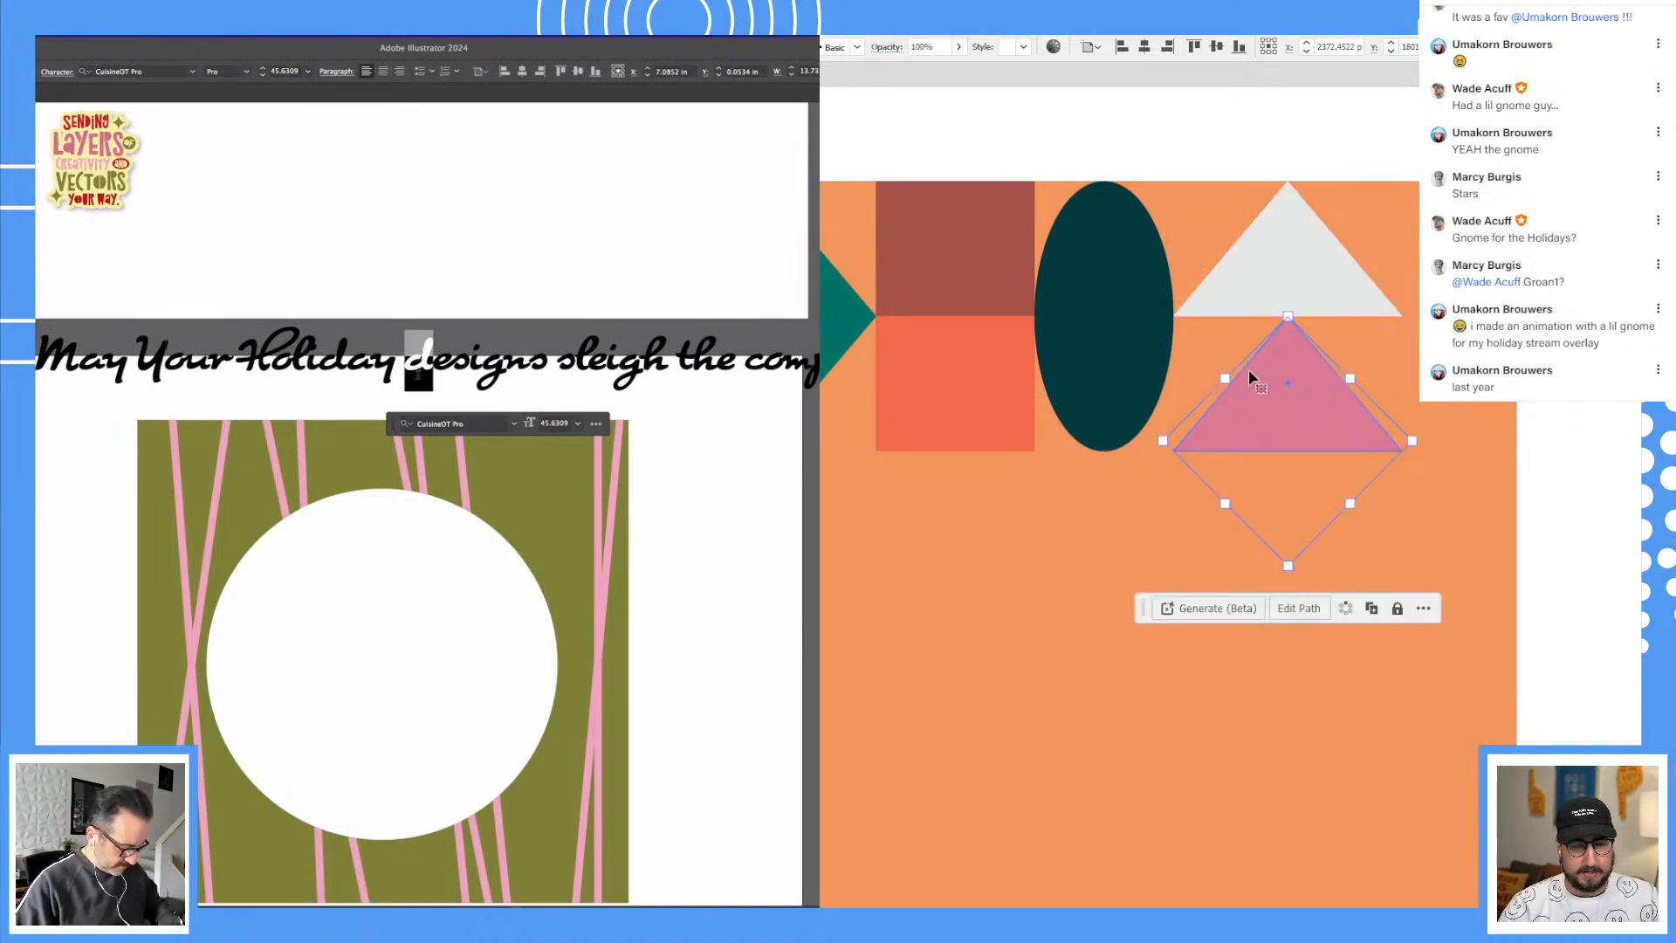
type("Desi")
left_click(839, 324)
key("v")
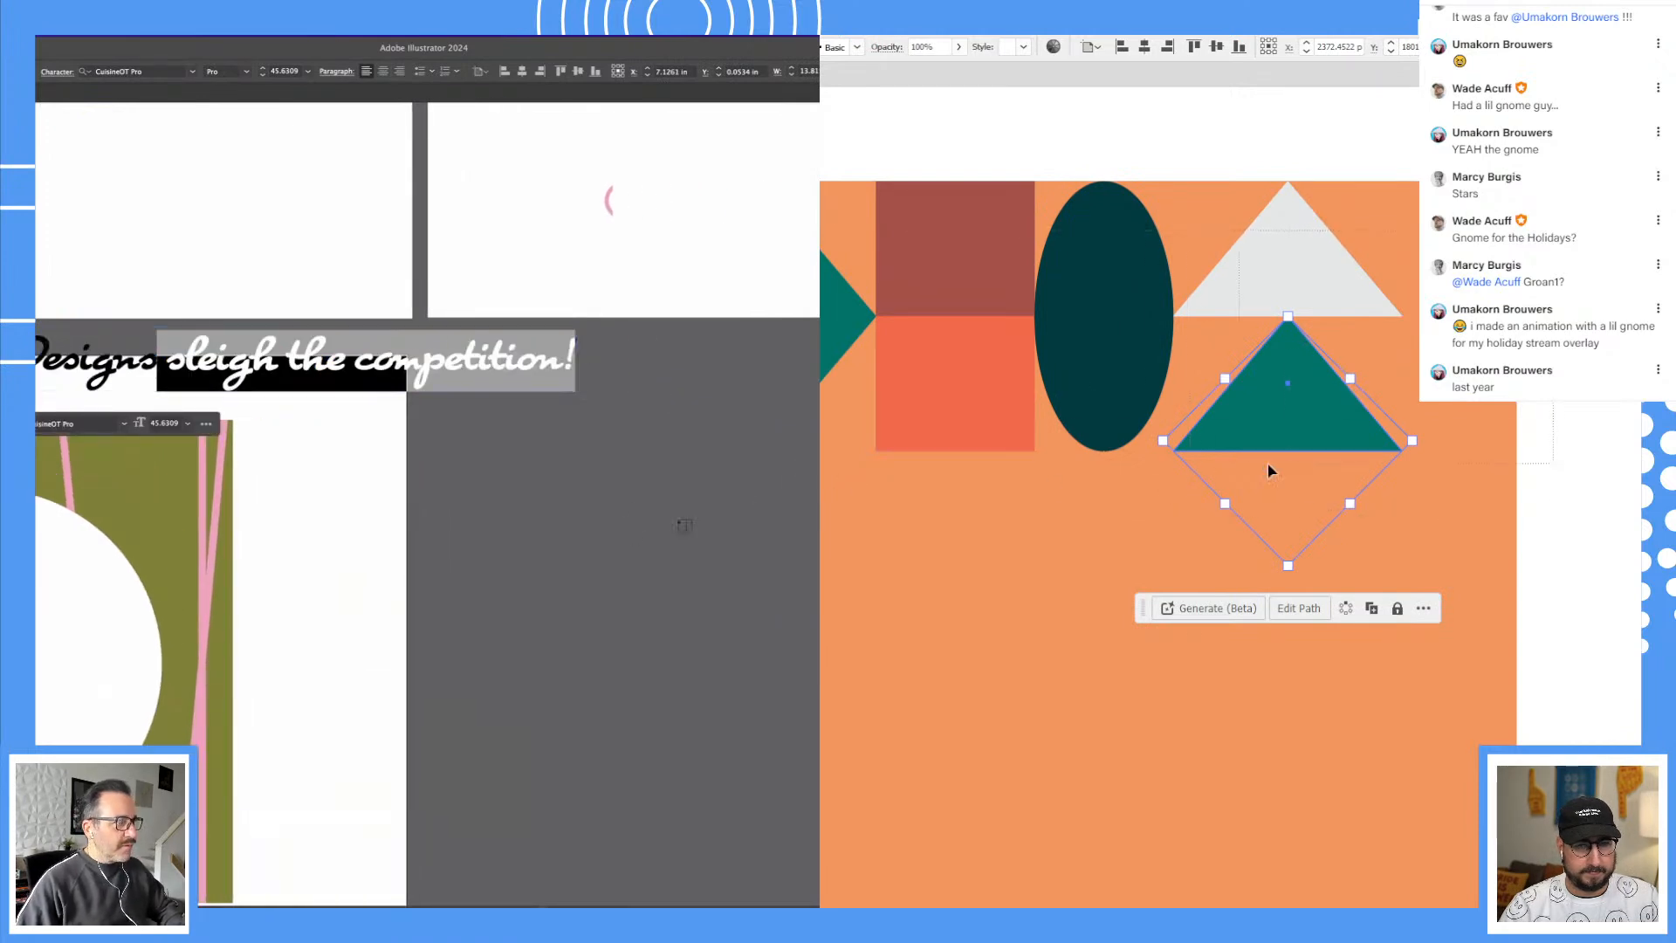
Step: Group the rectangles, ellipse and triangles and stretch them to the orange square's edge, and reduce the upper quote line to about 35.7 pt
left_click(1291, 247, "shift")
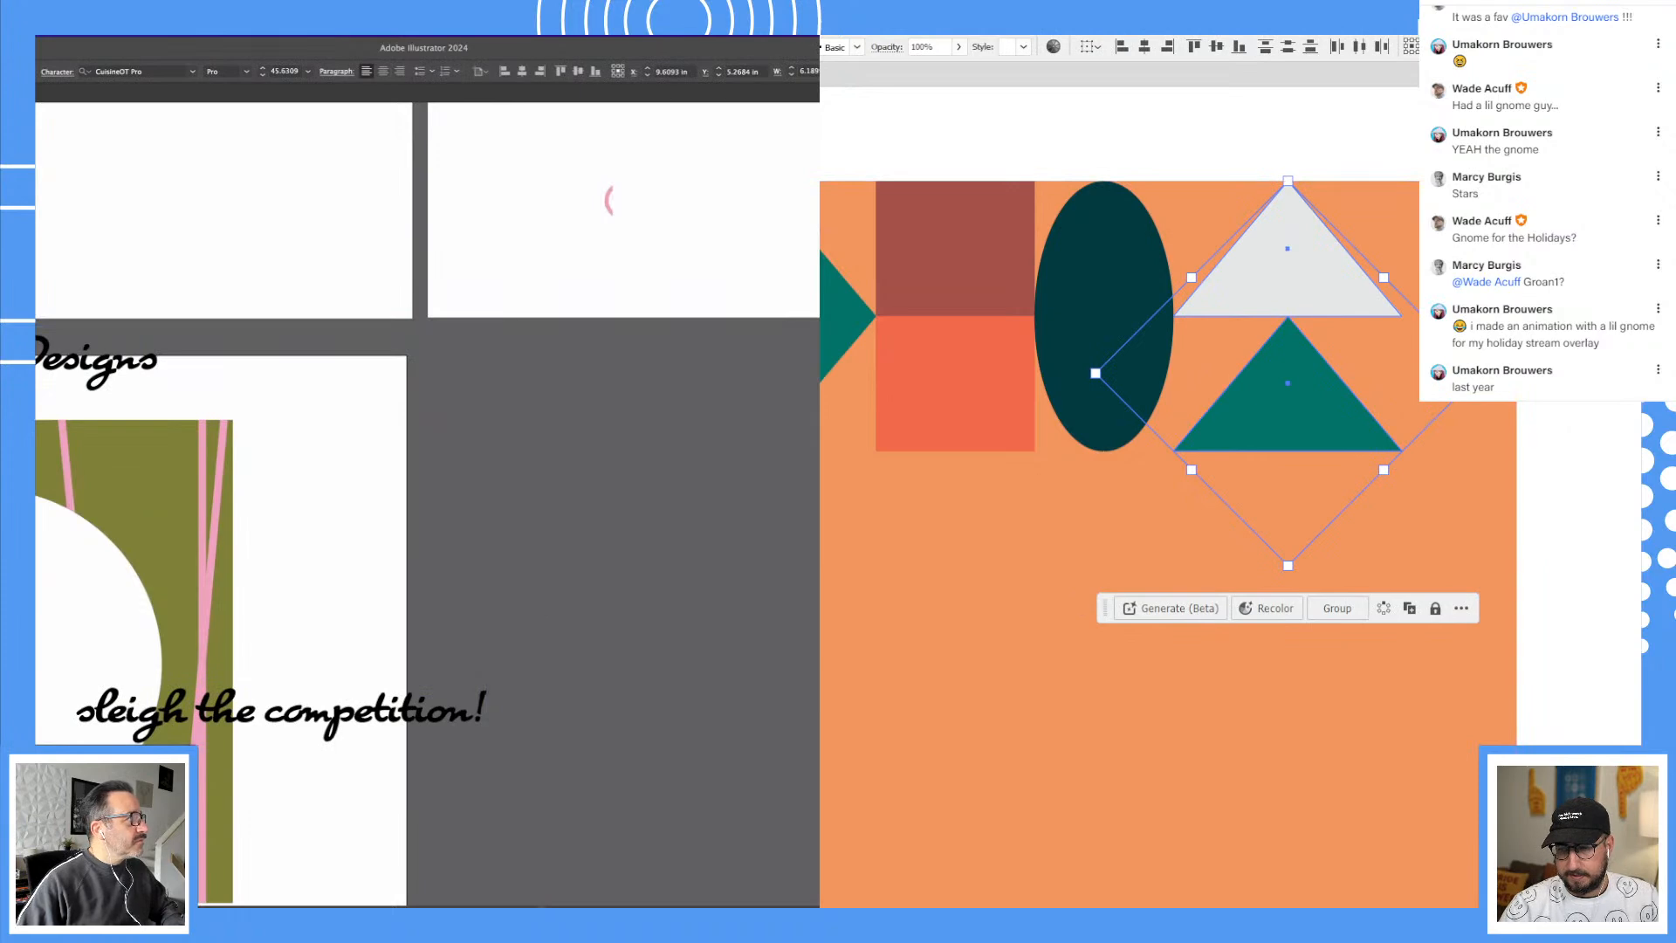
key("ctrl+a")
left_click(1266, 587, "shift")
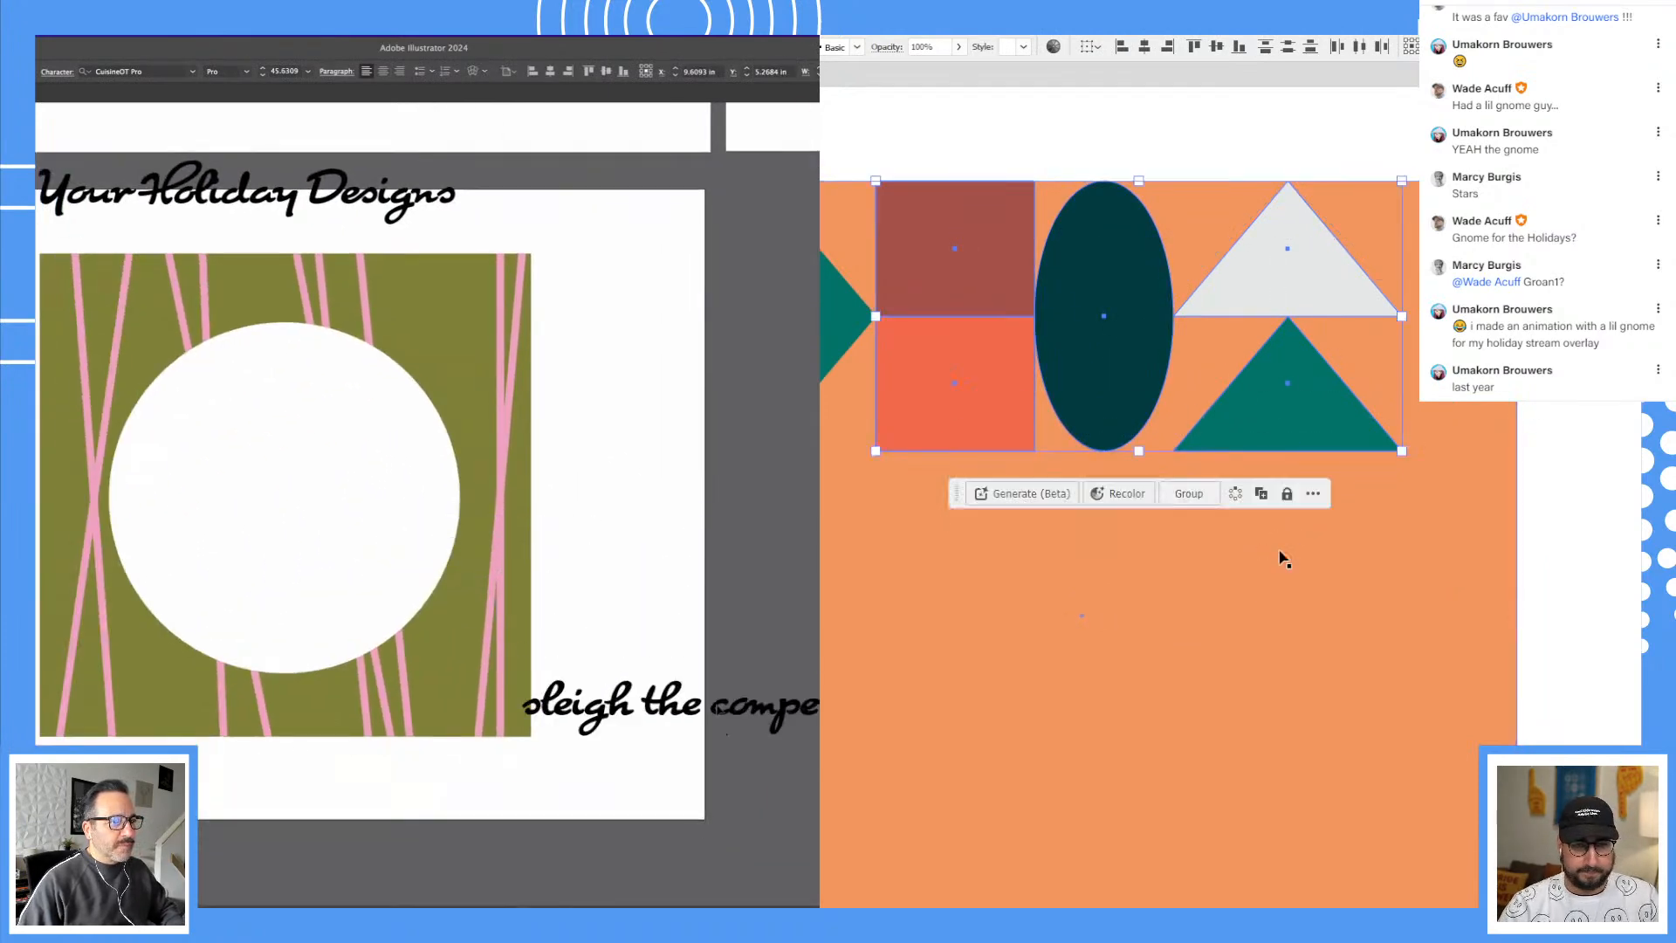
key("ctrl+g")
left_click_drag(1401, 314, 1516, 315)
left_click_drag(534, 254, 508, 248)
key("ctrl+shift+a")
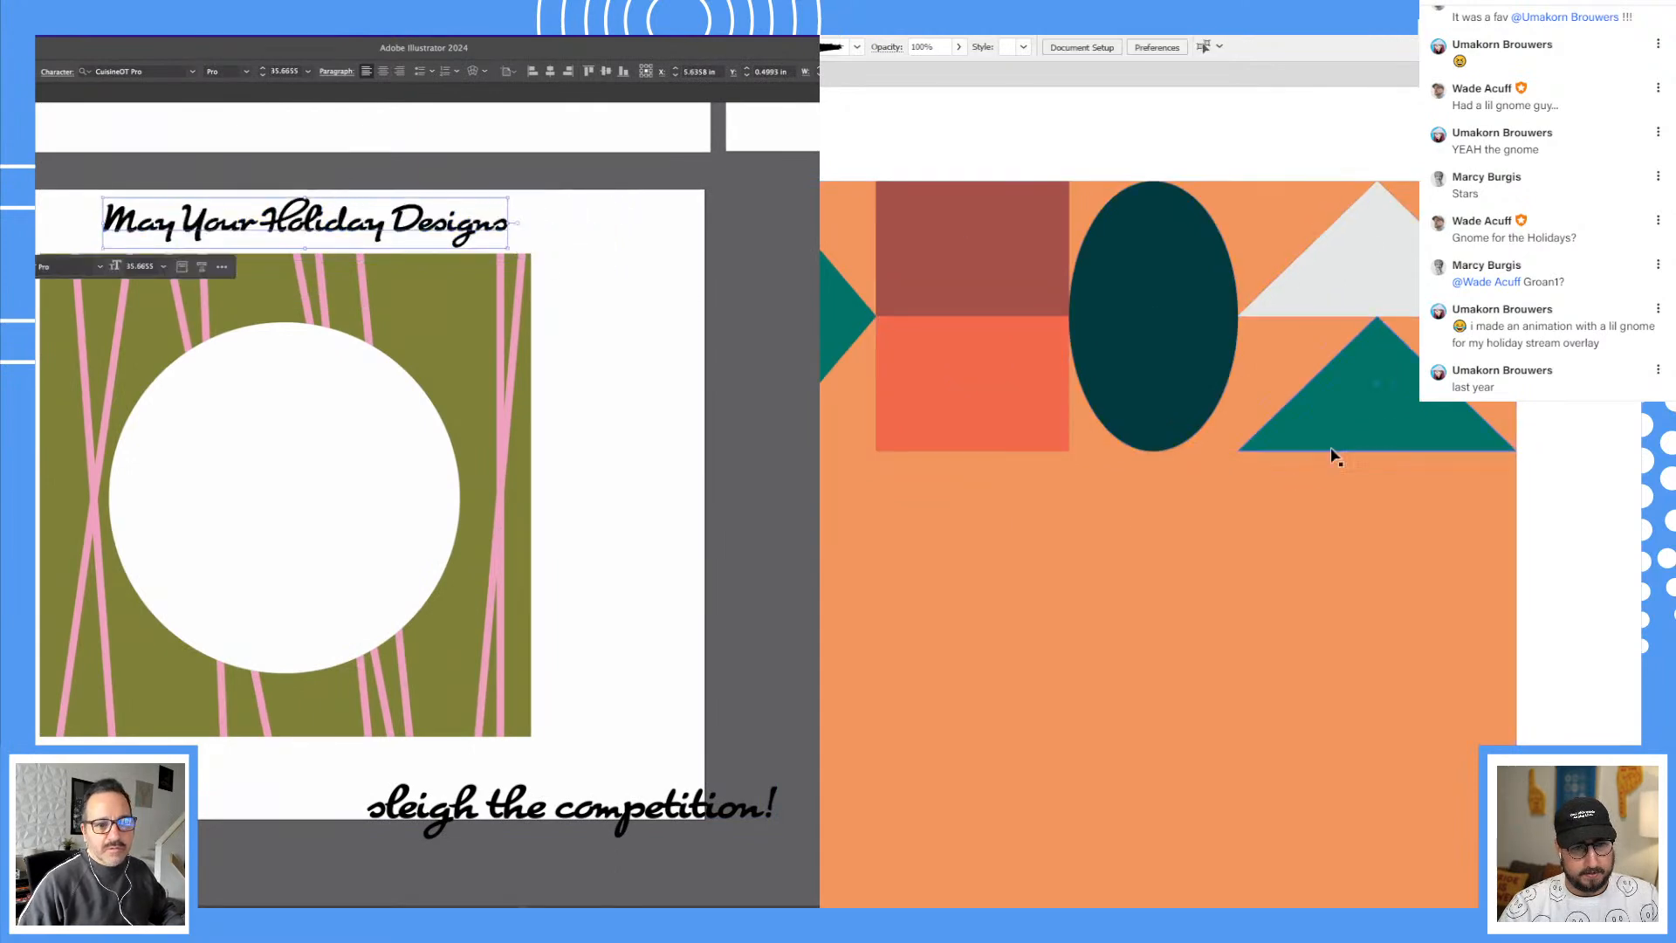
key("z")
left_click(1274, 493, "alt")
left_click_drag(1177, 627, 1209, 522)
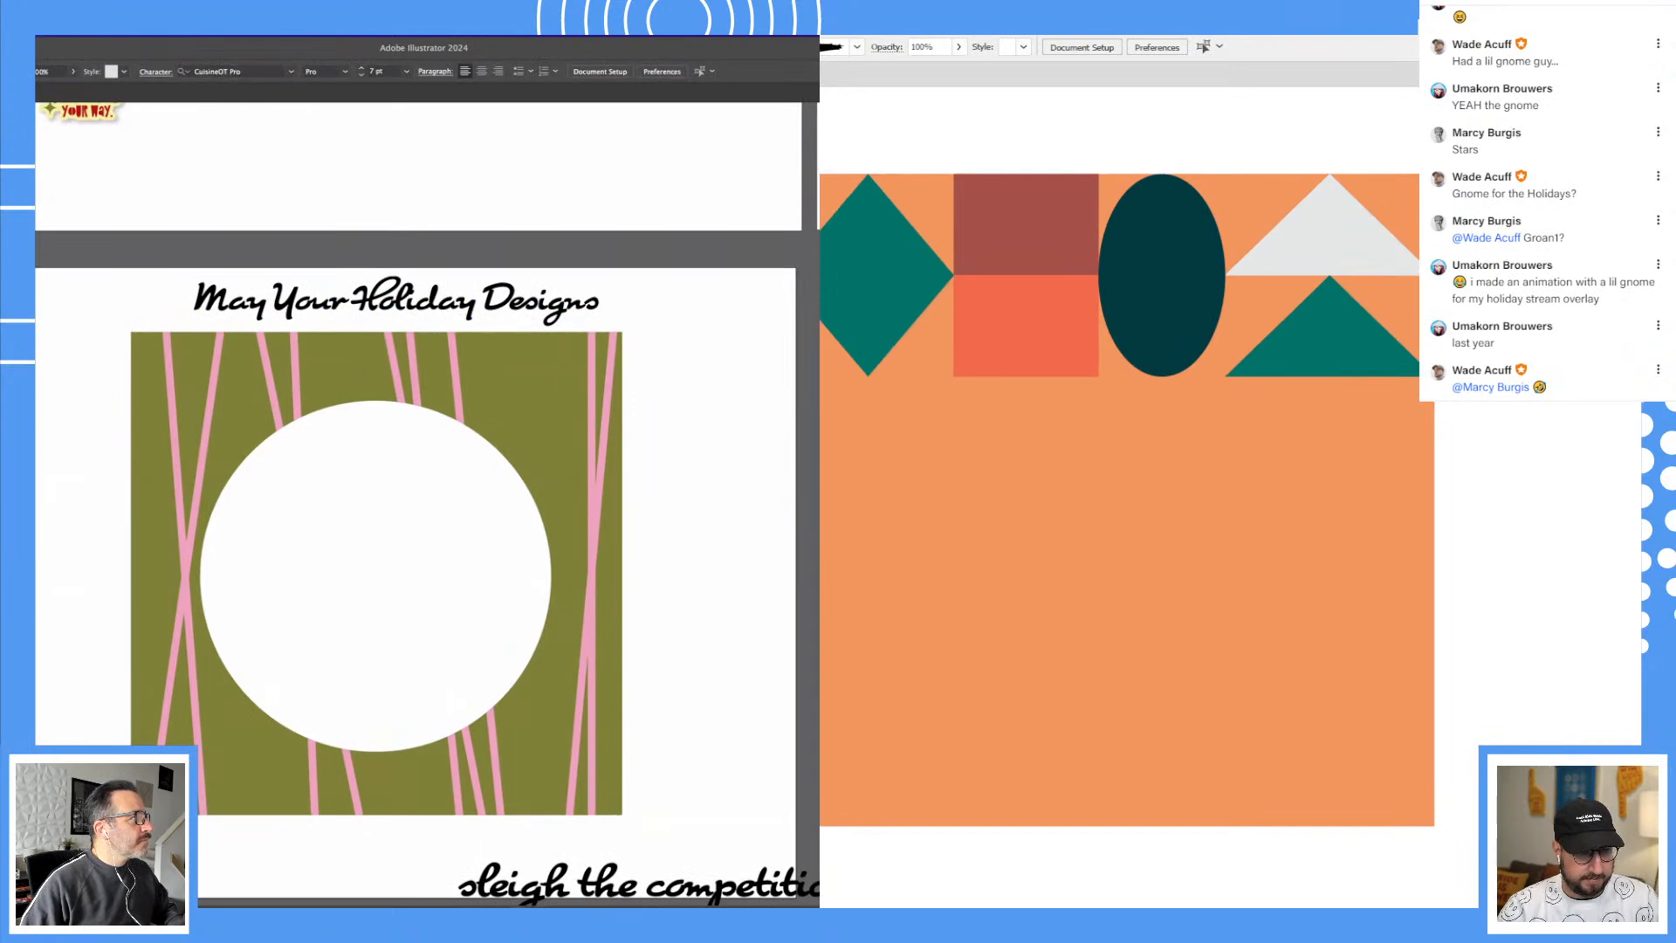
left_click_drag(782, 376, 1002, 544)
left_click_drag(1011, 566, 1027, 603)
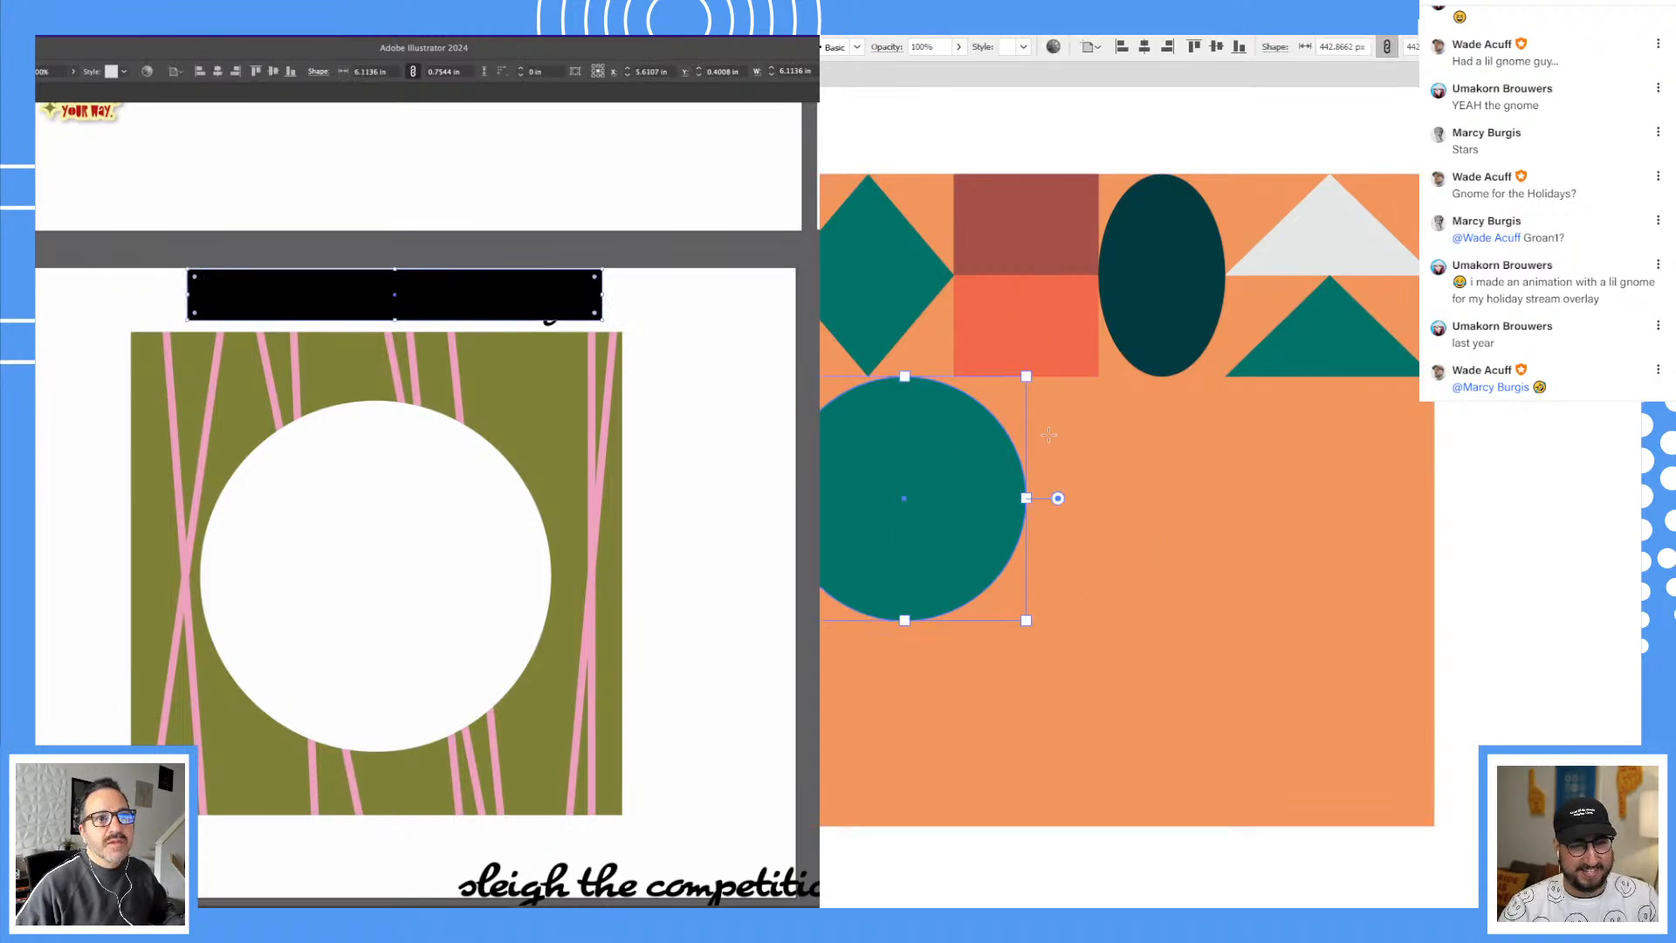
key("Delete")
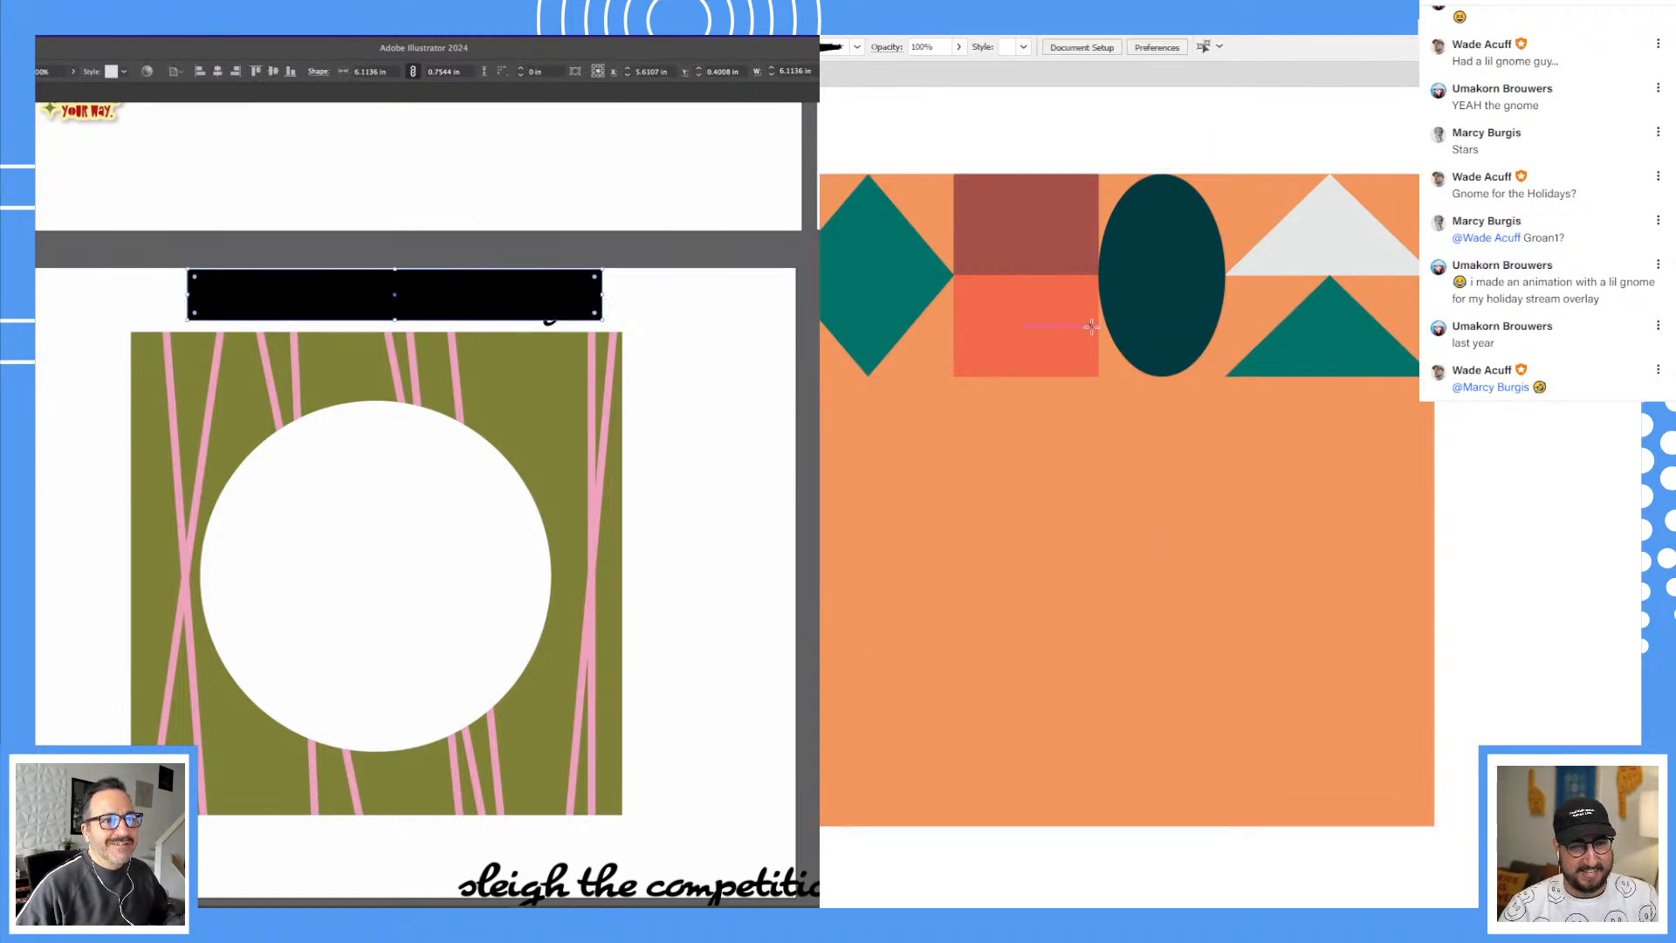
Step: Group the diamond with the other shapes and scale the whole row down along the orange square's upper edge
left_click(876, 253)
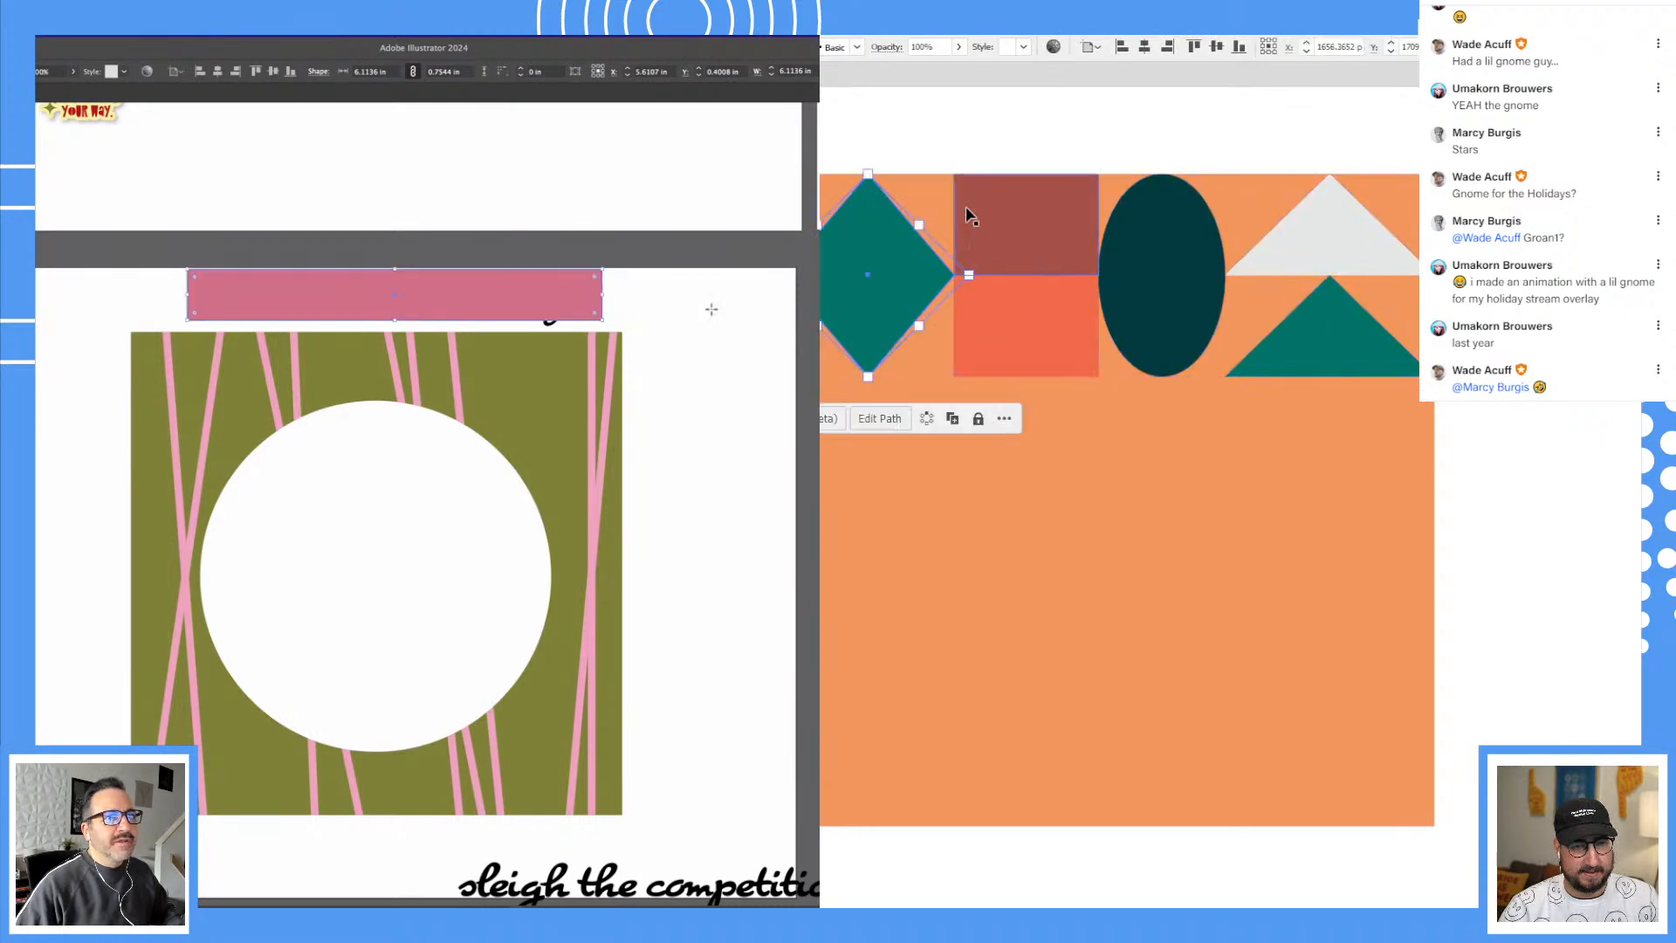
key("ctrl+a")
key("ctrl+g")
left_click_drag(1433, 174, 1254, 231)
left_click_drag(1132, 288, 929, 234)
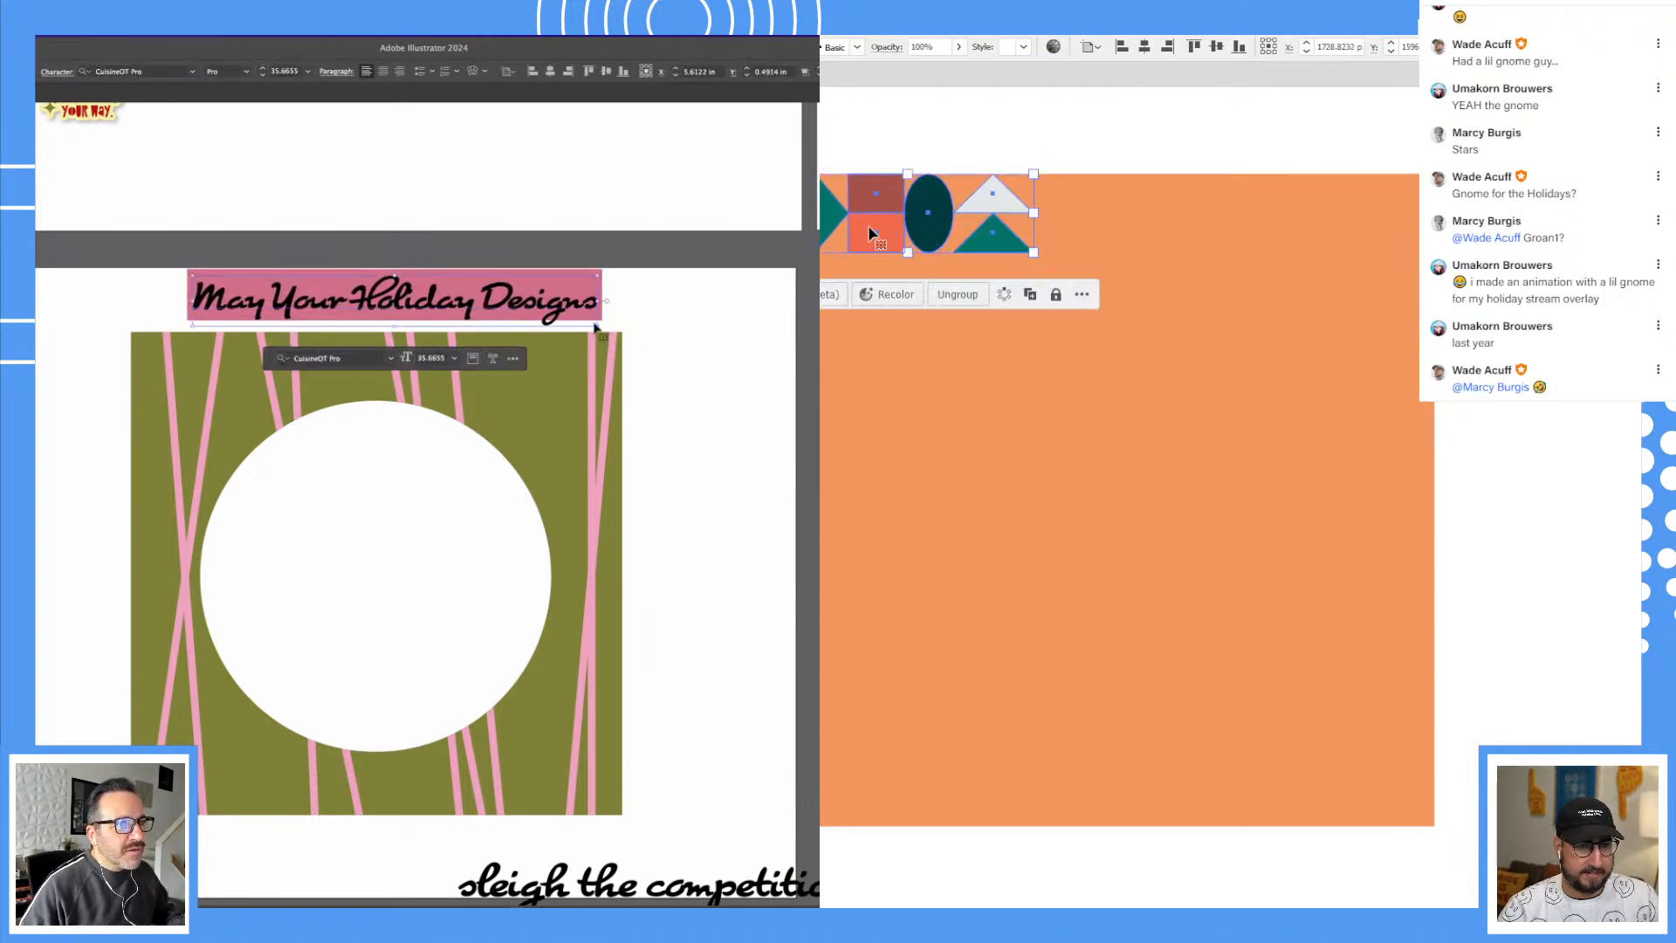
Step: Undo the trial copy of the shape row, and recolour the ellipse teal and the lower triangle dark teal
left_click_drag(825, 213, 1082, 220)
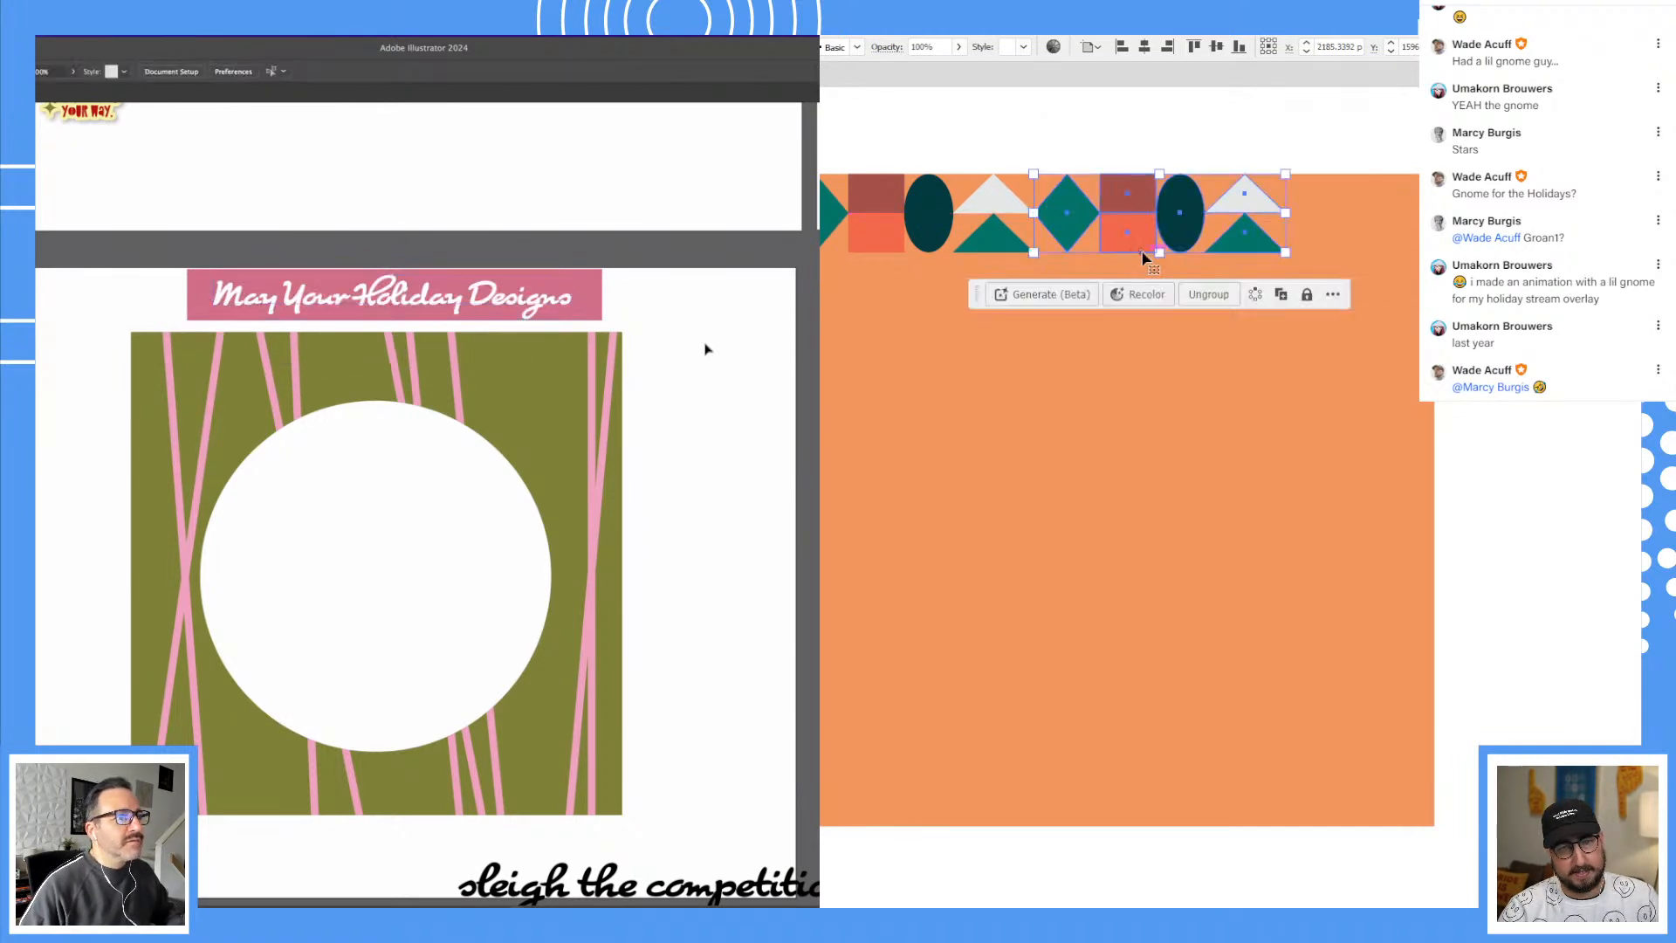
key("ctrl+z")
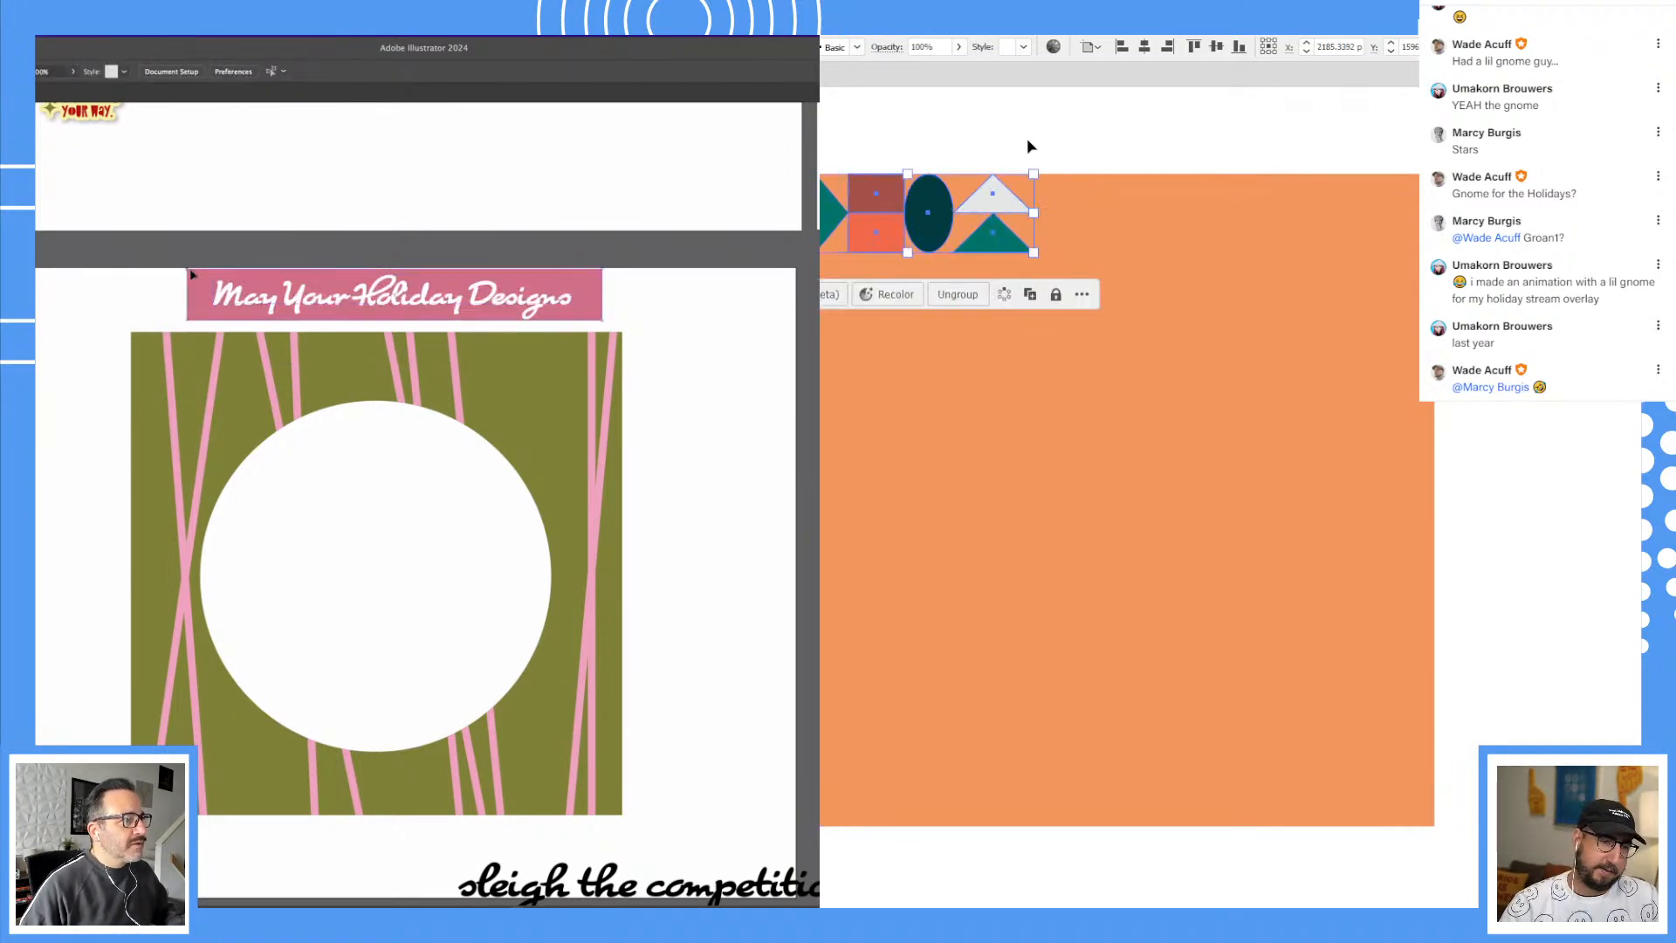
left_click(1034, 151)
key("z")
left_click(1134, 320)
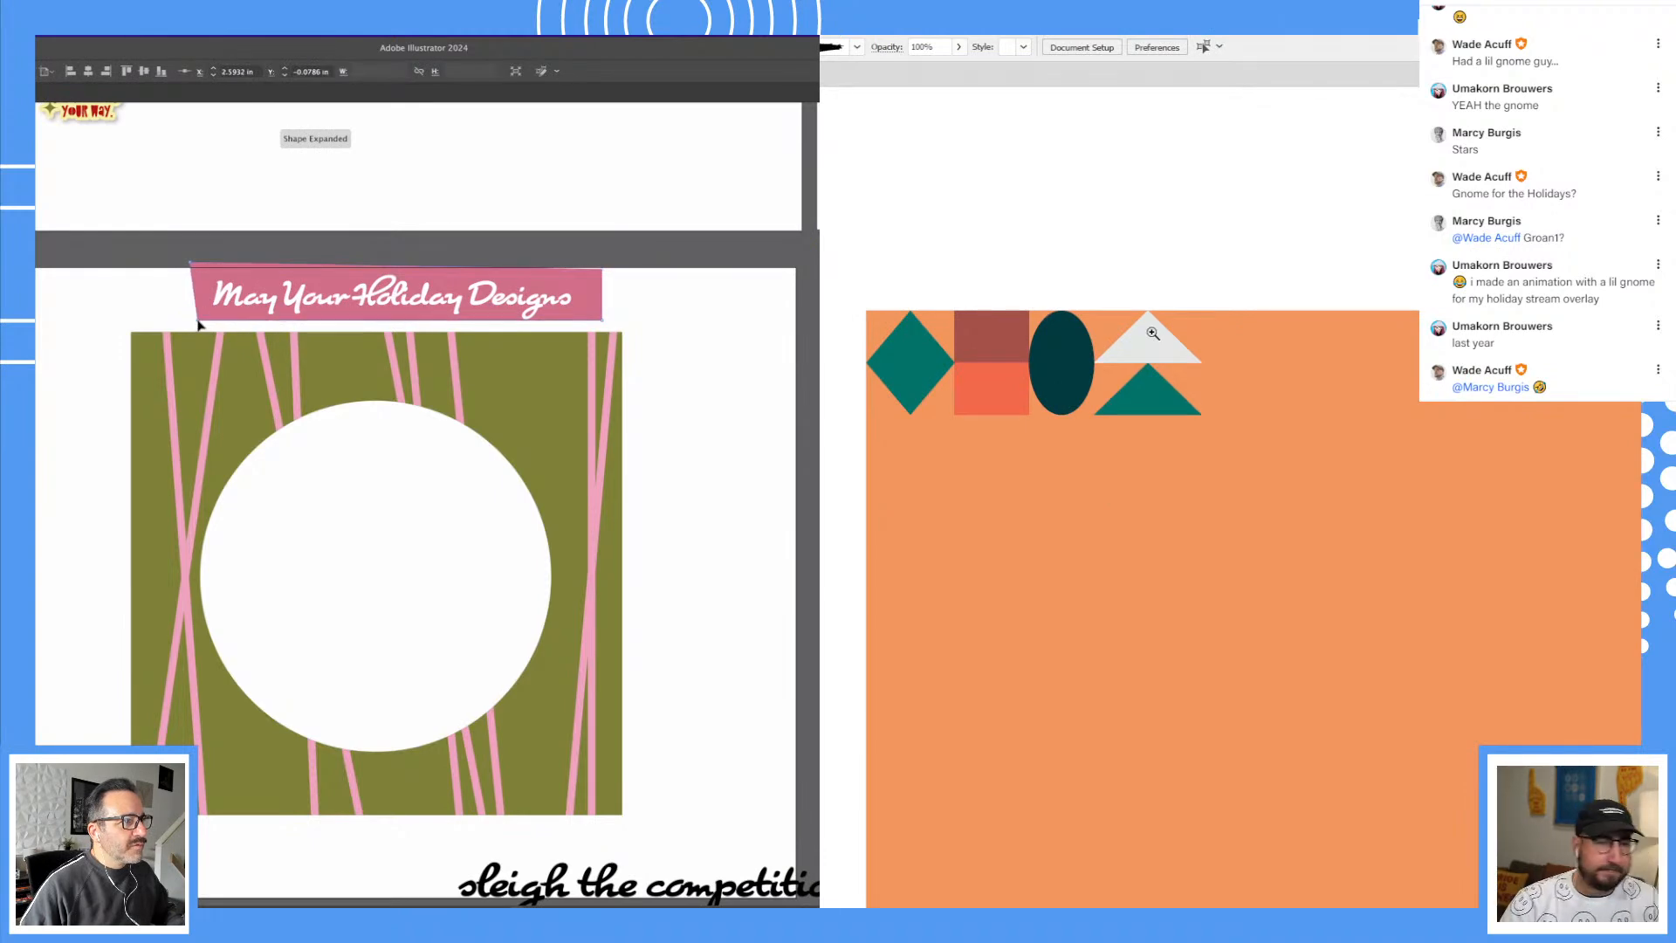
left_click(1074, 359)
key("i")
left_click(1148, 398)
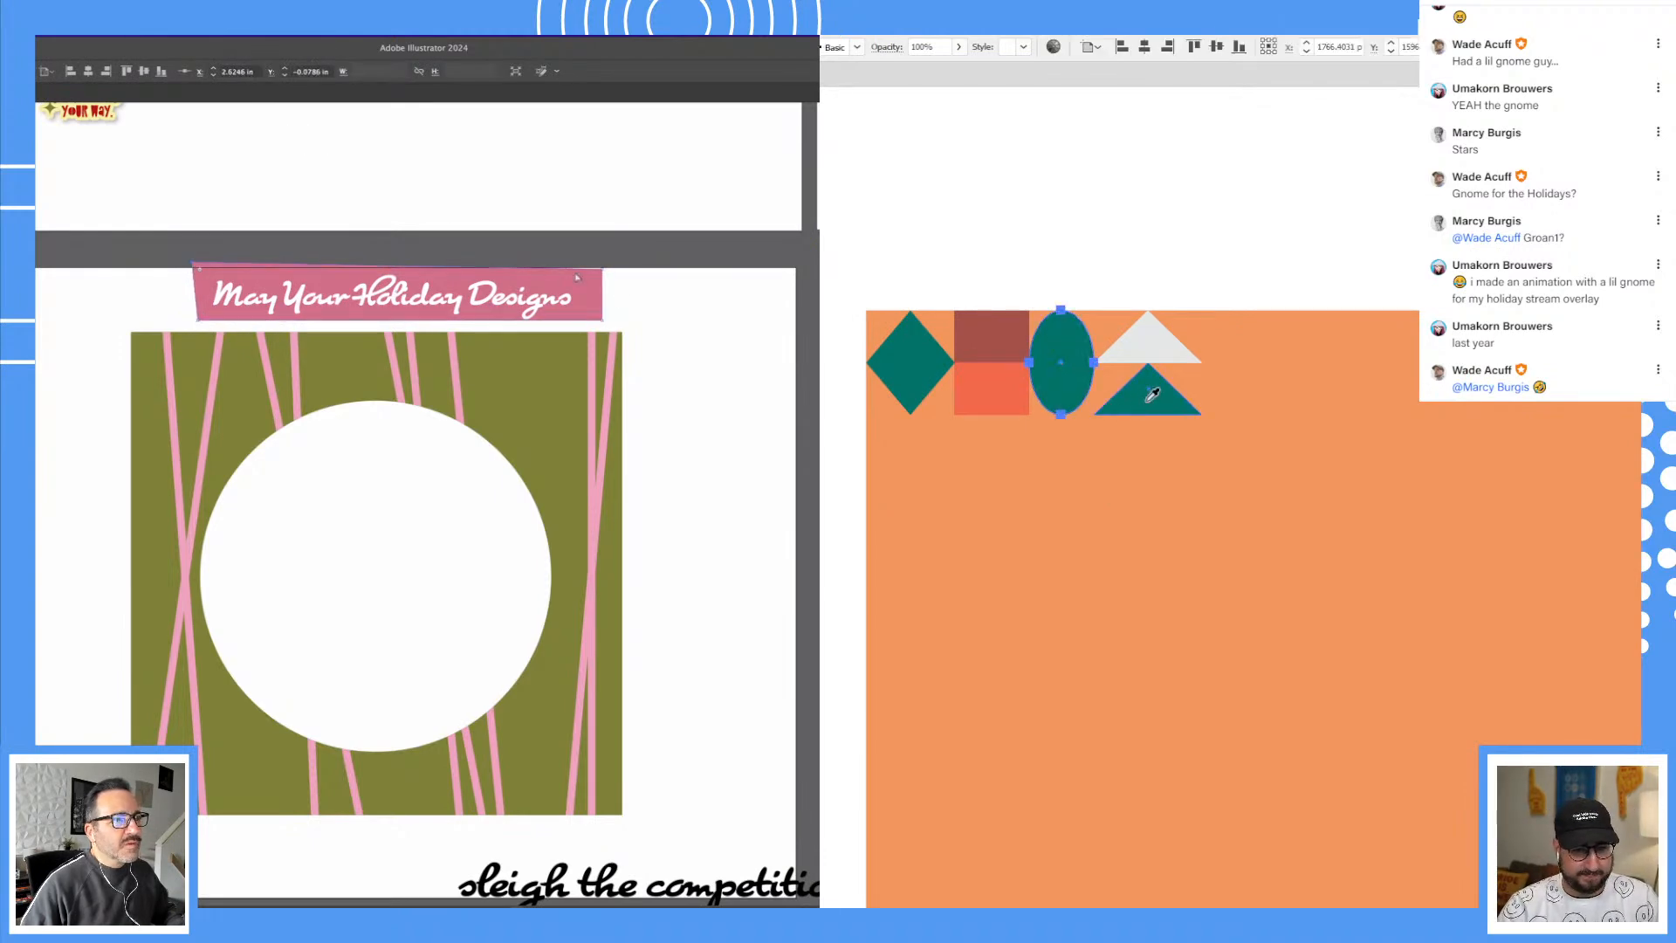
key("a")
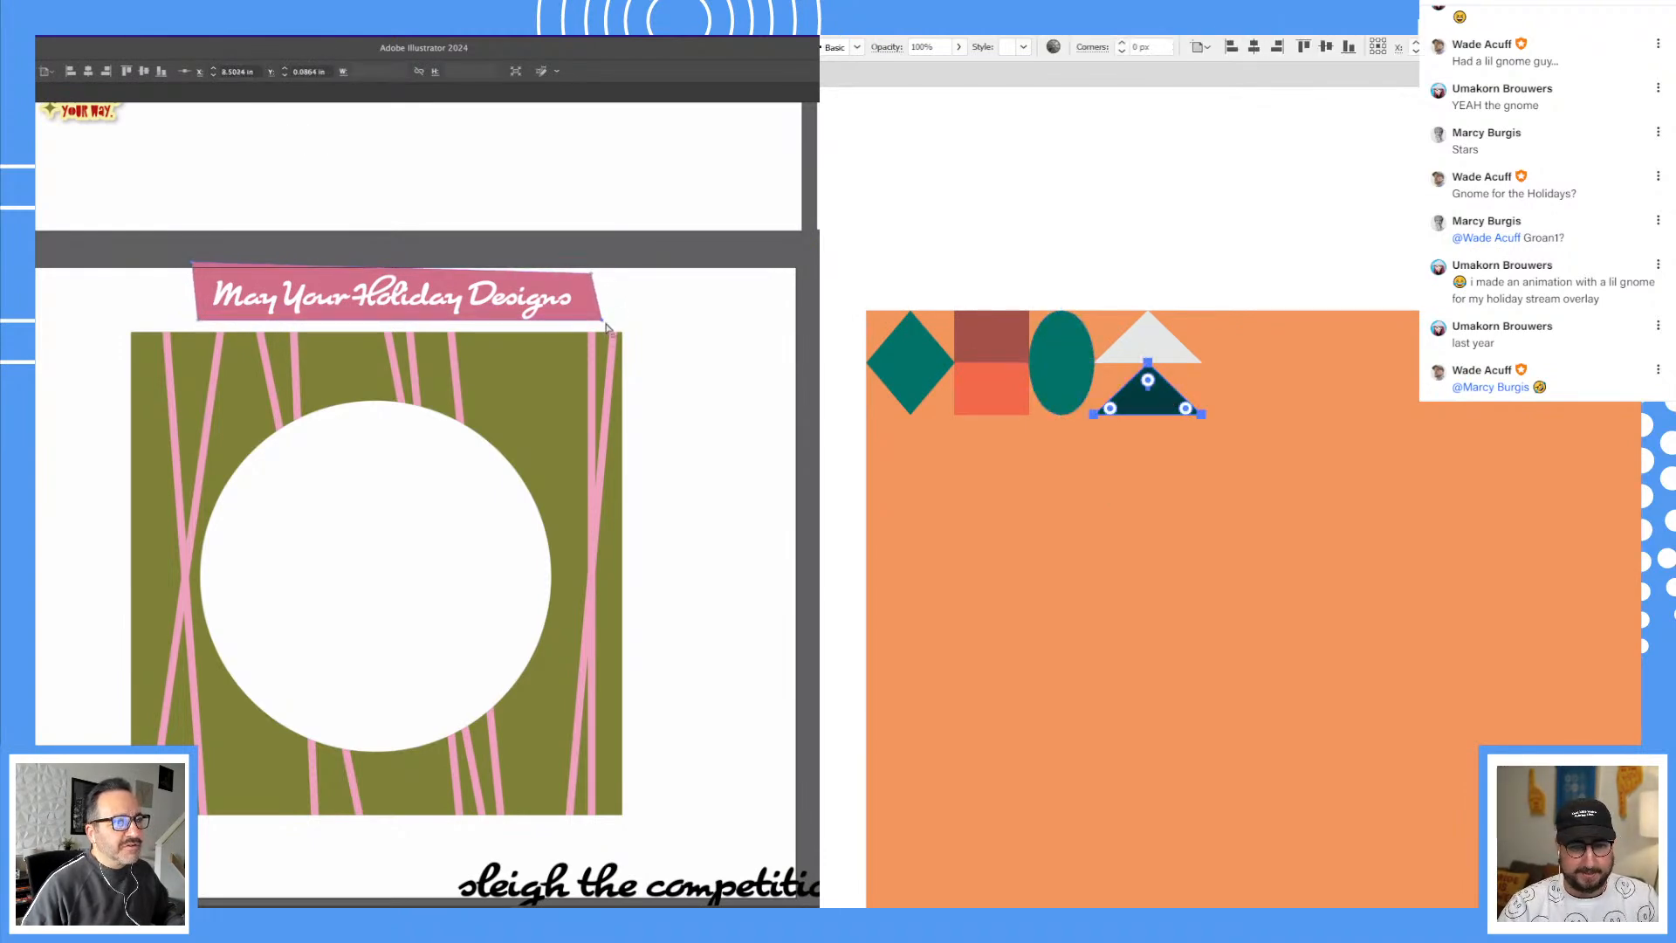
left_click(1274, 298)
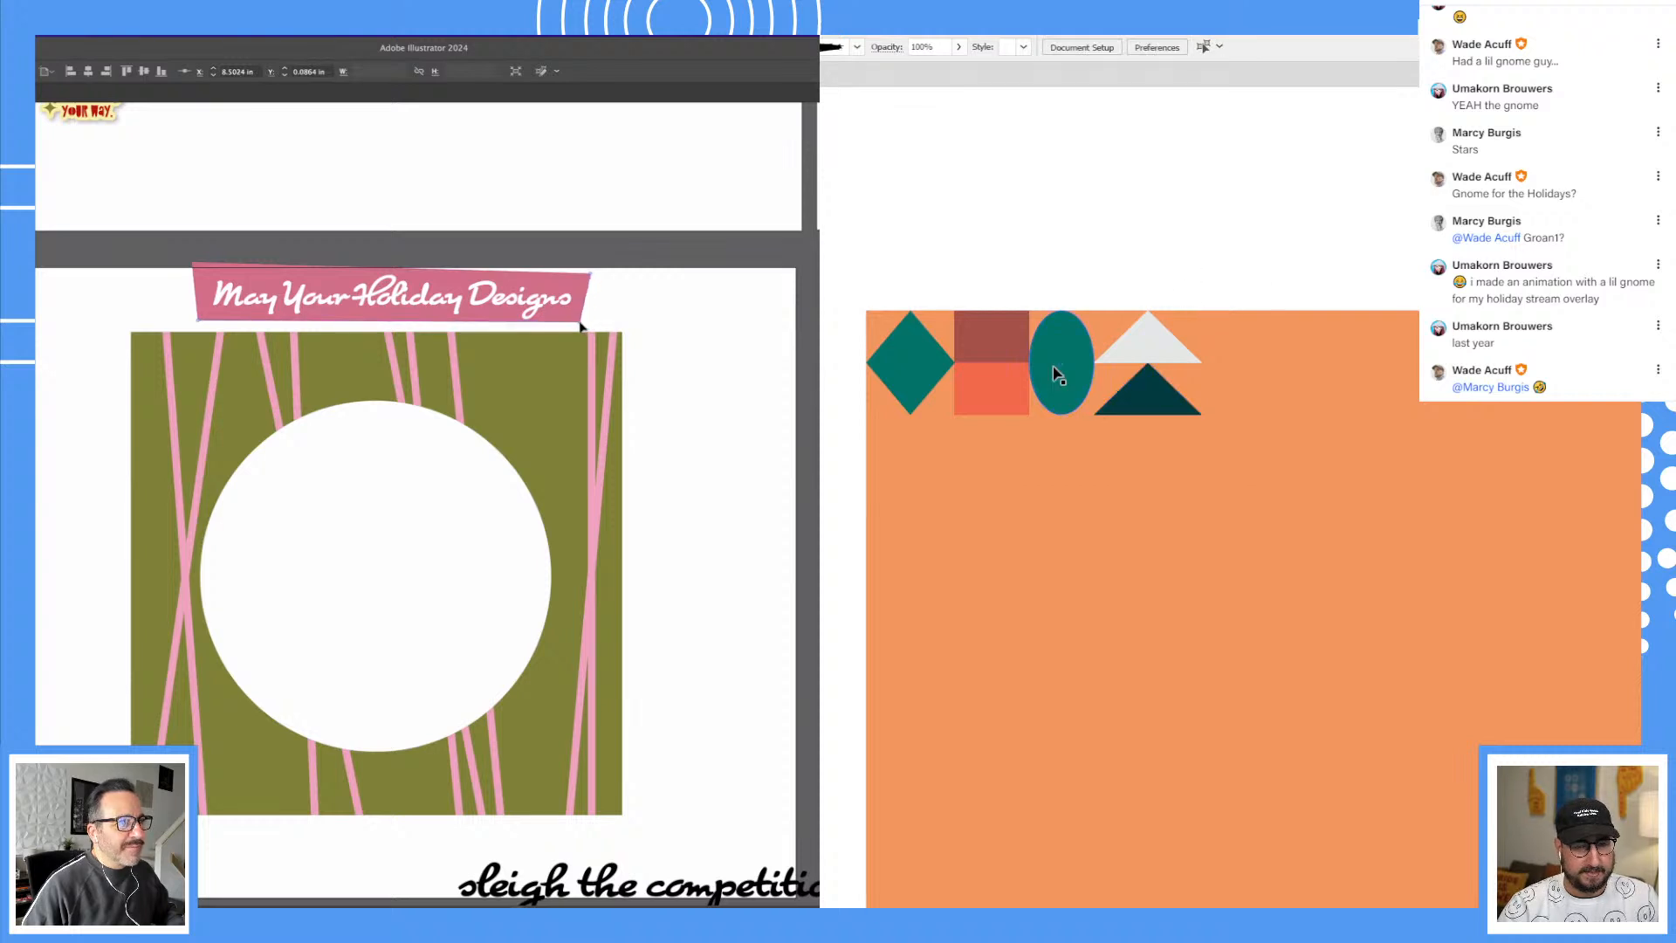
Step: Duplicate the shape row twice end to end, and move the pink quote banner in front of the olive frame
key("ctrl+a")
left_click_drag(991, 377, 1319, 382)
left_click_drag(547, 299, 550, 302)
left_click_drag(513, 305, 489, 384)
key("ctrl+d")
left_click_drag(1349, 245, 1185, 239)
key("super+shift+]")
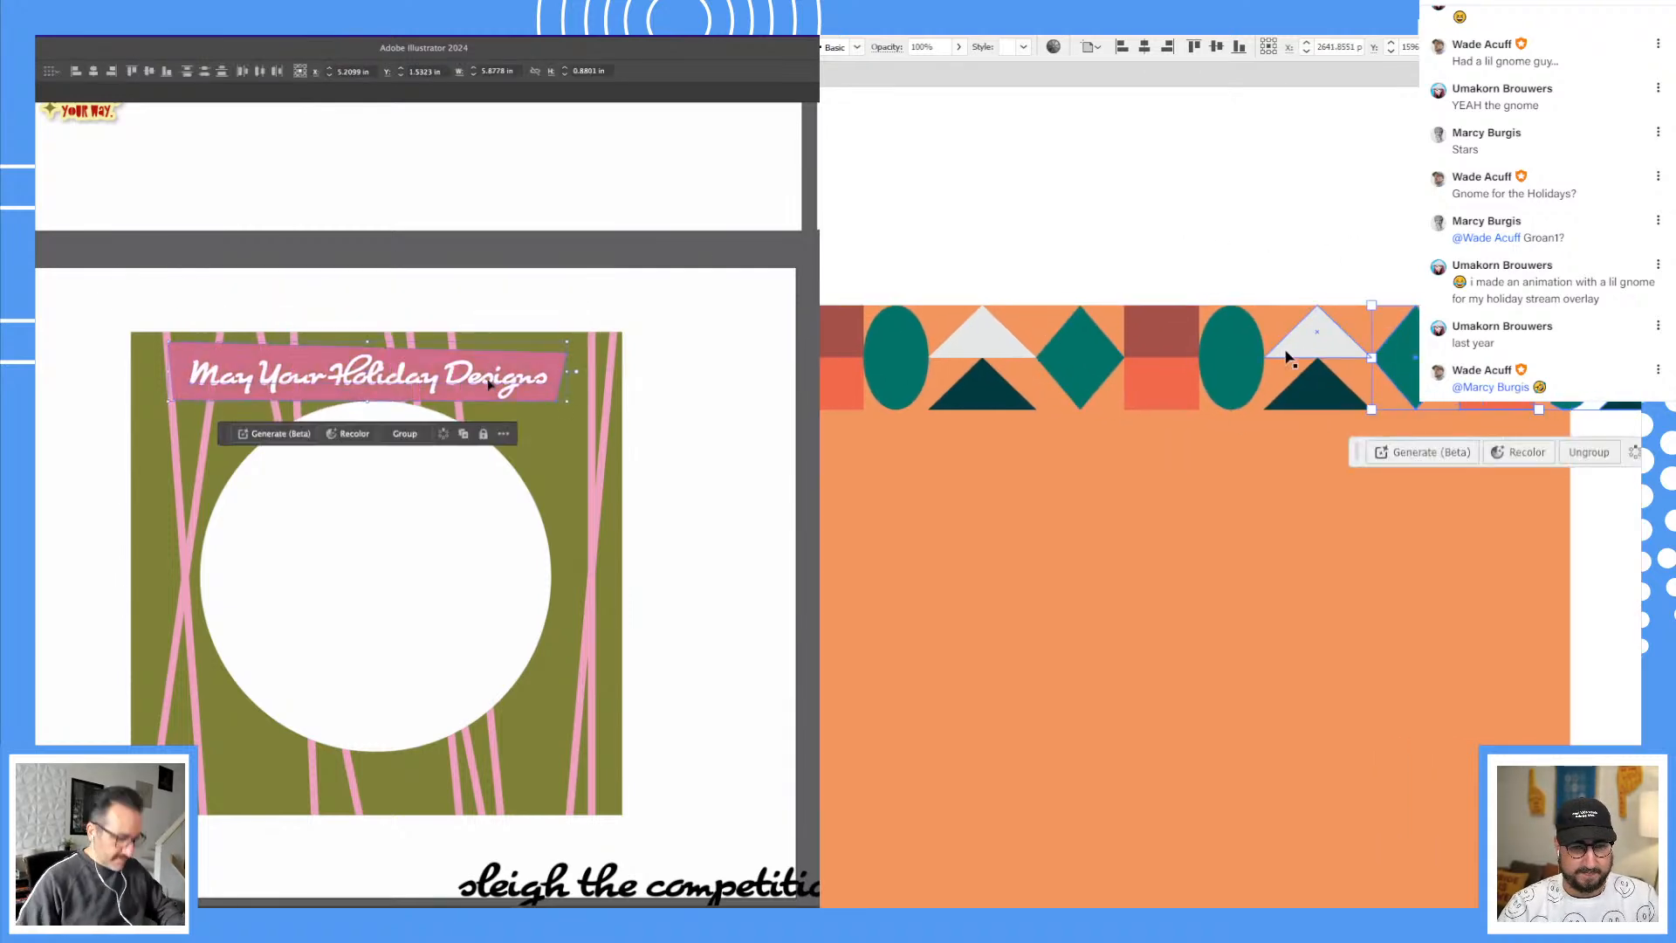
Step: Group the repeated shapes into one row, and group the quote banner and tilt it upward over the circle's upper edge
left_click(1289, 354, "shift")
key("super+g")
left_click(1013, 344, "shift")
left_click_drag(433, 380, 439, 409)
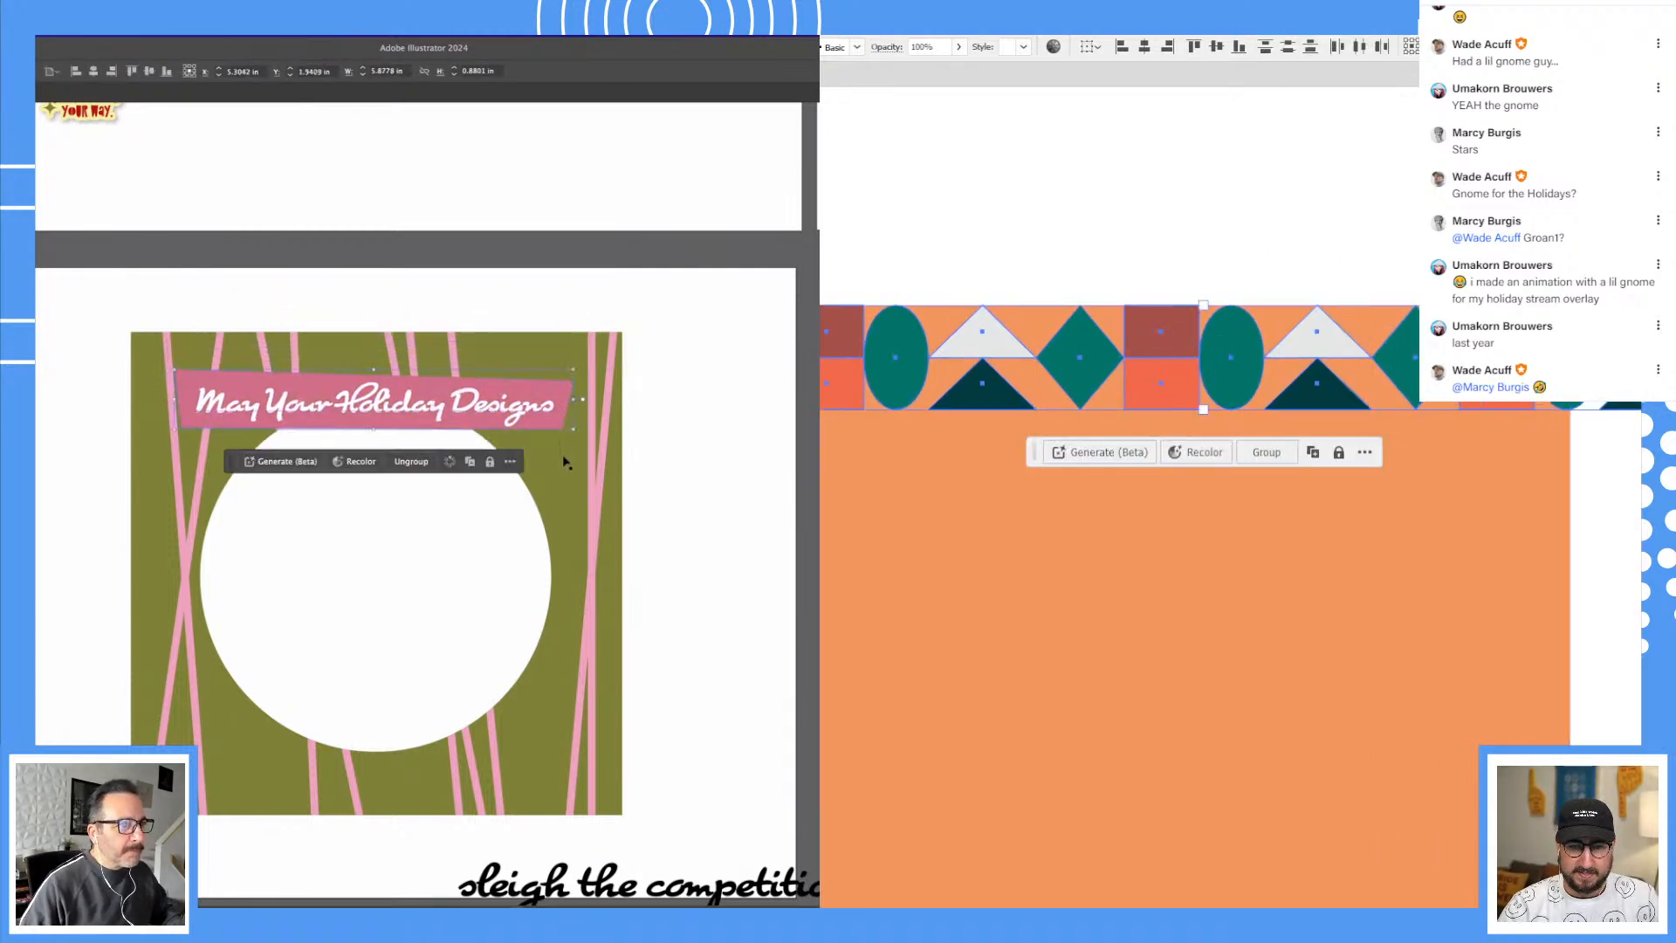
left_click_drag(578, 434, 525, 414)
key("super+g")
left_click(686, 416)
Step: Duplicate the shape row directly below the original, offset sideways
left_click_drag(1138, 353, 1164, 264)
left_click(1049, 288, "super")
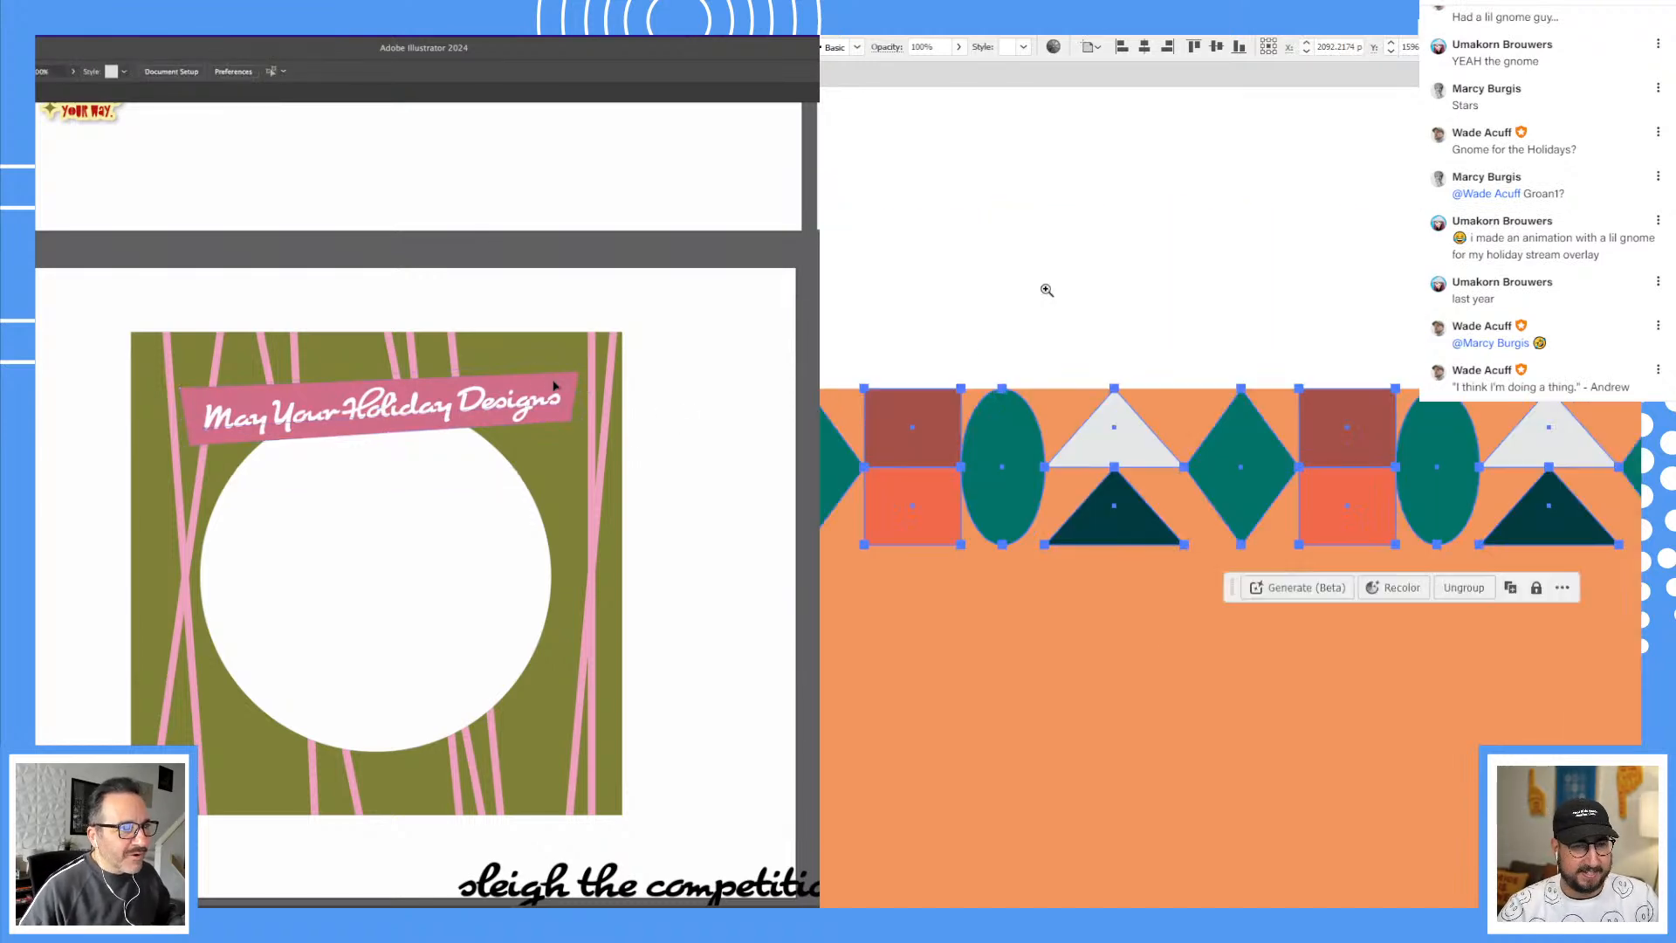
left_click(555, 387)
left_click_drag(923, 441, 1233, 595)
Step: Nudge the banner's shadow shape slightly downward and fill it with dark olive #727222
left_click(756, 385)
left_click(572, 387)
key("Down")
key("Down")
key("Down")
key("Down")
key("Down")
key("Up")
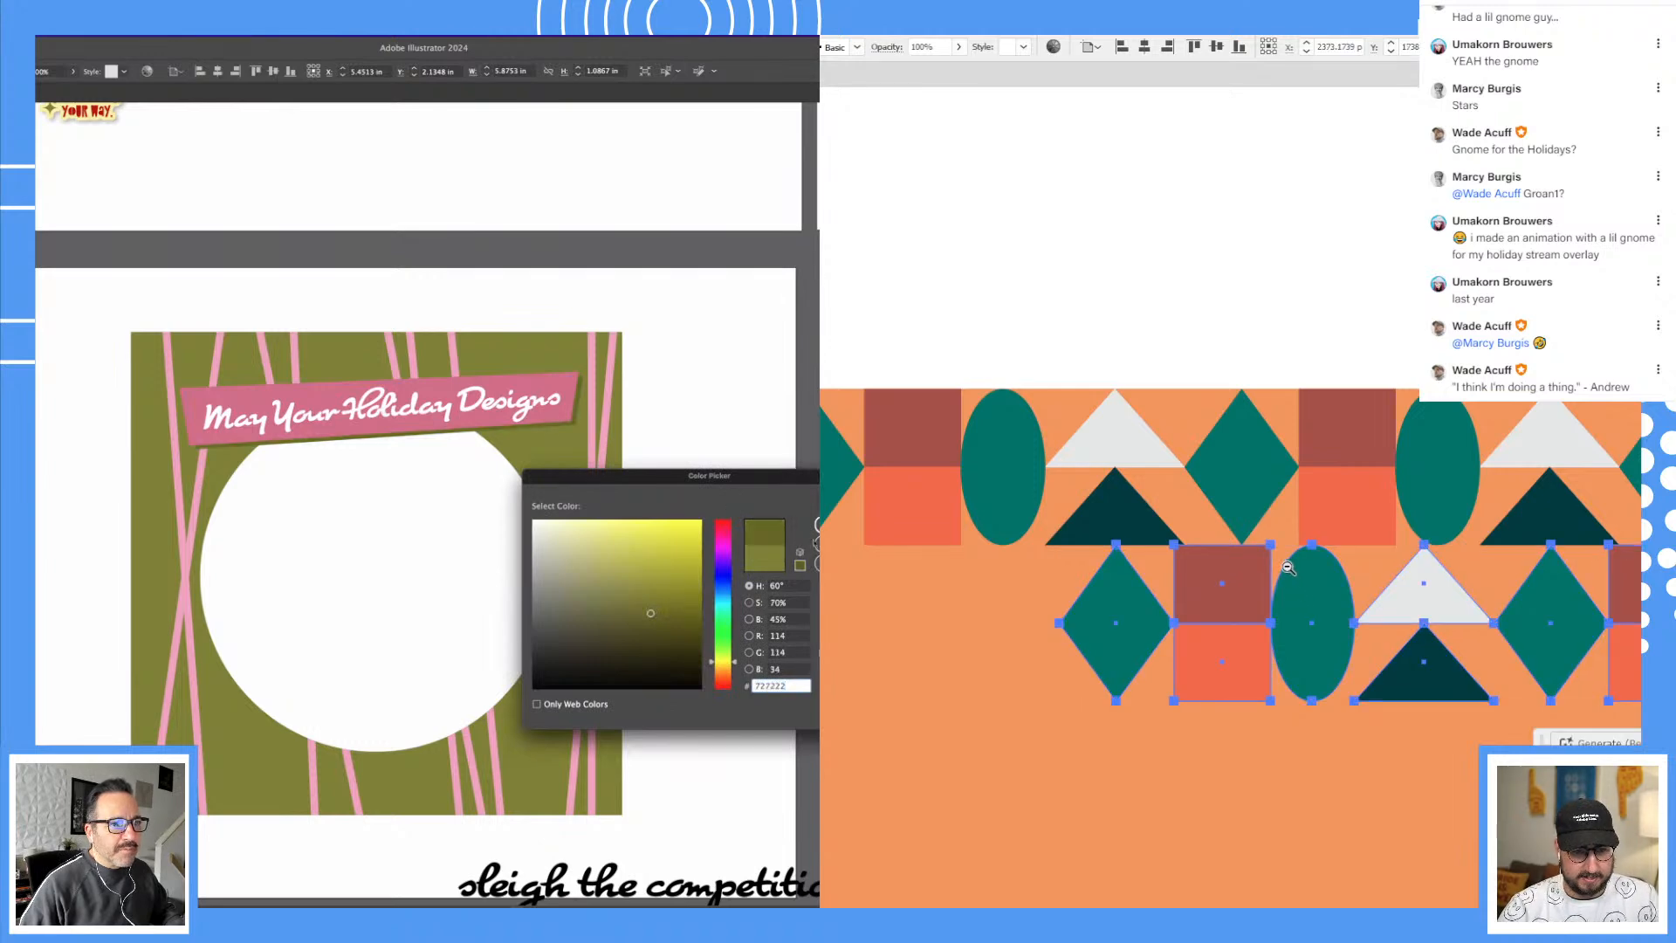
left_click(1287, 567, "ctrl+alt")
key("Return")
Step: Repeat the offset row duplication three more times down the orange square
key("ctrl+d")
key("ctrl+d")
key("ctrl+d")
Step: Select the four lower shape rows and duplicate them sideways to fill the empty part of the orange square
left_click_drag(1481, 607, 1220, 389)
left_click(1346, 500, "shift")
left_click(1237, 436, "shift")
left_click(1147, 331, "shift")
left_click(1478, 408, "shift")
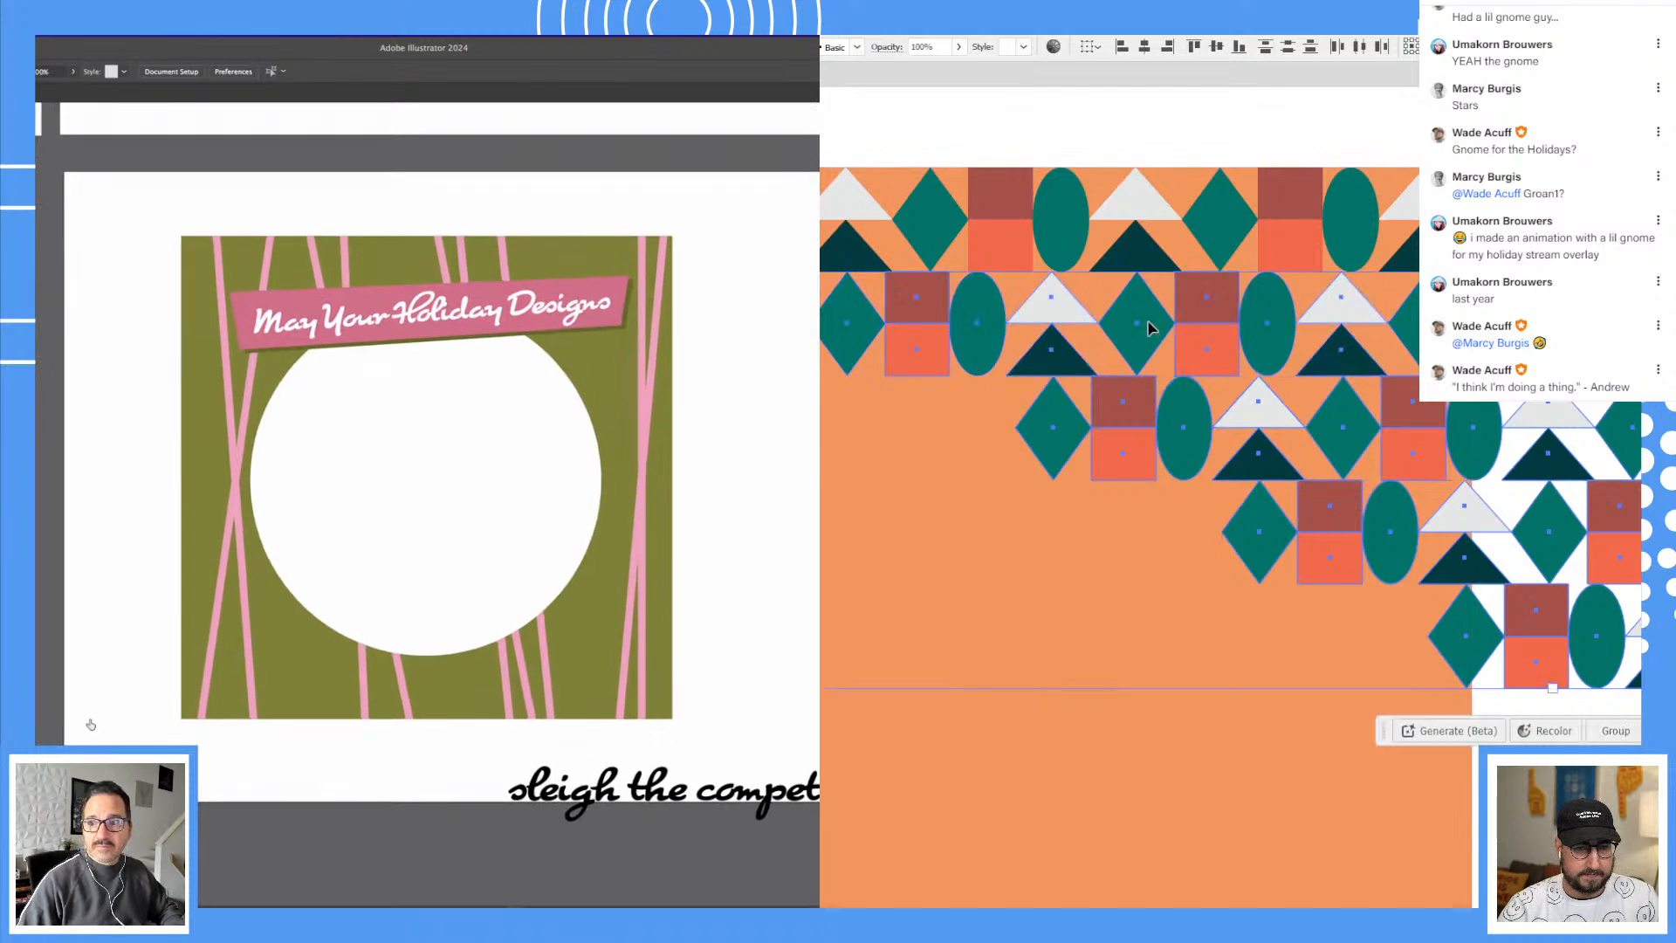
left_click_drag(1630, 310, 820, 312)
Step: Capitalise "Sleigh" and "Competition" in the second quote line
double_click(532, 794)
left_click_drag(523, 800, 498, 802)
type("S")
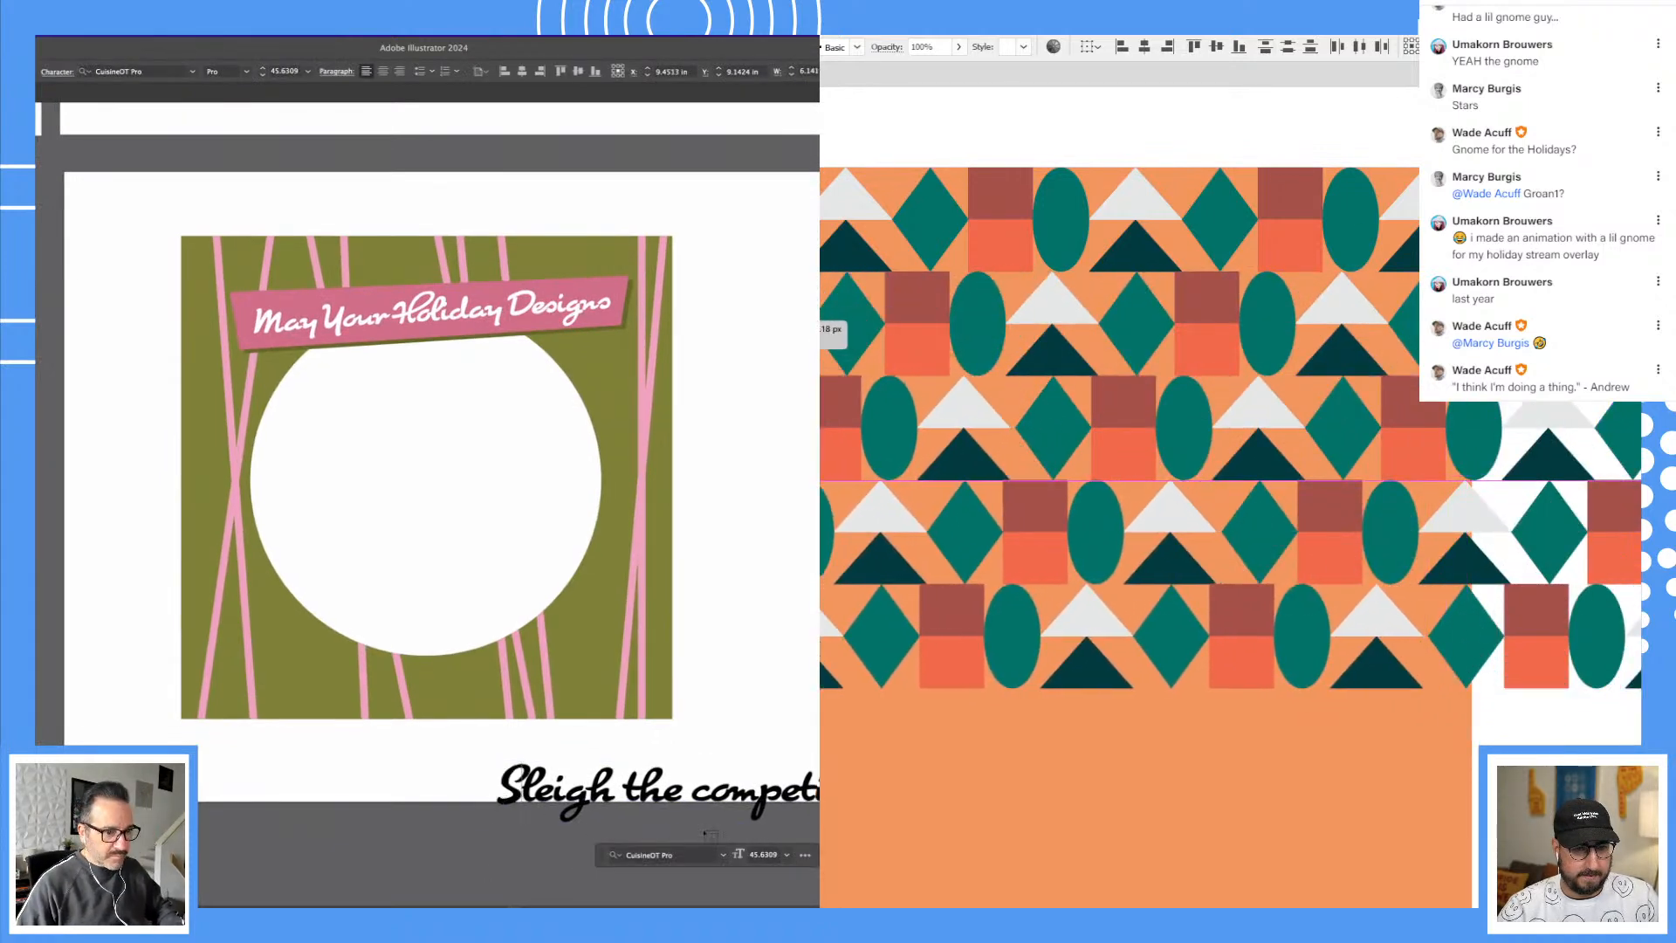
type("C")
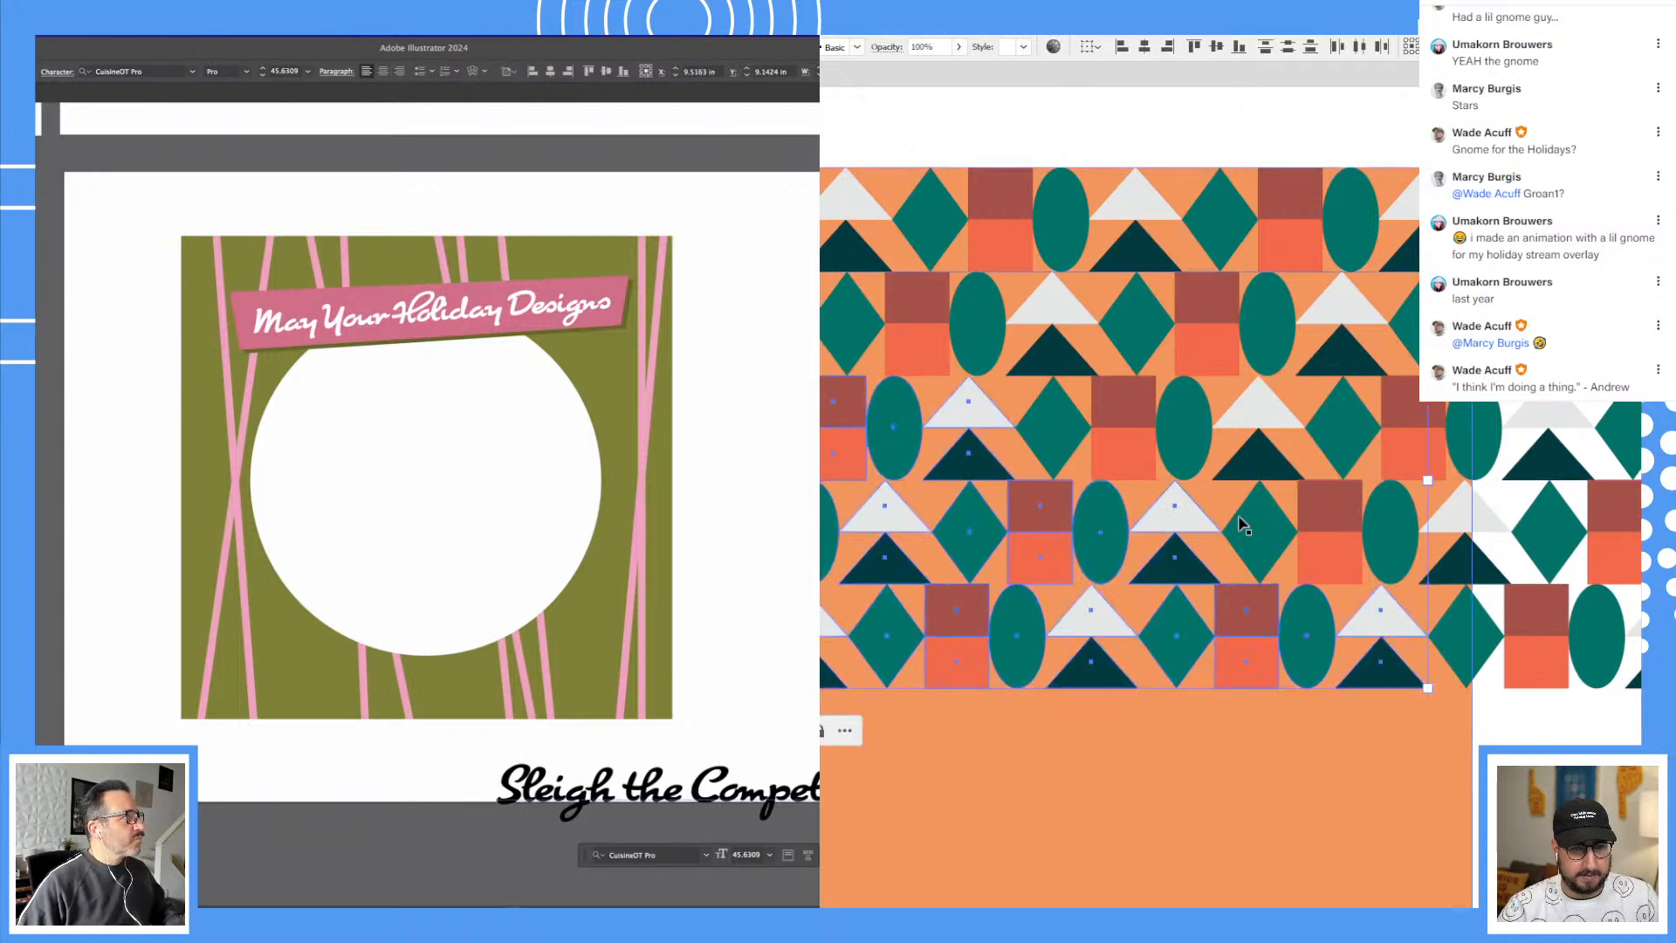
key("Escape")
Step: Duplicate the quote banner over the circle's lower edge and tilt the copy the opposite way
left_click(478, 336)
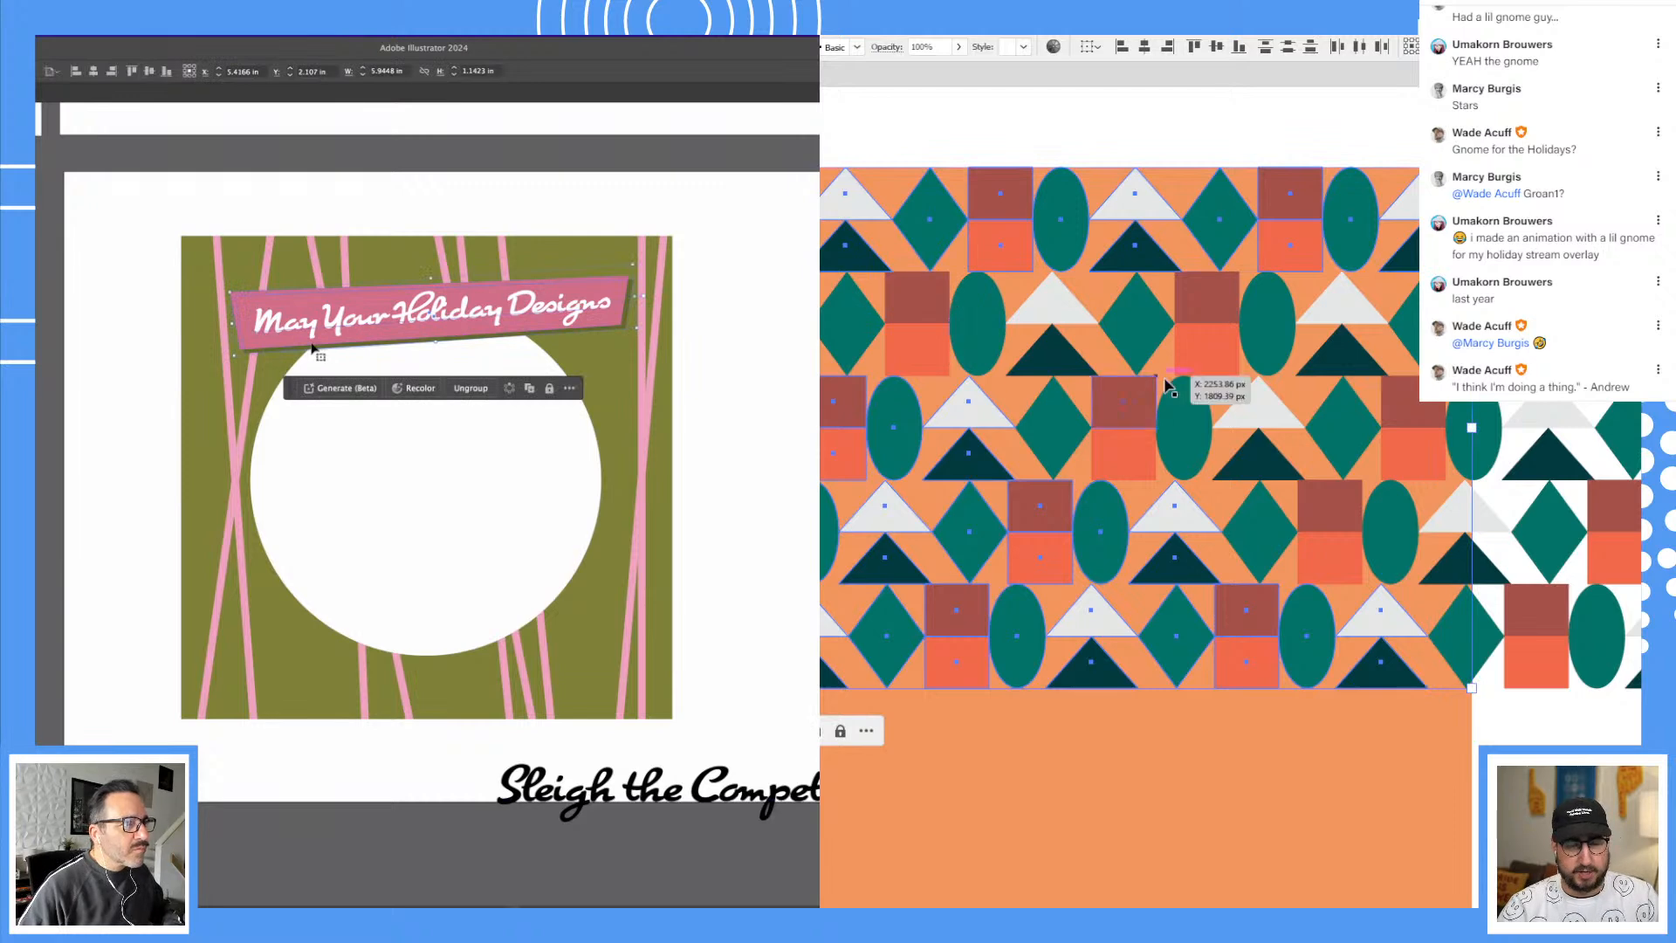
left_click_drag(1212, 217, 1253, 695)
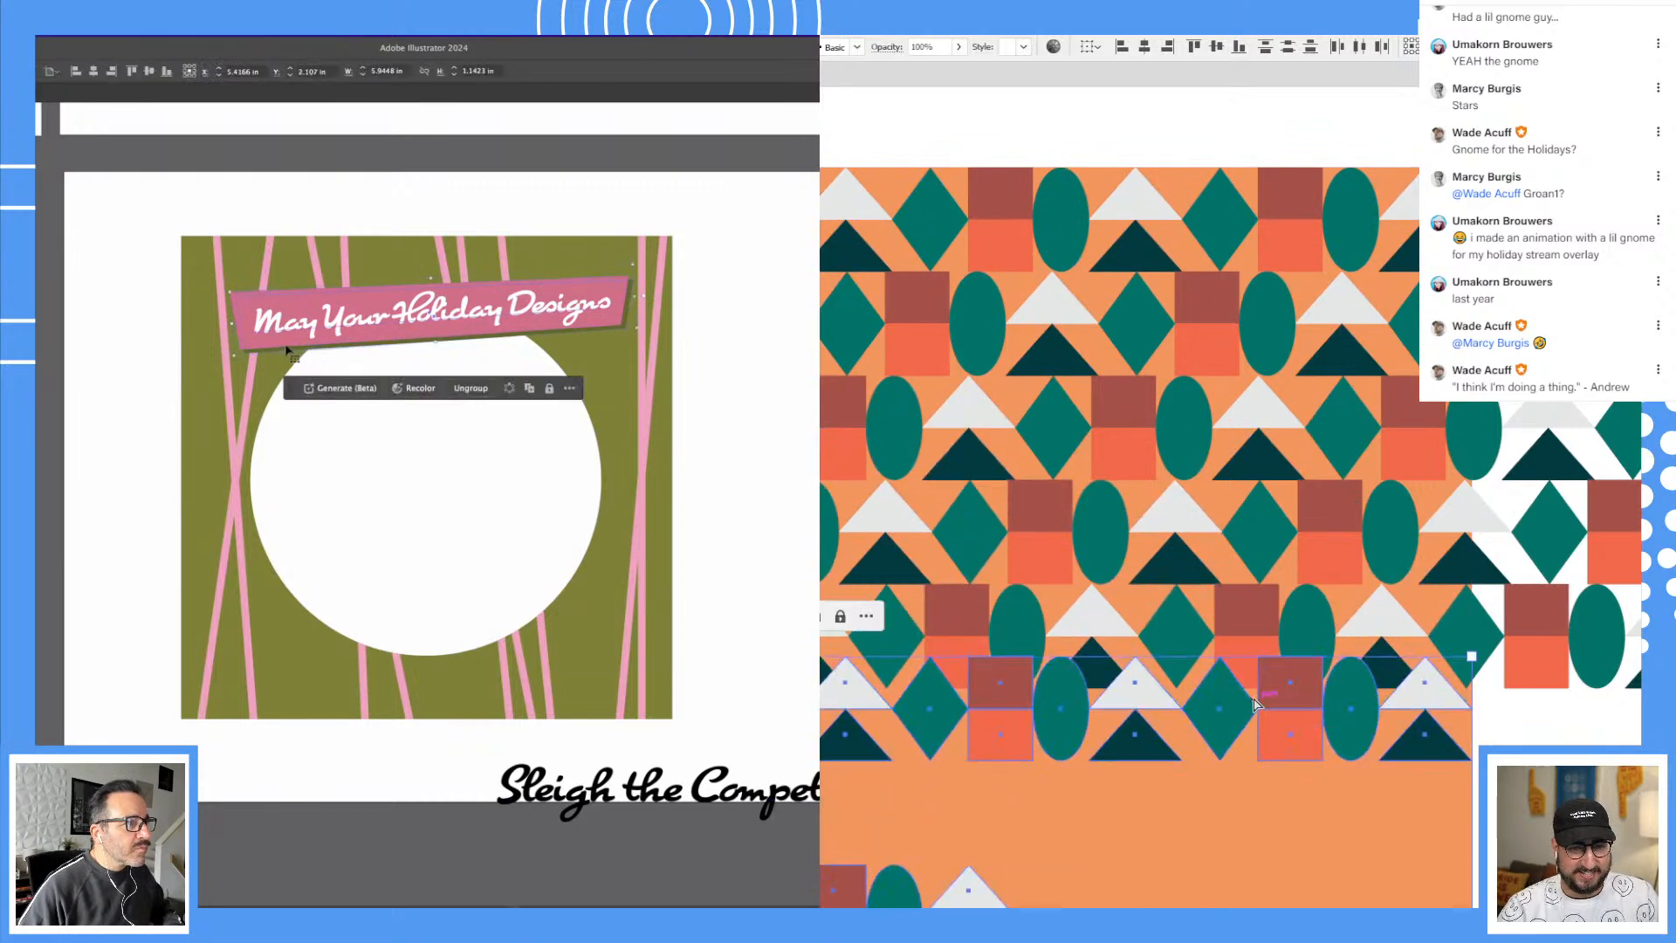
key("super+z")
key("ctrl+minus")
left_click_drag(282, 328, 296, 623)
left_click_drag(1284, 515, 1447, 469)
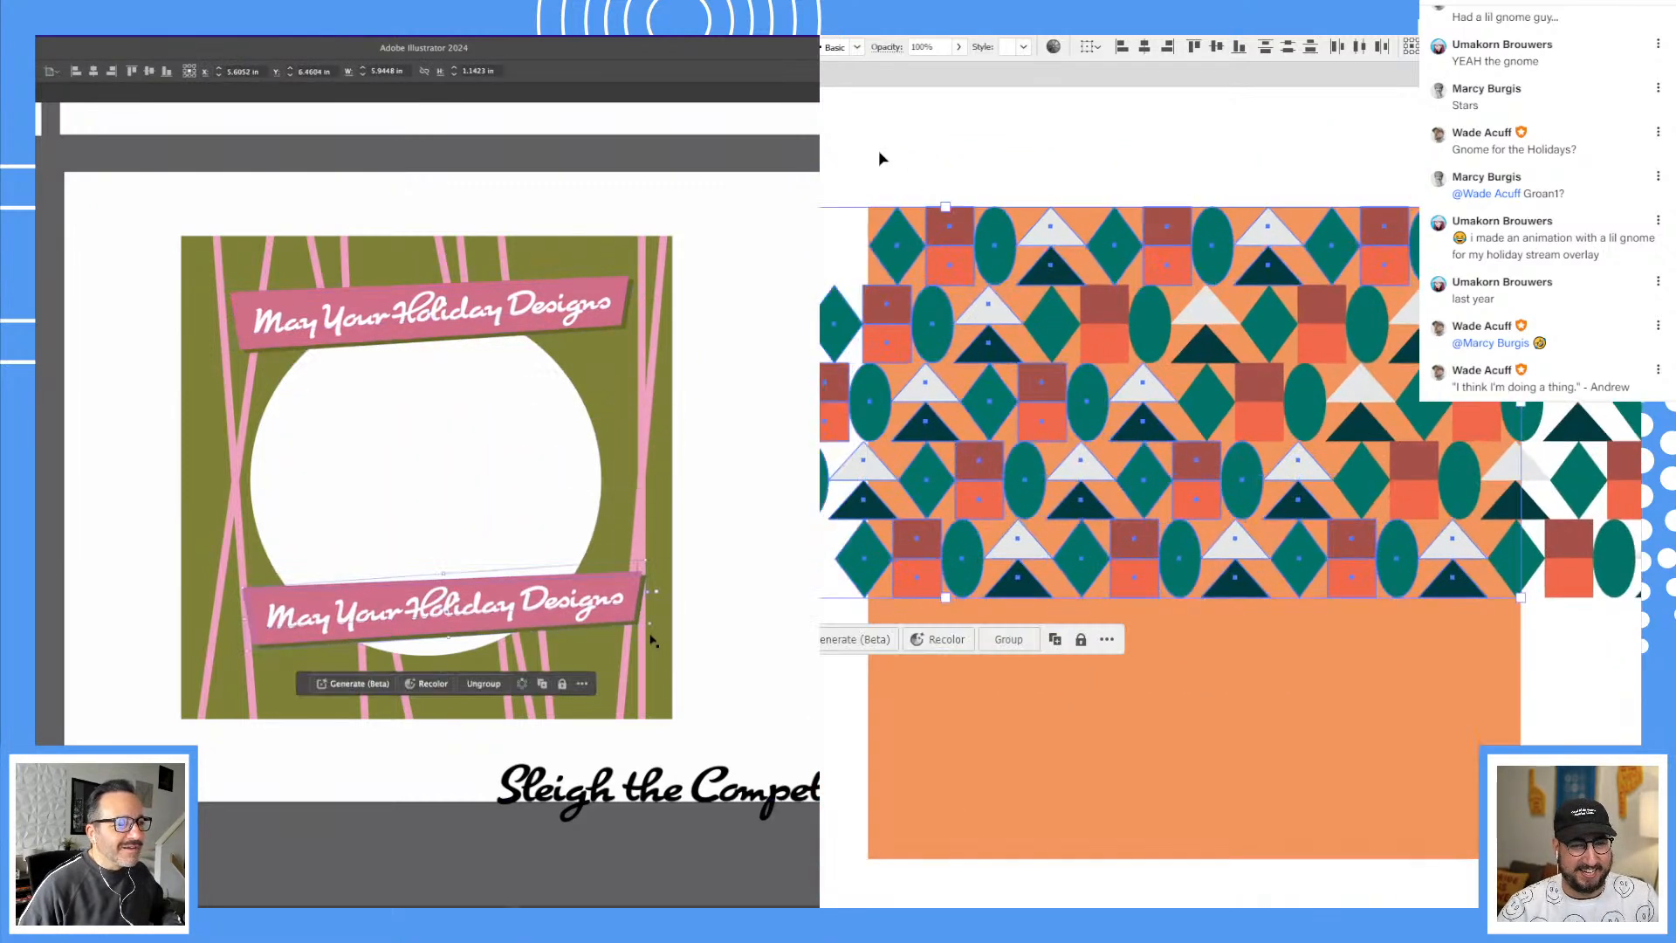
left_click_drag(649, 625, 611, 655)
Step: Group all the pattern rows without the orange square, and shift the lower banner slightly down on the olive frame
key("ctrl+a")
left_click(1450, 647, "shift")
left_click_drag(1027, 375, 982, 344)
left_click_drag(550, 634, 542, 666)
key("ctrl+g")
left_click_drag(1130, 245, 1153, 601)
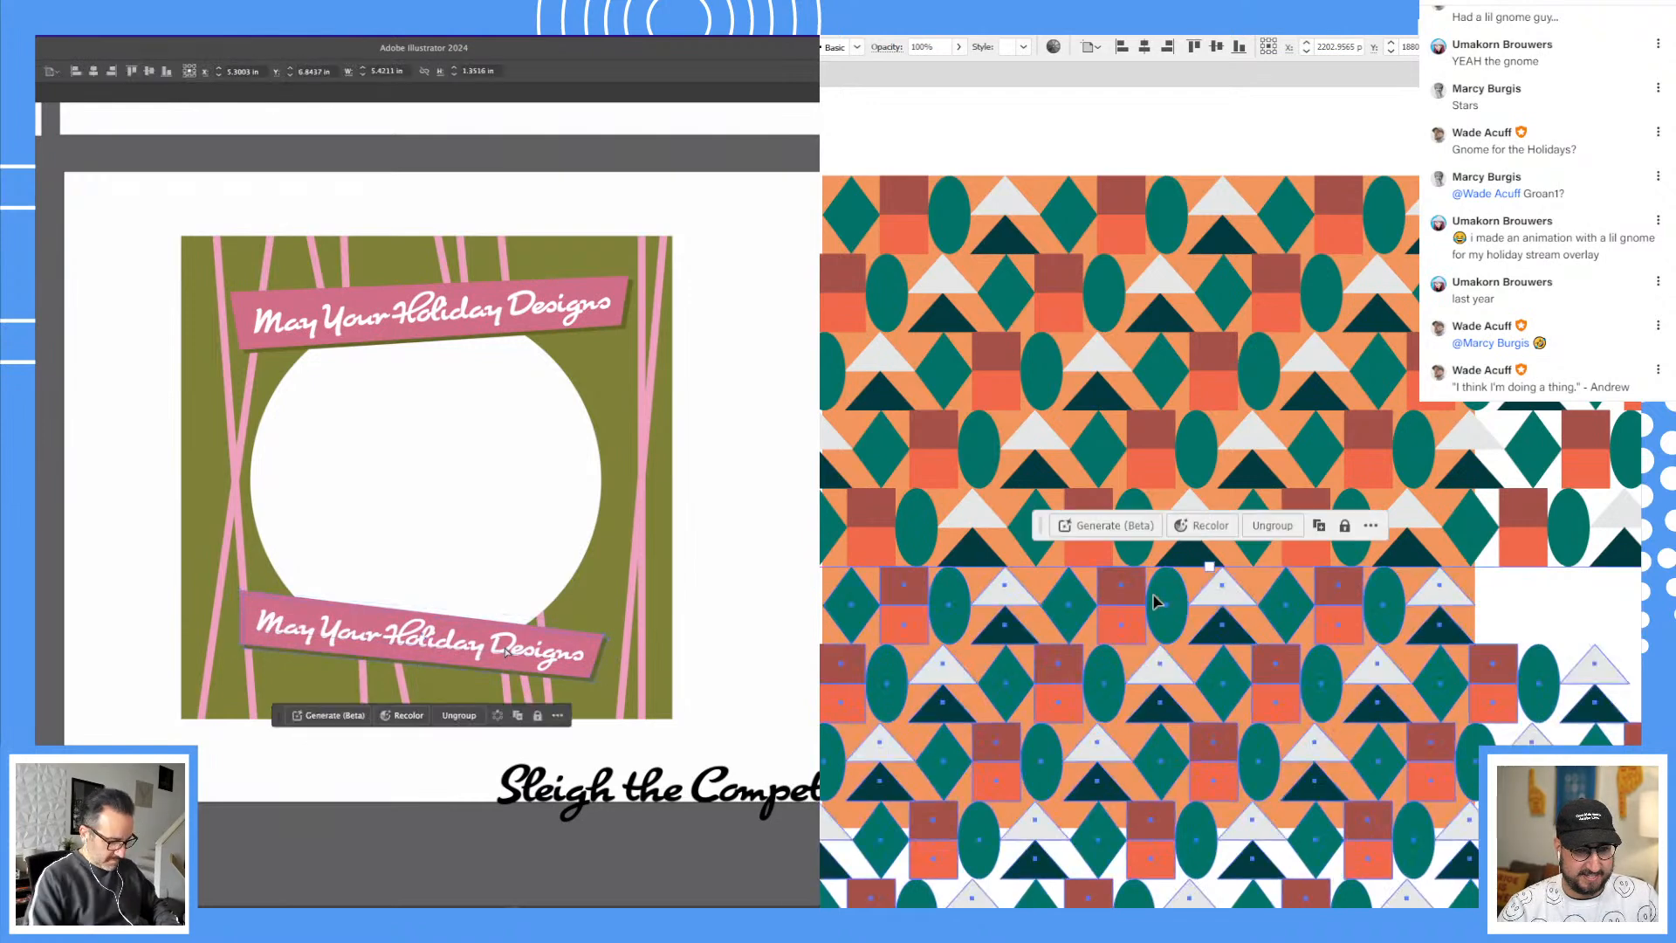
left_click(1204, 131)
left_click(594, 688)
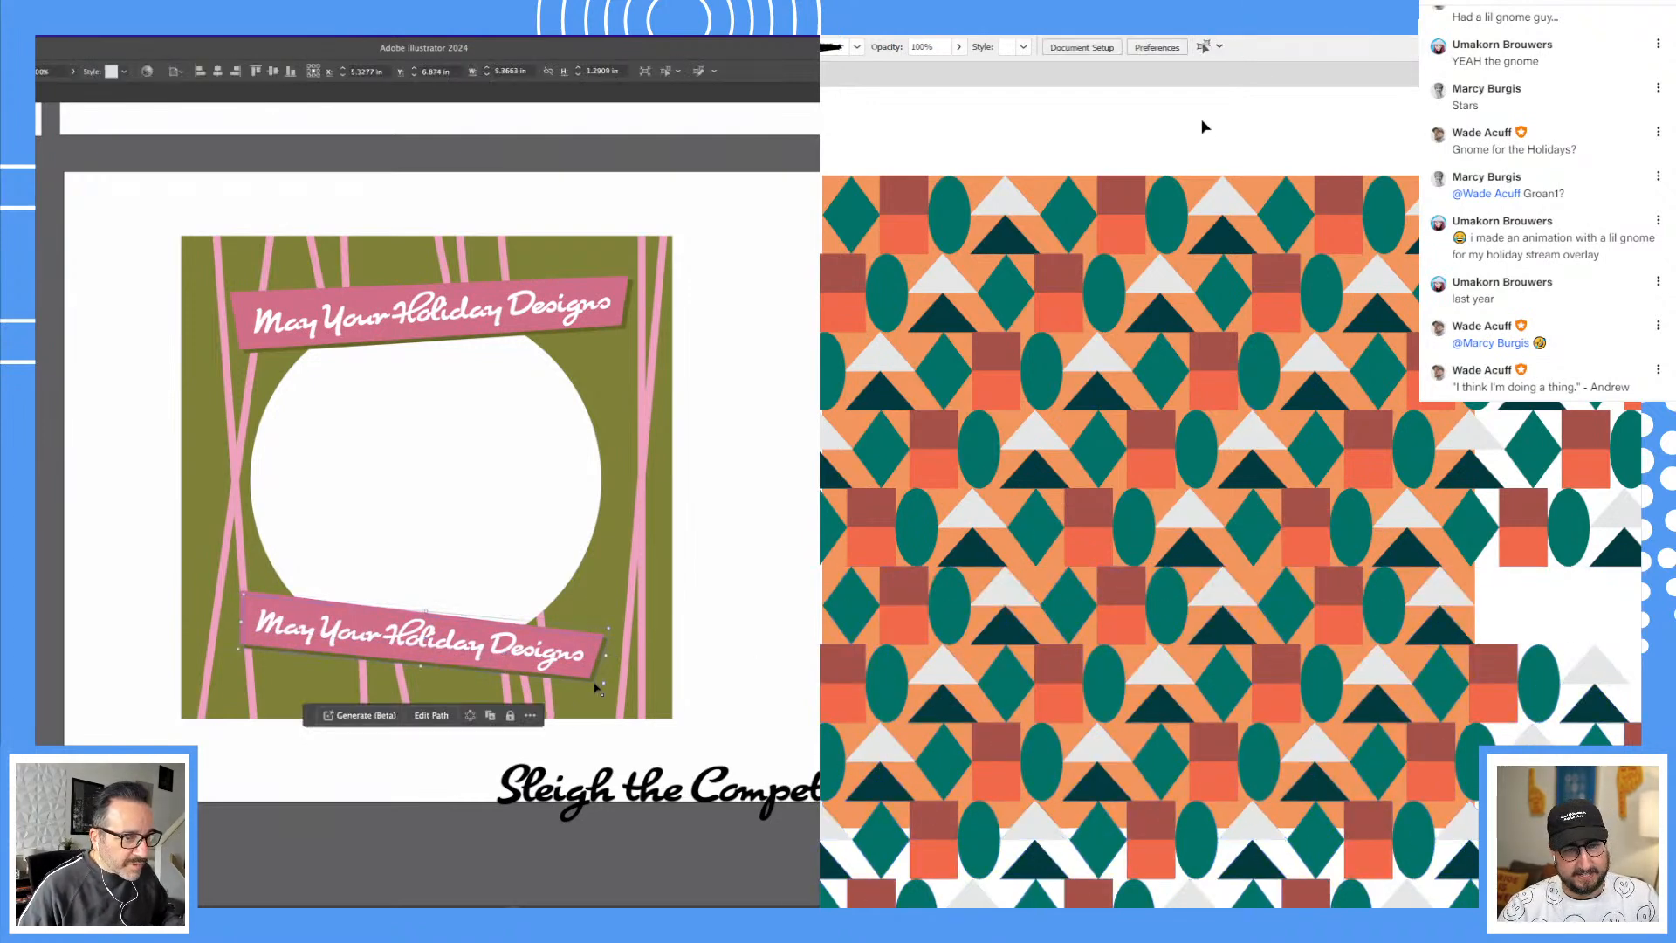
left_click(1350, 630)
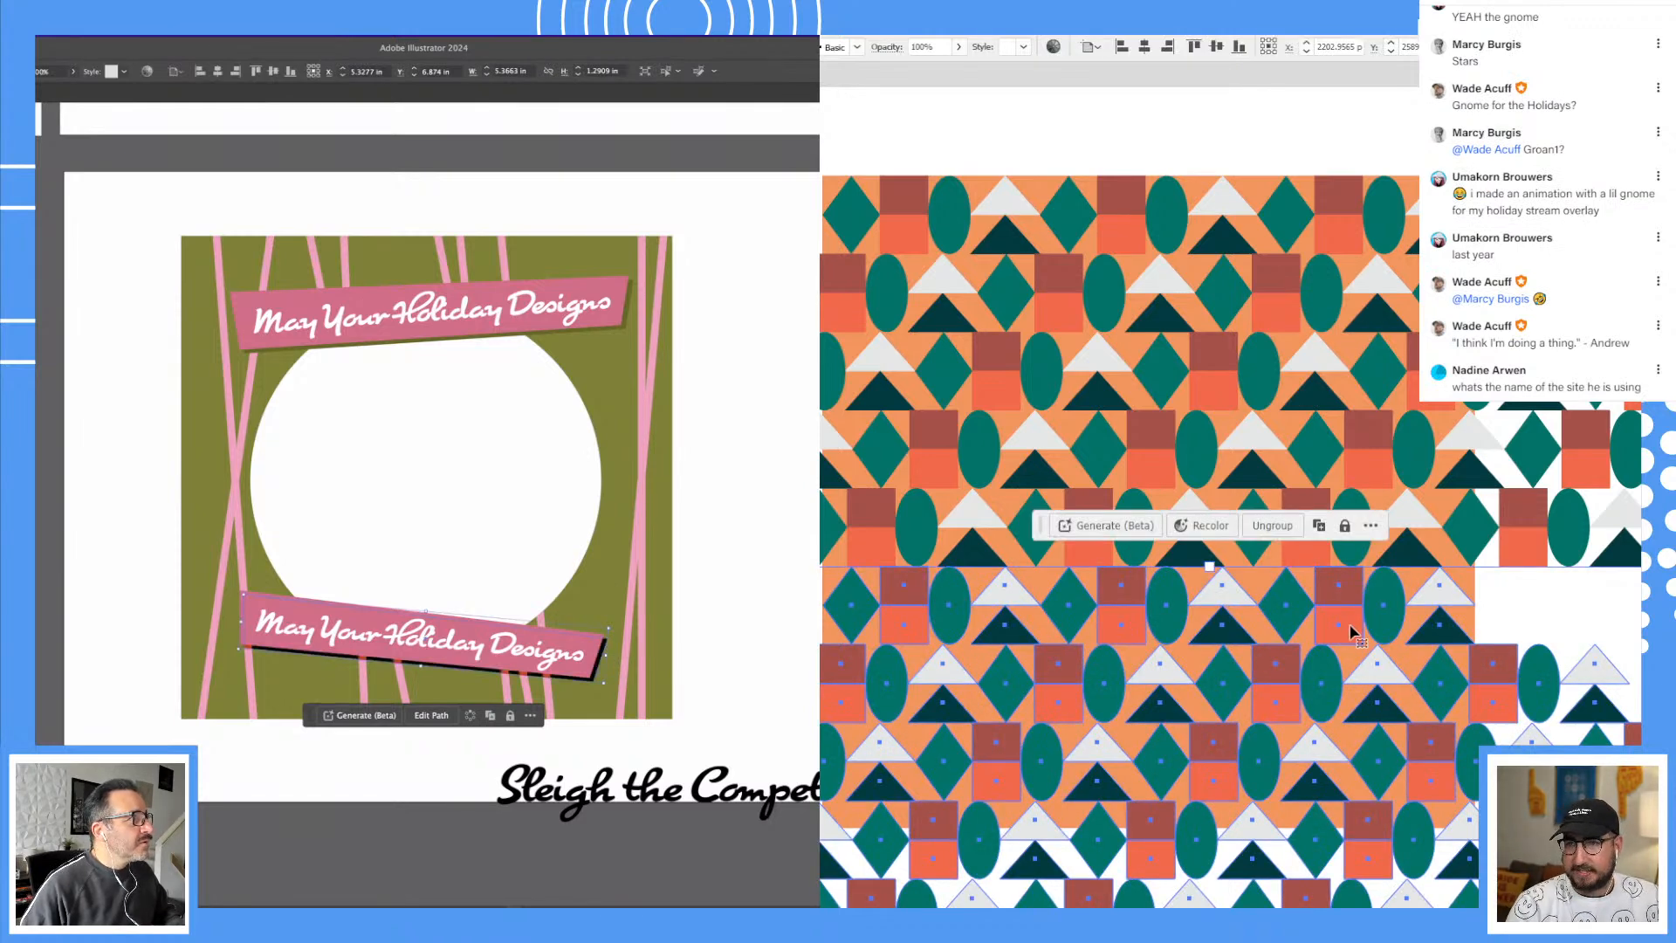
key("Delete")
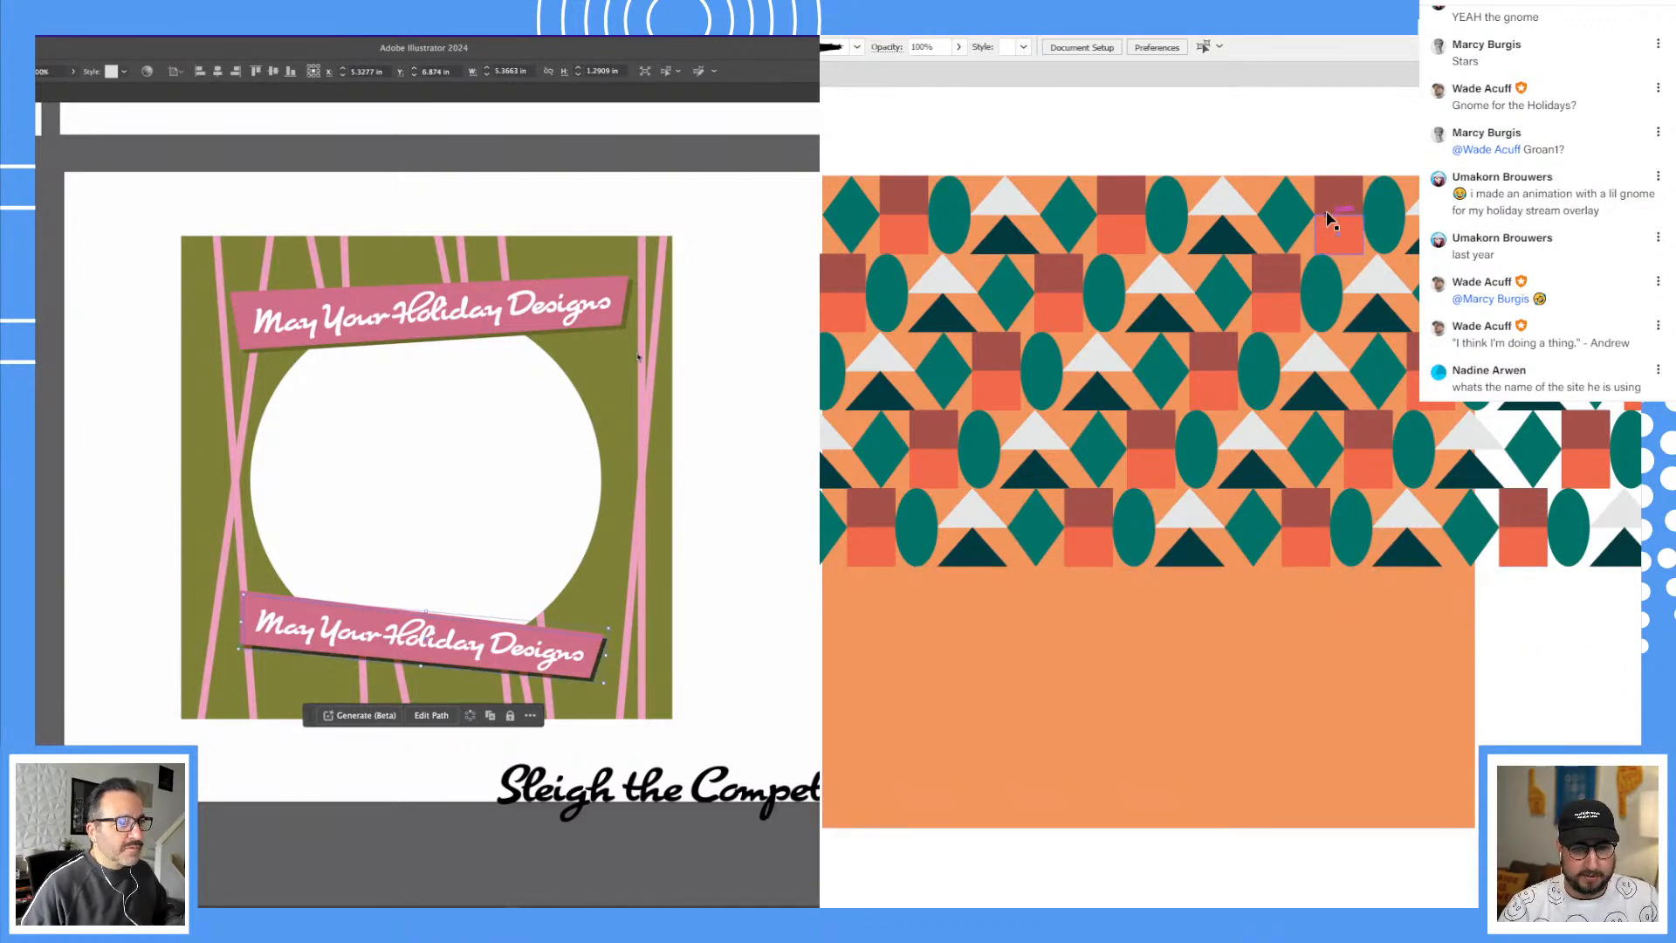
Step: Isolate the pattern group and duplicate the fourth shape row diagonally down by one row to establish the row offset
scroll(1315, 269, "up", 2)
left_click(1290, 611)
double_click(1290, 610)
double_click(599, 334)
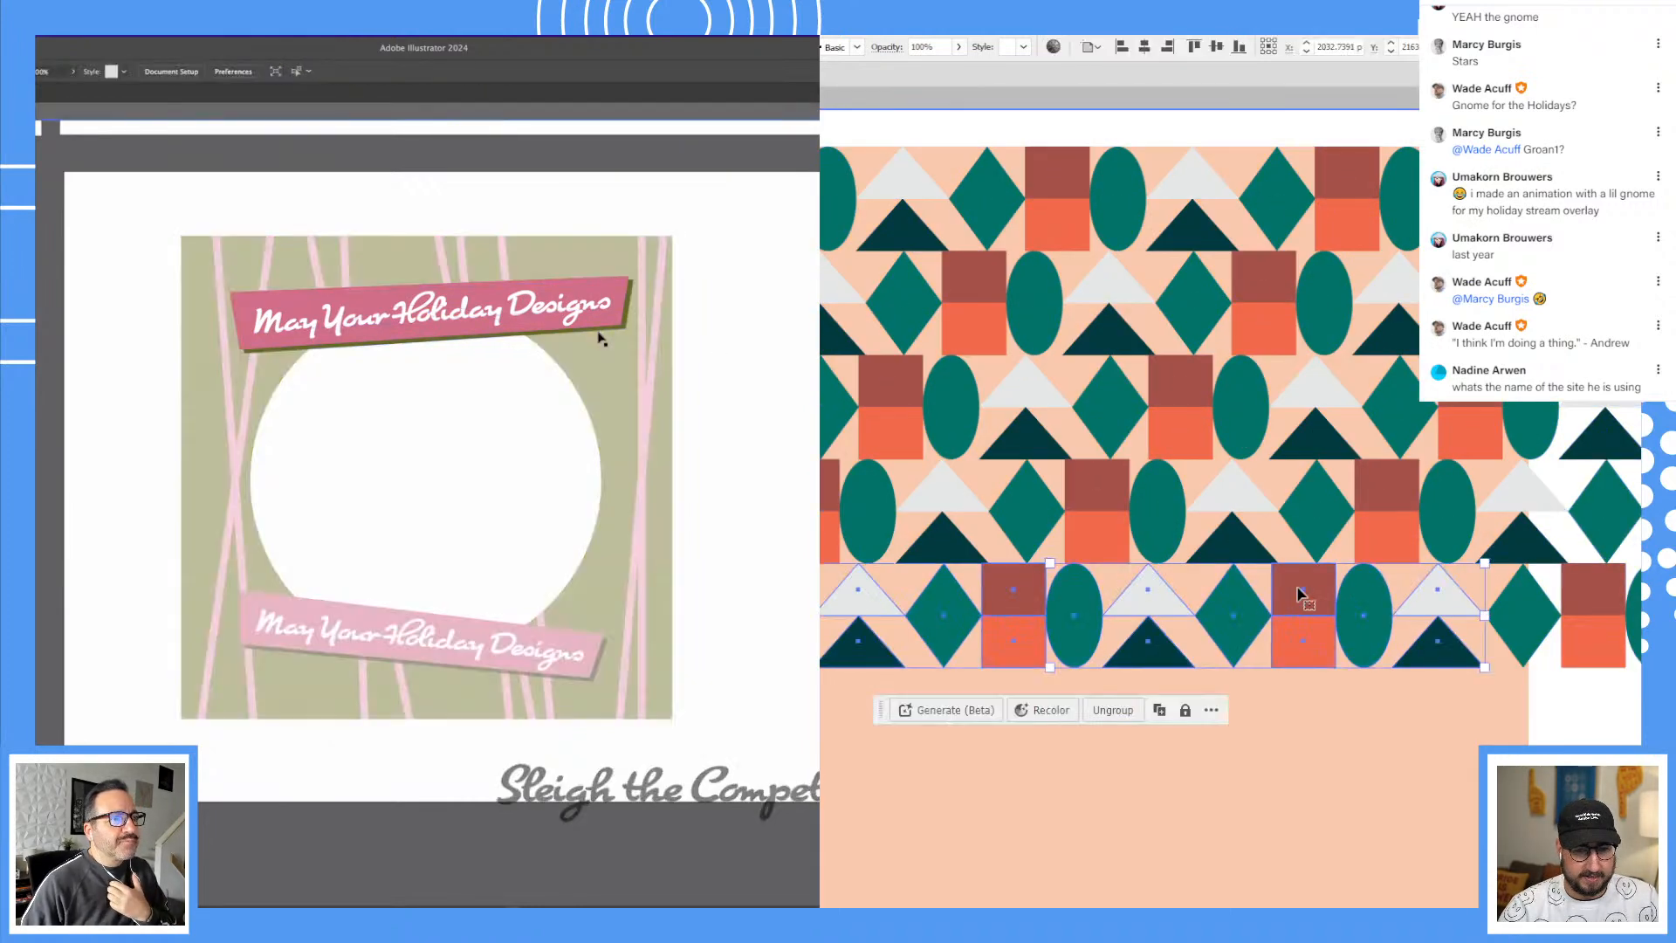
left_click(1540, 618, "shift")
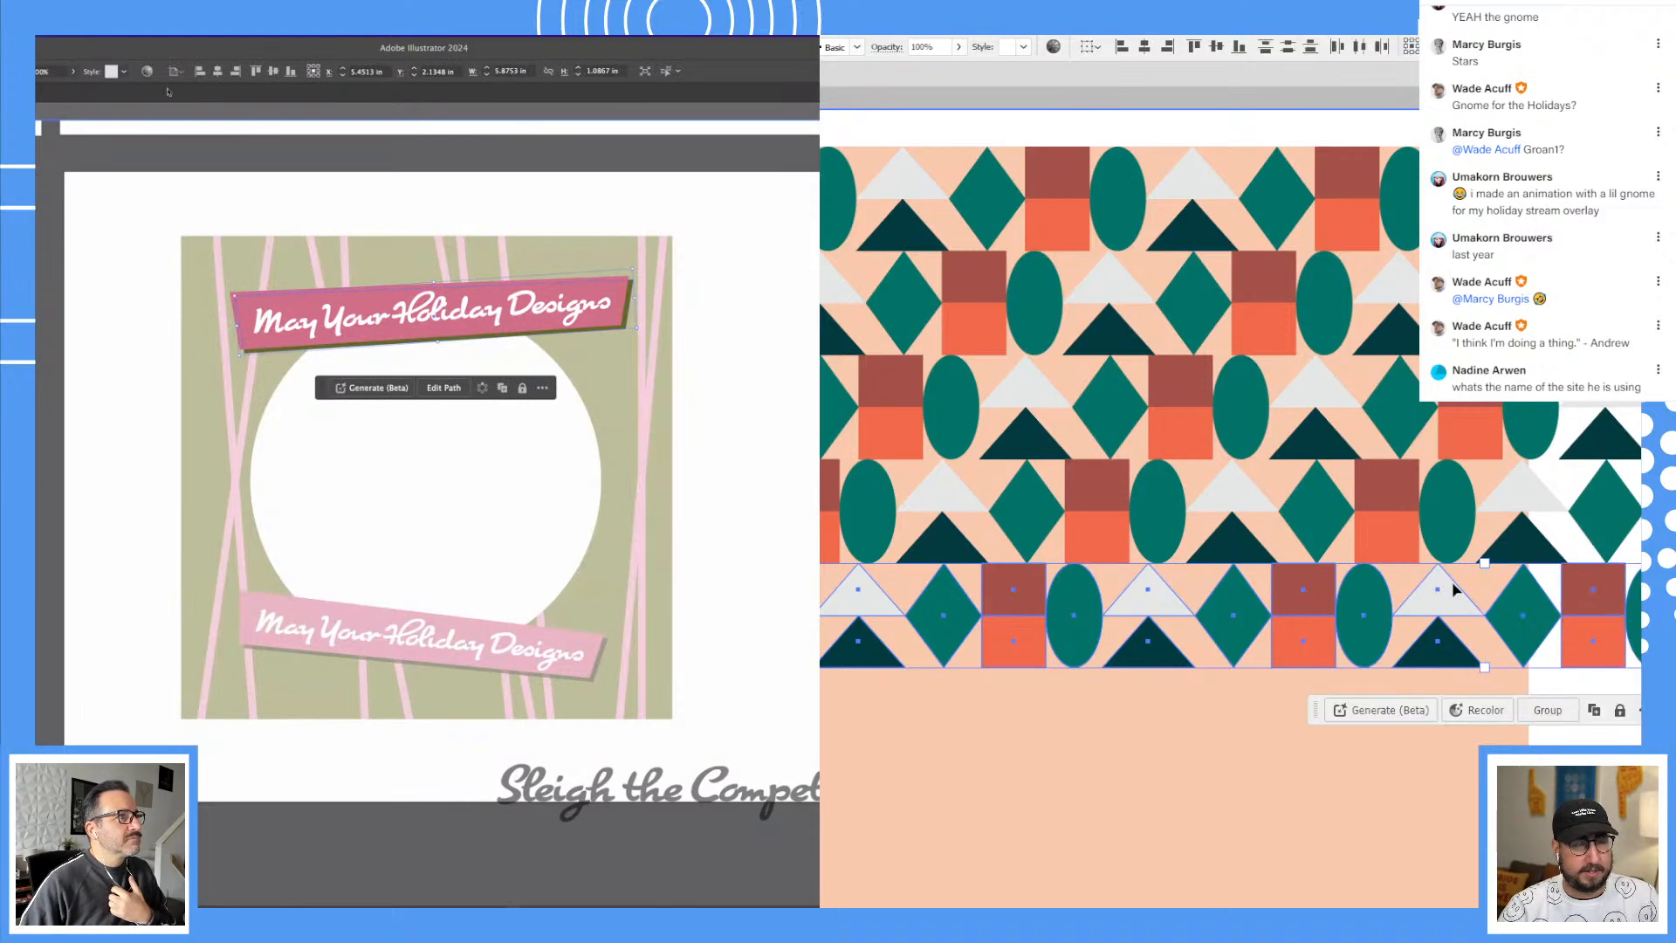
left_click(1096, 510, "shift")
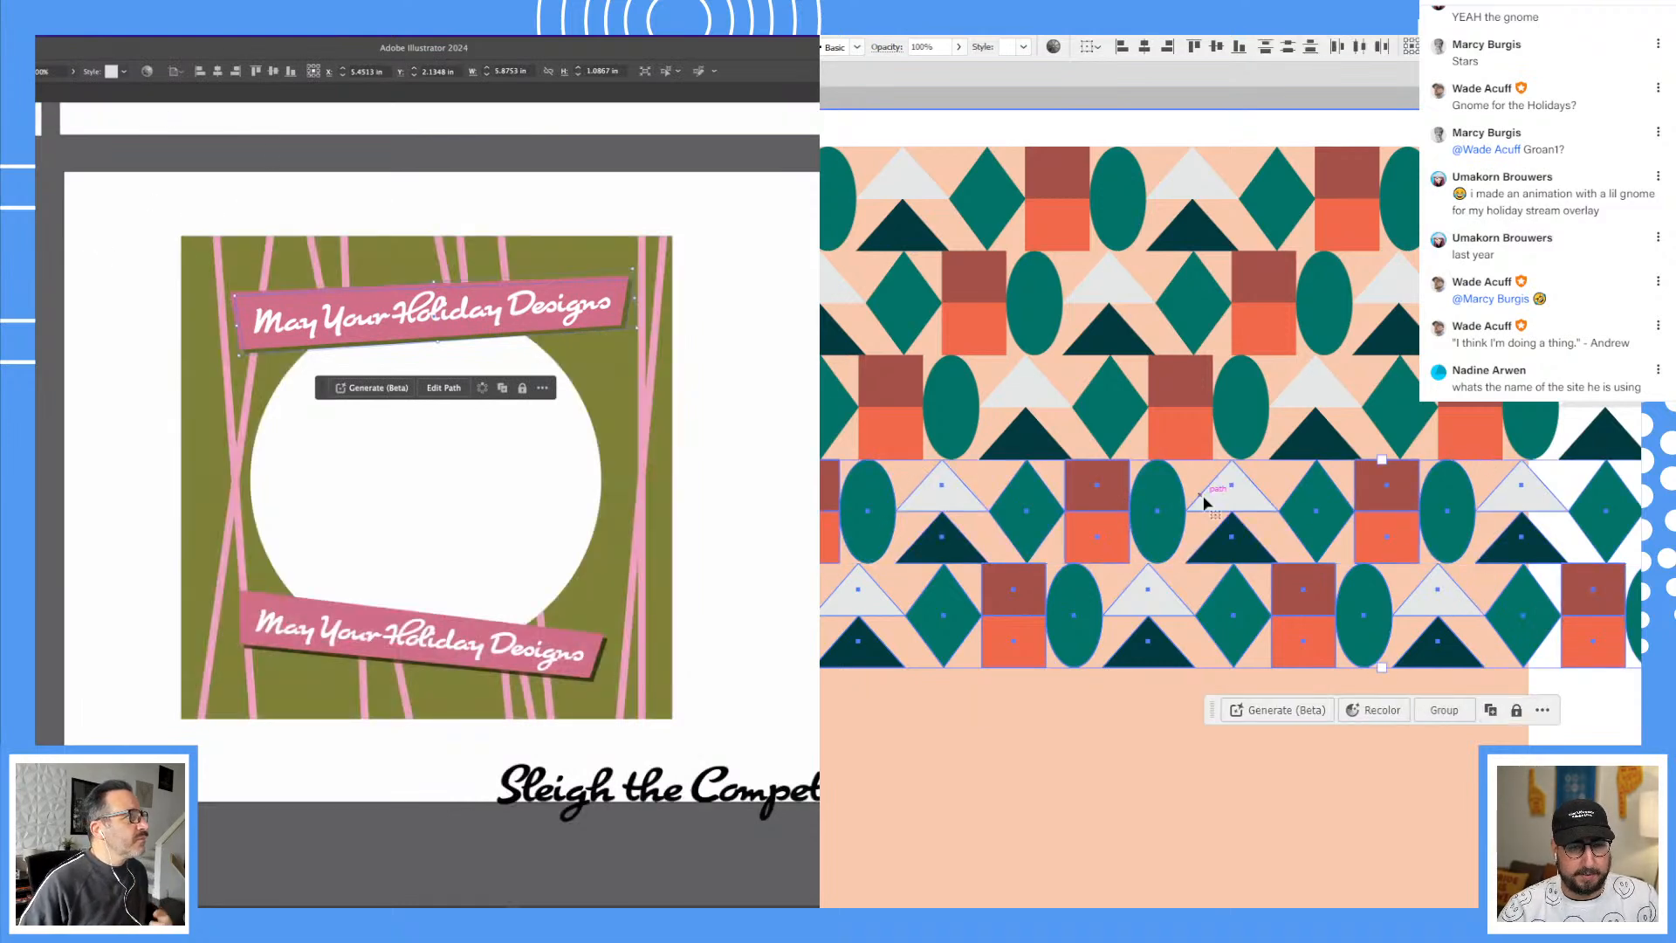
left_click(1134, 531)
left_click_drag(1379, 486, 1296, 591)
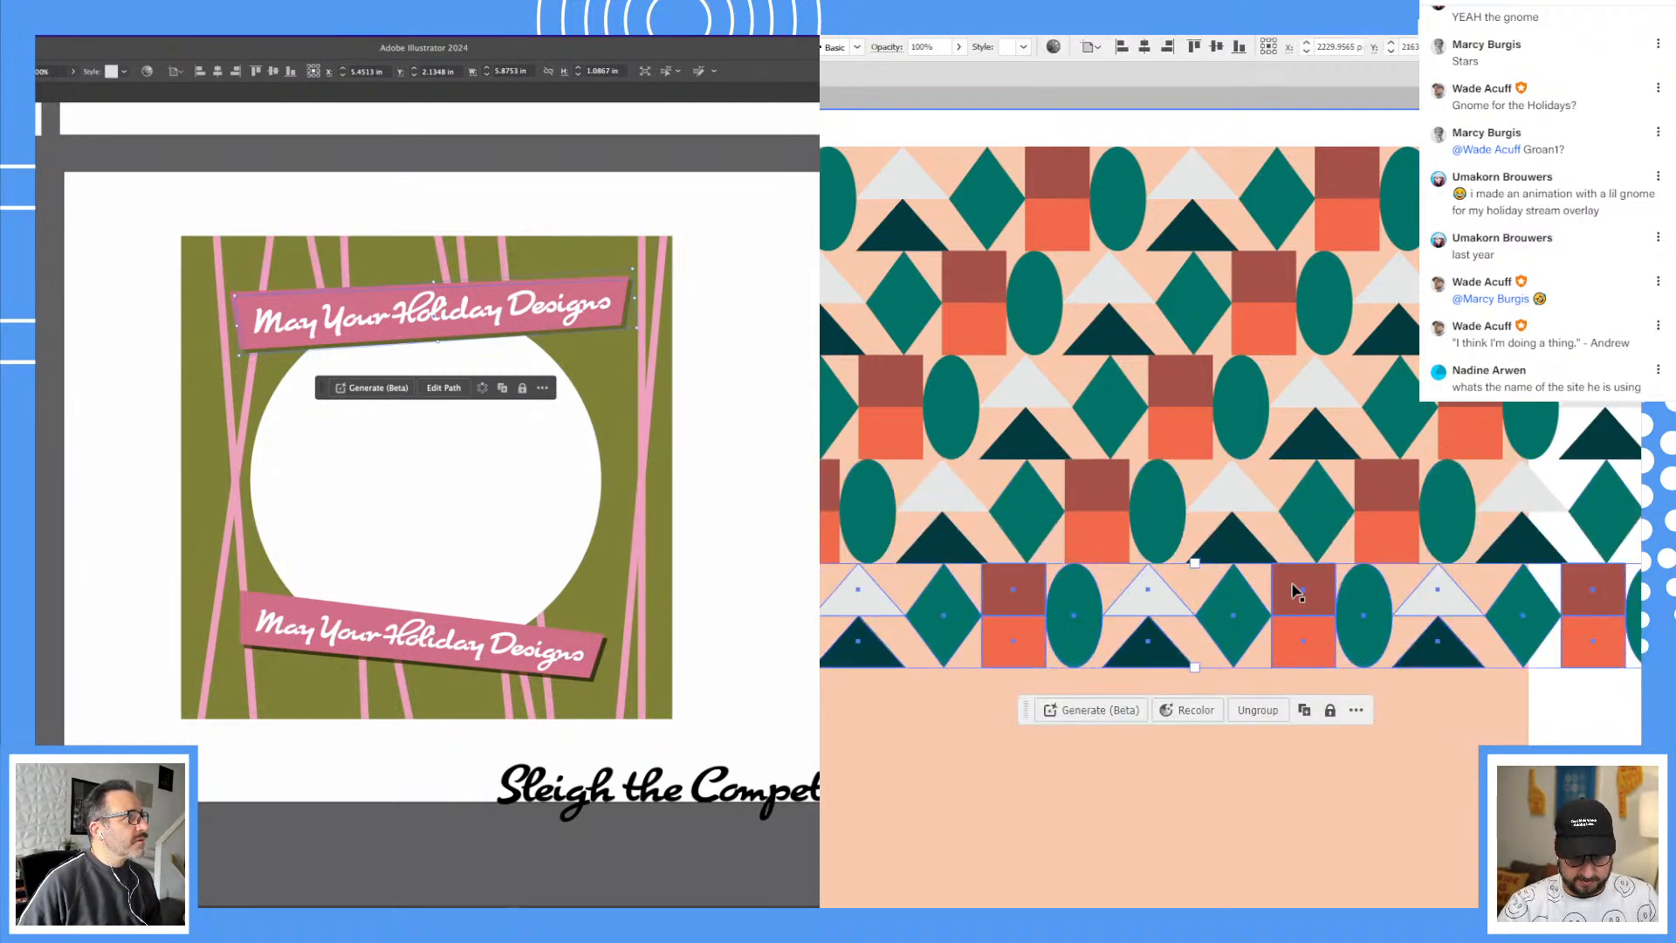
key("ctrl+shift+a")
Step: Select both halves of the fifth shape row and repeat the diagonal duplication until the rows fill the rest of the orange square
left_click(1295, 594)
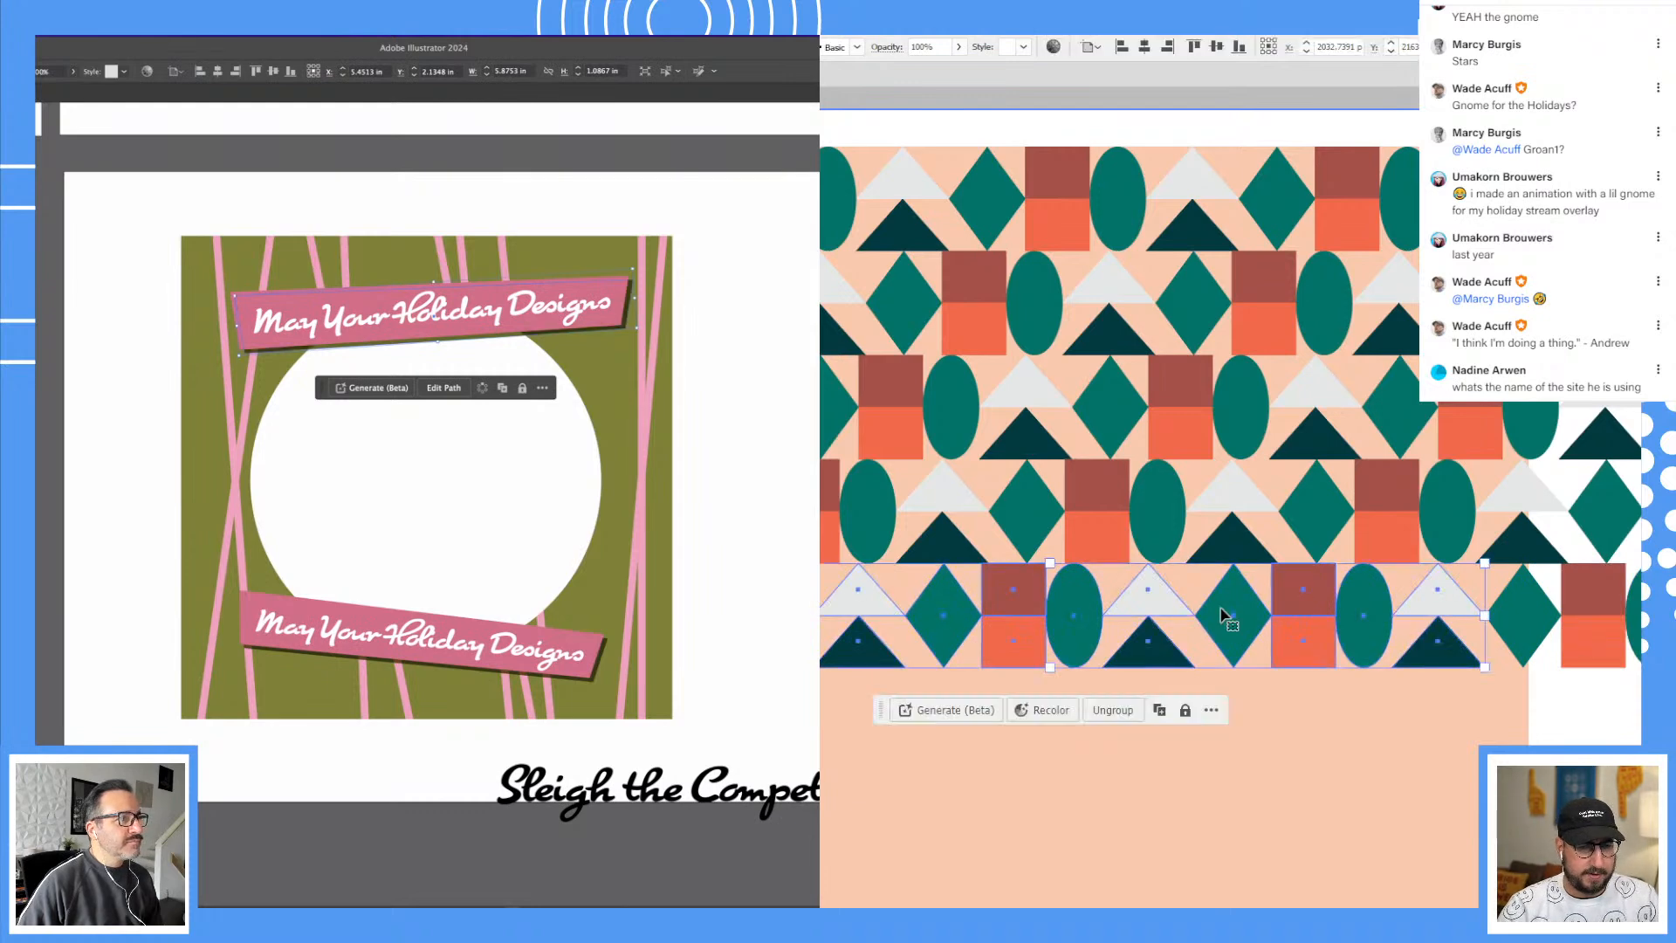
left_click(1534, 587, "shift")
key("ctrl+d")
key("ctrl+d")
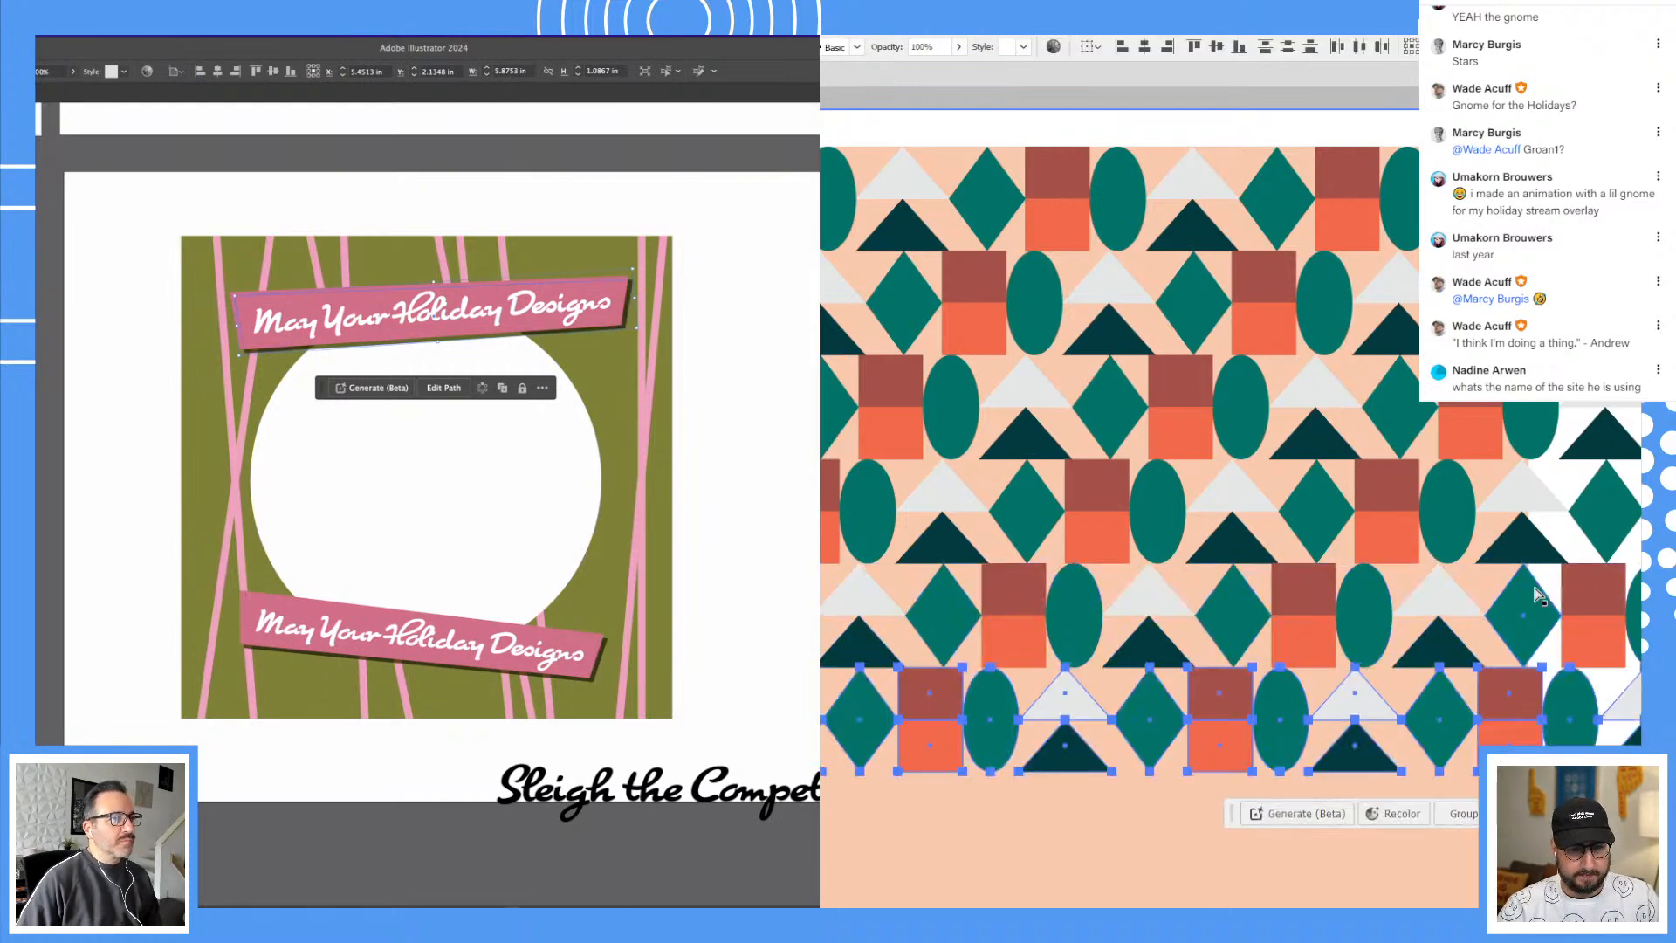
key("ctrl+d")
key("ctrl+d")
Step: Delete the duplicated quote text from the lower banner and select the "Sleigh the Competition!" line as its replacement
left_click(458, 648)
key("z")
left_click(1383, 616, "alt")
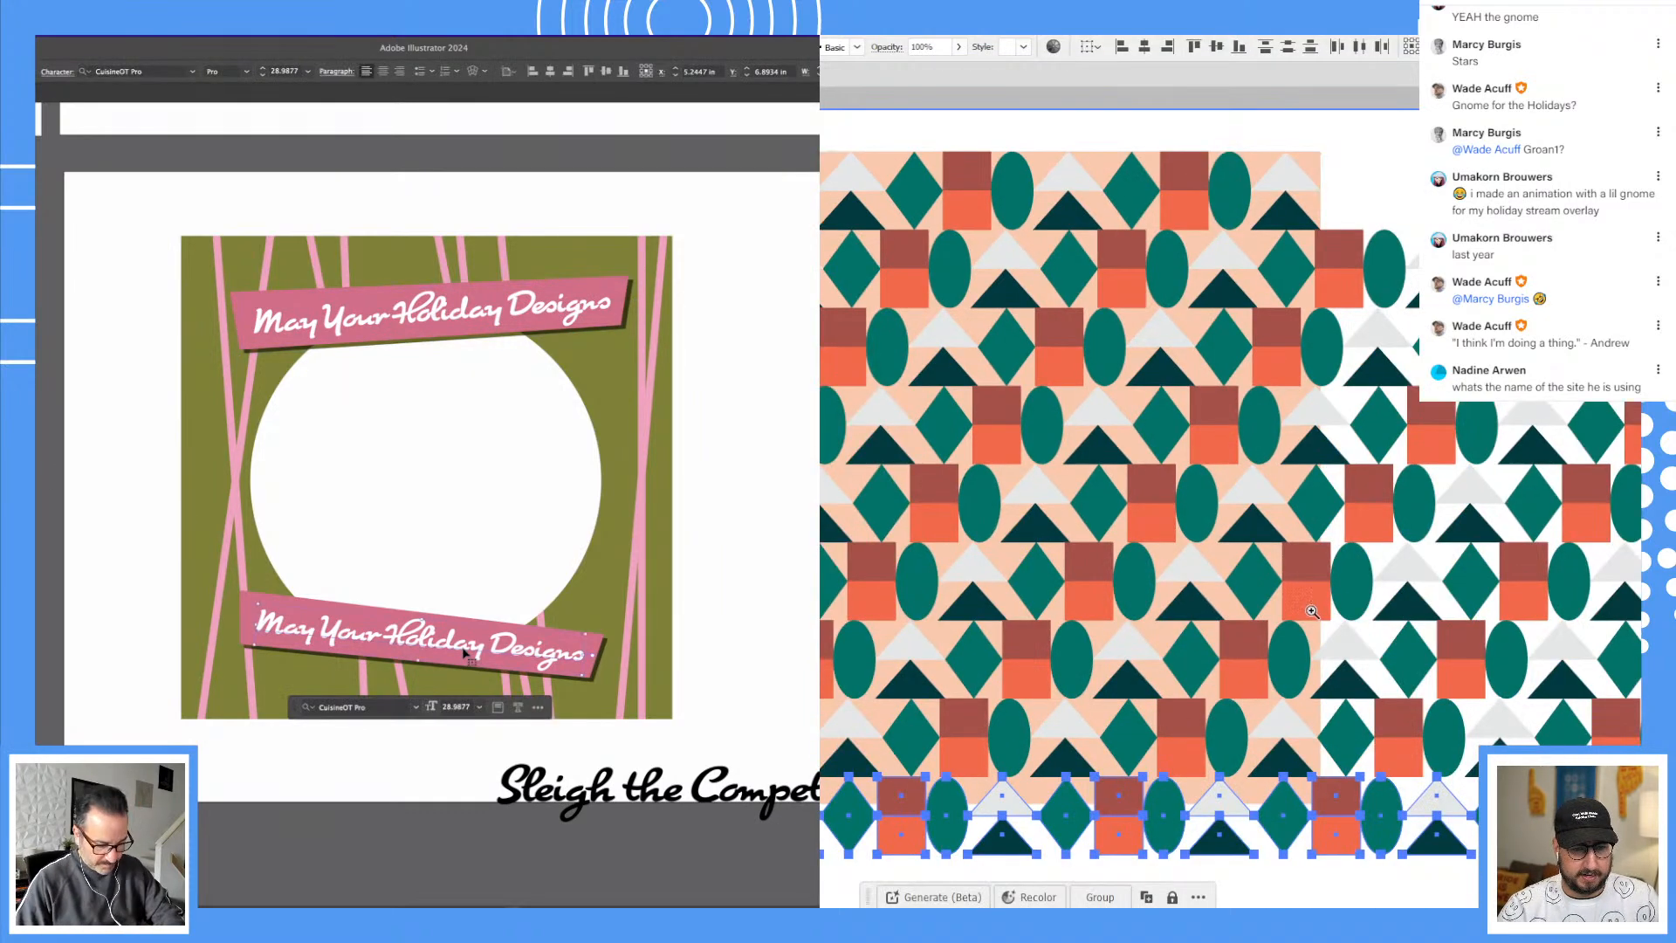
key("Delete")
key("v")
double_click(1361, 169)
left_click(788, 793)
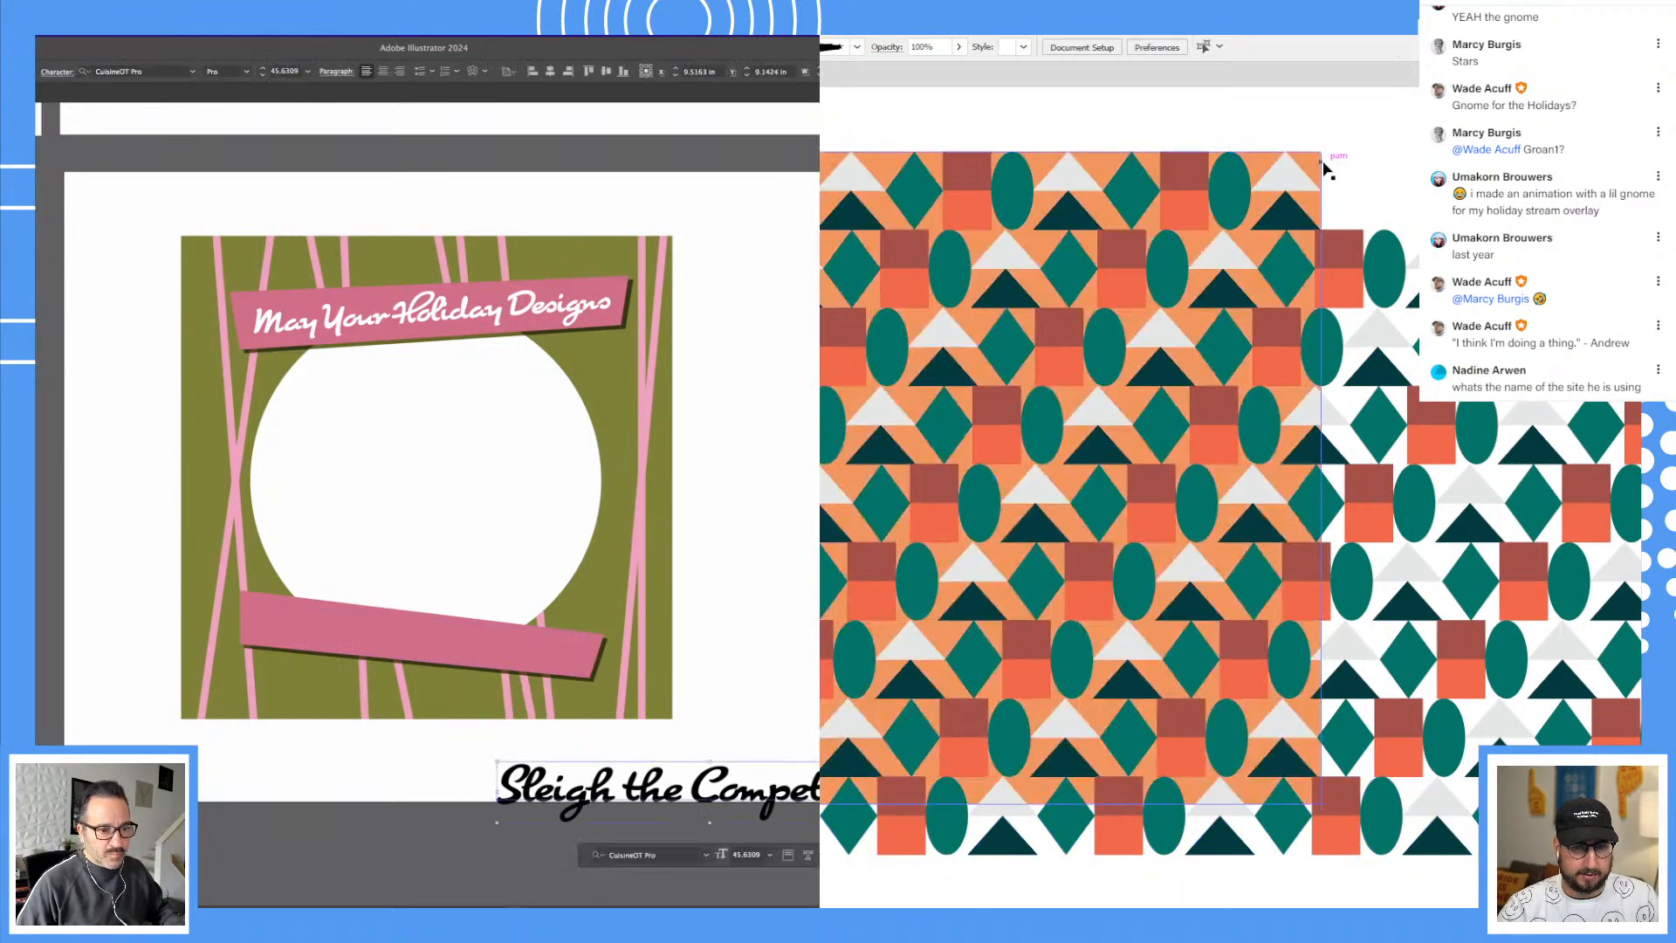
Step: Bring the orange square in front with a copy pasted in place, and clip the pattern rows to it with a clipping mask
left_click(1321, 163)
key("ctrl+shift+]")
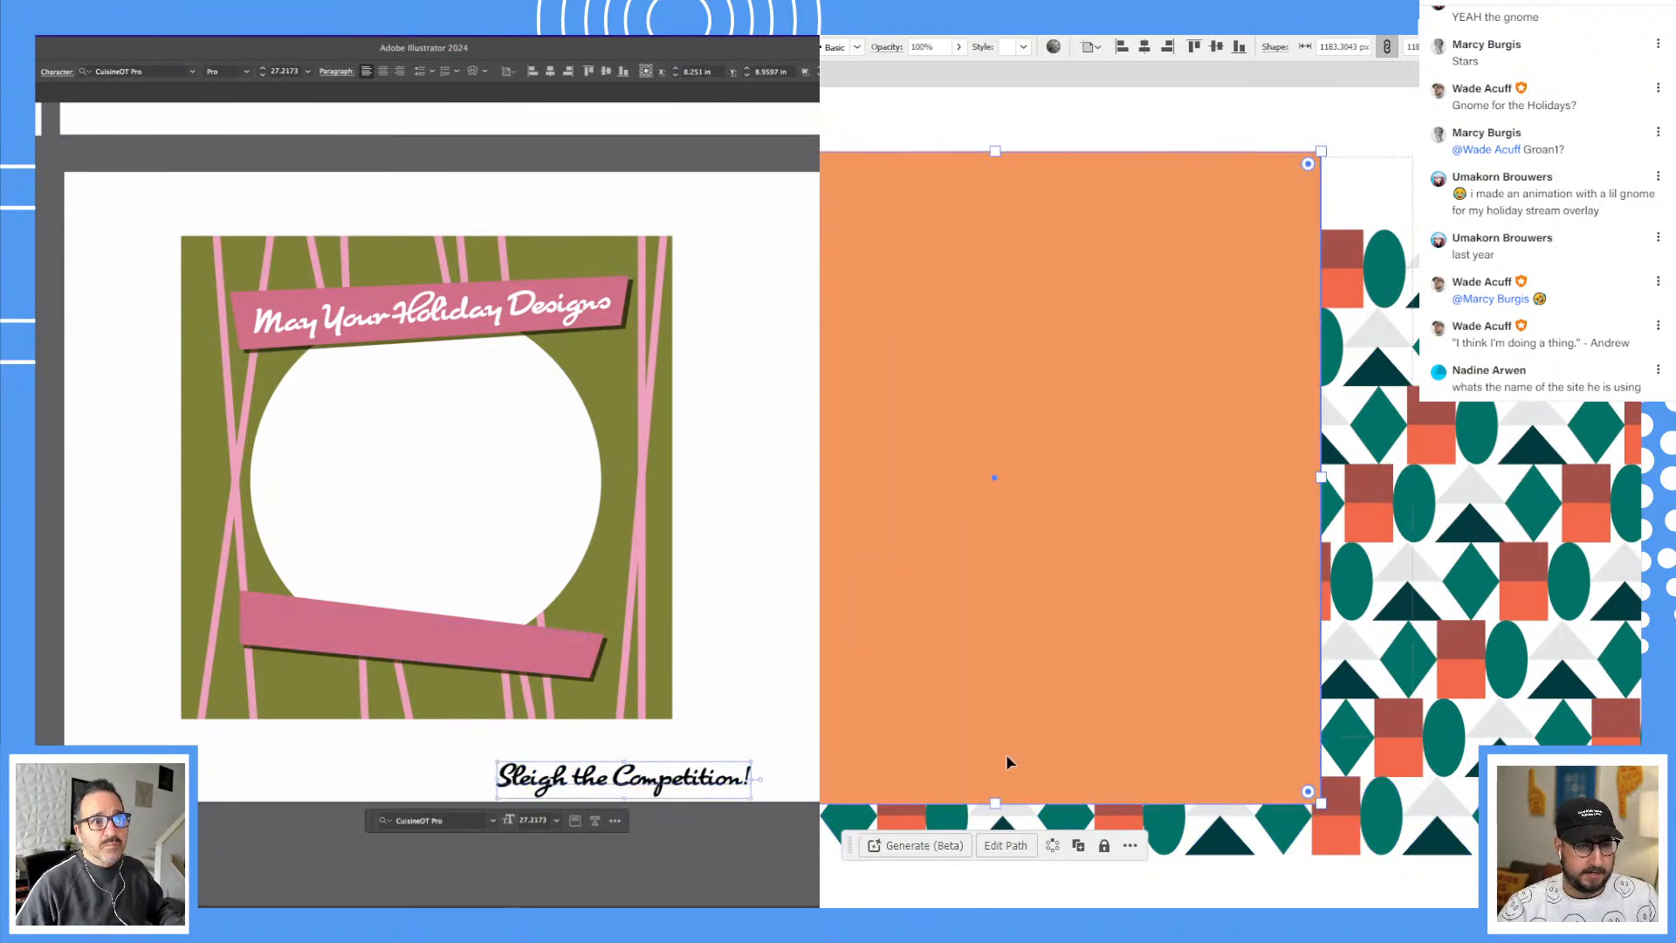
key("Delete")
key("ctrl+shift+v")
right_click(904, 460)
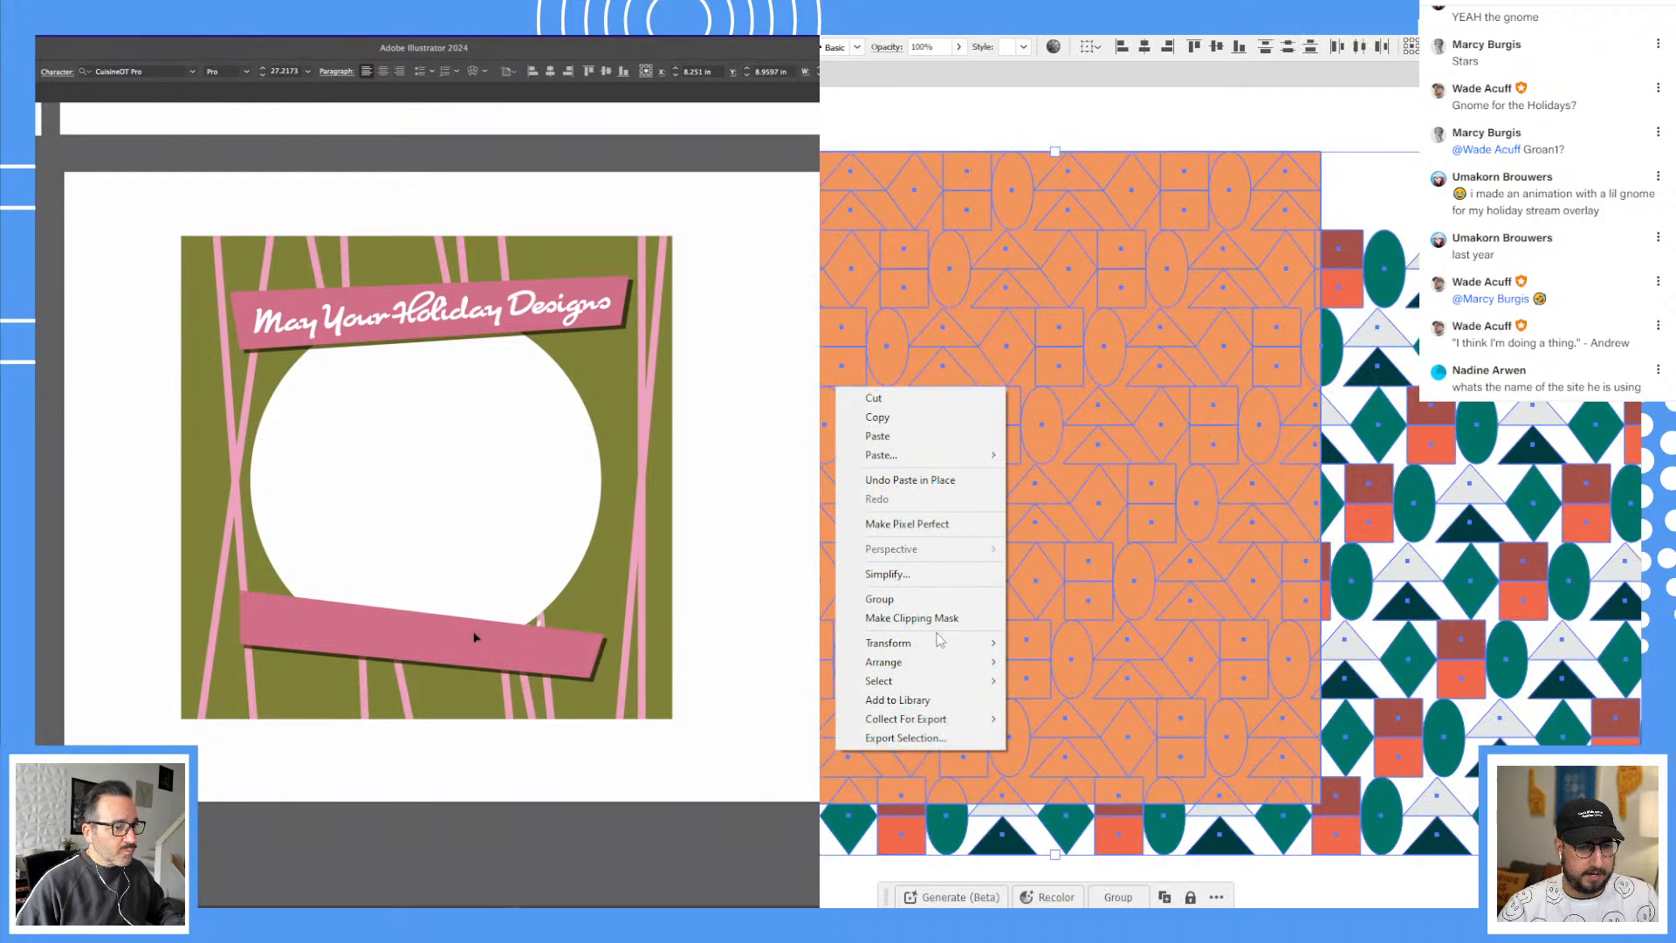
key("ctrl+z")
left_click(912, 618)
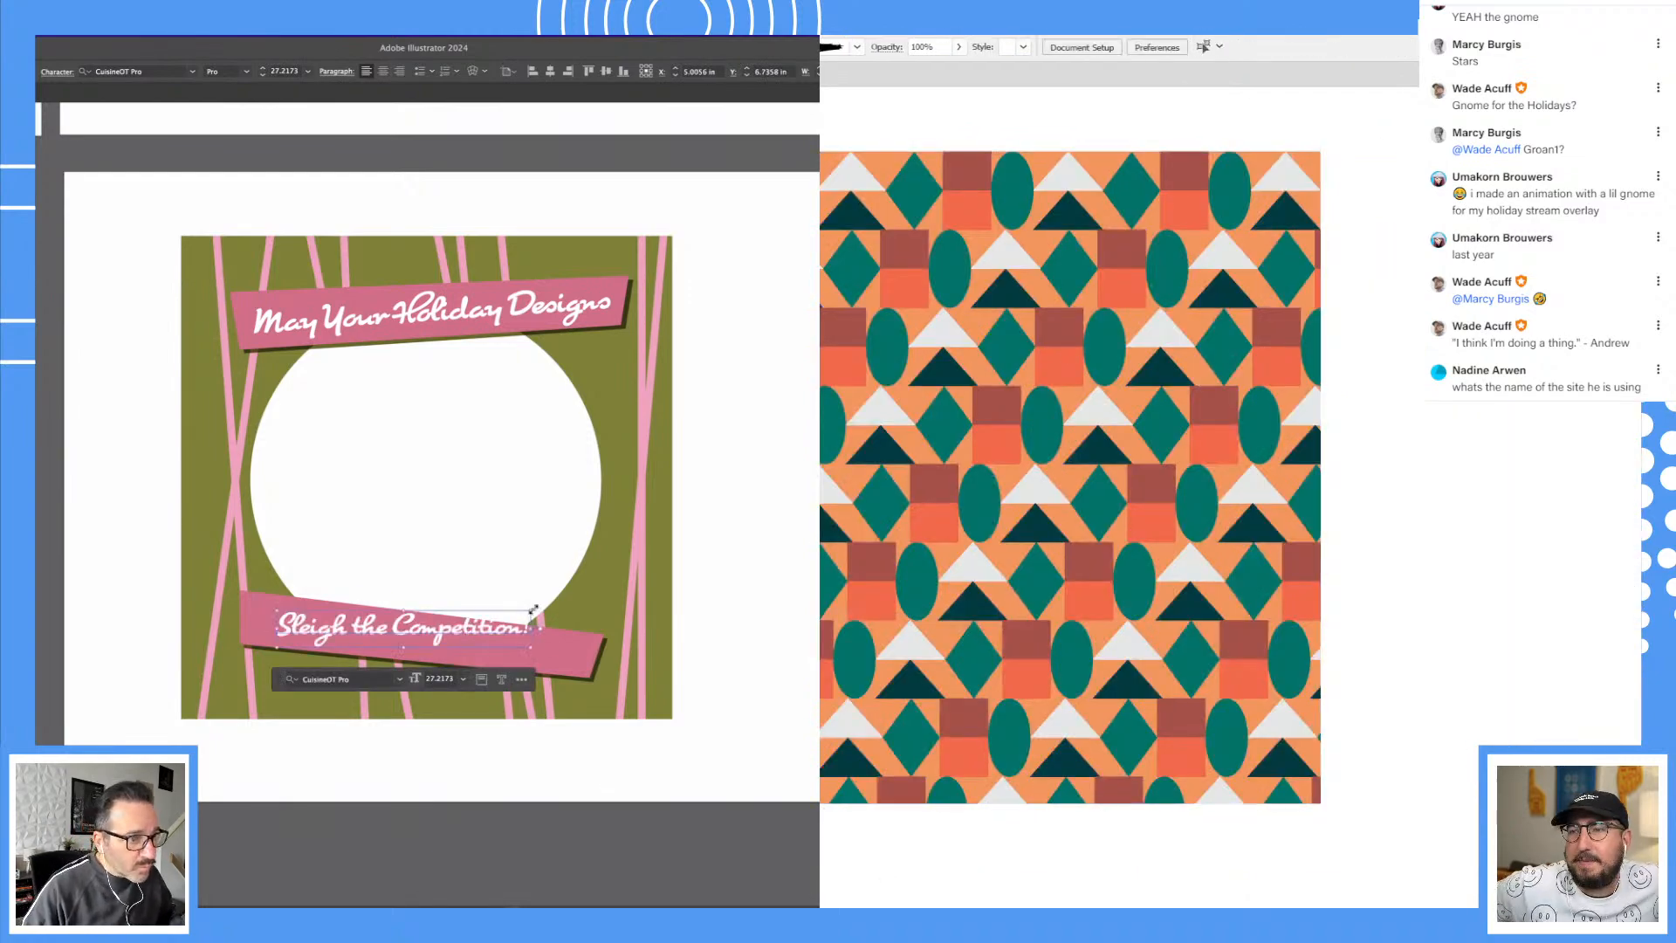
Step: Tilt the "Sleigh the Competition!" text to the lower banner's angle and enlarge it to fill the banner
left_click_drag(531, 605, 534, 621)
left_click(1124, 454, "alt")
left_click_drag(1204, 505, 1282, 510)
left_click_drag(530, 663, 532, 665)
left_click_drag(1282, 510, 1473, 446)
left_click_drag(532, 665, 573, 680)
left_click_drag(1206, 473, 1473, 492)
left_click(795, 634)
Step: Delete the dark green plaid square together with its tan brush strokes
left_click_drag(1338, 191, 890, 726)
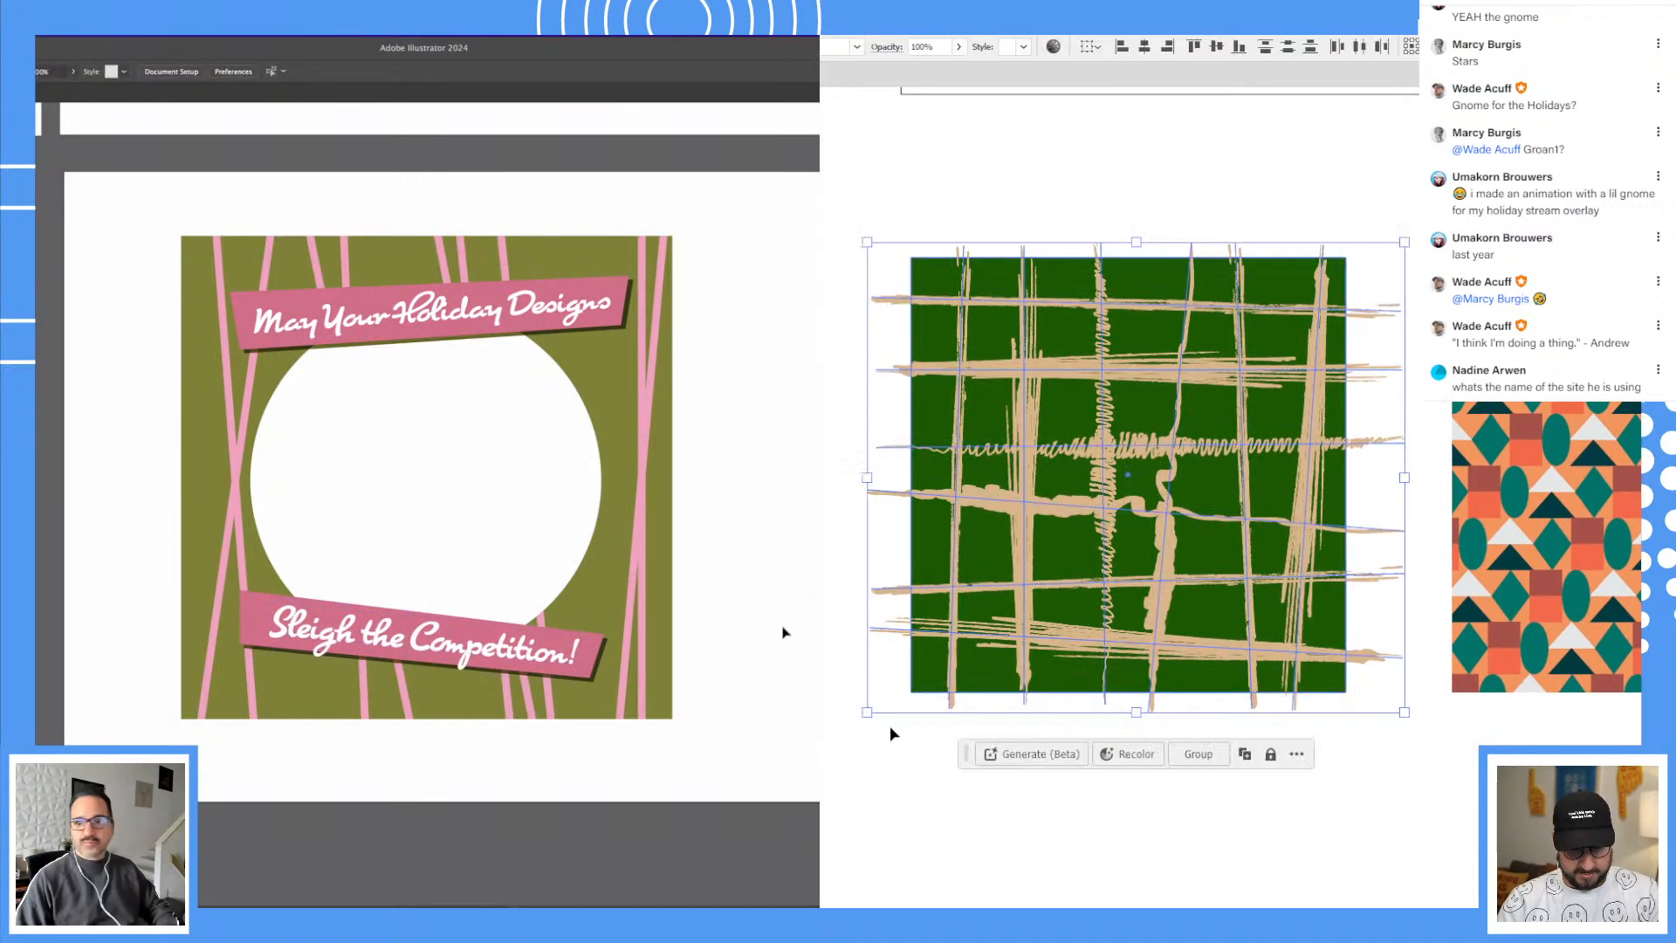
key("Delete")
left_click_drag(1318, 563, 674, 573)
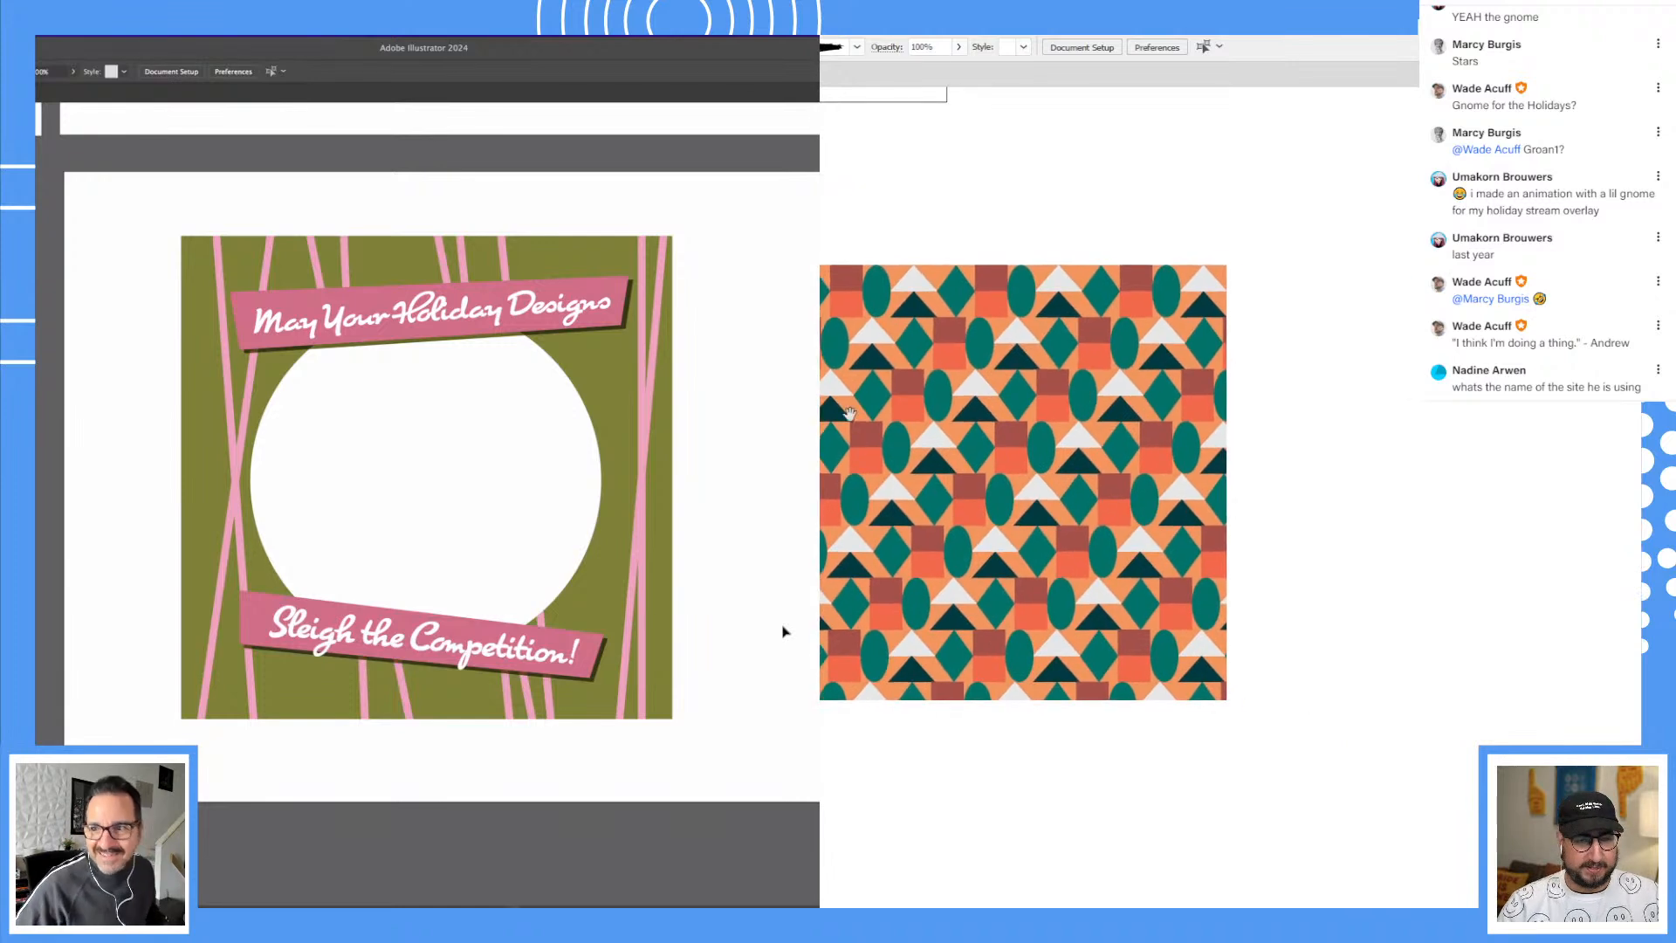
Step: Scale the clipped pattern square down proportionally and shift it sideways on the artboard
left_click(1008, 395)
scroll(1008, 493, "down", 2)
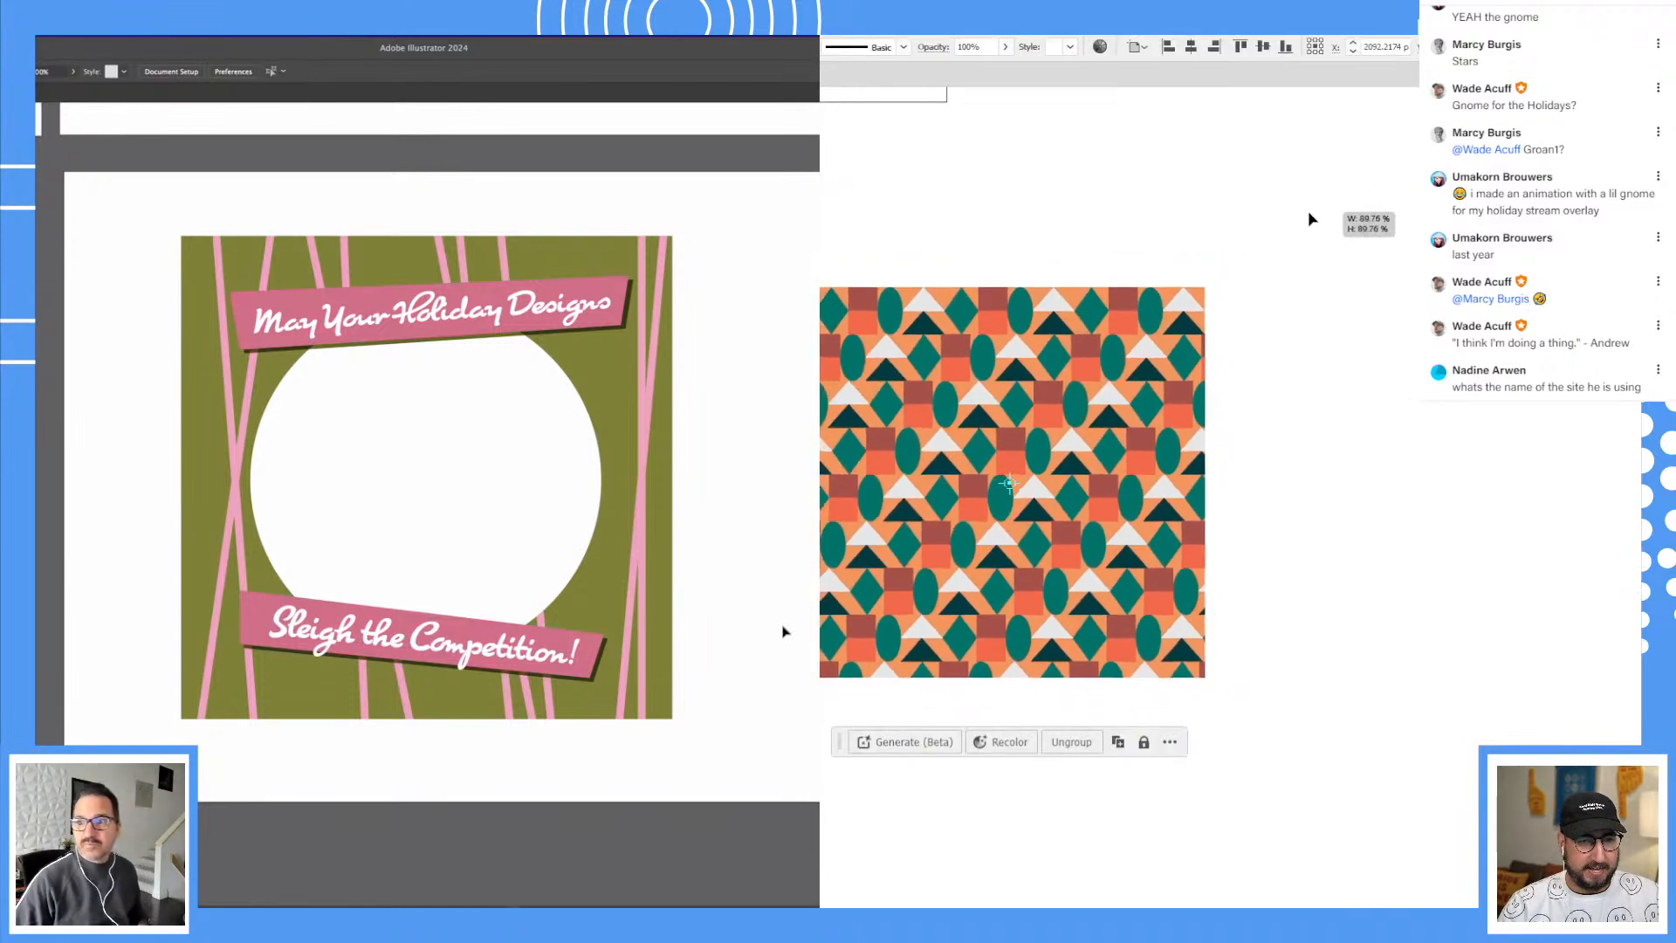
left_click_drag(1008, 498, 947, 500)
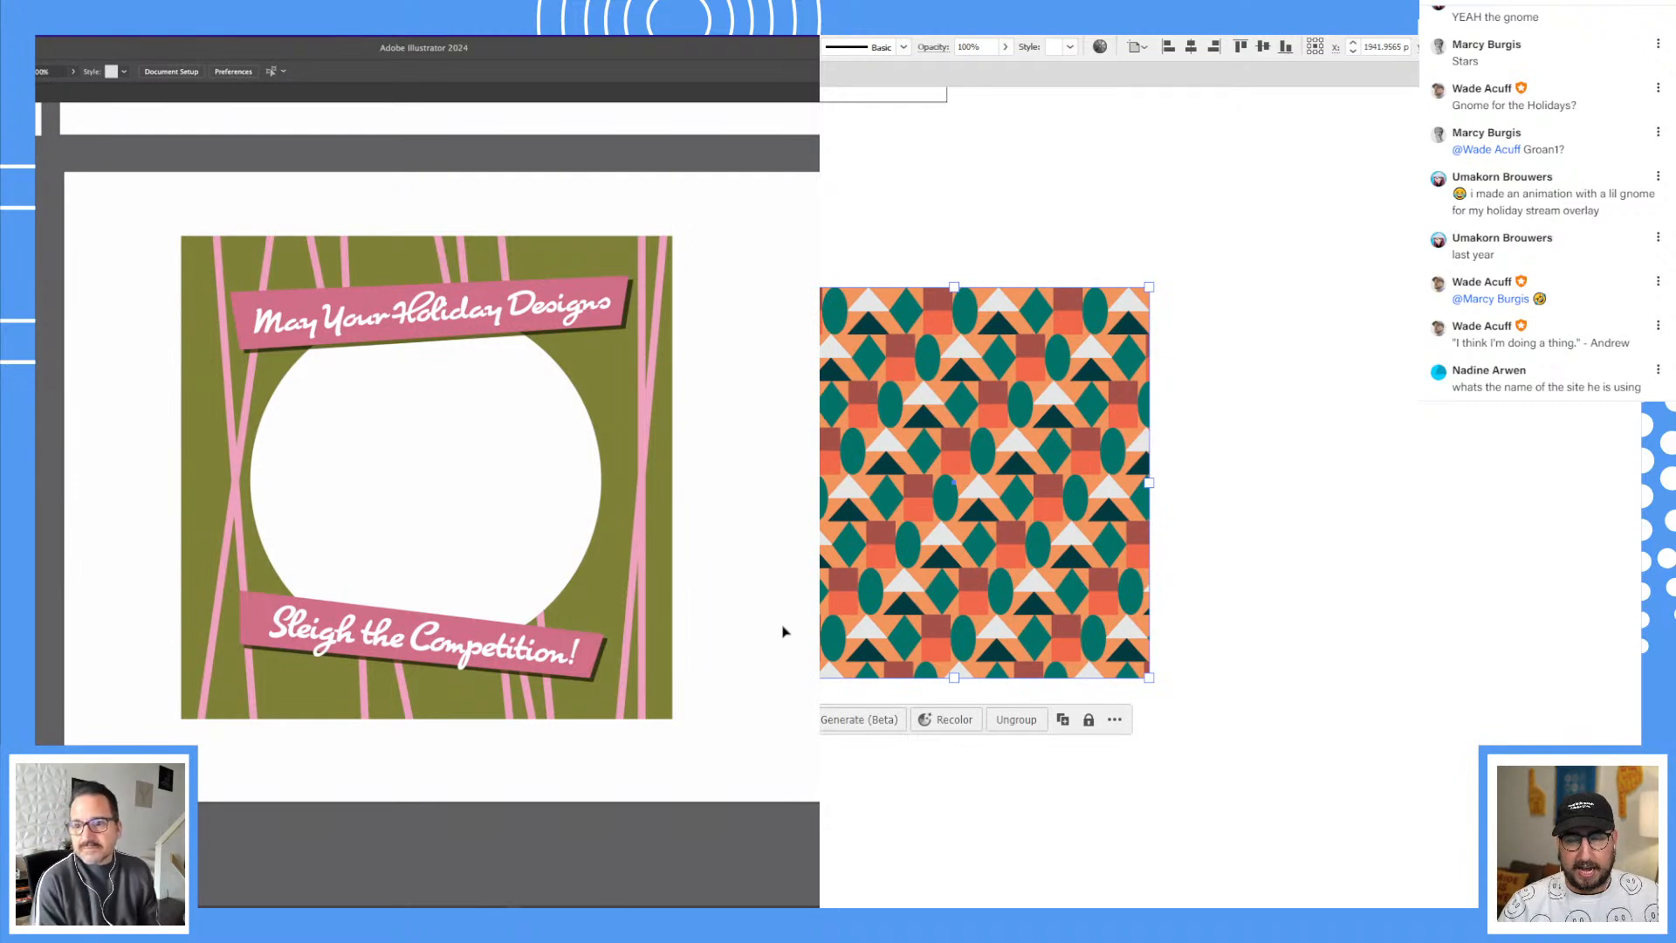
left_click_drag(1181, 210, 1110, 295)
key("v")
Step: Duplicate the pattern square sideways and downwards to form a two-by-two grid of four squares
left_click_drag(970, 438, 1286, 376)
scroll(1252, 363, "down", 3)
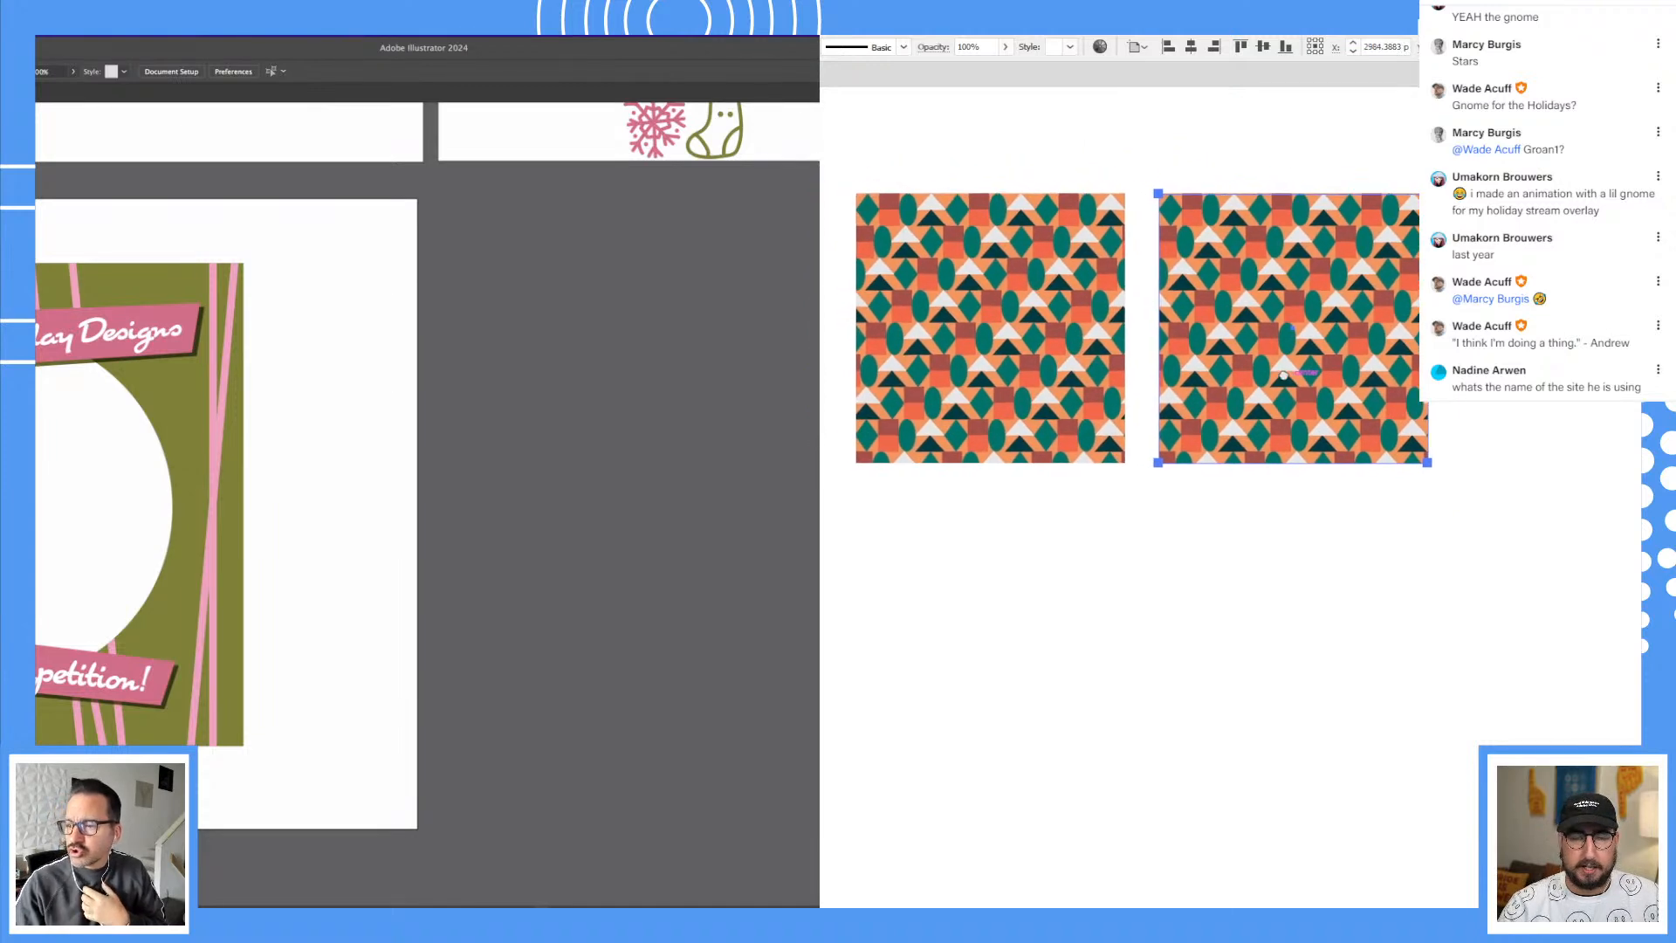
left_click_drag(968, 343, 969, 343)
left_click_drag(1048, 210, 1053, 511)
Step: Recolor the upper-right pattern square with the "GoDaddy- Tet Holiday" color group in the advanced recolor options
left_click(1399, 310)
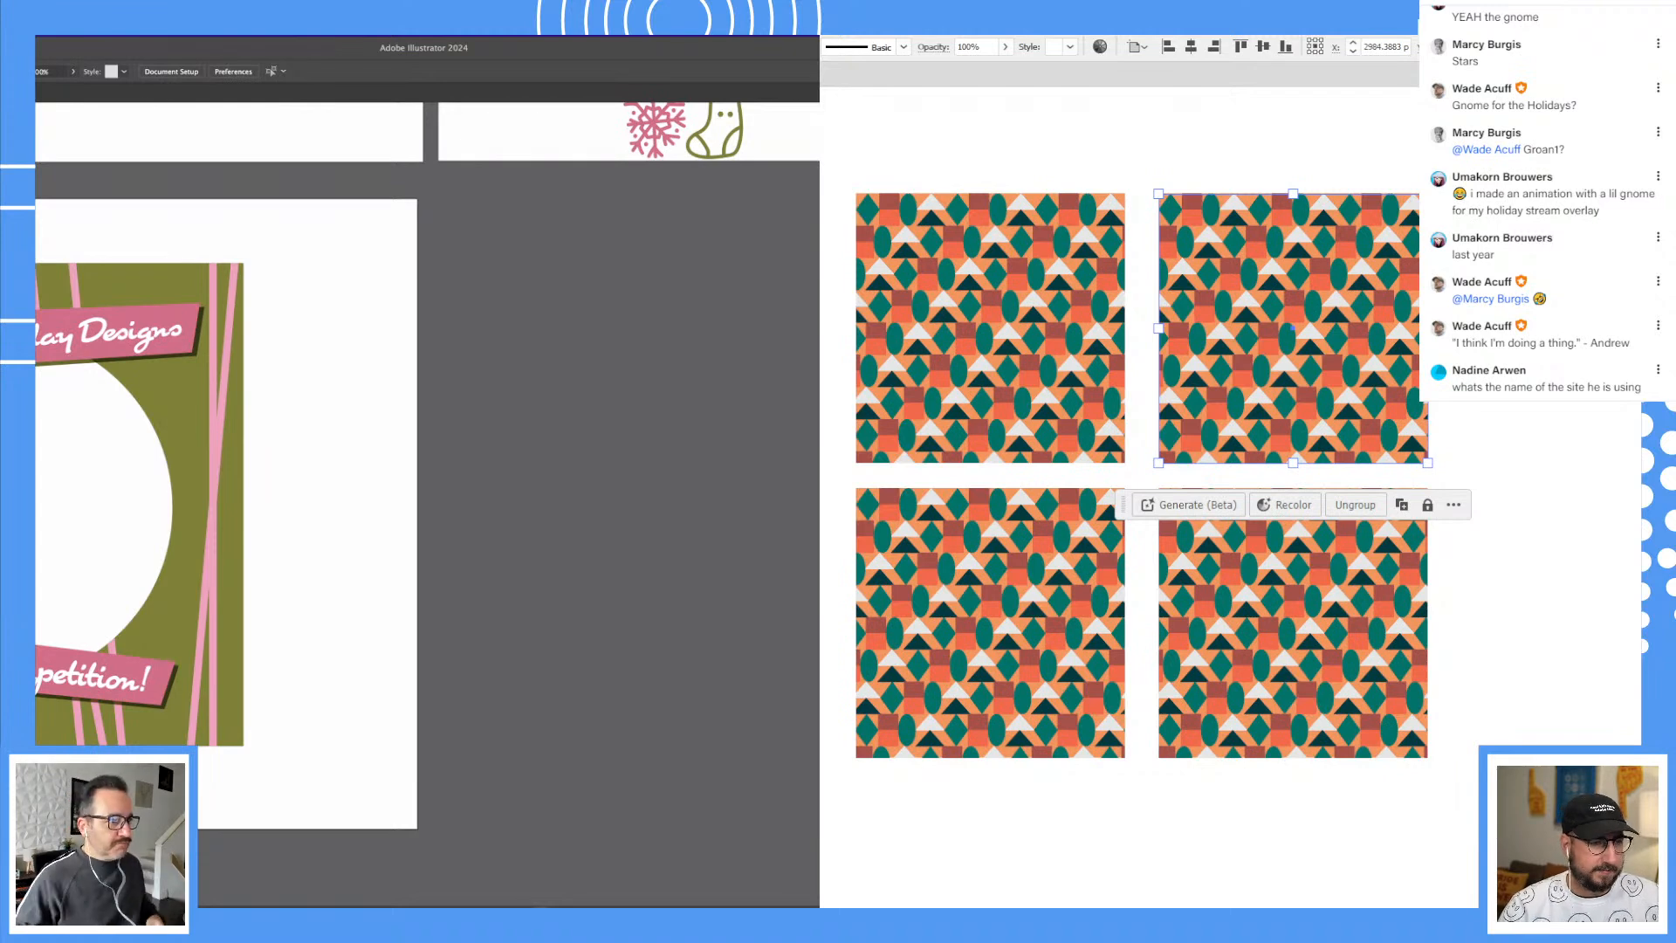
left_click(857, 338)
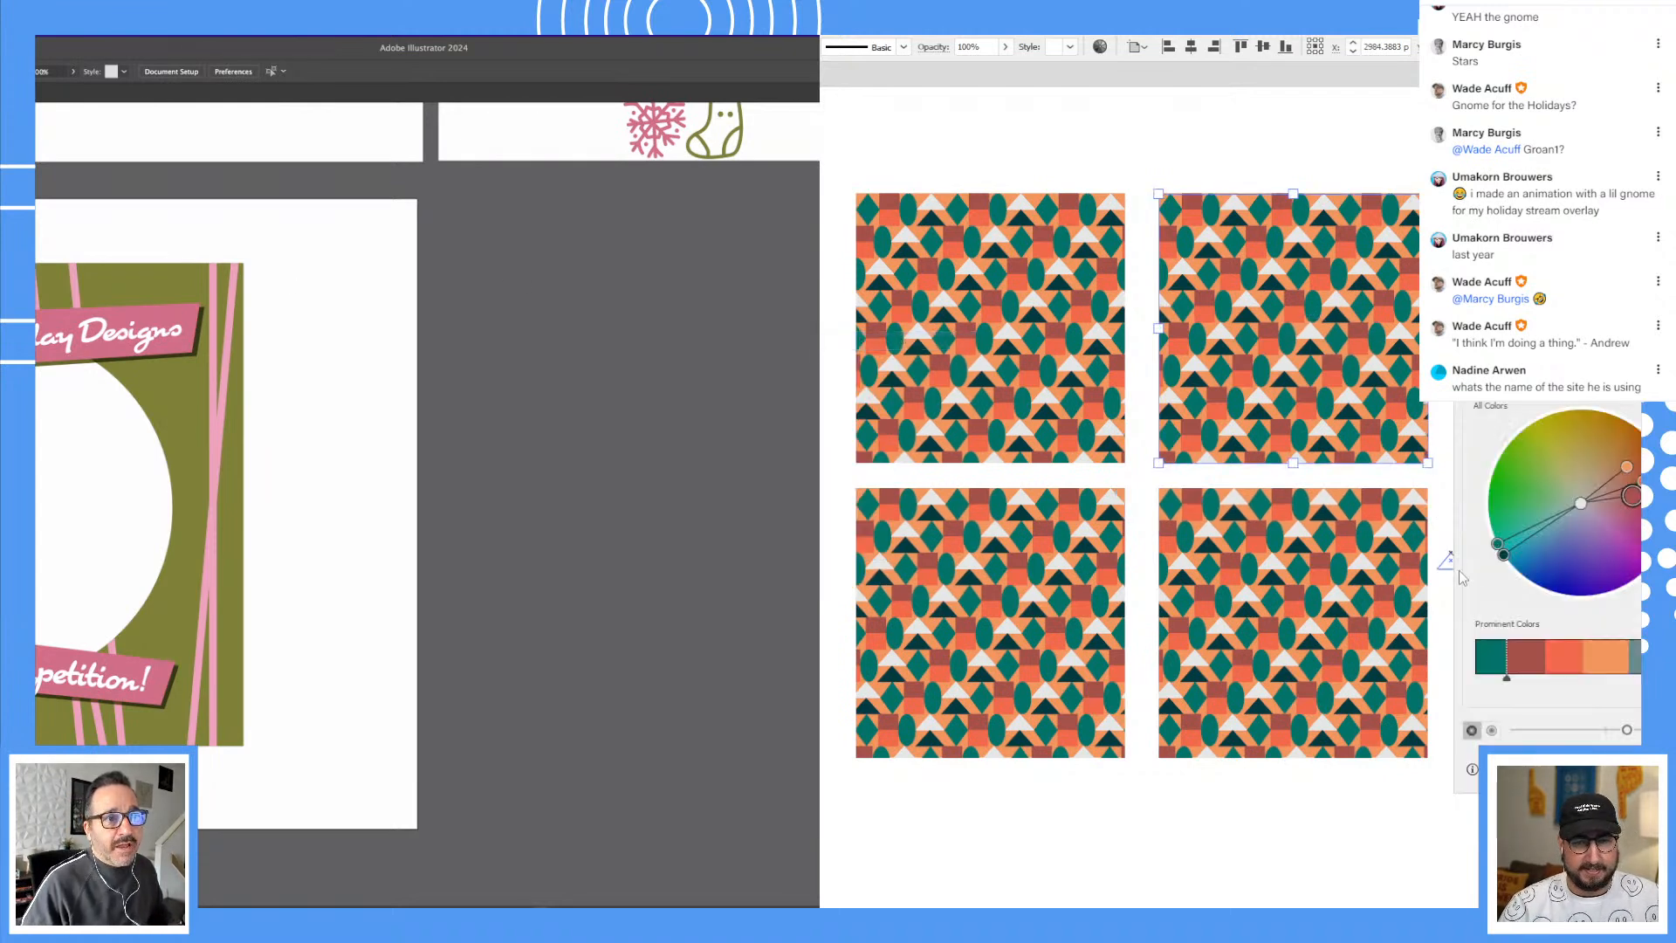
left_click_drag(606, 496, 571, 531)
left_click(1606, 768)
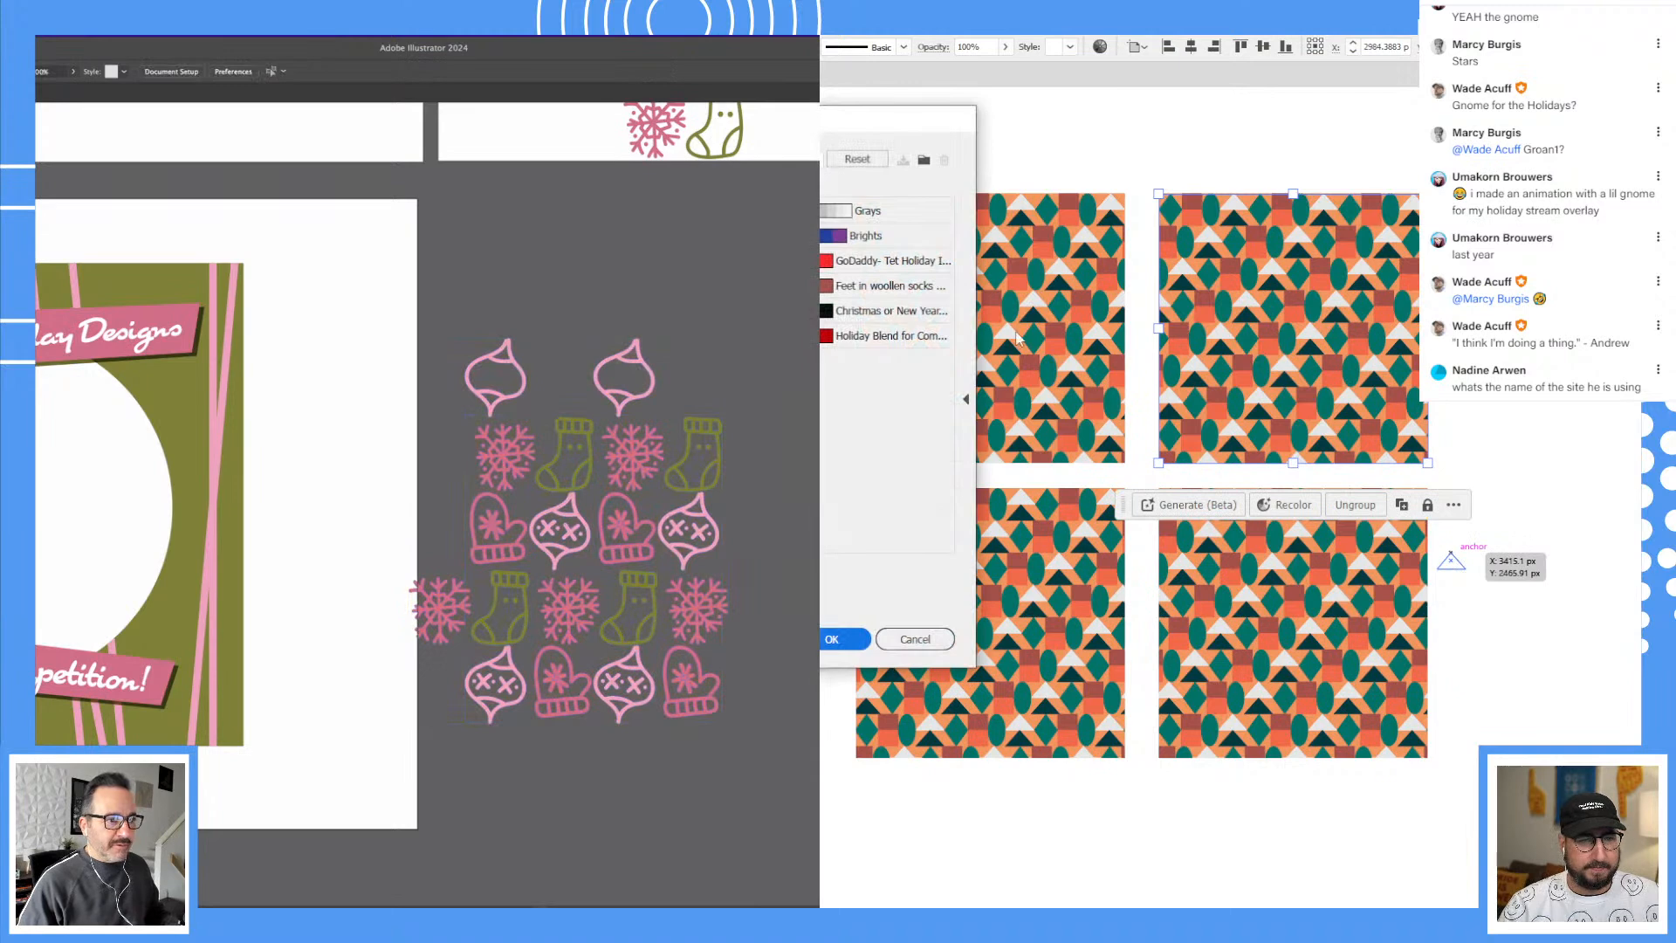
left_click(841, 266)
Step: Delete the stray icon pattern beside the olive frame's artboard and draw a new artboard about 9.9 in wide in its place
left_click(600, 568)
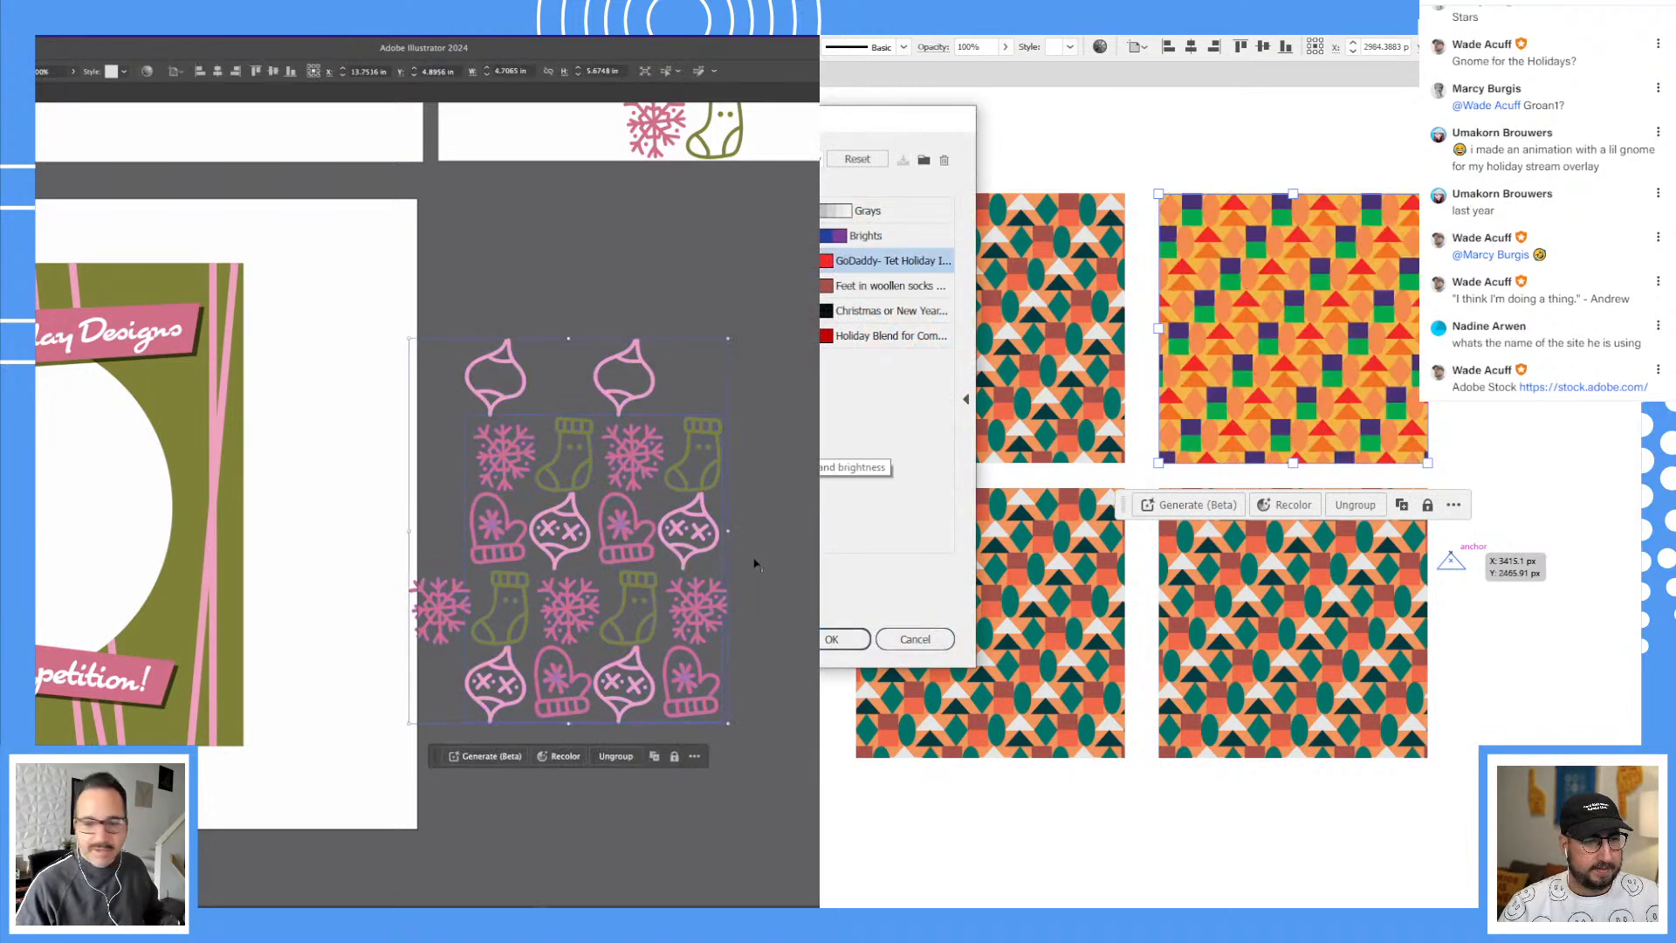
key("Delete")
key("super+minus")
key("super+minus")
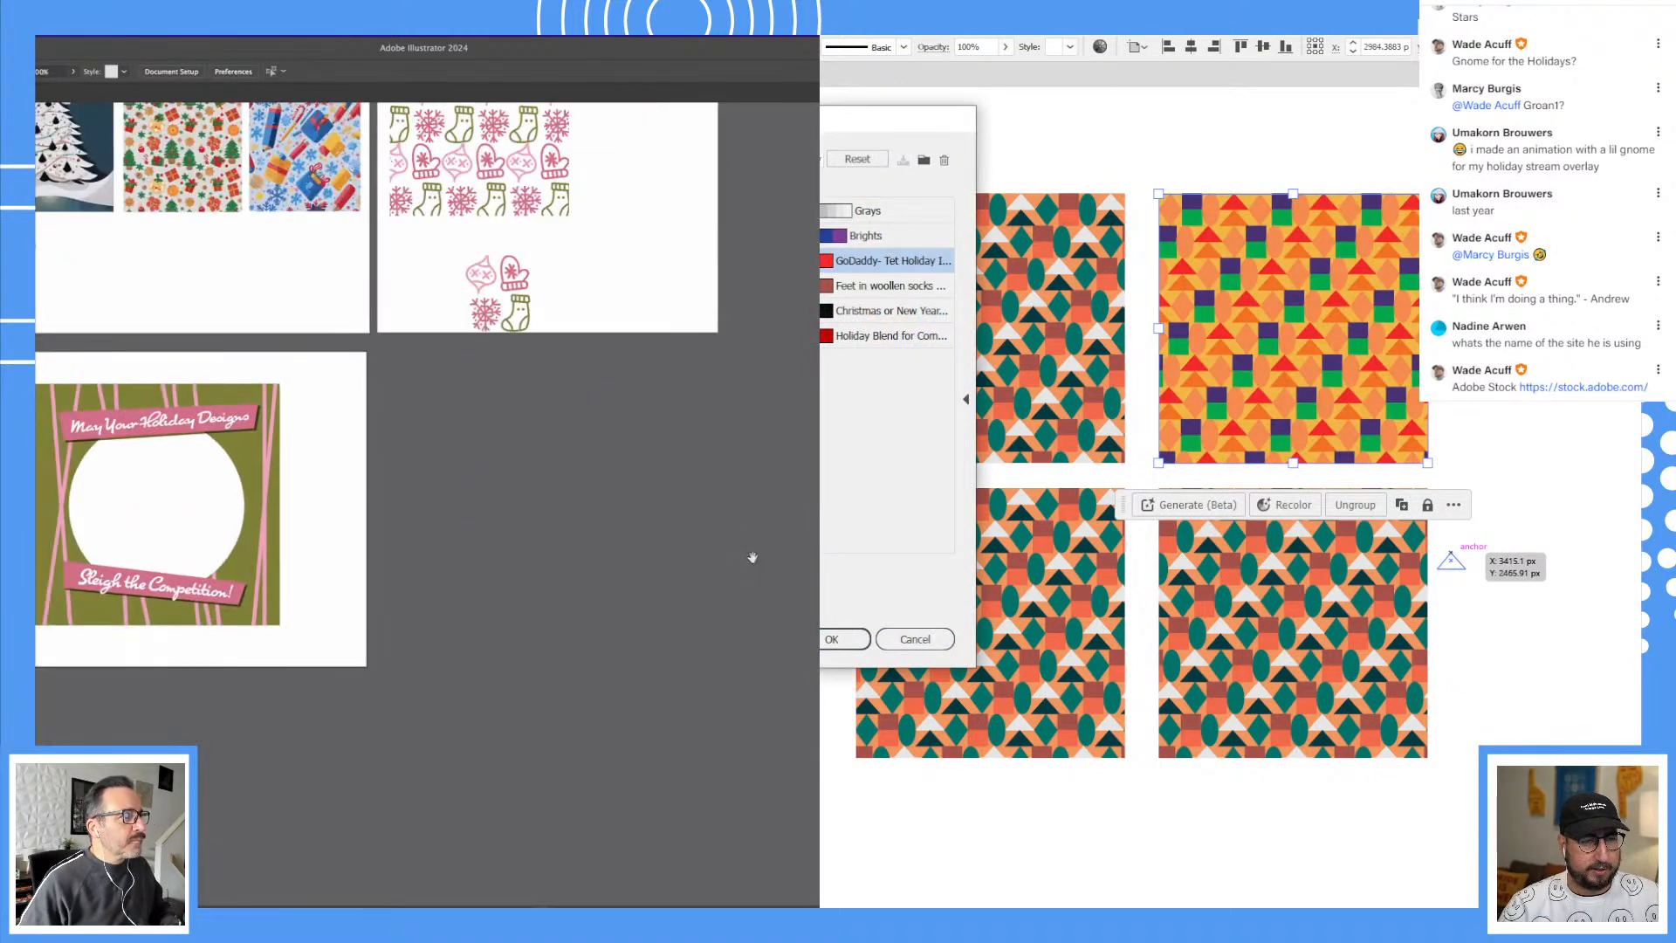
left_click_drag(752, 557, 728, 596)
key("shift+o")
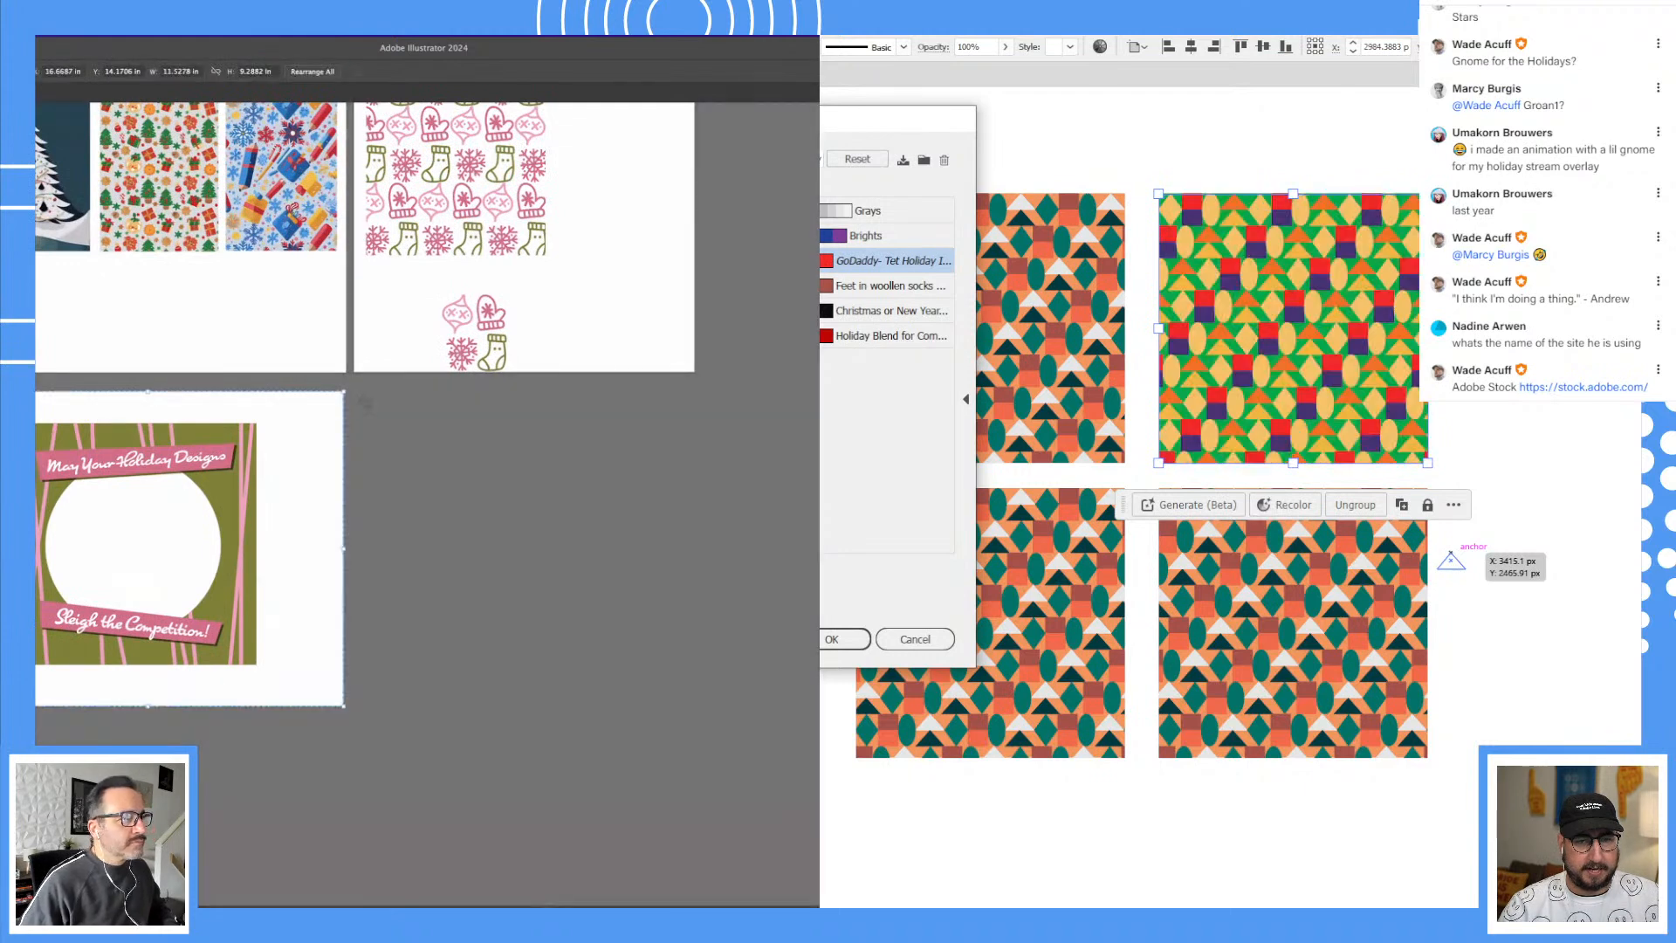
left_click_drag(358, 390, 696, 705)
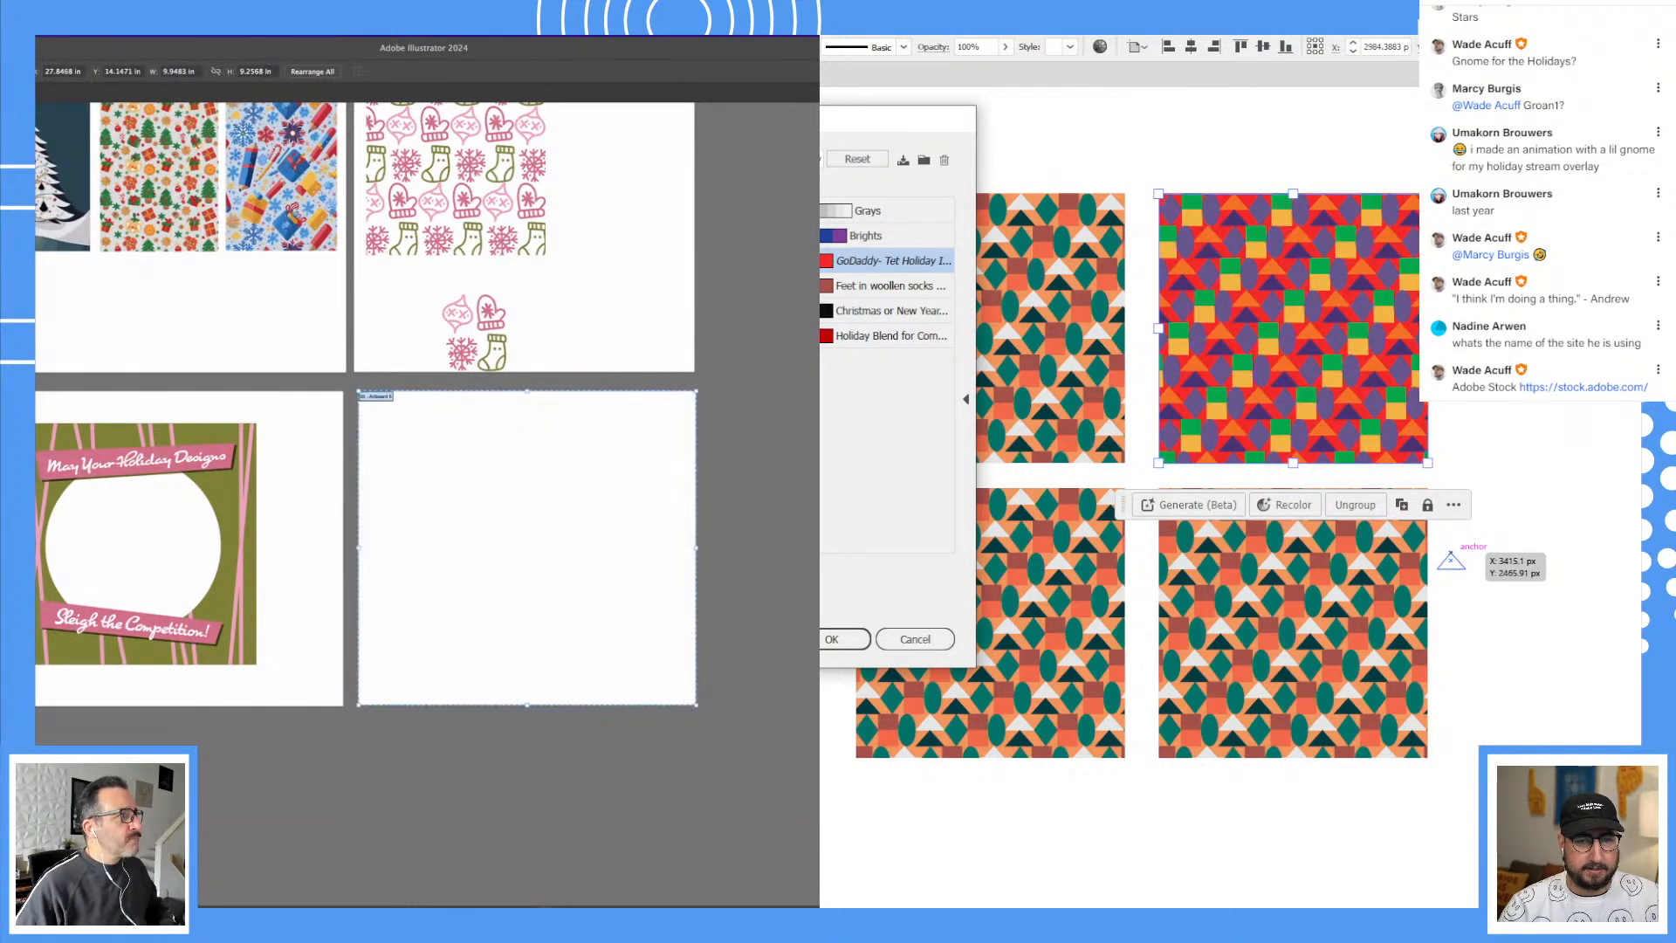
key("Escape")
Step: Apply the green, red and orange on purple color variation to the upper-right pattern square and save the color group changes
left_click(836, 630)
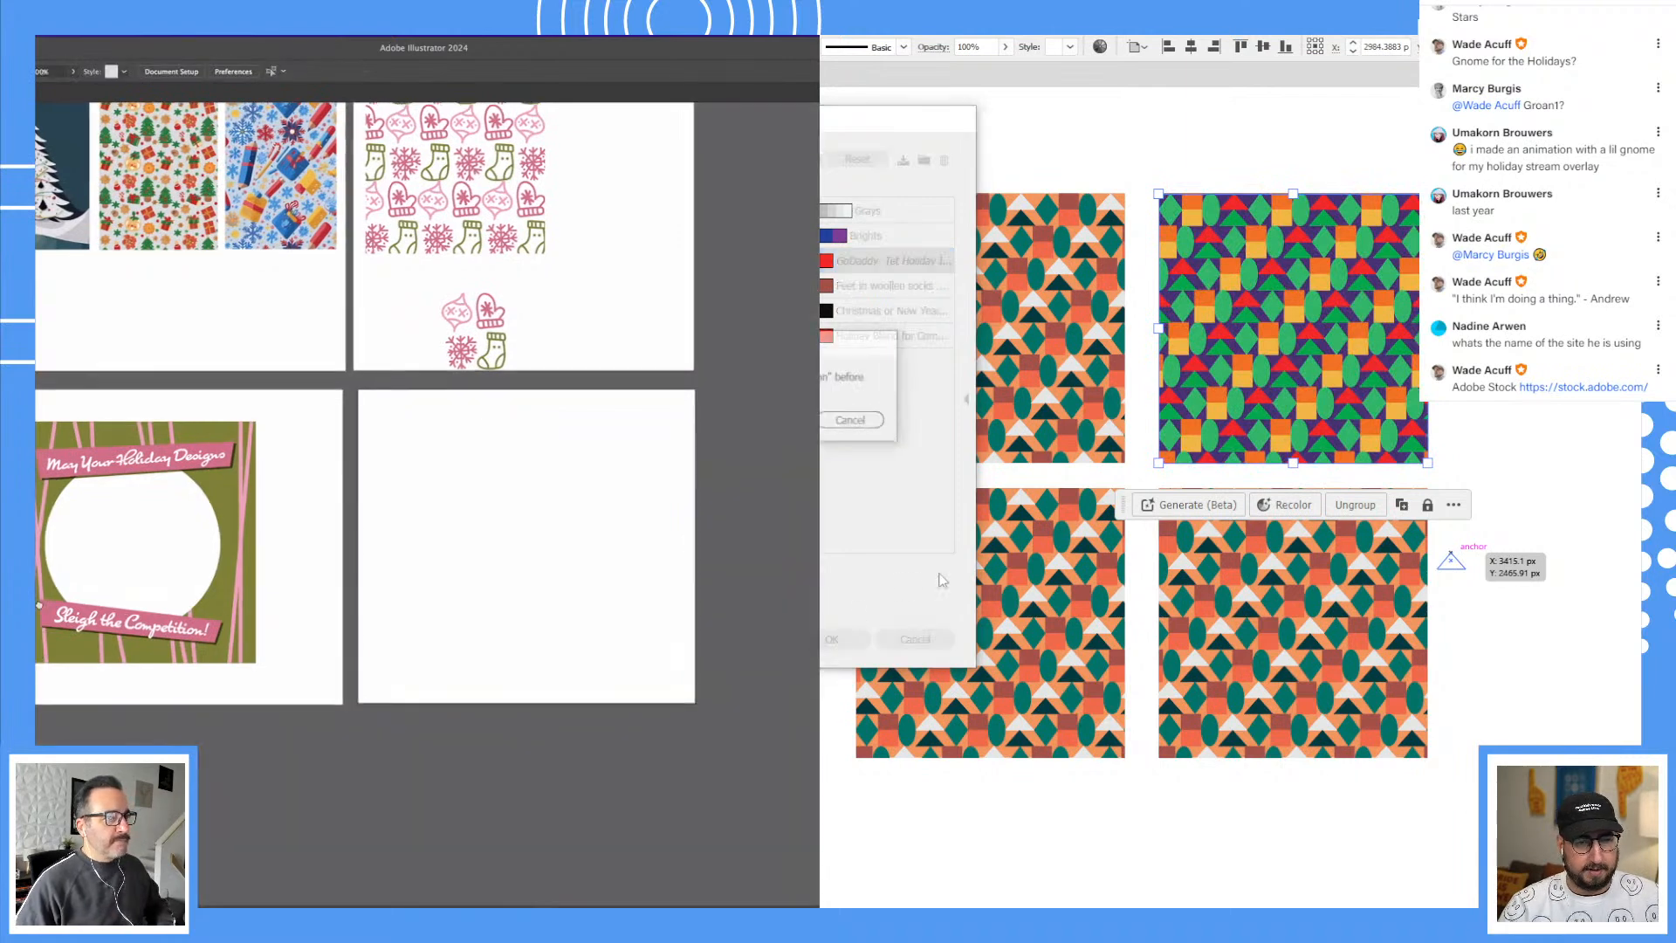
scroll(427, 503, "down", 2)
key("Return")
Step: Open Adobe Firefly's text effects in the browser, and recolor the lower-left pattern square in pinks with the "Holiday Blend" color group, saving its changes
mouse_move(348, 885)
left_click(1008, 611)
left_click(383, 883)
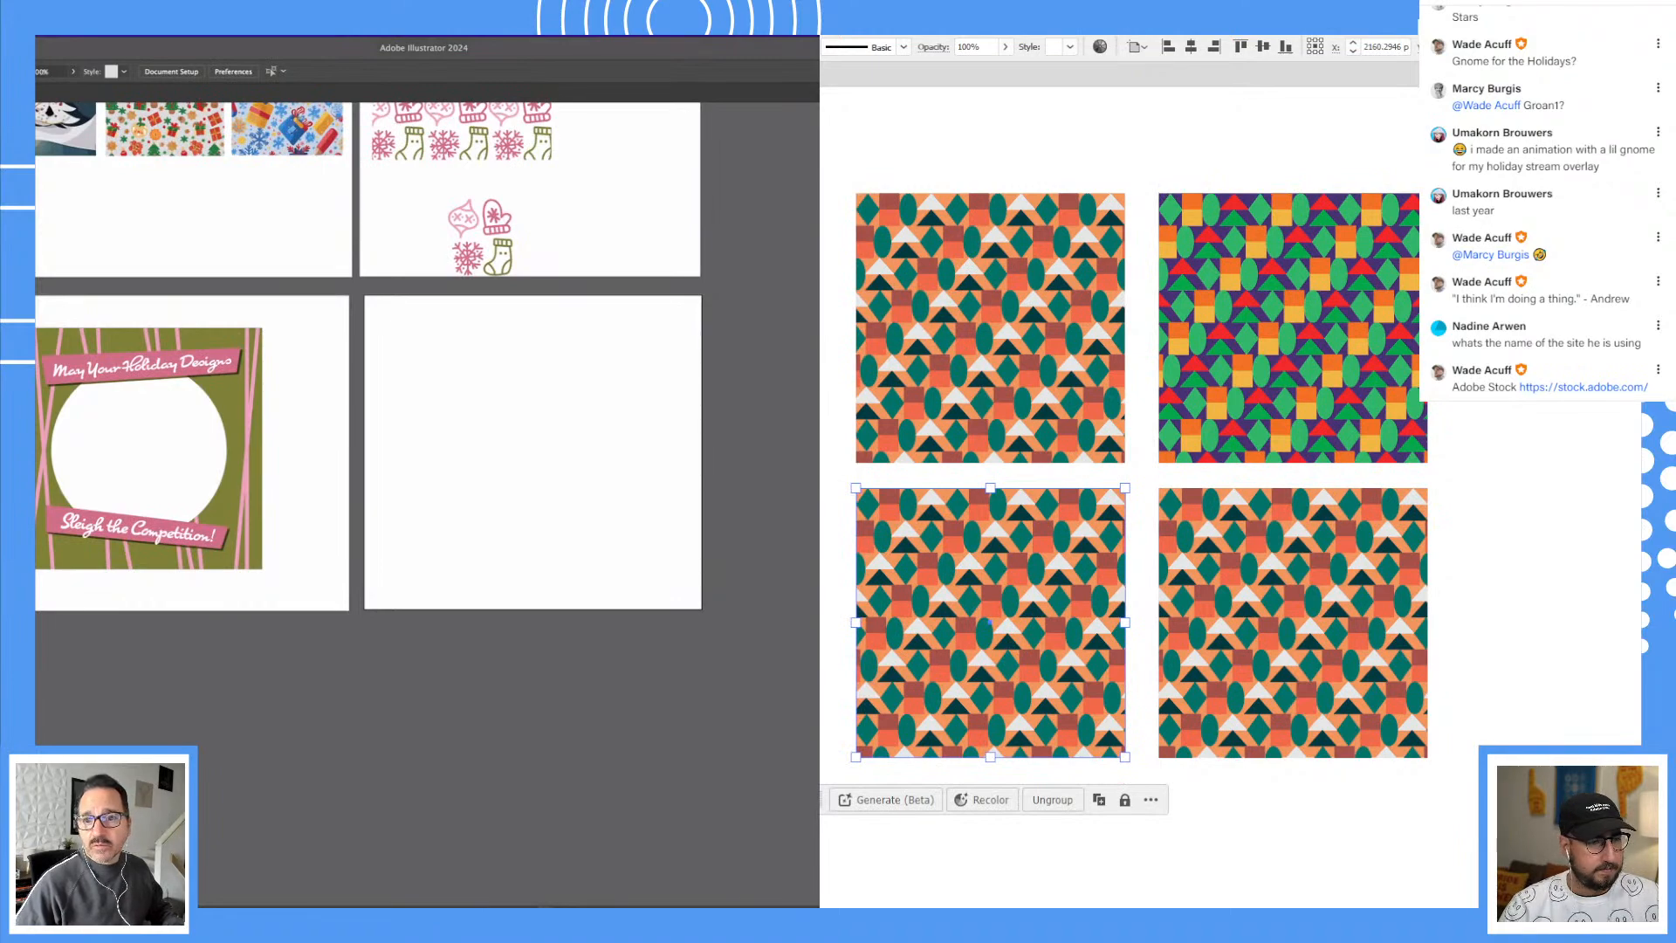
mouse_move(821, 337)
left_click_drag(664, 206, 192, 128)
left_click(866, 339)
left_click_drag(748, 666, 925, 859)
left_click(1320, 773)
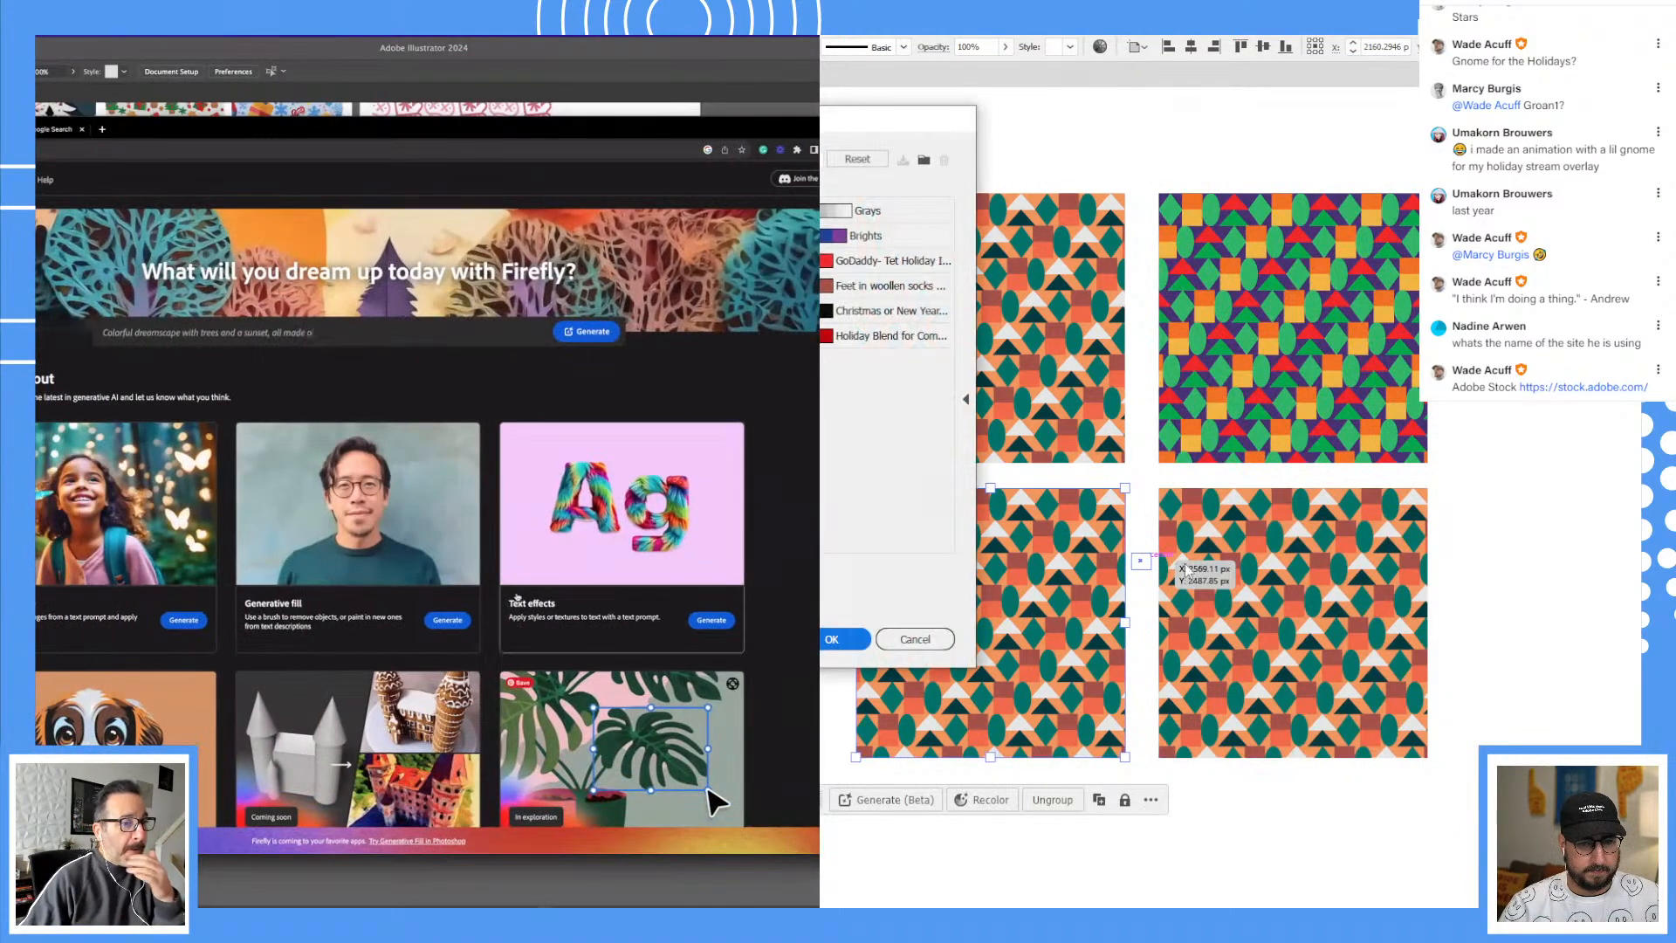
left_click(828, 343)
left_click(596, 567)
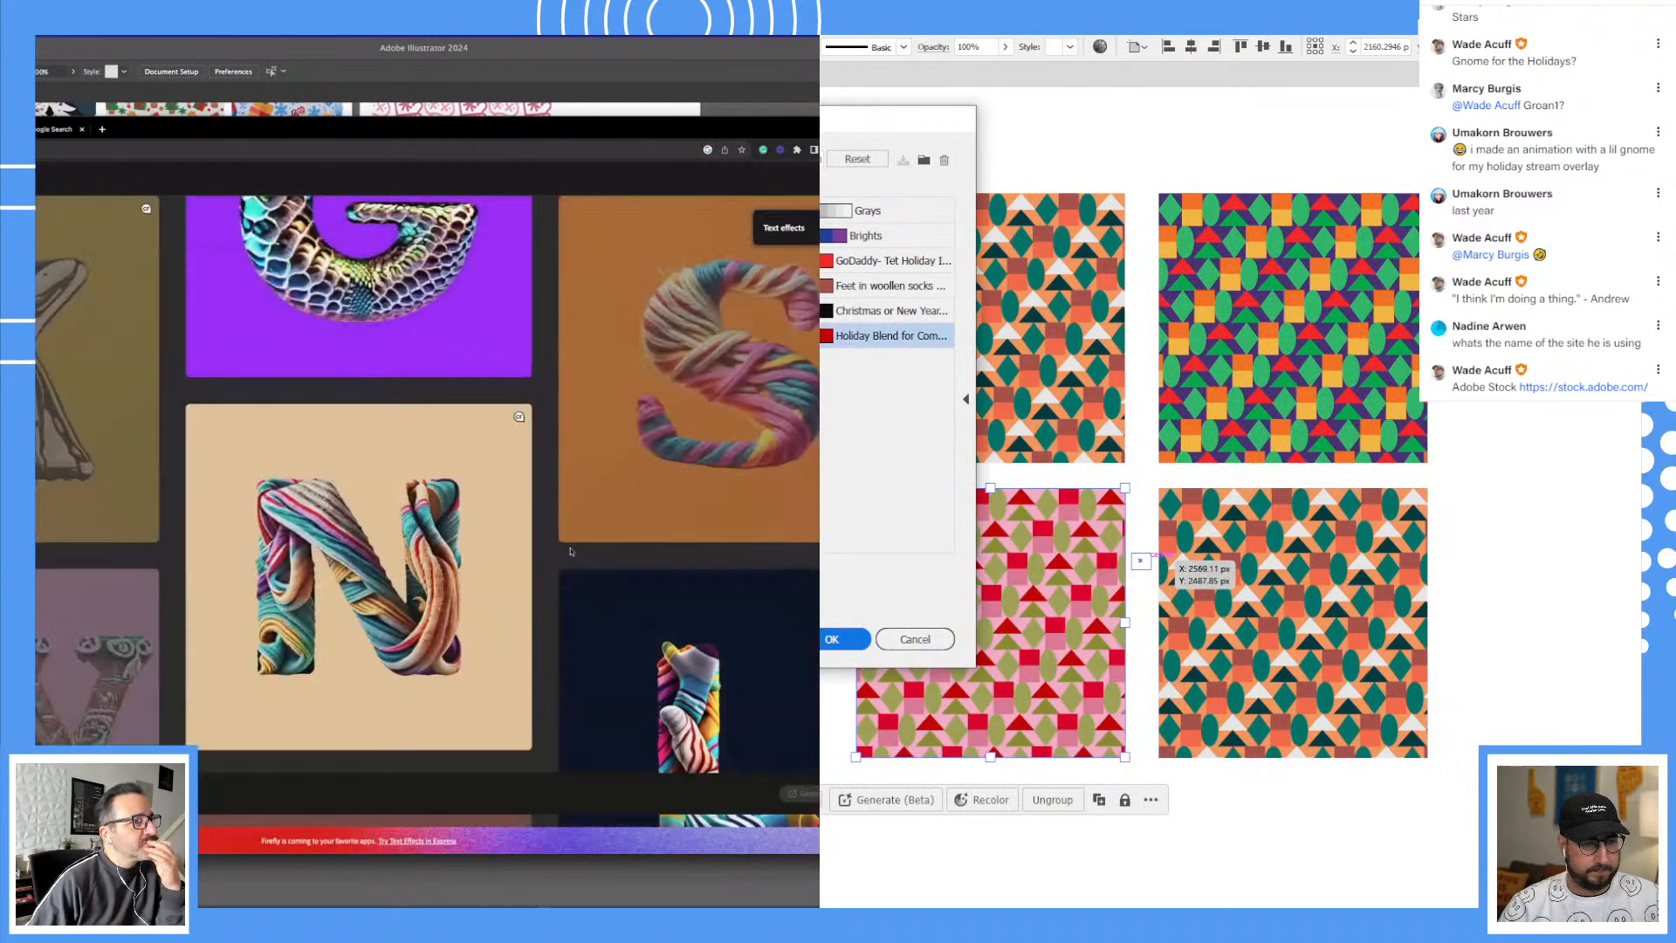
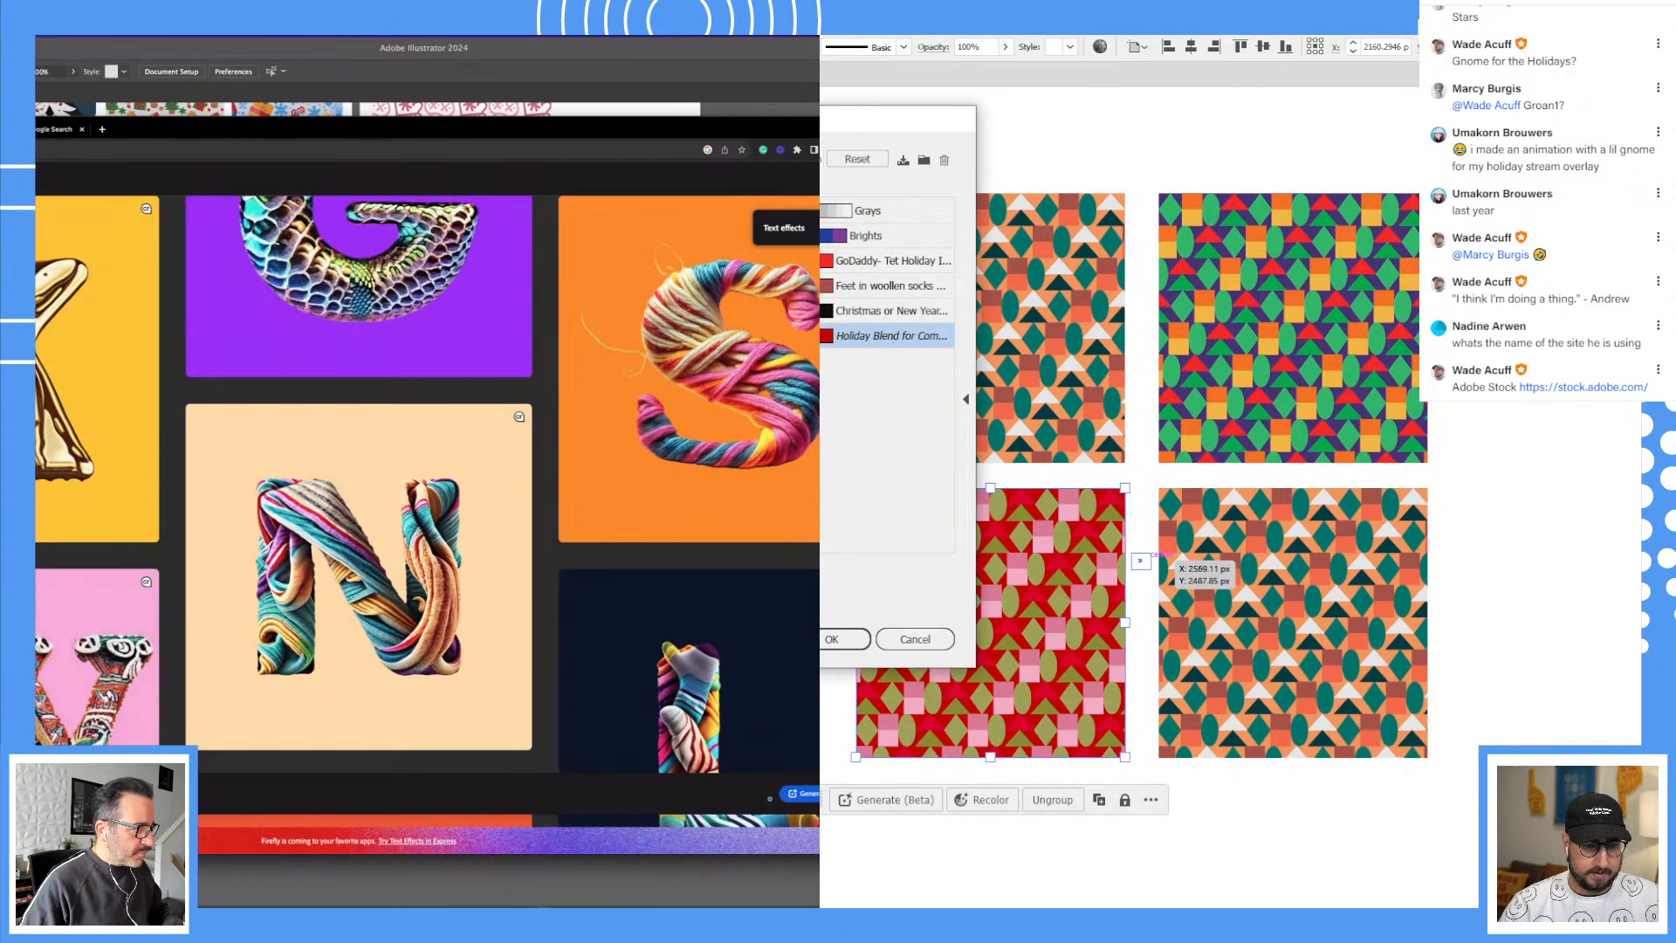
left_click(839, 639)
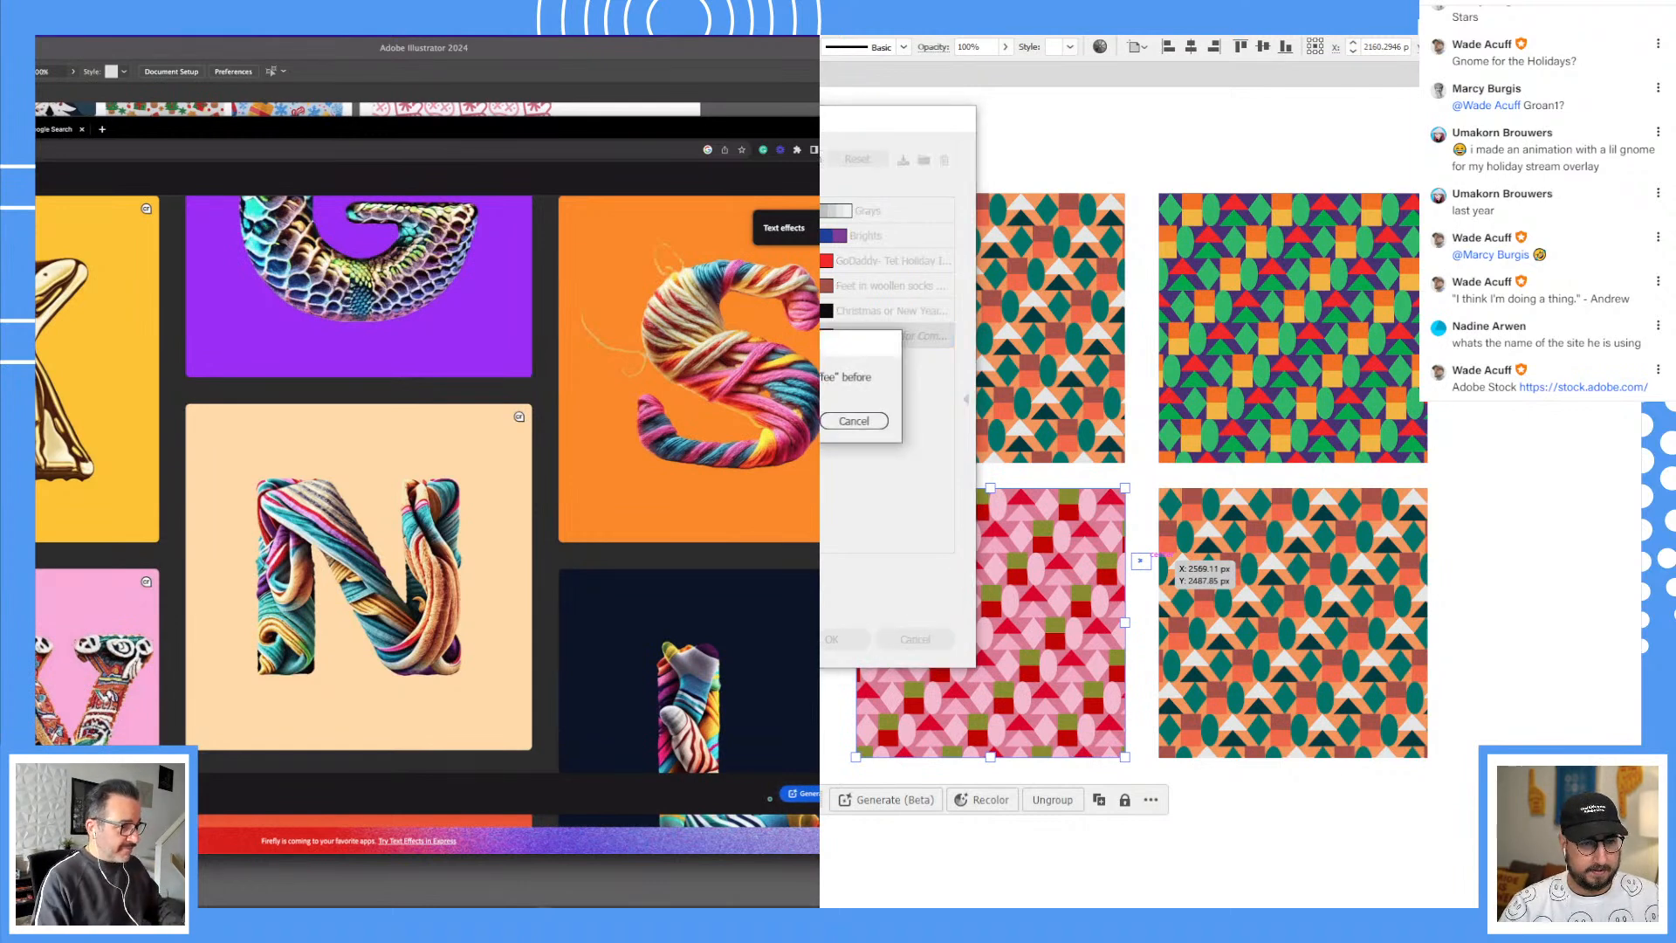
key("Return")
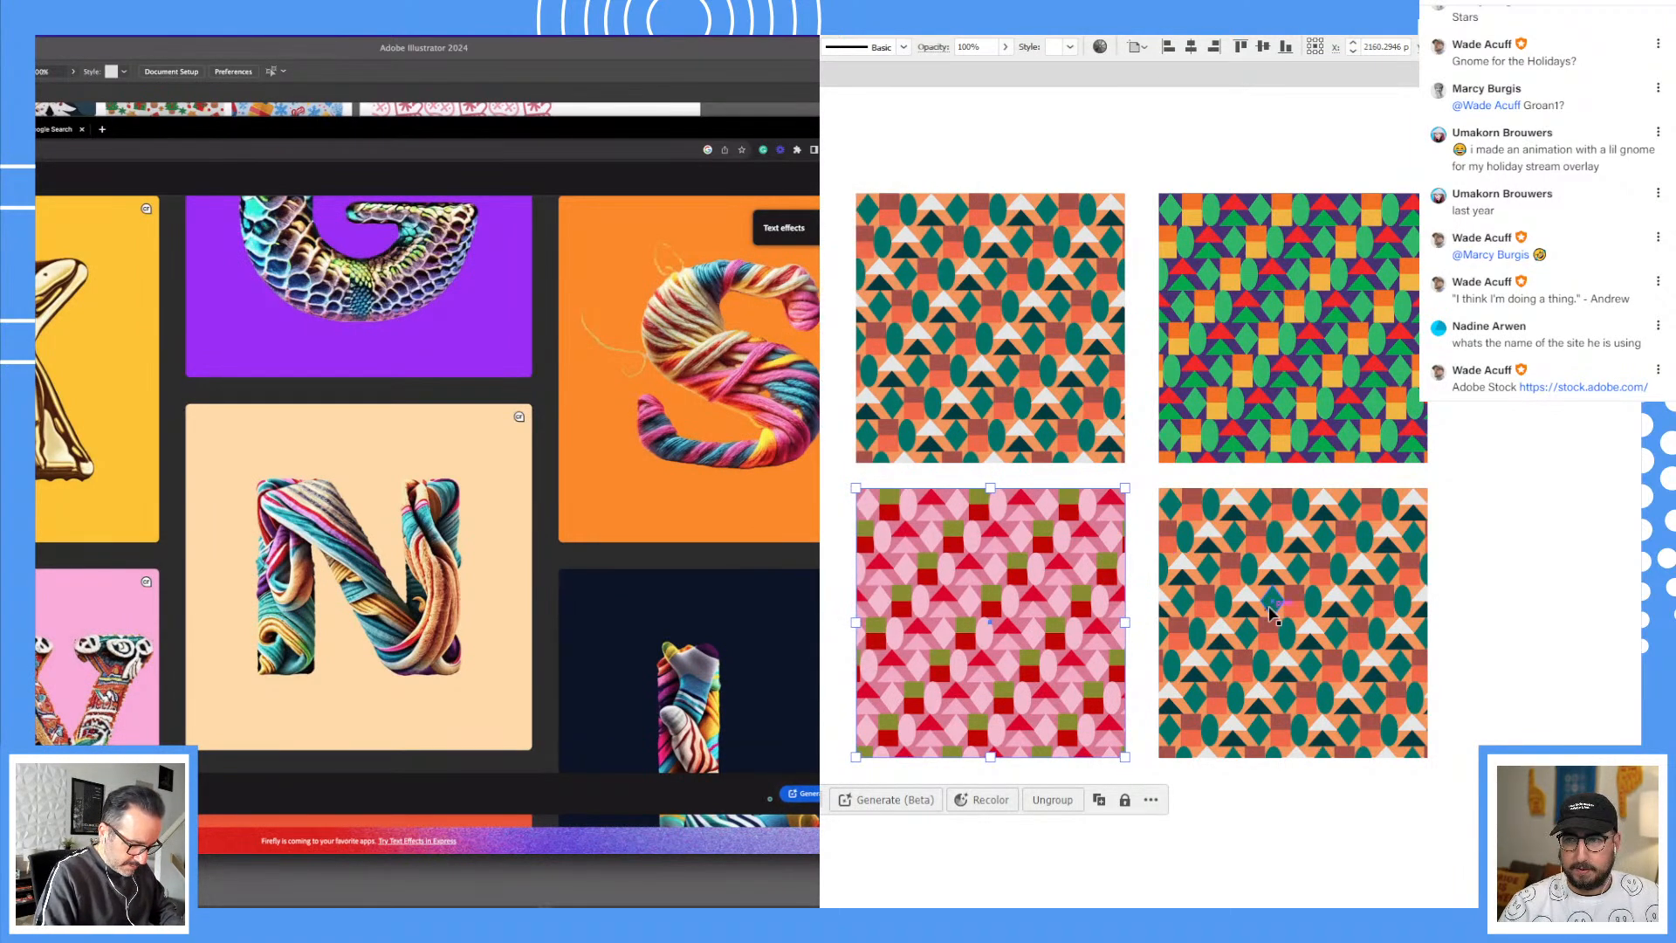
Step: Recolor the lower-right pattern square with the "Christmas or New Year" color group on a black background and save the color group changes
left_click_drag(1242, 611, 1363, 564)
key("ctrl+=")
left_click_drag(1329, 623, 1157, 762)
left_click(1200, 586)
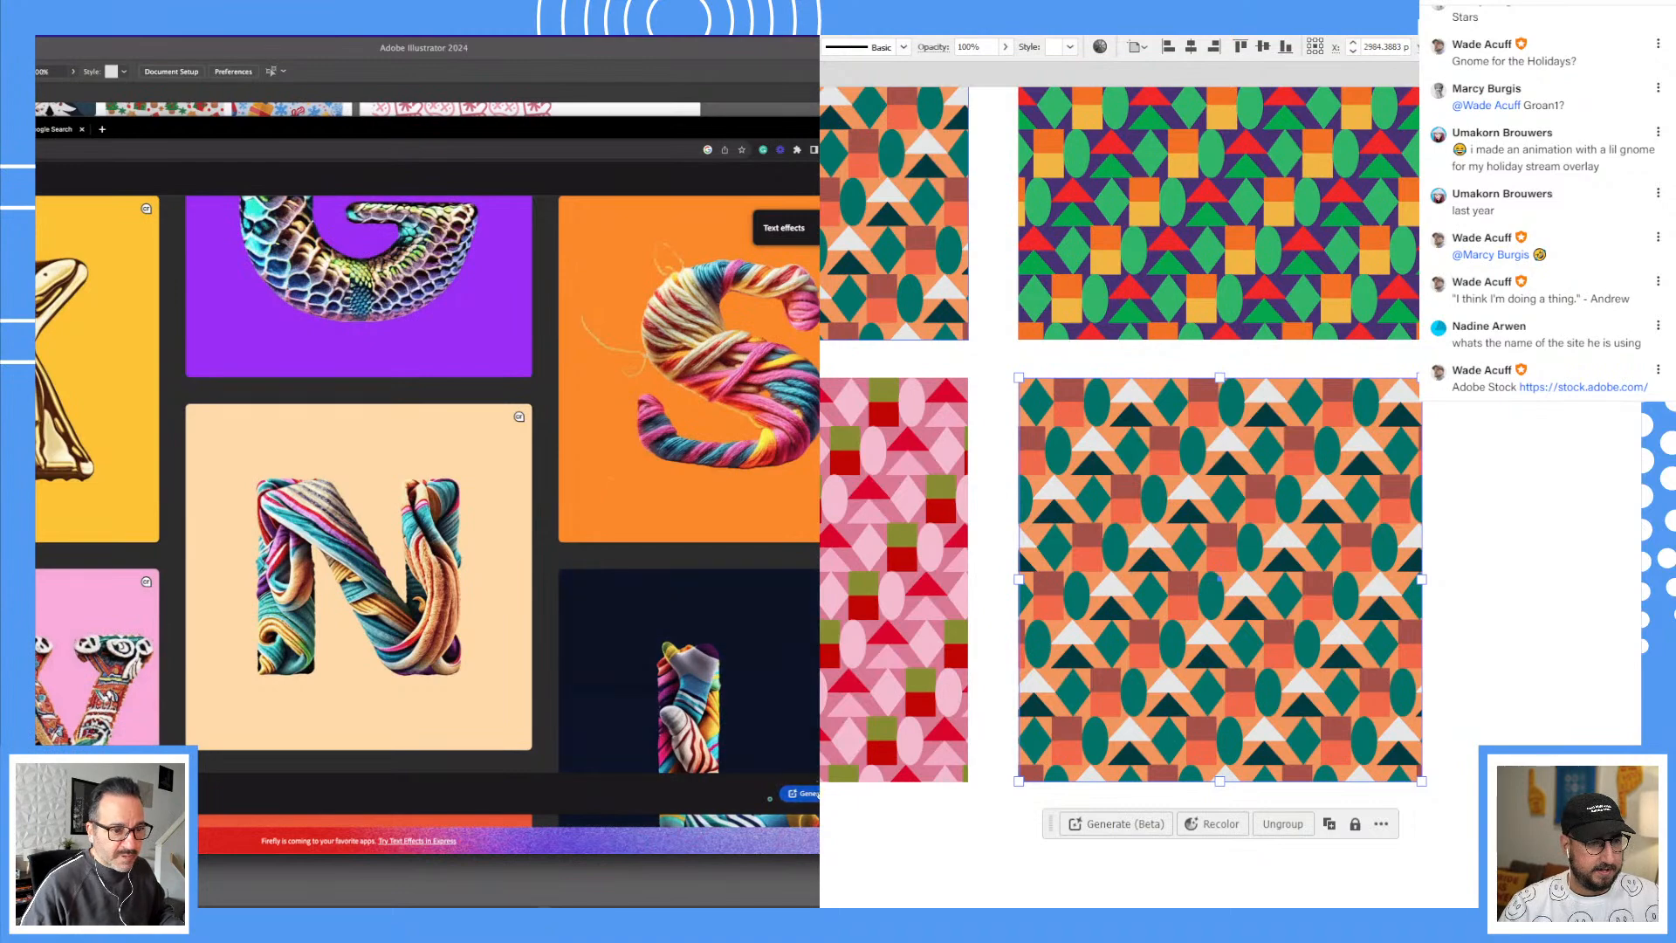
left_click(851, 340)
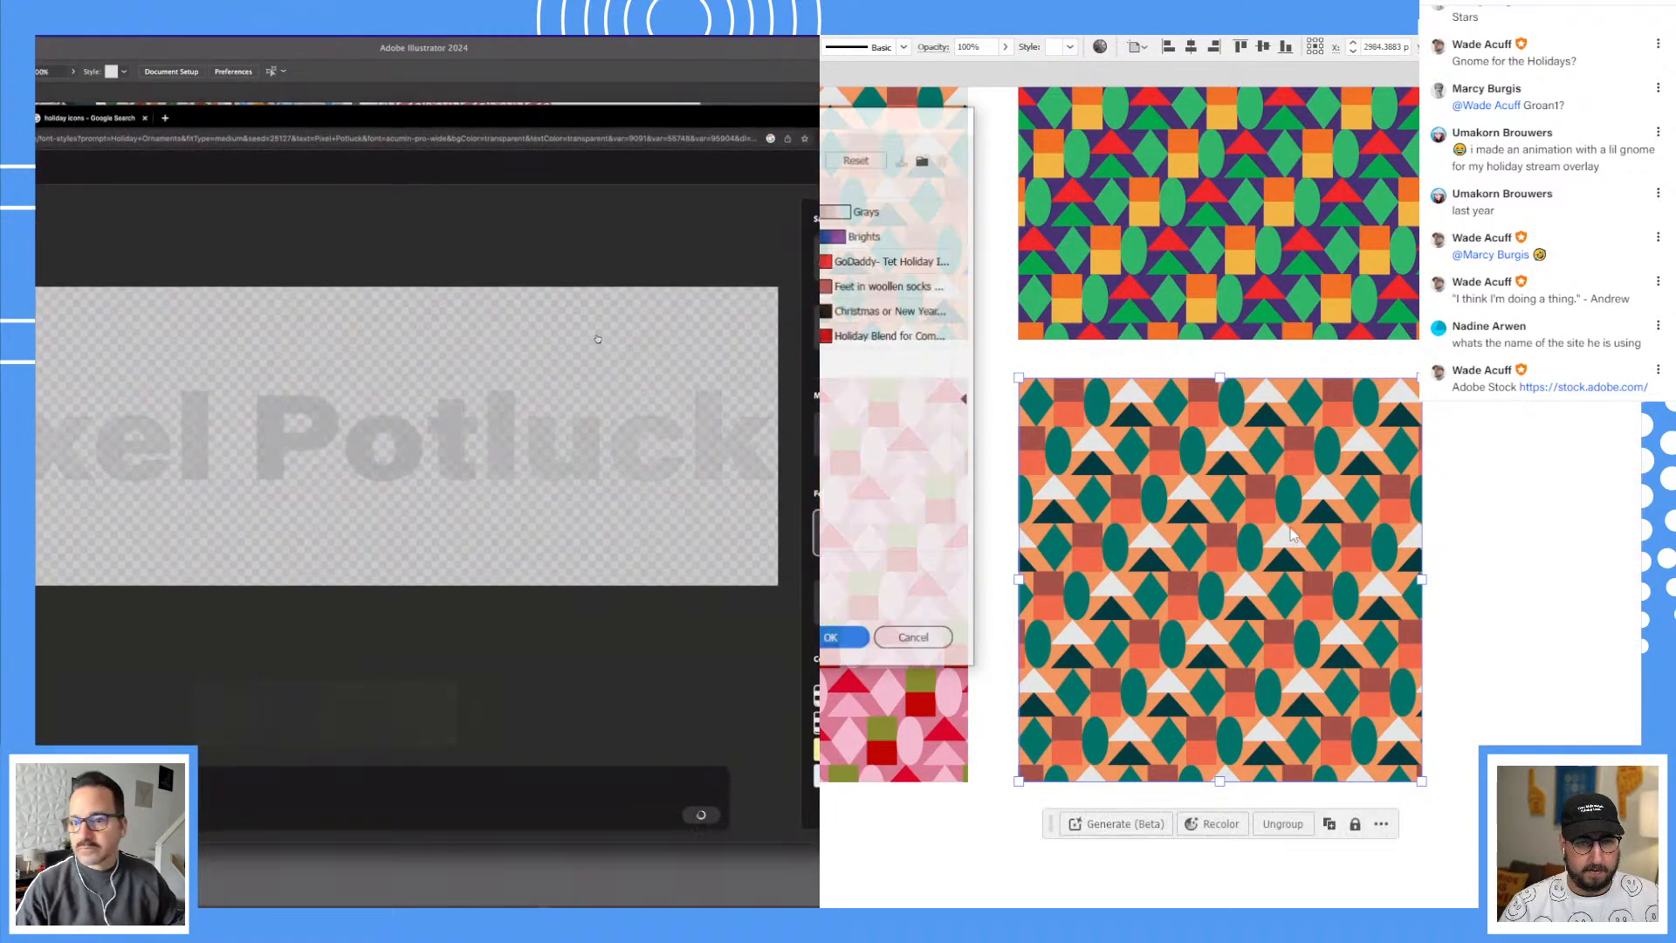
left_click(862, 315)
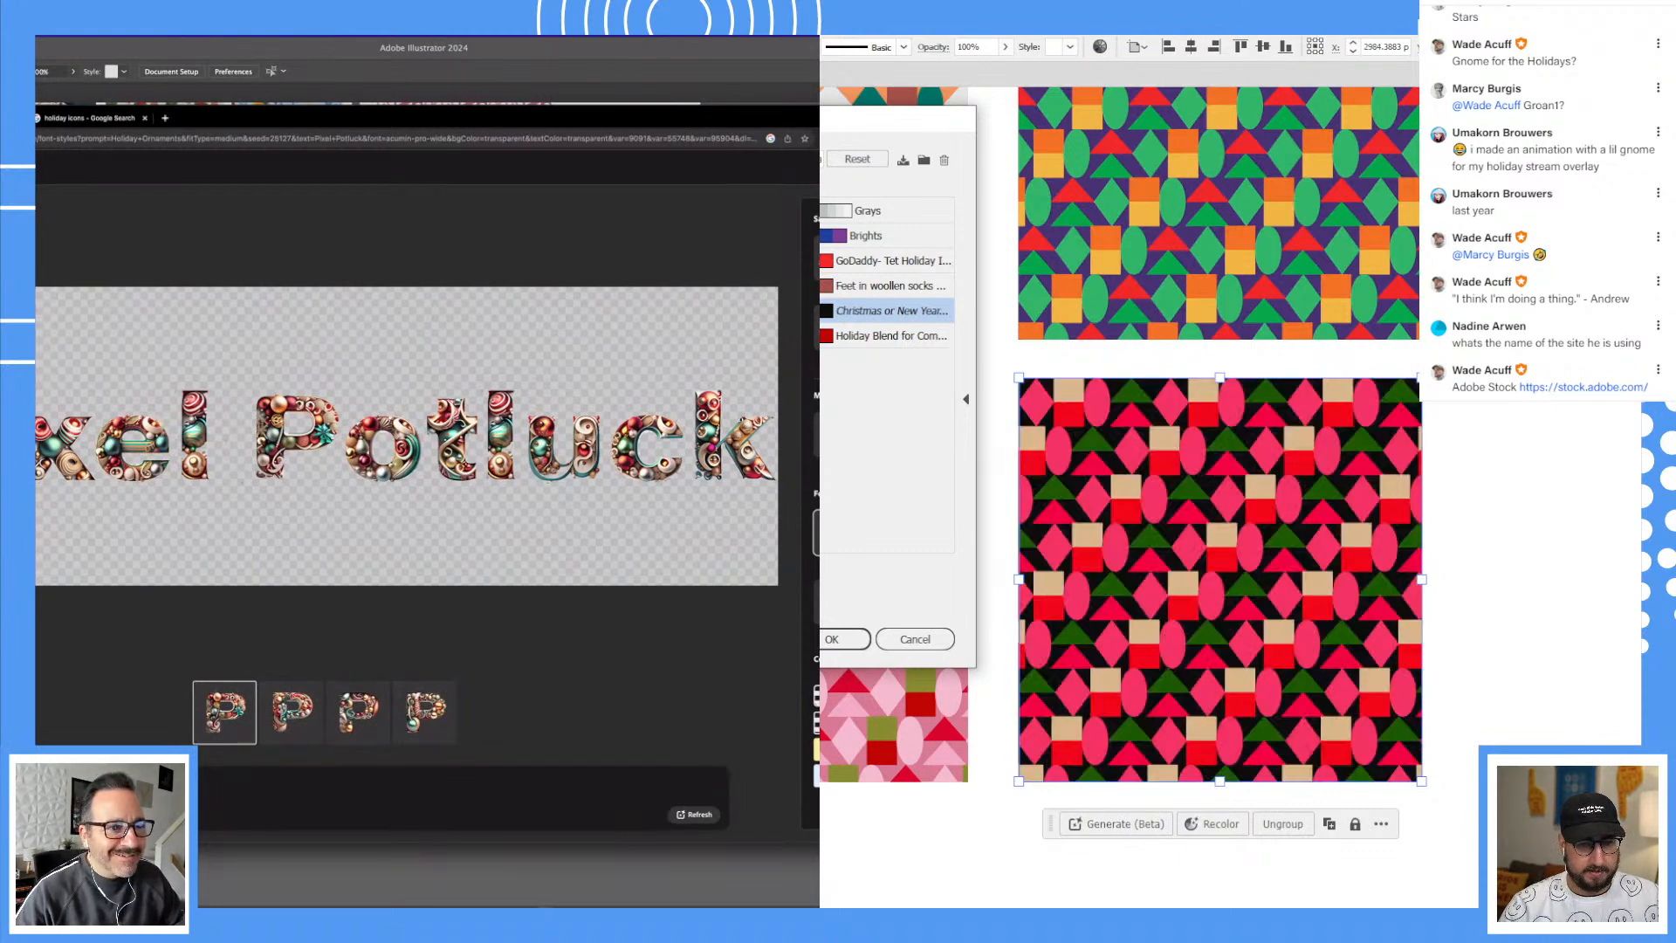
left_click(836, 639)
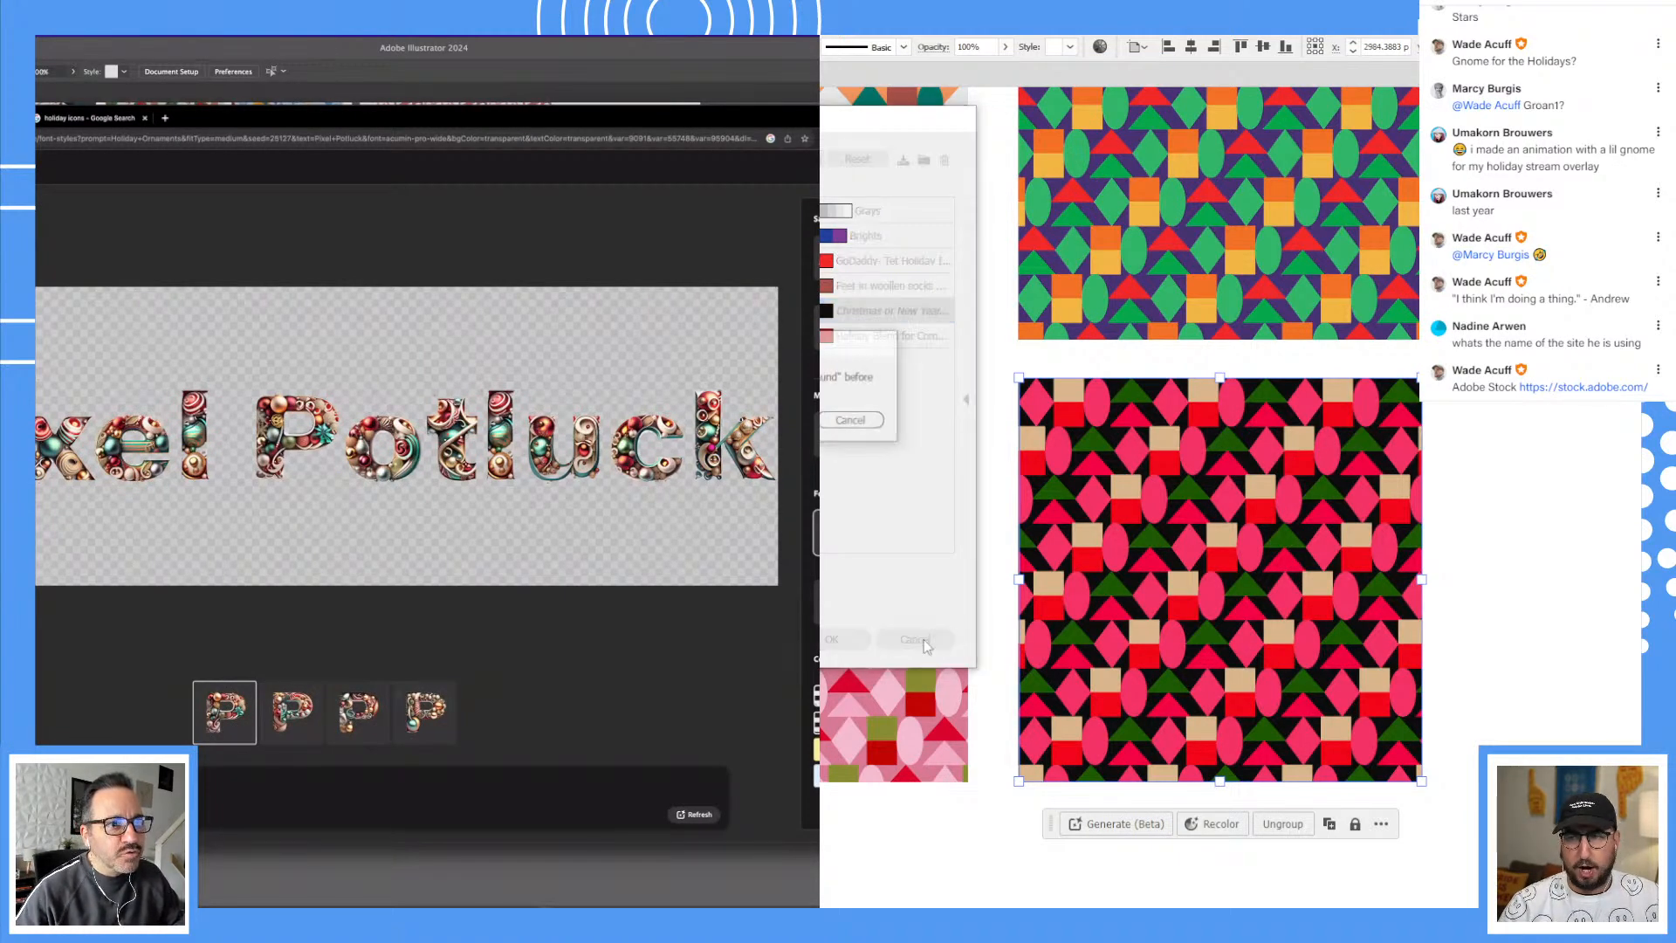
left_click(777, 421)
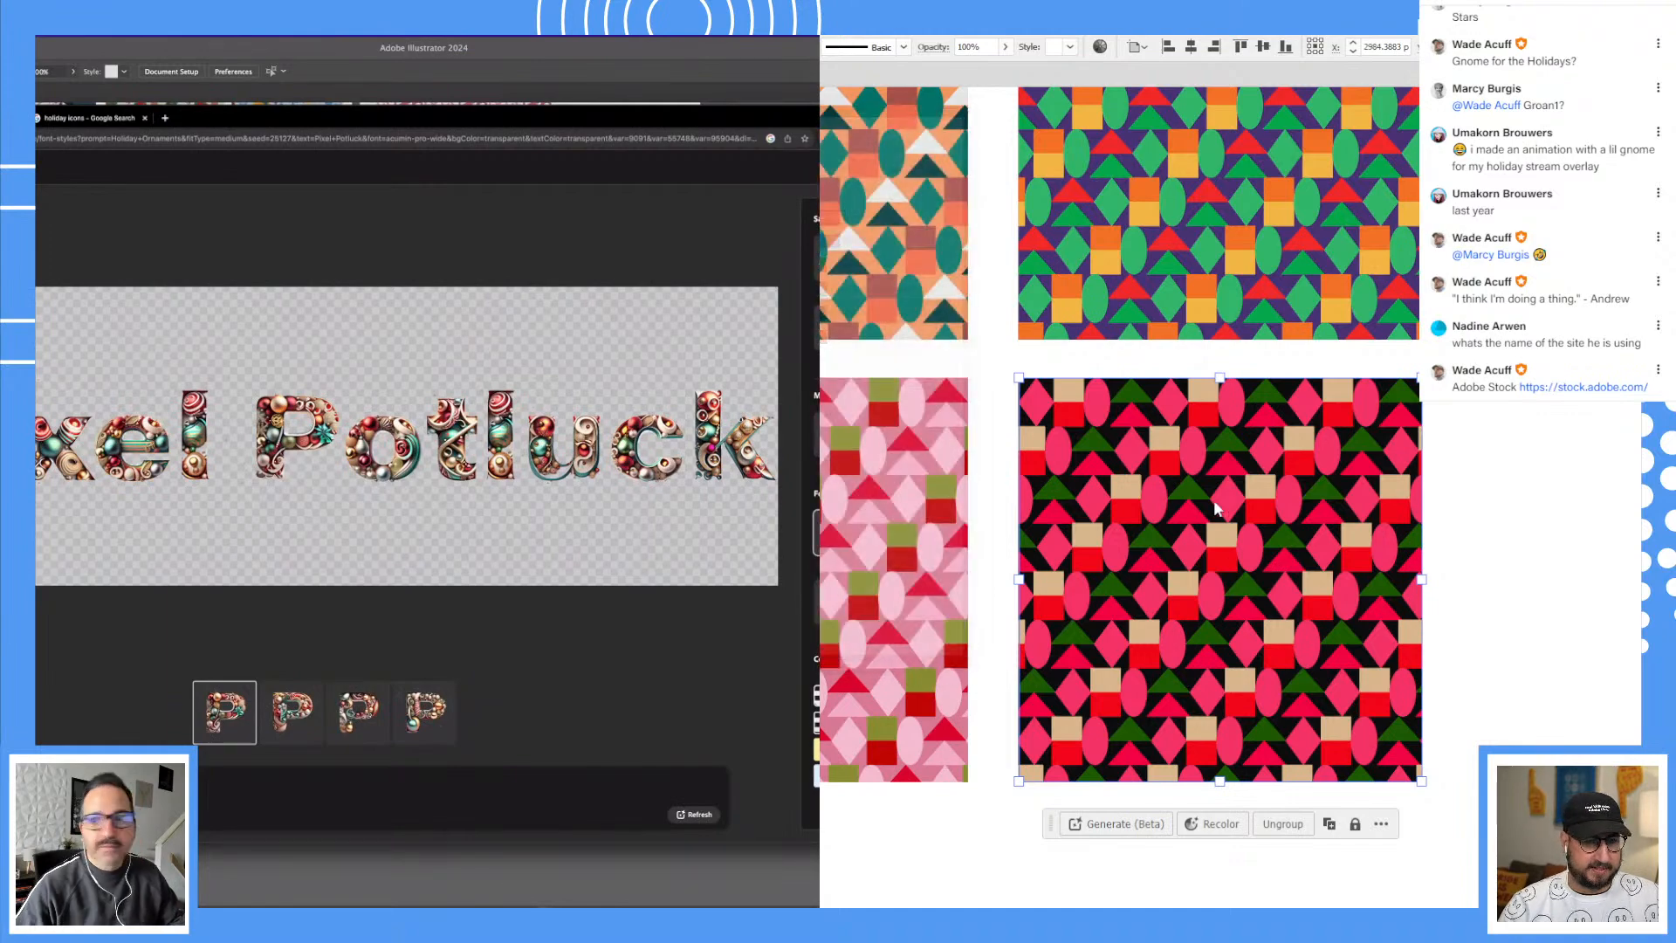
Step: Inspect the black pattern square up close, and generate the "Pixel Potluck" Holiday Ornaments text effect with the loose fit
key("ctrl+equal")
key("ctrl+equal")
left_click_drag(1248, 555, 1338, 477)
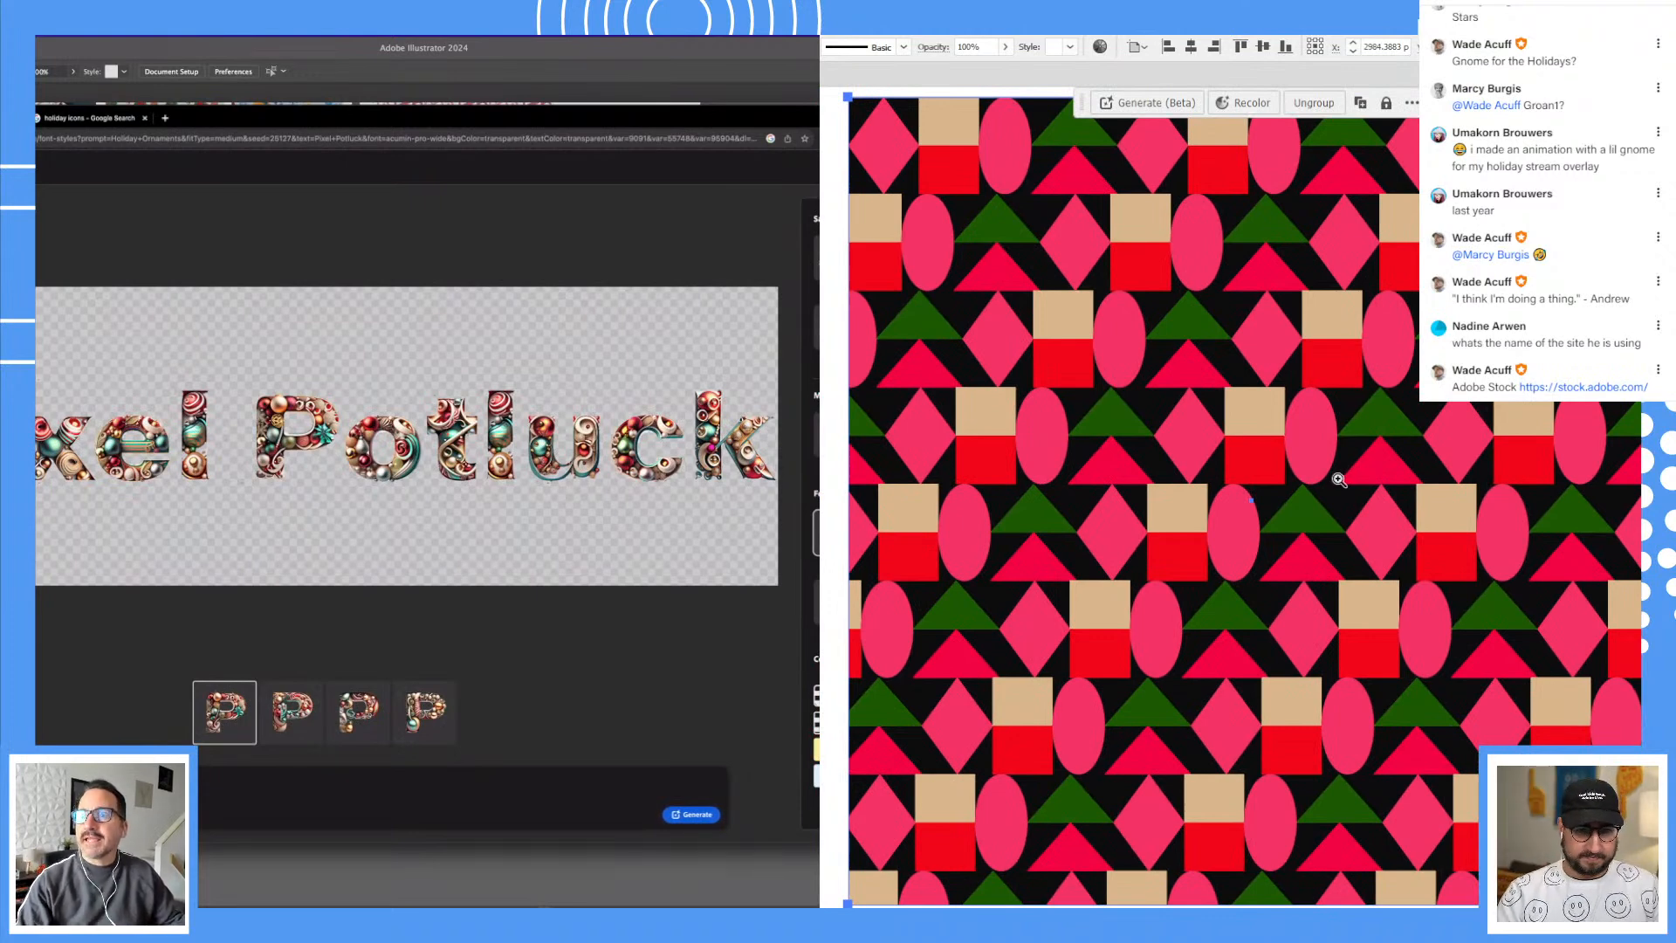
left_click(1253, 531, "alt")
left_click(1255, 494, "alt")
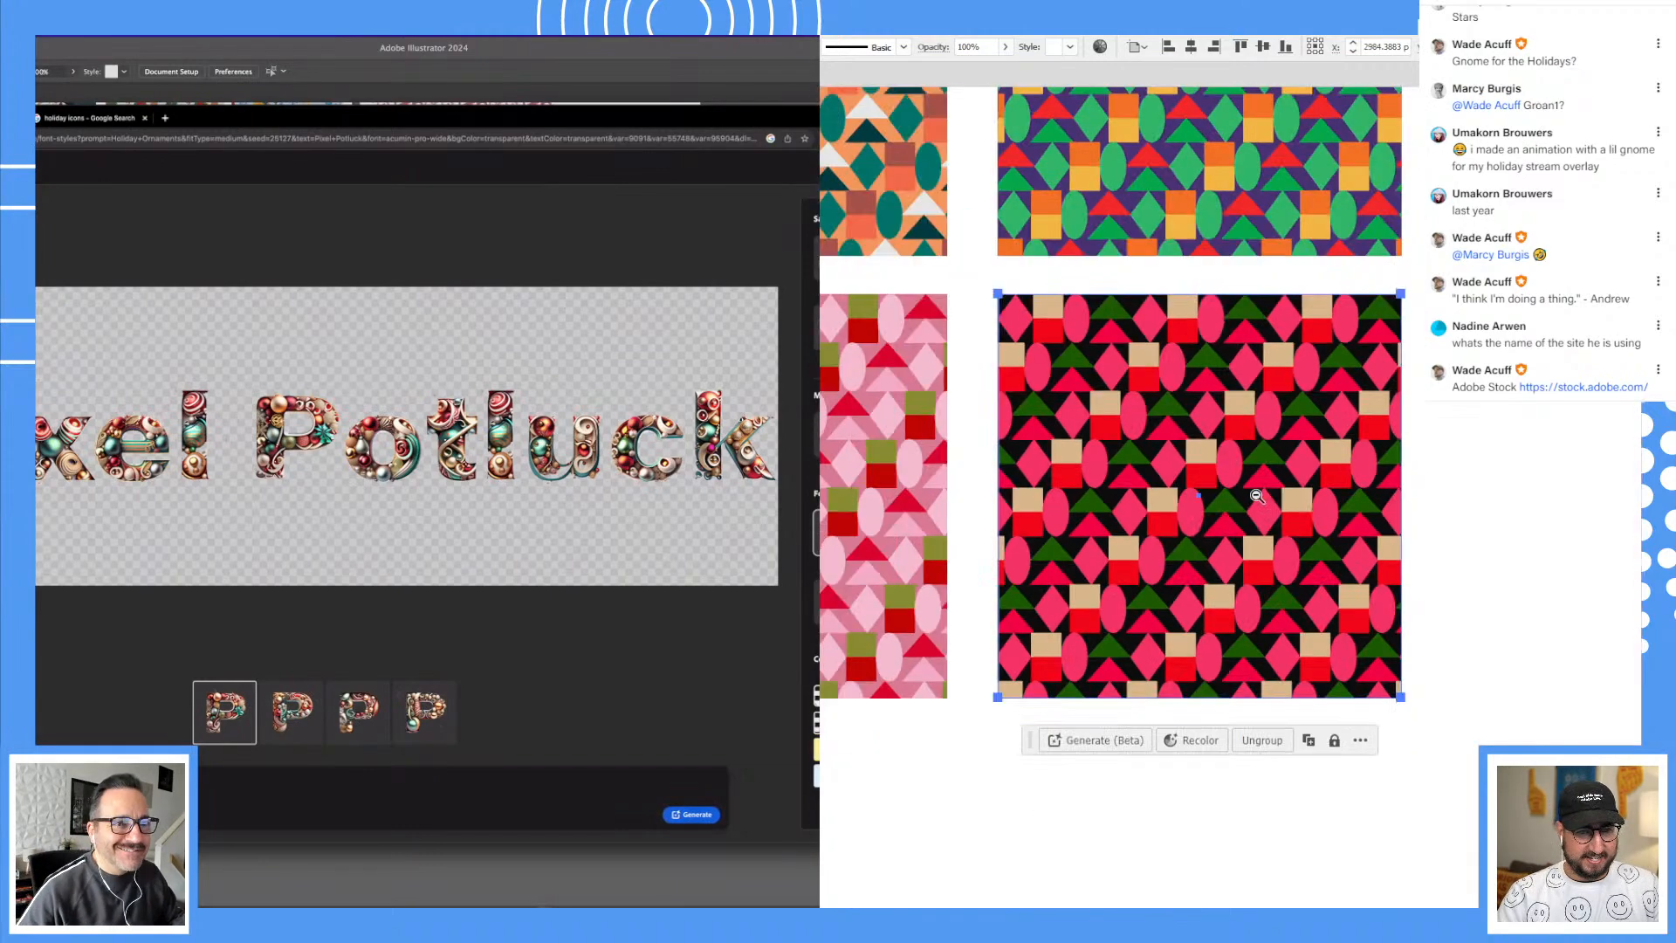
left_click(698, 816)
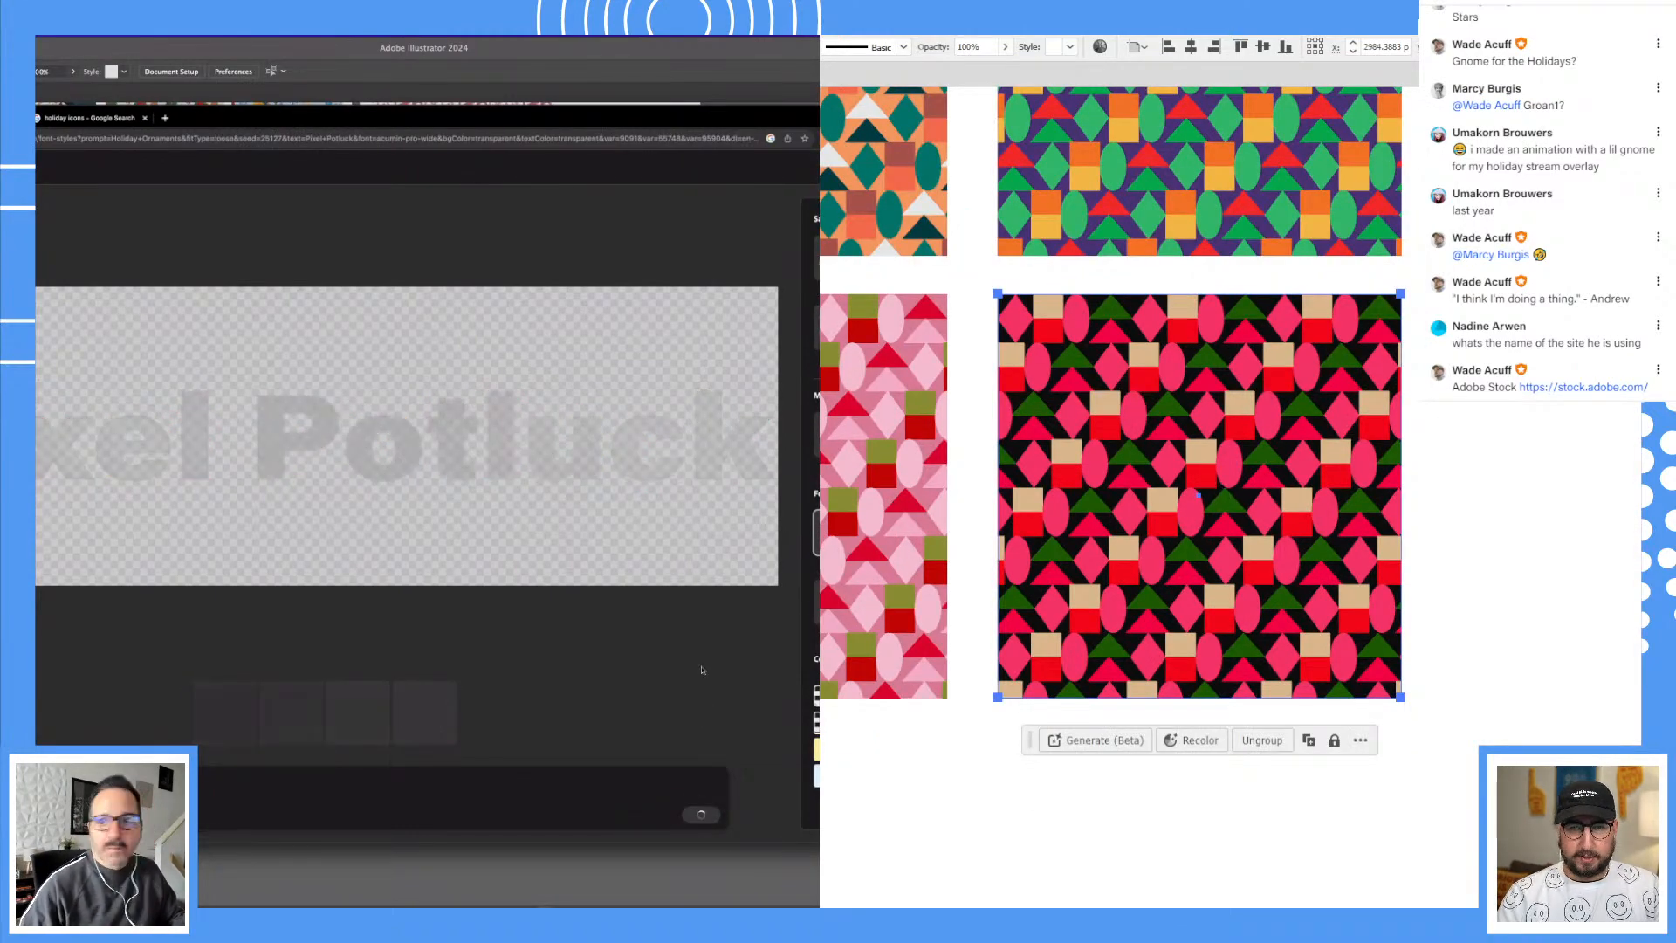
left_click_drag(1244, 474, 1675, 360)
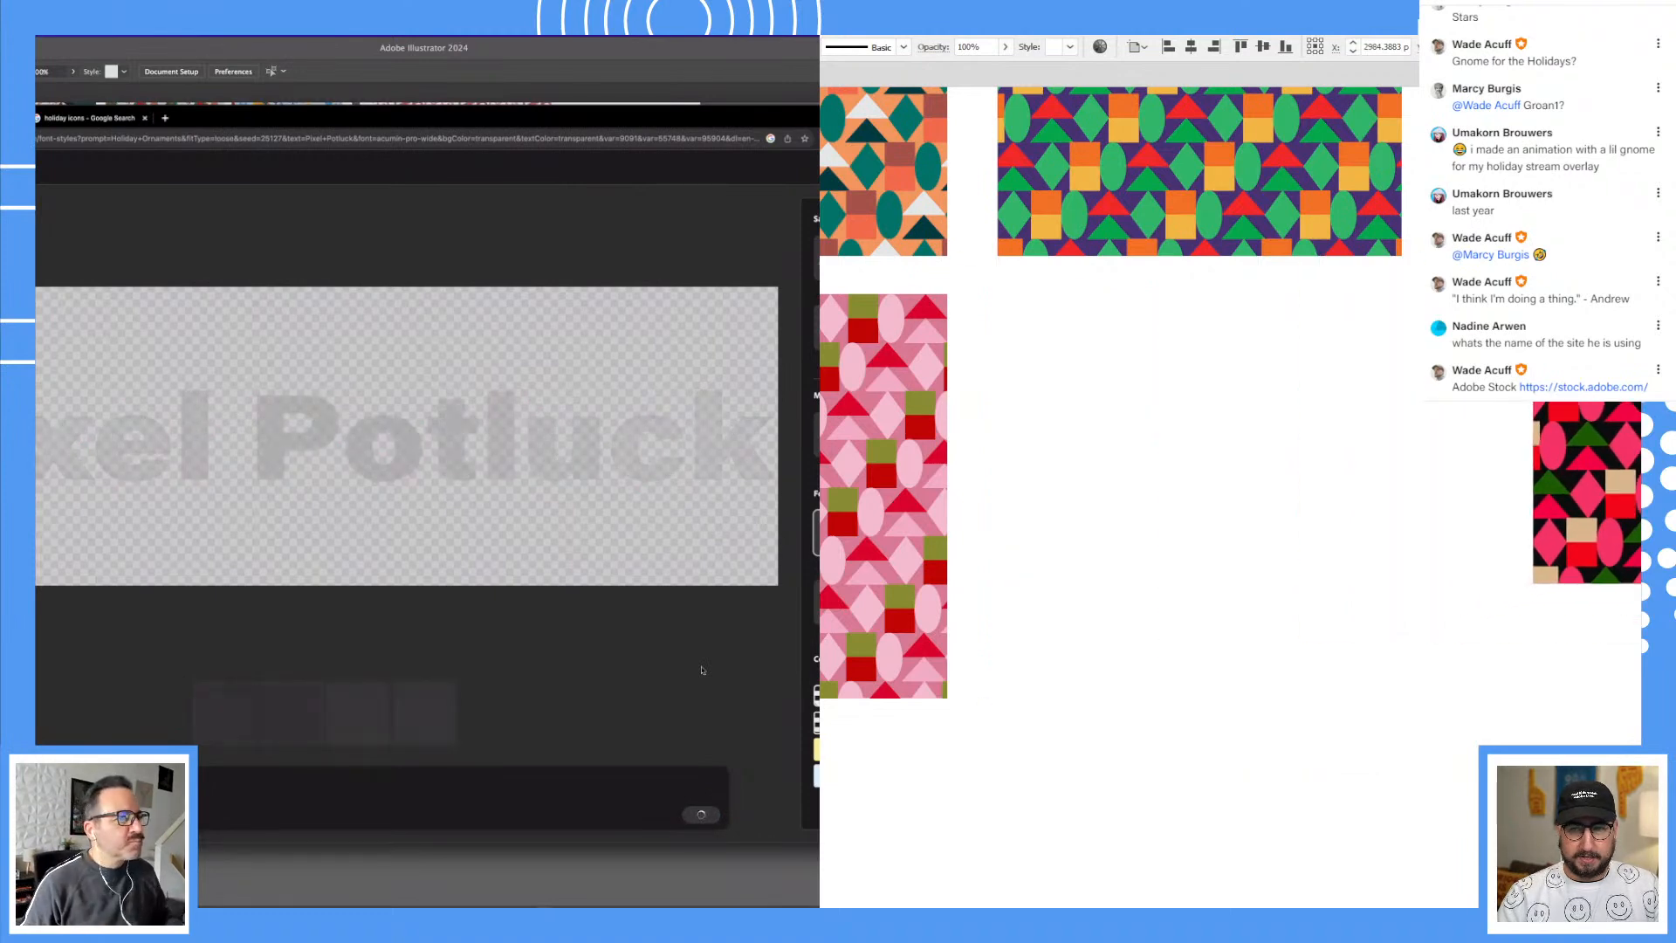
key("ctrl+z")
left_click(1547, 384)
left_click_drag(1547, 384, 1279, 427)
key("m")
mouse_move(1305, 317)
left_mouse_down()
mouse_move(1658, 529)
mouse_move(1675, 627)
left_mouse_up()
key("slash")
left_click_drag(1527, 336, 1372, 369)
key("Delete")
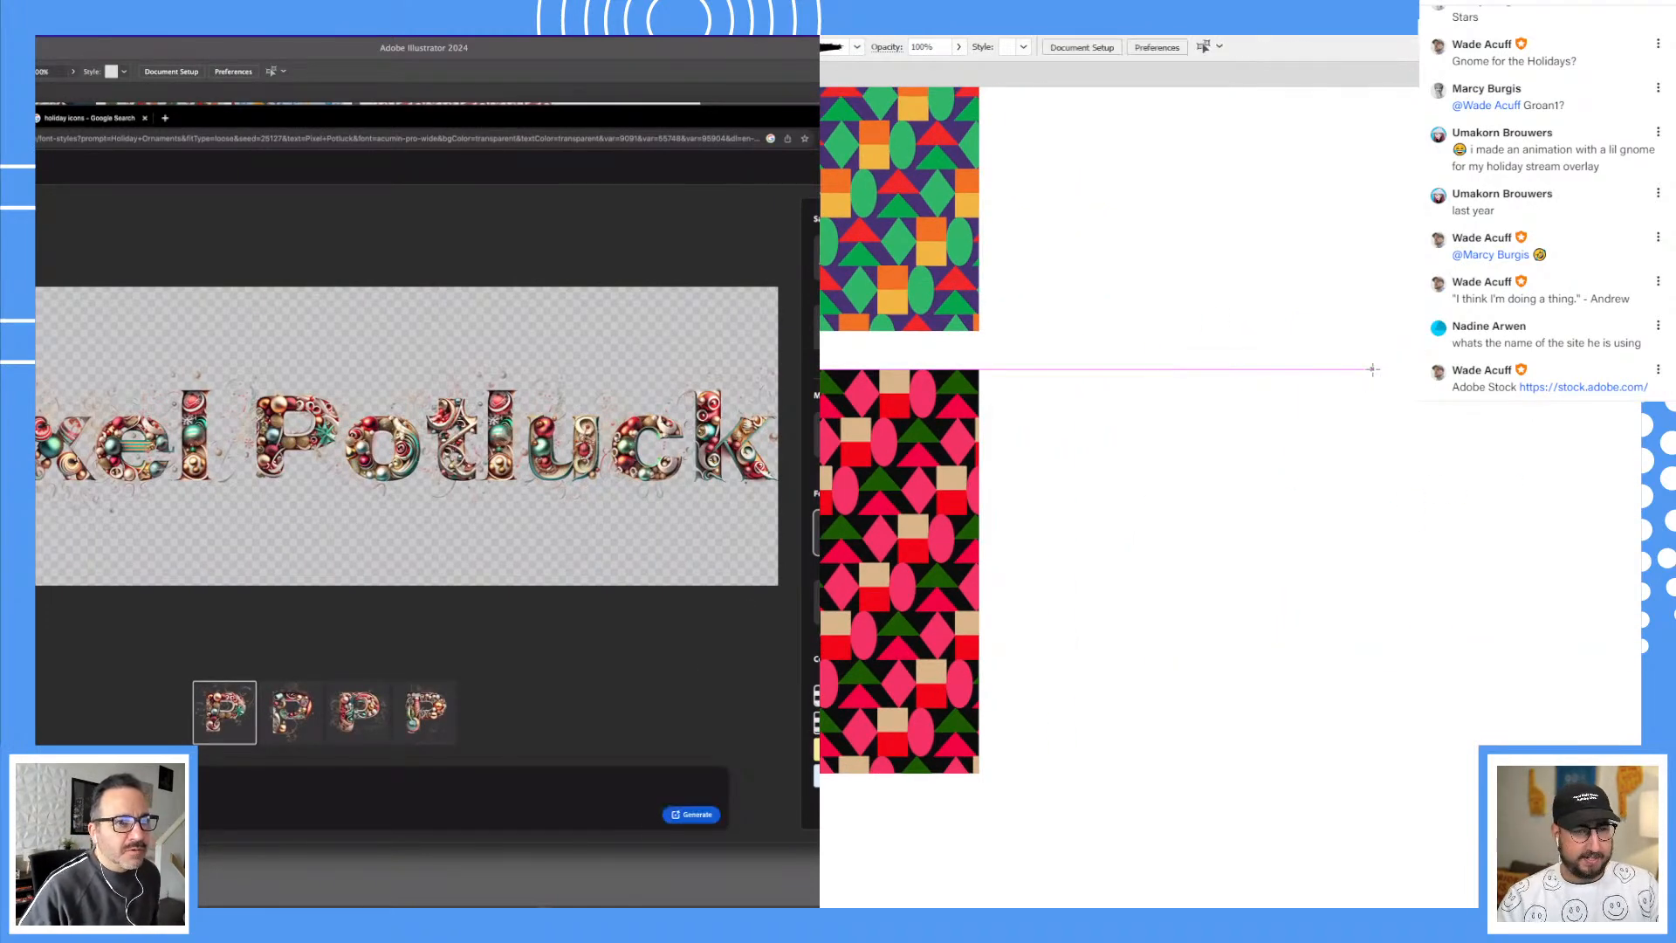
Step: Make a repeating pattern from the black lower-right square, and regenerate the "Pixel Potluck" ornament lettering twice
left_click(956, 508)
left_click_drag(844, 481, 1219, 433)
left_click(694, 818)
key("ctrl+minus")
key("ctrl+minus")
left_click_drag(1342, 327, 853, 602)
left_click_drag(1023, 570, 867, 798)
left_click(1339, 520)
left_click_drag(1198, 590, 1240, 316)
left_click(1178, 561)
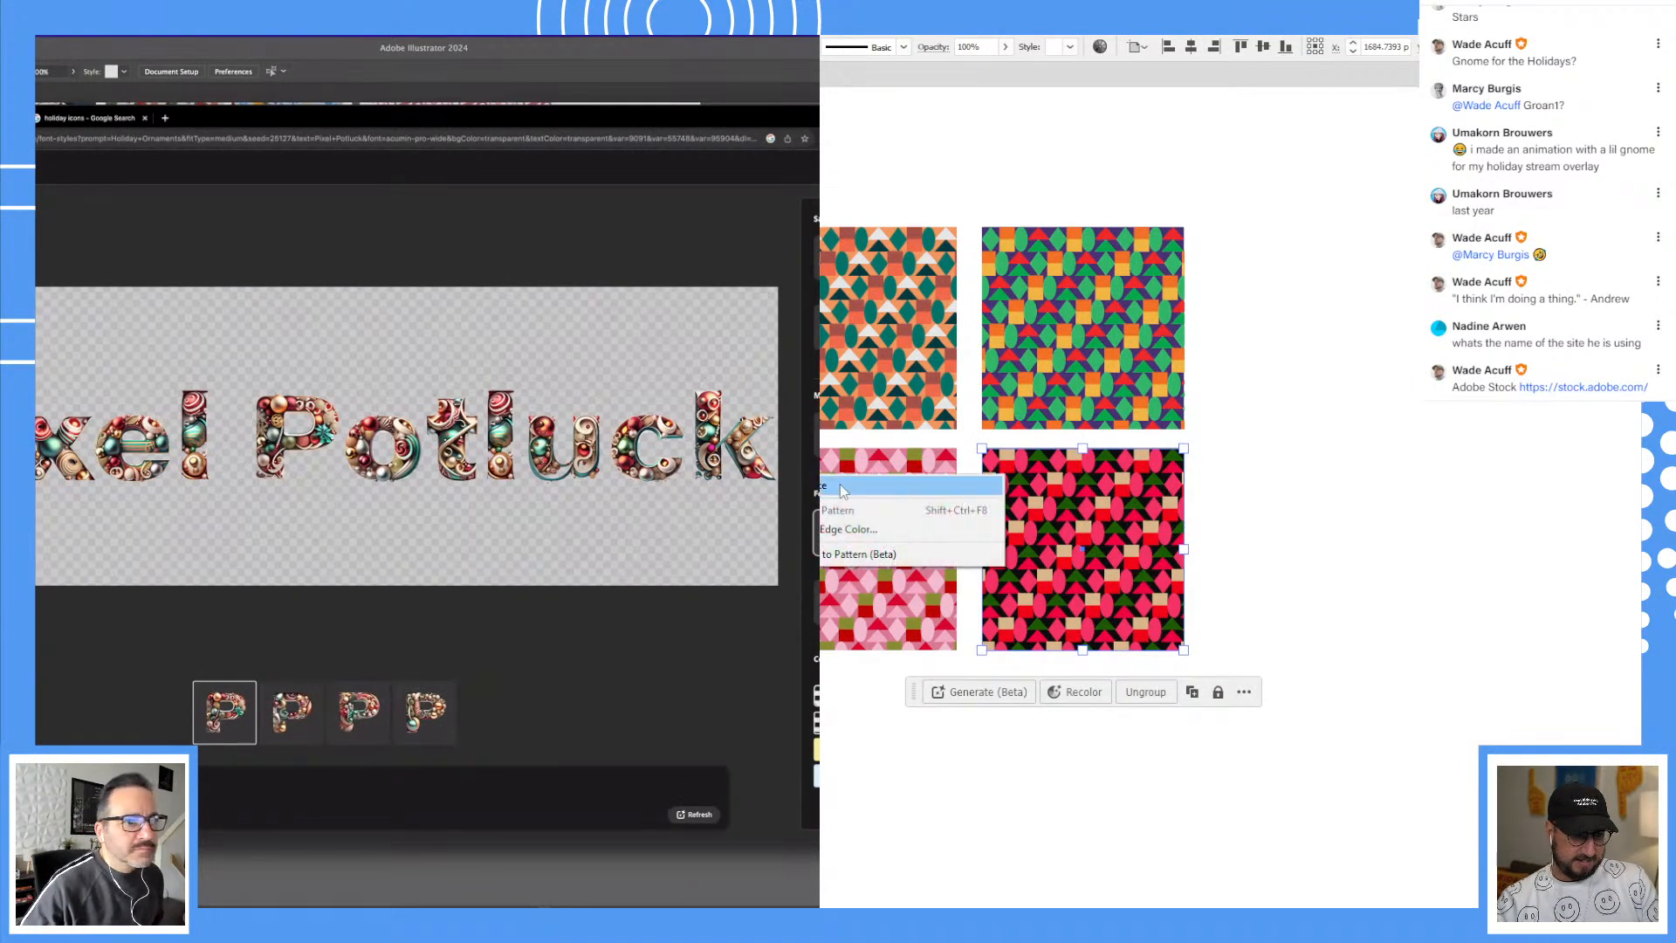
left_click(841, 488)
left_click(701, 813)
left_click(1395, 517)
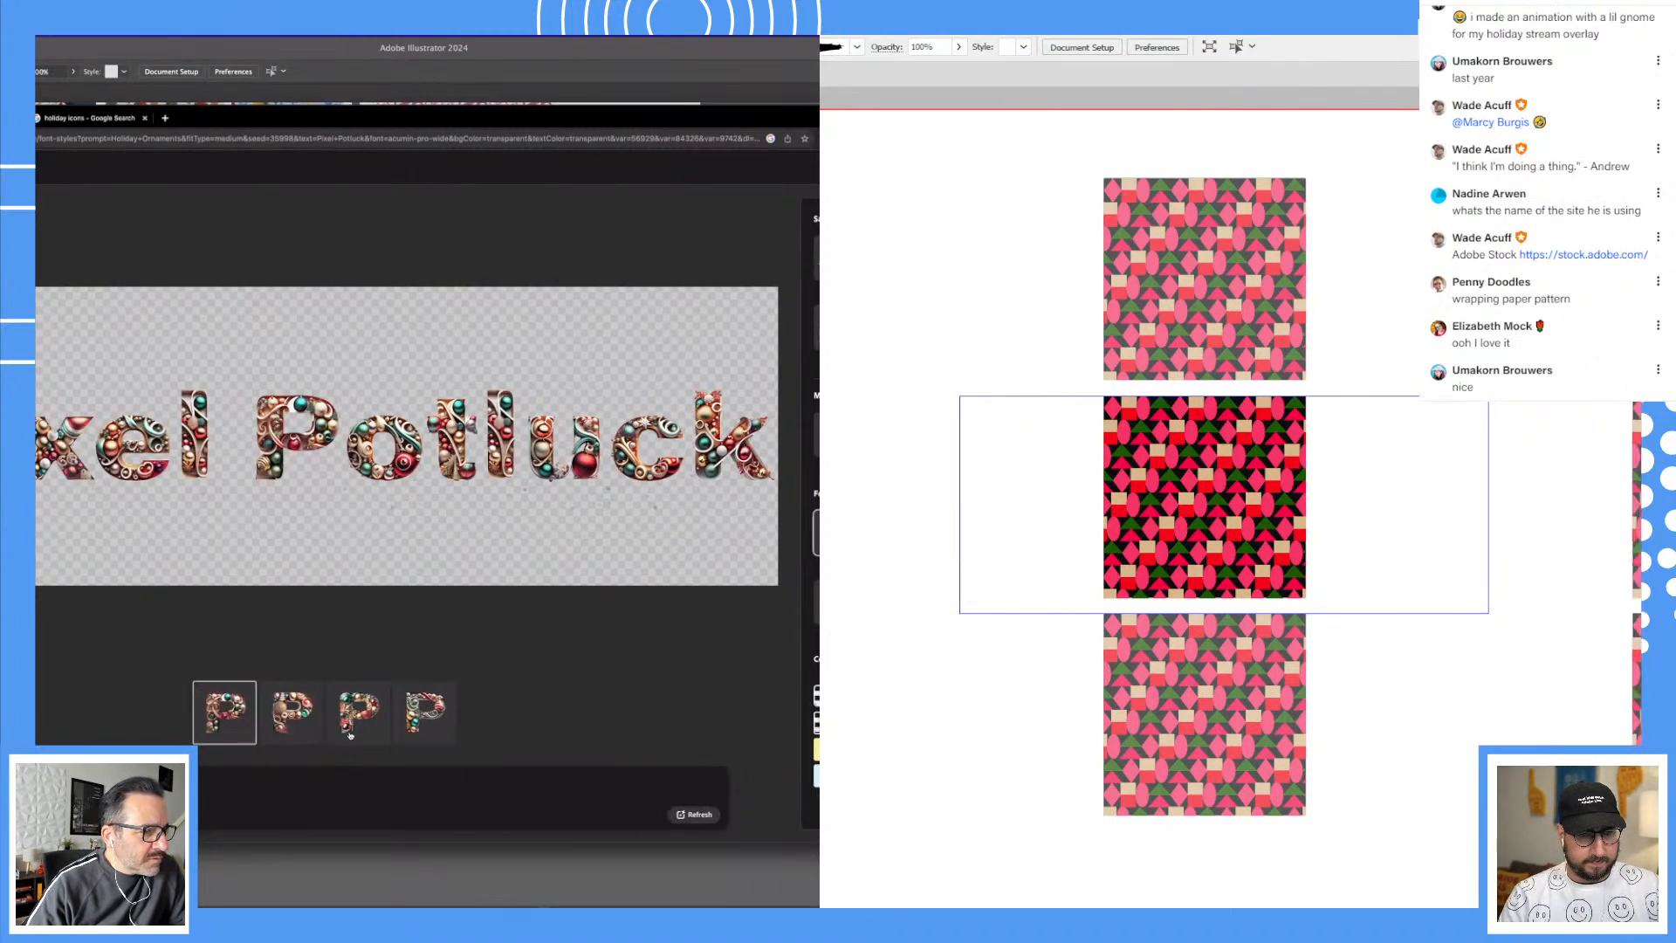
Step: Choose the third lettering result, start editing the pattern tile's width, and generate the text effect in the Poplar font
left_click(358, 711)
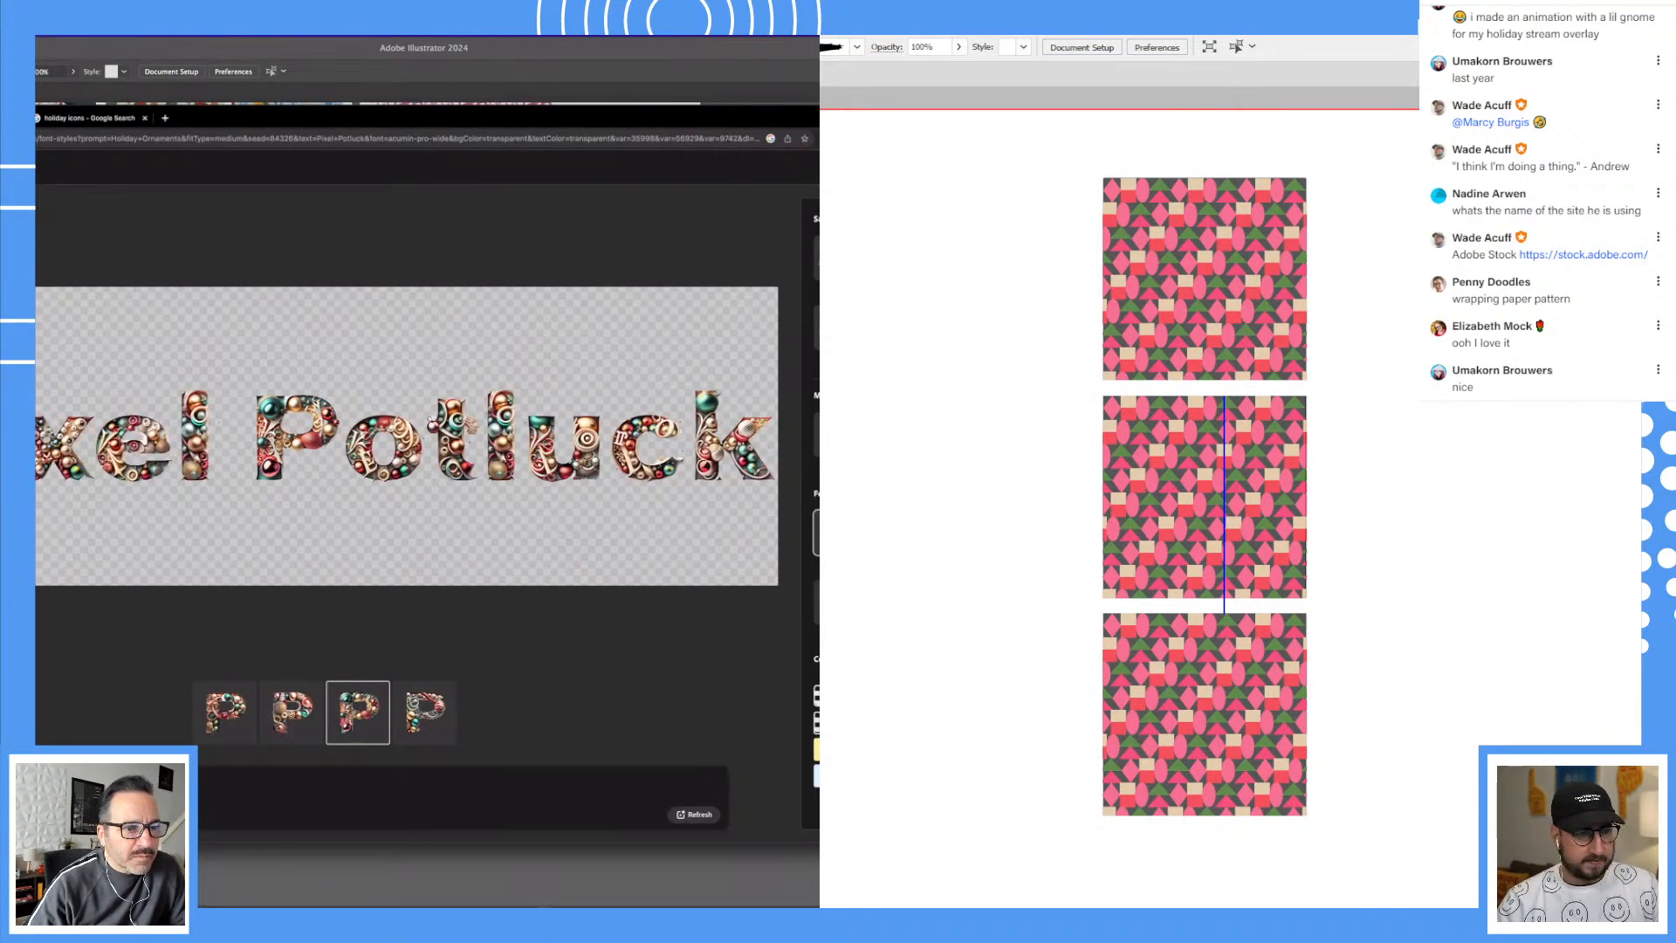
left_click_drag(820, 199, 942, 228)
left_click(832, 352)
left_click(684, 819)
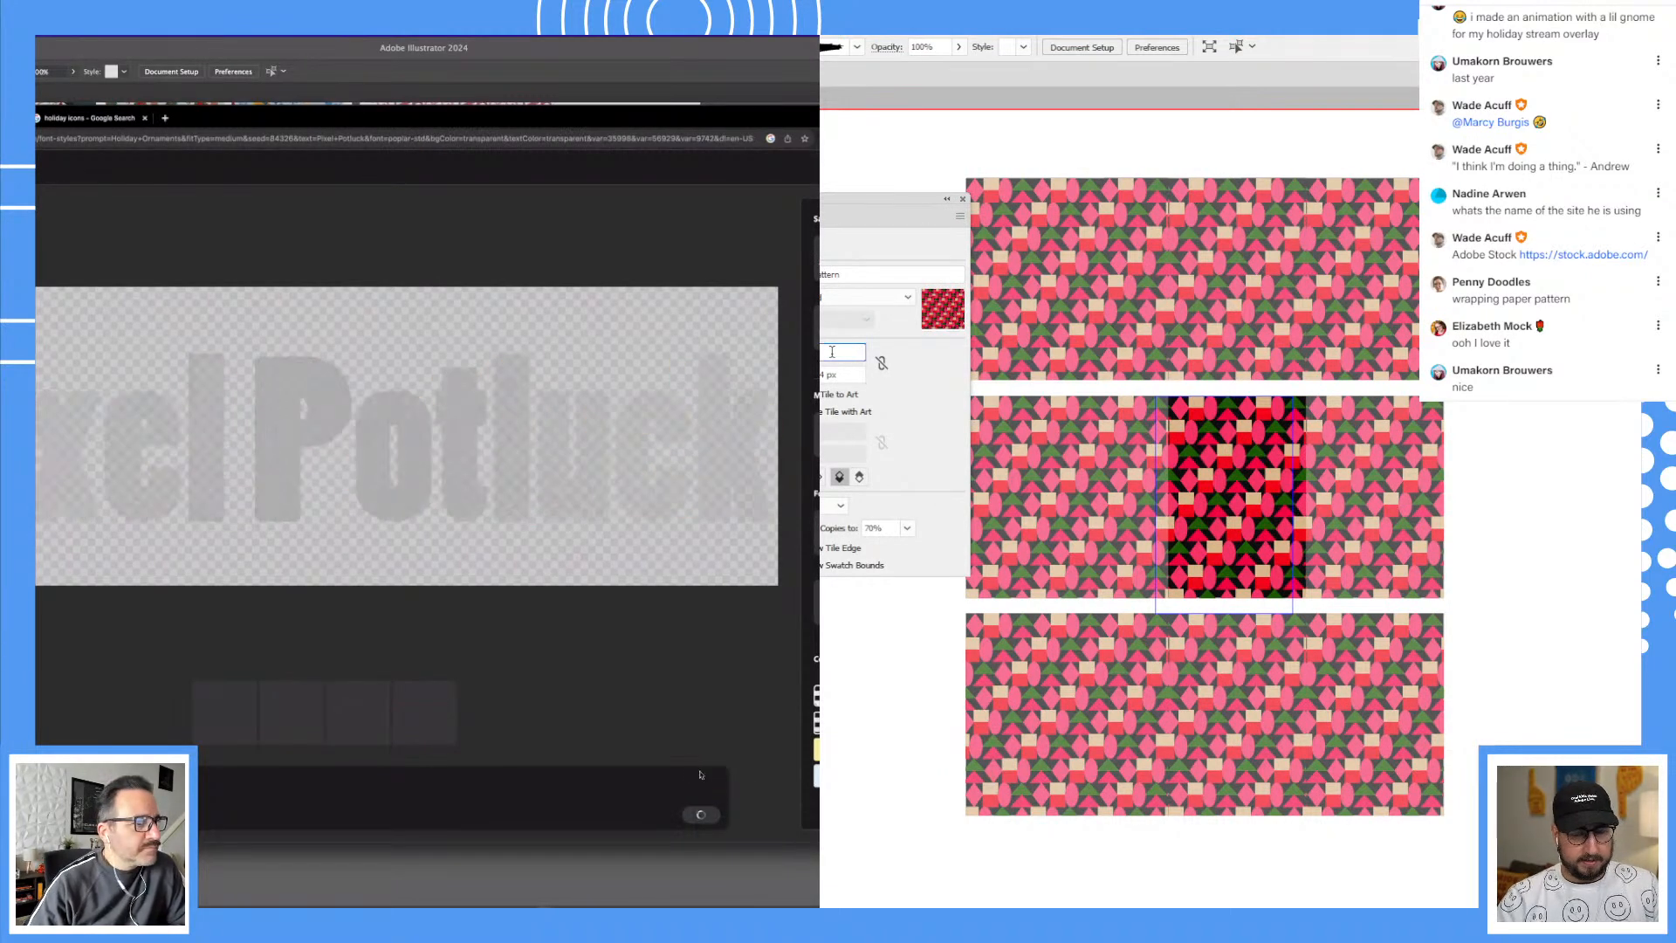
Step: Adjust the pattern tile's width in small increments so its columns meet without vertical gaps
key("Up")
key("Up")
key("Up")
key("Up")
key("Up")
key("Up")
key("Up")
key("Up")
key("Up")
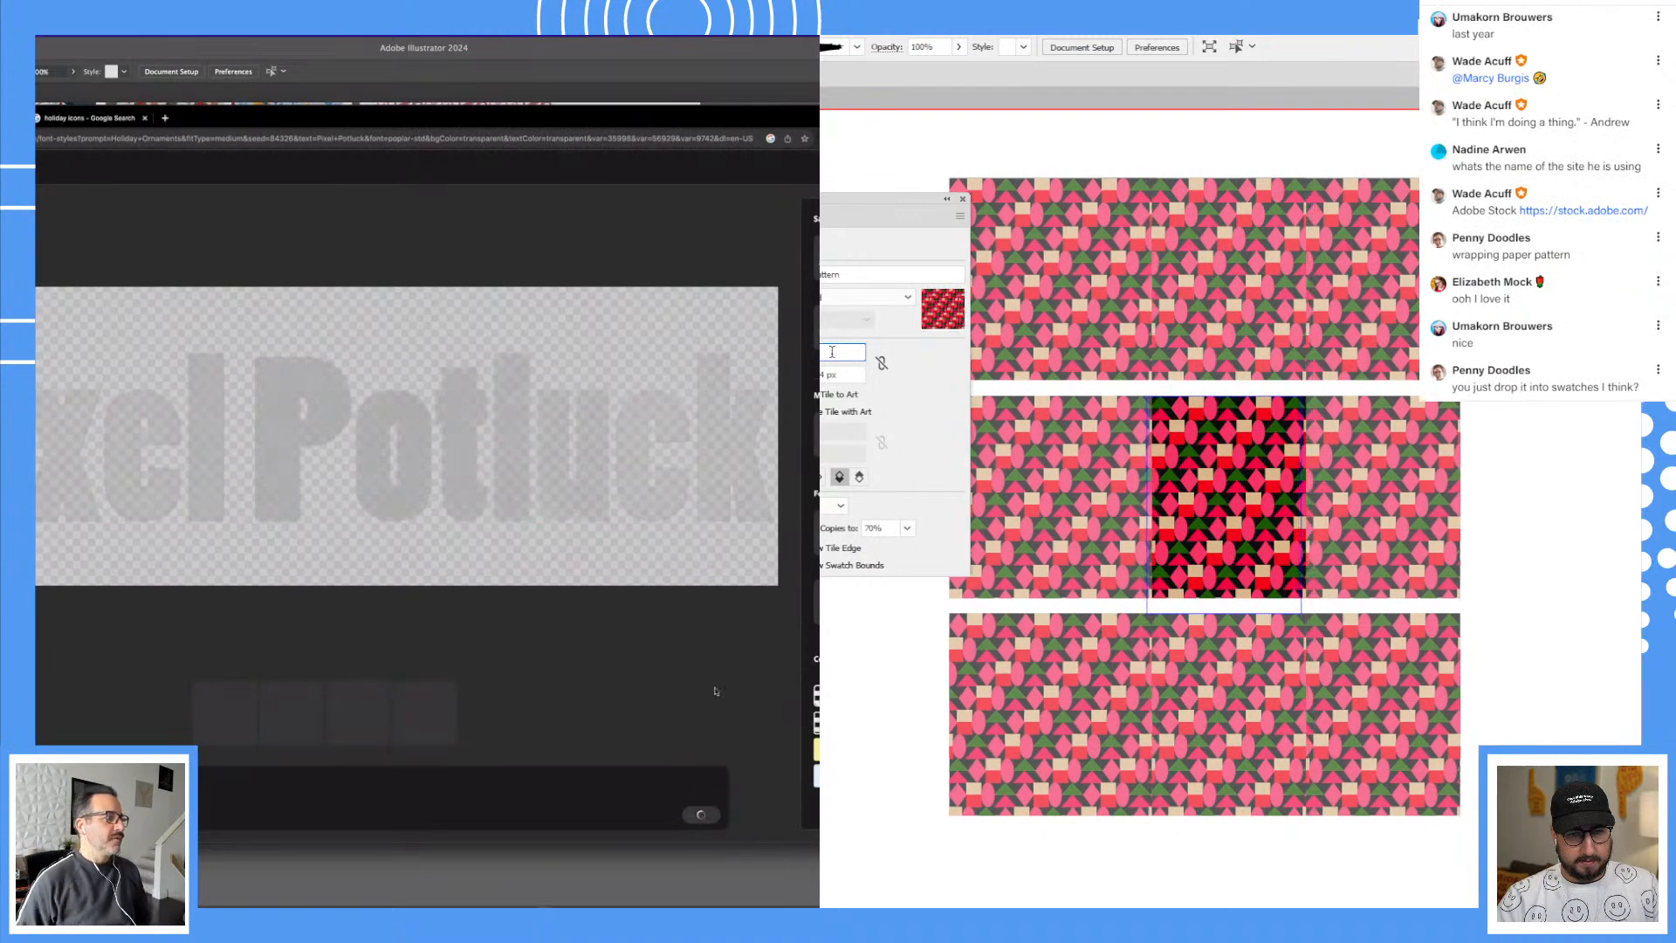
key("Up")
key("Up")
key("Up")
key("Up")
key("Up")
key("Up")
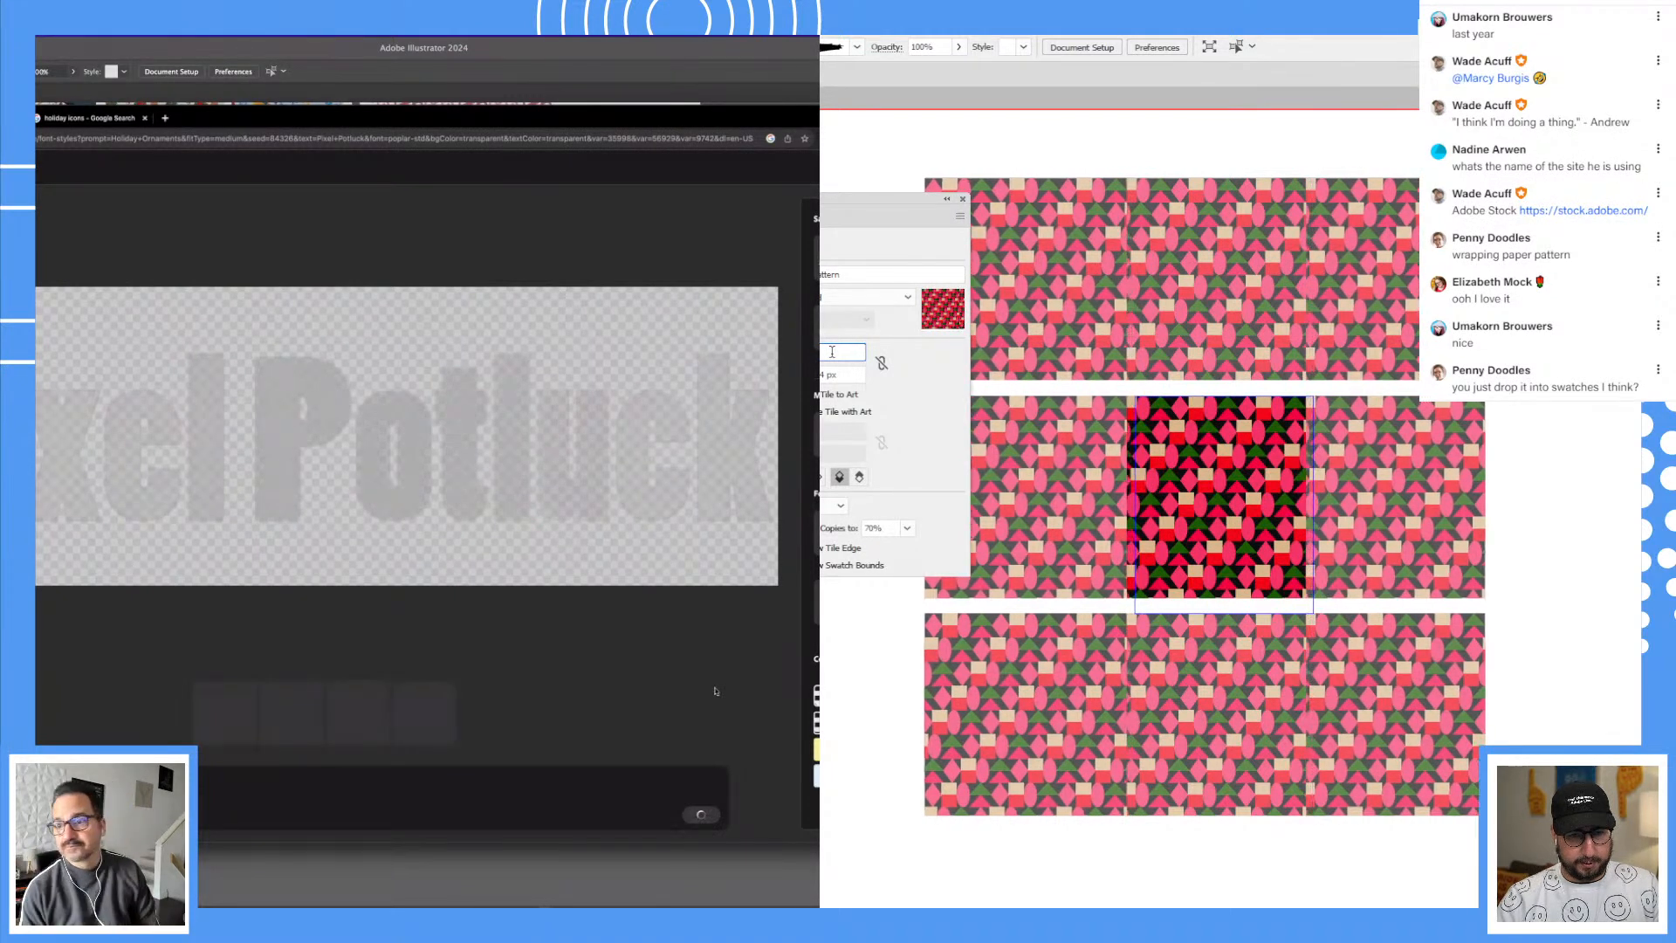
key("Up")
key("Up")
key("Up")
key("Up")
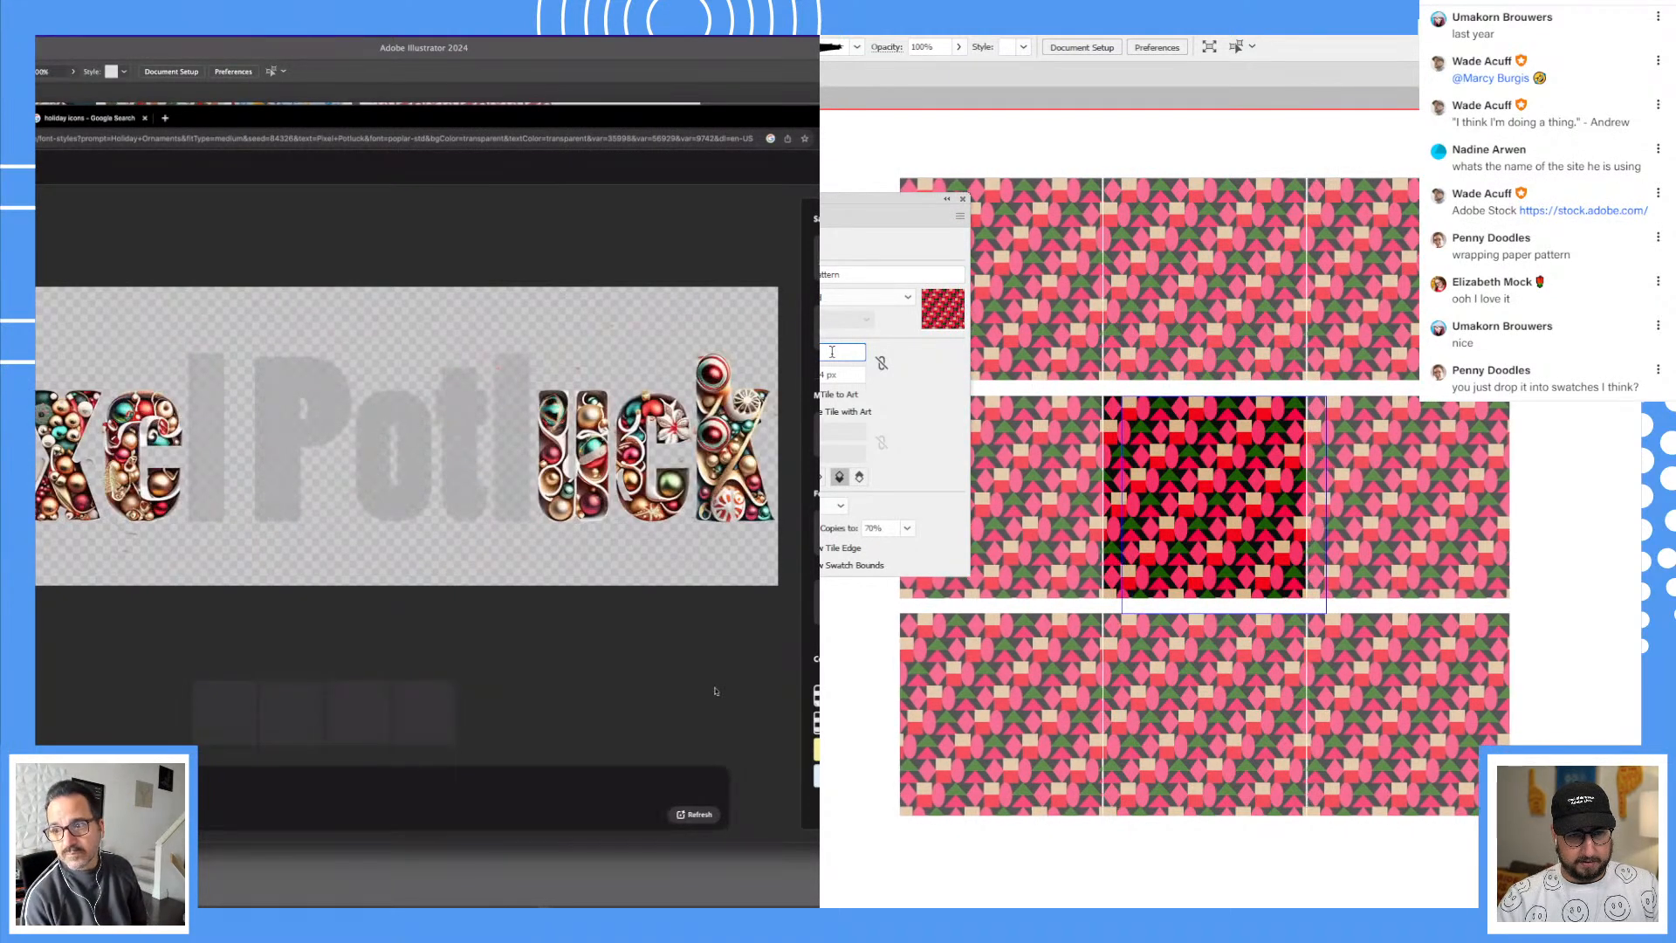
key("Down")
key("Down")
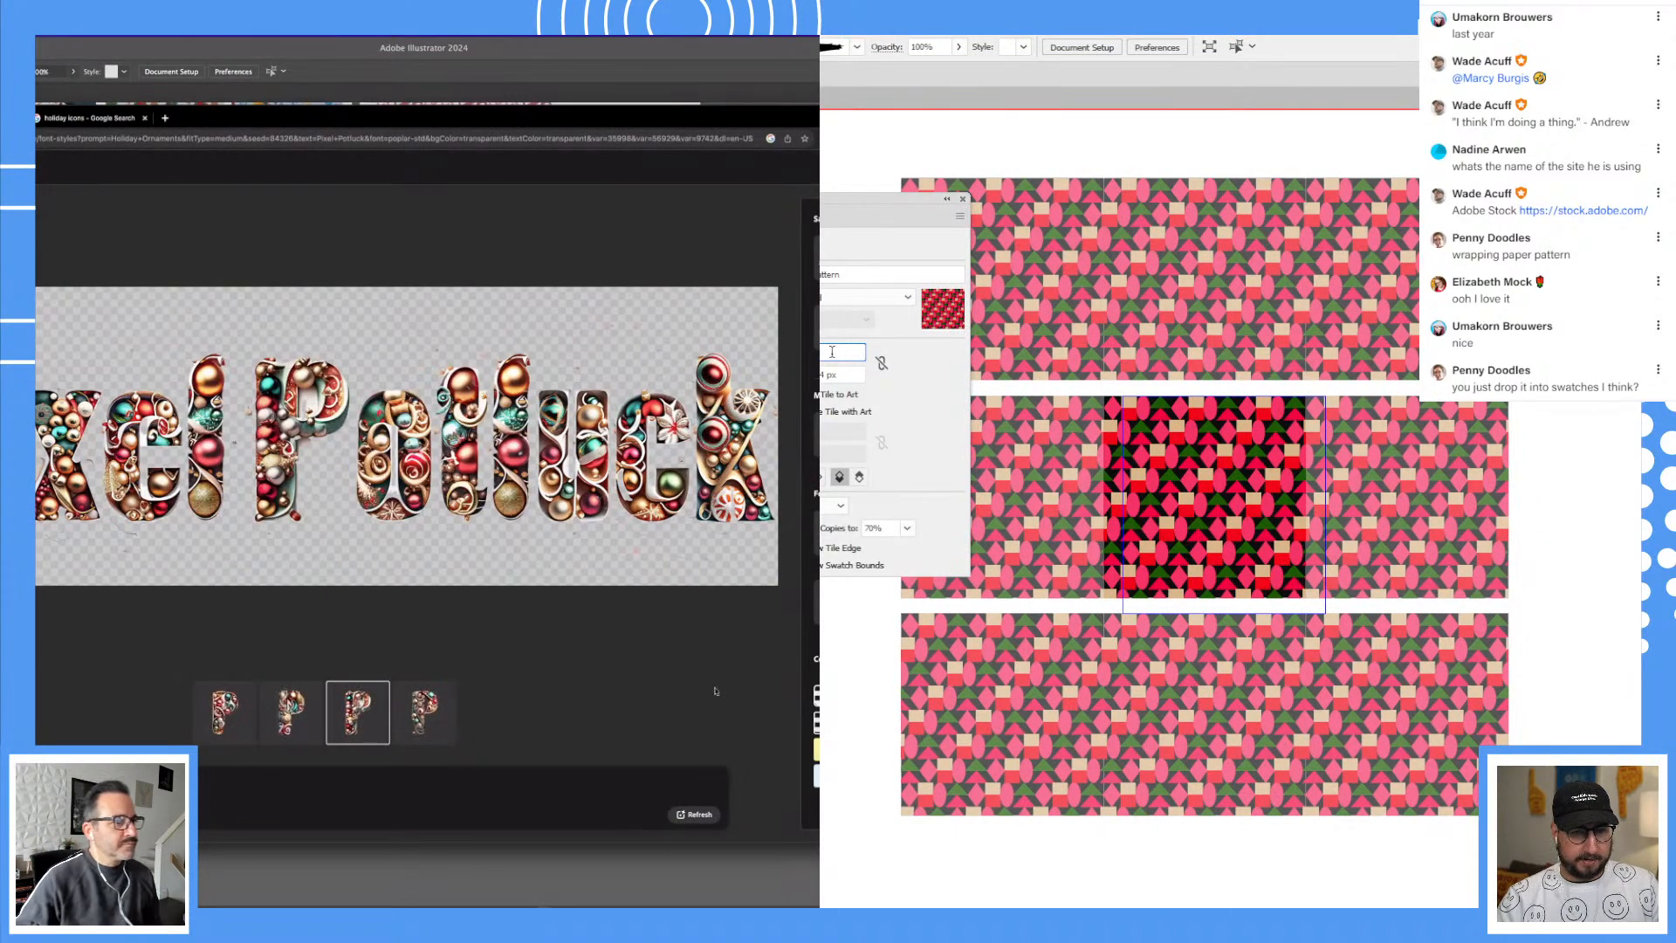
Step: Reduce the pattern tile's height in small increments to close the horizontal gaps between the rows
left_click(827, 374)
key("Down")
key("Down")
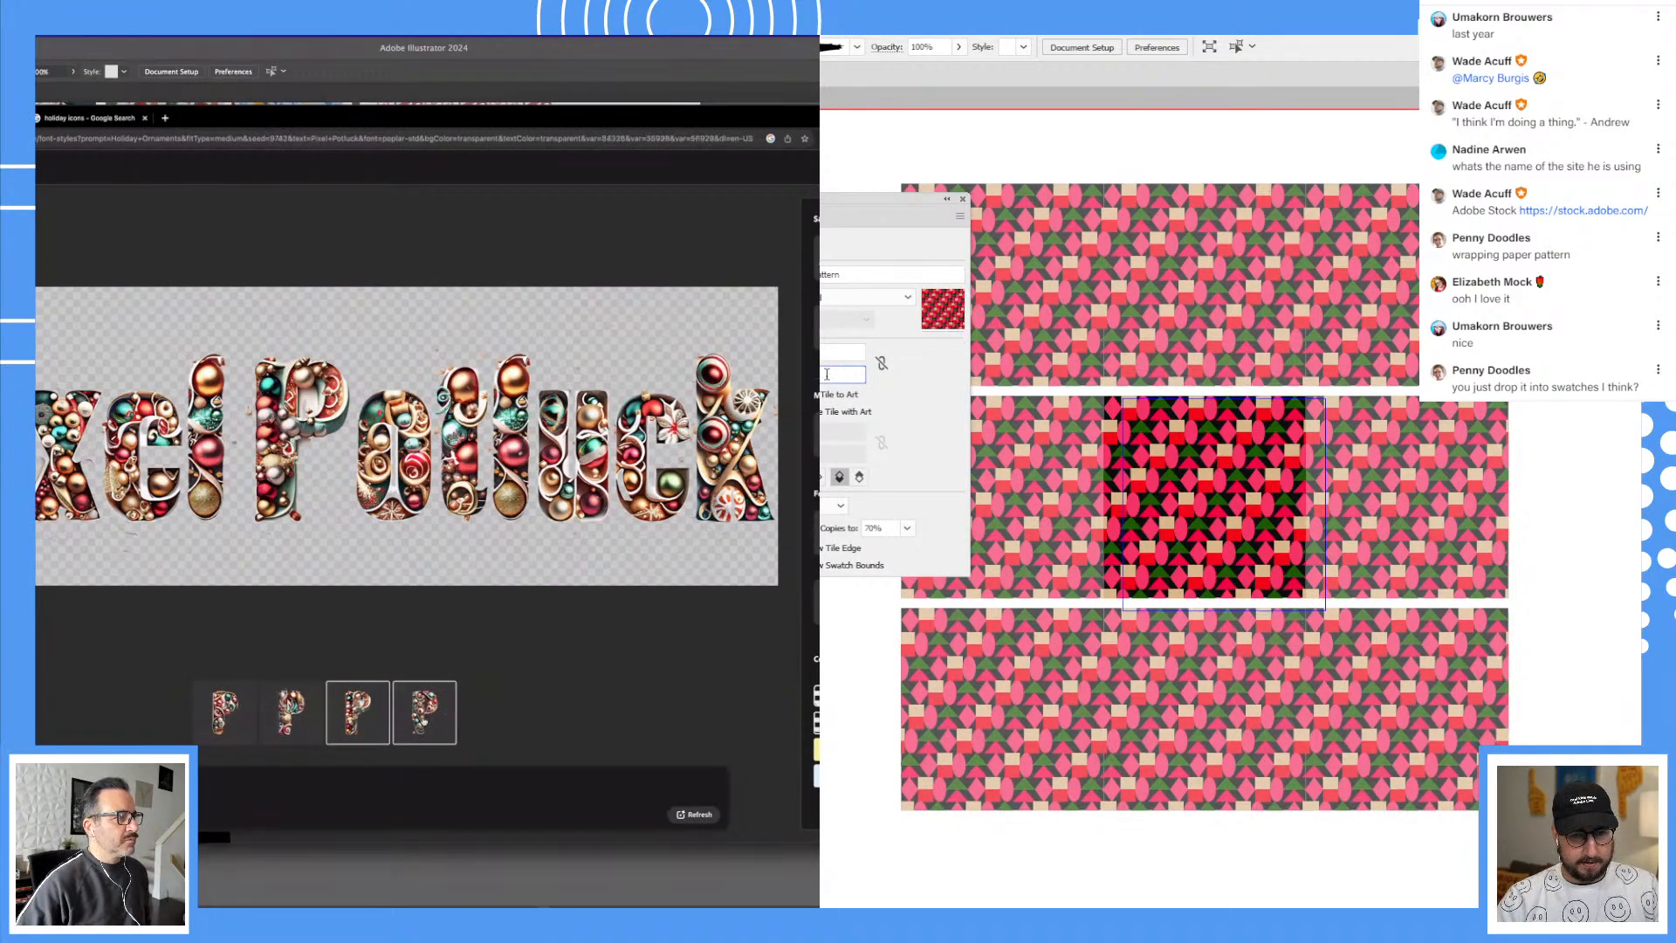
key("Down")
key("Down")
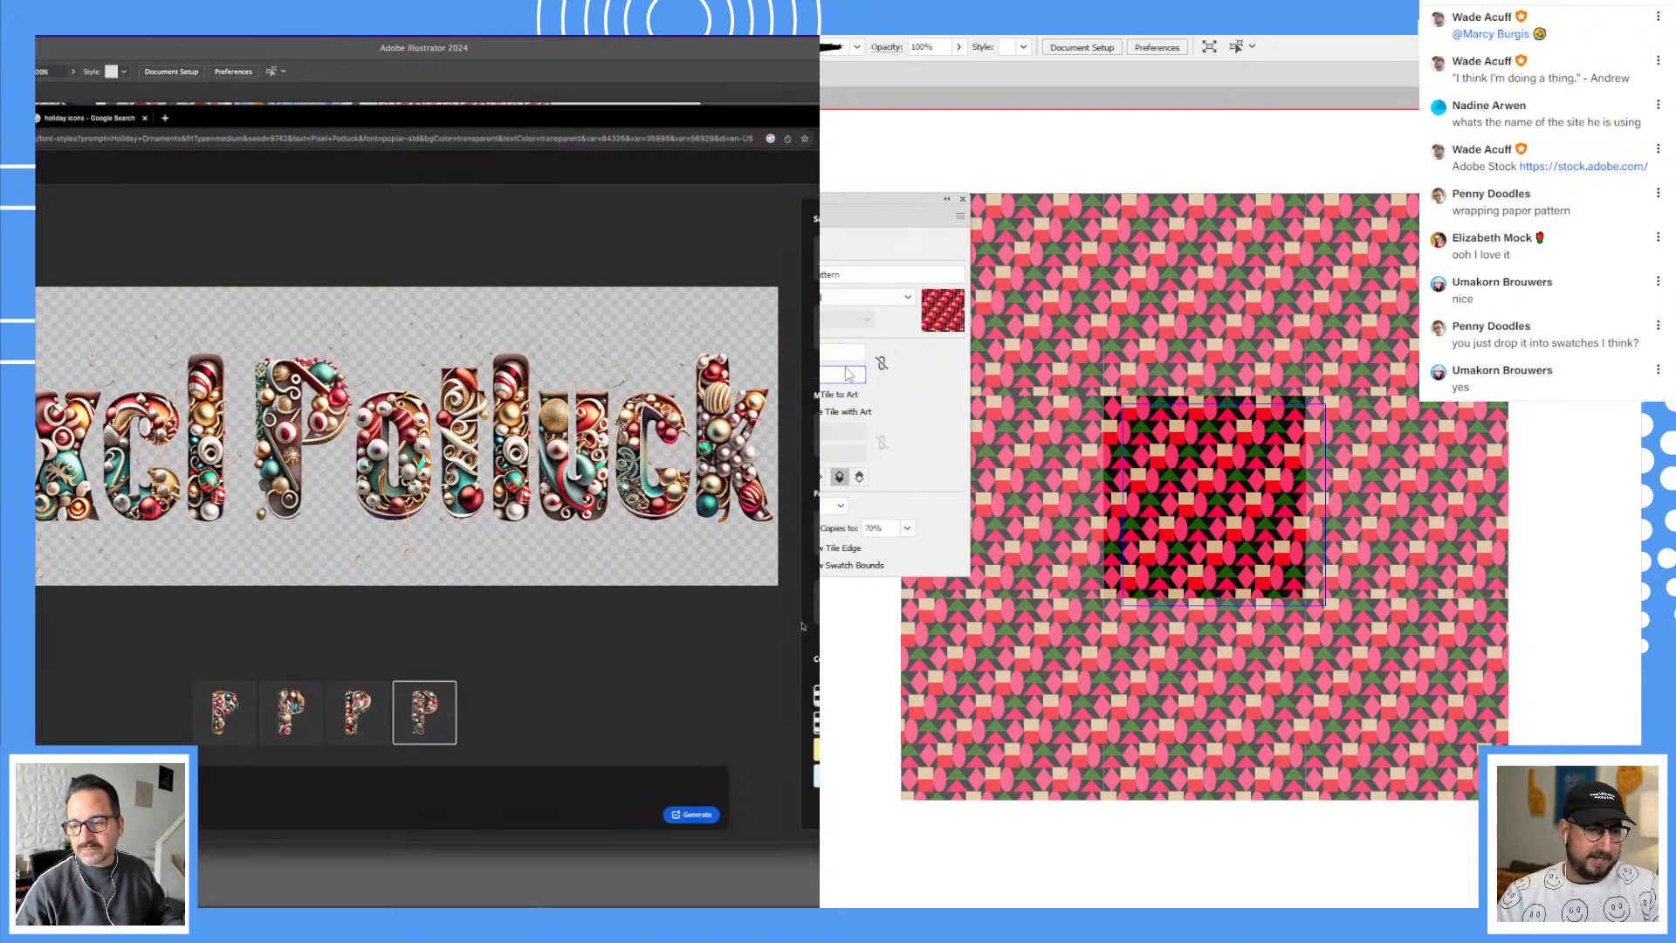
Step: Generate the "Pixel Potluck" text effect in the Alfarn 2 font and reduce the pattern tile's height further
left_click(833, 353)
left_click(698, 815)
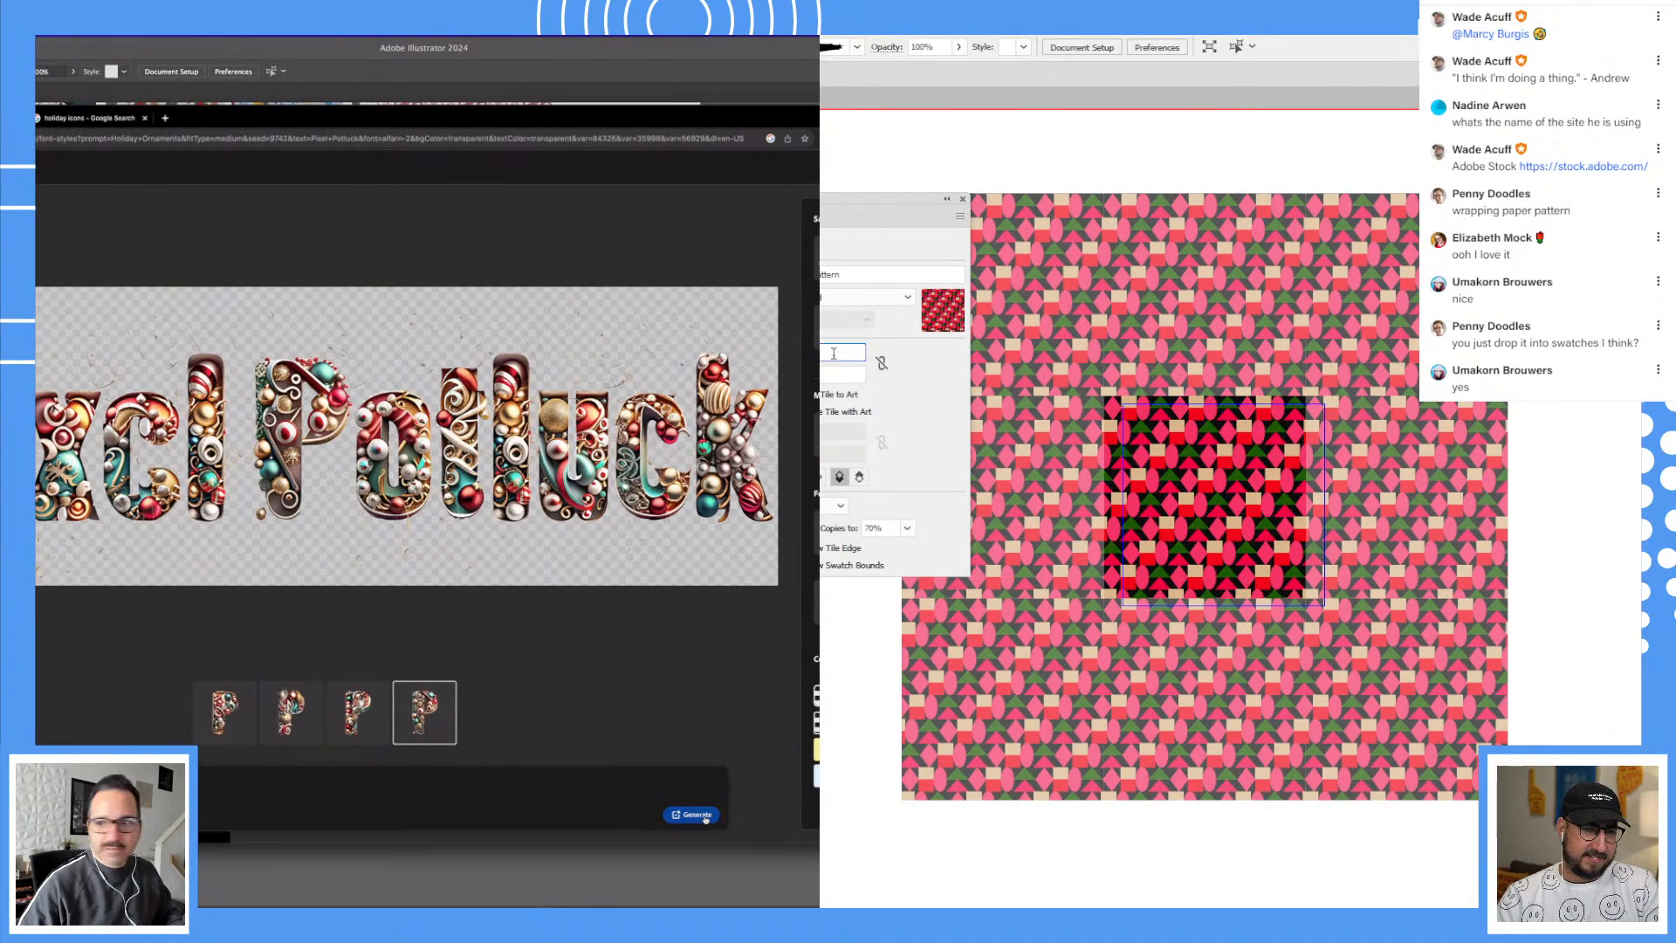
left_click(704, 816)
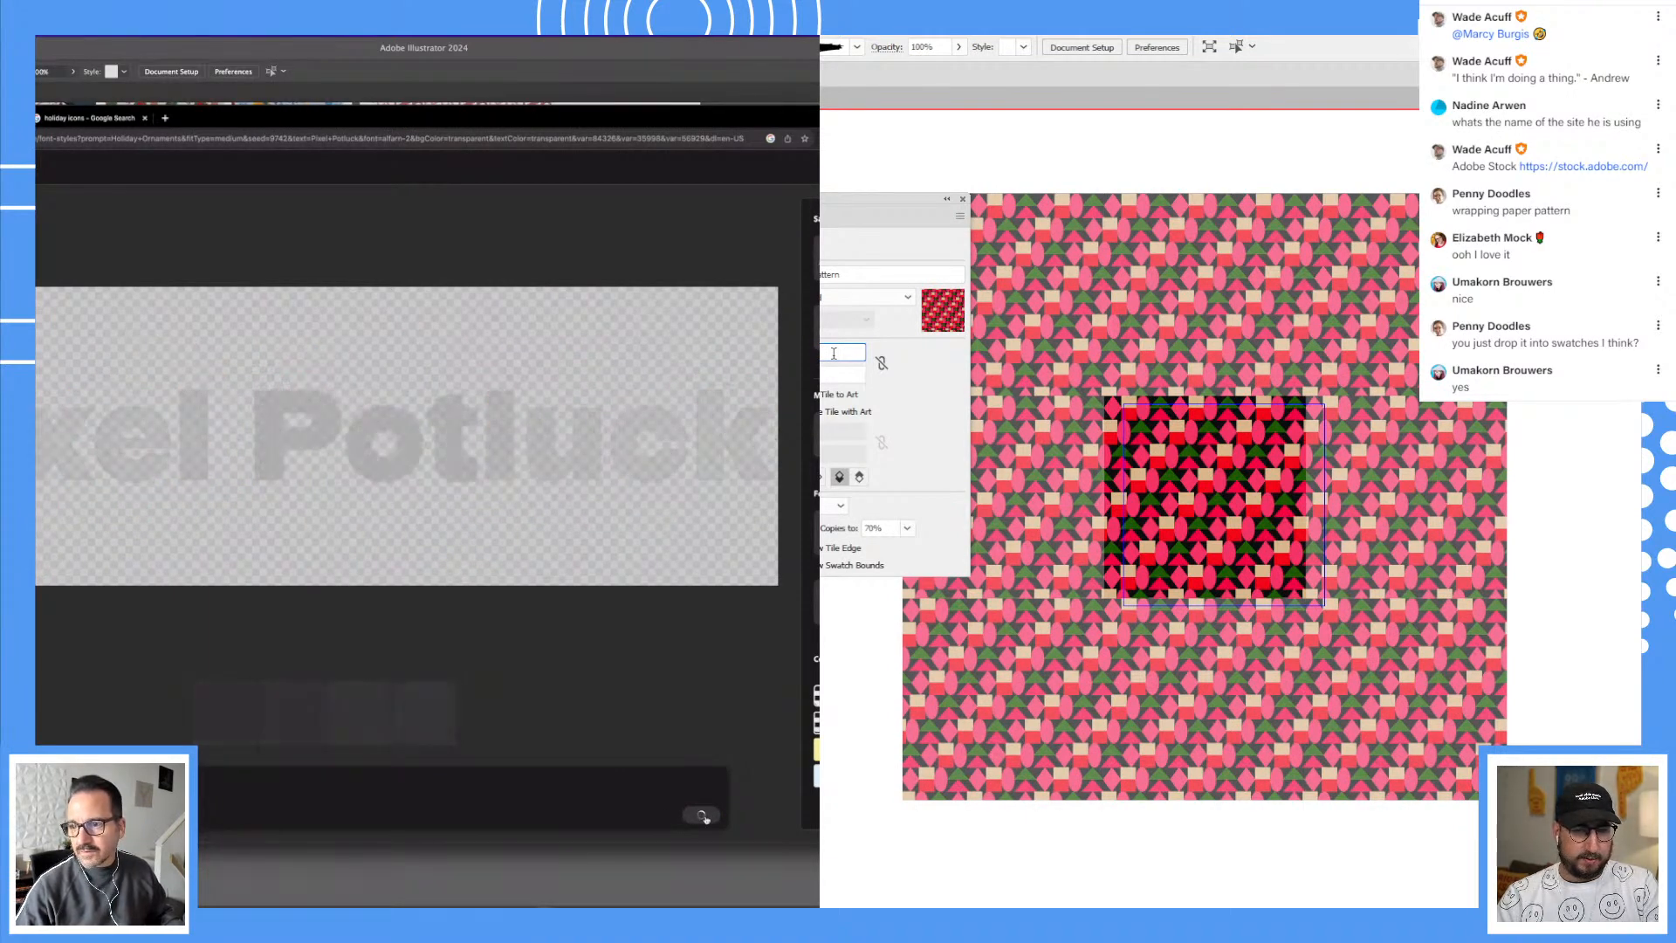
left_click(837, 374)
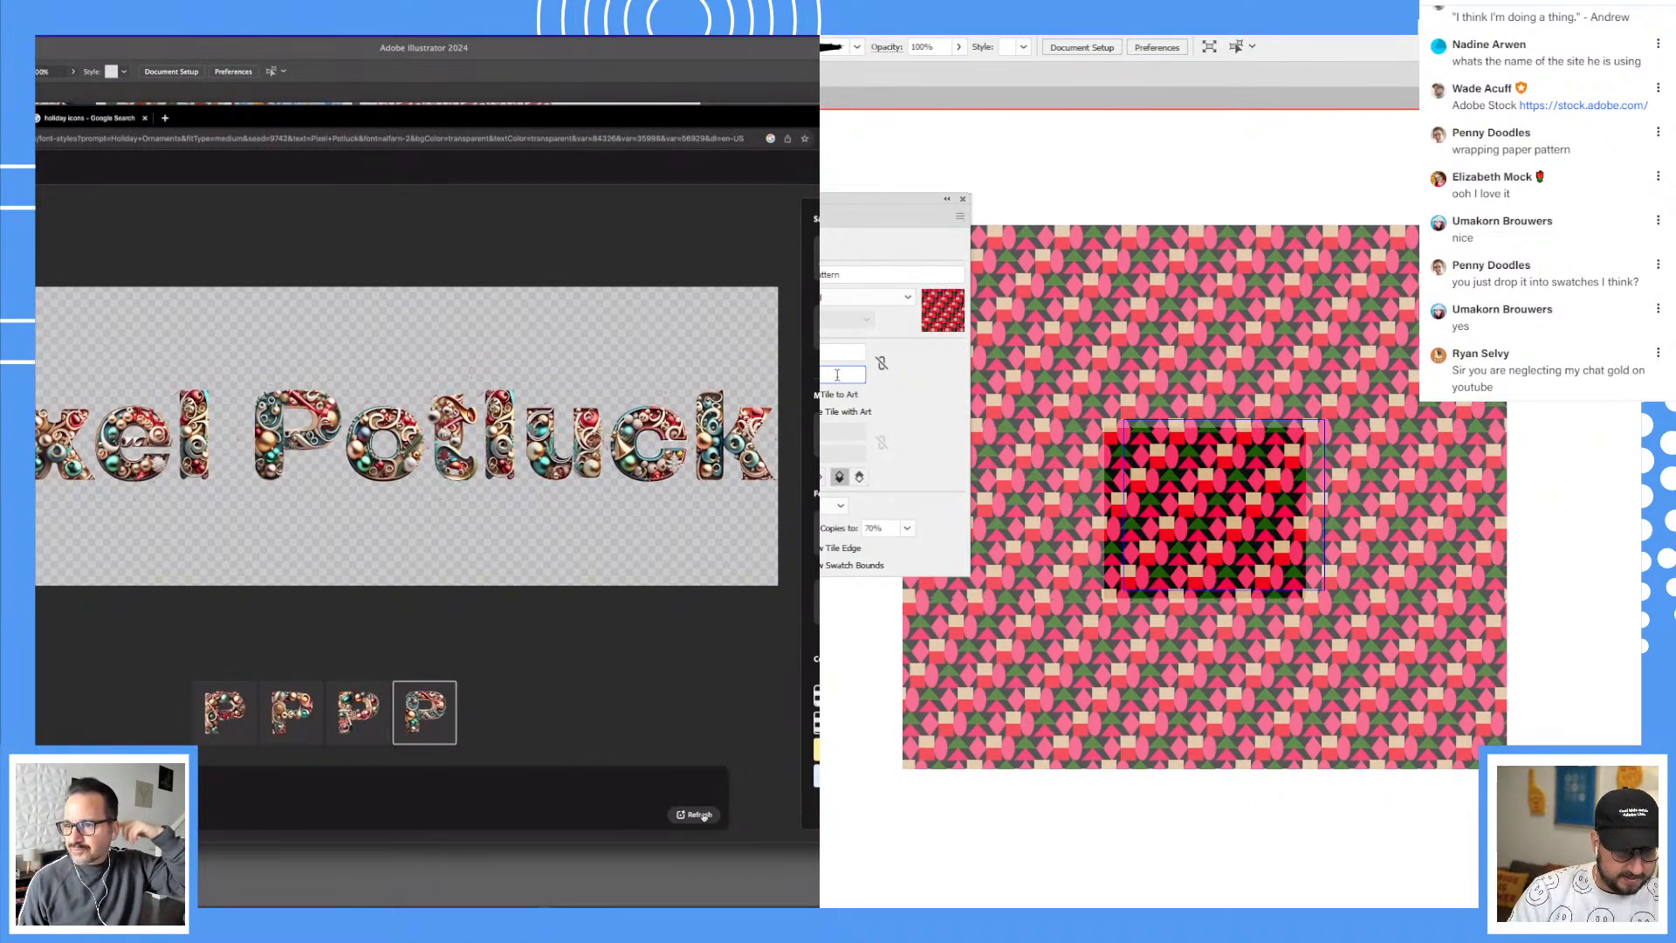
Step: Fine-tune the pattern tile's width, ending slightly narrower, and leave pattern editing
left_click(840, 350)
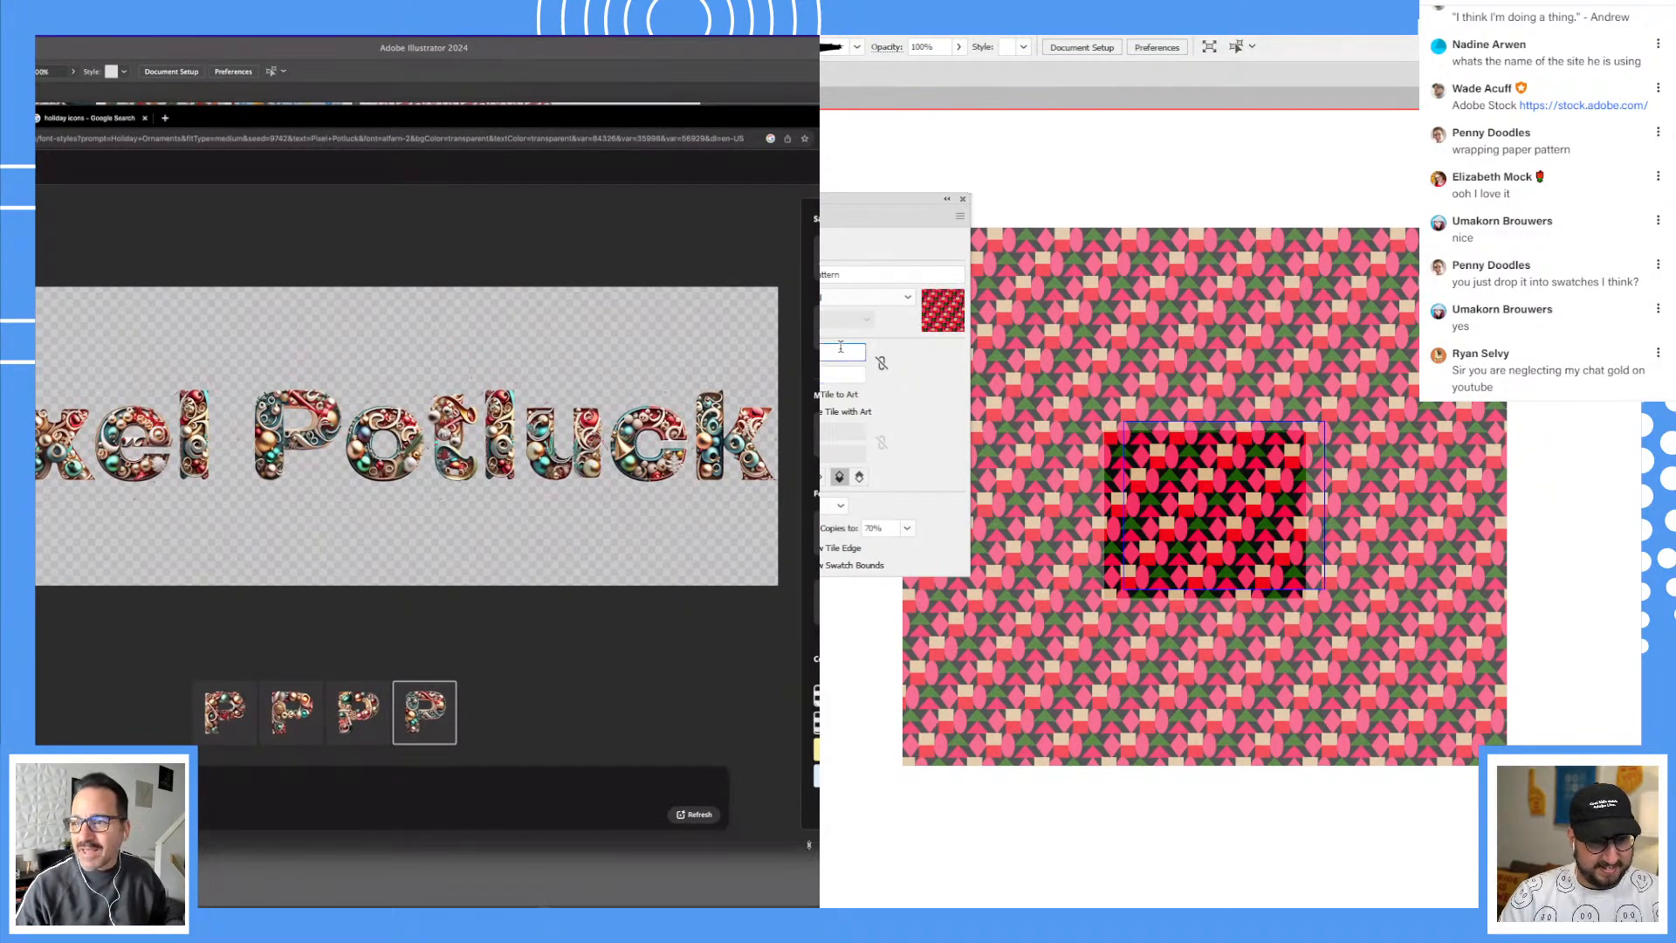
key("Up")
key("Up")
key("Down")
key("Down")
key("Down")
key("Down")
key("Down")
key("Down")
key("Down")
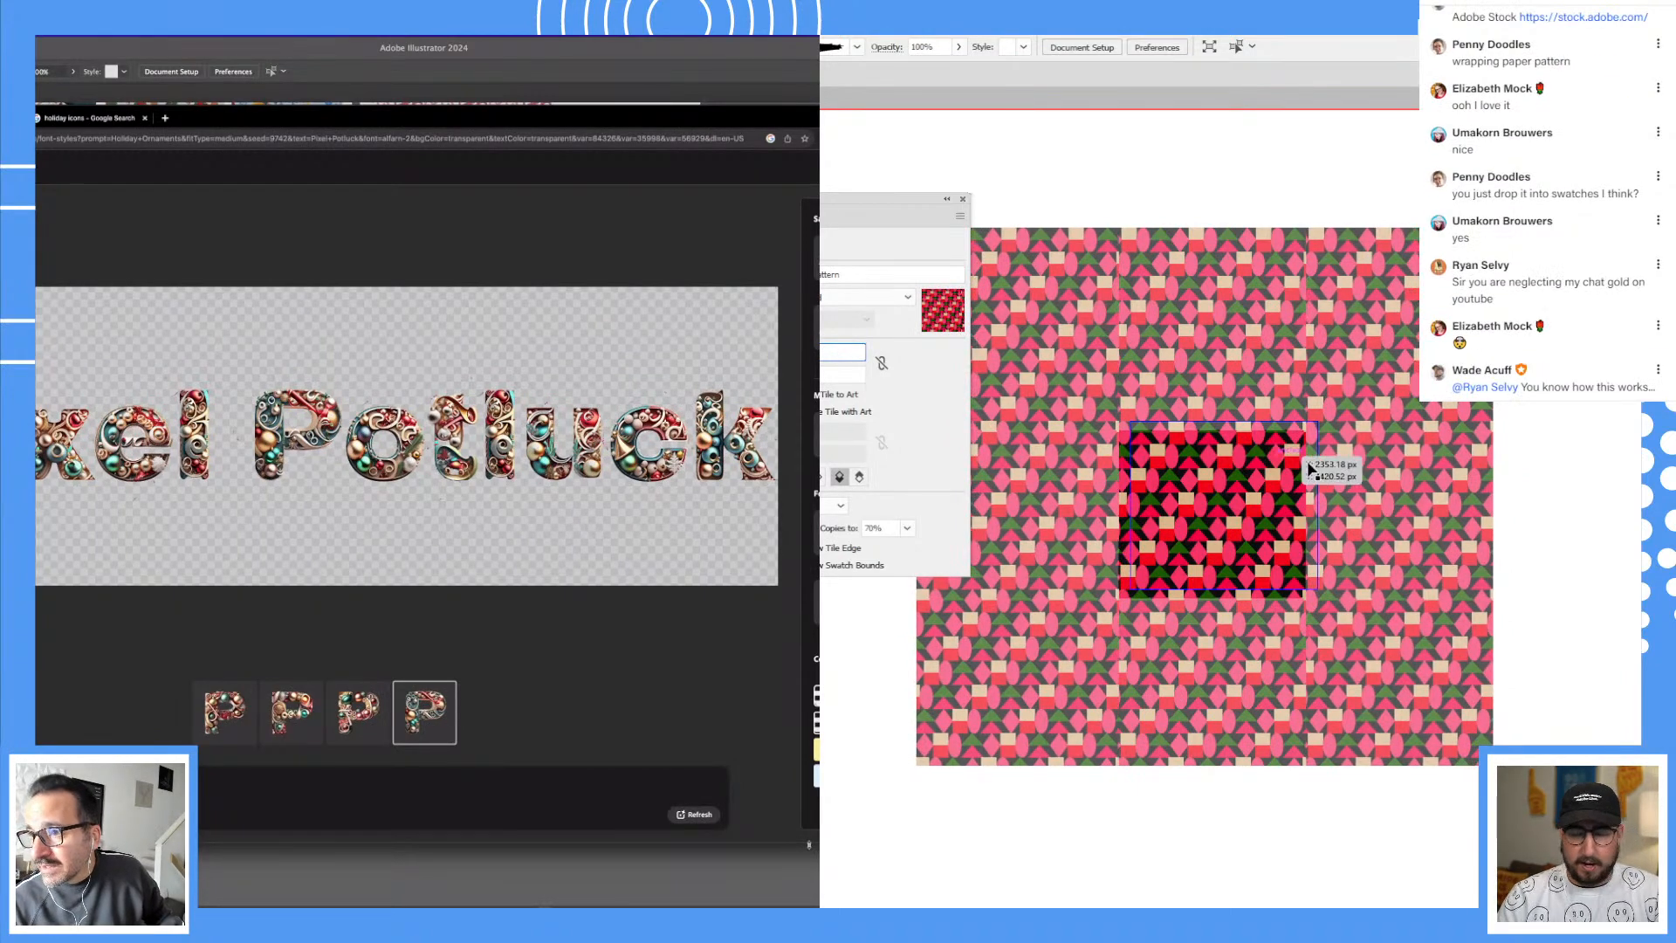
double_click(1537, 515)
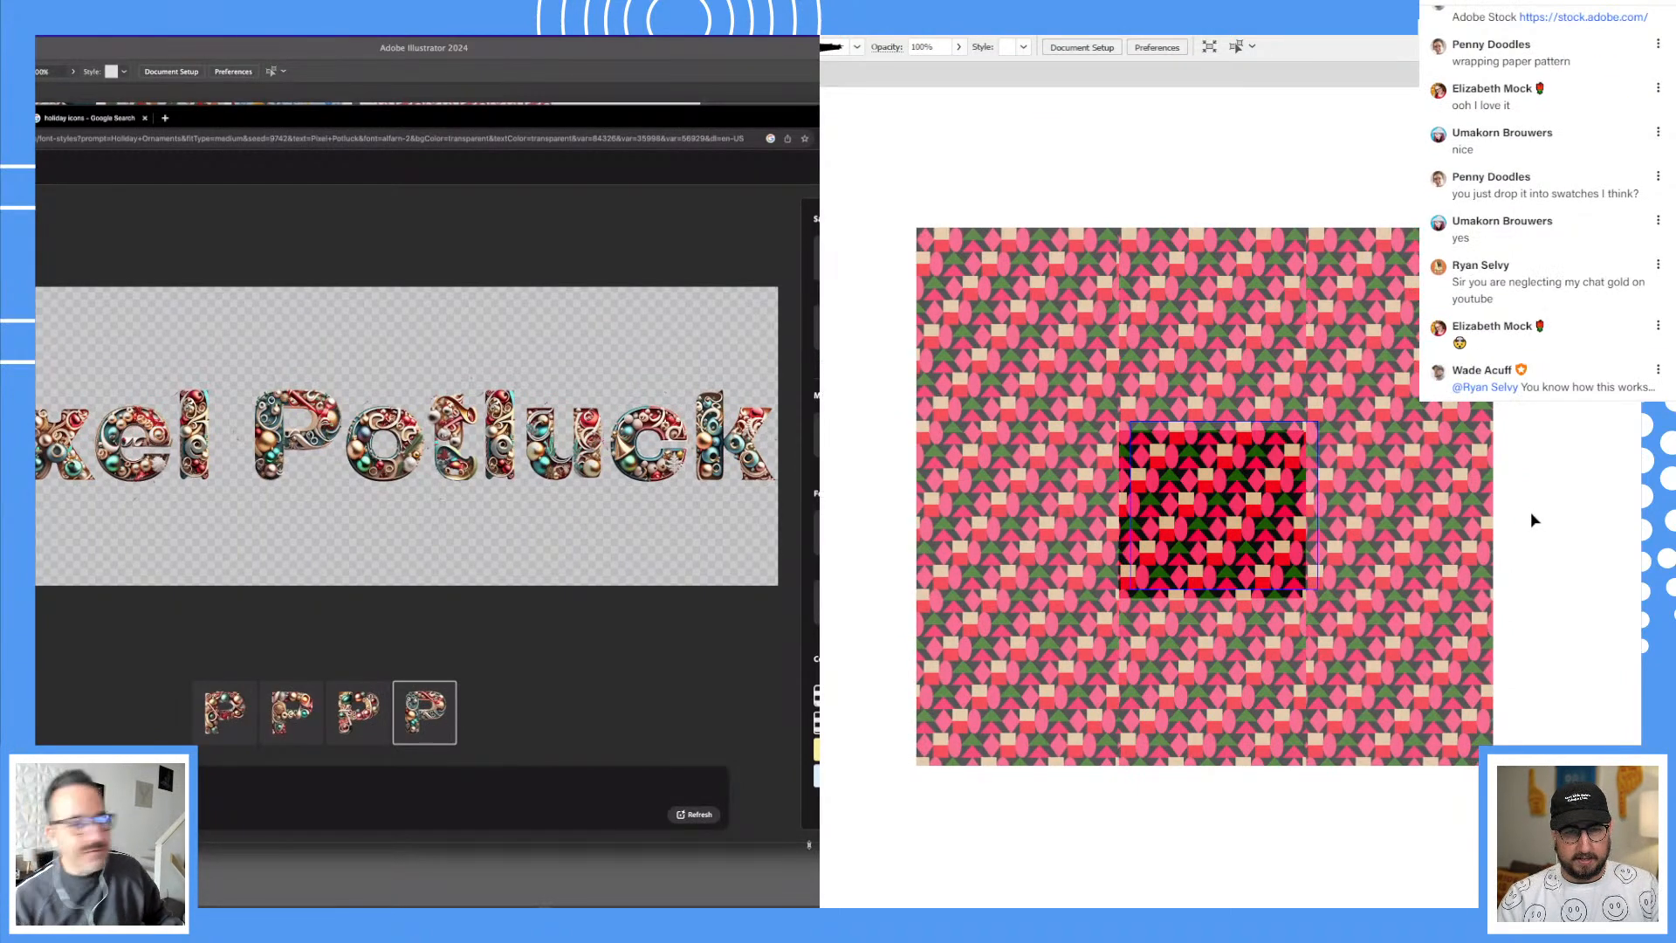
Step: Copy one row of geometric shapes from inside the black pattern square and paste it into an empty canvas area
double_click(1144, 548)
left_click(1145, 553)
double_click(1152, 534)
left_click(1153, 532)
key("z")
left_click(1156, 524)
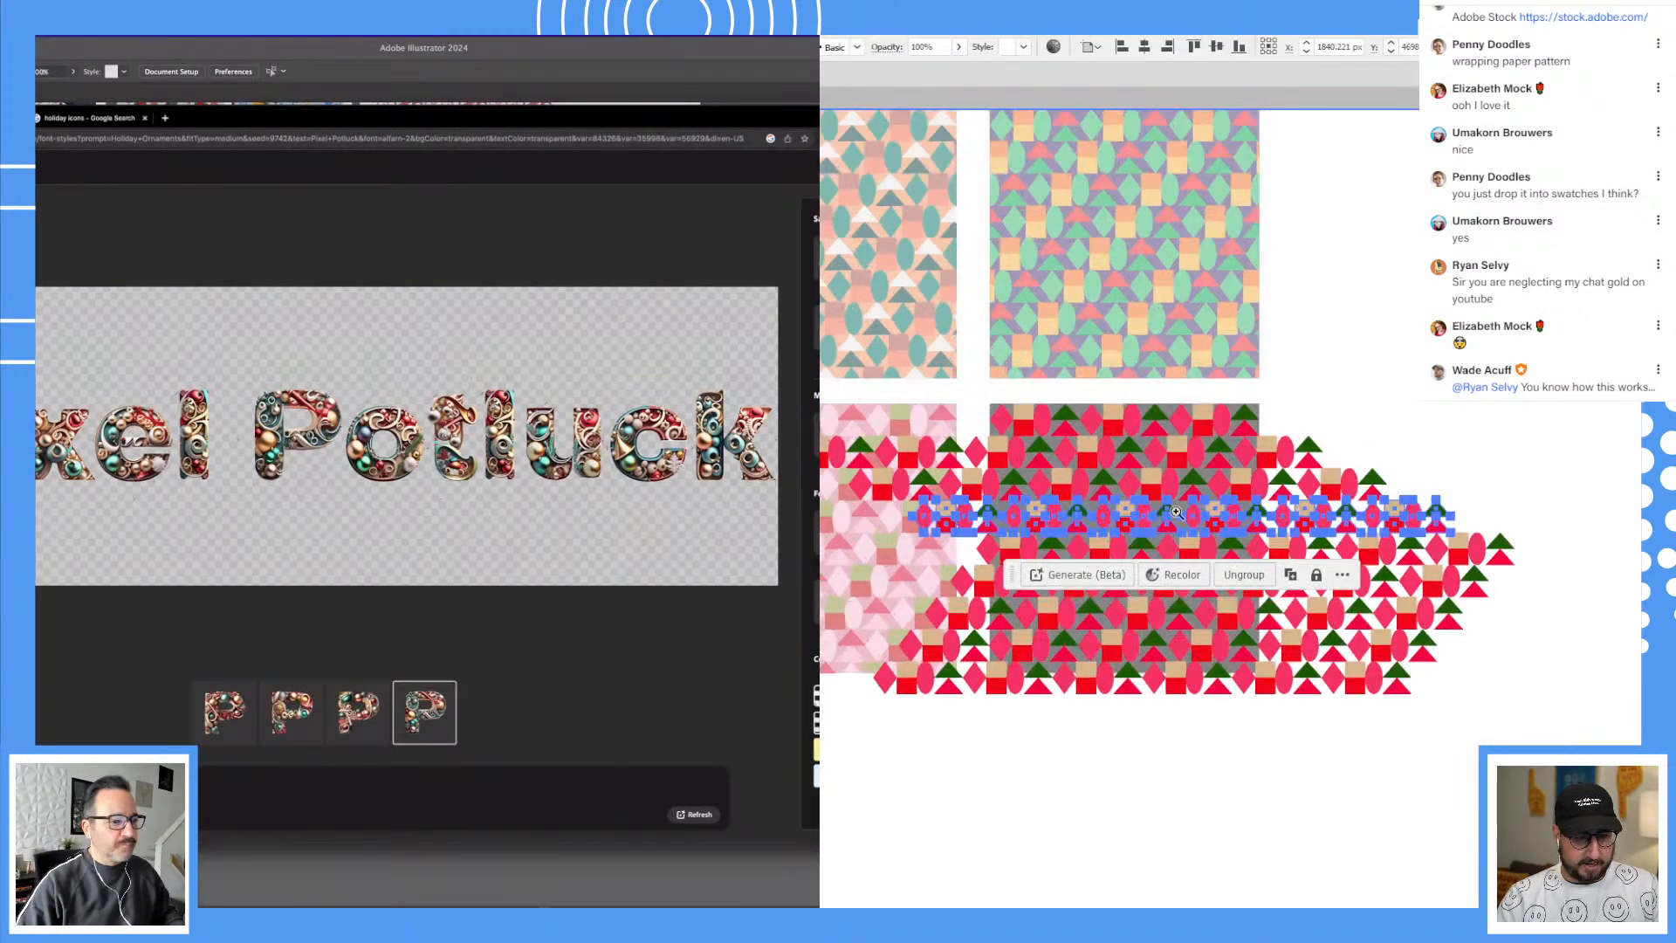
left_click(1157, 525)
key("Escape")
left_click_drag(1391, 756, 1131, 338)
key("ctrl+v")
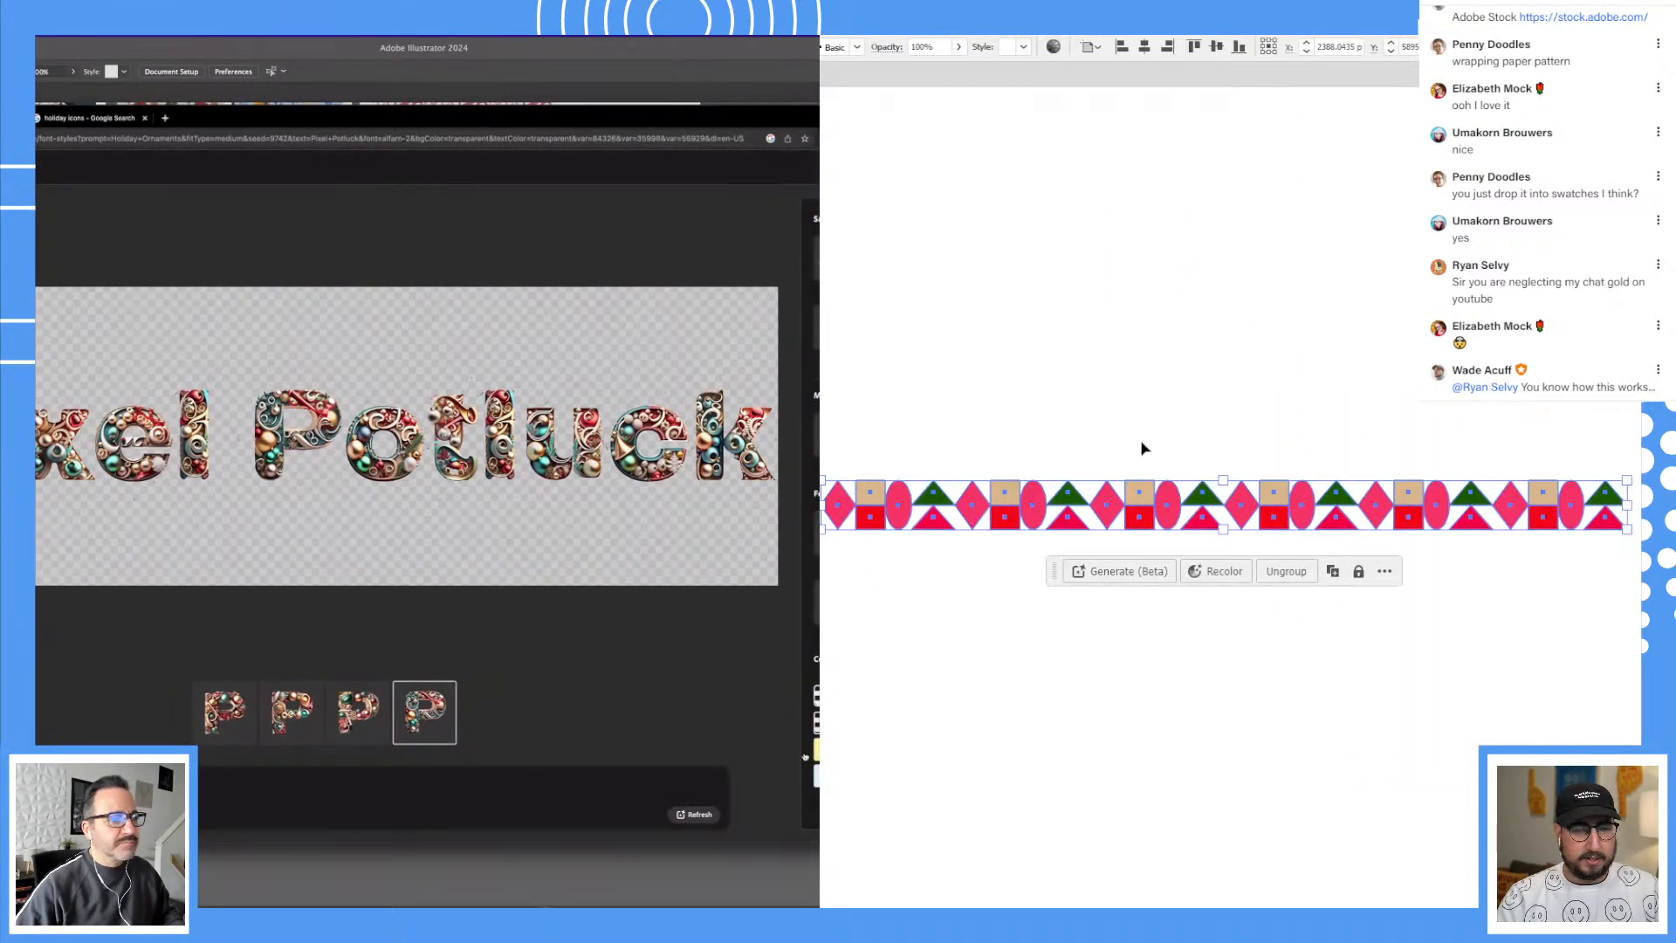
Step: Trim the pasted row to three repeats of the shape sequence, and open the sharing options for the Alfarn 2 lettering
double_click(1274, 498)
left_click(1274, 499)
key("Delete")
left_click(742, 302)
double_click(1169, 398)
left_click_drag(1166, 426, 1377, 317)
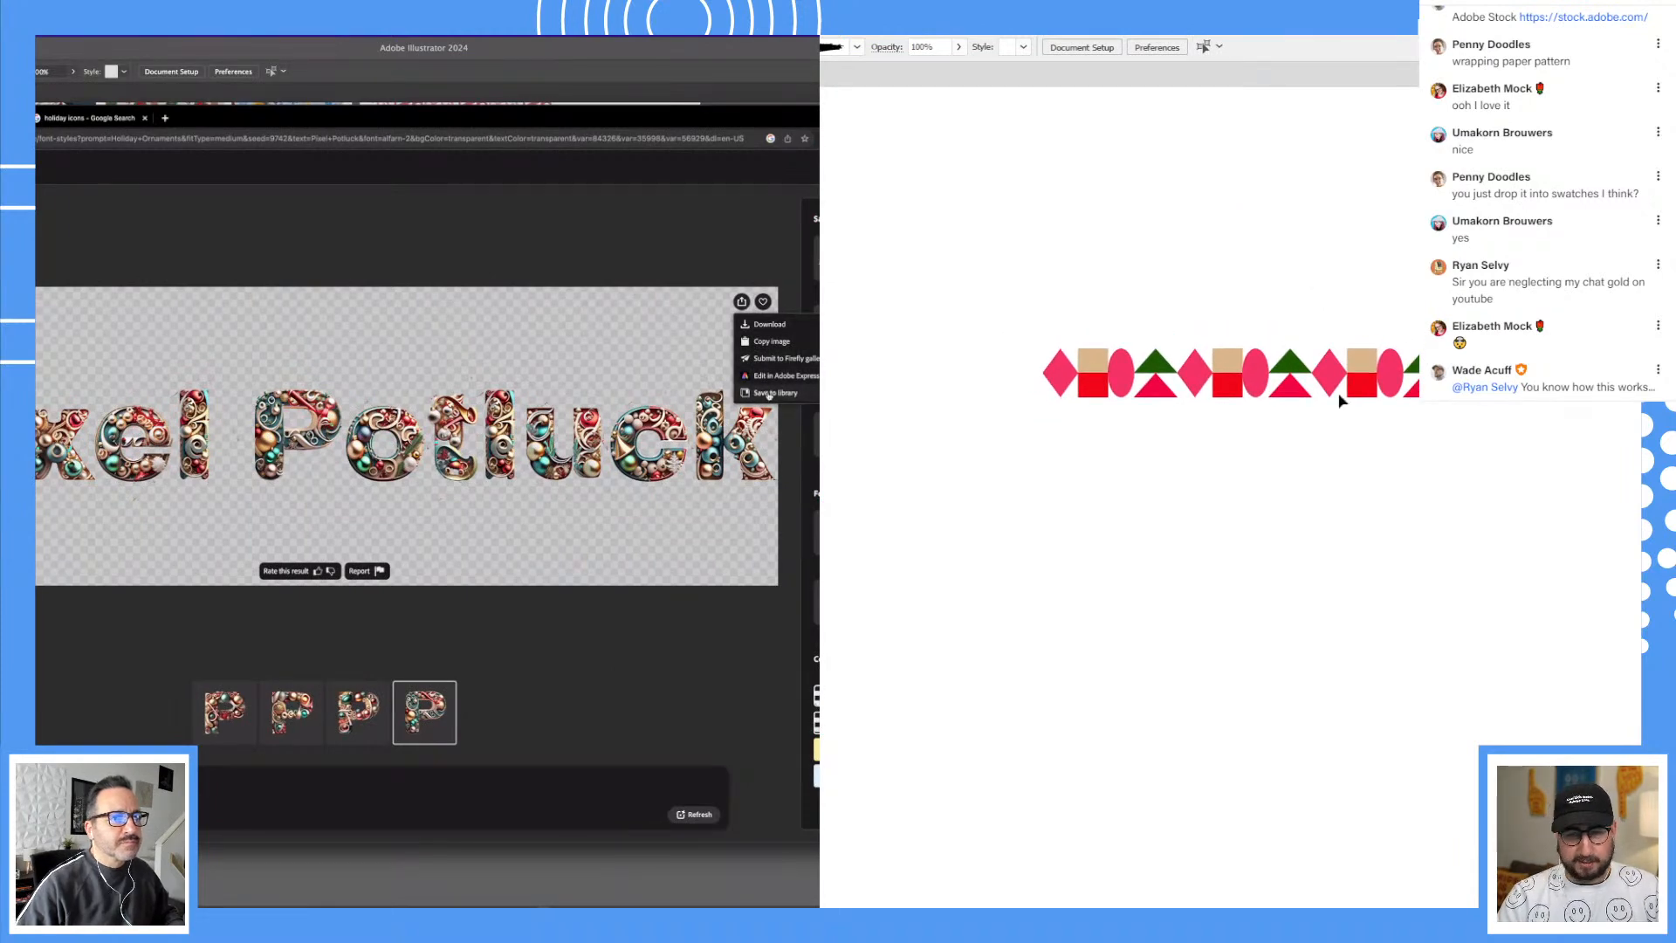
Step: Start saving the lettering to a library, and make a new pattern from the trimmed row of shapes
left_click(768, 395)
left_click(1290, 384)
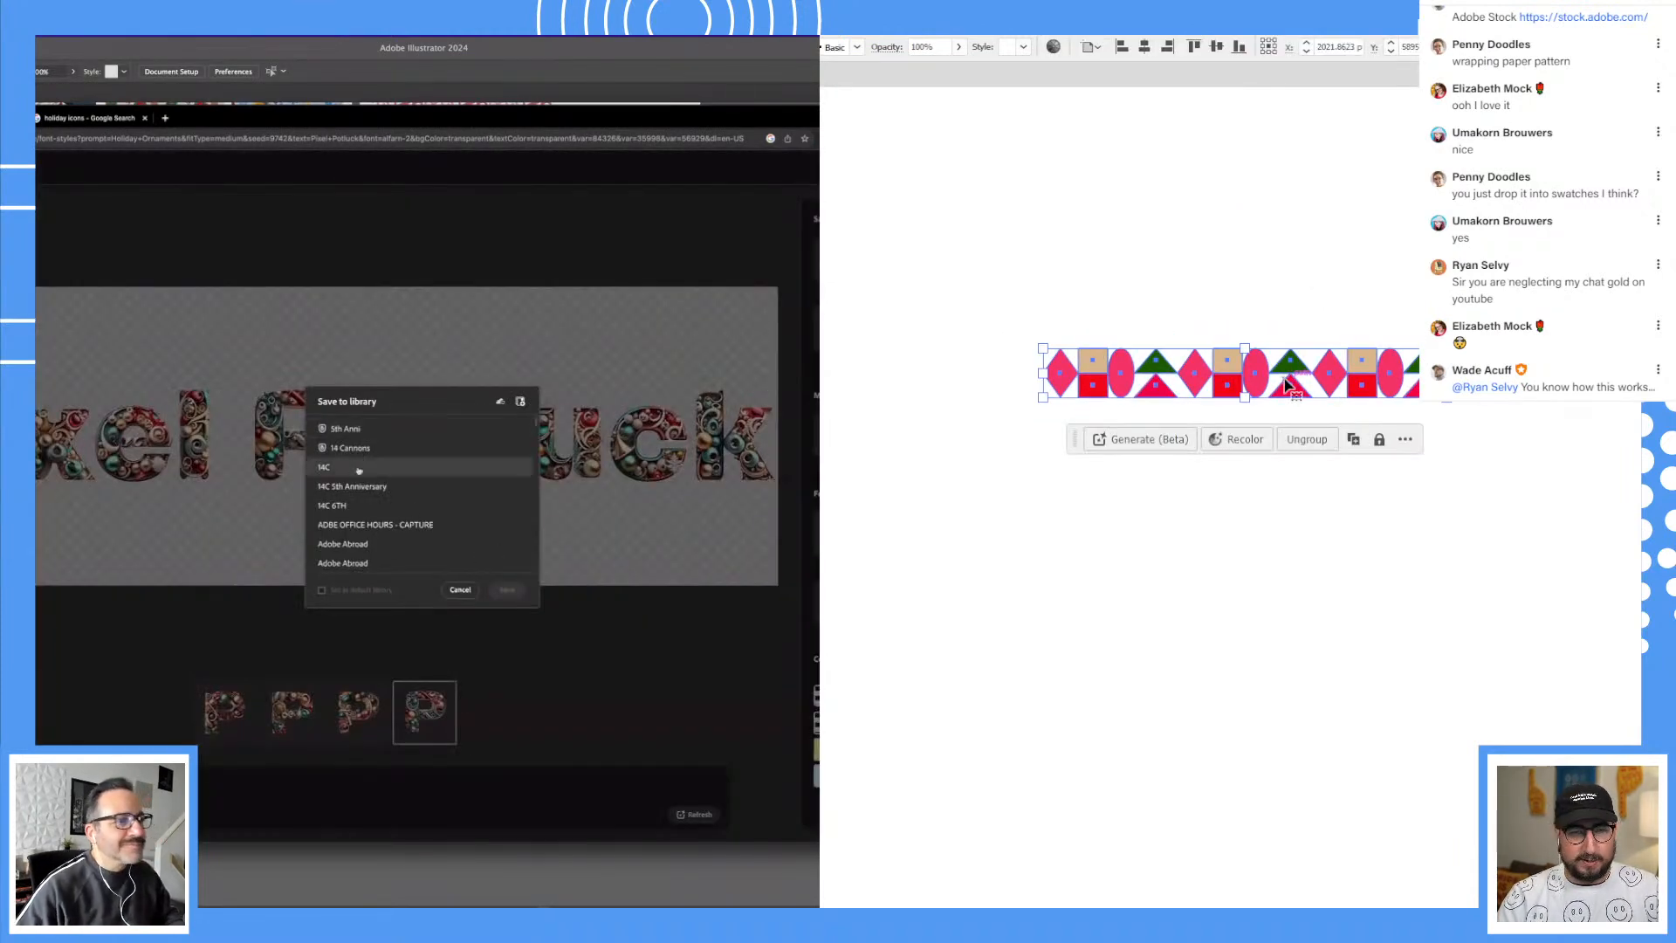
left_click_drag(1276, 384, 1205, 381)
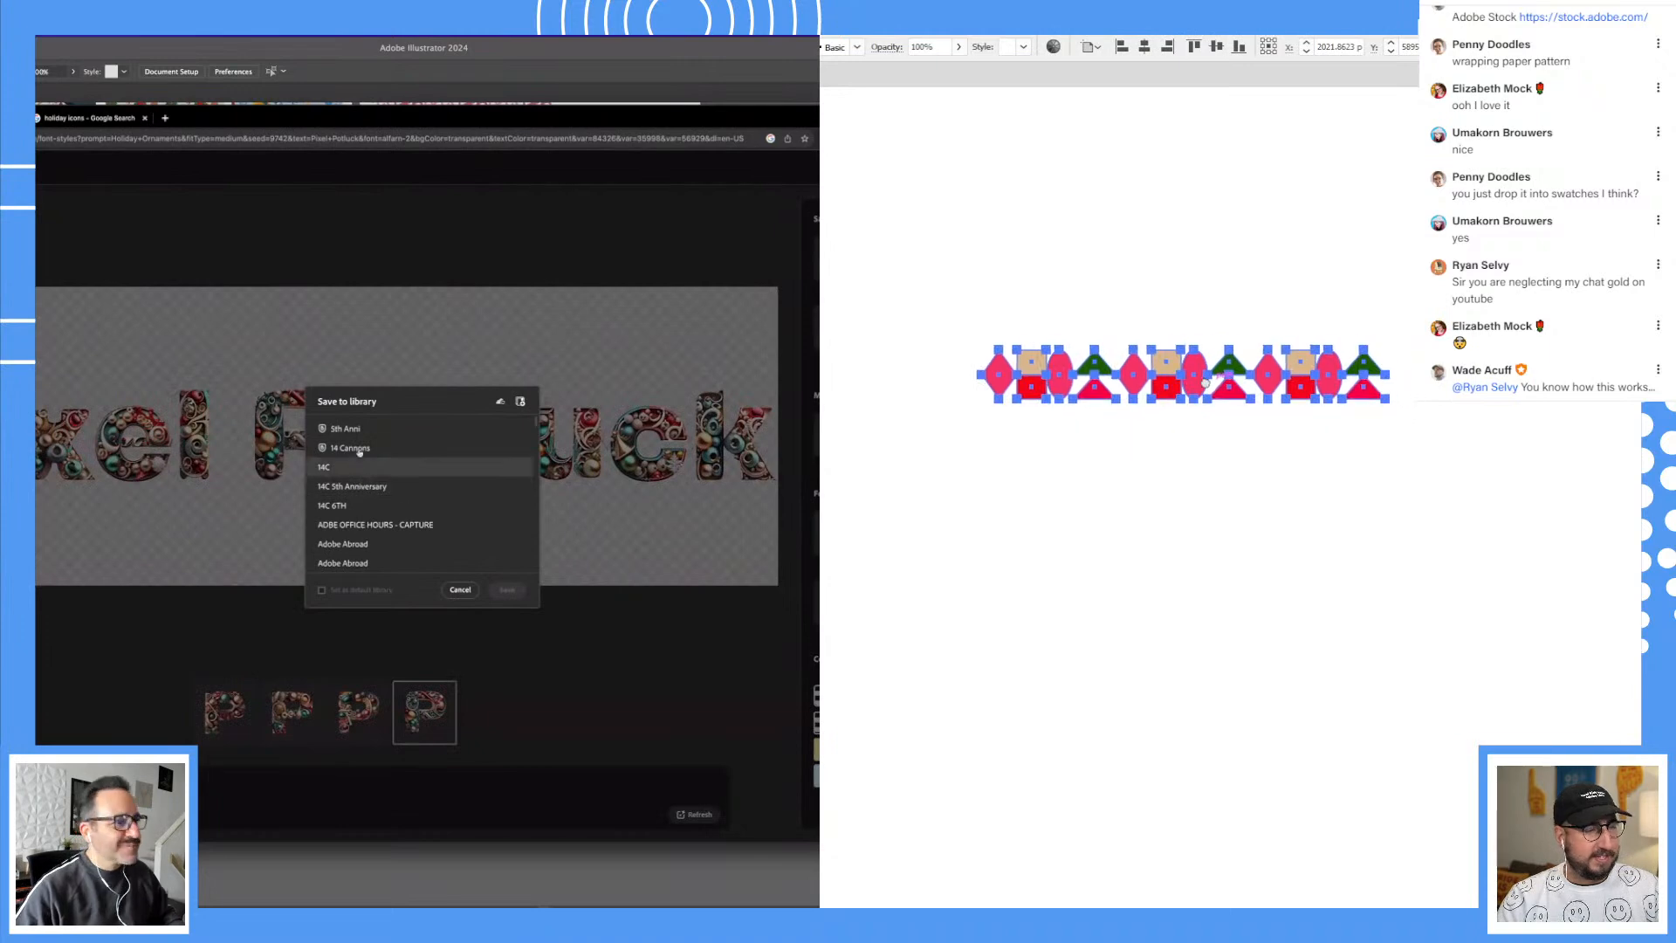
scroll(375, 489, "down", 3)
scroll(405, 524, "down", 3)
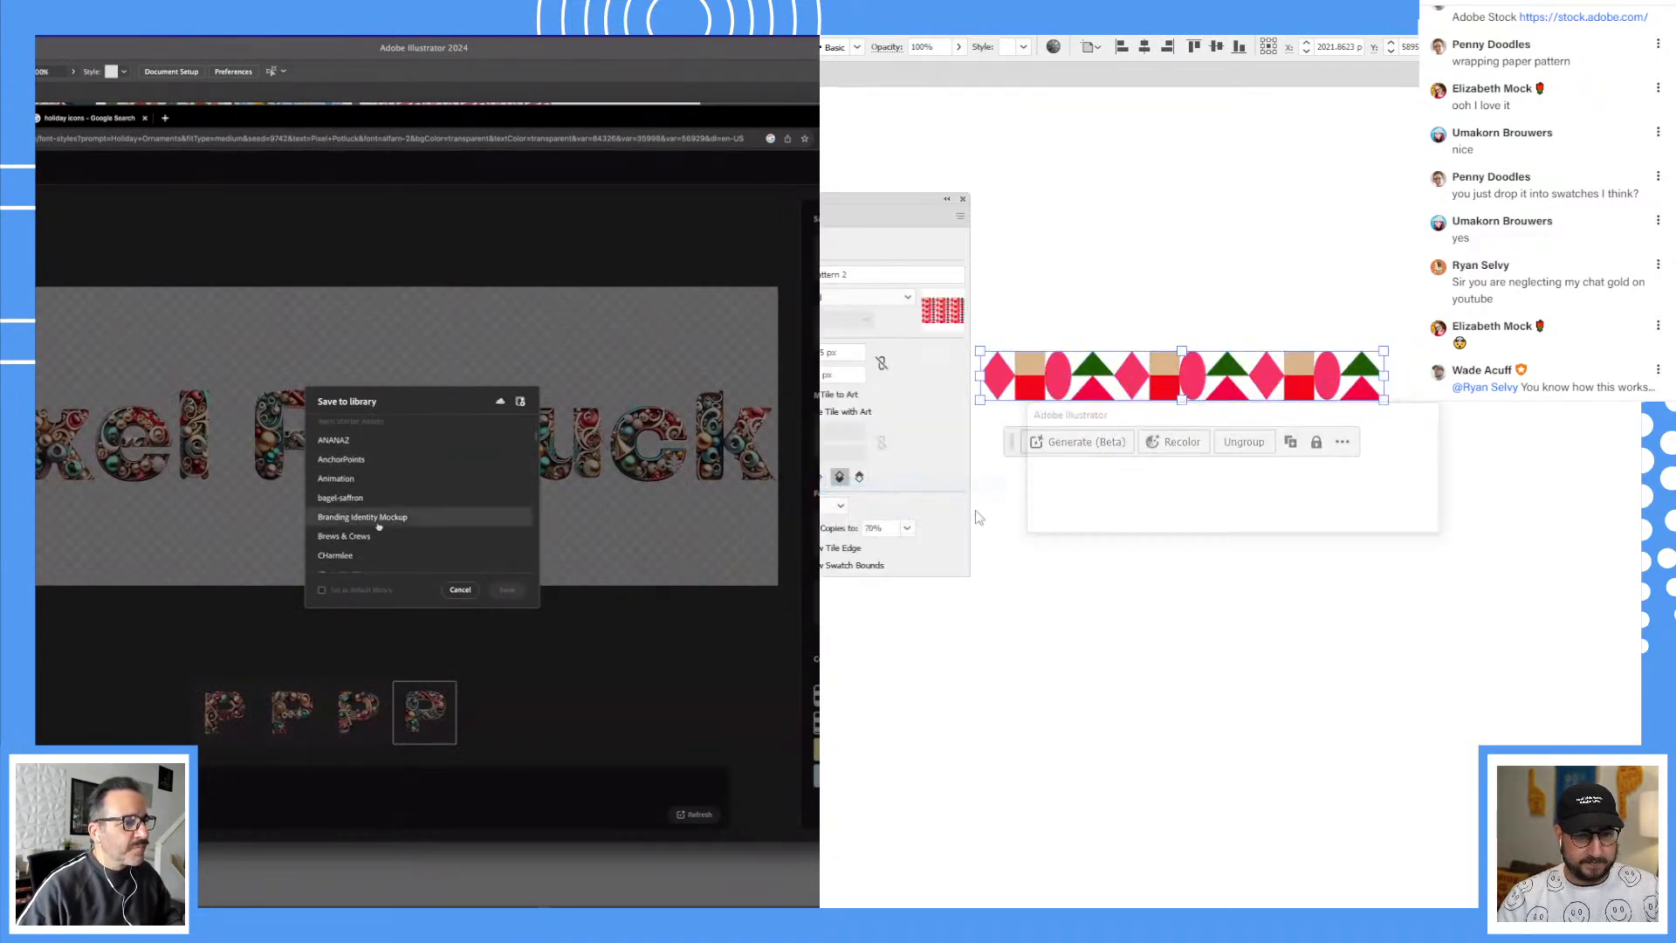
left_click(1395, 512)
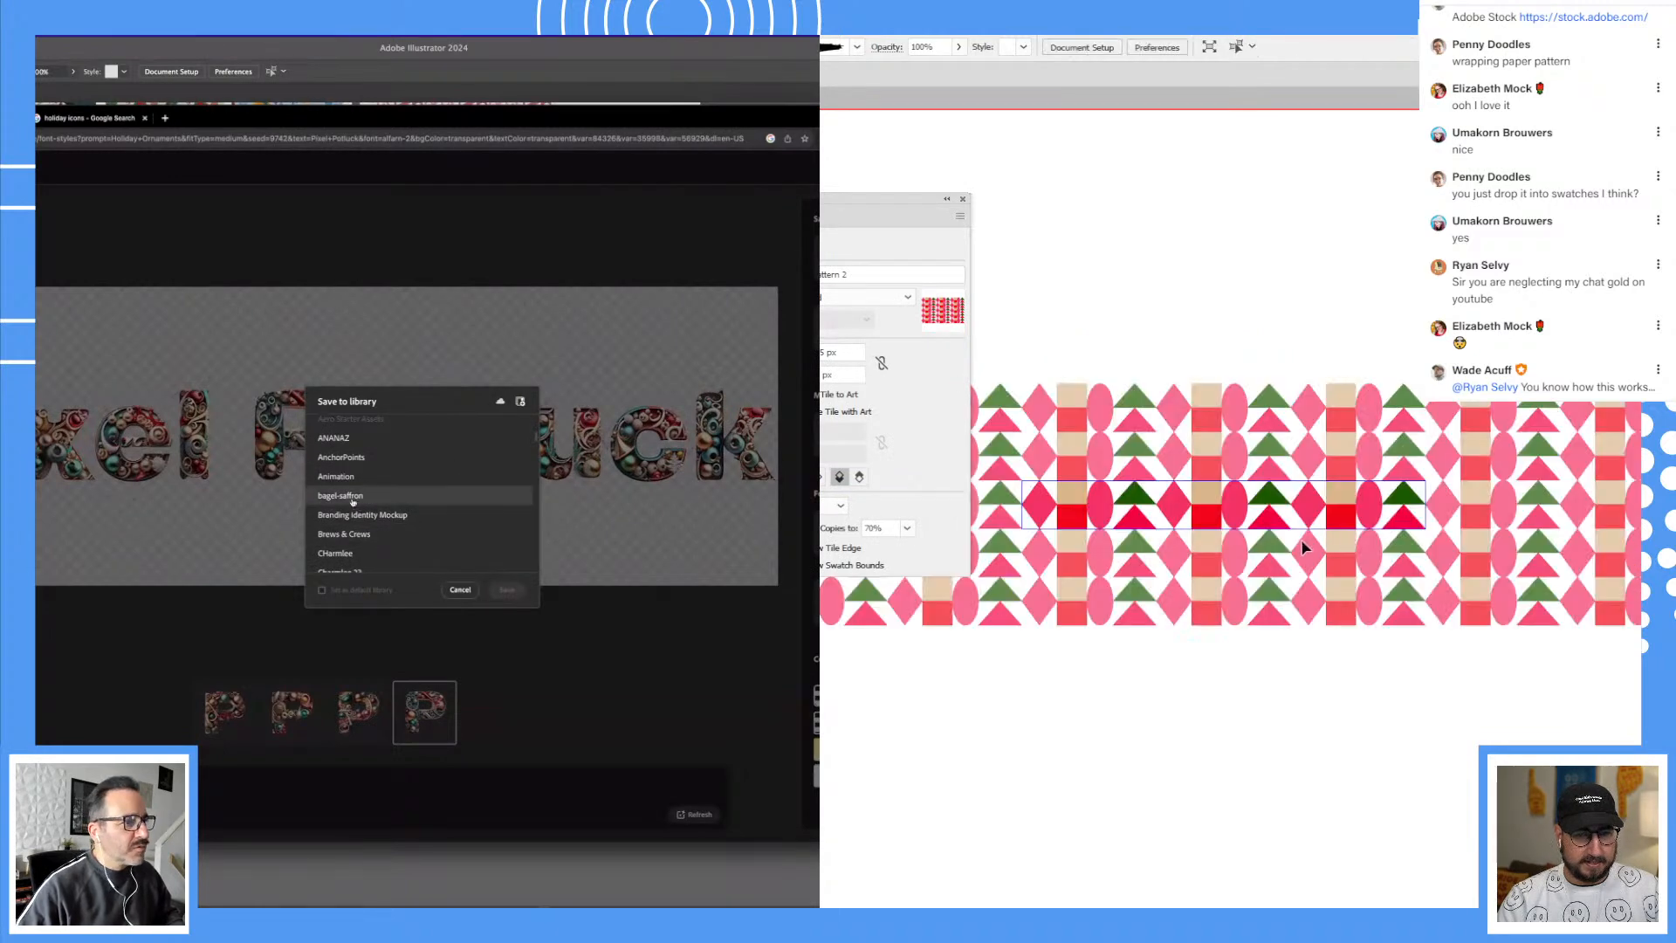
Step: Set the new pattern's tile type to Brick by Row, and choose the Color Vives library for the lettering
scroll(356, 504, "up", 5)
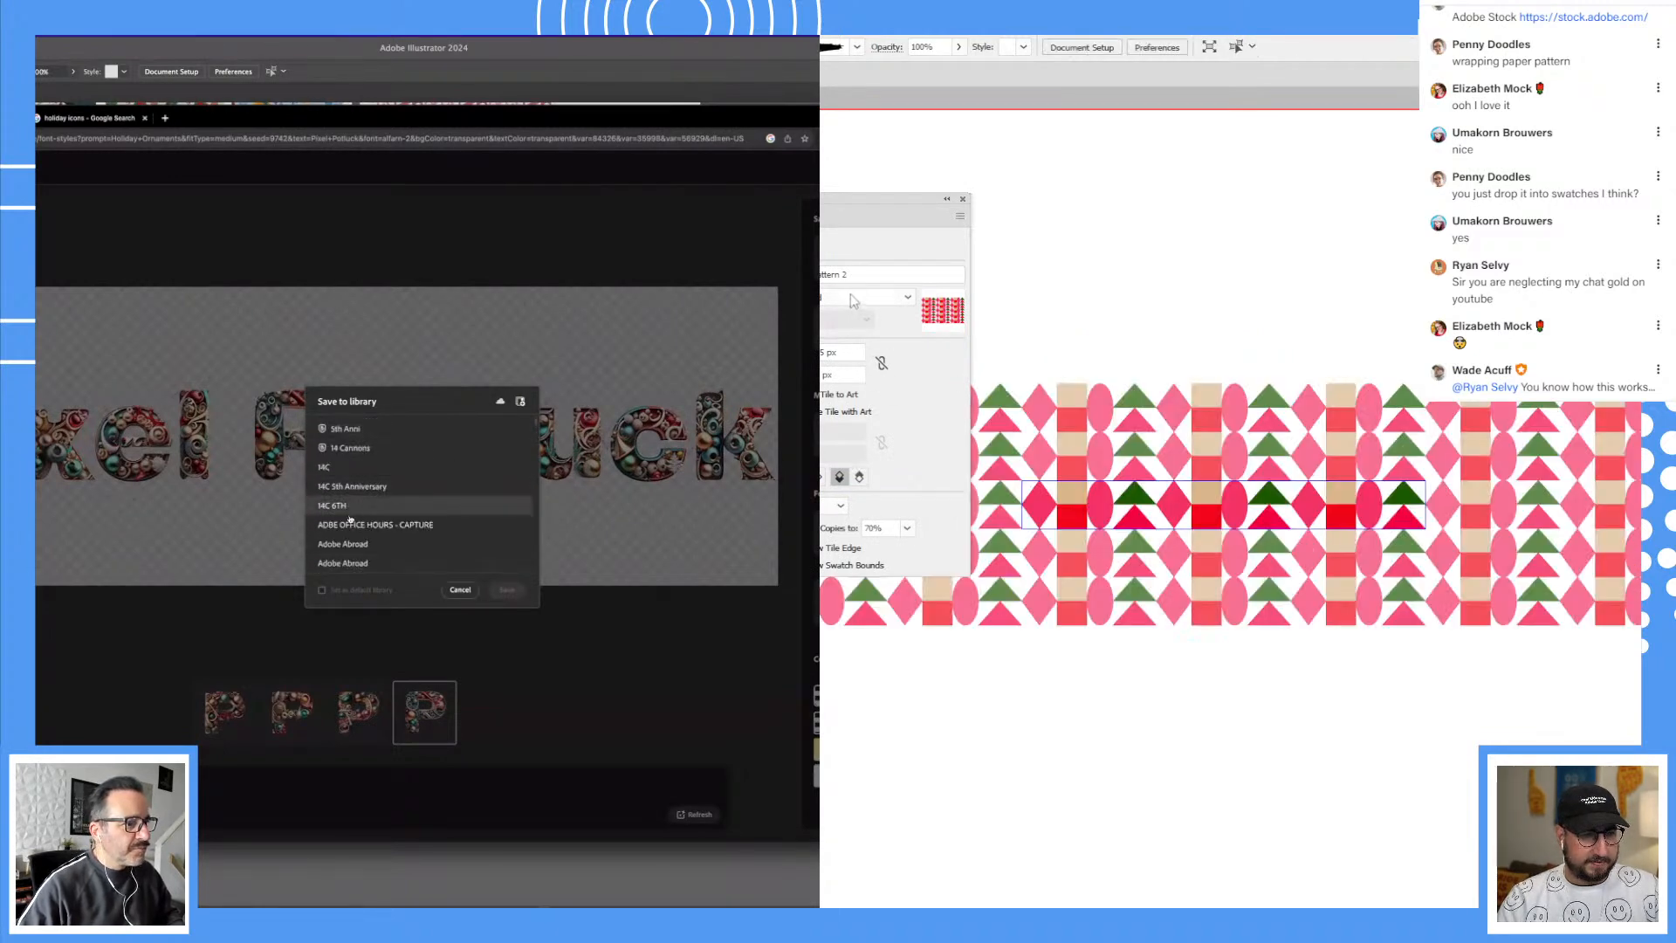
scroll(351, 524, "down", 5)
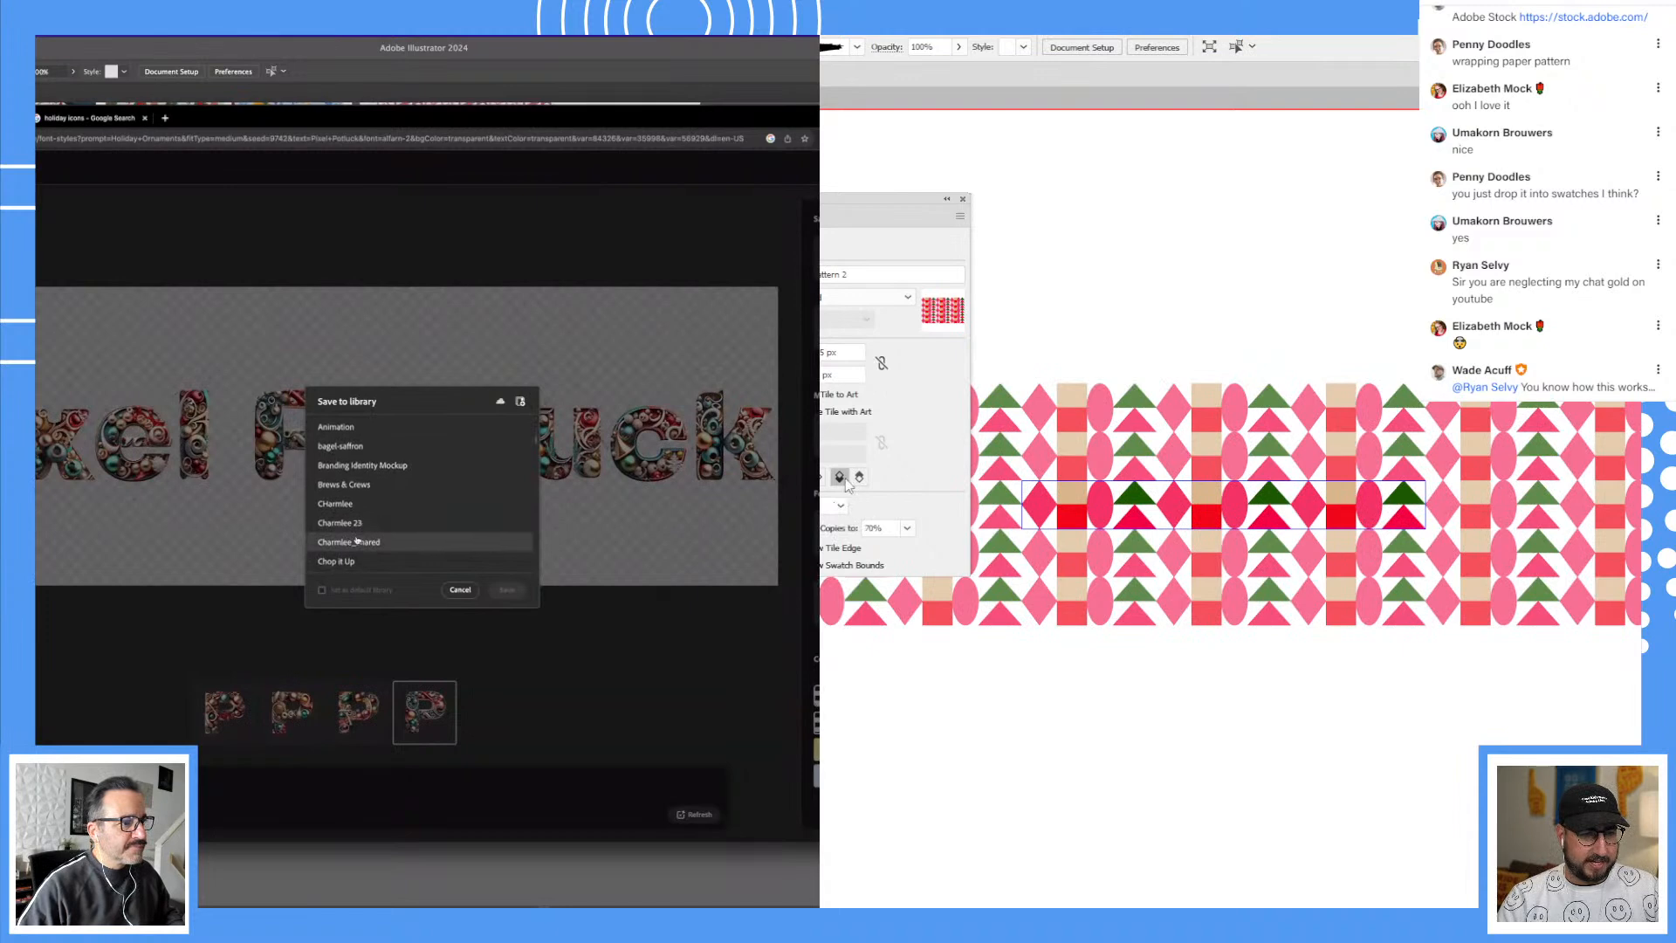
scroll(351, 524, "down", 3)
left_click(860, 296)
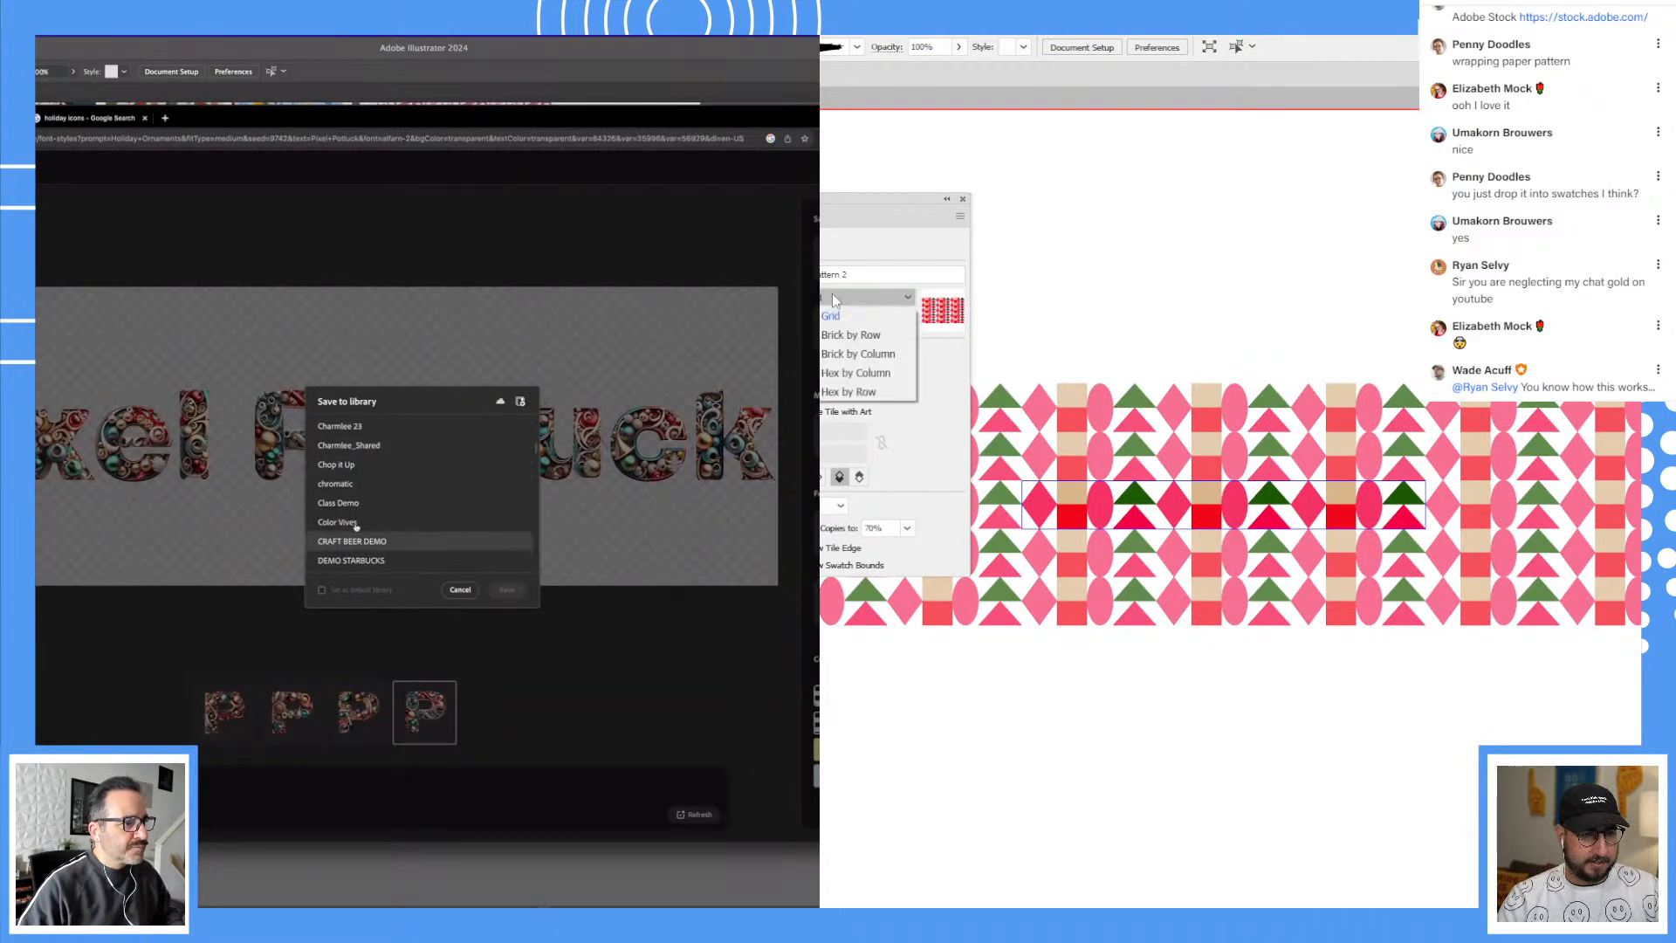
left_click(849, 336)
left_click(399, 525)
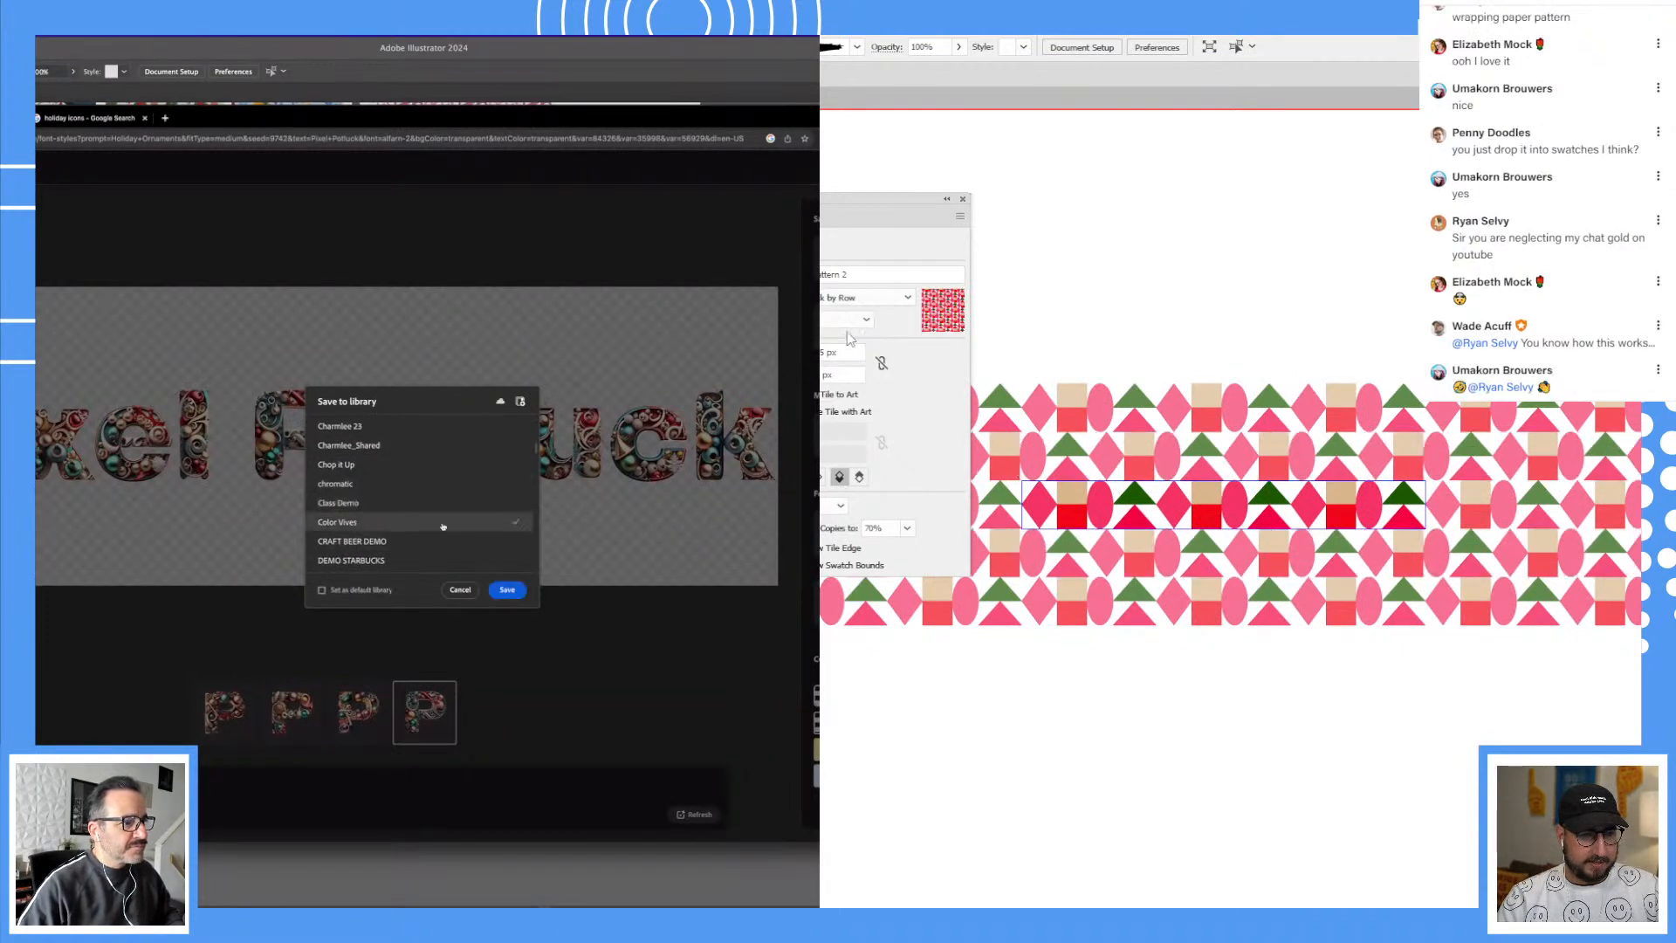
Step: Save the lettering to the chosen library, and adjust the new pattern's brick offset so successive rows of shapes stagger diagonally
left_click(843, 319)
left_click(507, 589)
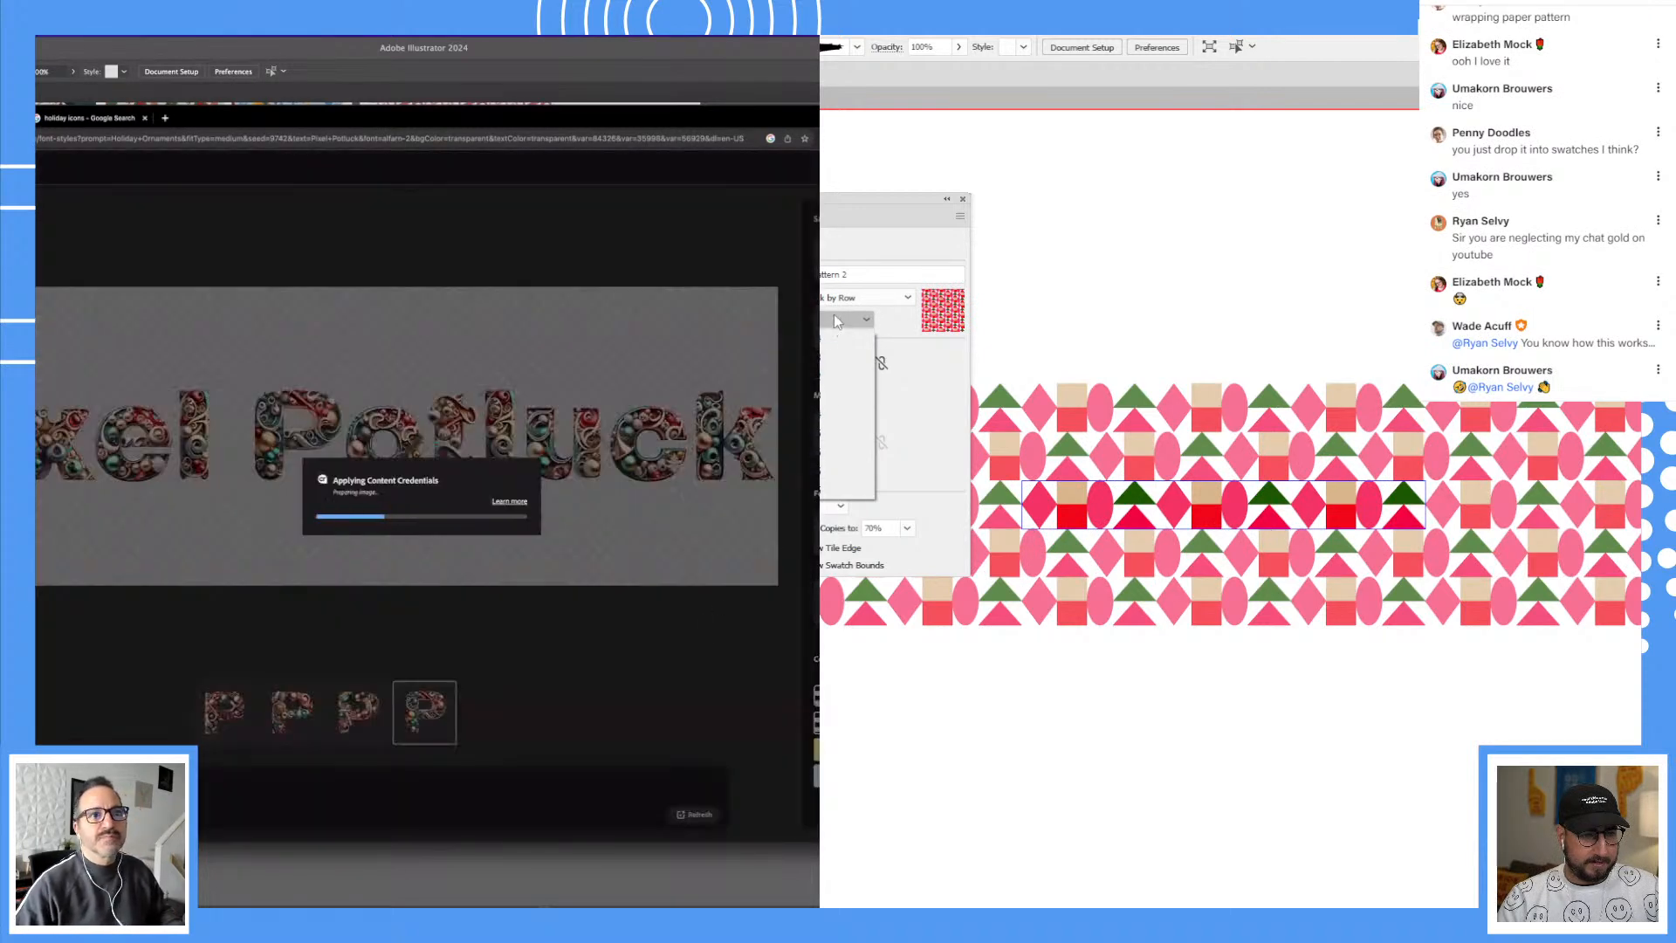
left_click(829, 398)
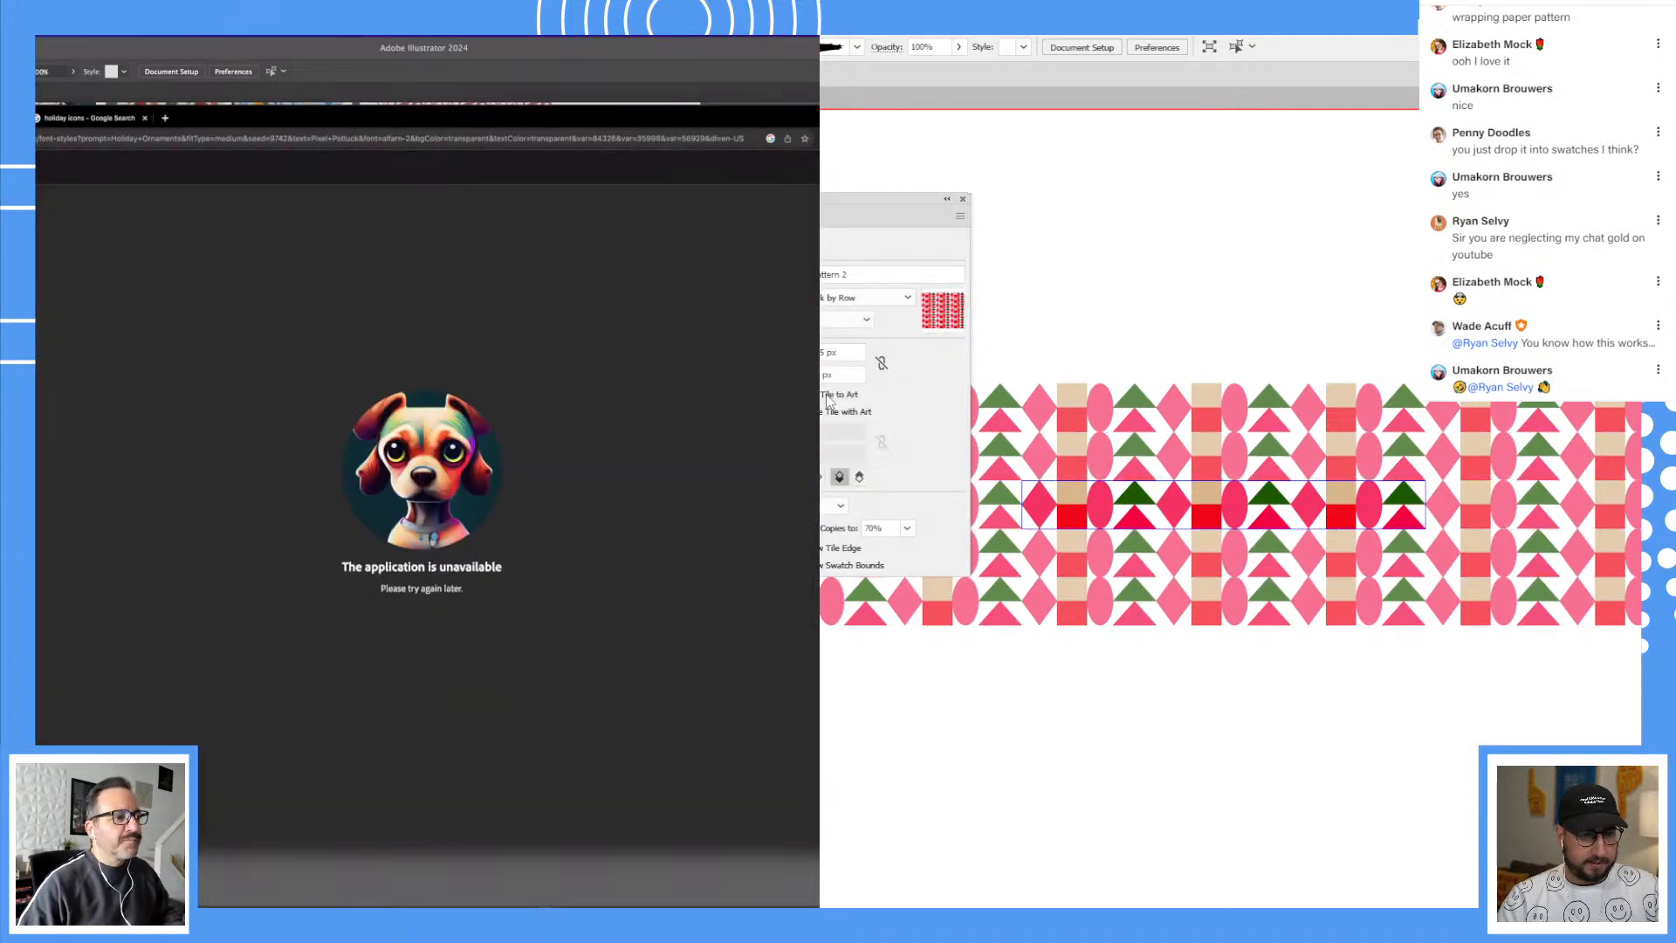
left_click(840, 320)
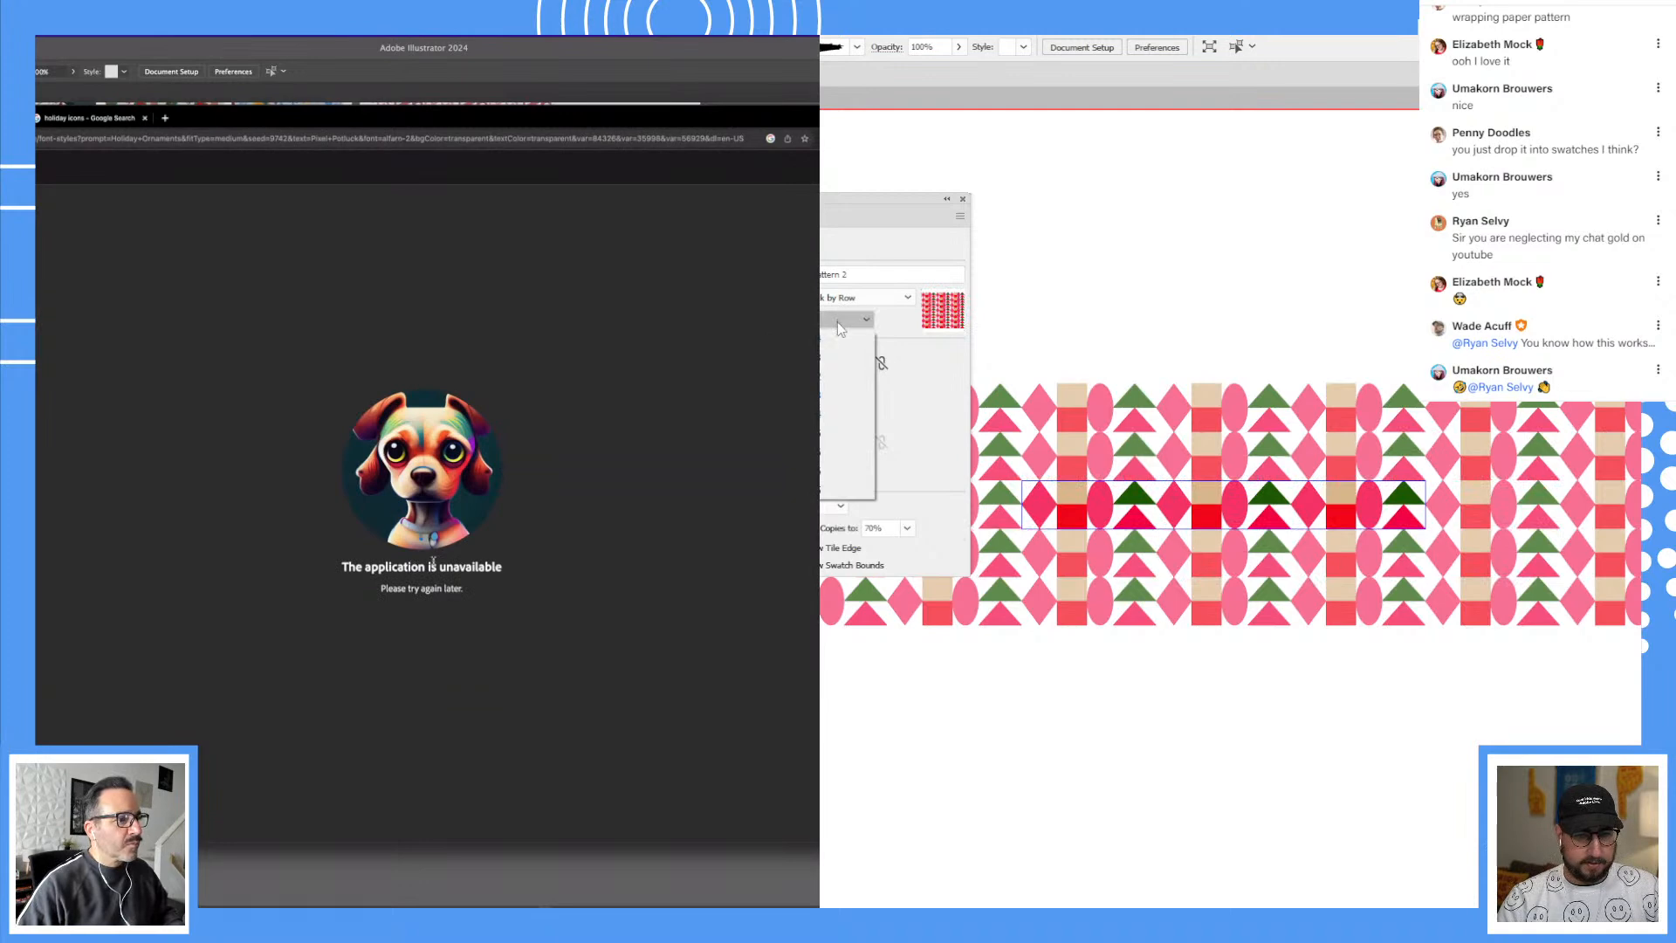
left_click(827, 386)
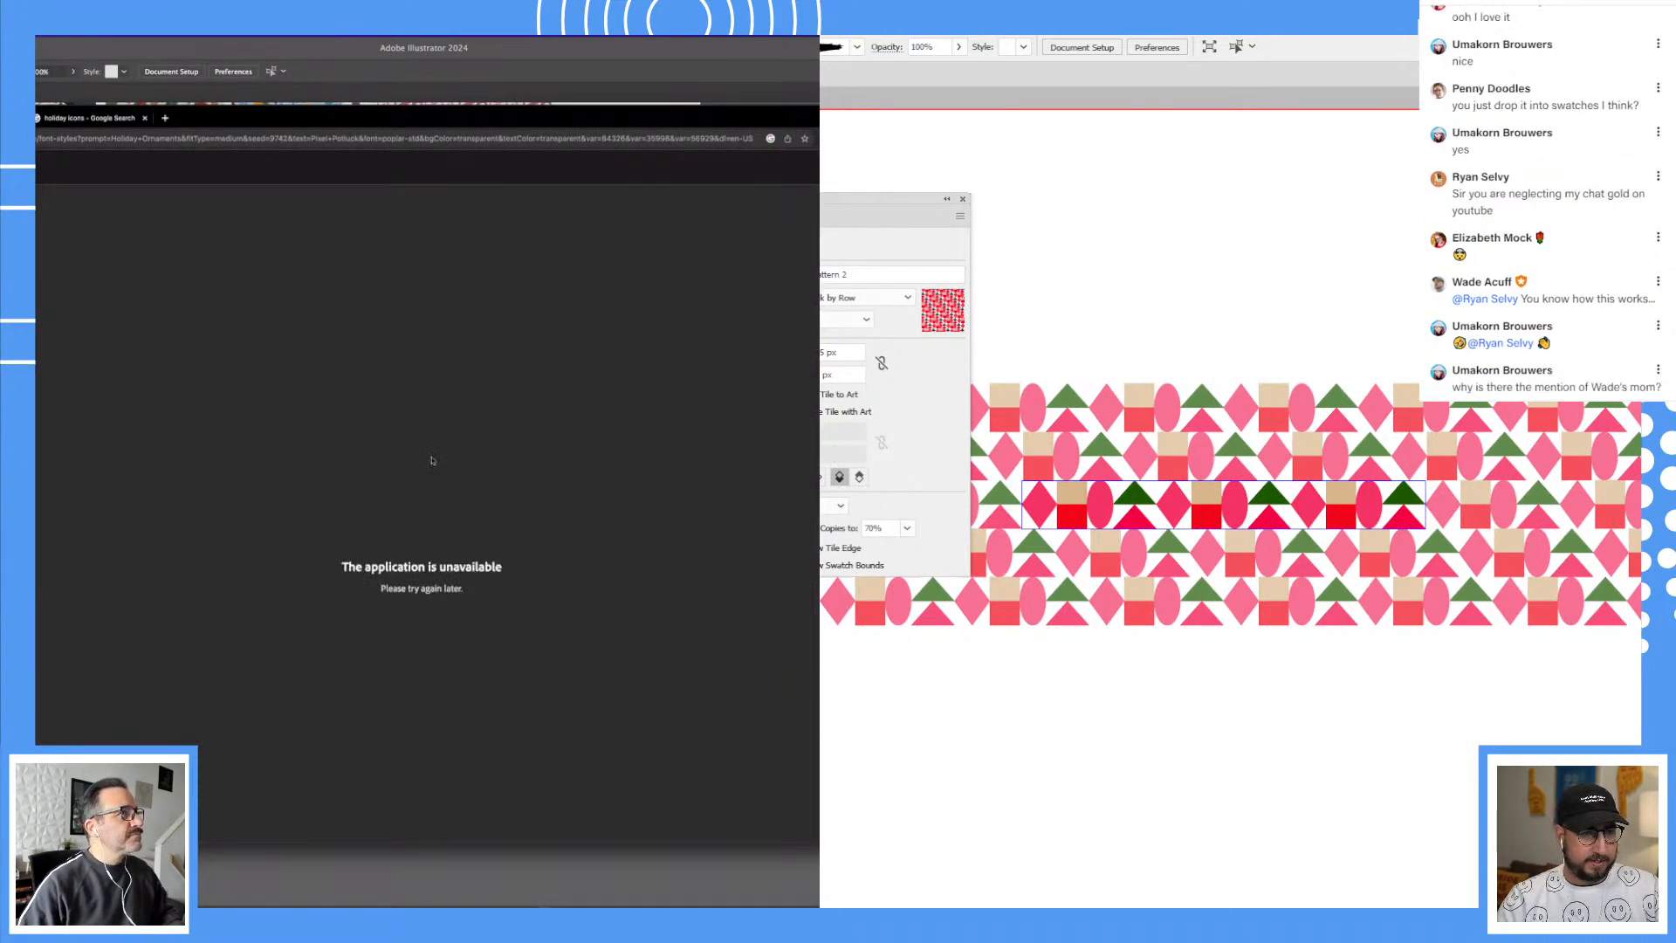
Step: Close the lettering web page to return to Illustrator, and leave pattern editing
key("super+w")
key("Escape")
left_click_drag(1096, 730, 1132, 424)
key("super+Tab")
Step: Draw a test circle about 1083 px wide filled with the new pattern in the empty area, and delete it
key("m")
left_click_drag(1098, 556, 914, 274)
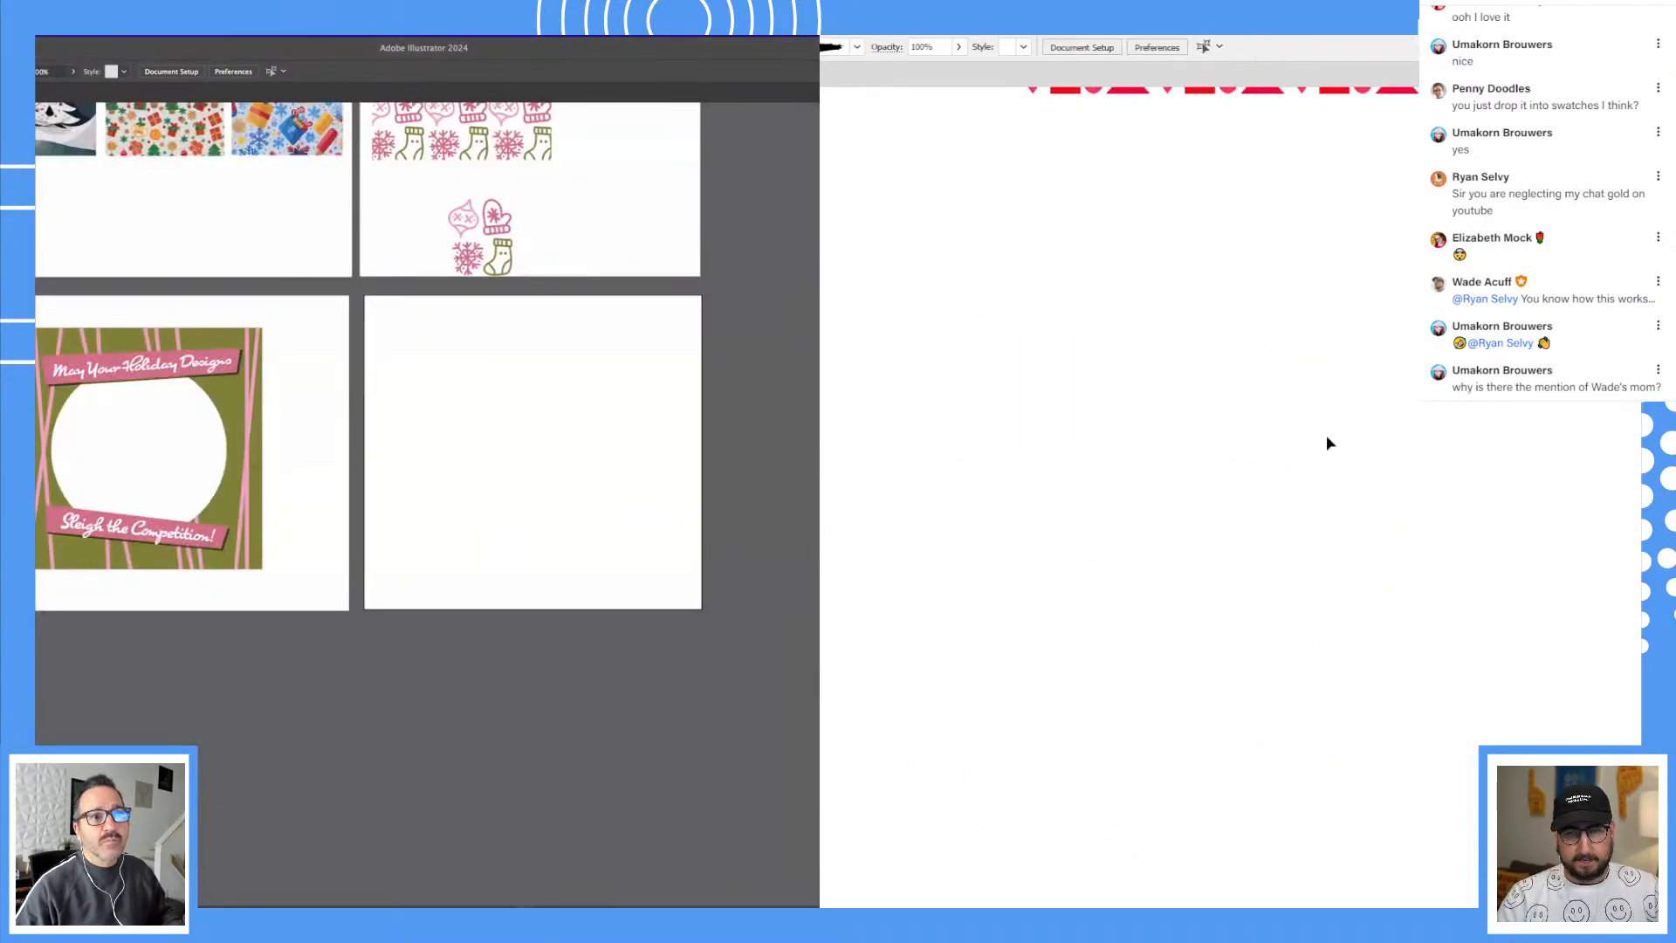
left_click(1610, 451)
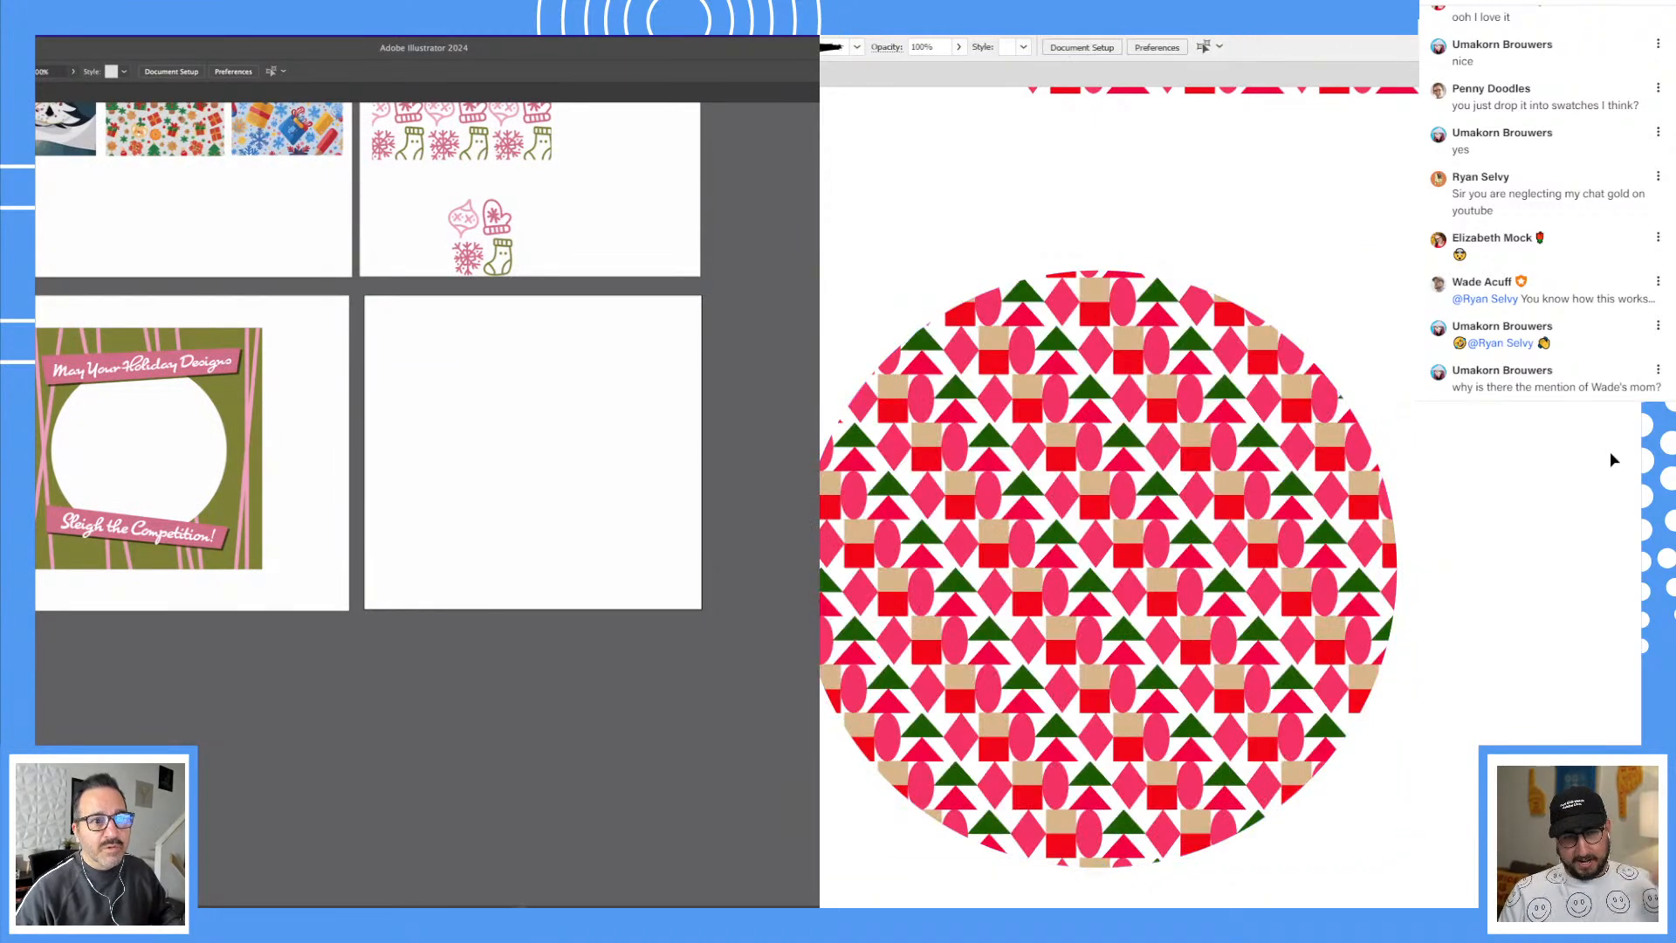
left_click(1045, 478)
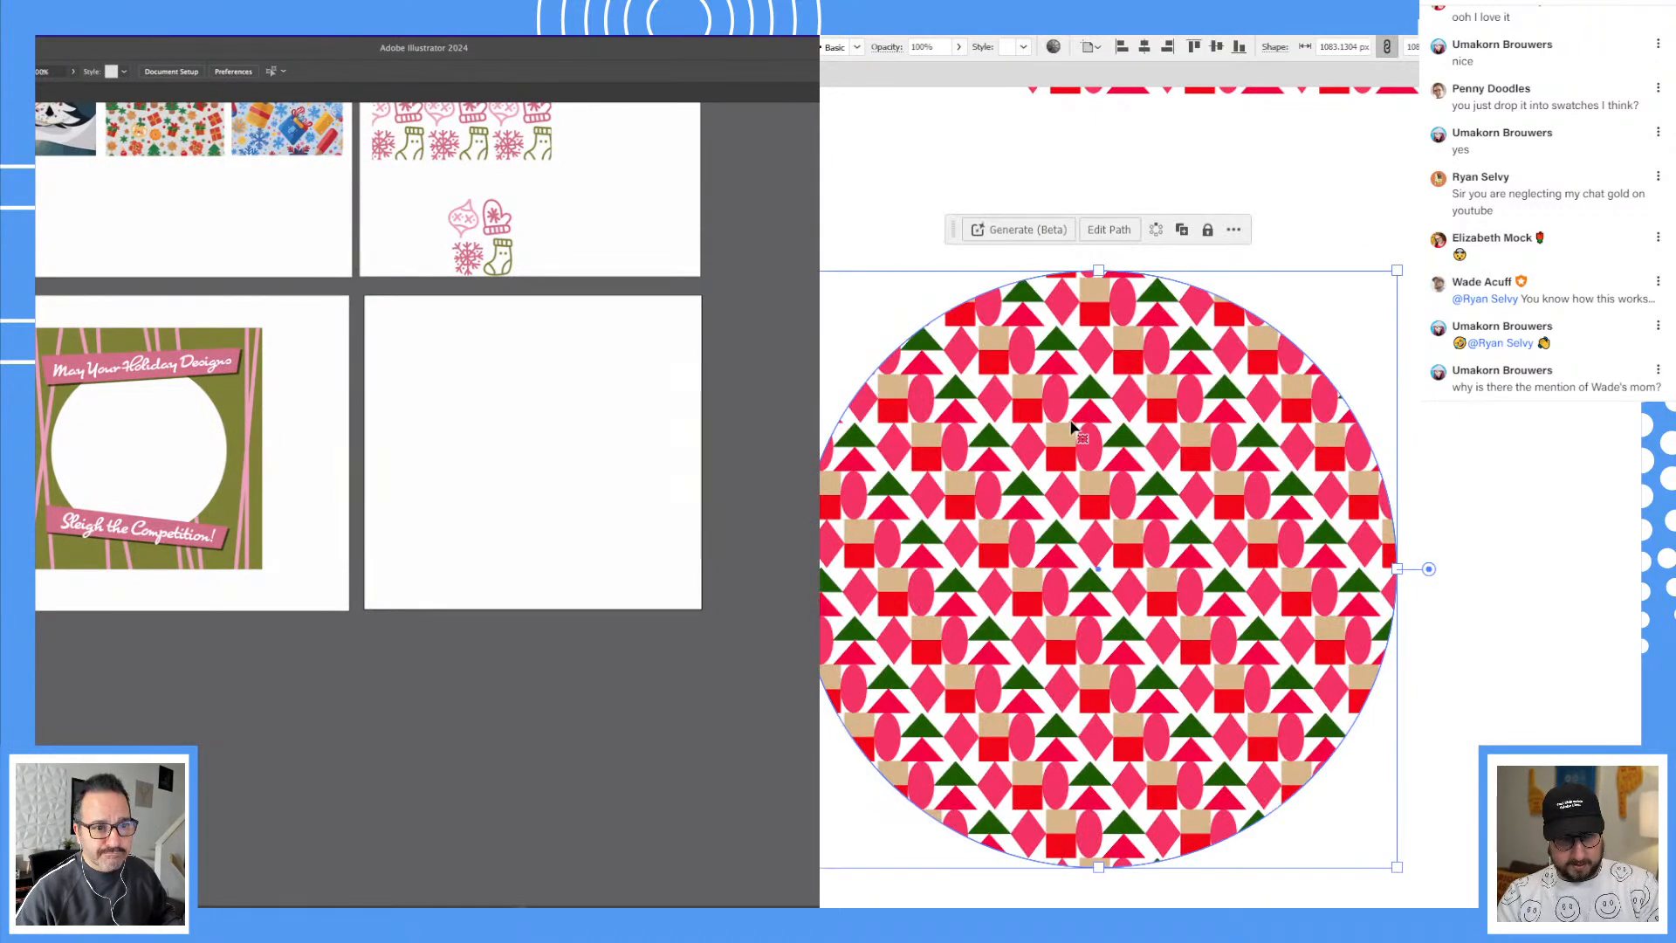
key("Delete")
Step: Reopen the pattern for editing and draw a rectangle of 732.36 by 87.74 px covering the tile
left_click_drag(1191, 297, 1091, 609)
key("m")
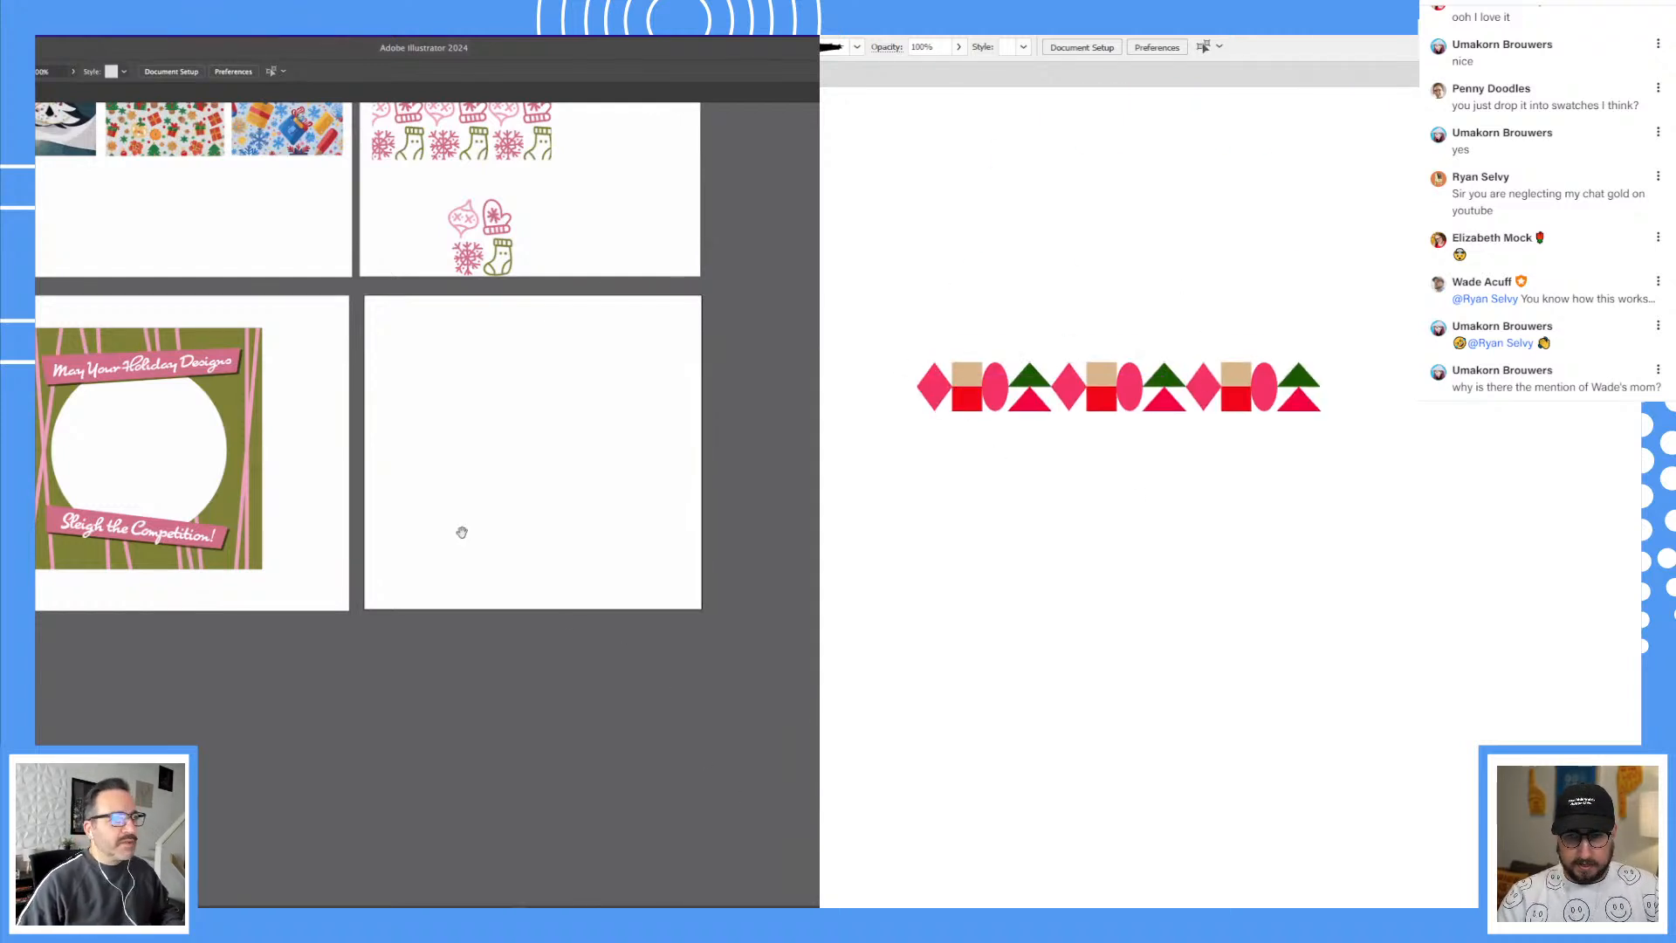
left_click_drag(462, 531, 433, 550)
key("super+=")
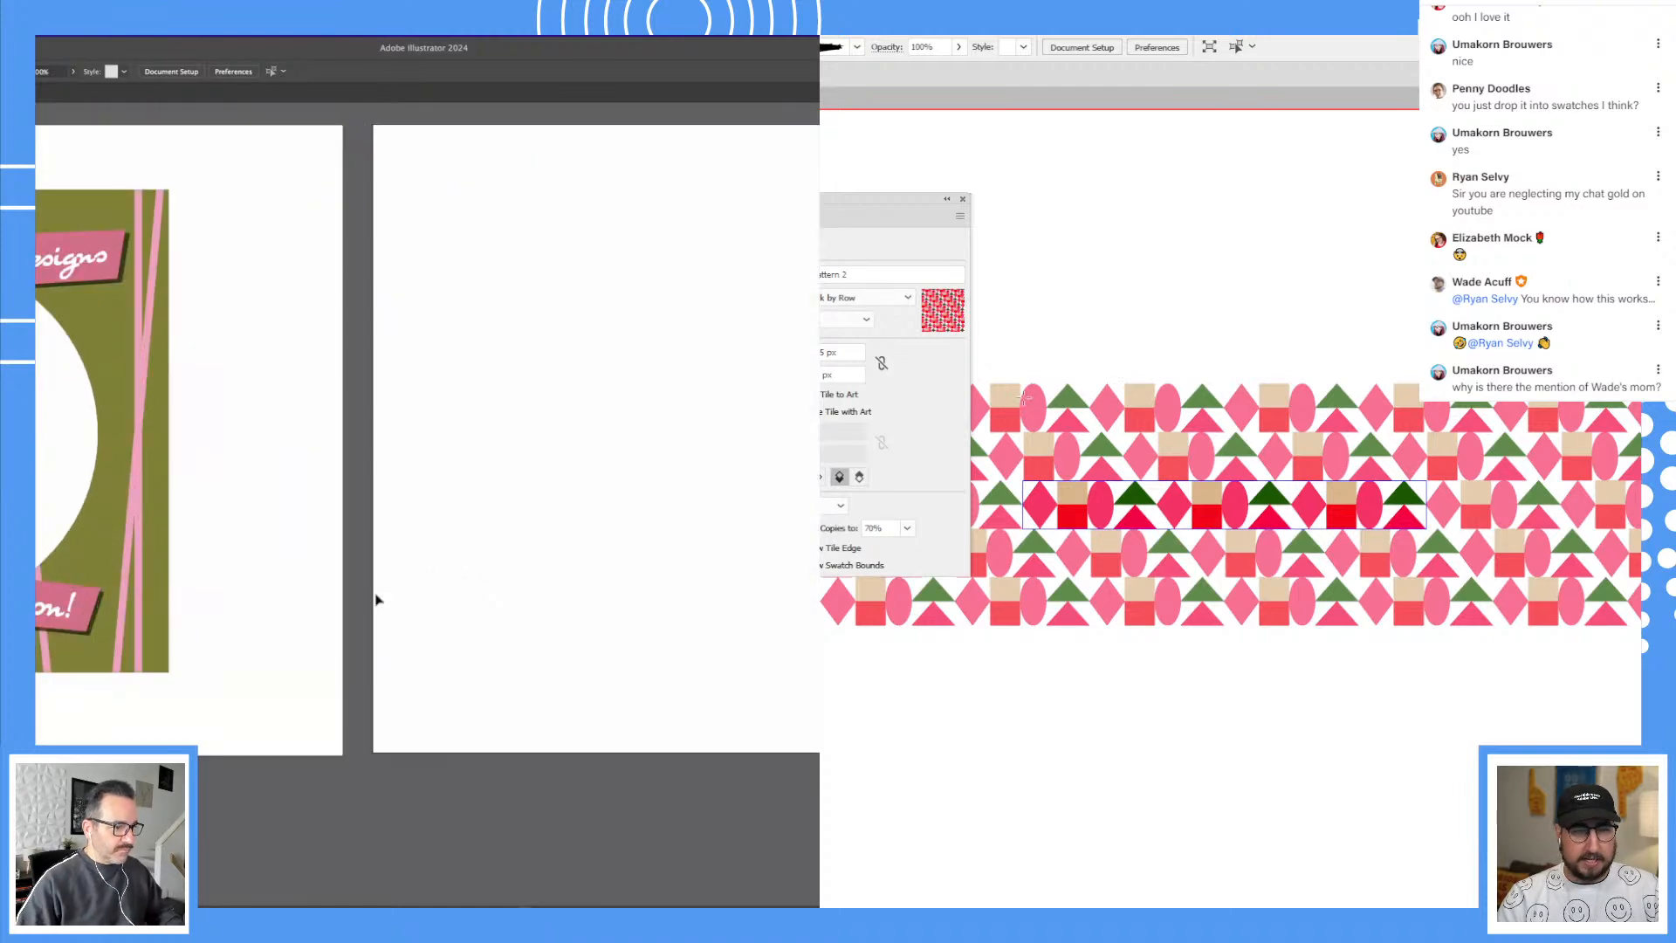
left_click_drag(1022, 480, 1427, 526)
left_click_drag(652, 557, 524, 583)
left_click_drag(1427, 526, 1427, 526)
left_click_drag(524, 583, 457, 600)
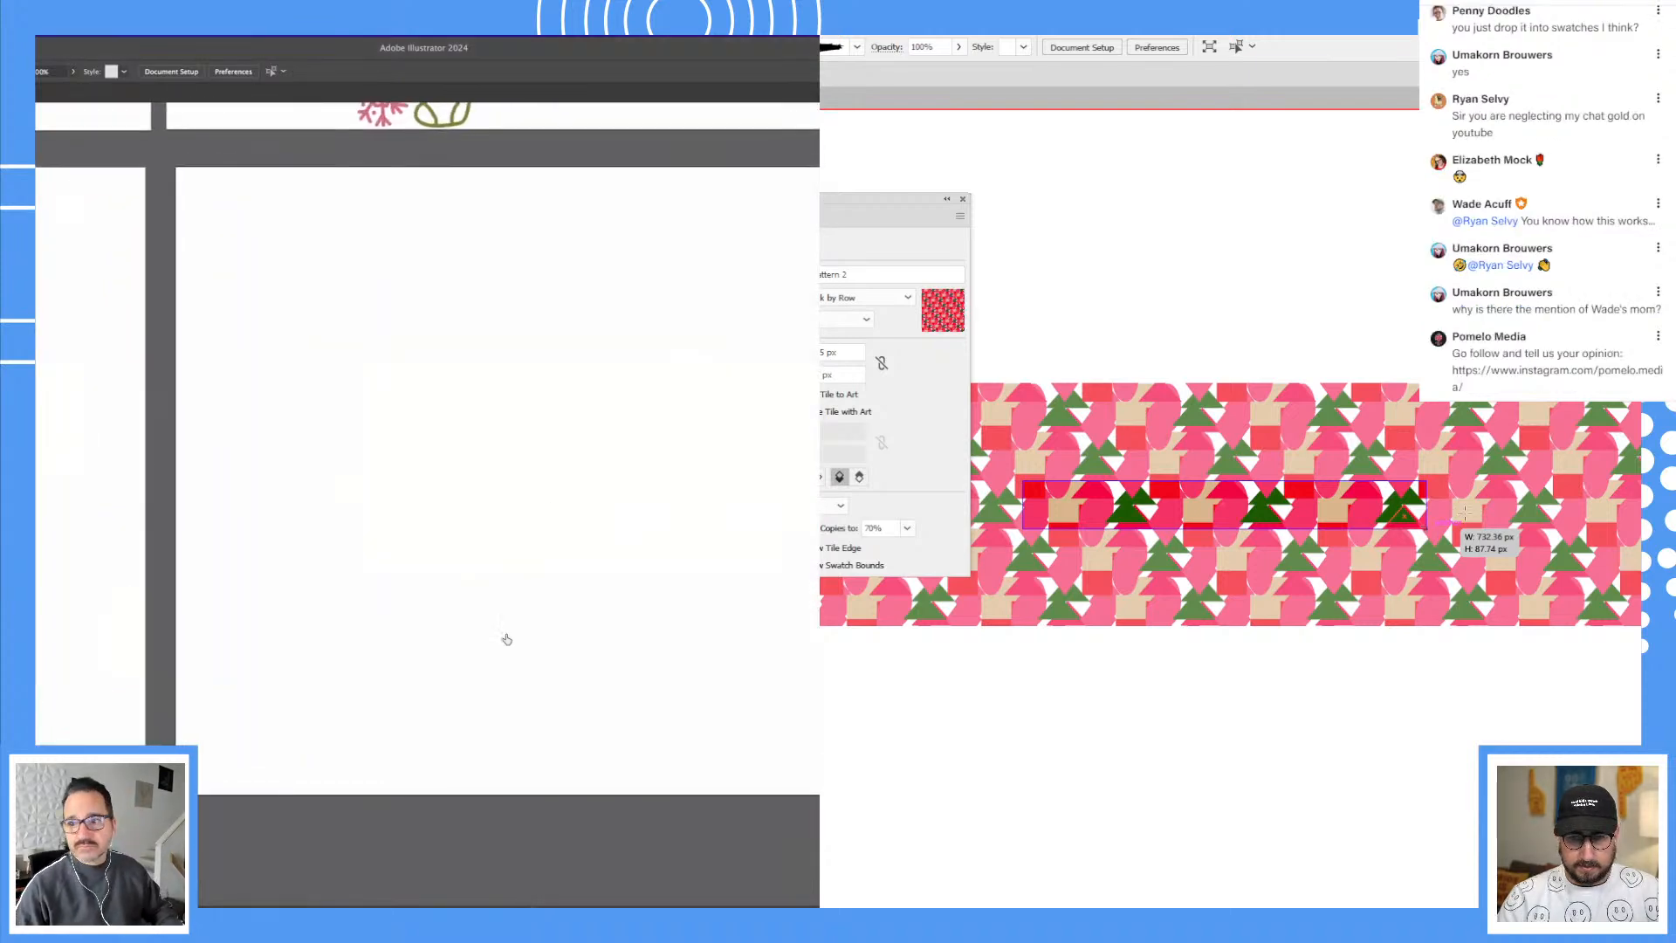
left_click_drag(1427, 527, 1427, 526)
Step: Make the tile-sized rectangle a black background behind the shapes and leave pattern editing
key("comma")
left_click_drag(498, 494, 546, 508)
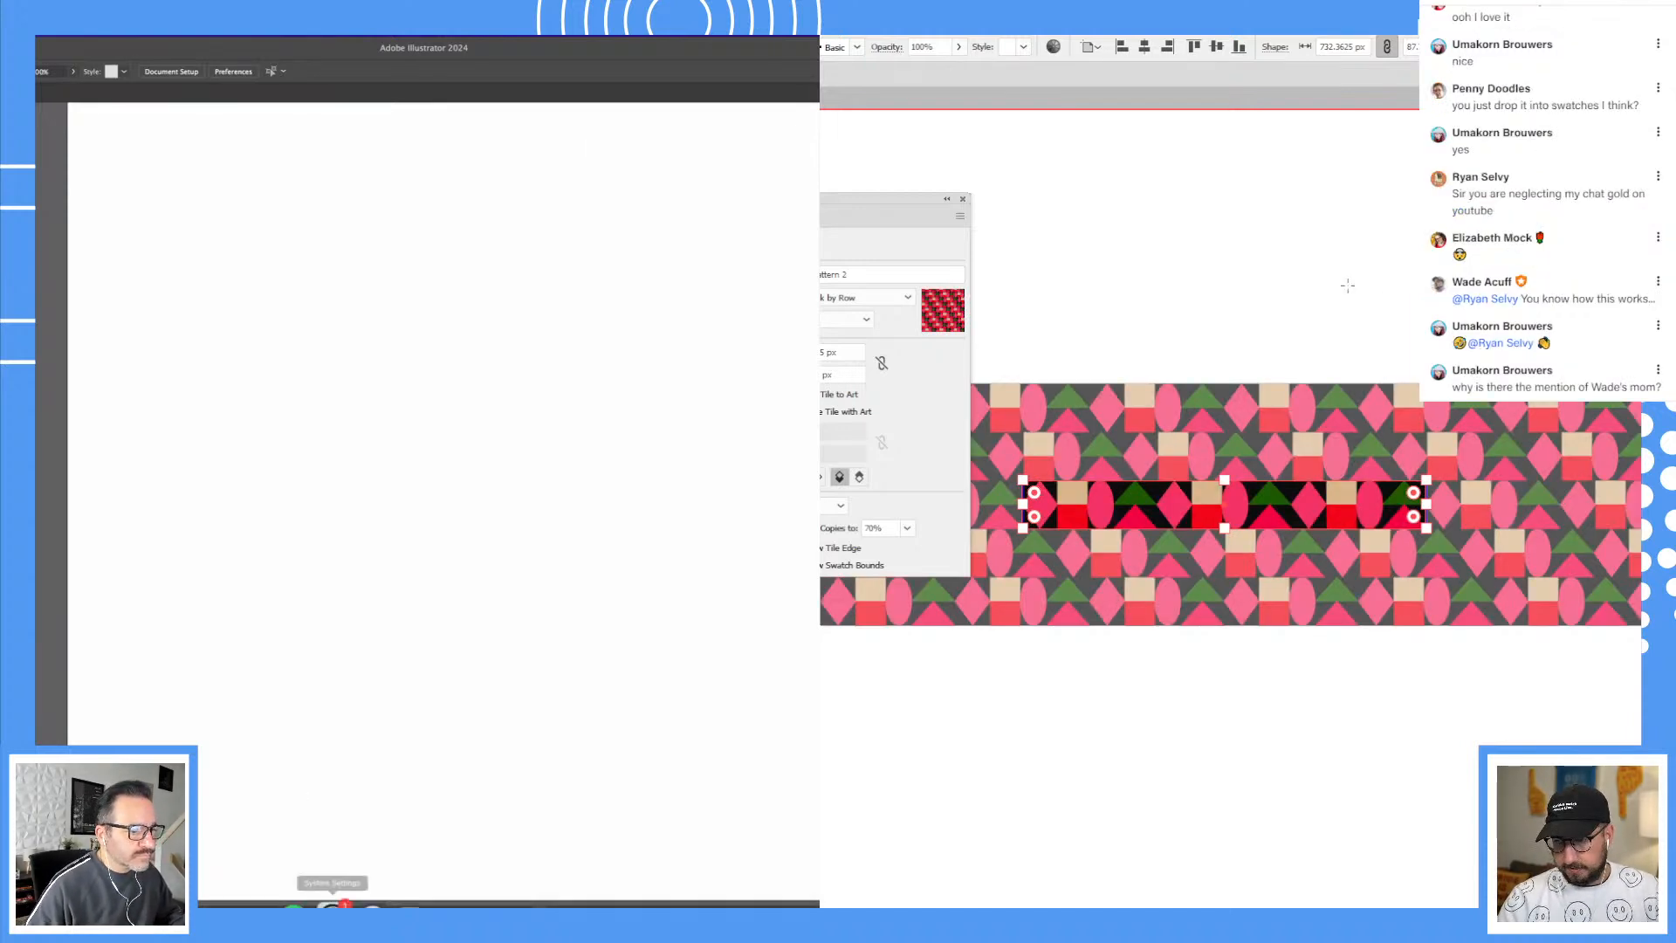
key("v")
mouse_move(375, 904)
double_click(1288, 277)
Step: Draw a large circle filled with the black-background pattern below the row of shapes, and deselect it
left_click_drag(1290, 372, 1259, 387)
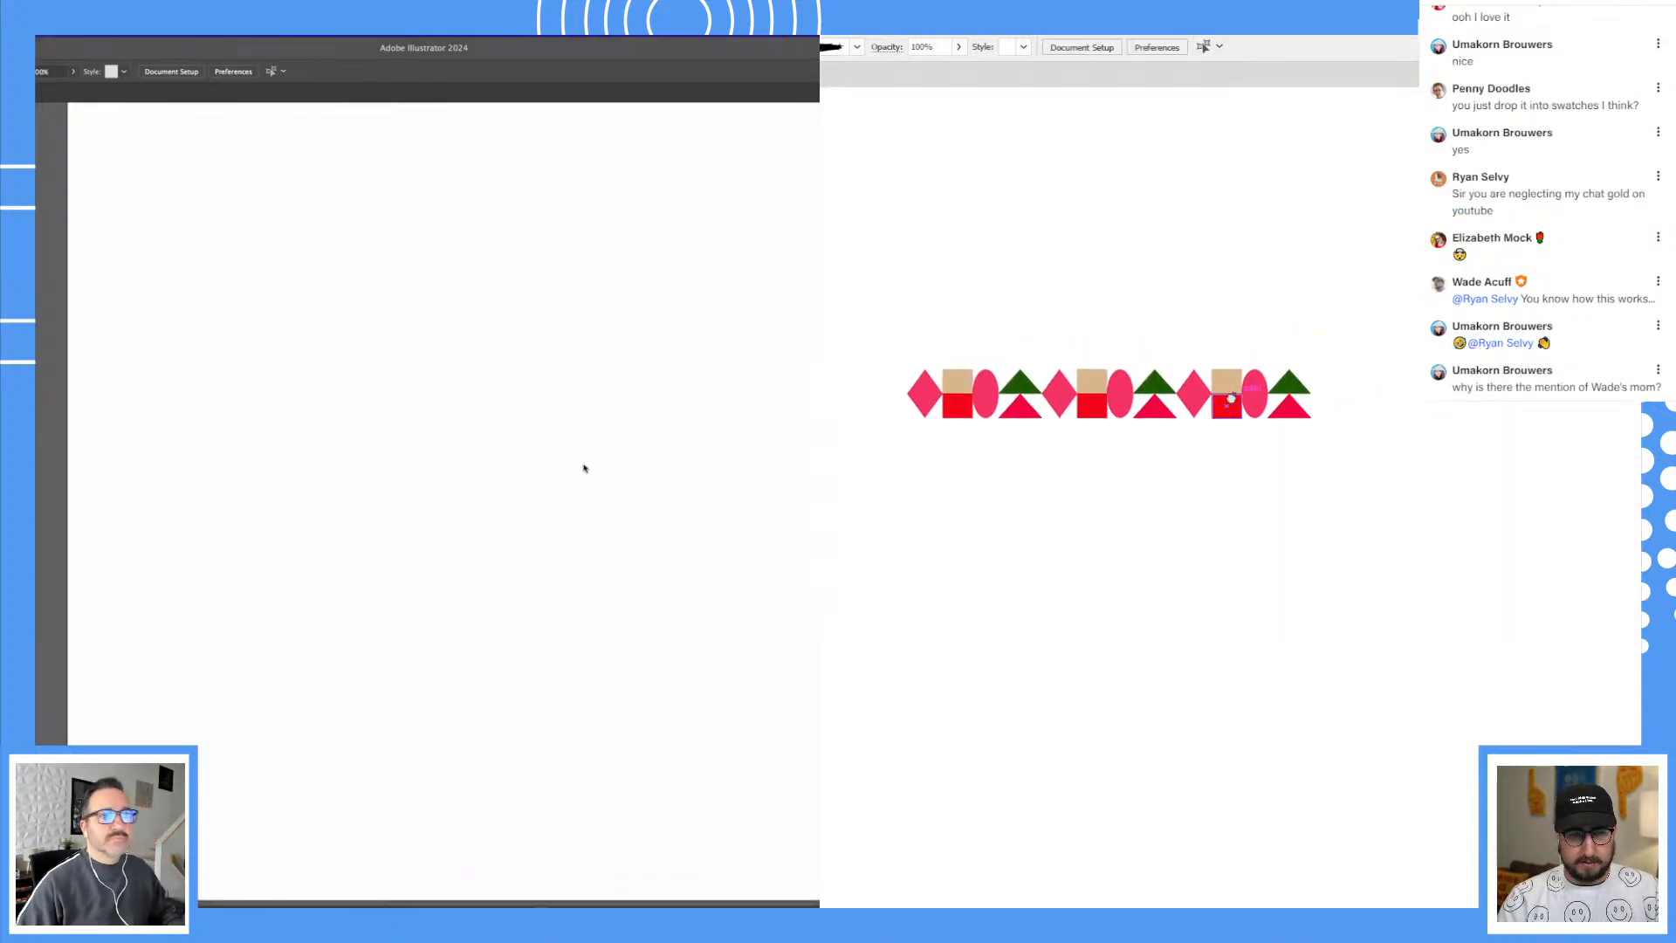
key("l")
left_click_drag(1083, 505, 1605, 942)
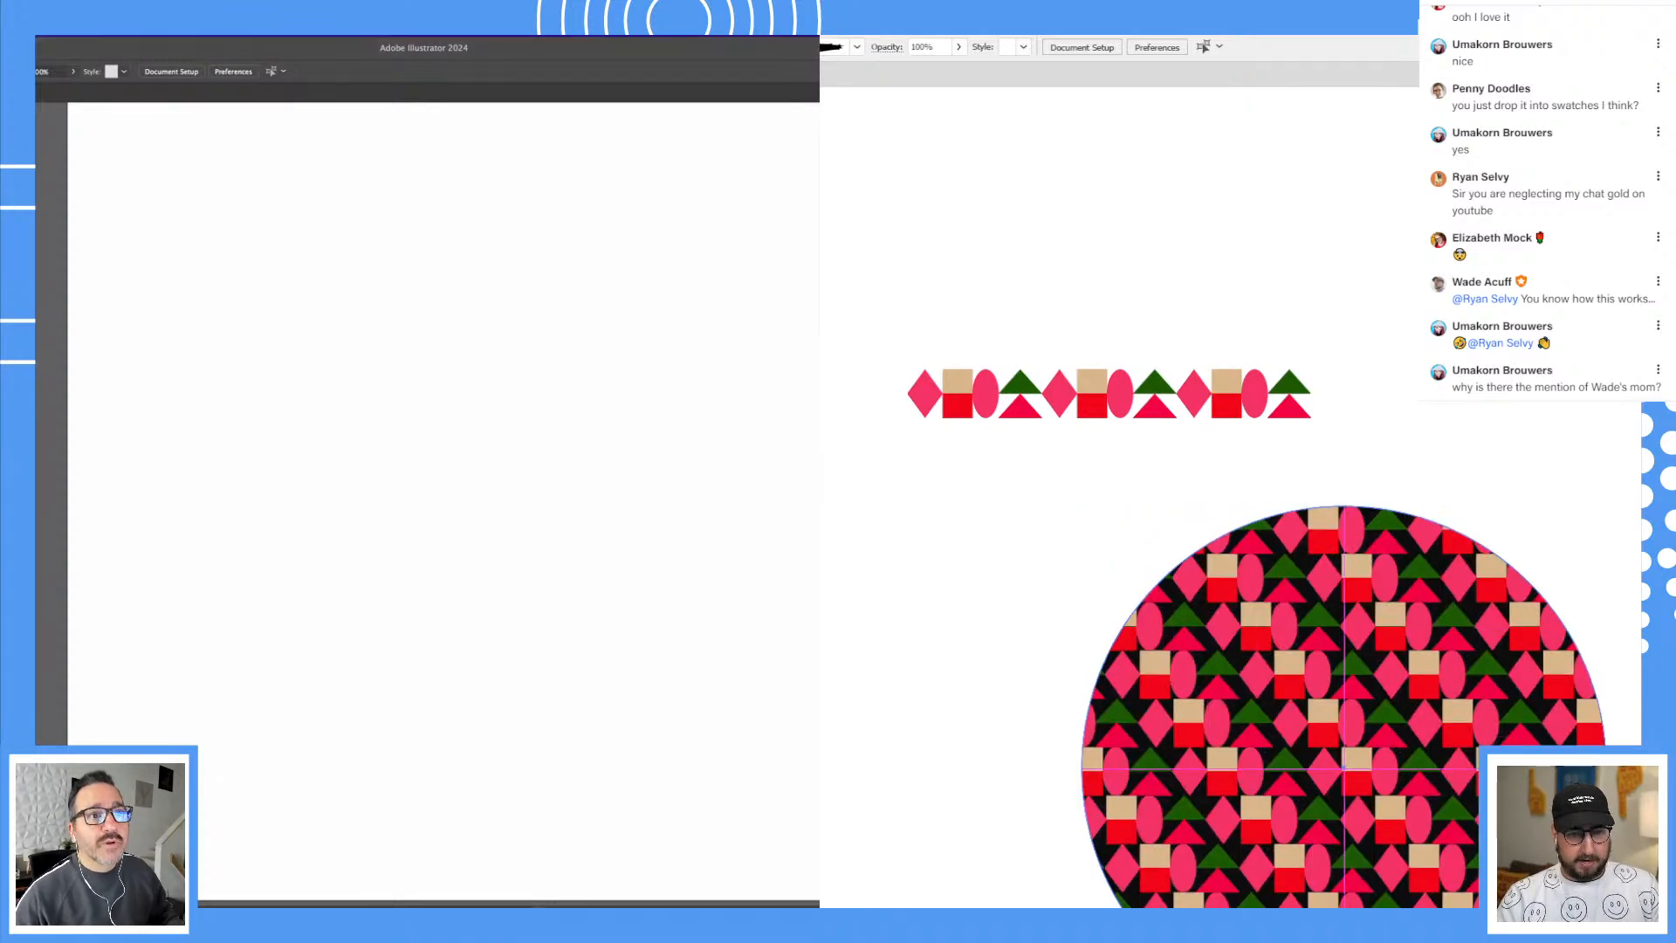
key("ctrl+shift+a")
Step: Examine the pattern repeat inside the circle, both up close and as a whole
key("ctrl+alt+space")
left_click(1376, 644, "alt")
left_click(1290, 534)
left_click(1290, 533)
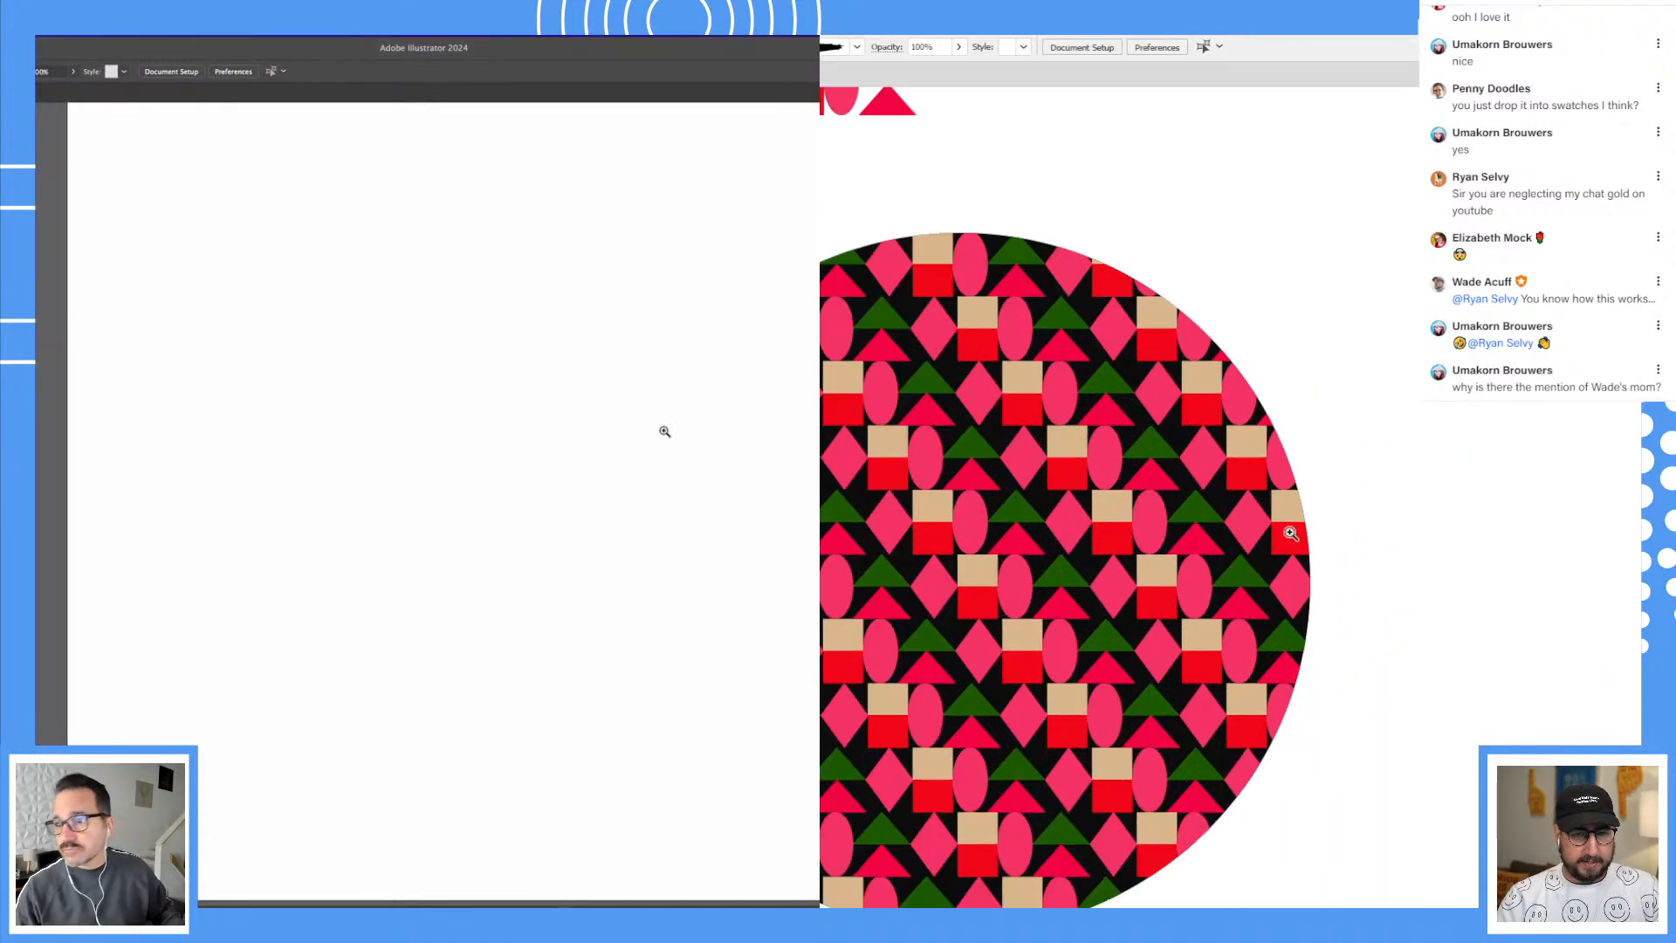
left_click(1116, 527)
left_click(1187, 504, "alt")
left_click(1196, 477, "alt")
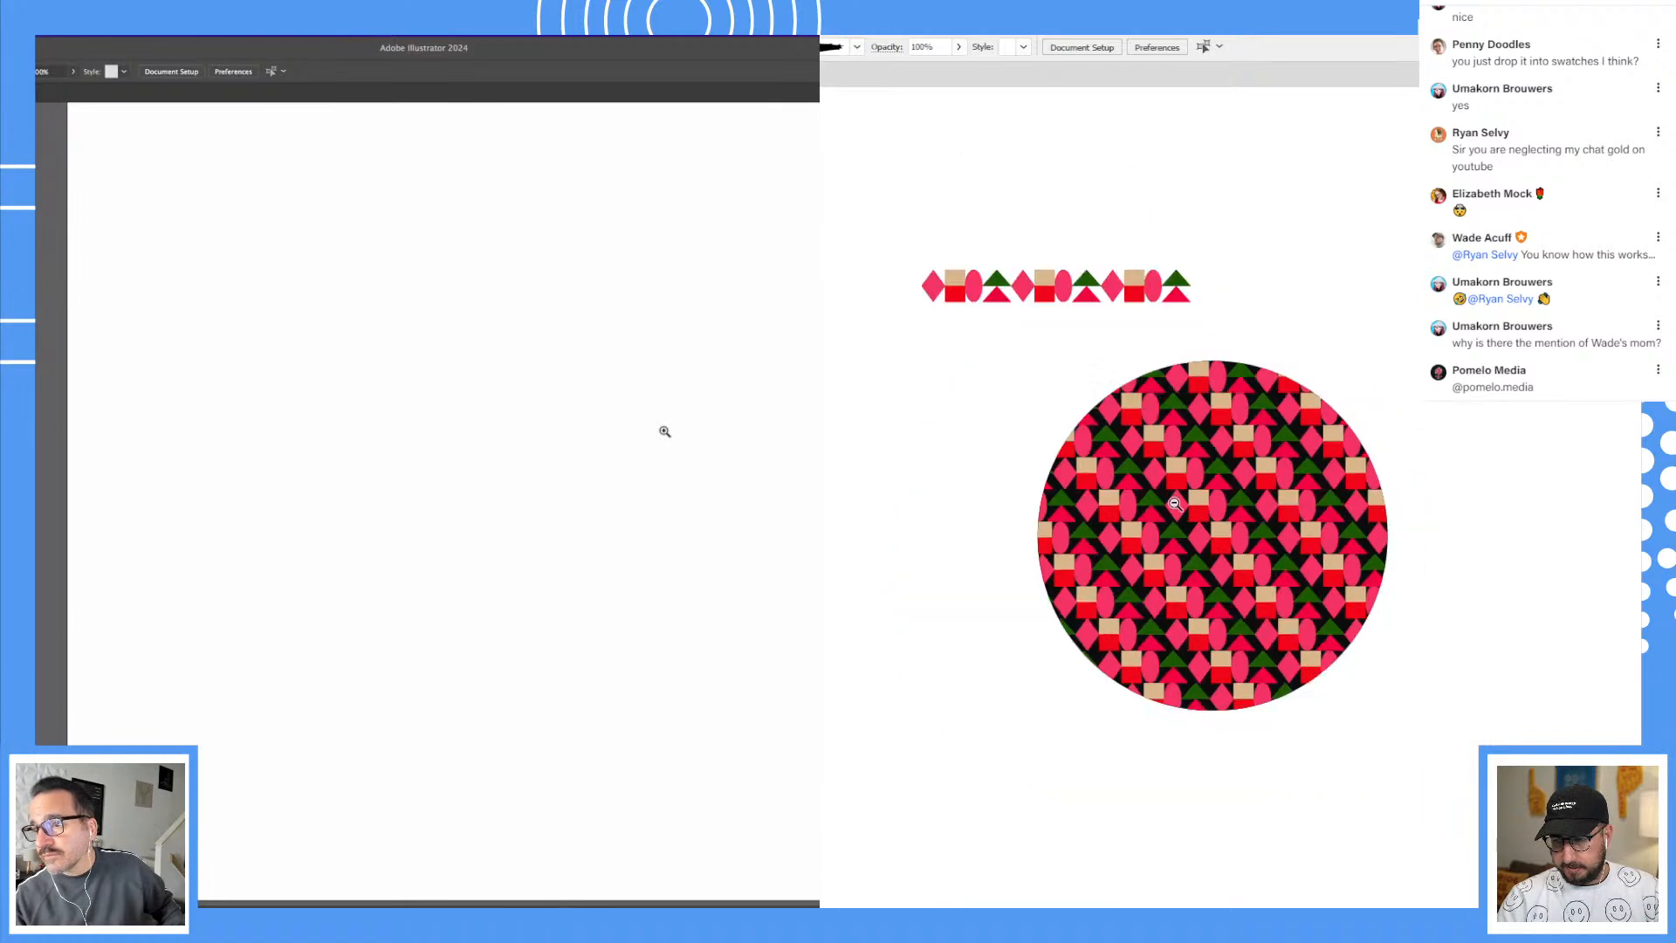
left_click_drag(1158, 342, 1189, 369)
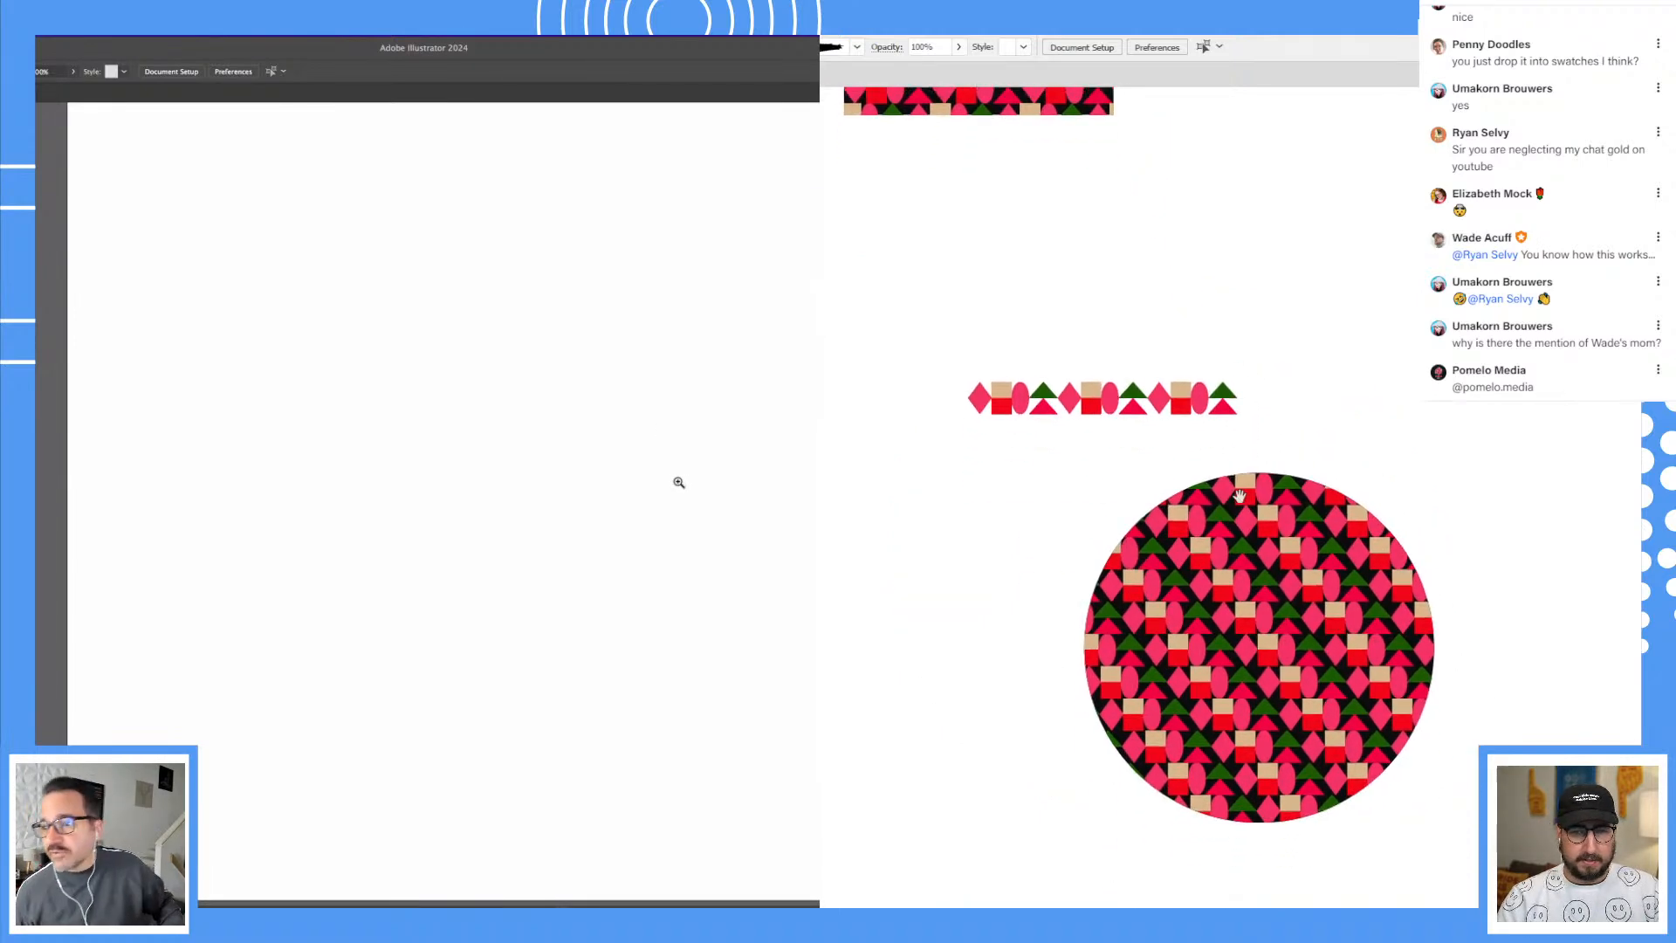
left_click_drag(1239, 497, 1127, 644)
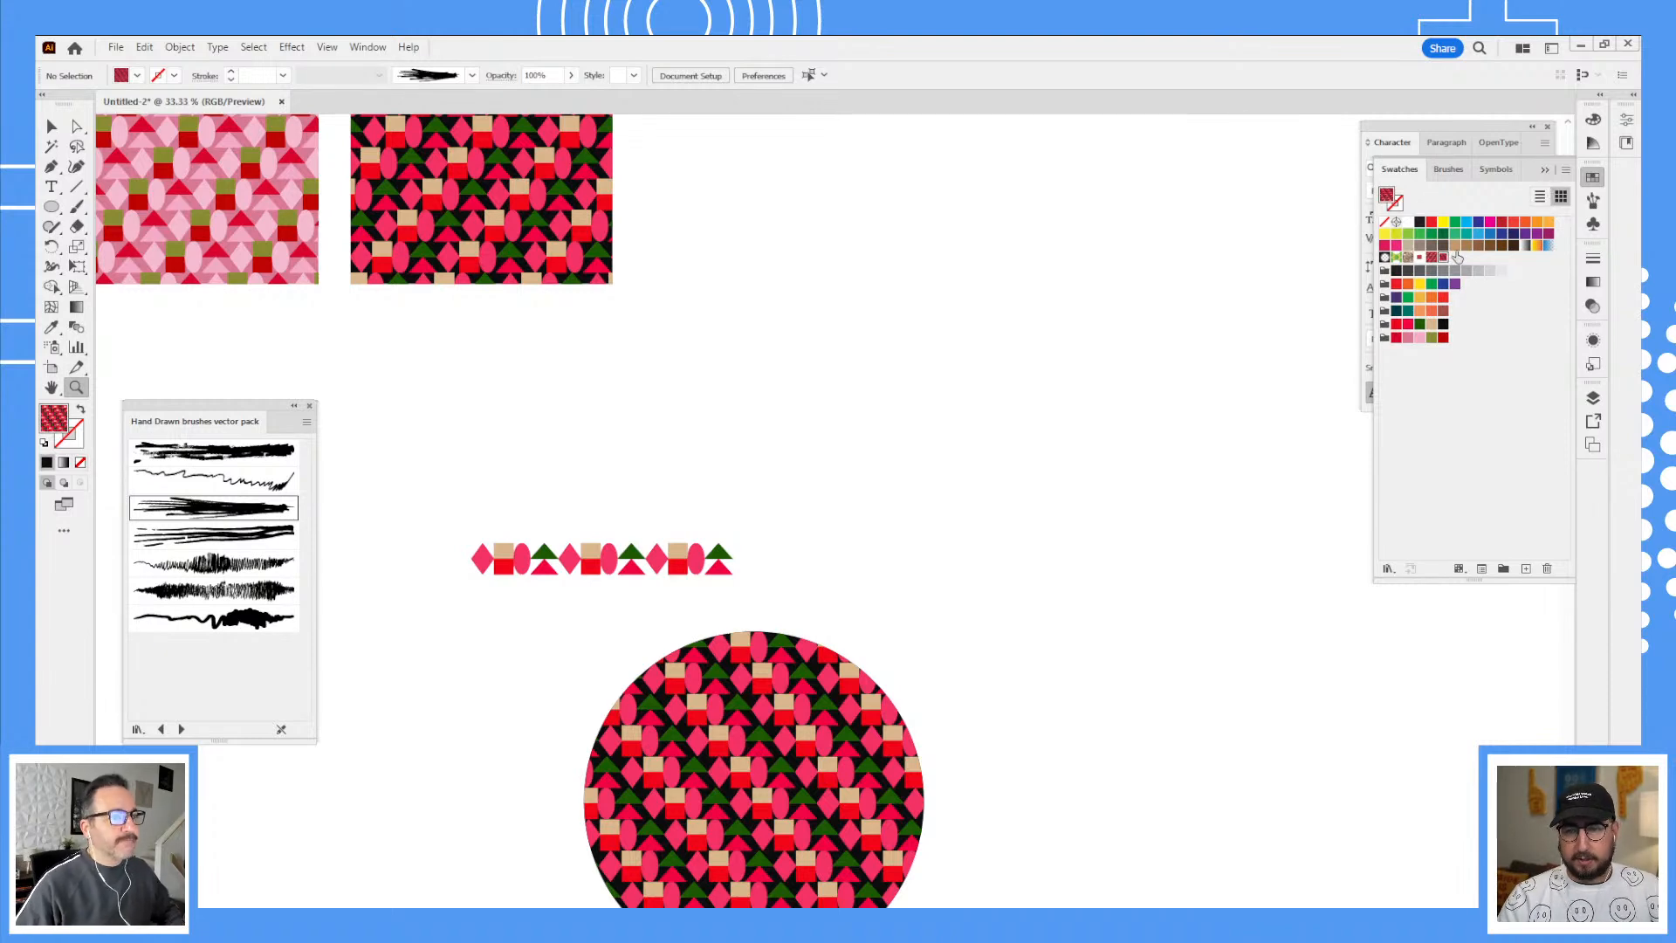
left_click(1566, 171)
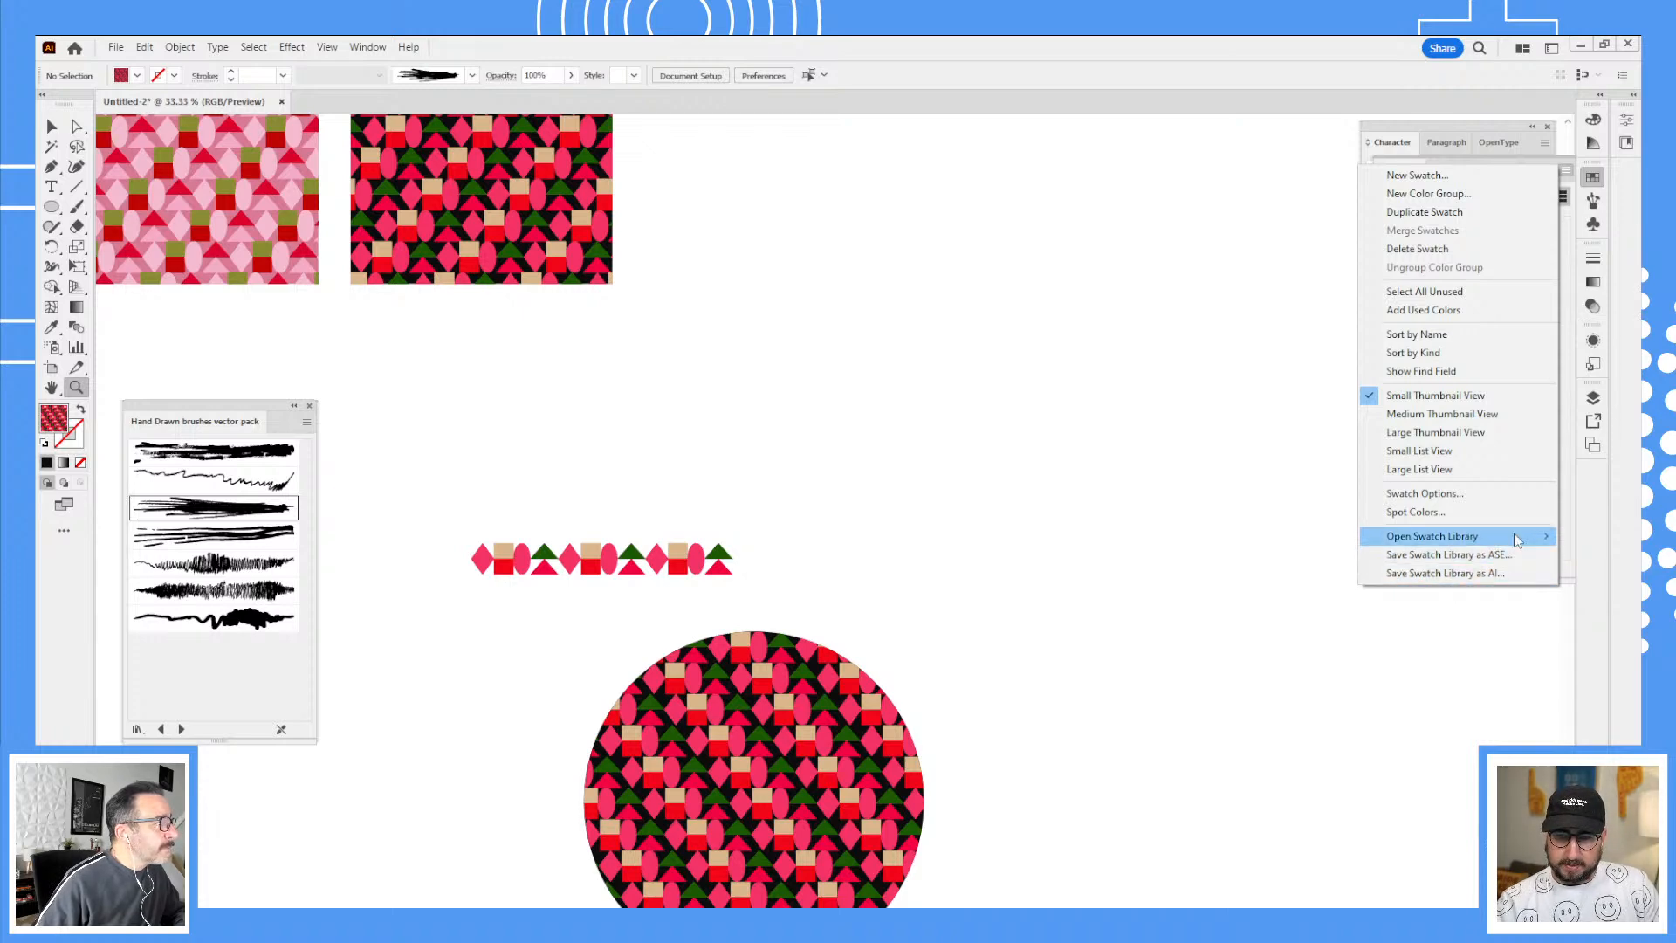
left_click(1570, 492)
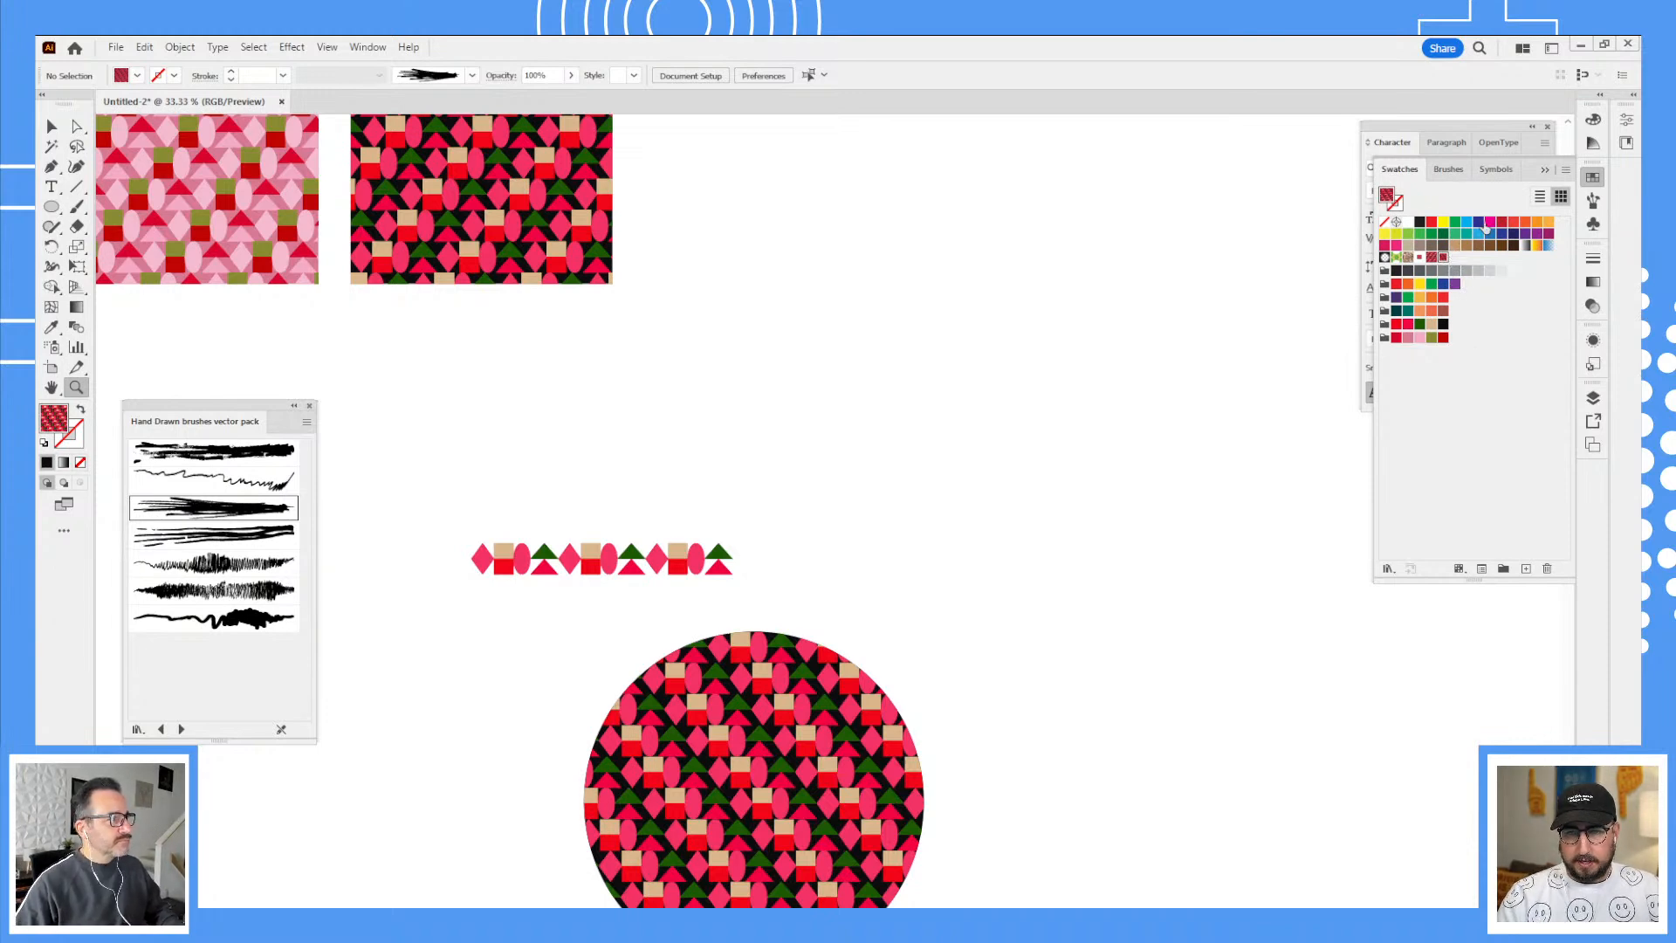
left_click(1565, 168)
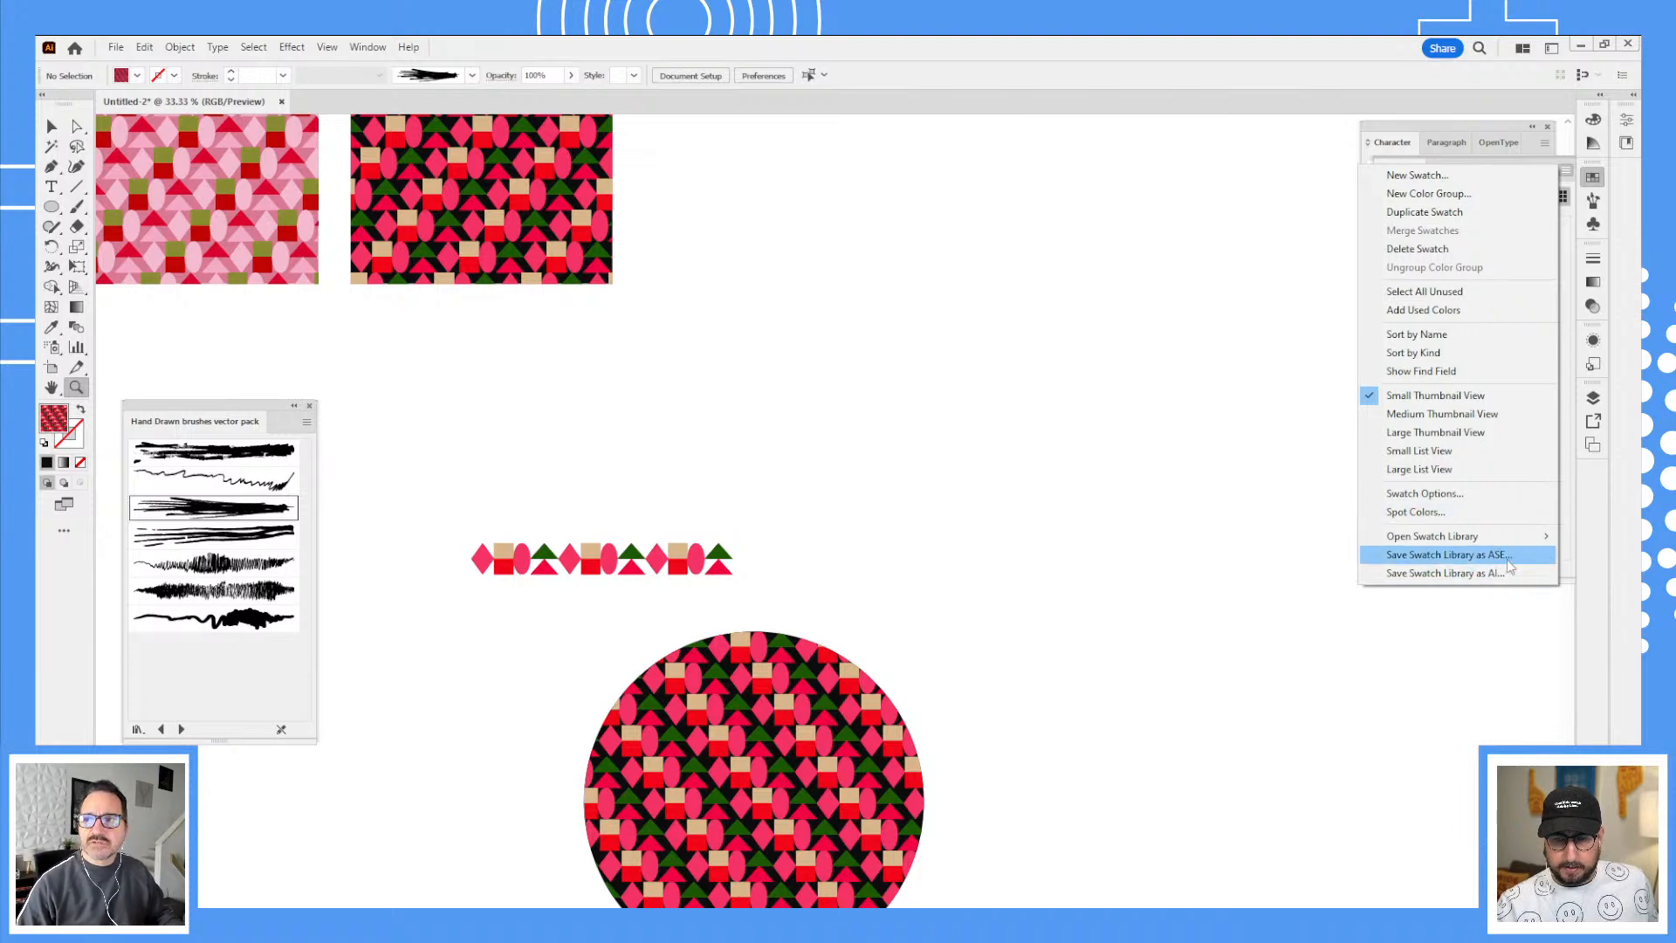
left_click(1570, 496)
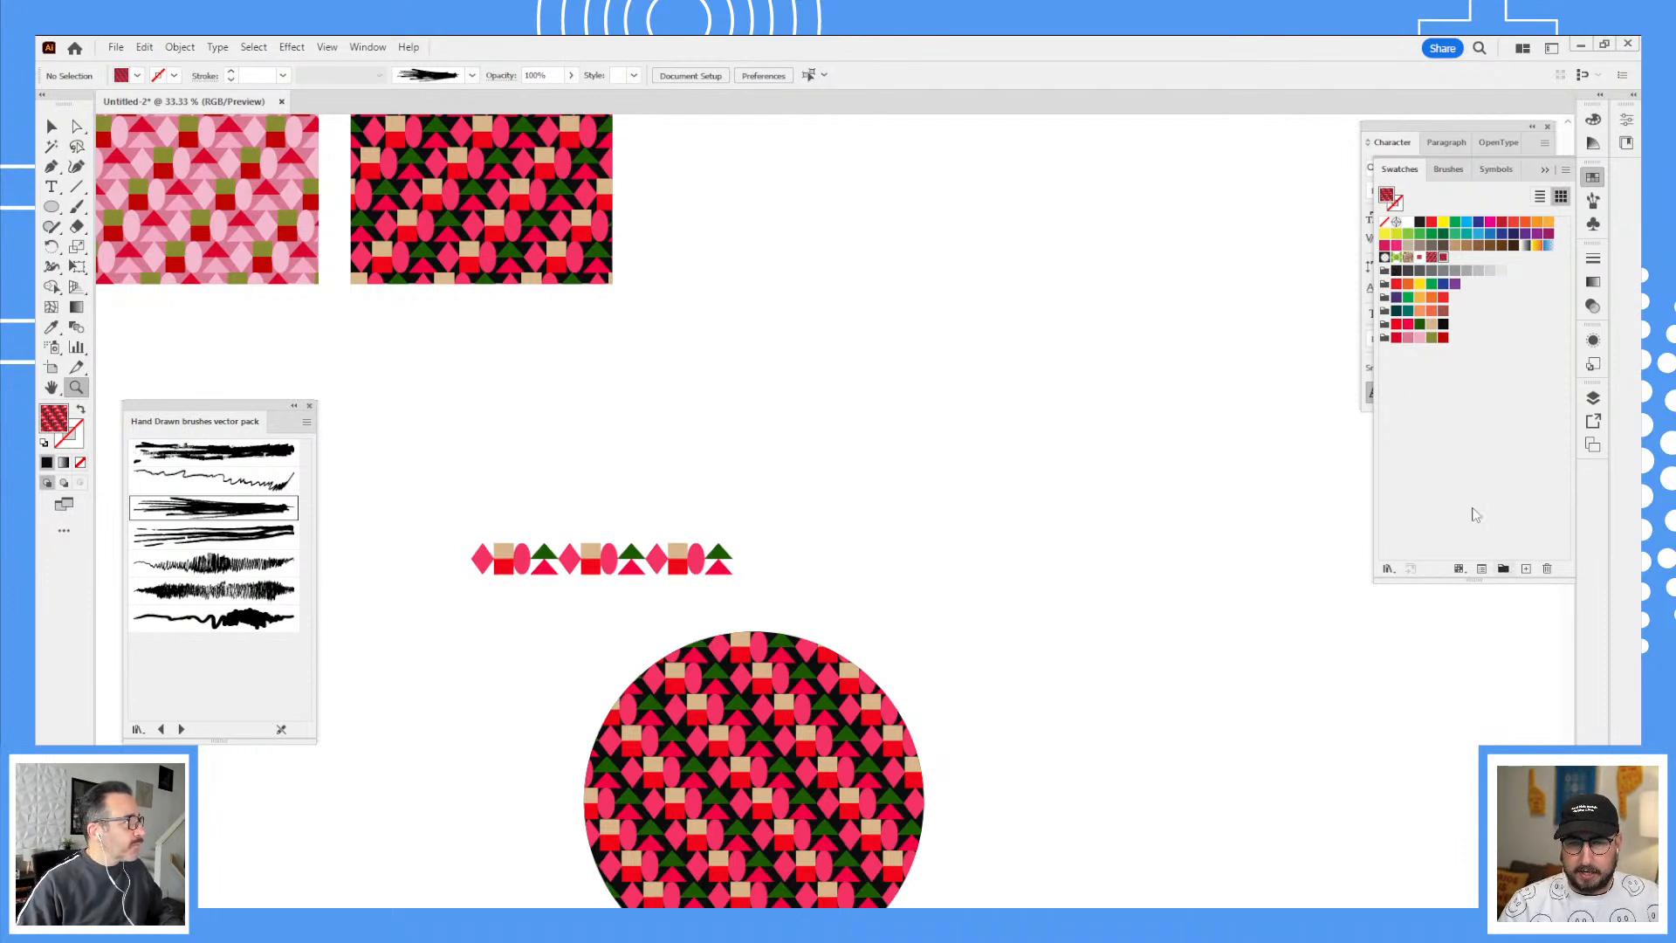
Step: Create a new color group named Patterns and try to move the newest pattern swatch into it
left_click(1503, 568)
left_click(975, 518)
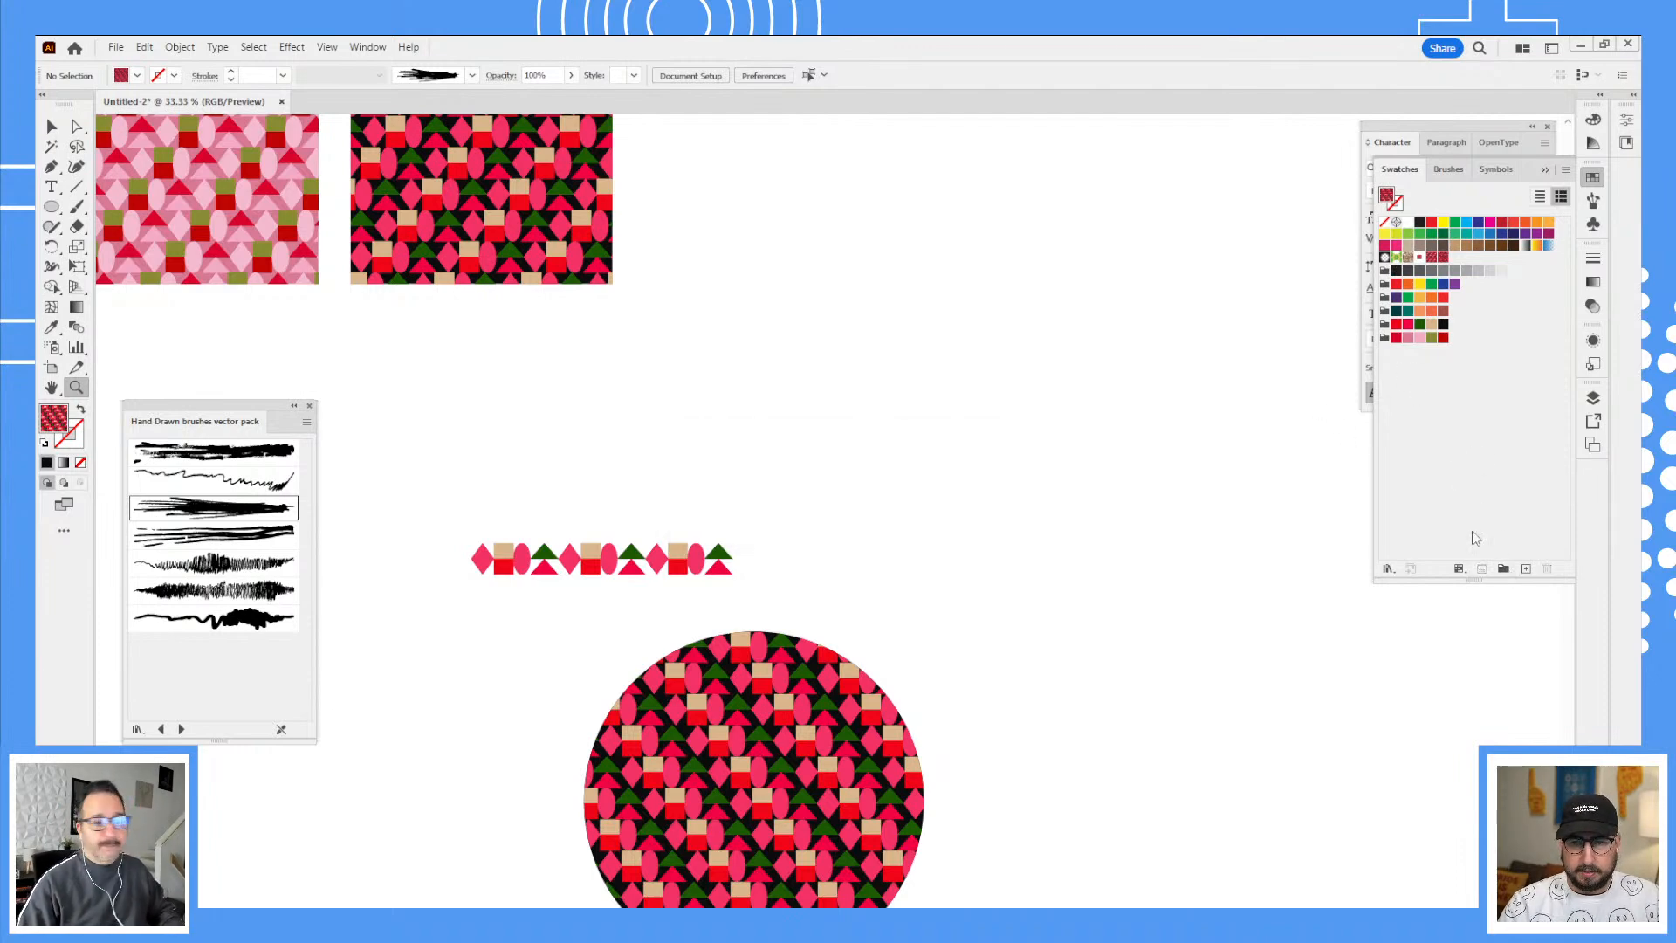
left_click(1501, 569)
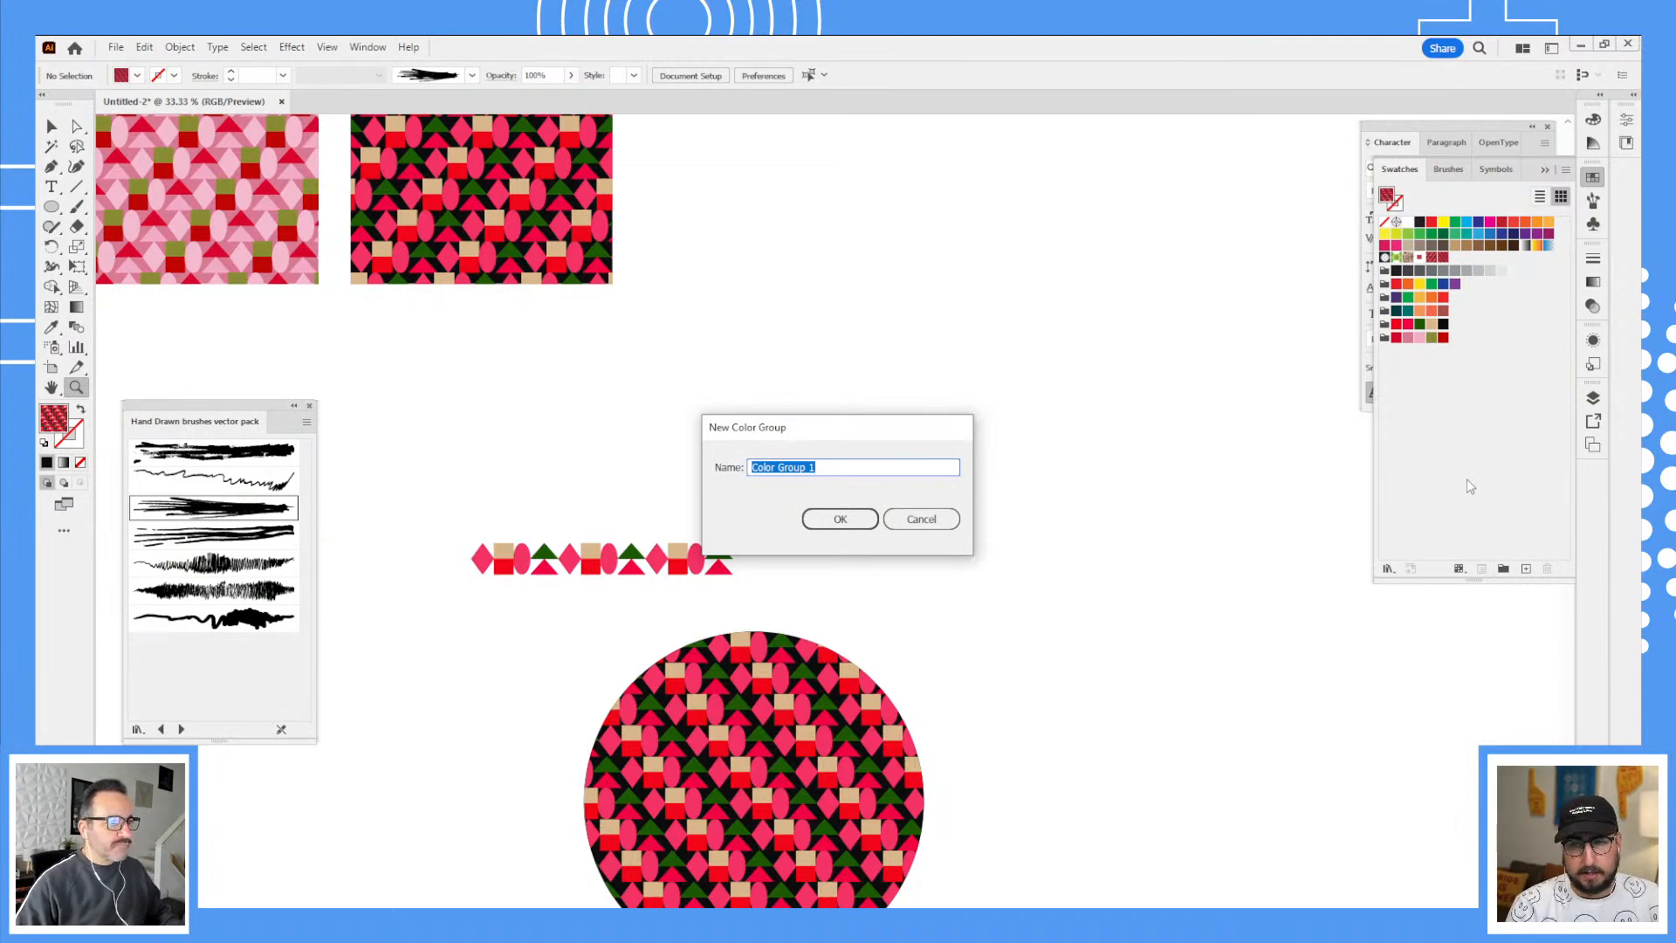
type("Patterns")
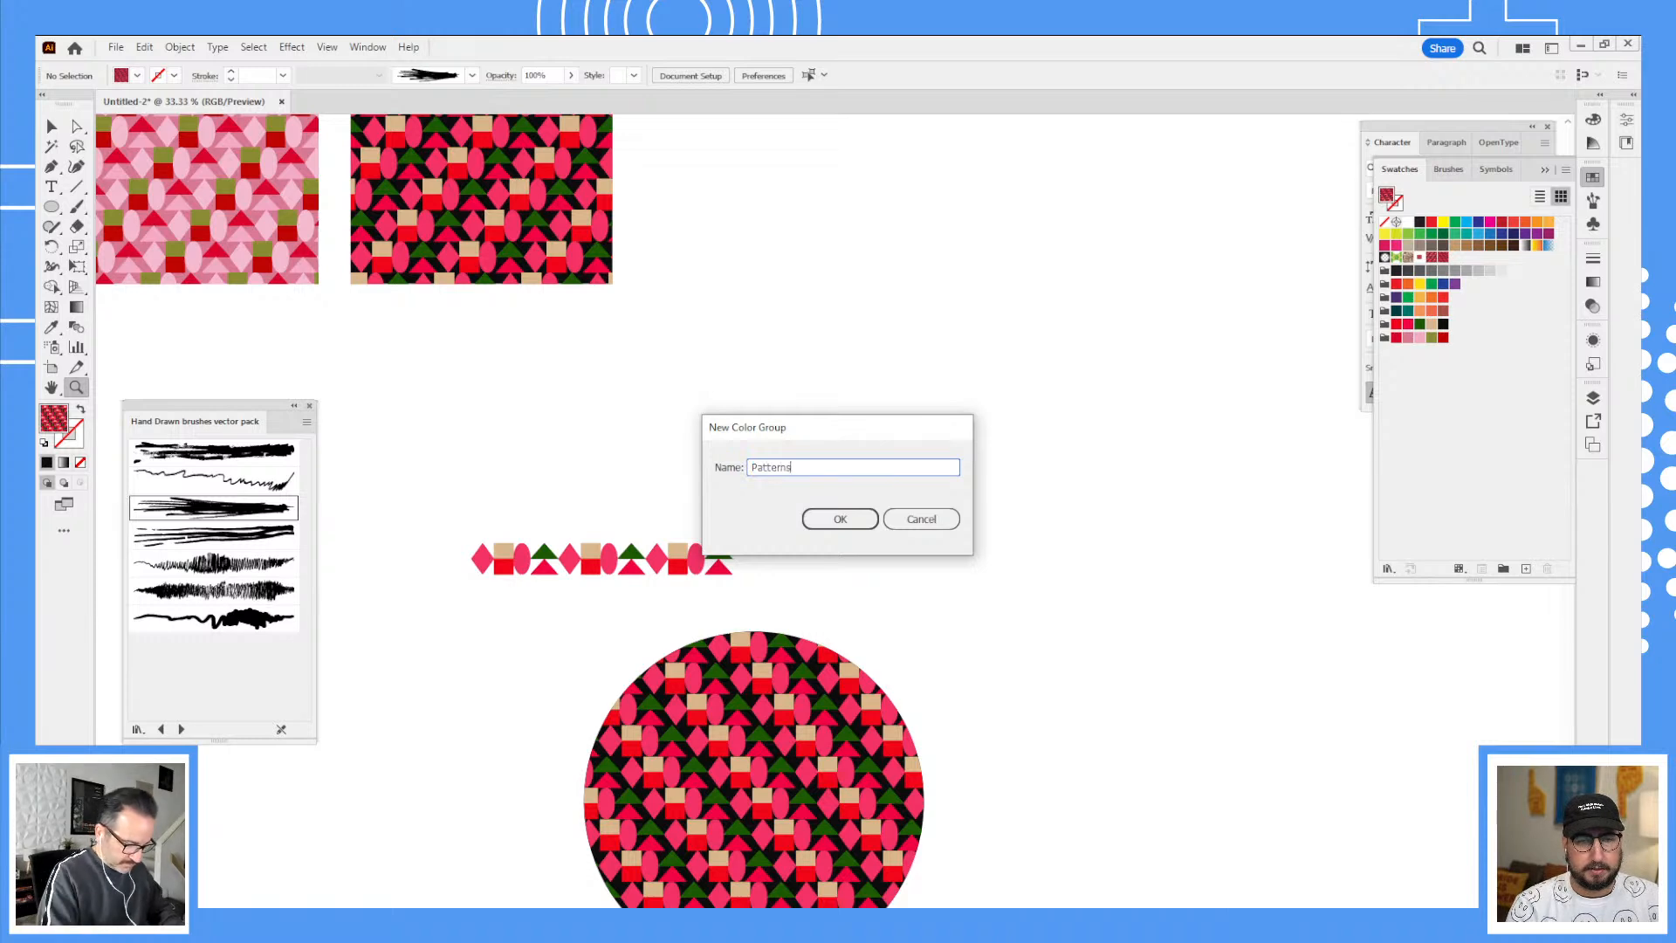
key("Return")
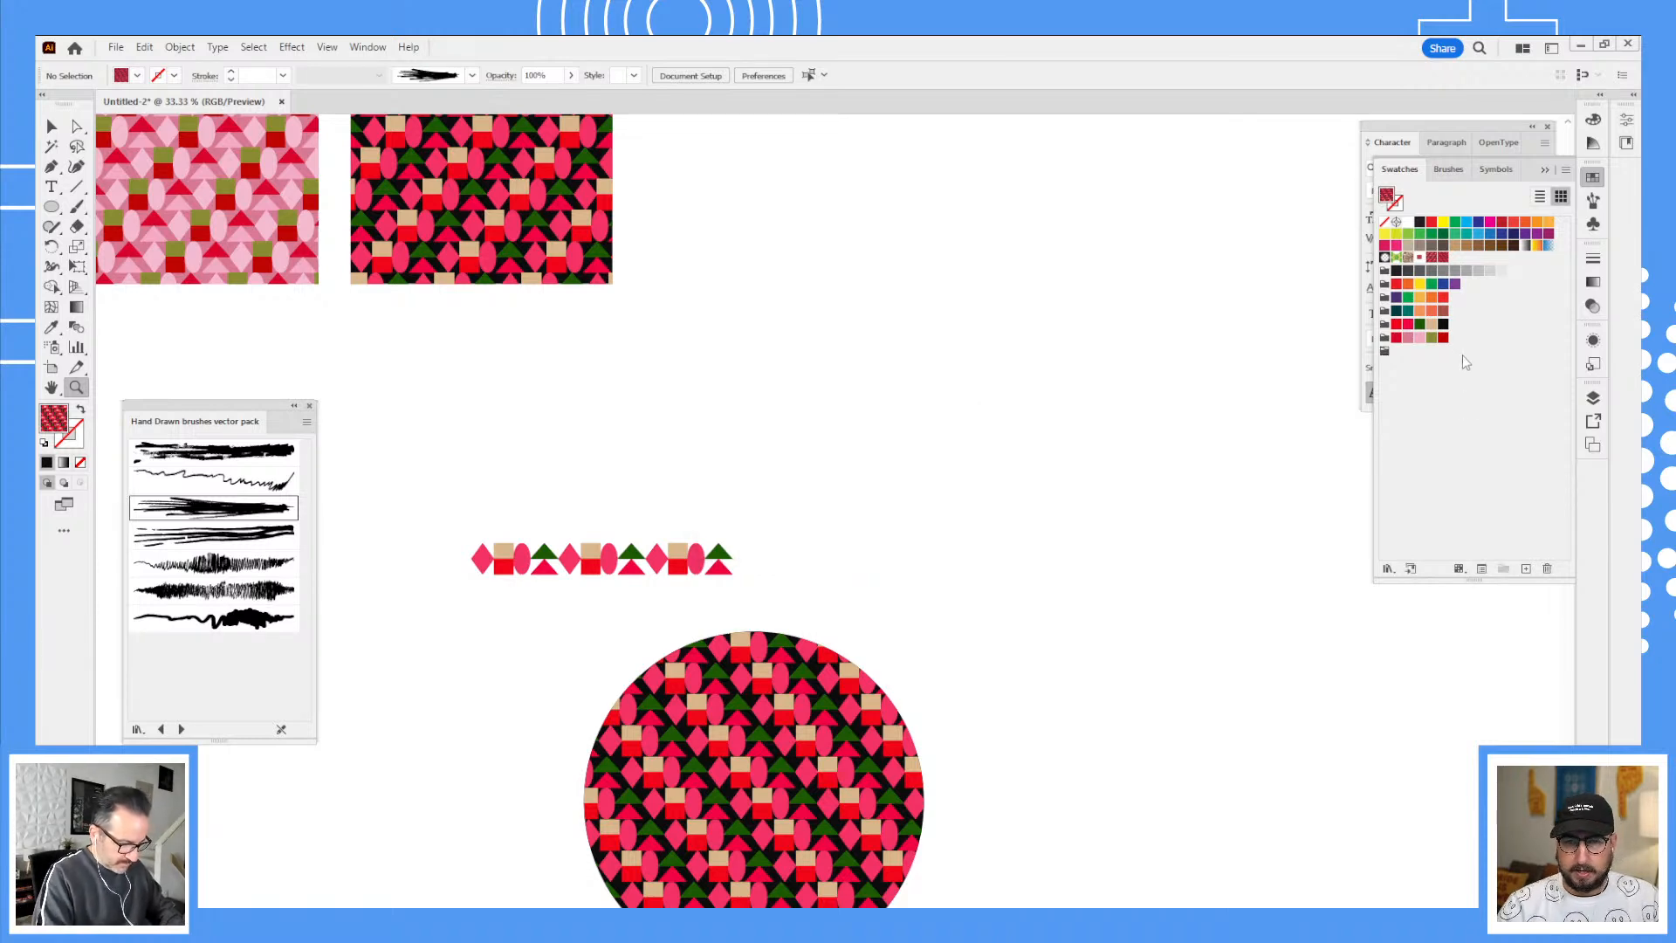
left_click_drag(1443, 257, 1387, 357)
left_click_drag(1442, 258, 1388, 357)
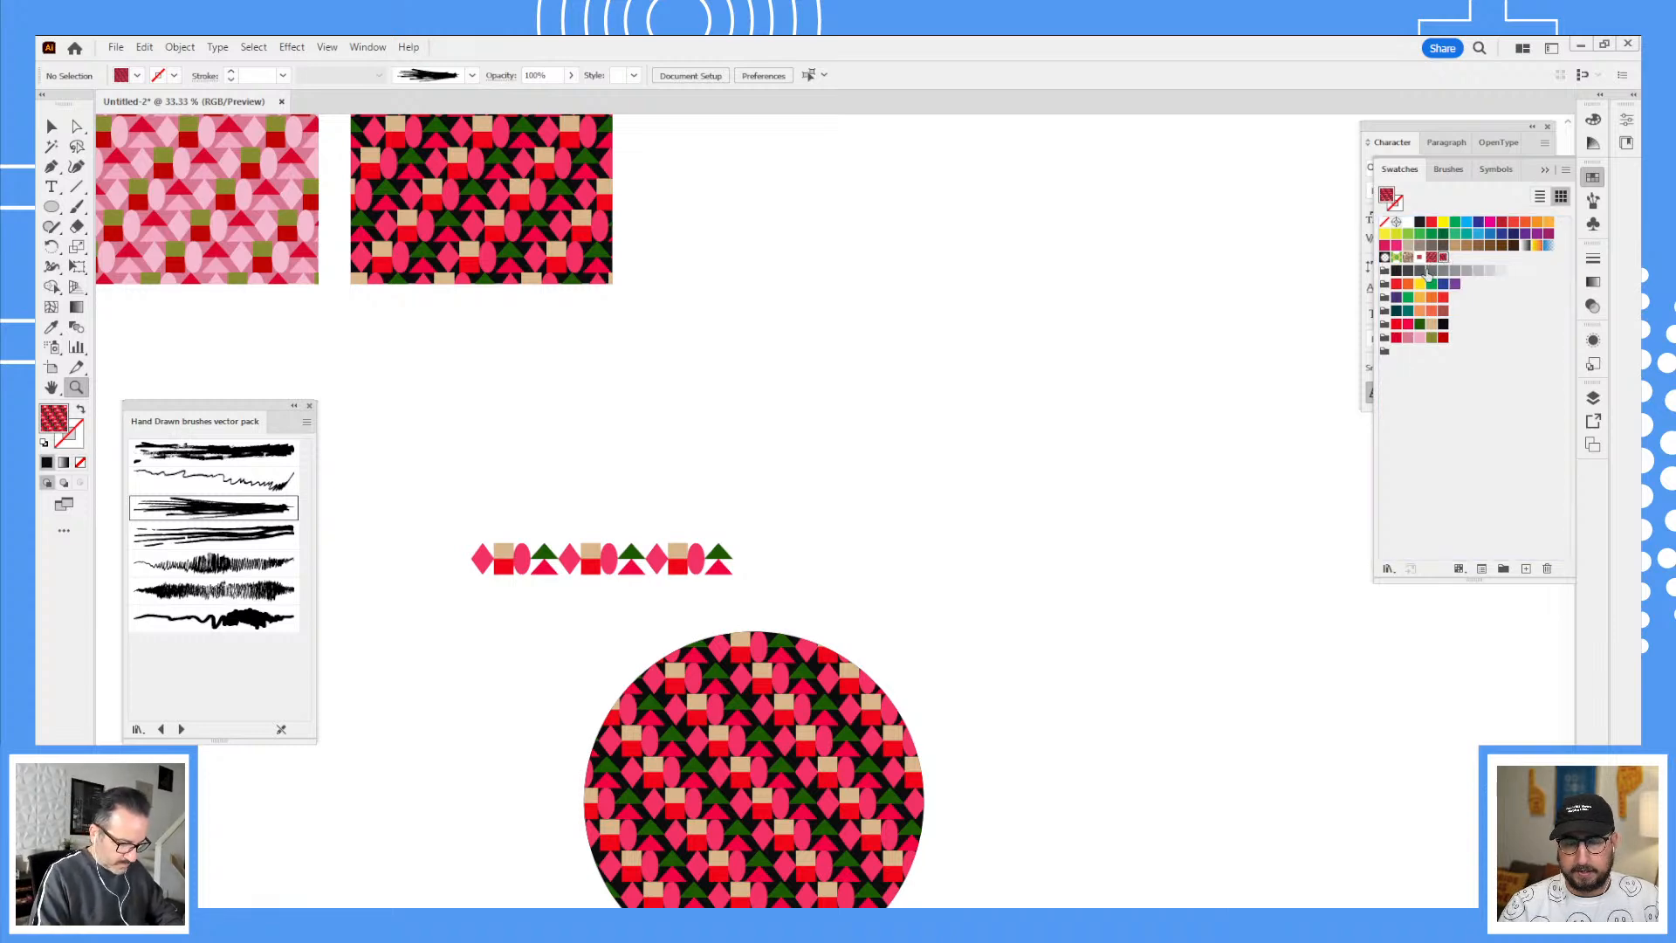
Step: Delete all ungrouped color and pattern swatches except the newest black-background pattern
left_click(1407, 224)
left_click(1431, 259, "shift")
left_click(1547, 568)
left_click(836, 522)
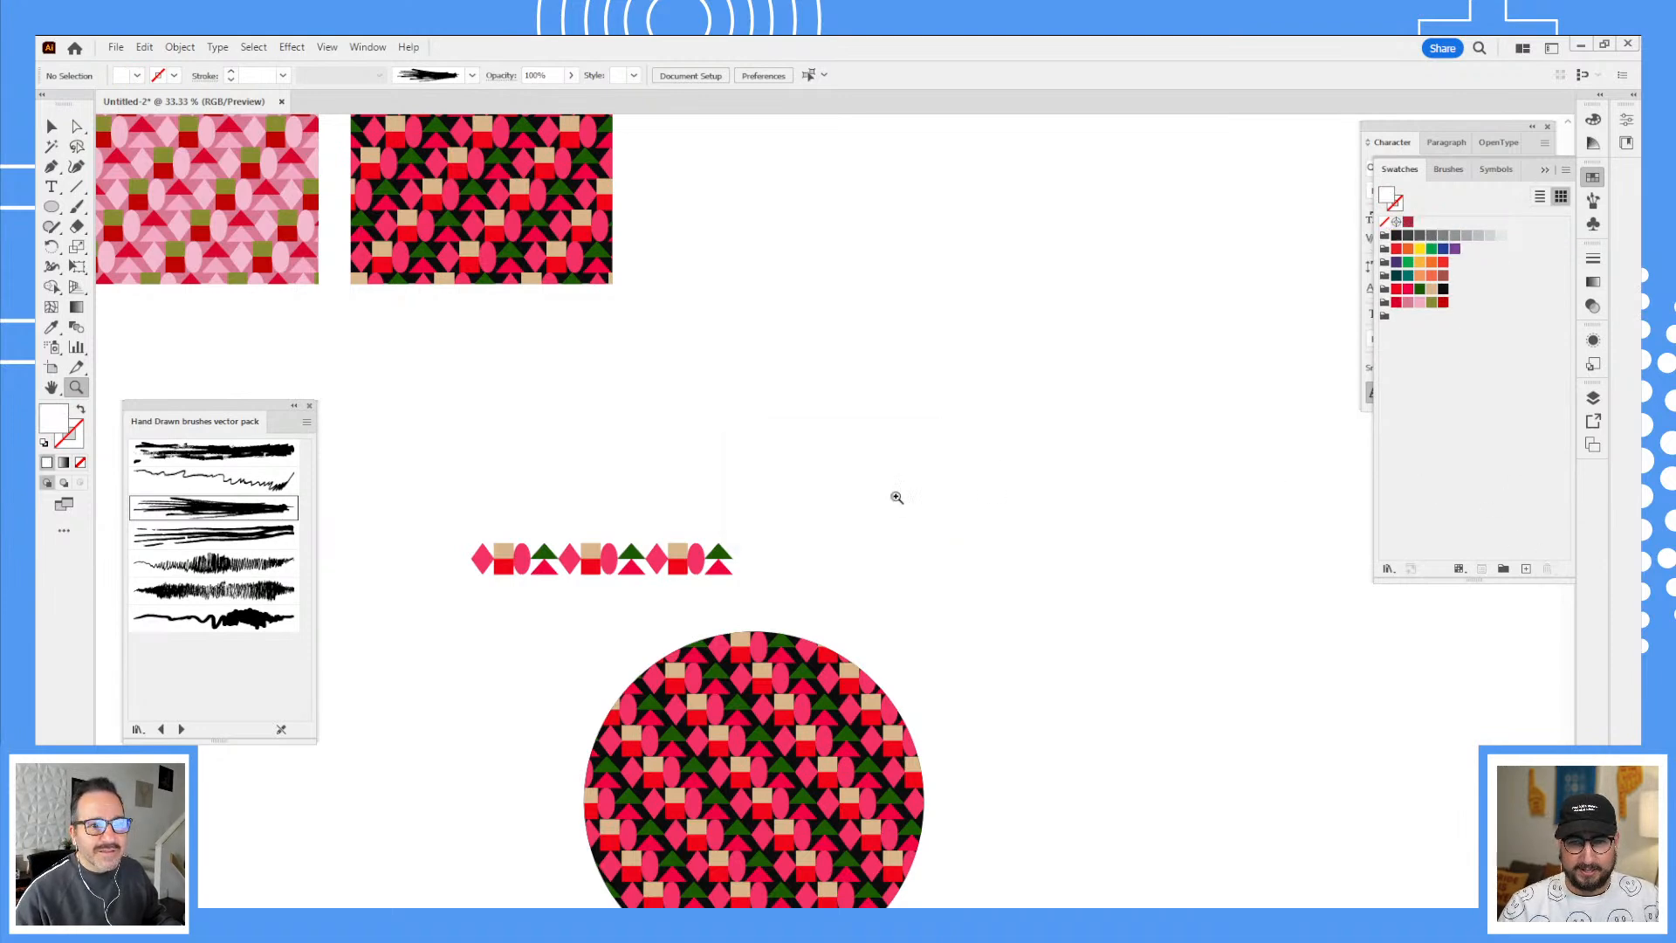
Step: Duplicate the row of geometric shapes downward three times at even spacing to make four rows
key("v")
key("z")
left_click(704, 508, "alt")
left_click_drag(717, 544, 729, 602)
key("v")
left_click(724, 594)
left_click_drag(725, 594, 570, 564)
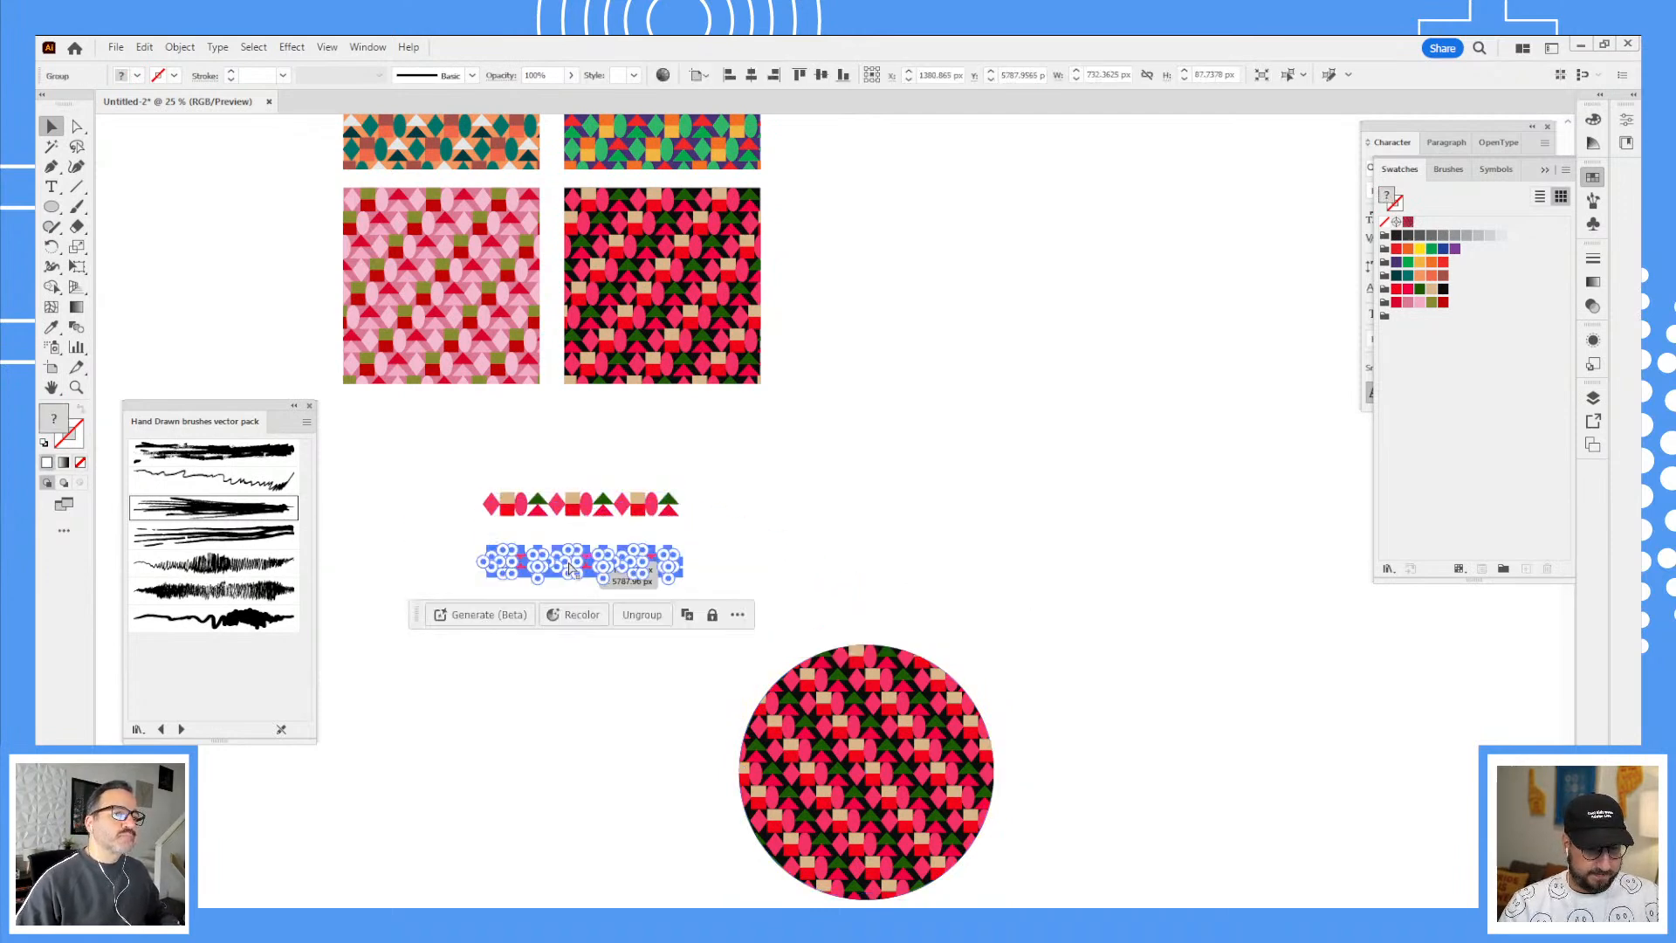
key("ctrl+d")
key("ctrl+d")
left_click(735, 628)
key("ctrl+equal")
key("ctrl+equal")
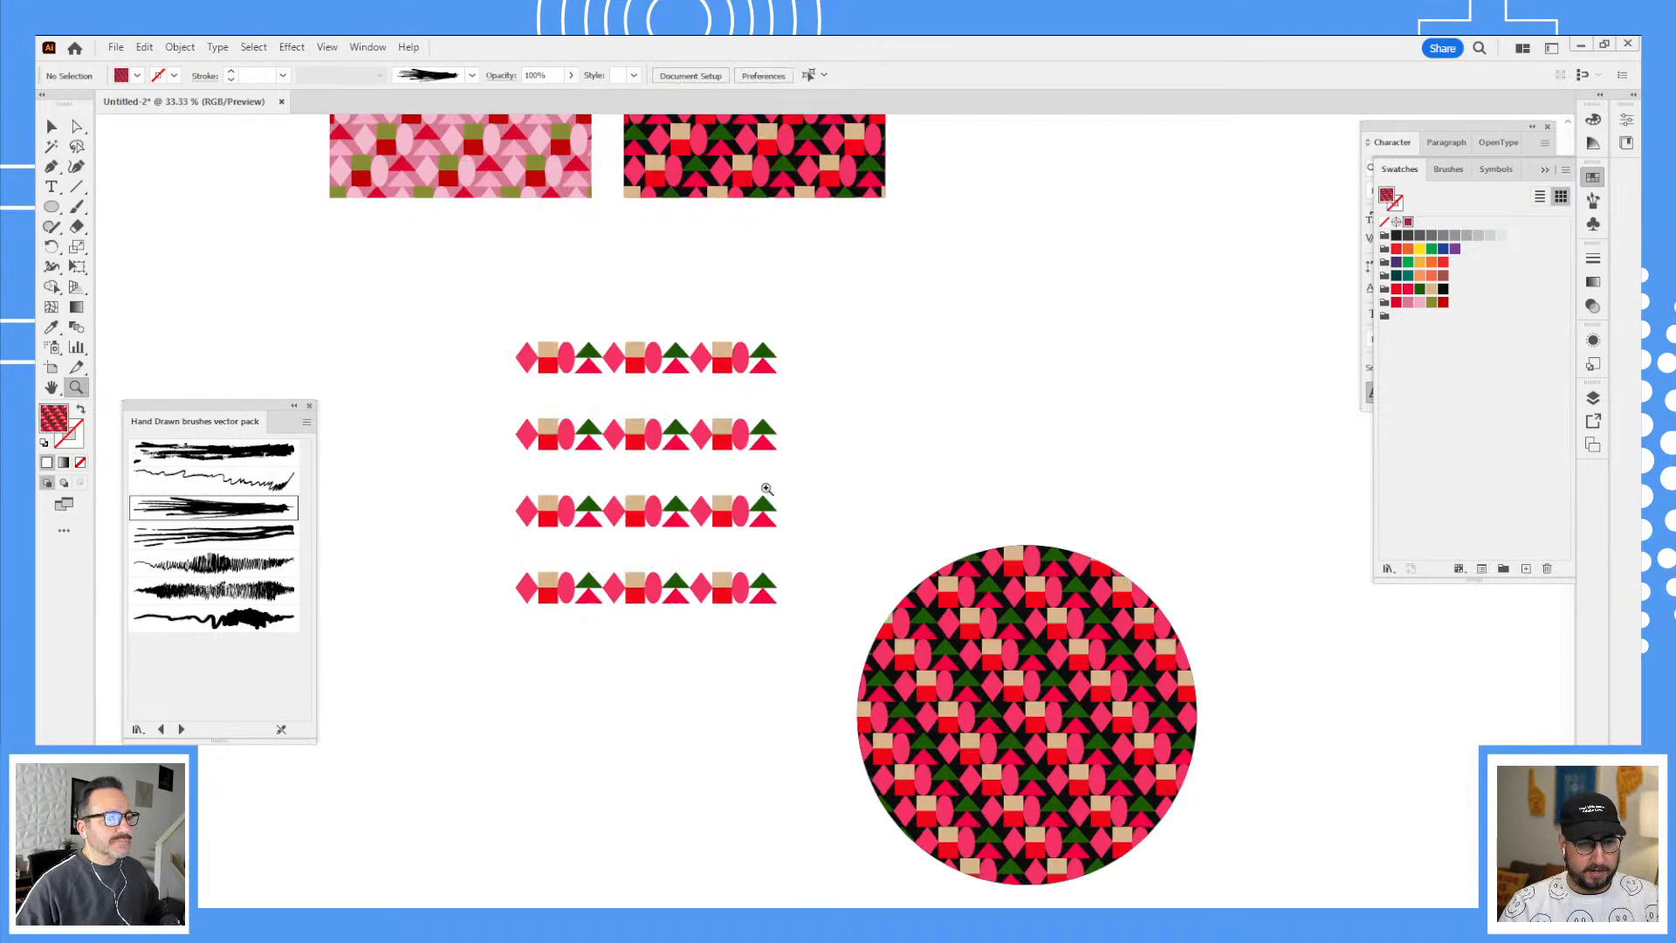
Step: Draw a pattern-filled rectangle of about 732.36 by 87.74 px over the top row, and delete the three duplicate rows below
key("m")
left_click_drag(454, 300, 845, 347)
key("v")
left_click(896, 320)
left_click_drag(899, 264, 857, 747)
key("Delete")
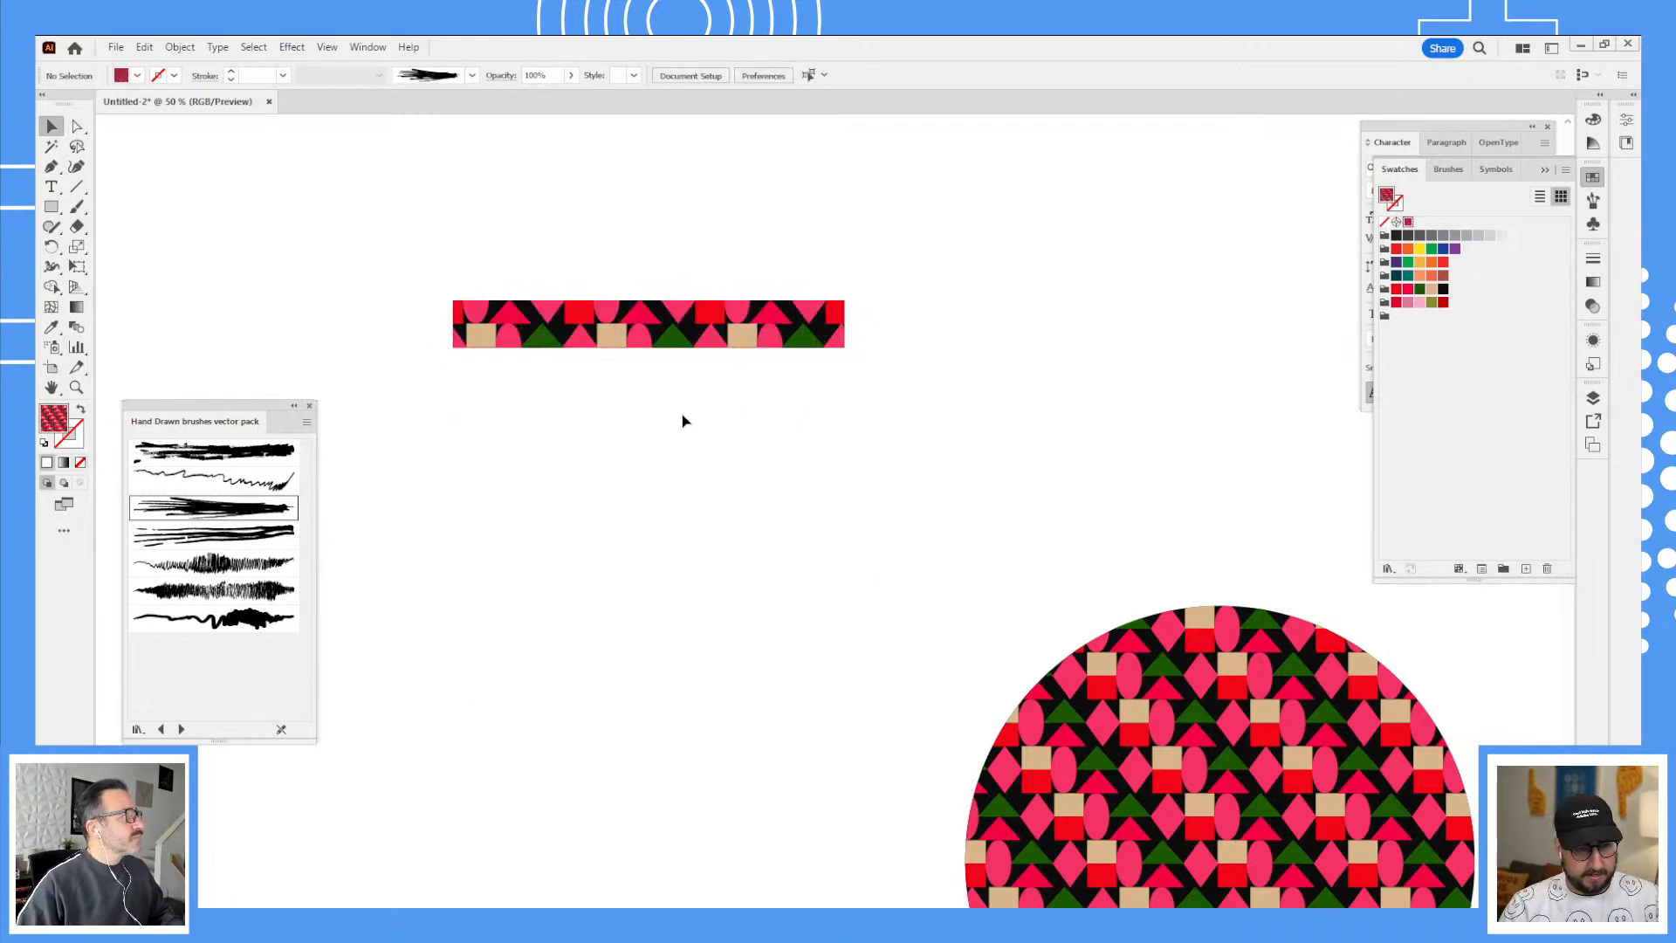
Step: Fill the rectangle over the row with black from the holiday color group and place it behind the shapes
scroll(687, 428, "up", 4)
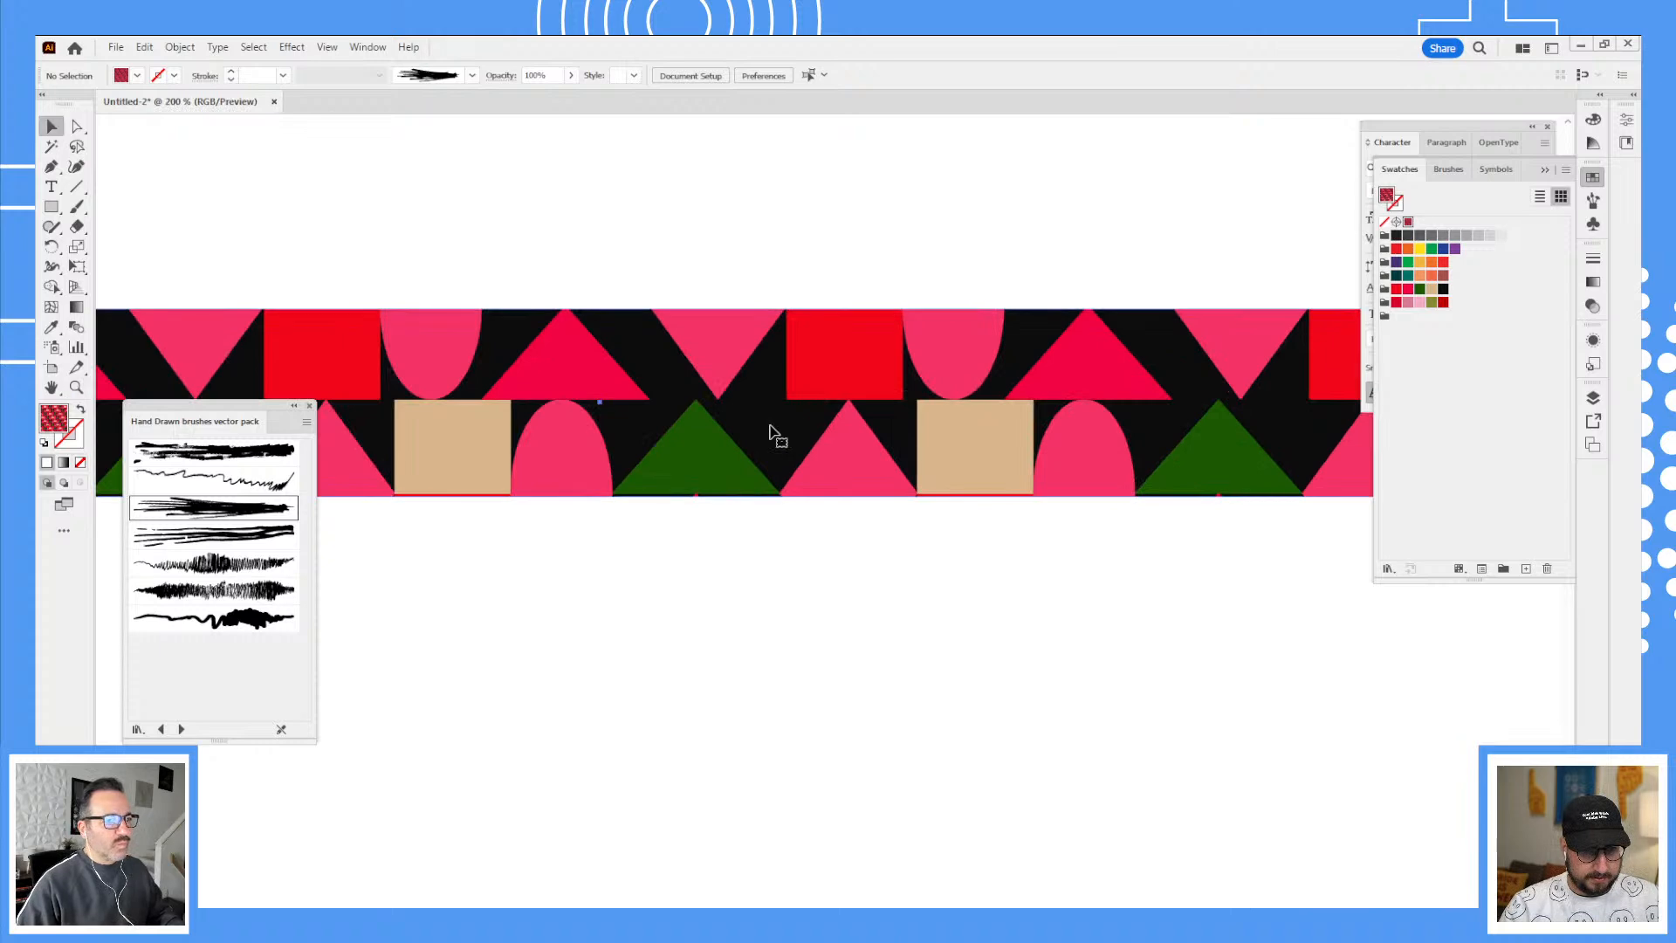
left_click(773, 432)
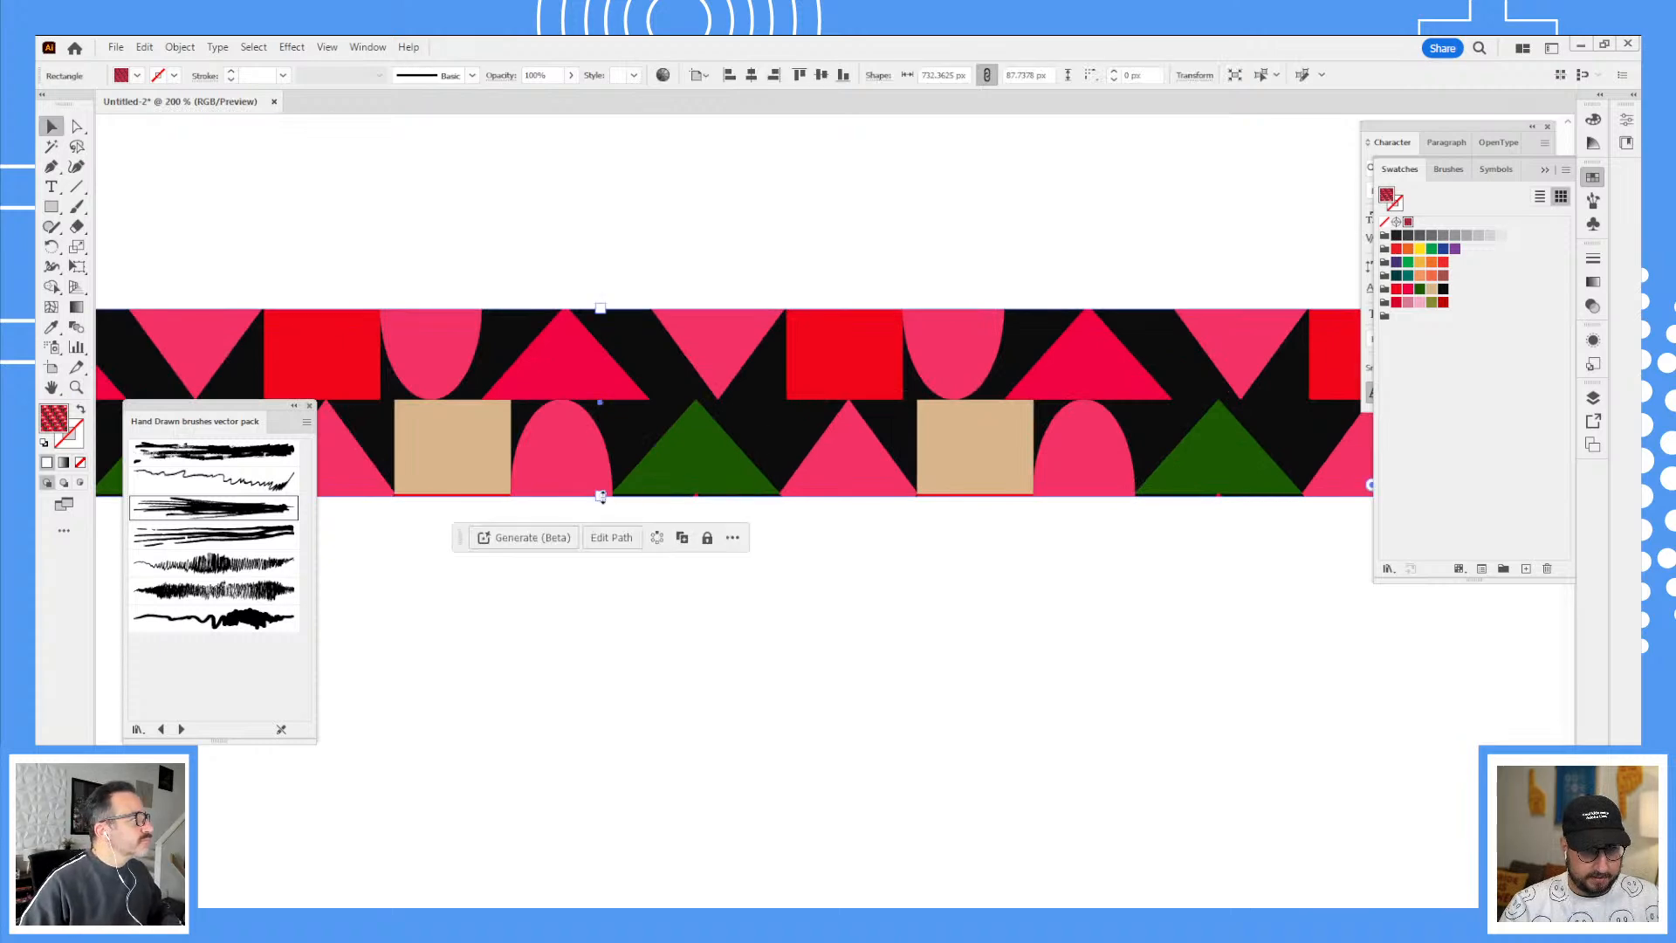
left_click_drag(600, 496, 643, 436)
key("ctrl+z")
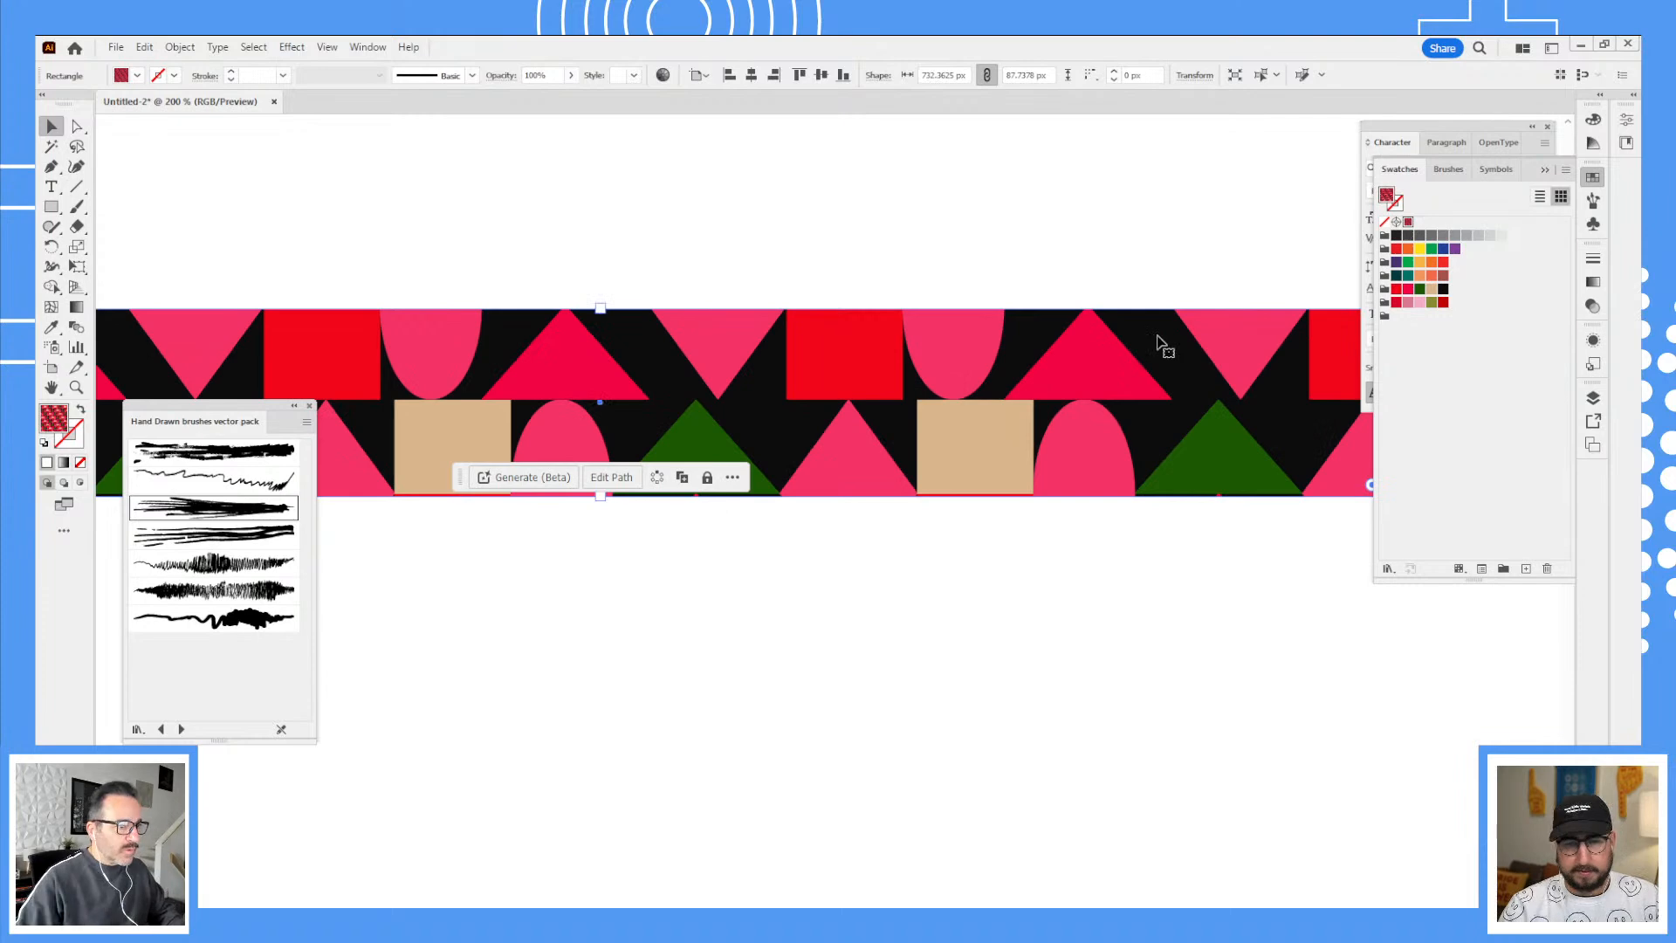
left_click(1442, 289)
key("ctrl+z")
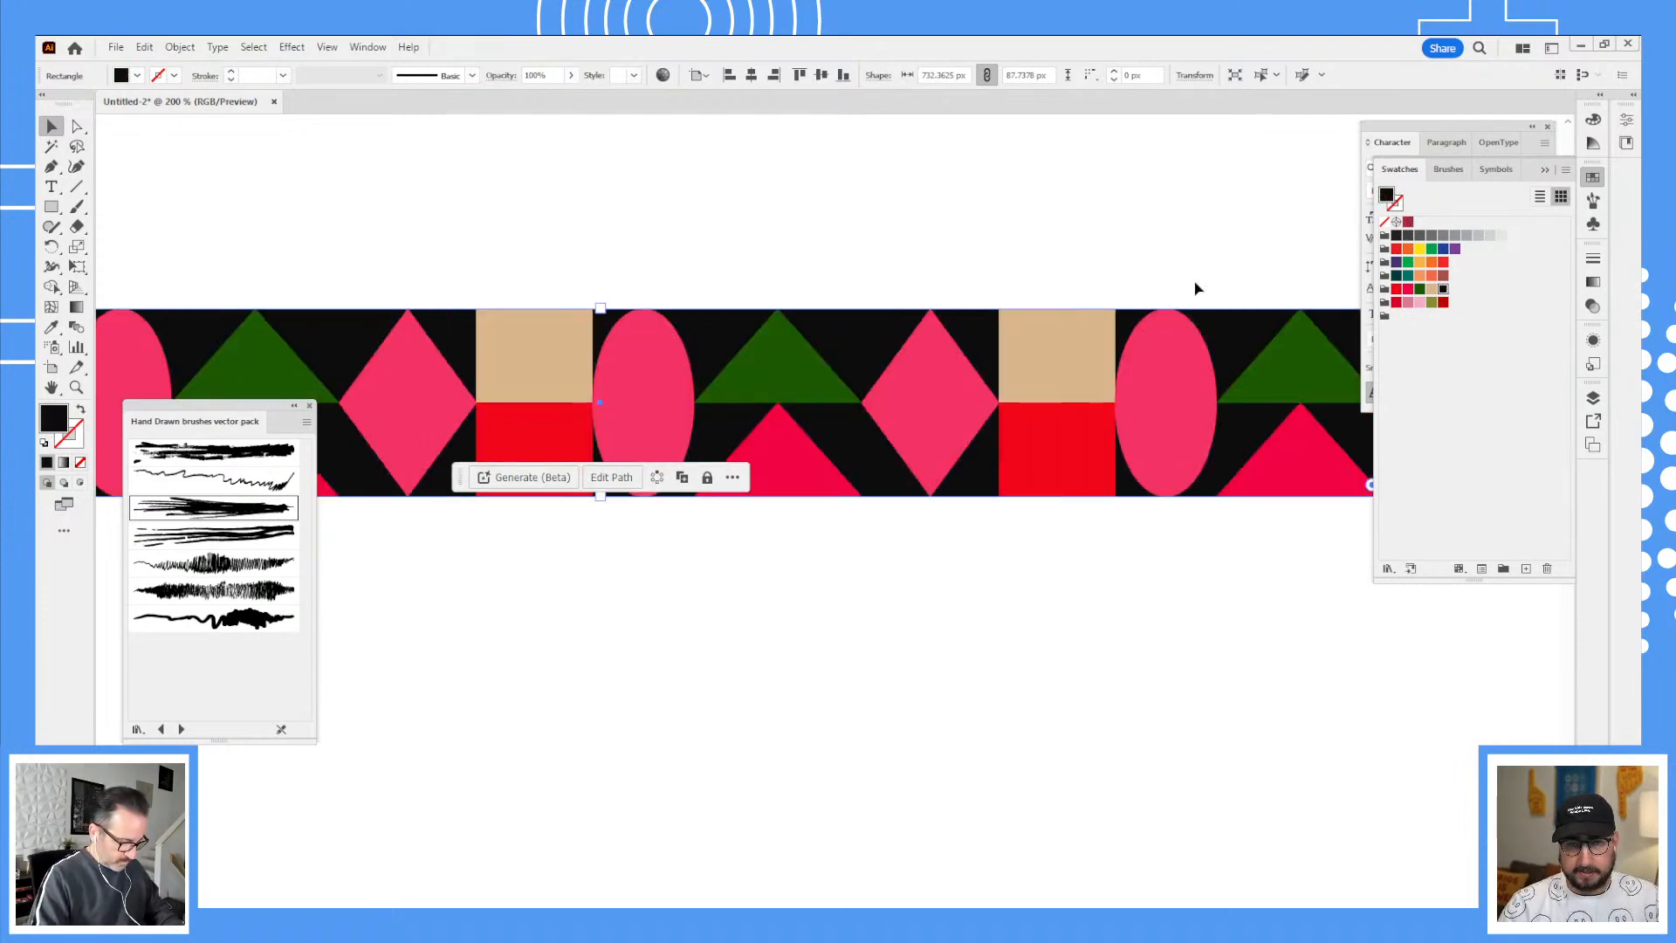
Step: Group the row of geometric shapes together with its black background rectangle
left_click(942, 180)
left_click_drag(512, 541, 489, 618)
key("z")
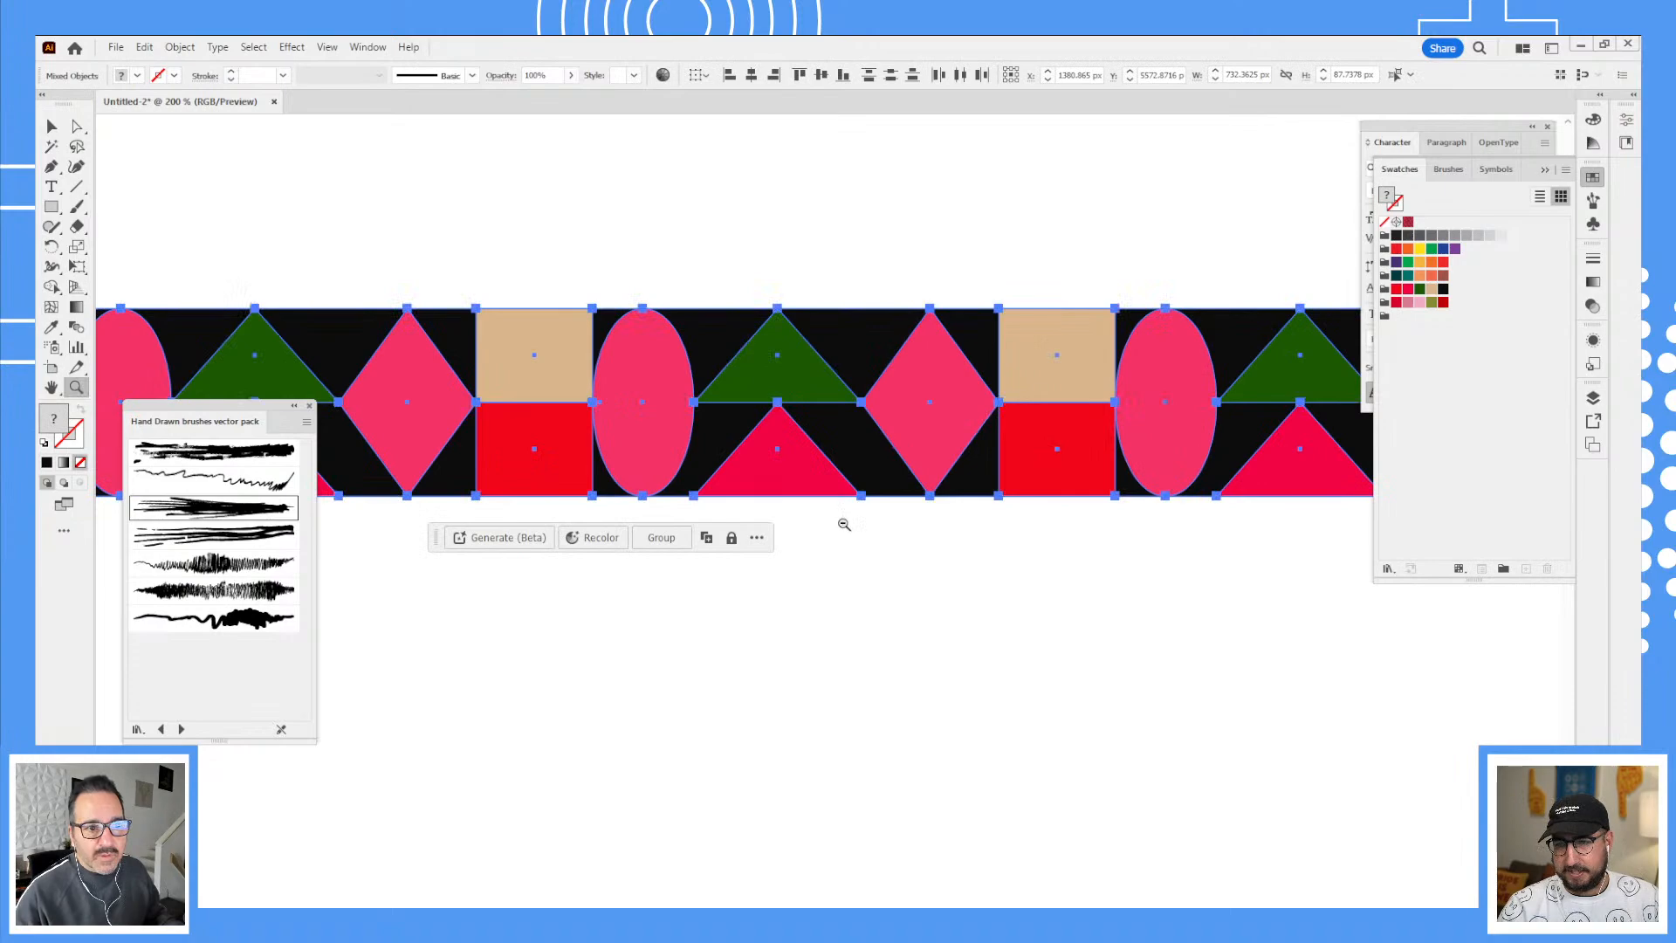
left_click(843, 522, "alt")
left_click(842, 522, "alt")
key("ctrl+g")
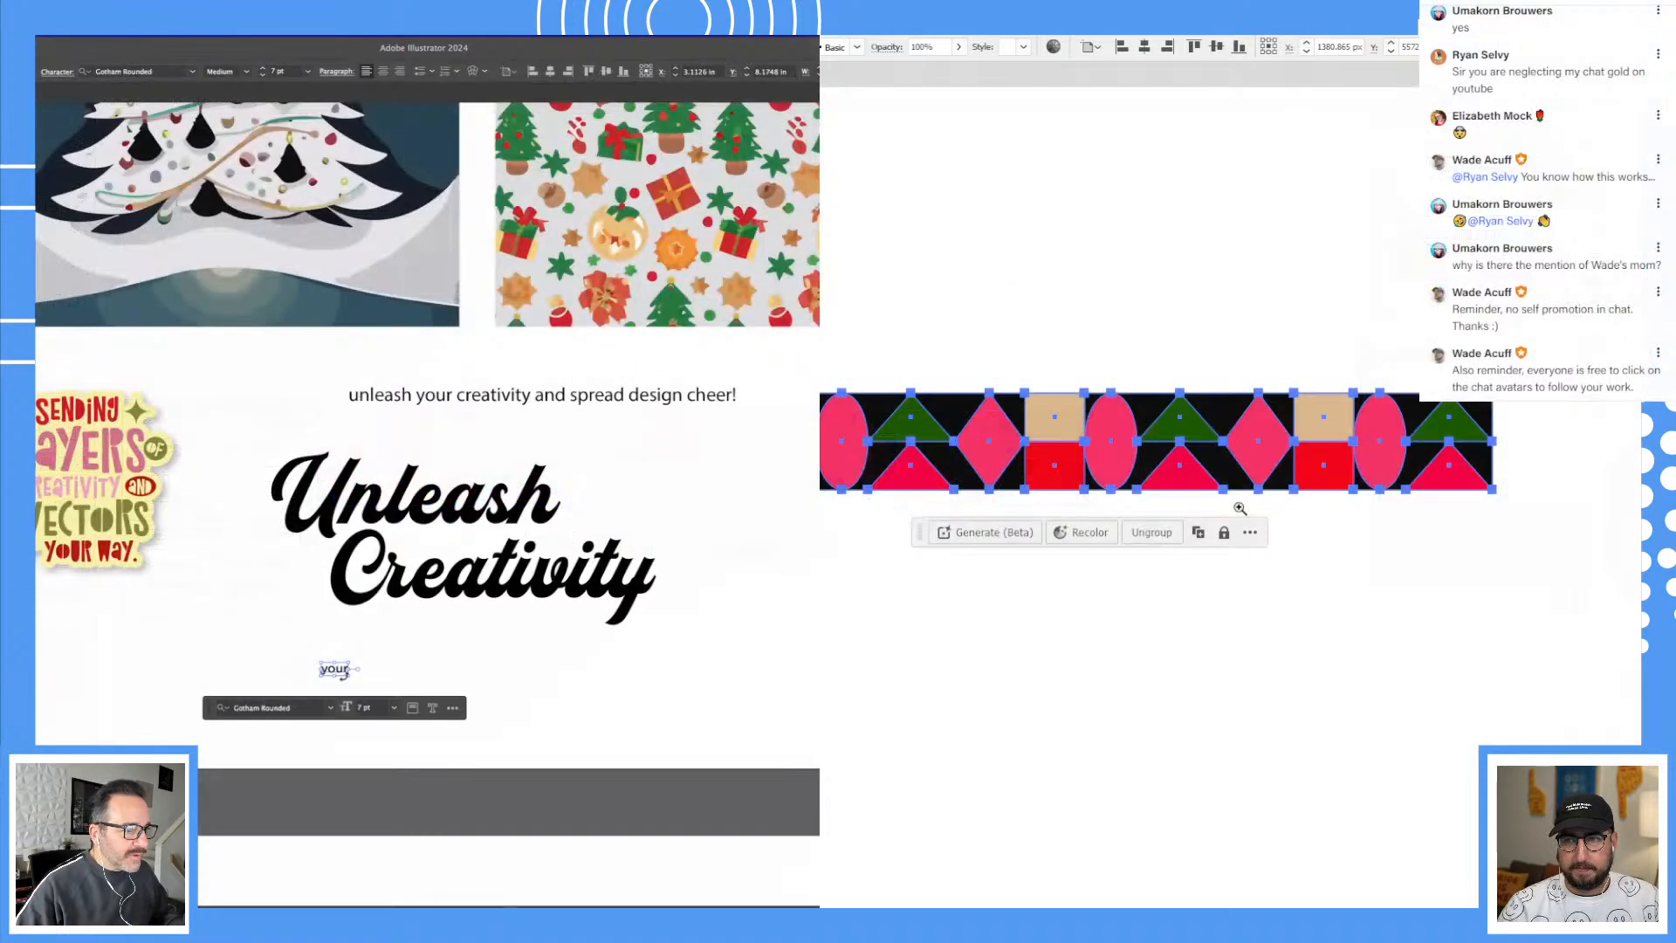
Step: Duplicate the grouped strip directly below itself, and move the word "your" between "Unleash" and "Creativity"
left_click_drag(1237, 502, 1303, 419)
left_click_drag(1233, 376, 1234, 531)
left_click(491, 712)
left_click_drag(386, 695, 462, 524)
left_click(565, 702)
key("ctrl+minus")
left_click_drag(1165, 471, 1091, 402)
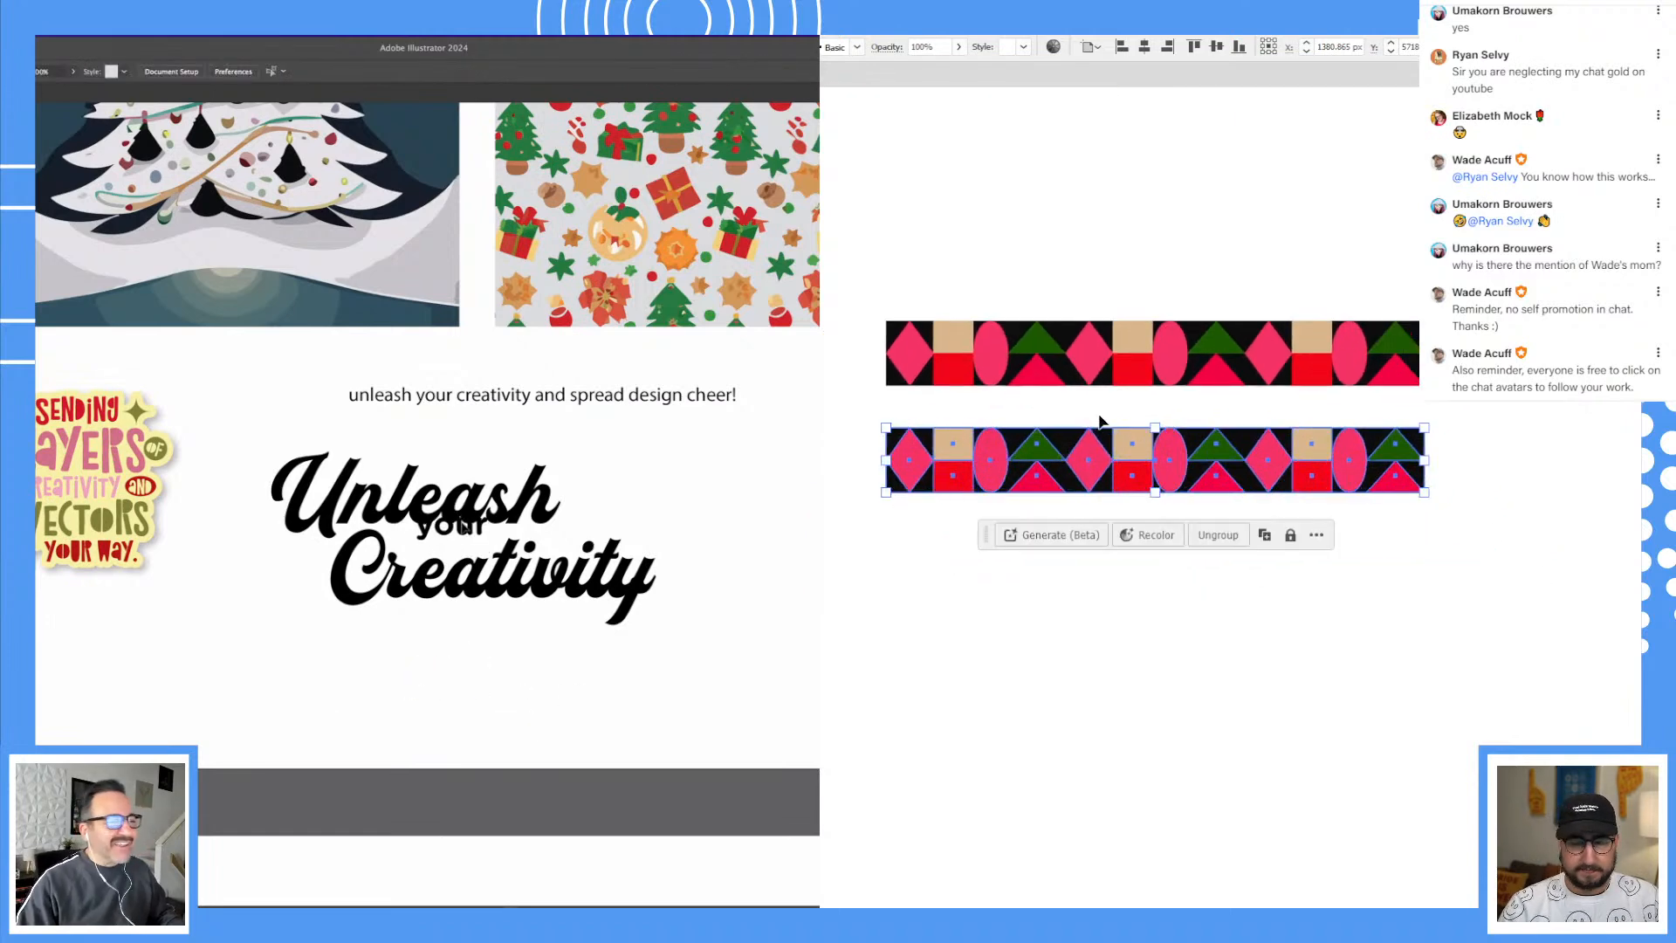
Step: Repeat the strip duplication twice to make four evenly spaced strips, and tighten the placement of "your" and "Creativity" in the lettering
left_click_drag(462, 524, 453, 535)
key("ctrl+d")
key("ctrl+d")
left_click(1101, 454)
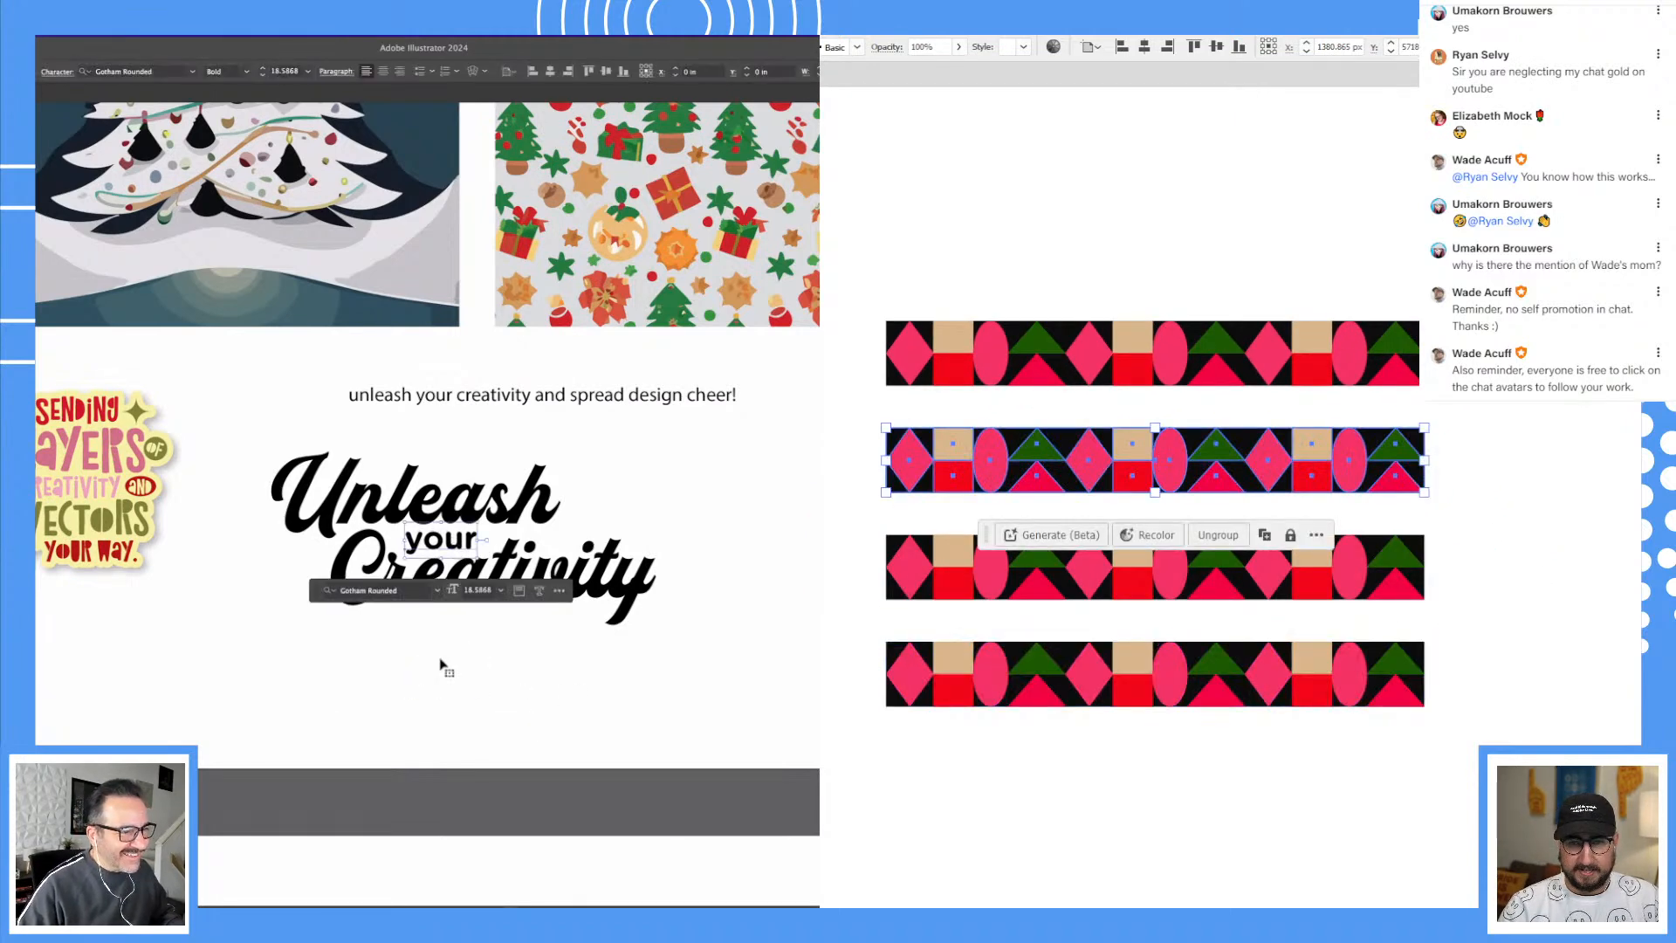
left_click_drag(412, 598, 407, 598)
left_click_drag(450, 540, 445, 542)
left_click(515, 714)
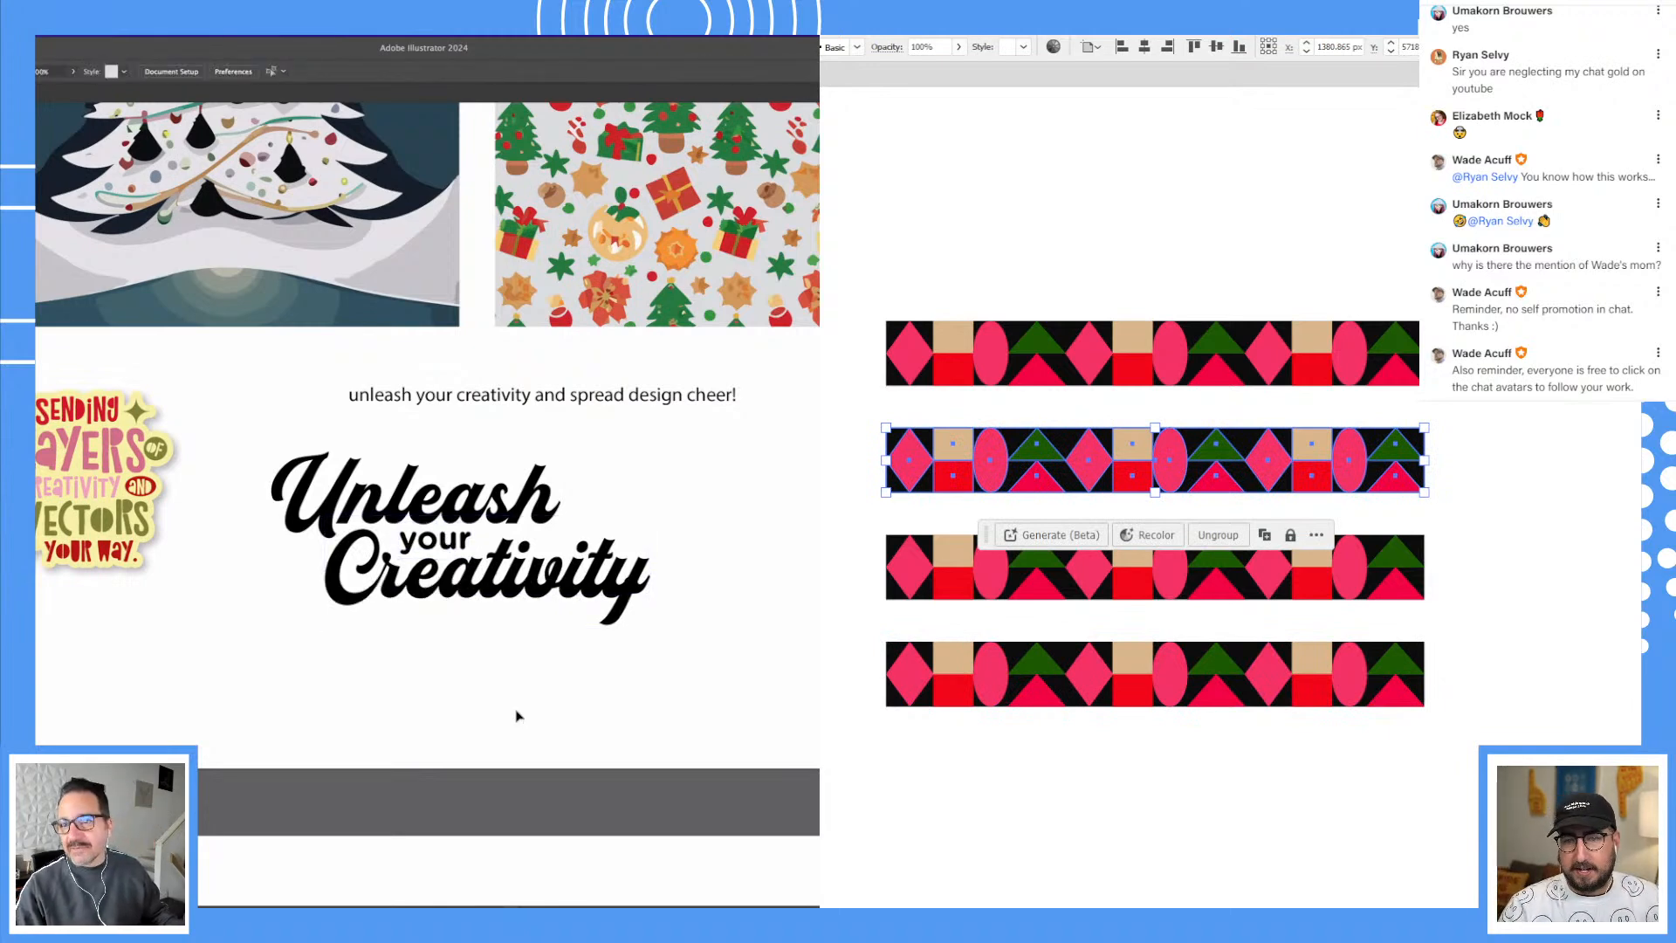
Step: Recolor the second strip with the GoDaddy- Tet Holiday color group, using a randomized color order
left_click_drag(1639, 157, 1056, 214)
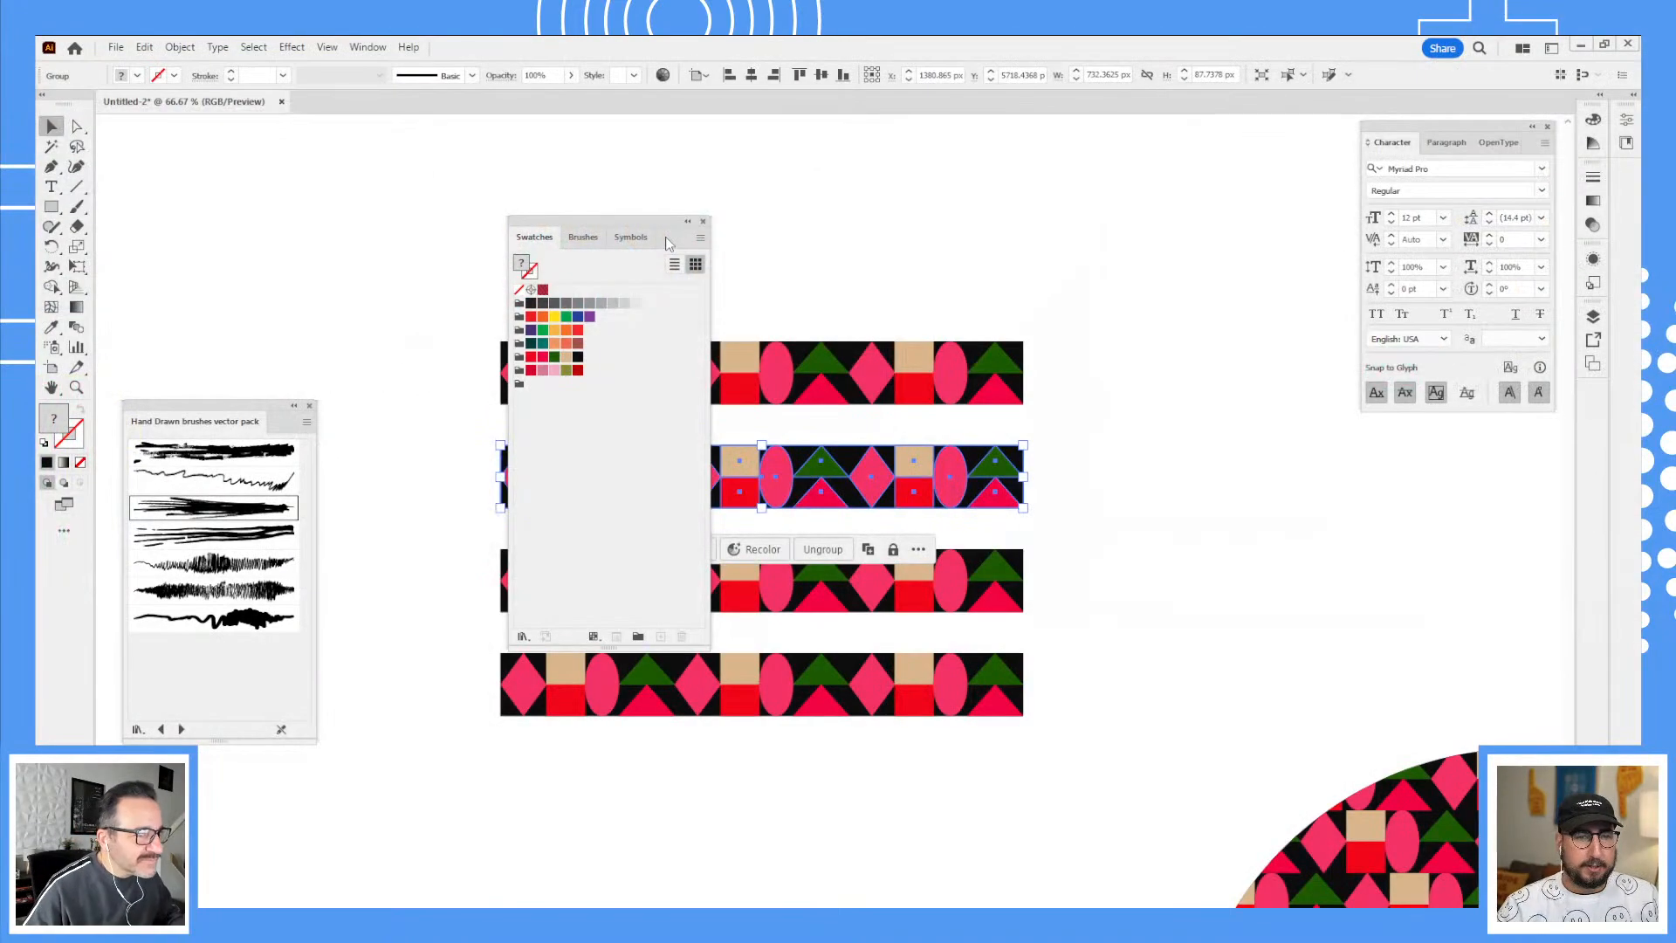
left_click_drag(638, 228, 1171, 235)
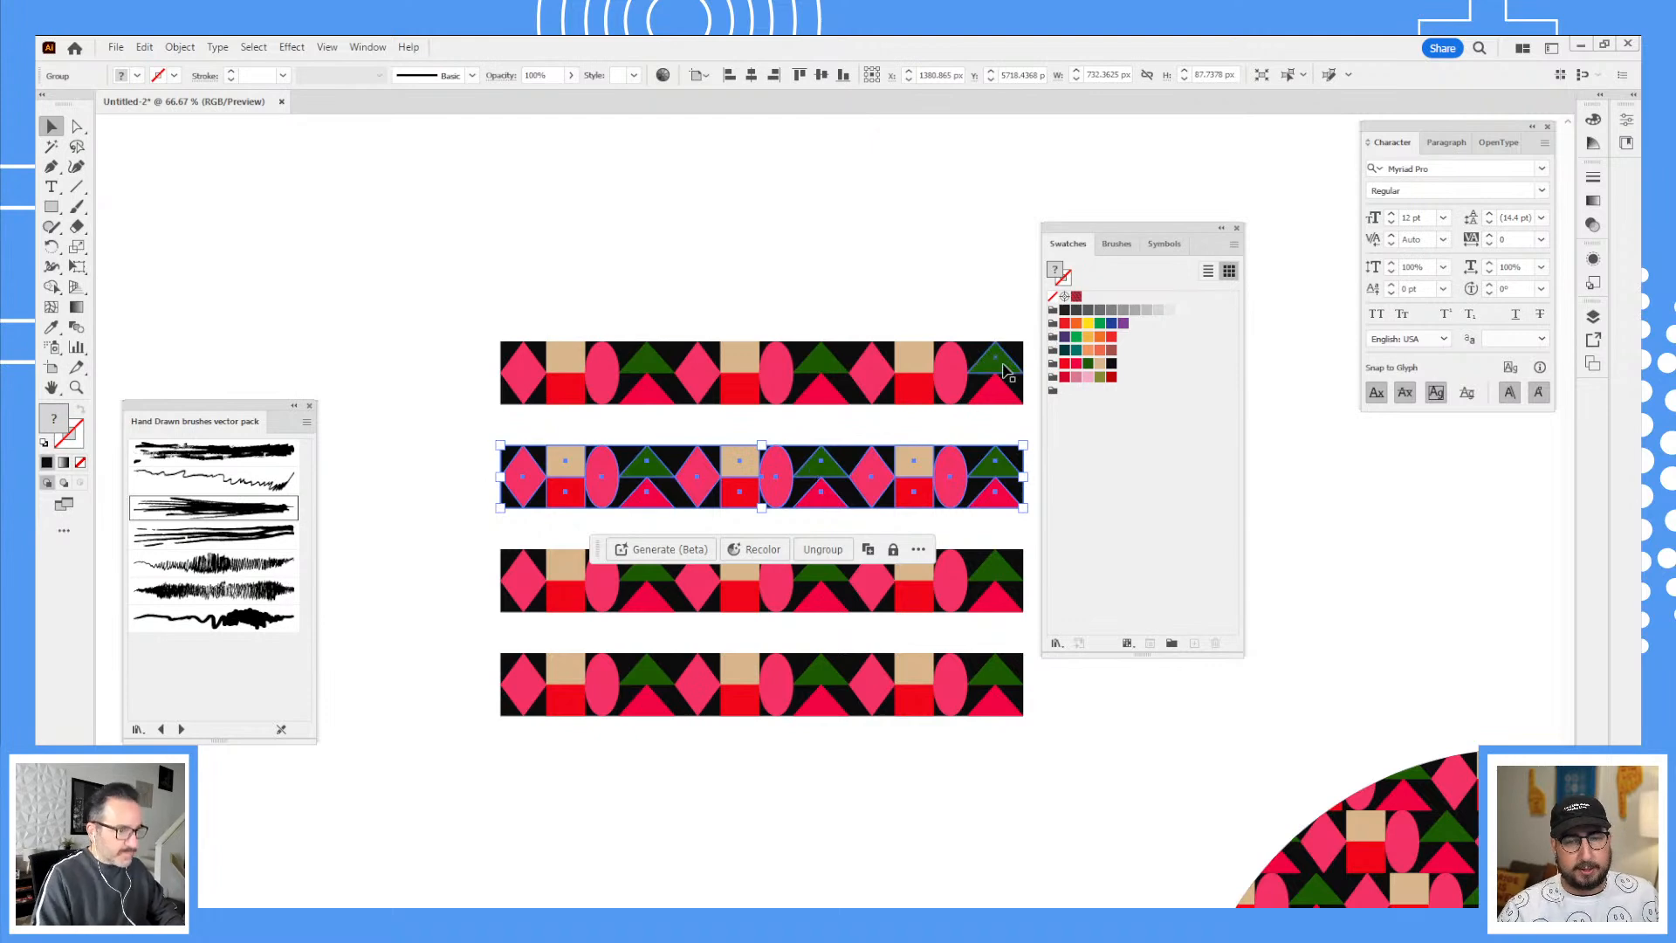
double_click(1053, 338)
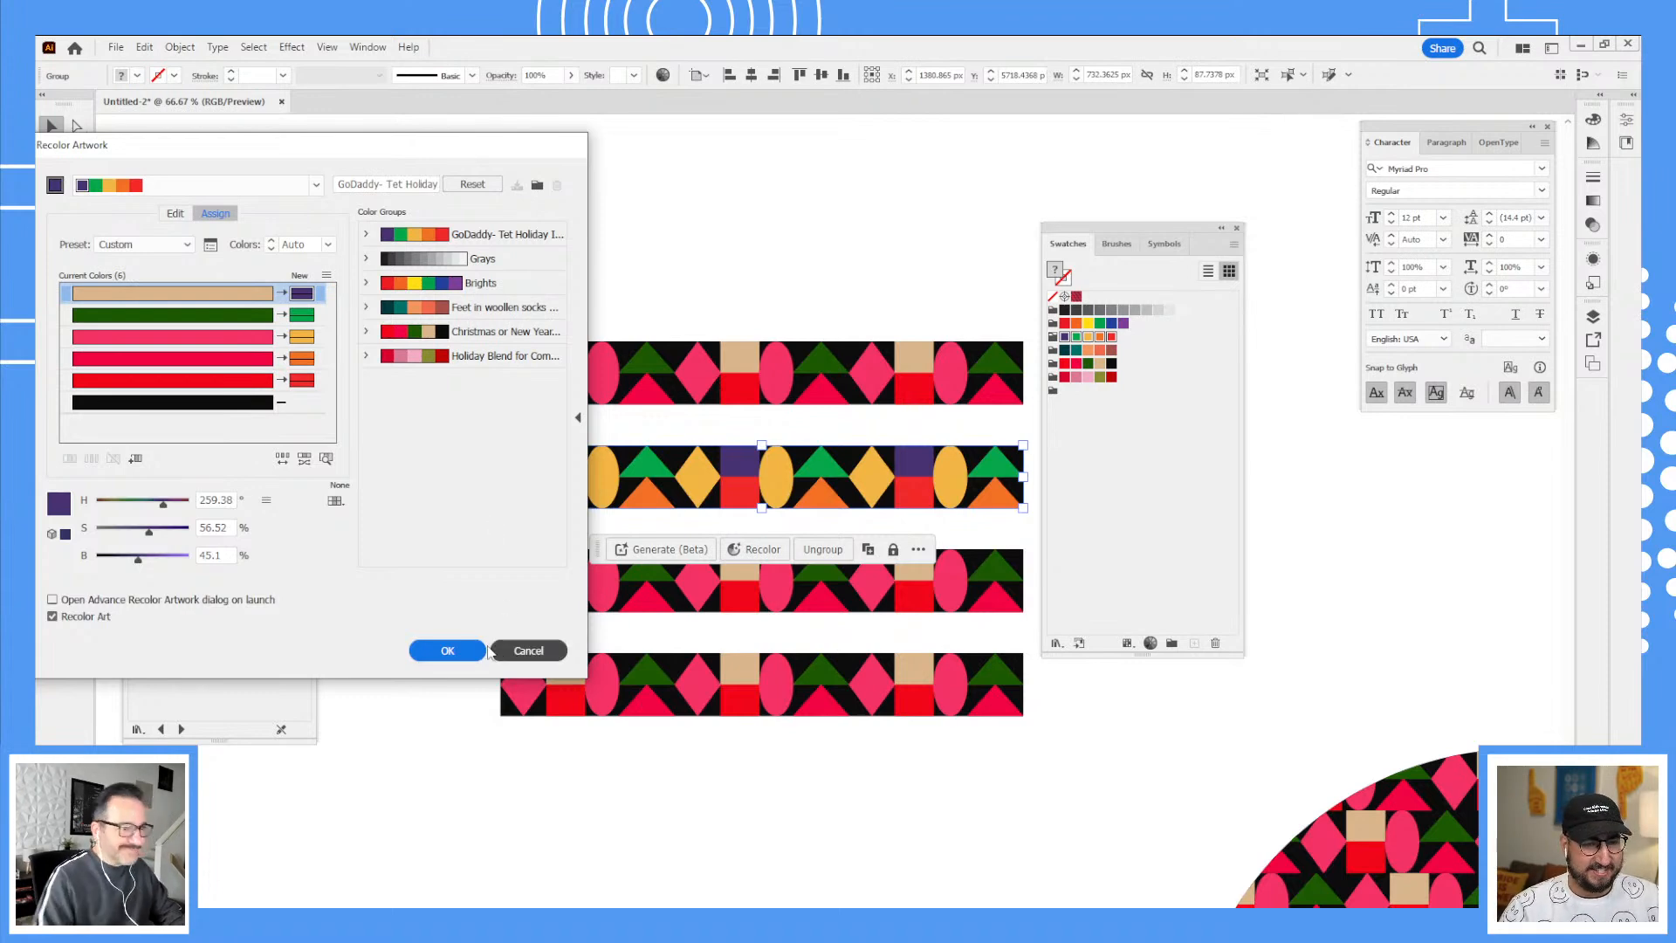
left_click(281, 459)
left_click(451, 651)
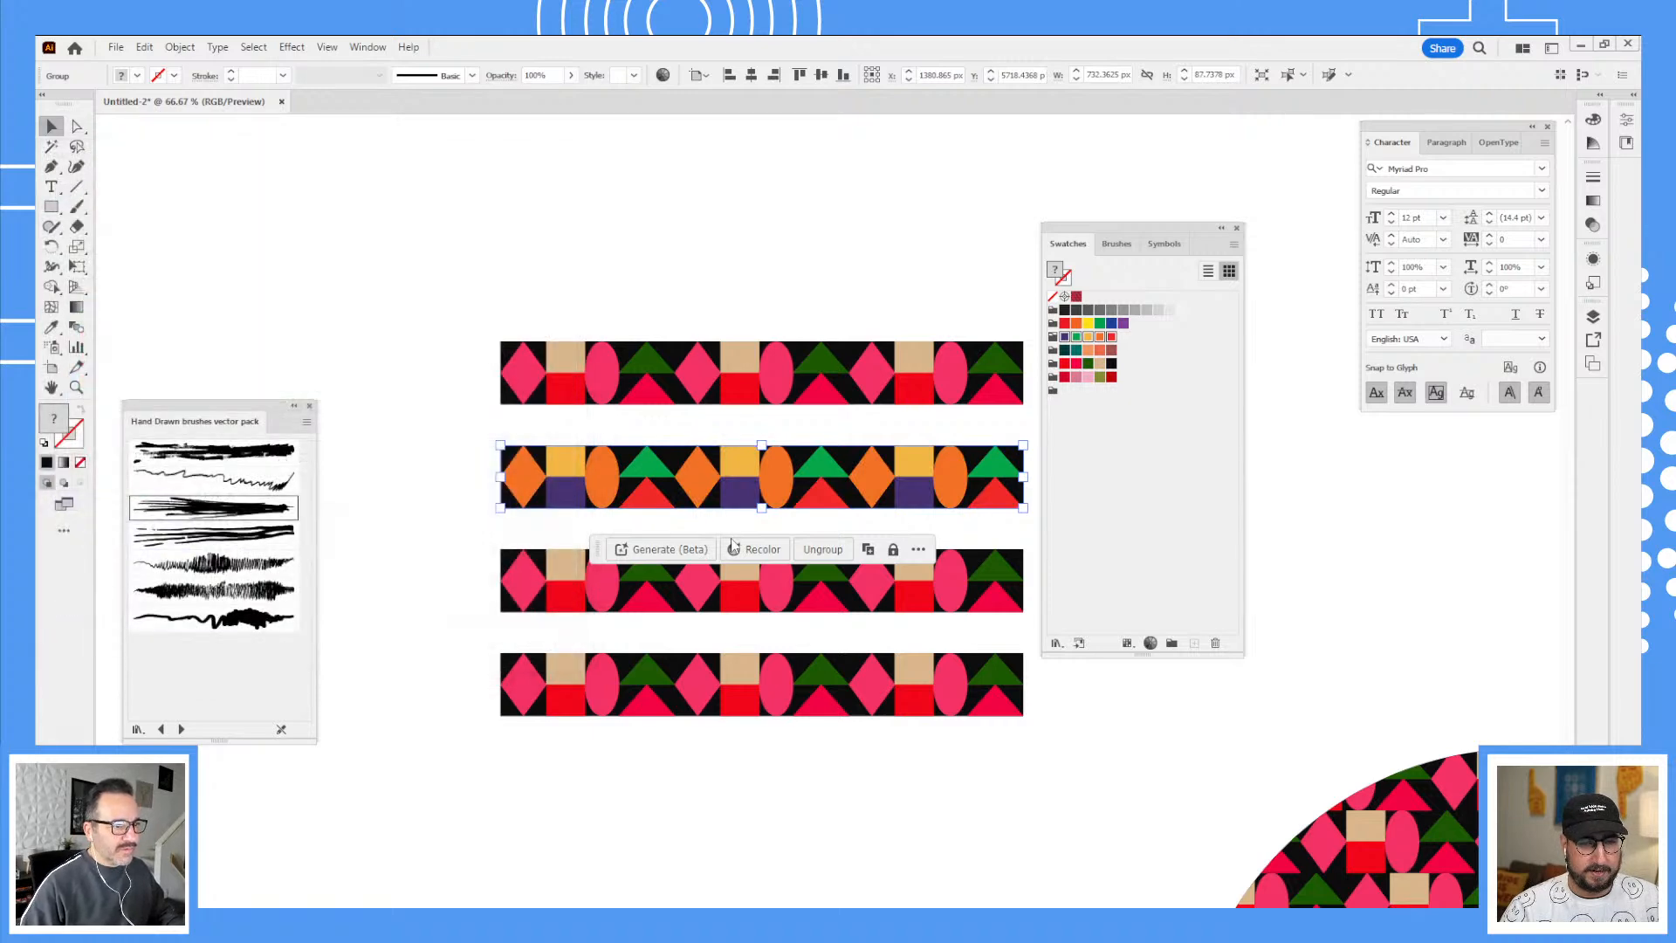
Step: Recolor the third strip with the Christmas or New Year color group, adding a new color to the harmony for the strip's red
left_click(563, 572)
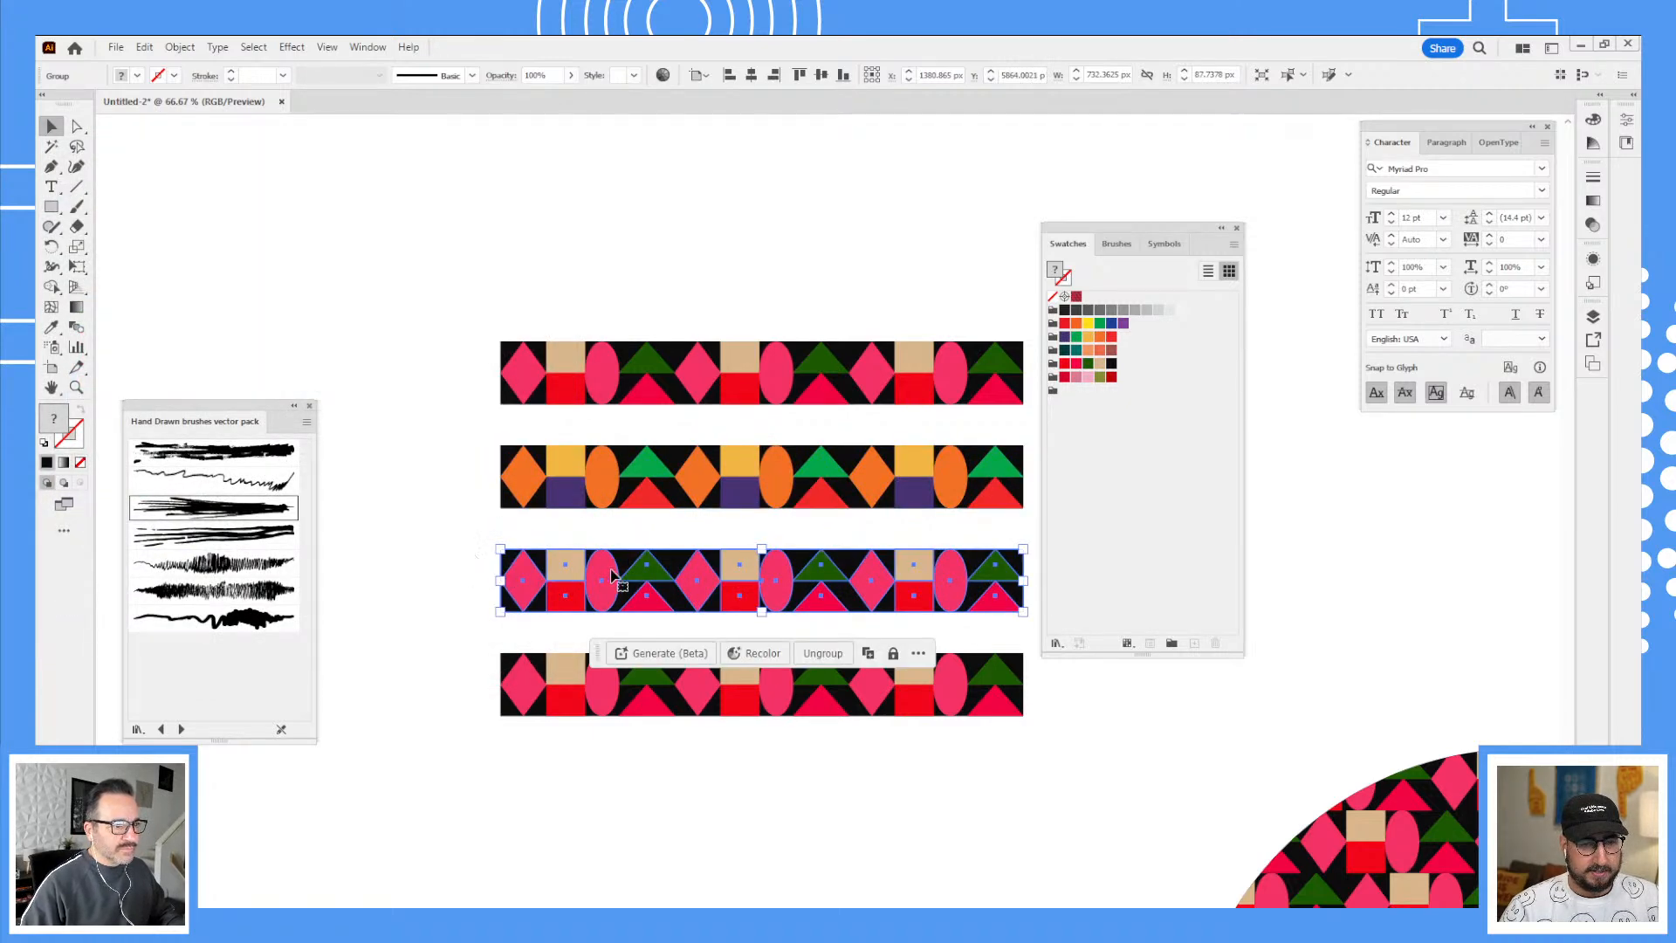
left_click_drag(774, 485, 692, 467)
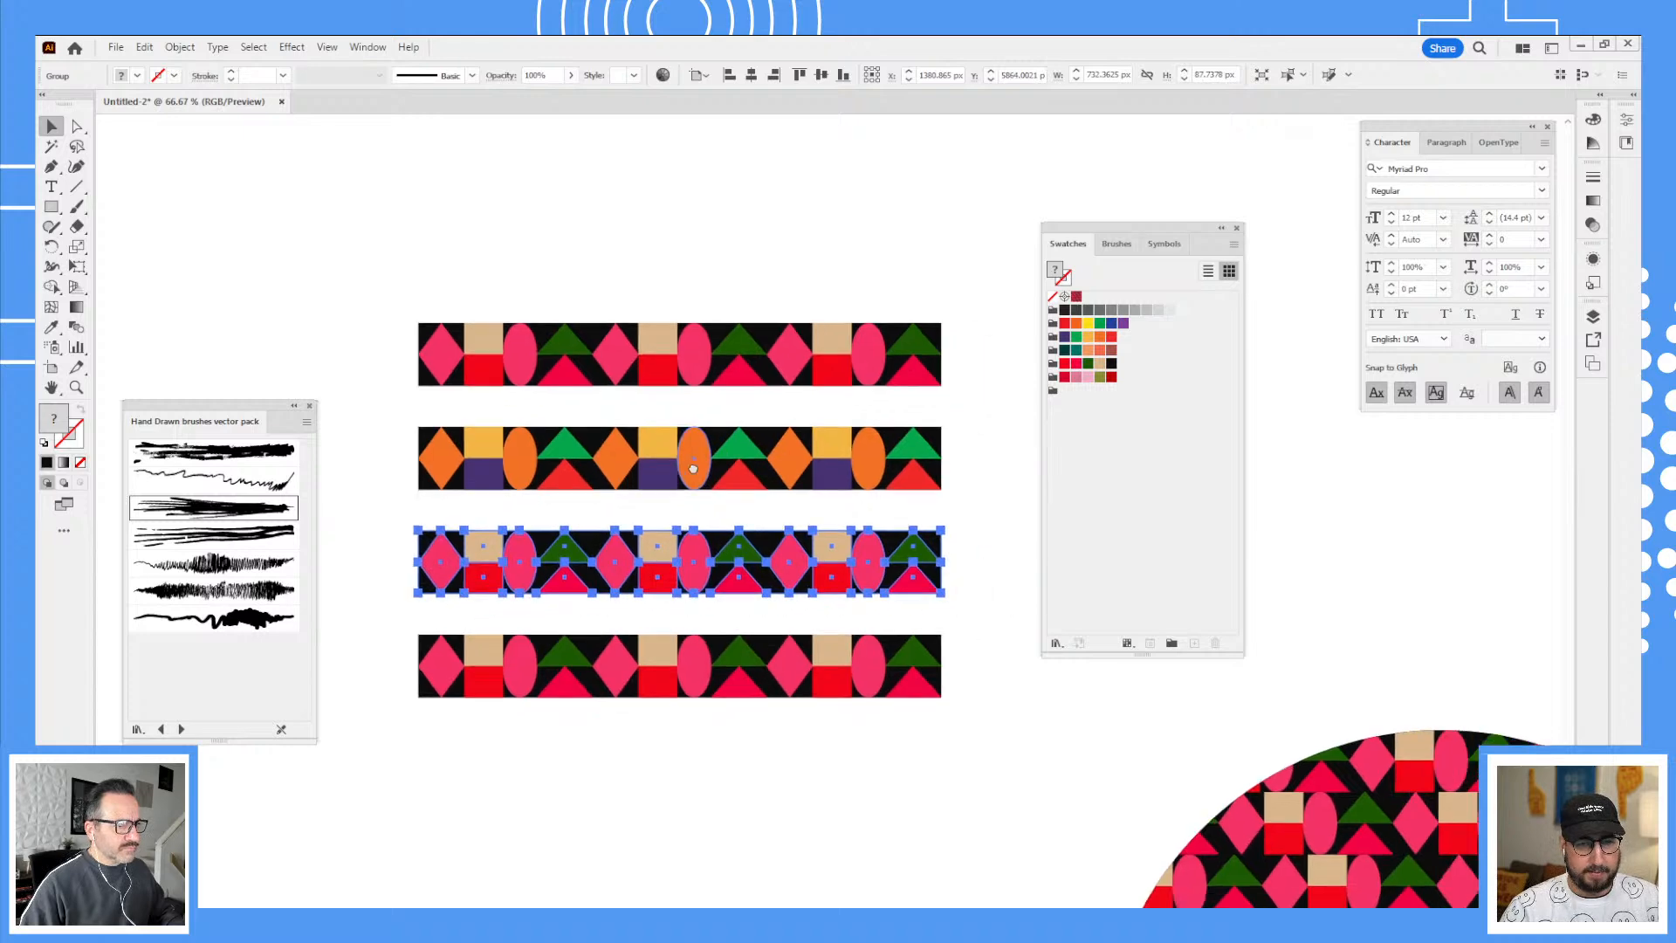
left_click(1052, 364)
double_click(1052, 364)
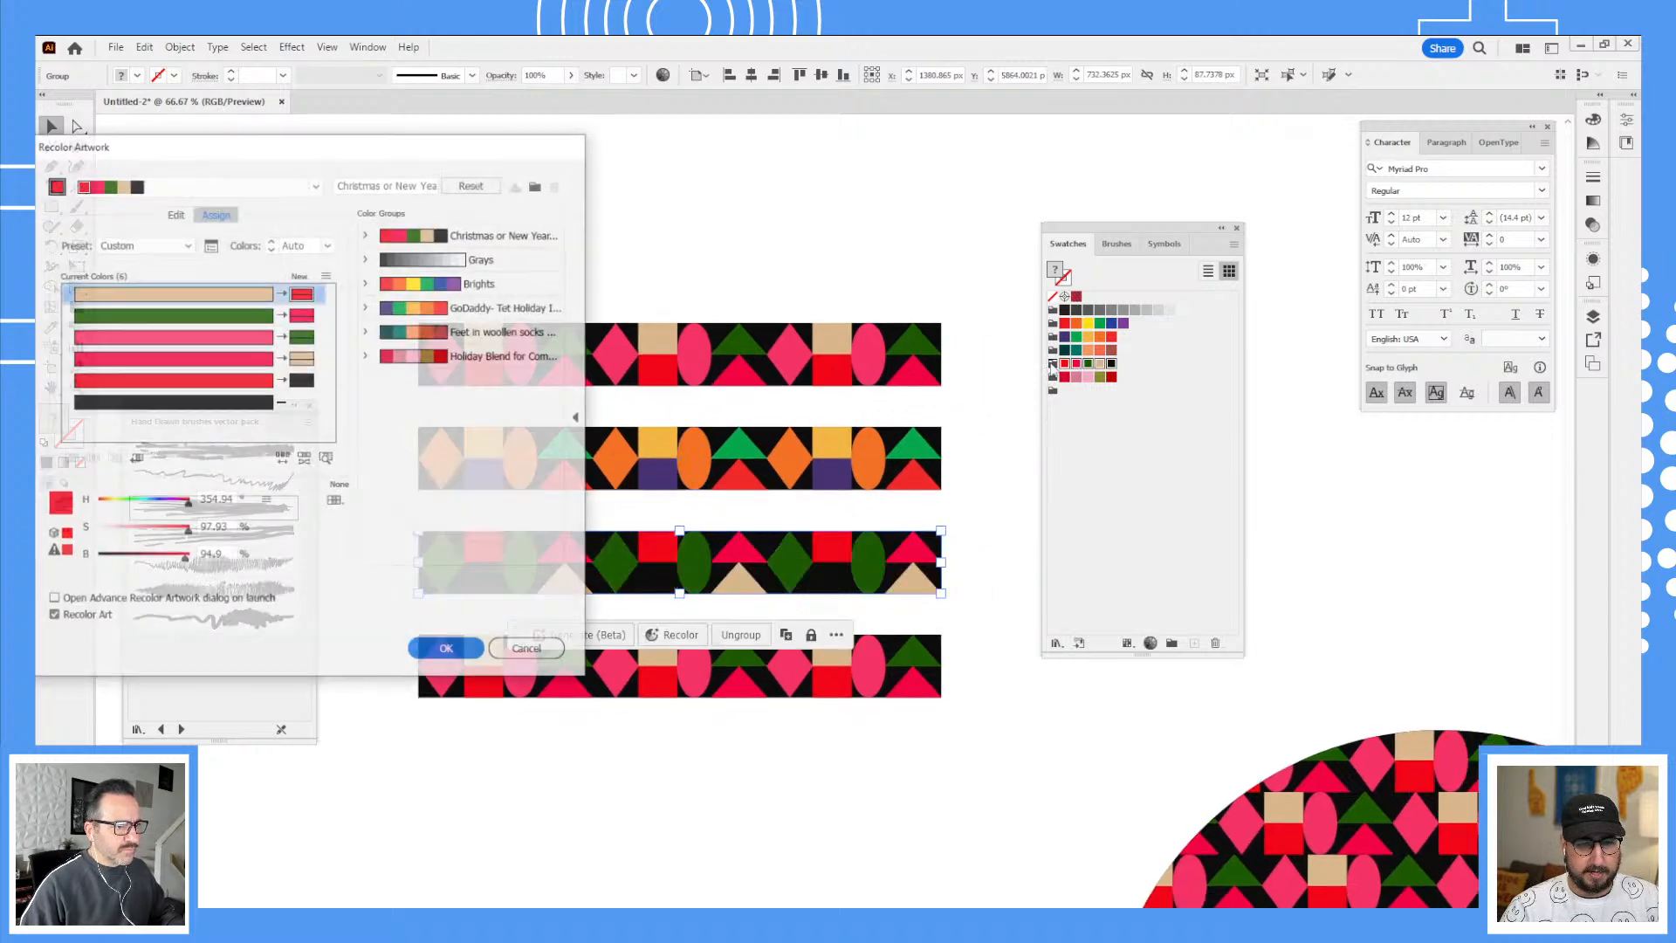
left_click(302, 381)
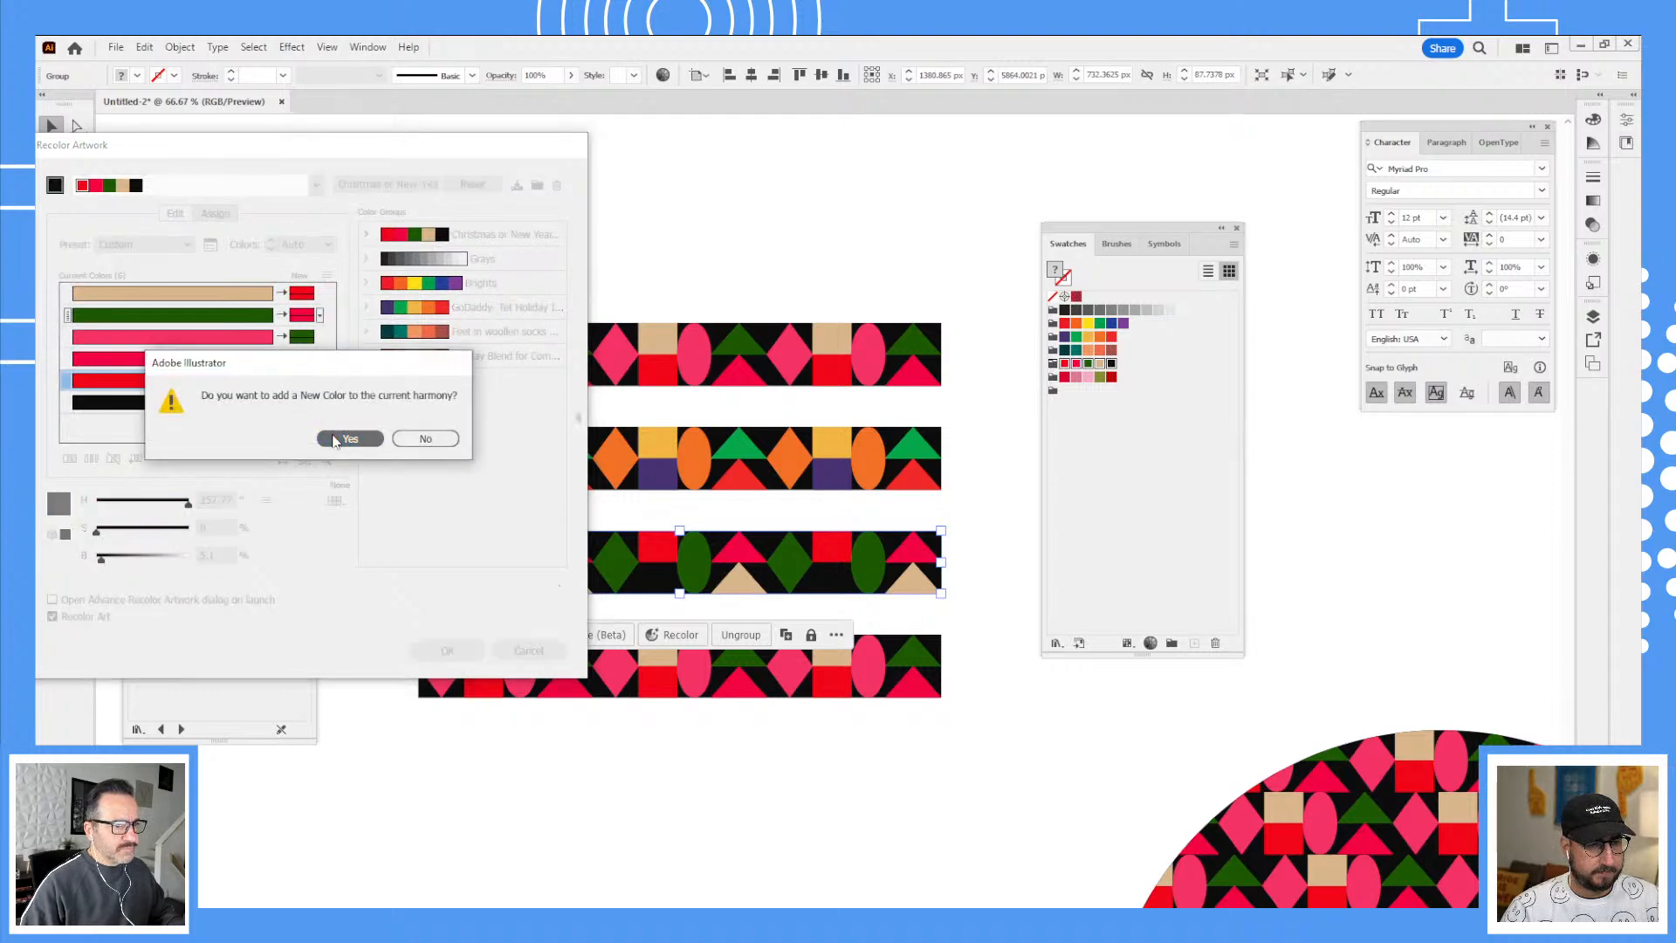
left_click(349, 437)
left_click(304, 403)
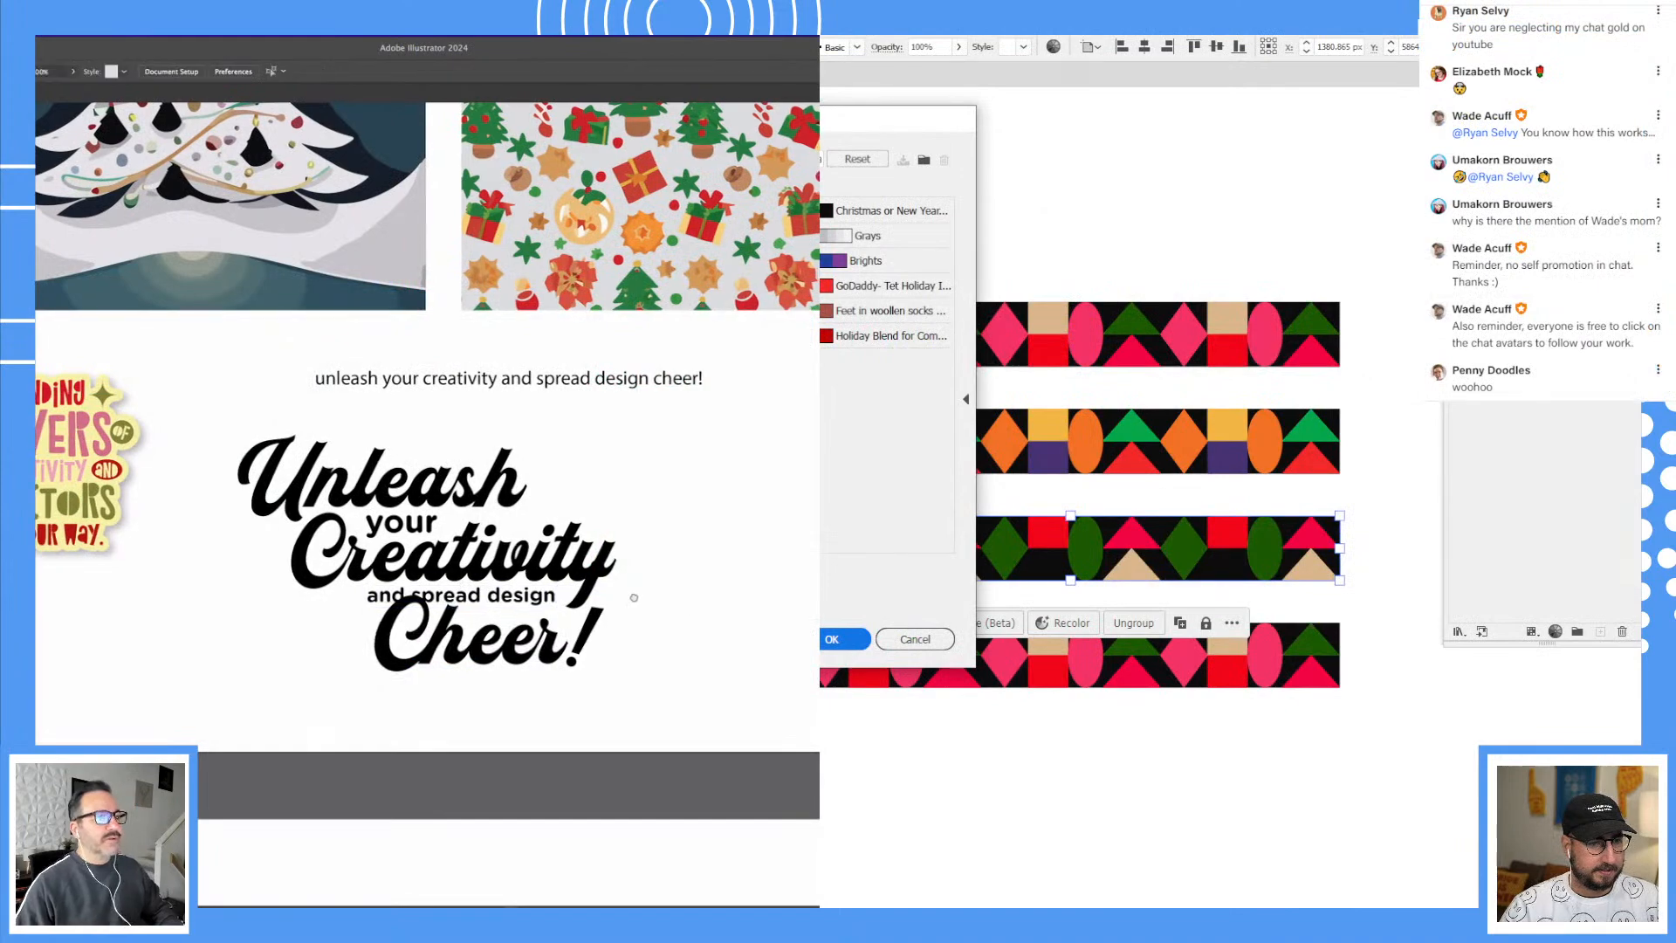
Step: Shift "Cheer!" so it sits beneath "Creativity", and set the third strip's lower squares to blue
left_click_drag(633, 598, 576, 588)
left_click_drag(422, 647, 353, 653)
left_click(1396, 373)
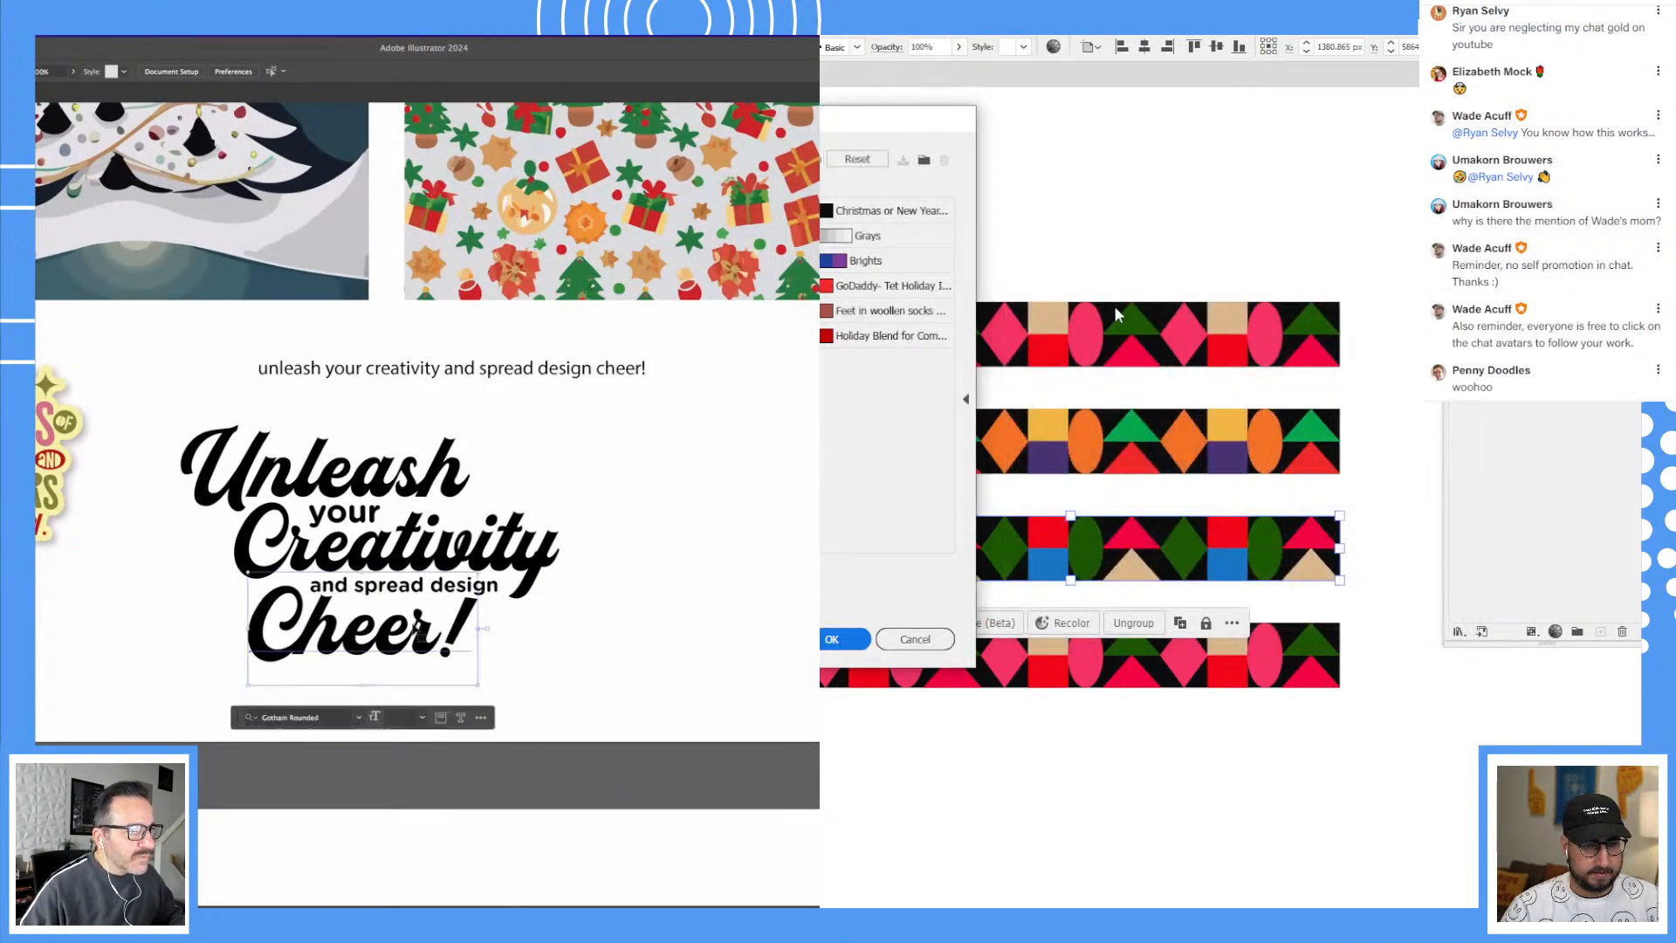
left_click(520, 615)
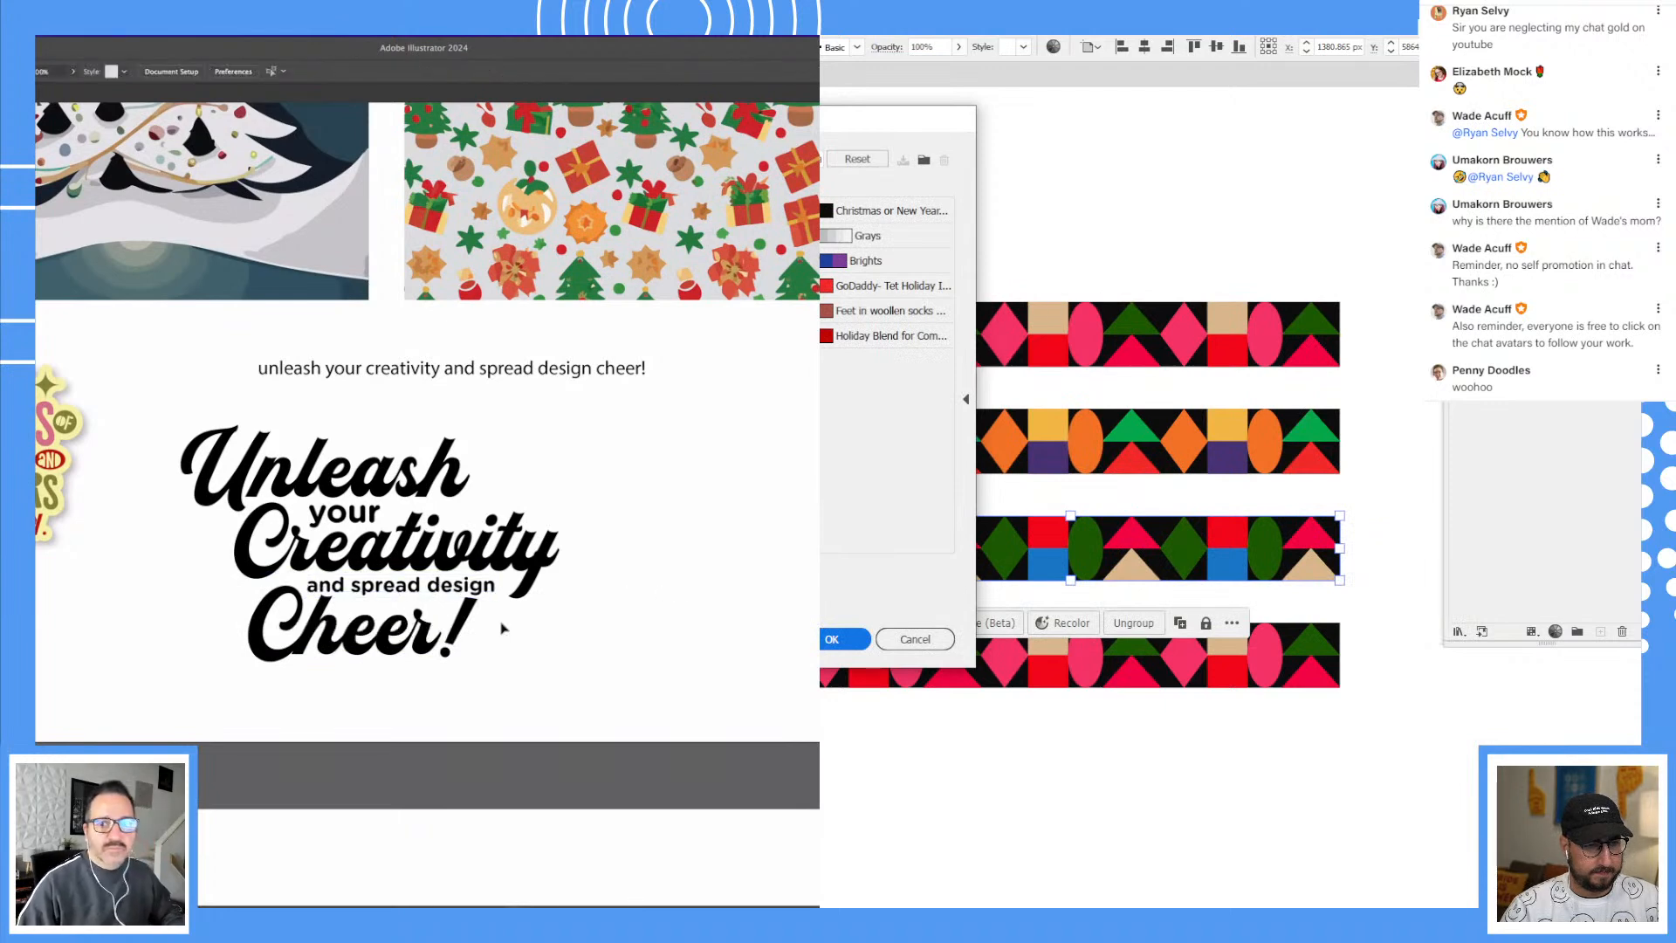
Step: Warp the whole lettering with the Rise style at 11% bend, and apply the third strip's recolor with yellow-green lower squares
scroll(502, 628, "left", 3)
left_click(316, 429)
left_click(1258, 549)
left_click_drag(279, 391, 653, 686)
left_click(1398, 375)
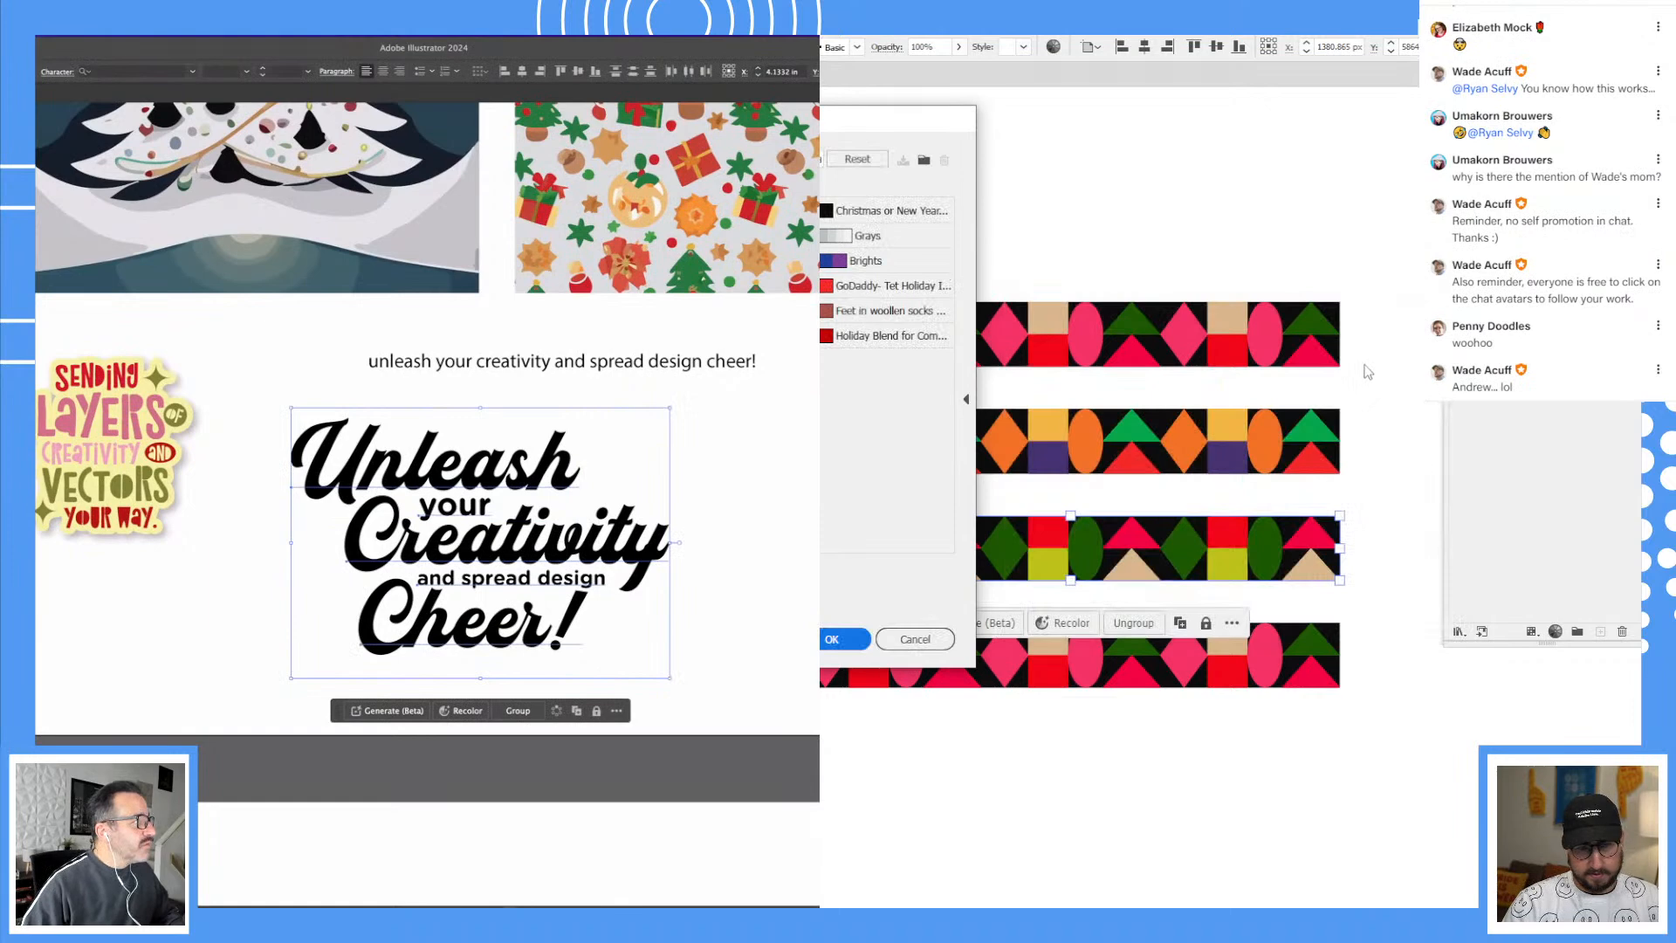
key("alt+shift+super+w")
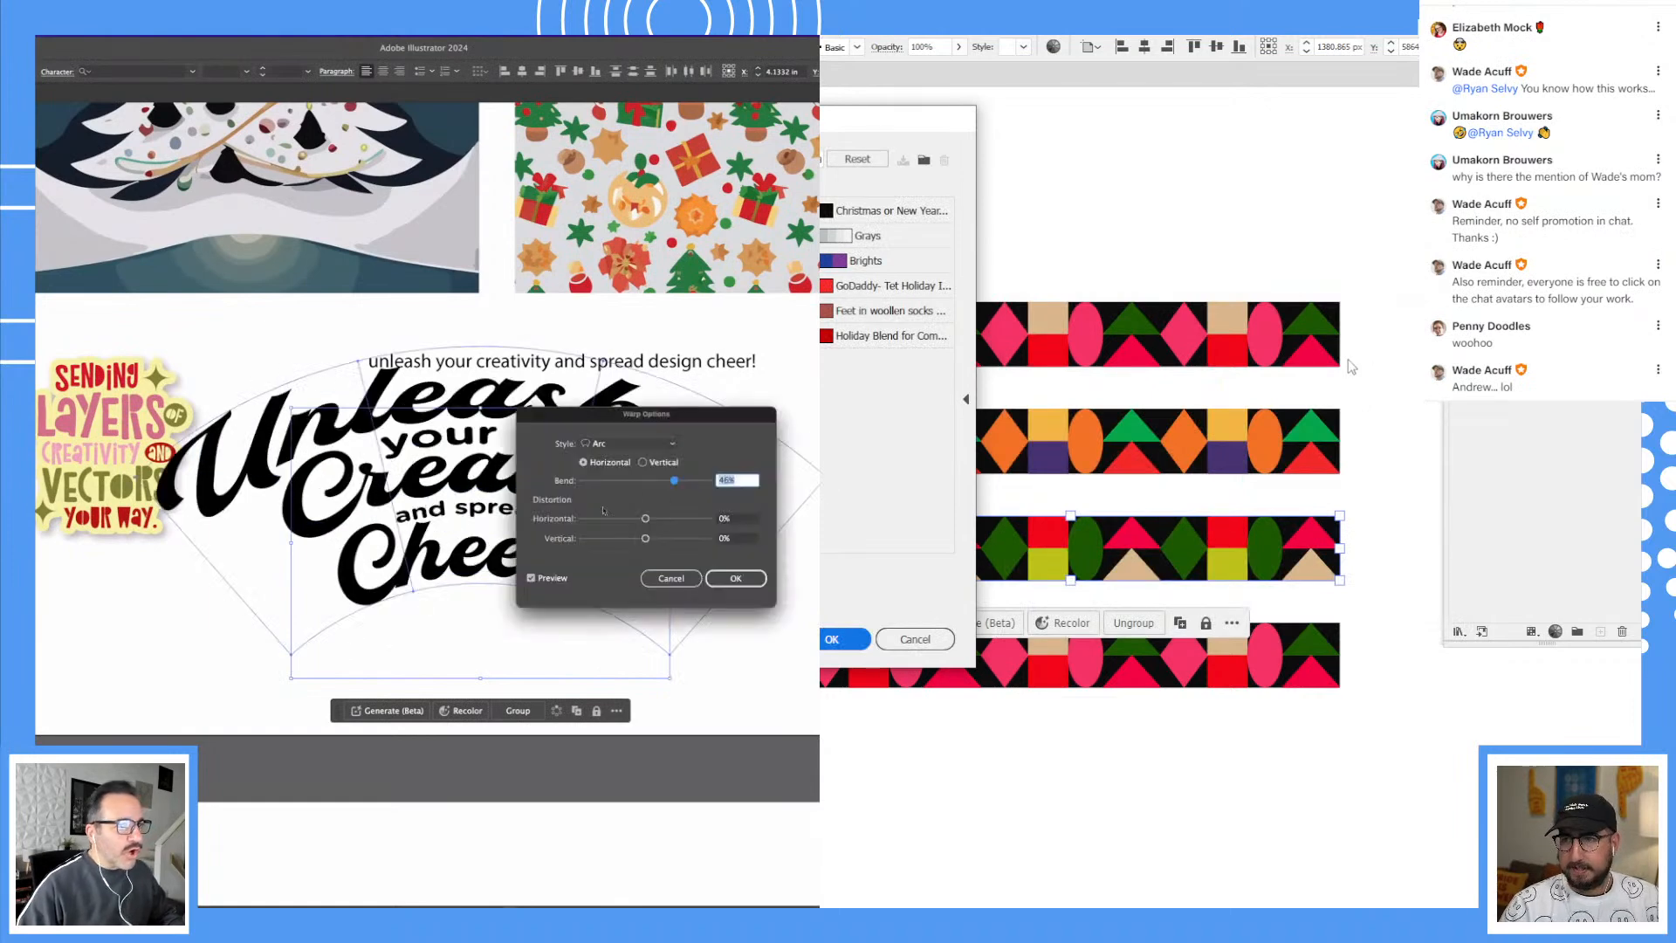
left_click(628, 443)
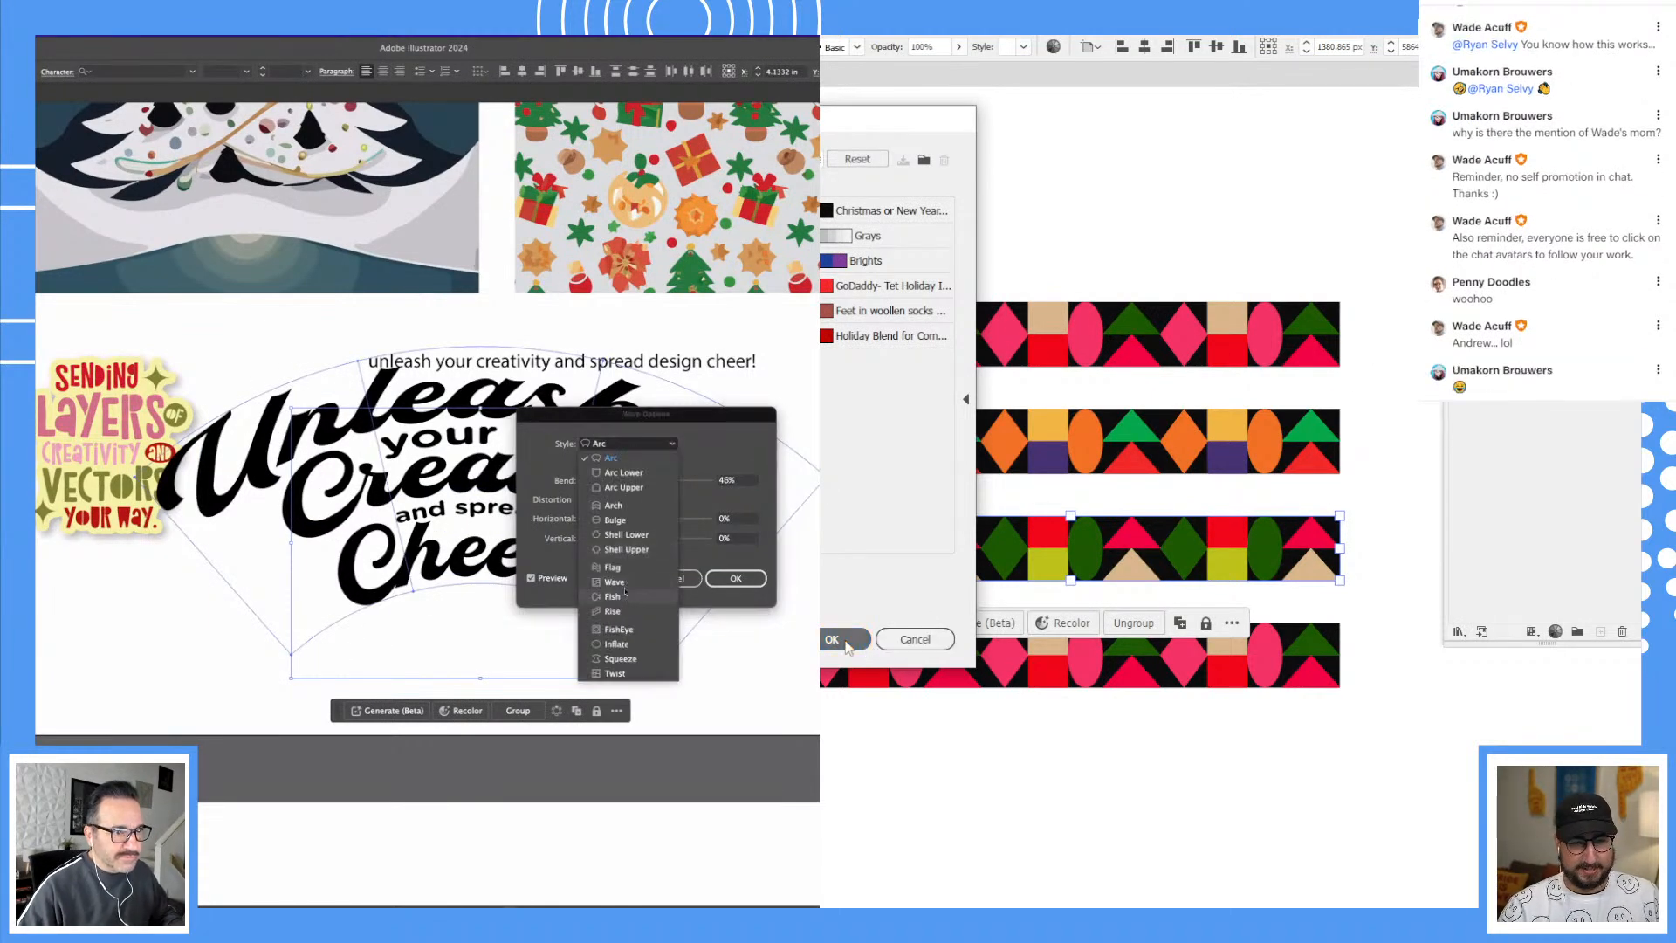
left_click(843, 643)
left_click(613, 610)
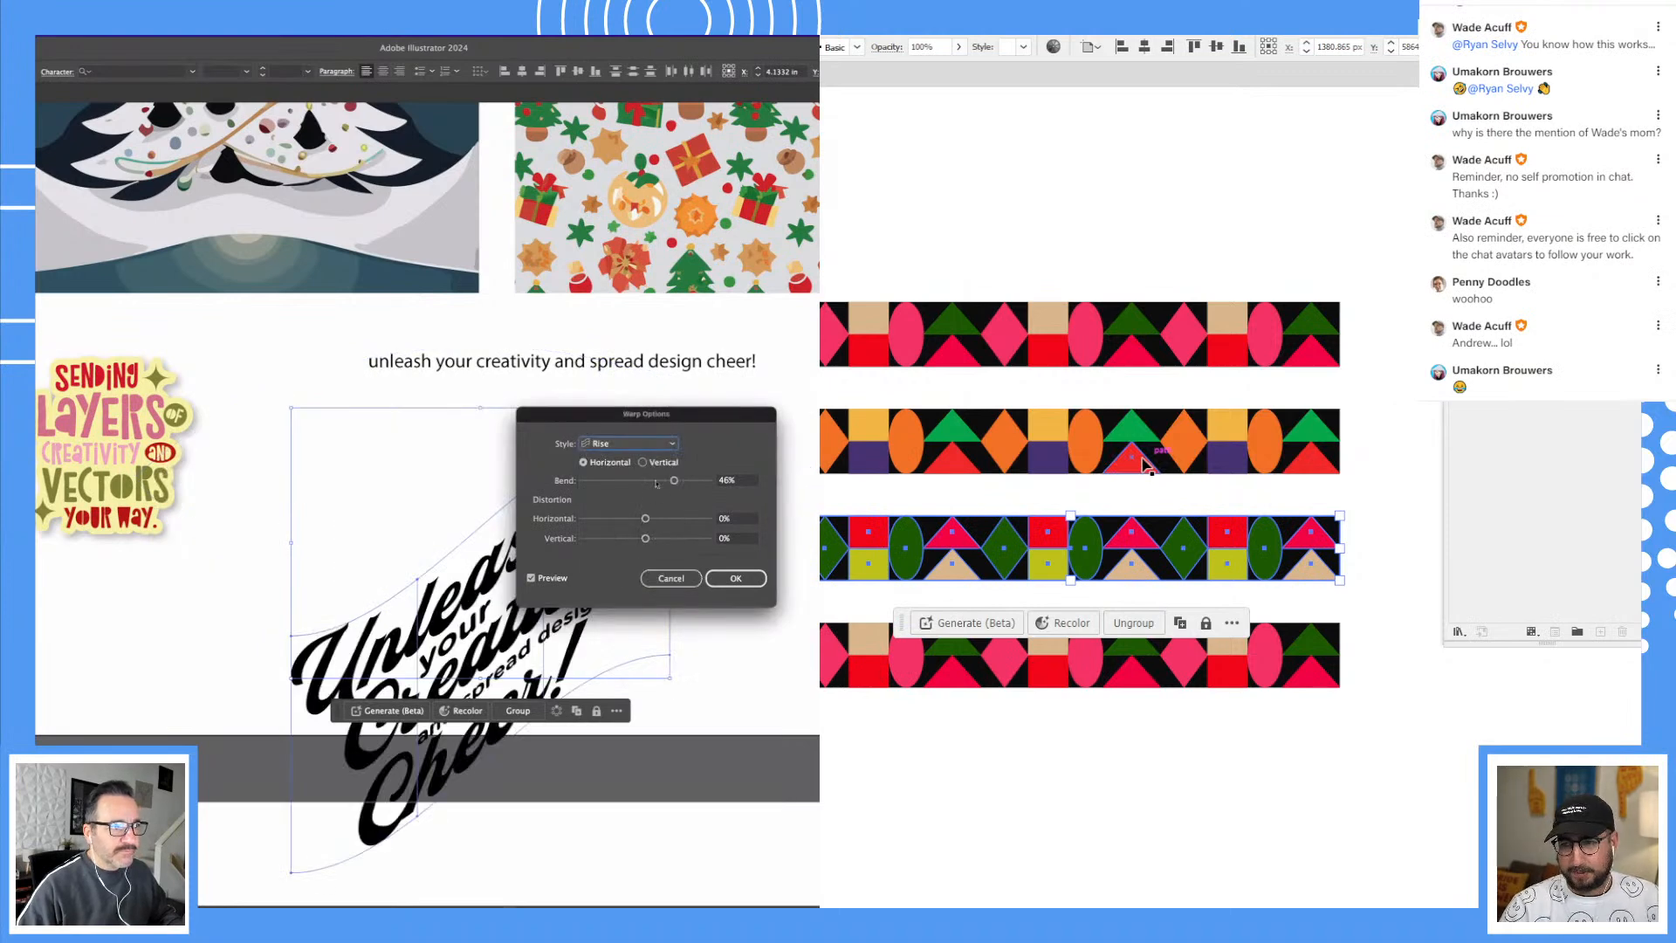
left_click_drag(673, 480, 652, 480)
left_click(737, 579)
Step: Recolor the fourth strip with the Feet in woollen socks color group
left_click_drag(1112, 761, 1103, 606)
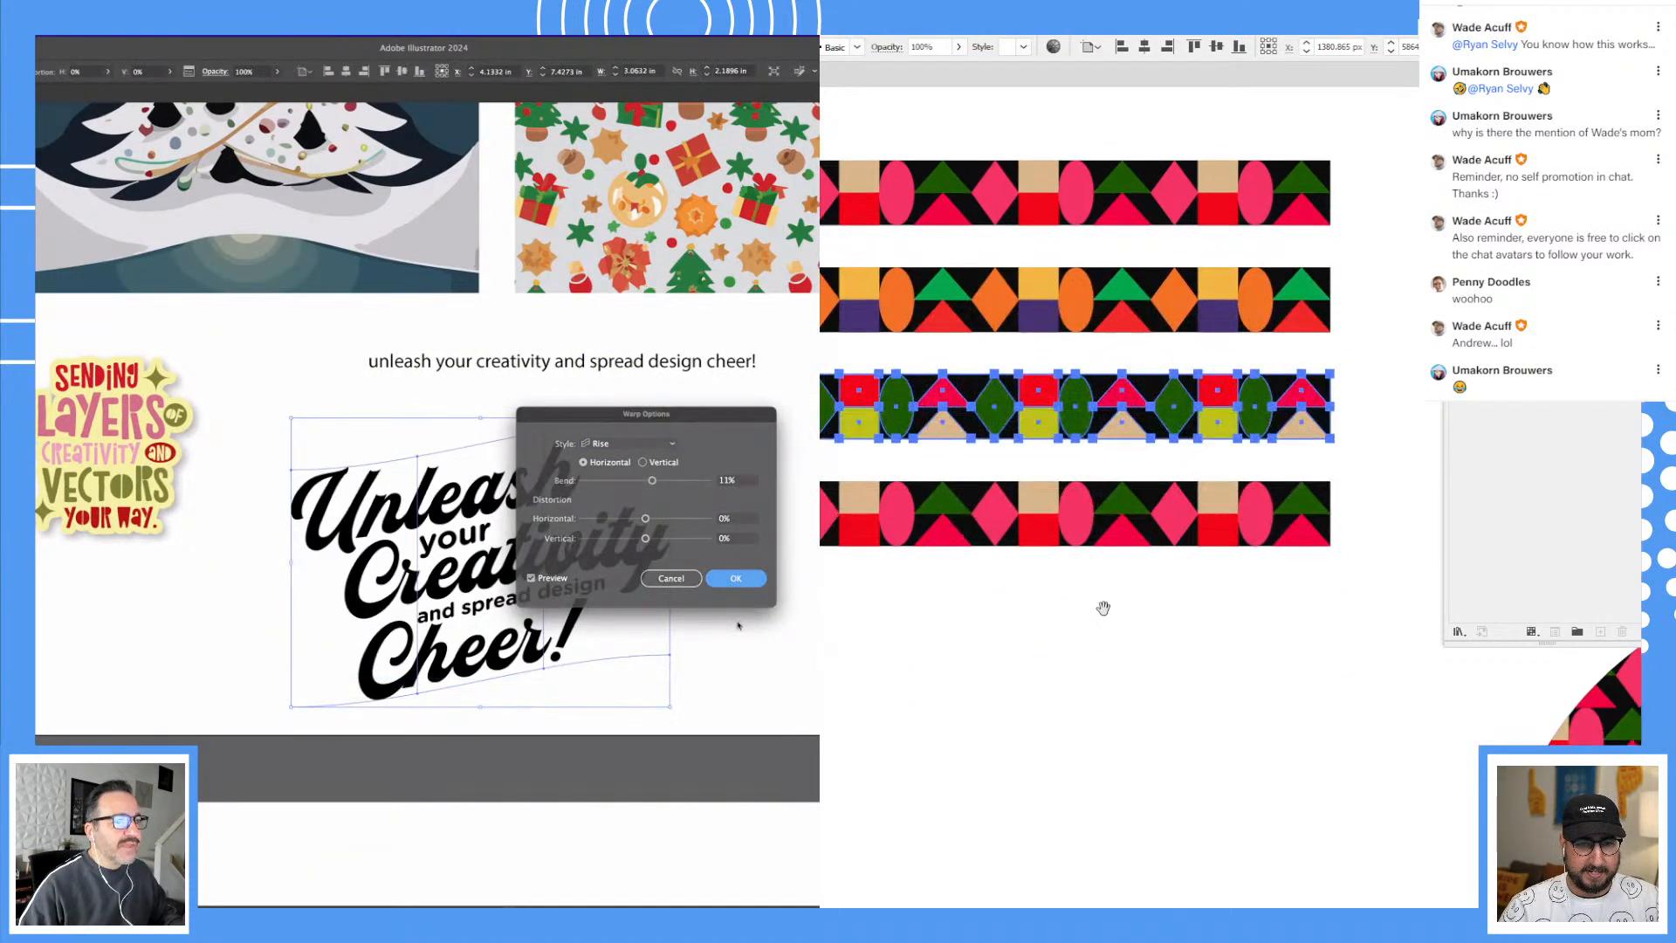
left_click(740, 687)
left_click_drag(727, 682, 689, 661)
left_click_drag(1305, 589, 823, 528)
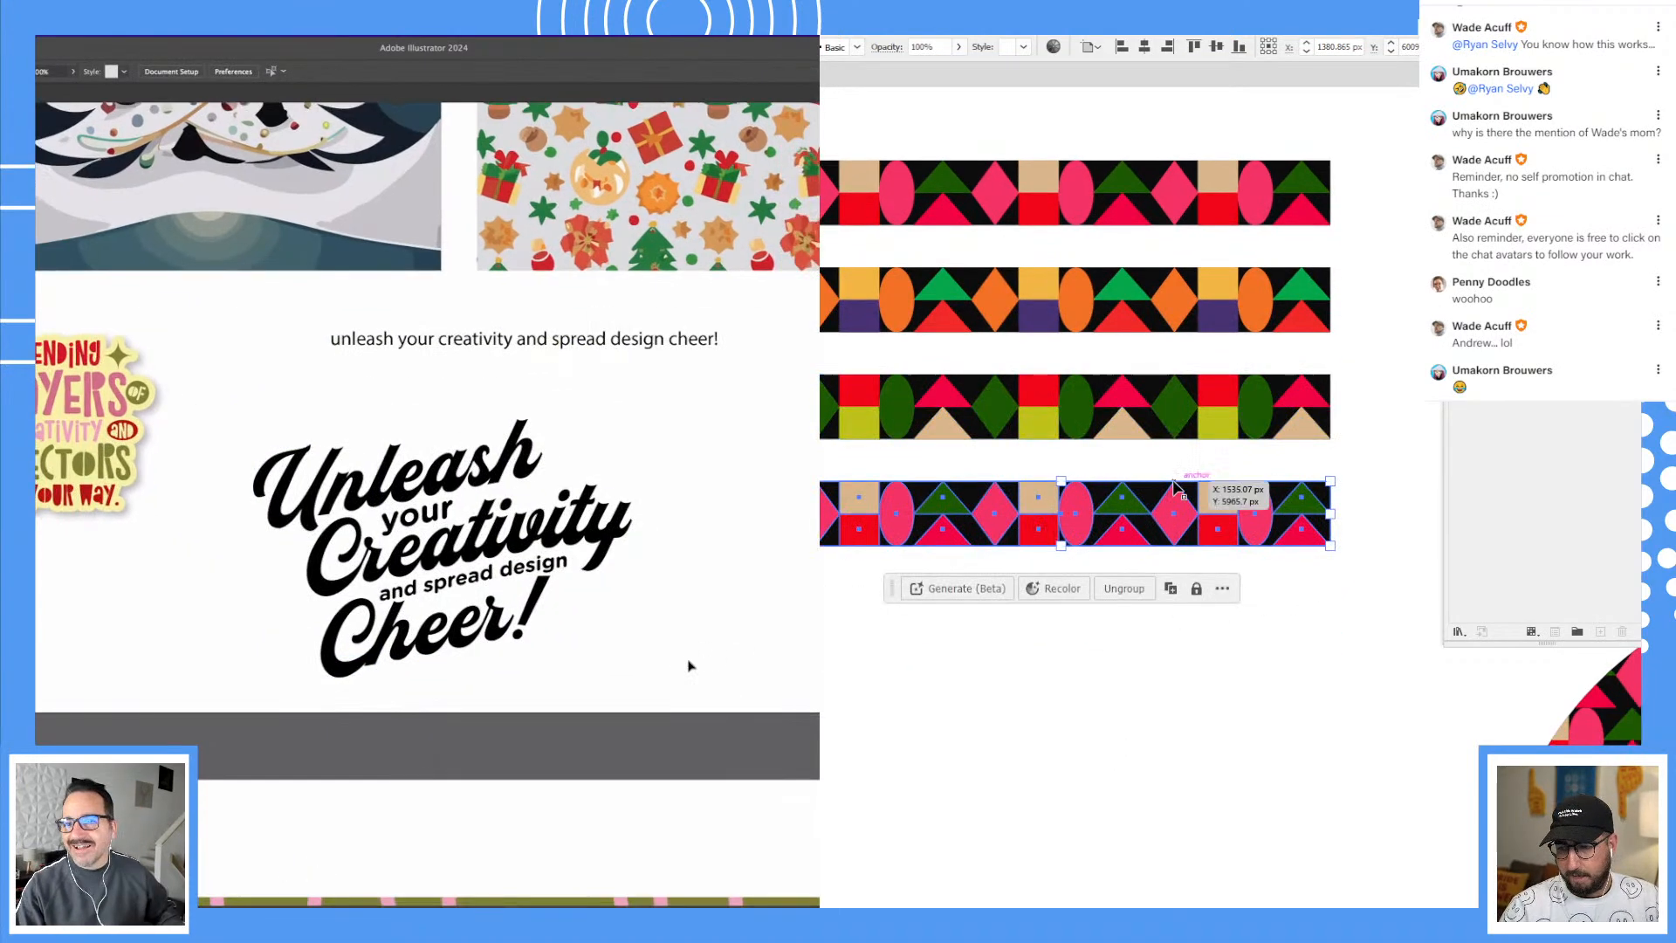
left_click_drag(499, 679, 376, 669)
key("super+minus")
key("super+minus")
key("super+minus")
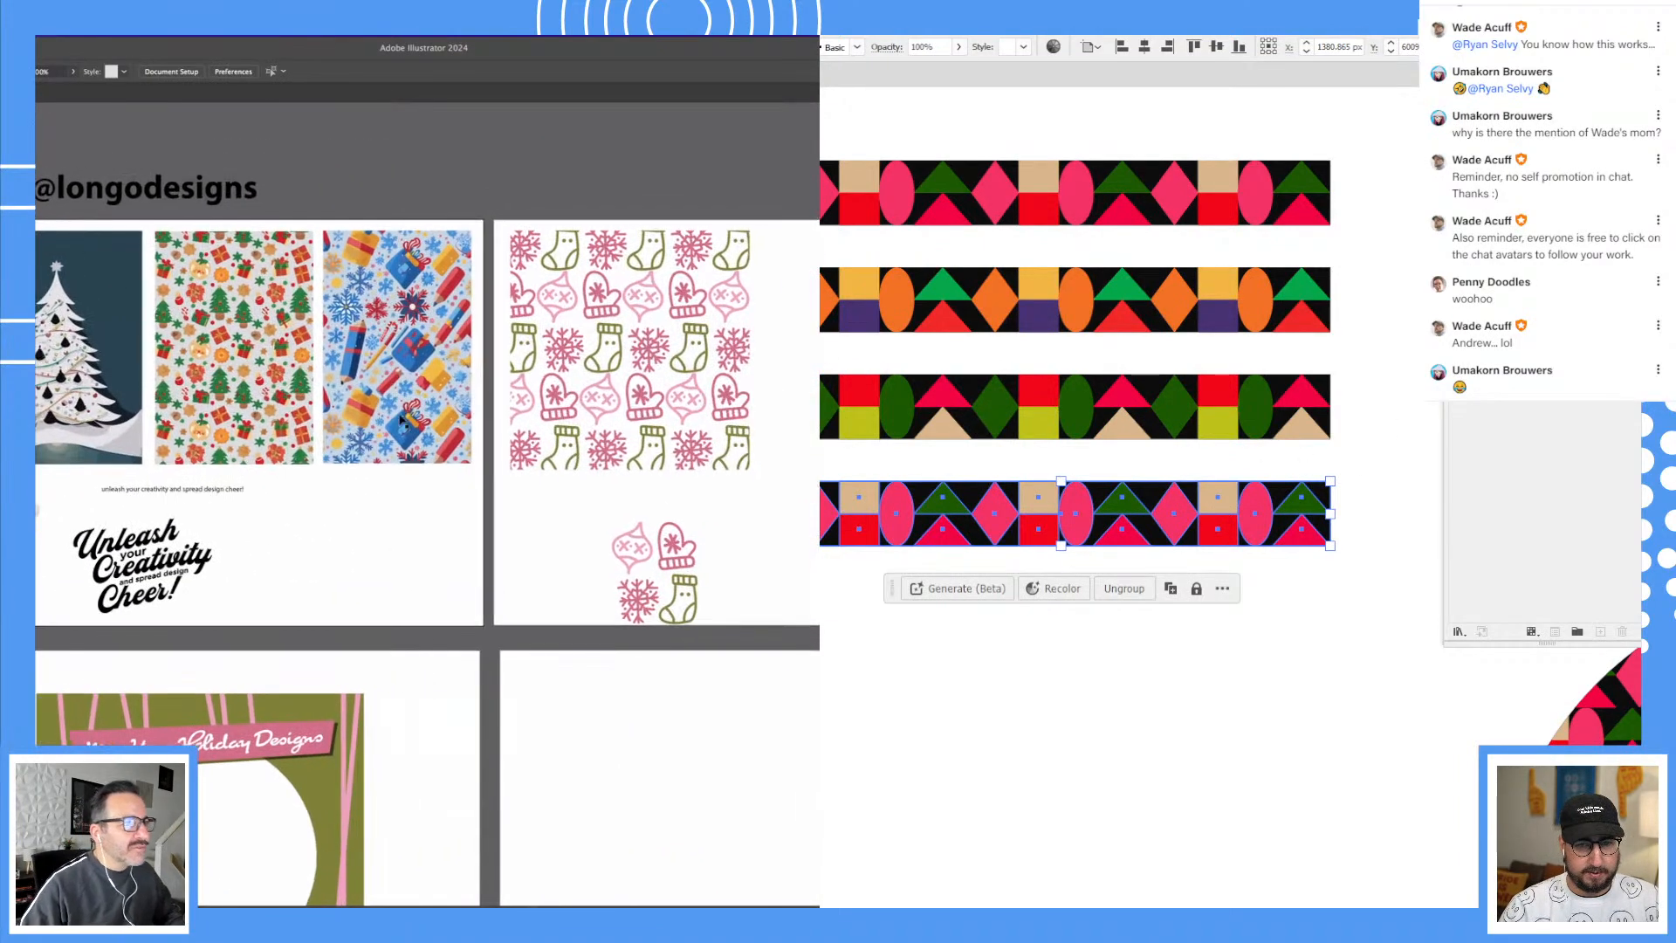
left_click(400, 436)
left_click(371, 561)
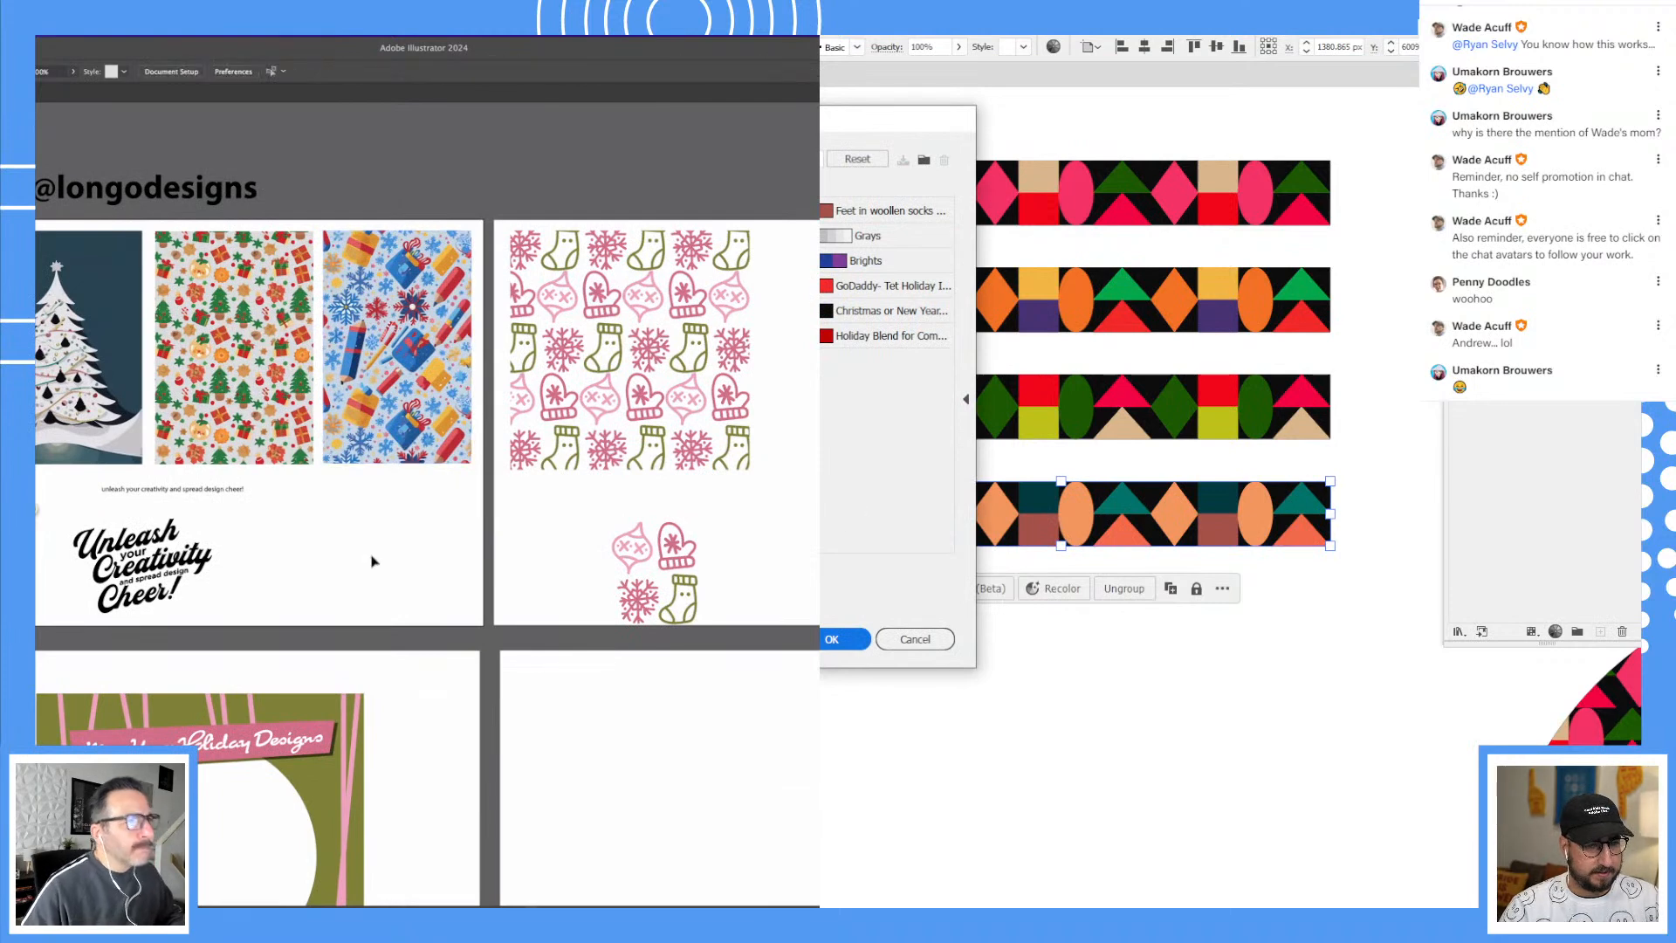
Step: Change the fourth strip's black background to white and apply the recolor
left_click(835, 420)
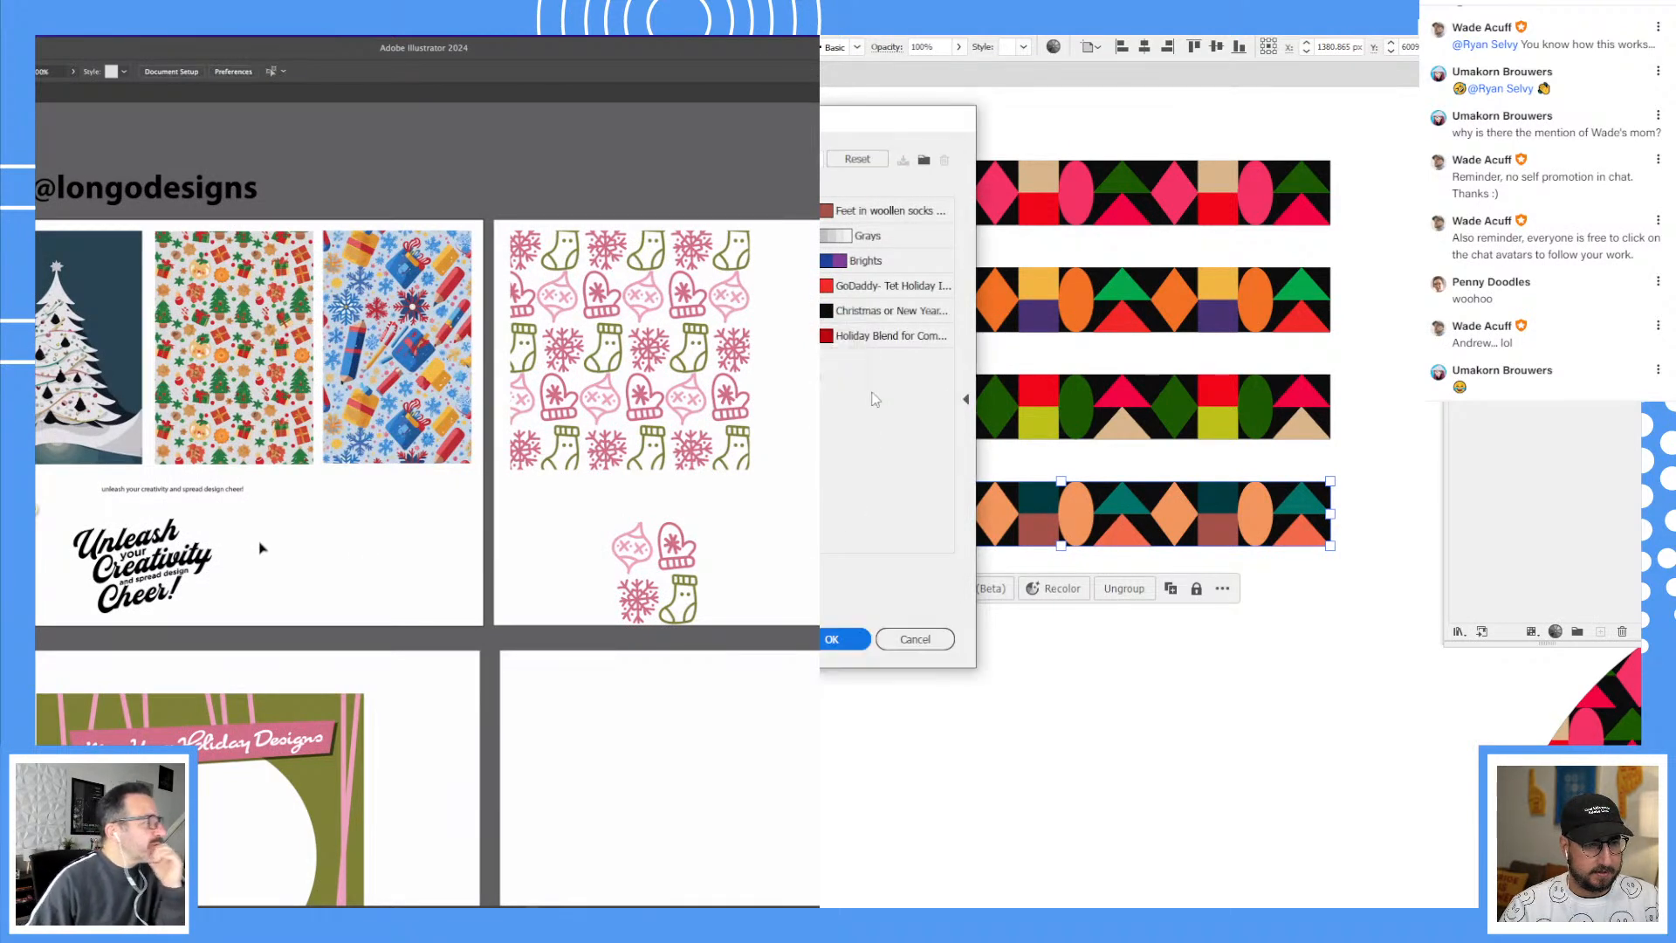
left_click_drag(1071, 392, 983, 347)
left_click(1407, 380)
left_click(835, 639)
left_click(1301, 694)
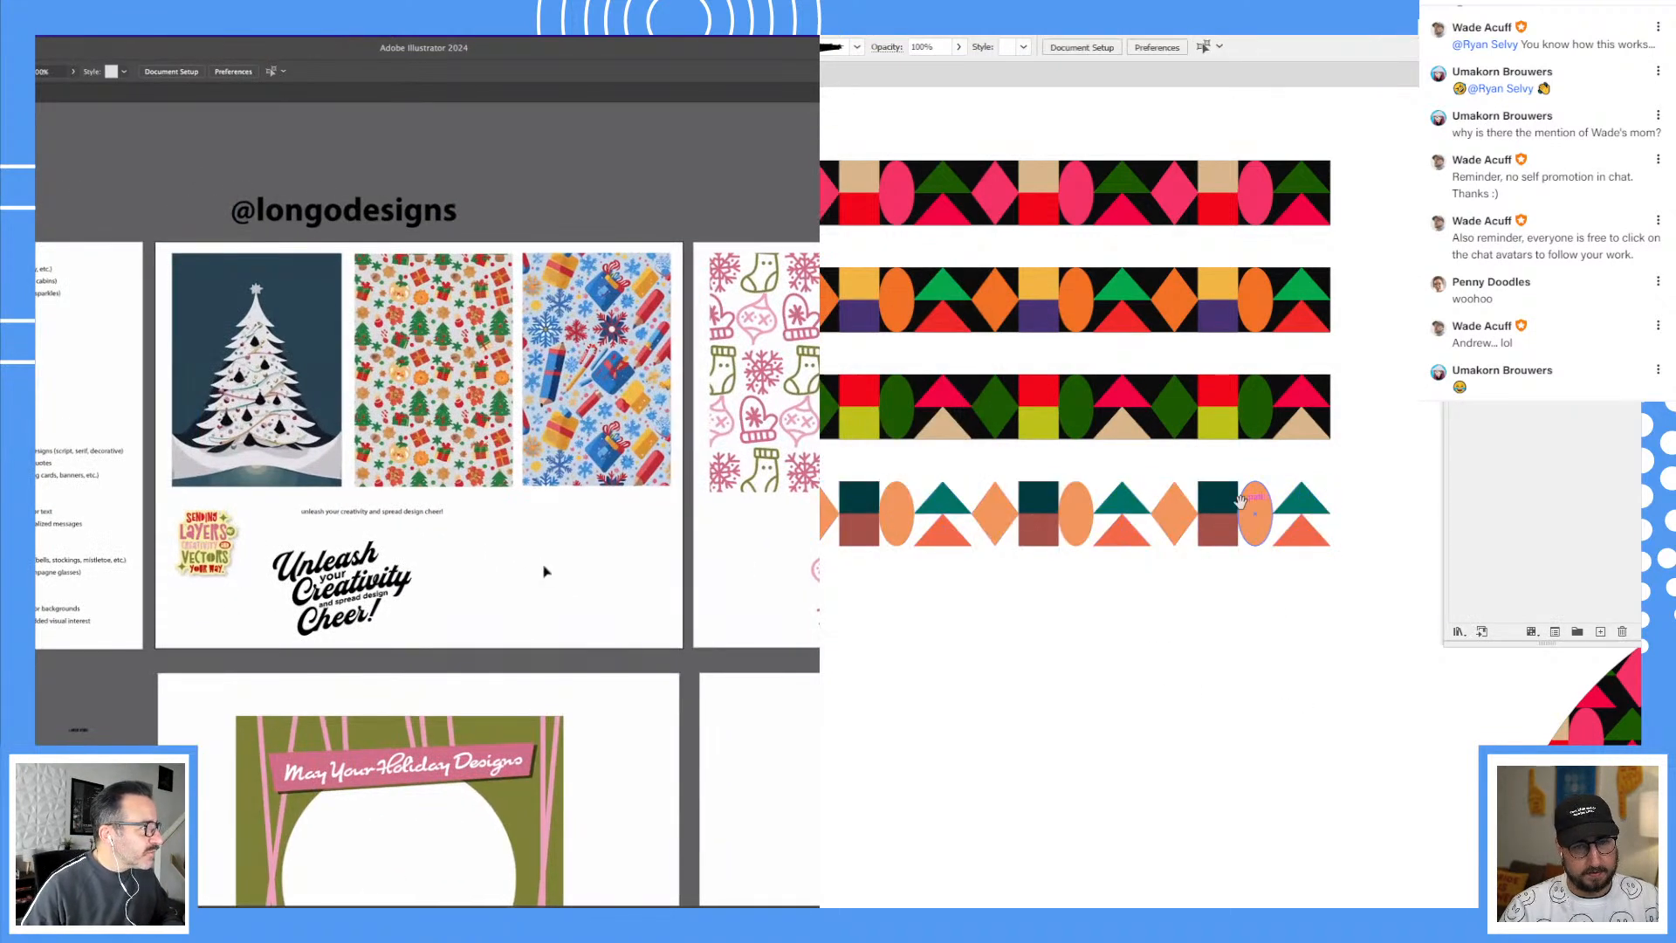
Step: Try a tan fill on the background rectangle of the fourth strip
scroll(1239, 499, "up", 2)
left_click(1170, 650)
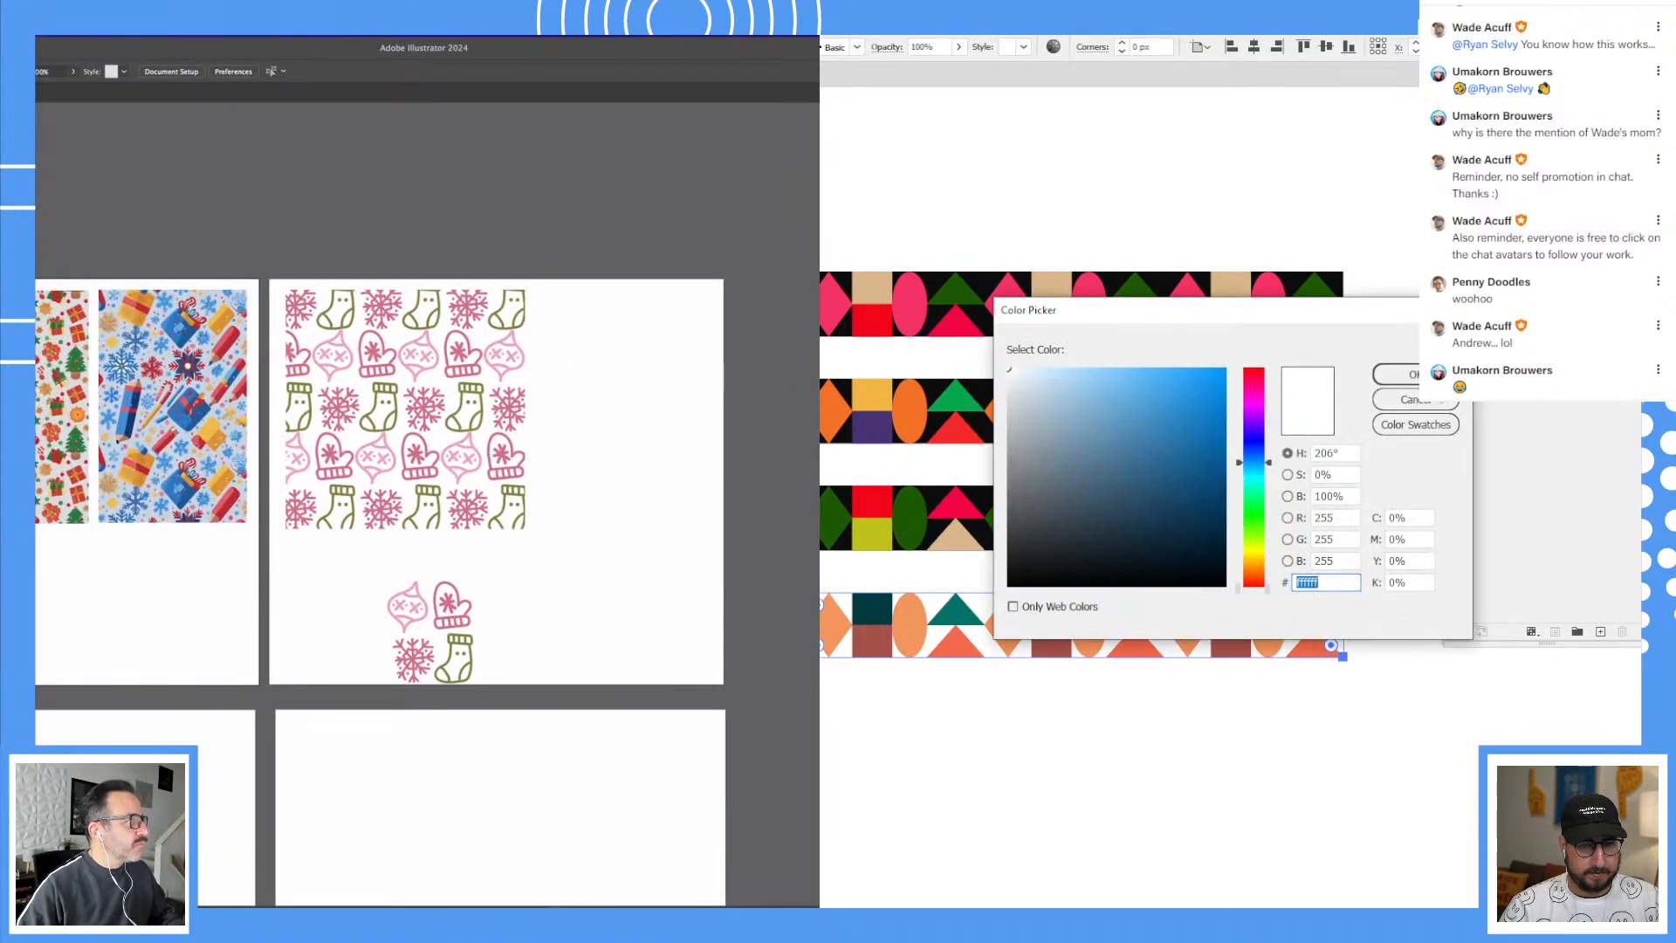
left_click(1415, 399)
left_click_drag(692, 442, 772, 497)
left_click_drag(639, 494, 467, 475)
left_click_drag(615, 603, 353, 580)
left_click_drag(465, 579, 613, 574)
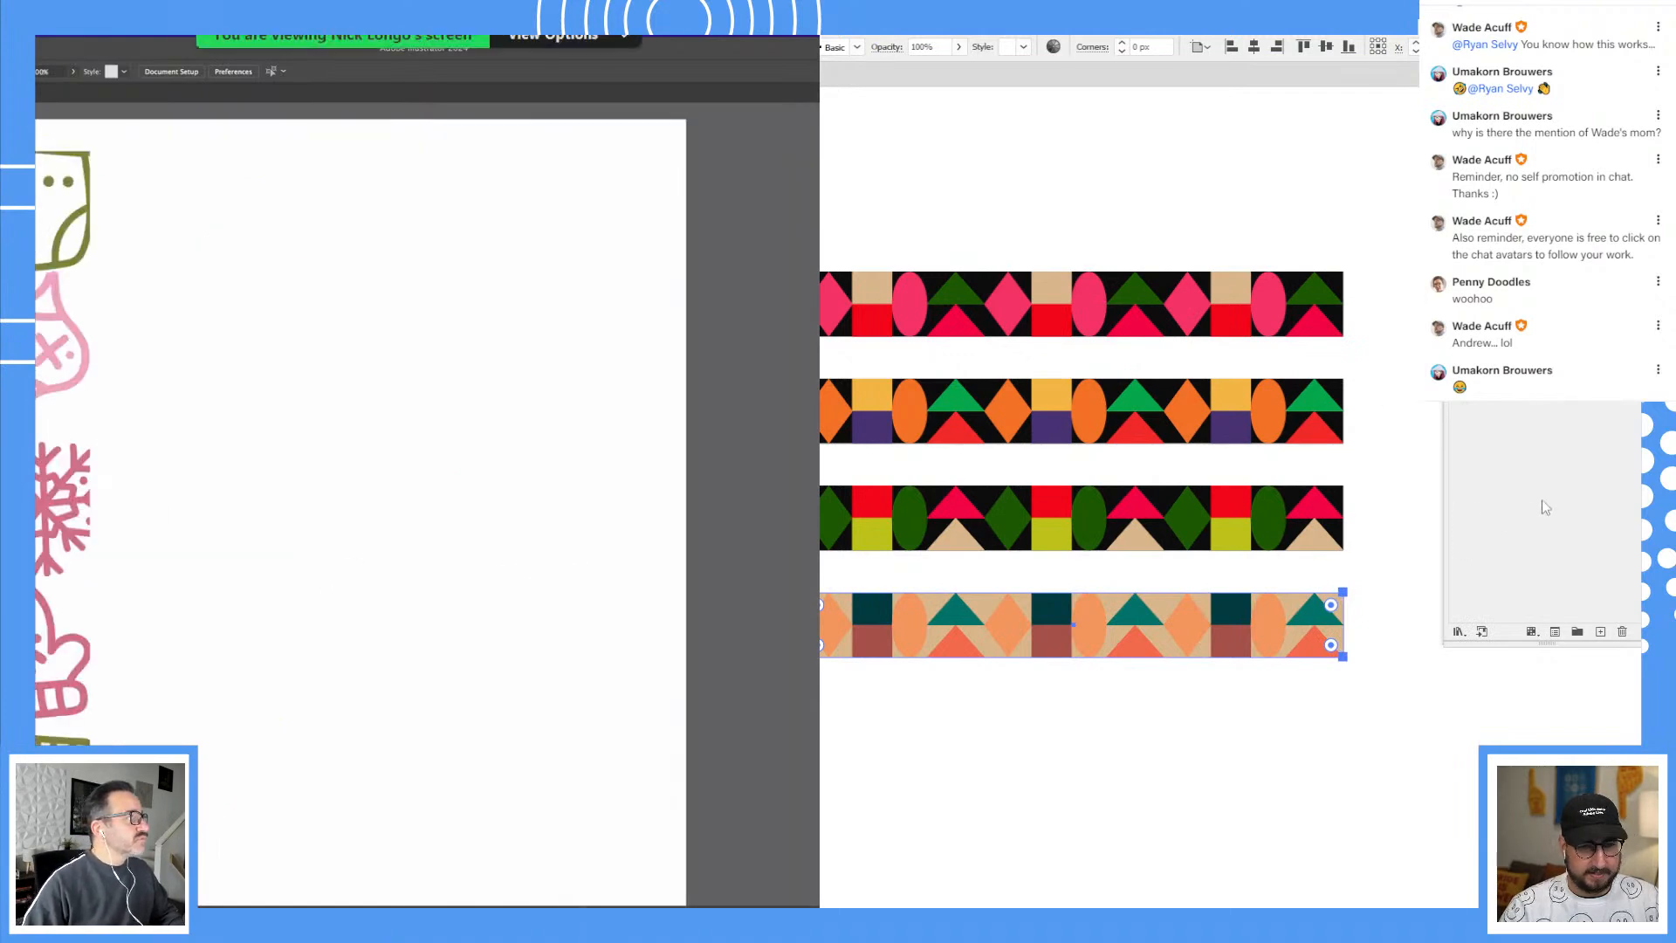
Step: Draw a snowflake-patterned rectangle of about 2.84 by 1.81 in on the blank artboard, and fill the fourth strip's background with light cream
left_click_drag(254, 270, 642, 516)
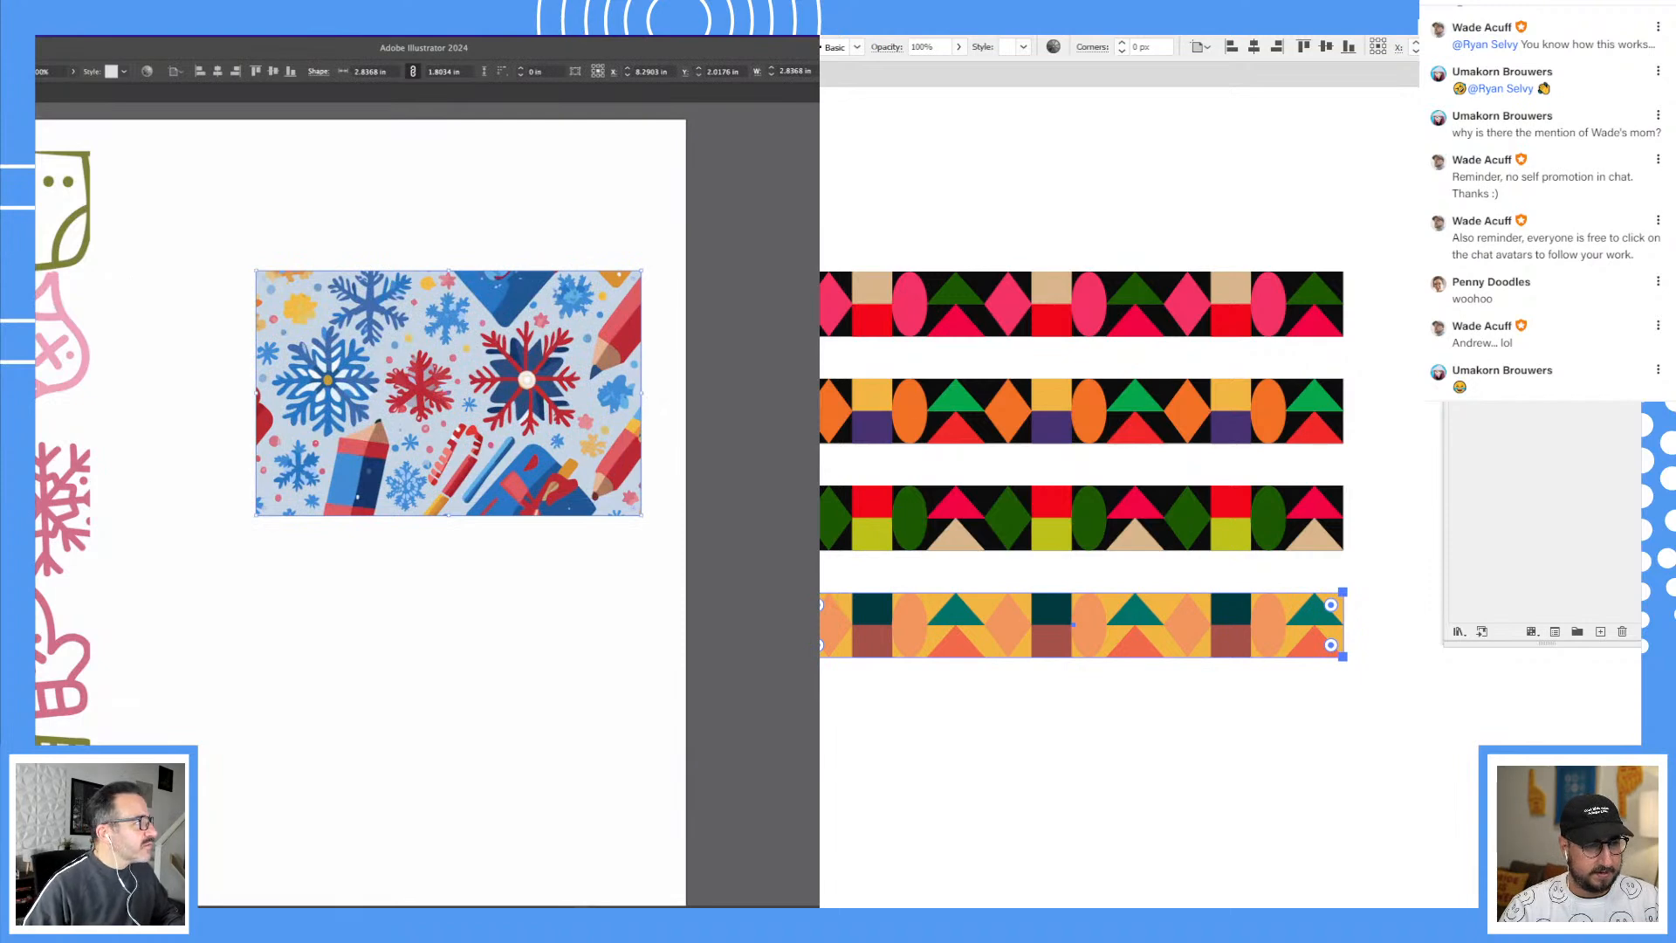
left_click_drag(1030, 371, 1024, 357)
left_click(1390, 370)
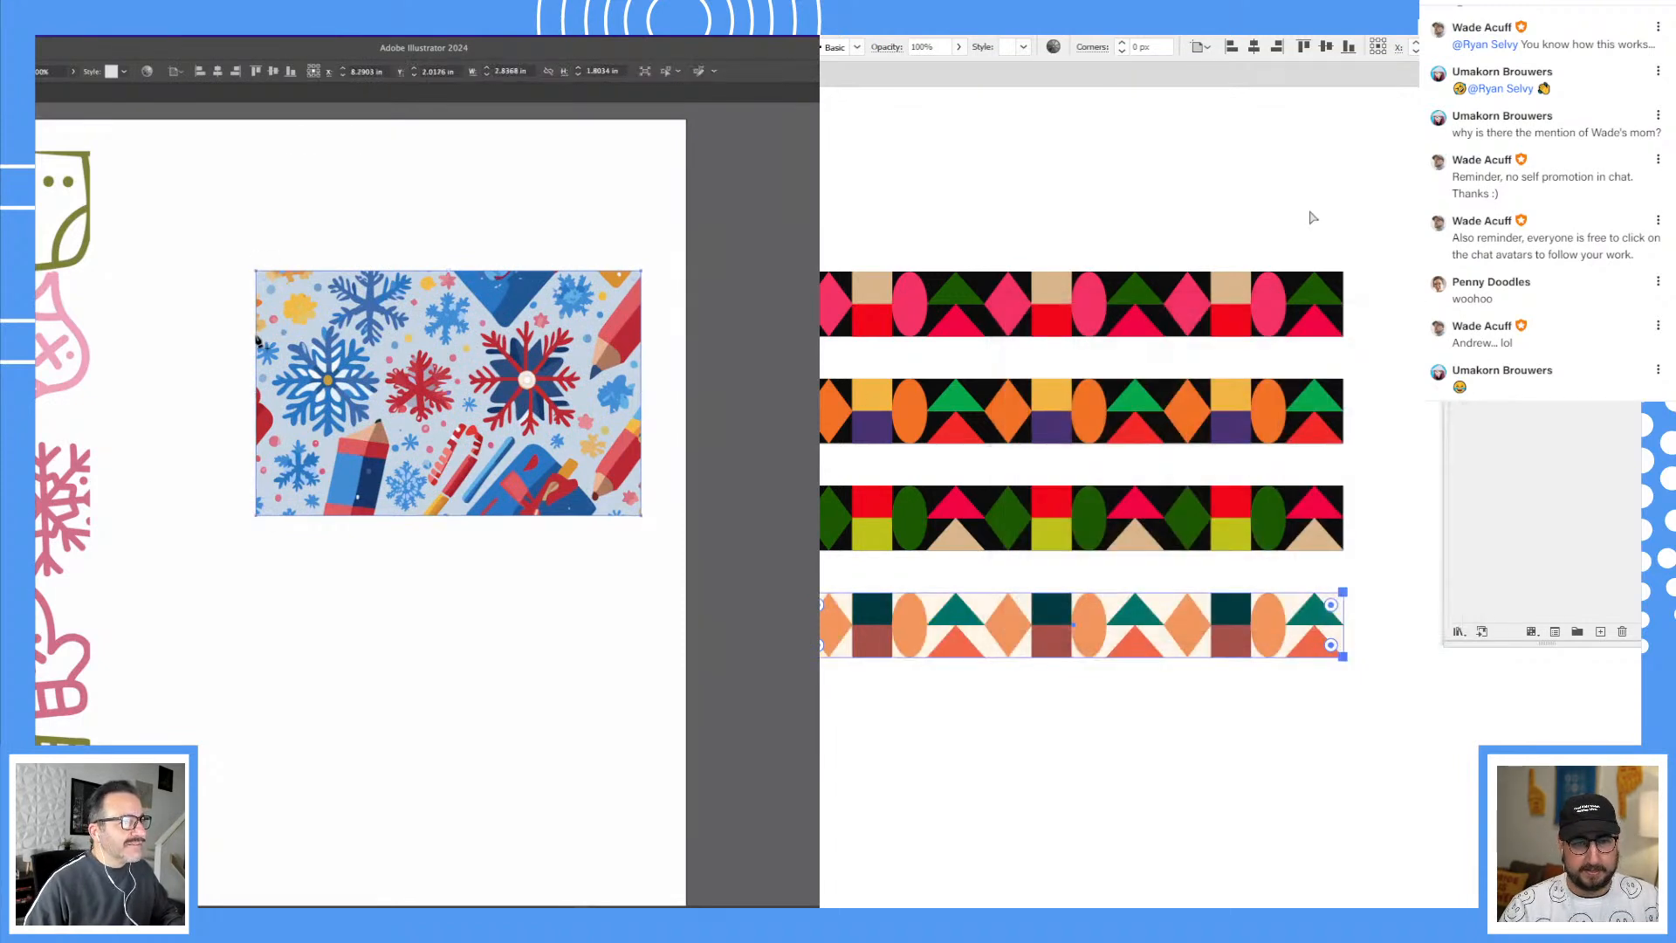
left_click(1316, 232)
Step: Reshape the snowflake-patterned rectangle into a gift tag by adding points on its left edge and pulling that edge outward
left_click(255, 333)
left_click_drag(1223, 456, 1215, 342)
left_click(1004, 323)
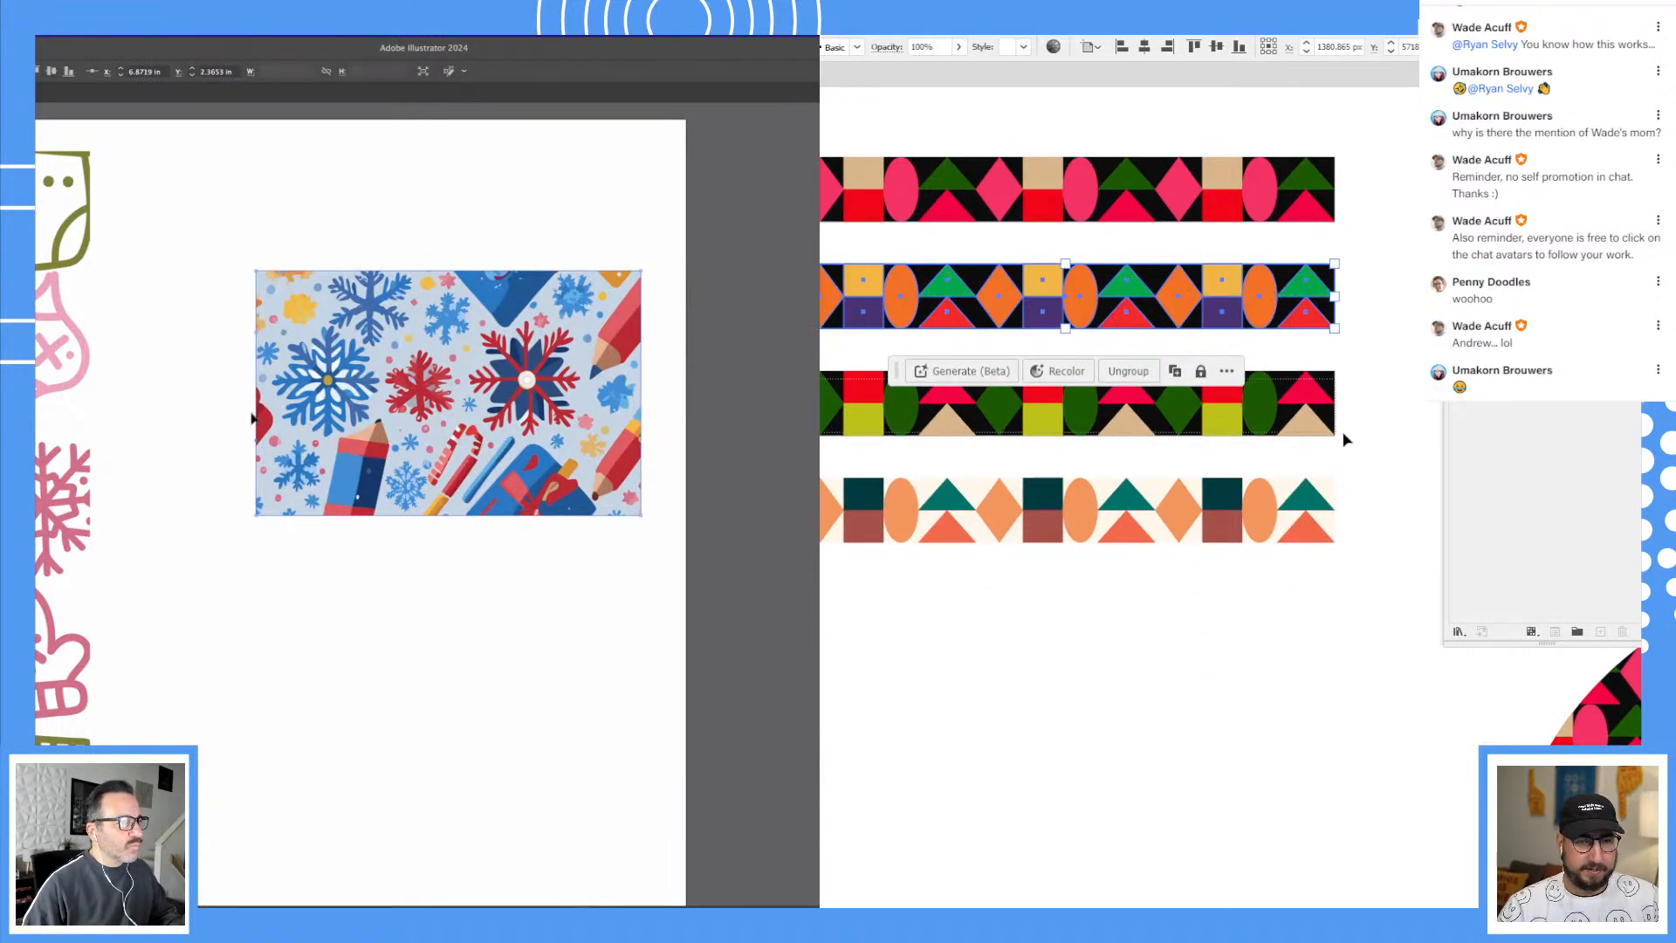
left_click_drag(1337, 434, 1340, 439)
left_click_drag(255, 417, 200, 418)
left_click_drag(1351, 497, 851, 620)
left_click_drag(200, 422, 190, 422)
left_click(877, 312)
left_click(329, 591)
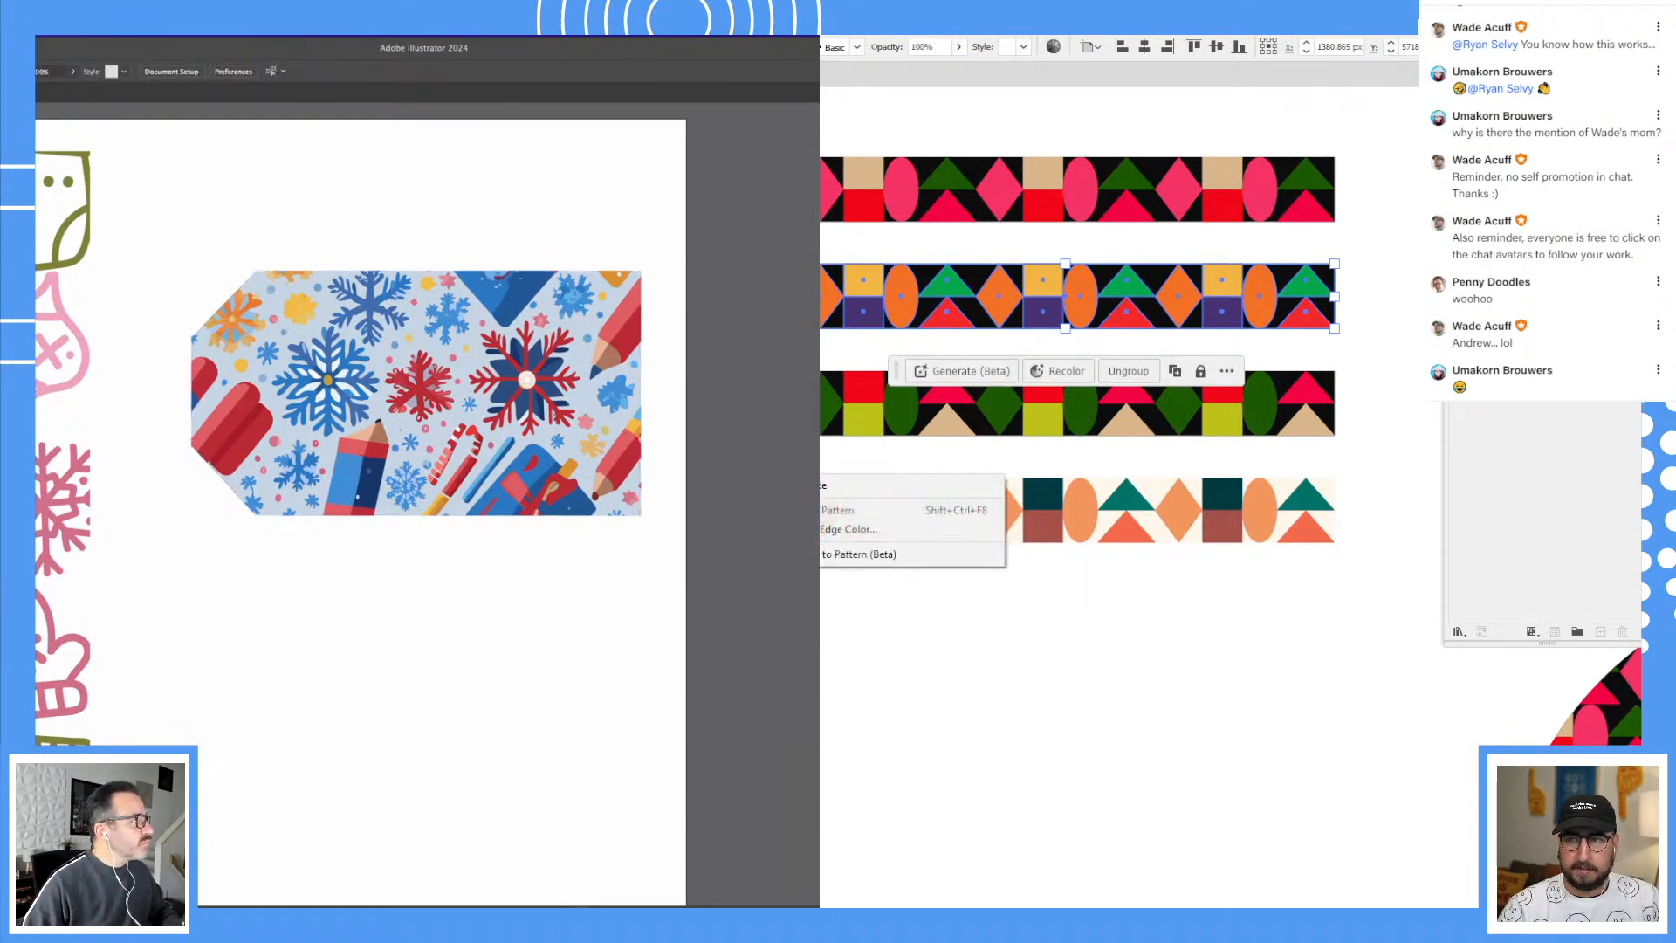
Step: Turn the second strip into a Brick by Row pattern with a changed brick offset, and add a 0.165 in white hole to the tag's narrow end
left_click(825, 485)
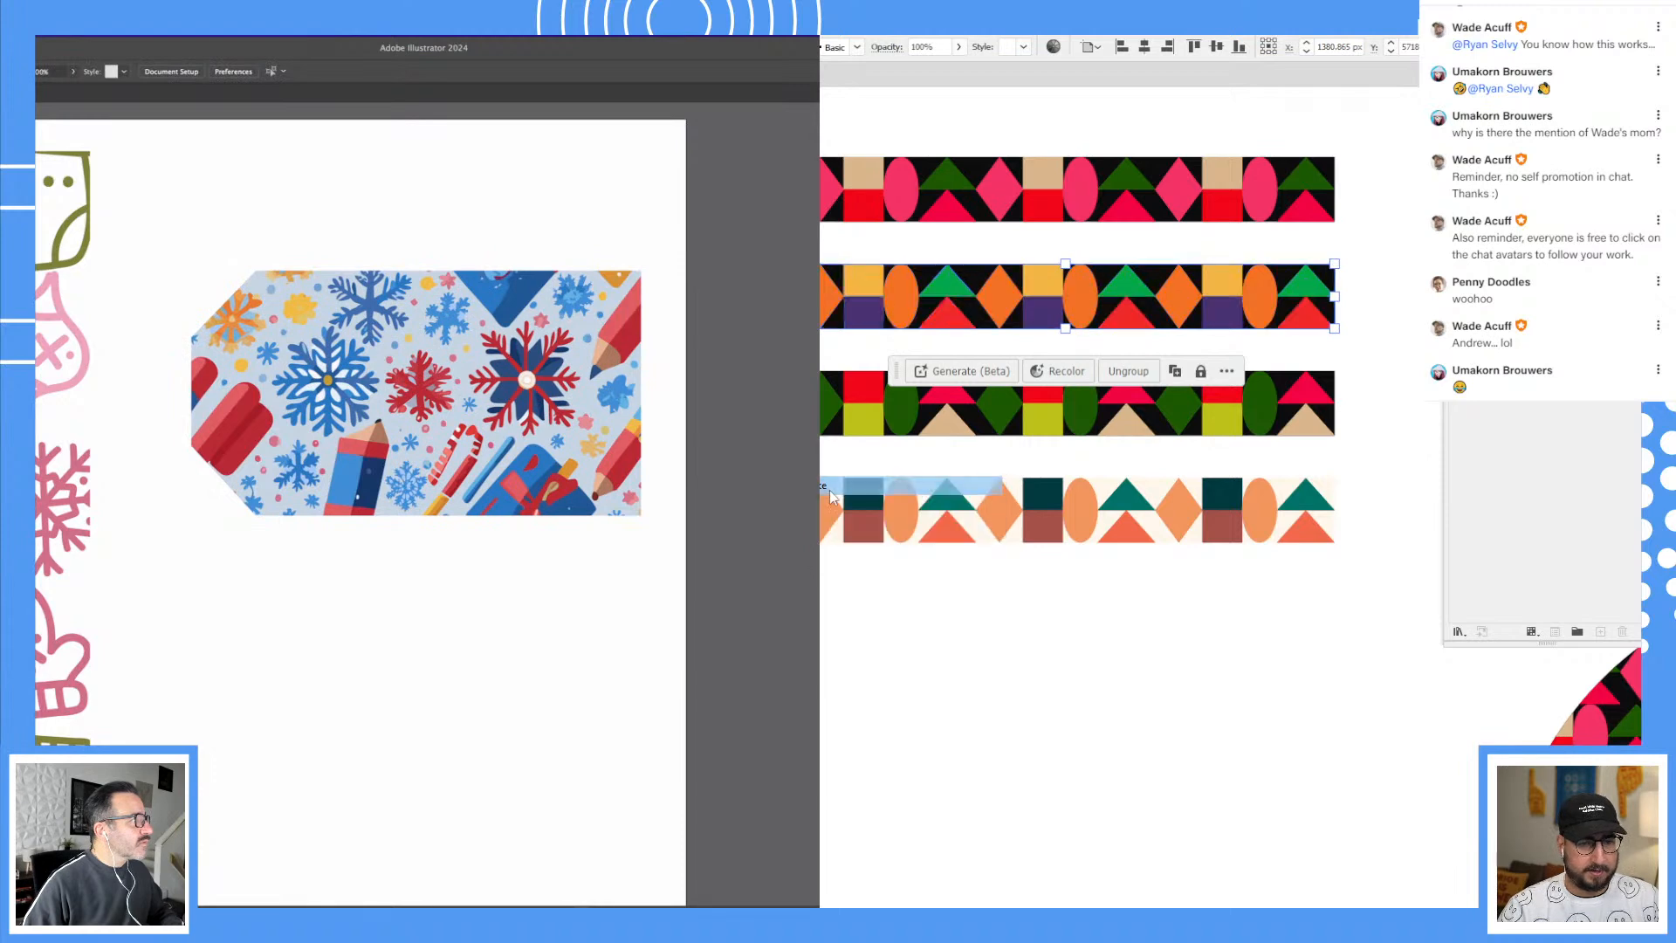
left_click(222, 384)
left_click(1397, 514)
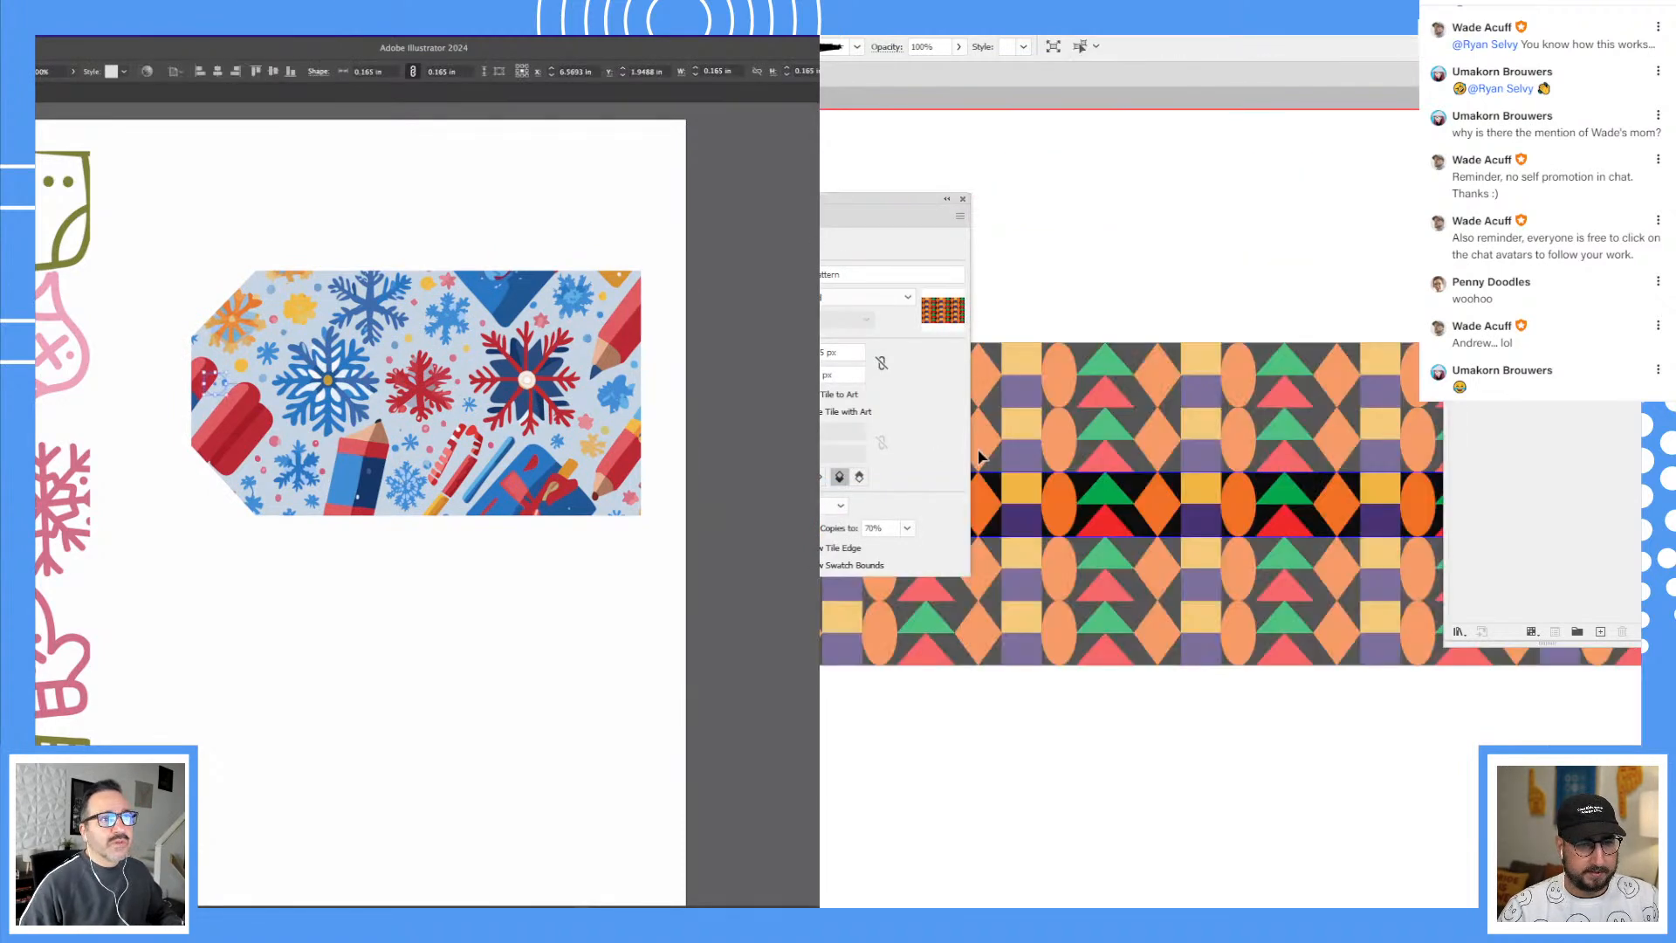
left_click(823, 297)
left_click(250, 232)
left_click(830, 333)
left_click(825, 321)
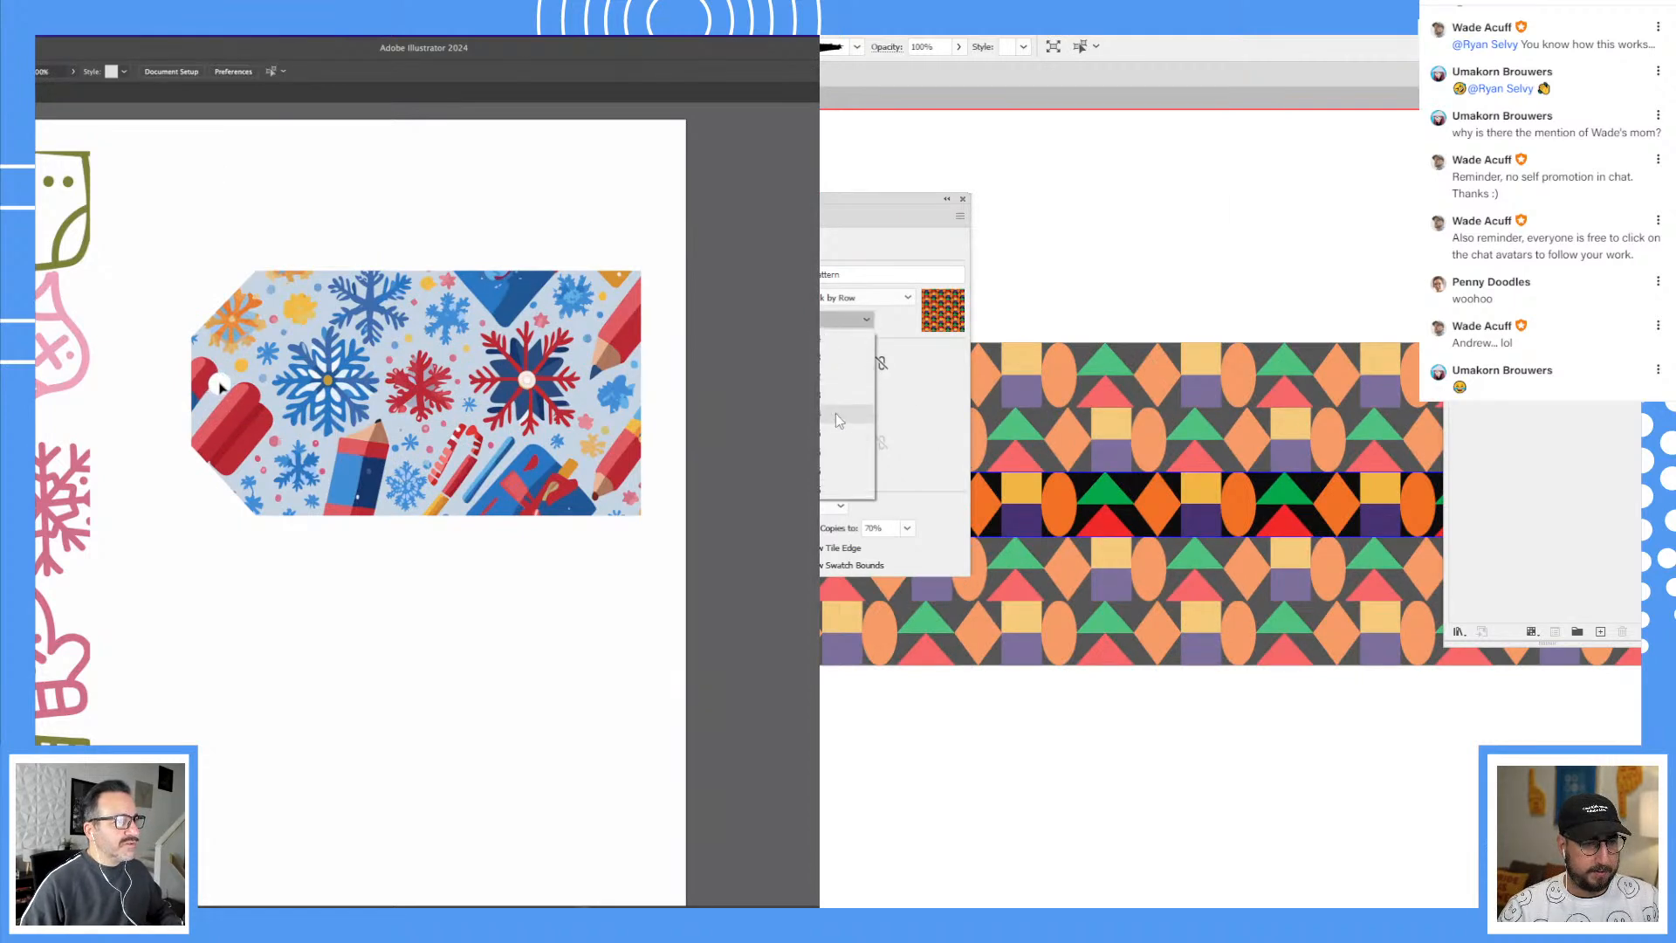
left_click(220, 386)
left_click(835, 417)
left_click(362, 637)
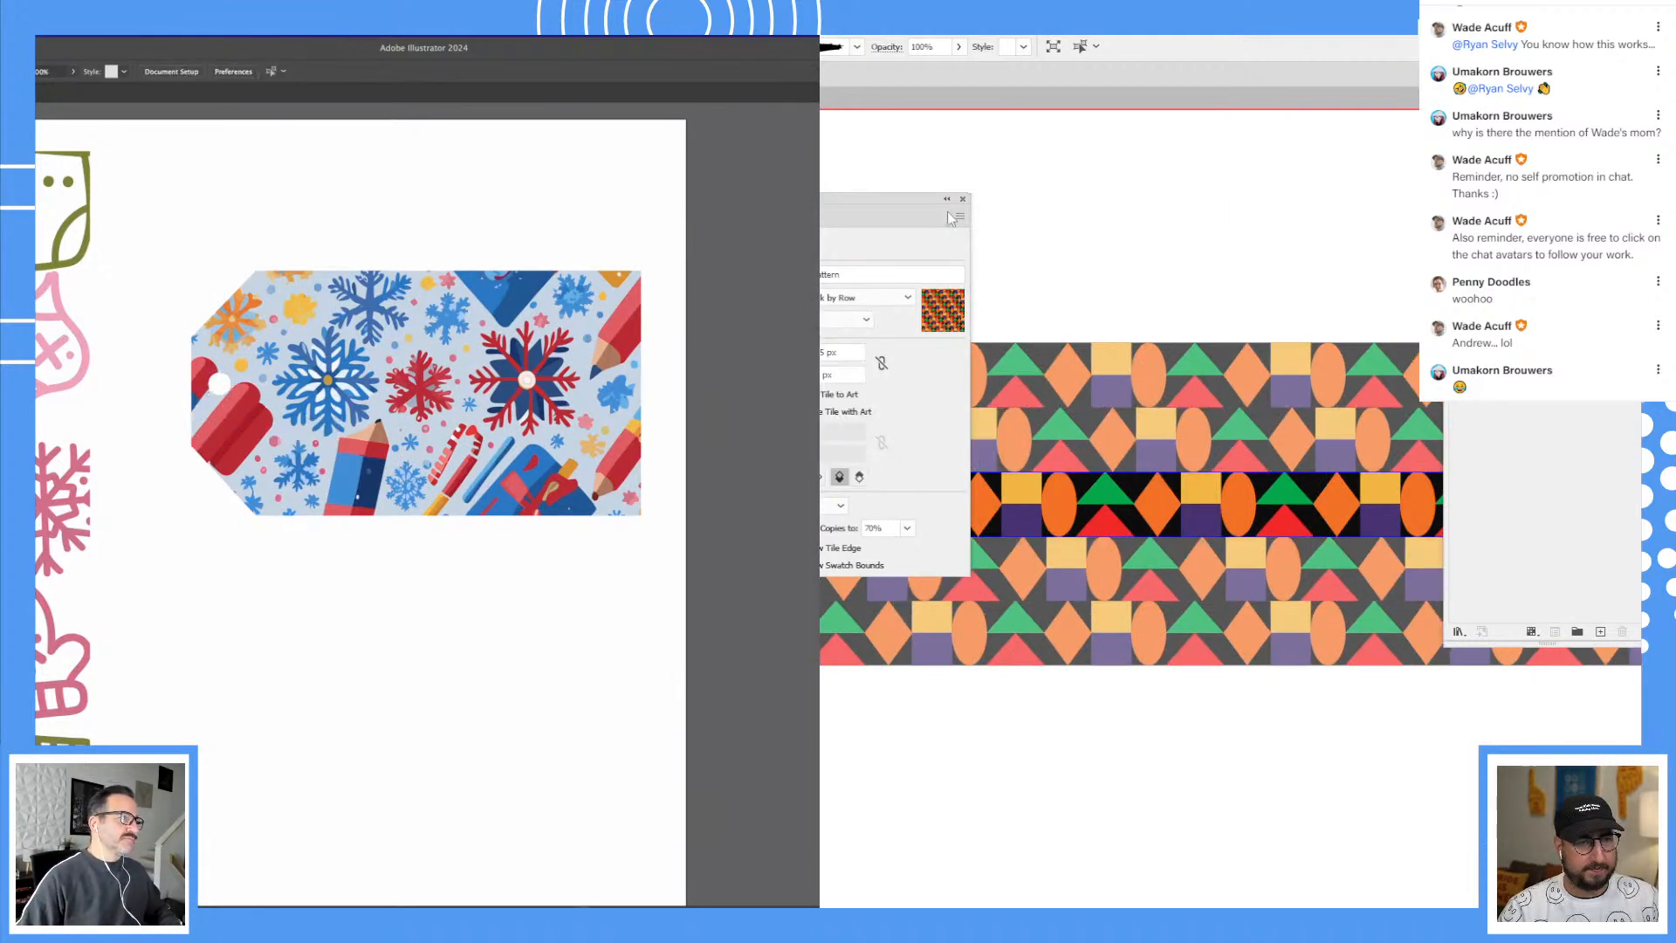
key("Escape")
Step: Shift the white hole slightly inward on the narrow end of the gift tag
left_click(194, 415)
left_click(221, 391)
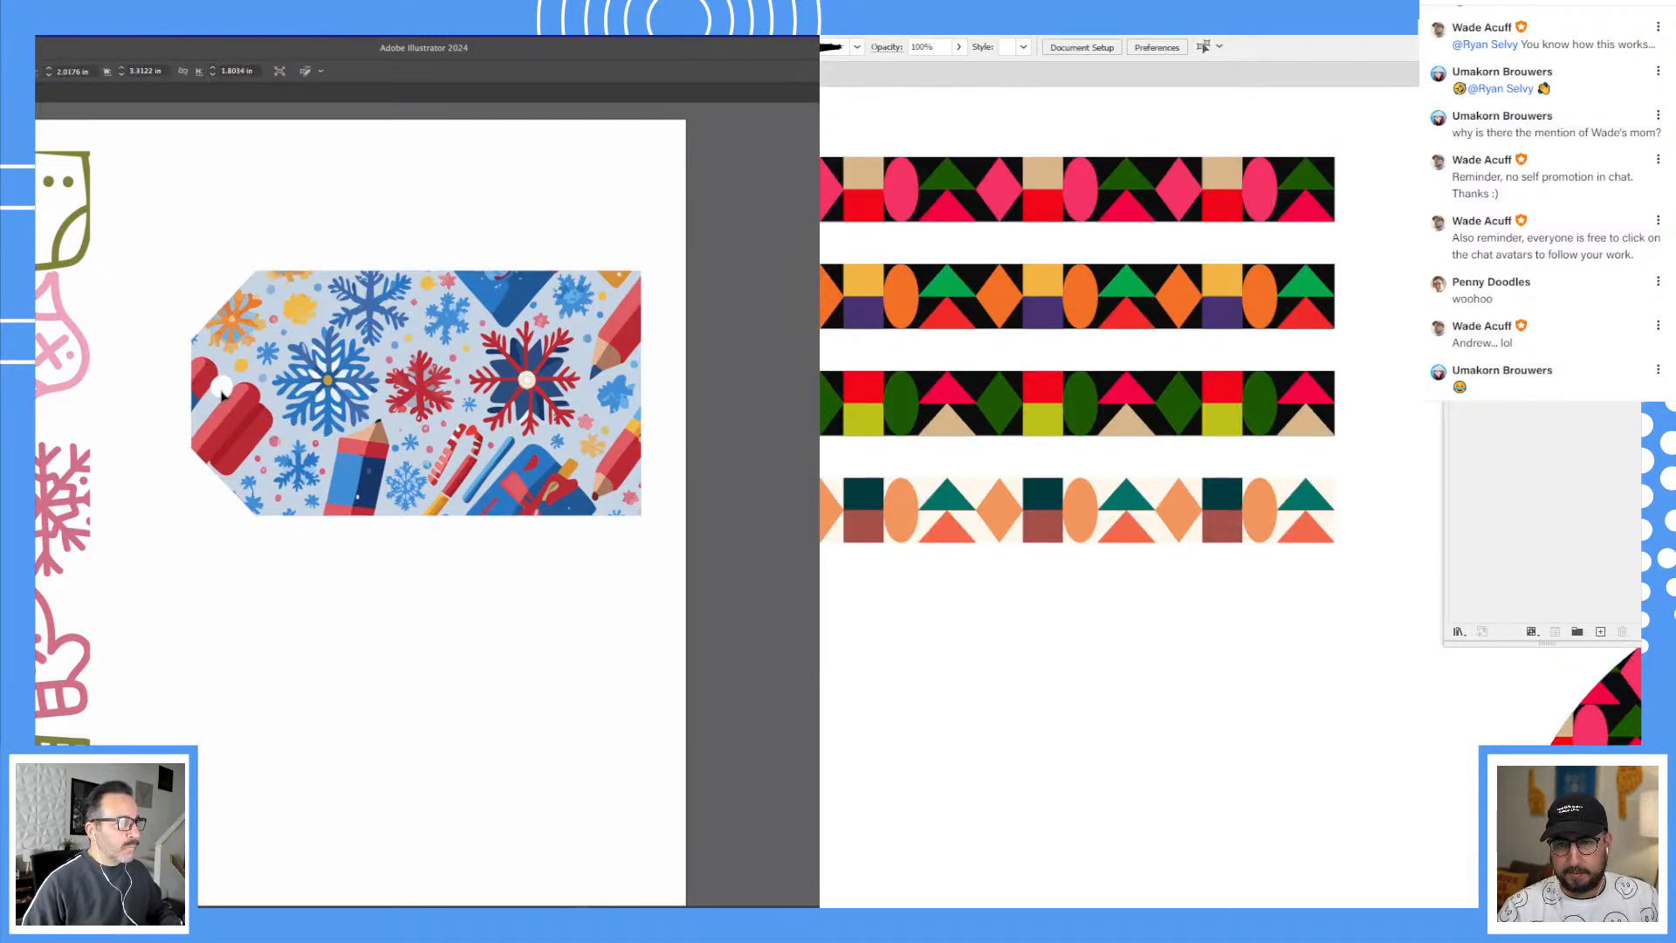
left_click(223, 392)
left_click(244, 211)
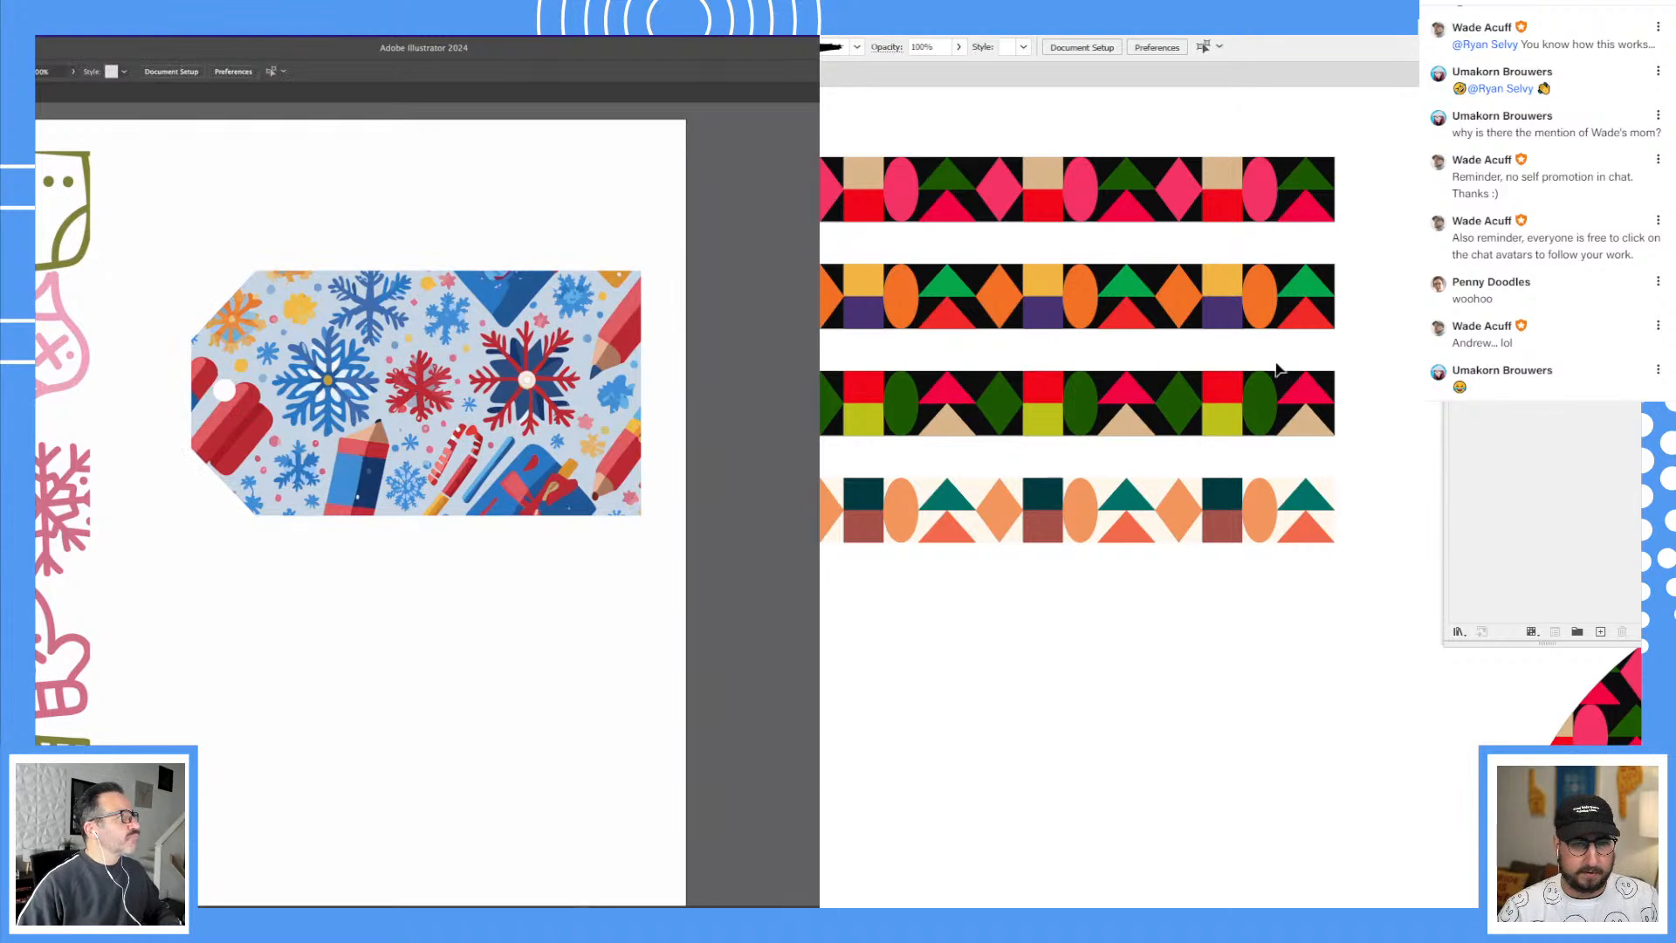
Step: Draw a white rectangle of about 2.14 by 1.08 in on the tag, and turn the third strip into a Brick by Row pattern
left_click(905, 417)
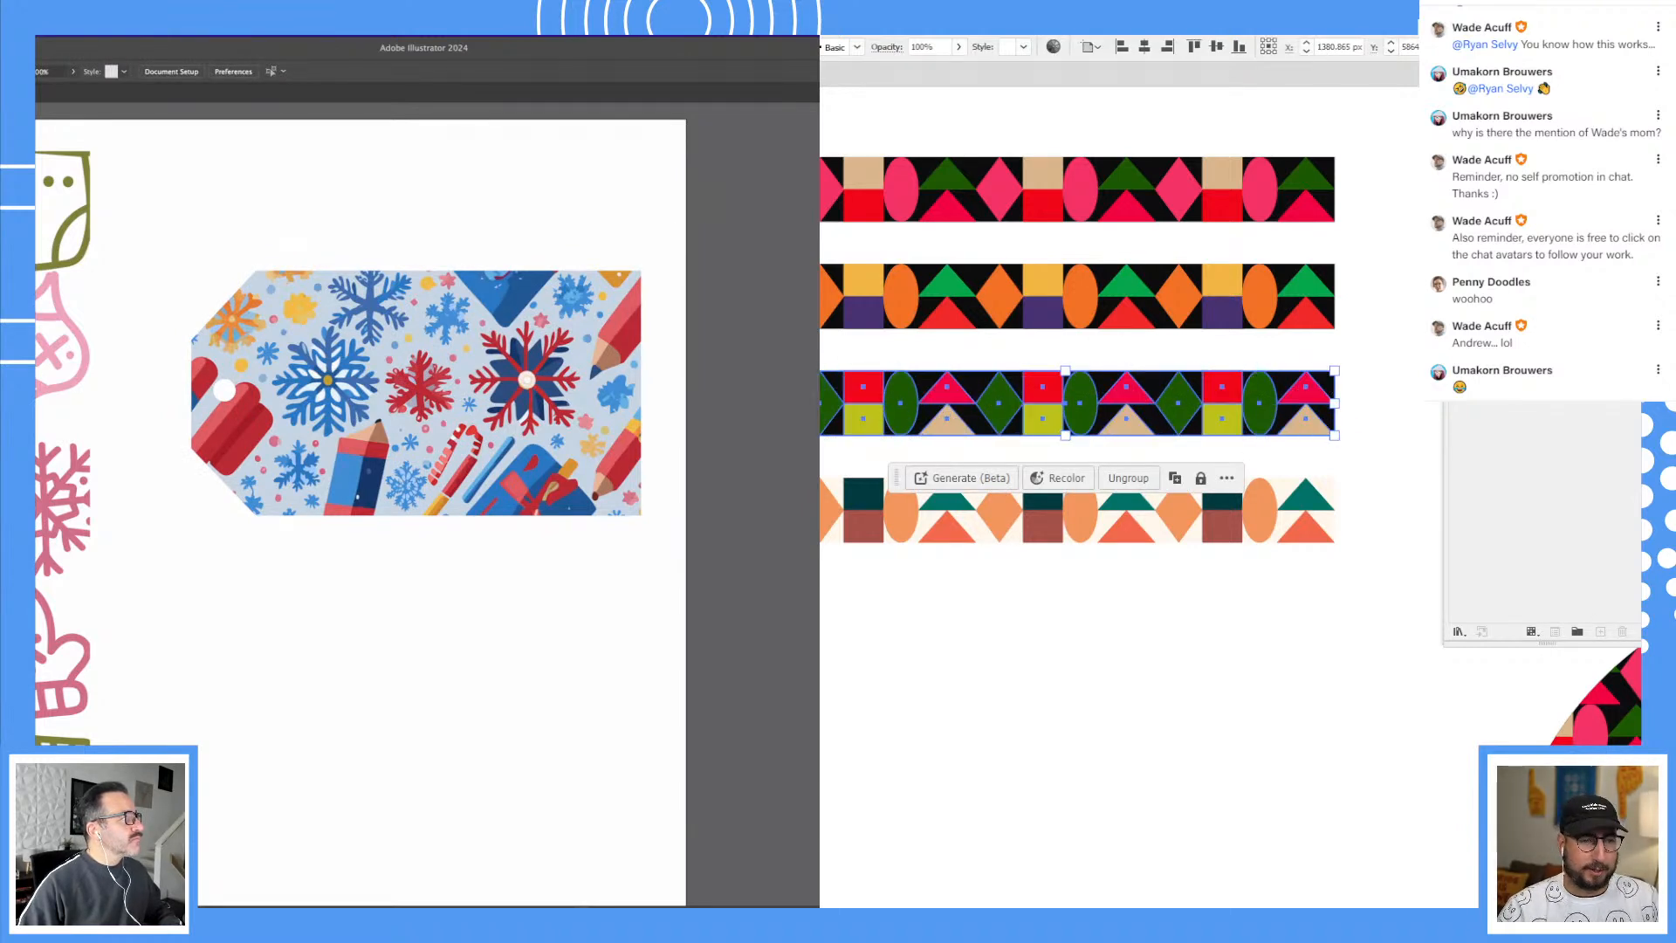
mouse_move(310, 319)
left_mouse_down()
mouse_move(515, 403)
mouse_move(601, 463)
left_mouse_up()
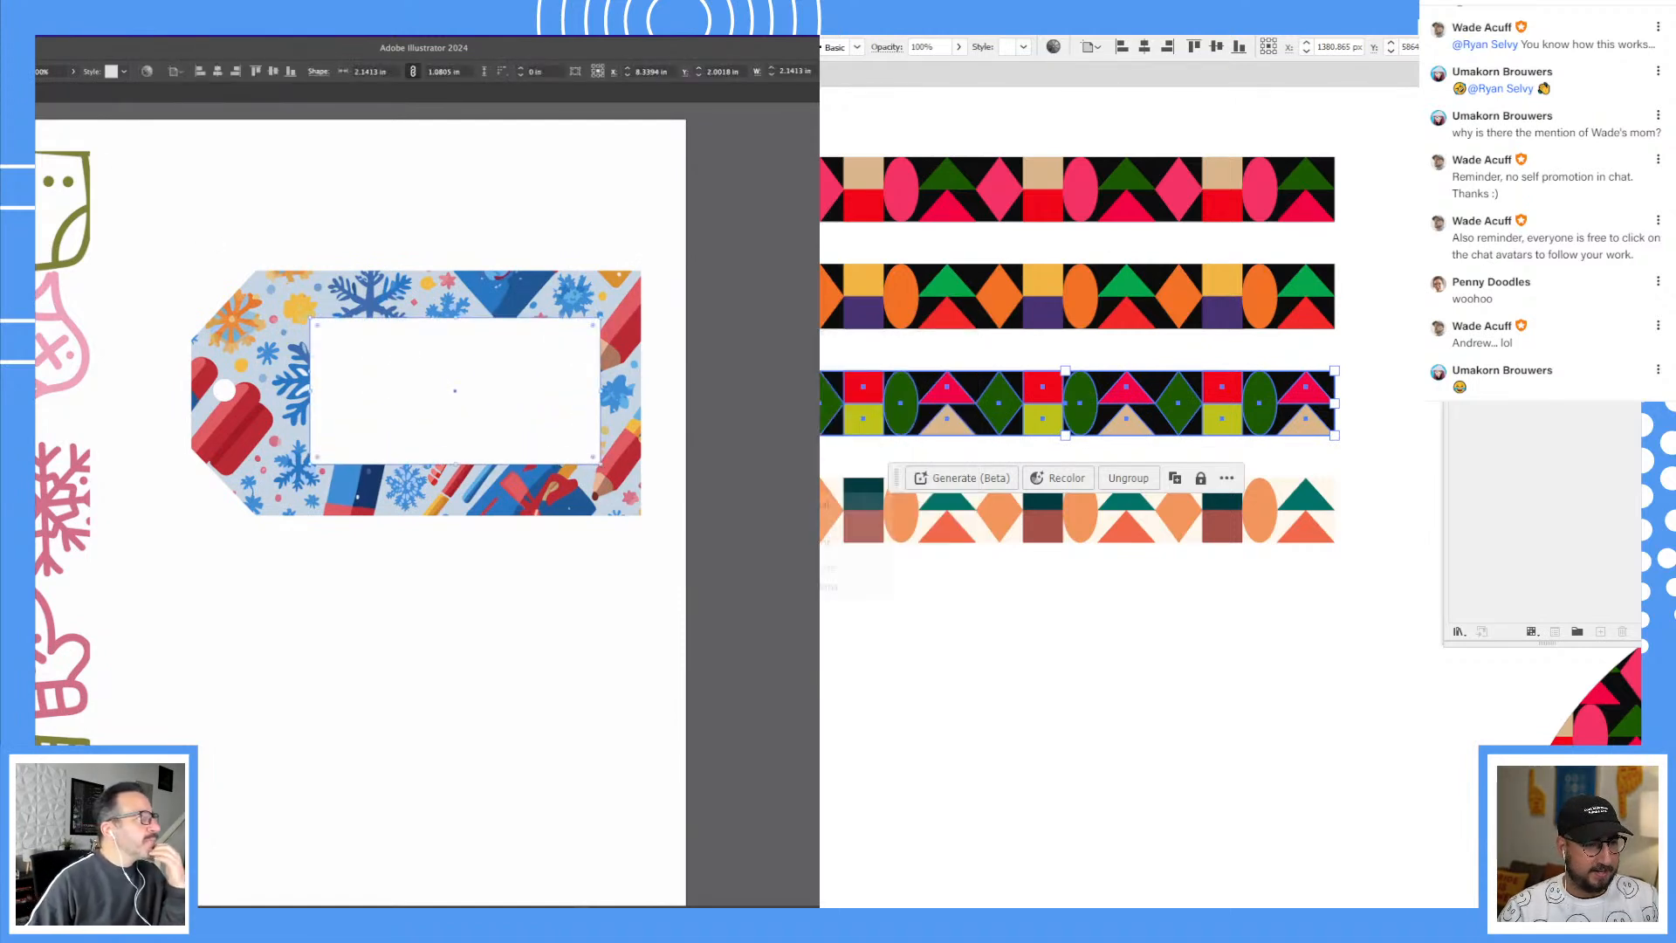
left_click(859, 486)
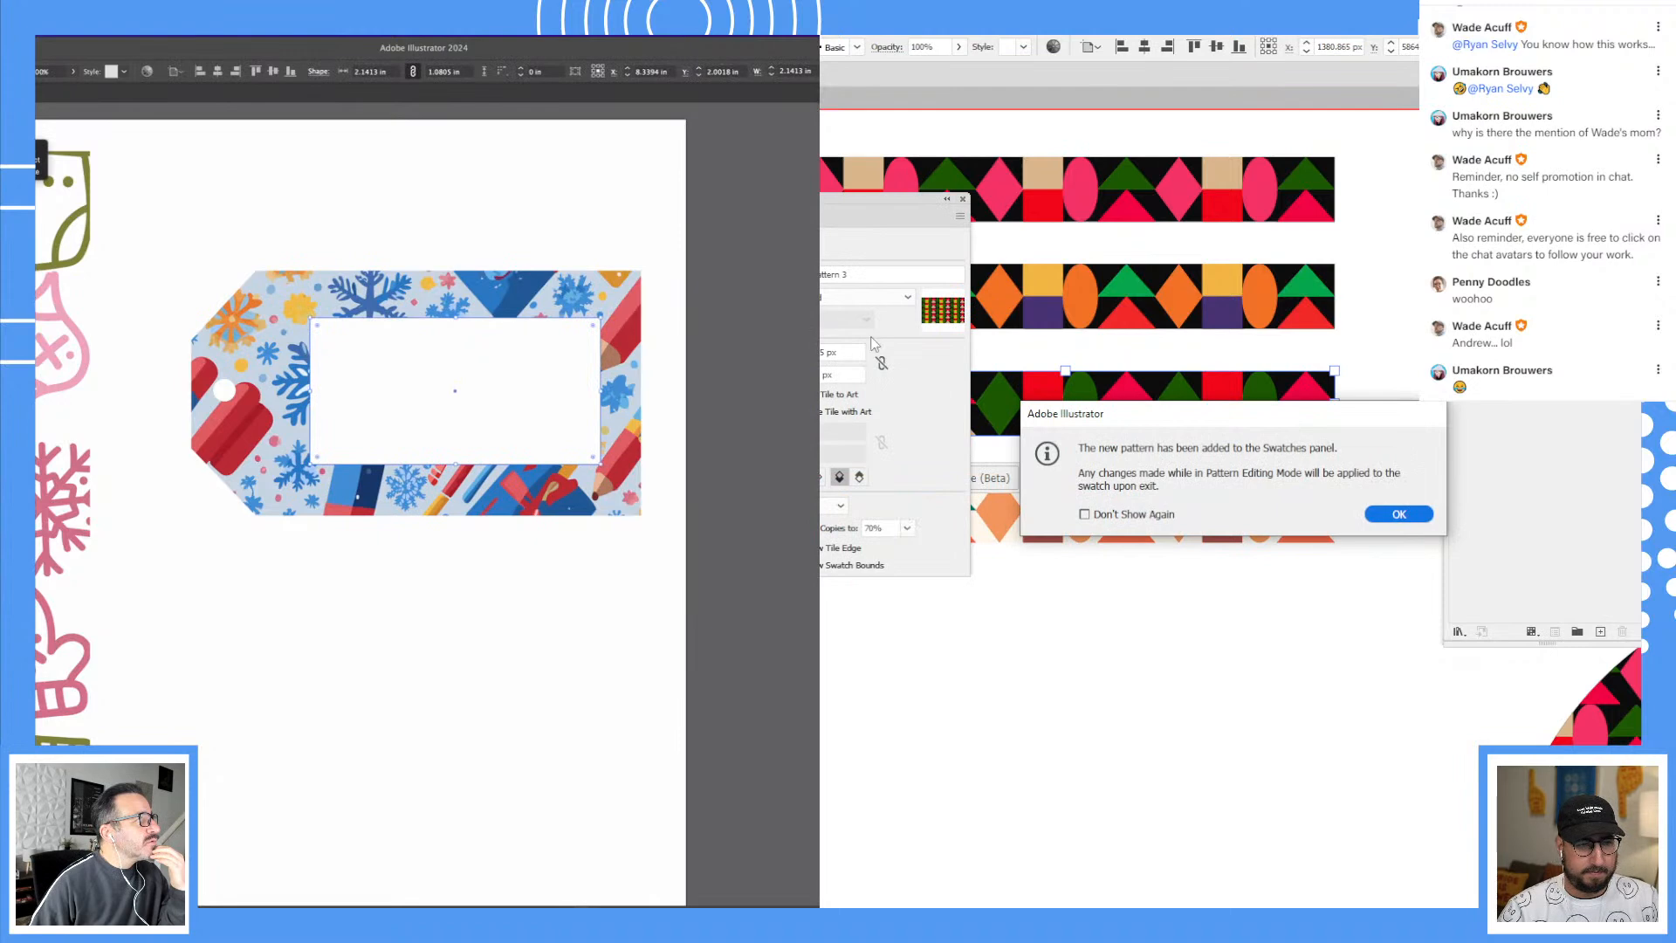
key("Return")
left_click(873, 297)
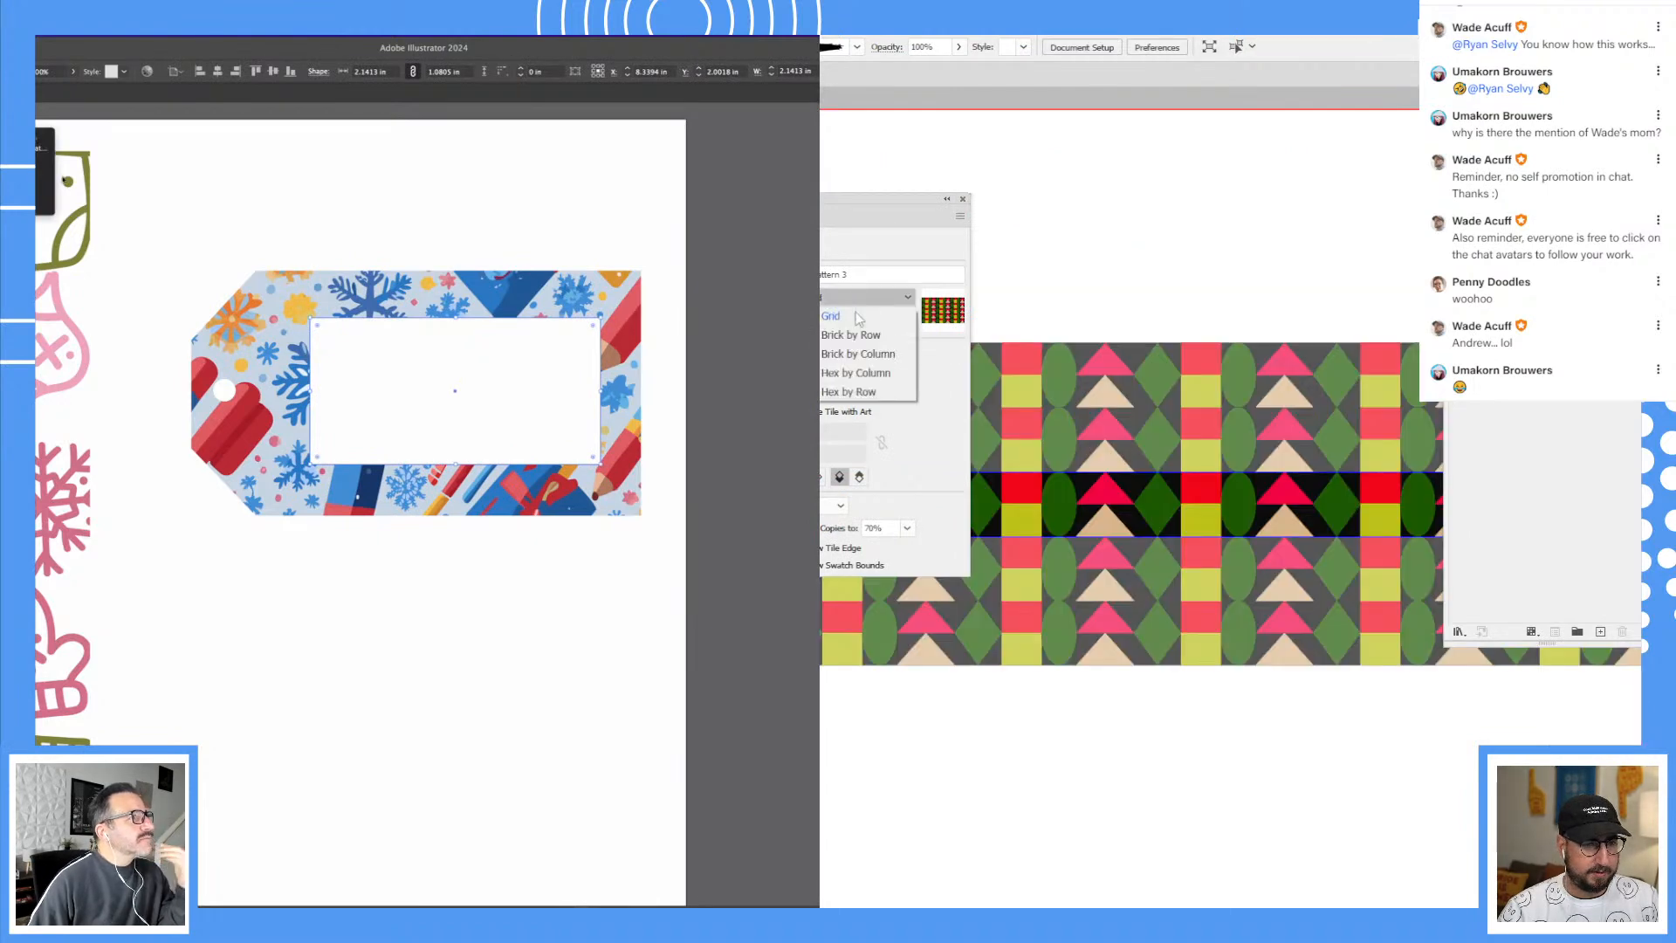
left_click(855, 335)
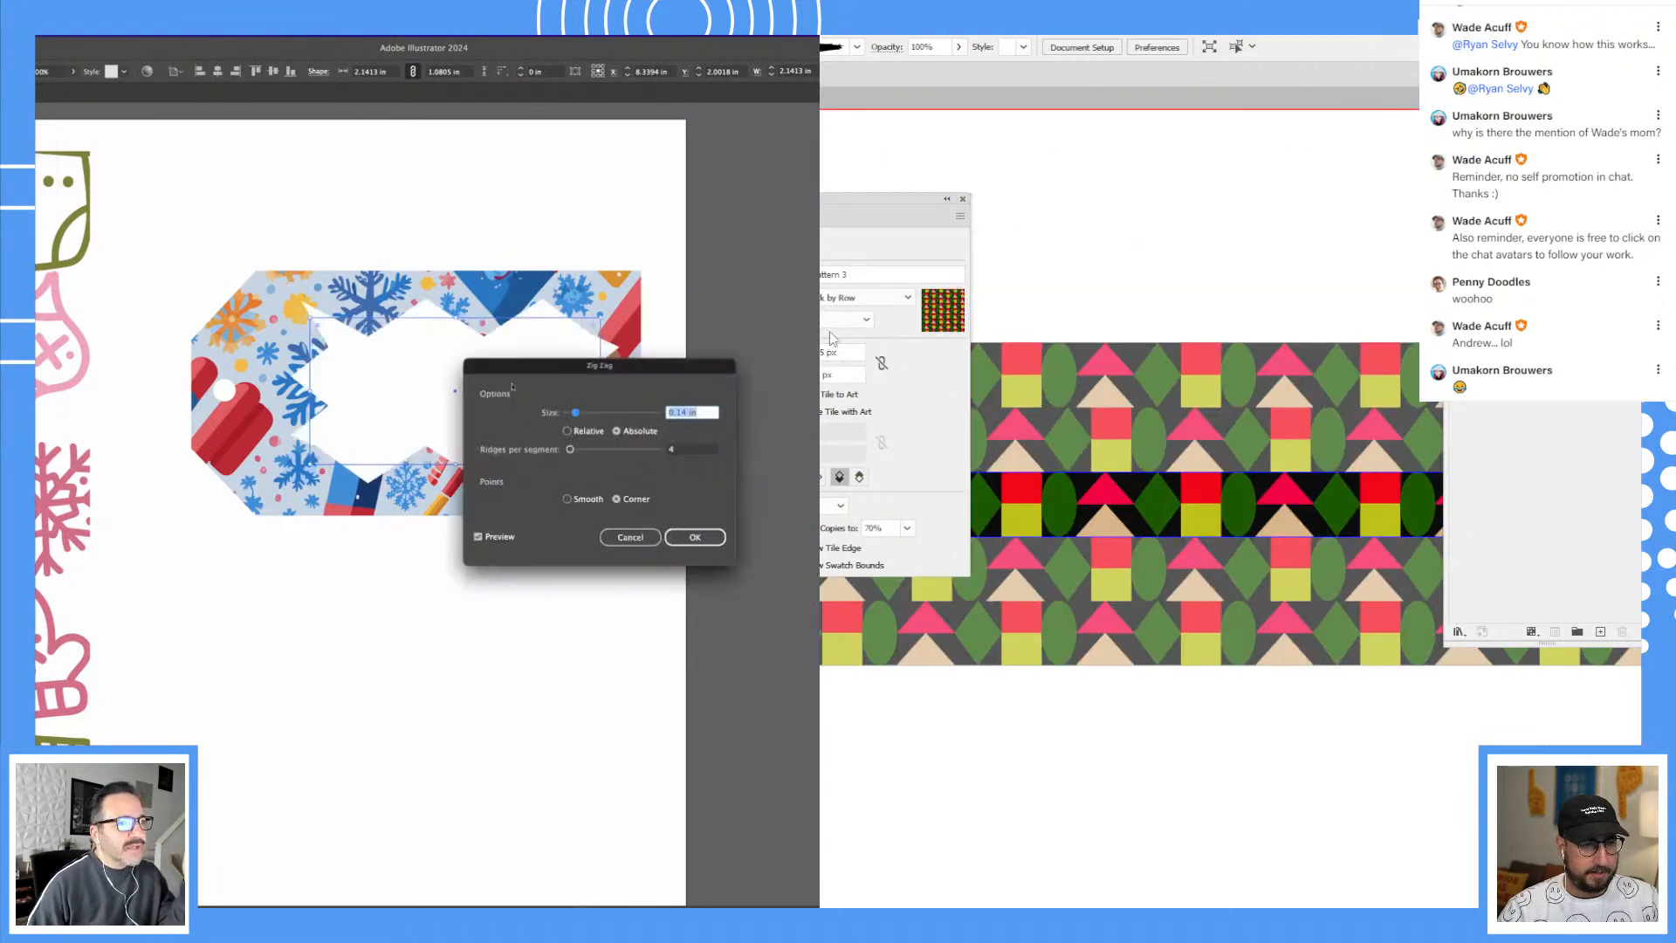
Step: Apply a Zig Zag effect to the tag's white rectangle with smooth points, relative size 4.32% and 5 ridges per segment
left_click(567, 498)
mouse_move(674, 380)
left_mouse_down()
mouse_move(652, 584)
mouse_move(540, 567)
left_mouse_up()
left_click_drag(467, 622, 465, 661)
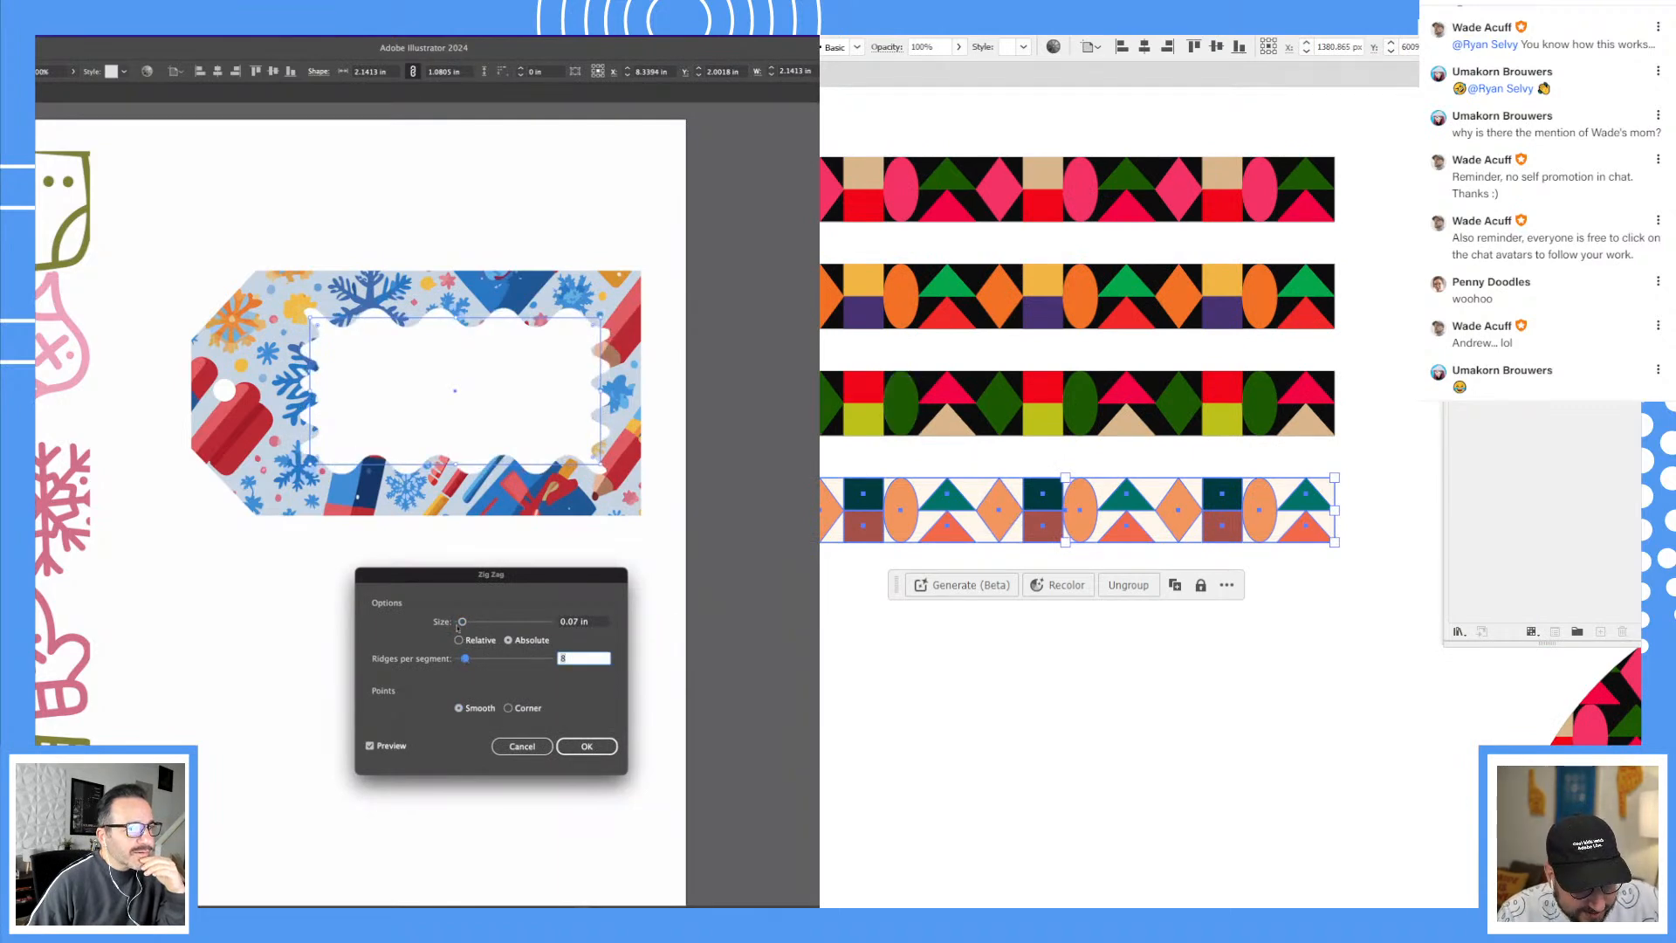
left_click(463, 621)
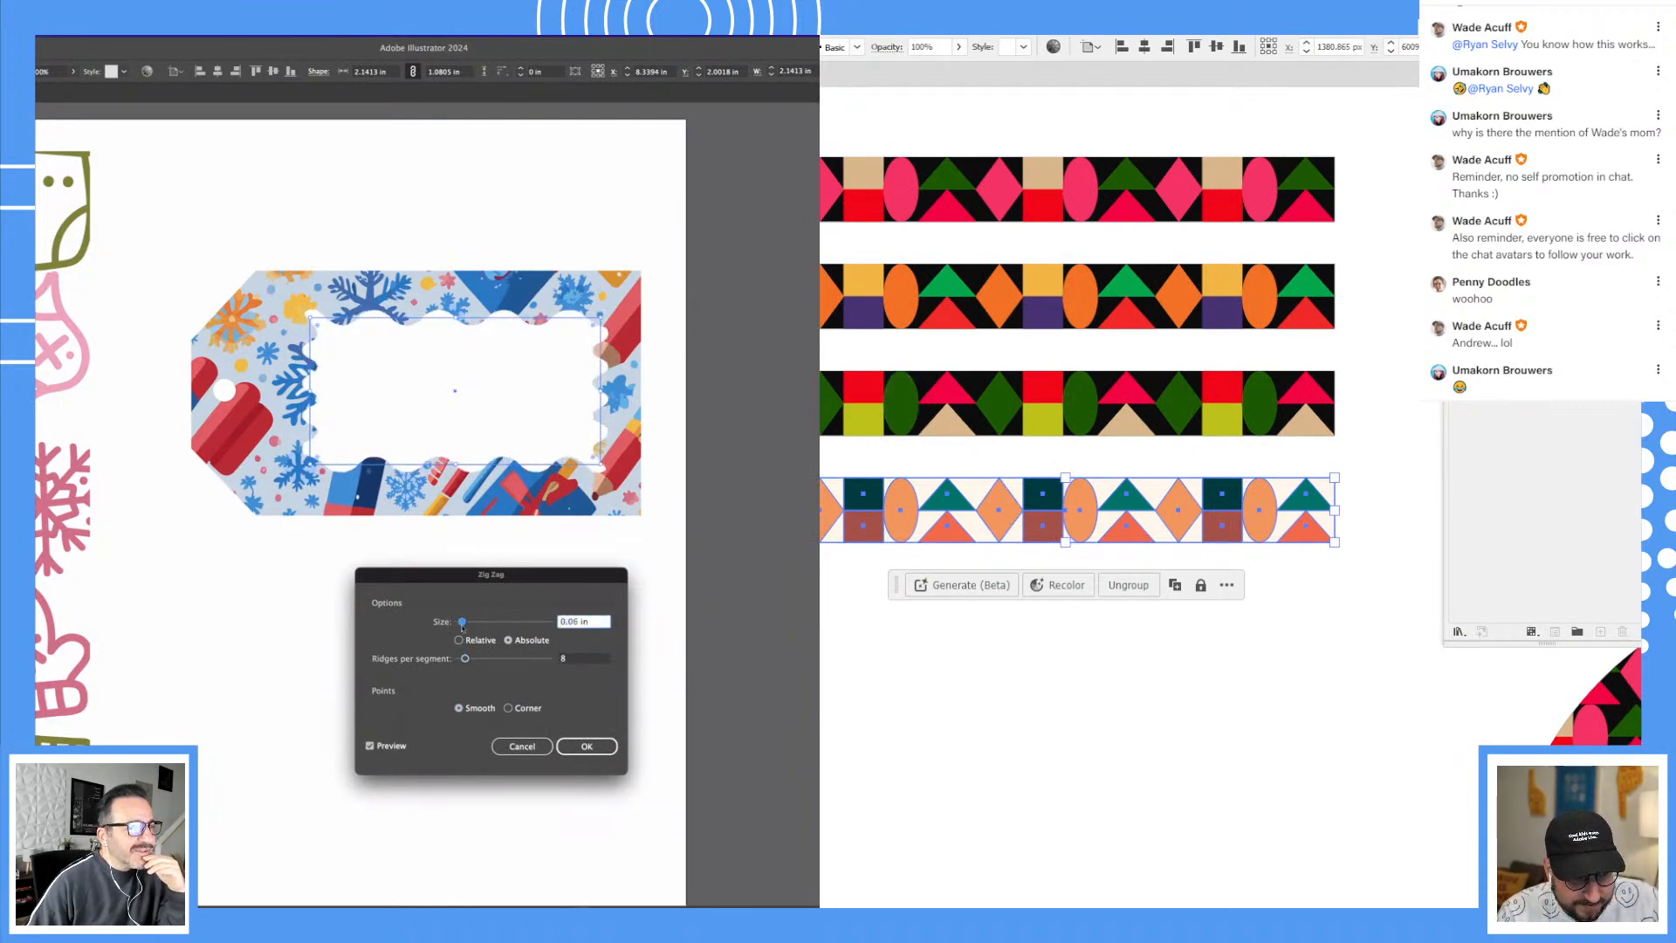
left_click_drag(466, 658, 463, 659)
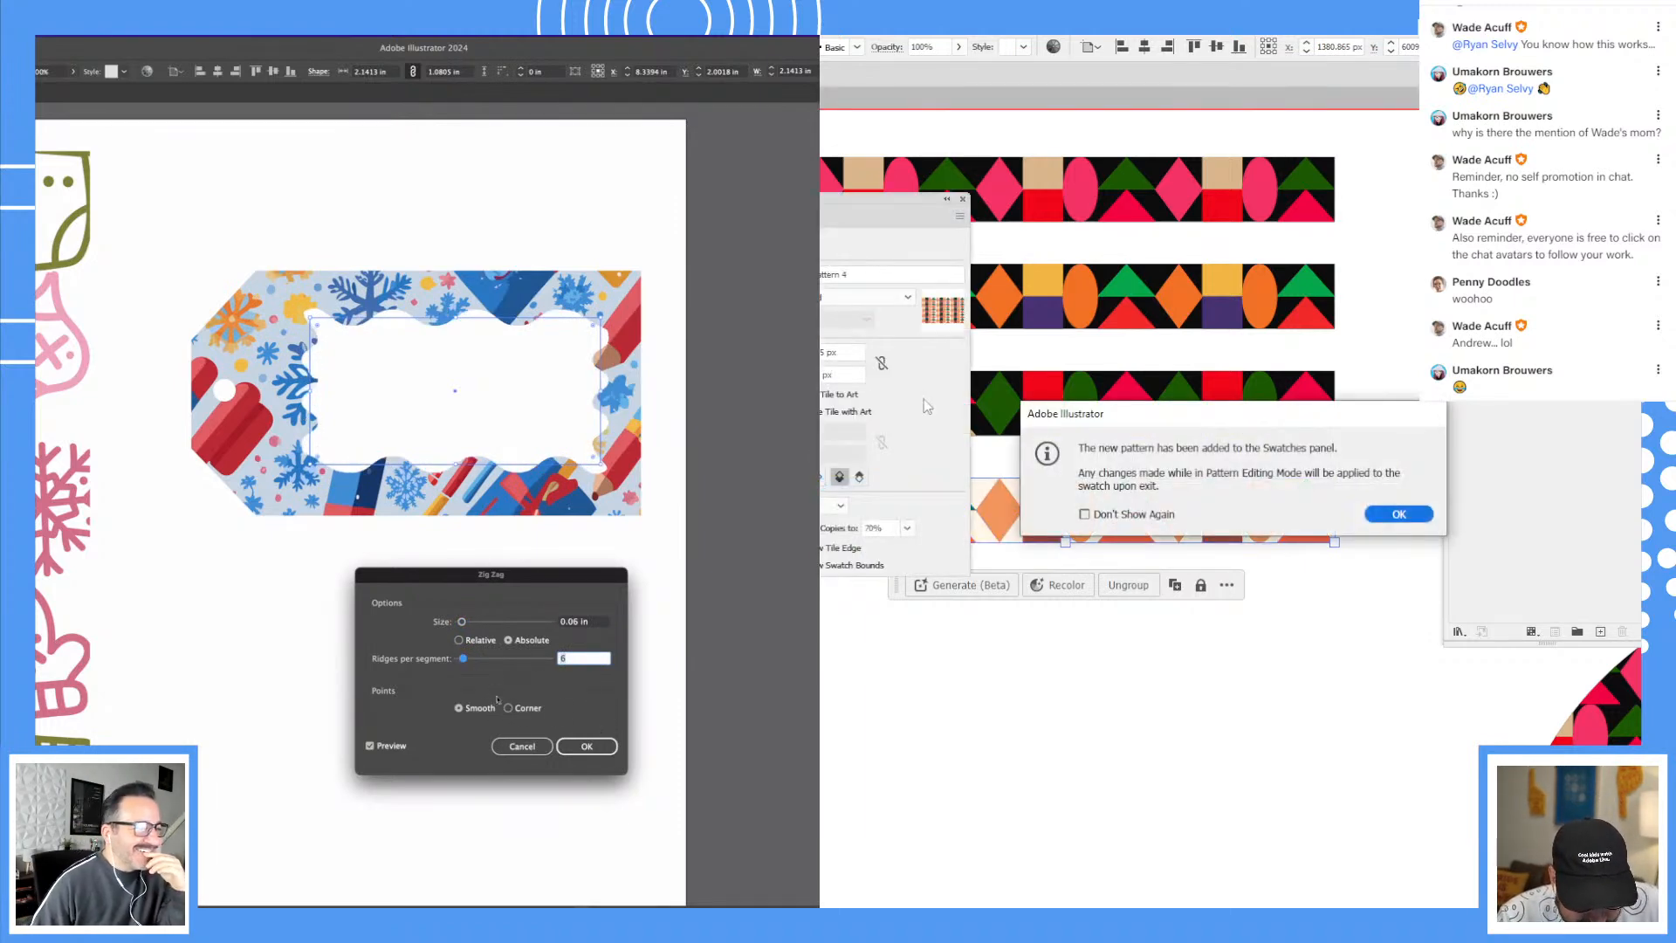
left_click(480, 641)
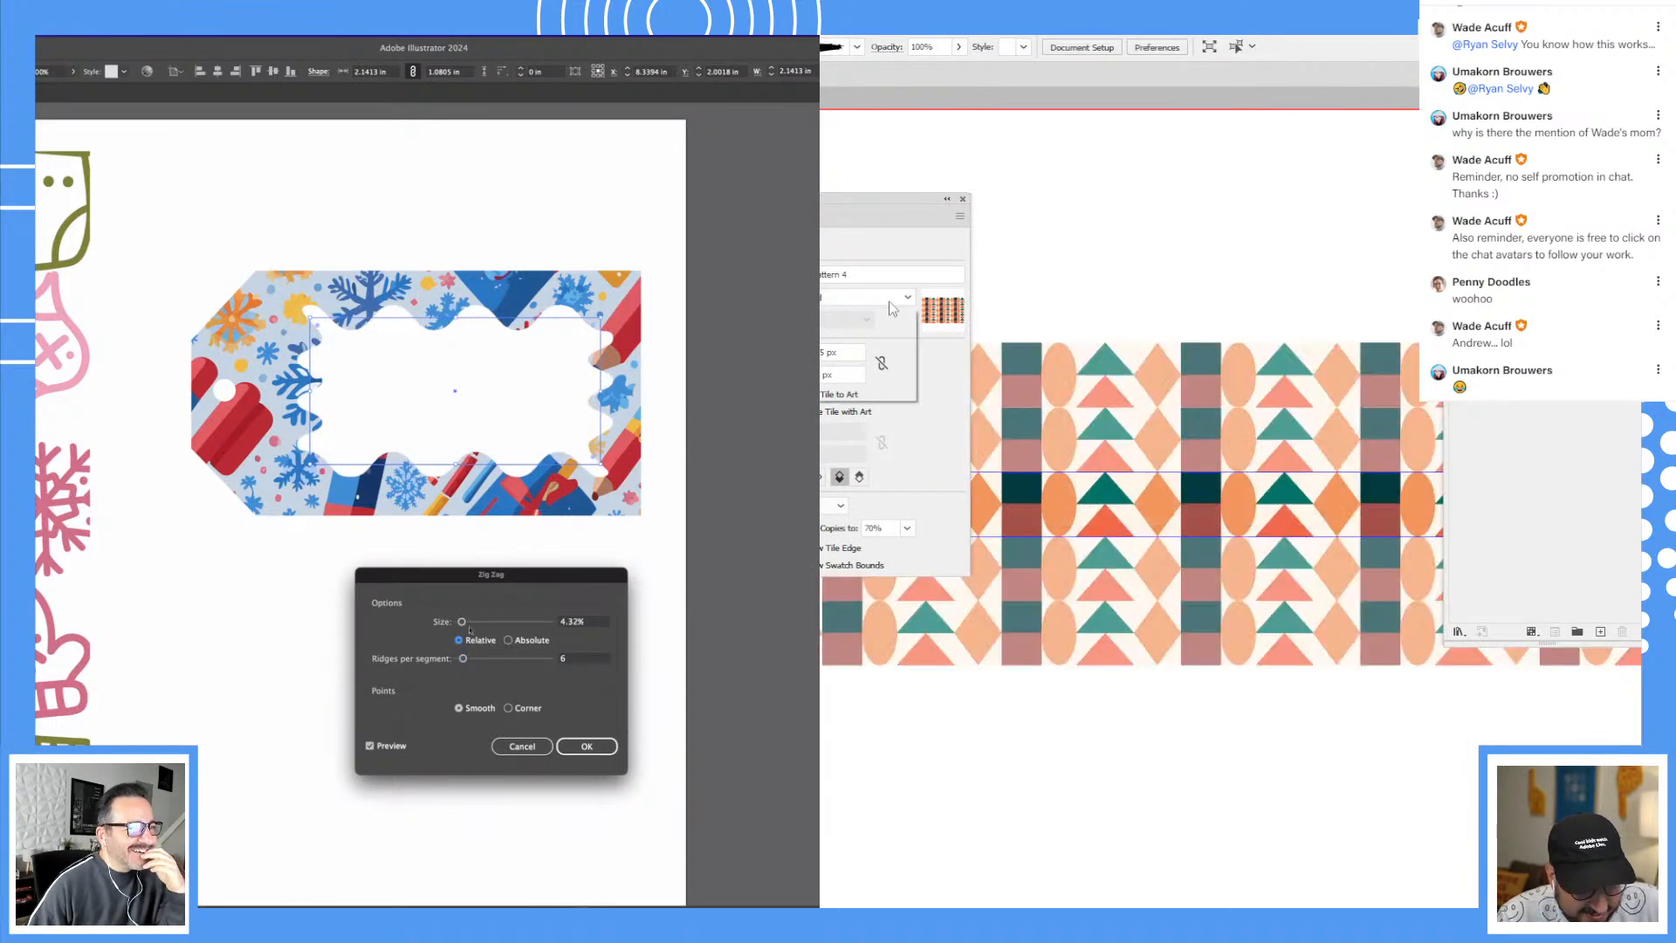
left_click_drag(464, 659, 462, 660)
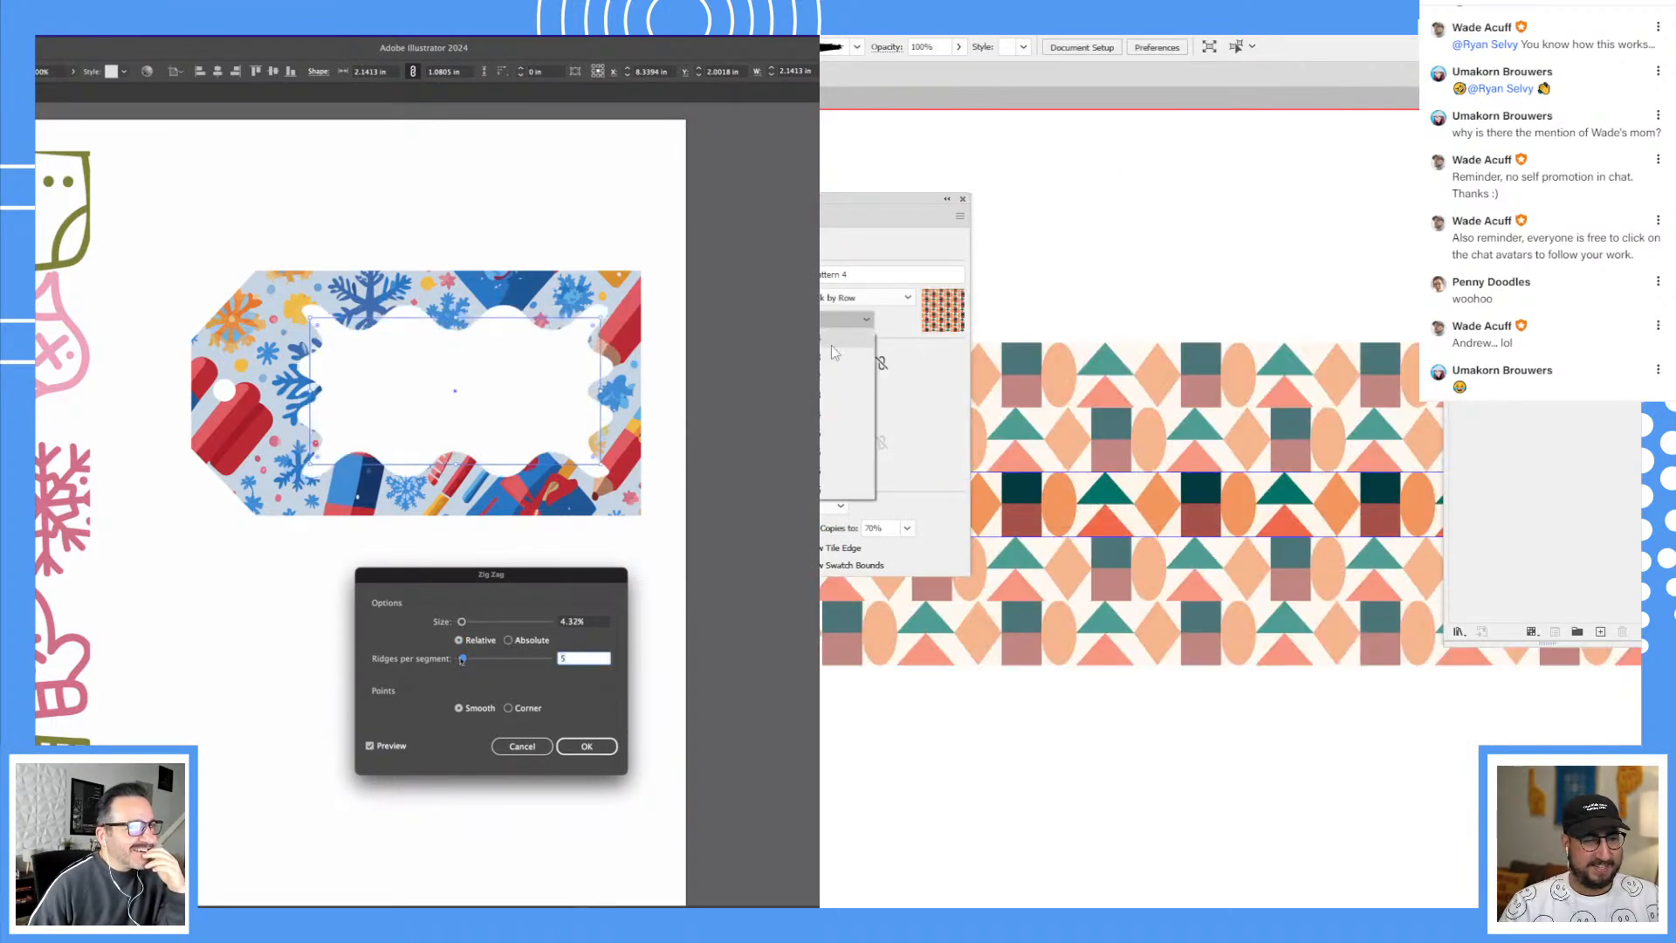
left_click(586, 746)
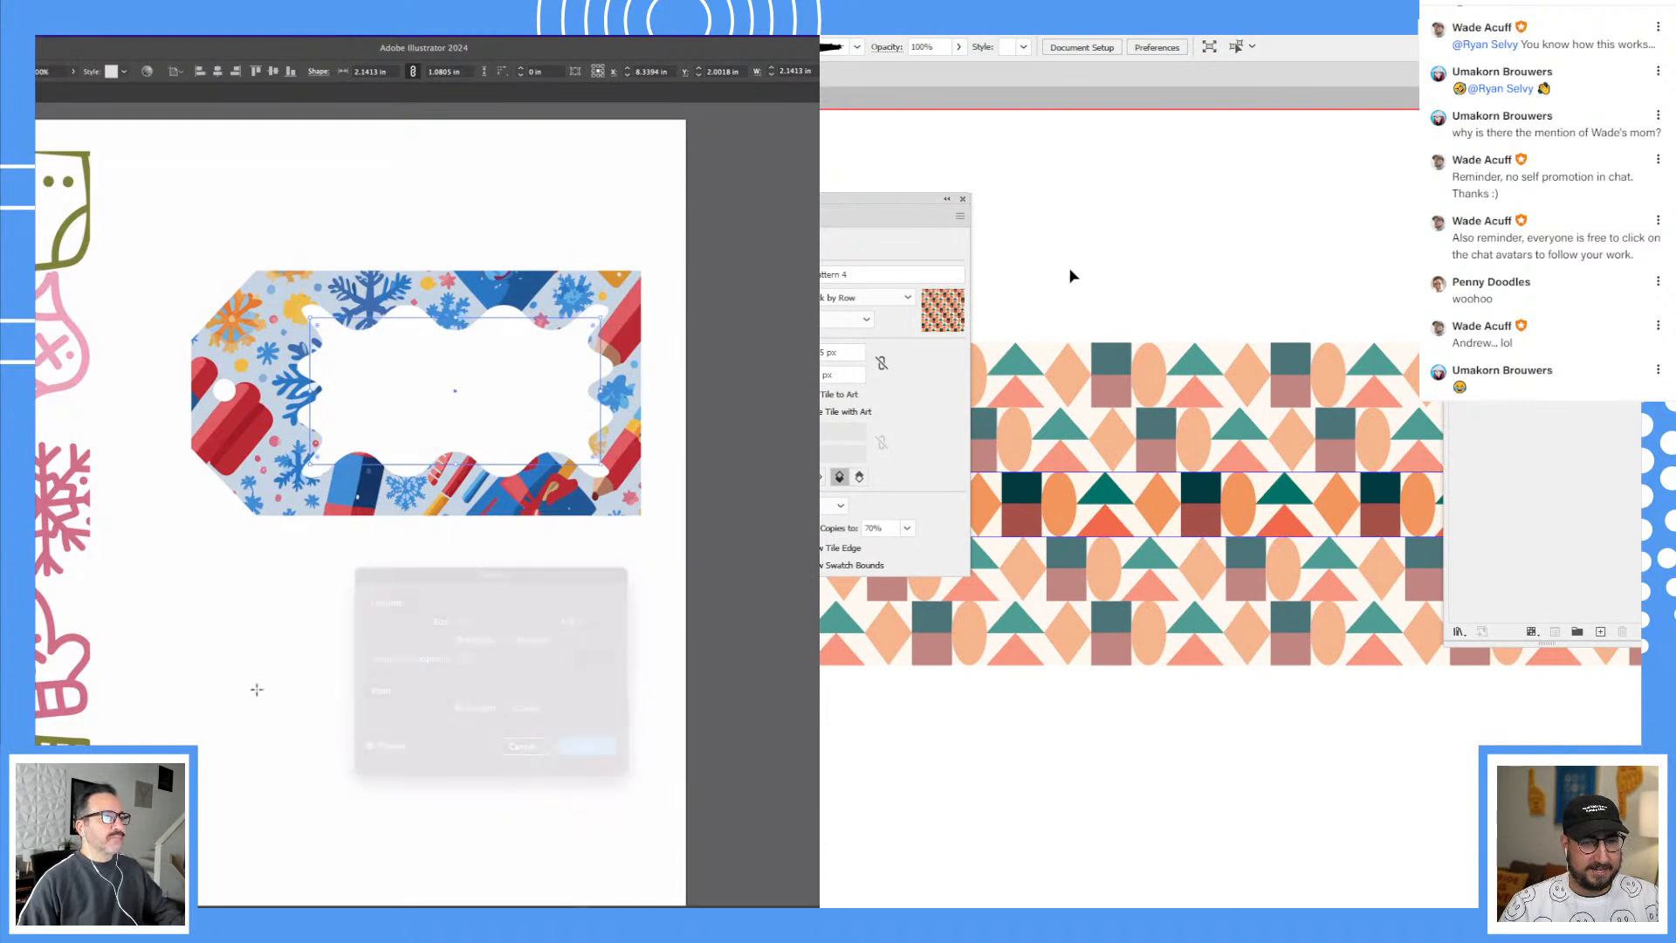
Step: Move the wavy white label slightly toward the hole in the gift tag
left_click(262, 607)
left_click(284, 425)
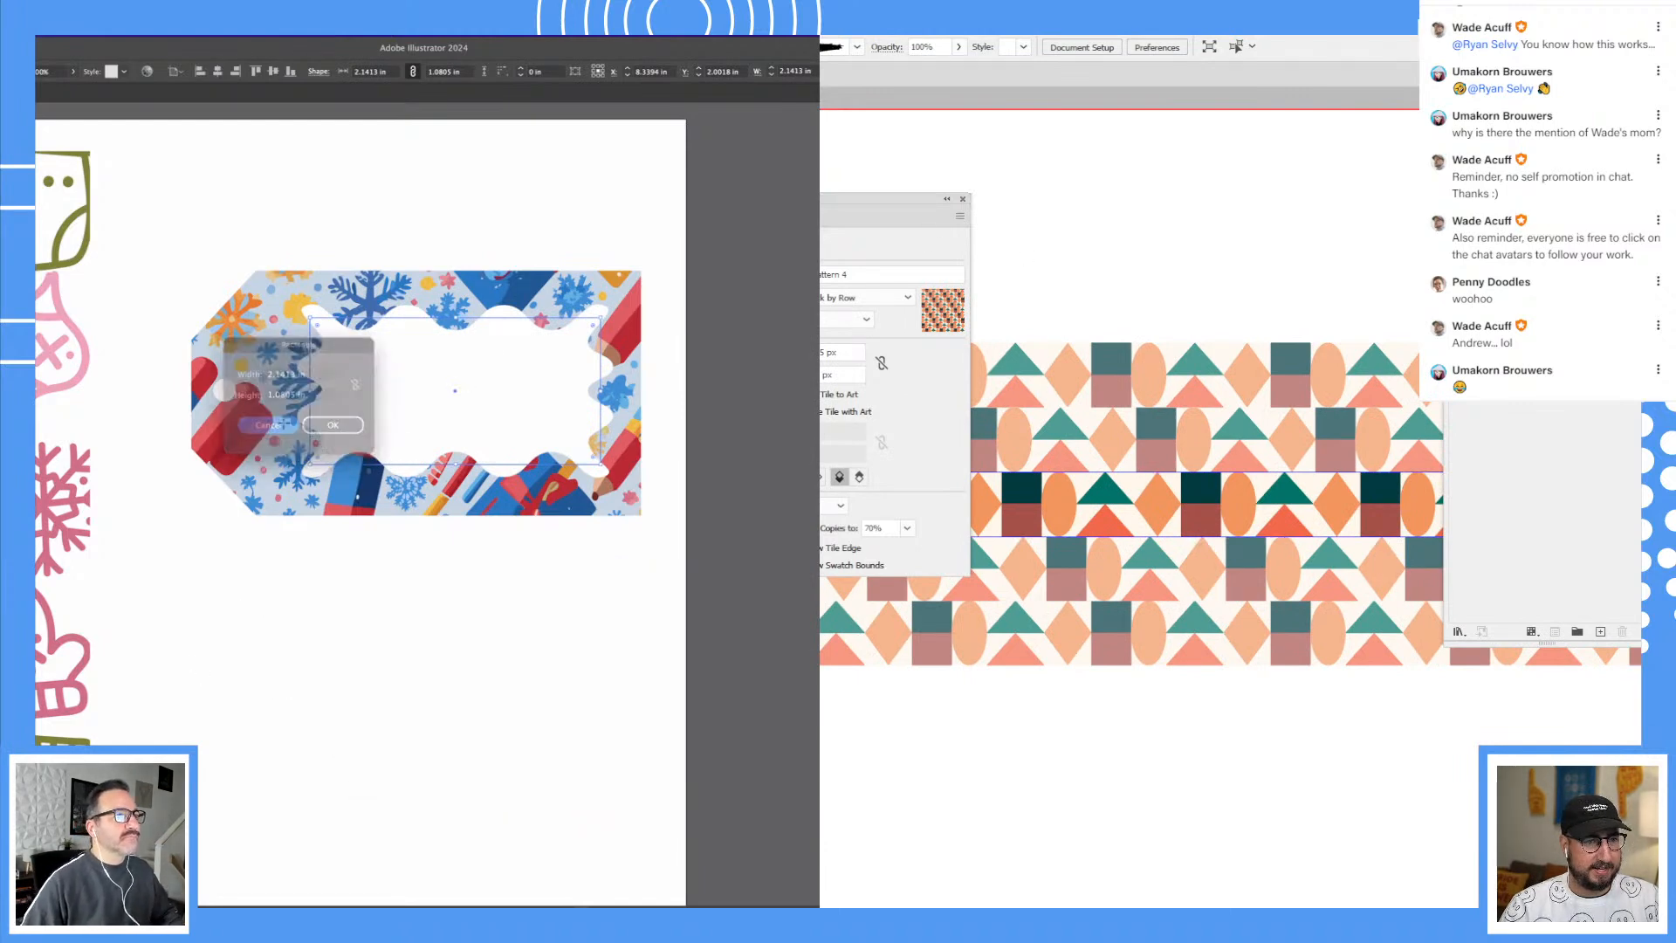
key("v")
left_click(372, 151)
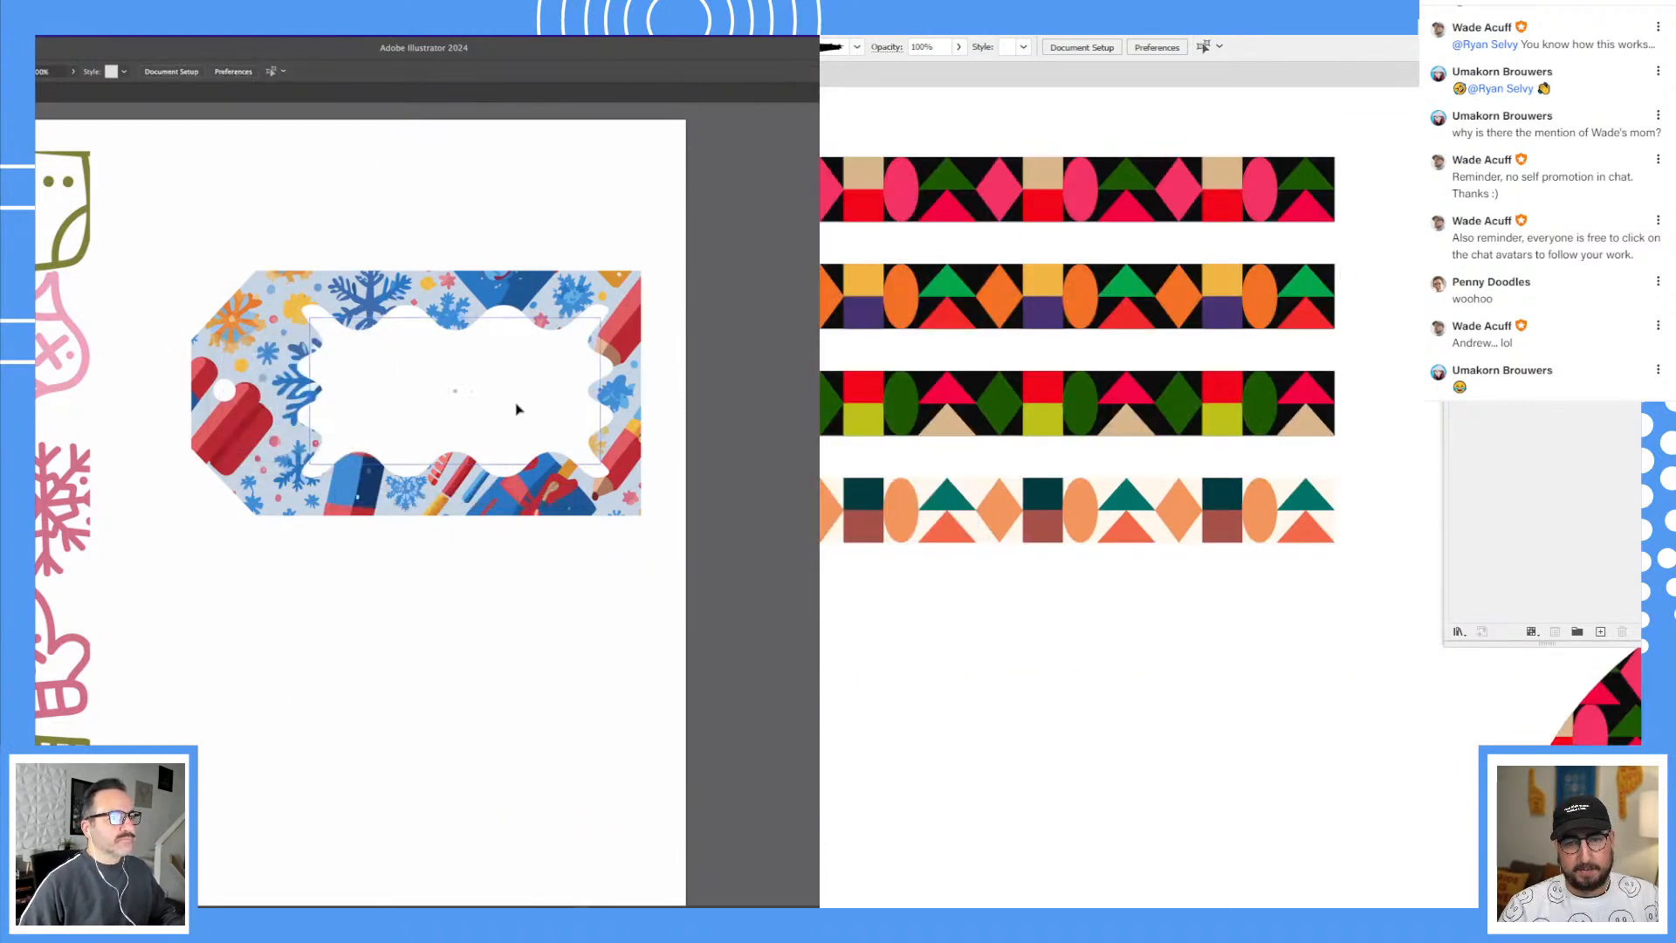
left_click_drag(518, 404, 508, 404)
left_click(508, 410)
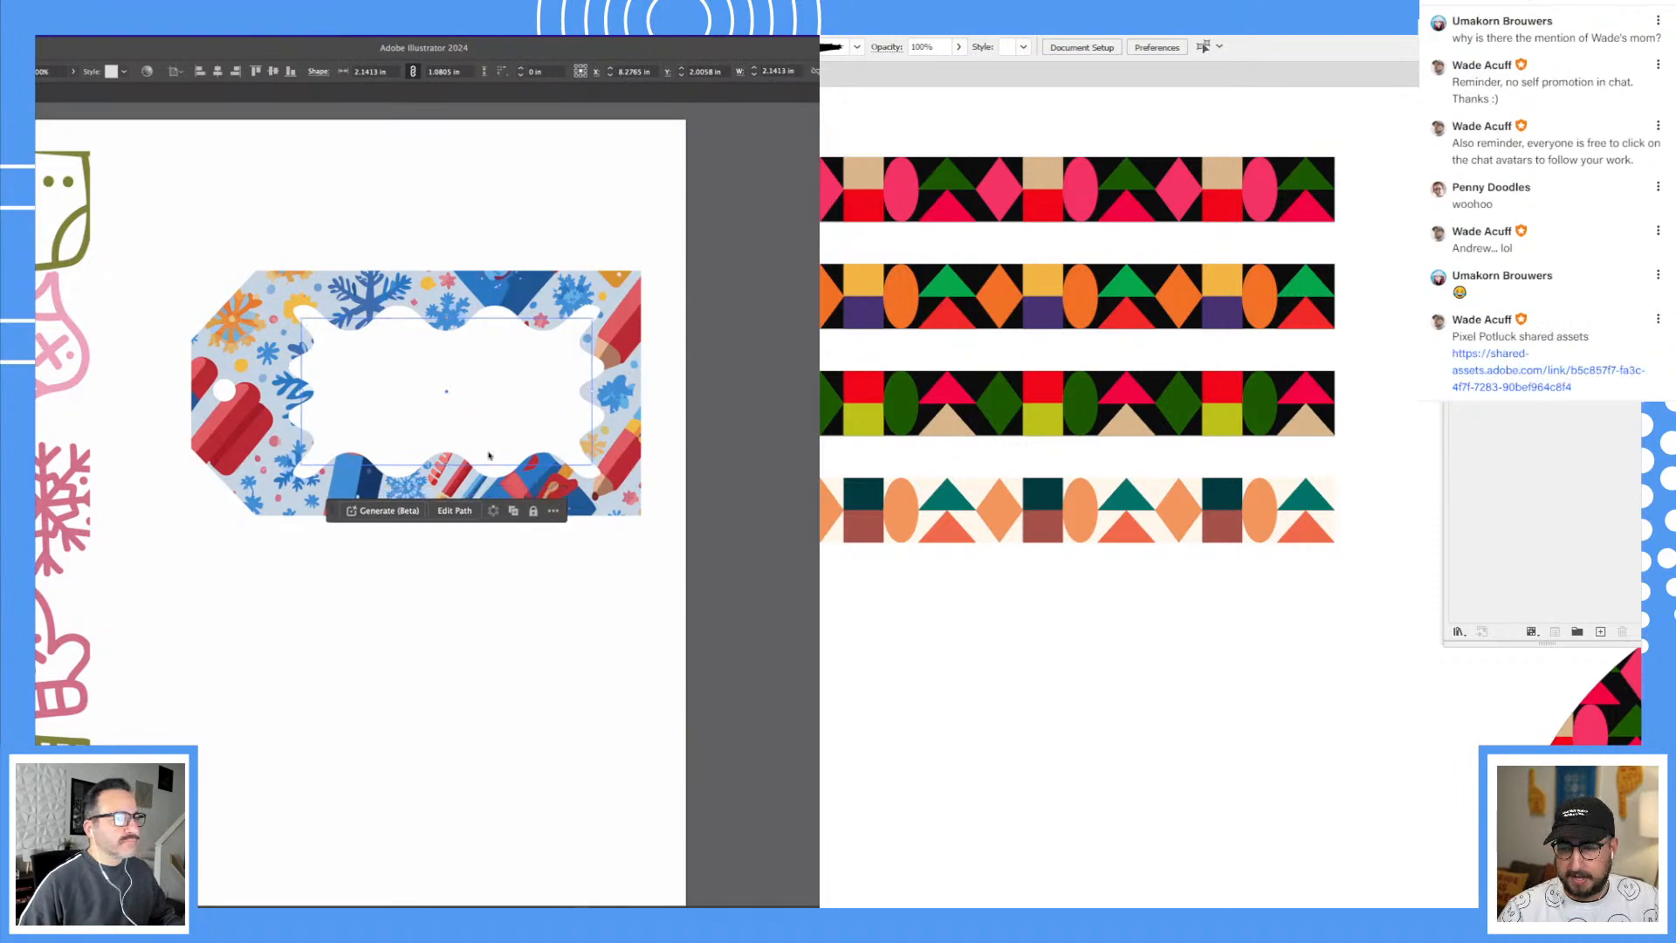
Step: Pull the inward wave points on the label's right edge outward to make that edge's scallops shallower
key("a")
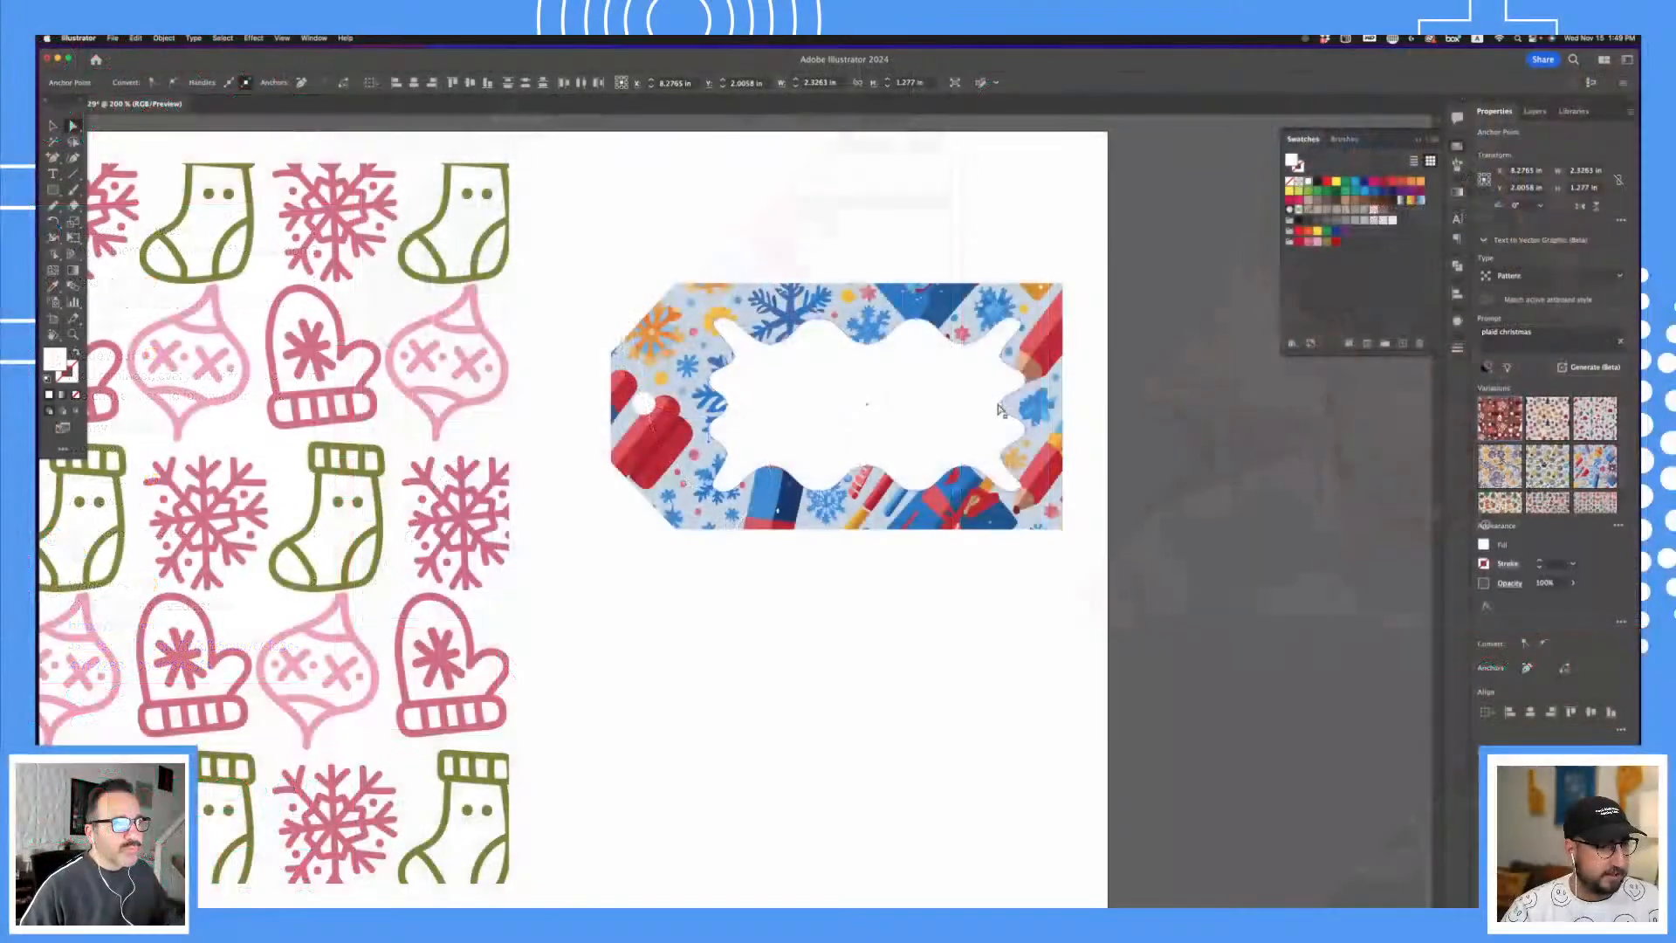
left_click(1000, 405)
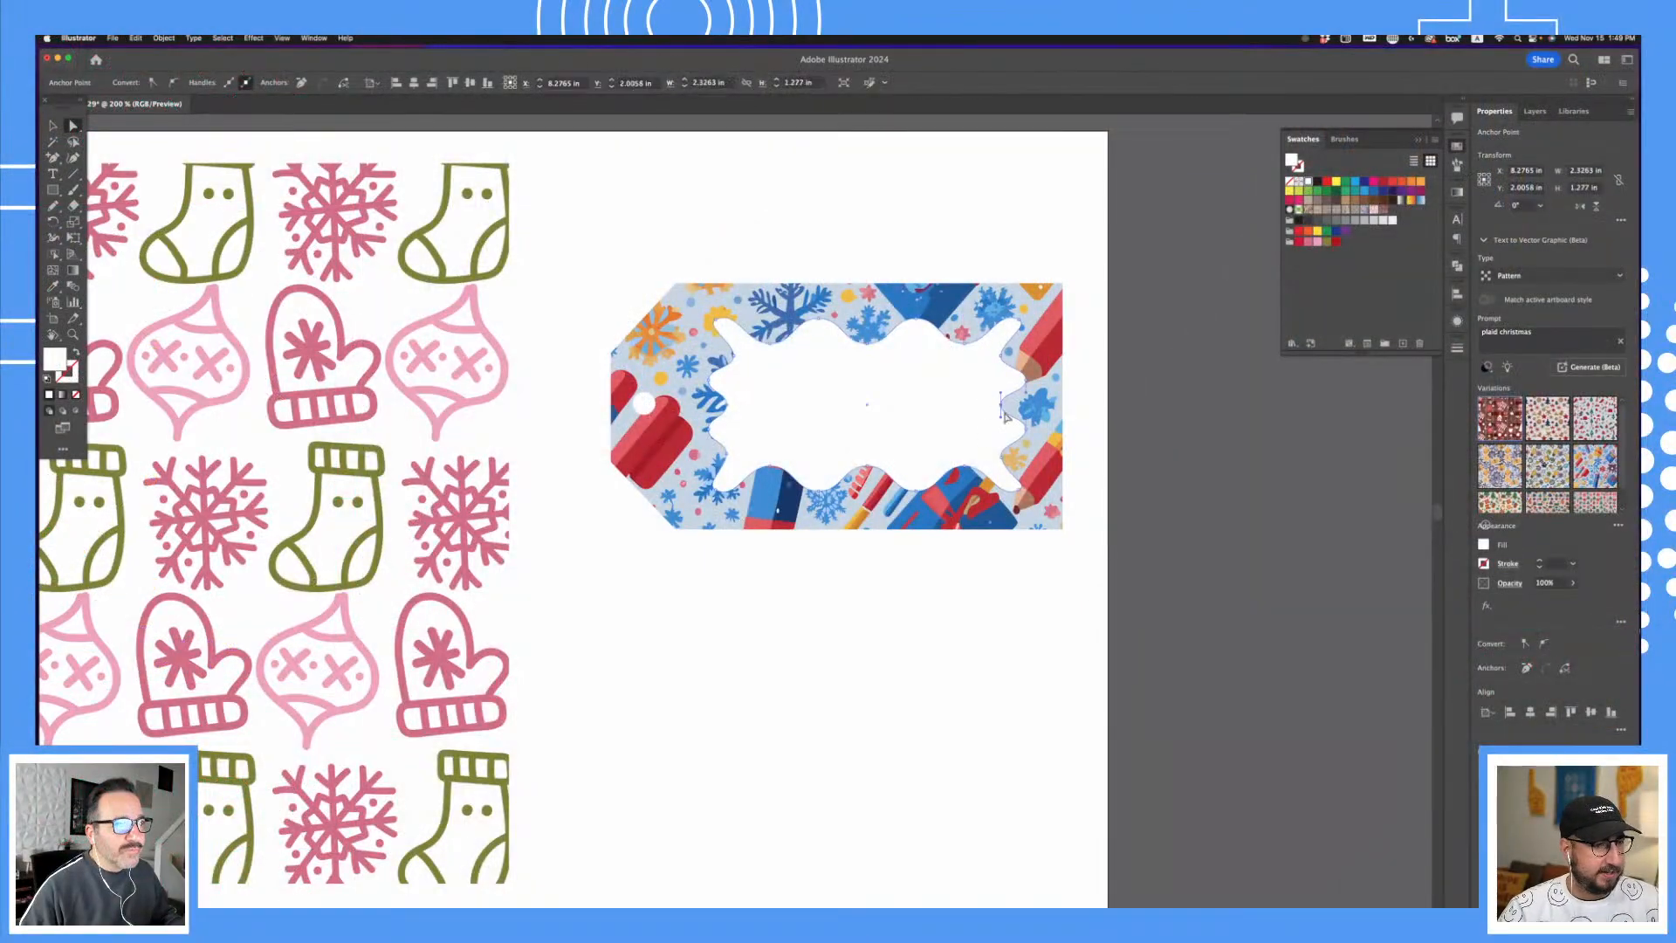
left_click(999, 369)
left_click_drag(1000, 358, 1012, 360)
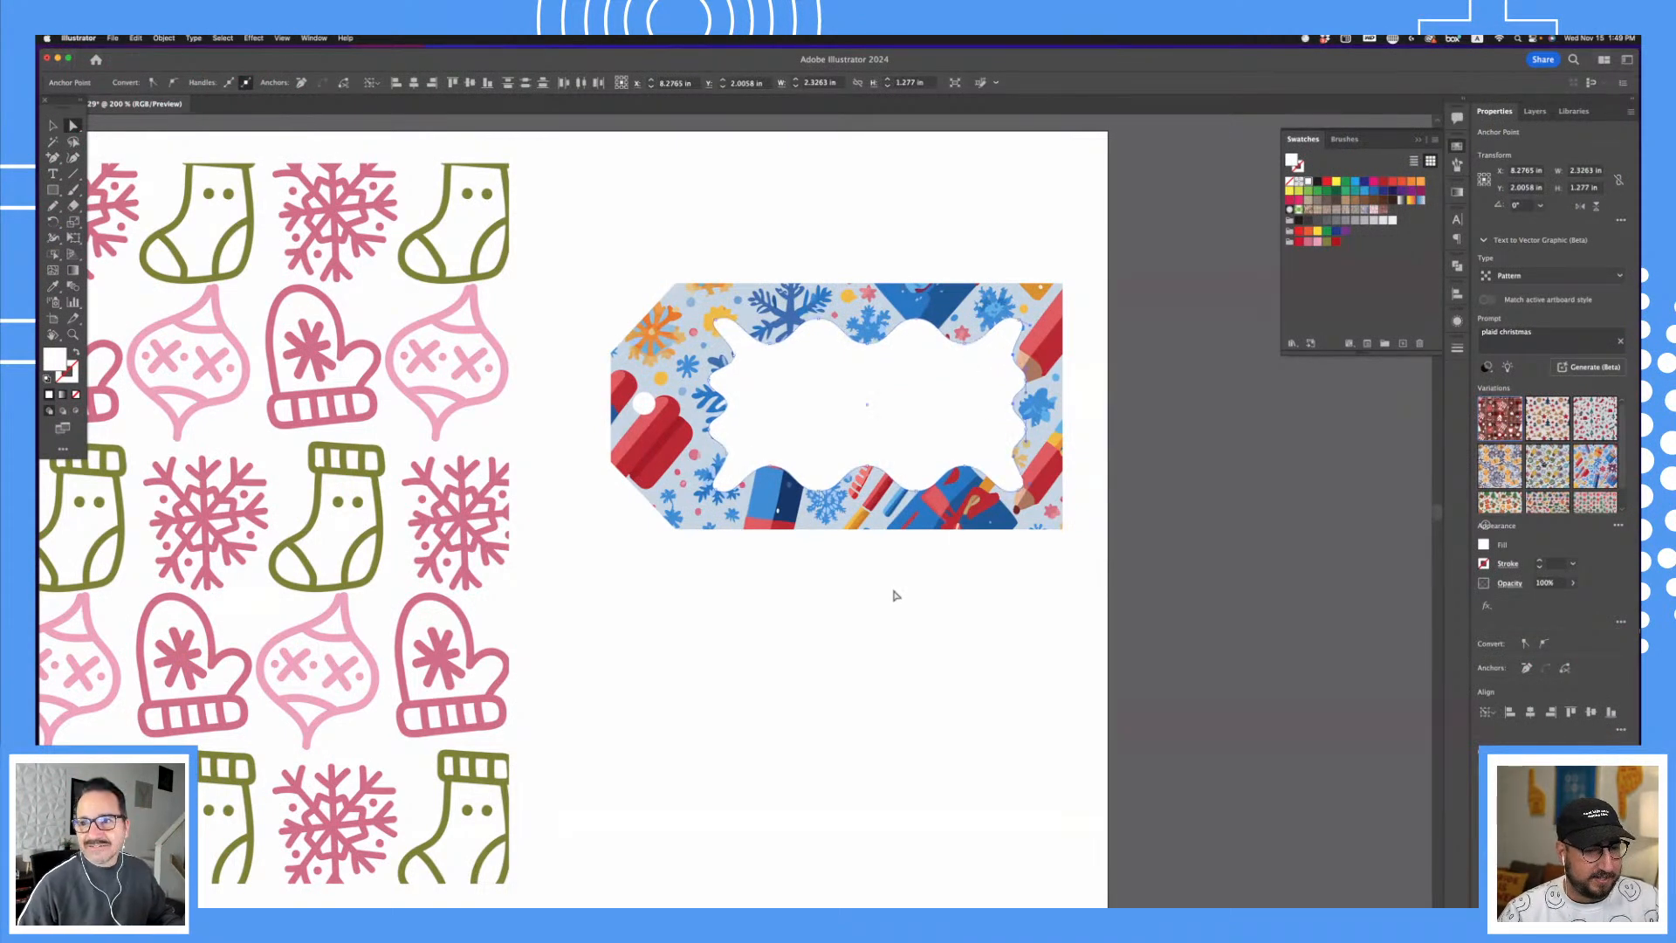
left_click(891, 647)
left_click_drag(892, 650, 844, 715)
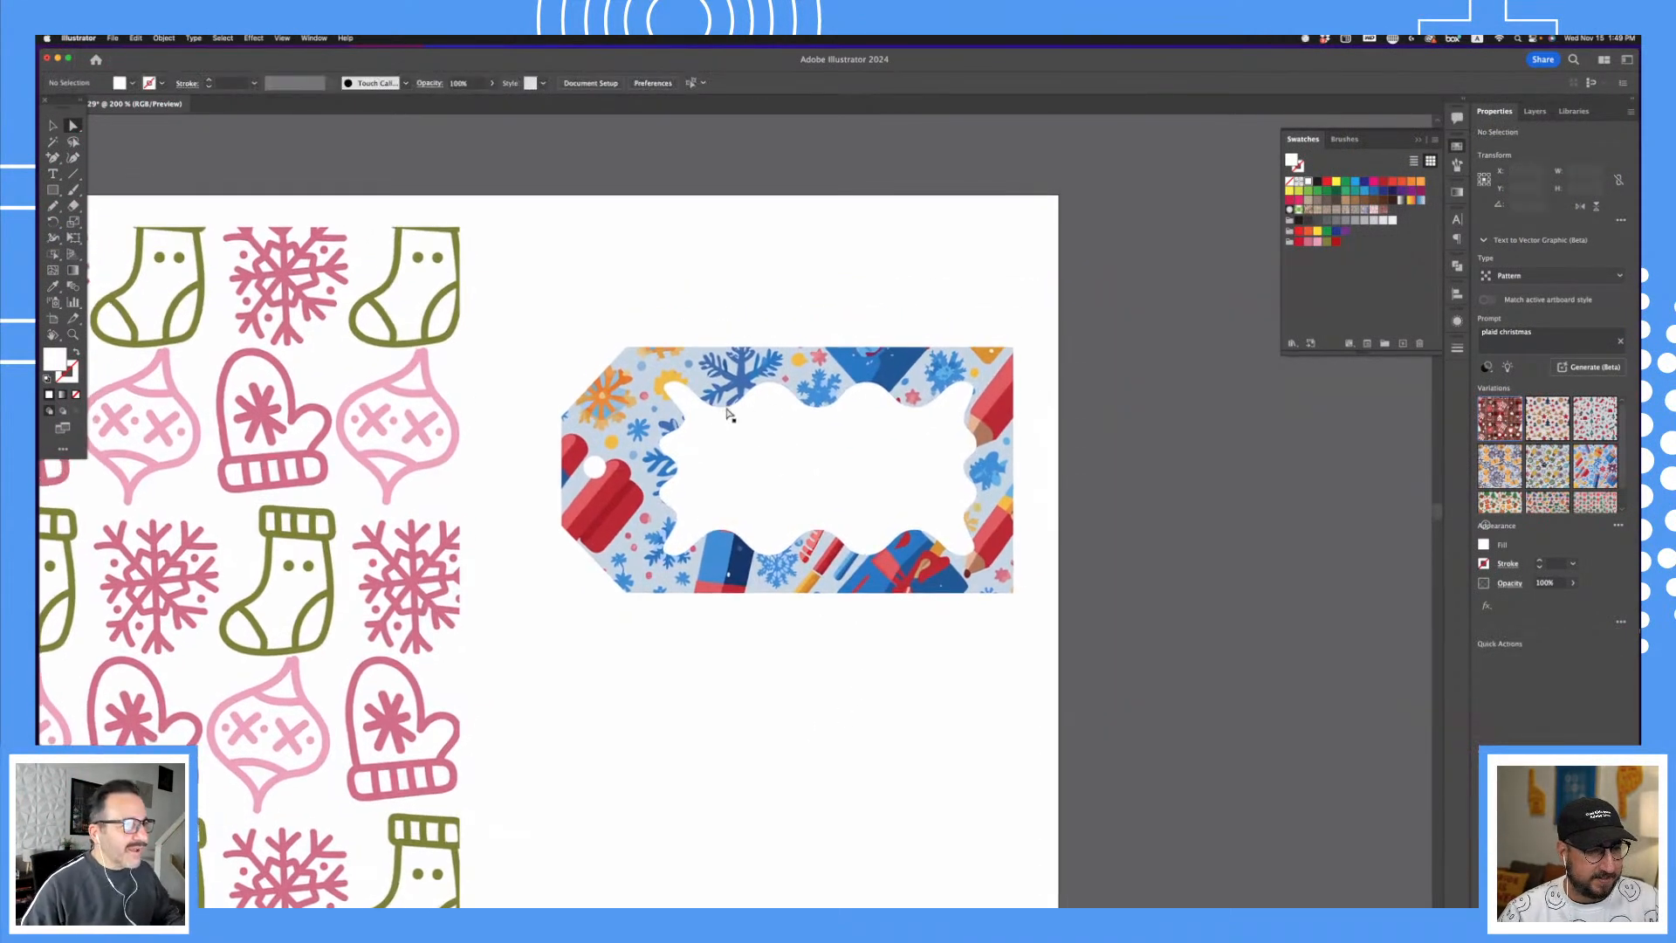
Step: Make the waves on the label's top and bottom edges shallower by moving their inner points outward, and adjust its upper-left corner point inward
left_click(729, 415)
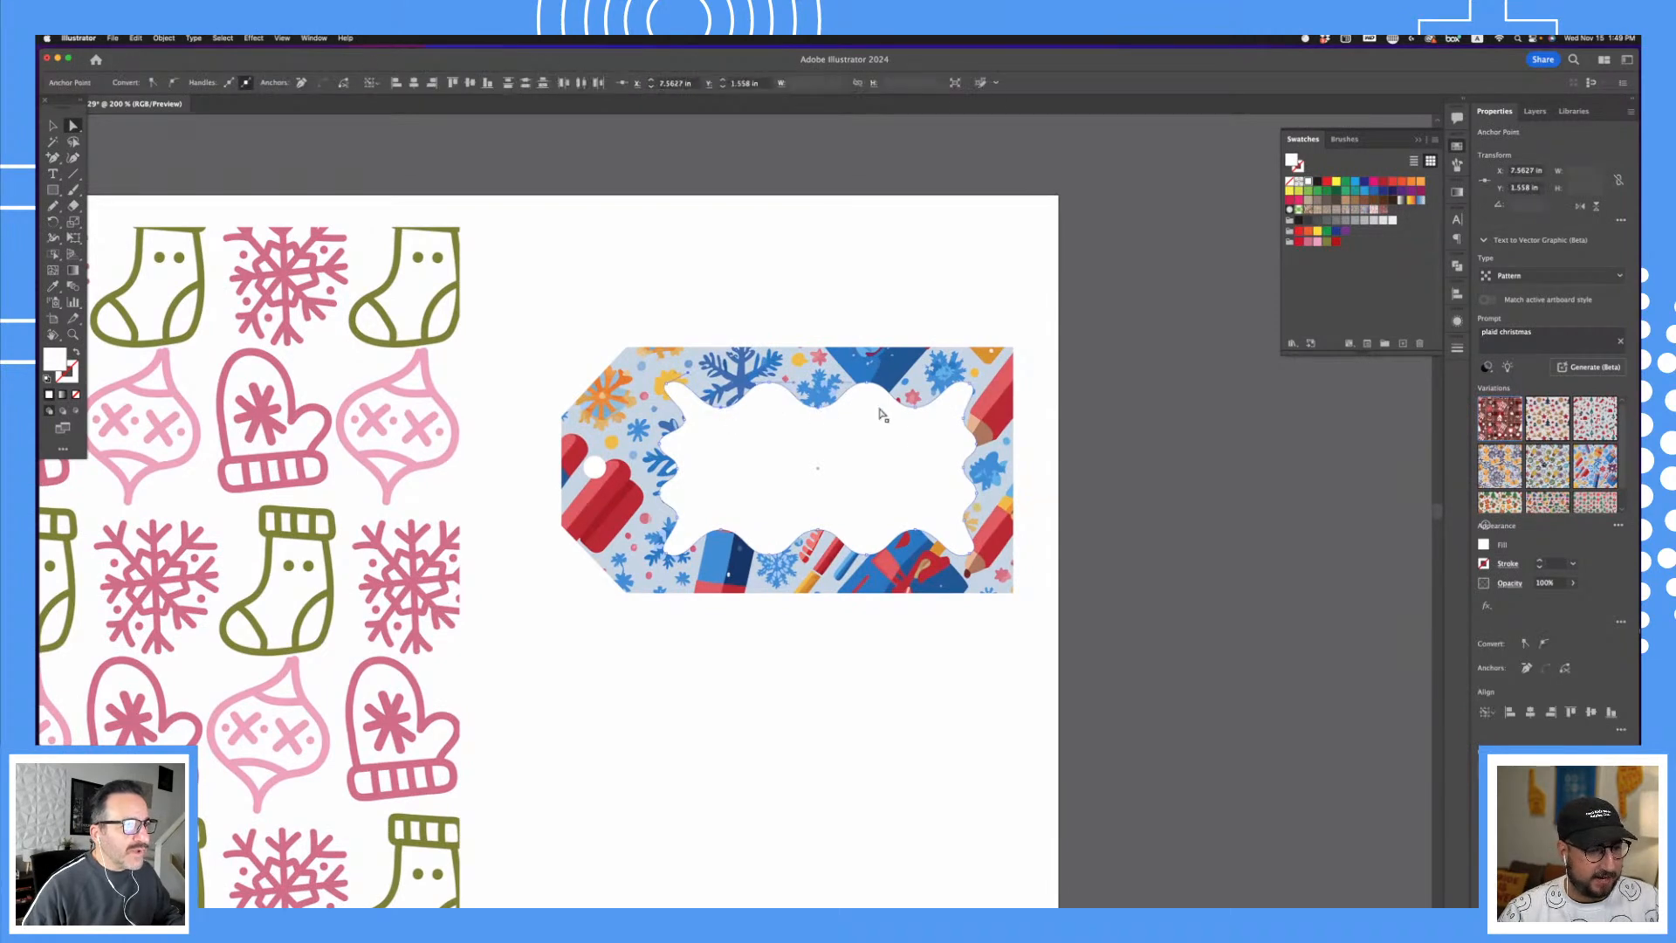
left_click(916, 402)
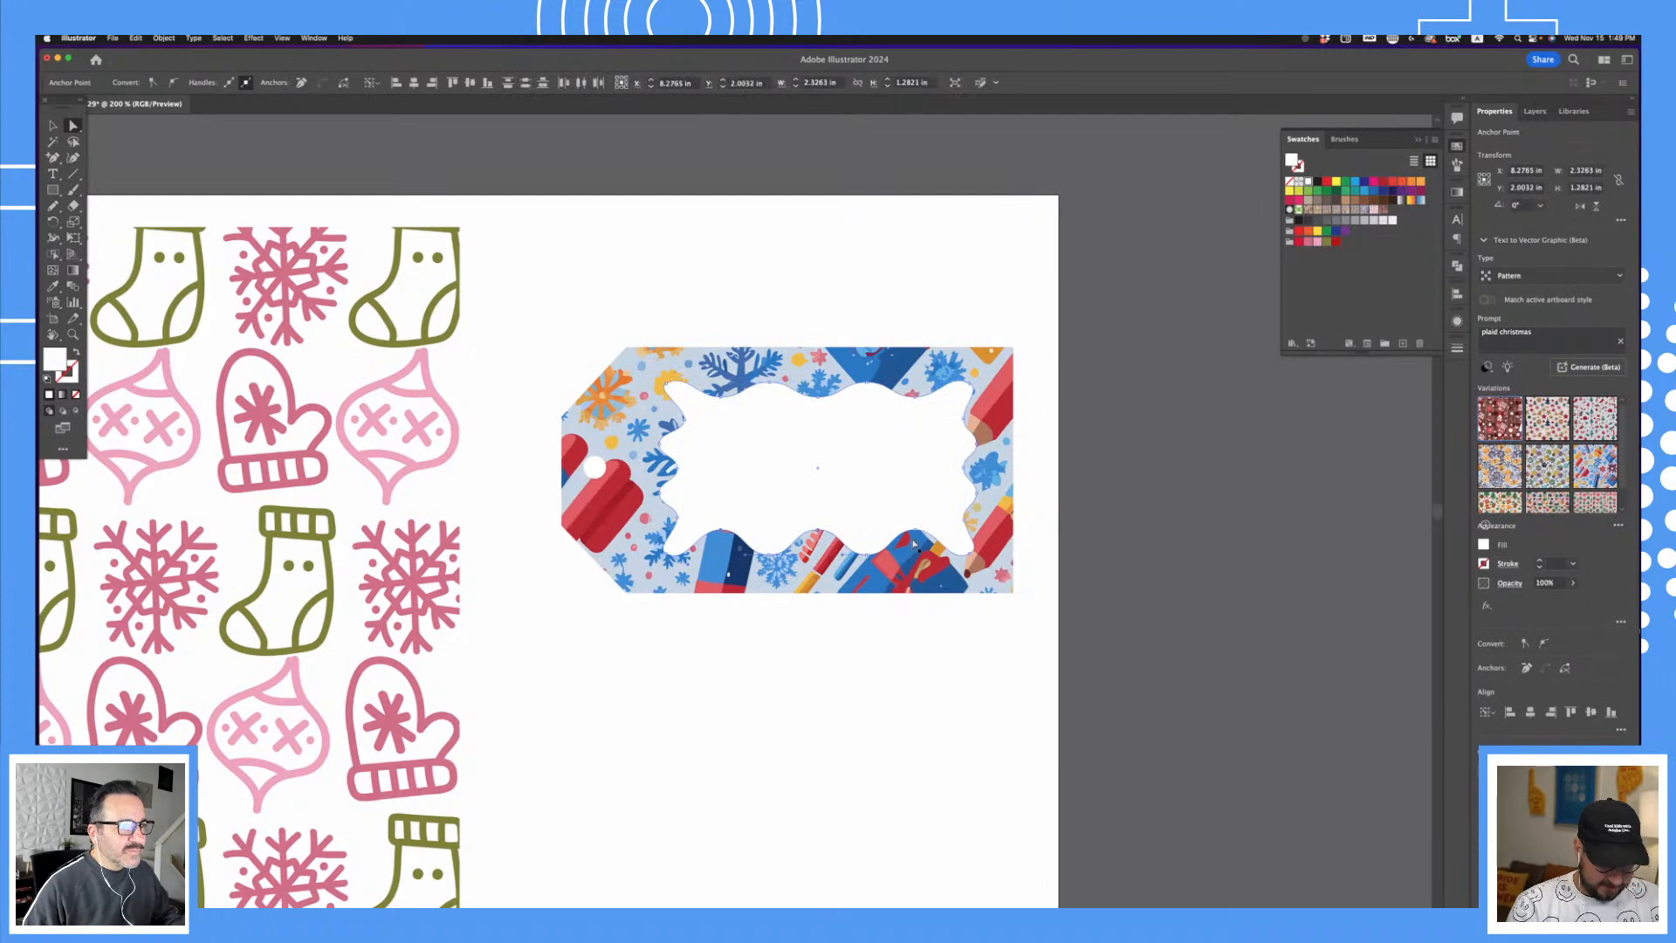
left_click_drag(916, 536, 916, 547)
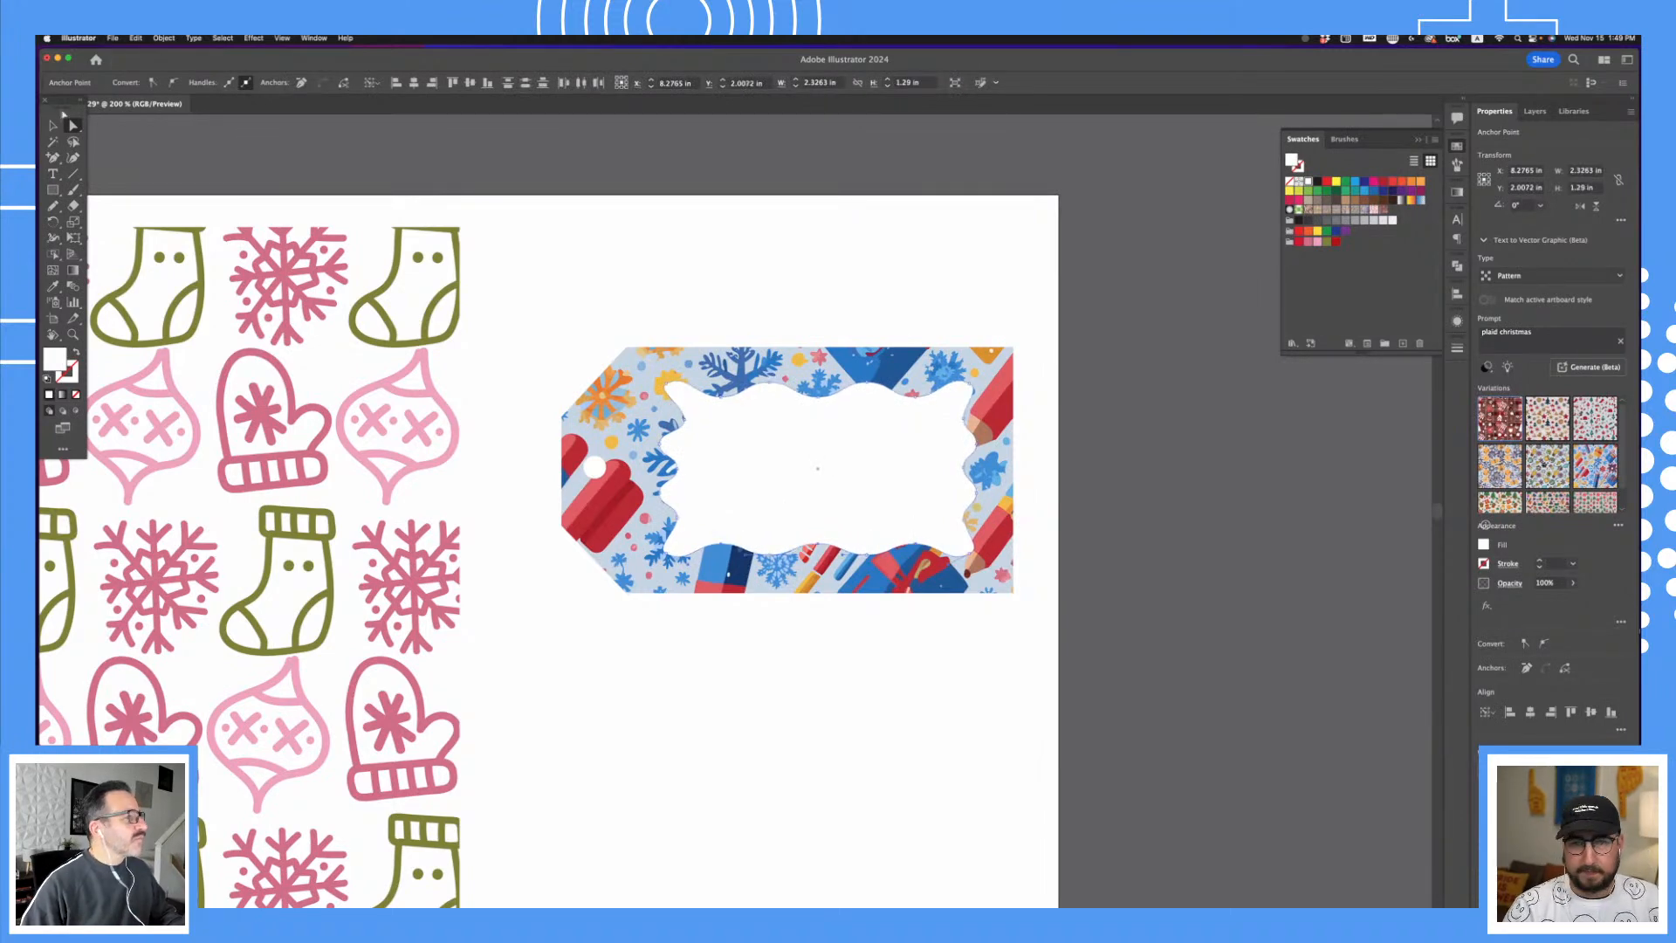
left_click(668, 392)
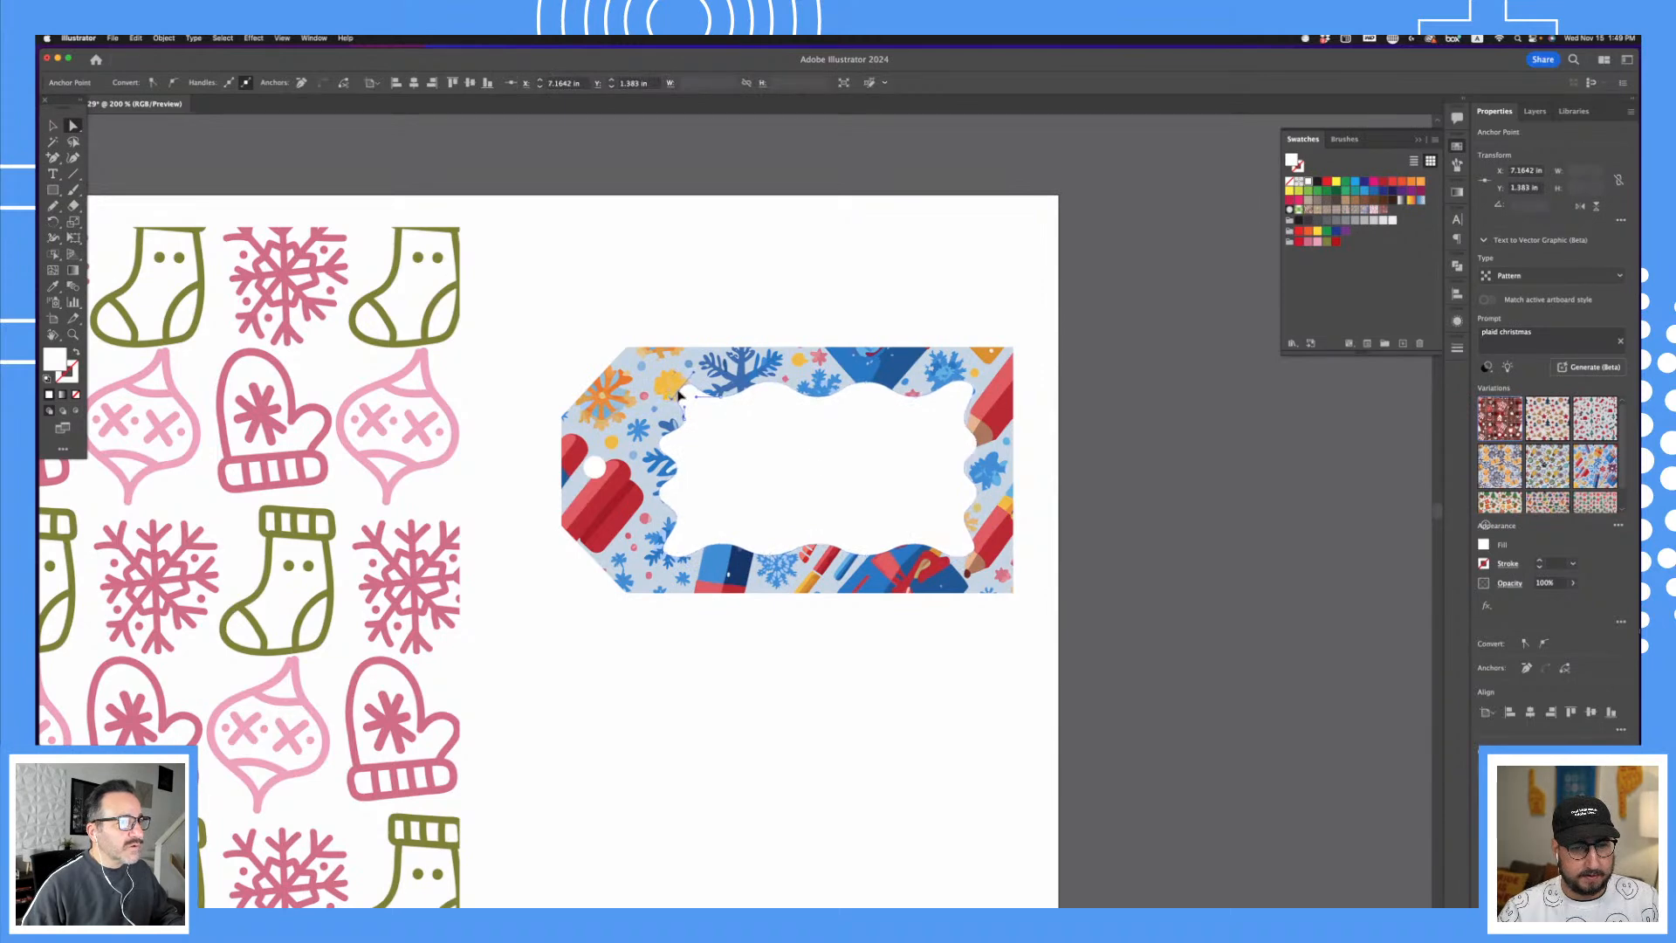
left_click(479, 258)
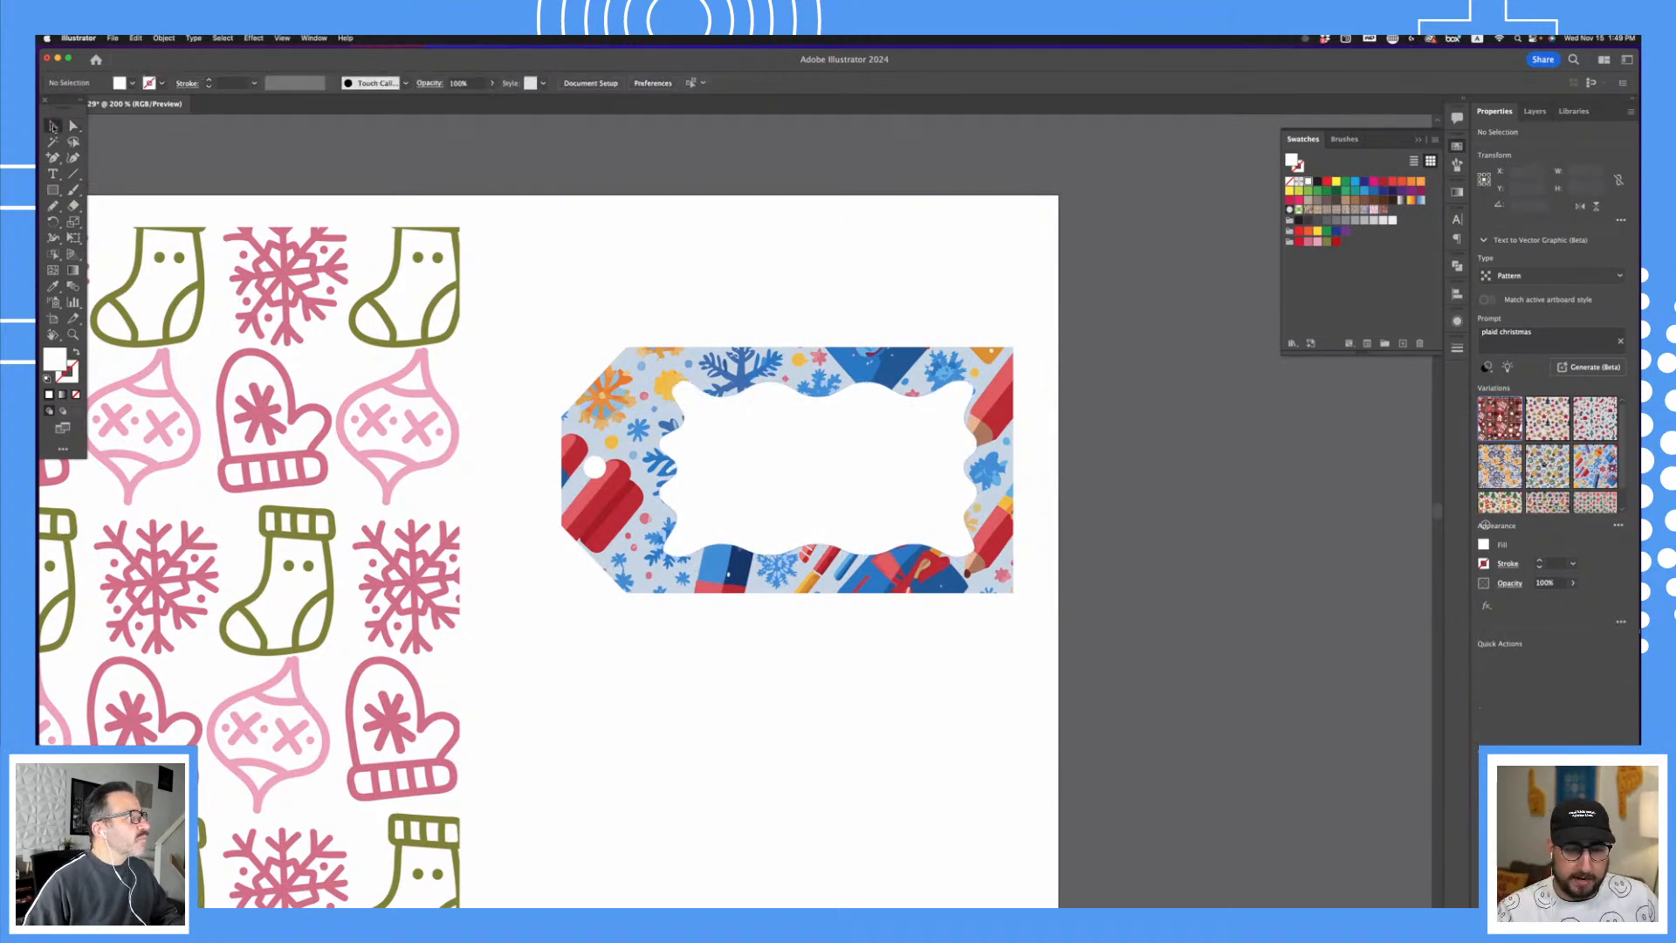
Step: Add a drop shadow in Multiply mode to the wavy white label on the gift tag
left_click(833, 440)
left_click(248, 38)
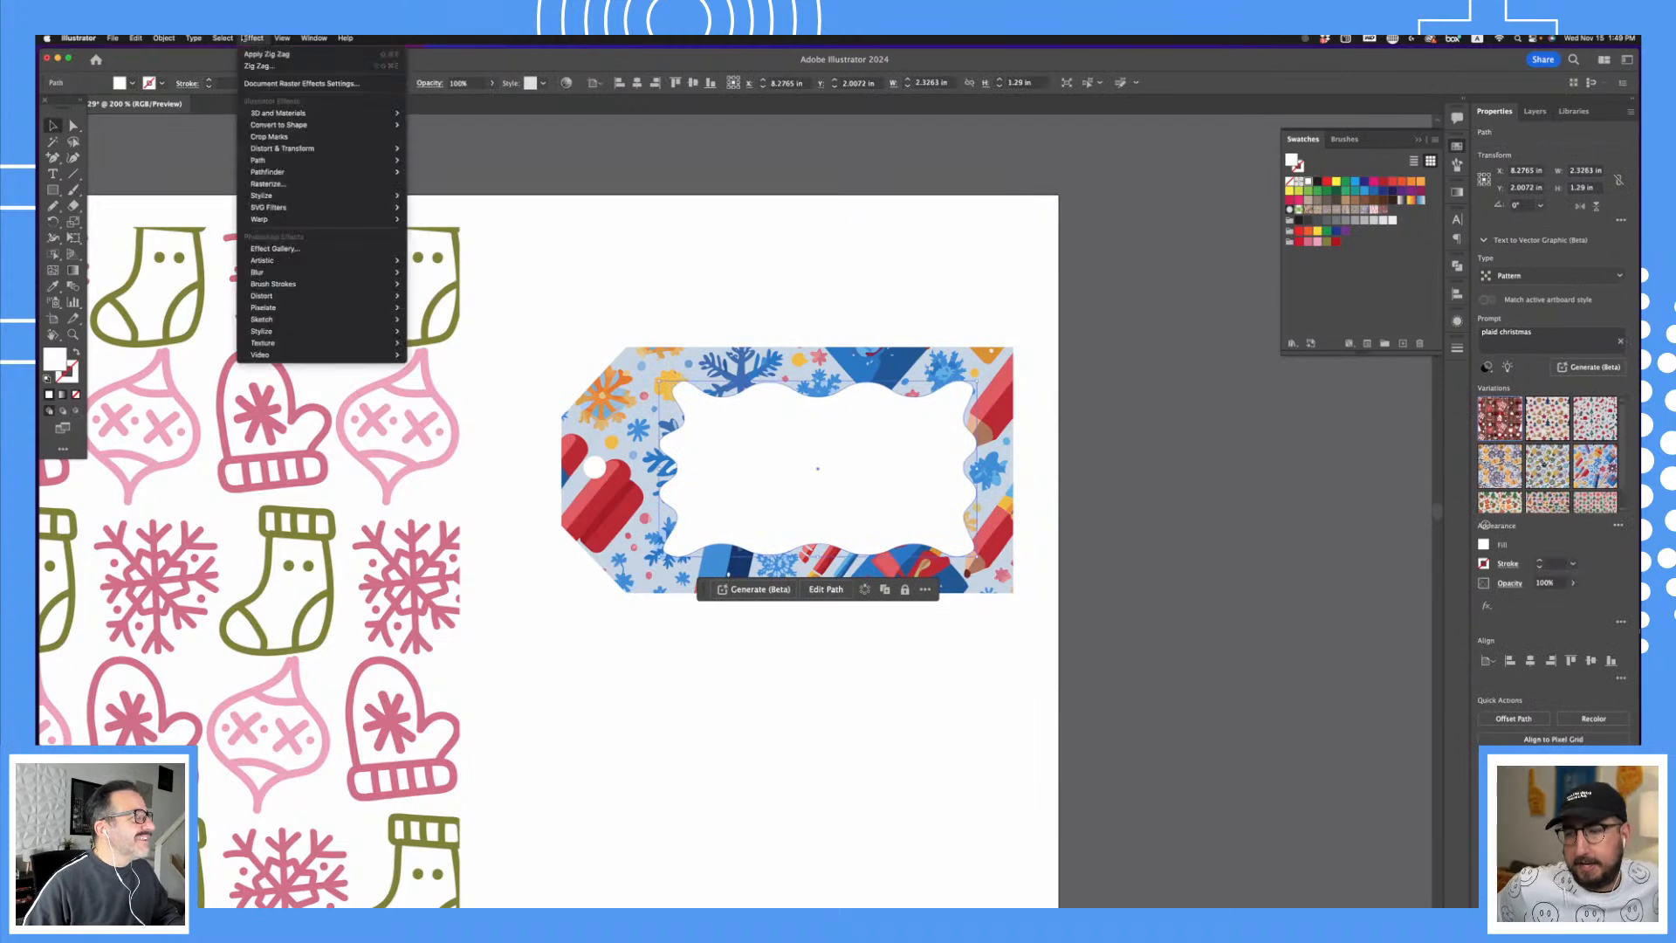
mouse_move(349, 195)
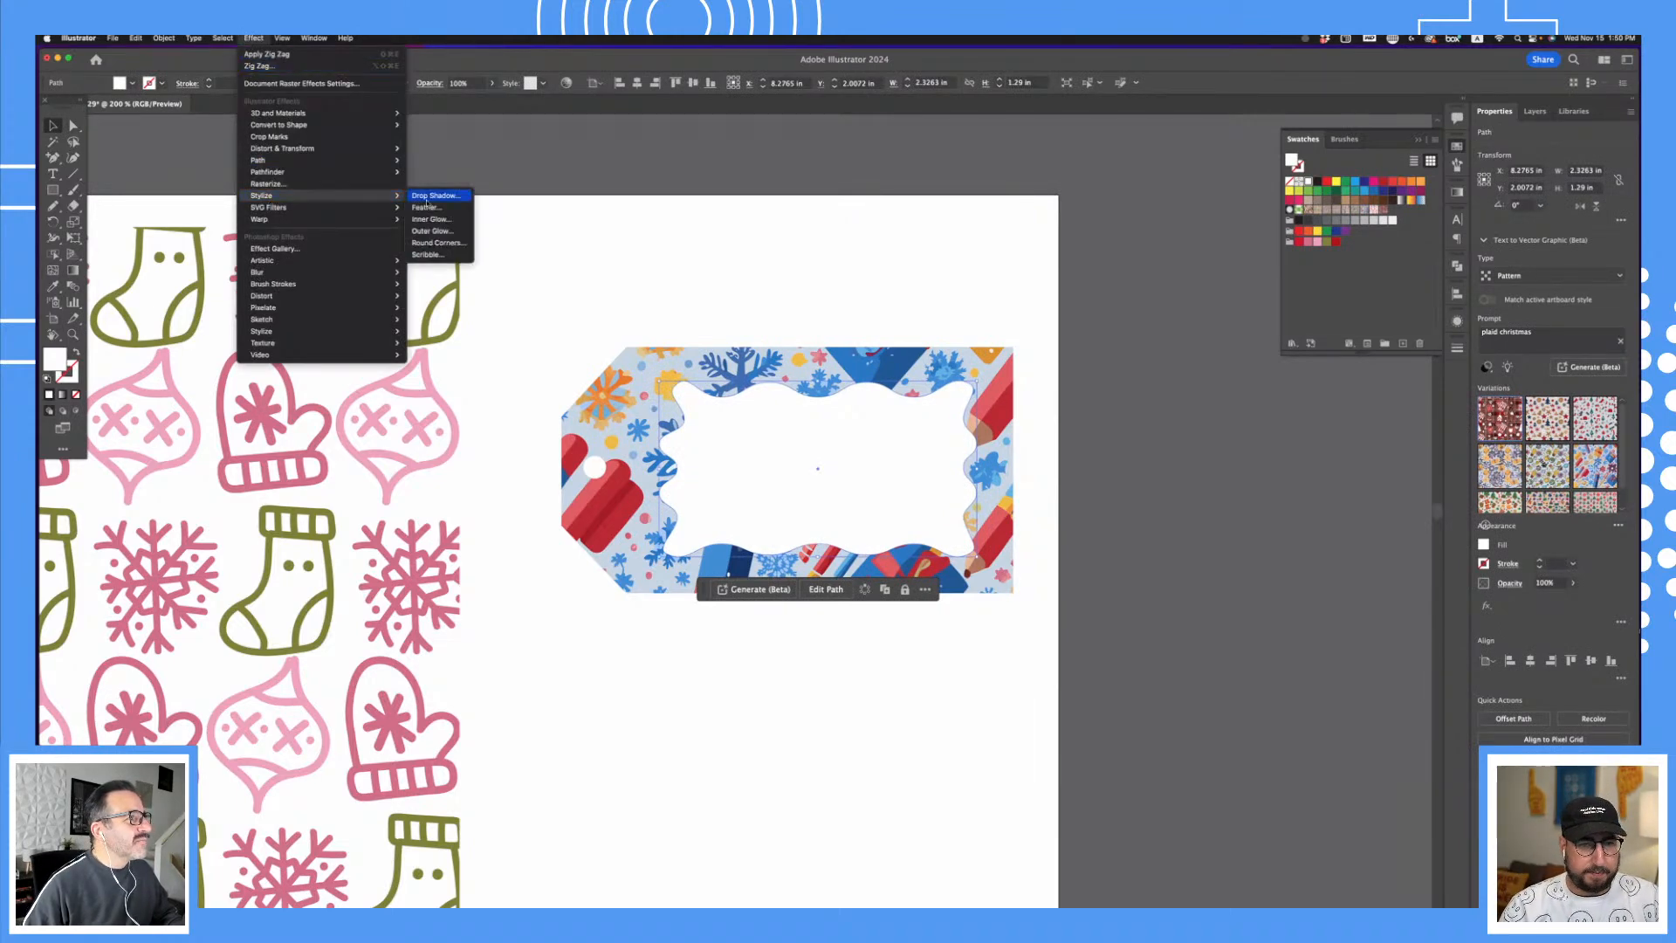
left_click(427, 197)
left_click(1223, 583)
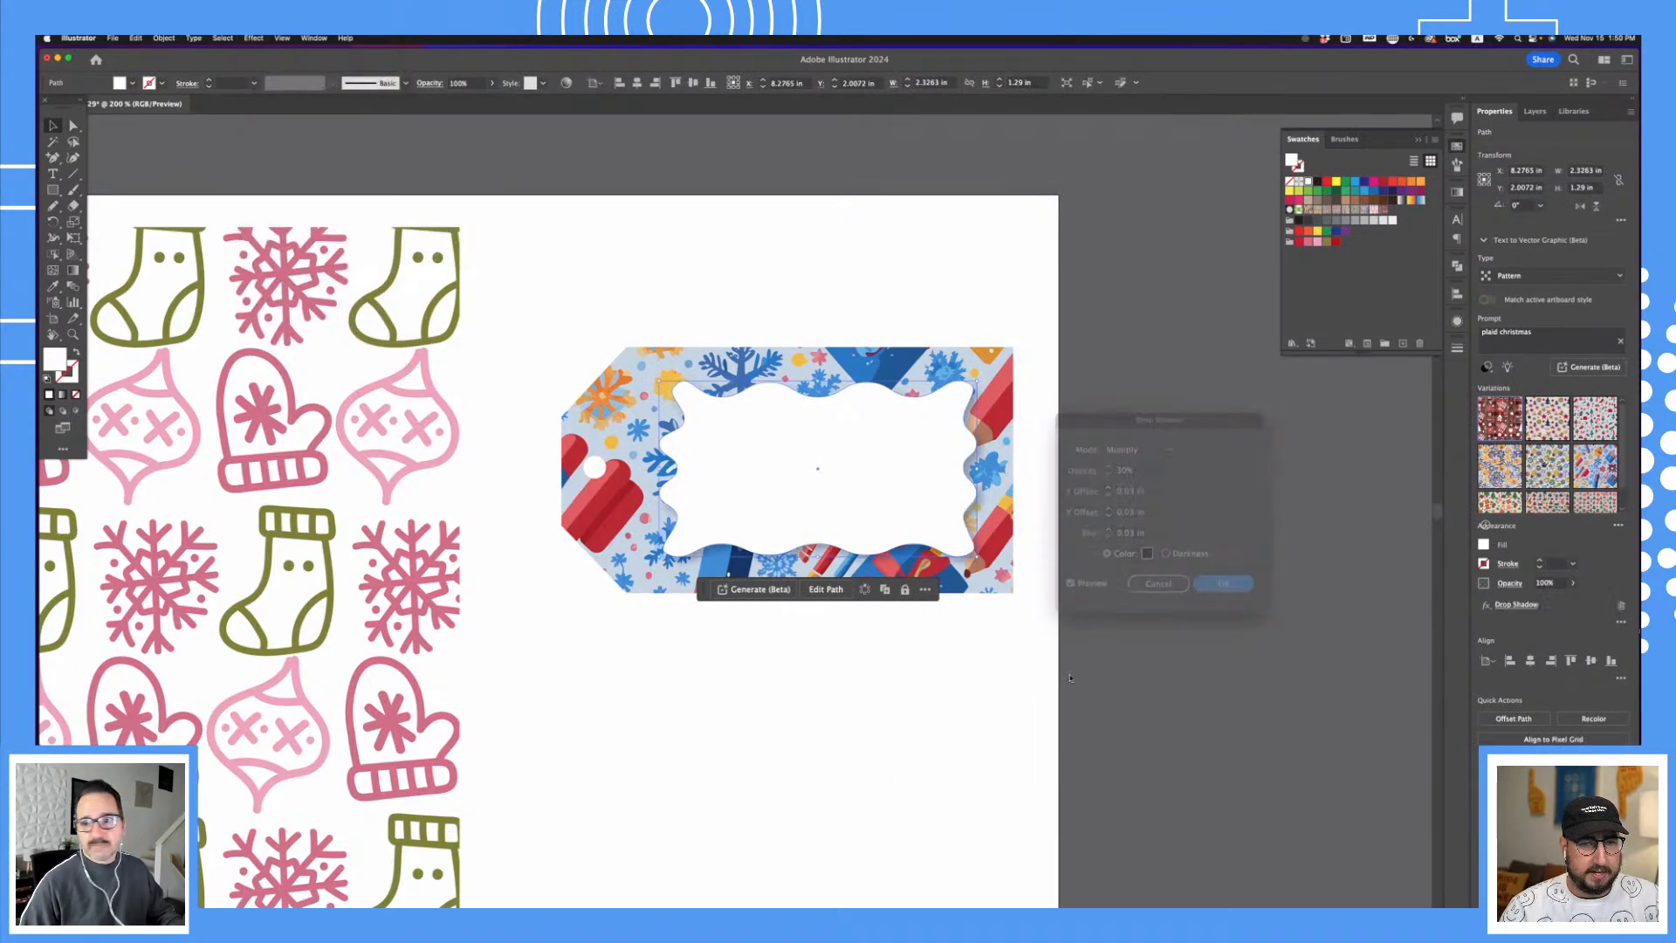
left_click(876, 798)
Step: Add the text "To:" in the blank area below the gift tag and fill it with red
left_click_drag(880, 825, 853, 748)
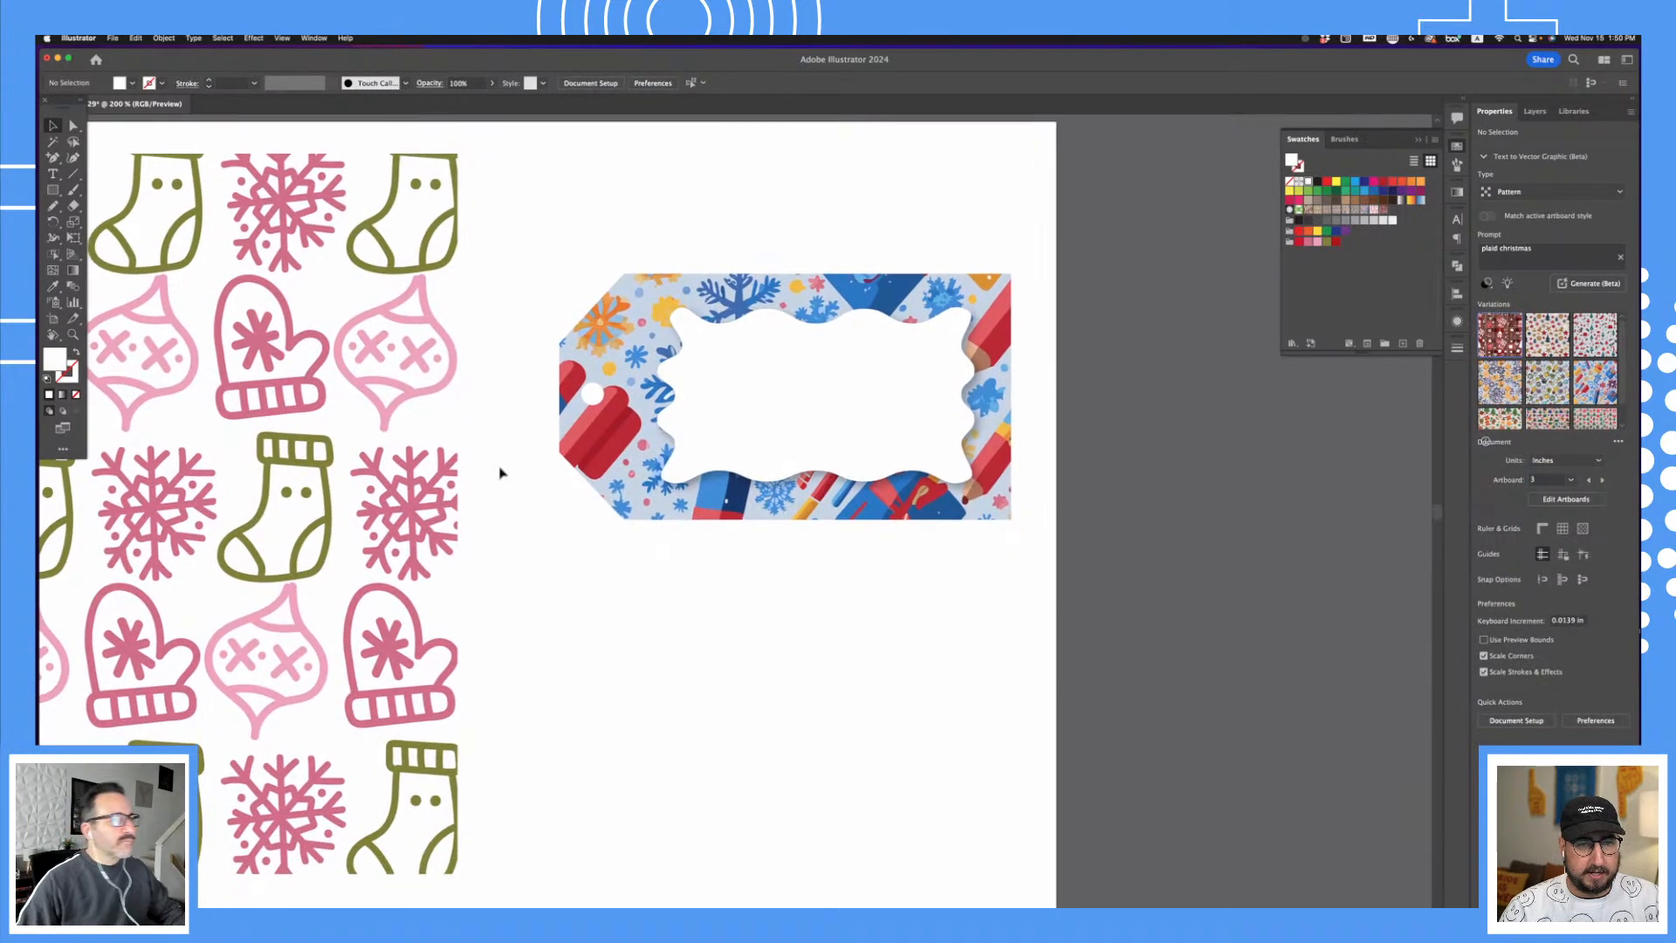
left_click(56, 178)
left_click(633, 653)
type("To:")
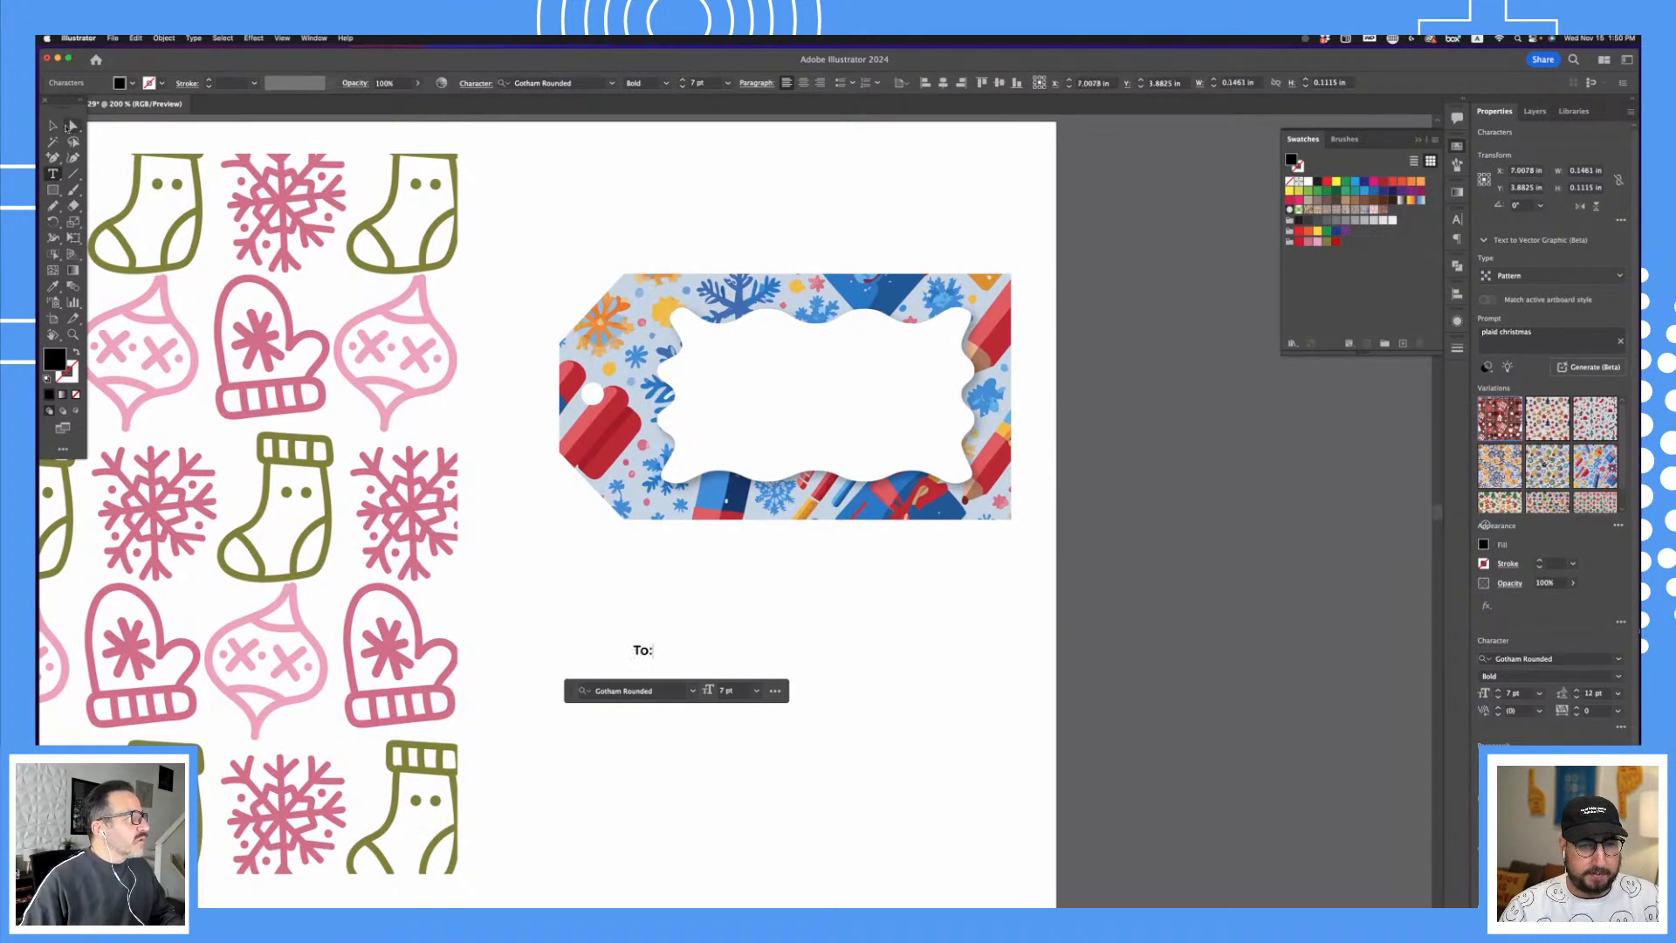
left_click(55, 126)
left_click(1299, 242)
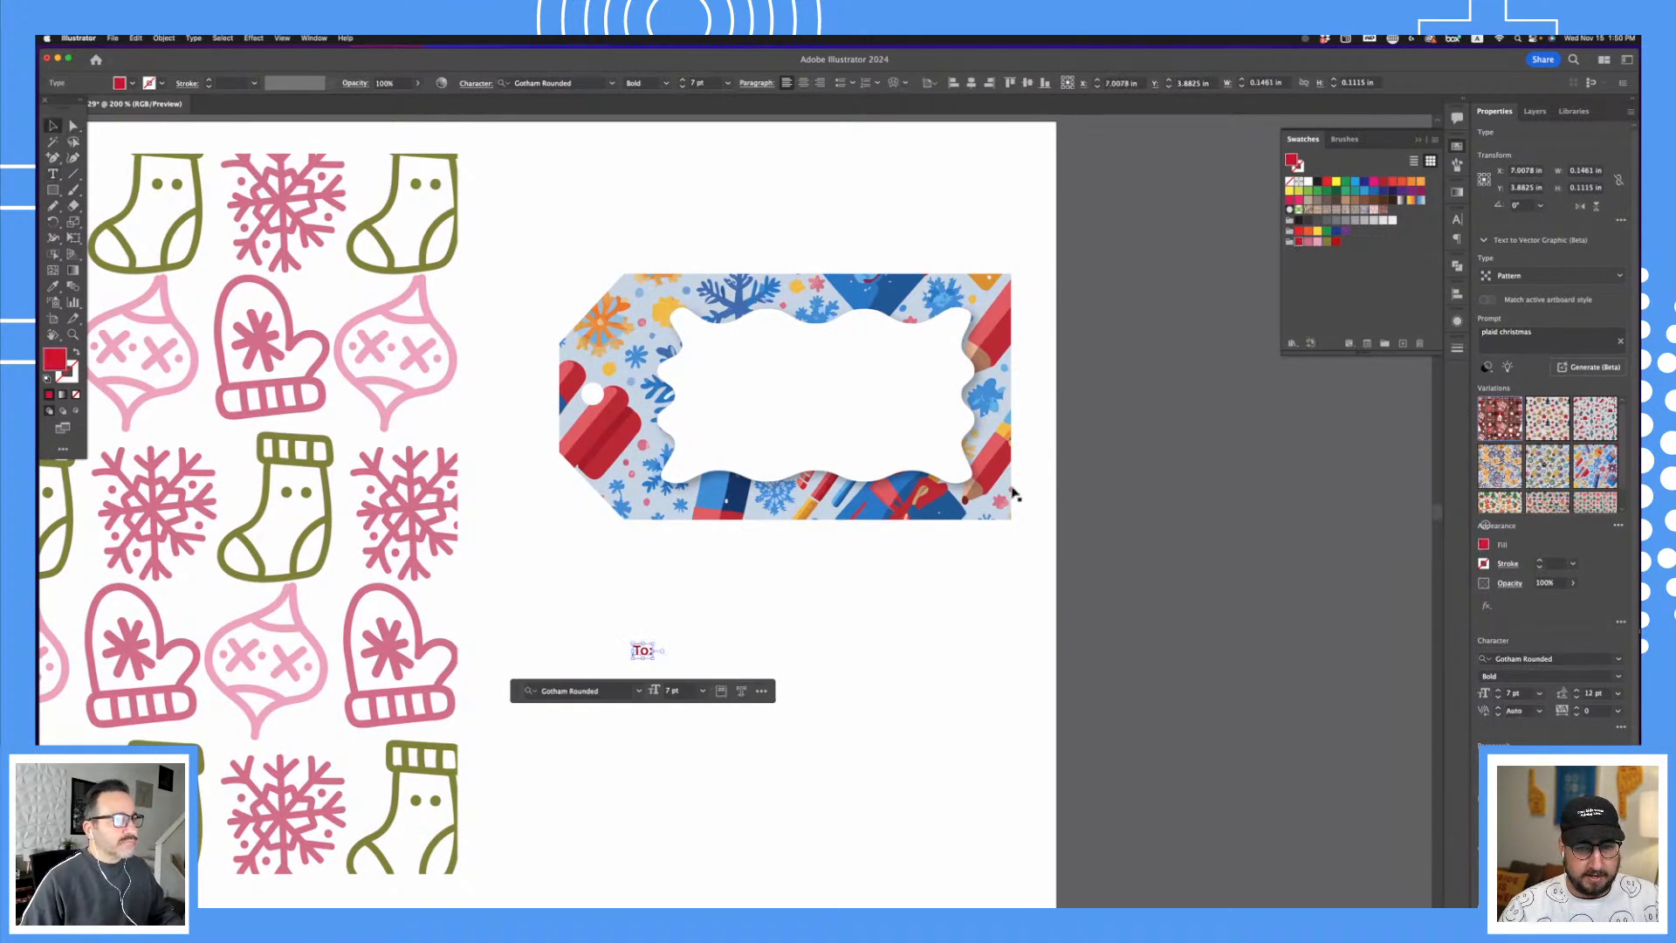
Step: Move the "To:" text onto the gift tag's white label, enlarge it, and add a matching "From:" line below it
left_click_drag(646, 655, 730, 438)
double_click(727, 444)
double_click(725, 431)
type("From")
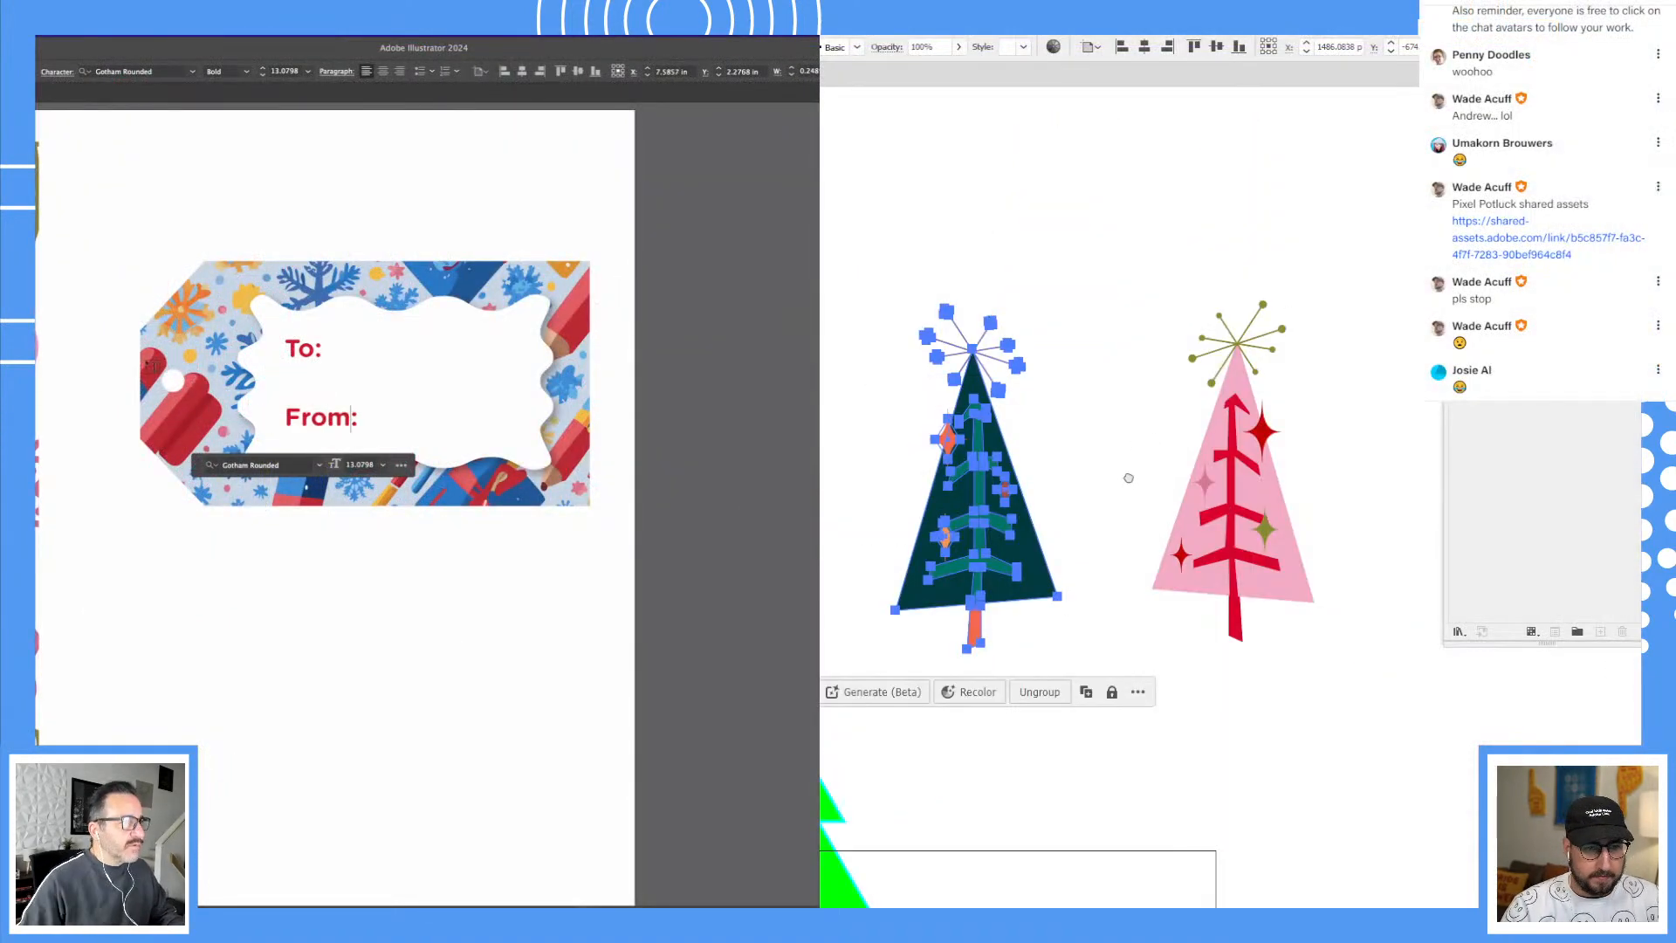
Step: Place a black background rectangle behind the two Christmas trees and send it to the back
left_click_drag(1128, 478, 1107, 513)
key("Escape")
left_click(295, 183)
key("ctrl+v")
mouse_move(285, 184)
left_mouse_down()
mouse_move(494, 195)
mouse_move(611, 166)
left_mouse_up()
key("ctrl+shift+bracketleft")
key("super+minus")
key("super+minus")
key("super+minus")
key("super+minus")
left_click_drag(354, 324, 486, 184)
left_click(490, 309)
left_click(365, 172)
left_click_drag(199, 199, 206, 159)
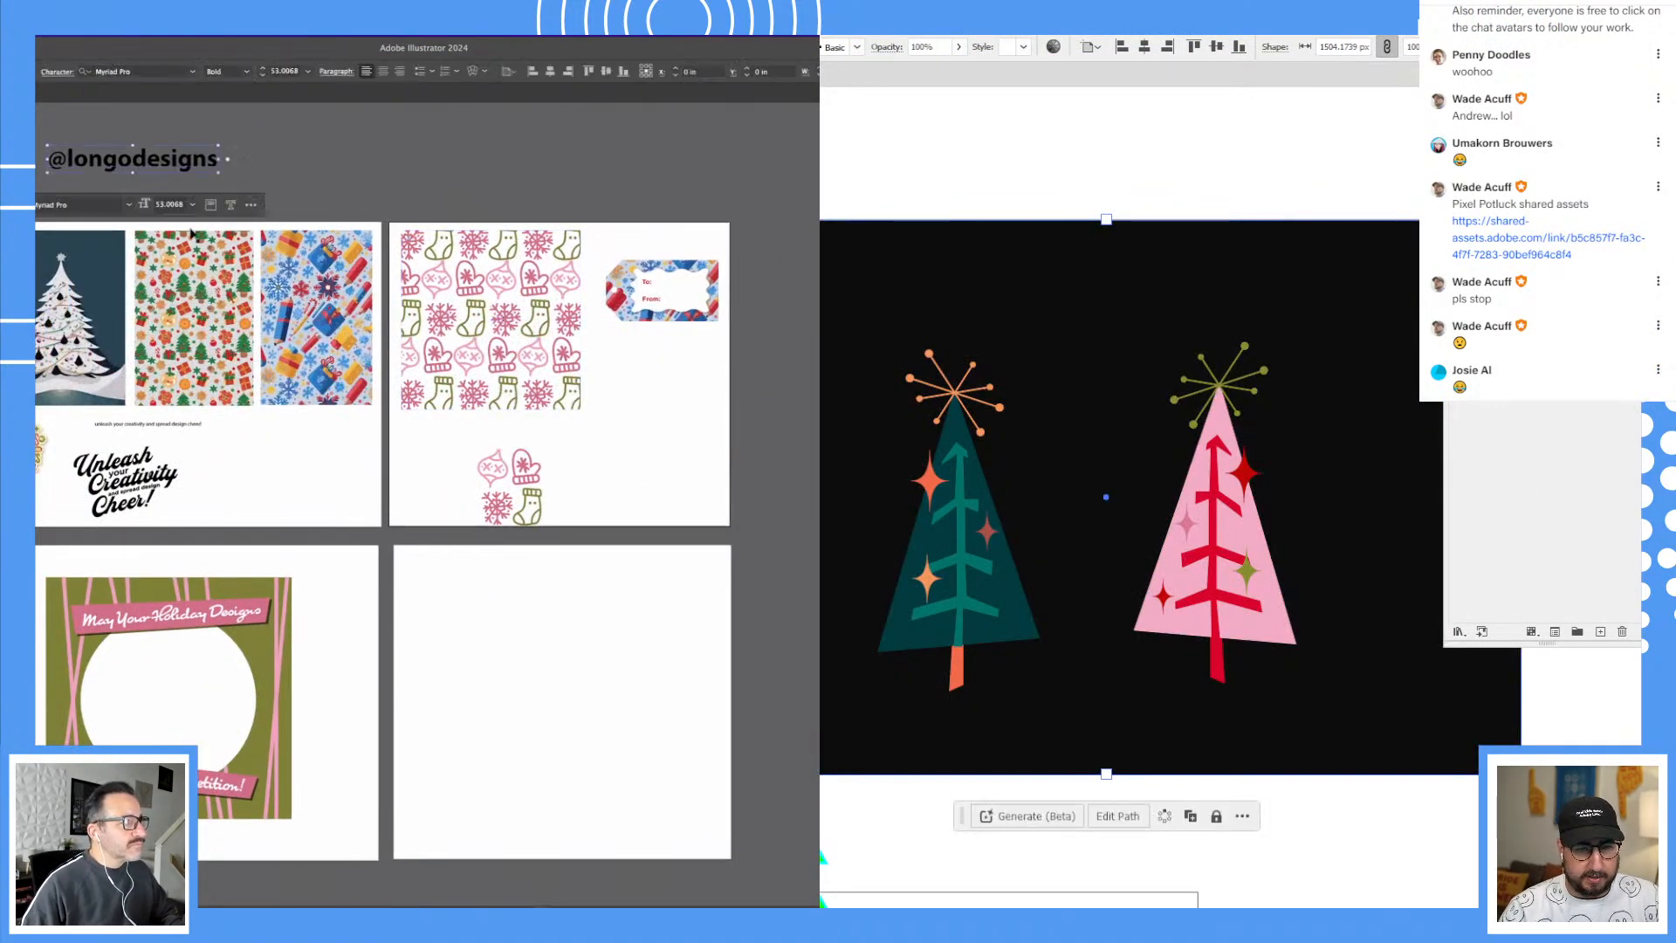
key("ctrl+shift+a")
key("ctrl+shift+a")
Step: Cut the "Unleash your Creativity Cheer!" lettering from its artboard
left_click(157, 515)
left_click(1104, 520)
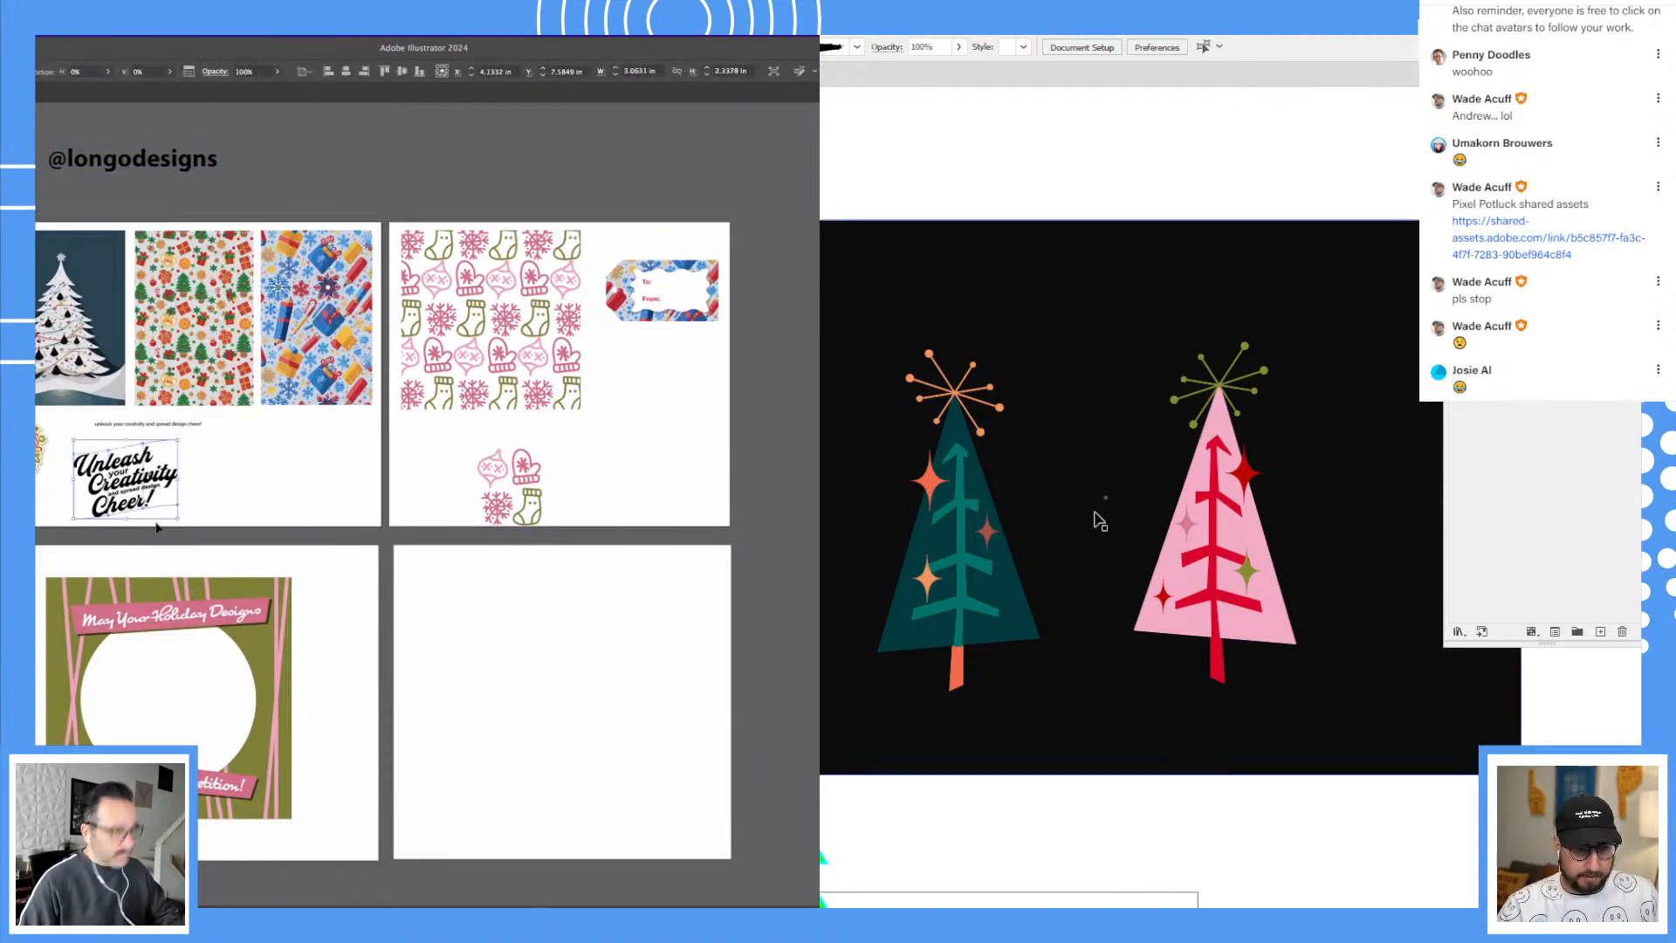
key("ctrl+x")
Step: Move the four holiday icons onto the empty lower artboard, enlarge them and group them
left_click_drag(983, 497, 850, 398)
left_click_drag(471, 451, 538, 516)
left_click_drag(1255, 487, 1045, 407)
key("ctrl+z")
left_click_drag(550, 532, 681, 621)
left_click_drag(1216, 529, 1018, 443)
left_click_drag(579, 516, 561, 620)
left_click_drag(1018, 442, 1039, 444)
left_click_drag(561, 621, 551, 668)
left_click_drag(1041, 444, 1046, 438)
key("super+g")
Step: Shift both Christmas trees together across the black background and select the olive holiday frame artwork
left_click(851, 463, "shift")
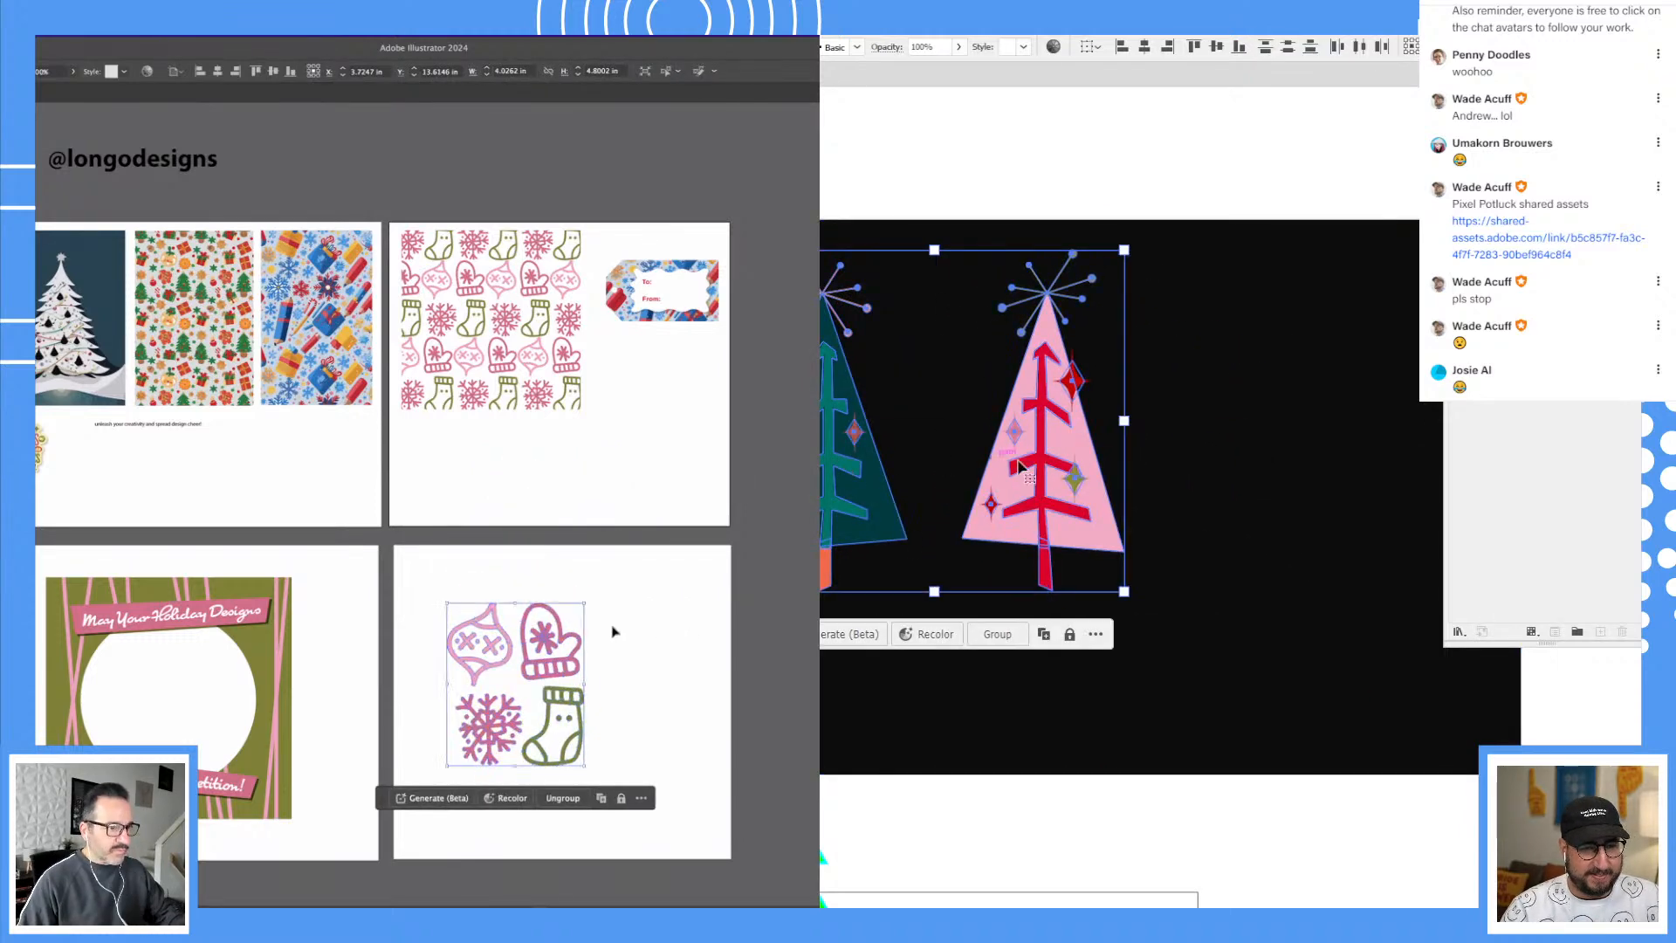
left_click_drag(821, 463, 1271, 454)
left_click_drag(36, 556, 332, 852)
left_click_drag(1230, 479, 884, 487)
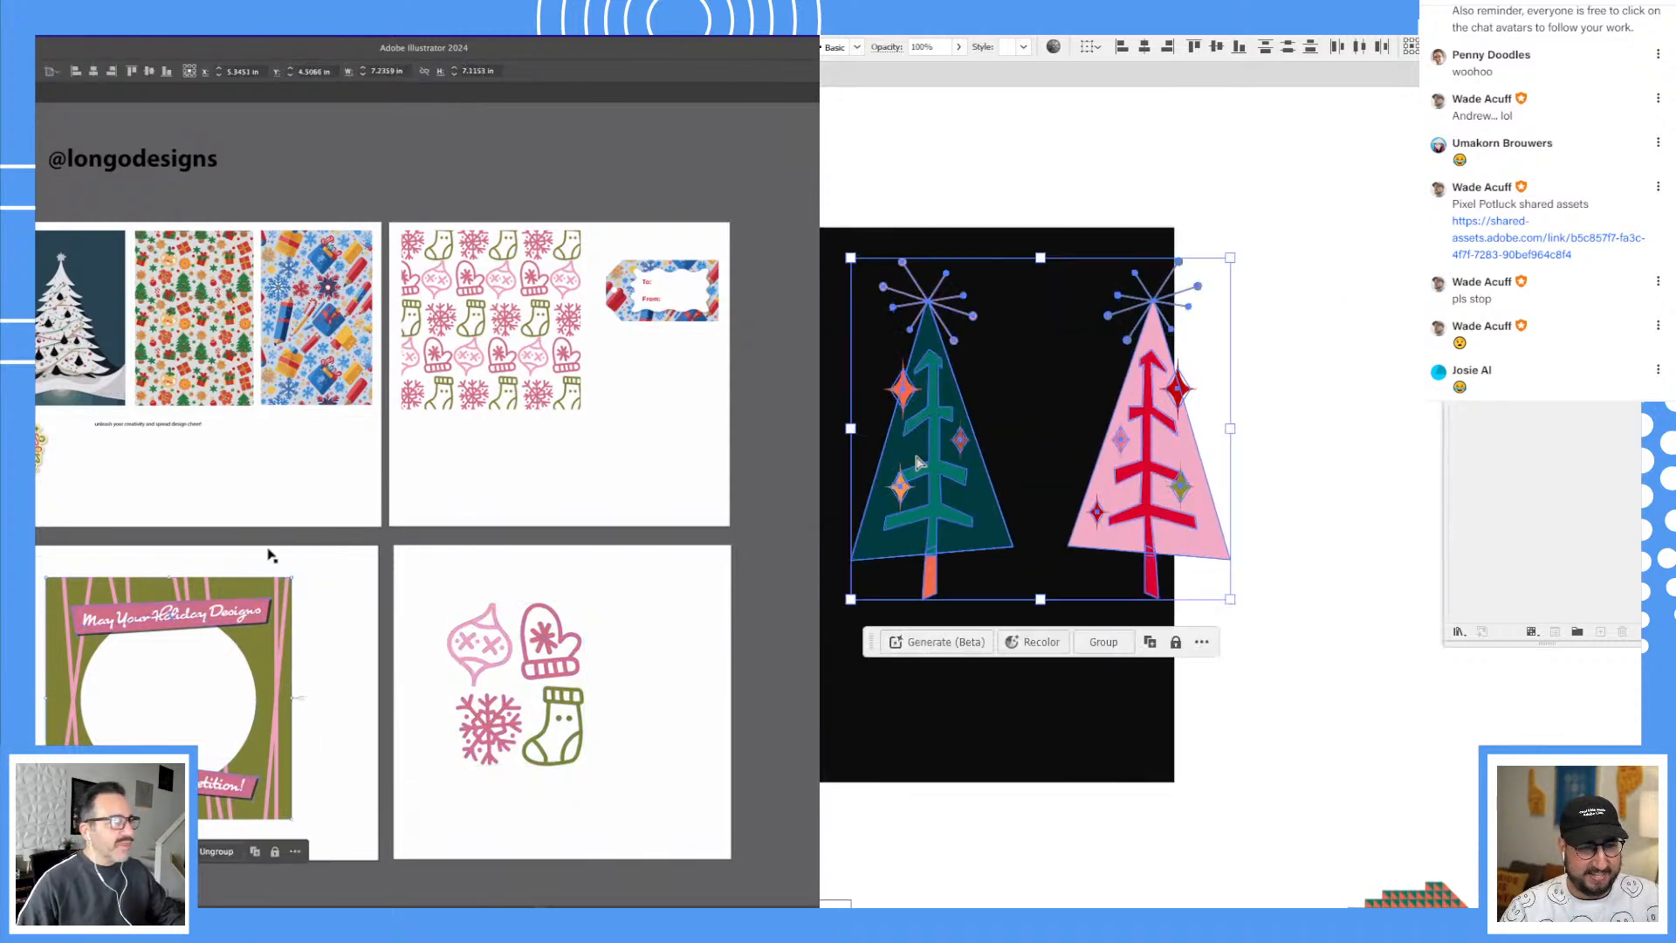
Step: Move the gift tag below the wrapping-paper patterns and delete the small tagline text above it
left_click(464, 298)
left_click_drag(685, 296, 279, 471)
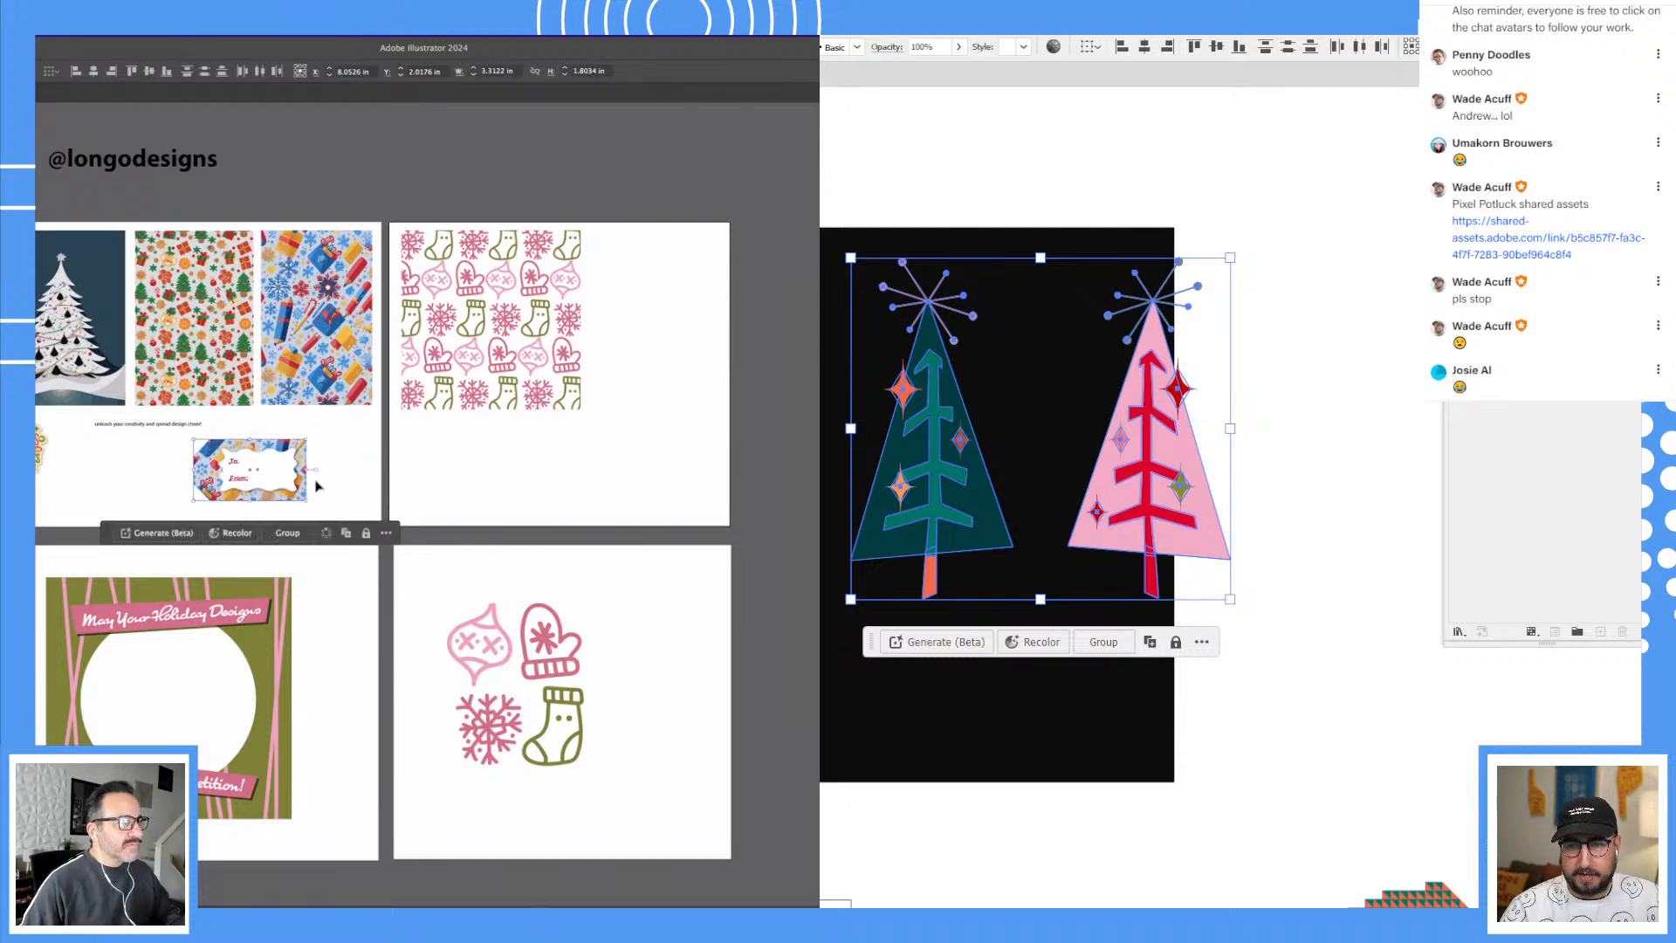
left_click(151, 426)
key("Delete")
Step: Move the "Sending Layers" lettering beside the stocking and mitten pattern, and group the two Christmas trees
left_click_drag(41, 447, 658, 342)
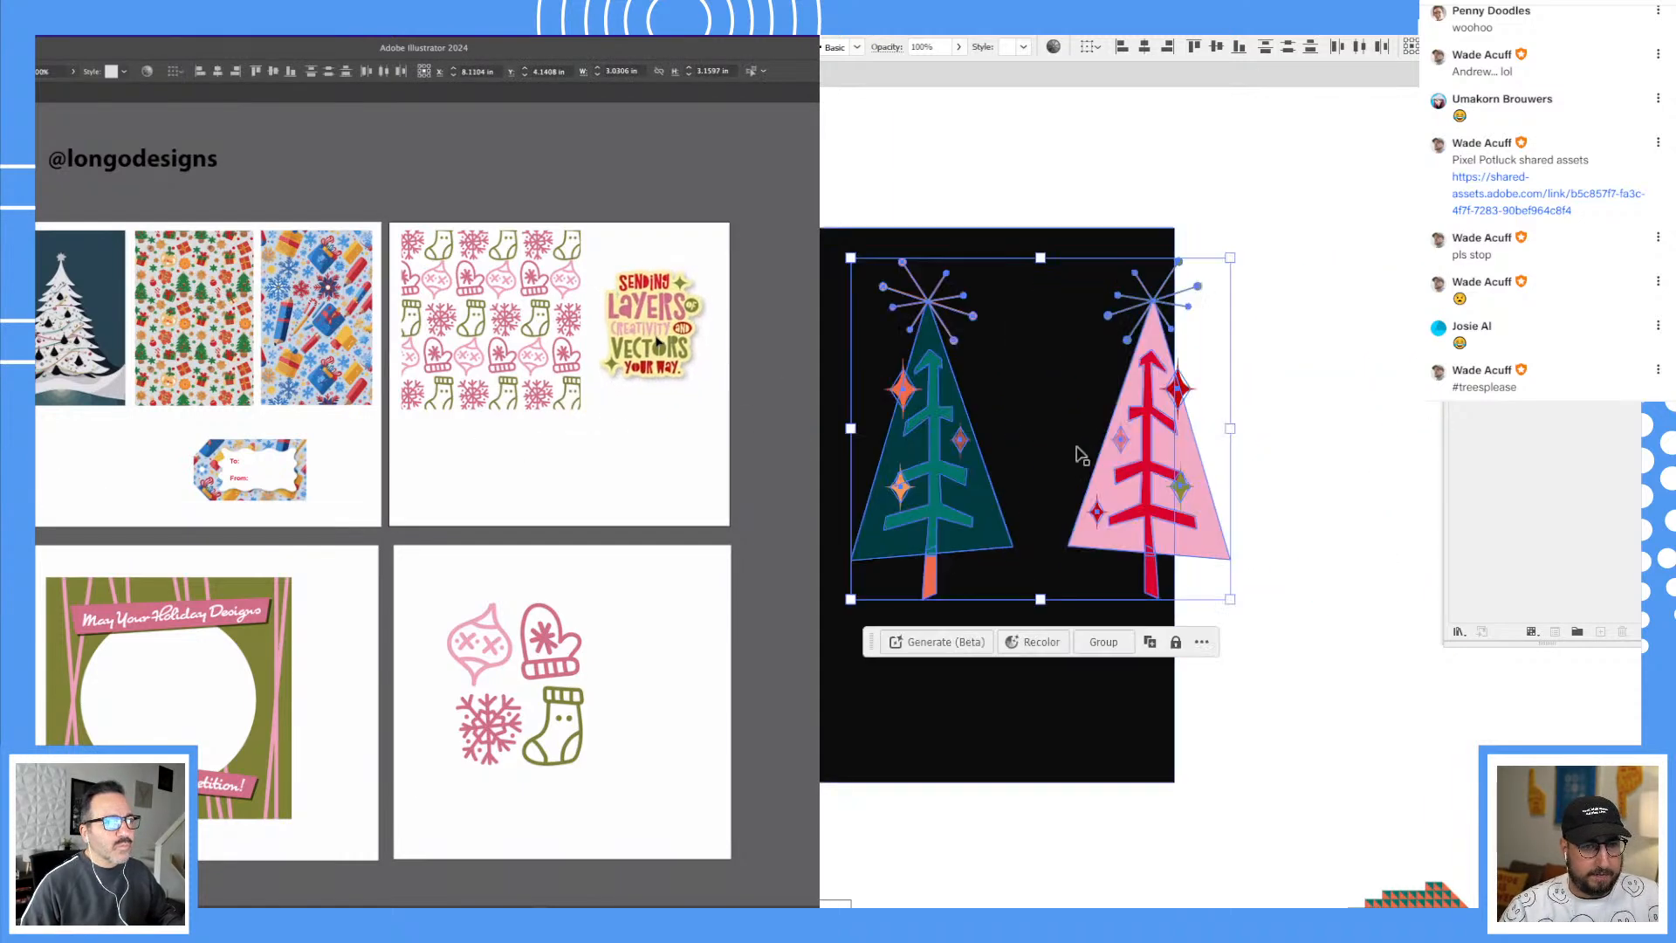
left_click(307, 319)
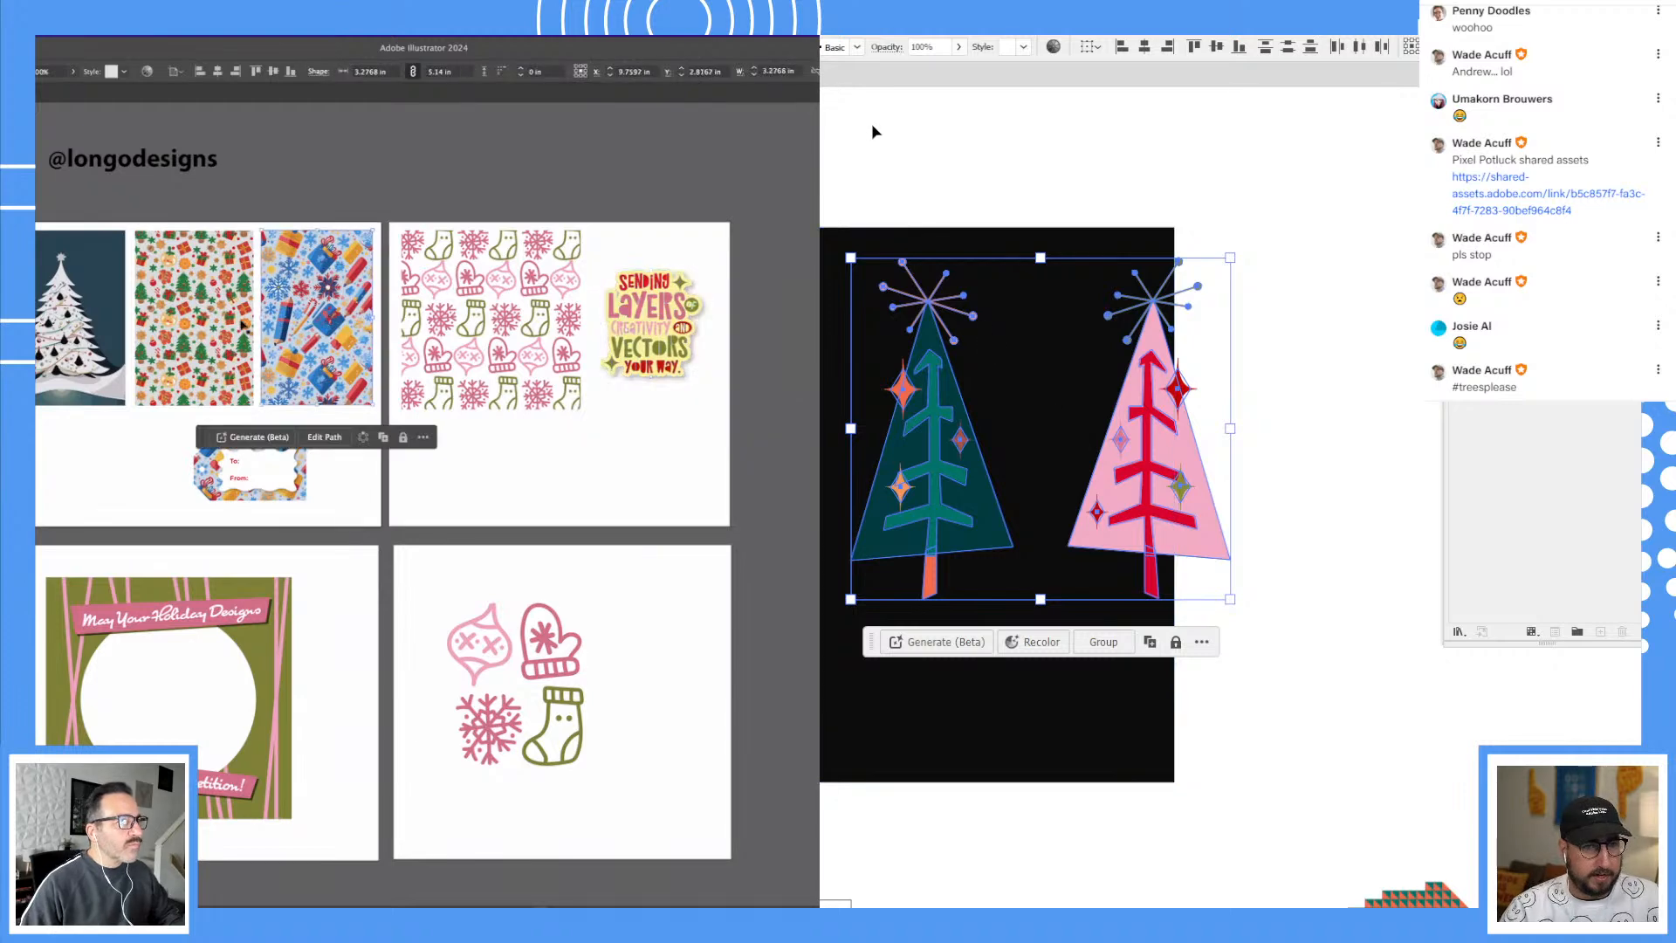
key("ctrl+g")
left_click(349, 521)
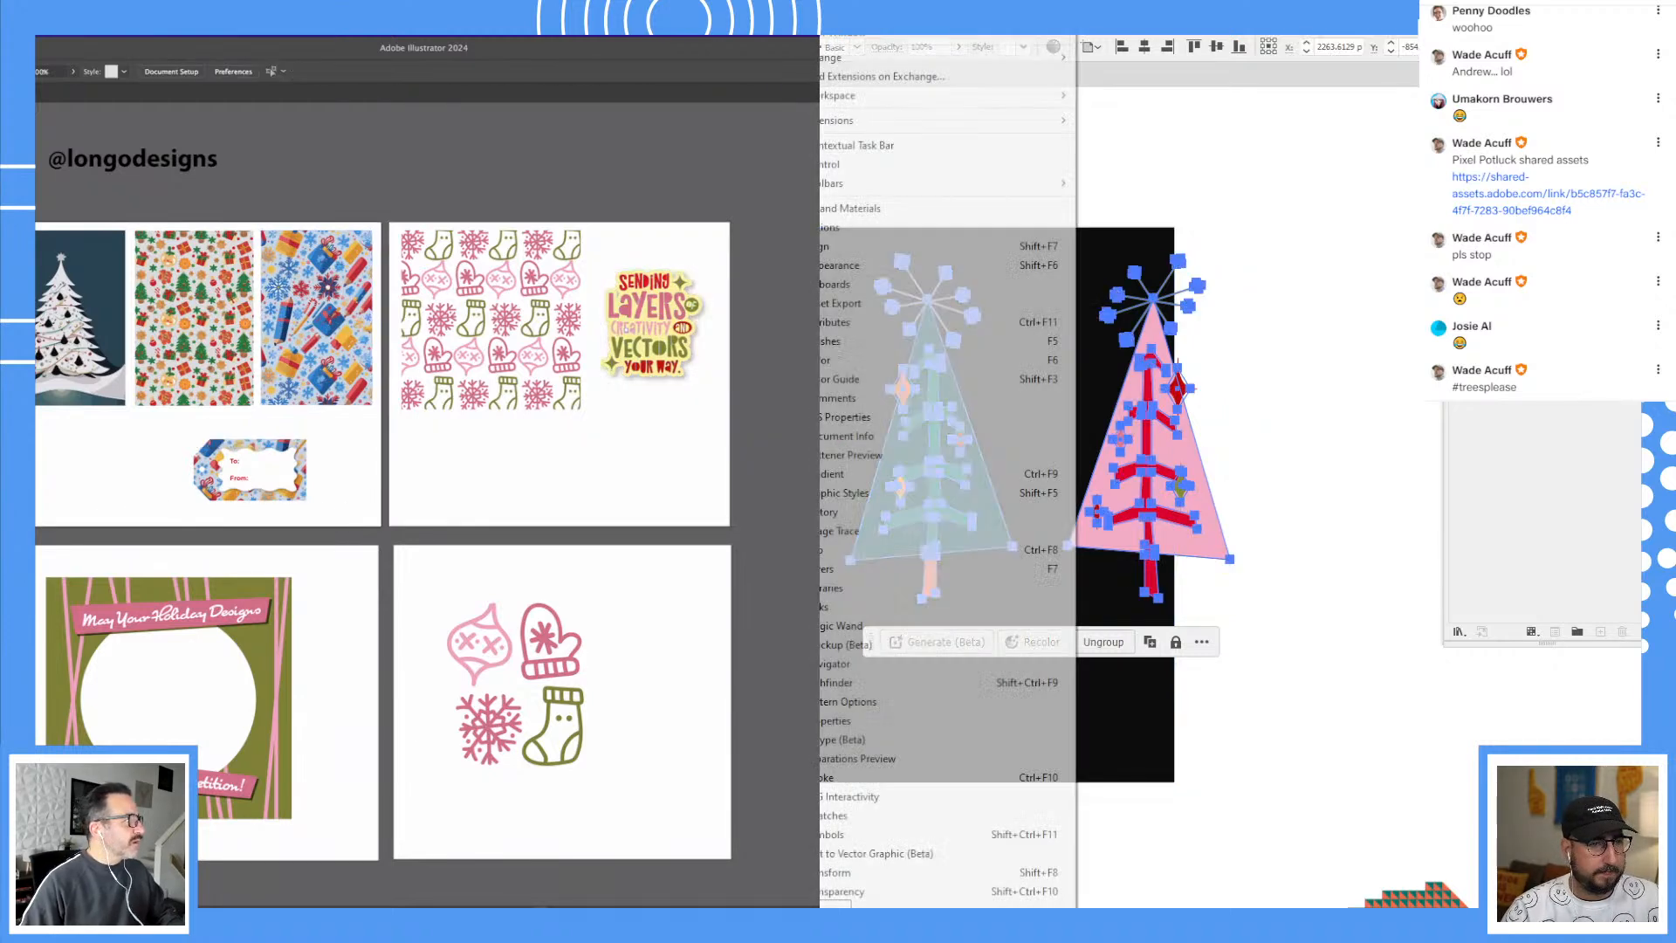
Step: Delete the four large artboards behind the patterns, holiday frame and icons while keeping their artwork
key("shift+o")
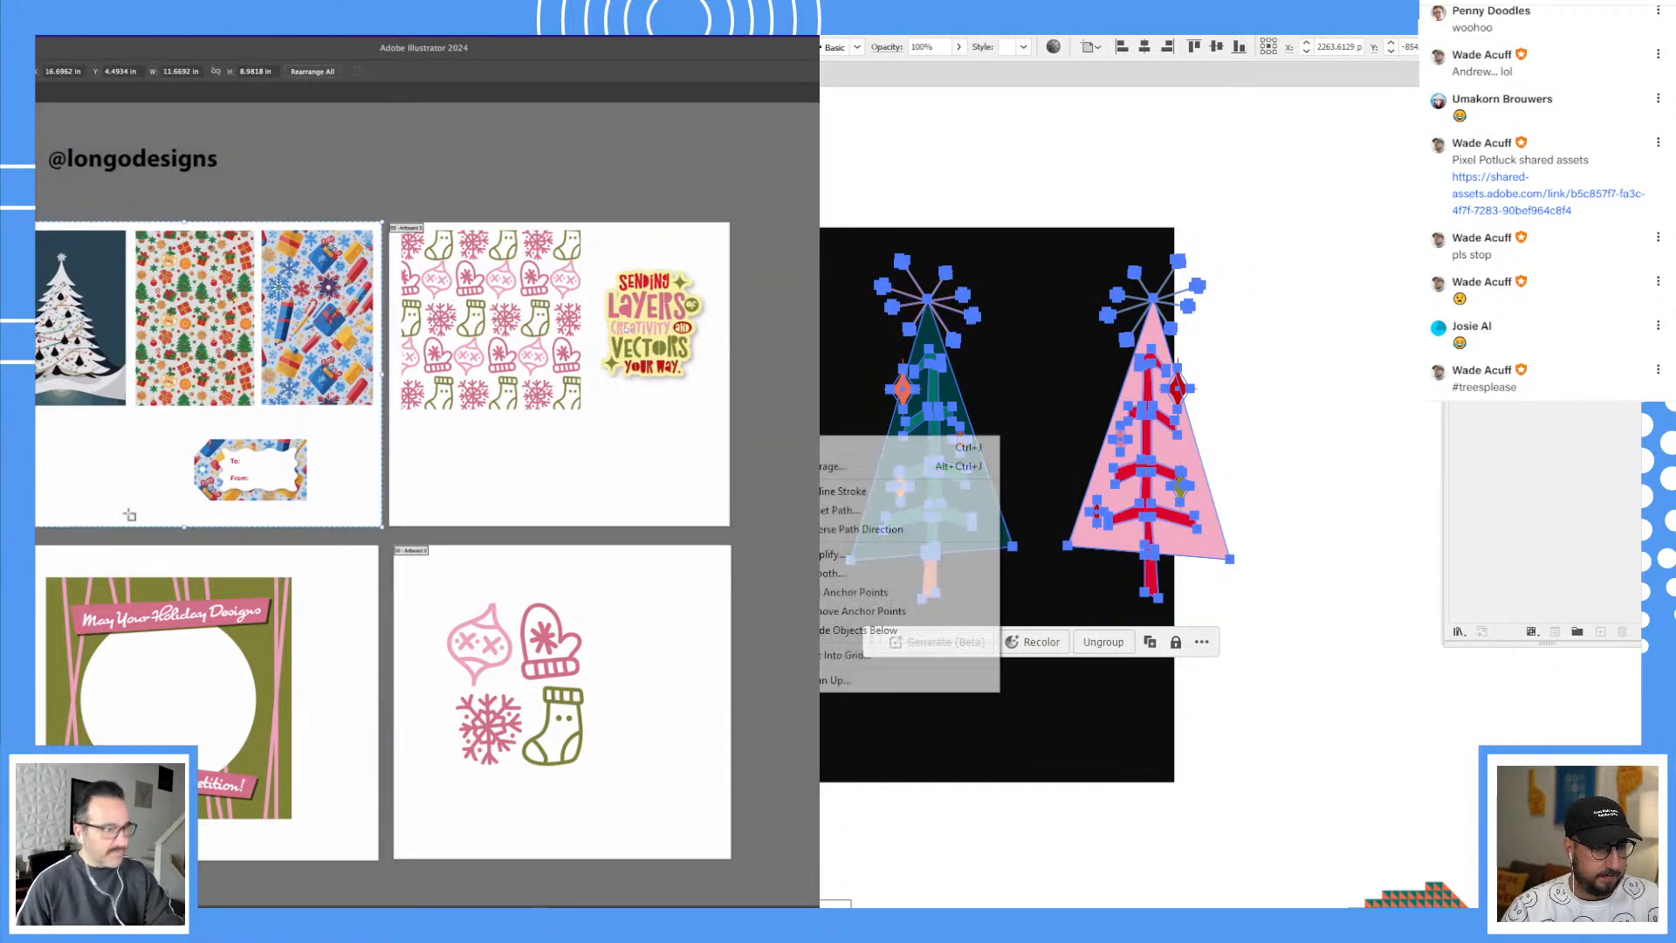
key("Delete")
left_click(456, 516)
key("Delete")
left_click(467, 555)
key("Delete")
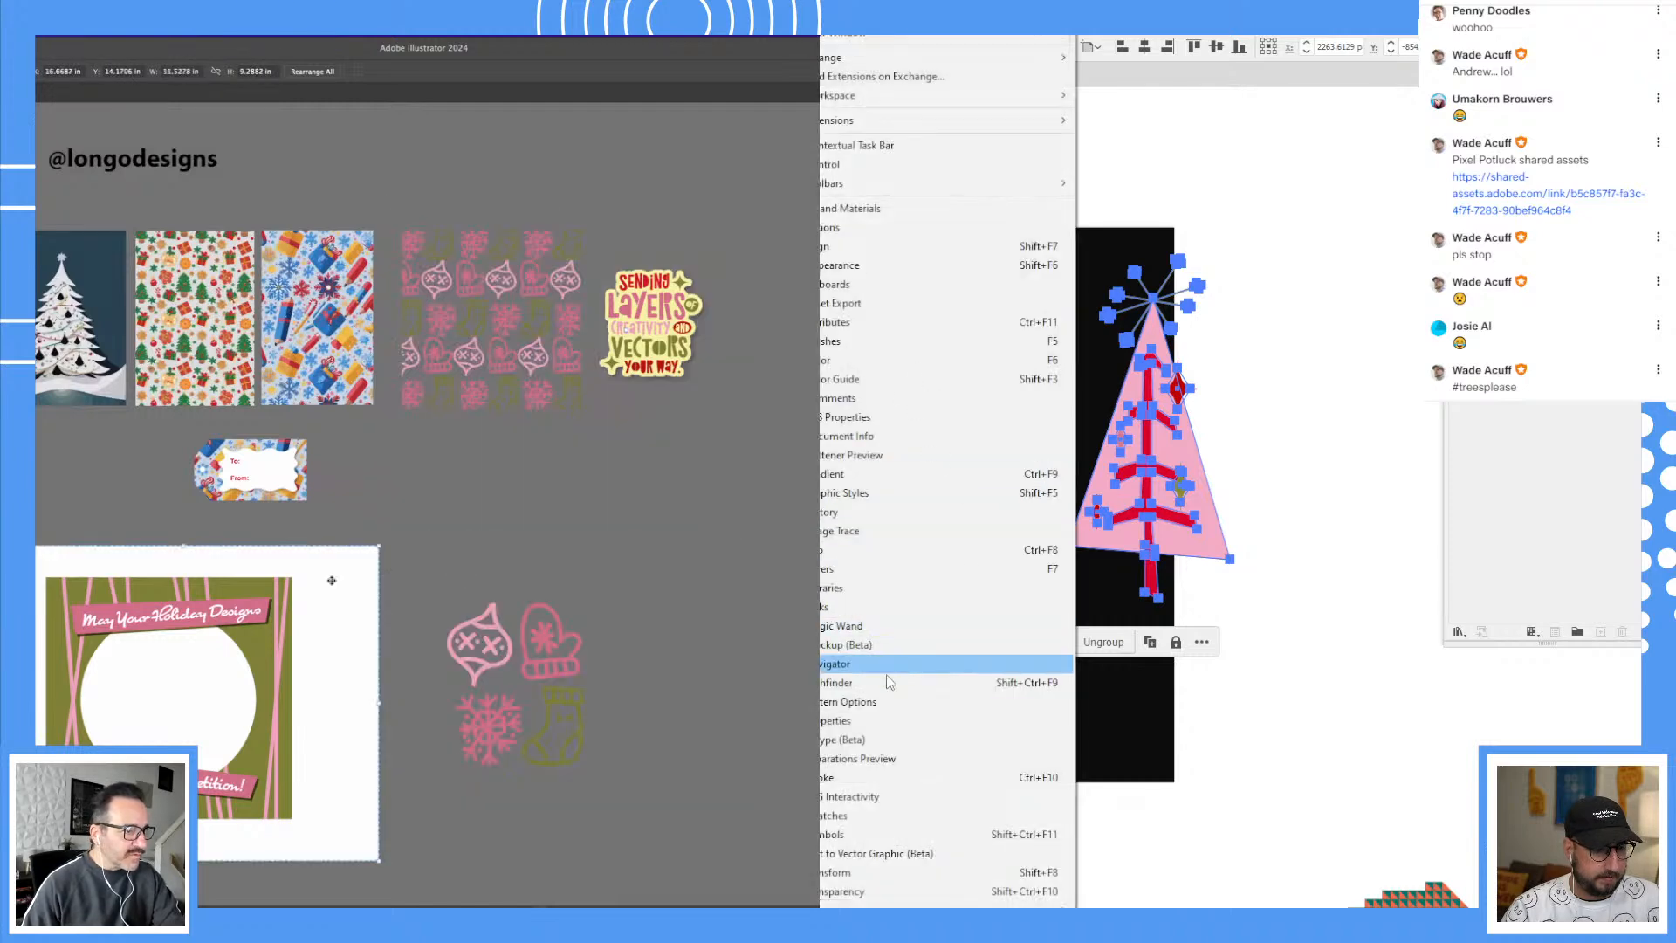
key("Delete")
Step: Isolate the green tree within its group and try to unite its shapes with Pathfinder
left_click(947, 681)
key("Escape")
left_click_drag(74, 321, 158, 338)
double_click(948, 428)
left_click(190, 352)
left_click(953, 434)
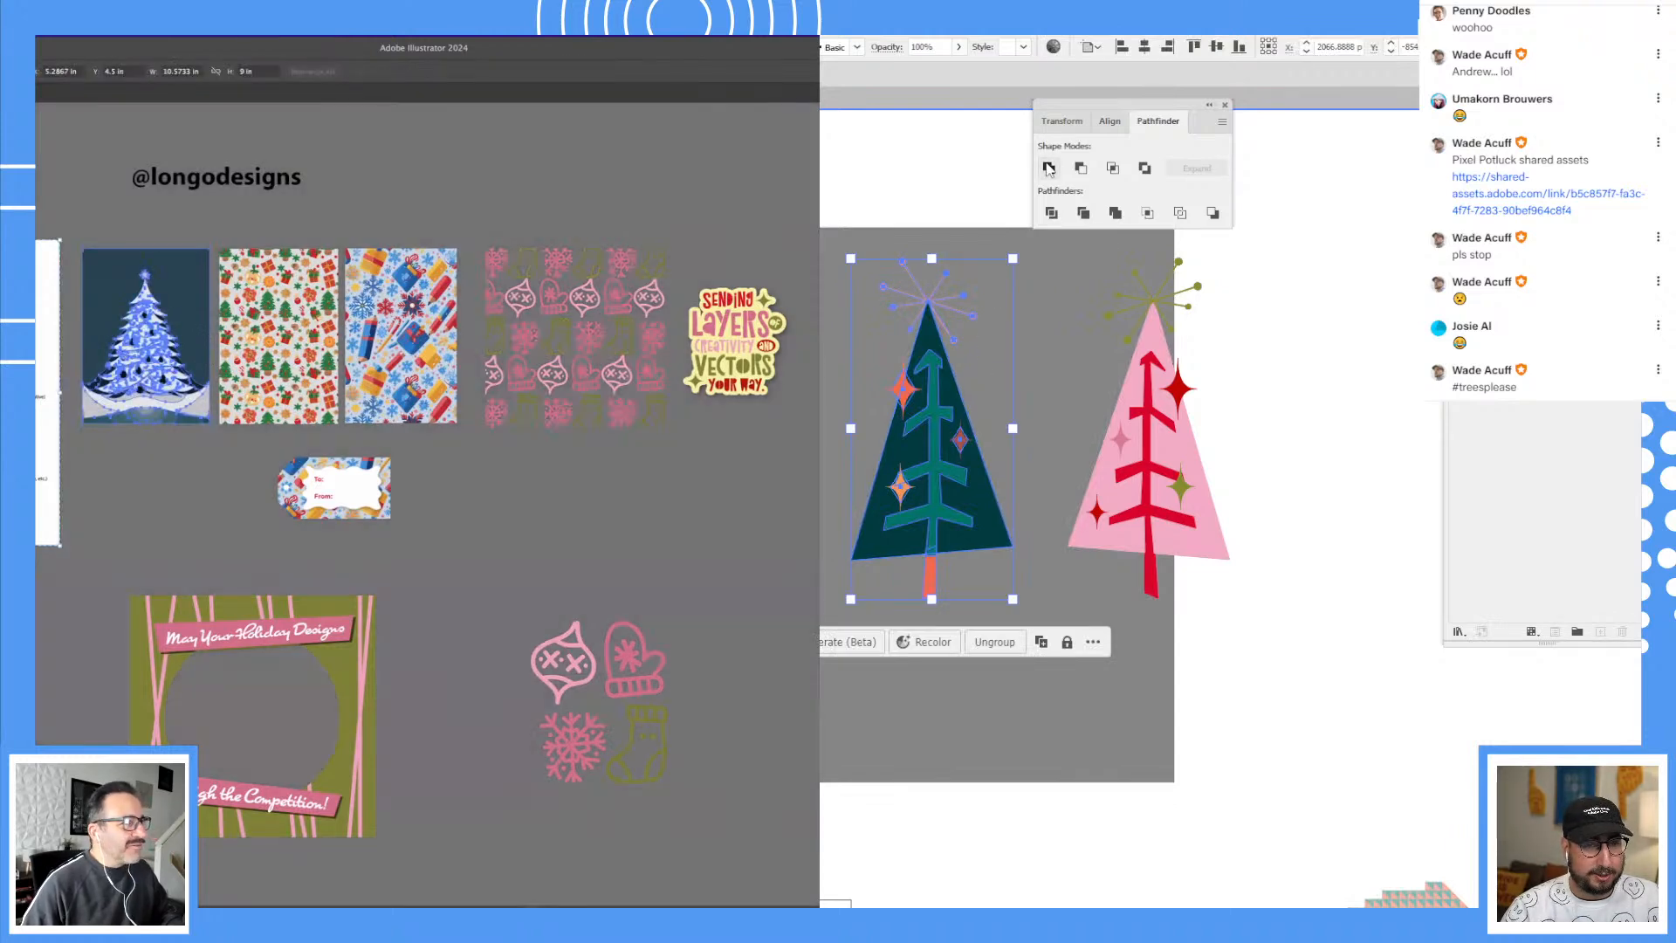
left_click(1049, 168)
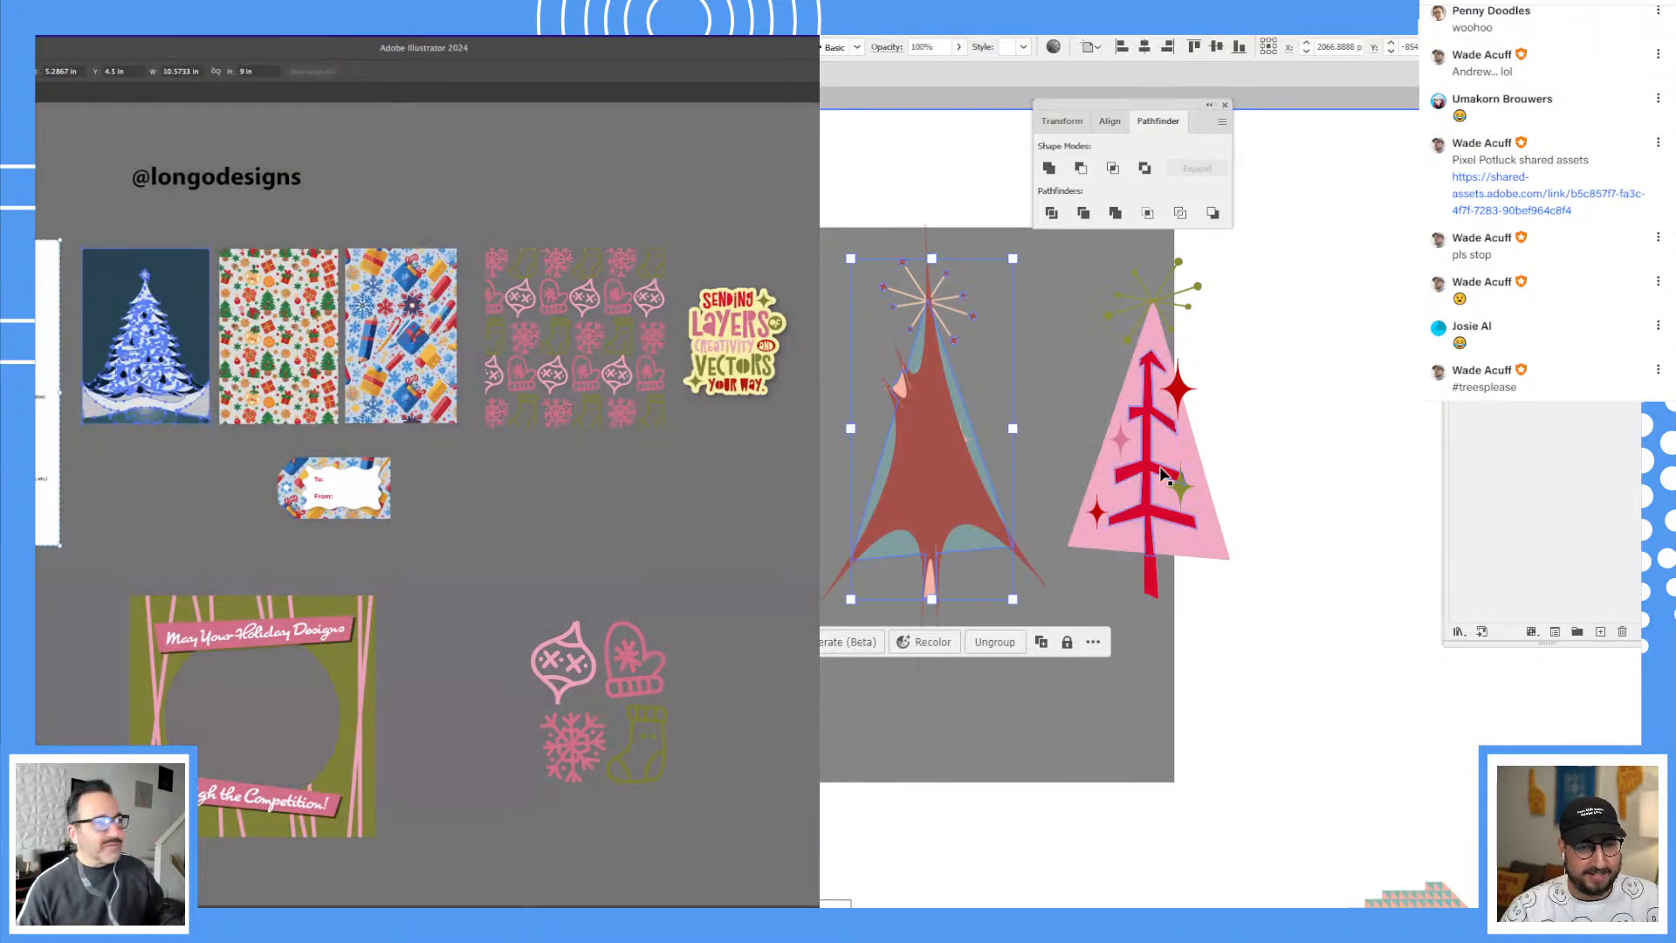
Step: Create artboards fitted to the snowy tree, the three patterns and the lettering, and undo the green tree's unite
left_click(104, 273)
left_click(257, 287)
left_click(444, 311)
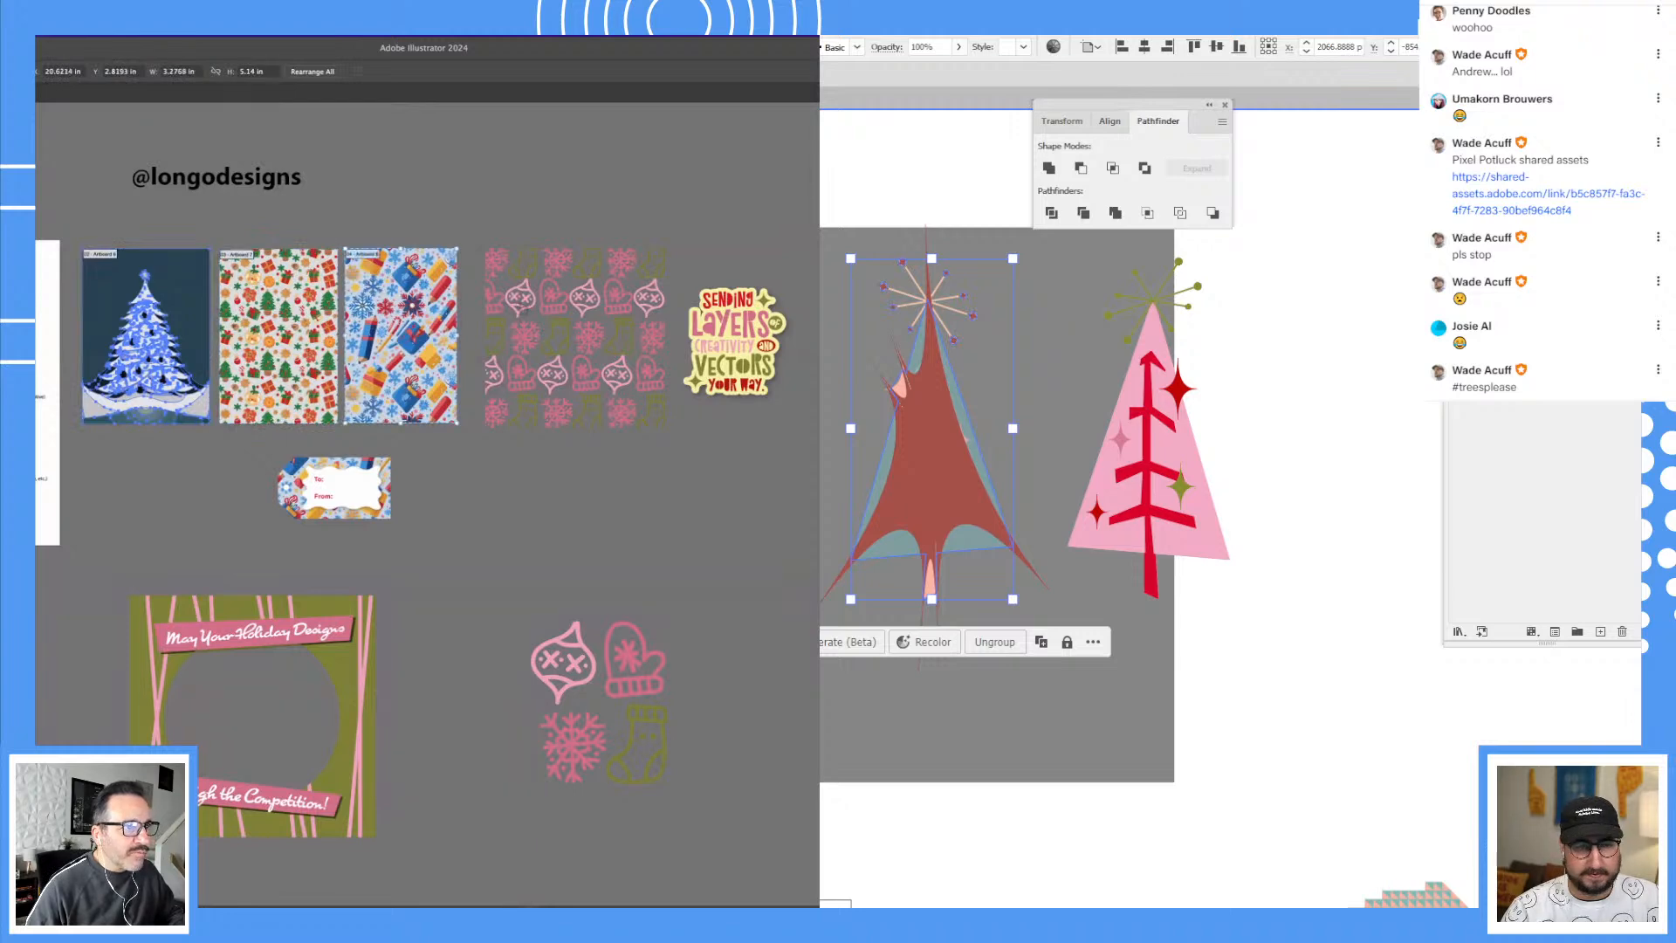
key("ctrl+z")
left_click(634, 311)
left_click(742, 320)
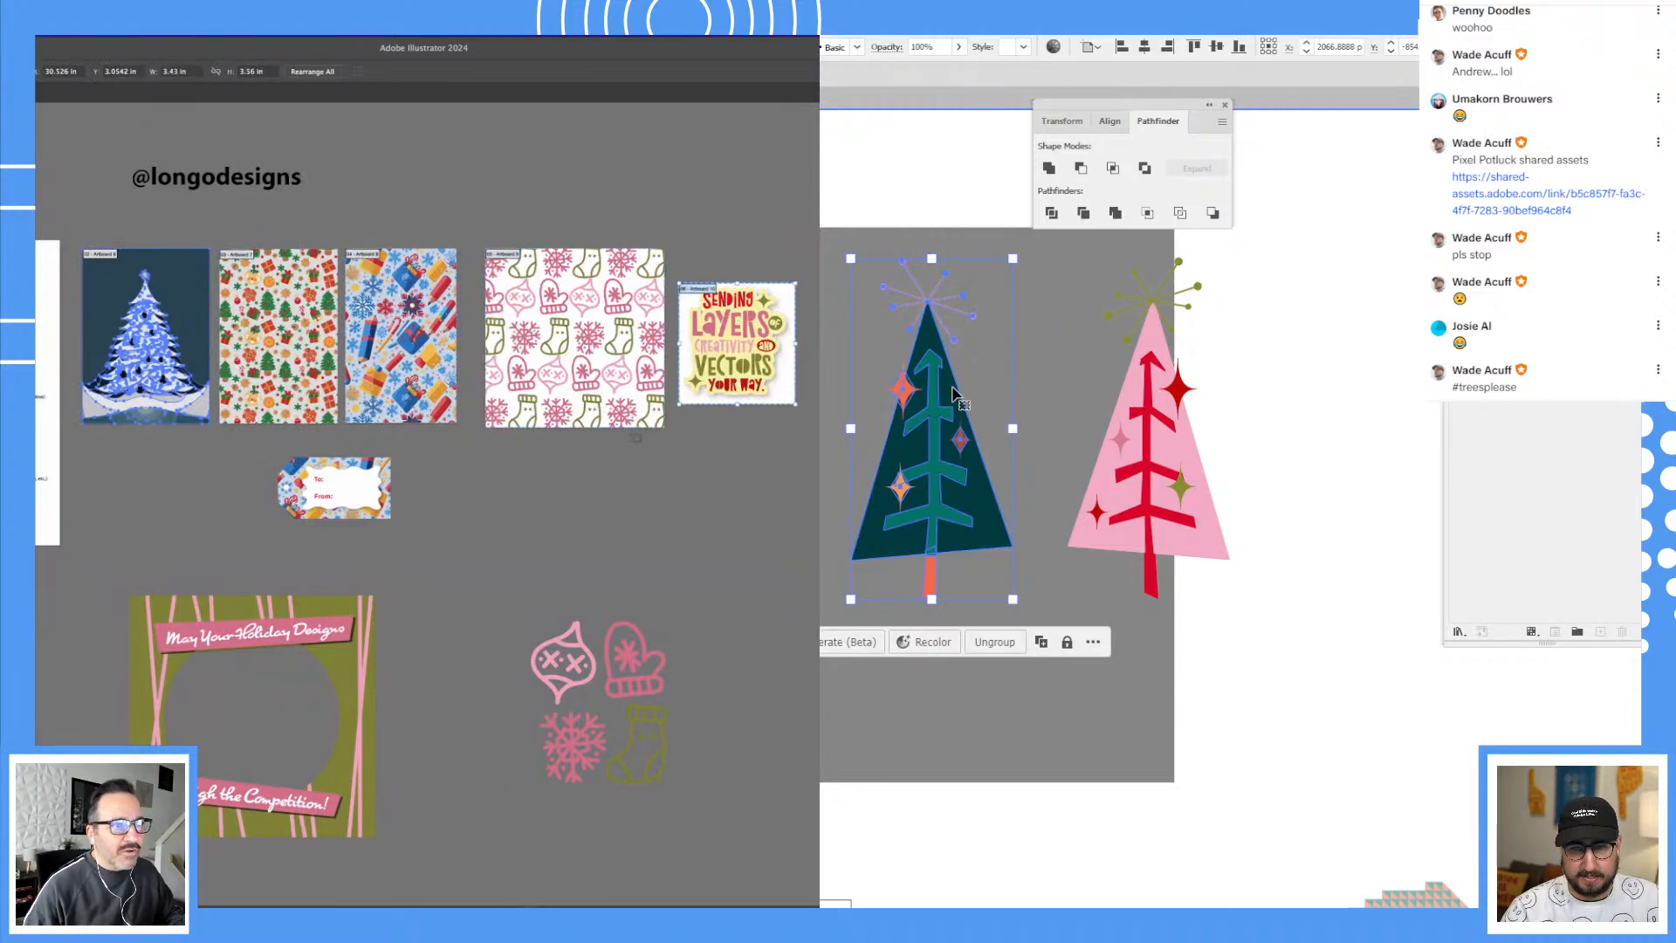
Step: Create artboards fitted to the gift tag, the holiday frame and the four-icon set
left_click(353, 503)
left_click(316, 609)
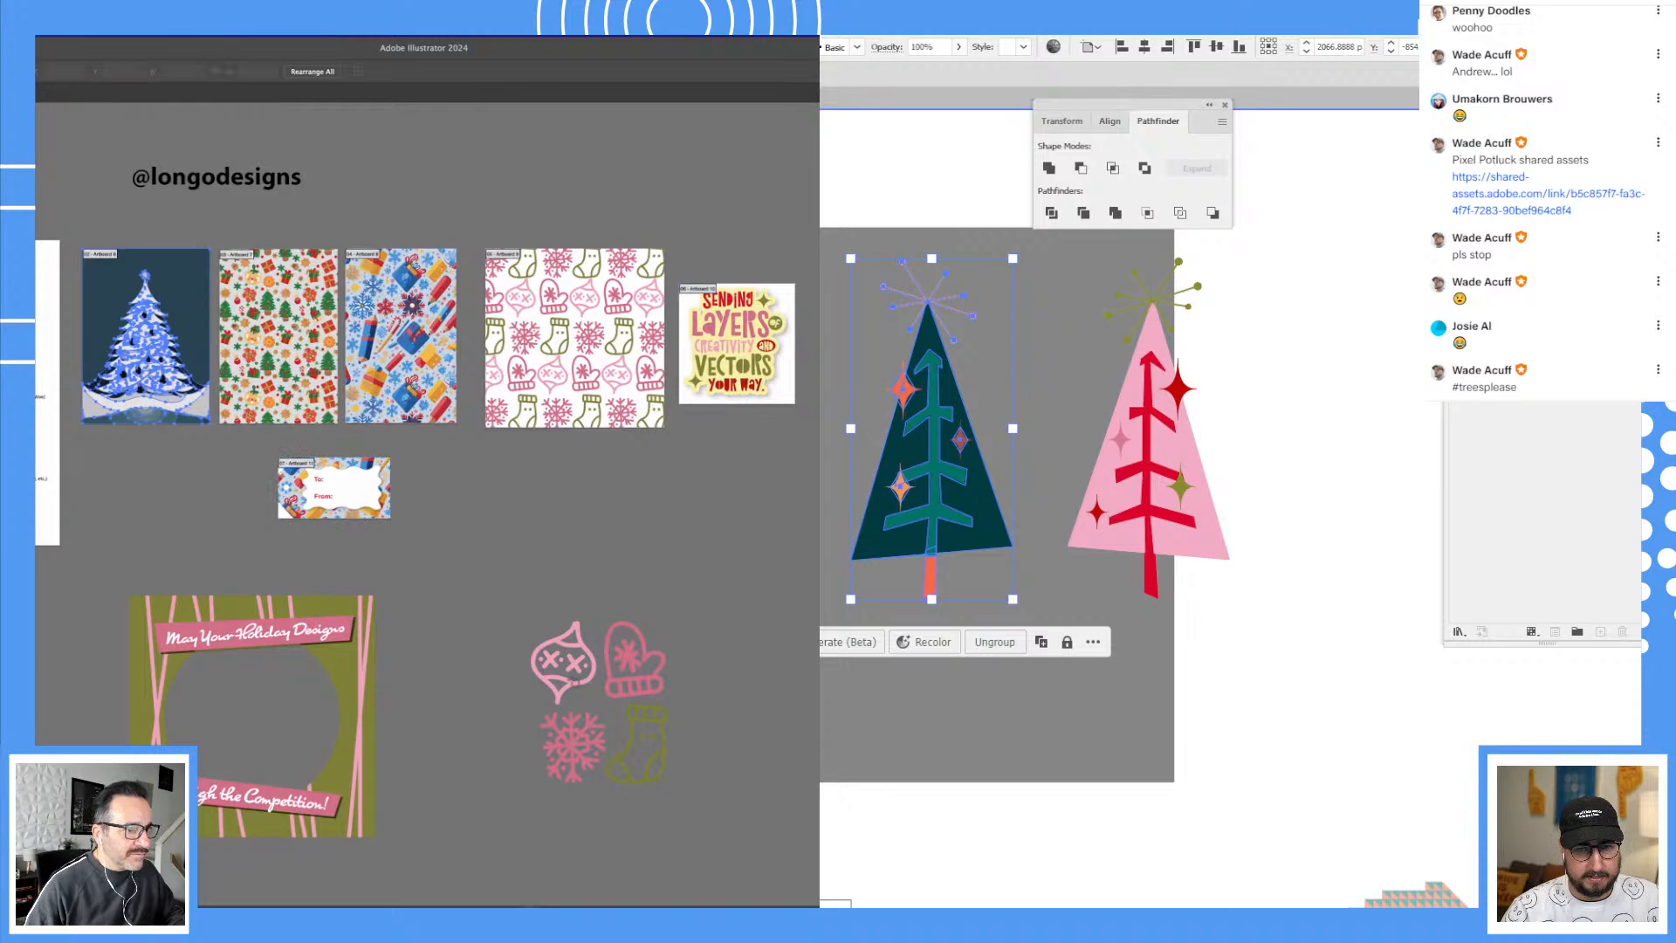
left_click(326, 604)
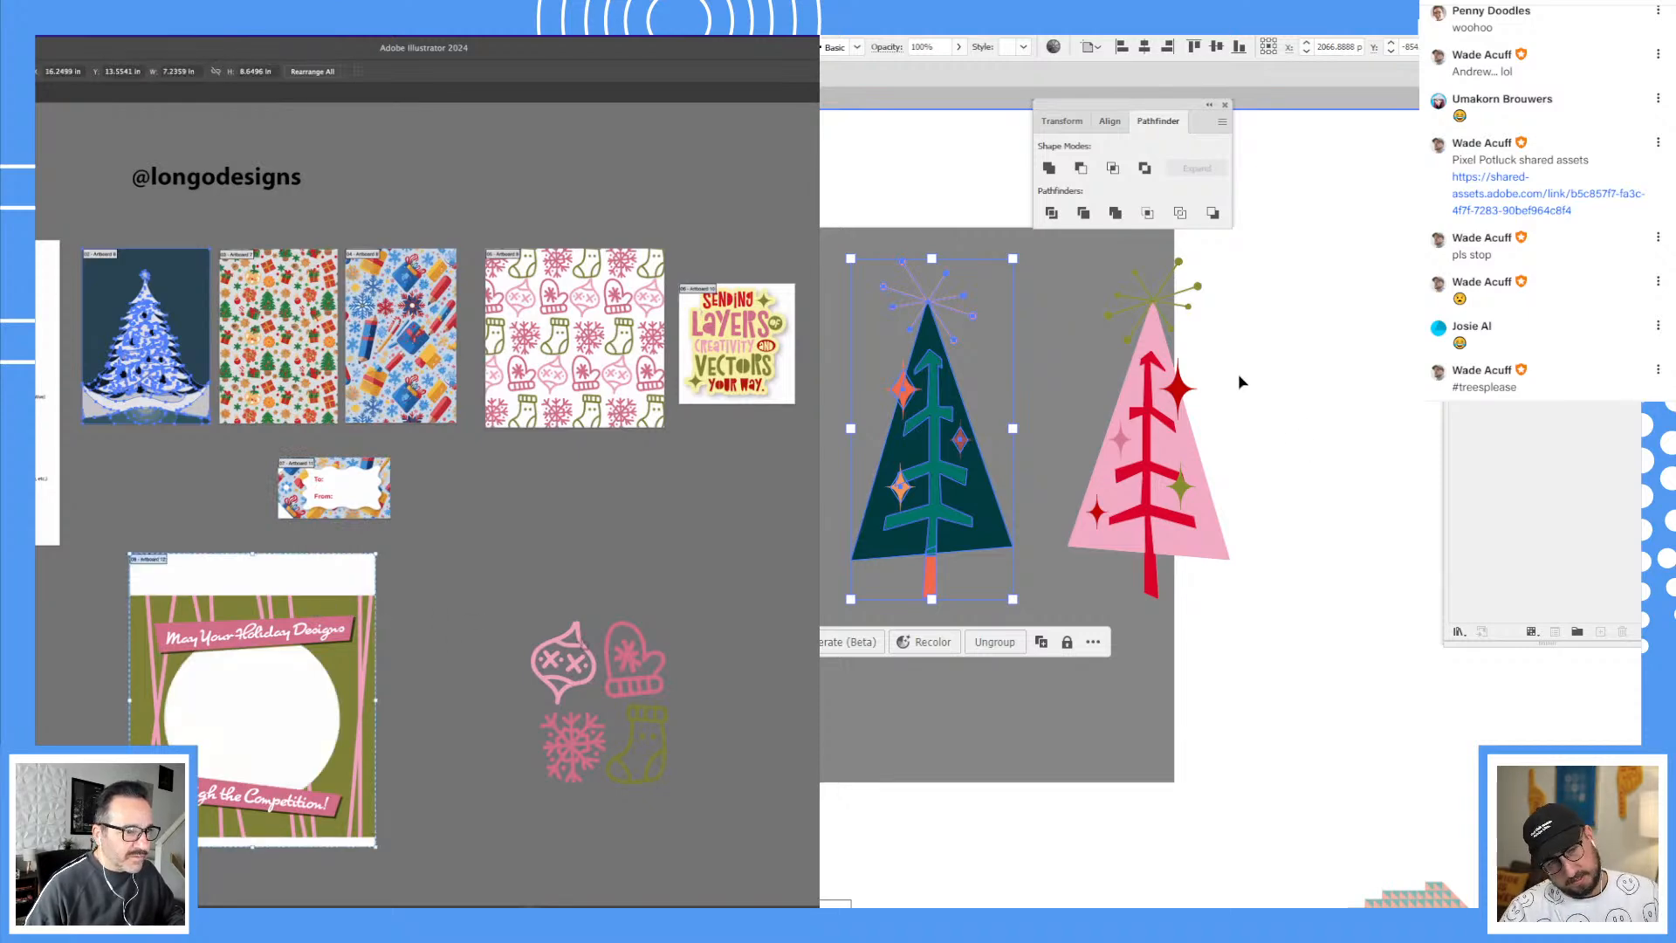
left_click(635, 657)
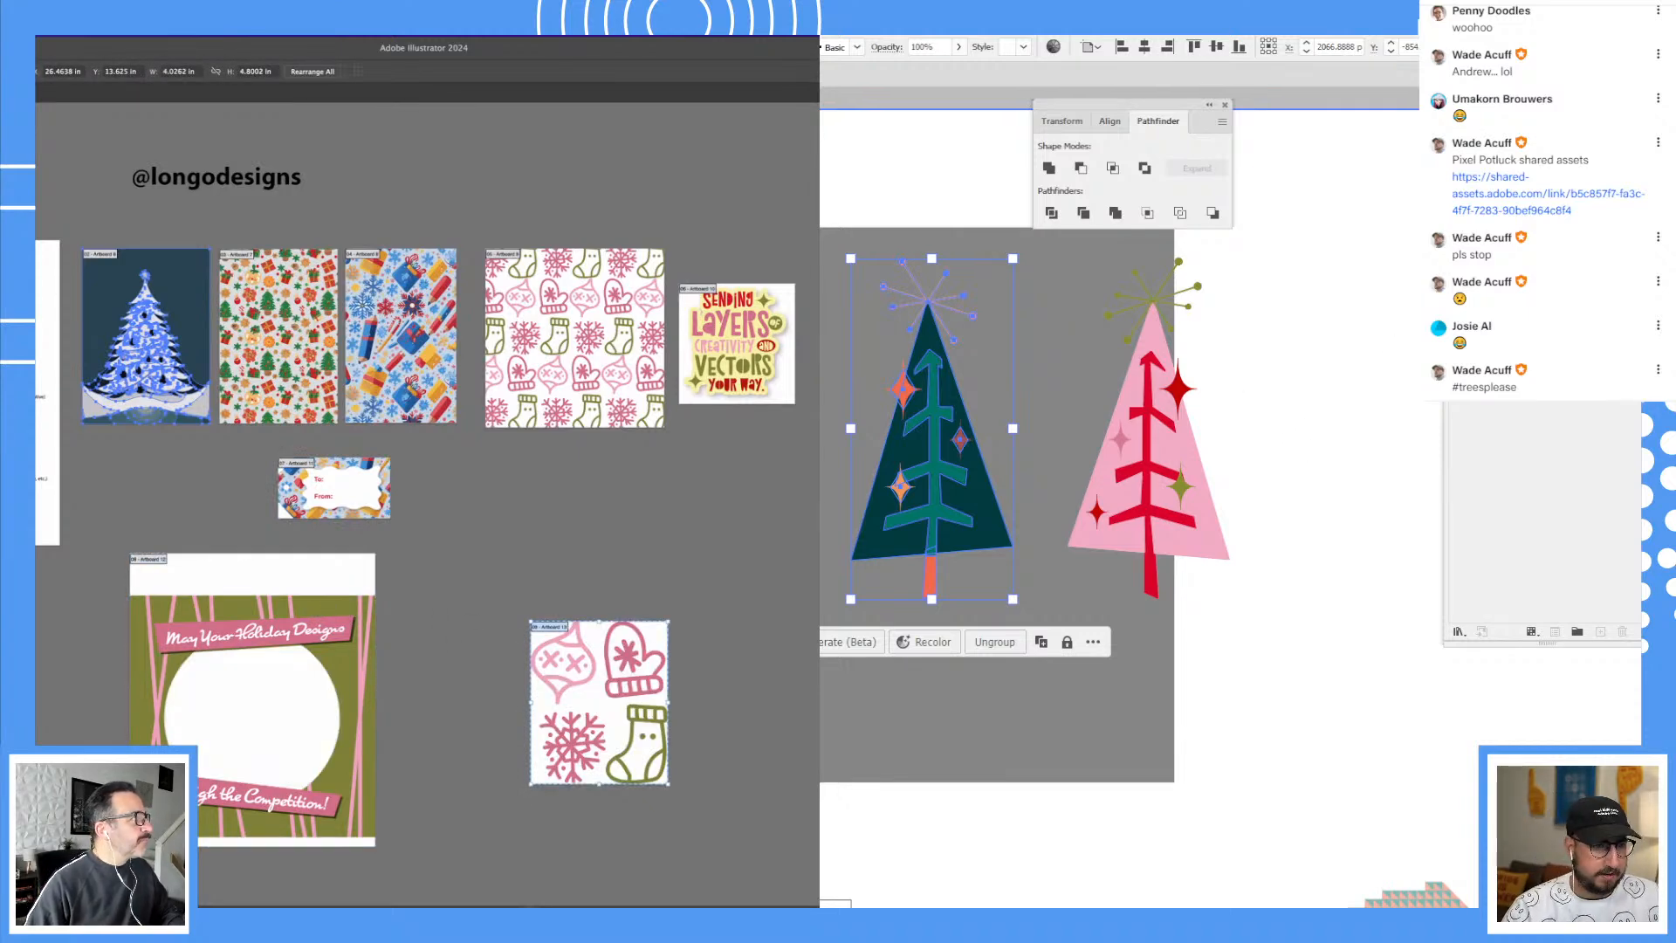
key("Escape")
key("shift+o")
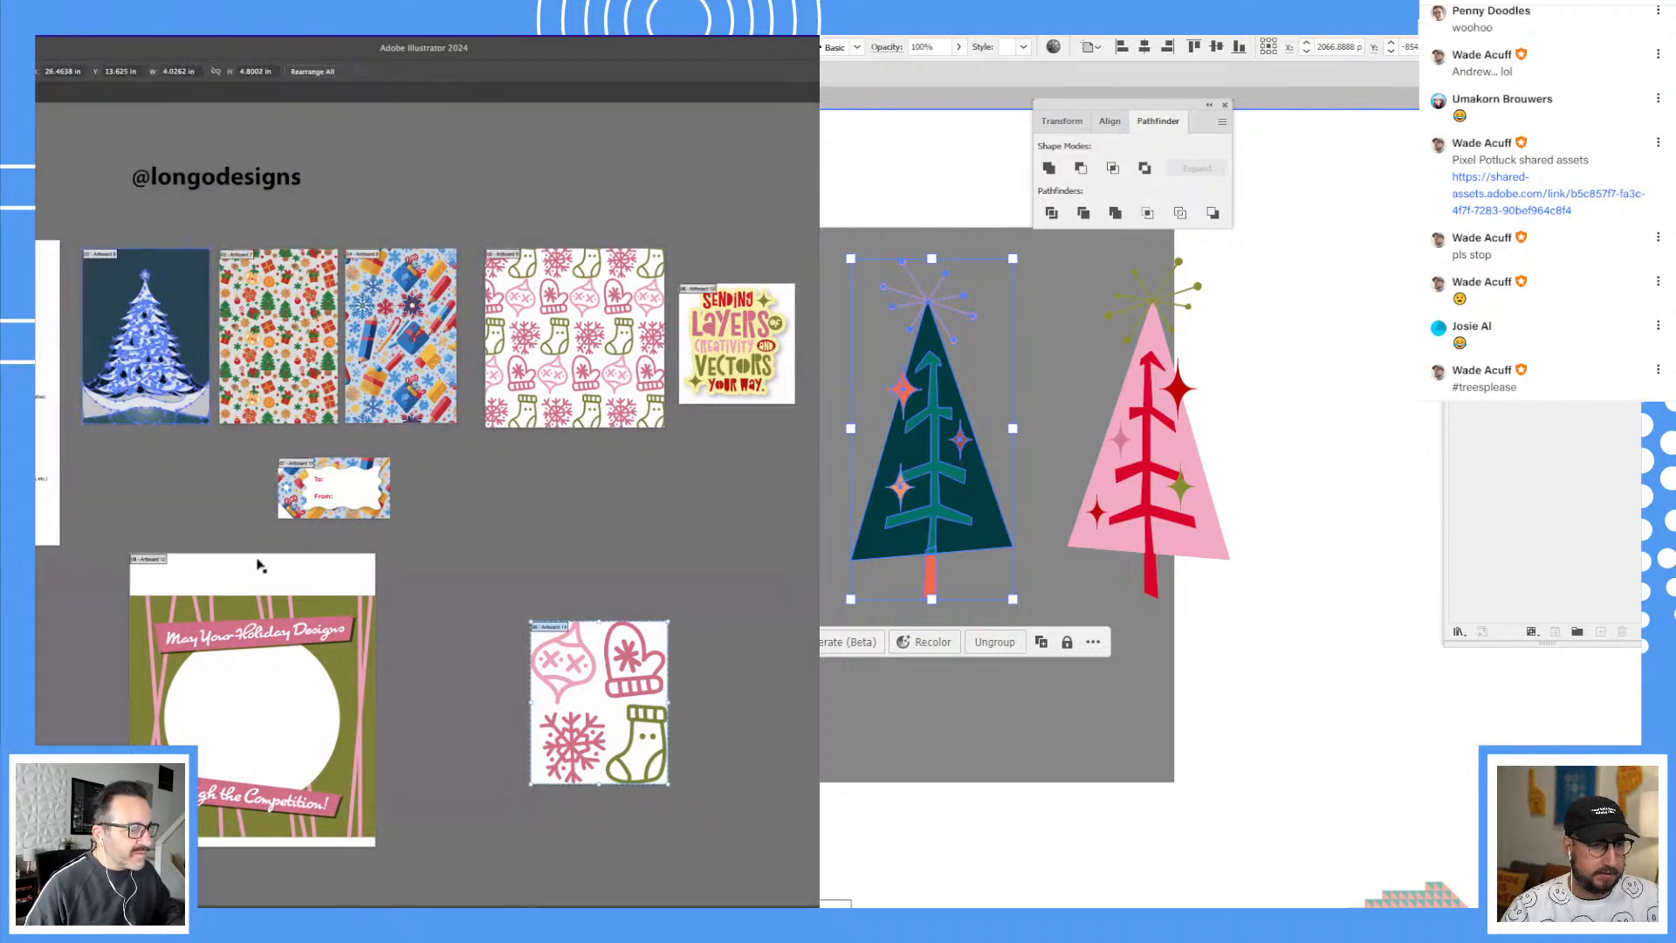
Step: Shrink the holiday frame's artboard so its top and bottom edges match the olive frame
left_click(245, 564)
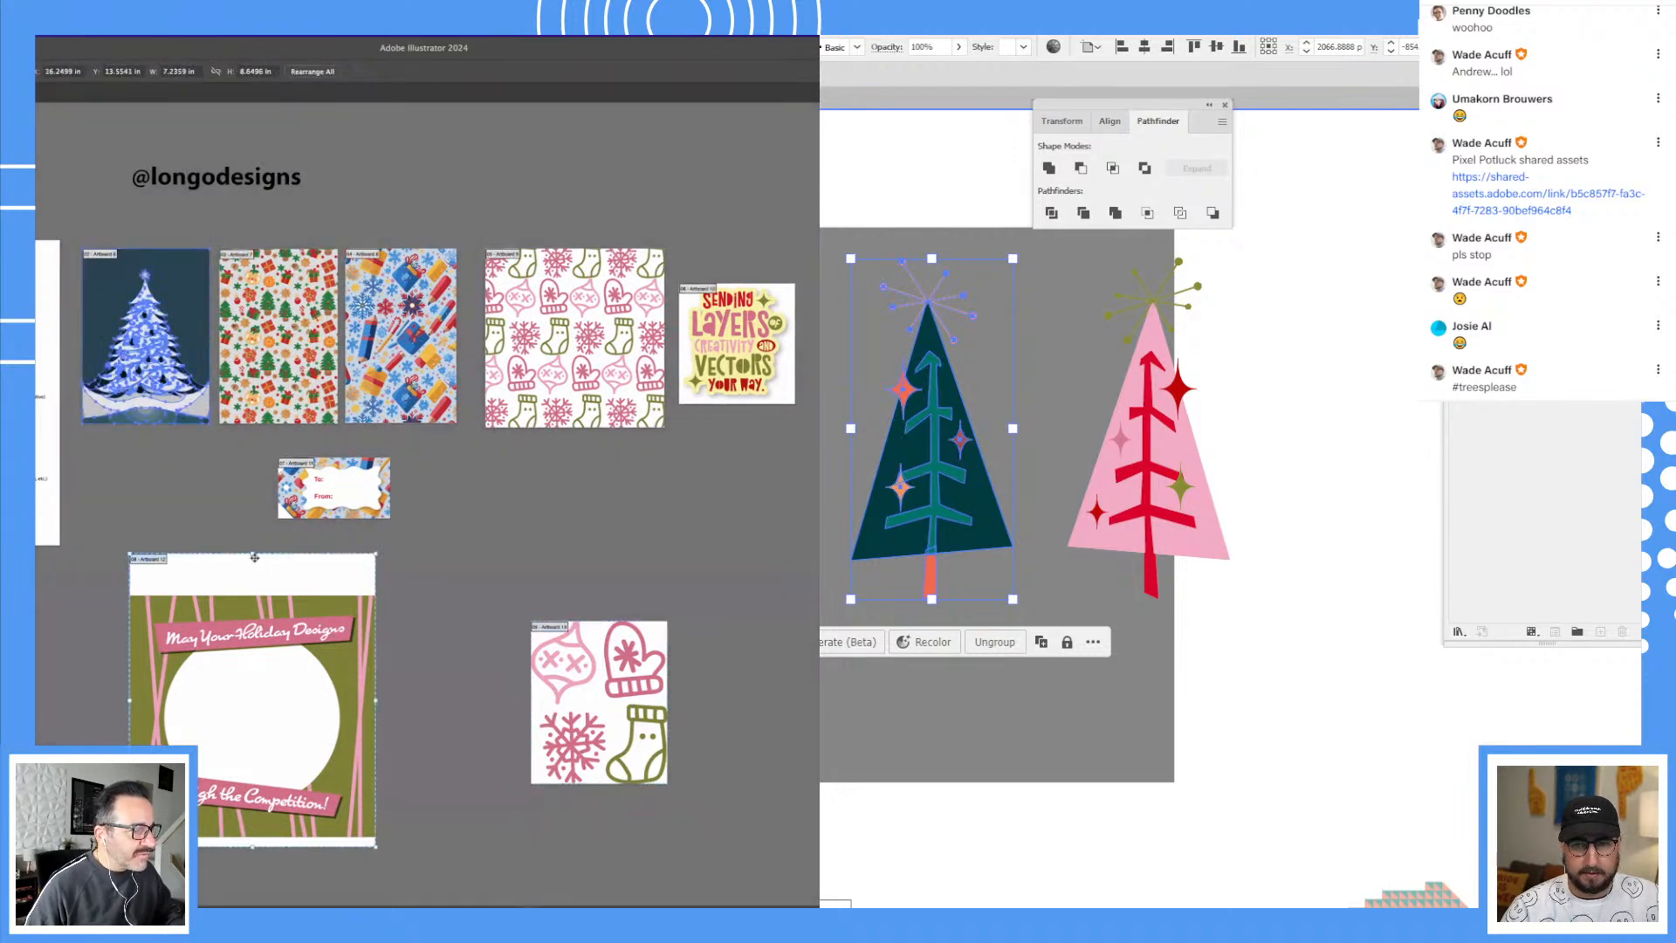
left_click_drag(253, 556, 254, 595)
left_click(1049, 168)
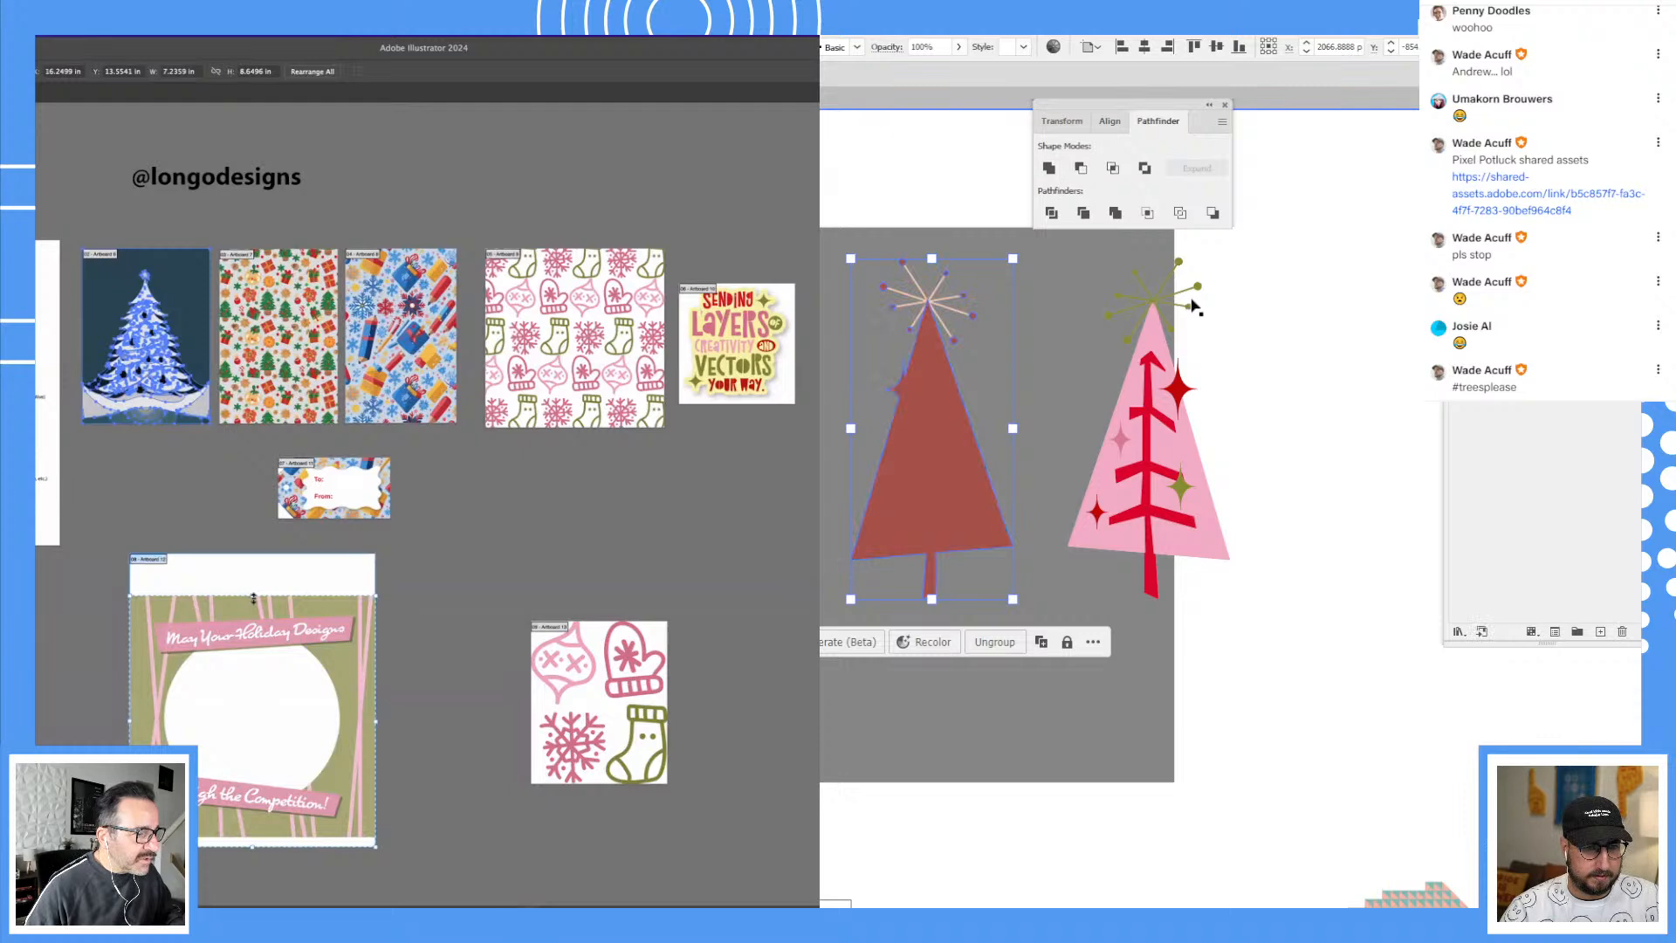
left_click_drag(253, 847, 253, 836)
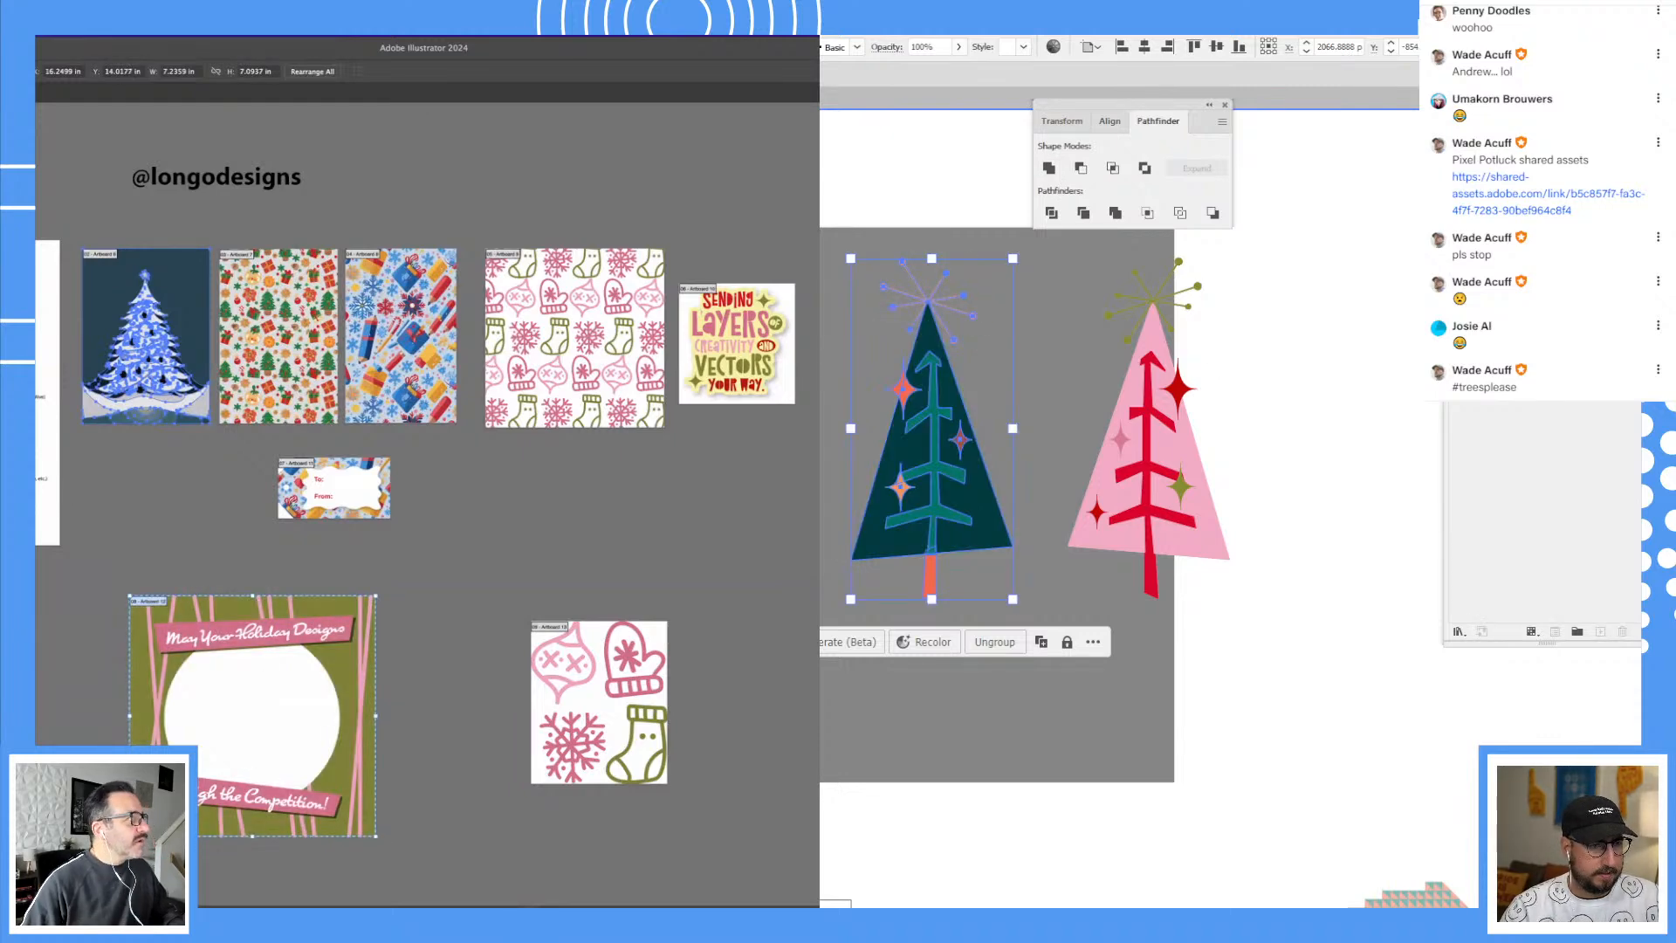
key("Escape")
key("Return")
left_click(595, 477)
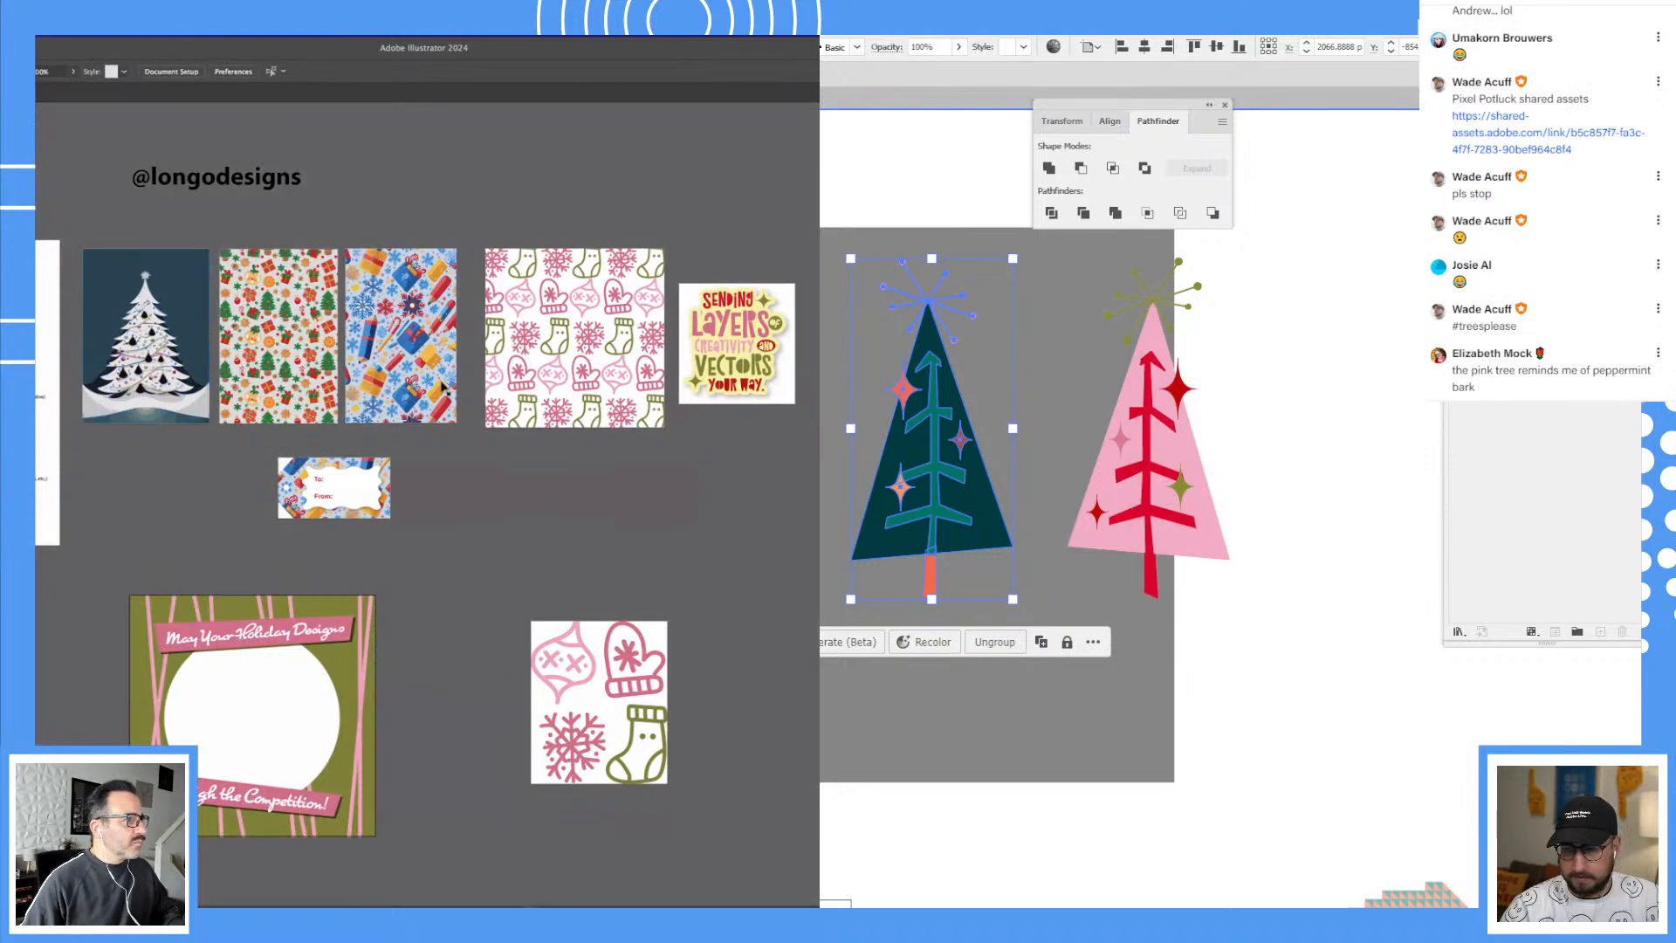
Step: Unite the green tree's shapes into a single silhouette and delete the leftover large artboard beside the snowy tree
key("shift+o")
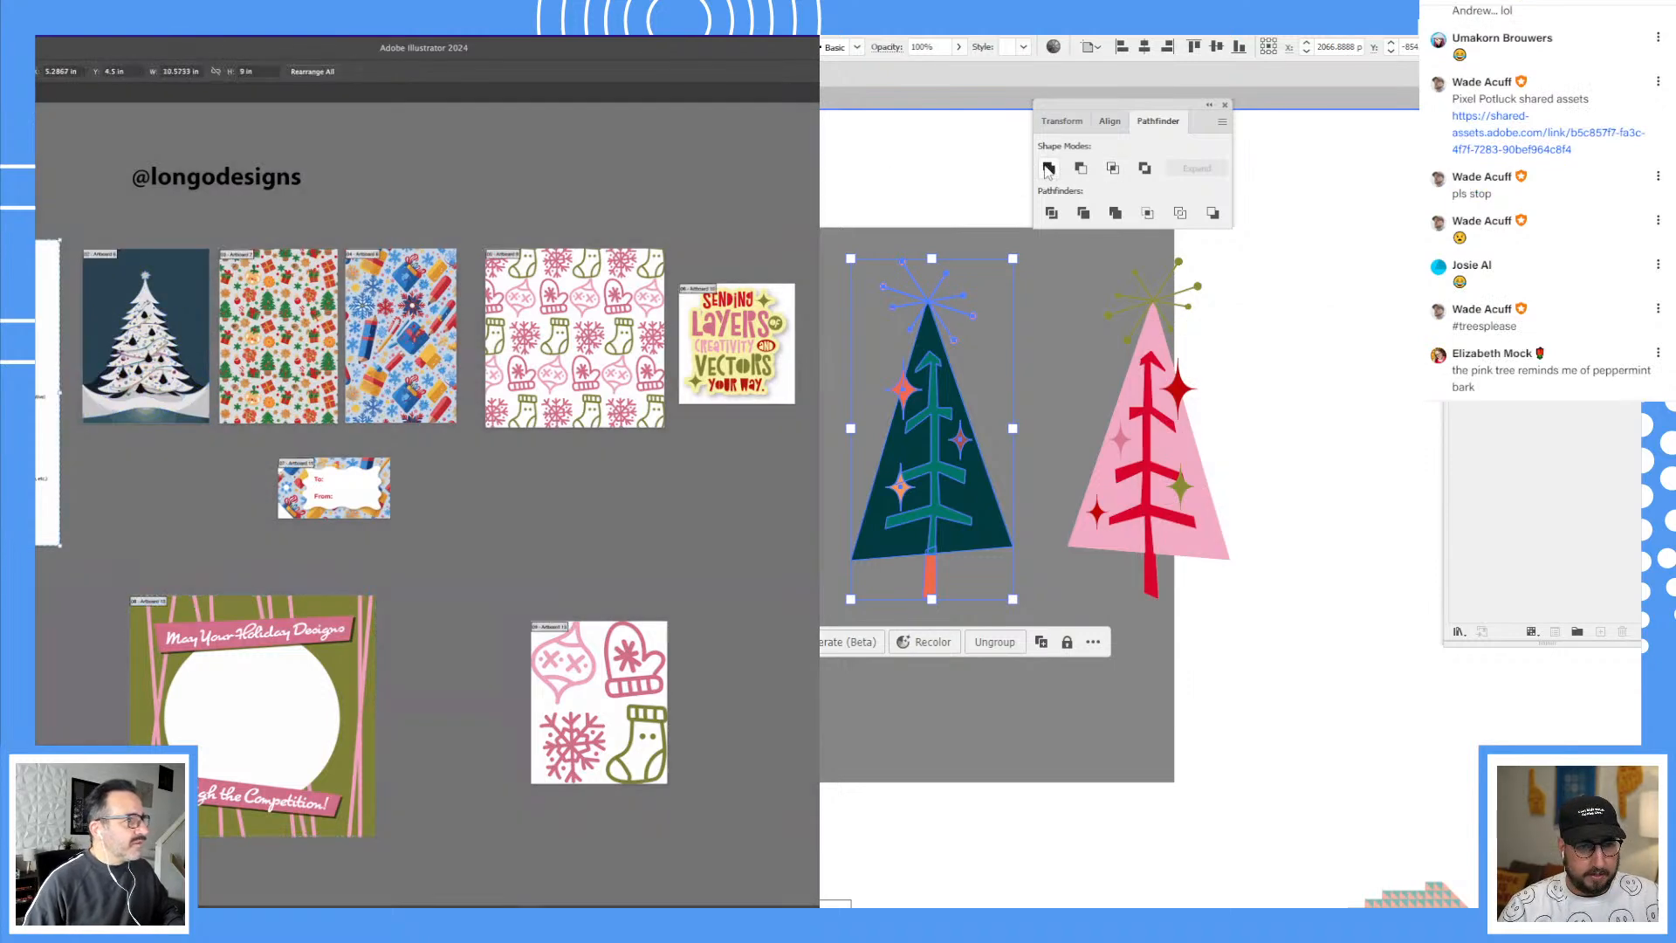
left_click(1048, 168)
key("Delete")
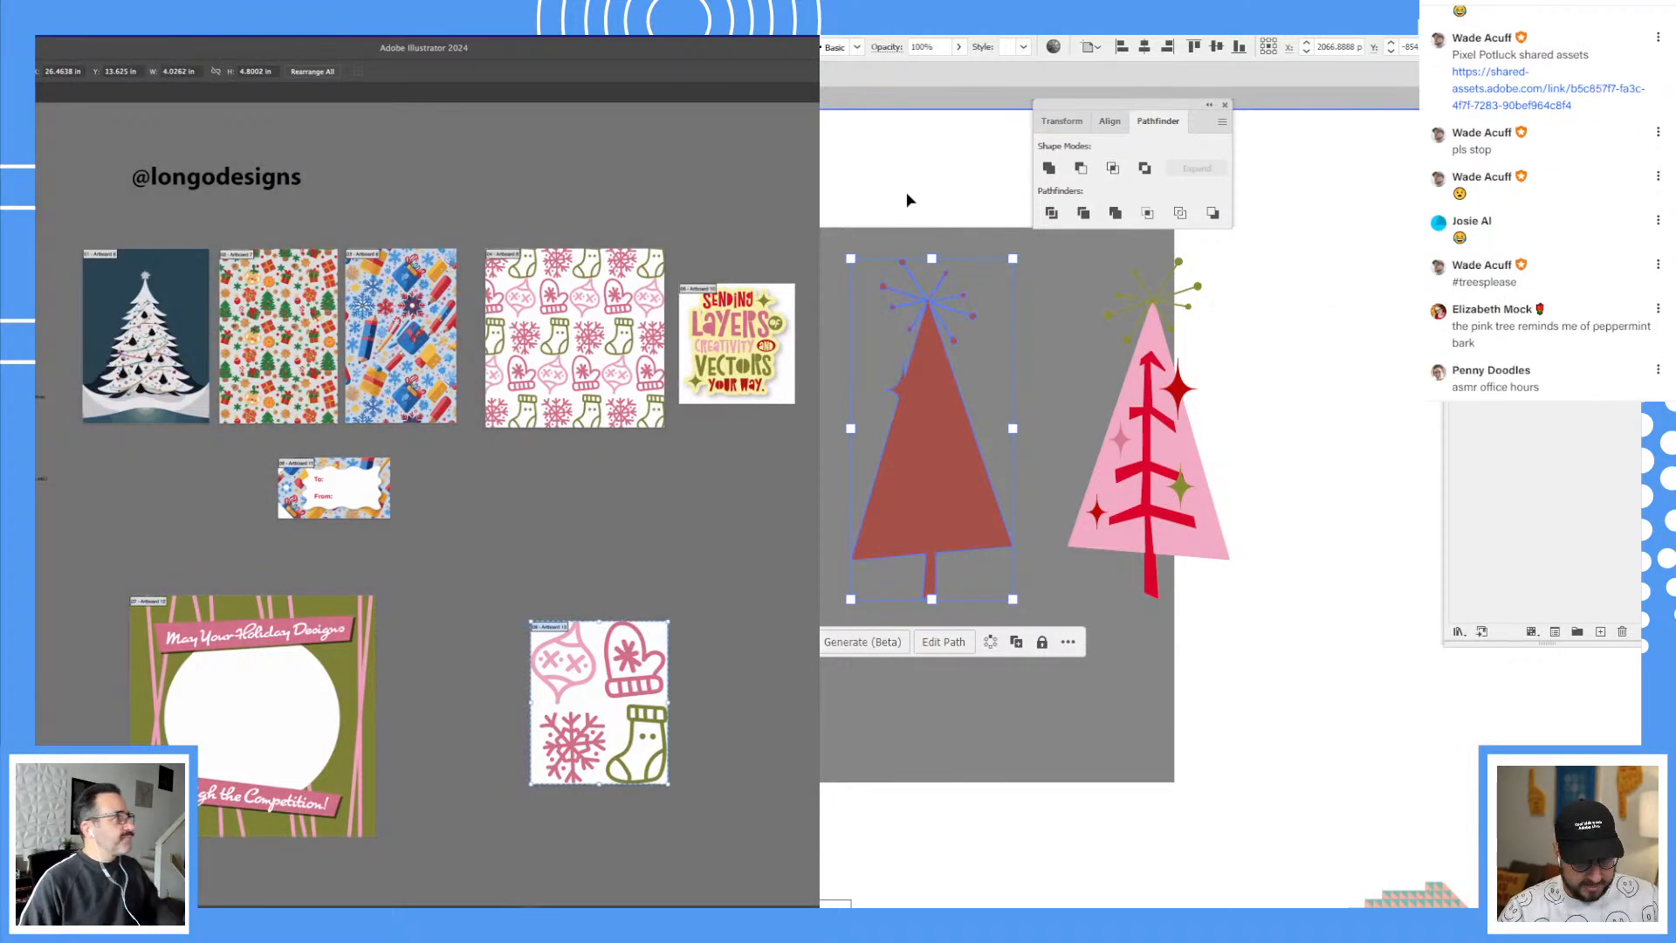
key("Escape")
key("i")
left_click(904, 195)
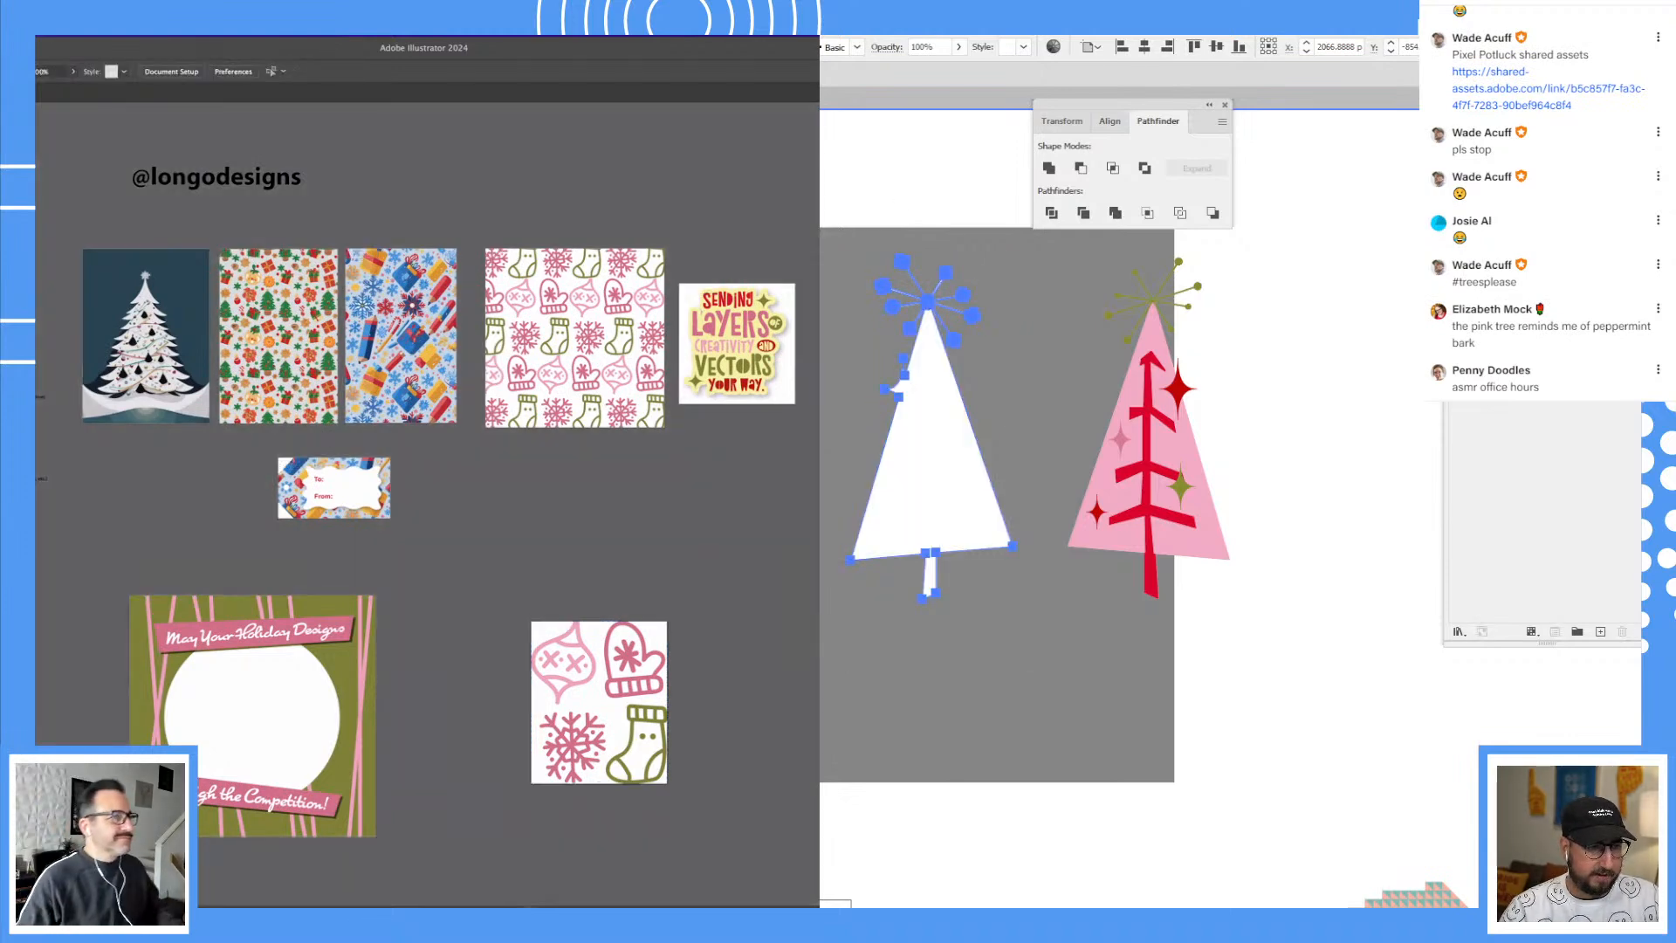
left_click_drag(208, 183, 37, 181)
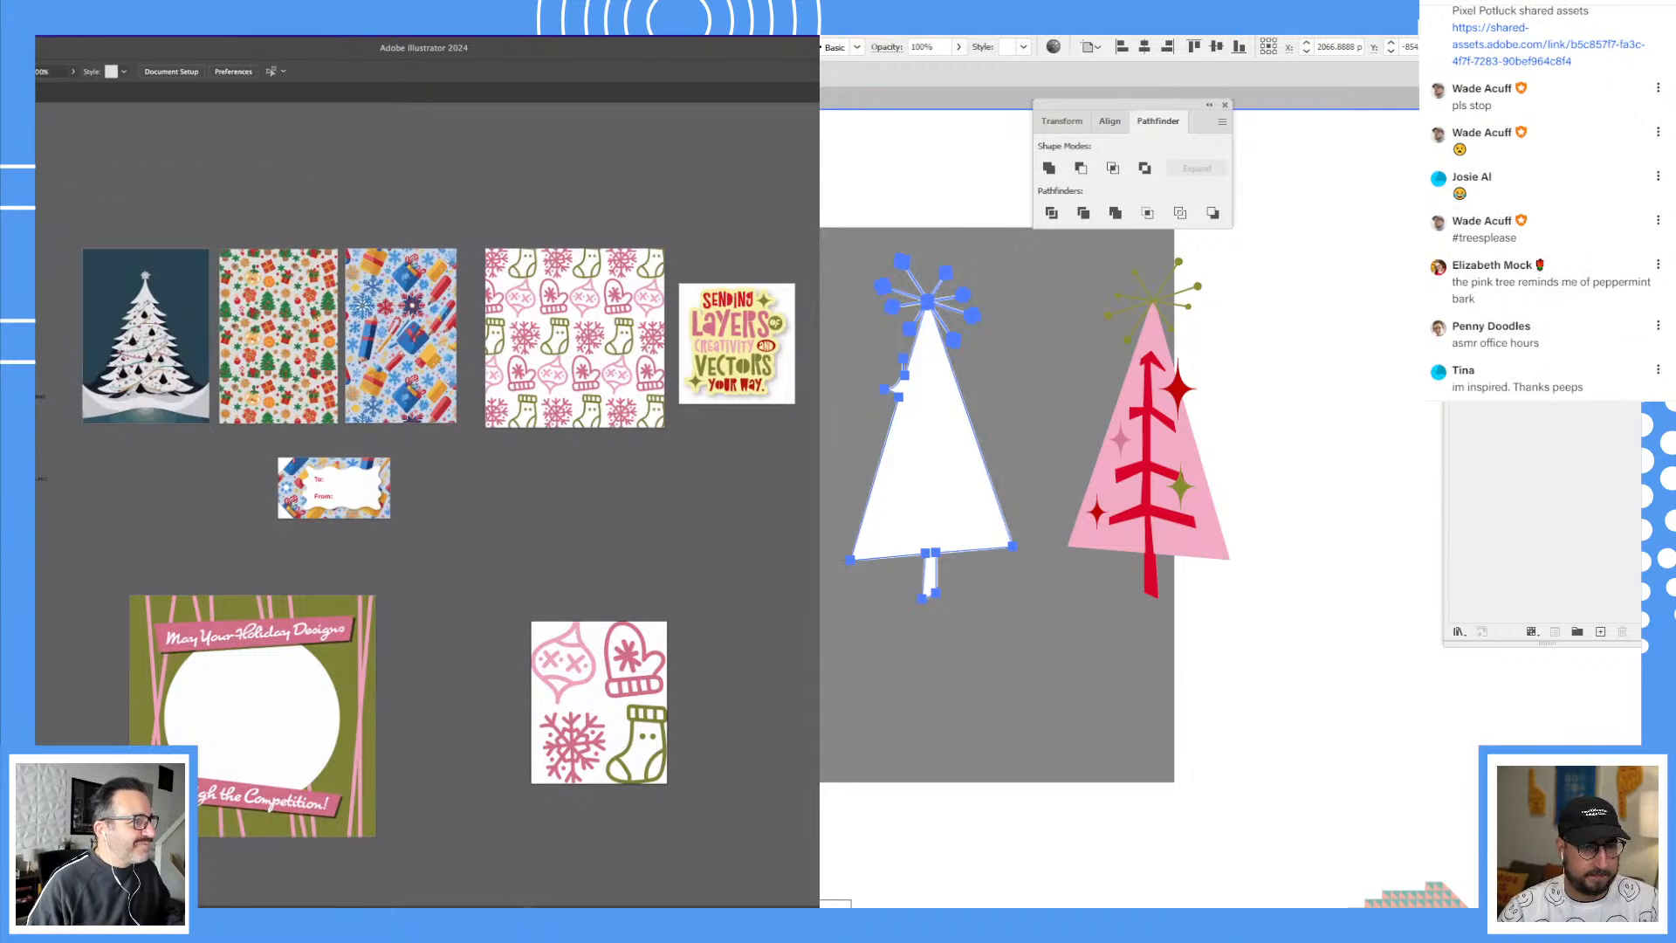
left_click(523, 539)
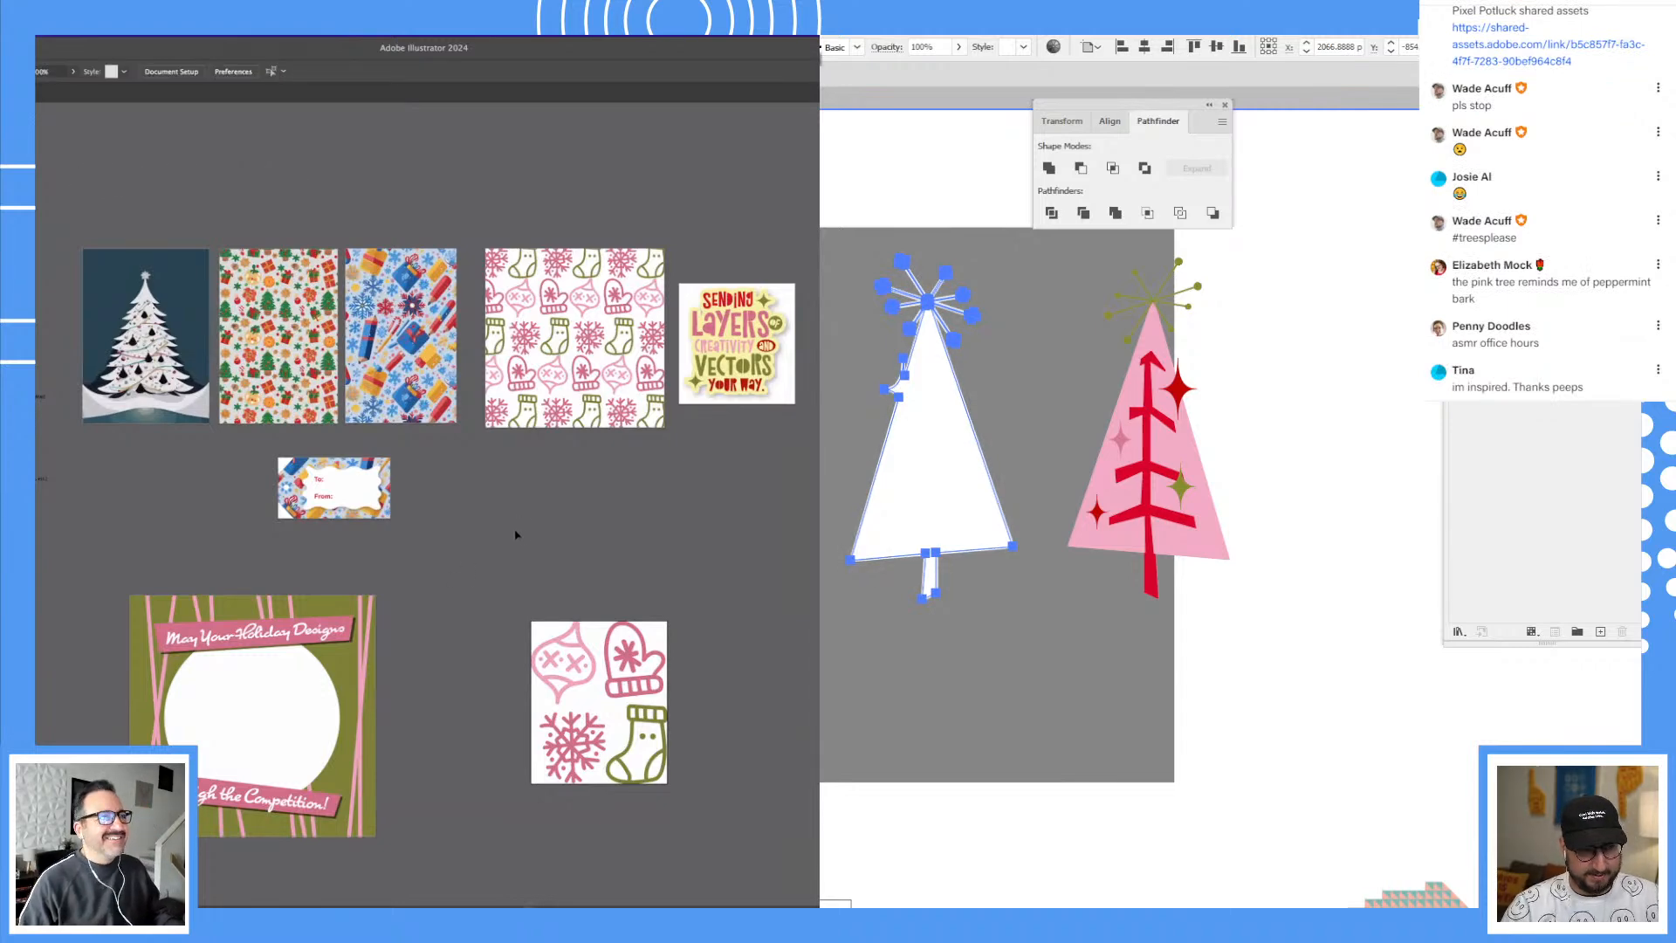
Step: Leave isolation mode, ungroup the trees and send the white silhouette behind the green tree
key("Return")
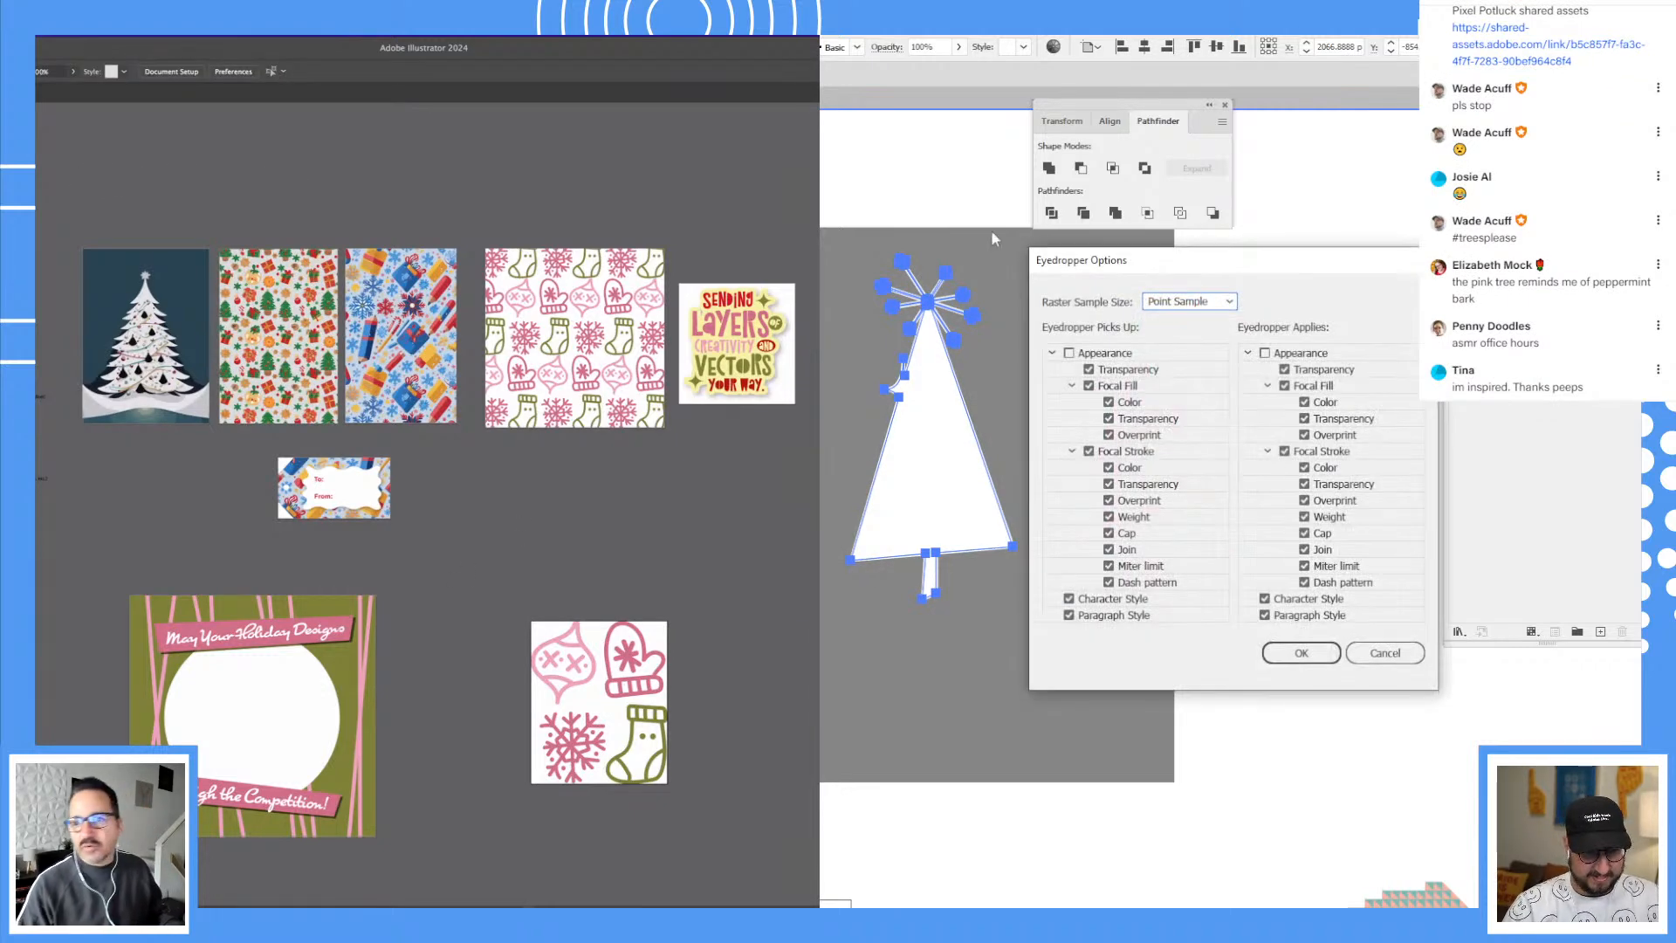
left_click(1385, 653)
left_click(1283, 479)
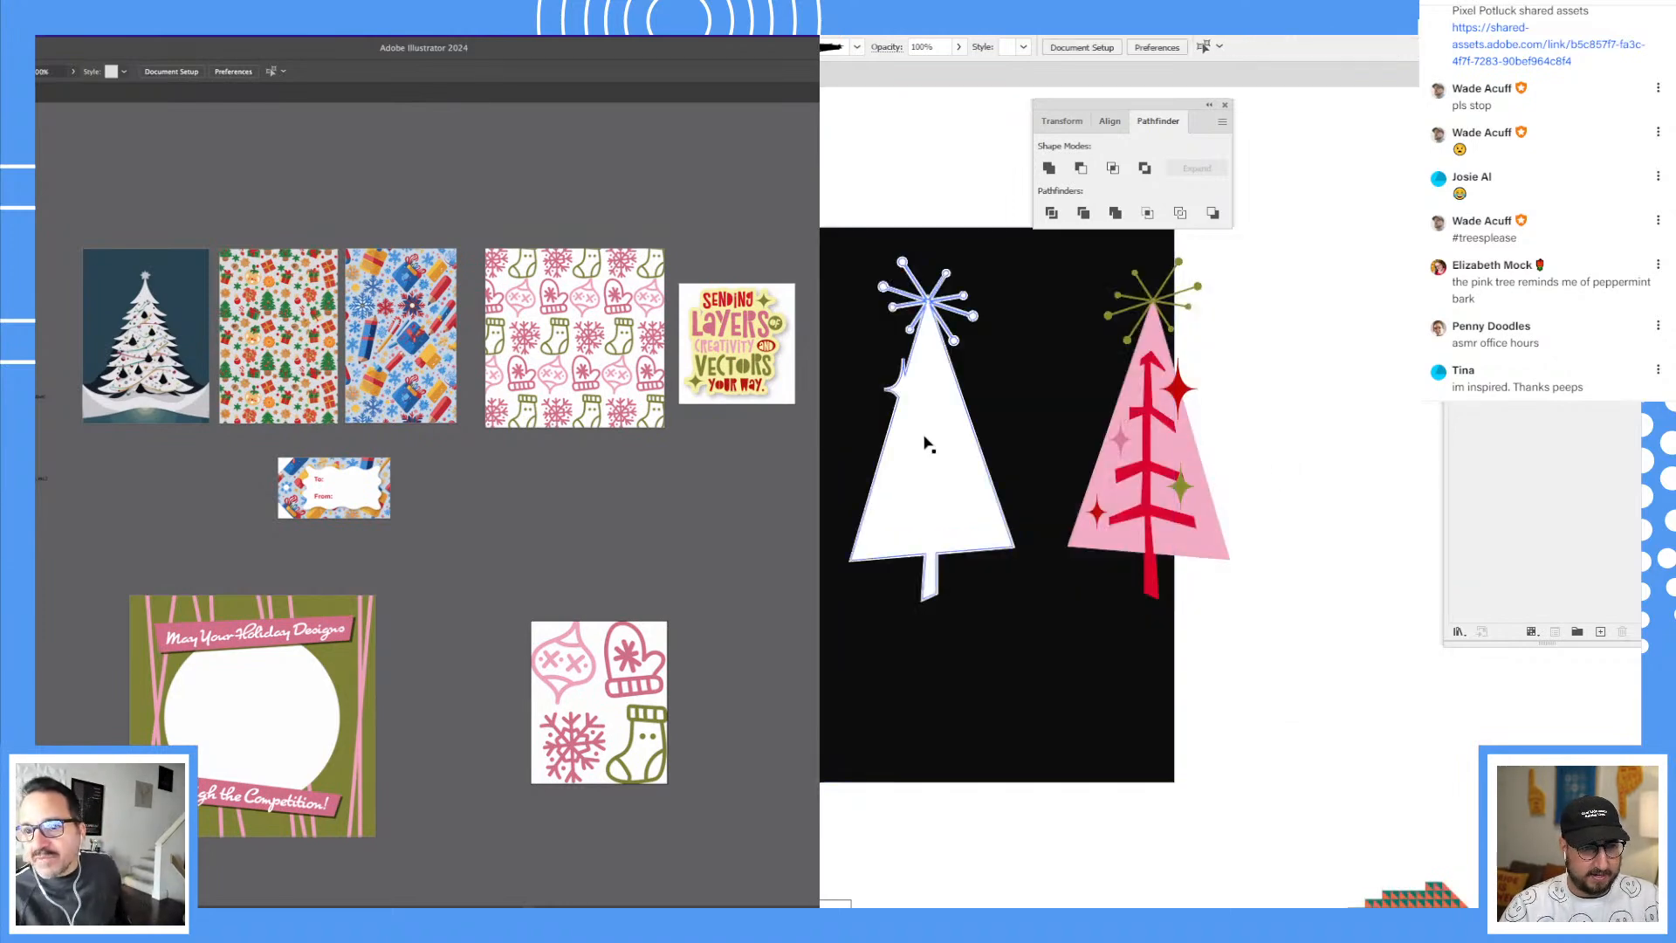
left_click(914, 444)
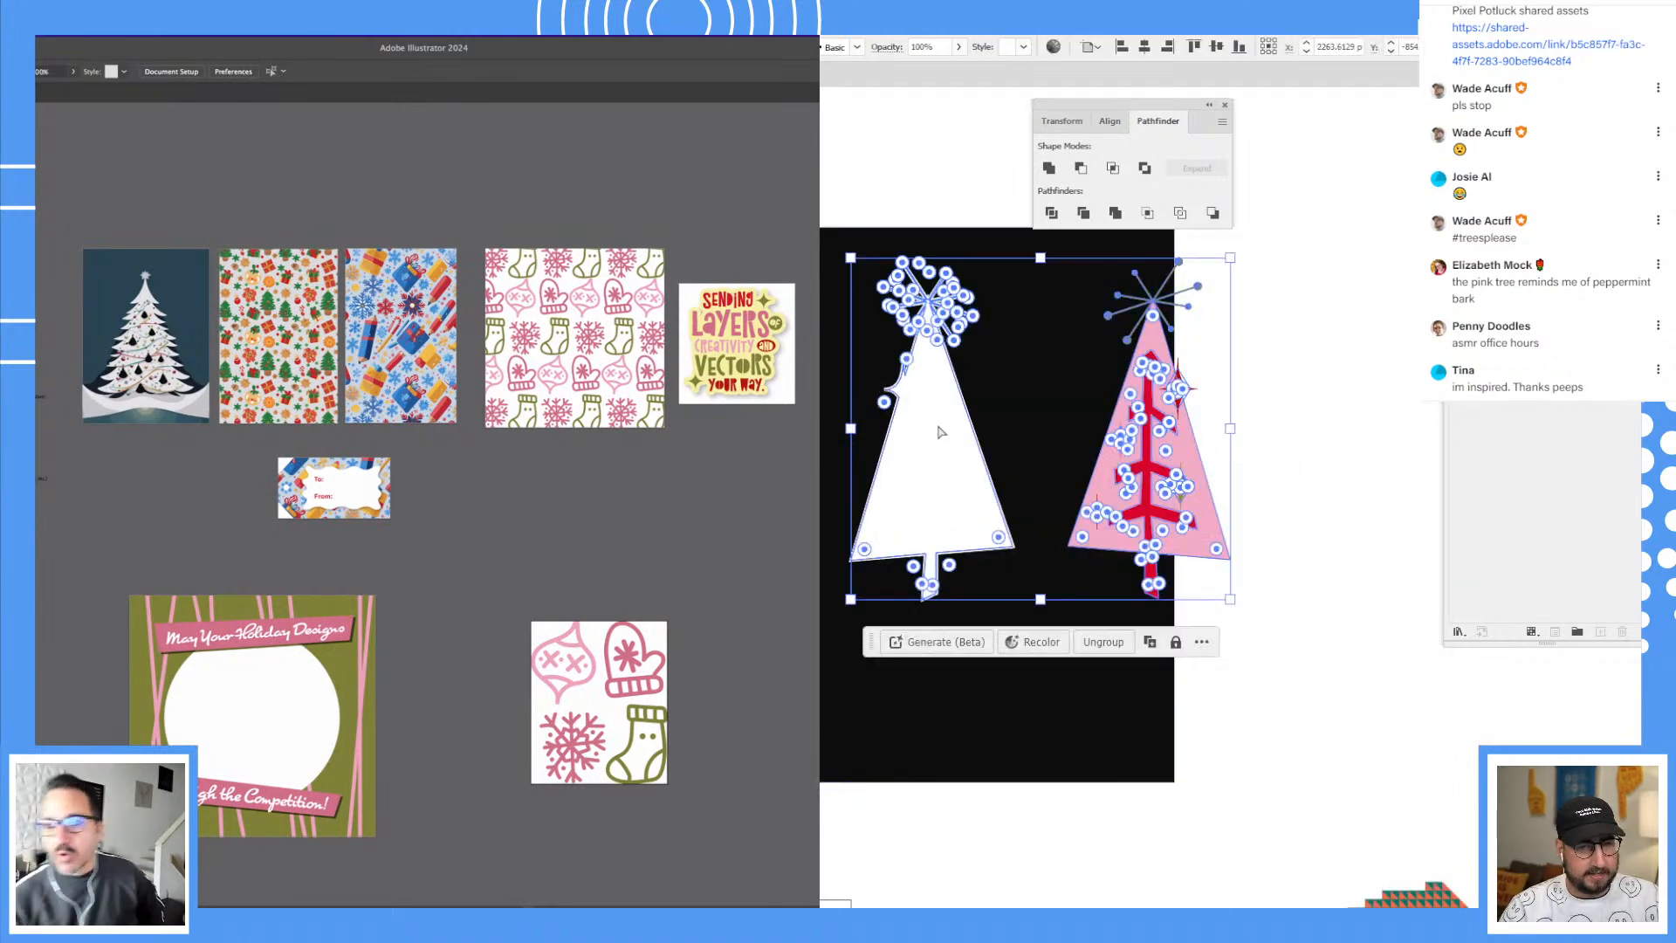
key("ctrl+shift+g")
left_click(1290, 401)
left_click(948, 407)
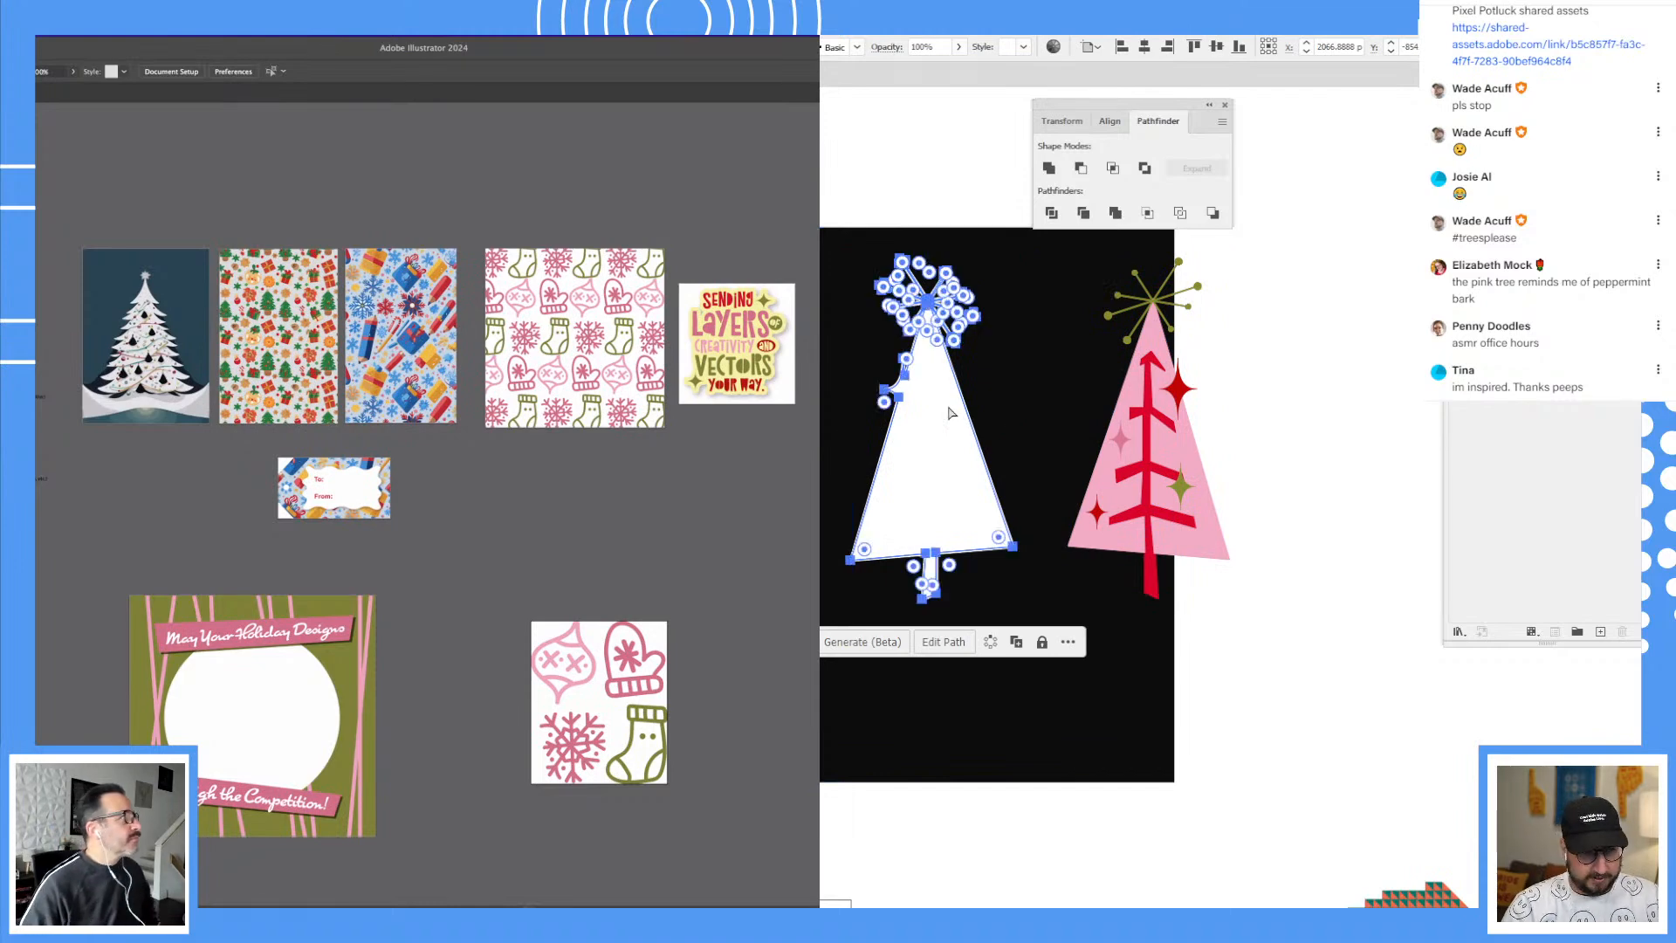
key("ctrl+shift+[")
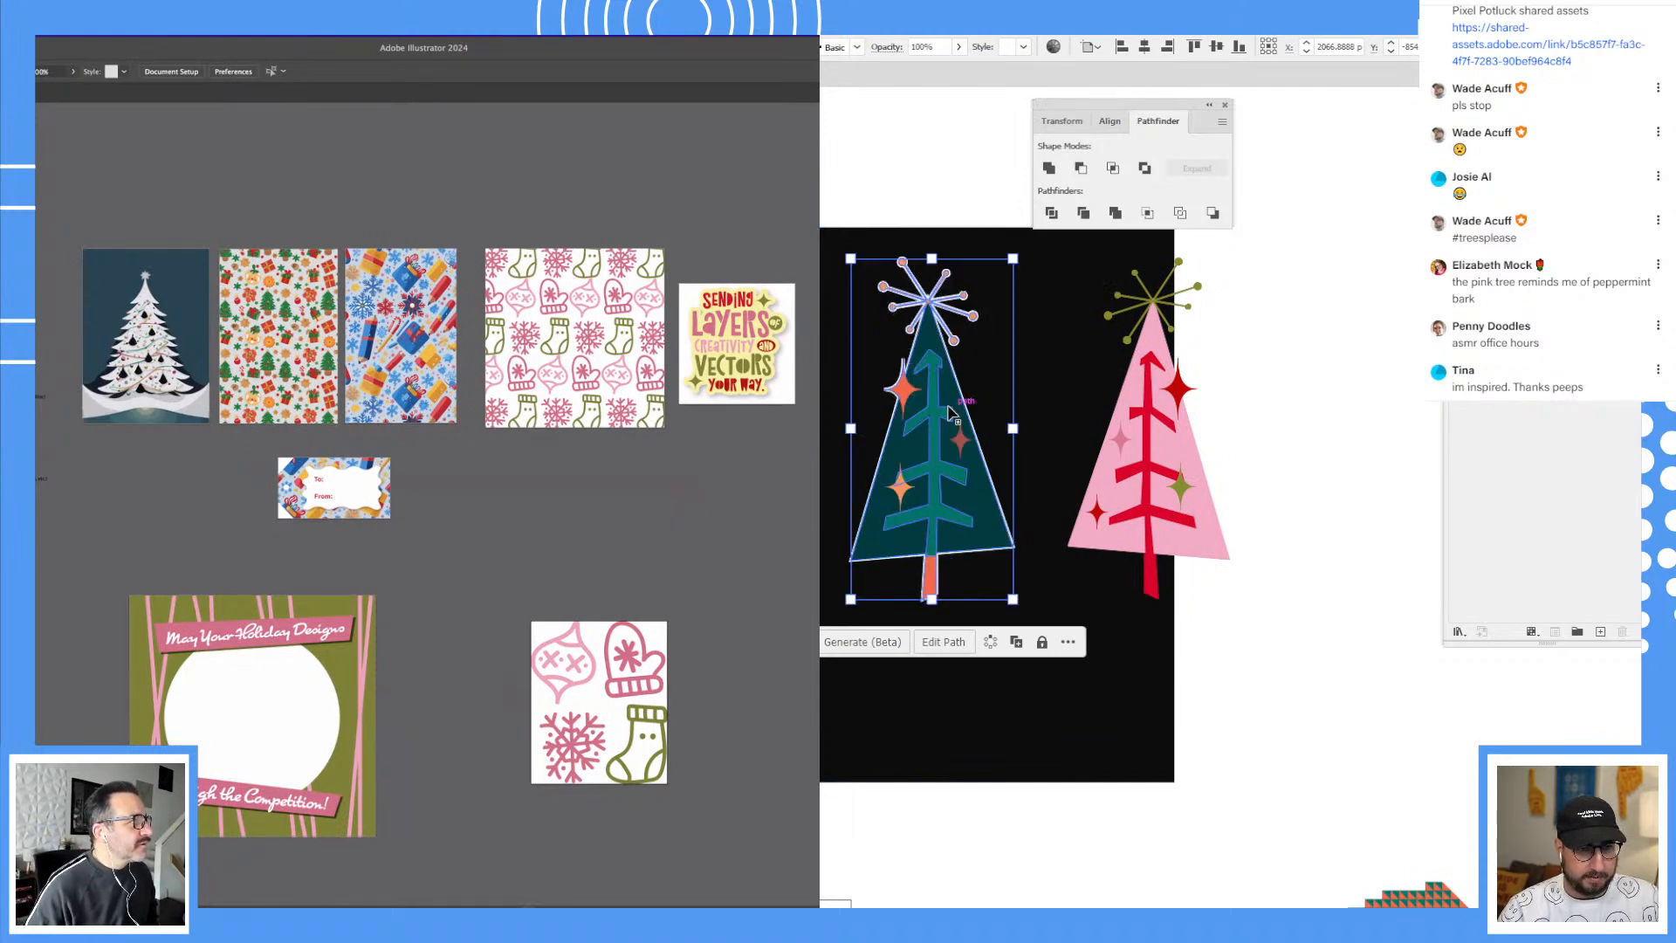
Step: Thicken the green tree silhouette's white outline and include the remaining artboards, 5 to 8, in the Export for Screens selection
key("alt+super+e")
key("Up")
key("Up")
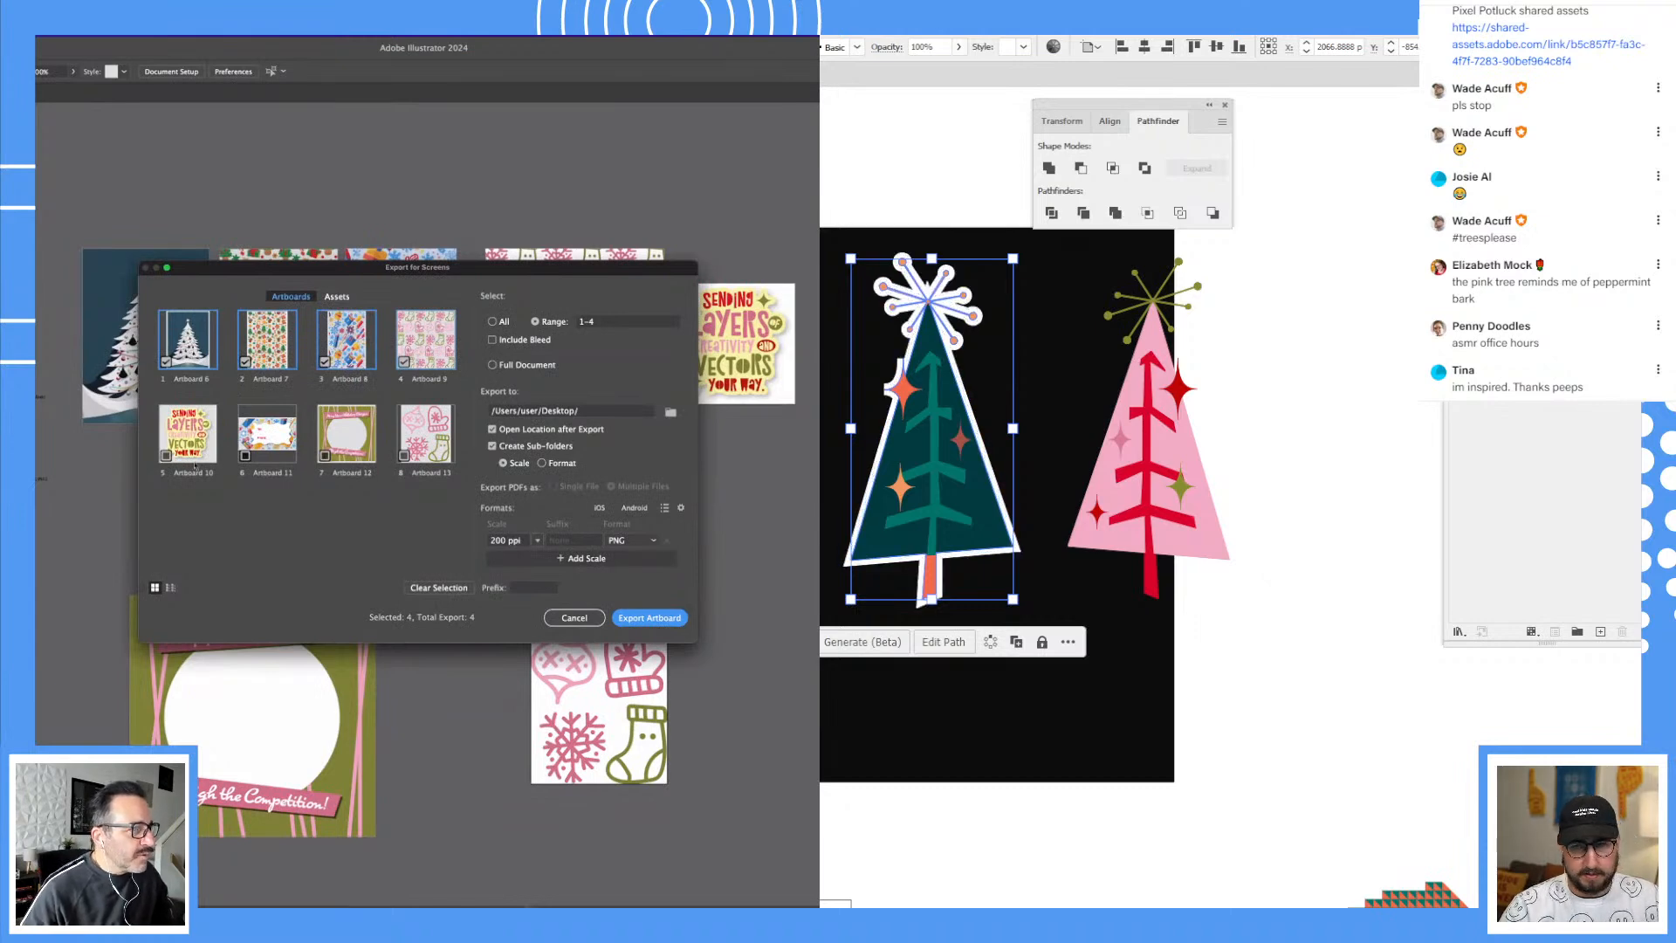
left_click(165, 456)
left_click(245, 456)
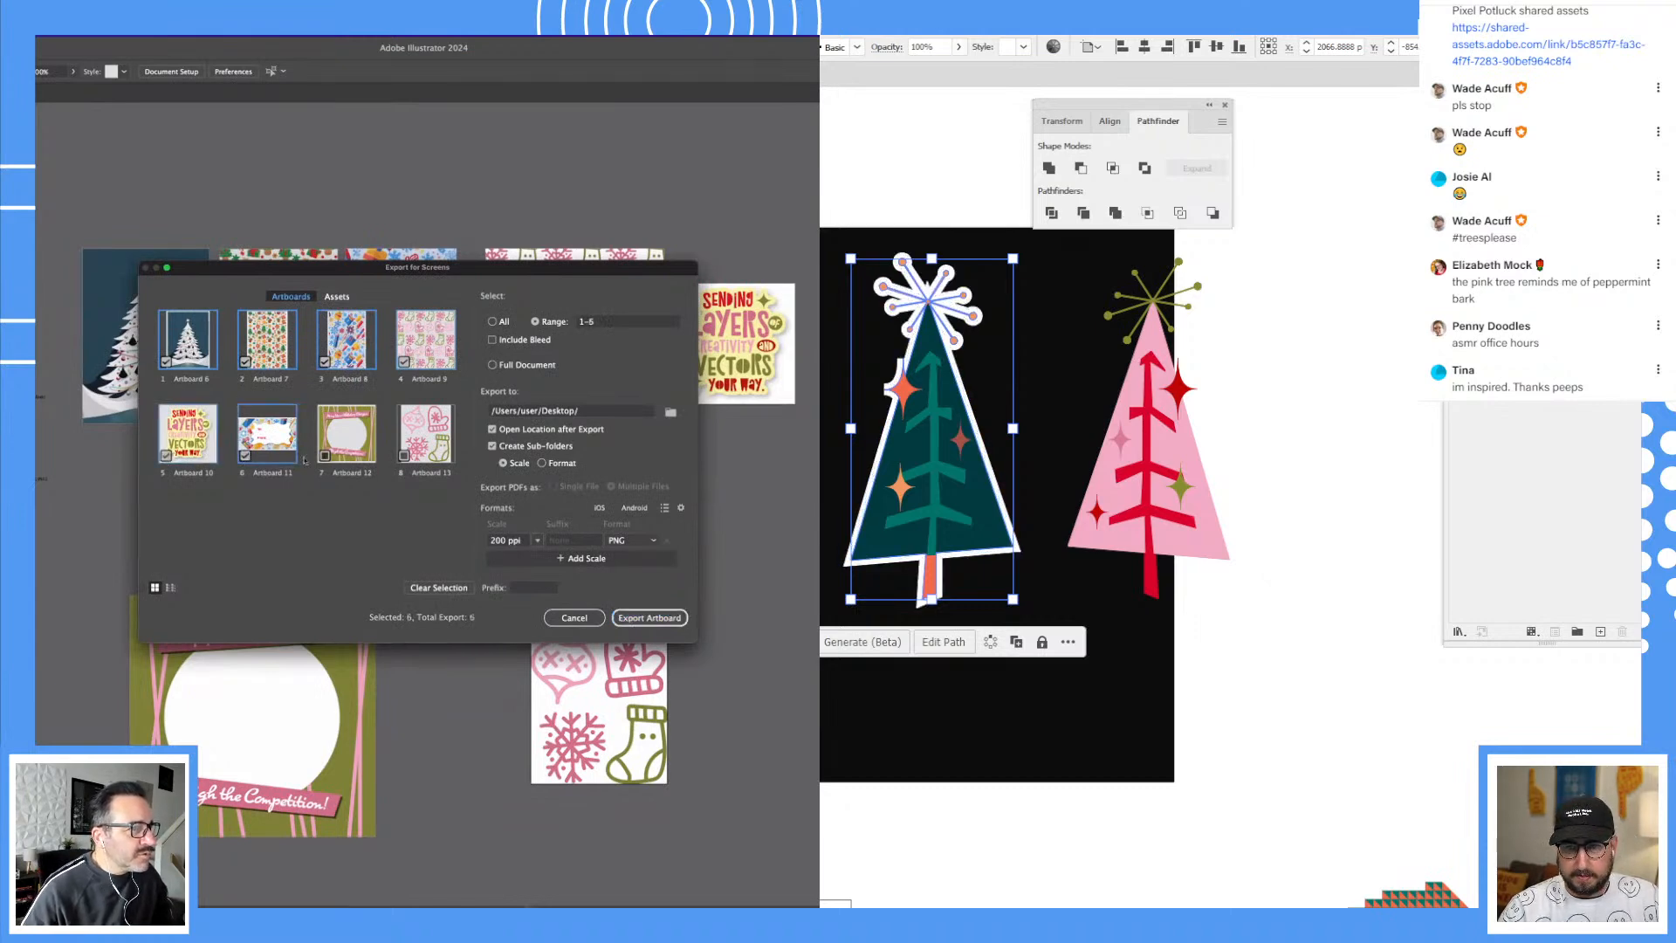
left_click(403, 456)
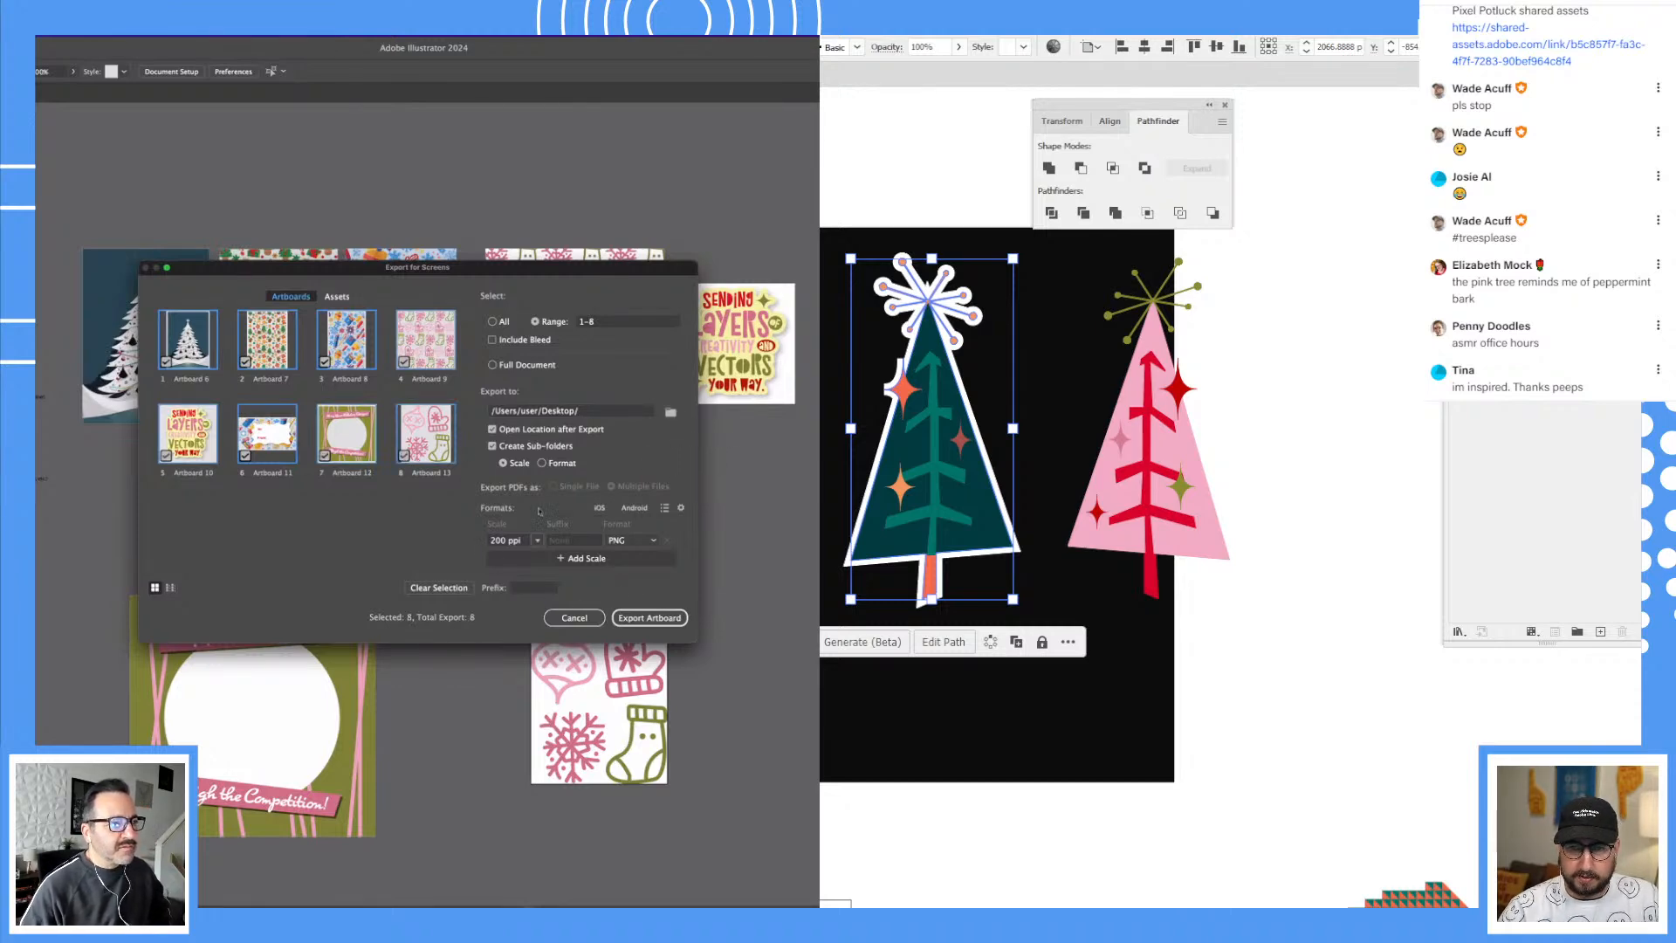
Step: Browse the export destination folders and inspect the white outline around the deselected green tree
left_click(670, 412)
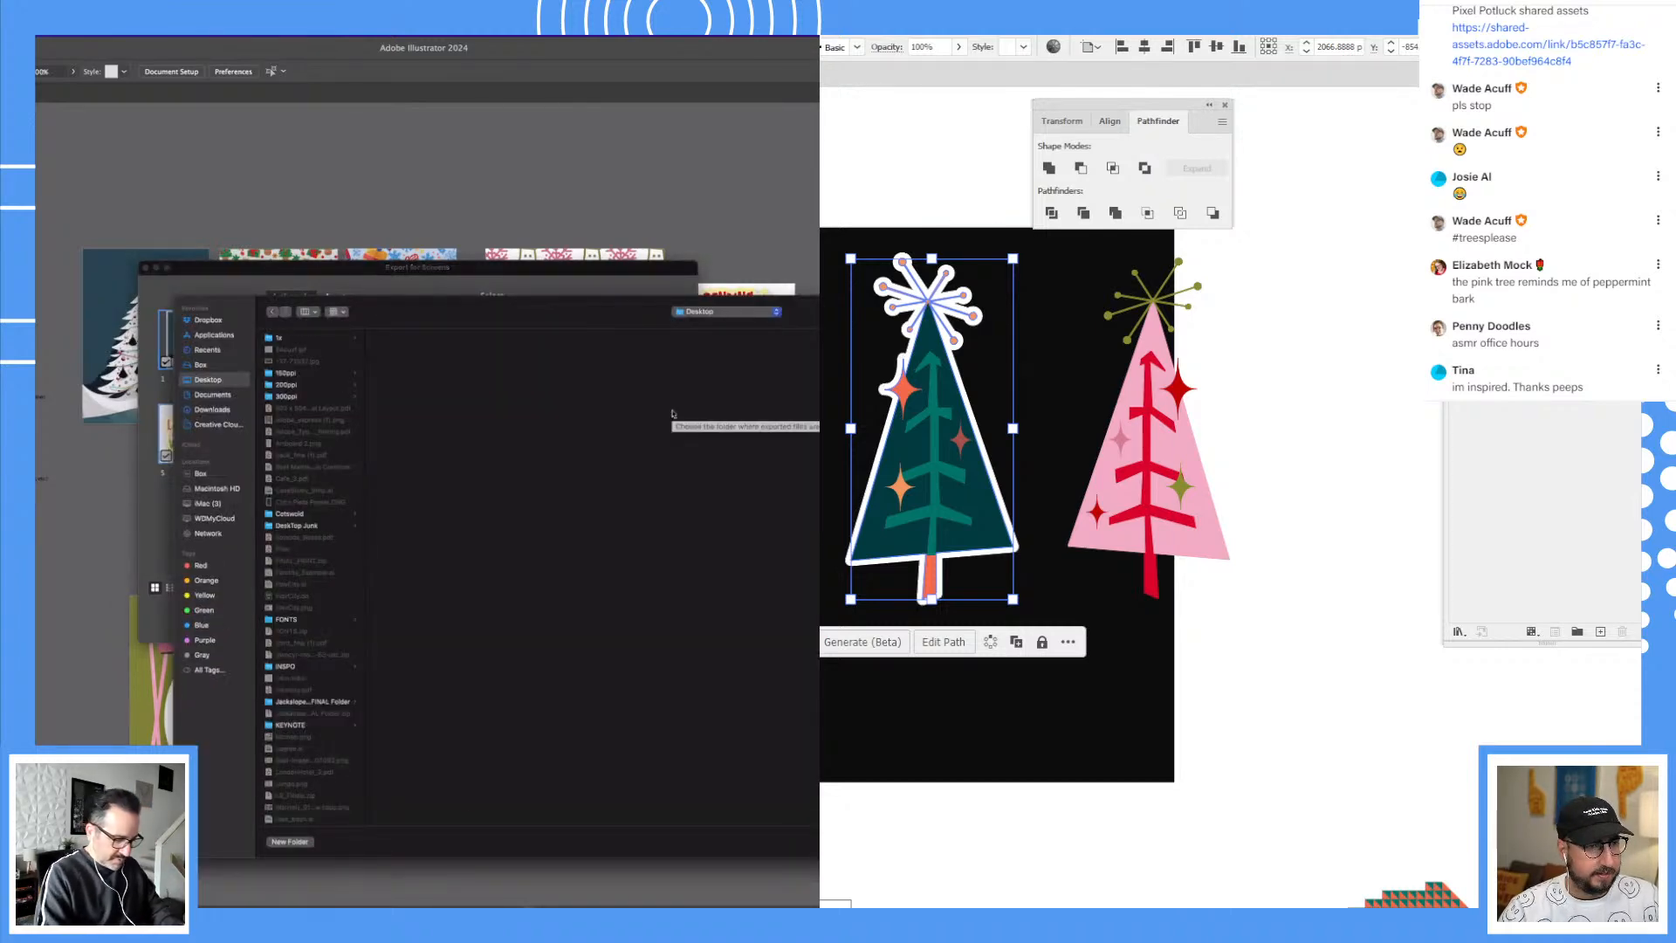
key("ctrl+shift+a")
key("z")
left_click(1029, 444)
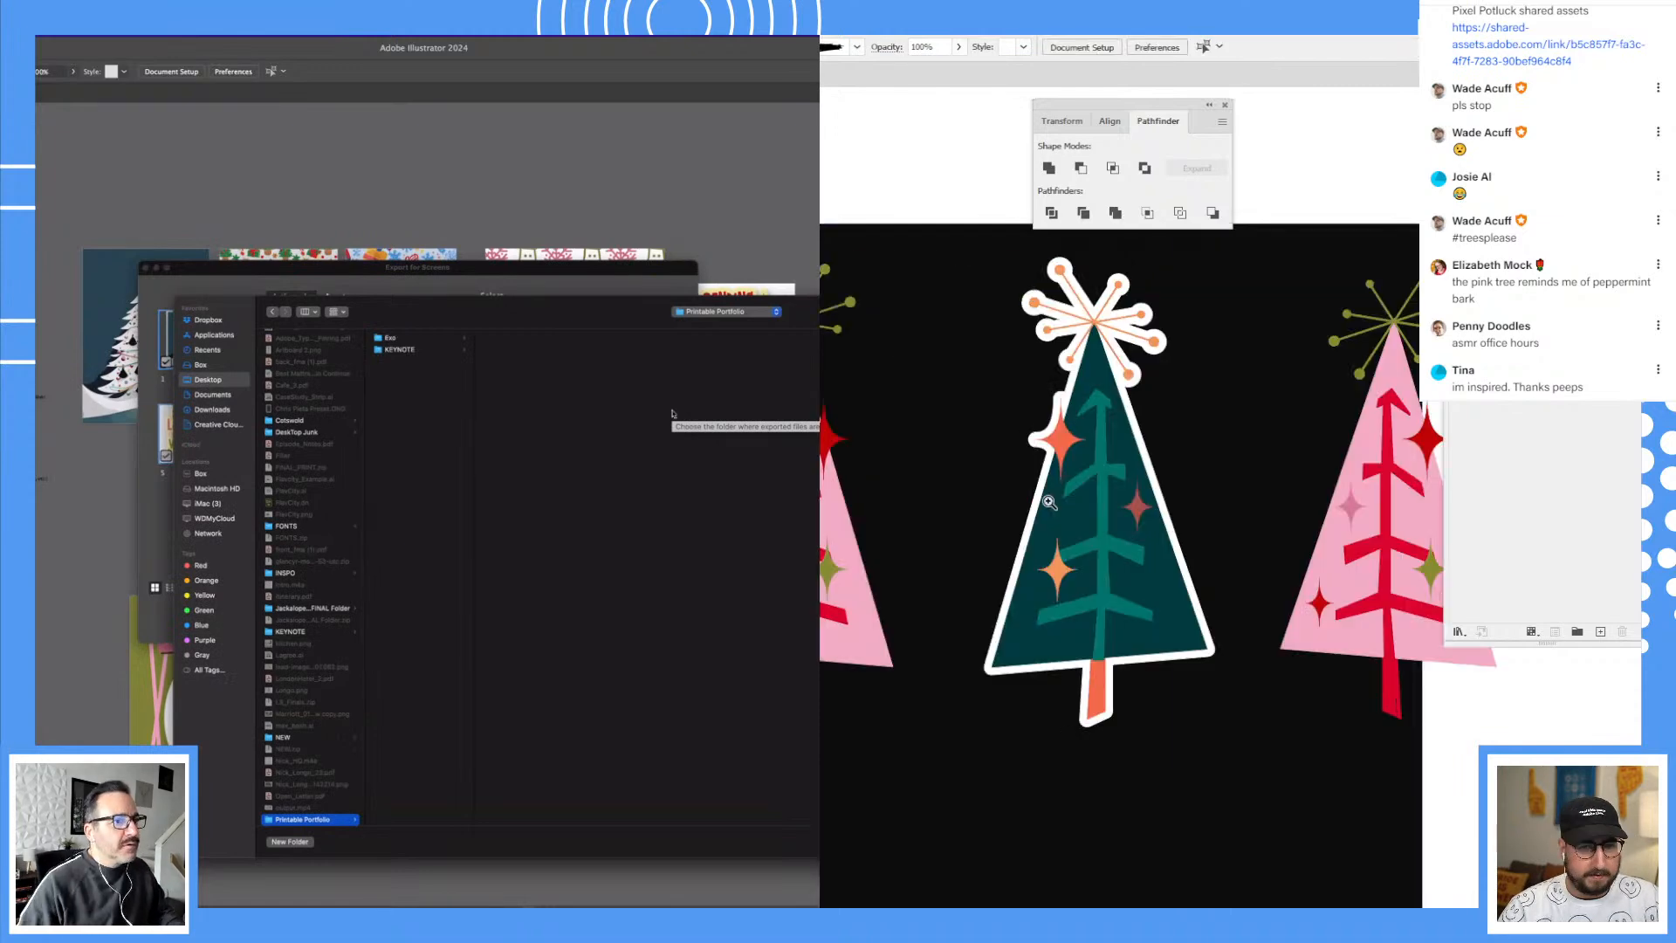
left_click(1037, 472)
left_click_drag(1226, 564, 992, 608)
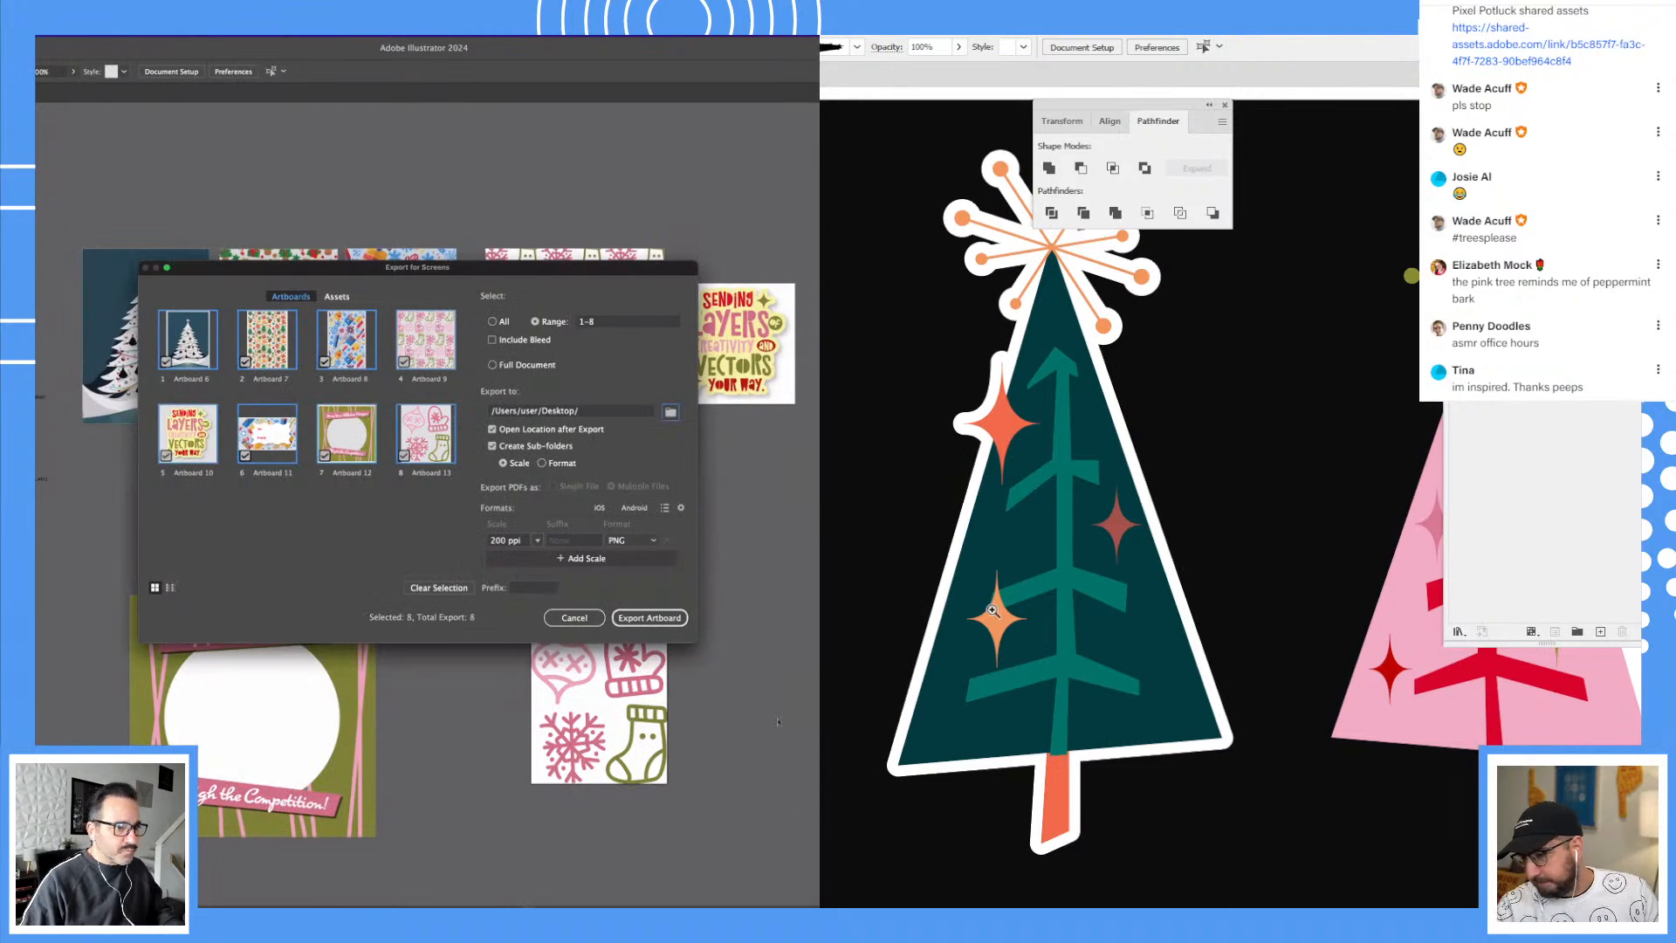
Step: Create a folder named Pixel on the Desktop as the export destination and export all eight artboards into it
key("v")
left_click(1388, 660)
left_click(671, 411)
left_click_drag(1389, 650, 1290, 658)
left_click(290, 841)
key("ctrl+z")
type("Pi")
left_click_drag(1176, 543, 1165, 562)
type("xel")
key("Return")
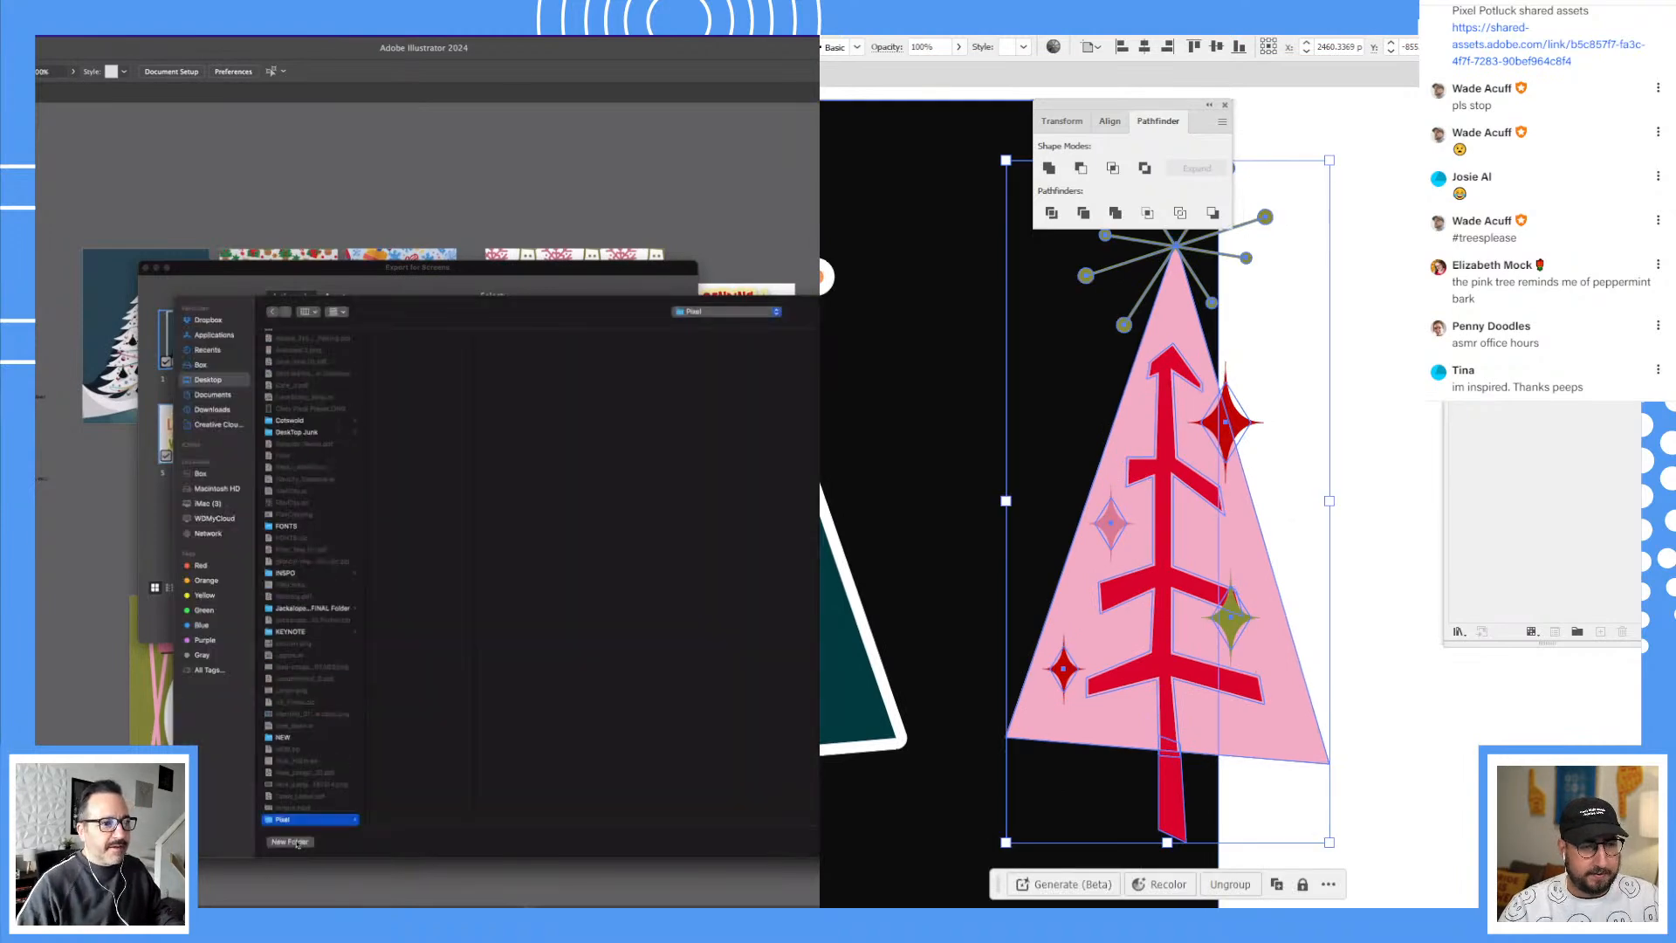
key("Return")
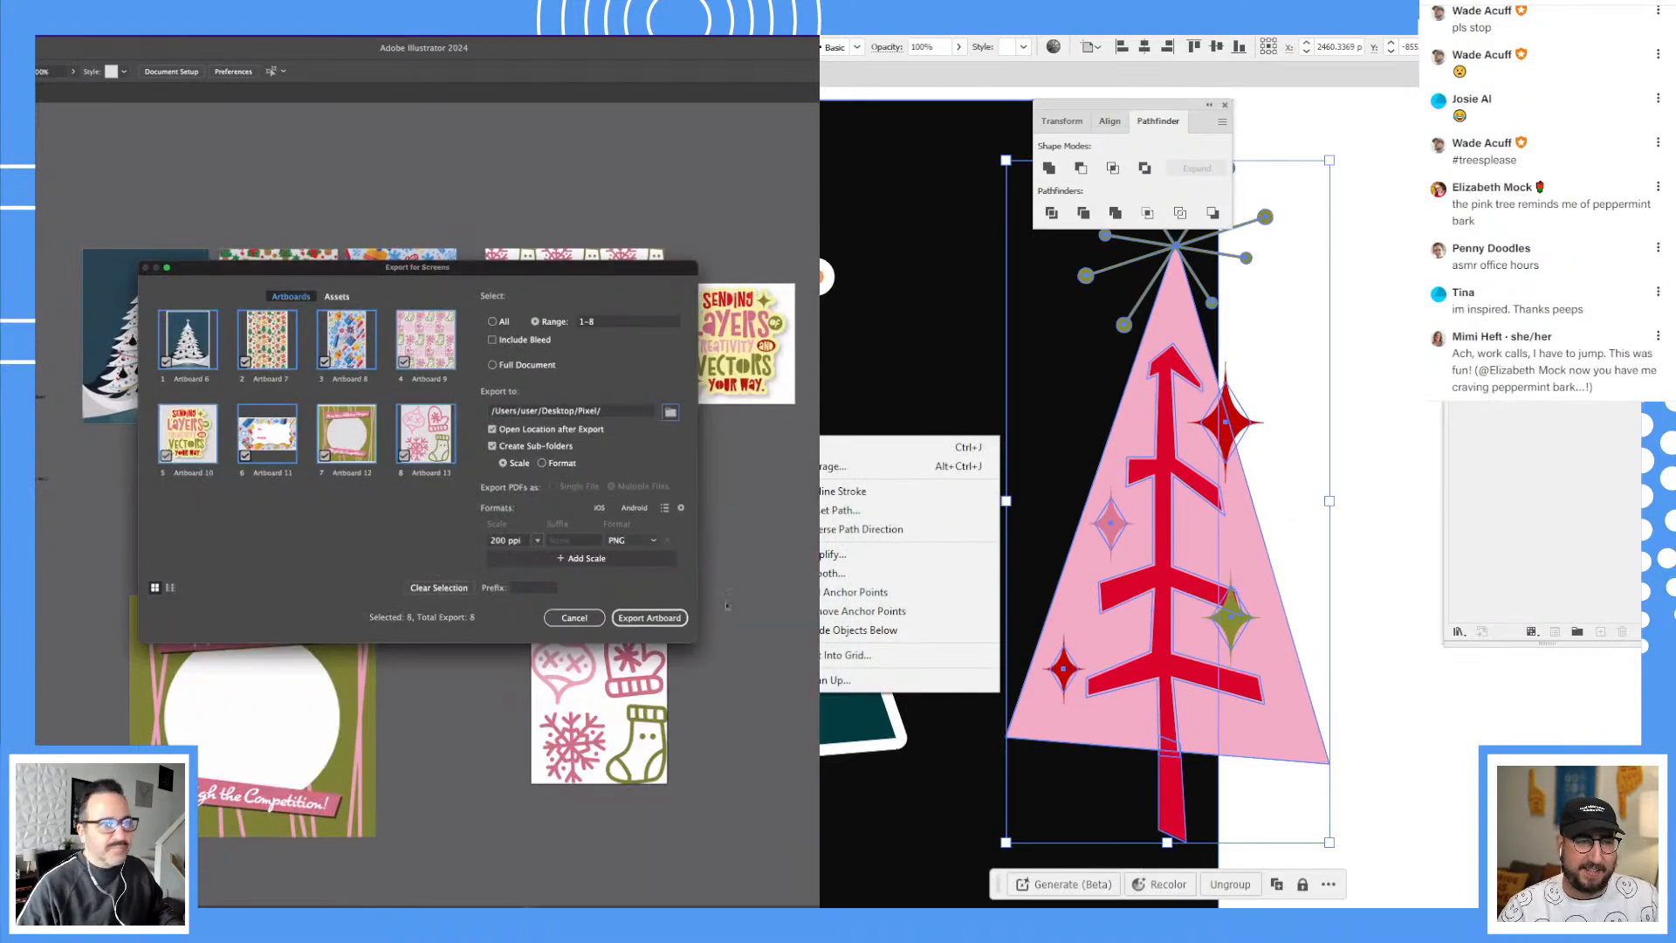
left_click(656, 618)
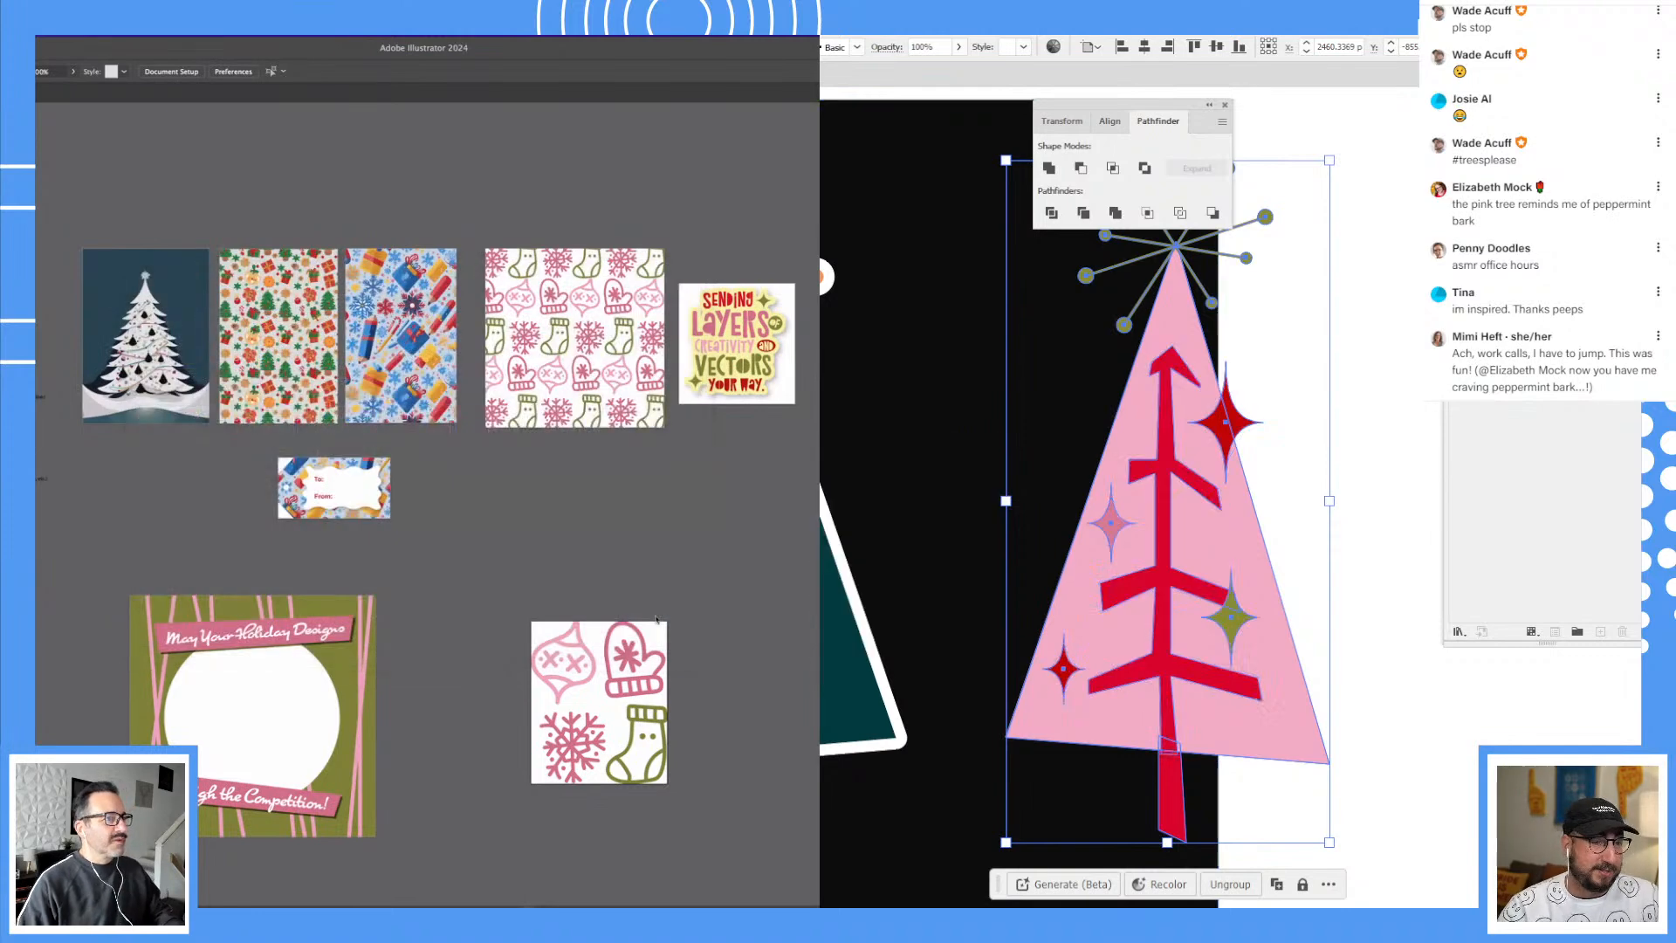
Step: Close the open Finder windows and unite the pink tree's shapes into a single silhouette
left_click(437, 473)
left_click(39, 292)
left_click(1194, 577)
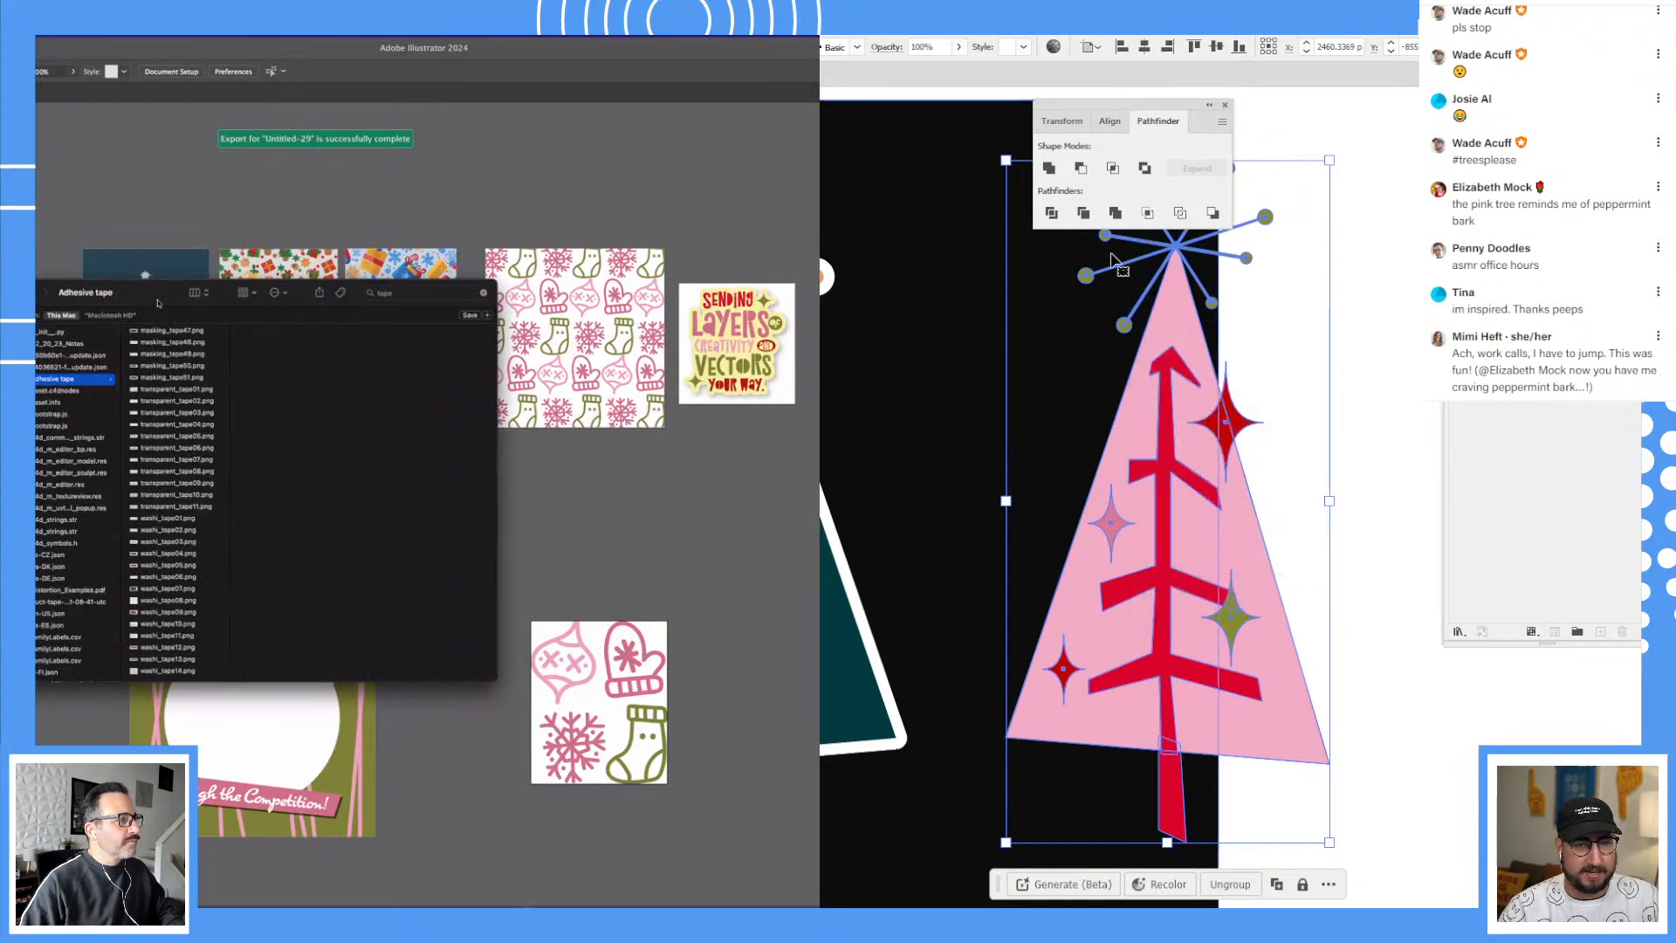
key("super+w")
key("super+w")
left_click(1050, 167)
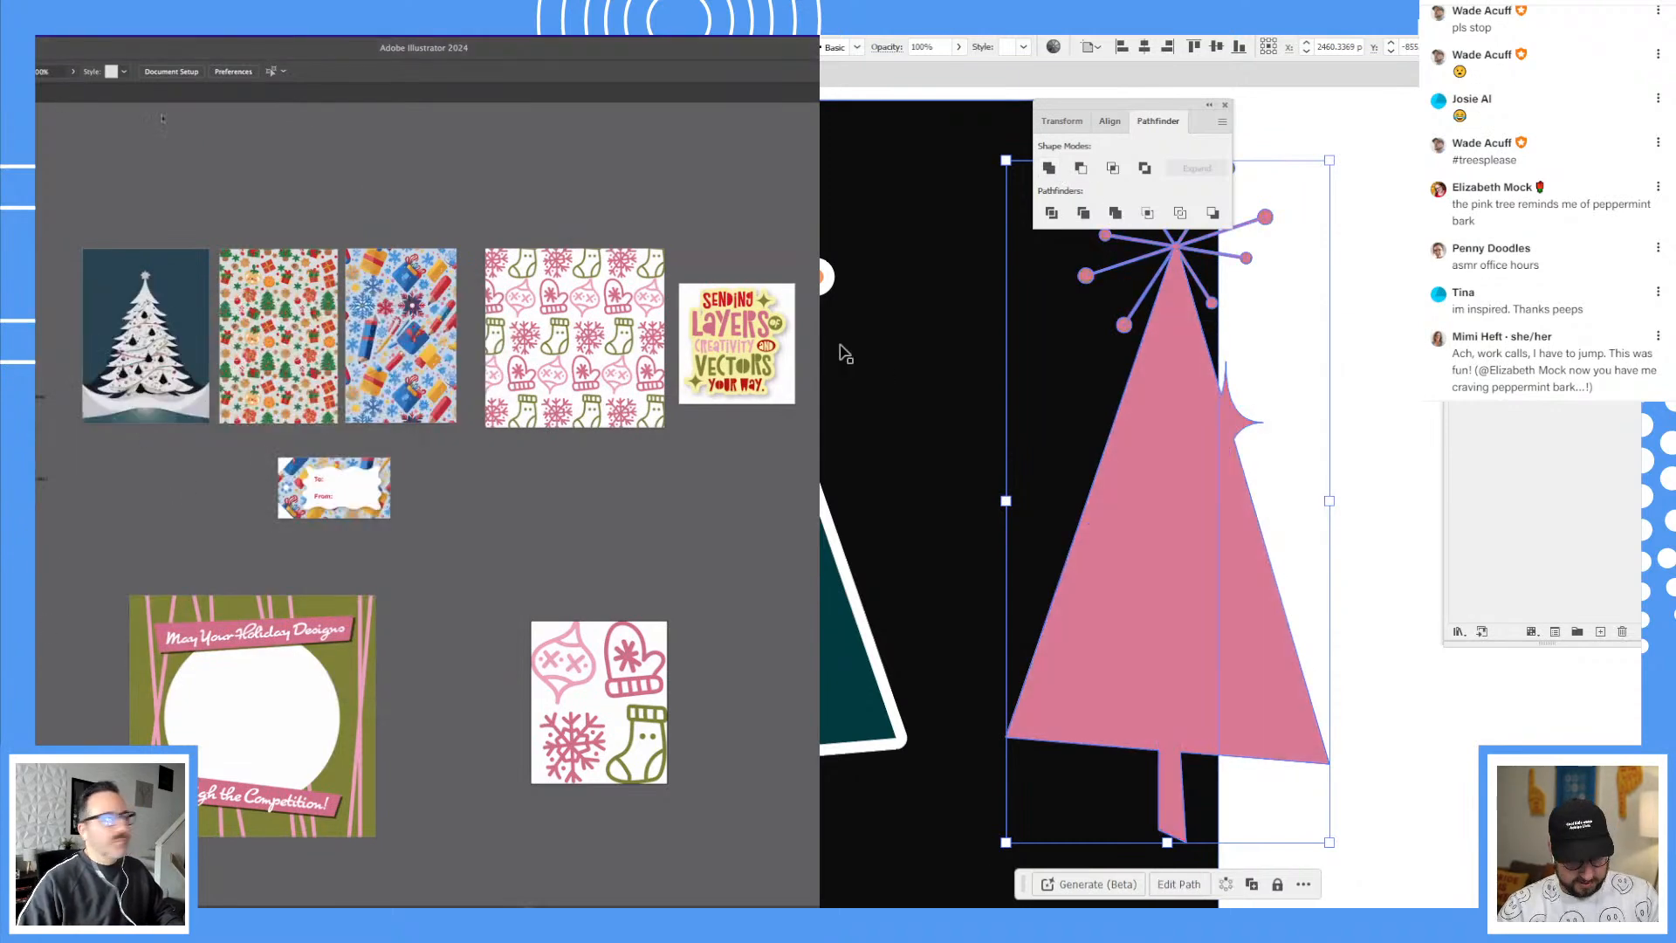
Step: Fill the united pink tree silhouette with white (#ffffff)
key("i")
left_click(823, 295)
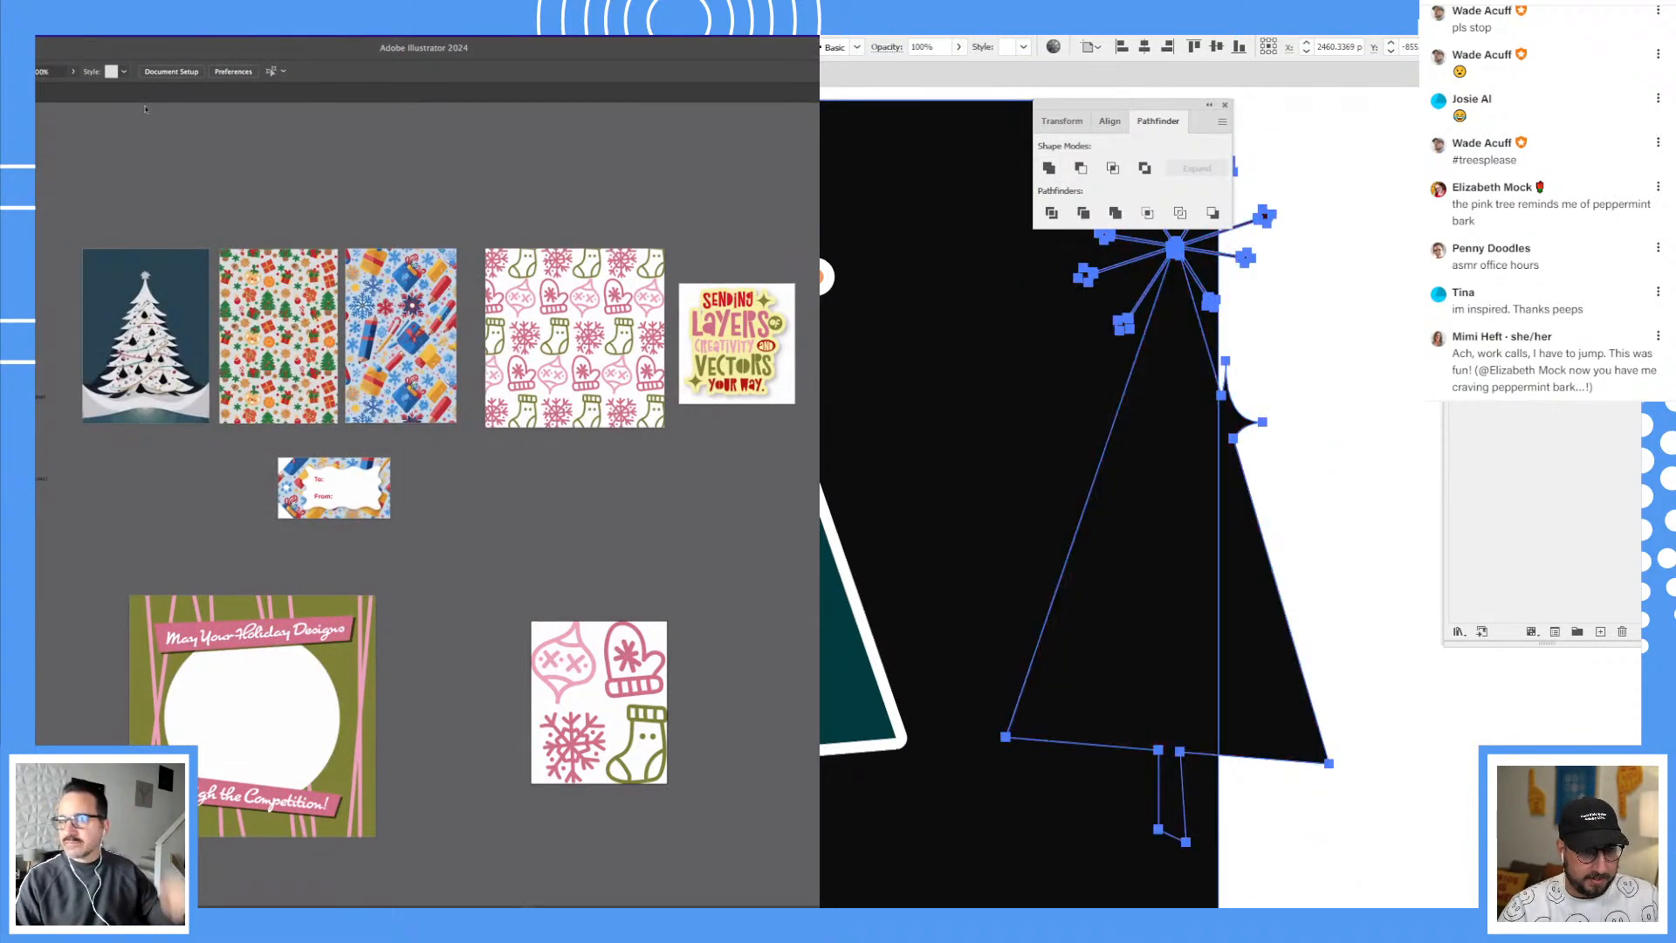
left_click(820, 277)
left_click(830, 262)
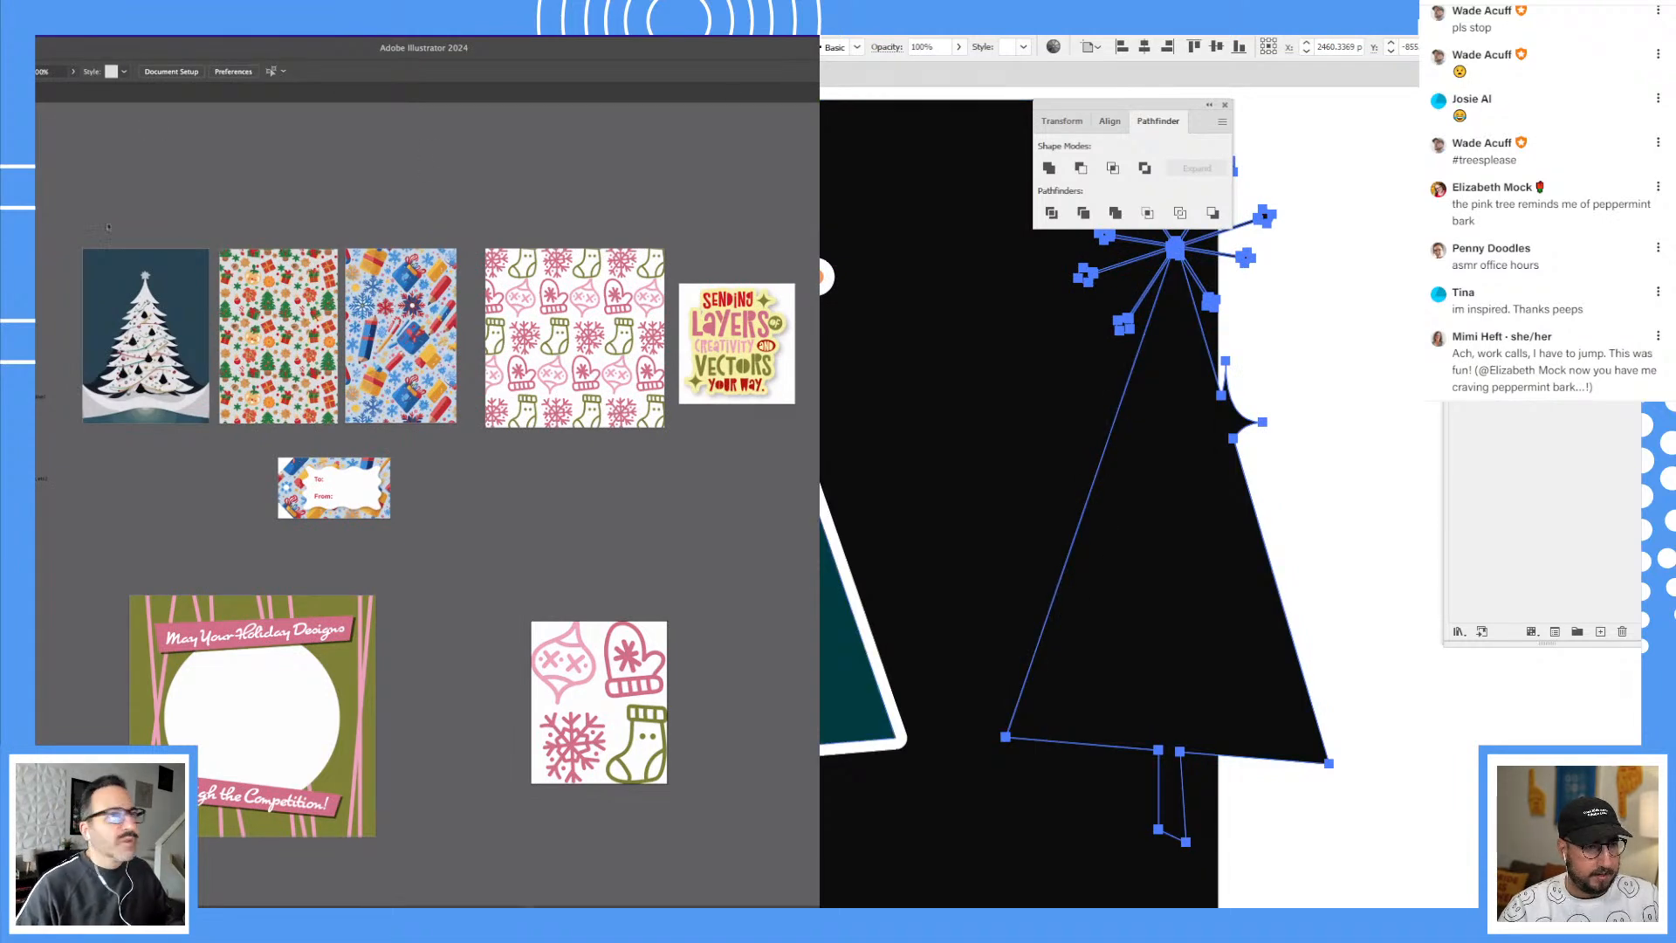
key("v")
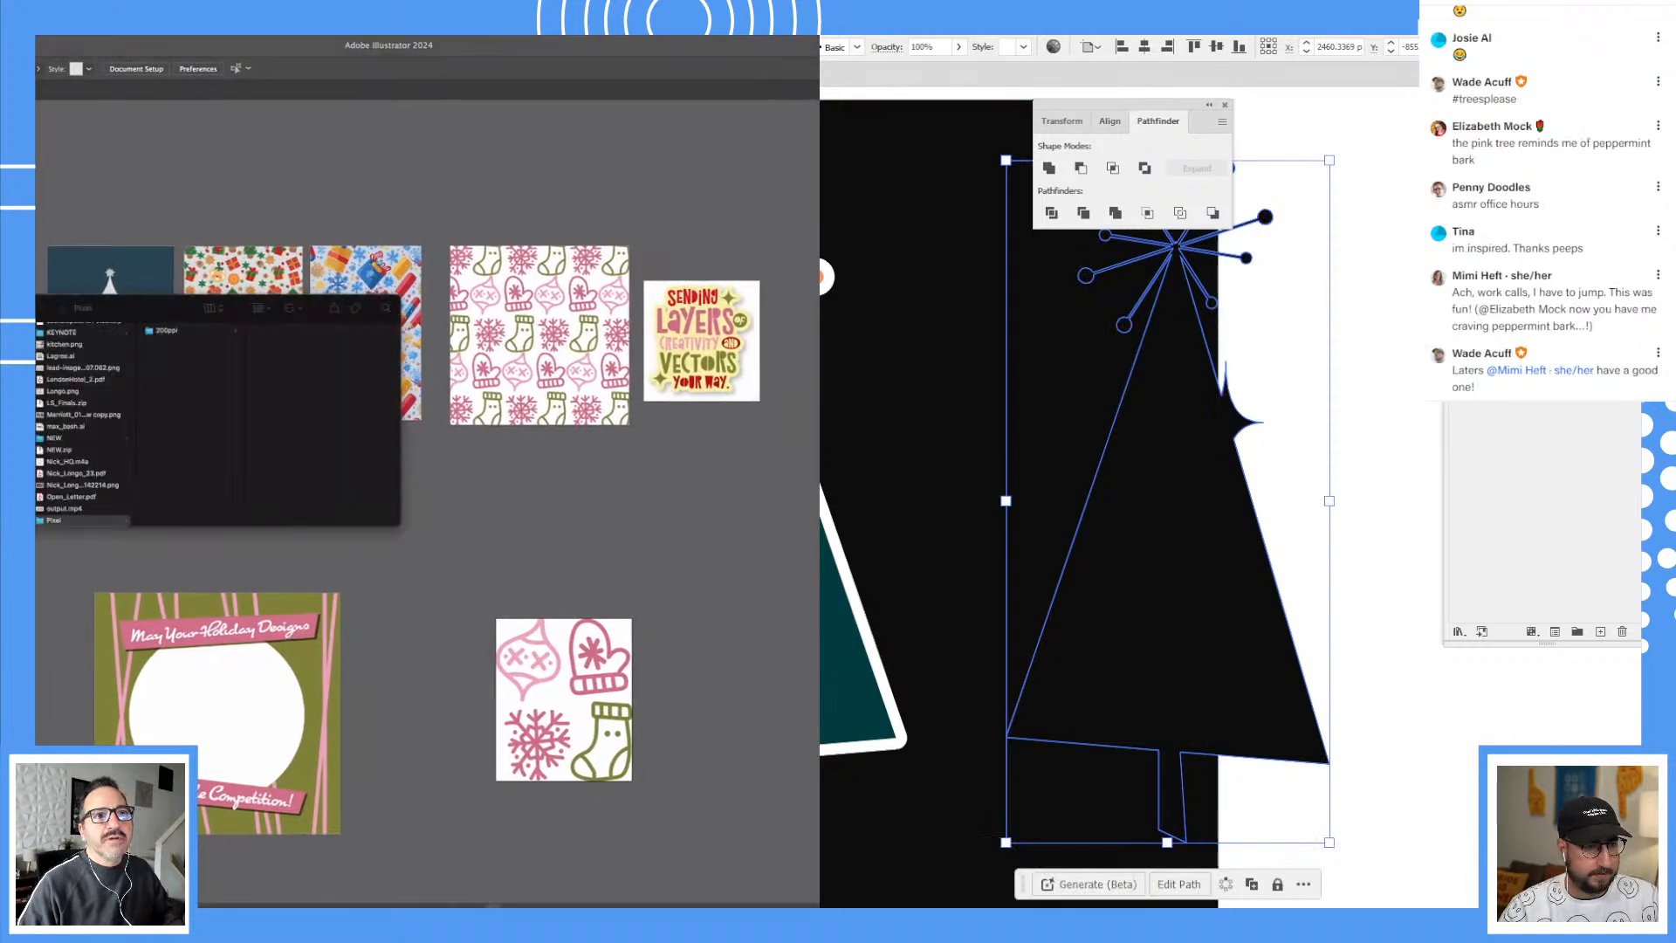
left_click_drag(1095, 415, 977, 328)
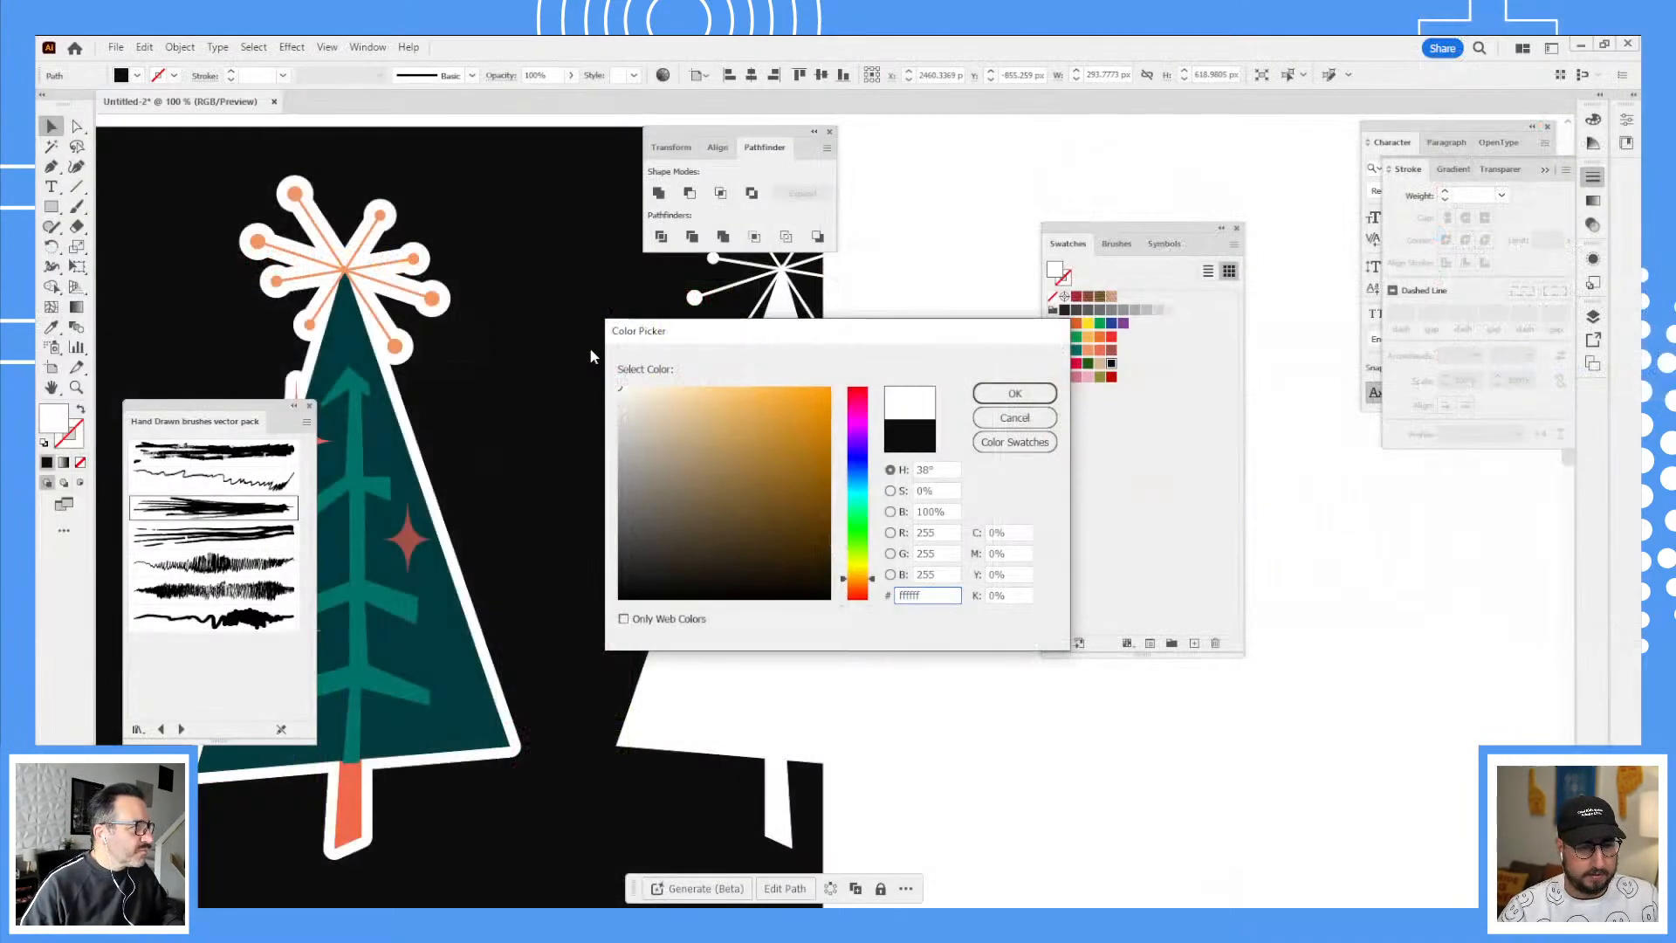
left_click(1012, 393)
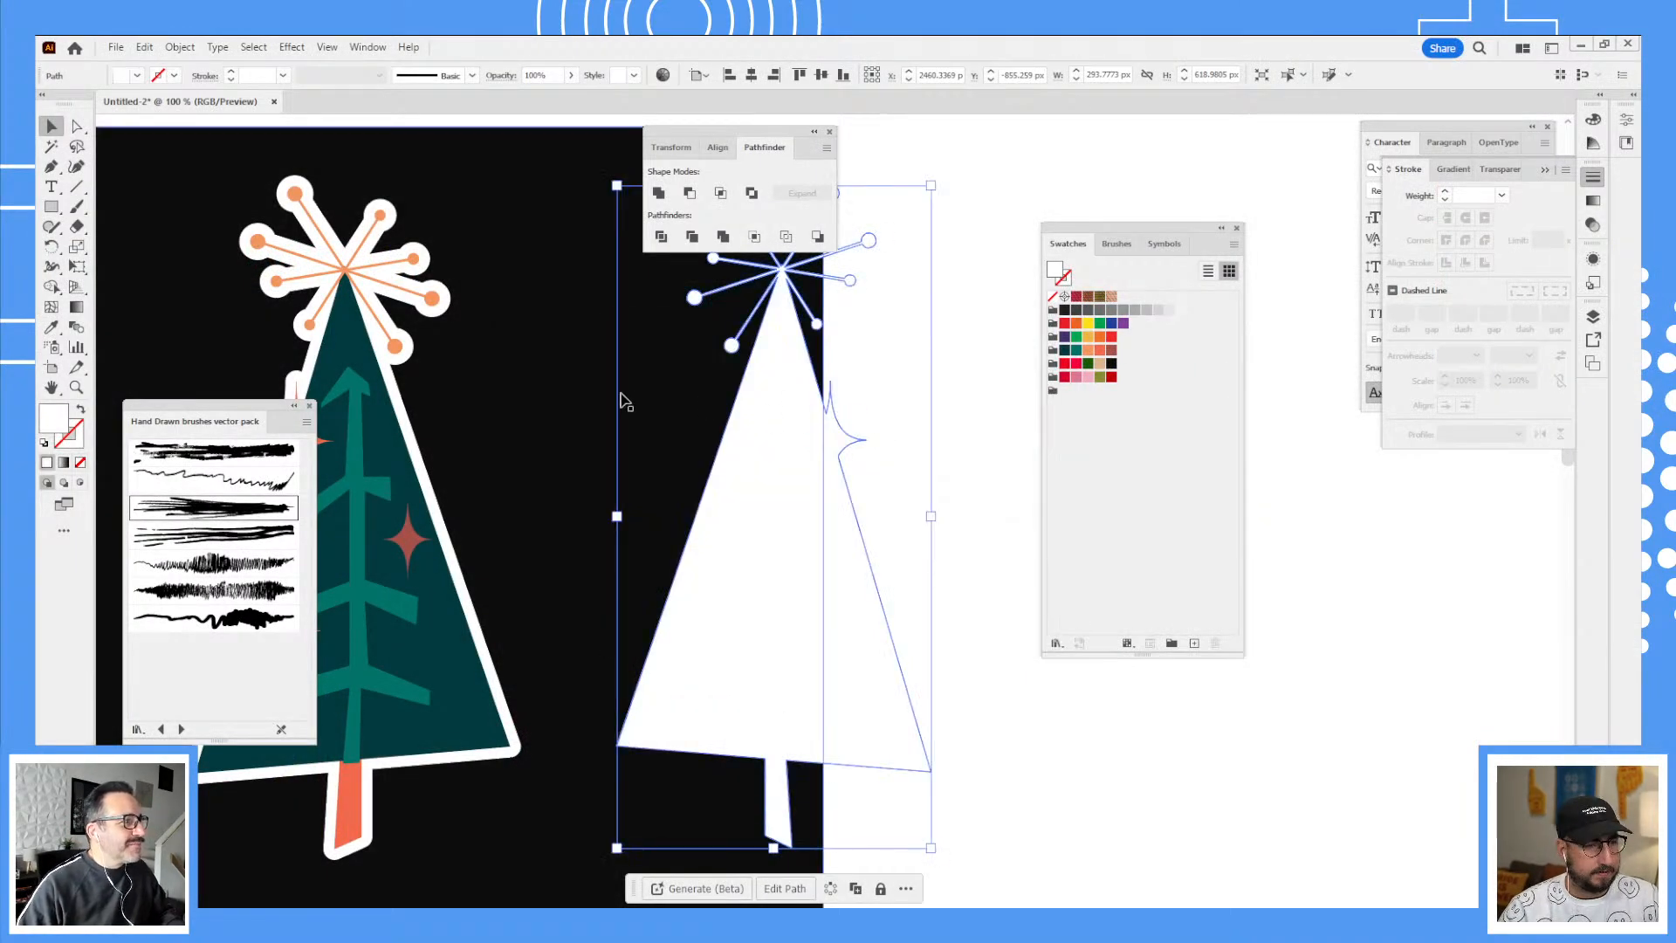
Step: Give the white tree silhouette a 20 pt stroke in white (#ffffff)
left_click(76, 441)
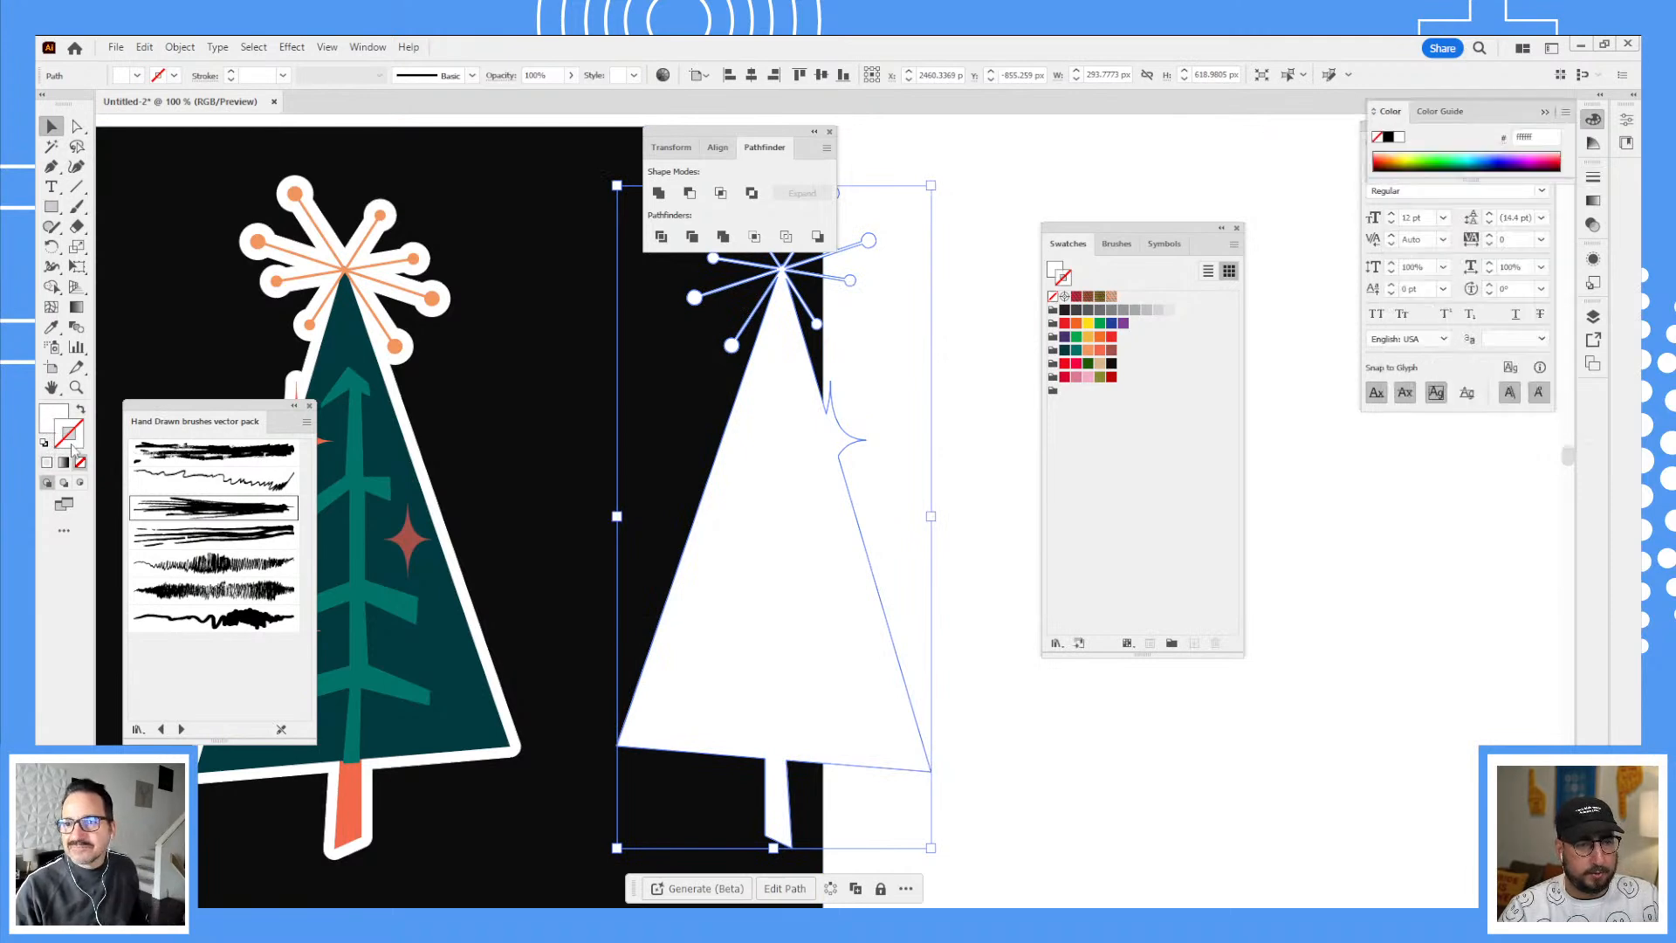
double_click(70, 433)
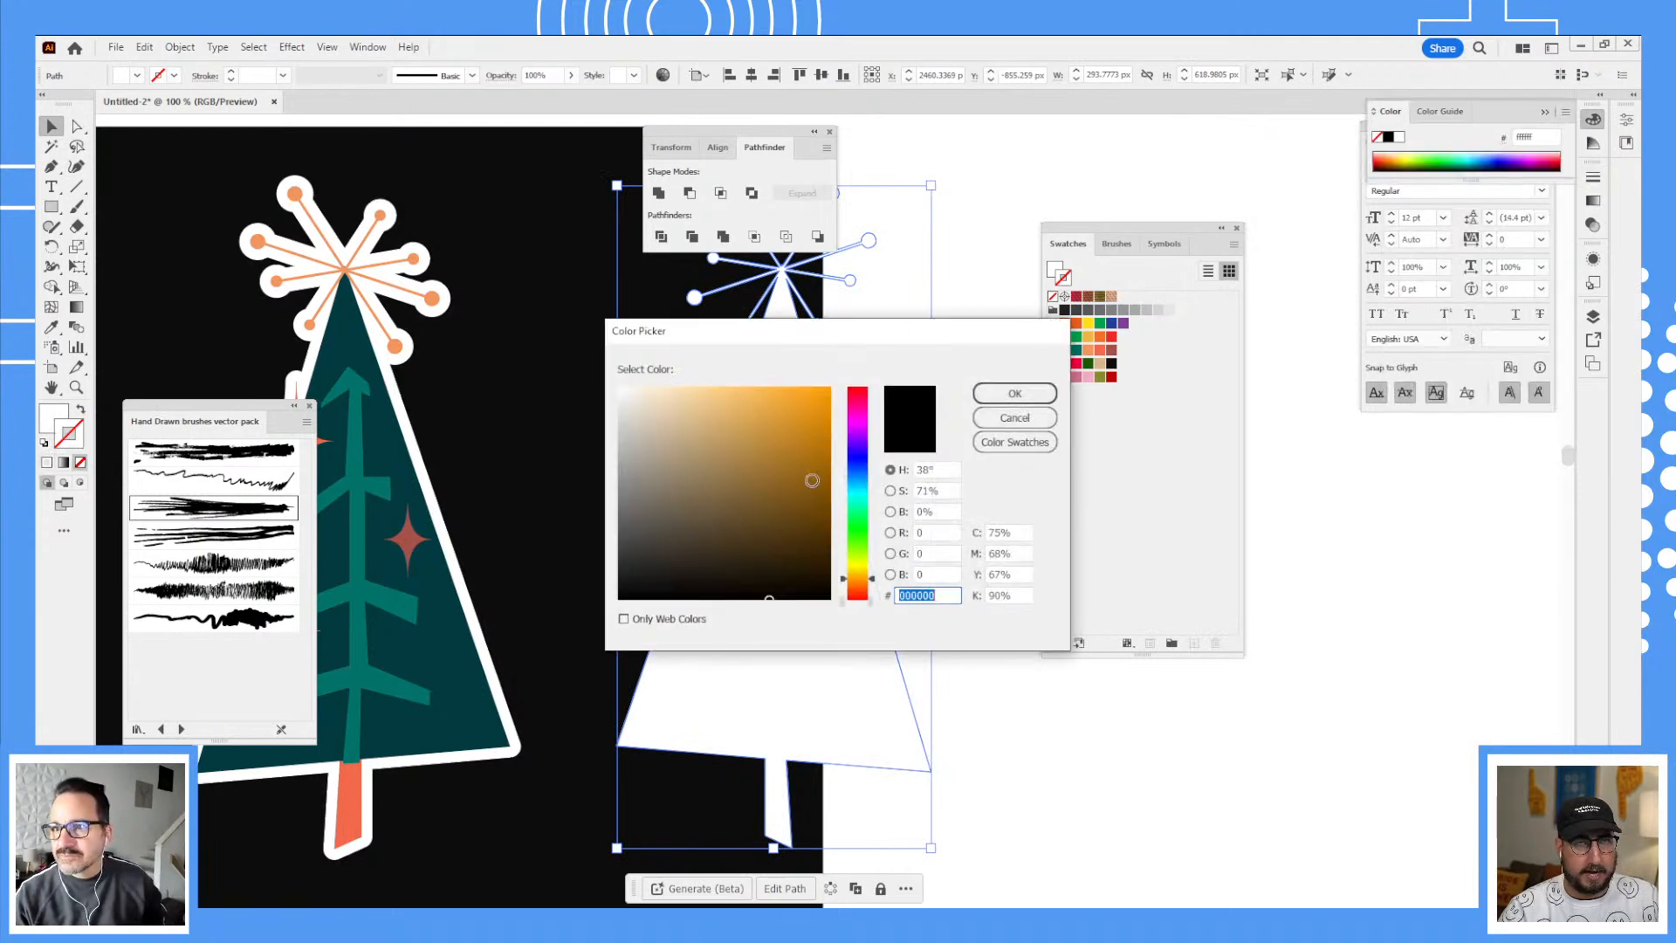
type("ffffff")
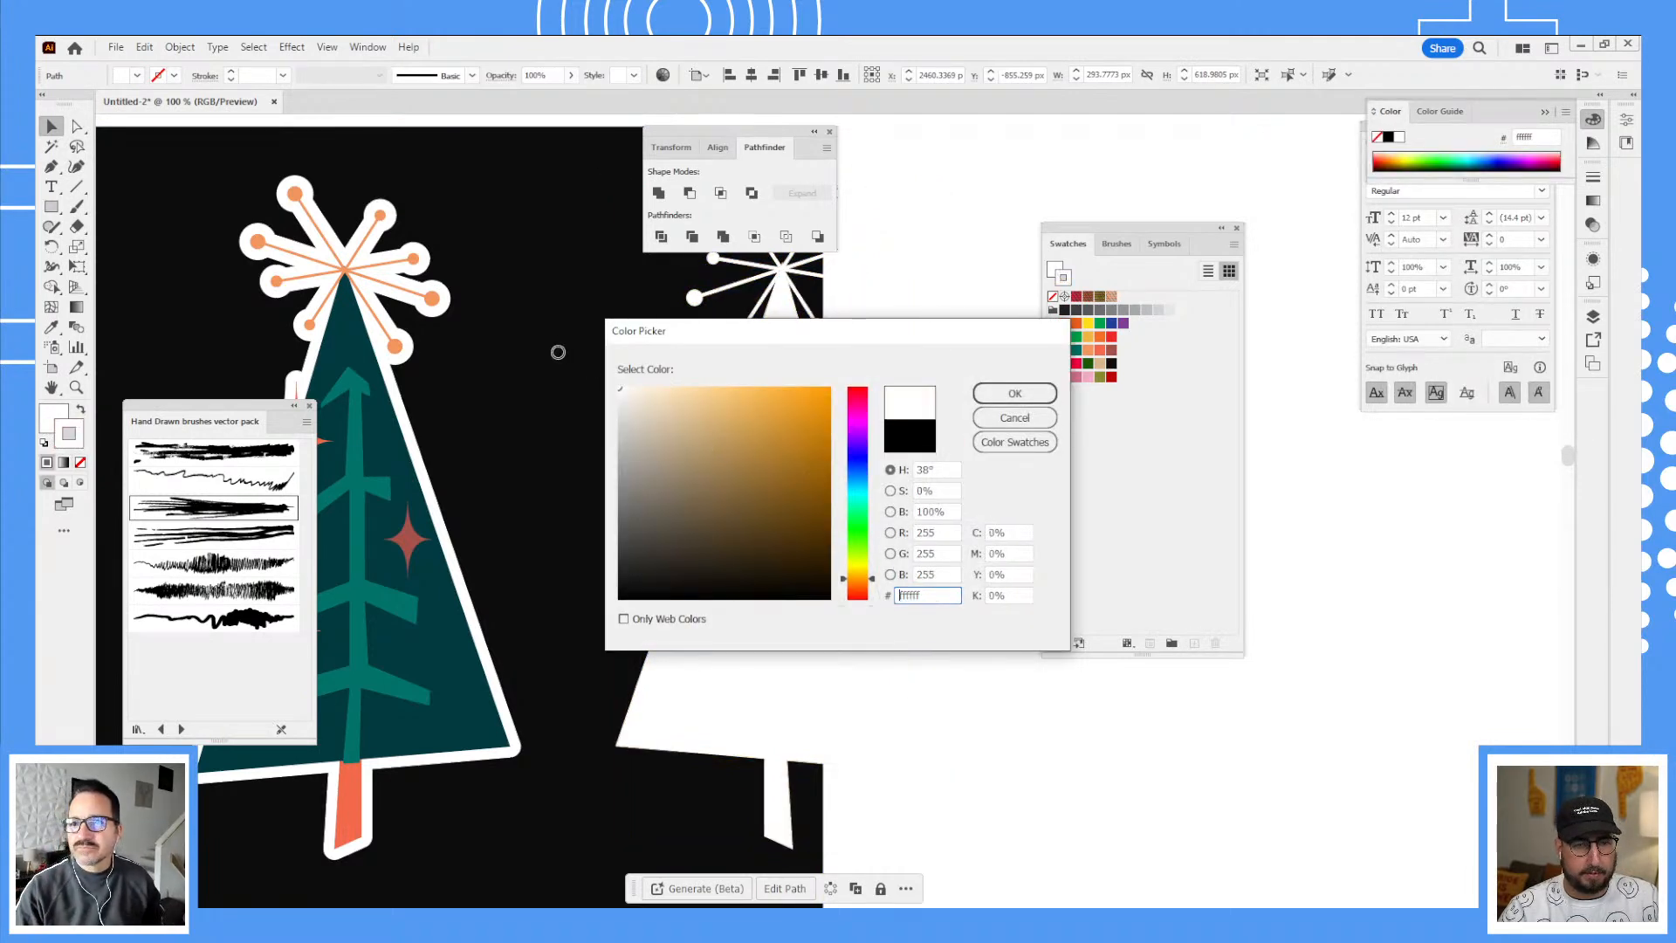
left_click(979, 392)
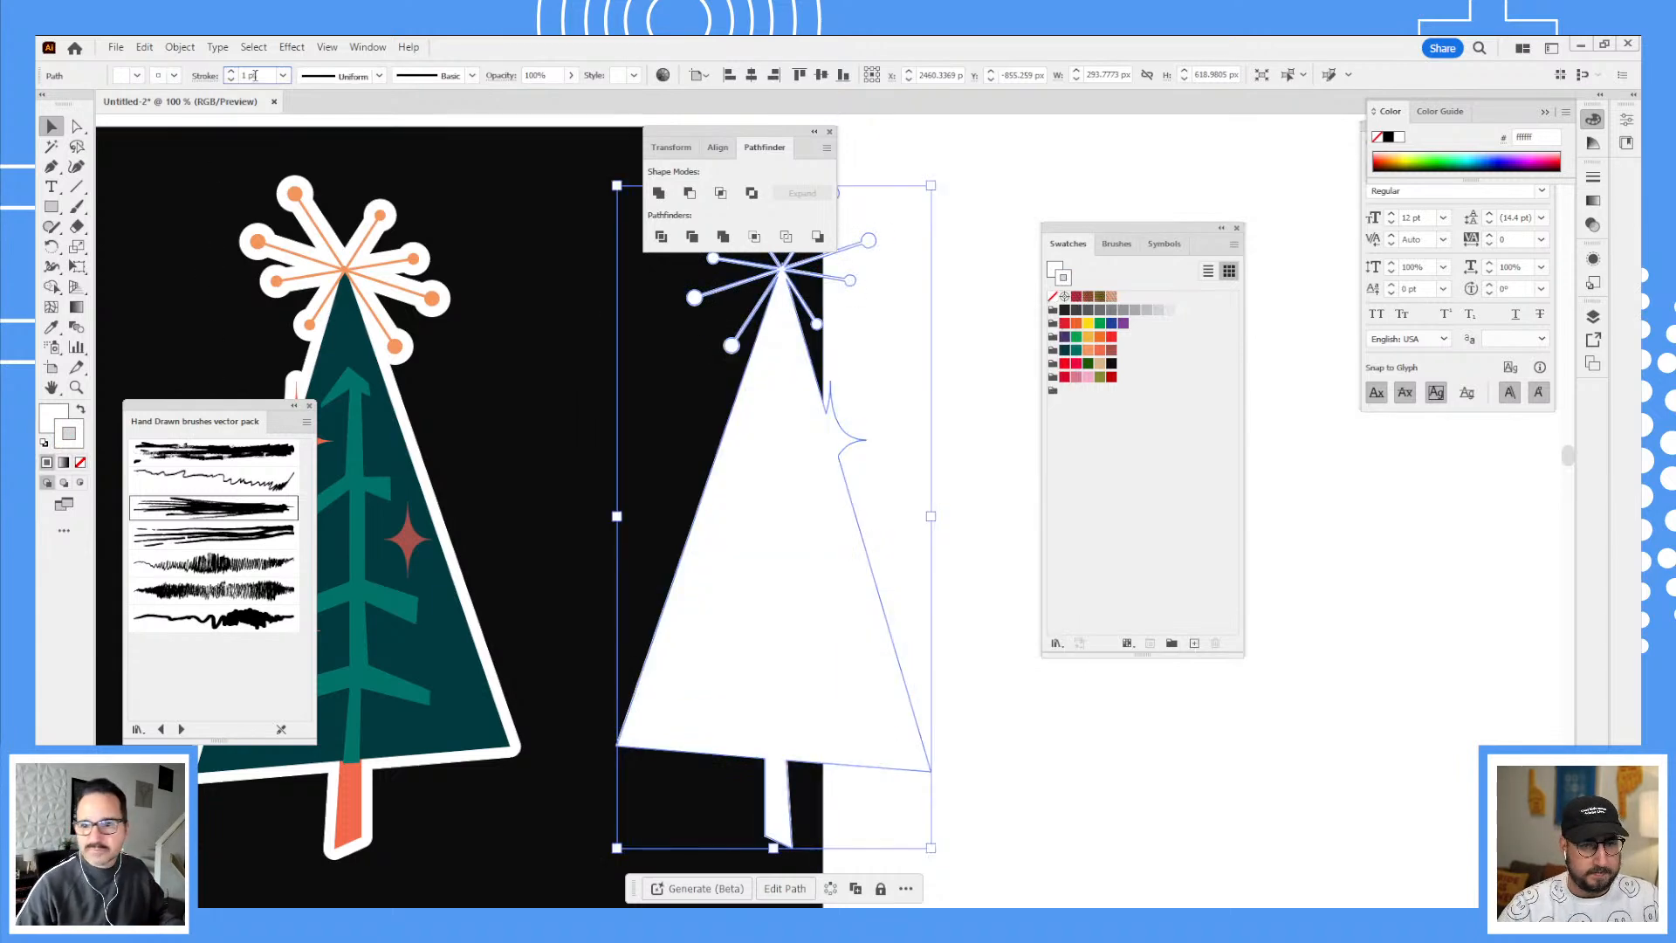
type("20")
key("Return")
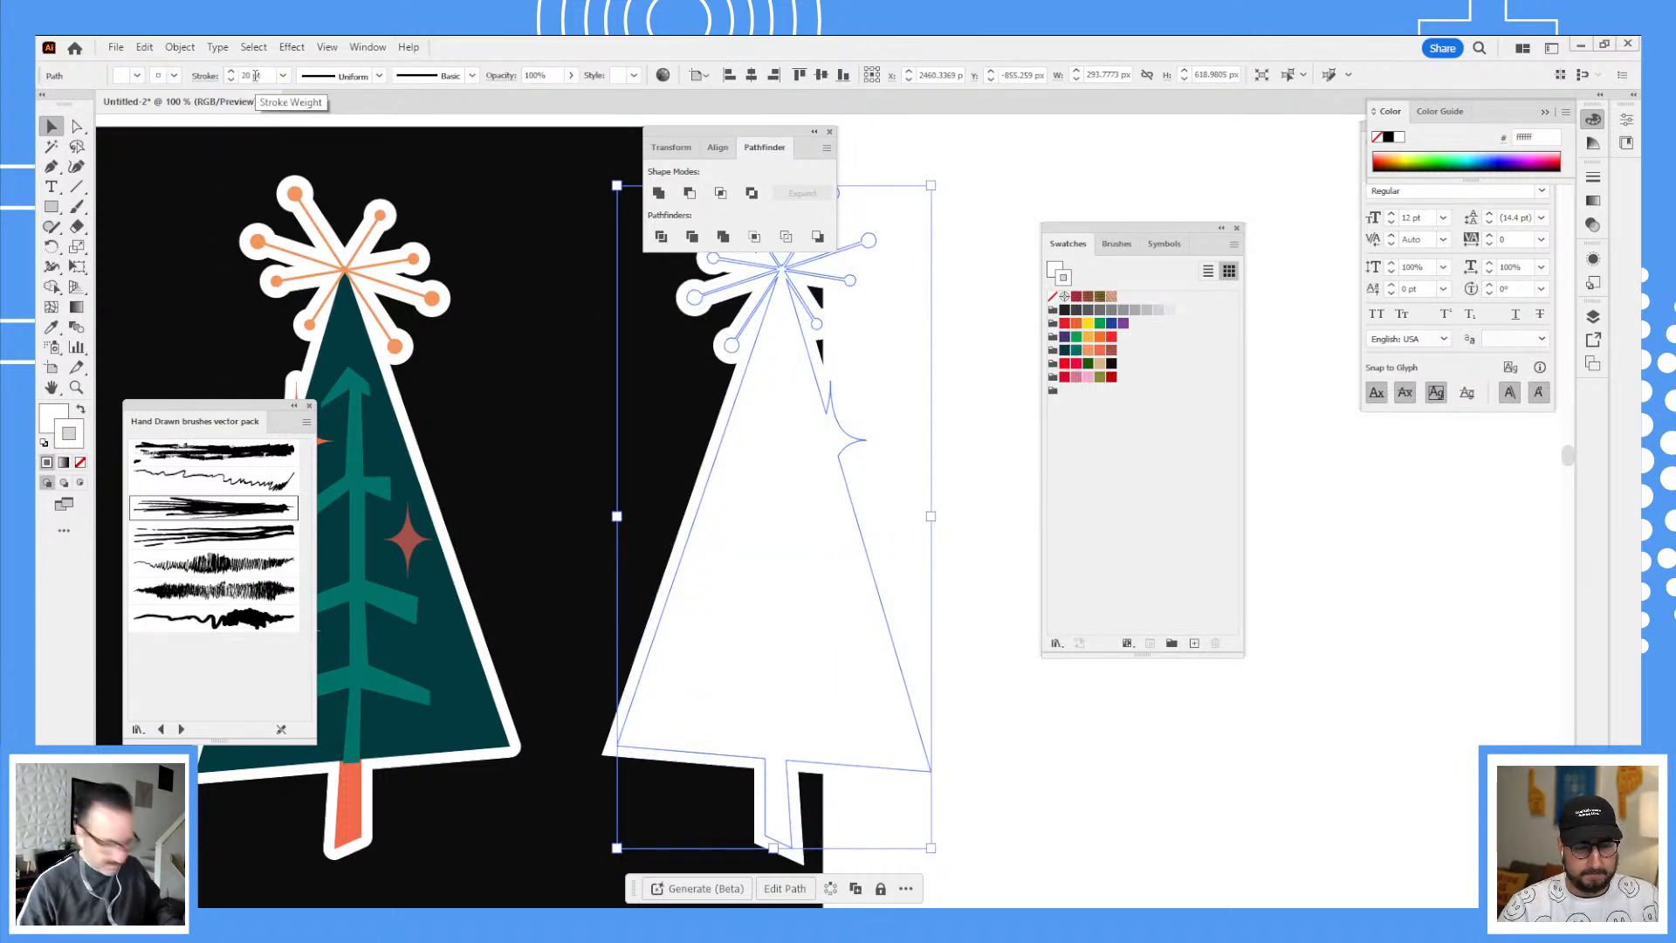
Step: Send the white silhouette behind the pink tree and delete the black background rectangle
key("ctrl+bracketleft")
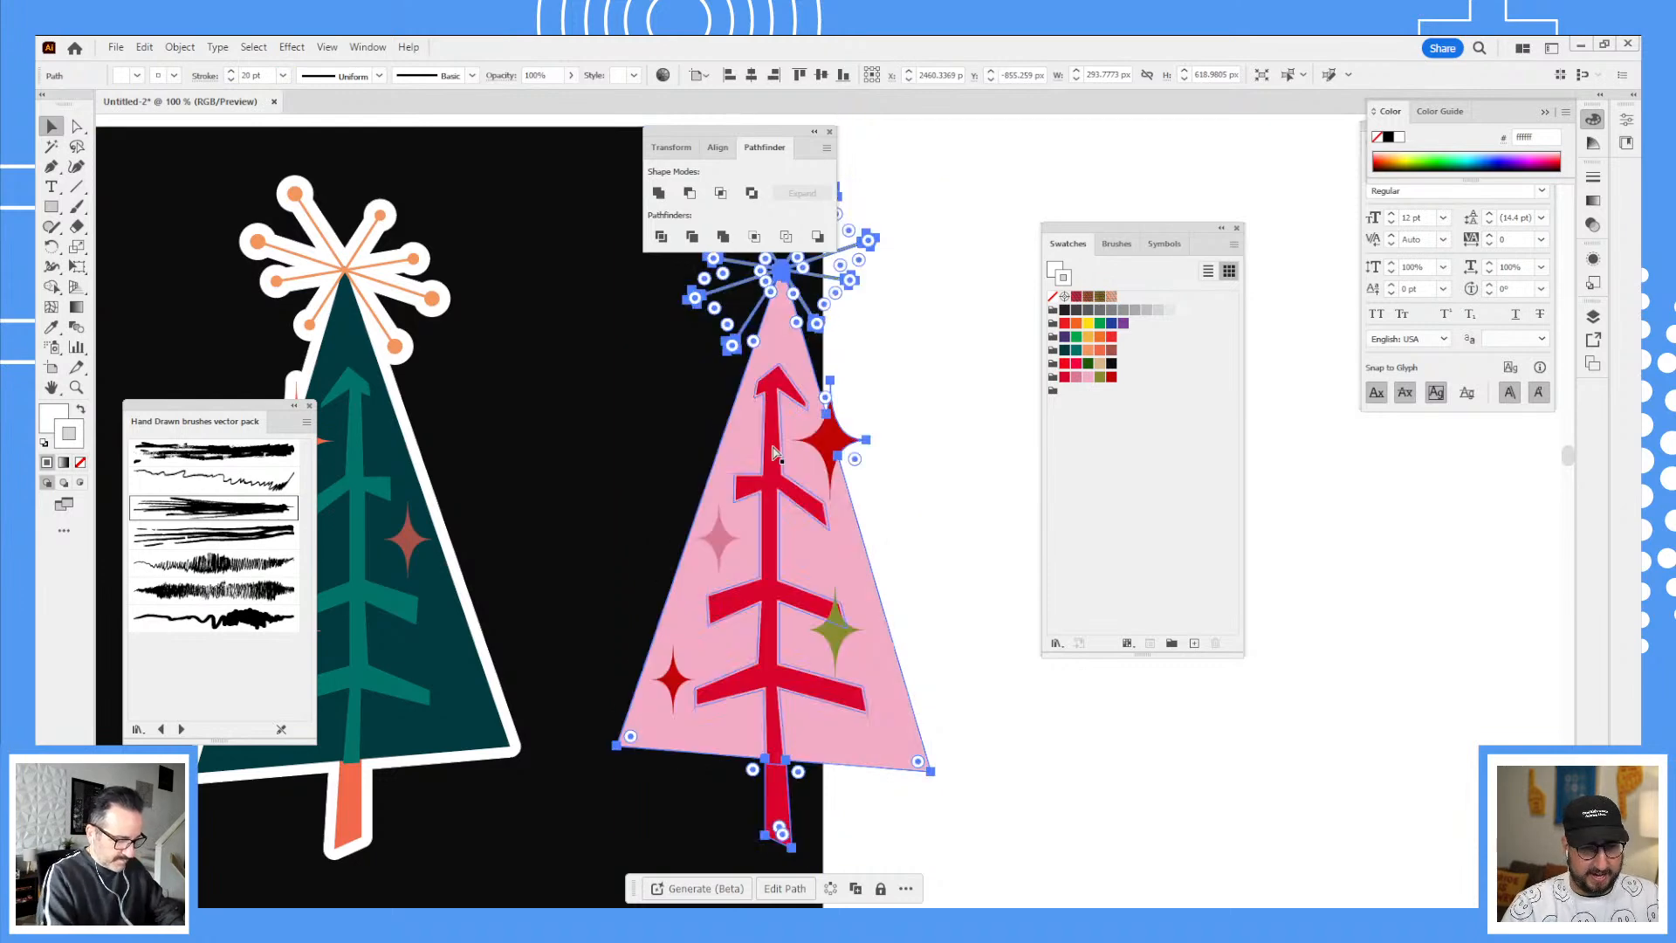
left_click(969, 321)
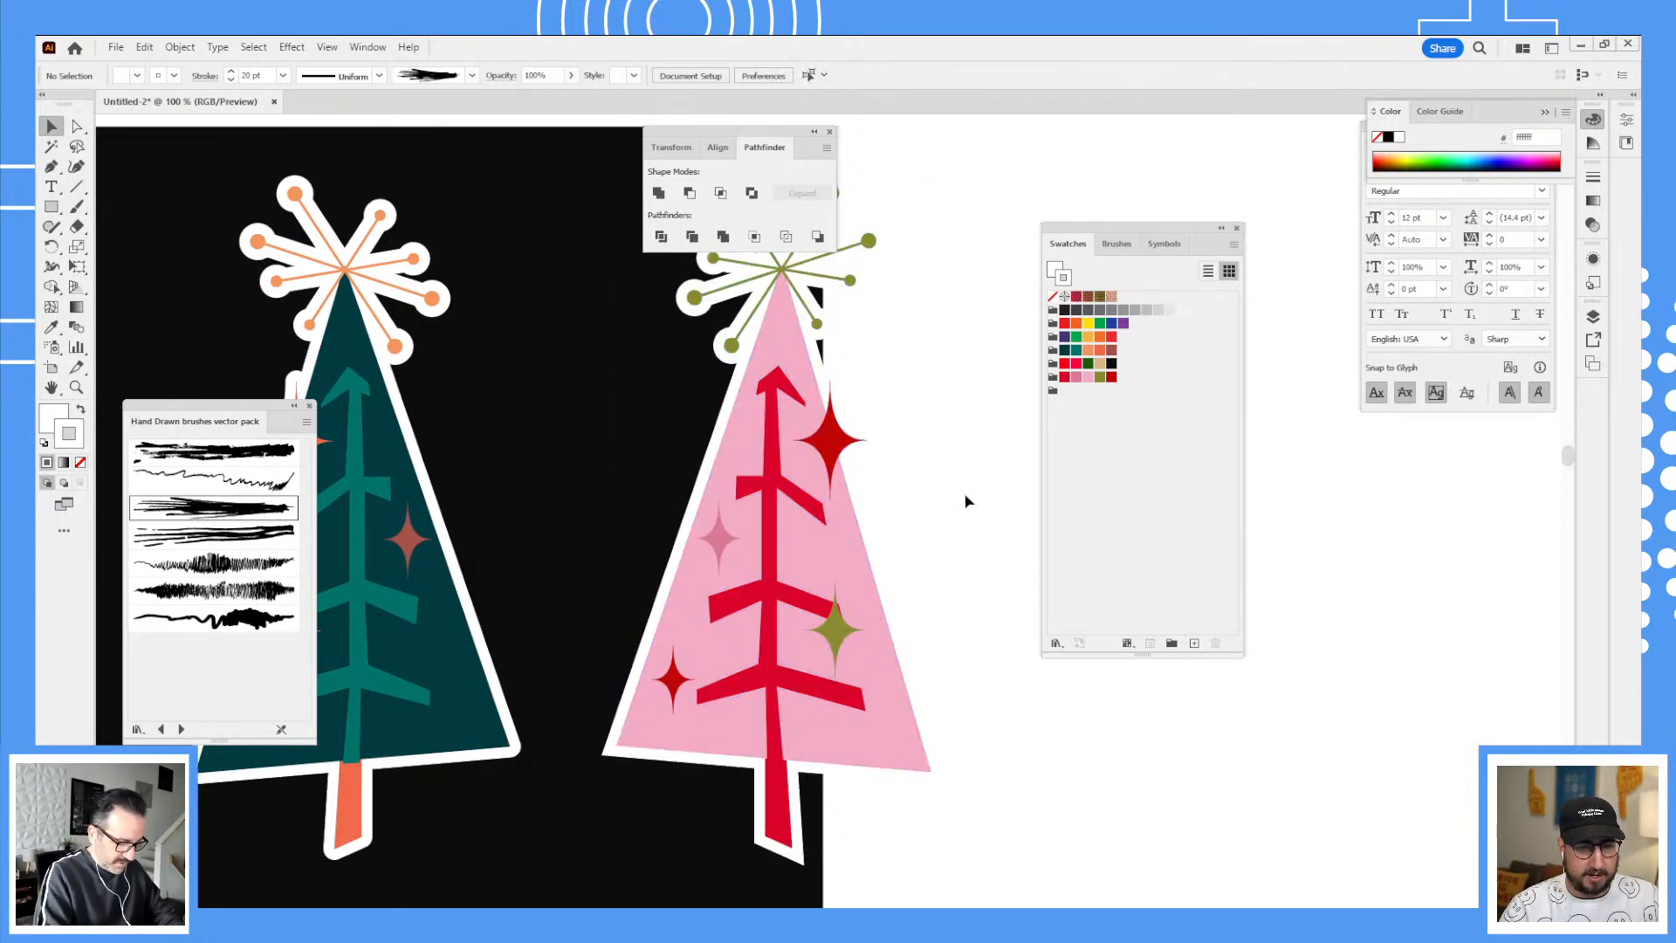
scroll(972, 479, "down", 2)
left_click(777, 706)
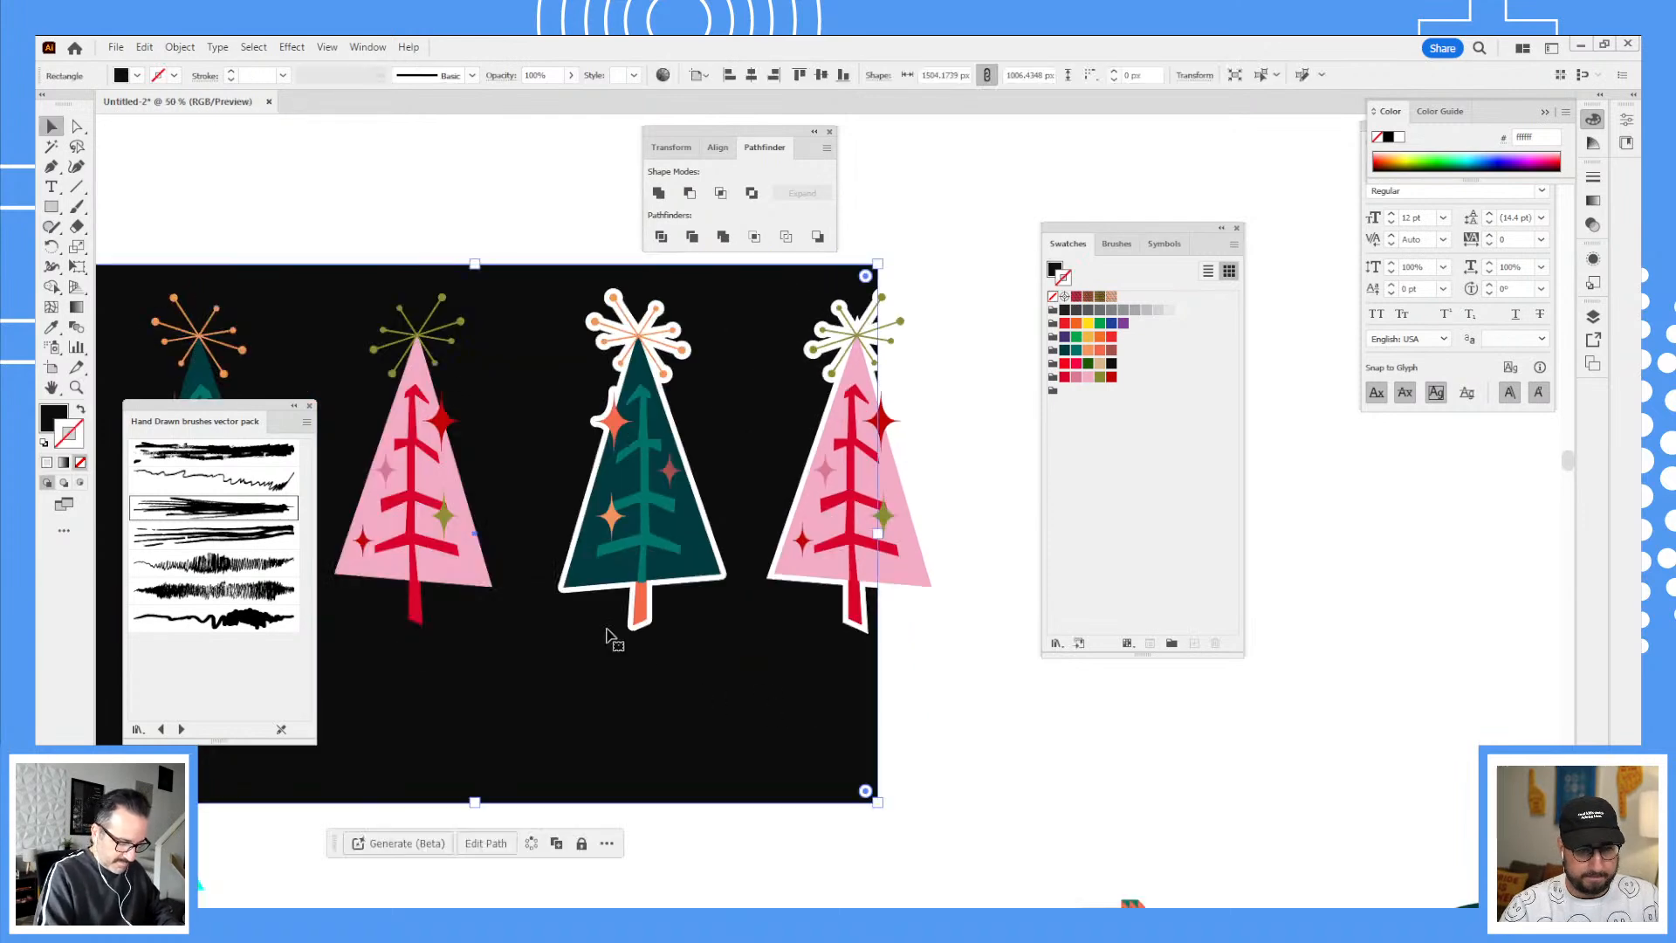
key("Delete")
scroll(796, 478, "left", 5)
scroll(797, 478, "right", 1)
scroll(789, 487, "up", 1)
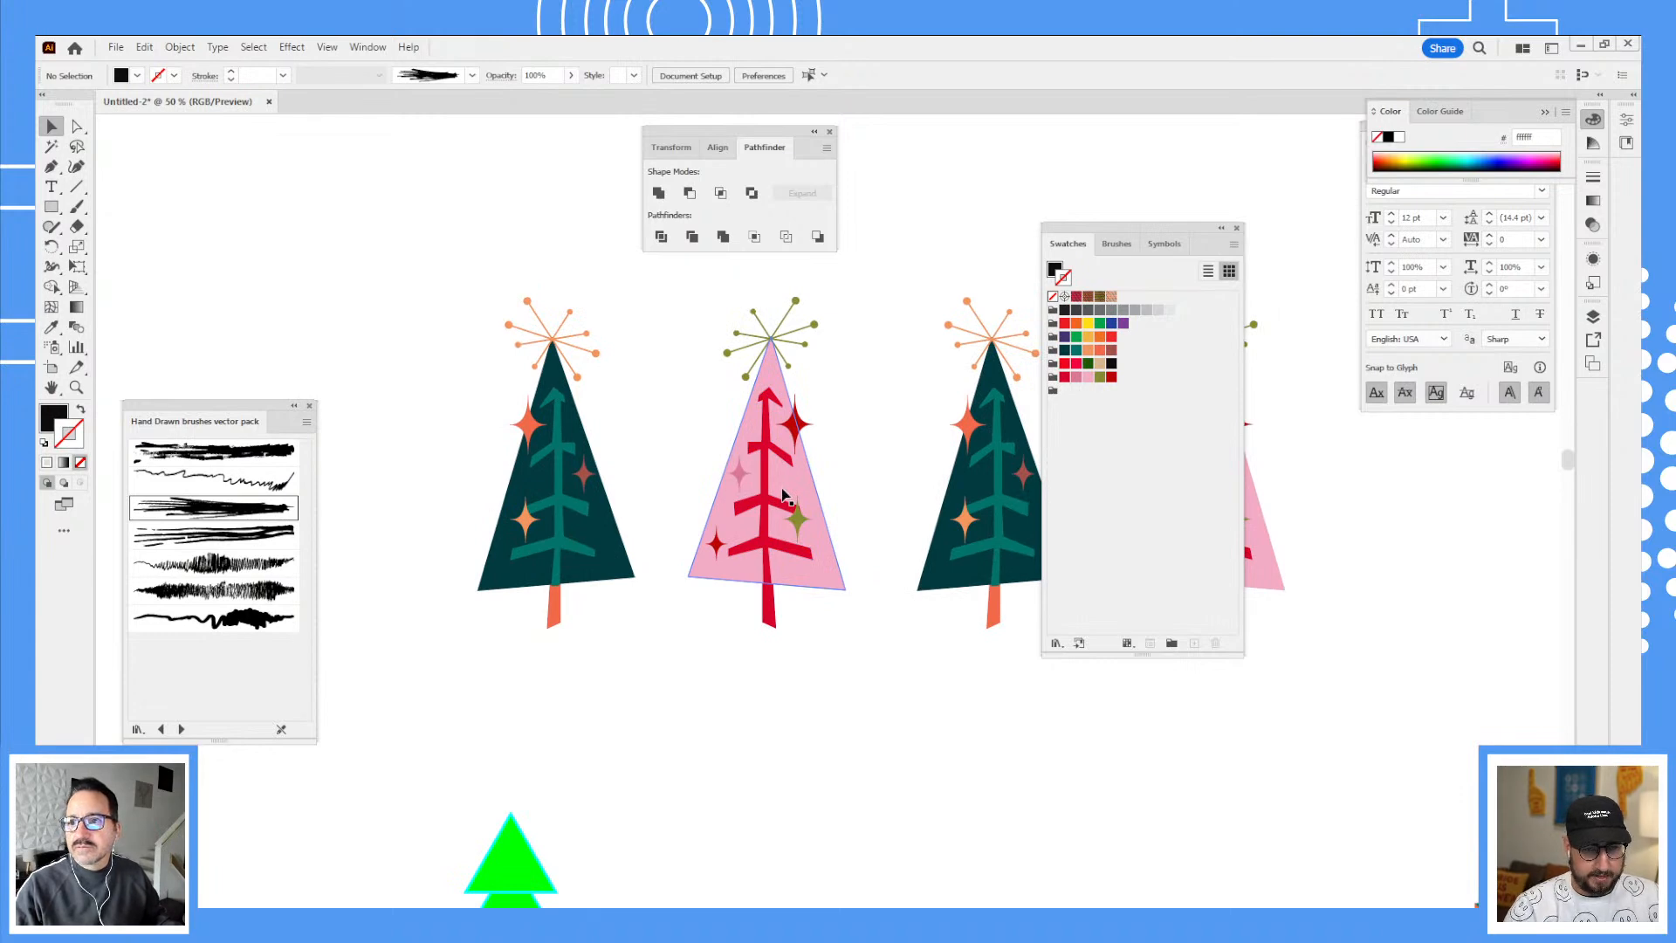
Step: Select the pink and green trees in turn to check how their artwork is grouped
left_click_drag(836, 473, 642, 485)
left_click_drag(734, 284, 862, 660)
left_click_drag(914, 432, 805, 443)
left_click(907, 488)
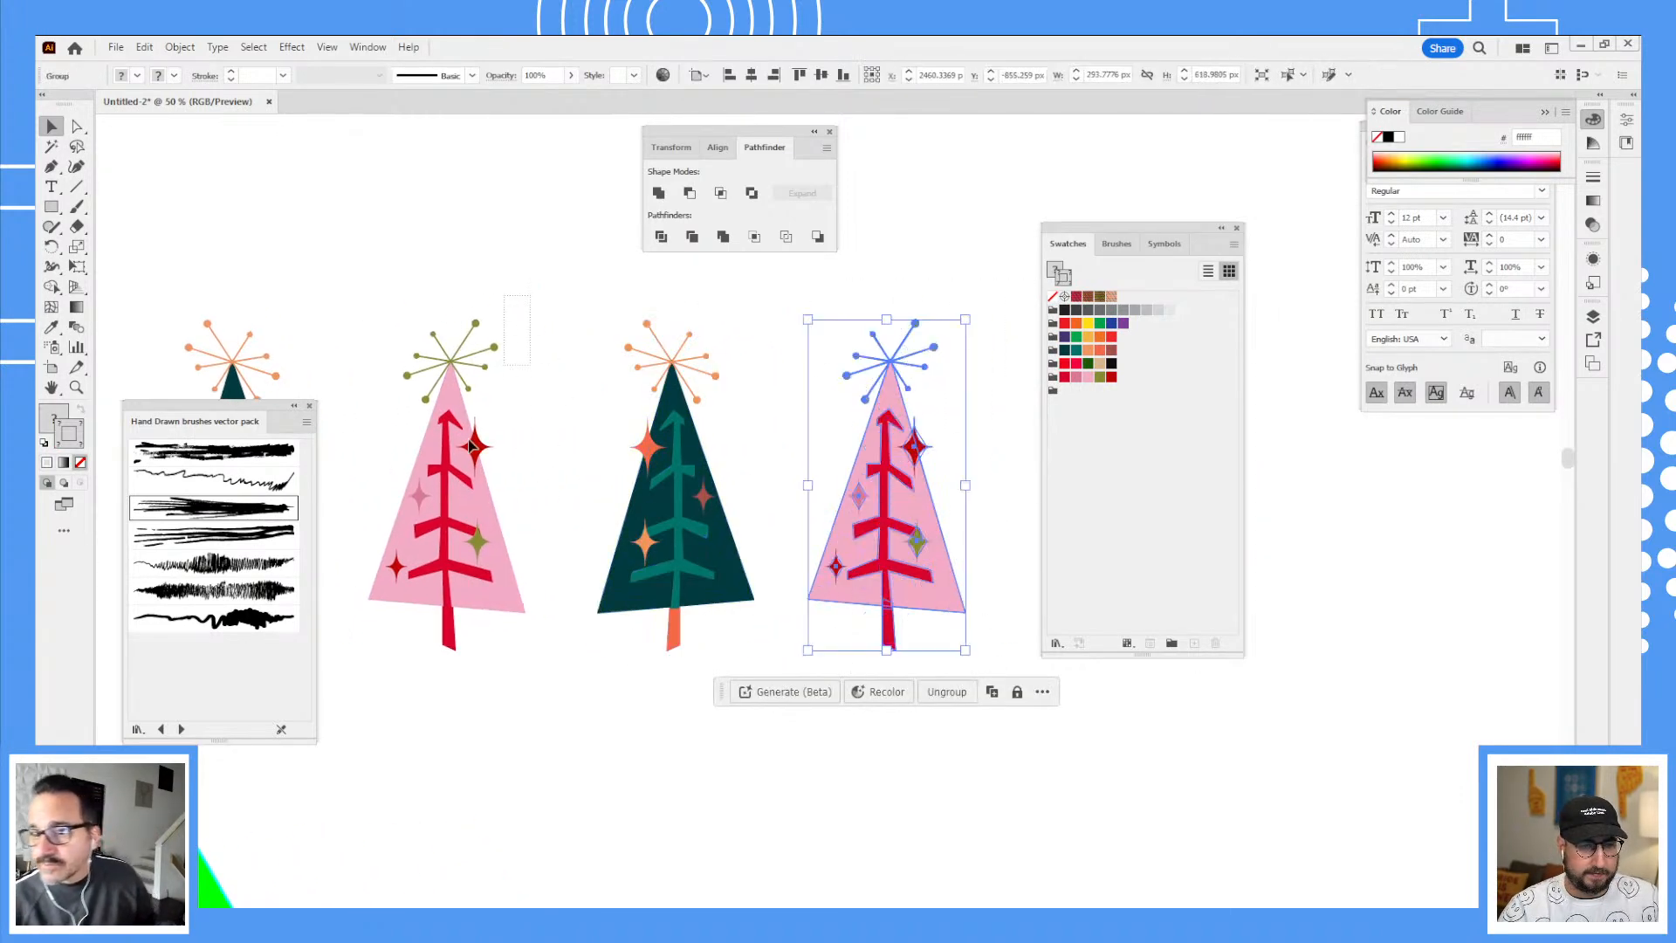
left_click_drag(400, 697, 400, 696)
left_click_drag(357, 400, 531, 416)
left_click_drag(474, 337, 354, 674)
key("ctrl+o")
left_click(1136, 712)
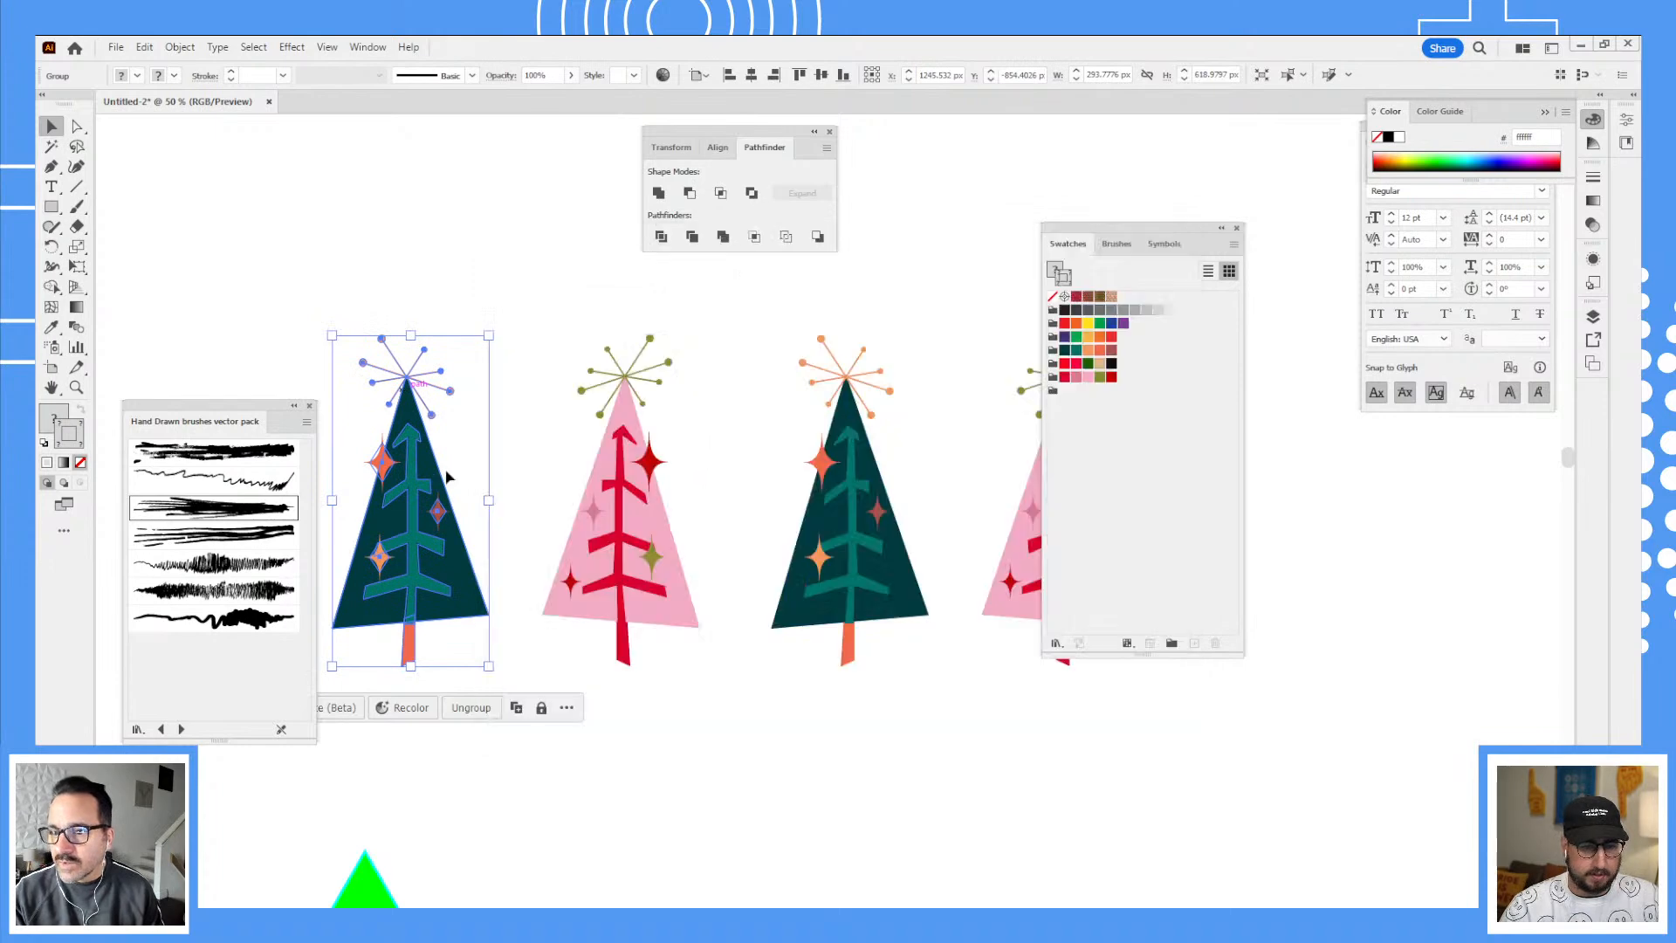
Step: Create a fitted artboard around each of the four trees, including the two with white outlines
key("shift+o")
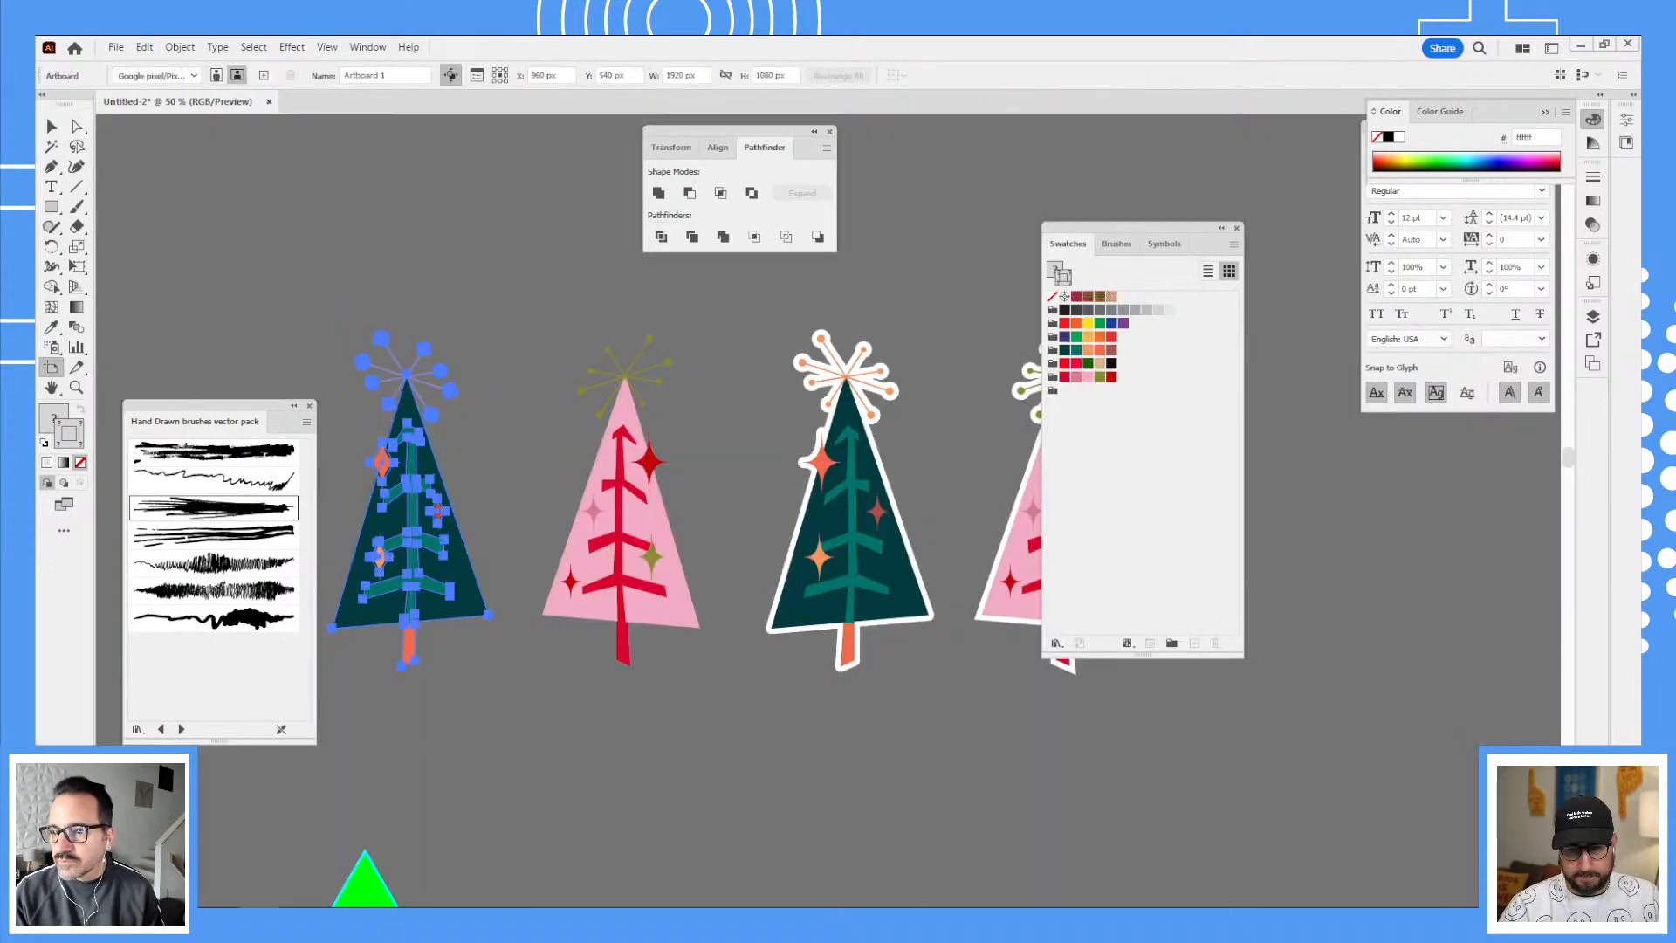
left_click(471, 586)
left_click(619, 497)
left_click(818, 480)
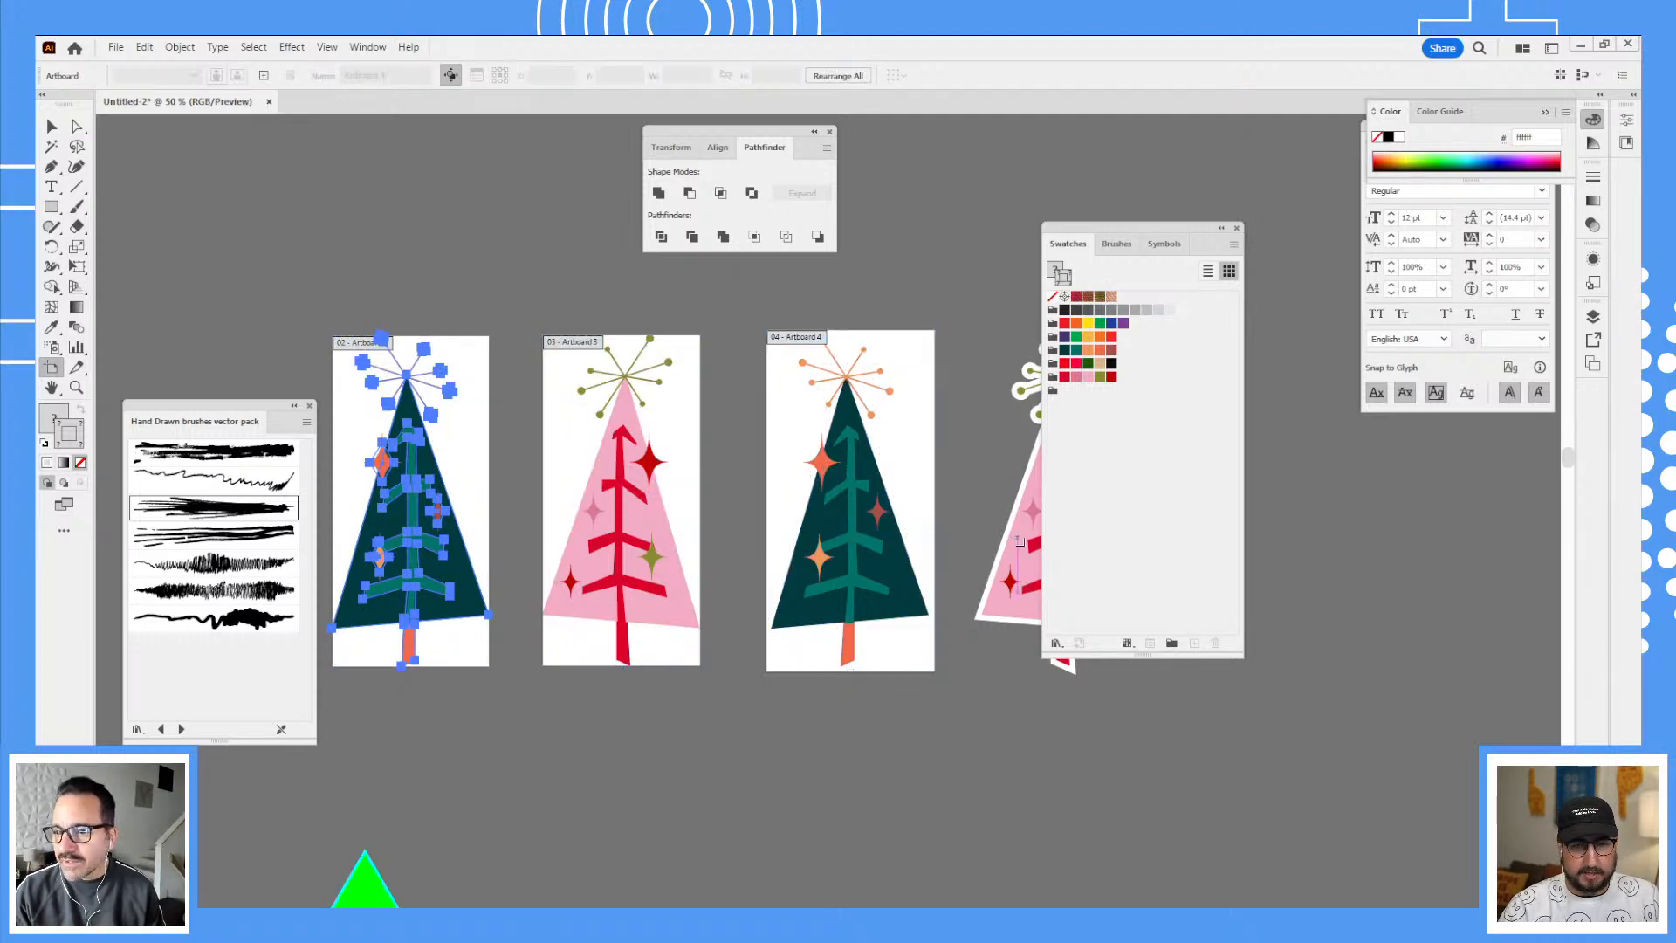
left_click(1017, 534)
key("v")
left_click(894, 714)
key("z")
left_click(785, 664, "alt")
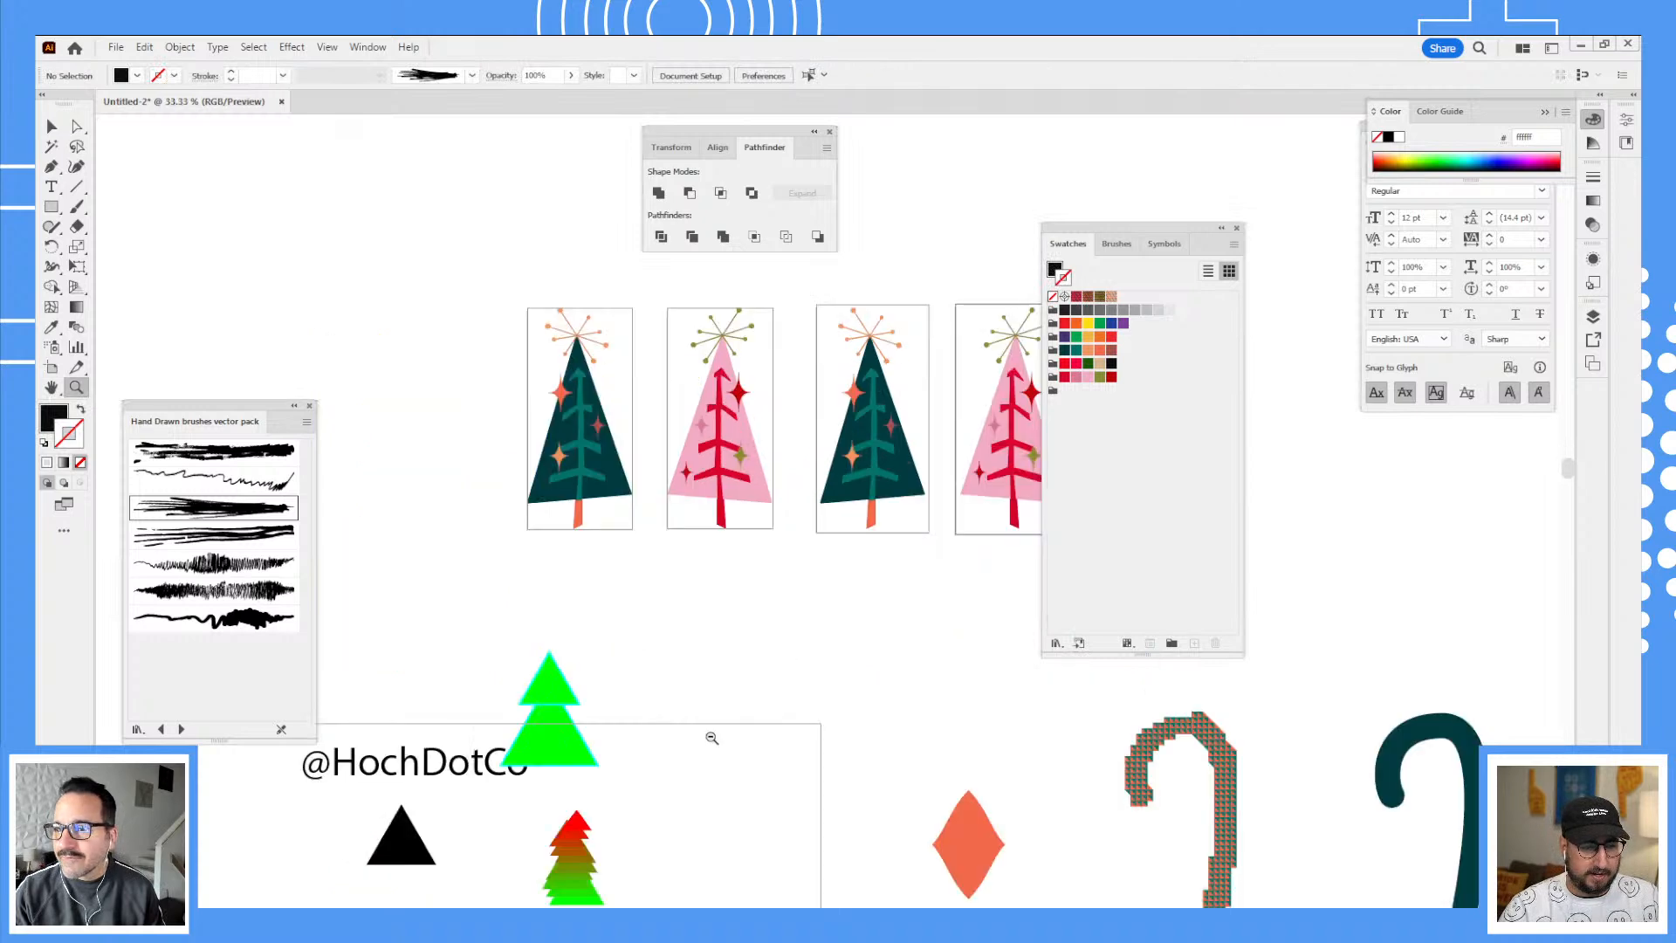
left_click(709, 729, "alt")
left_click_drag(885, 487, 655, 665)
left_click(715, 508)
left_click_drag(716, 508, 627, 494)
key("v")
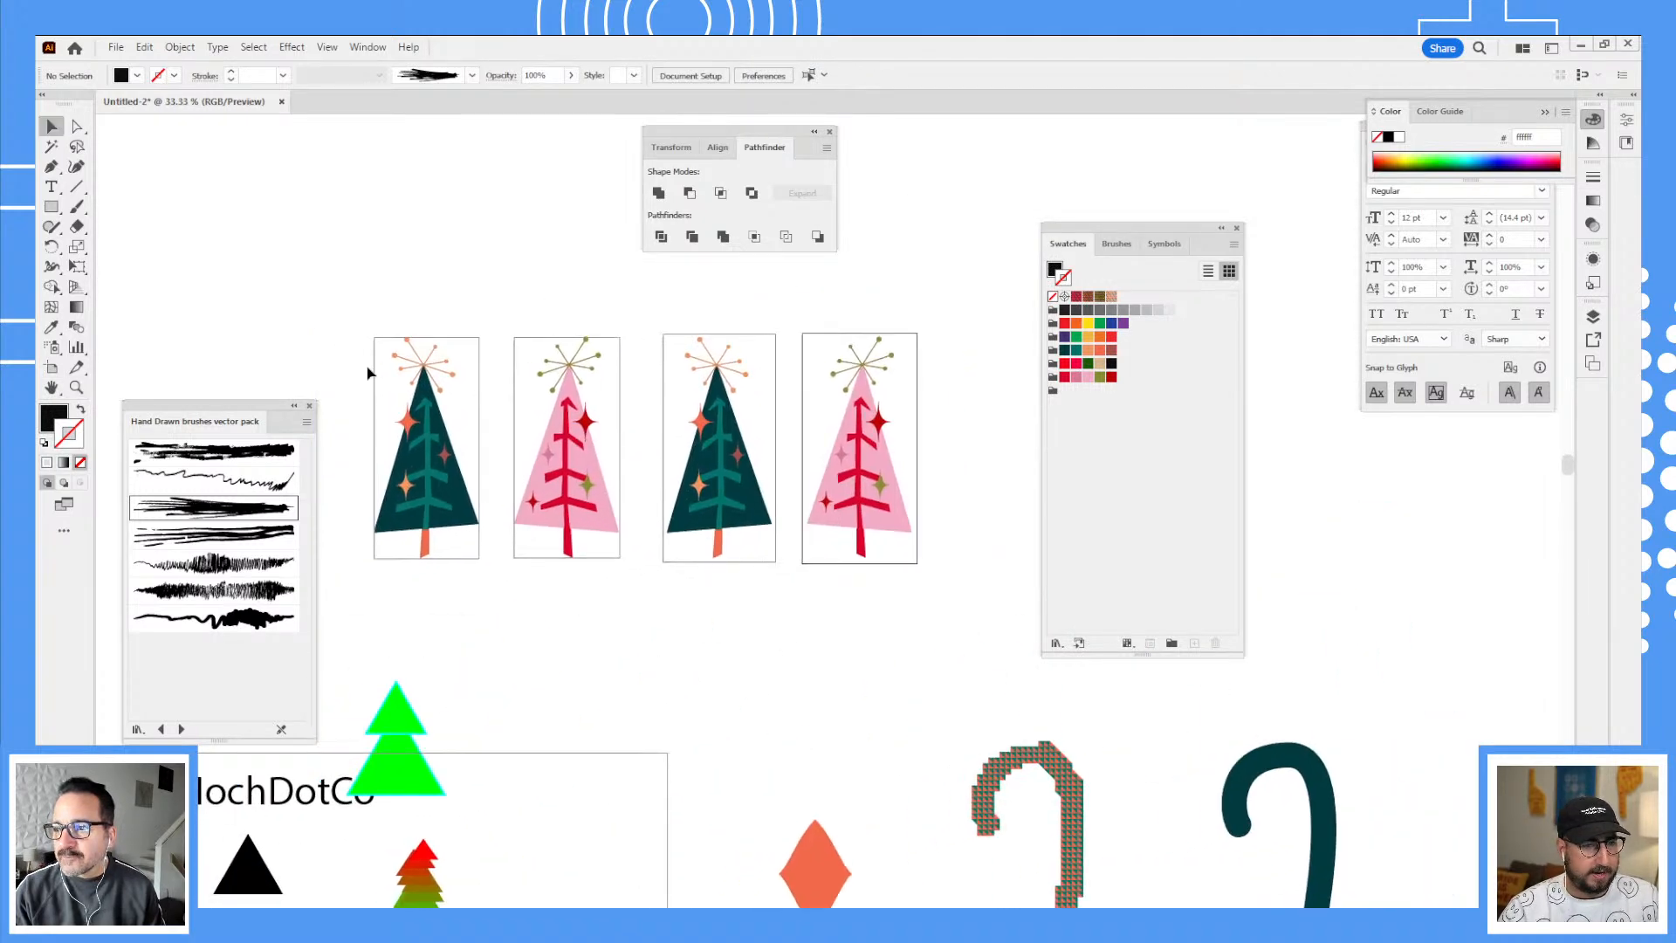
left_click(116, 47)
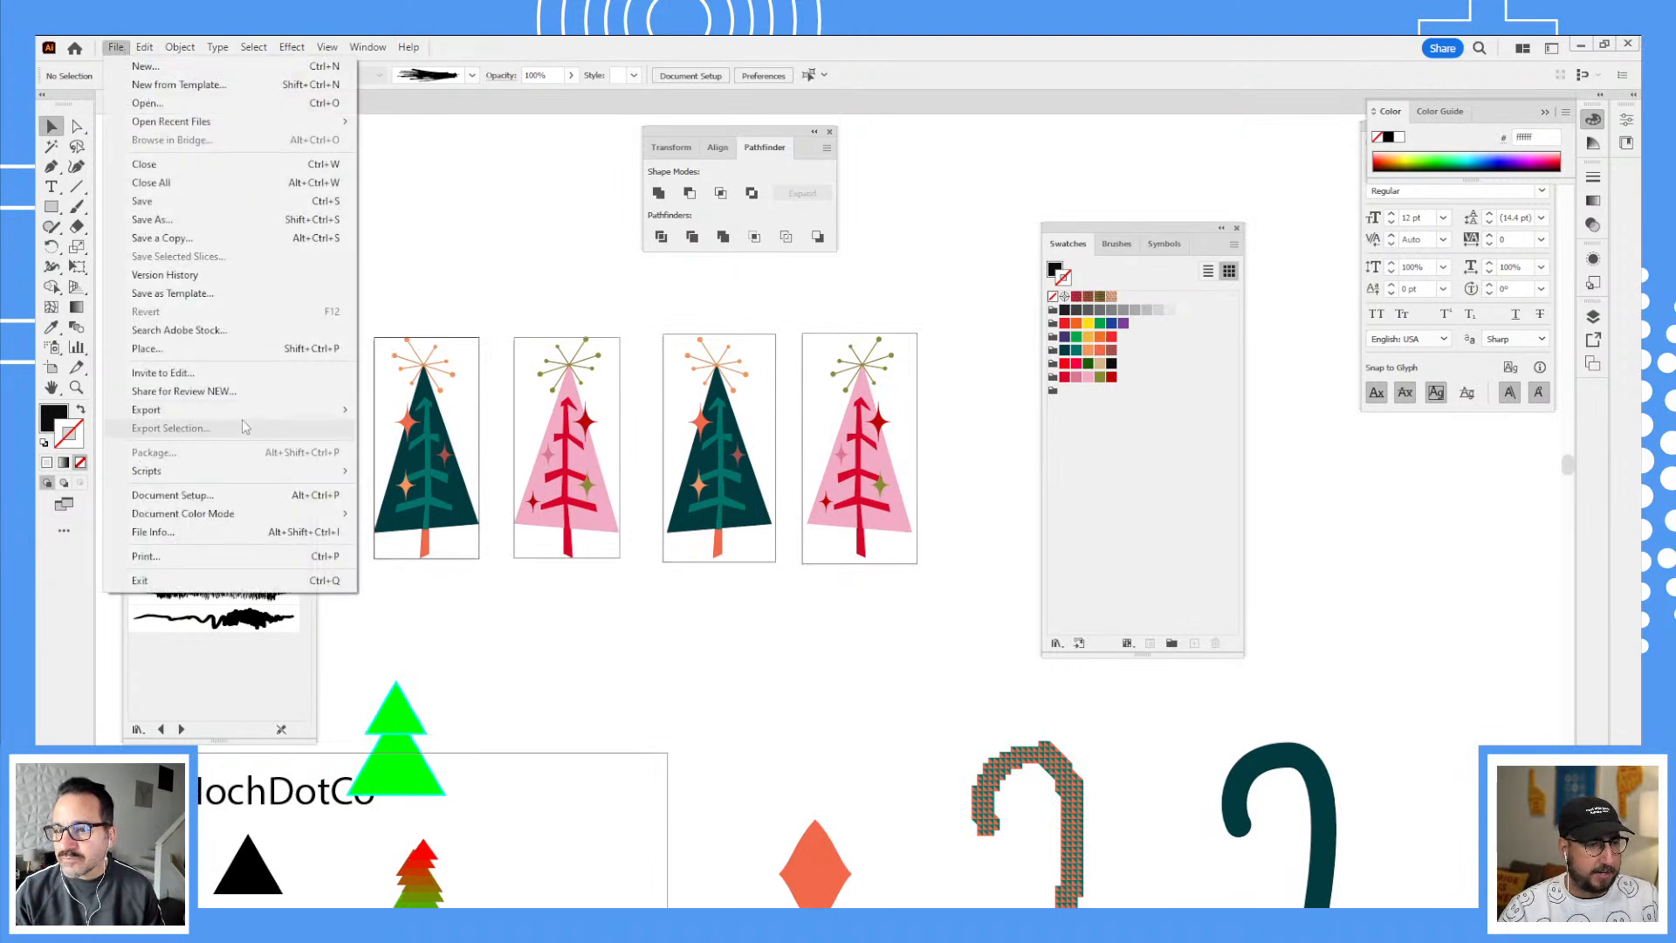
mouse_move(277, 413)
left_click(415, 253)
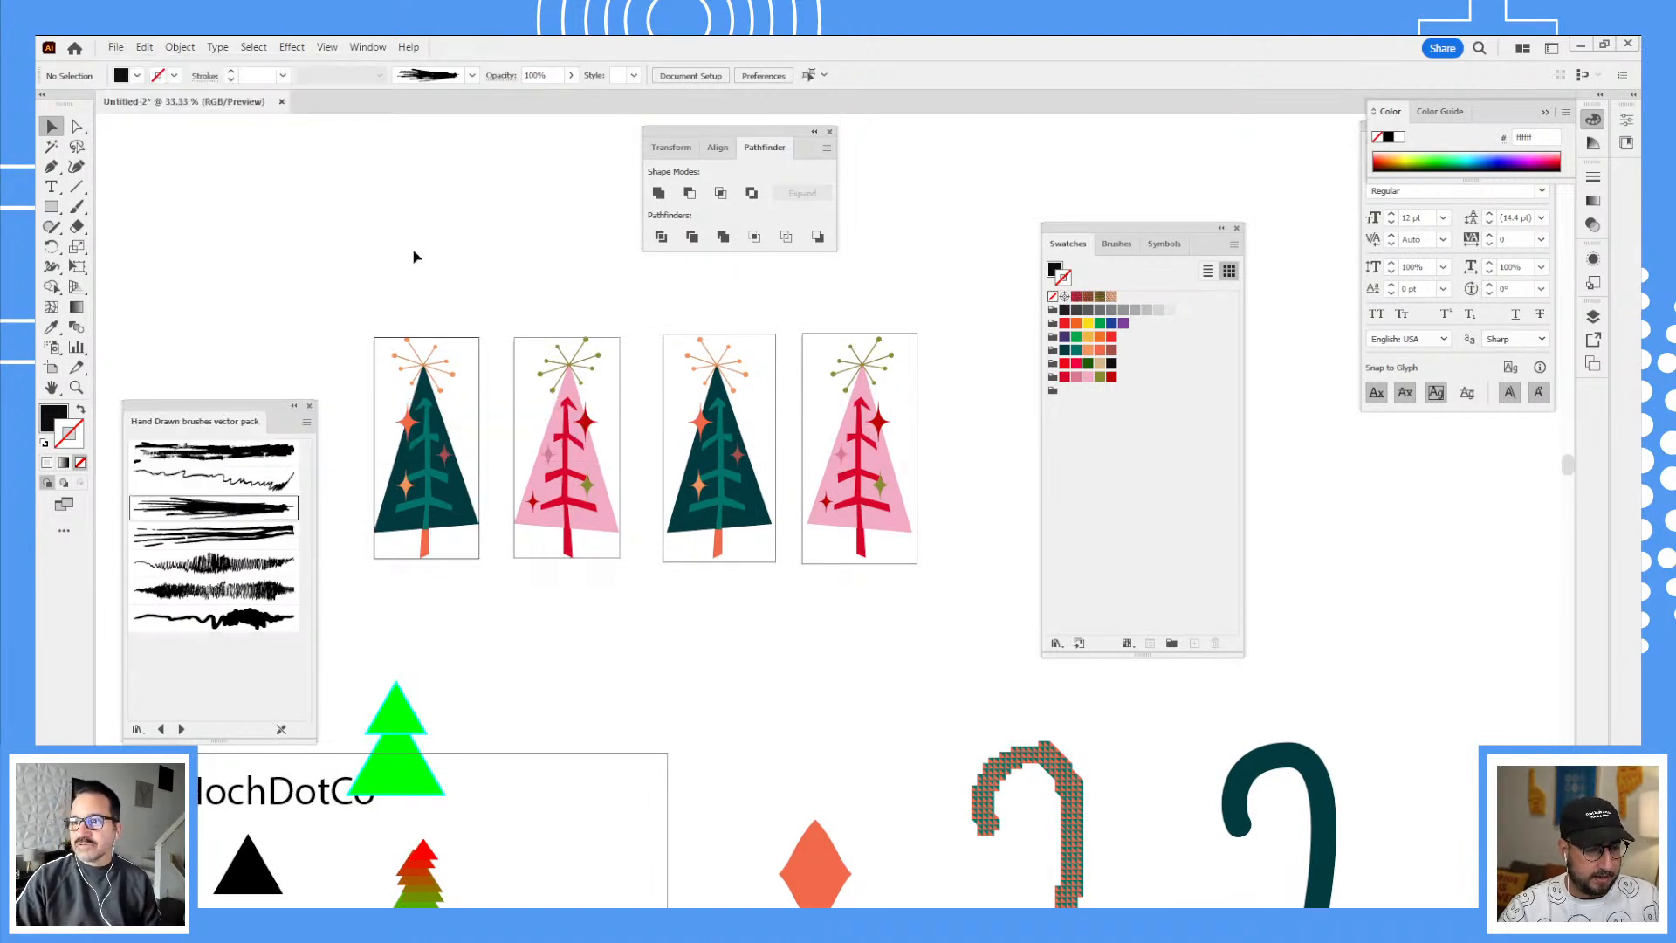
Step: Start an Export As in PNG format and choose the Pixel Potluck folder inside Creative Cloud Files as the destination
left_click(116, 47)
mouse_move(261, 409)
left_click(395, 428)
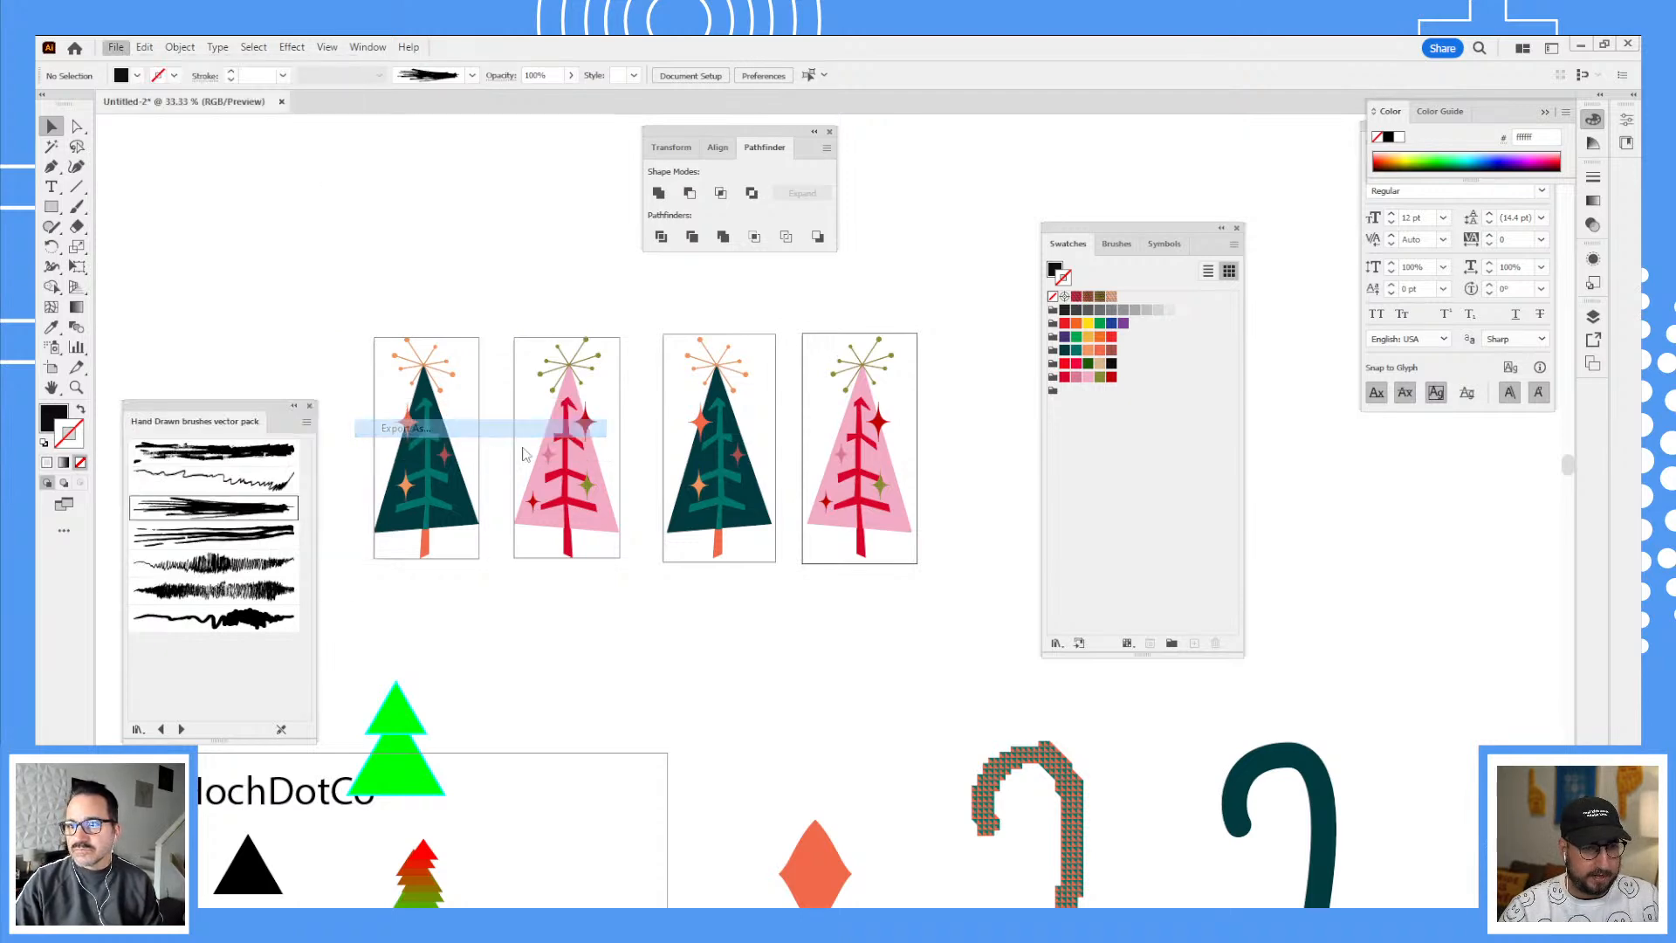
left_click(243, 650)
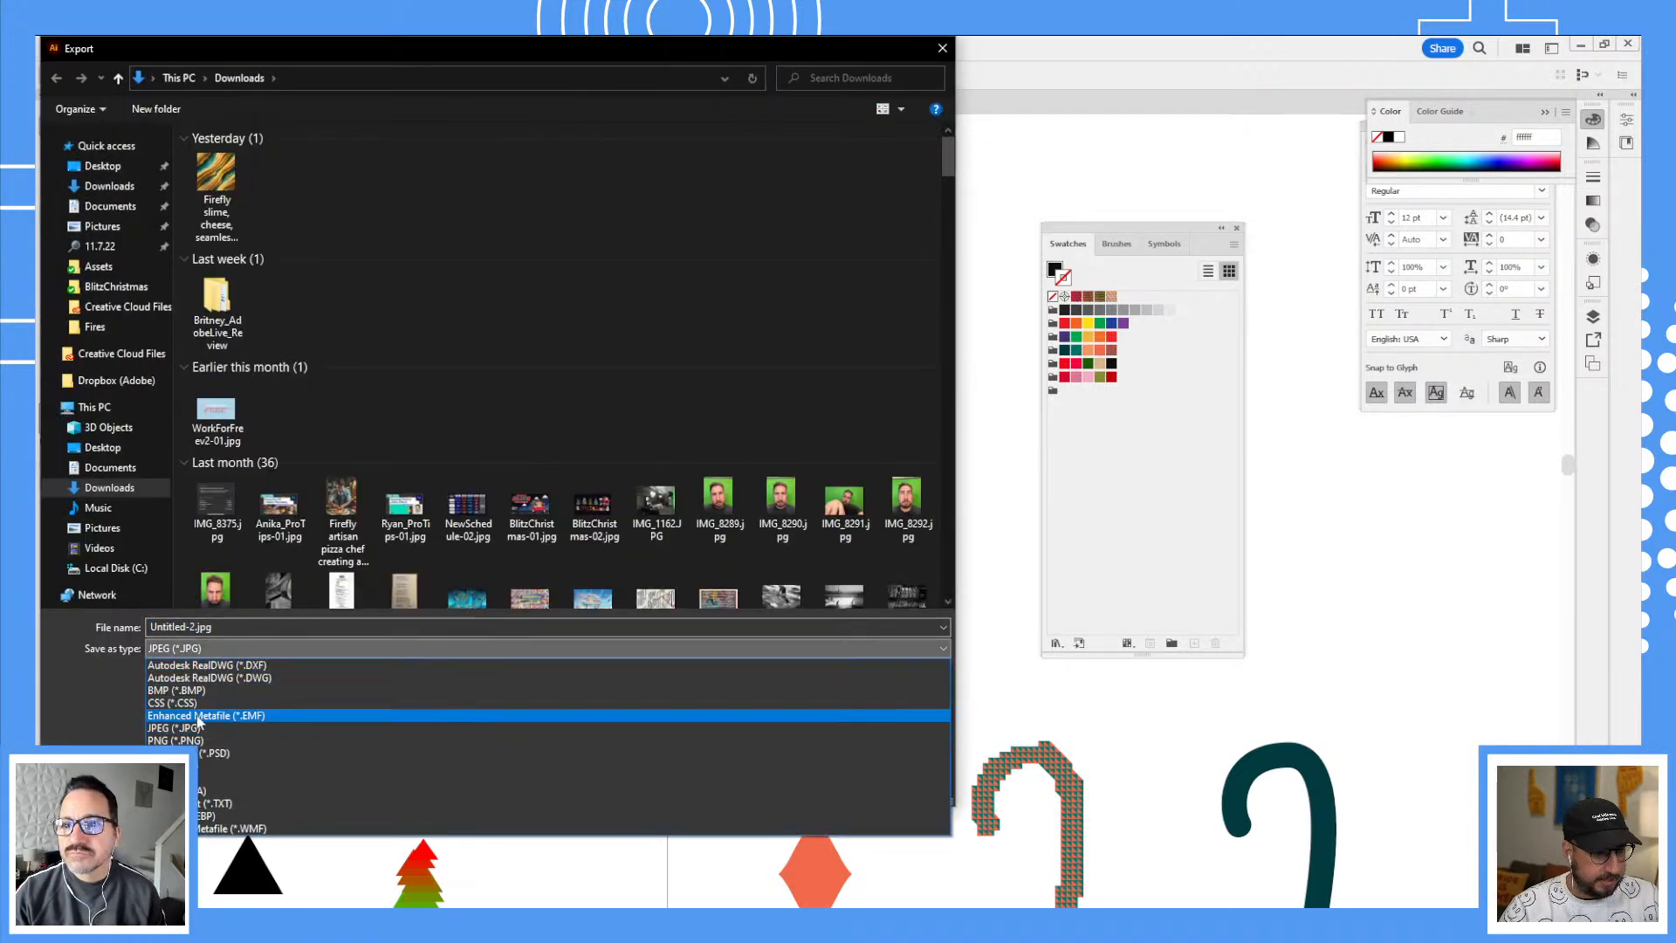
left_click(232, 740)
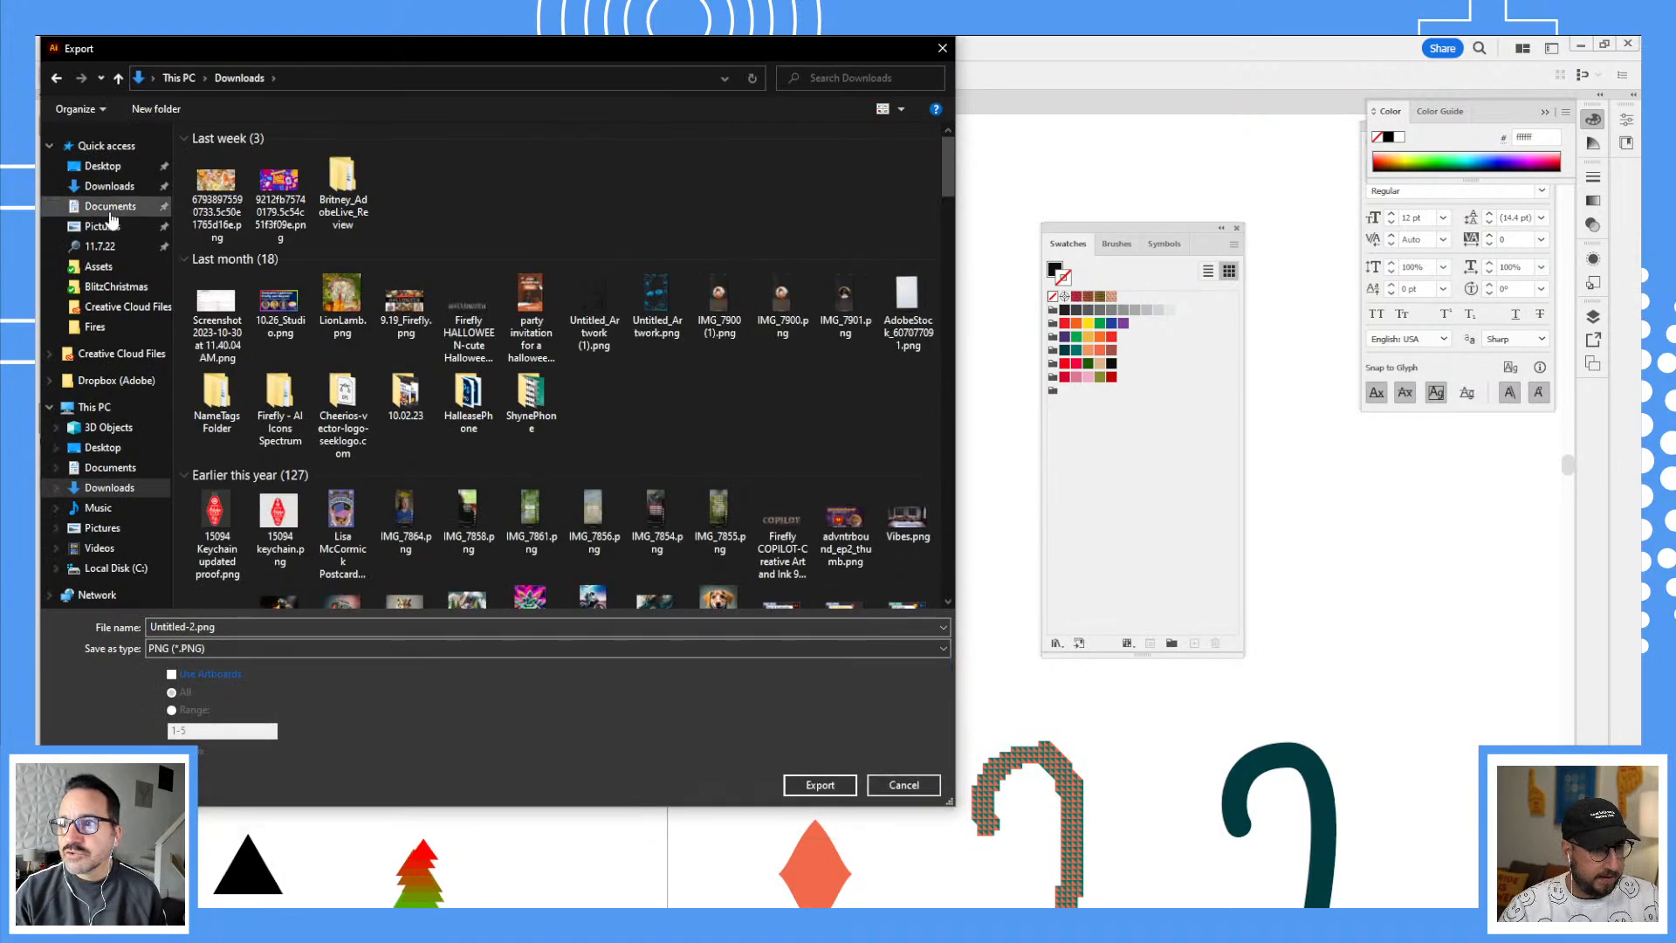
left_click(108, 357)
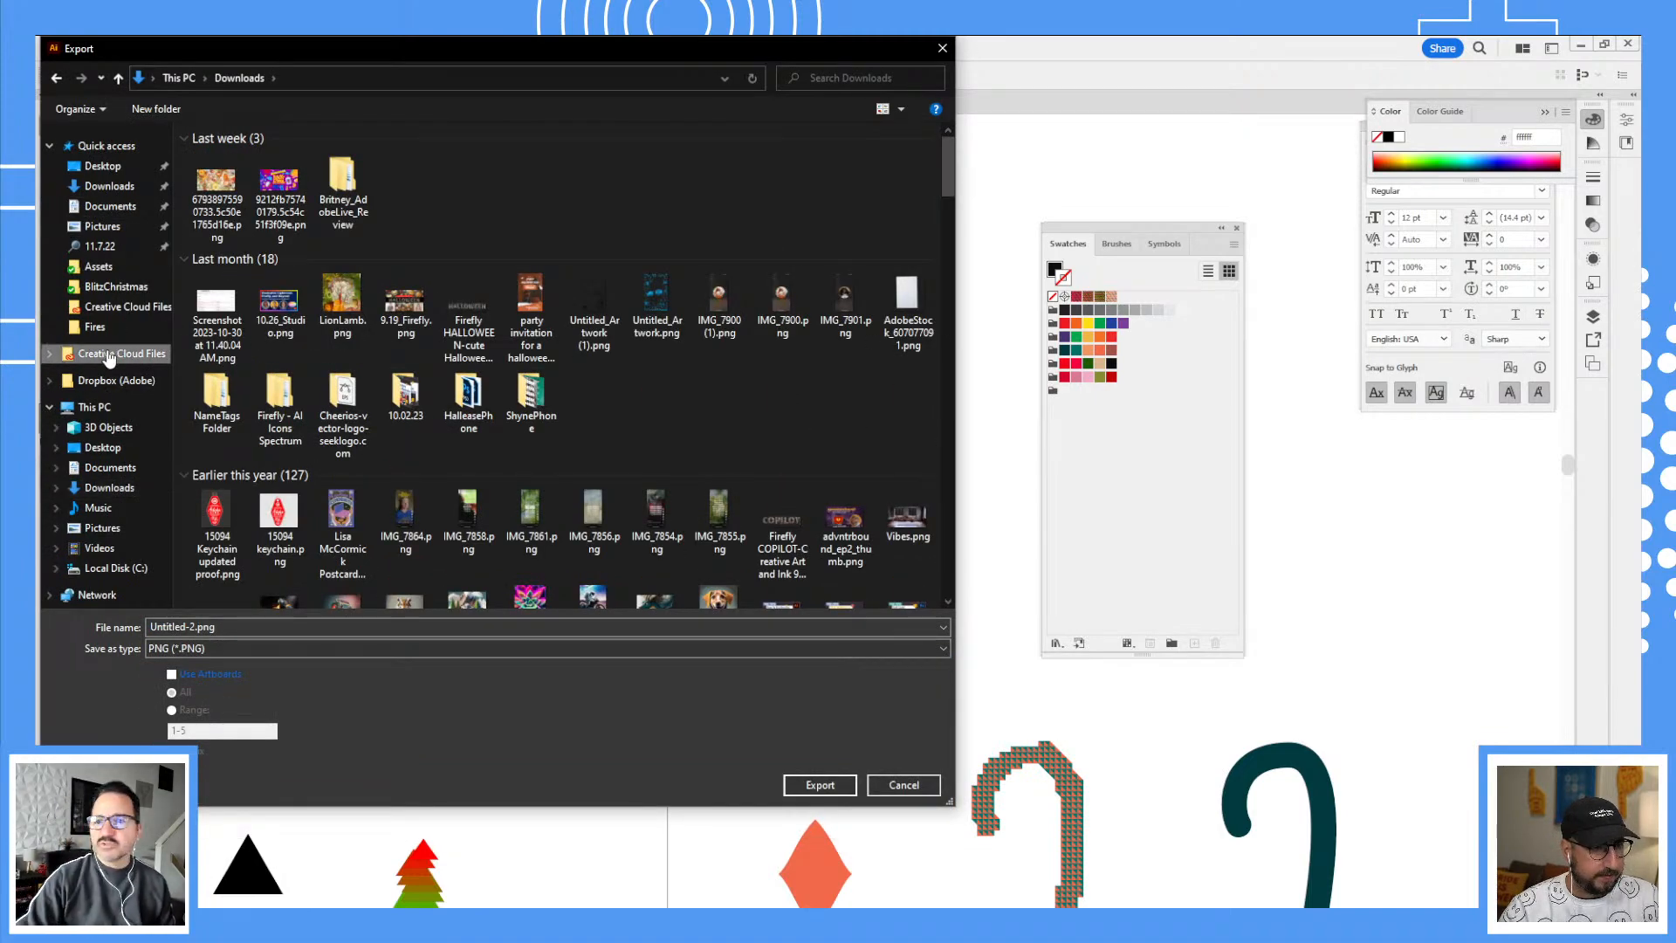
scroll(247, 342, "down", 10)
scroll(247, 342, "up", 7)
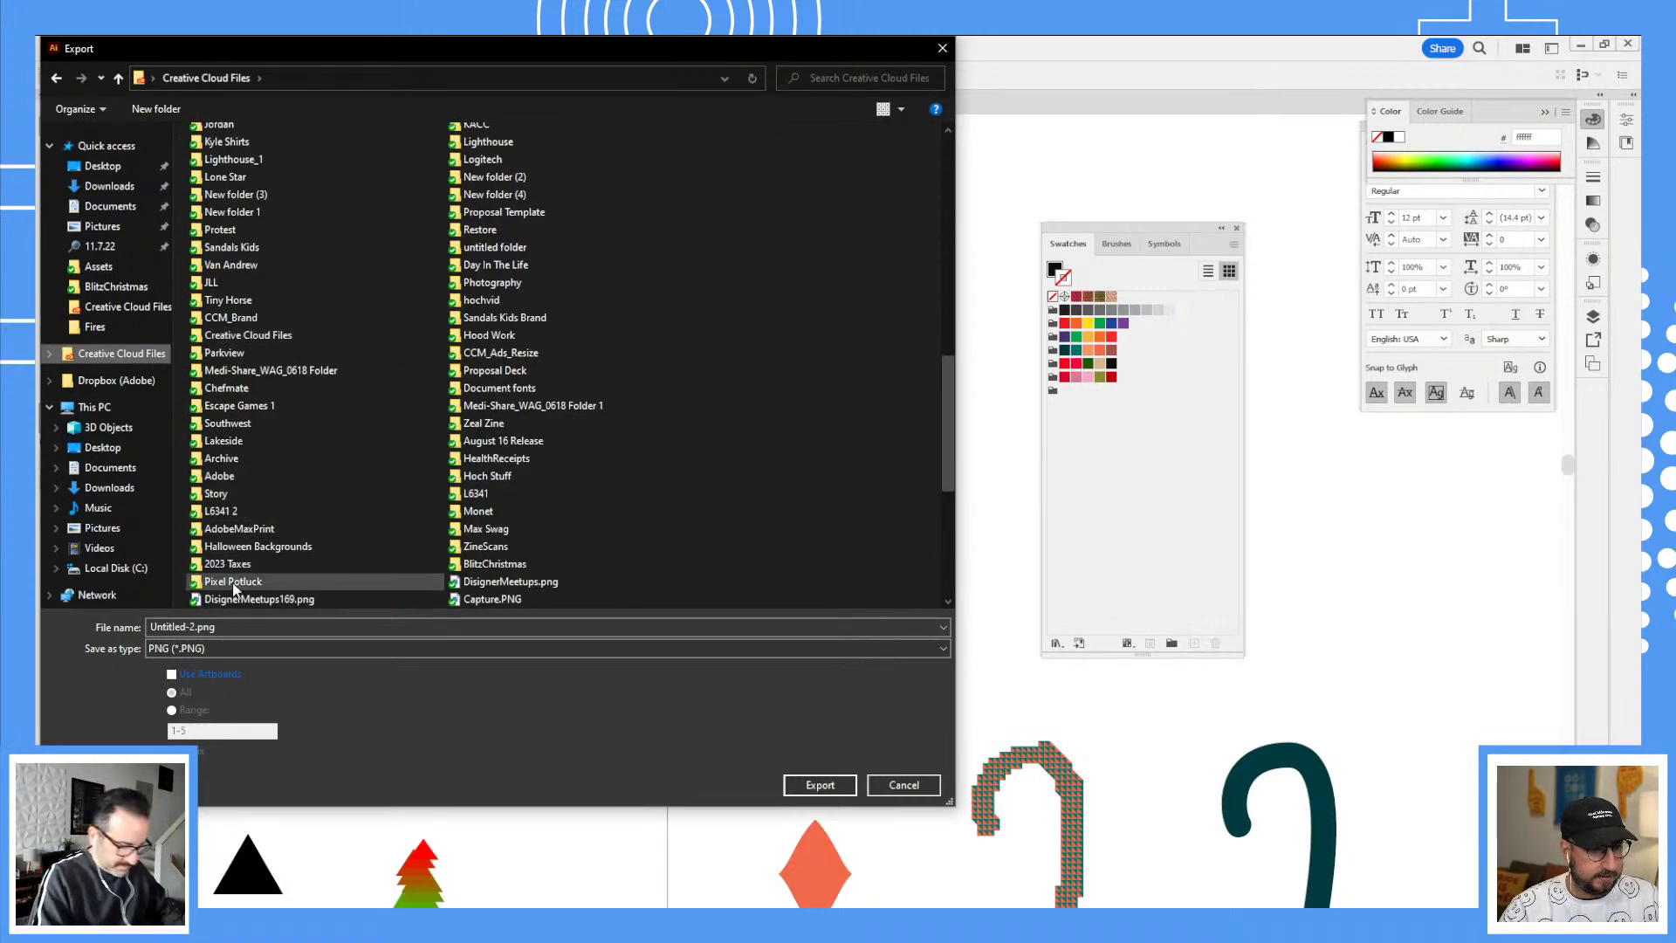
double_click(233, 585)
Step: Name the export Trees.png and have it use artboards, limited to the range 2-5
left_click(200, 626)
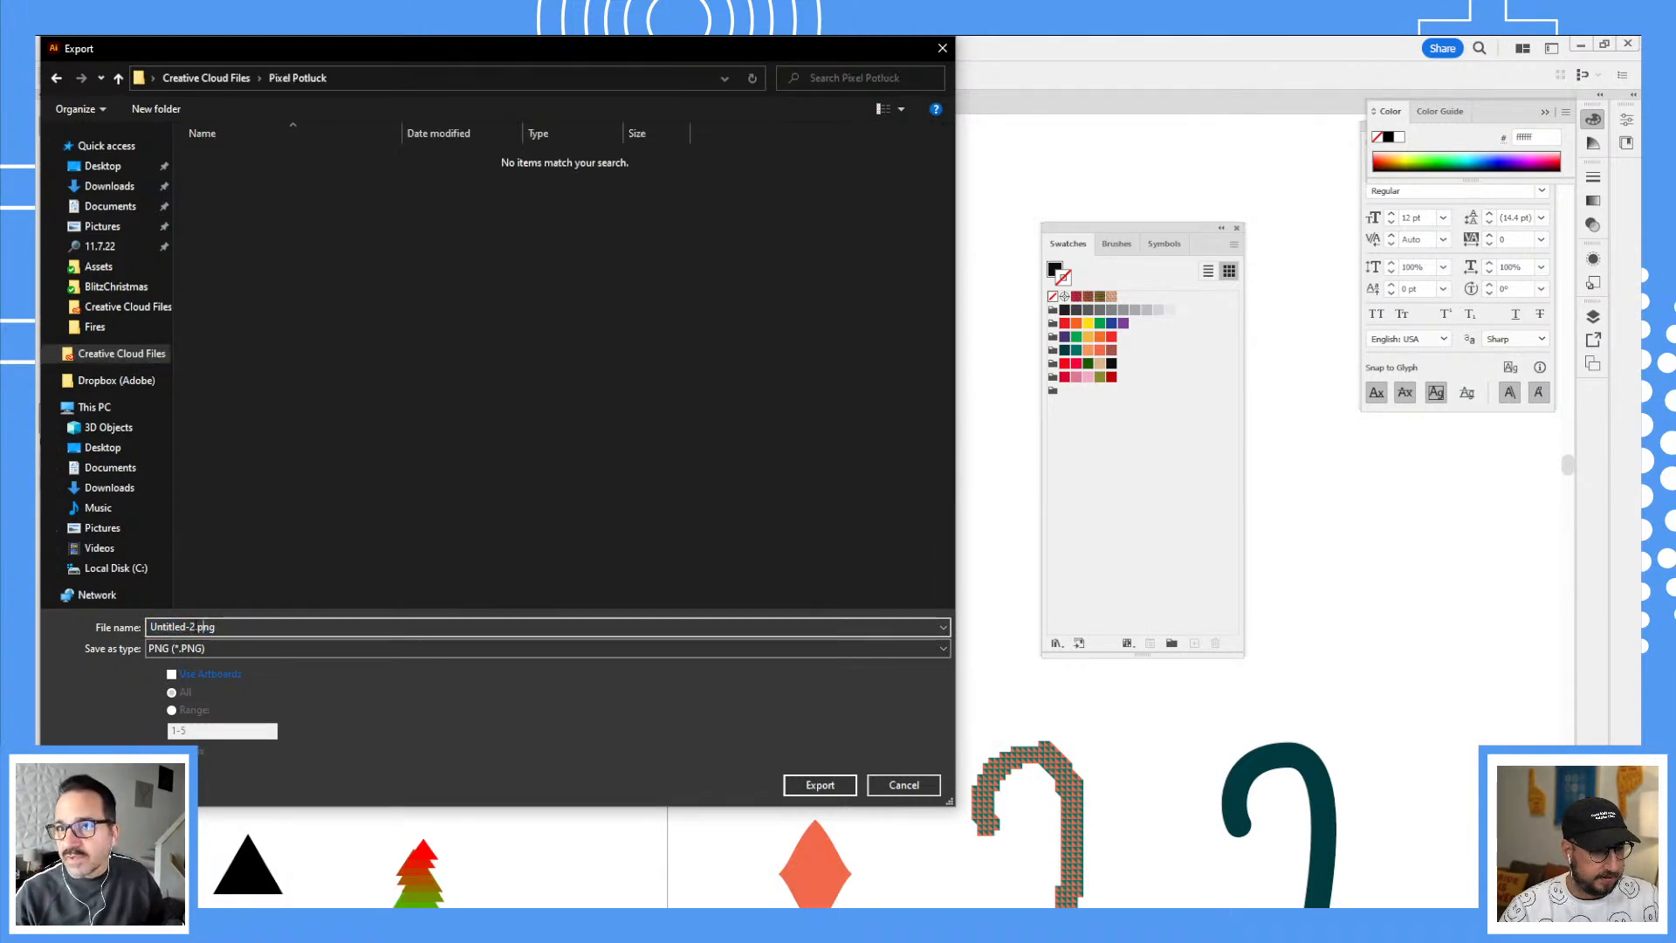
left_click_drag(199, 625, 149, 626)
type("Tree")
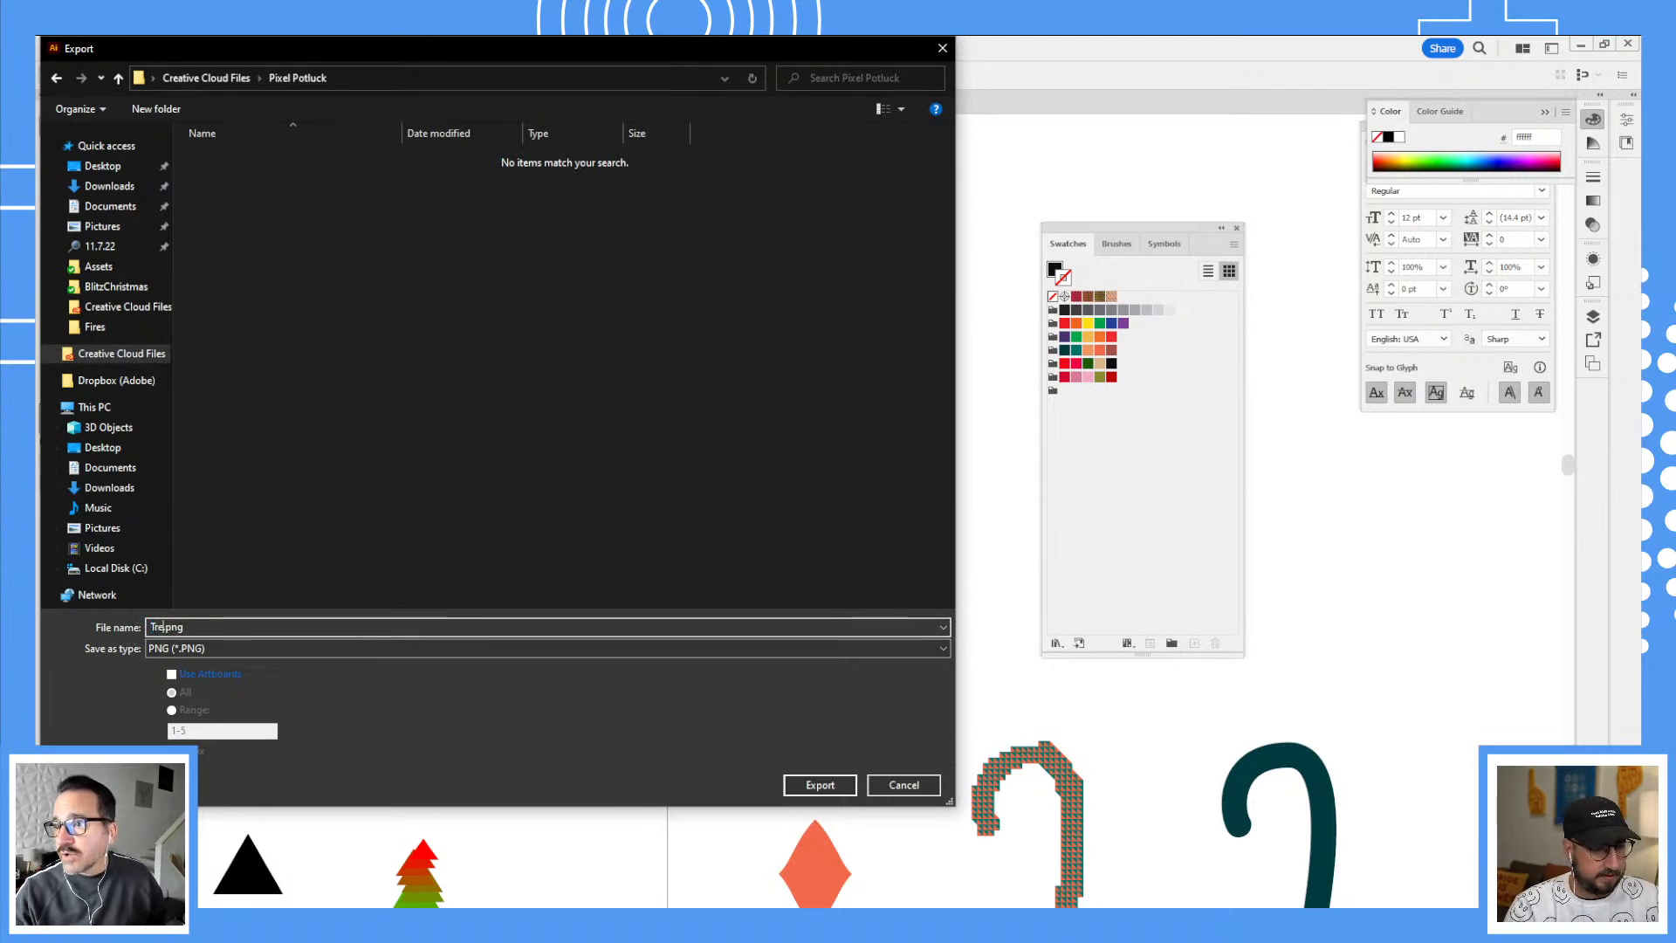
type("s")
left_click(228, 674)
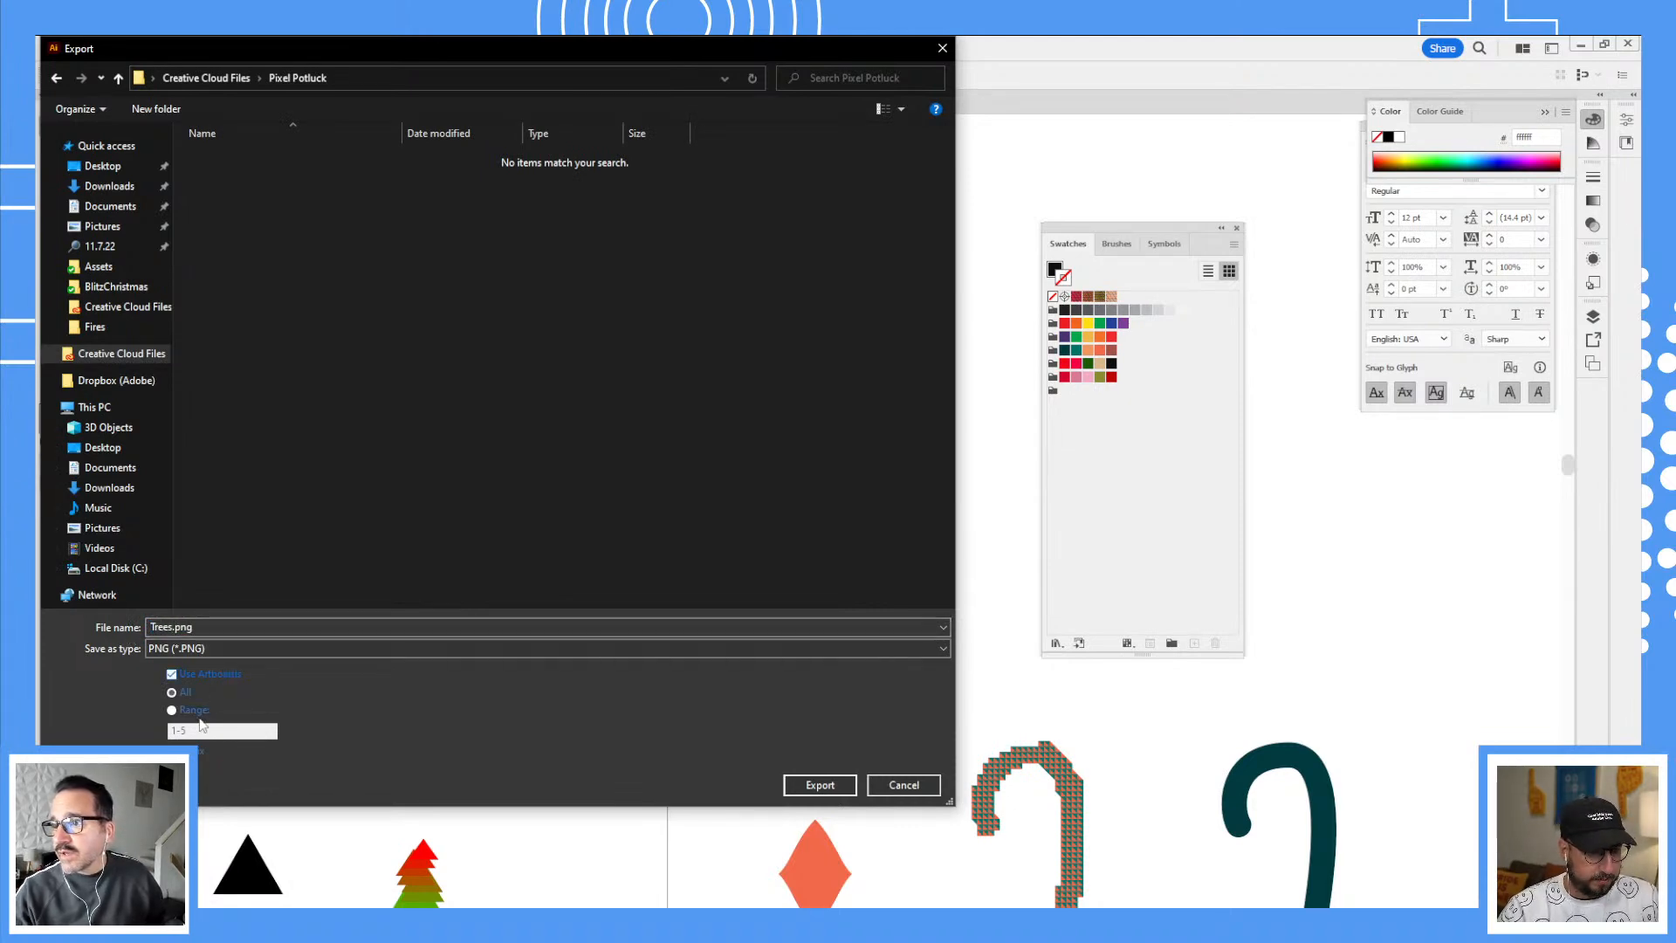
left_click(188, 712)
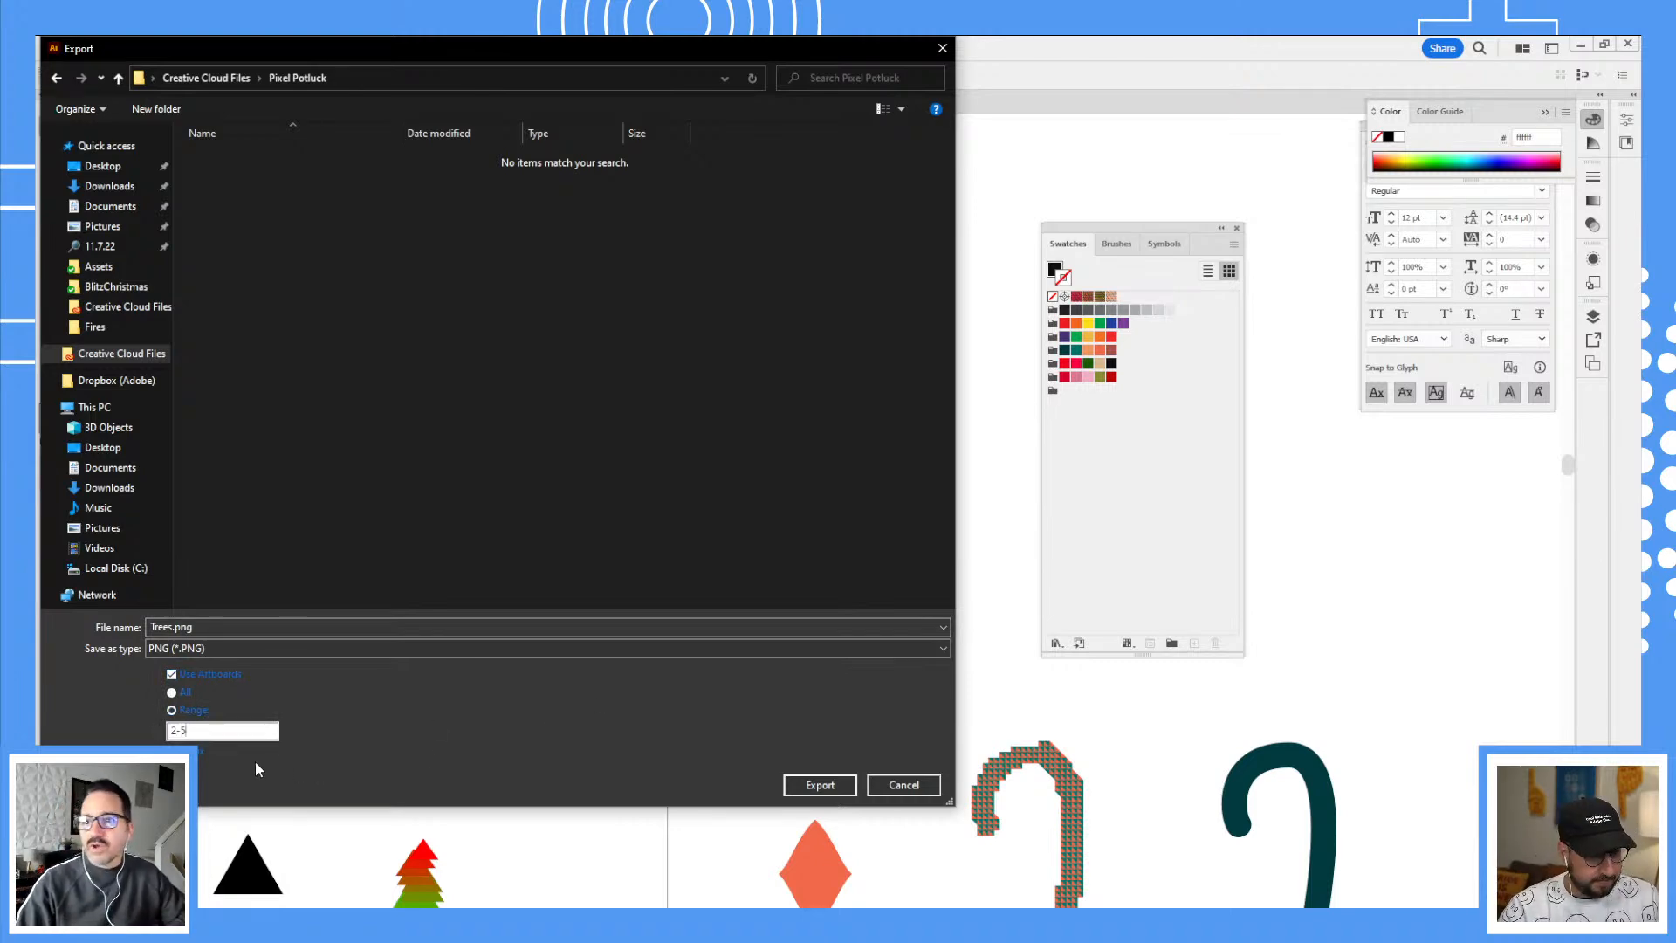
Step: Export the tree artboards as PNGs at Medium (150 ppi) resolution
left_click(817, 789)
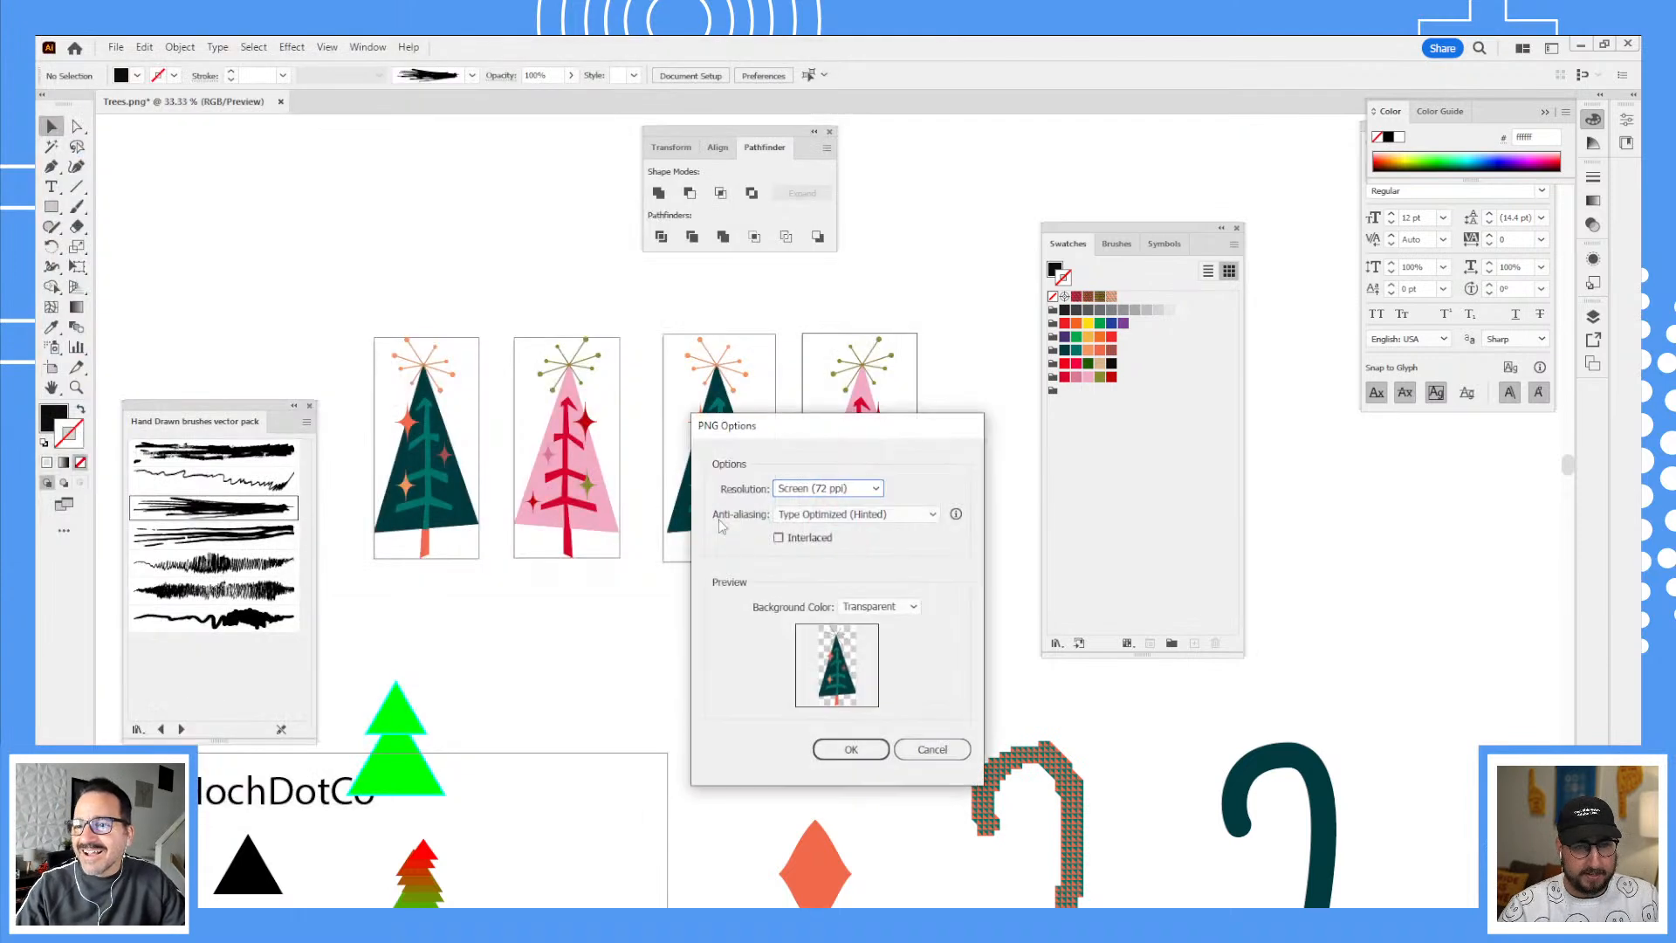
left_click(834, 489)
left_click(825, 566)
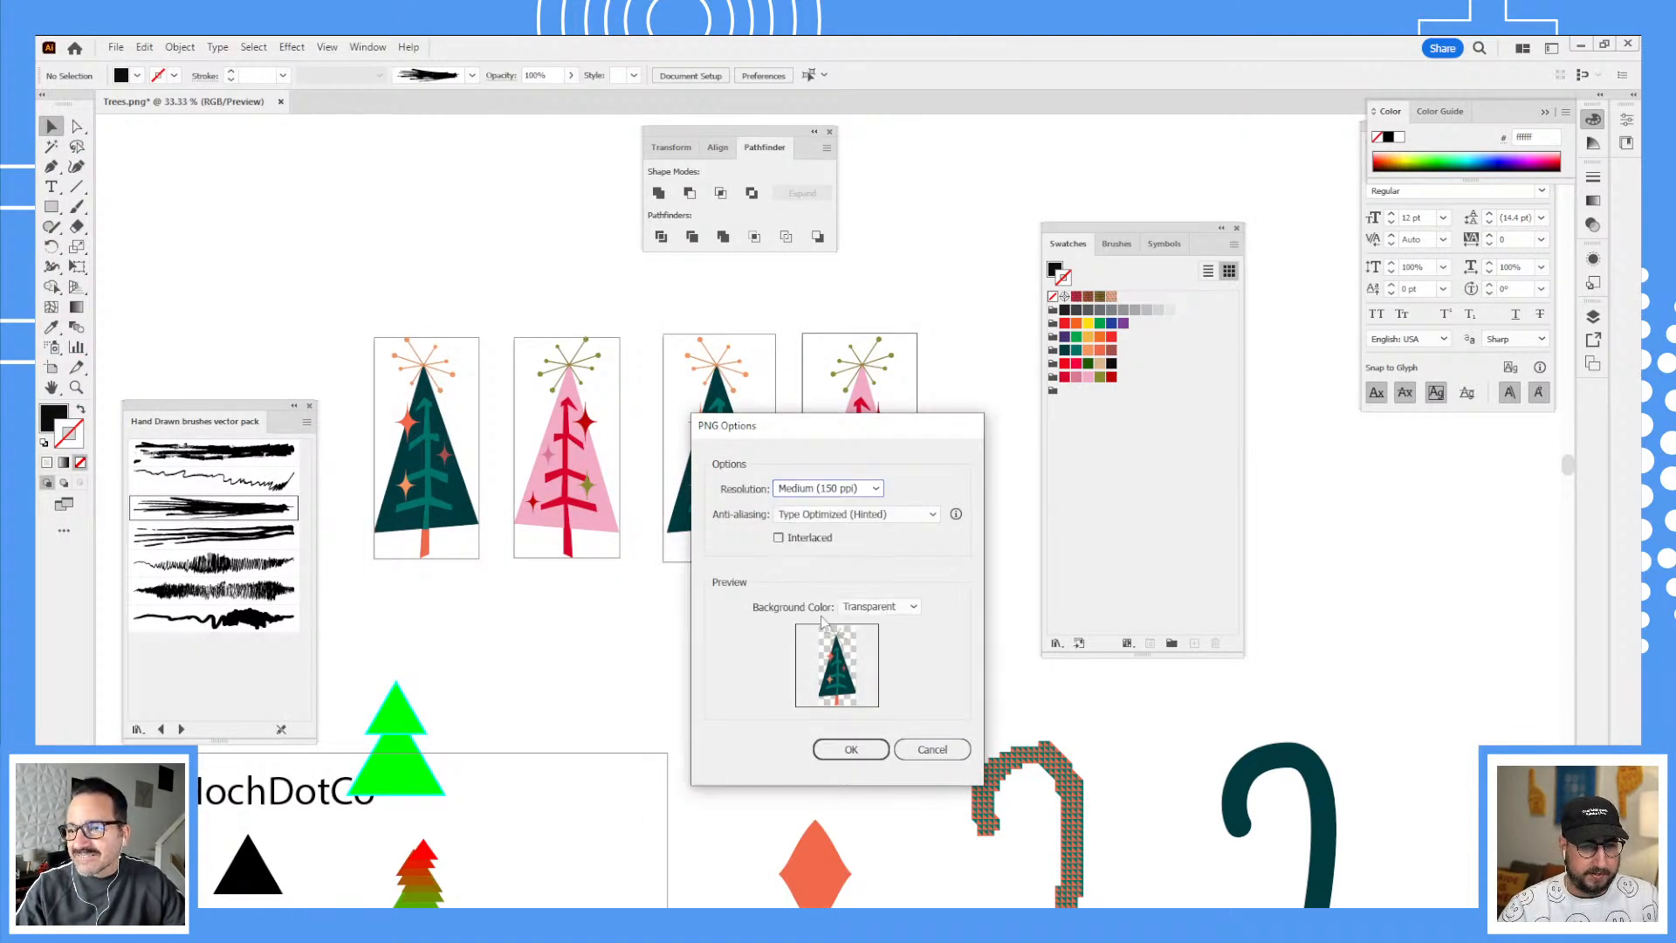
left_click(848, 750)
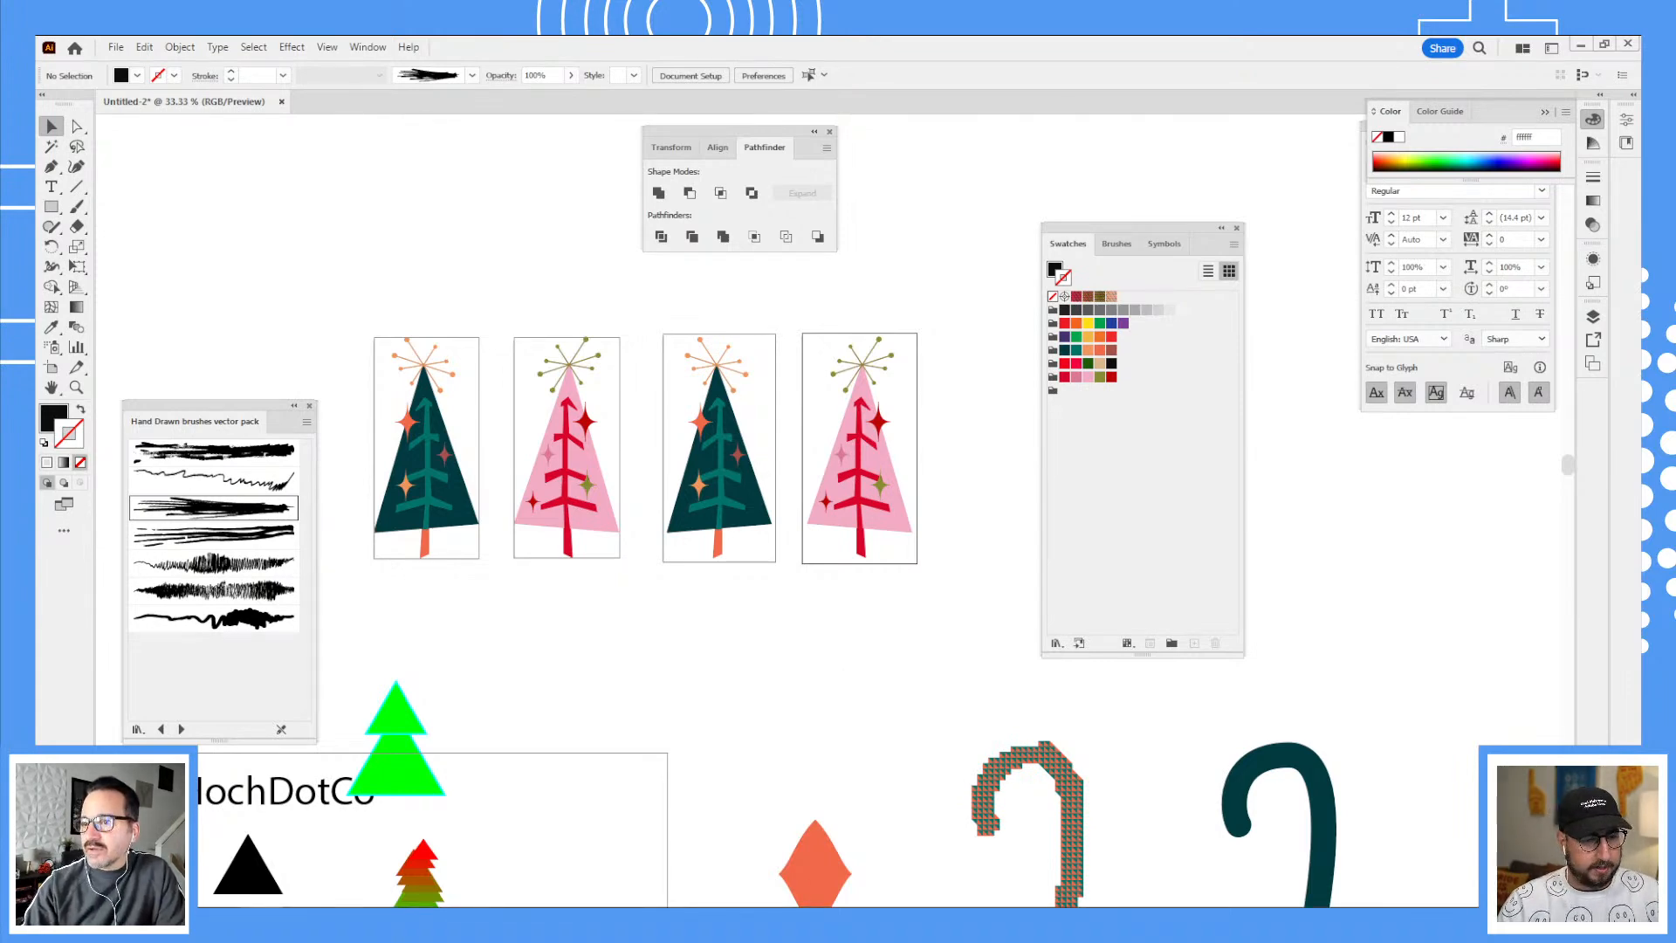
Step: Switch to the office-hours channel in Discord
key("alt+Tab")
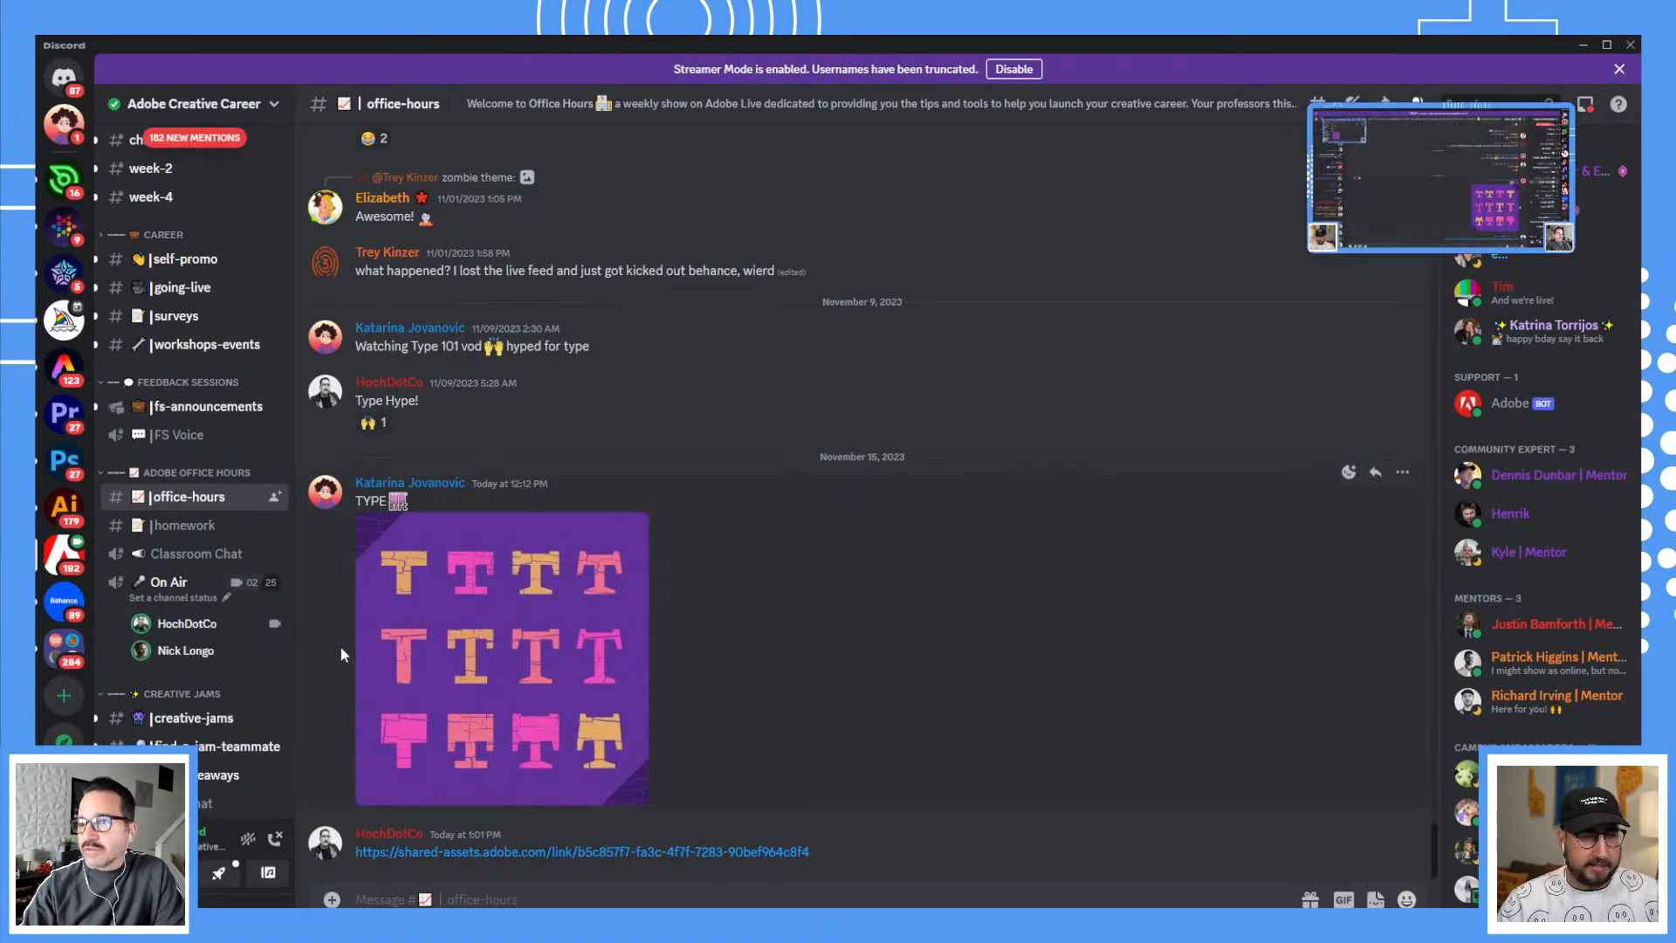